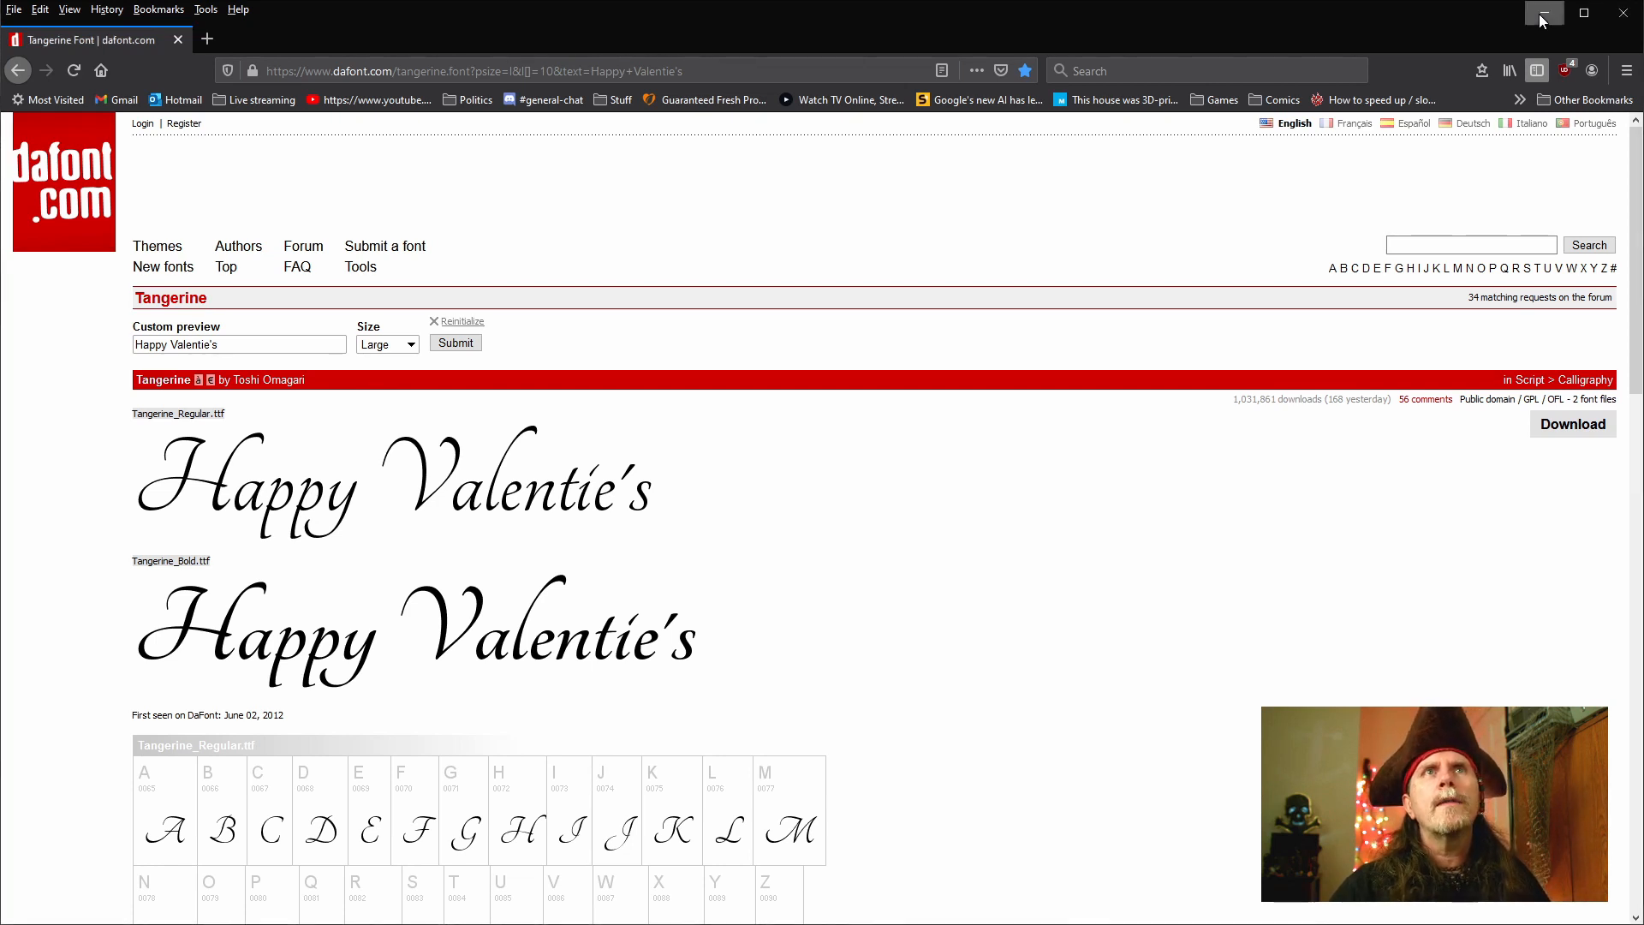
Switch to Natron and add a Roto node to the node graph above the viewer node.
left_click(1538, 14)
left_click(701, 644)
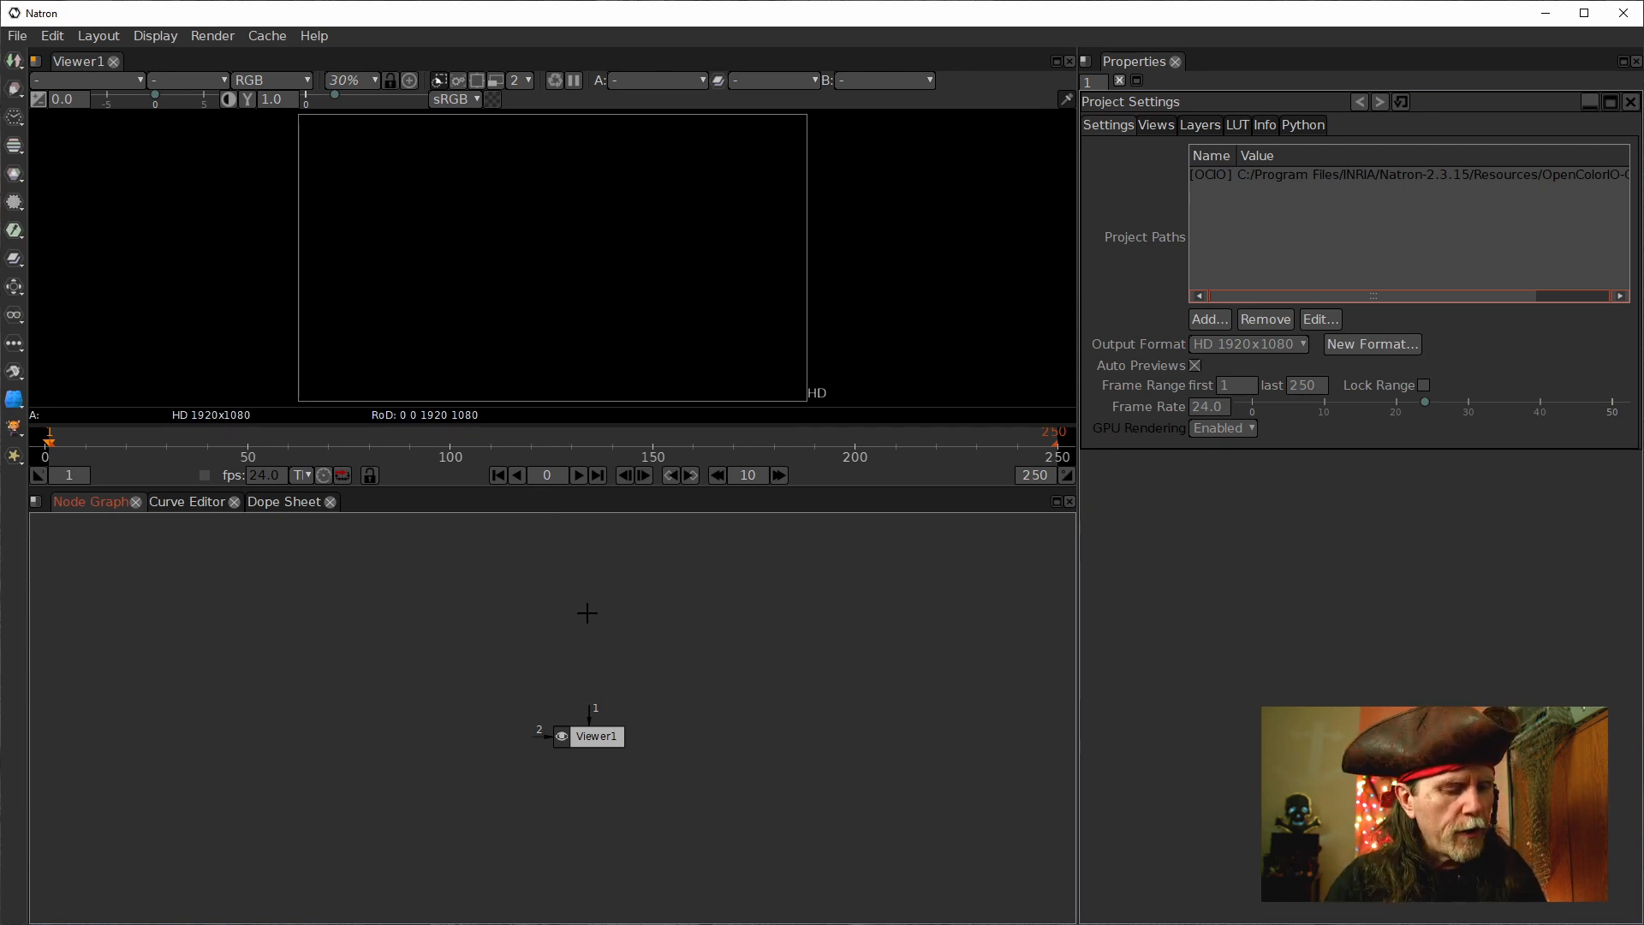
key("Tab")
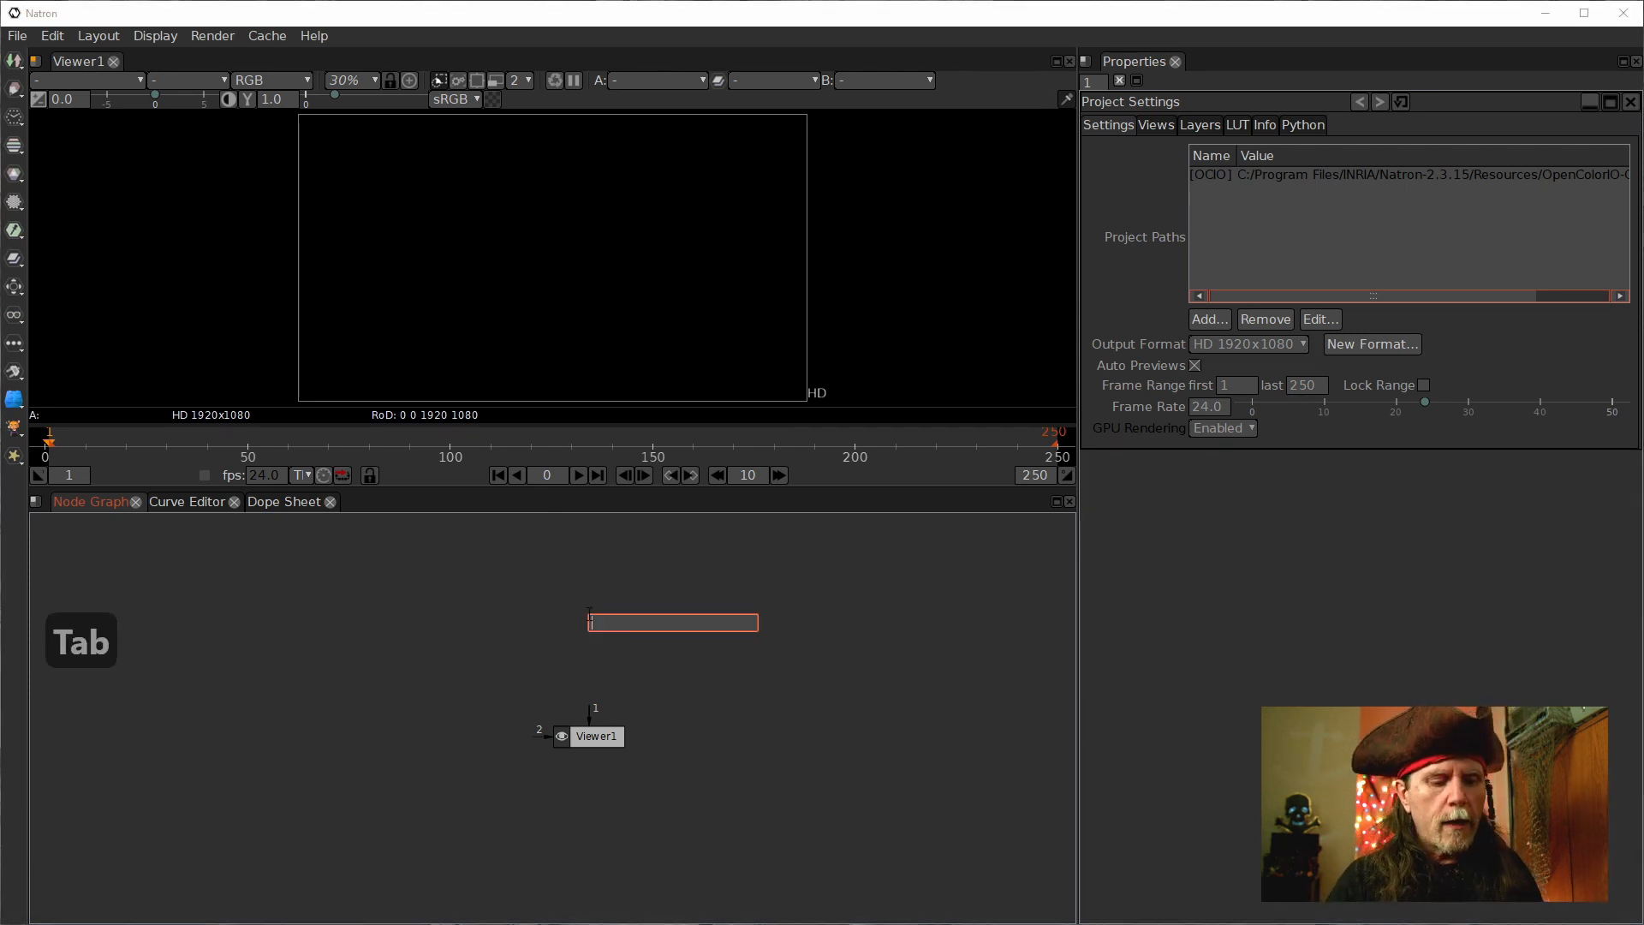
type("roto")
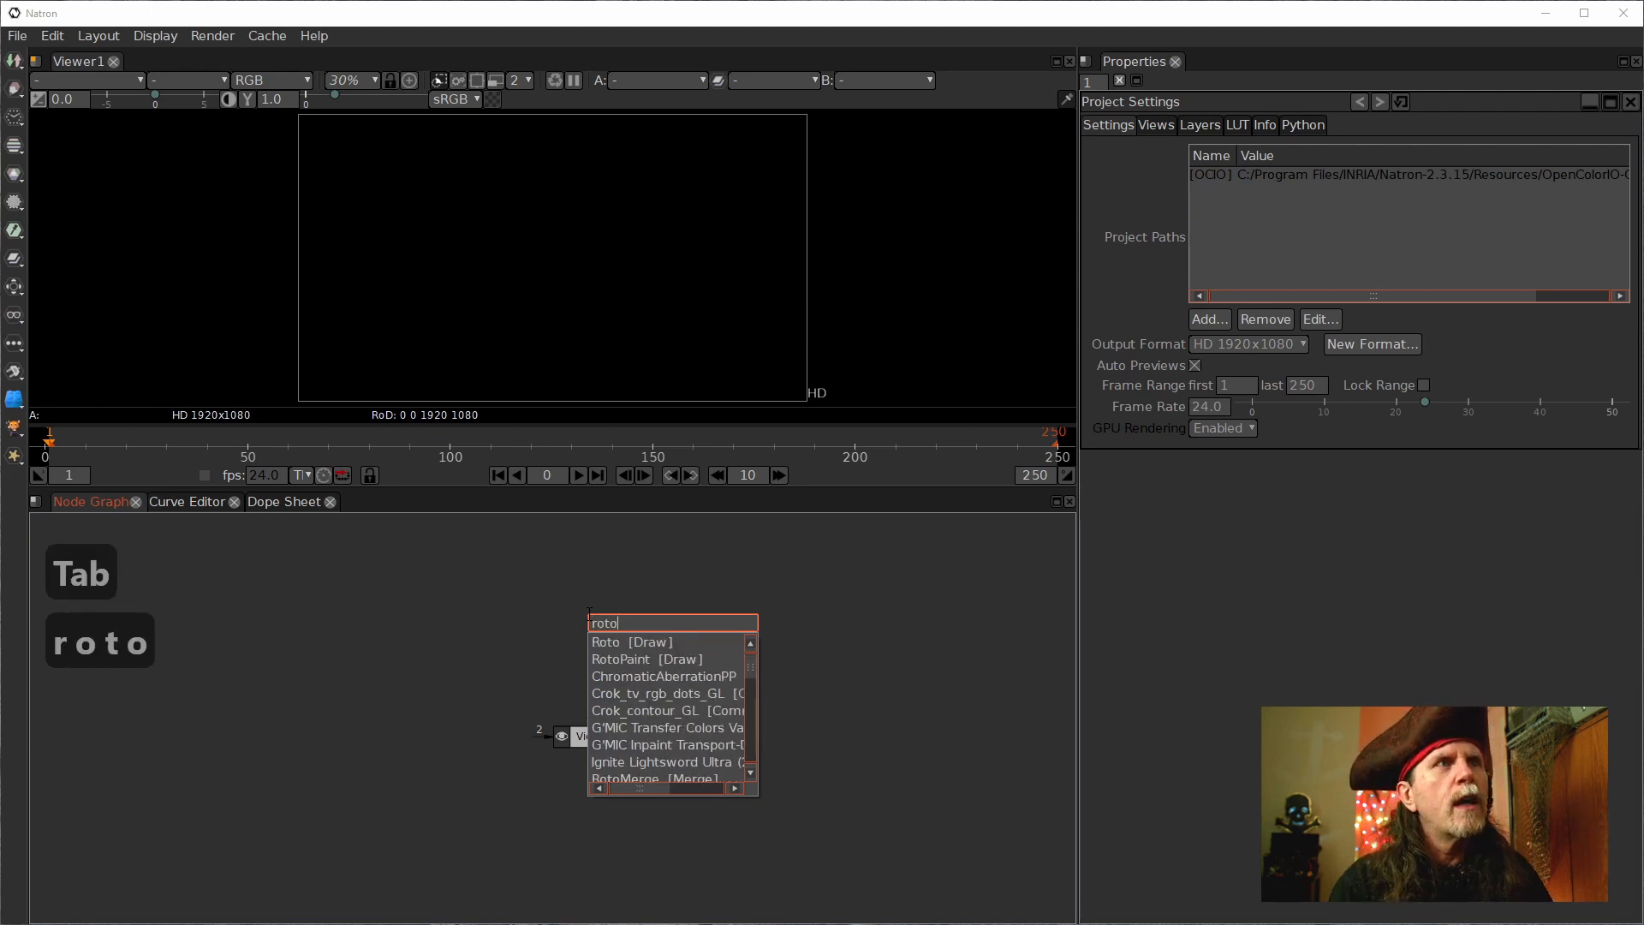
key("Return")
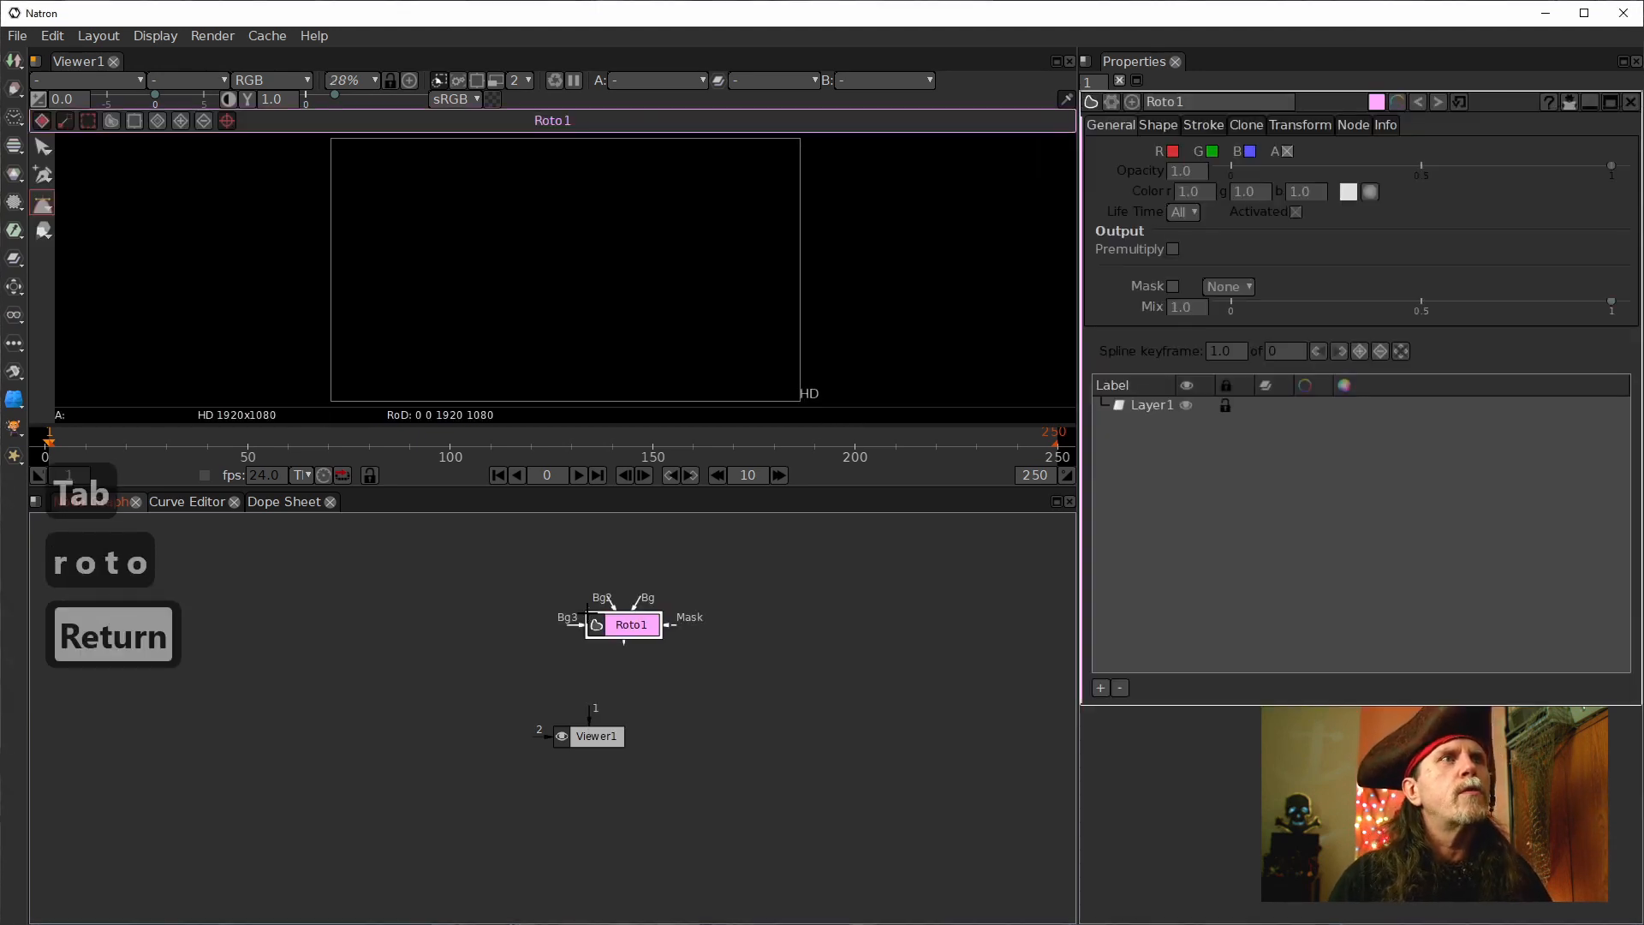
Connect the Roto node to input 1 of Viewer1 and line the two nodes up vertically.
key("1")
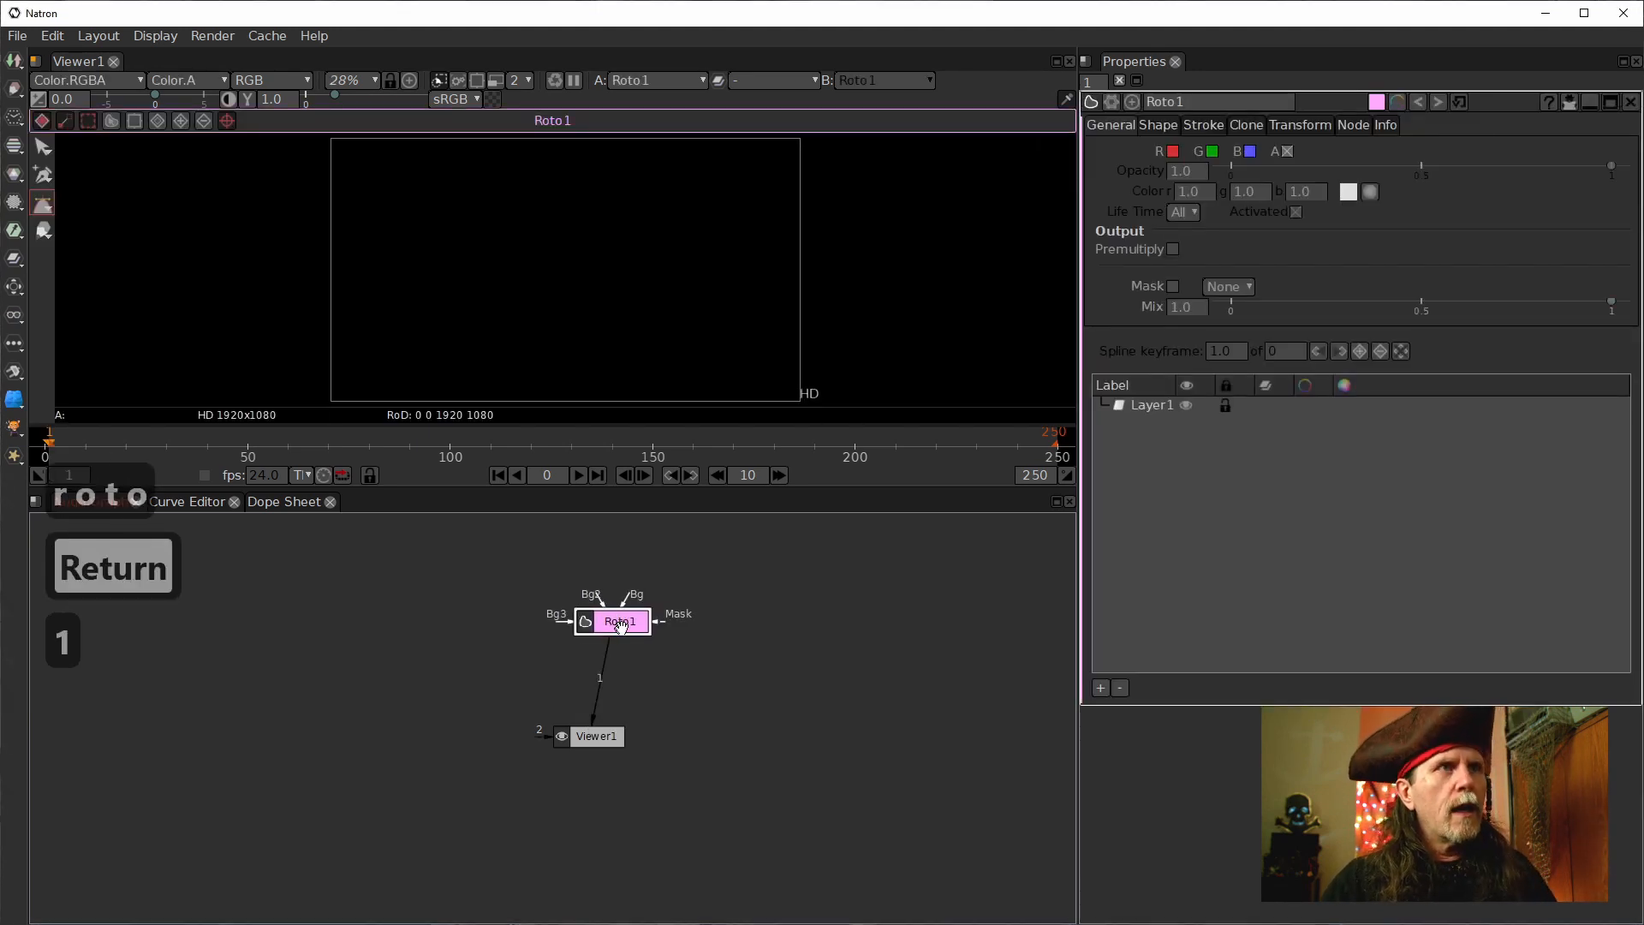
left_click_drag(622, 625, 589, 627)
left_click_drag(616, 741, 617, 797)
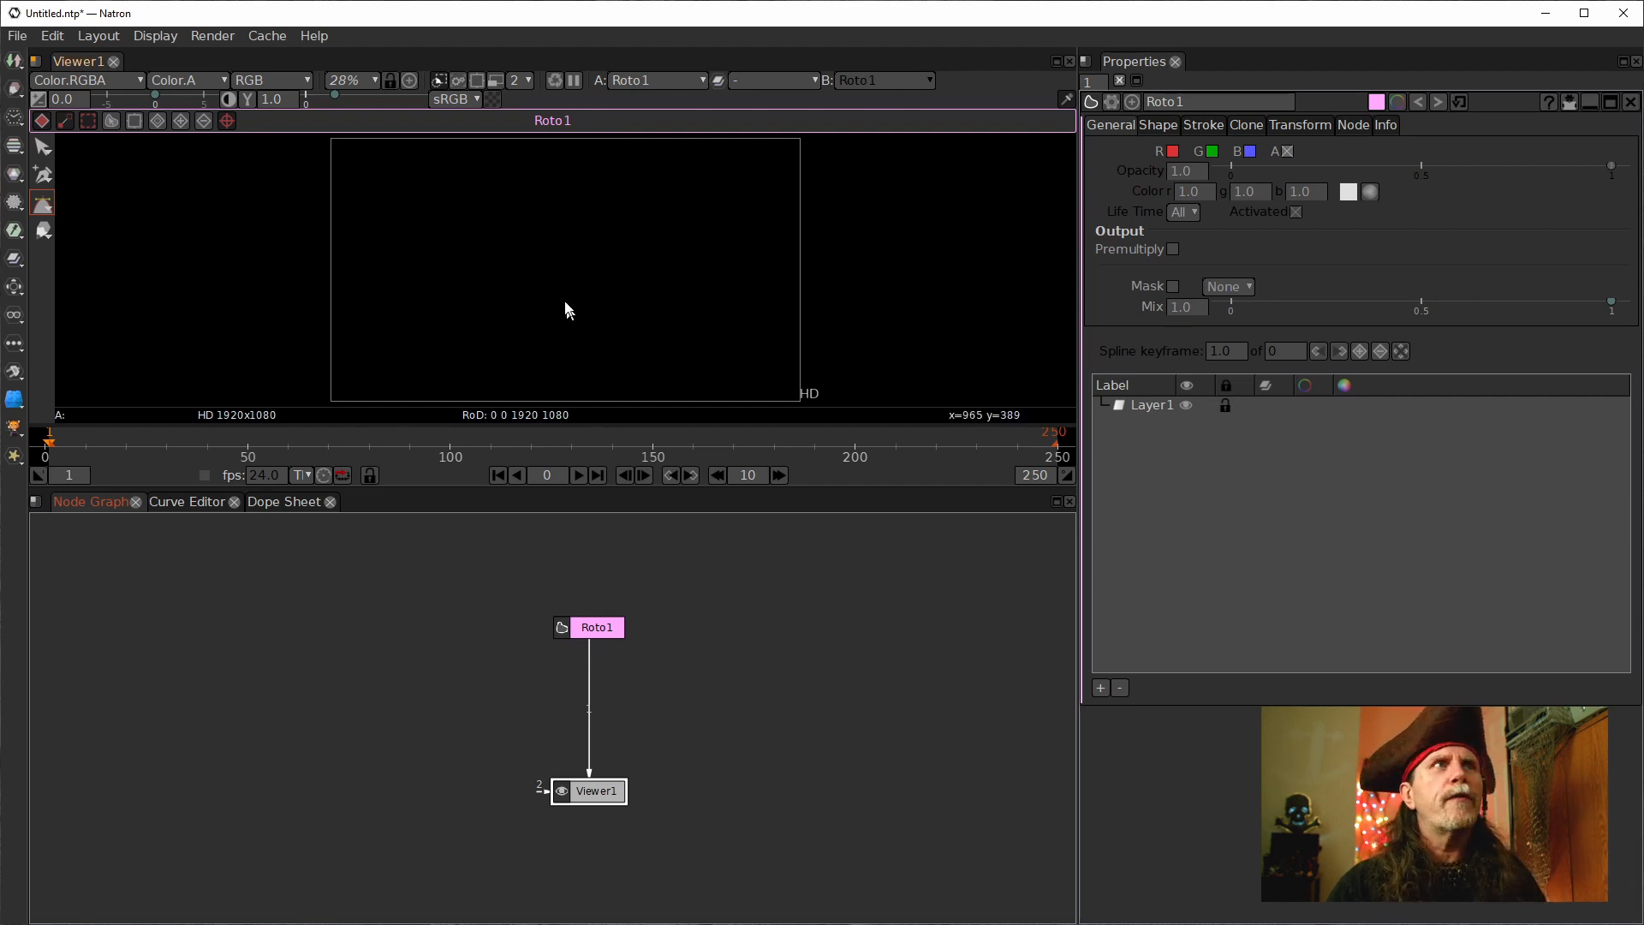
left_click(721, 341)
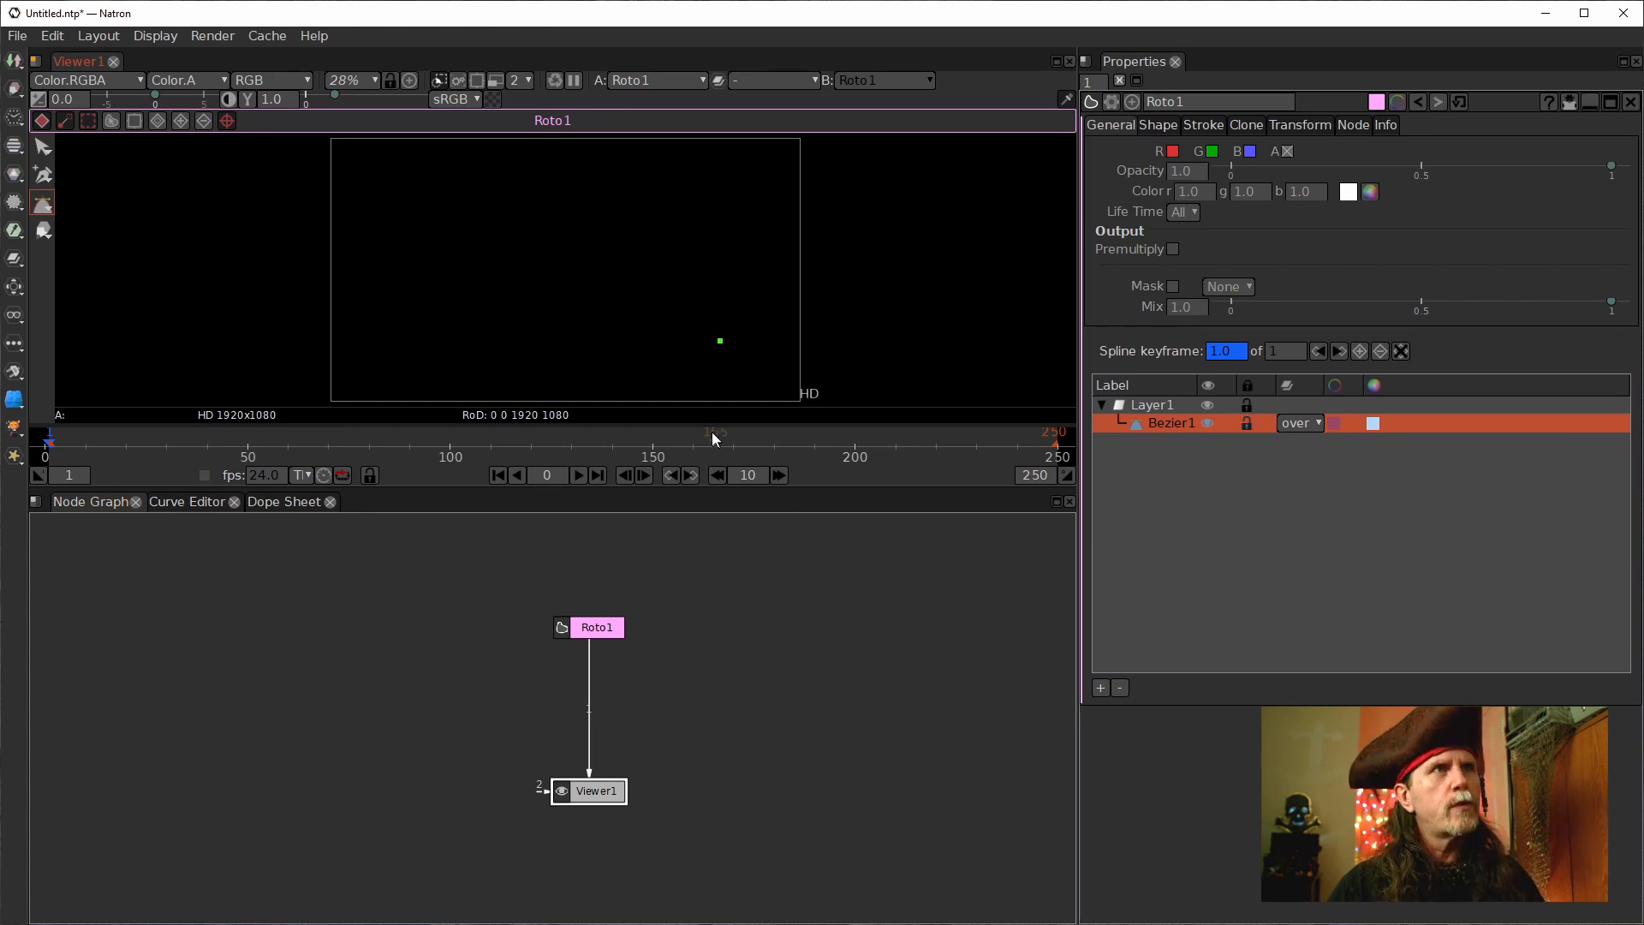
key("ctrl+z")
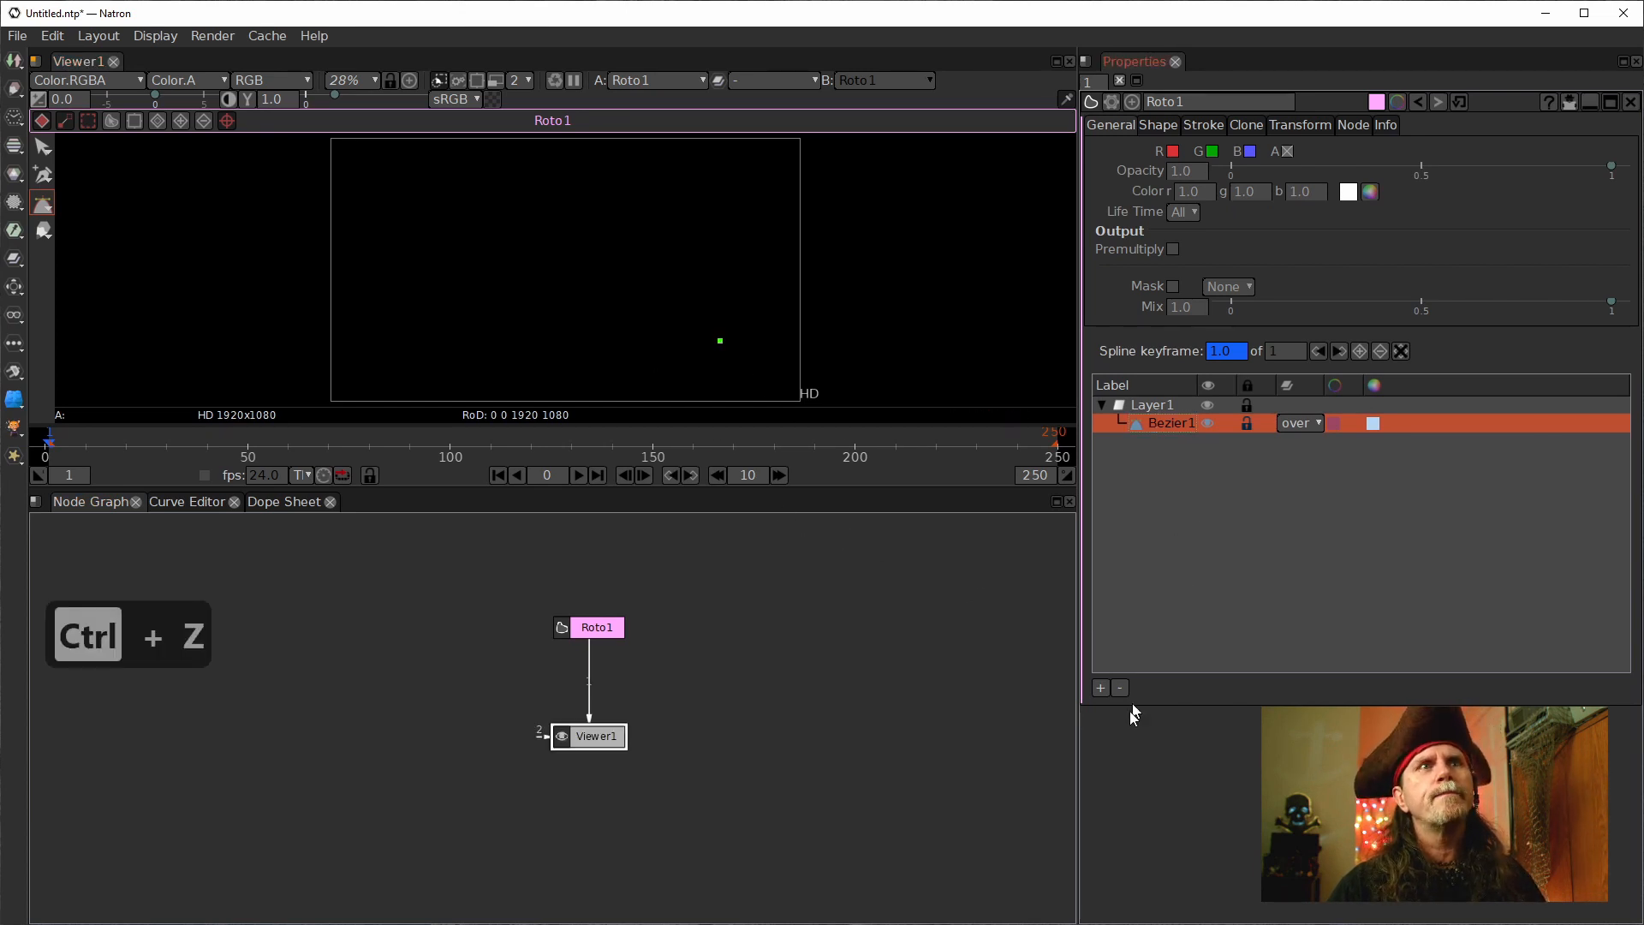
left_click(1116, 691)
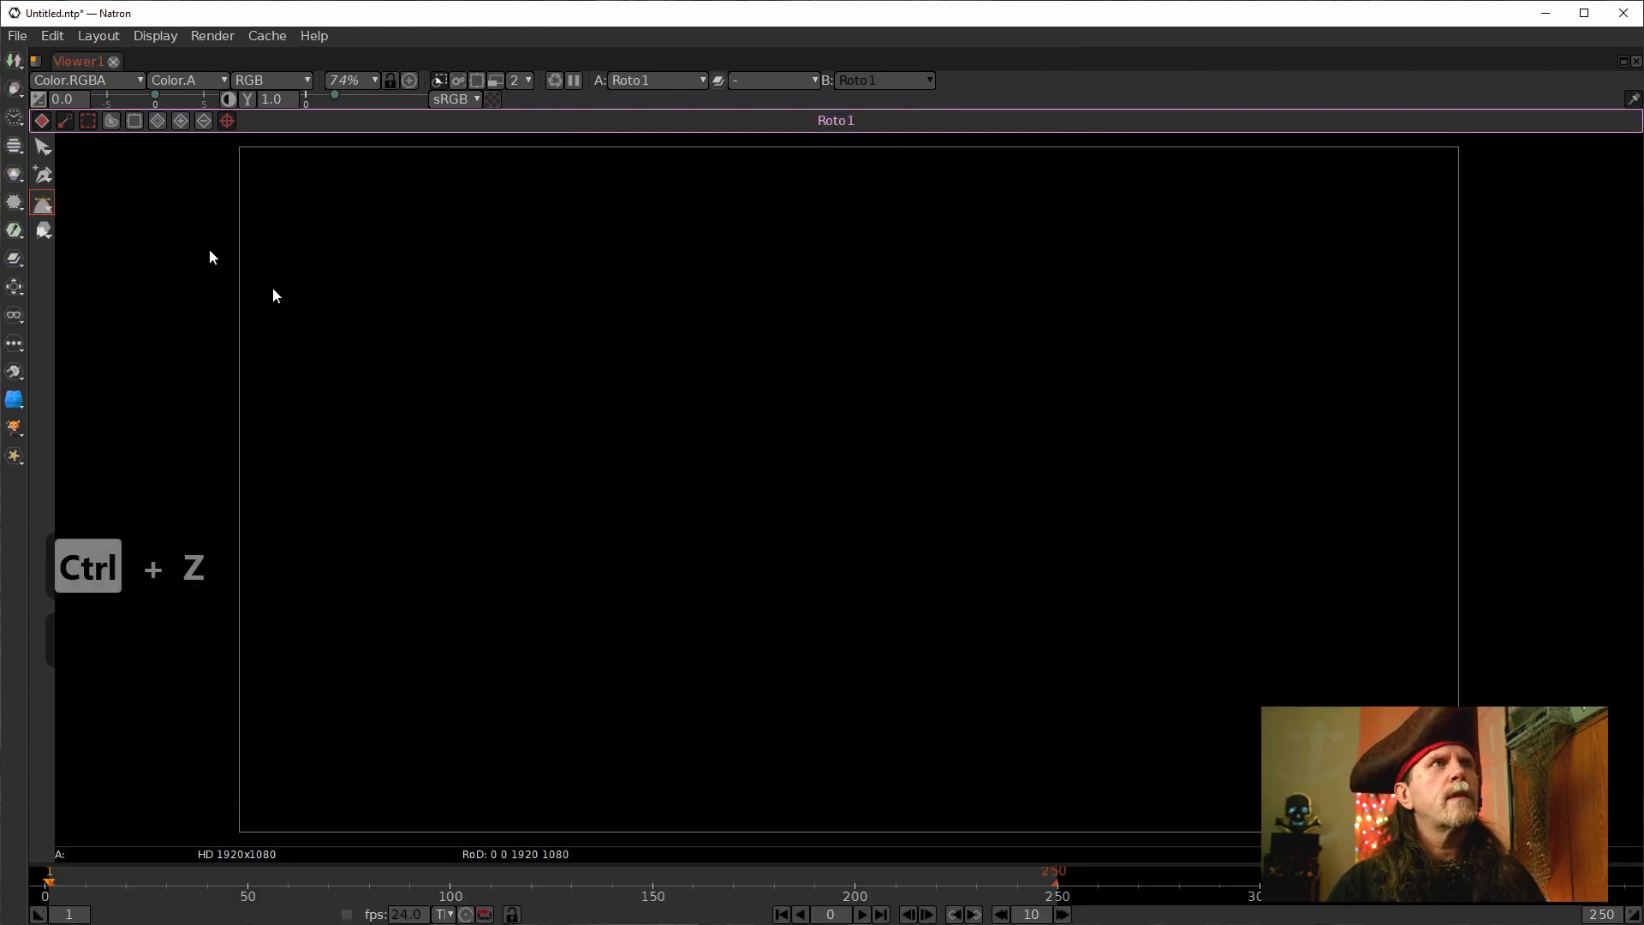
Draw a circle about 1071 px in diameter with the Ellipse Tool, starting at the frame's upper-left corner.
left_click(41, 205)
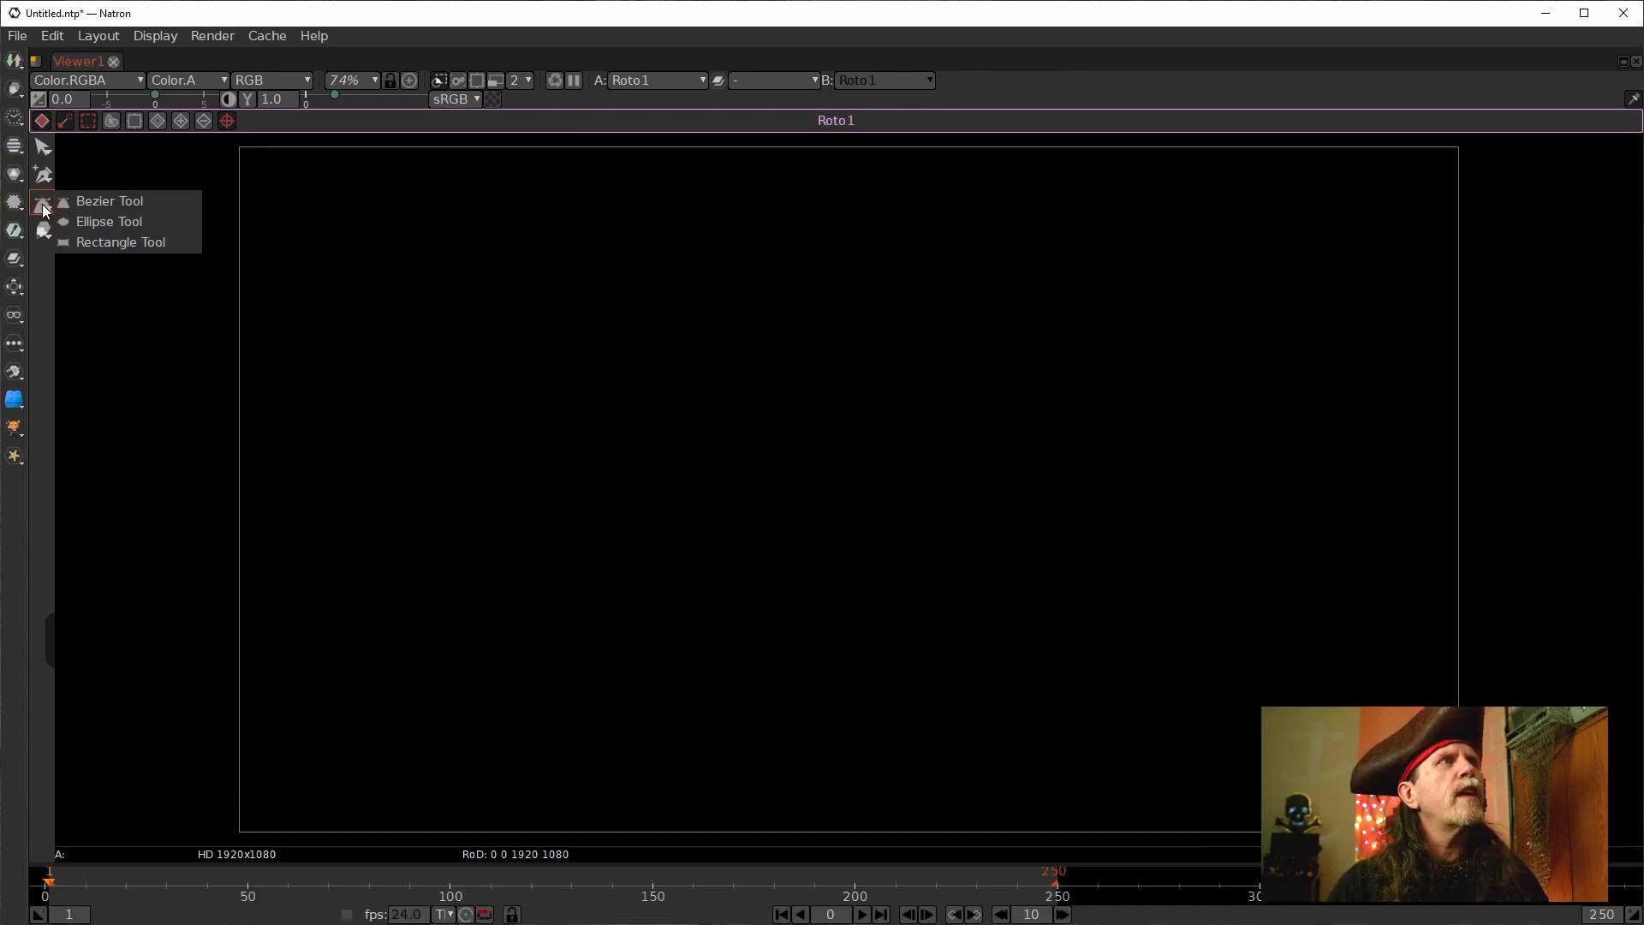
left_click(111, 224)
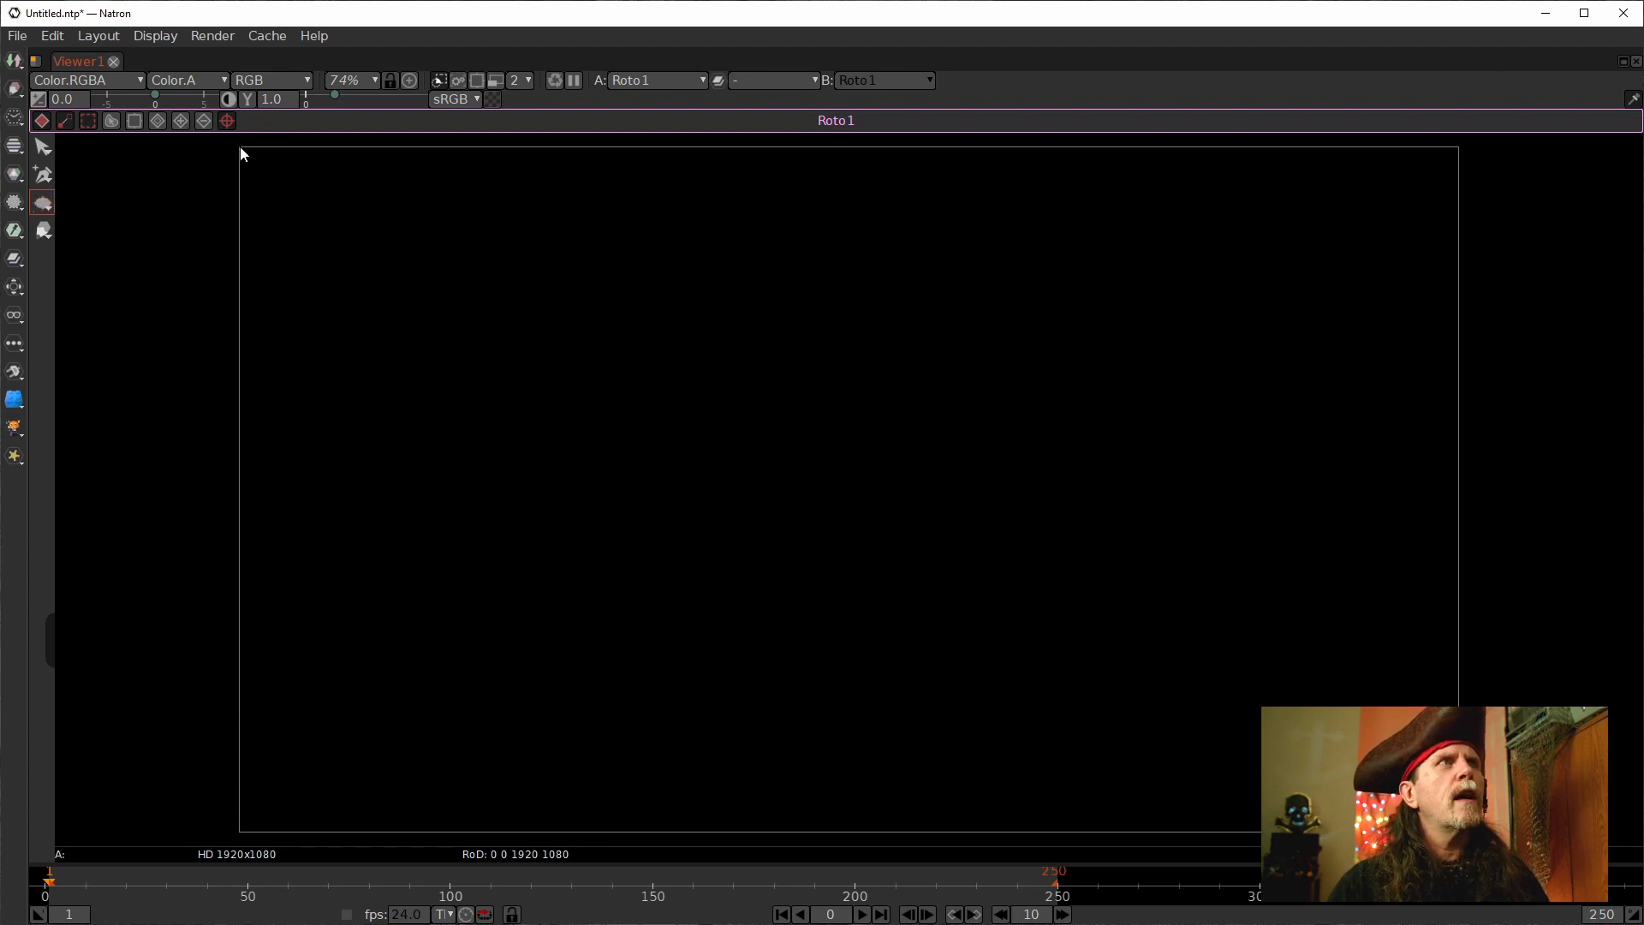
left_click_drag(242, 149, 903, 831)
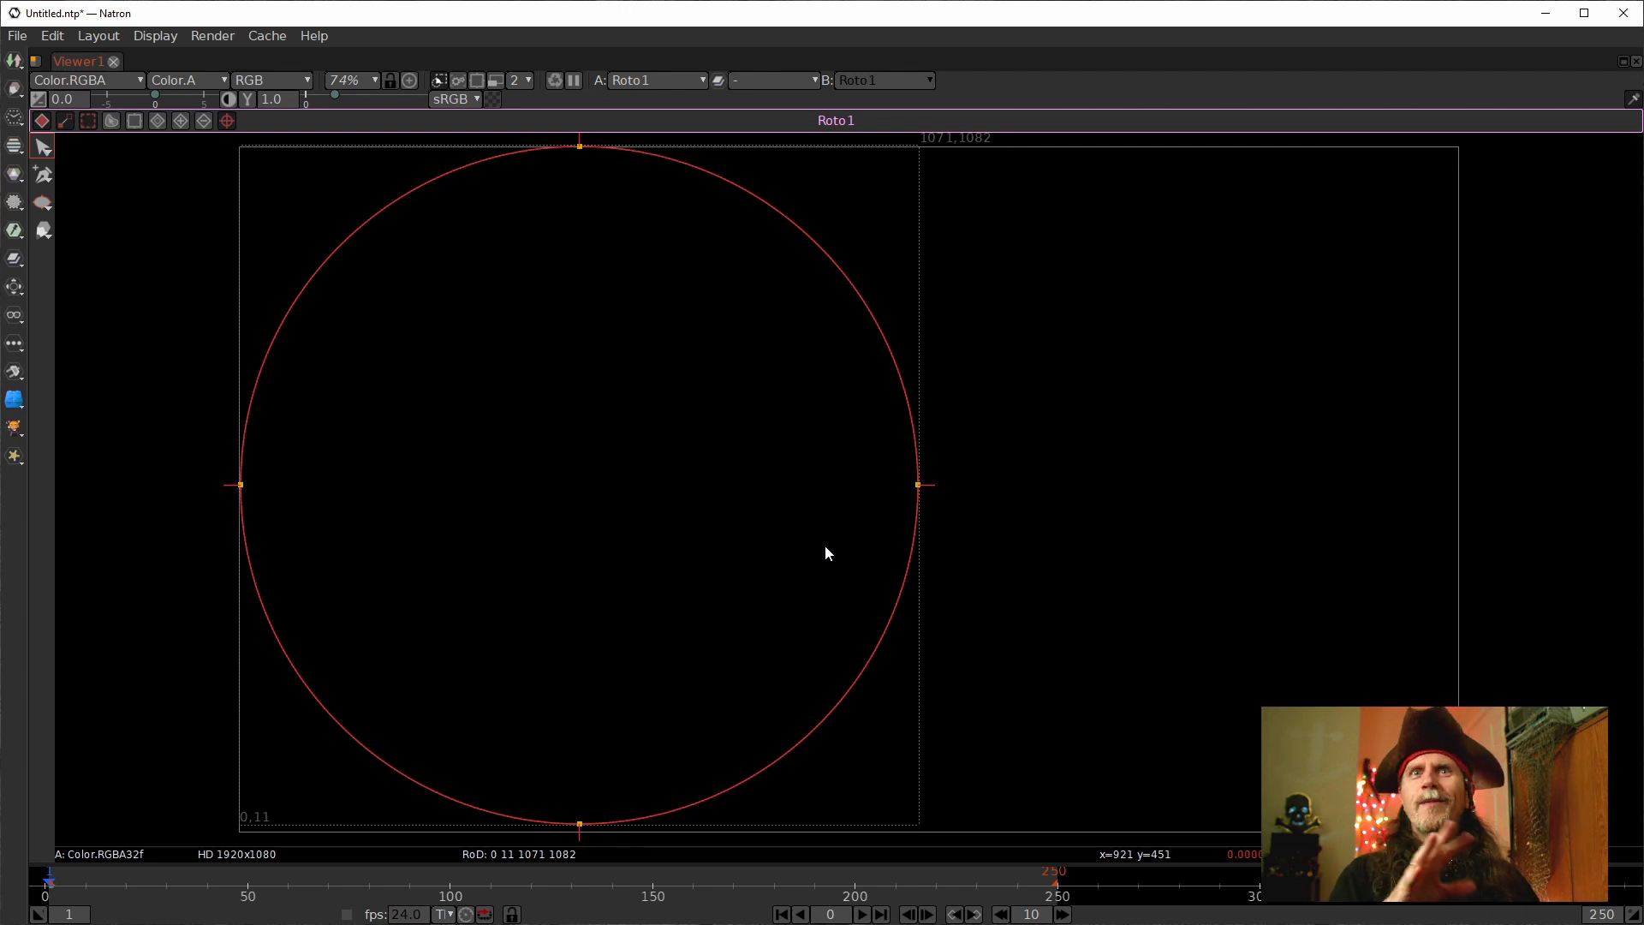
Open the Shortcut Editor in Preferences and collapse the command groups above Roto Viewer Interface.
left_click(59, 42)
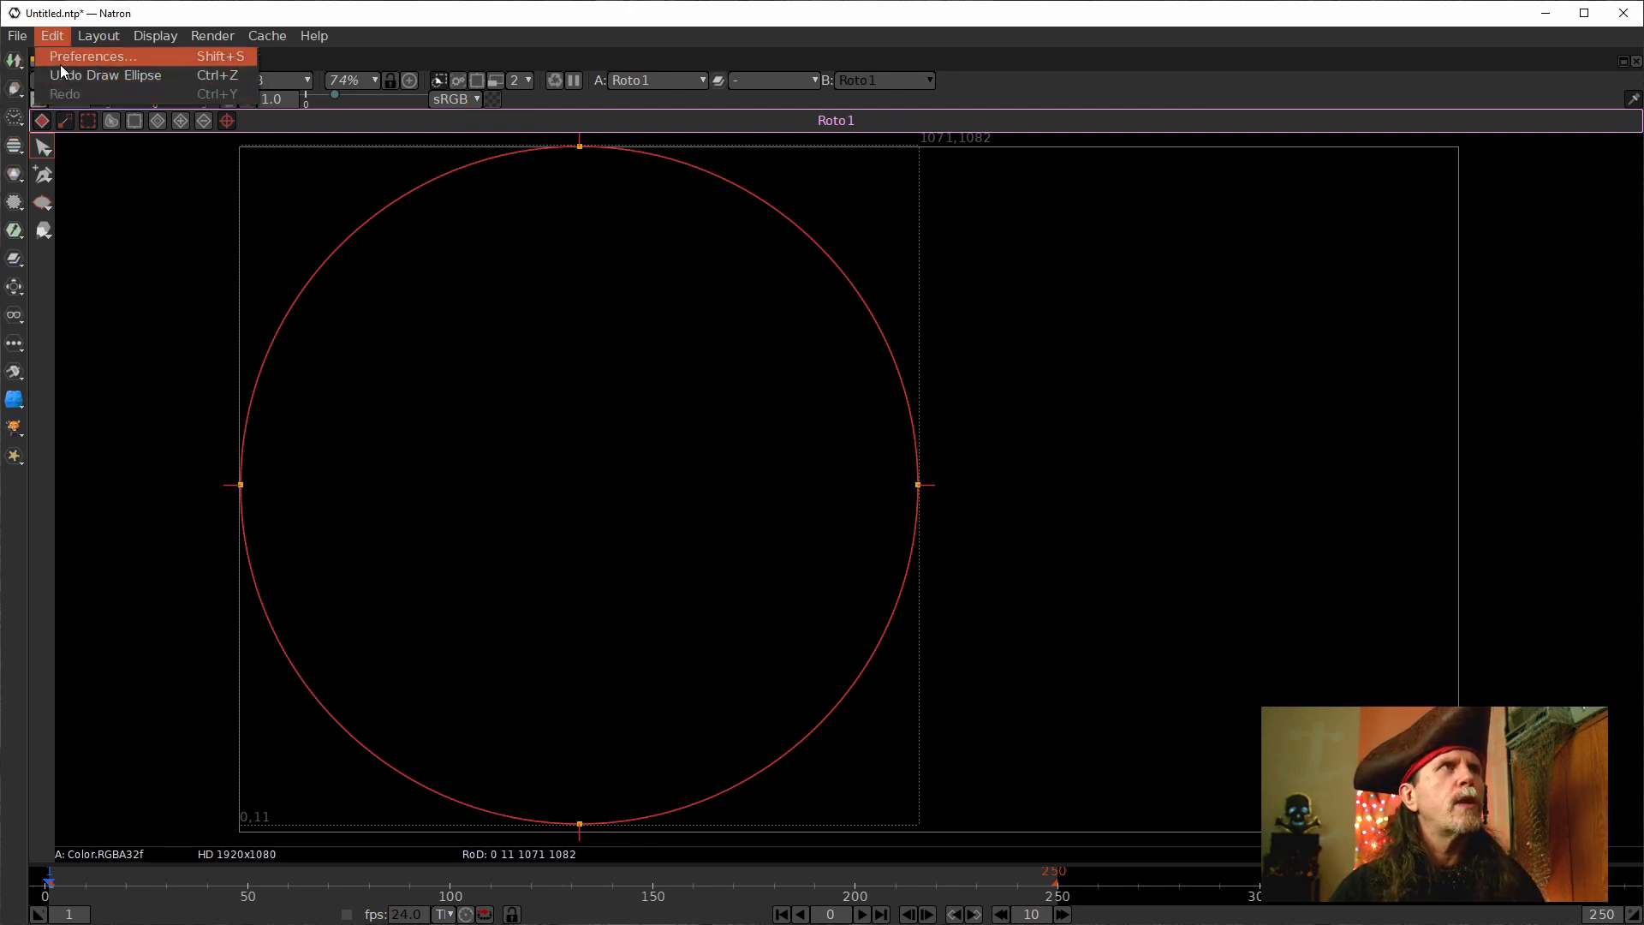
left_click(60, 64)
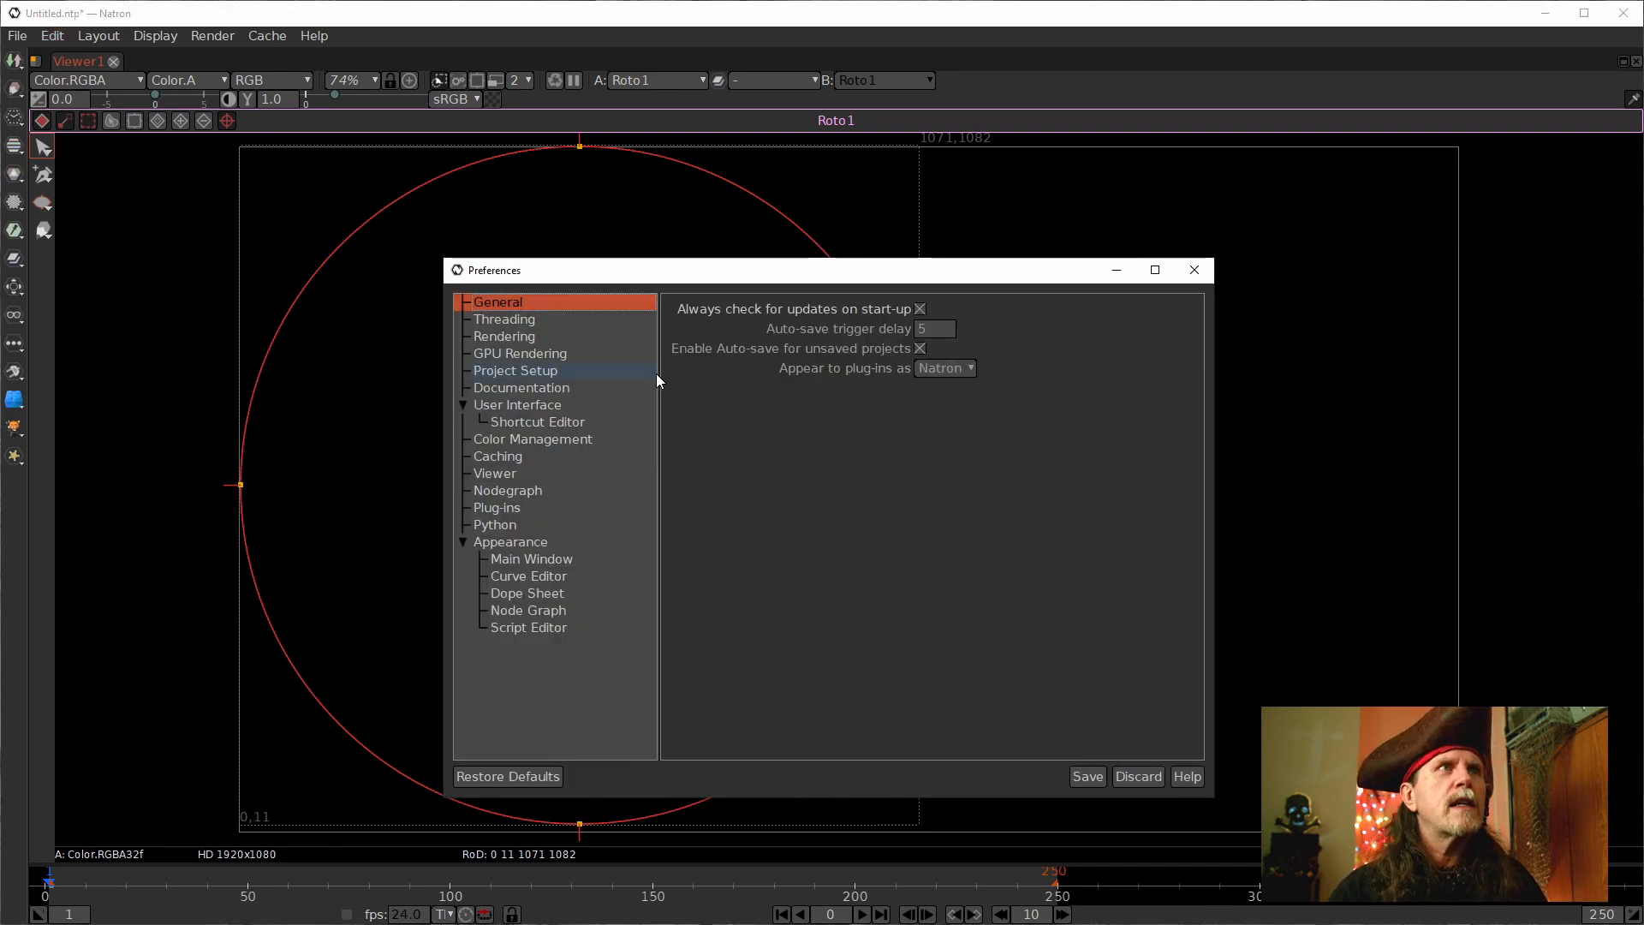
left_click(518, 421)
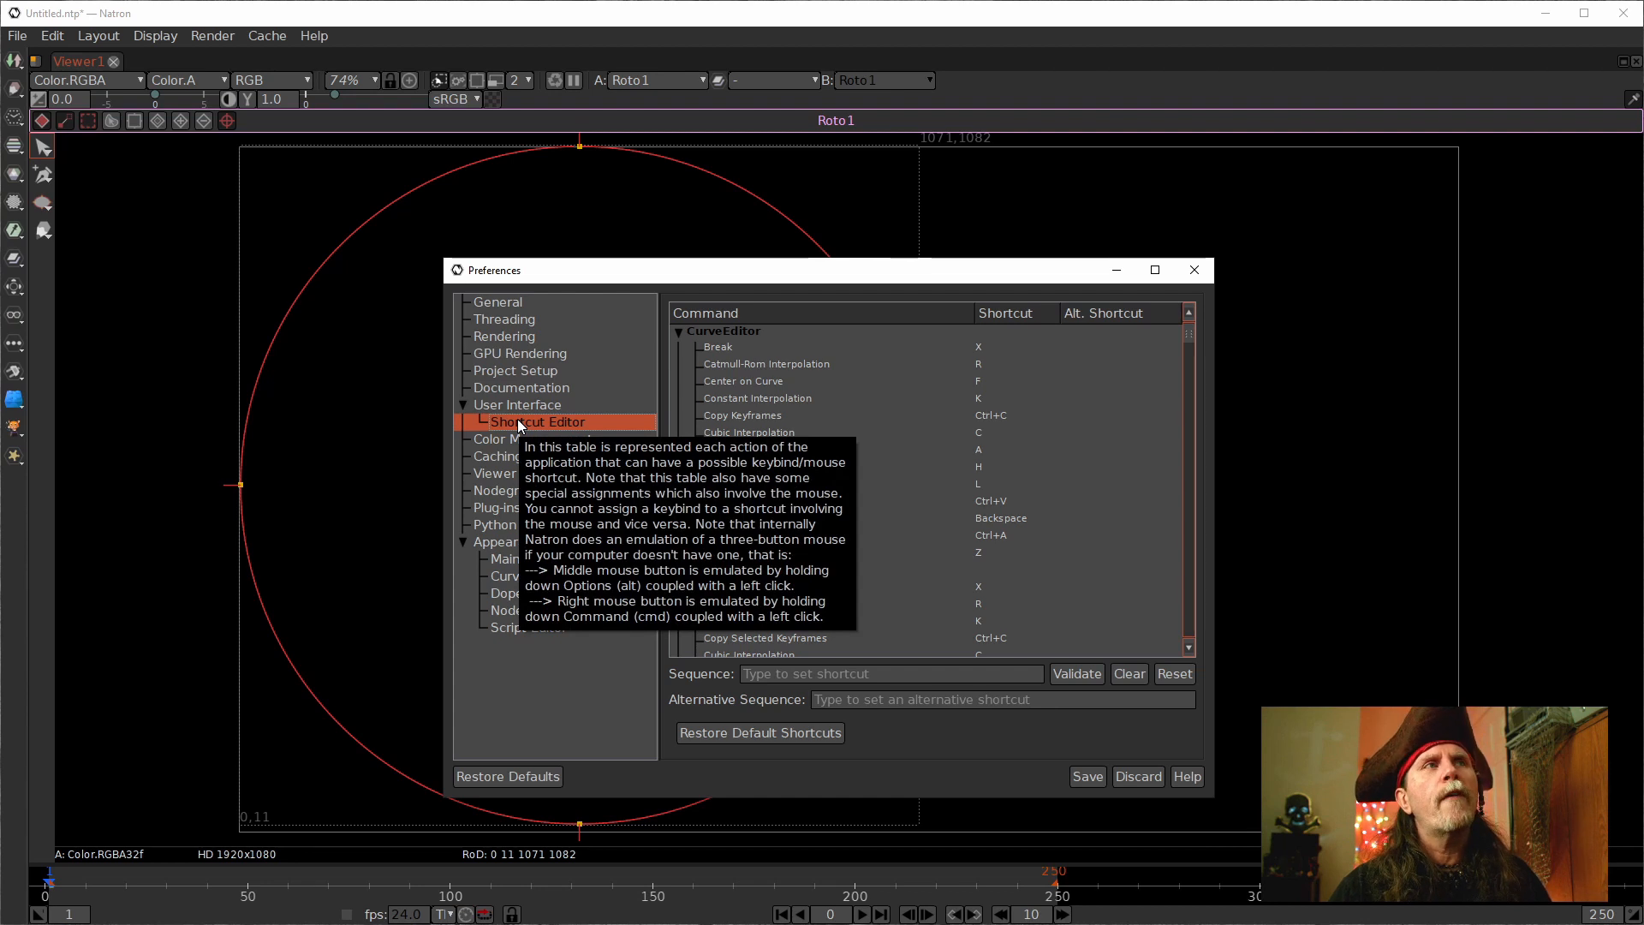
left_click(680, 332)
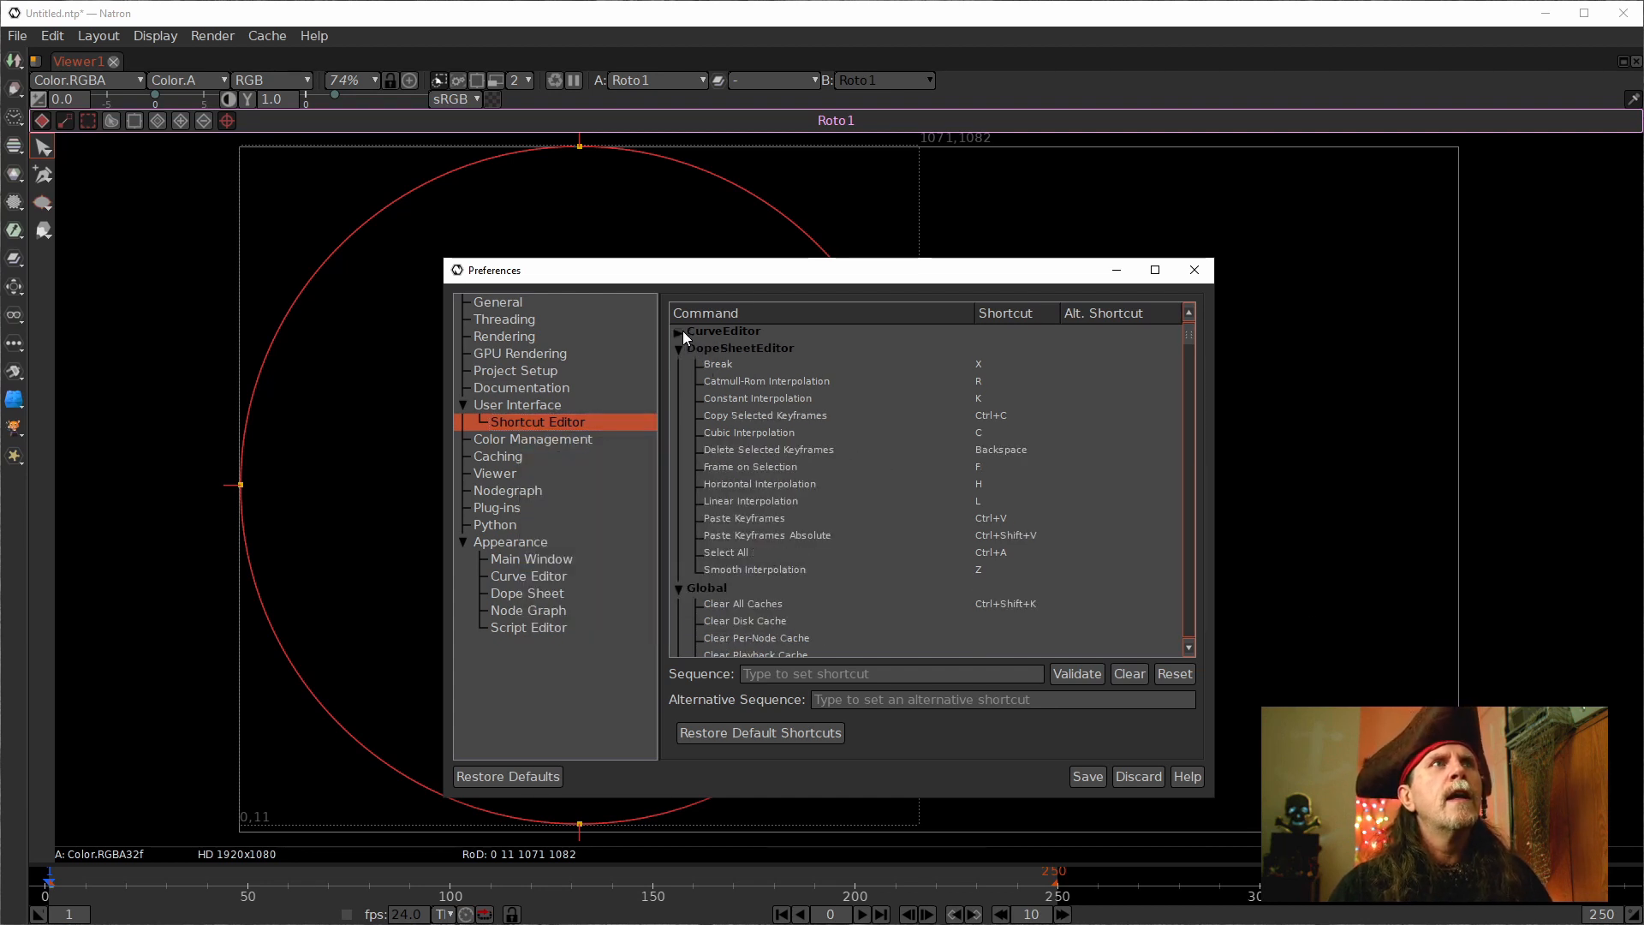
left_click(680, 349)
left_click(677, 367)
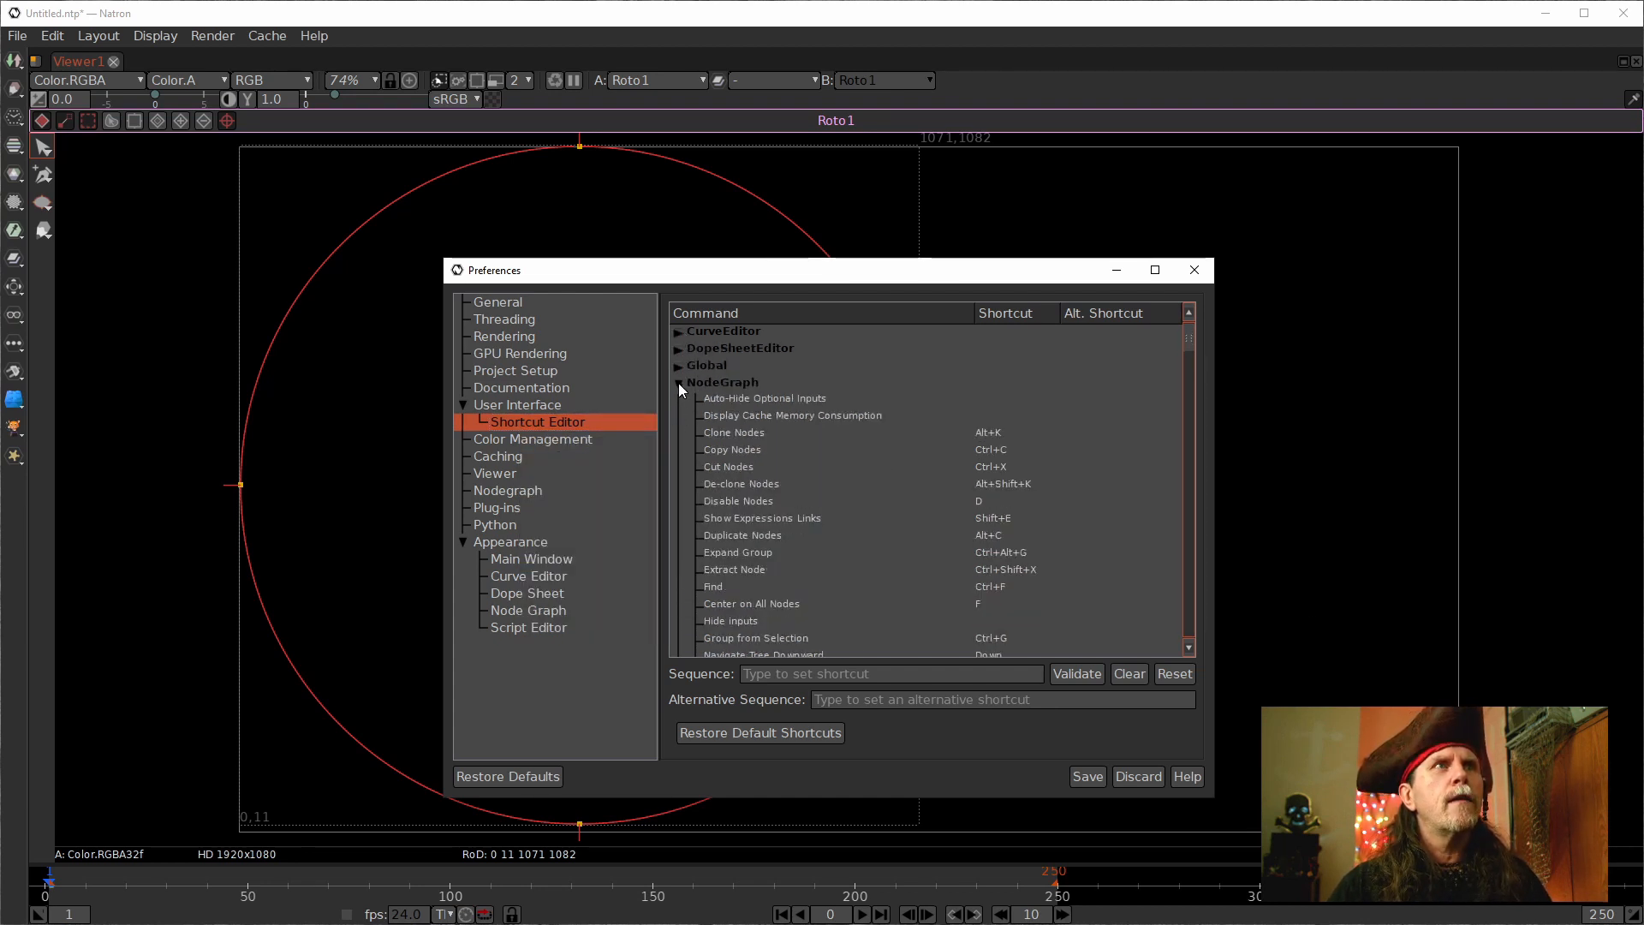
left_click(678, 382)
left_click(680, 400)
left_click(678, 417)
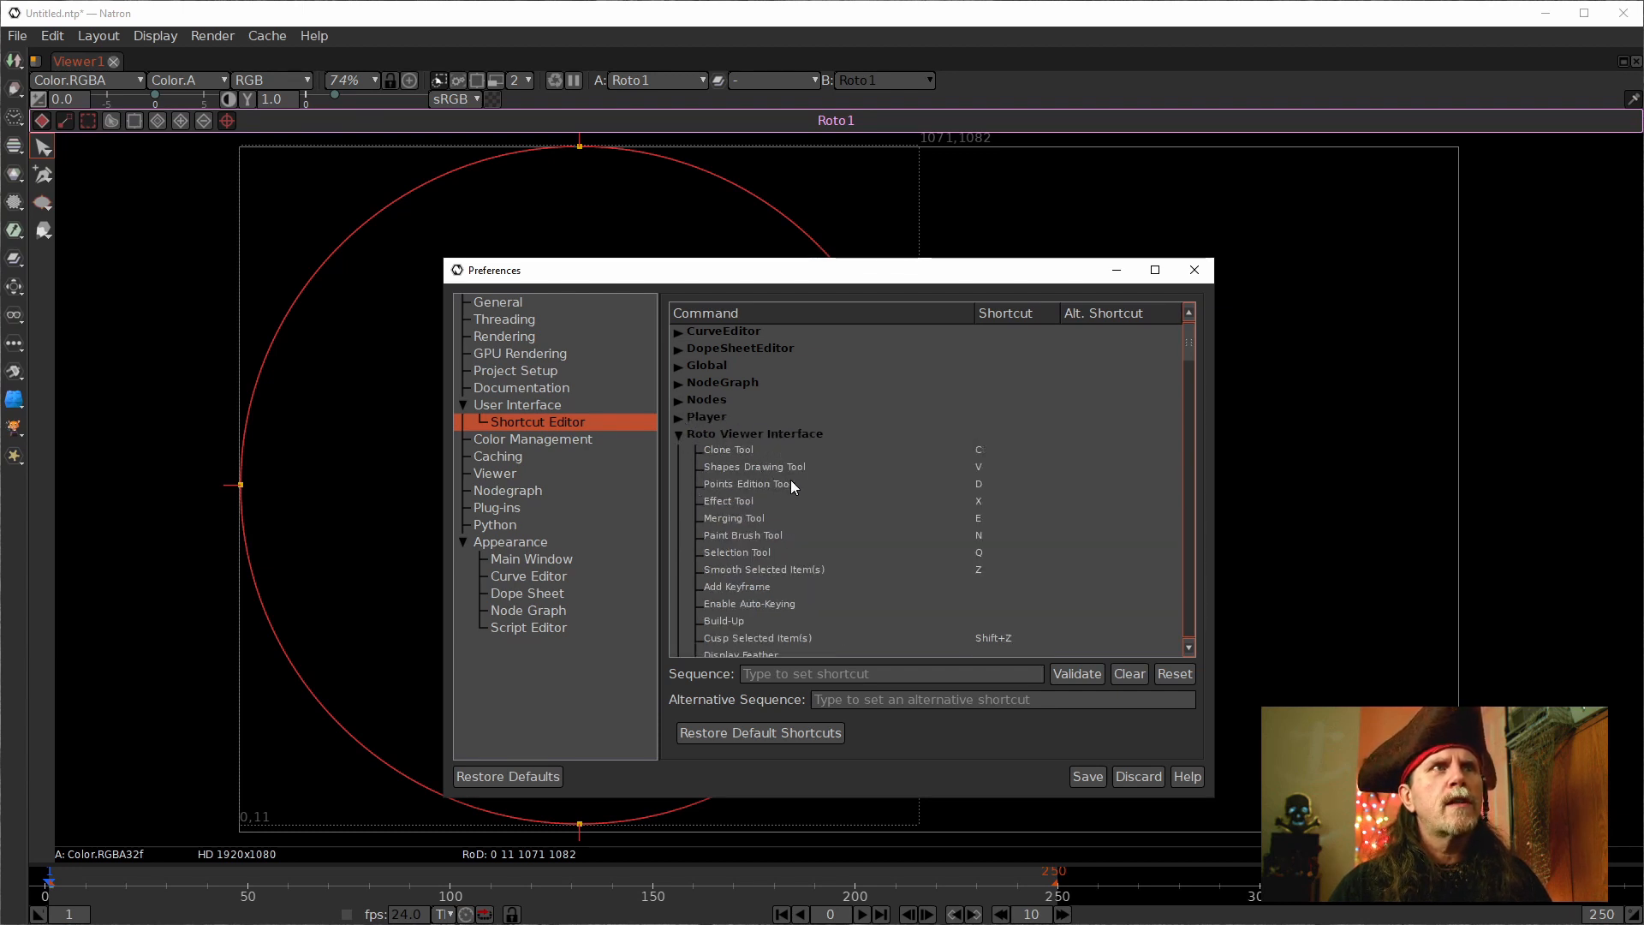
Clear the Nudge Bottom shortcut under Roto Viewer Interface and assign it Ctrl+Shift+Down.
scroll(789, 485, "down", 4)
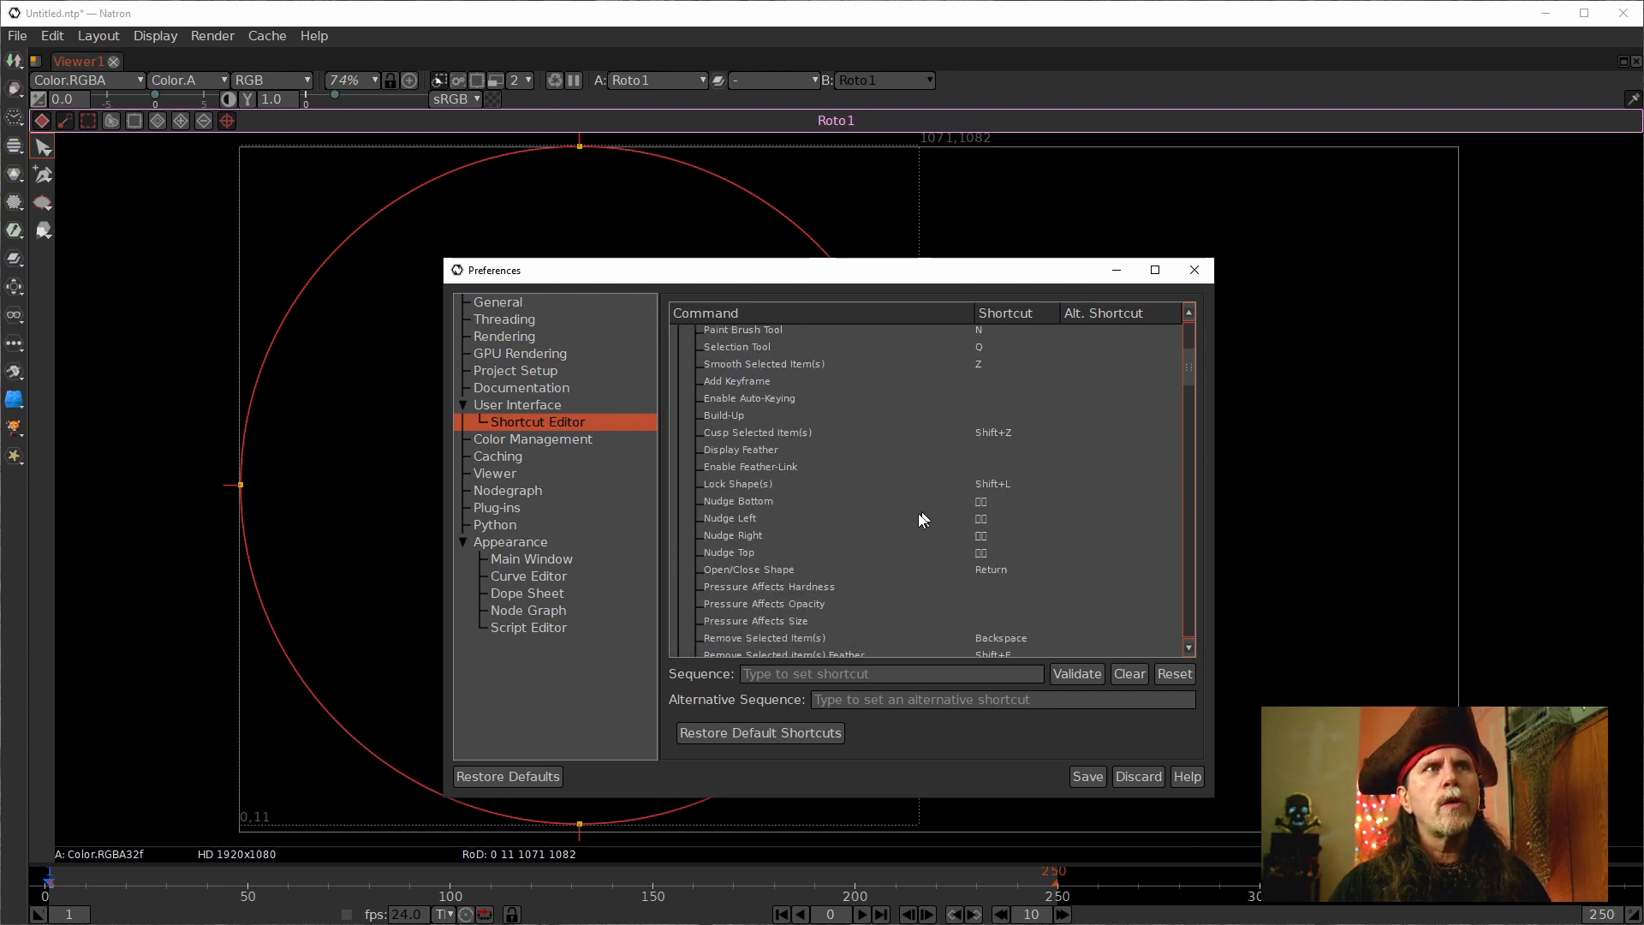
left_click(734, 491)
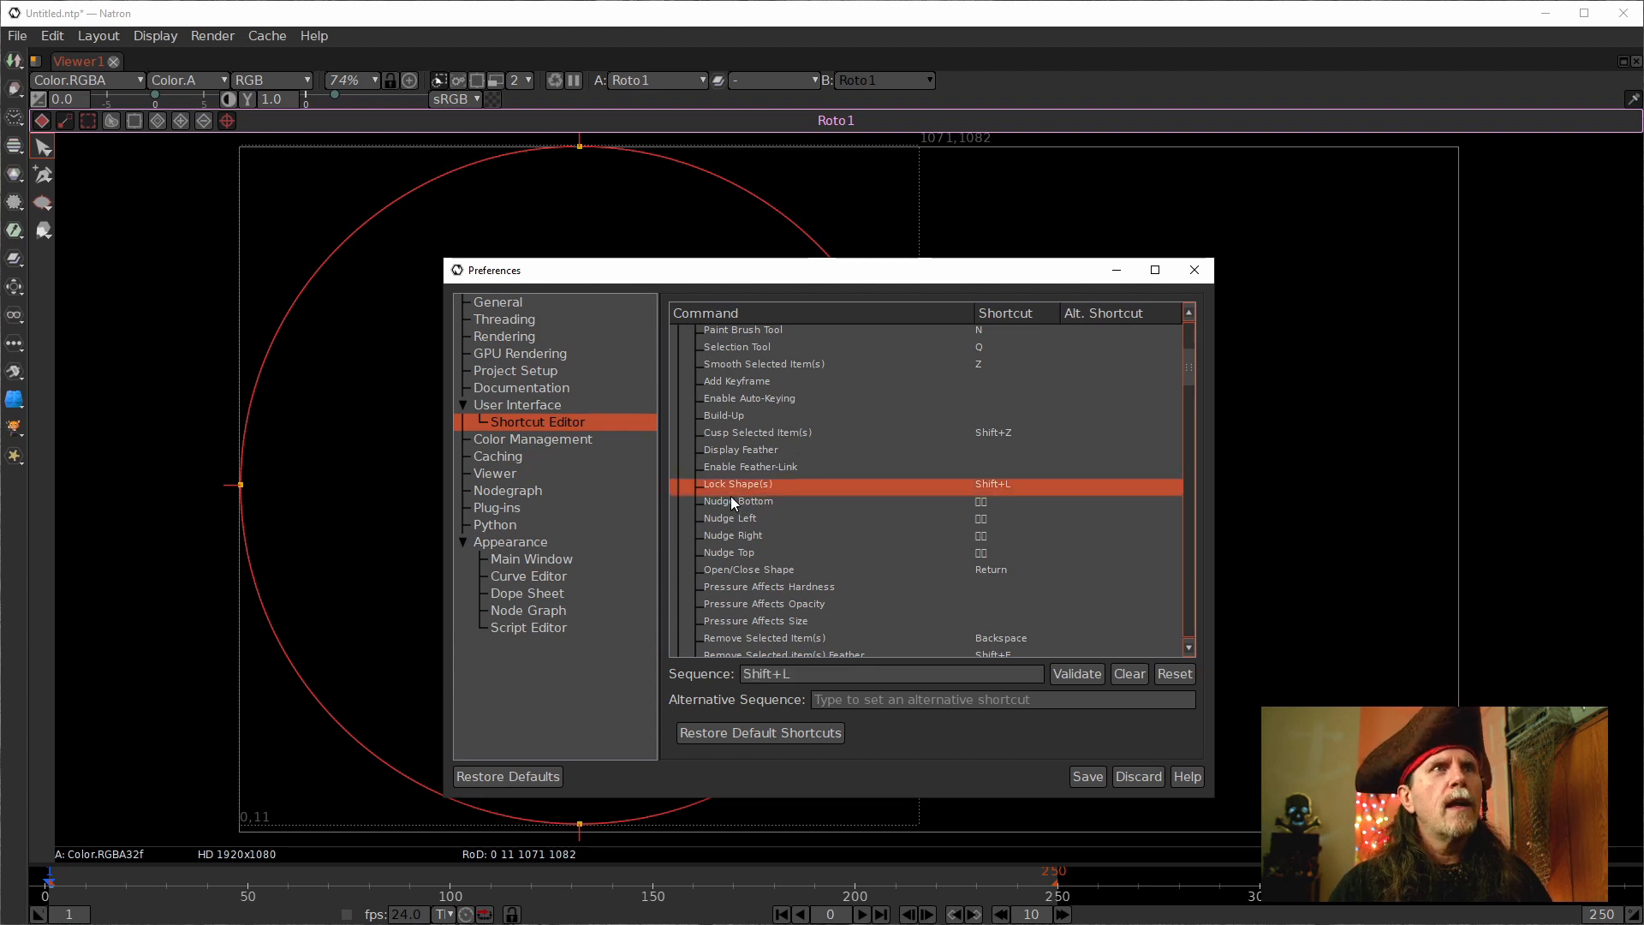
left_click(732, 500)
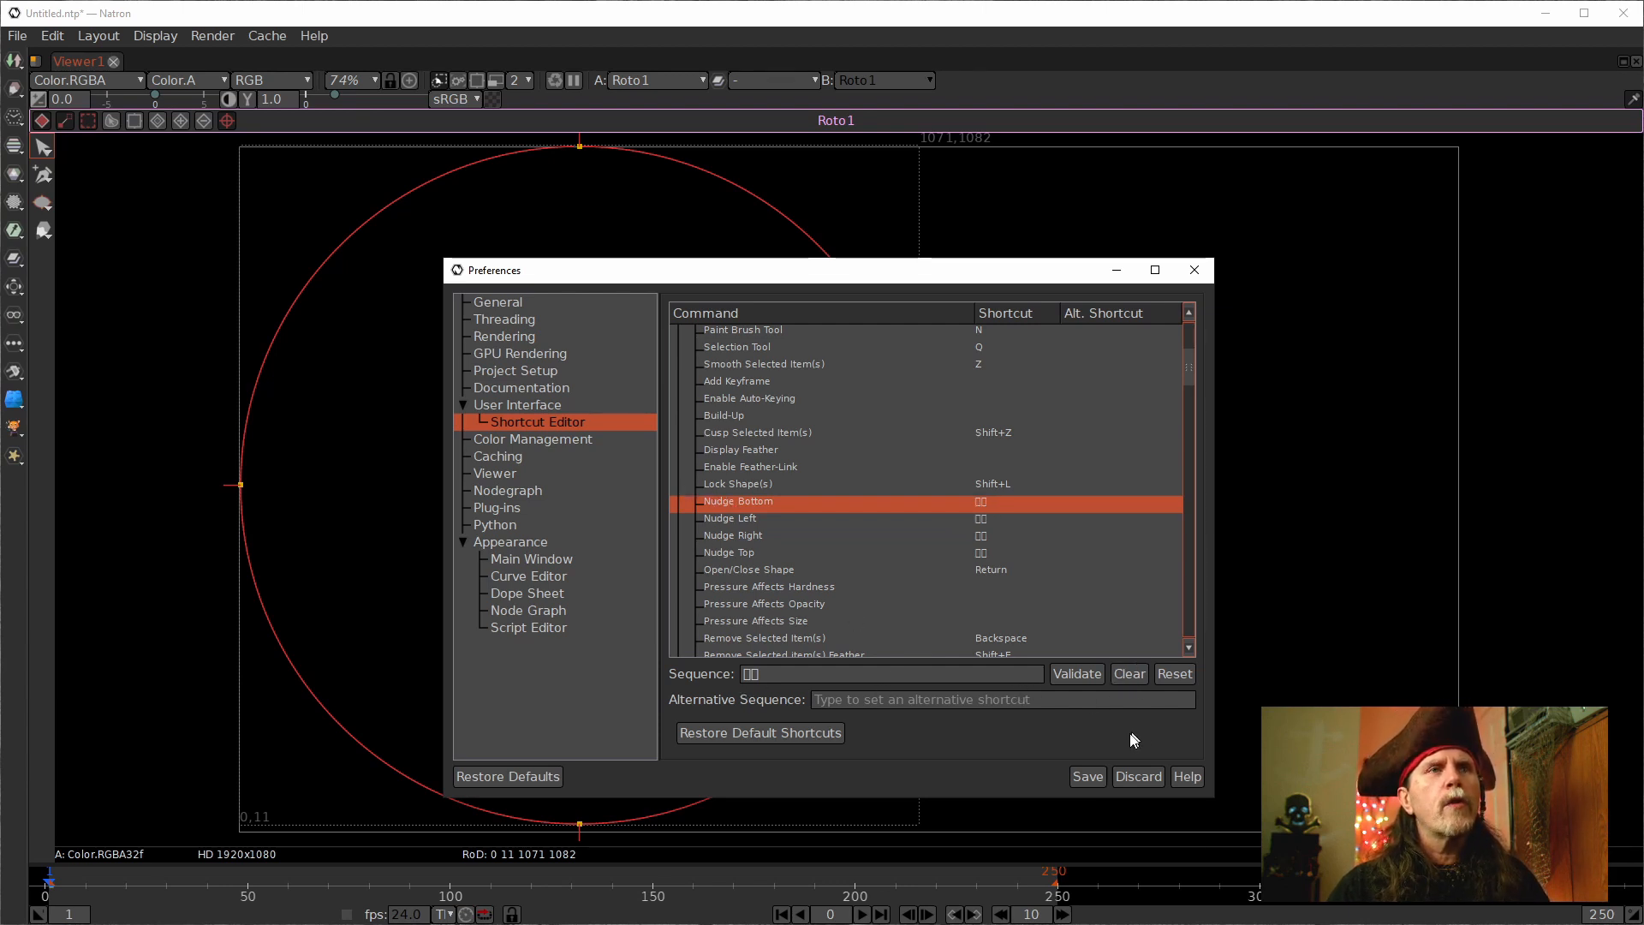
left_click(1116, 679)
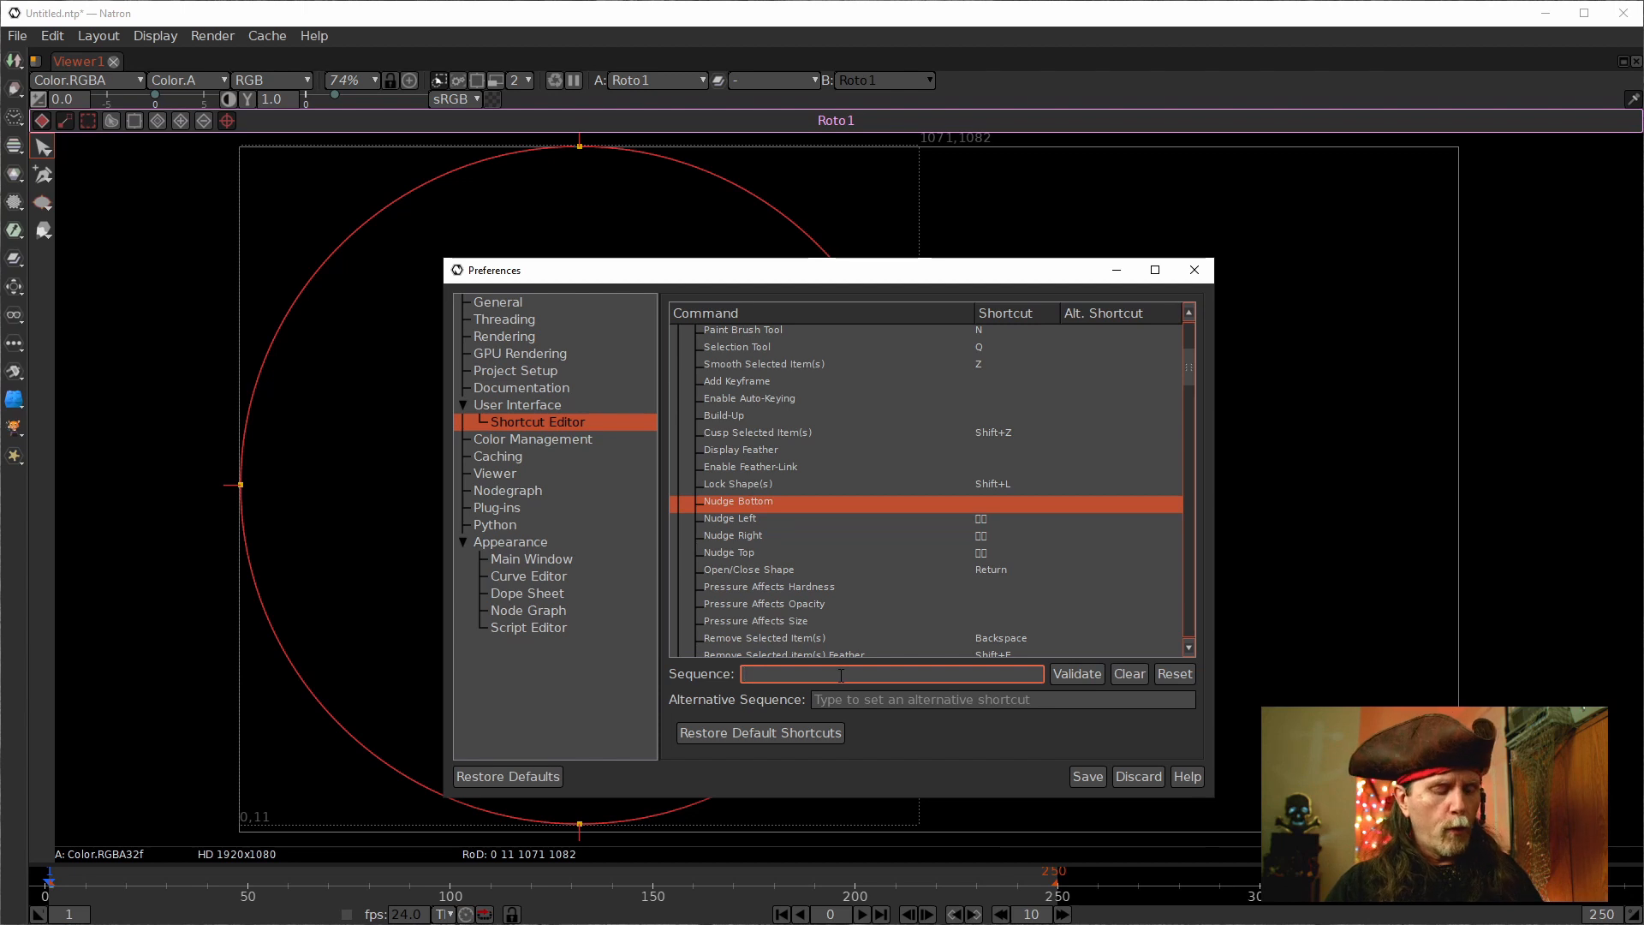
key("ctrl")
key("shift")
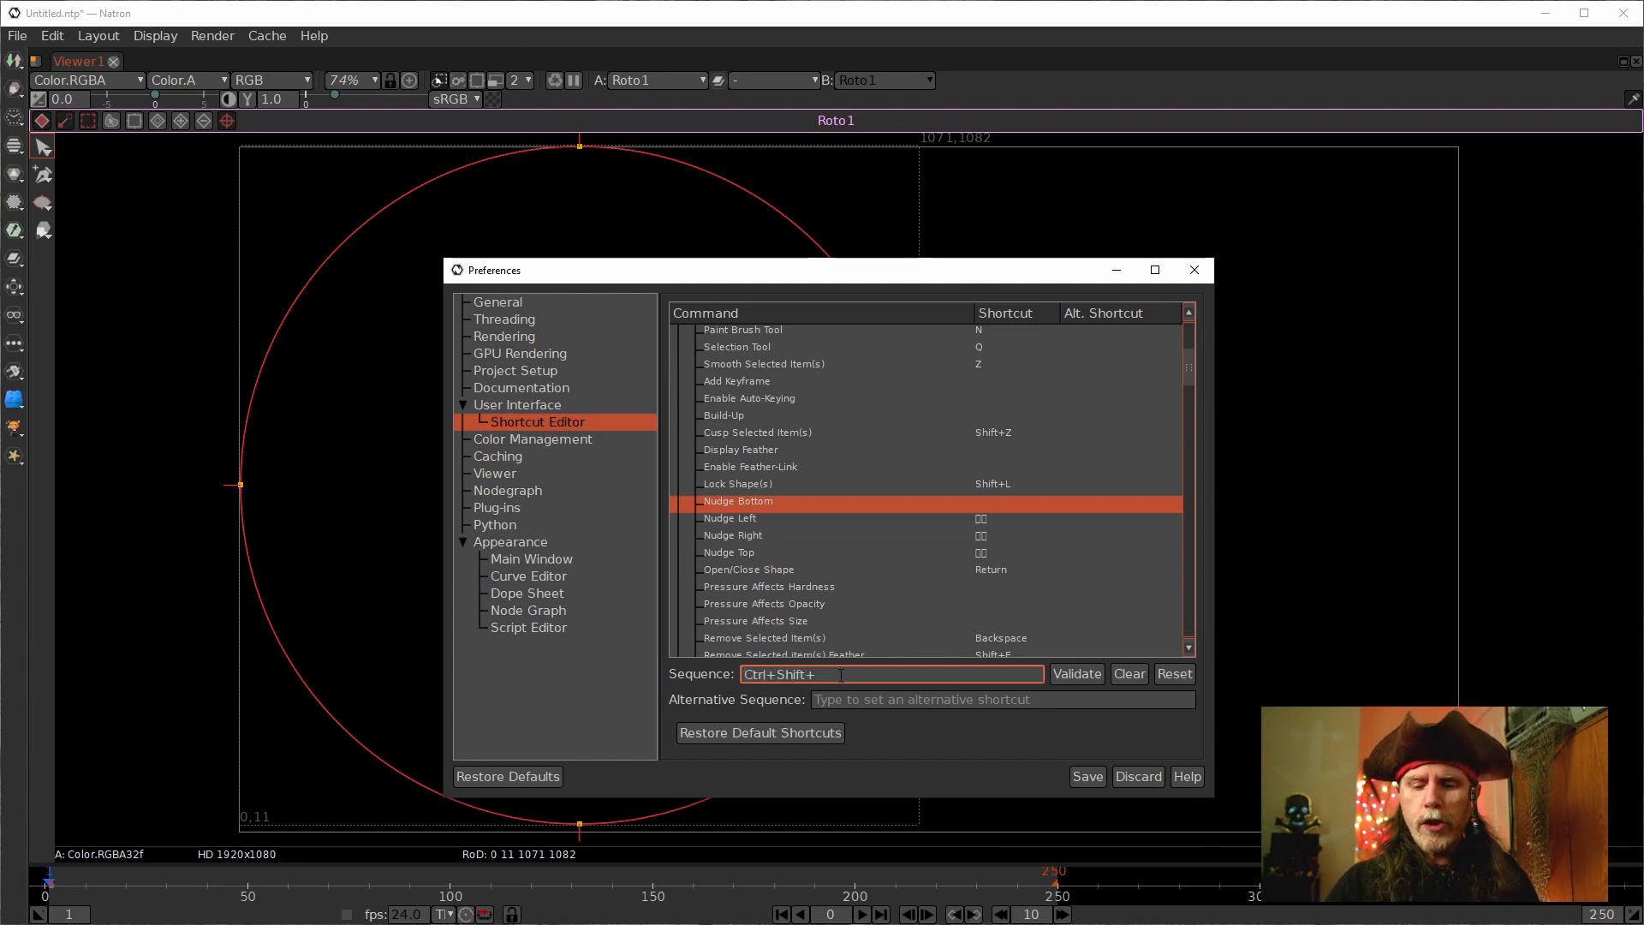
key("ctrl+shift+Down")
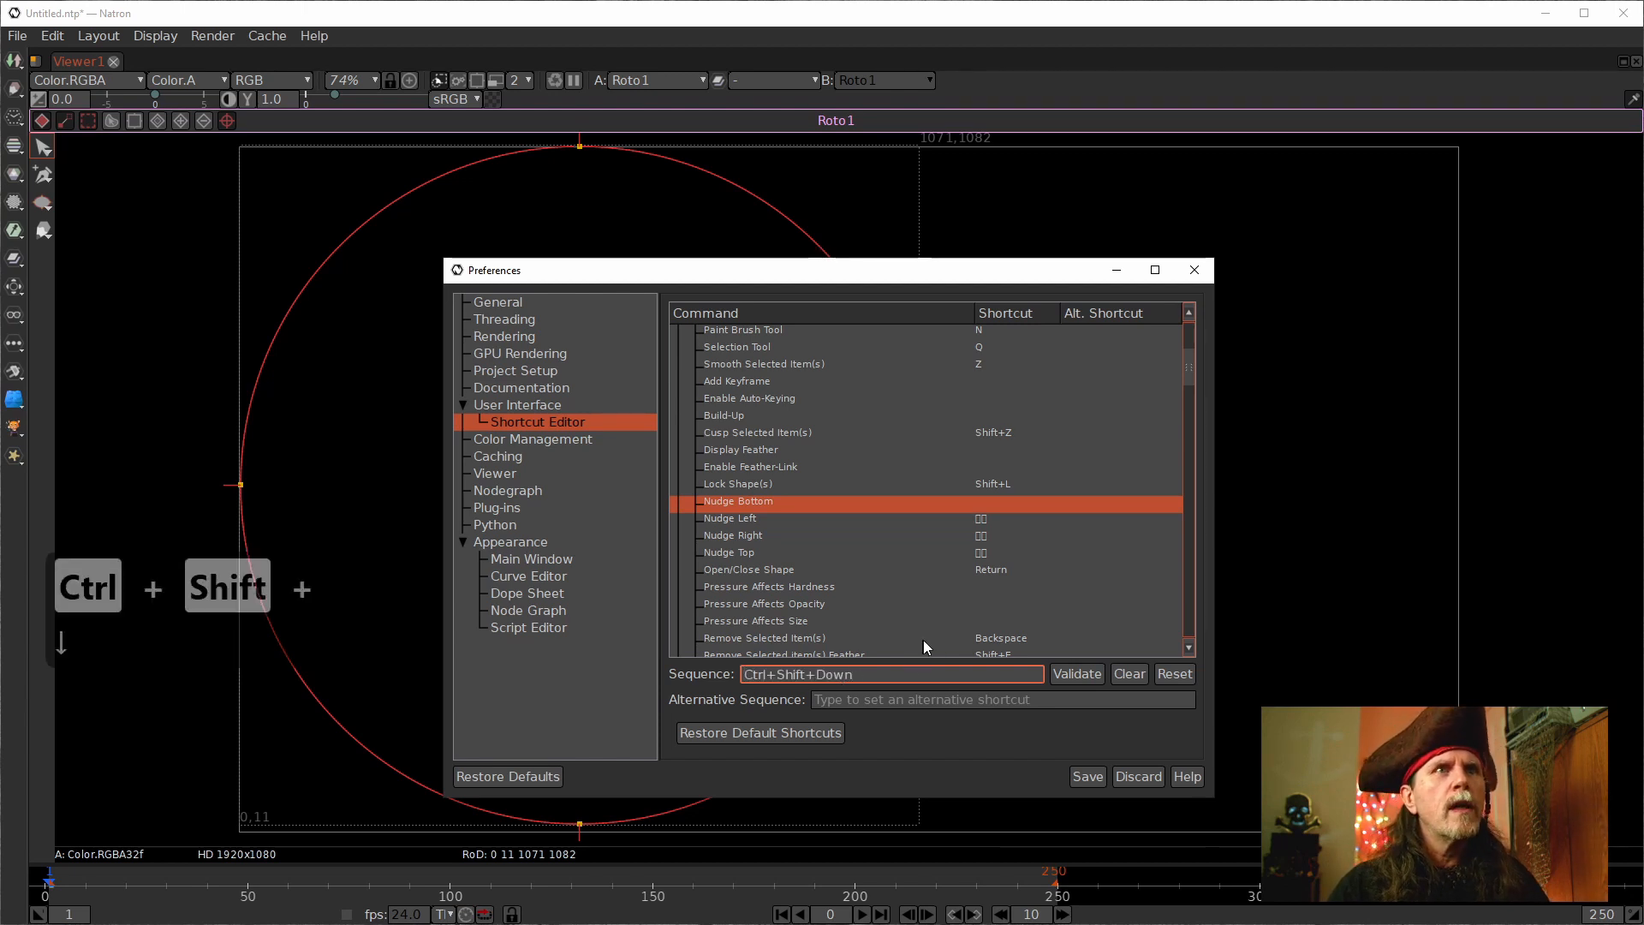
left_click(1081, 675)
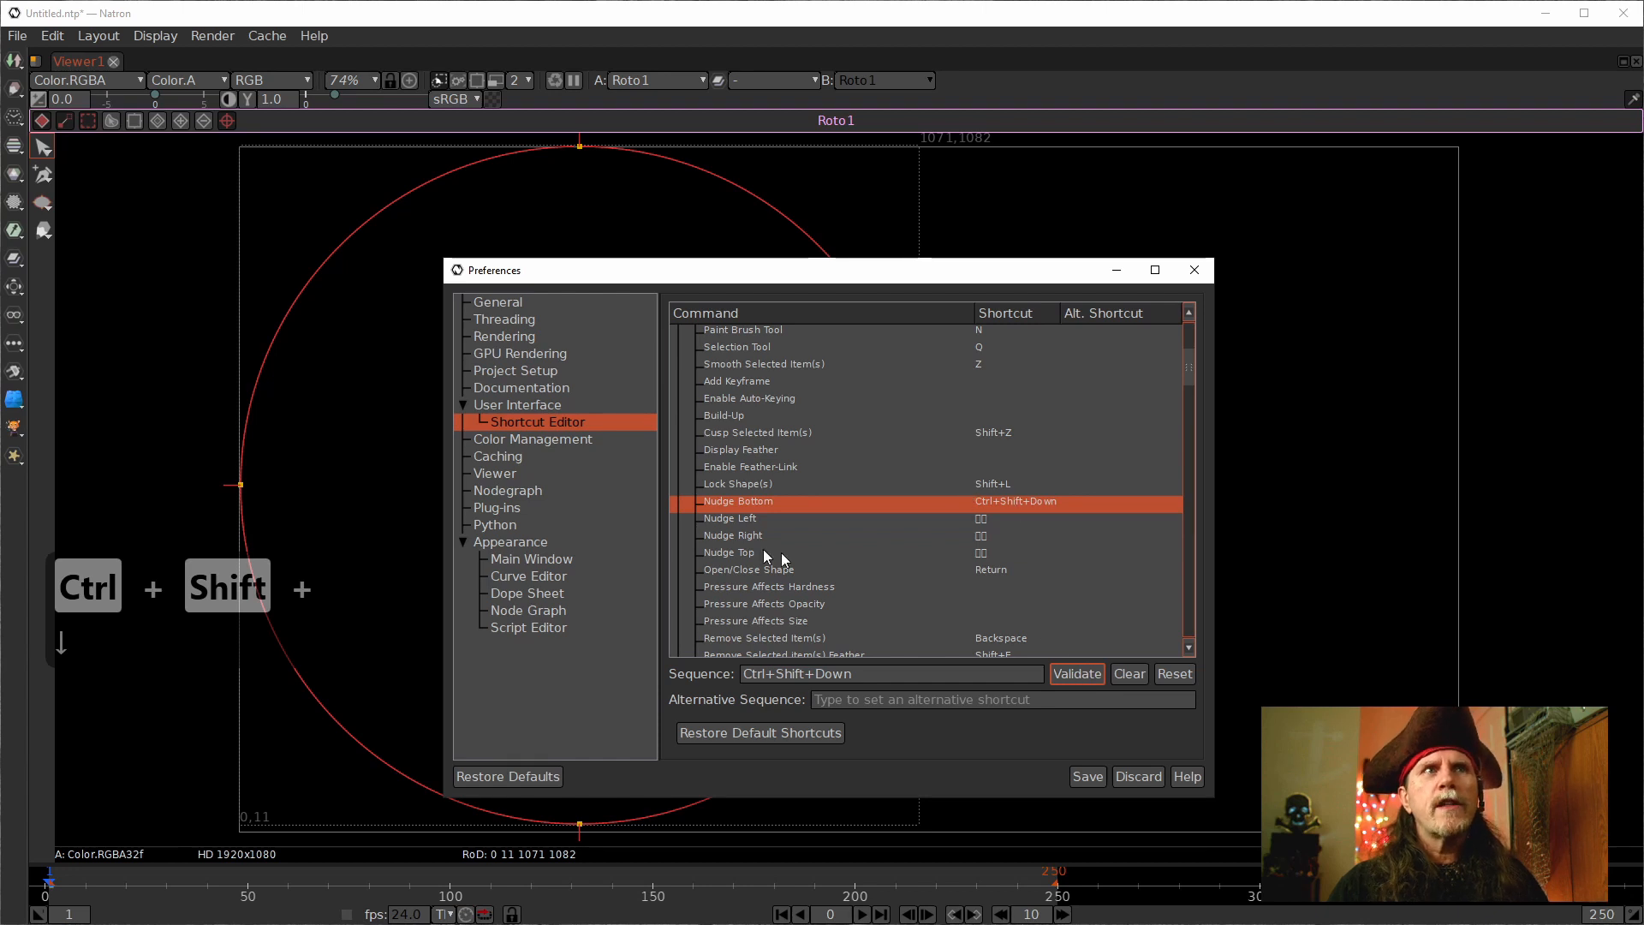
Clear the Nudge Left shortcut and assign it Ctrl+Shift+Left.
left_click(734, 521)
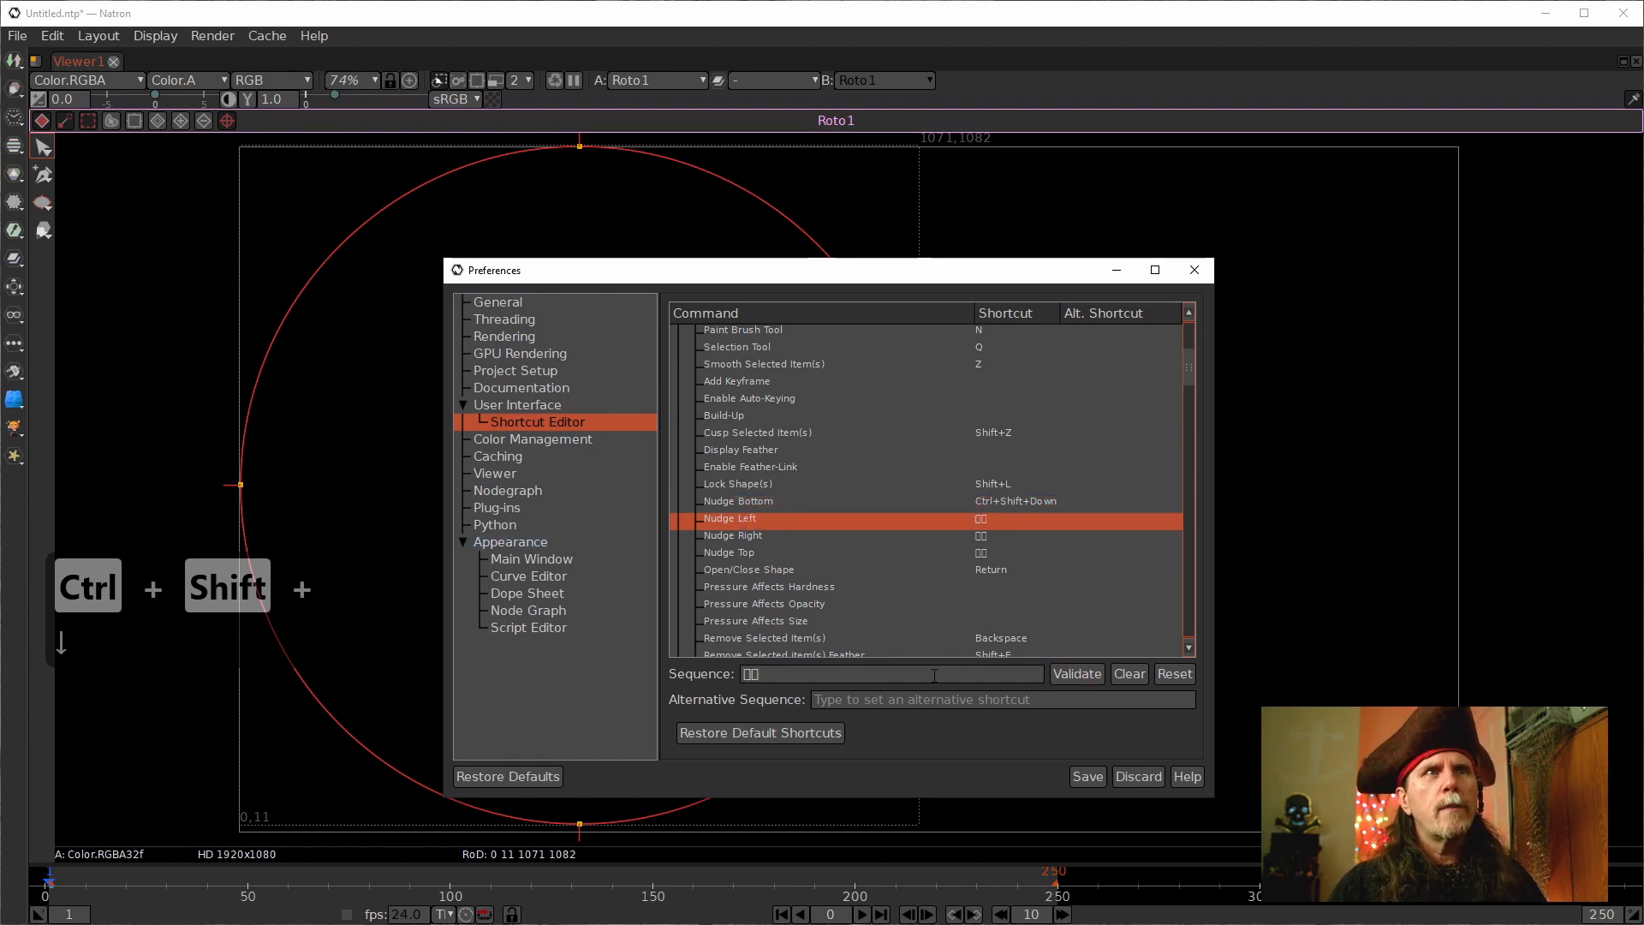
left_click(1129, 675)
key("ctrl+shift")
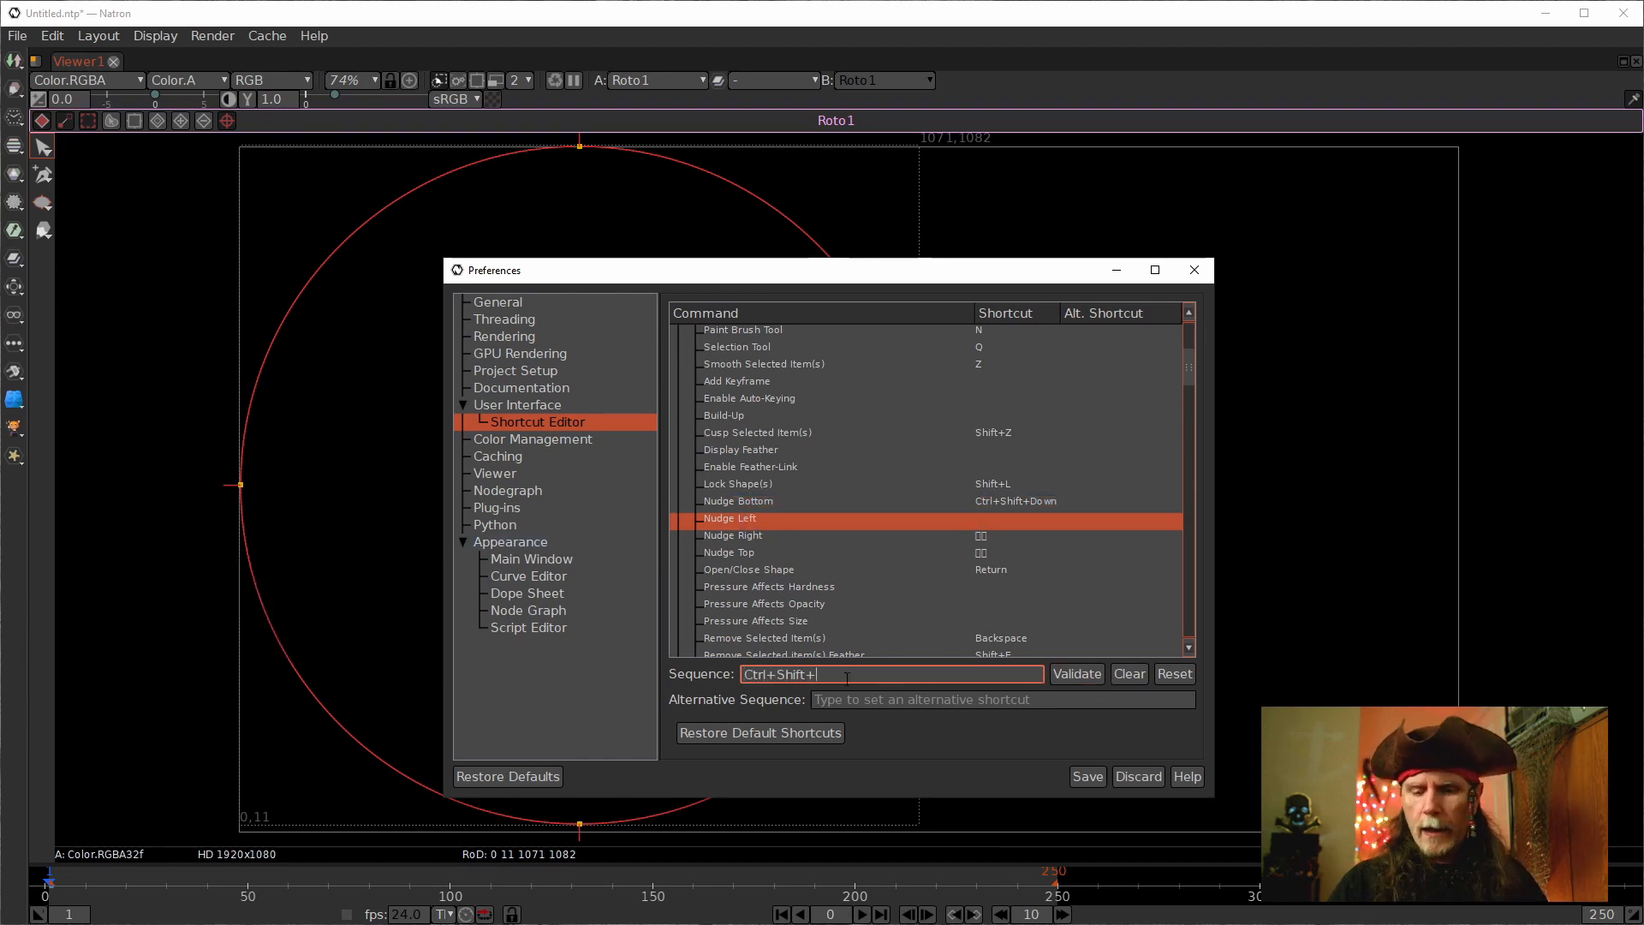
key("ctrl+shift+Left")
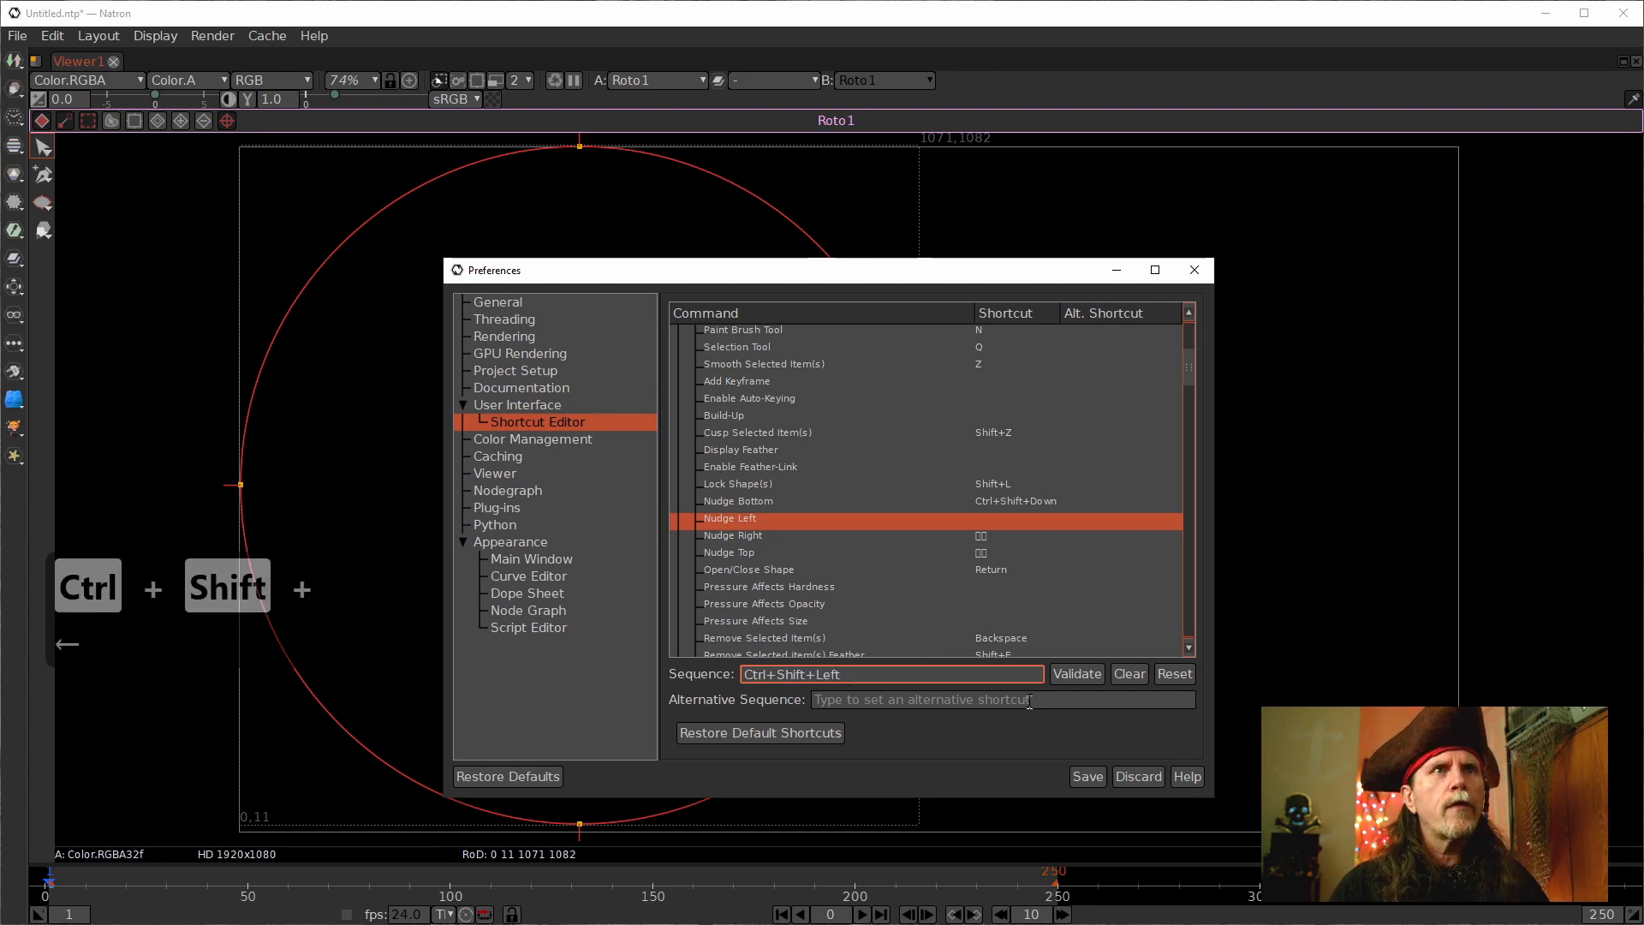
left_click(1050, 674)
Clear the Nudge Right shortcut and assign it Ctrl+Shift+Right.
left_click(724, 541)
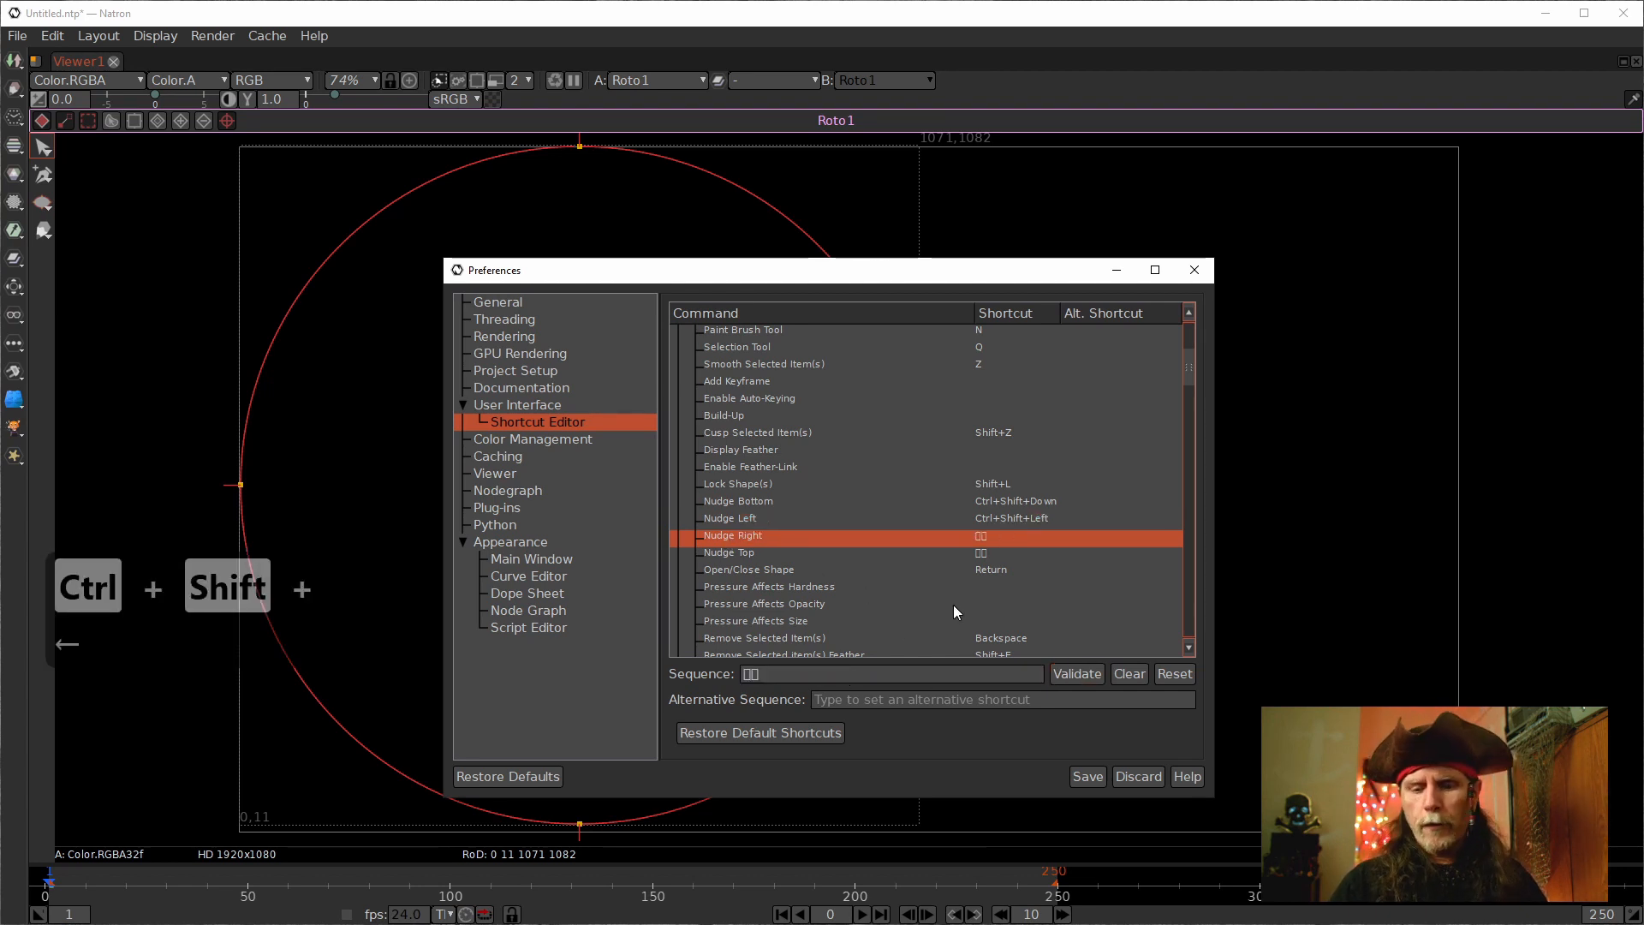
key("ctrl+shift+Right")
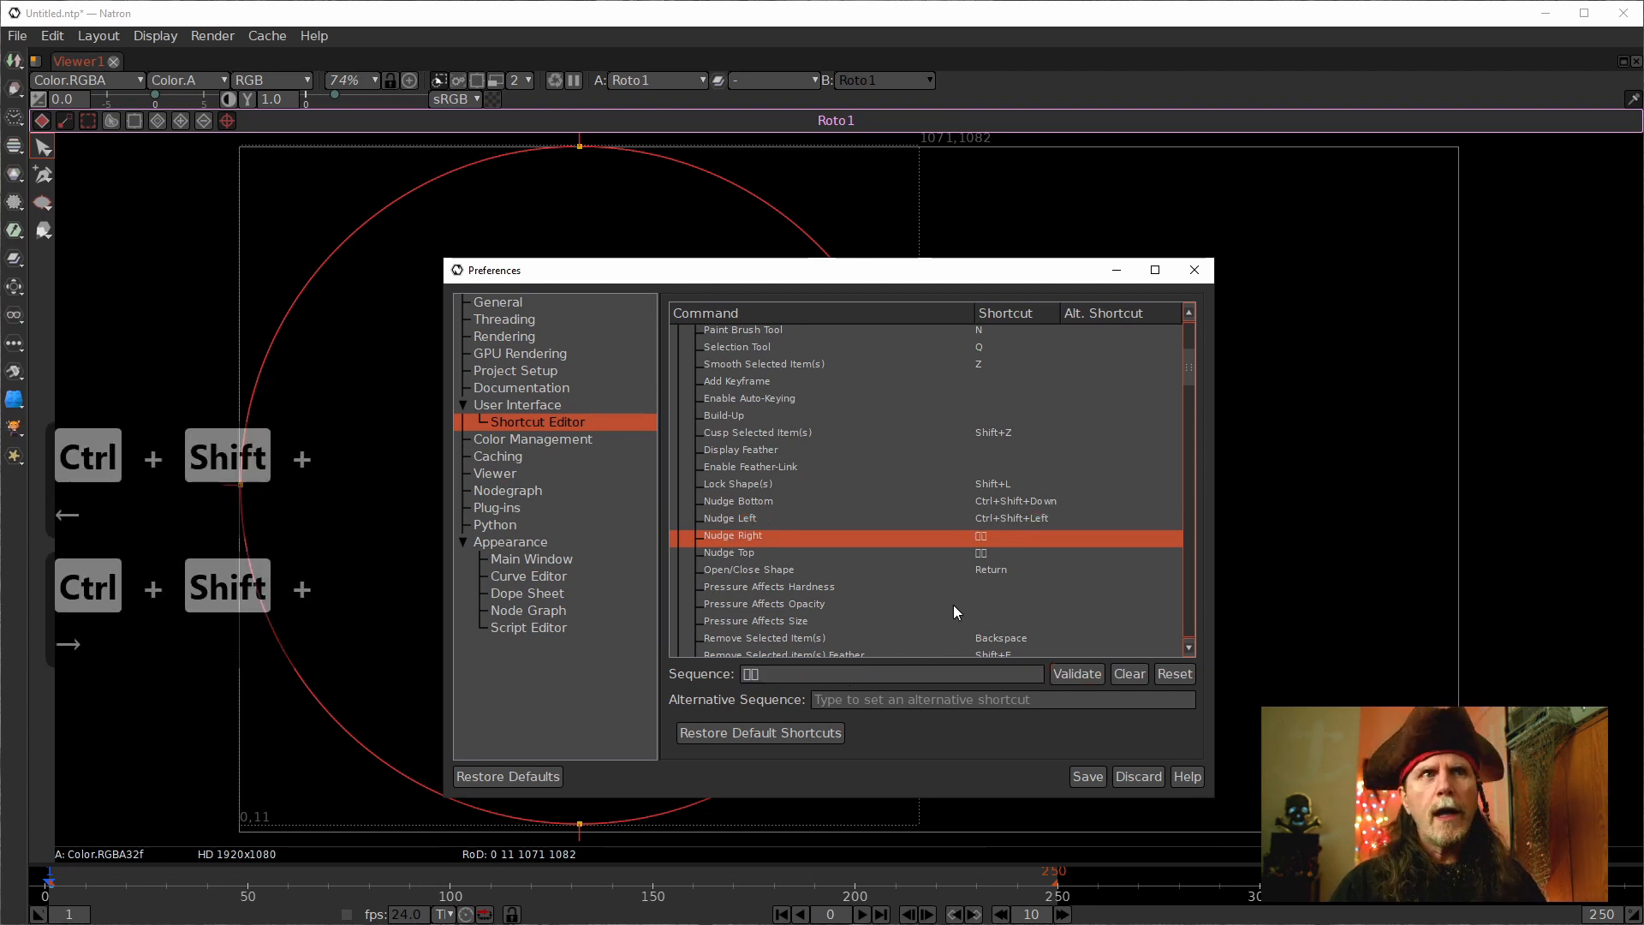
left_click(1128, 674)
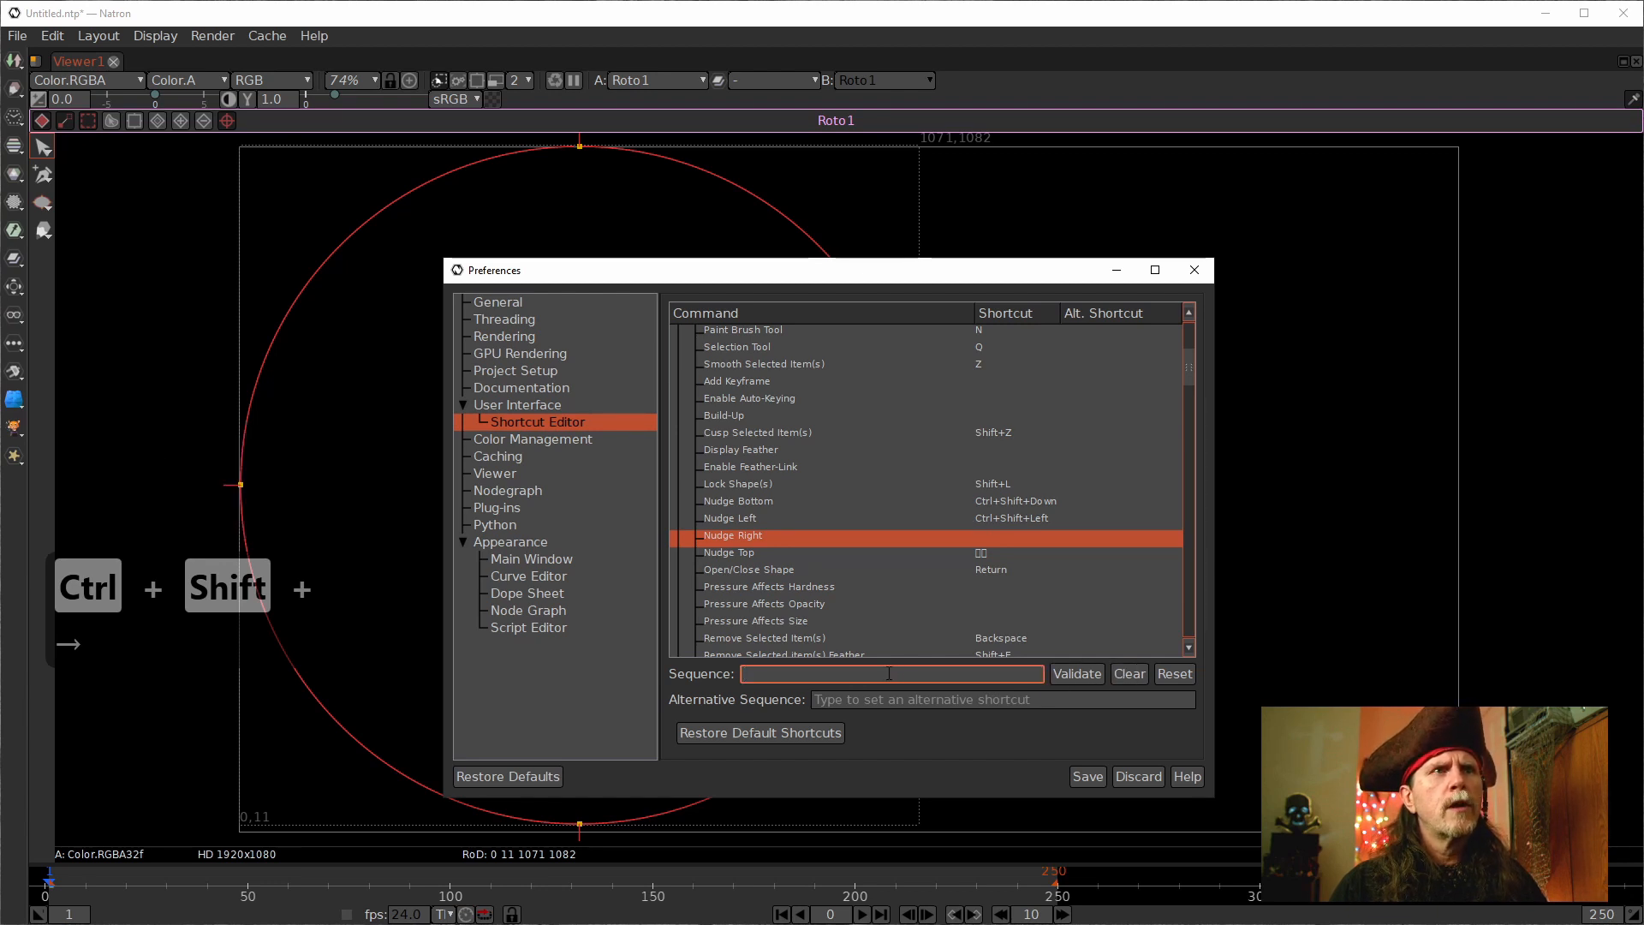
key("ctrl+shift")
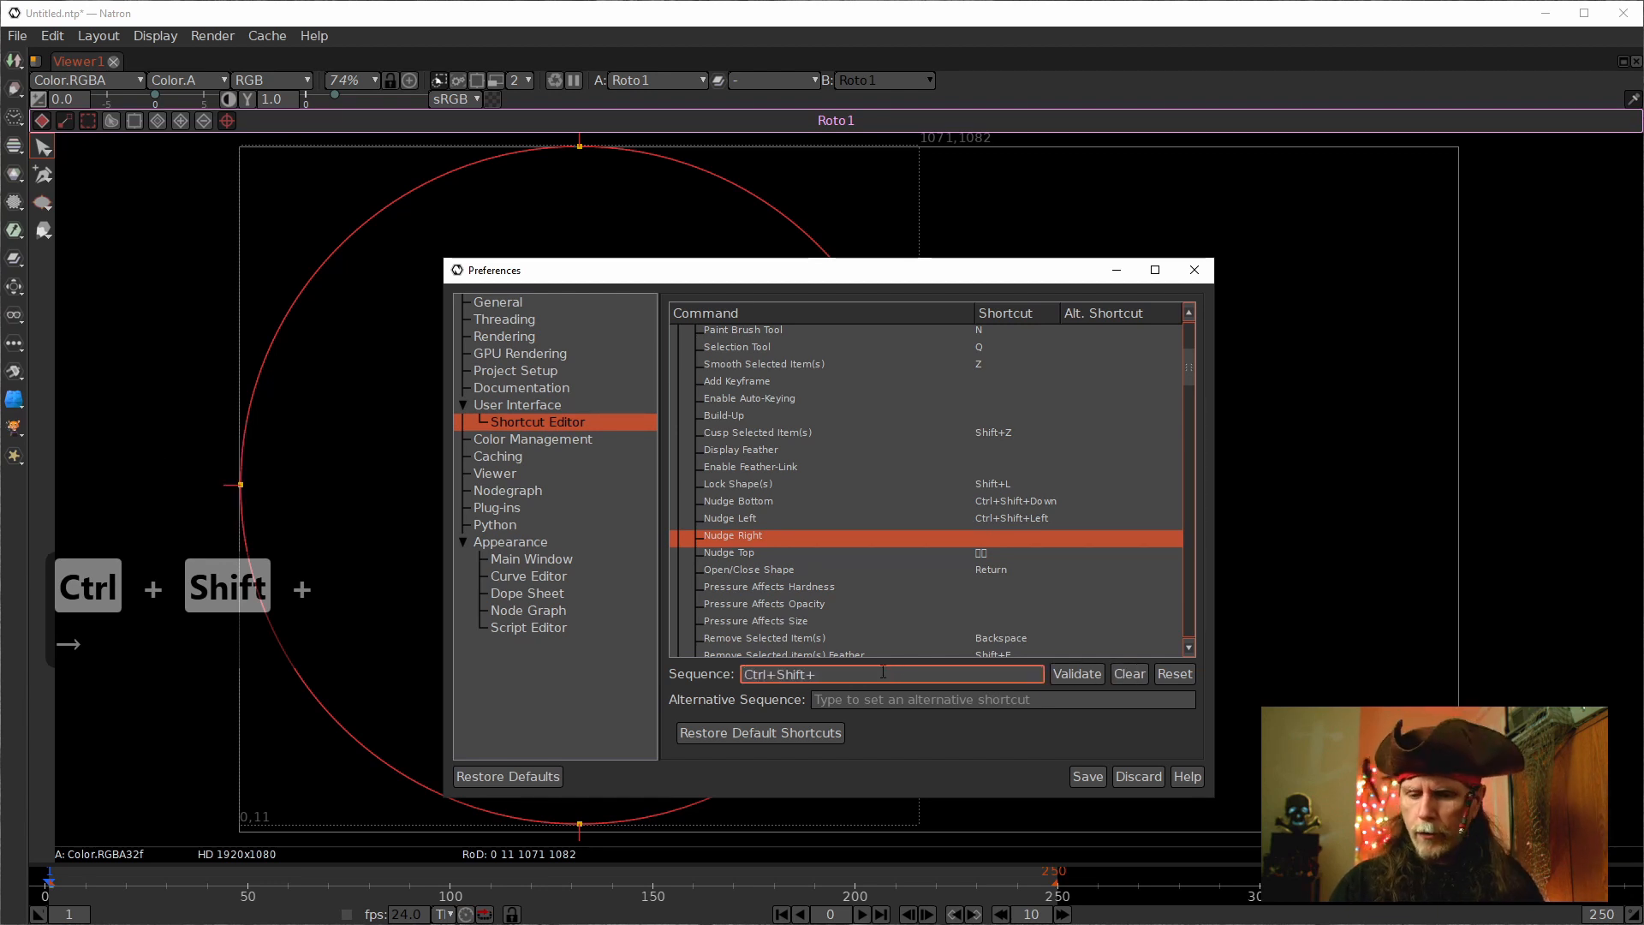
key("ctrl+shift+Right")
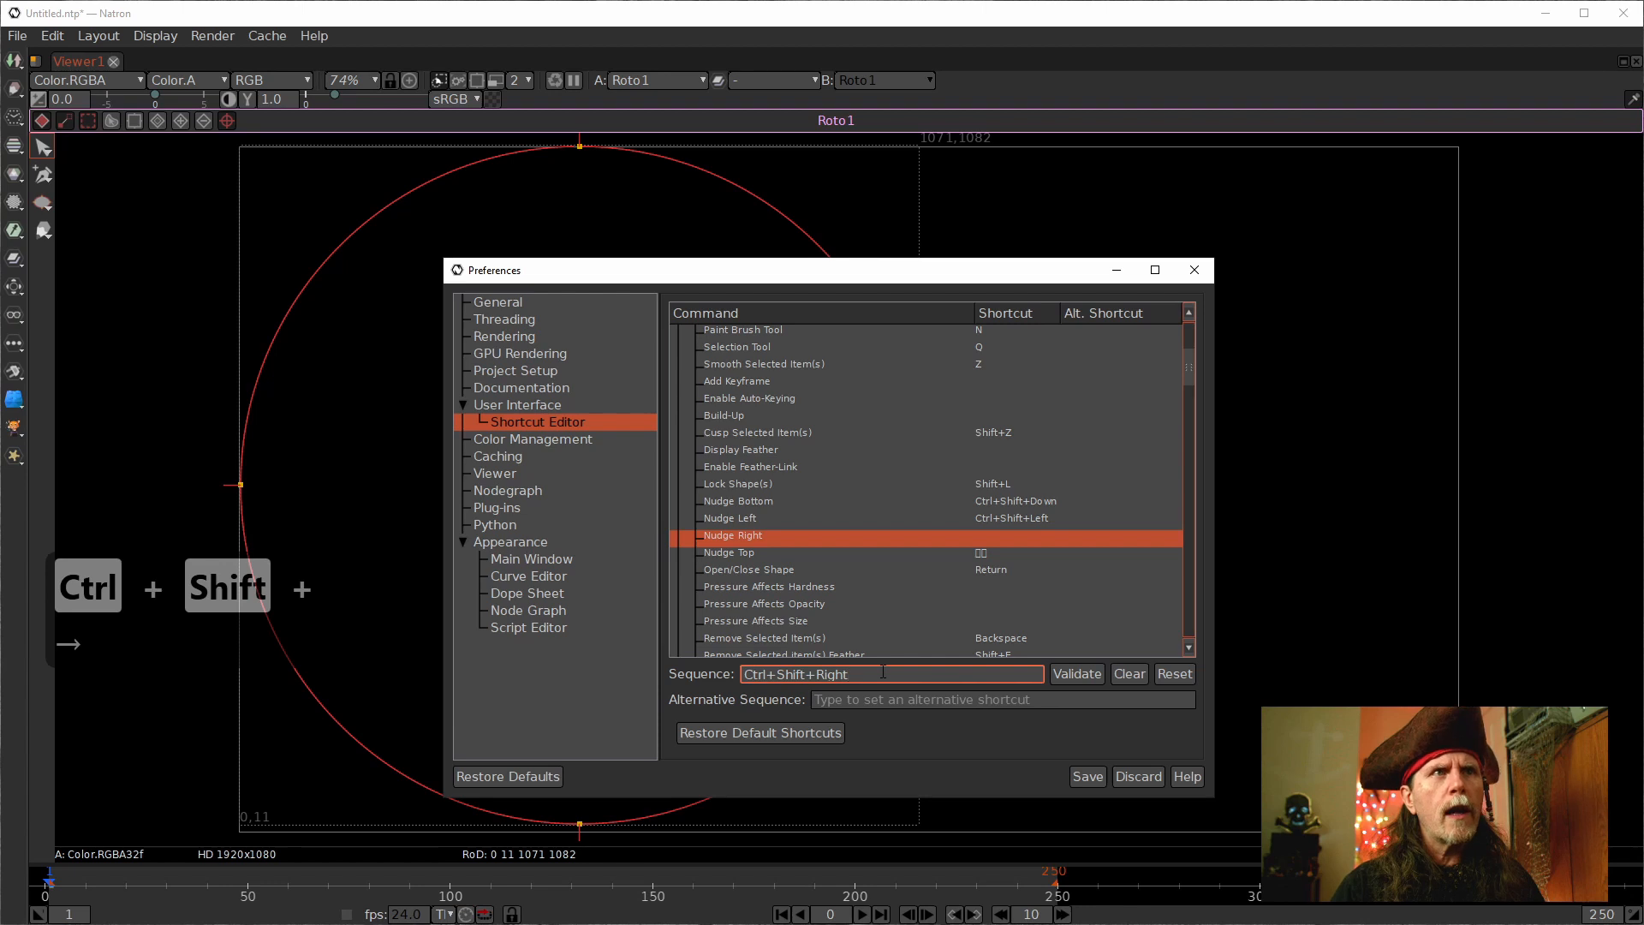
left_click(1096, 677)
Clear the Nudge Top shortcut, assign it Ctrl+Shift+Up, and save the preferences.
left_click(748, 558)
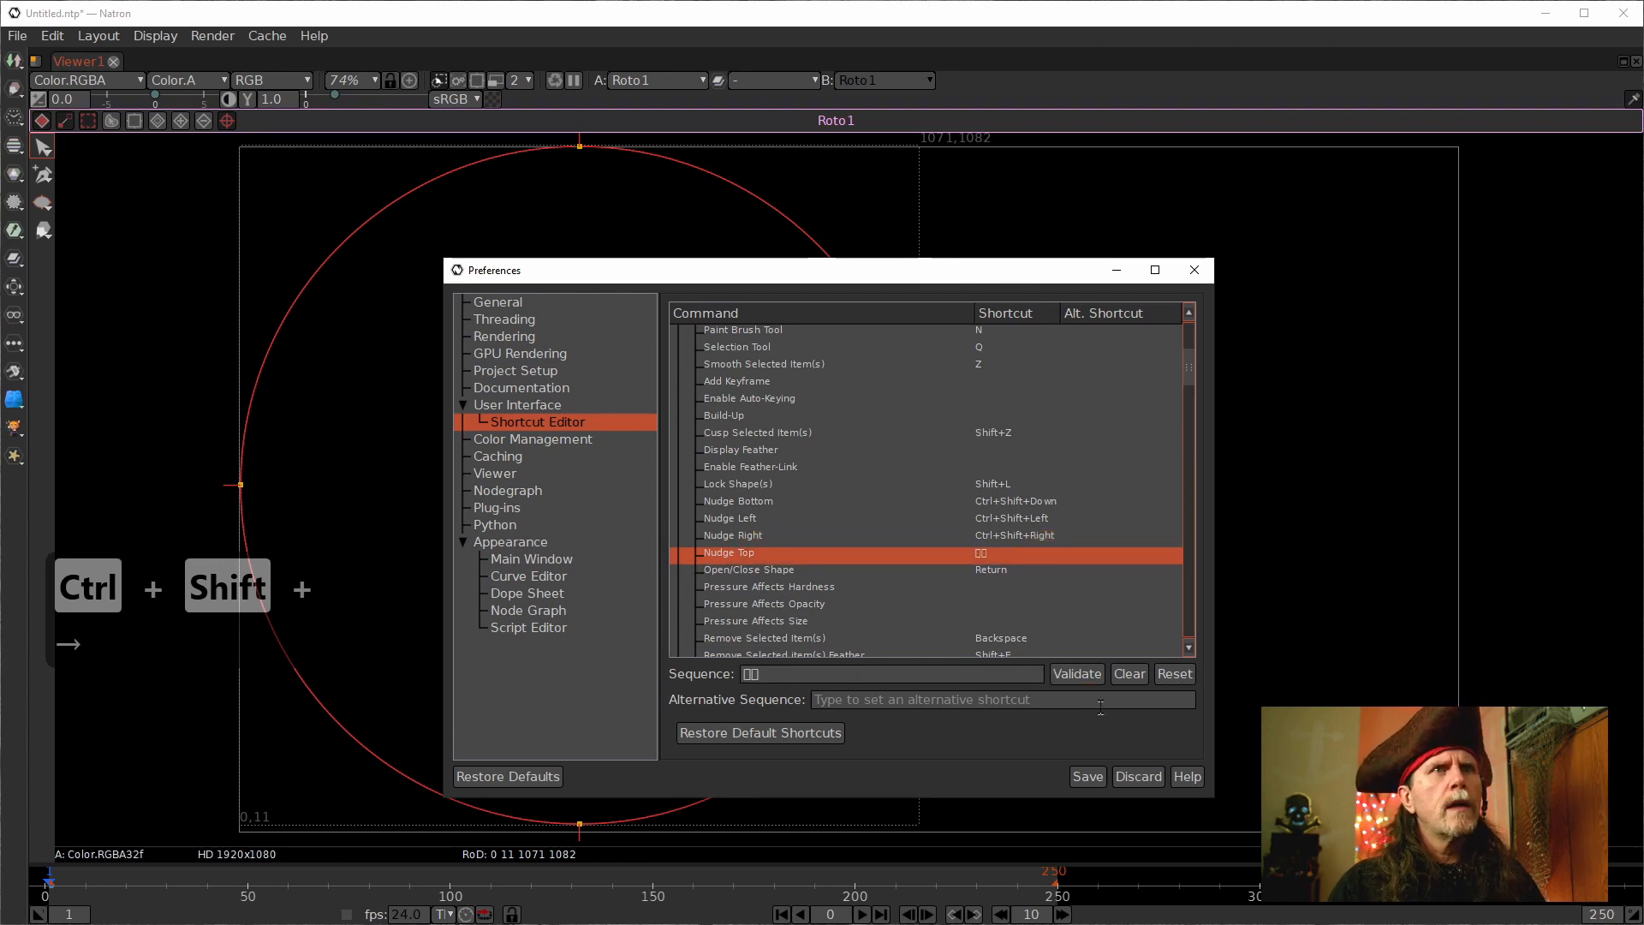
left_click(1127, 676)
left_click(882, 675)
key("ctrl+shift")
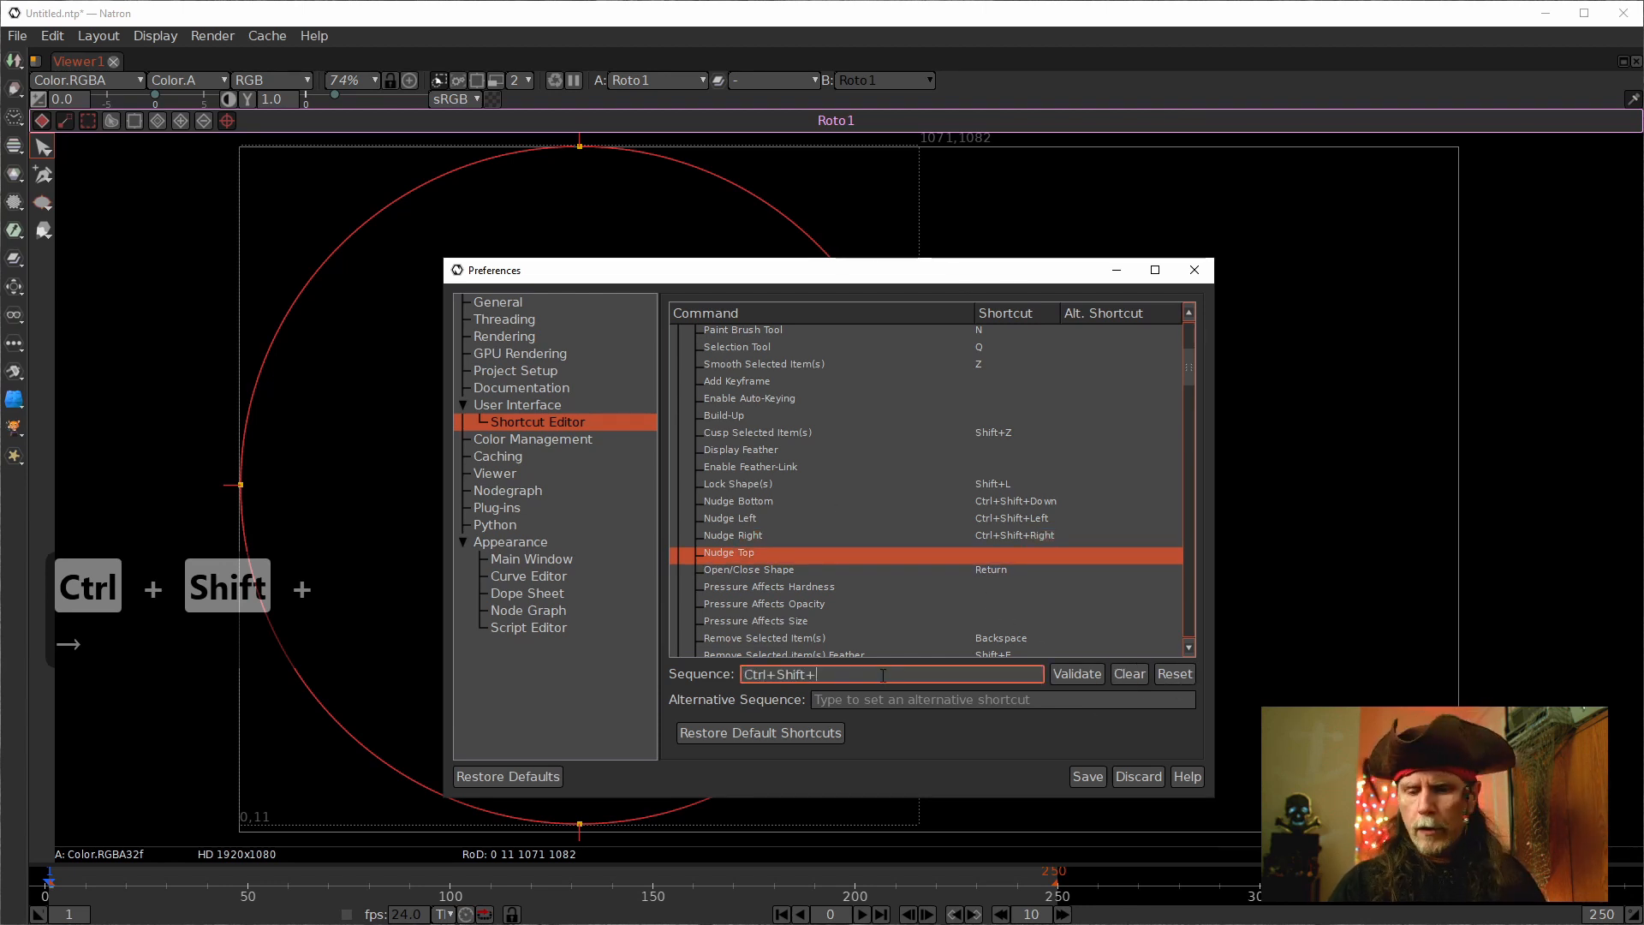
key("ctrl+shift+Up")
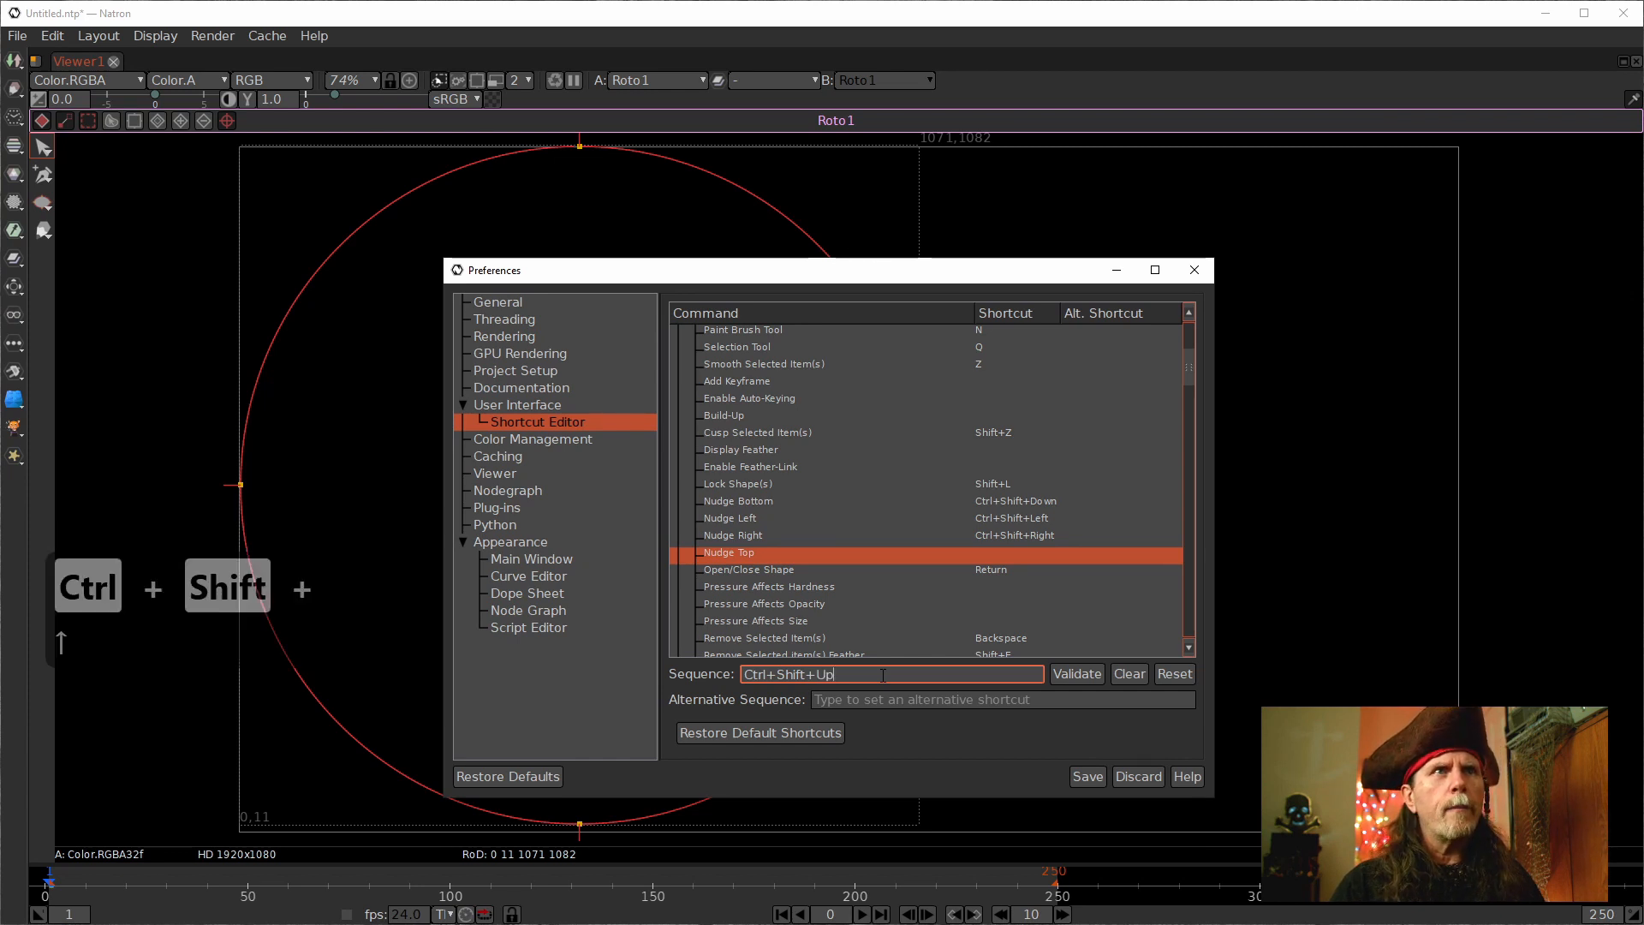
left_click(1077, 675)
left_click(1082, 776)
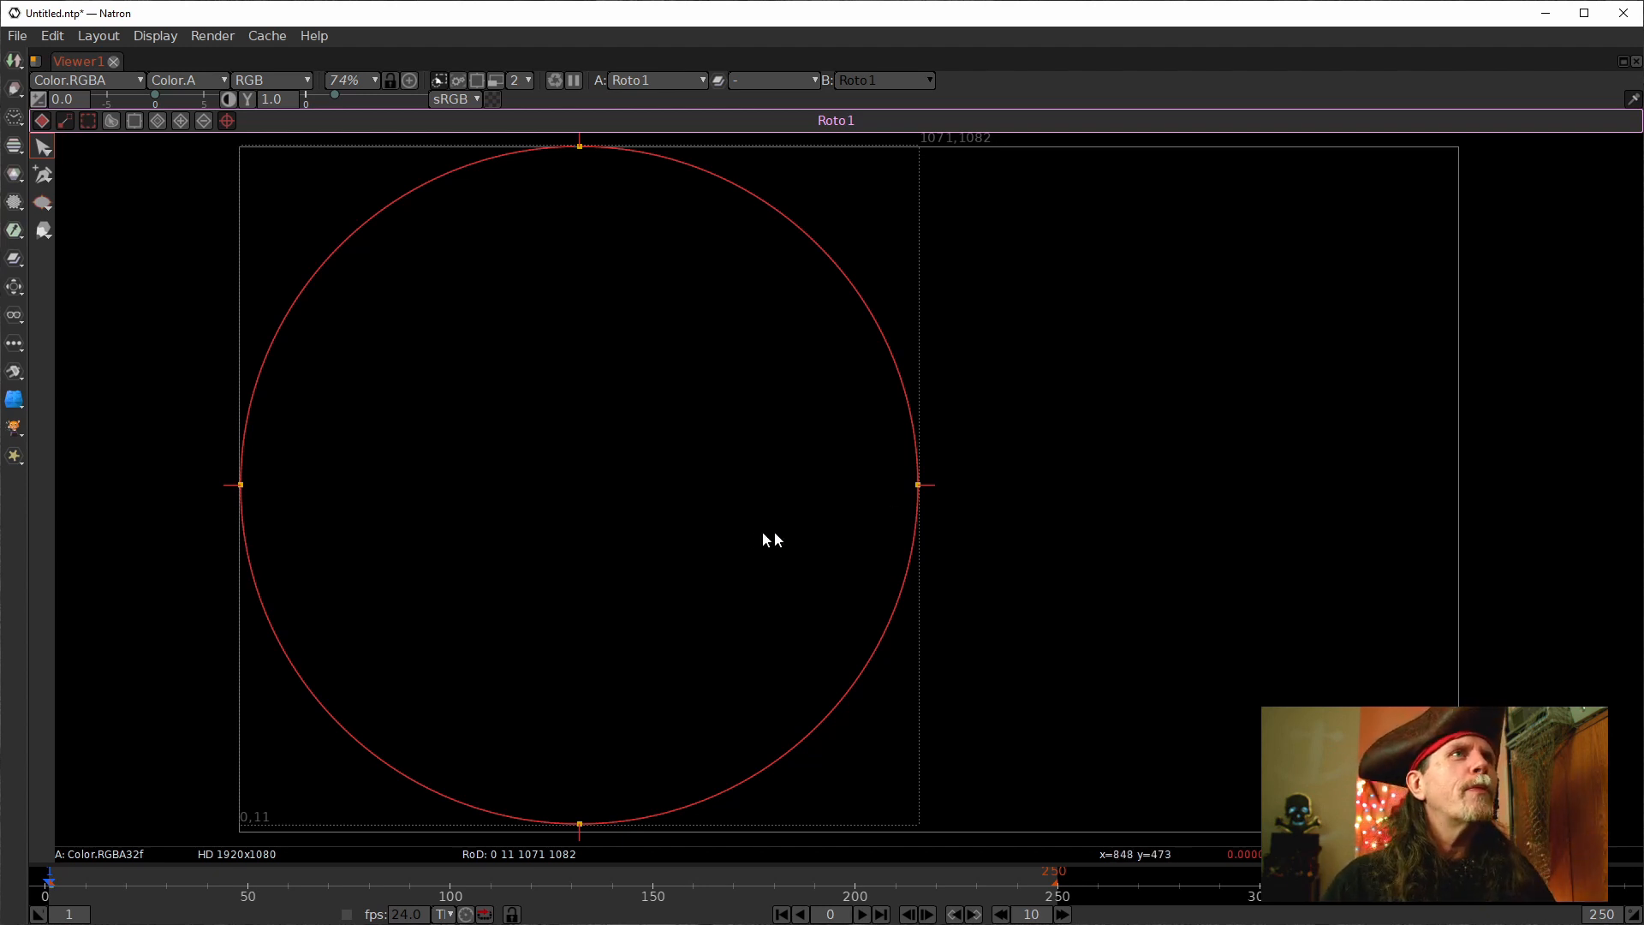
Restore the full layout and add a CheckerBoard node directly after the Roto1 node.
key("space")
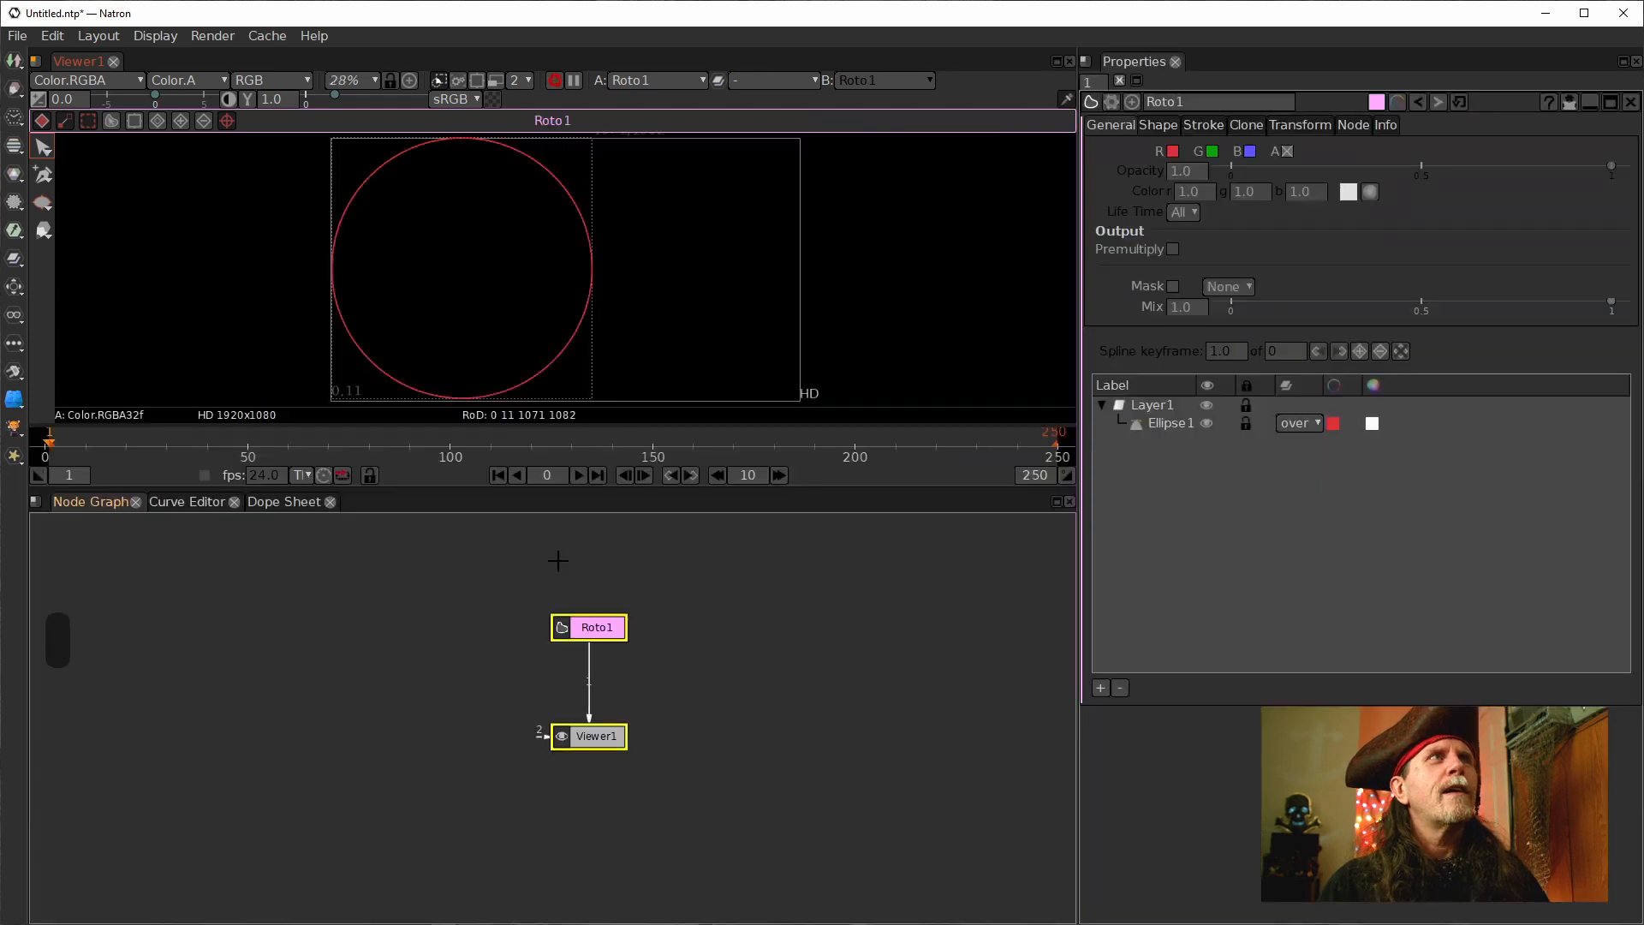
left_click(600, 630)
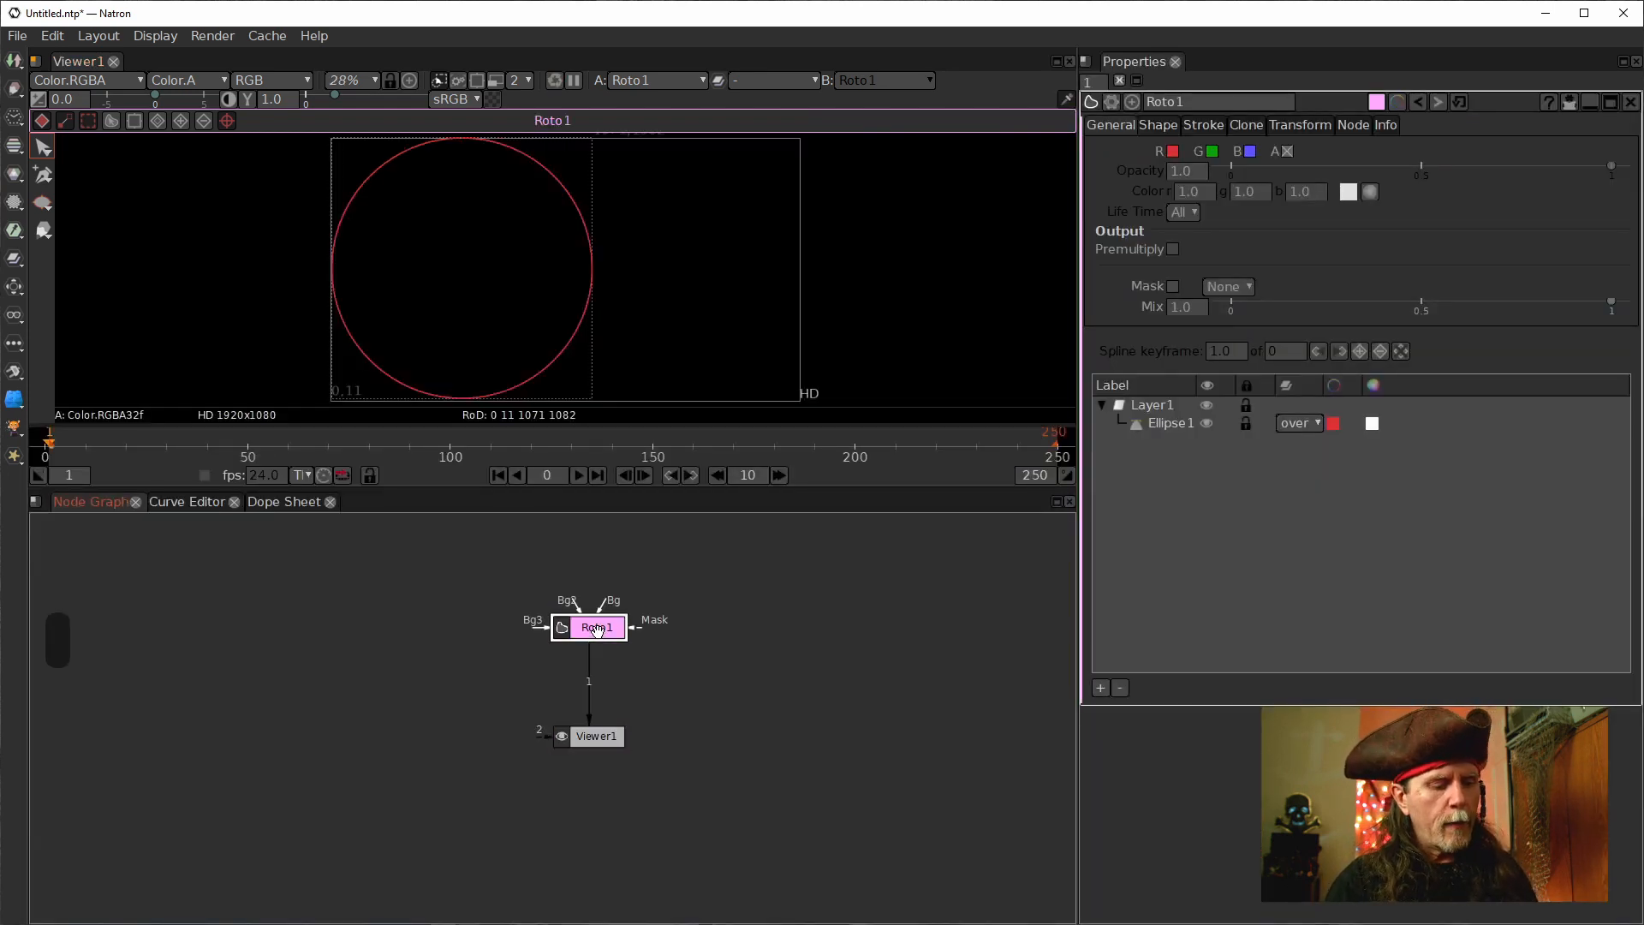
key("Tab")
type("check")
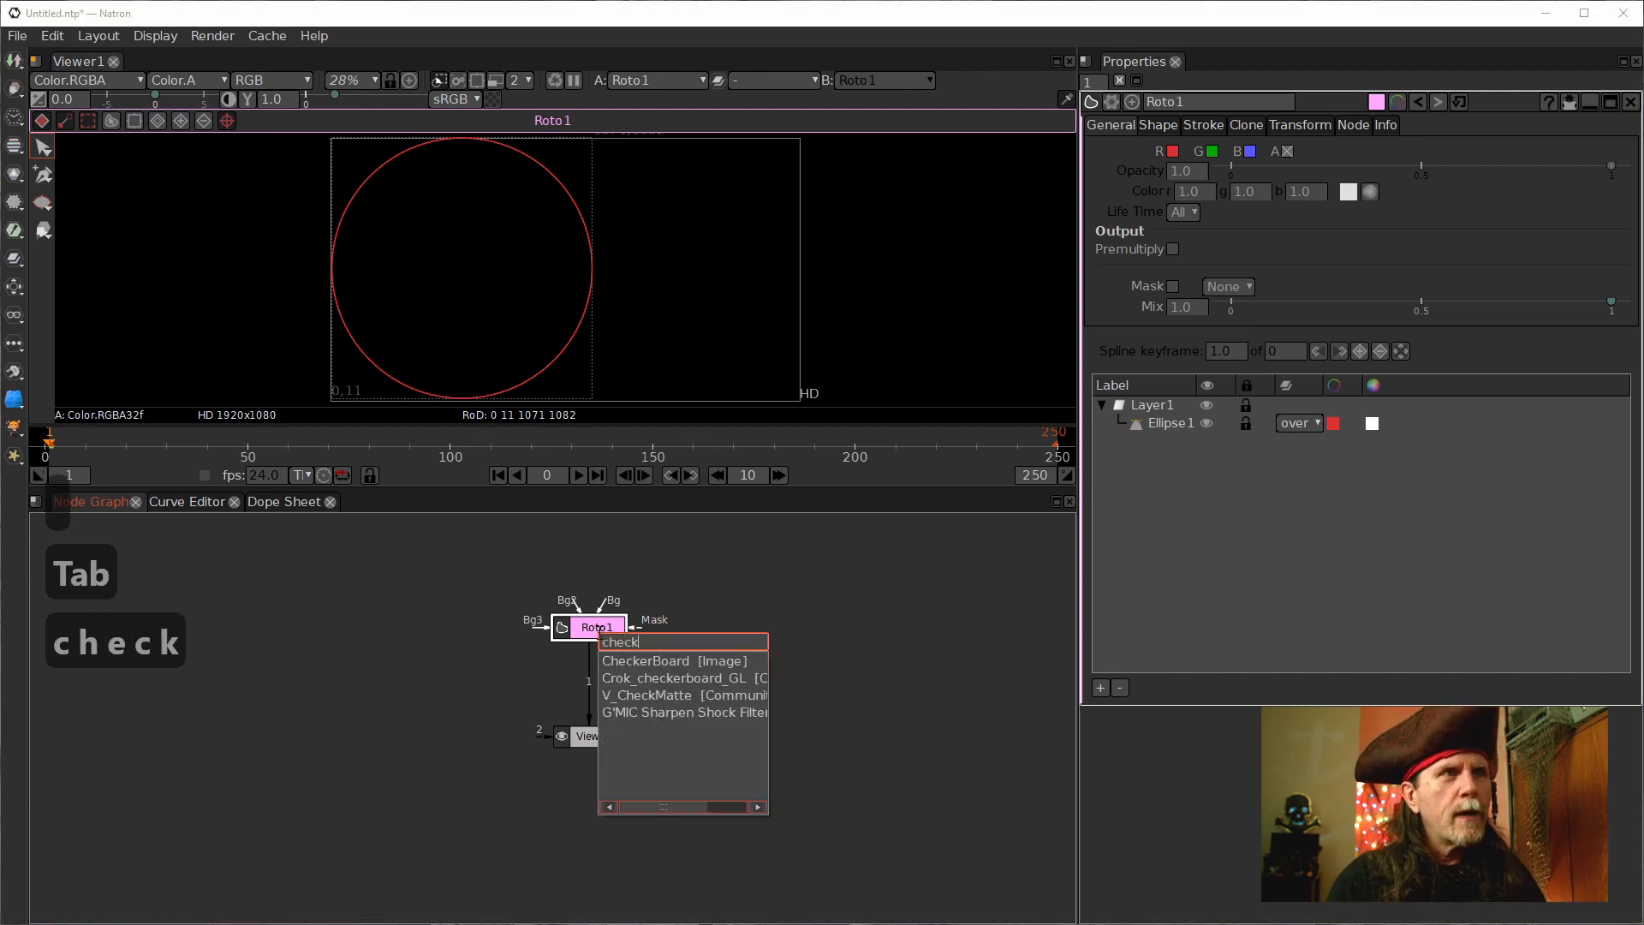
key("Down")
key("Return")
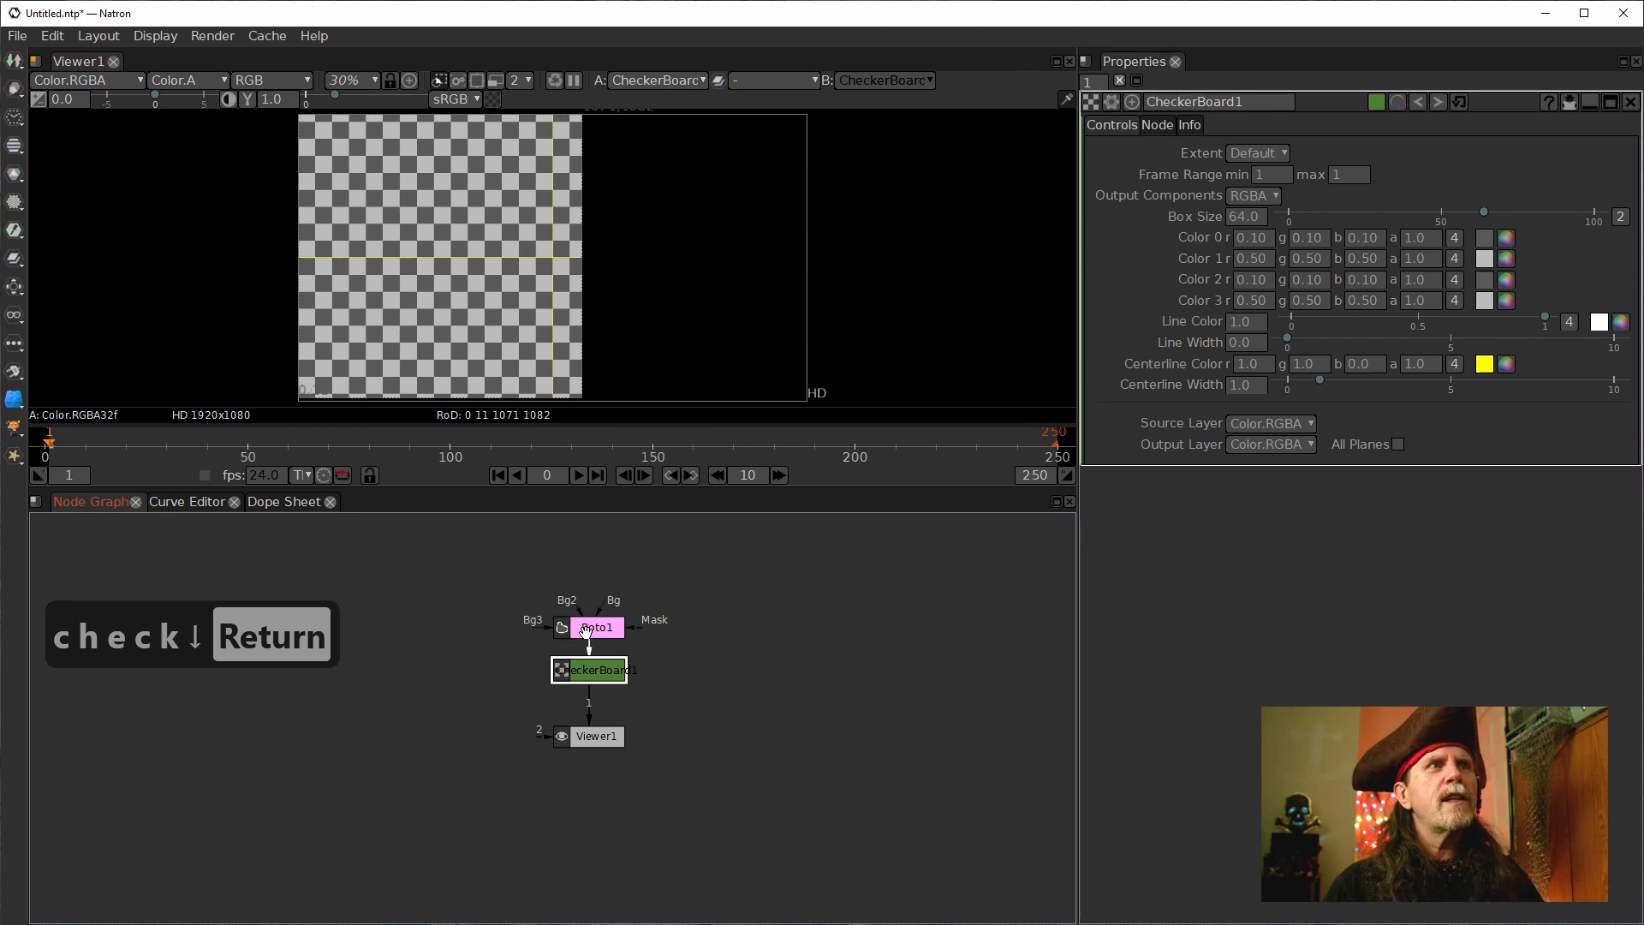
Reopen the Roto1 node's properties and select all points of the ellipse in the maximized viewer.
left_click(588, 627)
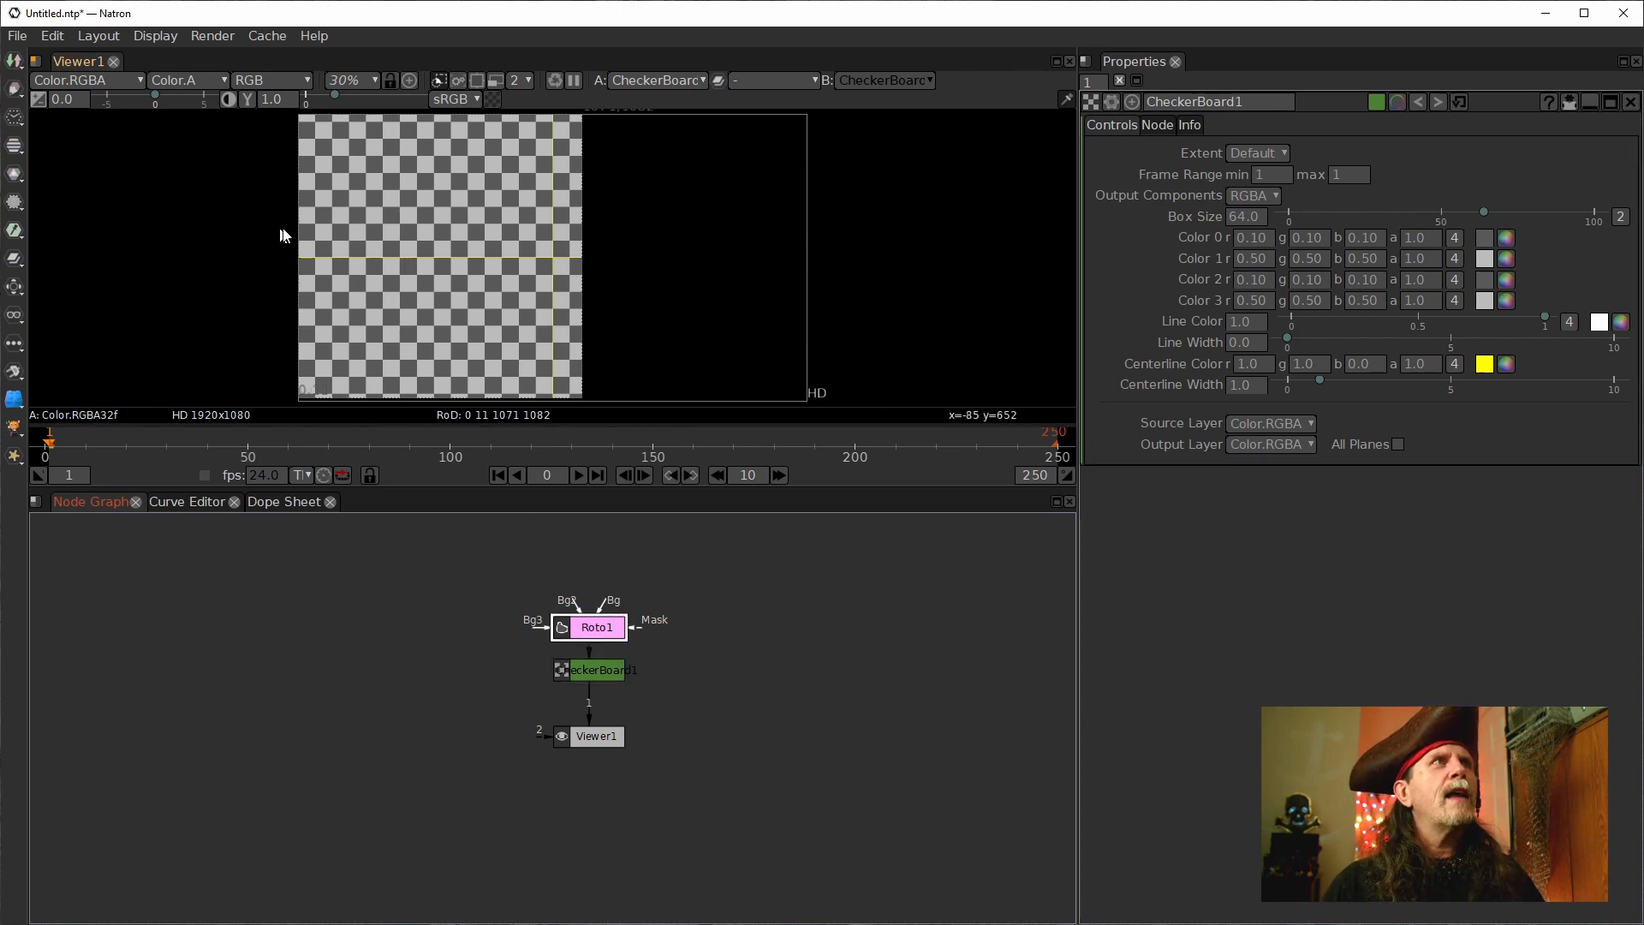
left_click_drag(236, 114, 740, 434)
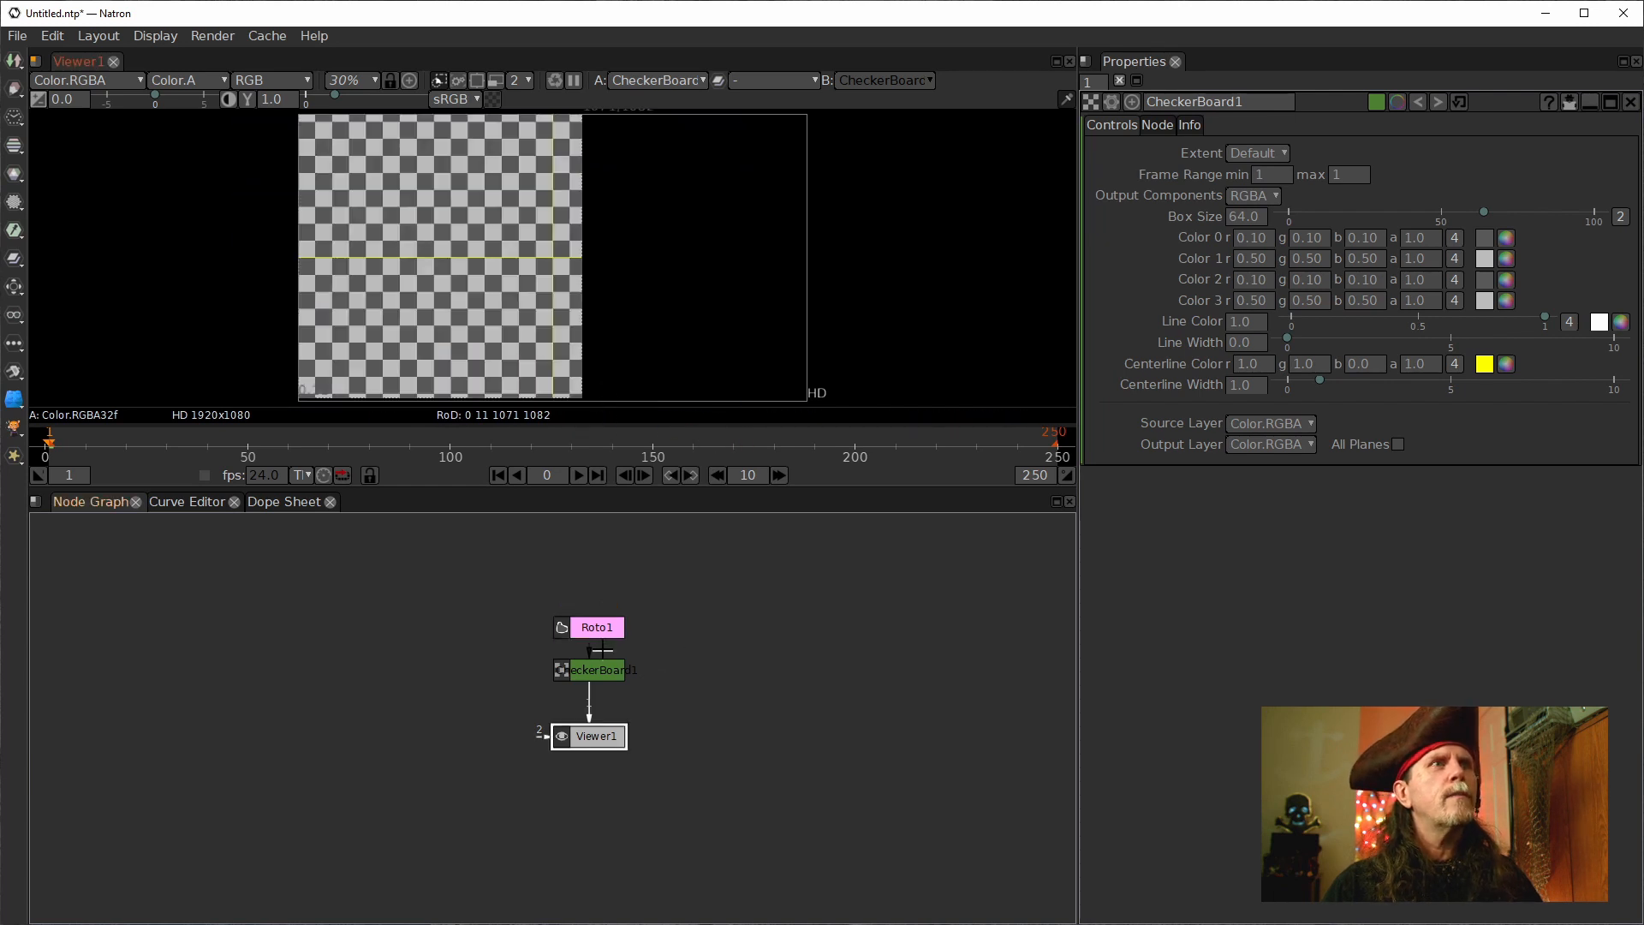
left_click(602, 632)
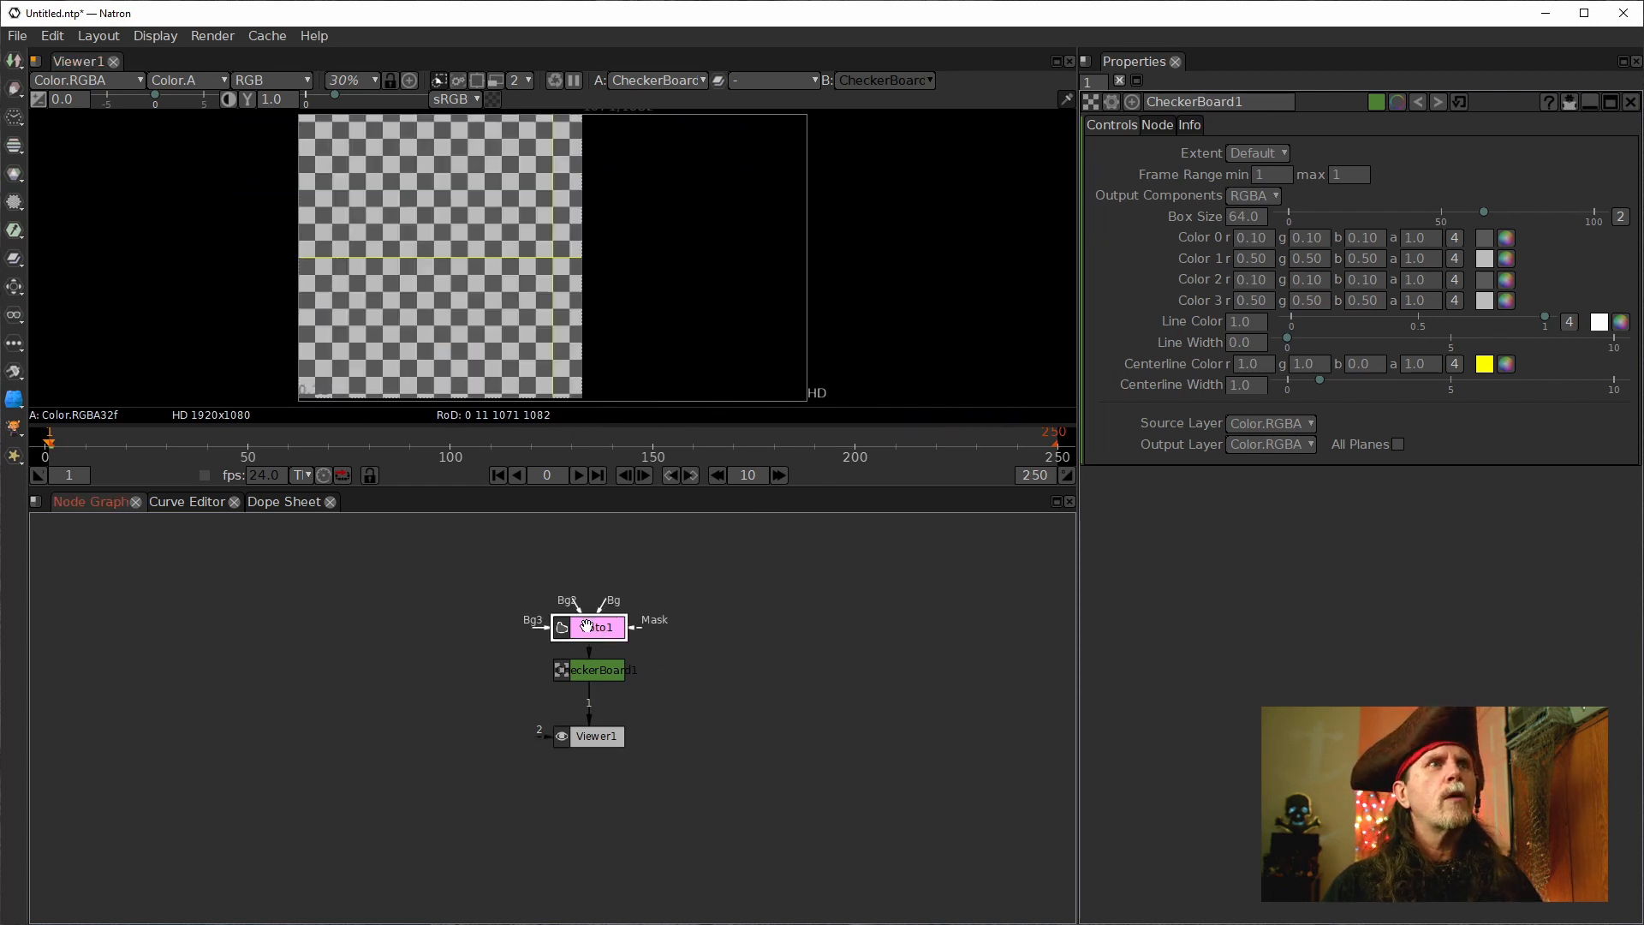
double_click(588, 625)
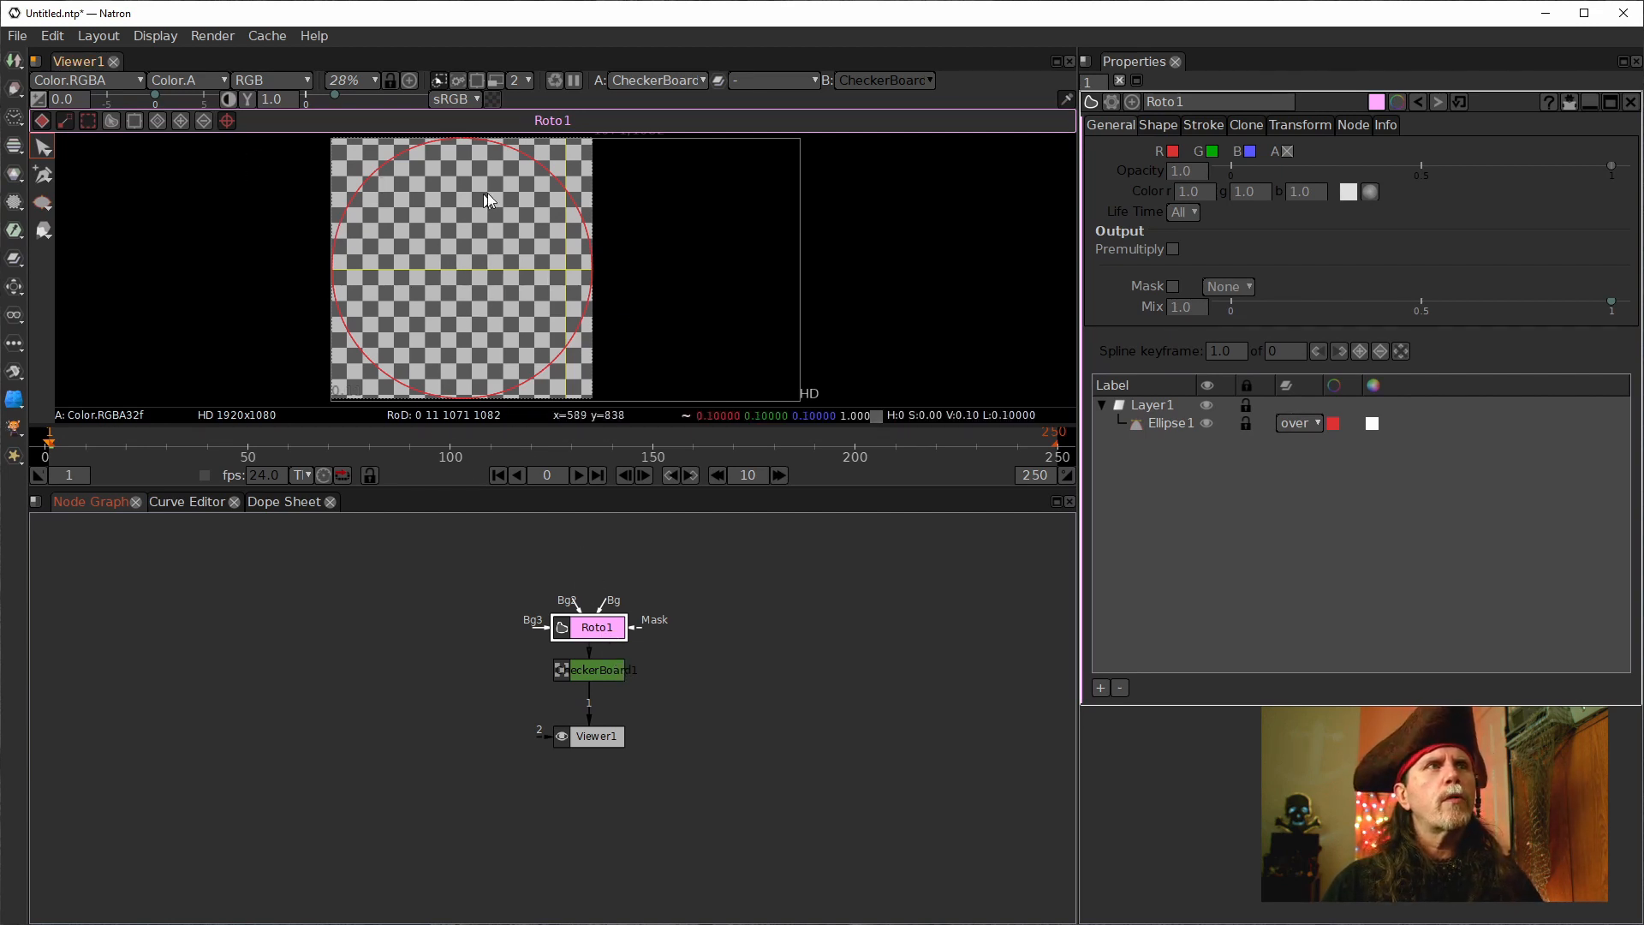
key("space")
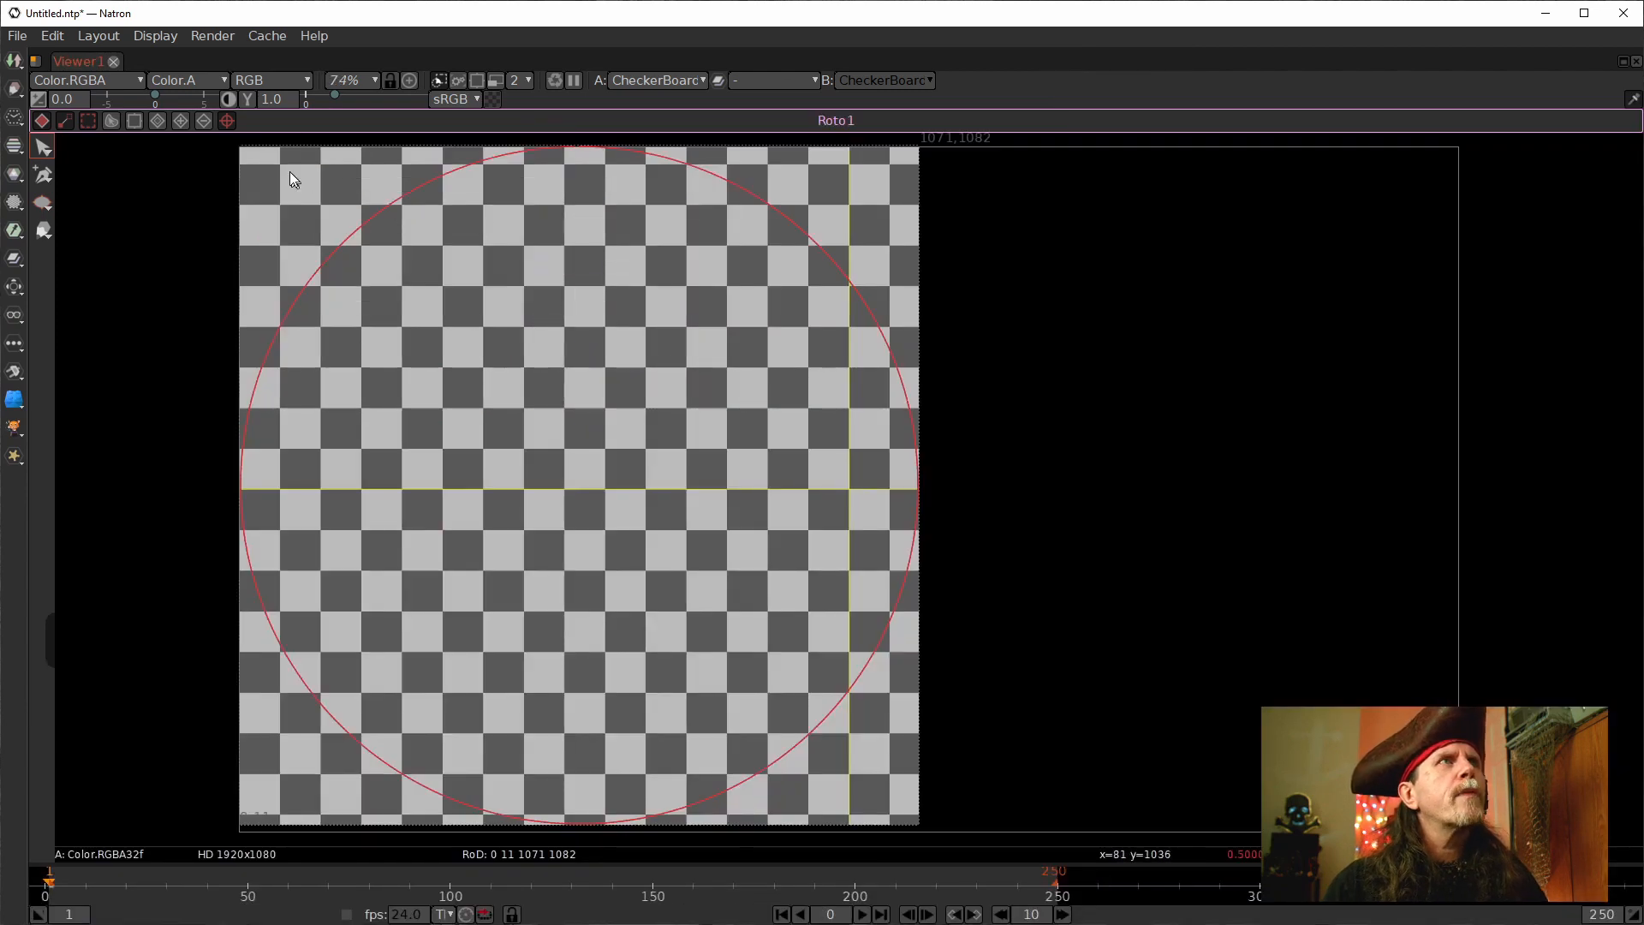
left_click_drag(192, 140, 995, 845)
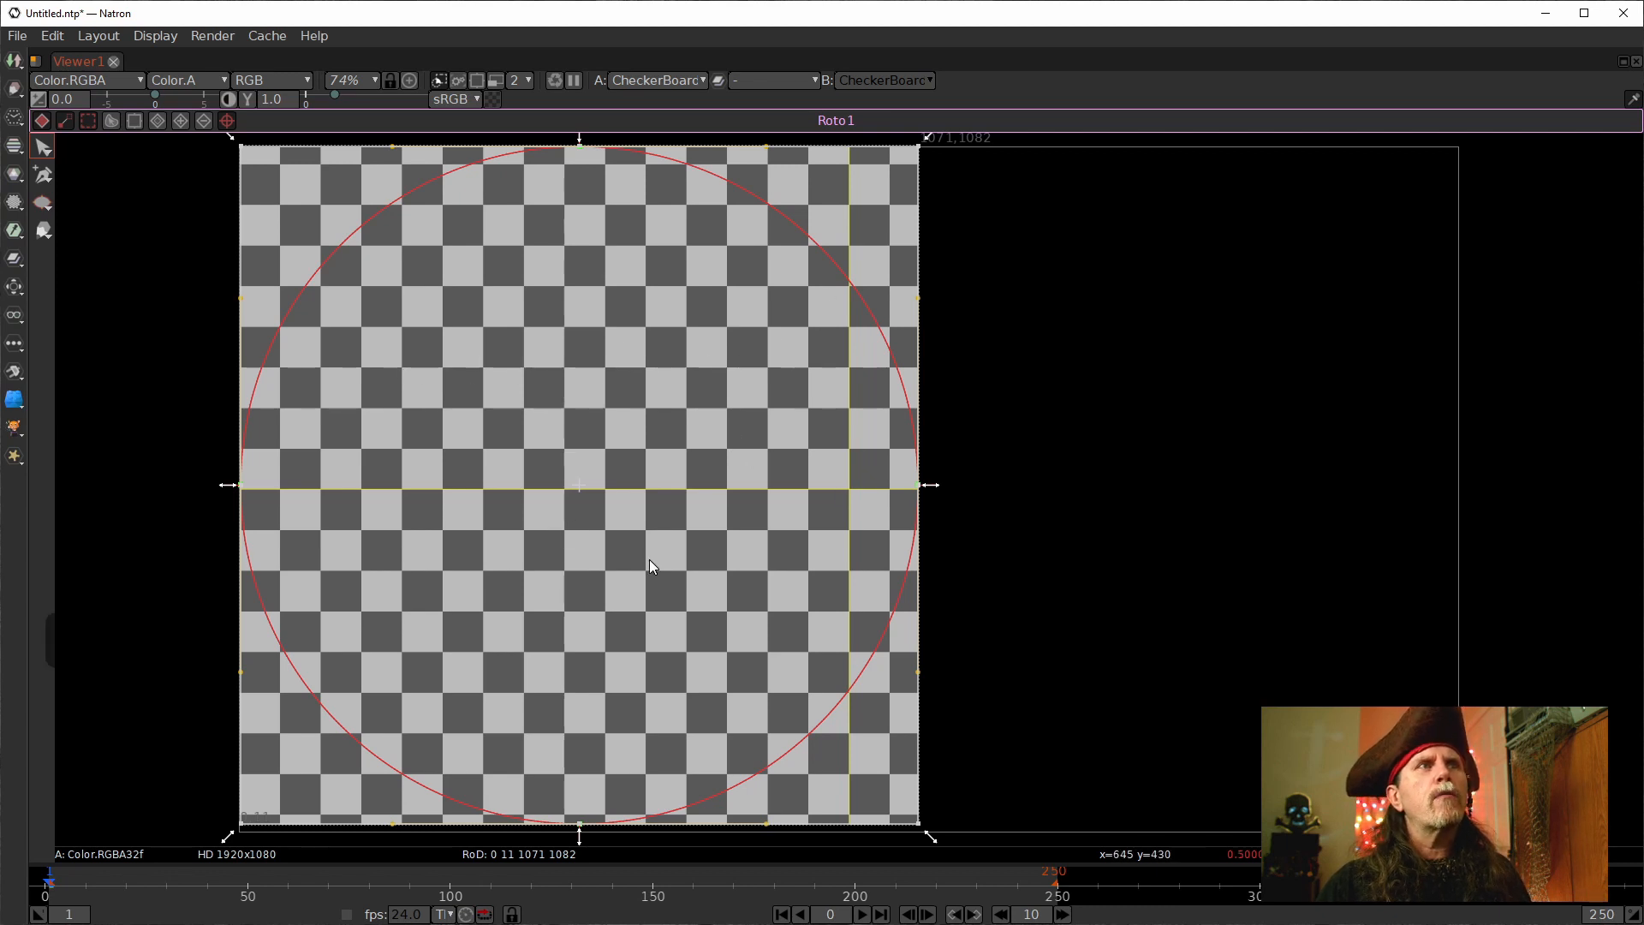
Move the CheckerBoard node from below Roto1 to above it, connected as Roto1's Bg input.
key("space")
left_click_drag(589, 669, 452, 585)
left_click_drag(515, 607, 584, 575)
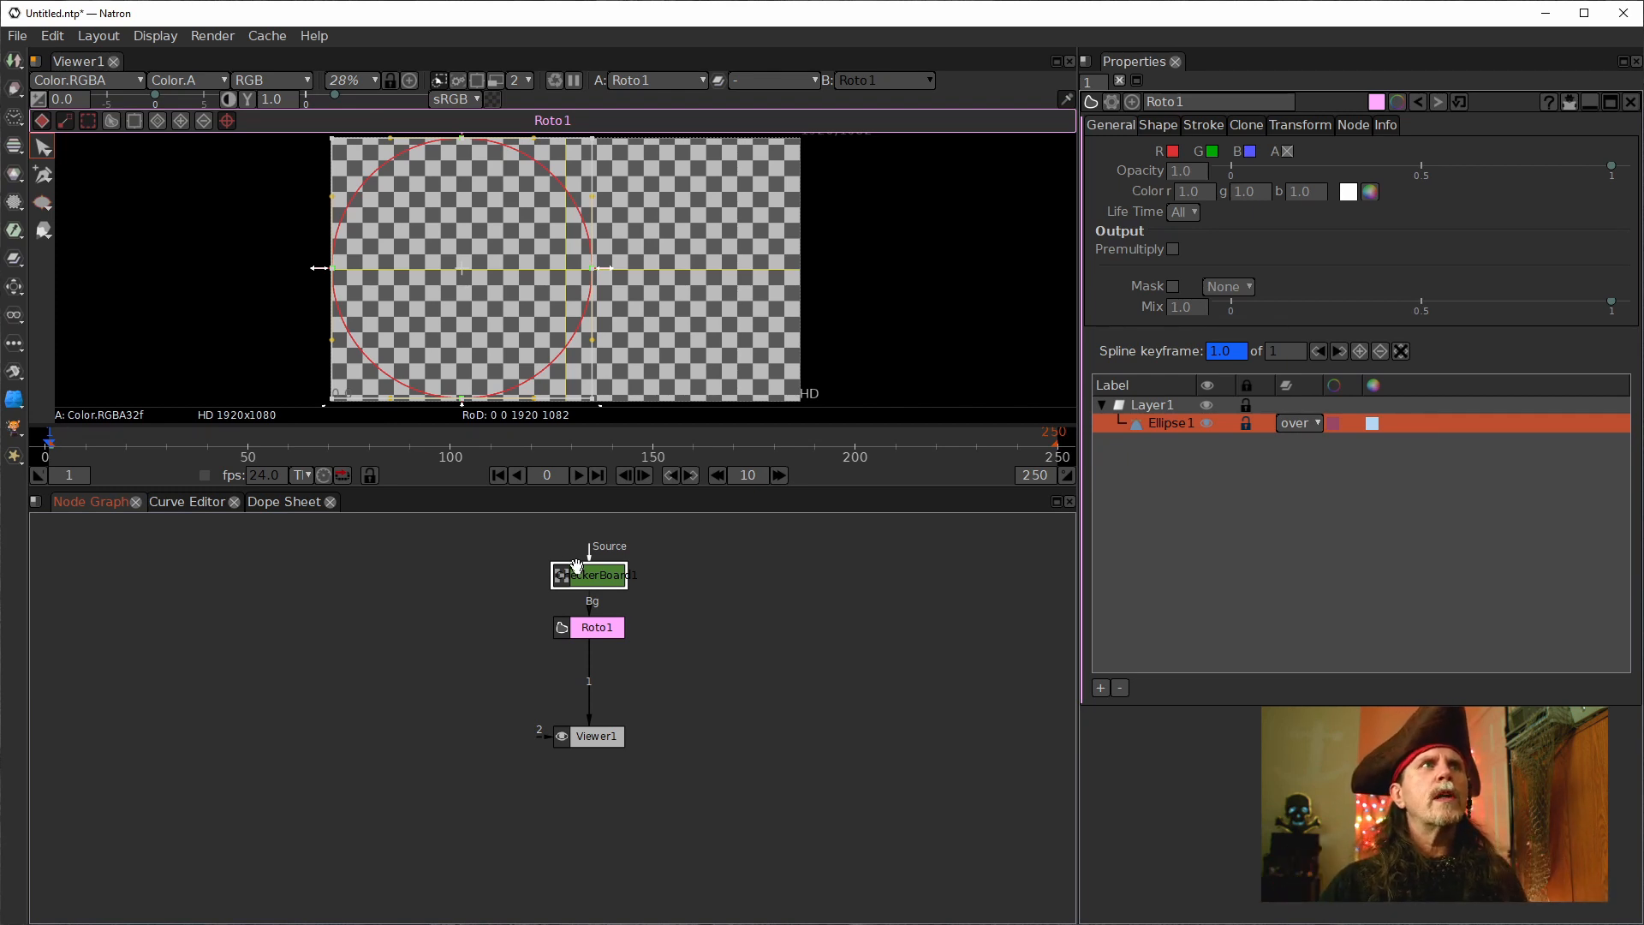
key("space")
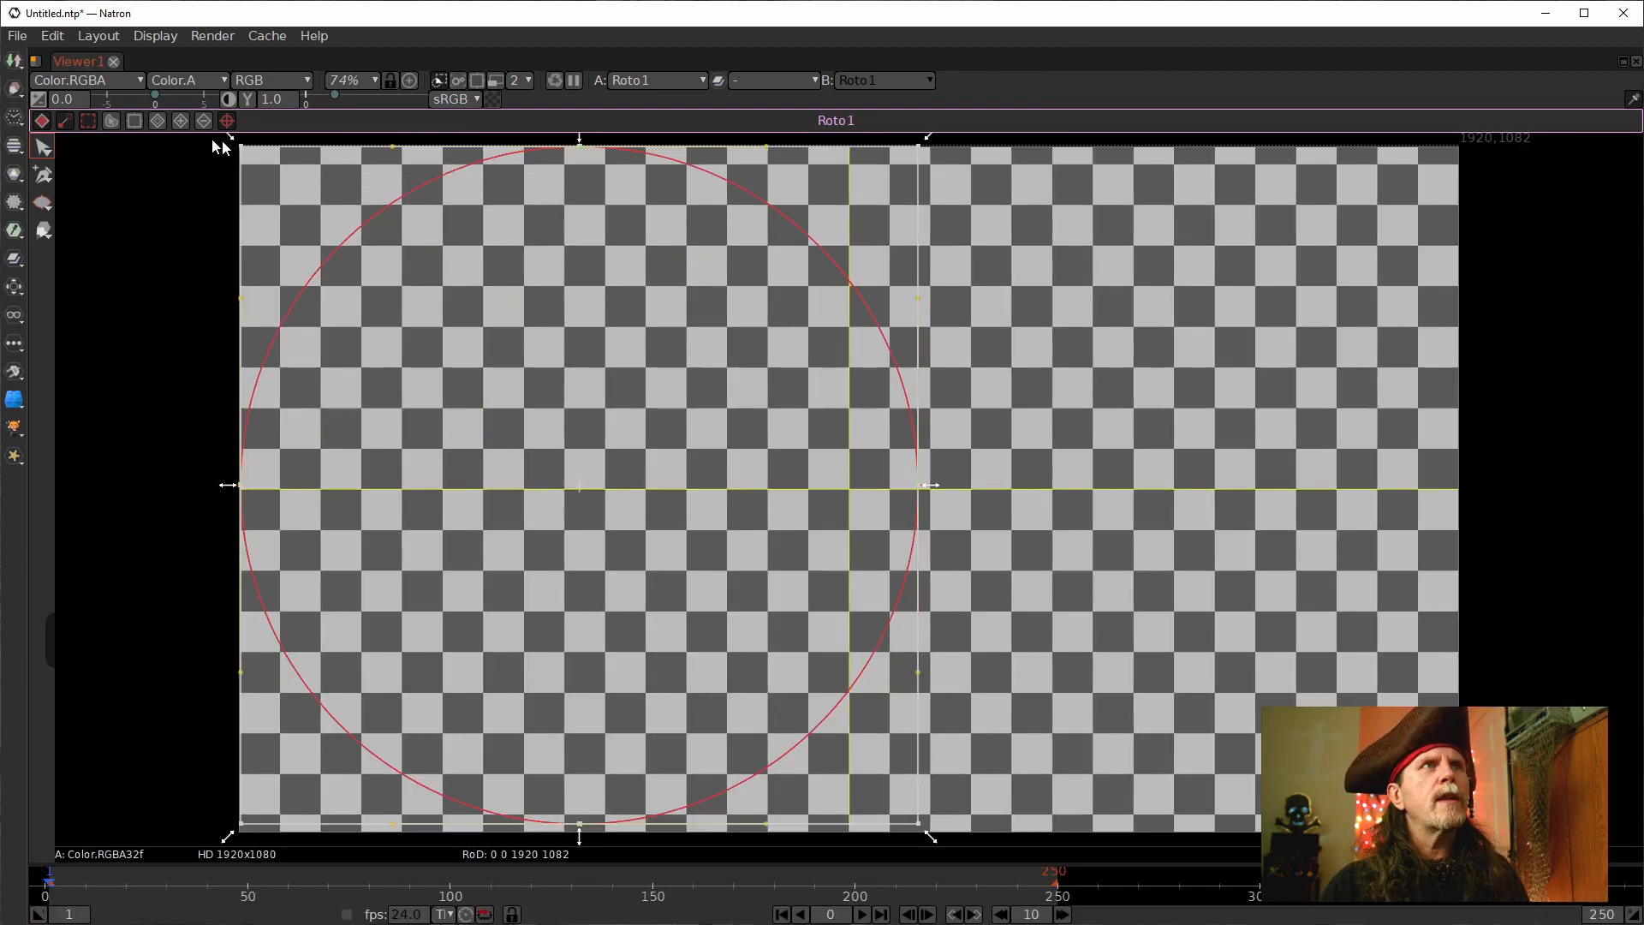
Select the whole ellipse and examine its centre marker closely against the checkerboard, then clear the selection.
left_click_drag(168, 138, 1068, 839)
scroll(869, 543, "up", 4)
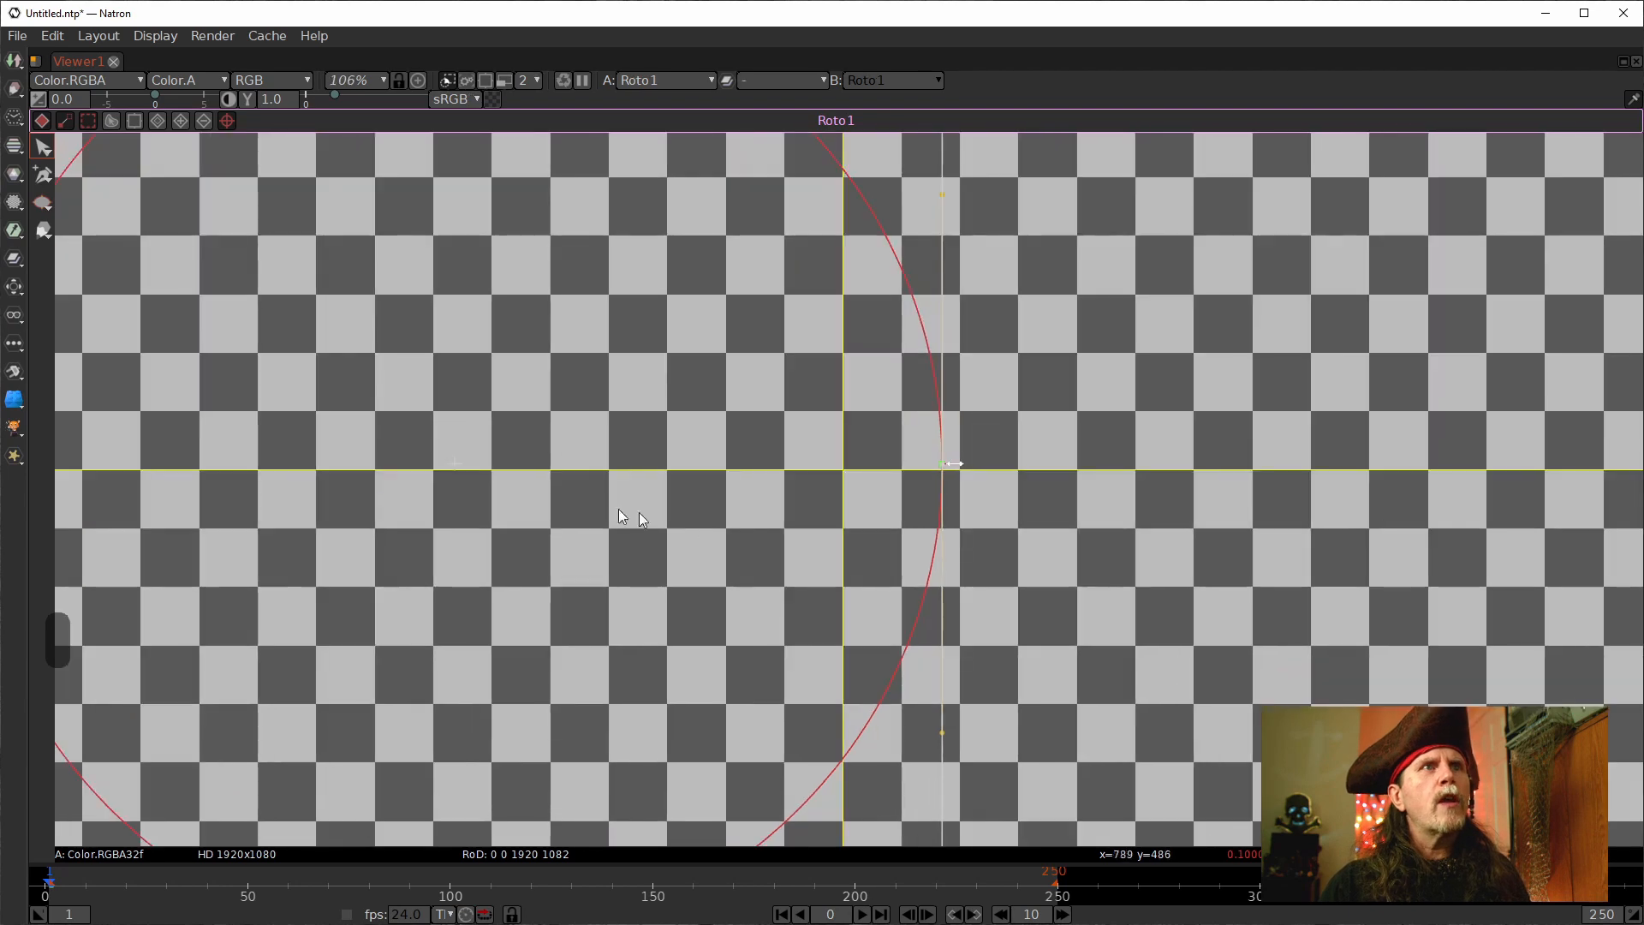
scroll(332, 488, "down", 2)
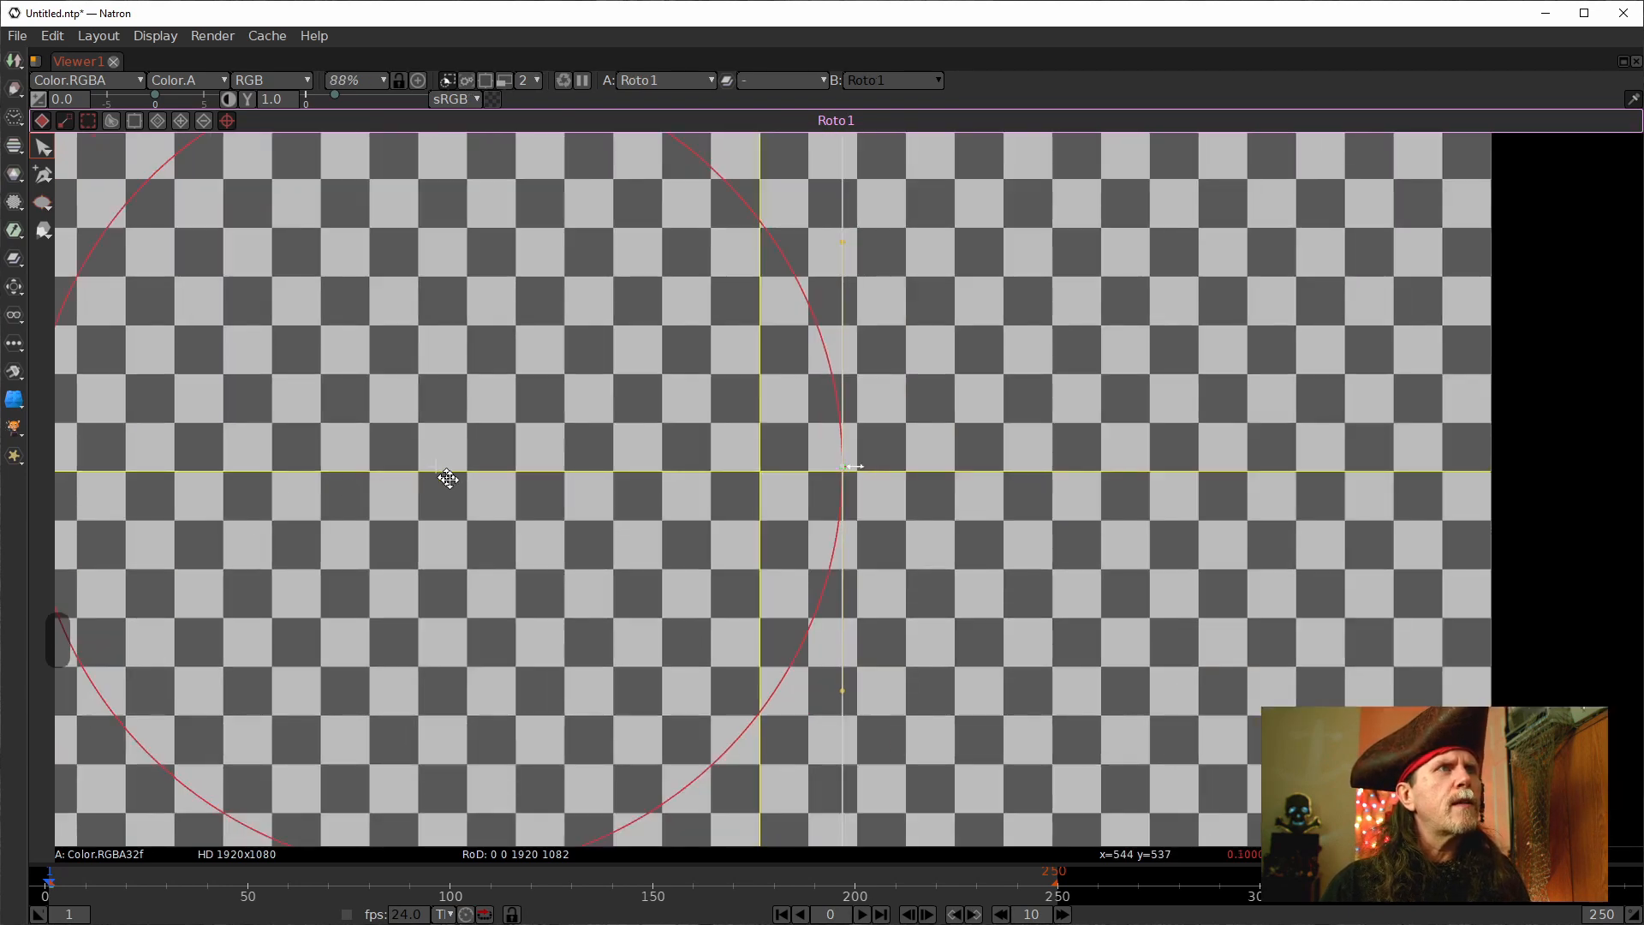
scroll(432, 480, "up", 8)
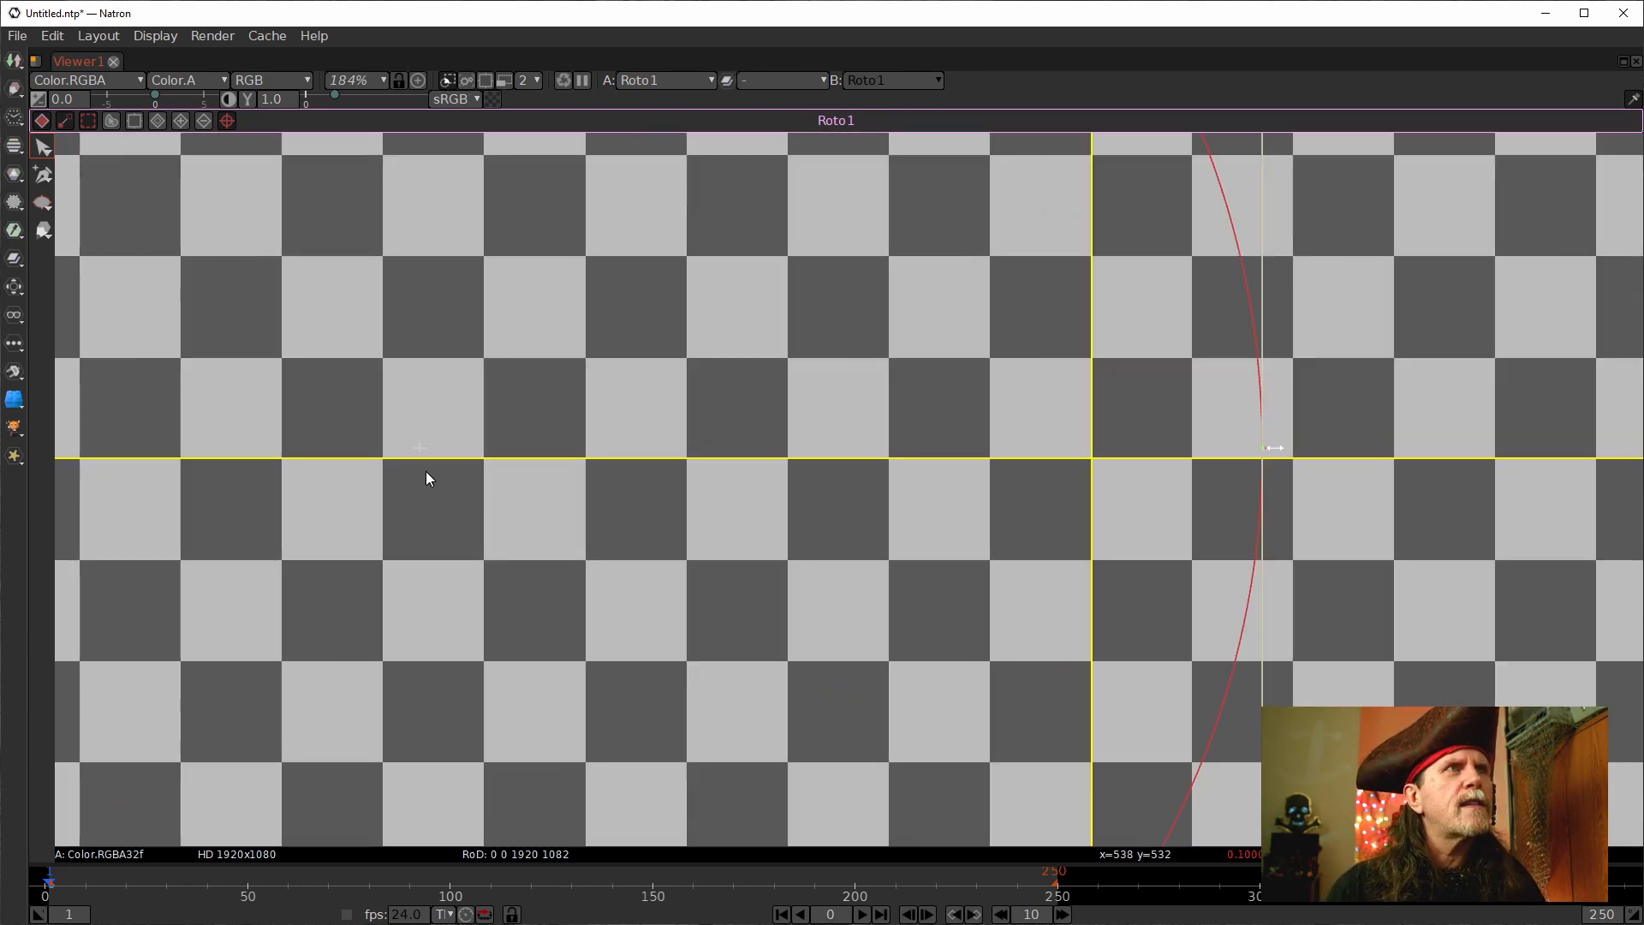
scroll(424, 471, "up", 8)
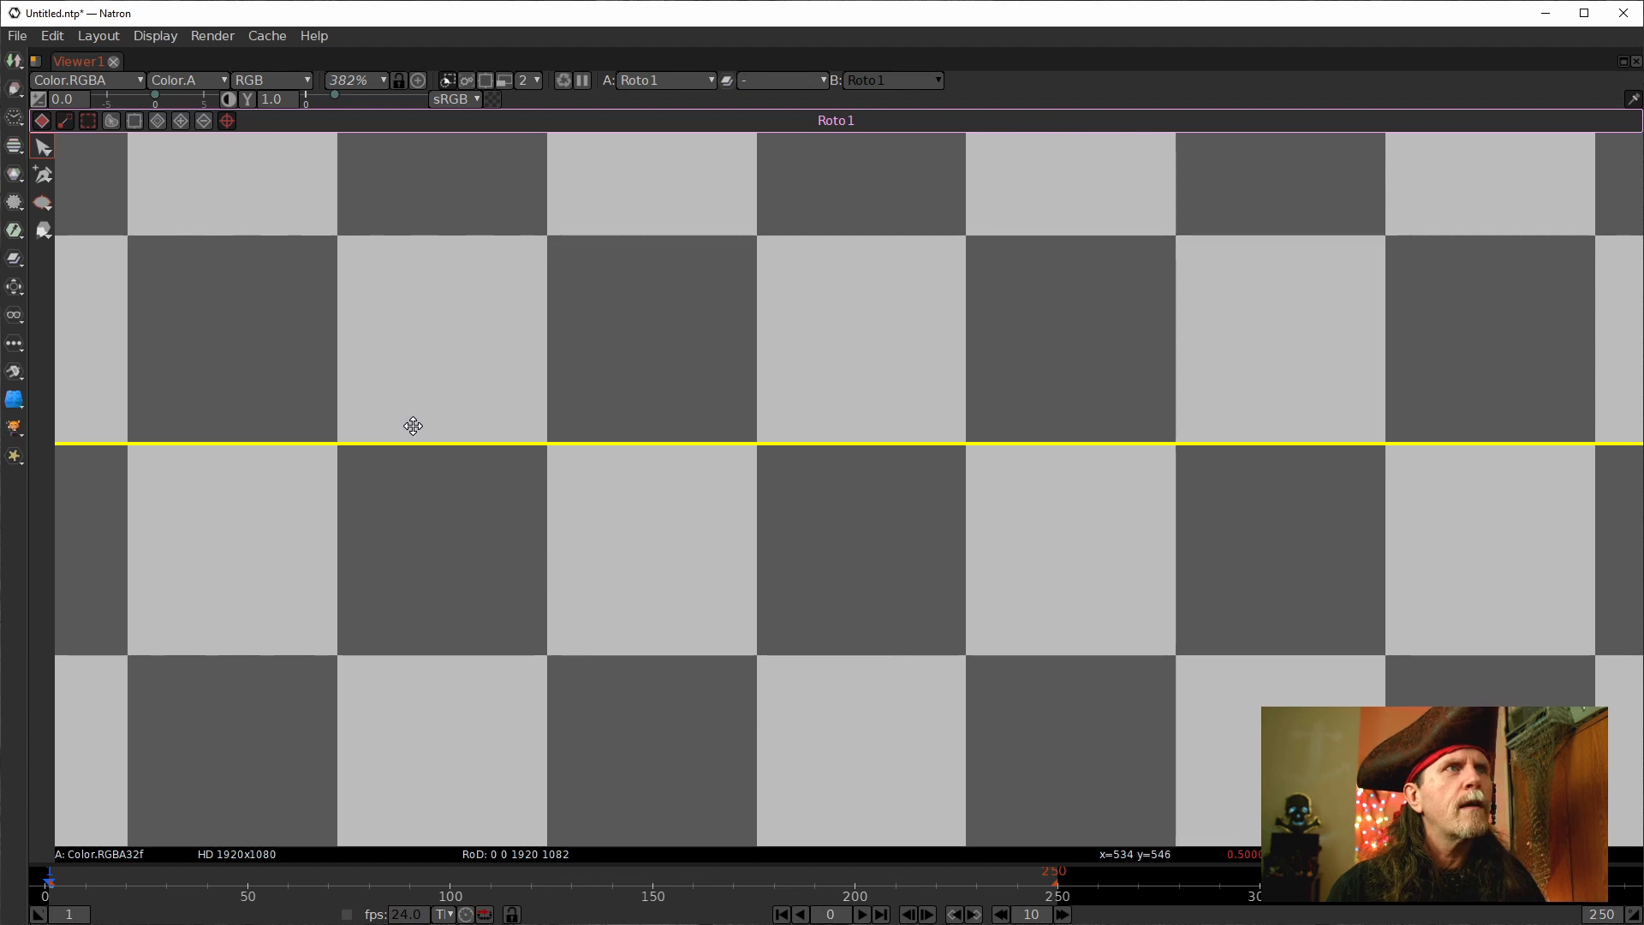
scroll(415, 426, "down", 20)
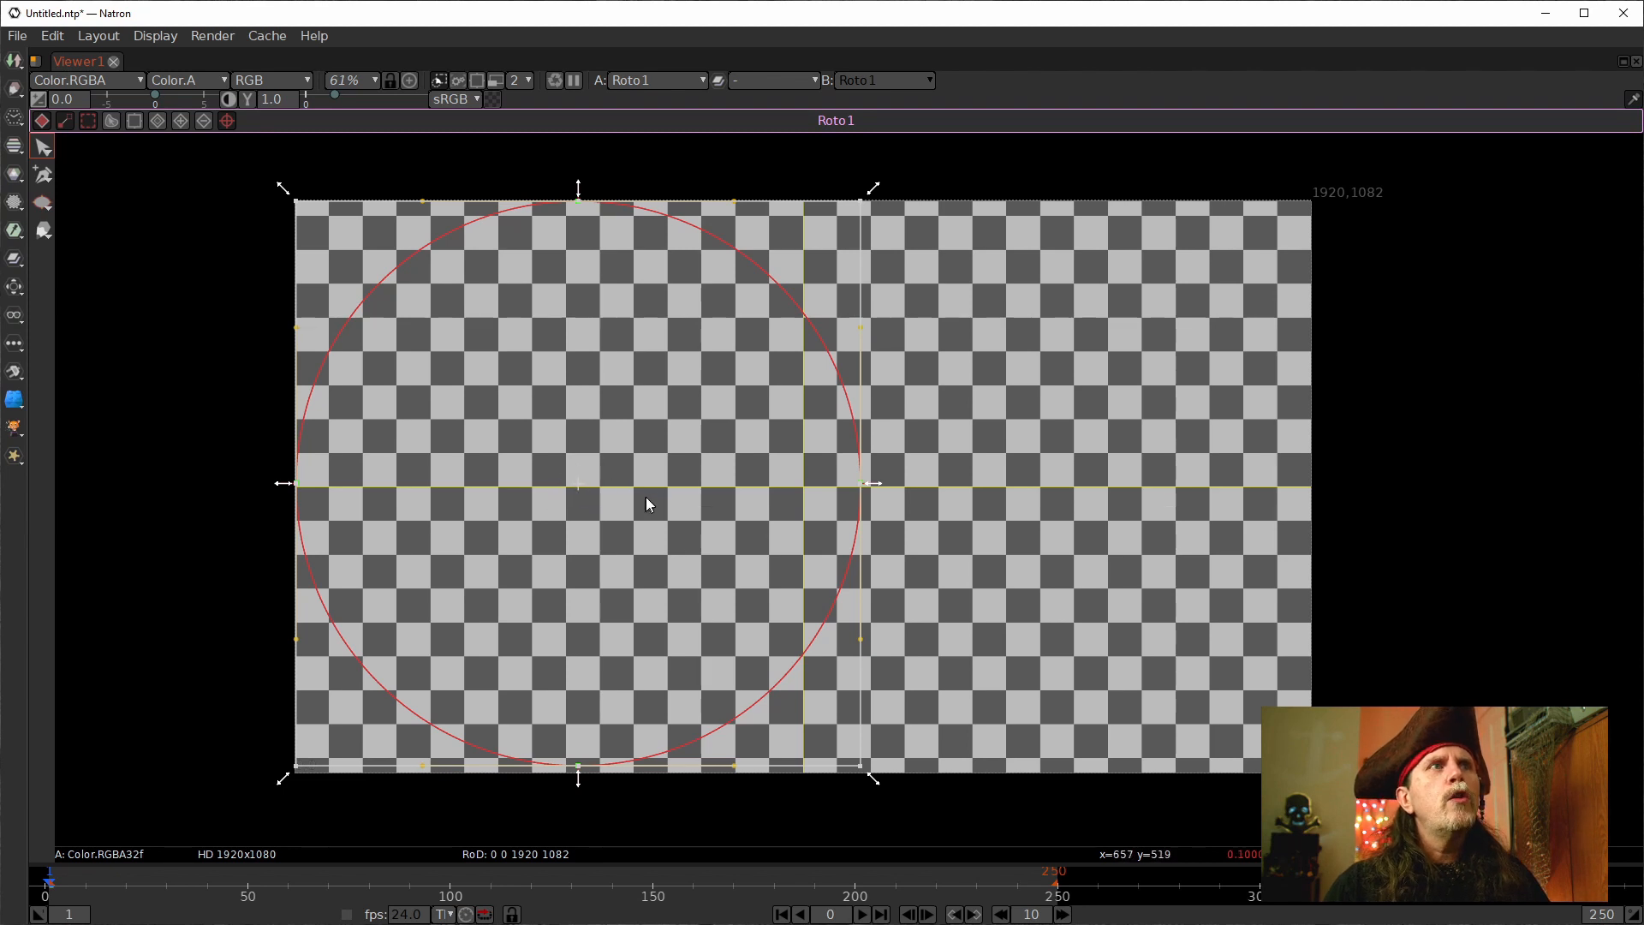
left_click(686, 512)
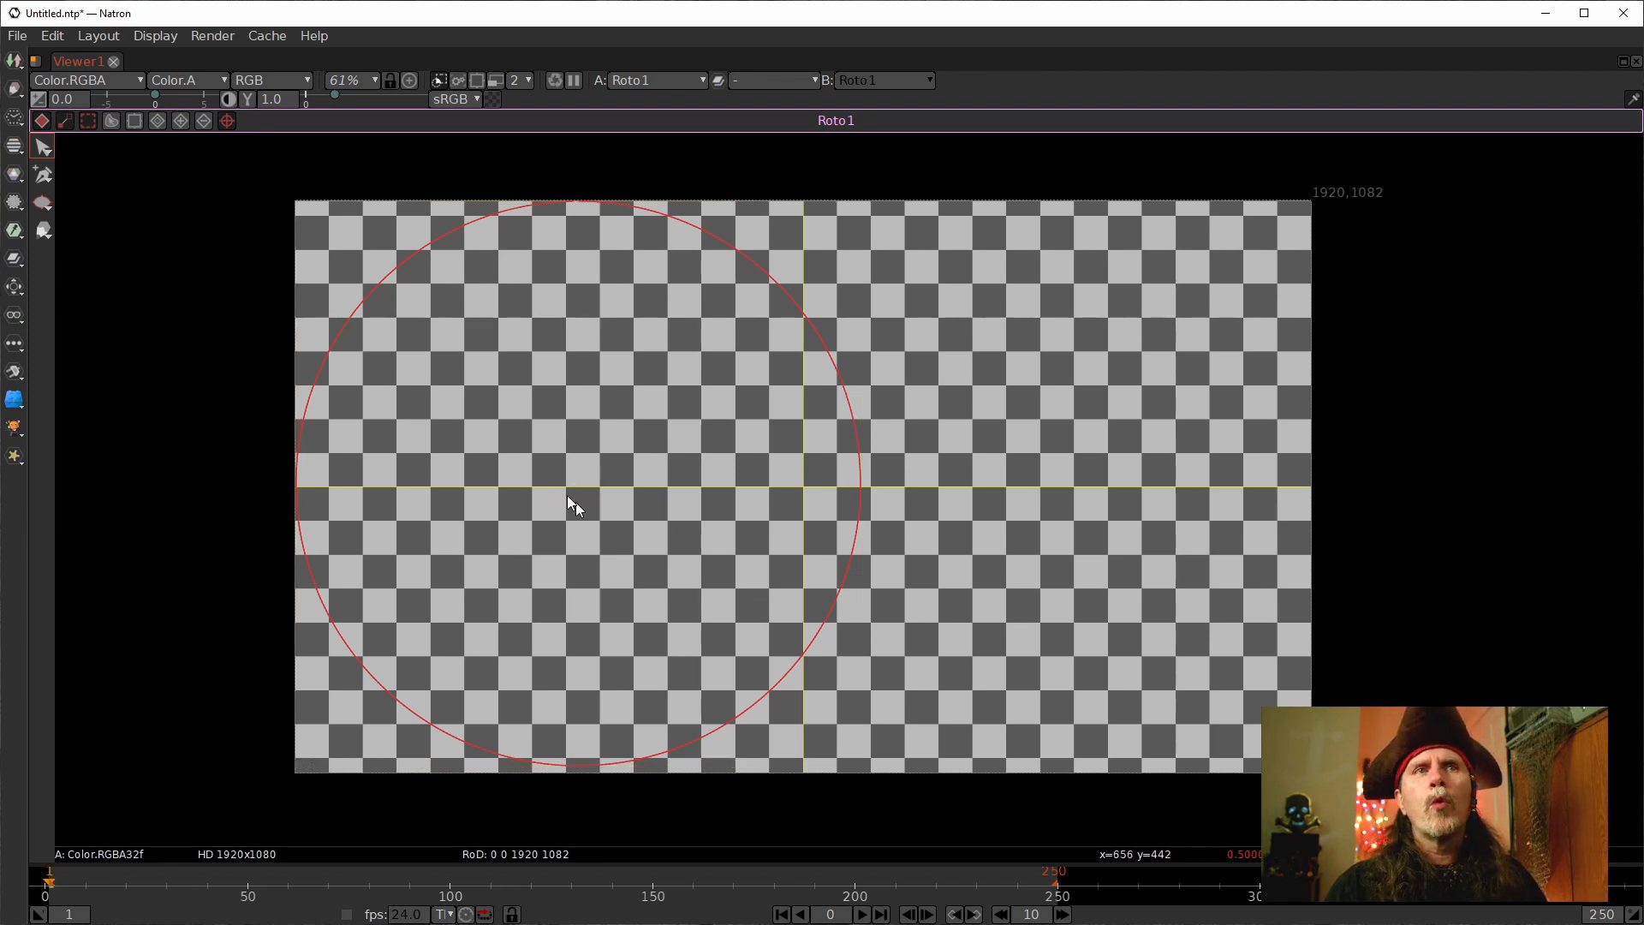
Reselect the ellipse's points, enable moving them from anywhere inside their bounding box, and shift the circle toward the frame's centre.
left_click_drag(255, 185, 953, 805)
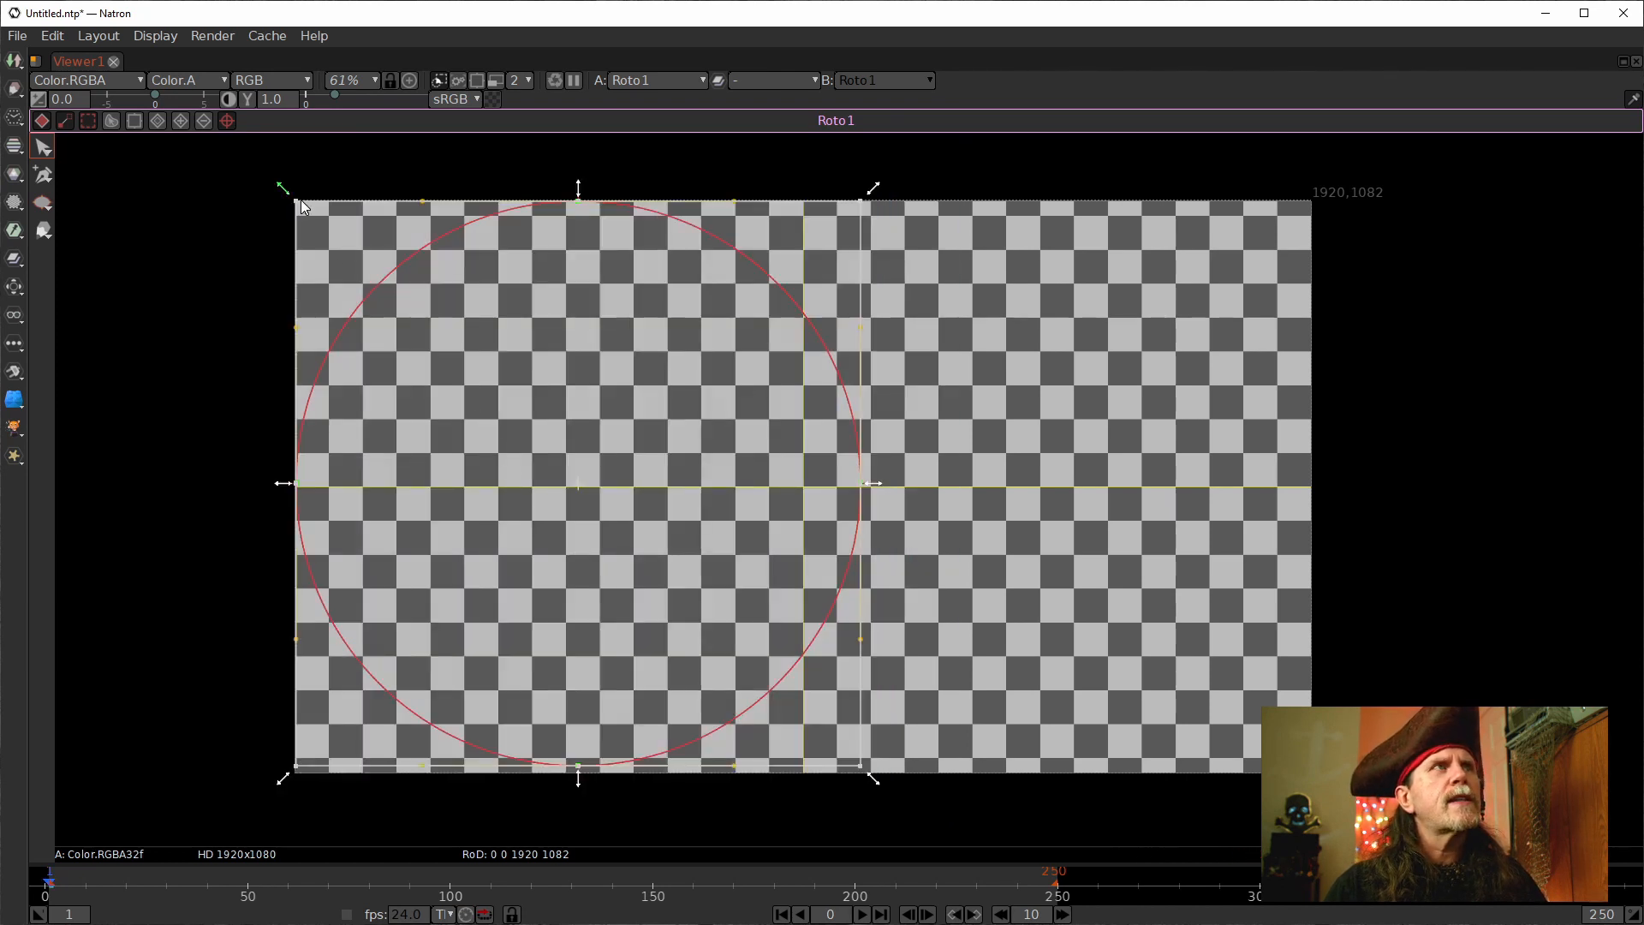
left_click(132, 123)
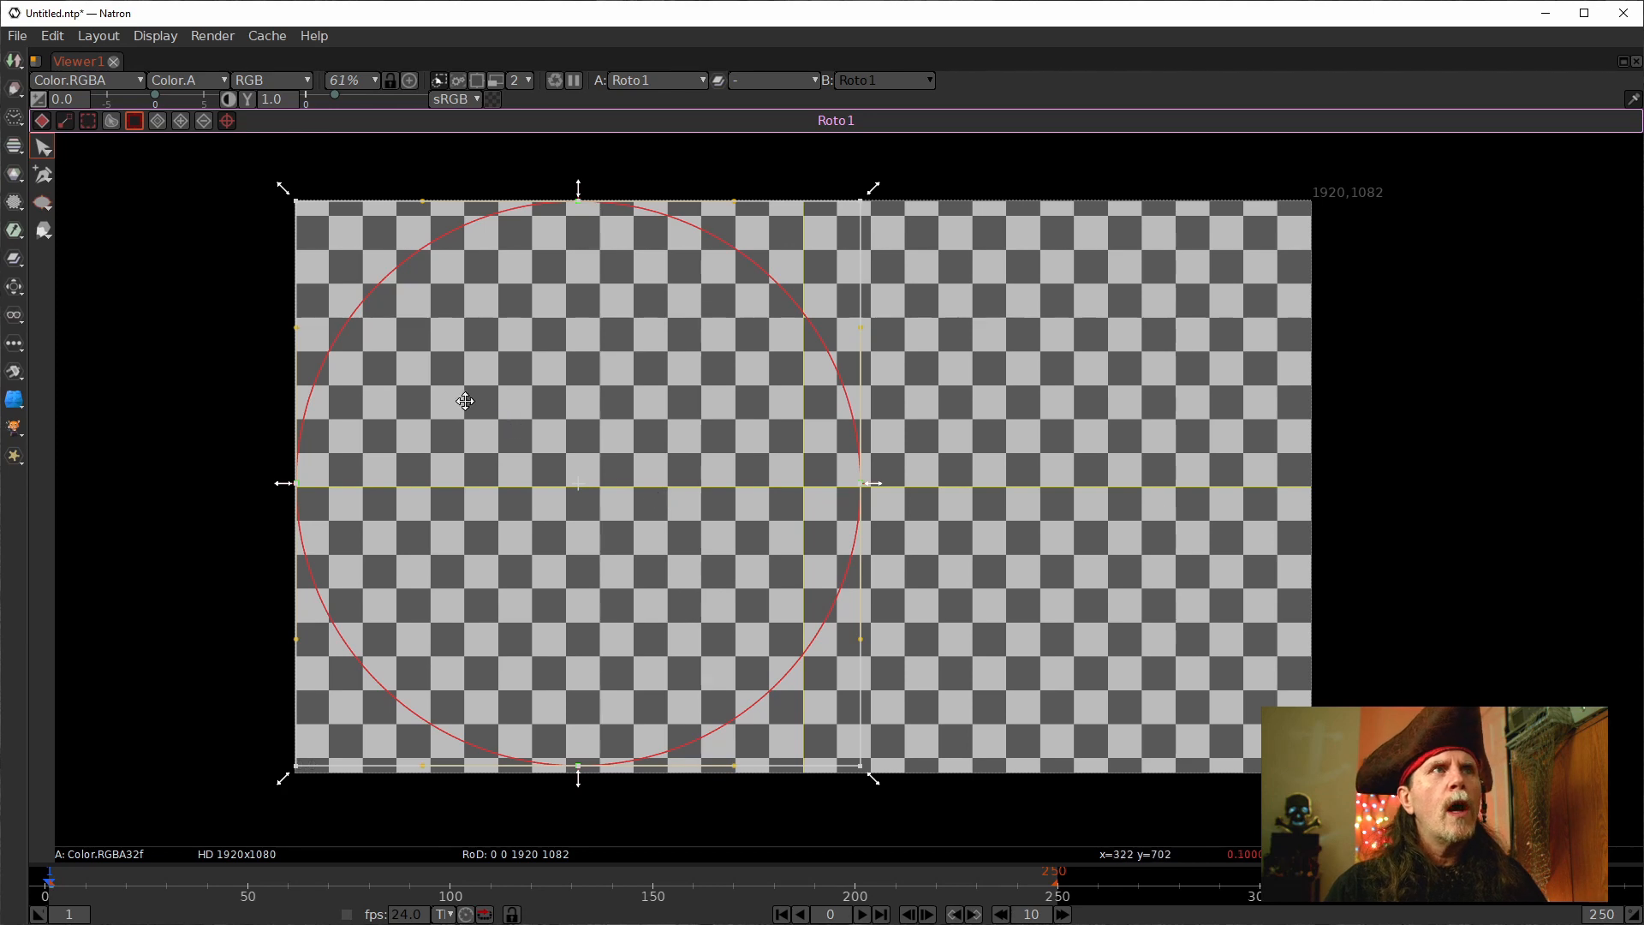
left_click_drag(477, 400, 555, 362)
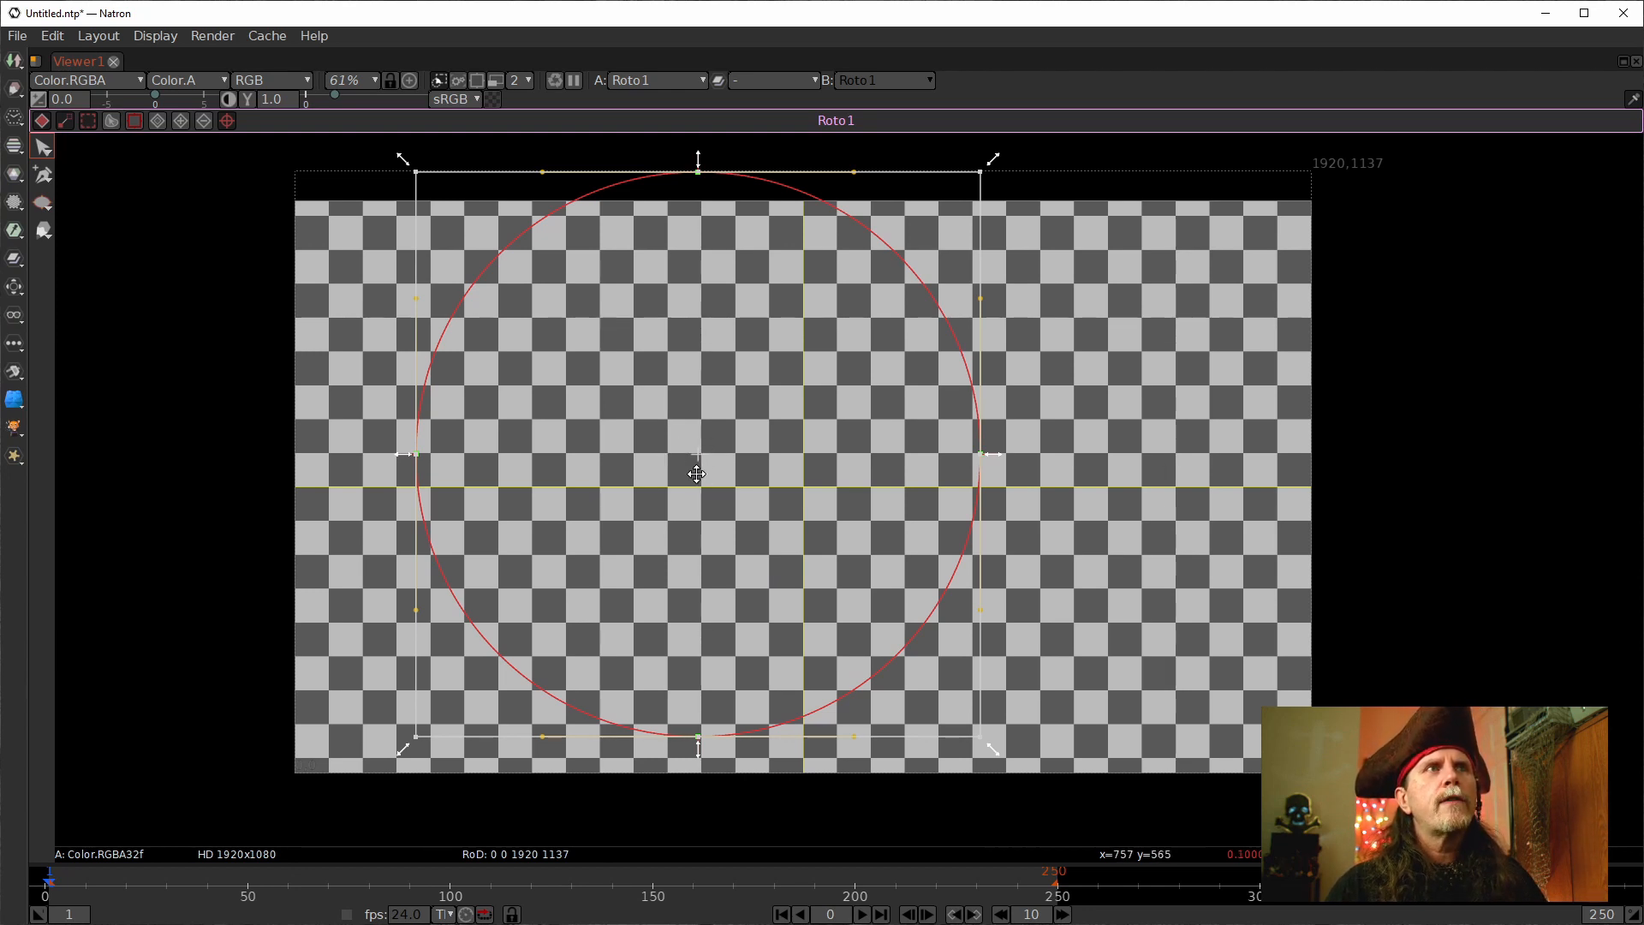
left_click_drag(730, 442, 711, 458)
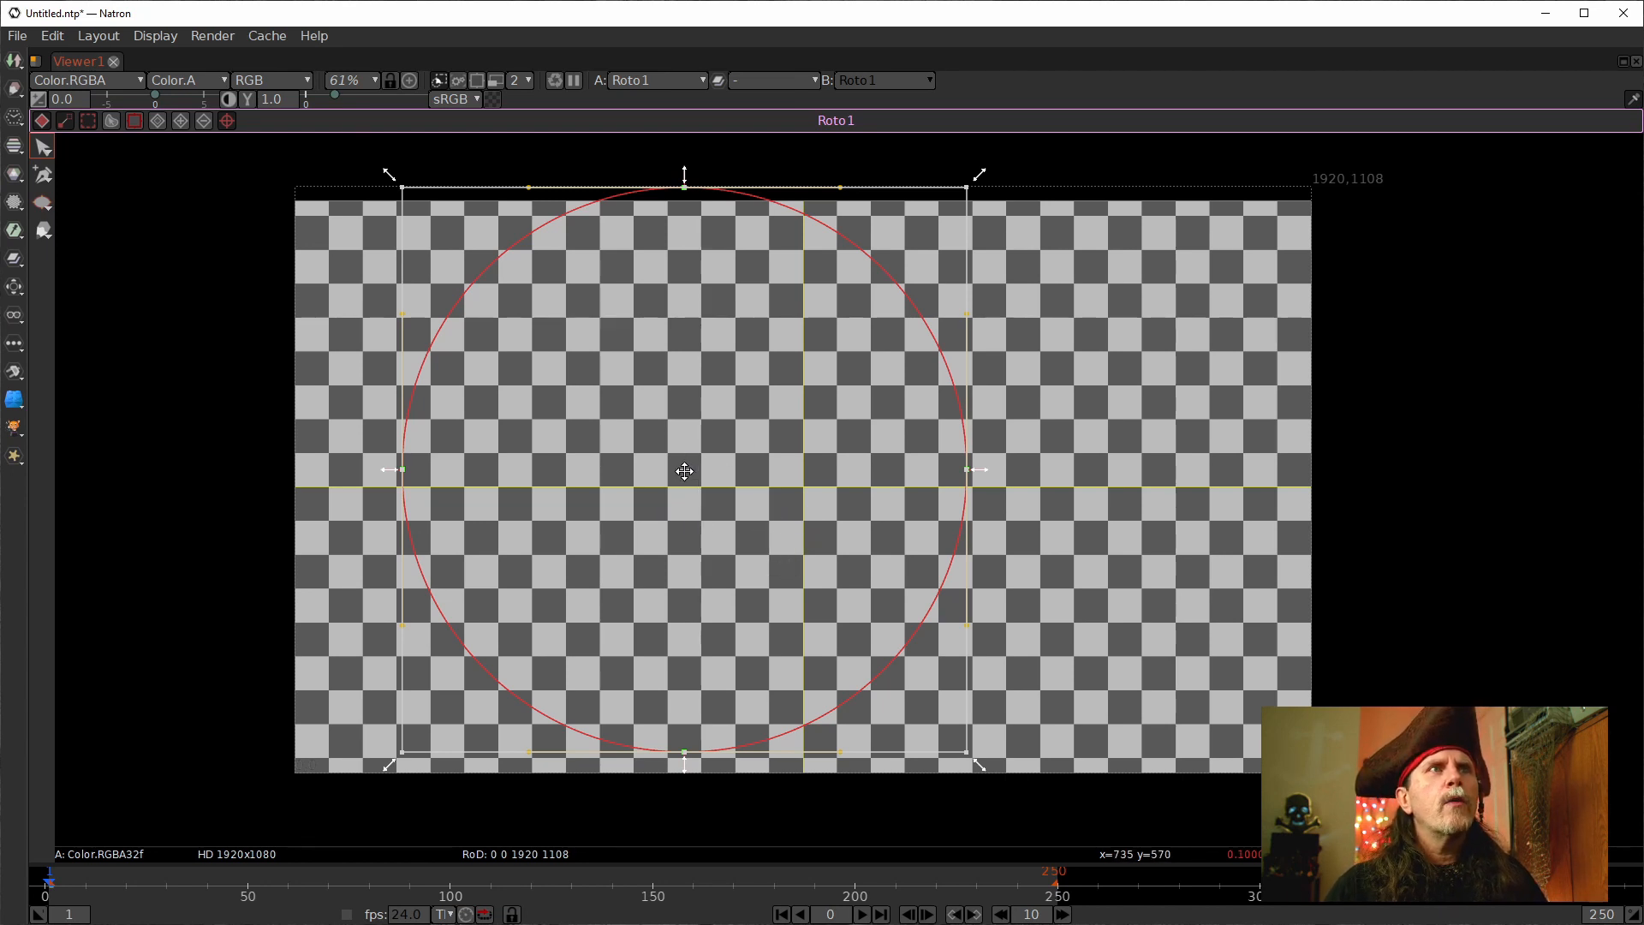
Align the ellipse's centre marker with the intersection of the checkerboard's yellow centrelines, fine-adjusting it at pixel level.
left_click_drag(684, 470, 801, 488)
scroll(805, 493, "up", 10)
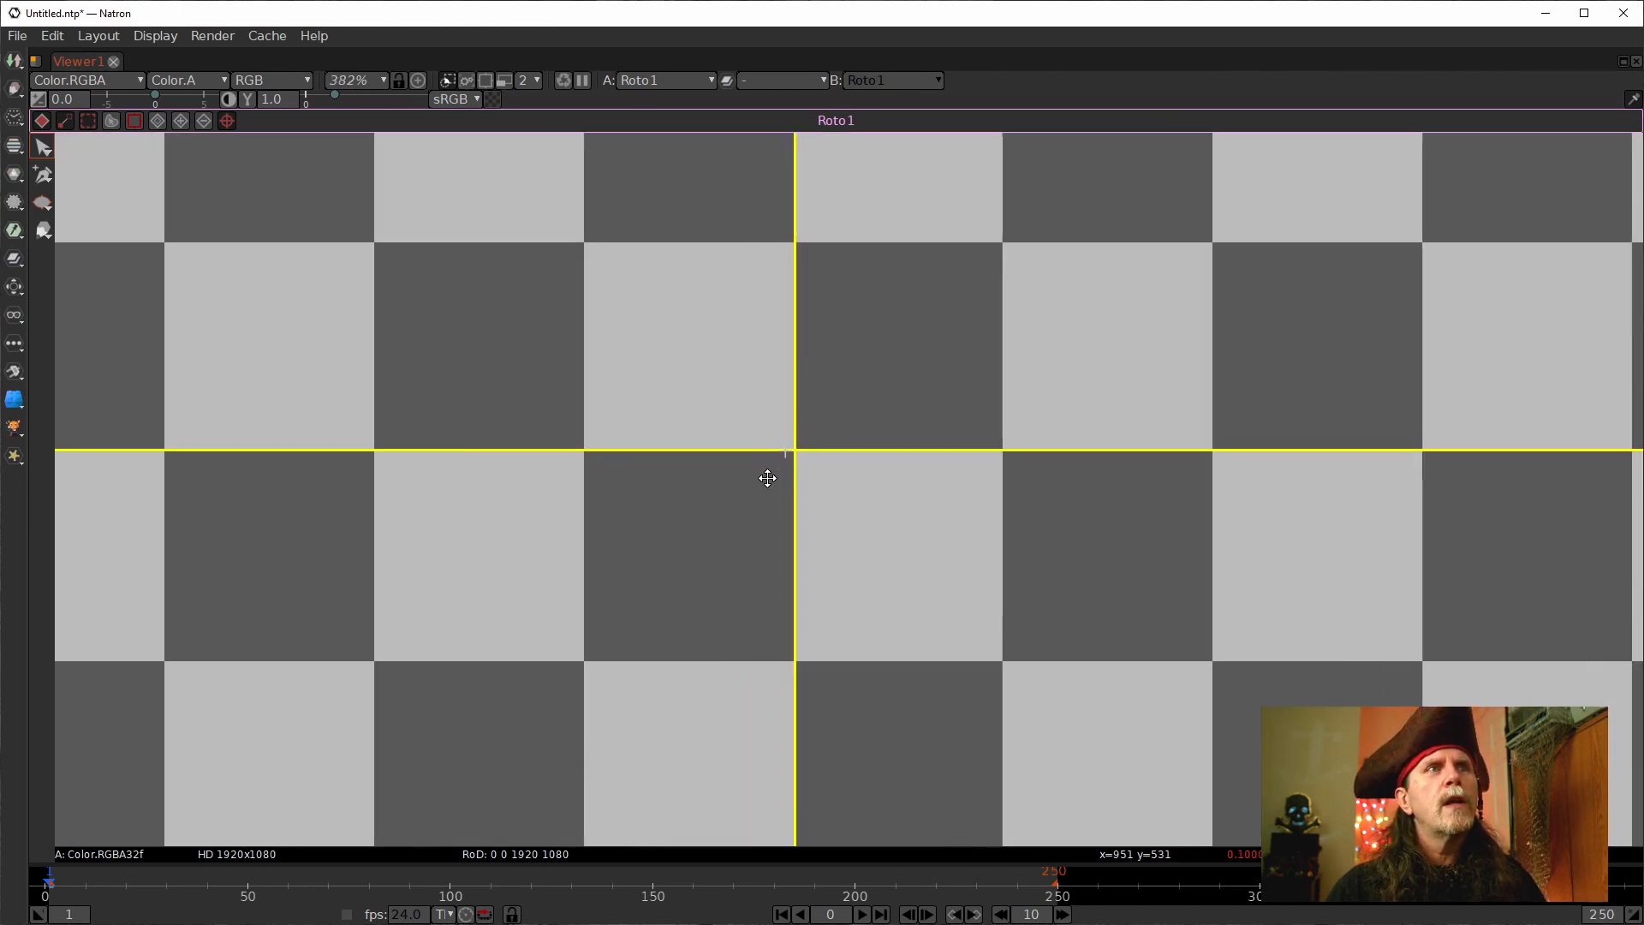
scroll(768, 478, "up", 10)
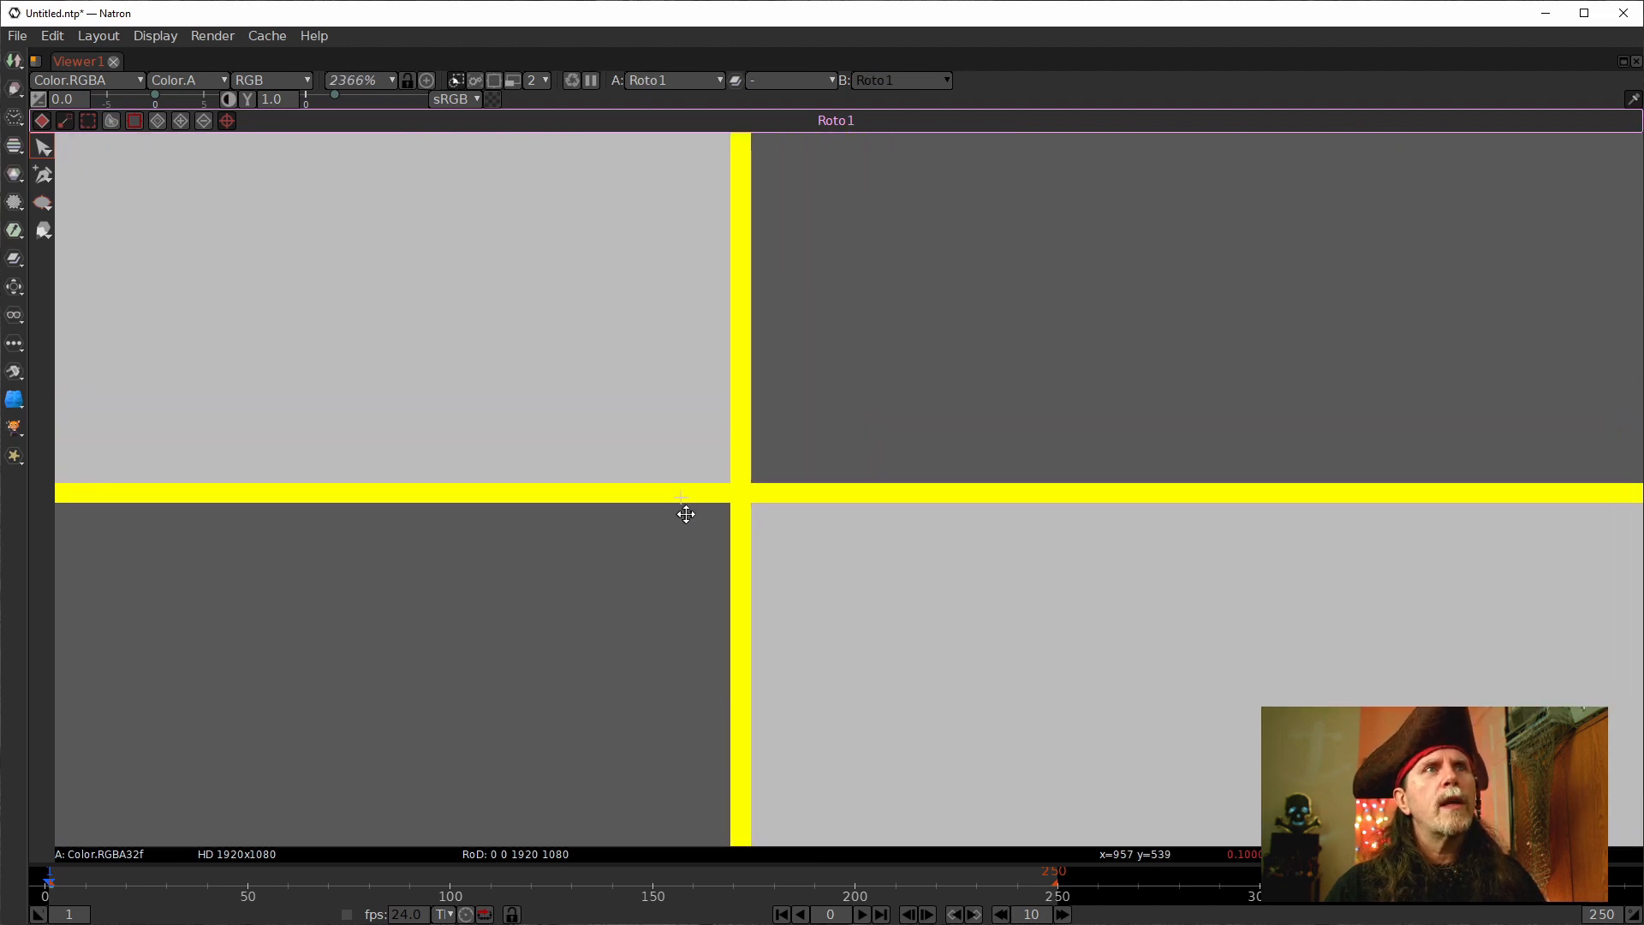
scroll(686, 513, "up", 5)
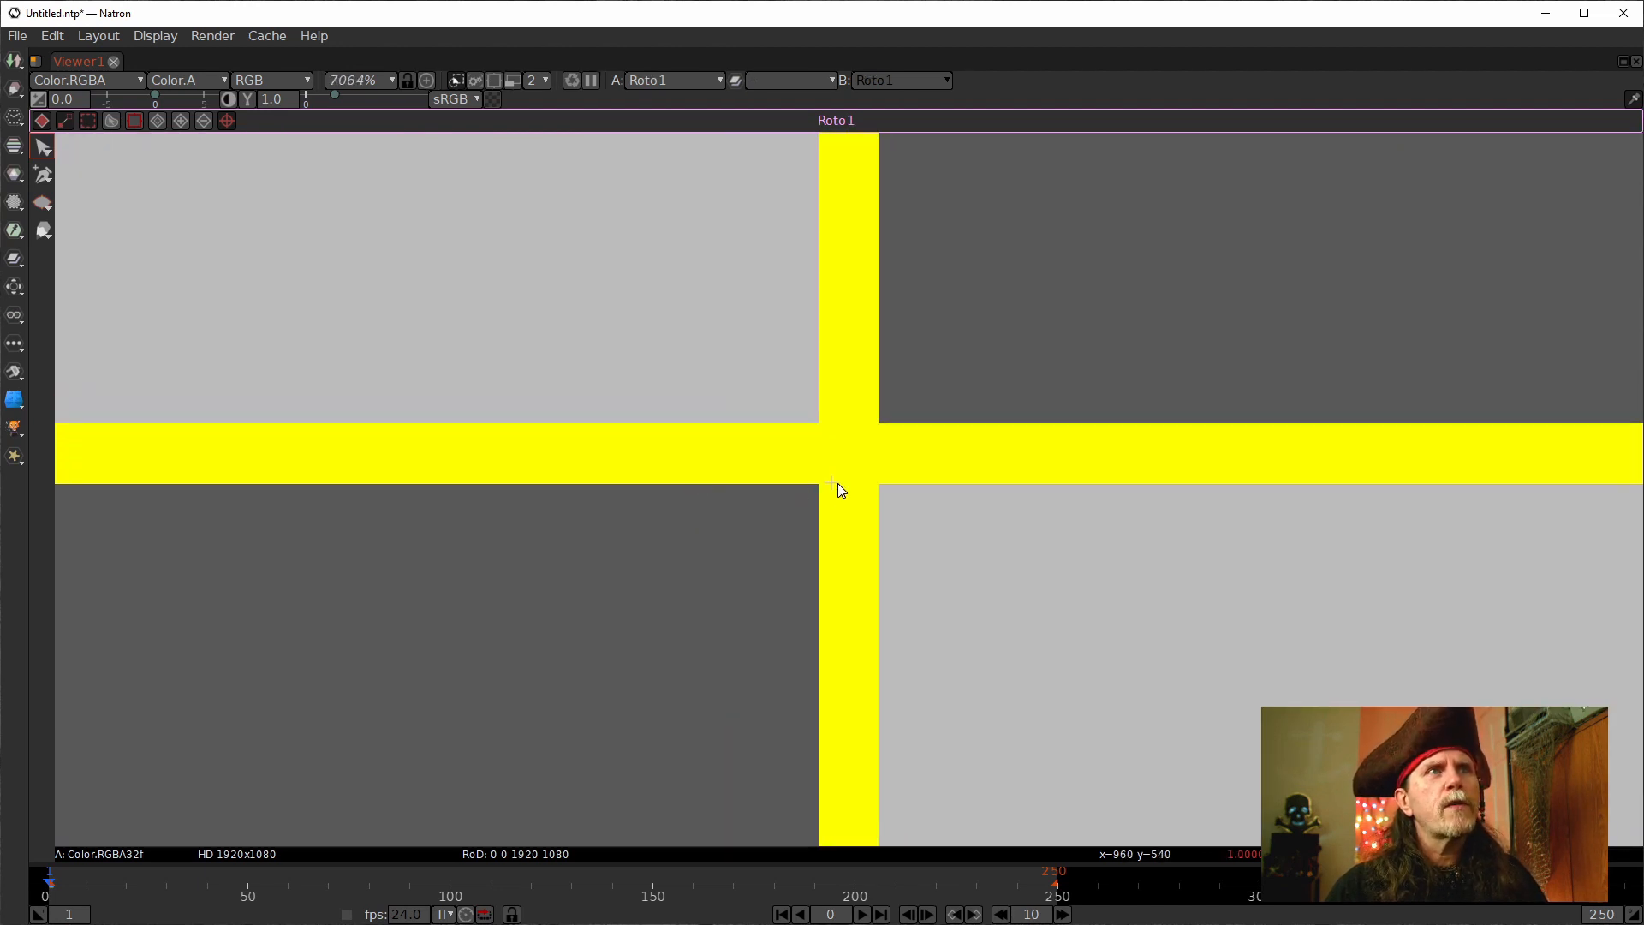
scroll(825, 492, "up", 10)
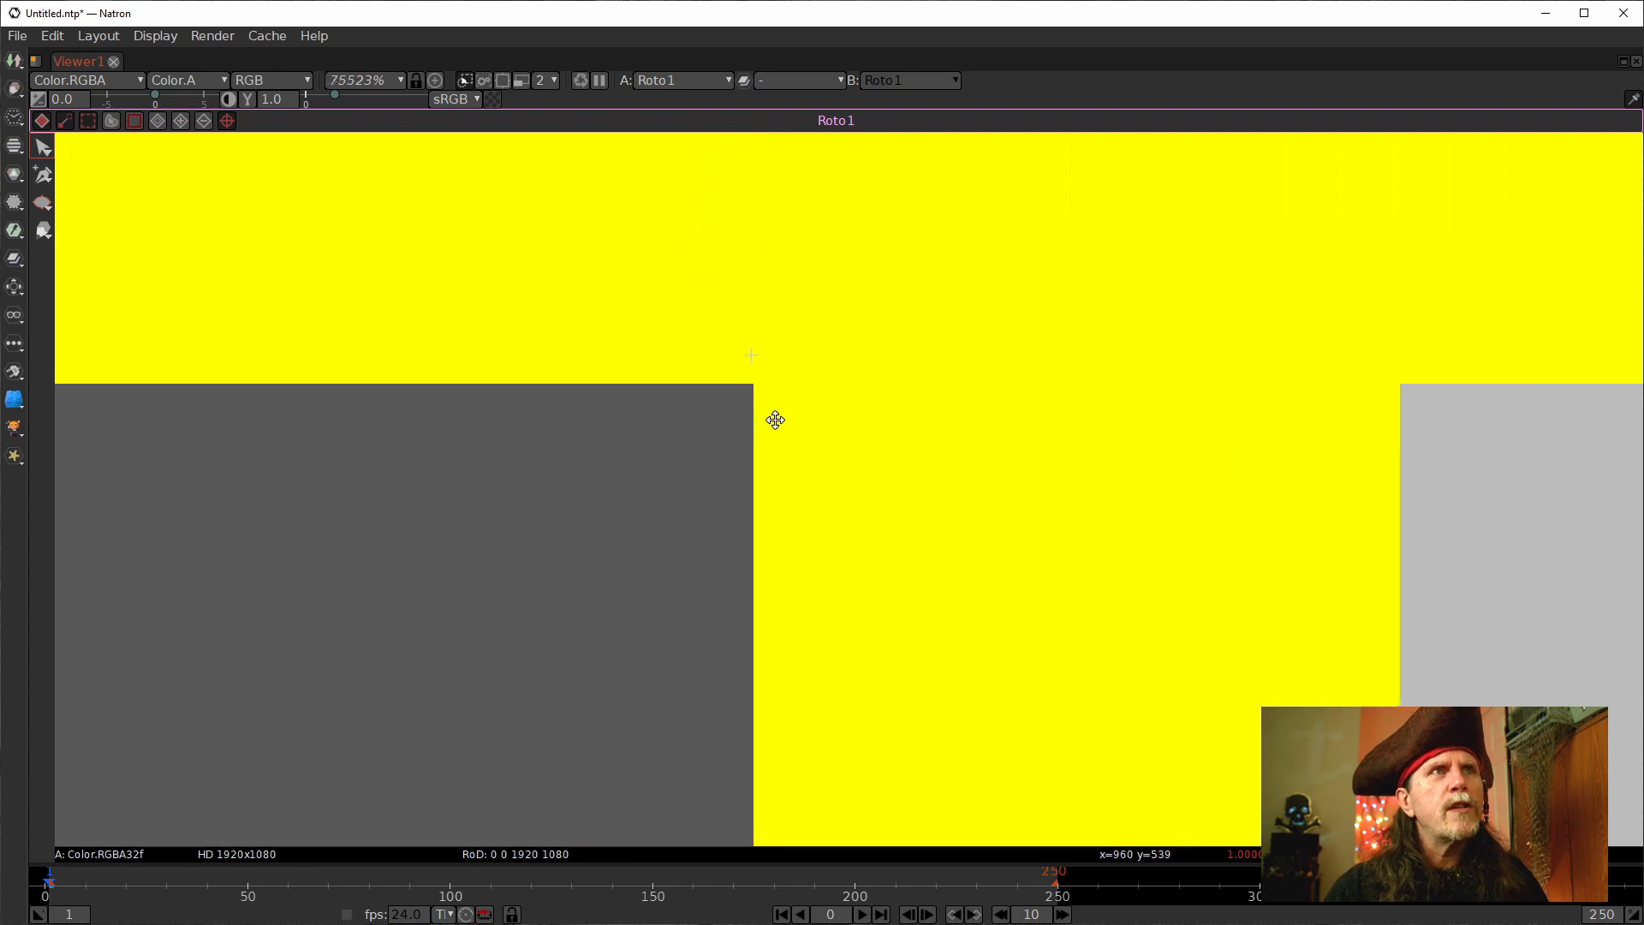
scroll(775, 479, "up", 1)
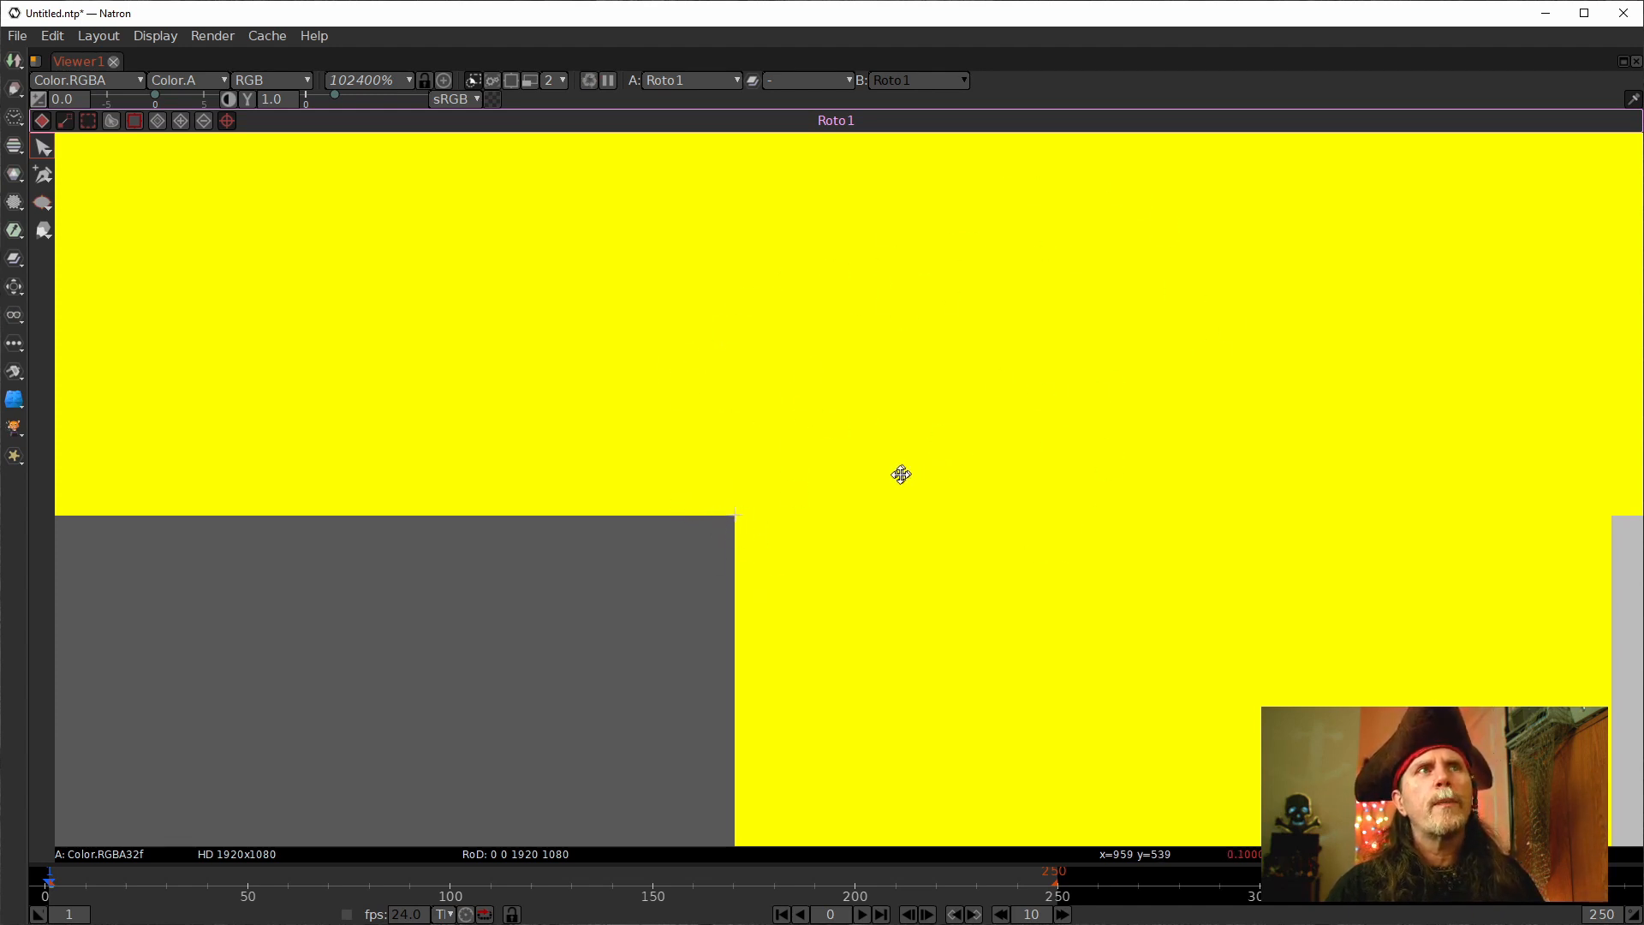
Examine the ellipse's alignment with the checkerboard centrelines and its fit within the frame, down to the lower edge.
scroll(901, 474, "down", 10)
scroll(983, 690, "down", 5)
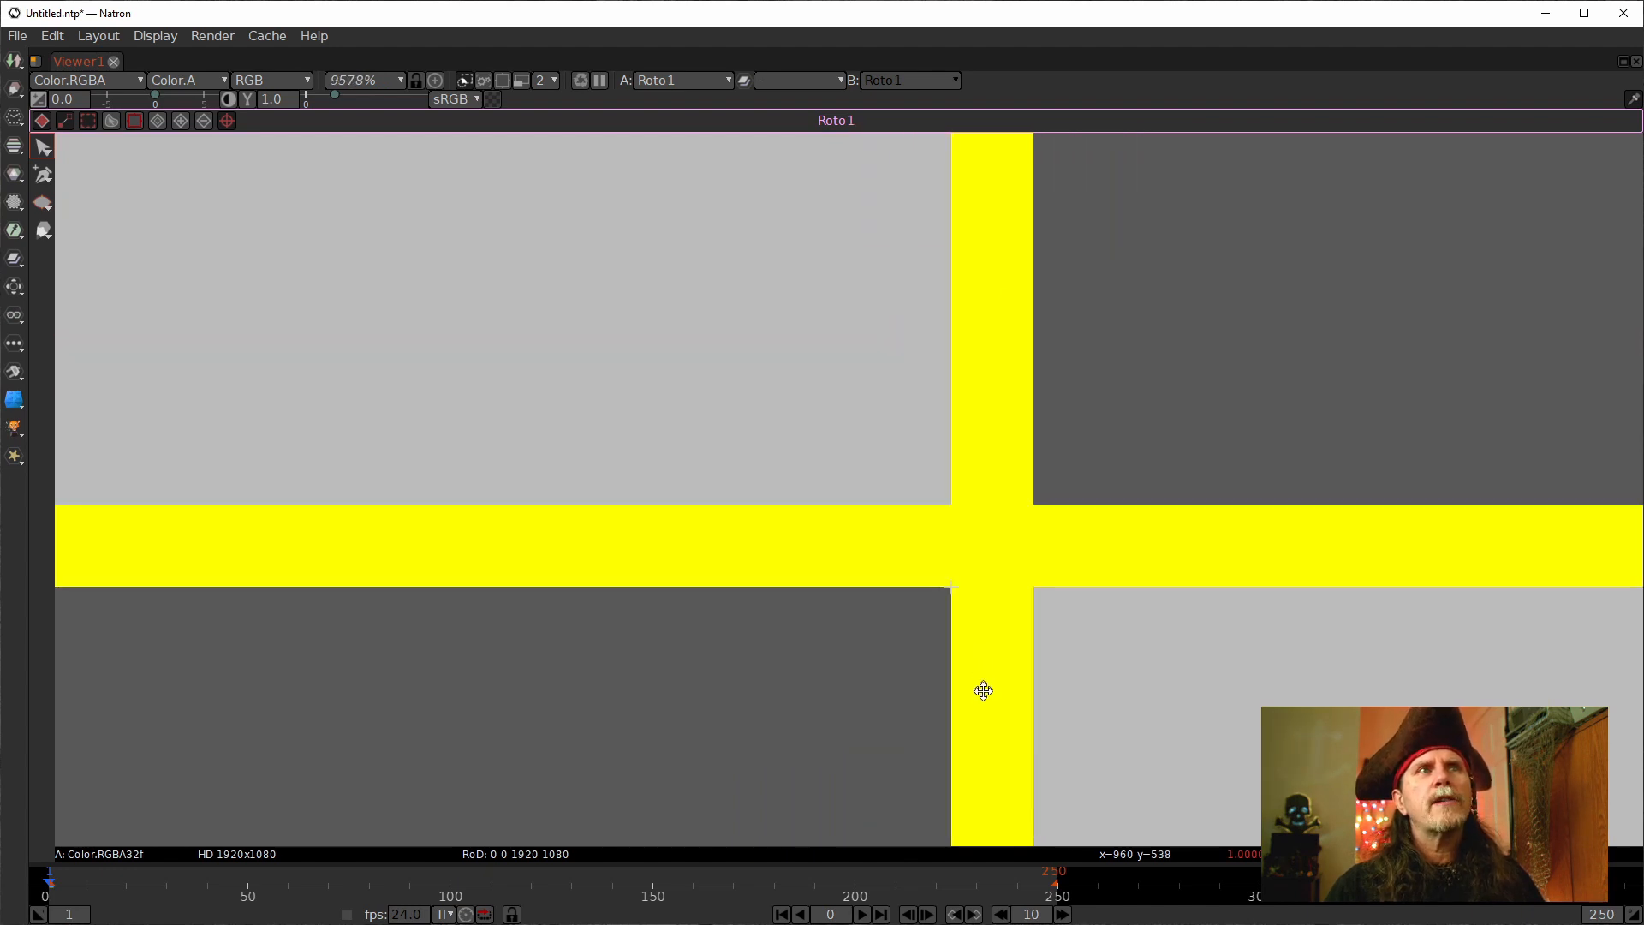
scroll(983, 690, "down", 2)
left_click_drag(1028, 716, 933, 548)
scroll(896, 589, "down", 1)
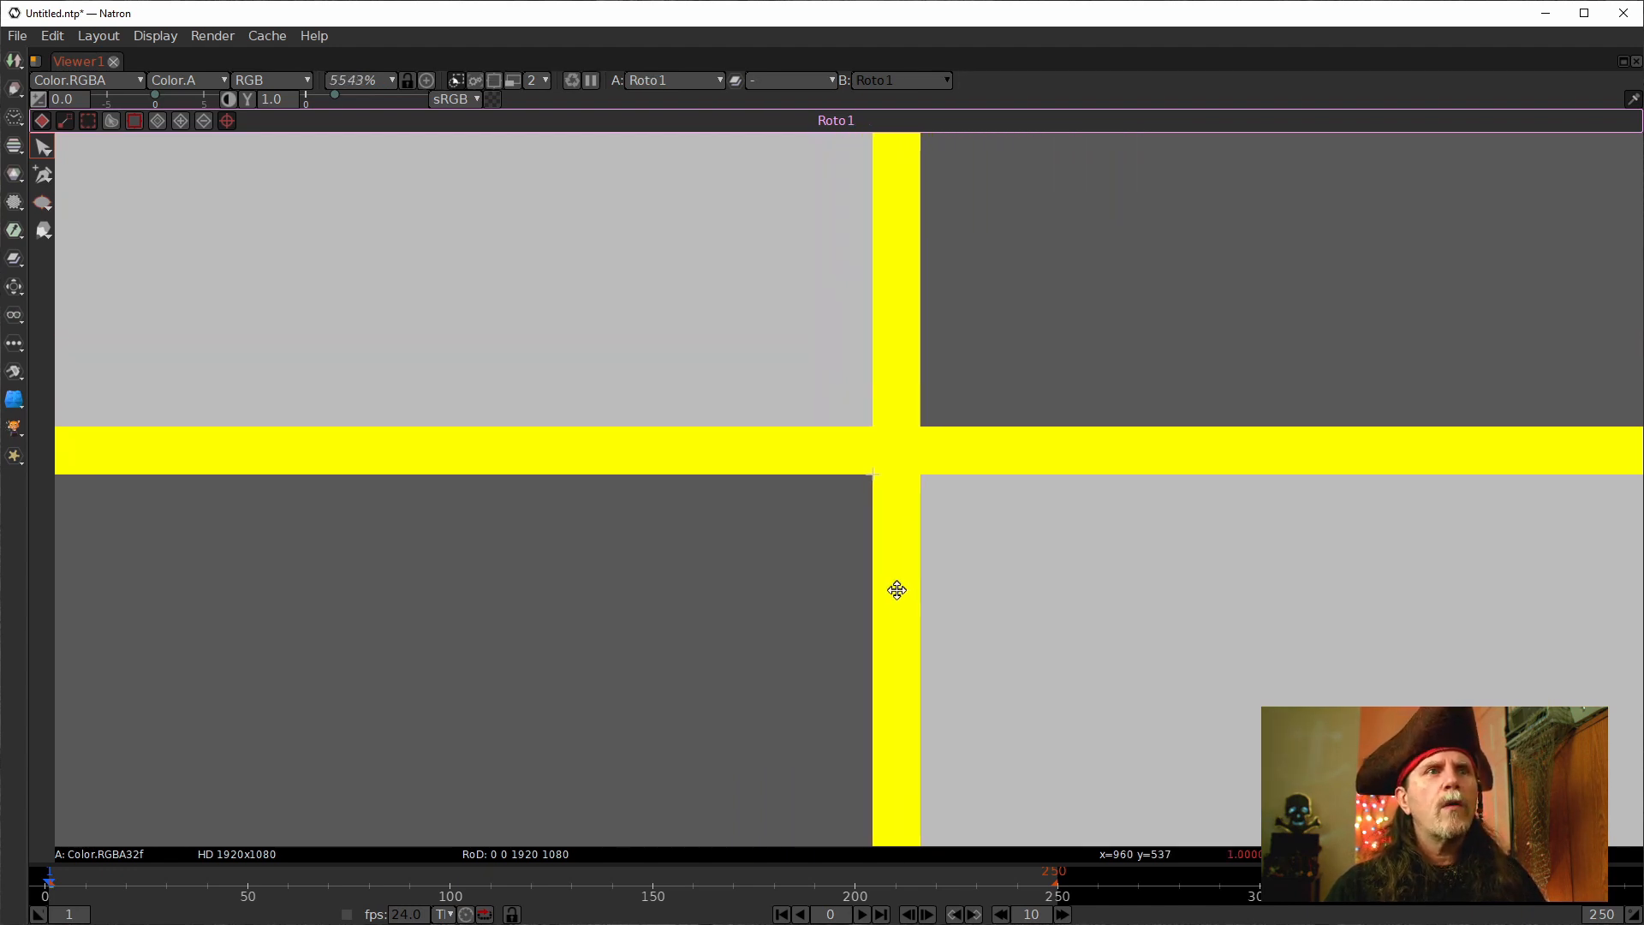
scroll(896, 590, "down", 20)
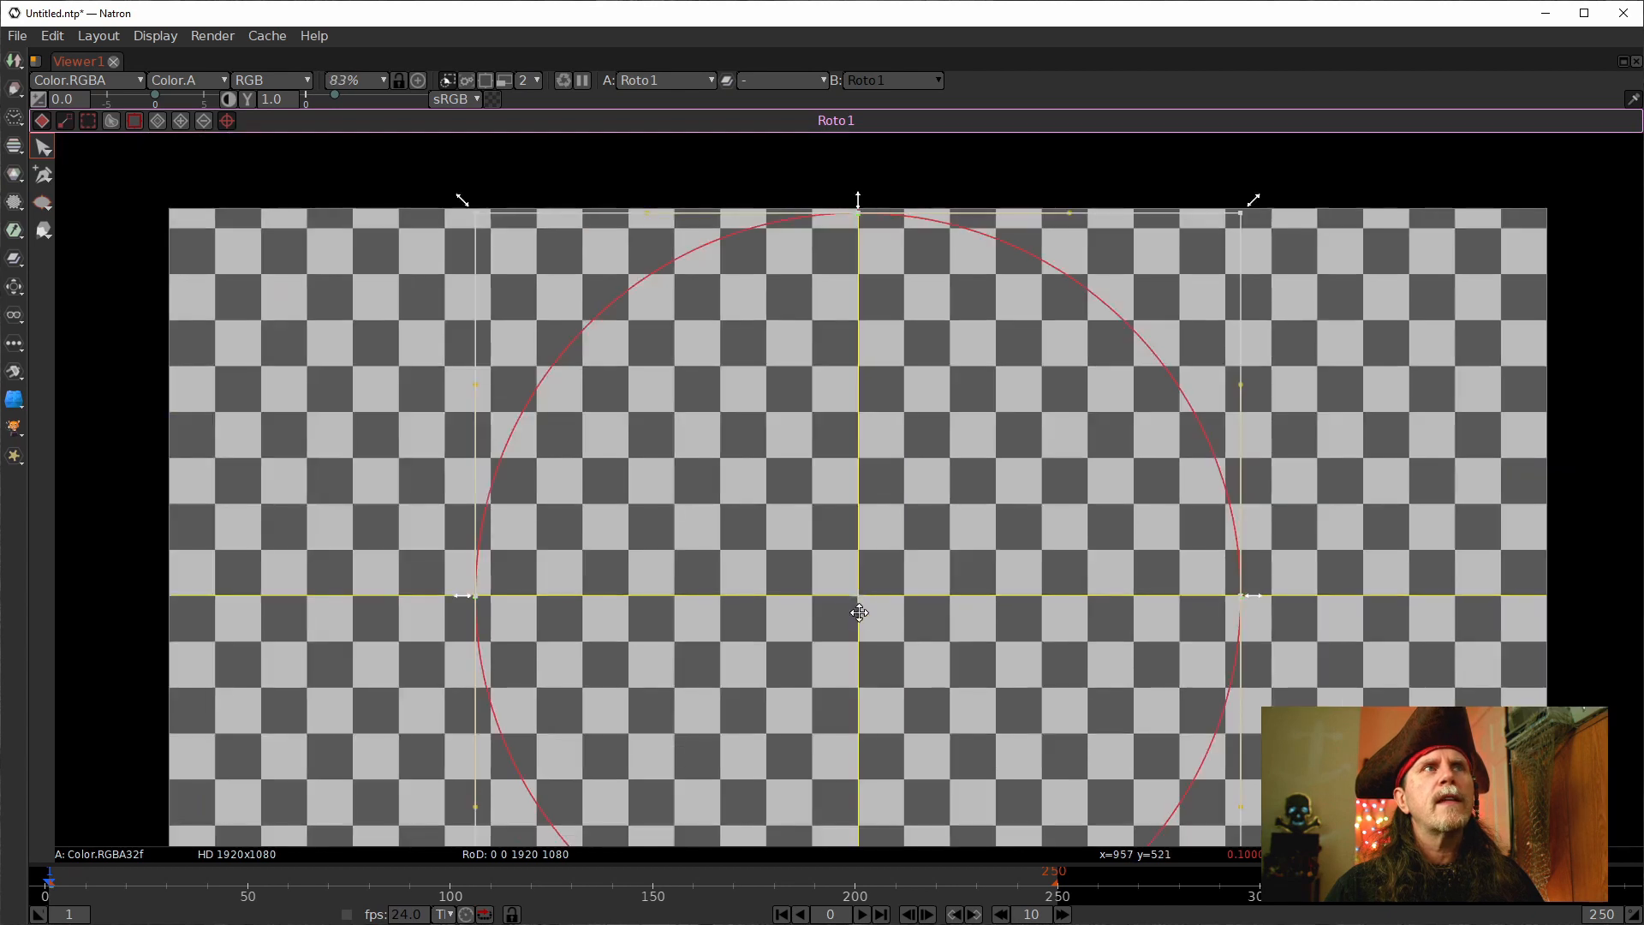
left_click_drag(859, 612, 829, 435)
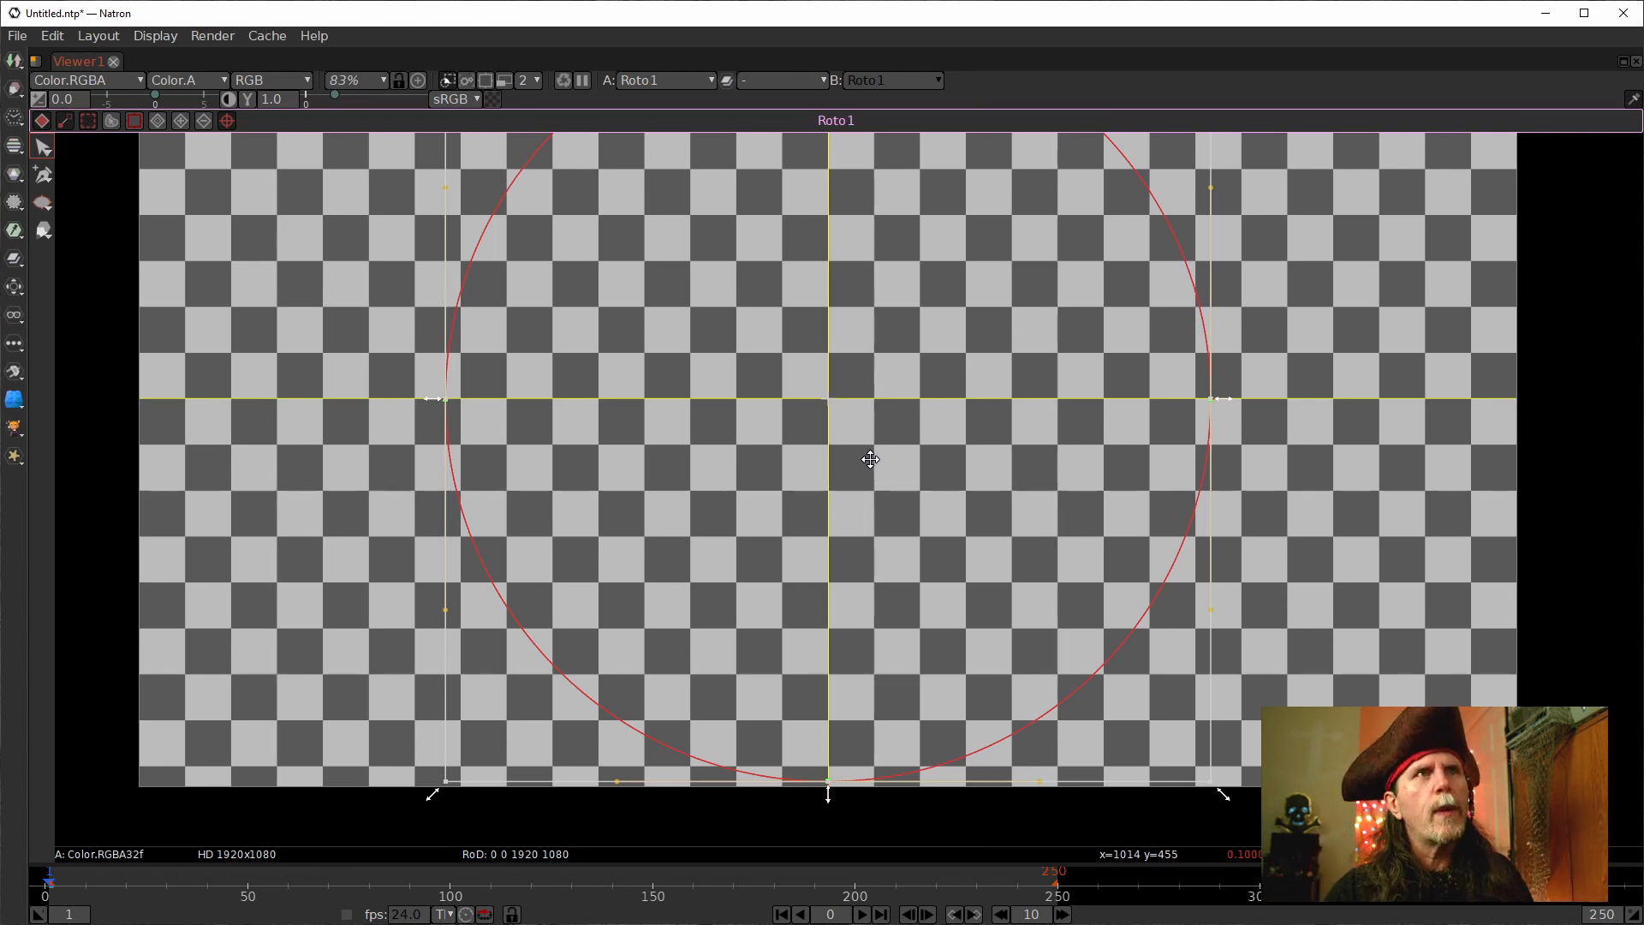
Compare the centred ellipse fitted in the maximized viewer with how it looks in the normal multi-pane layout.
key("f")
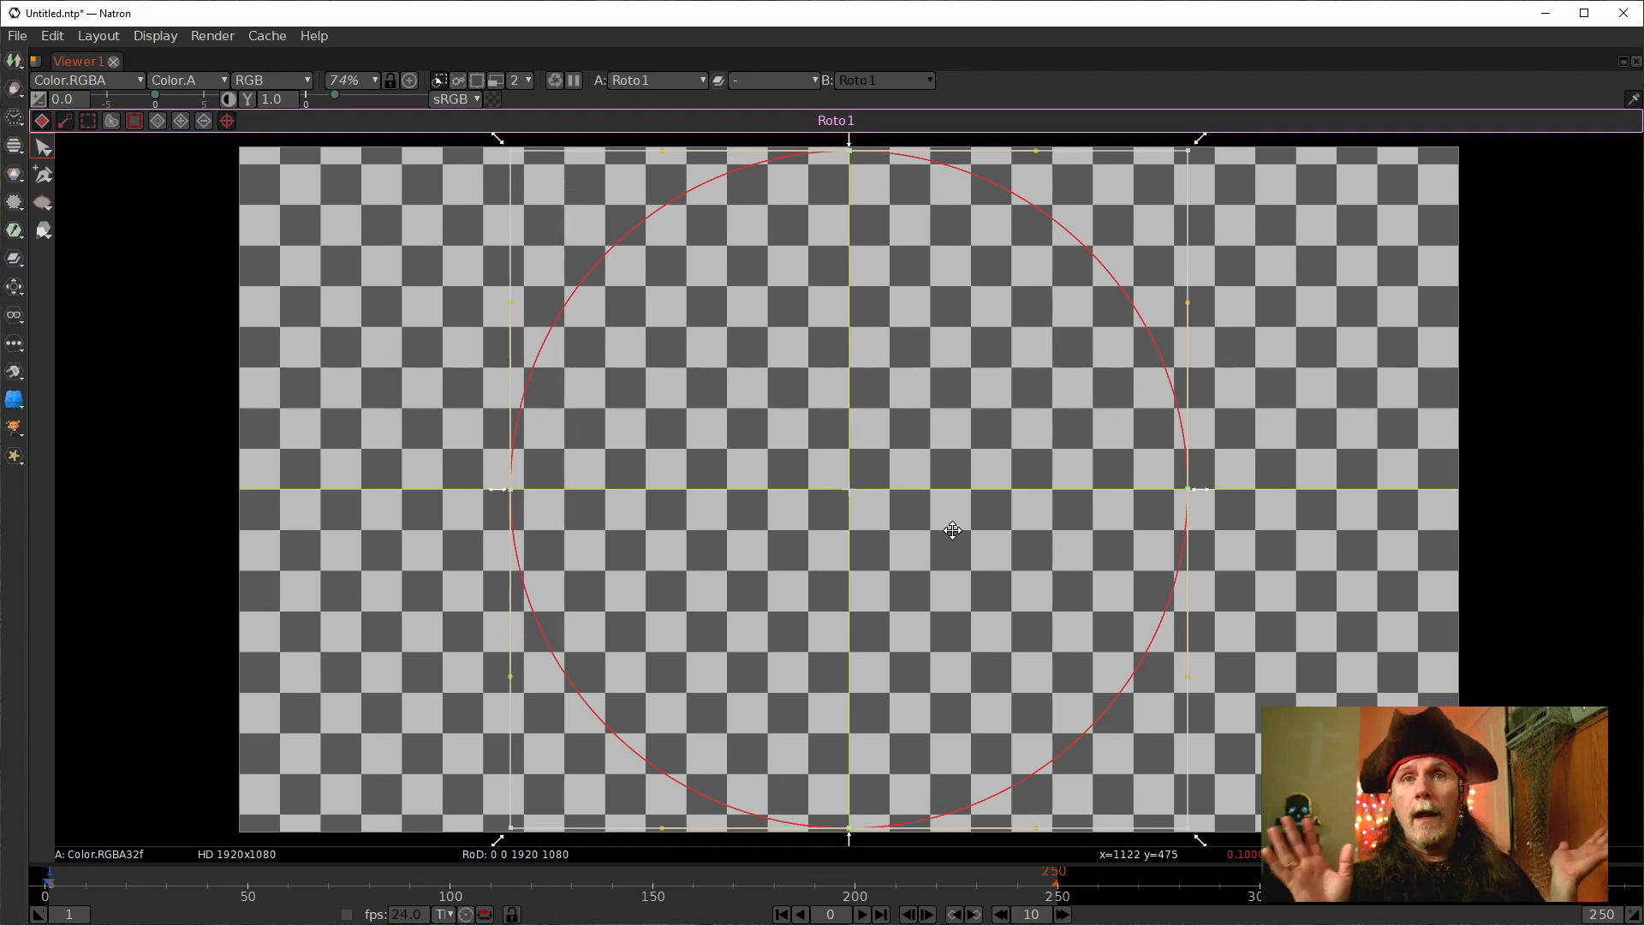
key("space")
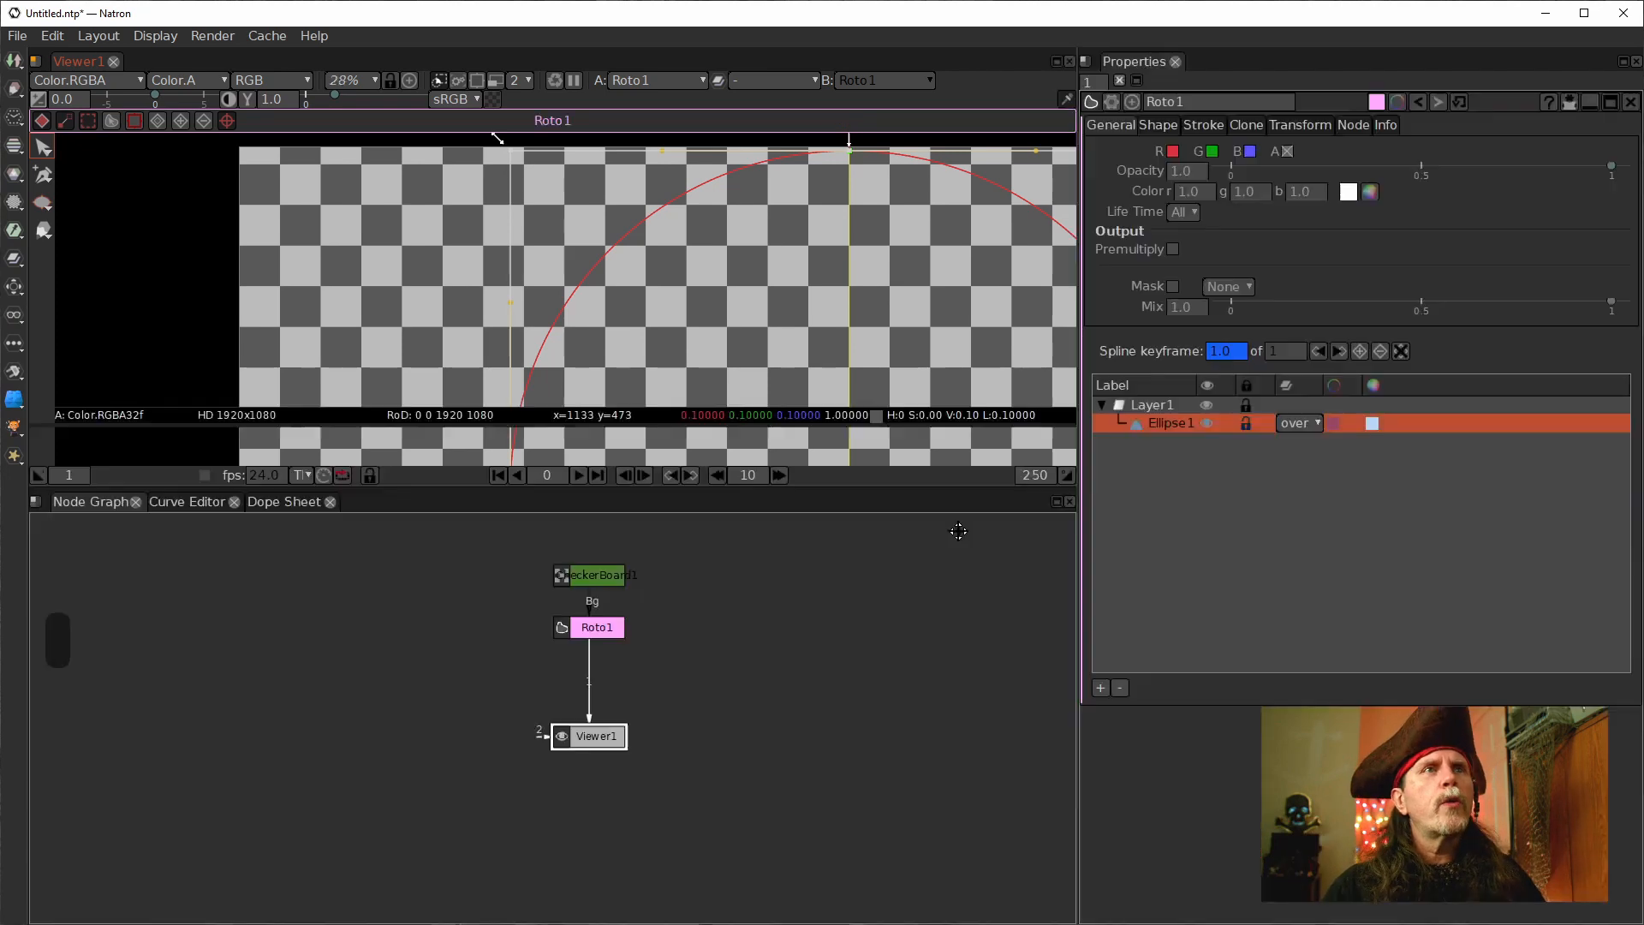
key("f")
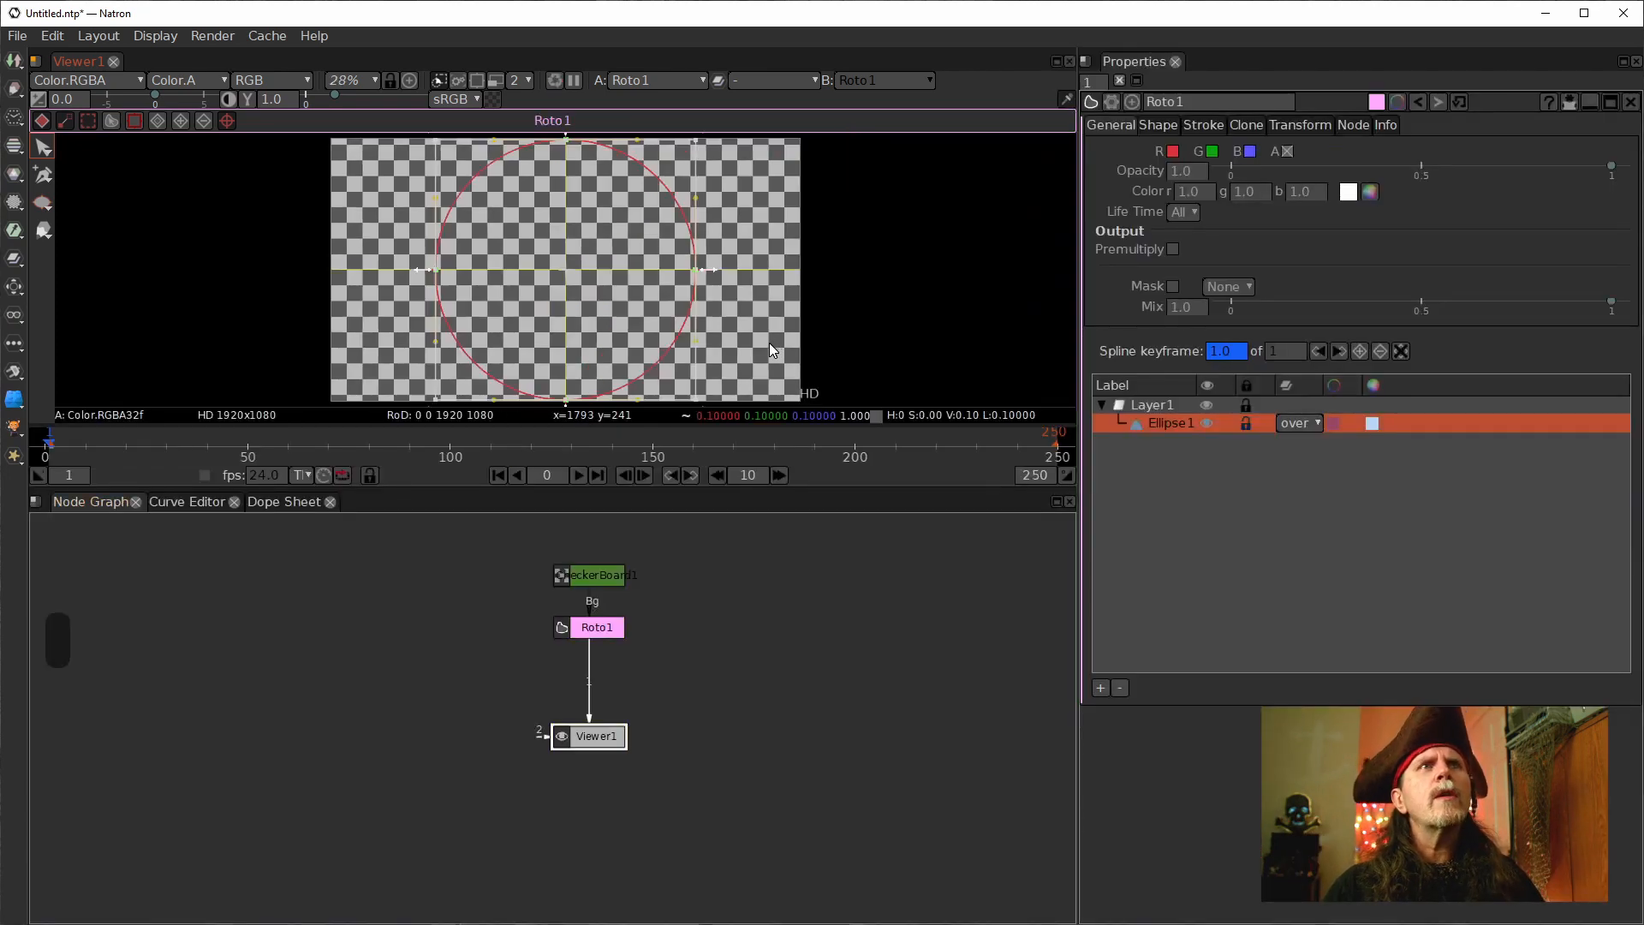
key("space")
key("f")
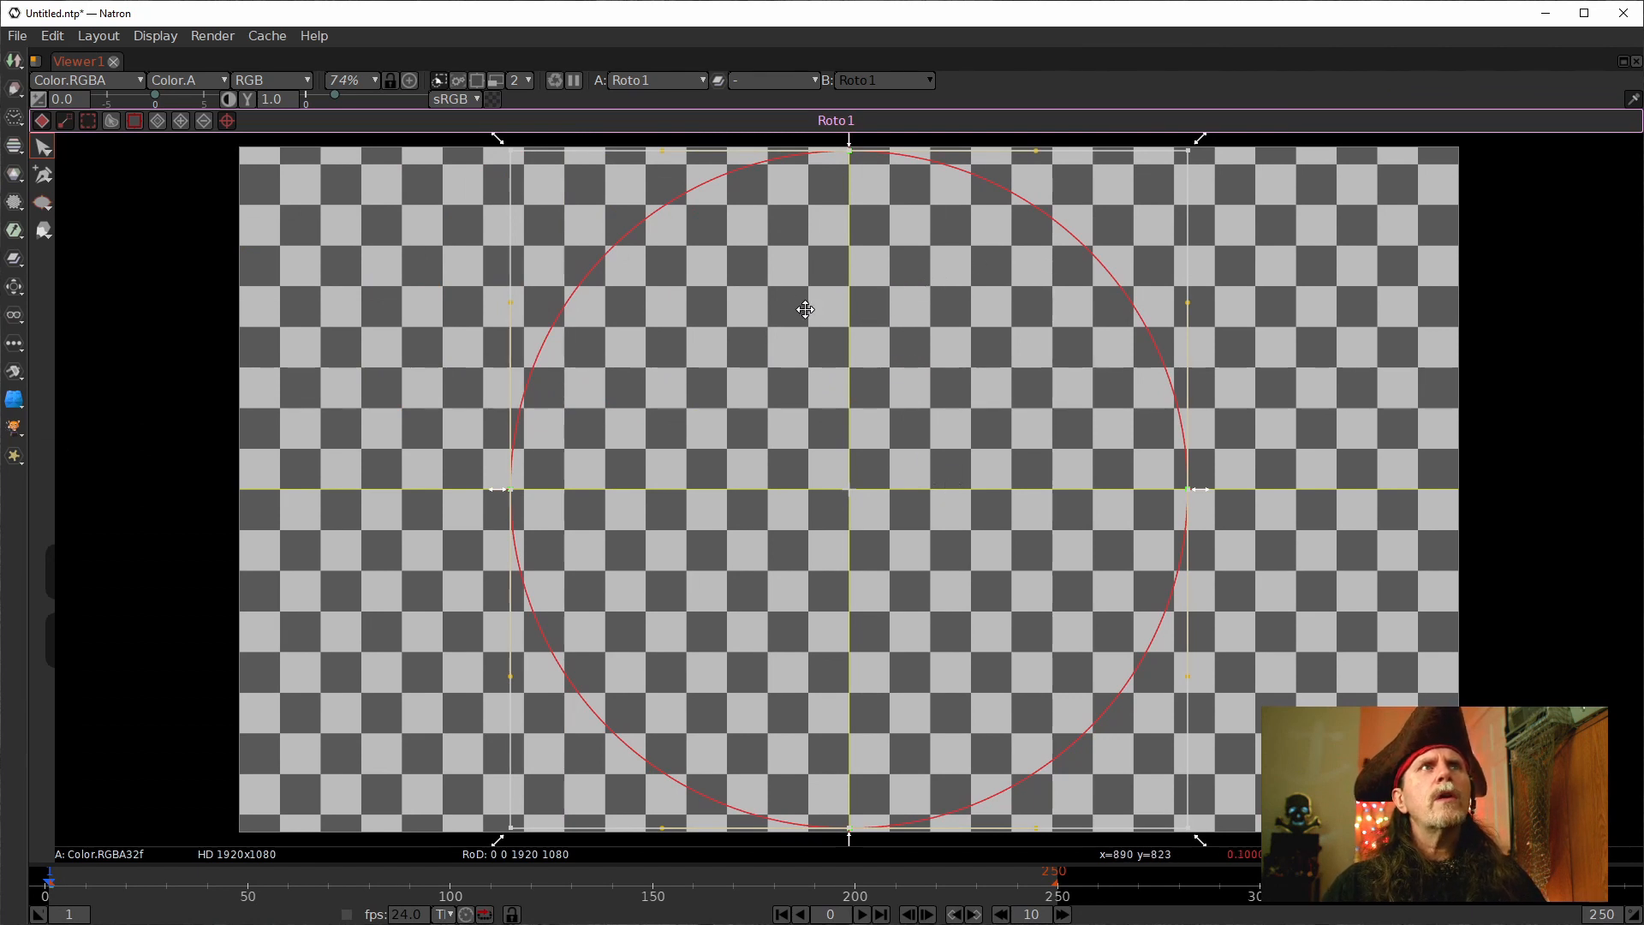
key("space")
key("f")
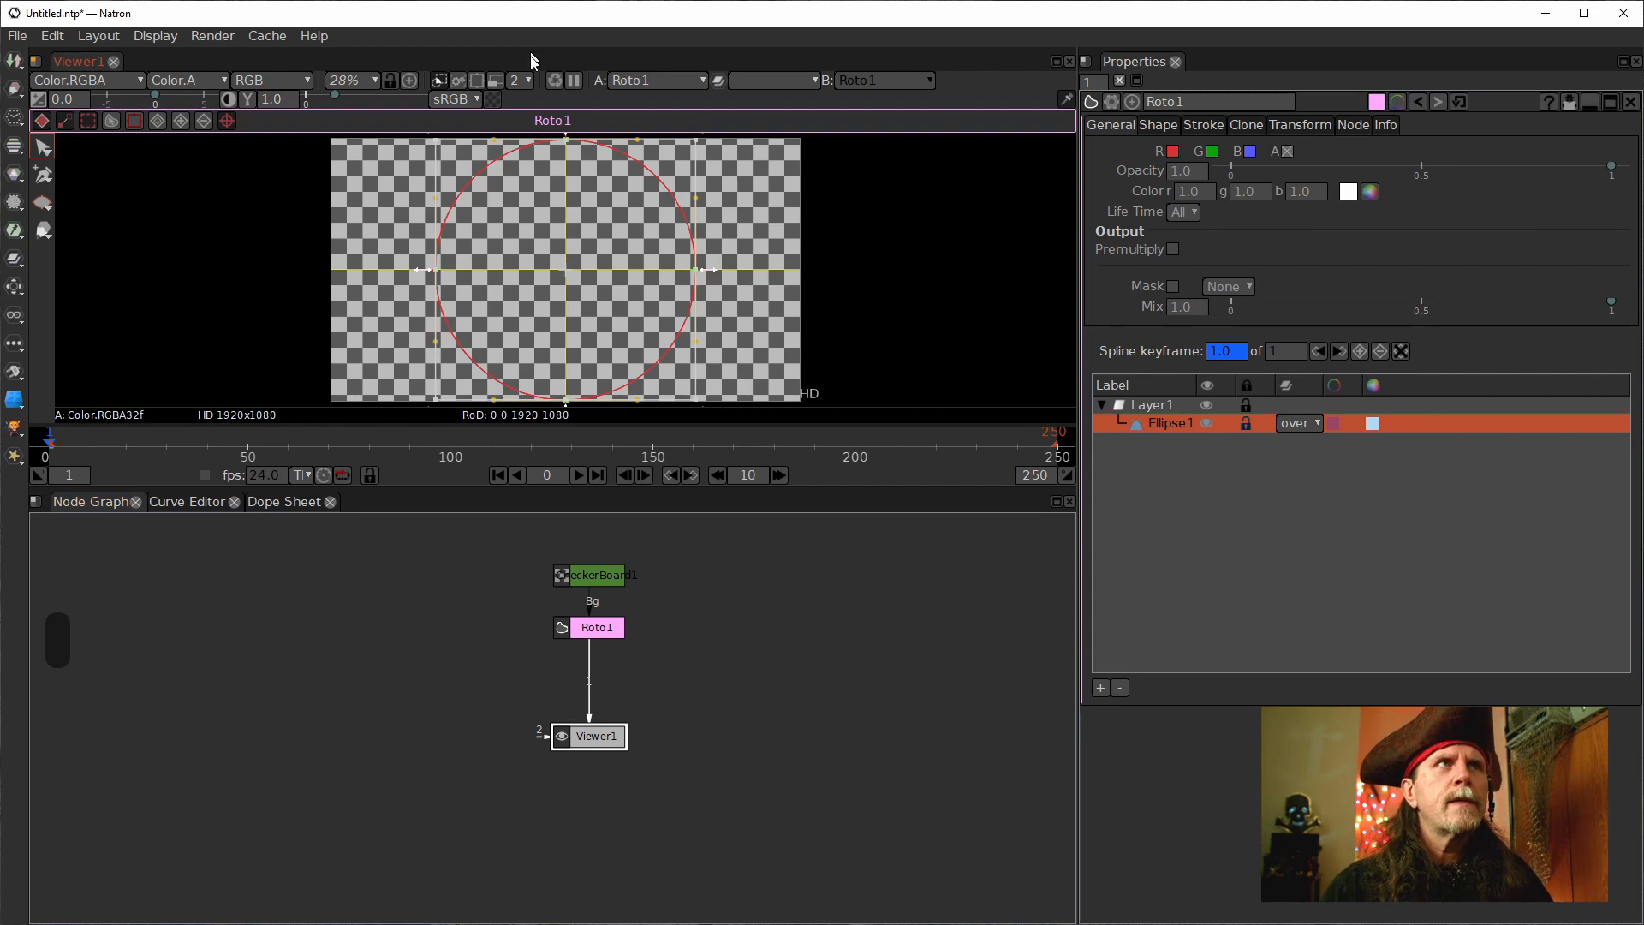
key("space")
key("f")
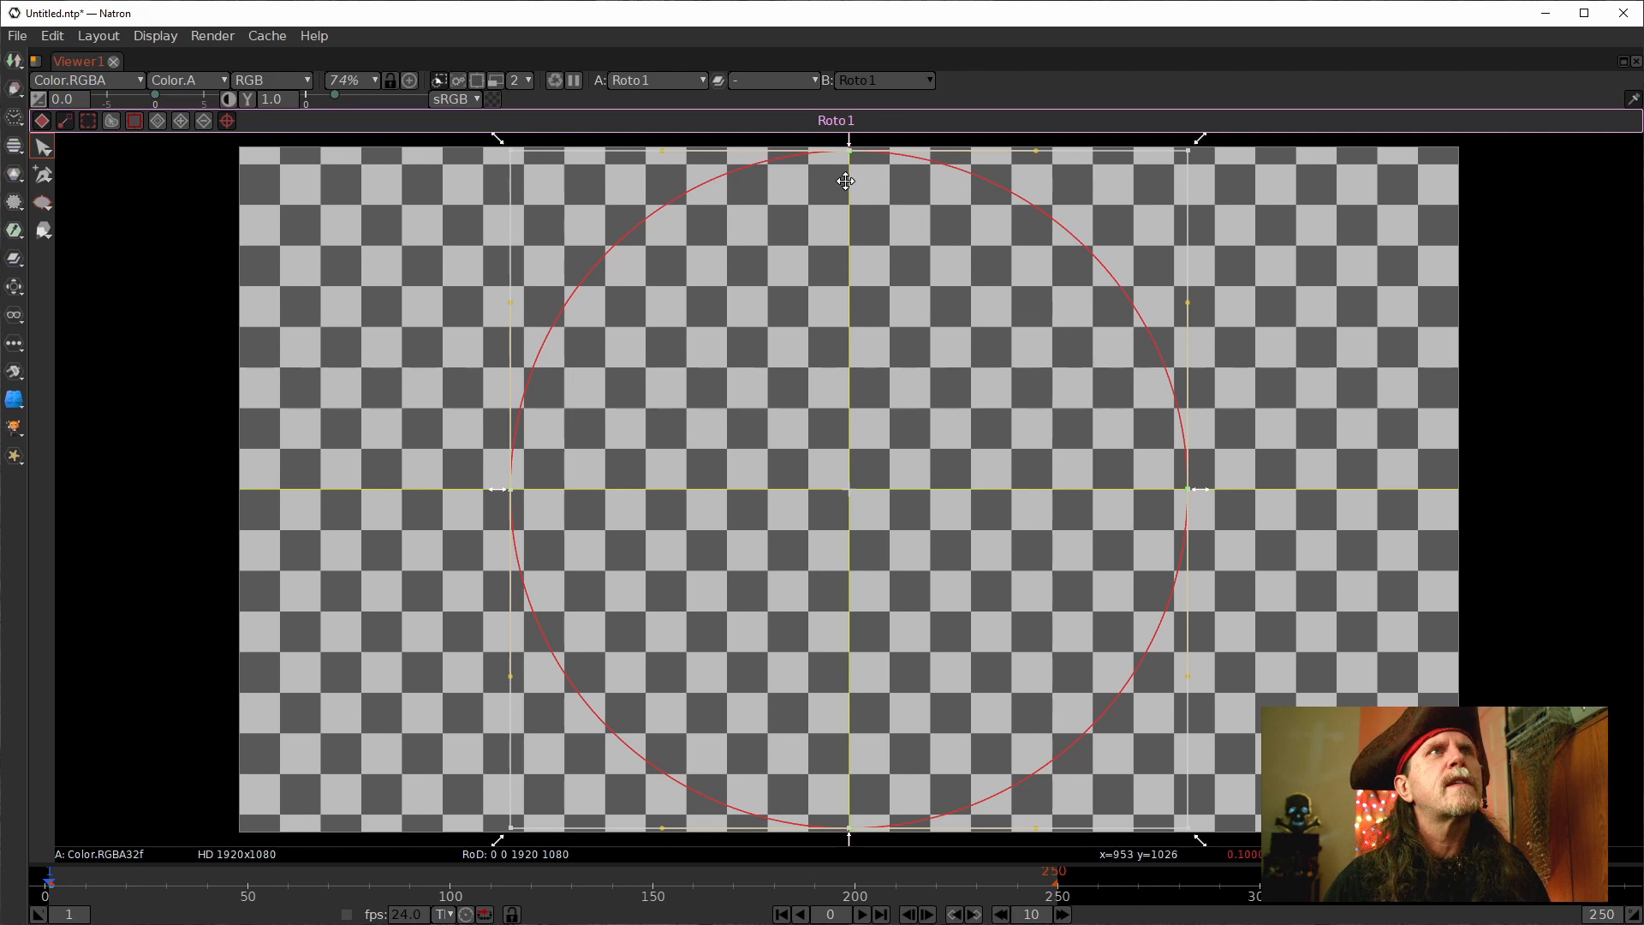
Clear the whole-shape selection and select only the ellipse's top point, with the upper half of the shape in view.
left_click(390, 292)
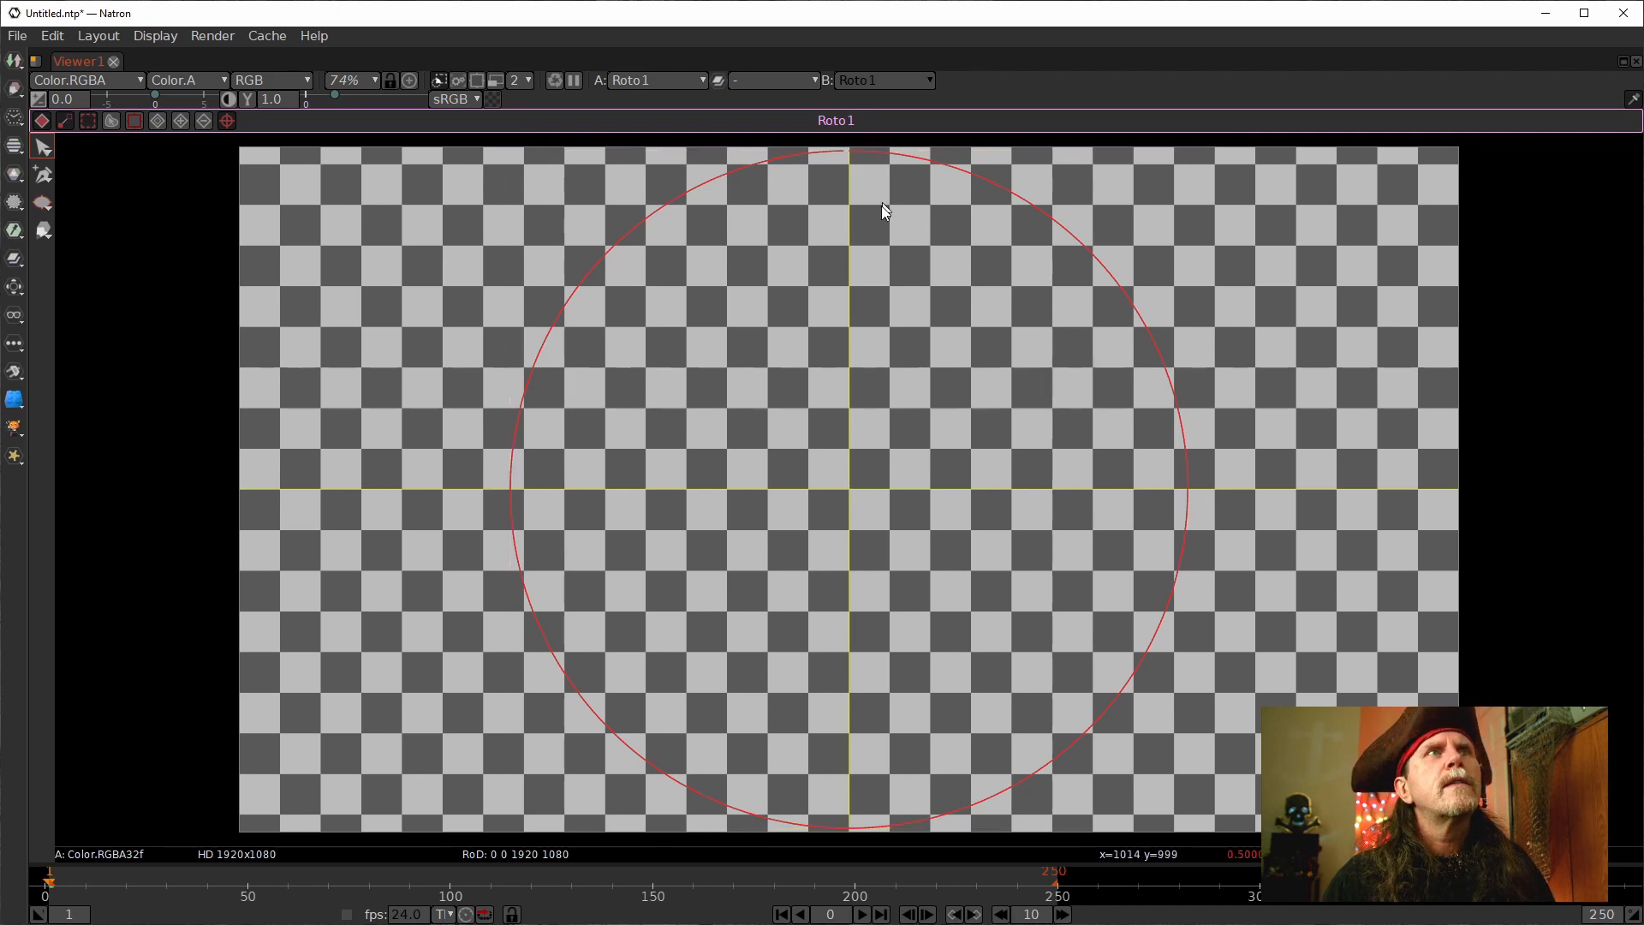
left_click_drag(874, 208, 782, 137)
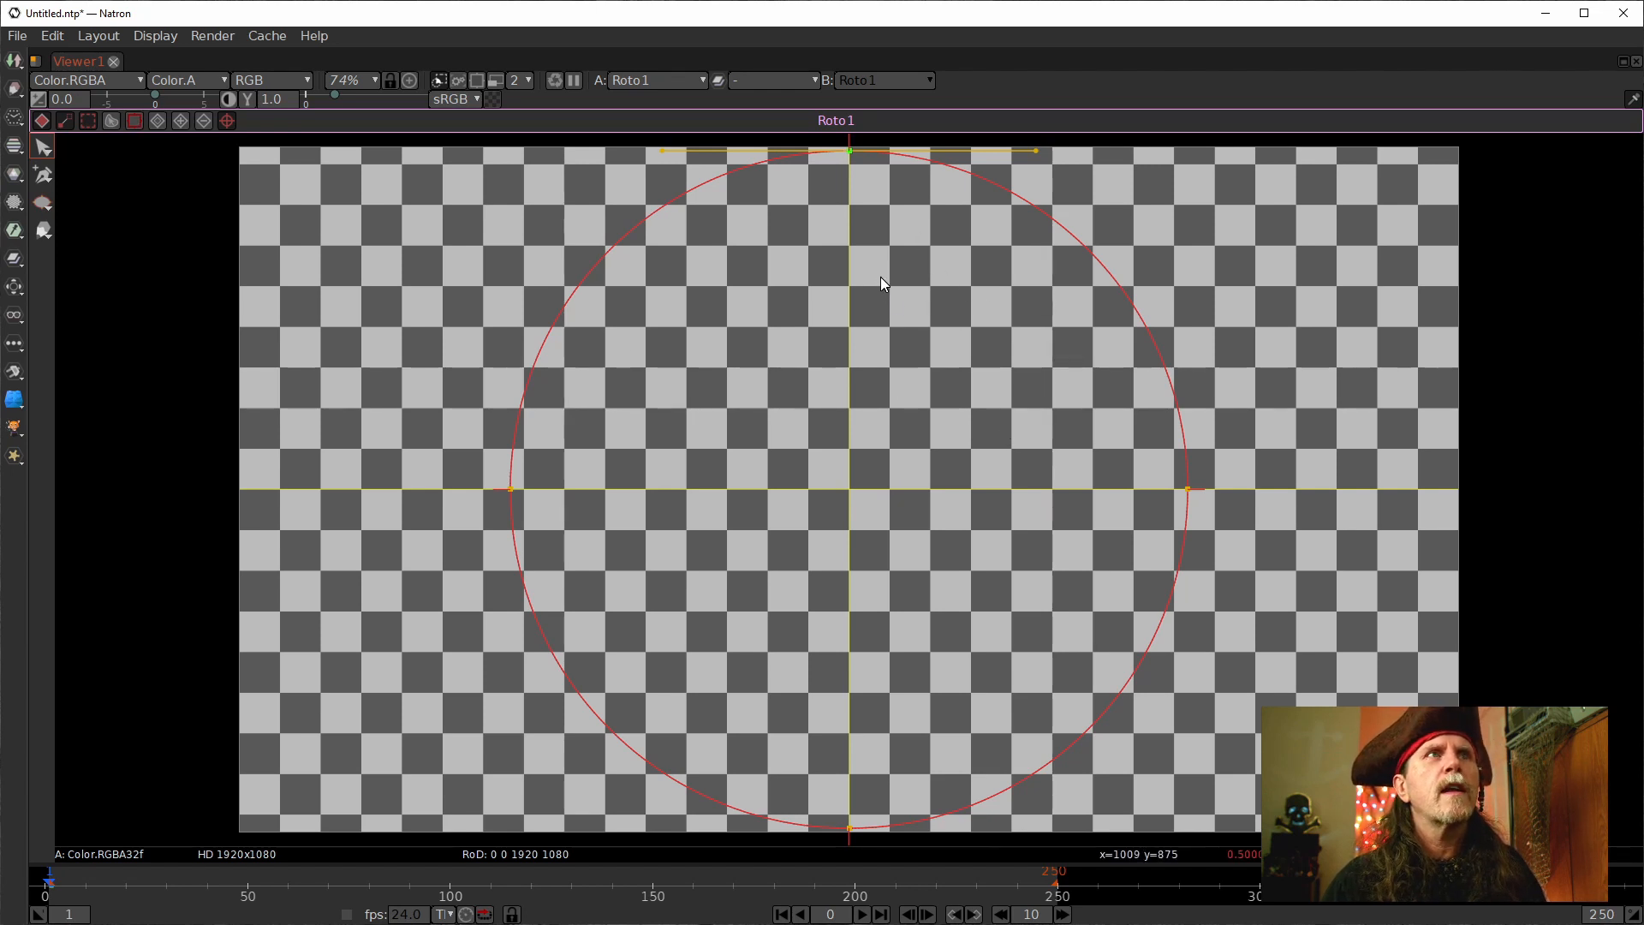
left_click_drag(881, 276, 858, 425)
scroll(850, 406, "up", 4)
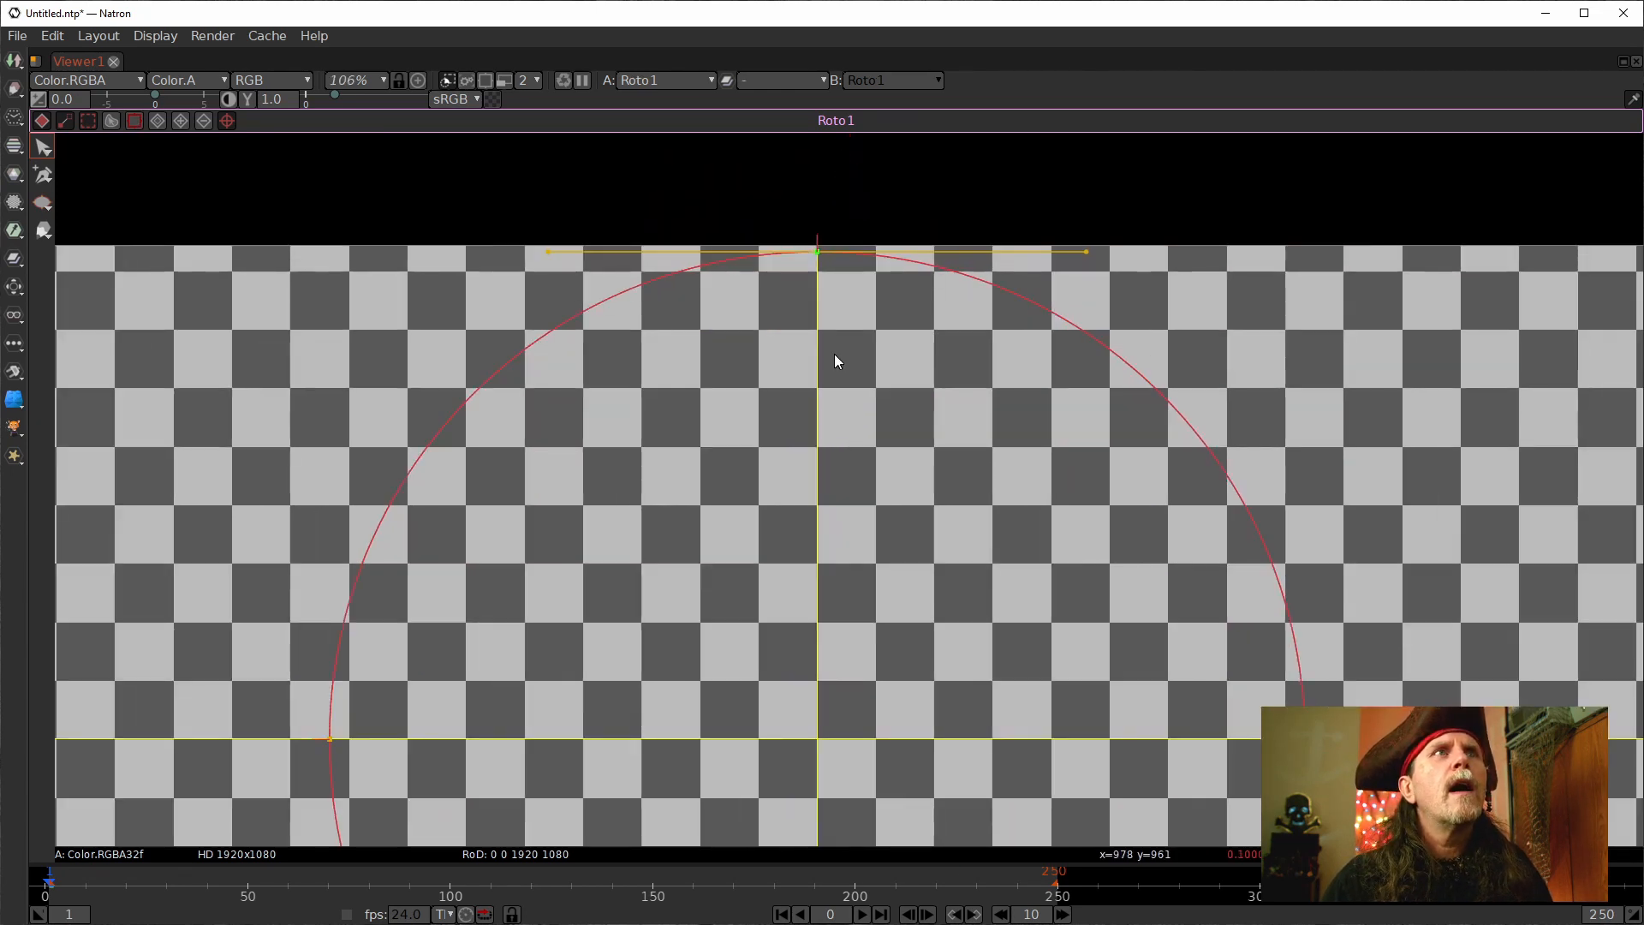
mouse_move(881, 646)
left_mouse_down()
mouse_move(870, 592)
mouse_move(865, 639)
left_mouse_up()
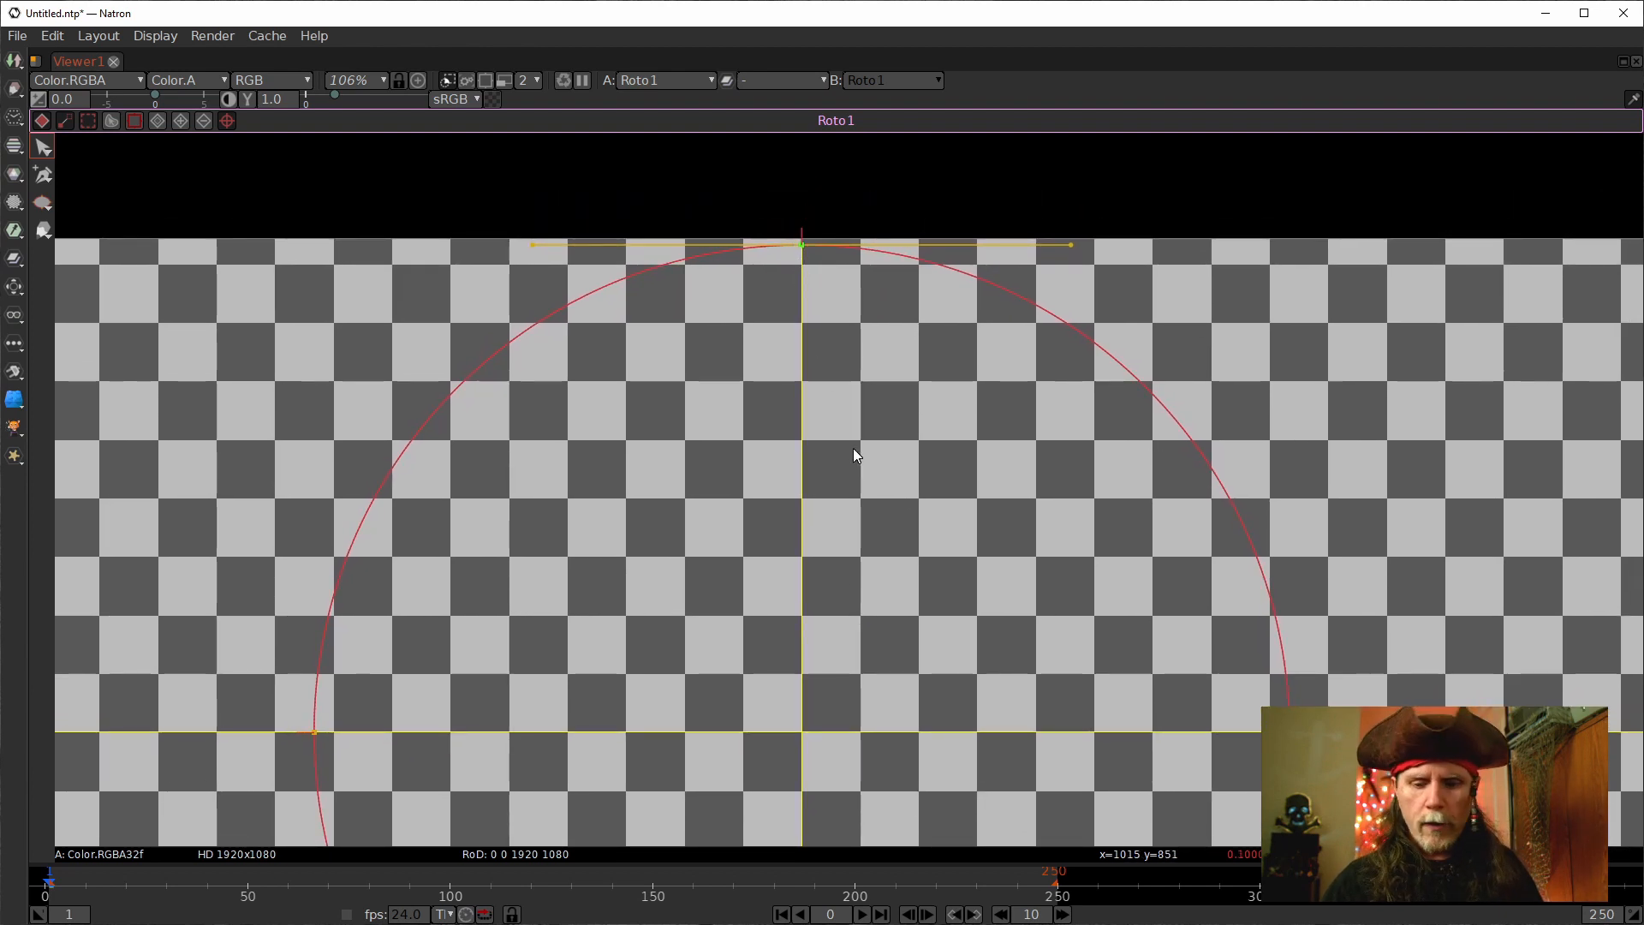
Try to nudge the selected top point of the ellipse downward using the shortcut with a single modifier.
key("shift+Down")
key("shift+Down")
key("shift+Down")
key("shift+Down")
key("shift+Down")
key("shift+Down")
key("shift+Down")
key("shift+Down")
key("shift+Down")
key("shift+Down")
key("shift+Down")
key("shift+Down")
key("shift+Down")
key("shift+Down")
key("shift+Down")
key("shift+Down")
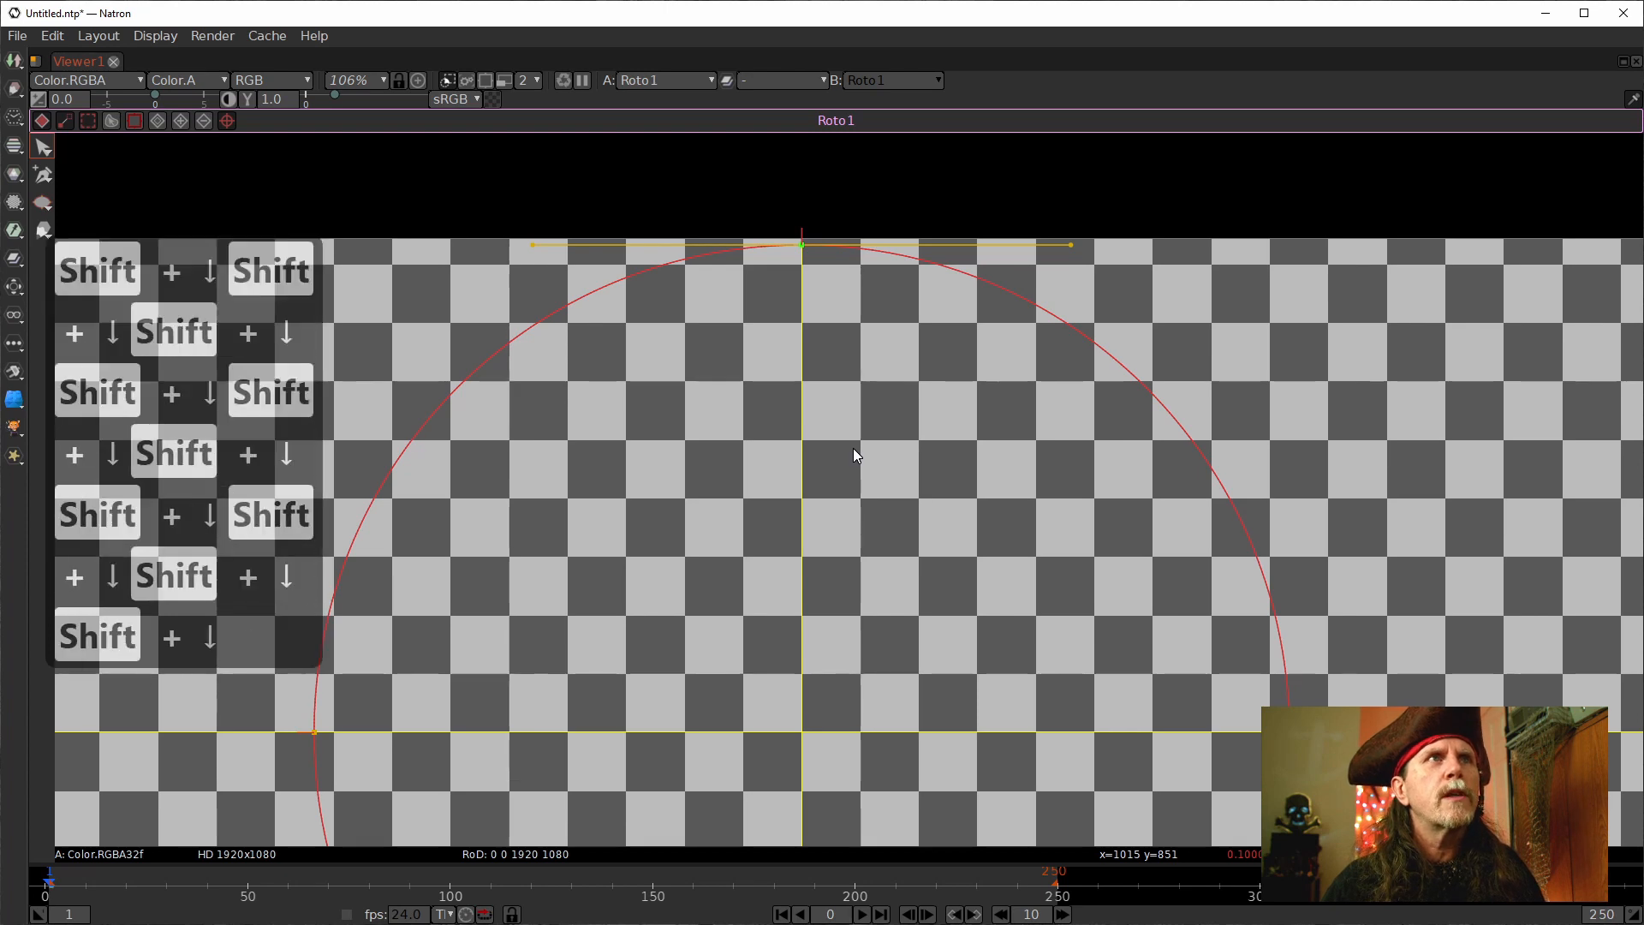
left_click_drag(736, 192, 888, 396)
key("shift+Down")
key("shift+Down")
key("shift+Down")
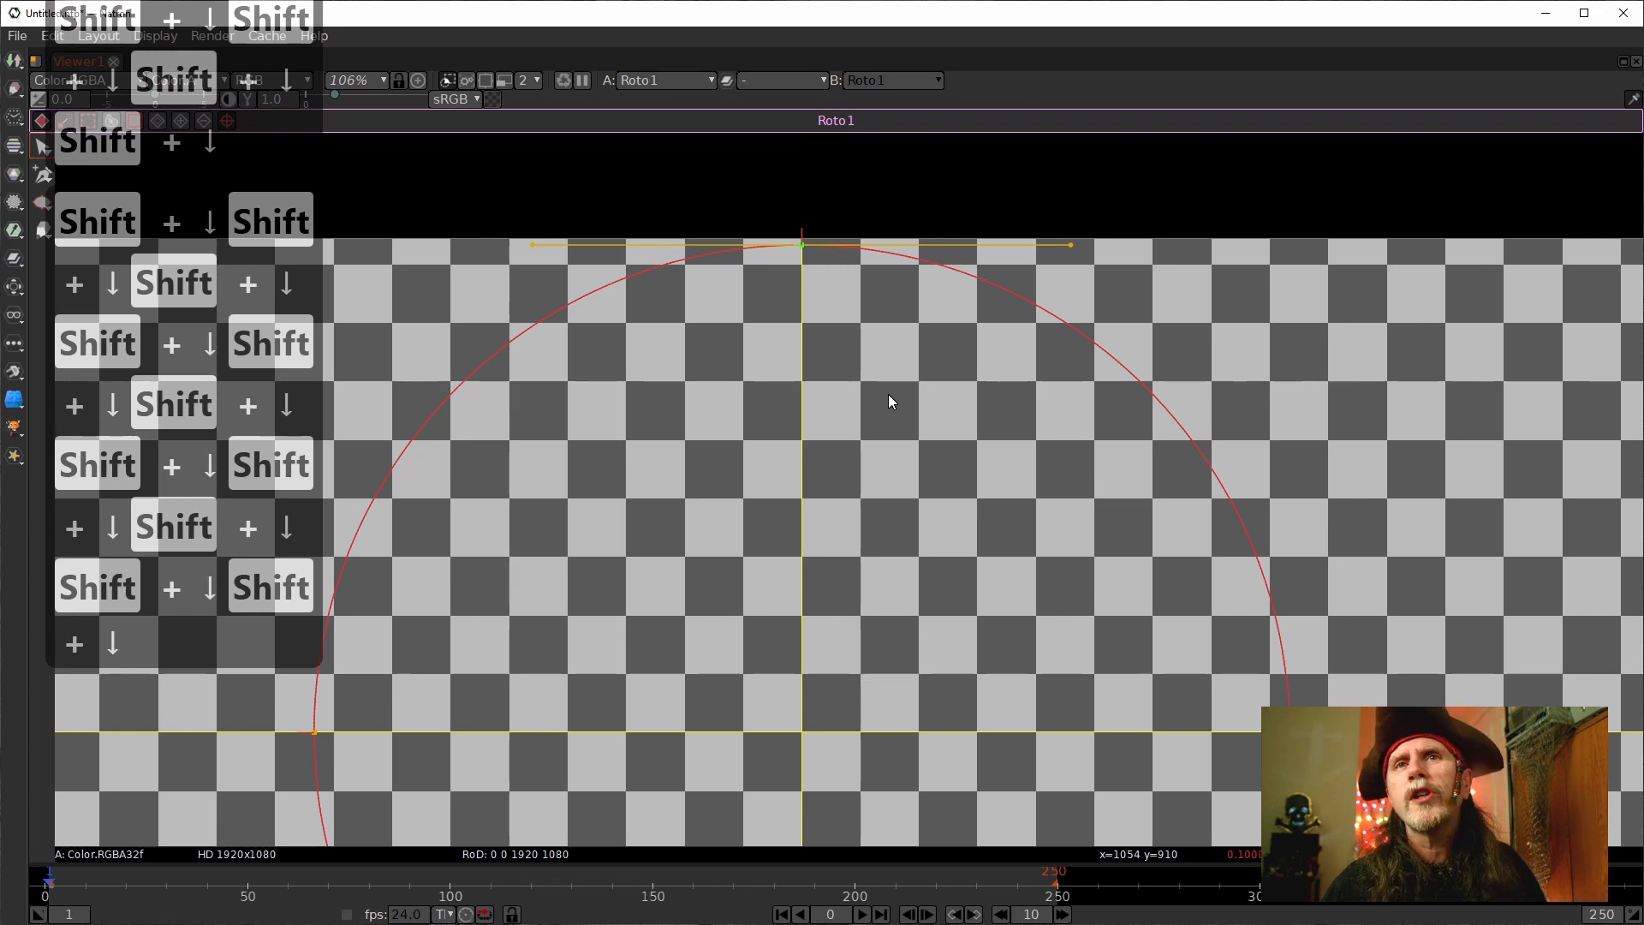
Nudge the ellipse's top point straight down the vertical centreline to the checkerboard corner at about y=795.
key("ctrl+shift+Down")
key("ctrl+shift+Down")
key("ctrl+shift+Down")
key("ctrl+shift+Down")
key("ctrl+shift+Down")
key("ctrl+shift+Down")
key("ctrl+shift+Down")
key("ctrl+shift+Down")
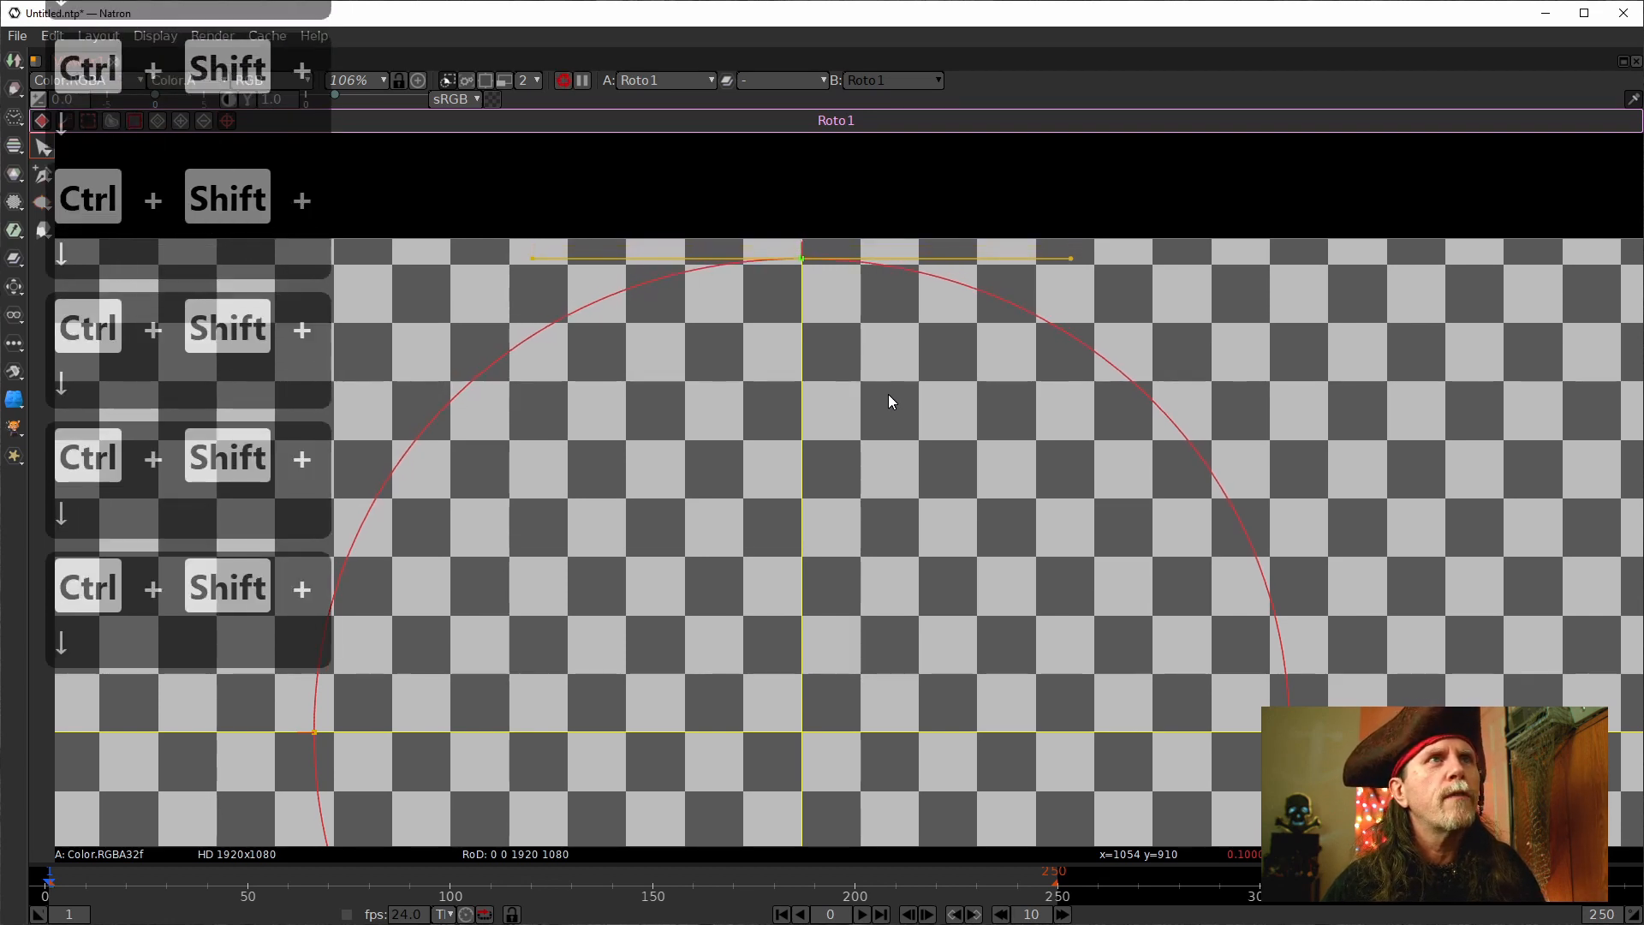
key("ctrl+shift+Down")
key("ctrl+shift+Down")
key("ctrl+shift+Down")
key("ctrl+shift+Down")
key("ctrl+shift+Down")
key("ctrl+shift+Down")
key("ctrl+shift+Down")
key("ctrl+shift+Down")
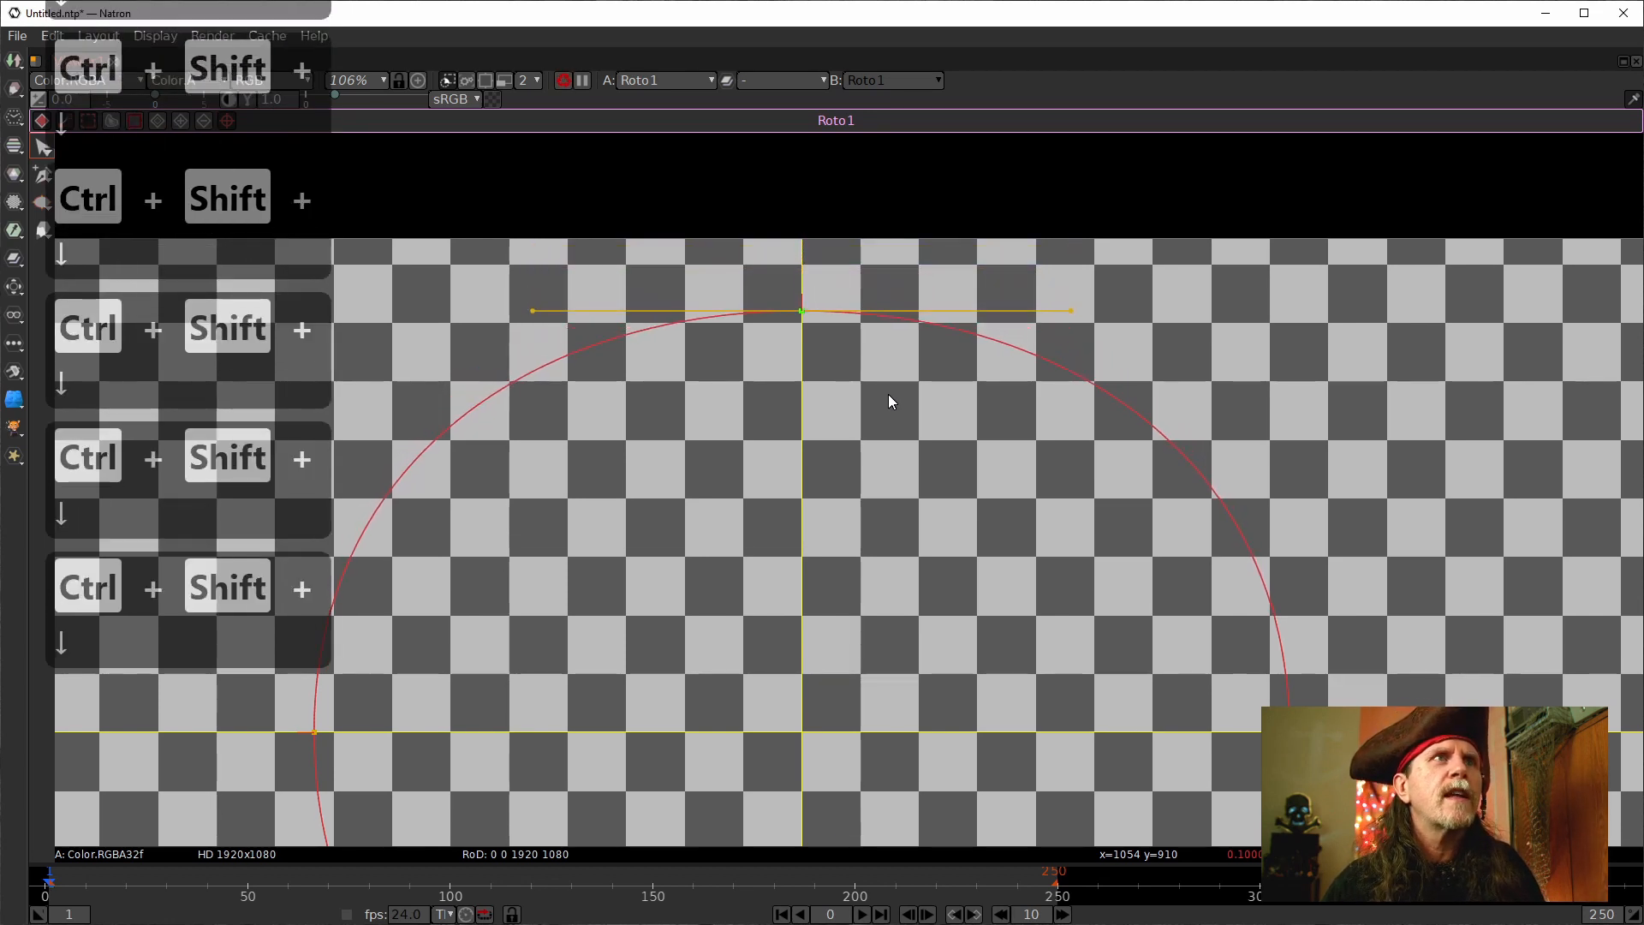
key("ctrl+shift+Down")
key("ctrl+shift+Down")
key("ctrl+shift+Down")
key("ctrl+shift+Down")
key("ctrl+shift+Down")
key("ctrl+shift+Down")
key("ctrl+shift+Down")
key("ctrl+shift+Down")
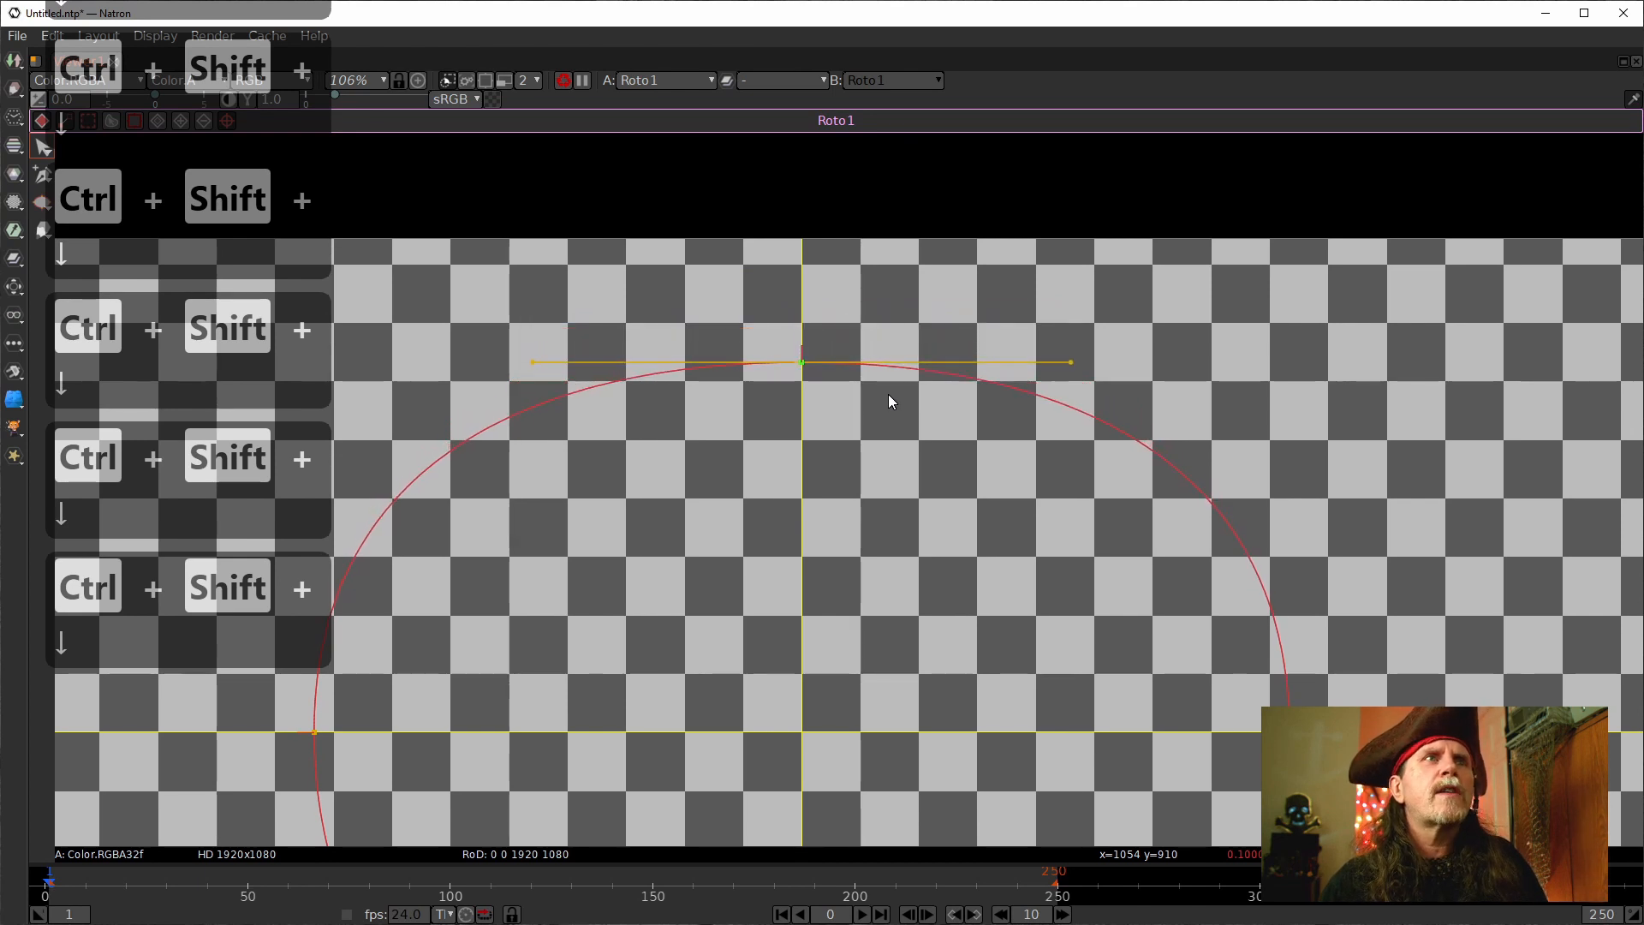
key("ctrl+shift+Down")
key("ctrl+shift+Down")
key("ctrl+shift+Down")
key("ctrl+shift+Down")
key("ctrl+shift+Down")
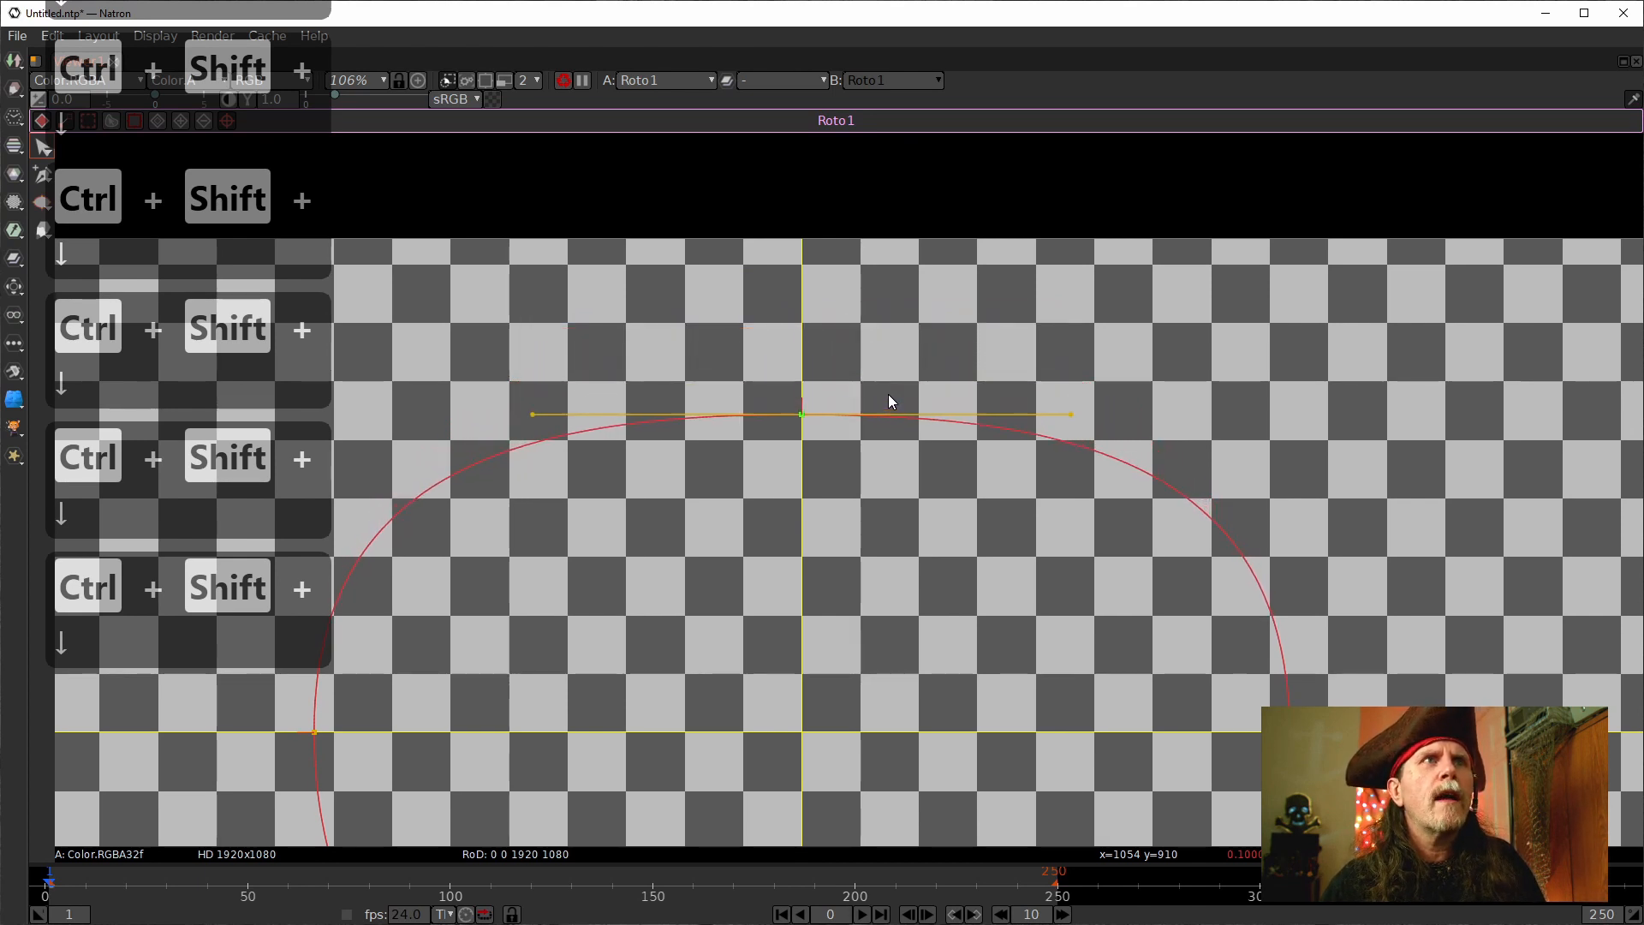
key("ctrl+shift+Down")
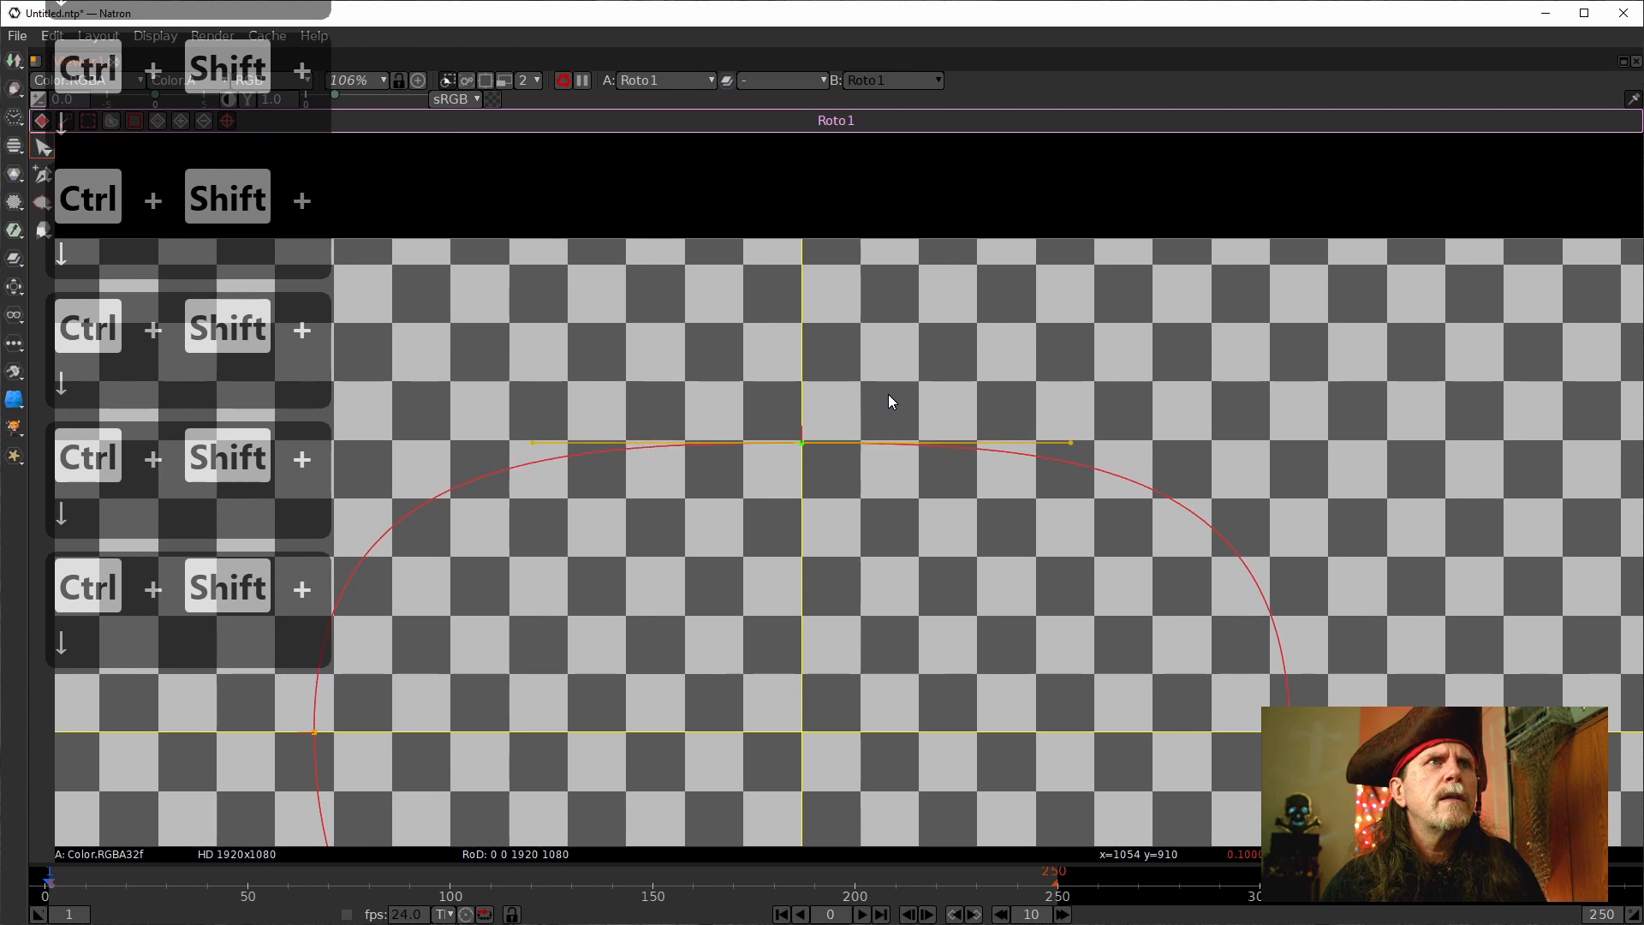
key("ctrl+shift+Down")
key("ctrl+shift+Down")
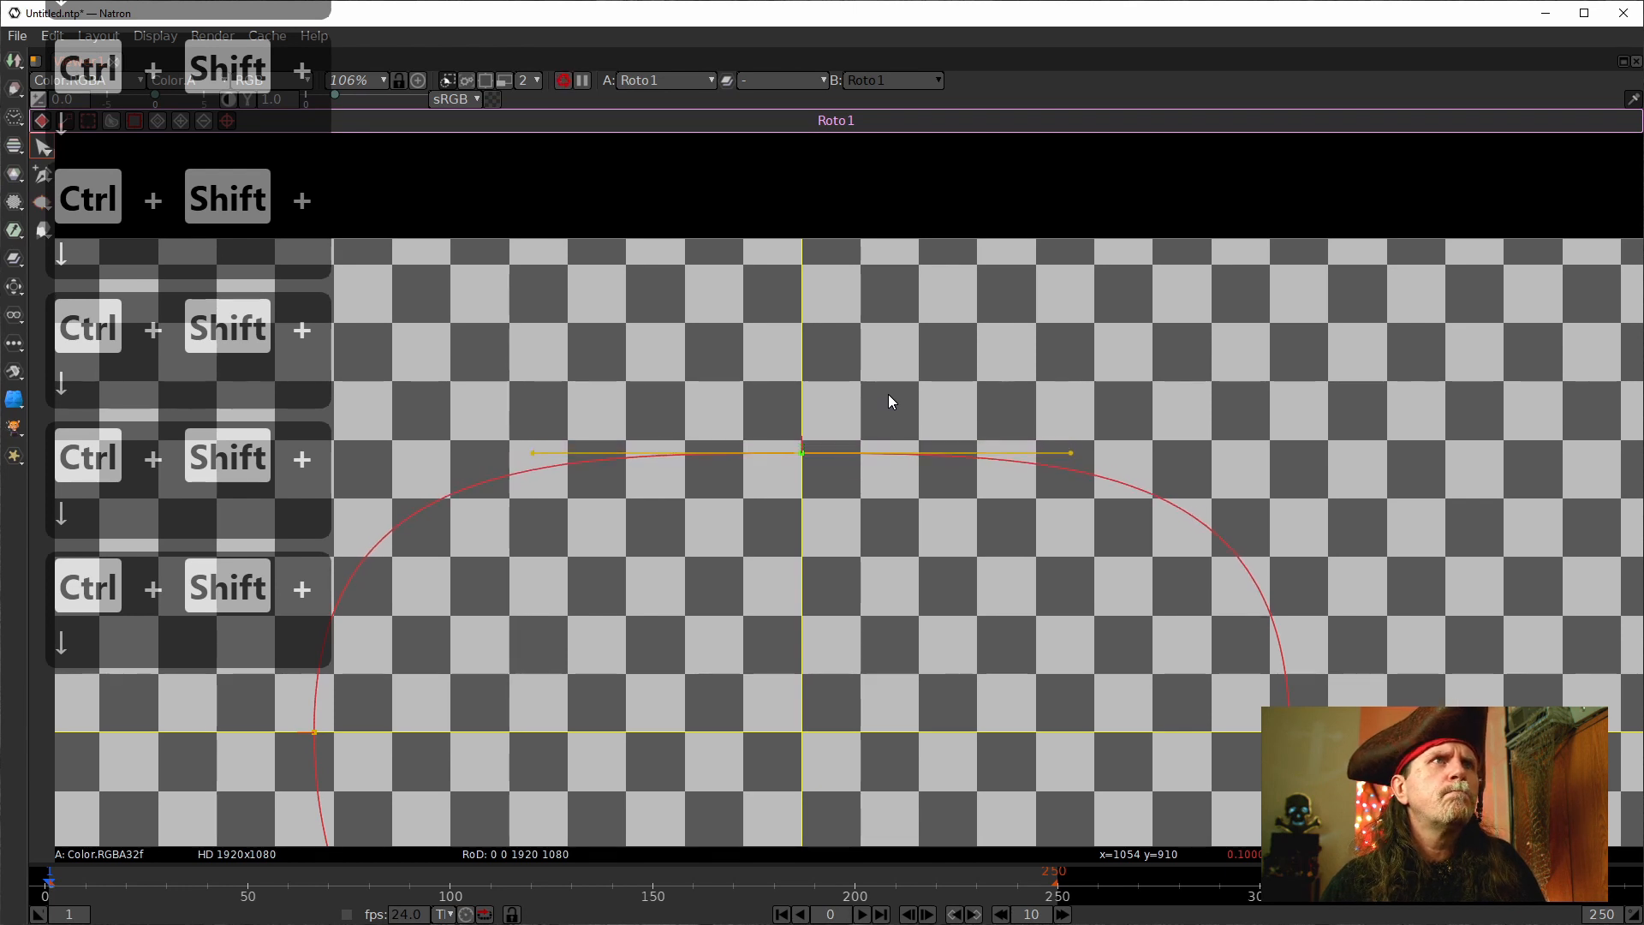
key("ctrl+shift+Up")
key("ctrl+shift+Up")
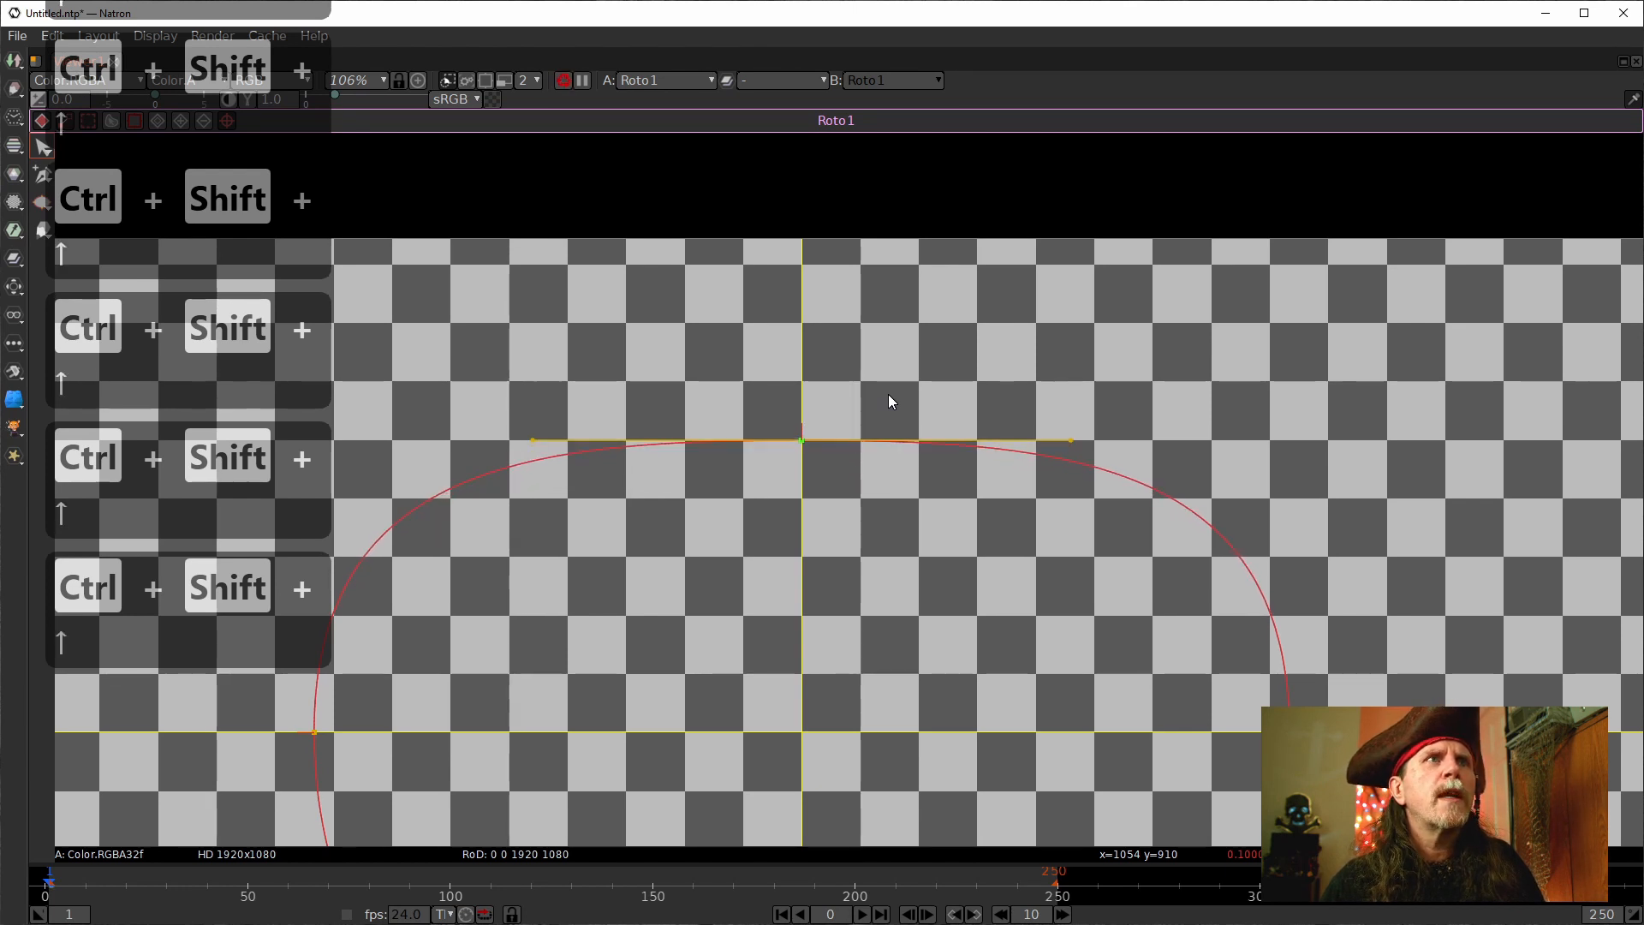
key("ctrl+shift+Down")
key("ctrl+shift+Down")
key("ctrl+shift+Down")
key("ctrl+shift+Down")
key("ctrl+shift+Down")
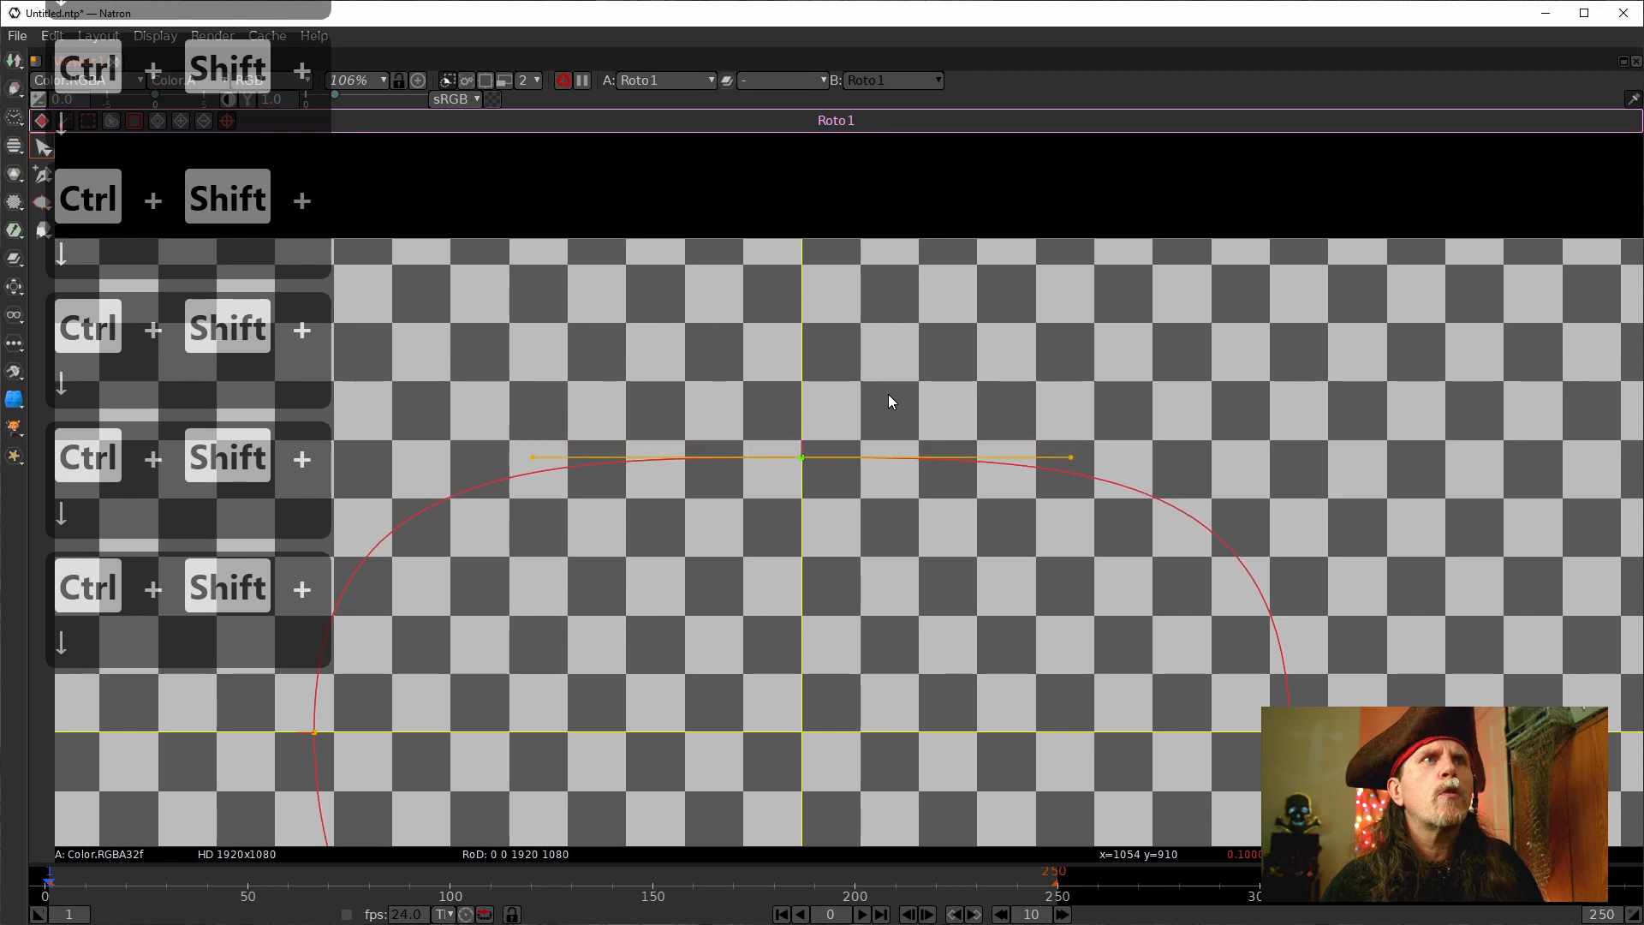
key("ctrl+shift+Down")
key("ctrl+shift+Down")
key("ctrl+shift+Down")
key("ctrl+shift+Down")
key("ctrl+shift+Down")
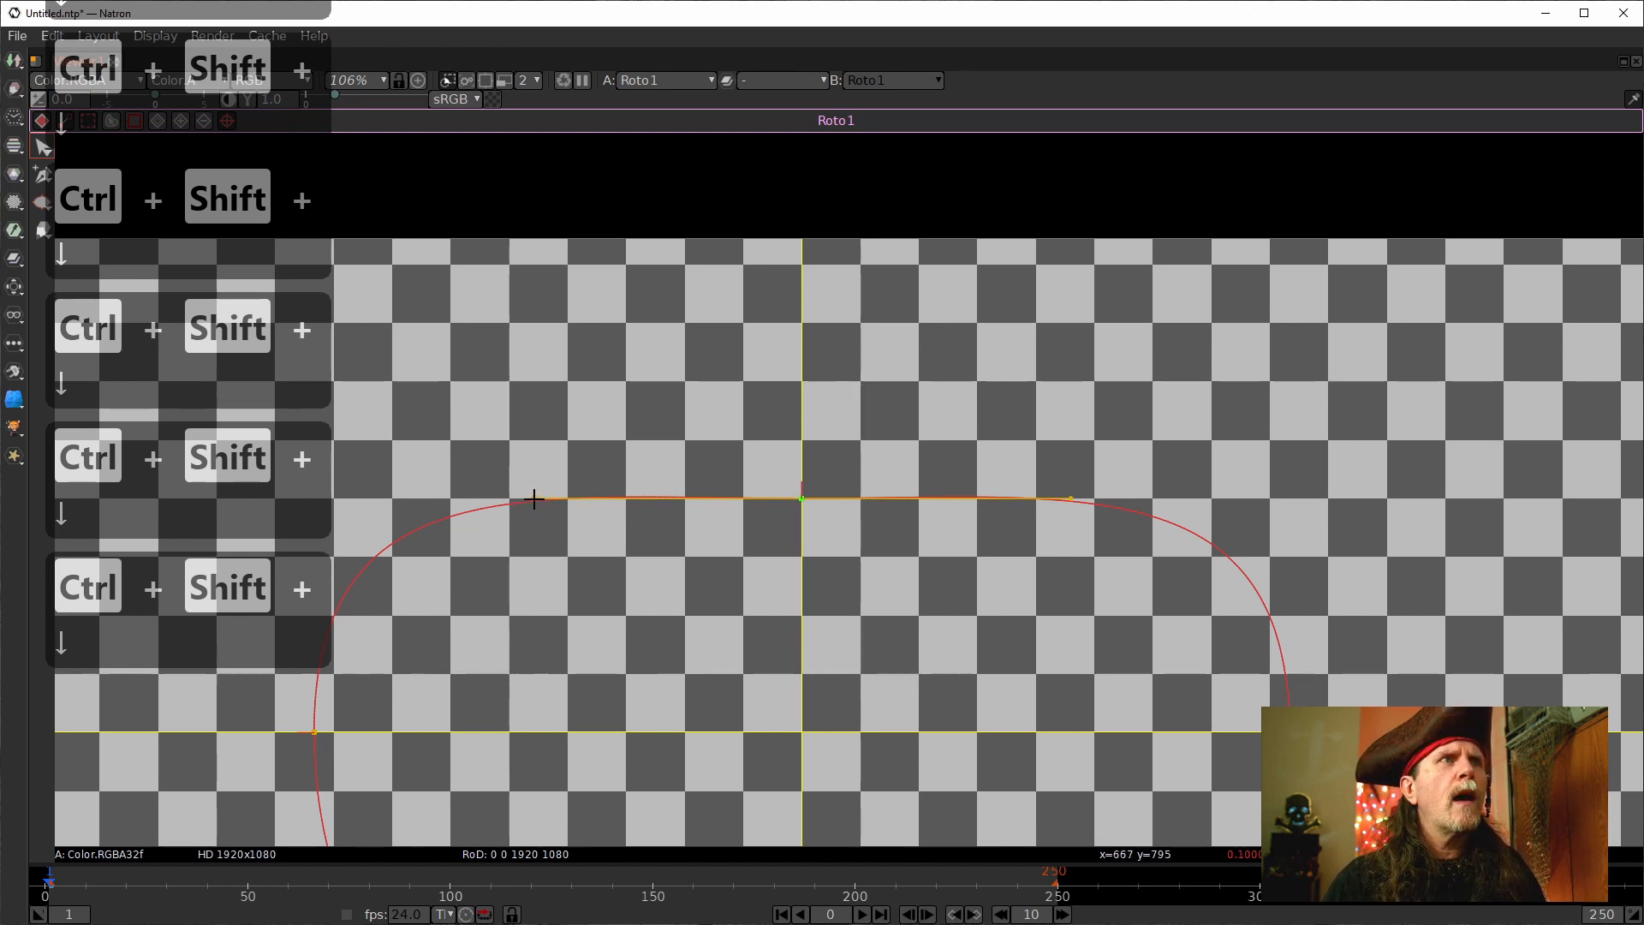
Break the top point's tangents and place both handles symmetrically on checker corners, three squares out and four squares up, forming two rounded lobes.
left_click_drag(534, 498, 626, 324)
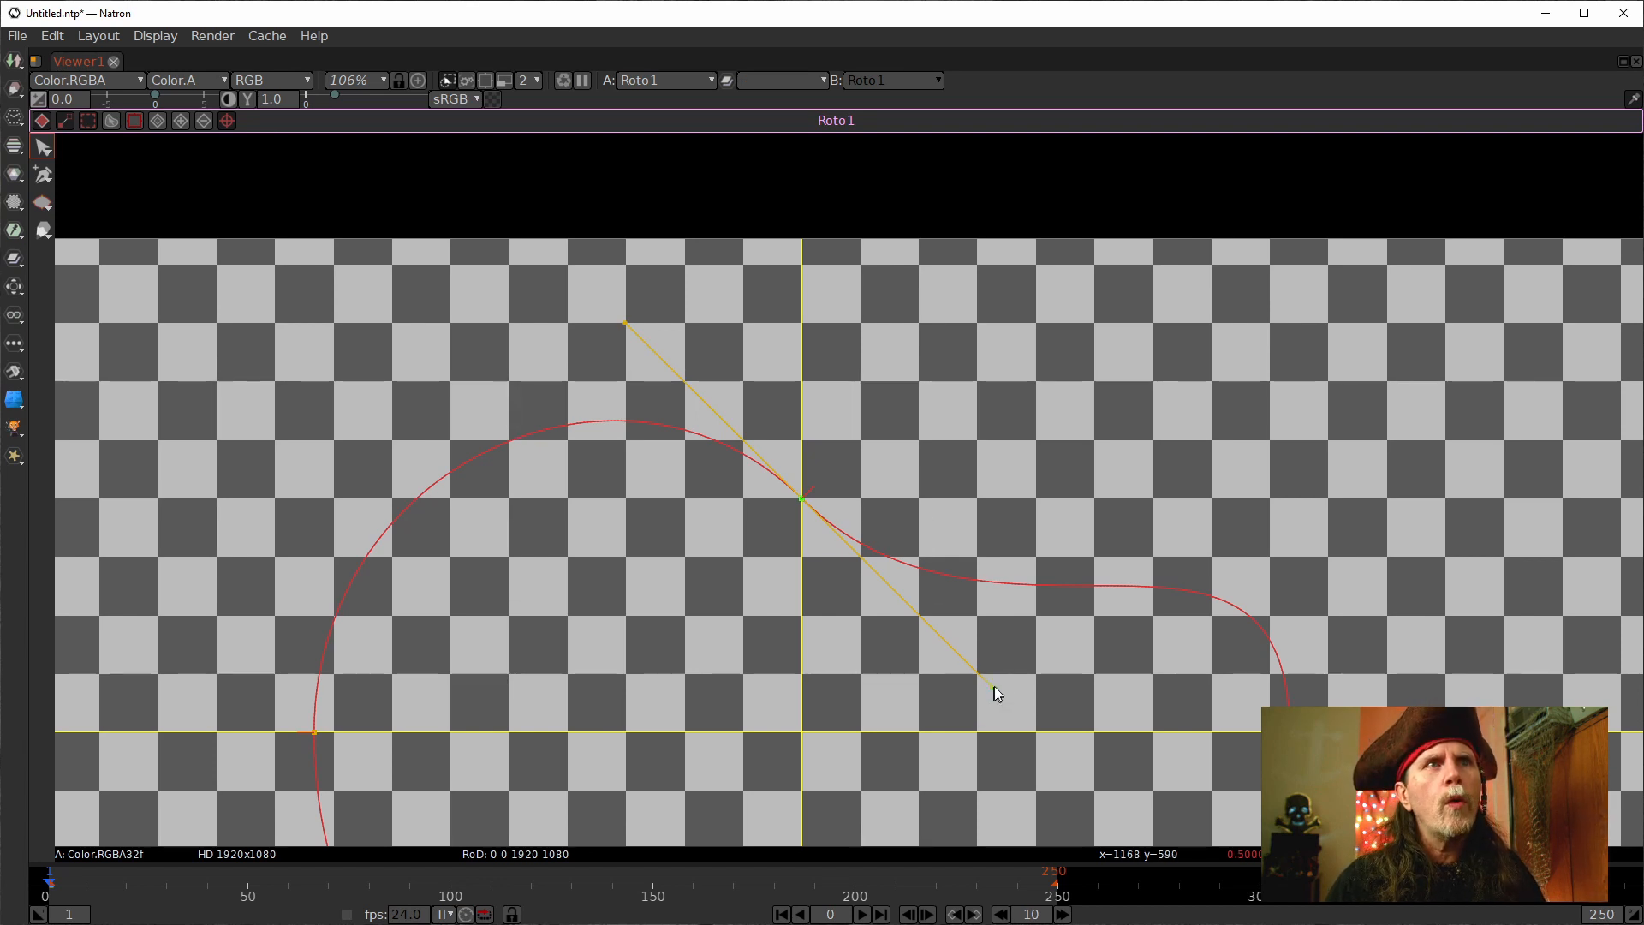
left_click_drag(996, 694, 977, 324)
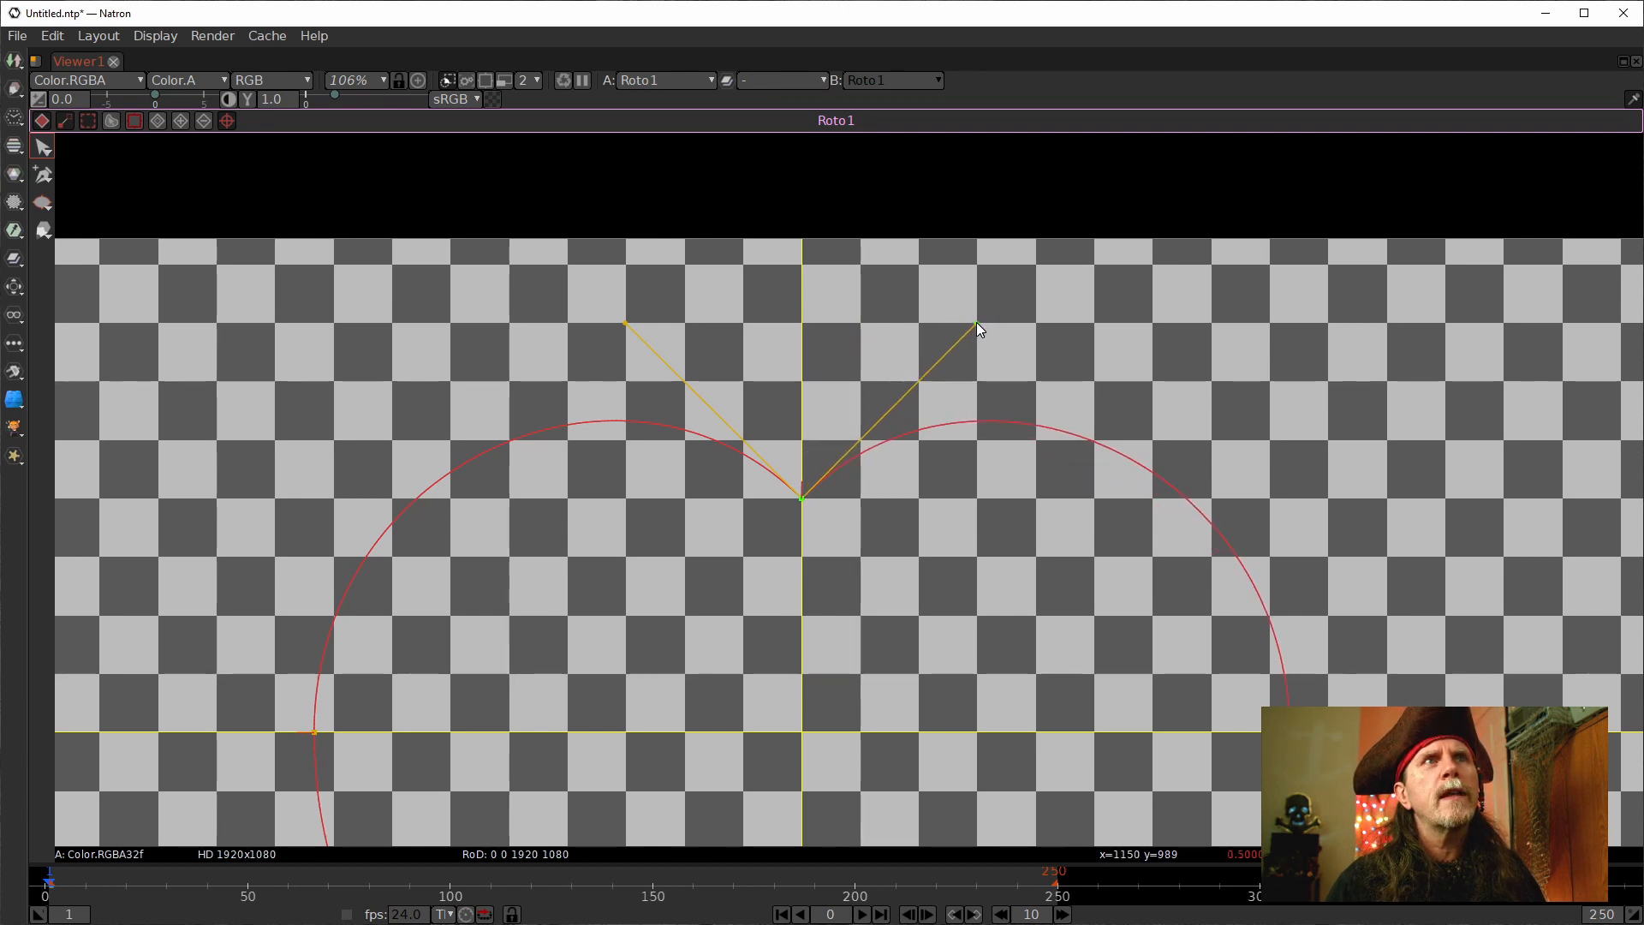
left_click_drag(944, 649, 902, 699)
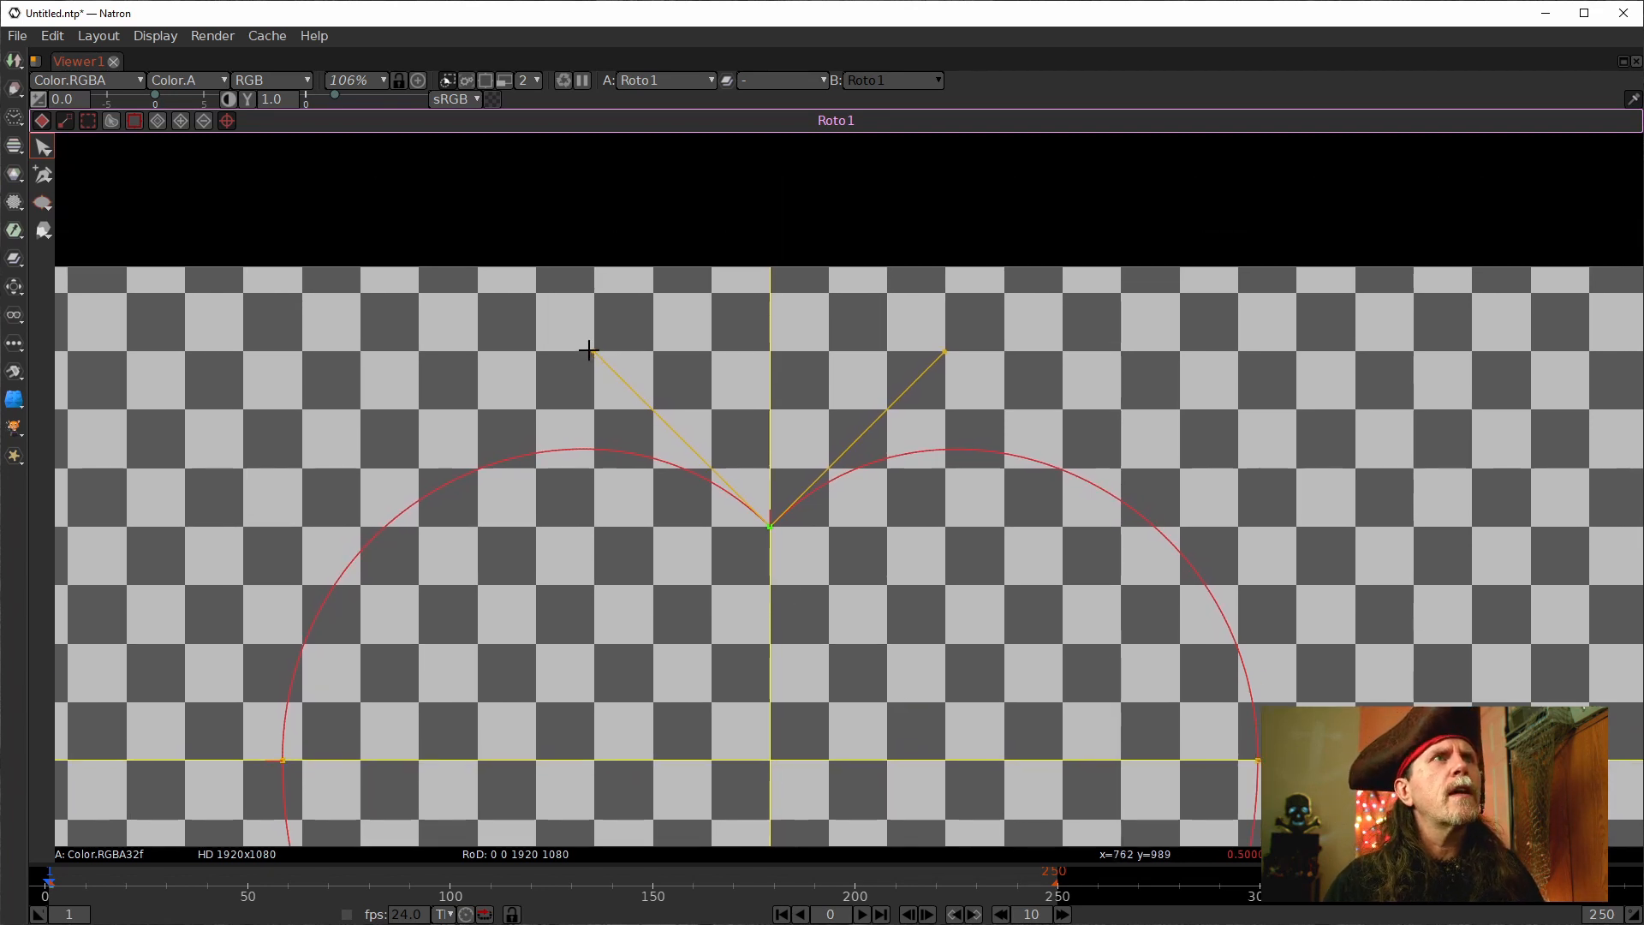
left_click_drag(592, 351, 594, 294)
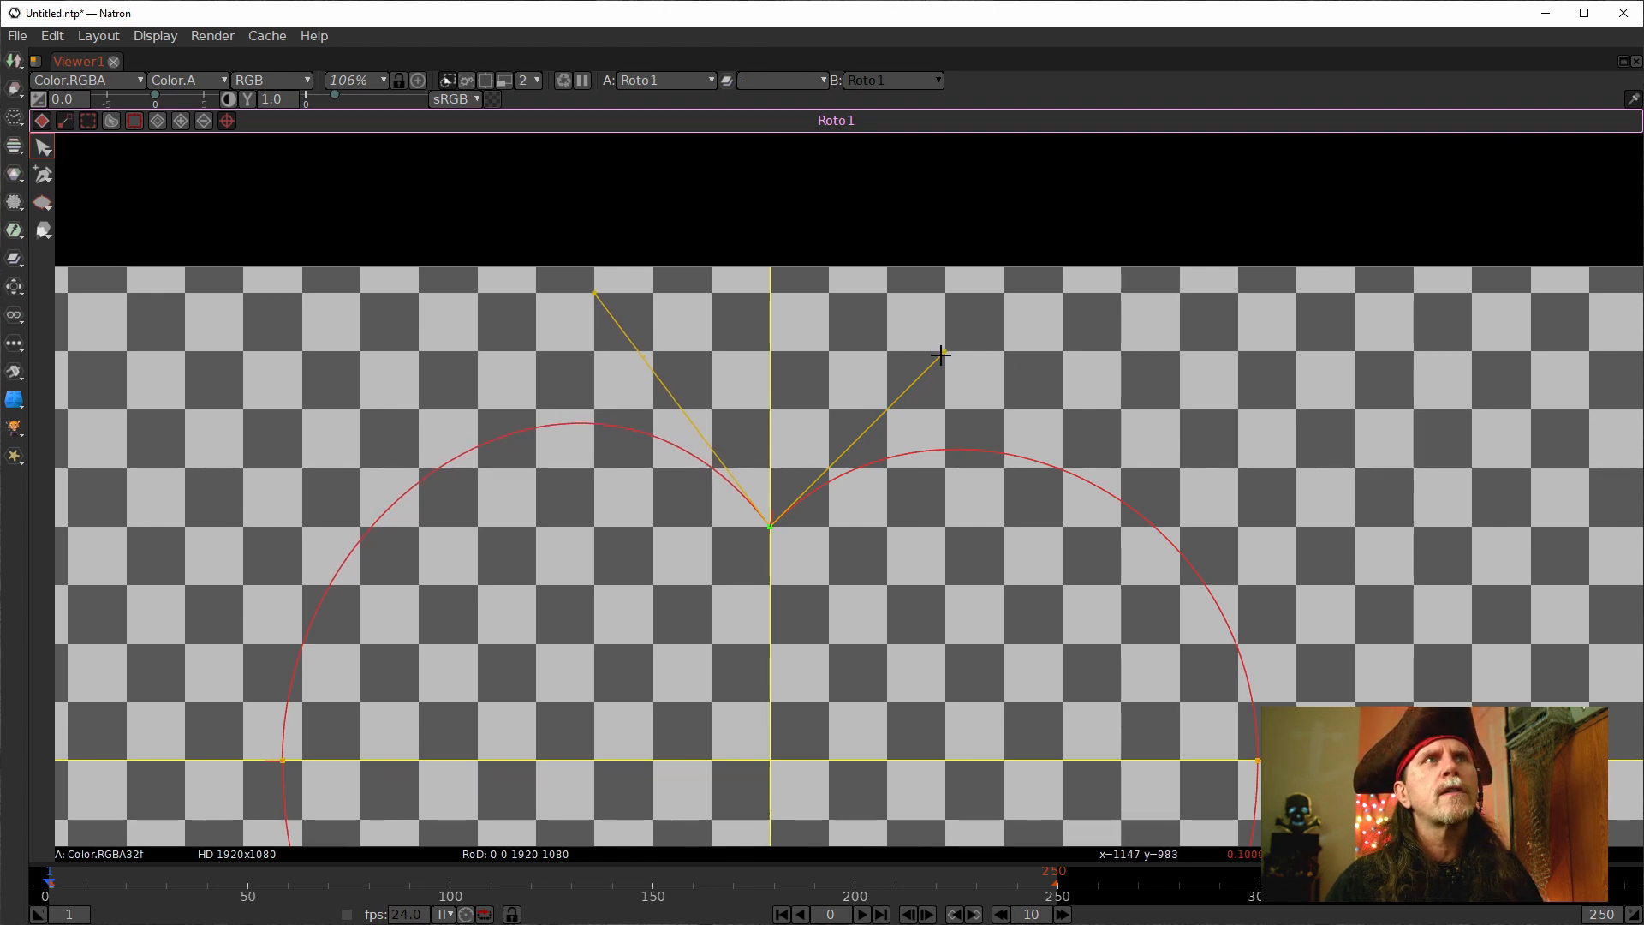
left_click_drag(942, 346, 940, 298)
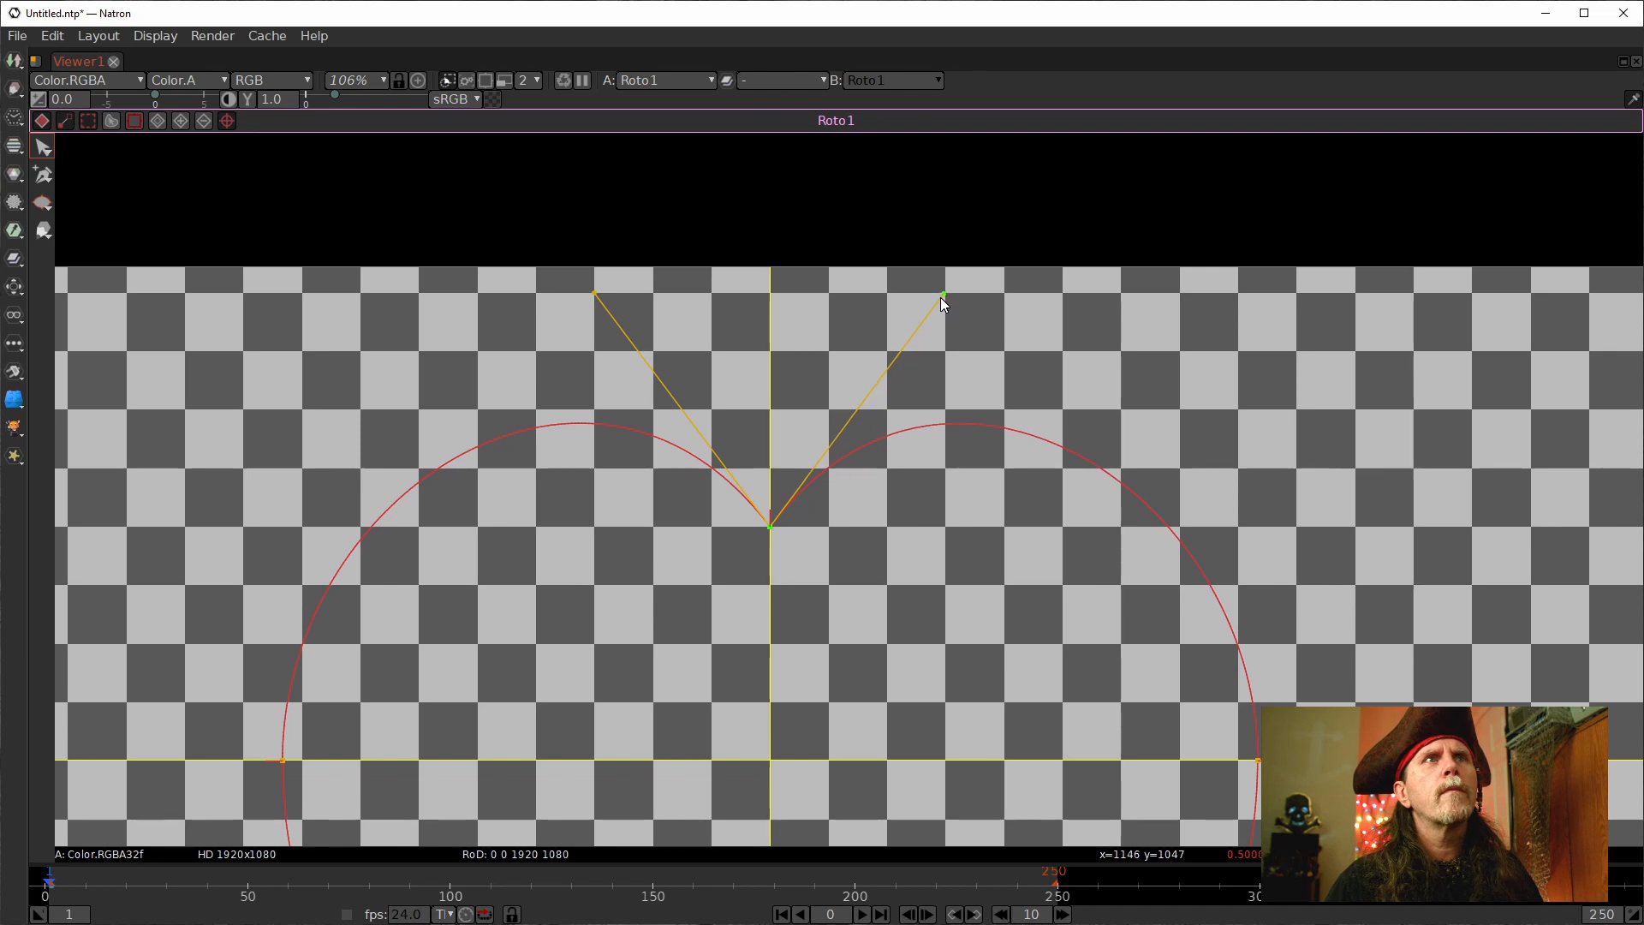
Select the ellipse's bottom point and swing its right tangent handle up onto the vertical centreline, at about y=152.
left_click_drag(862, 748, 860, 315)
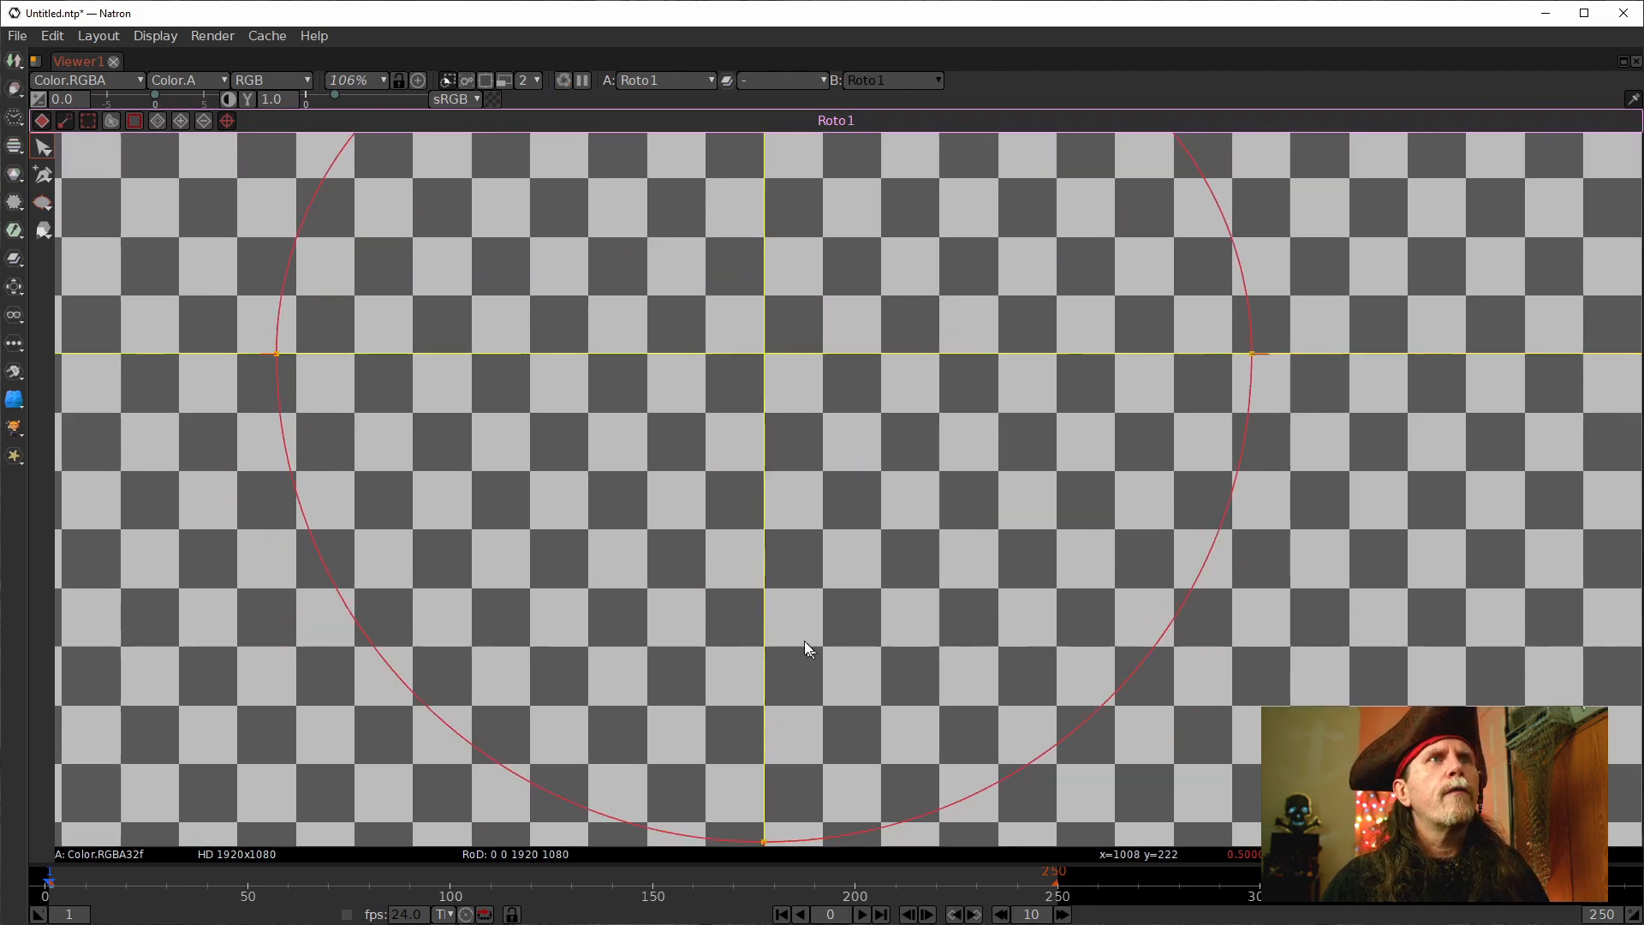
left_click_drag(803, 663, 744, 532)
left_click_drag(576, 620, 785, 778)
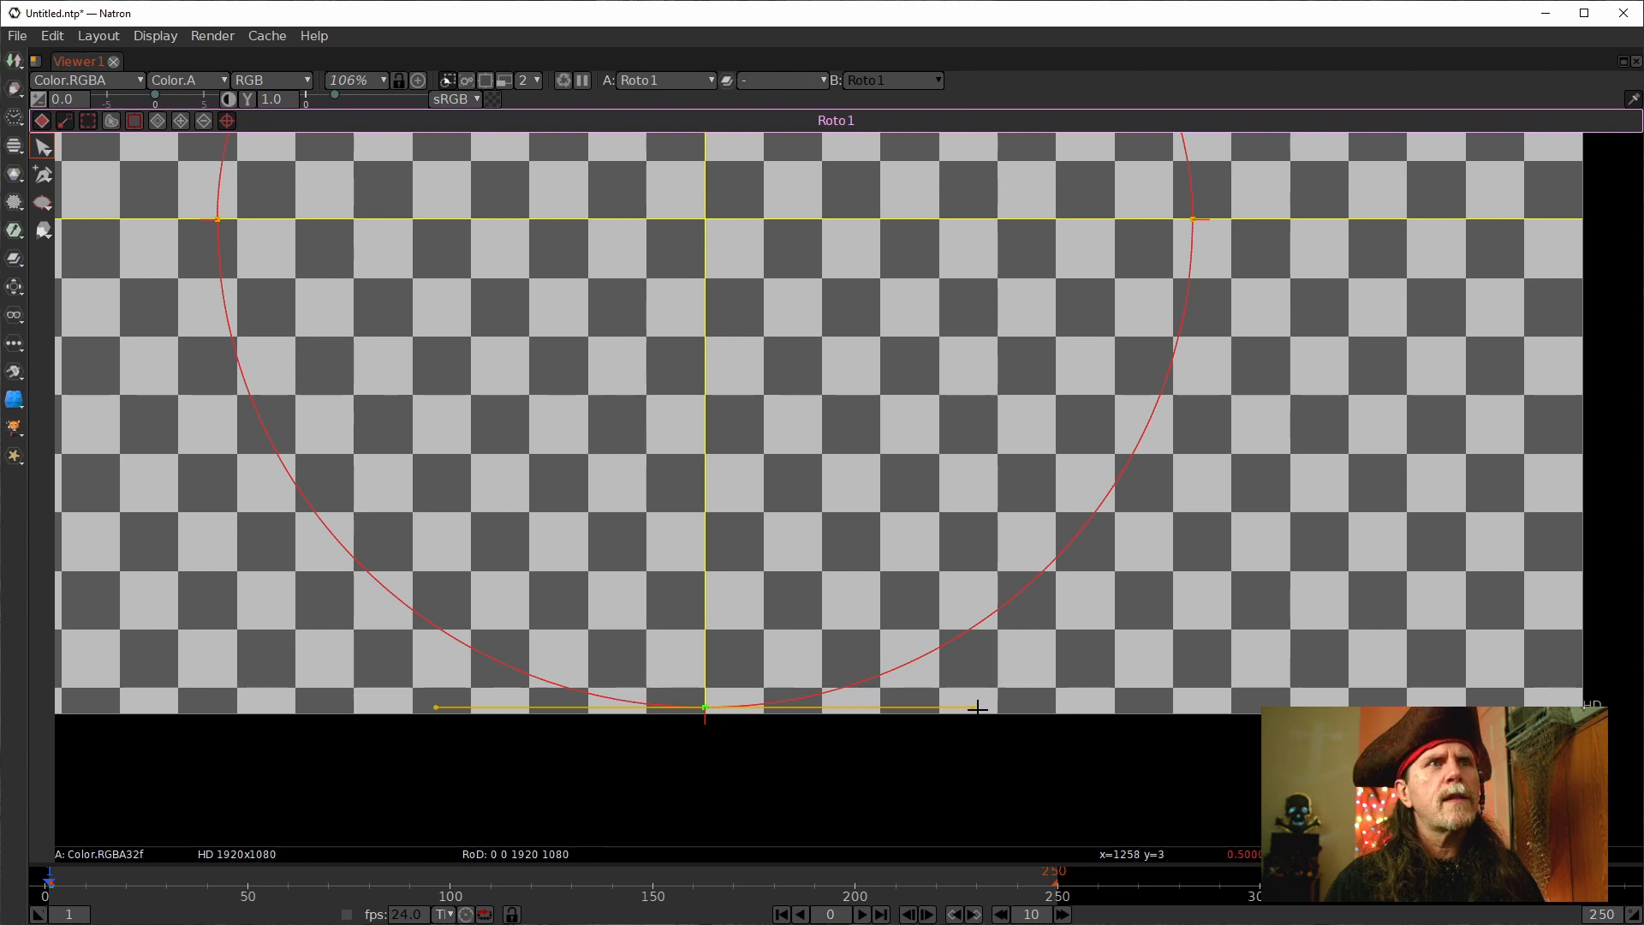
left_click_drag(977, 707, 707, 577)
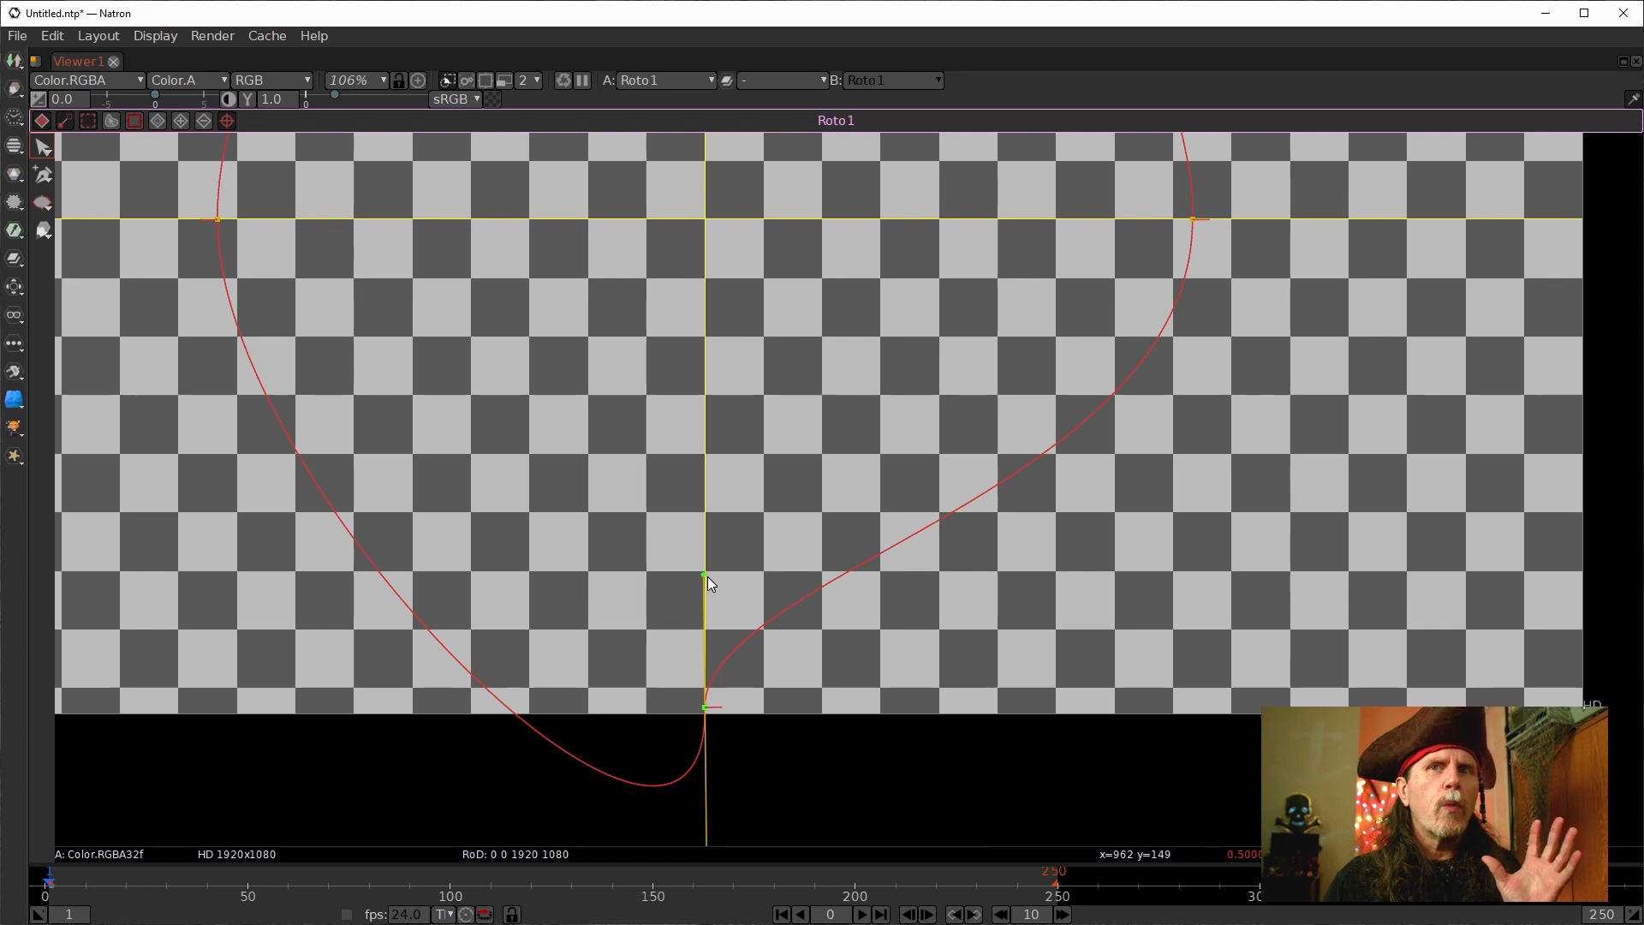
left_click_drag(707, 577, 707, 575)
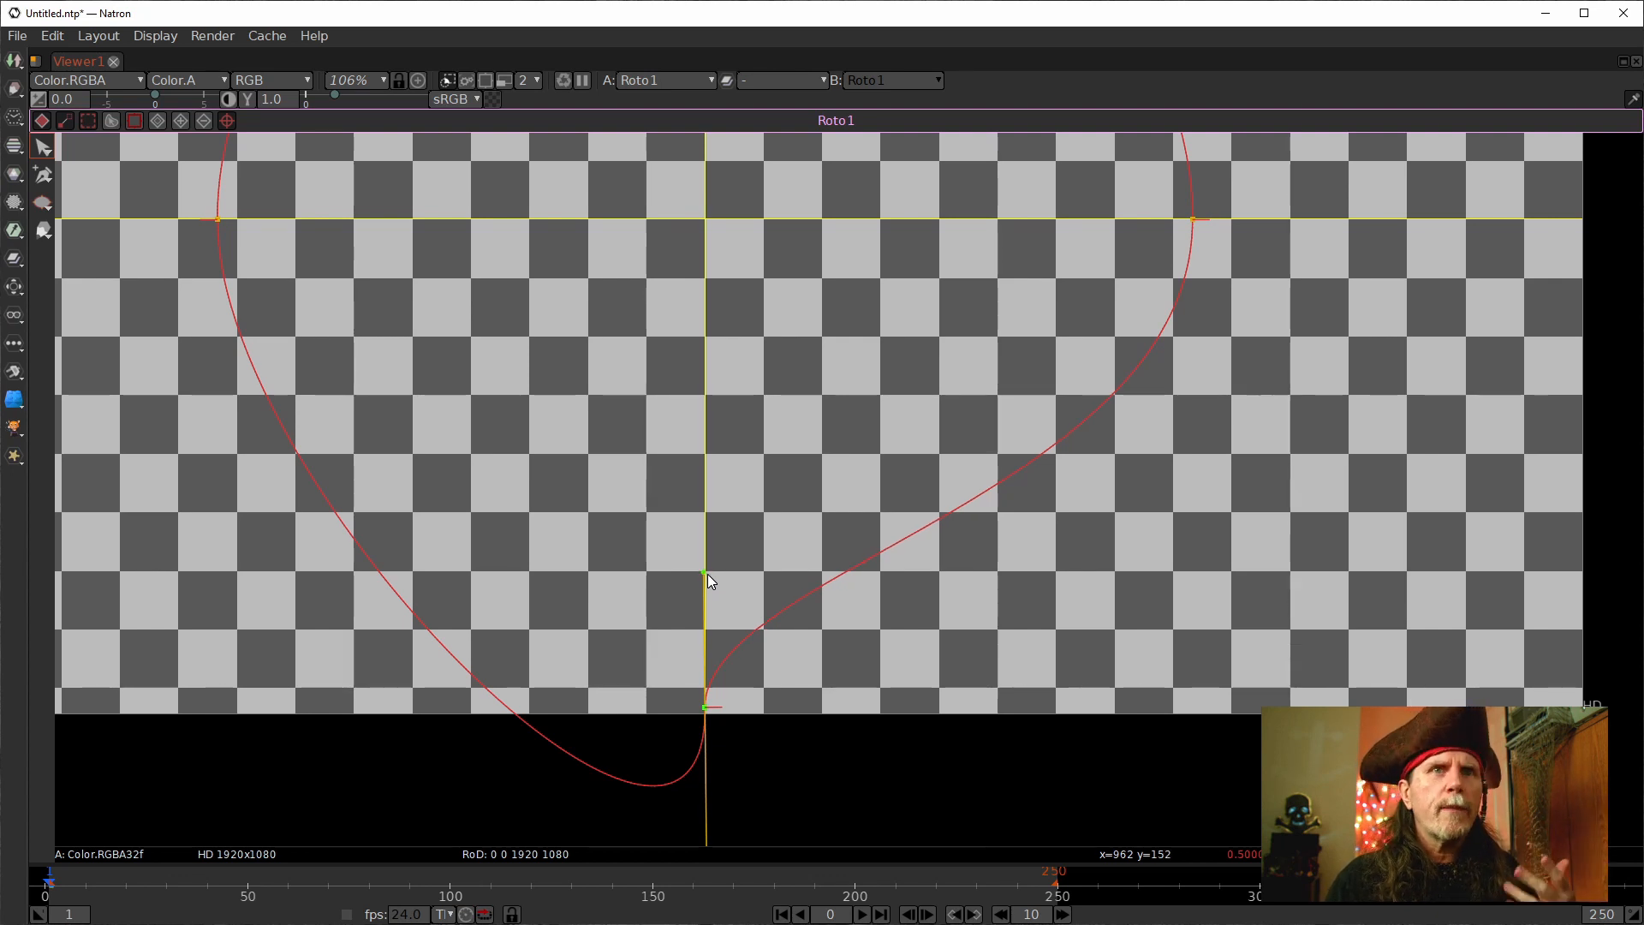
left_click_drag(707, 574, 710, 574)
Place the bottom point's raised tangent handle precisely on the checker corner at the centreline, x=960 y=155.
scroll(711, 574, "up", 13)
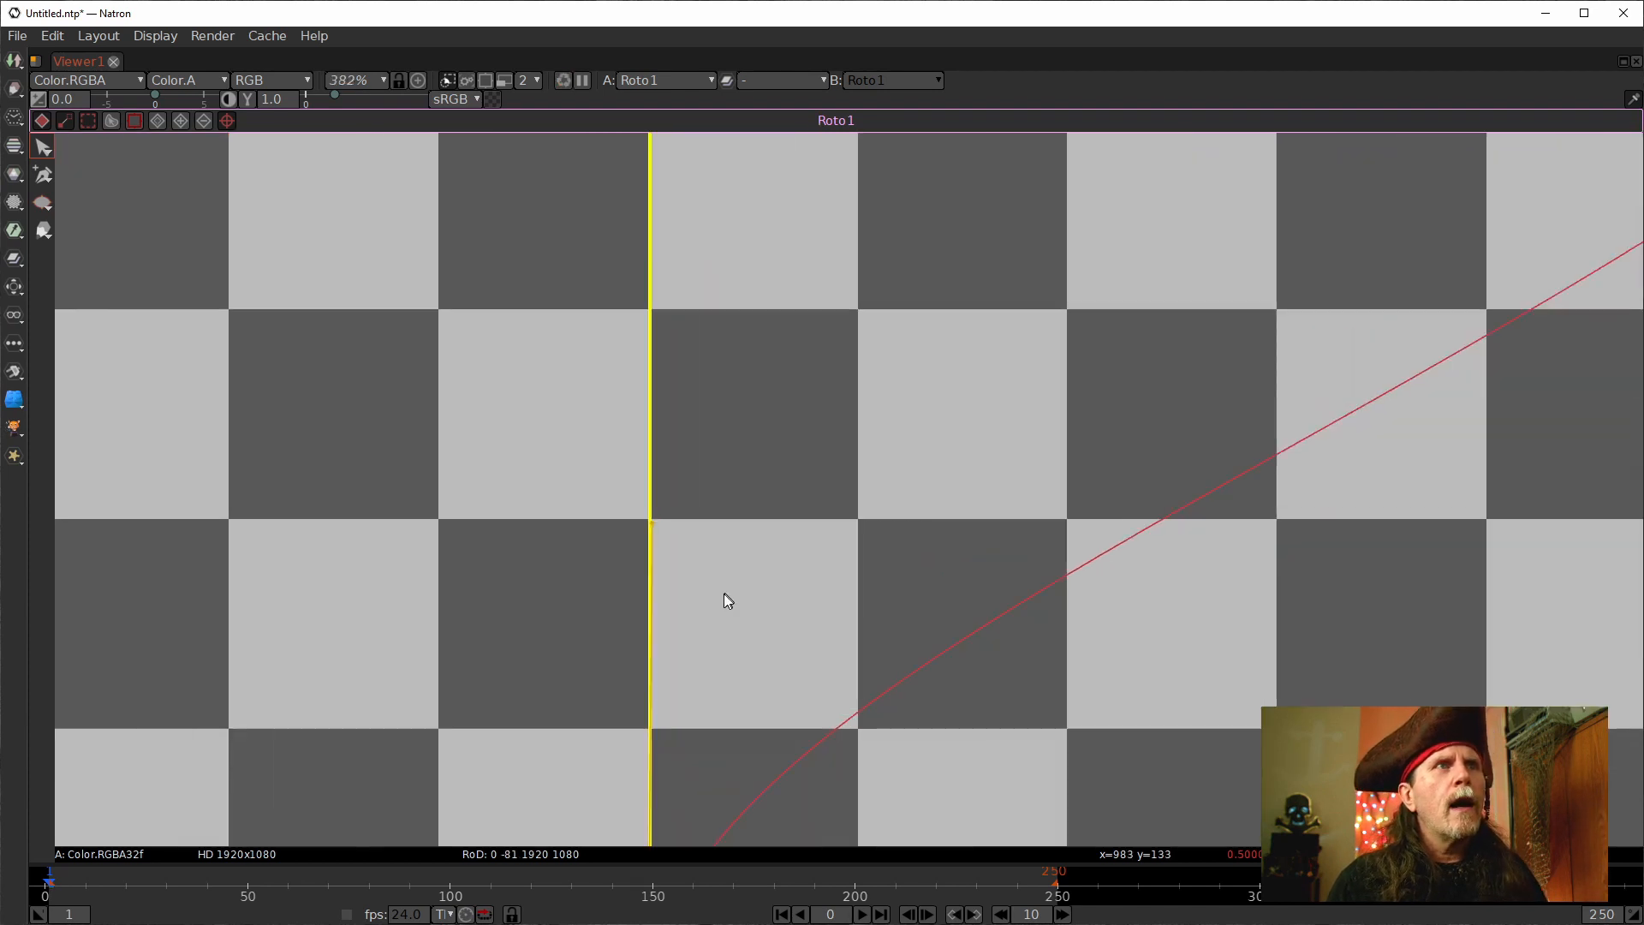
left_click_drag(690, 480, 810, 617)
scroll(777, 621, "up", 6)
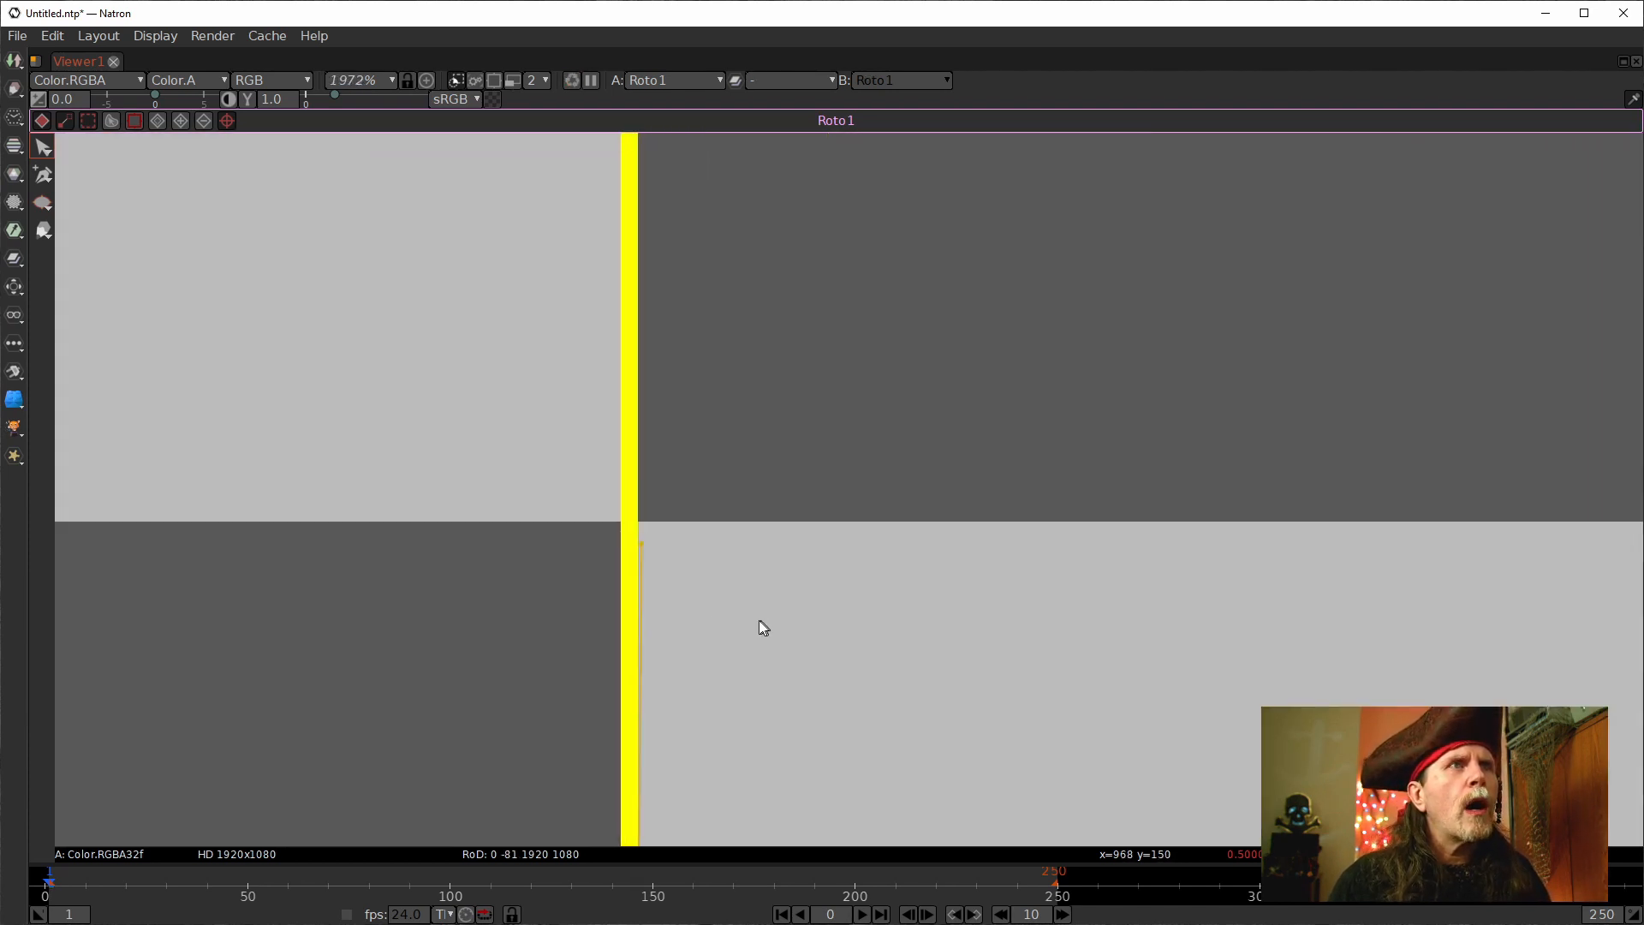
left_click_drag(642, 544, 621, 522)
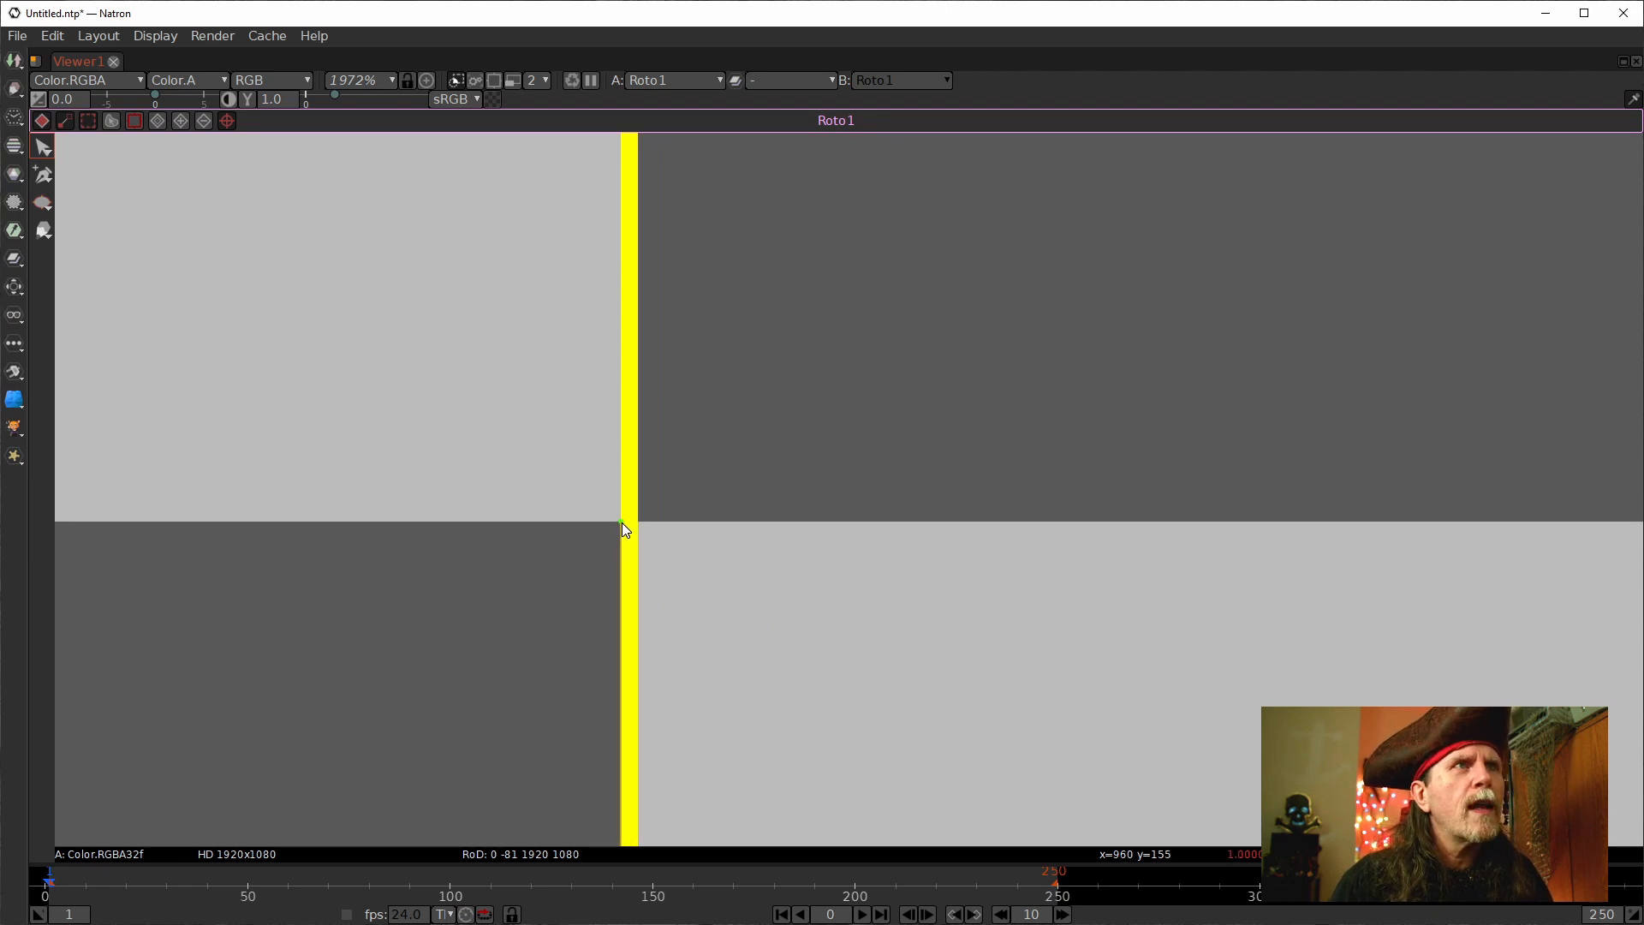
Swing the heart's bottom point's downward tangent handle up into the image, left of the centreline at about x=873 y=108.
scroll(796, 574, "down", 15)
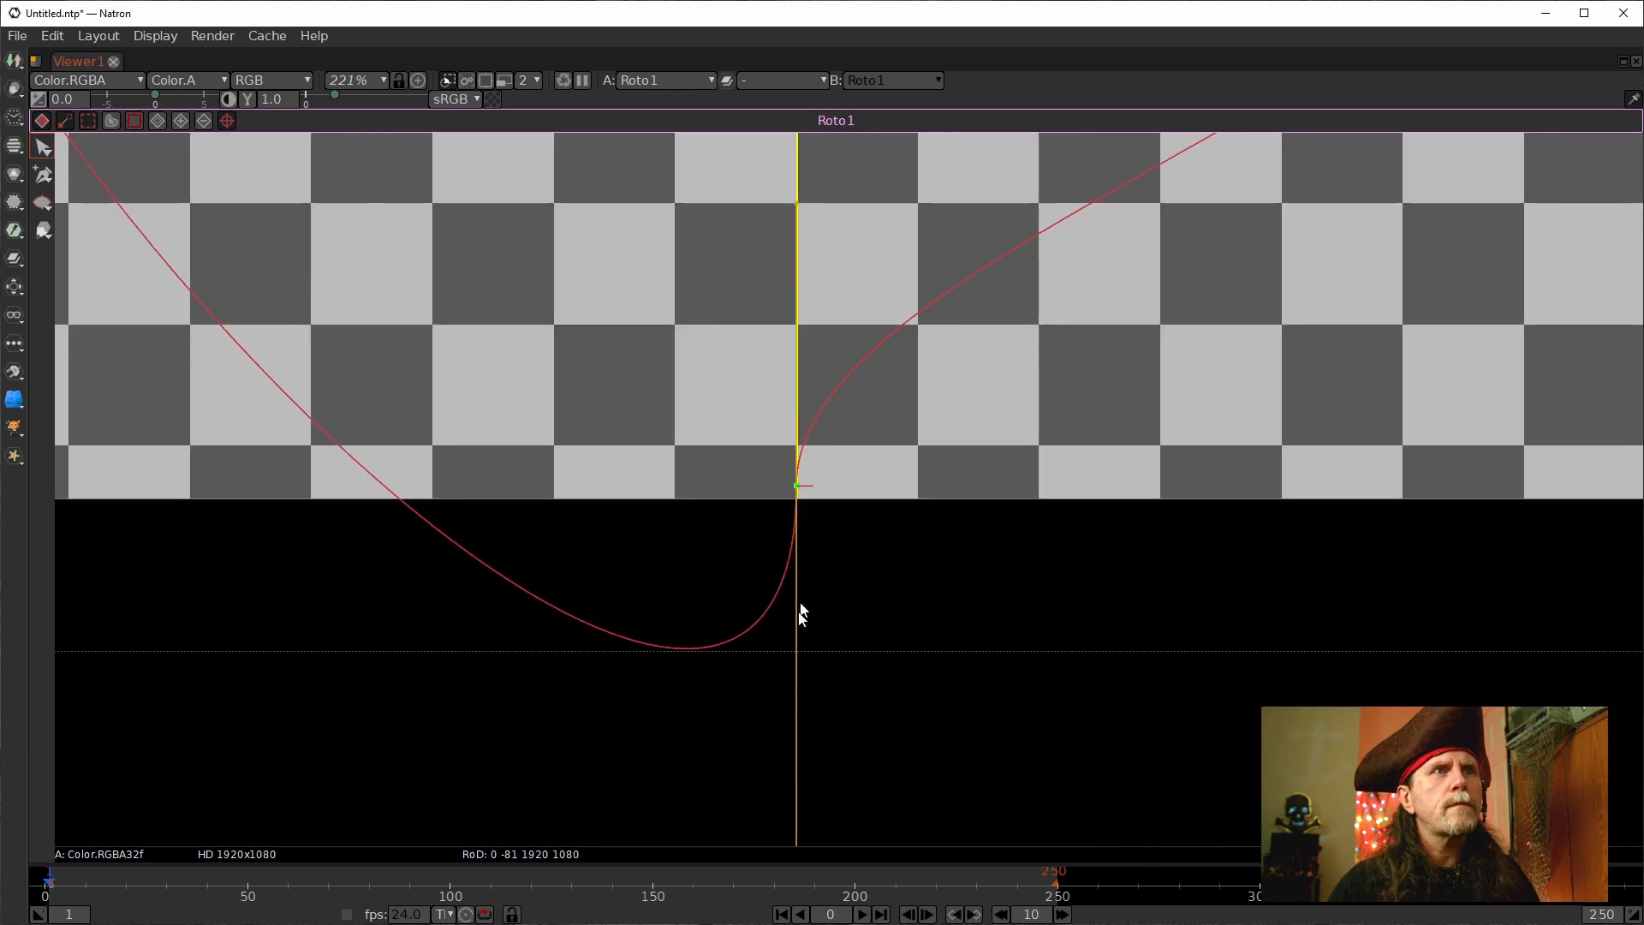
scroll(812, 668, "down", 4)
left_click_drag(871, 751, 827, 435)
left_click_drag(814, 528, 700, 580)
left_click_drag(720, 206, 812, 403)
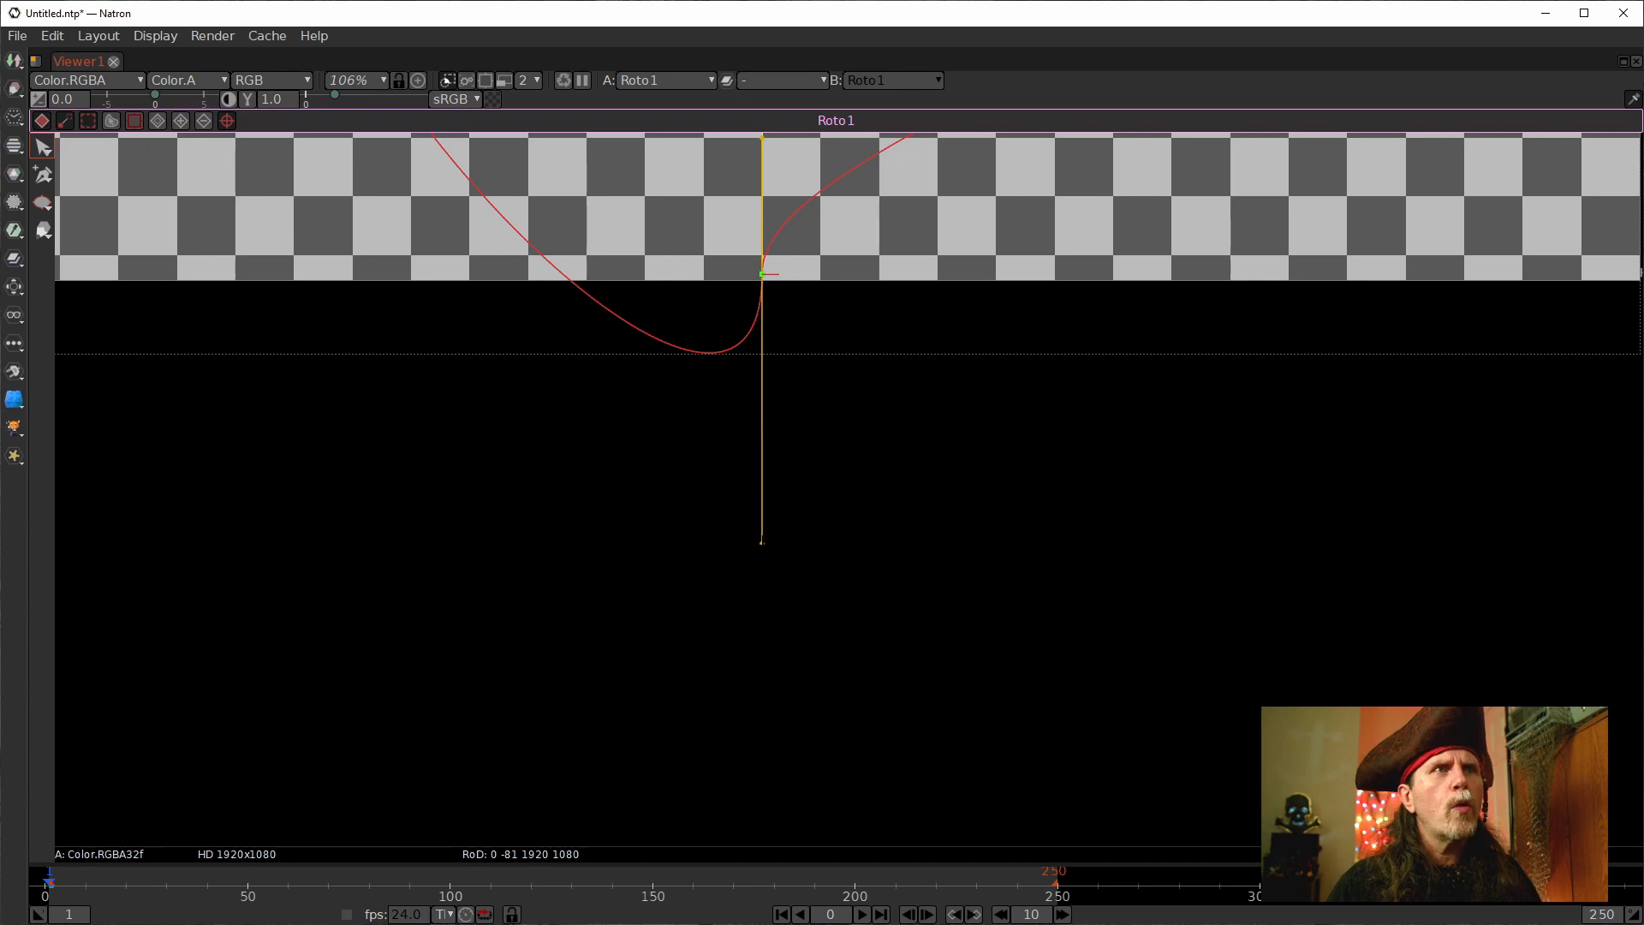
left_click_drag(762, 542, 683, 181)
left_click_drag(911, 260, 875, 709)
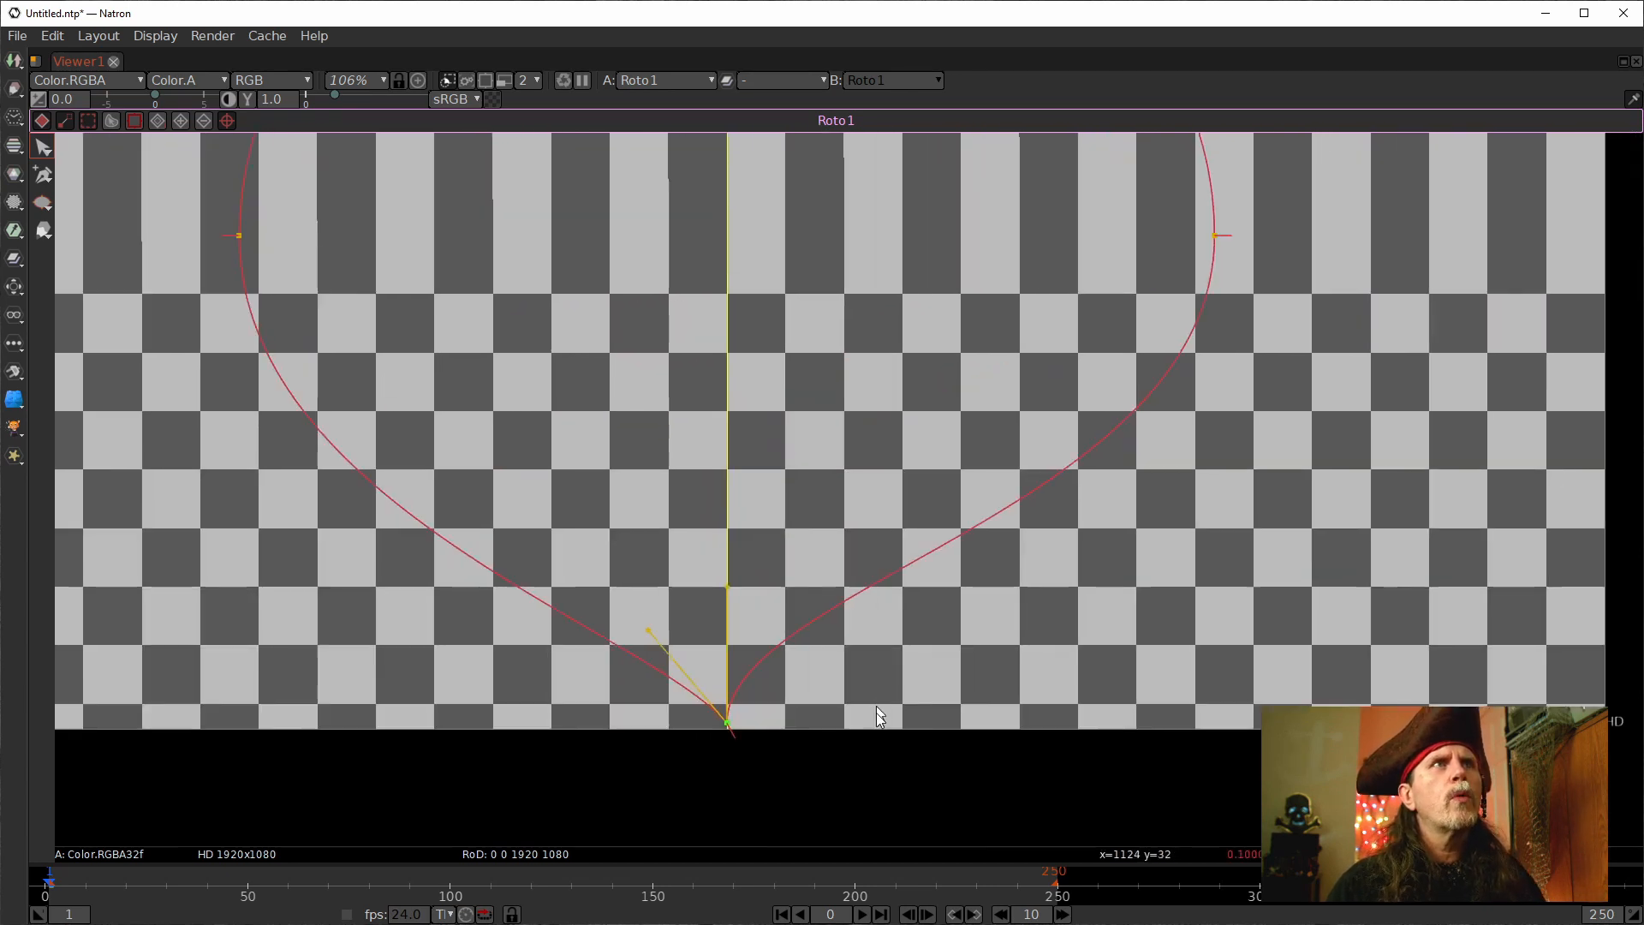
Place the bottom point's left tangent handle on the centreline checker corner at x=960 y=155, matching the other handle.
scroll(876, 712, "up", 10)
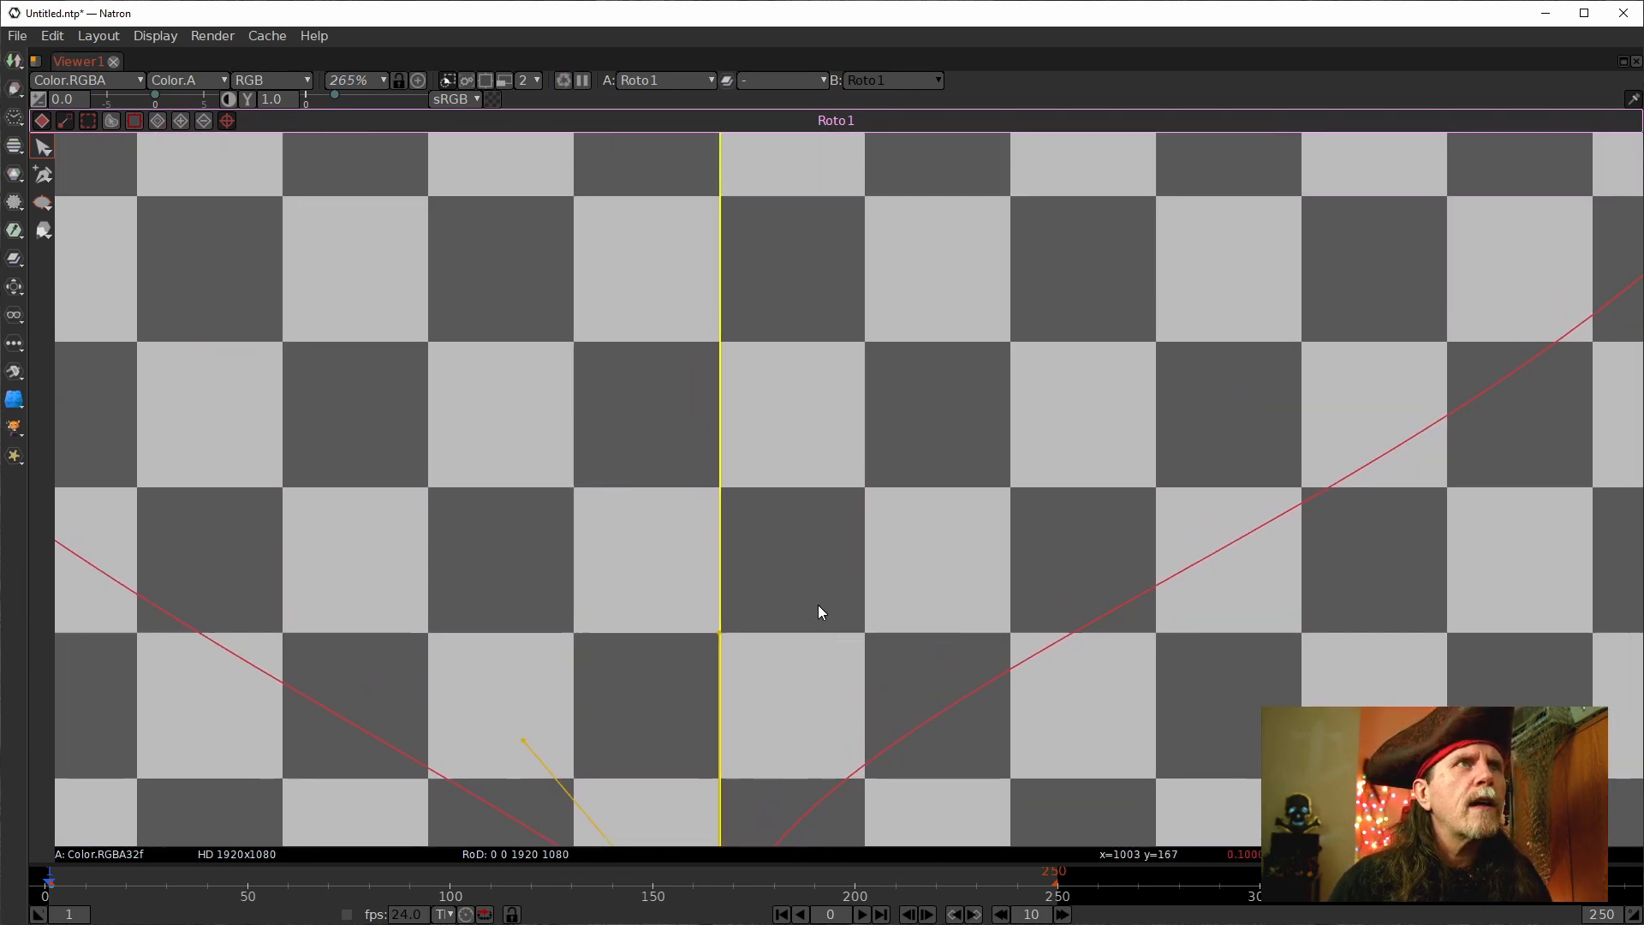
left_click_drag(818, 605, 840, 557)
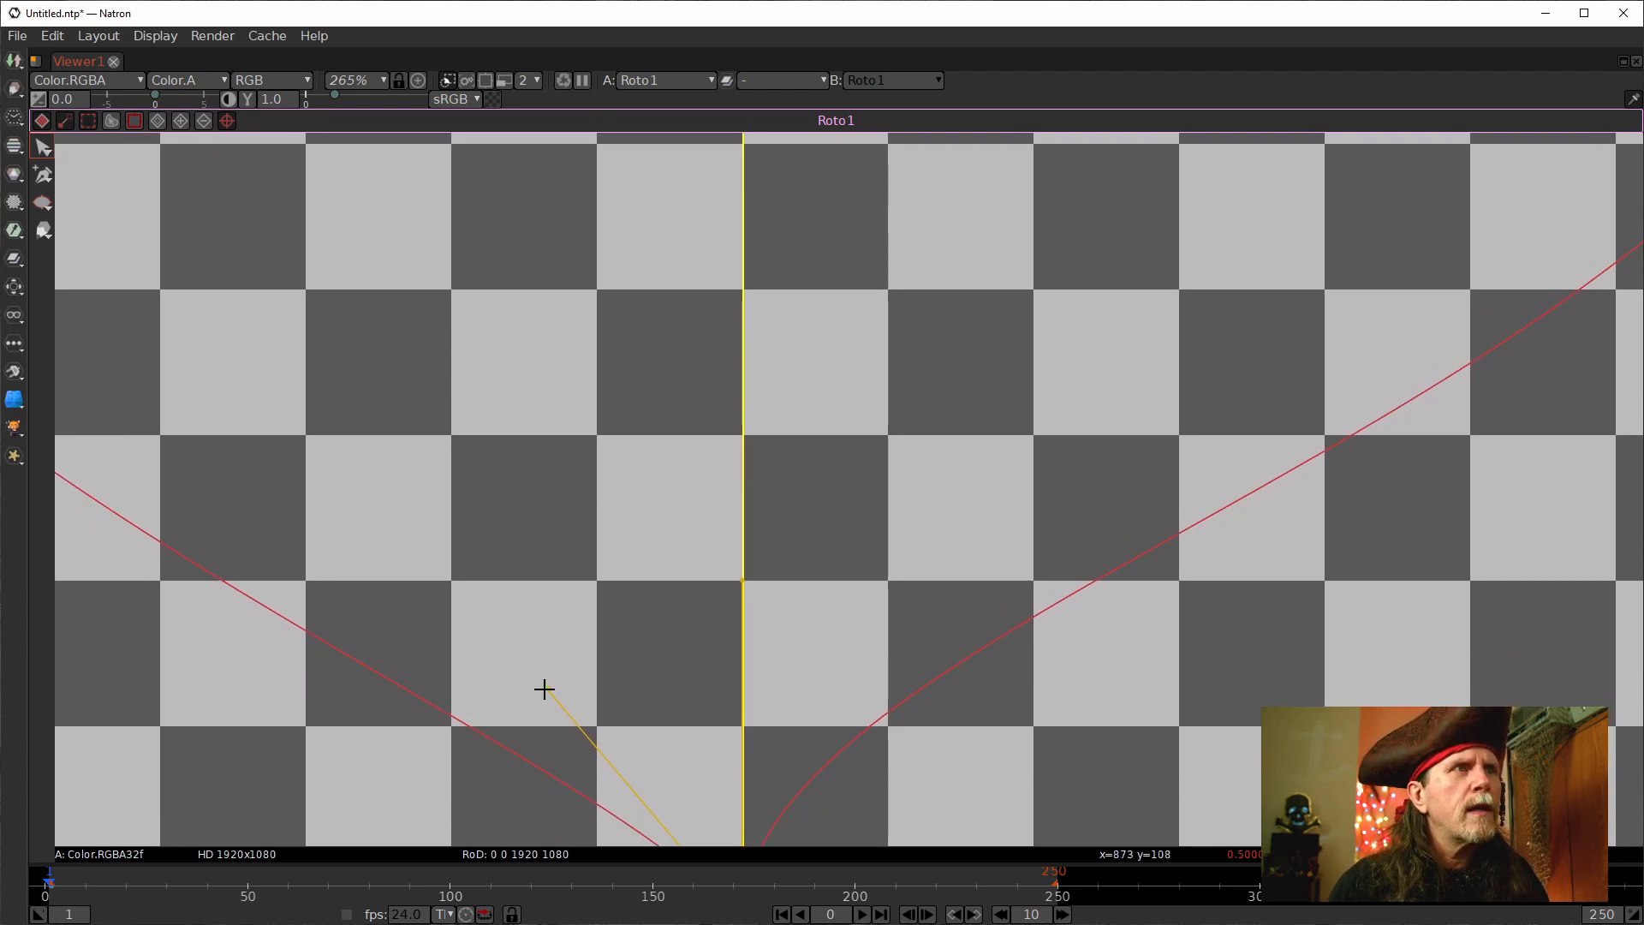
left_click_drag(545, 689, 728, 583)
scroll(779, 603, "up", 5)
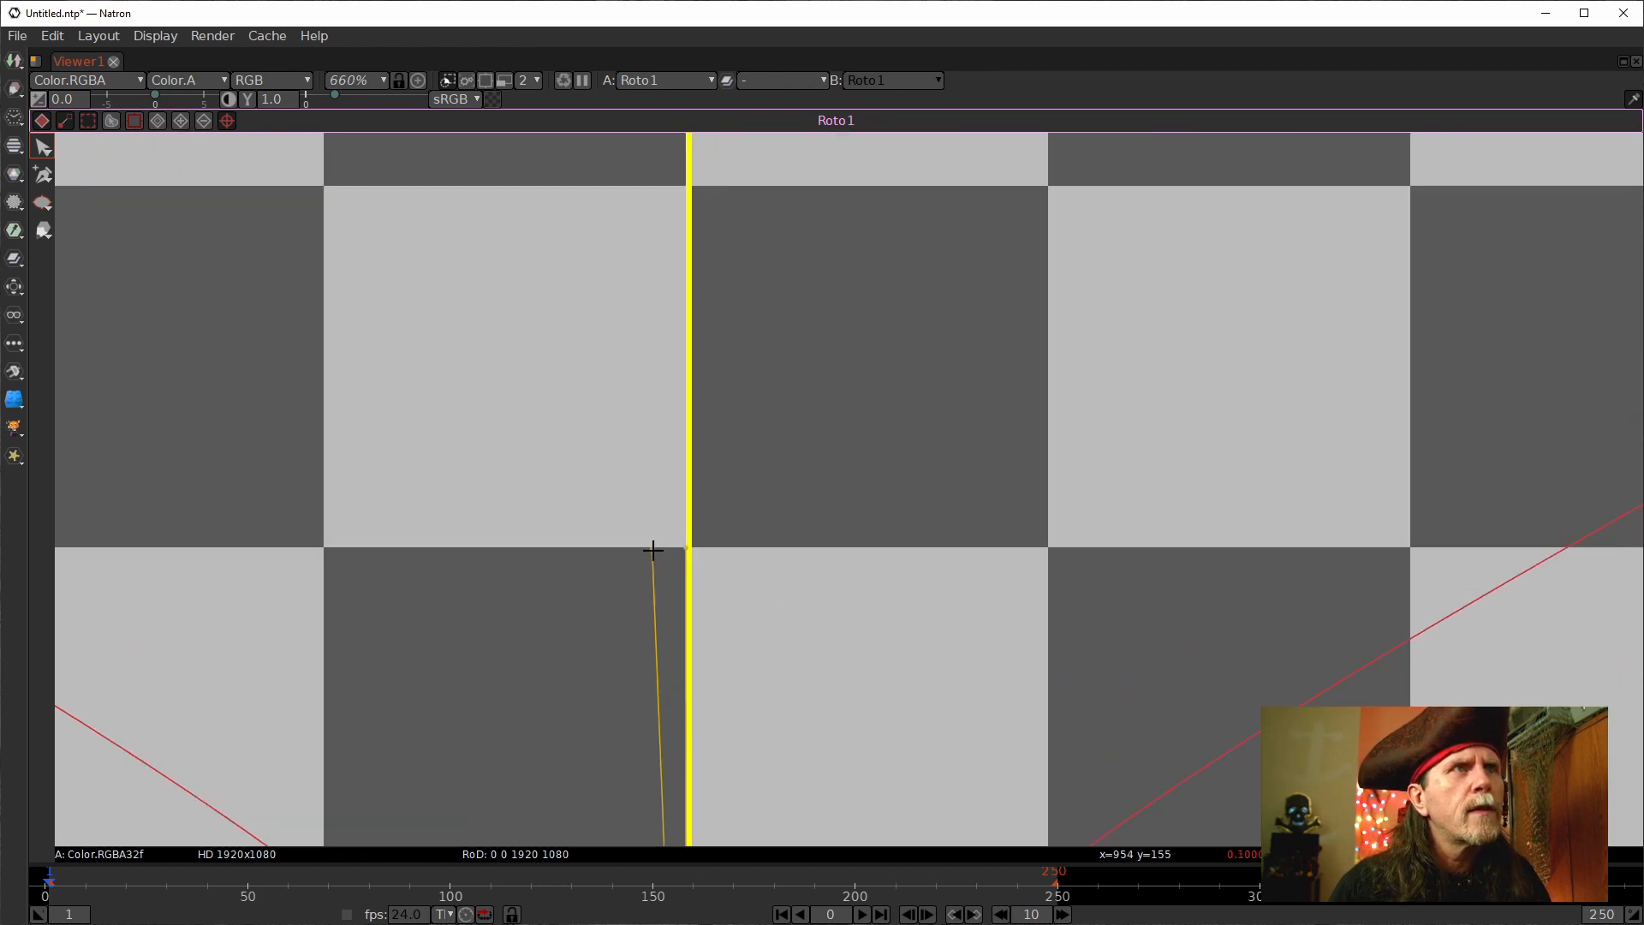
left_click_drag(651, 546, 685, 548)
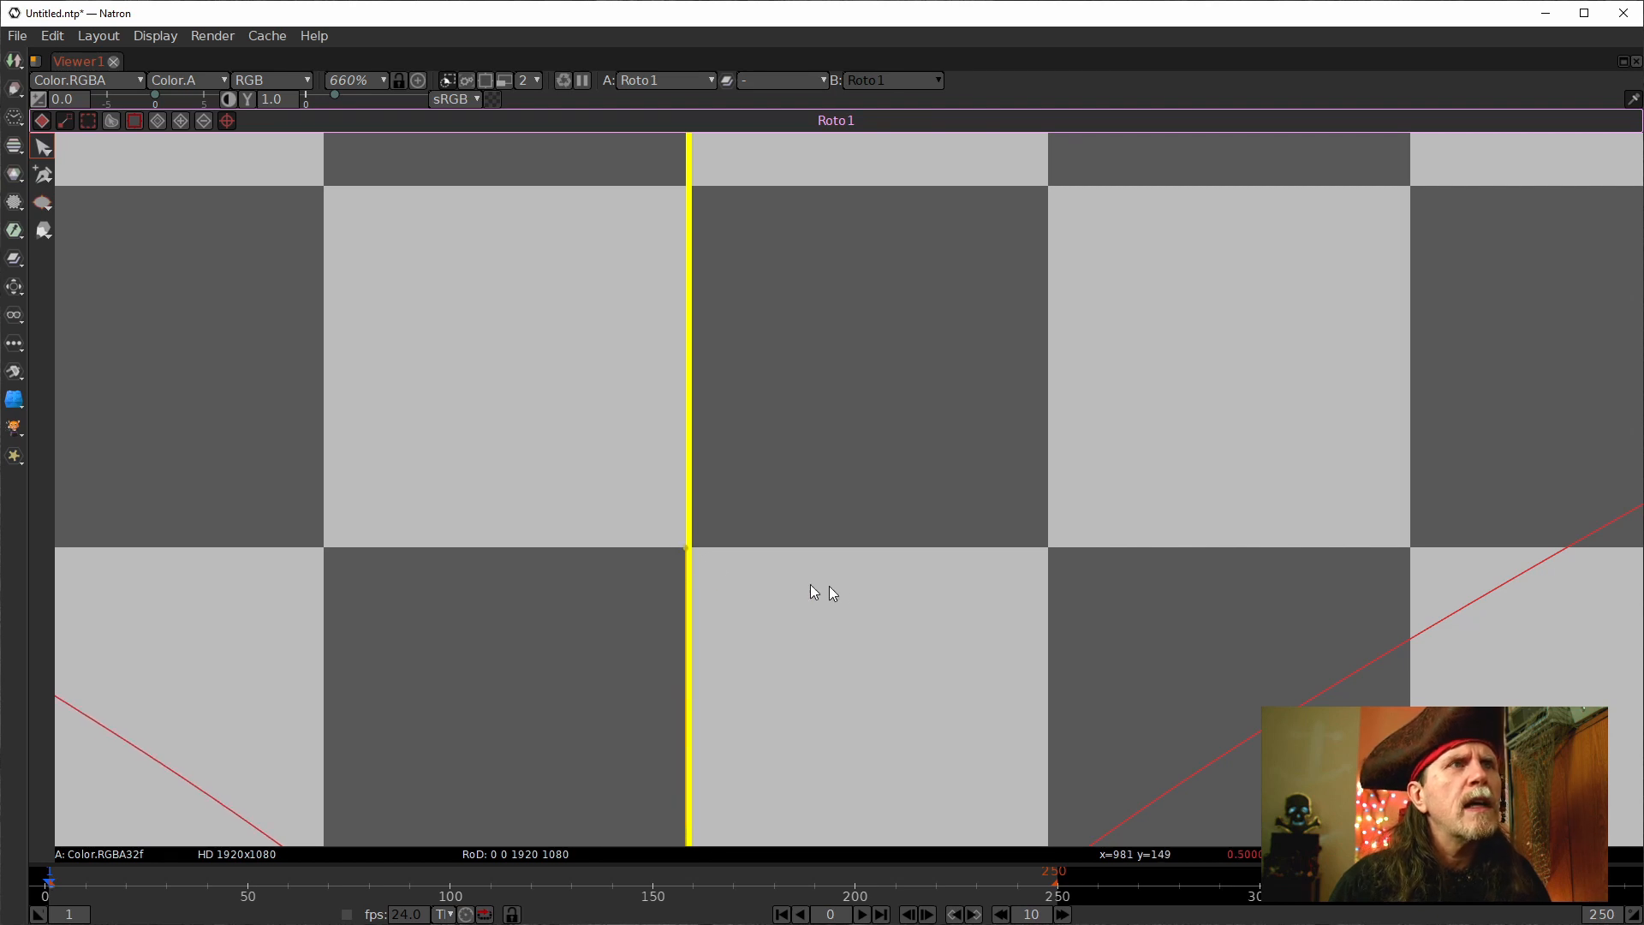
scroll(818, 599, "down", 10)
scroll(856, 582, "up", 3)
scroll(813, 599, "down", 5)
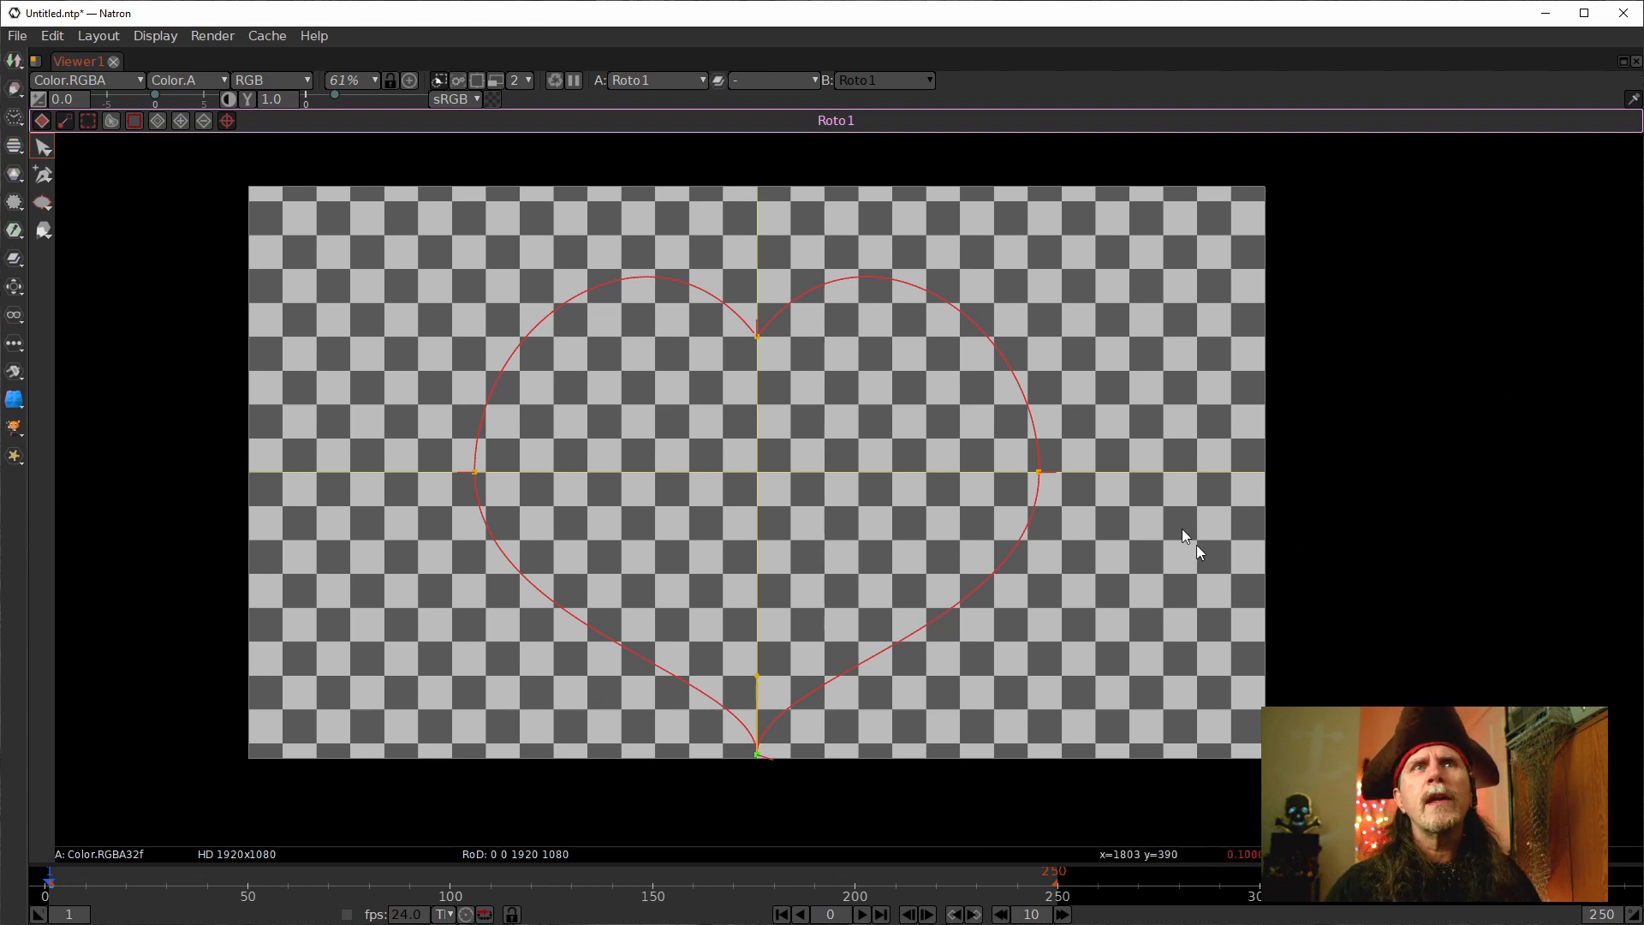
Try the heart roto without its background by deleting the CheckerBoard1 node, and undo the deletion.
key("space")
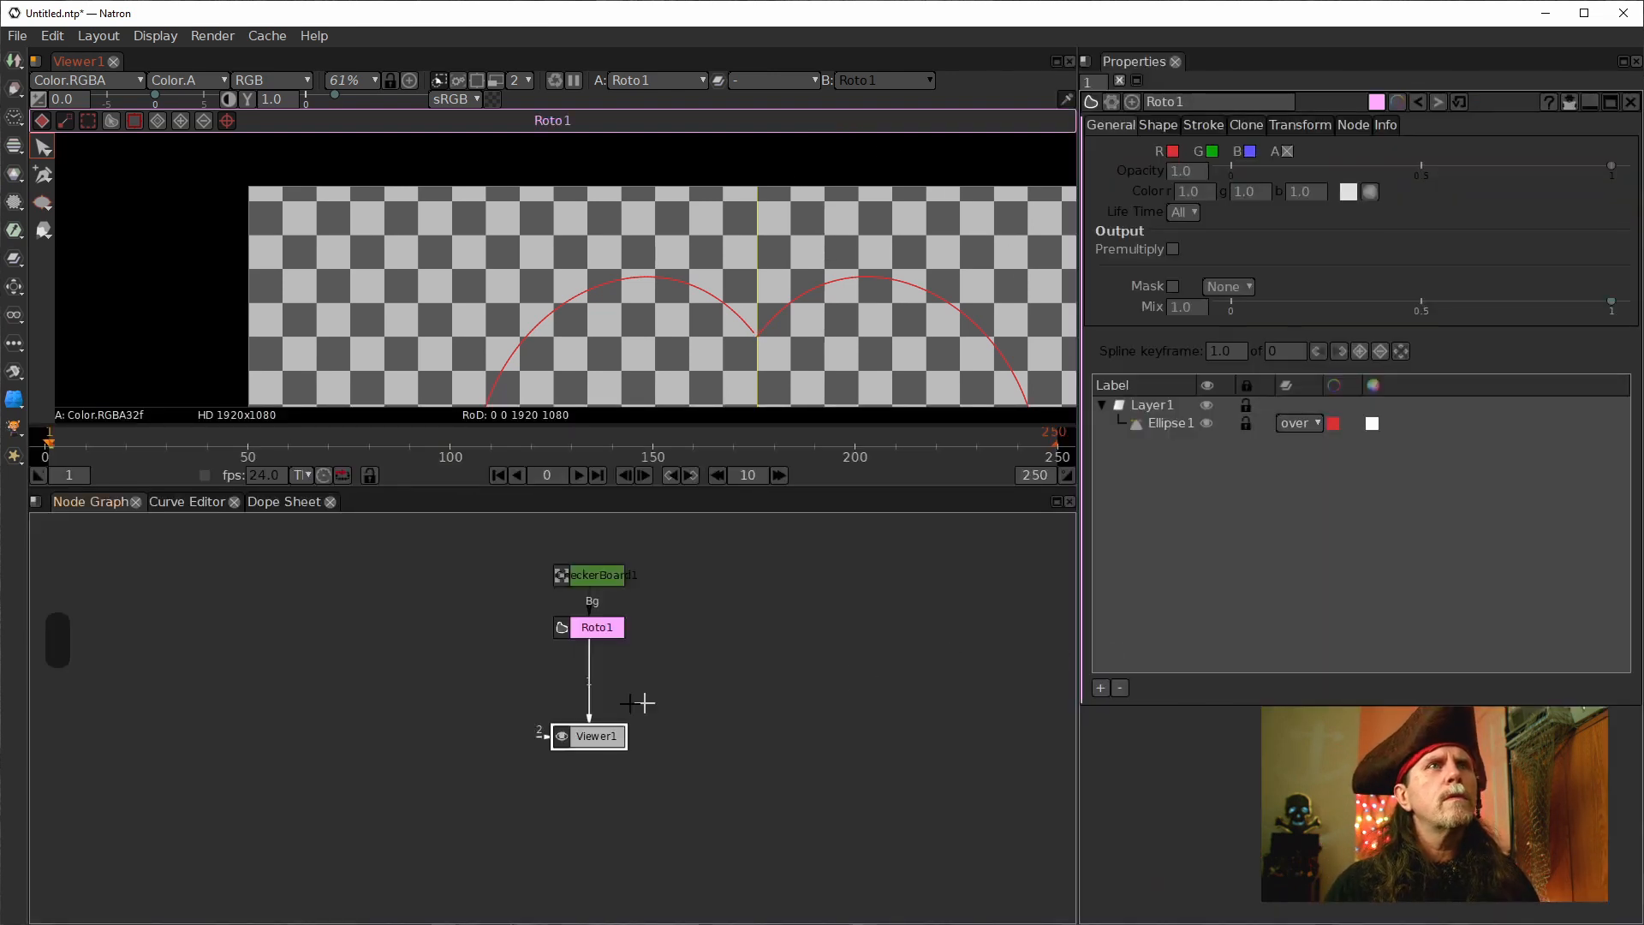
key("Delete")
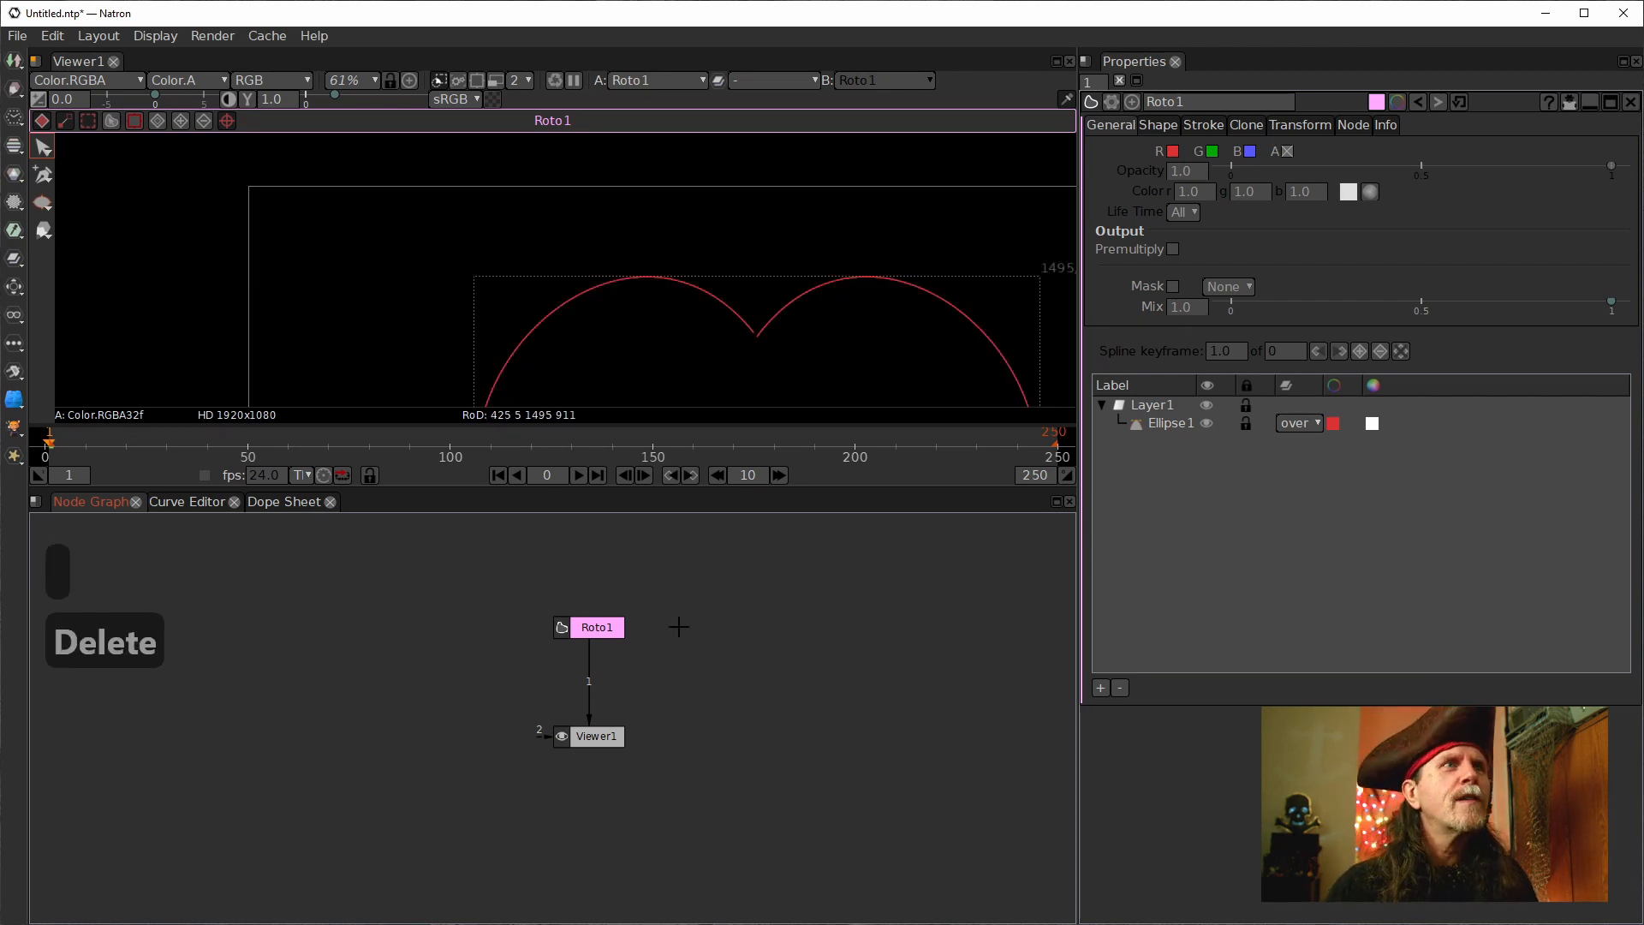
left_click_drag(665, 605, 660, 636)
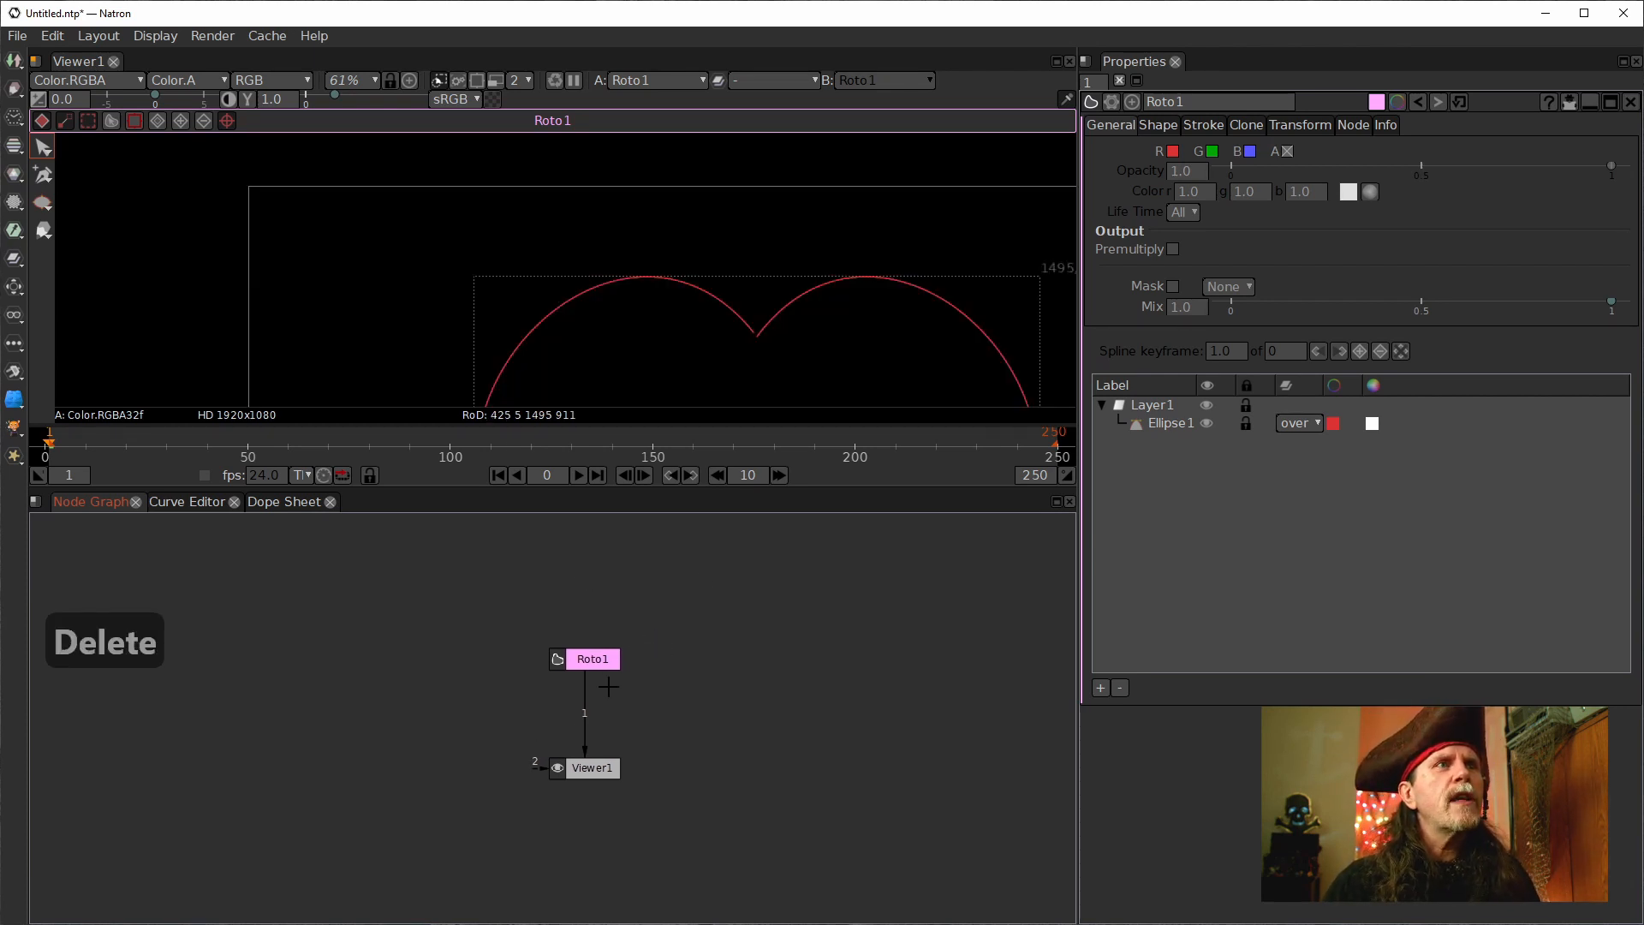
left_click(581, 656)
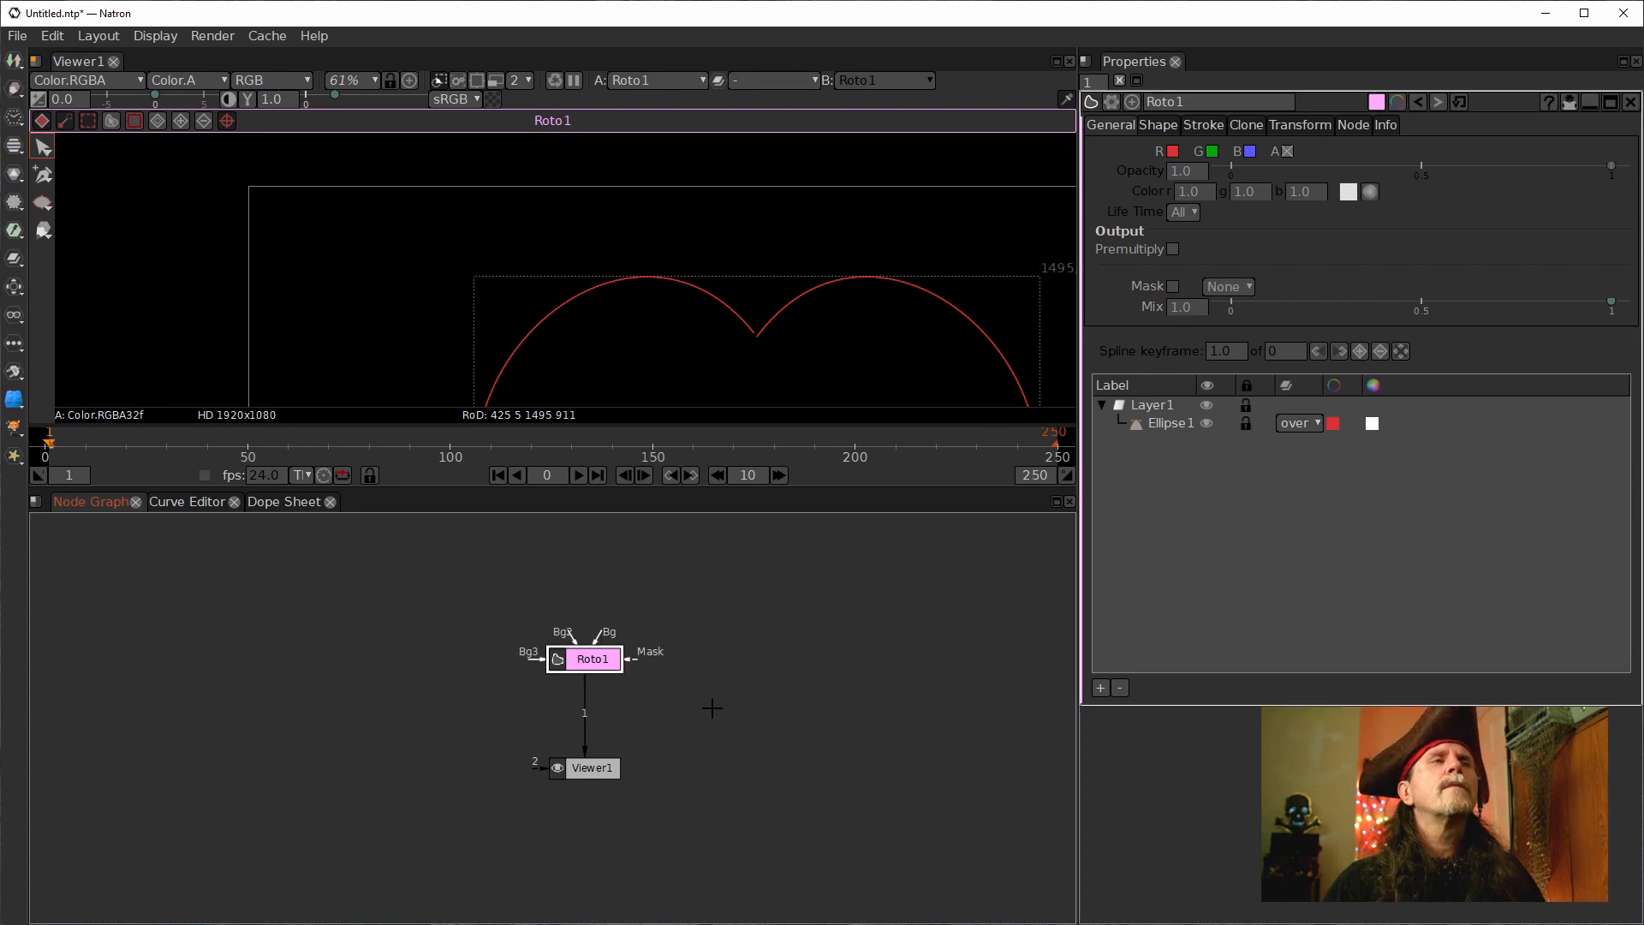
key("ctrl+z")
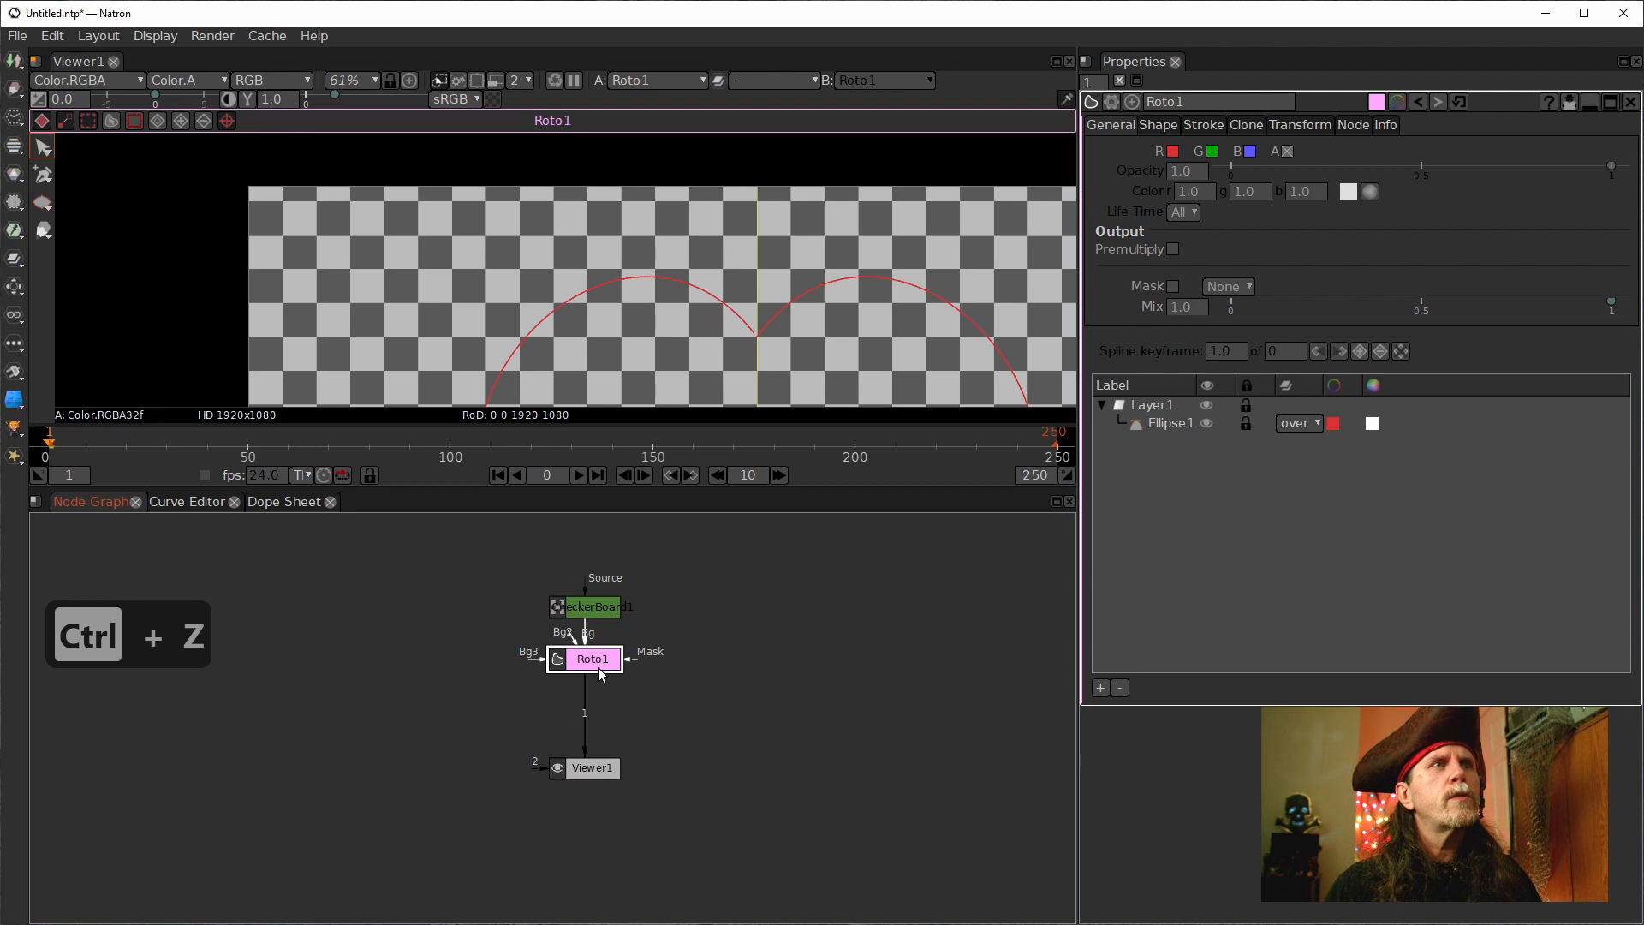
left_click_drag(711, 315, 688, 187)
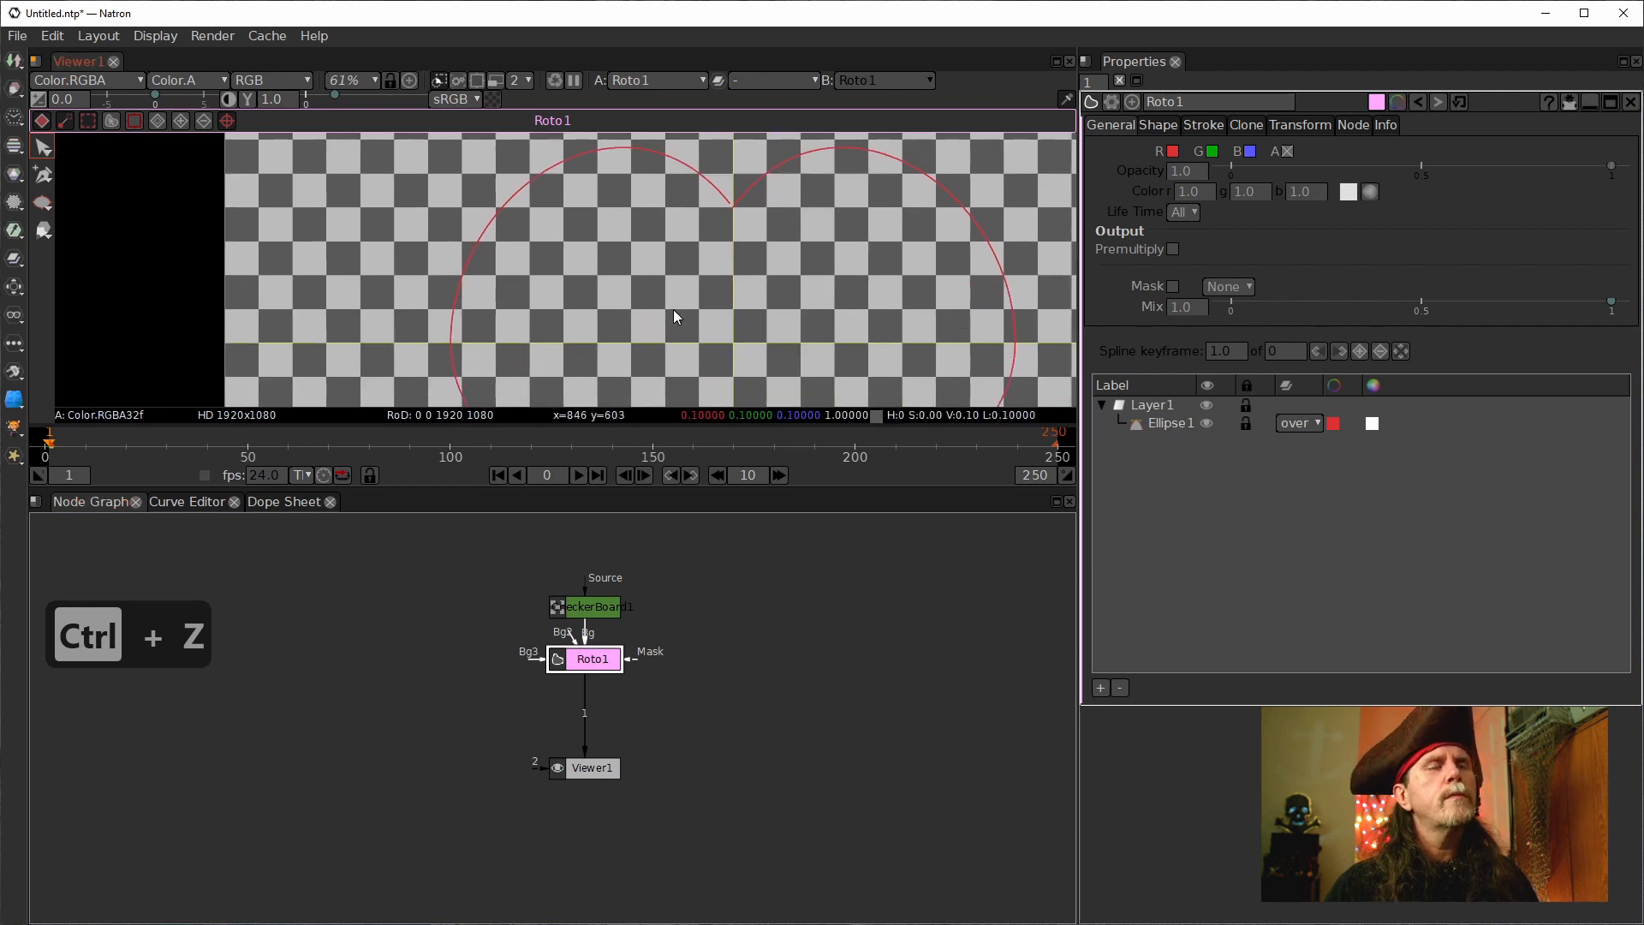
Select all of the heart's points and compare the transform box centre with the checkerboard's centre lines, and deselect them.
key("space")
key("f")
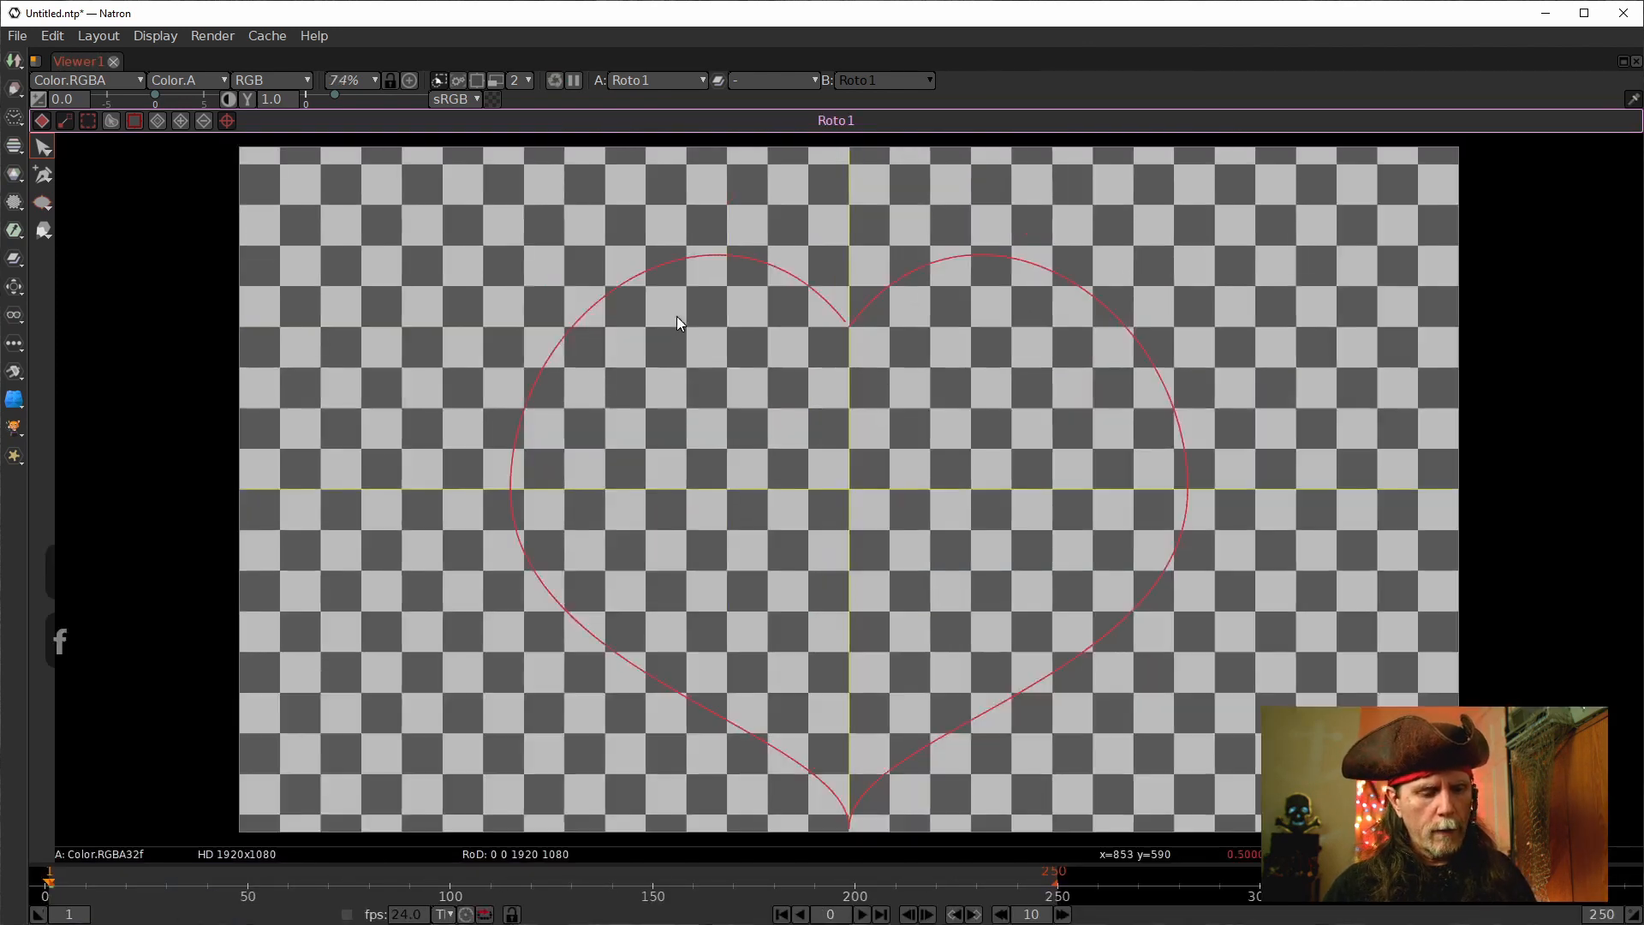
left_click_drag(444, 158, 1251, 856)
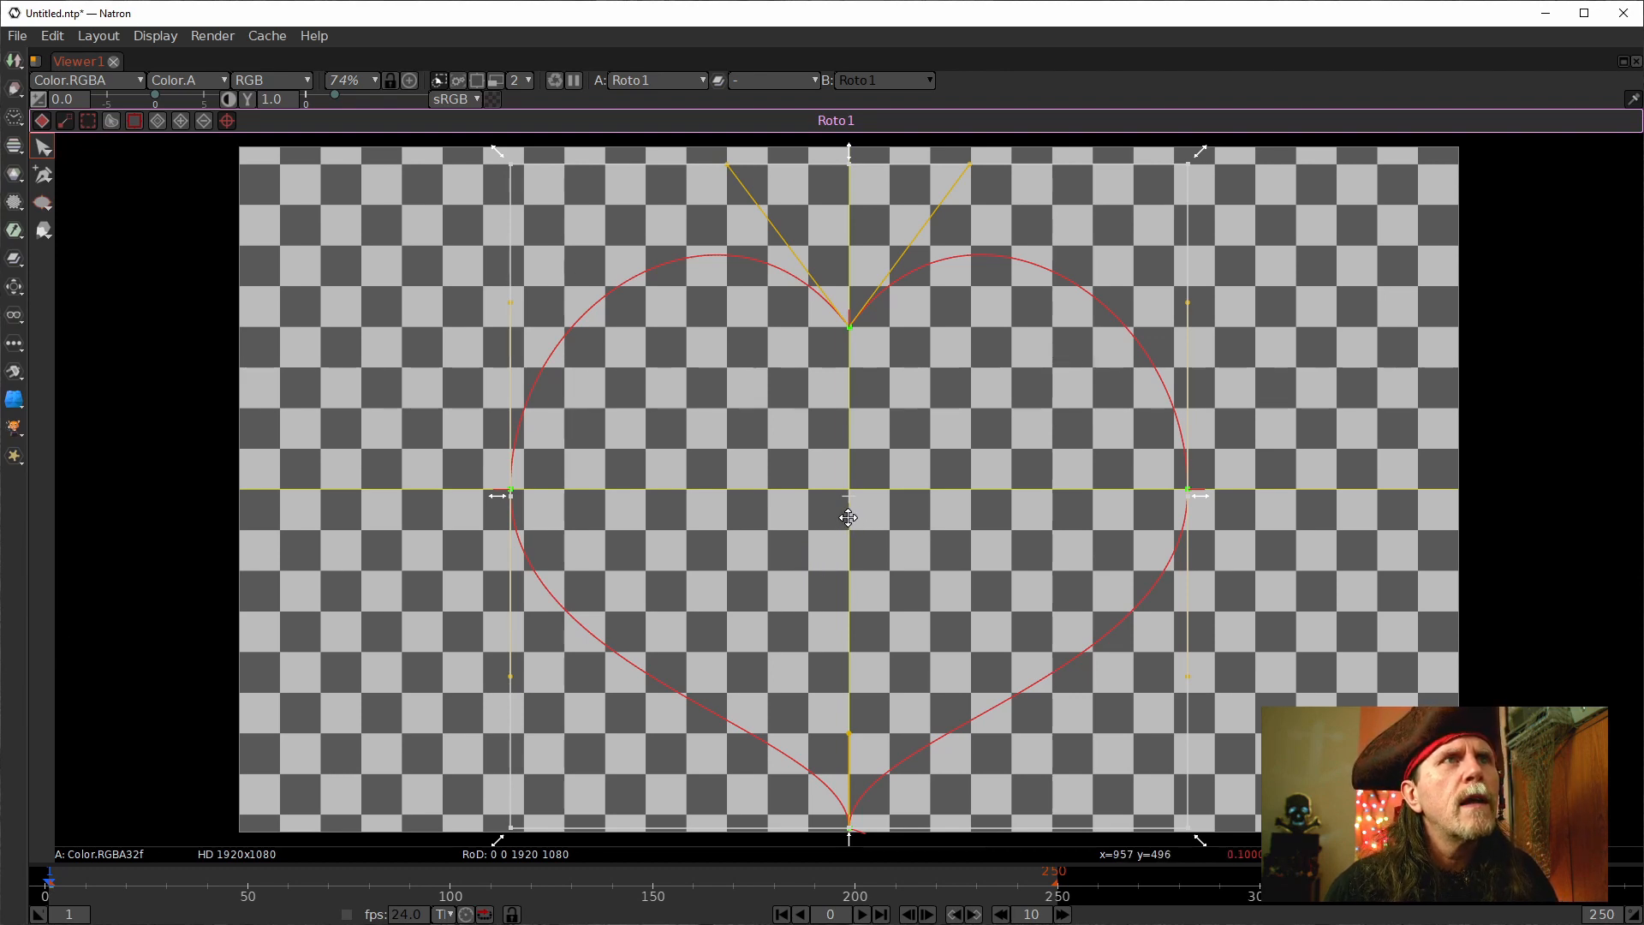
scroll(848, 517, "up", 4)
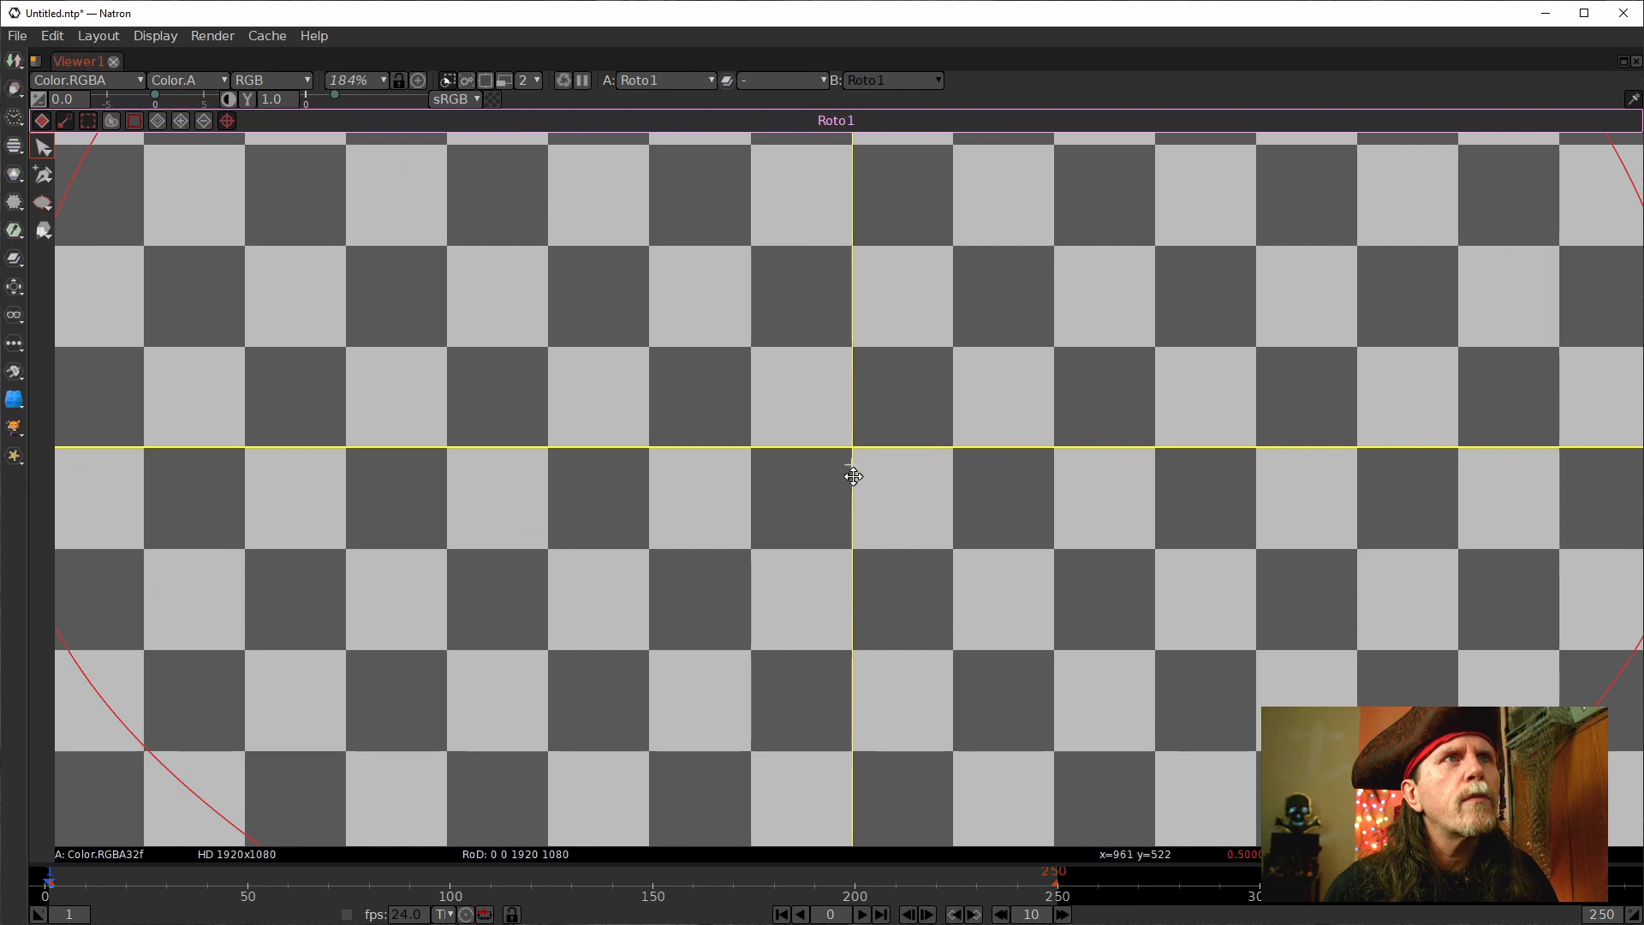
scroll(848, 465, "down", 4)
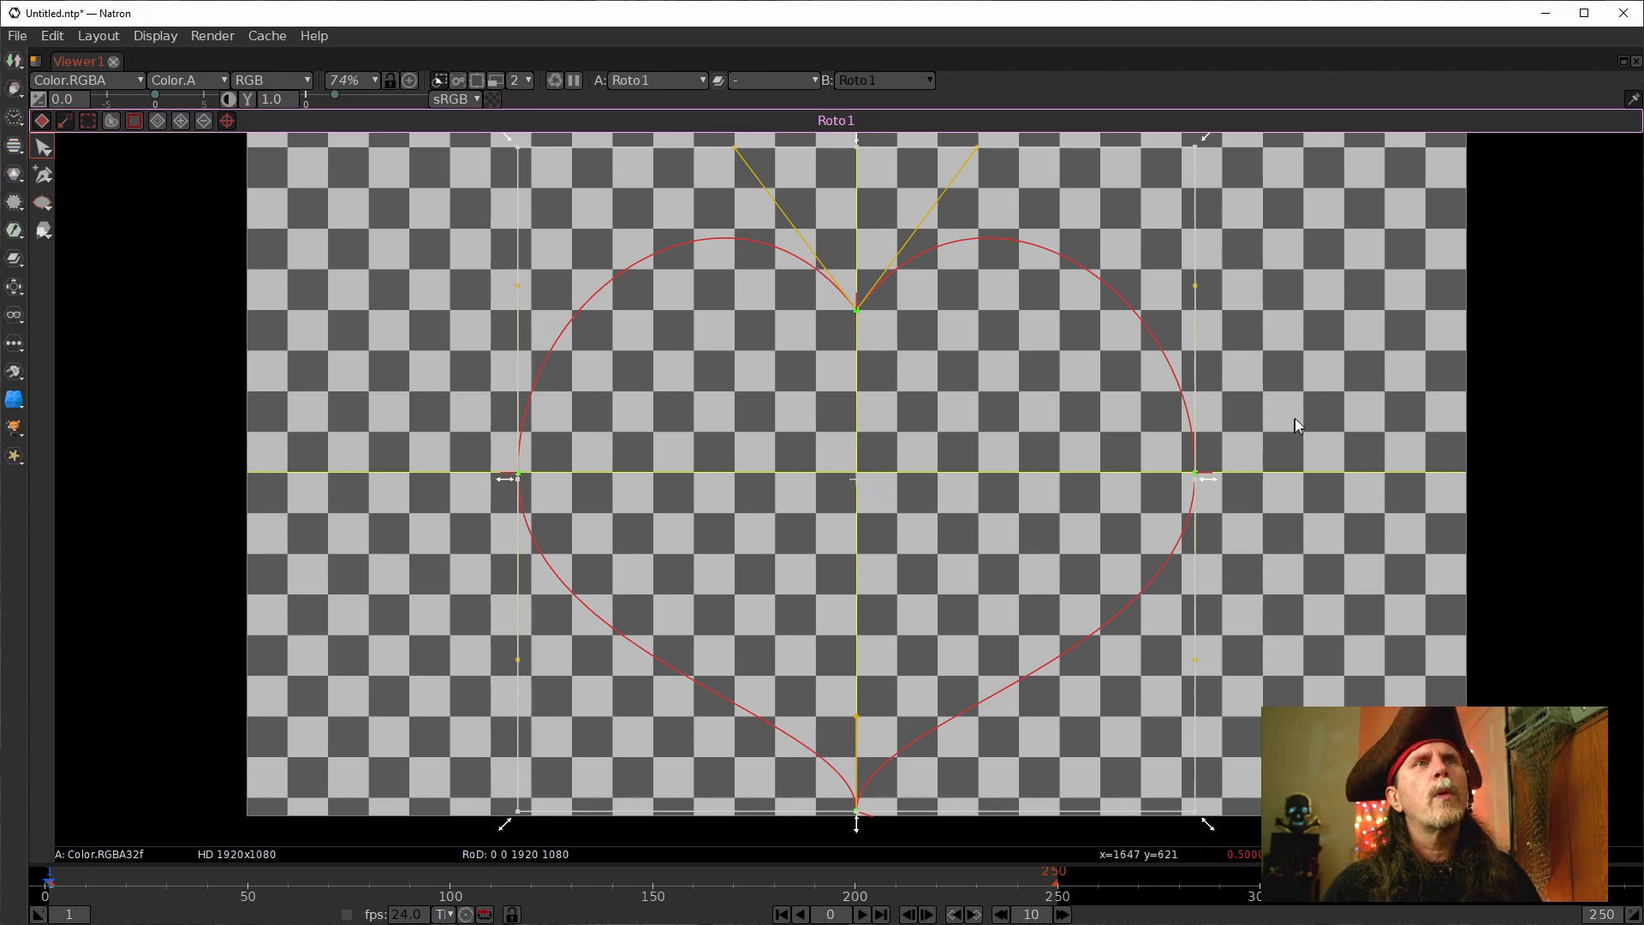
left_click_drag(1303, 327, 1276, 377)
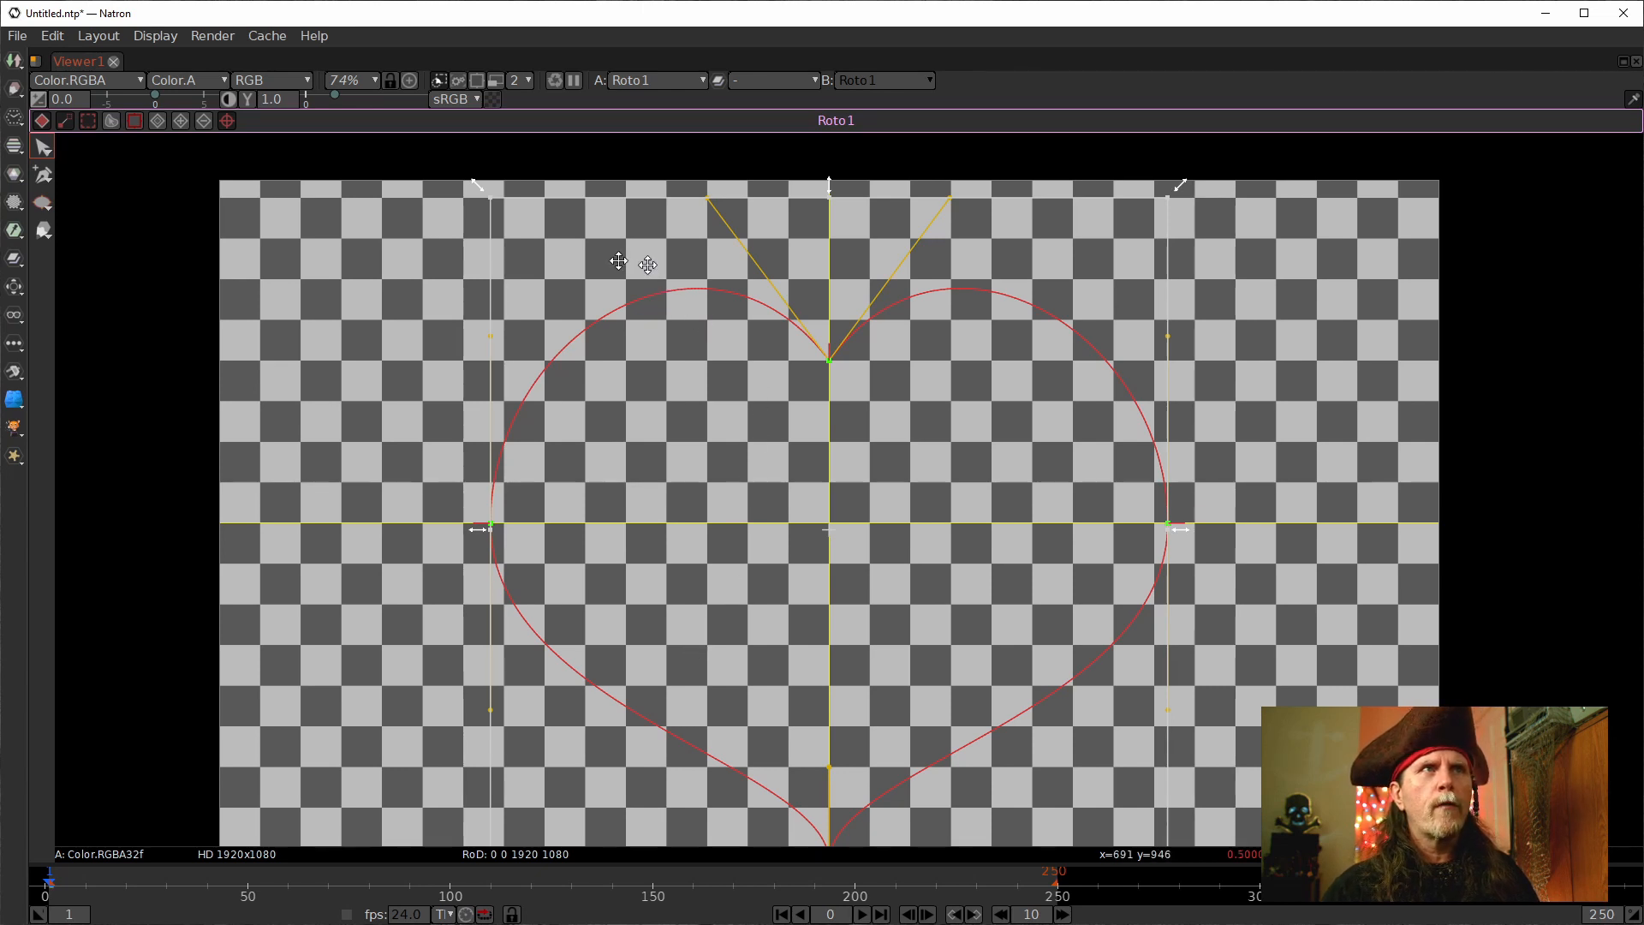
left_click(199, 471)
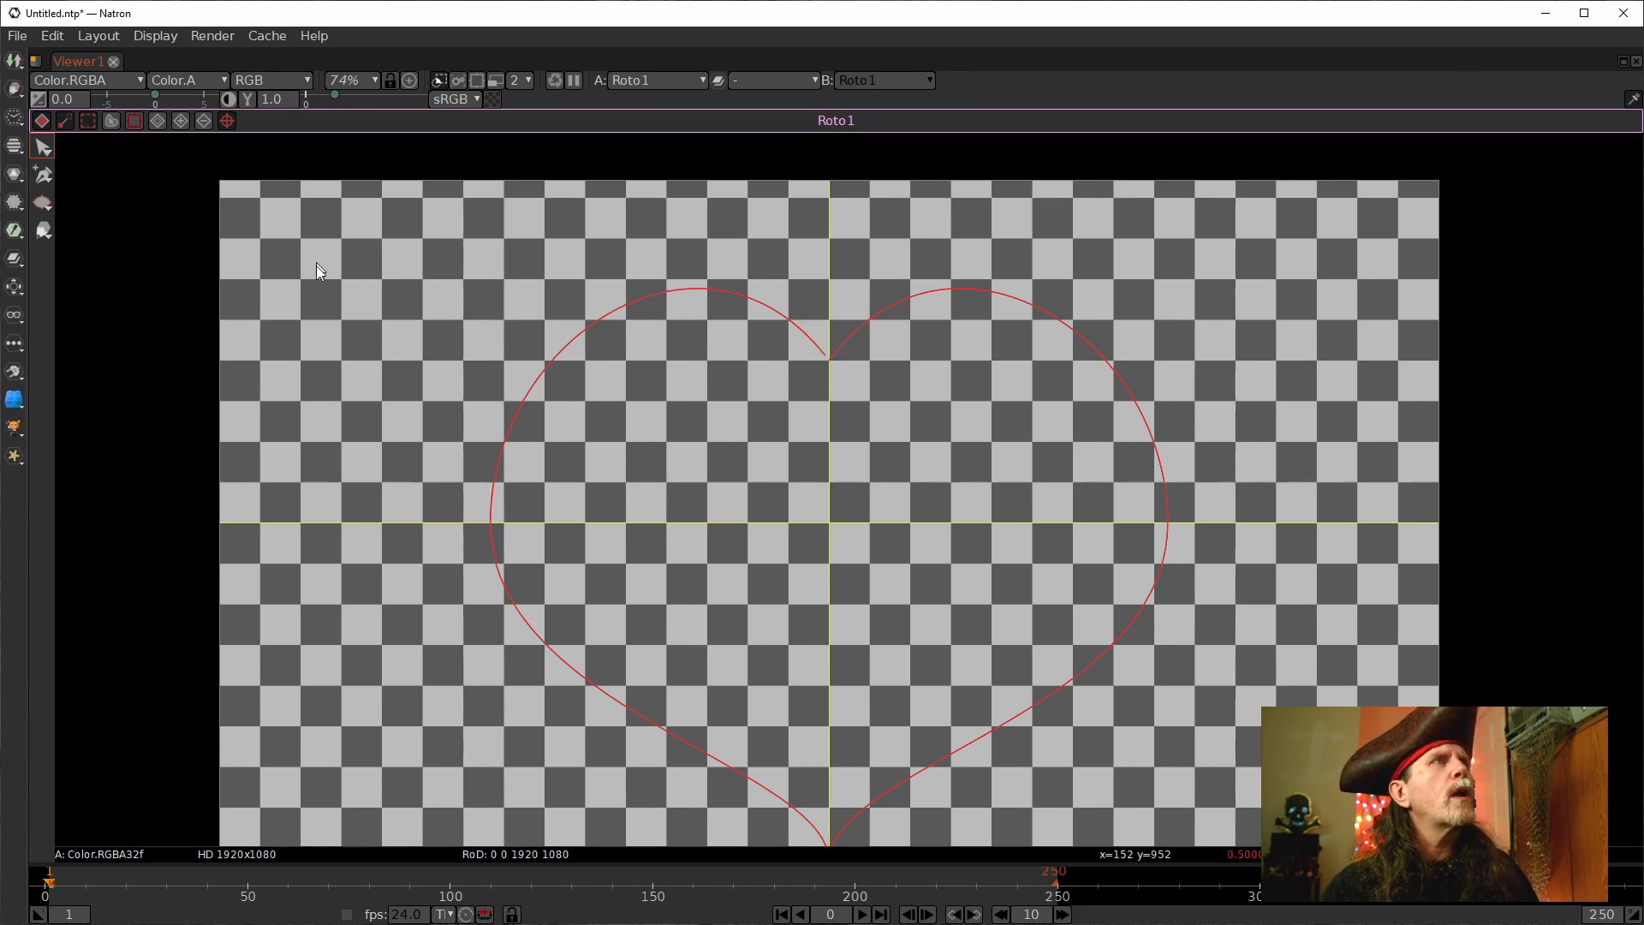
Detach the CheckerBoard1 node from Roto1 and enable Roto1's red, green and blue output channels to fill the heart white.
key("space")
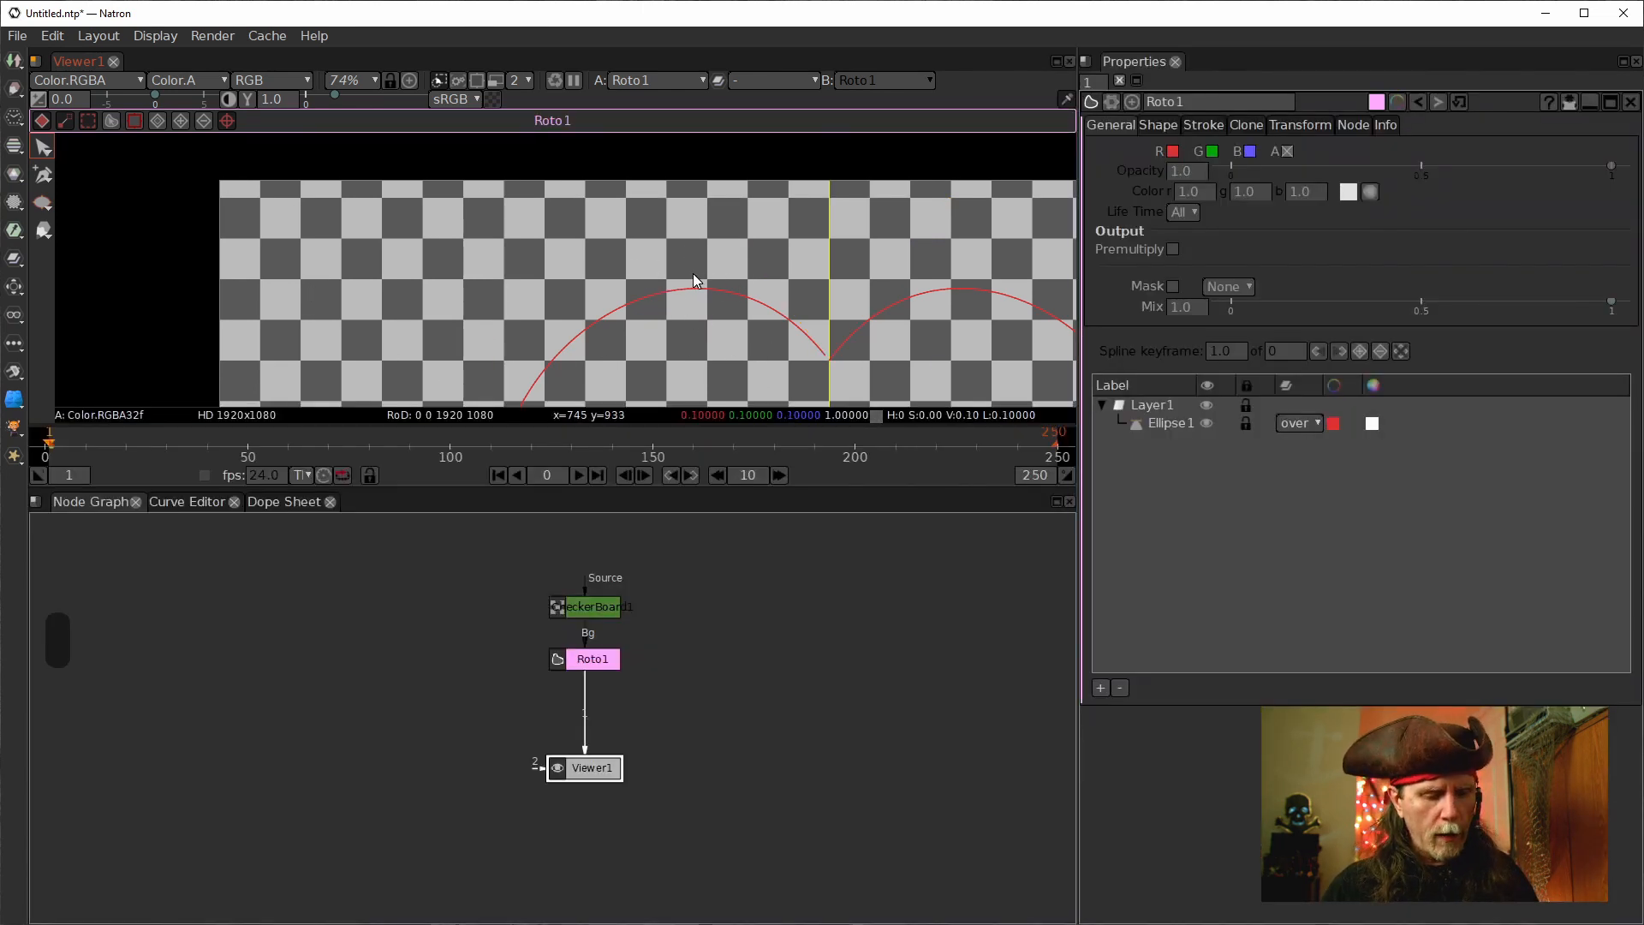
key("f")
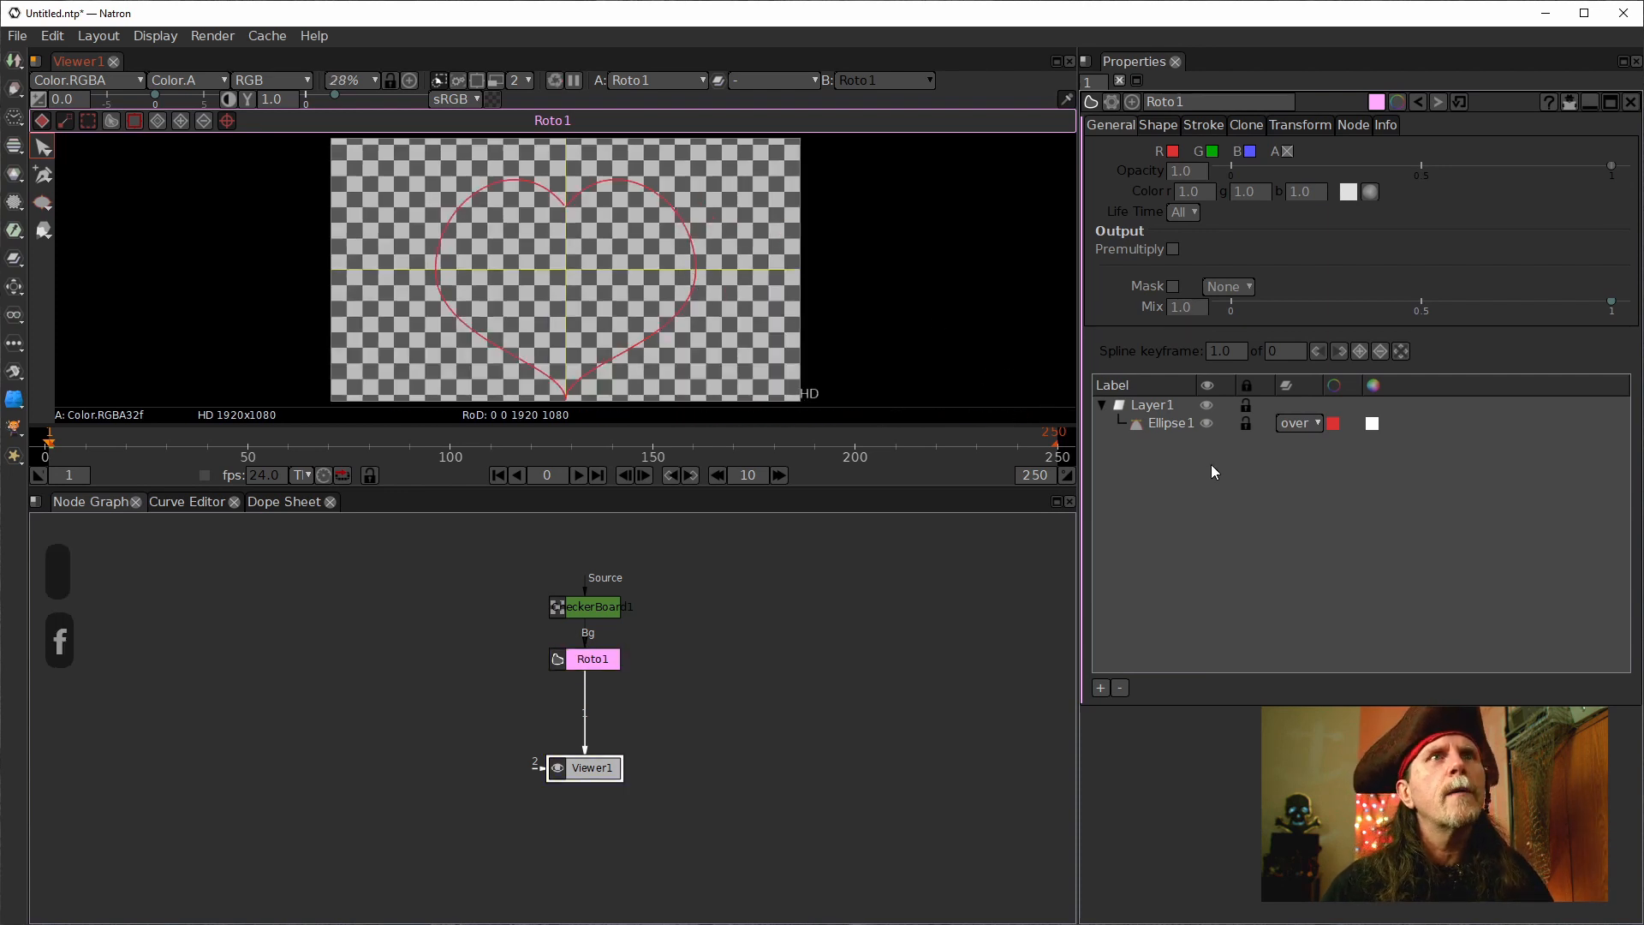
left_click(1175, 424)
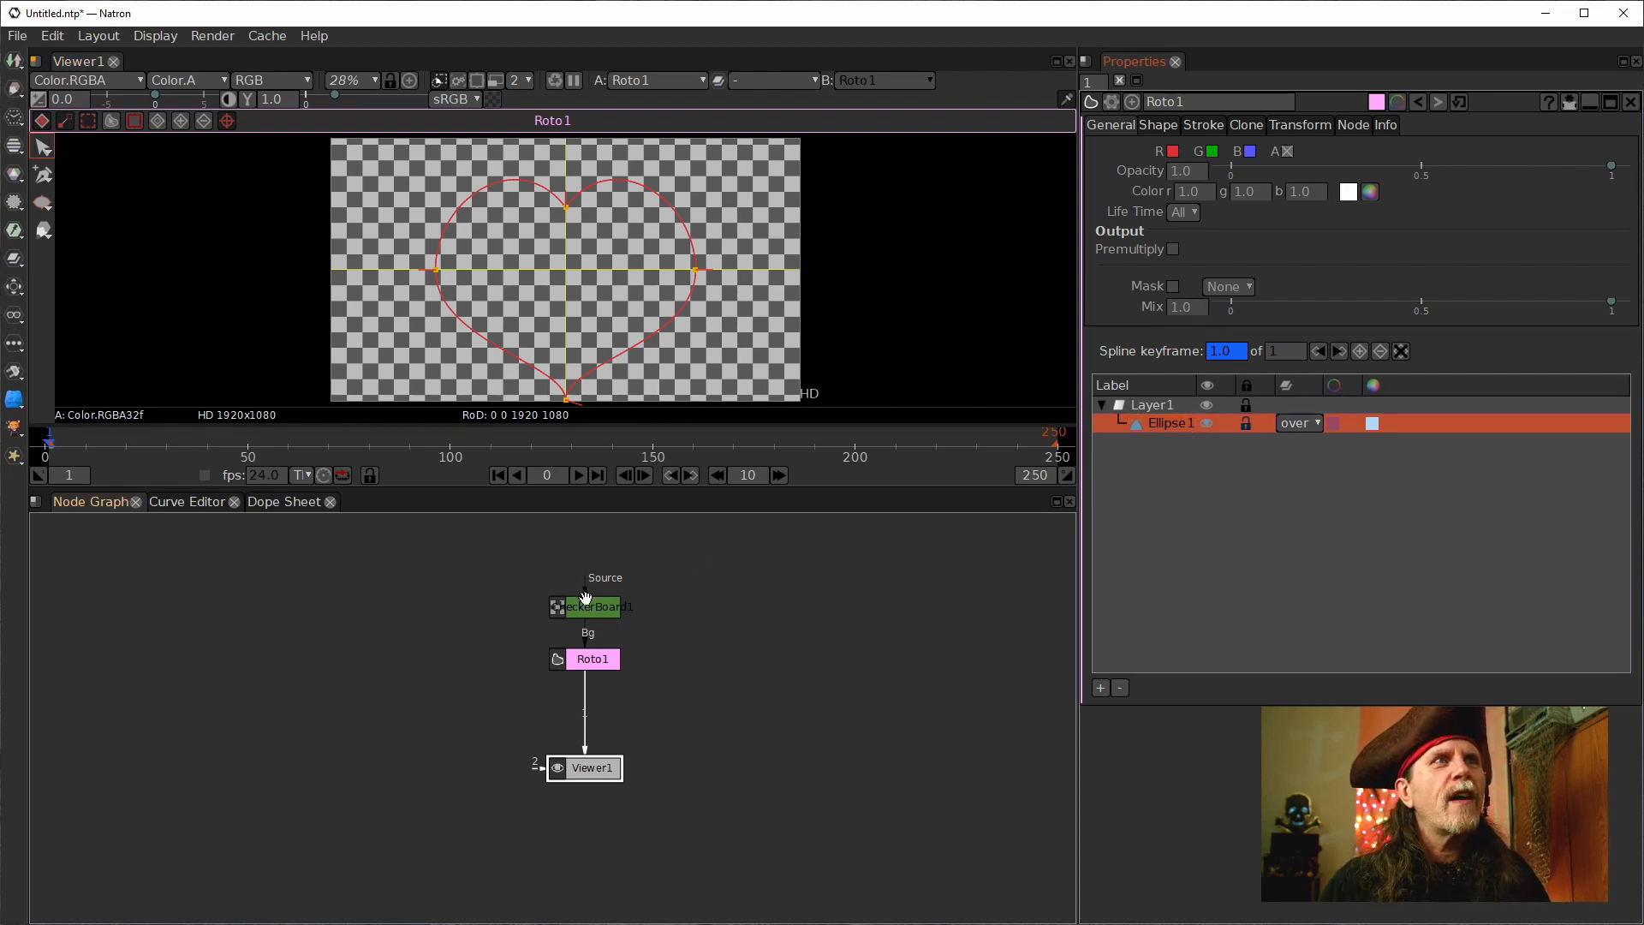
left_click_drag(586, 597, 393, 555)
left_click_drag(472, 605, 613, 579)
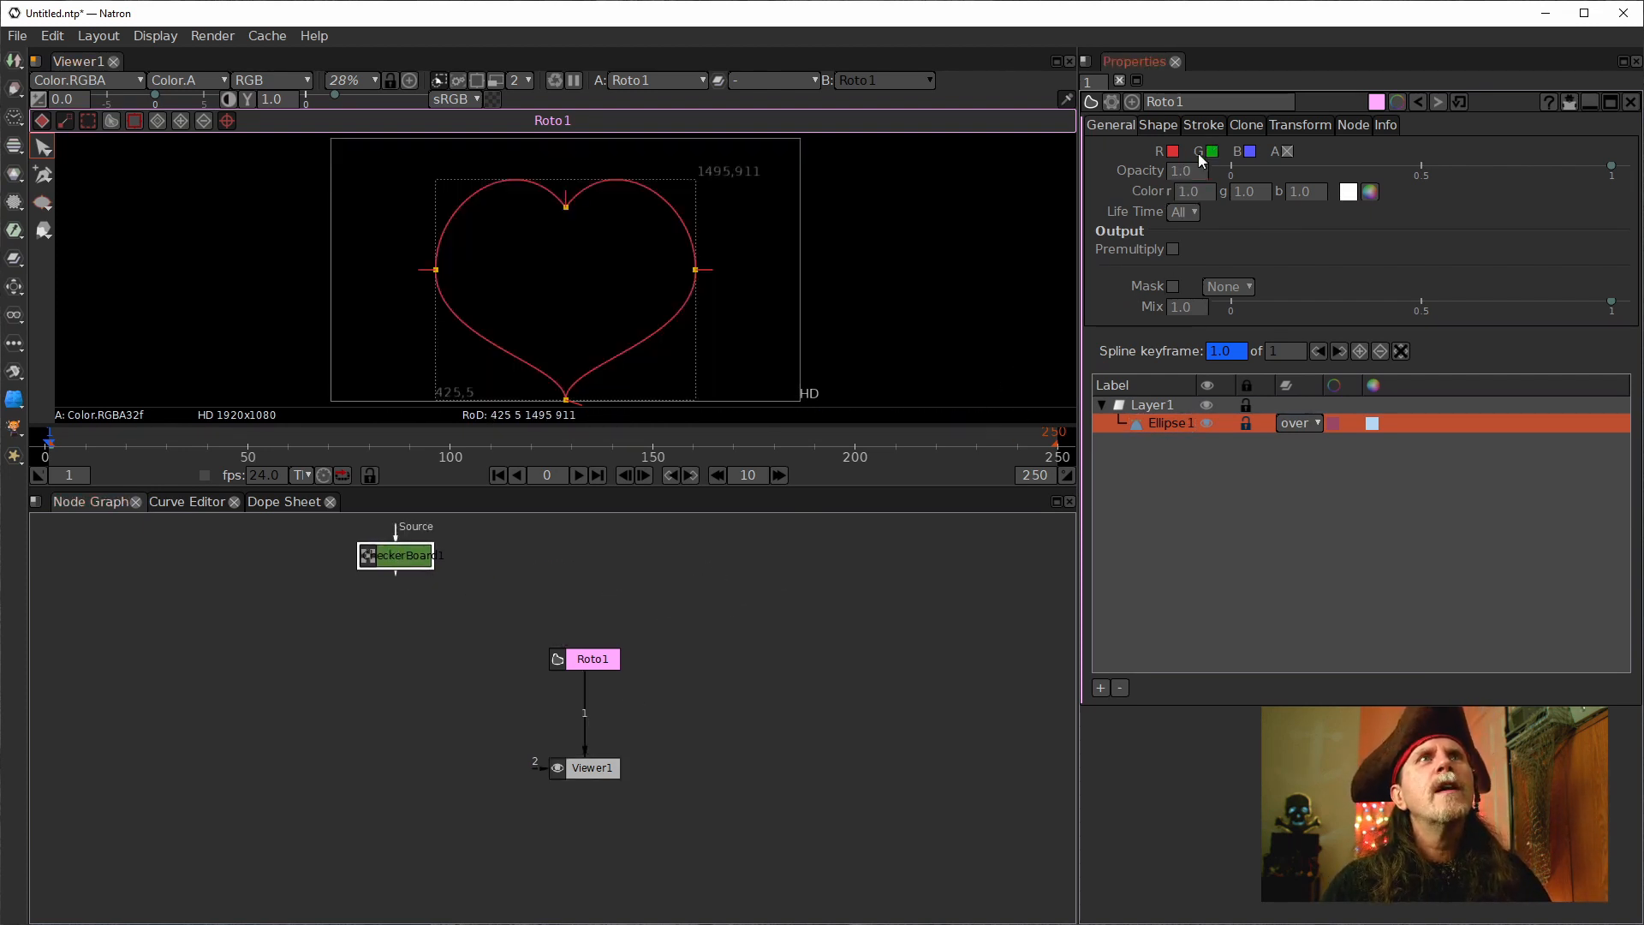
left_click(1172, 153)
left_click(1249, 152)
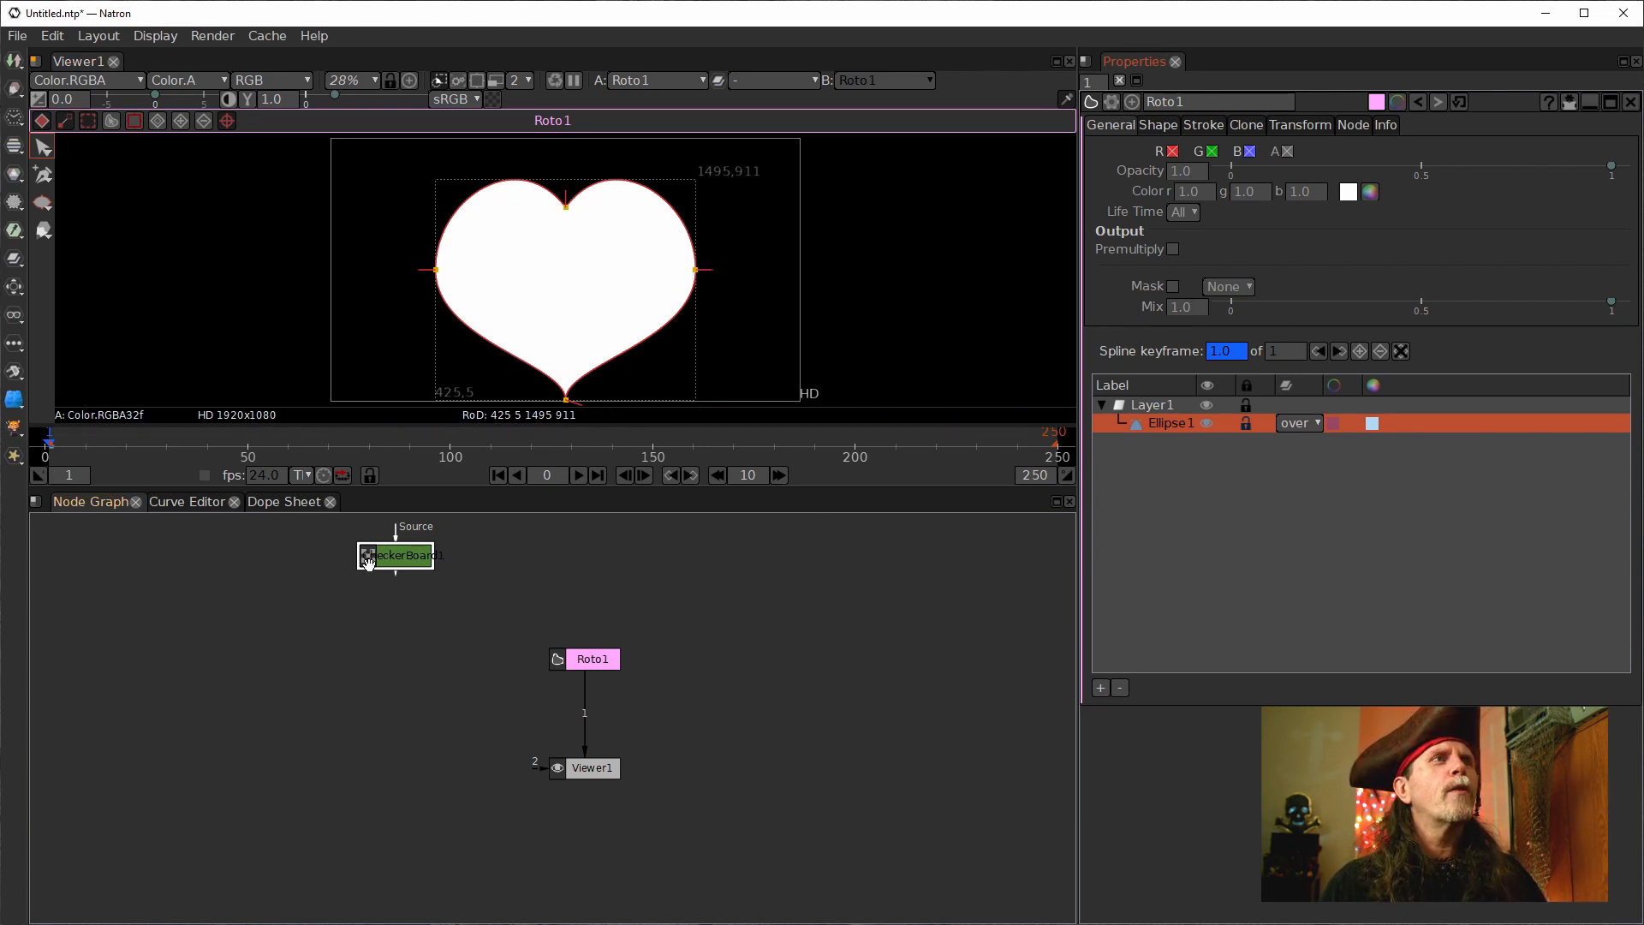
Reconnect CheckerBoard1 as Roto1's background and move the top point's left tangent handle one checker square outward at the same height.
left_click_drag(391, 560, 571, 593)
left_click(579, 648)
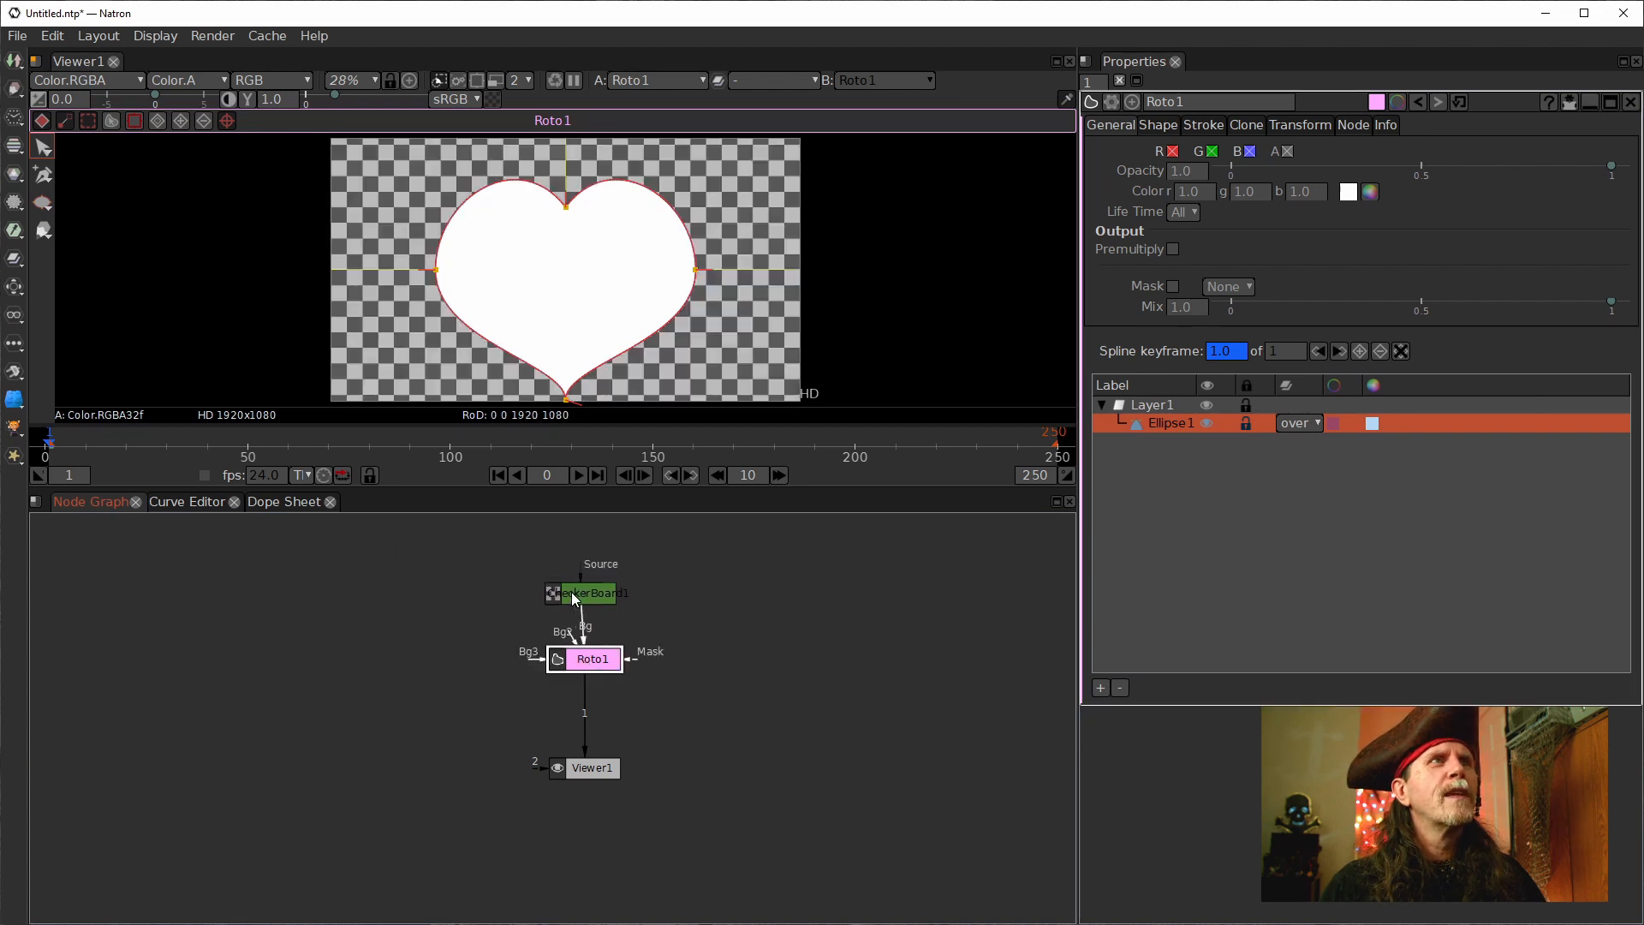
scroll(548, 336, "up", 6)
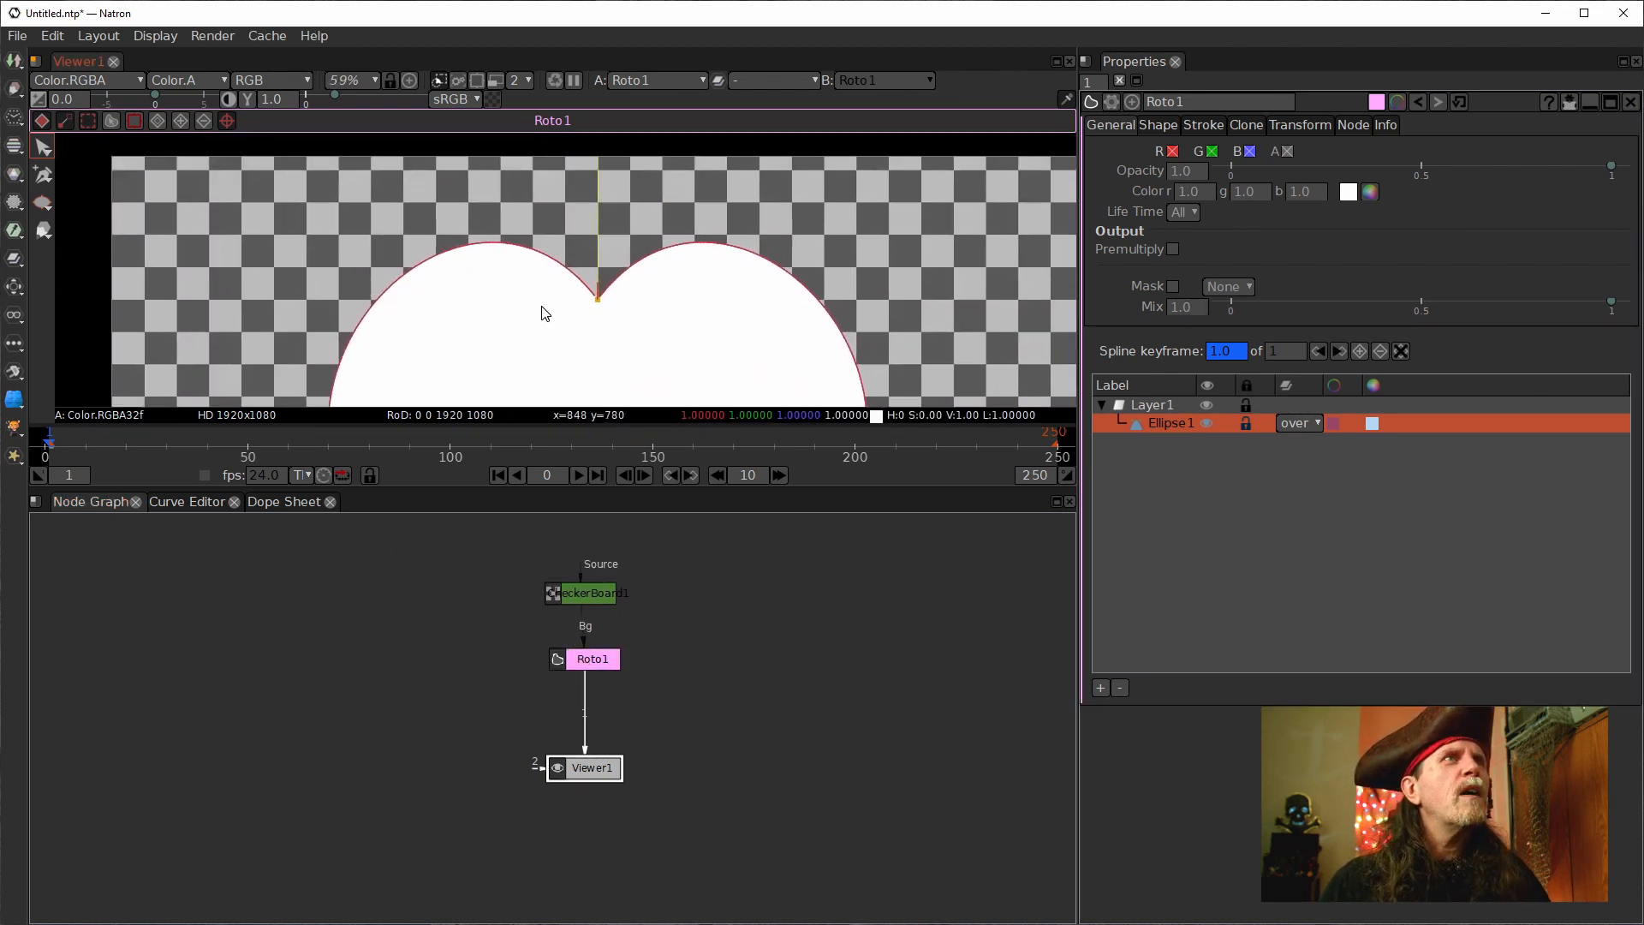
left_click(616, 292)
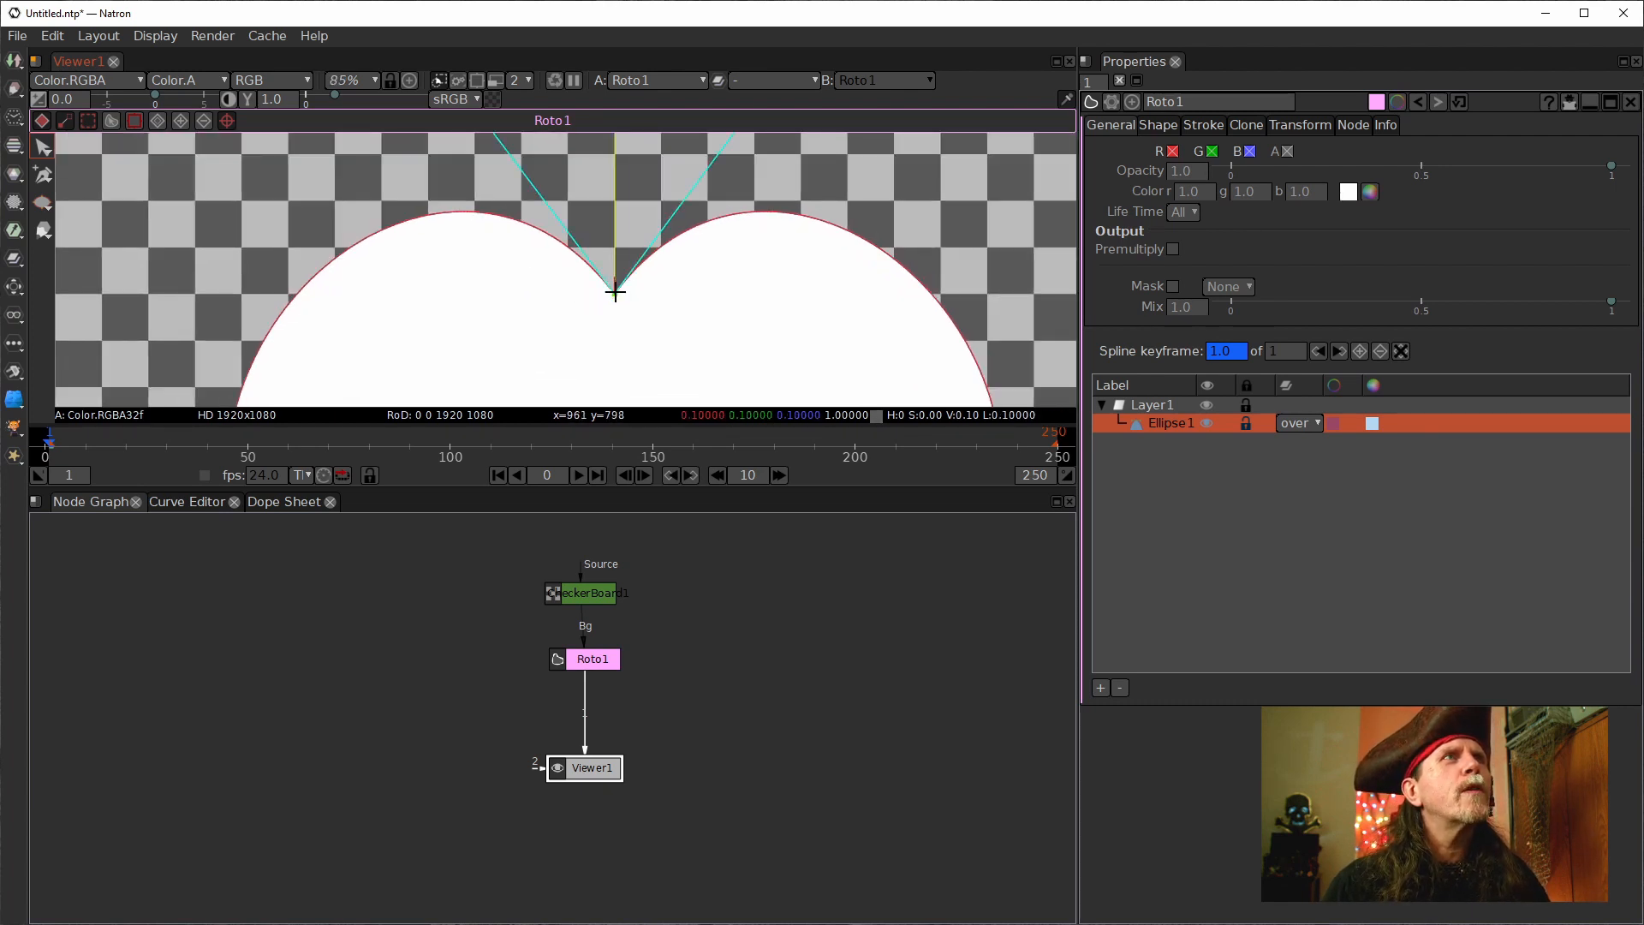
left_click_drag(546, 241, 551, 303)
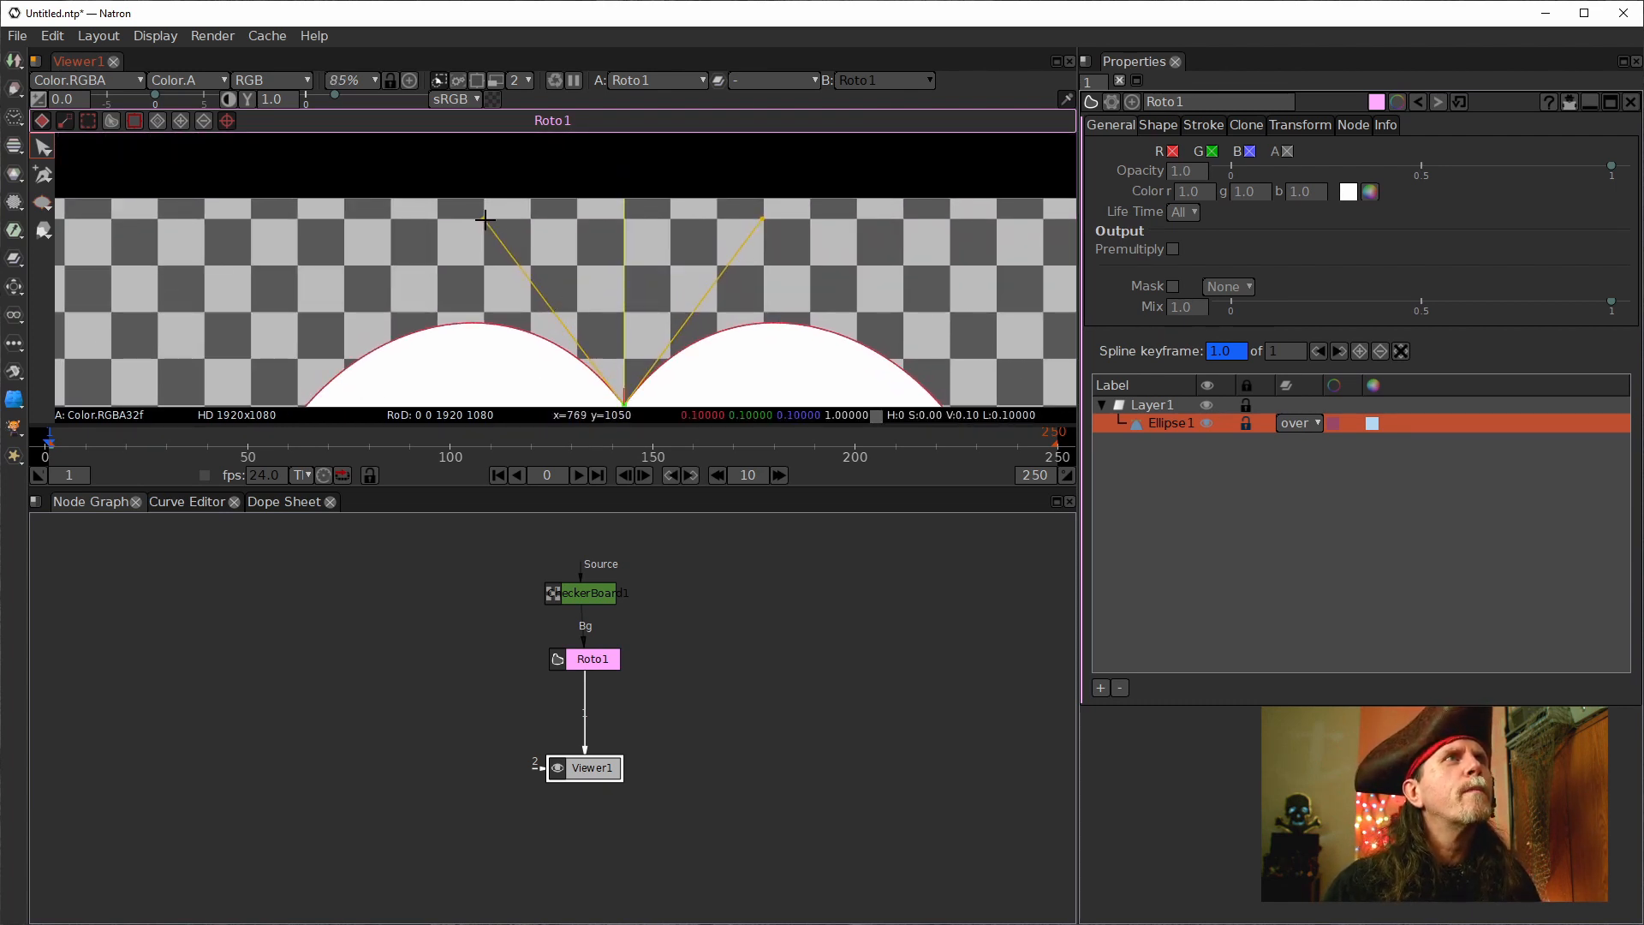
left_click_drag(484, 220, 435, 220)
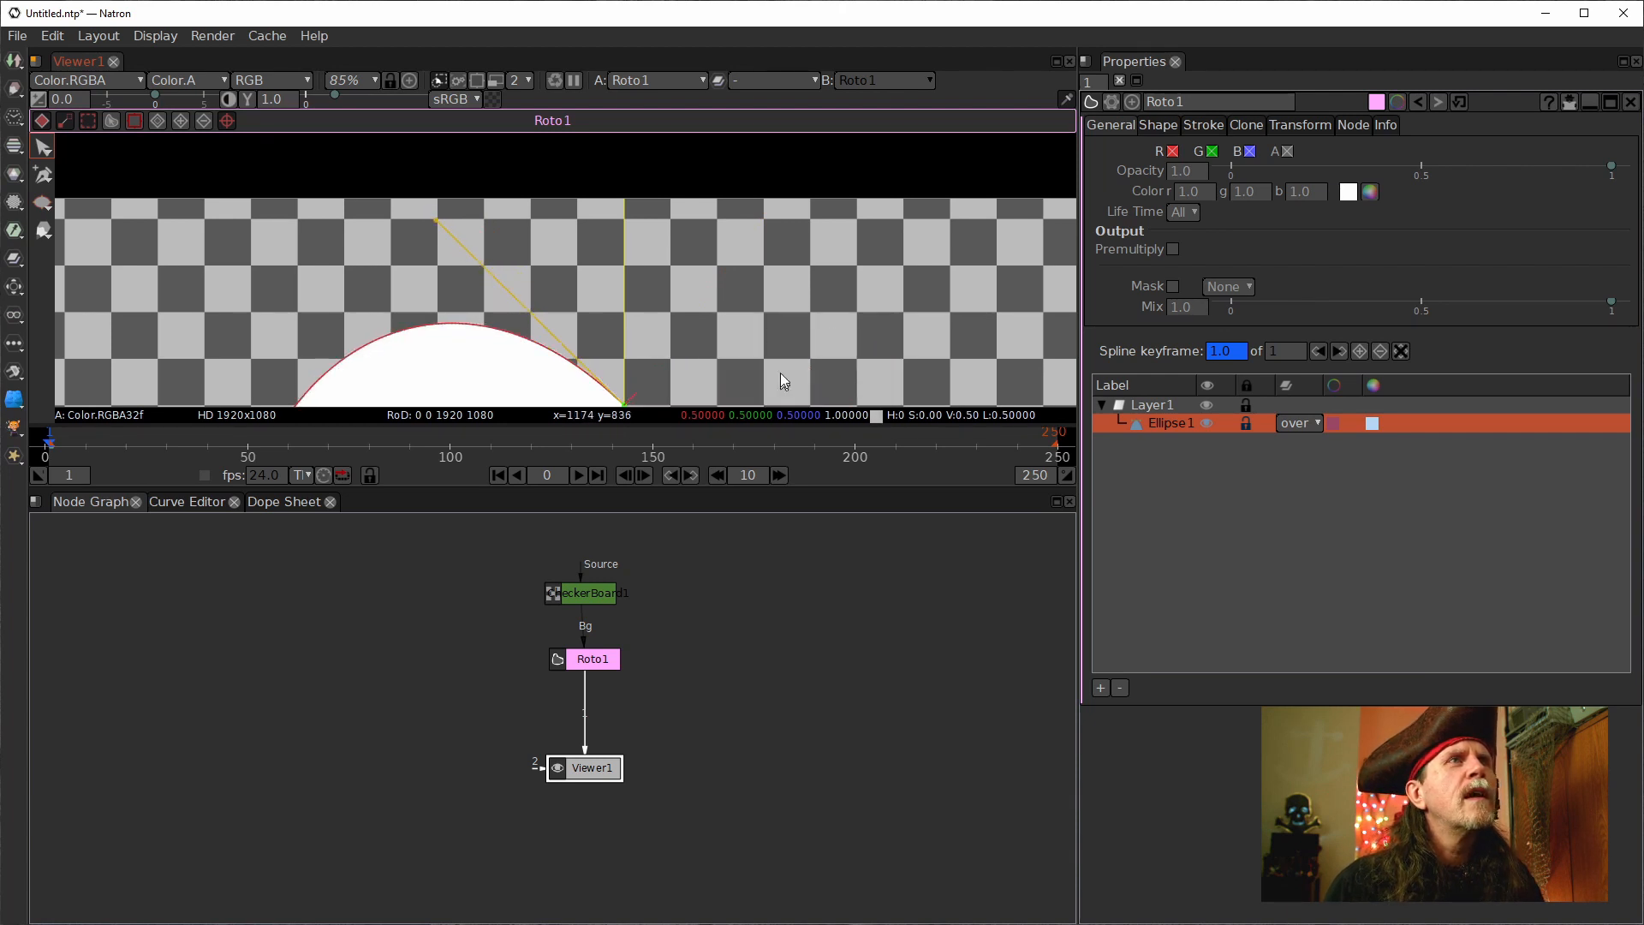
Place the top point's right tangent handle on the mirrored checker corner, four squares out from the centreline and four squares up.
left_click_drag(746, 318, 663, 133)
scroll(781, 334, "down", 4)
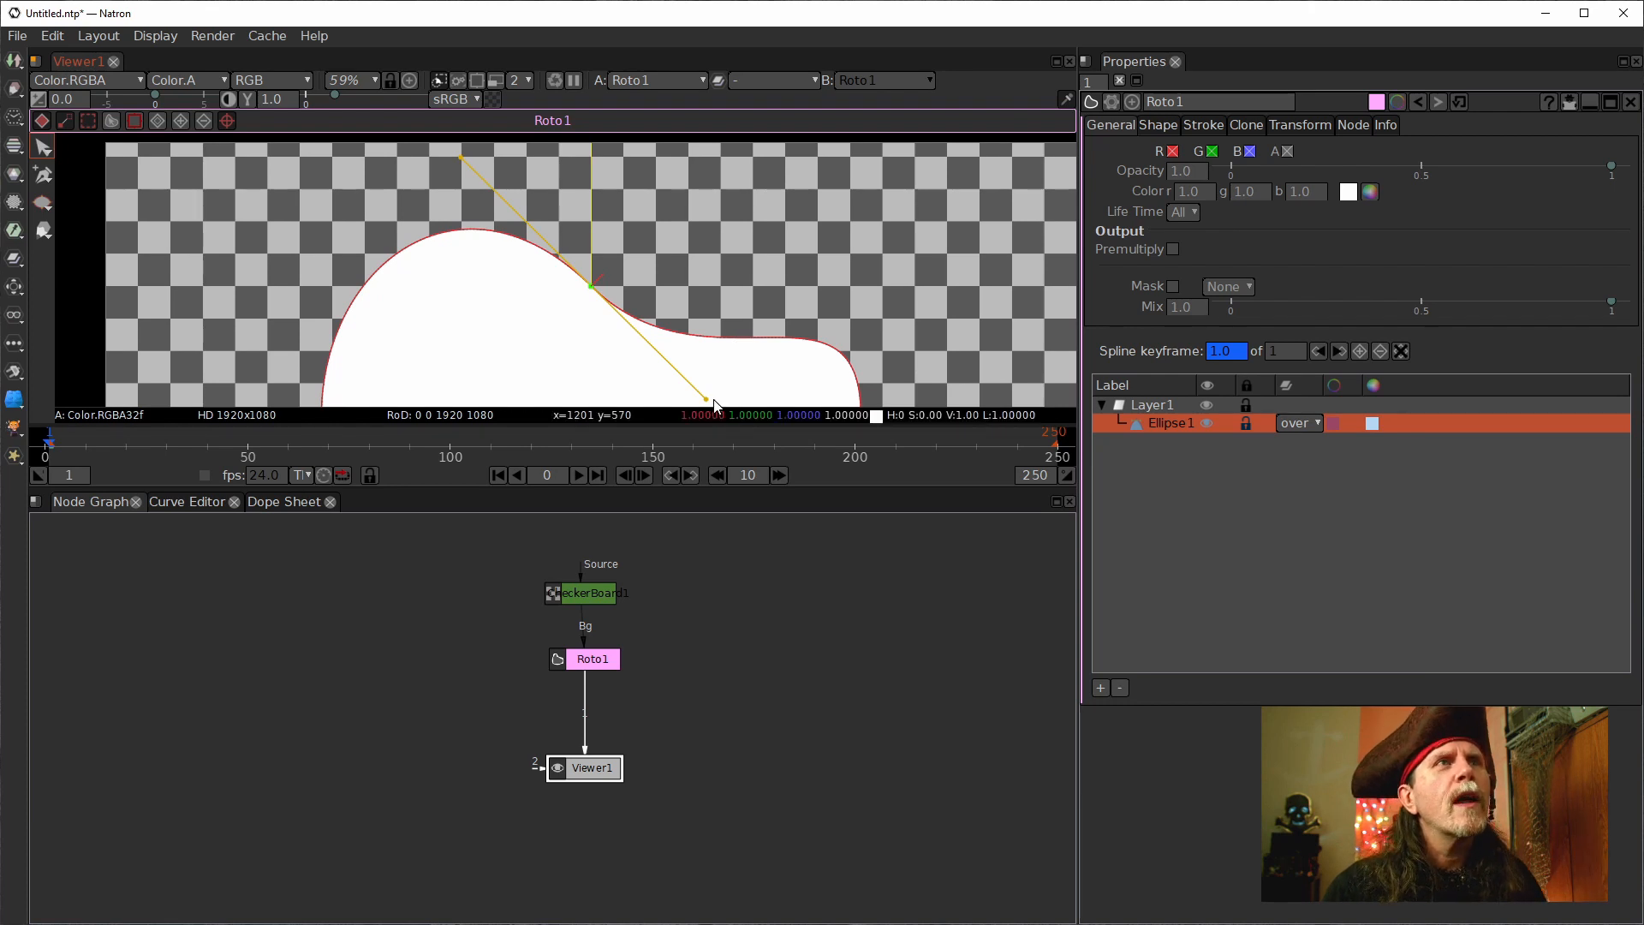
left_click_drag(705, 398, 722, 156)
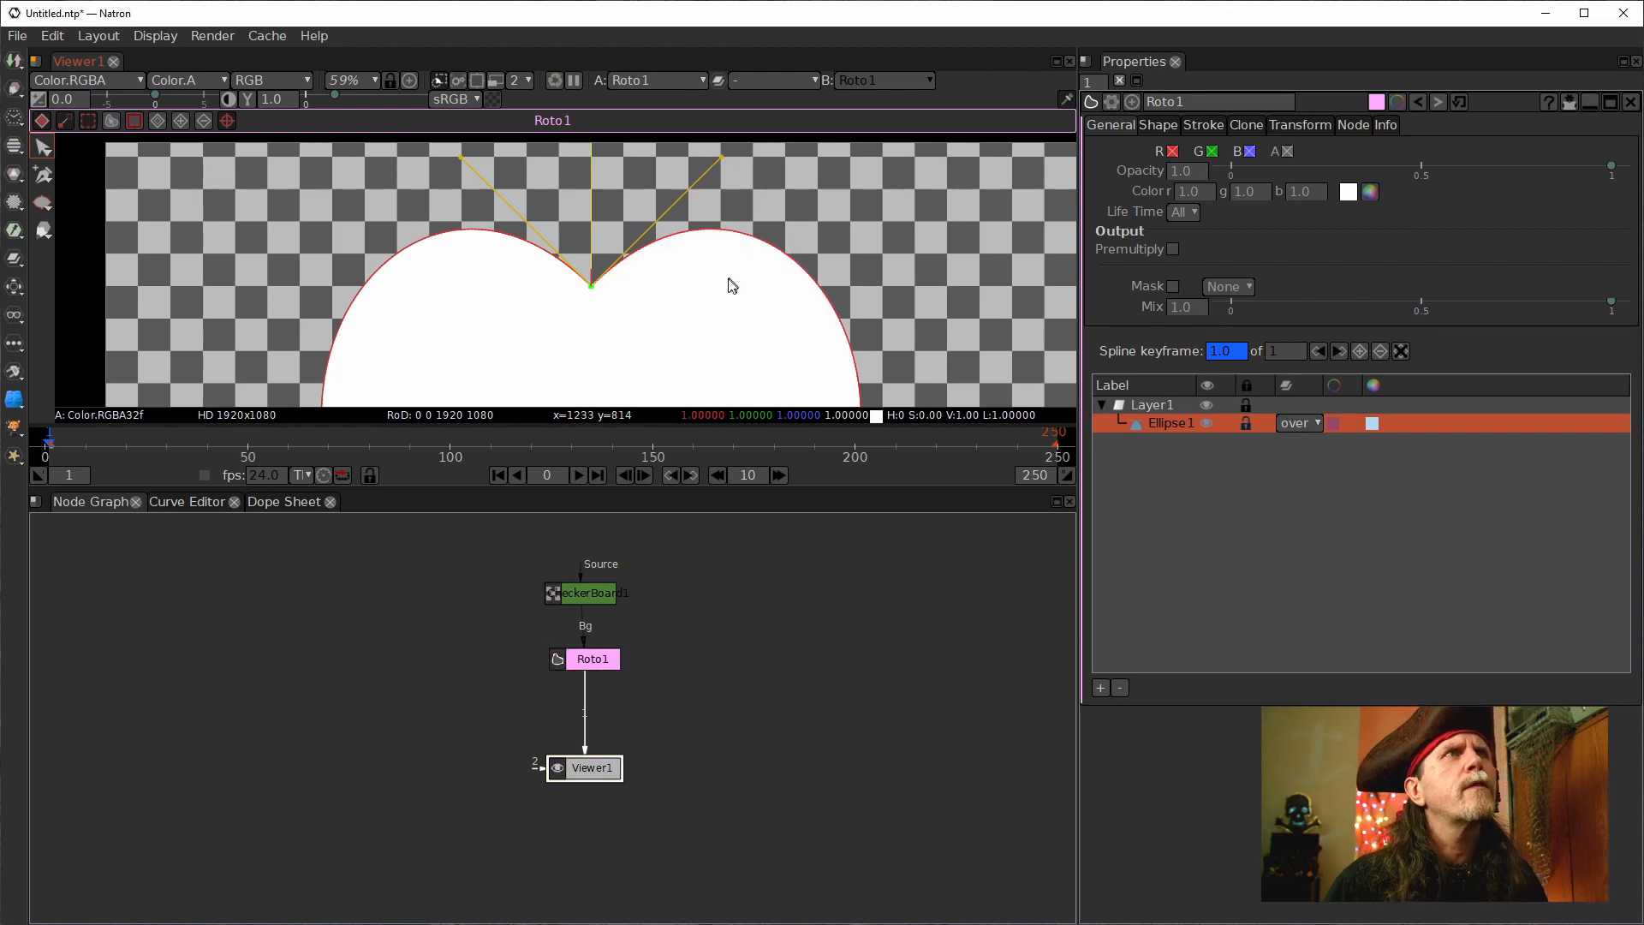
scroll(724, 291, "down", 5)
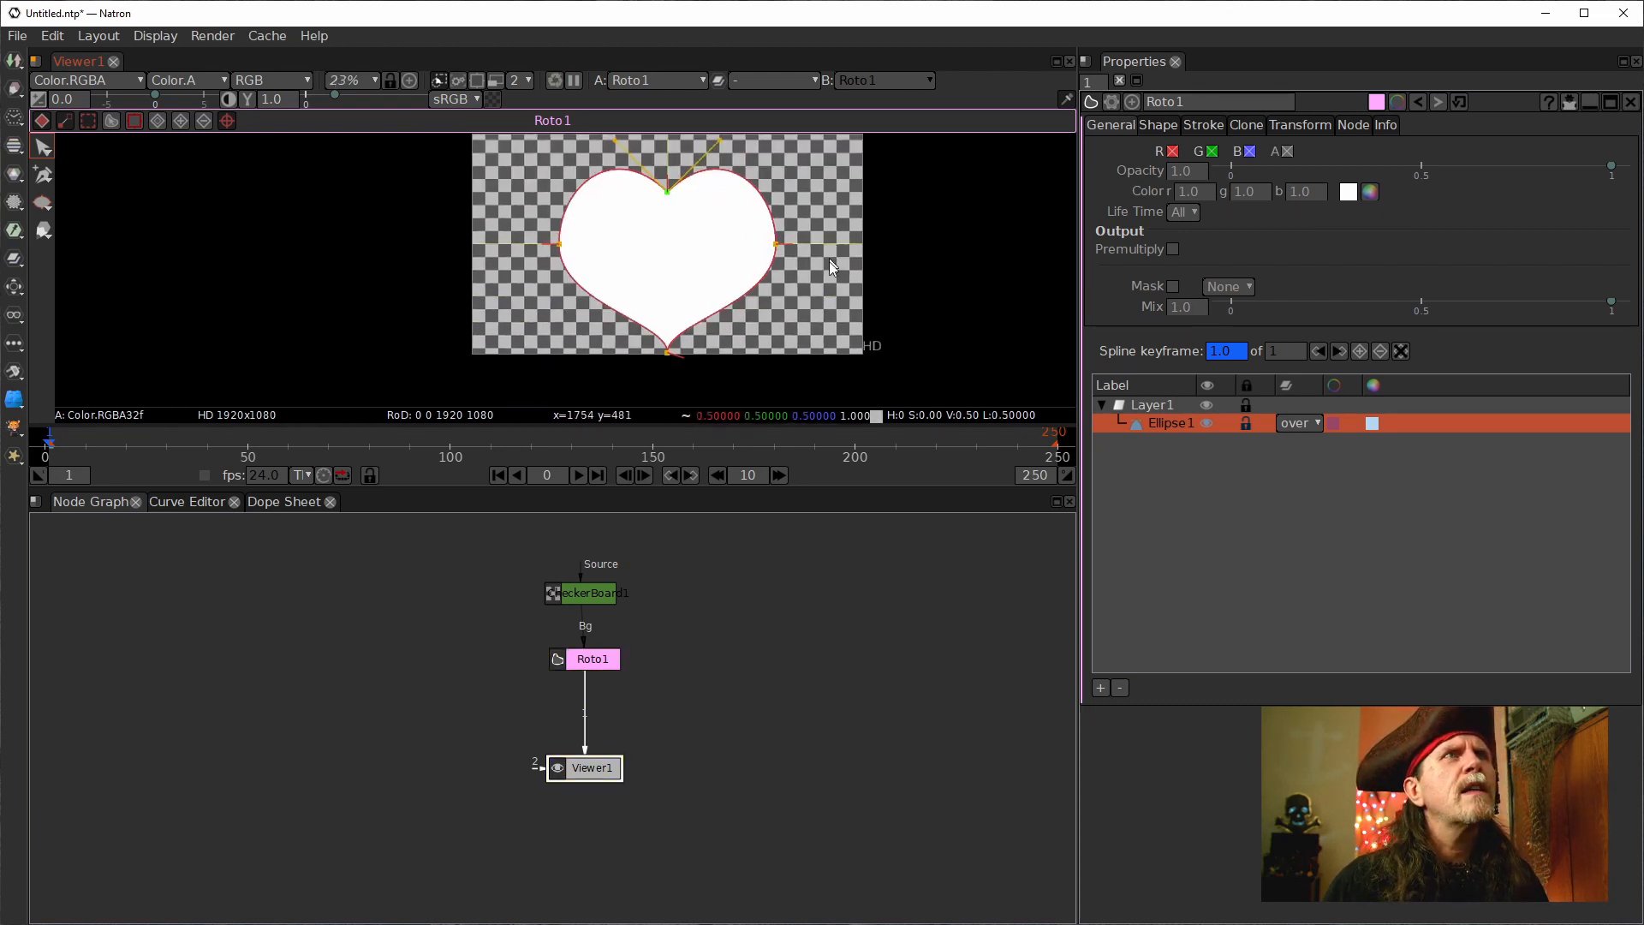
scroll(822, 266, "up", 1)
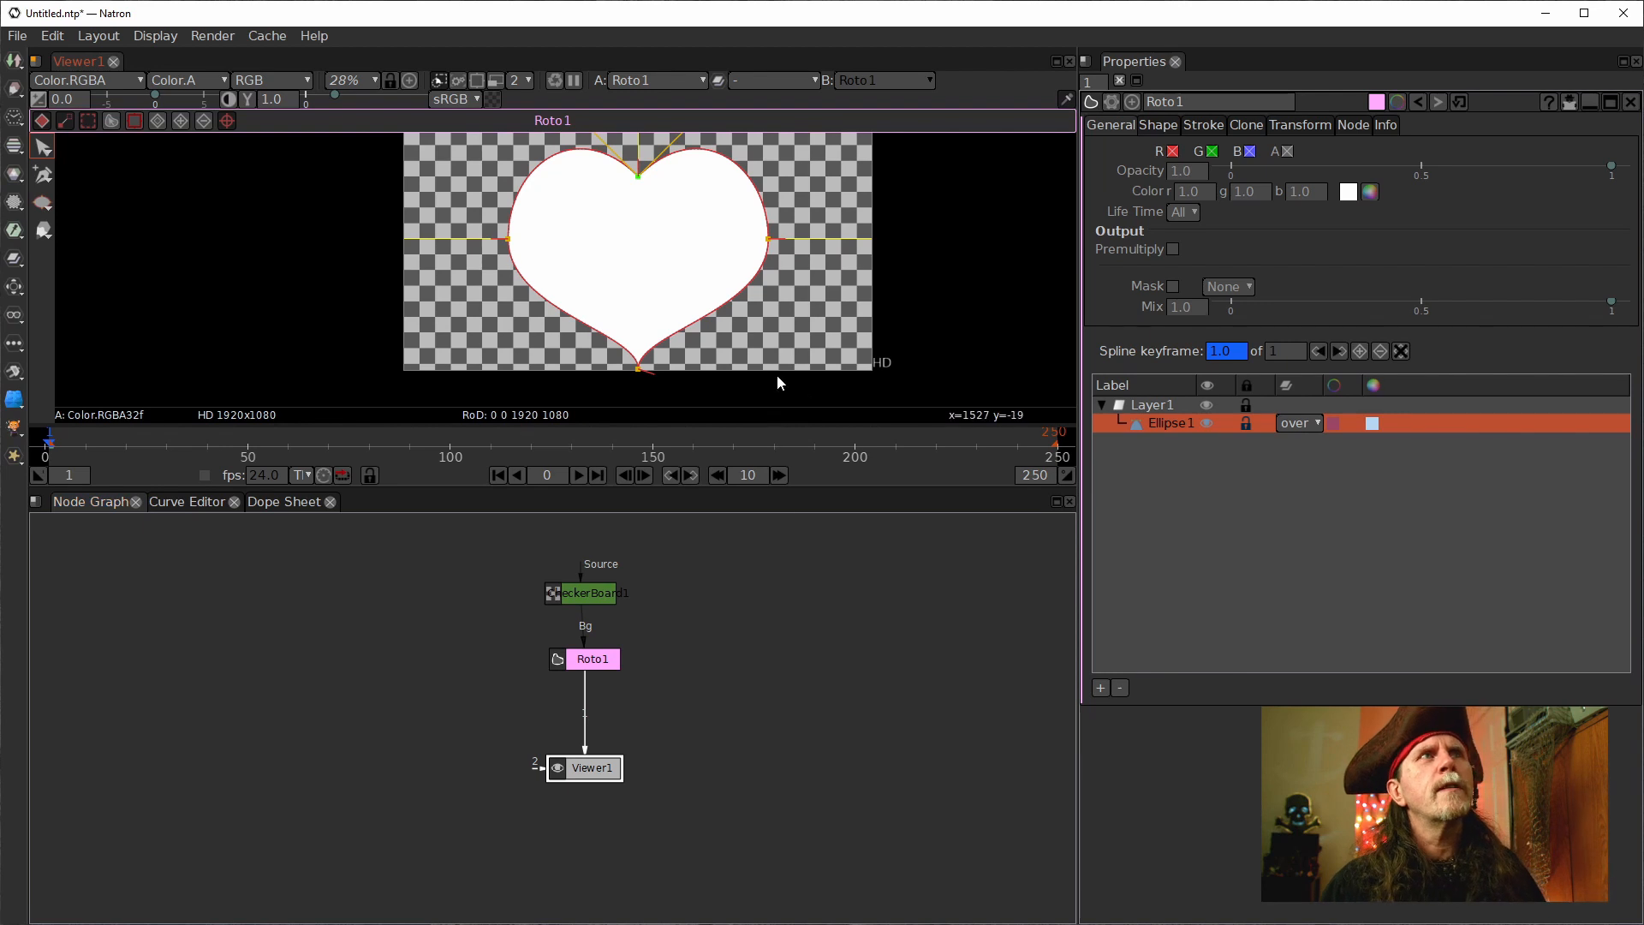
Deselect the heart shape and detach the CheckerBoard1 node from Roto1 again.
left_click(772, 343)
left_click_drag(607, 599, 505, 586)
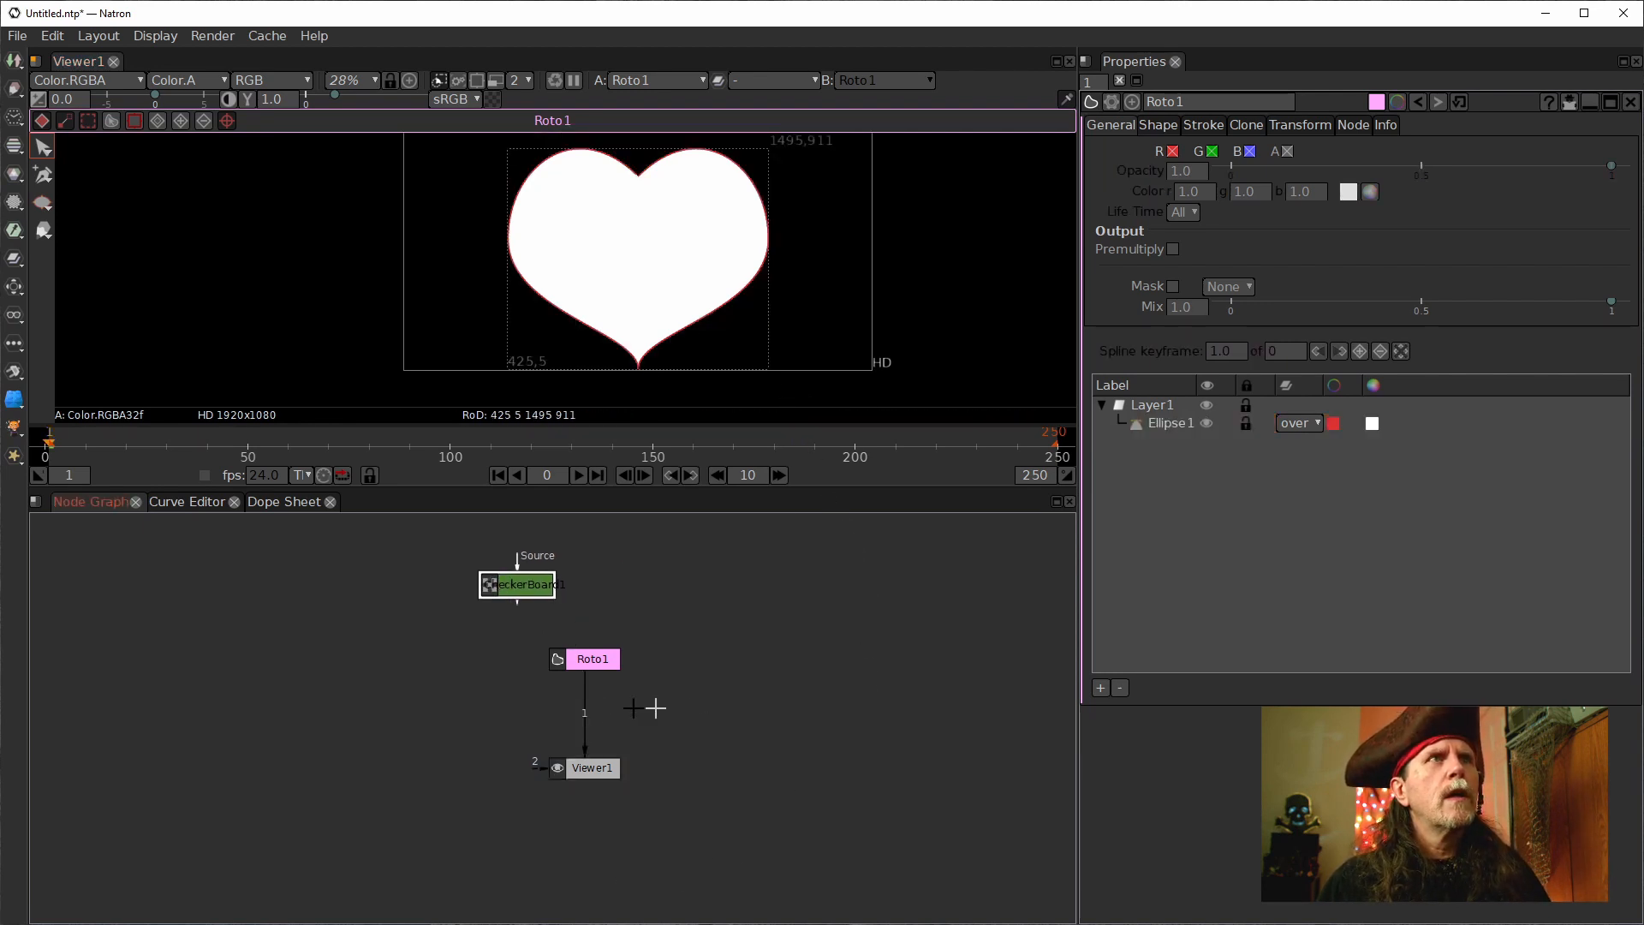
Open Roto1's transform parameters, select the Ellipse1 shape and reset its transform centre onto the heart.
left_click(599, 661)
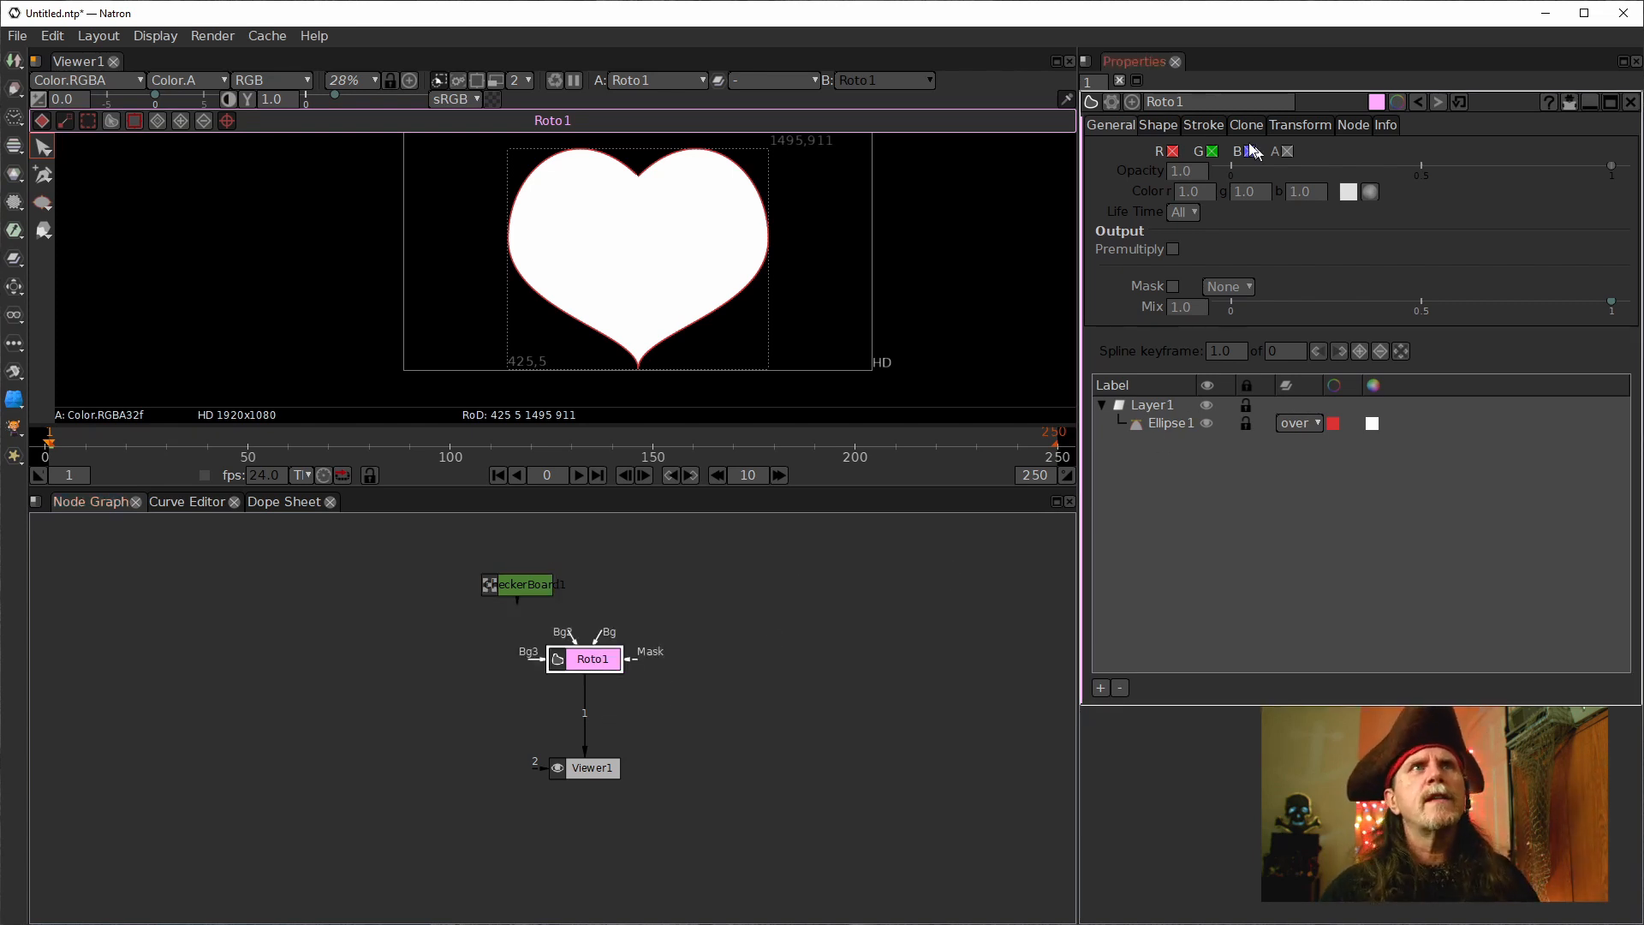
left_click(1300, 124)
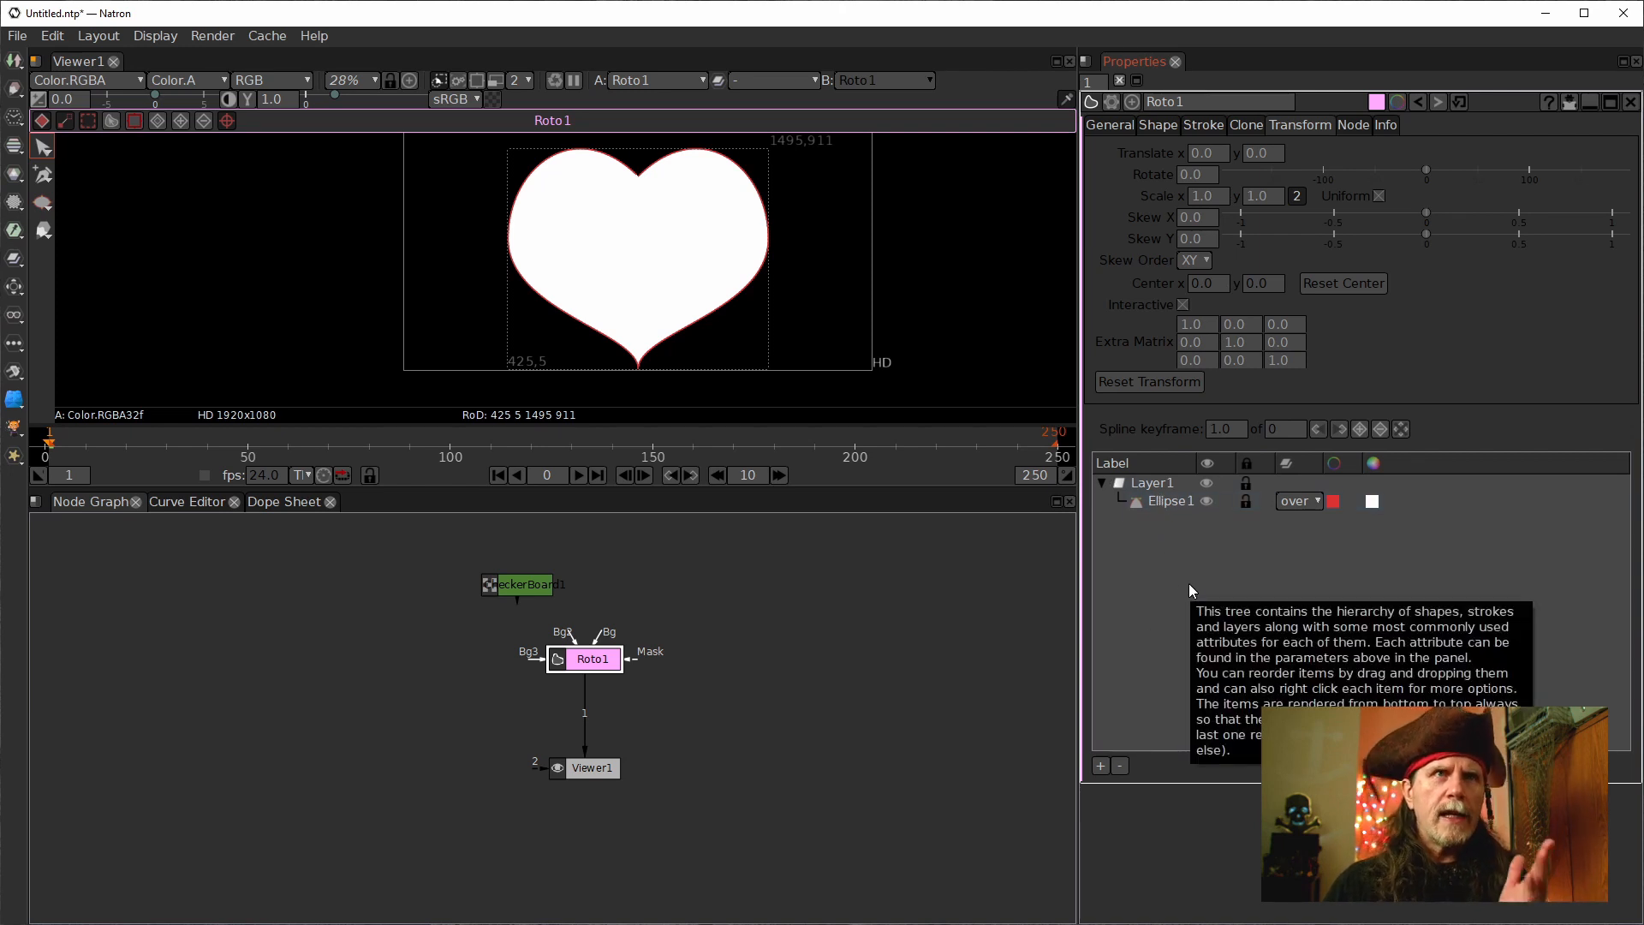
left_click(1147, 486)
left_click(1170, 503)
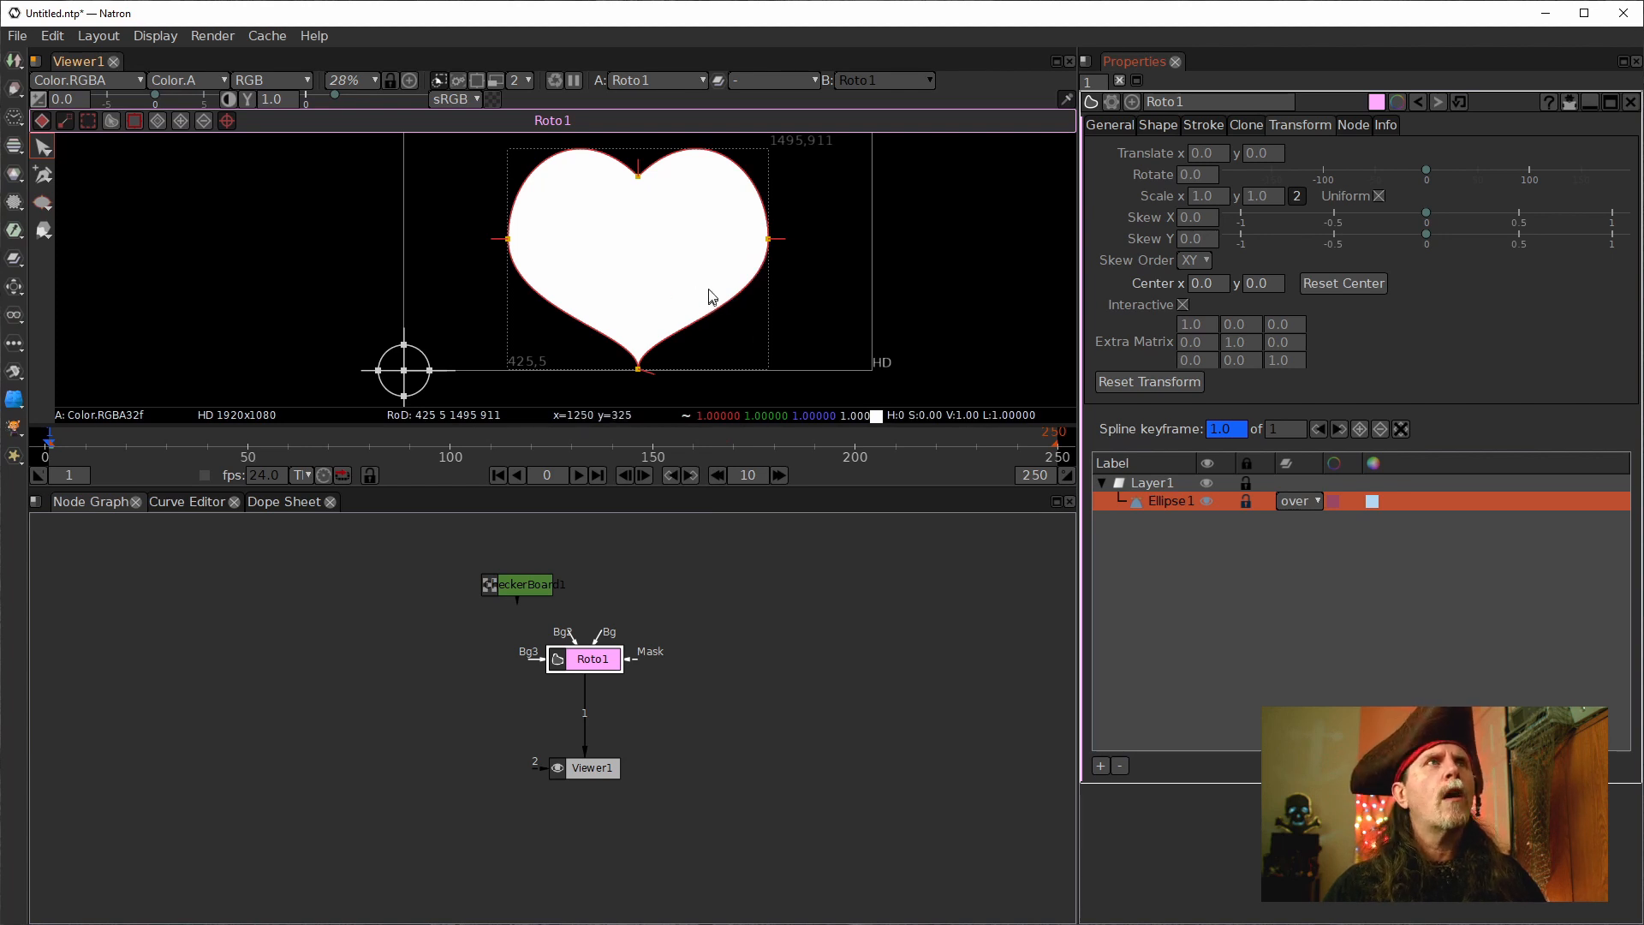
mouse_move(824, 209)
left_mouse_down()
mouse_move(832, 262)
mouse_move(831, 229)
left_mouse_up()
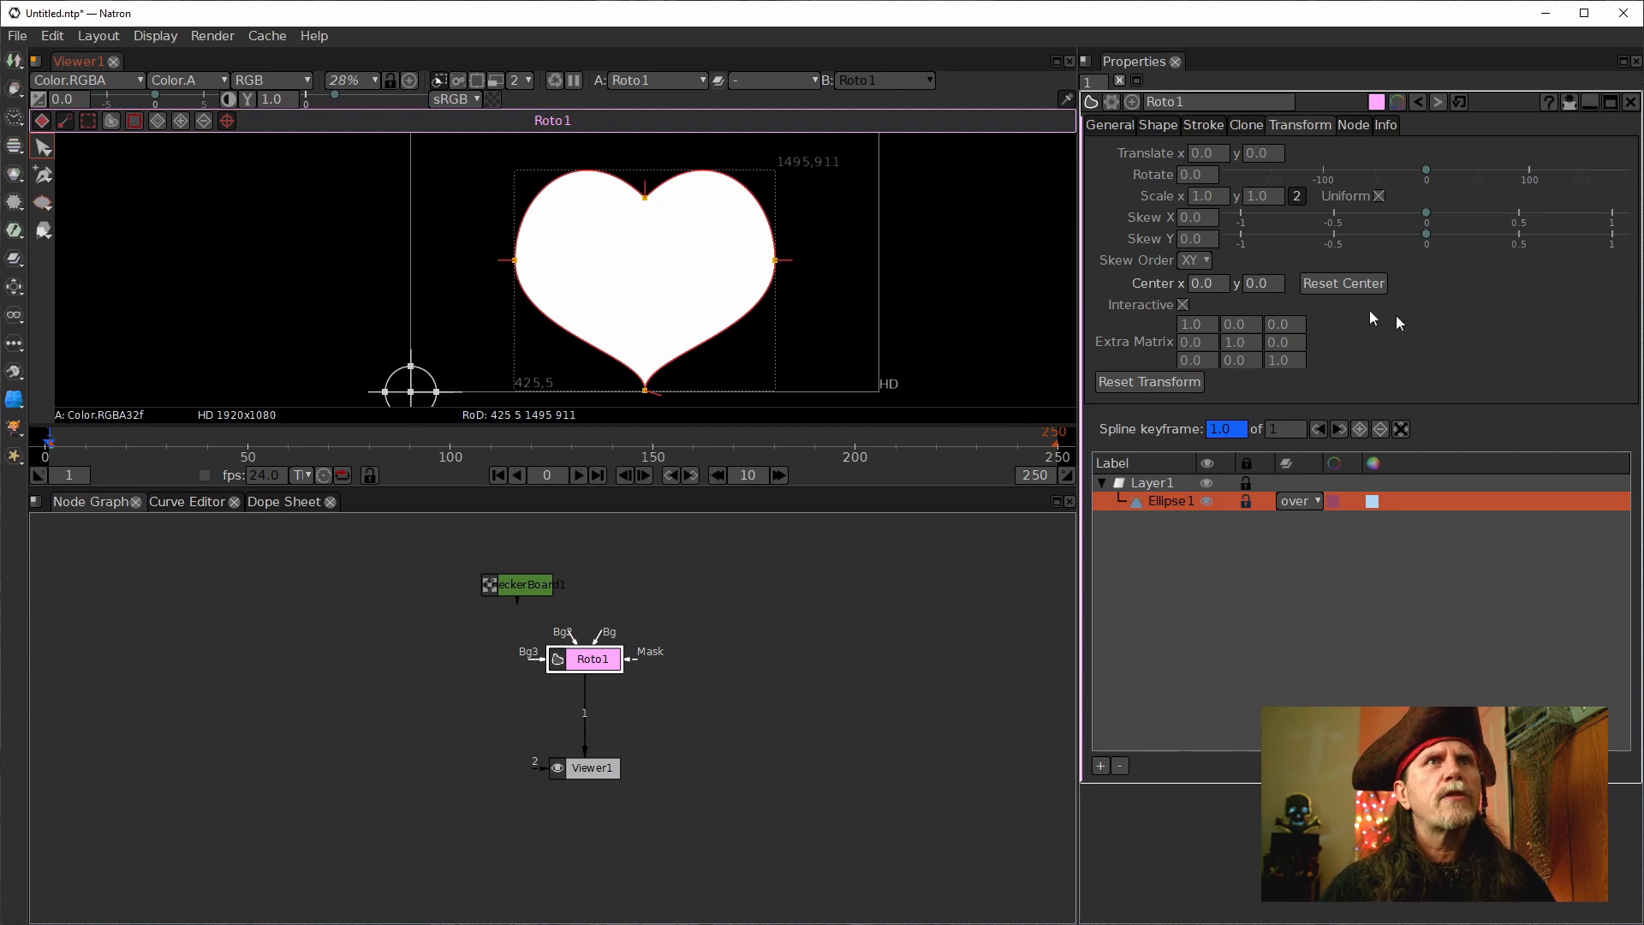
left_click(1356, 285)
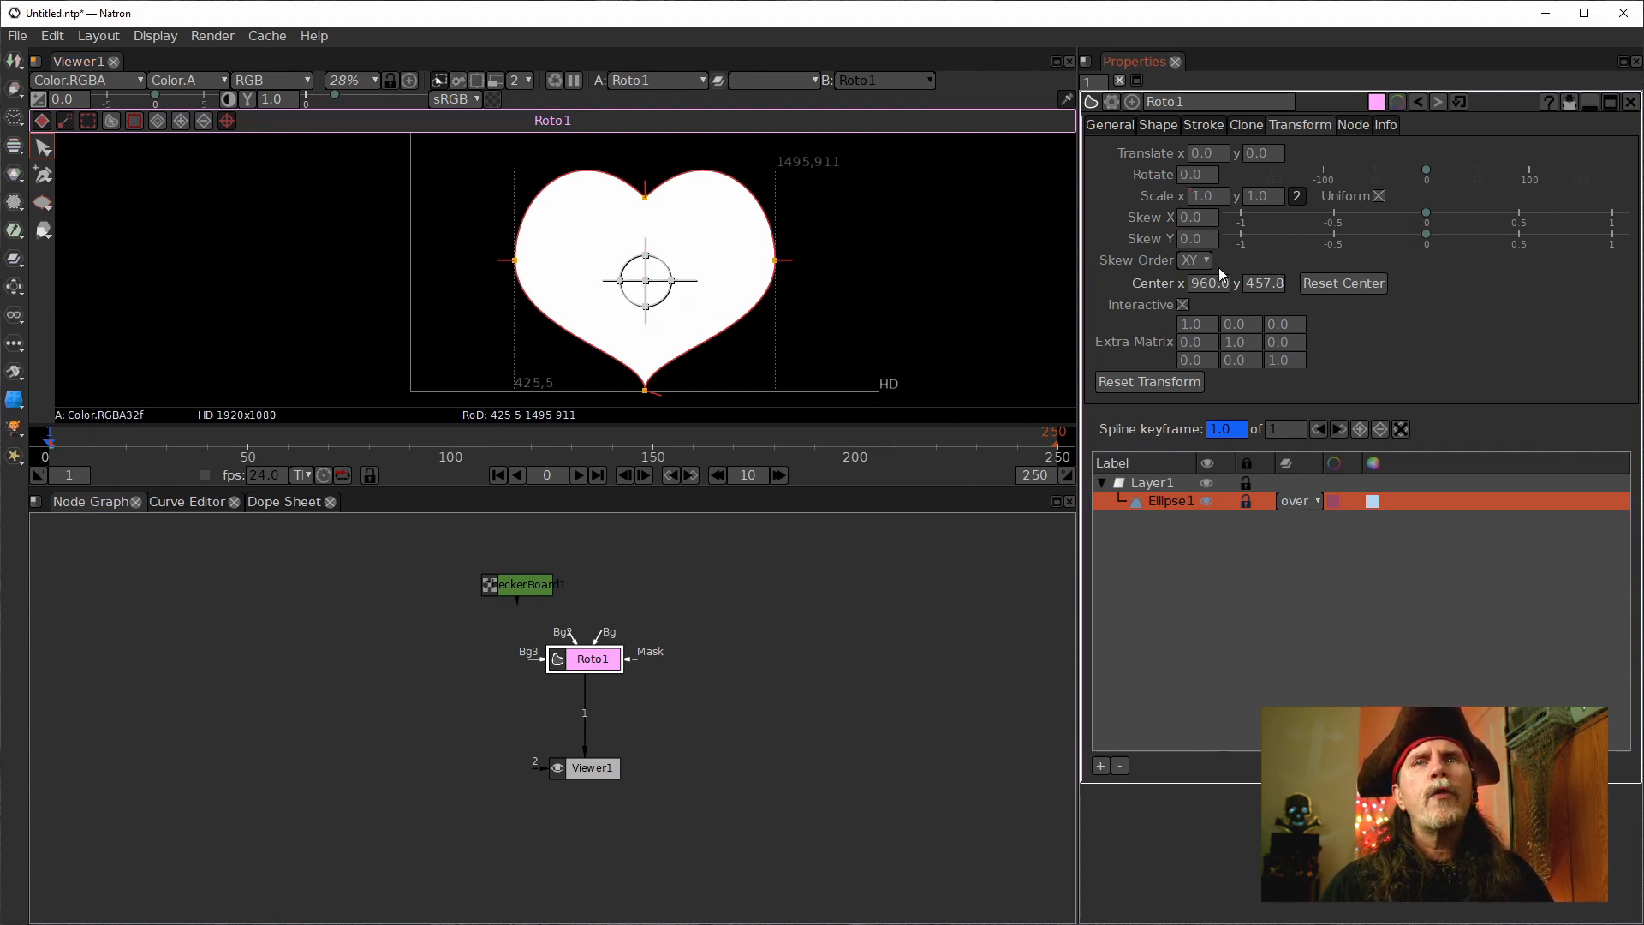
Set the X coordinate of Ellipse1's transform centre to 0.
left_click(1209, 211)
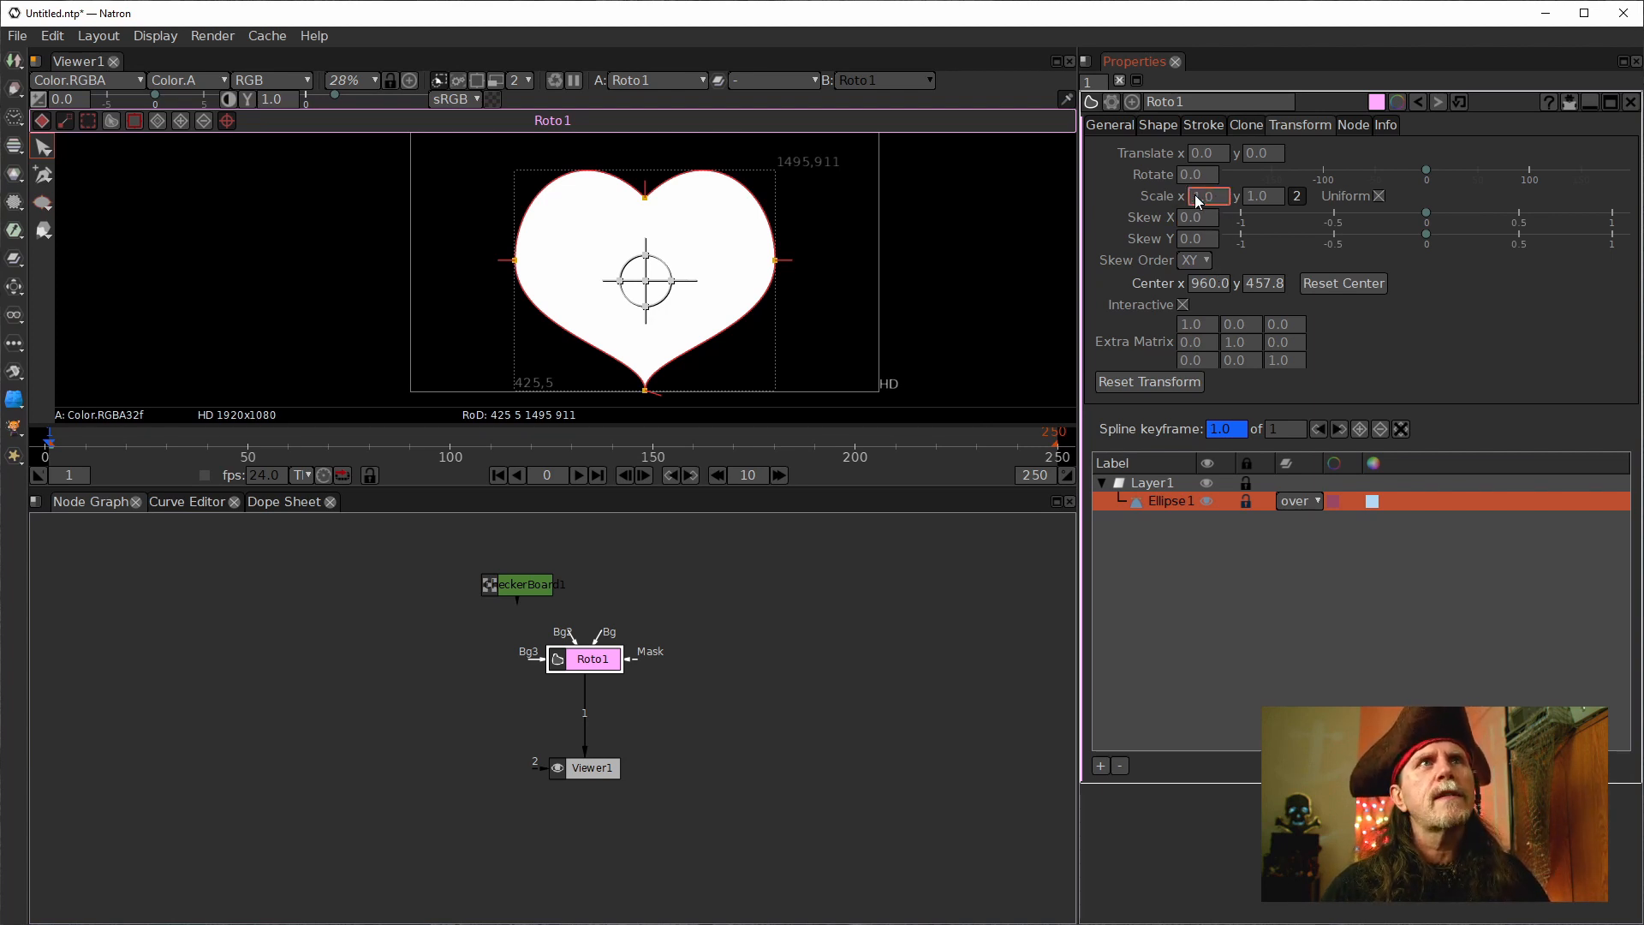
scroll(1196, 201, "up", 1)
scroll(1196, 202, "down", 1)
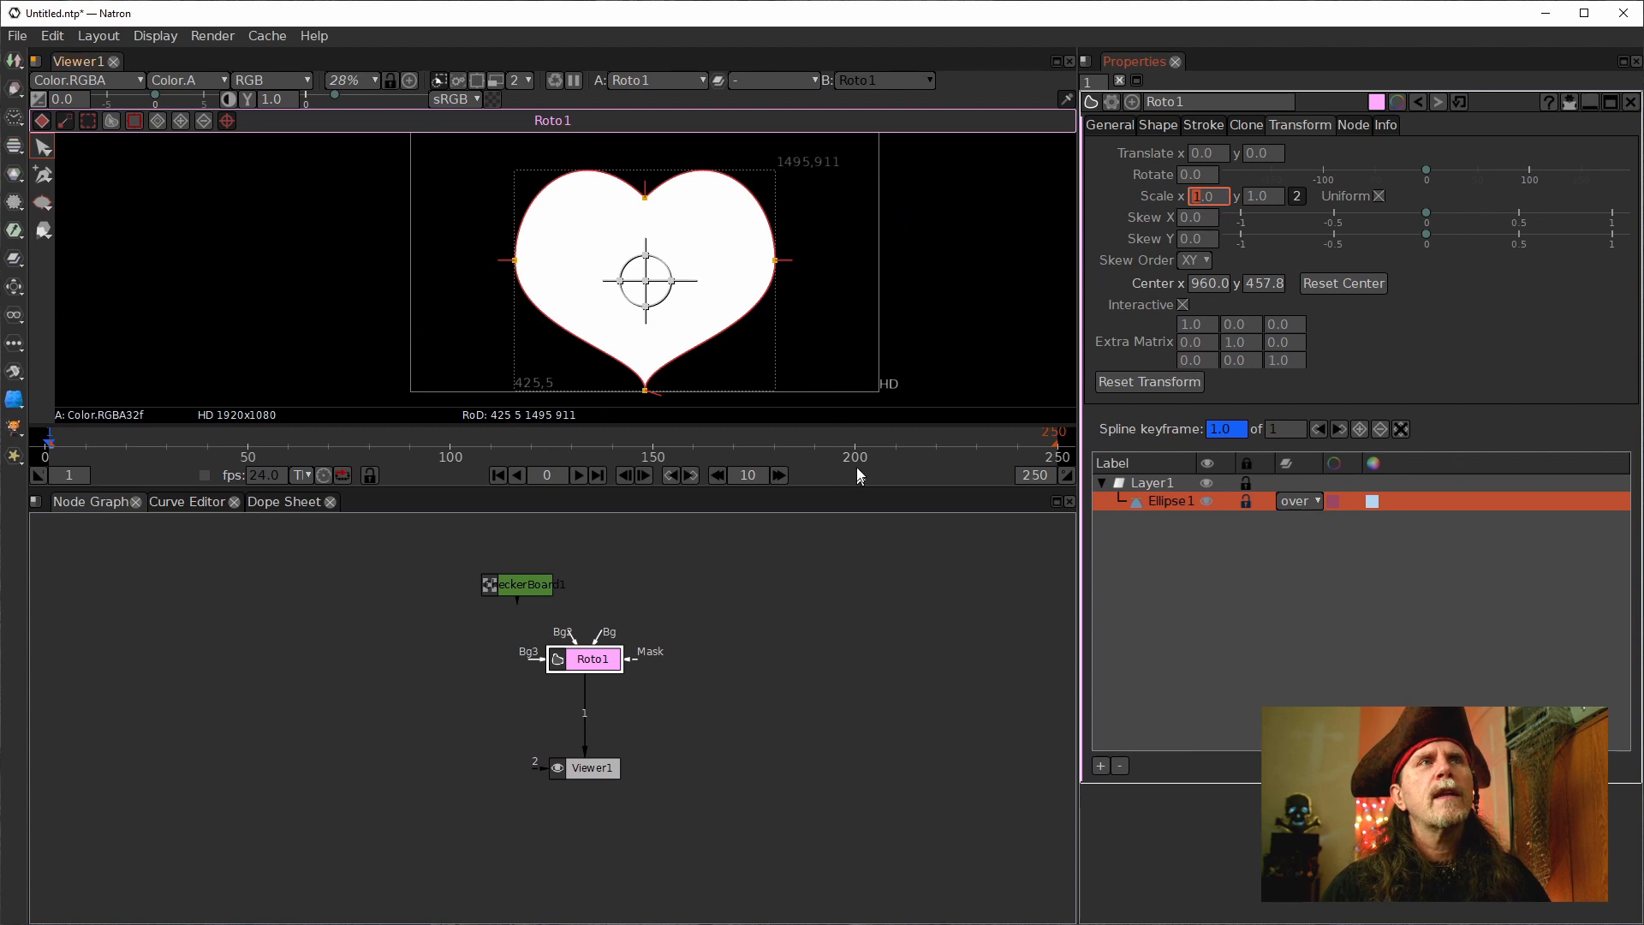
left_click(952, 692)
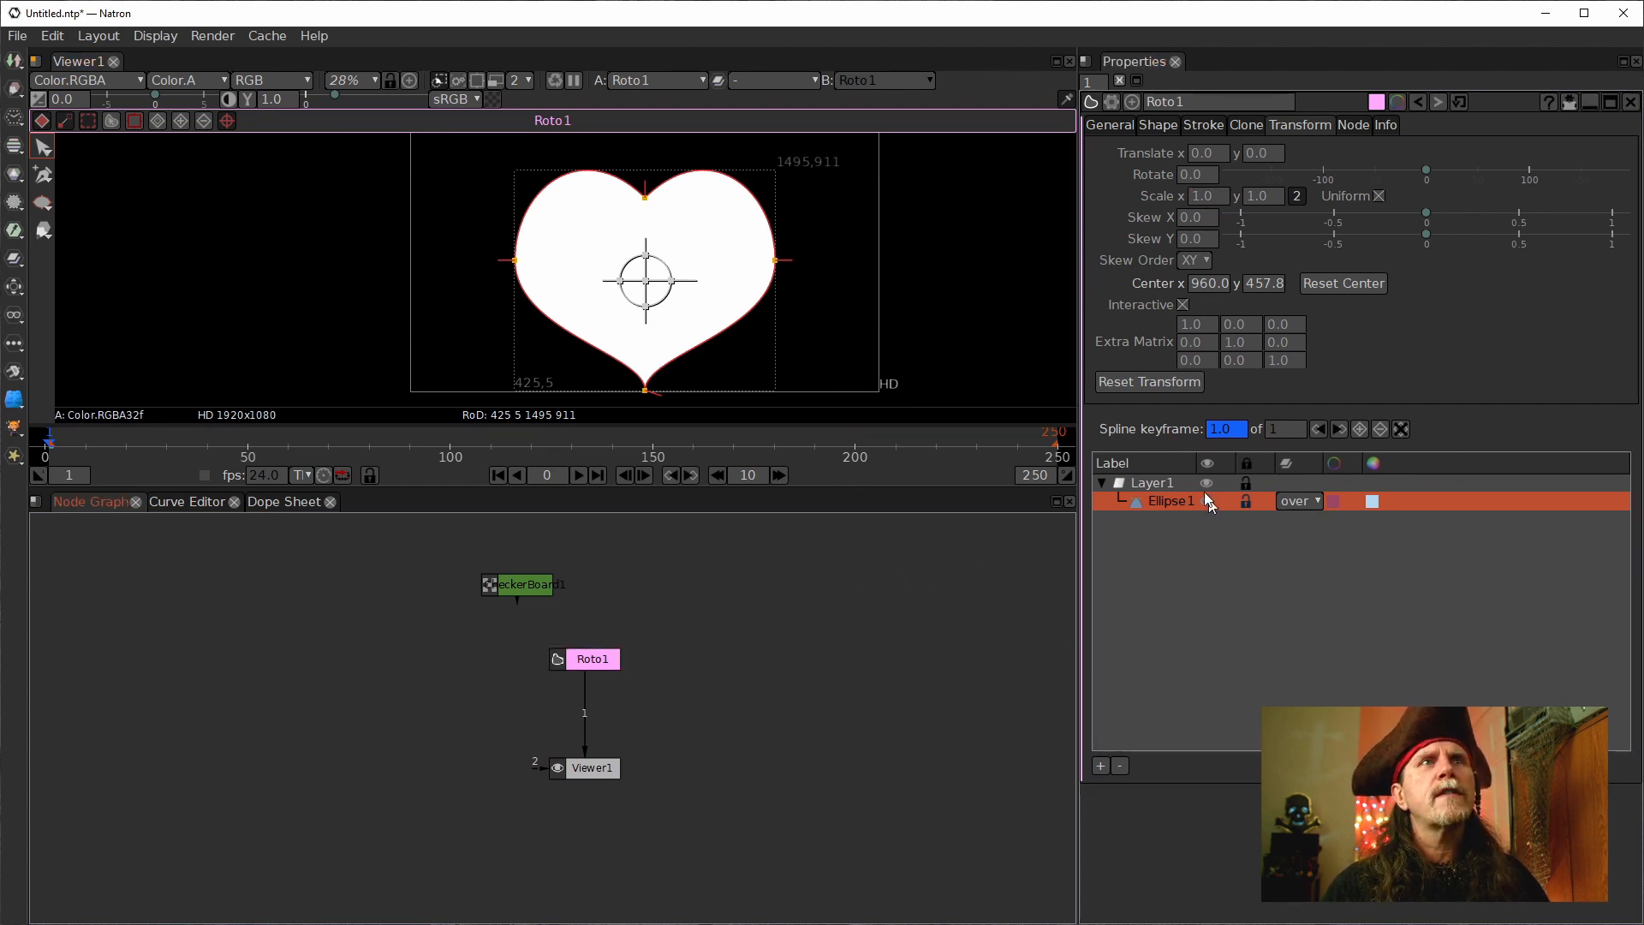
left_click(1164, 505)
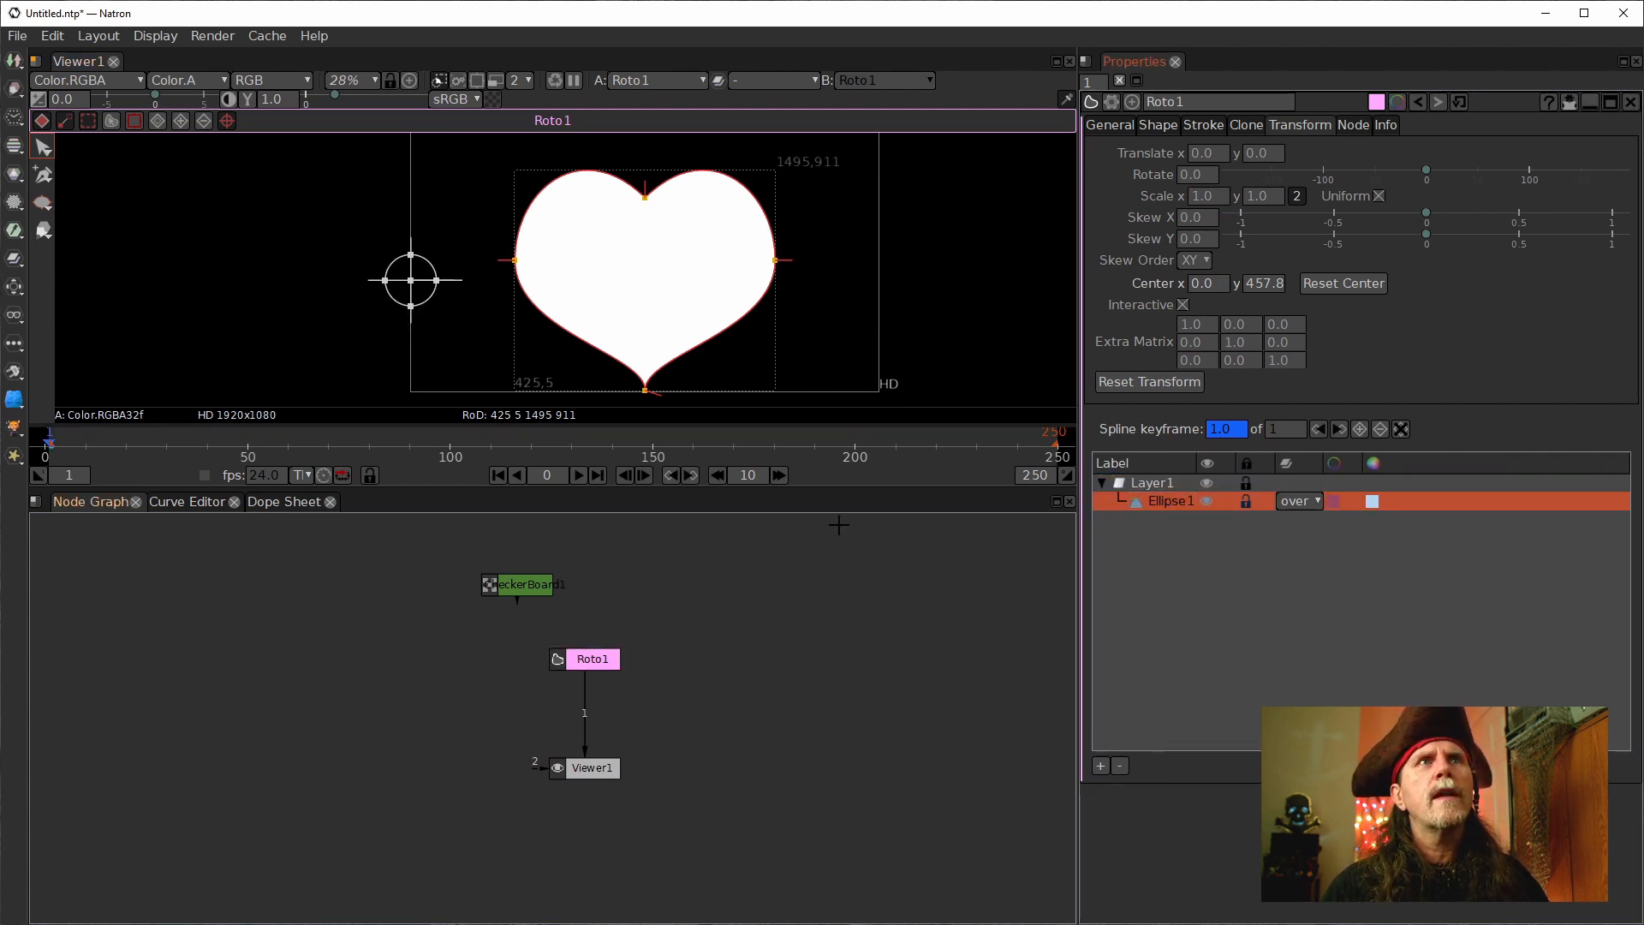
left_click(579, 659)
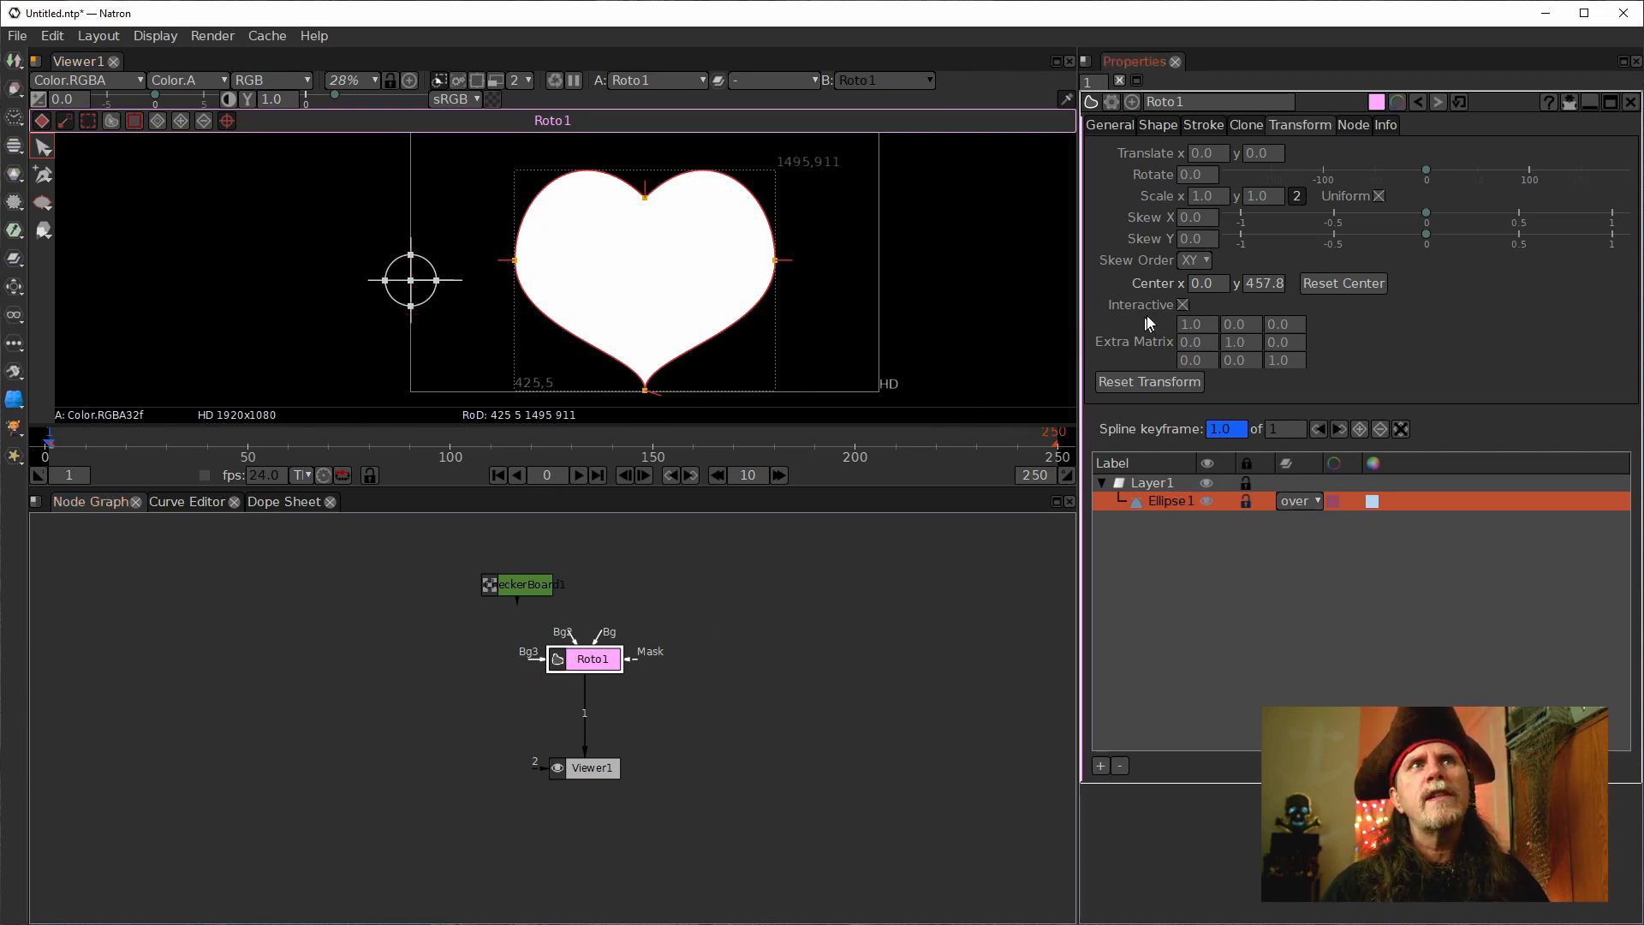
left_click(1208, 283)
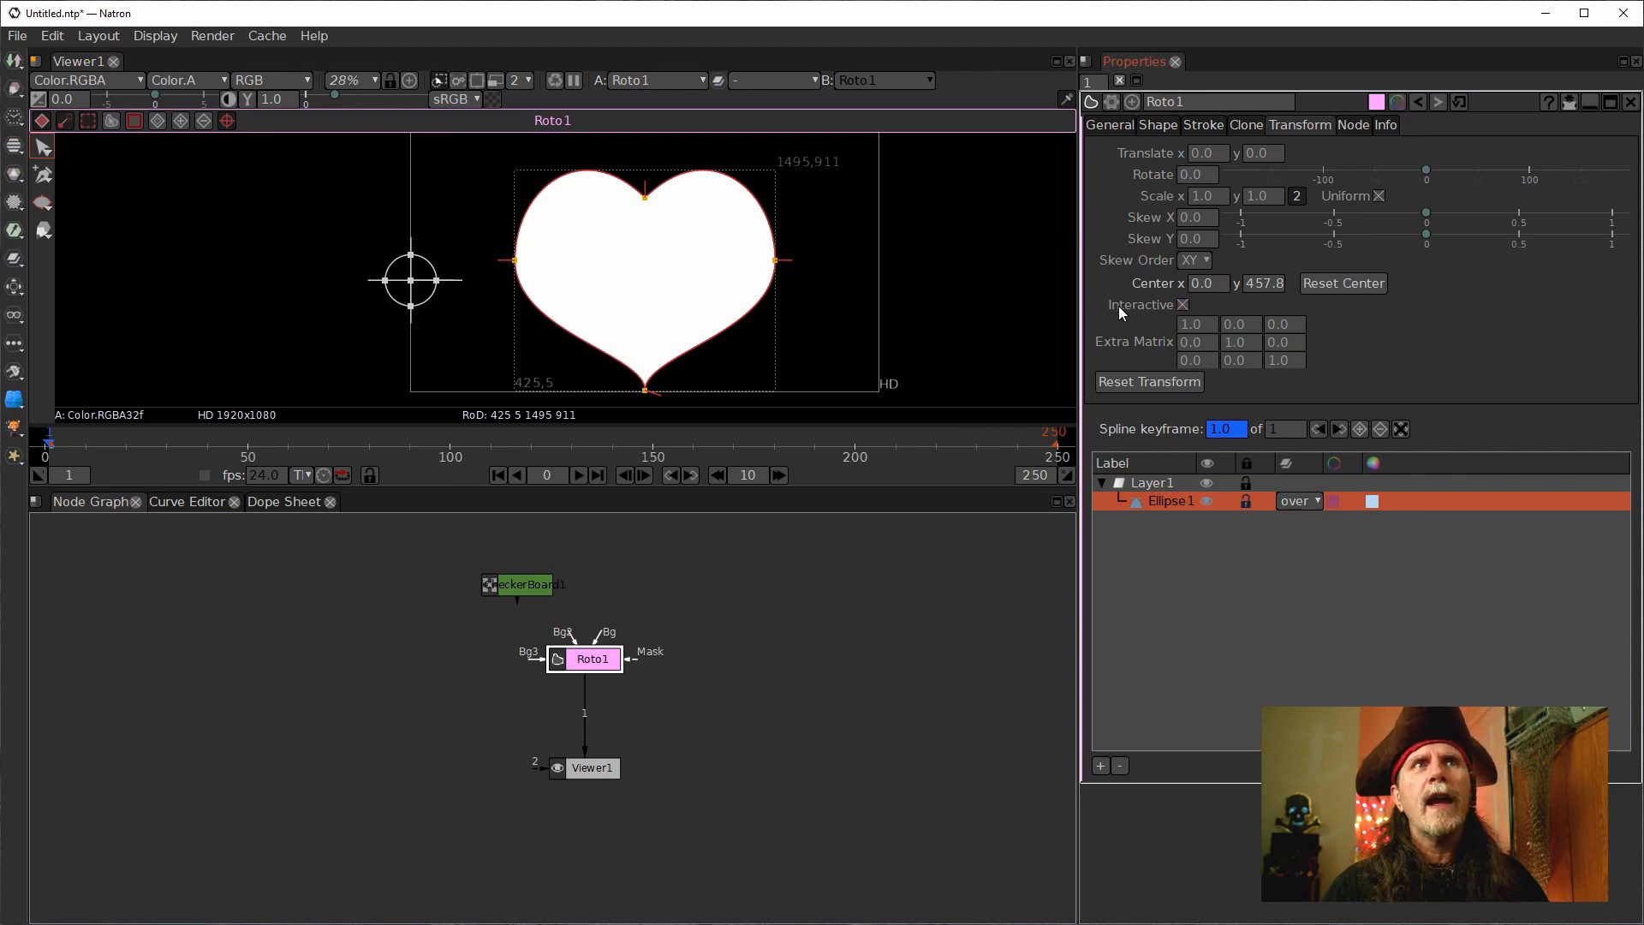
mouse_move(1118, 306)
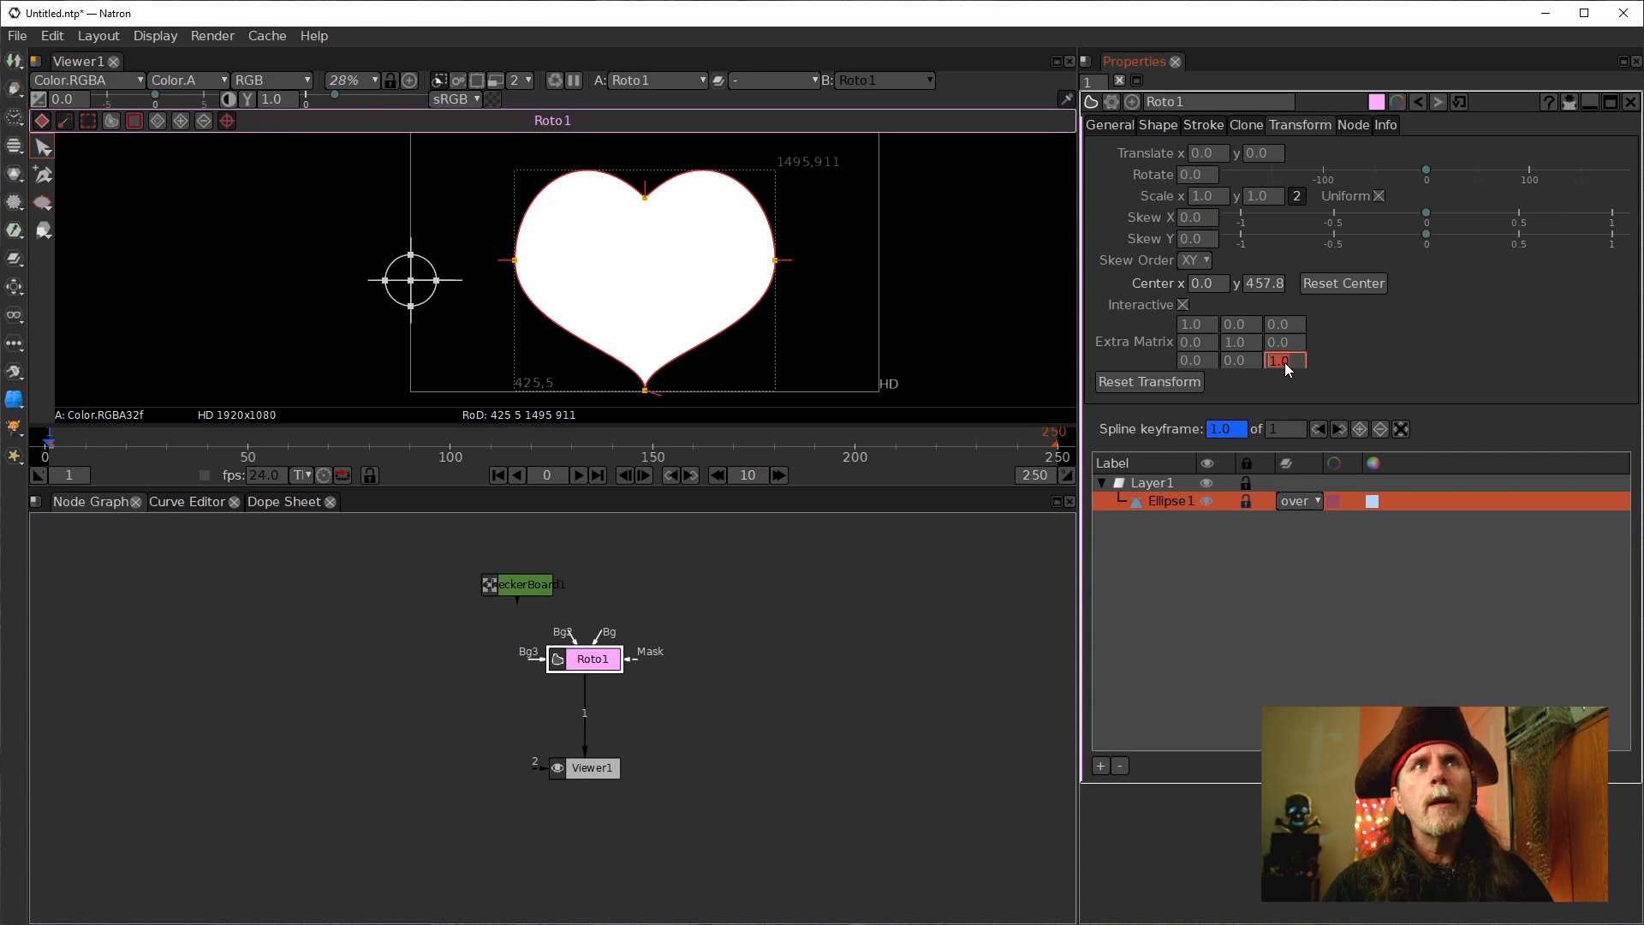
Reset Ellipse1's transform centre onto the heart and restore its default in all dimensions.
left_click(1334, 291)
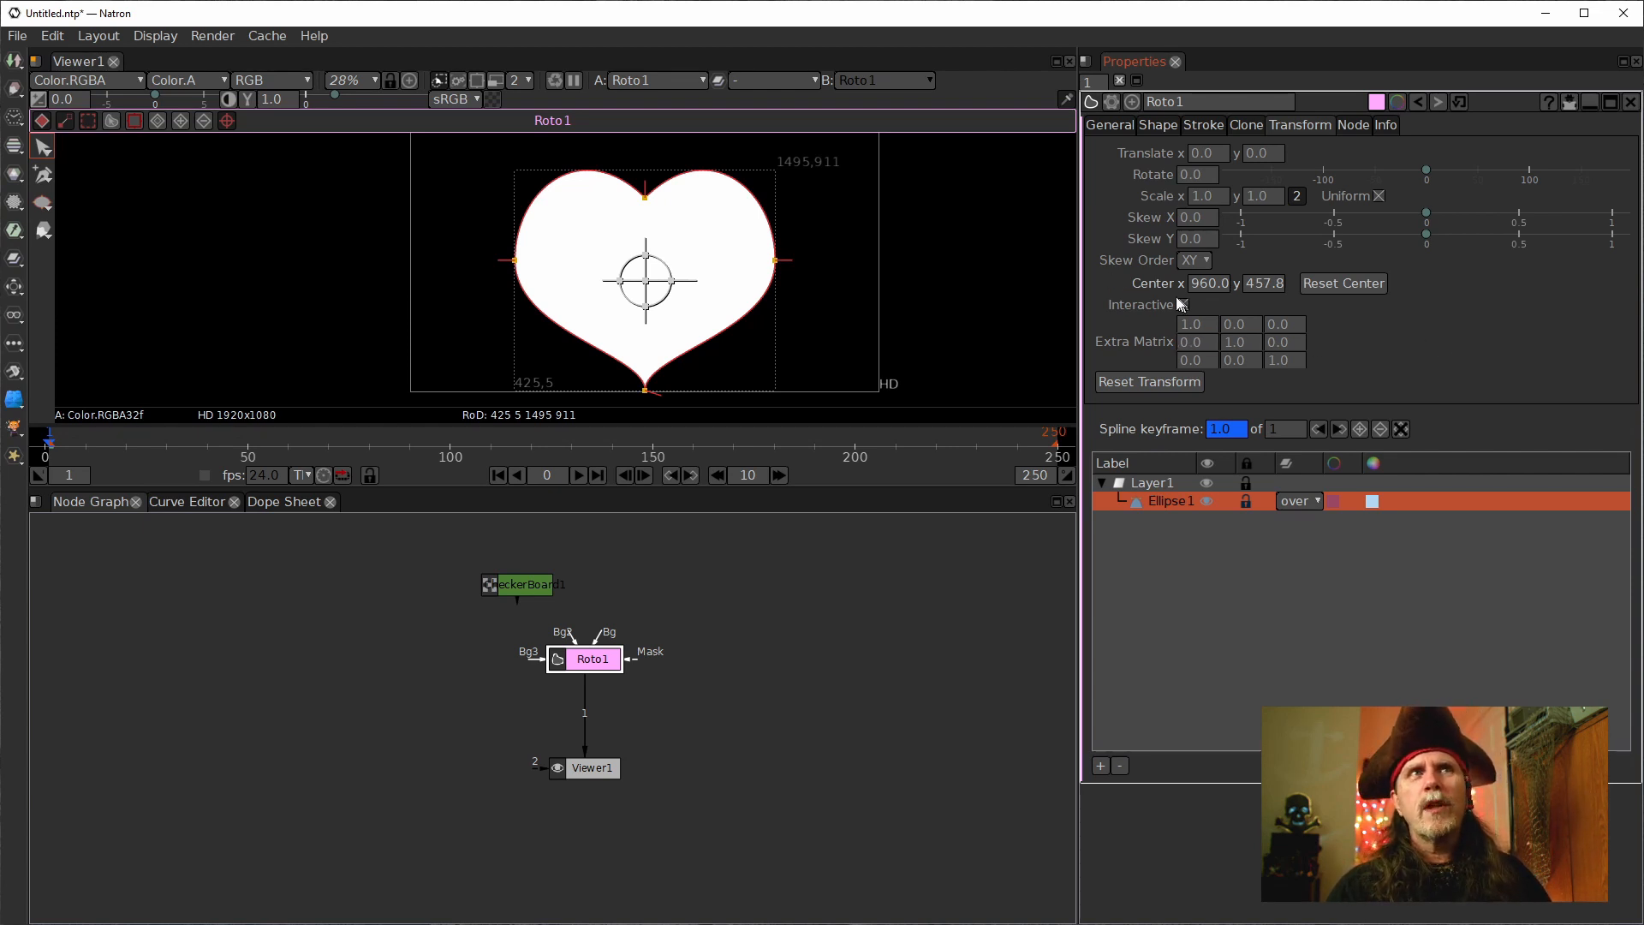
double_click(1265, 291)
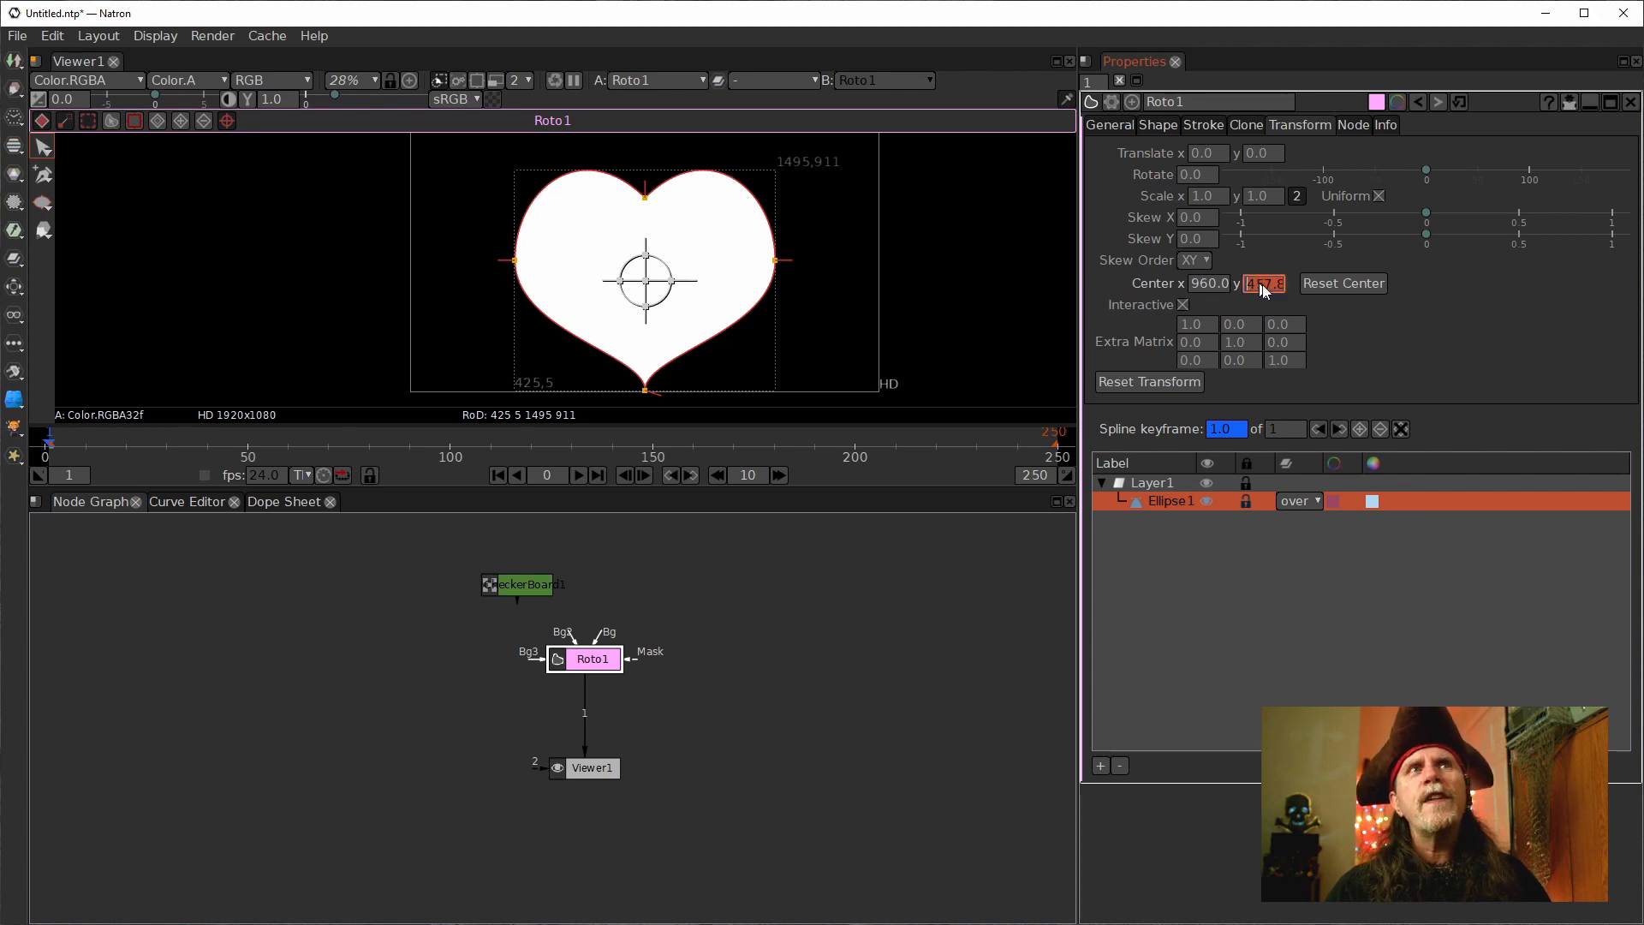
right_click(1202, 284)
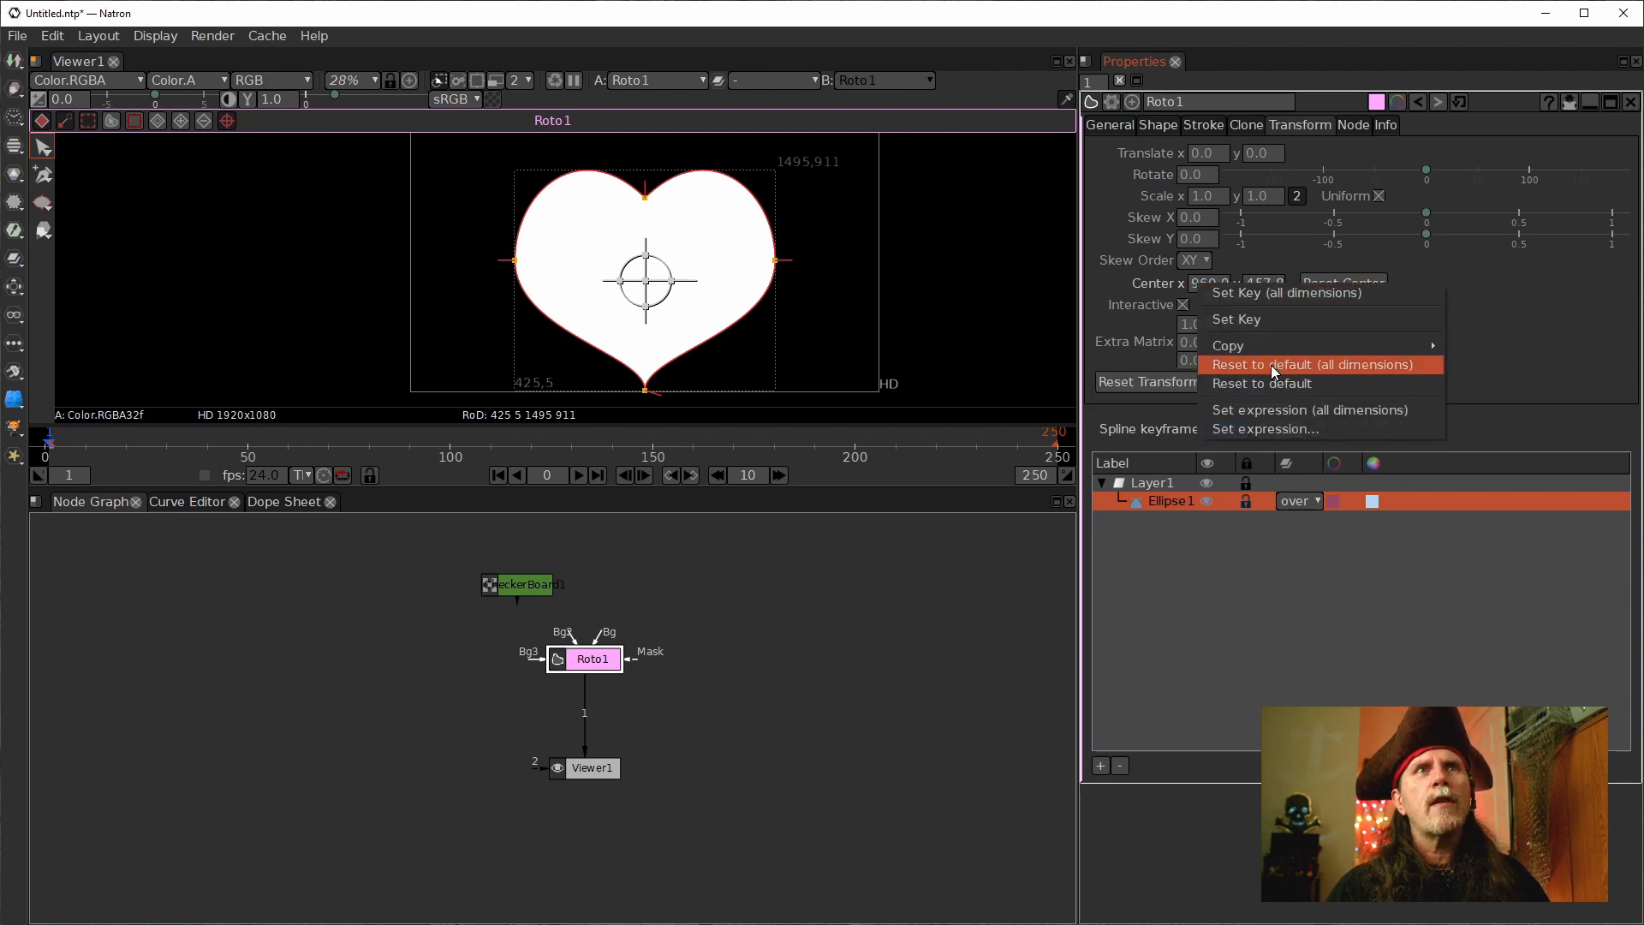
left_click(1270, 365)
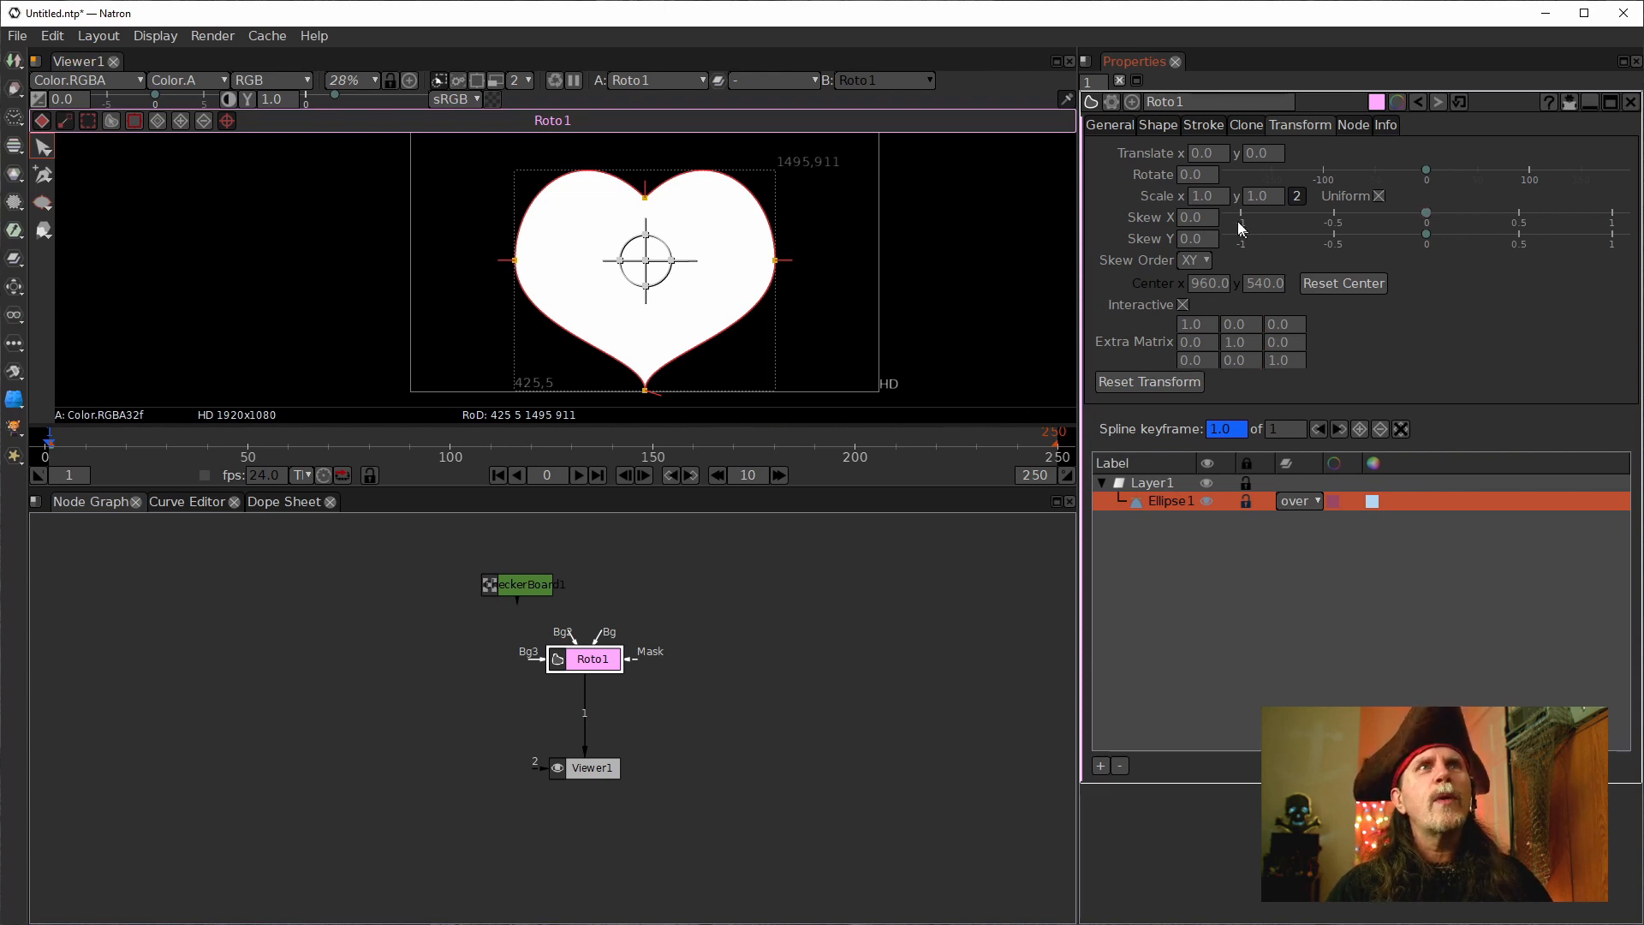
Scale the Ellipse1 heart shape to 5.0 from its transform centre.
left_click(1190, 198)
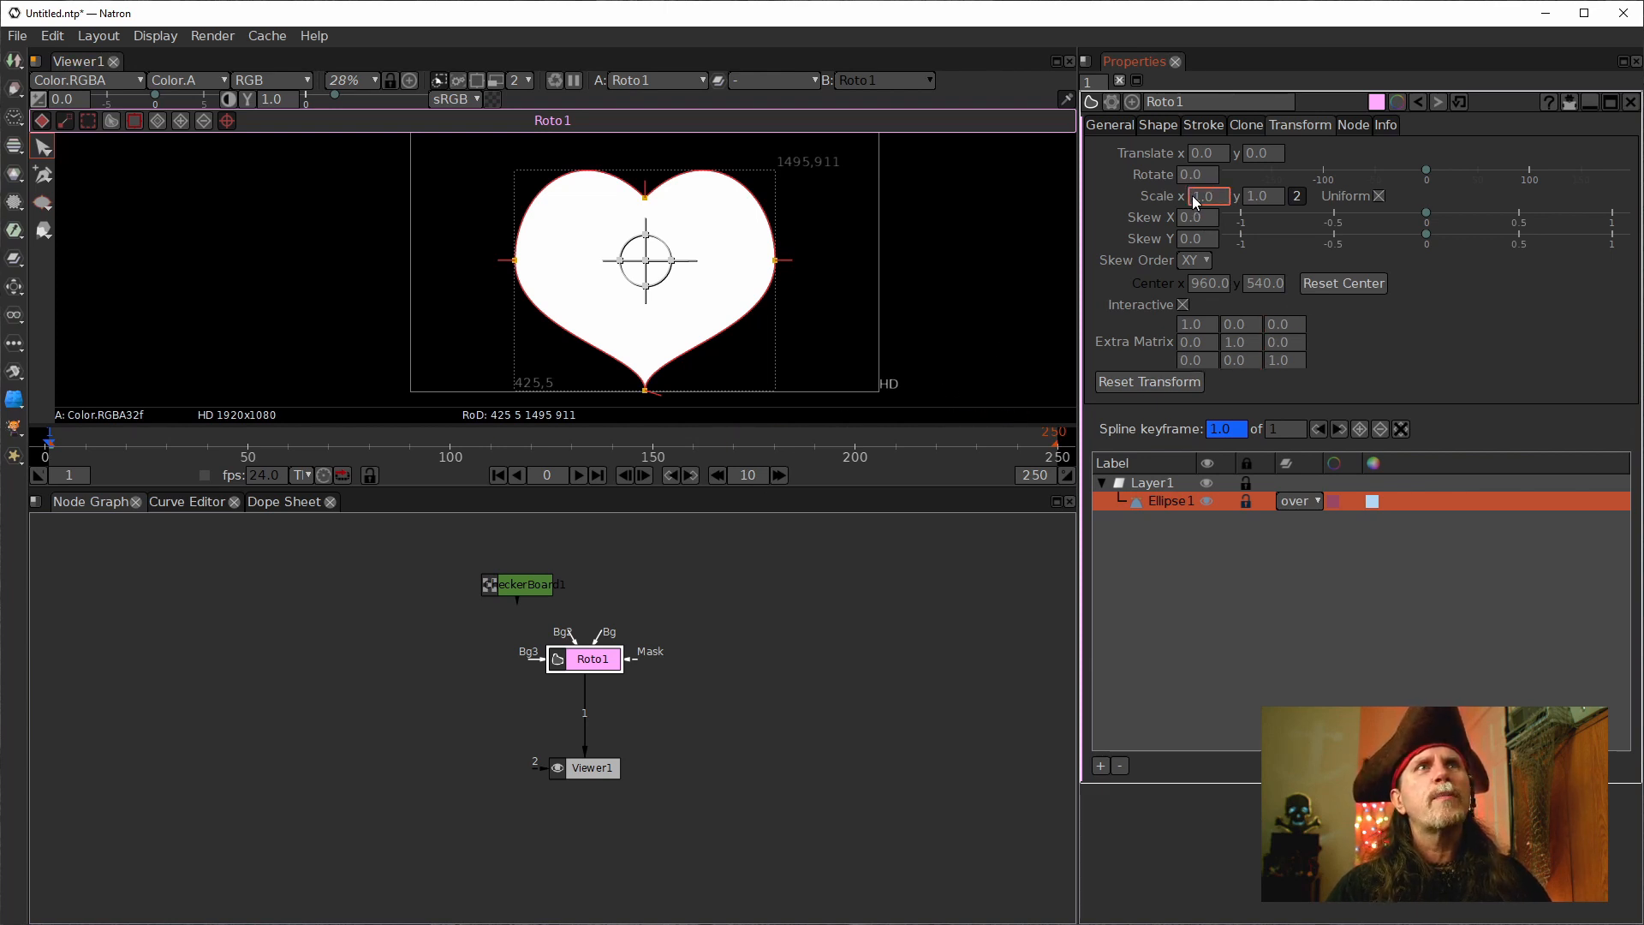
type("5")
key("Return")
left_click(809, 655)
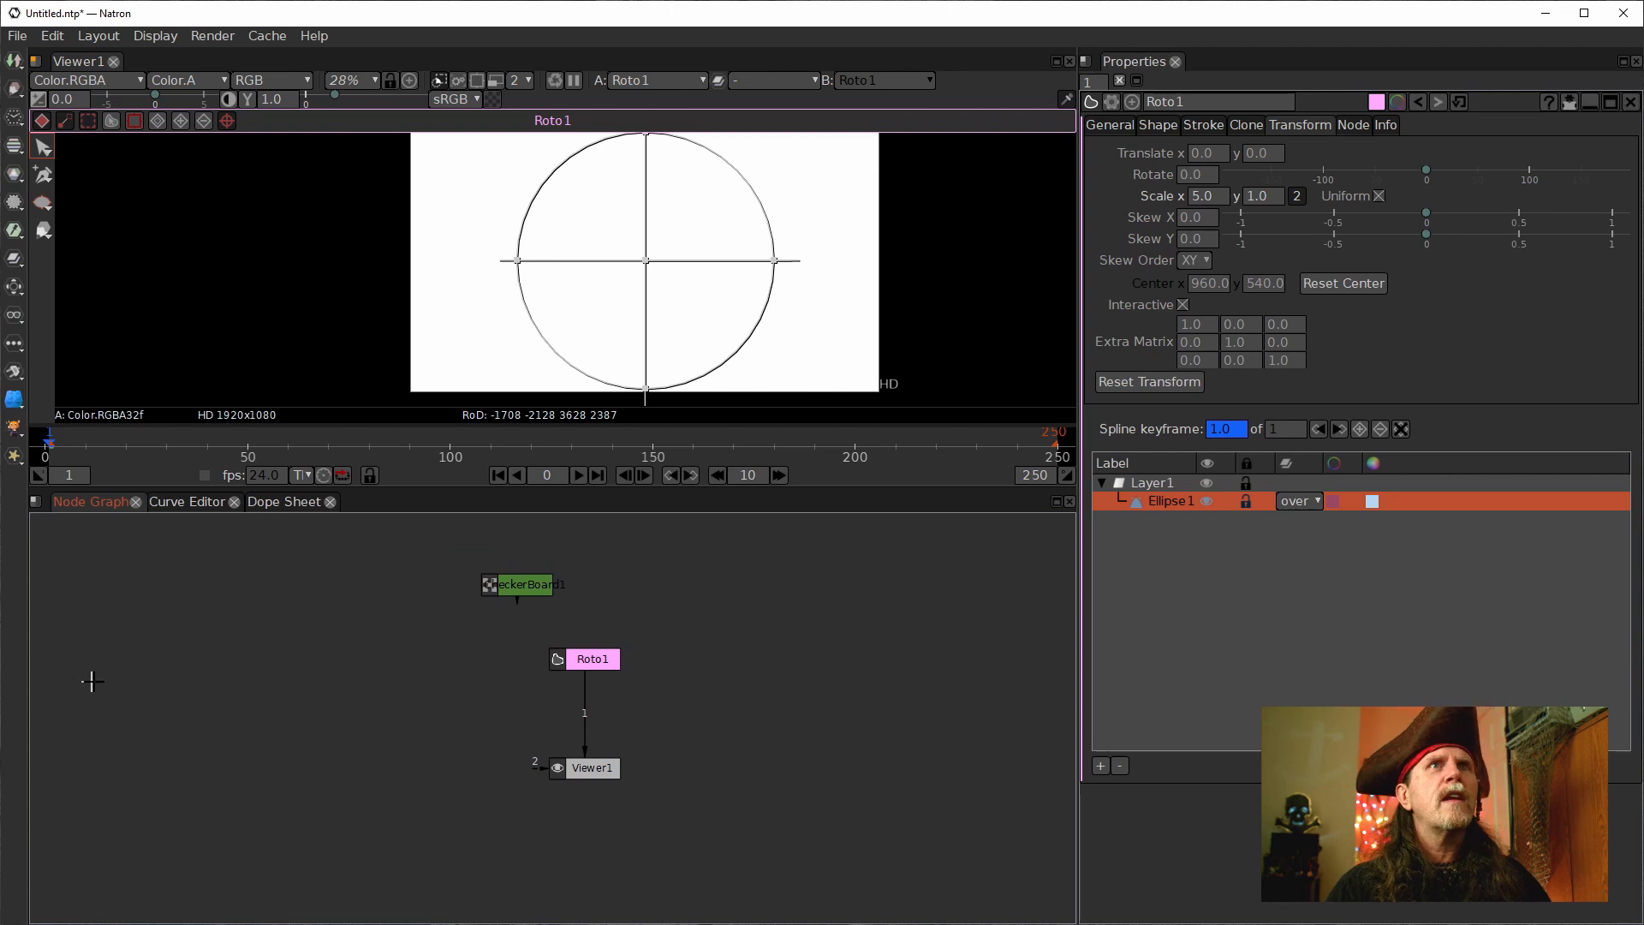
Reselect Ellipse1 in the shape list and return its scale to 1.0.
left_click(1234, 572)
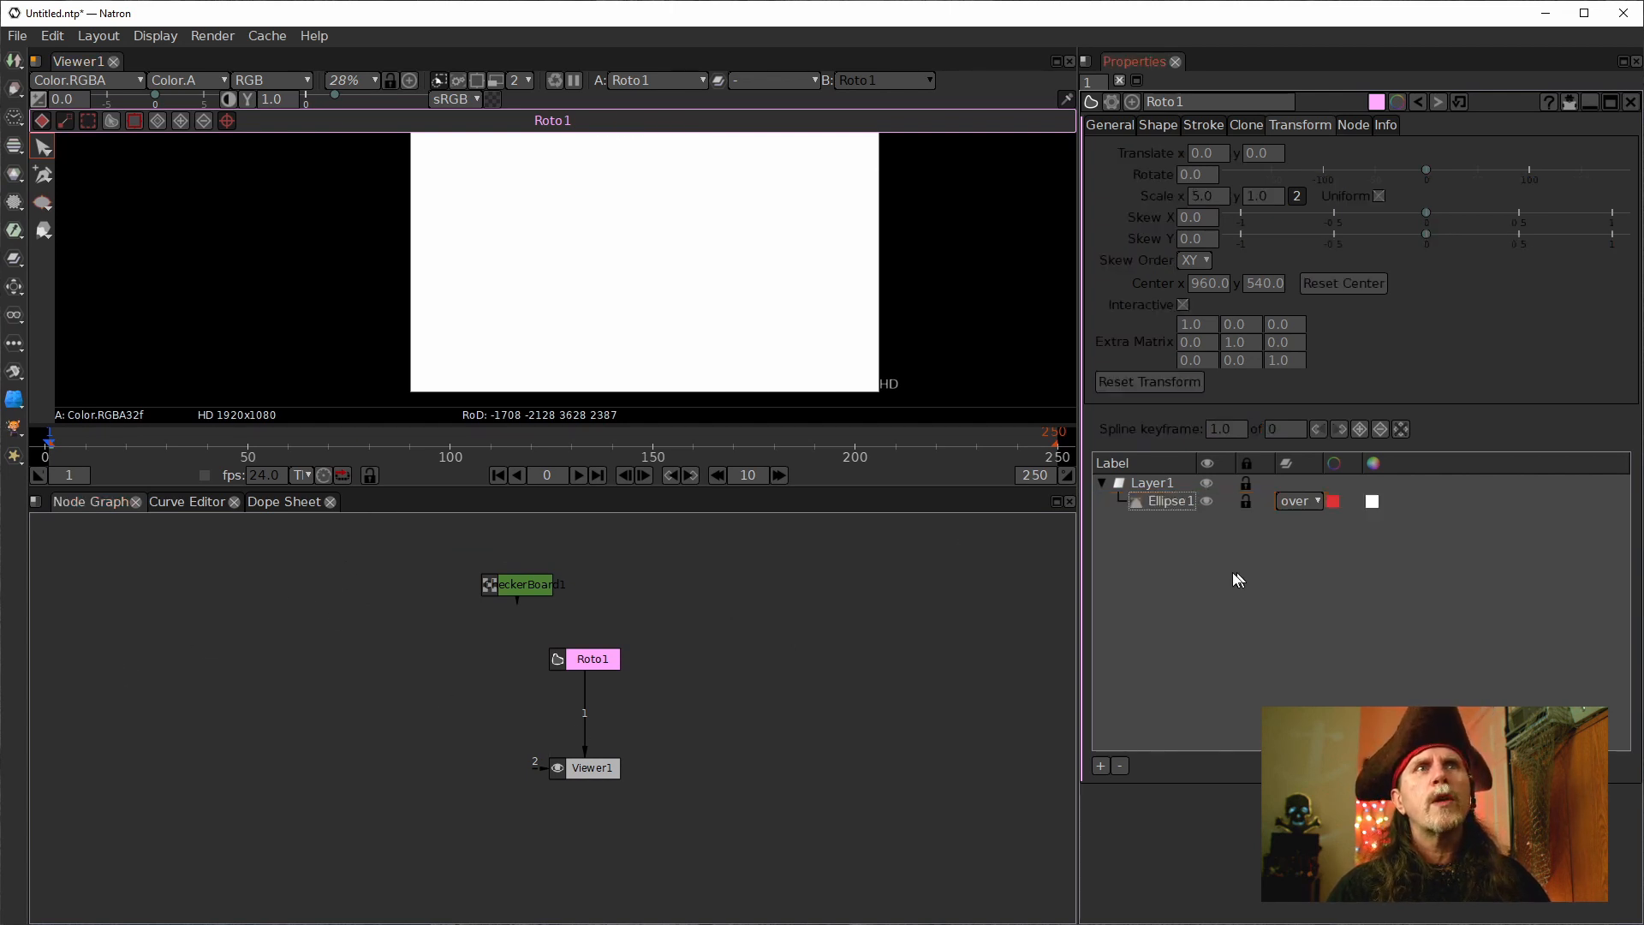
left_click(1151, 483)
left_click(1162, 506)
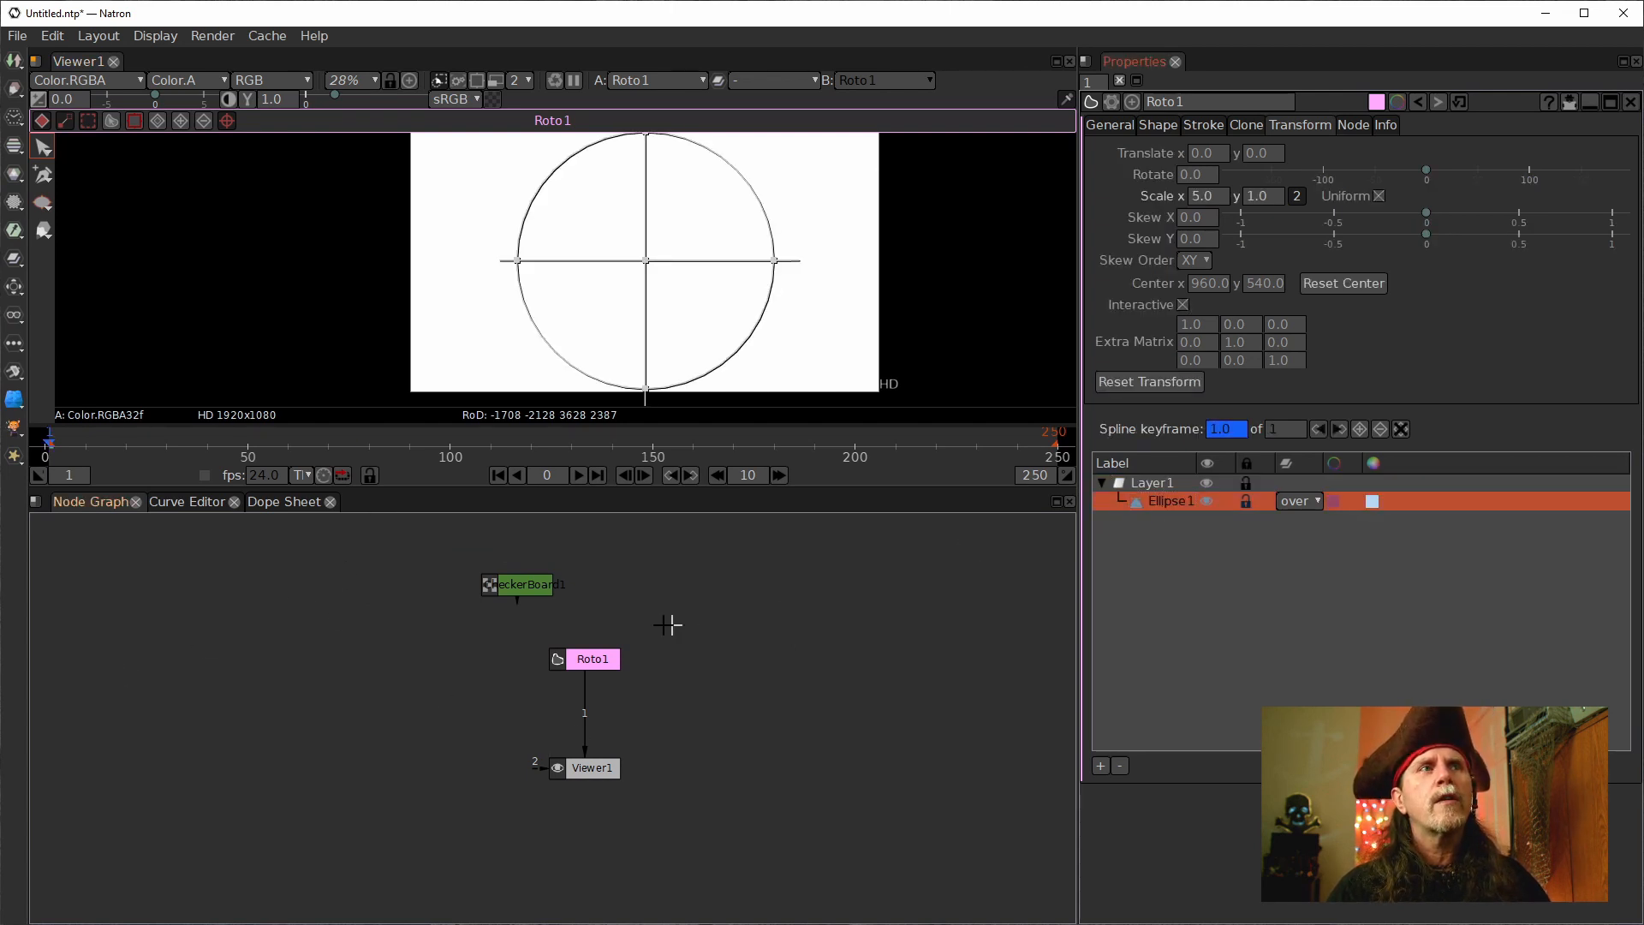
left_click(1197, 195)
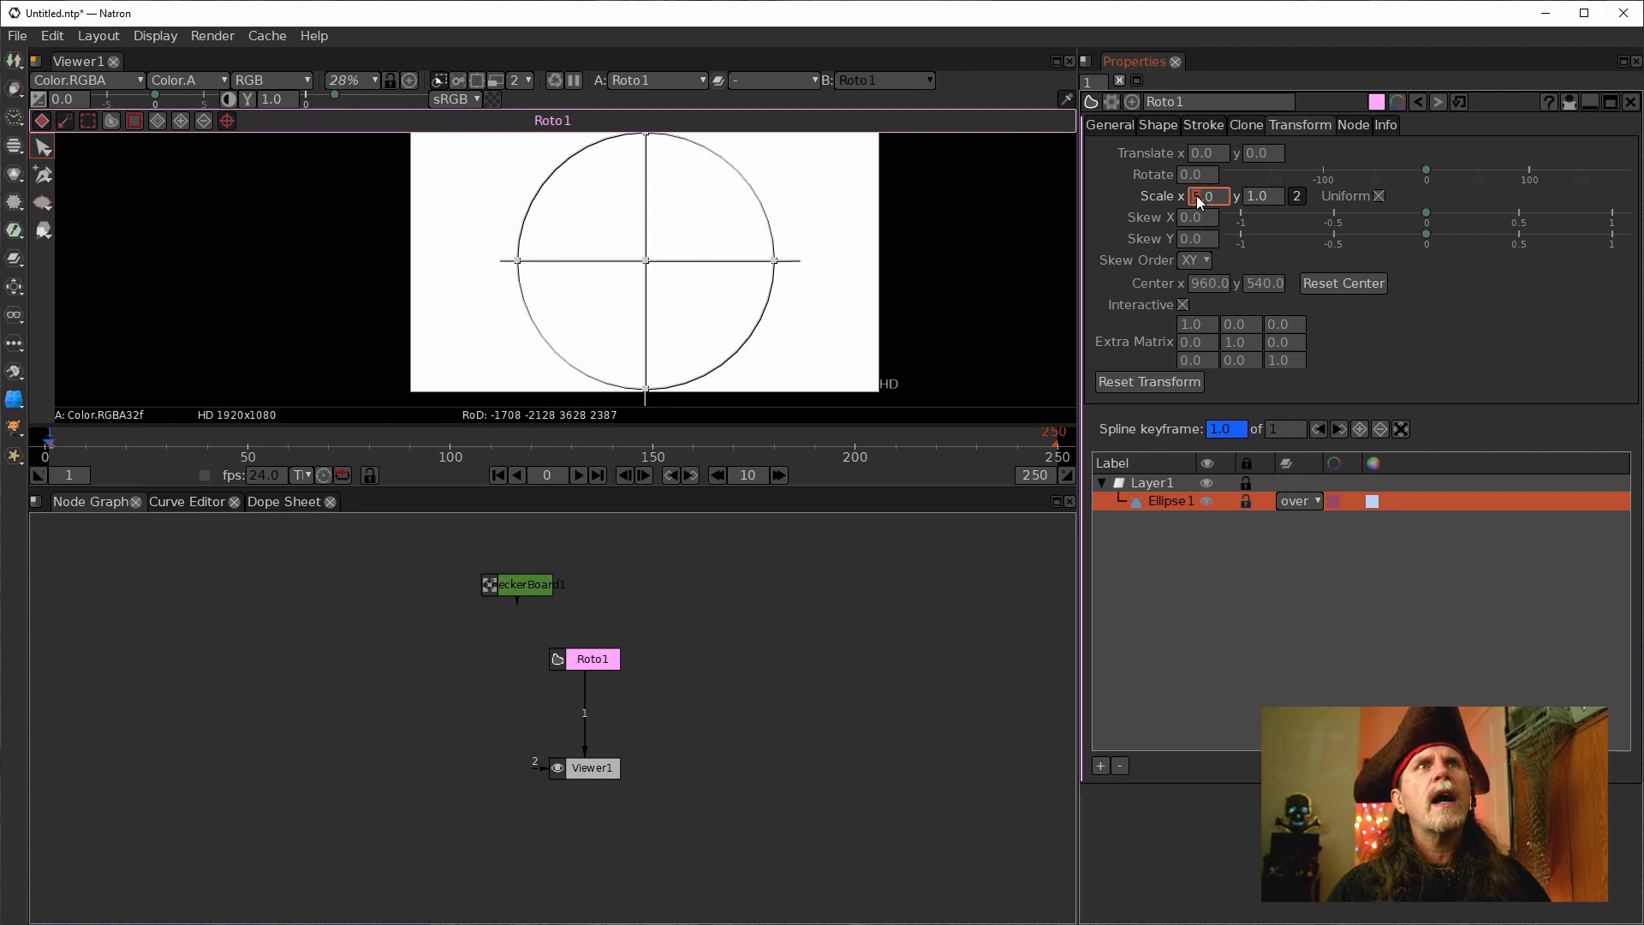
scroll(1194, 199, "down", 3)
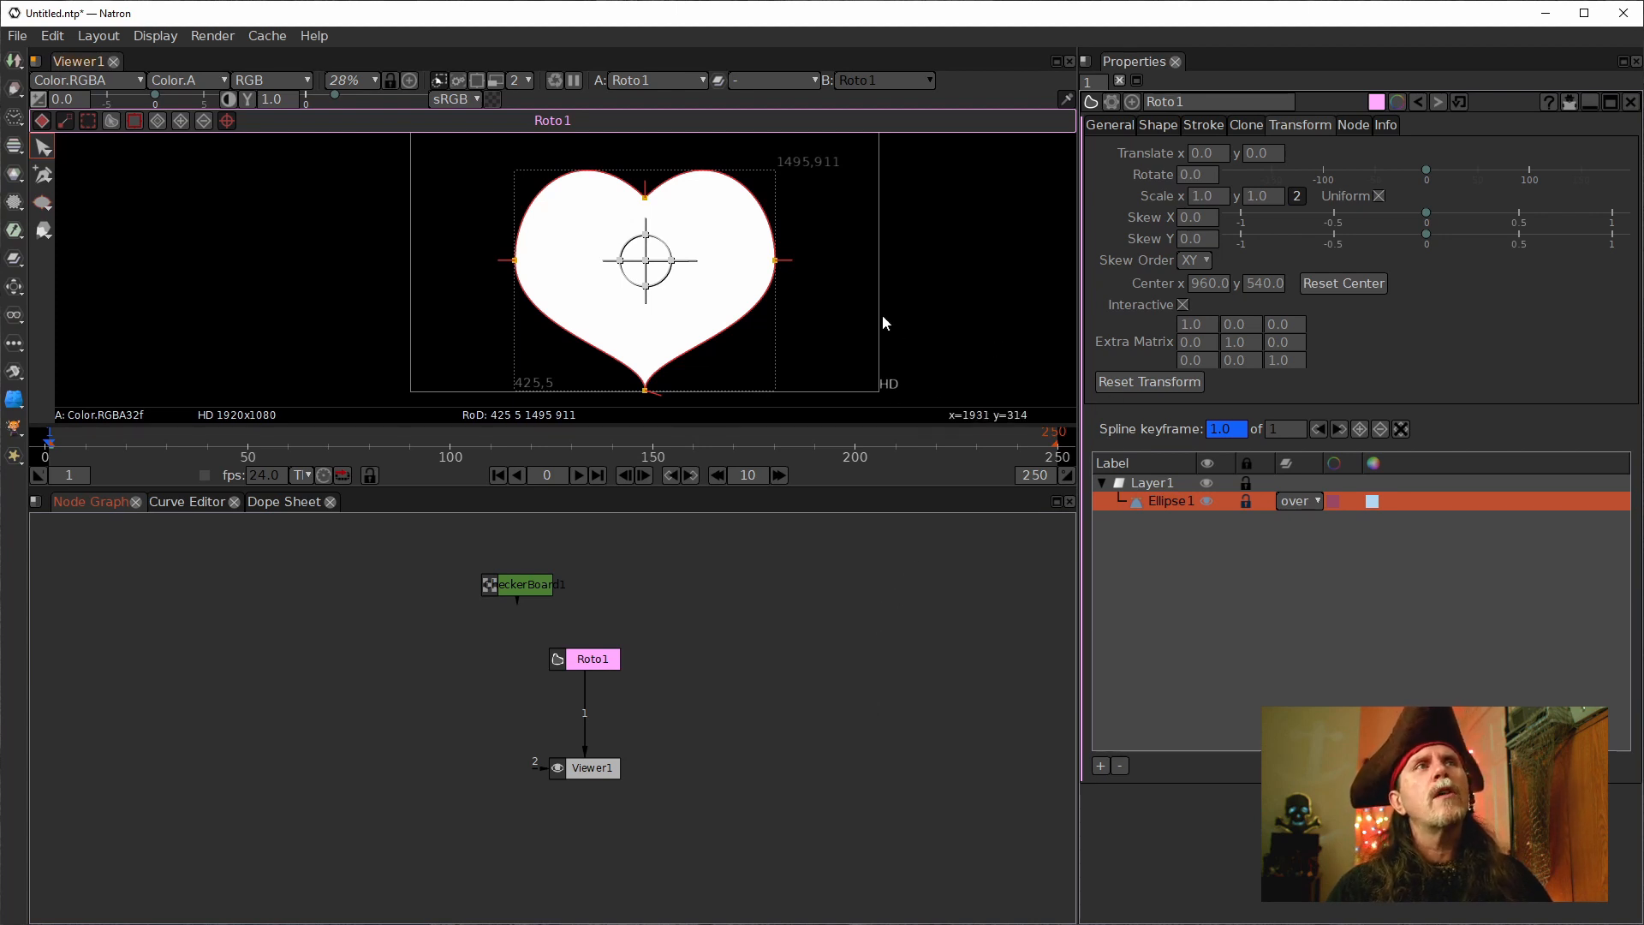
left_click_drag(882, 315, 877, 331)
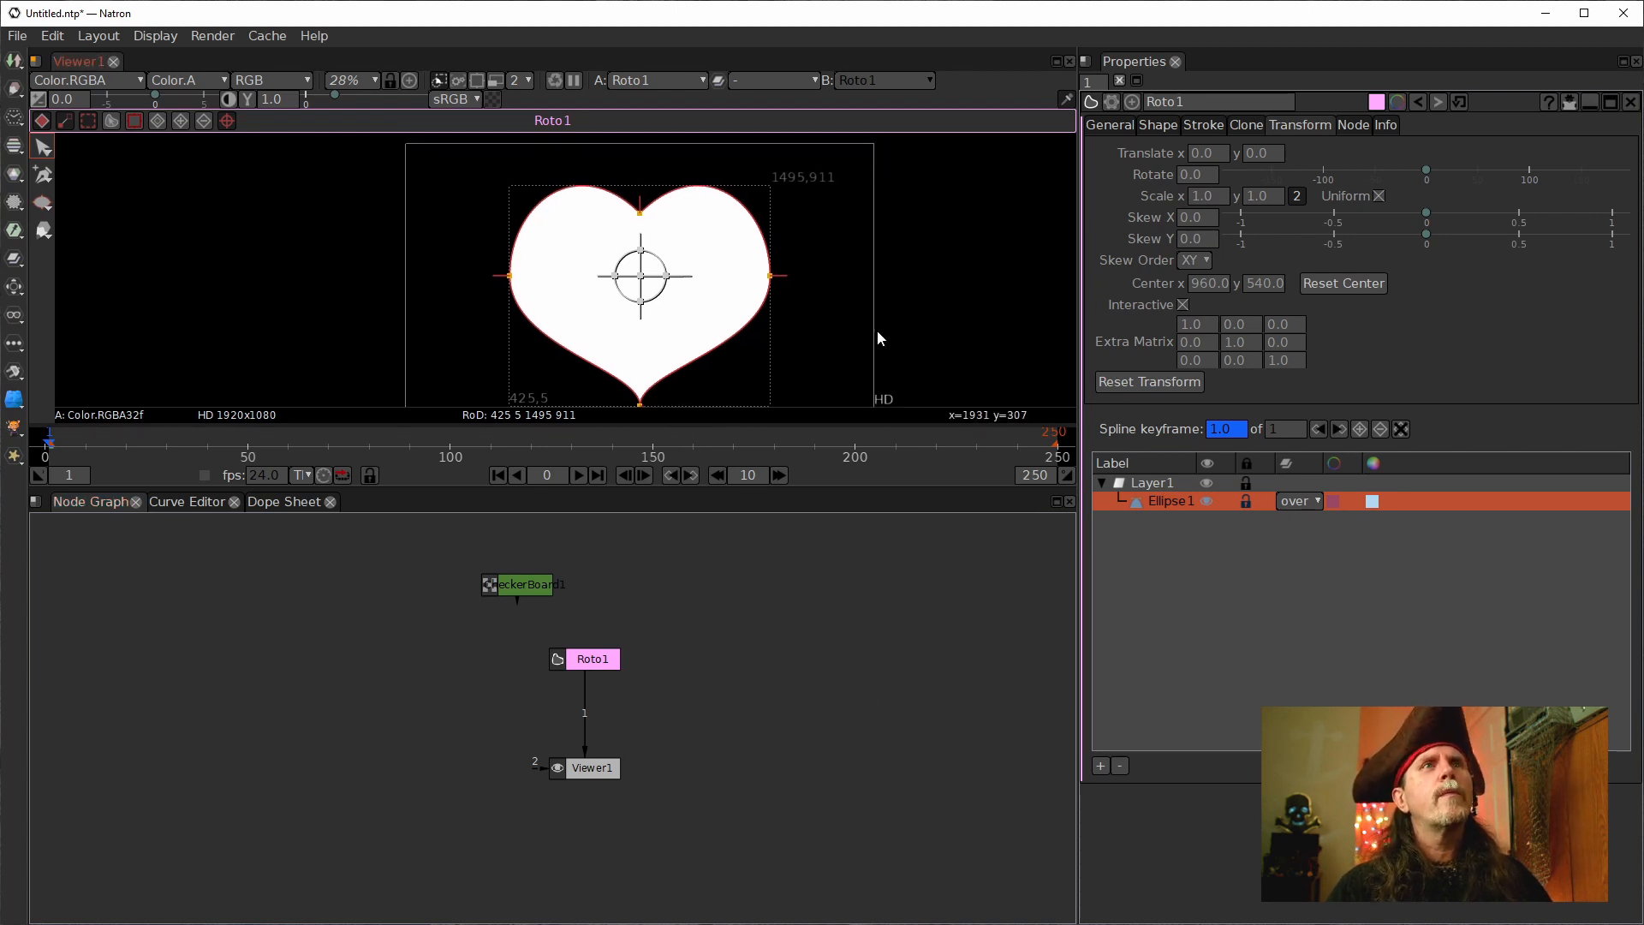
Try to change Ellipse1's transform centre to 0 in both X and Y.
right_click(1199, 285)
left_click(1248, 363)
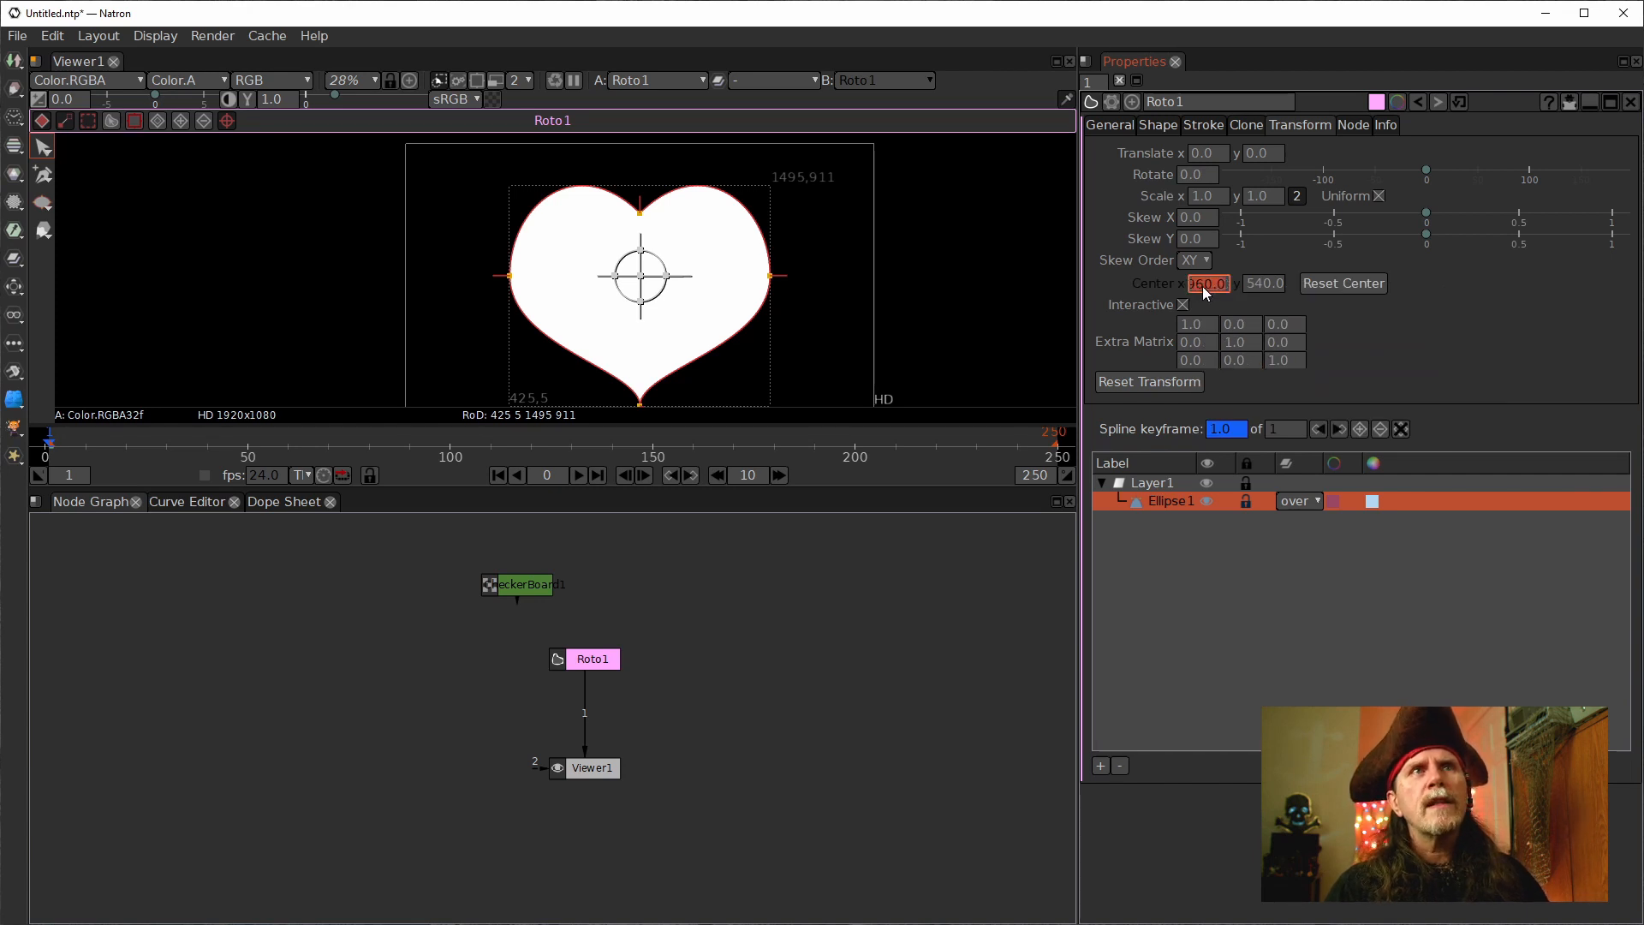
key("0")
key("Tab")
key("0")
key("Tab")
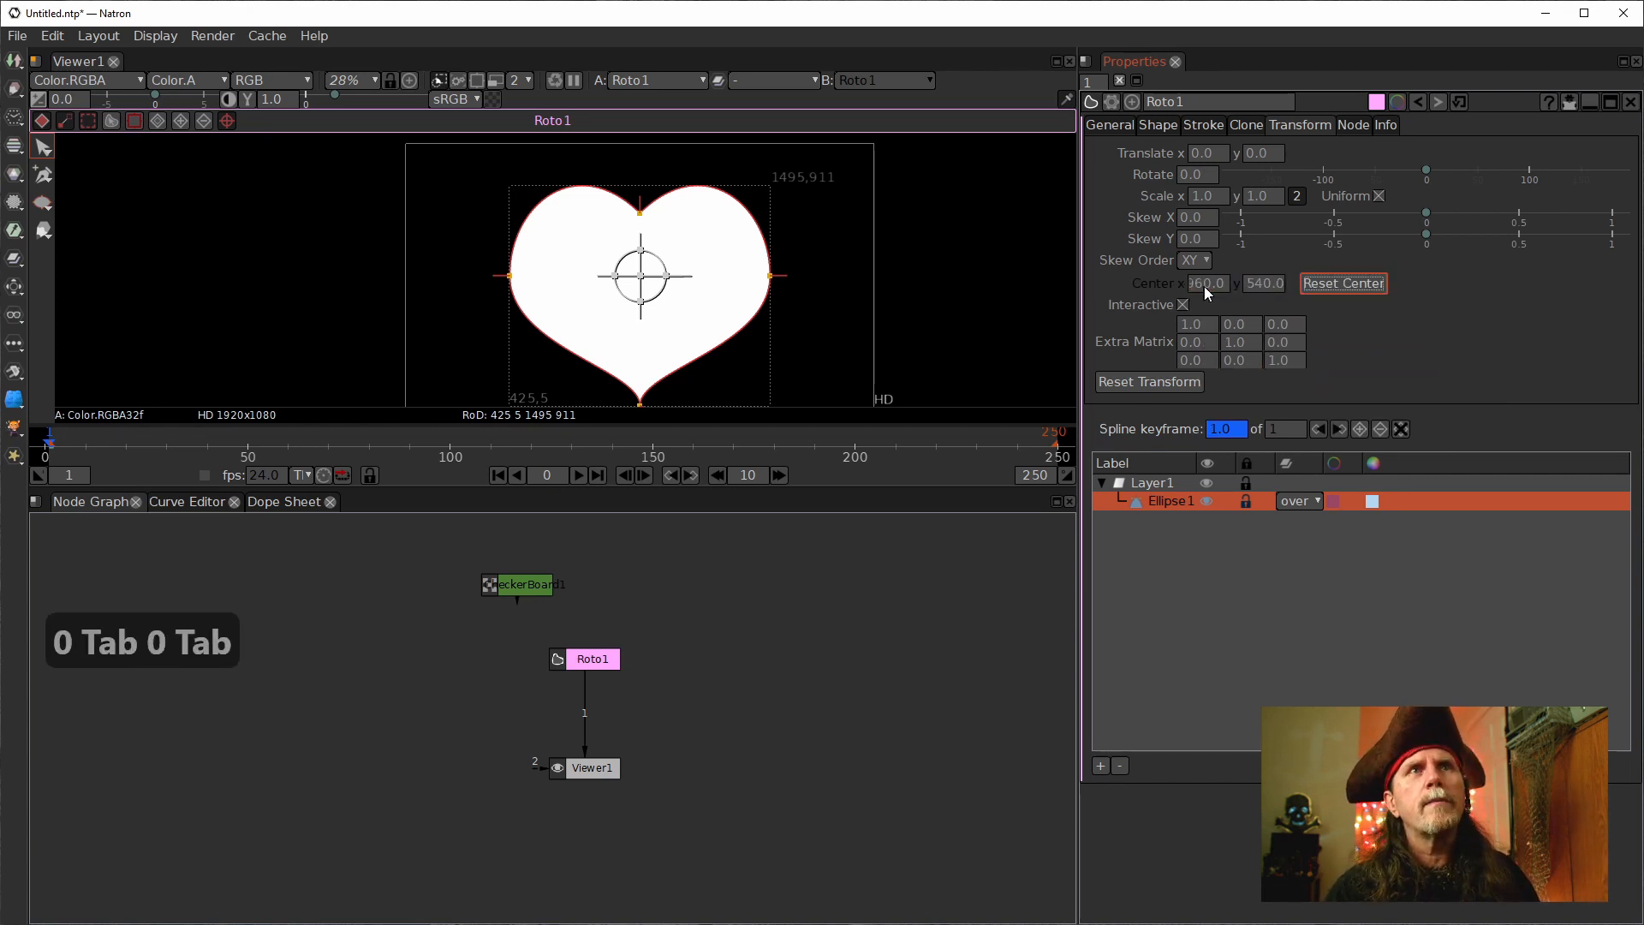
left_click(1204, 286)
type("0.")
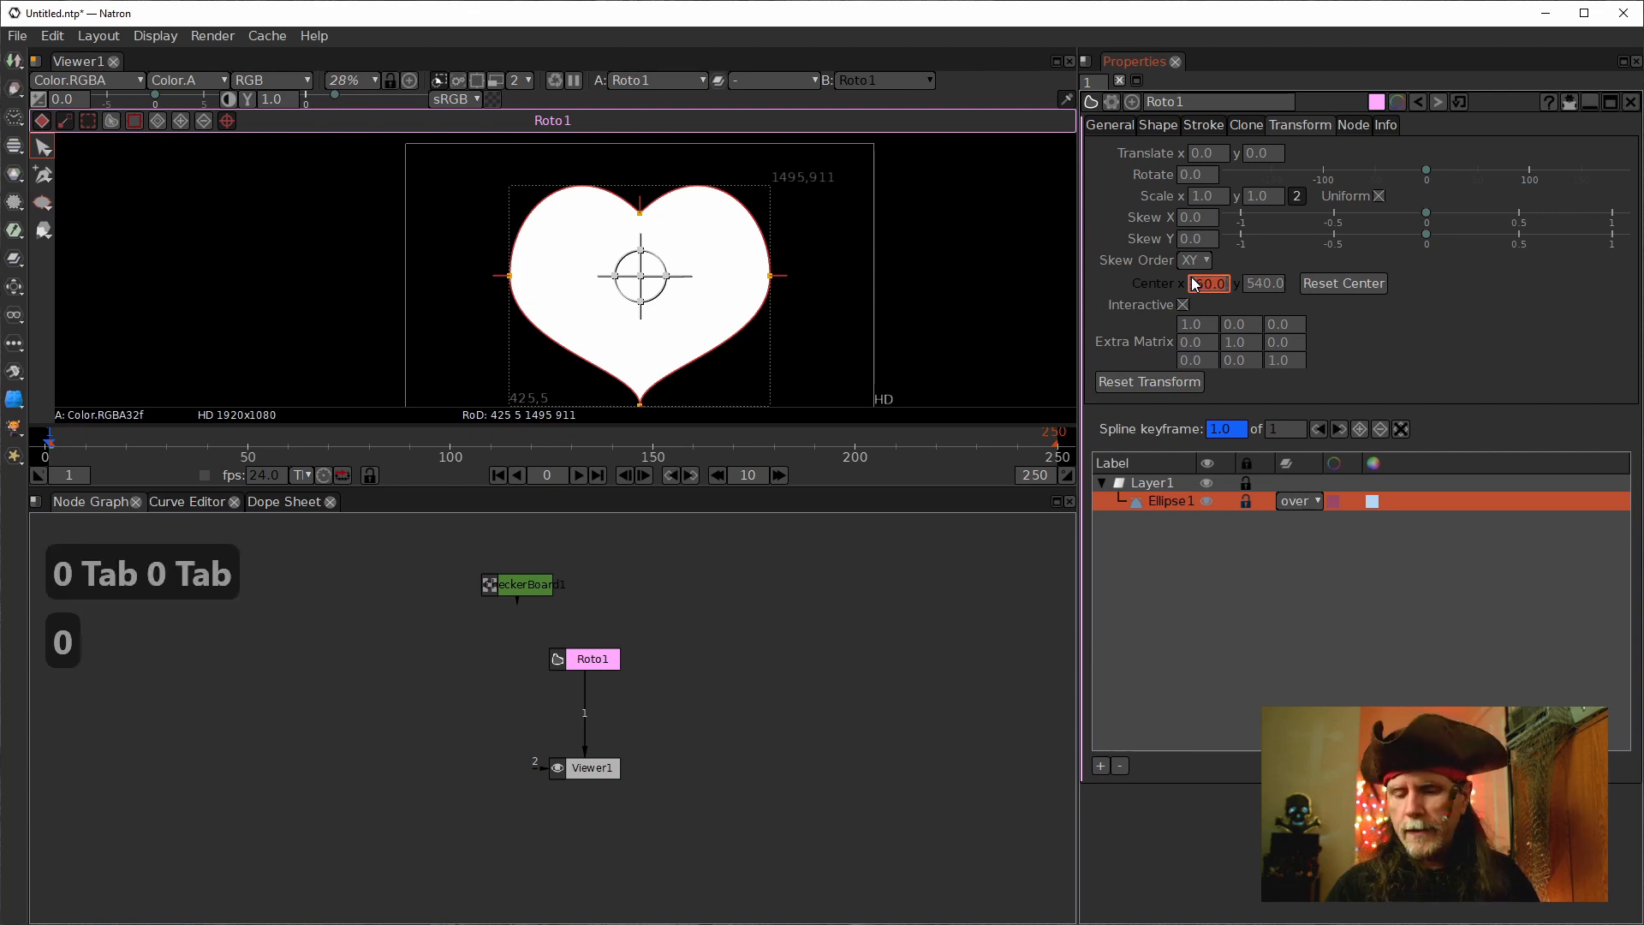
type("0")
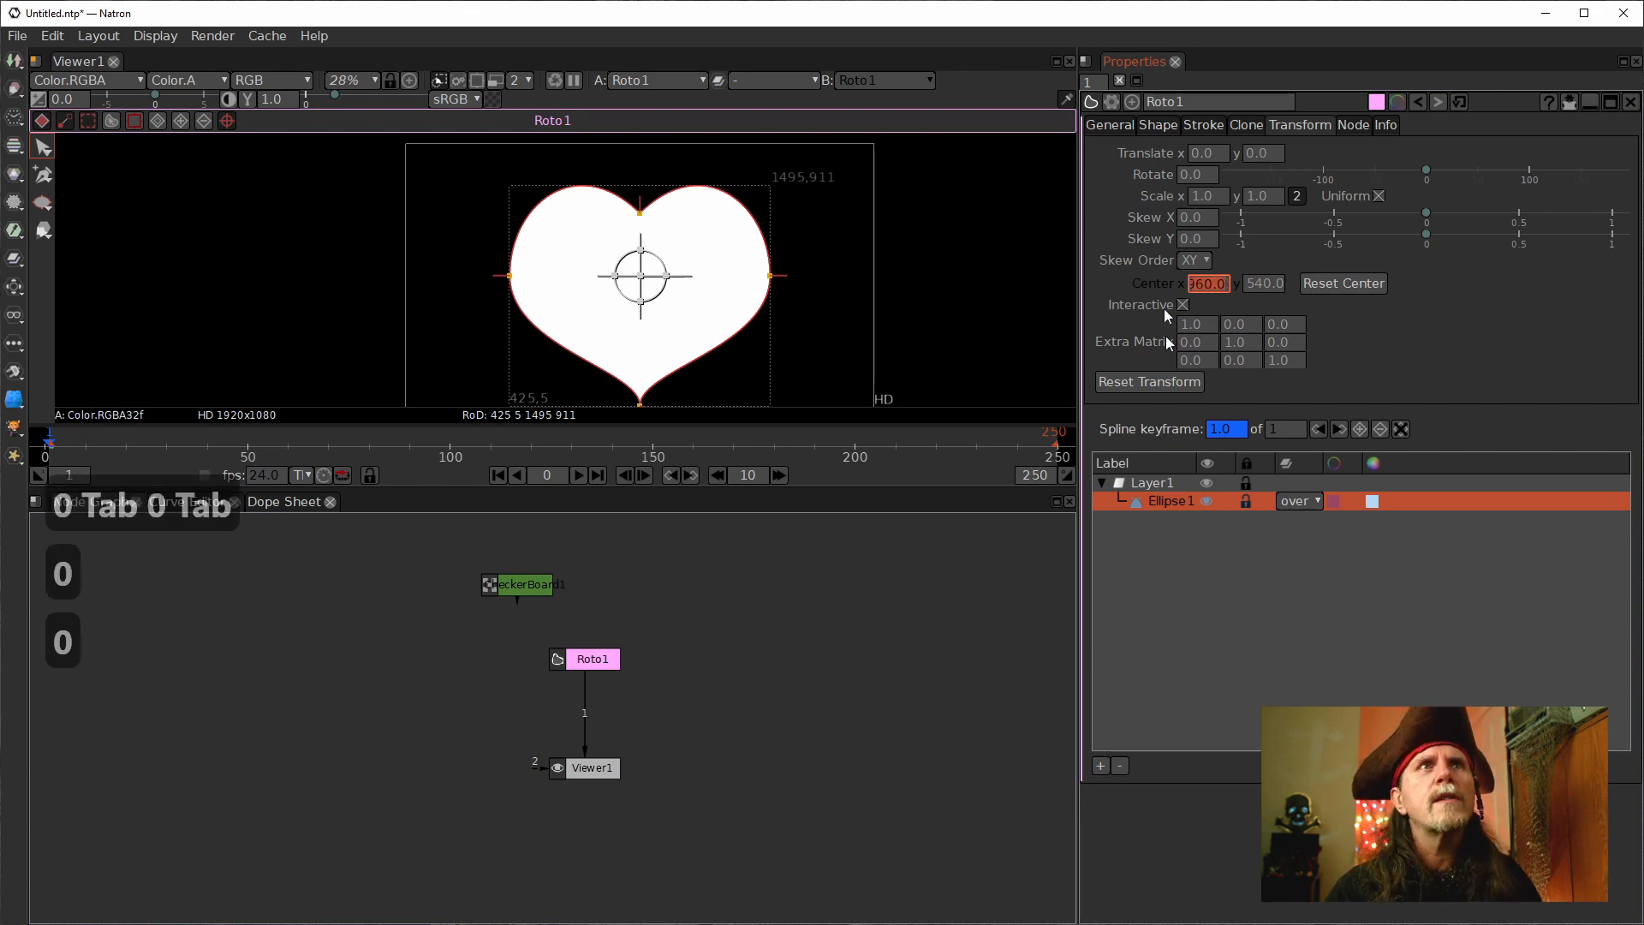
Set Ellipse1's transform centre to X 0 and Y 0.
left_click(1156, 502)
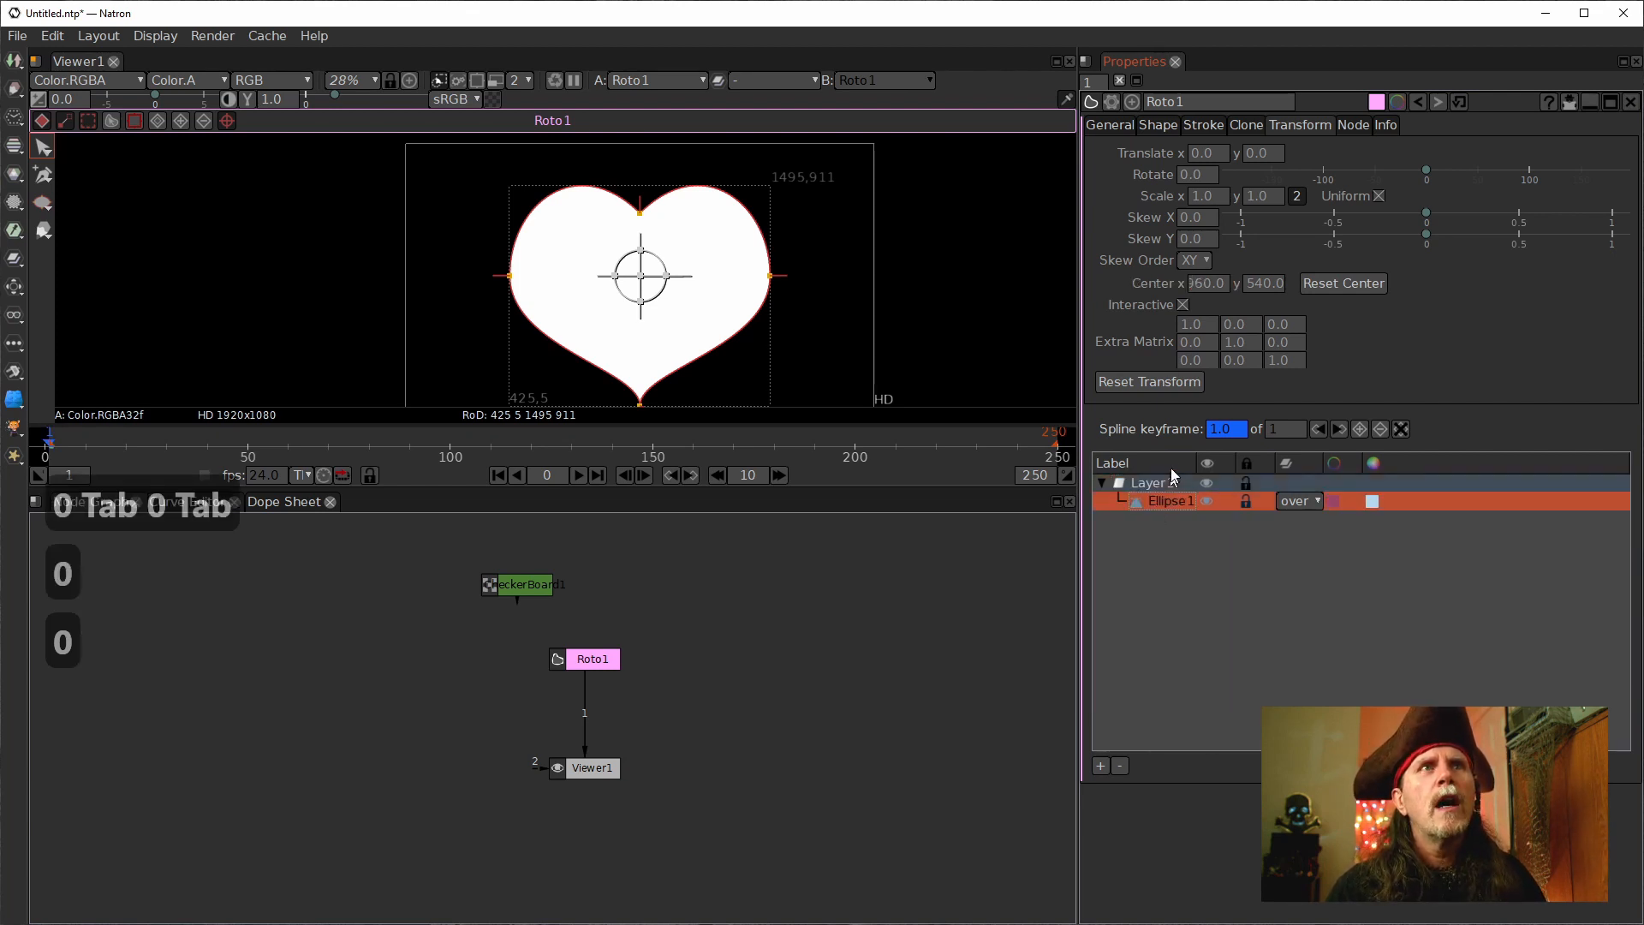
type("0")
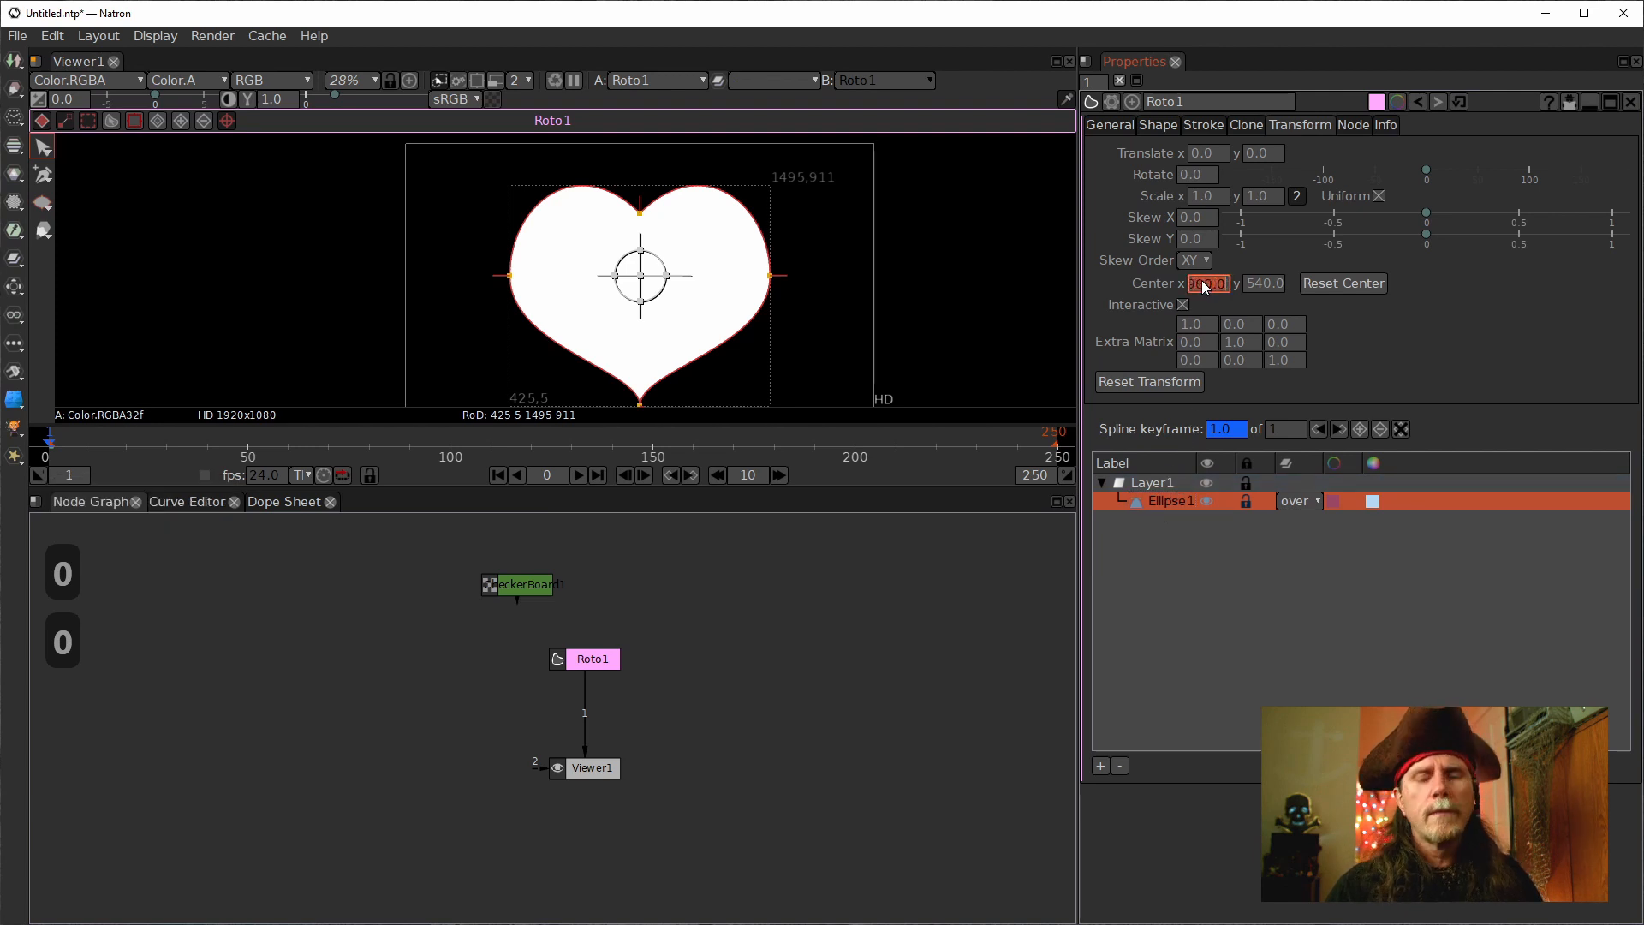
key("Tab")
type("0")
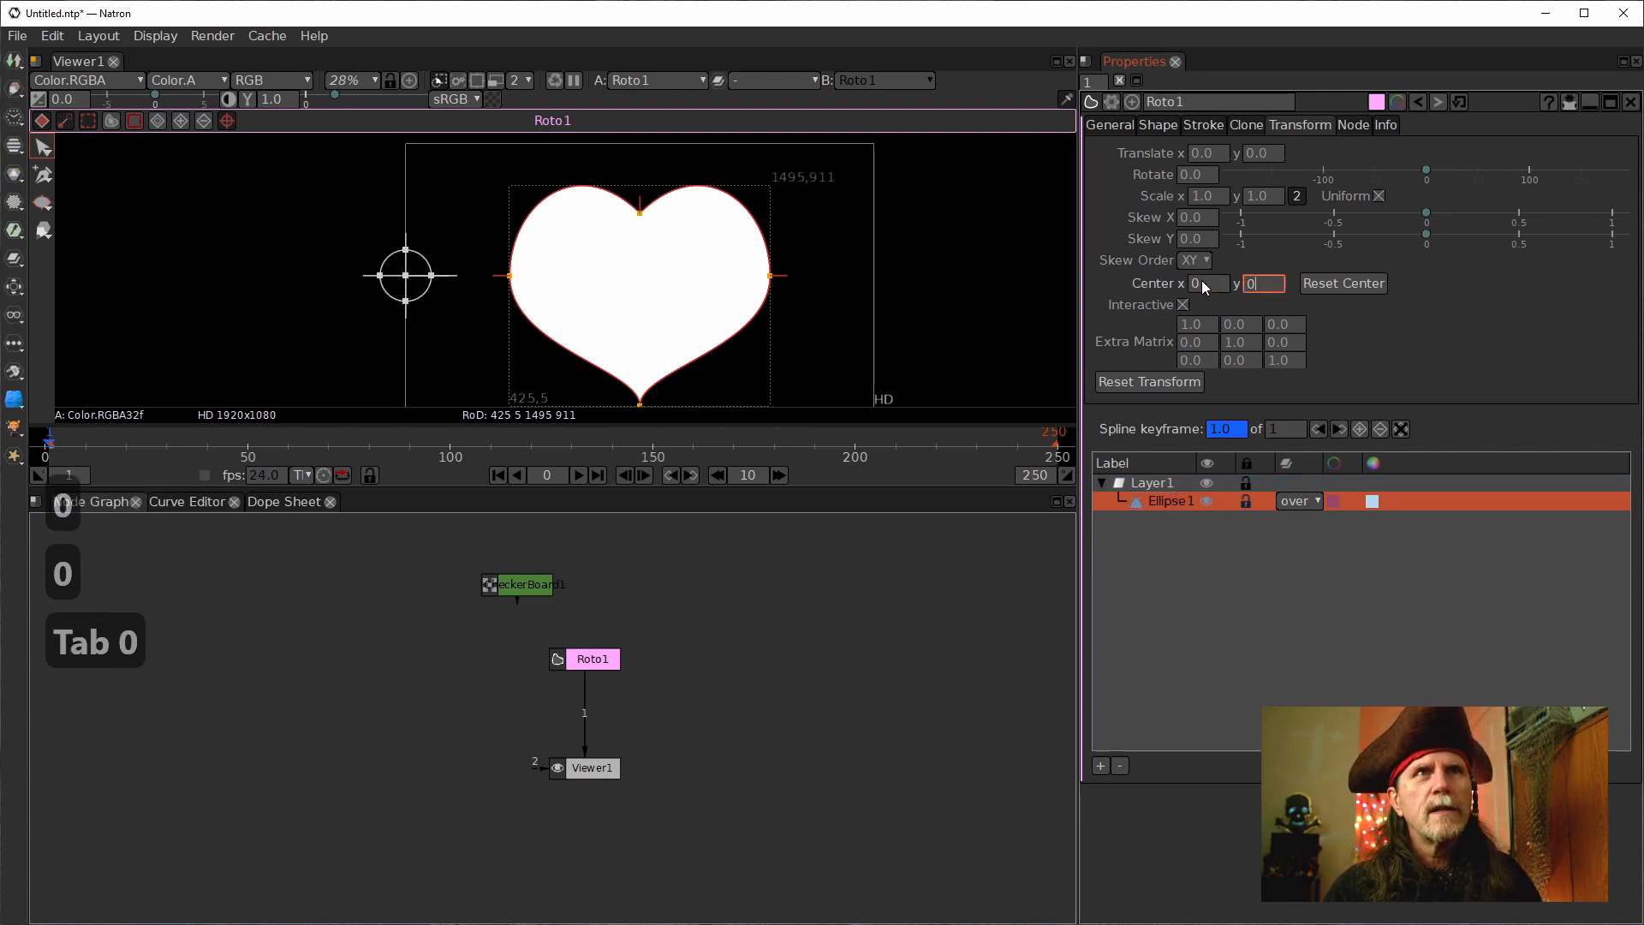
key("Return")
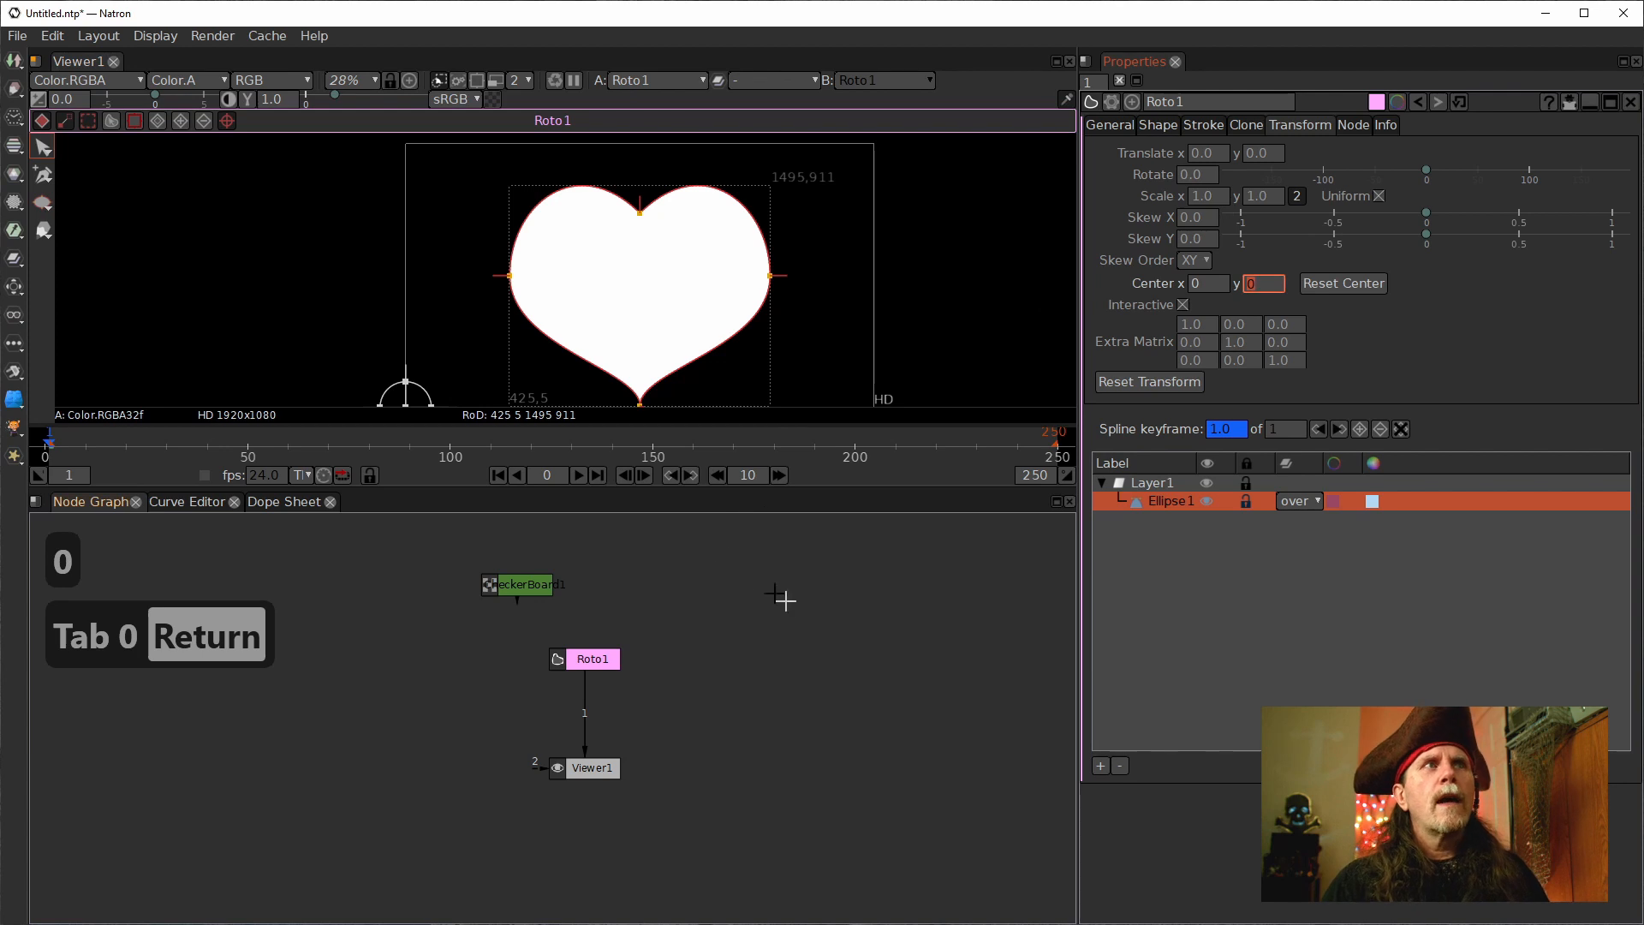
Set the third value in the first row of Ellipse1's Extra Matrix to 960.
left_click_drag(879, 352, 879, 345)
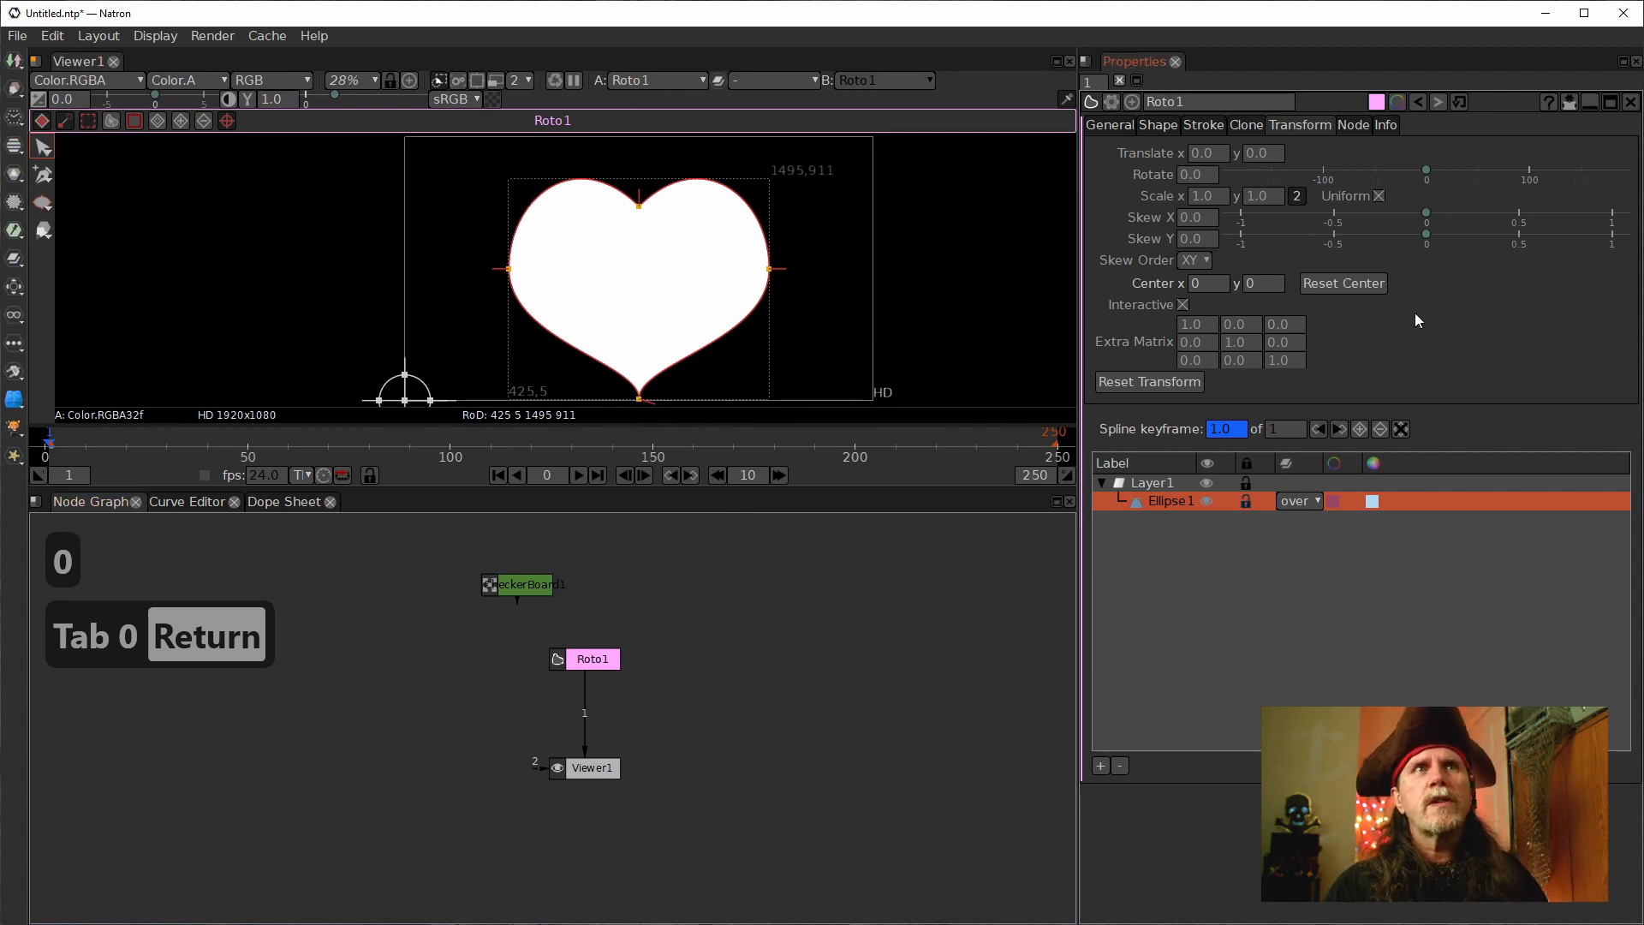
left_click(1285, 342)
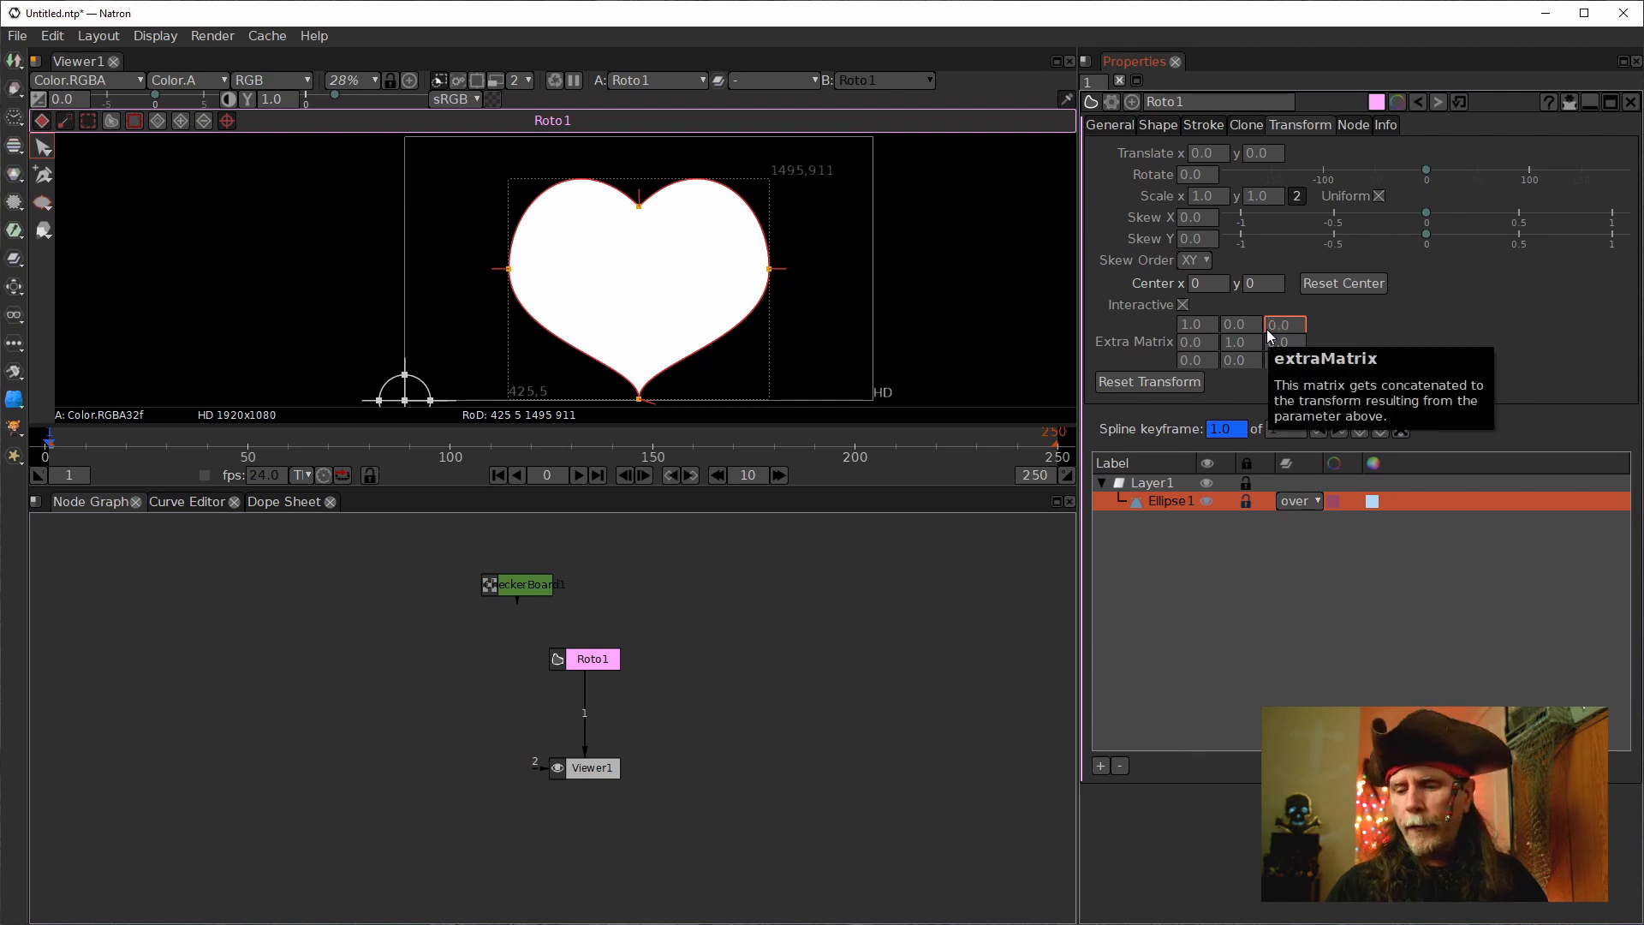
type("96")
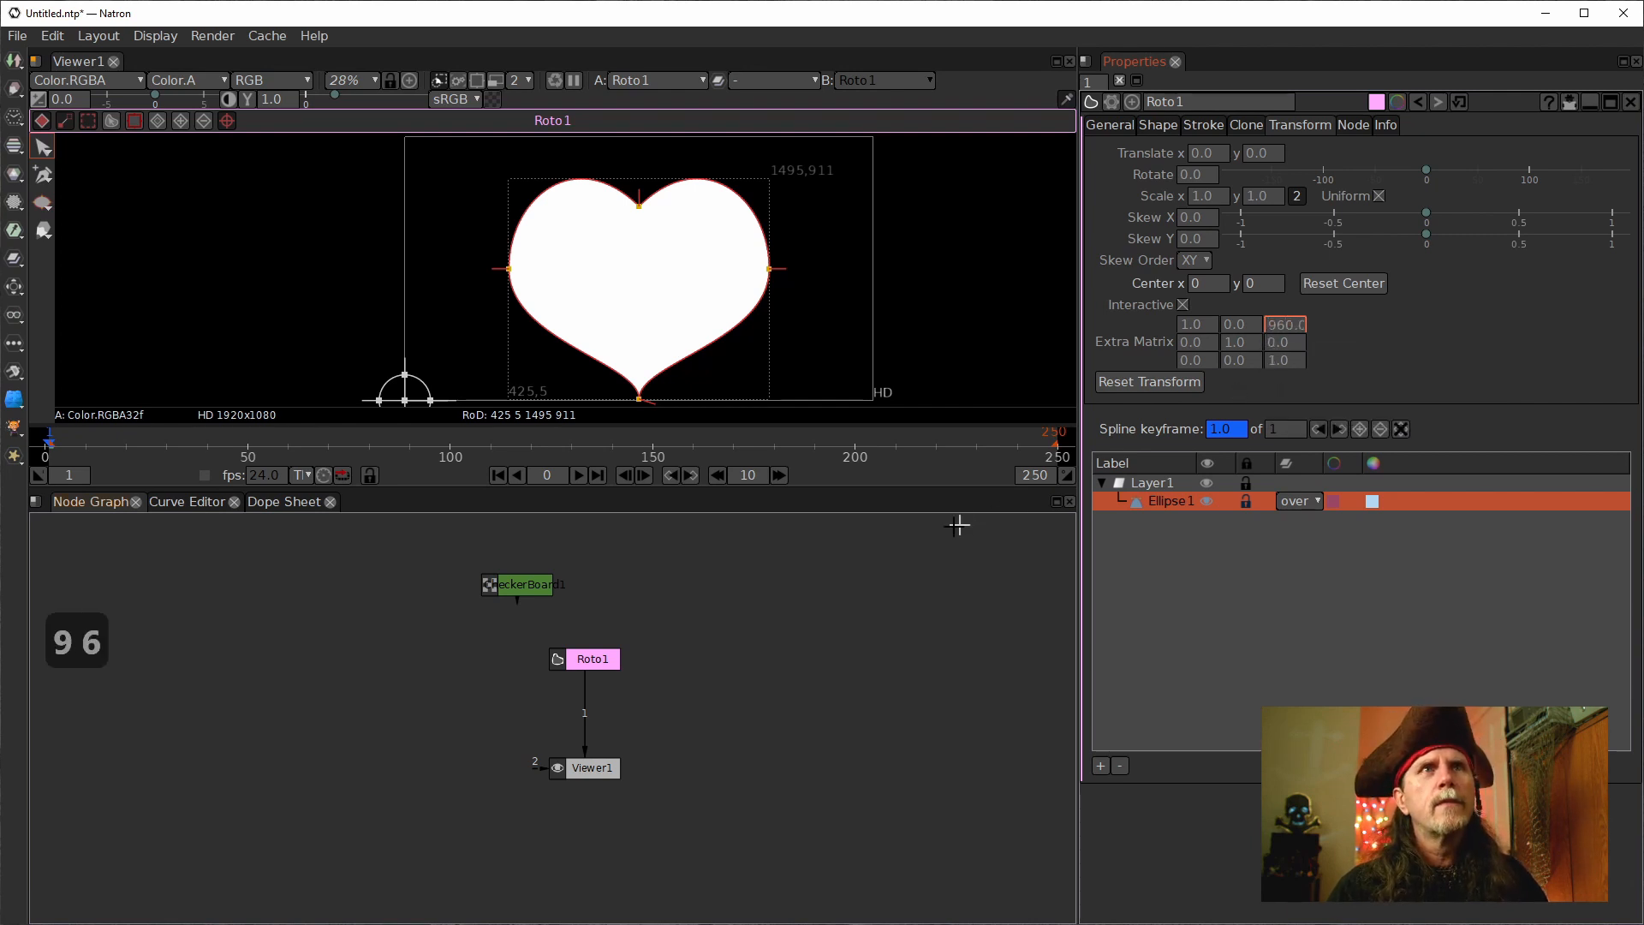
left_click(853, 567)
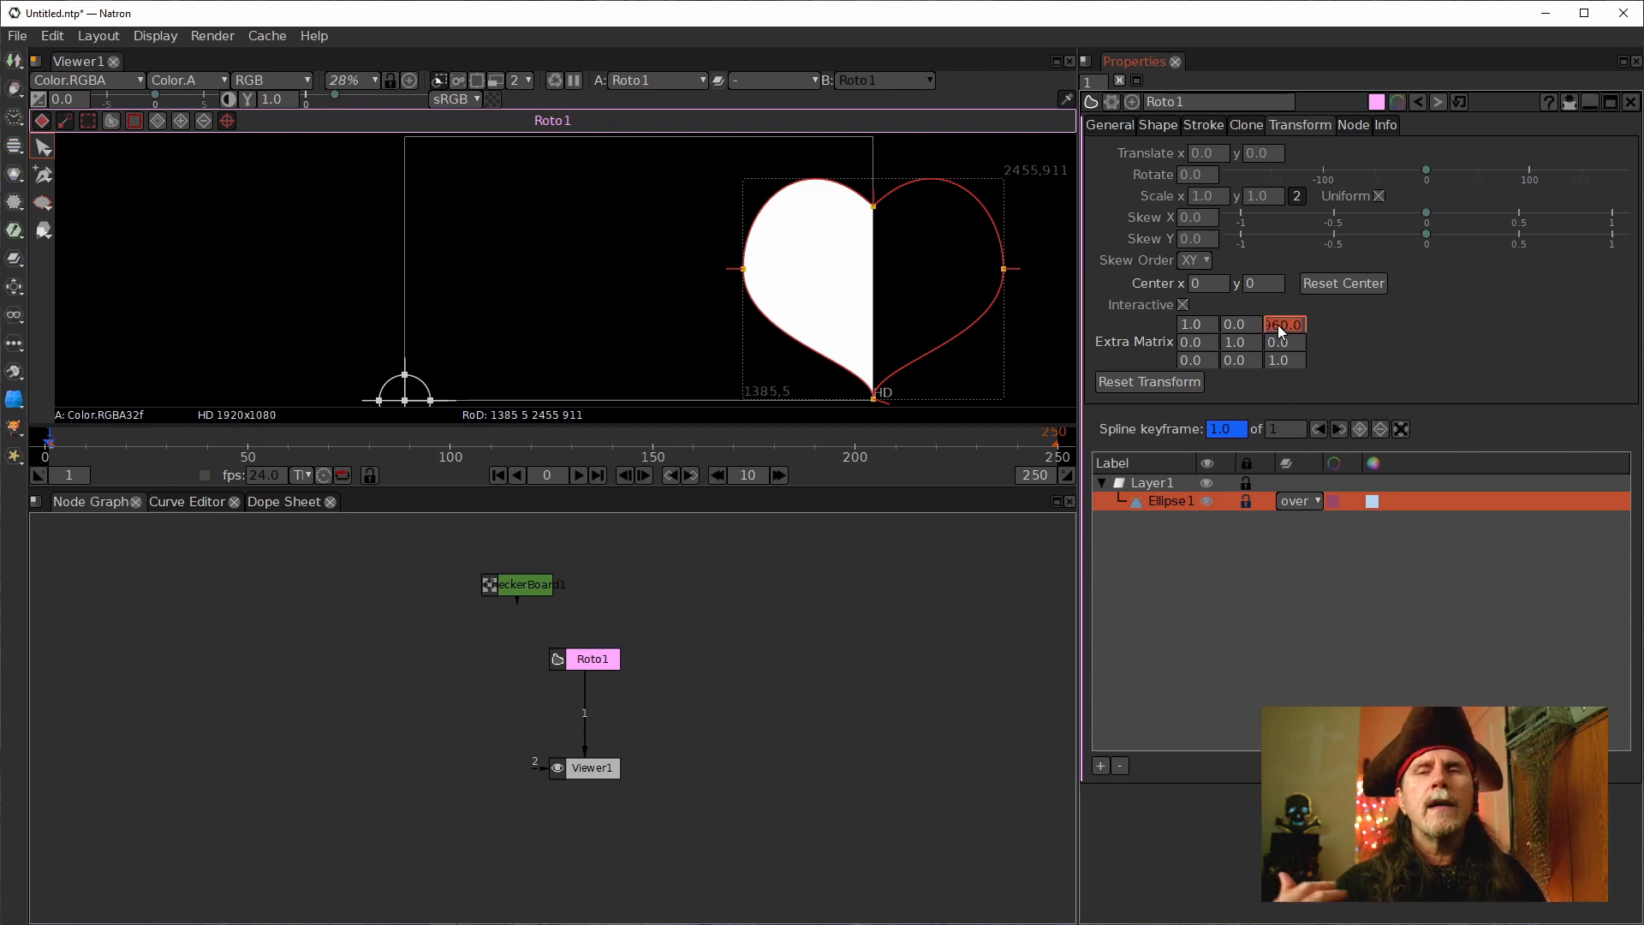
Return the third value in the first row of Ellipse1's Extra Matrix to 0 and reset the transform centre.
left_click(1330, 286)
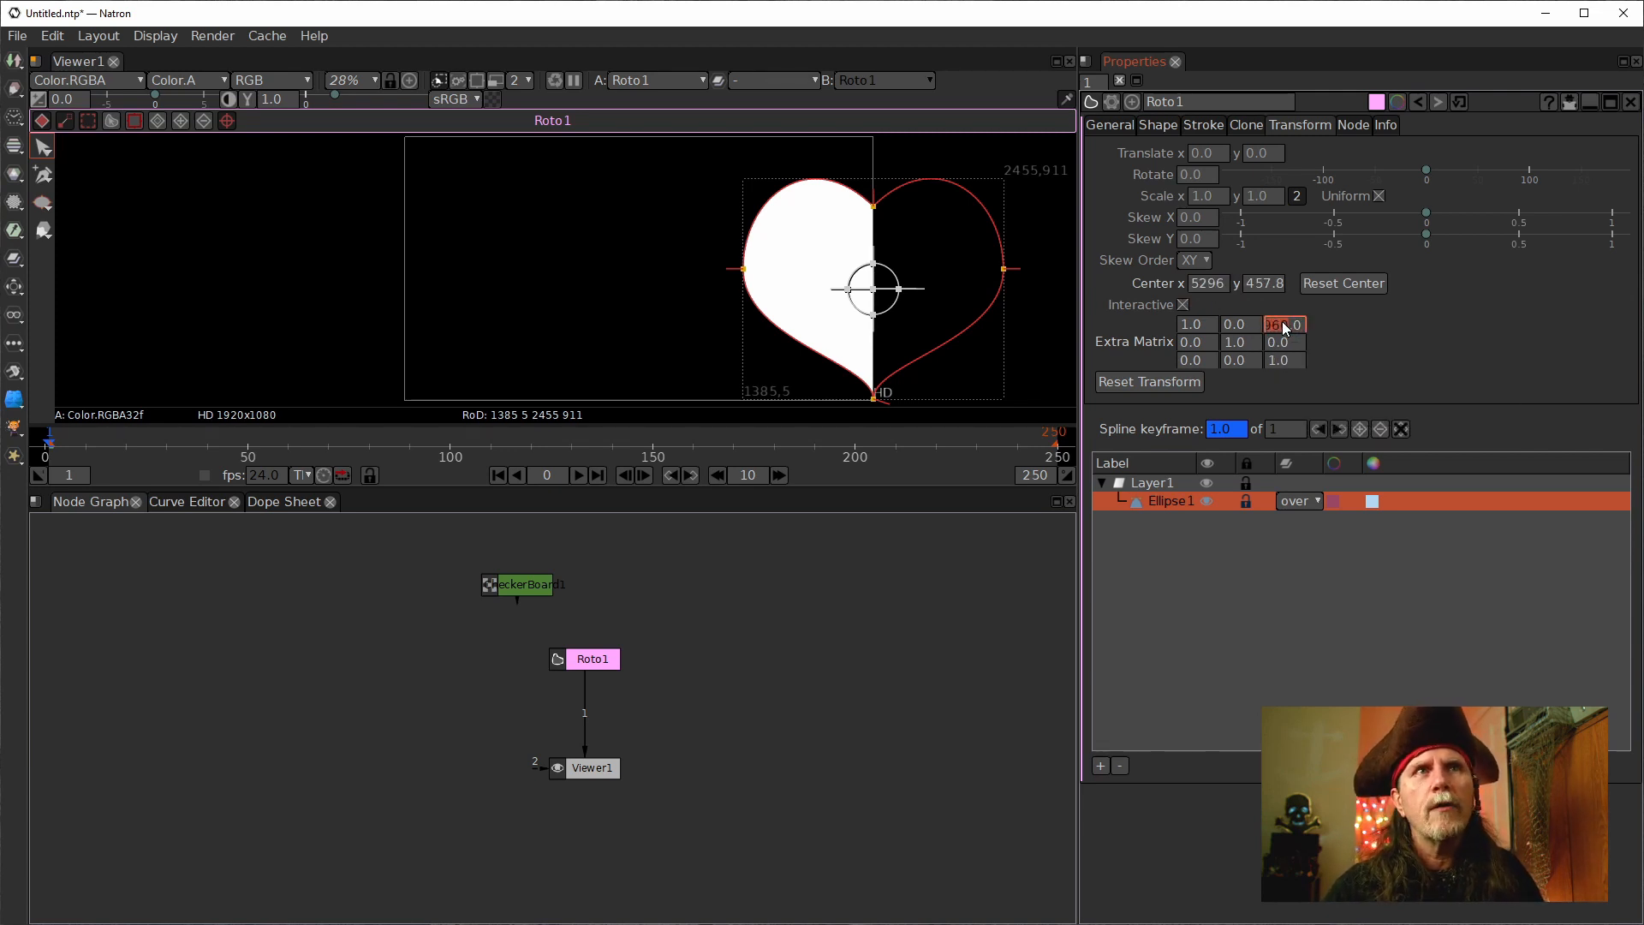
type("0")
key("Return")
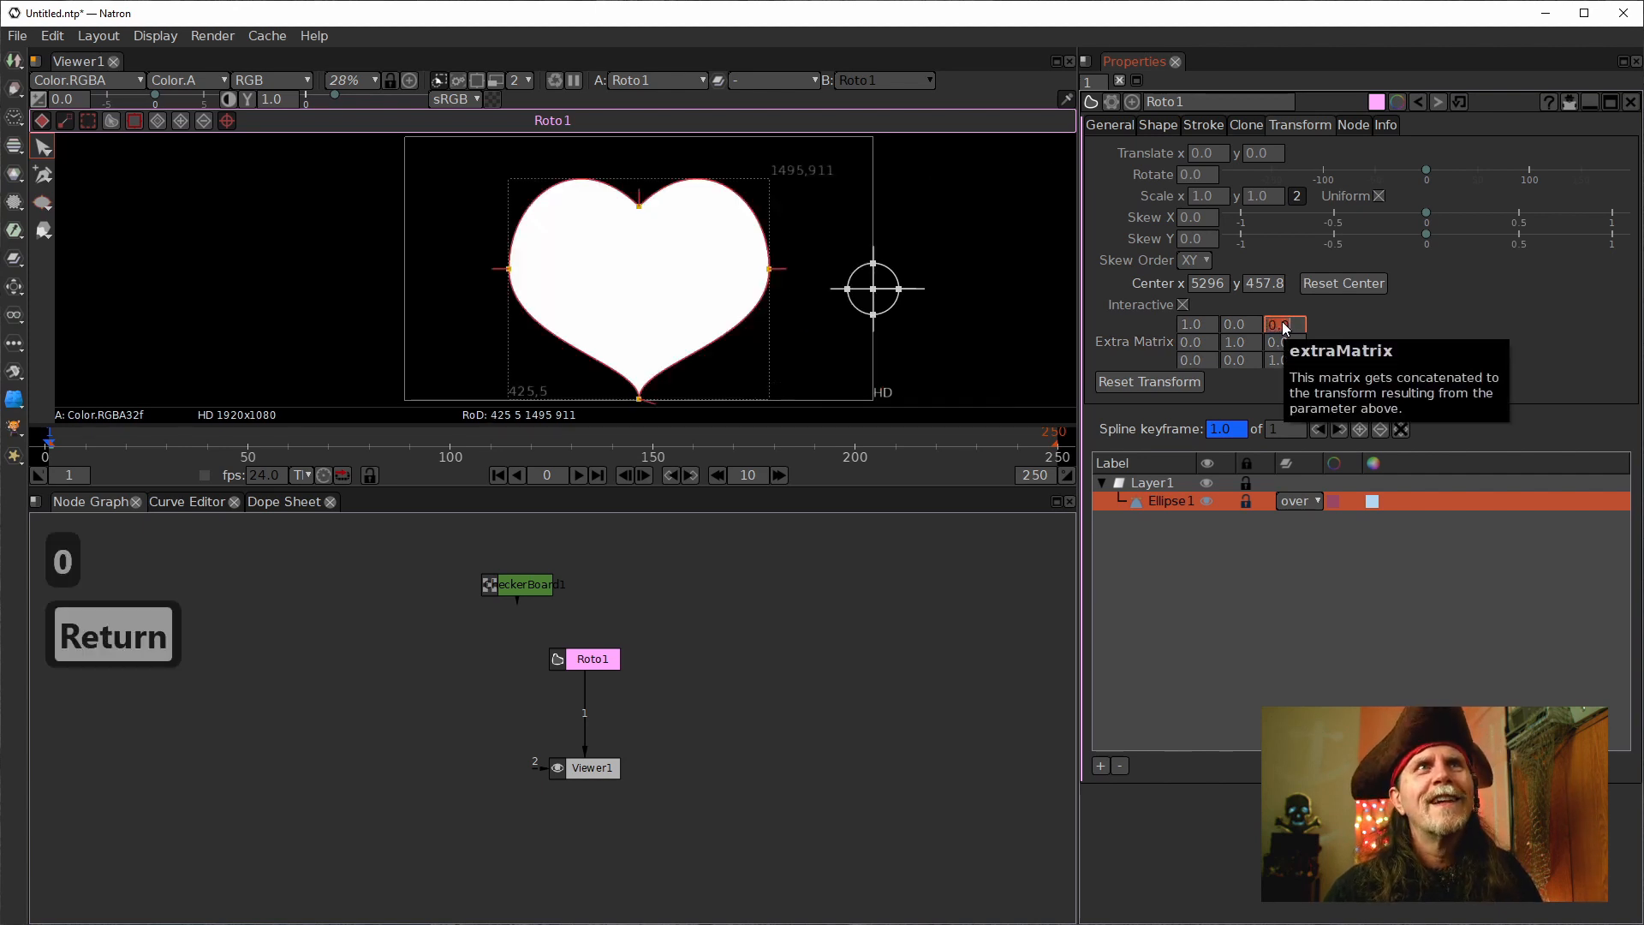
left_click(1322, 288)
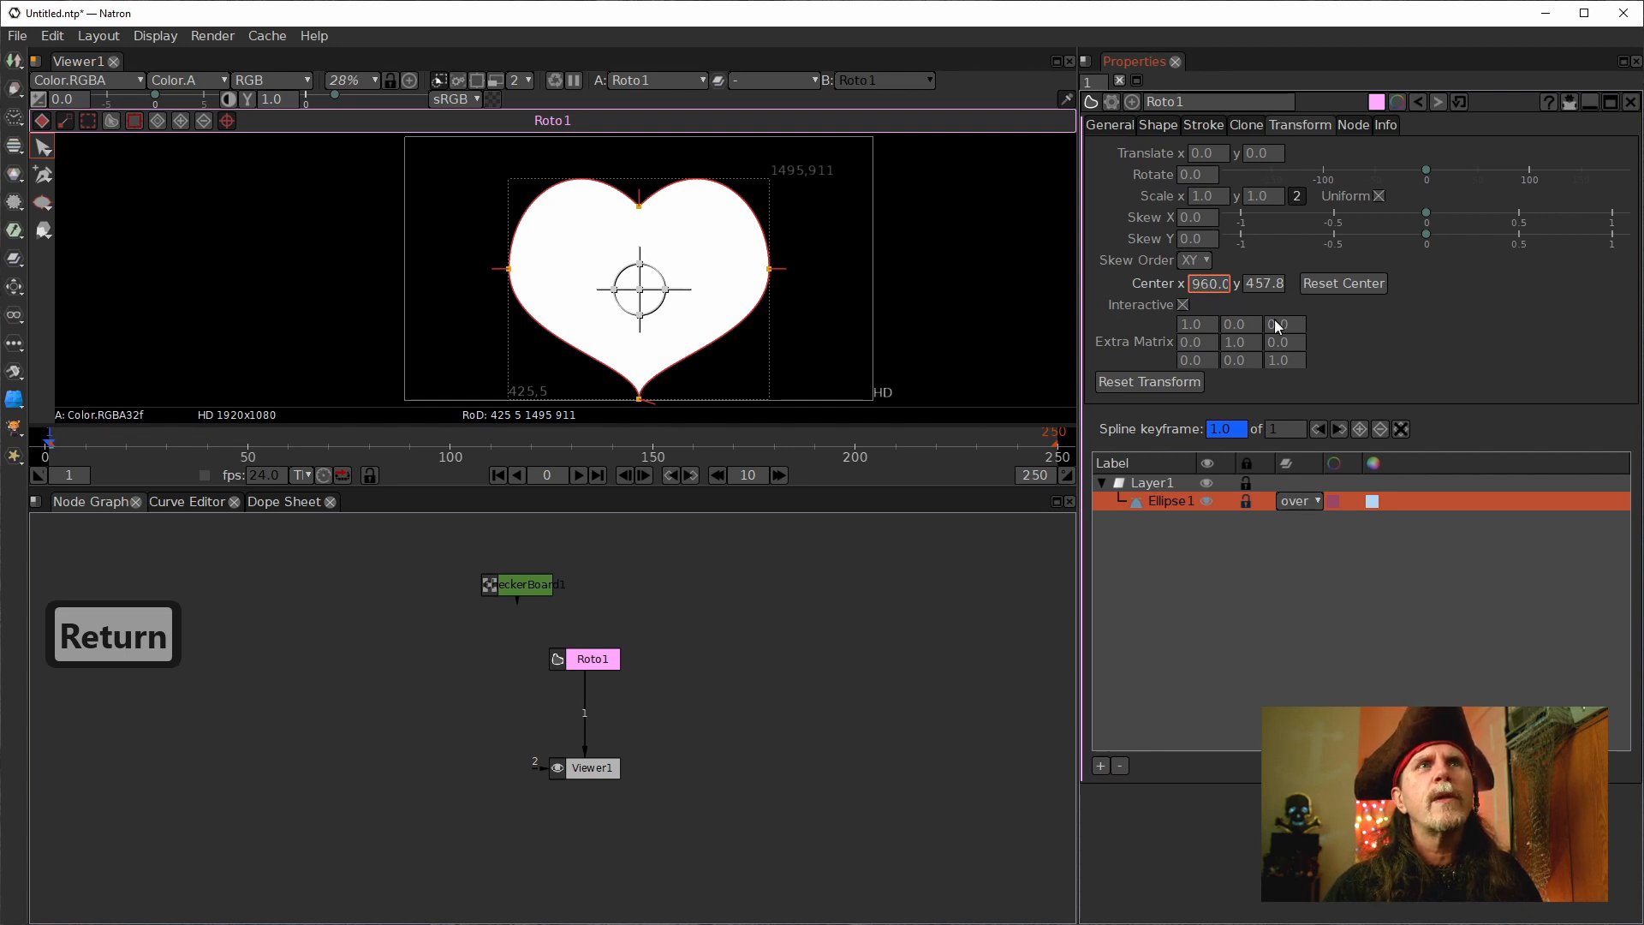
left_click(1416, 377)
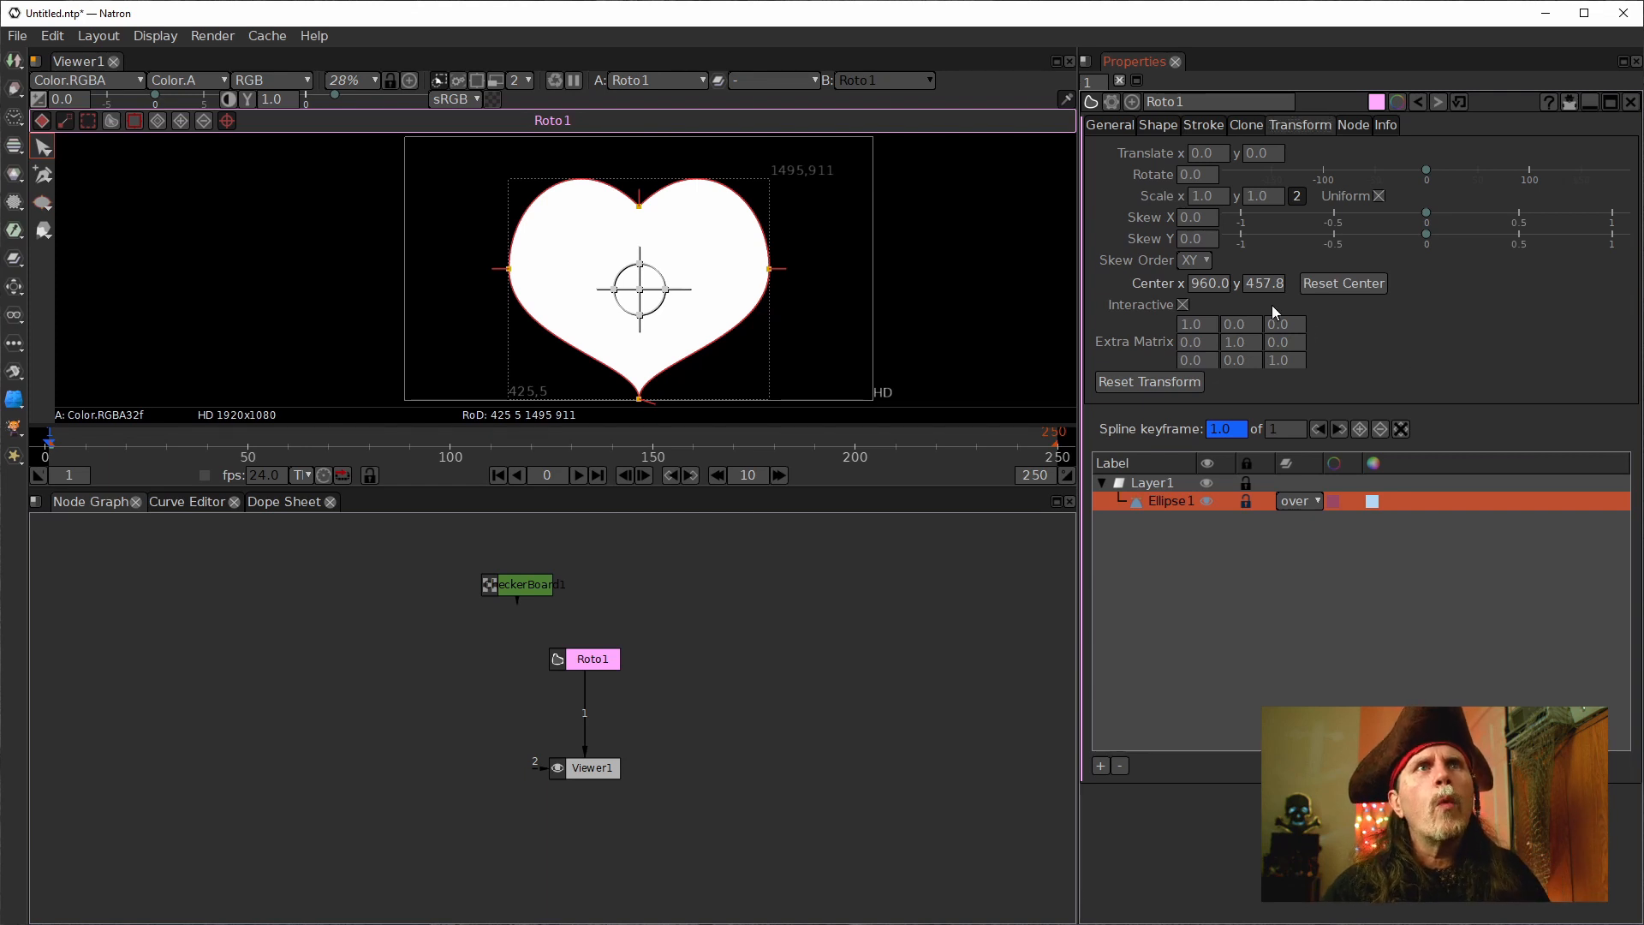
Copy the full Y value of Ellipse1's transform centre.
double_click(1257, 288)
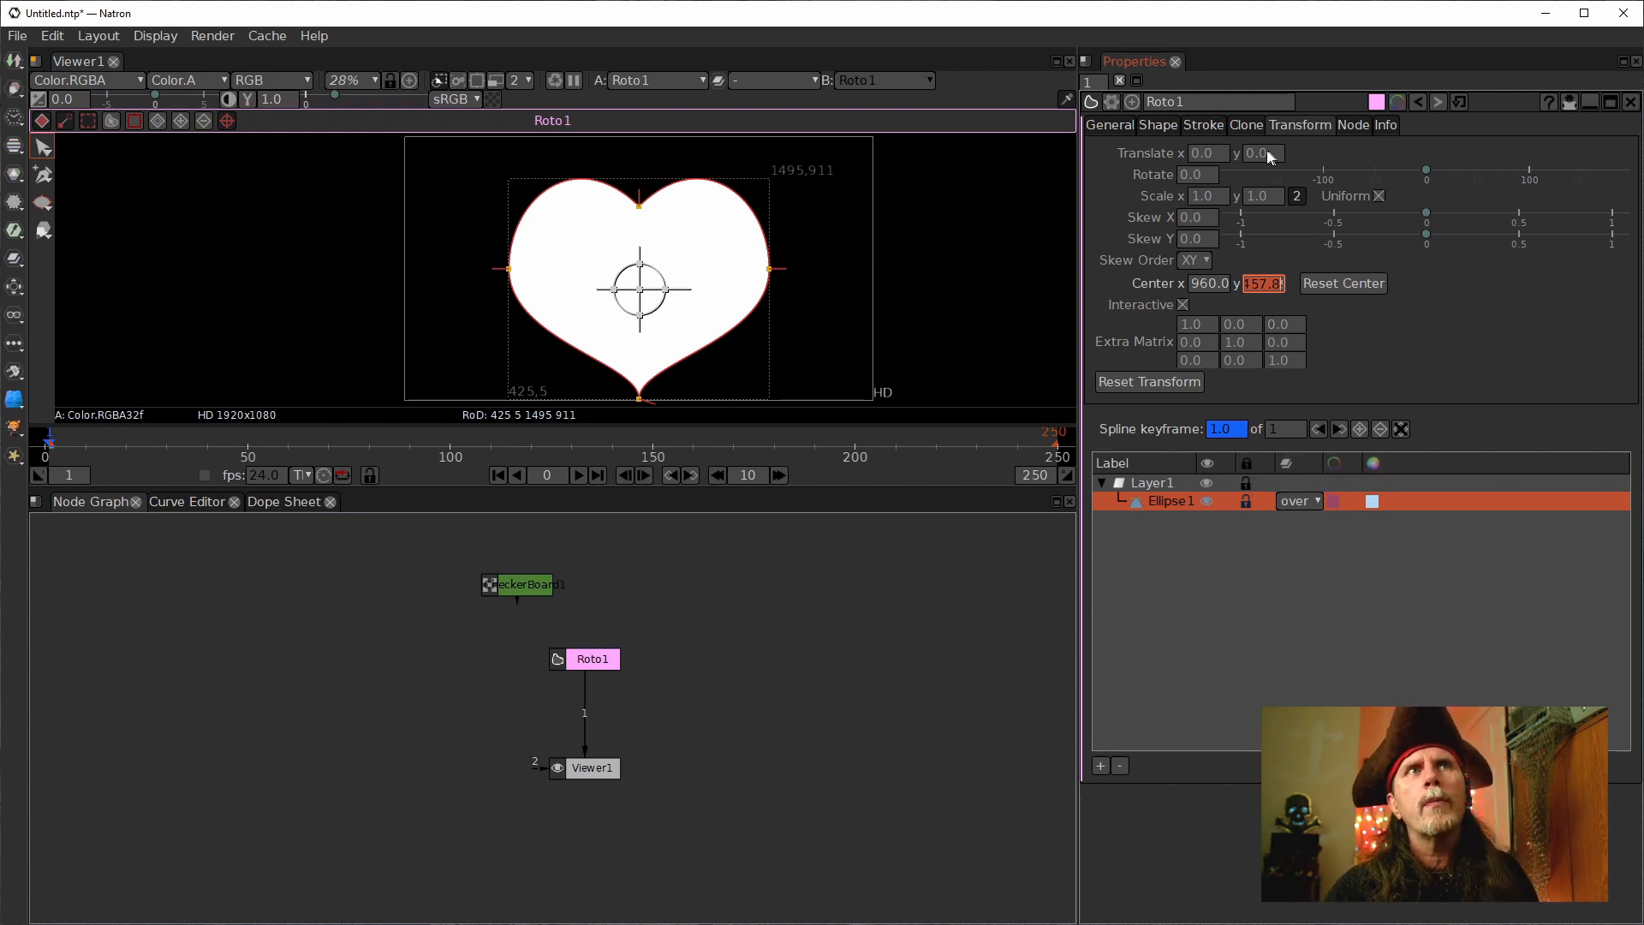
left_click(1272, 347)
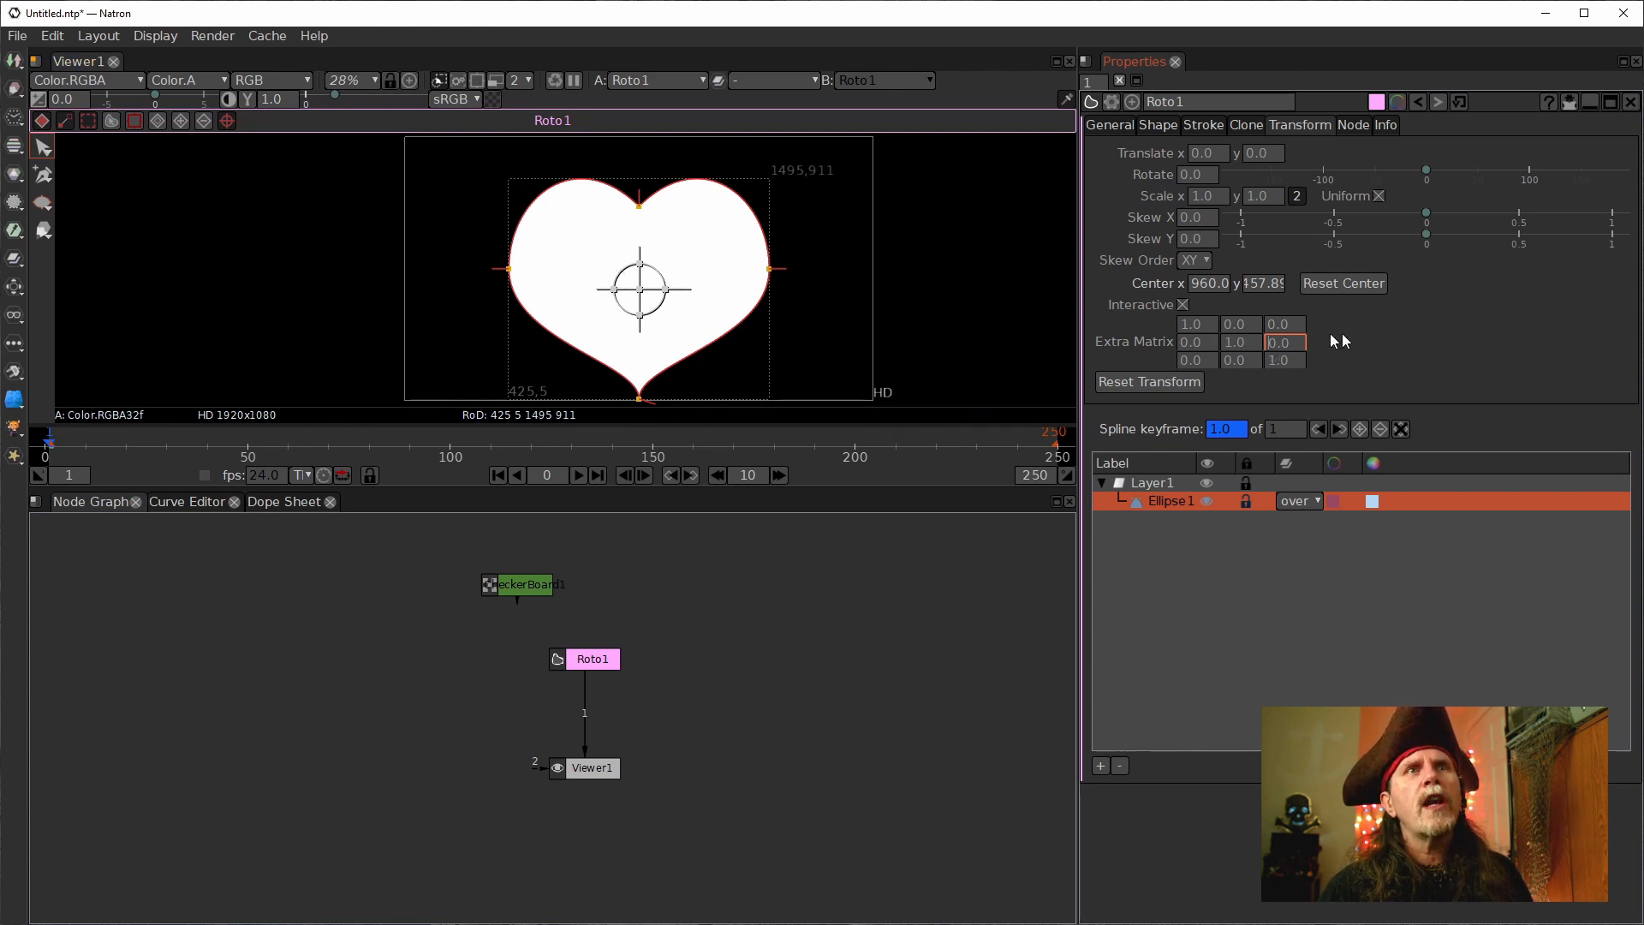
left_click(1246, 290)
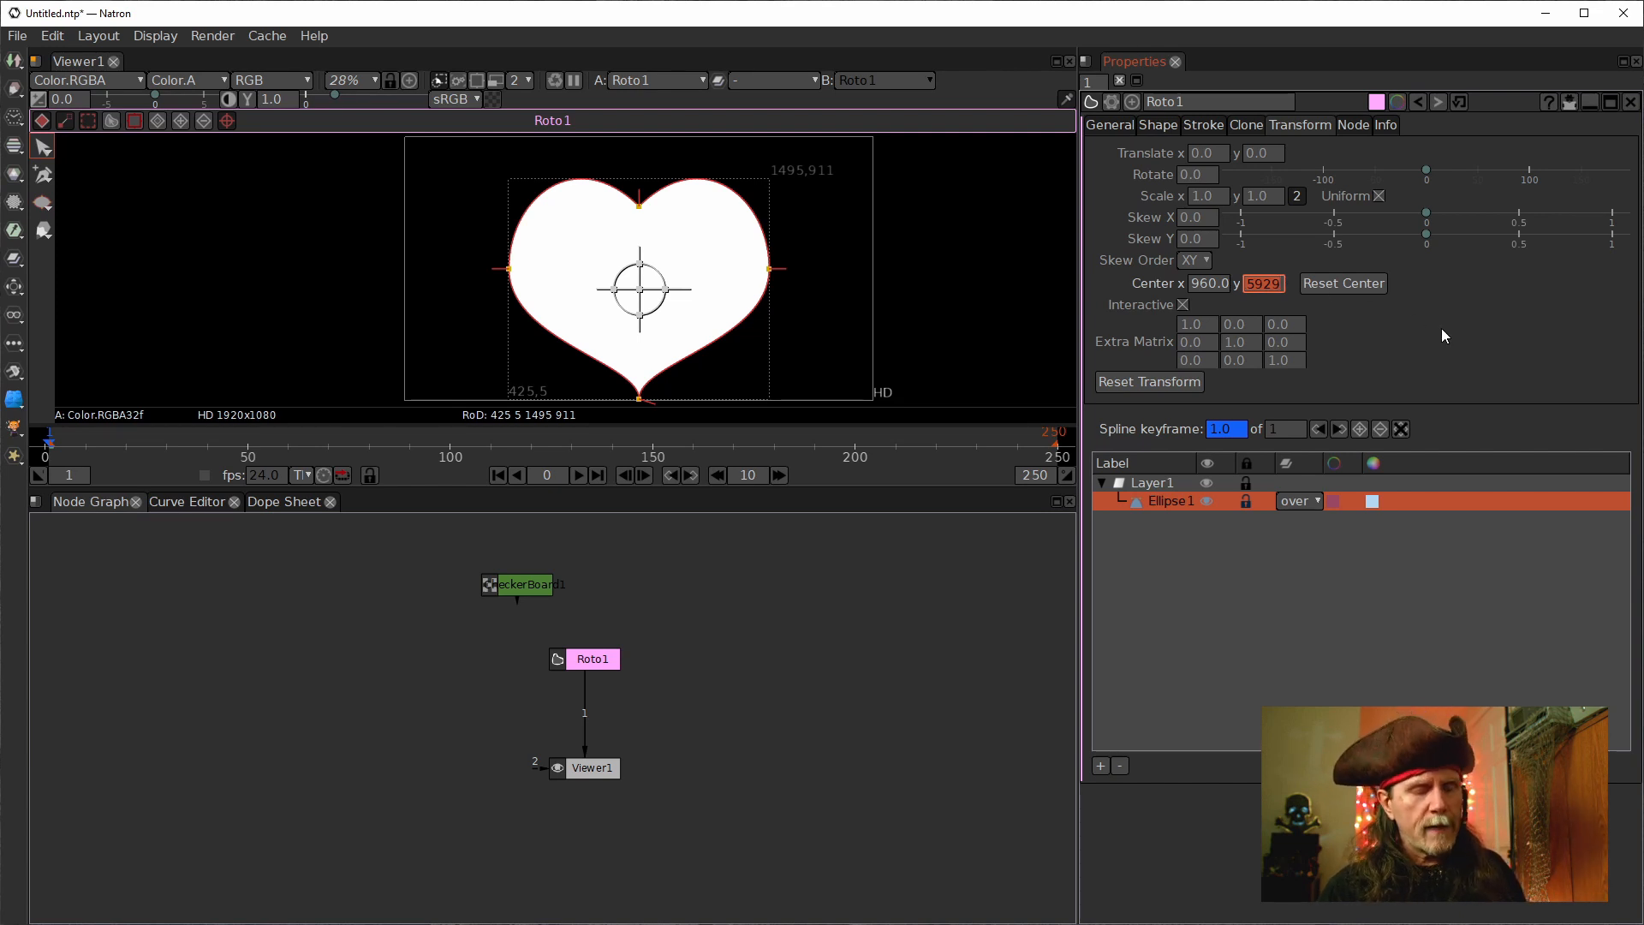
key("ctrl+c")
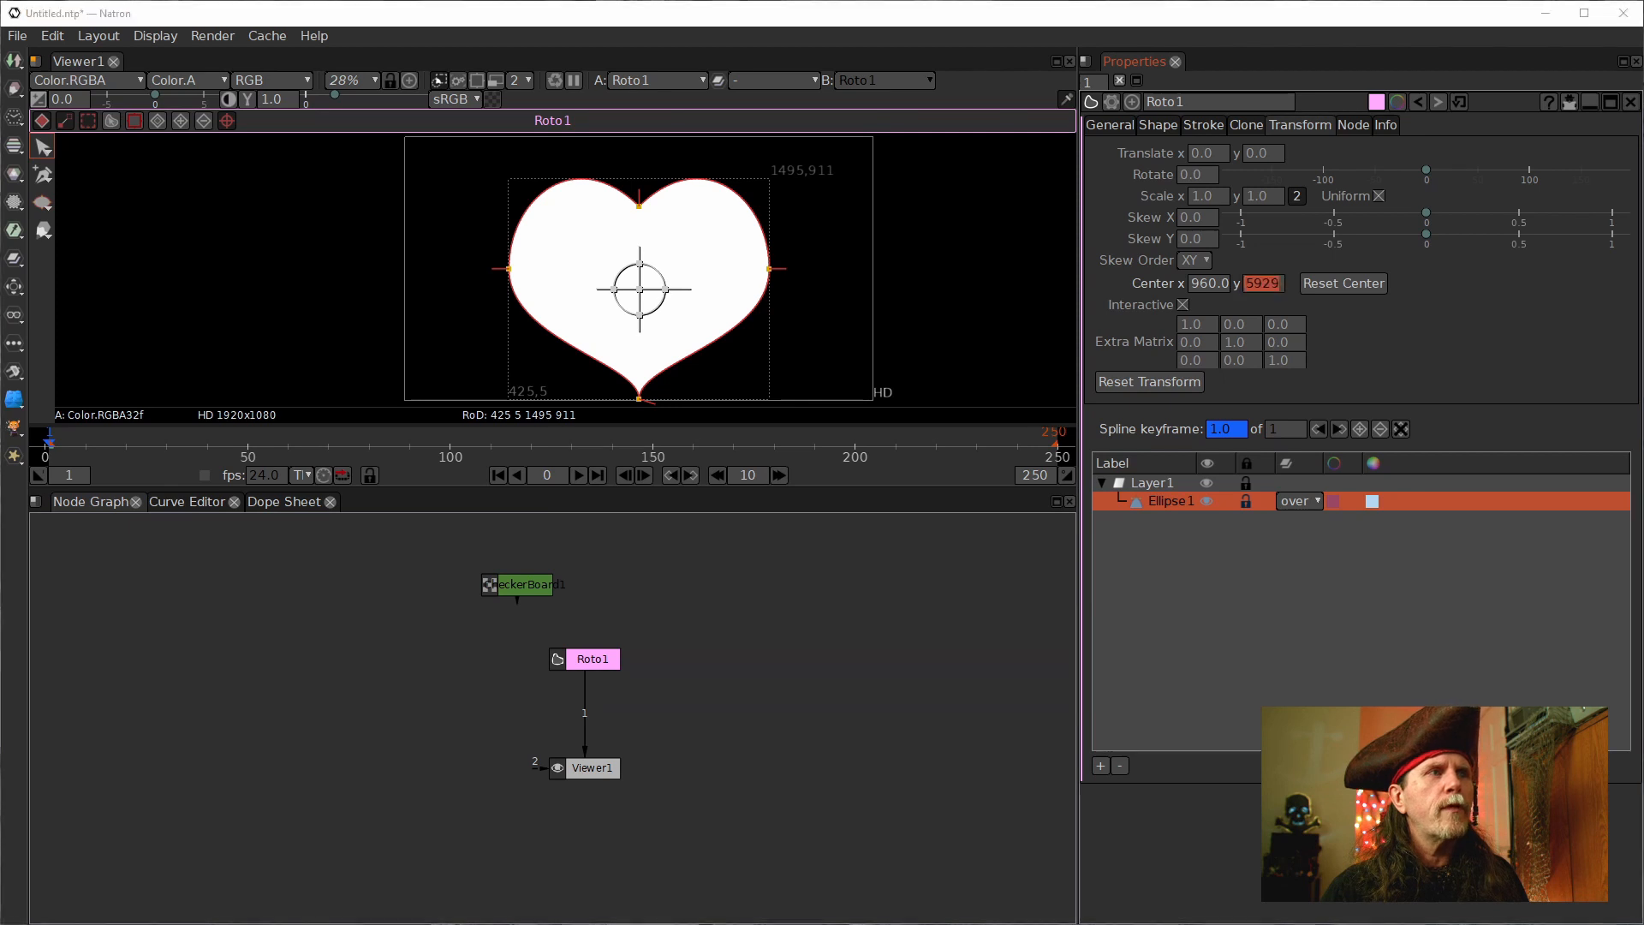
Switch to SpeedCrunch and calculate 540 minus the copied centre Y value.
key("alt+Tab")
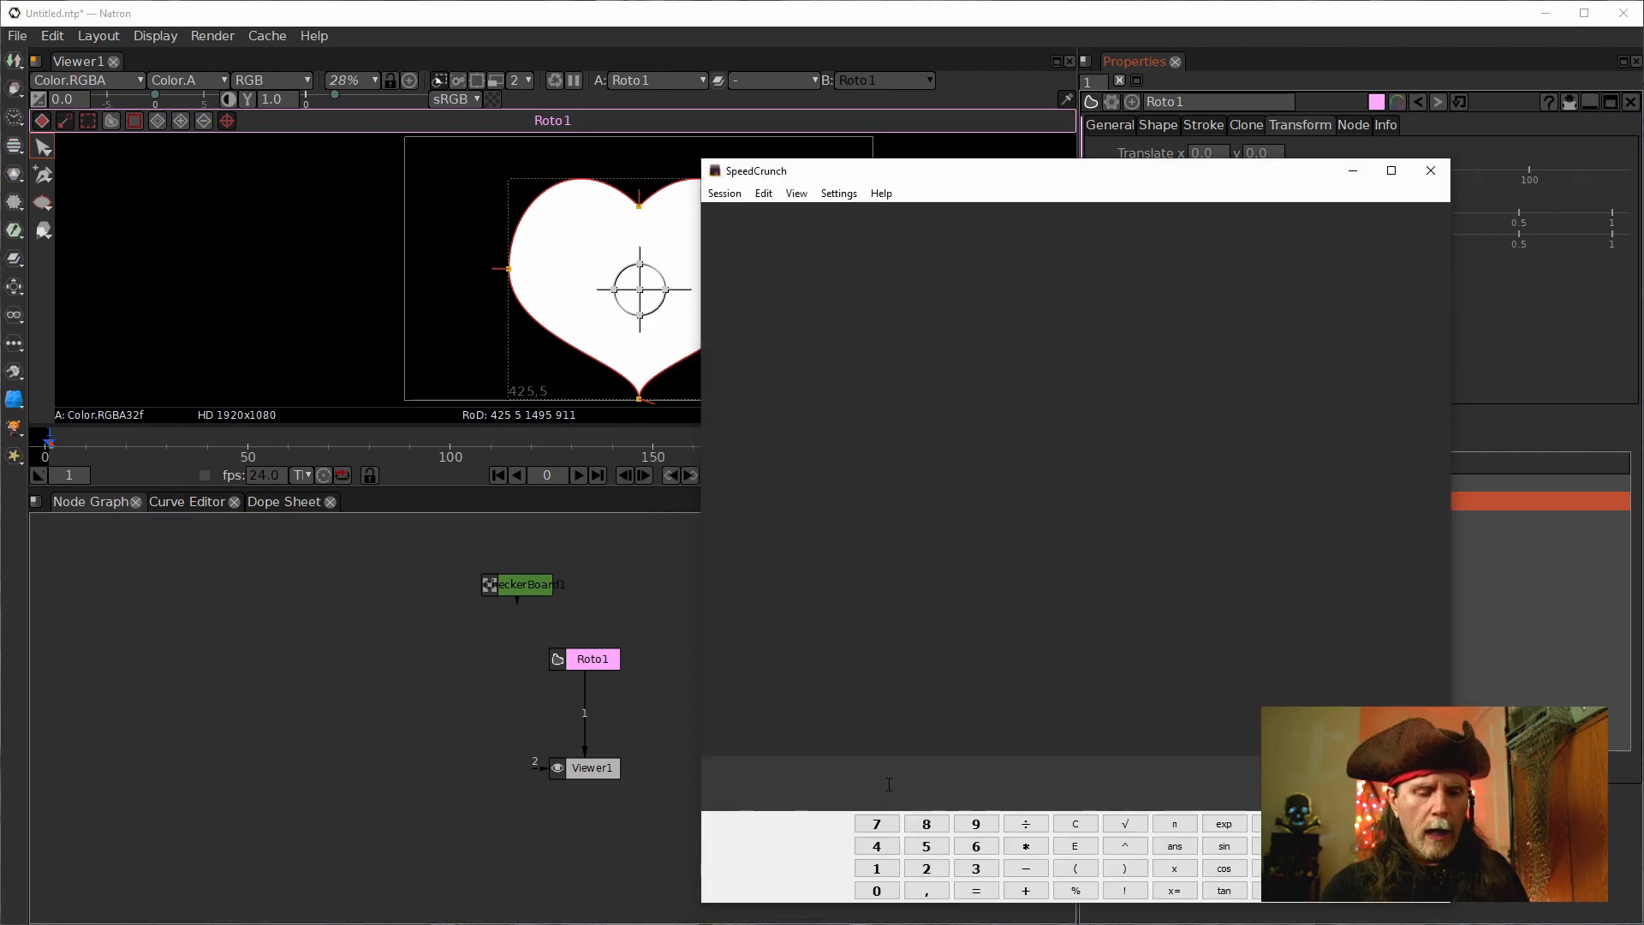
type("540")
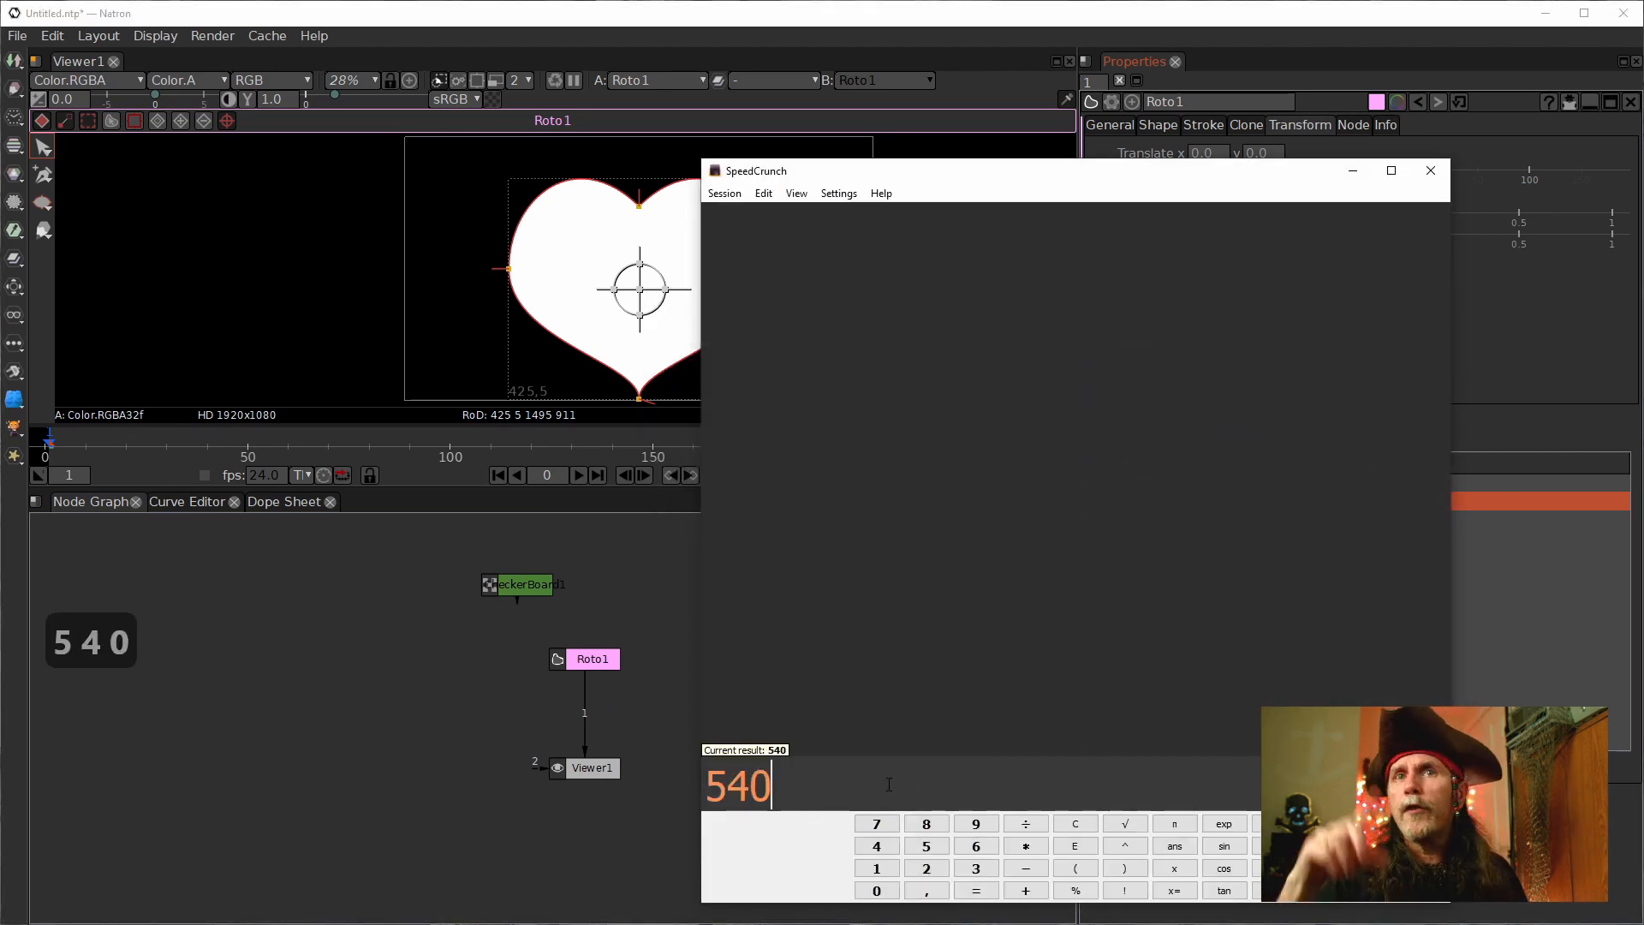
type("-")
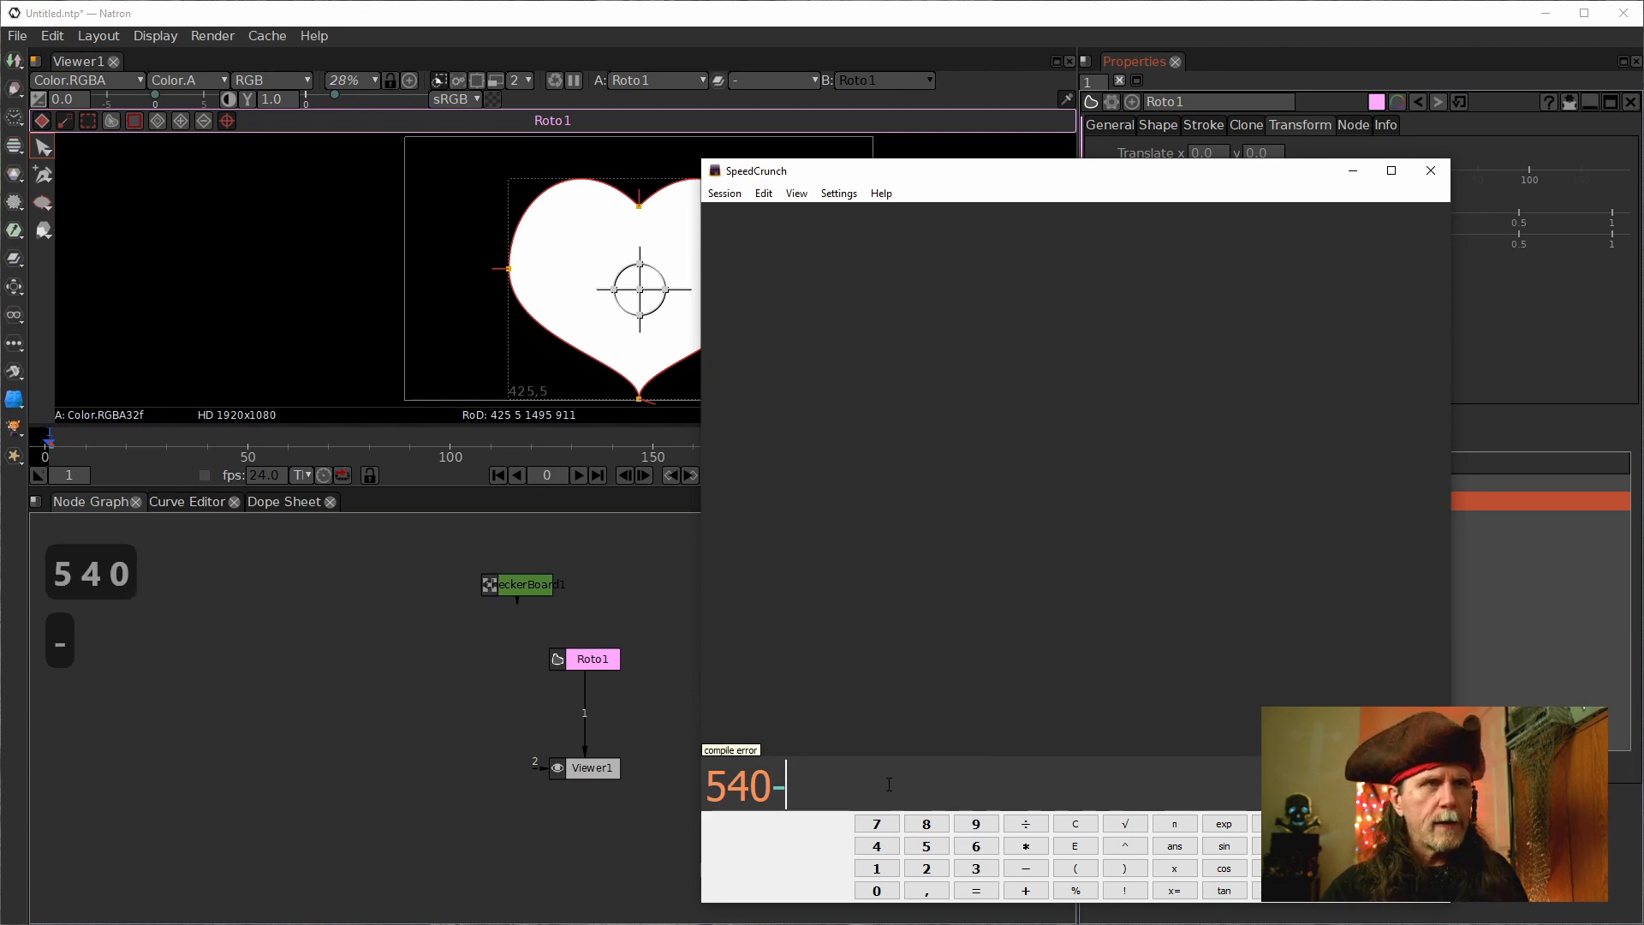
key("ctrl+v")
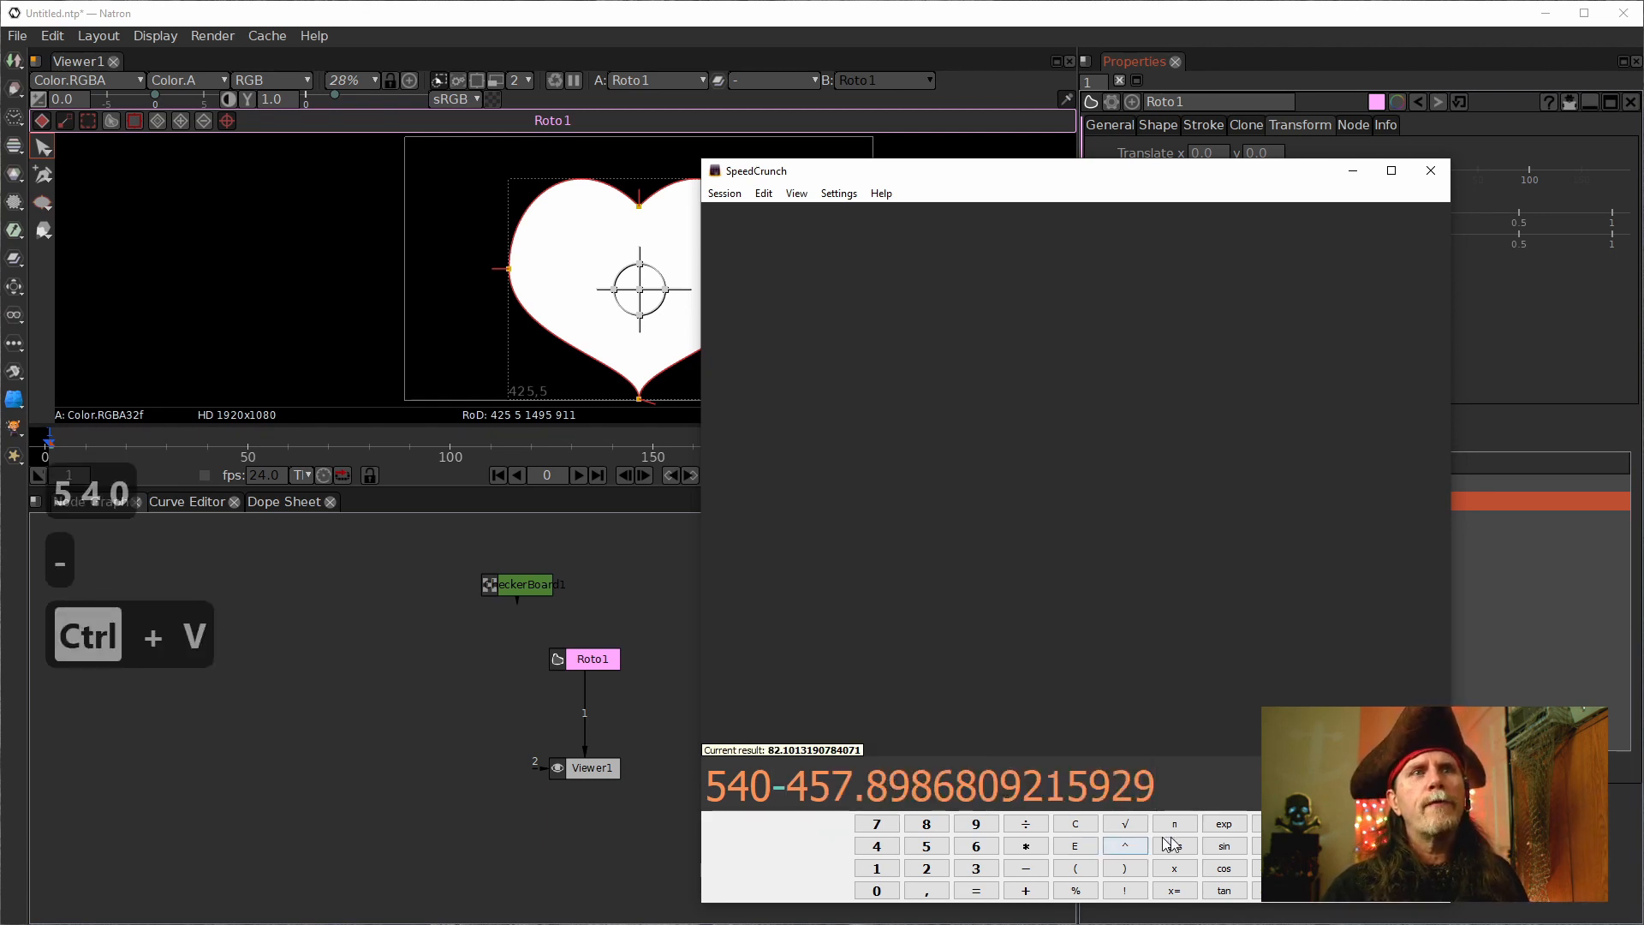
left_click(976, 891)
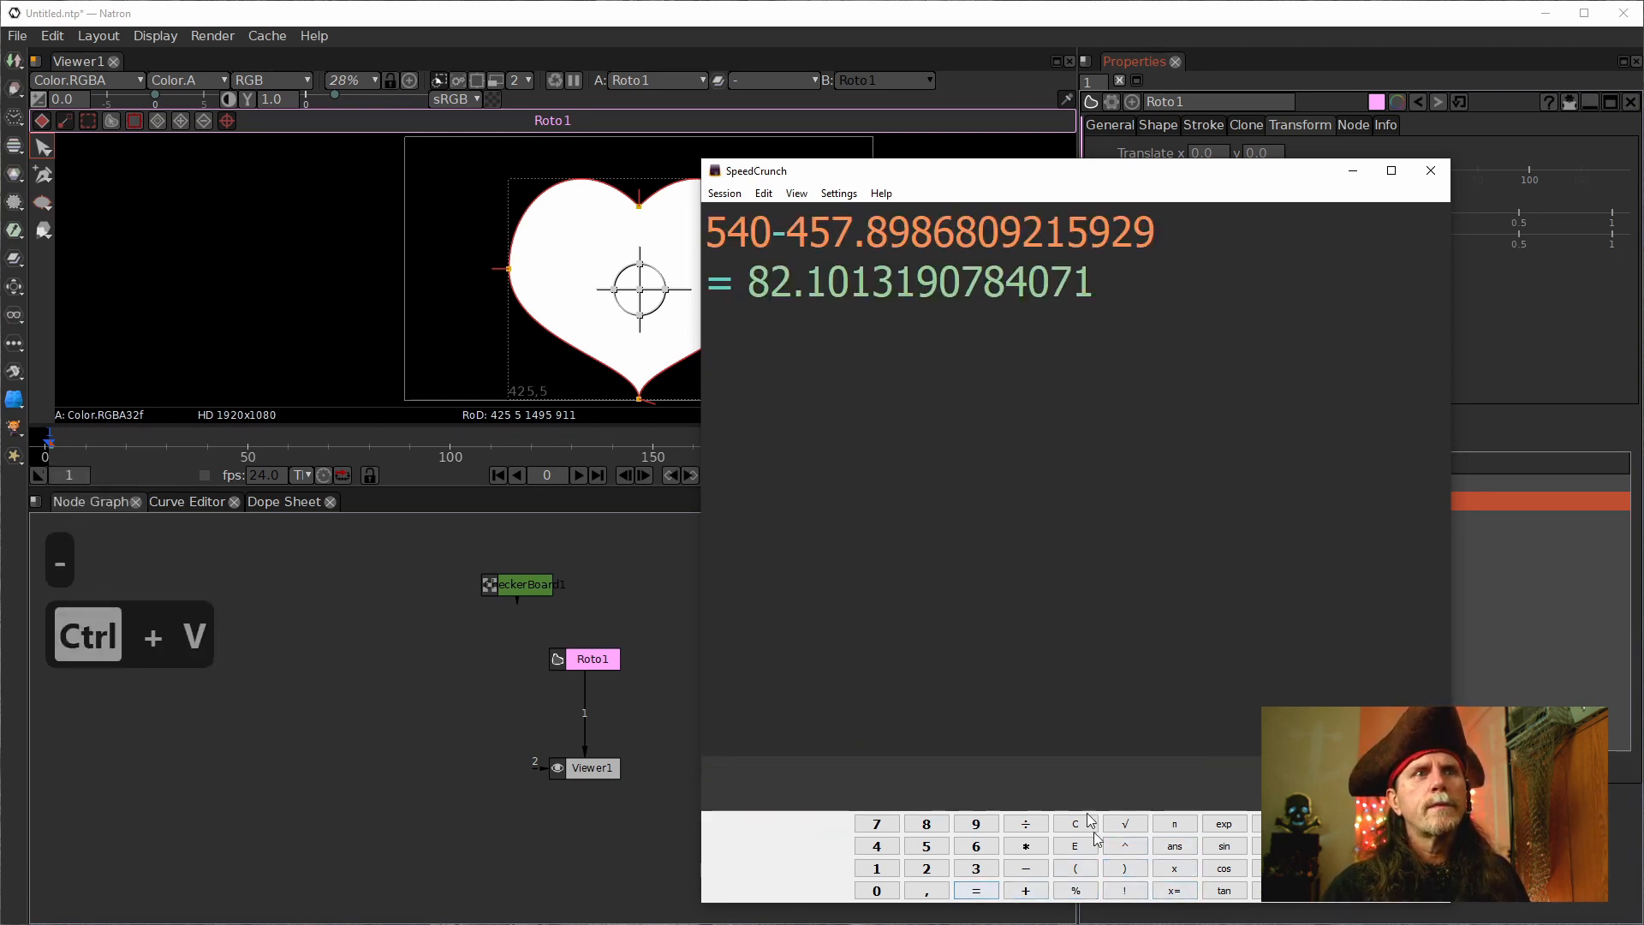
Copy the calculated difference in full precision and return to Natron.
double_click(752, 283)
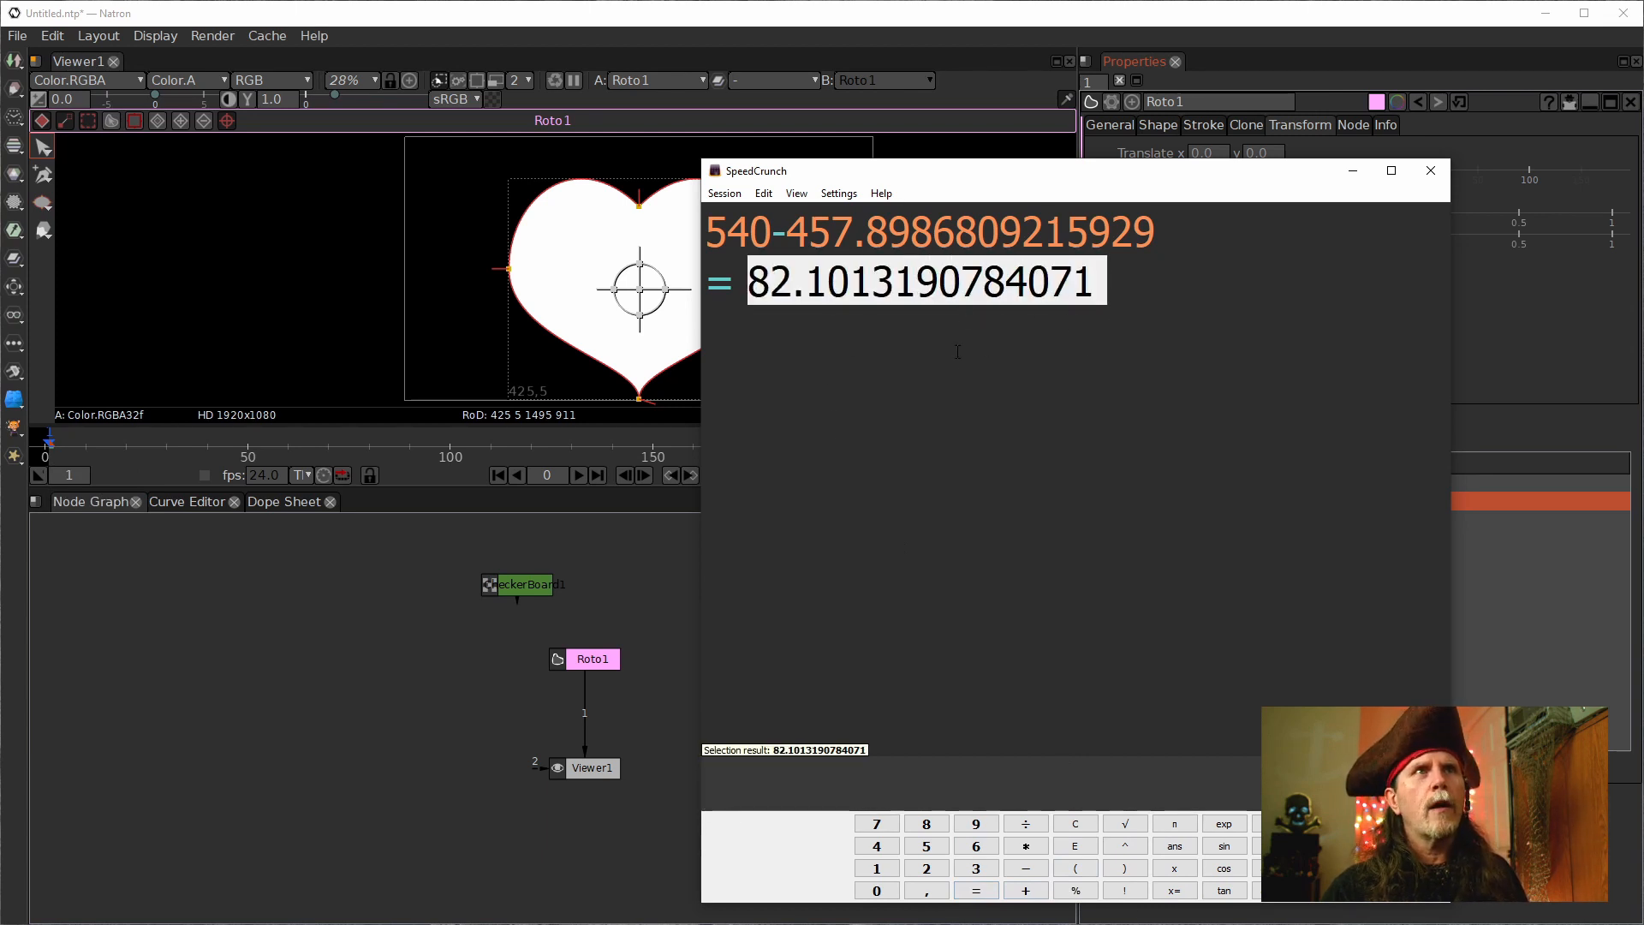
key("ctrl+v")
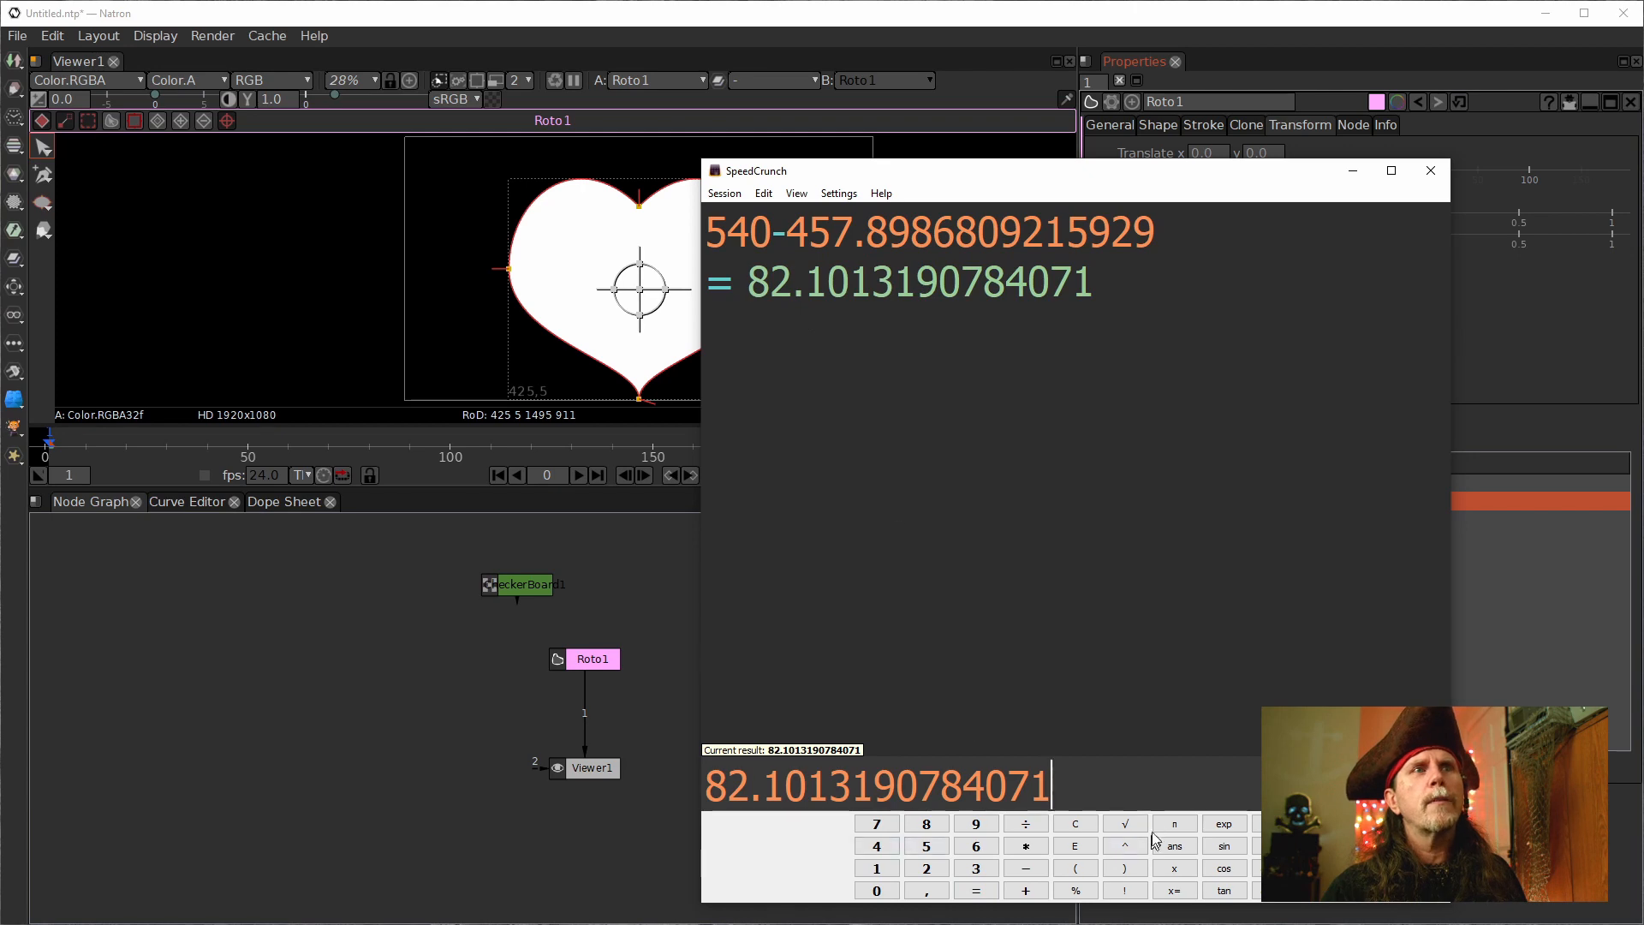
left_click_drag(1050, 783, 513, 745)
key("ctrl+c")
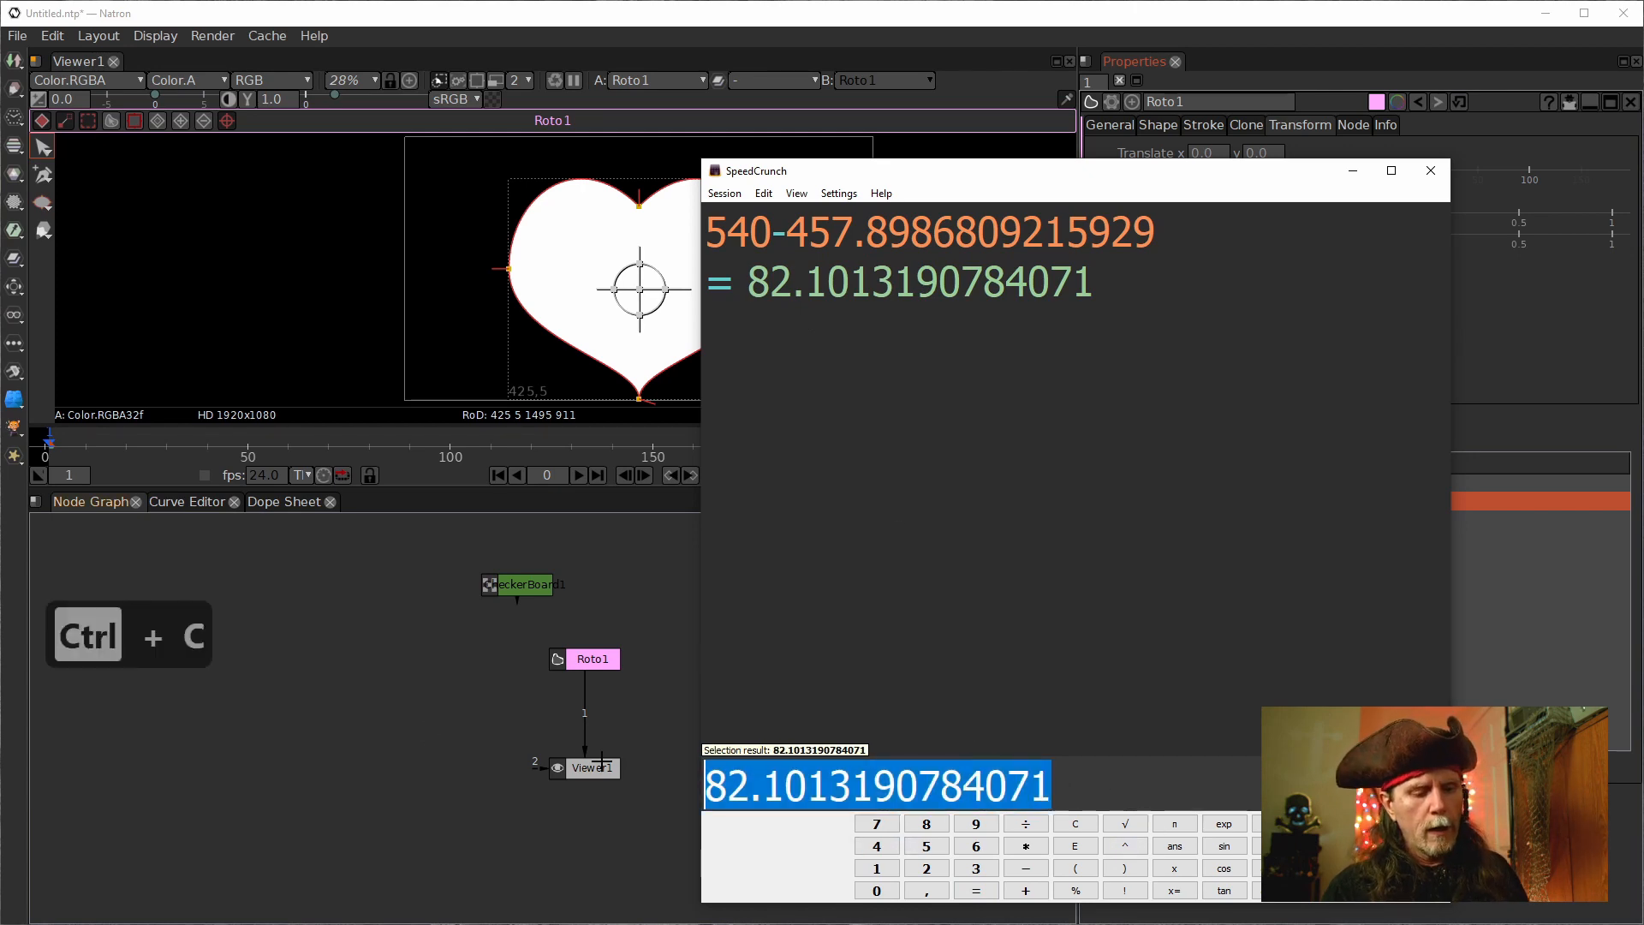
left_click(1355, 171)
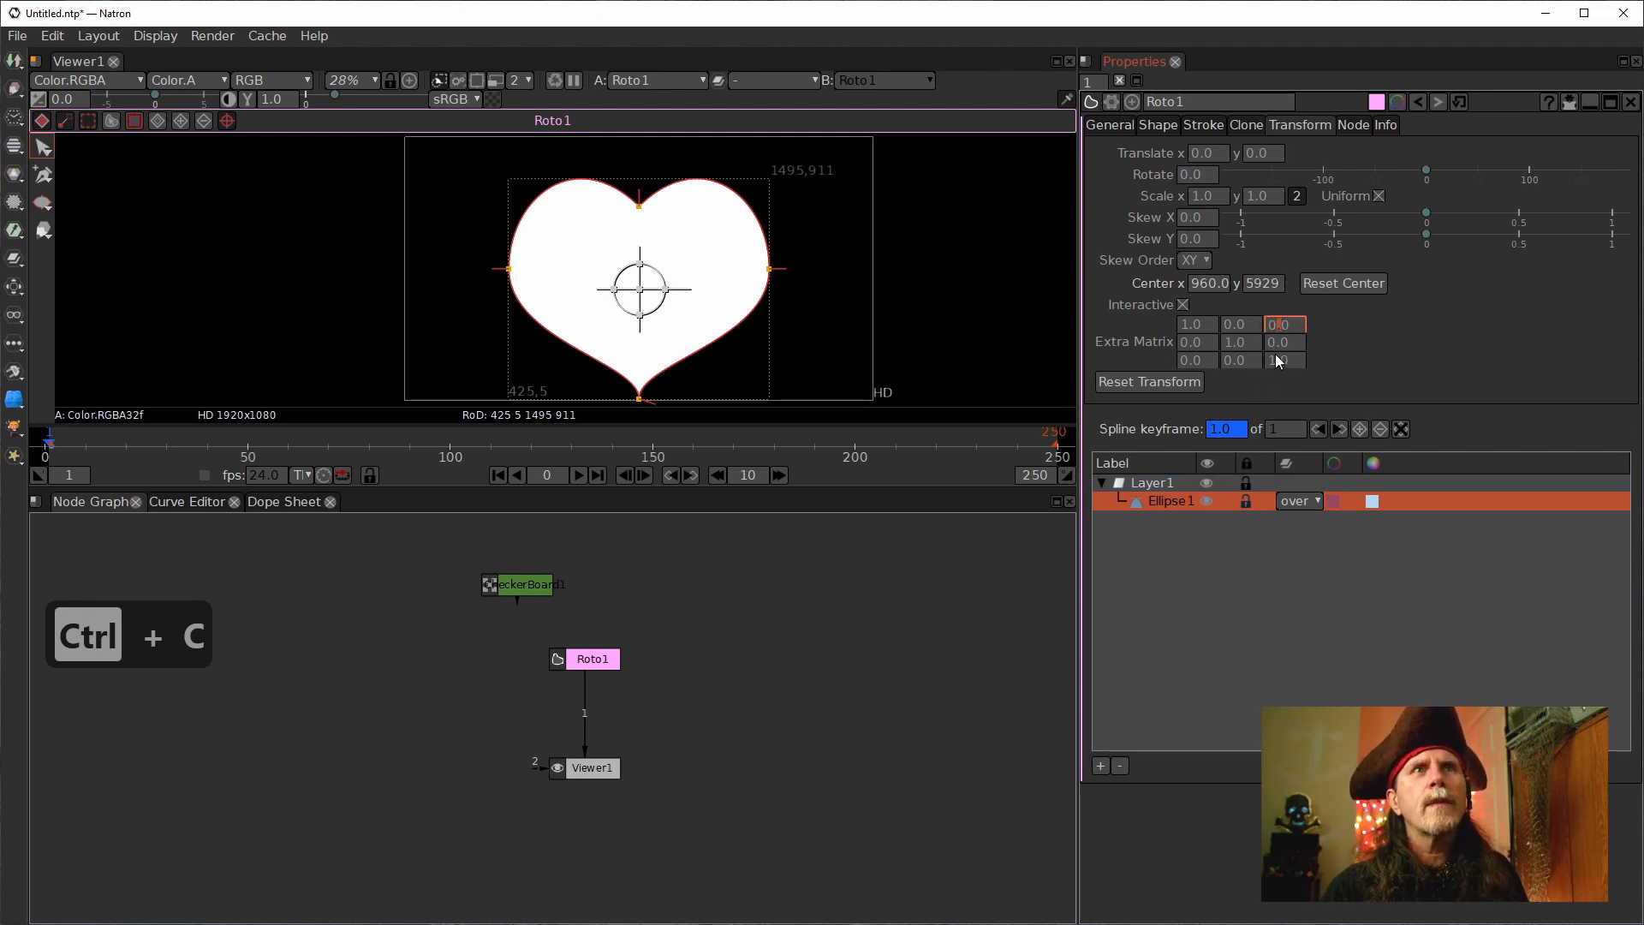
Try the copied offset as the third value in the first row of Ellipse1's Extra Matrix, and restore it to 0.0.
left_click_drag(1292, 323, 1222, 383)
left_click(1155, 500)
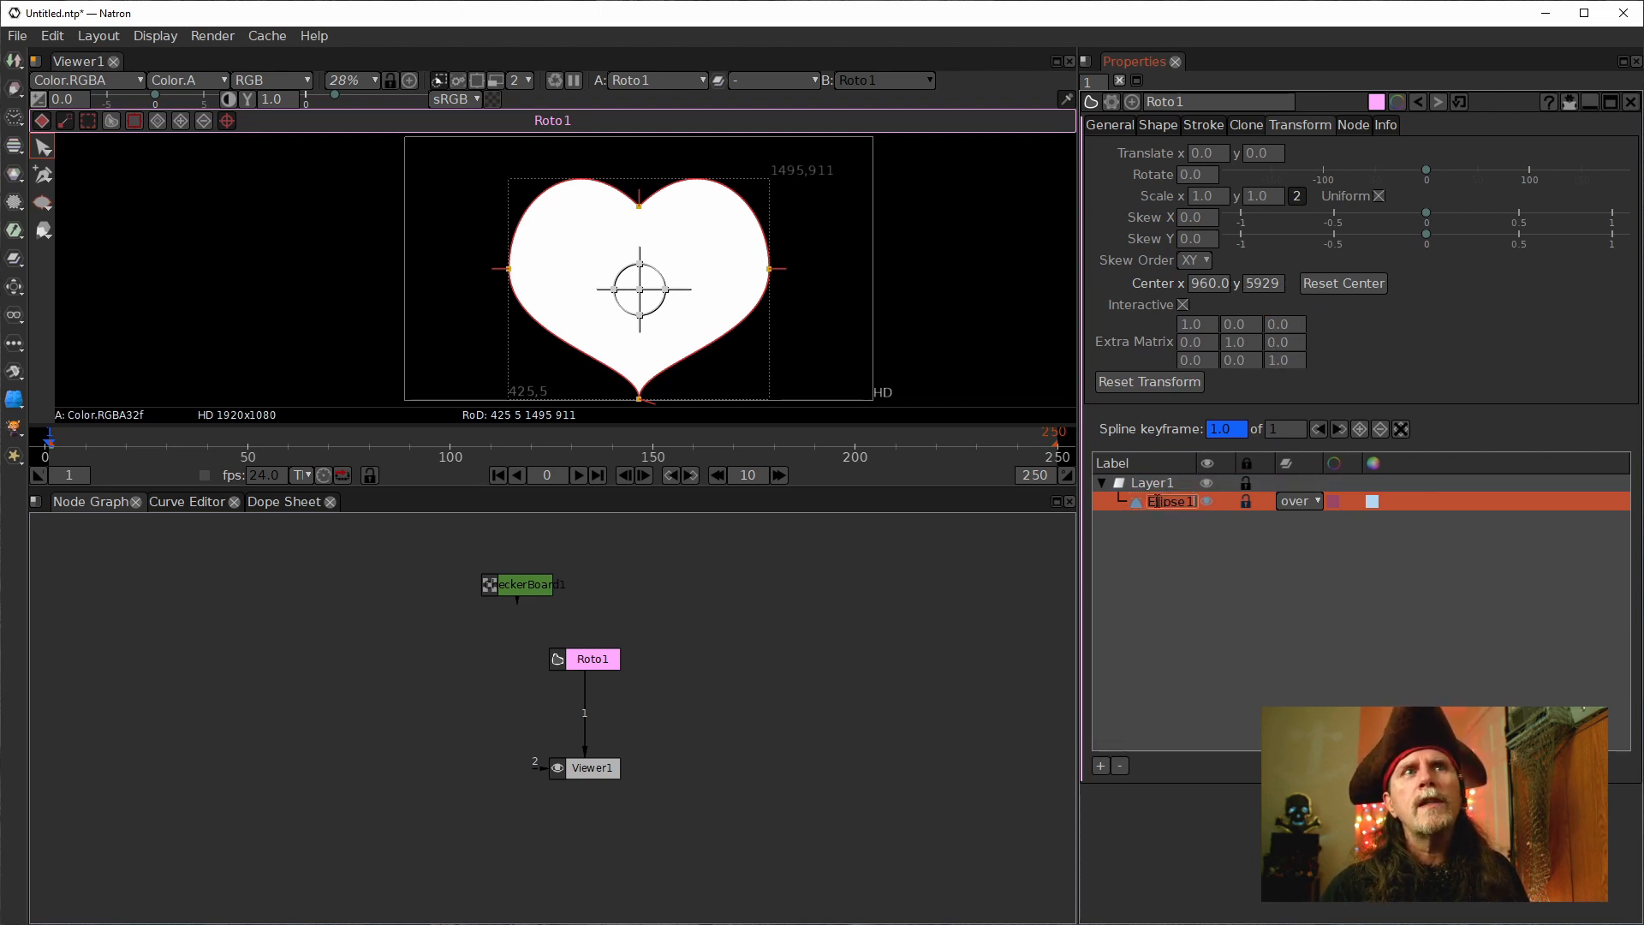
left_click(1279, 326)
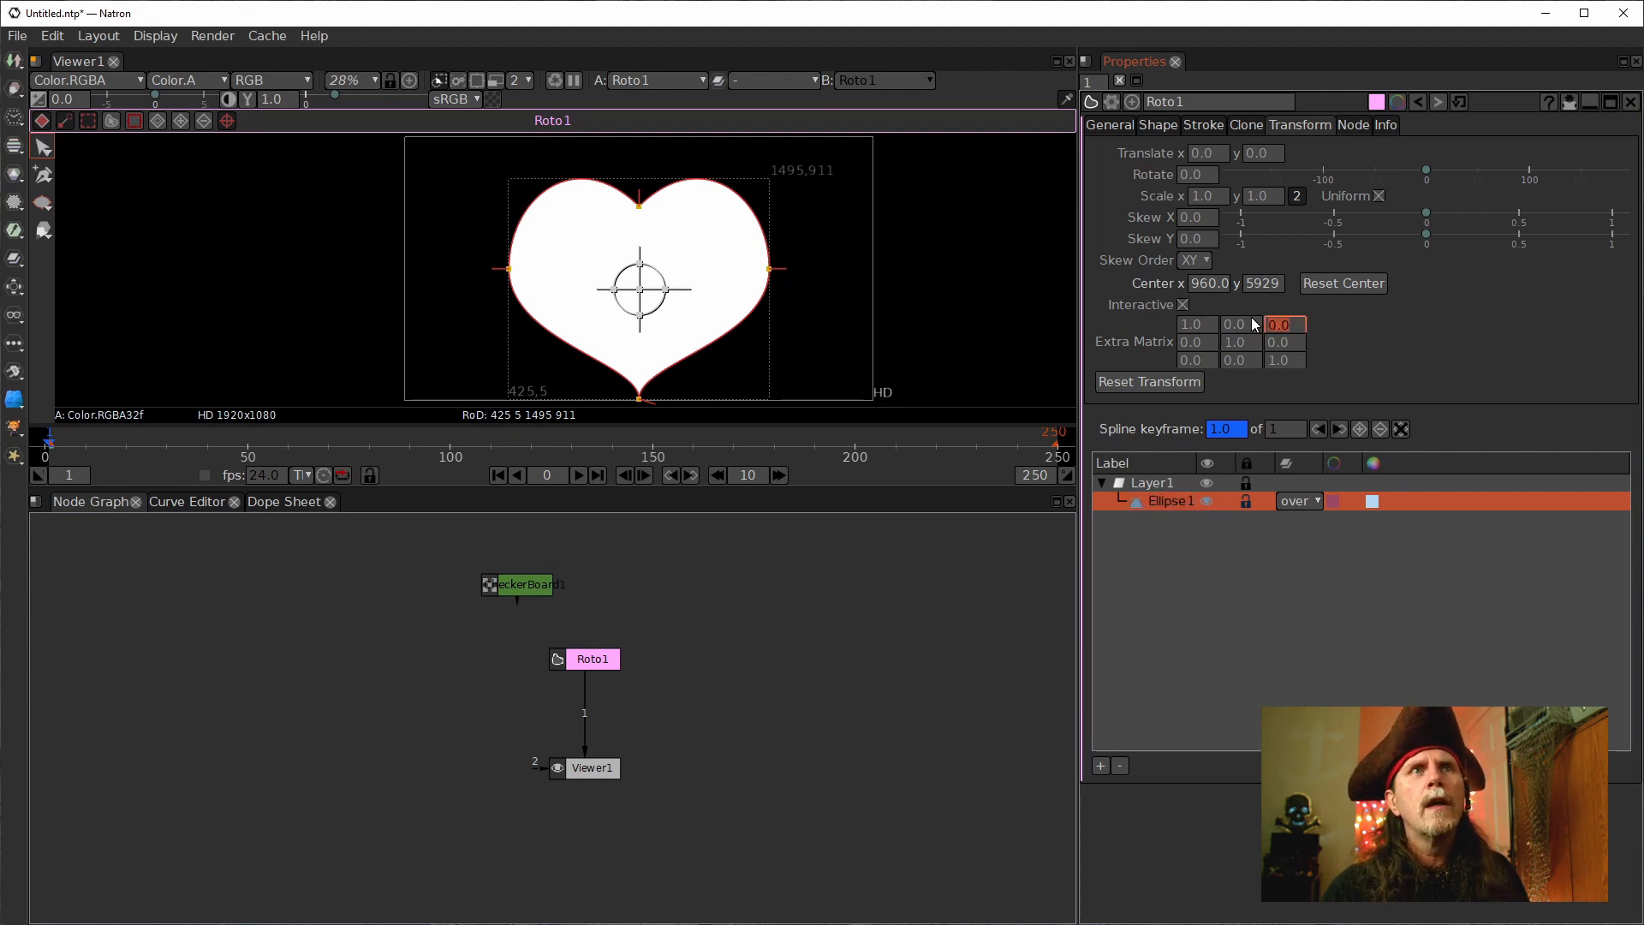
key("ctrl+v")
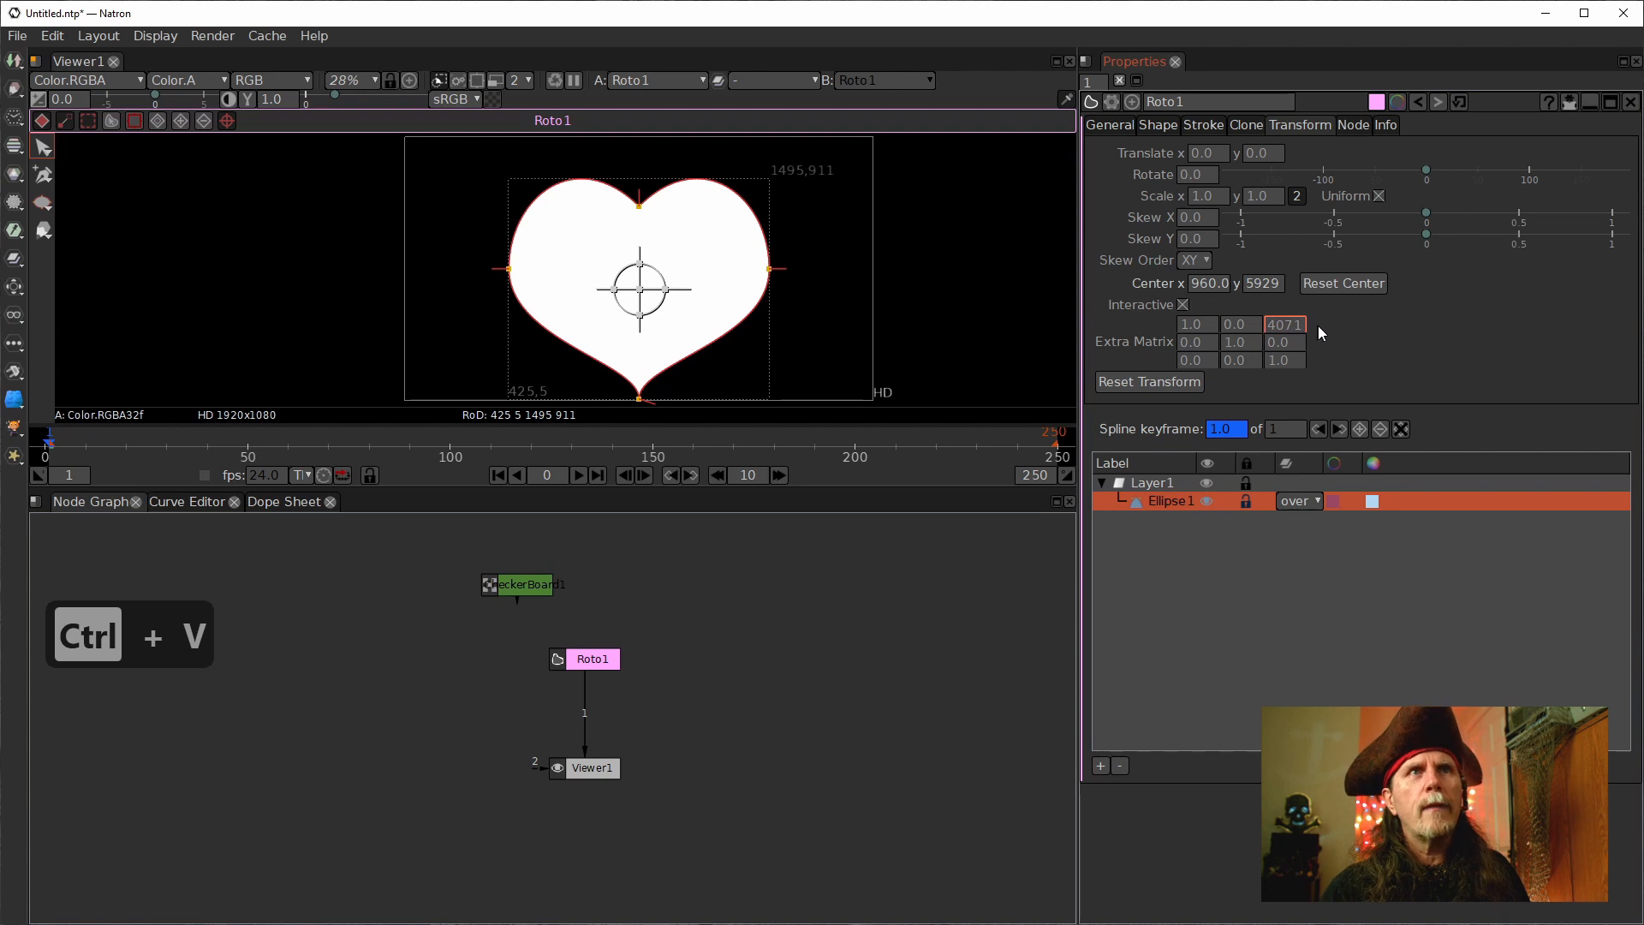
key("Return")
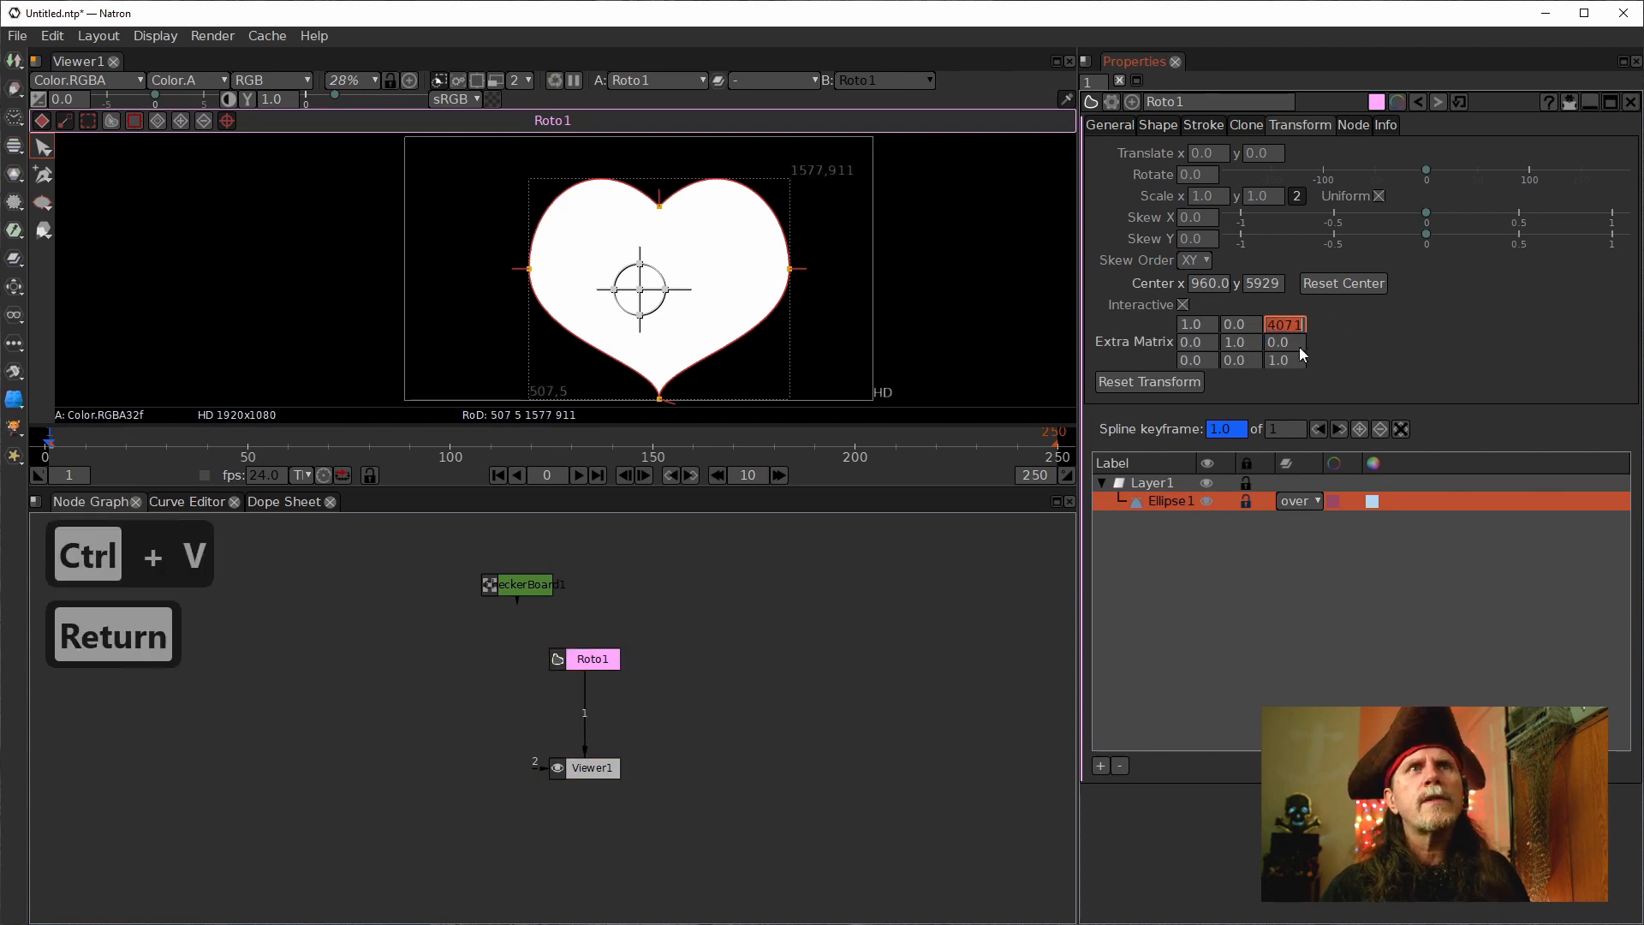
type("0")
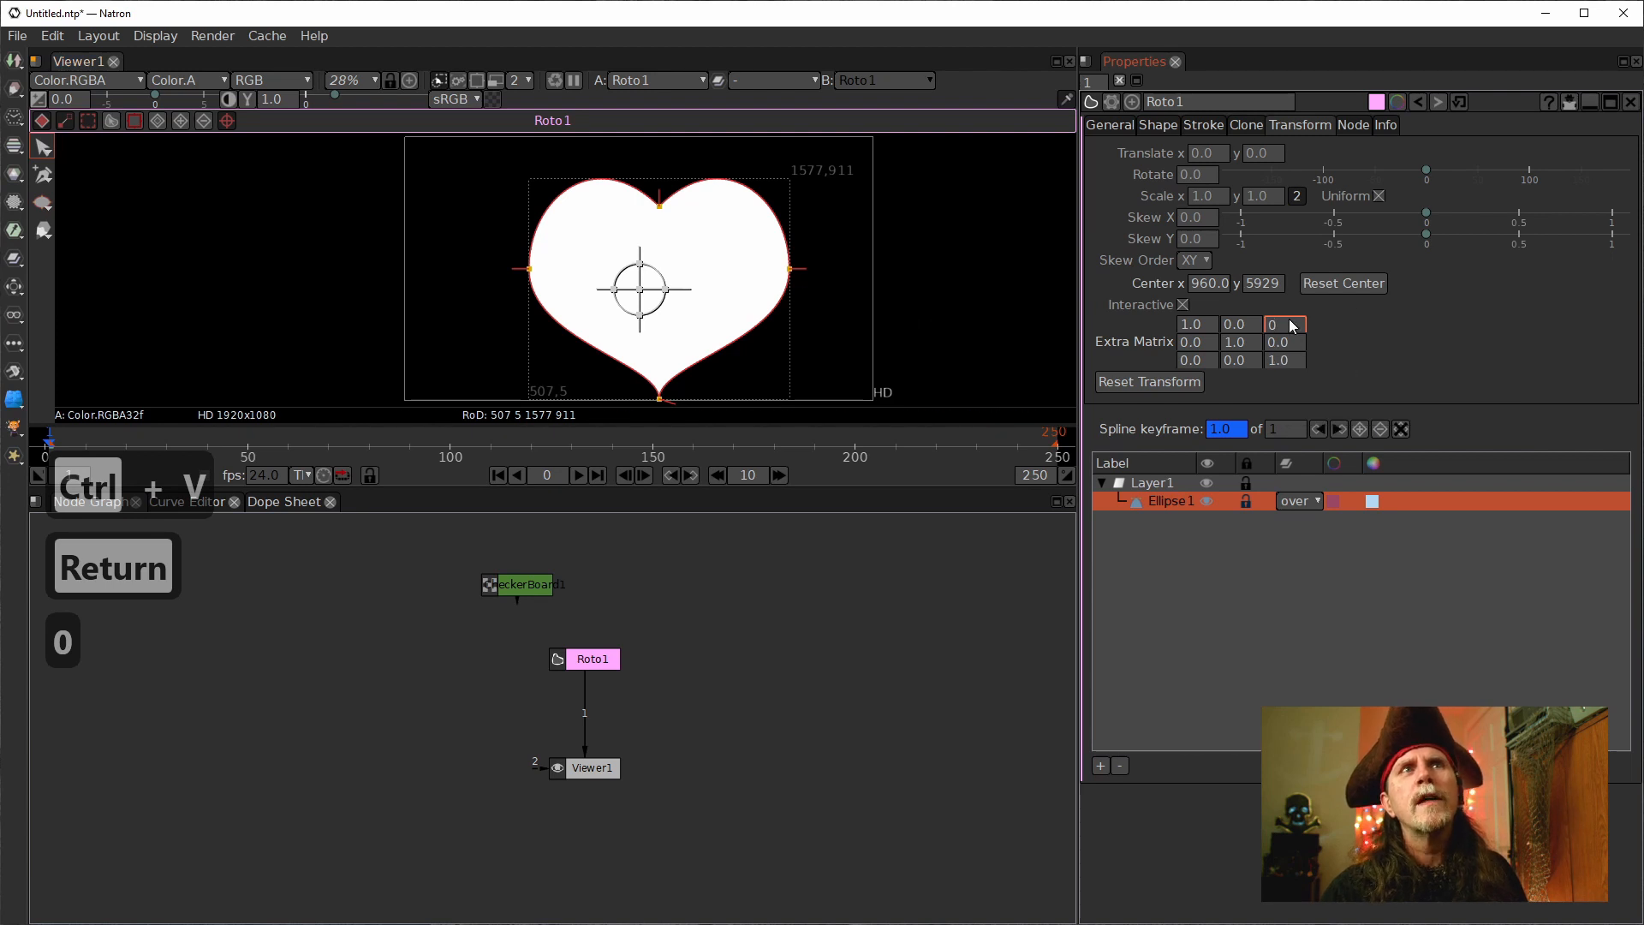
type(".0")
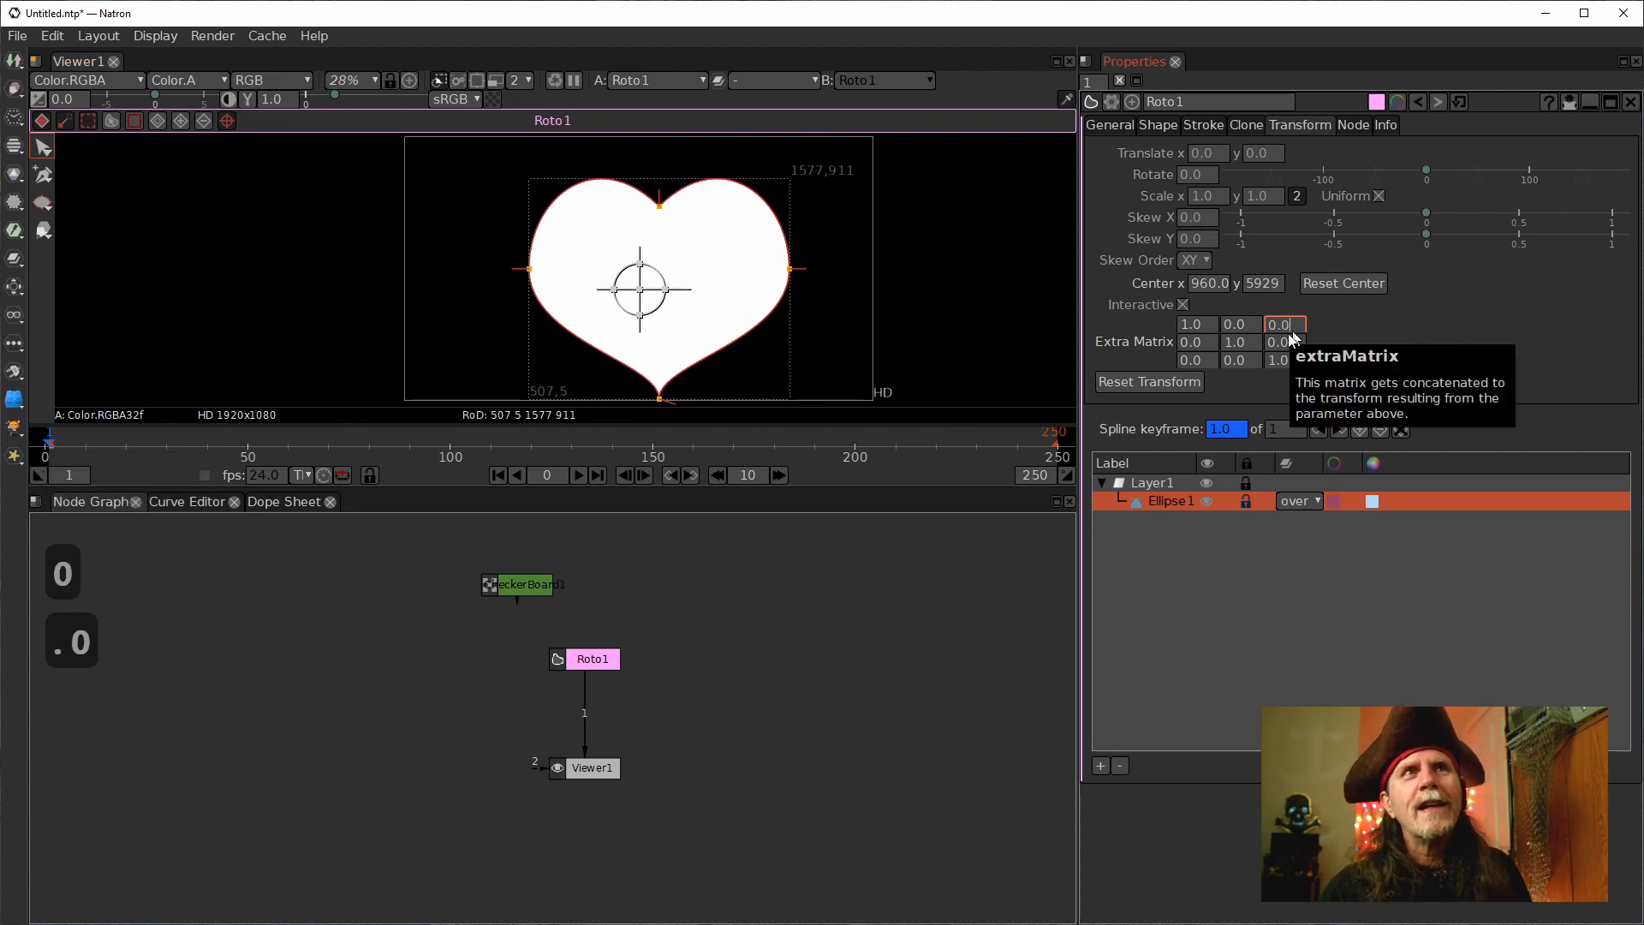
Set the third value in the second row of Ellipse1's Extra Matrix to the copied offset, 82.1013190784071.
left_click(1293, 341)
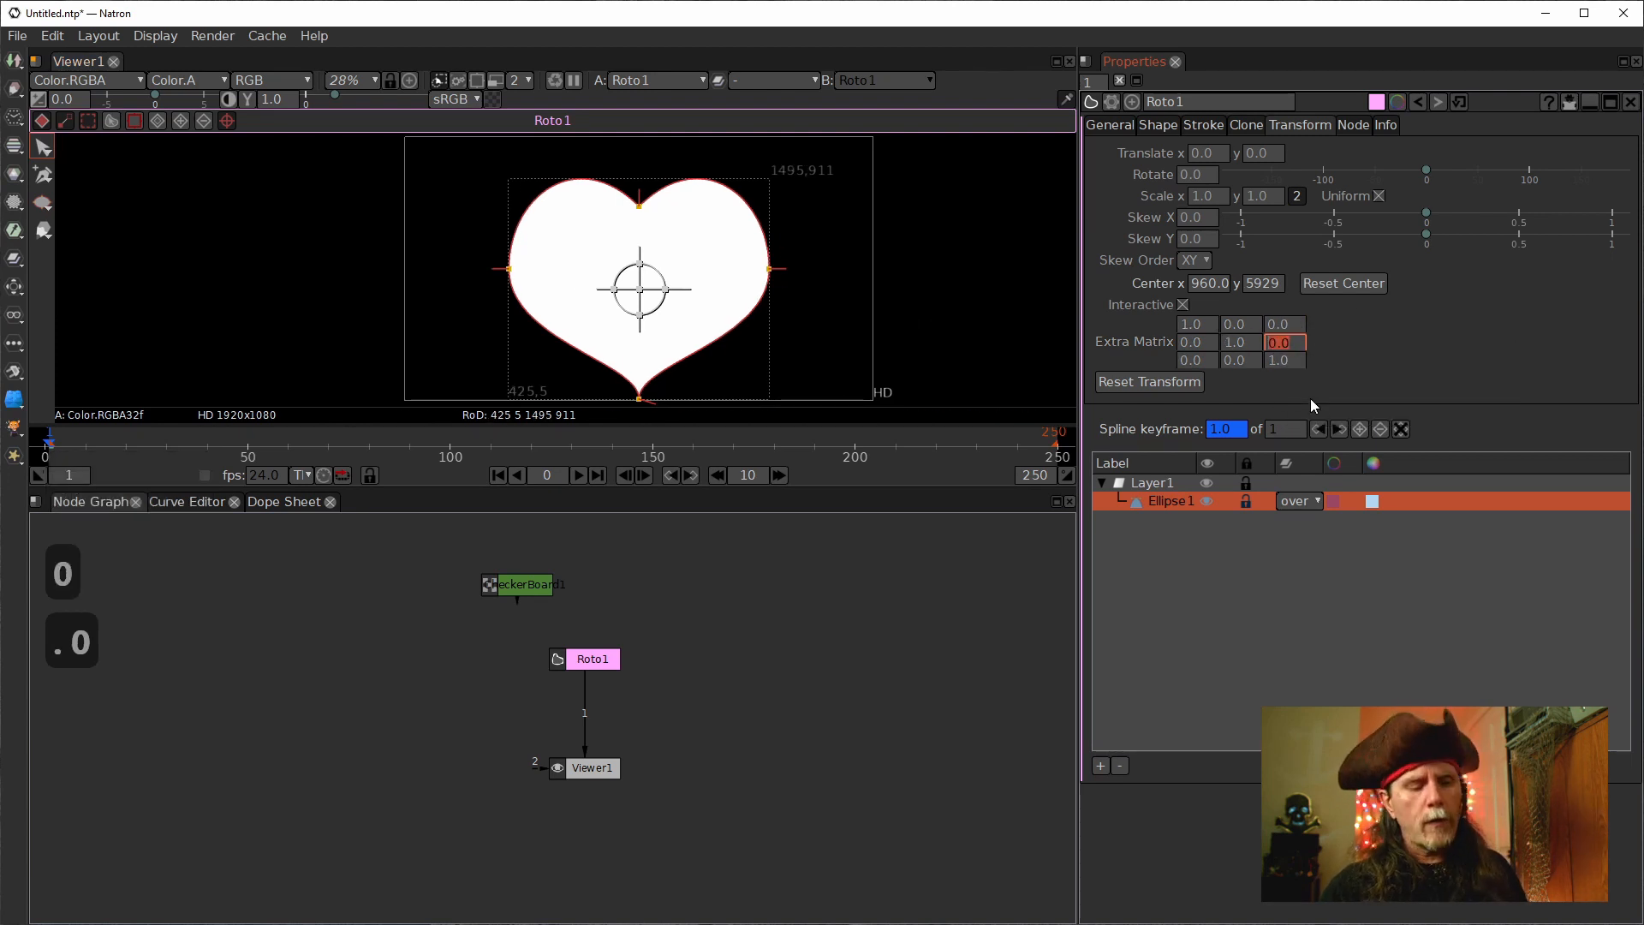
key("ctrl+v")
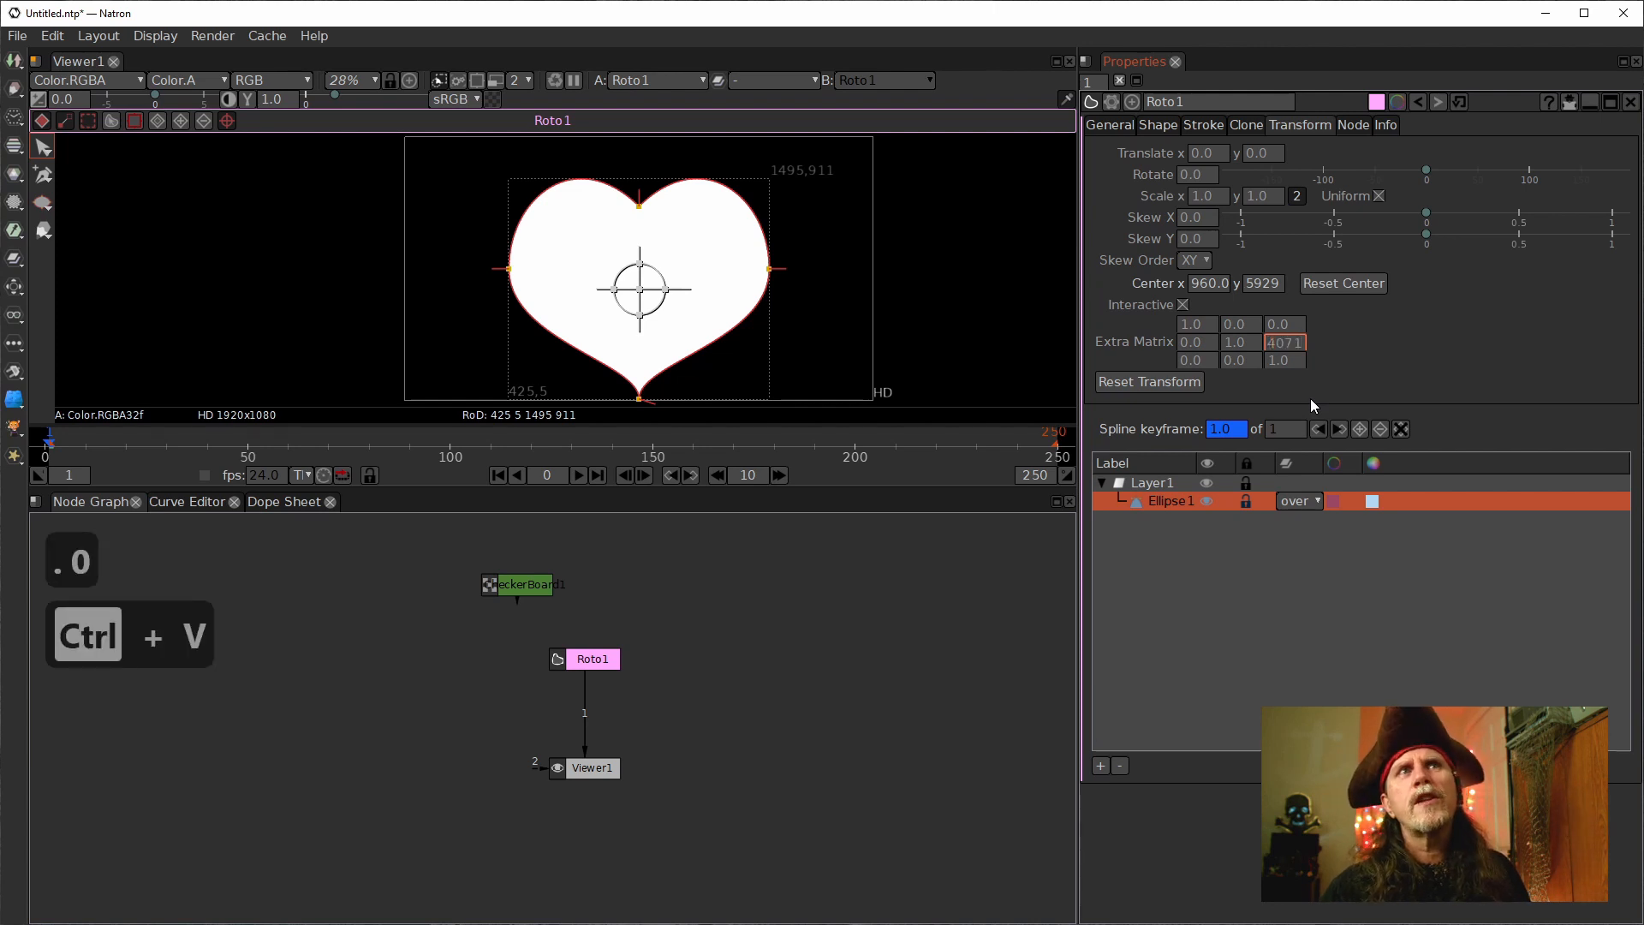
key("Return")
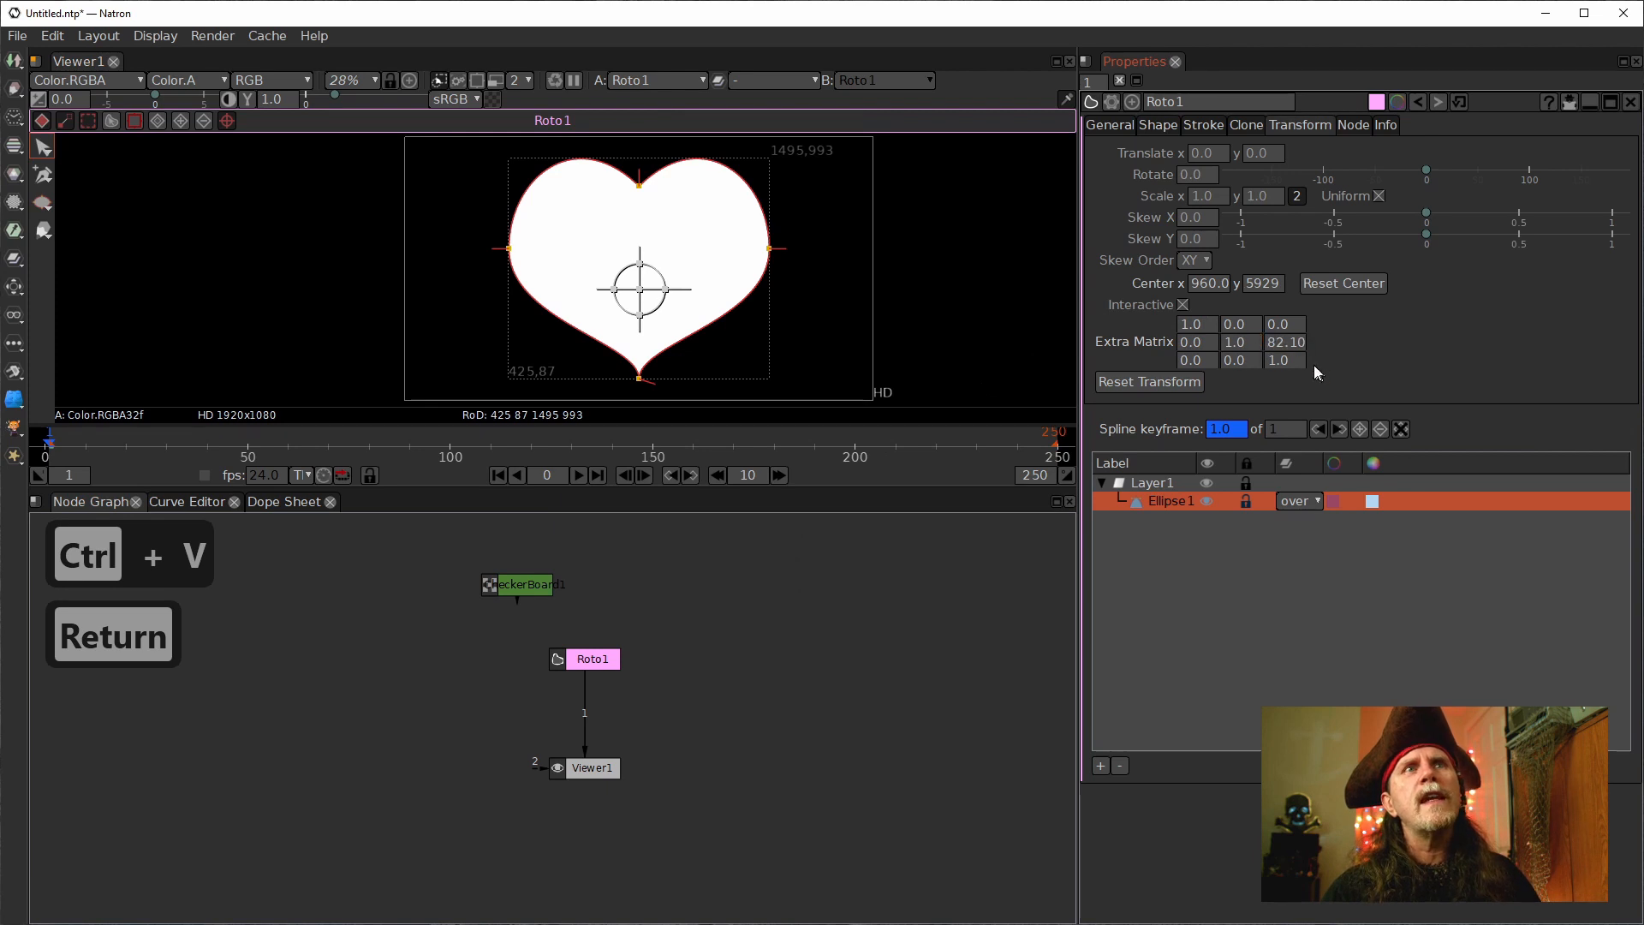
Reset Ellipse1's transform centre to match the shape's shifted position.
double_click(1275, 345)
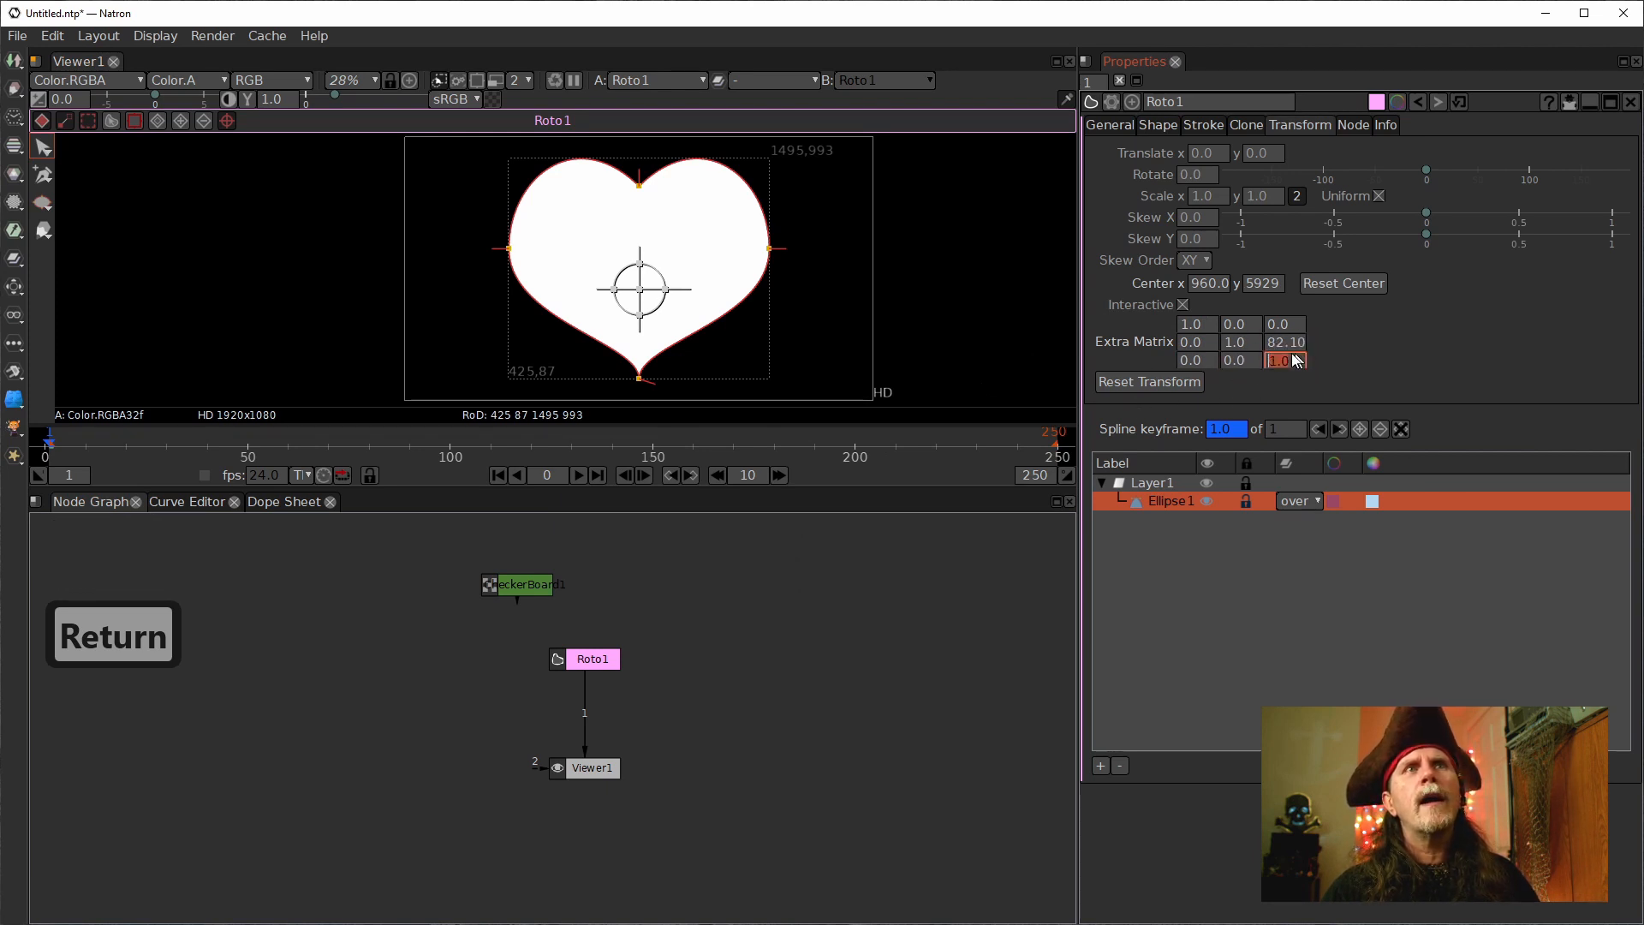
left_click_drag(1280, 284, 1242, 277)
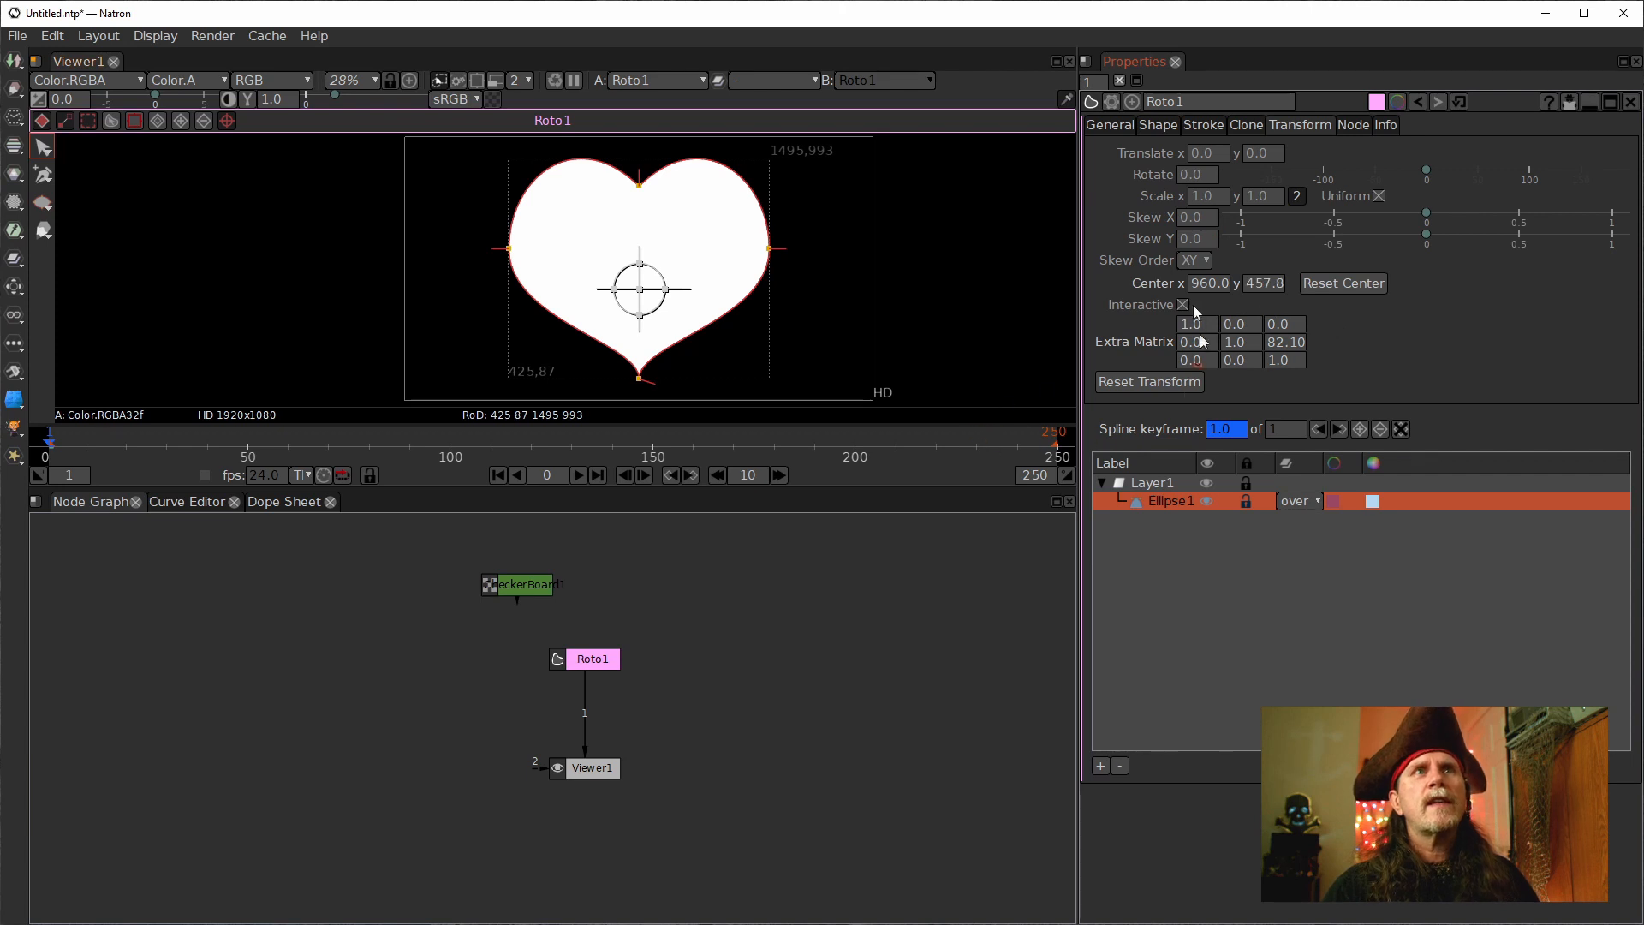
left_click(1343, 283)
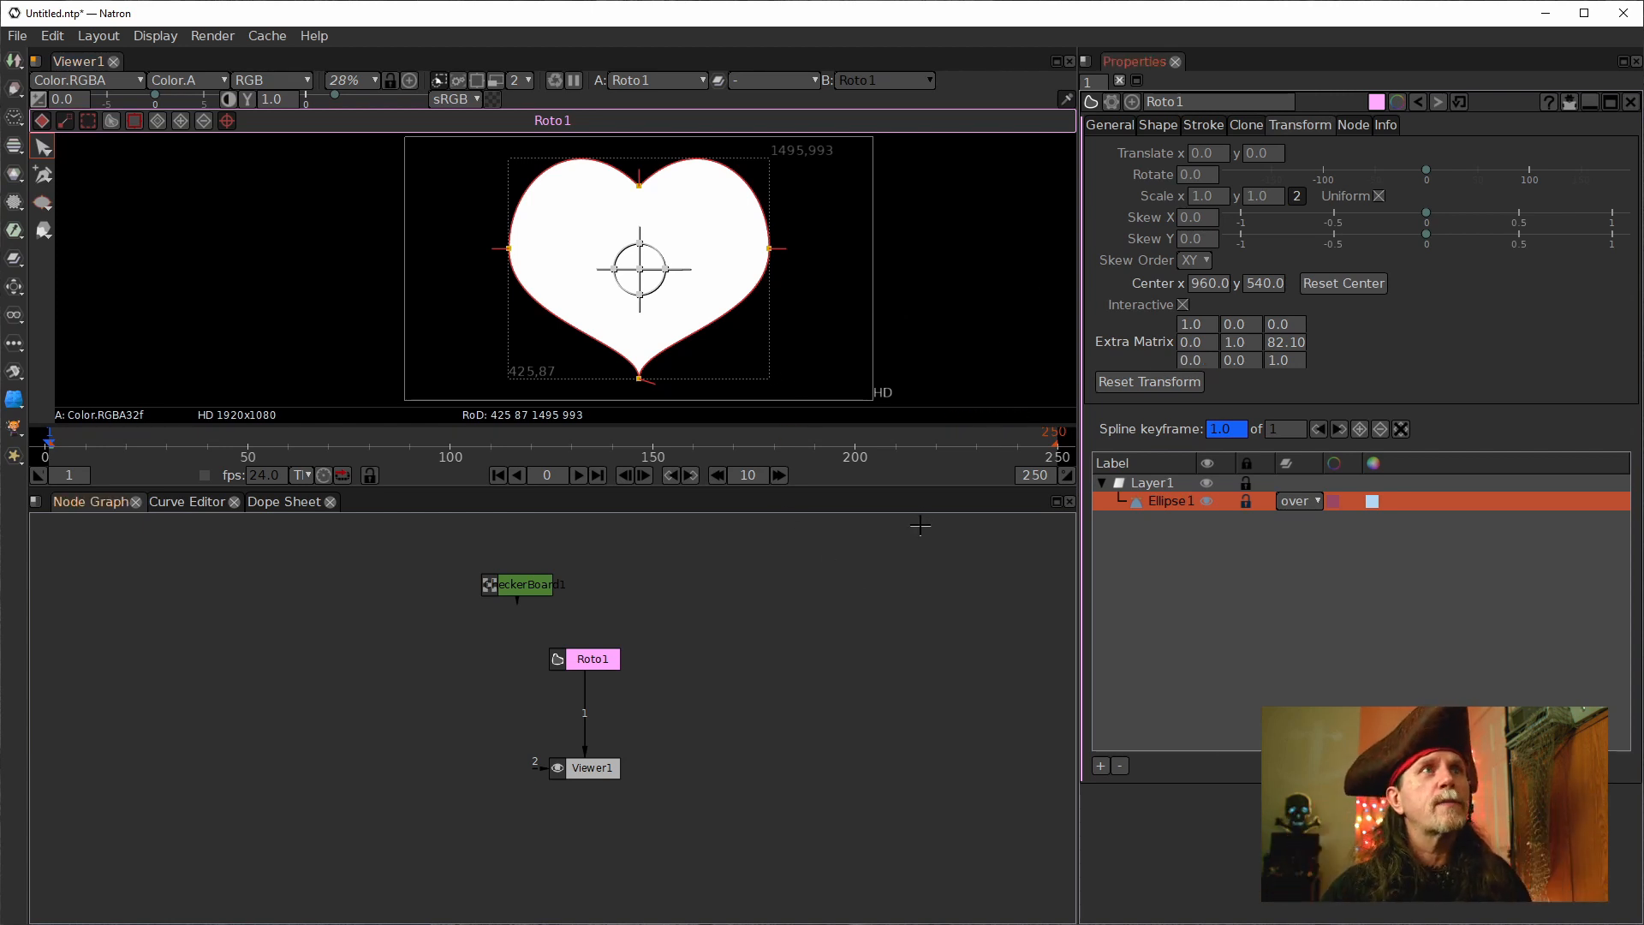
Reset the X value of Ellipse1's transform centre to its default and deselect the shape.
left_click(608, 648)
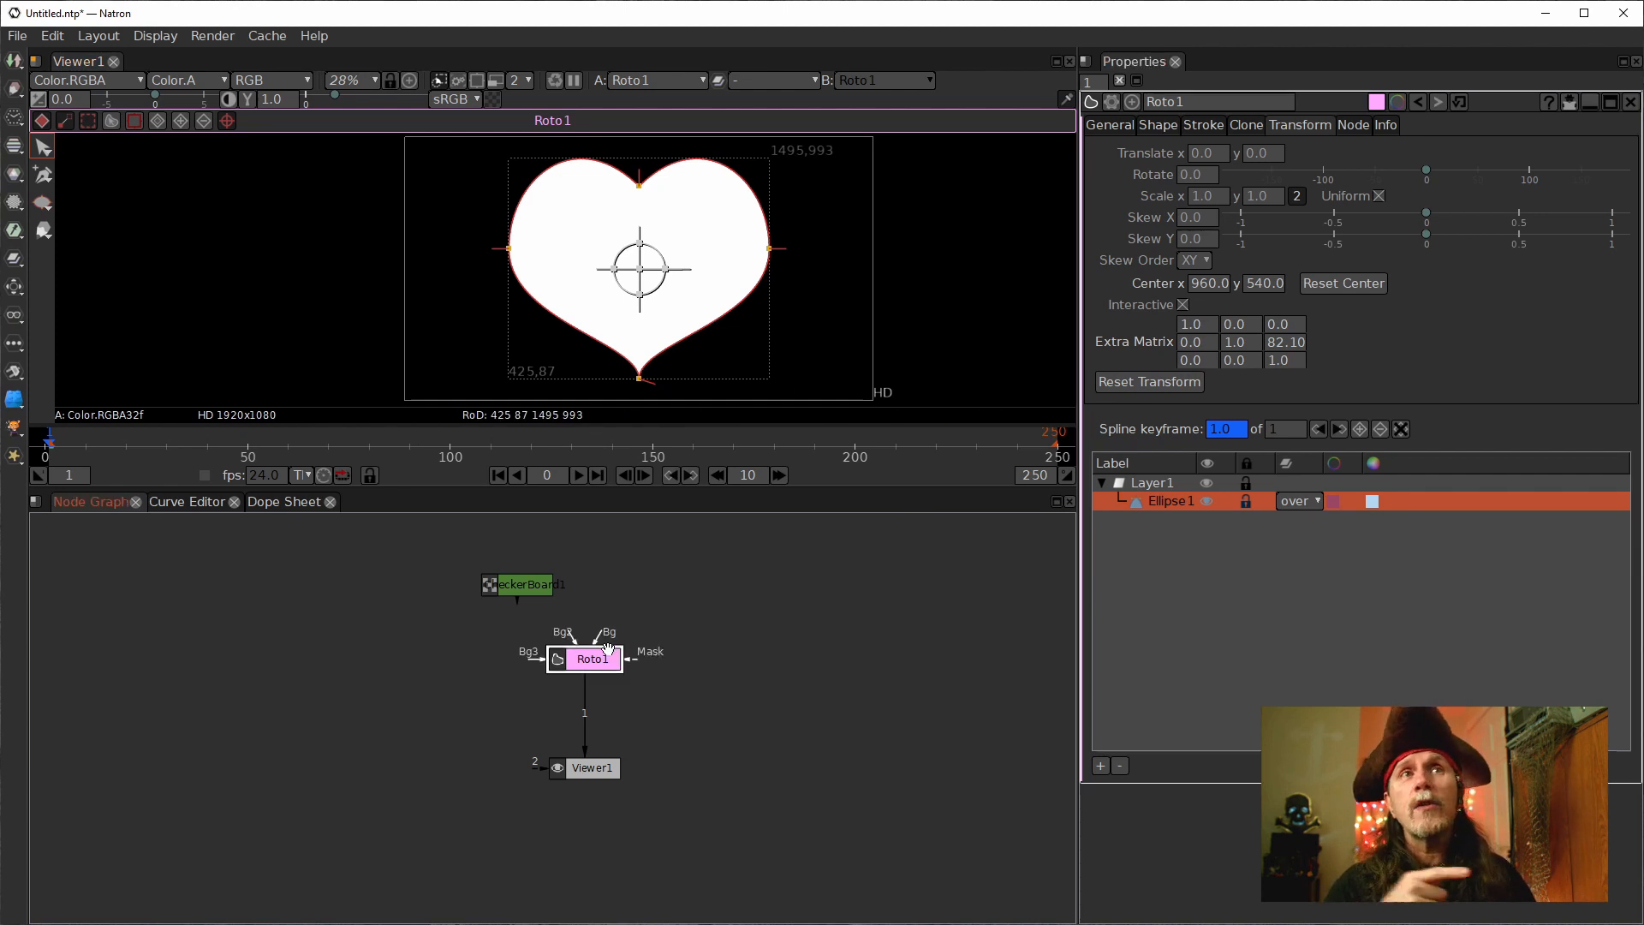
double_click(1203, 283)
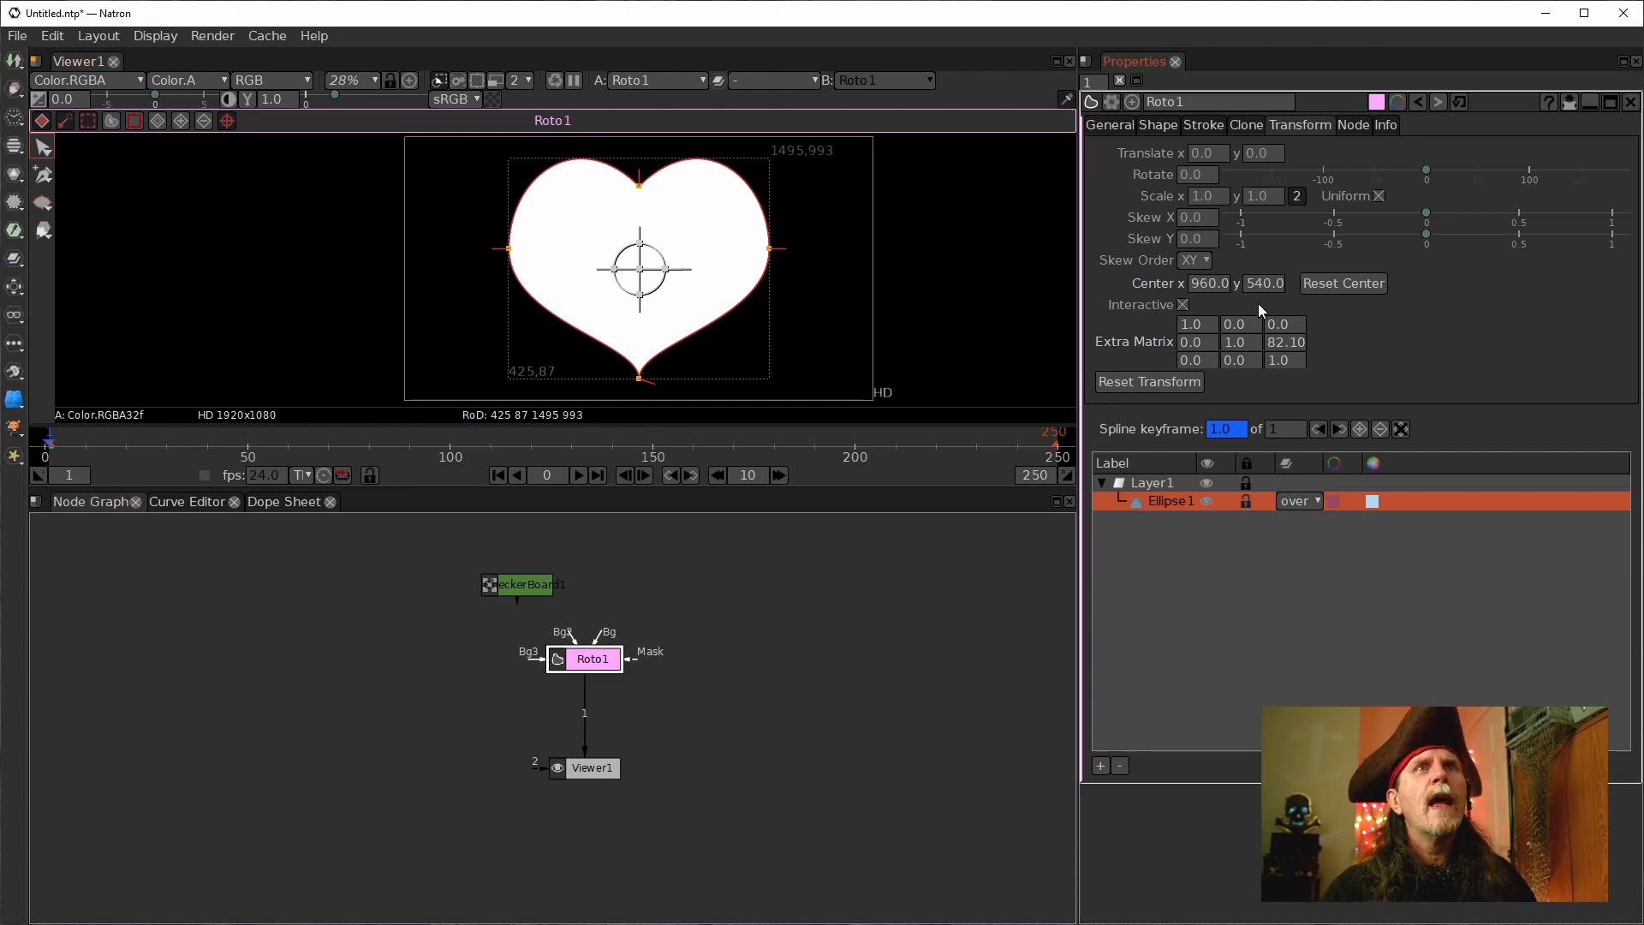
right_click(1203, 289)
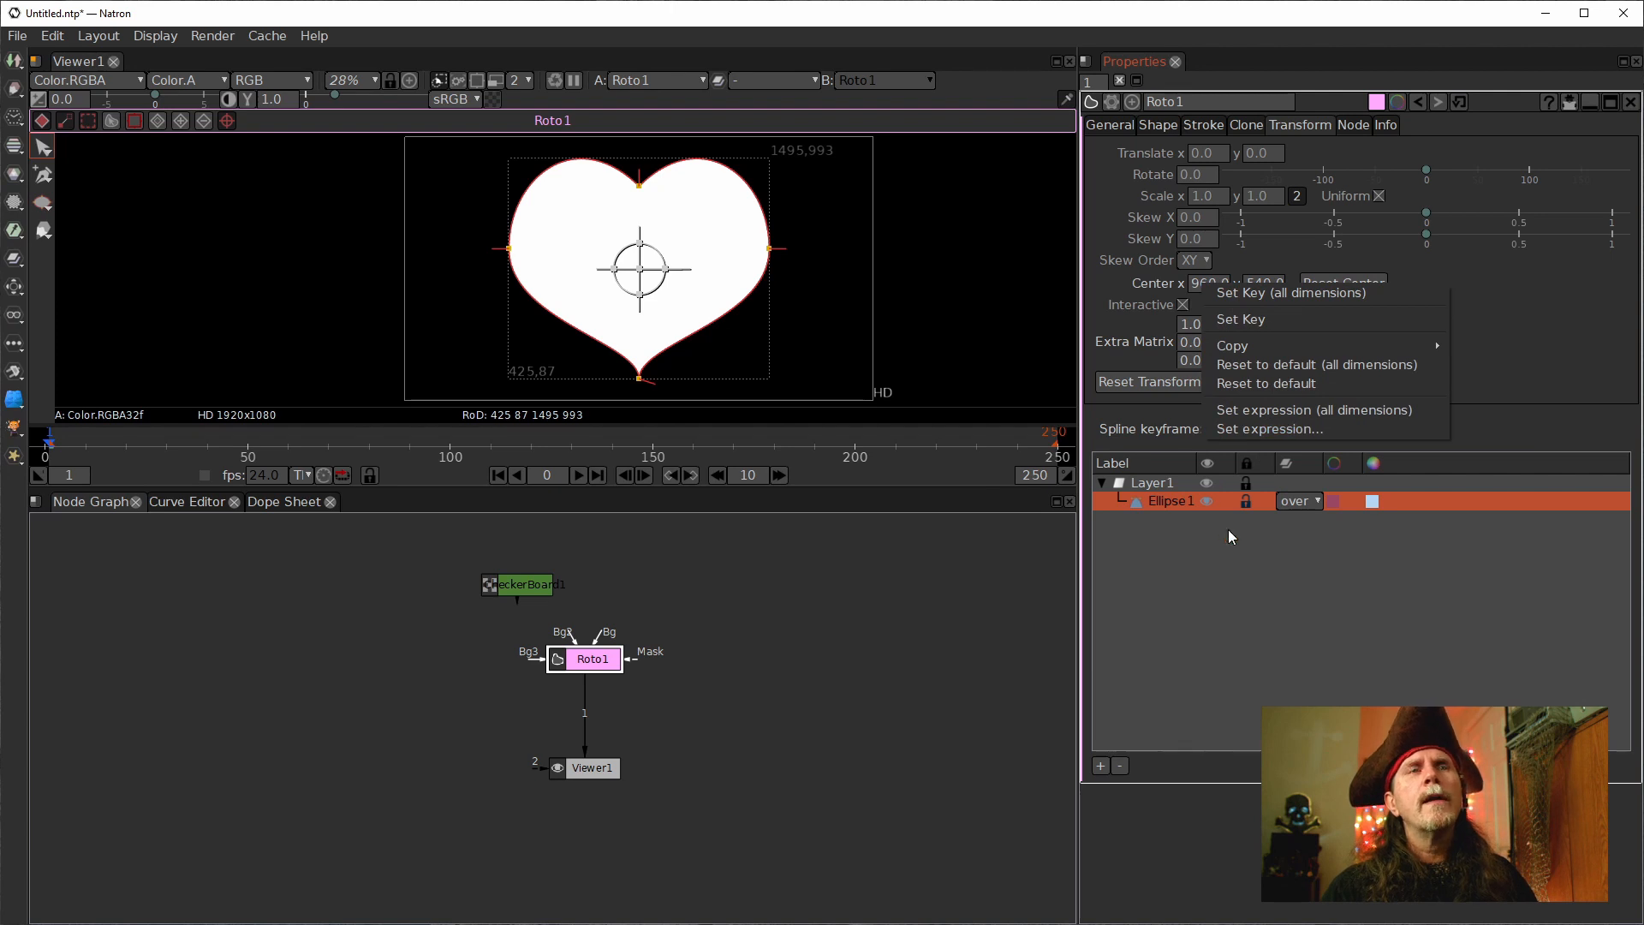
left_click(1194, 591)
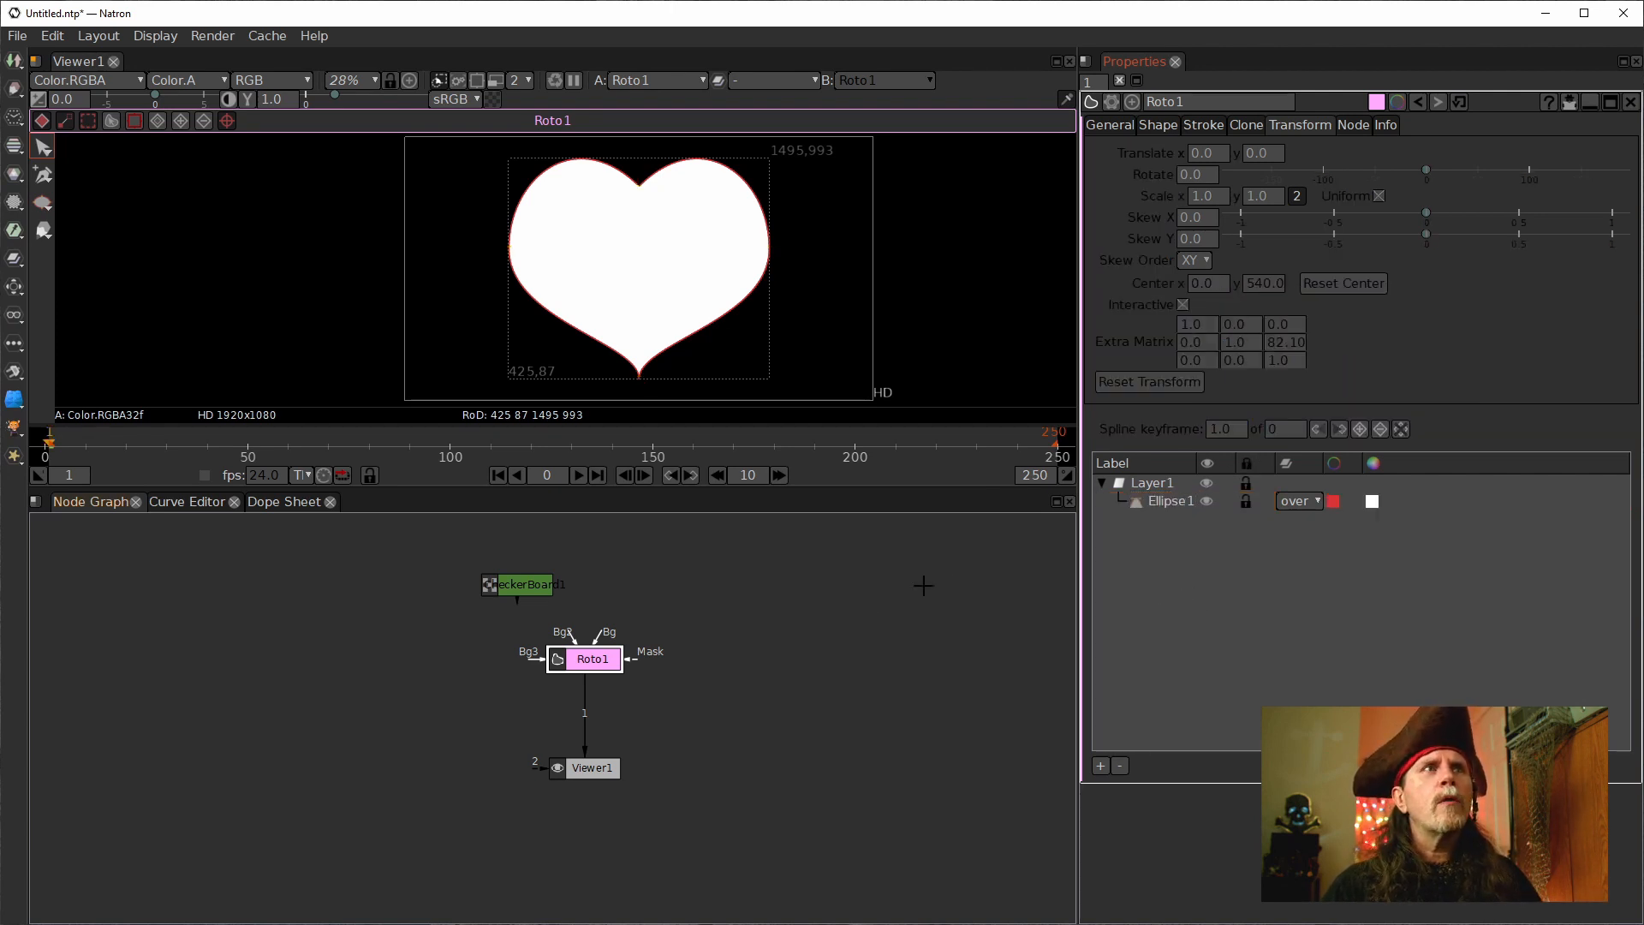
Reselect Ellipse1 to examine its transform centre, and clear the selection.
left_click(1158, 502)
left_click(1202, 285)
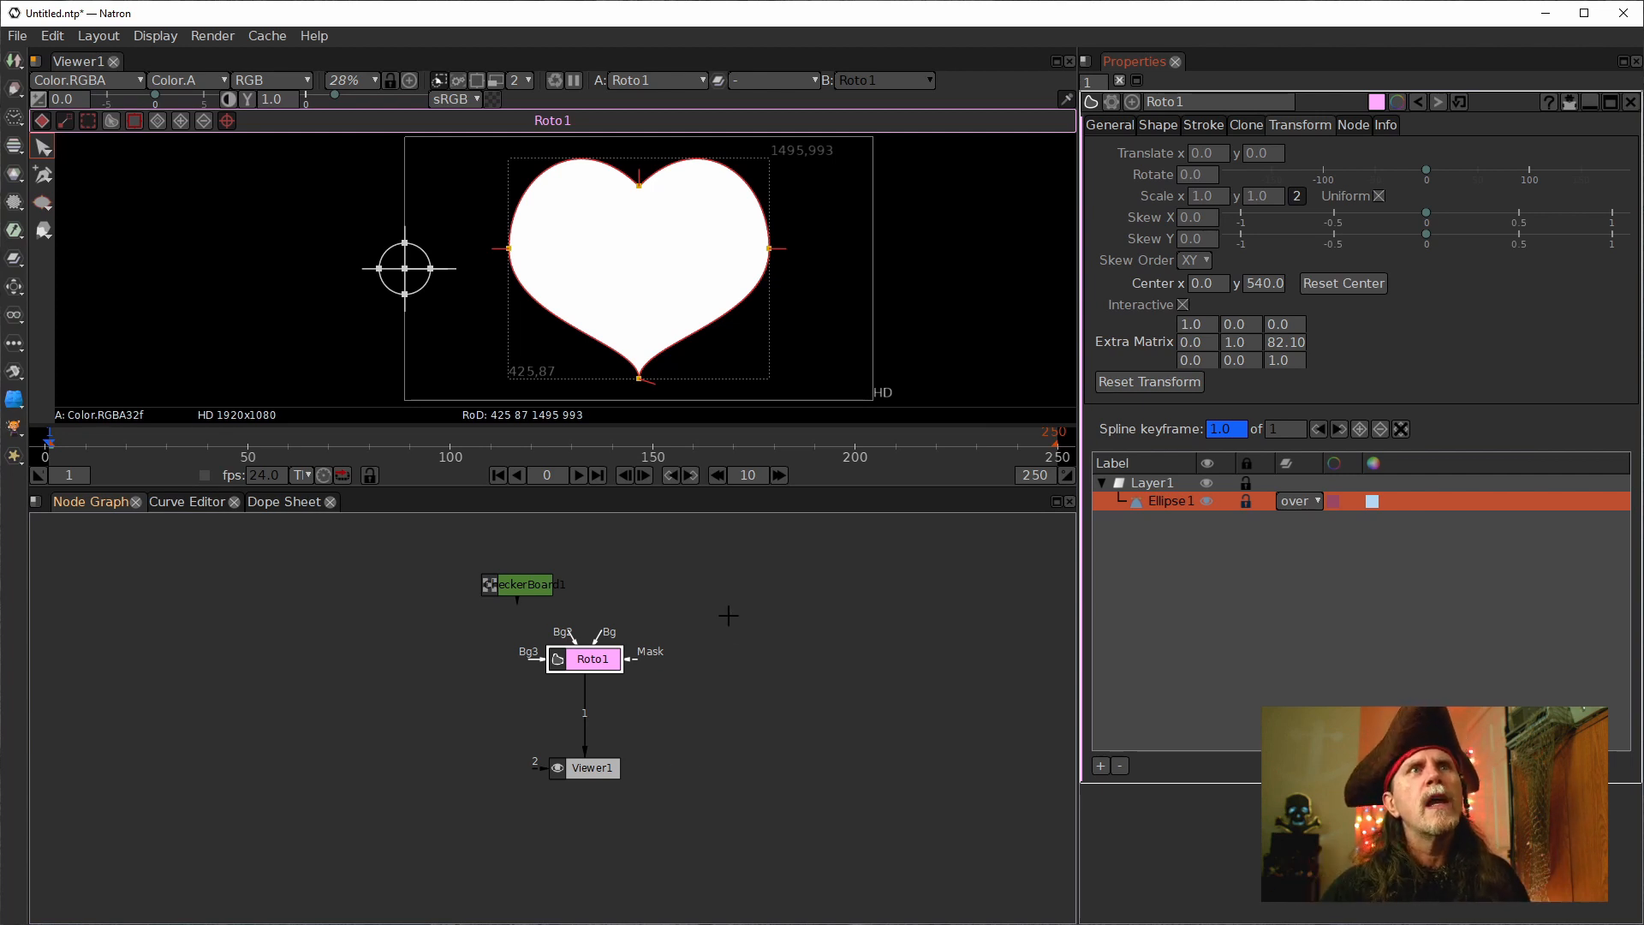
left_click(1172, 589)
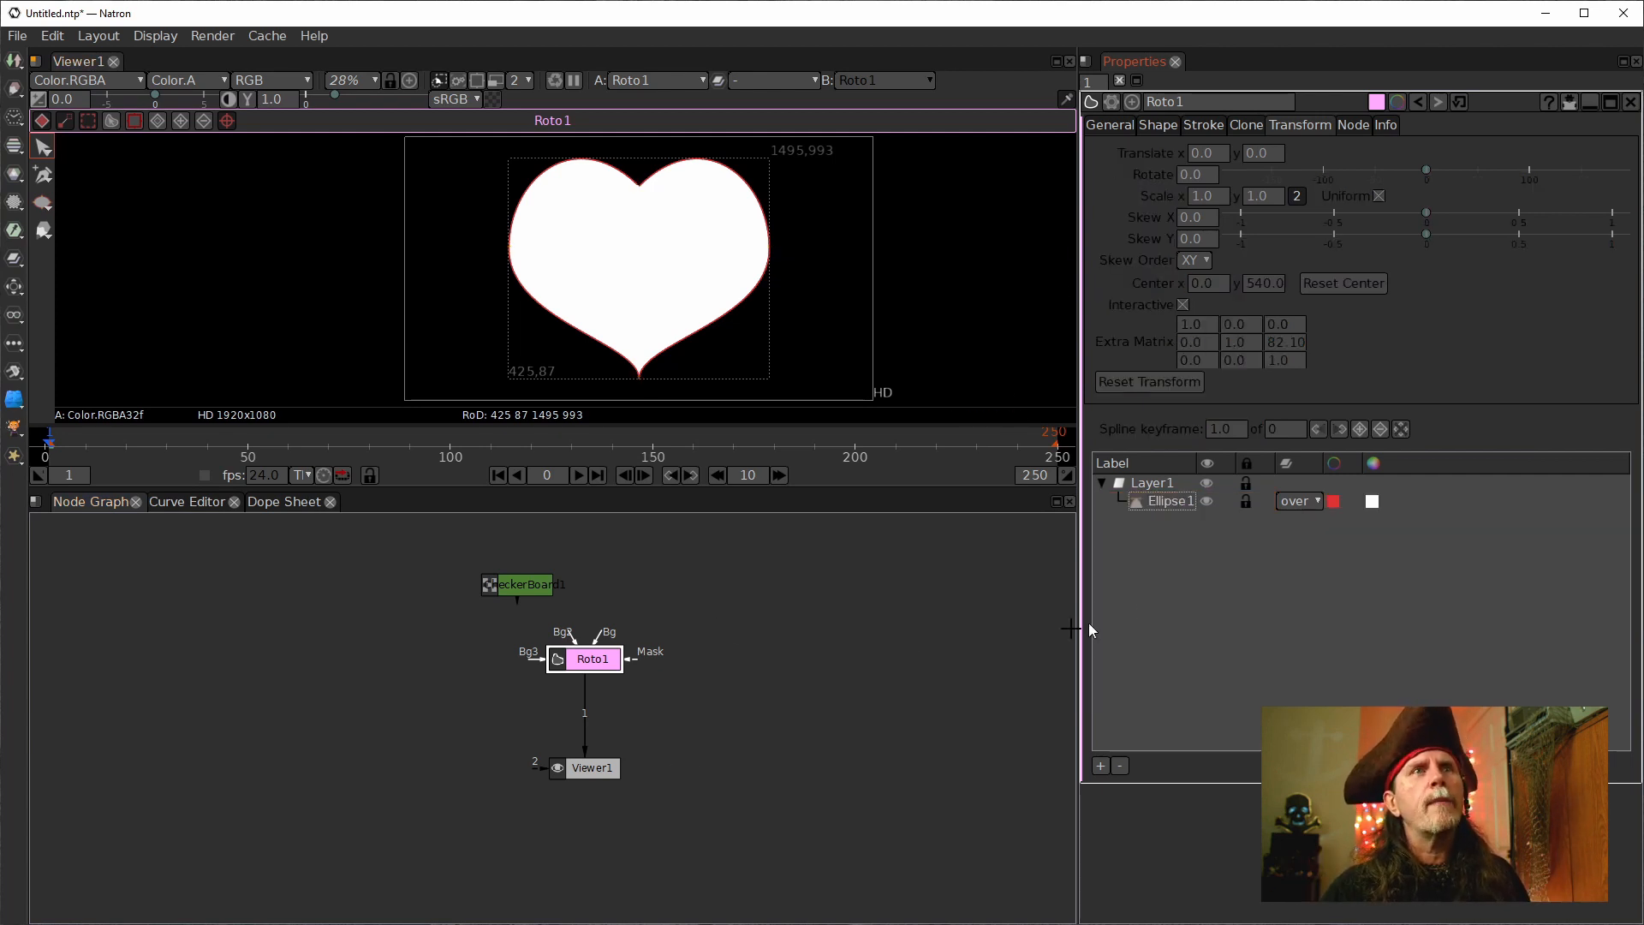
Reselect Ellipse1 and set the expression on its transform centre X to 960.
left_click(897, 661)
left_click(1157, 500)
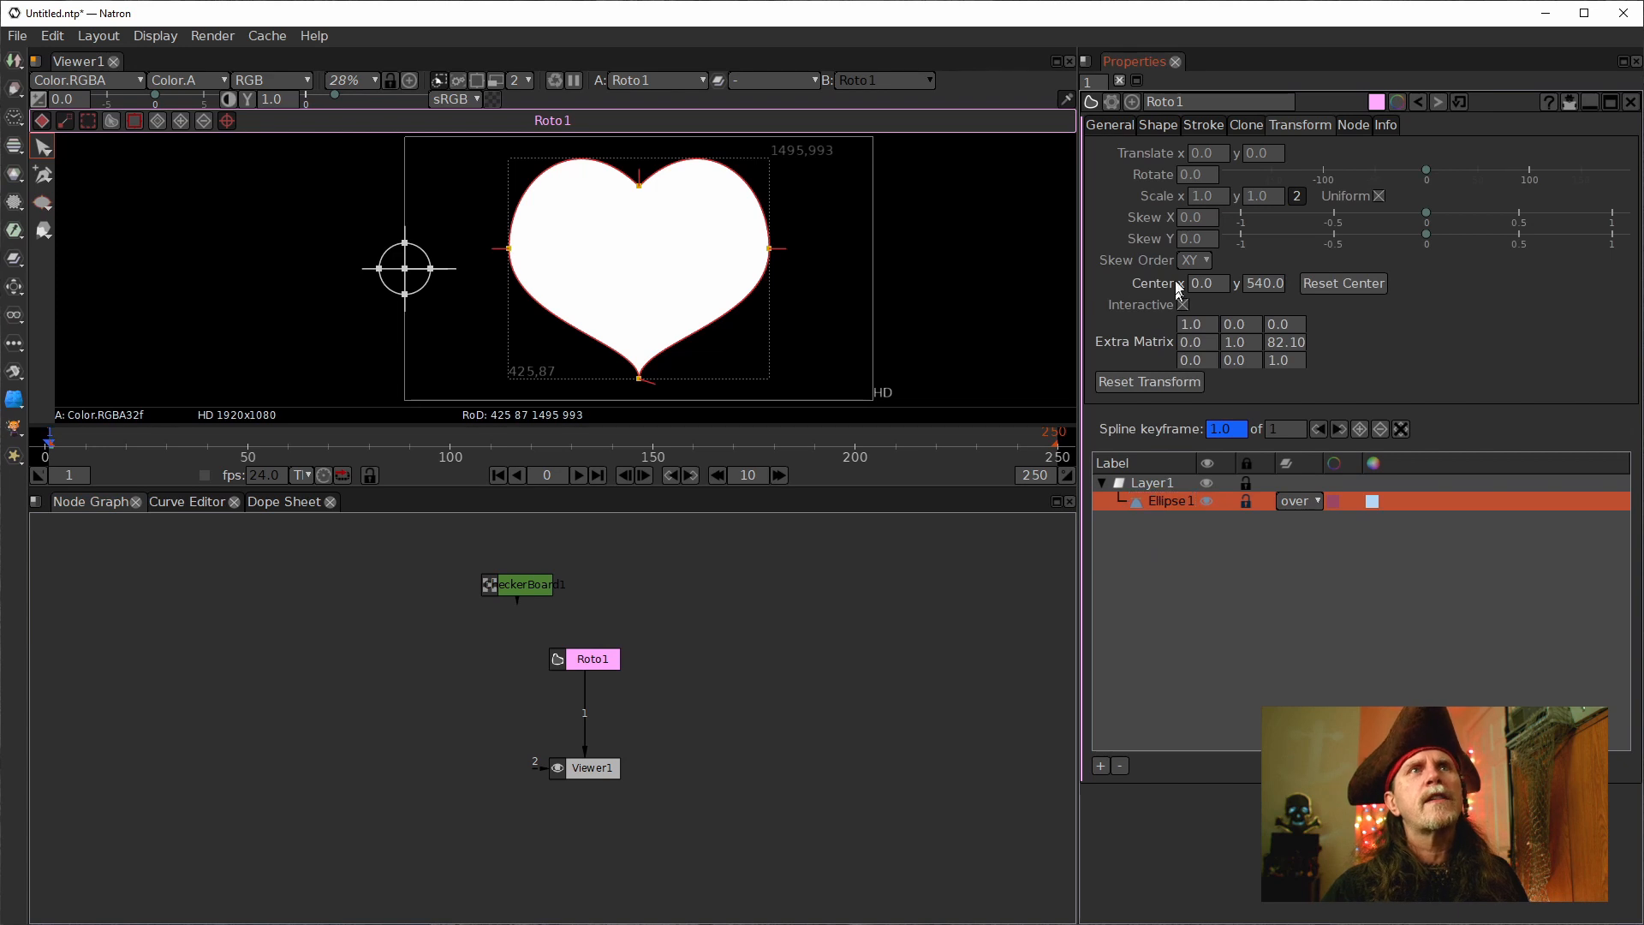
left_click(1221, 289)
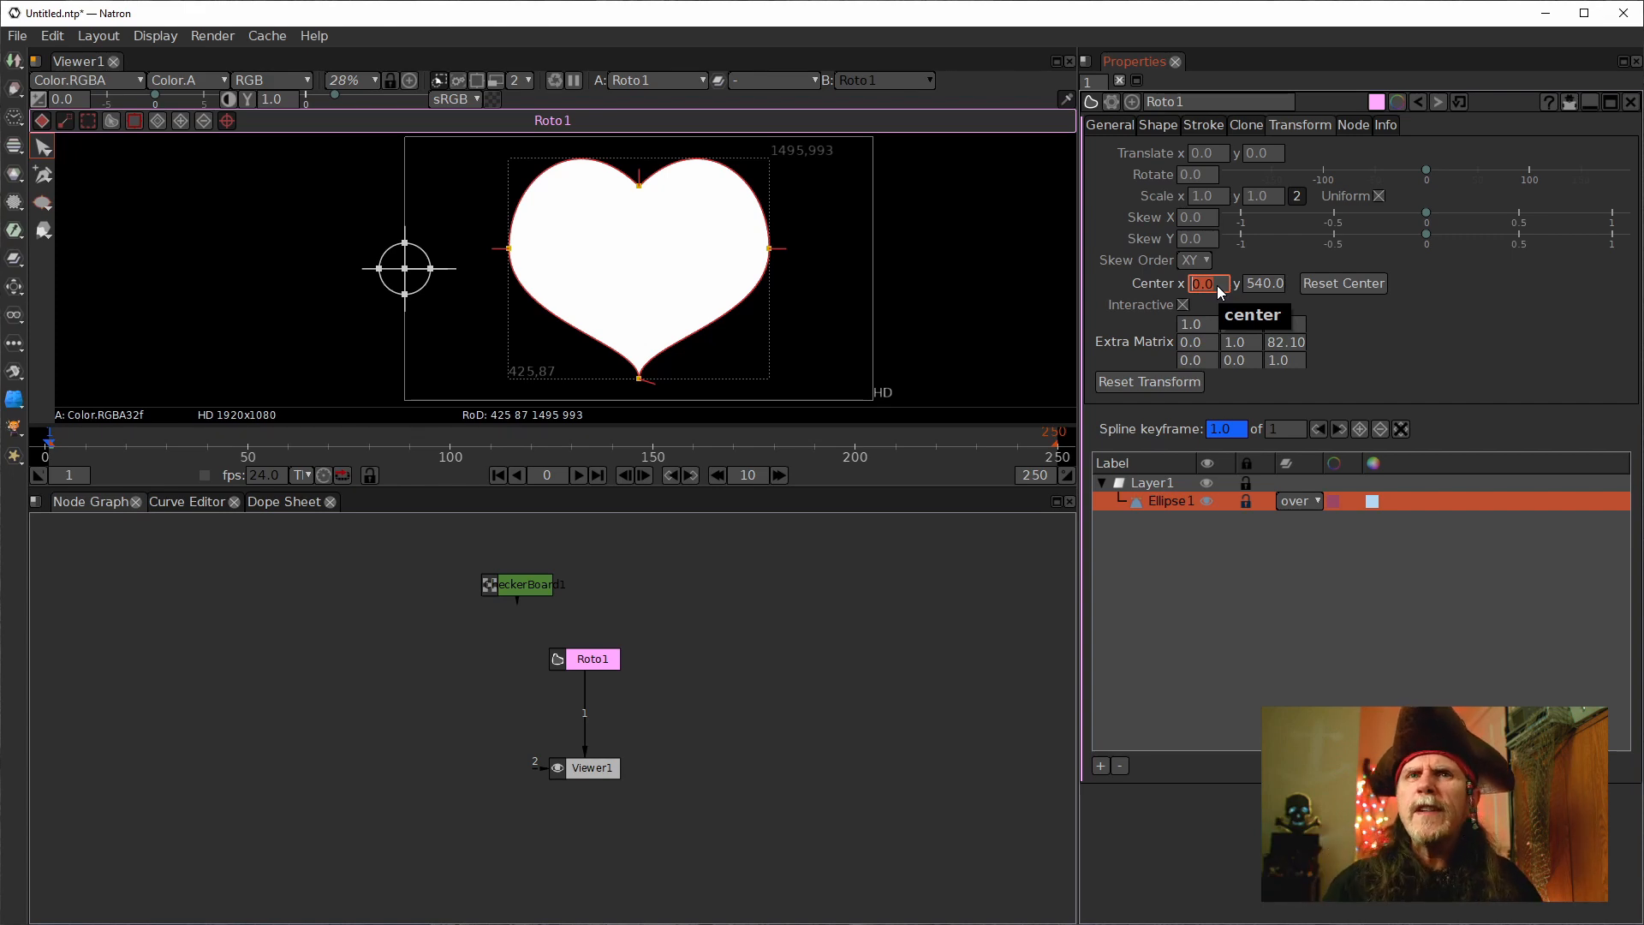
right_click(1220, 291)
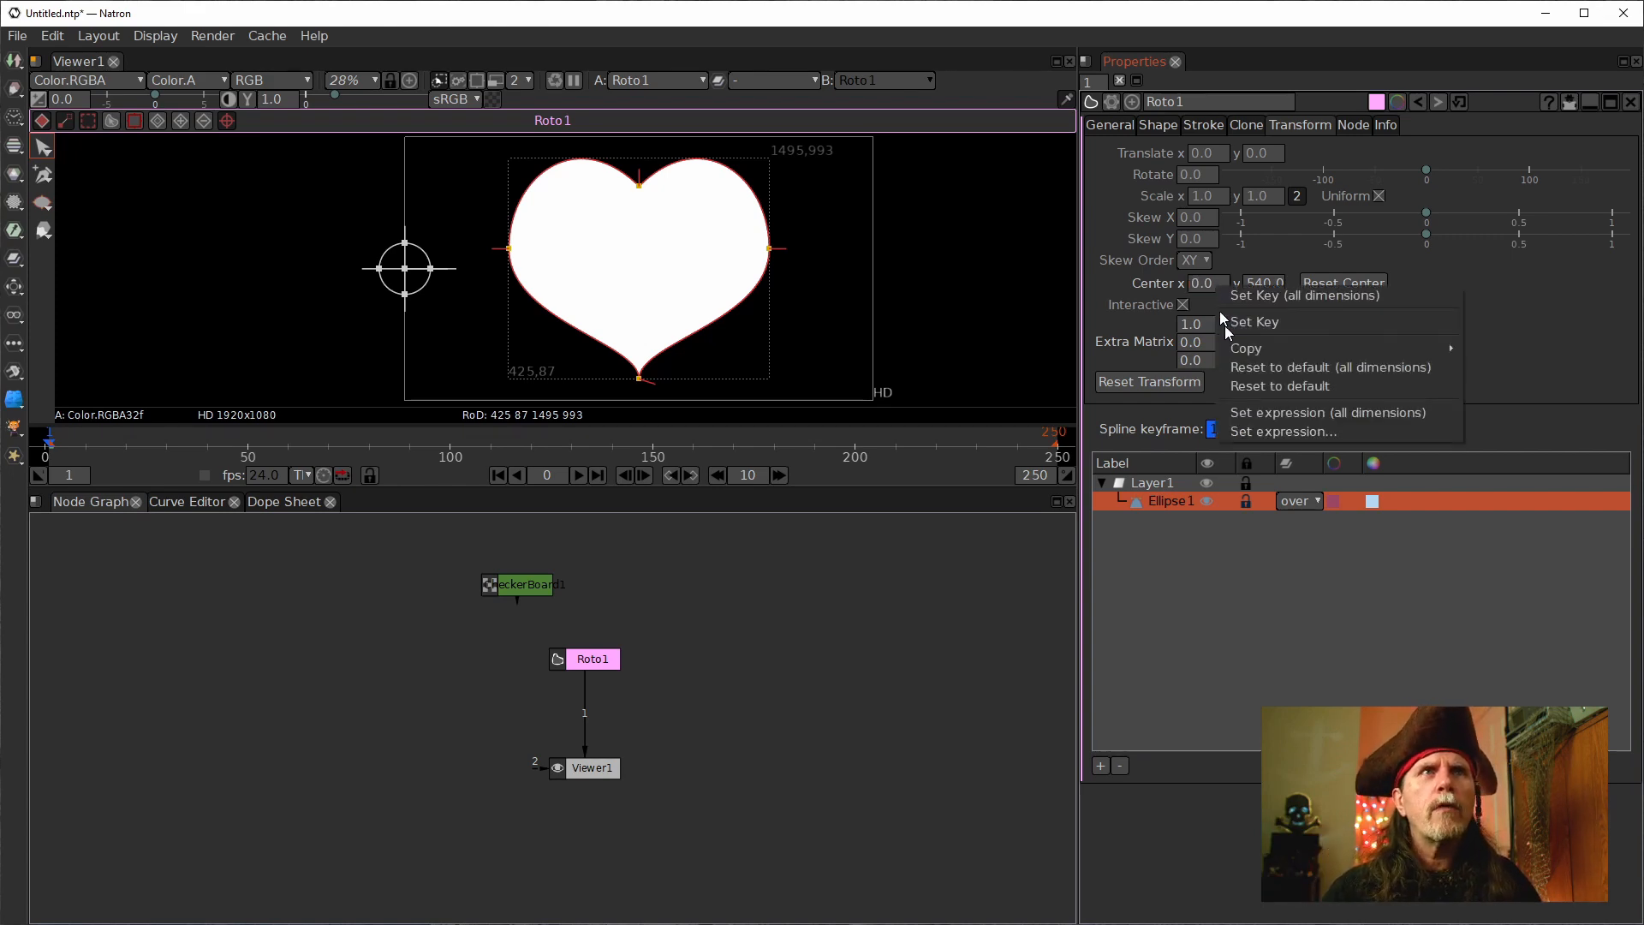
left_click(1227, 439)
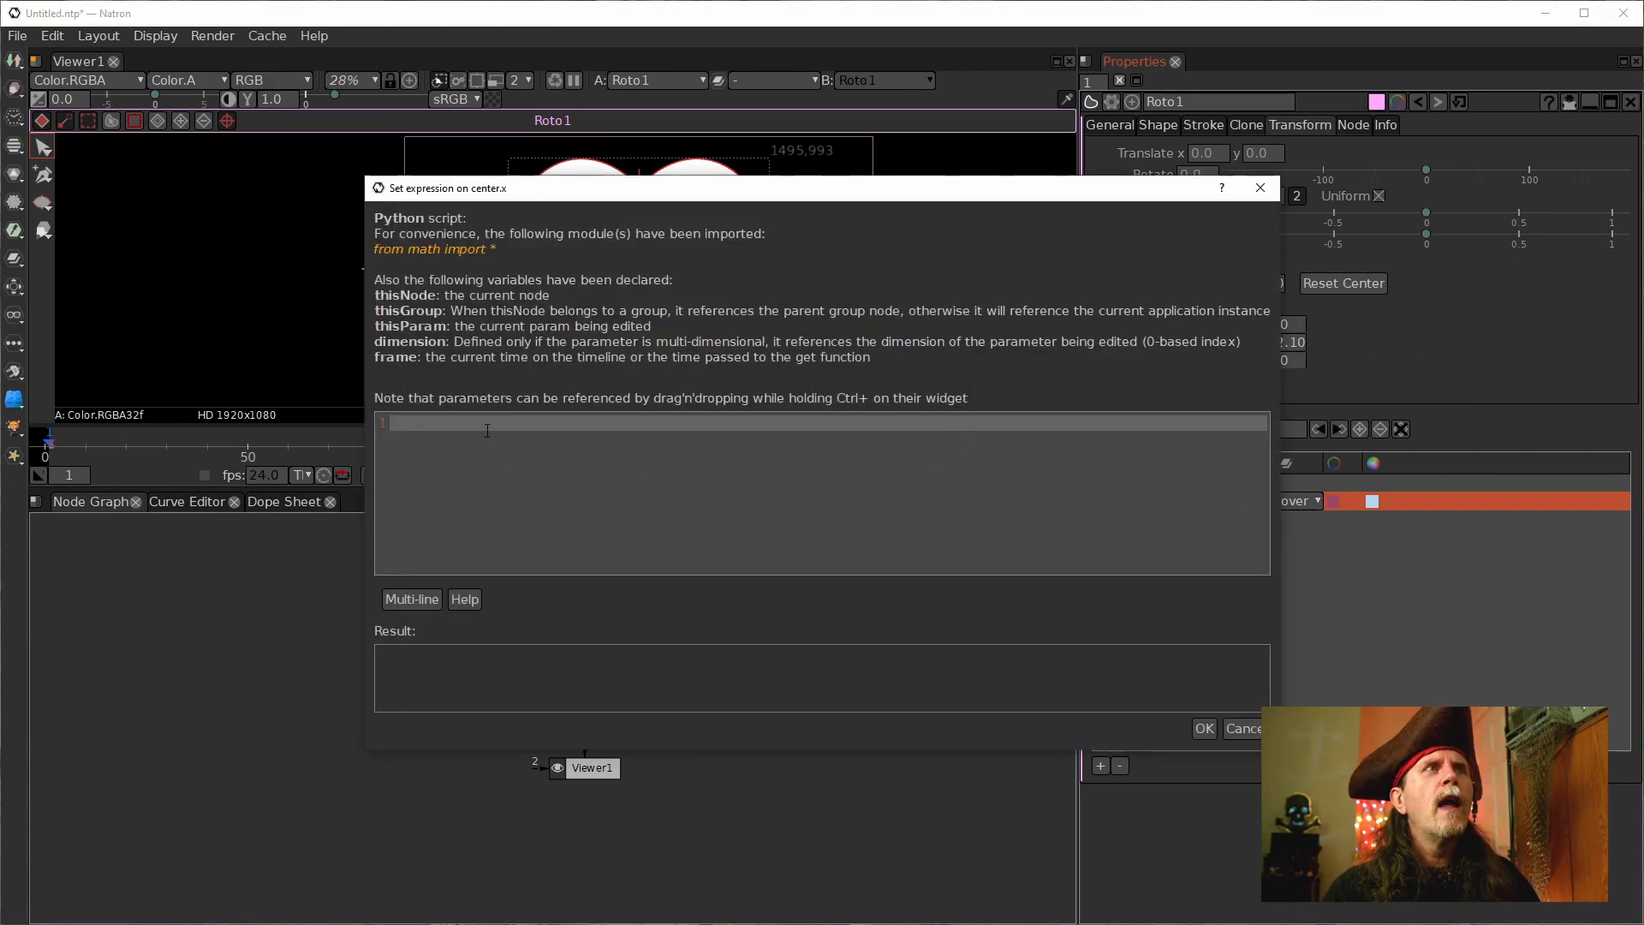
type("6")
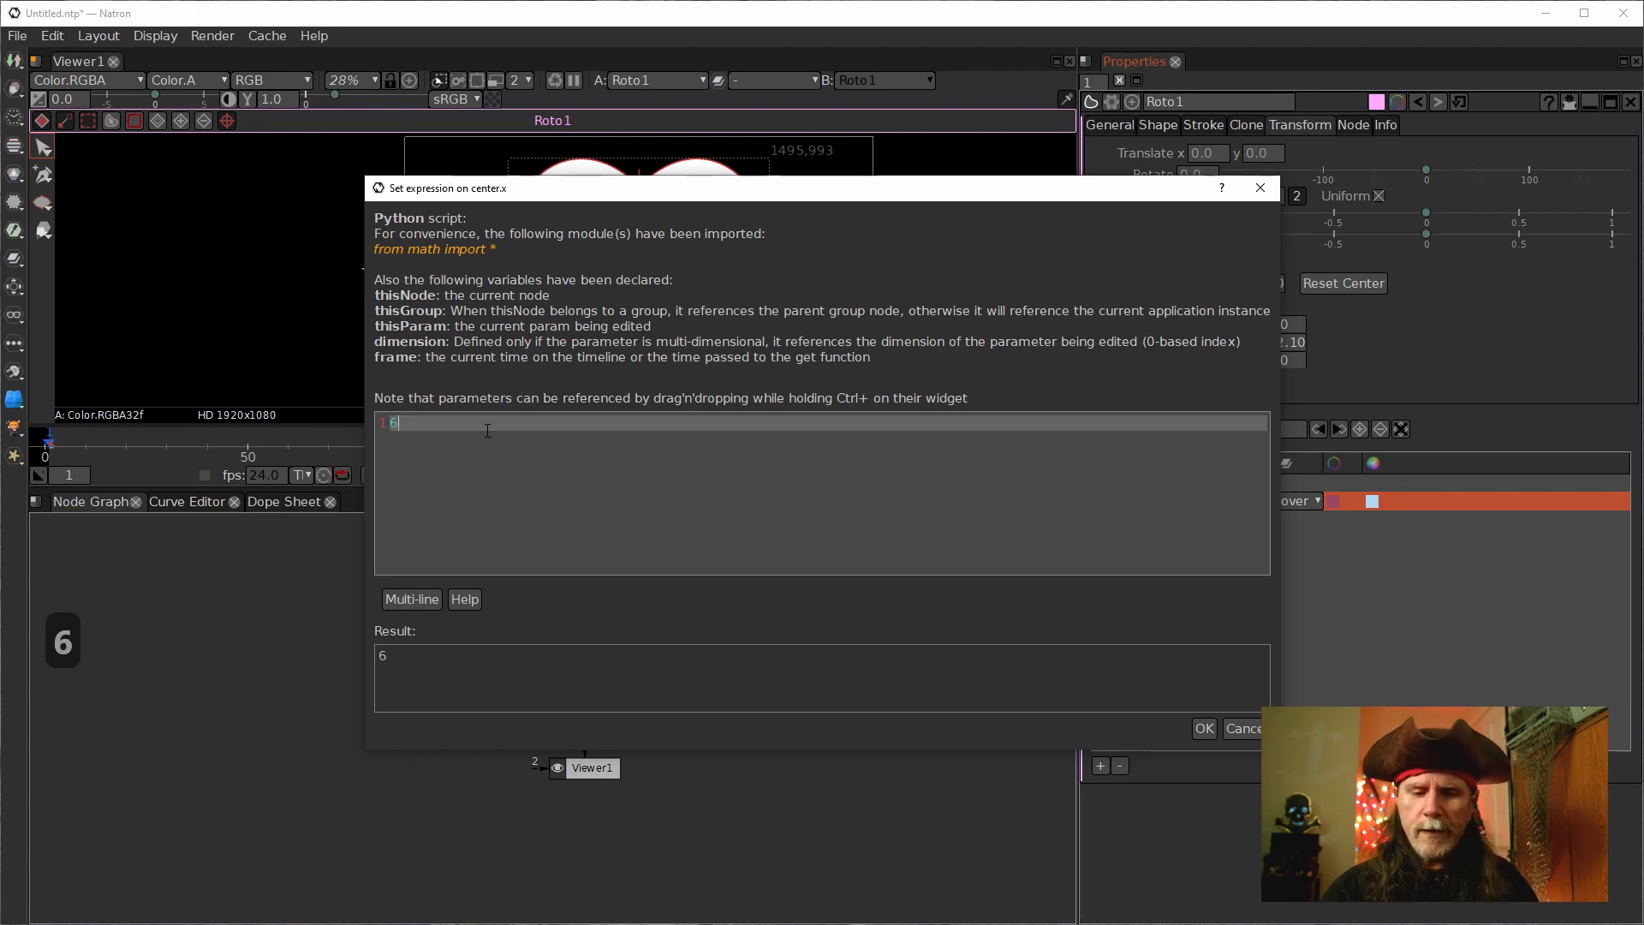
key("BackSpace")
type("960")
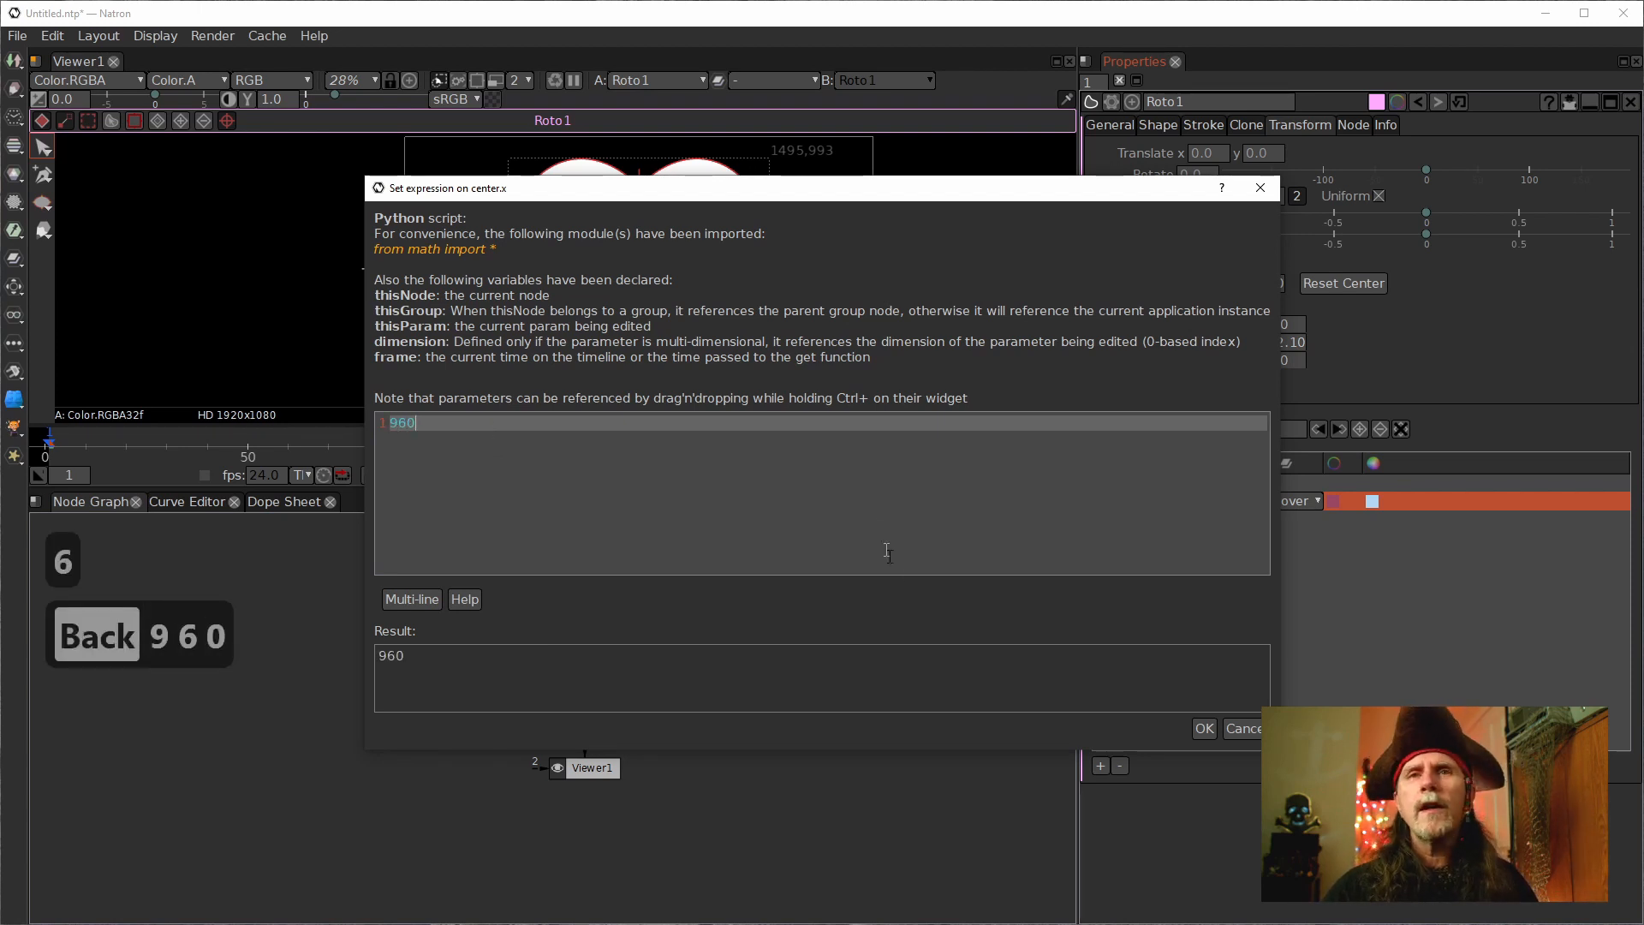
left_click(1200, 733)
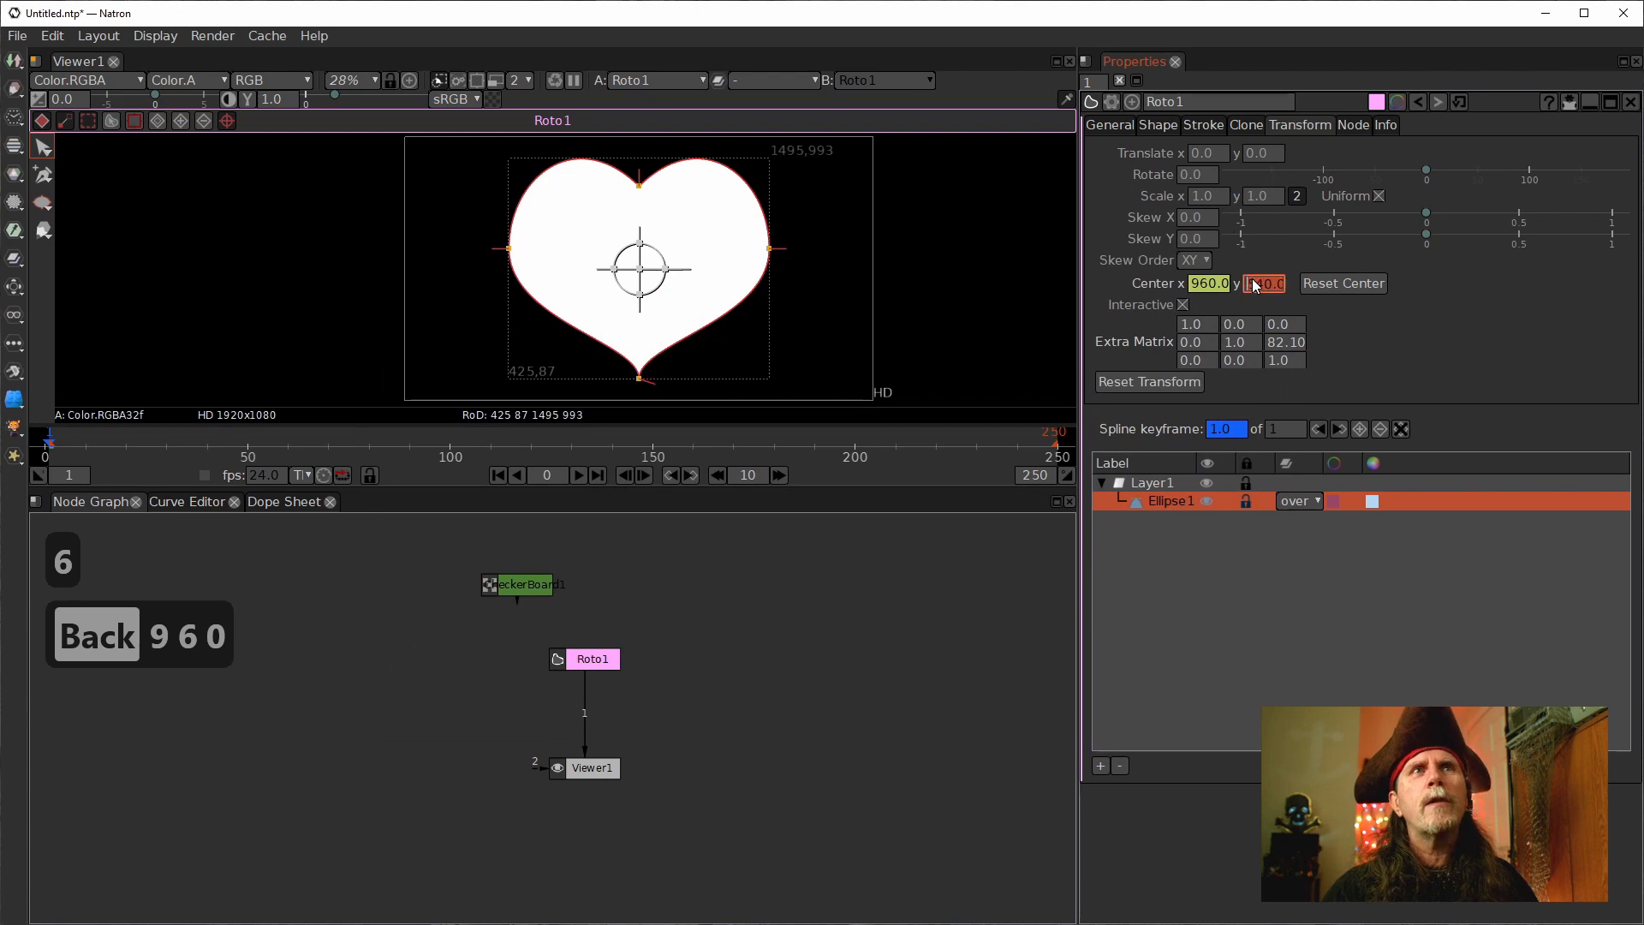
Set the expression on Ellipse1's transform centre Y to 540.
right_click(1260, 294)
left_click(1312, 444)
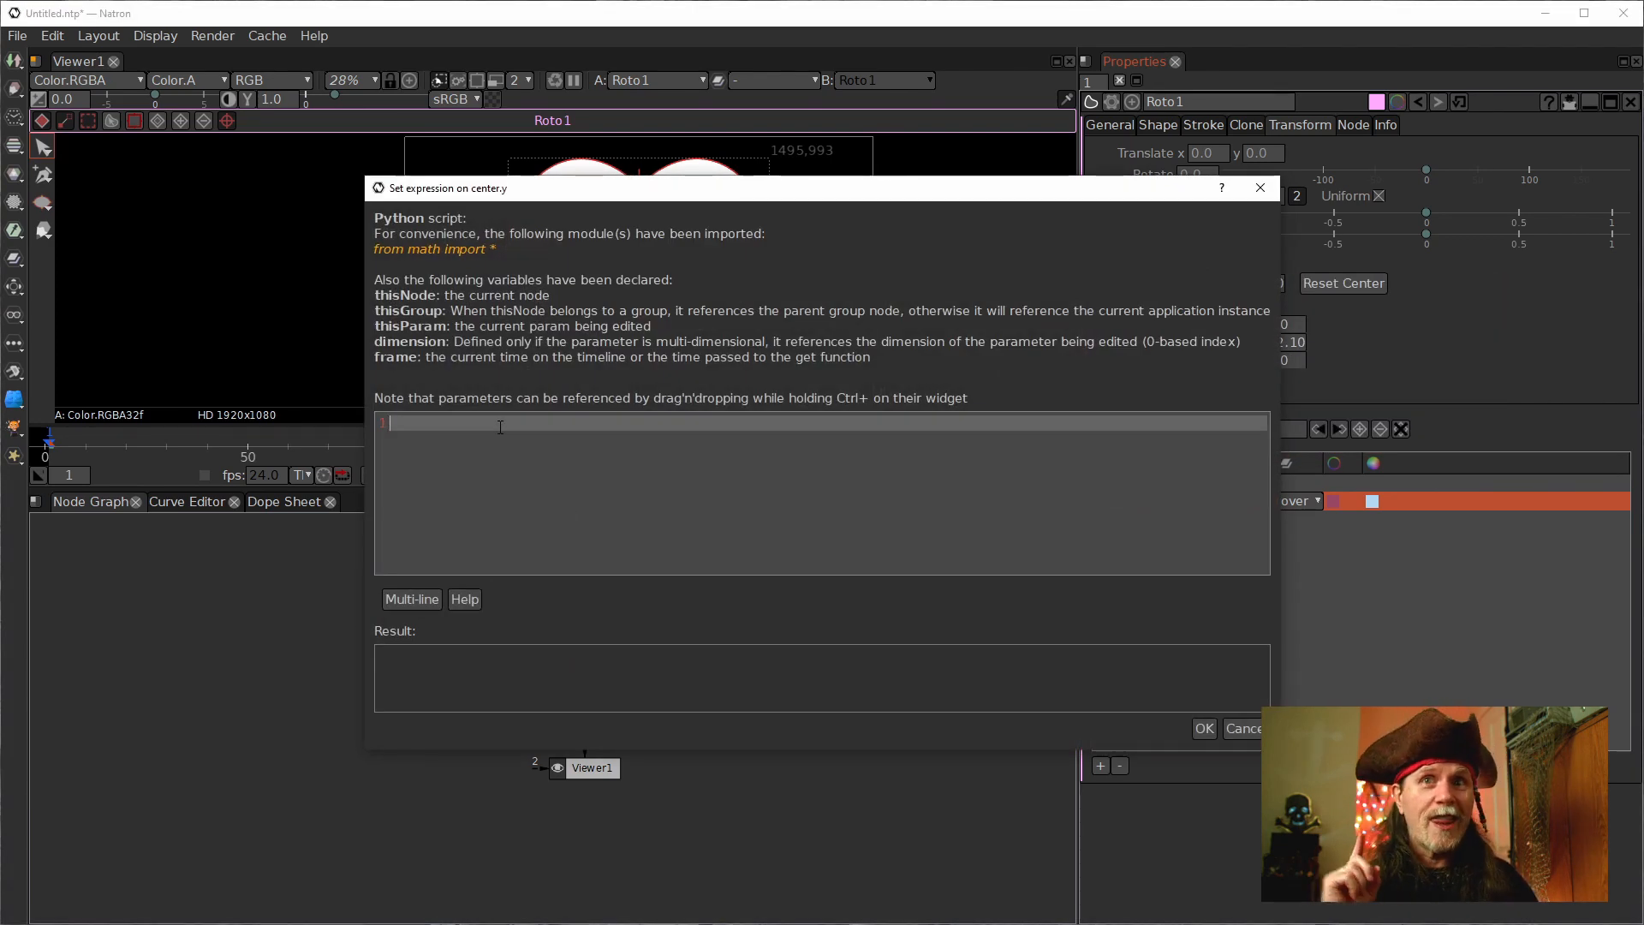
type("540")
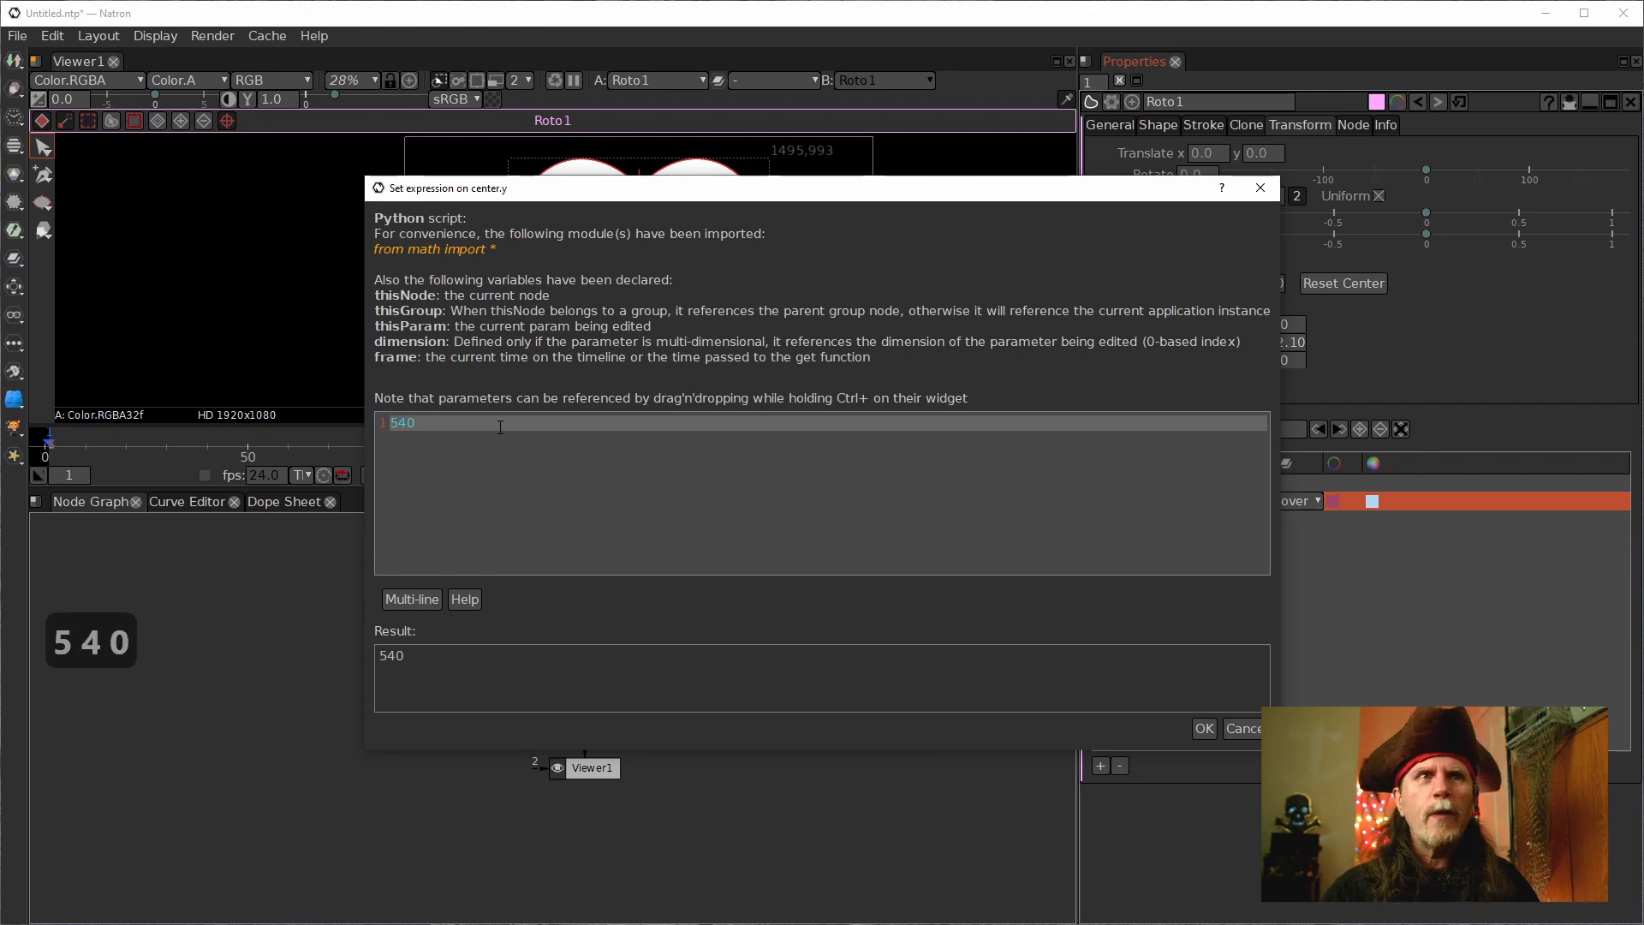
left_click(1203, 728)
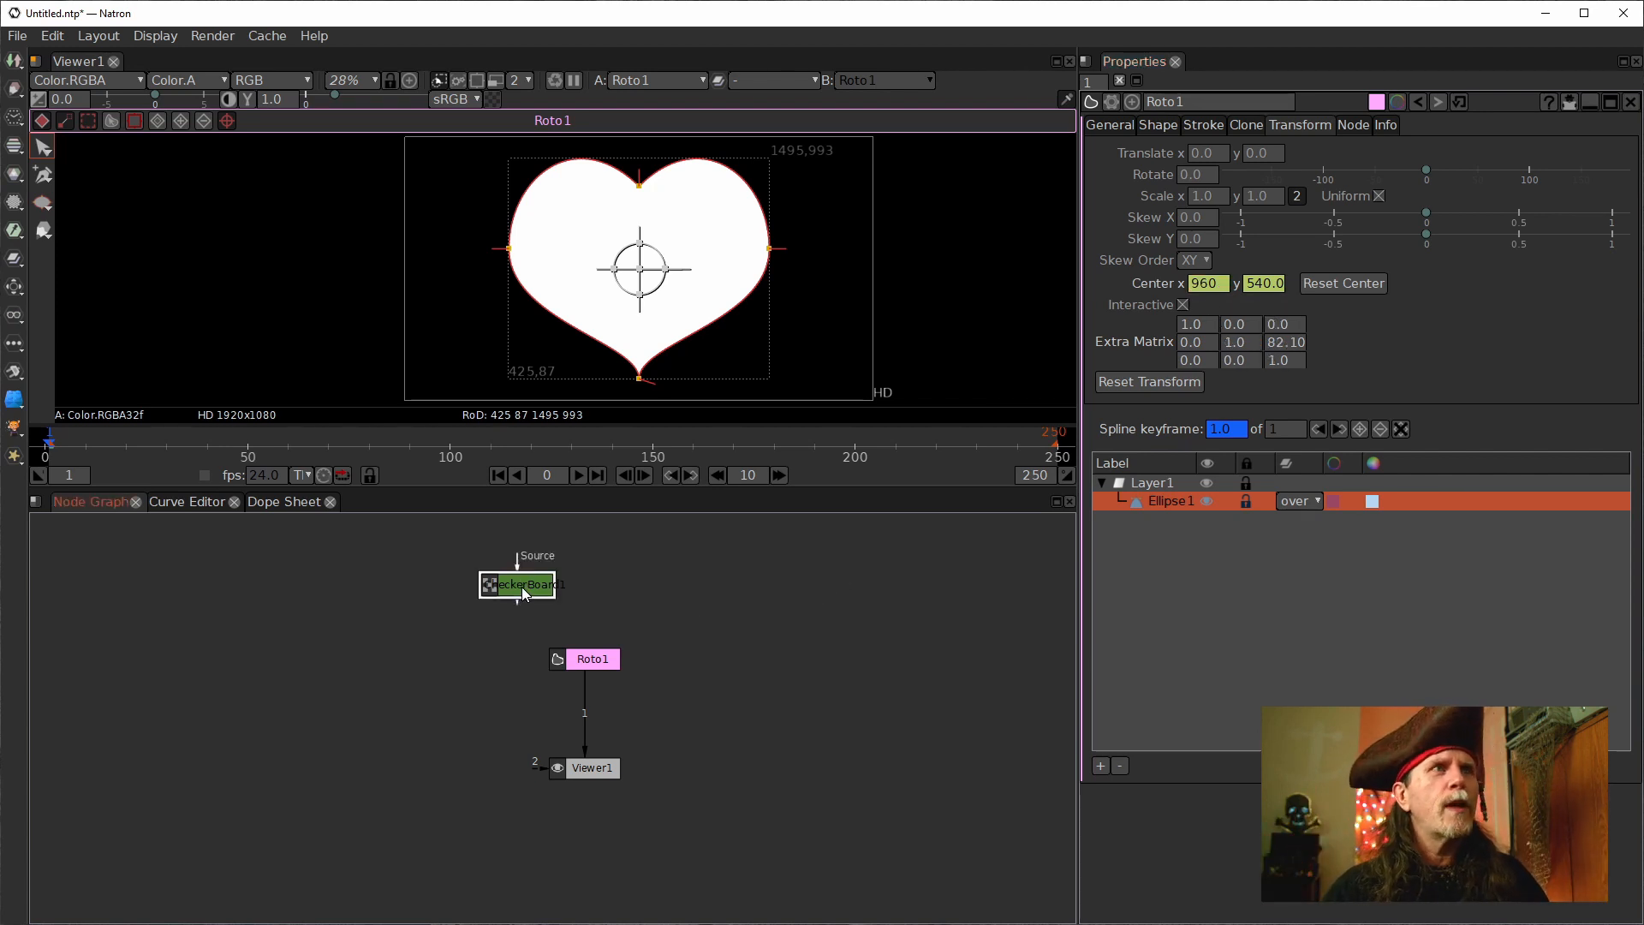
Delete the unconnected CheckerBoard node and move the playhead to frame 110.
key("Delete")
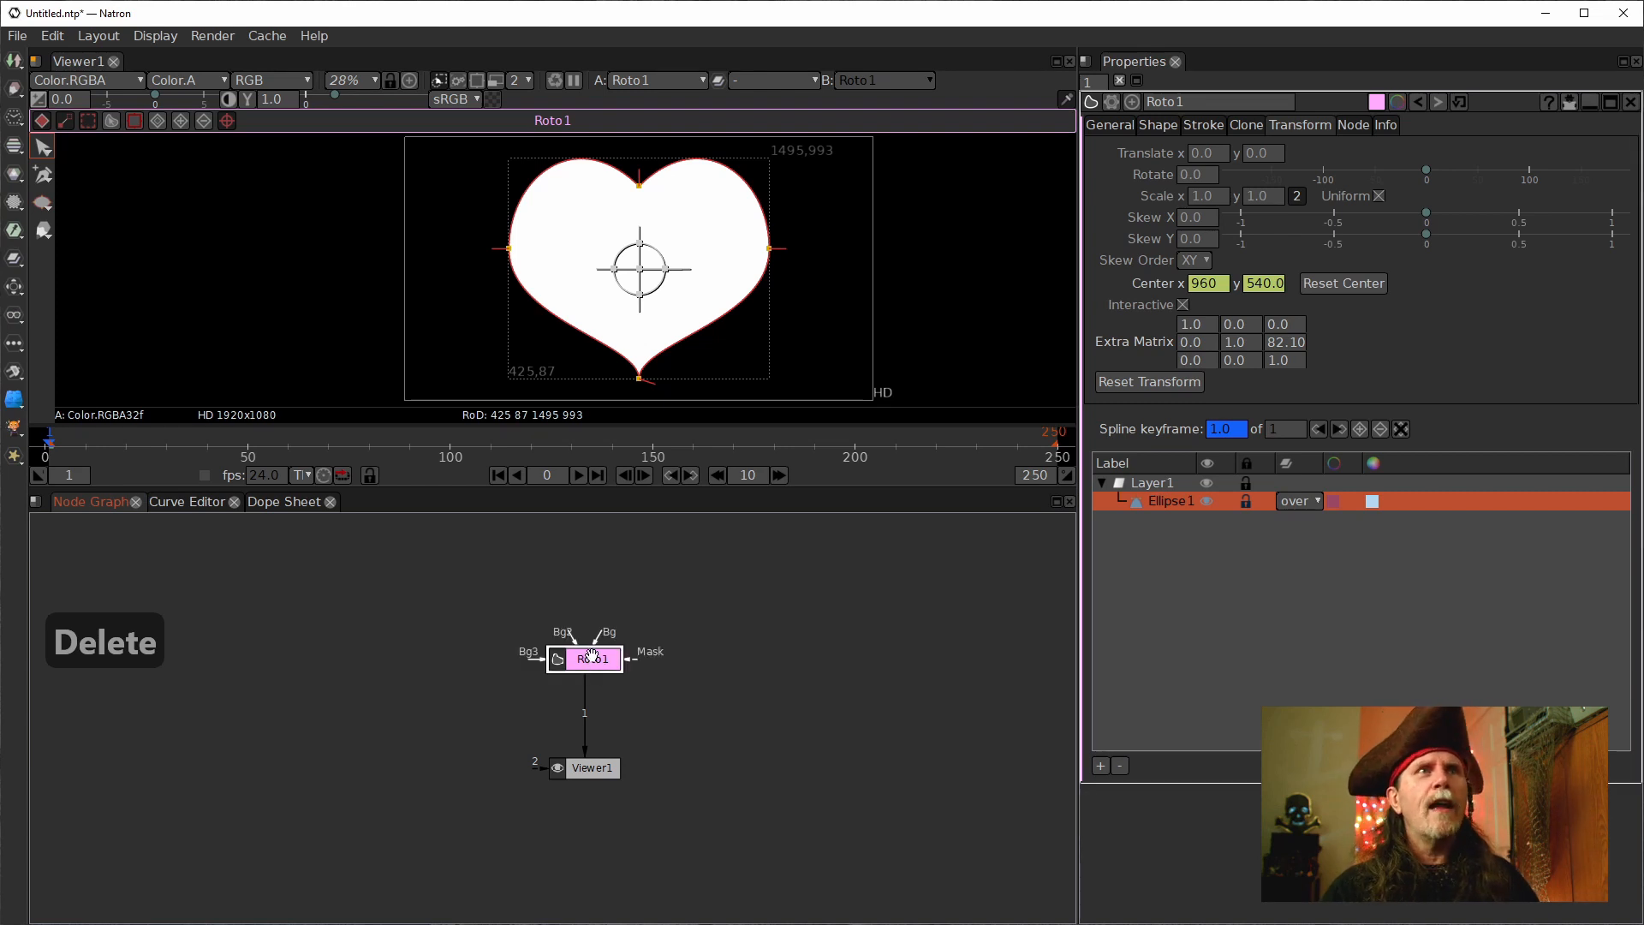
left_click(490, 447)
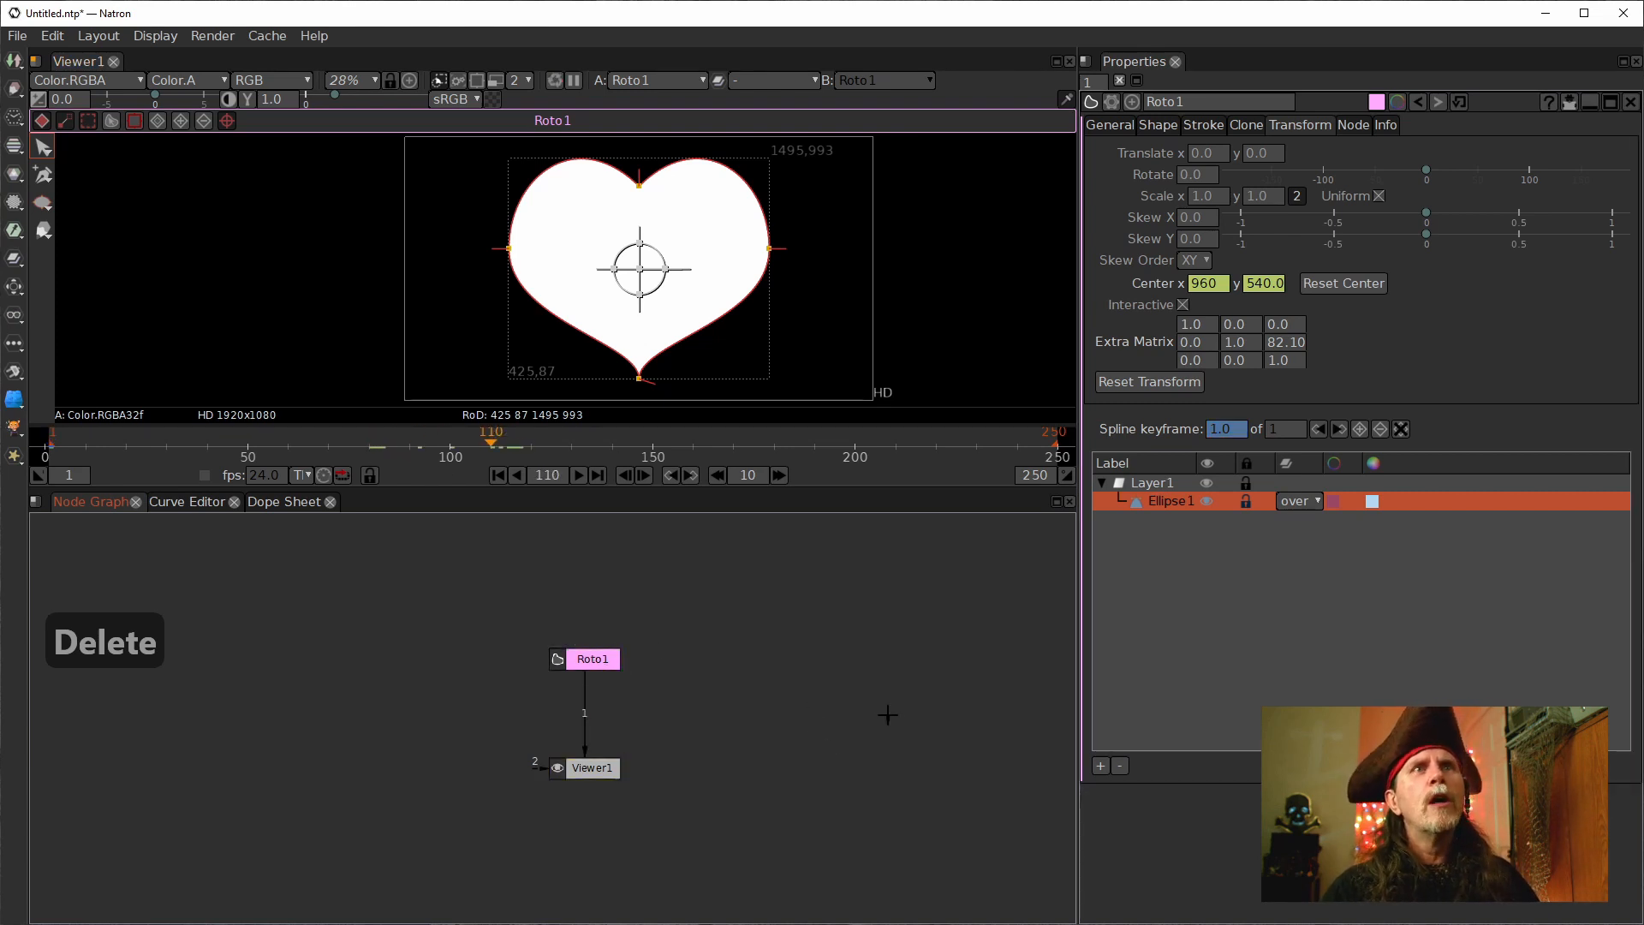
Scale Ellipse1 up to 3.0 to test how the heart grows around its transform centre.
left_click(1113, 527)
left_click(1166, 501)
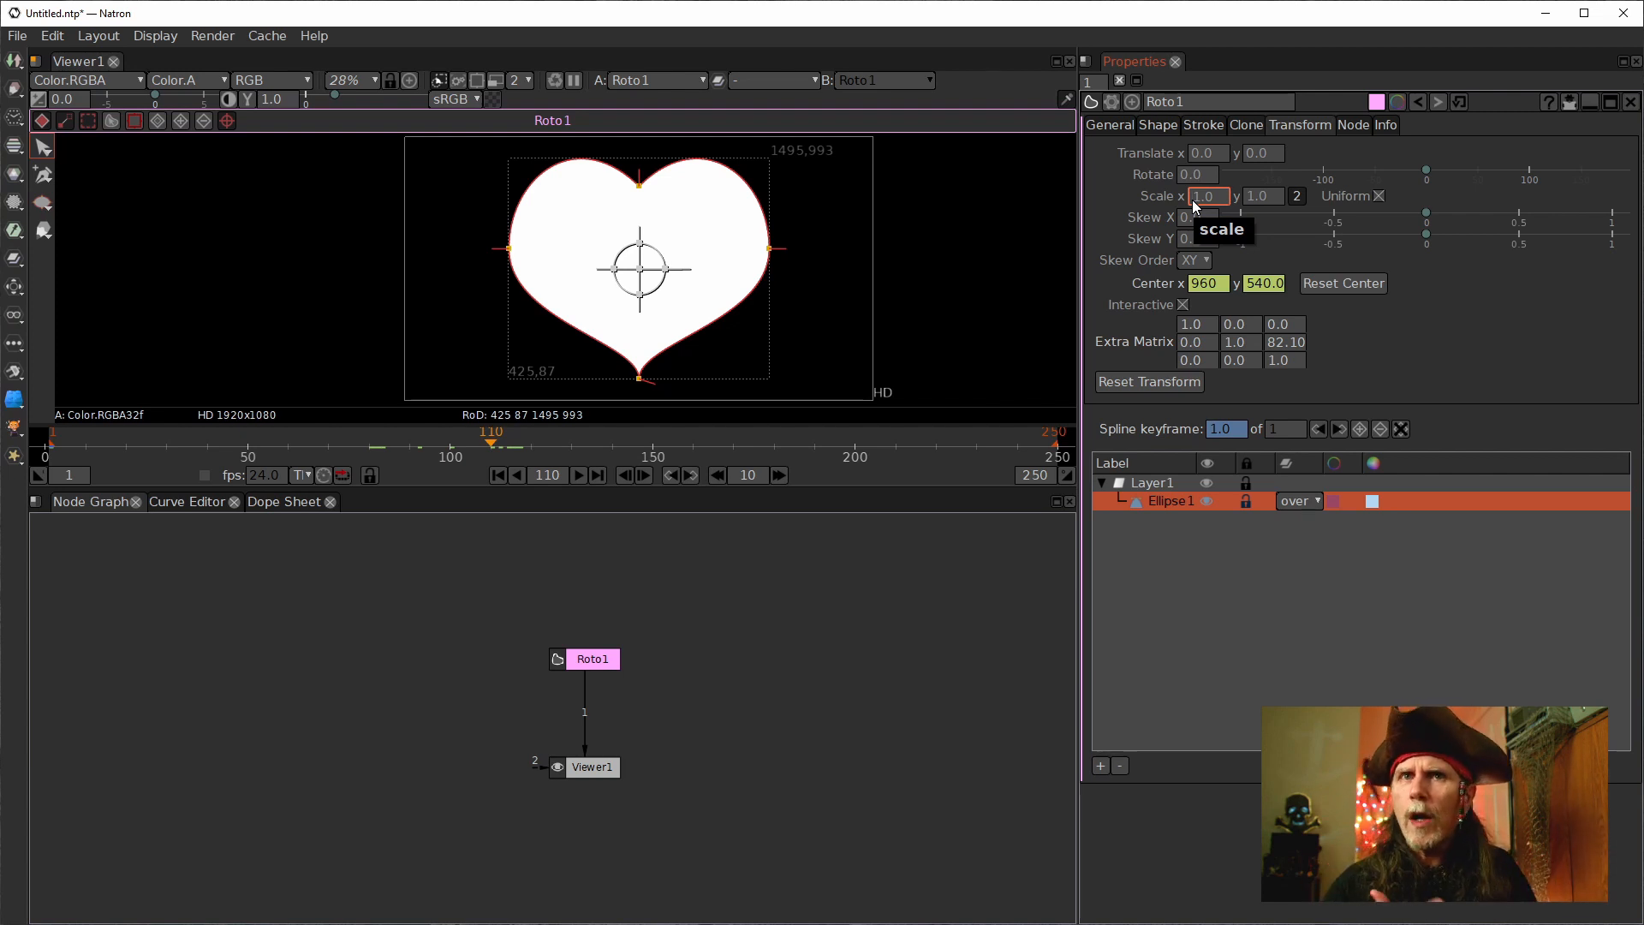
scroll(1195, 198, "up", 2)
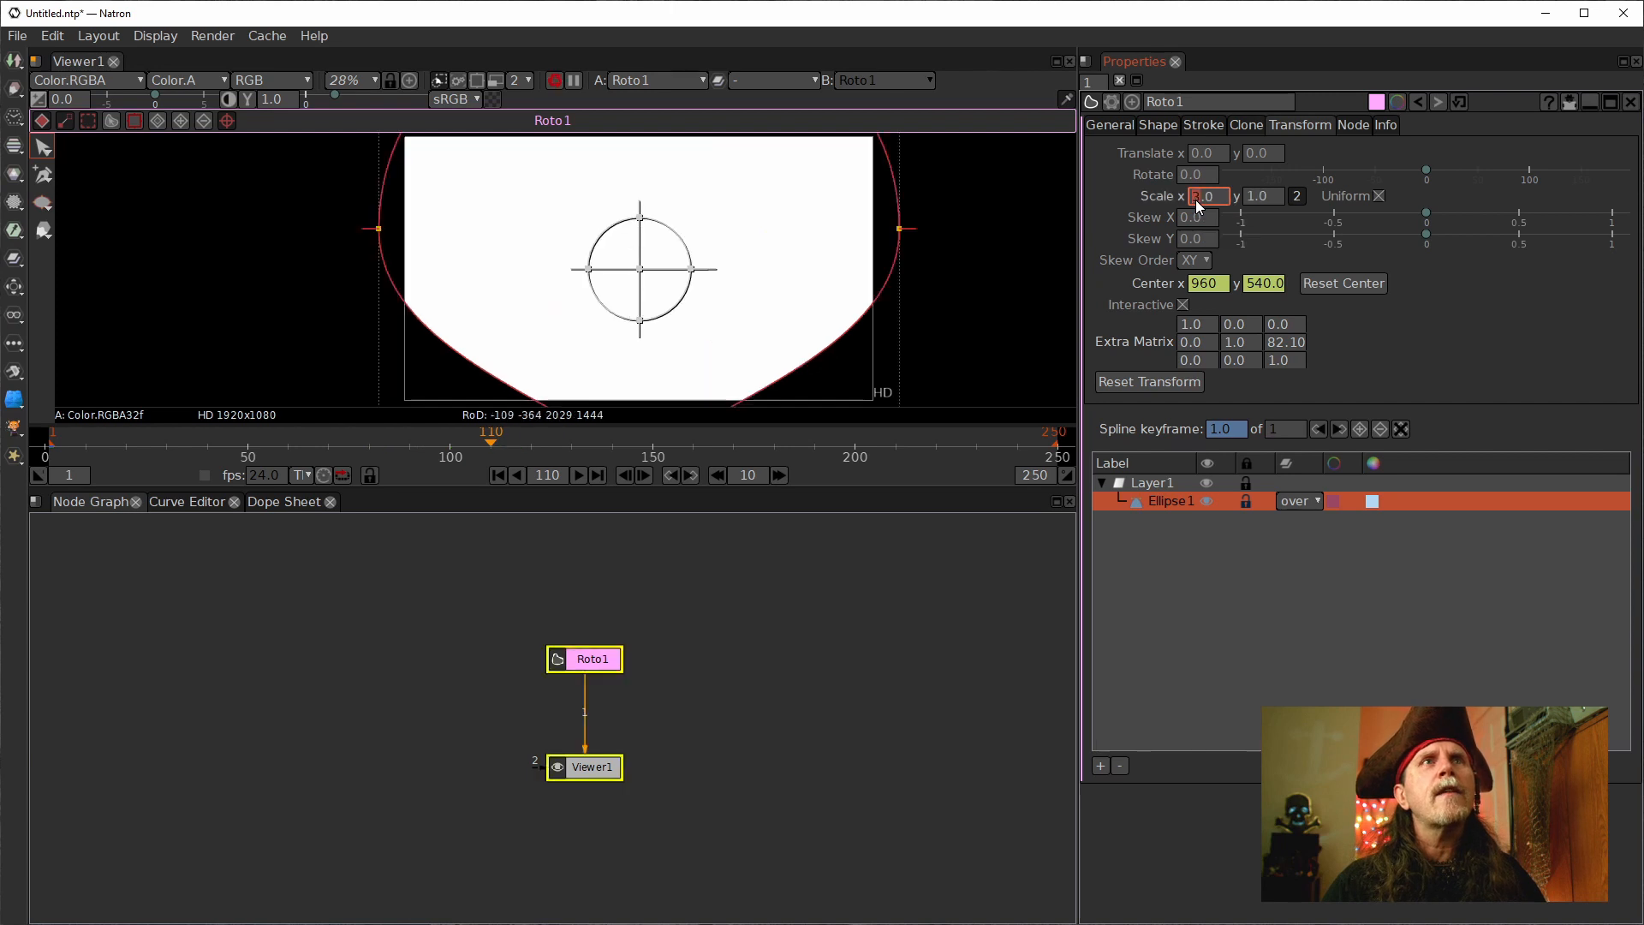
left_click_drag(714, 346, 704, 305)
left_click_drag(348, 258, 366, 373)
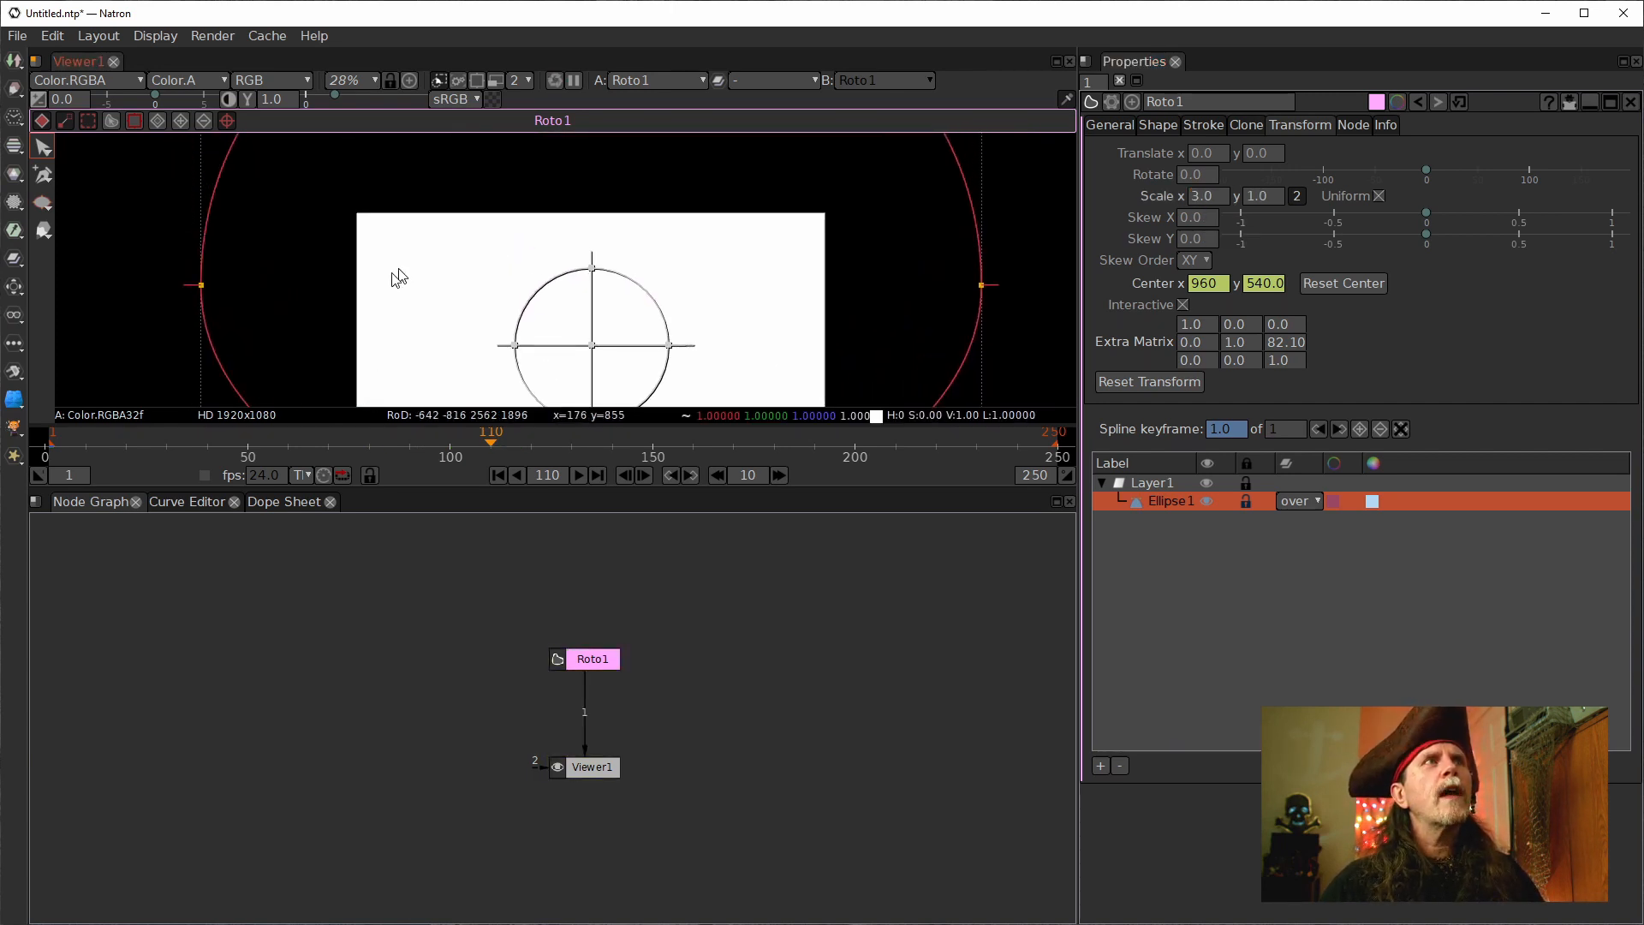
left_click_drag(396, 274, 323, 220)
scroll(482, 316, "down", 2)
scroll(482, 316, "down", 2)
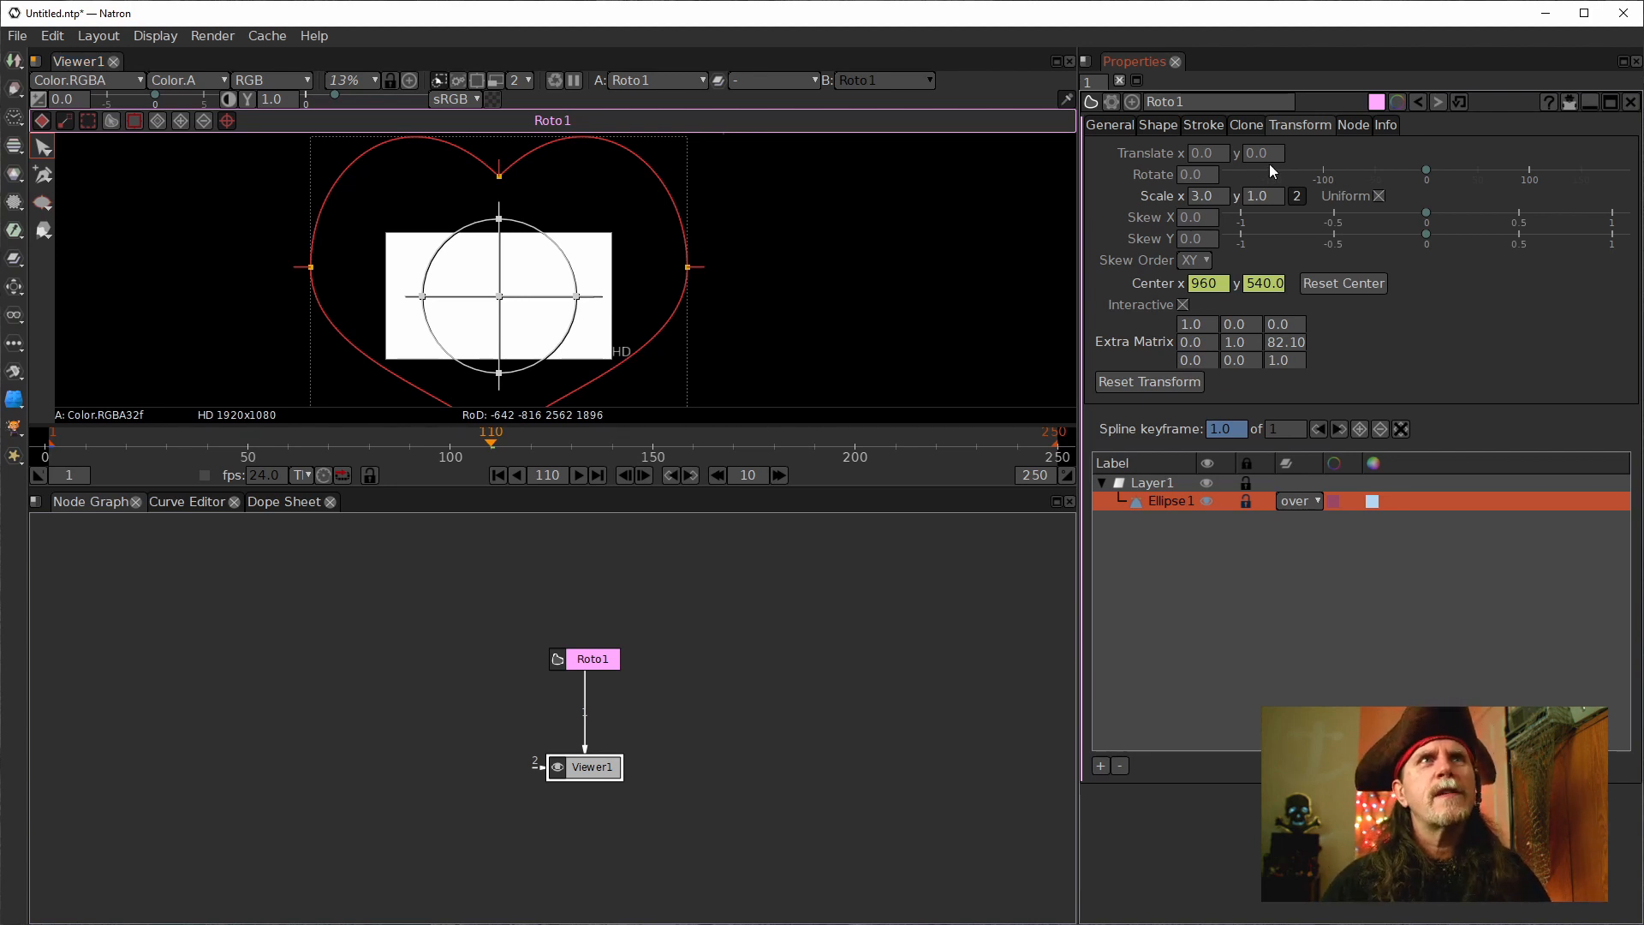
Set Ellipse1's scale back to 1.
left_click(1194, 197)
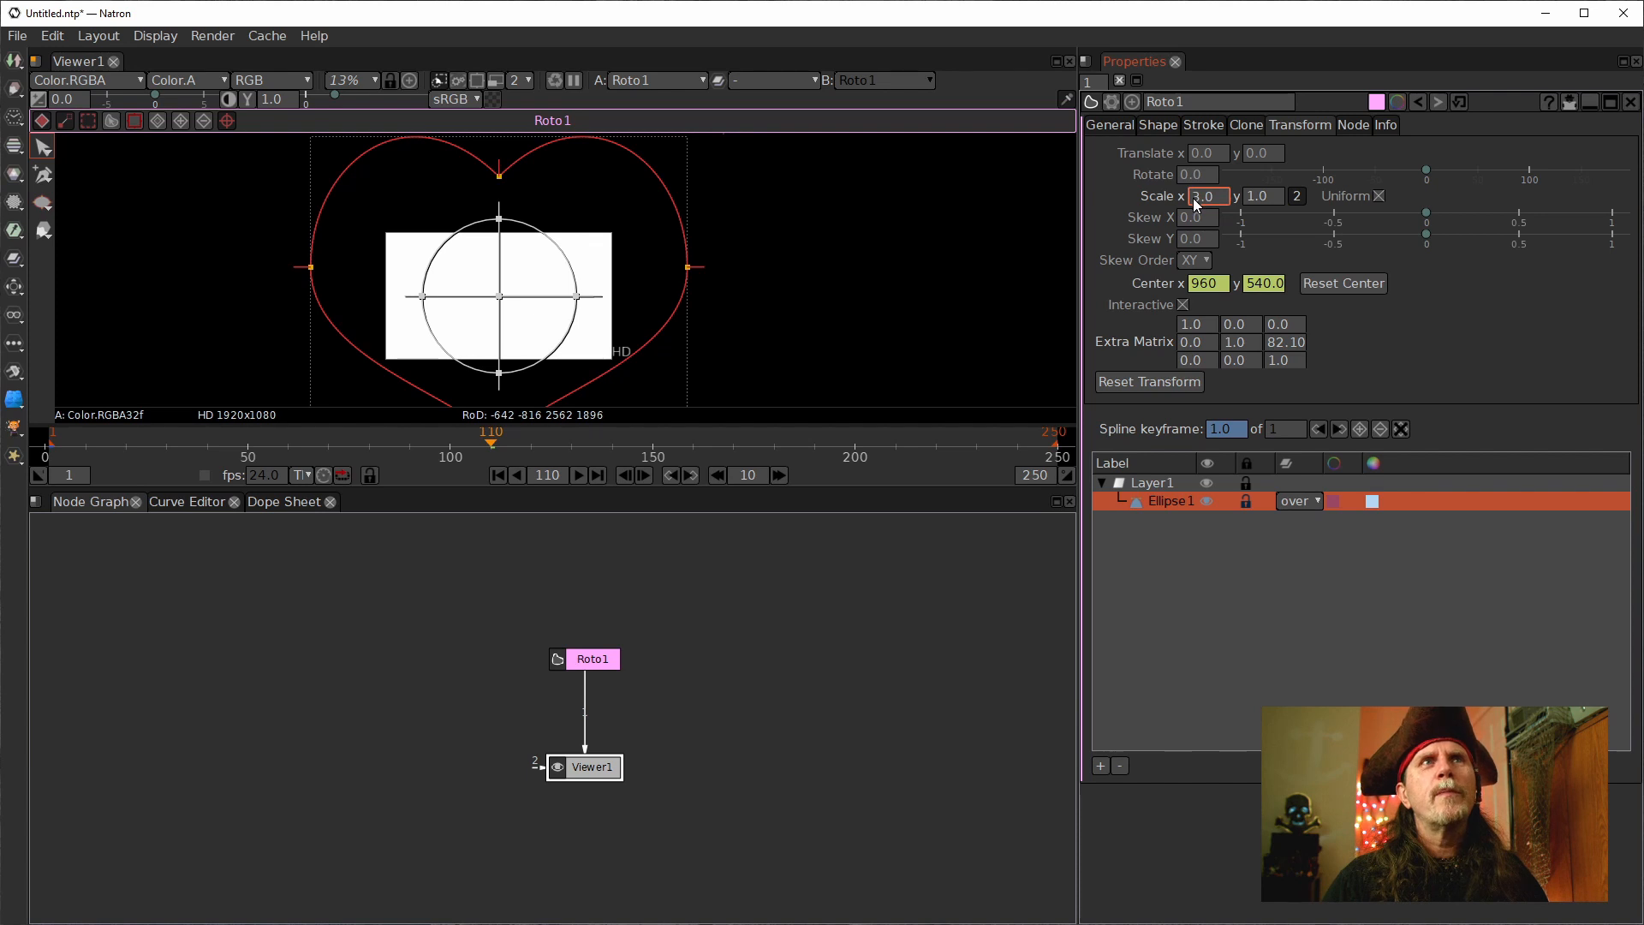
key("Delete")
type("1")
key("Return")
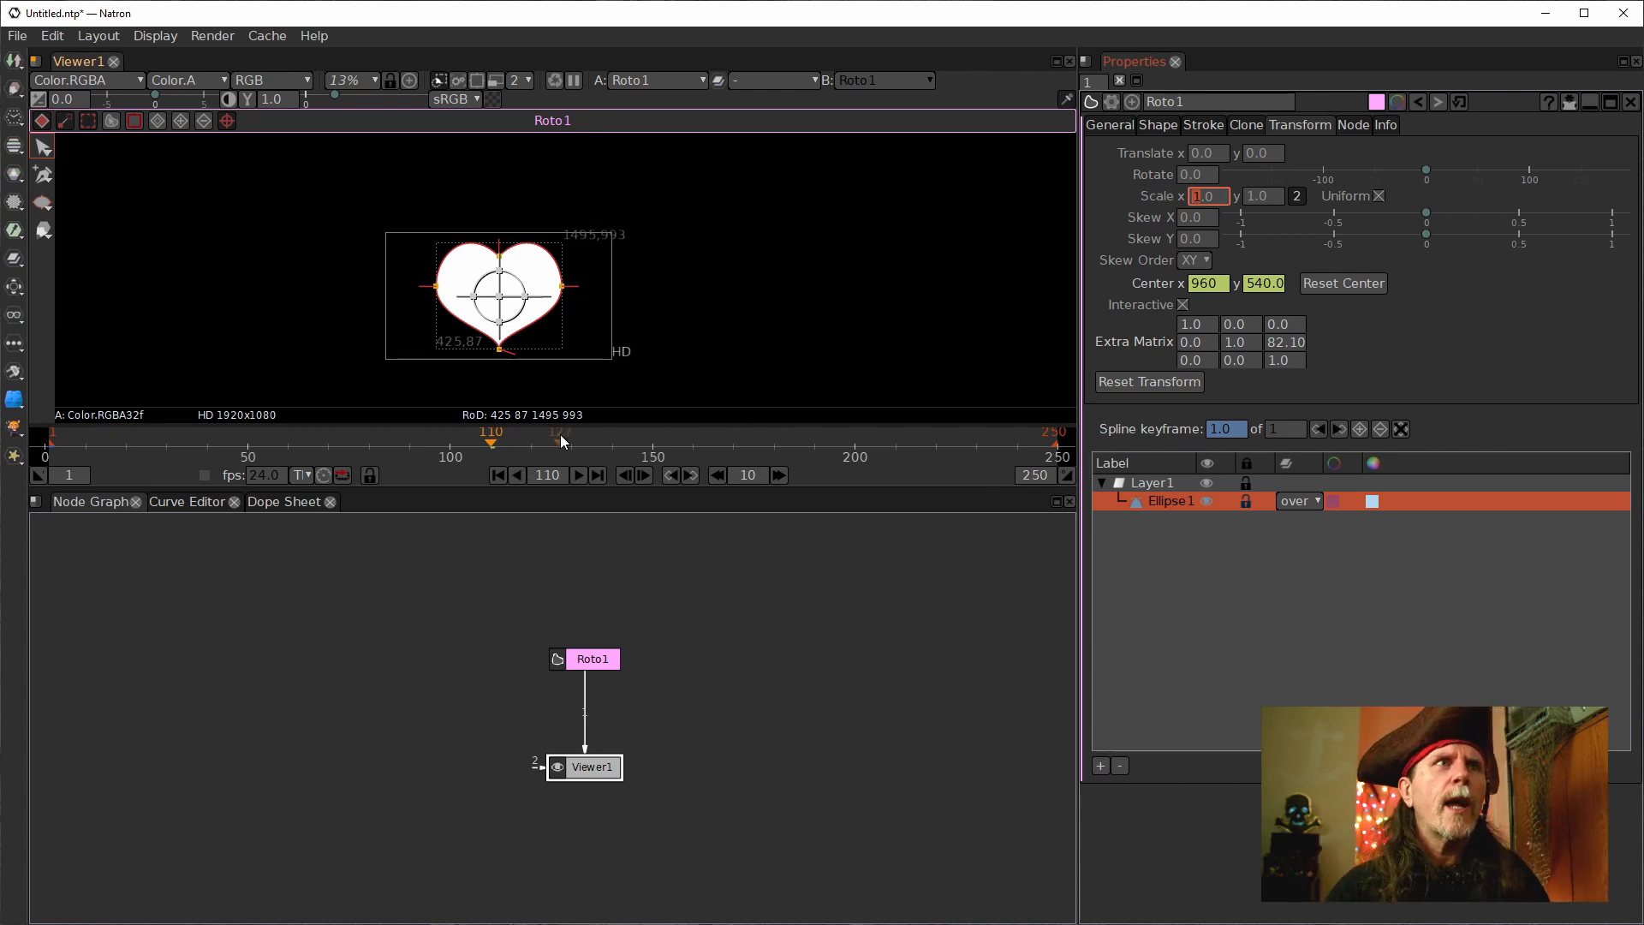
Insert a Transform node between Roto1 and Viewer1, spreading the nodes apart vertically to make room.
left_click_drag(588, 662, 588, 607)
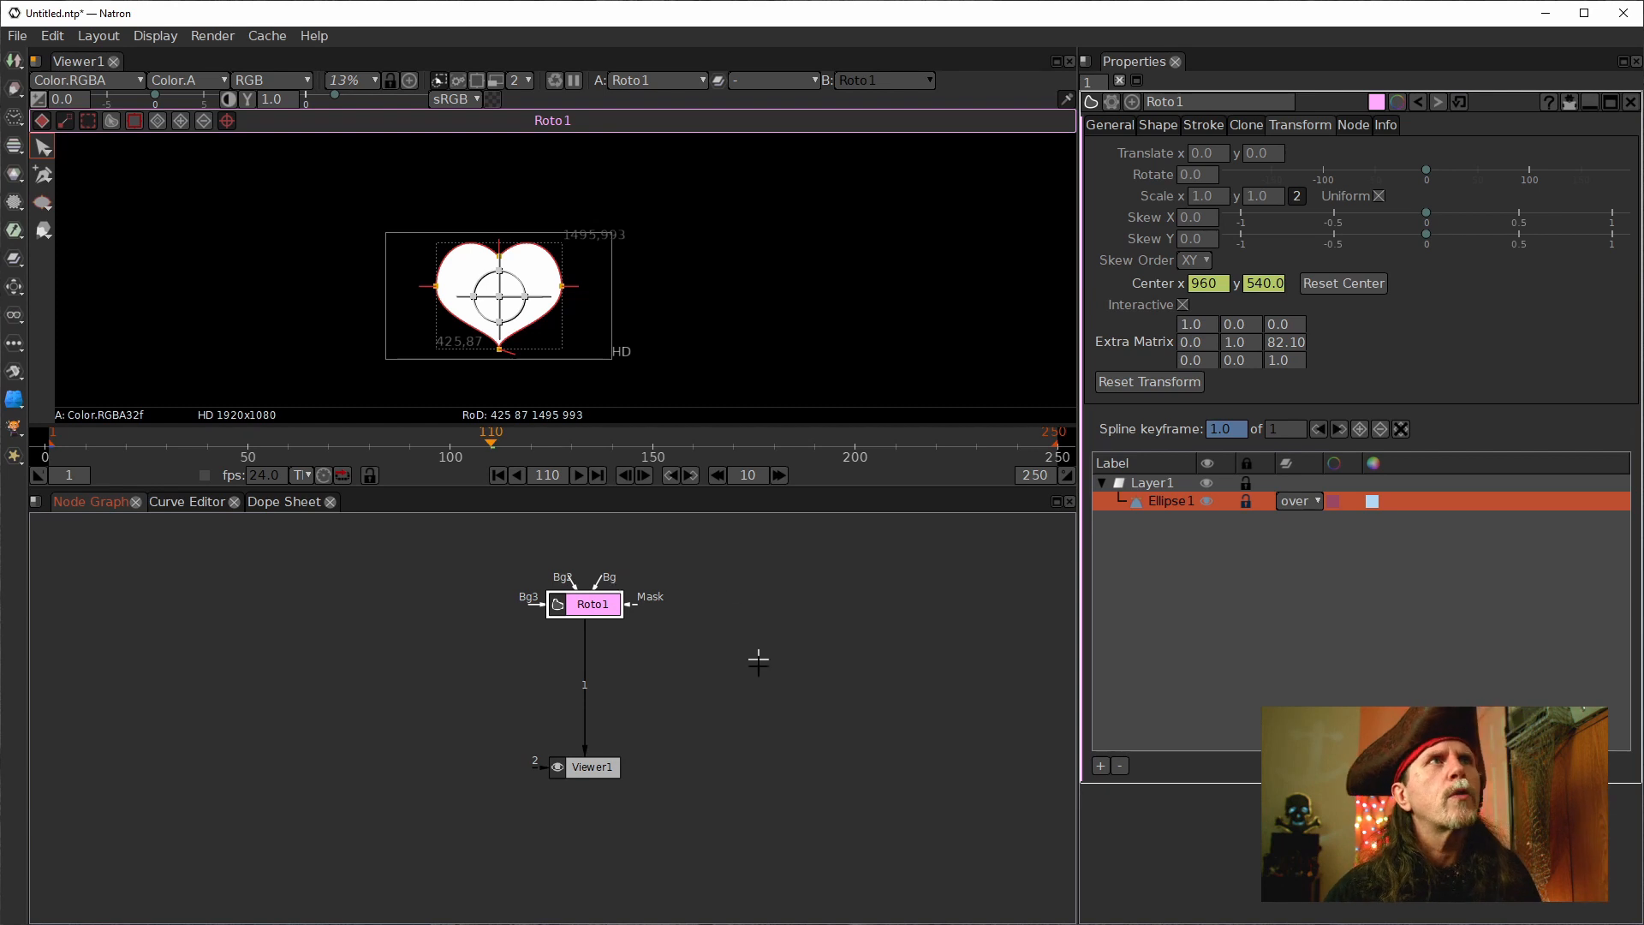
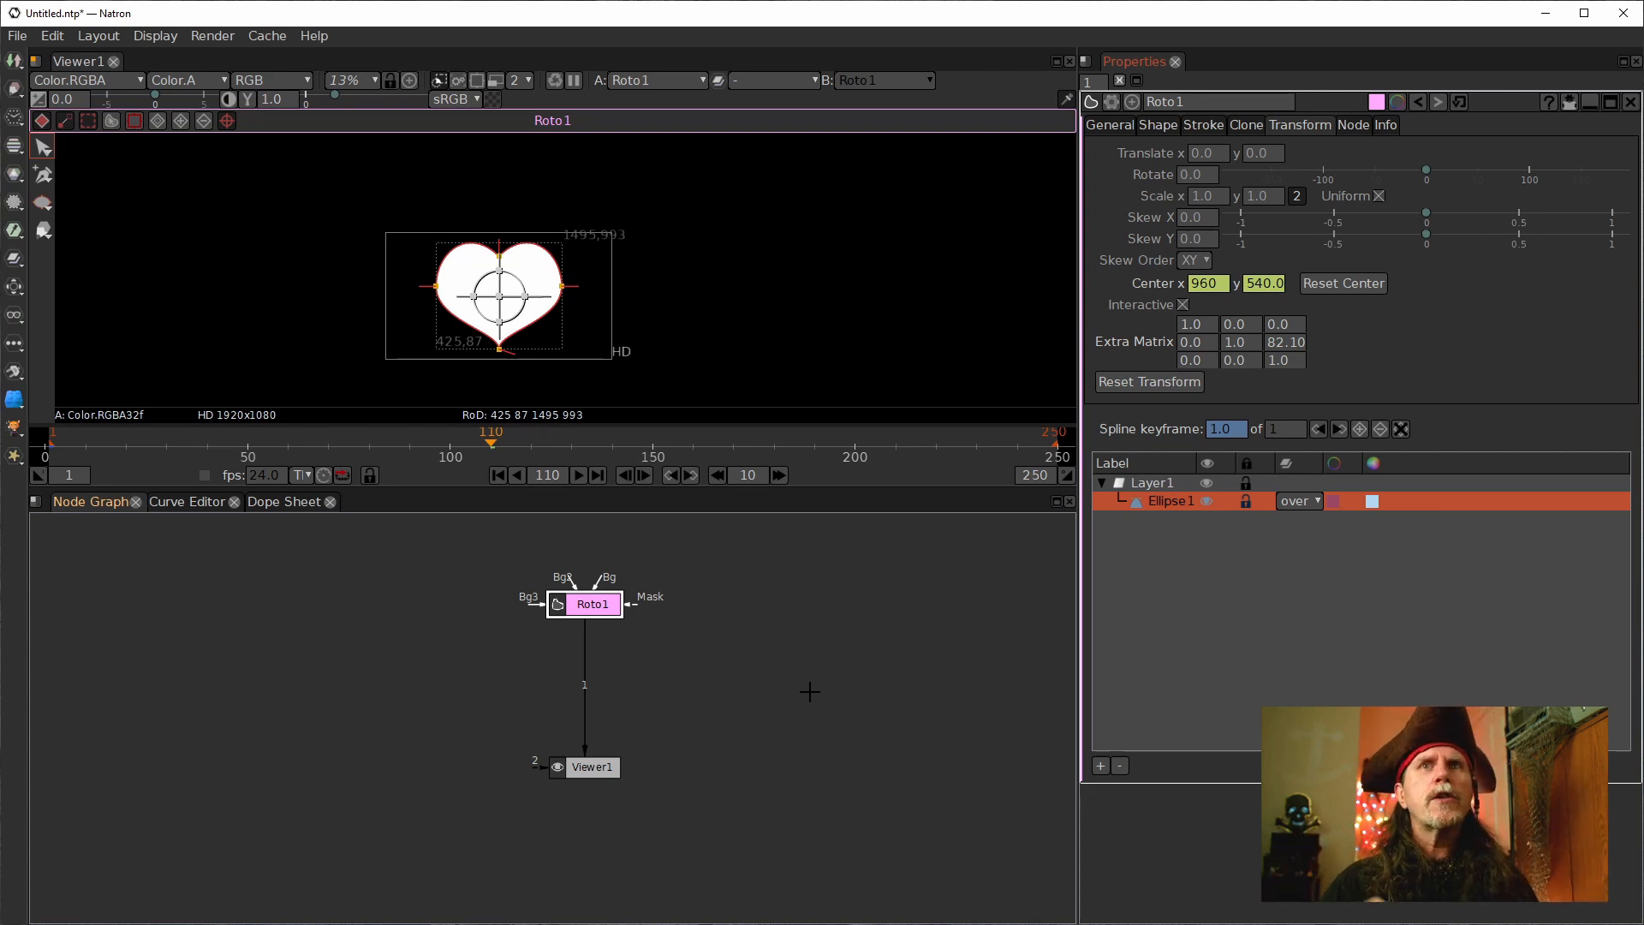
left_click(581, 602)
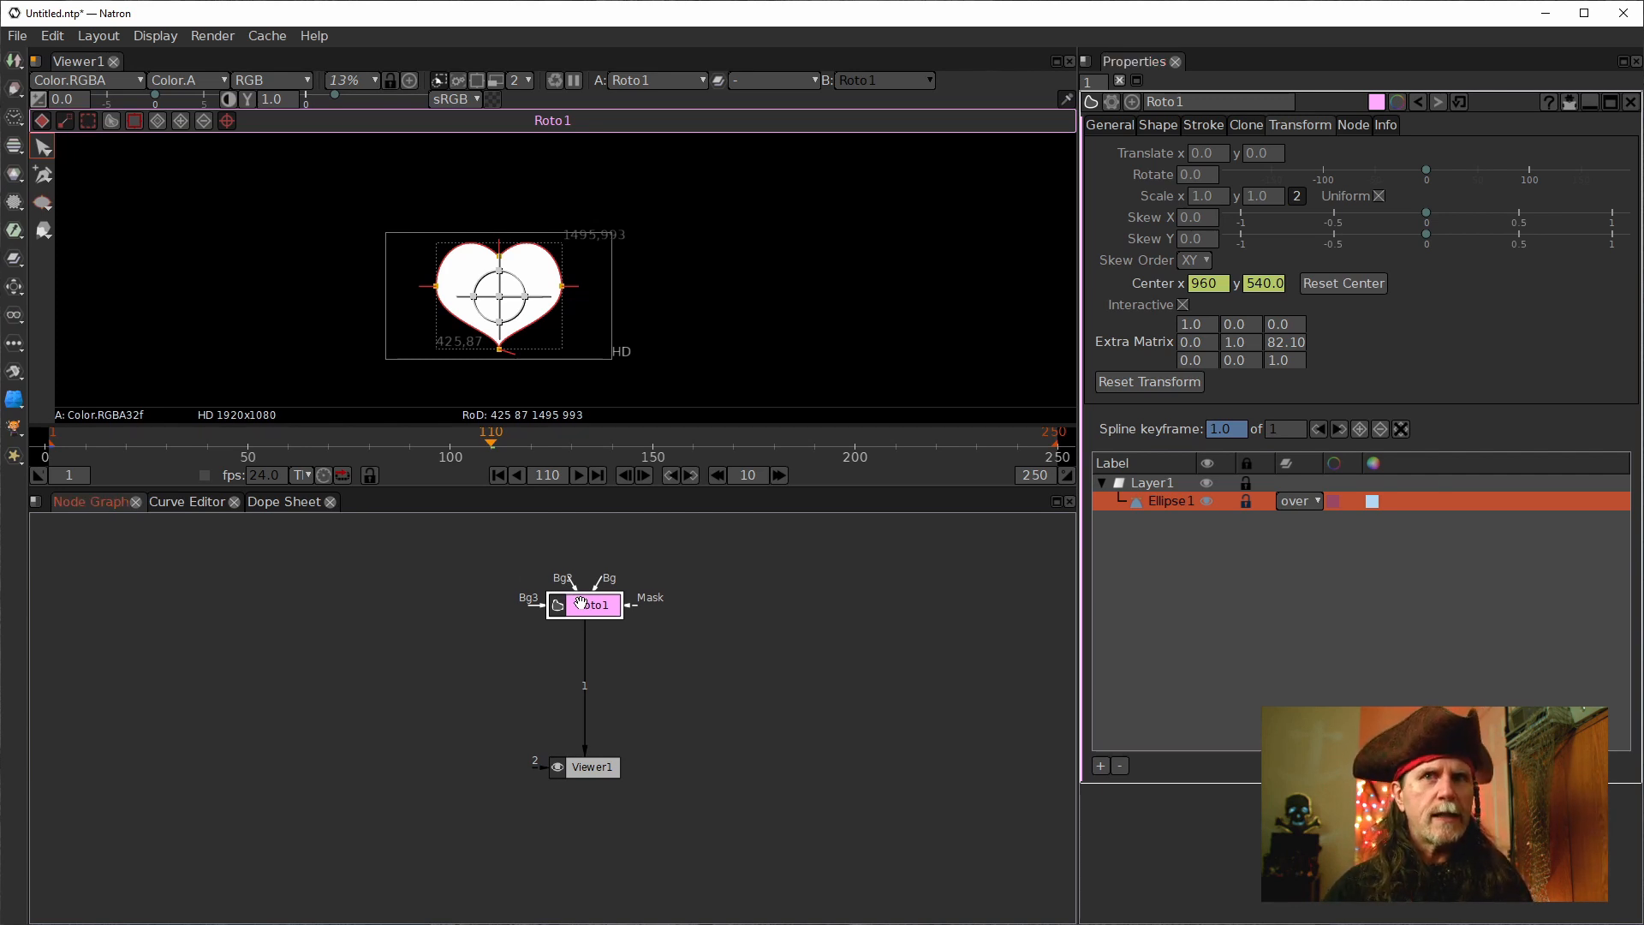
key("t")
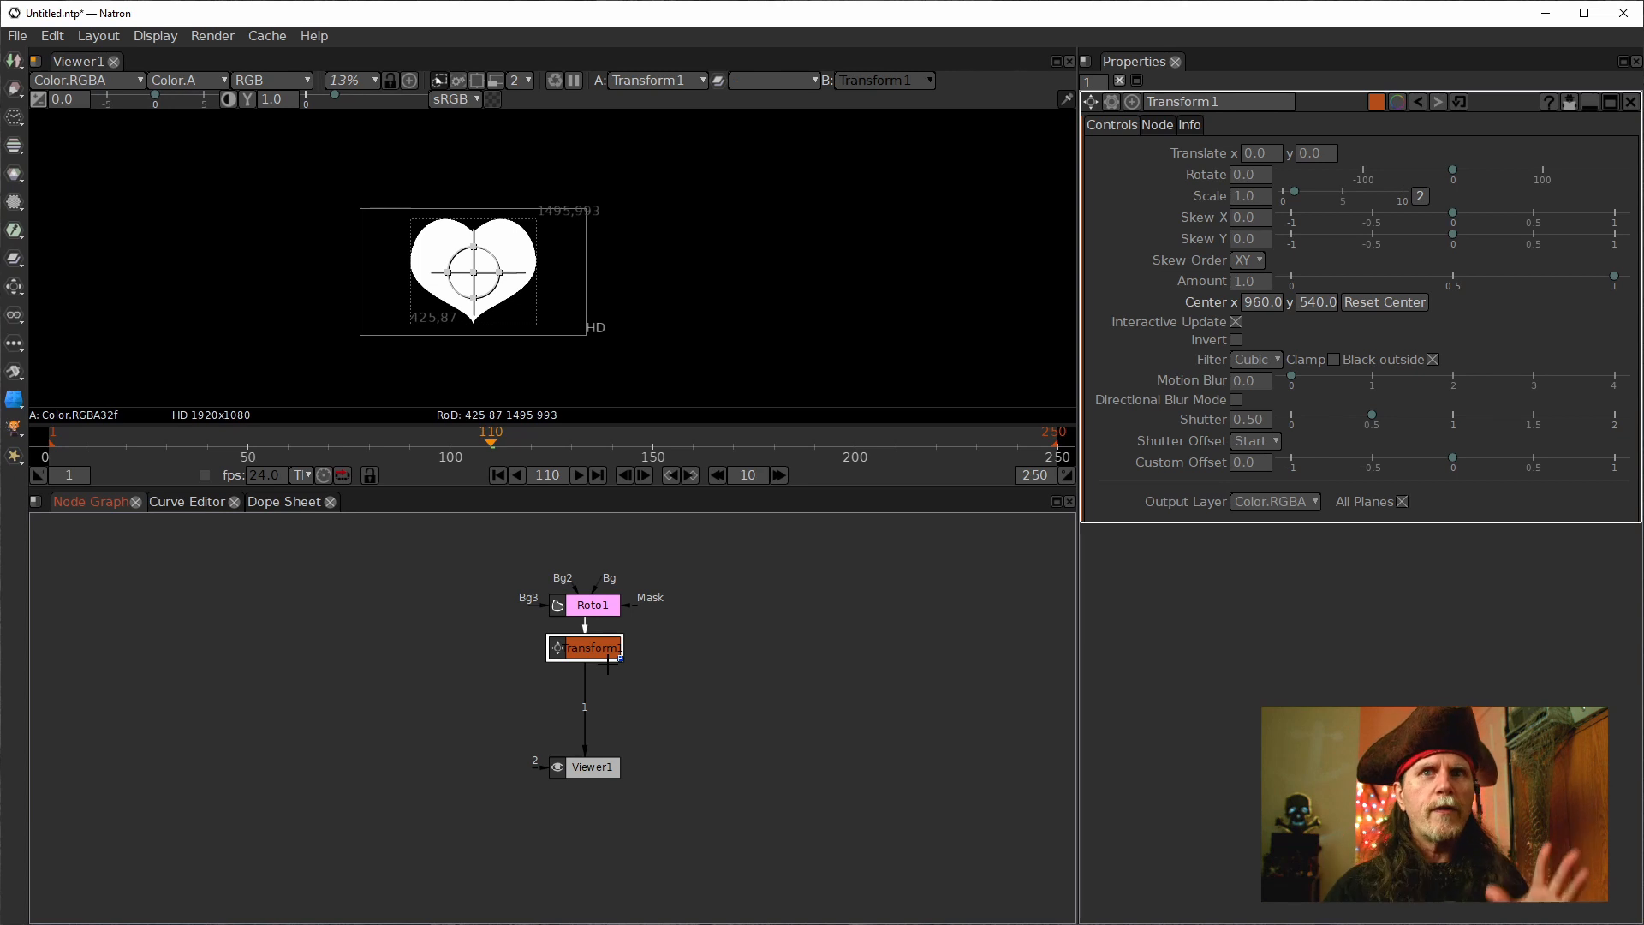
left_click_drag(586, 768, 585, 852)
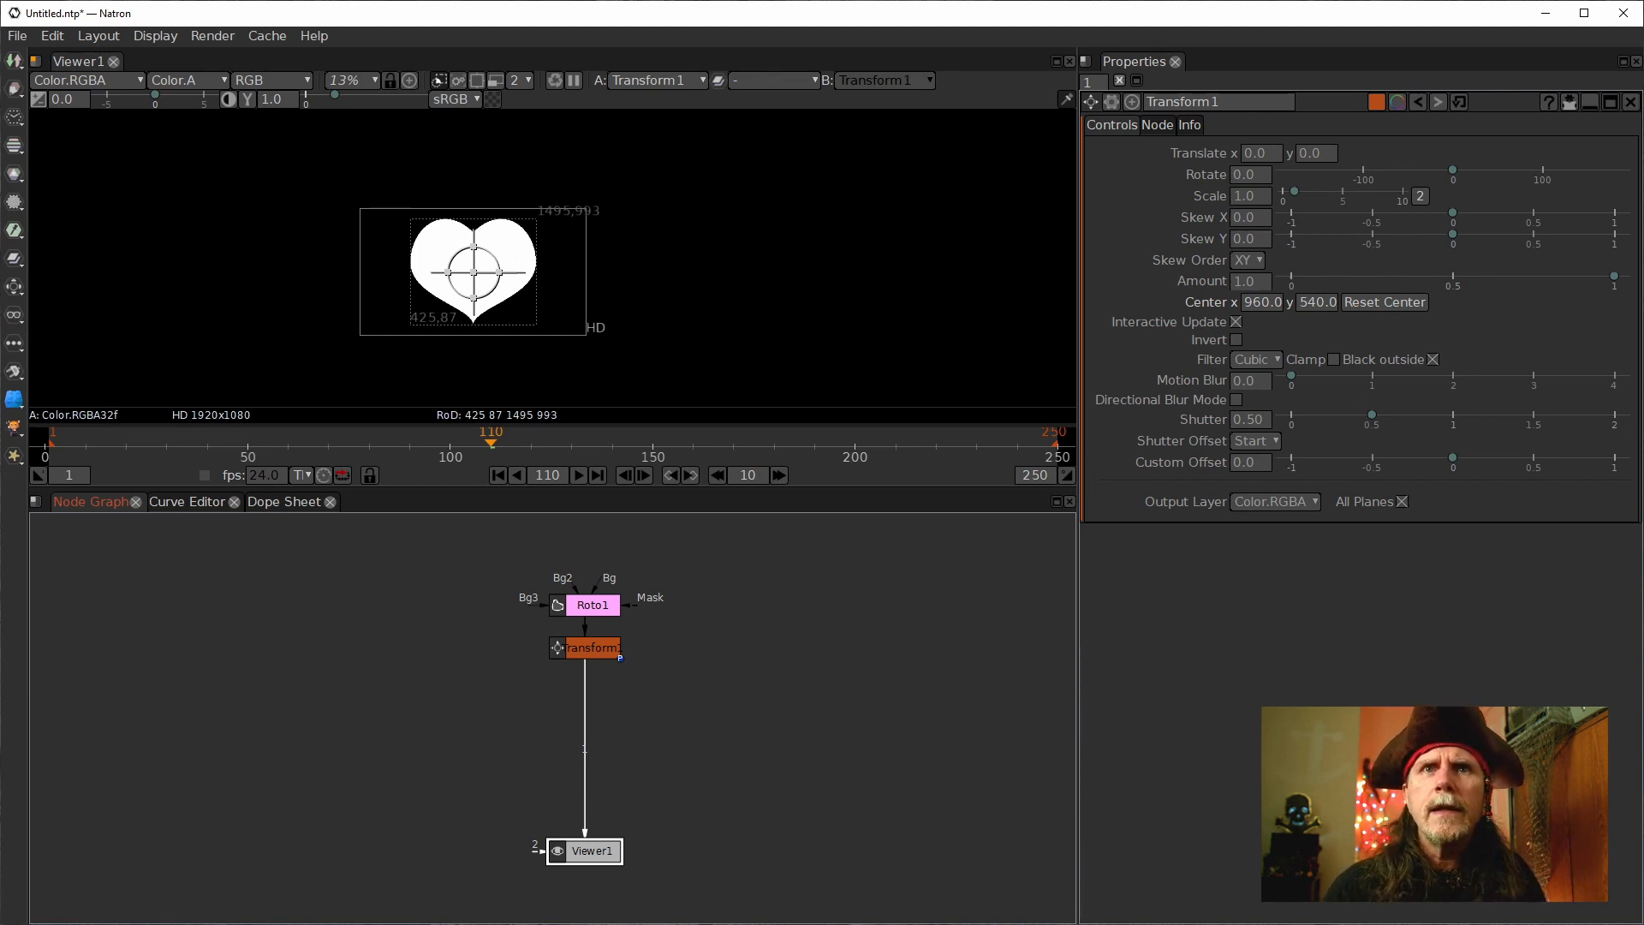
Insert a Card3D node after Transform1 and place it just above Viewer1.
left_click(583, 648)
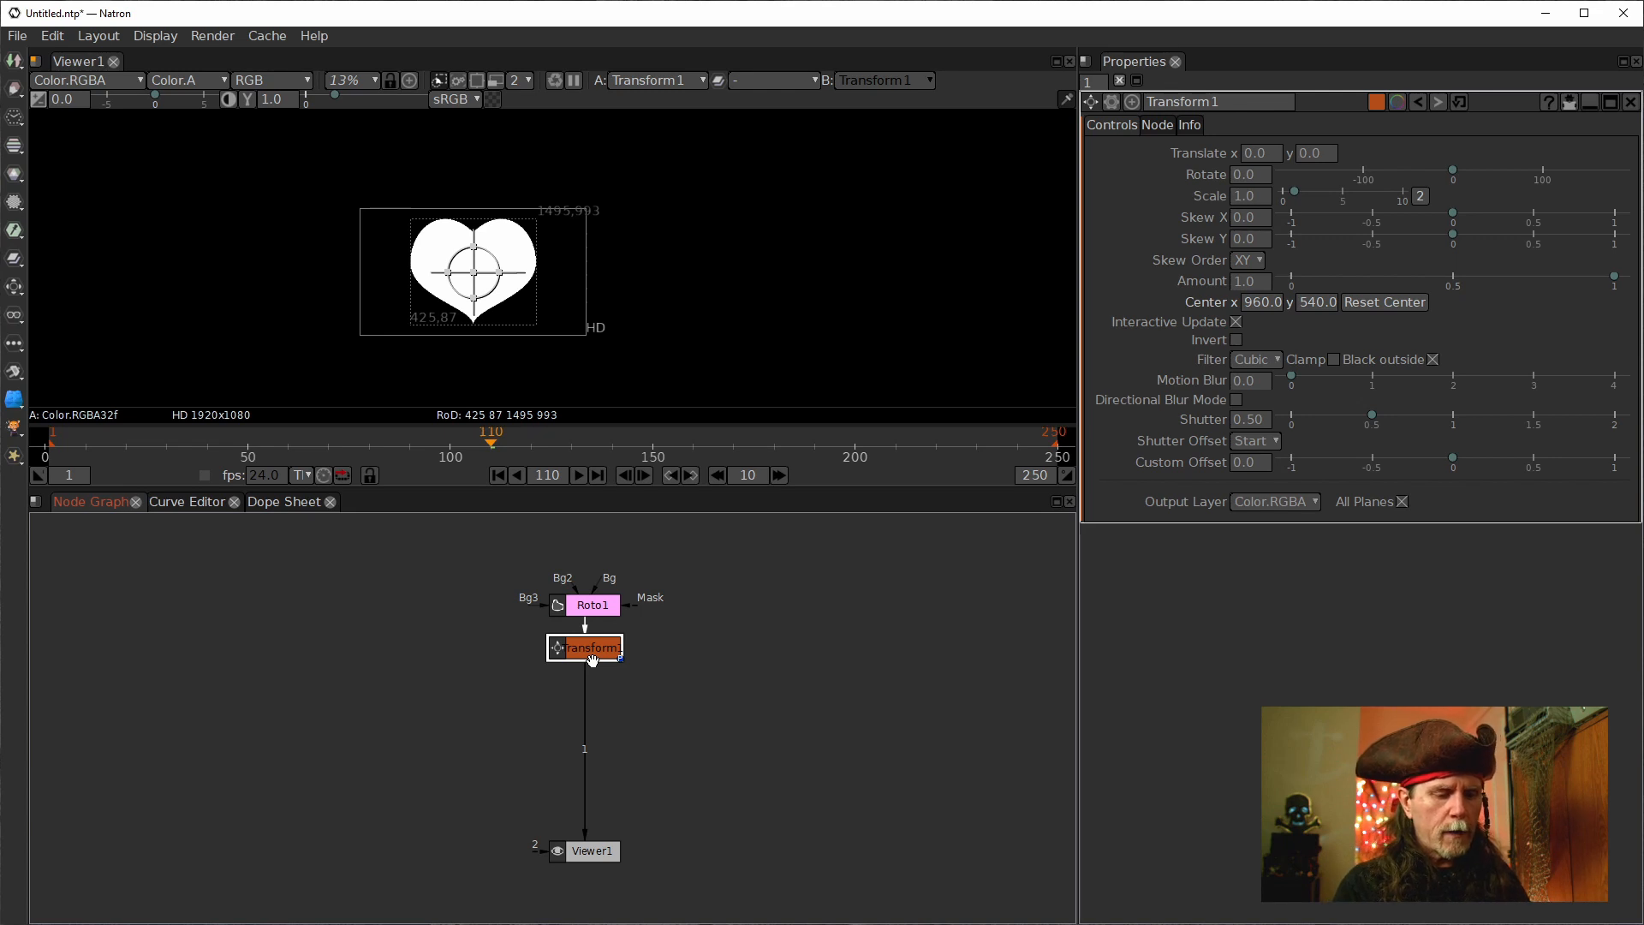
key("Tab")
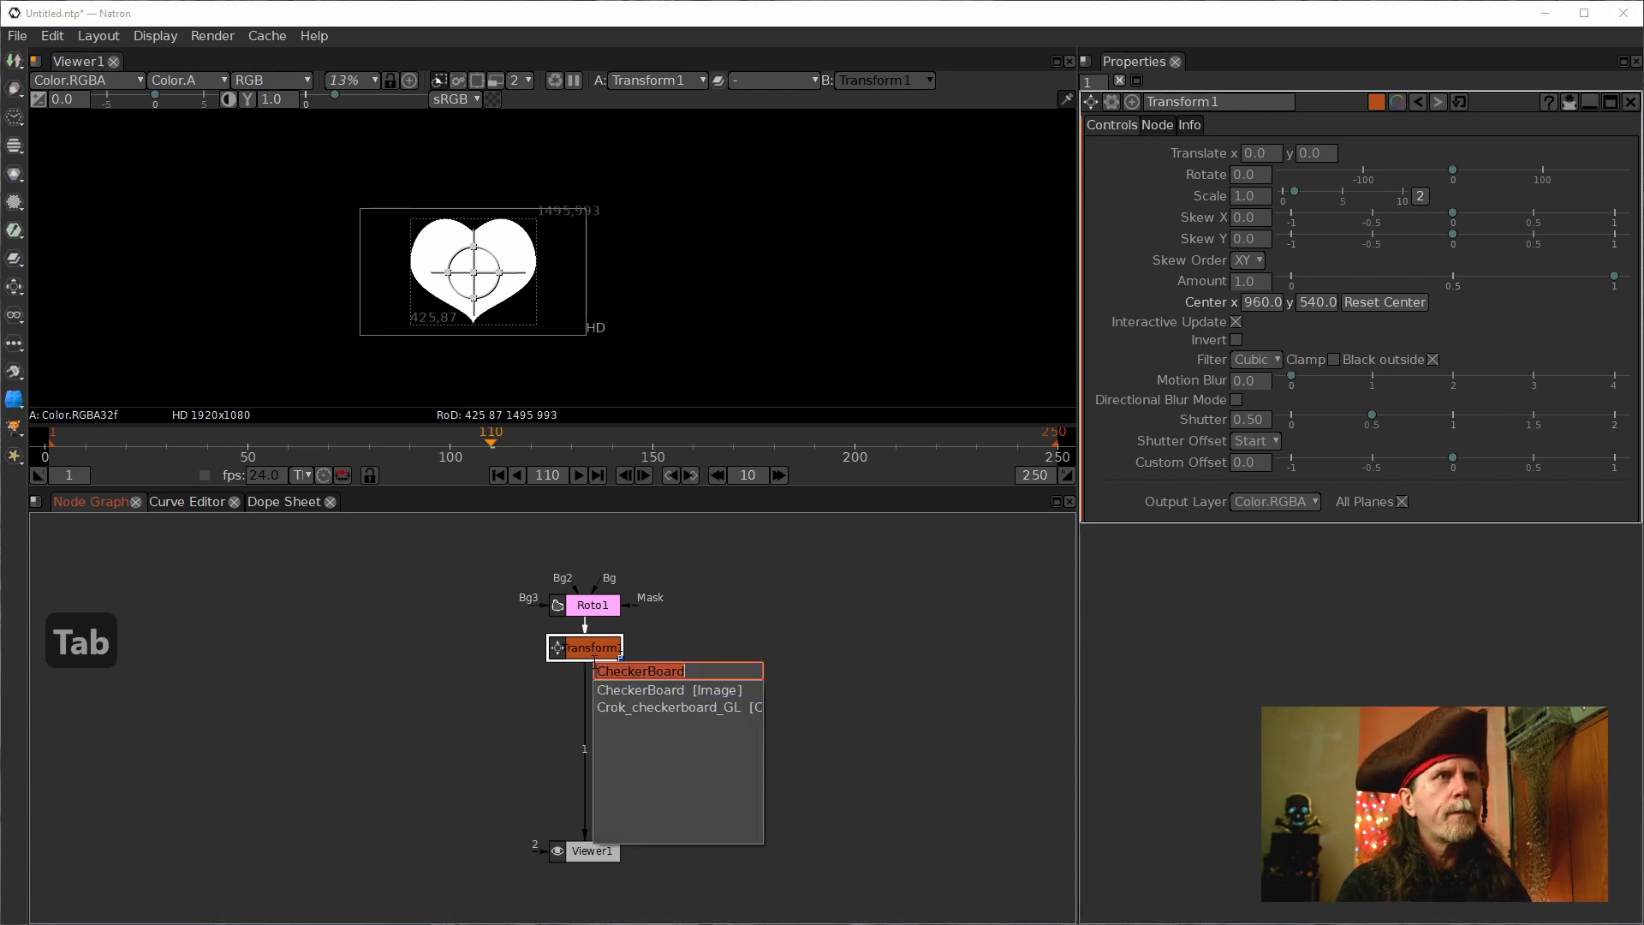
type("card")
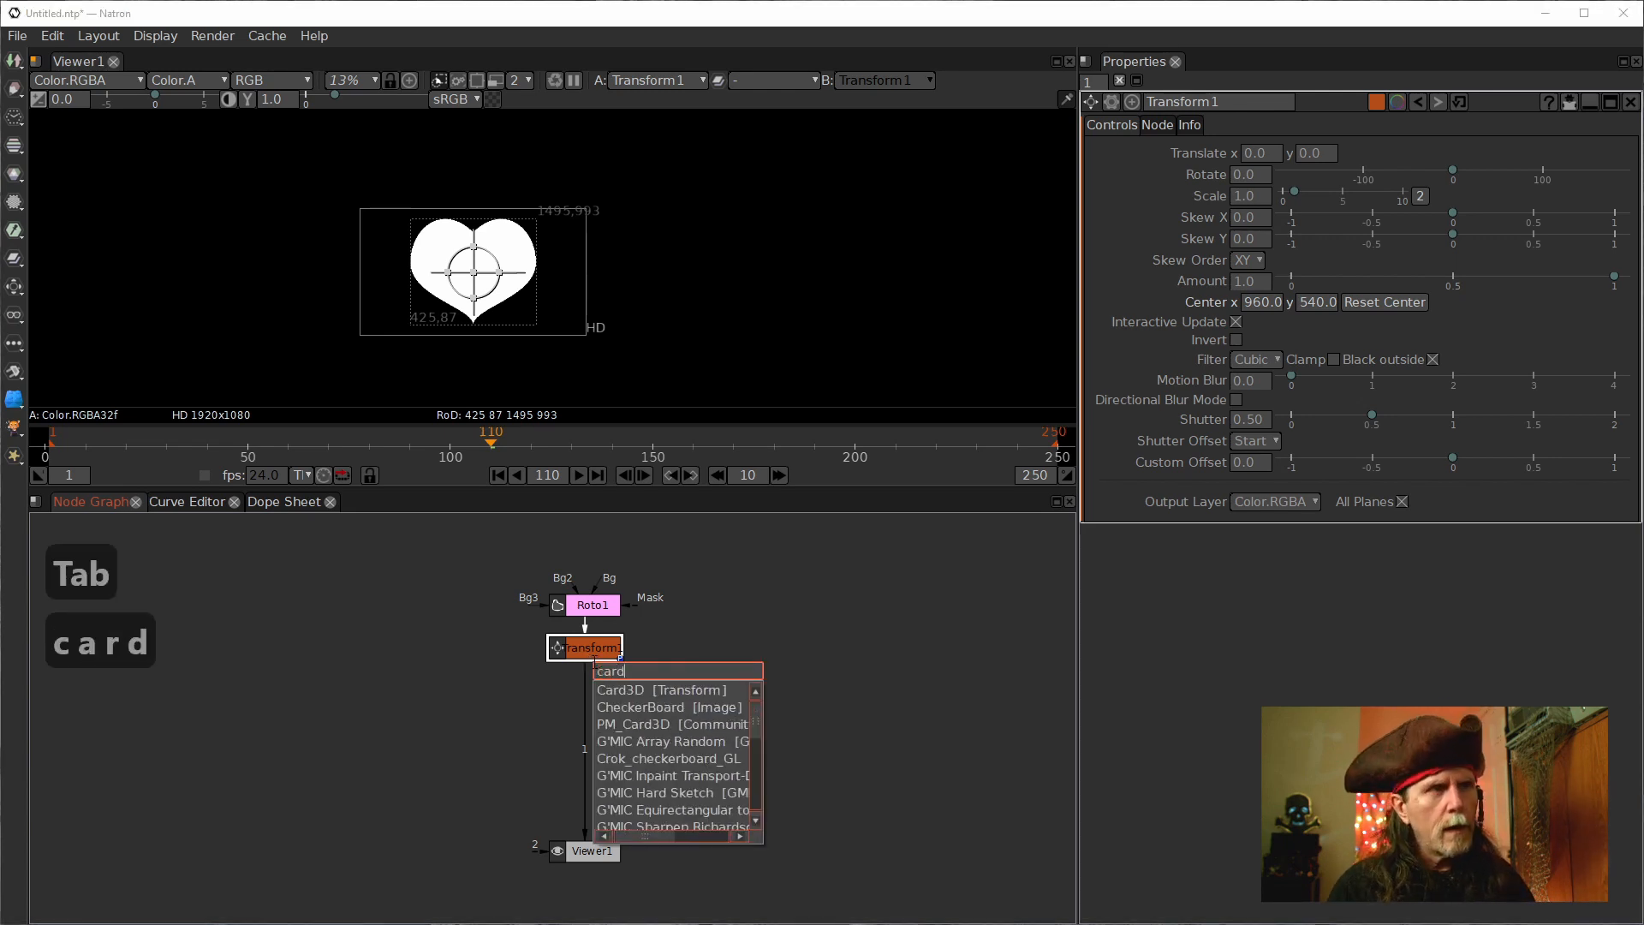
key("Down")
key("Return")
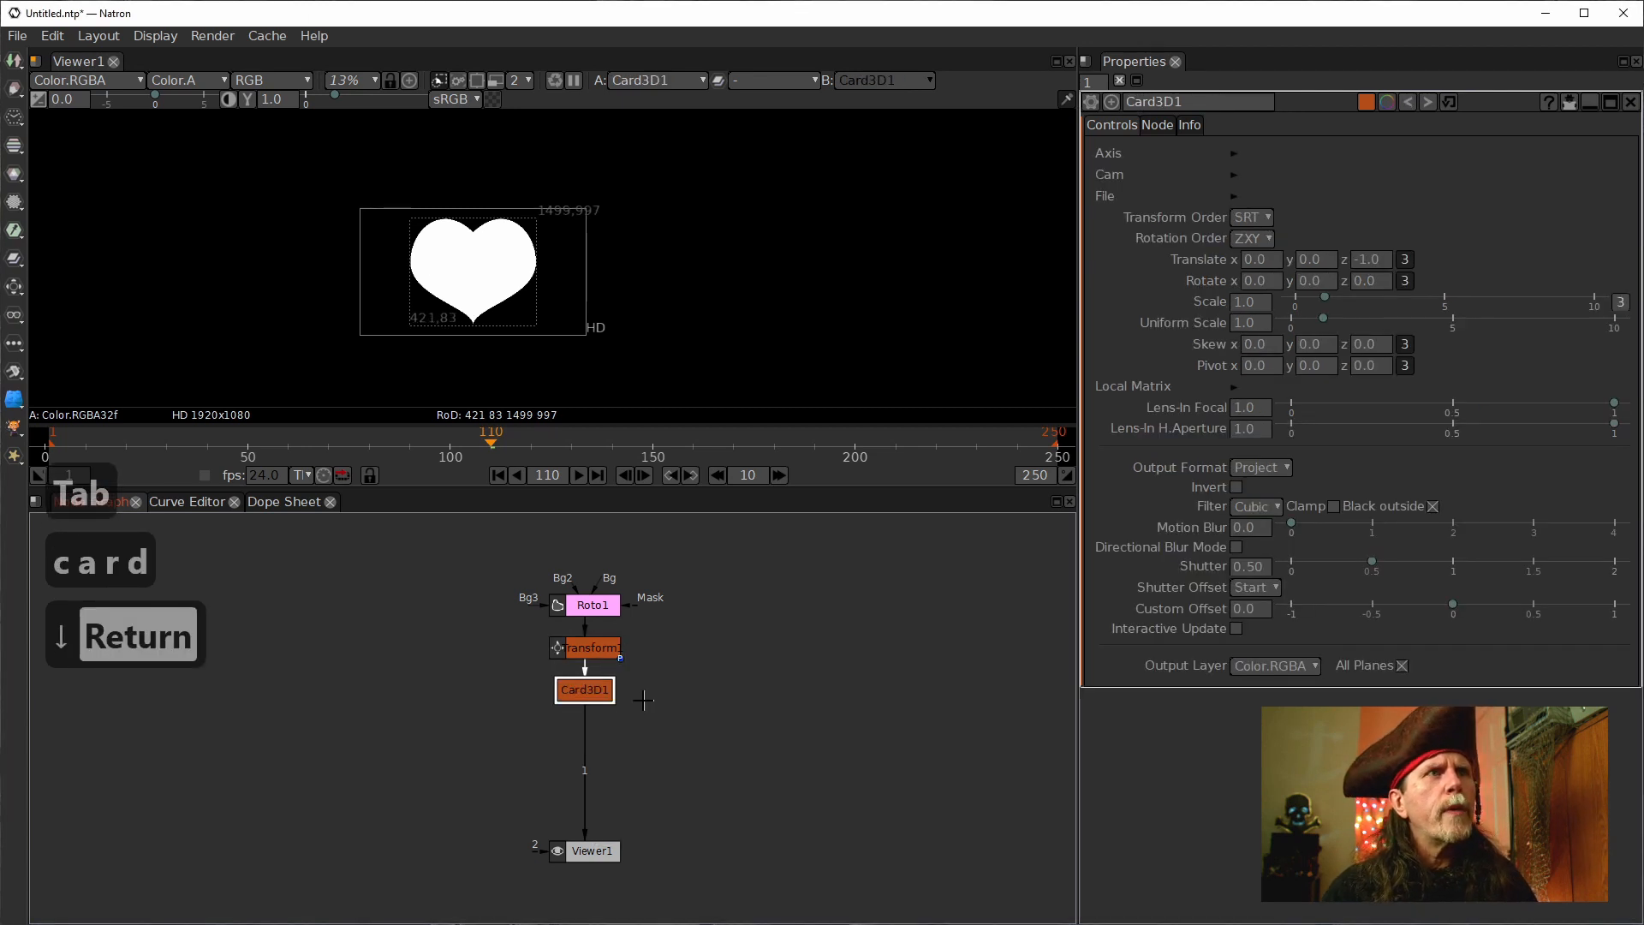
left_click_drag(585, 689, 585, 783)
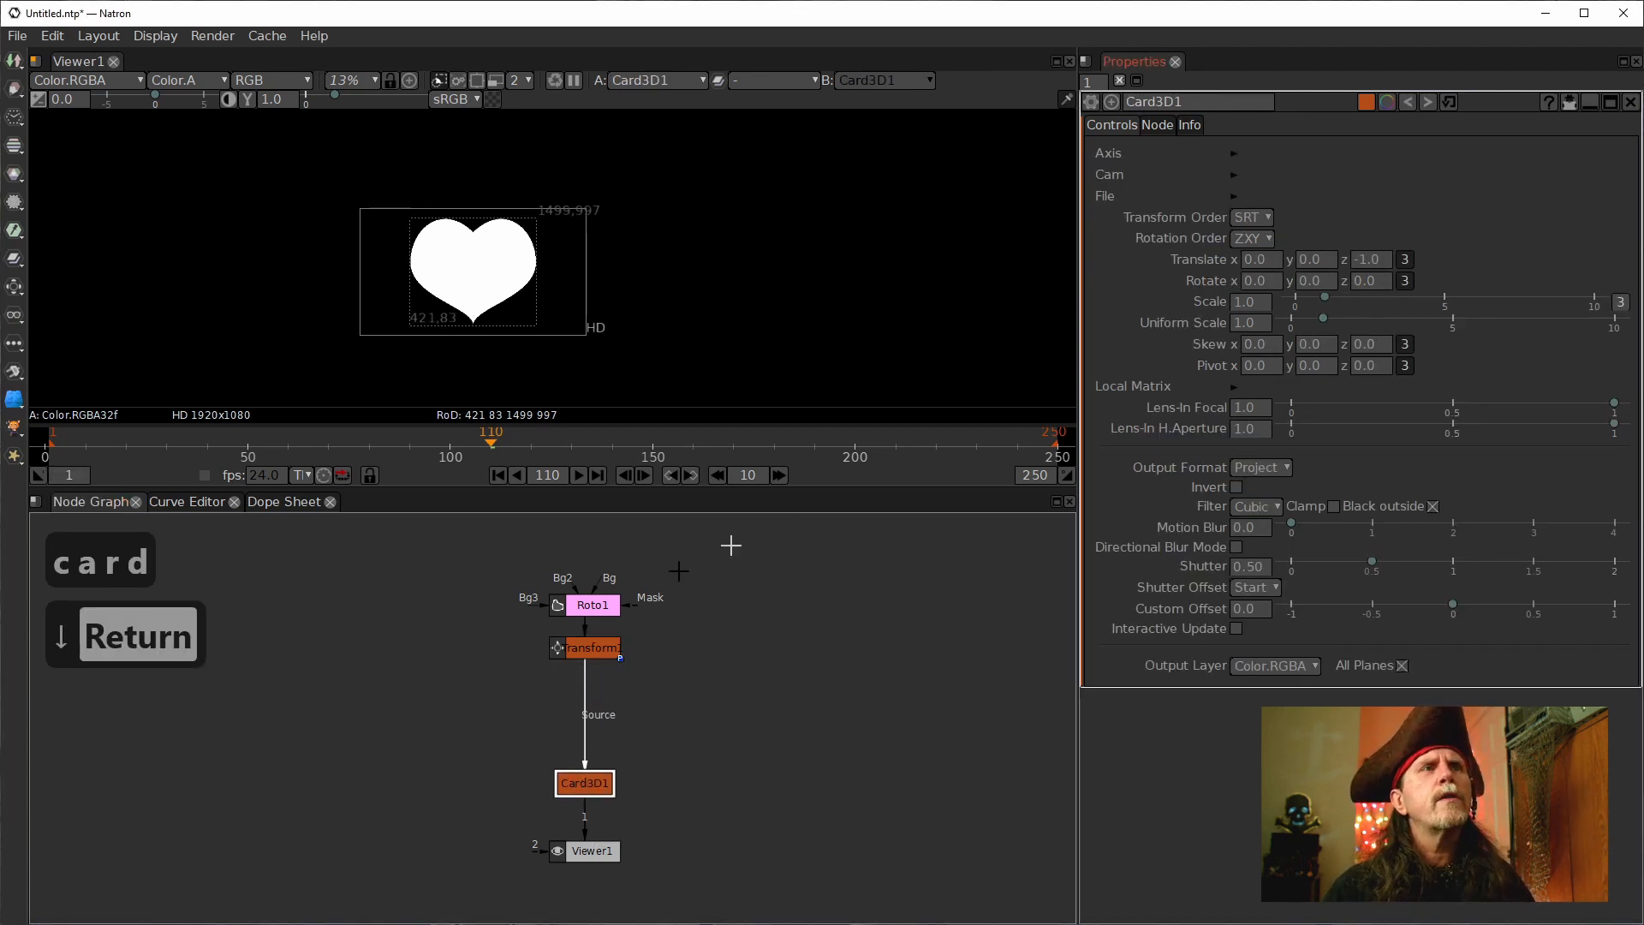
Play the timeline from frame 1 to check playback, and return to the first frame.
left_click(497, 474)
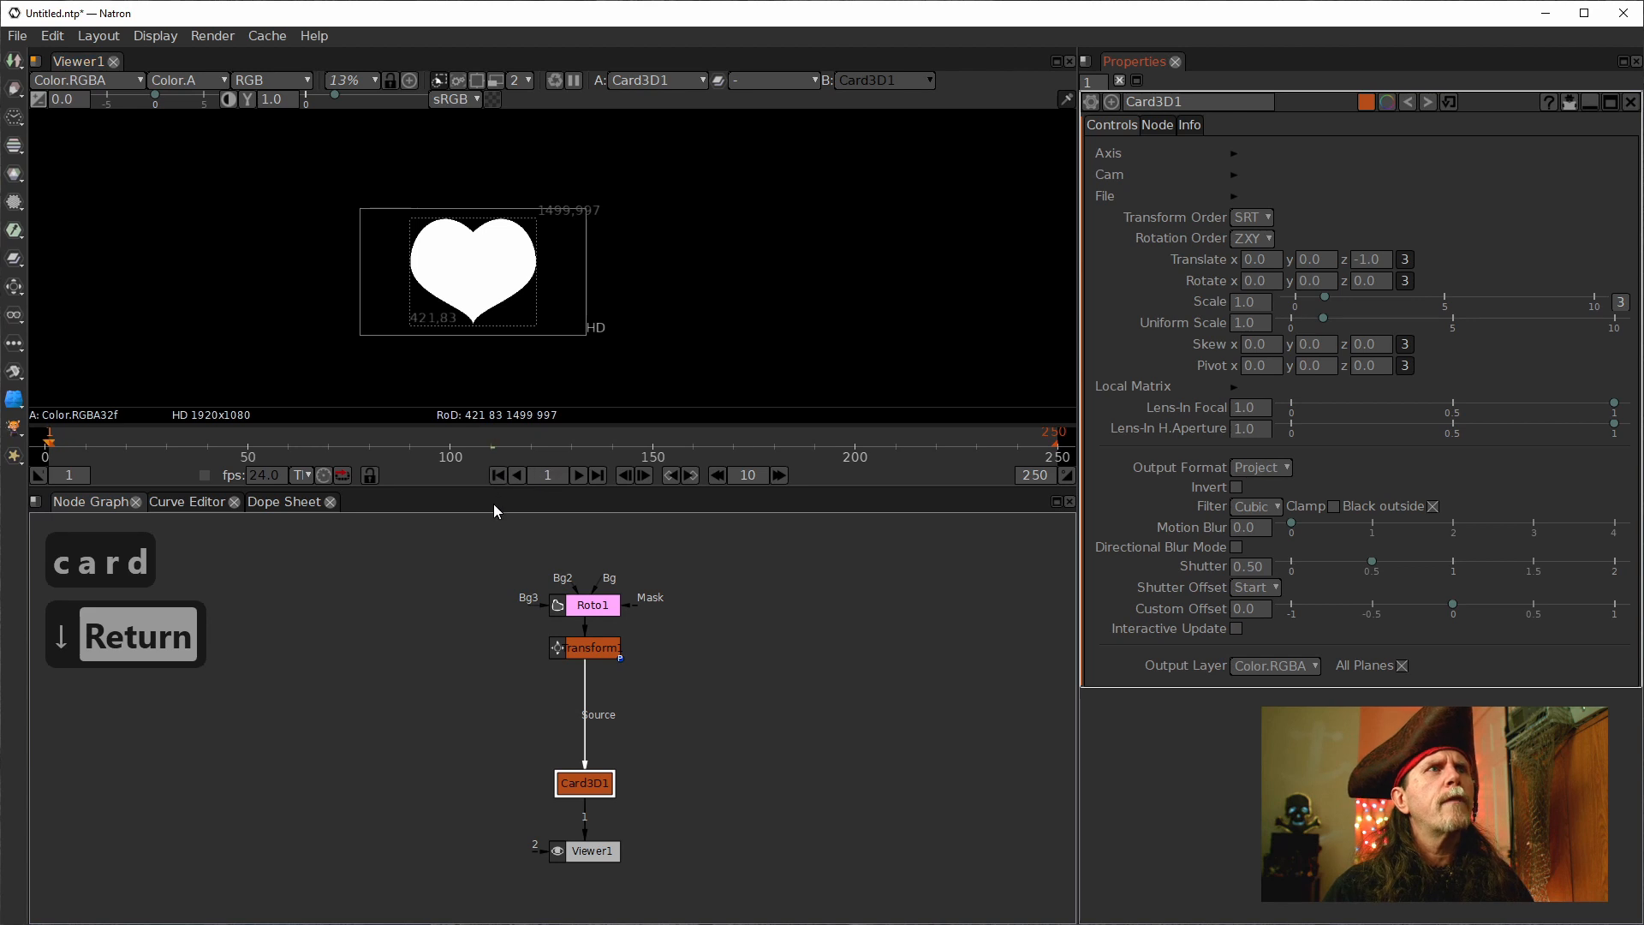
left_click(577, 475)
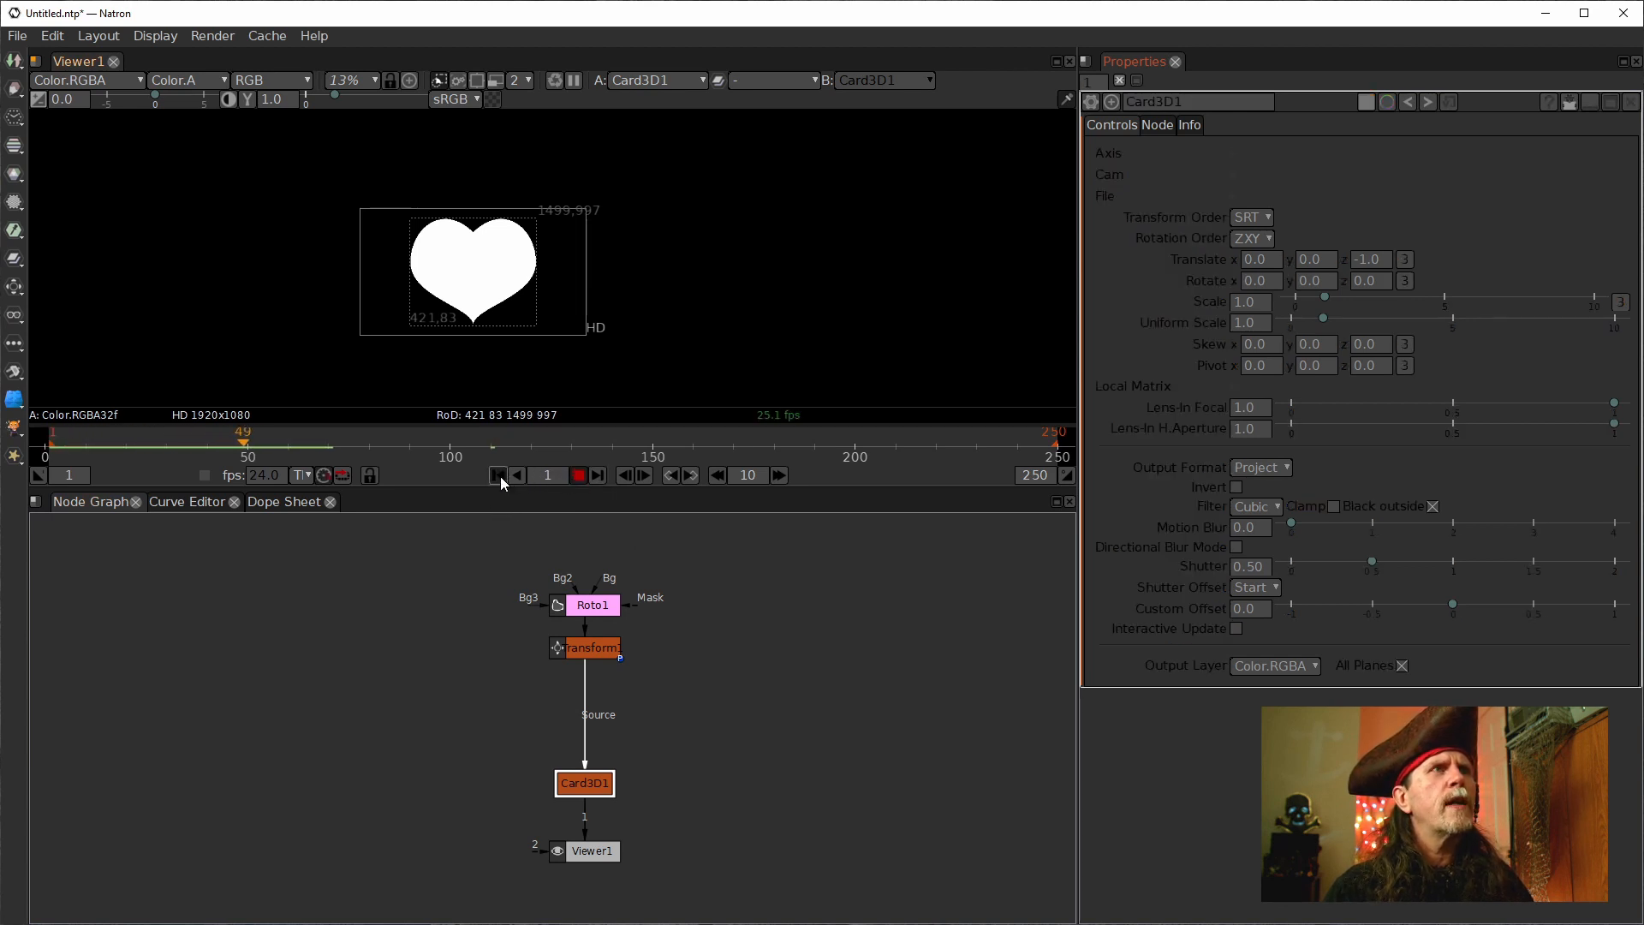
left_click(499, 476)
left_click(579, 475)
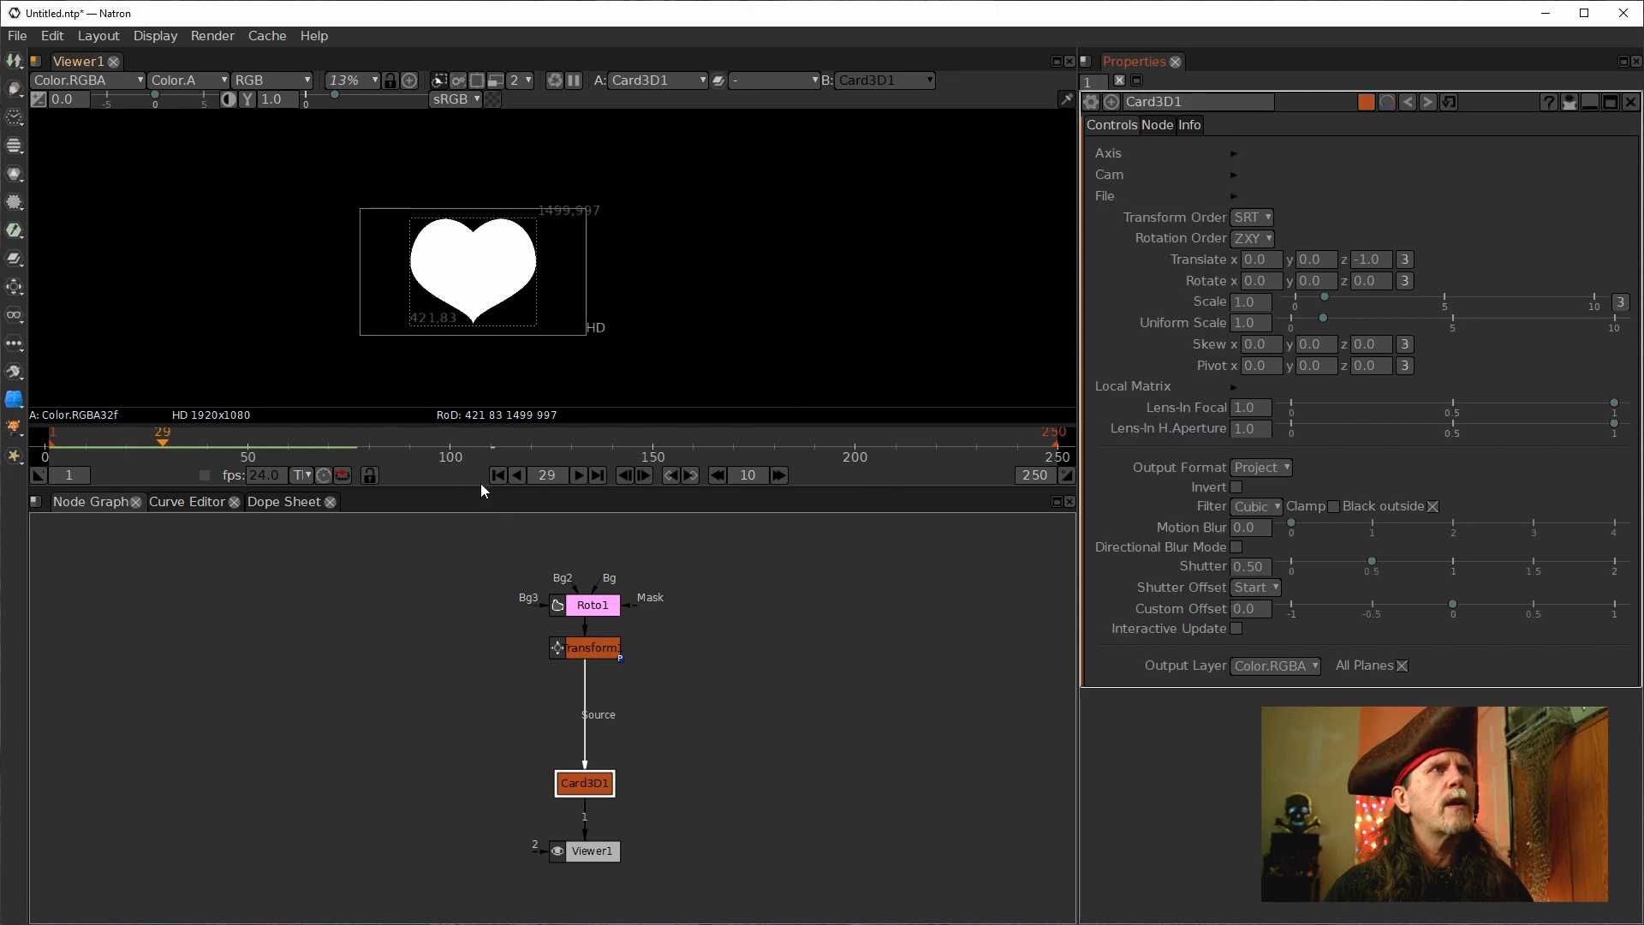
left_click(499, 475)
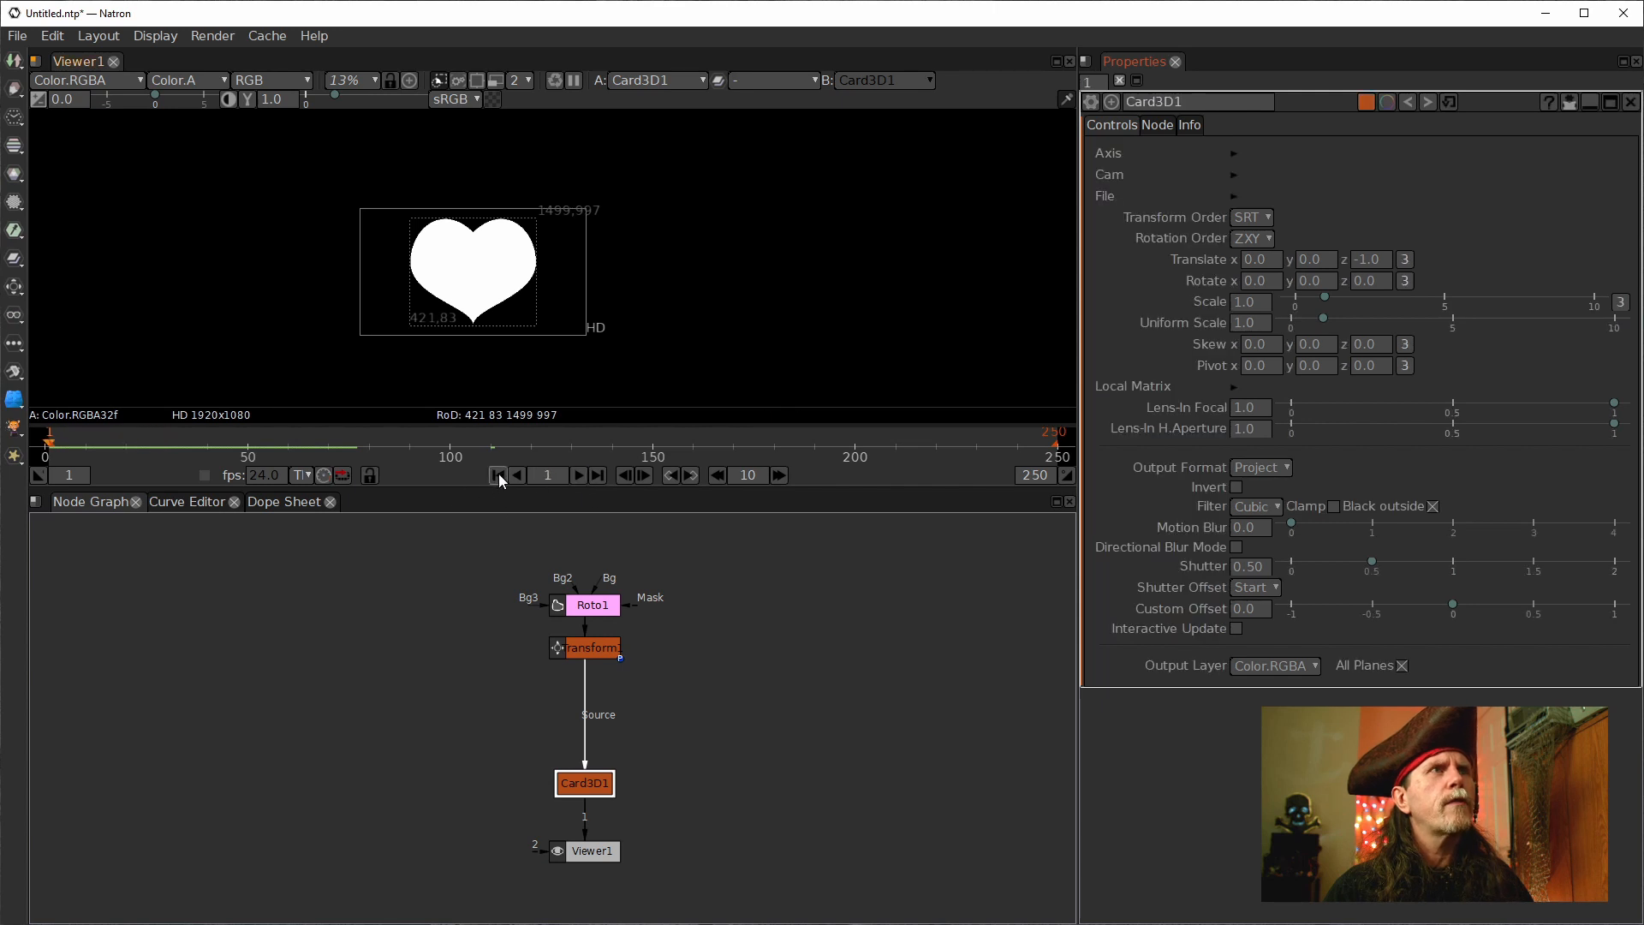
Check Roto1's properties, shift the Card3D1 node slightly closer to Viewer1, and reopen Card3D1's properties.
left_click(589, 606)
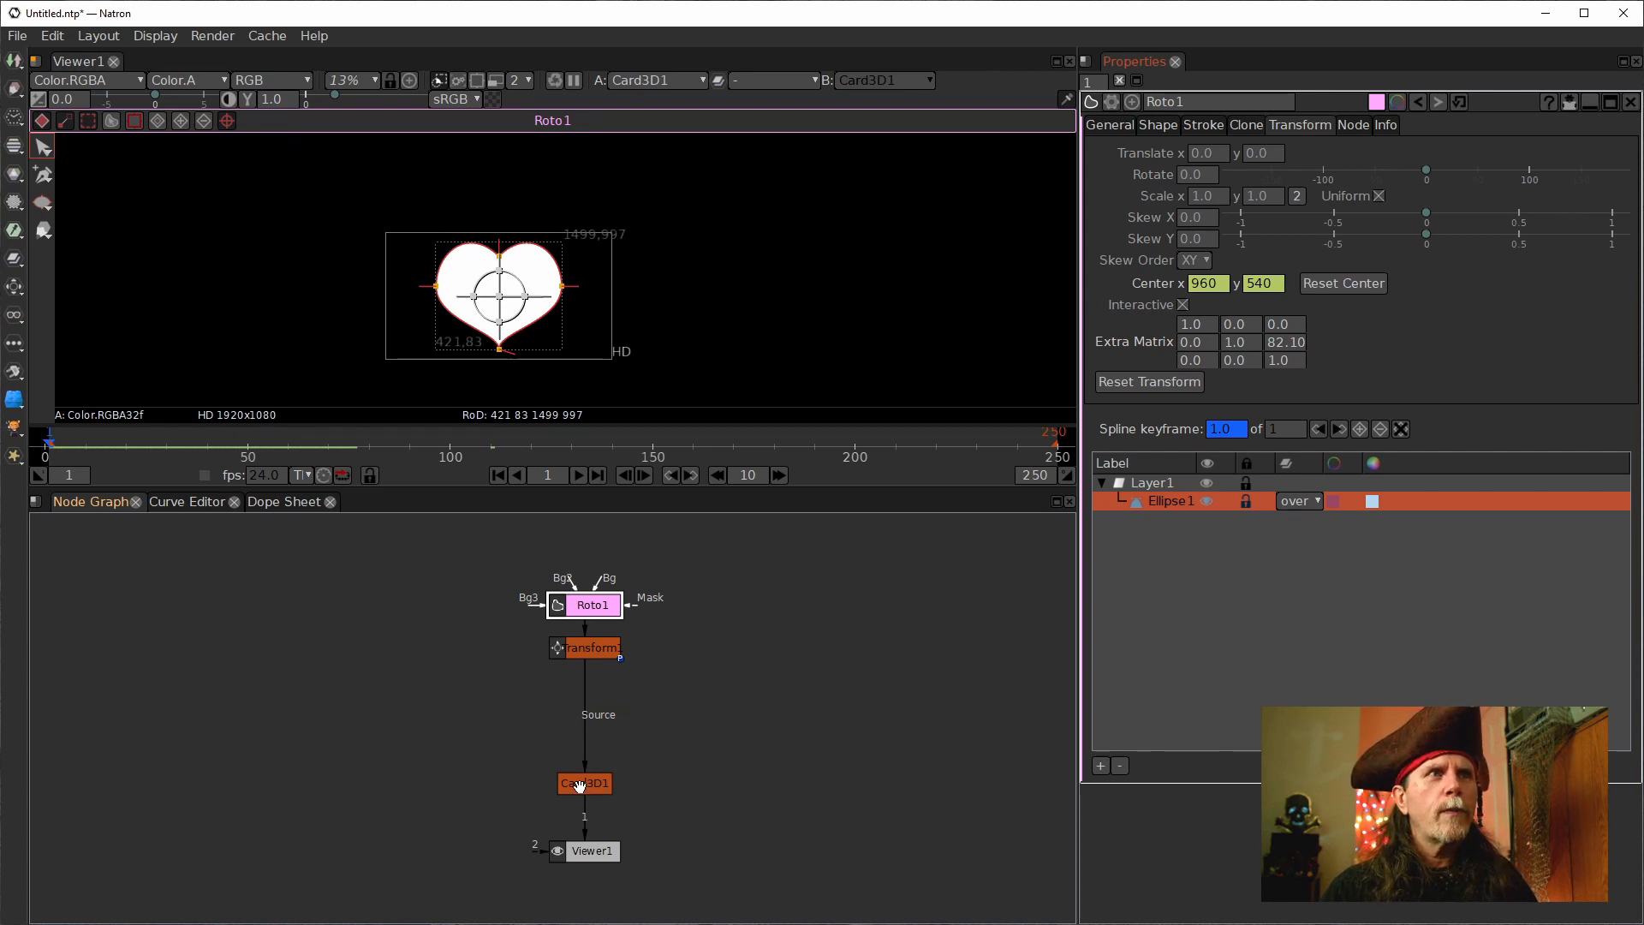
left_click_drag(584, 785, 584, 798)
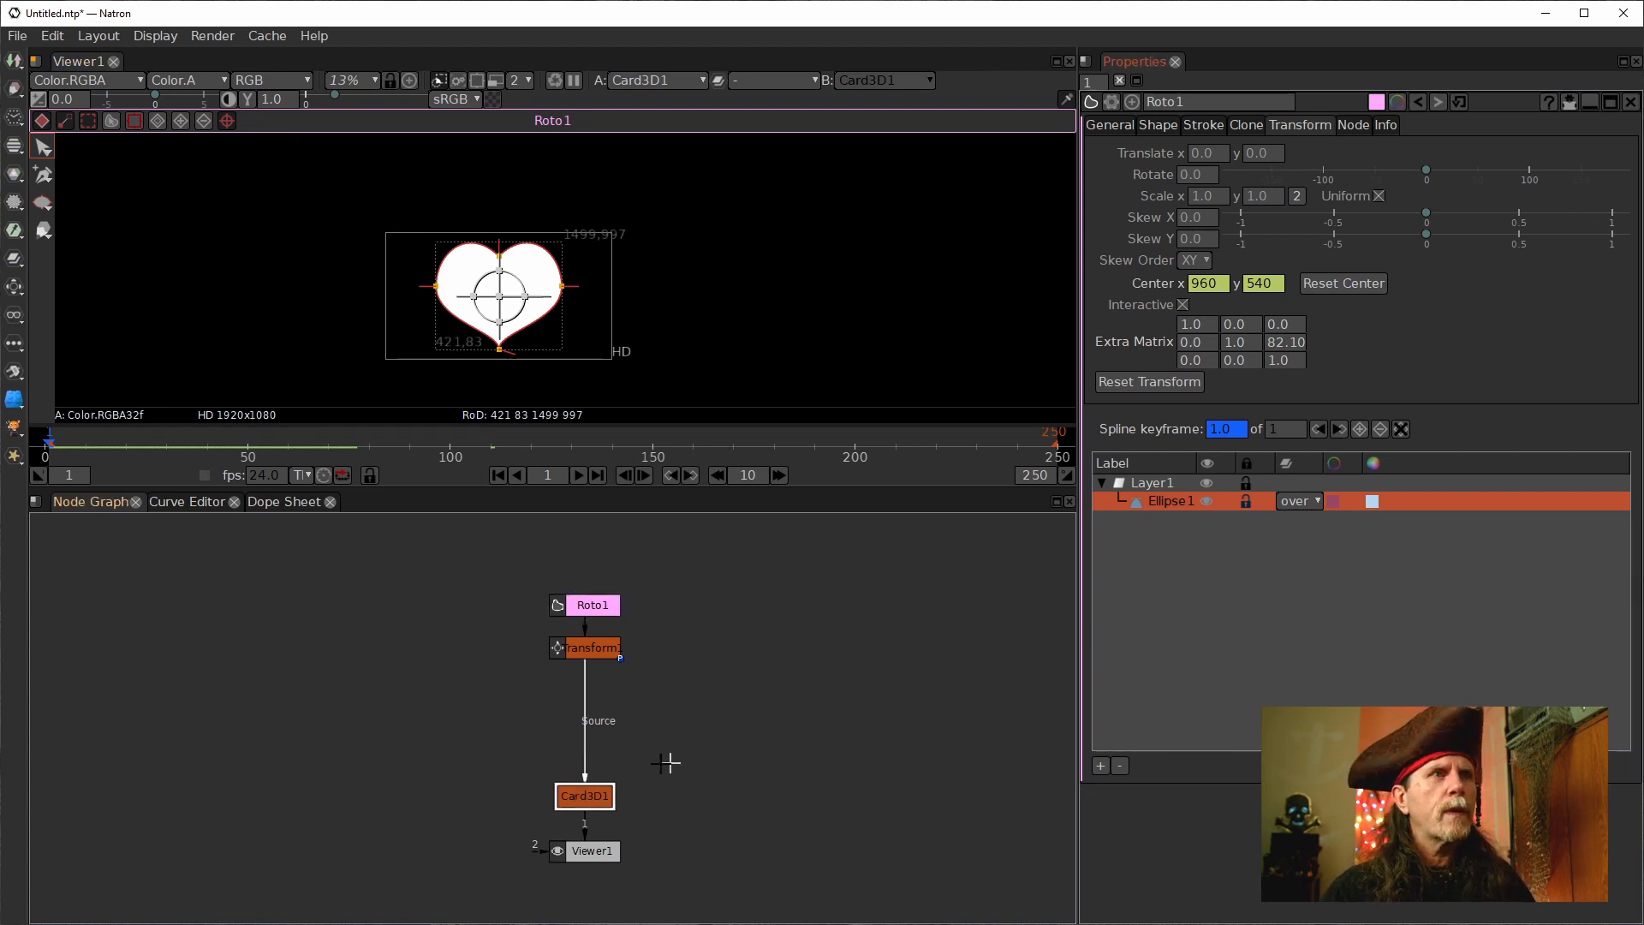
double_click(584, 793)
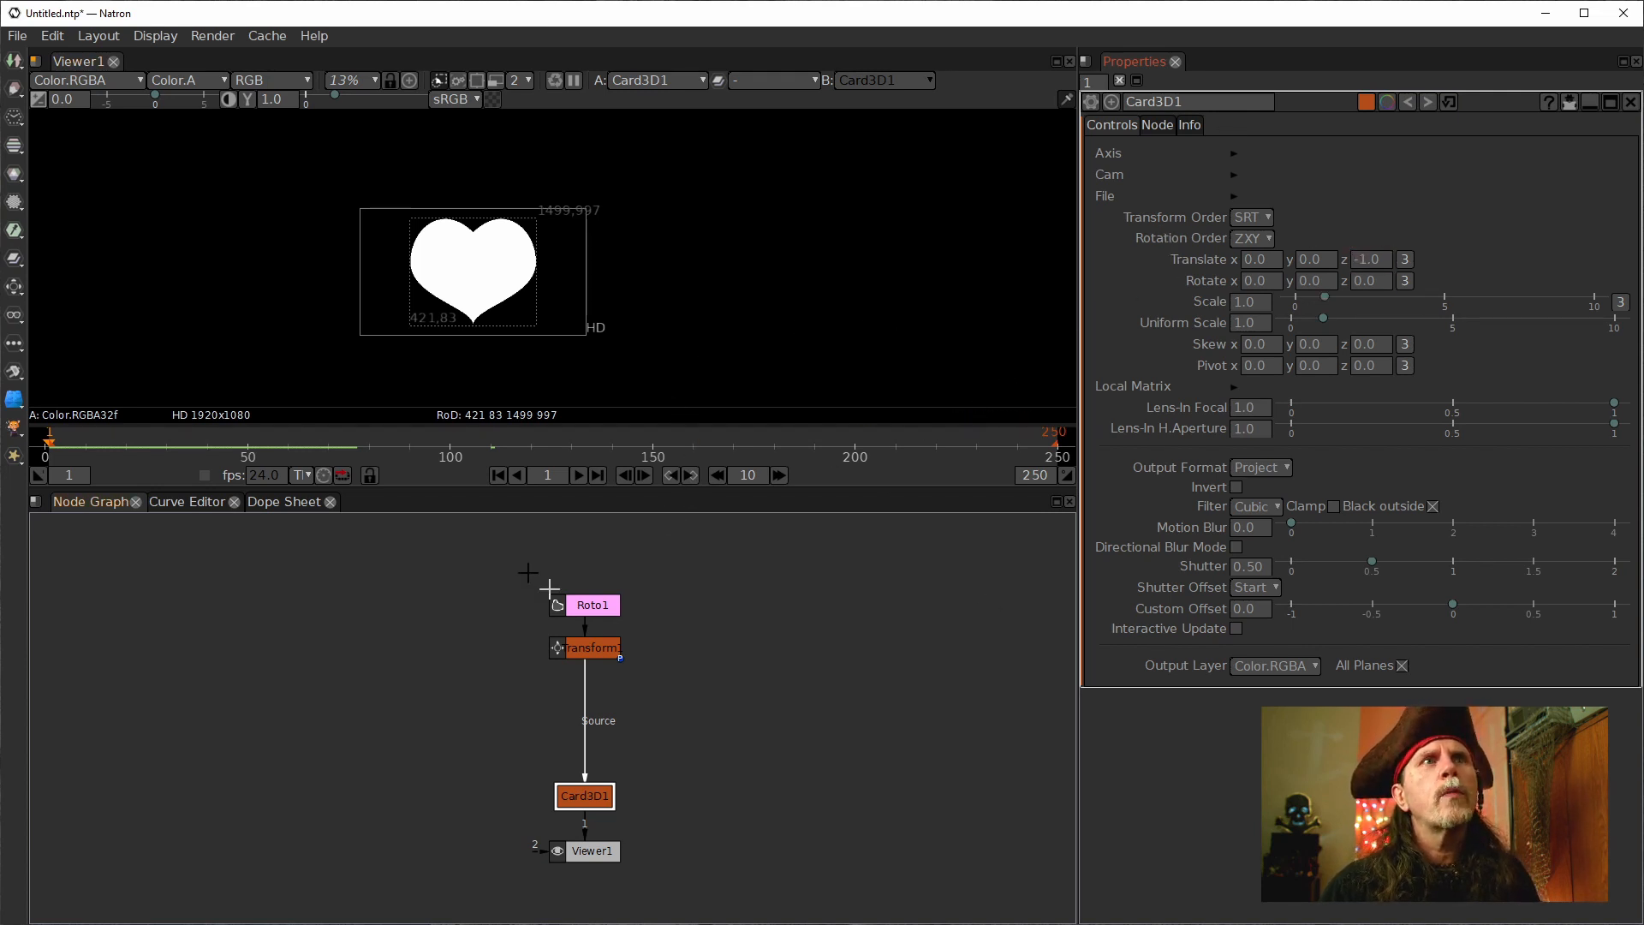
Set the timeline's frame increment to 24 and jump forward once to frame 25.
left_click(745, 475)
type("2")
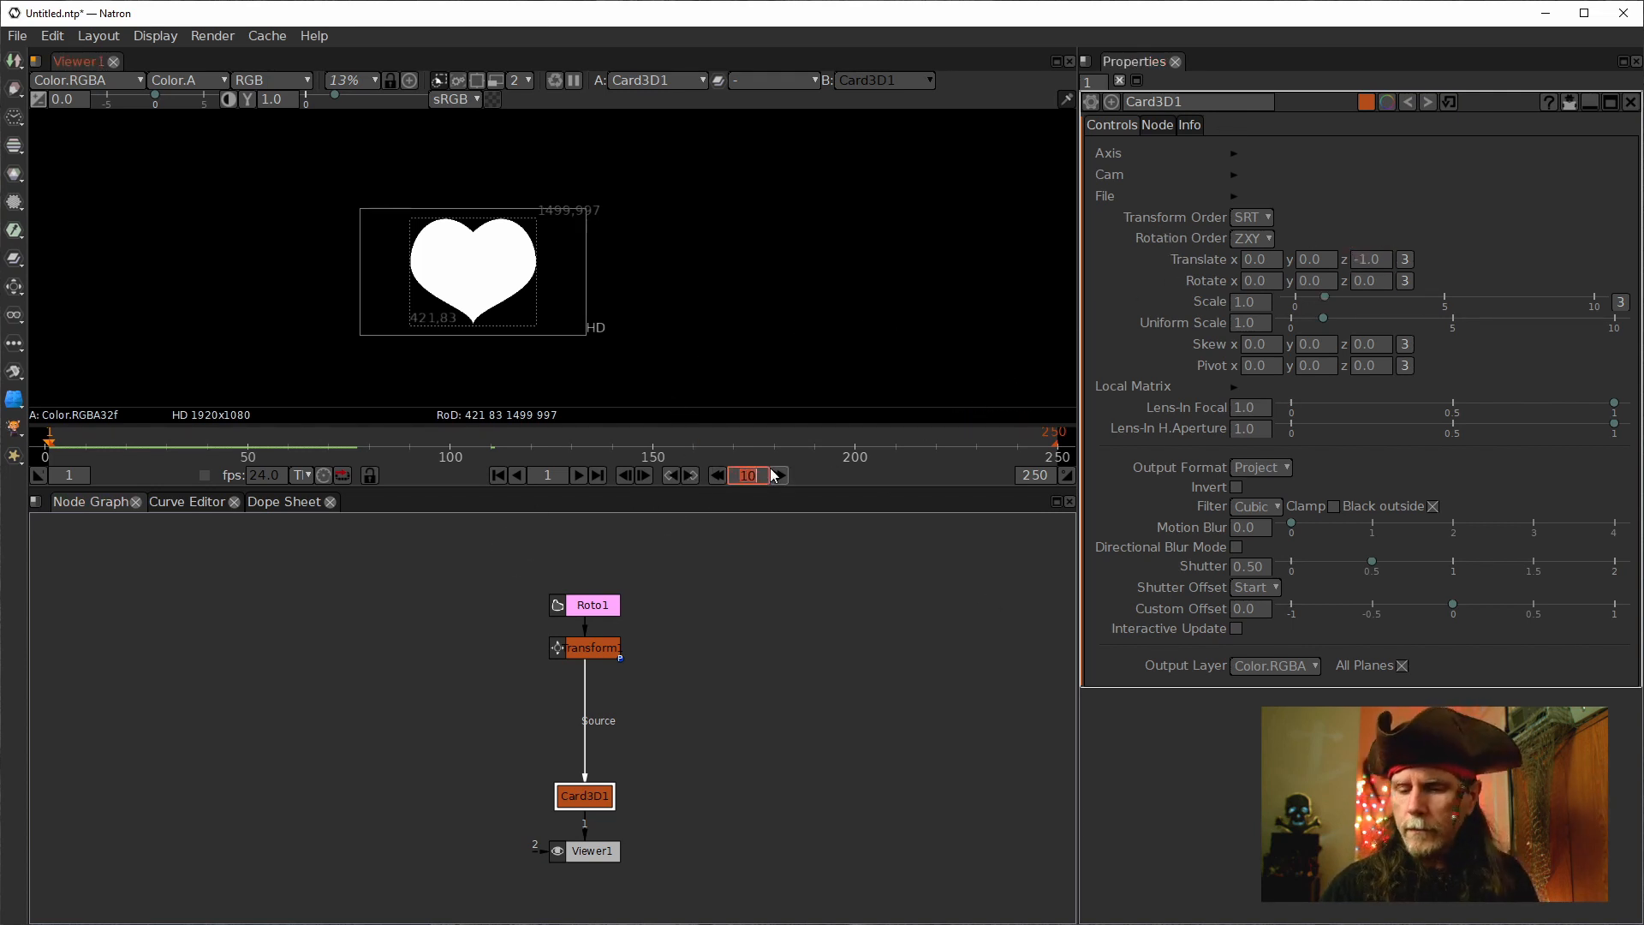
type("4")
key("Return")
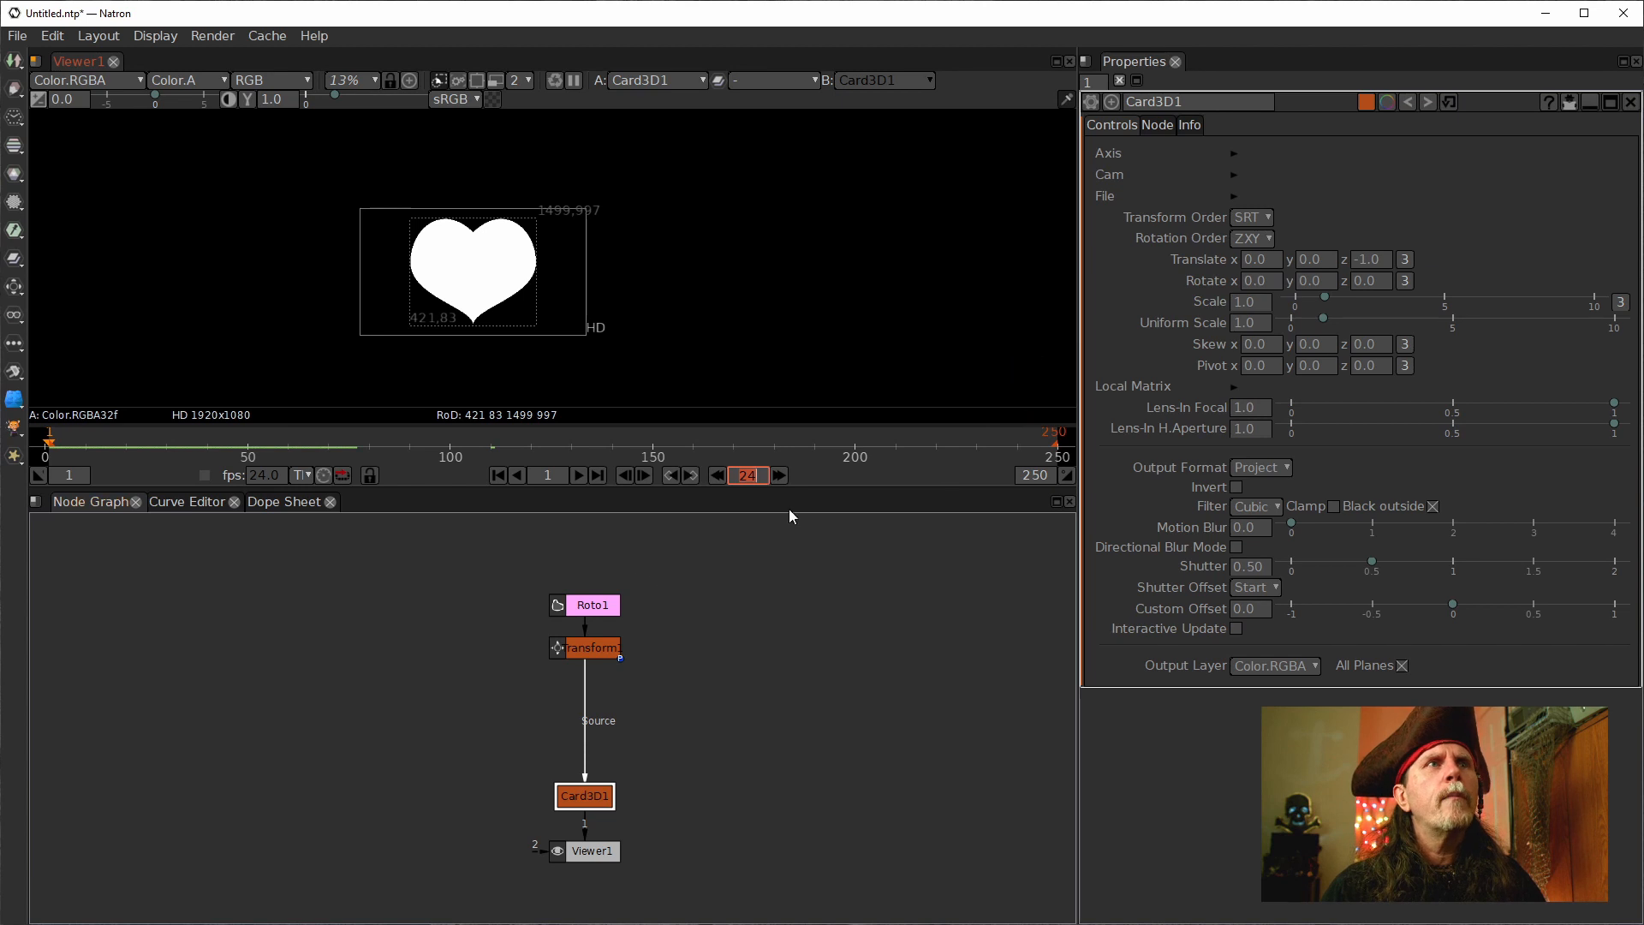
left_click(780, 478)
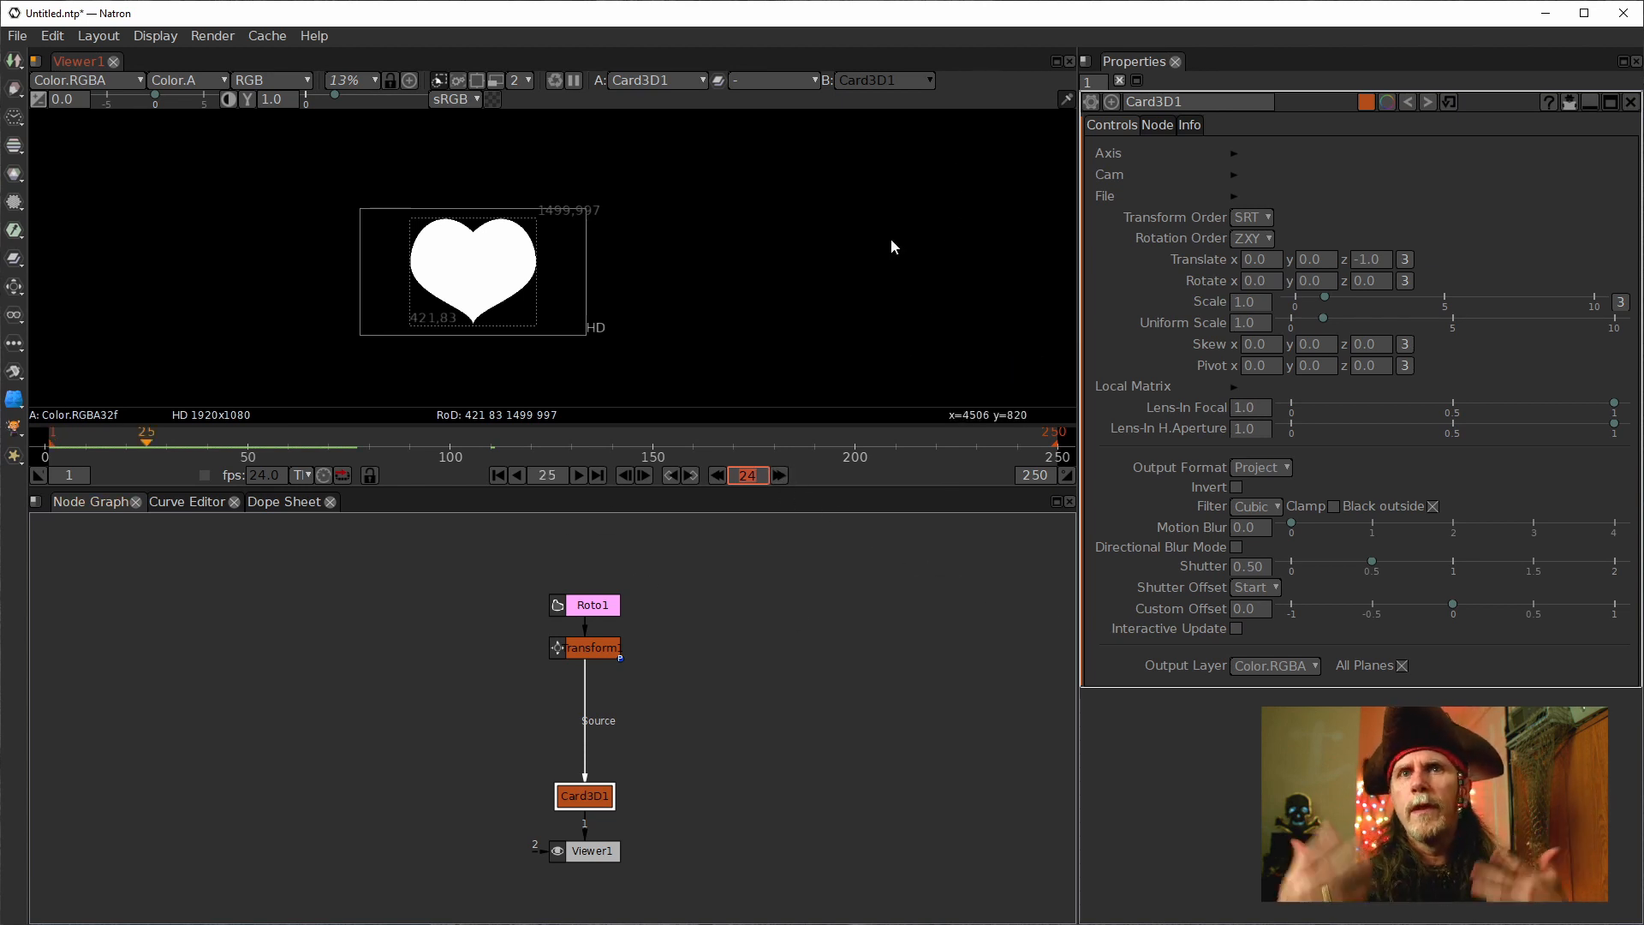
Set Card3D1's Translate z to -4.0 and set a keyframe on that dimension only at frame 25.
left_click(1363, 267)
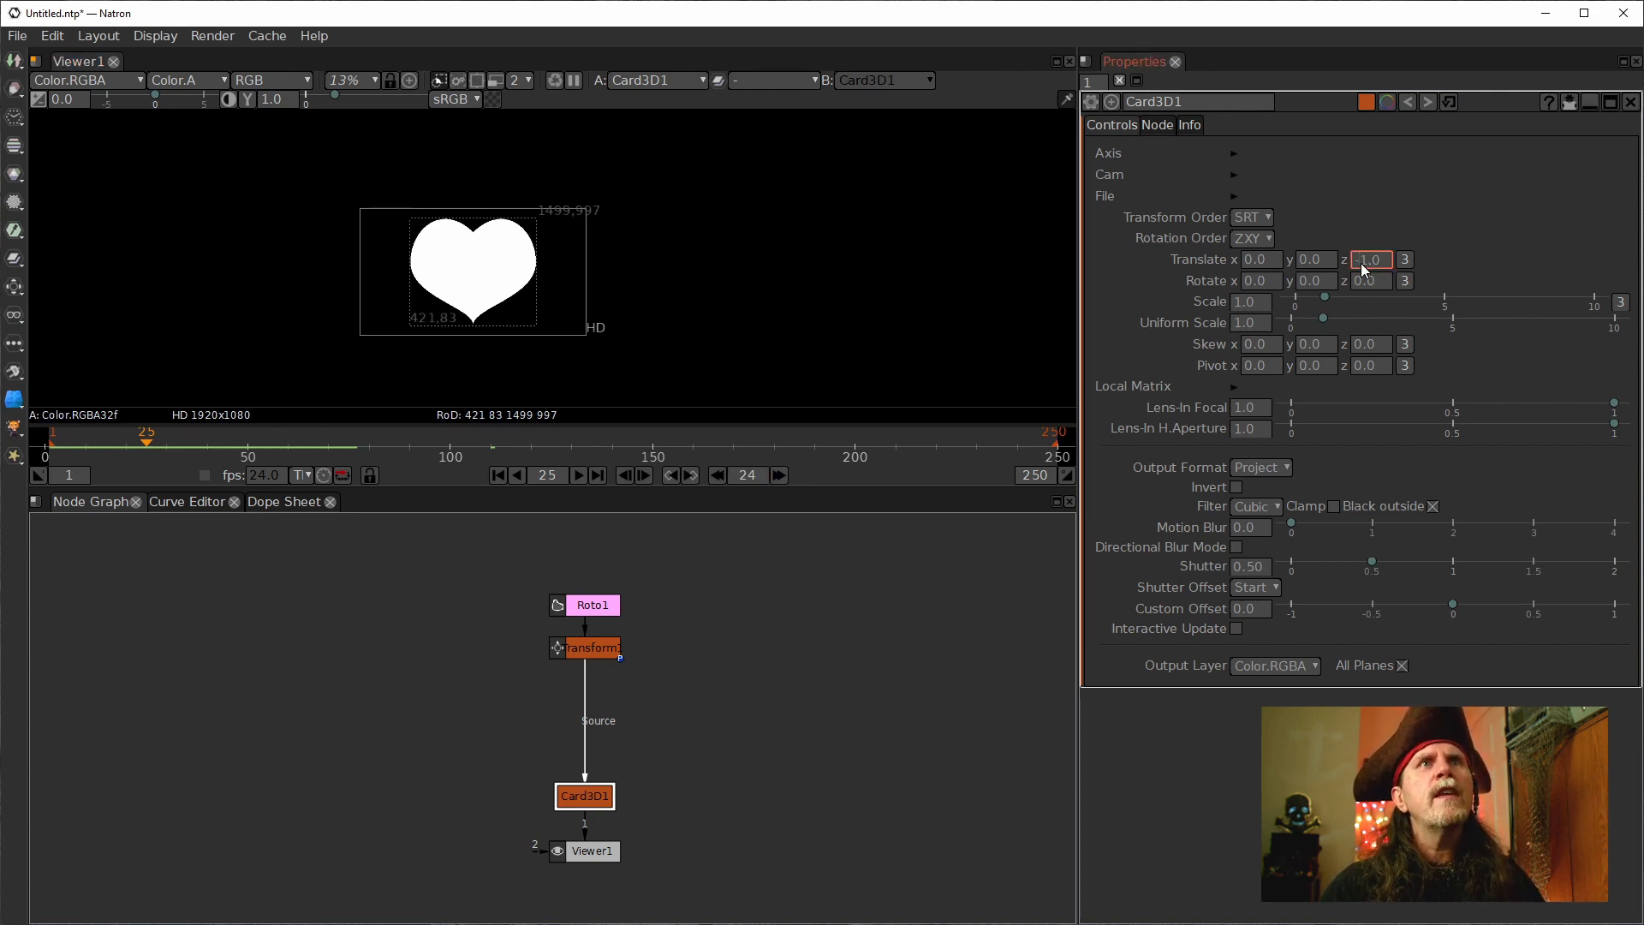
scroll(1361, 264, "down", 1)
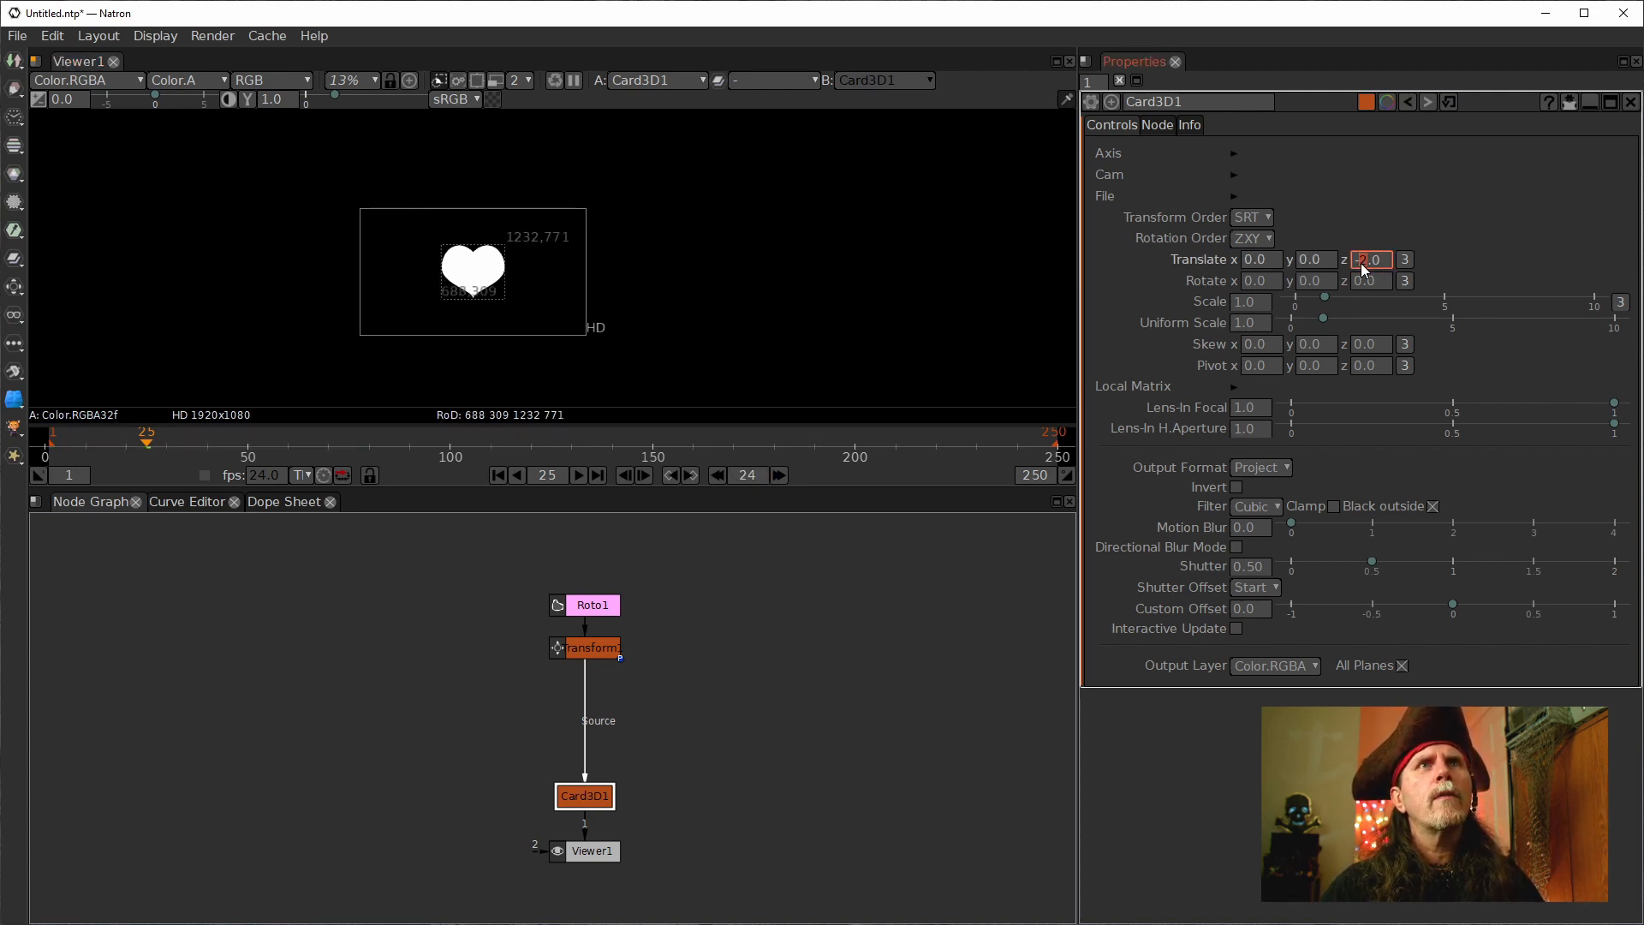
scroll(1360, 264, "down", 1)
scroll(1359, 263, "down", 1)
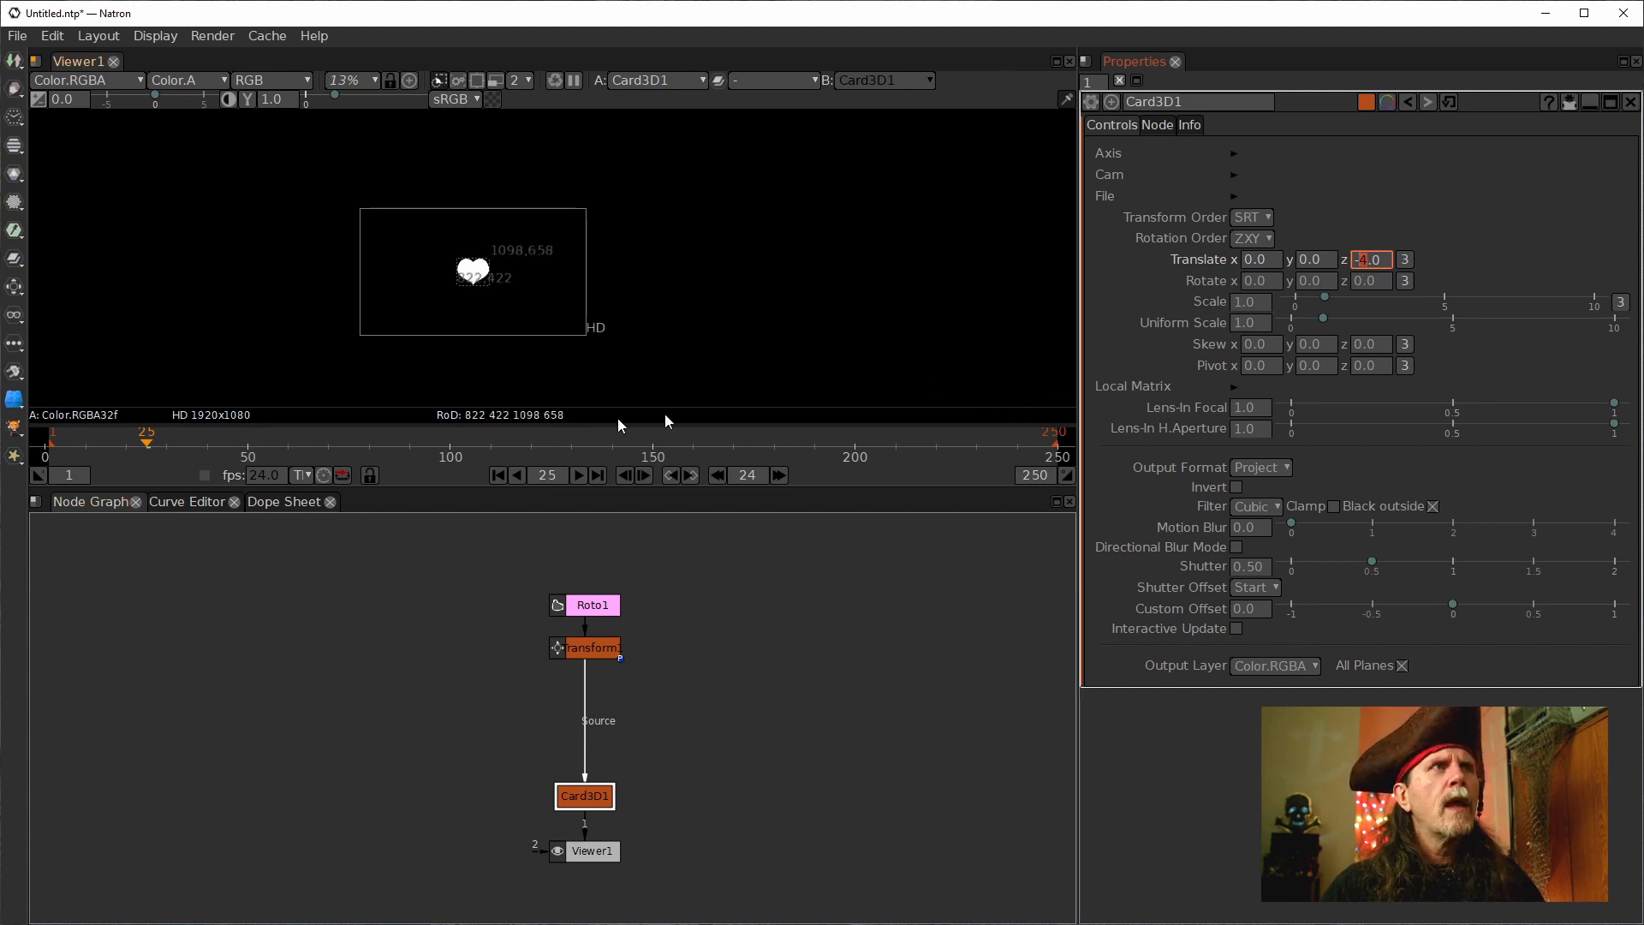
right_click(1373, 259)
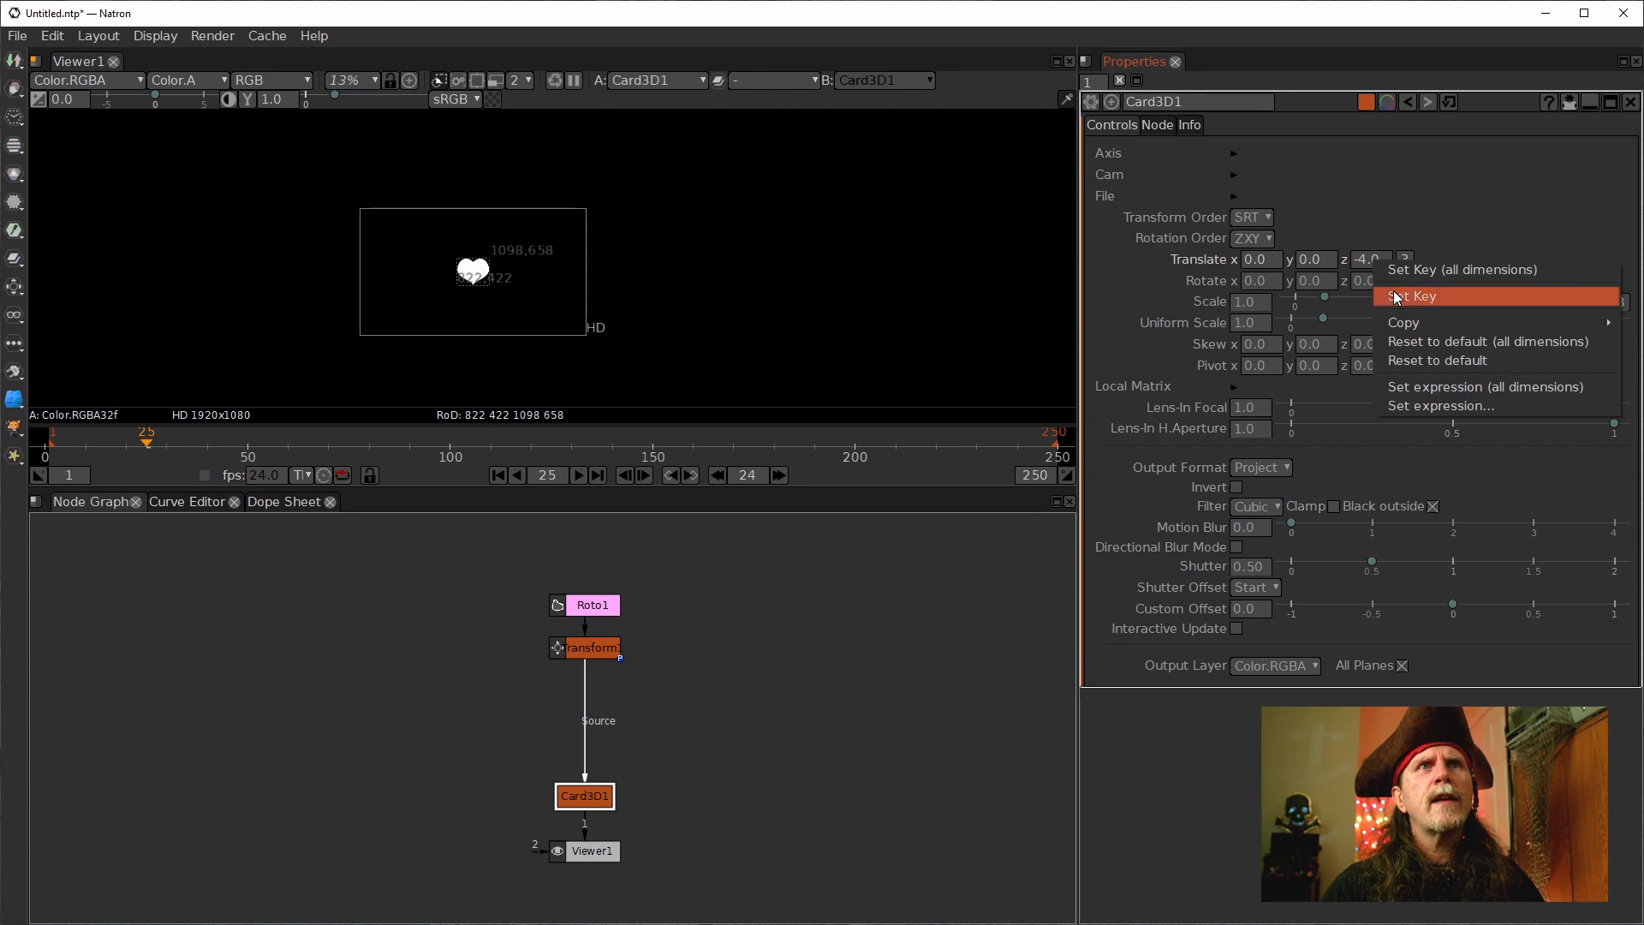
left_click(1394, 295)
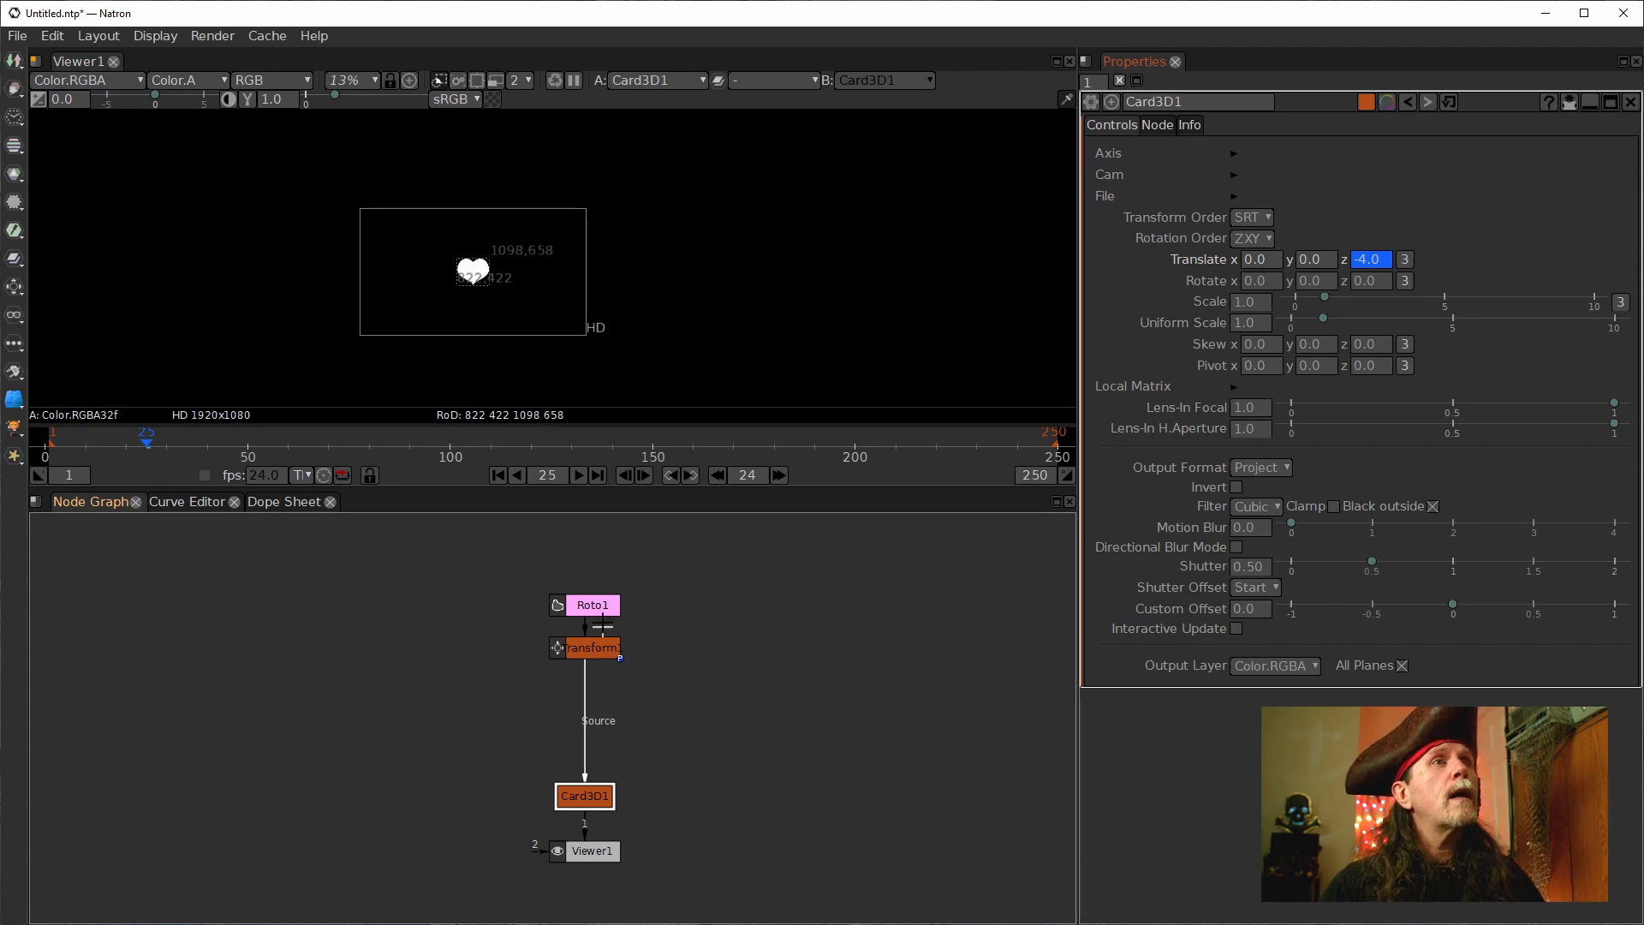
Advance the timeline in 24-frame increments to frame 97 and set Card3D1's Translate z to -0.1 there.
left_click(602, 606)
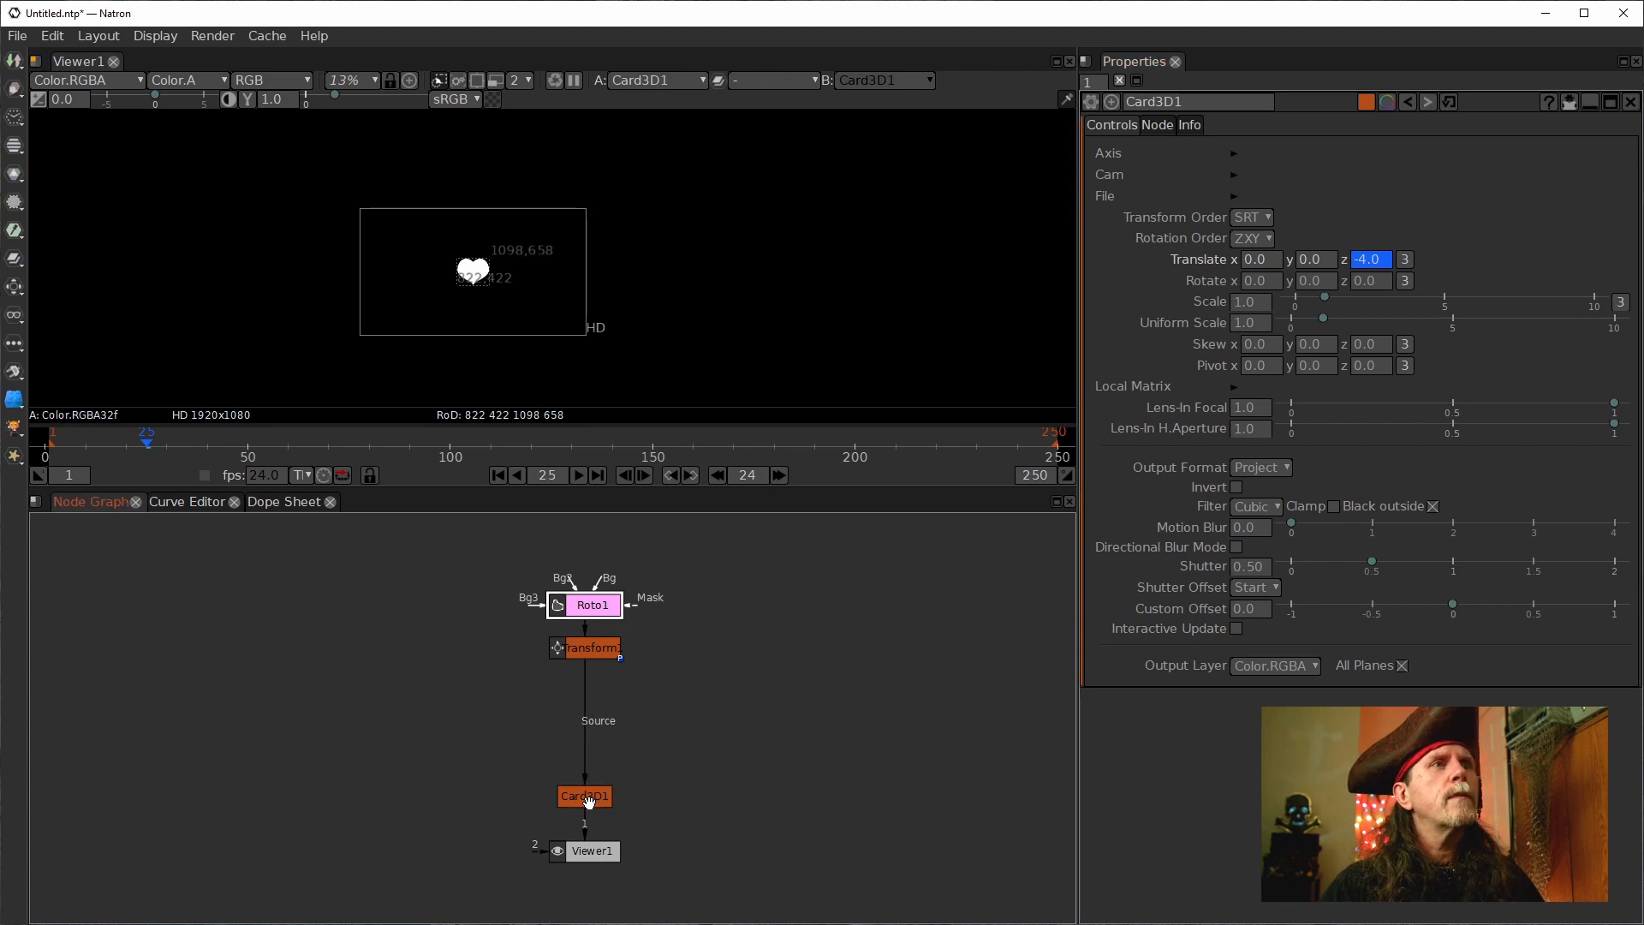
left_click(586, 800)
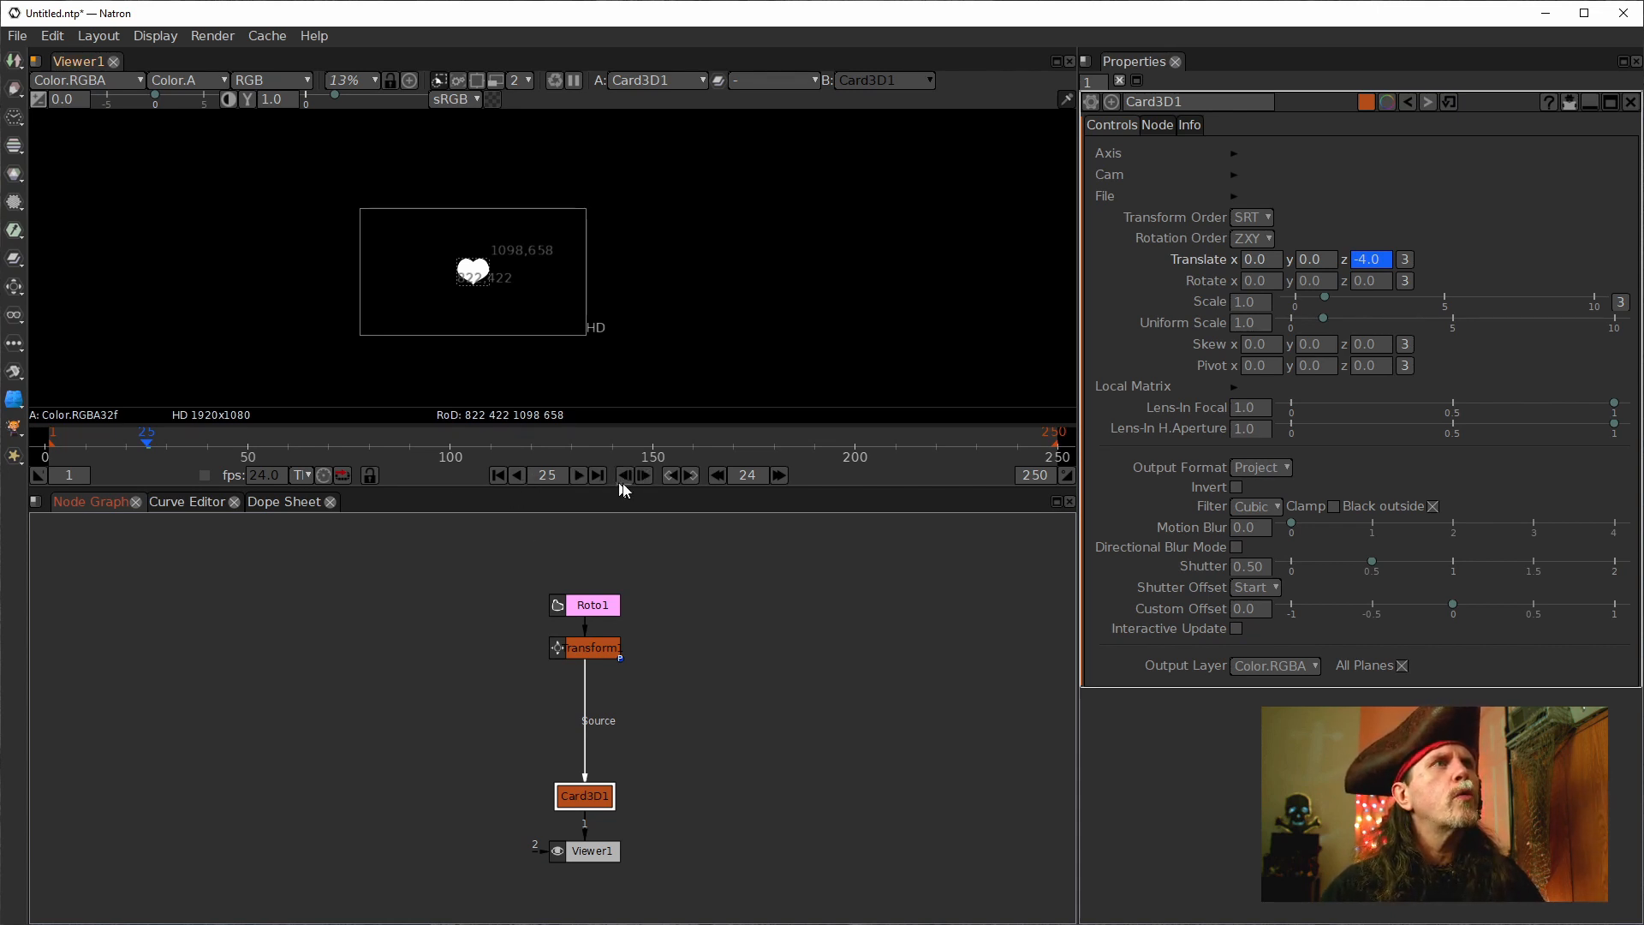
left_click(780, 475)
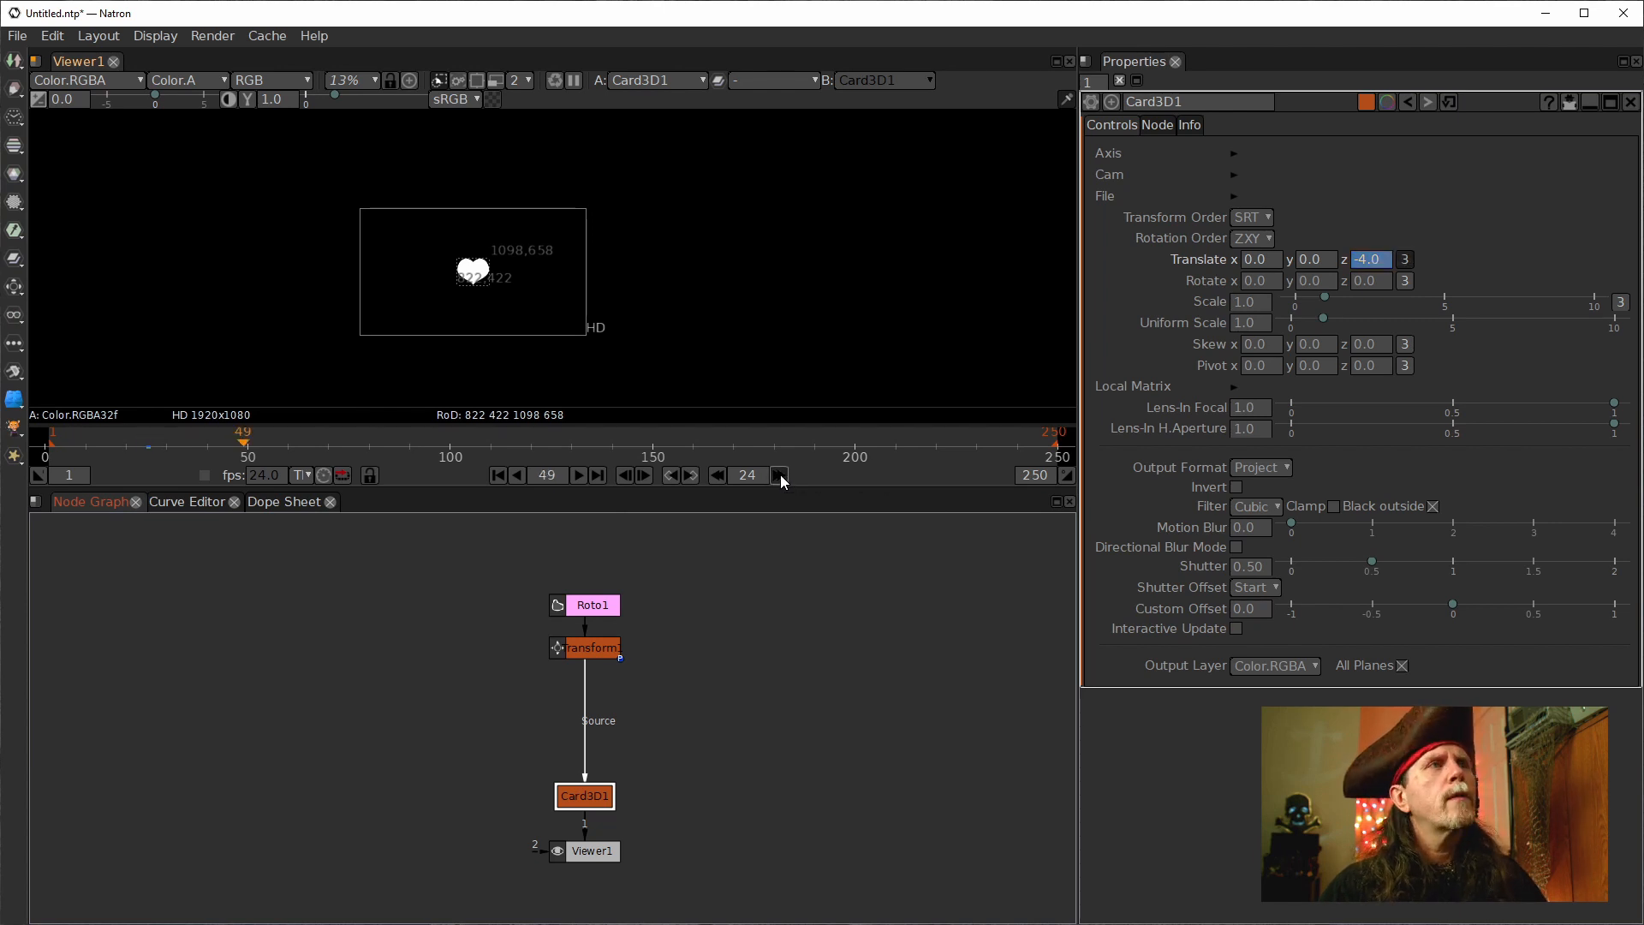
left_click(780, 475)
left_click(779, 476)
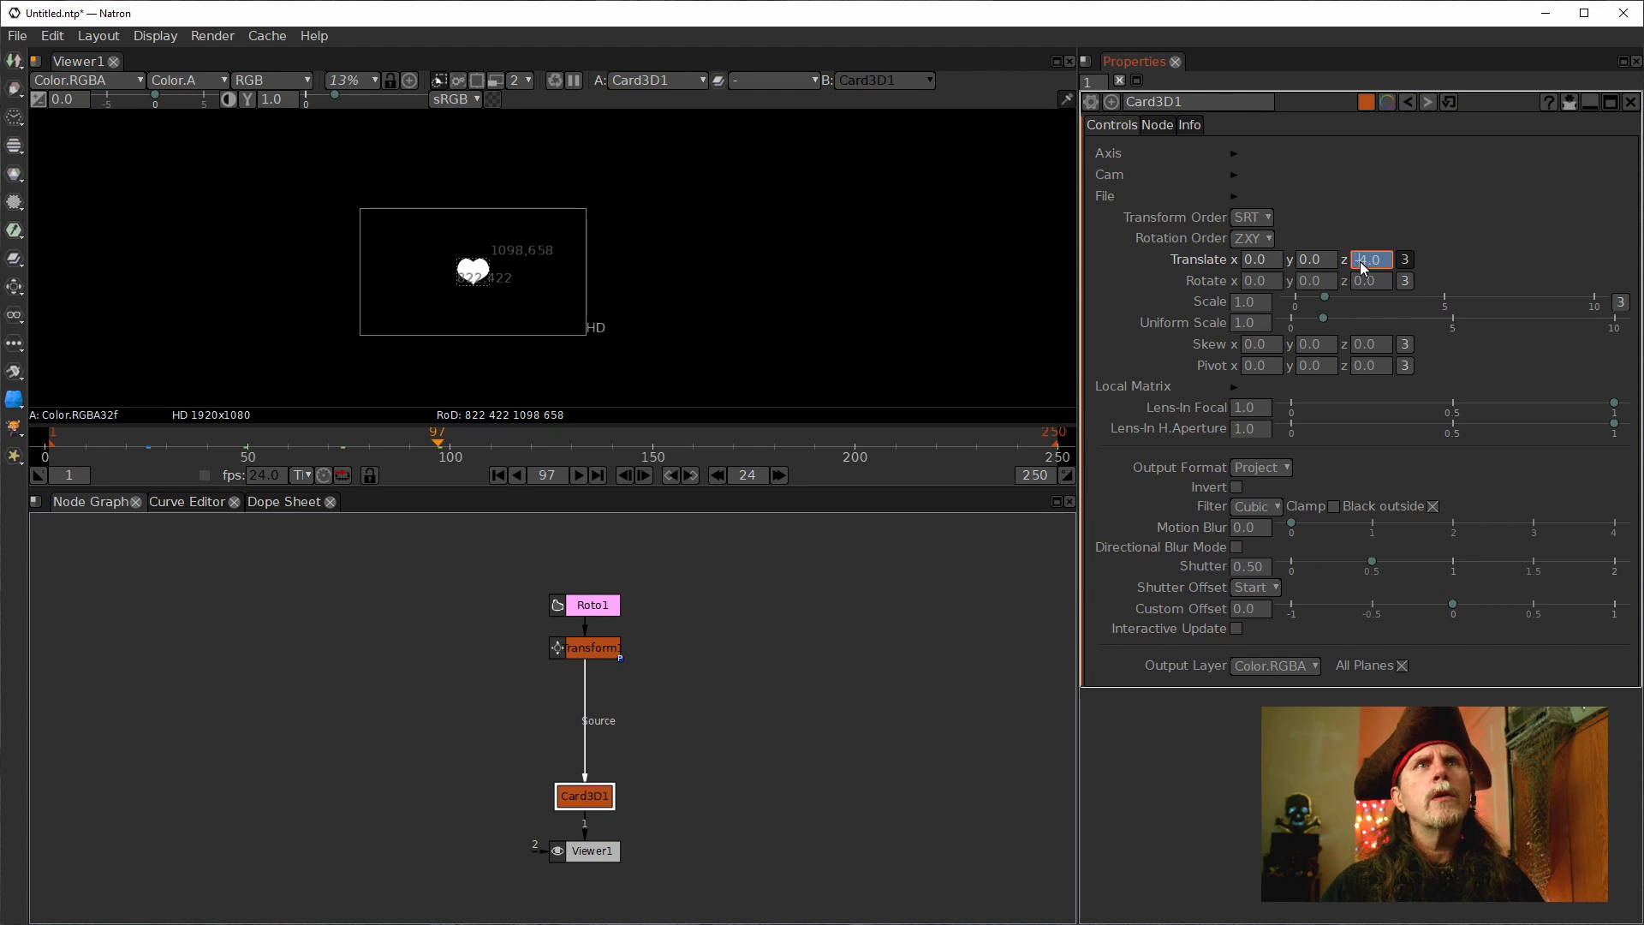
scroll(1359, 260, "up", 4)
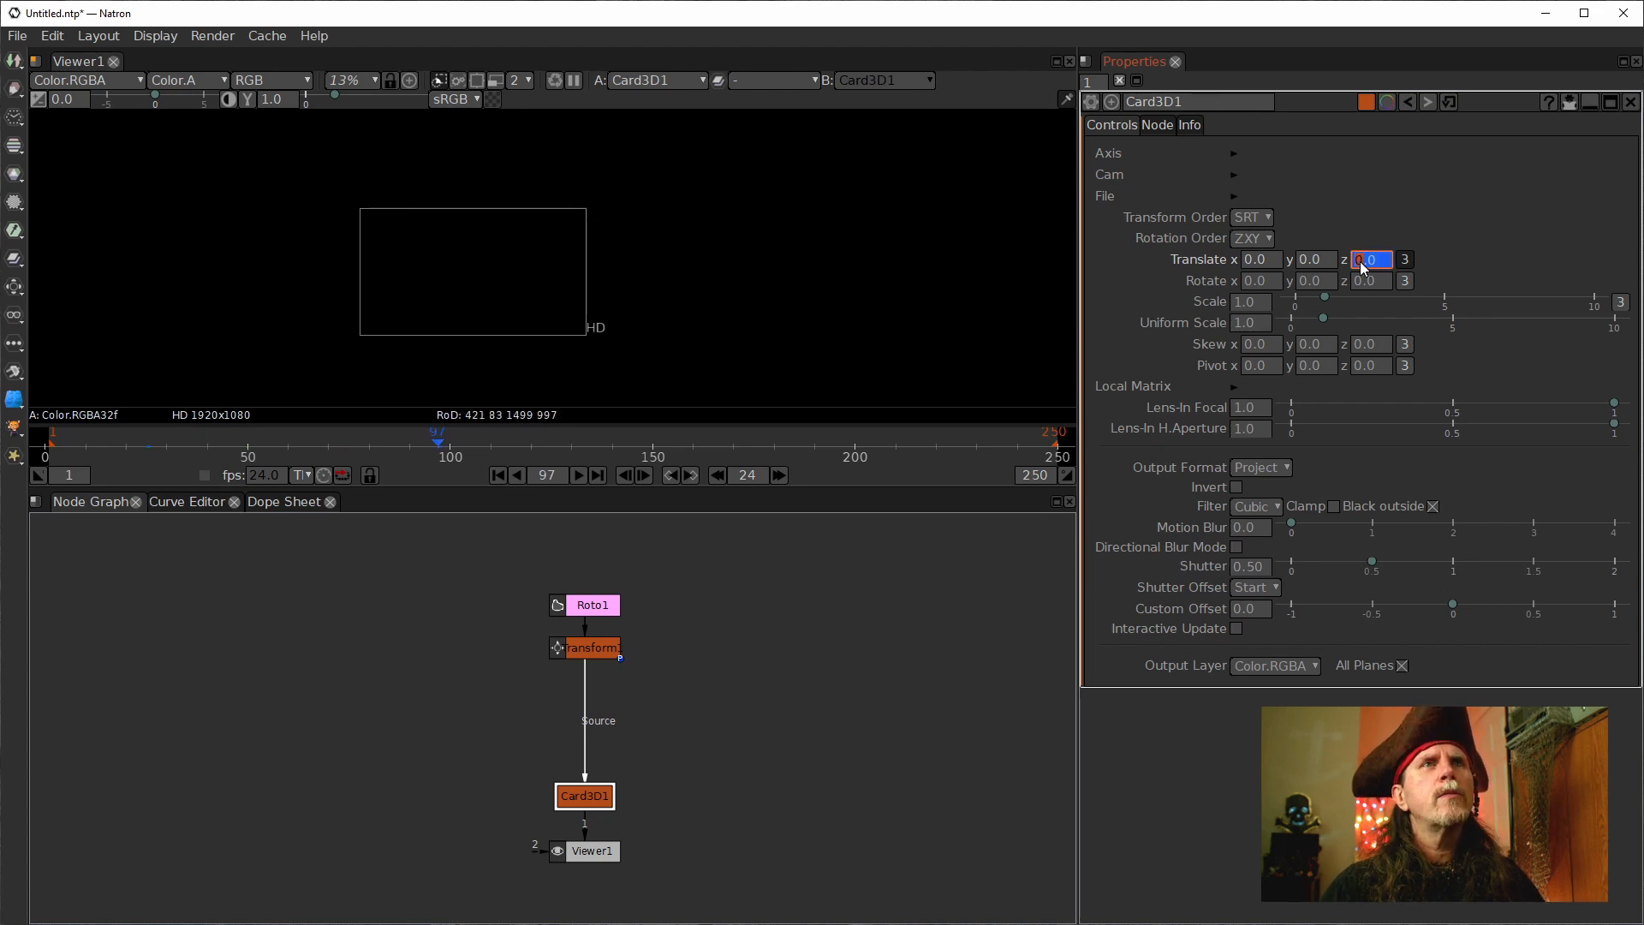
scroll(1360, 261, "down", 1)
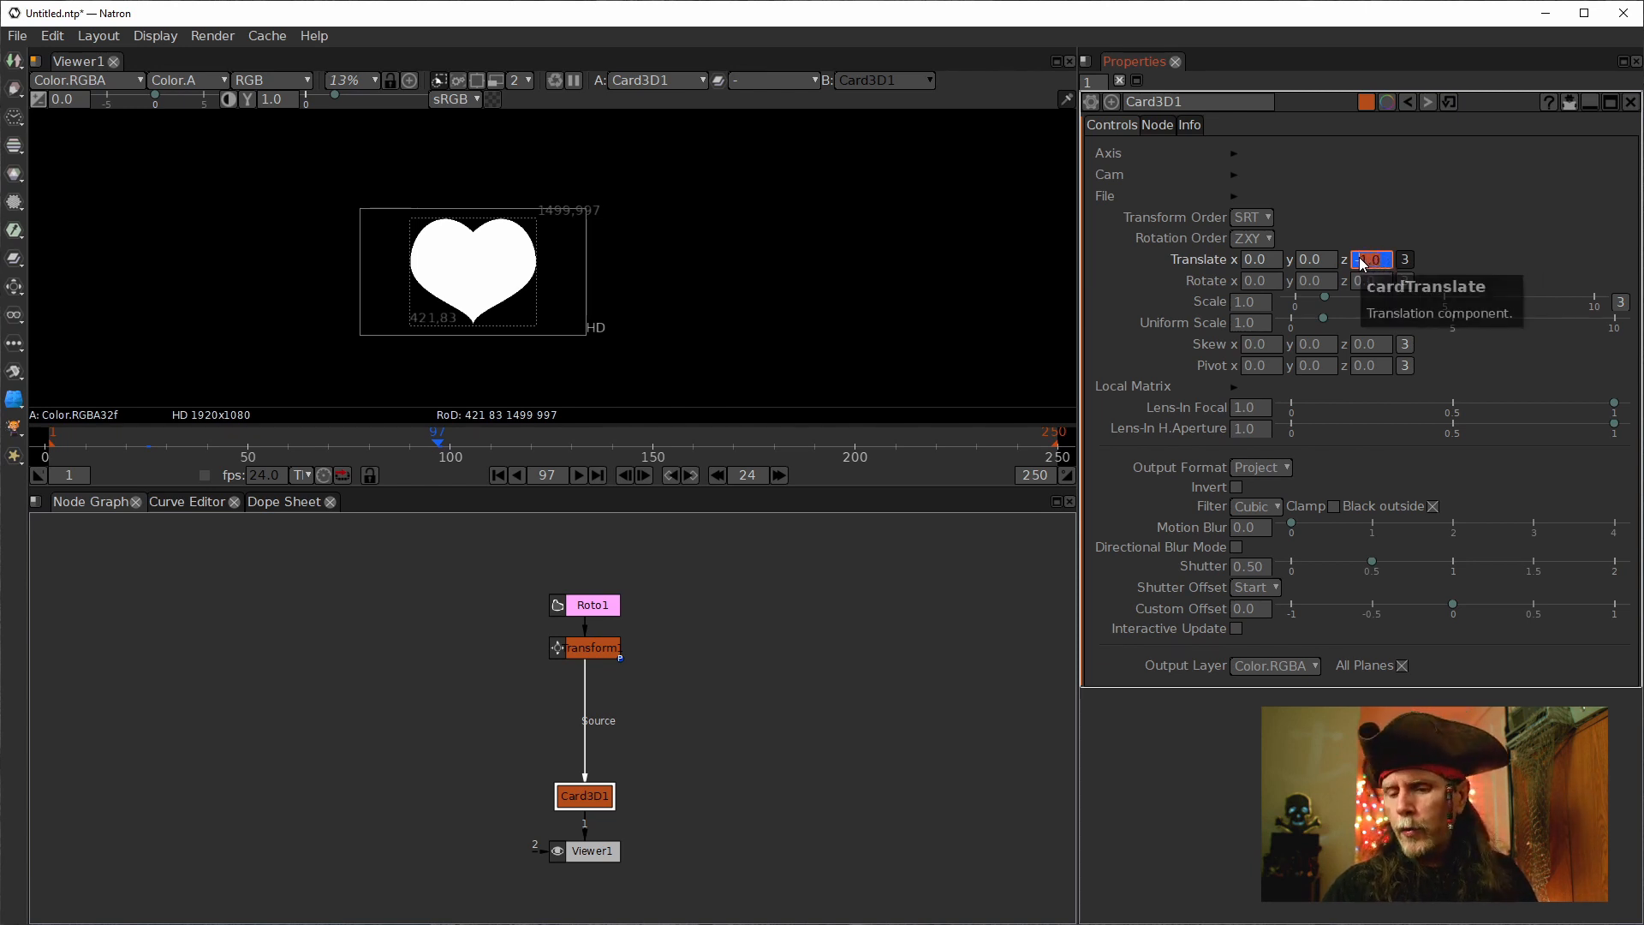
type(".1")
key("Return")
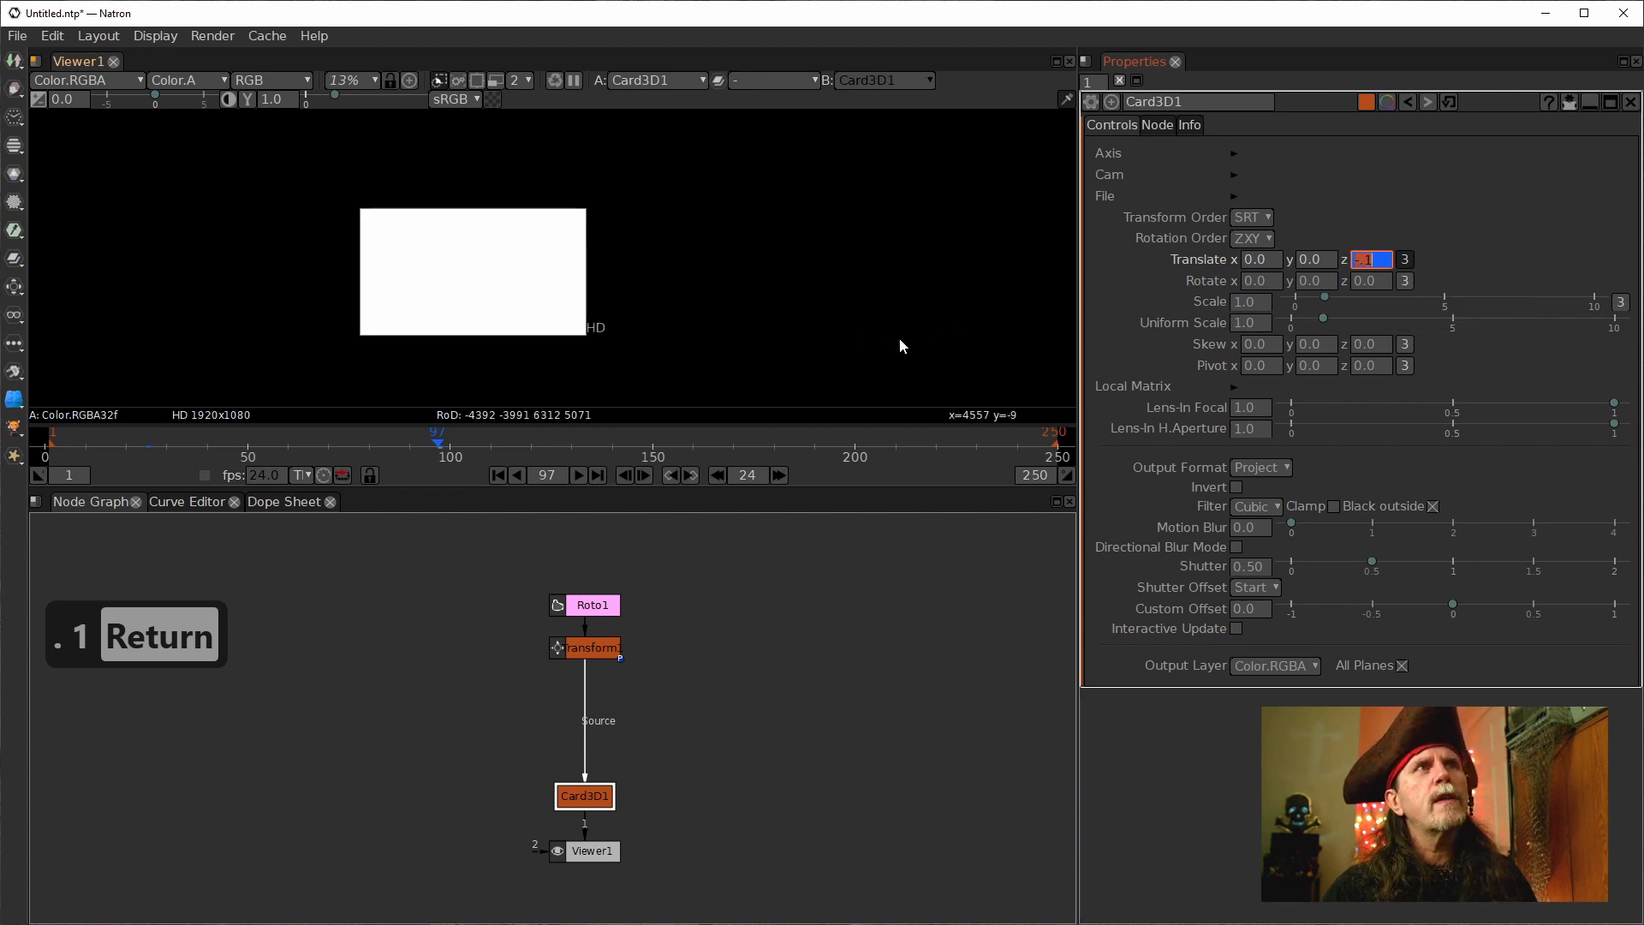
Inspect the enlarged heart's extent in the viewer, and move Viewer1 slightly further below Card3D1.
scroll(714, 314, "down", 5)
scroll(713, 316, "down", 3)
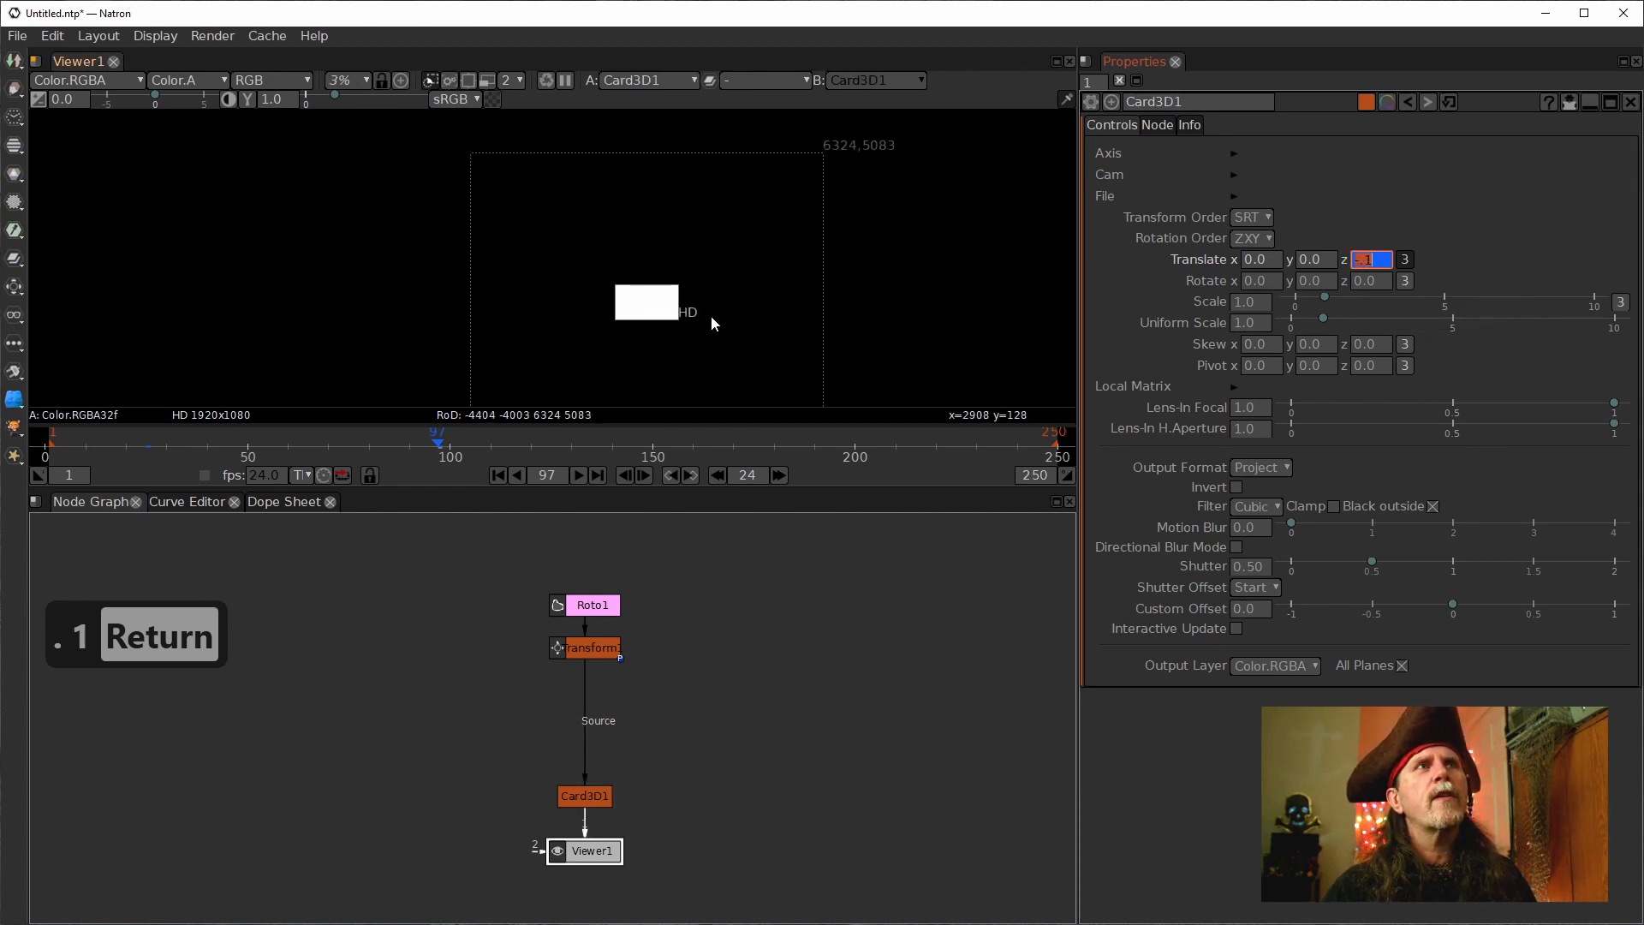
scroll(711, 317, "up", 3)
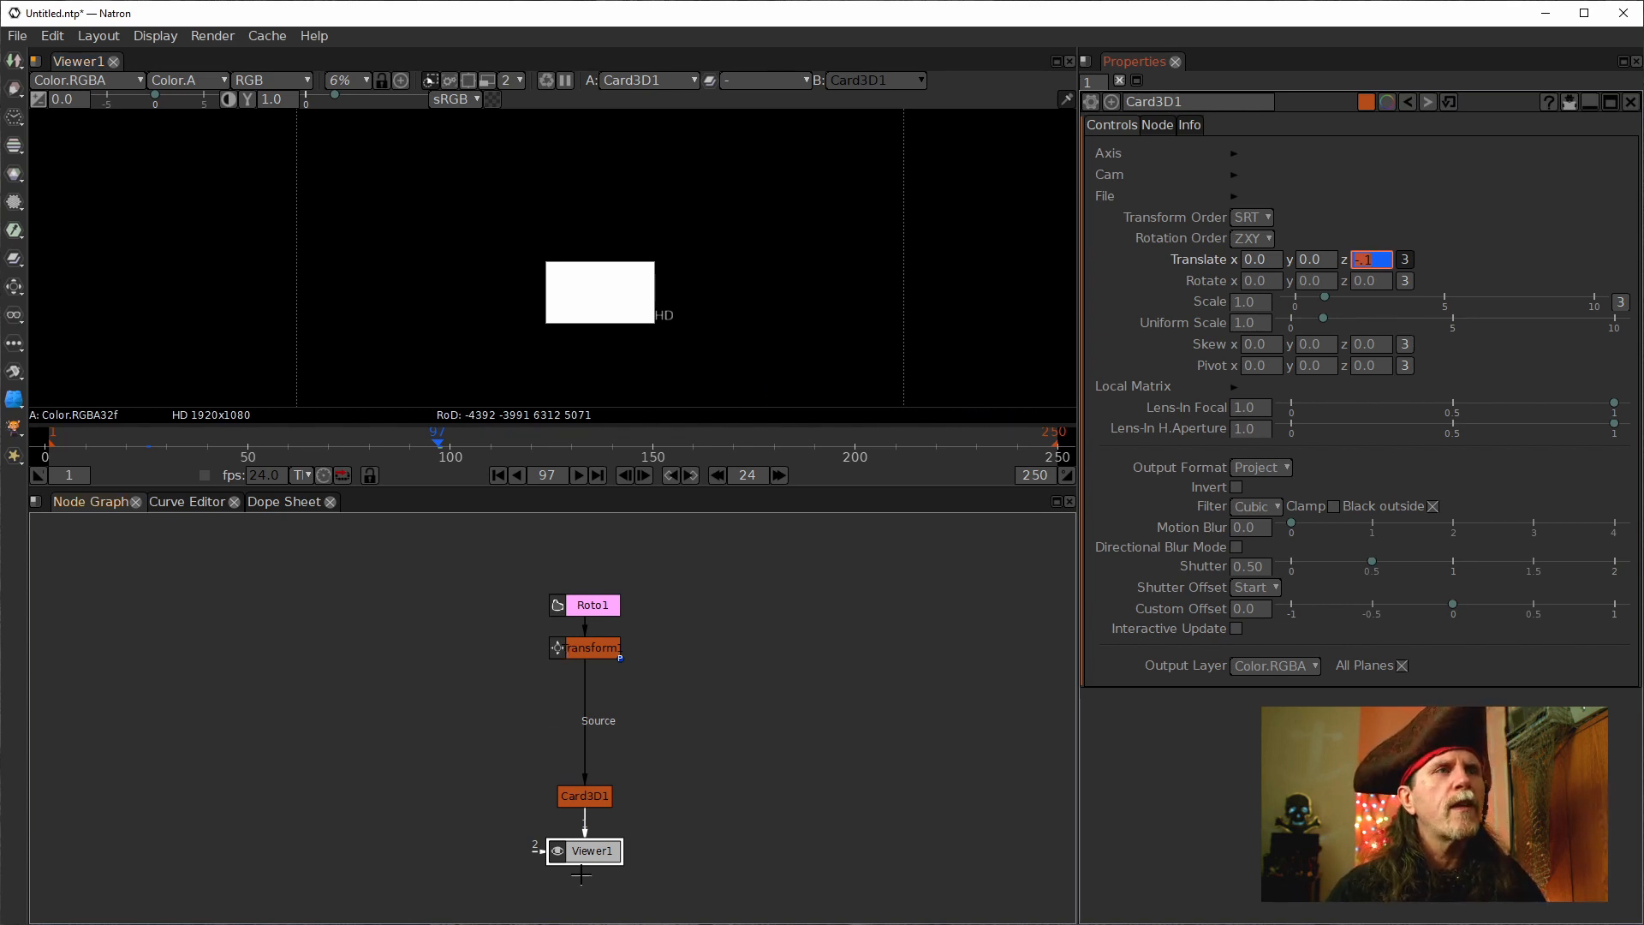
left_click_drag(581, 856, 587, 891)
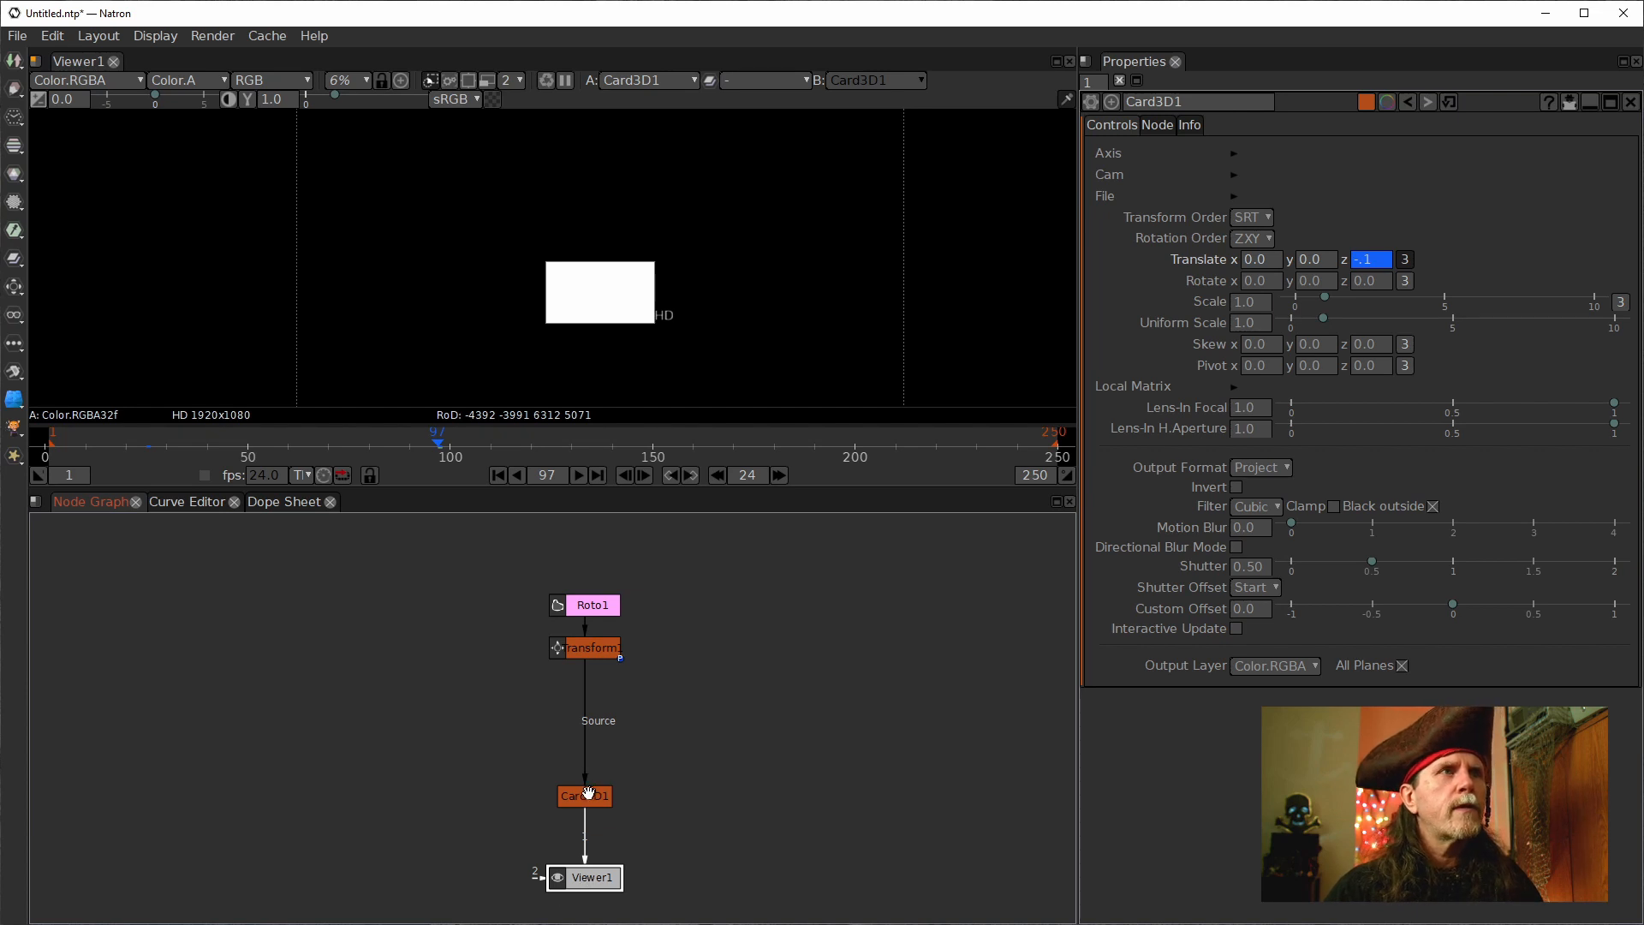
left_click(588, 792)
left_click_drag(678, 821, 712, 728)
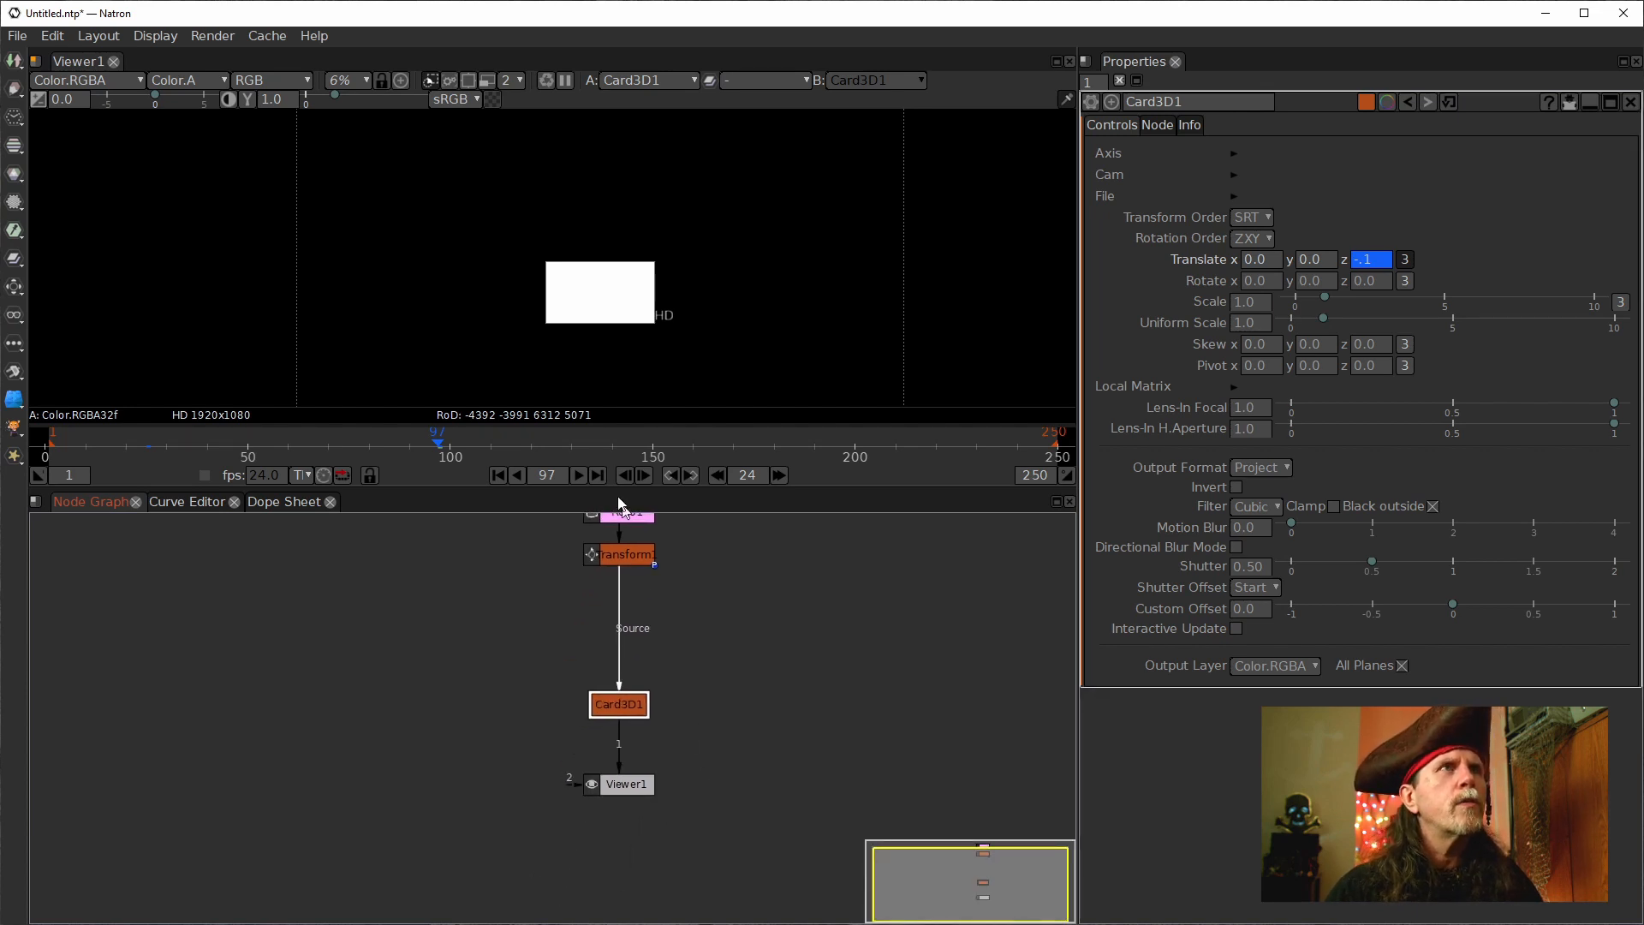
Play the Card3D1 zoom animation from frame 1 with the full frame fitted in the viewer, replay it, and stop around frame 98.
left_click(500, 475)
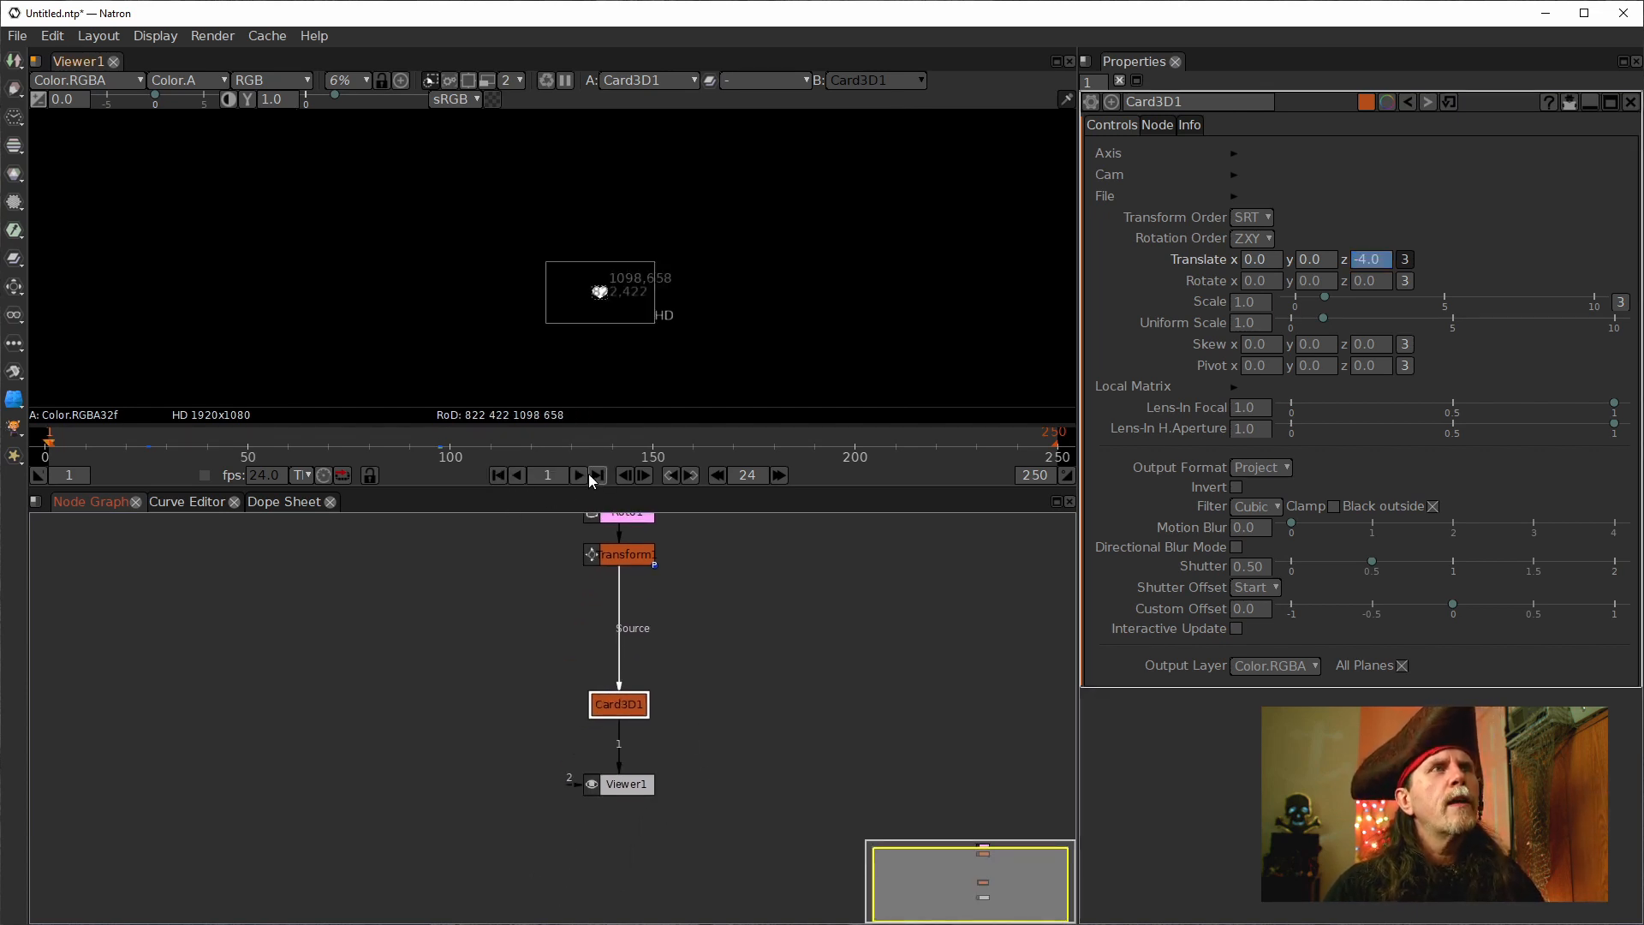
left_click(583, 475)
scroll(618, 359, "up", 6)
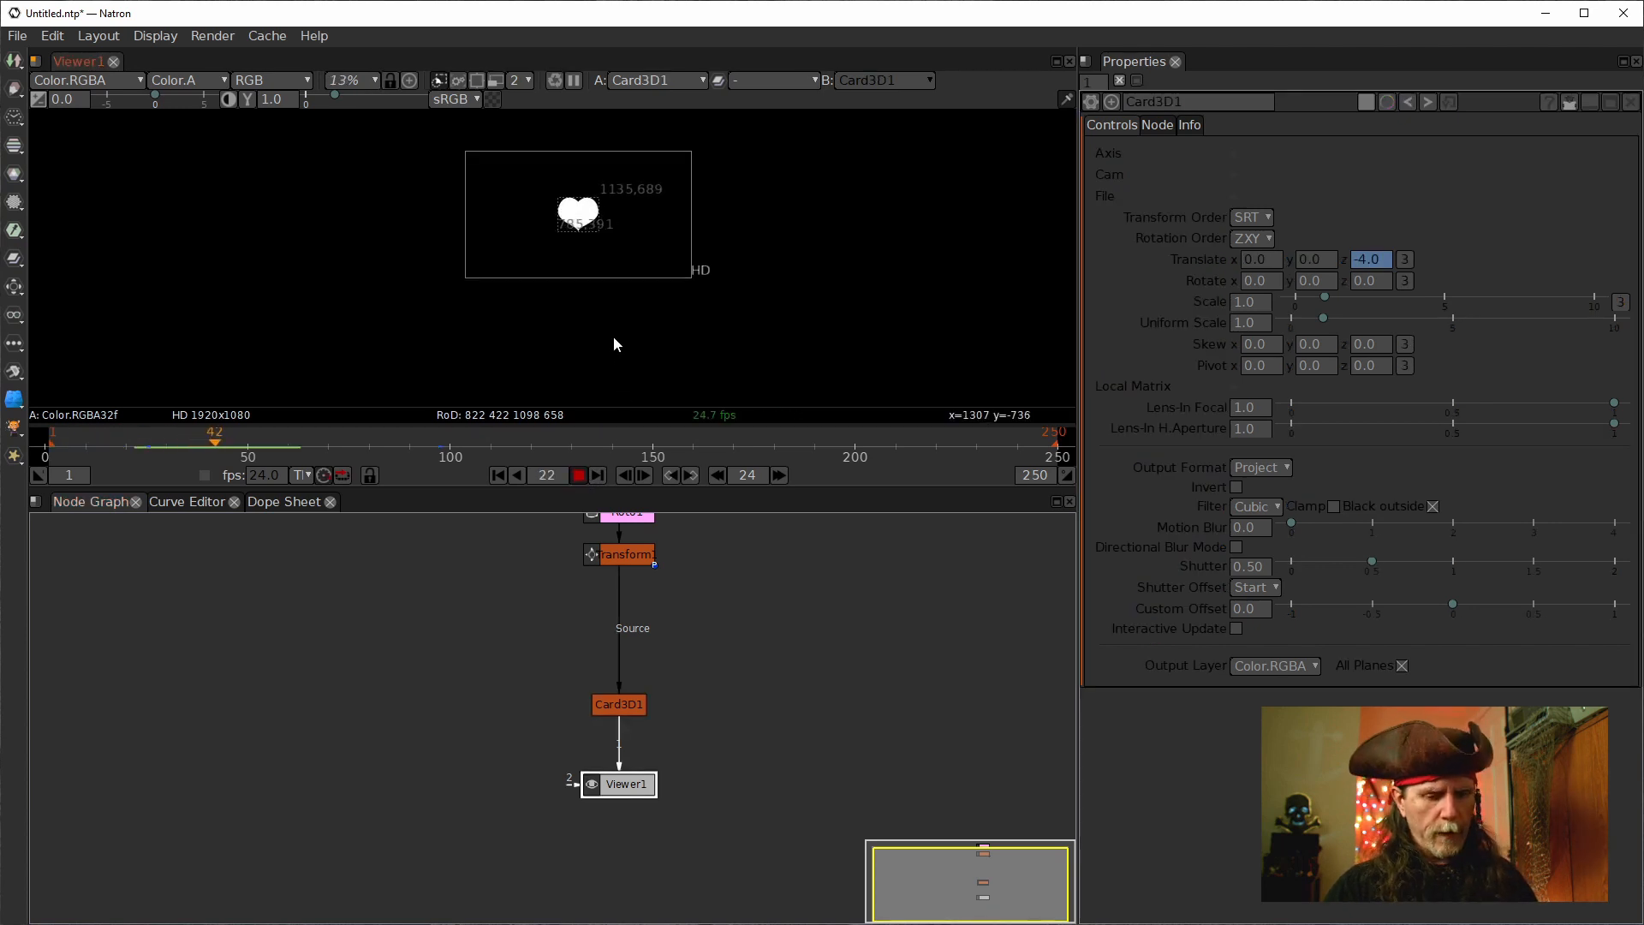
scroll(614, 345, "up", 6)
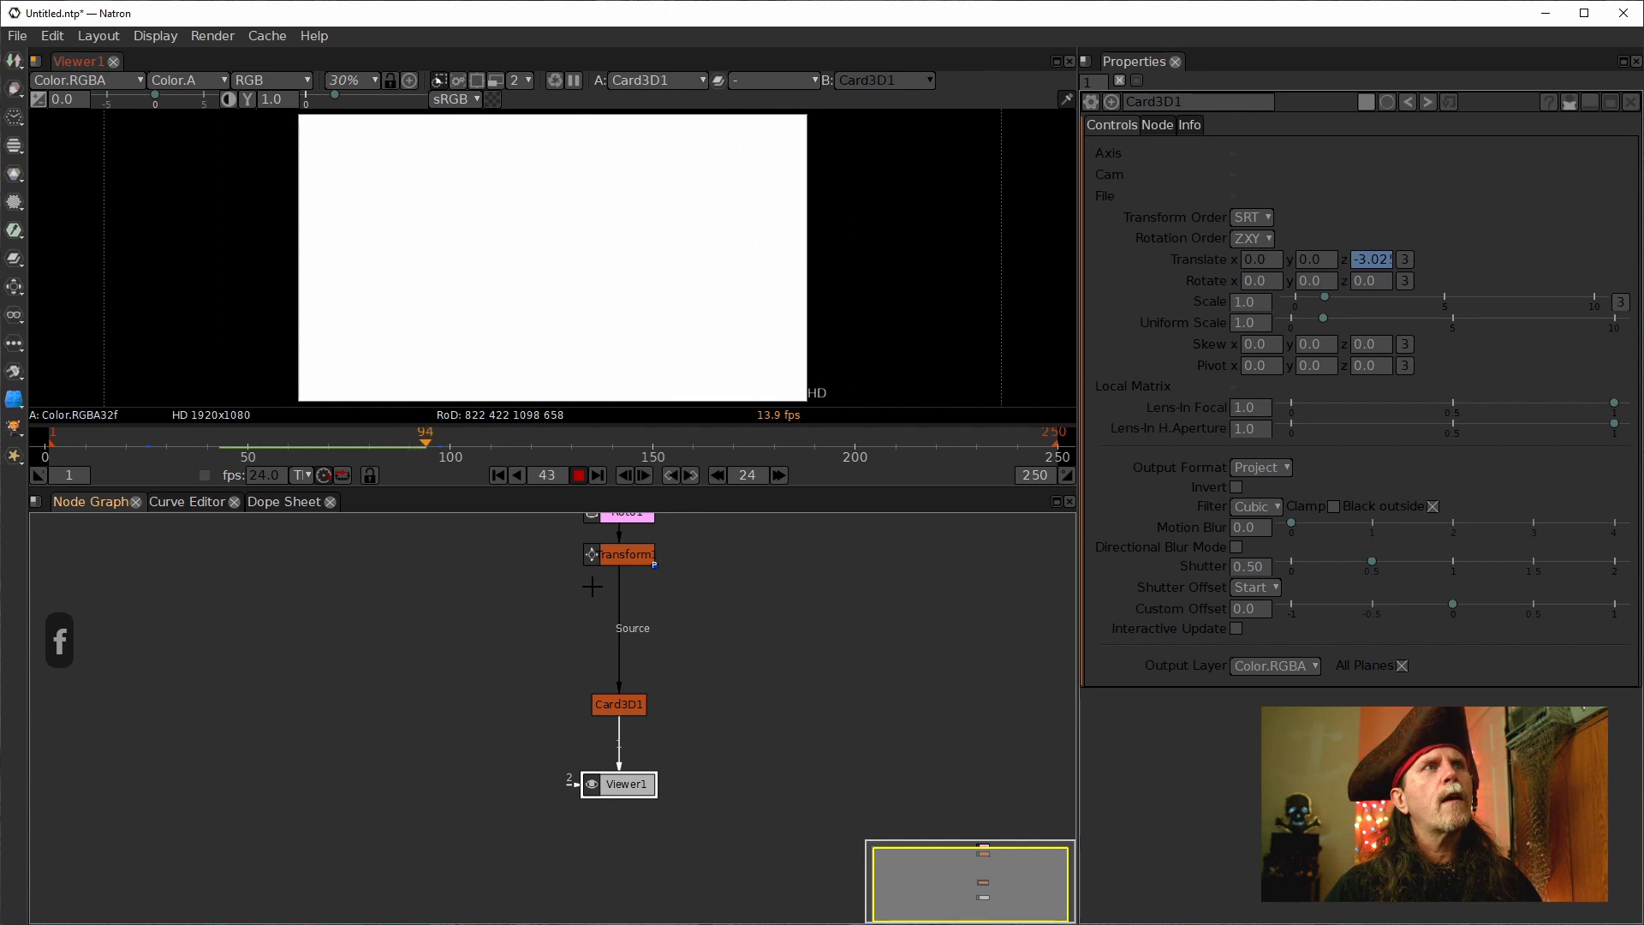
left_click(498, 475)
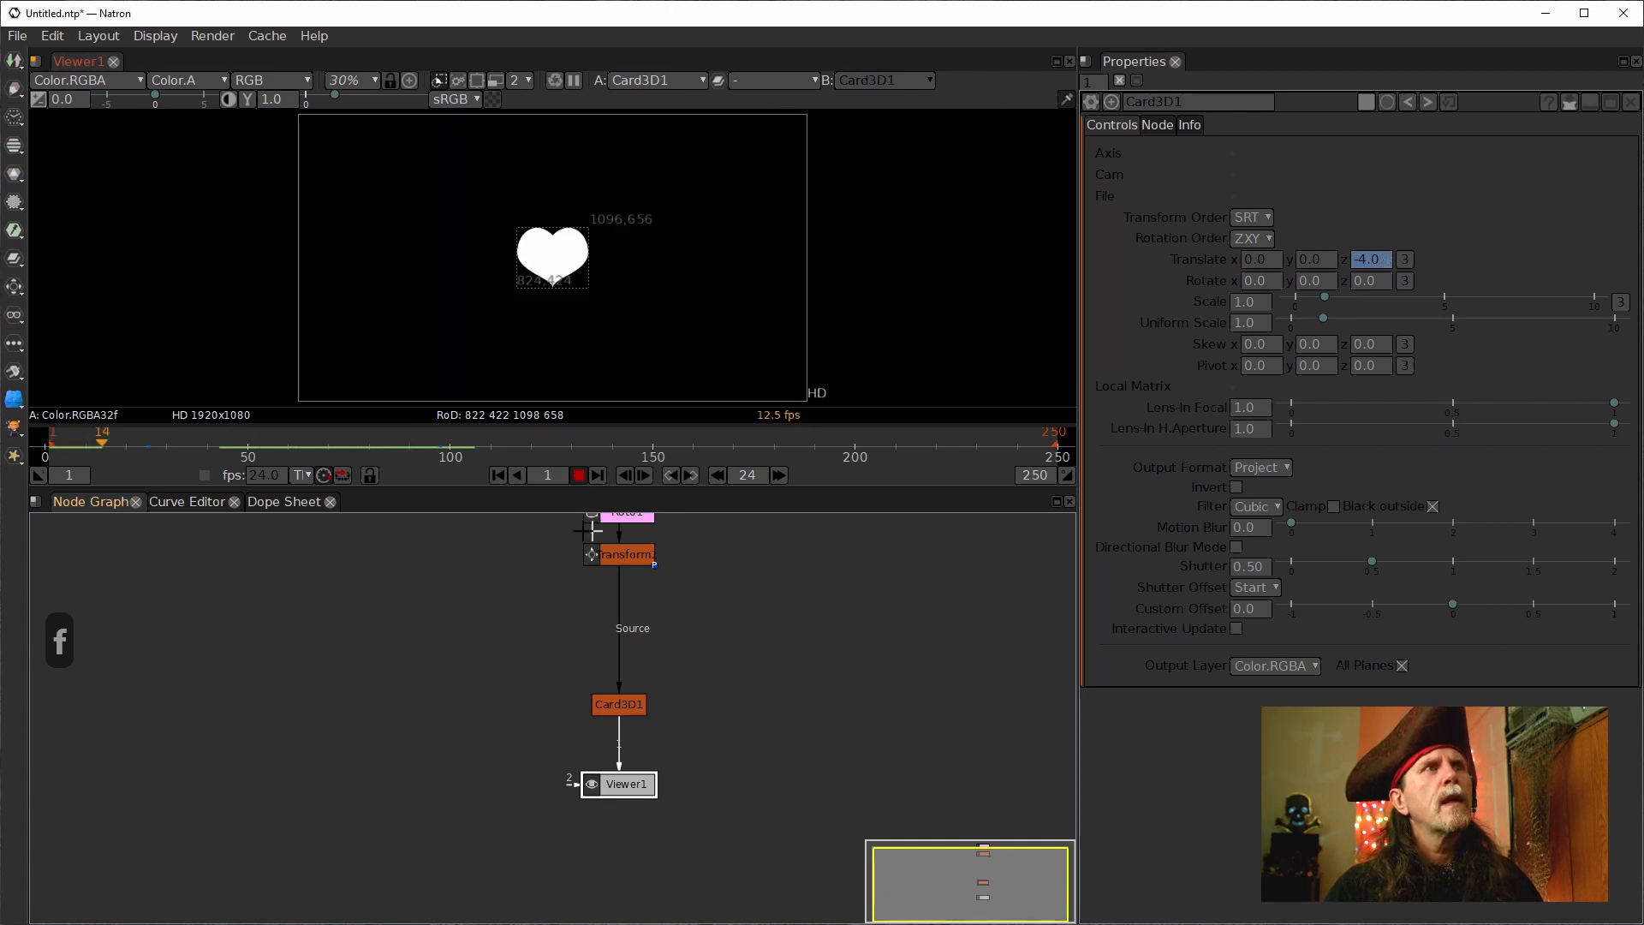
left_click(577, 475)
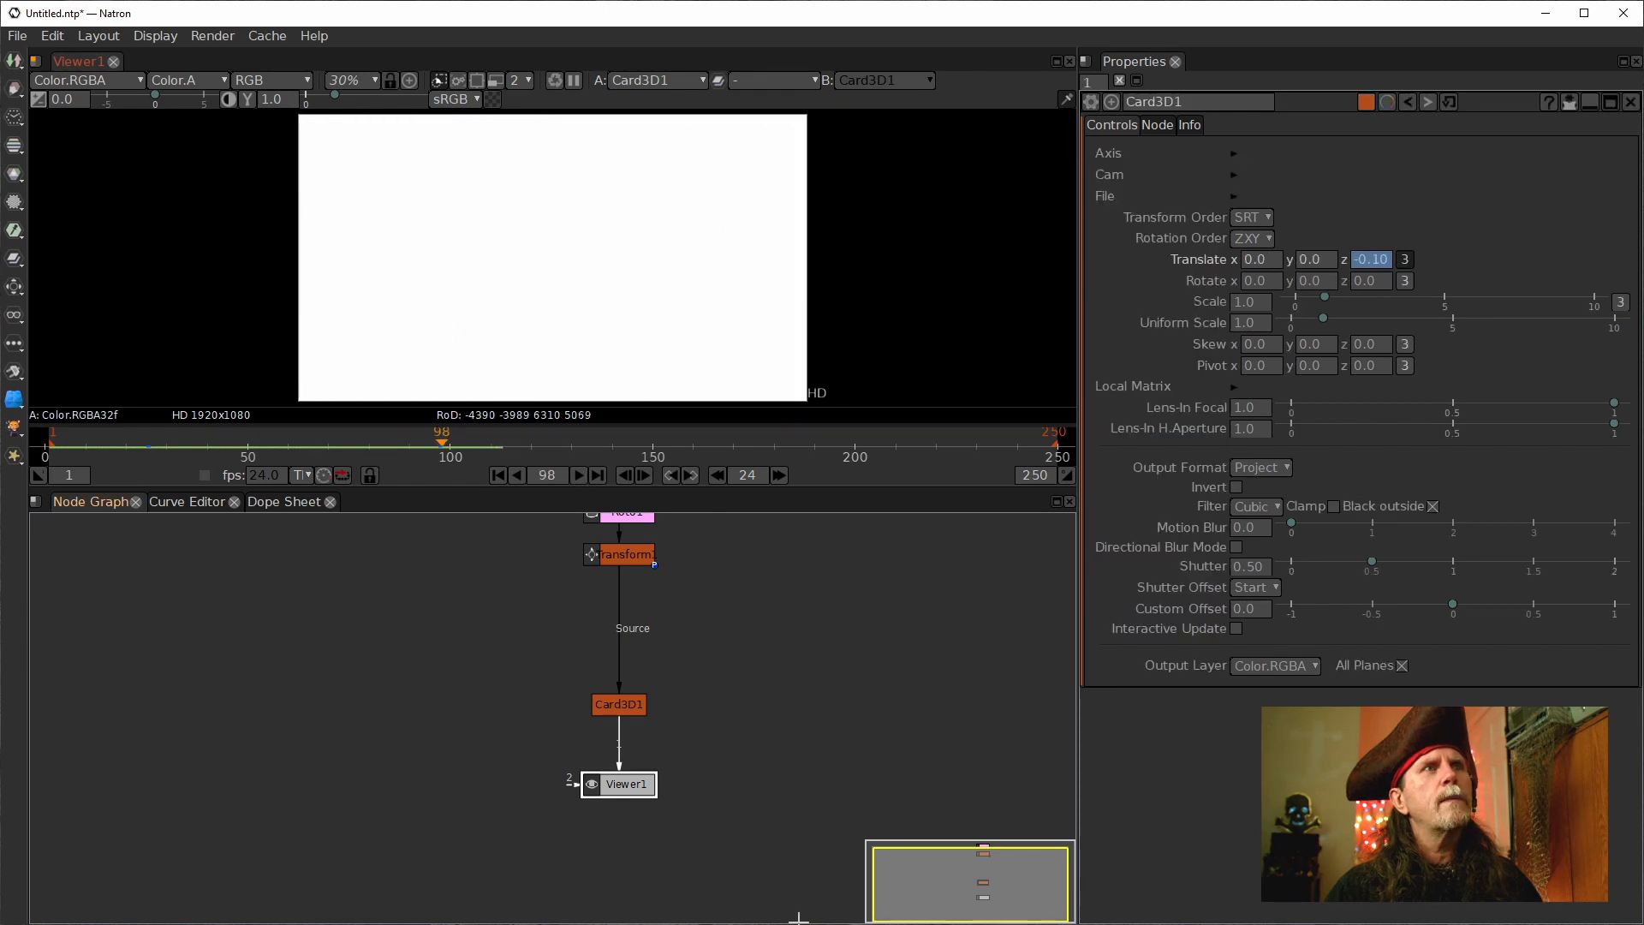
Set the frame 25 keyframe of Card3D1's Translate z curve to linear interpolation.
left_click(187, 501)
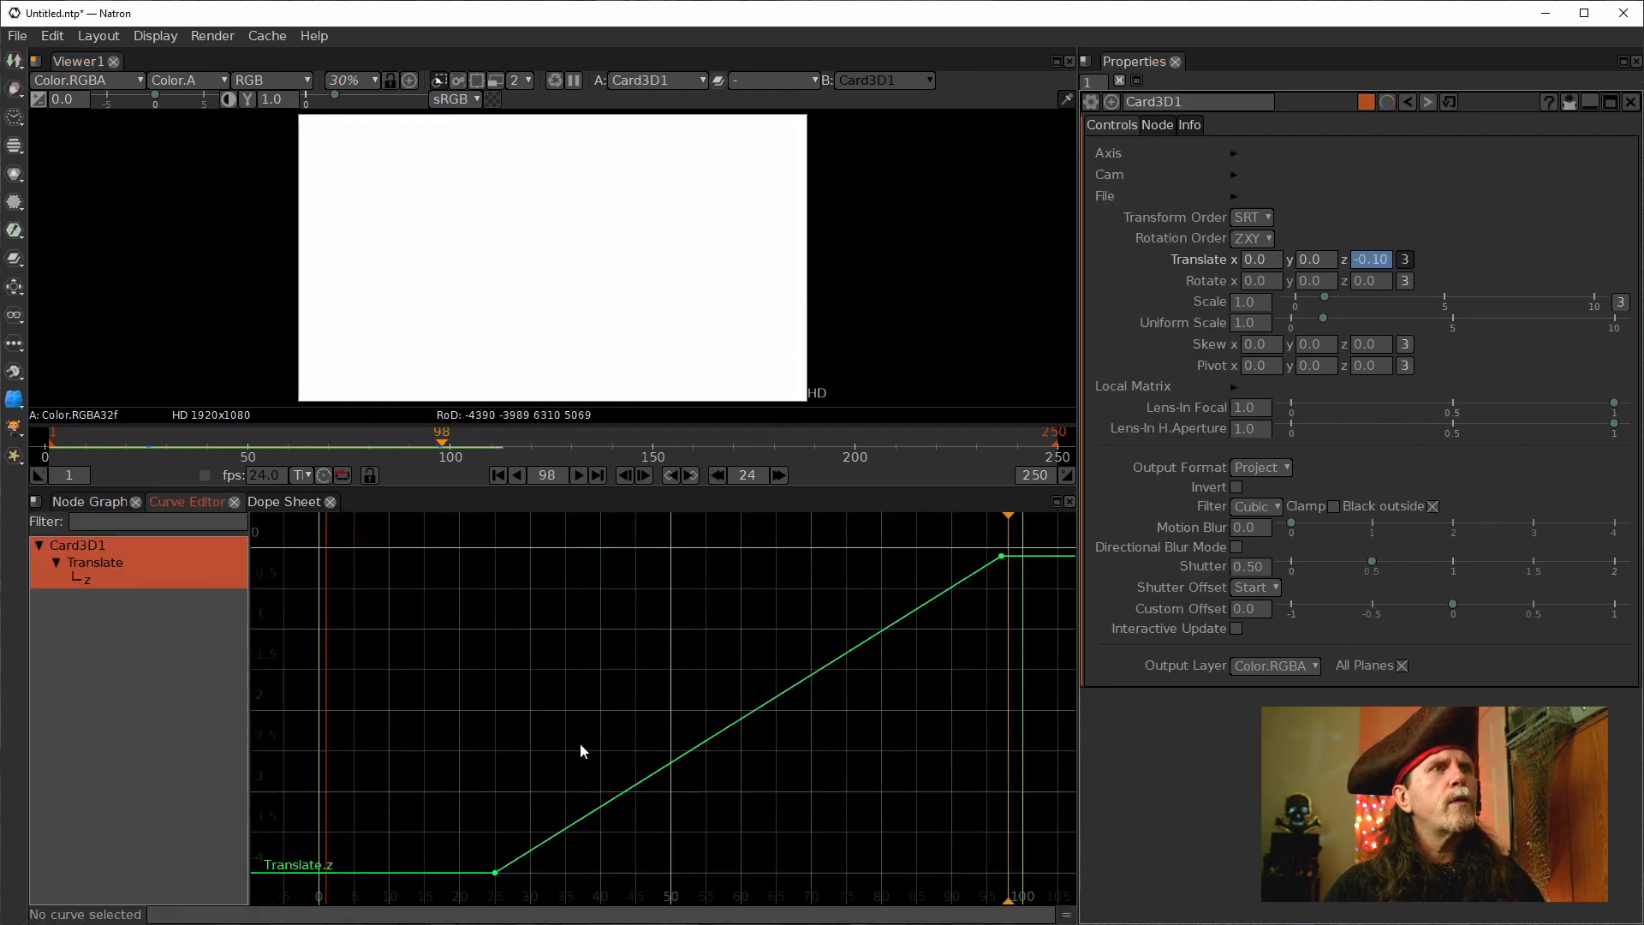
mouse_move(581, 745)
left_mouse_down()
mouse_move(591, 627)
mouse_move(539, 721)
mouse_move(547, 710)
left_mouse_up()
mouse_move(369, 752)
left_mouse_down()
mouse_move(588, 908)
mouse_move(578, 891)
left_mouse_up()
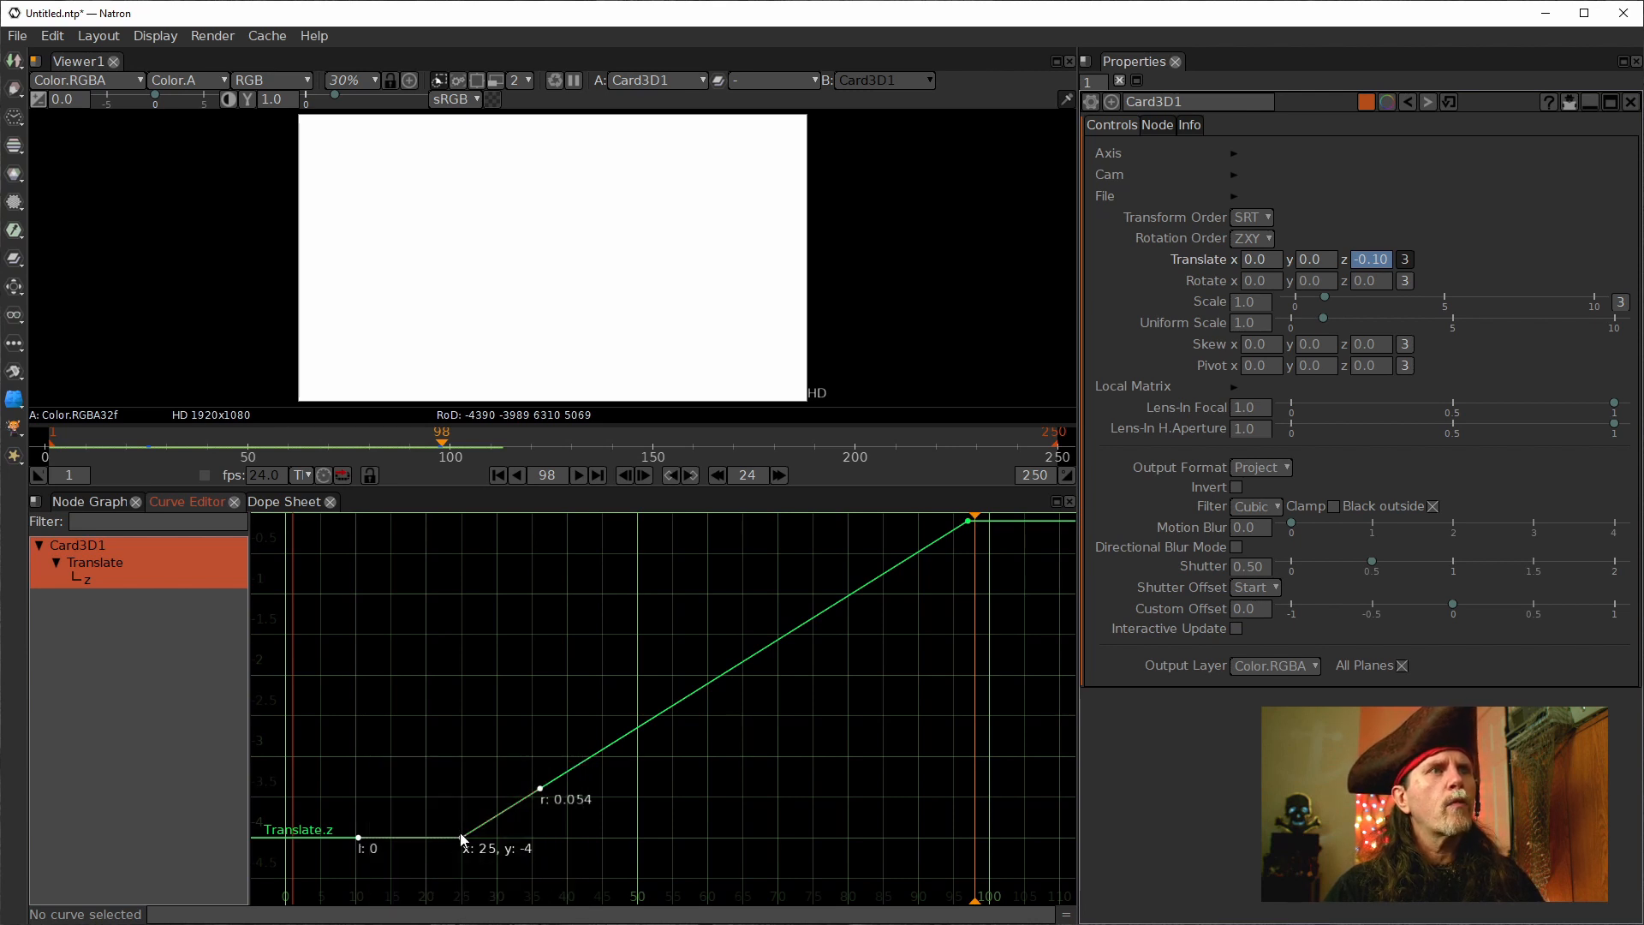
right_click(459, 835)
mouse_move(517, 883)
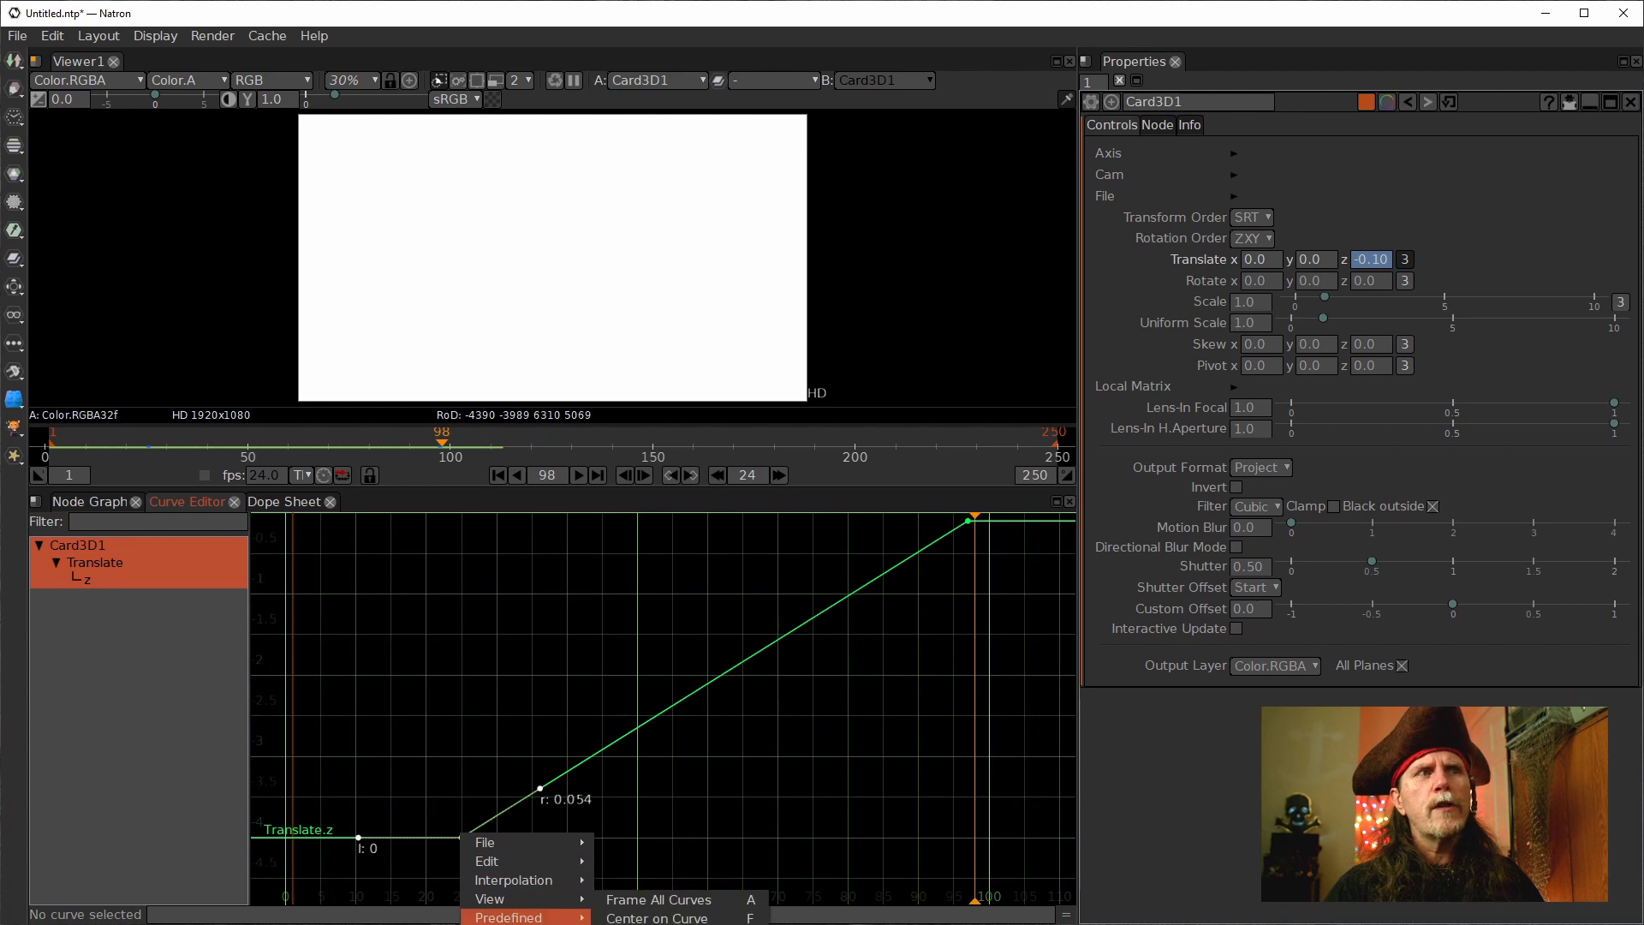
mouse_move(514, 917)
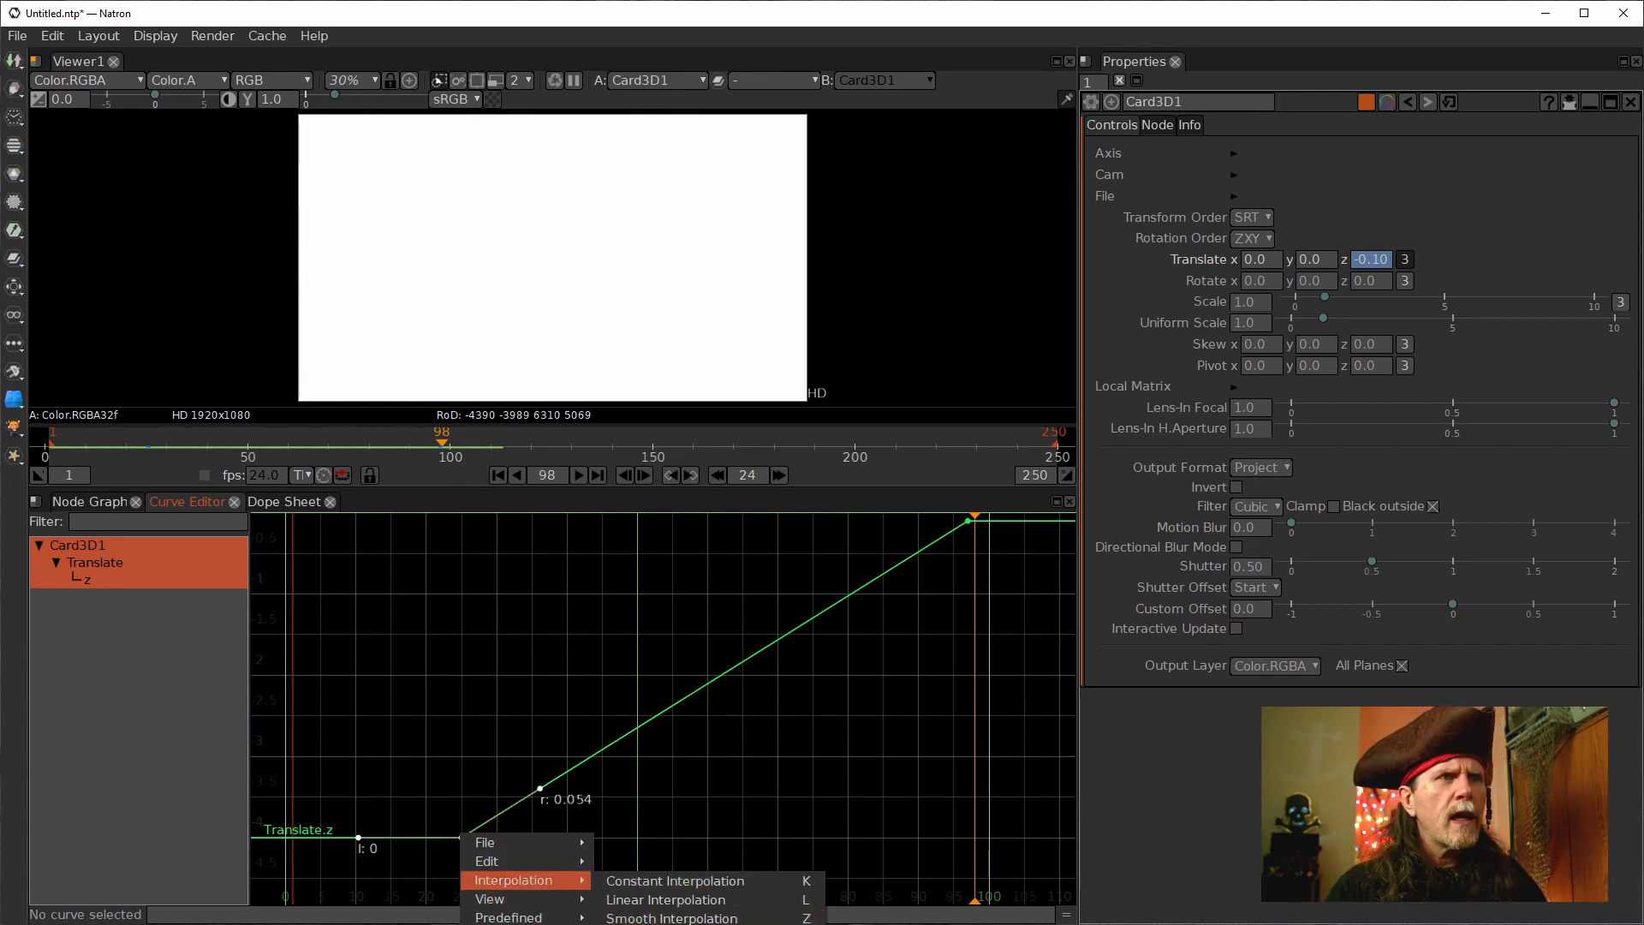
left_click(665, 899)
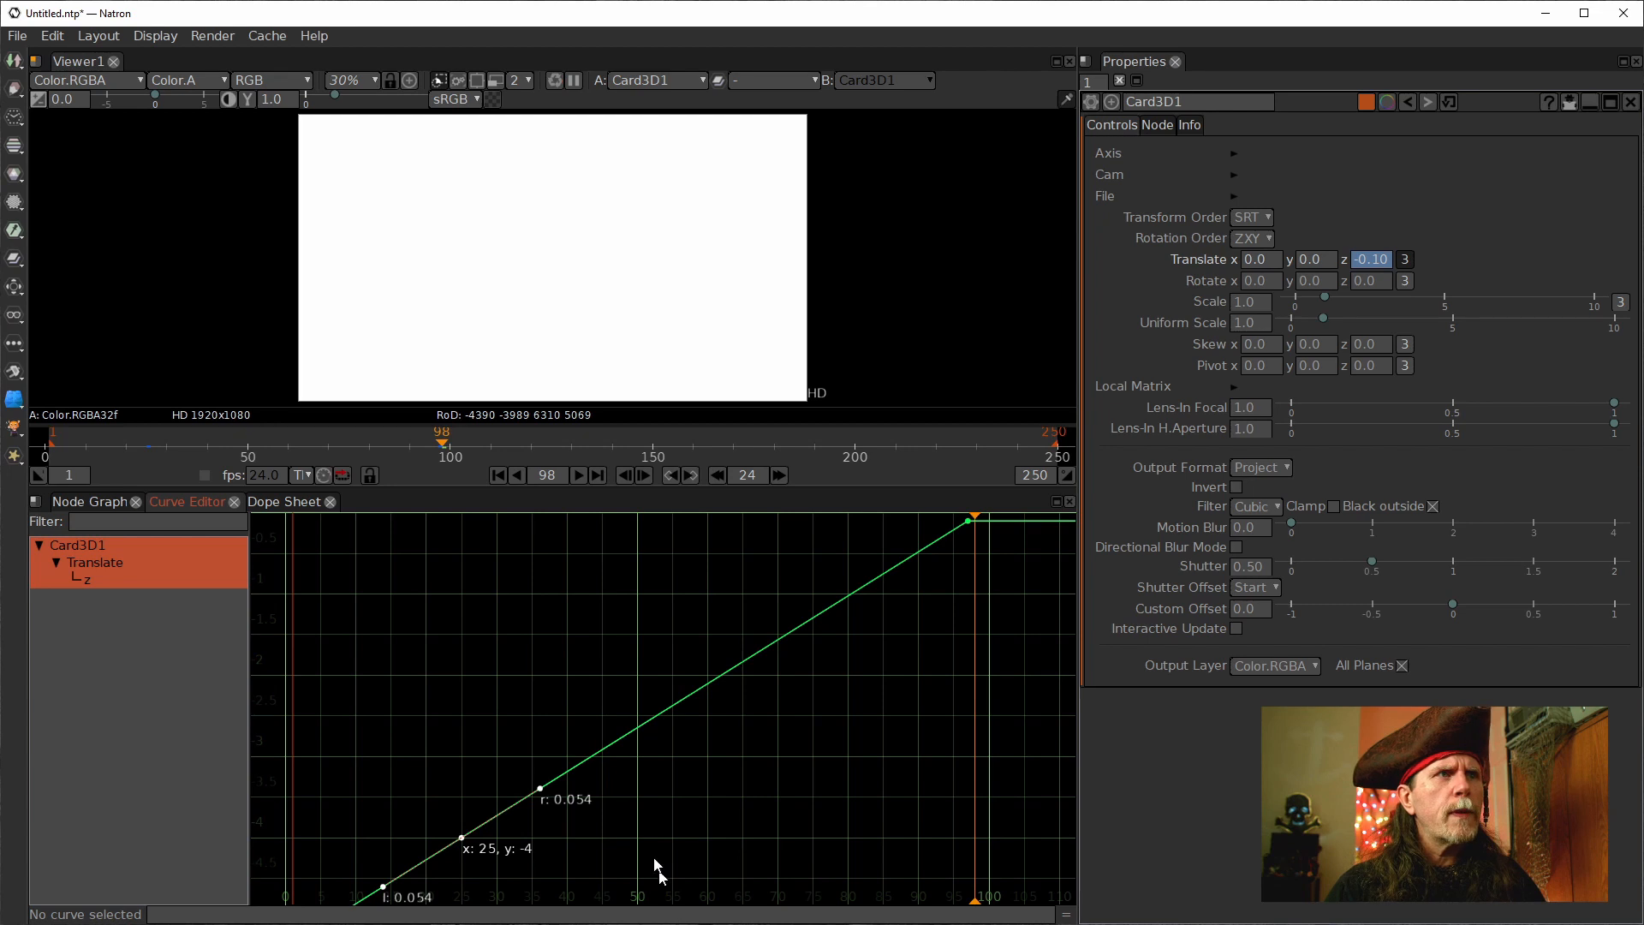
Move Viewer1 further down in the node graph to make room below Card3D1, and add a TimeOffset node.
left_click(93, 502)
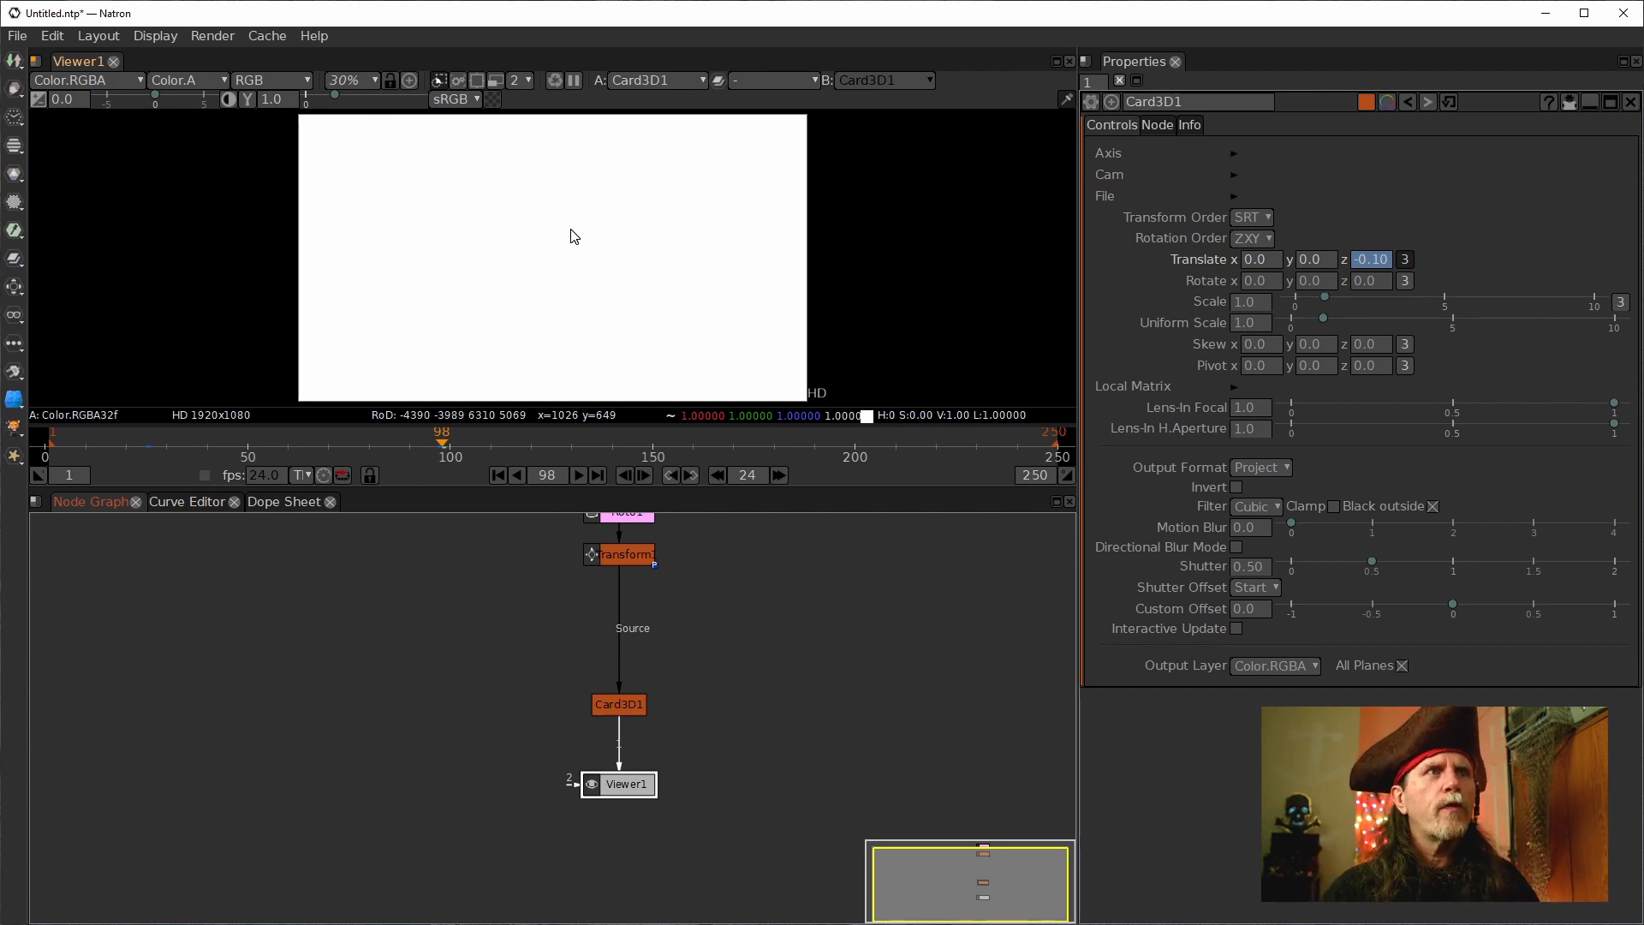
left_click_drag(625, 795, 624, 854)
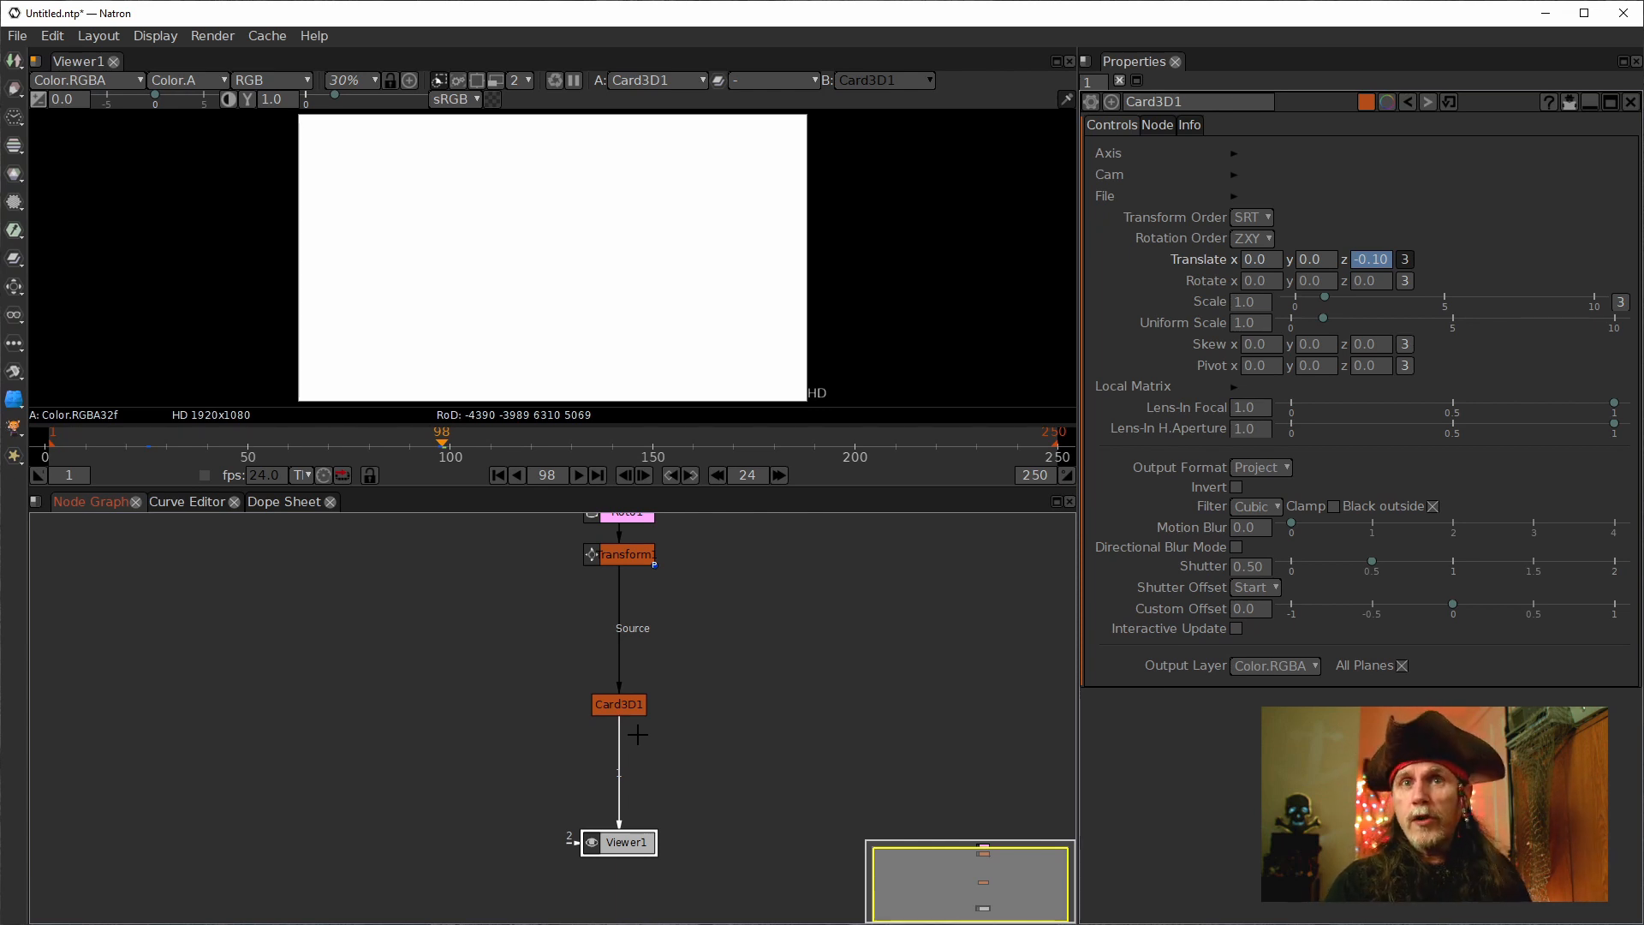
key("Tab")
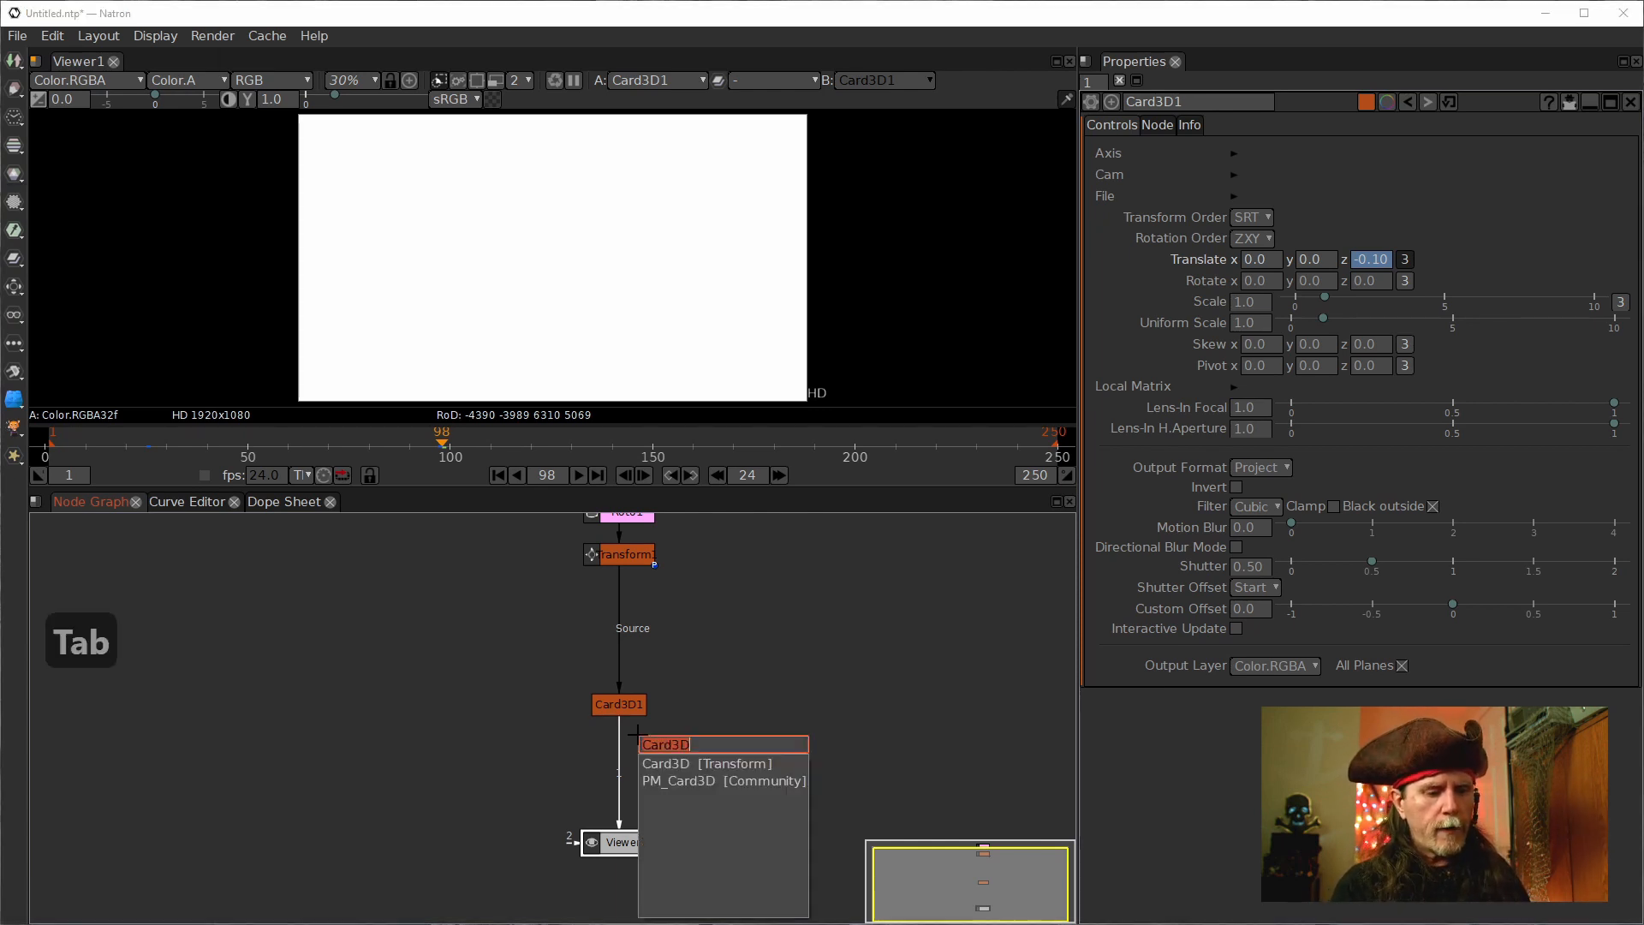
type("time")
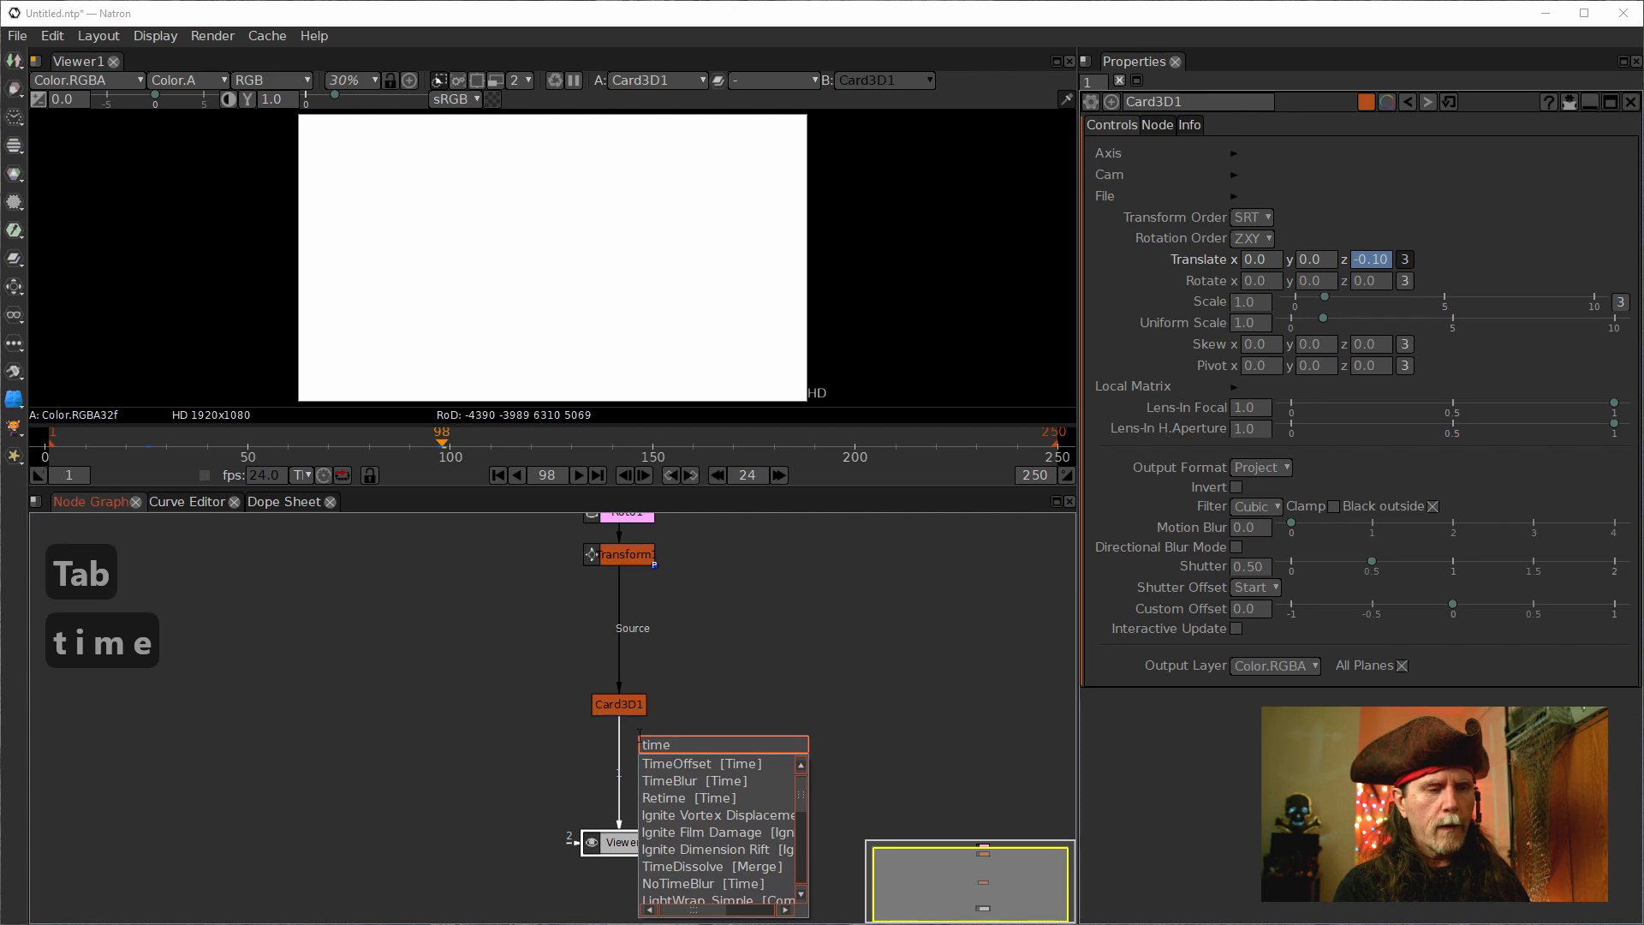
key("Down")
key("Return")
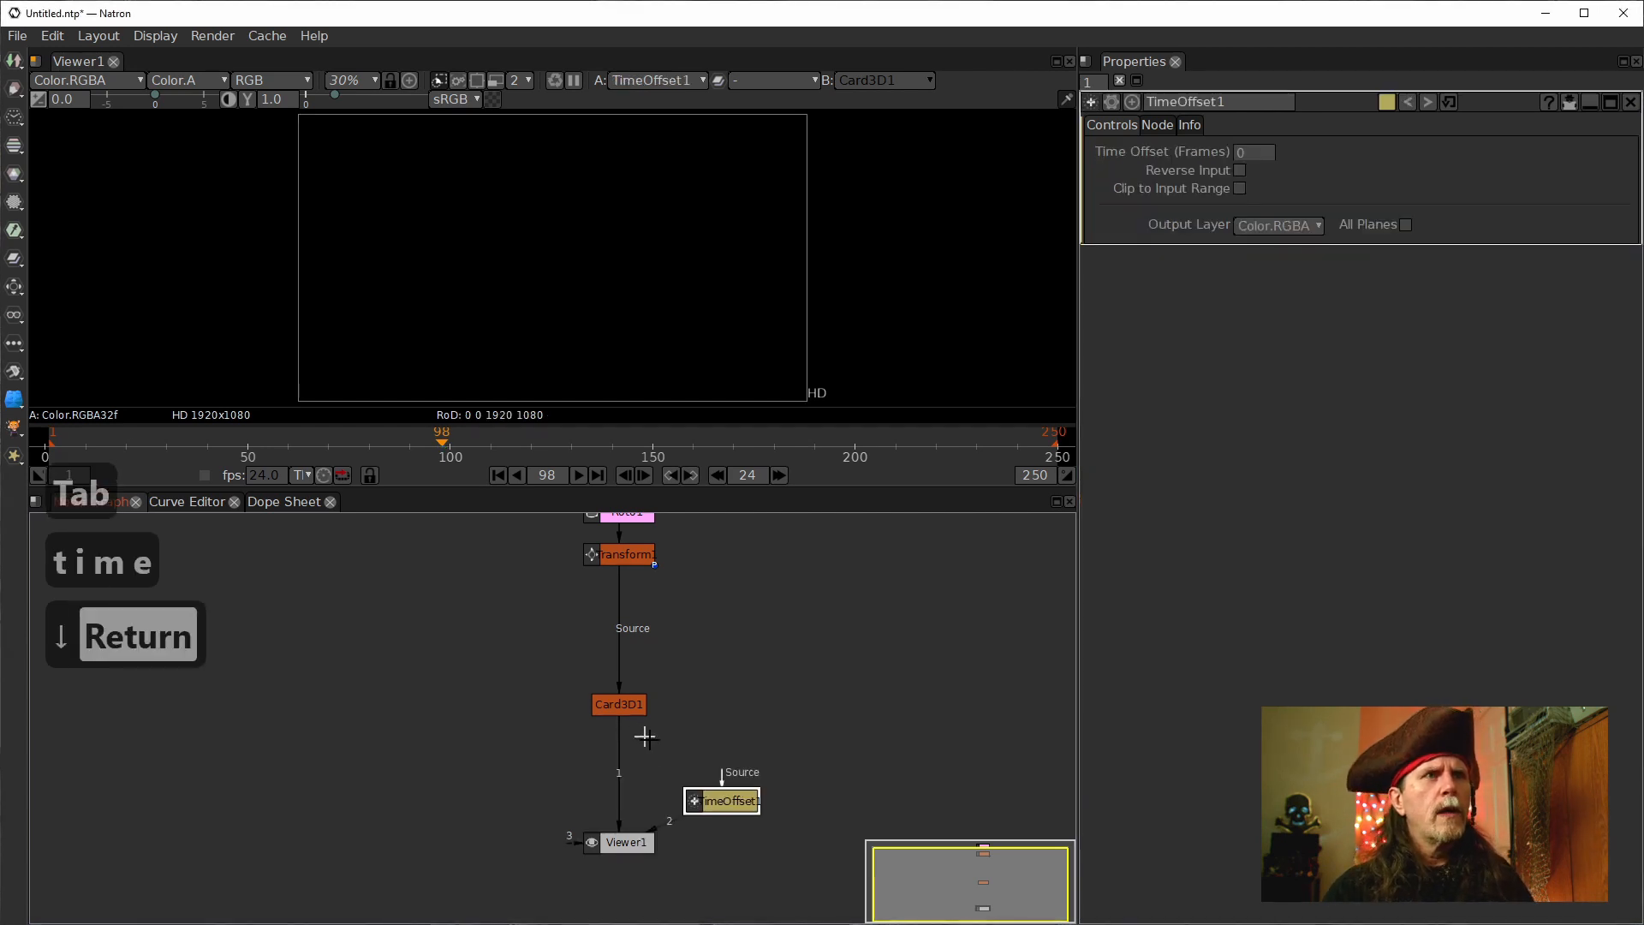
left_click(658, 817)
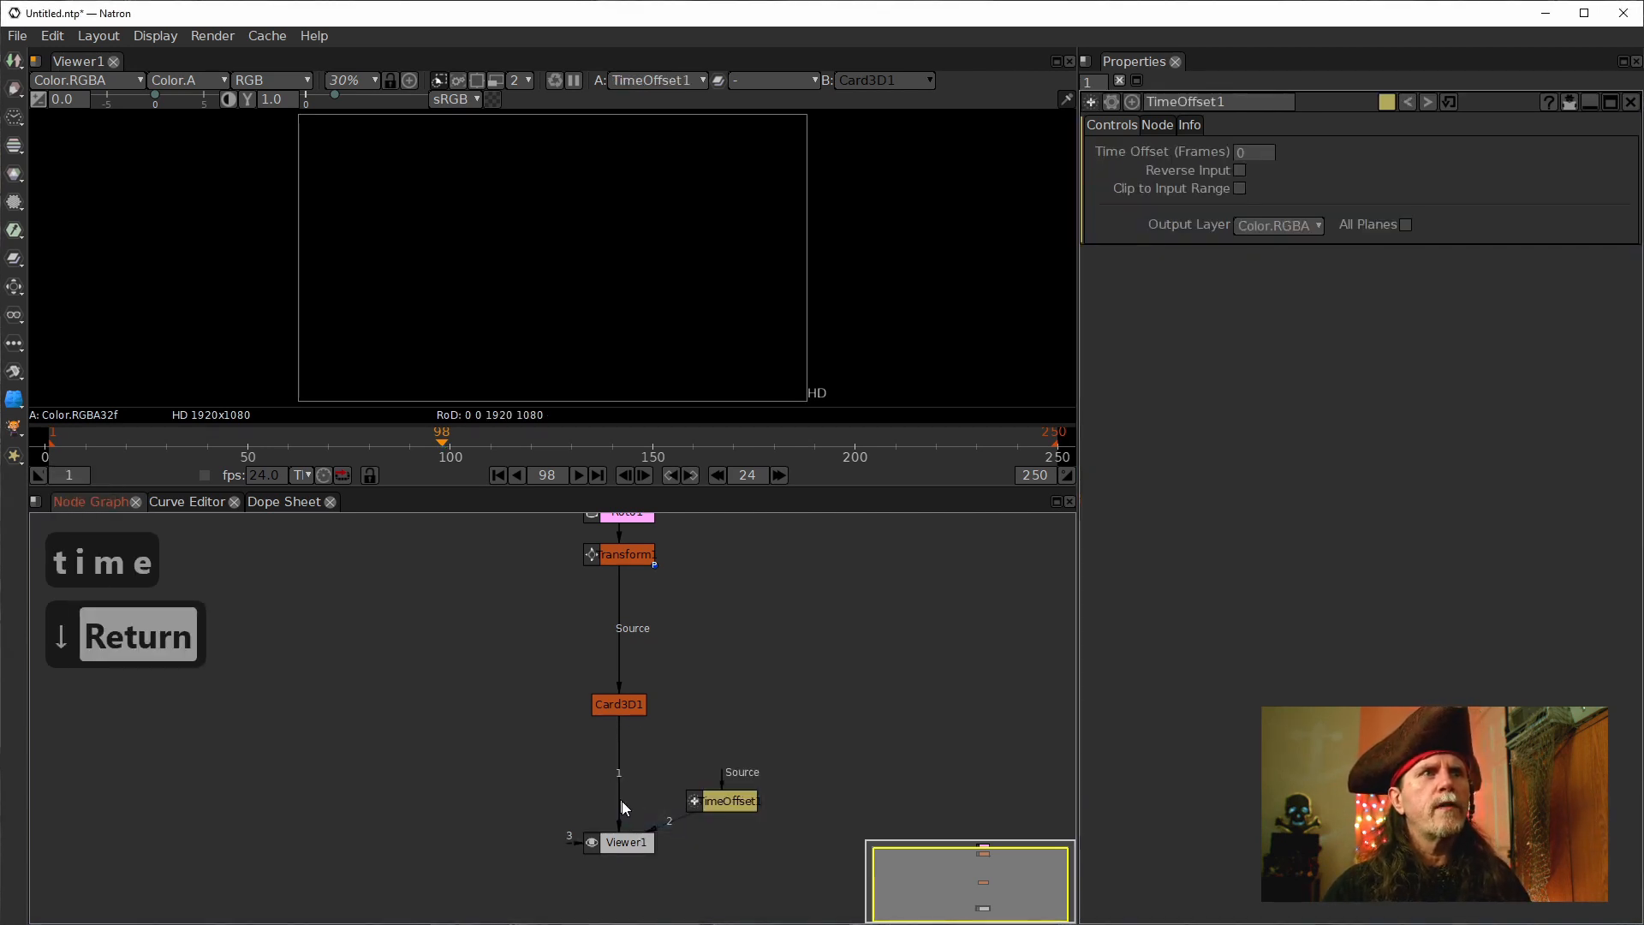
Connect TimeOffset1's source to Card3D1, place it beside Card3D1 in the node graph, and show its output in Viewer1.
left_click_drag(676, 824, 619, 707)
left_click_drag(727, 801, 462, 703)
key("1")
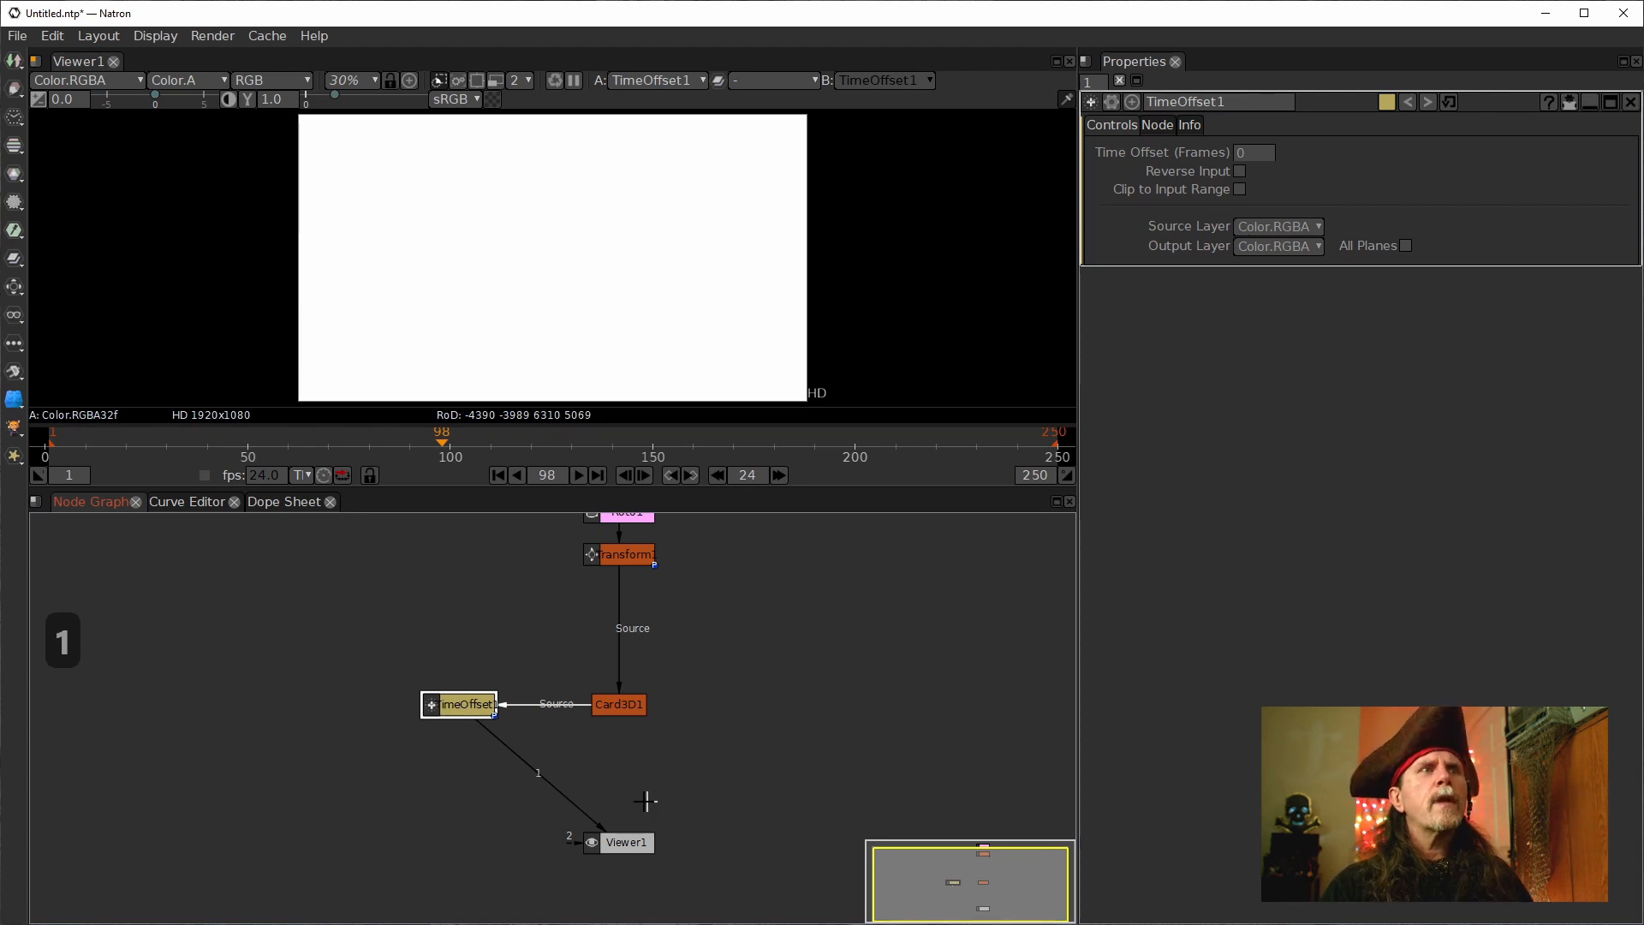
left_click_drag(769, 791, 682, 745)
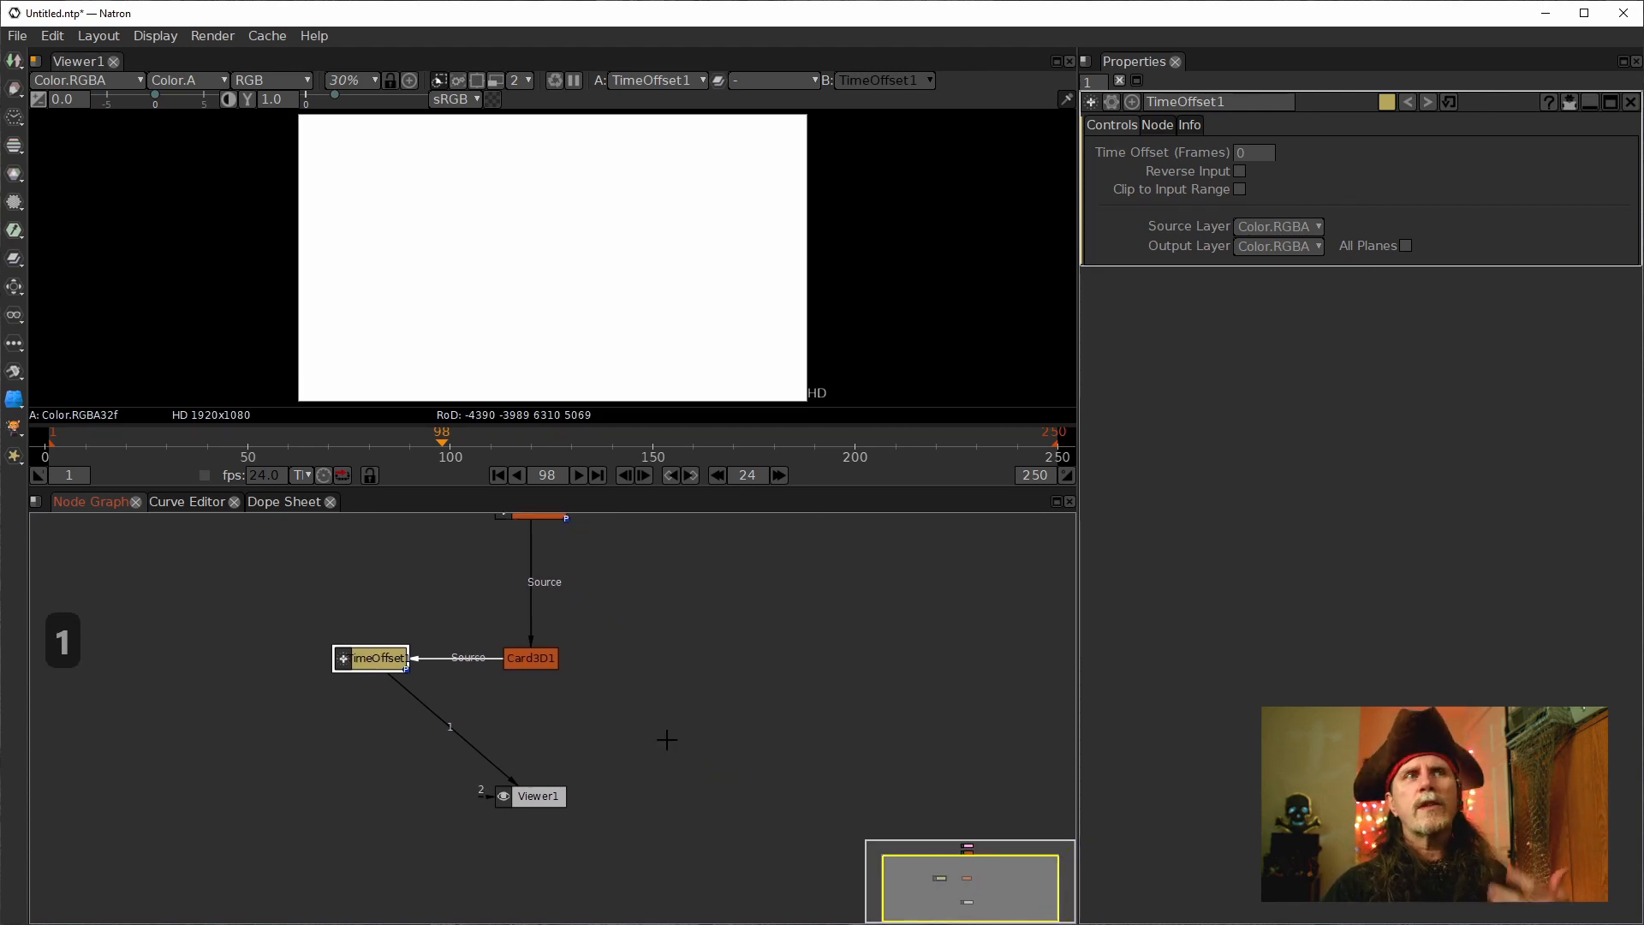
Return to frame 1 and set TimeOffset1's time offset to -4 frames.
left_click(497, 475)
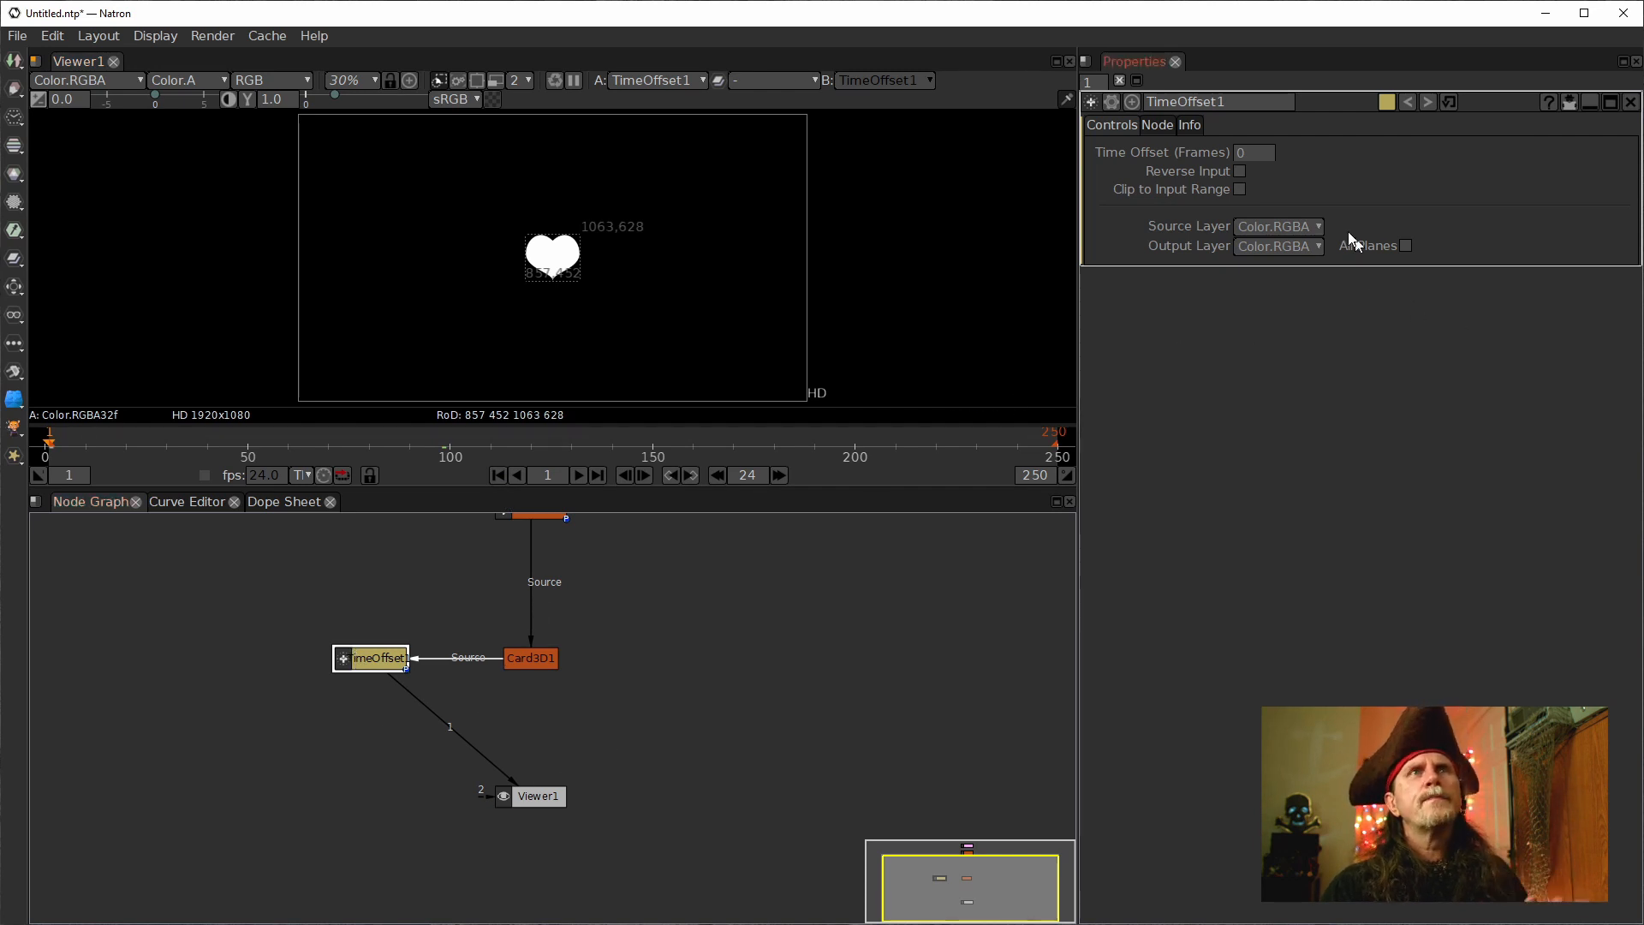
left_click(1242, 154)
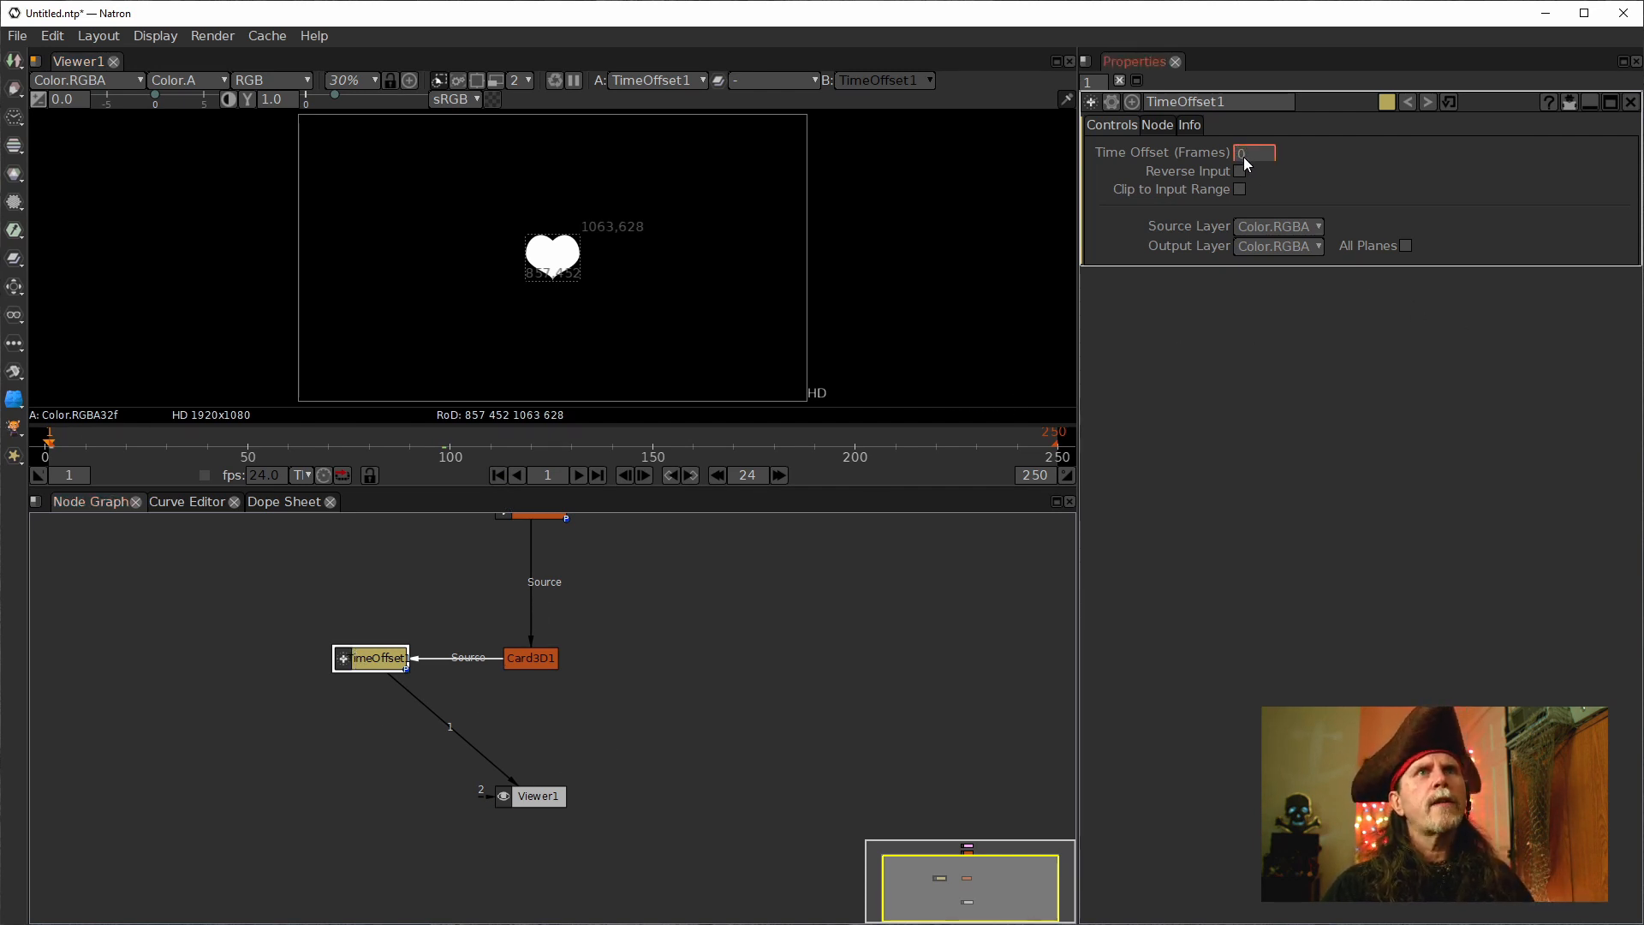
scroll(1244, 160, "down", 5)
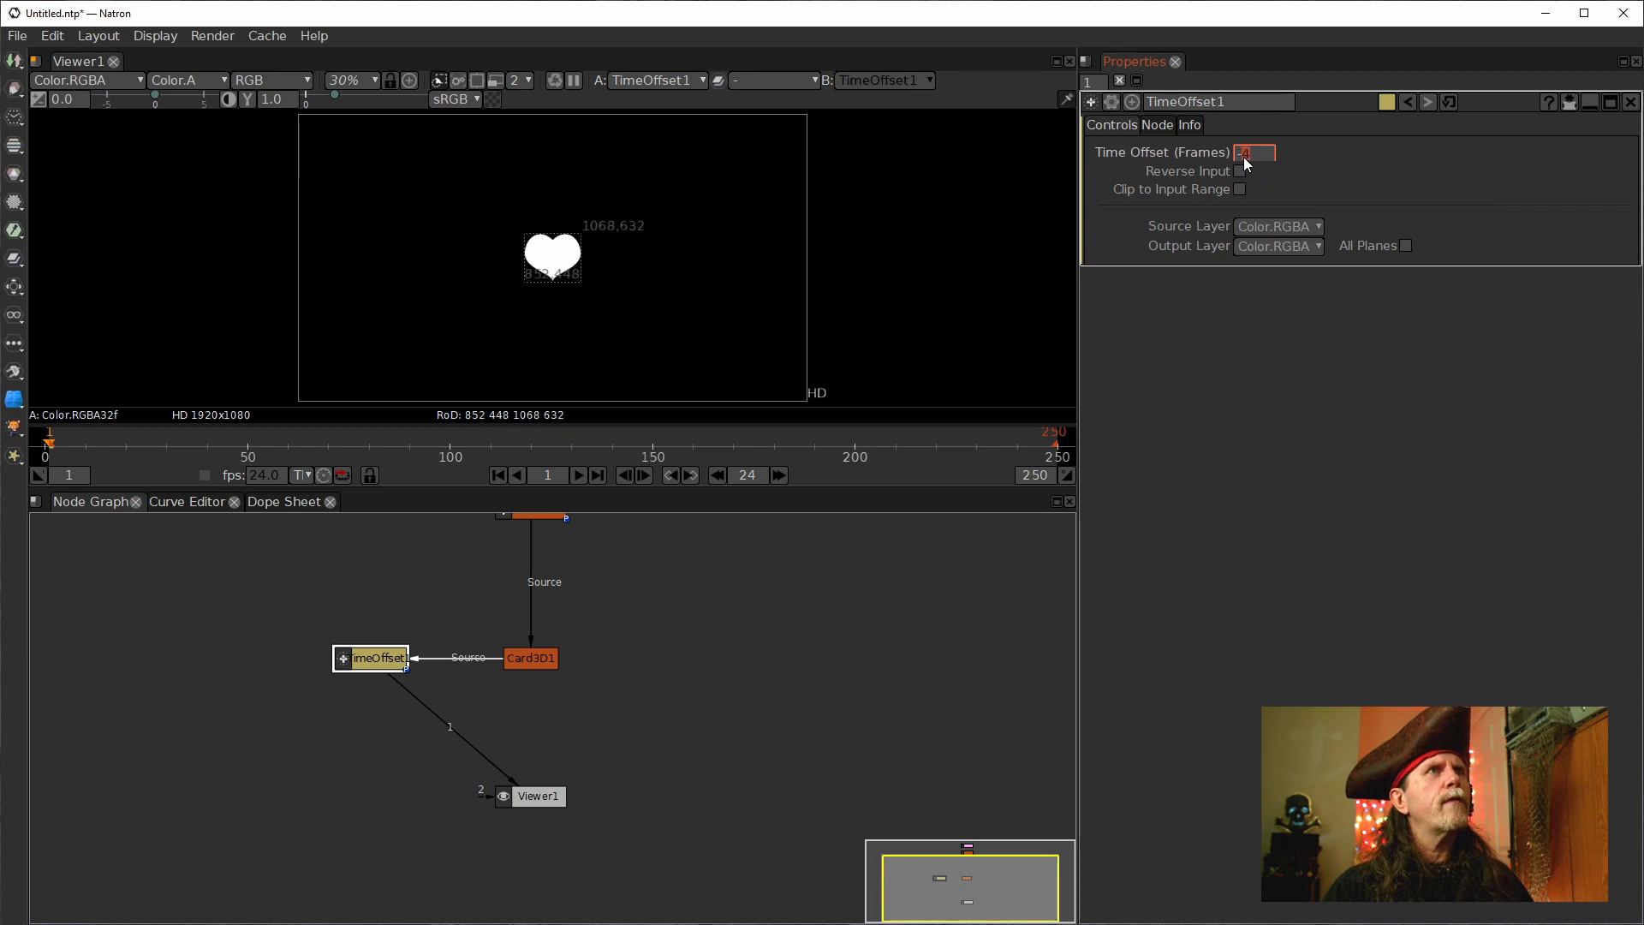
scroll(1244, 163, "up", 1)
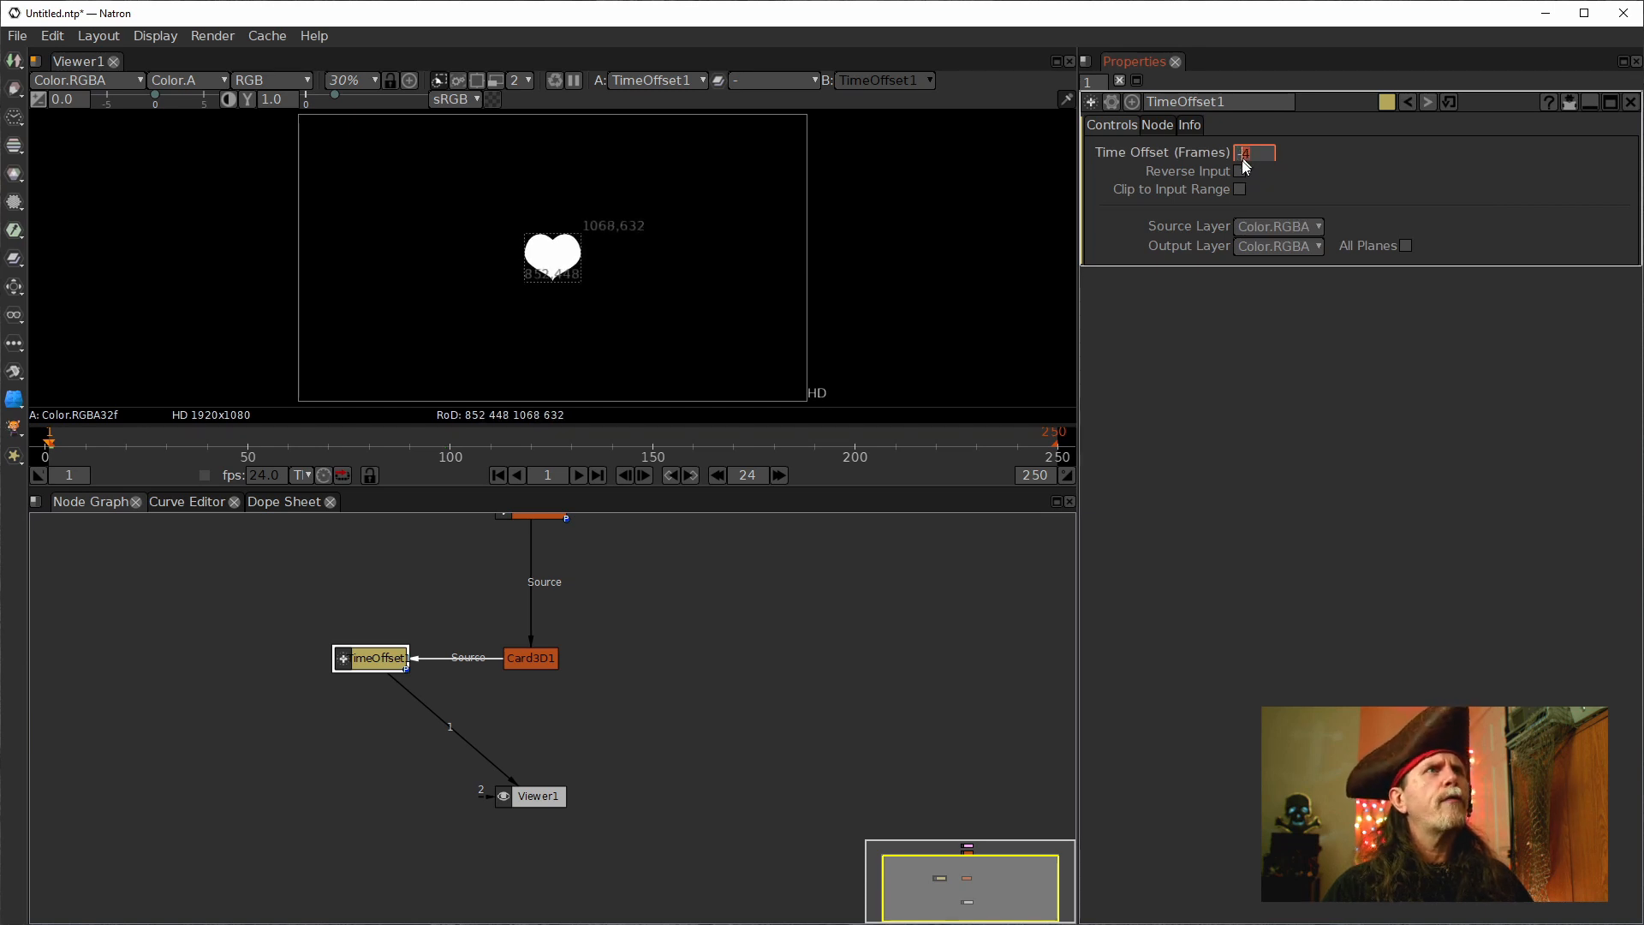
Insert a Merge node between Card3D1 and Viewer1, and connect its A input to TimeOffset1.
left_click(529, 666)
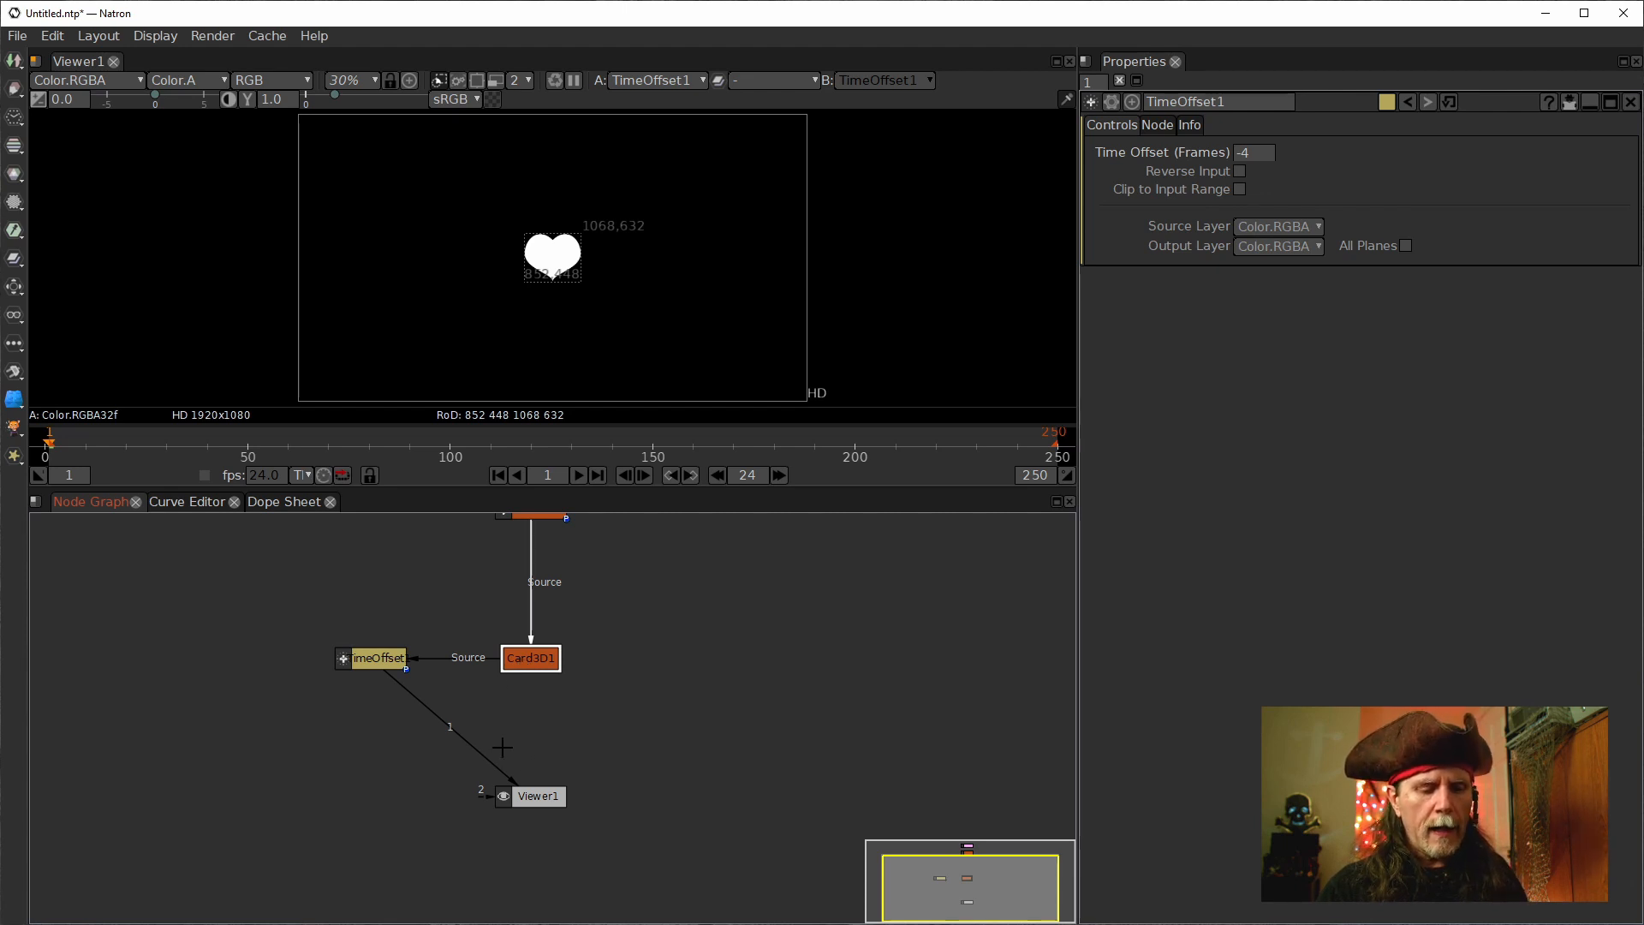
key("m")
left_click_drag(519, 707, 517, 652)
left_click_drag(548, 780, 392, 666)
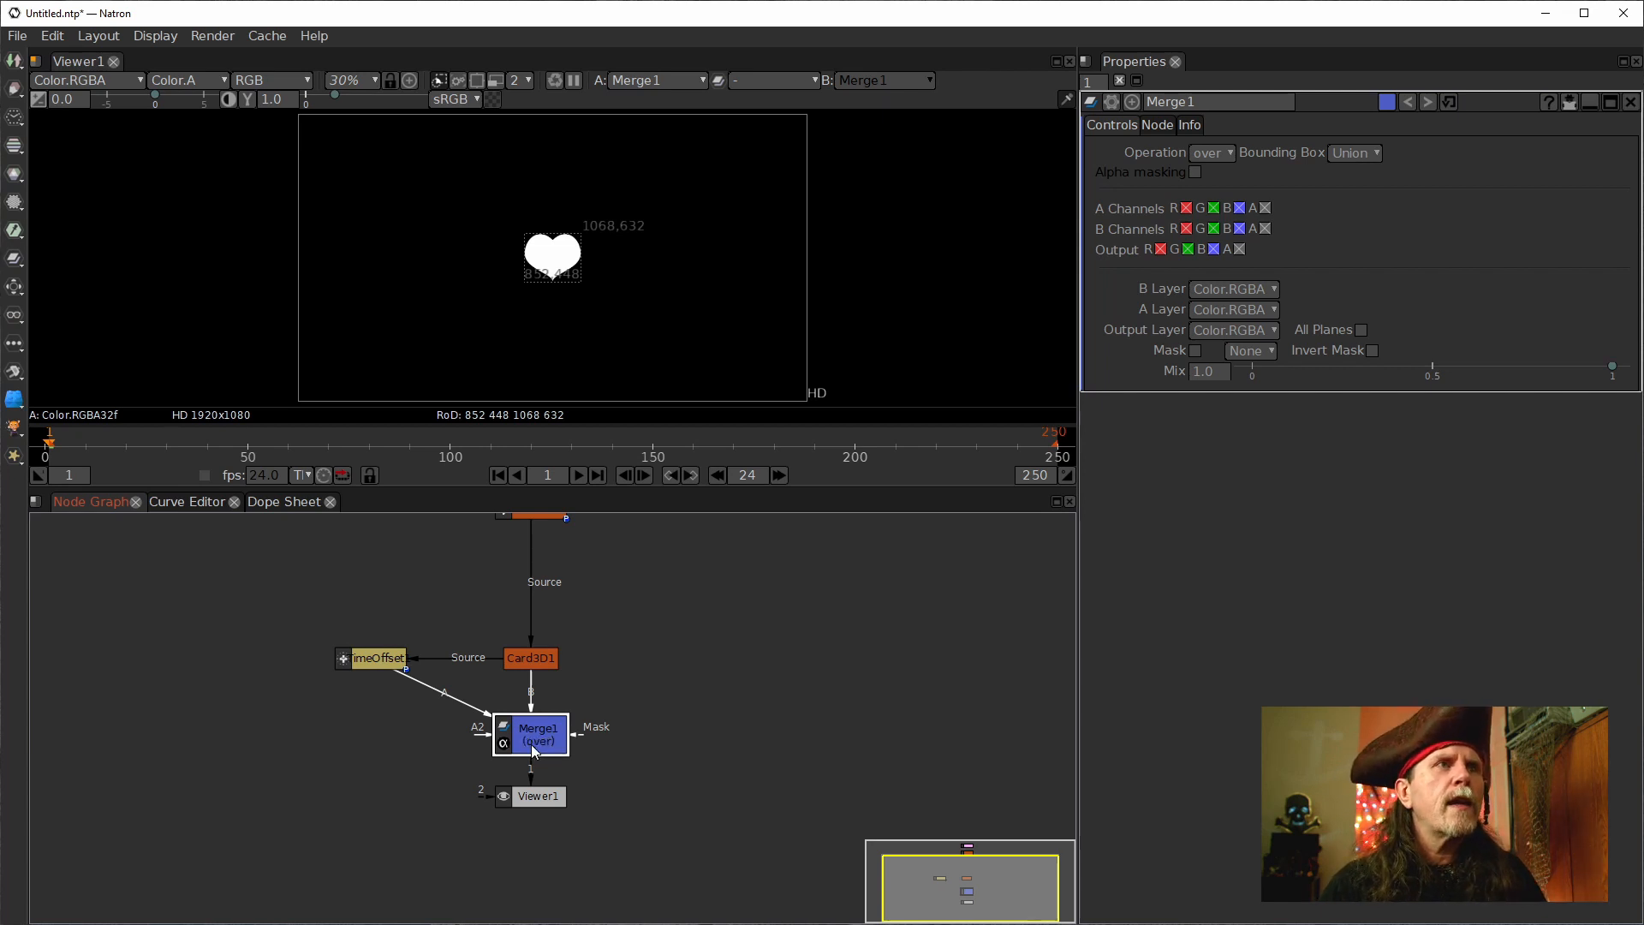
Set the Merge1 operation to difference.
left_click(360, 662)
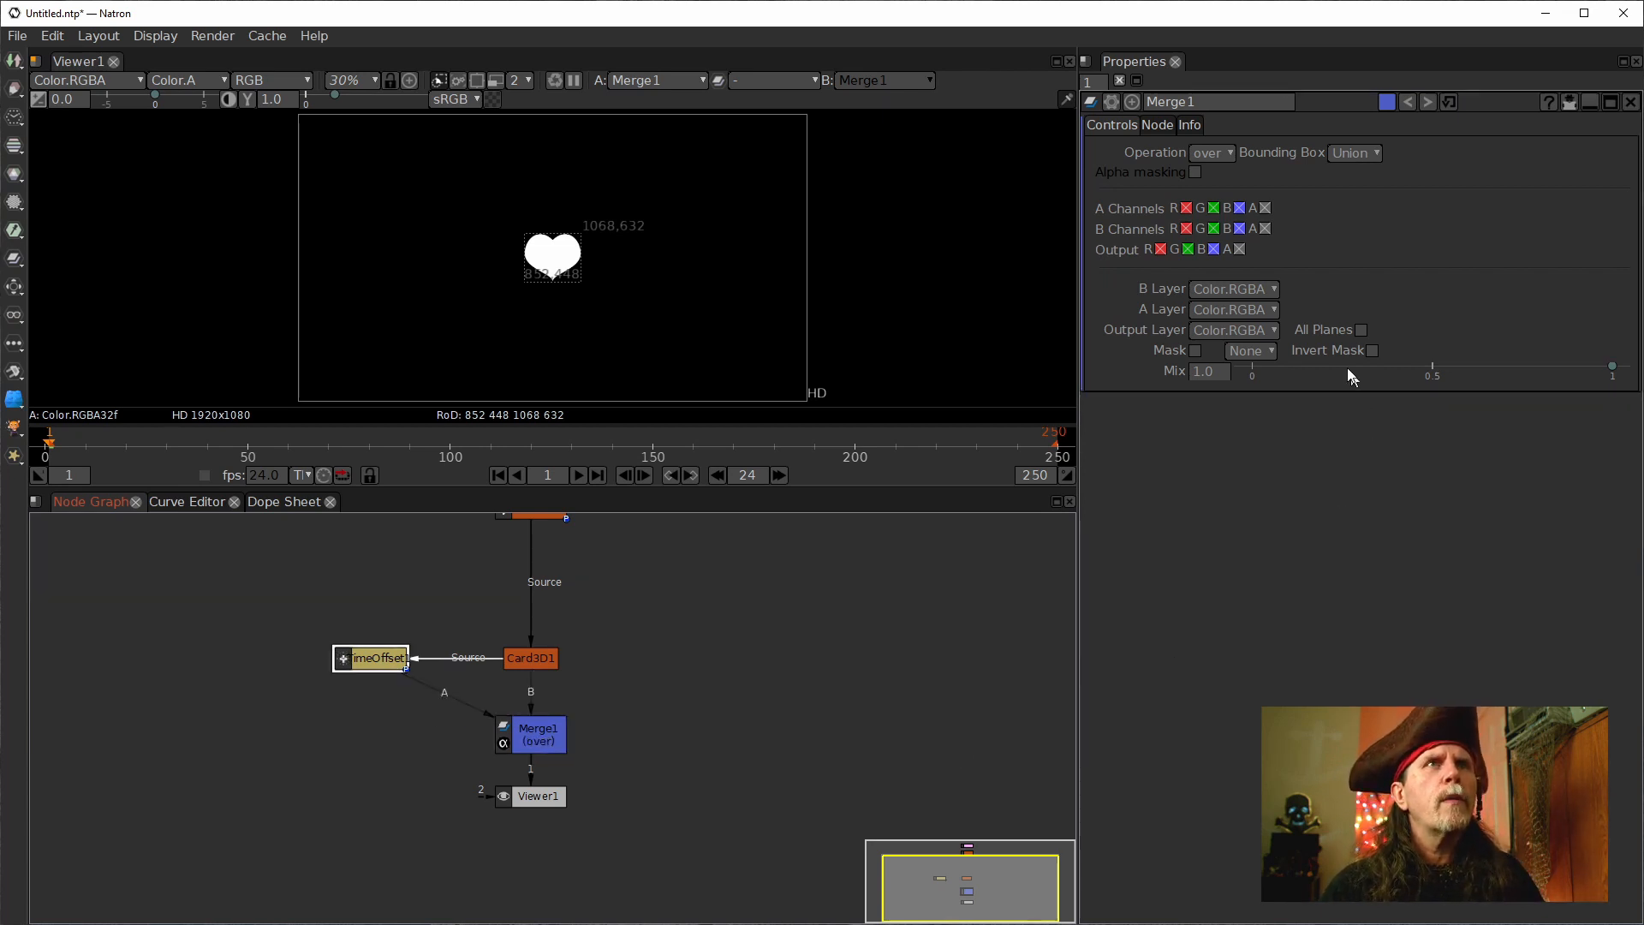
left_click(535, 741)
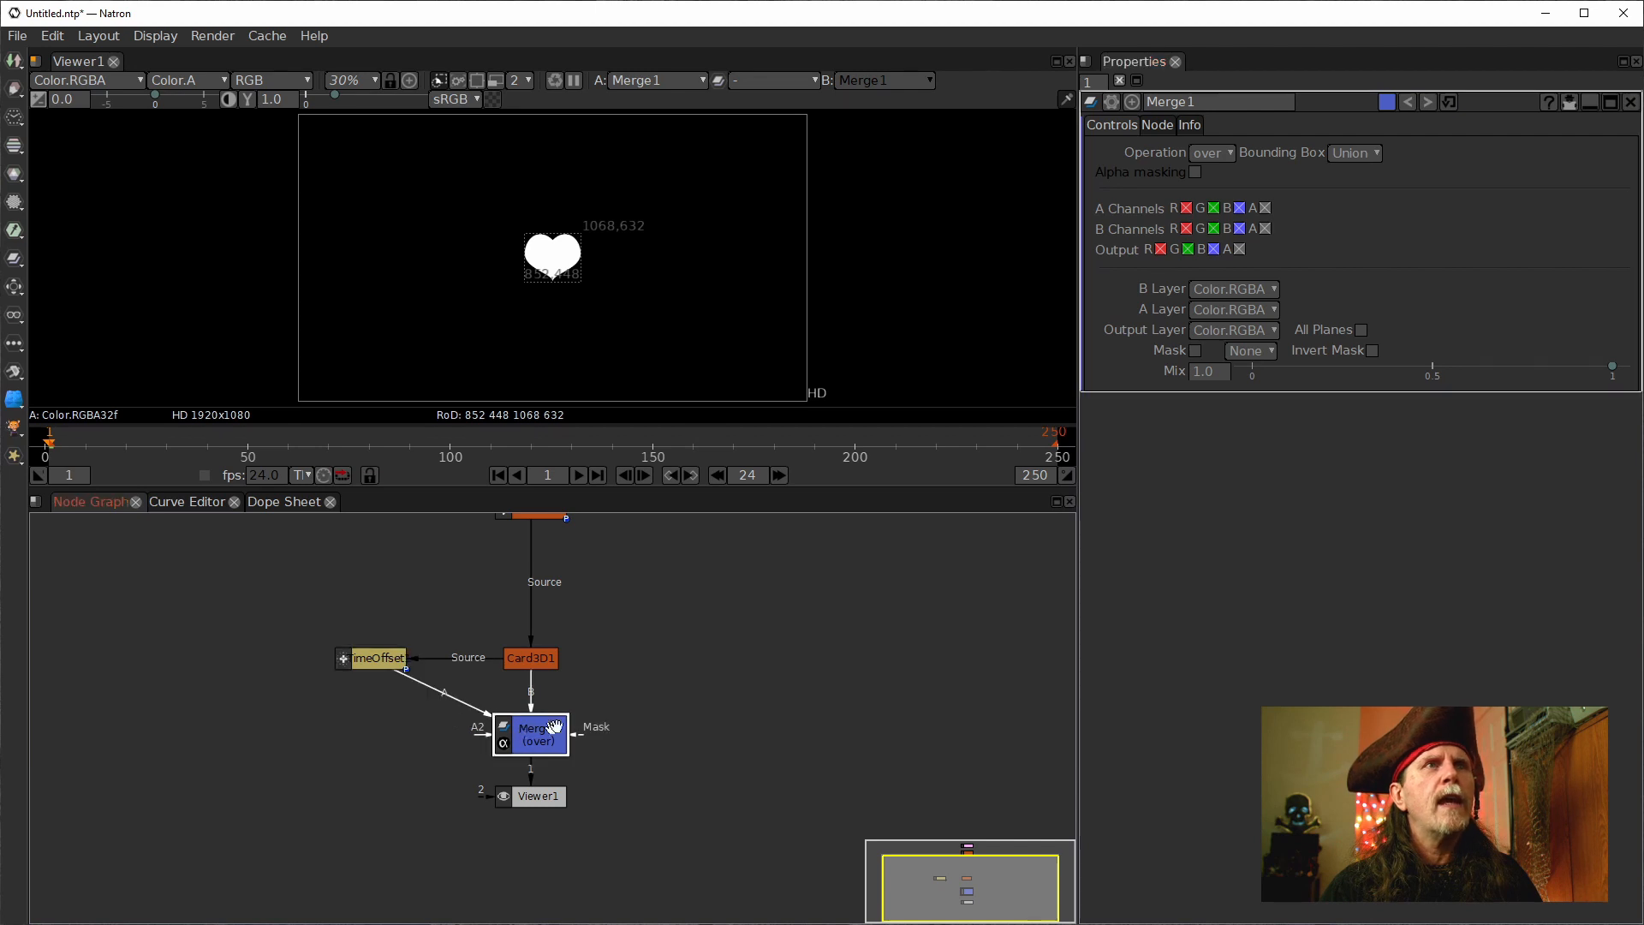
left_click(1211, 154)
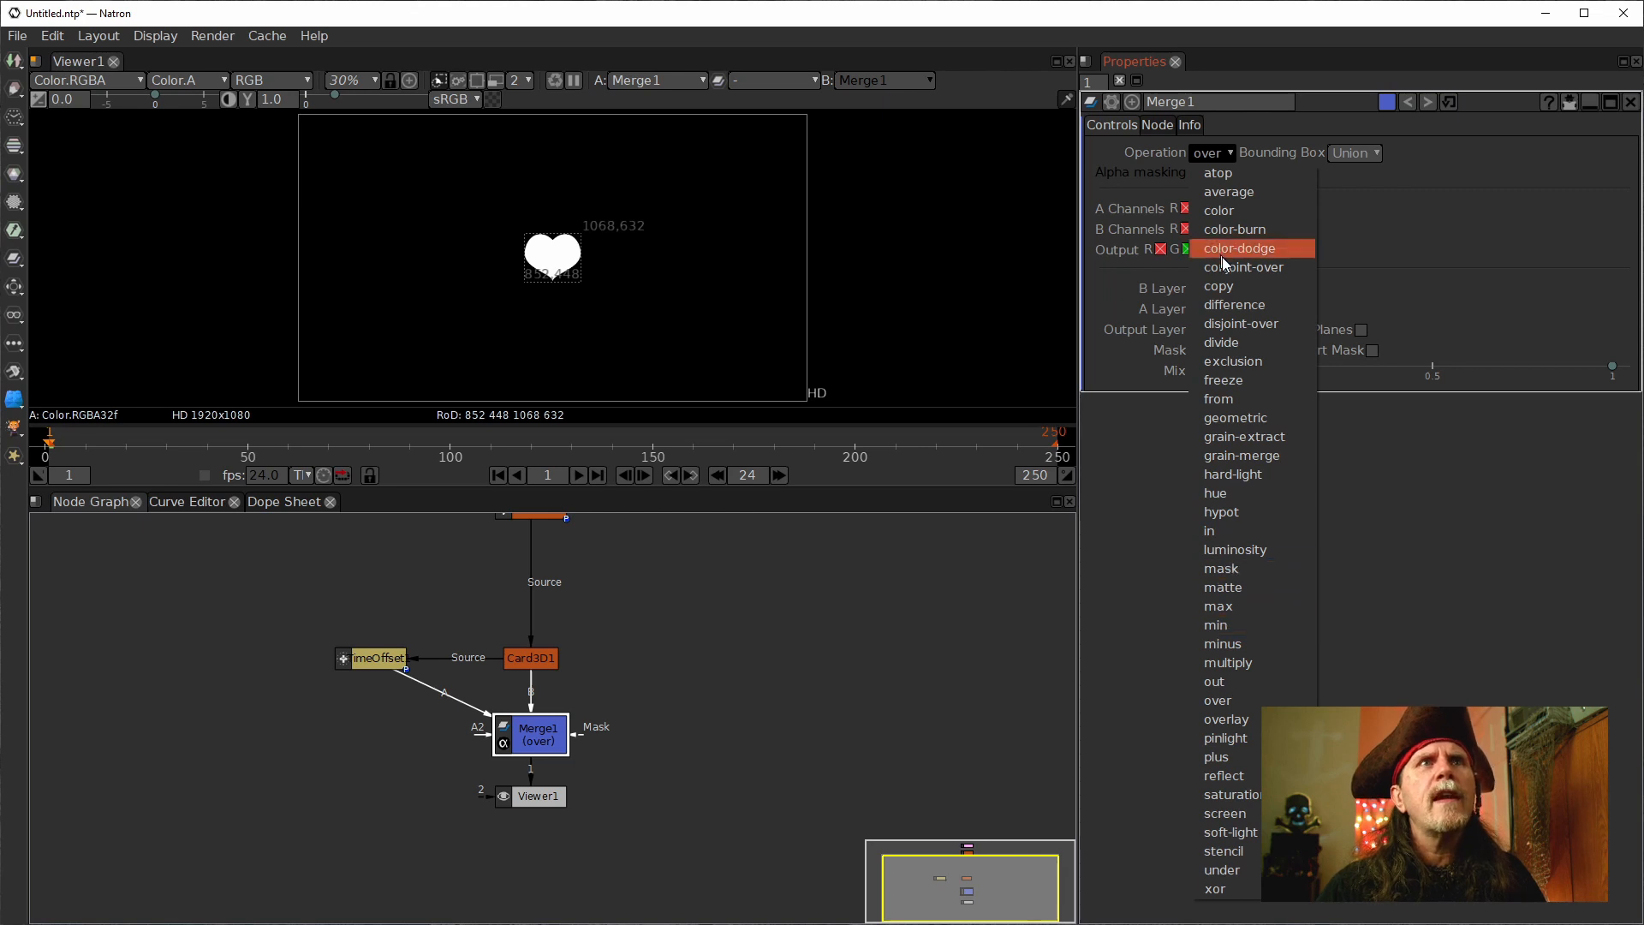
left_click(1234, 305)
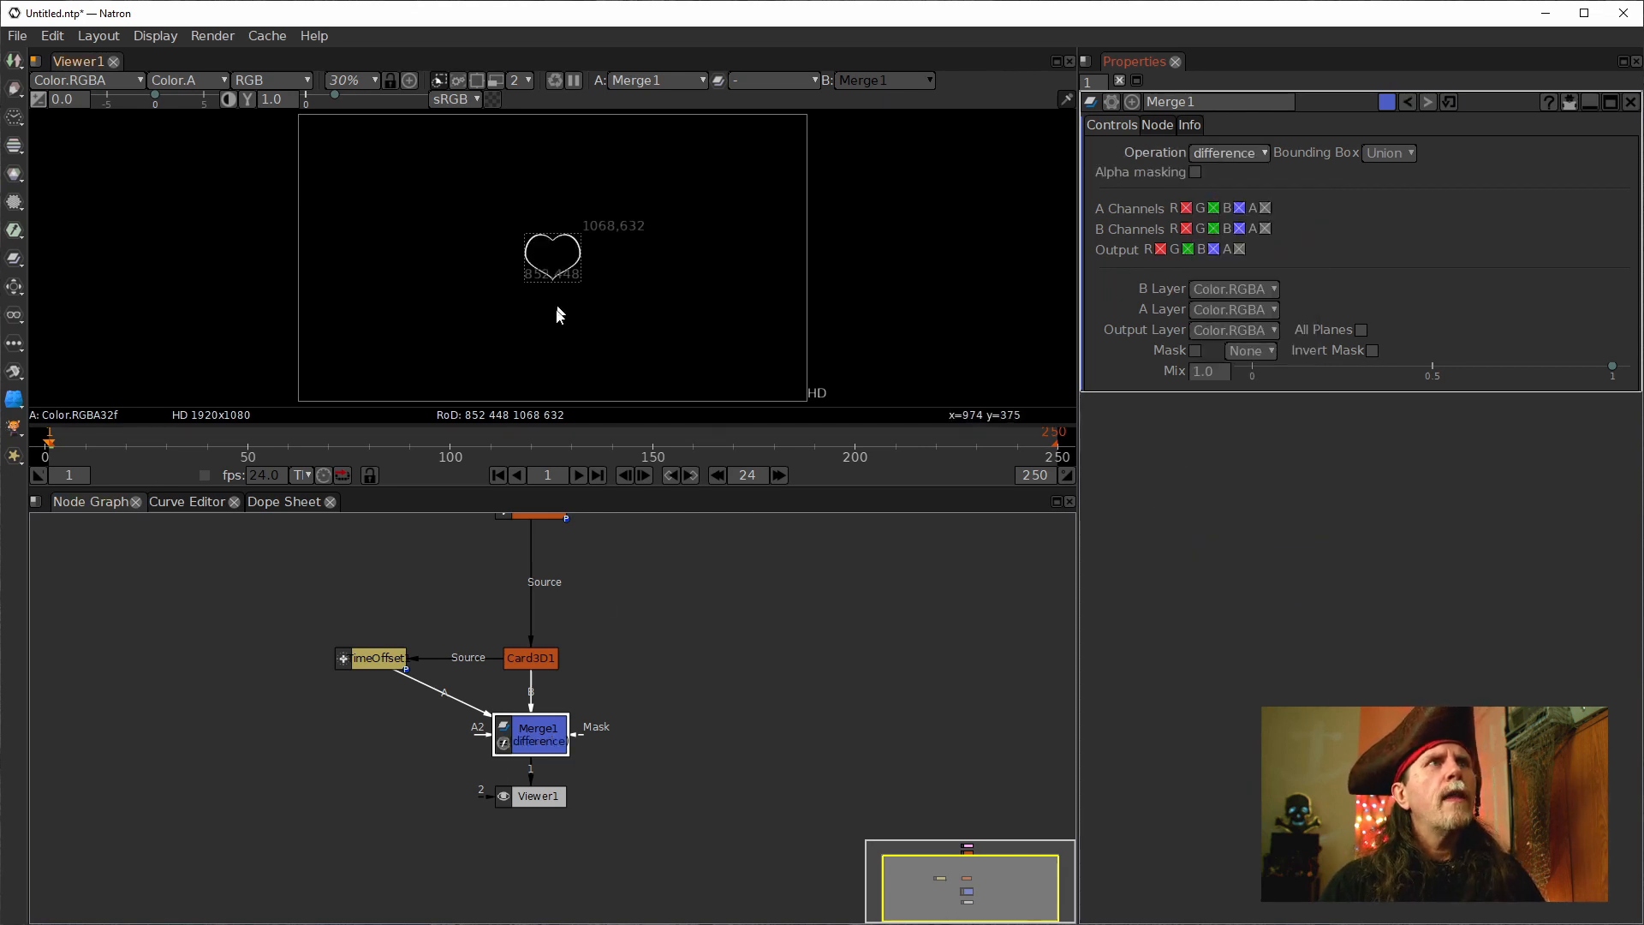
Examine the heart outline made by the difference merge at frames 84, 82 and 83.
left_click(387, 458)
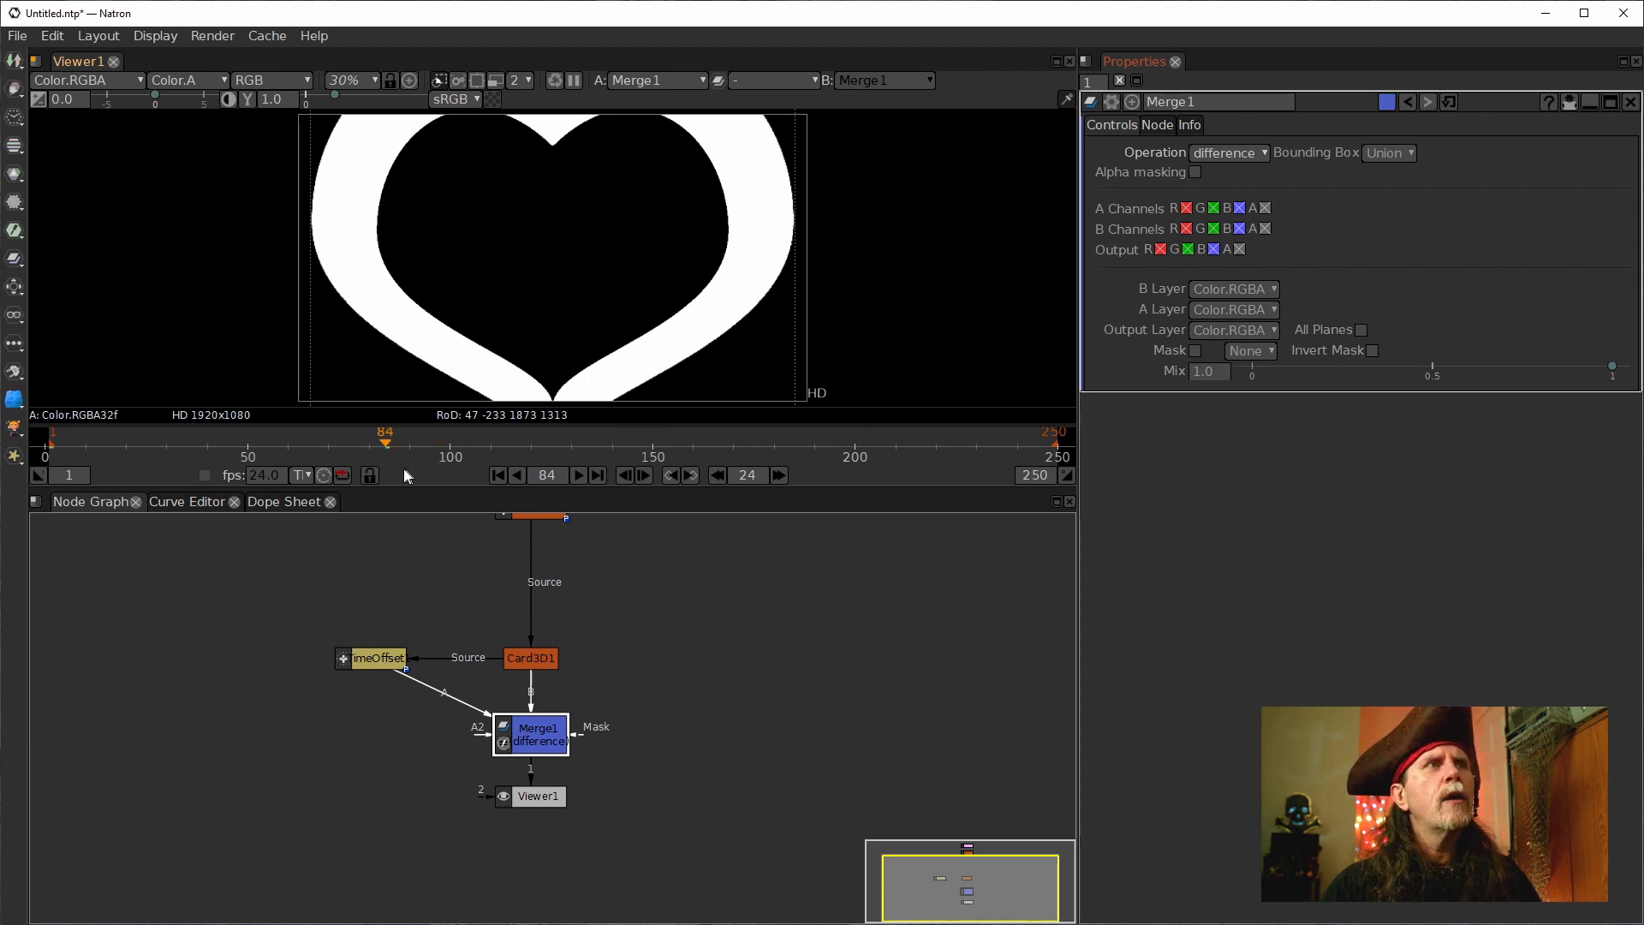
left_click(624, 476)
left_click(624, 476)
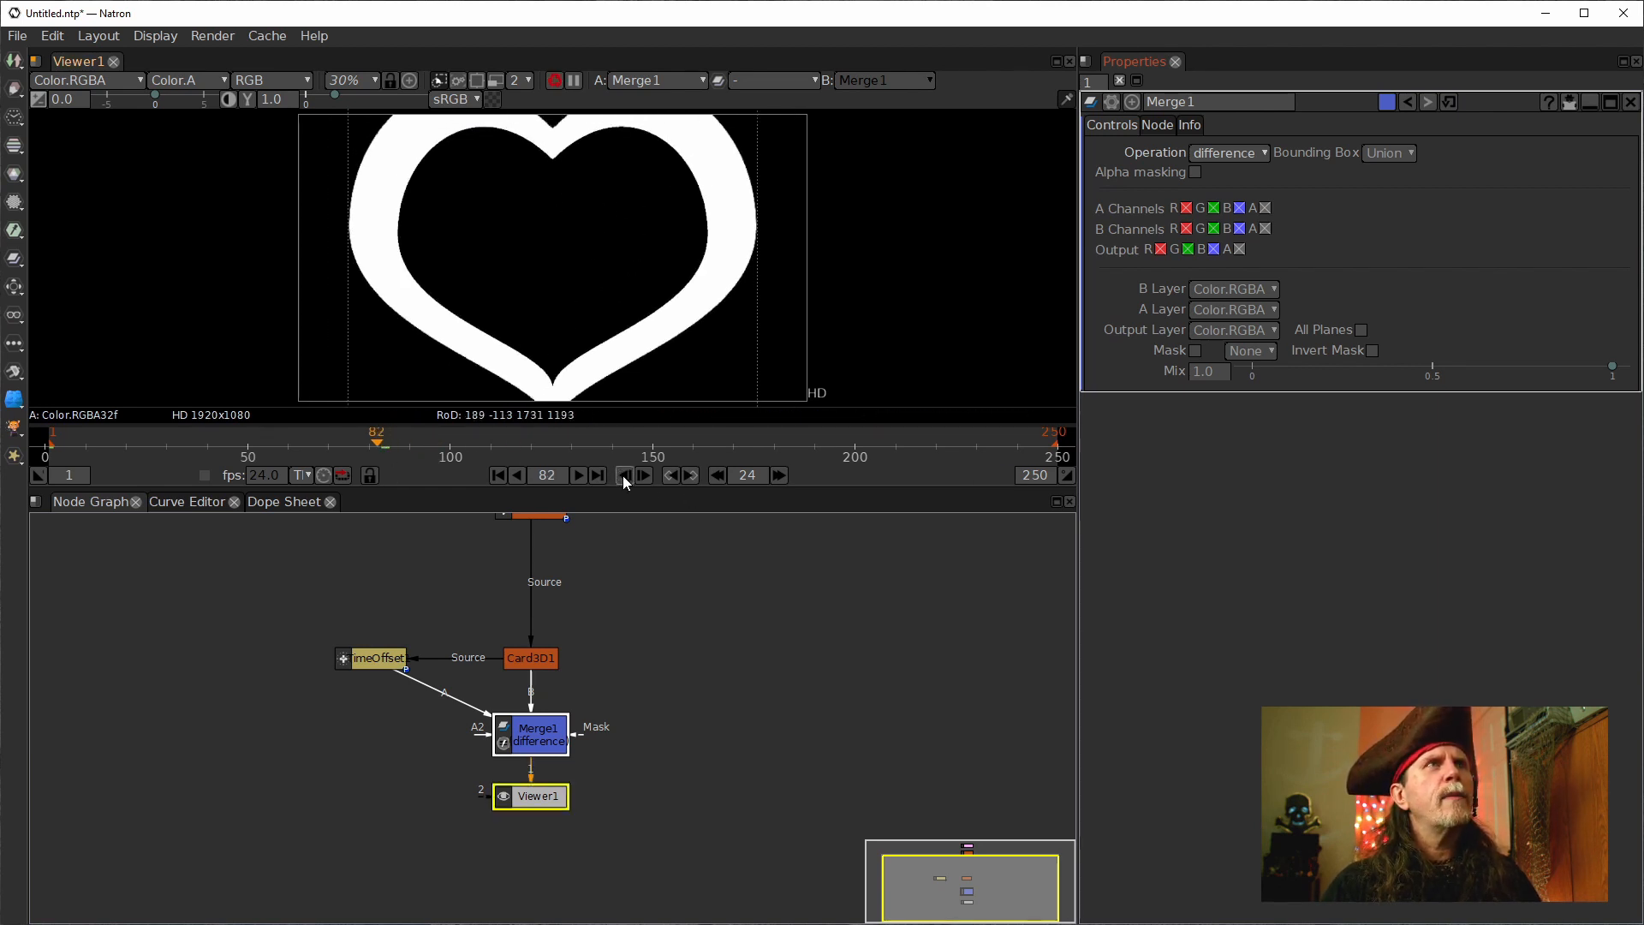
left_click(643, 476)
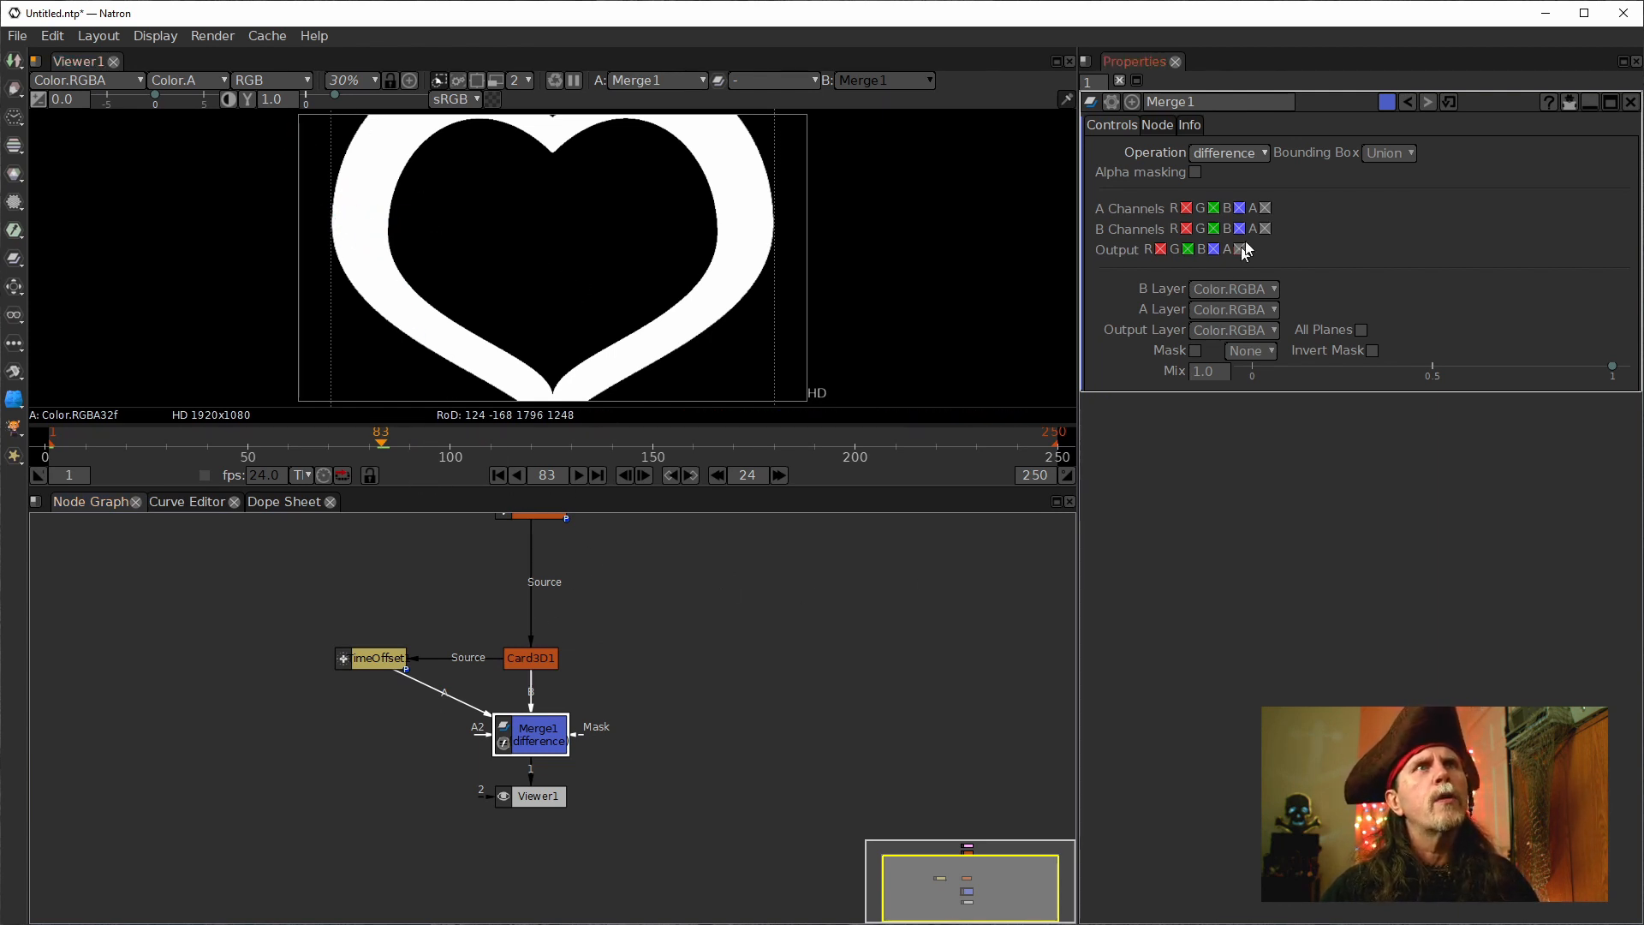
Clone TimeOffset1, place the clone on the far side of it from Card3D1, and connect the clone's source to TimeOffset1.
left_click(358, 670)
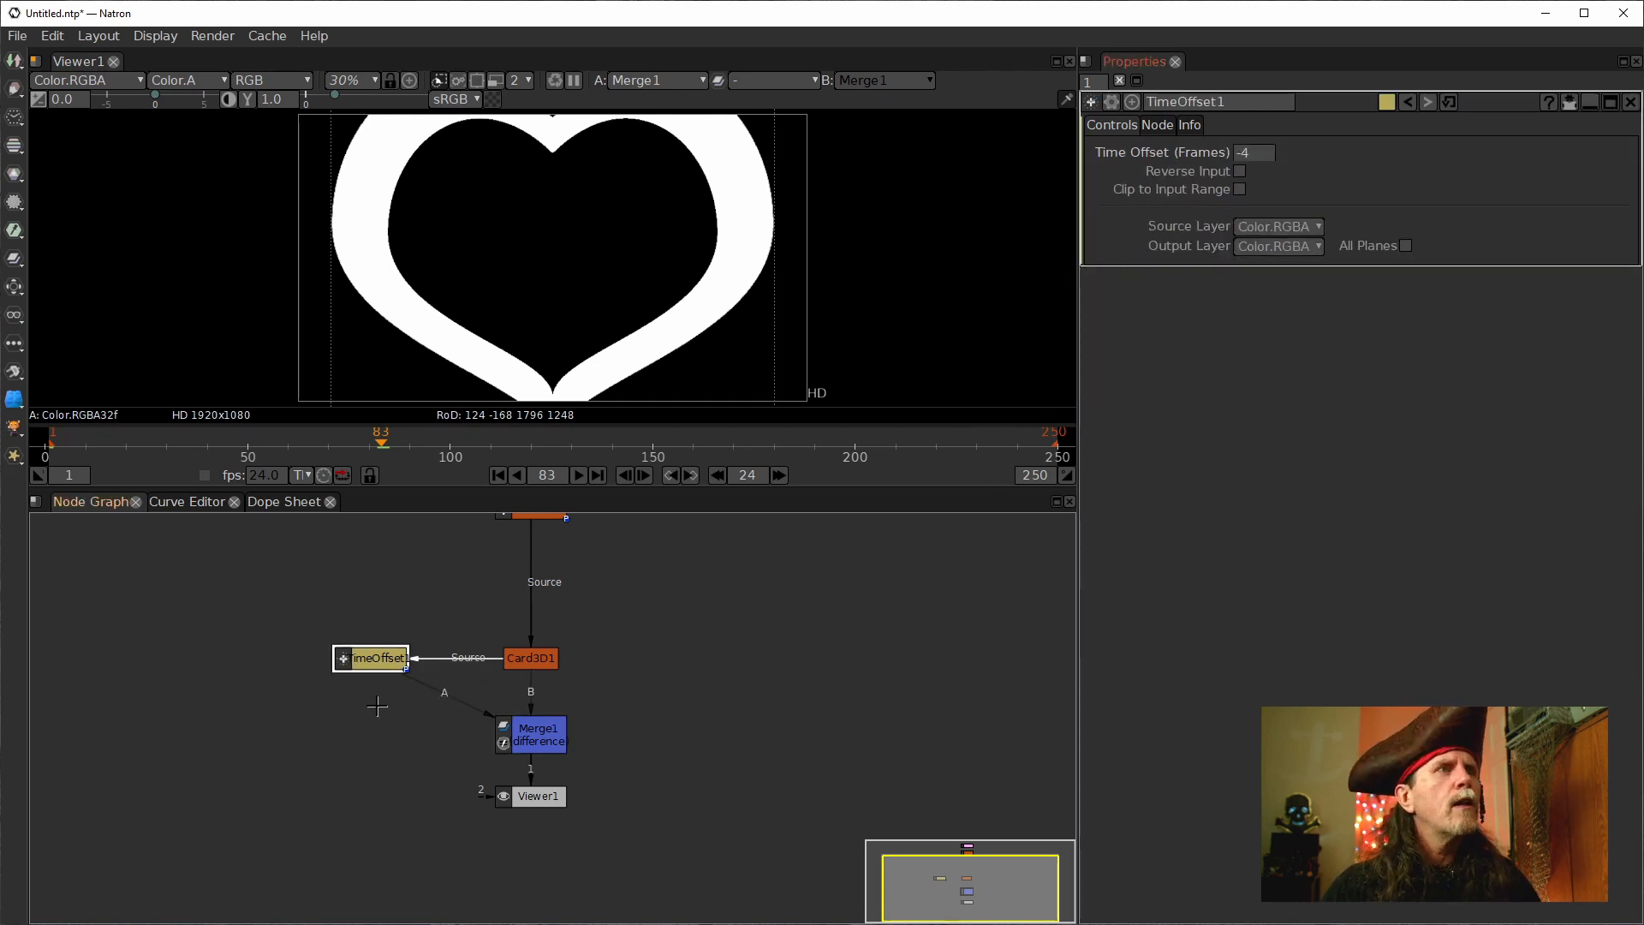
left_click_drag(369, 719, 587, 697)
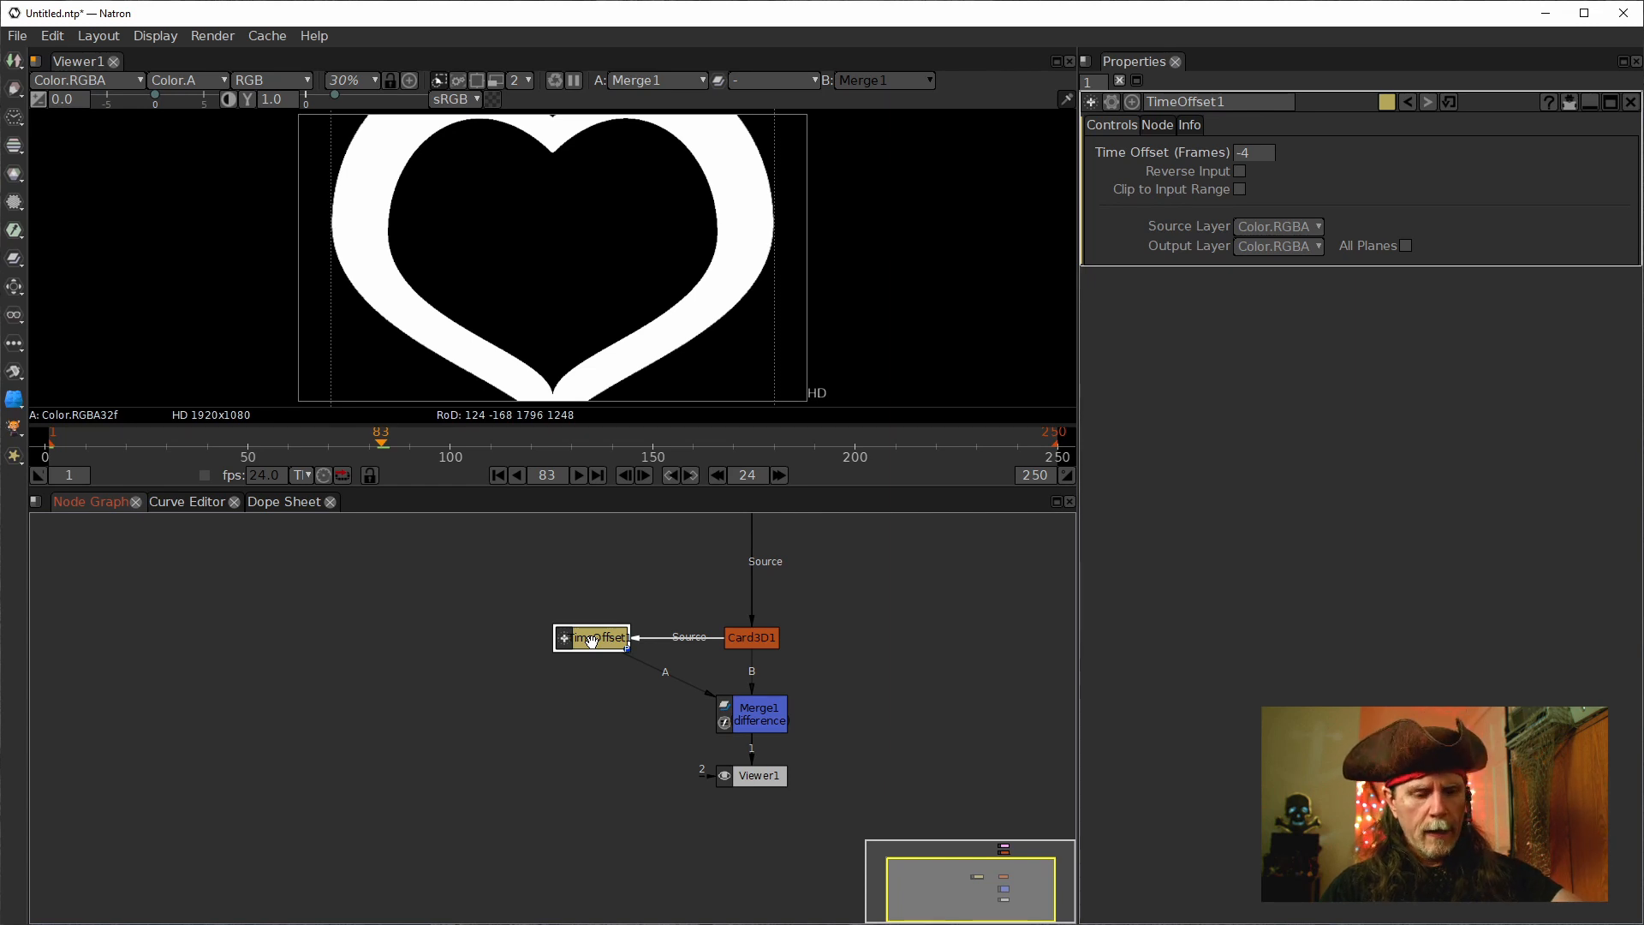
key("alt+k")
left_click_drag(428, 782, 431, 659)
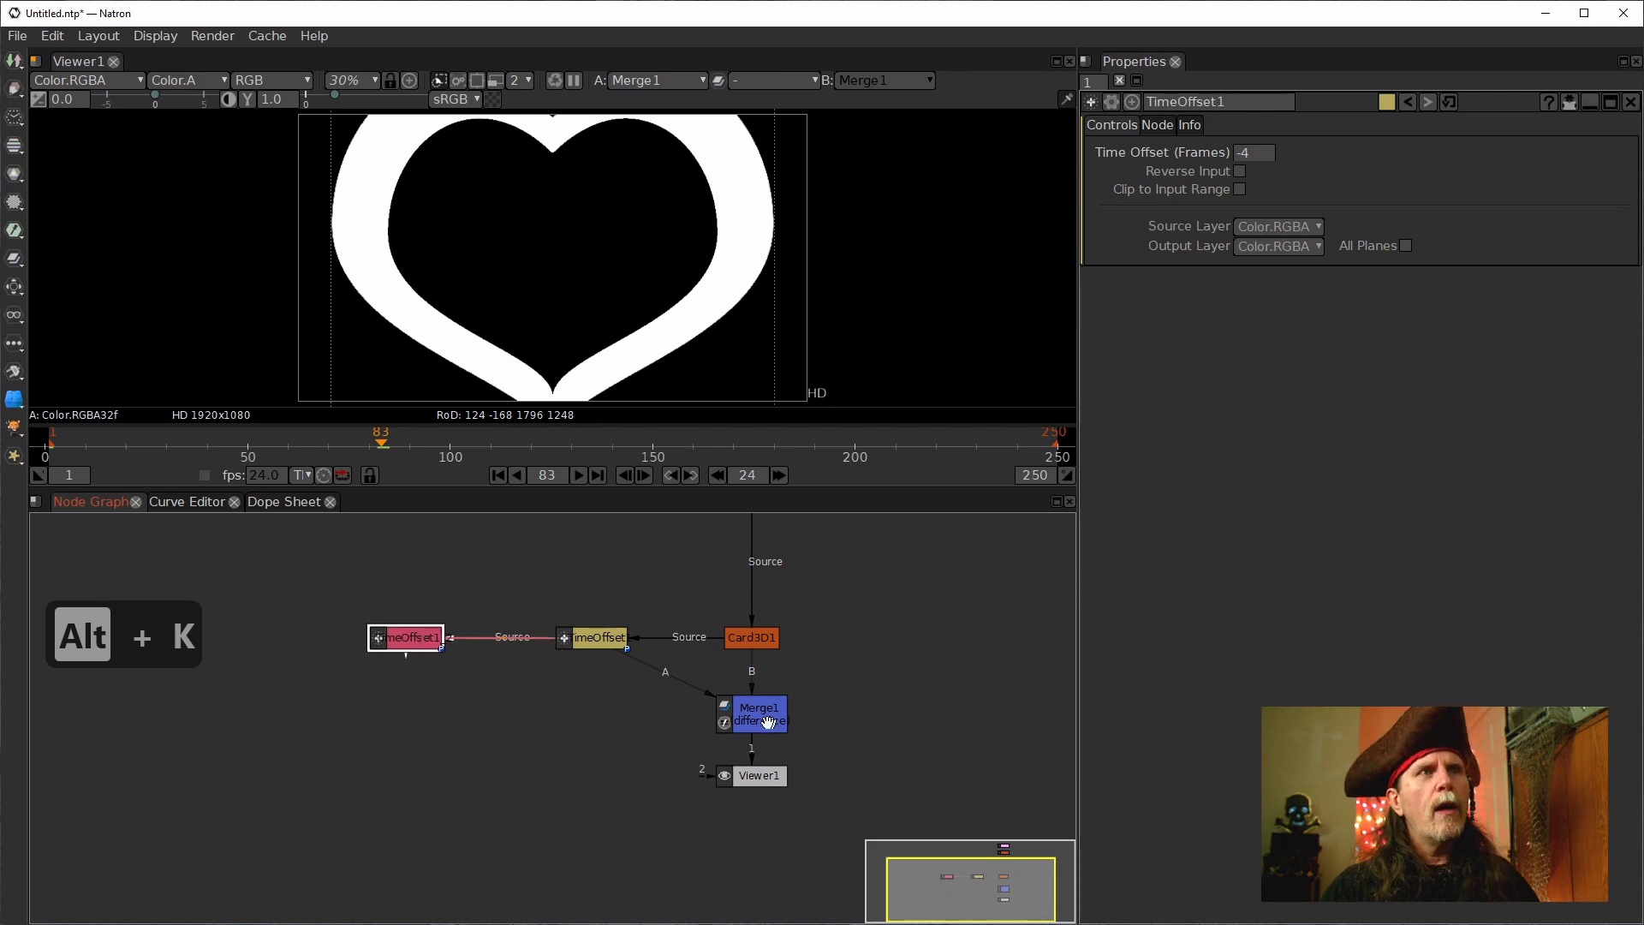
Connect Merge1's A2 input to the cloned TimeOffset node and view the result at frame 1.
left_click(768, 722)
left_click_drag(707, 712, 404, 637)
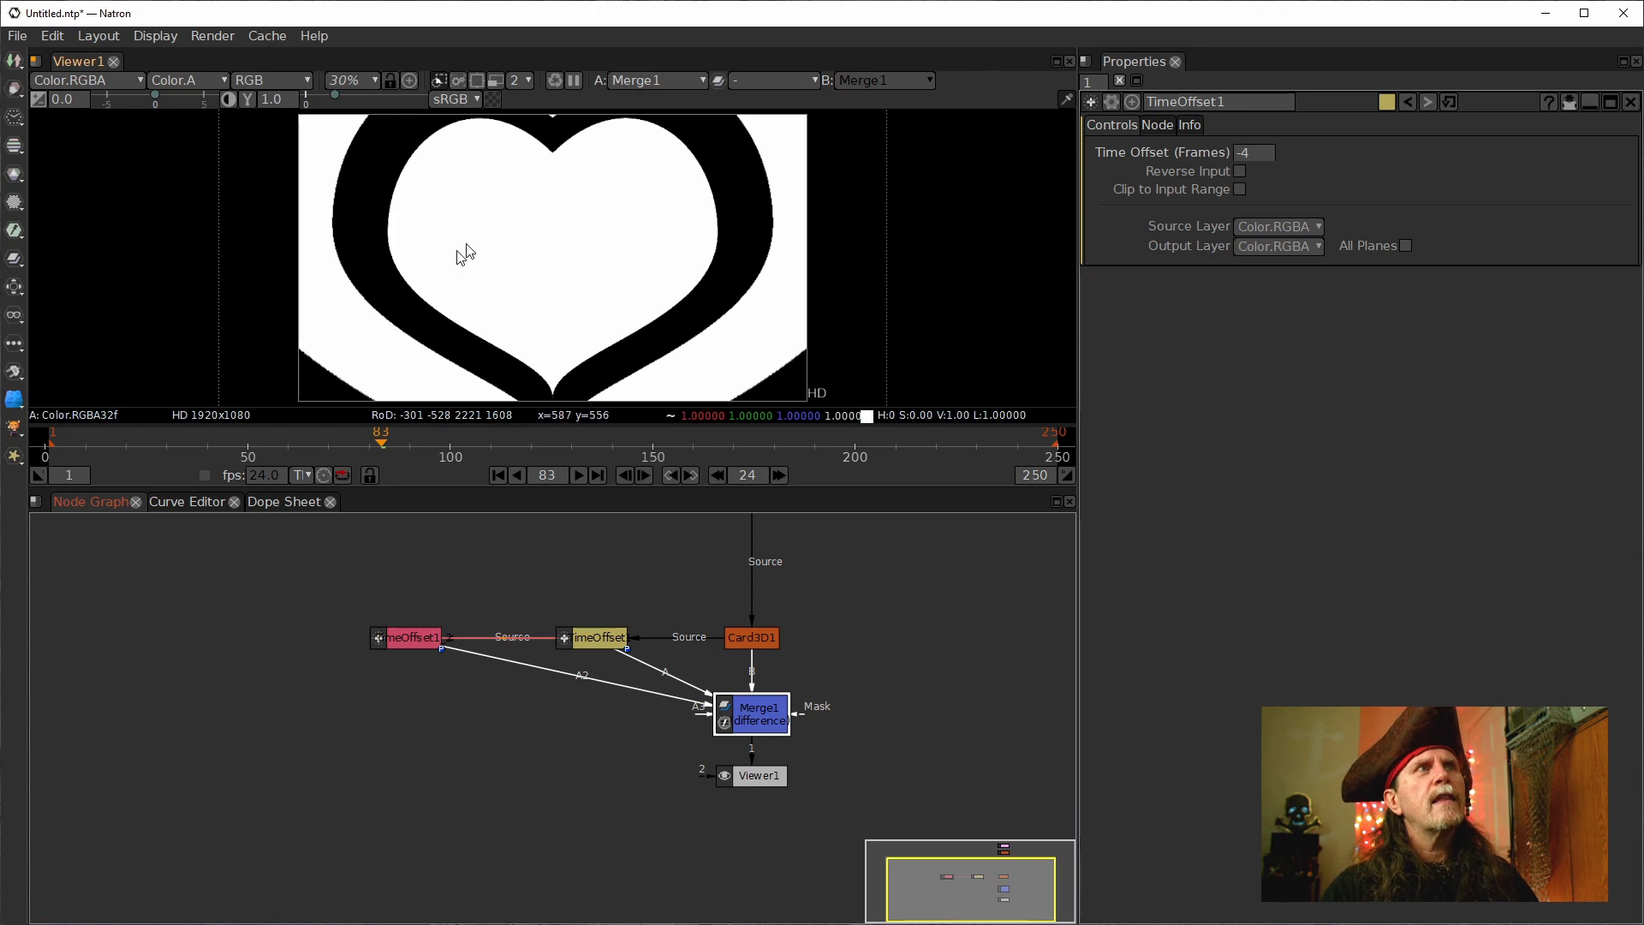
left_click(498, 475)
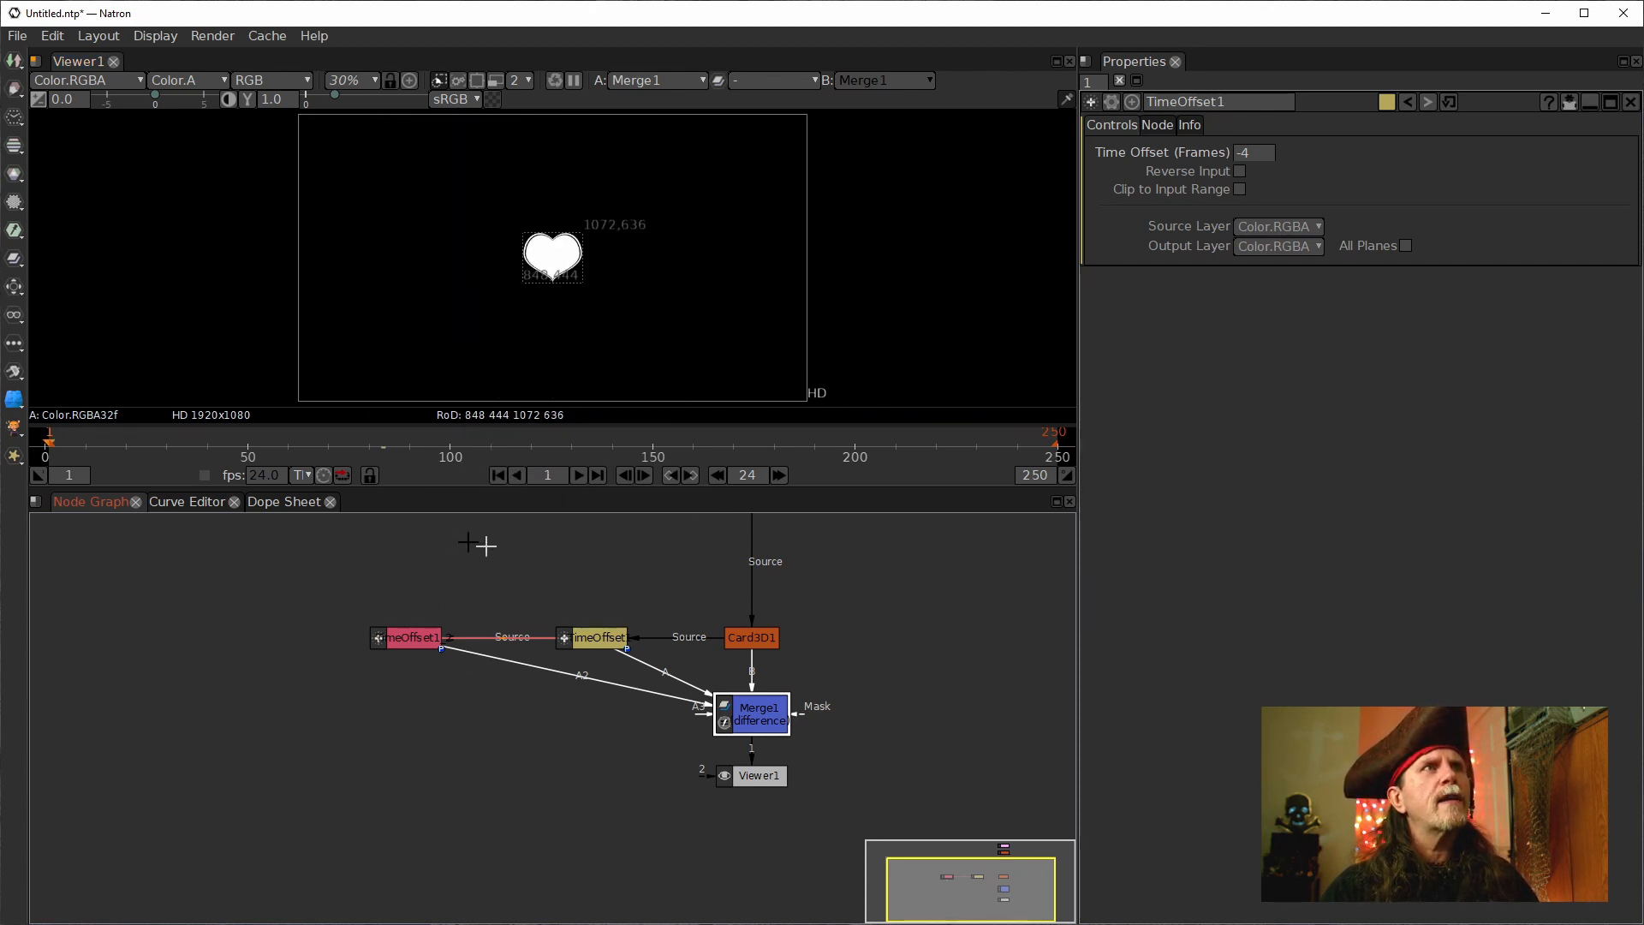
Move the cloned TimeOffset node closer to TimeOffset1 in the node graph.
left_click_drag(412, 642, 484, 648)
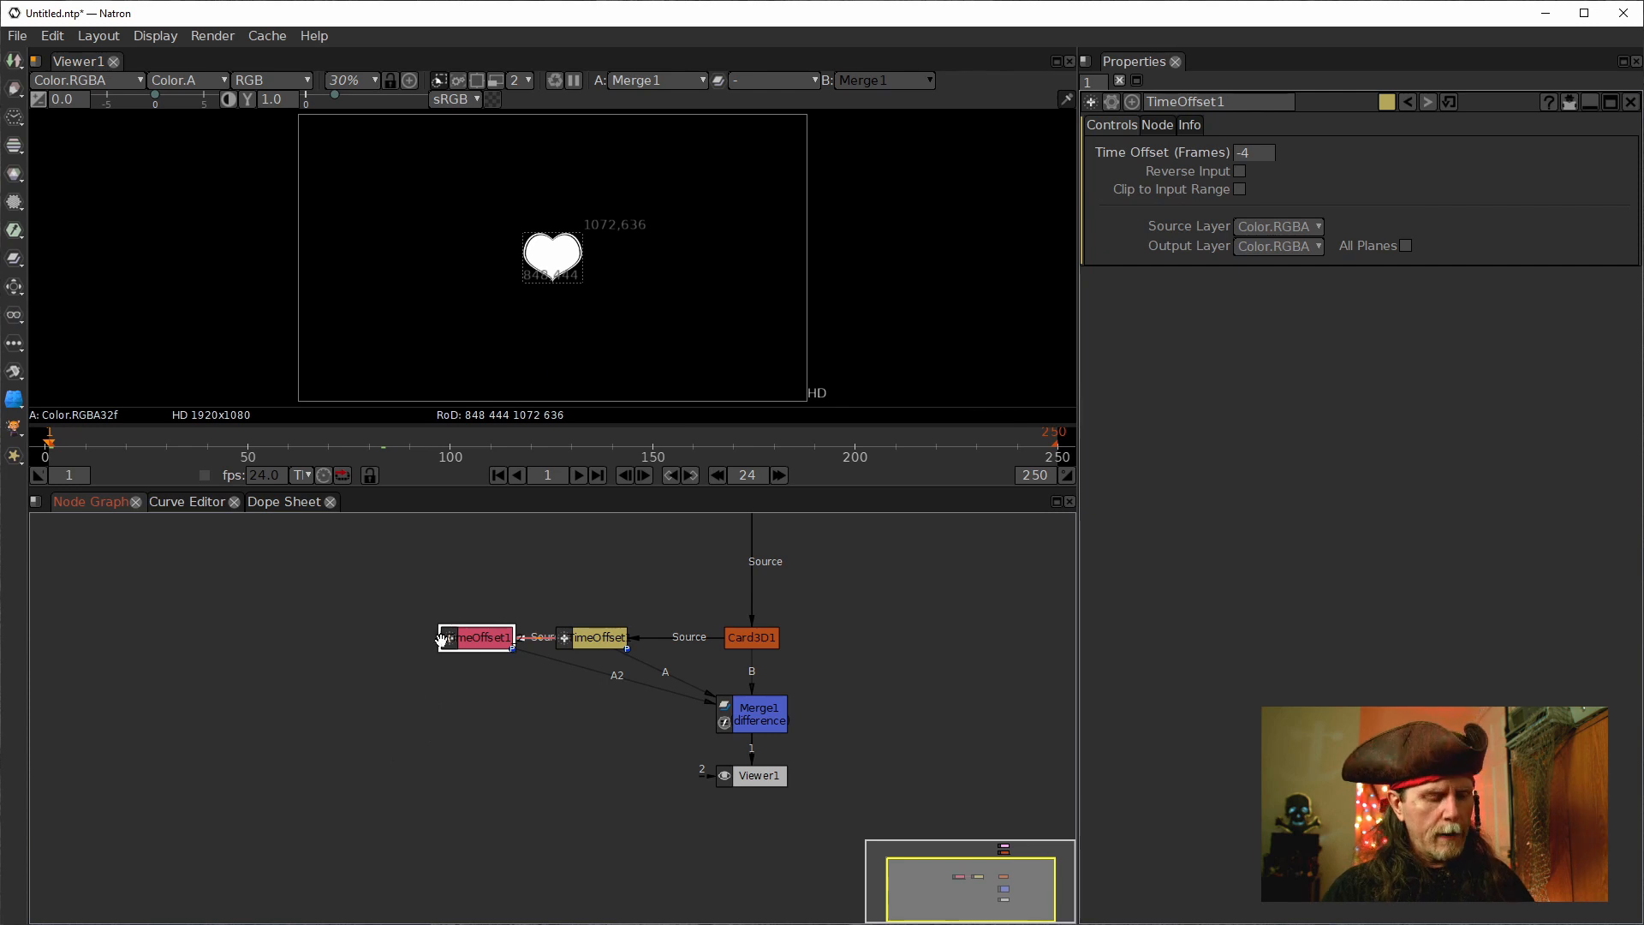
left_click_drag(465, 672, 548, 626)
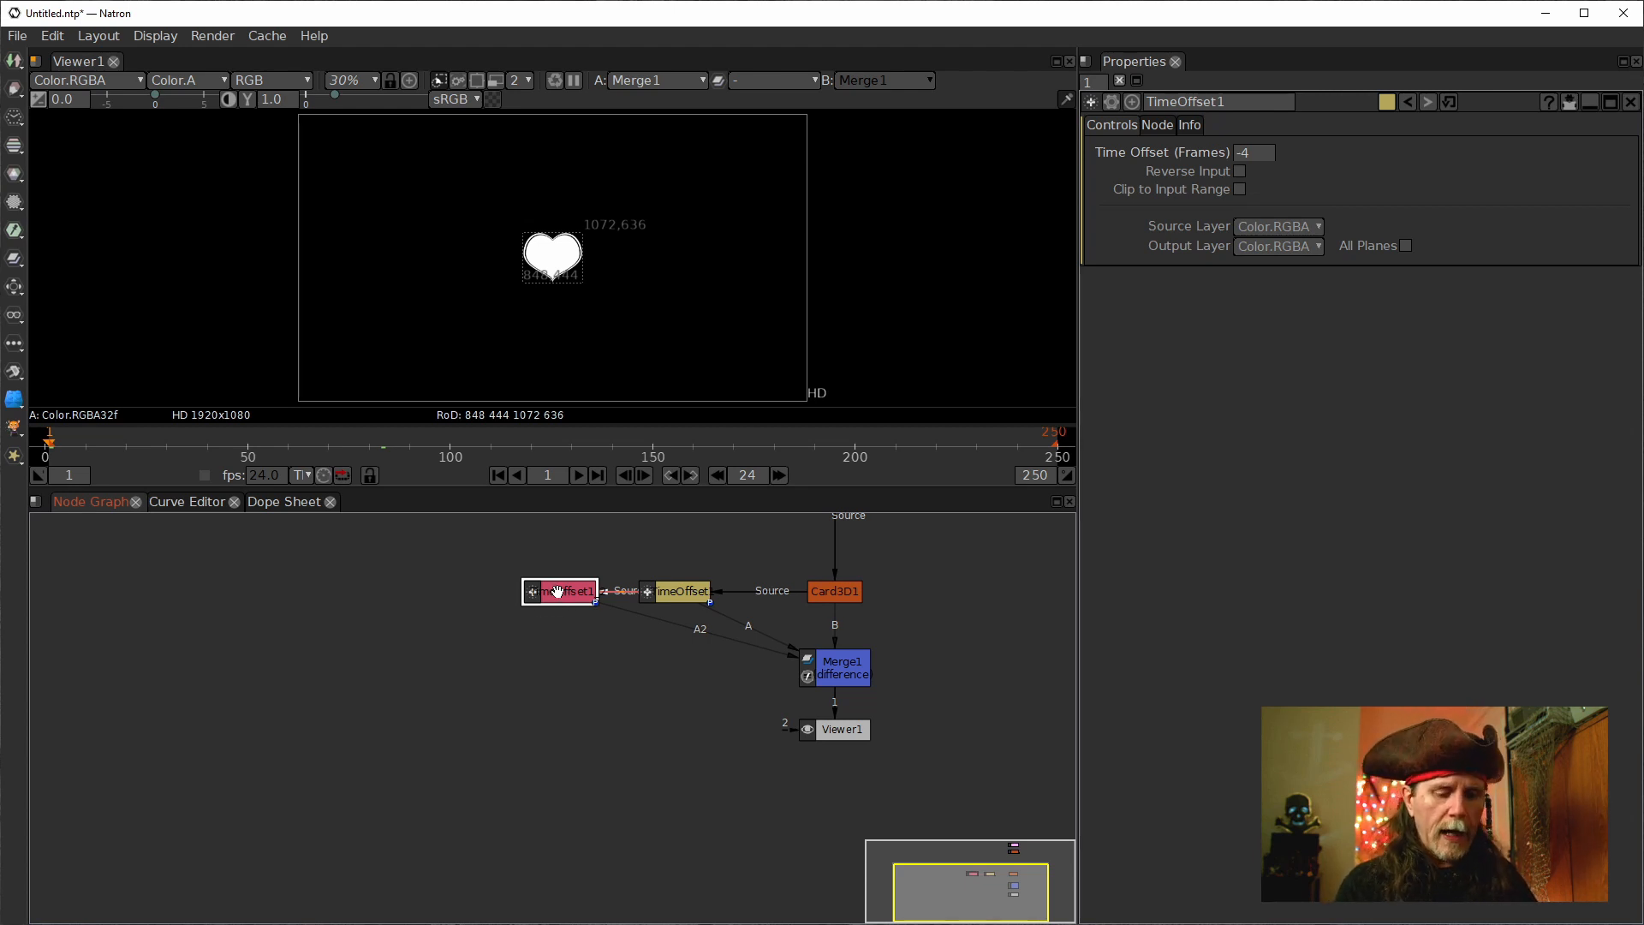
key("alt")
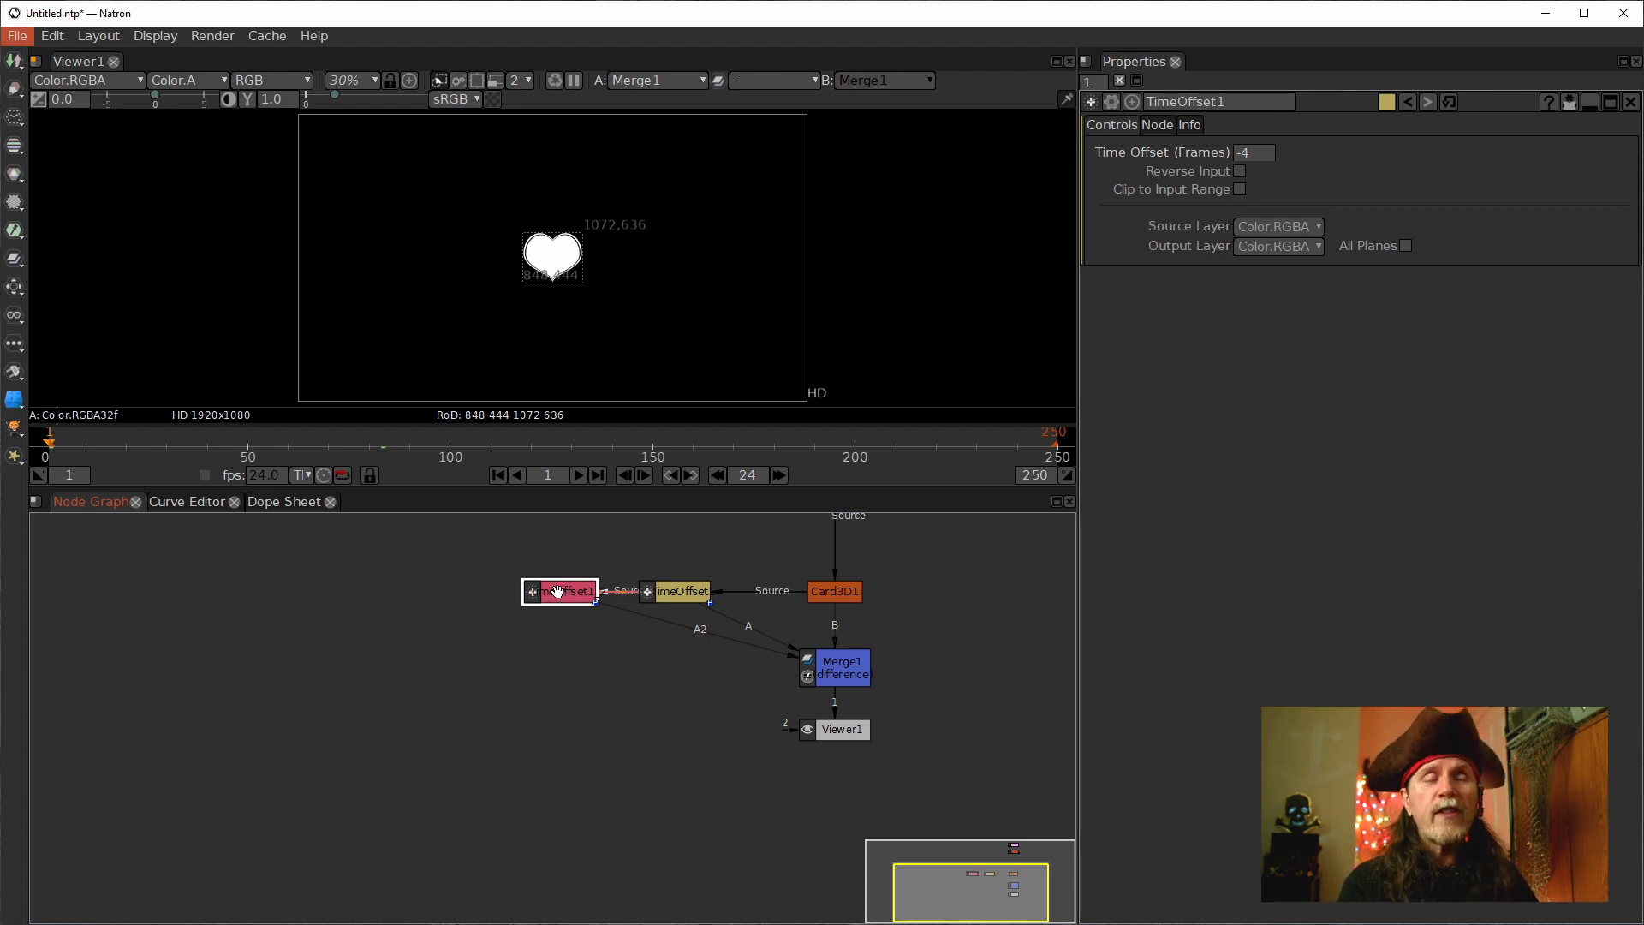
key("alt")
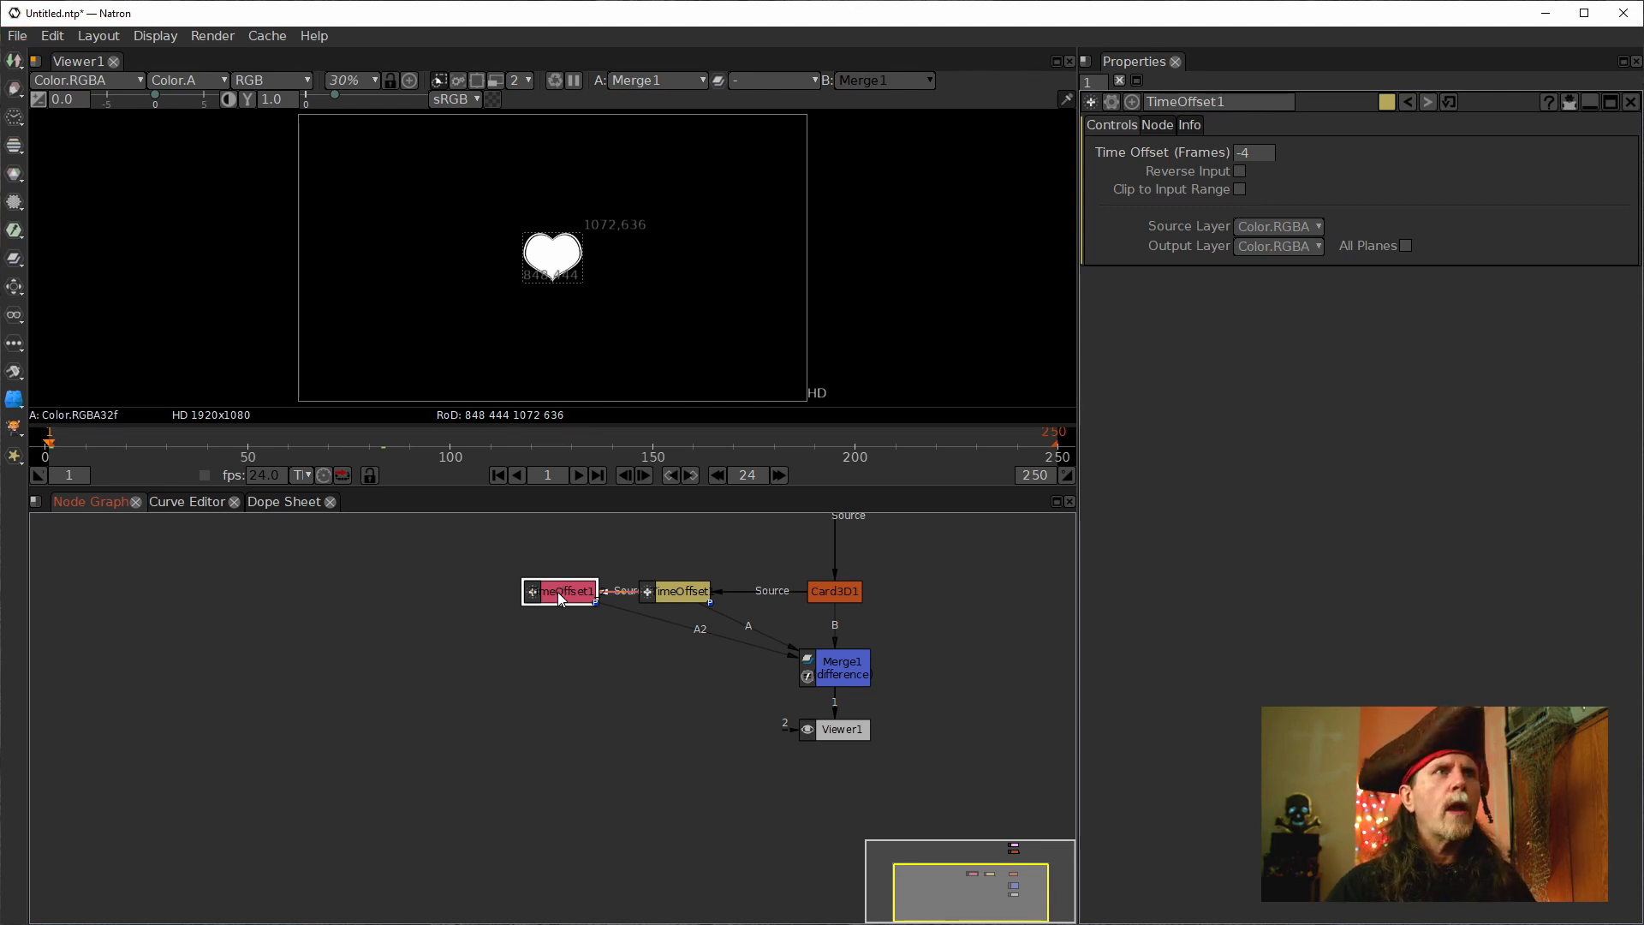
key("alt")
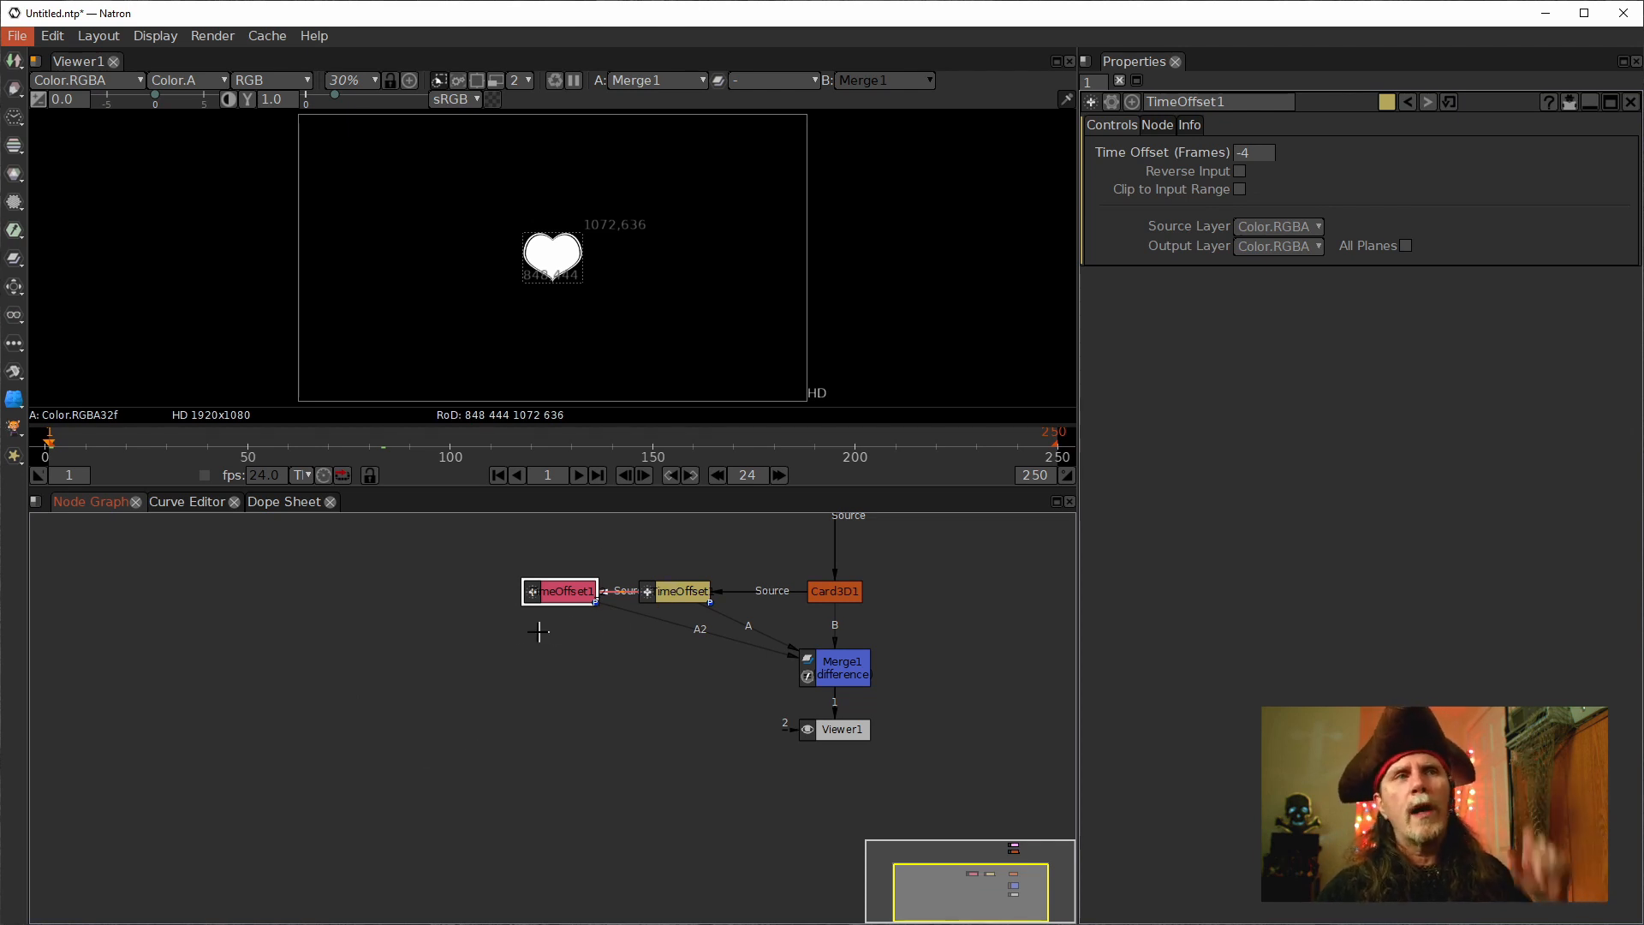
left_click_drag(463, 632, 408, 628)
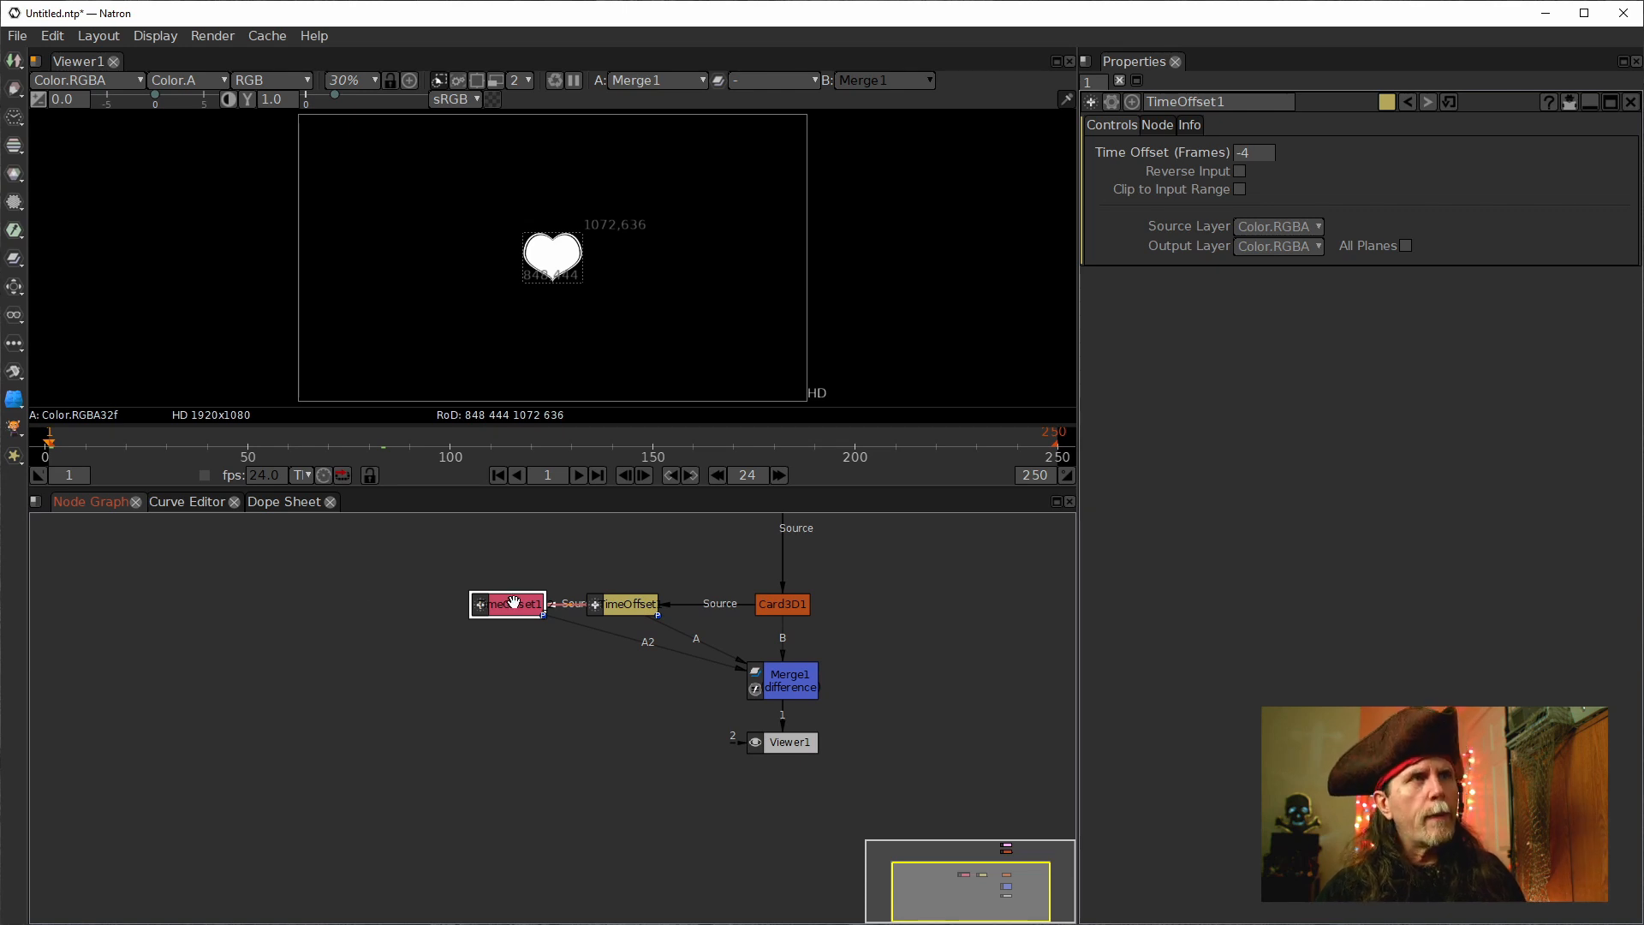
Create eight more clones of the TimeOffset node, scattered over the empty area beside the existing clone.
key("alt+c")
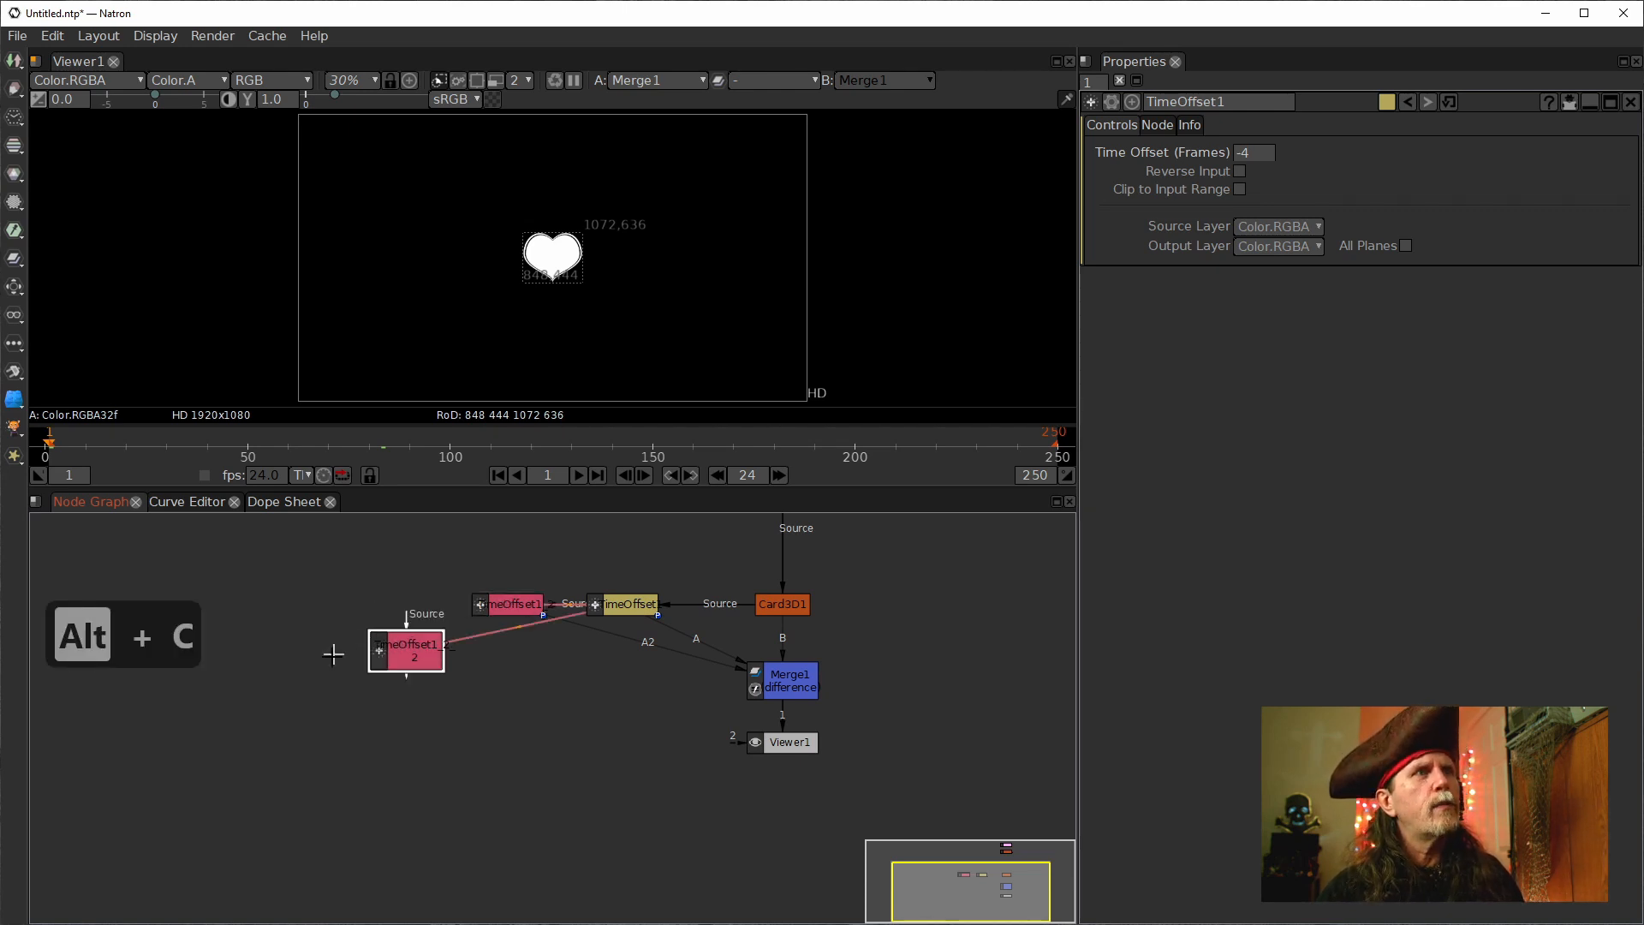
key("alt+c")
key("alt+c")
key("alt+c")
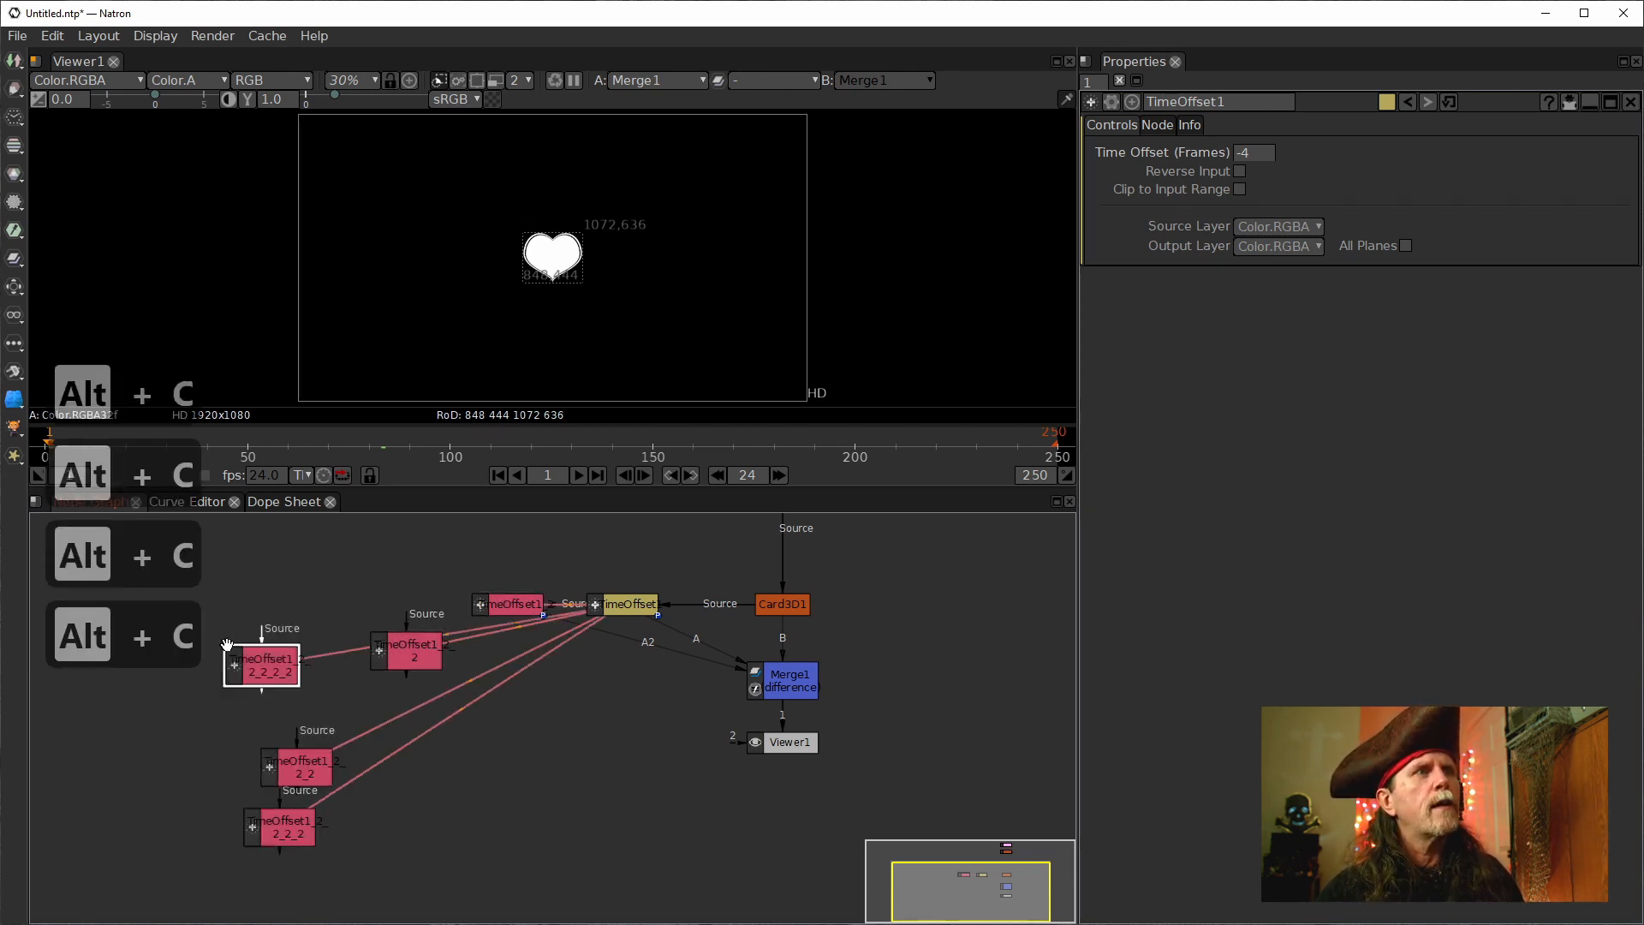
key("alt+c")
key("alt+c")
key("alt+c")
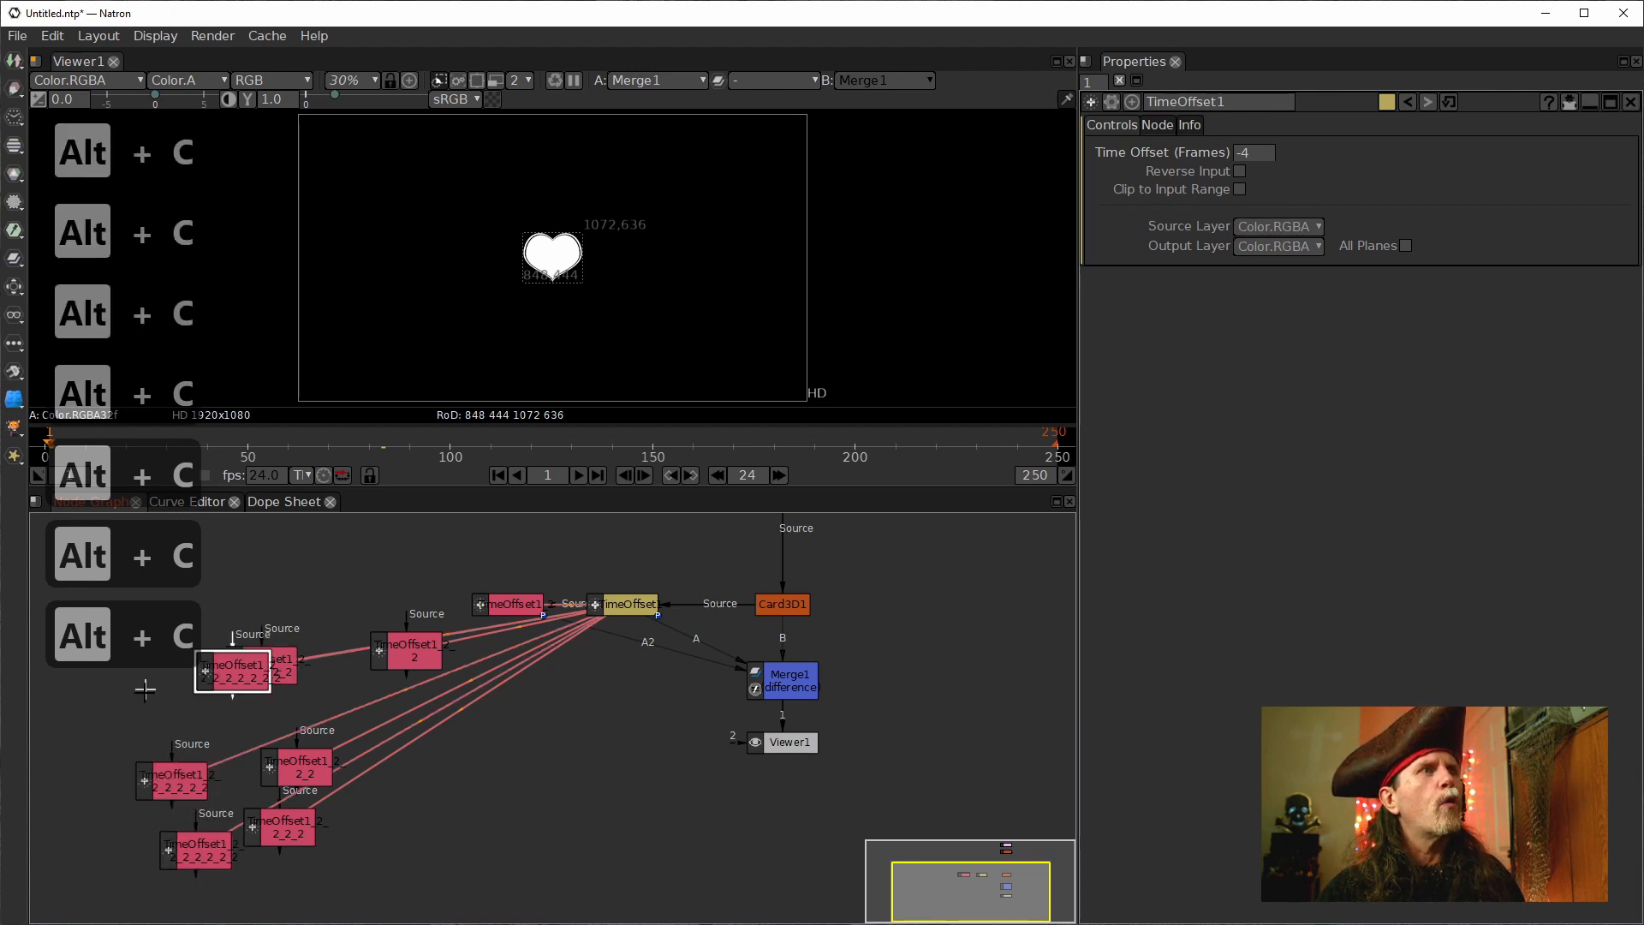
key("alt+c")
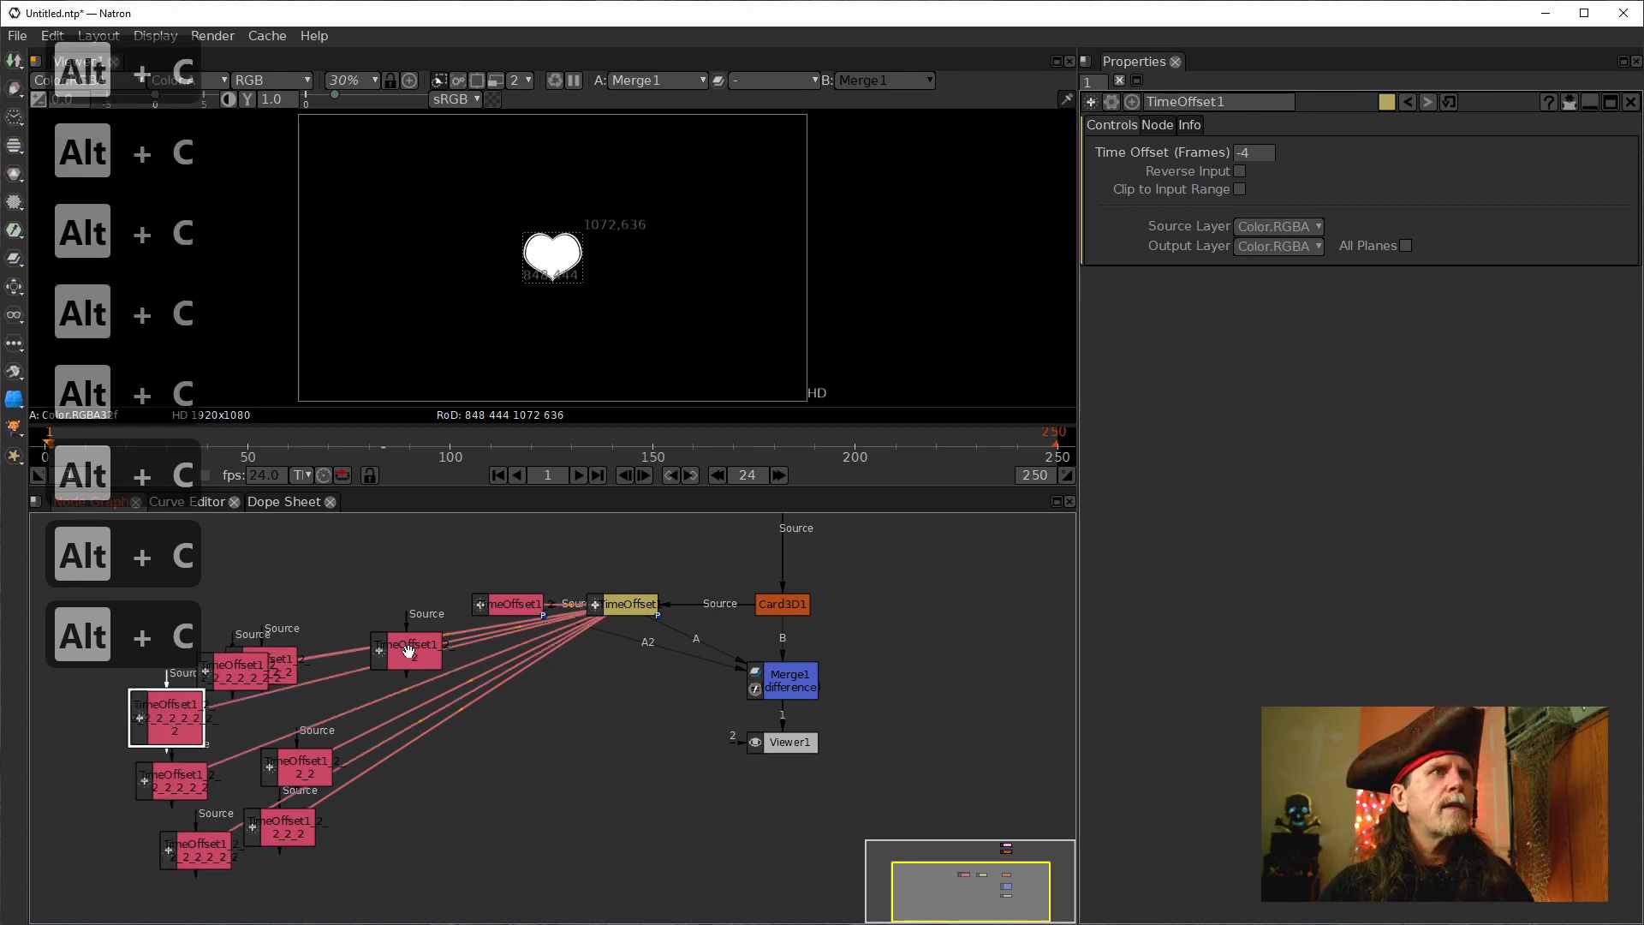
Chain two of the new TimeOffset clones by their source inputs after the first clone, and line them up in its row.
left_click_drag(471, 592, 483, 584)
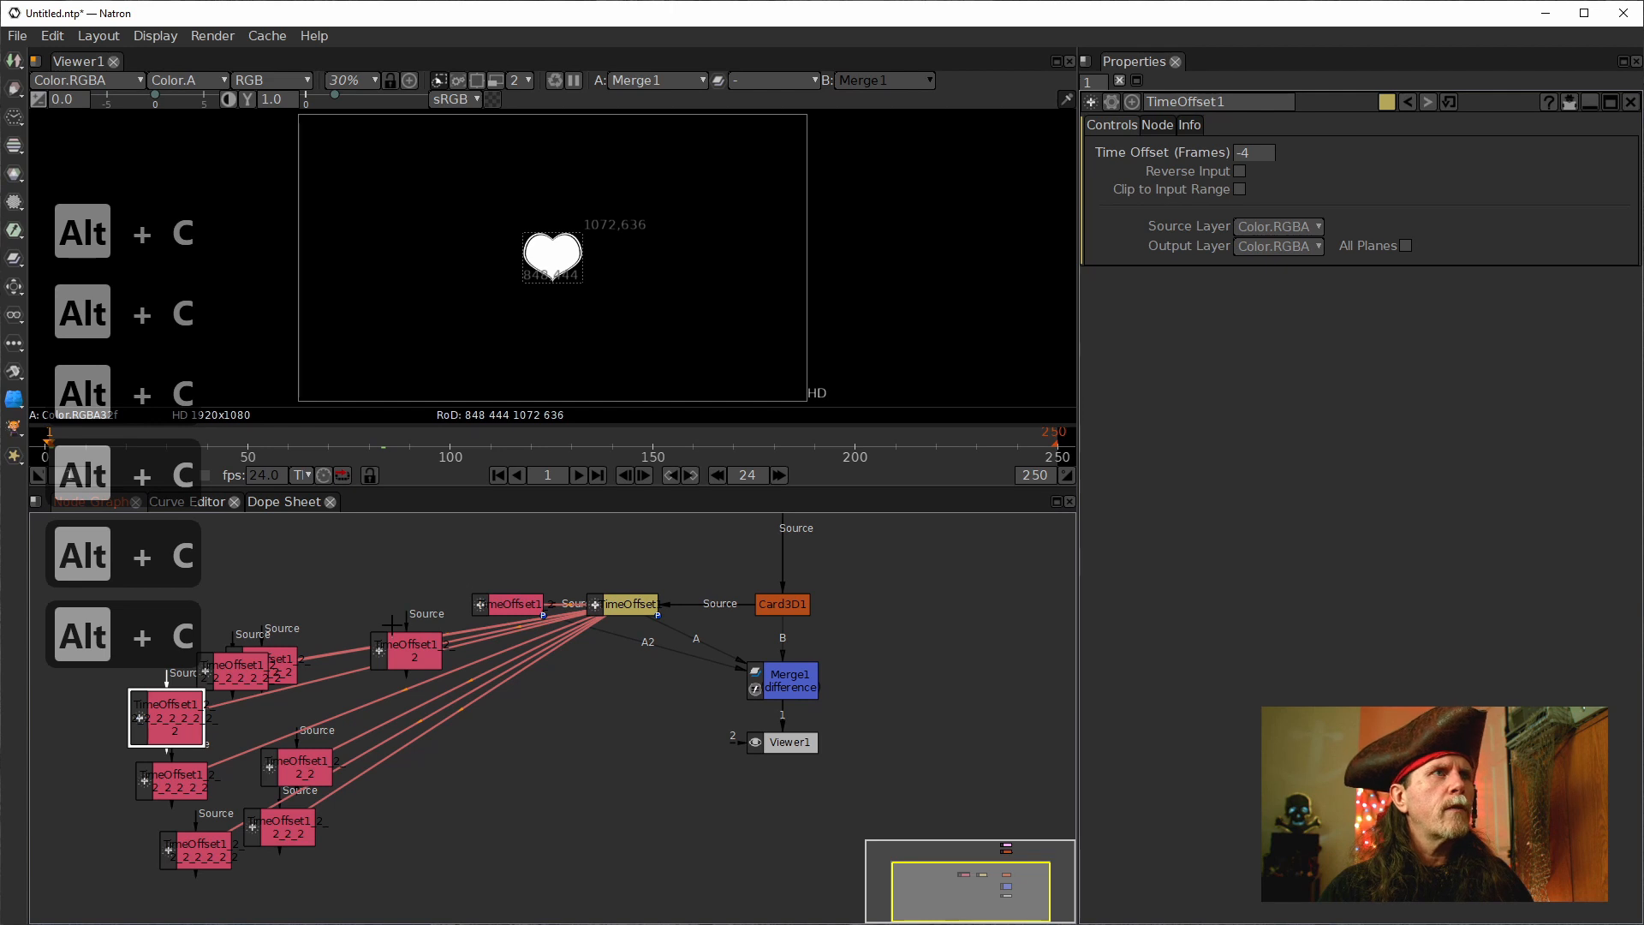
left_click_drag(406, 620, 517, 604)
left_click_drag(384, 651, 374, 626)
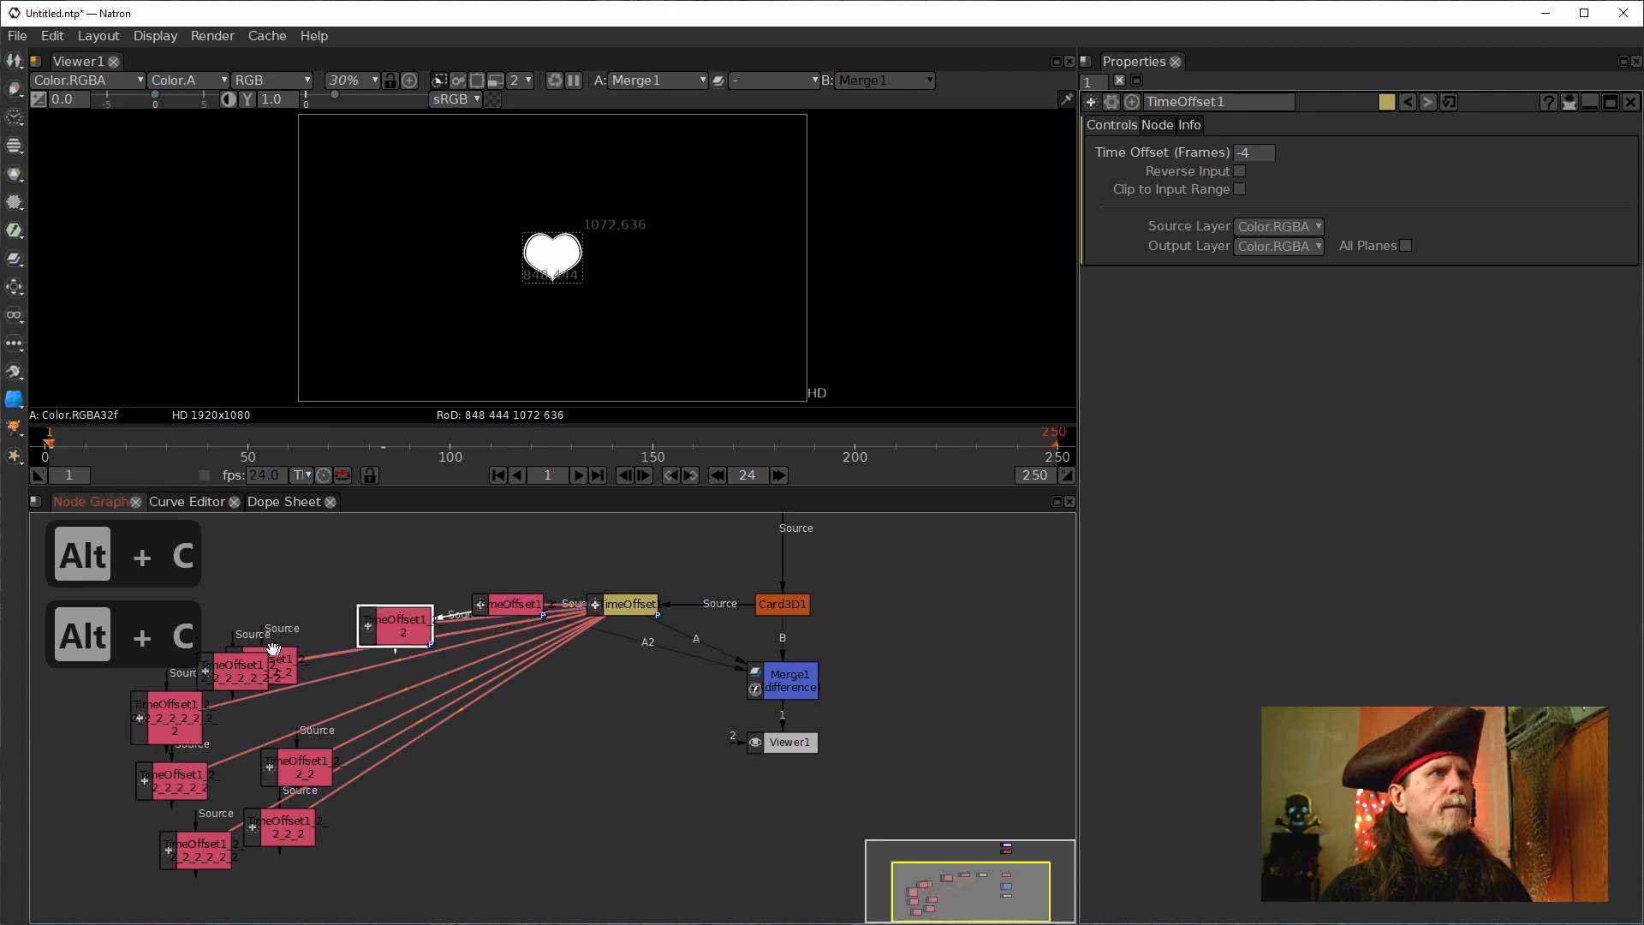
left_click_drag(268, 630, 365, 638)
left_click_drag(271, 668, 310, 641)
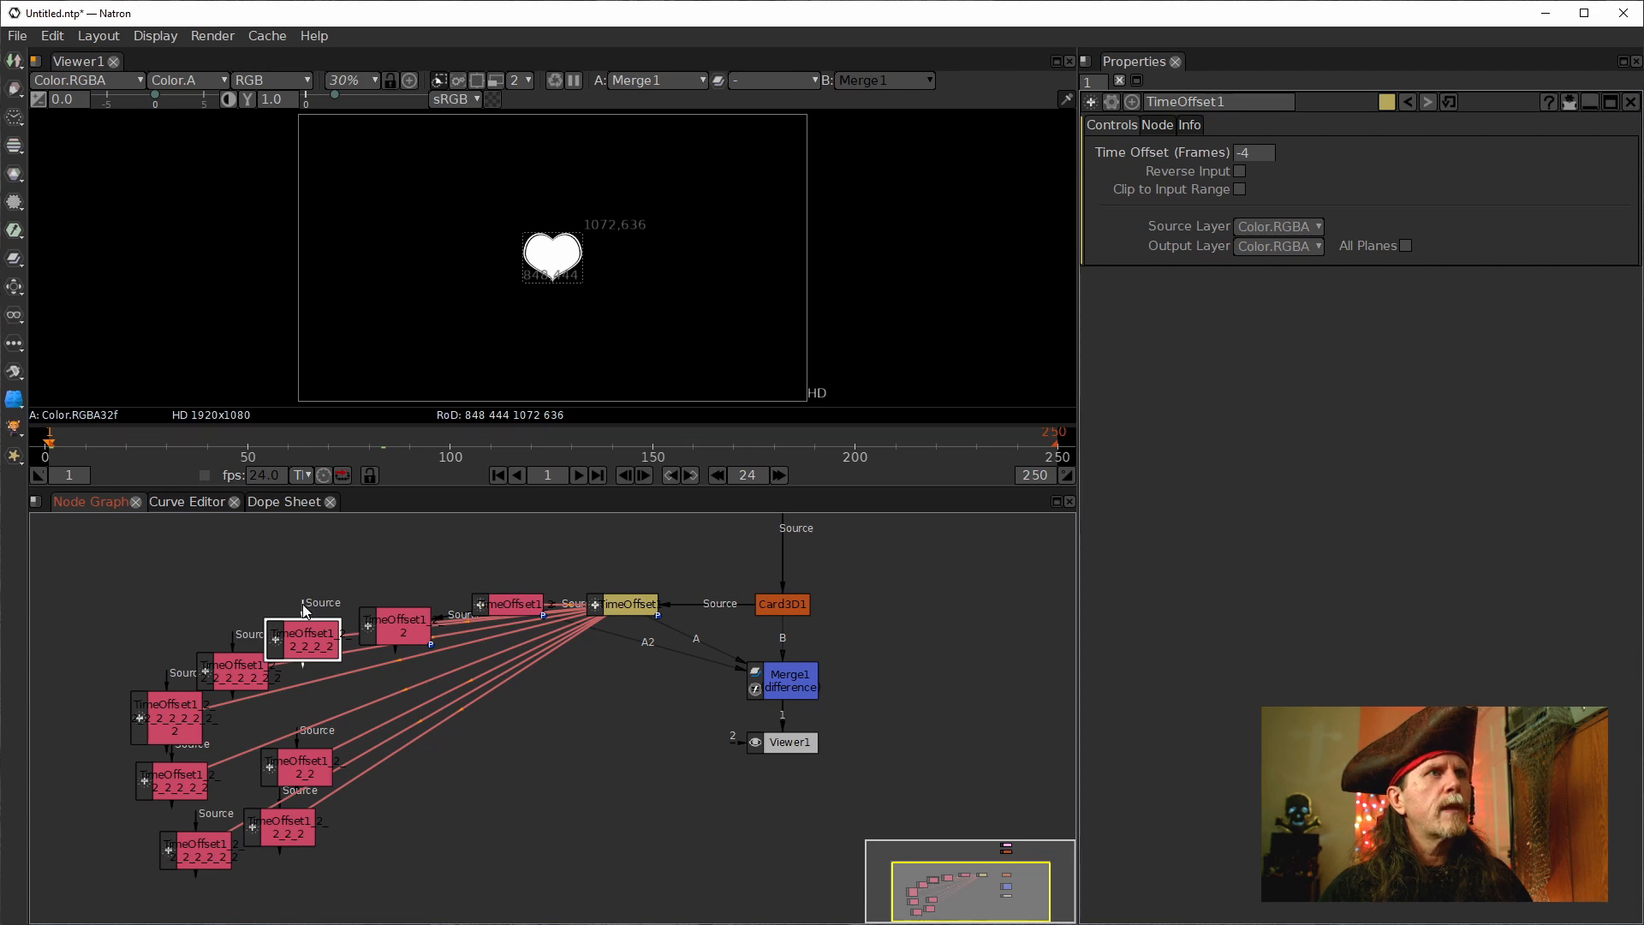
left_click_drag(398, 625, 406, 601)
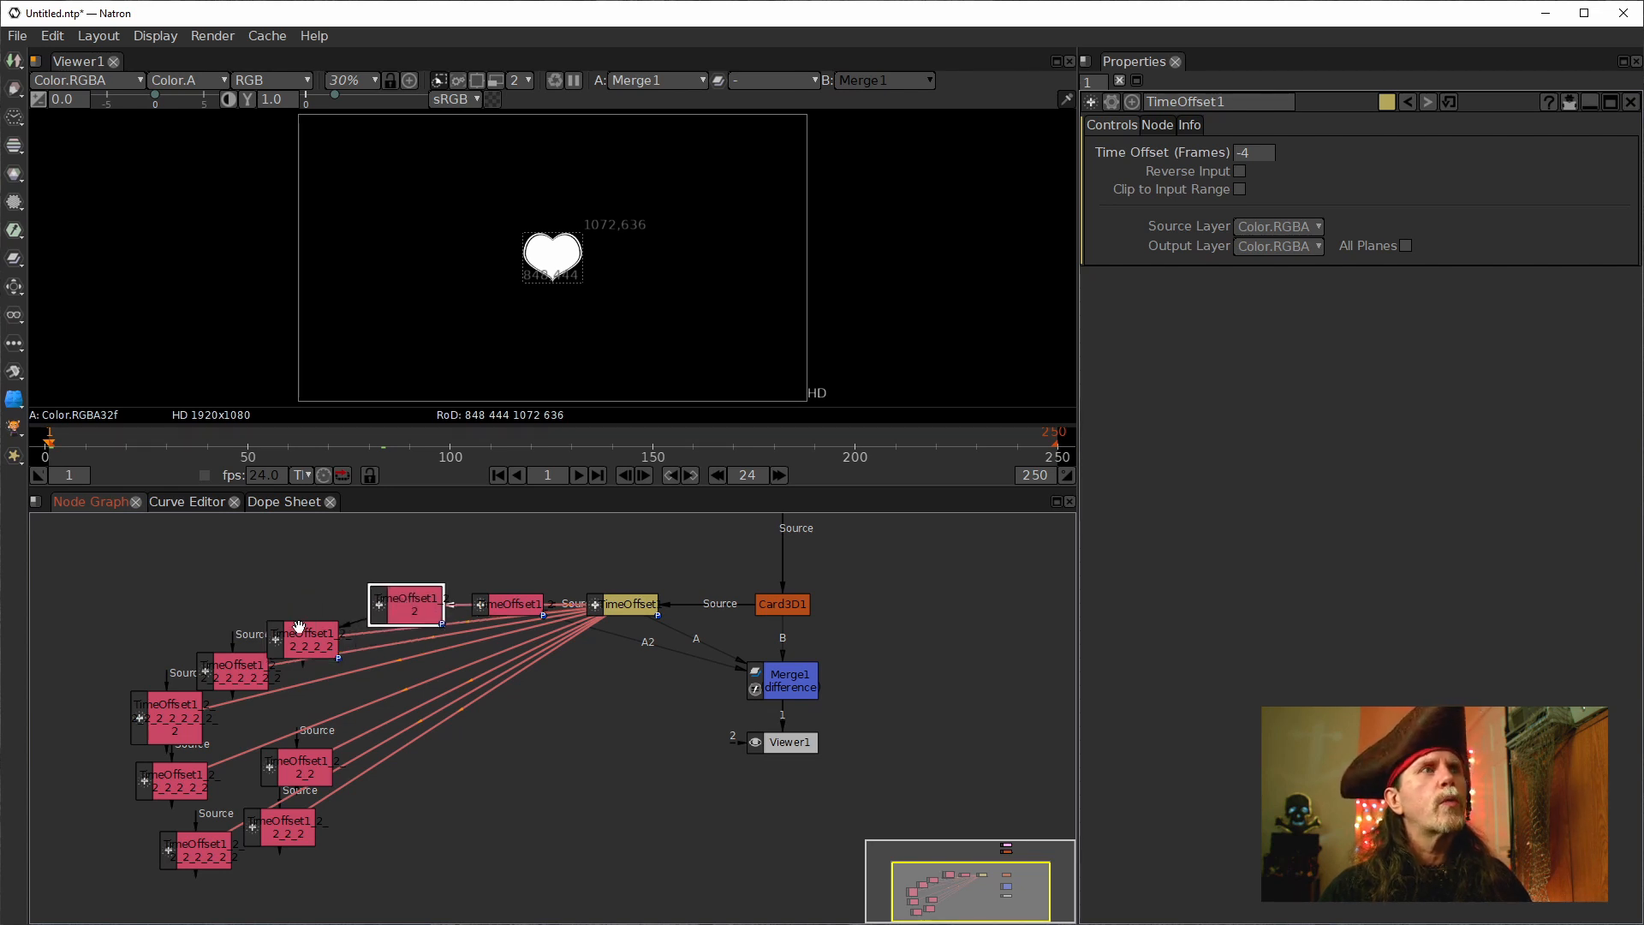
left_click_drag(298, 628, 305, 605)
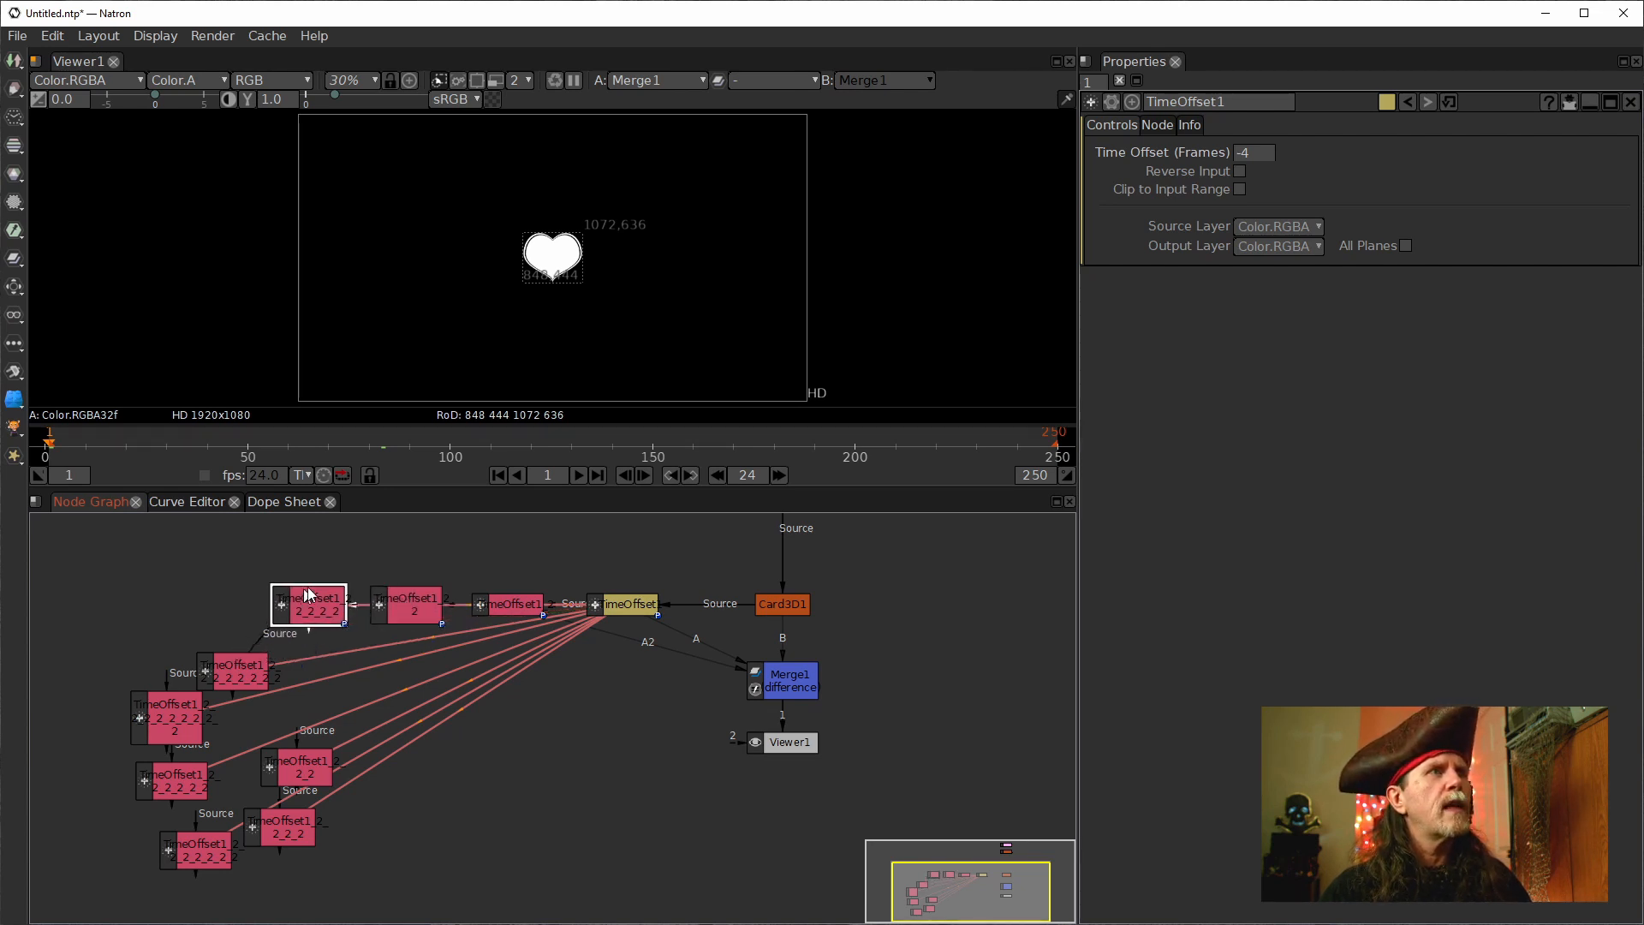
Extend the row of chained TimeOffset clones with three more clones, each sourced from the previous one.
left_click_drag(239, 667, 170, 618)
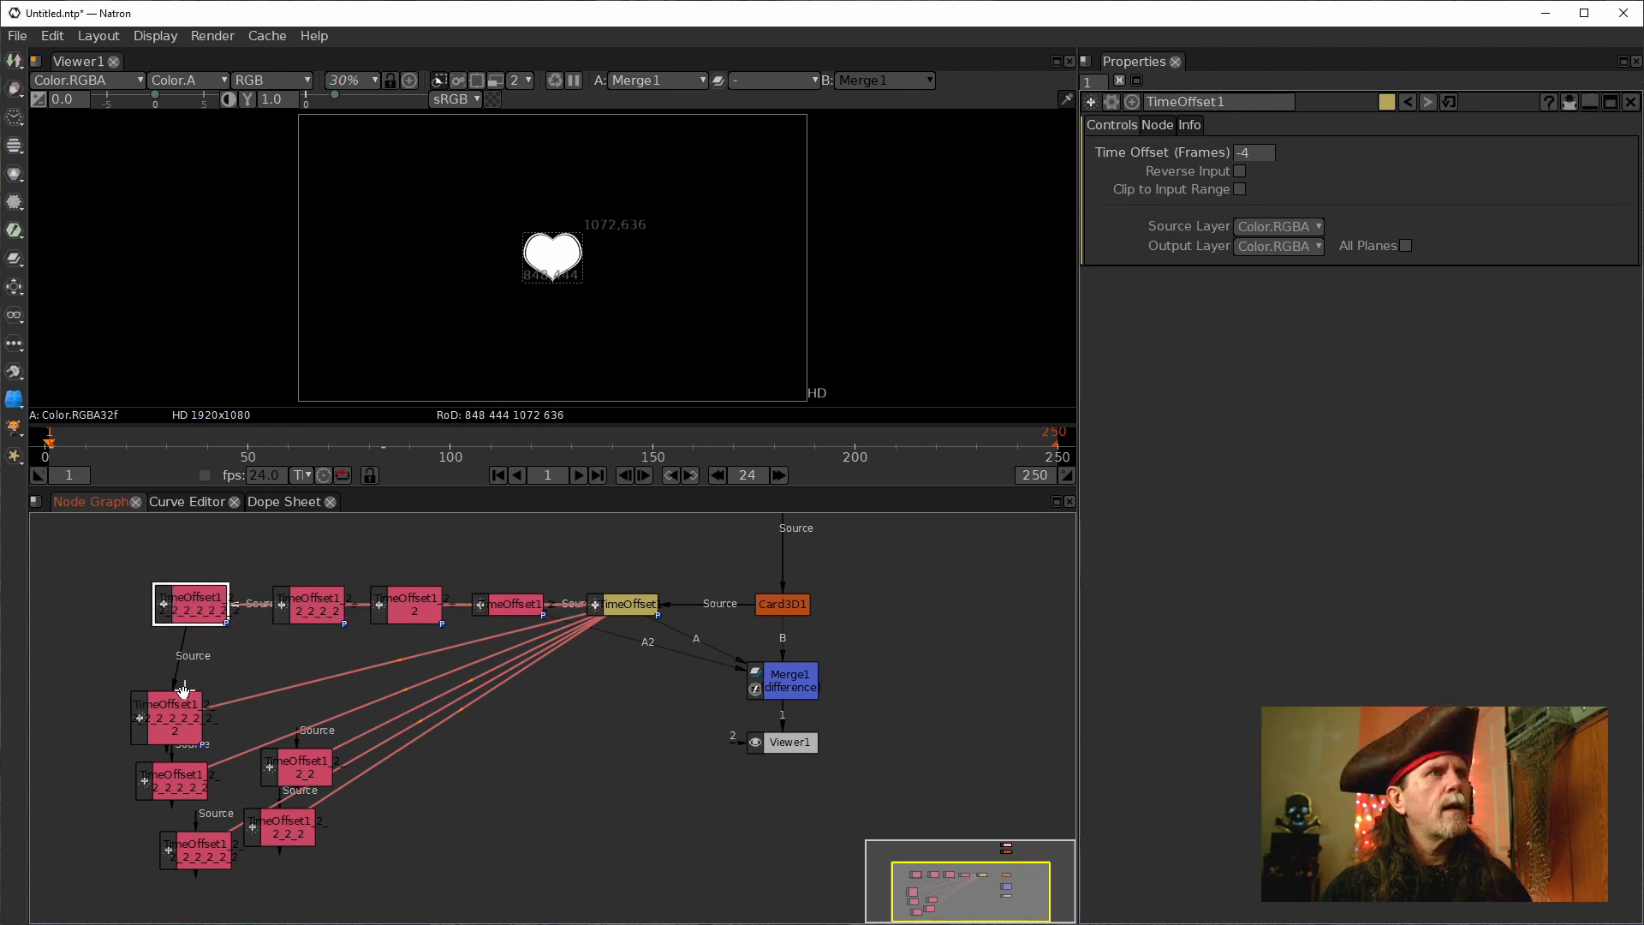
left_click_drag(183, 690, 95, 592)
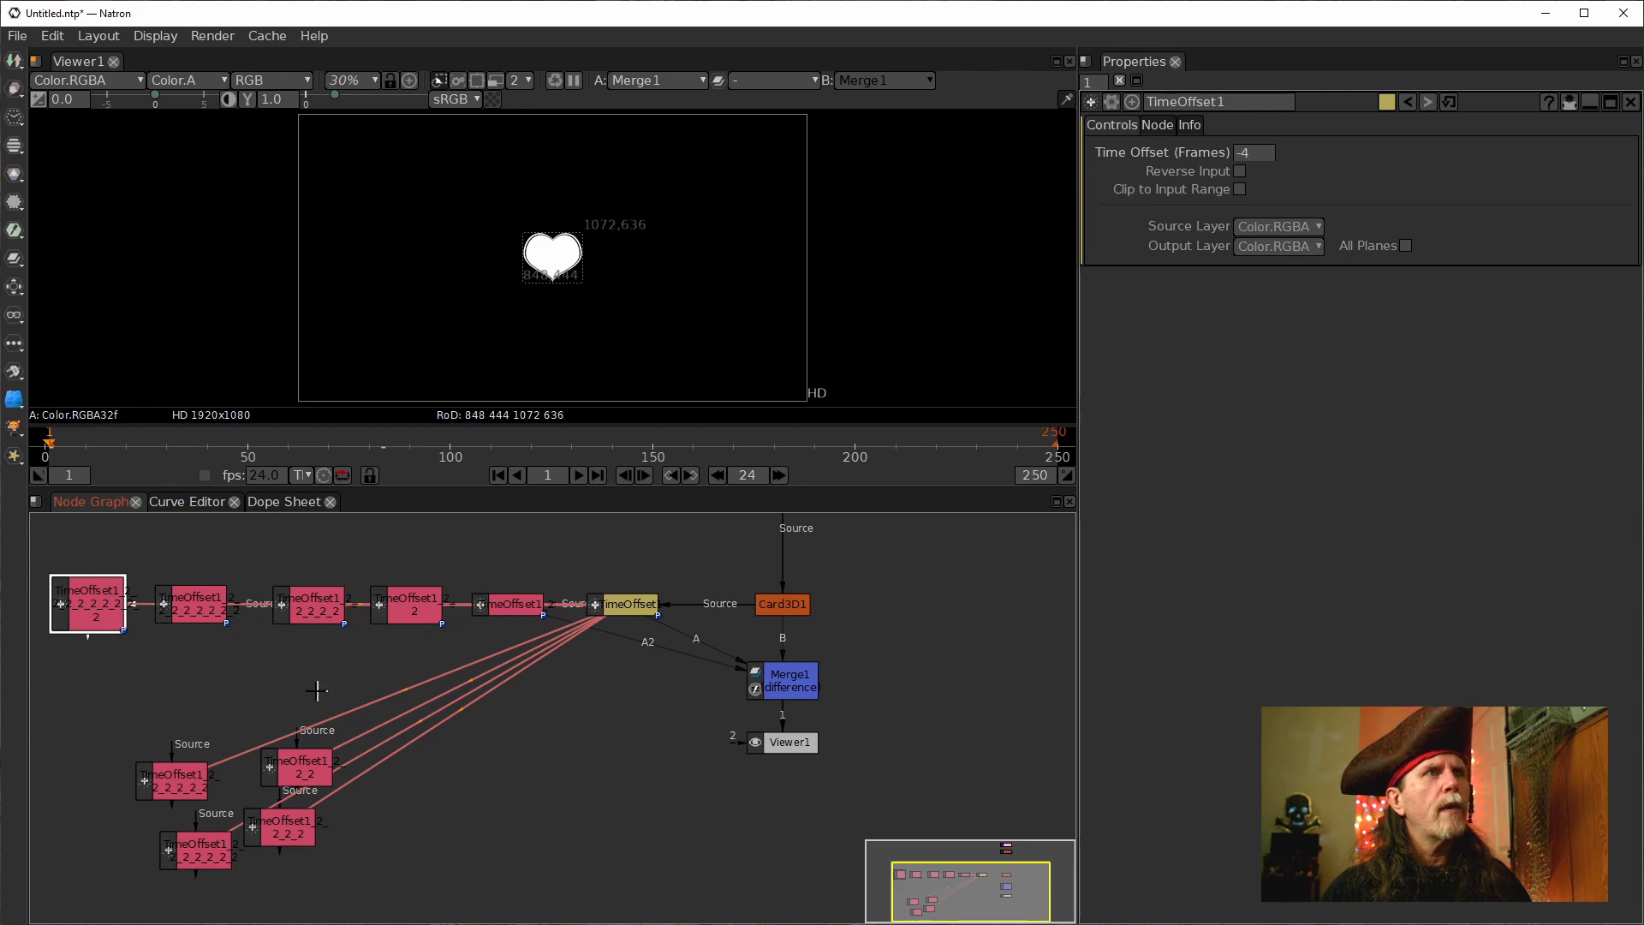
left_click_drag(317, 690, 501, 664)
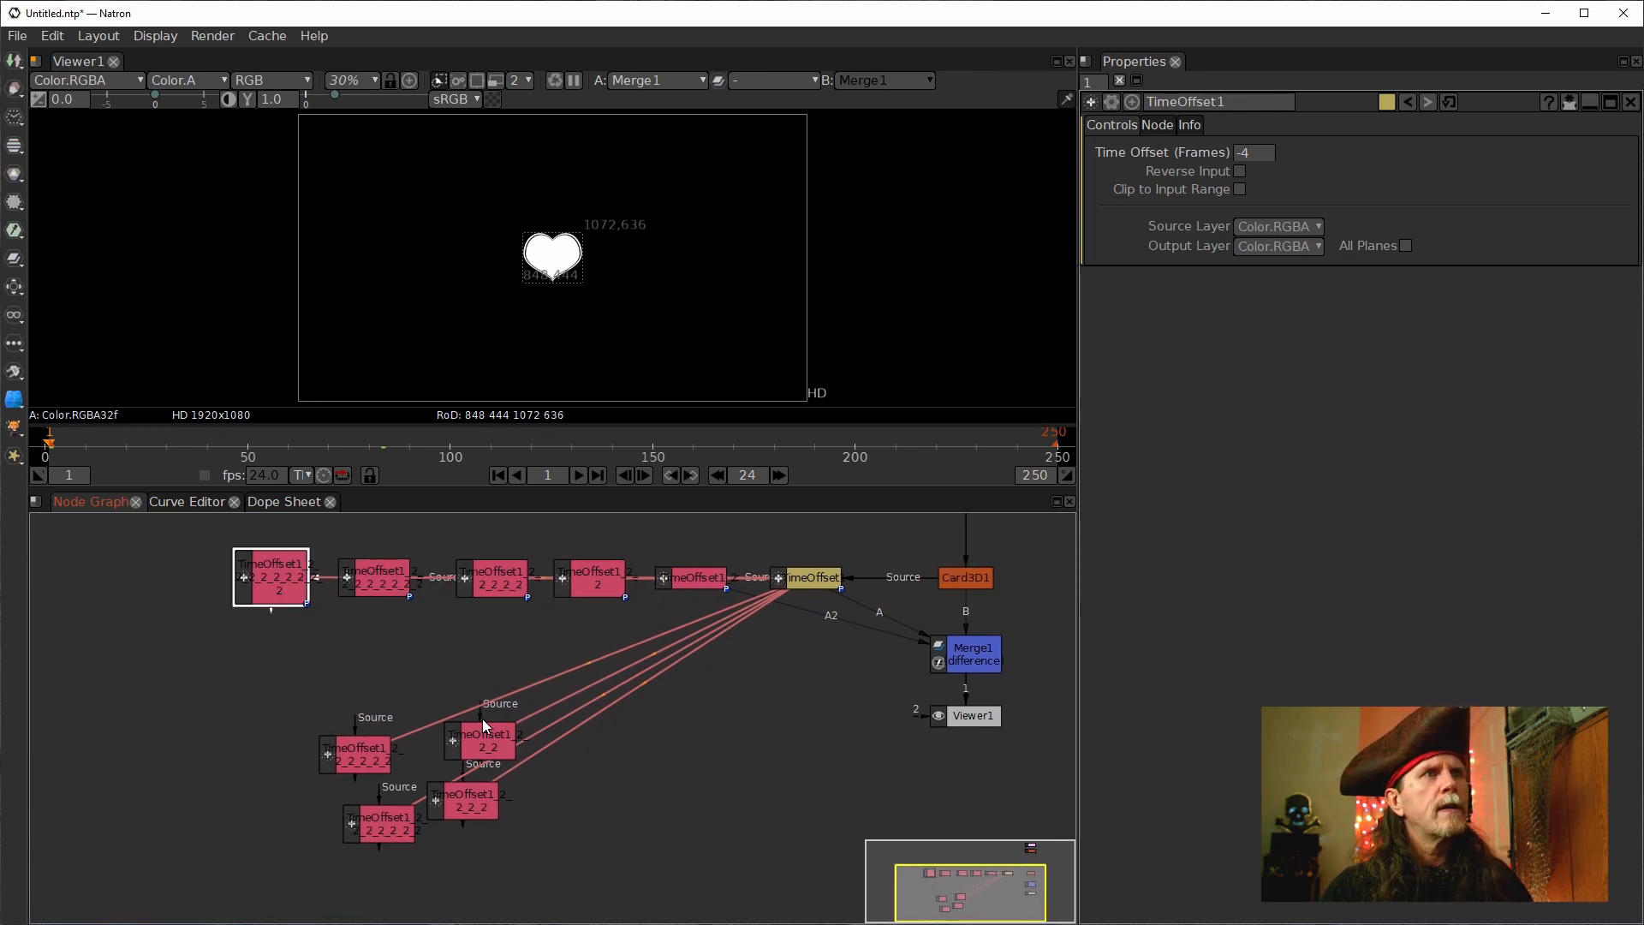
left_click_drag(484, 726, 144, 584)
Chain the three remaining clones by their source inputs and stack them in a column under the row's last clone.
left_click_drag(355, 741, 154, 610)
left_click_drag(195, 724, 148, 656)
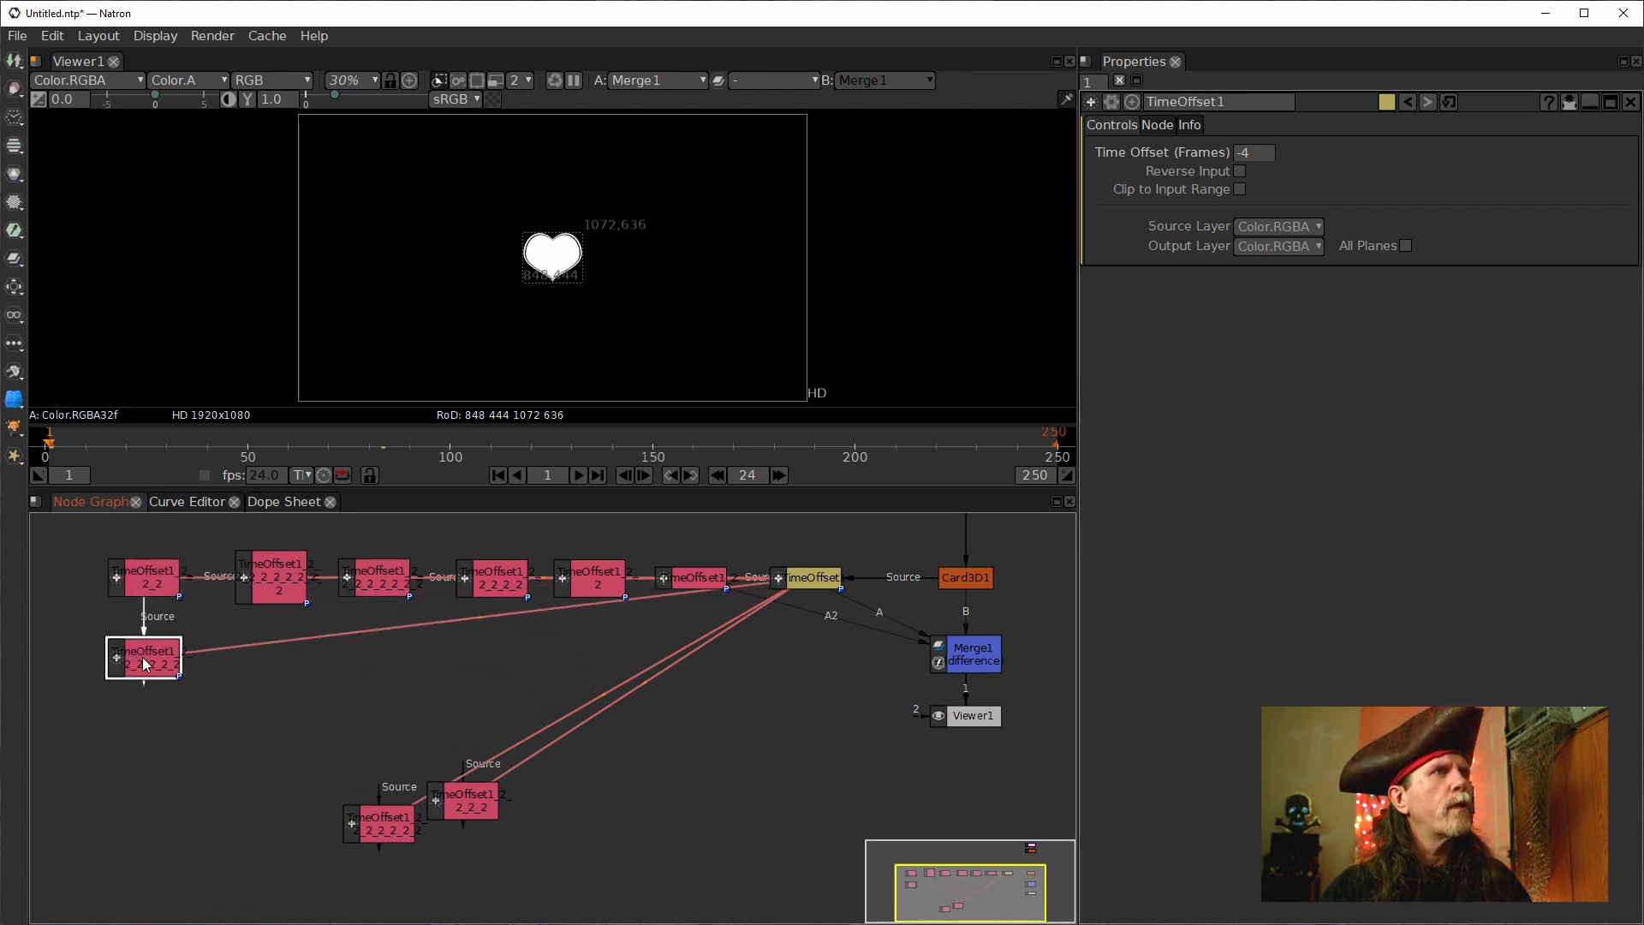
left_click_drag(477, 802, 144, 665)
left_click_drag(202, 812, 156, 751)
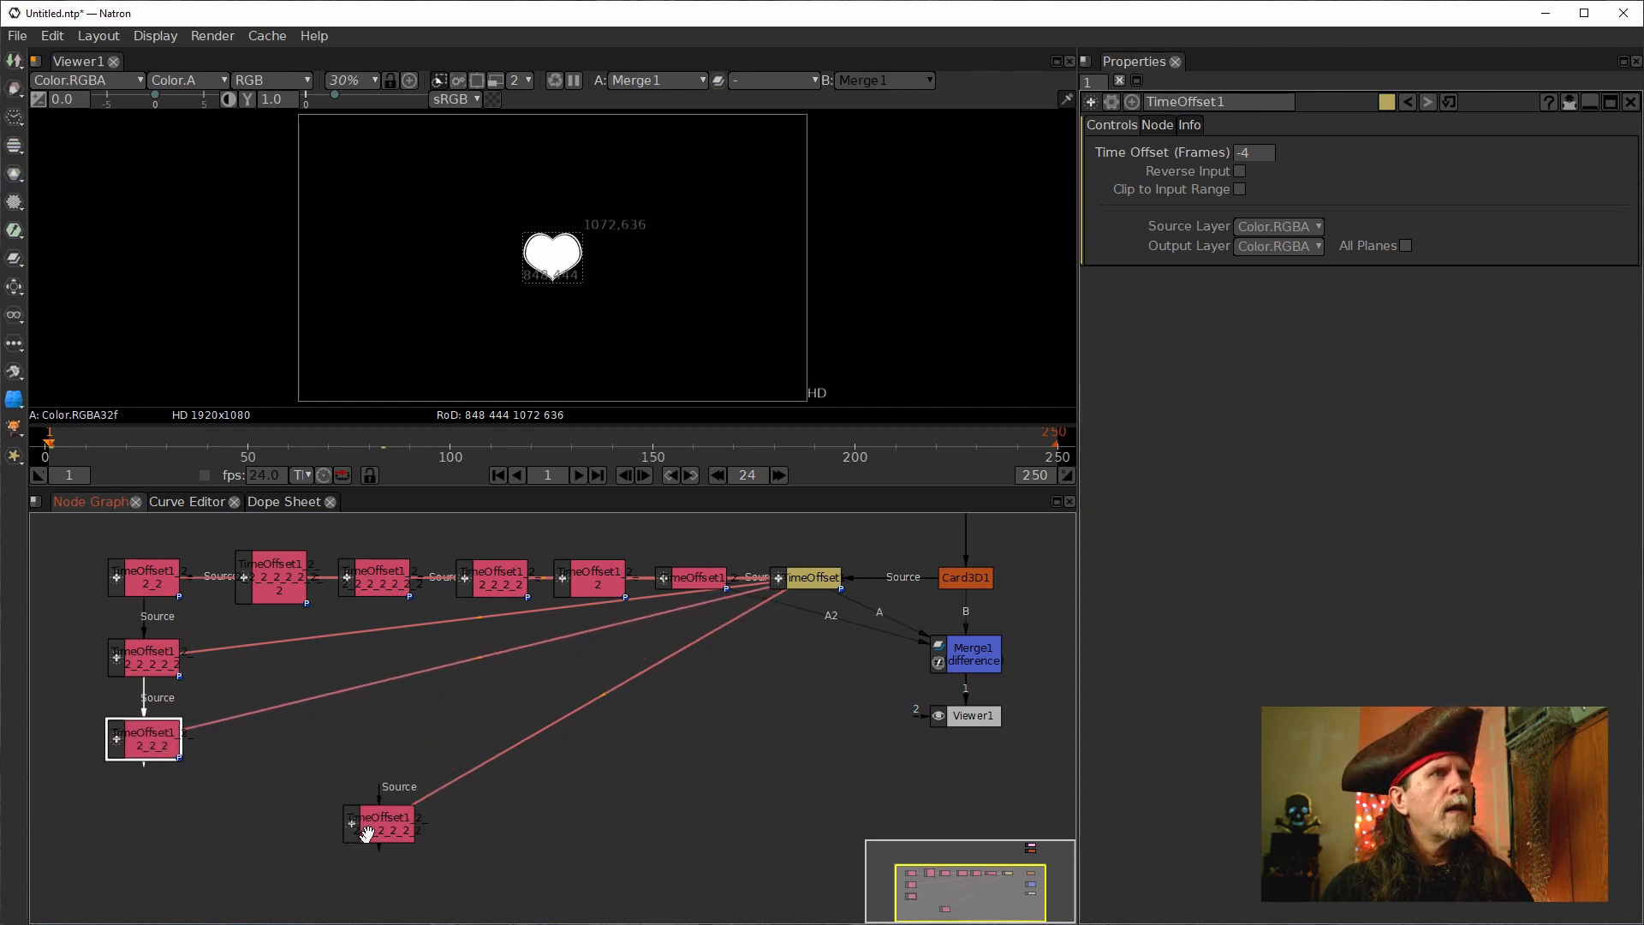
left_click_drag(367, 833, 163, 733)
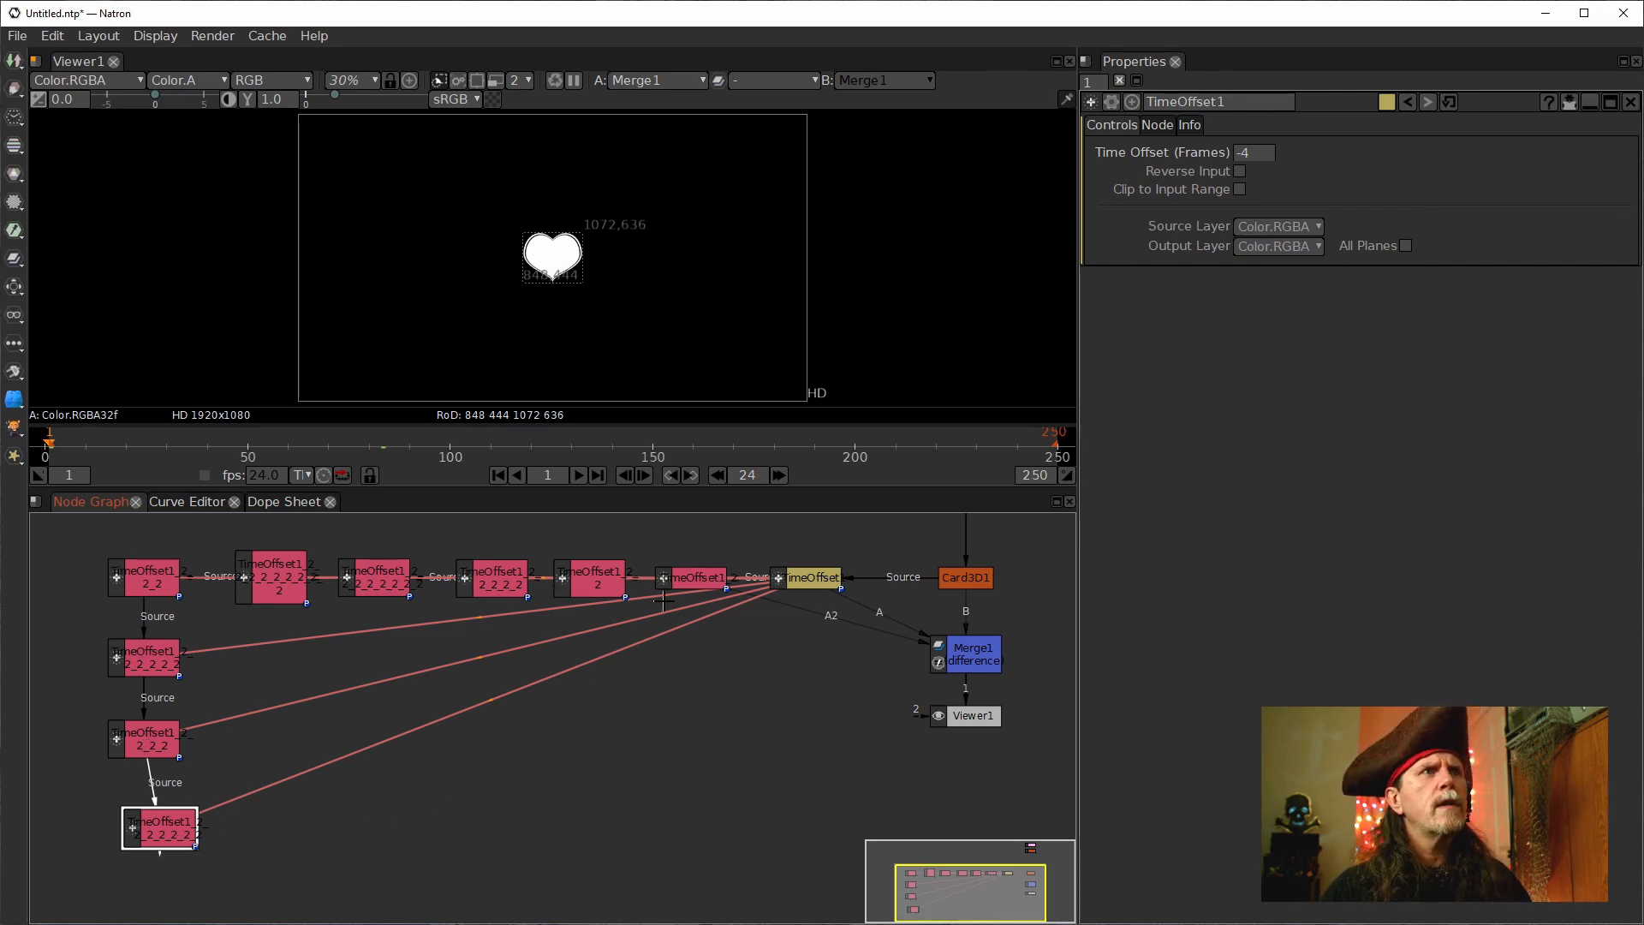
left_click_drag(162, 828, 145, 828)
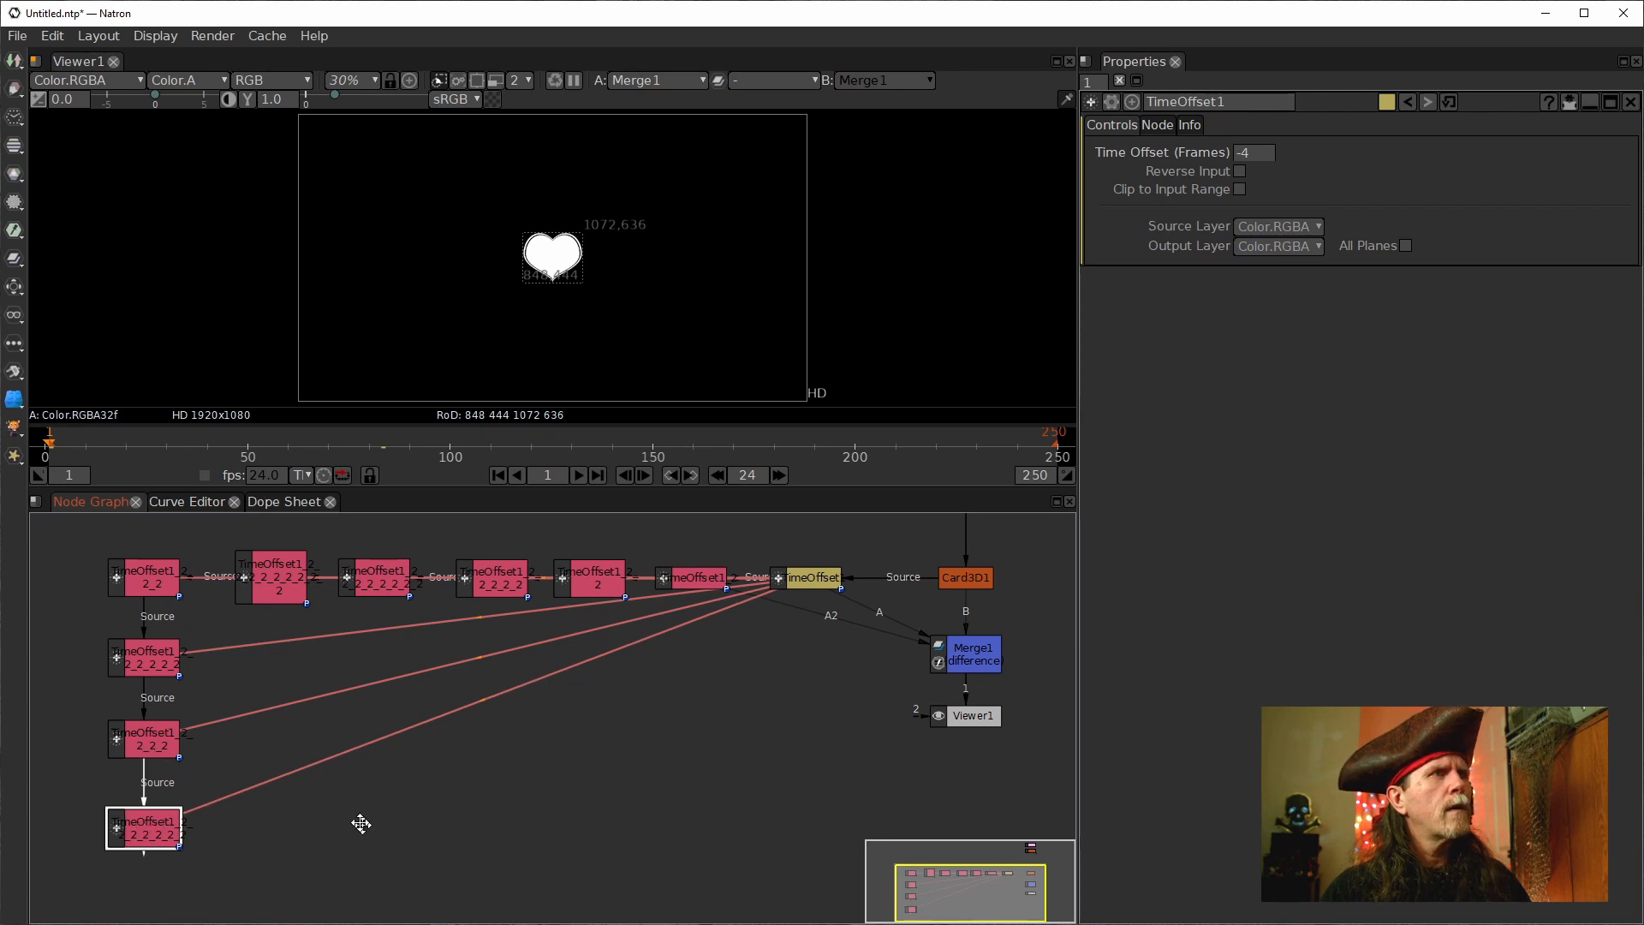
Create three additional clones of the TimeOffset node in the empty area beside the bottom of the column.
left_click_drag(361, 824, 366, 649)
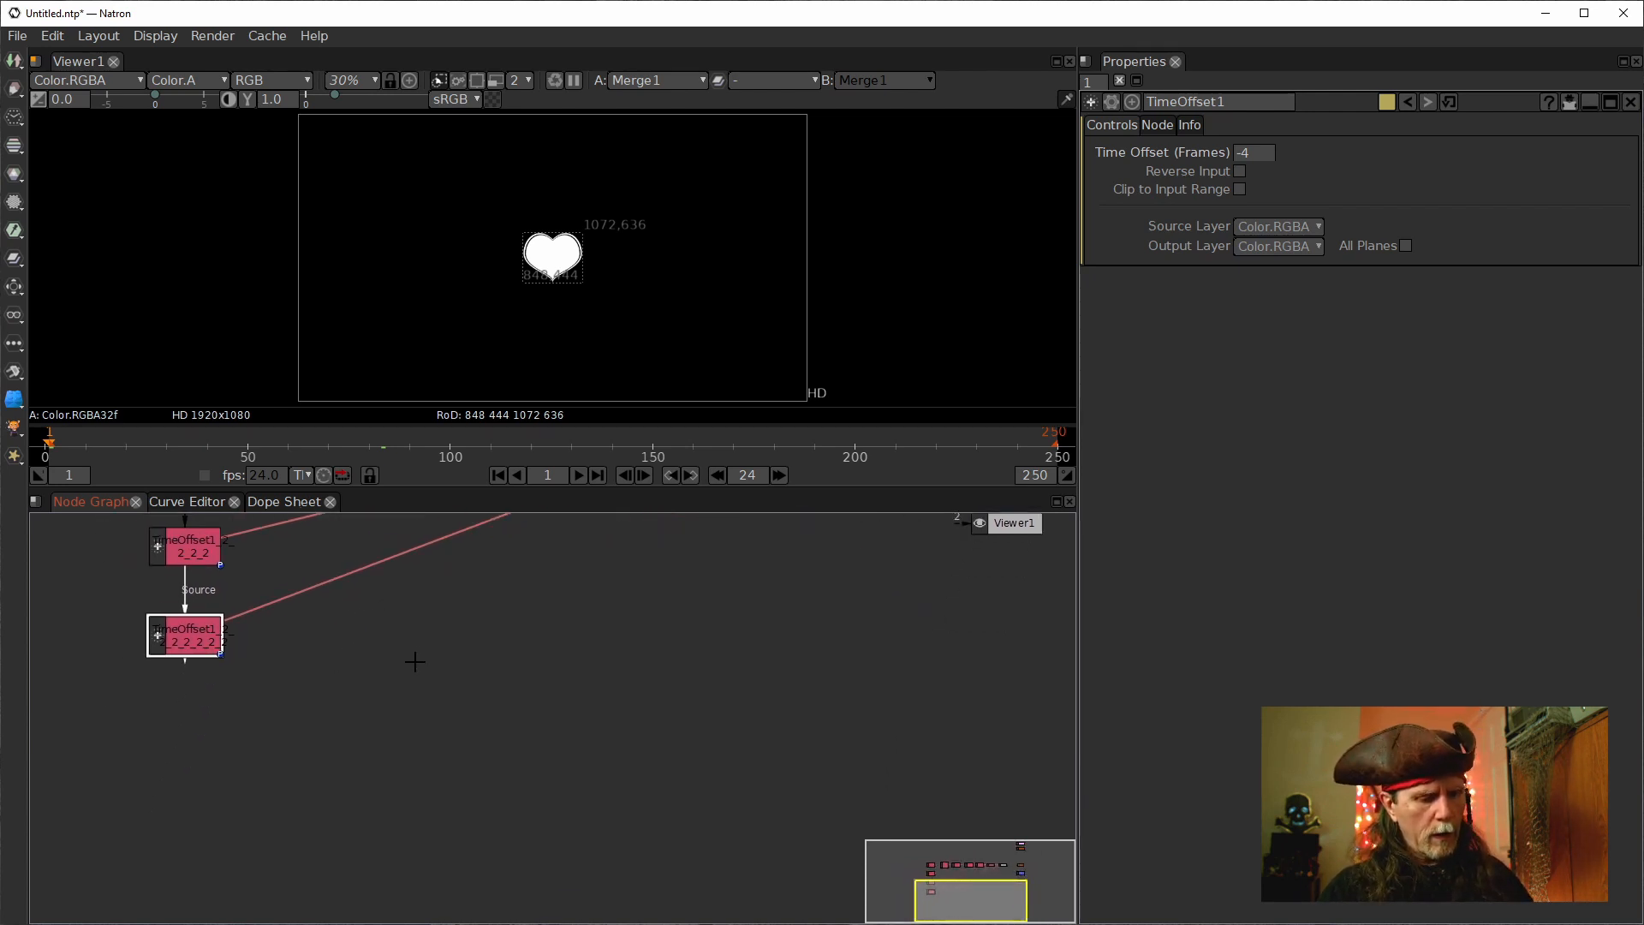
key("alt+c")
key("alt+c")
key("alt+c")
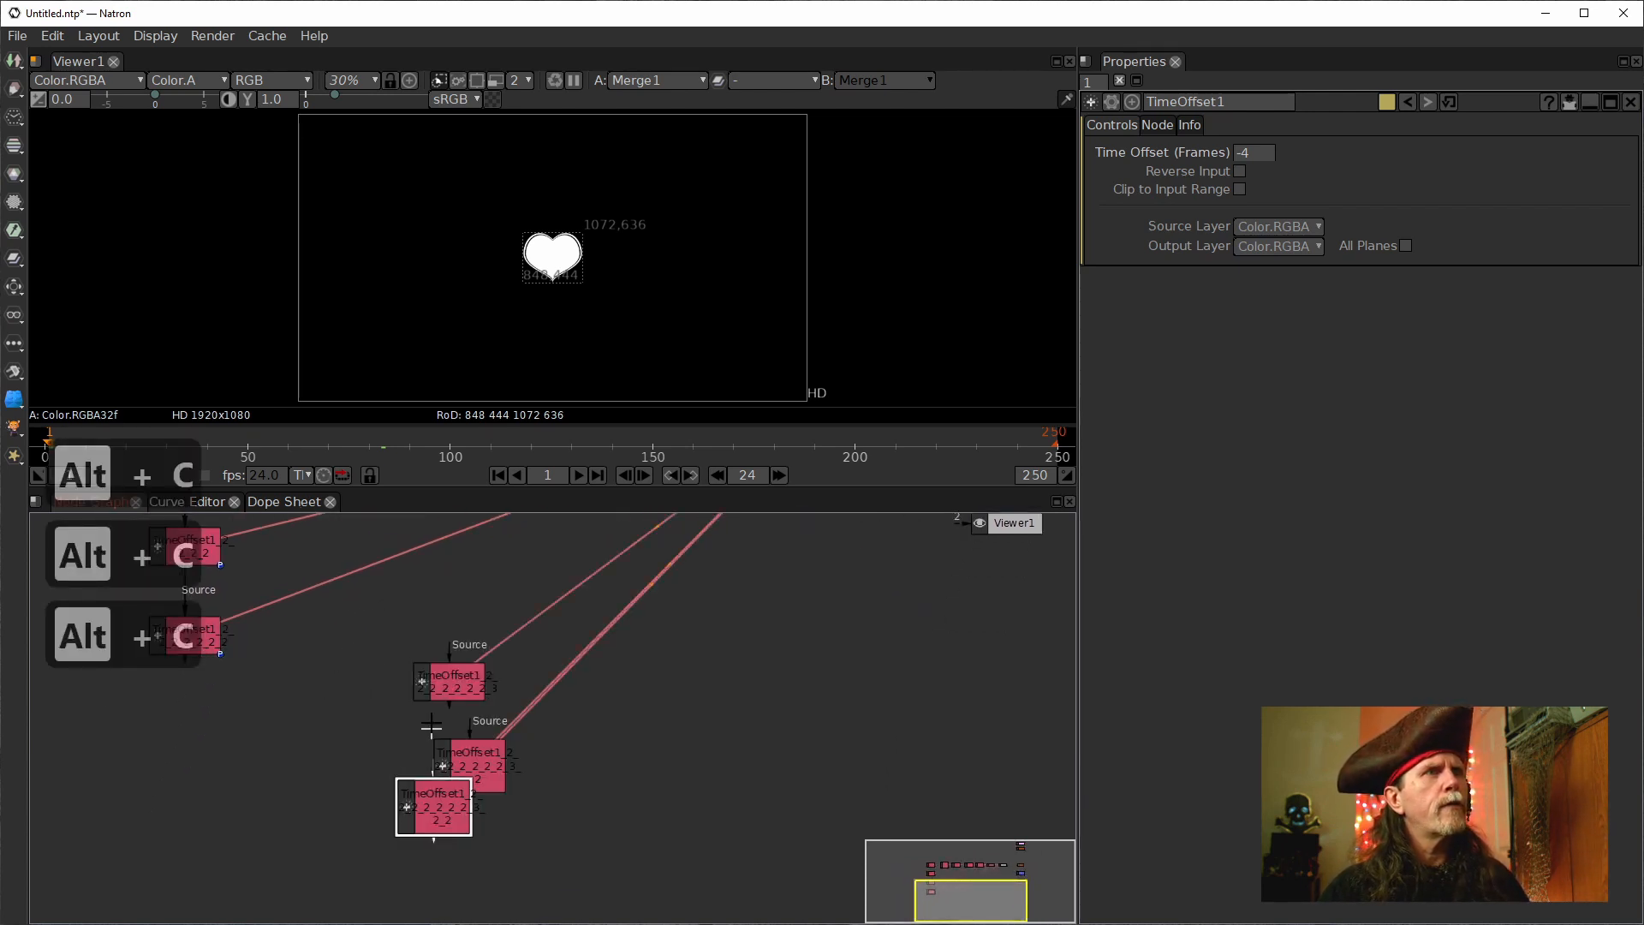
Chain the three new clones by their source inputs after the column's last clone and line them up beneath it.
left_click_drag(442, 685, 195, 641)
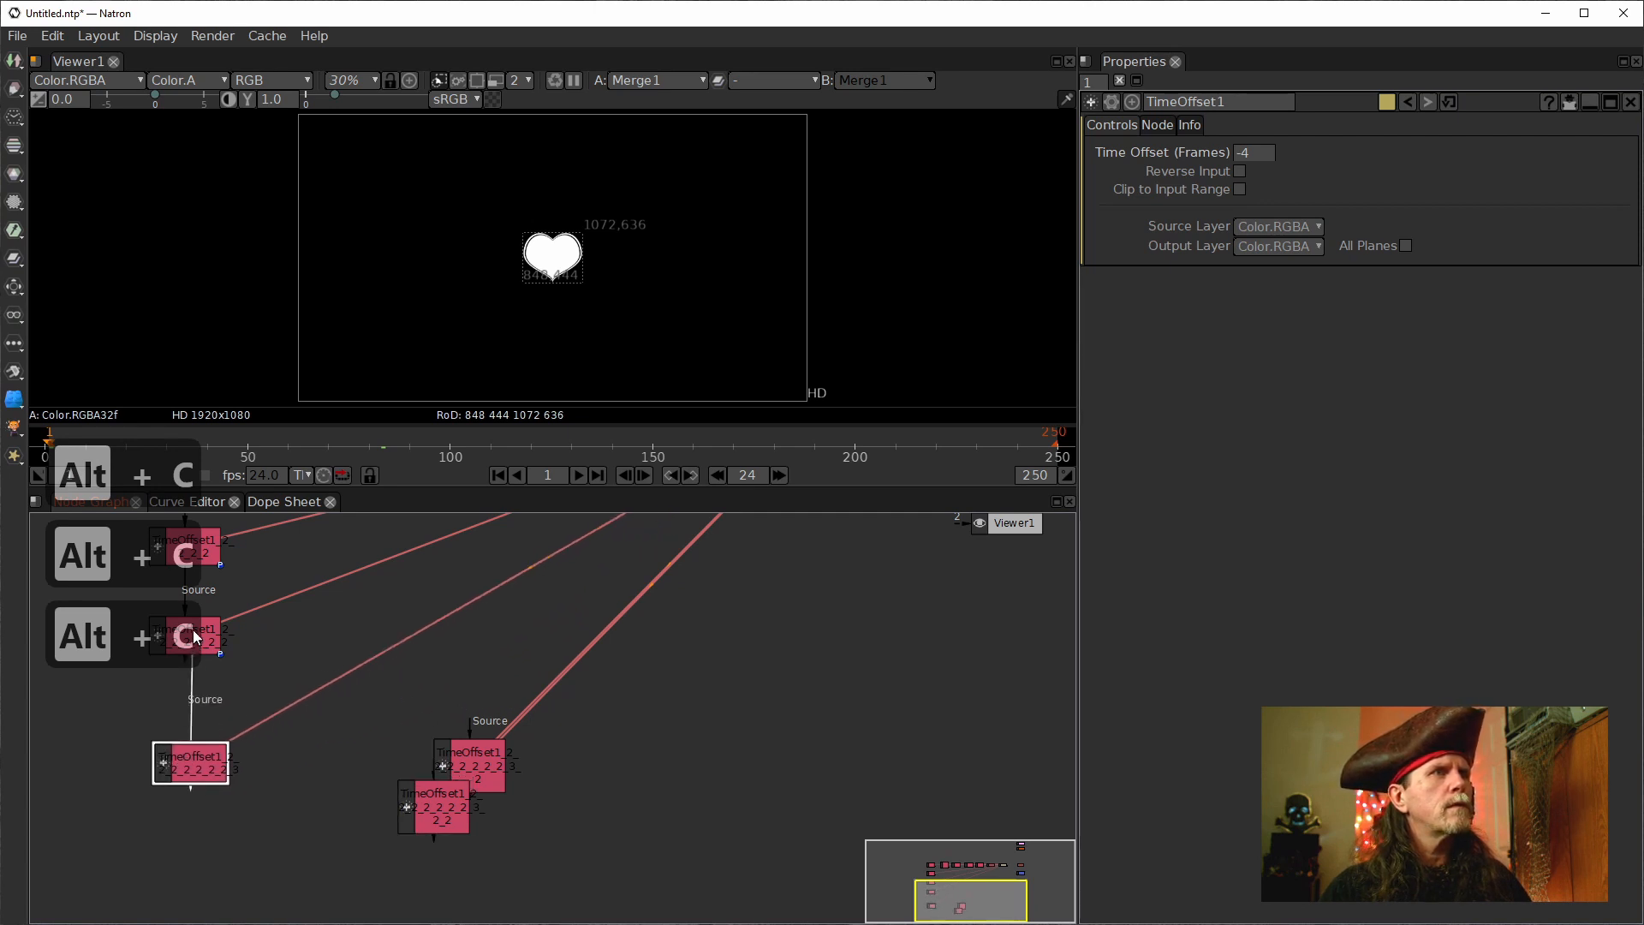
left_click_drag(469, 733, 172, 773)
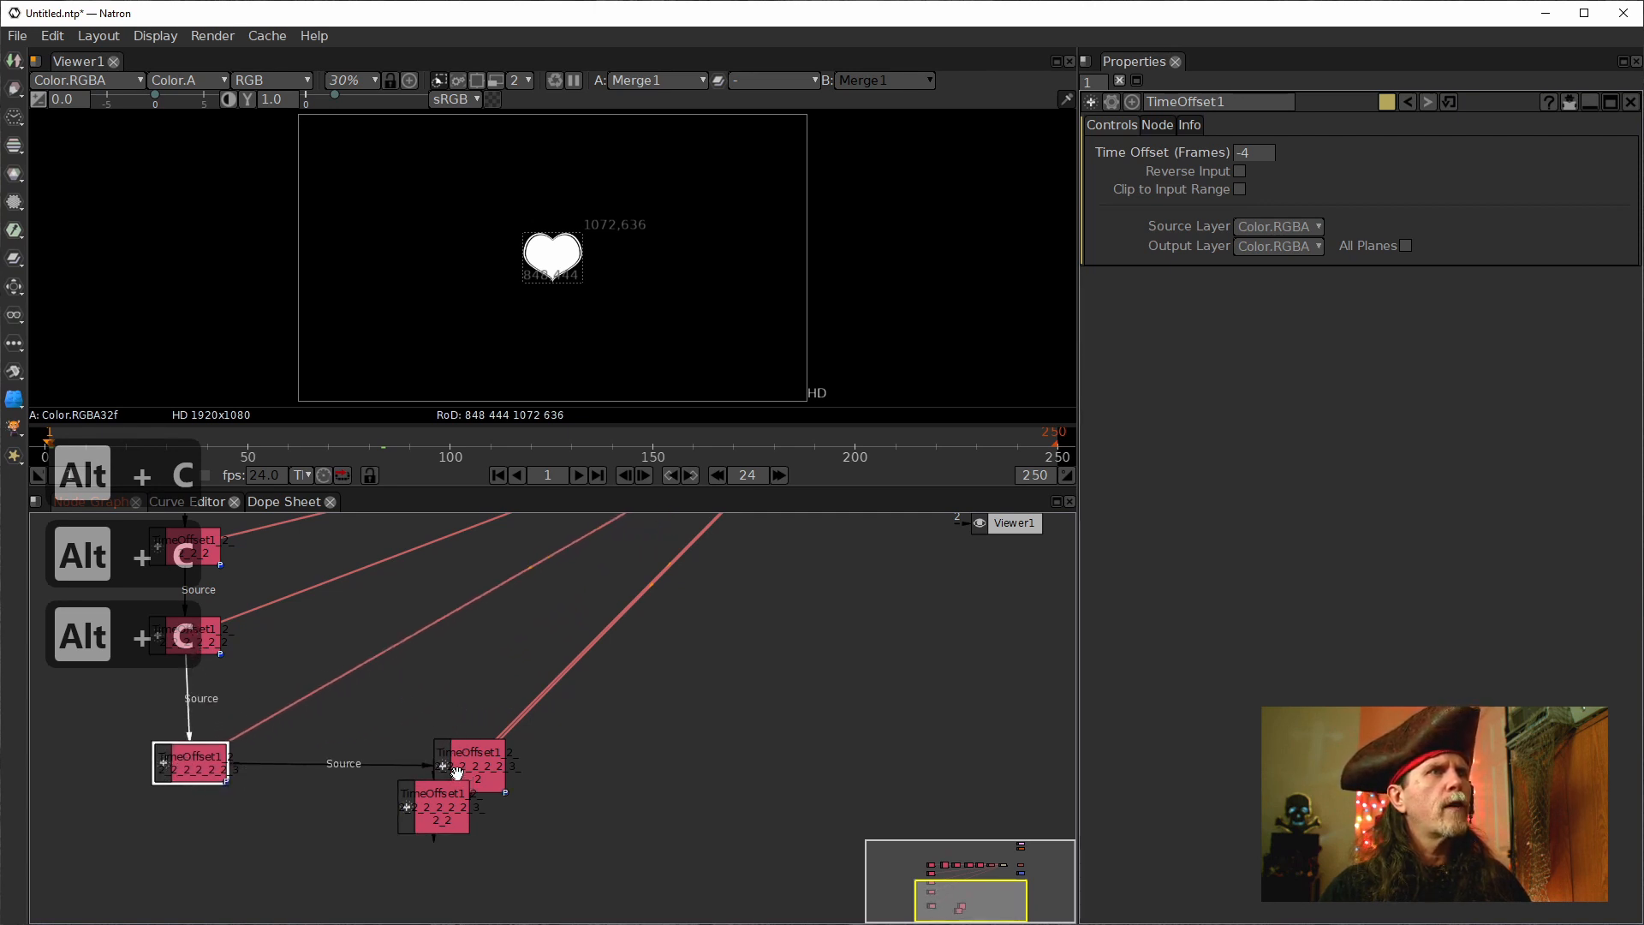
left_click_drag(471, 770, 208, 844)
left_click_drag(195, 765, 184, 709)
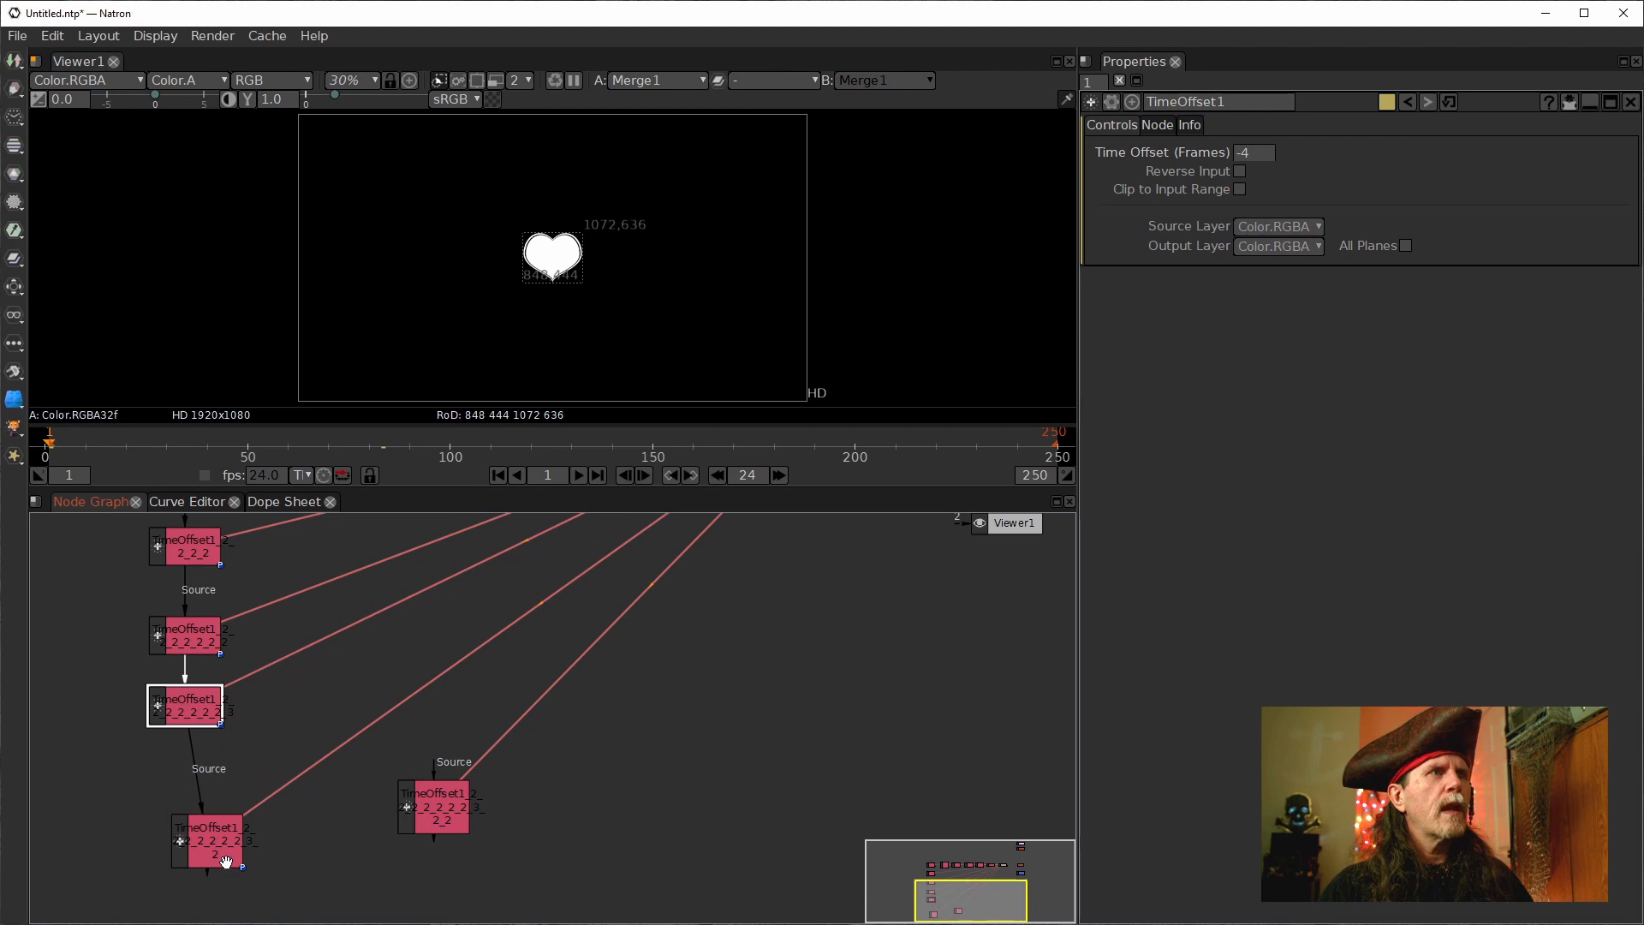
left_click_drag(226, 861, 204, 839)
left_click(441, 805)
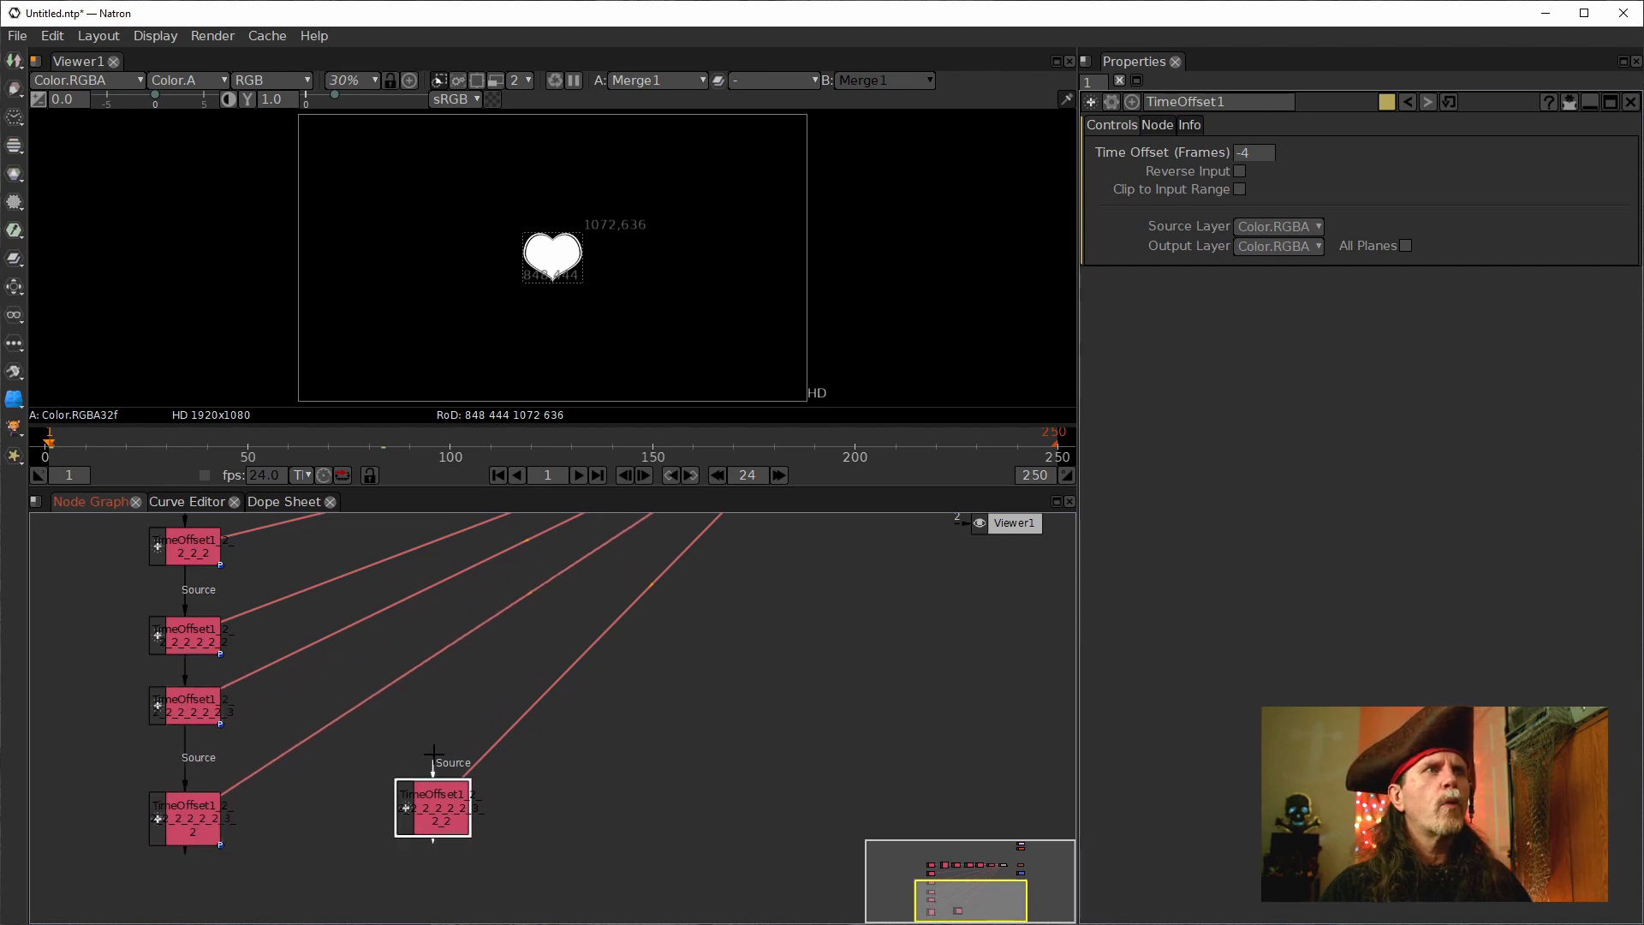
left_click_drag(433, 753, 188, 824)
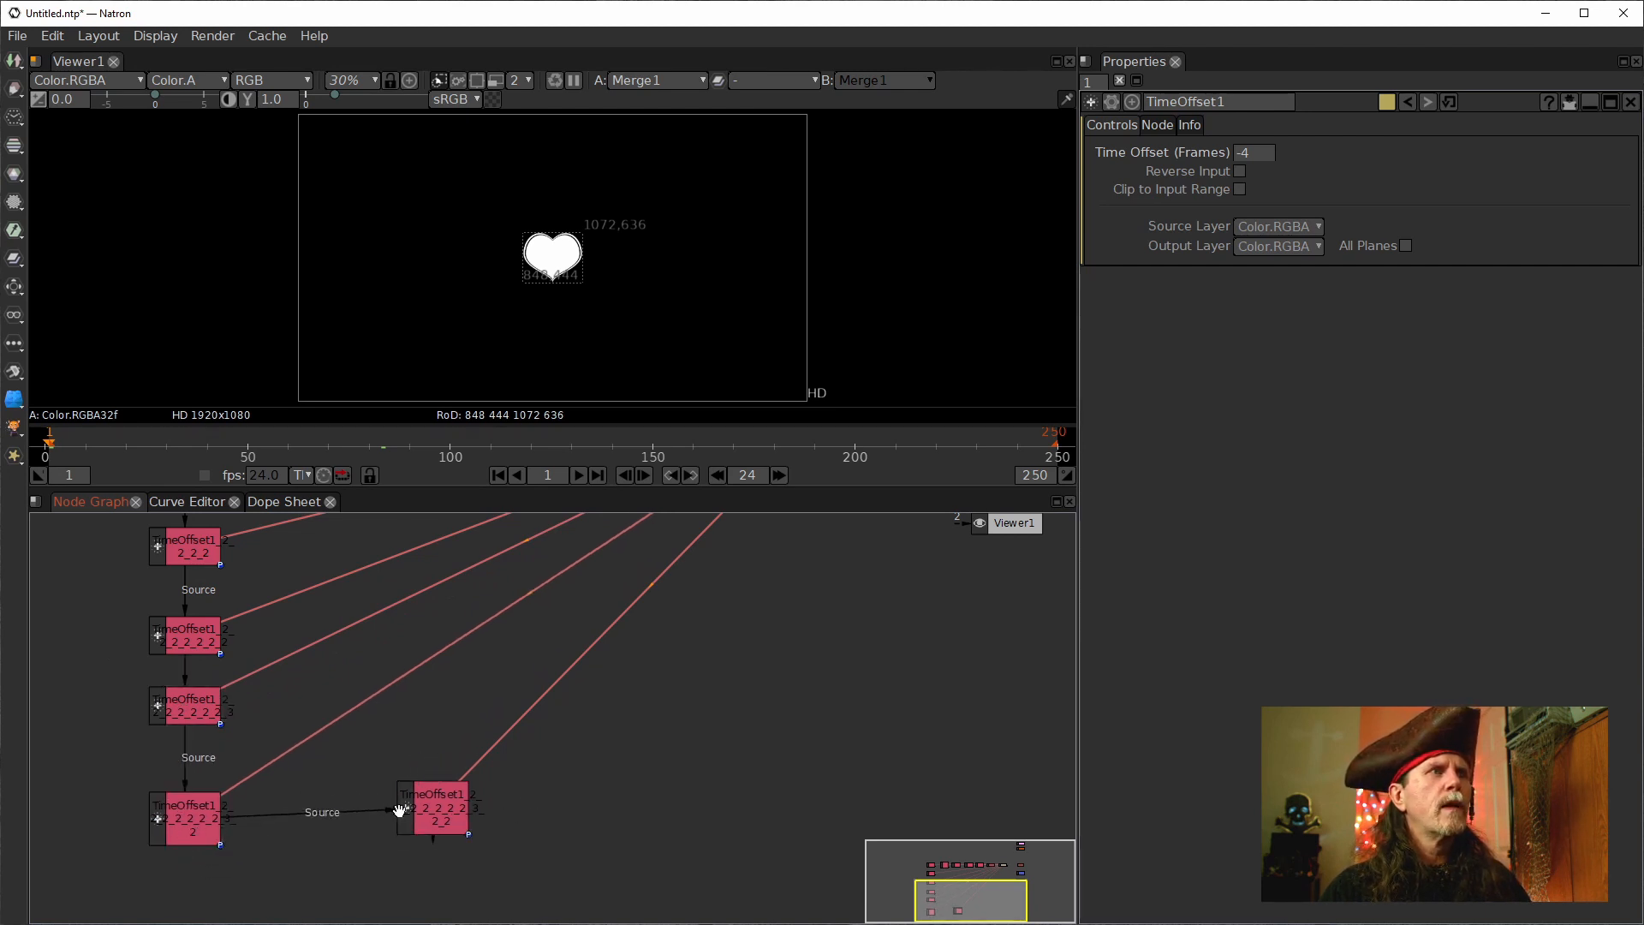
left_click_drag(436, 809, 184, 888)
scroll(771, 662, "down", 5)
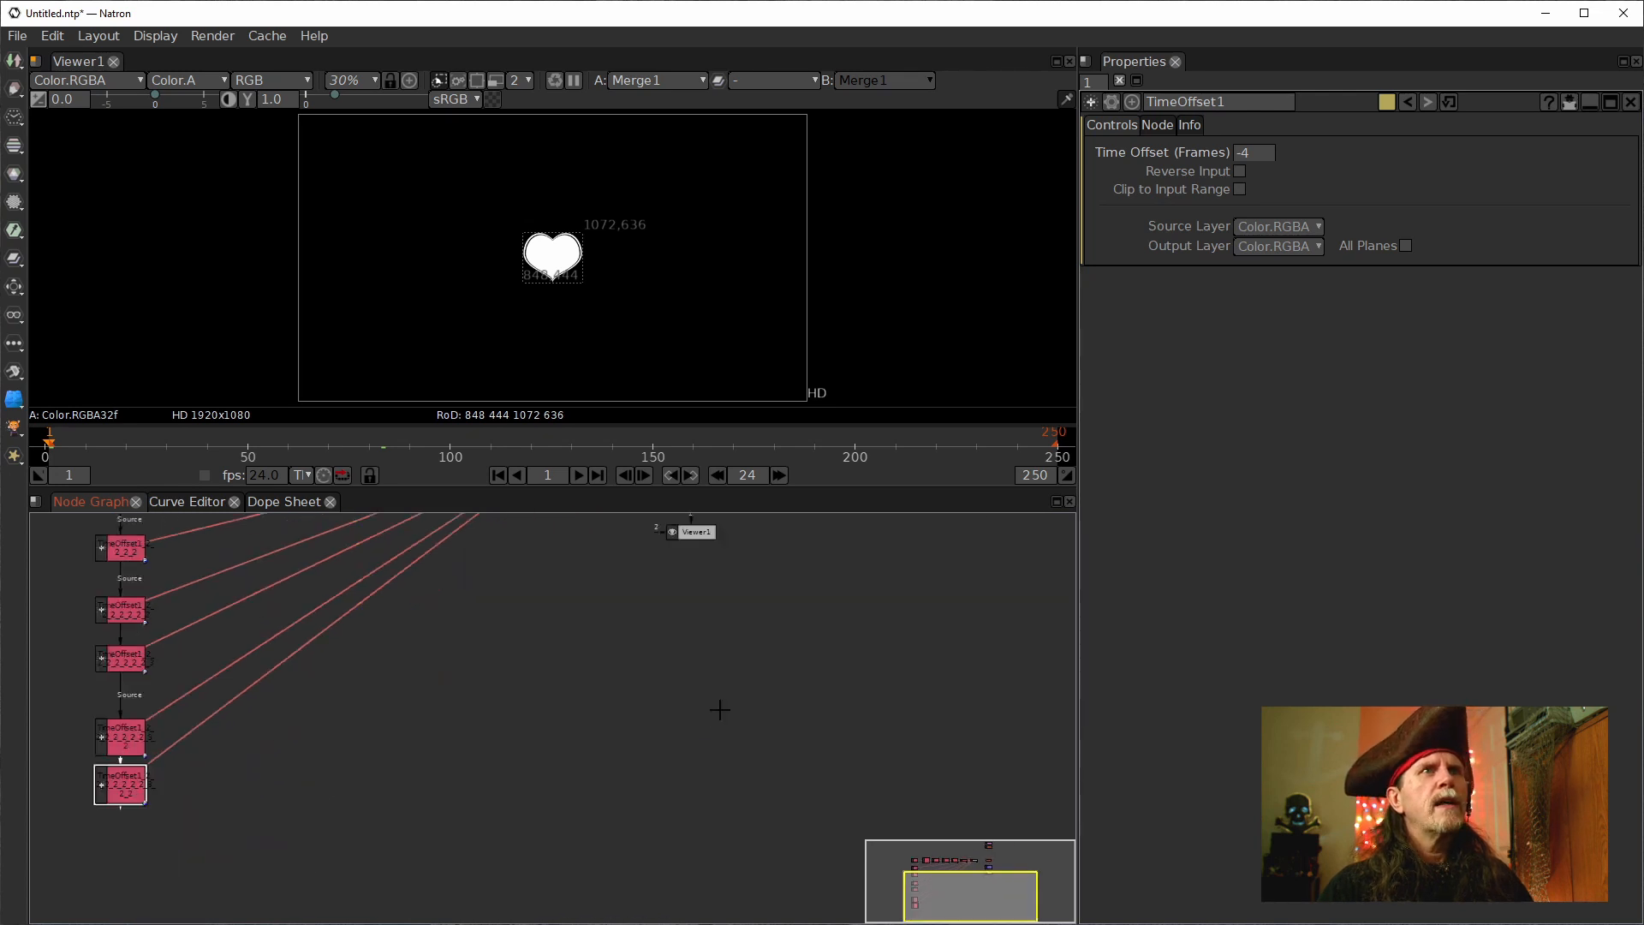
Connect Merge1's A3 and A4 inputs to the second and third TimeOffset clones in the row.
scroll(782, 807, "up", 4)
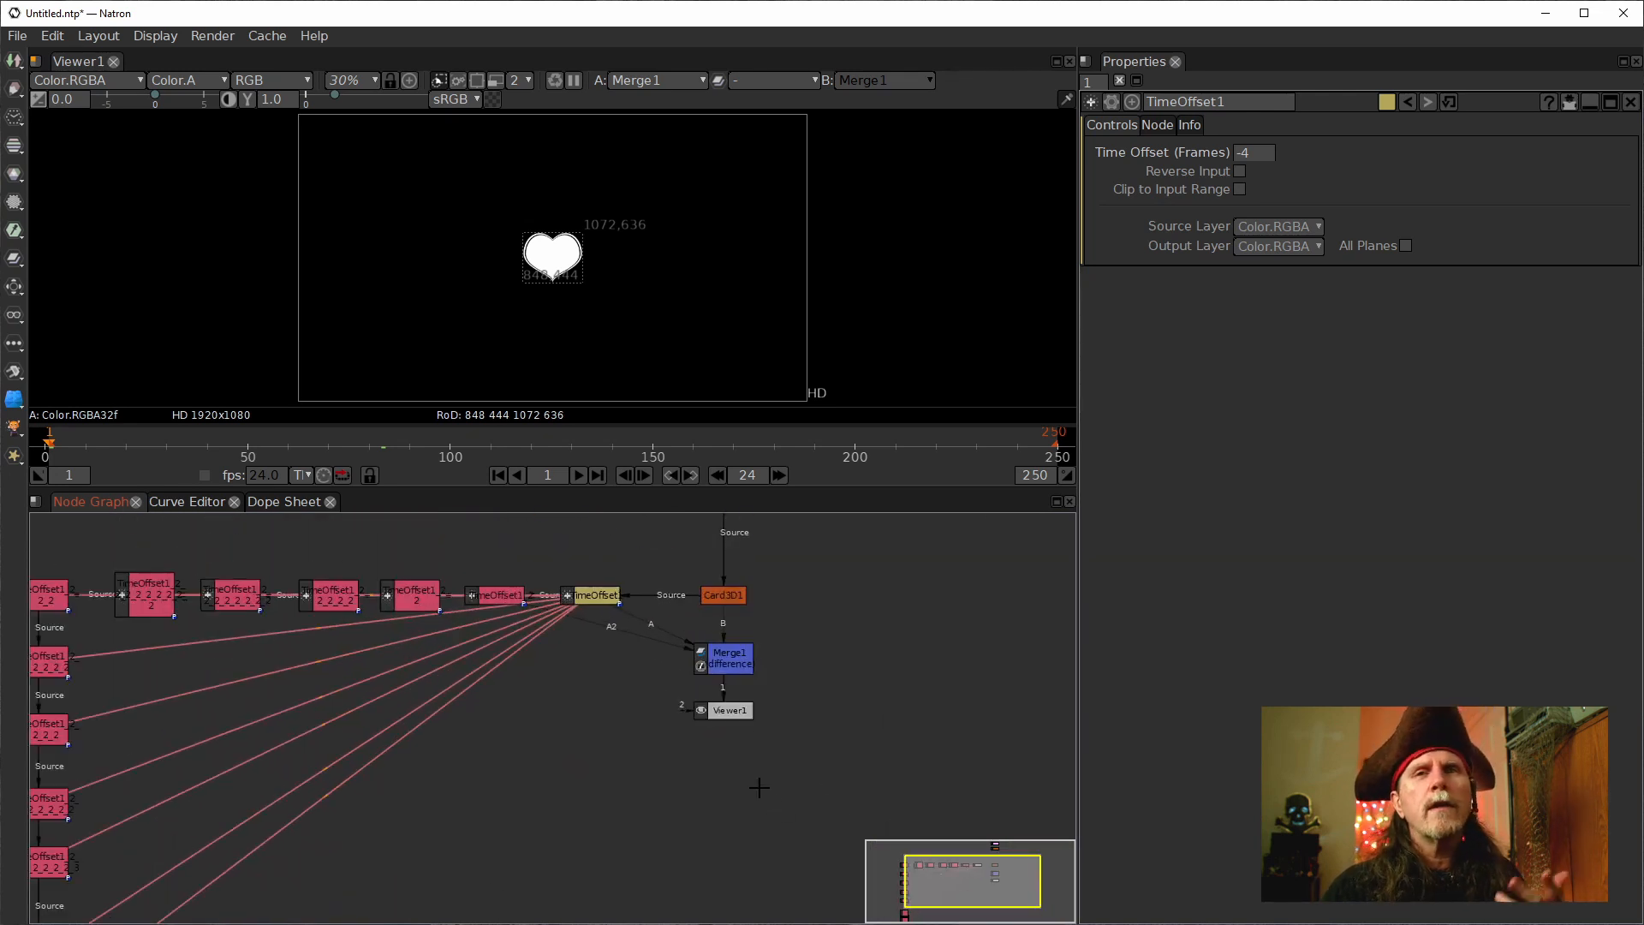
scroll(606, 814, "up", 2)
scroll(605, 814, "up", 1)
left_click_drag(437, 678, 625, 727)
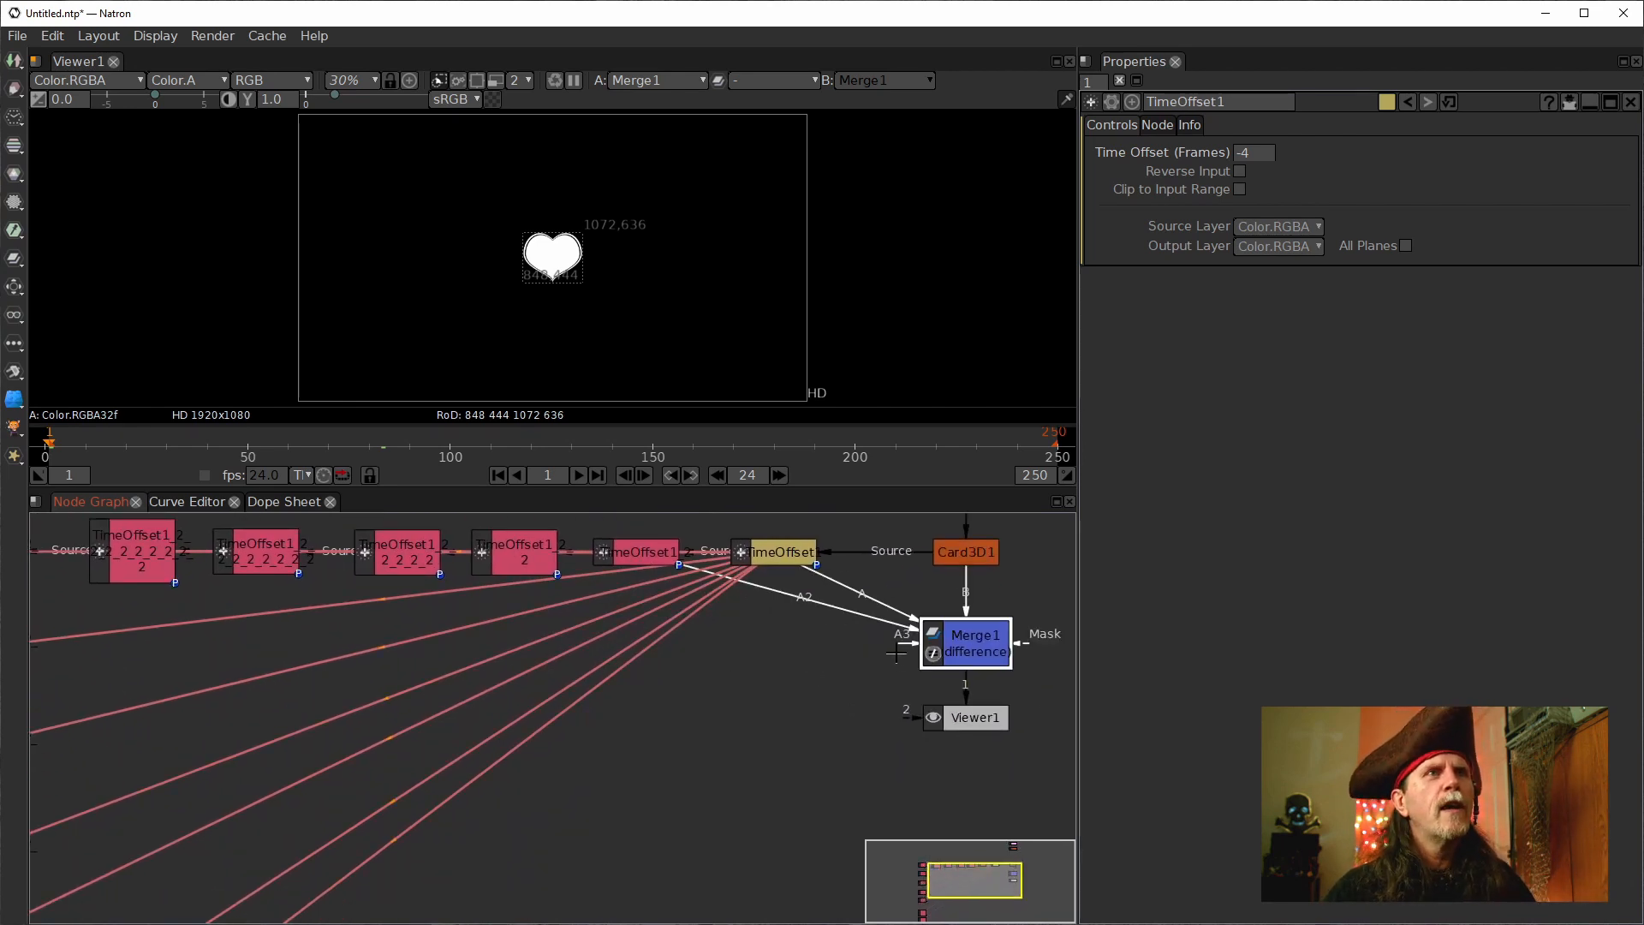
left_click_drag(904, 644, 499, 561)
mouse_move(627, 701)
left_mouse_down()
mouse_move(562, 646)
mouse_move(544, 654)
mouse_move(599, 639)
mouse_move(641, 730)
left_mouse_up()
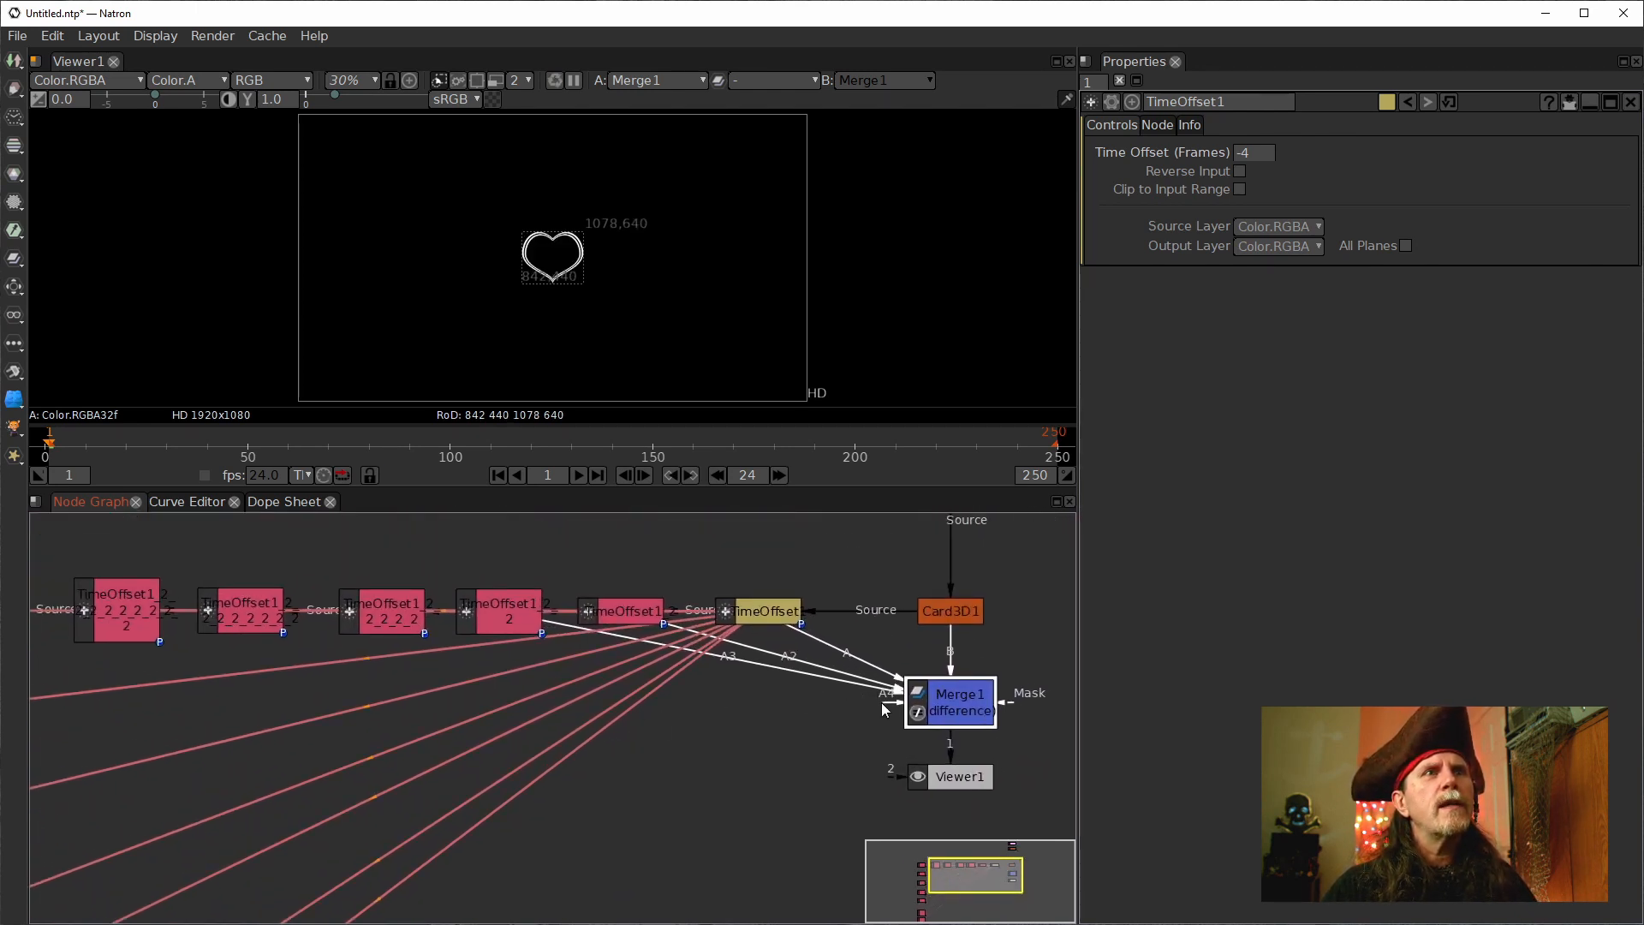
left_click_drag(883, 702, 381, 629)
Move Merge1 under the clone row and connect its A5 to A8 inputs to the next four clones in the chain.
left_click_drag(944, 721, 445, 795)
left_click_drag(362, 788, 730, 767)
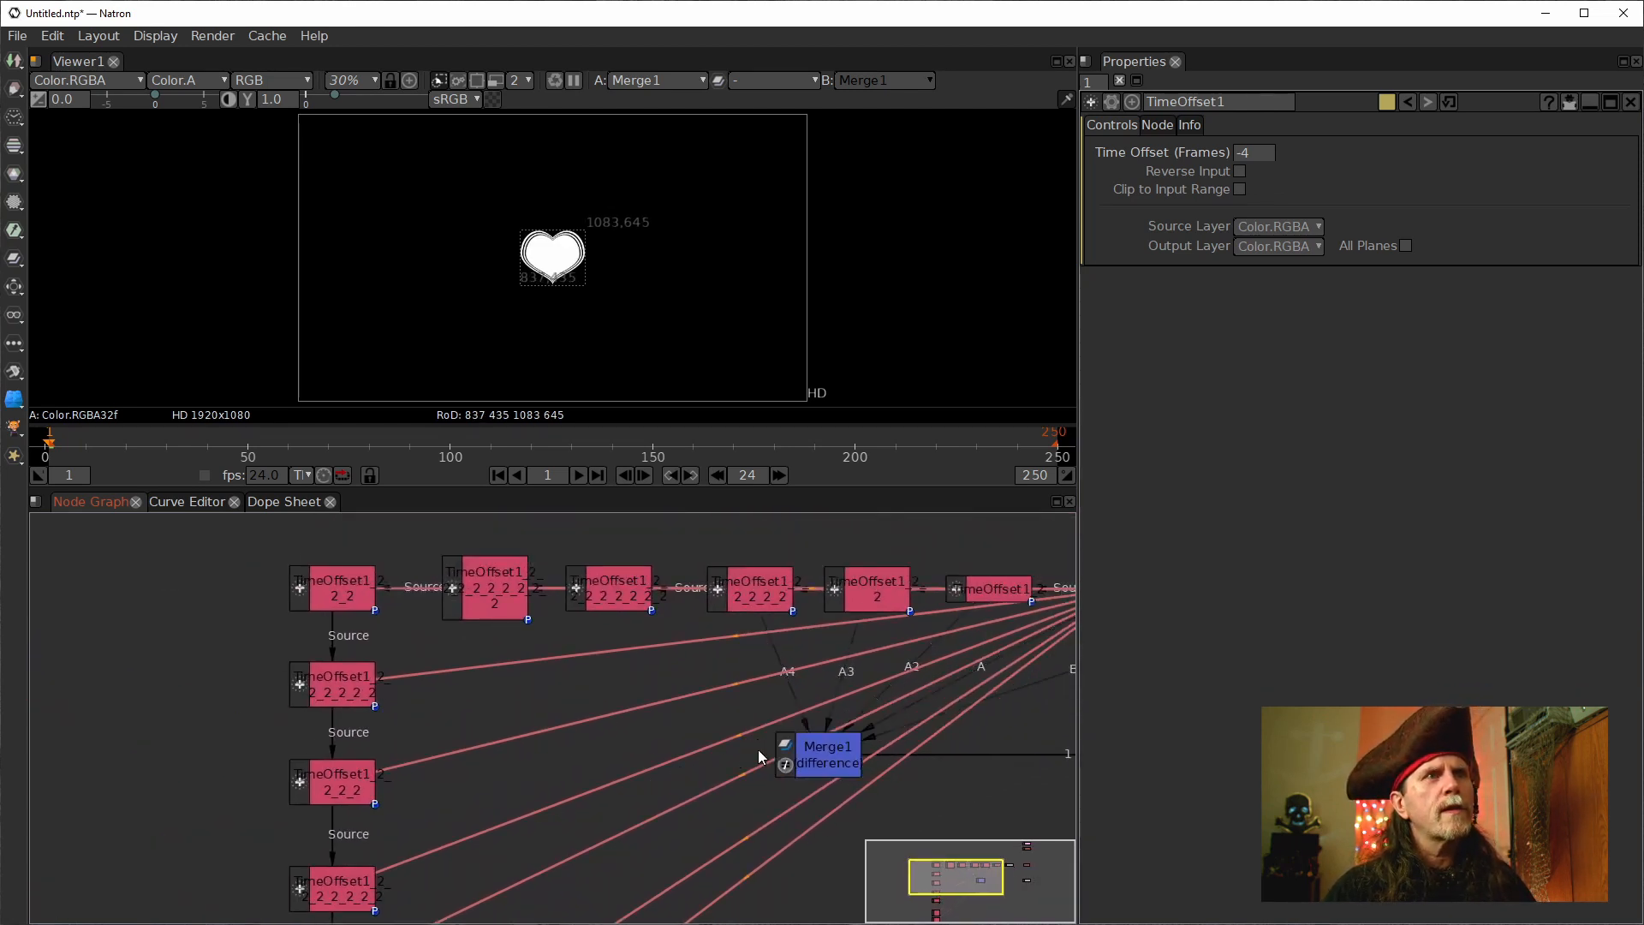
left_click_drag(751, 758, 591, 585)
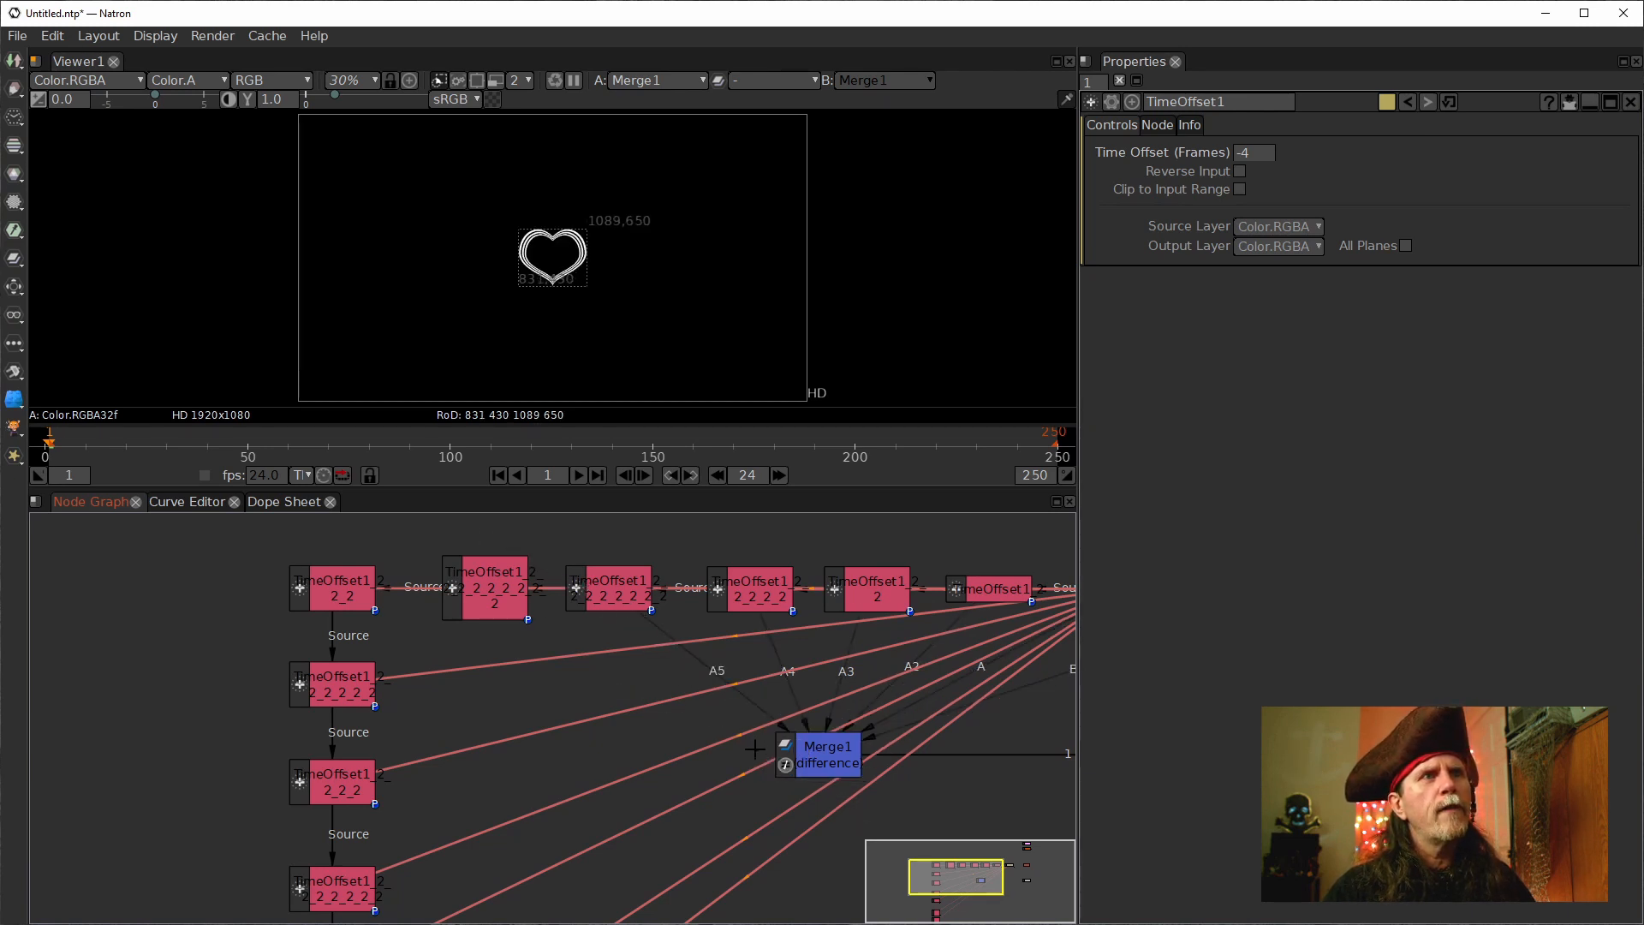
left_click_drag(759, 760, 485, 595)
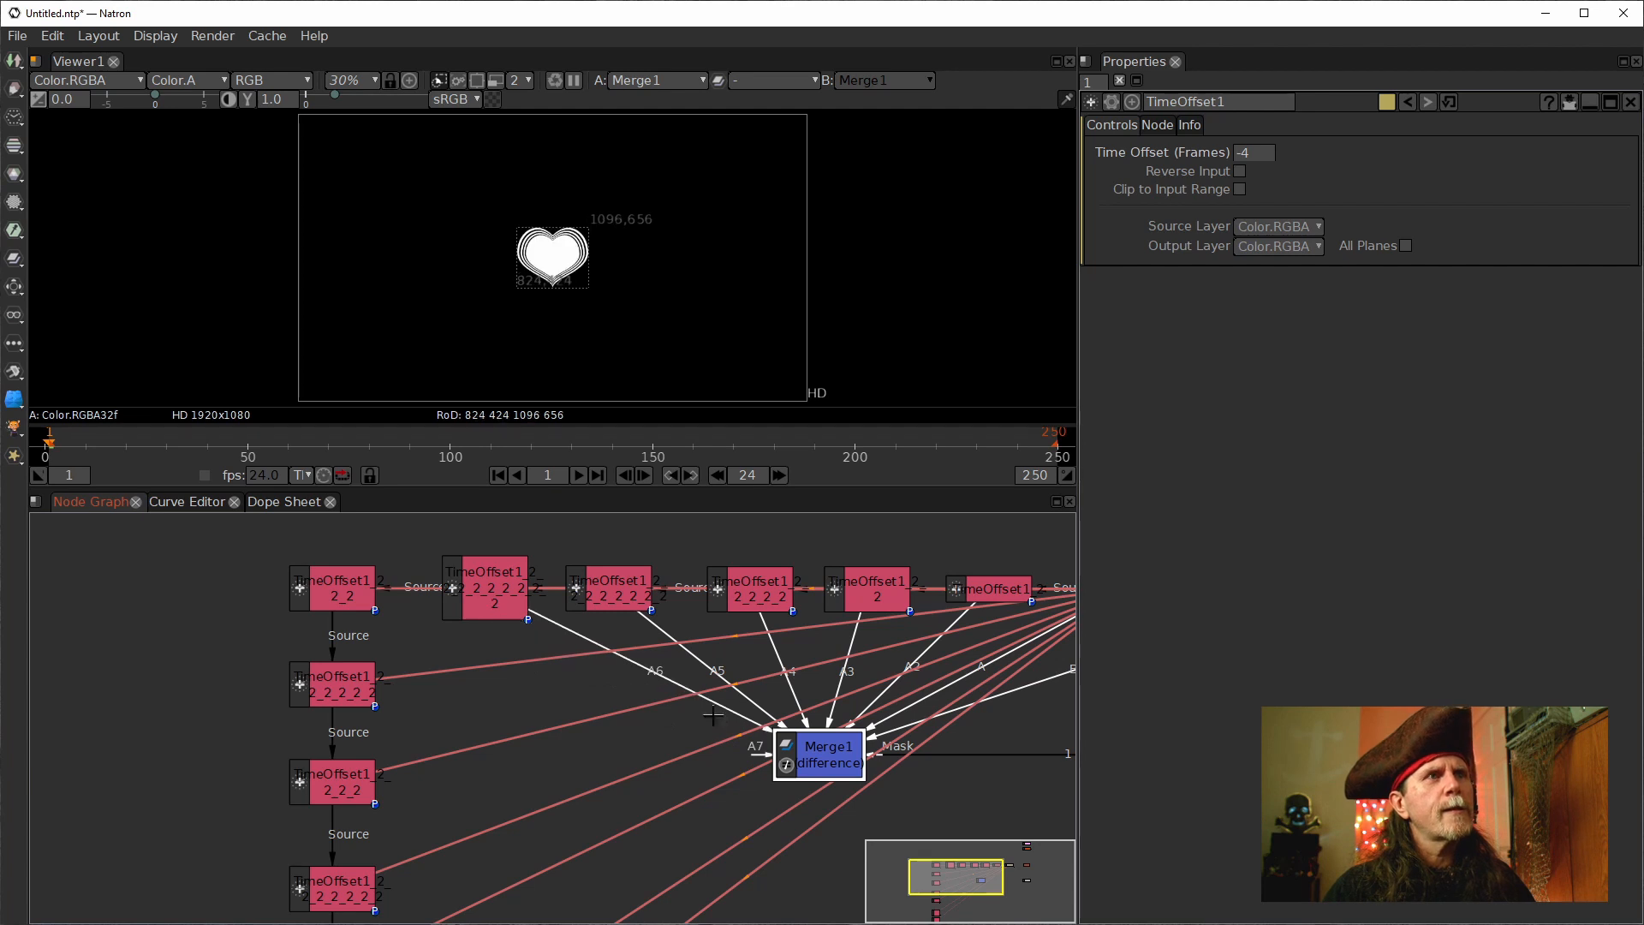
left_click_drag(742, 757, 338, 595)
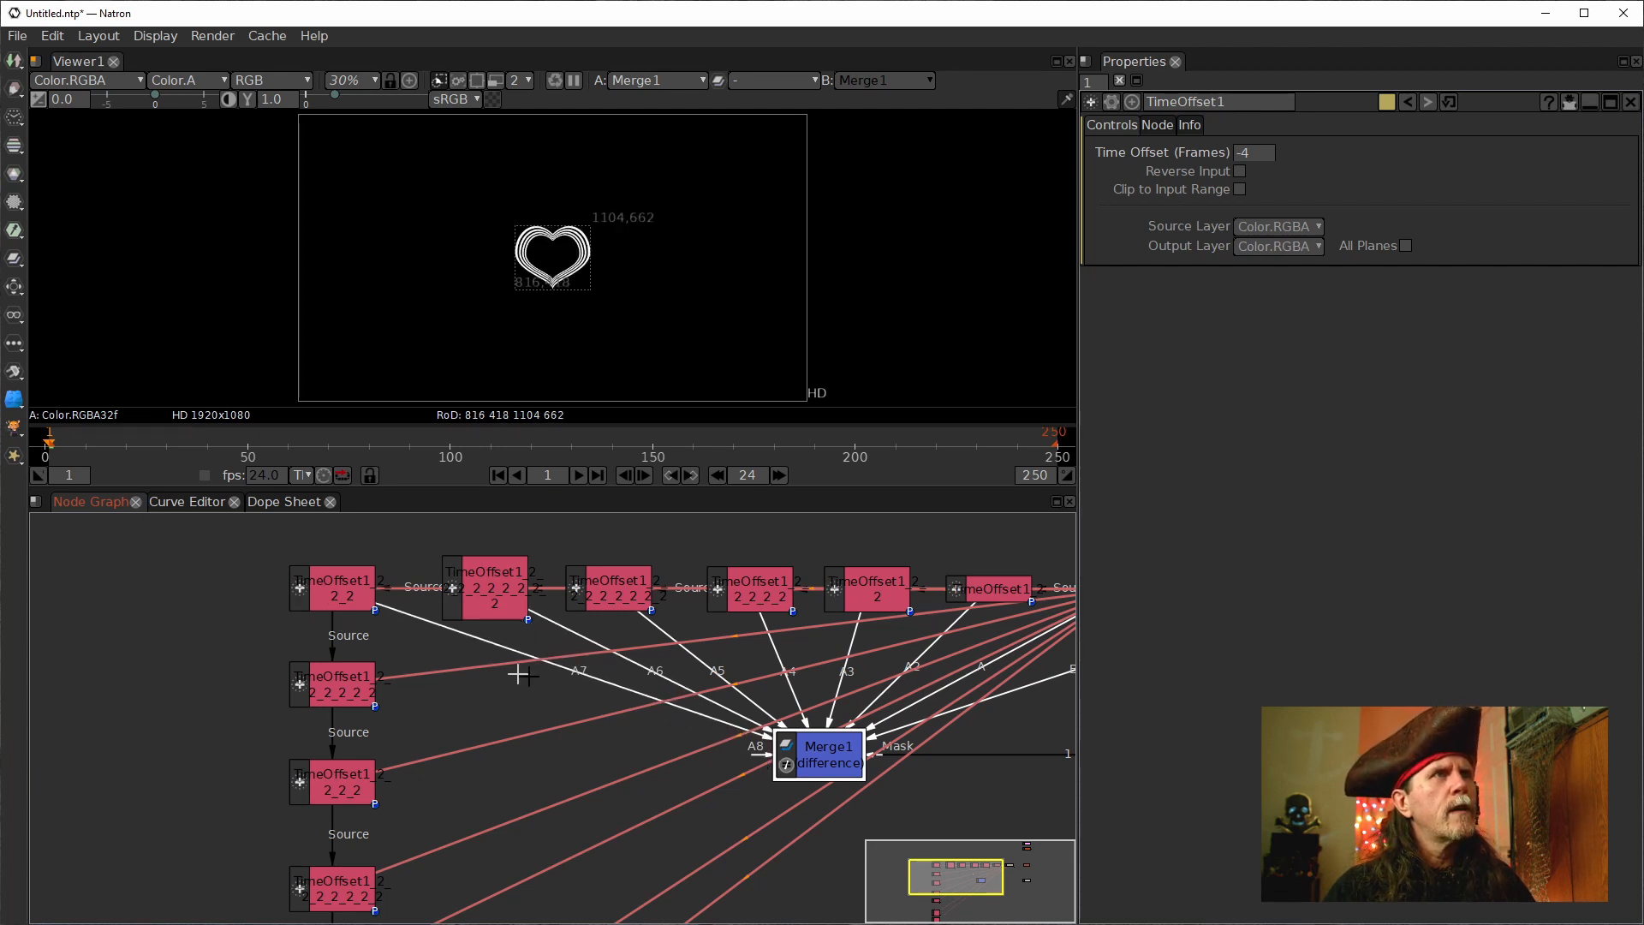
left_click_drag(760, 756, 335, 687)
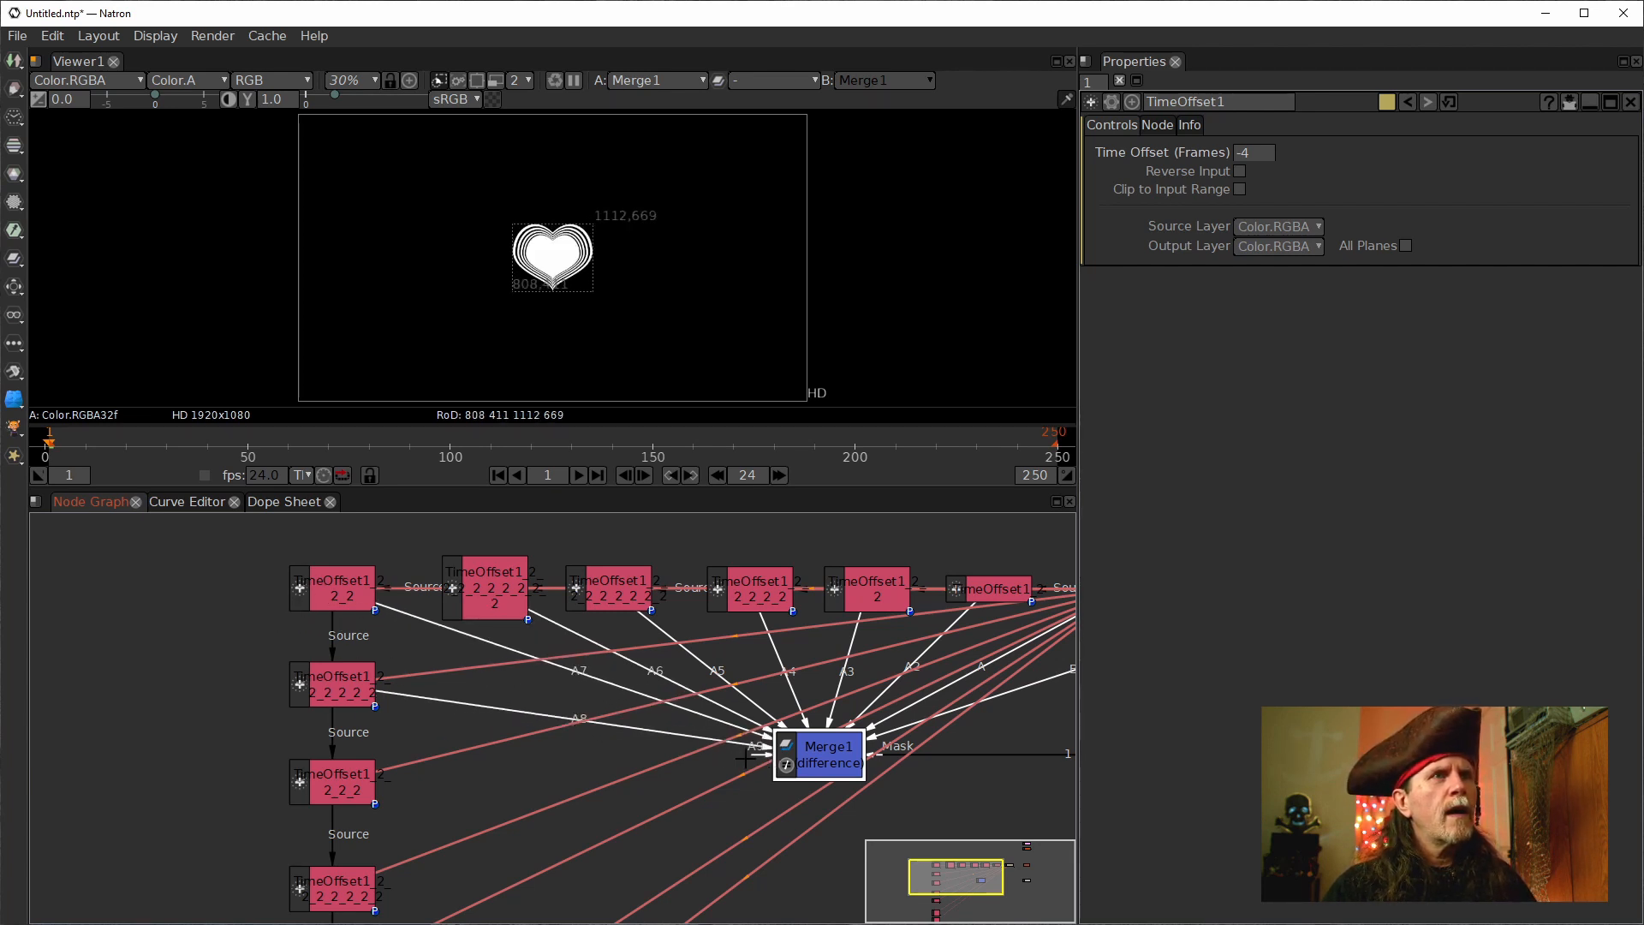
Lower Merge1 beside the clone column and connect its A9, A10 and A11 inputs to the next three clones.
left_click_drag(820, 777, 770, 807)
left_click_drag(607, 789, 609, 695)
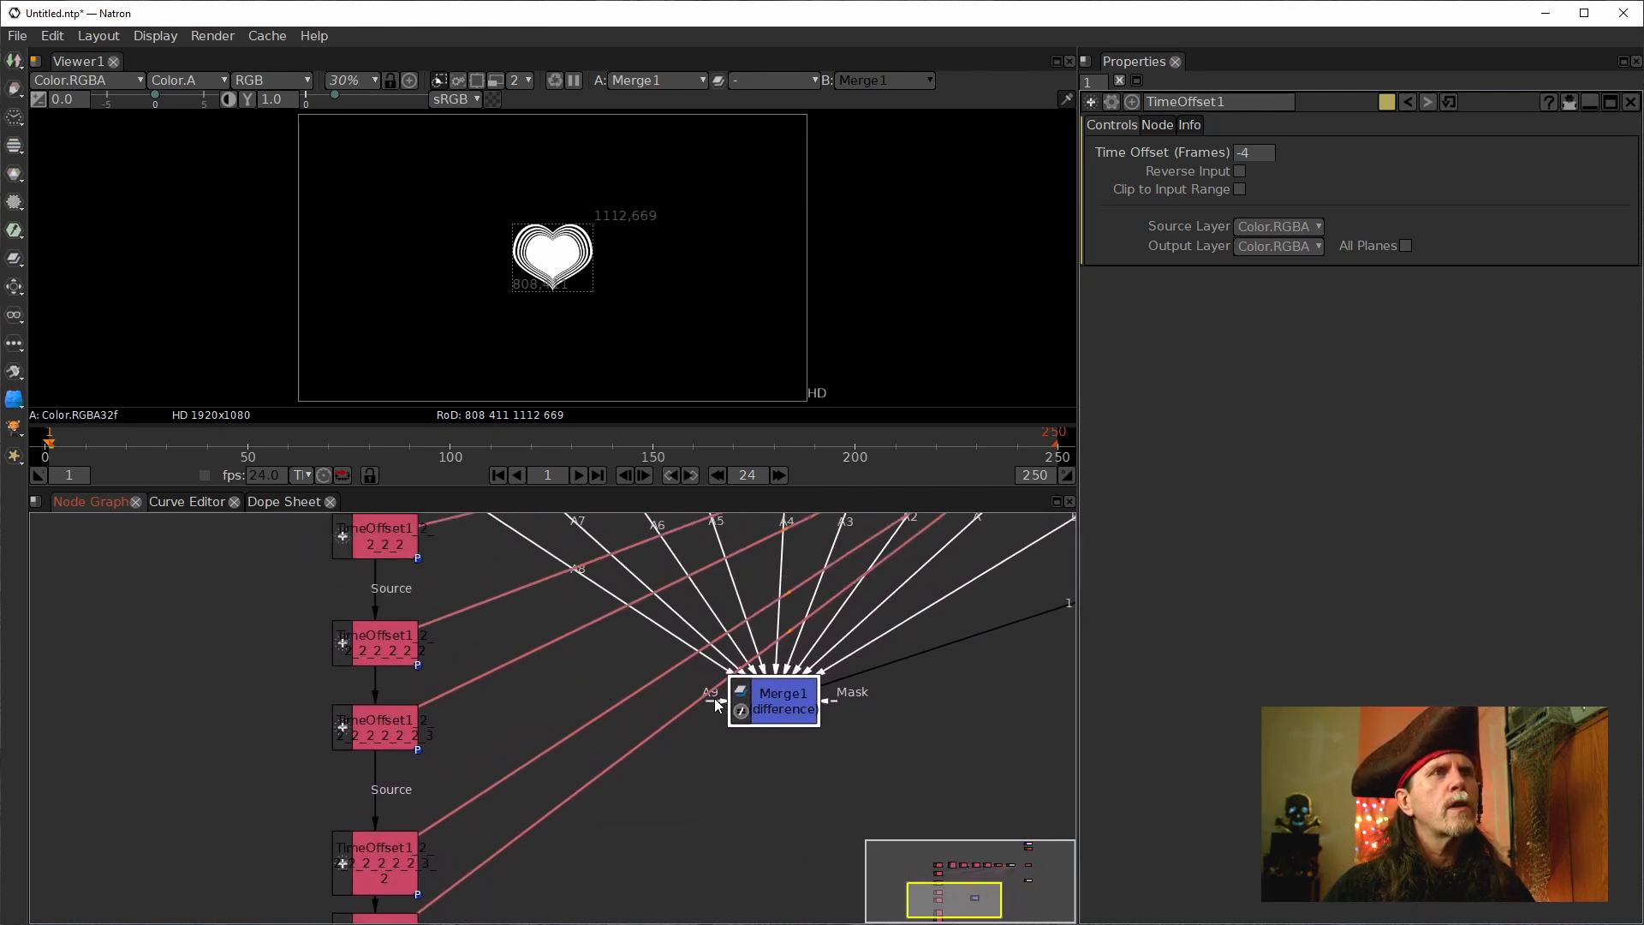
left_click_drag(714, 697, 377, 547)
left_click_drag(573, 719, 577, 673)
left_click_drag(722, 648, 398, 593)
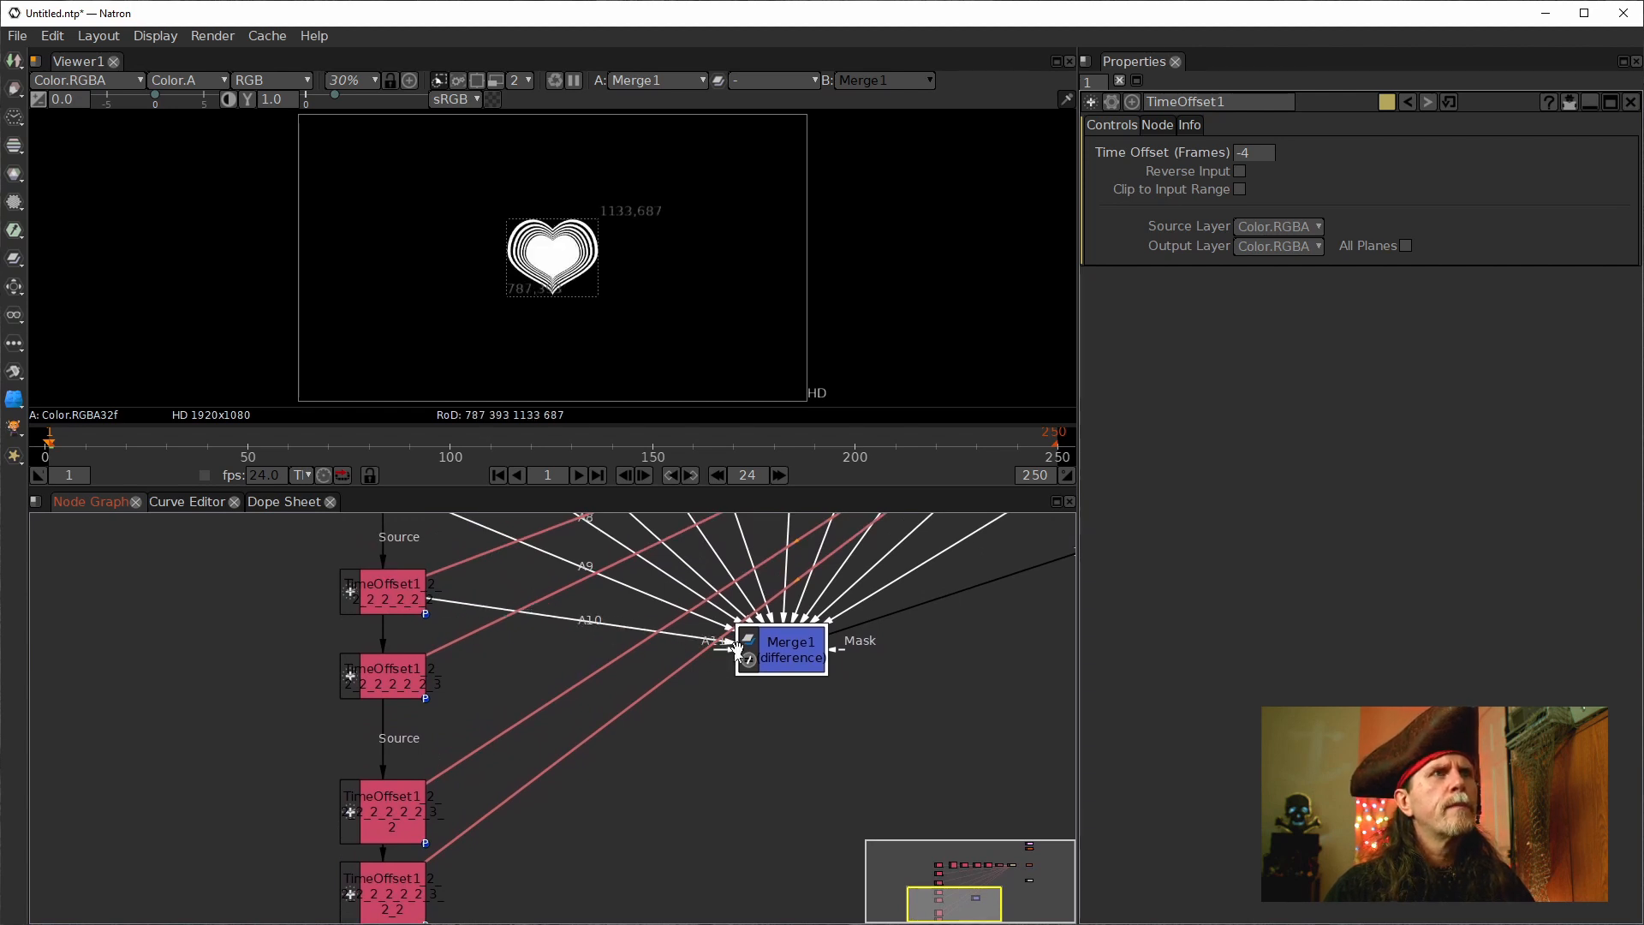
left_click_drag(722, 657, 358, 675)
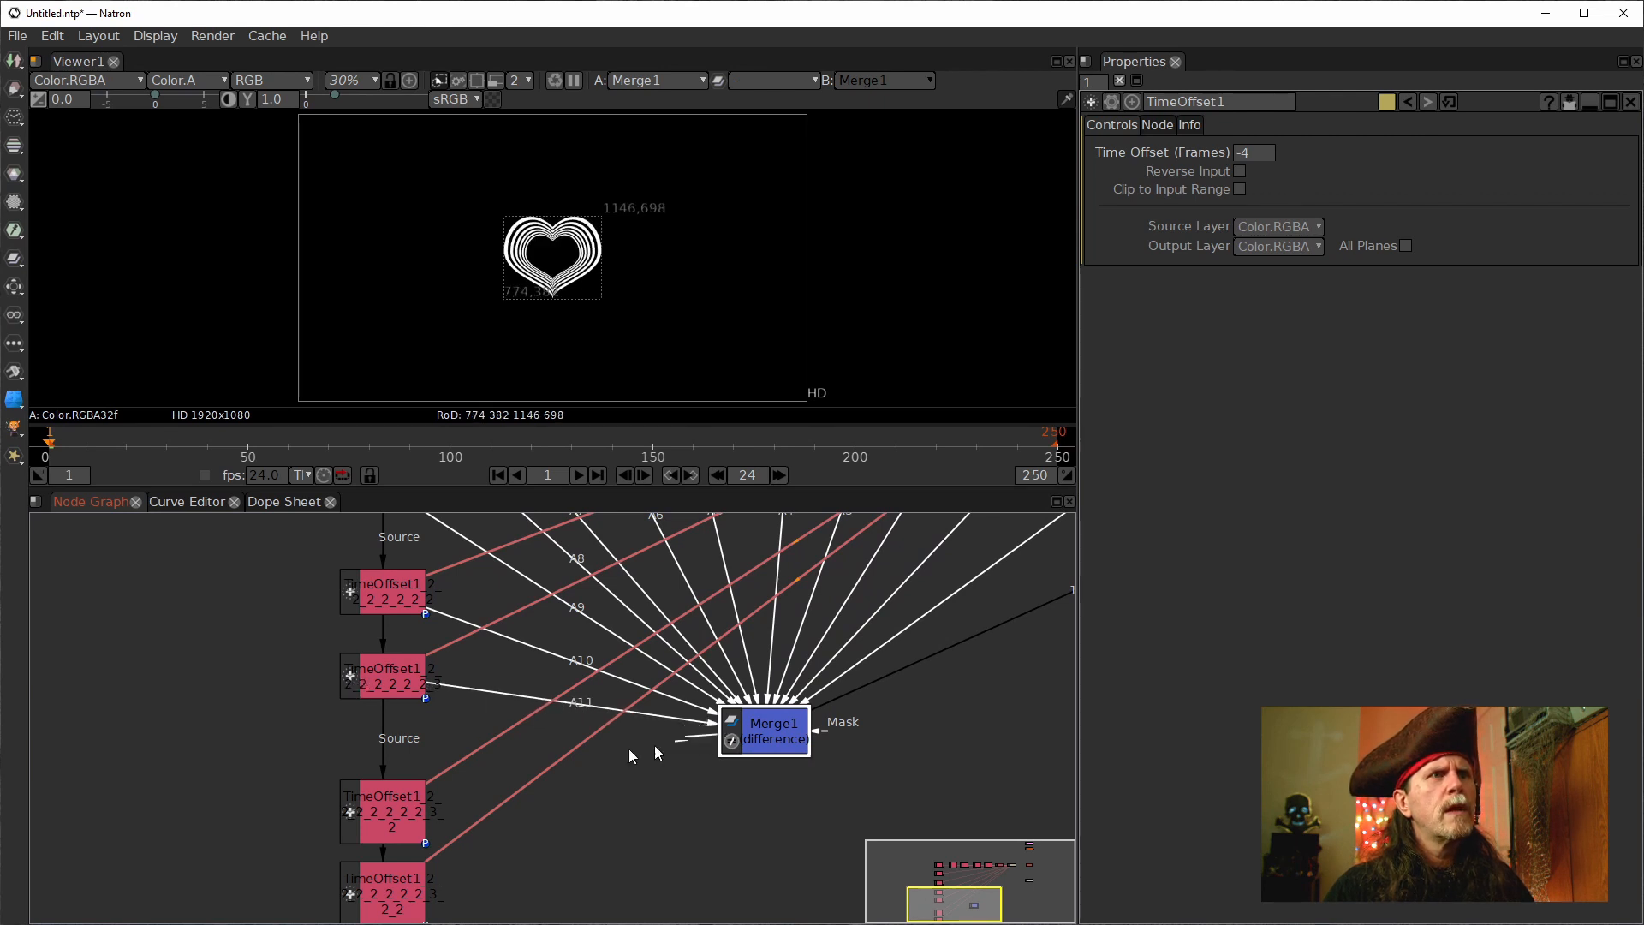
Connect Merge1's A12 and A13 inputs to the last two clones at the bottom of the column.
left_click_drag(683, 739, 377, 803)
left_click_drag(735, 753, 154, 883)
left_click_drag(552, 708, 625, 573)
left_click_drag(184, 805, 602, 711)
left_click_drag(626, 646, 273, 811)
Move Merge1 away from the clone column, back toward the Card3D1 and Viewer1 nodes.
left_click_drag(636, 805, 801, 663)
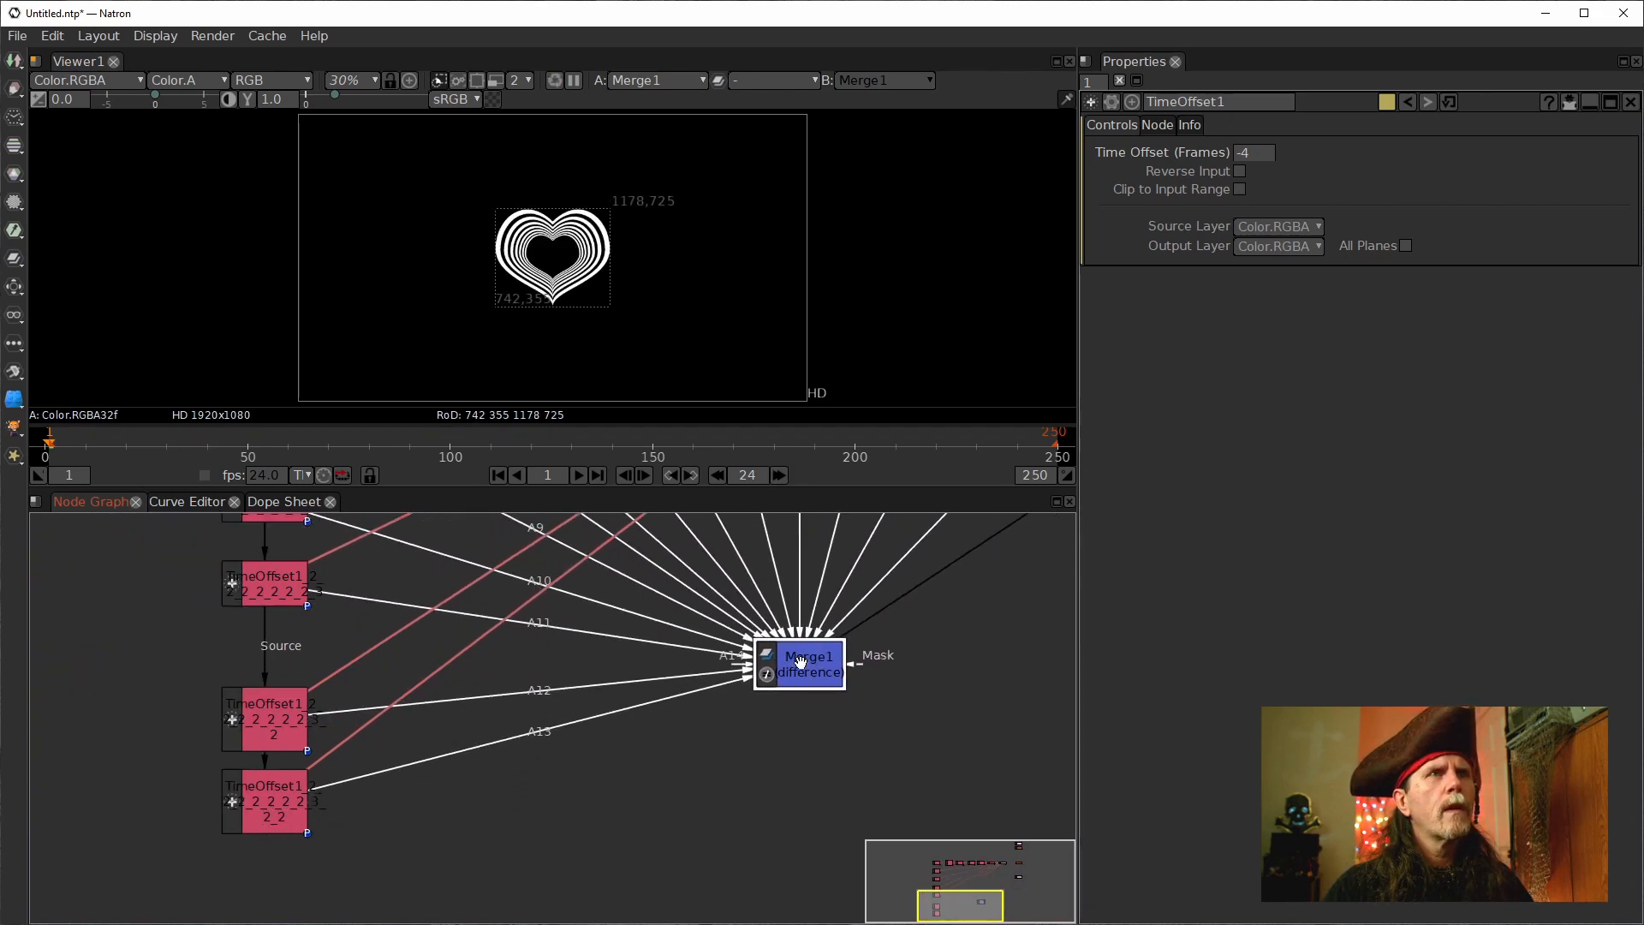
left_click_drag(889, 611, 325, 682)
left_click_drag(249, 743, 626, 623)
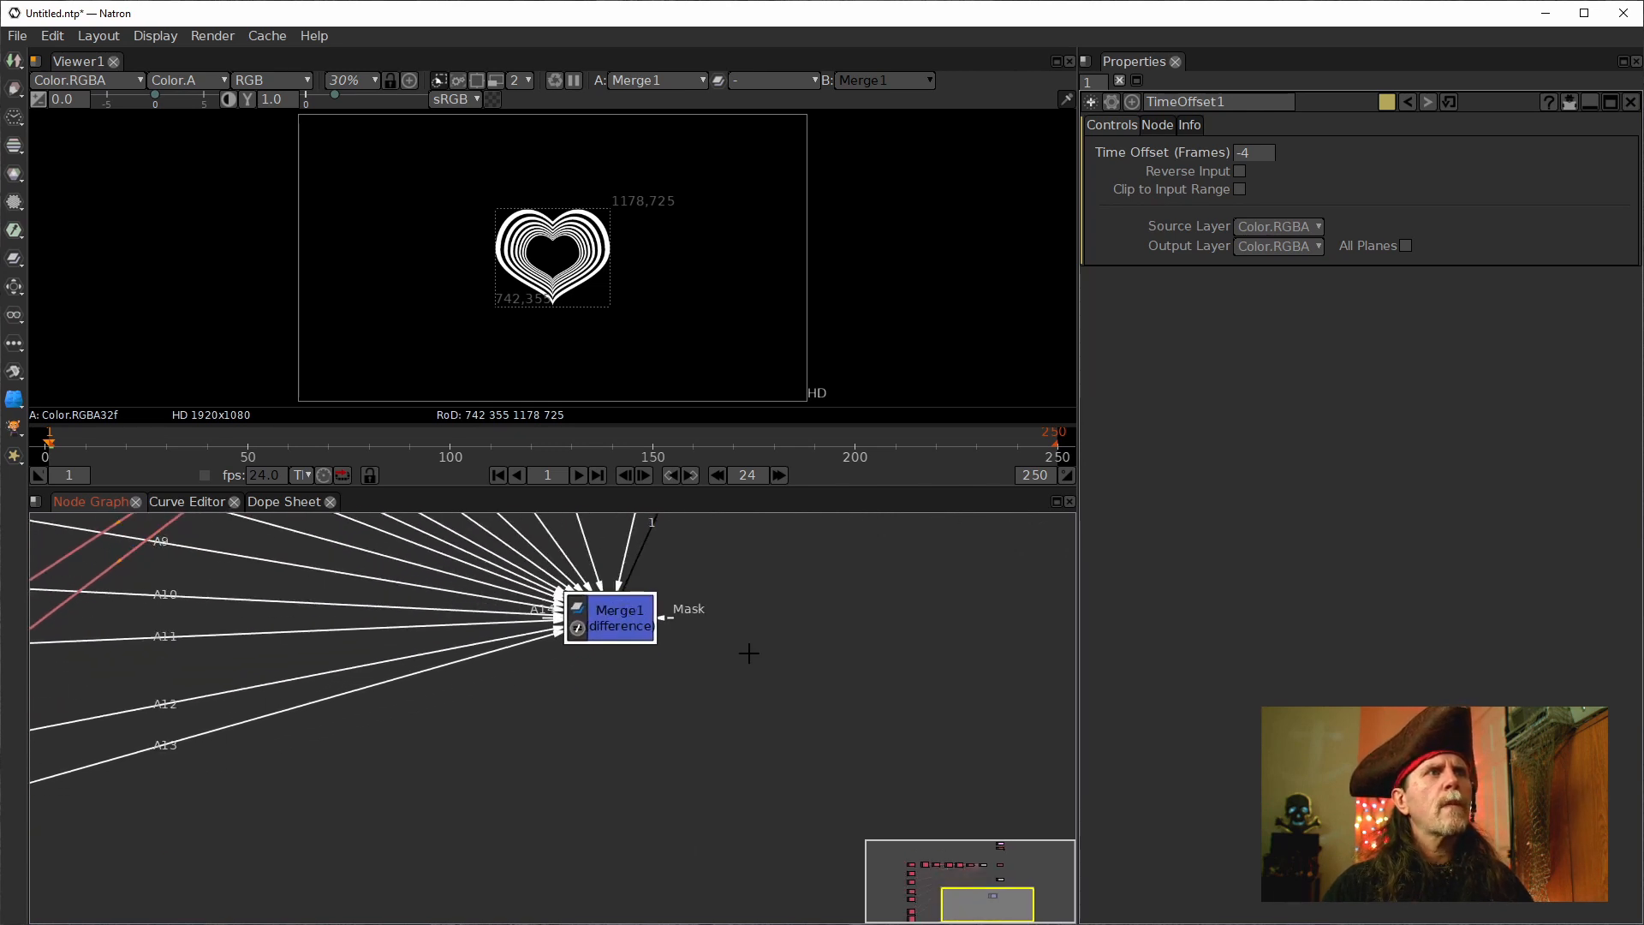
left_click_drag(748, 653, 442, 883)
scroll(389, 848, "down", 2)
left_click_drag(336, 849, 378, 631)
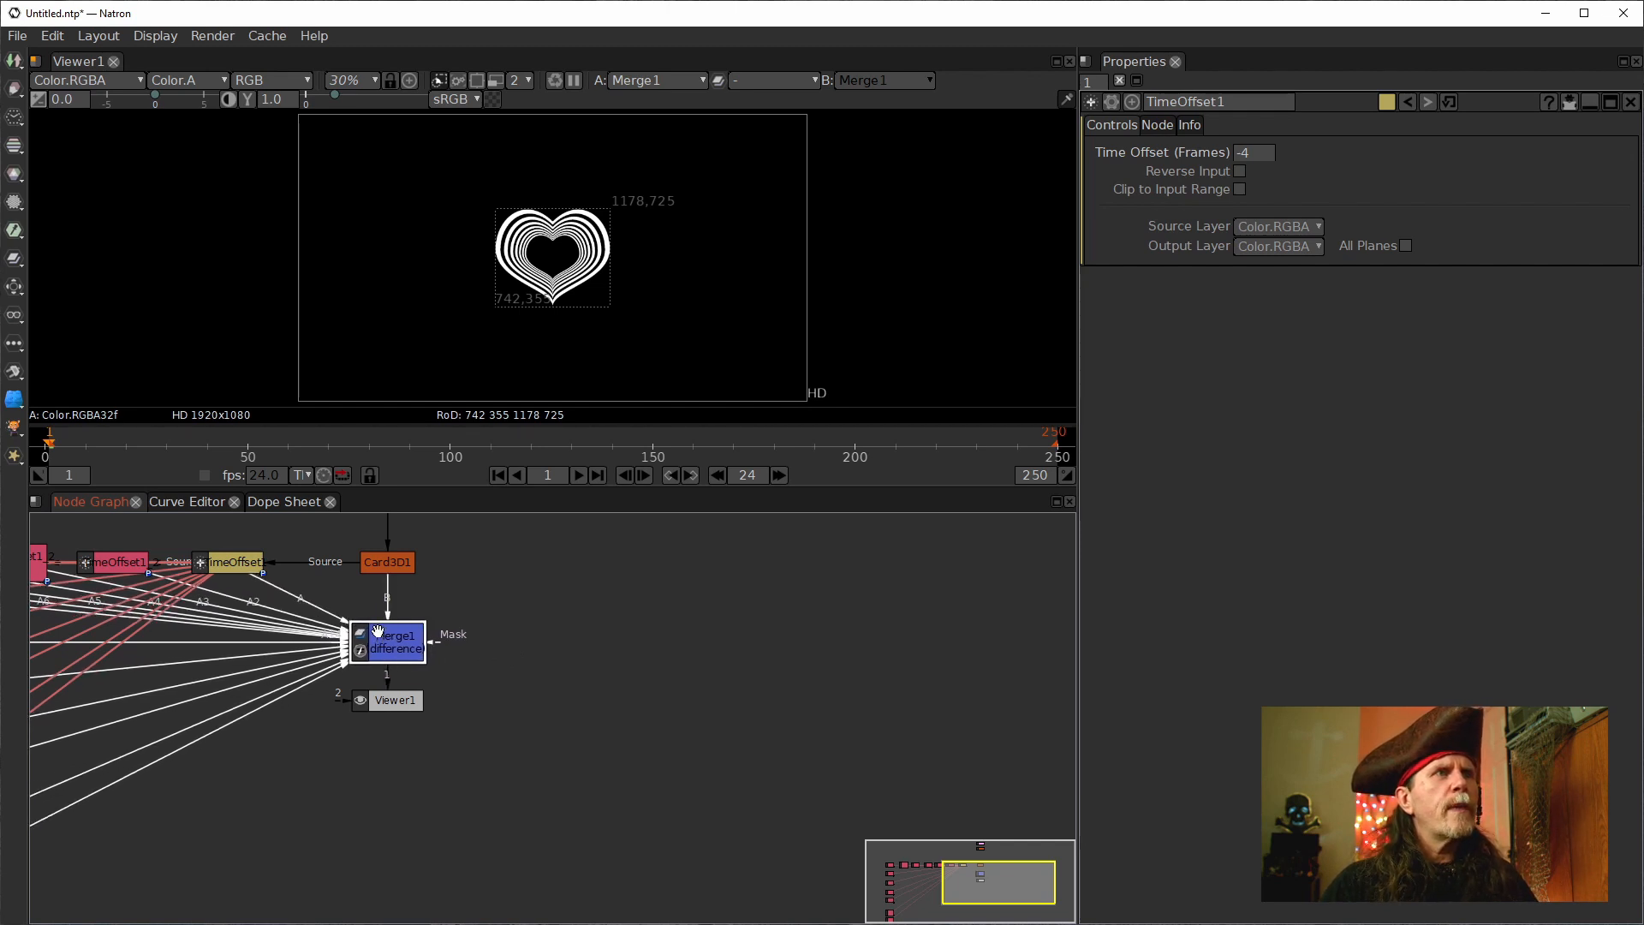
left_click_drag(491, 627, 548, 848)
scroll(664, 639, "down", 5)
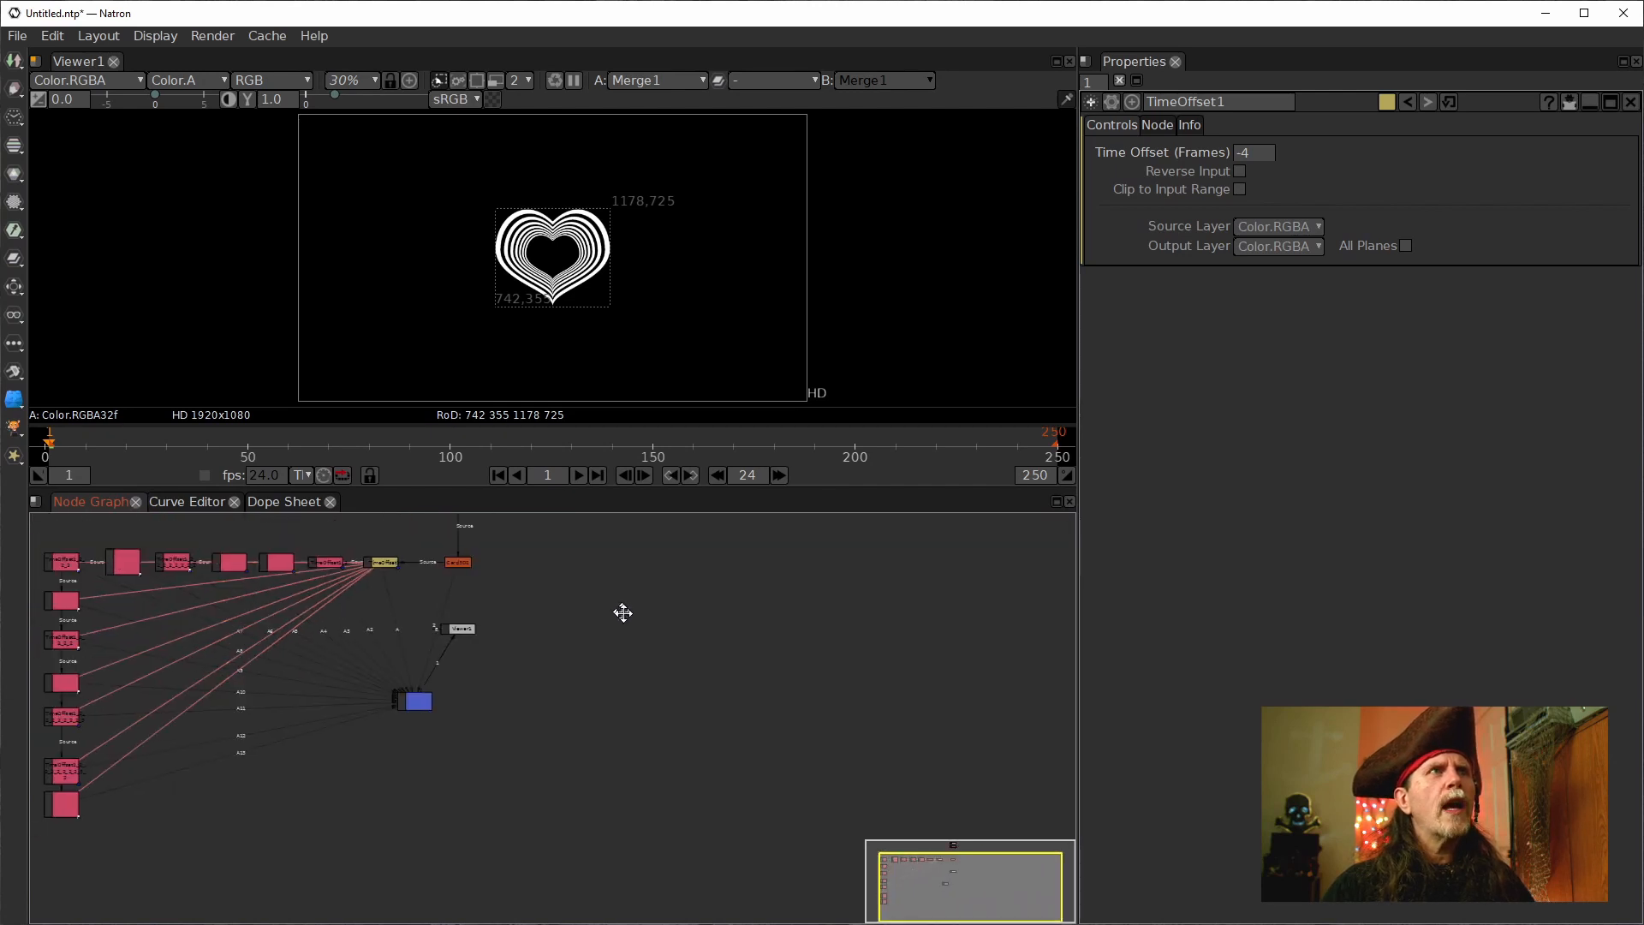
Inspect the full extent of the merged hearts at frame 115.
left_click_drag(622, 612, 697, 683)
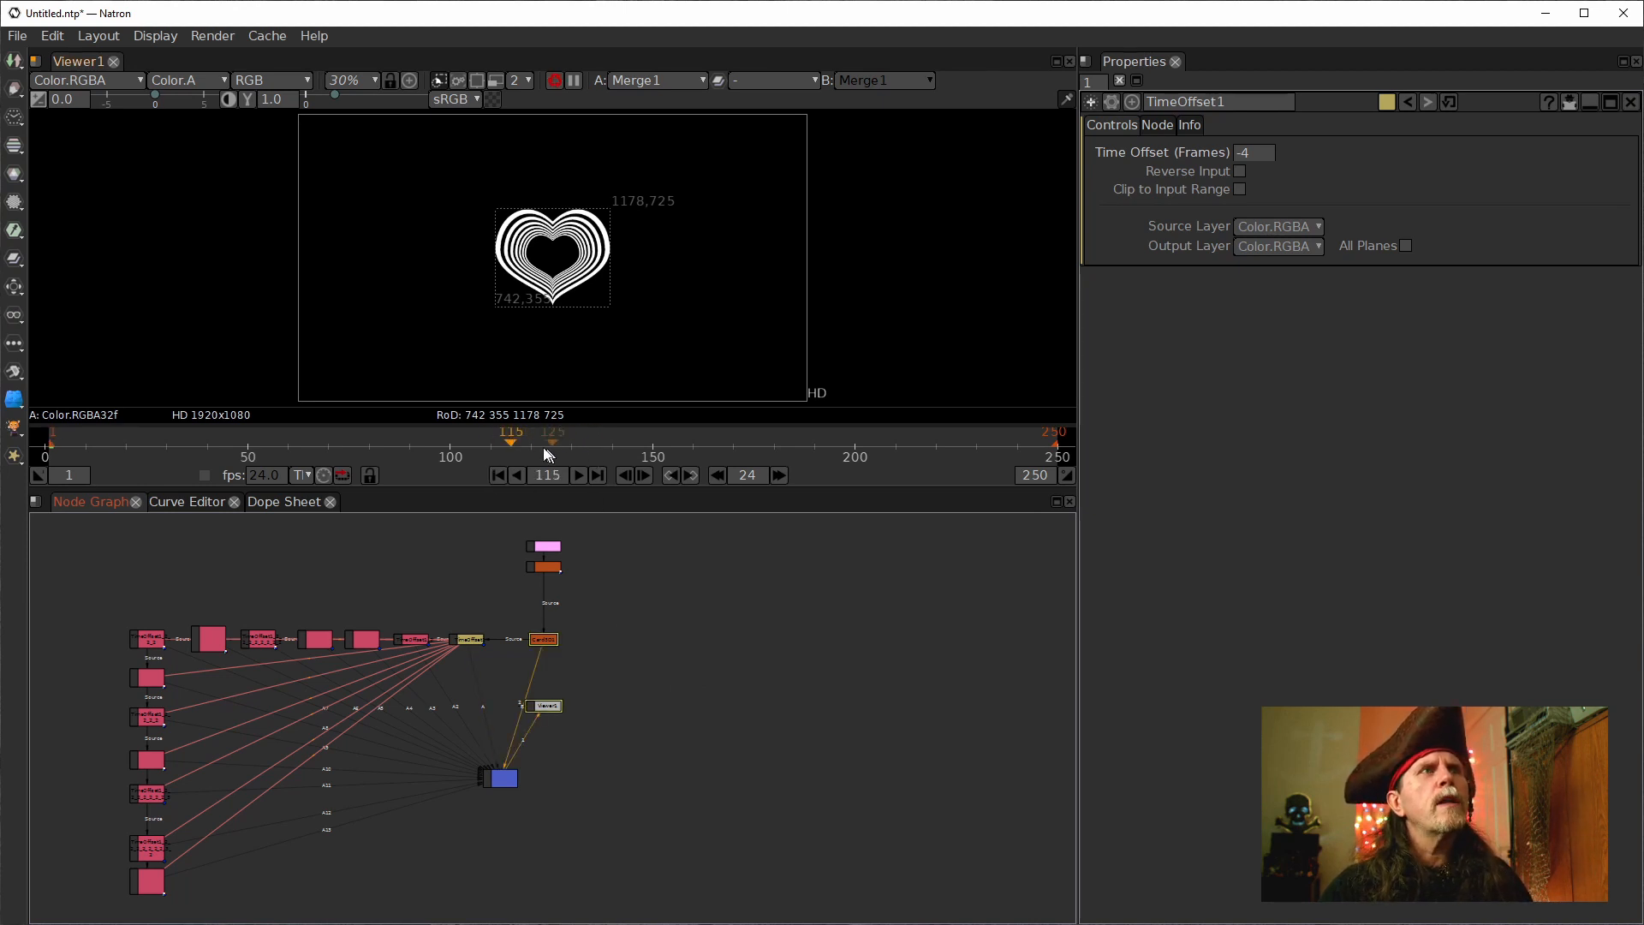
scroll(607, 365, "down", 8)
scroll(589, 357, "down", 3)
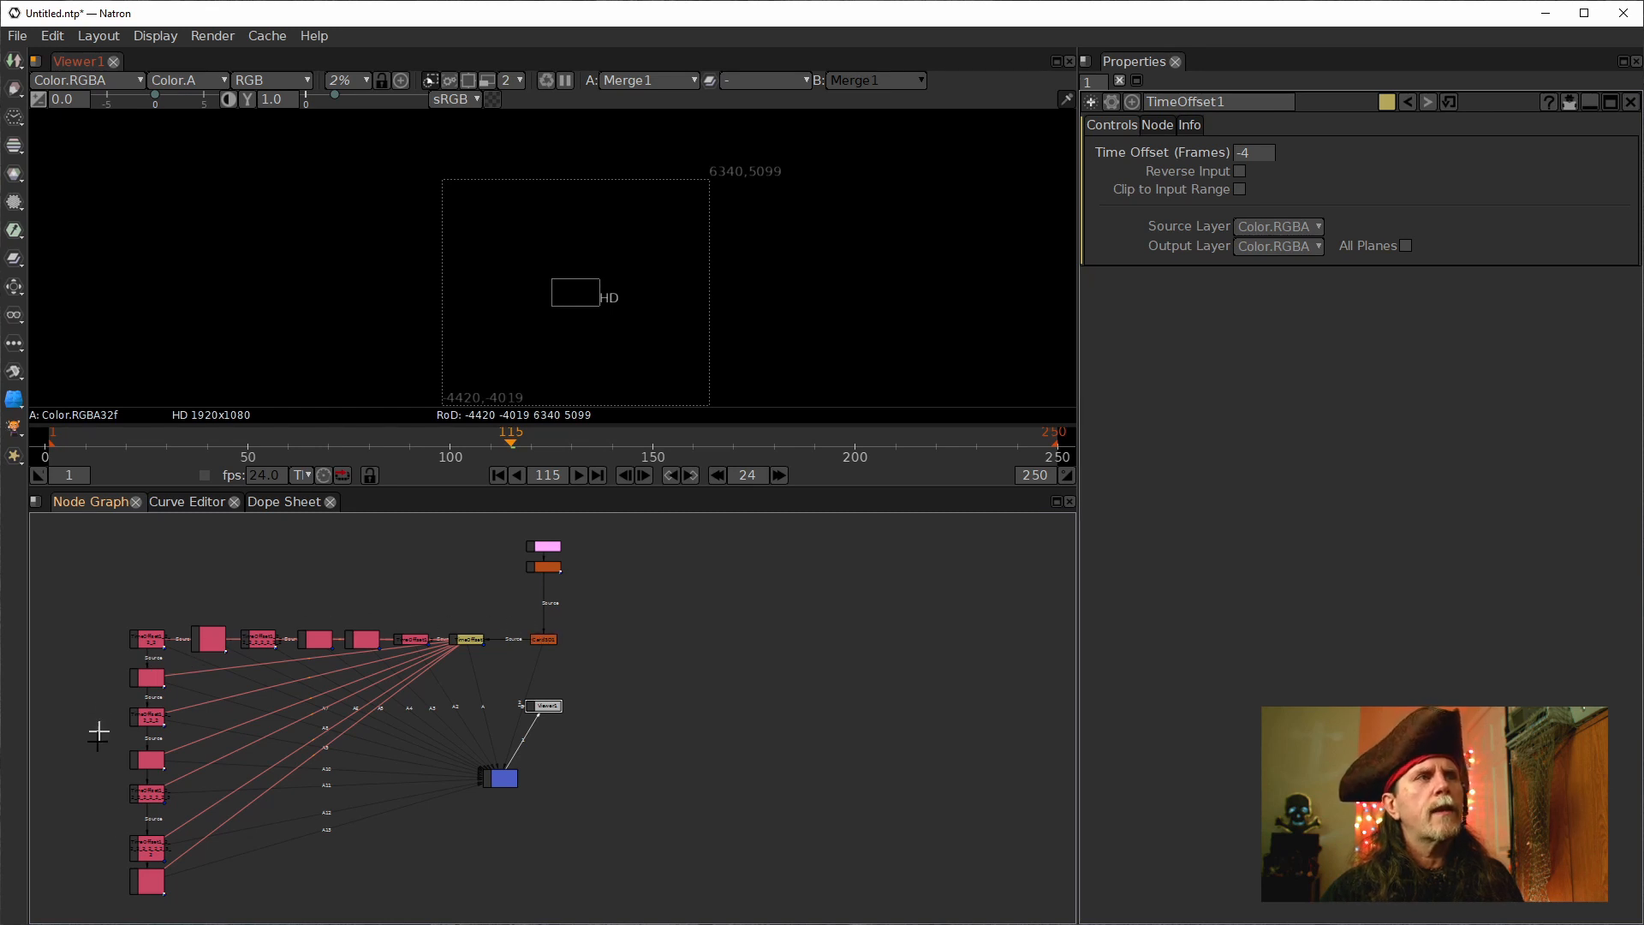
Place Merge1 between Card3D1 and Viewer1, and delete the last TimeOffset clone at the bottom of the column.
left_click_drag(503, 777, 556, 696)
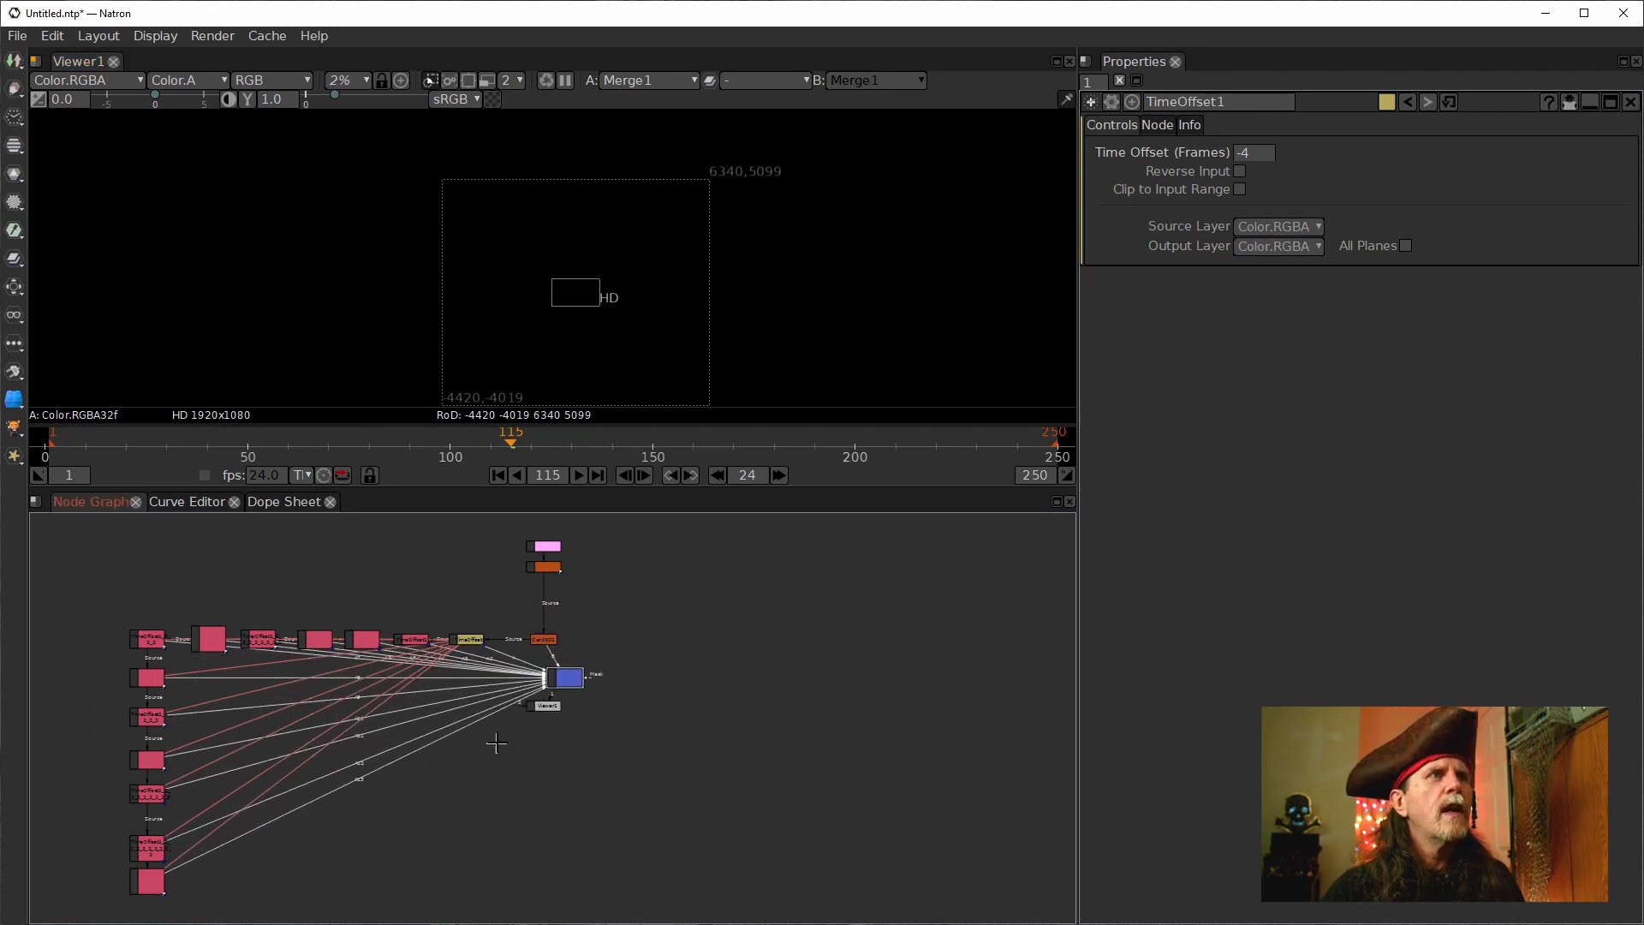
left_click(157, 888)
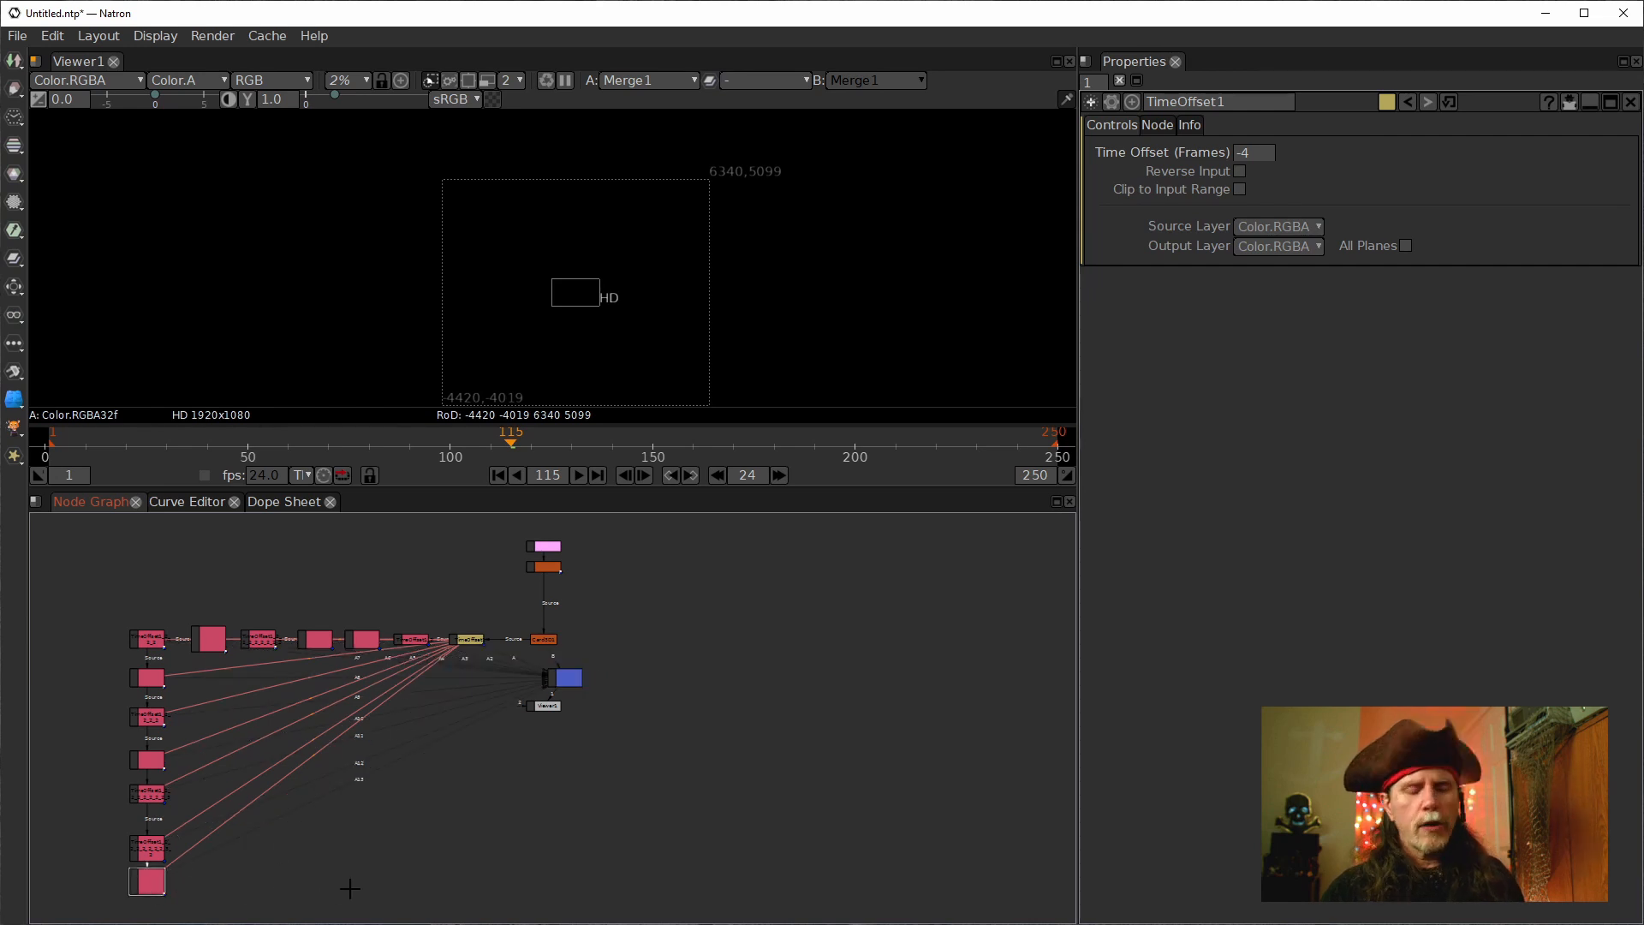
key("Delete")
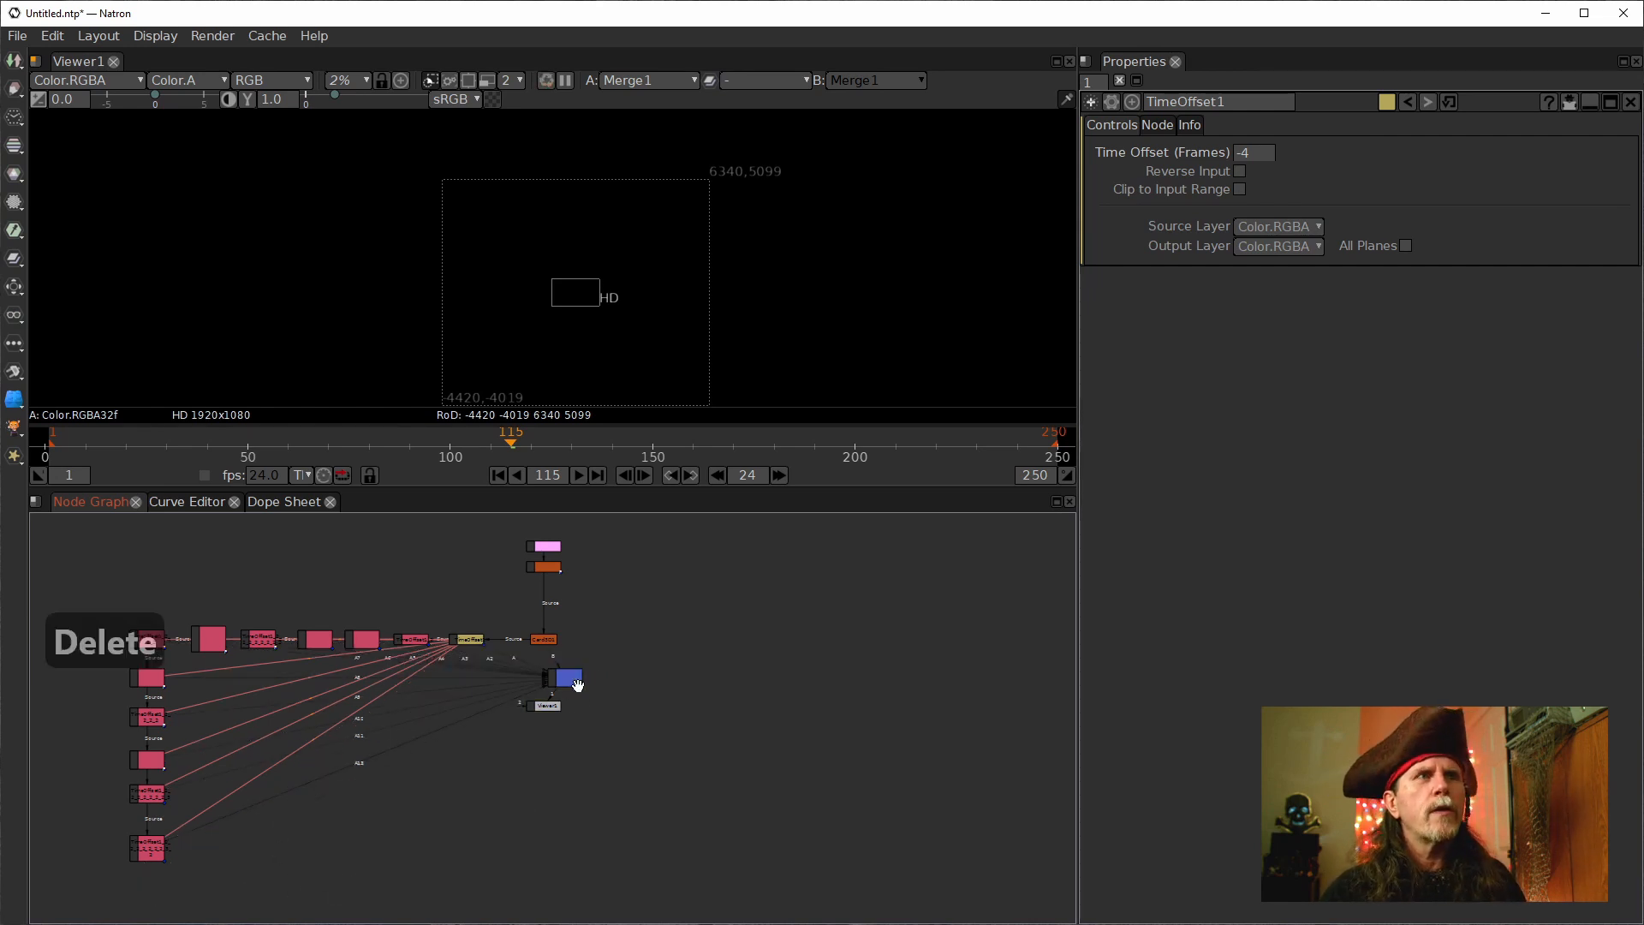
Move Merge1 well below Viewer1 and disconnect its B input from Card3D1.
left_click_drag(578, 685, 542, 681)
scroll(562, 677, "up", 5)
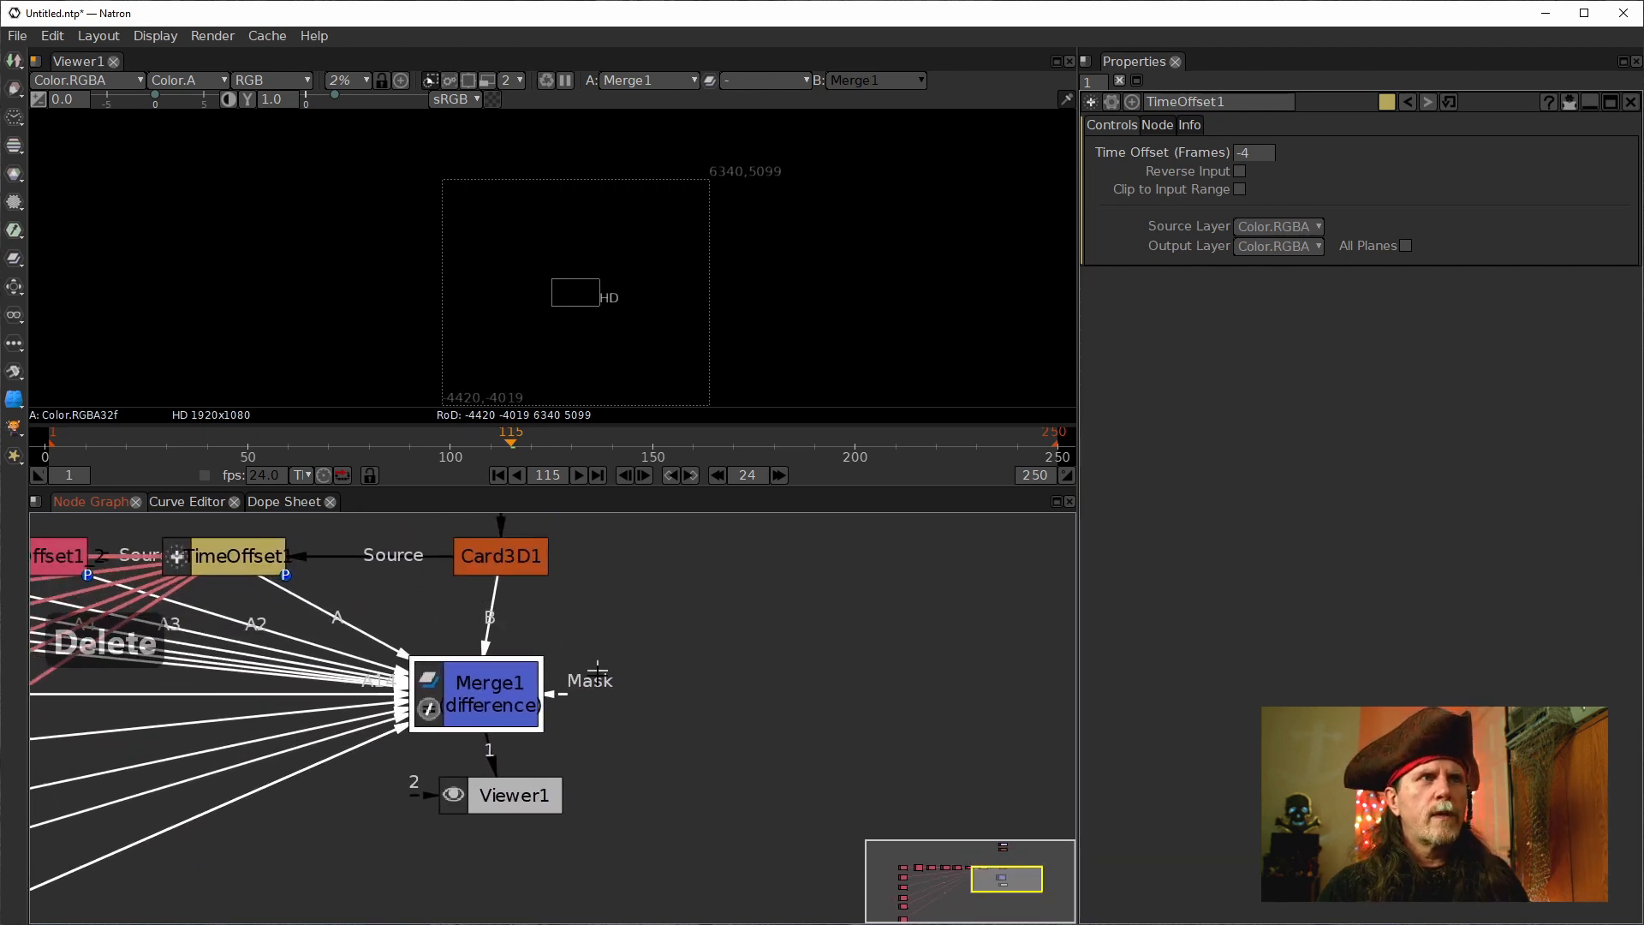
left_click_drag(420, 724, 350, 868)
scroll(558, 716, "up", 10)
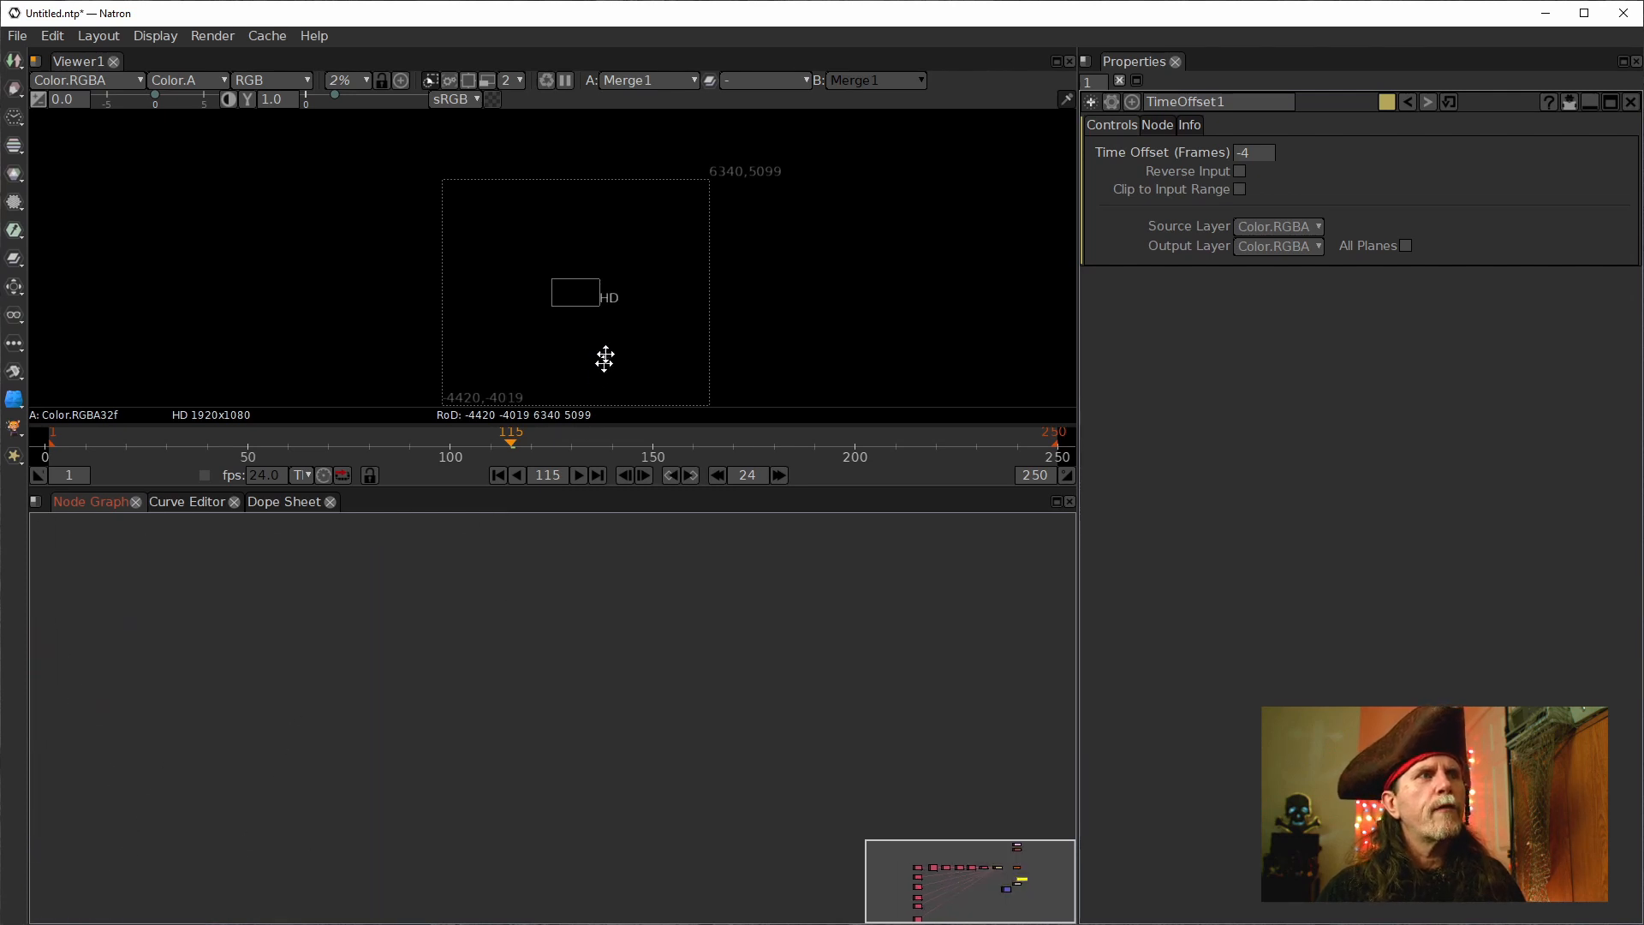
scroll(540, 698, "down", 10)
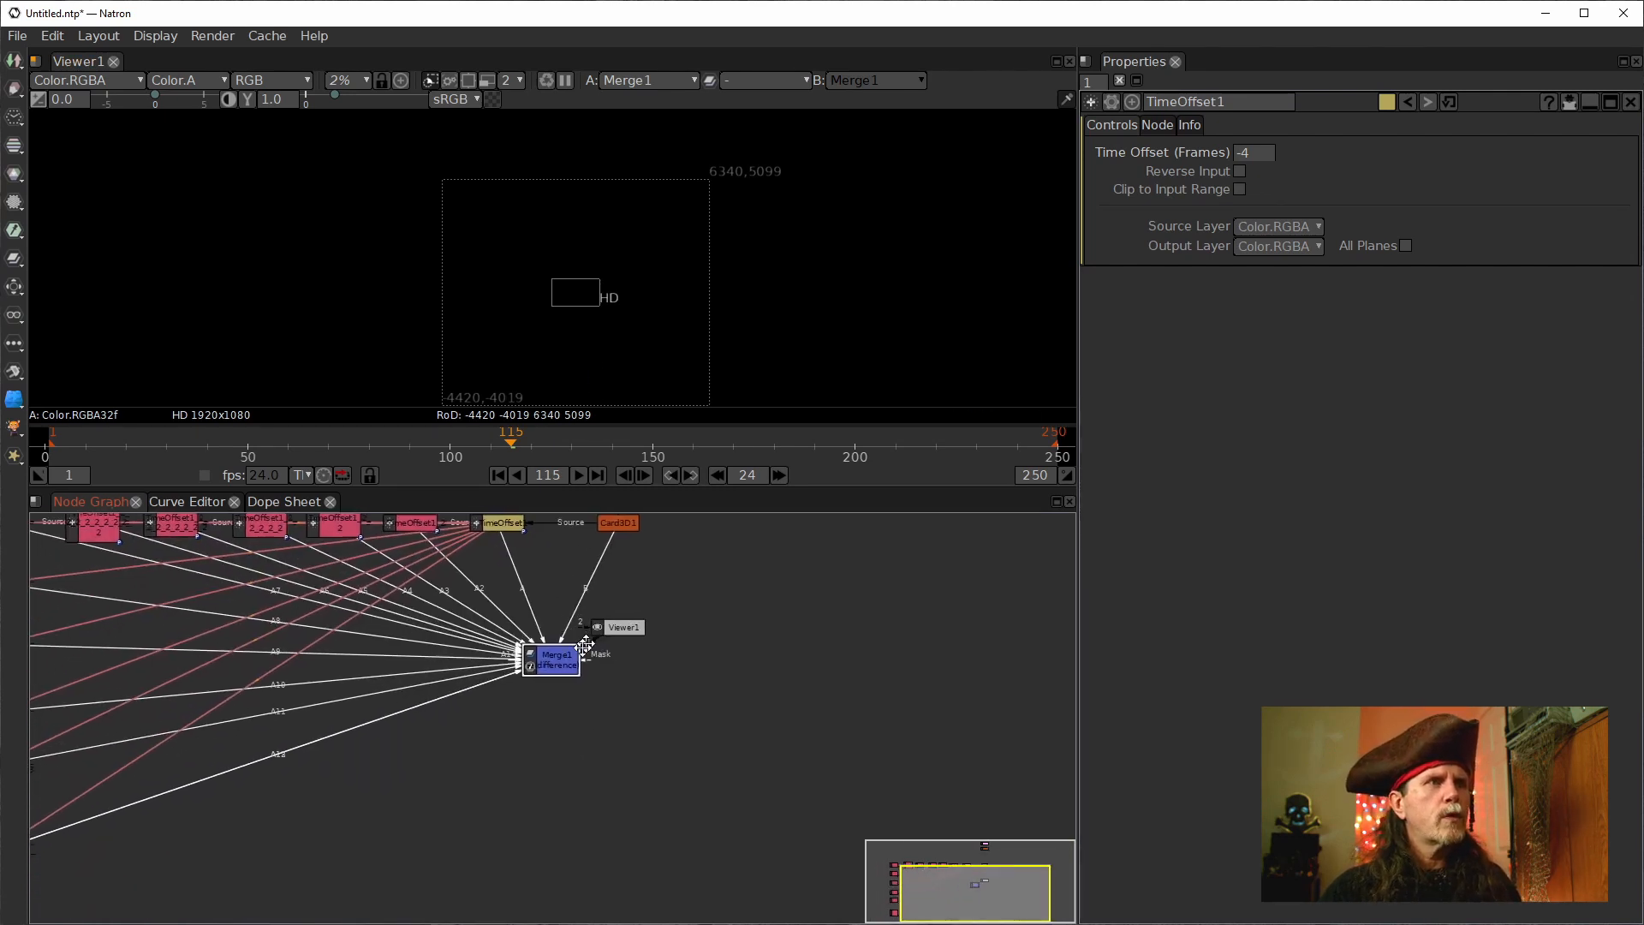
left_click_drag(538, 685, 559, 923)
left_click_drag(647, 815, 595, 911)
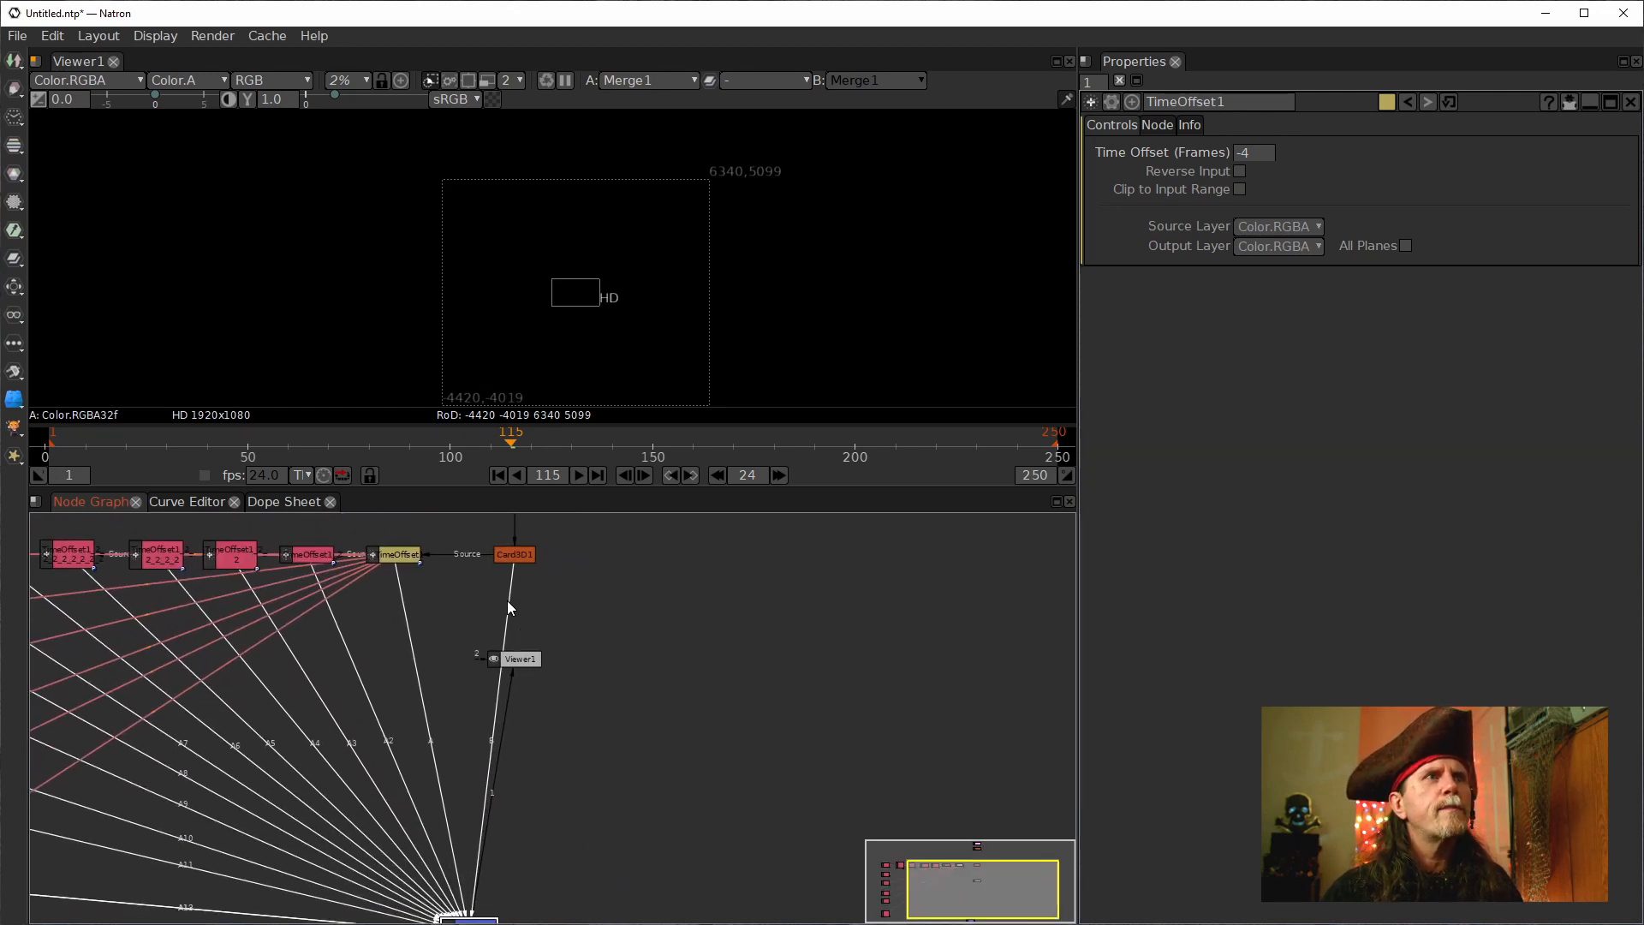
left_click_drag(508, 602, 709, 587)
left_click_drag(516, 771, 533, 649)
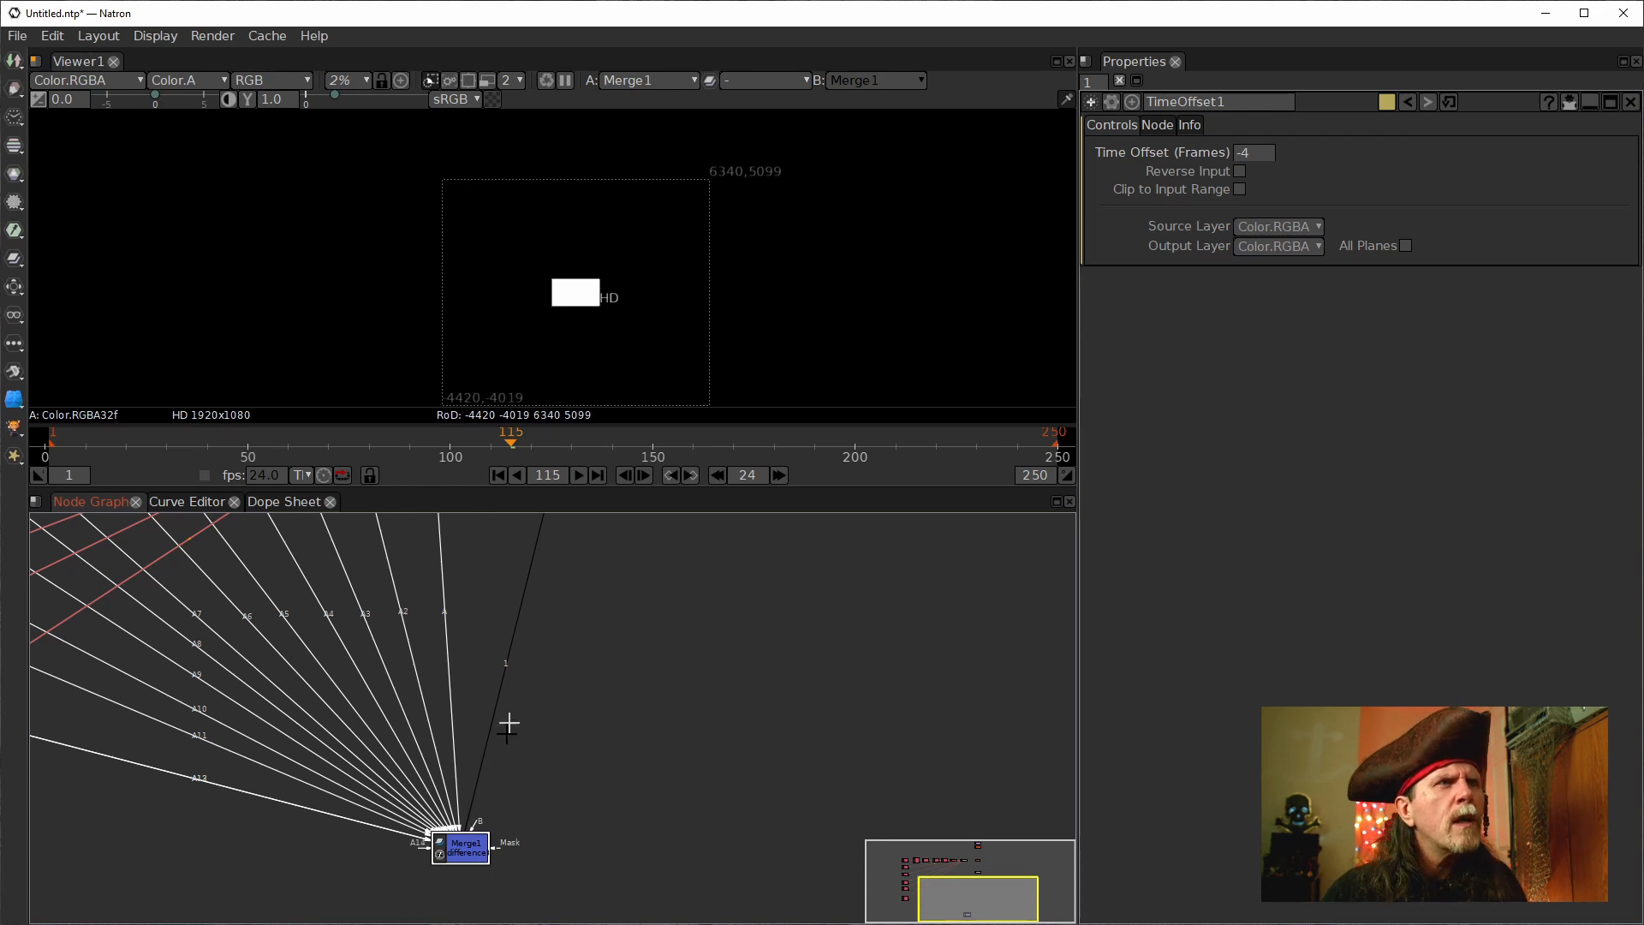
Bring Merge1 back up beside Viewer1, below the row of TimeOffset clones and Card3D1.
left_click_drag(466, 848, 624, 679)
left_click_drag(720, 583, 753, 663)
left_click_drag(651, 754, 724, 645)
left_click_drag(301, 700, 361, 741)
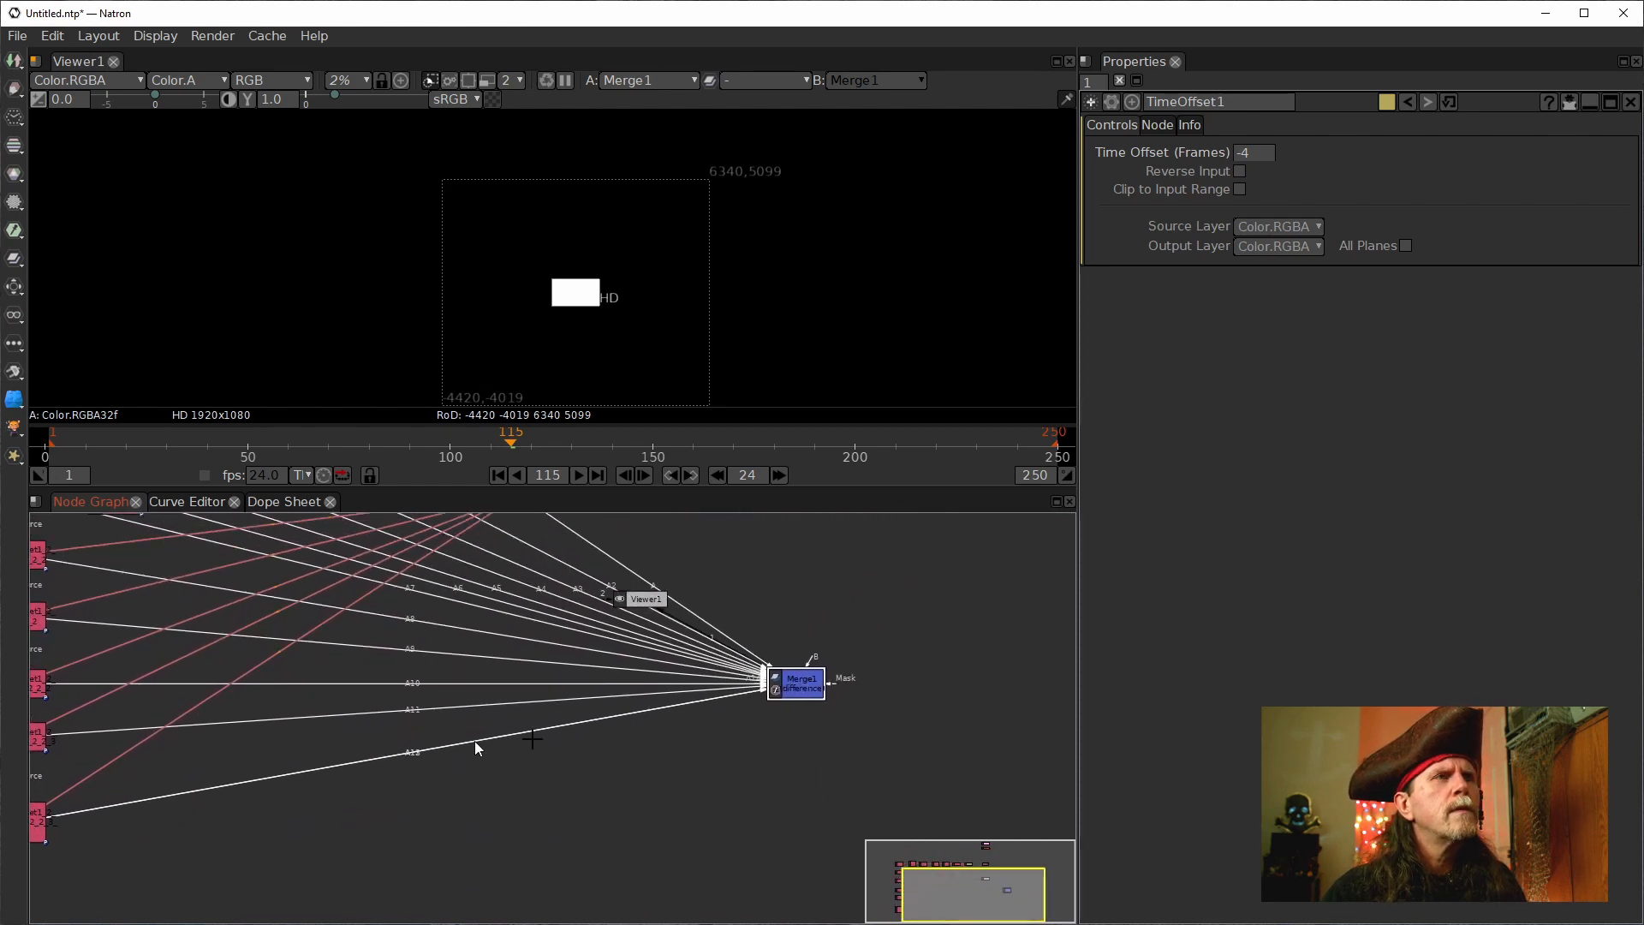
left_click_drag(784, 671, 736, 520)
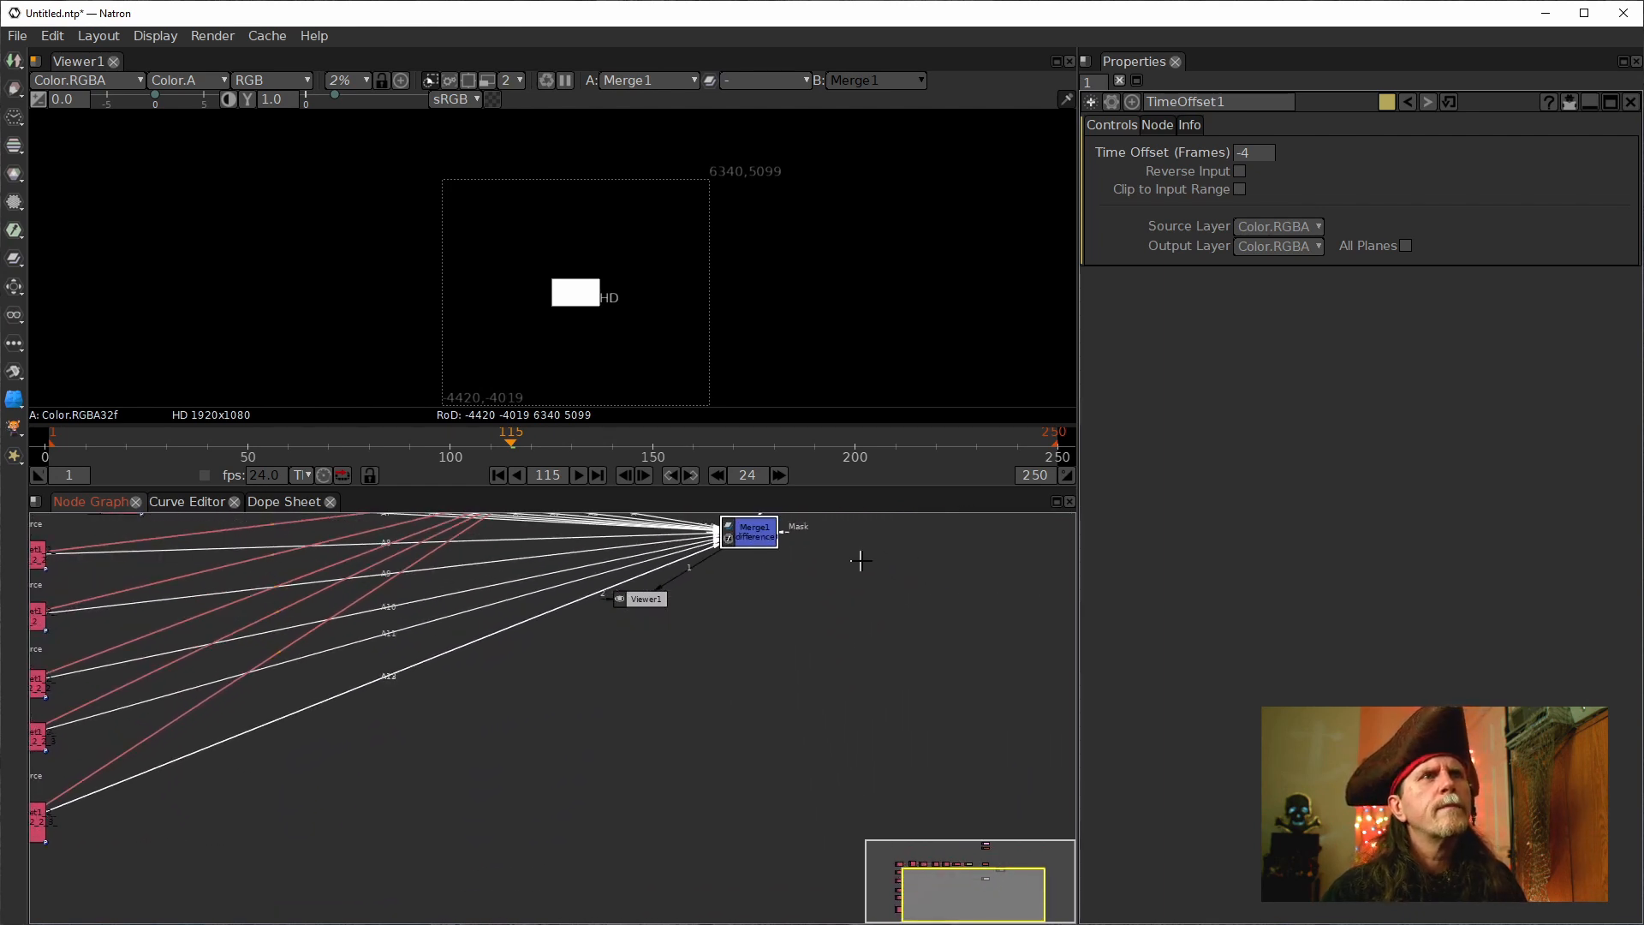
left_click_drag(859, 560, 785, 832)
left_click_drag(655, 810, 641, 851)
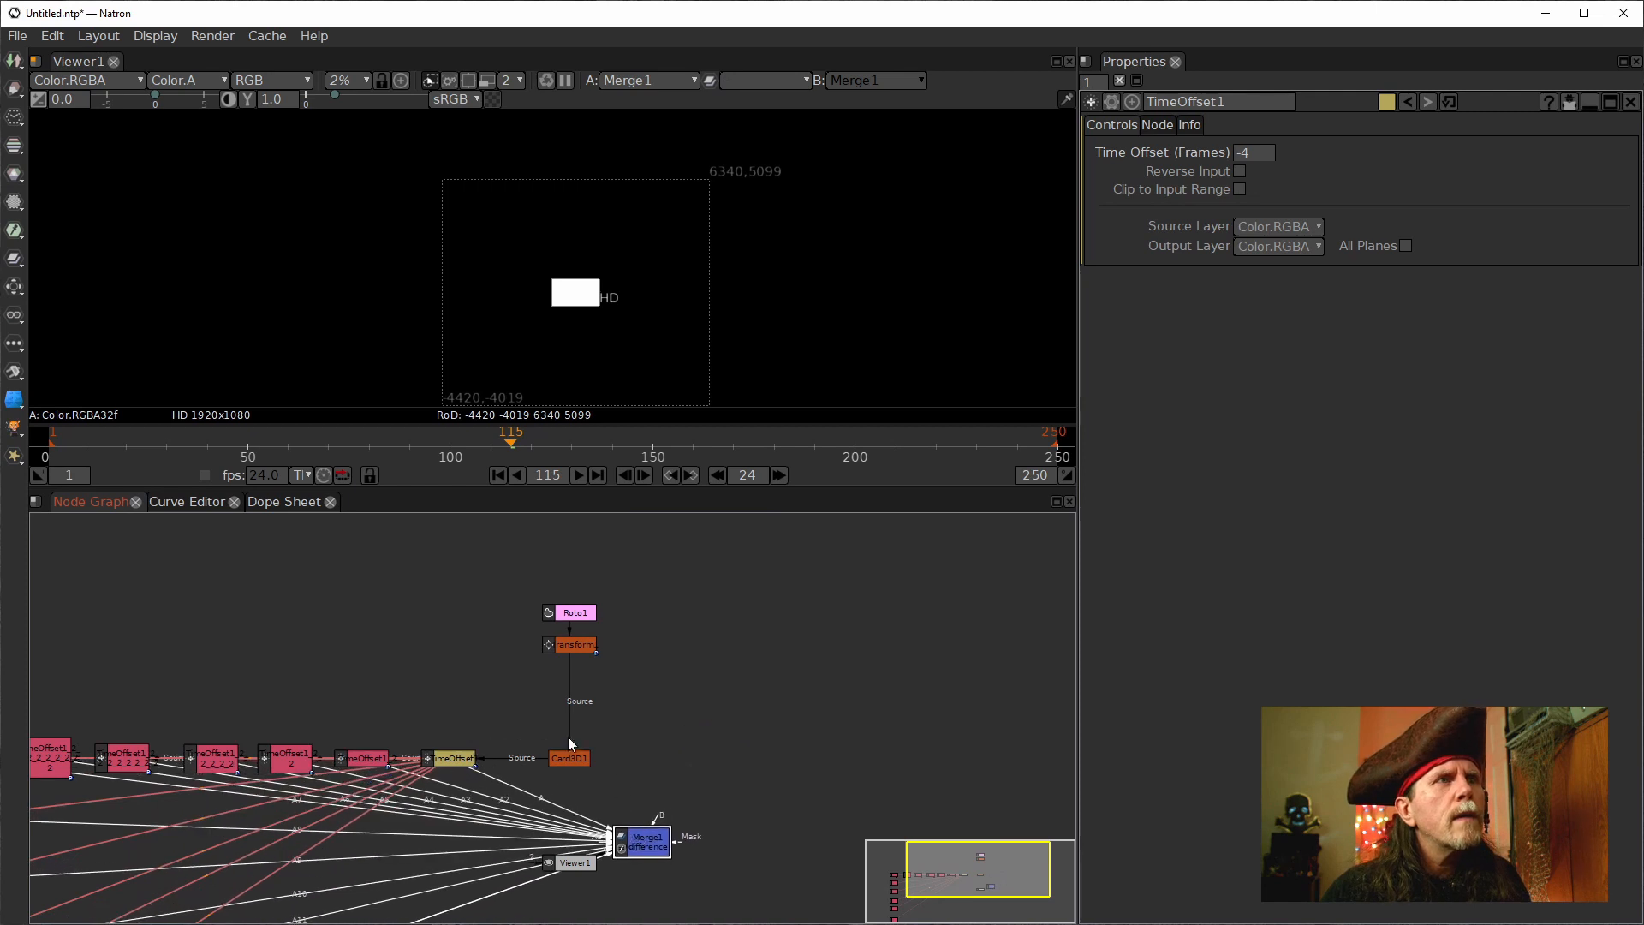
Move Card3D1 and Merge1 above the TimeOffset row, connect Merge1's A14 input to Card3D1, and place Merge1 above Viewer1.
left_click_drag(568, 758, 364, 604)
left_click_drag(664, 852, 368, 675)
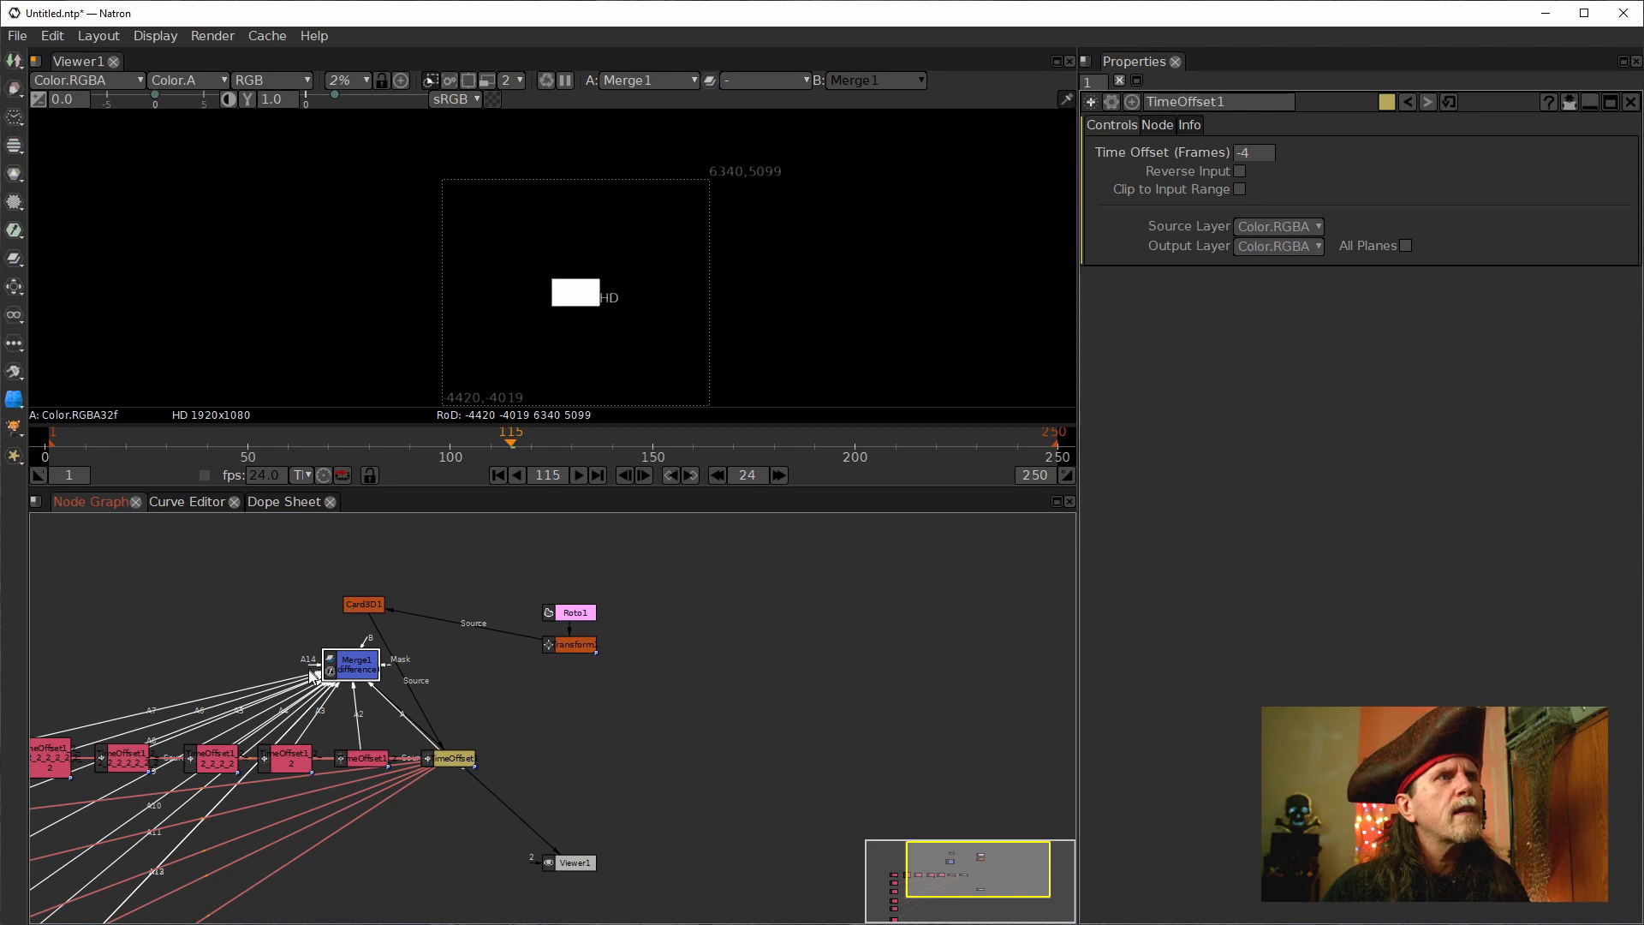
scroll(308, 664, "up", 4)
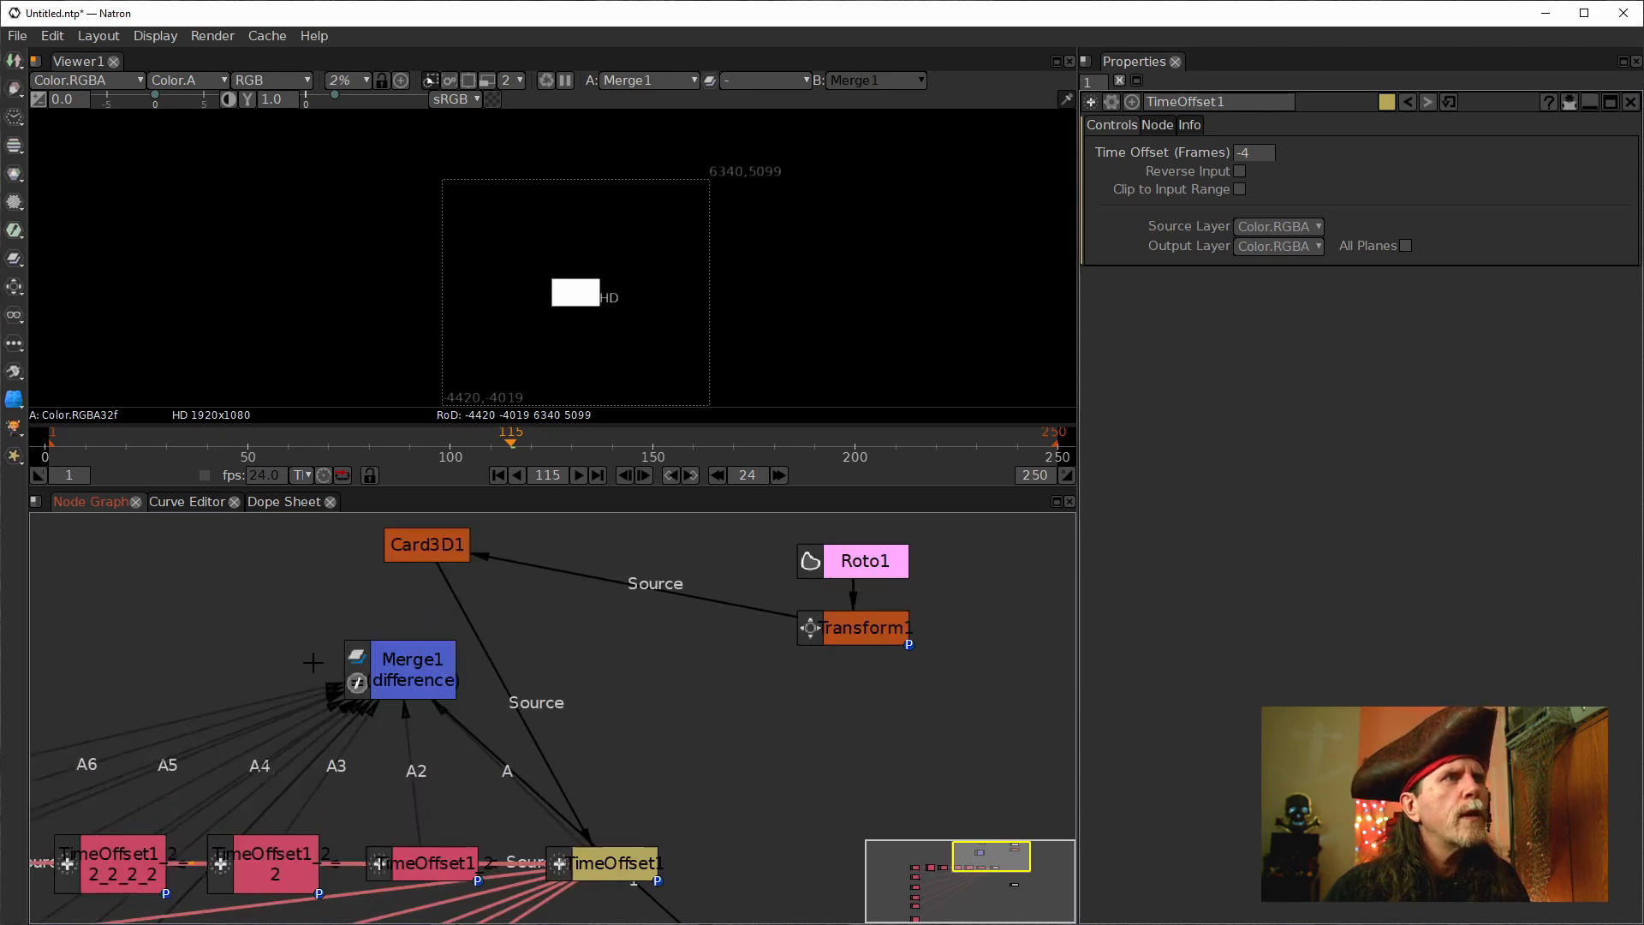
left_click(327, 673)
left_click_drag(324, 672, 409, 549)
left_click_drag(401, 671, 822, 784)
scroll(456, 570, "down", 5)
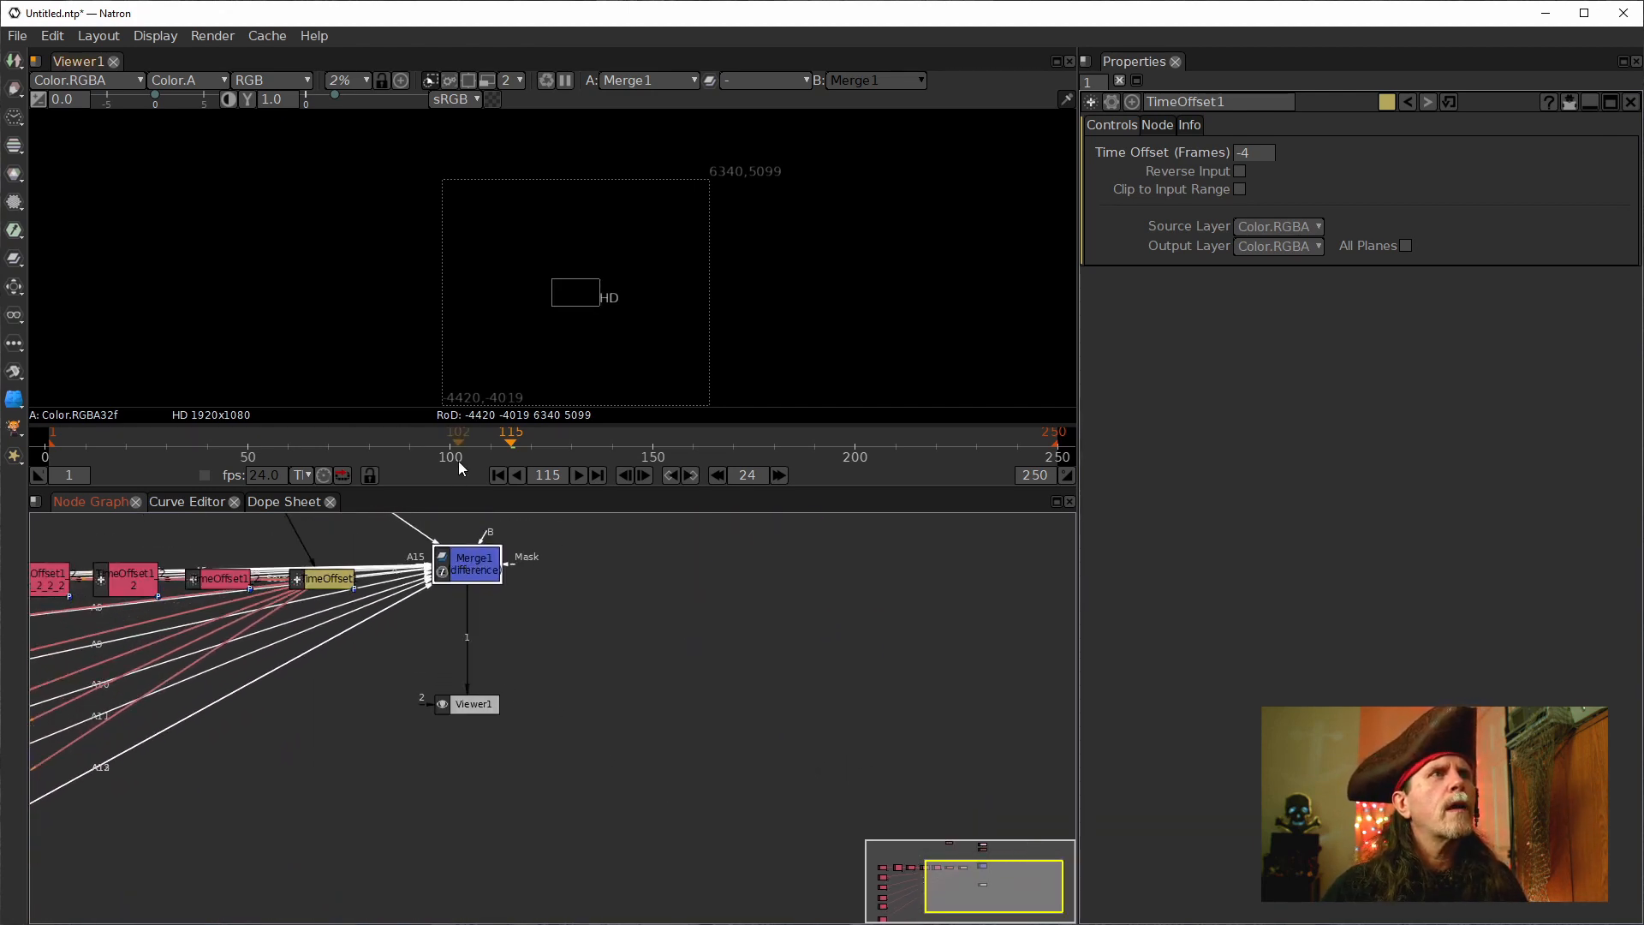
Go to the first frame and inspect the concentric heart outlines up close.
left_click(496, 476)
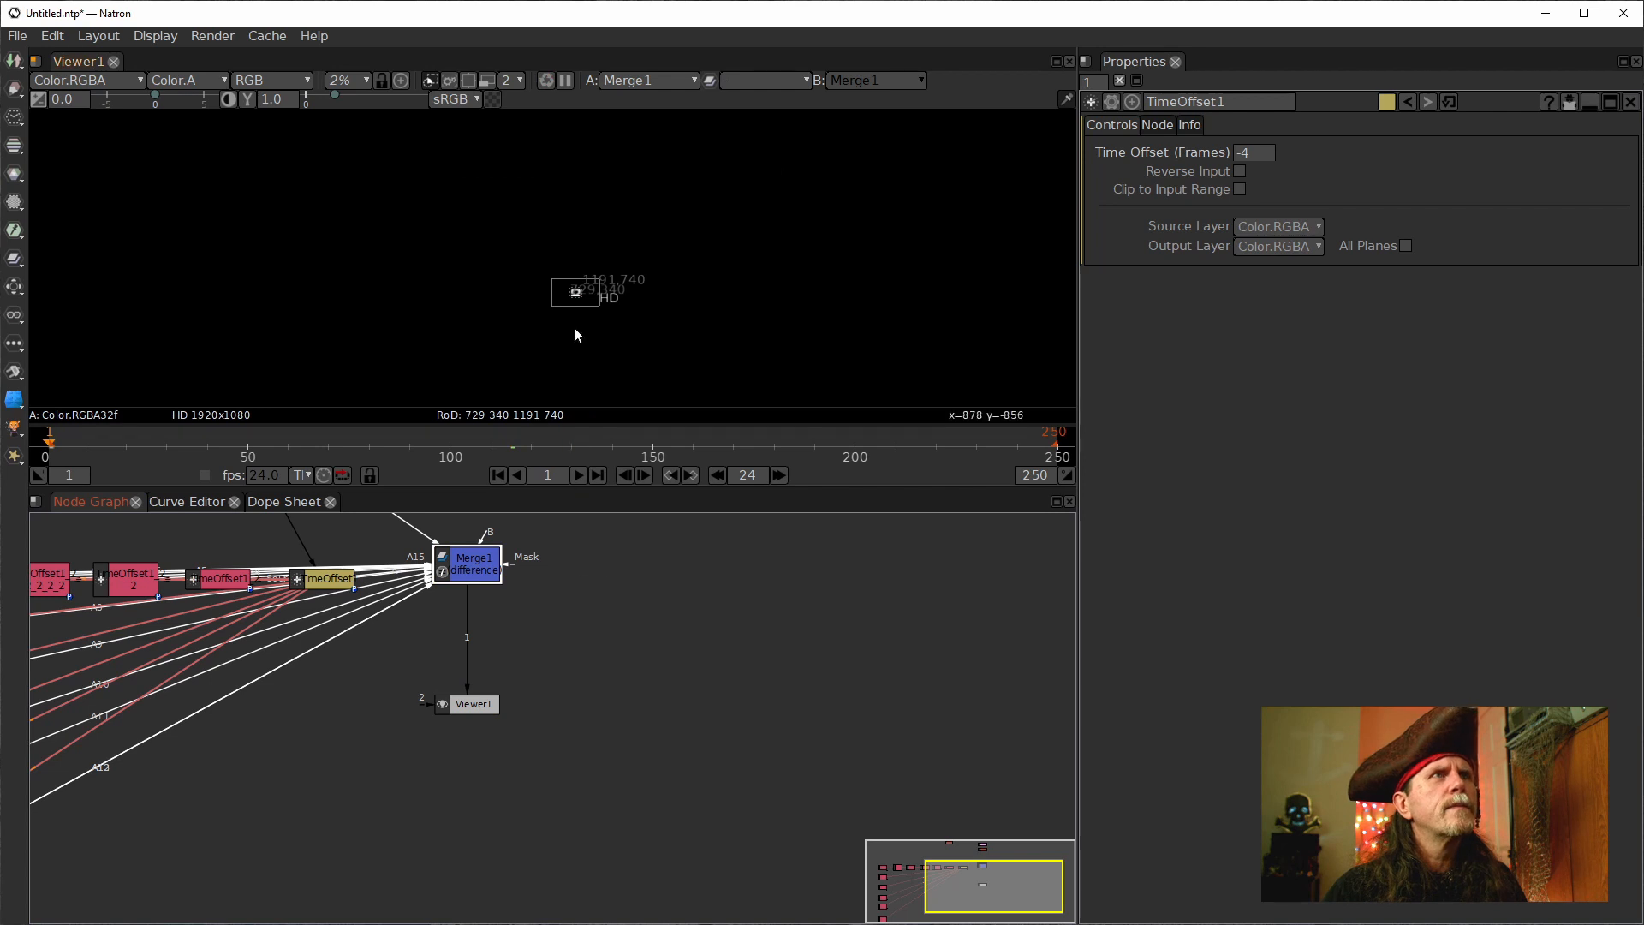
scroll(574, 327, "up", 5)
scroll(585, 287, "up", 8)
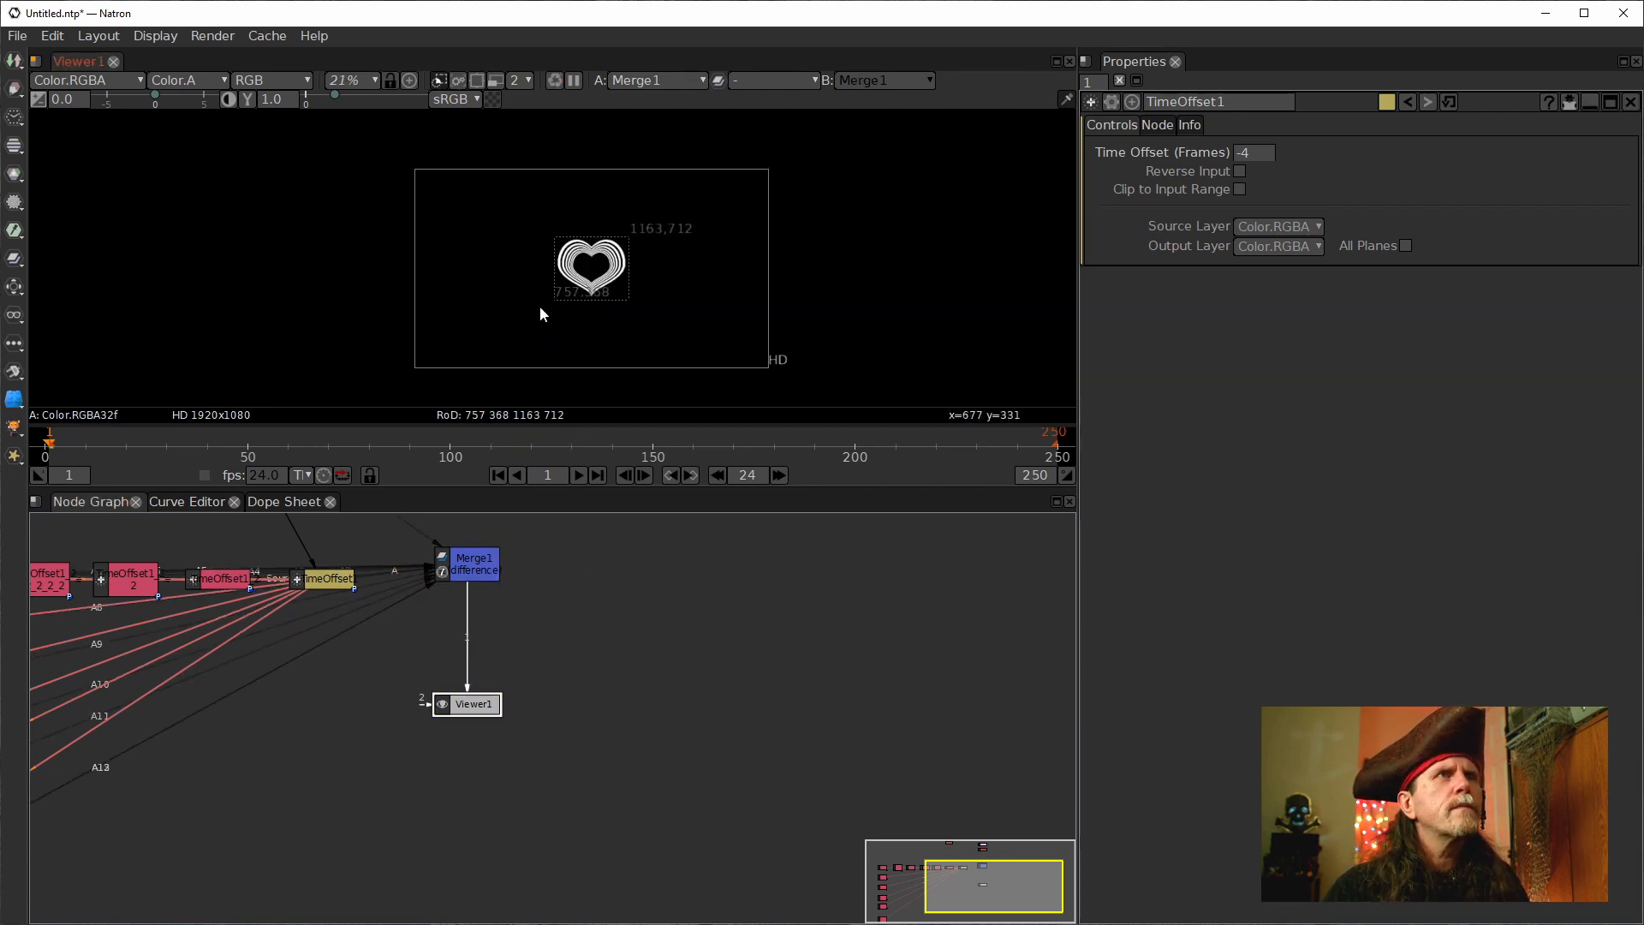
scroll(540, 324, "up", 1)
Place Card3D1 directly beneath Transform1 and align Merge1 under it.
left_click(466, 566)
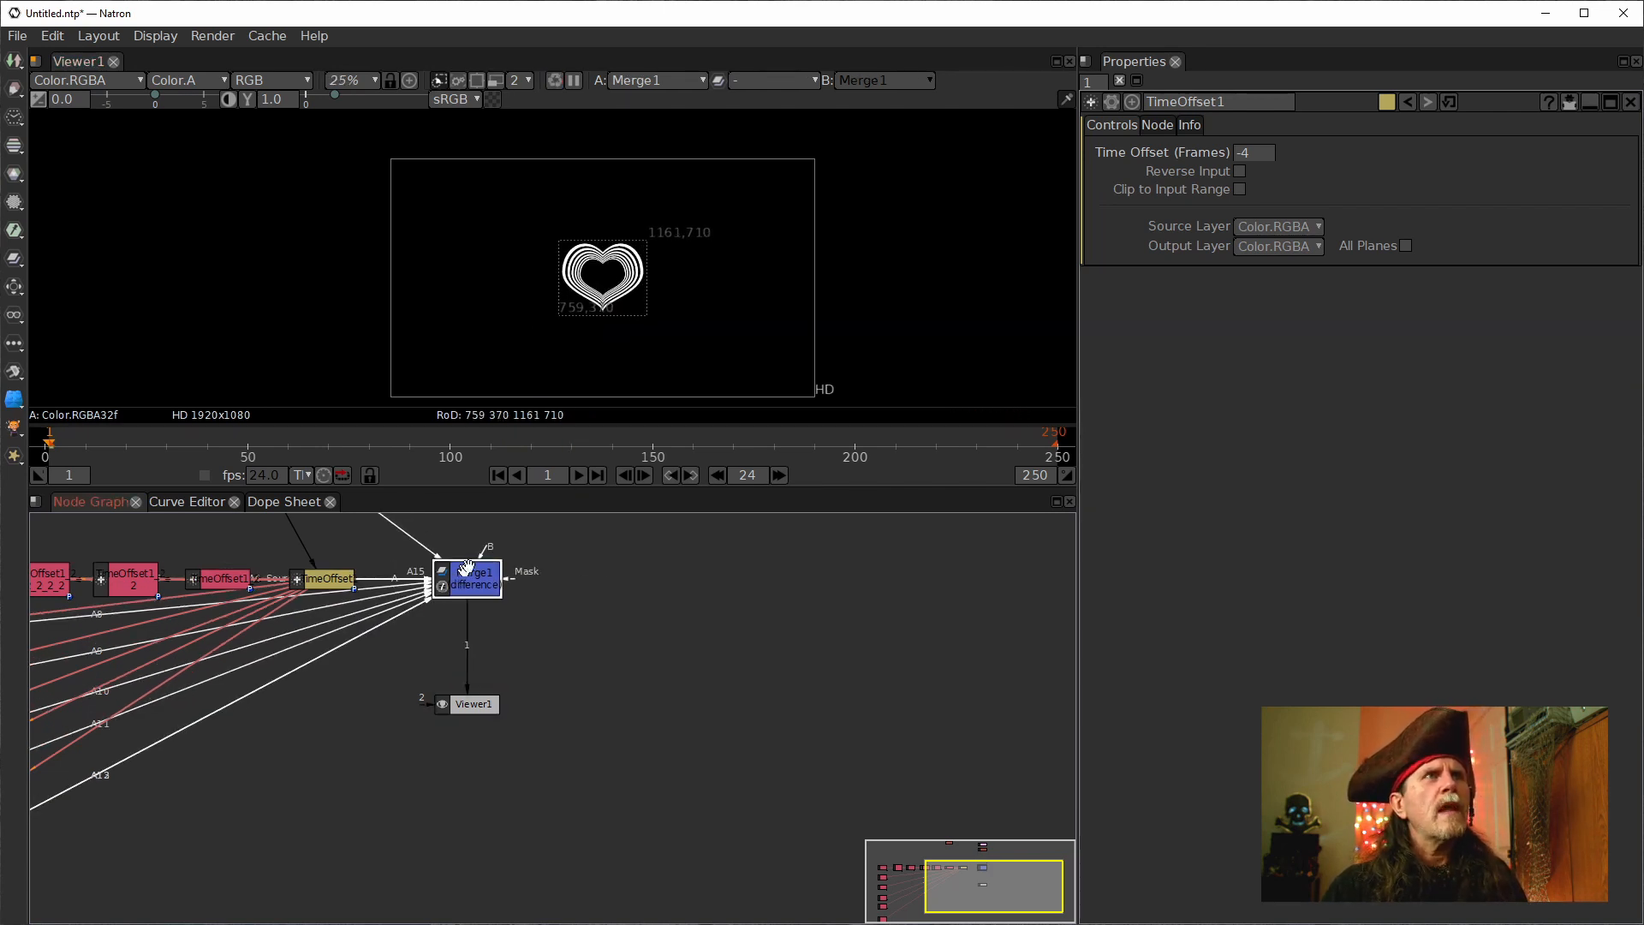
mouse_move(479, 599)
left_mouse_down()
mouse_move(518, 637)
mouse_move(502, 599)
left_mouse_up()
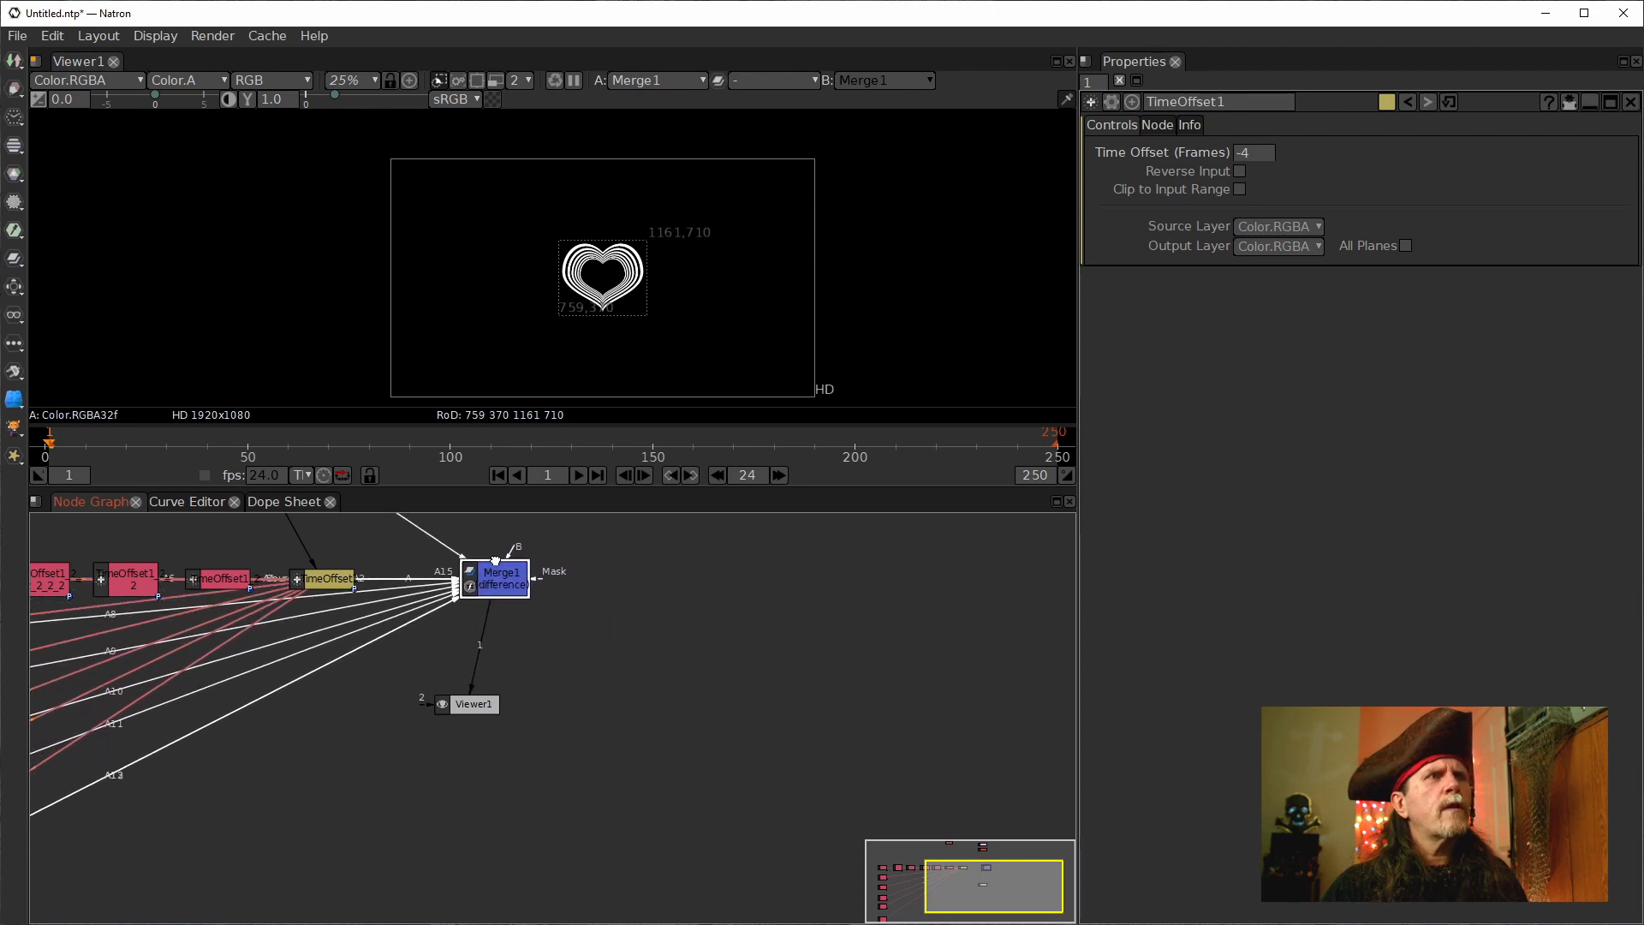
left_click_drag(703, 579, 691, 799)
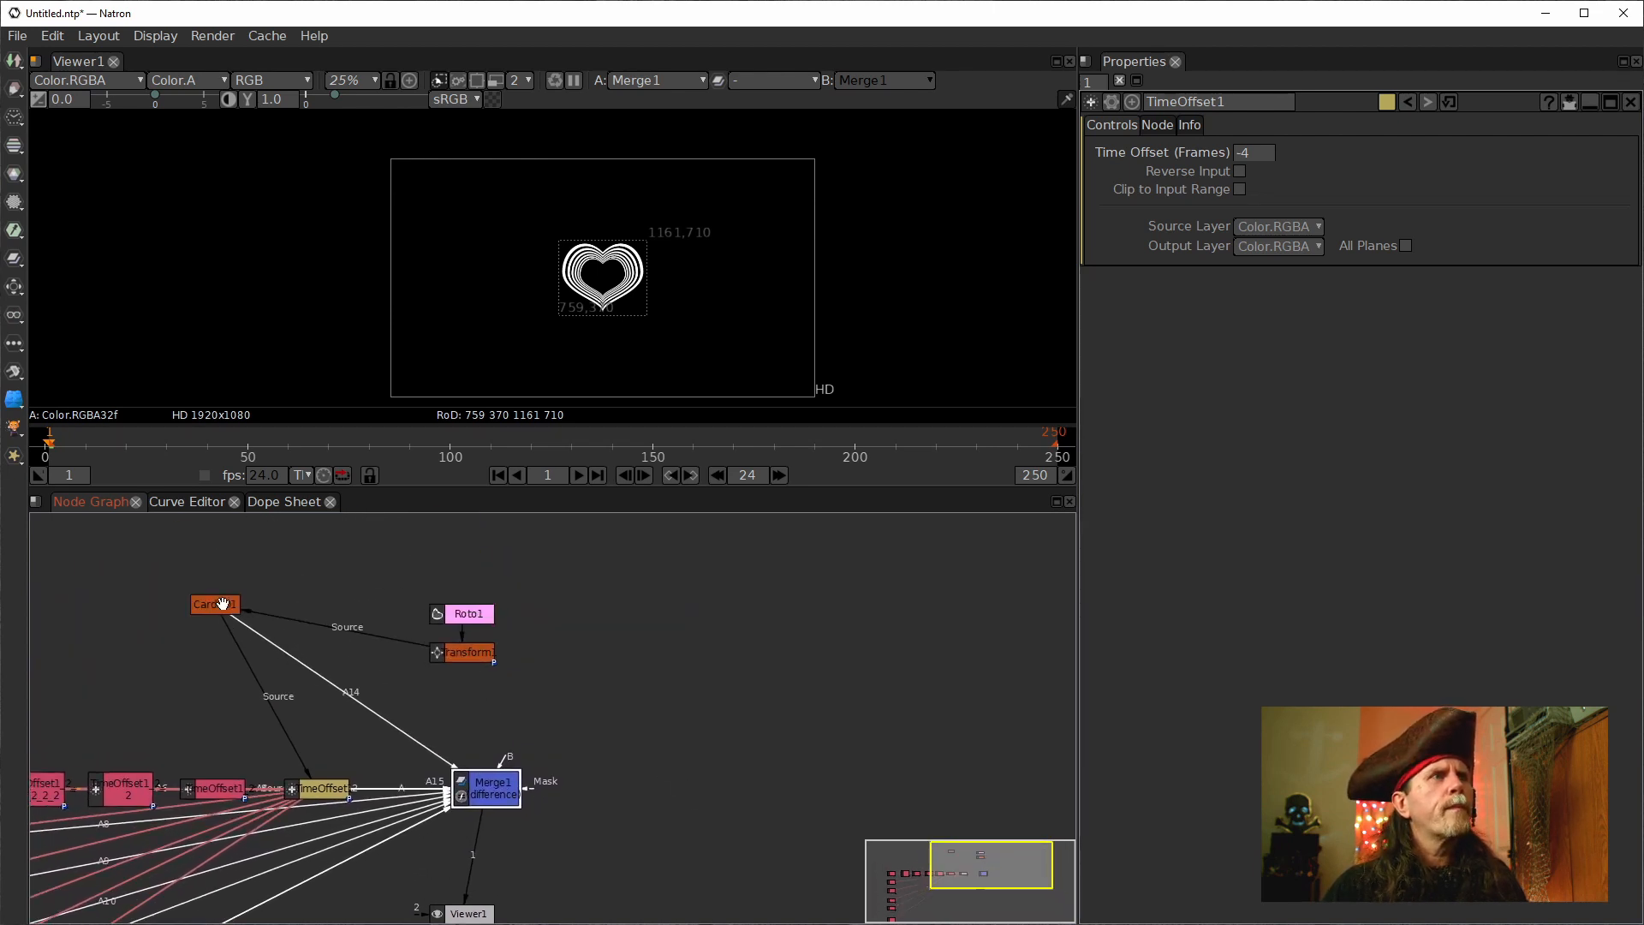
left_click_drag(222, 604, 454, 699)
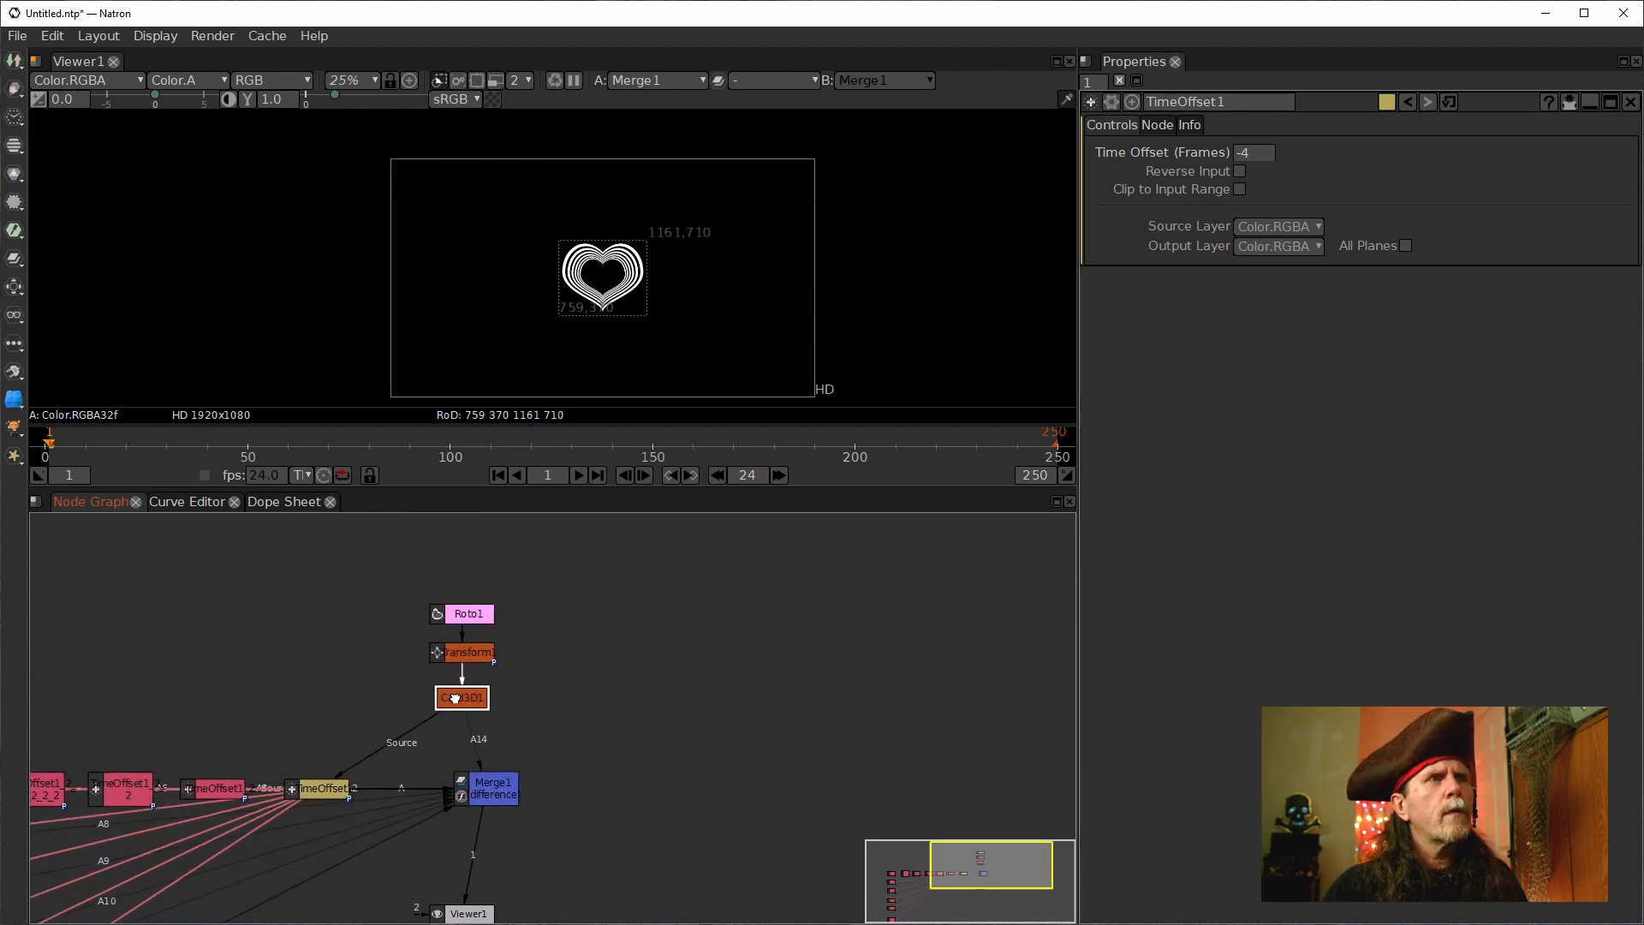
left_click_drag(493, 794, 451, 788)
Lower Viewer1 and Merge1 in the node graph to open up space below Card3D1.
left_click_drag(549, 778, 739, 665)
scroll(840, 645, "down", 3)
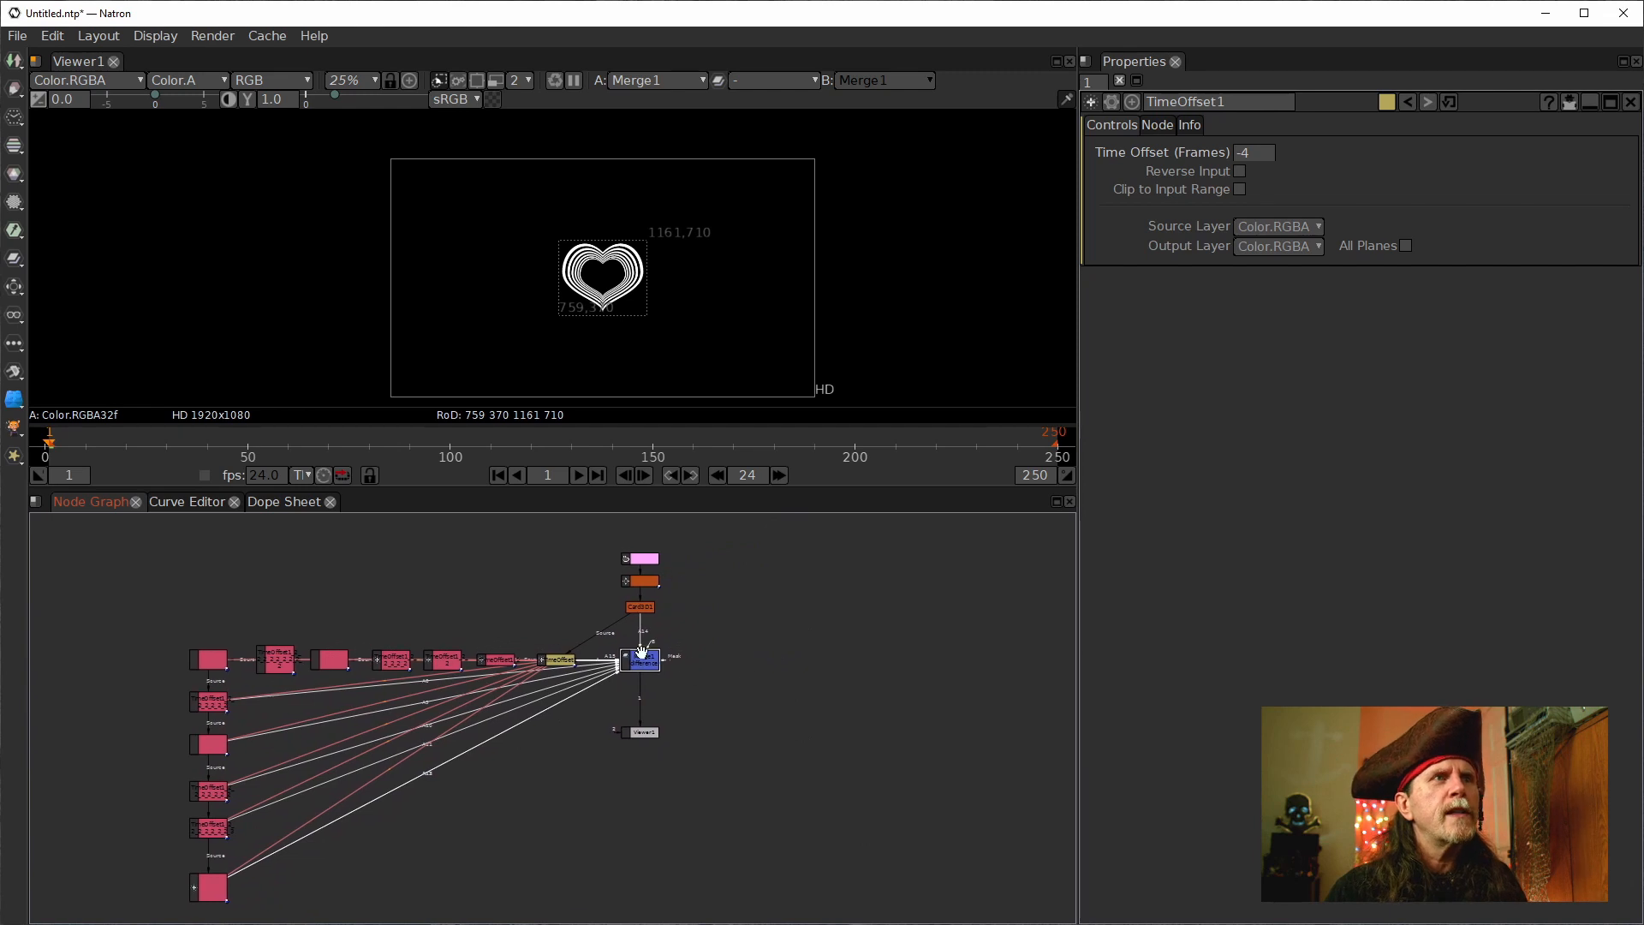
left_click_drag(641, 658, 634, 806)
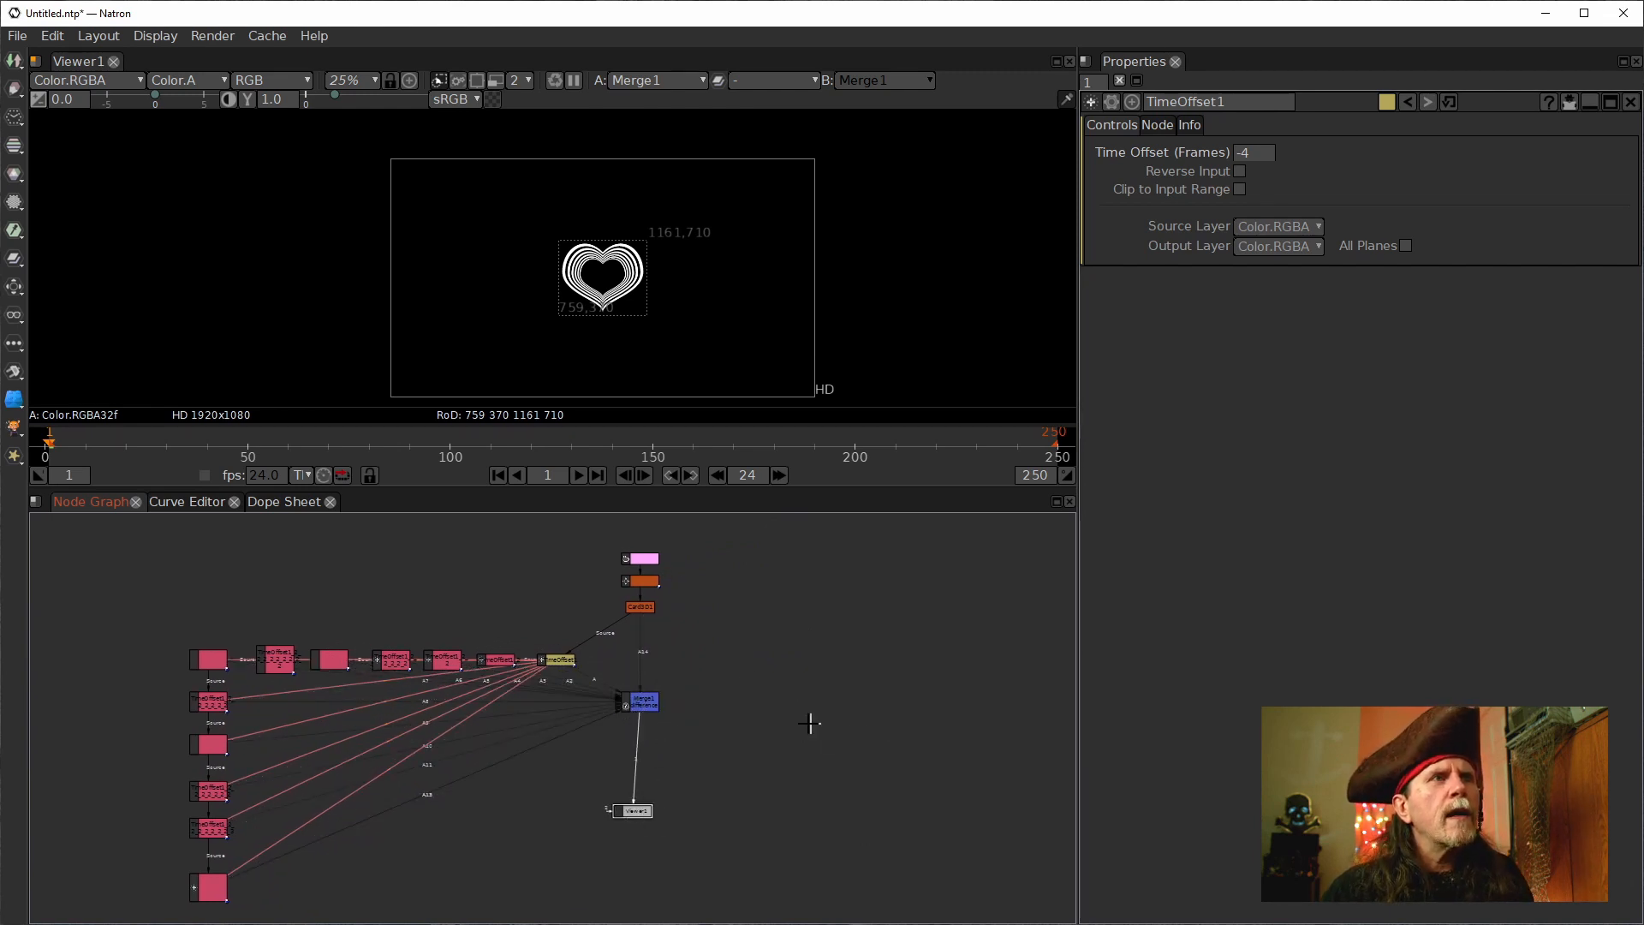
left_click_drag(643, 699, 643, 715)
Add a Constant node beside Merge1 and connect it to Merge1's B input.
scroll(725, 684, "up", 4)
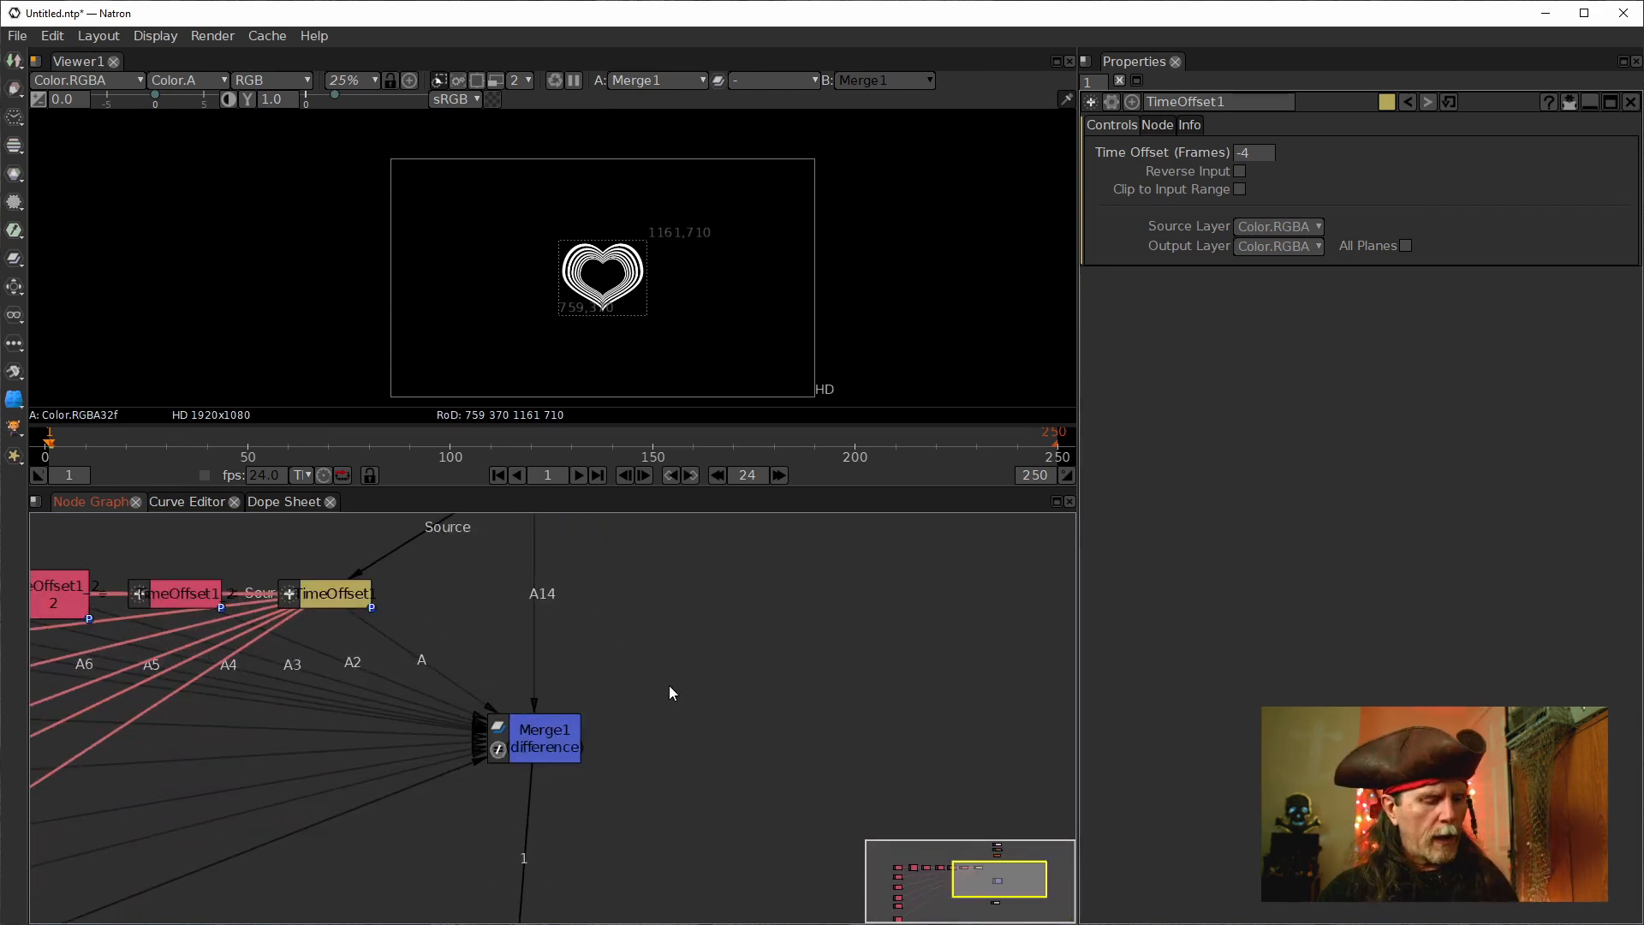
key("Tab")
type("co")
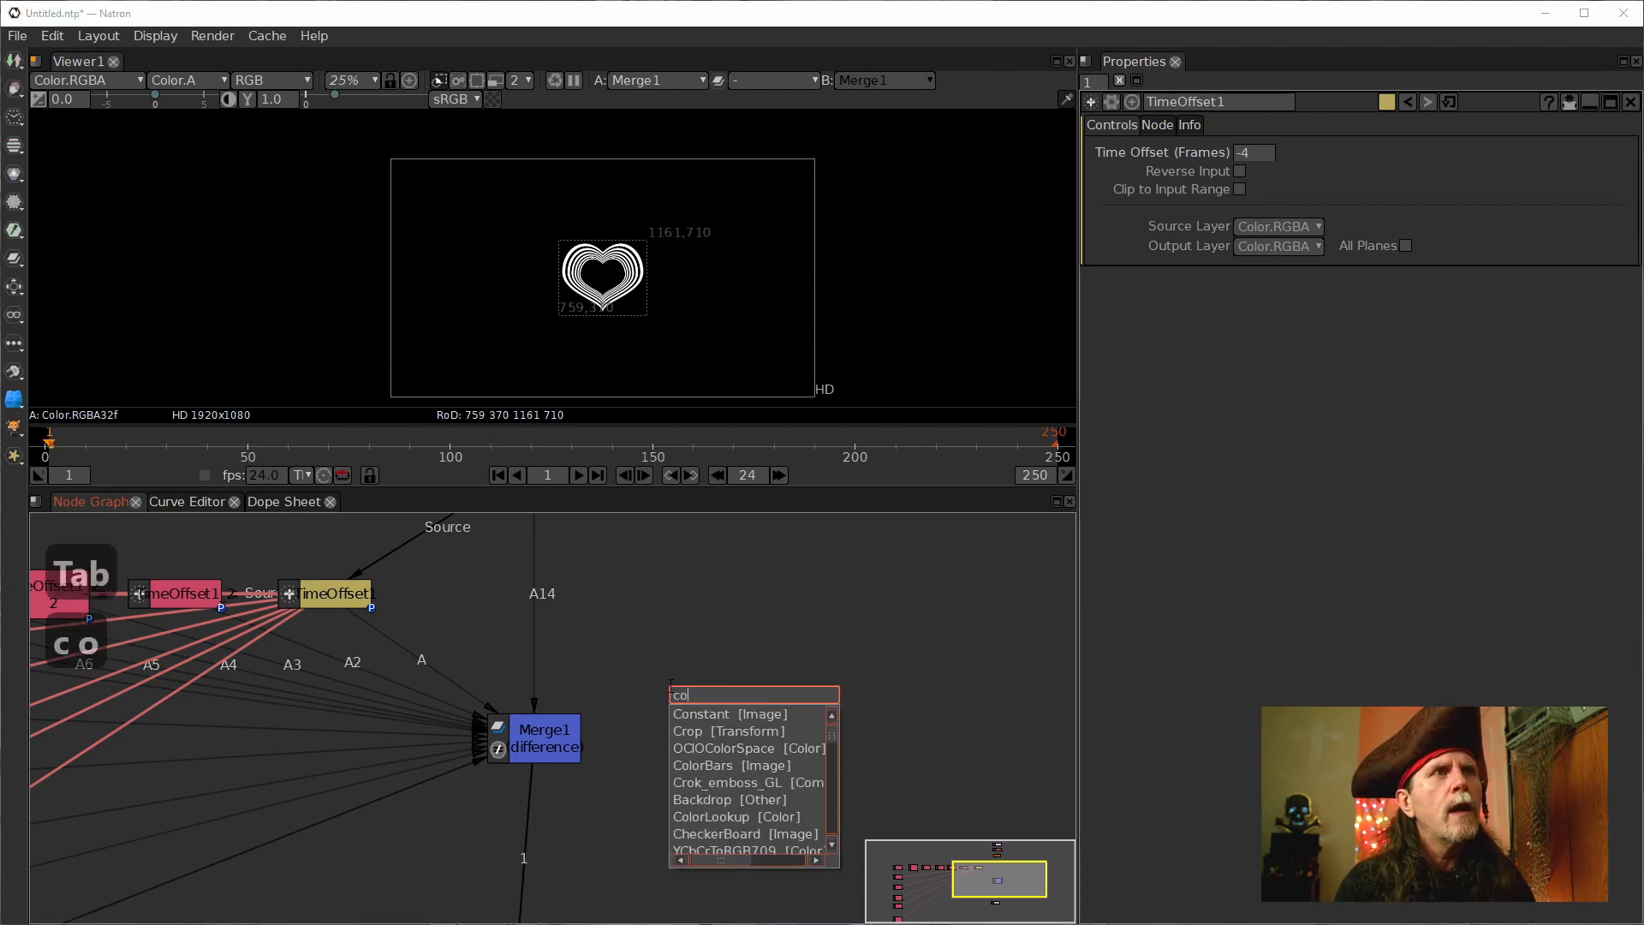
key("Return")
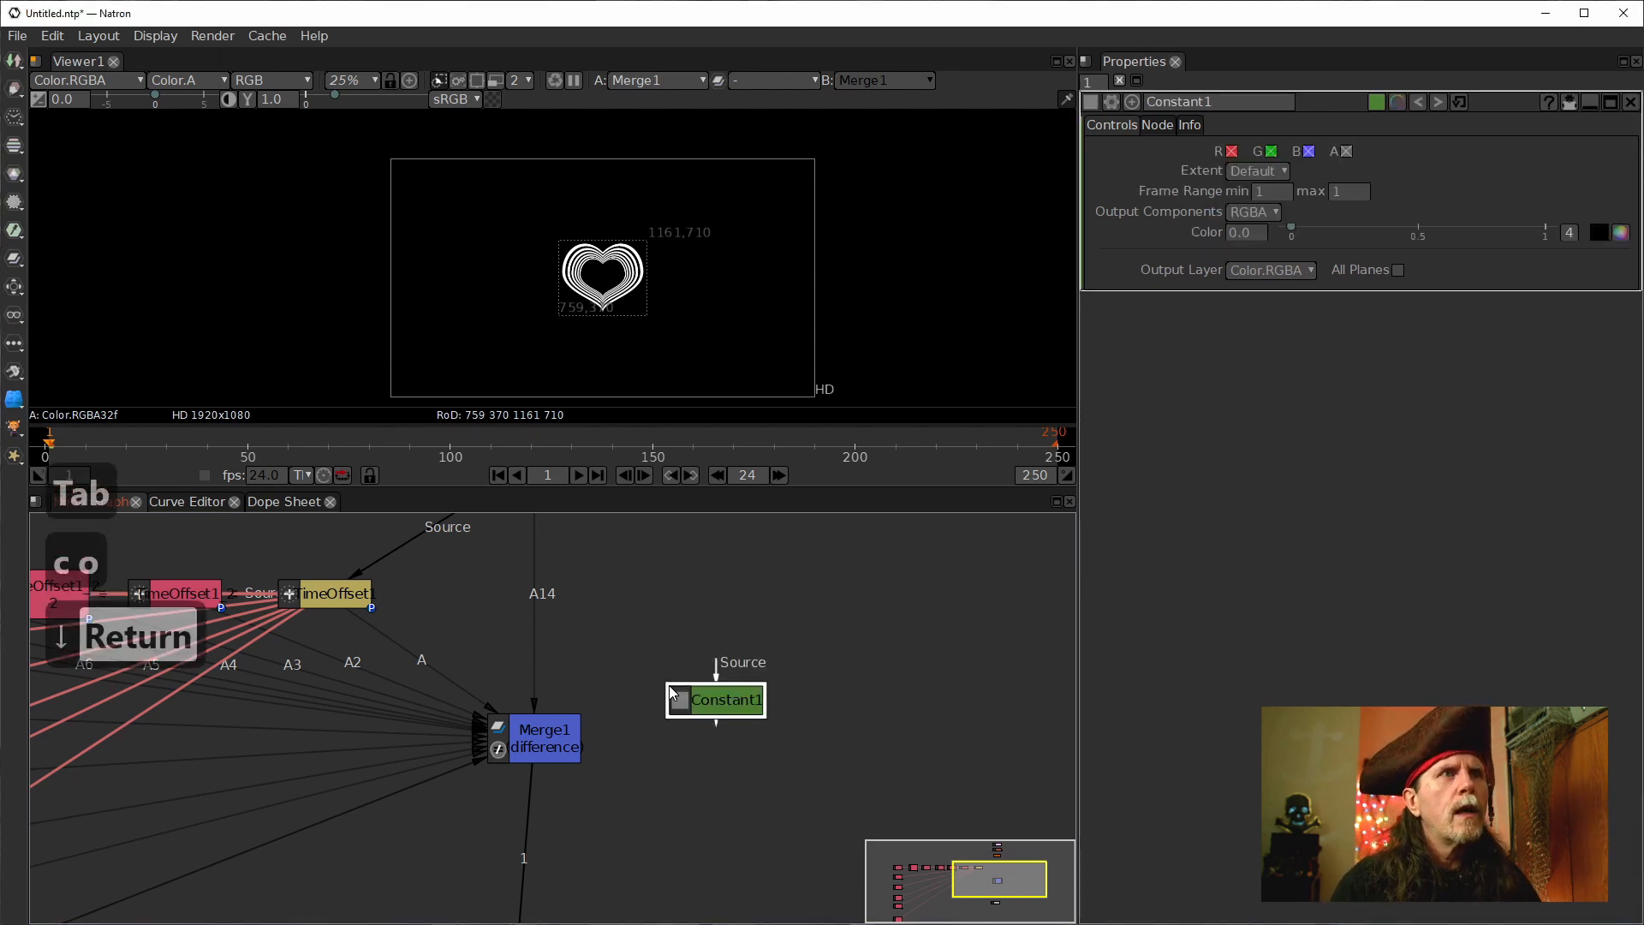
left_click(500, 751)
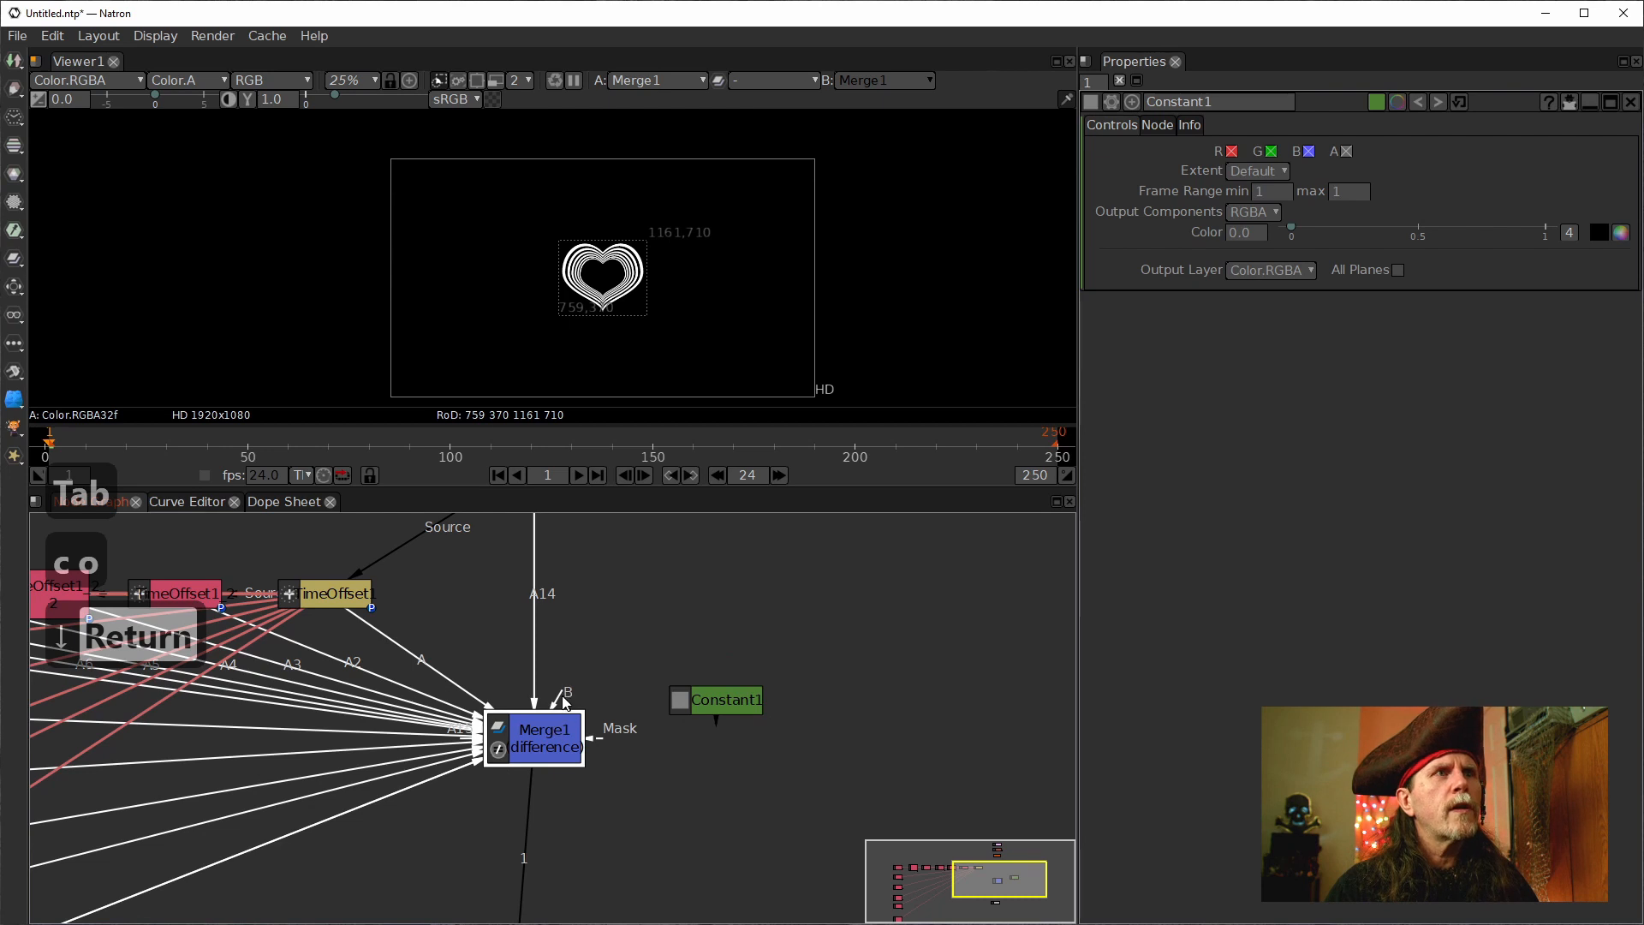
left_click_drag(562, 697, 721, 739)
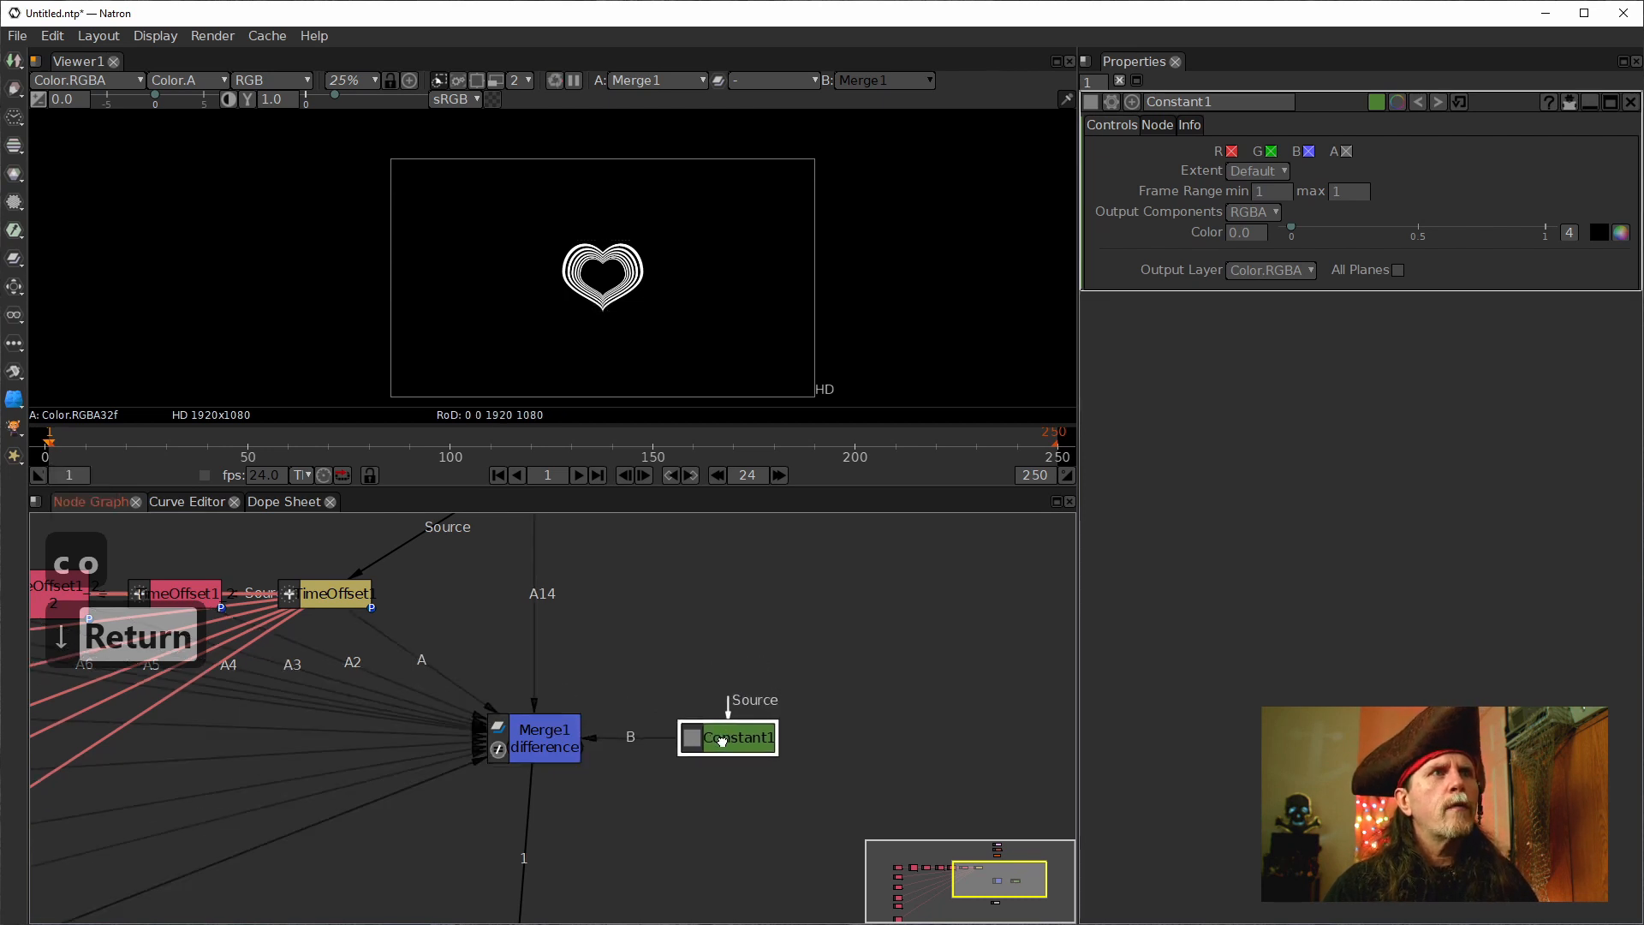
Set the bounding box of the Merge1 node to B.
left_click(550, 738)
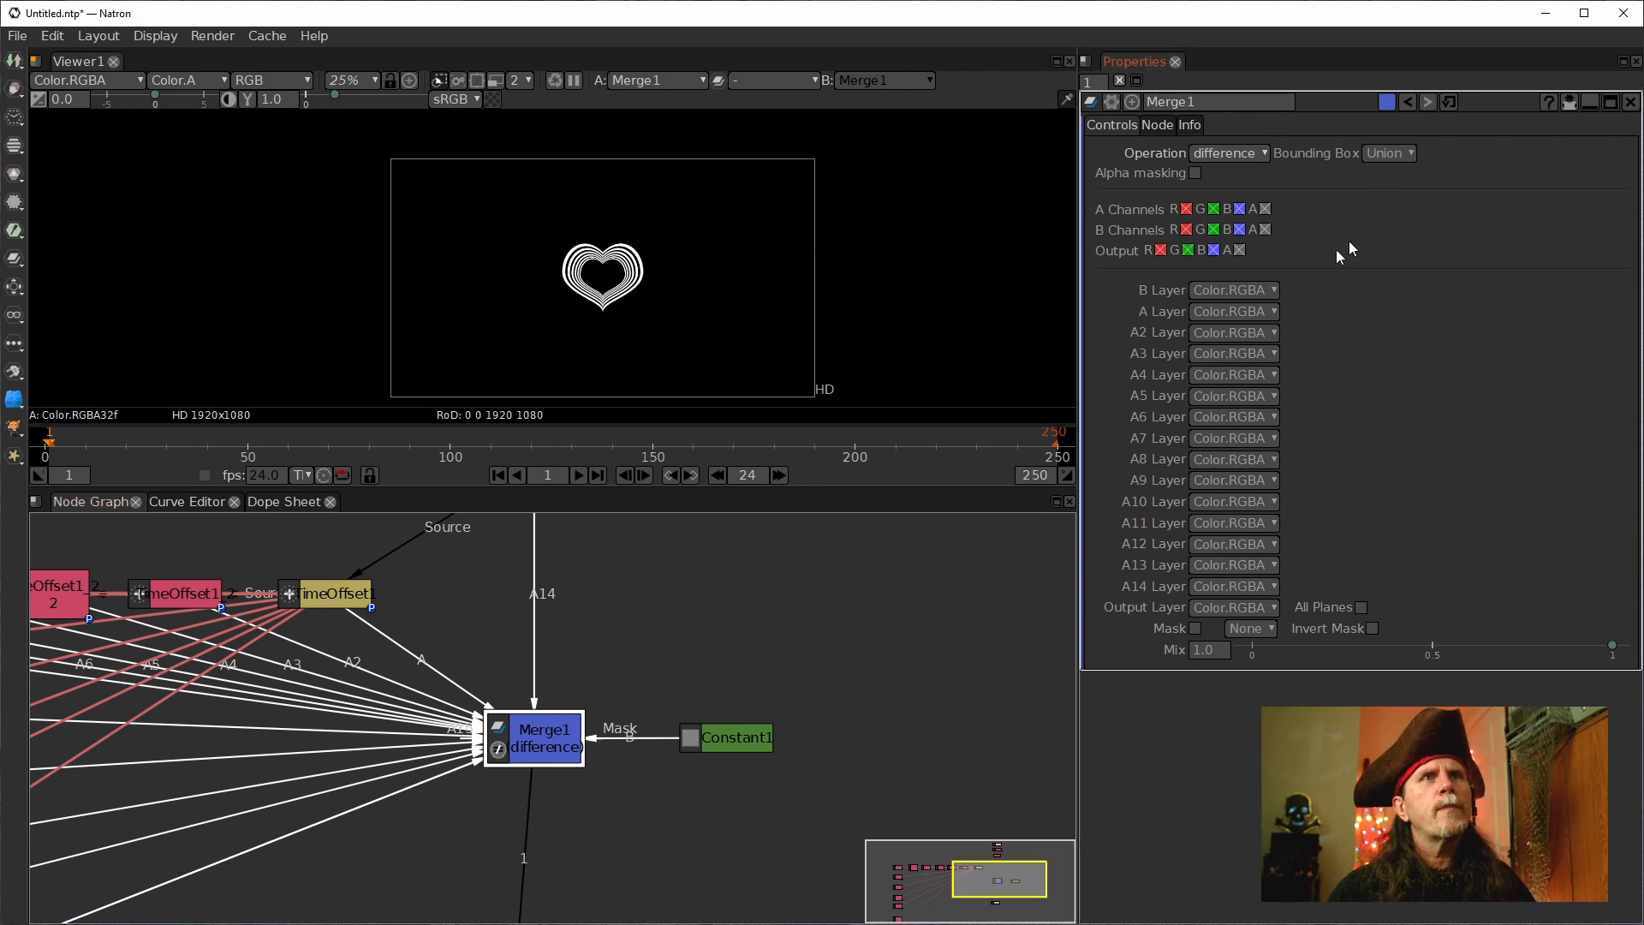
left_click(1406, 153)
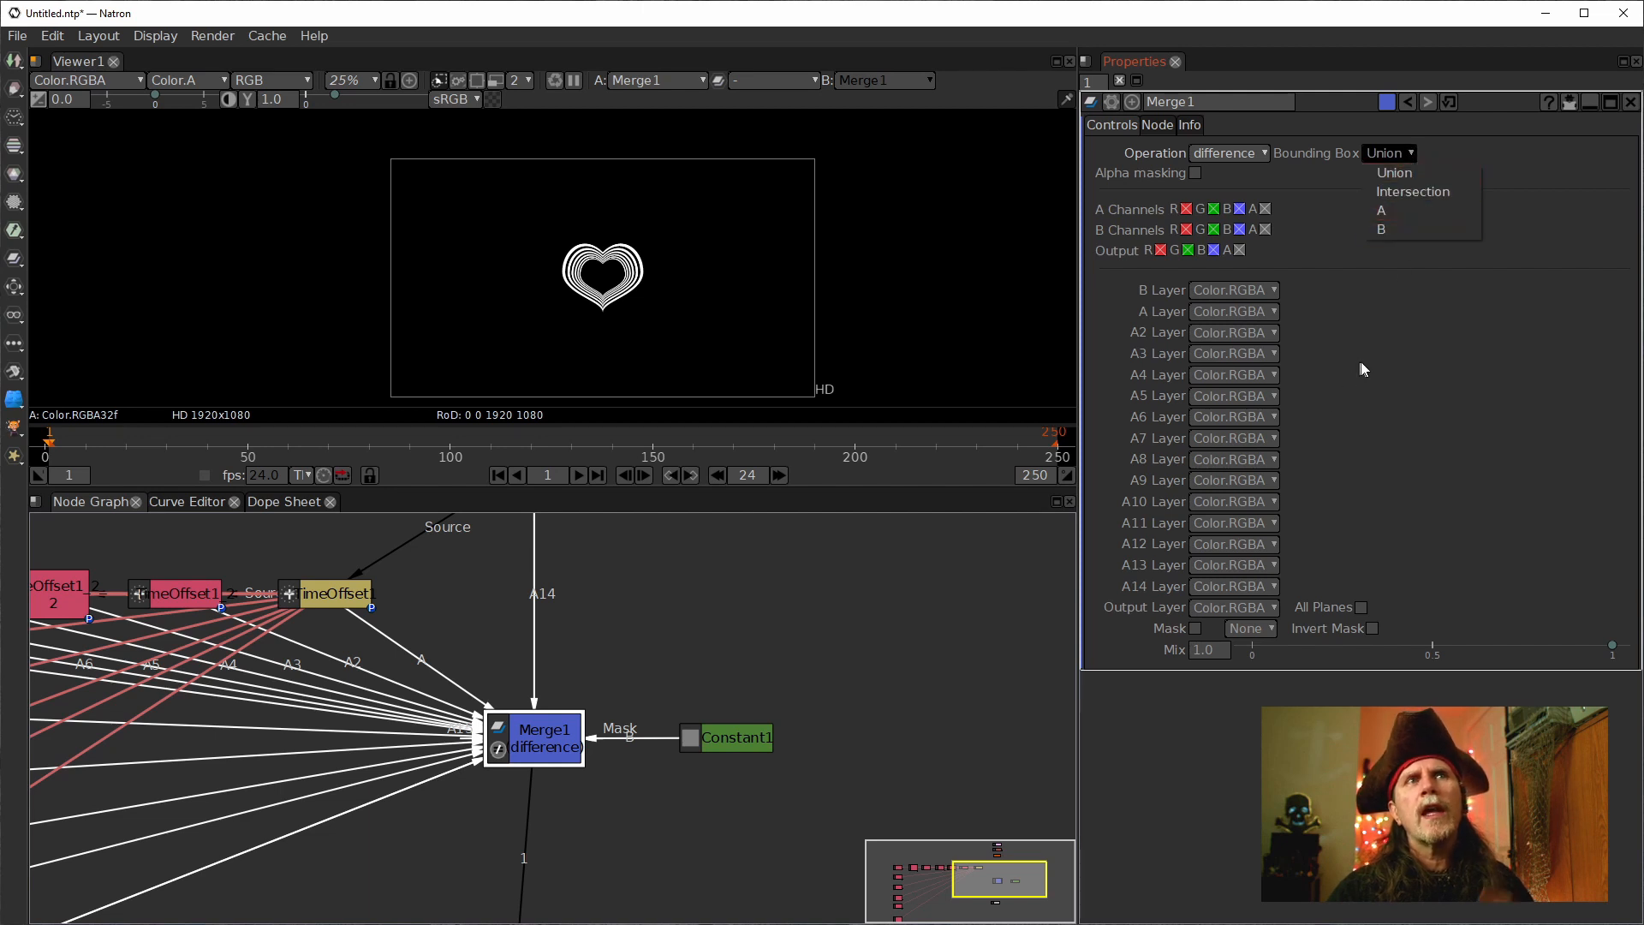
left_click(1389, 231)
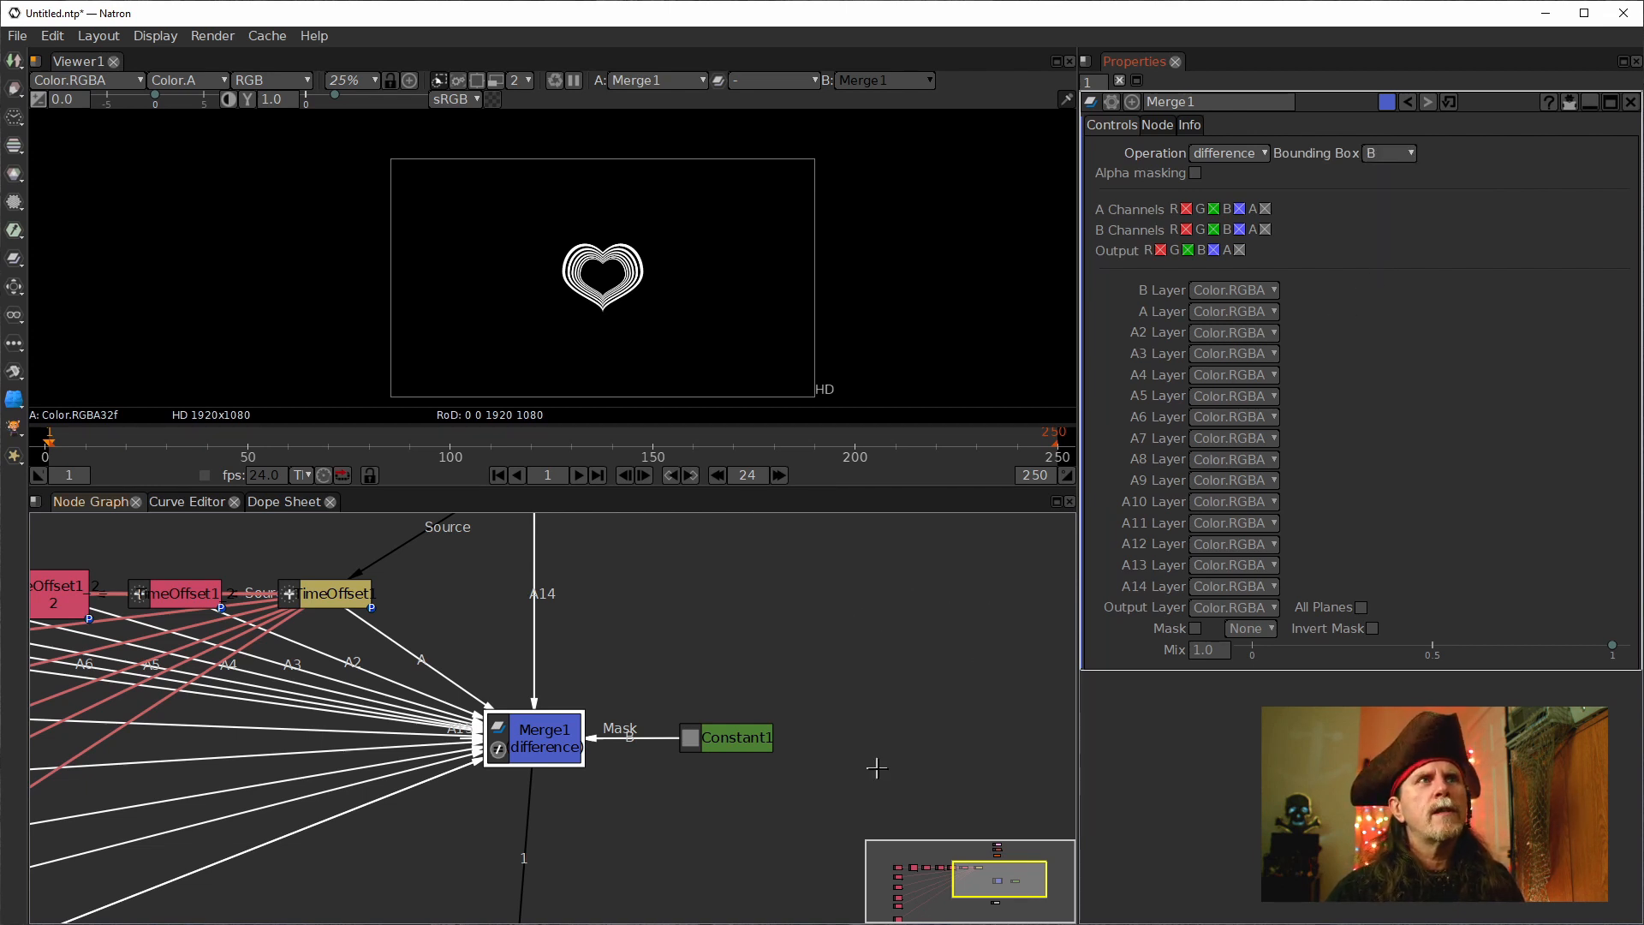
Check the merged hearts at frame 126 with the viewer zoomed out, and return to the first frame.
scroll(541, 339, "down", 7)
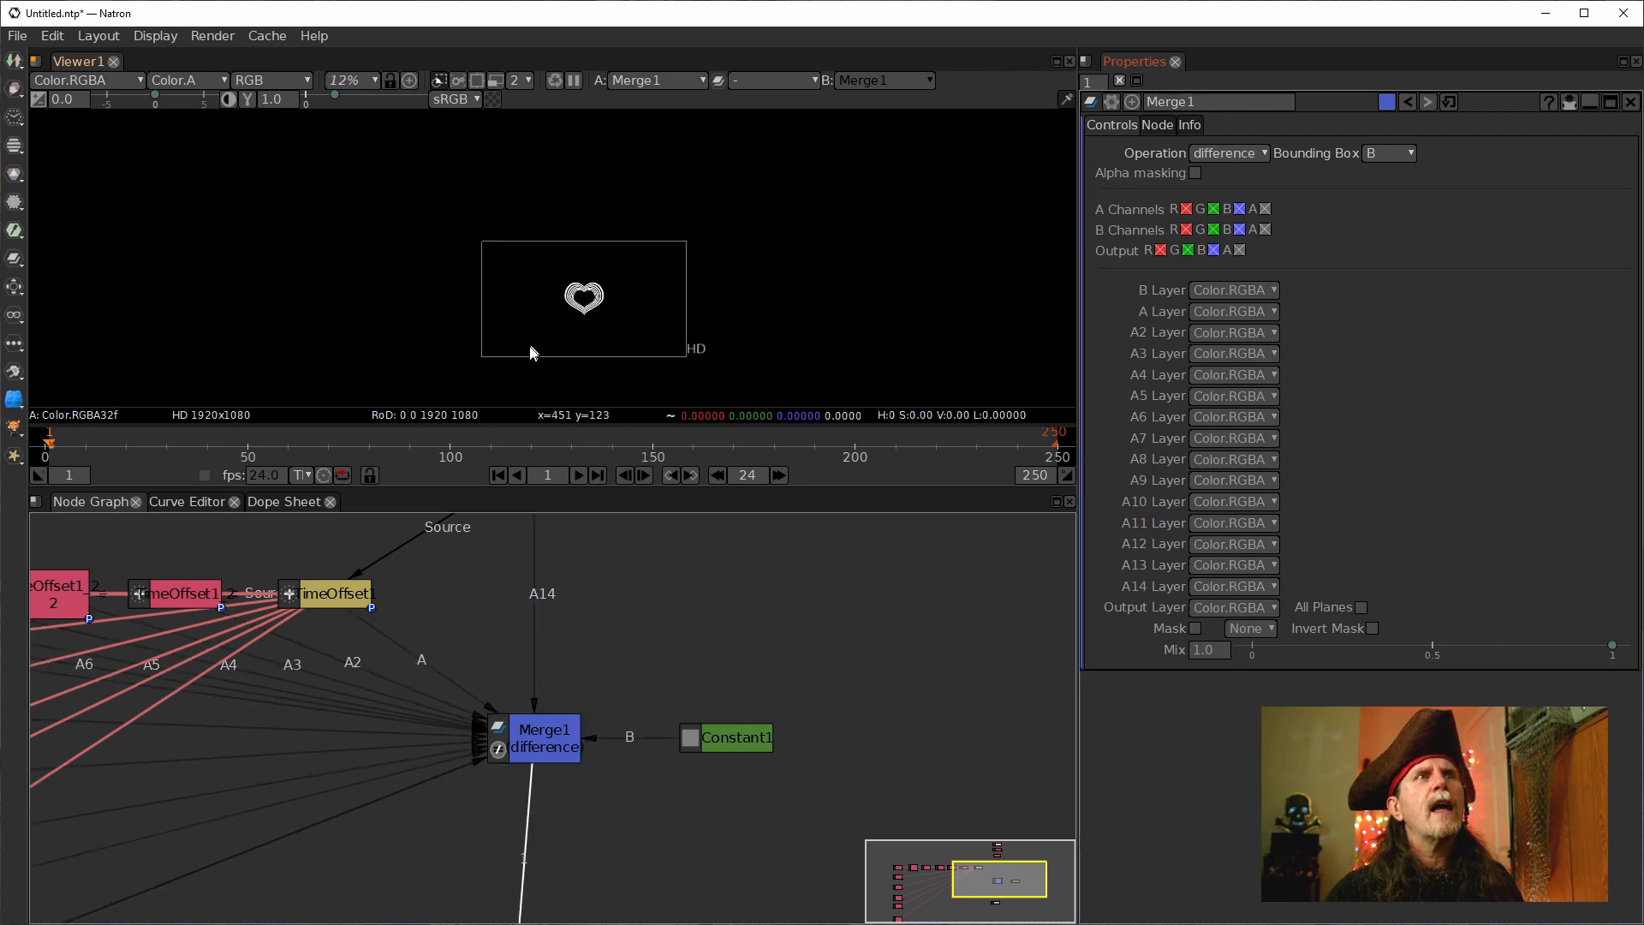
left_click(555, 450)
scroll(579, 397, "down", 3)
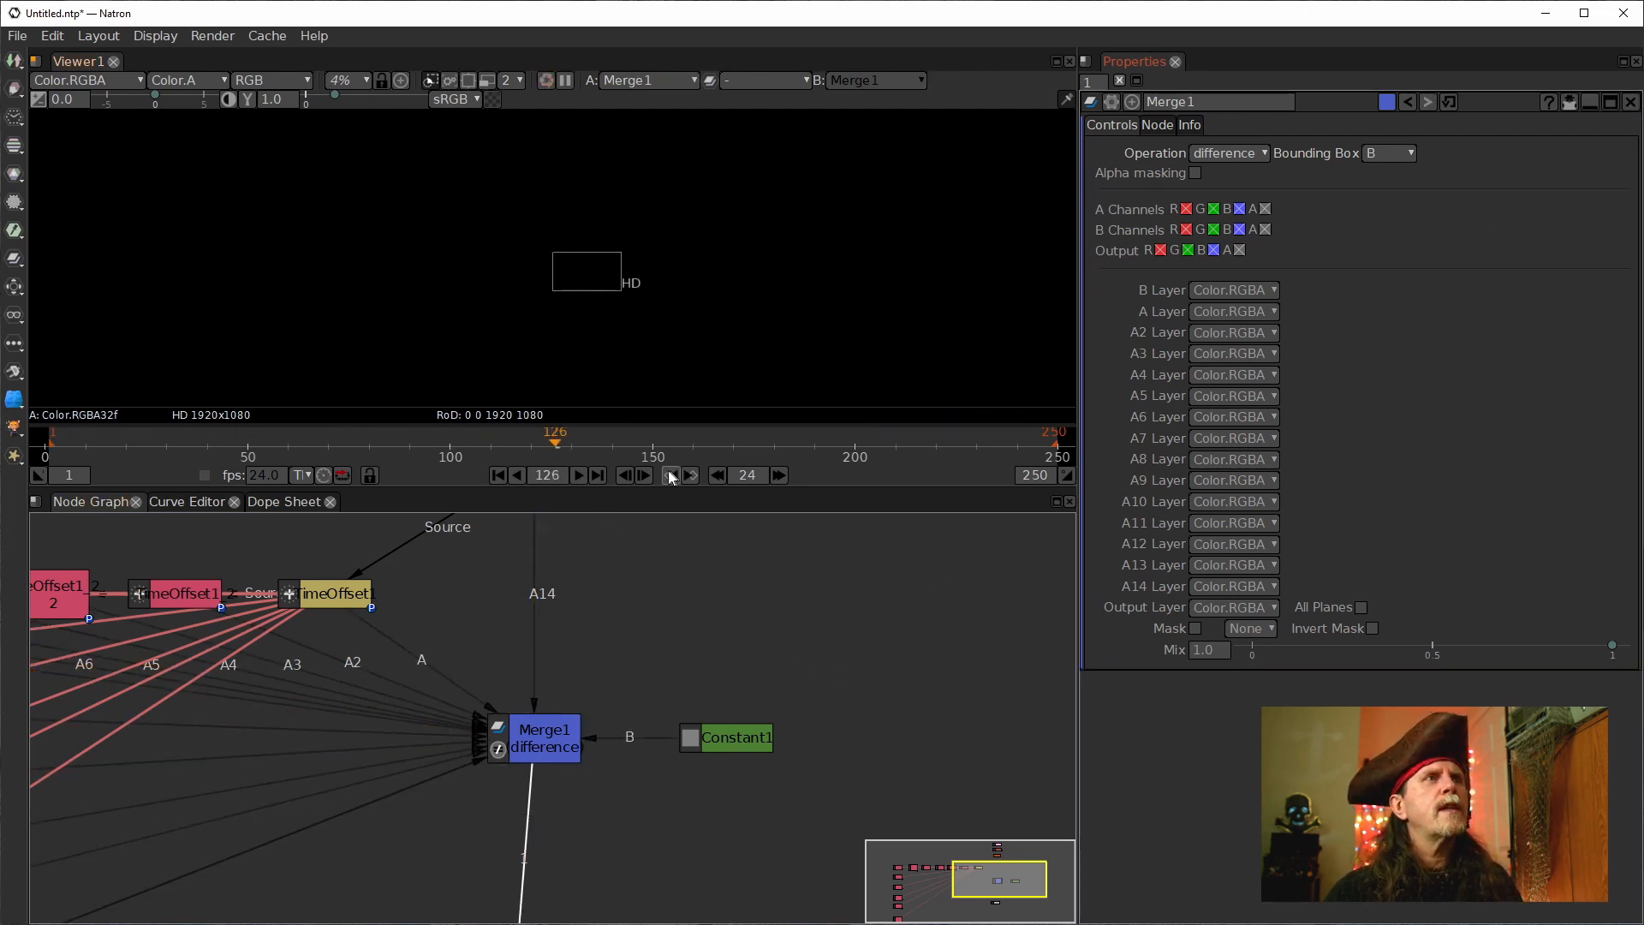
left_click(497, 475)
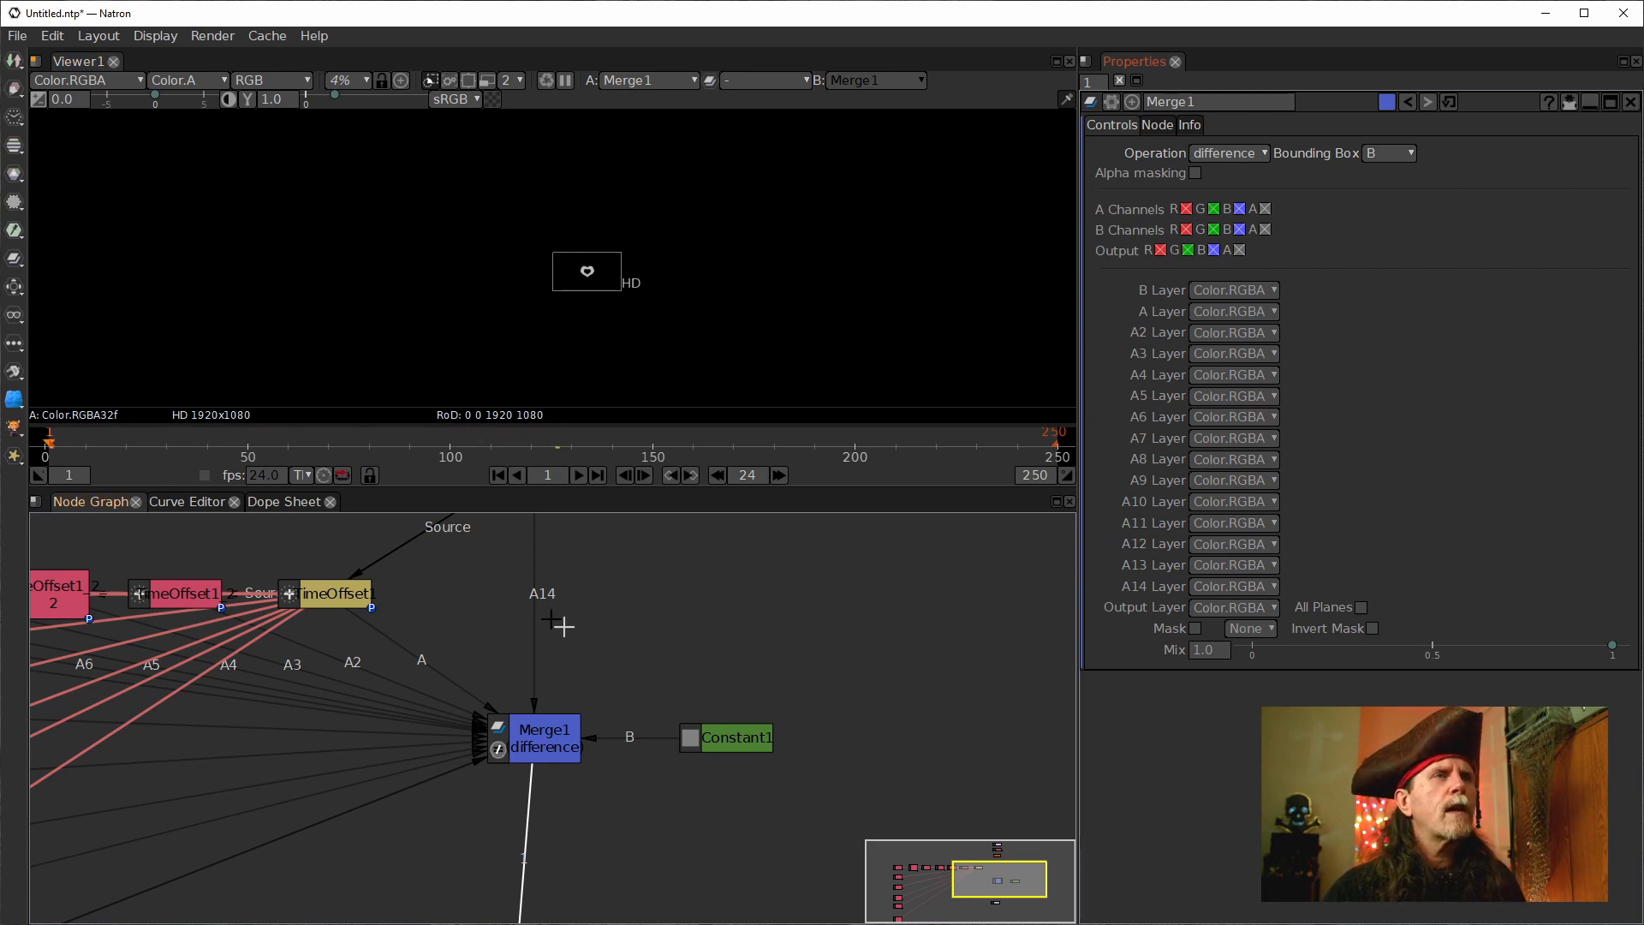
scroll(515, 659, "up", 5)
scroll(532, 601, "down", 3)
scroll(583, 301, "up", 5)
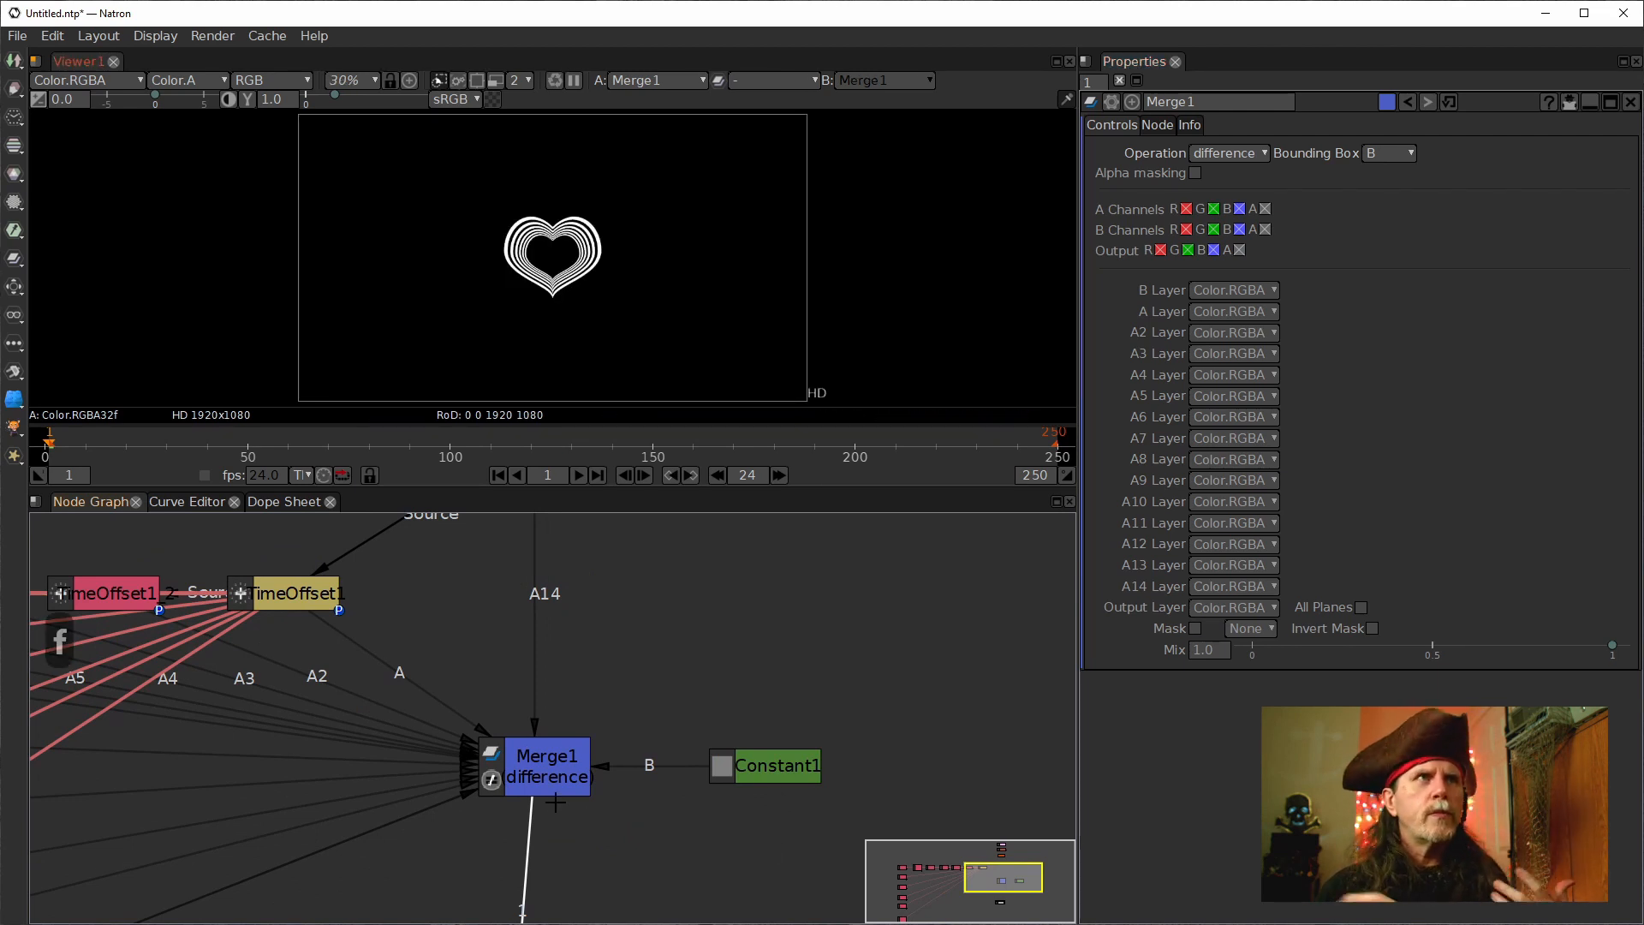
Open the TimeOffset1 settings to examine its time offset in frames.
left_click_drag(395, 669, 556, 814)
scroll(685, 652, "up", 1)
left_click_drag(625, 662, 611, 850)
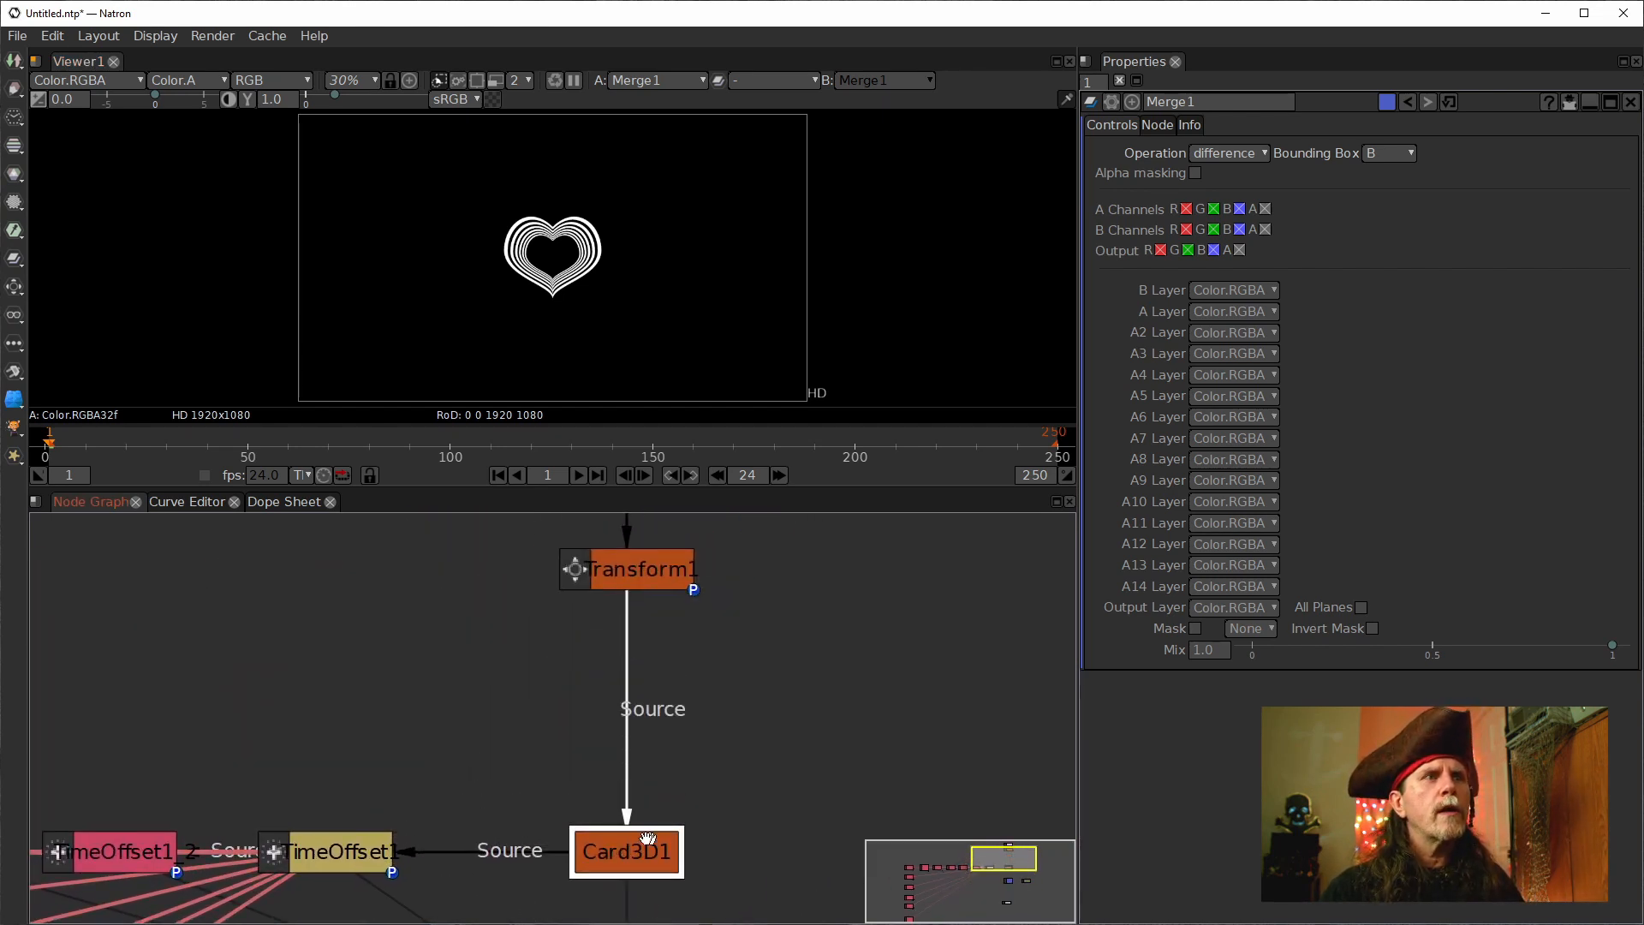
left_click_drag(360, 819, 504, 568)
left_click(465, 616)
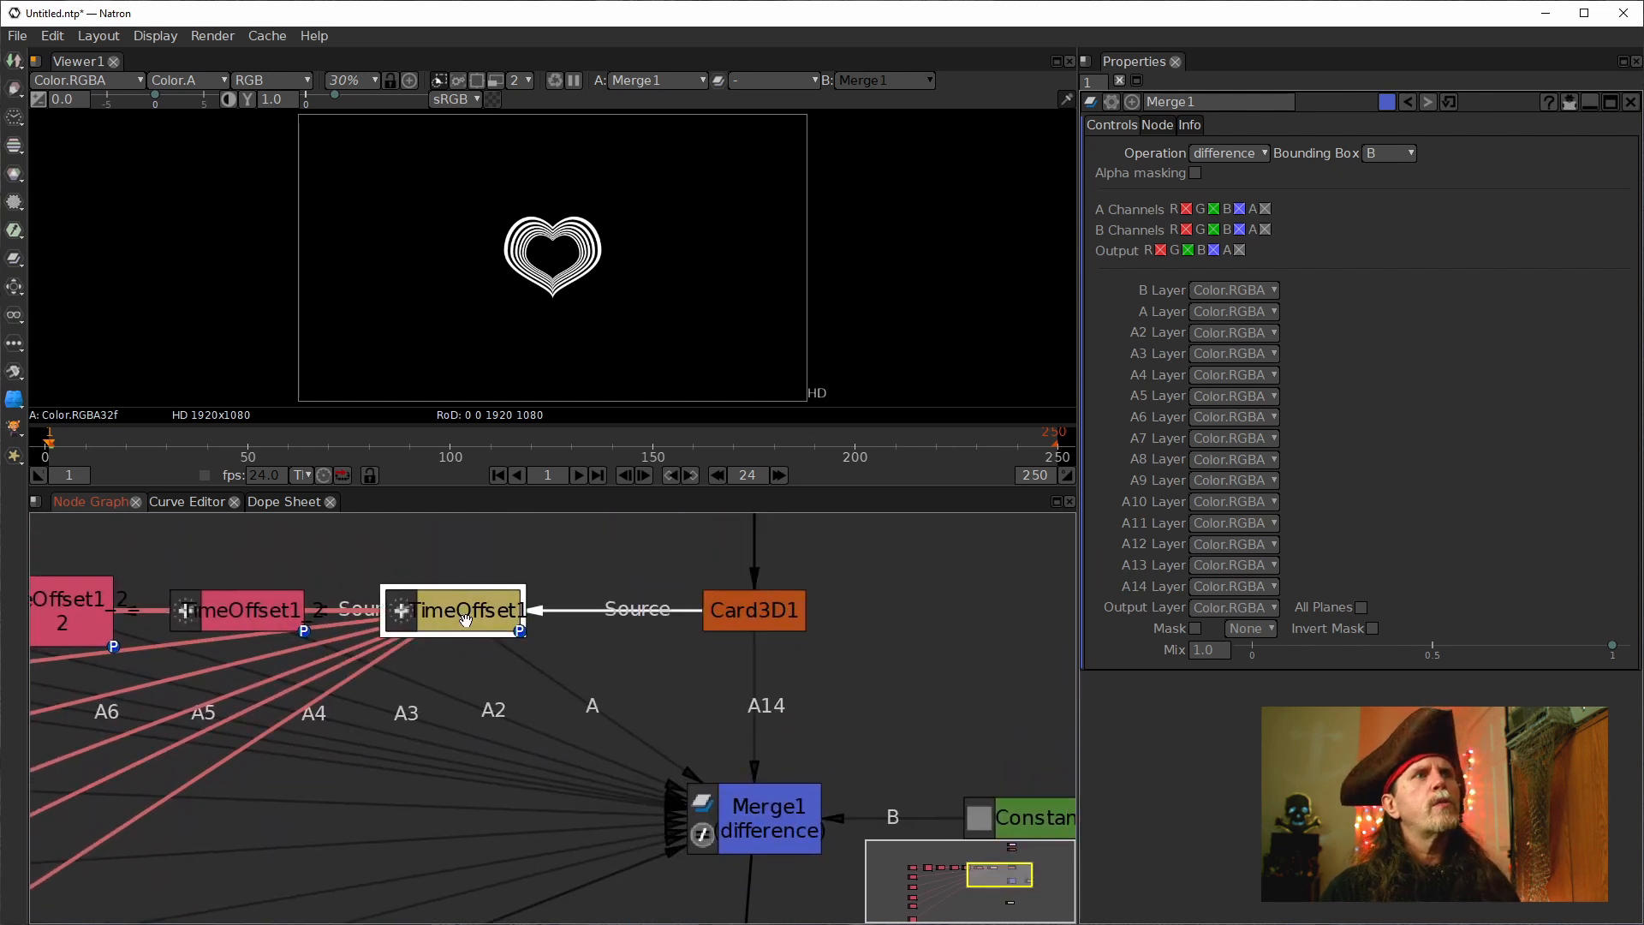
left_click(465, 618)
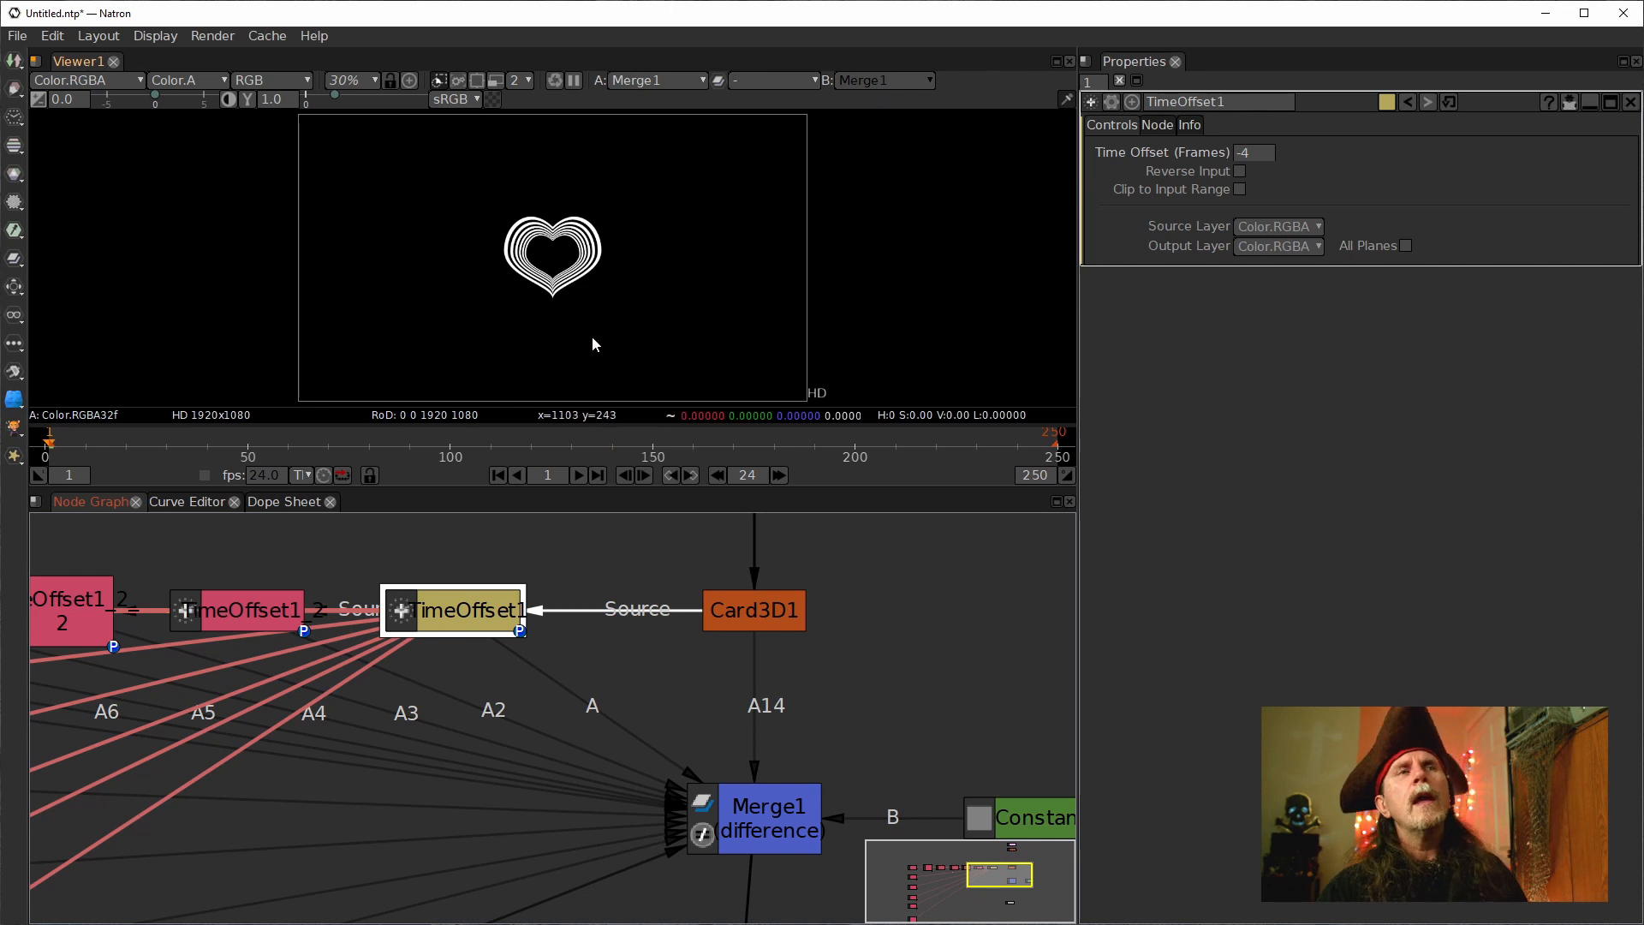
left_click(1247, 158)
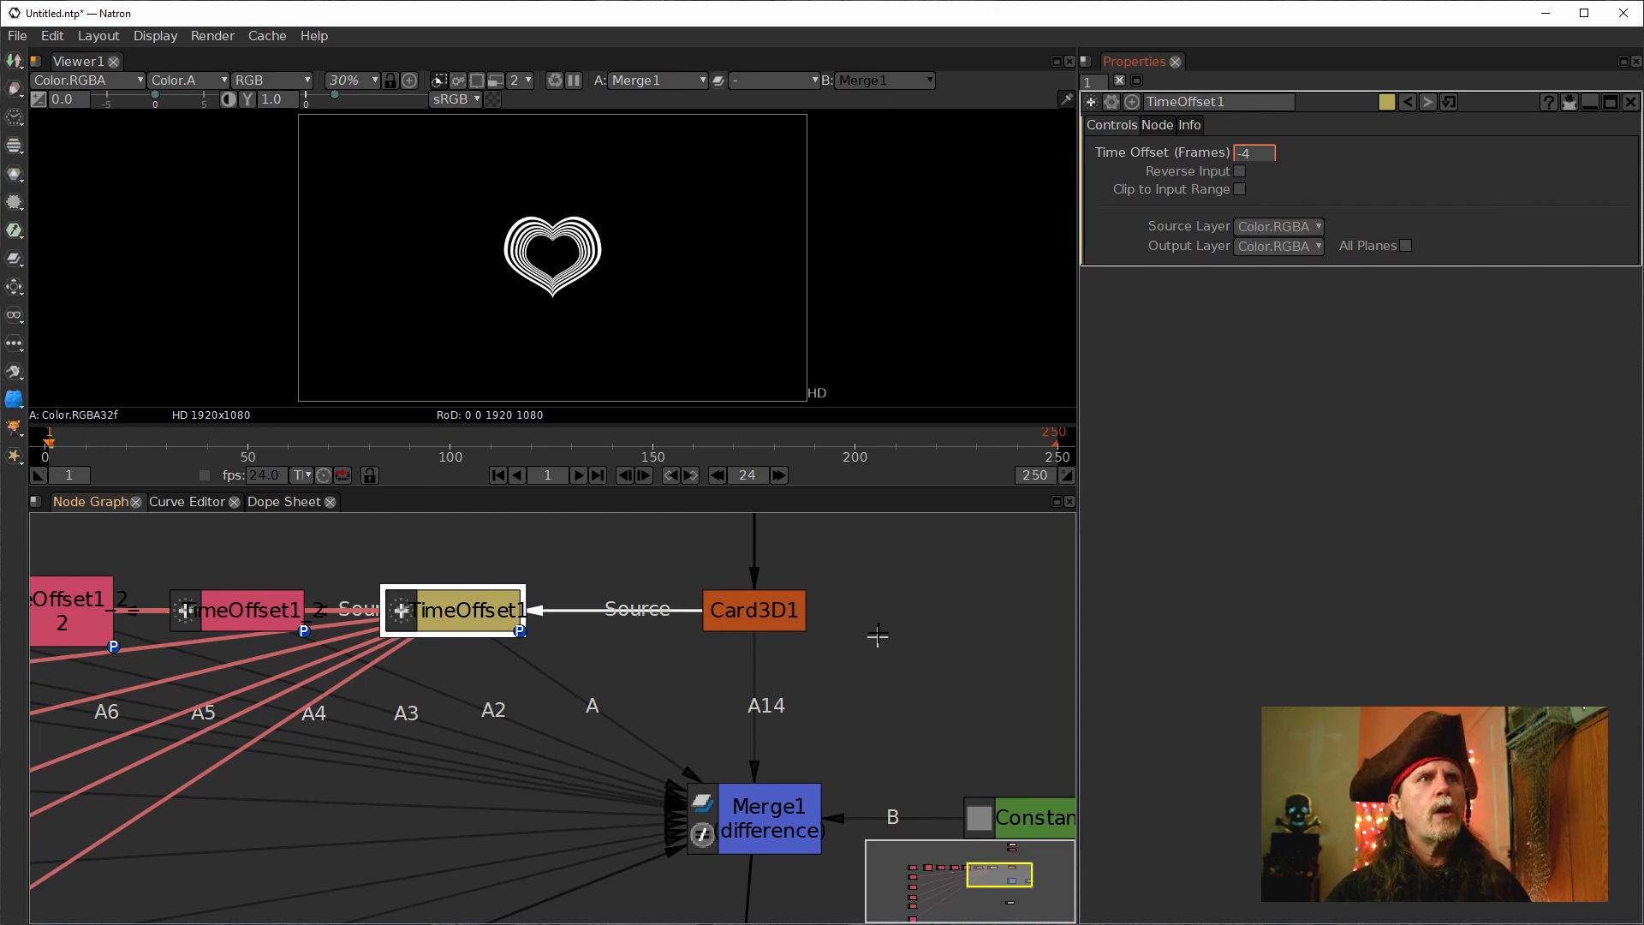
Open Roto1 and set the uniform scale of the Ellipse1 shape to 3.0.
left_click_drag(878, 636, 594, 774)
scroll(576, 851, "down", 8)
scroll(587, 765, "up", 4)
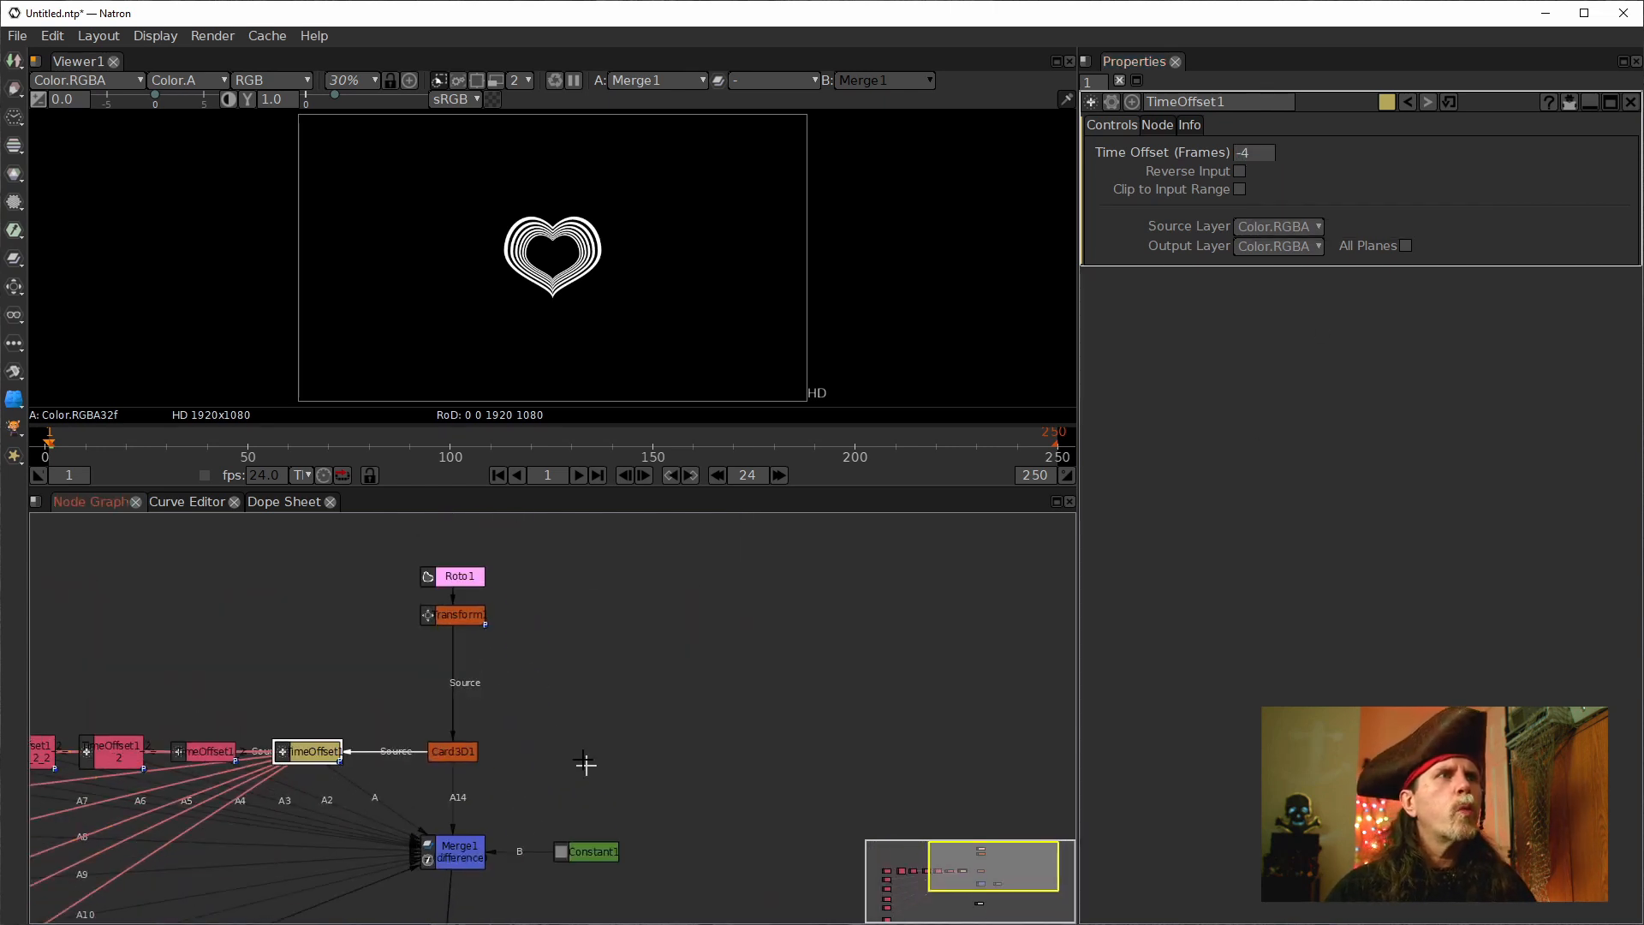
left_click(454, 572)
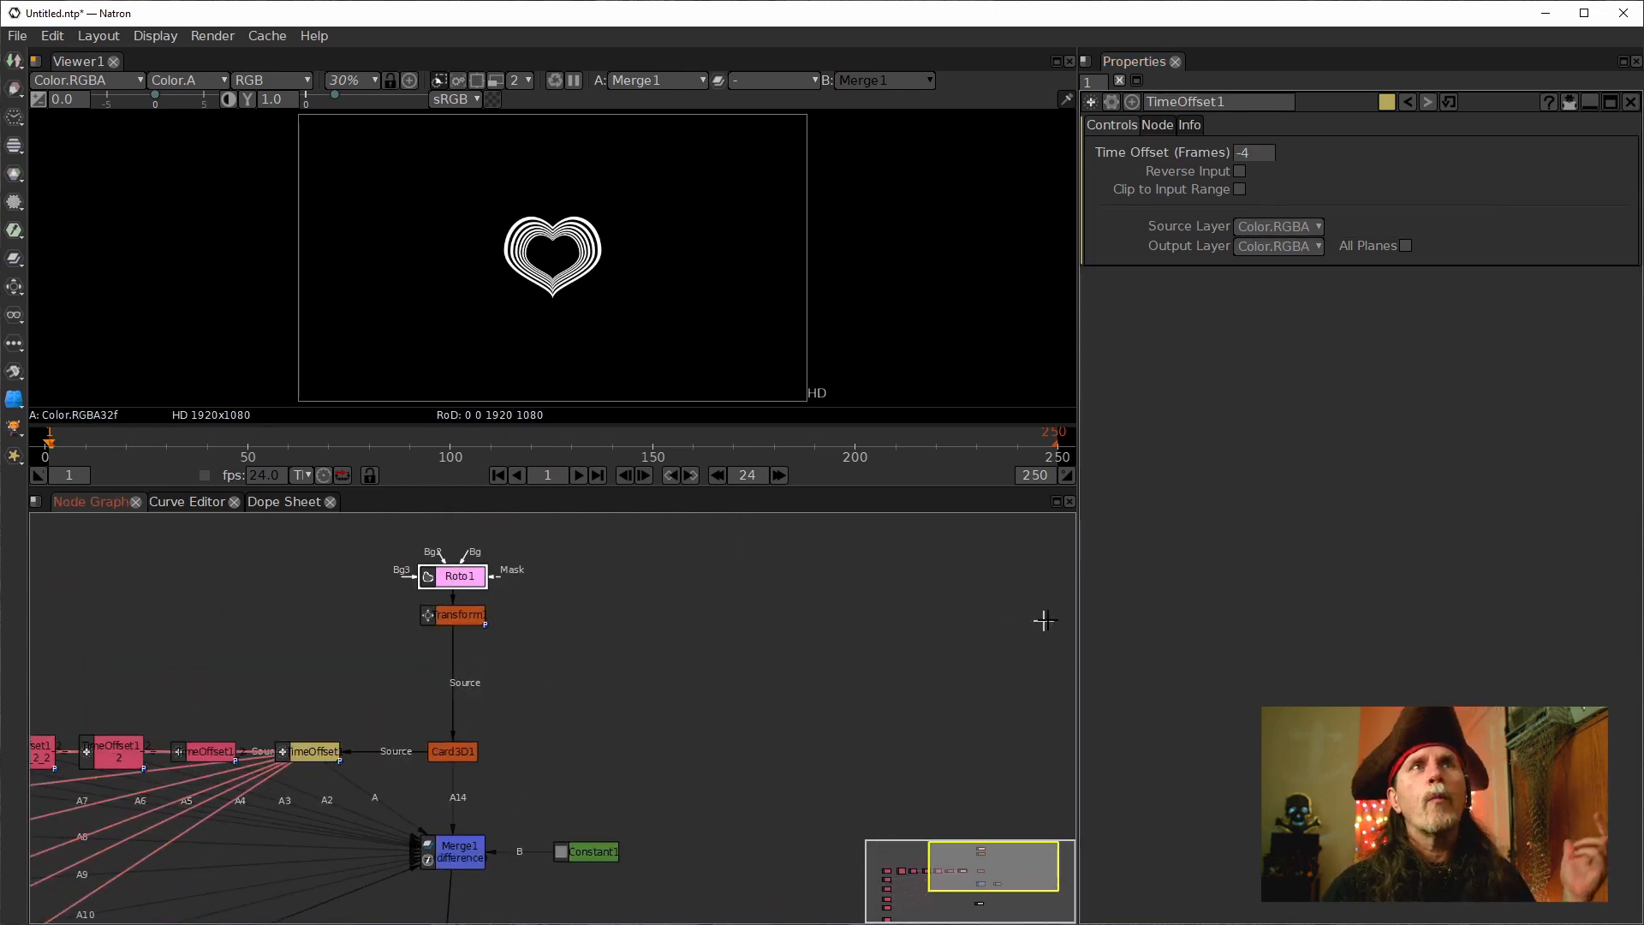
double_click(449, 580)
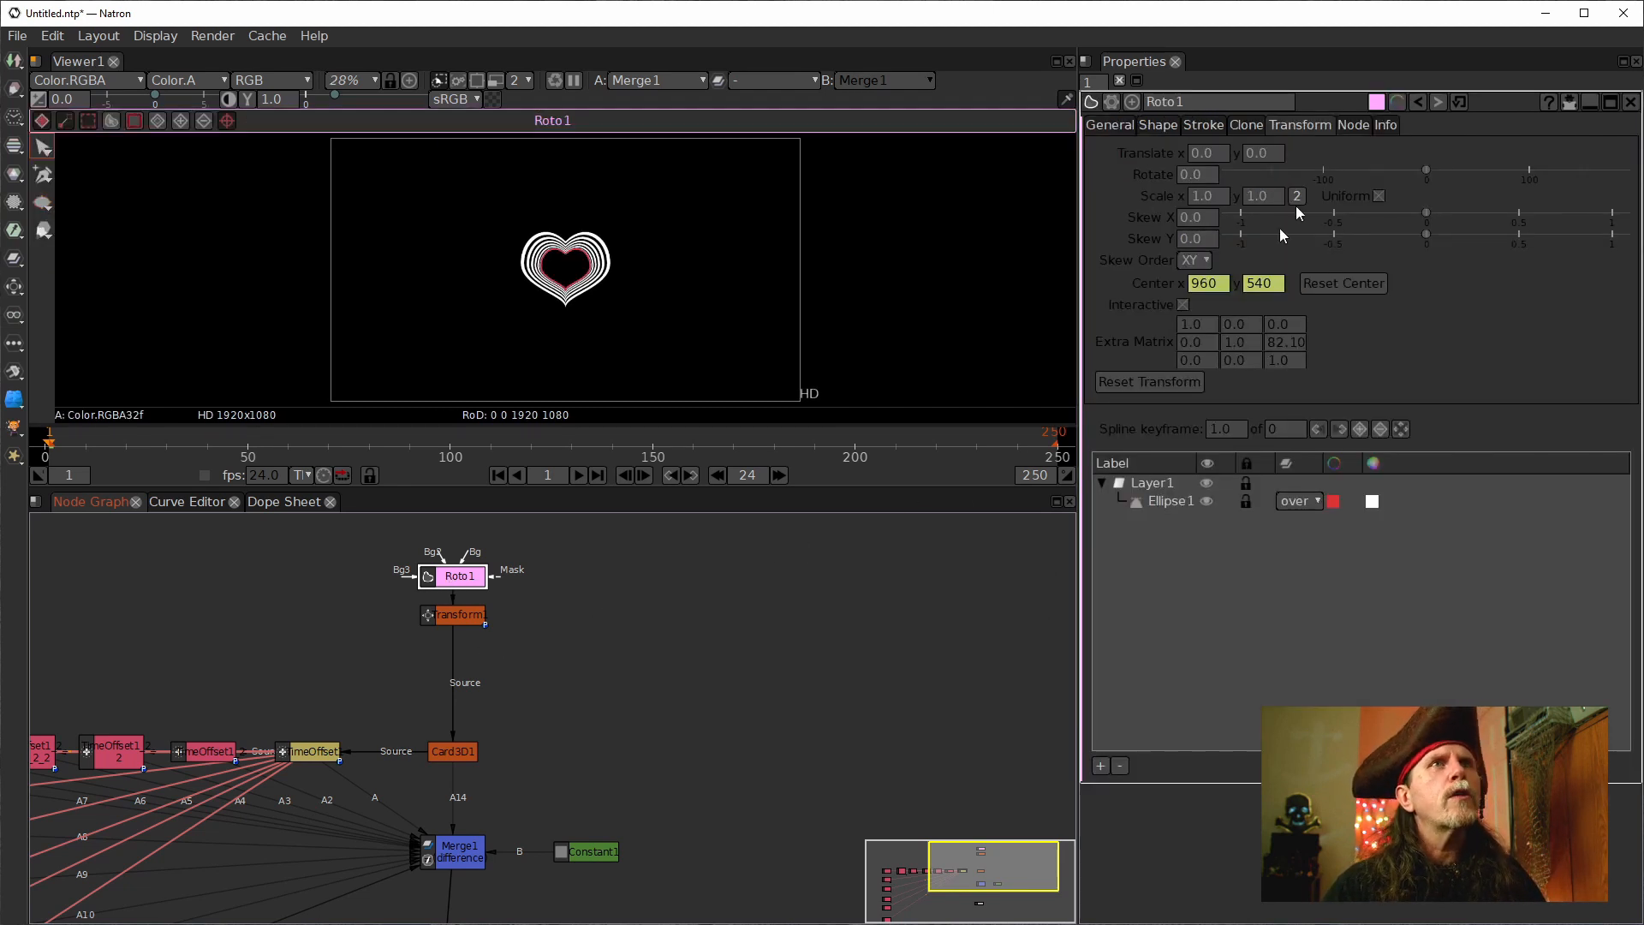
left_click(1173, 503)
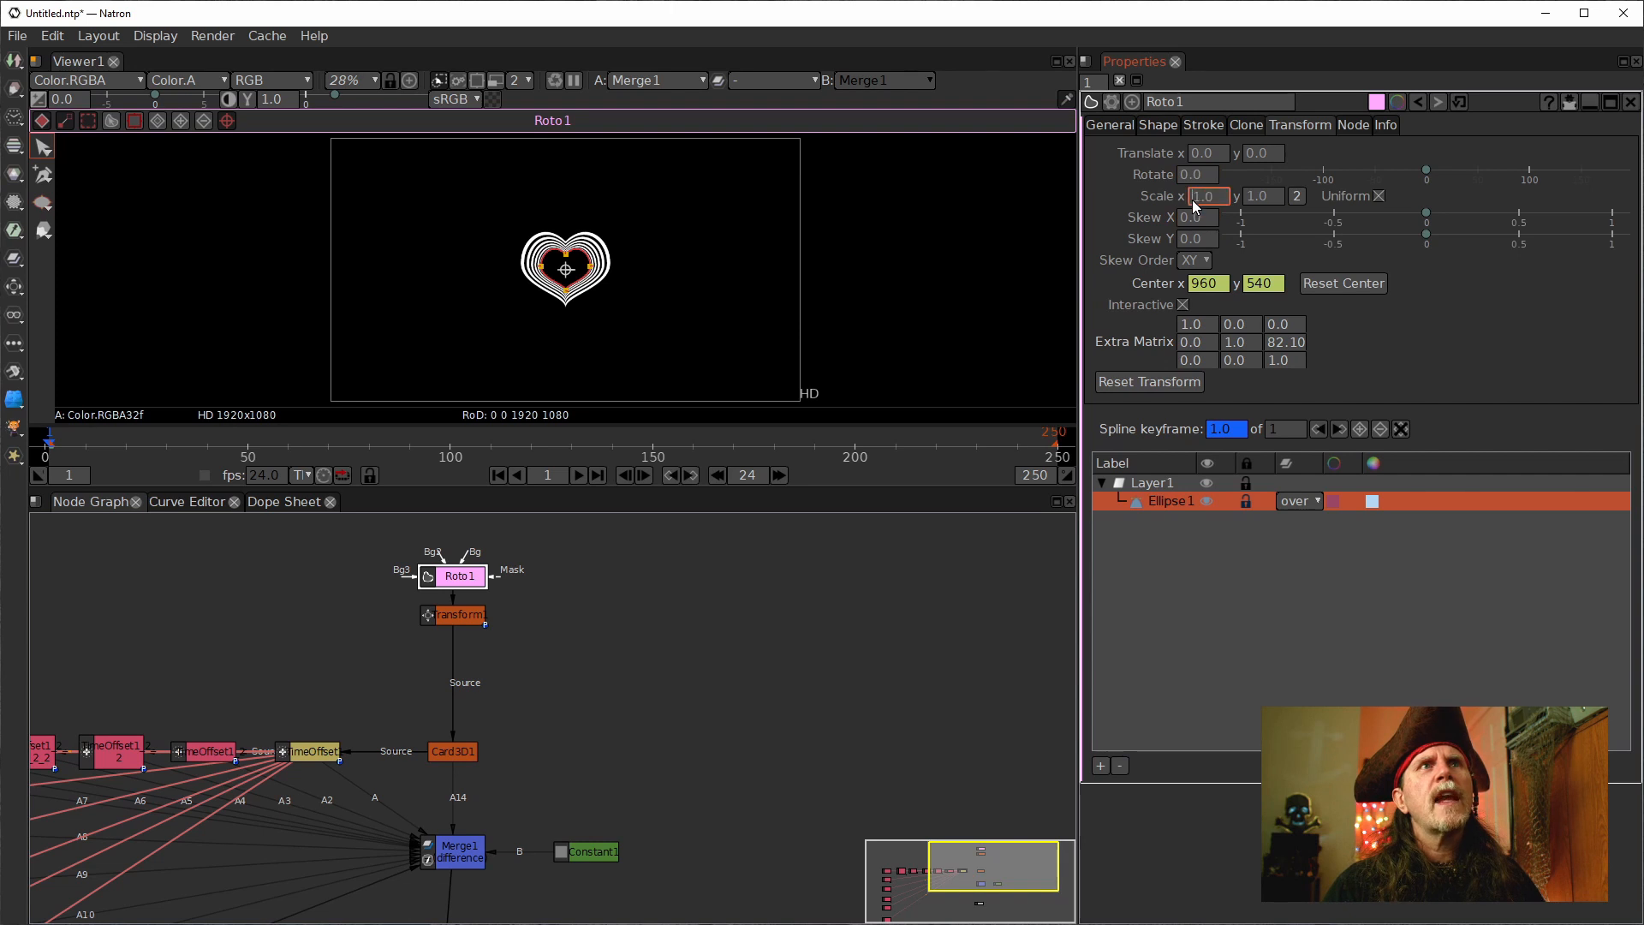
scroll(1192, 199, "up", 2)
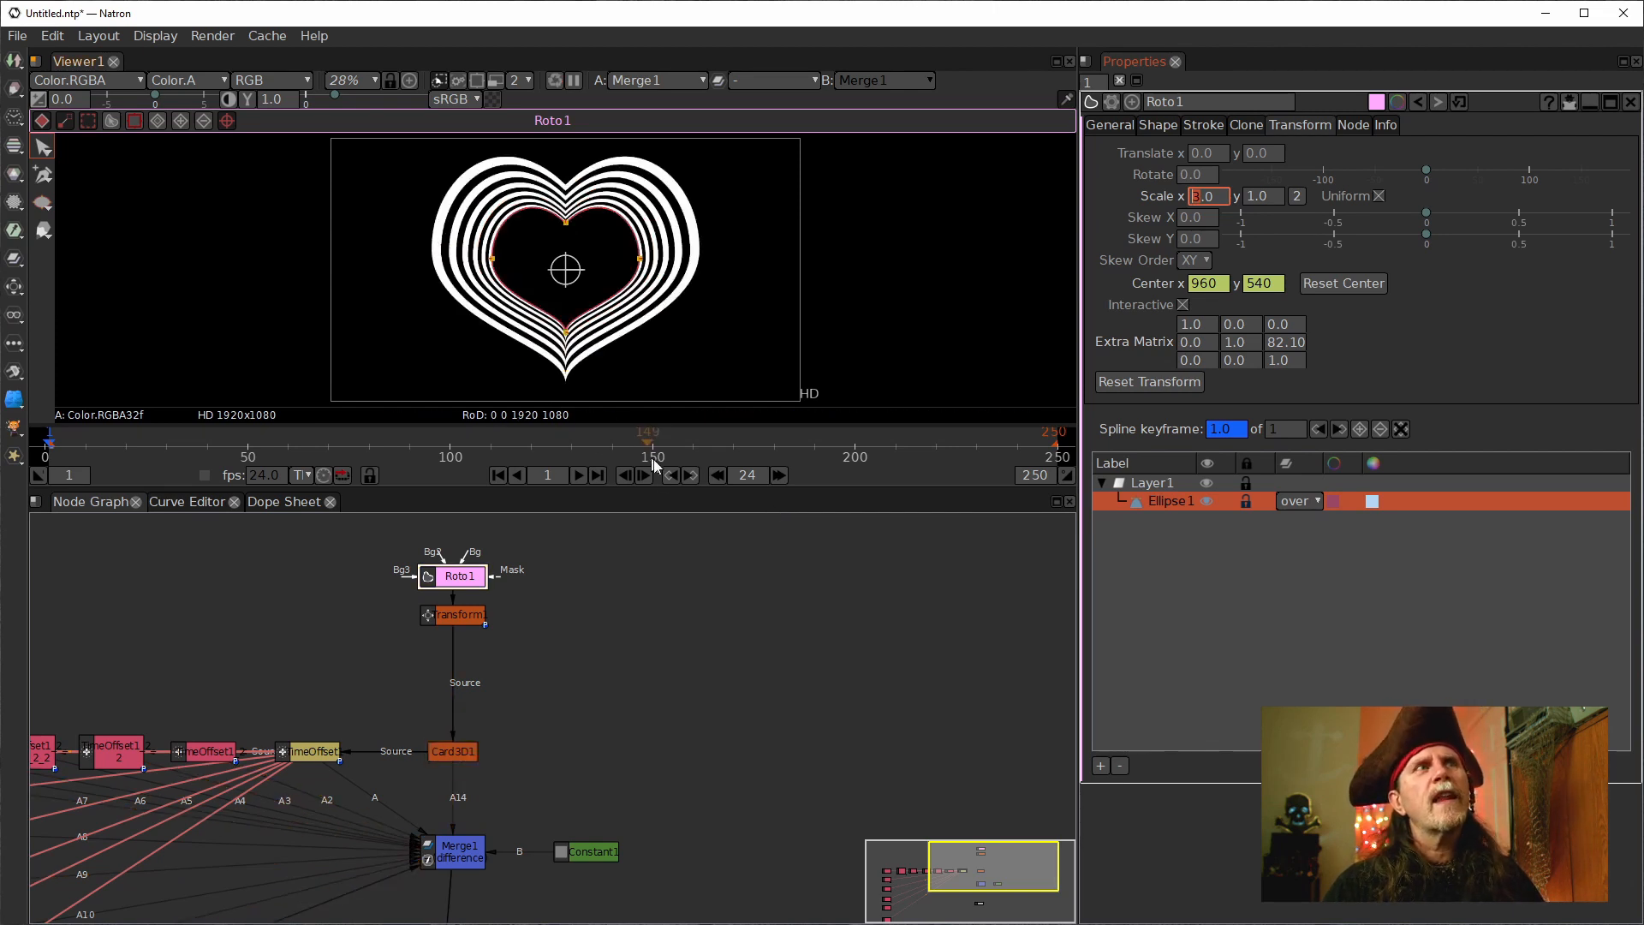
left_click_drag(546, 685, 607, 690)
left_click(1120, 352)
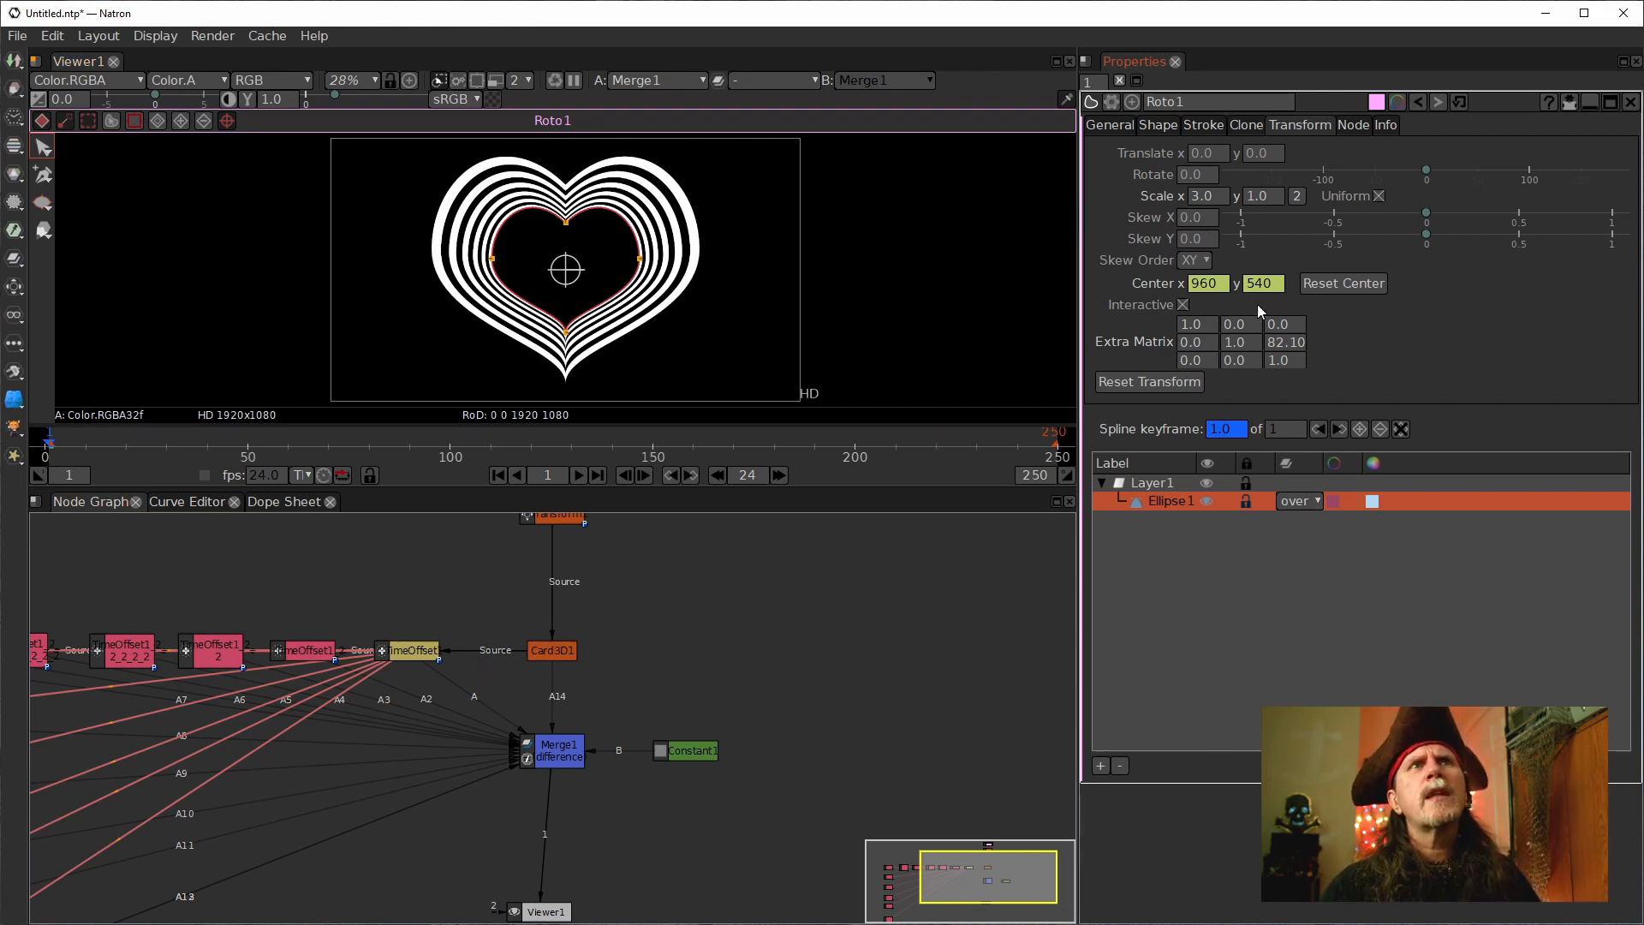
Try a larger uniform scale on the Ellipse1 shape and return it to 1.0.
double_click(1201, 200)
left_click(1253, 197)
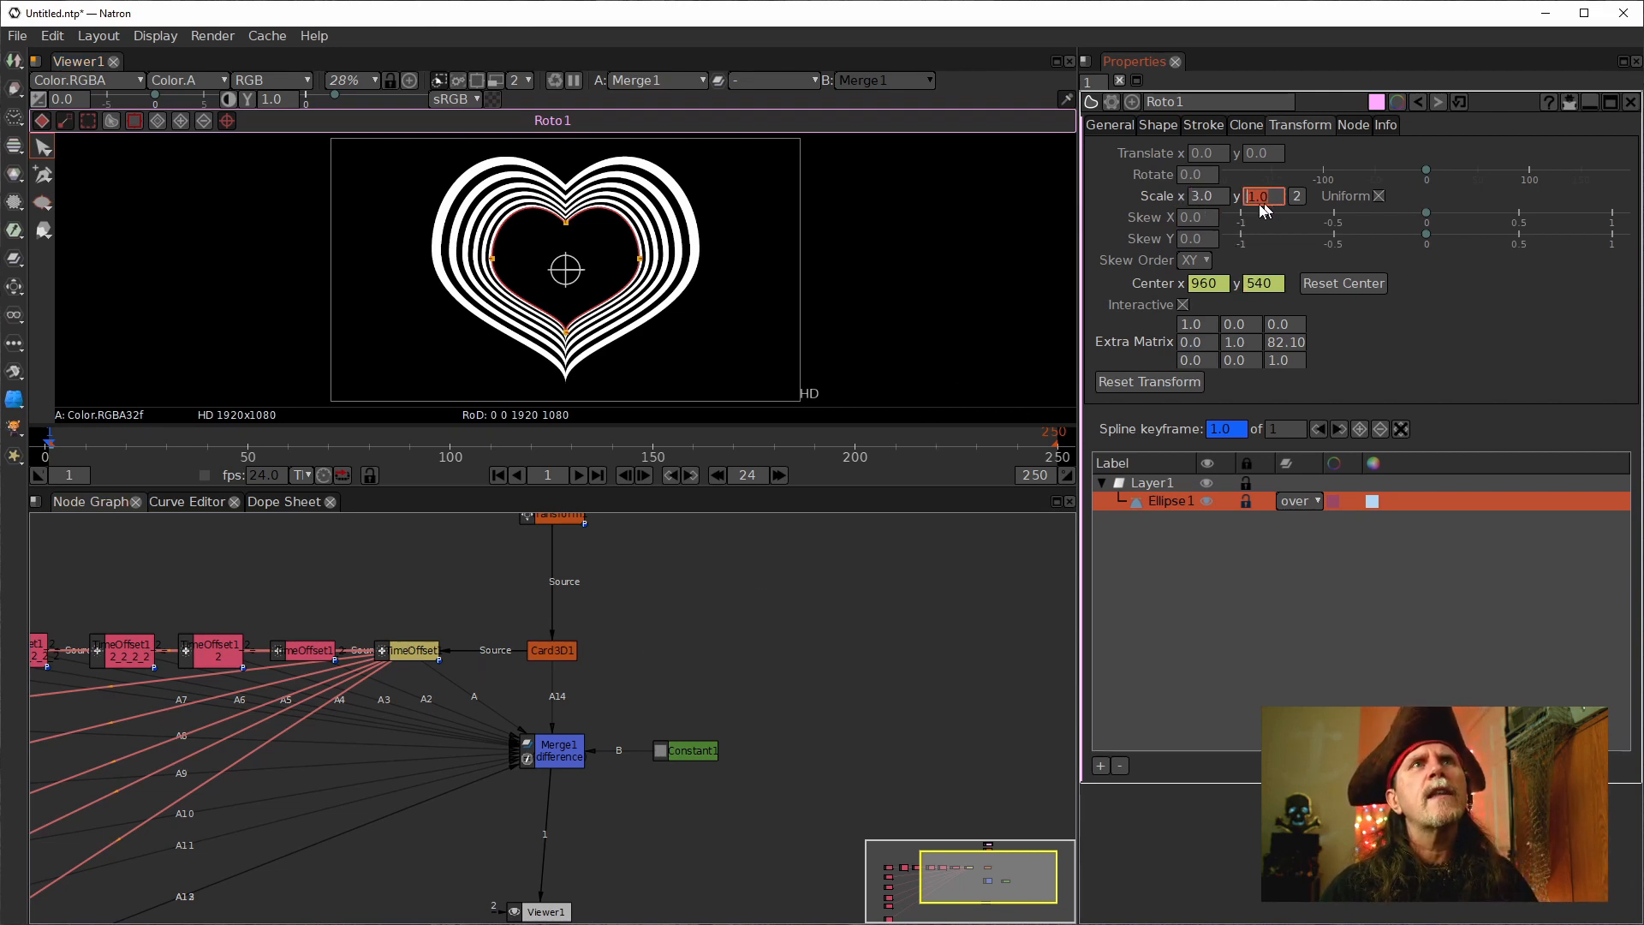
left_click(1197, 201)
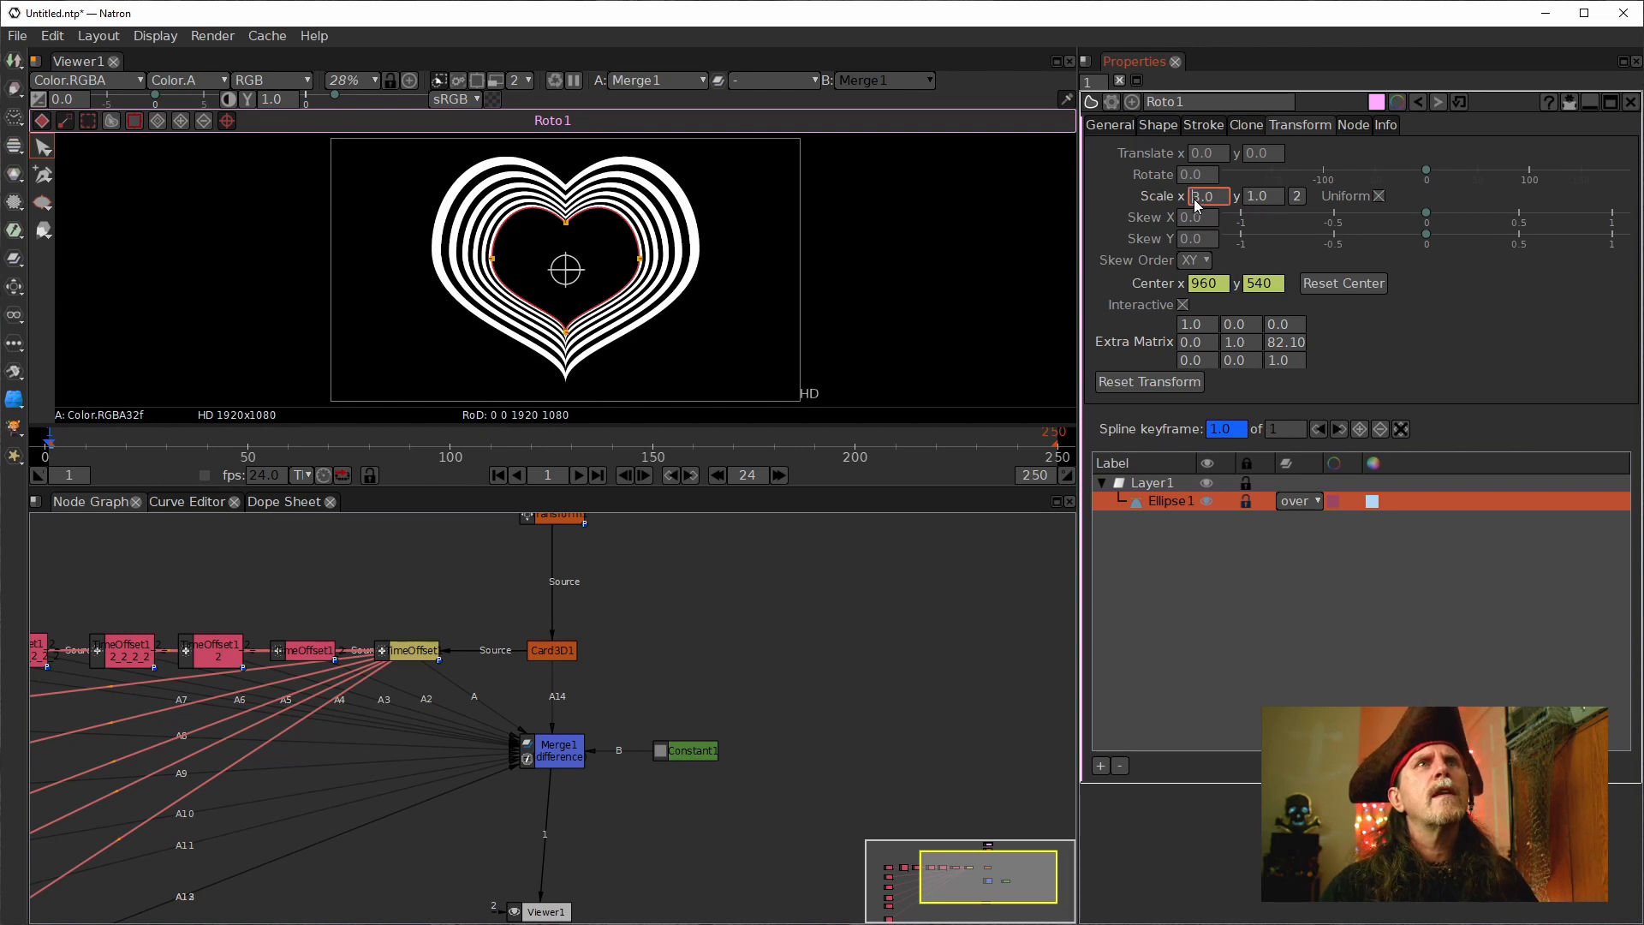
scroll(1193, 199, "up", 1)
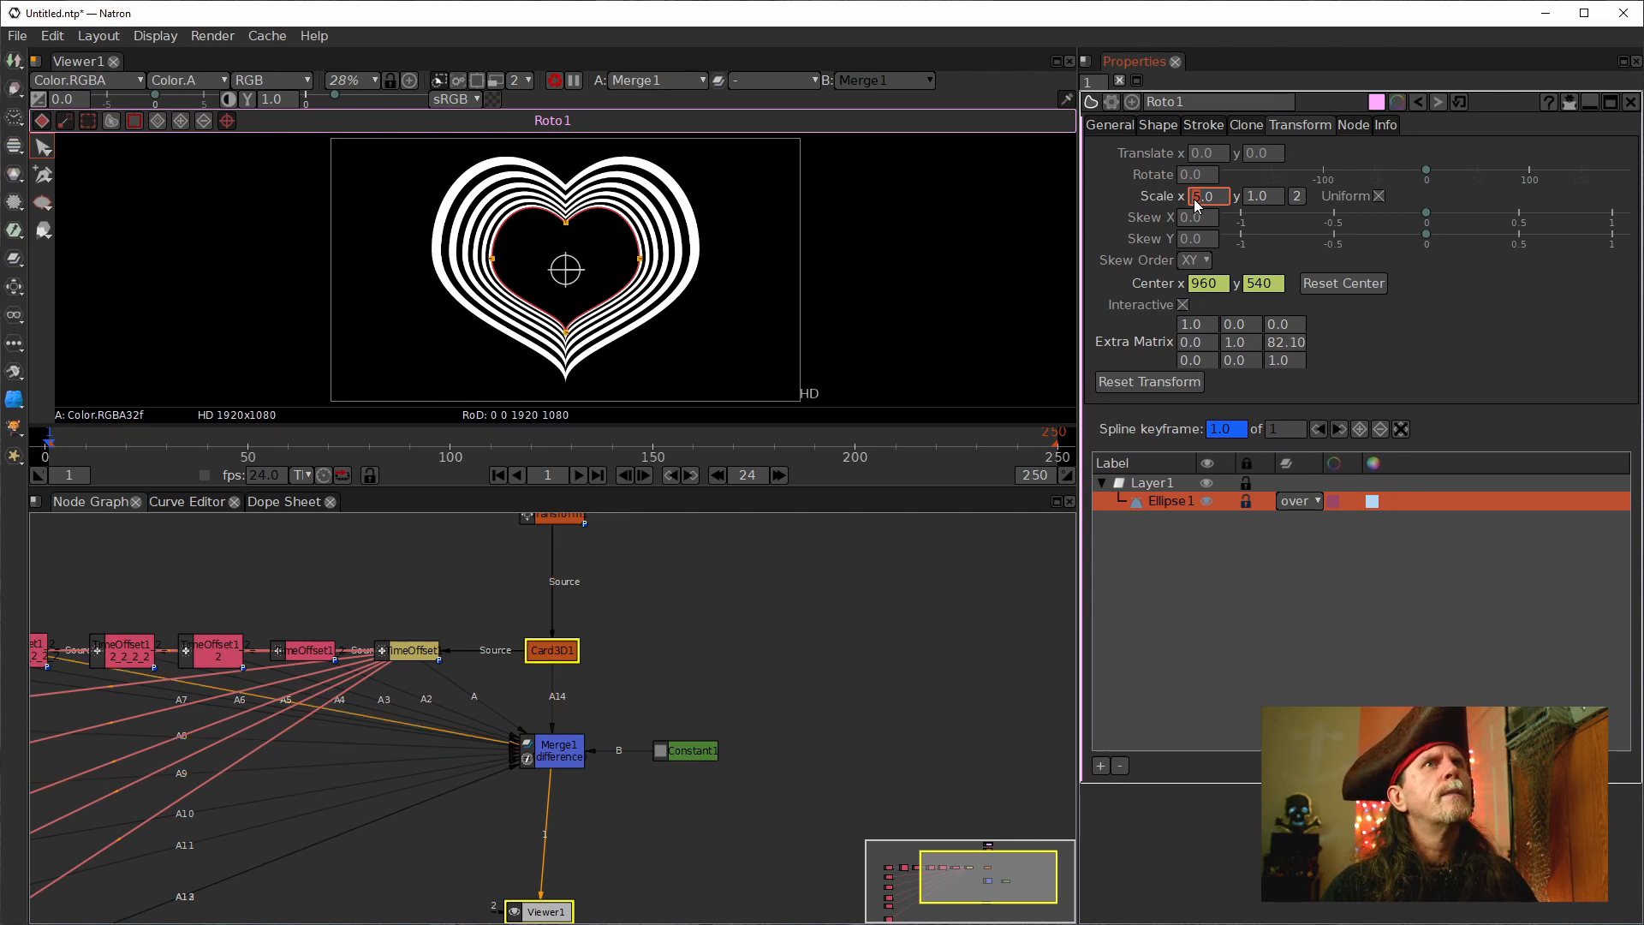
scroll(1193, 198, "up", 1)
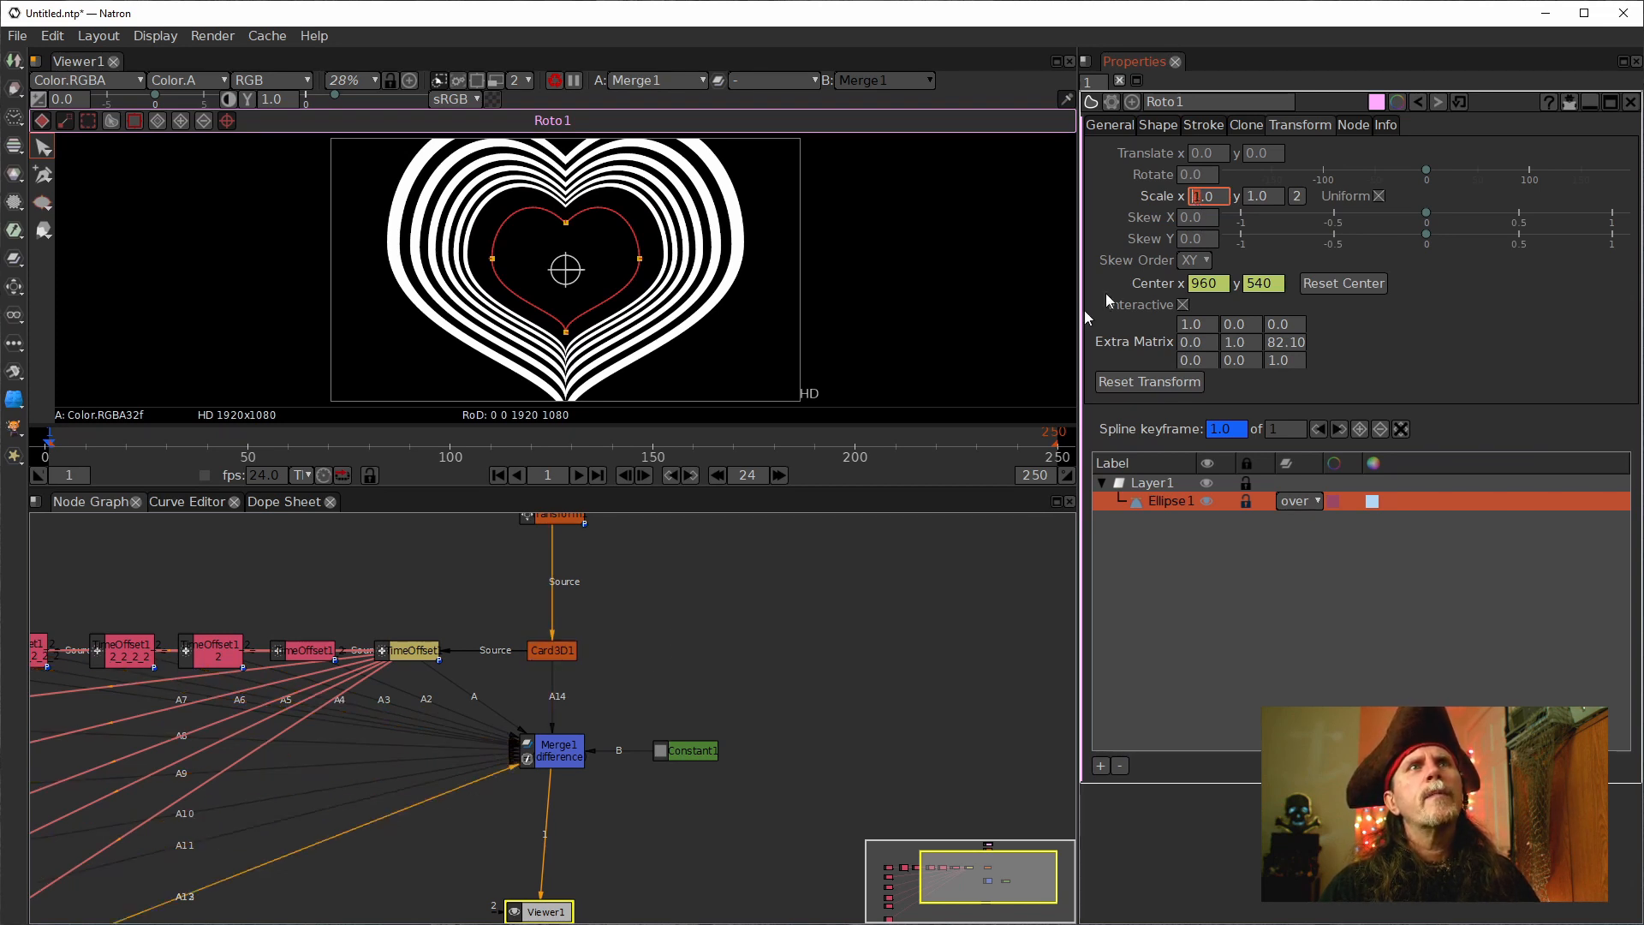
Open the Card3D1 settings and move the playhead to frame 25.
left_click(548, 654)
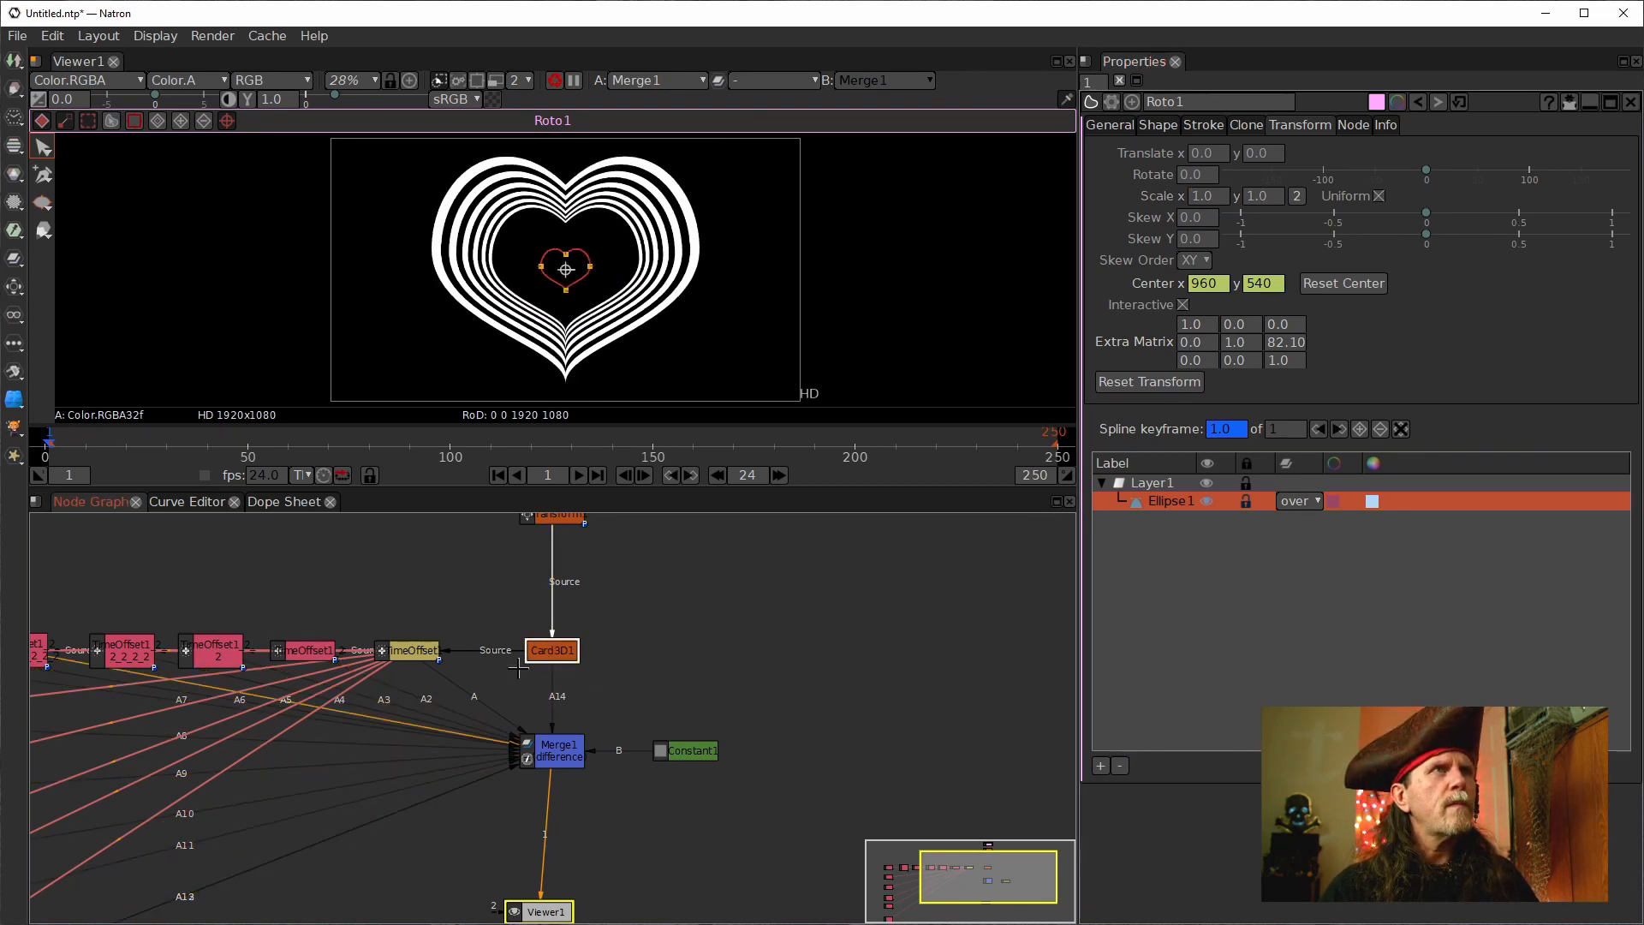
left_click(408, 654)
double_click(409, 655)
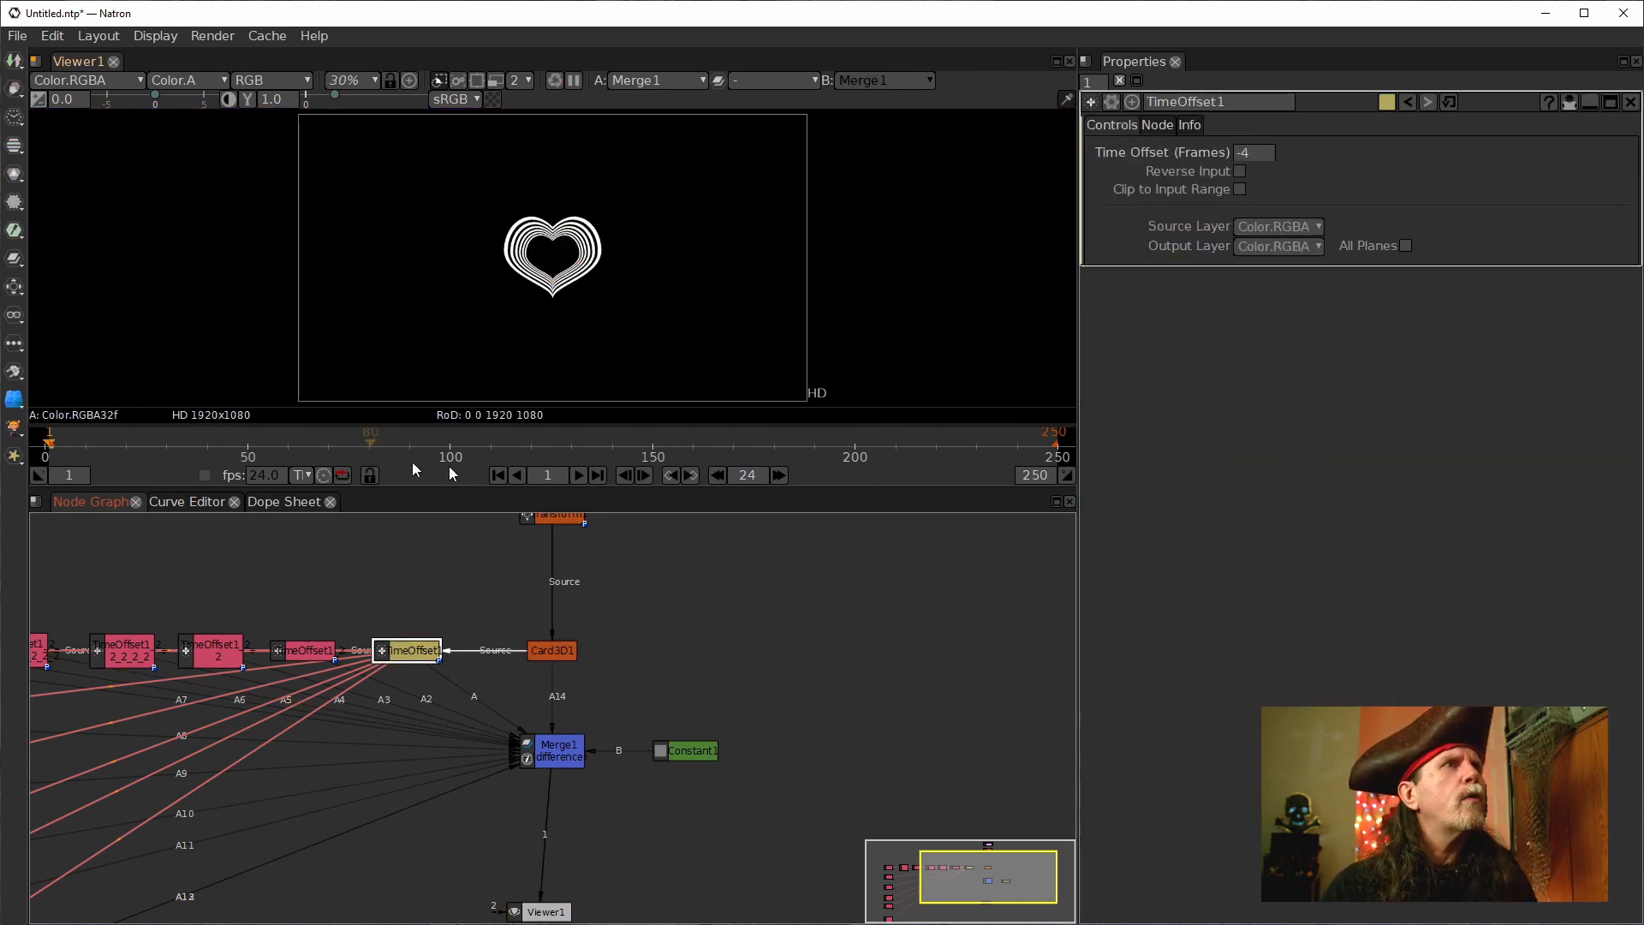
double_click(562, 655)
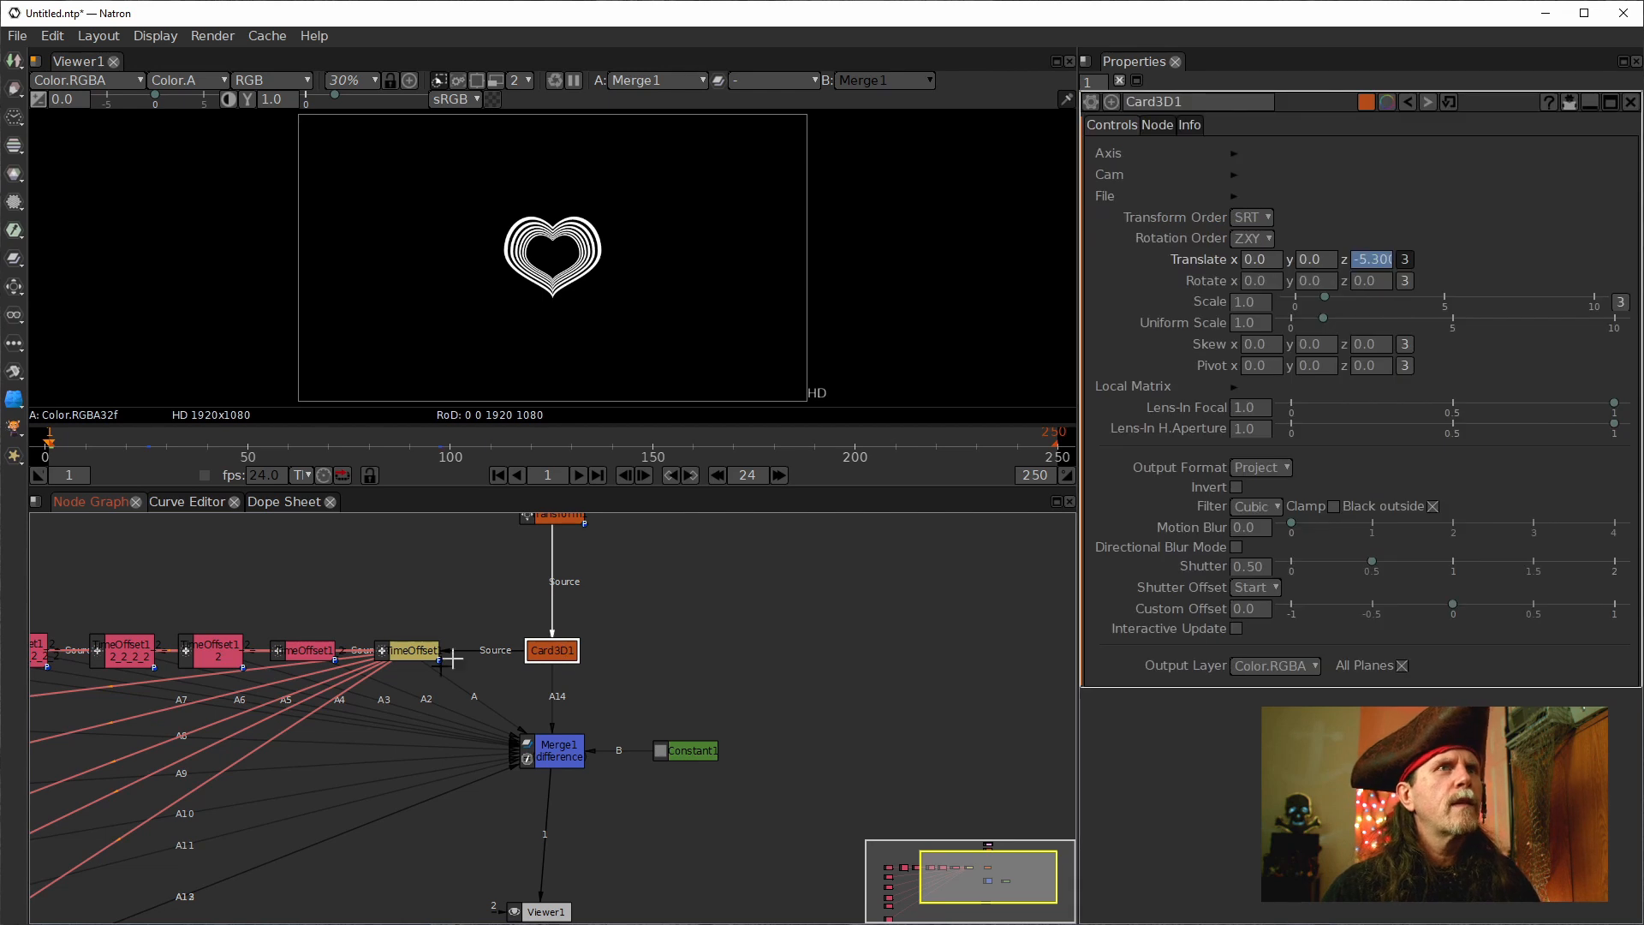
left_click(150, 458)
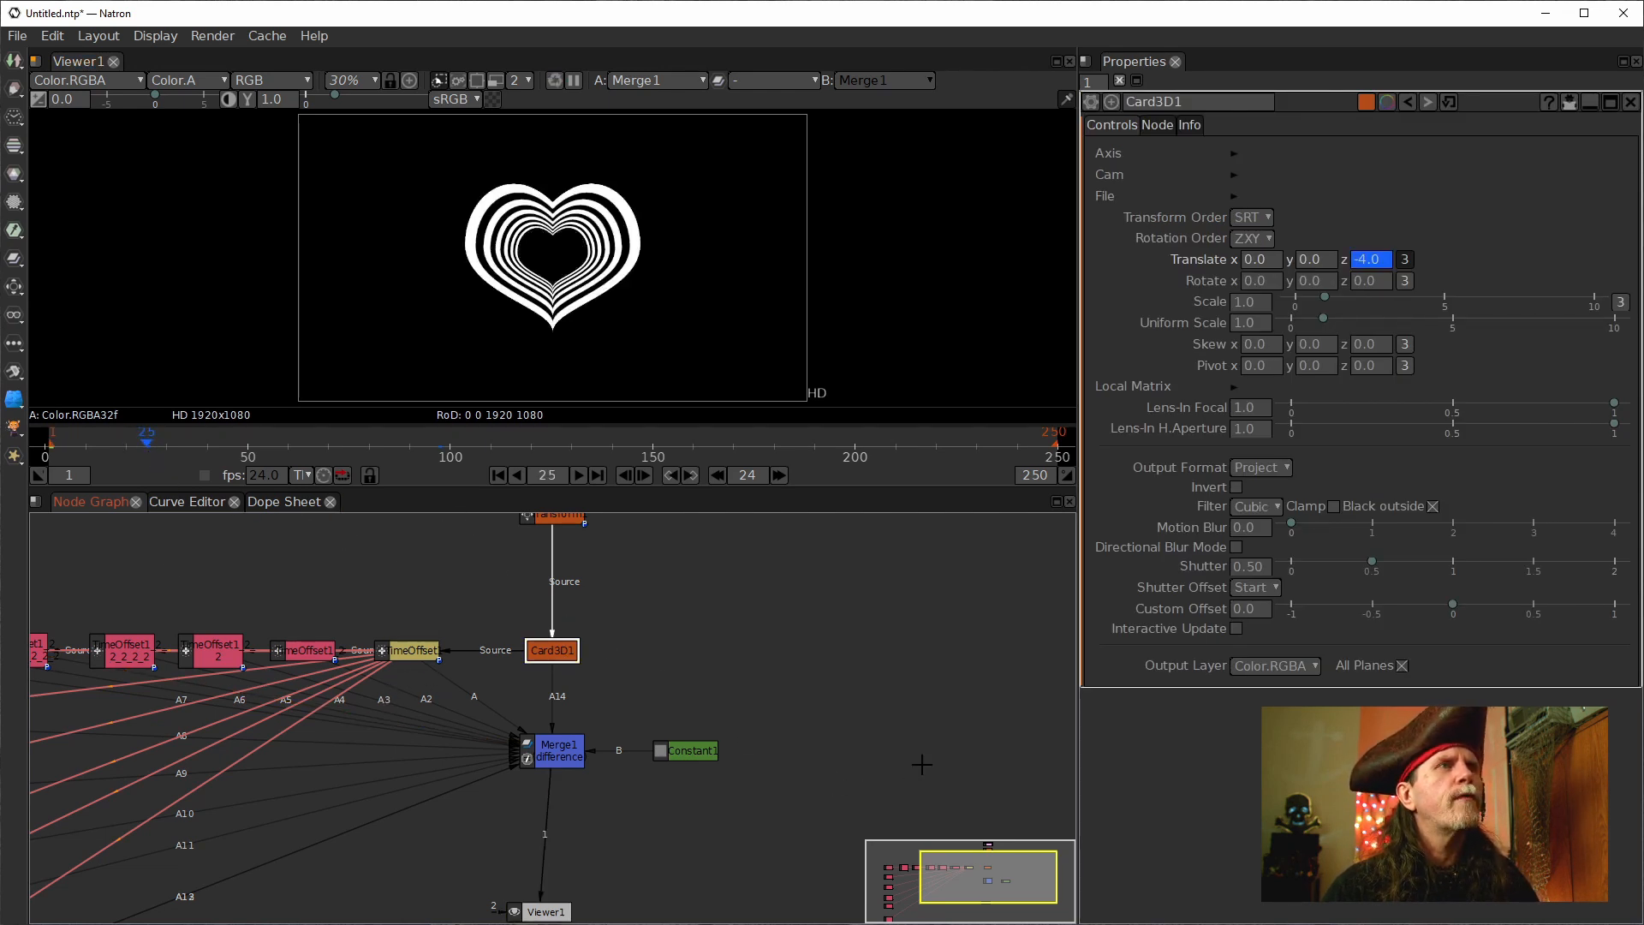
Reopen Roto1 and set the uniform scale of the Ellipse1 shape to 2.0.
left_click(414, 649)
left_click_drag(709, 578, 700, 690)
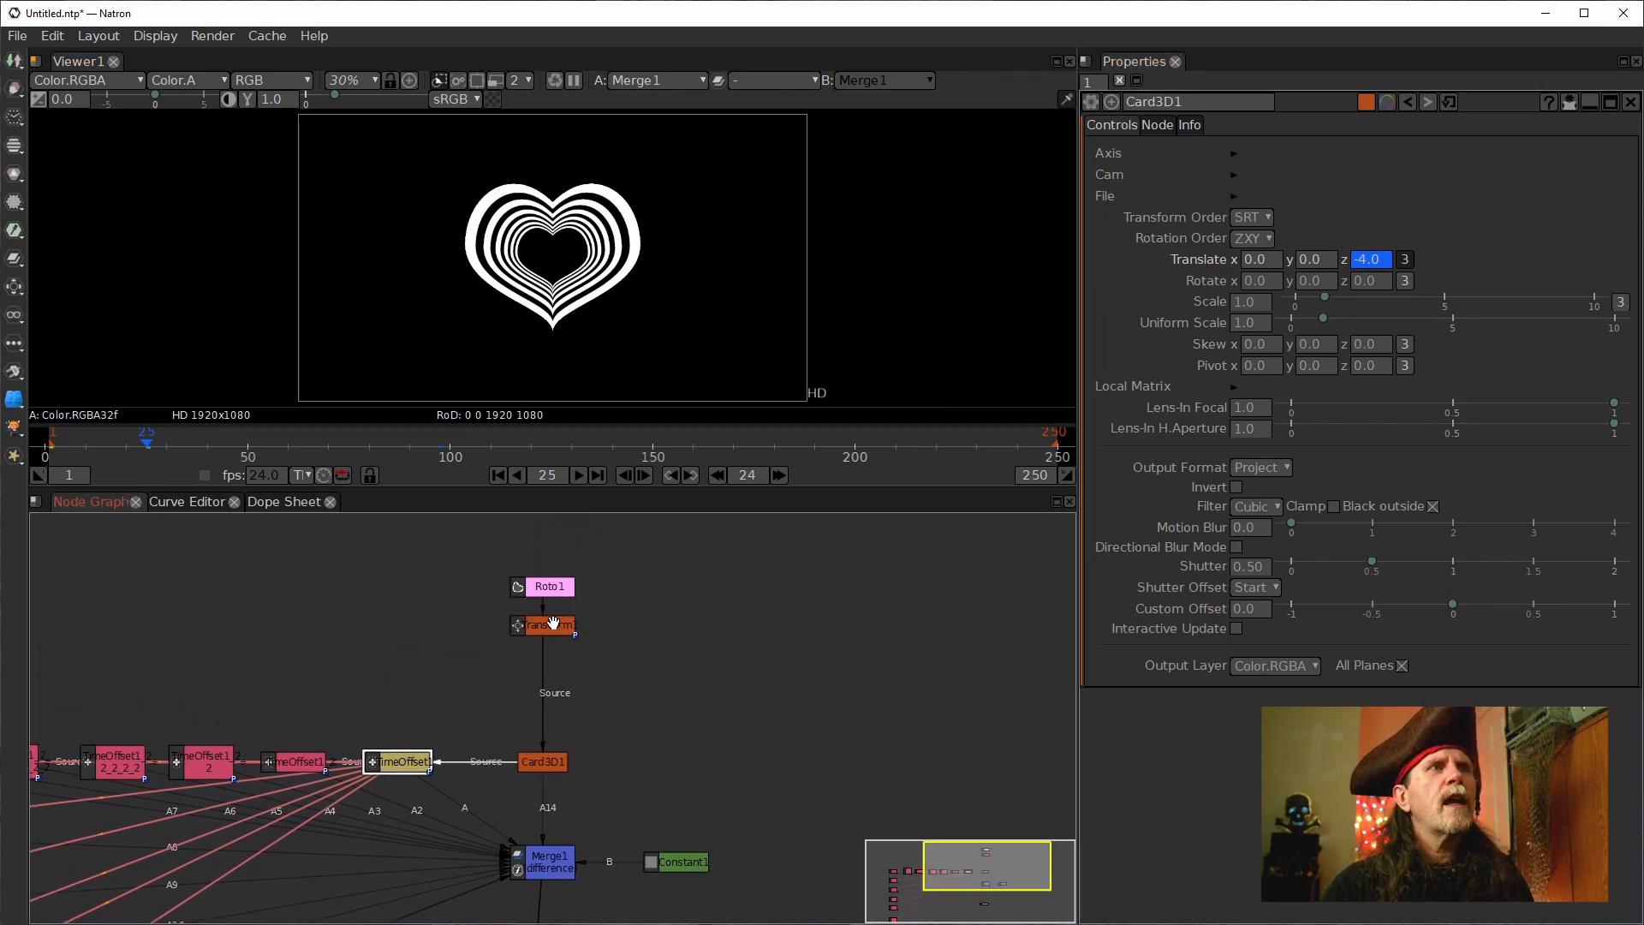
double_click(539, 583)
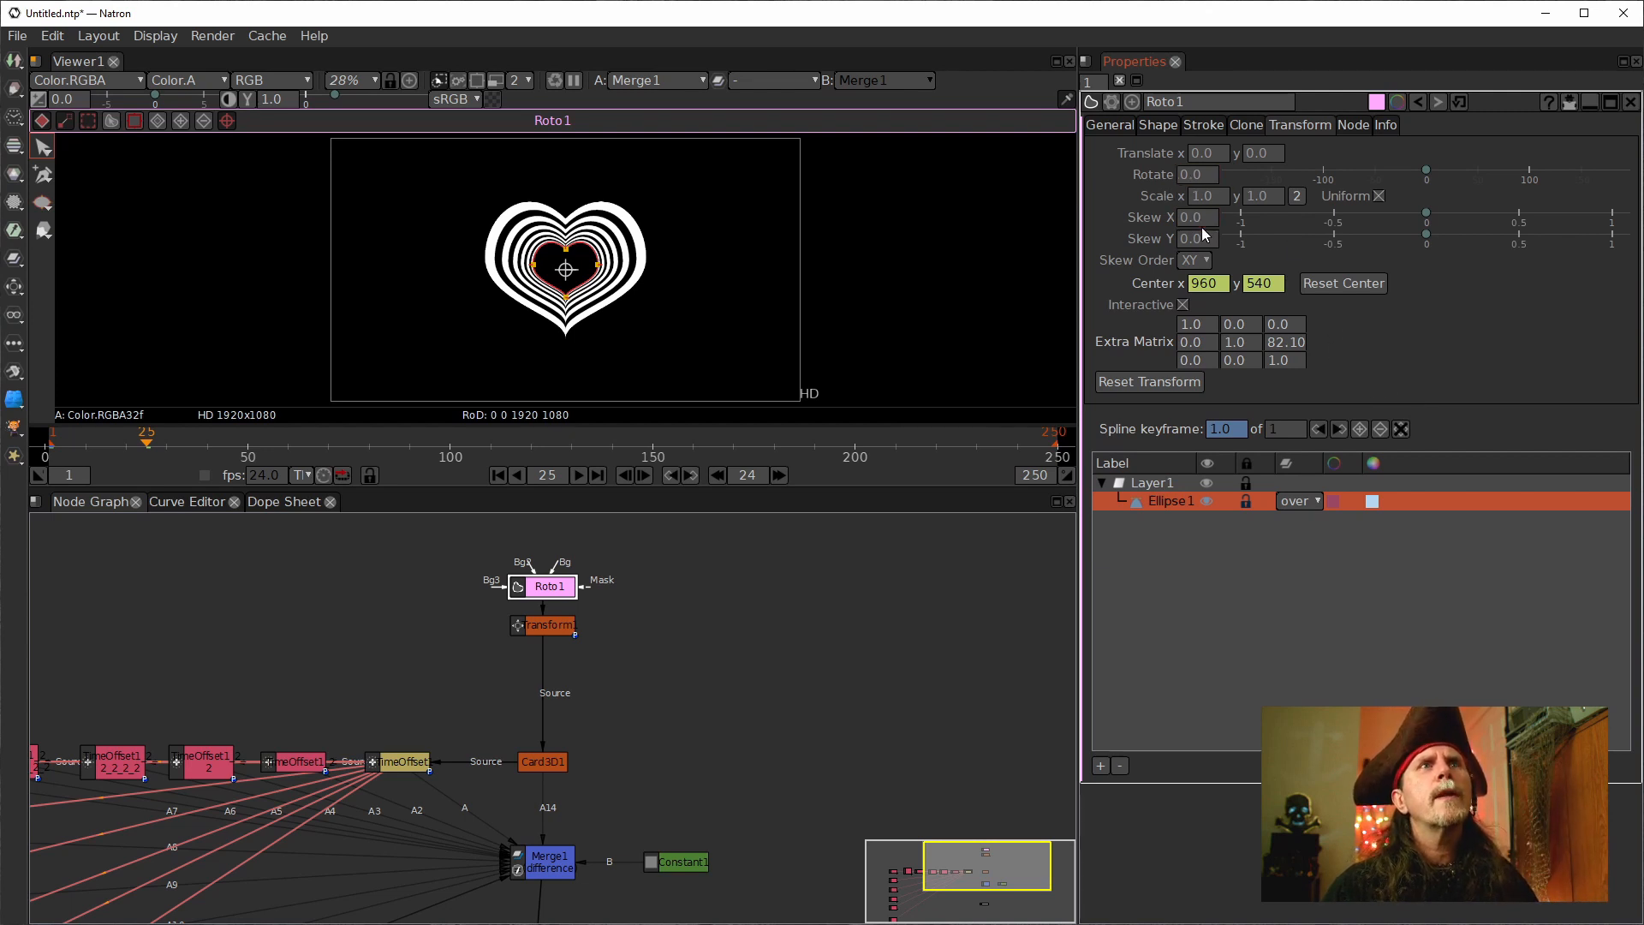
scroll(1190, 197, "up", 2)
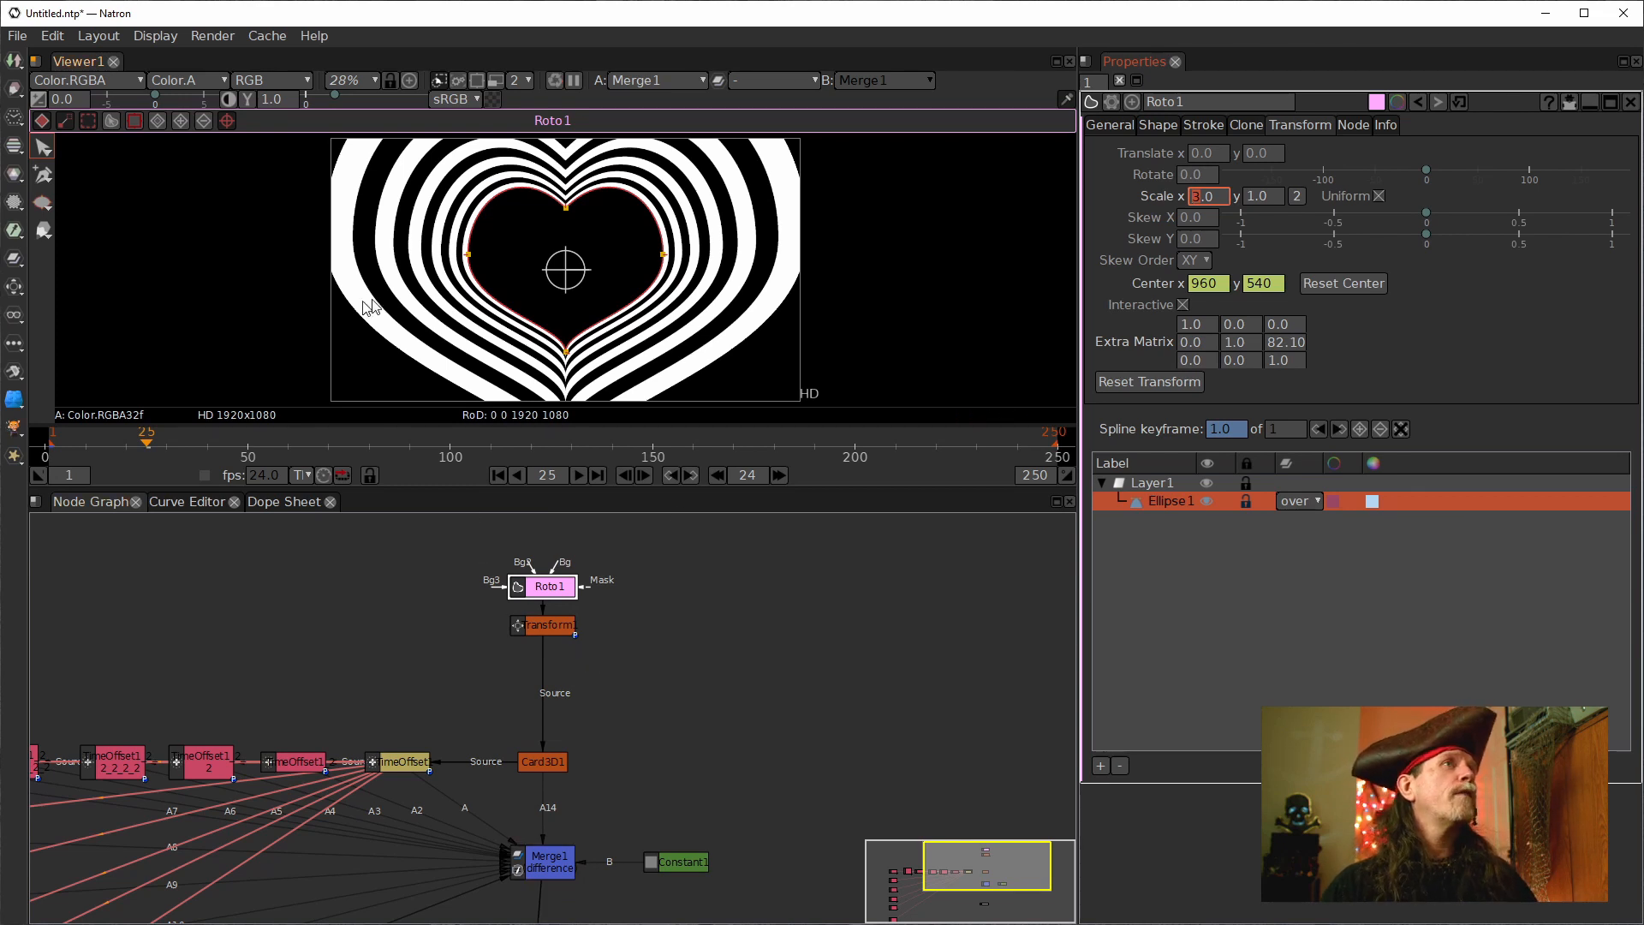
left_click_drag(784, 777, 911, 594)
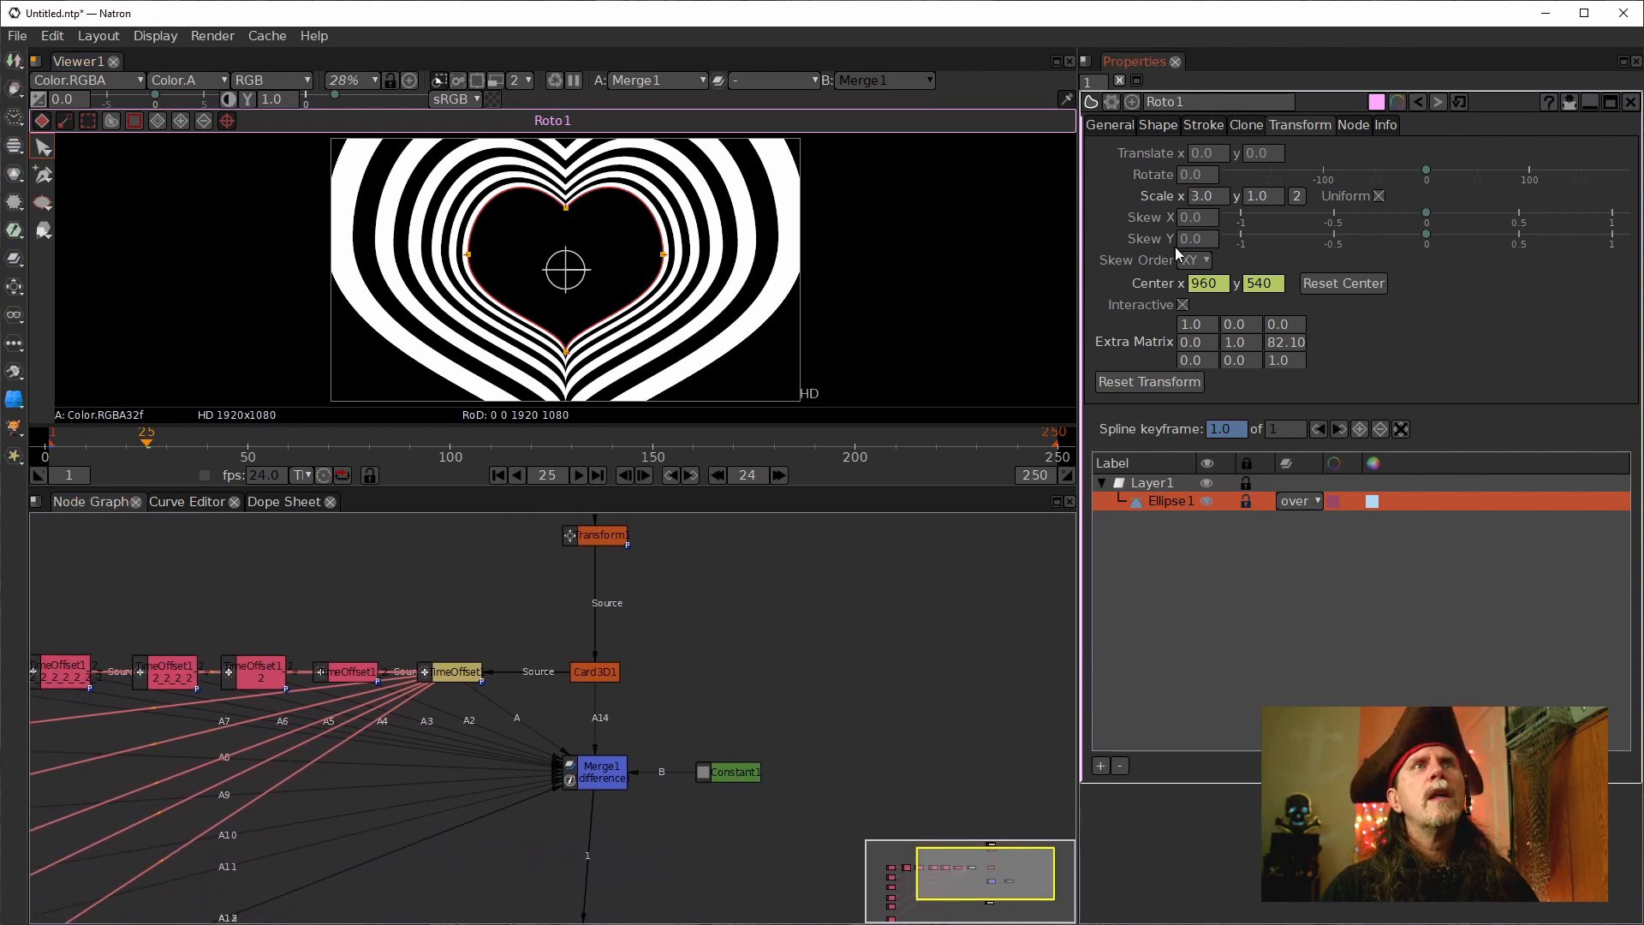
left_click(1192, 197)
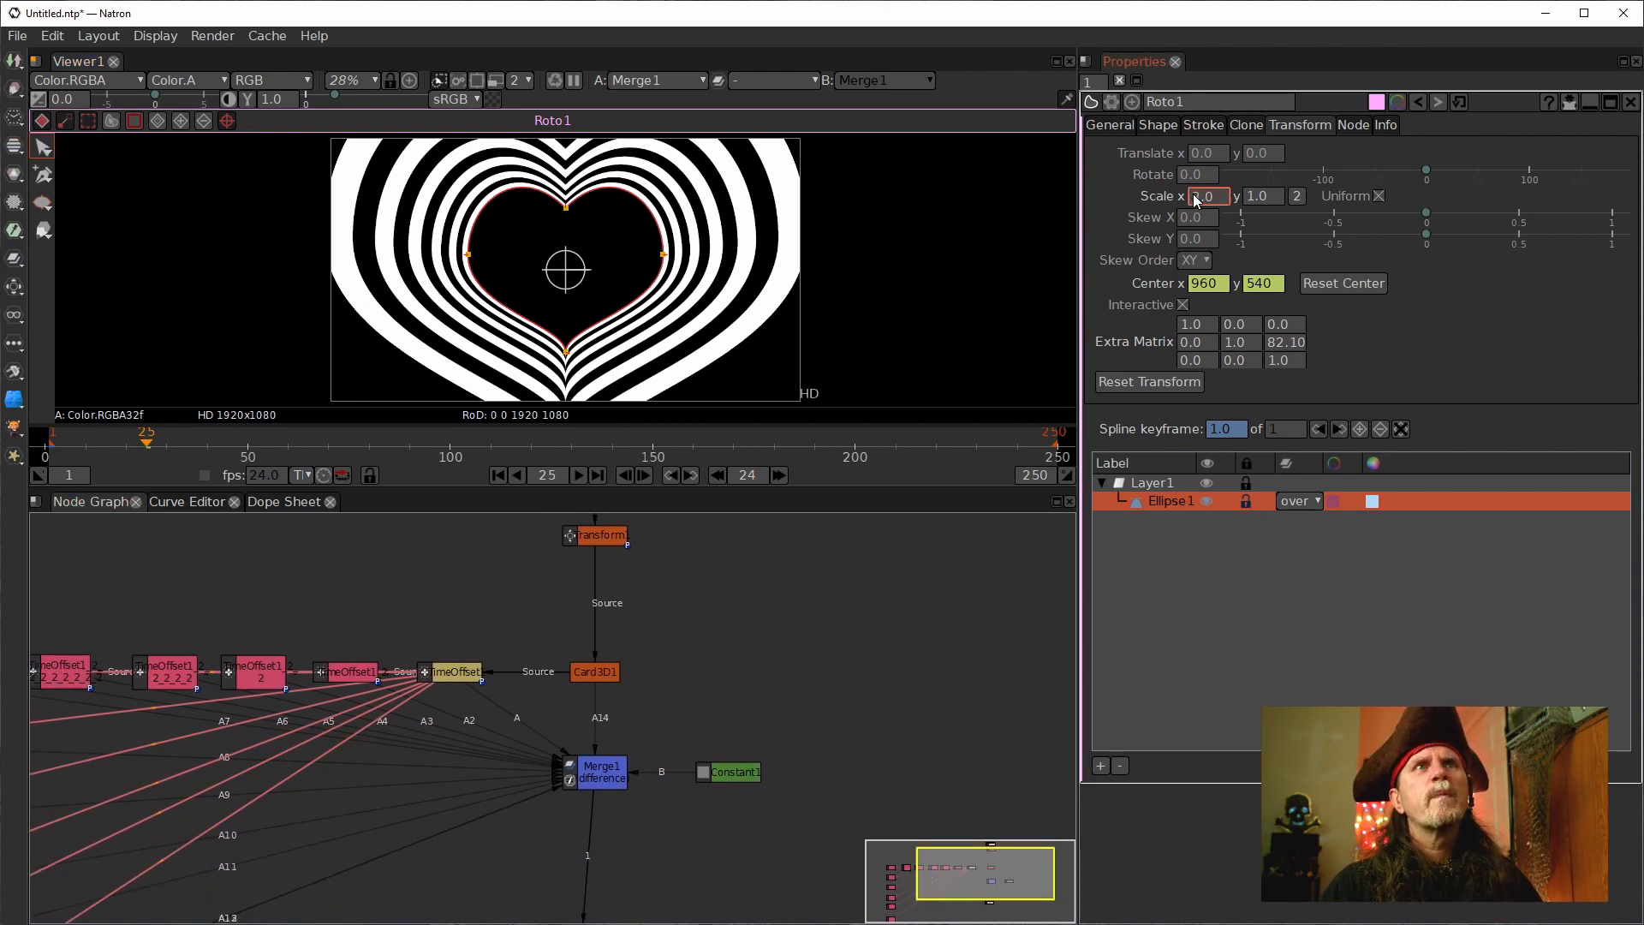
scroll(1193, 197, "down", 1)
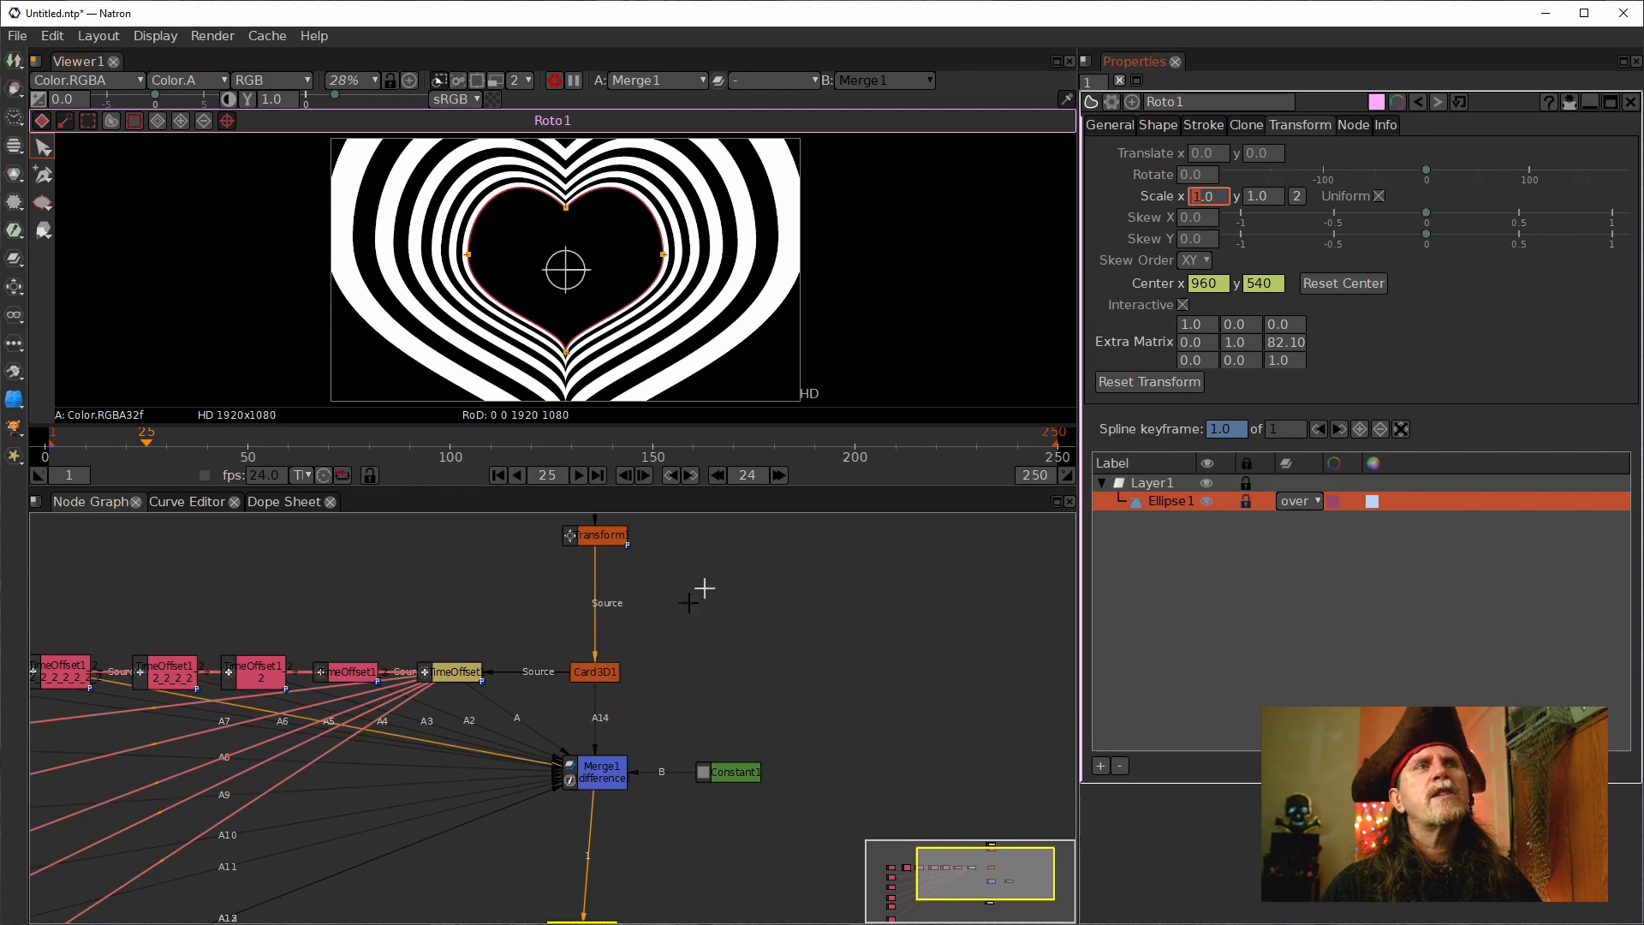
Clone the last TimeOffset node in the chain and connect the clone's Source input to that node.
left_click(431, 677)
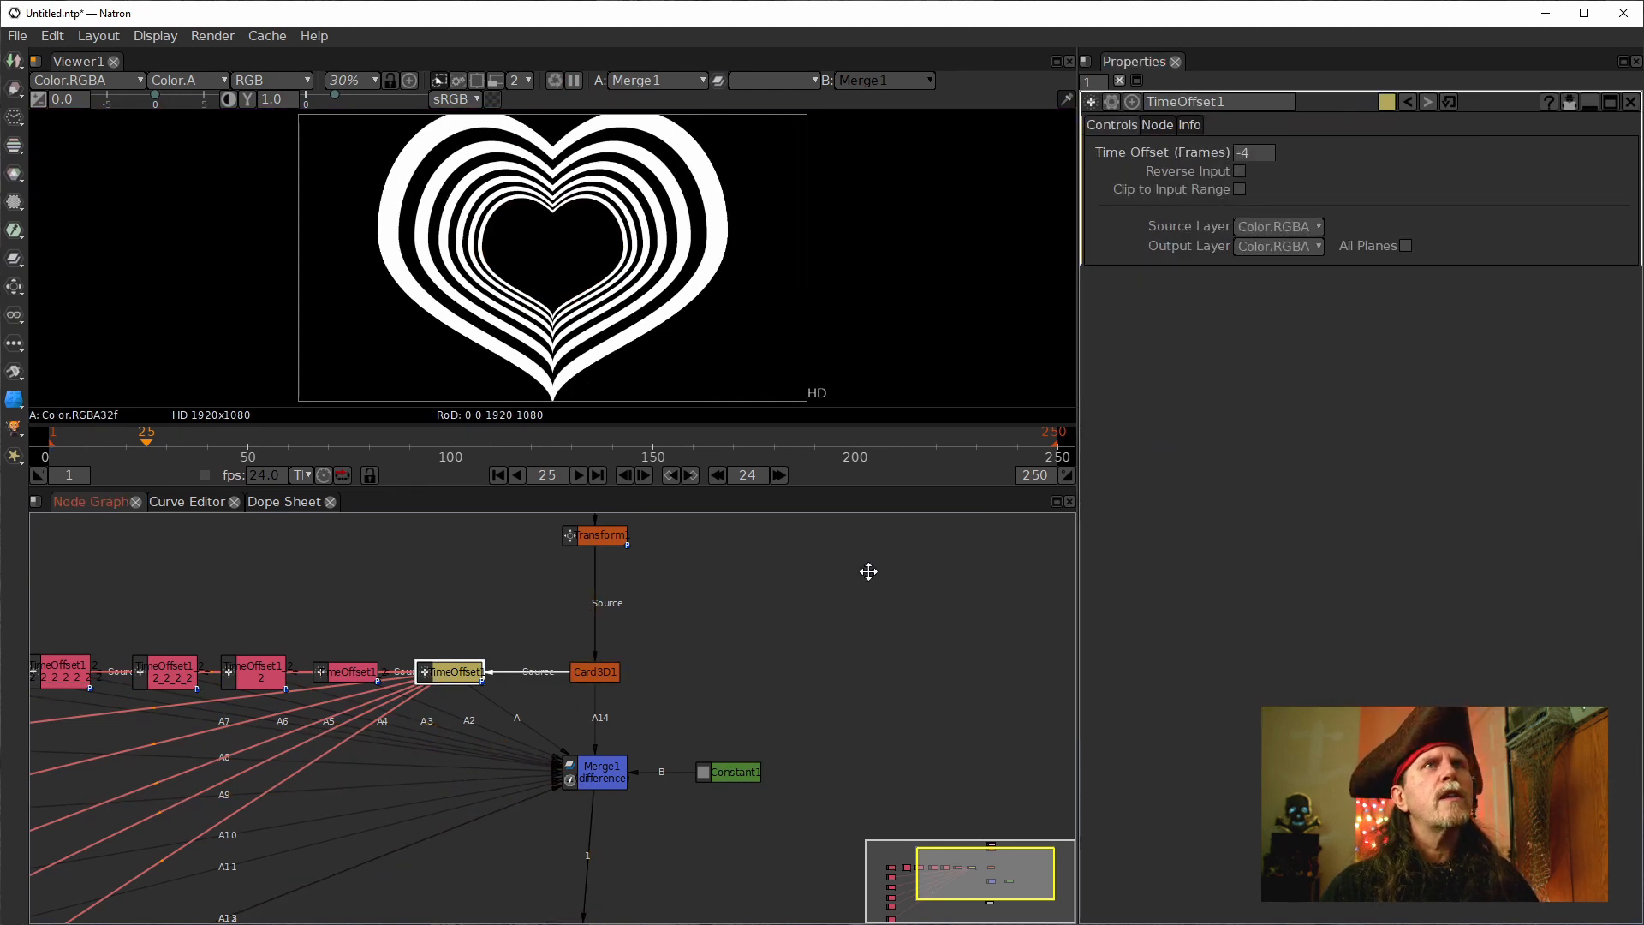
left_click_drag(868, 571, 1090, 474)
left_click_drag(473, 798, 579, 578)
left_click(206, 723)
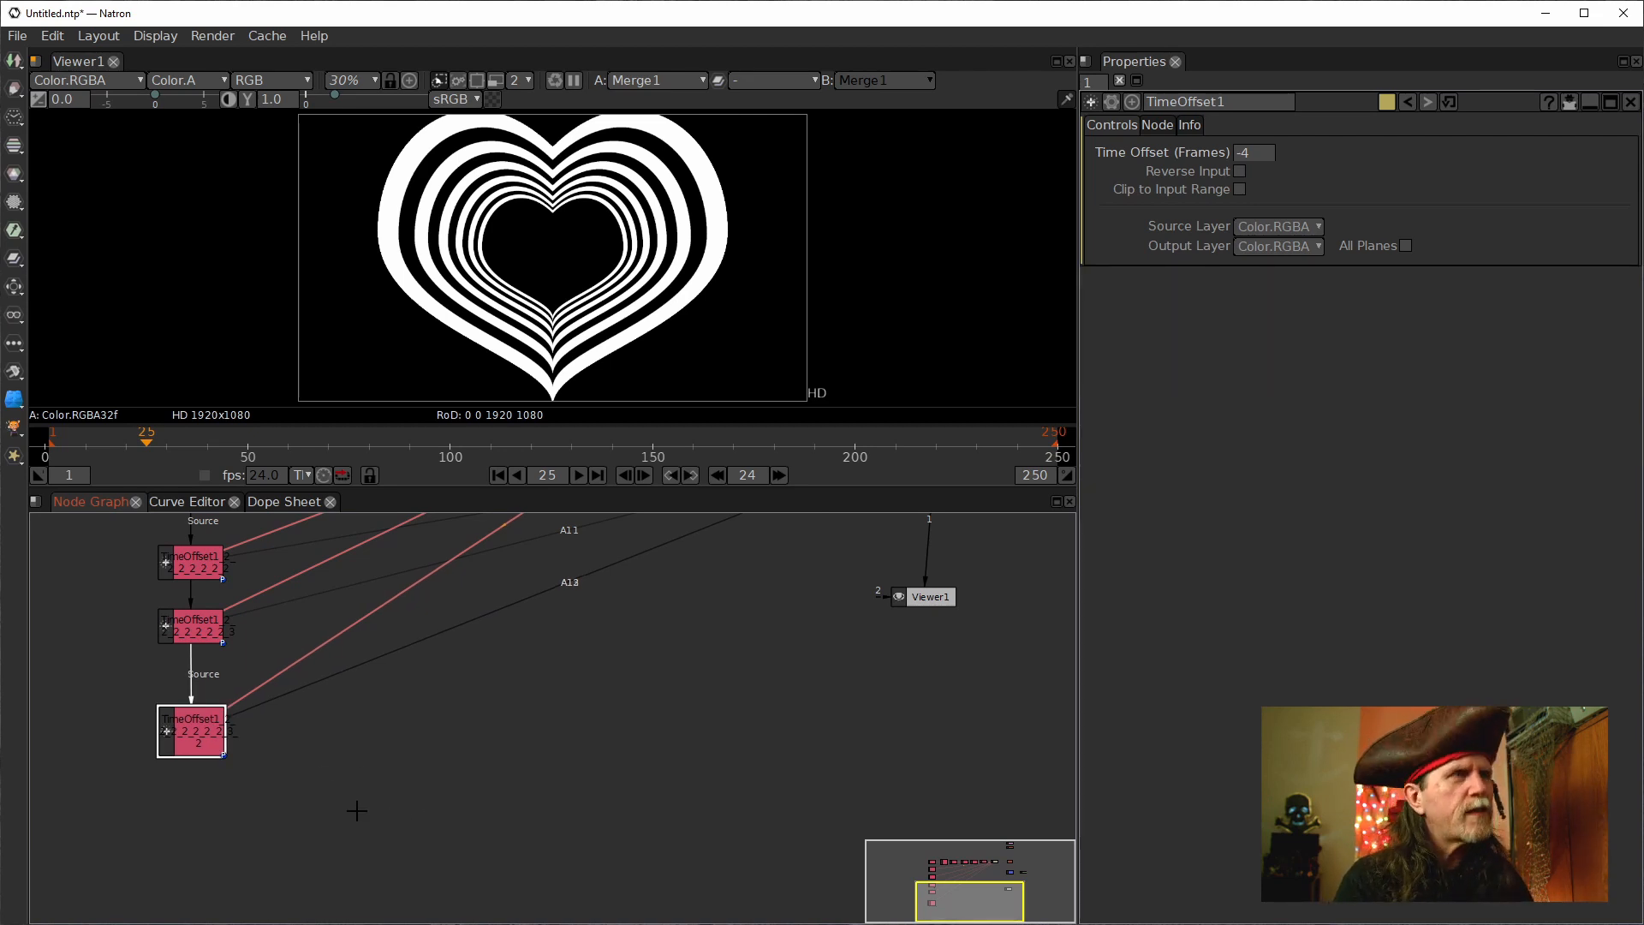
key("alt+c")
left_click_drag(389, 802, 188, 743)
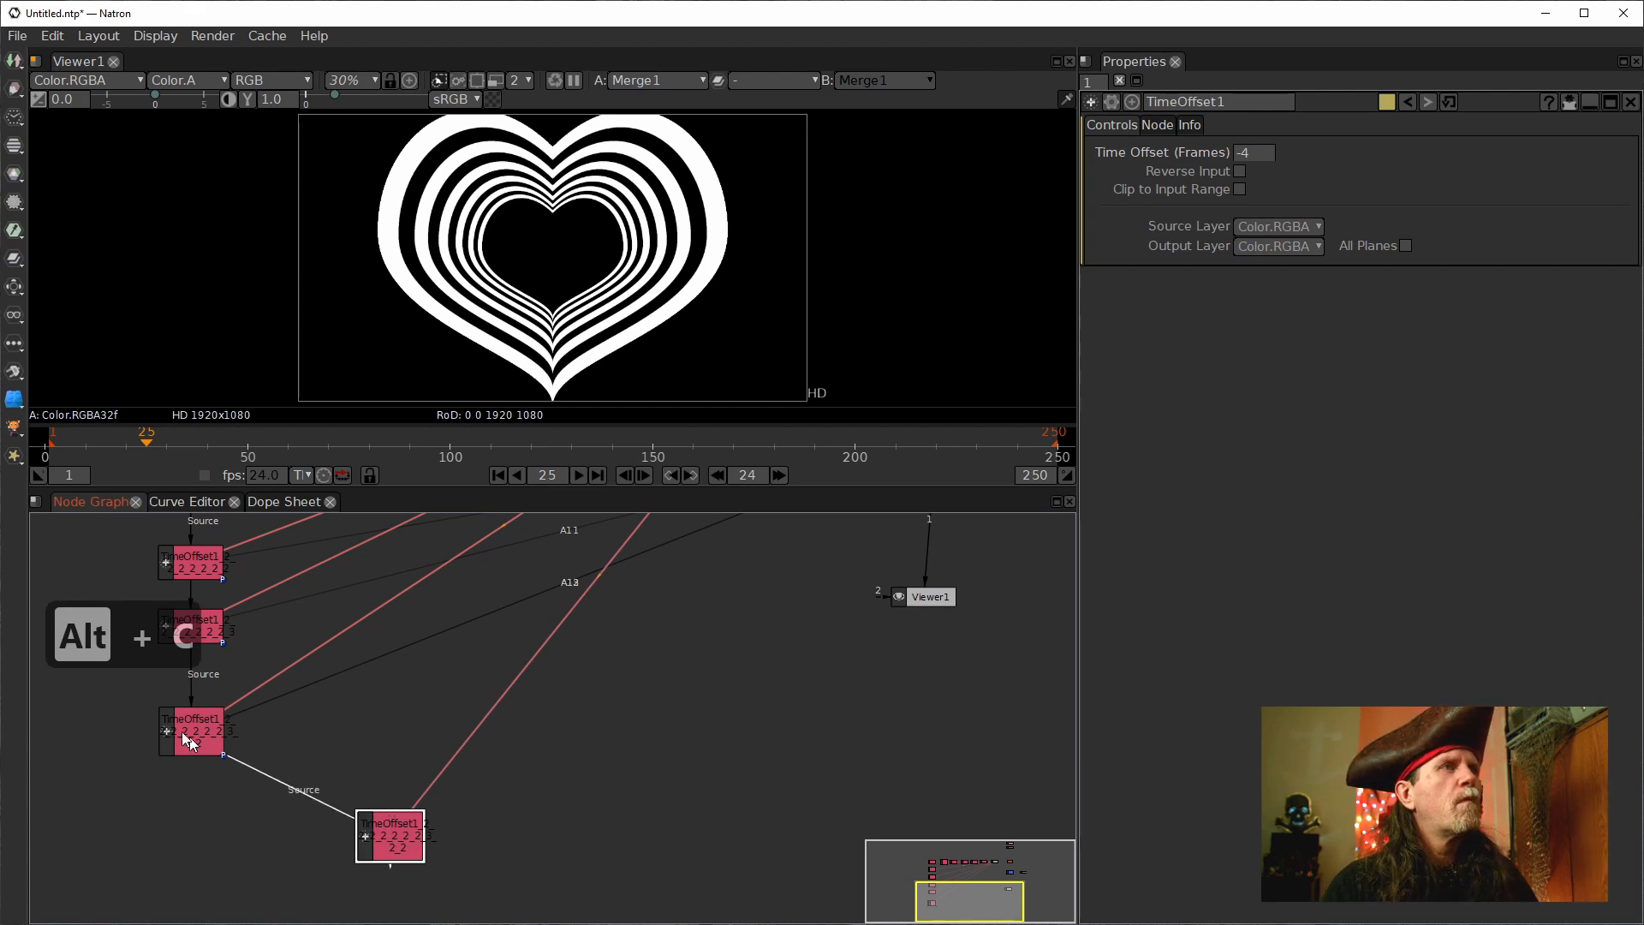
Connect Merge1's A15 input to the newest TimeOffset clone at the end of the chain.
left_click_drag(718, 706, 242, 831)
left_click_drag(476, 555, 712, 515)
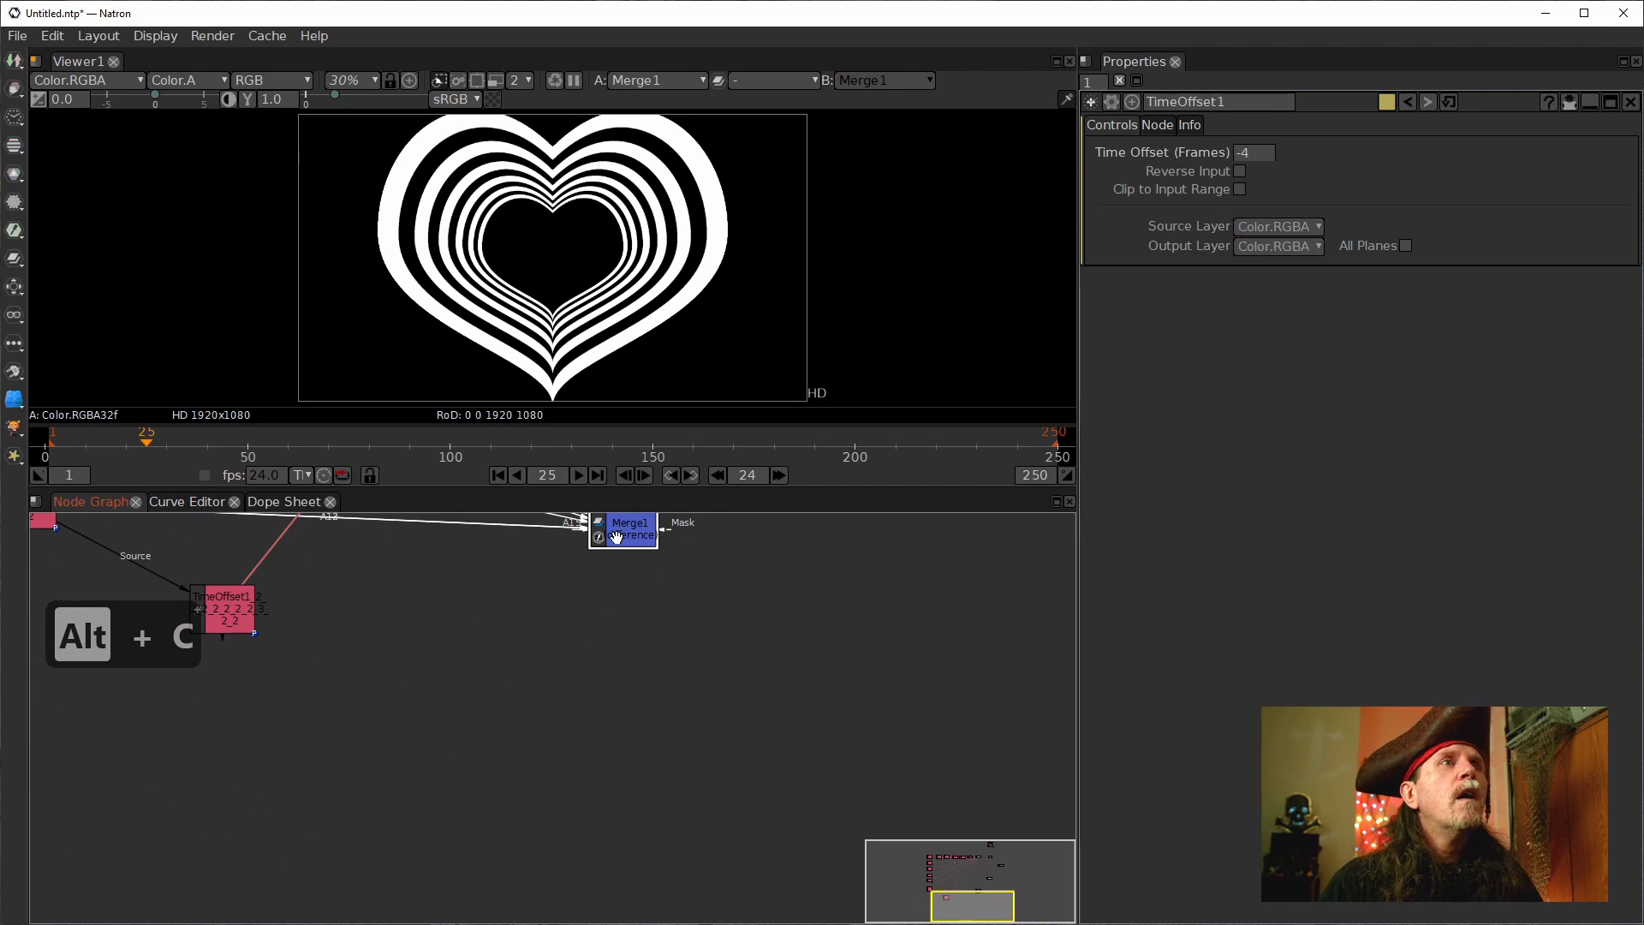
left_click_drag(617, 537, 23, 581)
left_click_drag(608, 693, 773, 535)
scroll(899, 561, "up", 1)
left_click_drag(914, 567, 715, 889)
left_click_drag(544, 882, 636, 655)
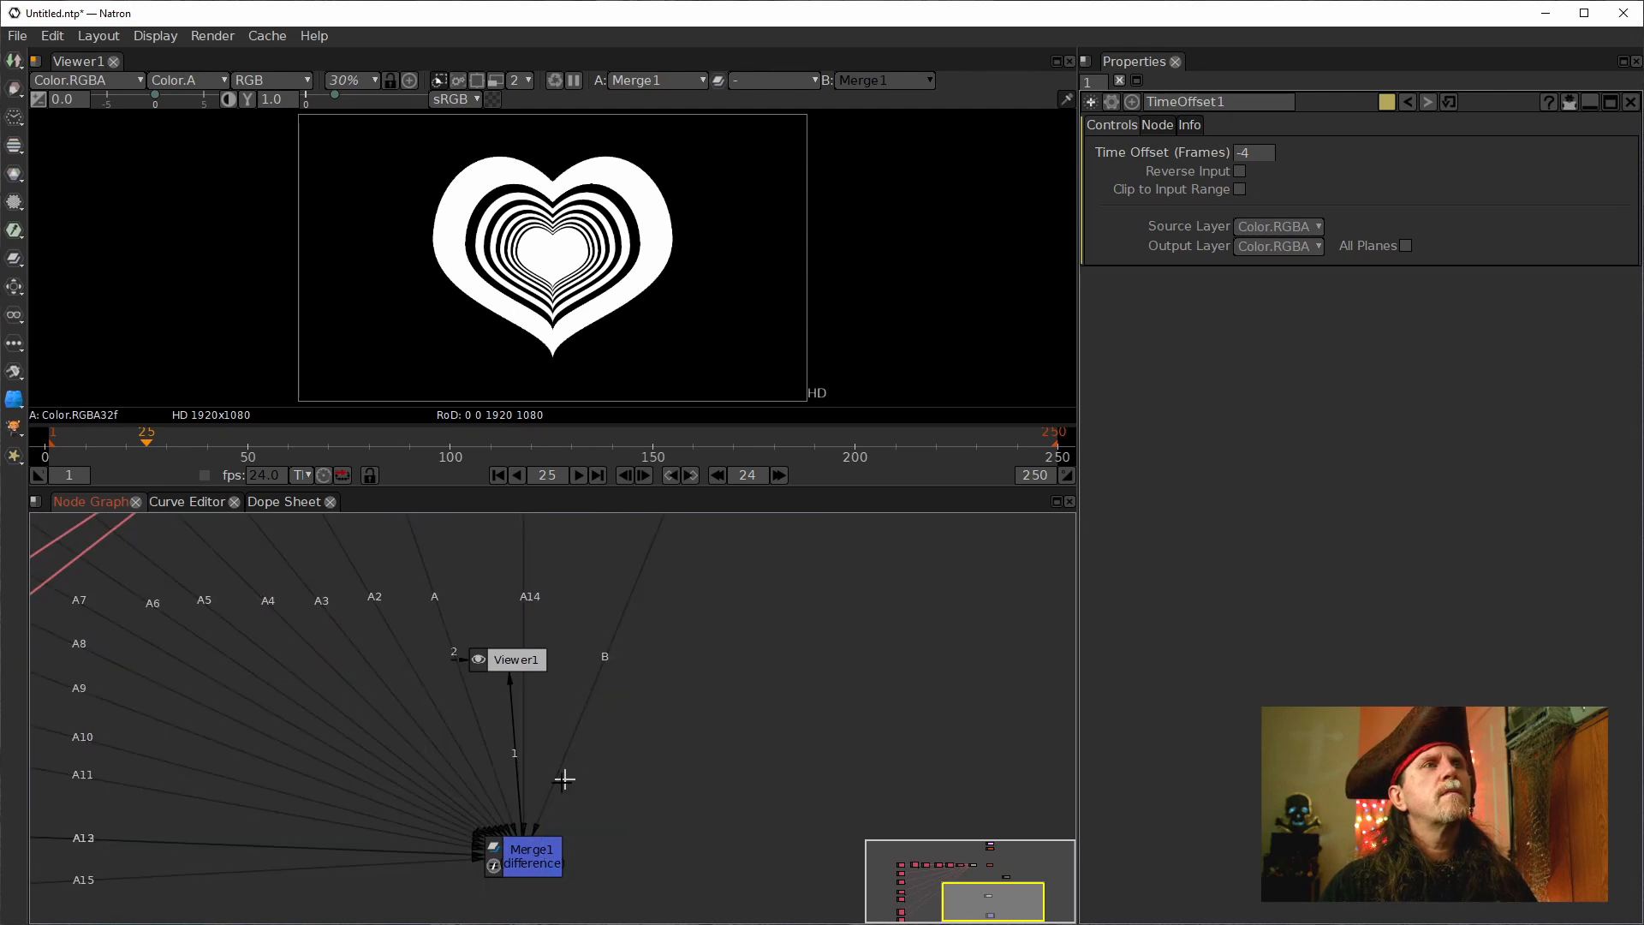
Arrange the nodes so Merge1 sits beneath Card3D1, Constant1 lies beside Merge1, and Viewer1 is directly below it.
left_click_drag(511, 850, 504, 561)
left_click_drag(617, 595, 664, 795)
left_click_drag(548, 767, 565, 756)
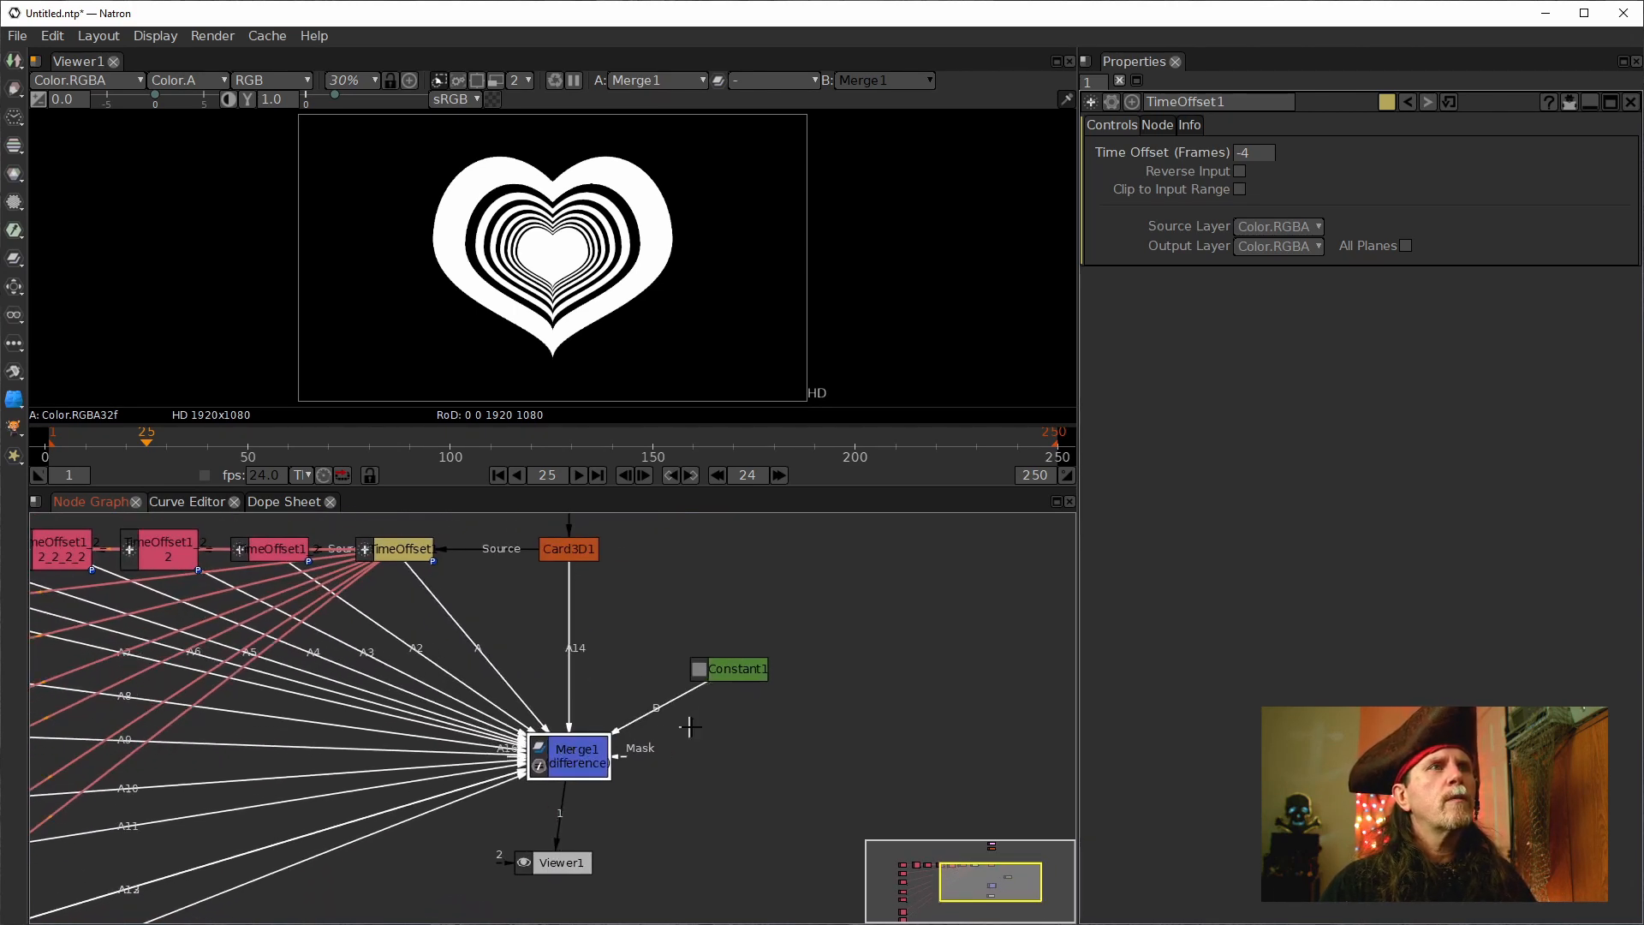
left_click_drag(726, 668, 719, 747)
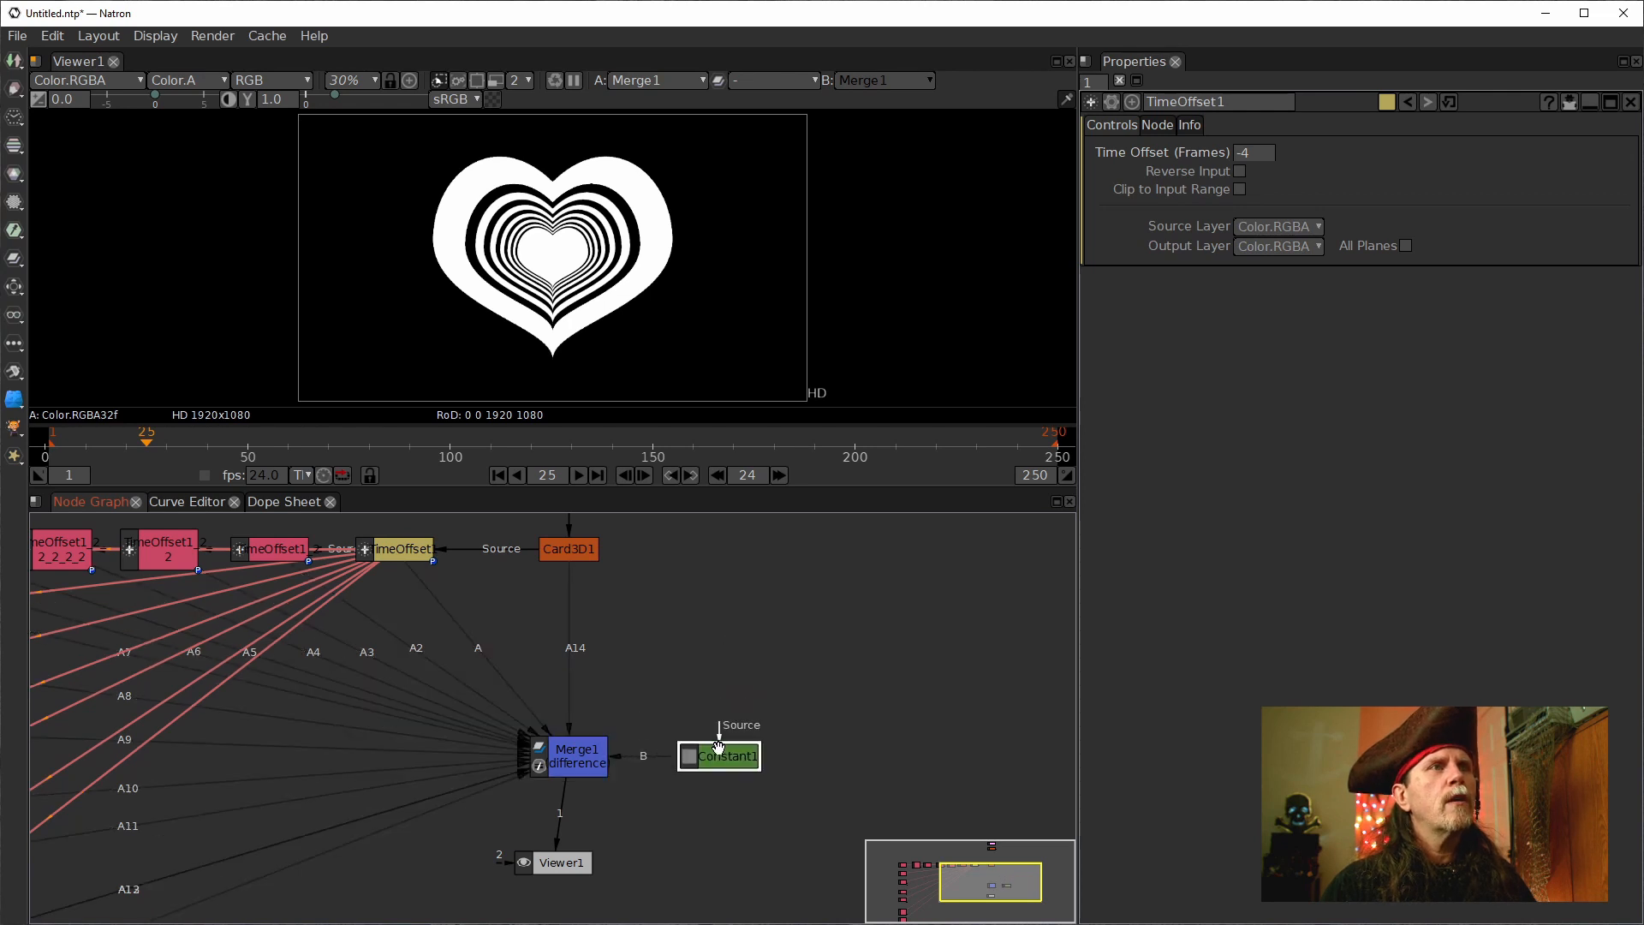
left_click_drag(631, 682, 639, 579)
left_click(564, 753)
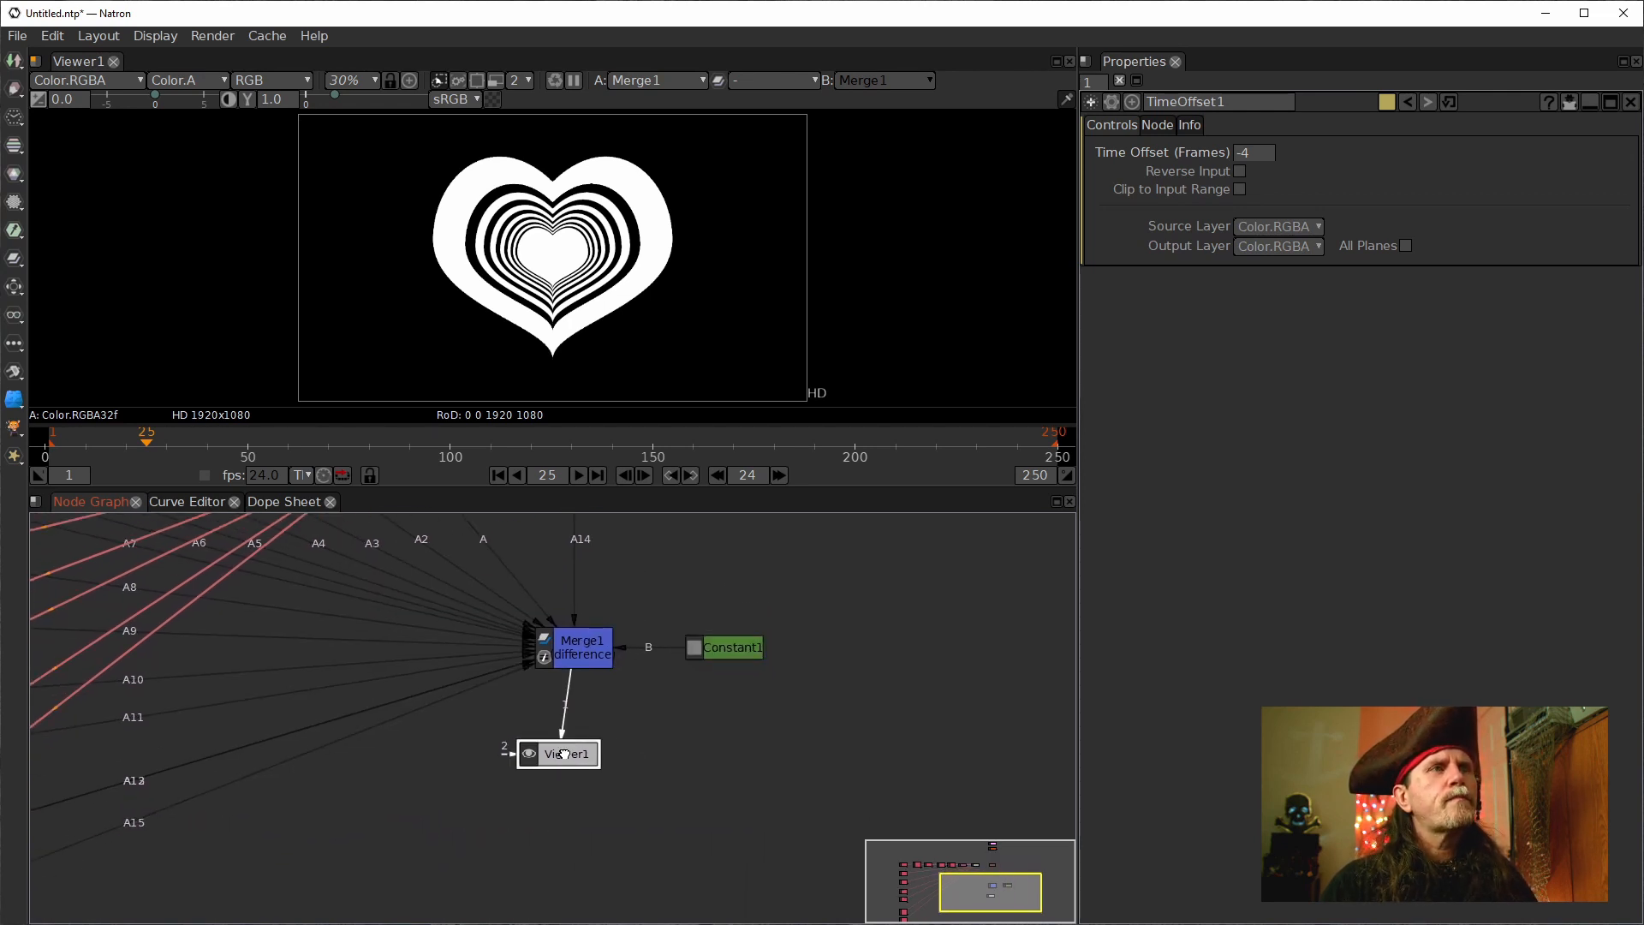
left_click_drag(563, 754, 617, 755)
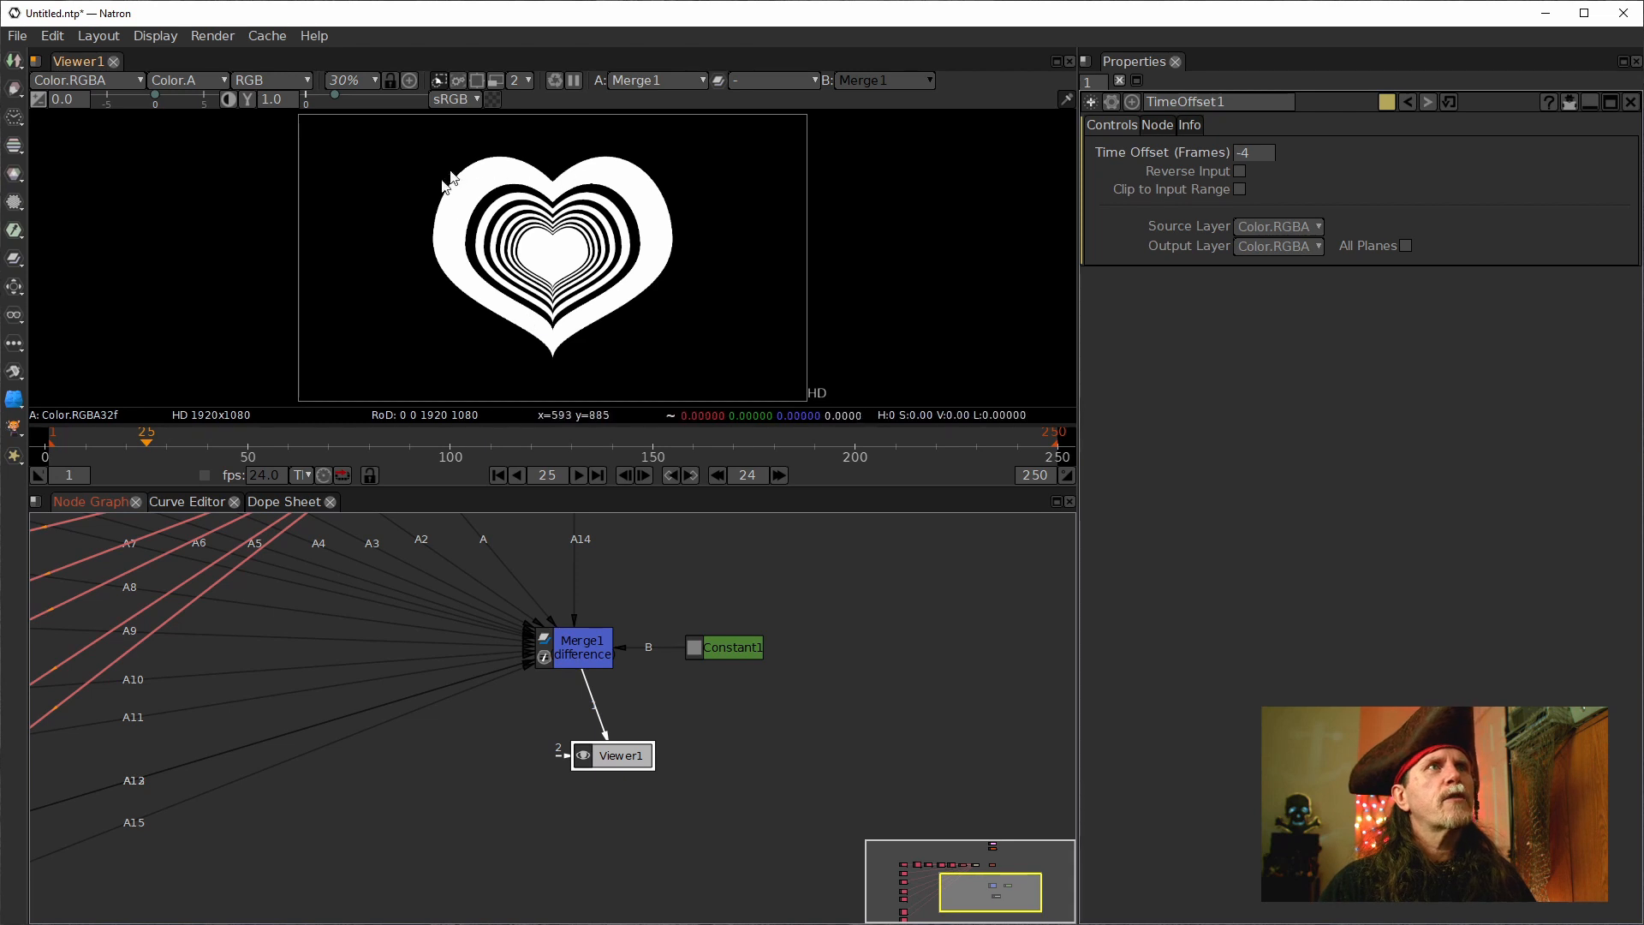
left_click_drag(611, 751, 572, 745)
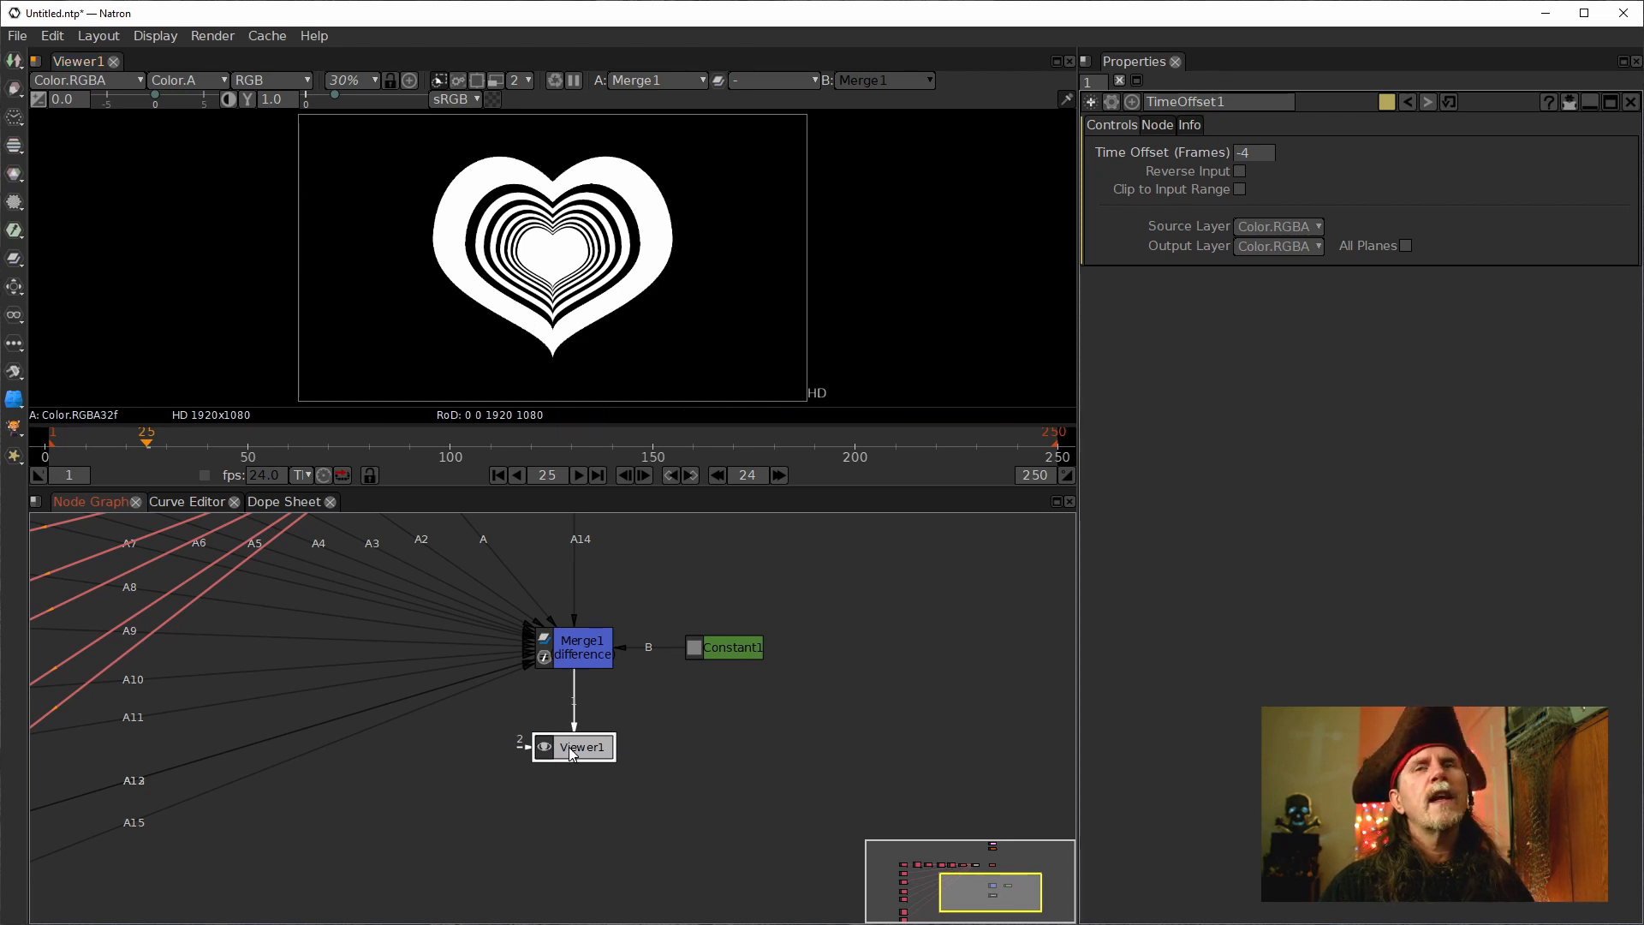
Check the frame offset of TimeOffset1 and the settings of Constant1.
left_click(581, 644)
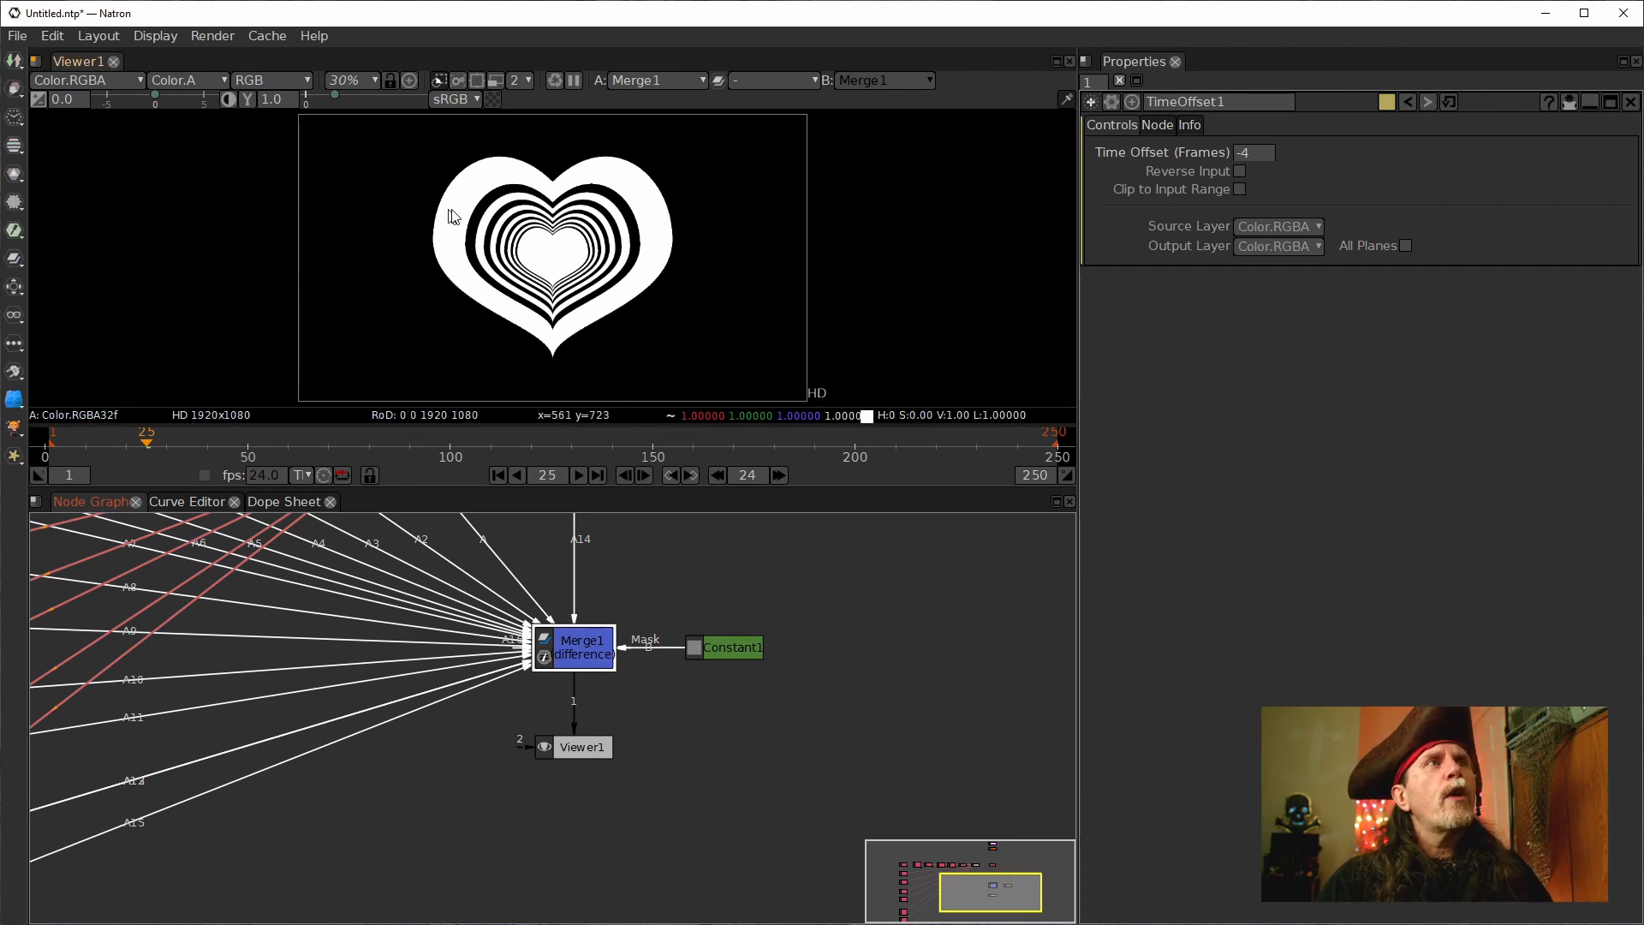
left_click_drag(593, 617, 688, 782)
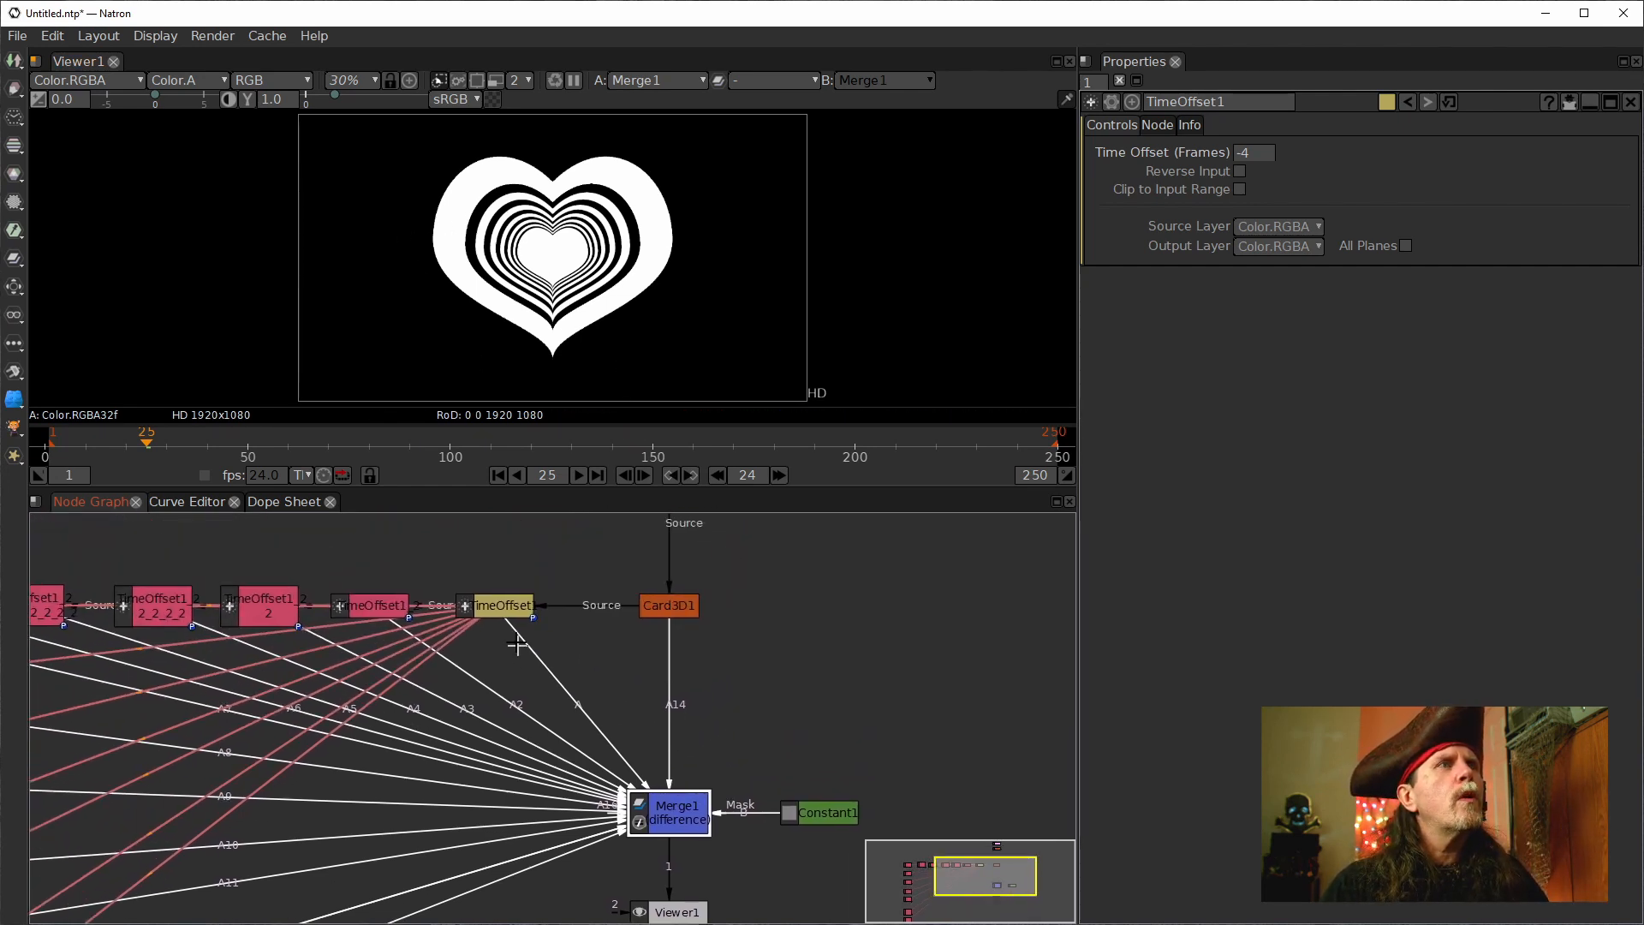
left_click(496, 605)
left_click(1252, 155)
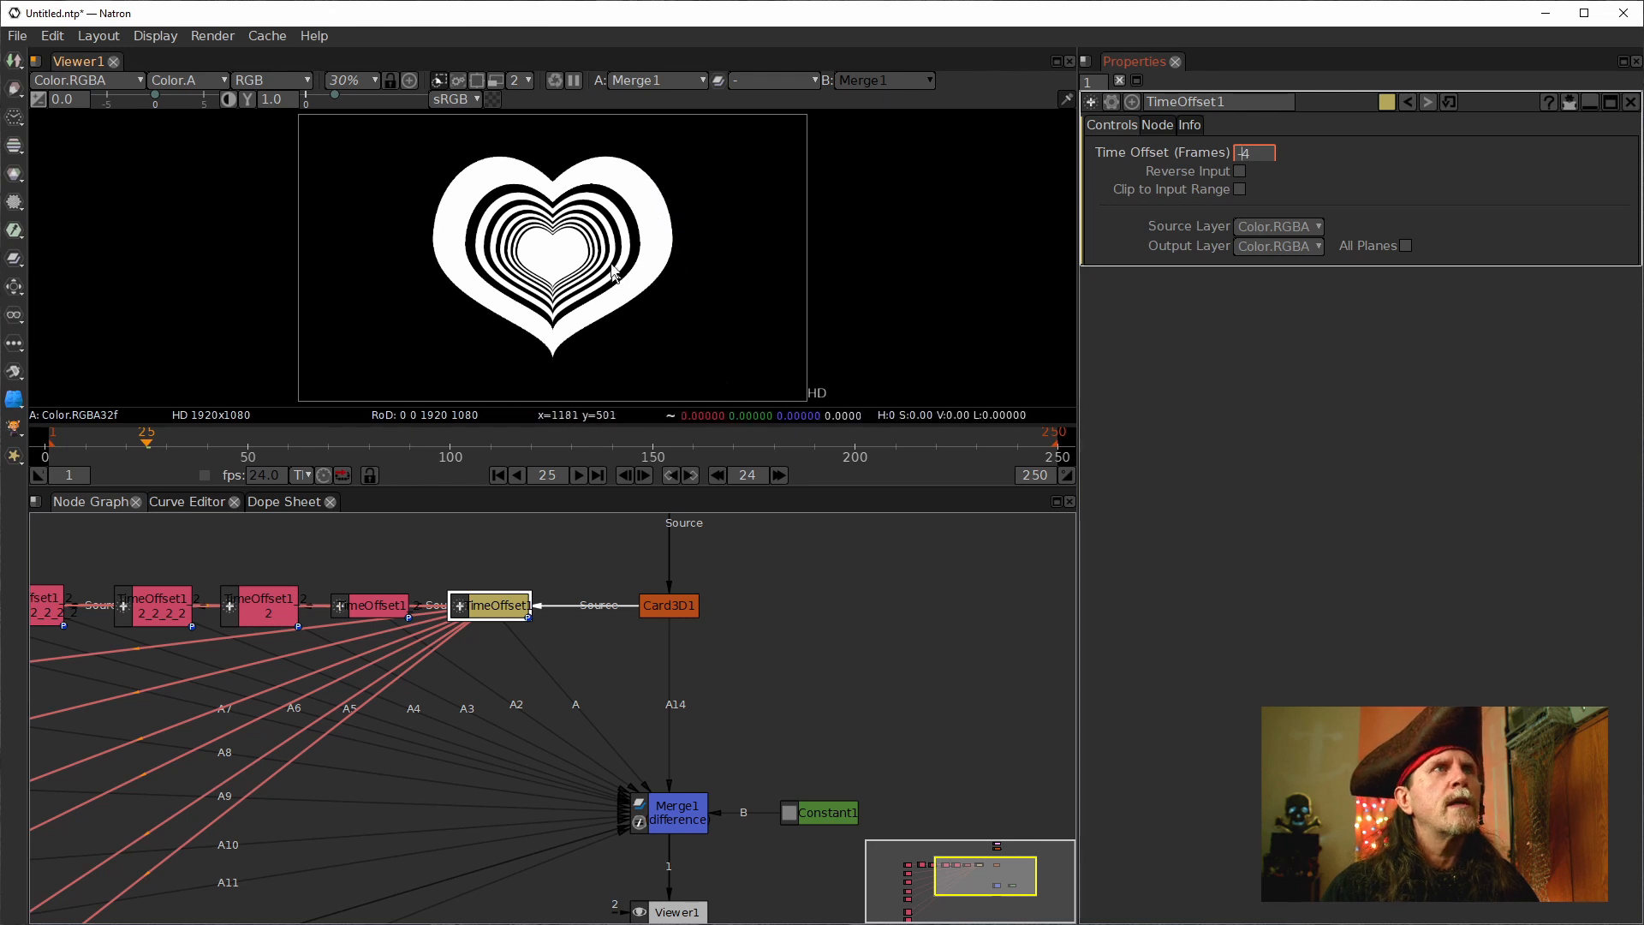
left_click(833, 828)
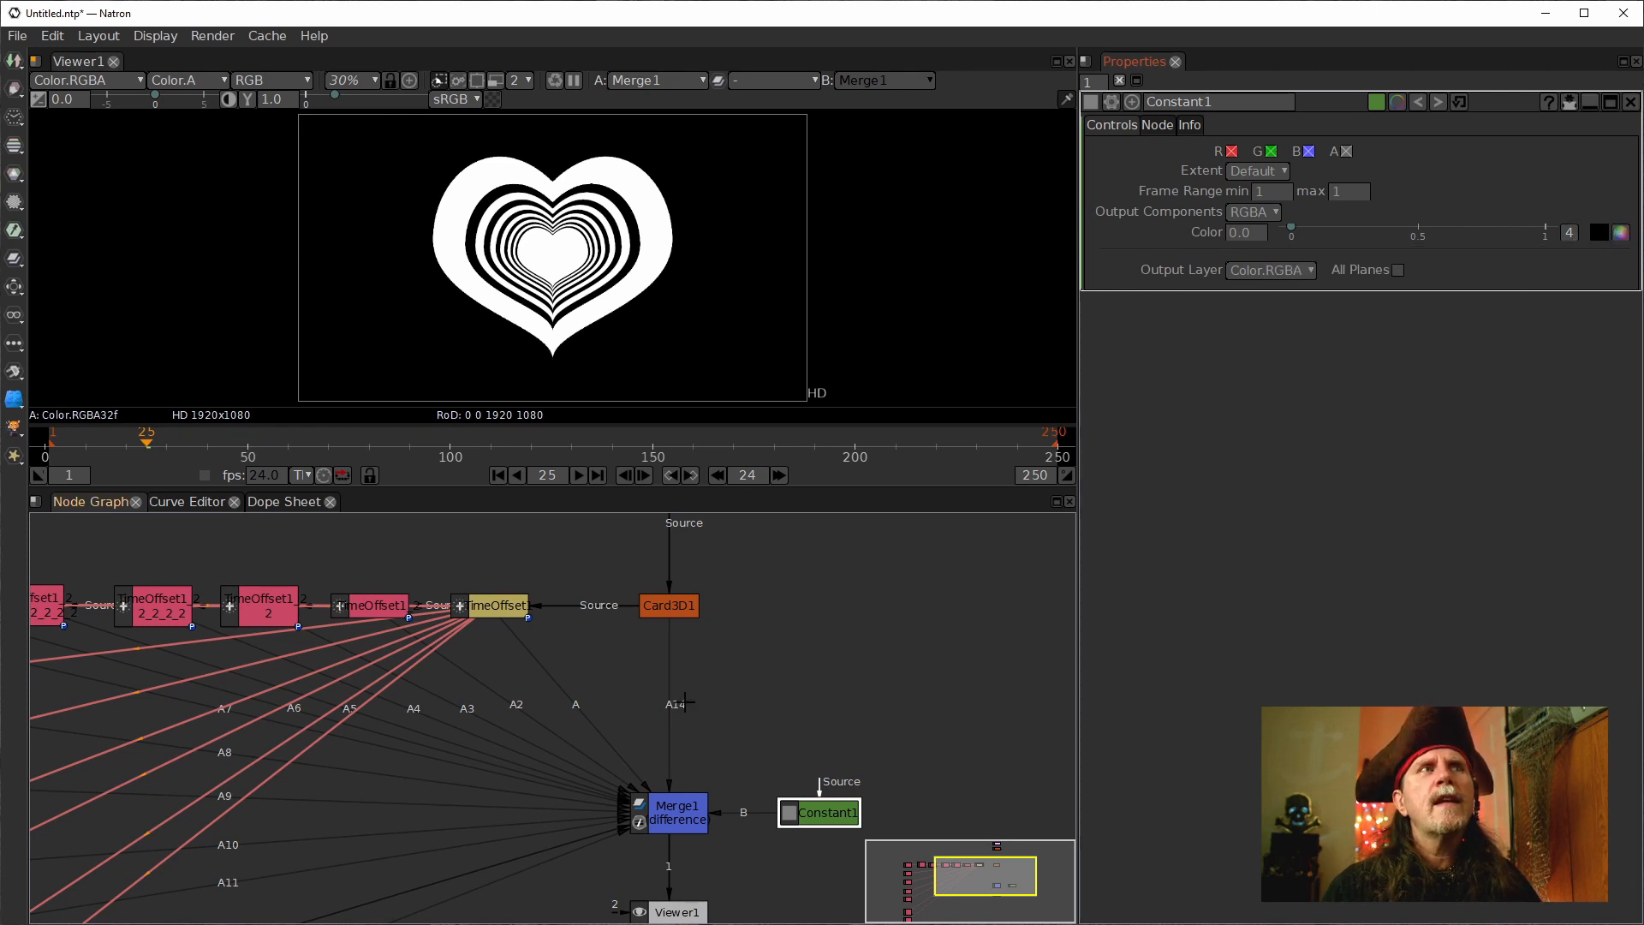
left_click_drag(748, 710, 710, 584)
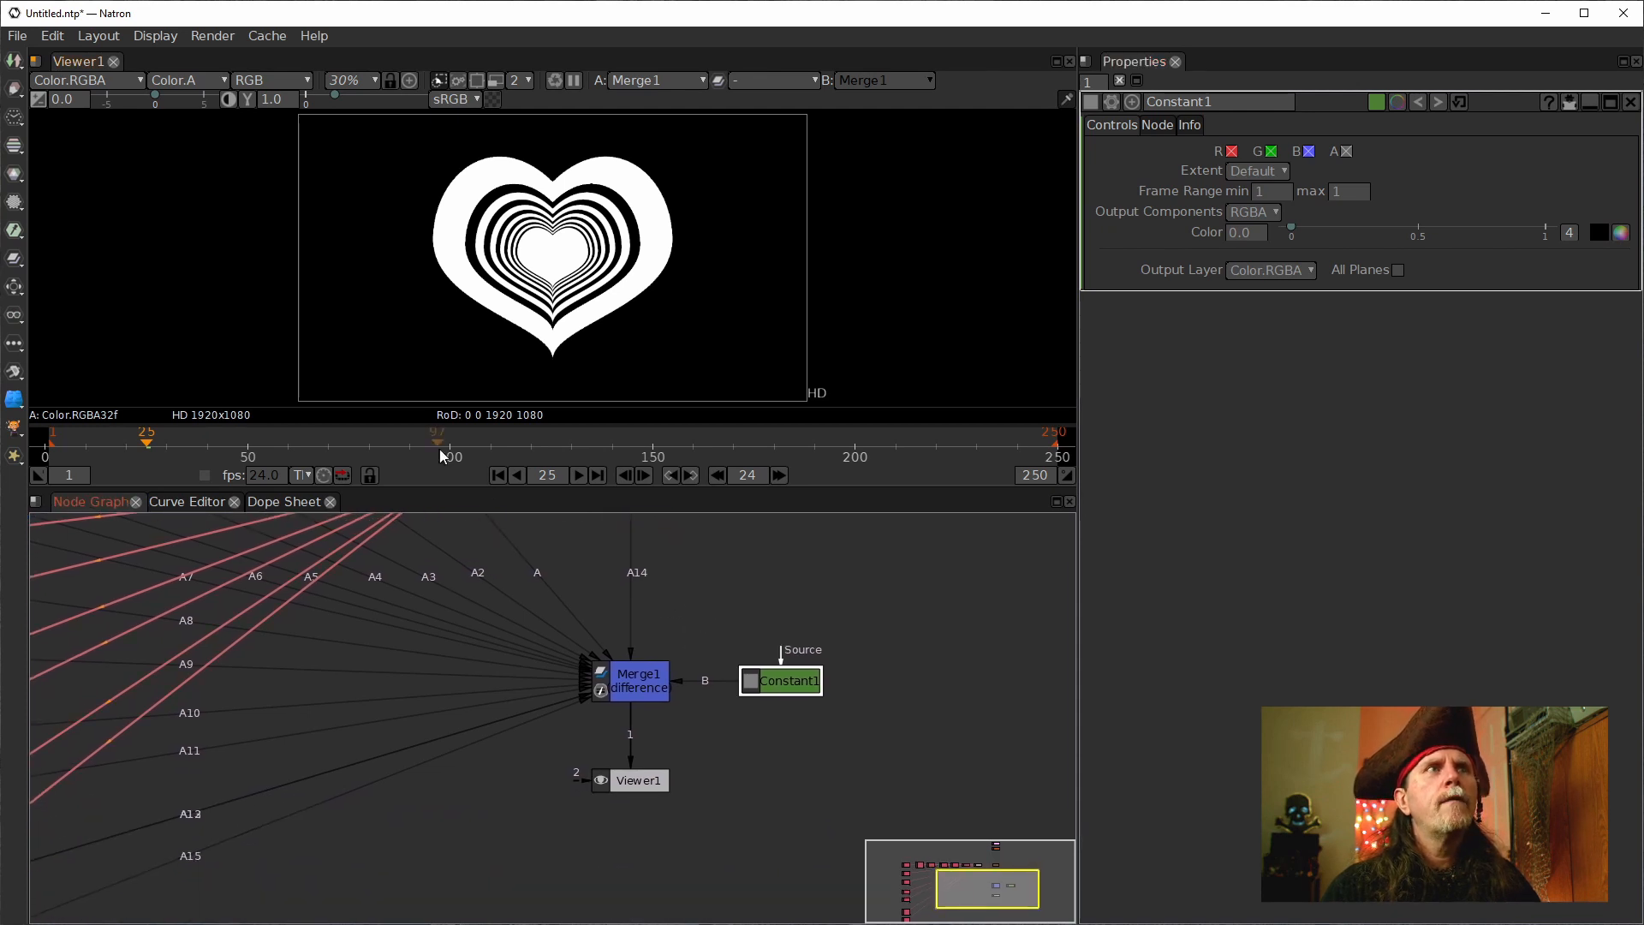
Set Merge1's operation to divide and place Viewer1 farther below it.
left_click(620, 667)
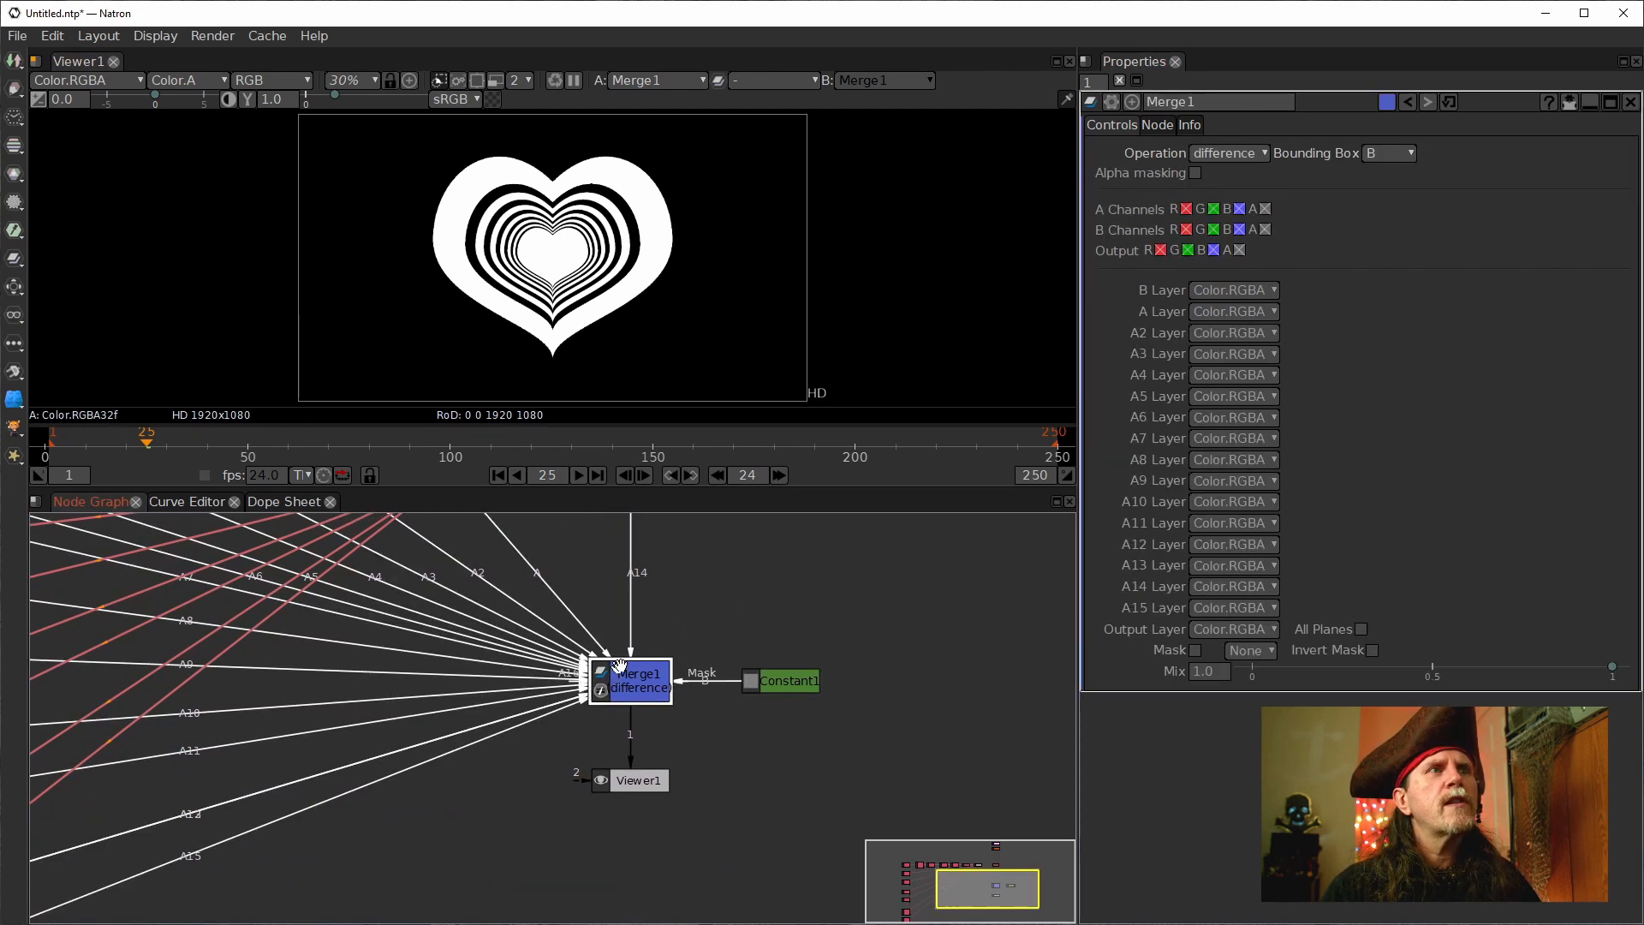
left_click(1241, 152)
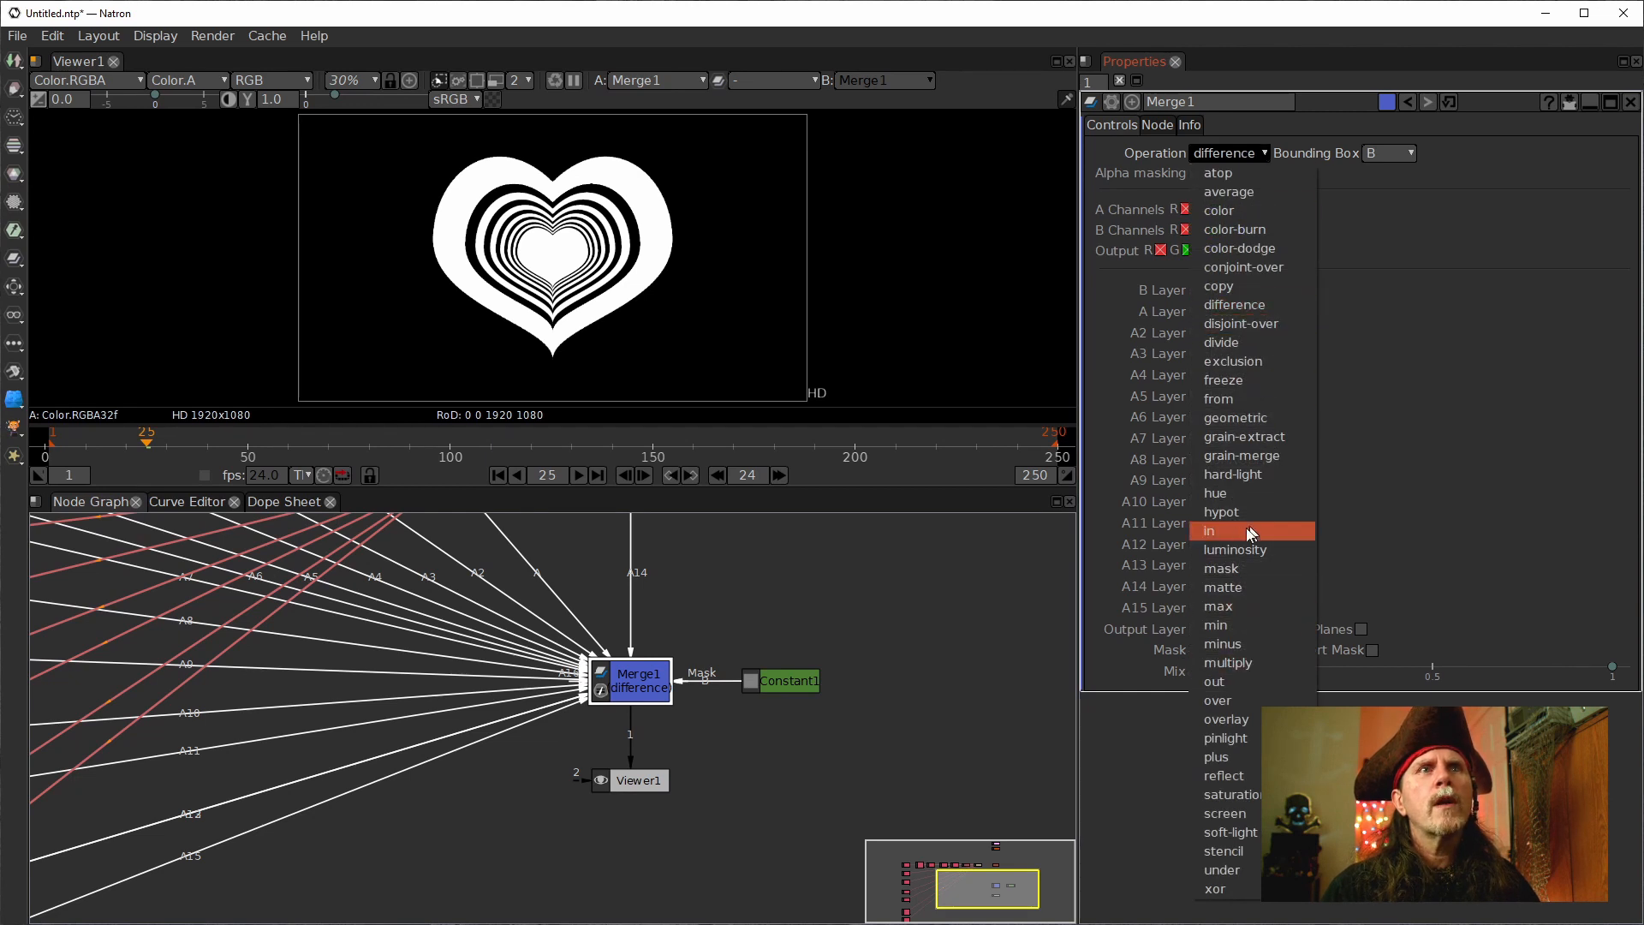
left_click(1232, 344)
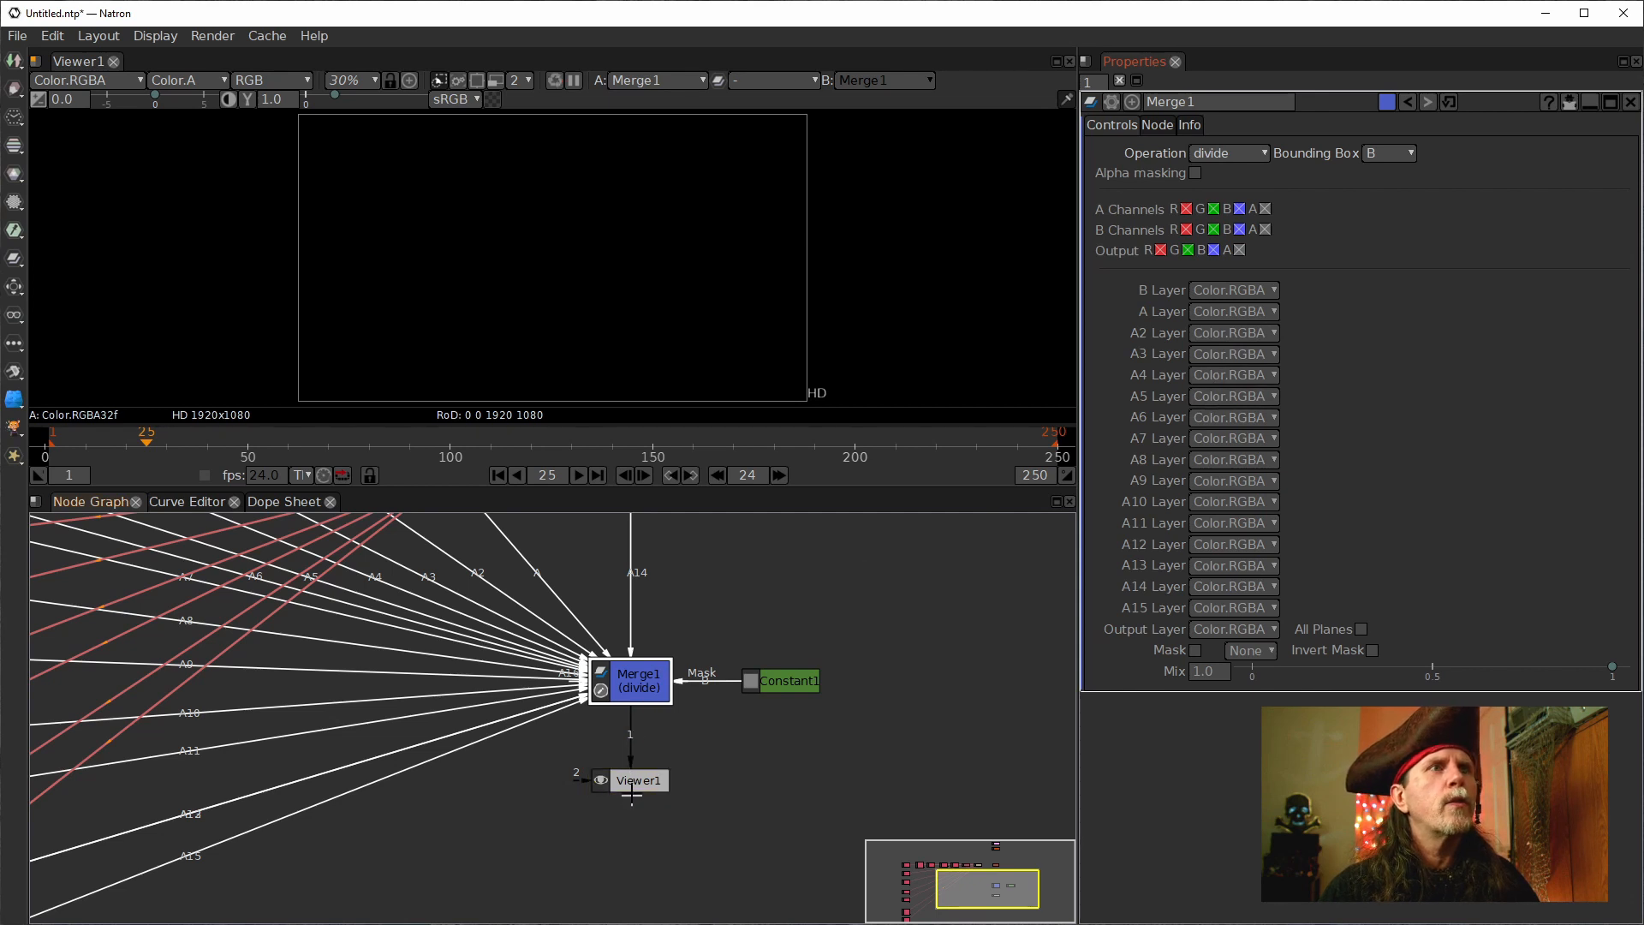
left_click_drag(623, 782, 623, 854)
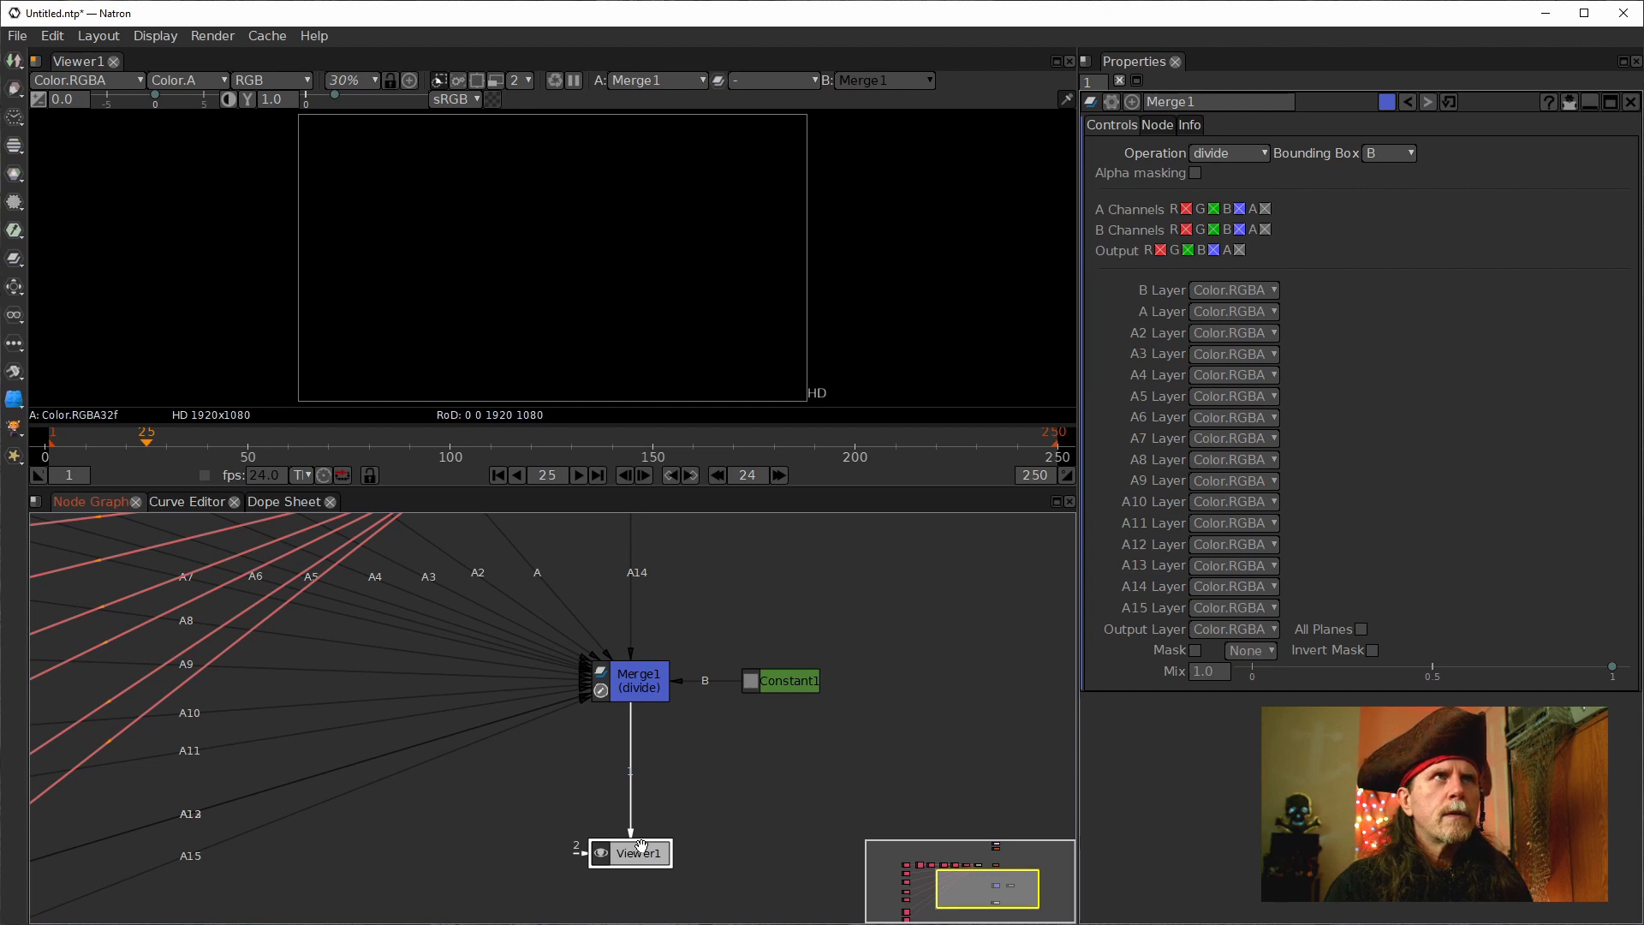
Set the color of Constant1 to 1.0.
left_click(779, 685)
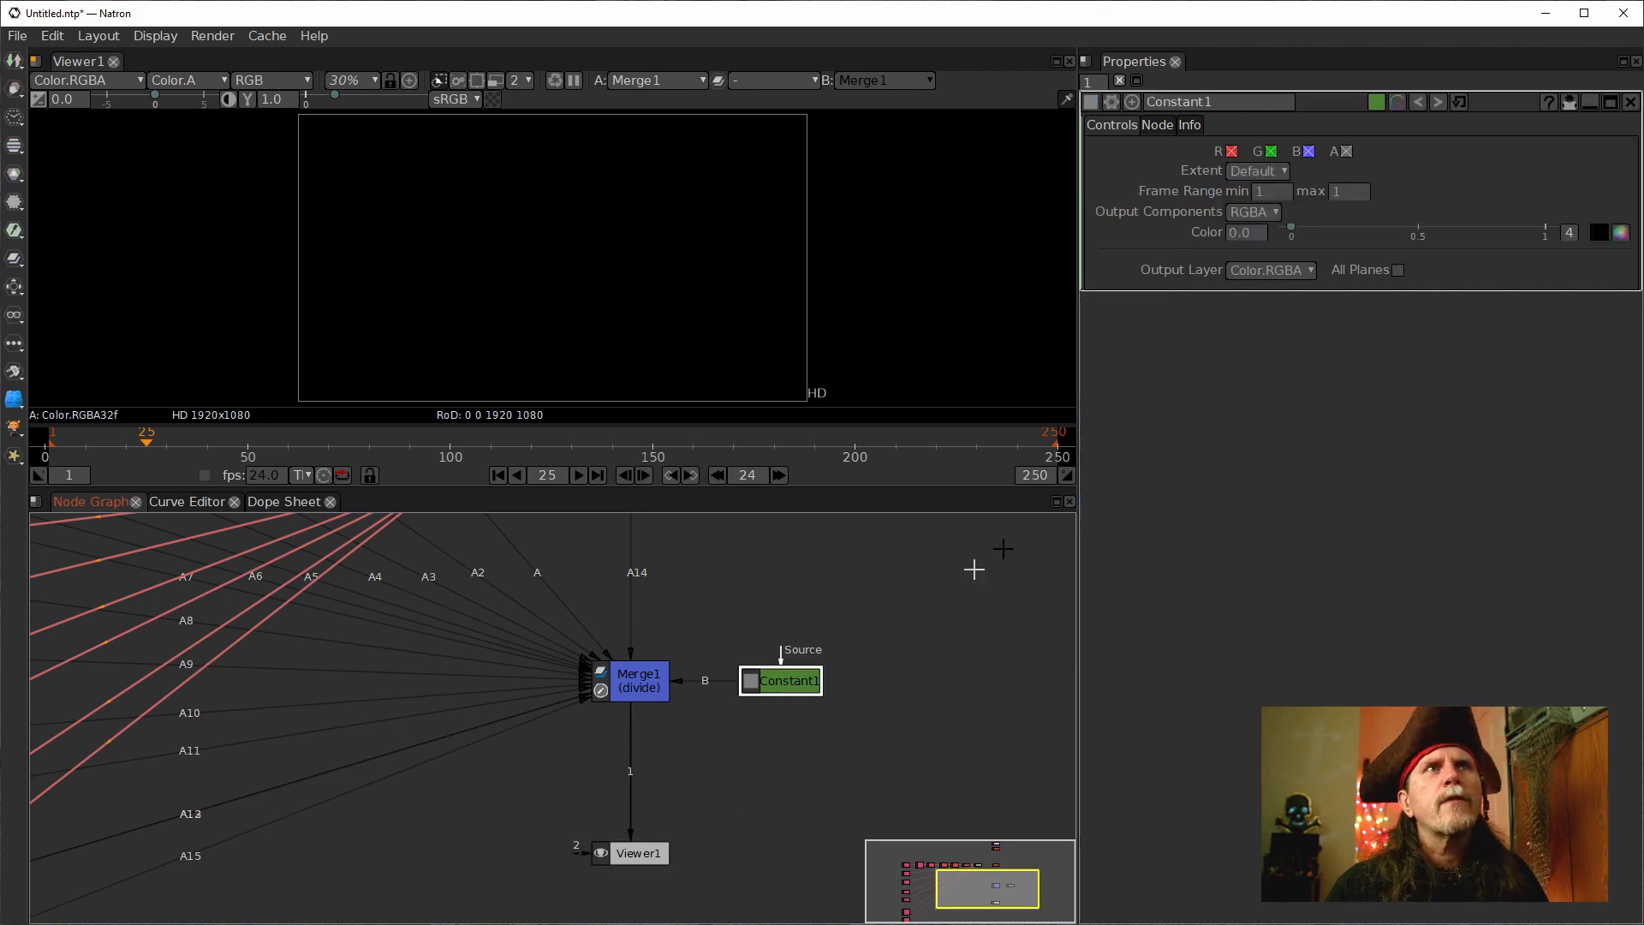
left_click_drag(1290, 228, 1594, 242)
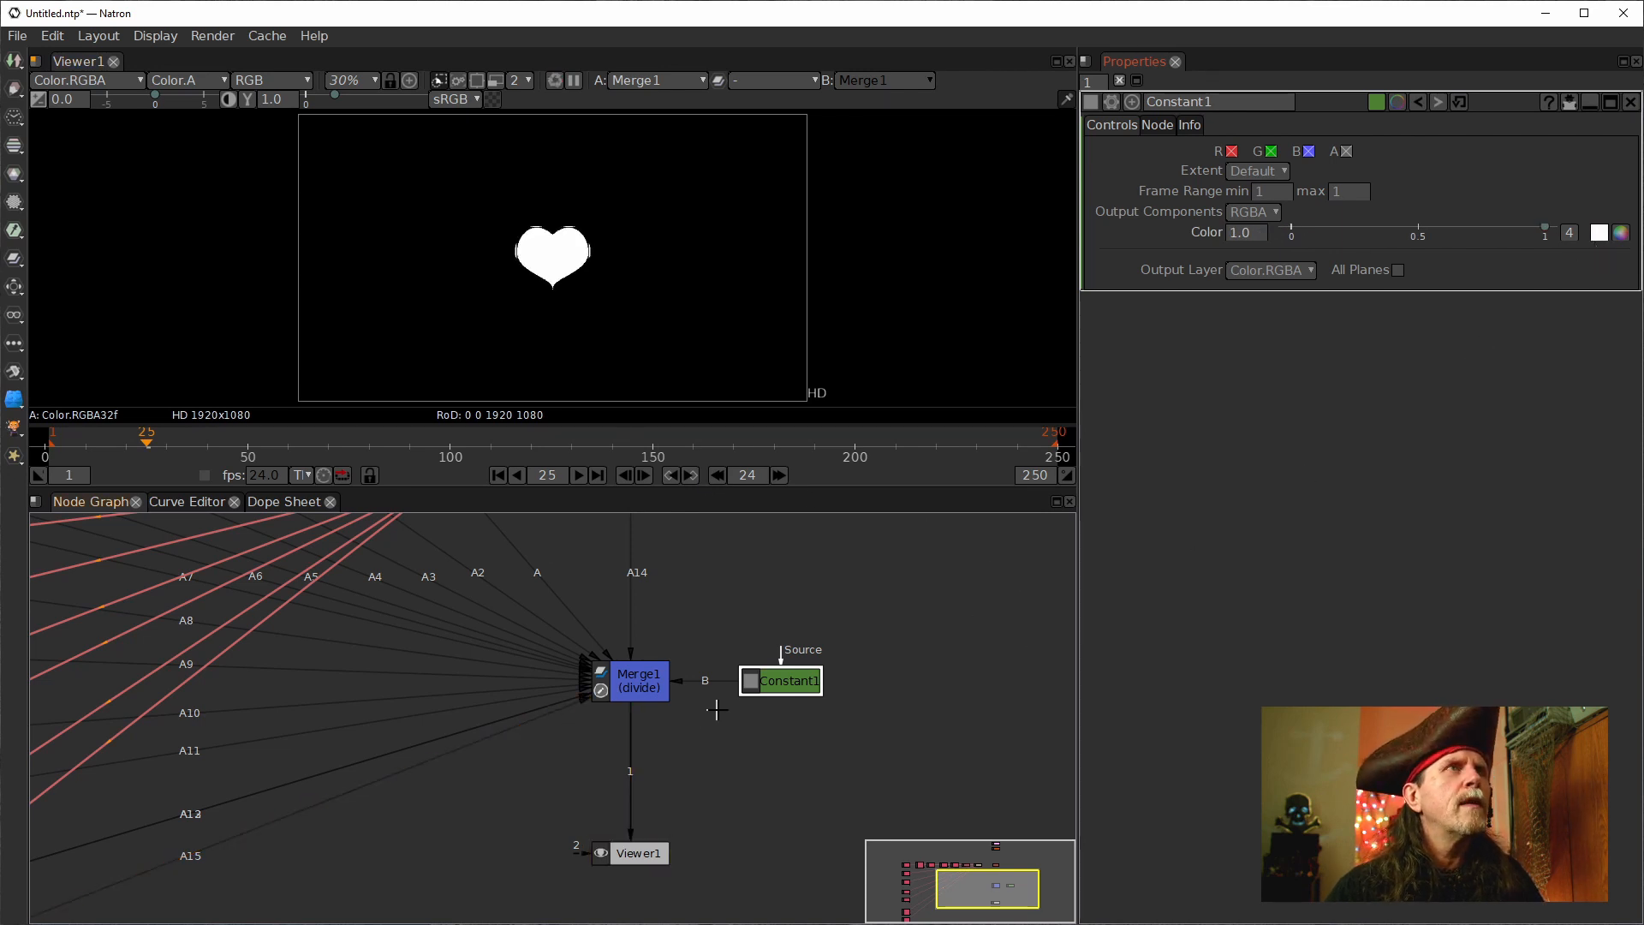
left_click(754, 685)
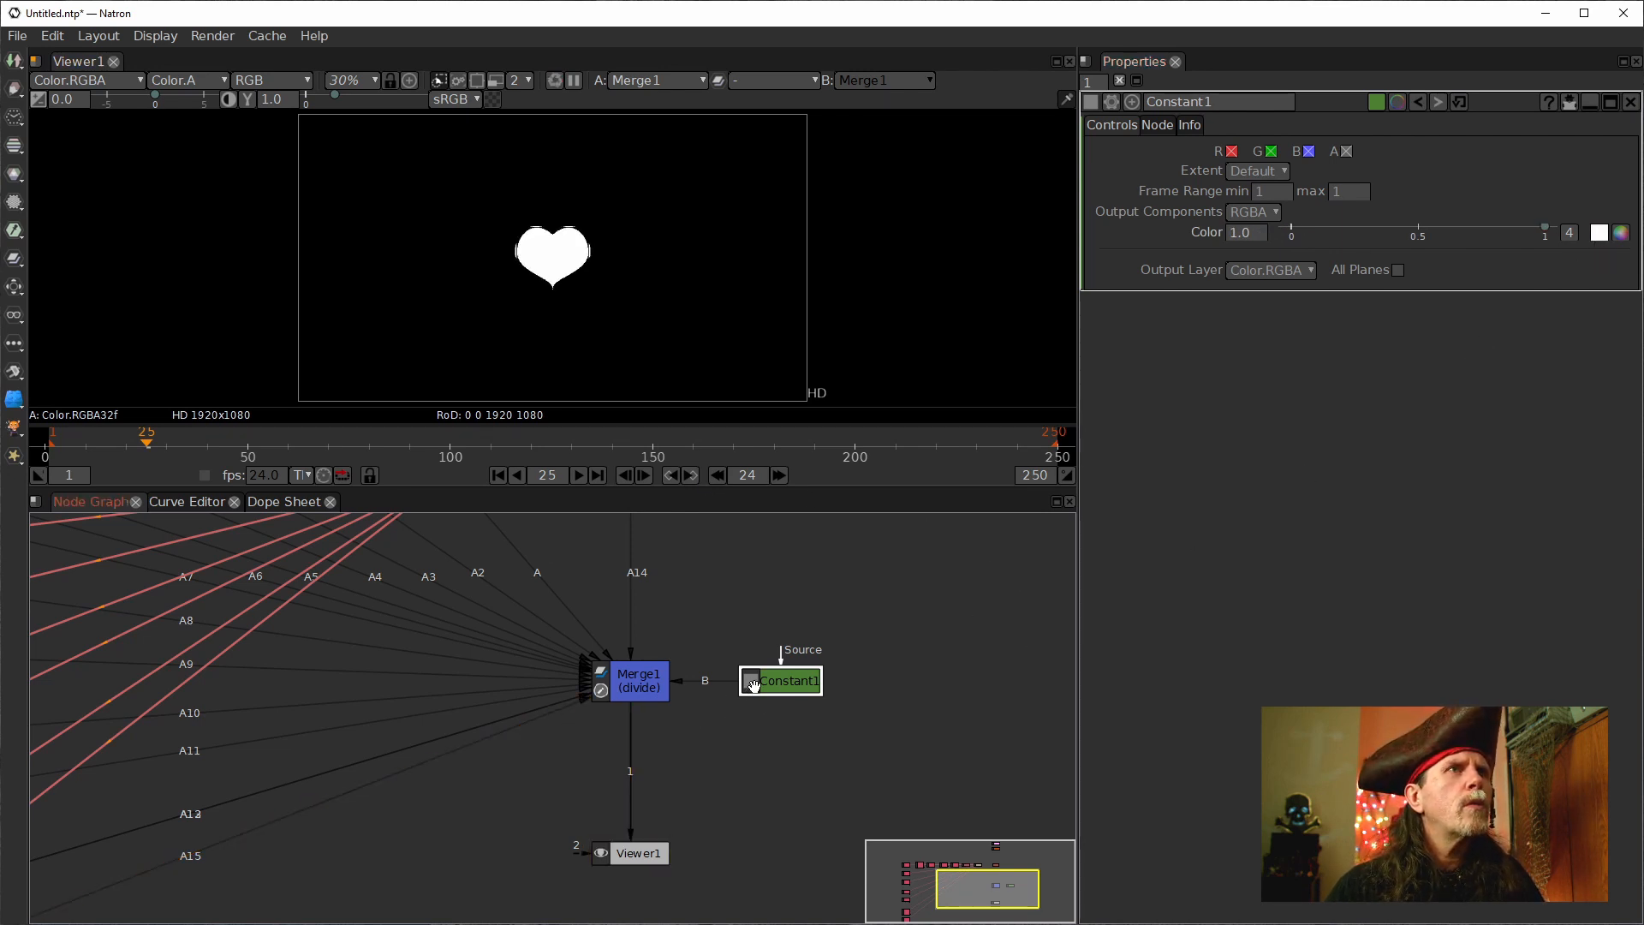
Try swapping Merge1's inputs by connecting B to TimeOffset1 and A to Constant1.
left_click_drag(688, 604, 682, 664)
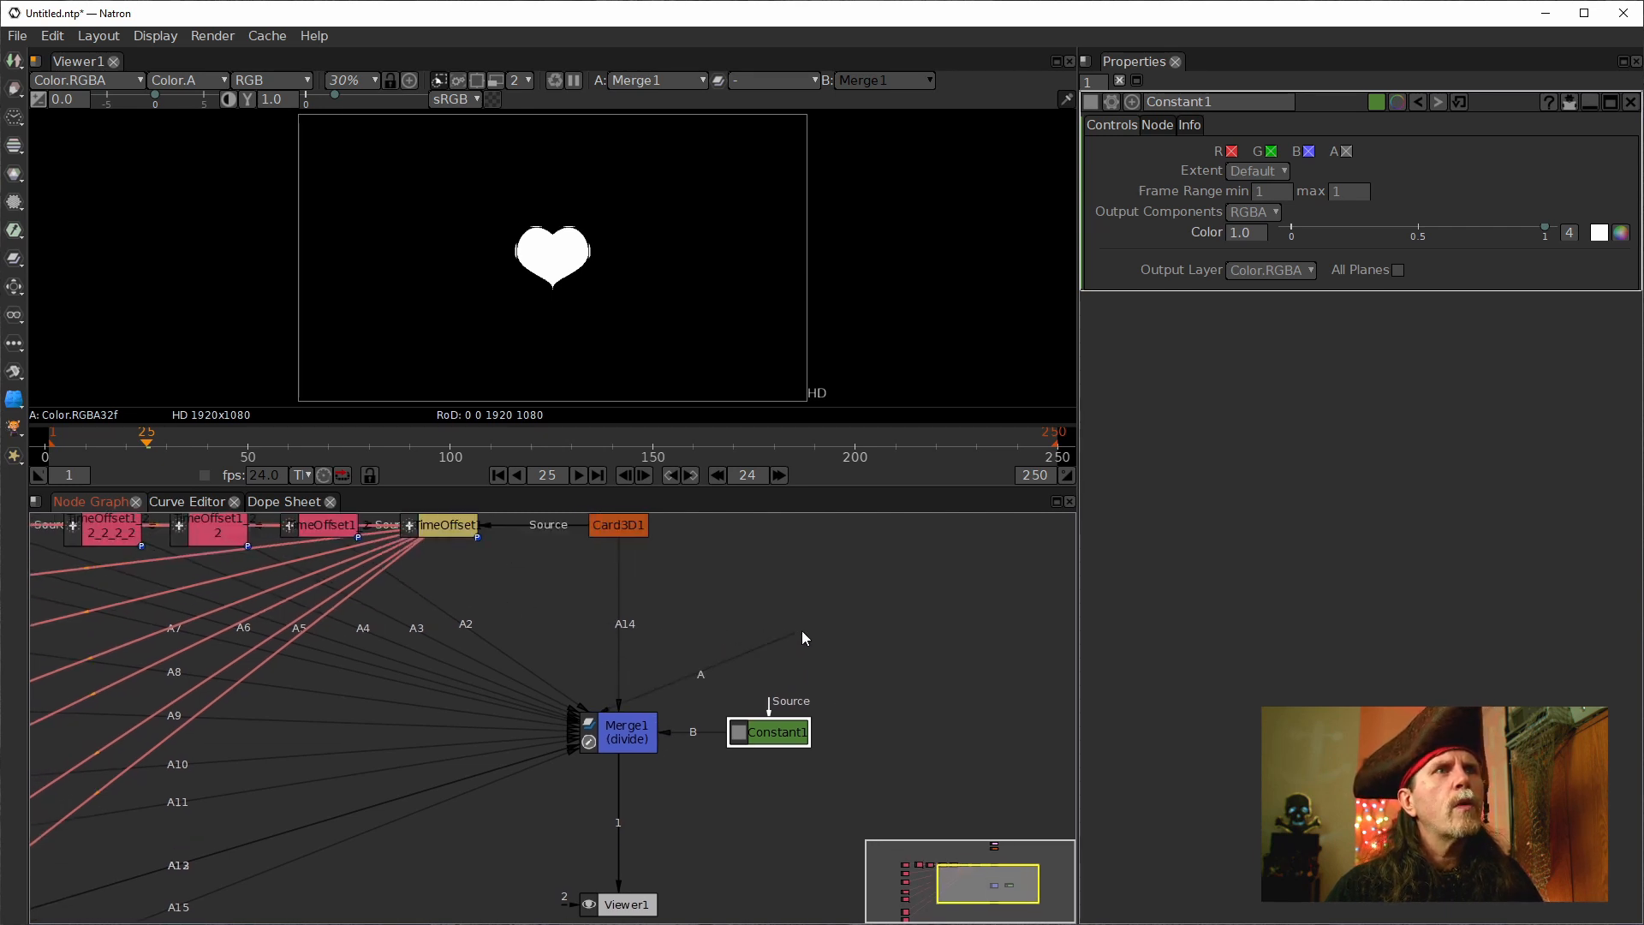
left_click_drag(723, 640, 693, 740)
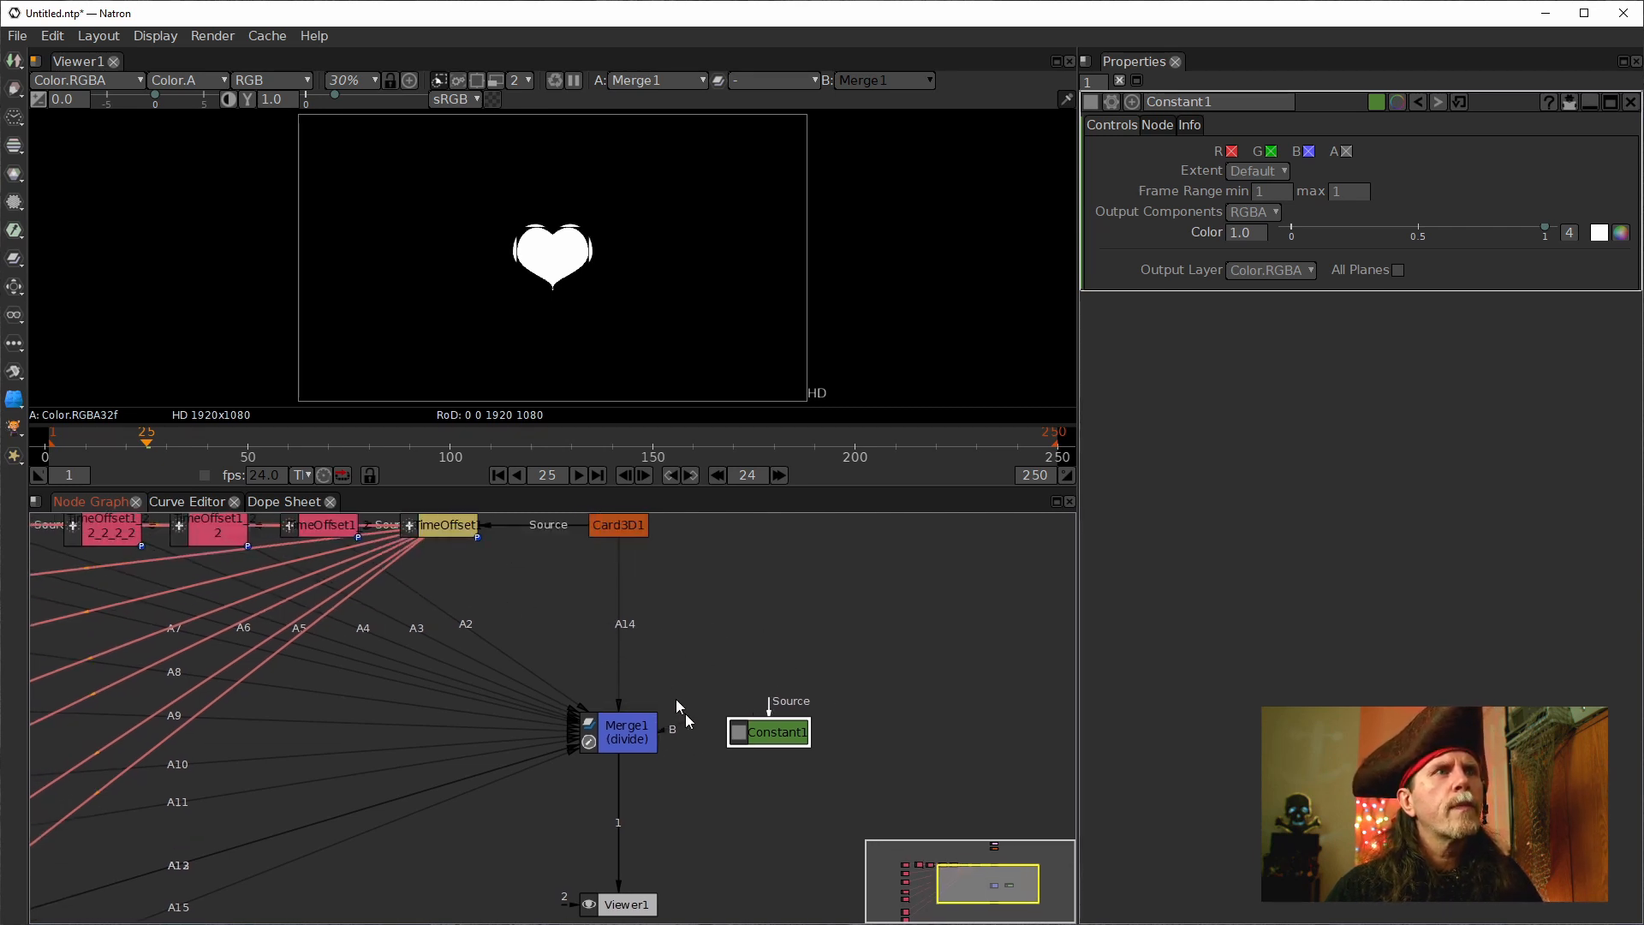
left_click(621, 732)
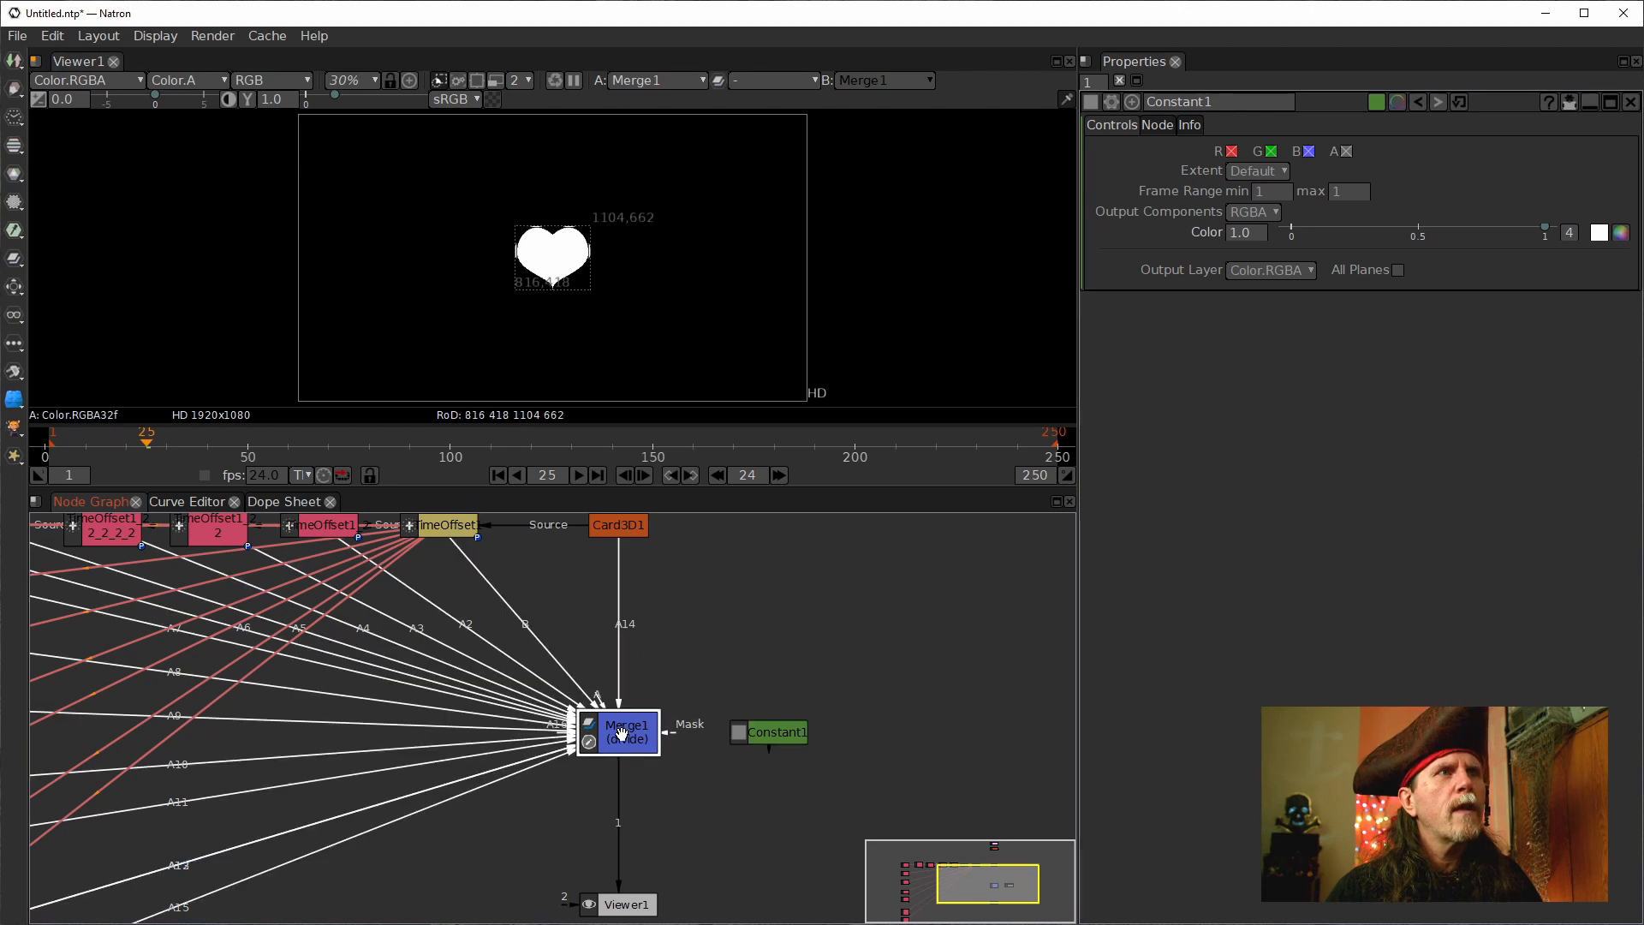
left_click_drag(670, 732, 768, 746)
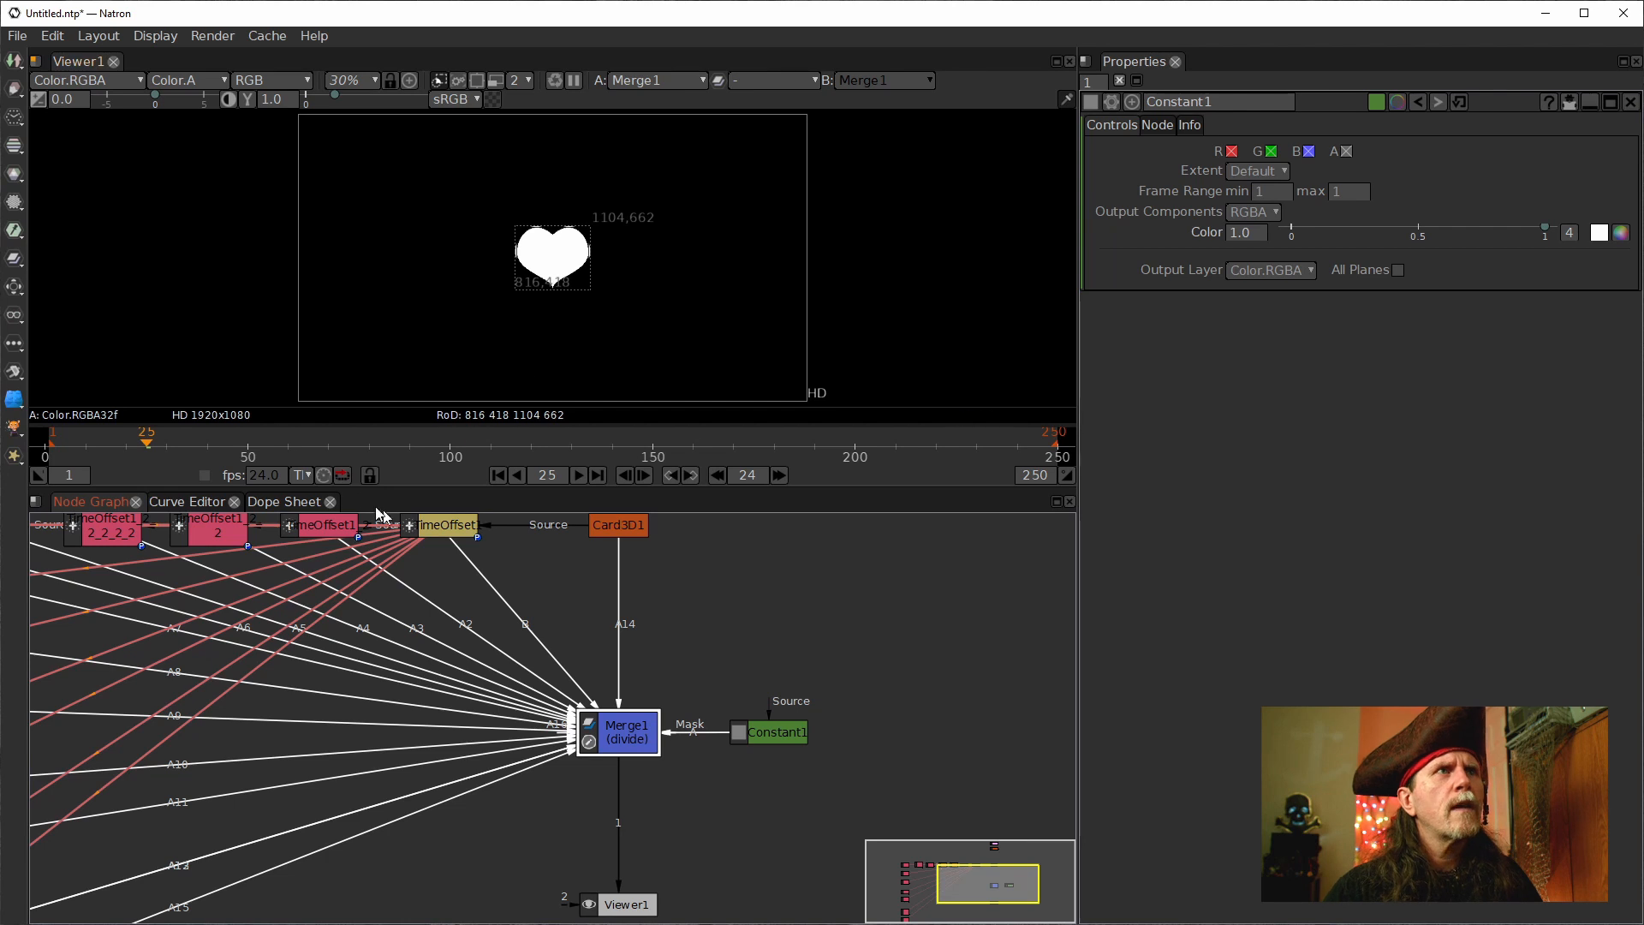
Move the playhead to frame 79, and reconnect Merge1's A input to TimeOffset1 and its B input to Constant1.
left_click_drag(276, 449, 365, 451)
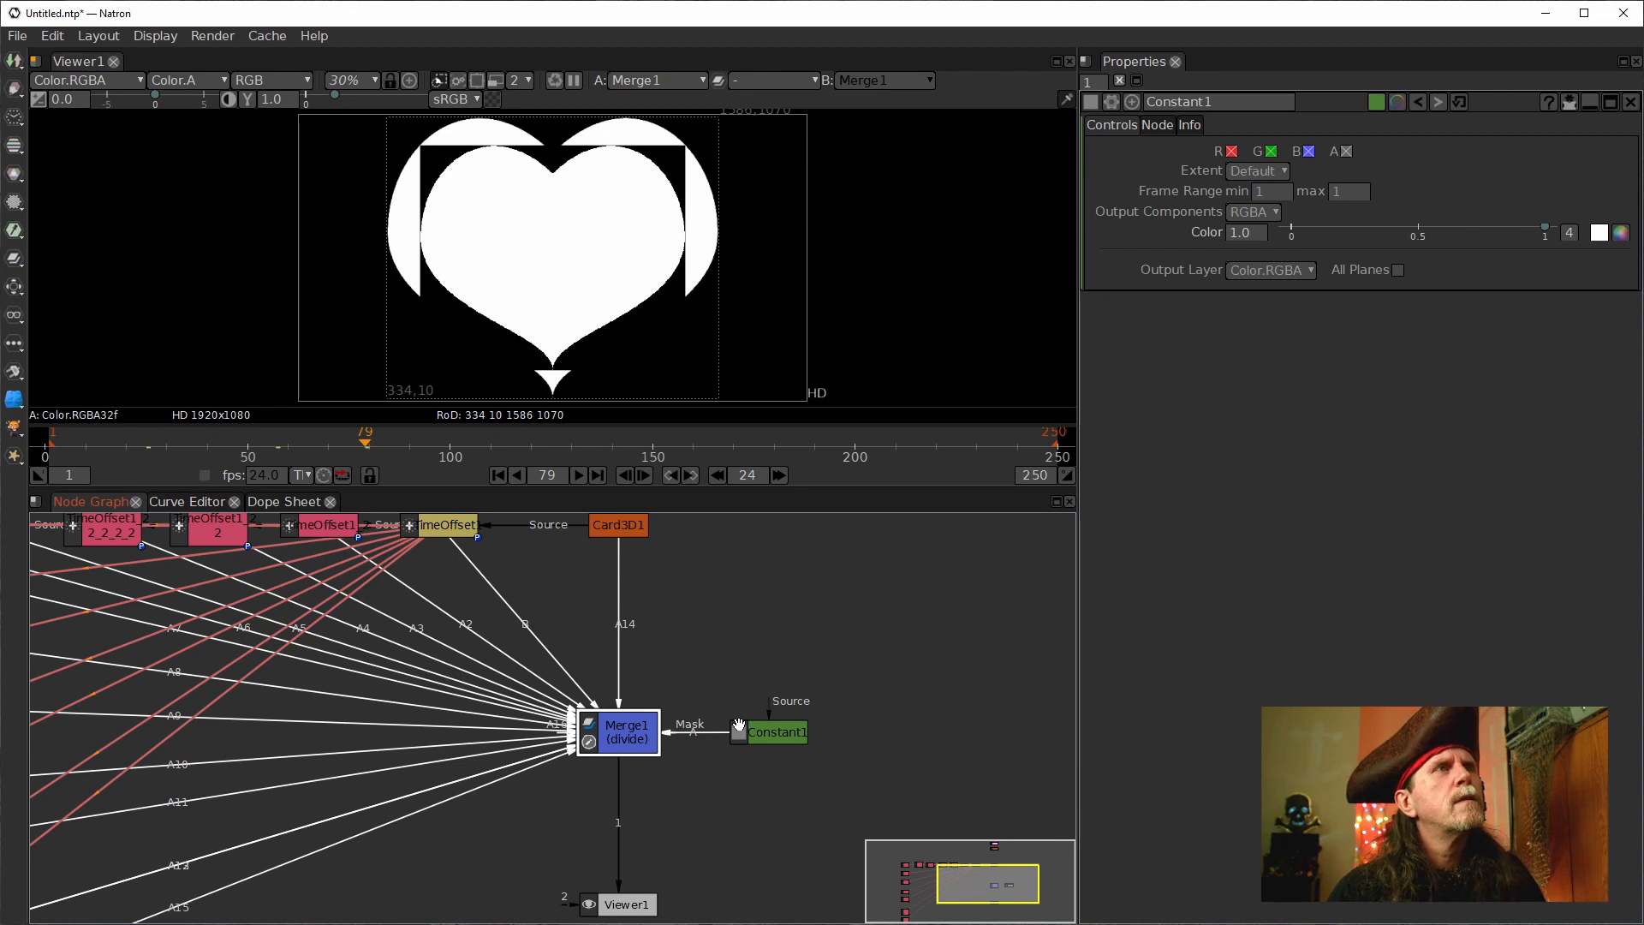
left_click_drag(763, 634, 762, 651)
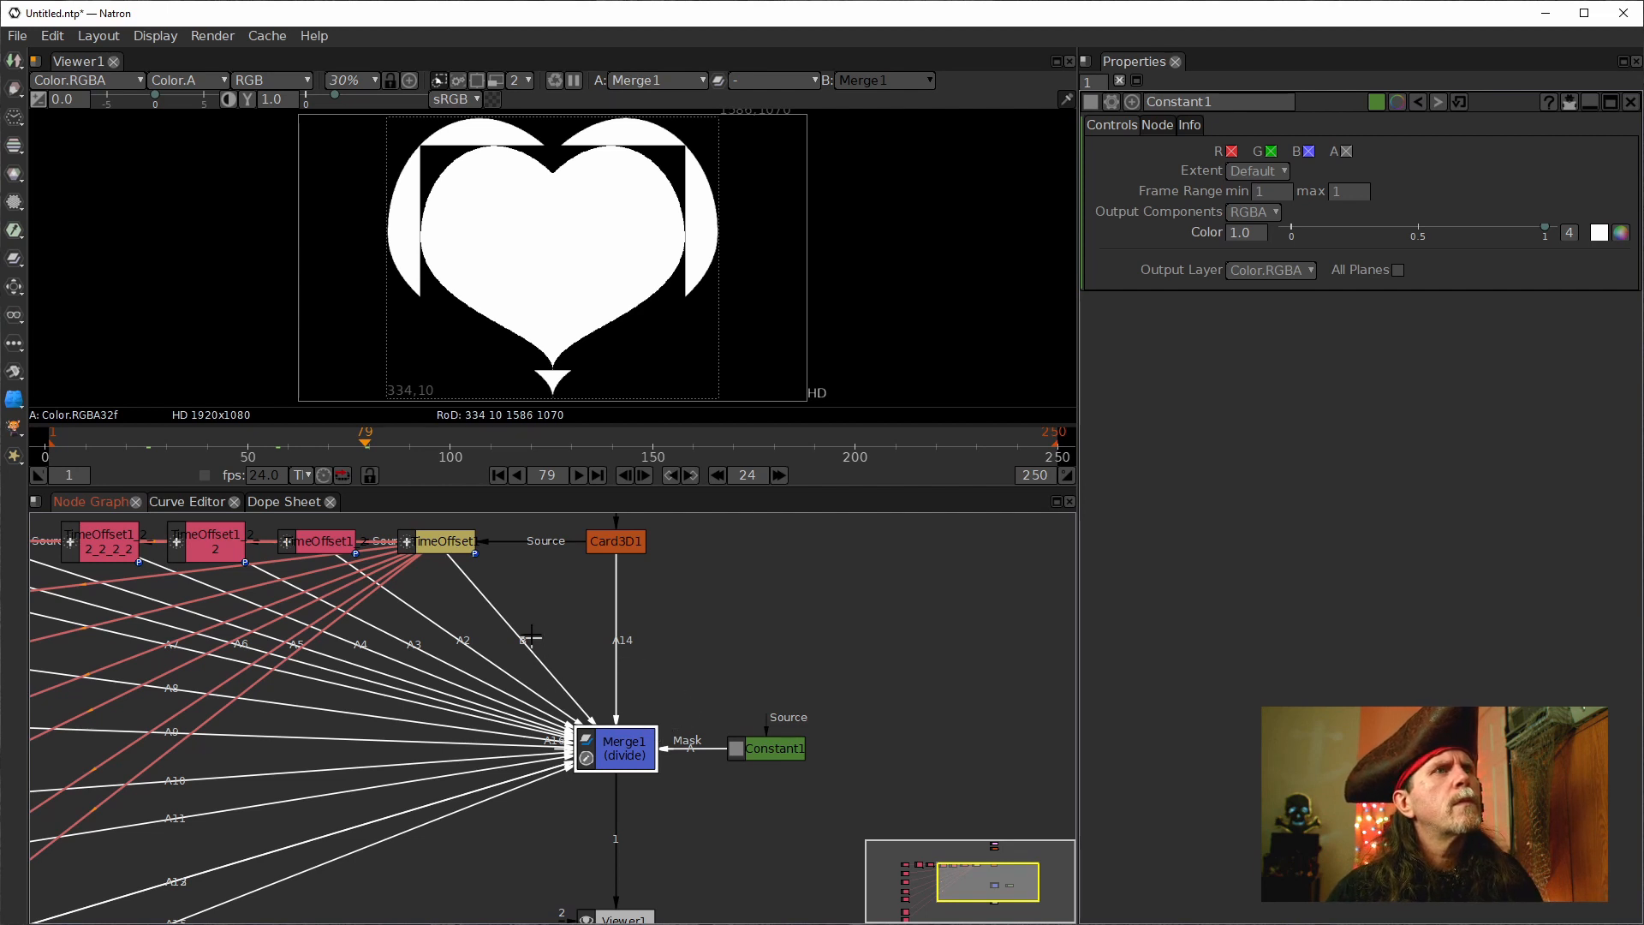
left_click_drag(519, 637, 750, 663)
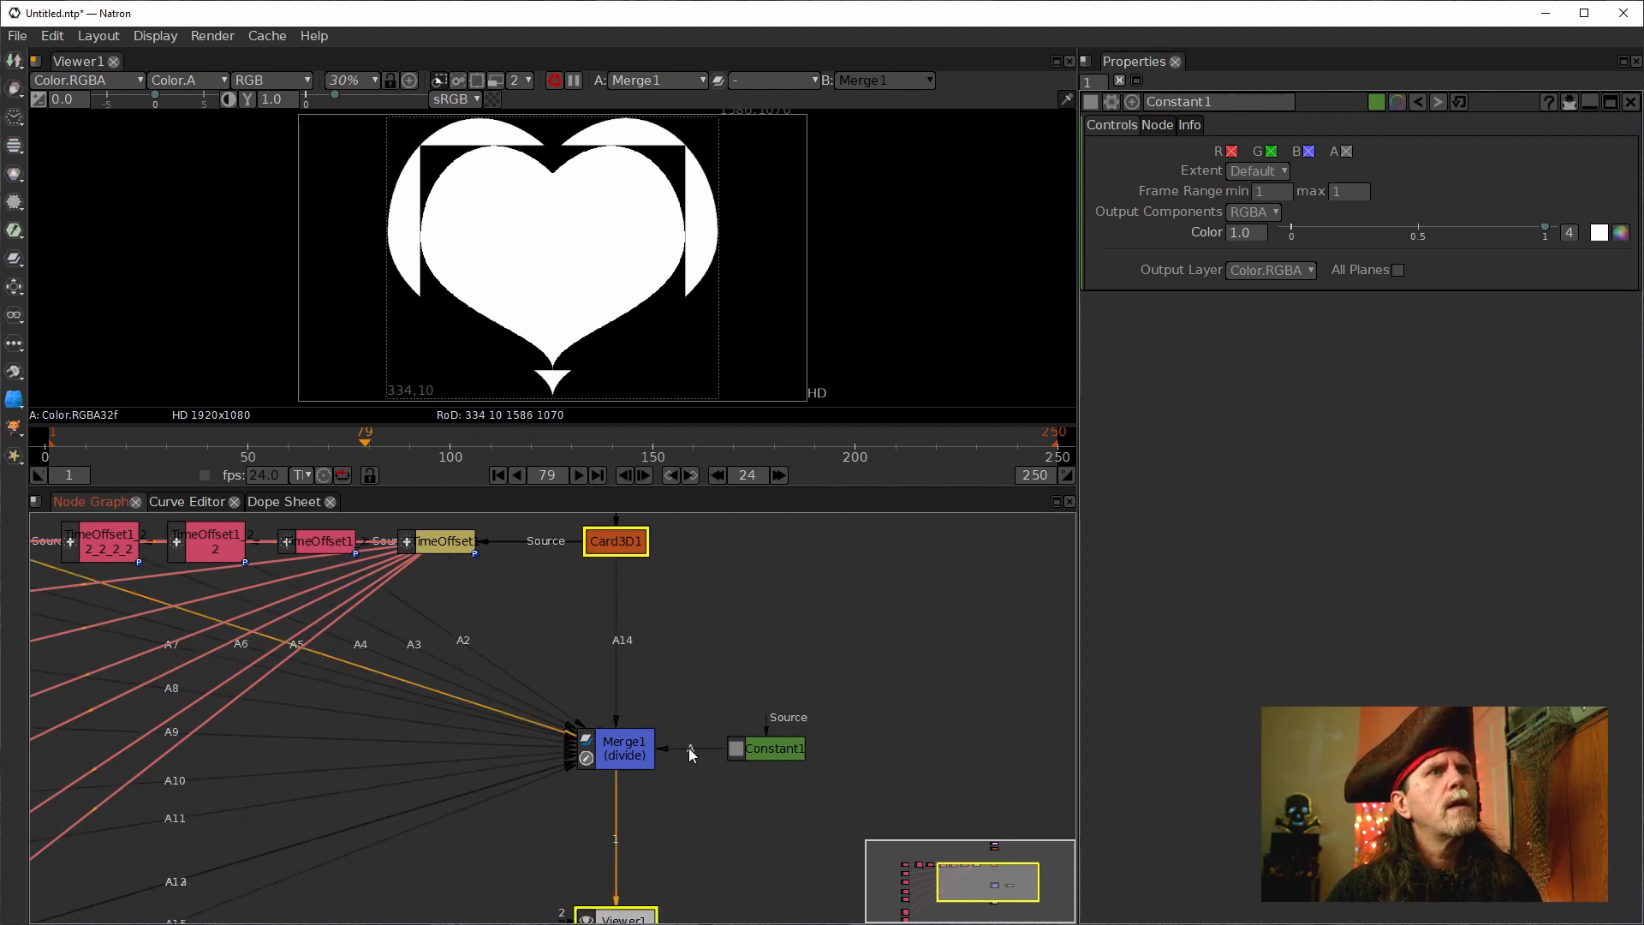
left_click_drag(691, 751, 435, 543)
left_click(640, 752)
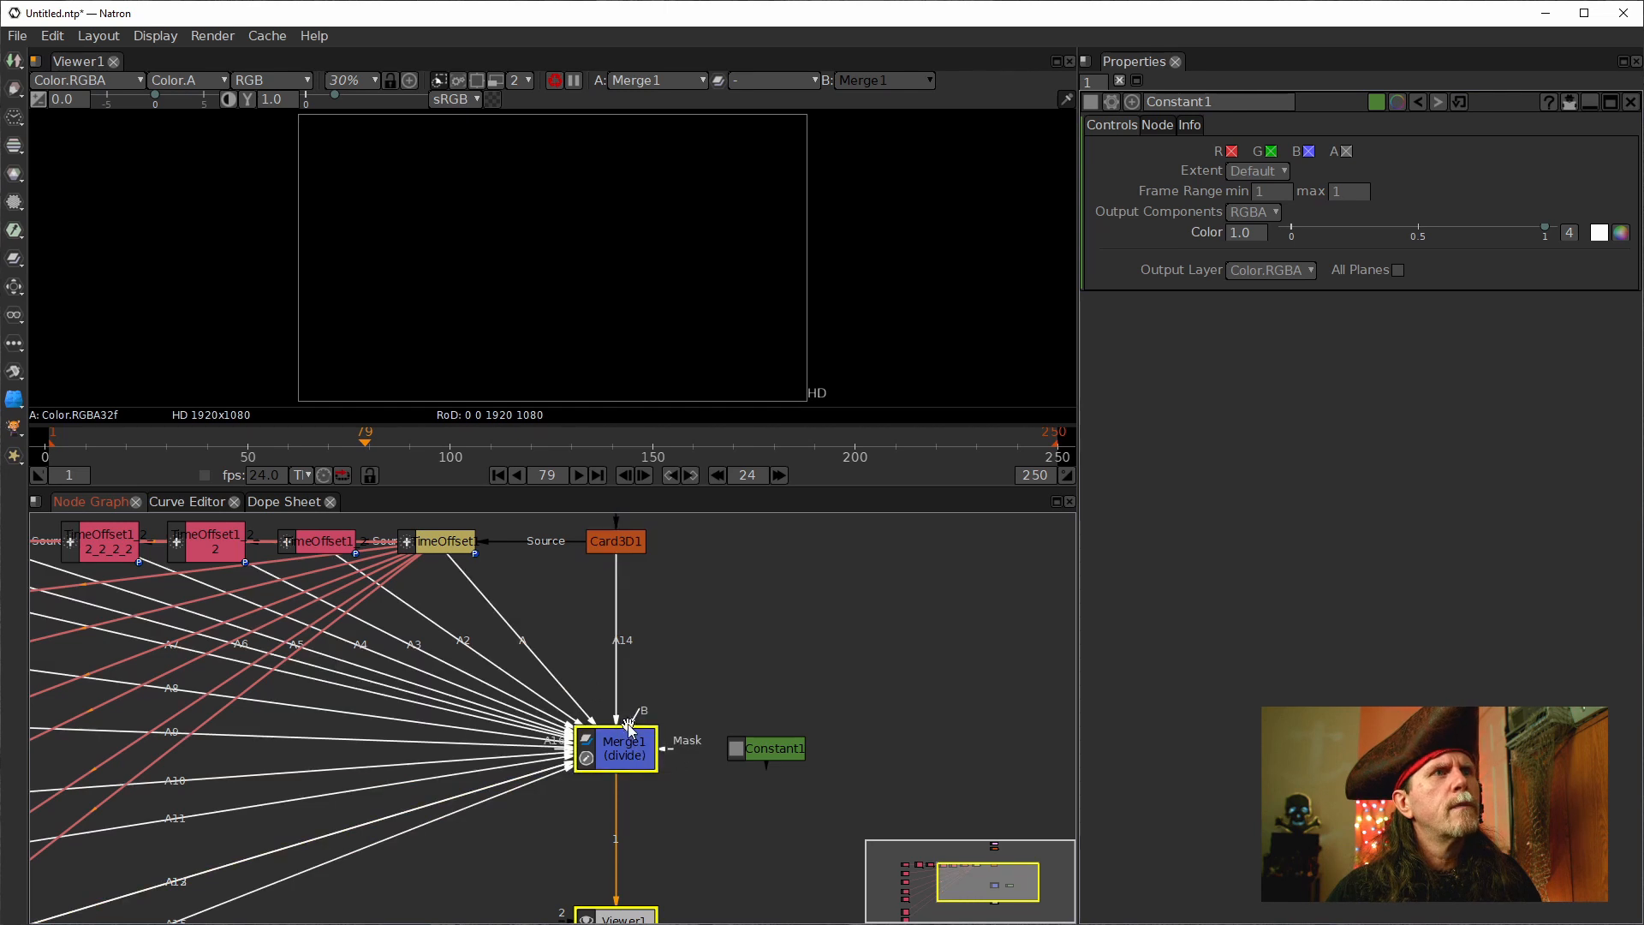
left_click_drag(660, 748, 735, 747)
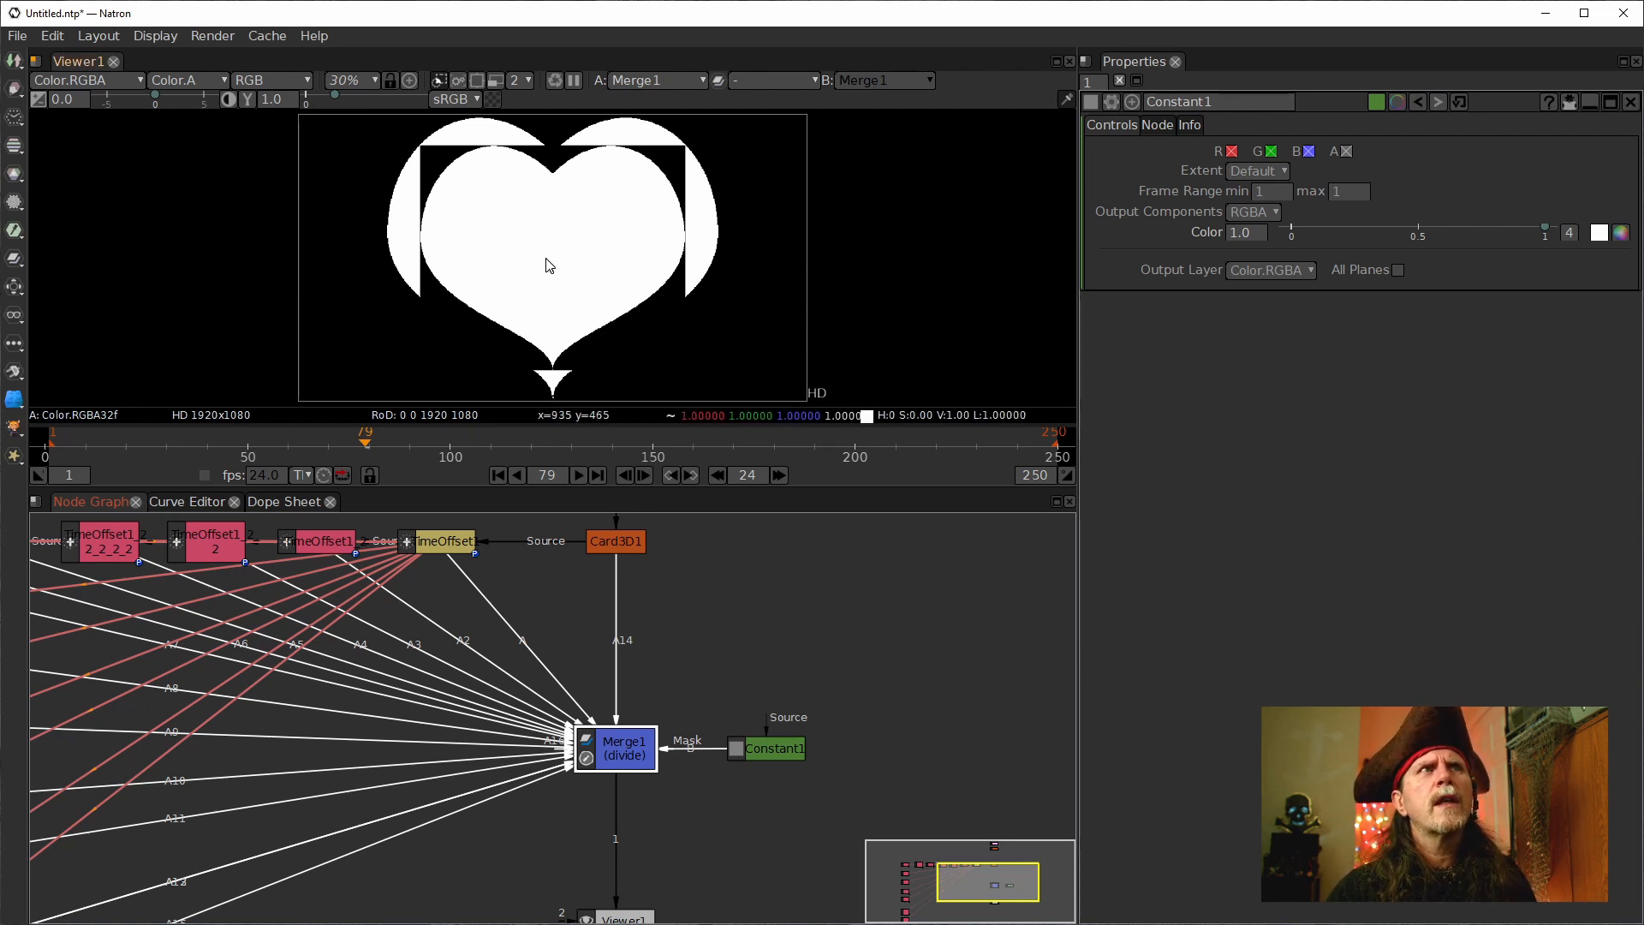
Review the settings of Merge1 and of Transform1 below Roto1.
mouse_move(704, 632)
left_mouse_down()
mouse_move(697, 666)
mouse_move(701, 643)
left_mouse_up()
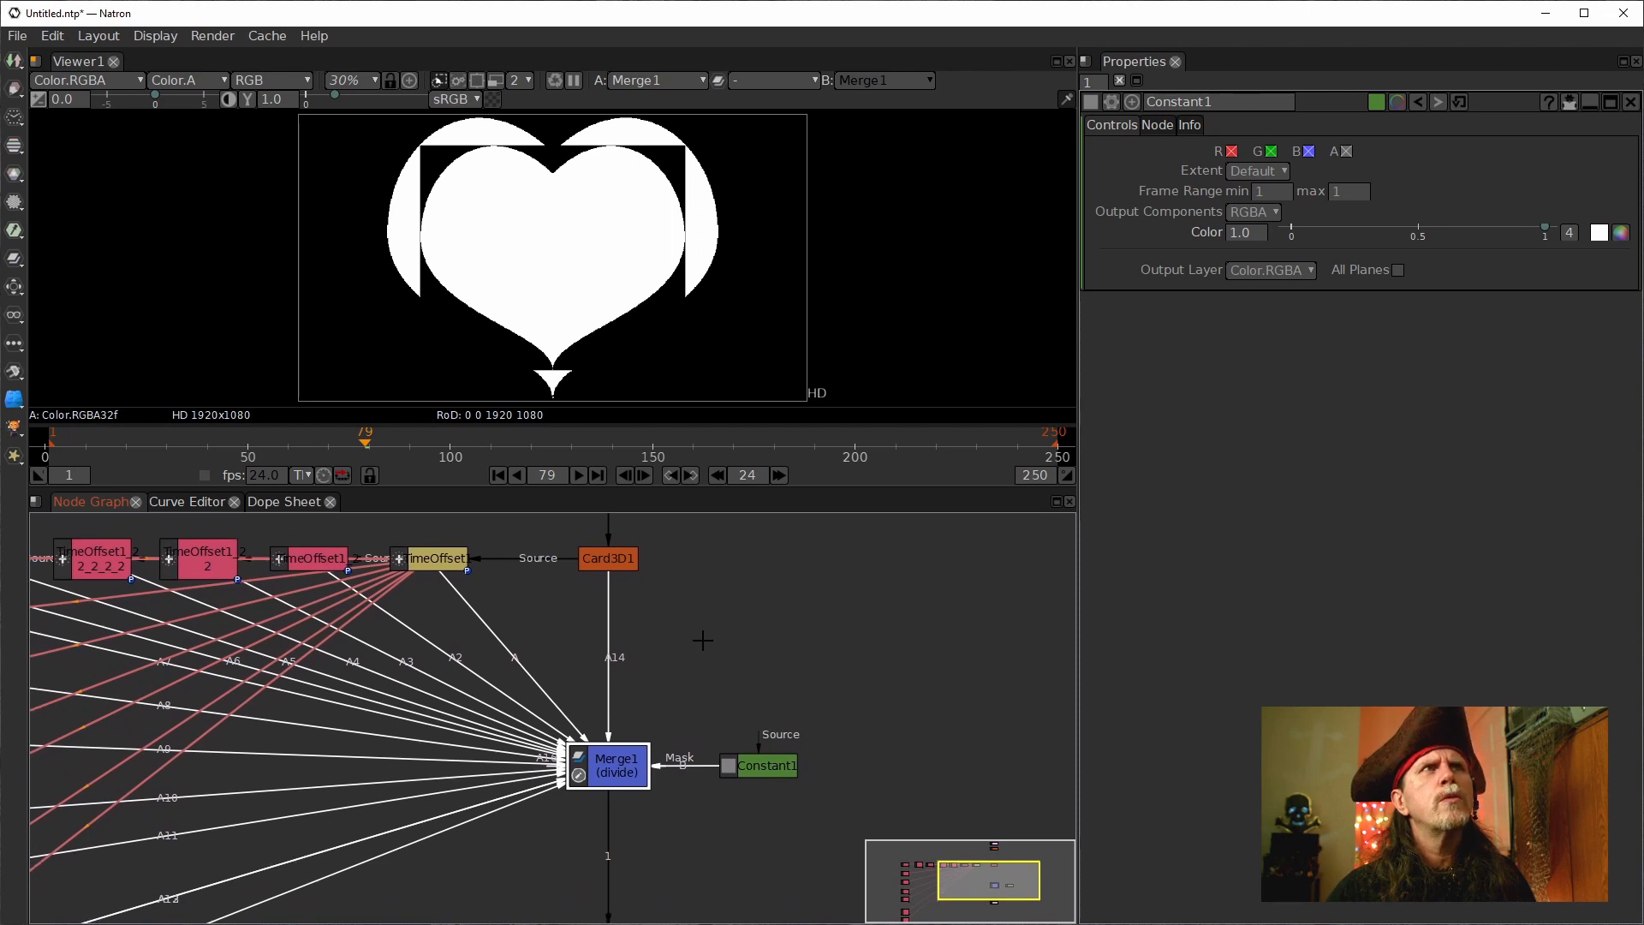
left_click_drag(693, 616, 745, 657)
double_click(684, 811)
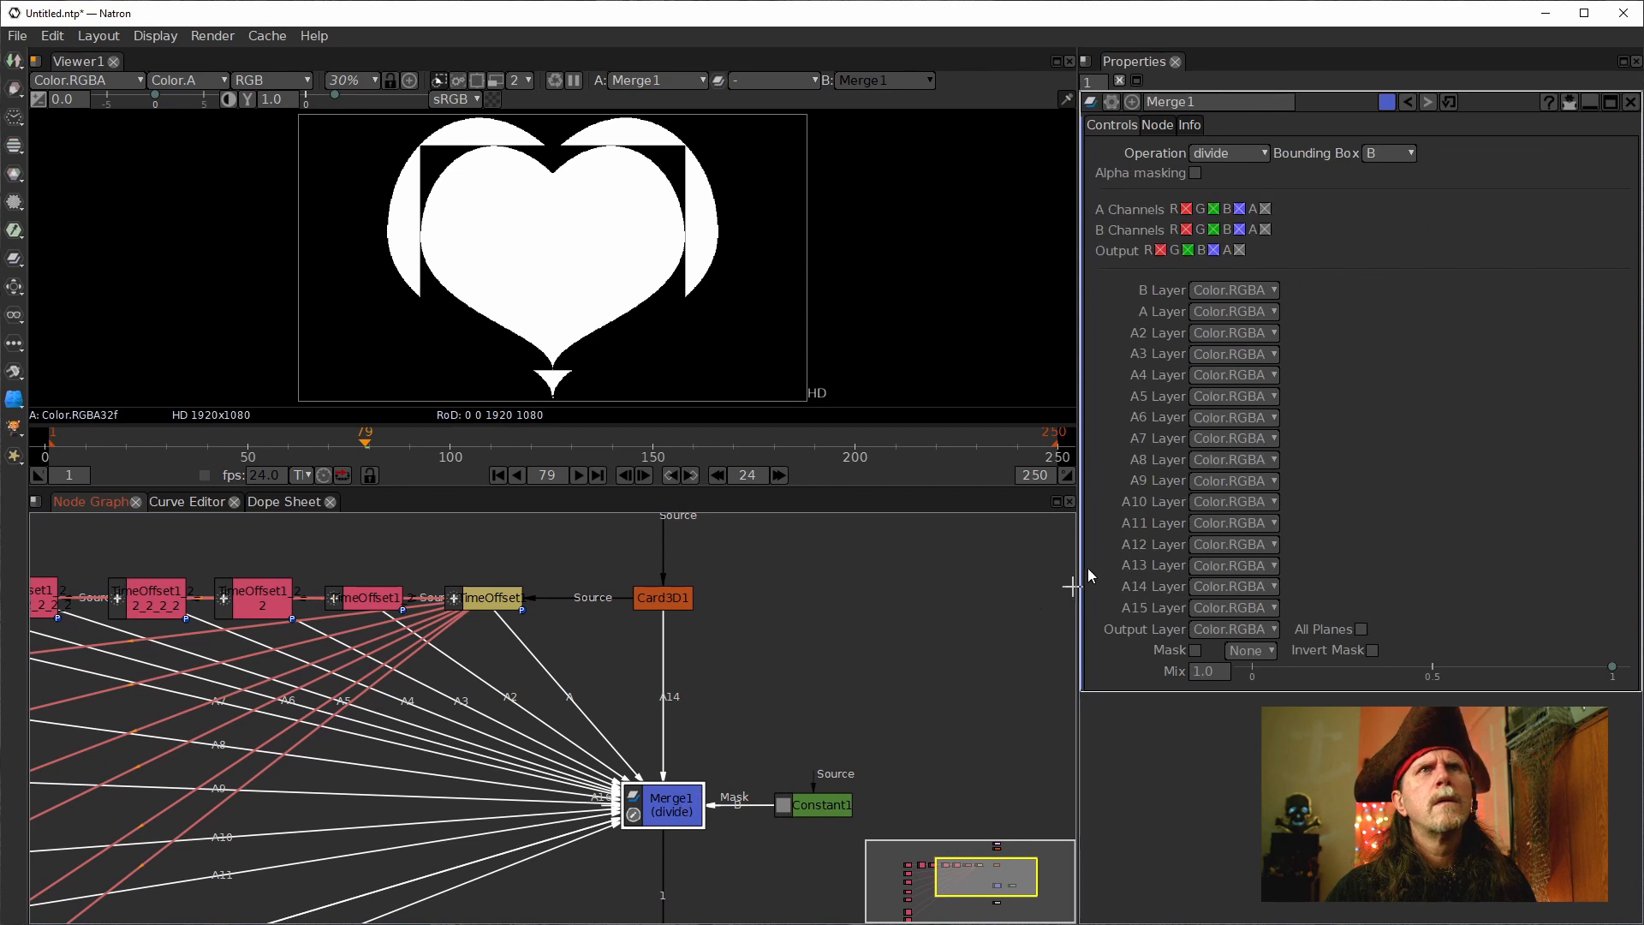
left_click_drag(915, 594, 825, 805)
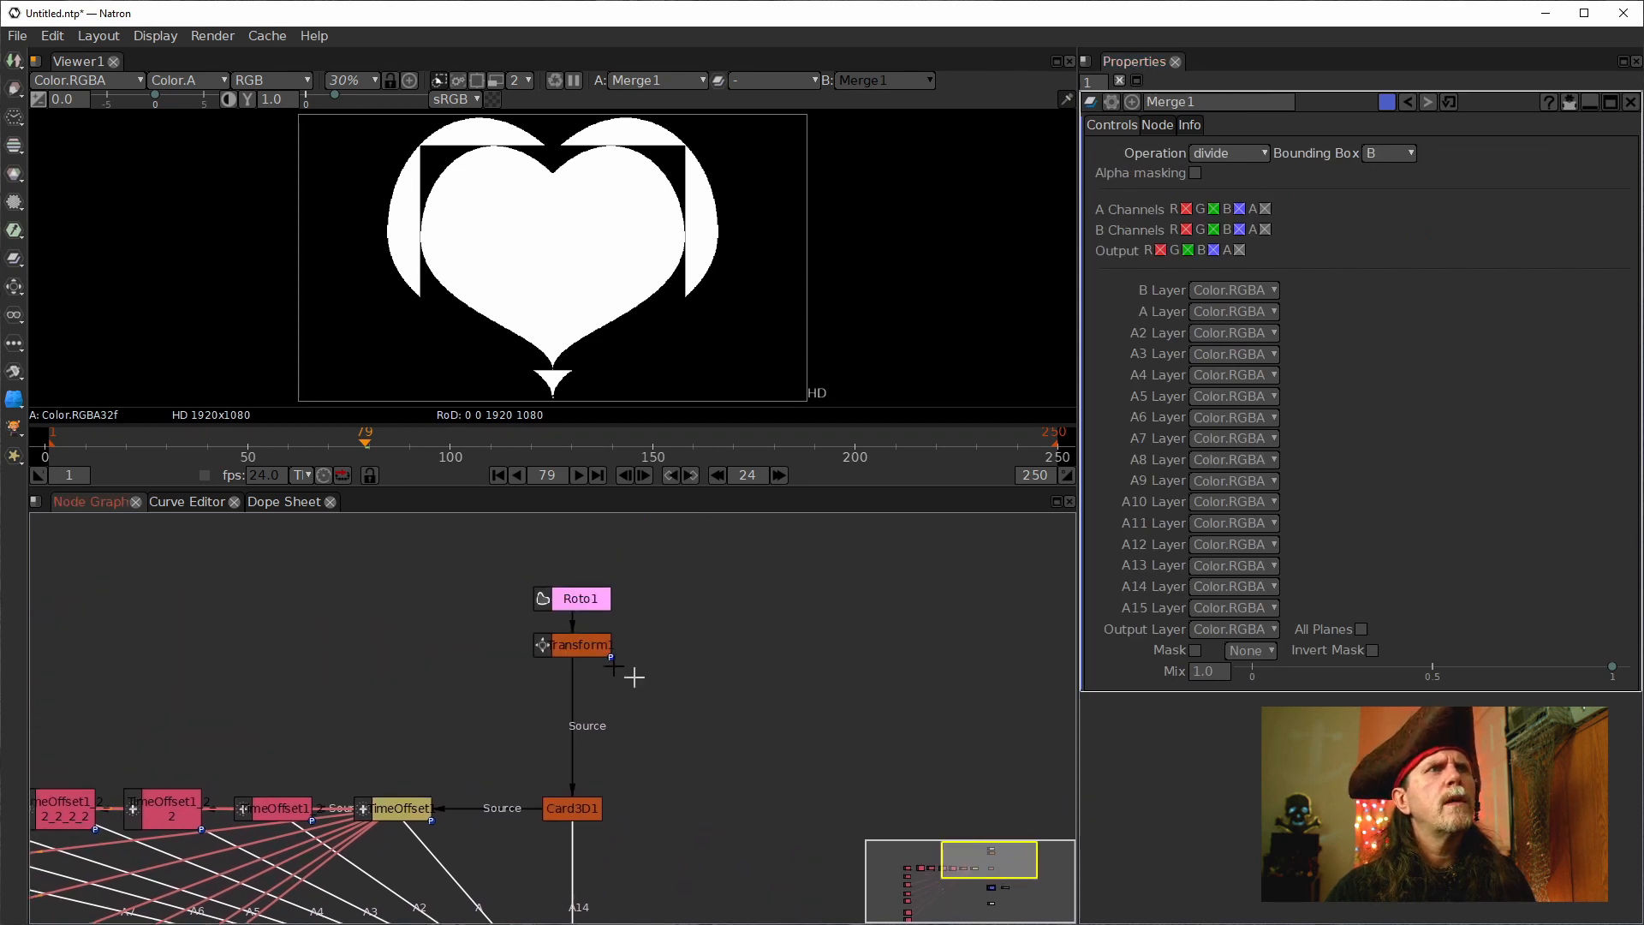
left_click(560, 645)
double_click(568, 642)
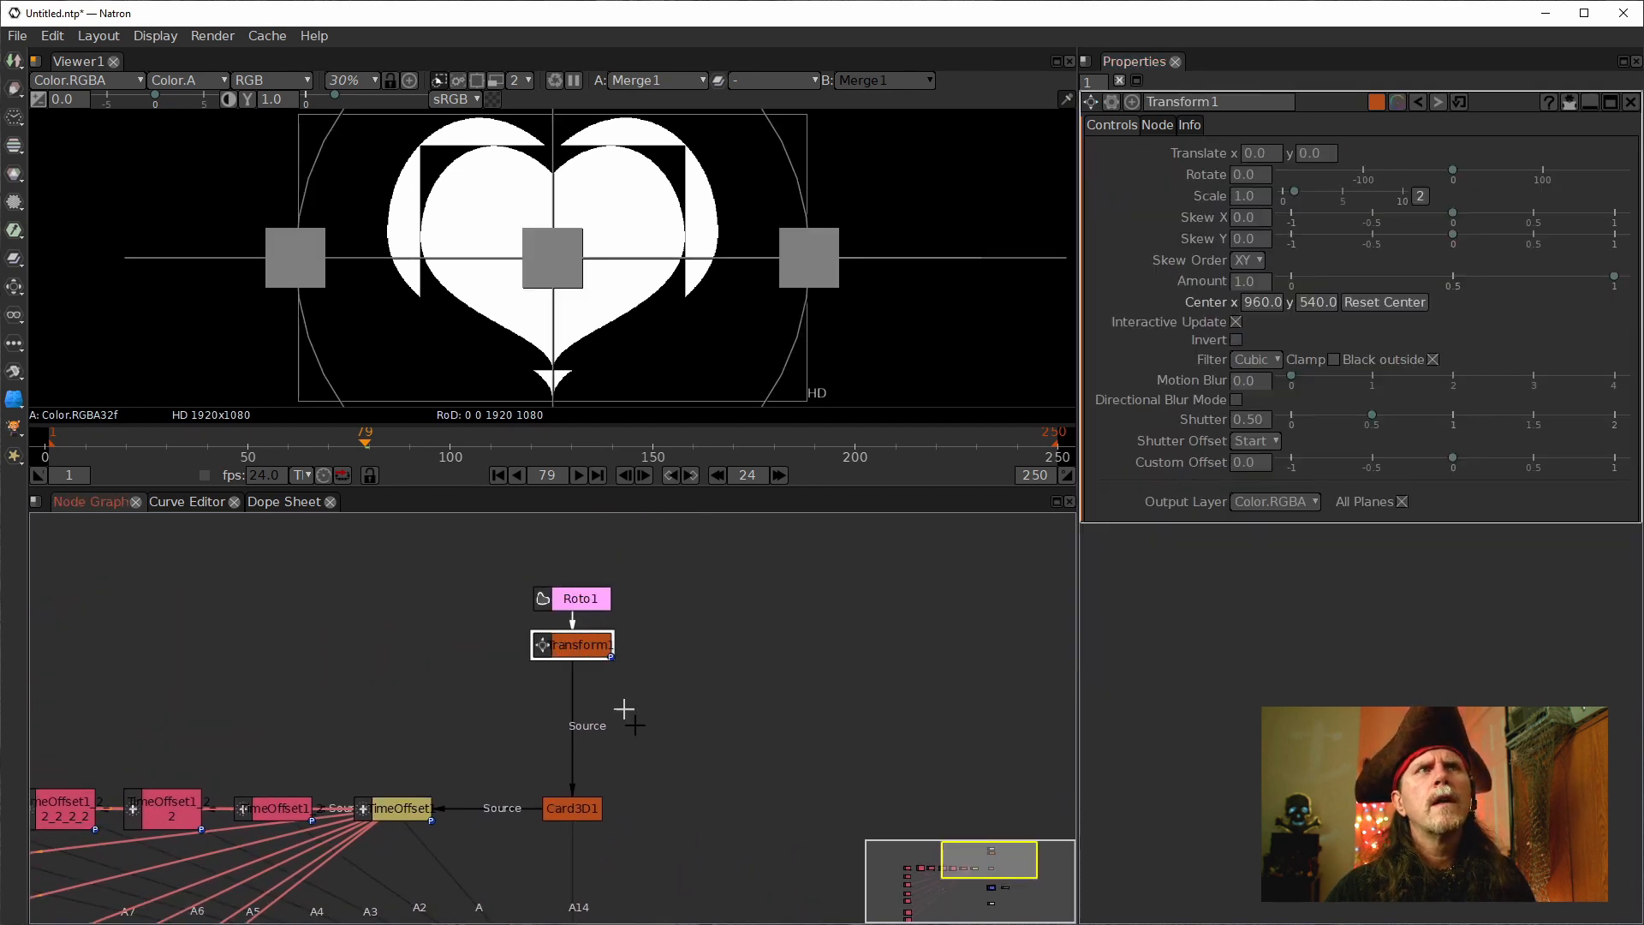
left_click_drag(682, 753, 678, 658)
Change Merge1's operation to plus.
double_click(594, 774)
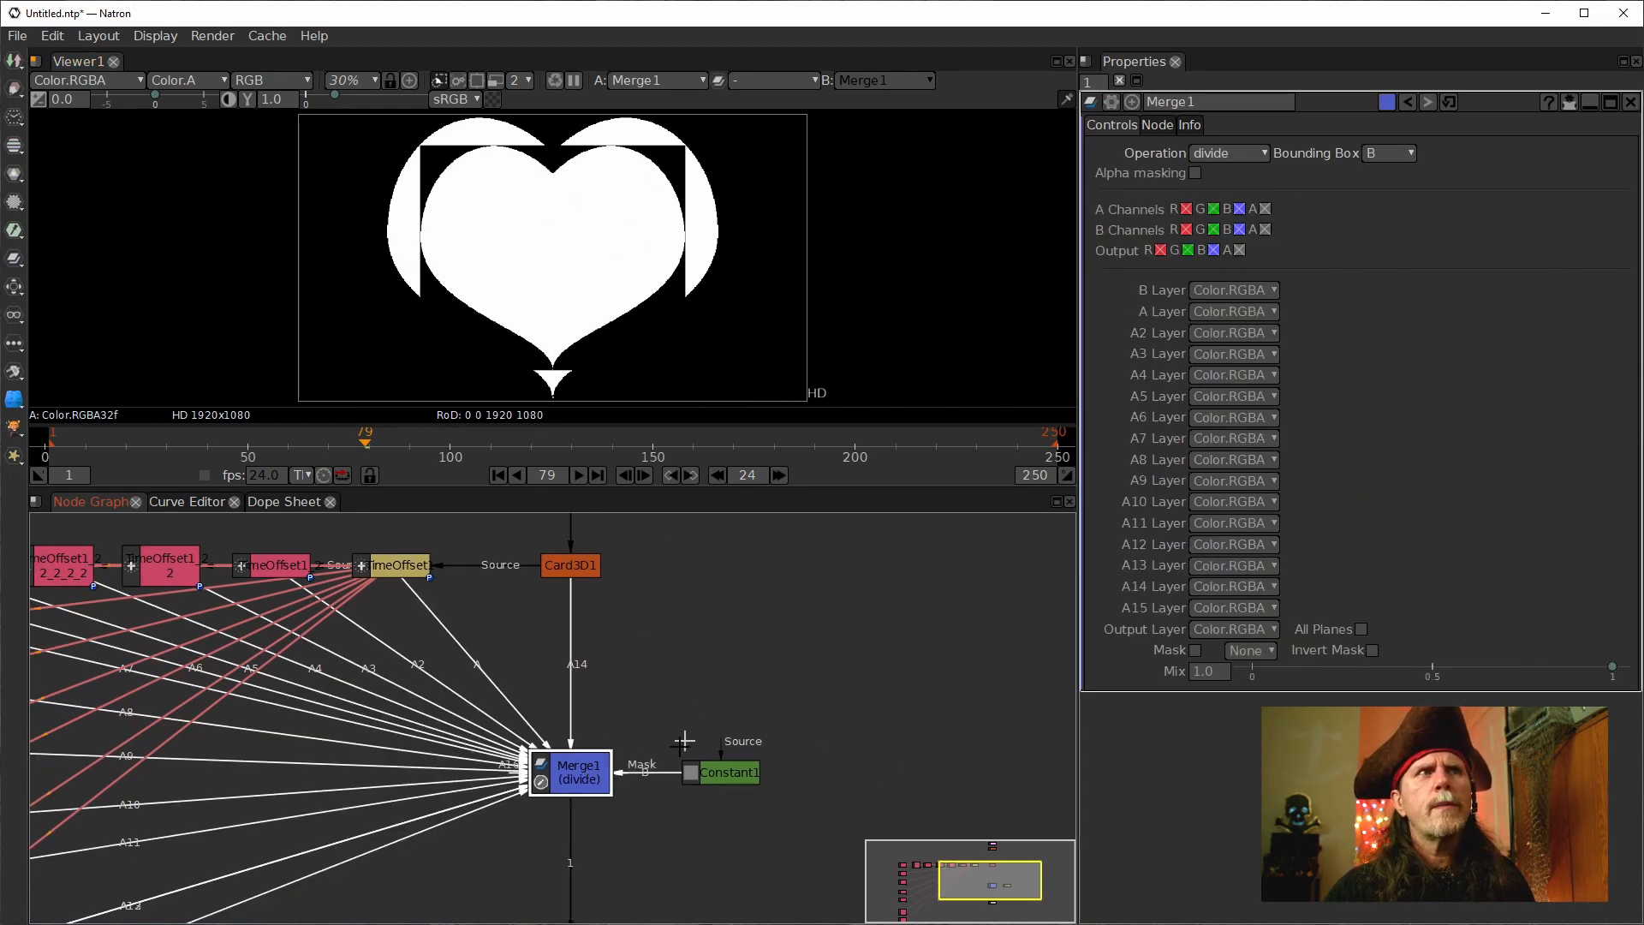
left_click(1247, 157)
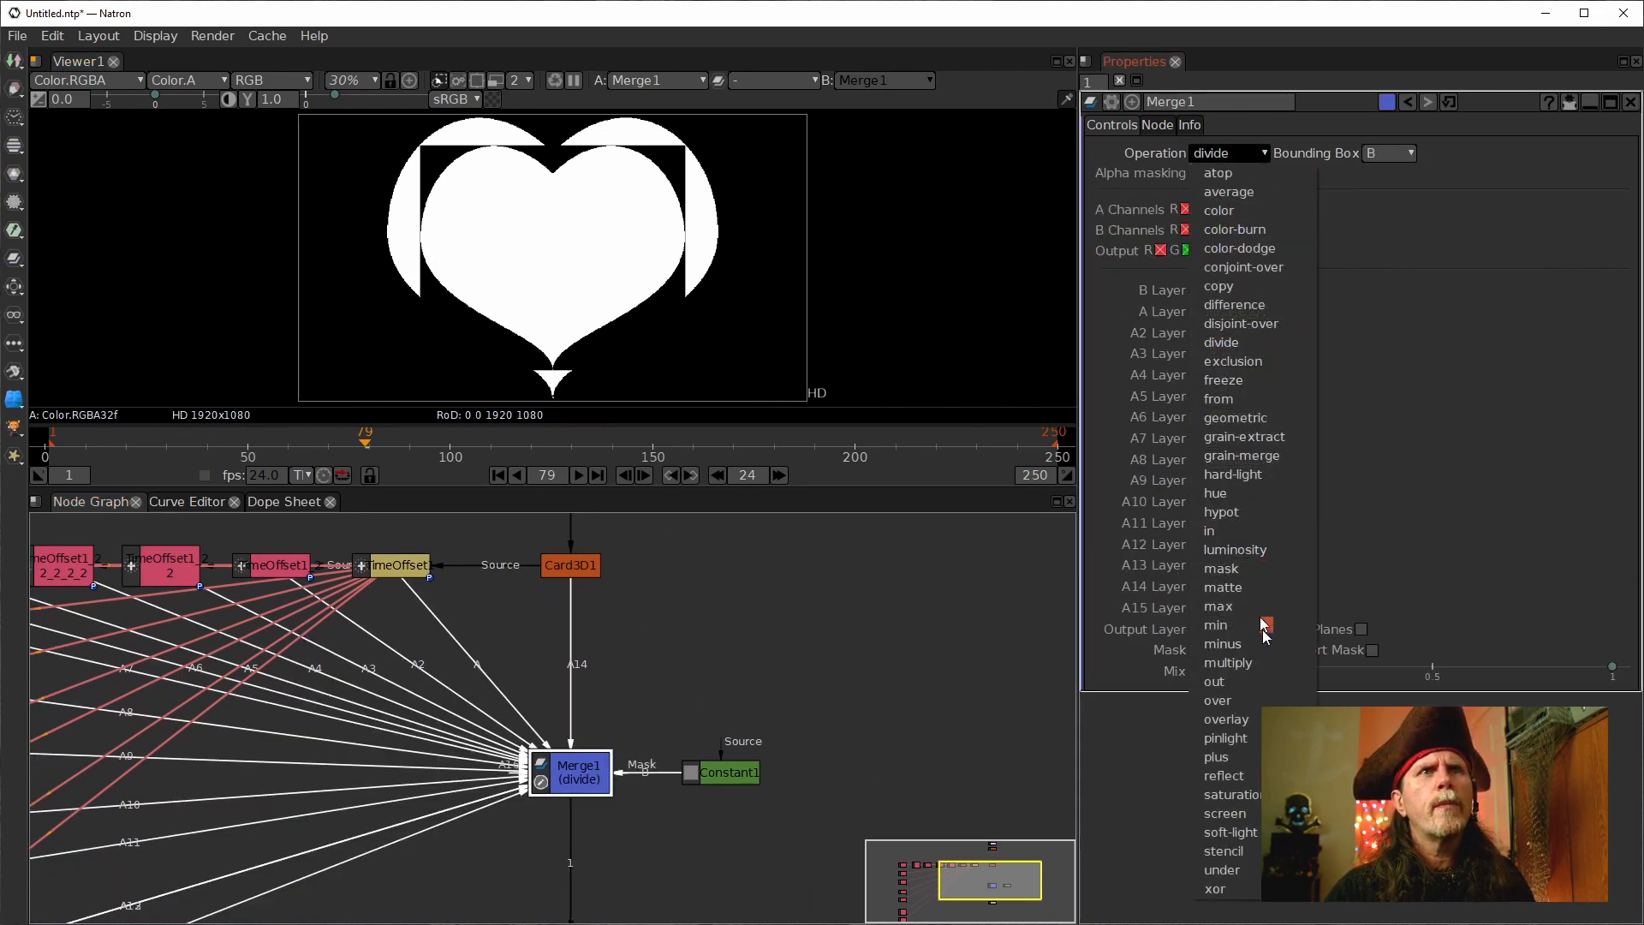
left_click(1243, 757)
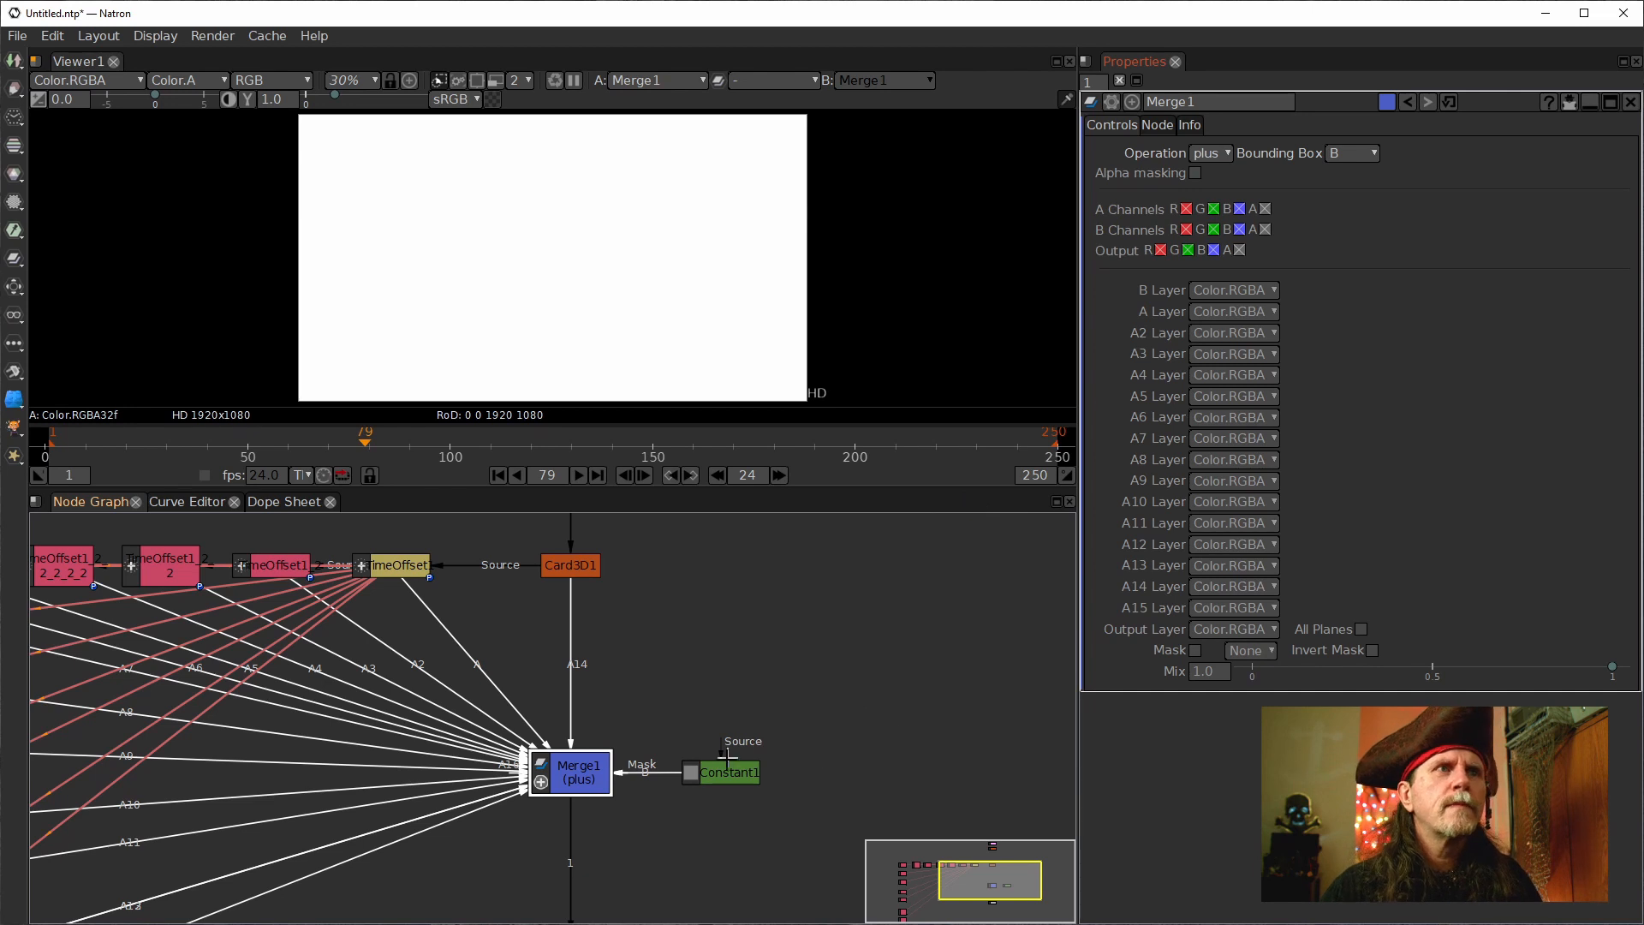
Move Viewer1 lower and insert a Merge node between Merge1 and Viewer1.
left_click(648, 775)
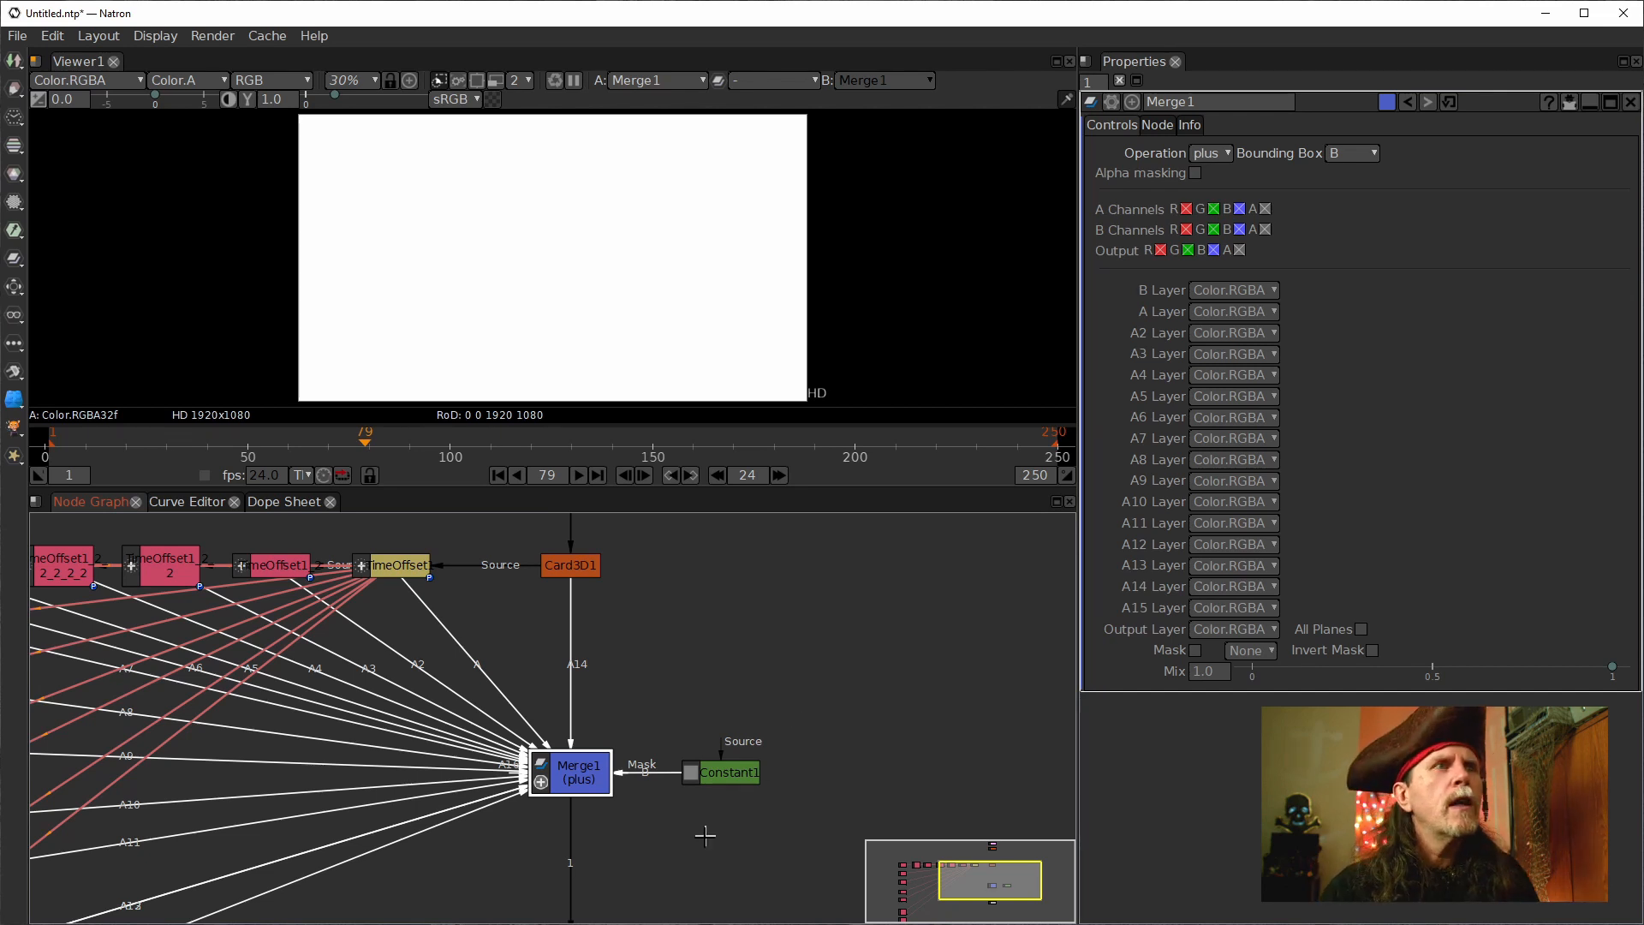
left_click_drag(661, 830, 721, 717)
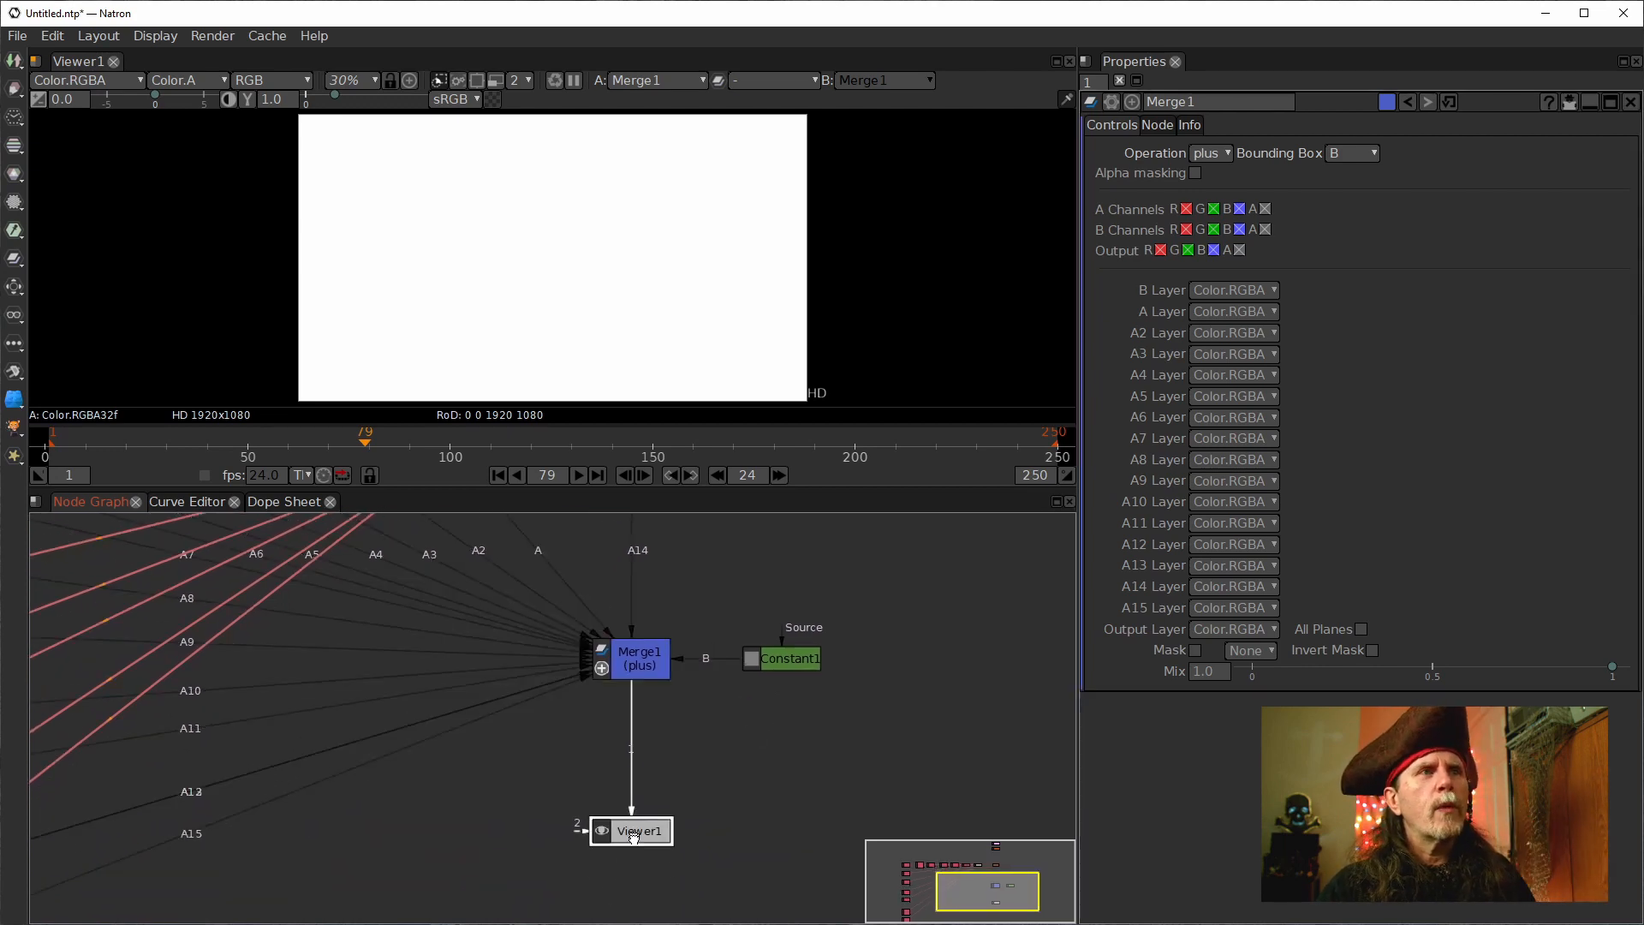
left_click_drag(635, 832, 635, 875)
key("m")
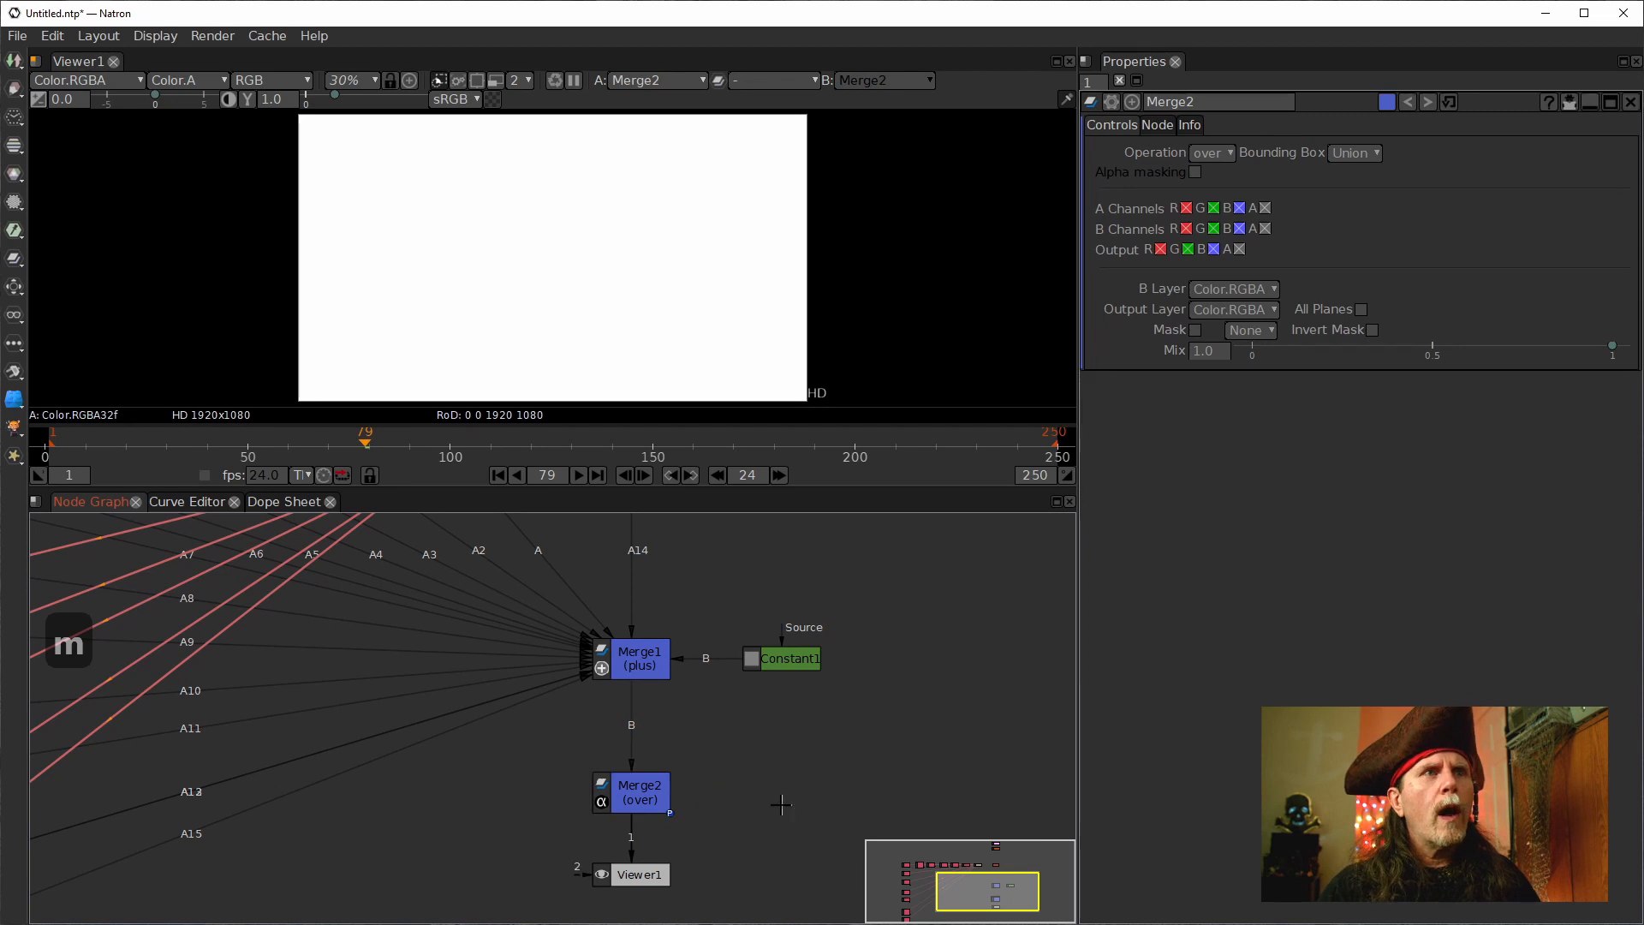
Duplicate Constant1, place the copy beside Merge2, and set the original Constant1's color to 0.0.
left_click_drag(777, 800, 767, 752)
left_click(781, 624)
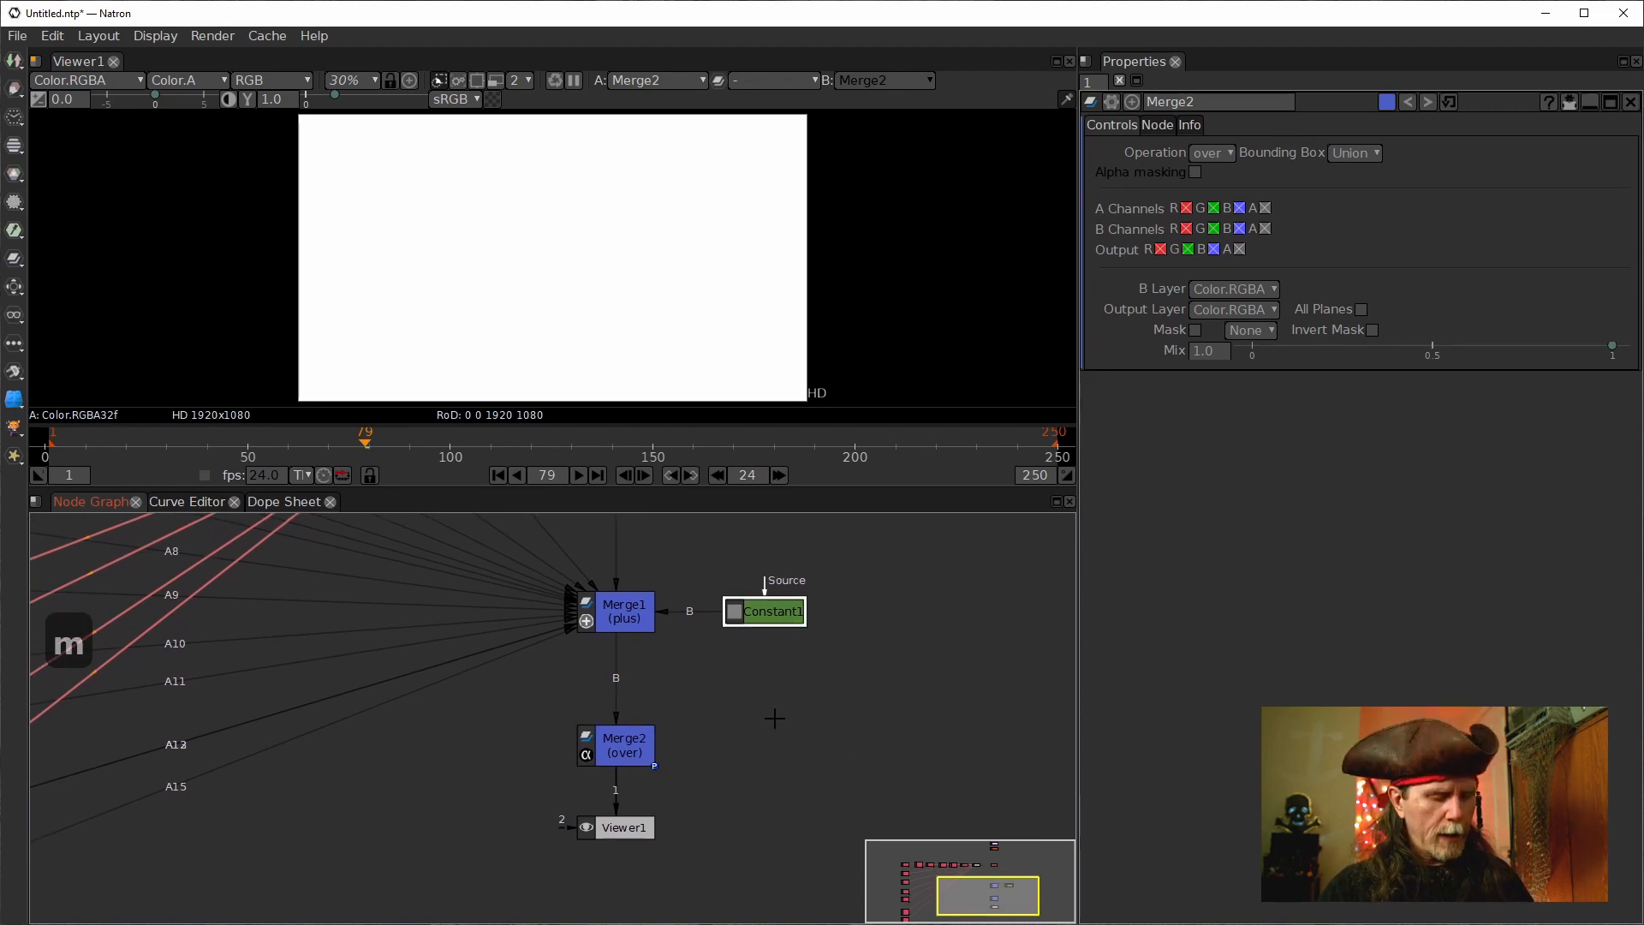
key("alt+c")
mouse_move(802, 723)
left_mouse_down()
mouse_move(730, 716)
mouse_move(738, 734)
left_mouse_up()
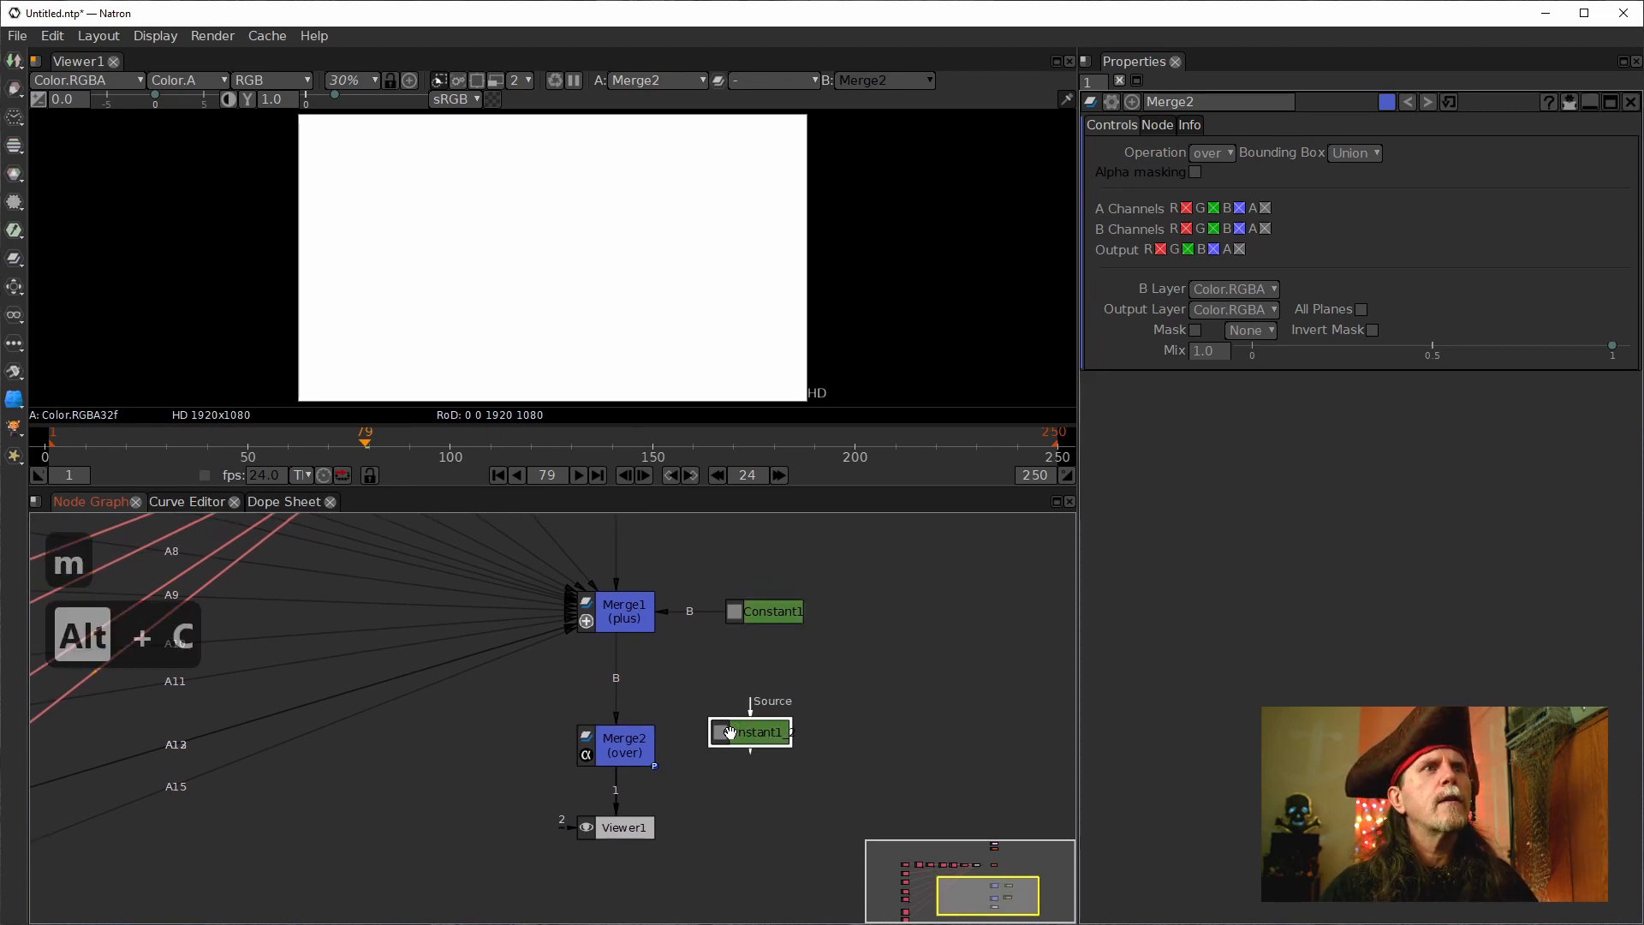
left_click(771, 616)
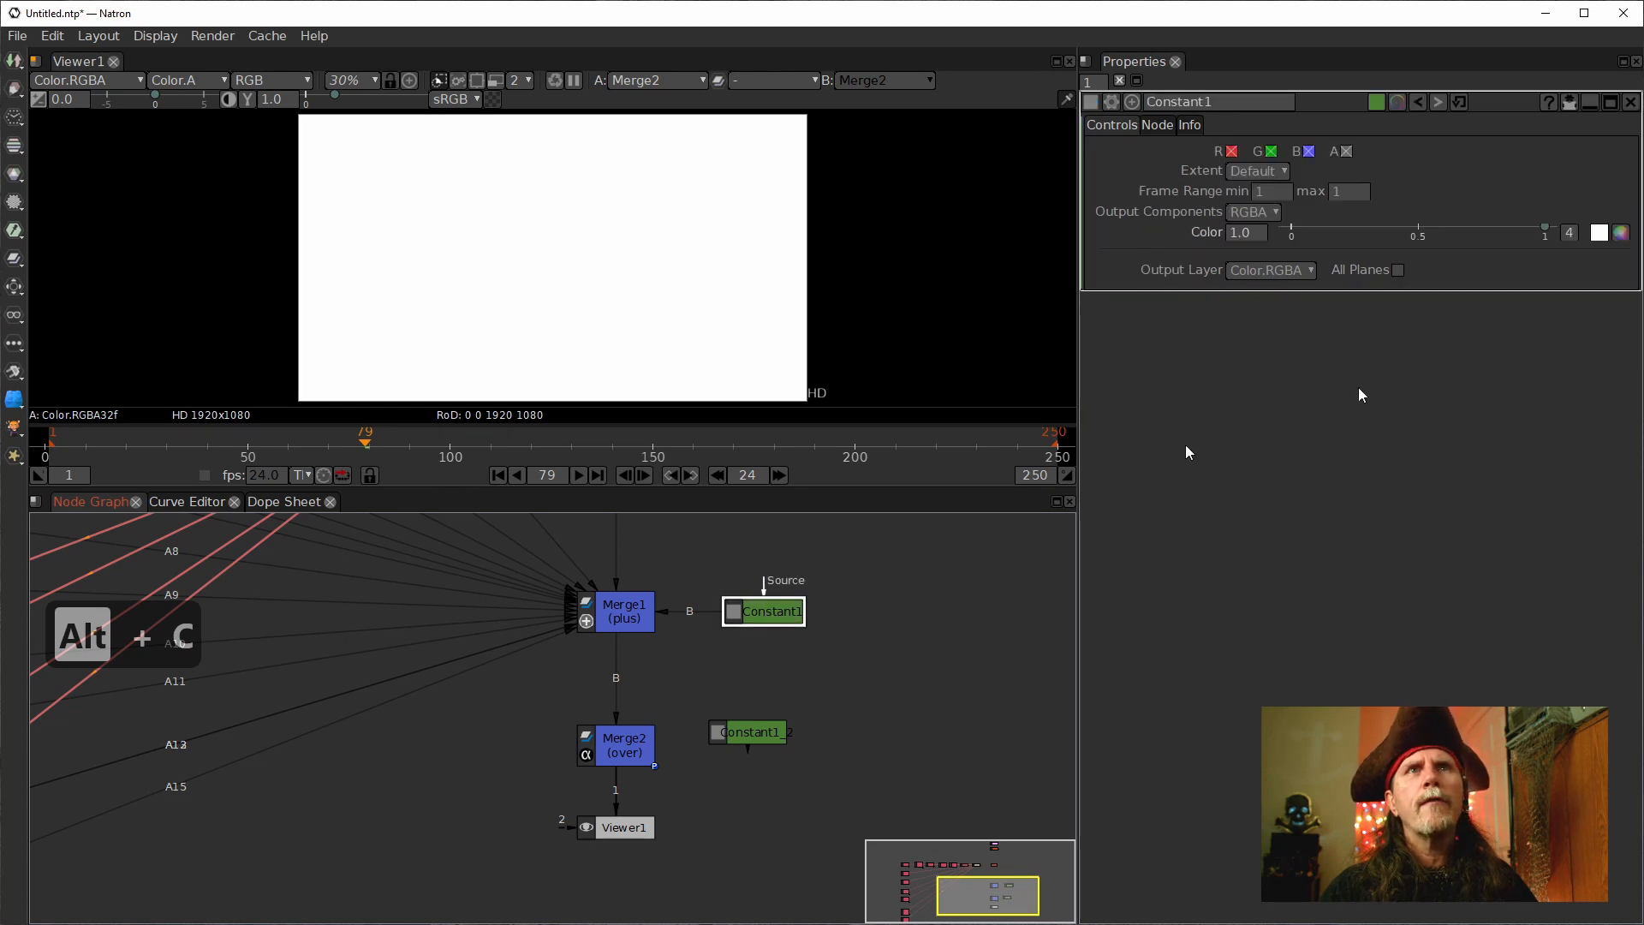
left_click_drag(1548, 239, 1130, 267)
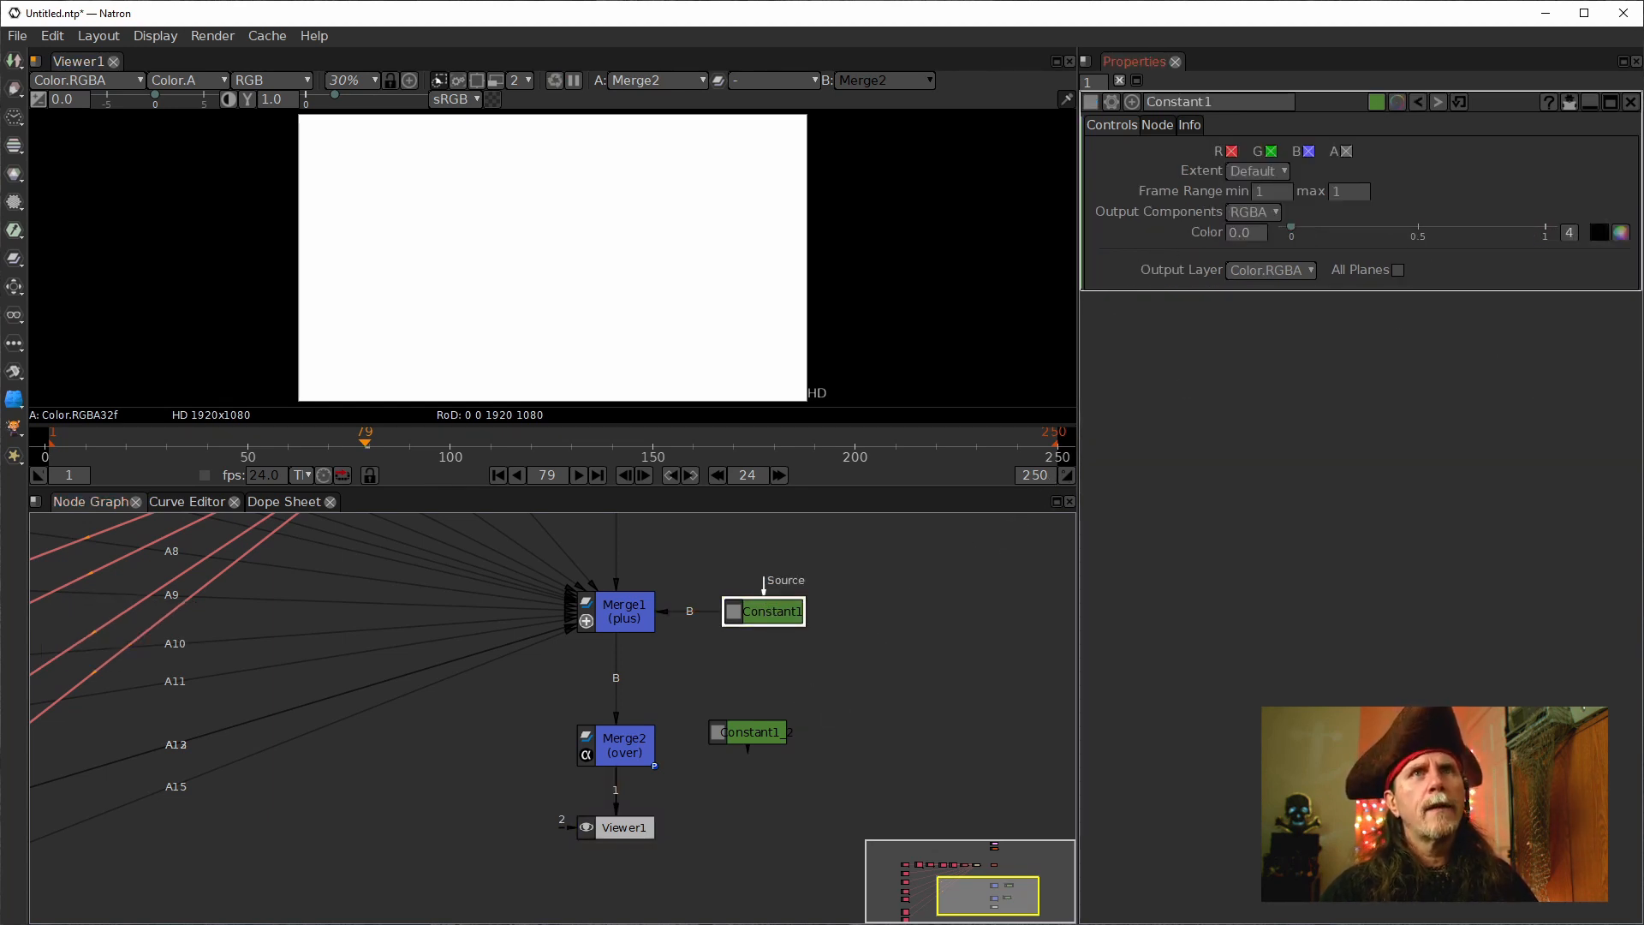
Connect Merge2's A input to Constant1_2 and move that Constant node farther from Merge2.
left_click(759, 736)
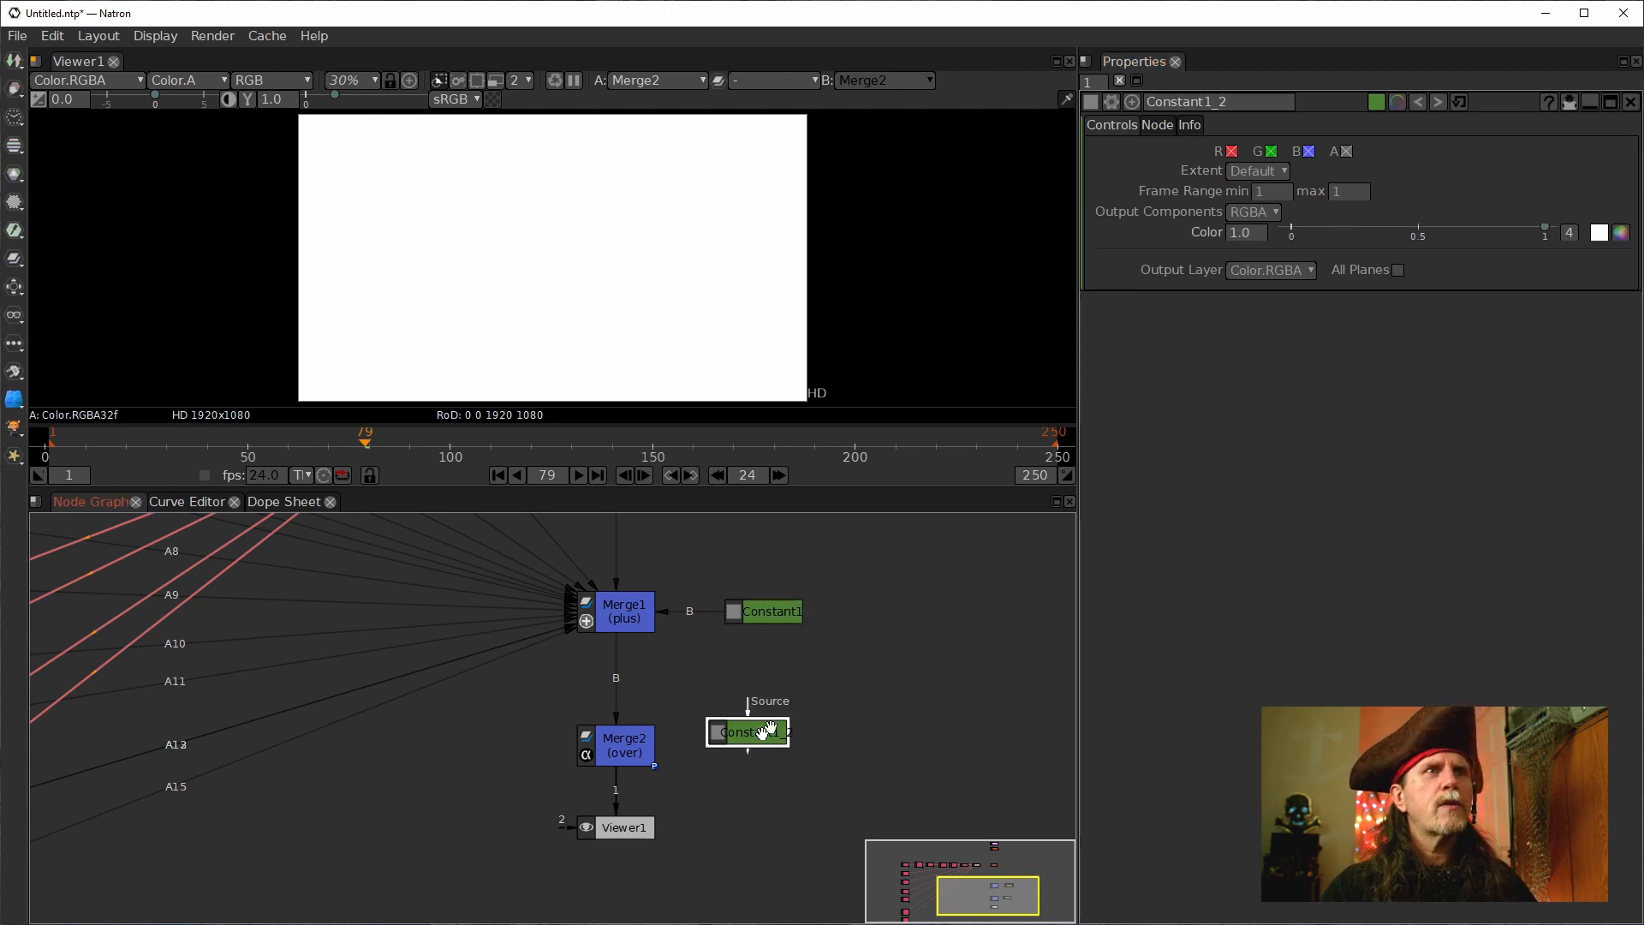
left_click(599, 751)
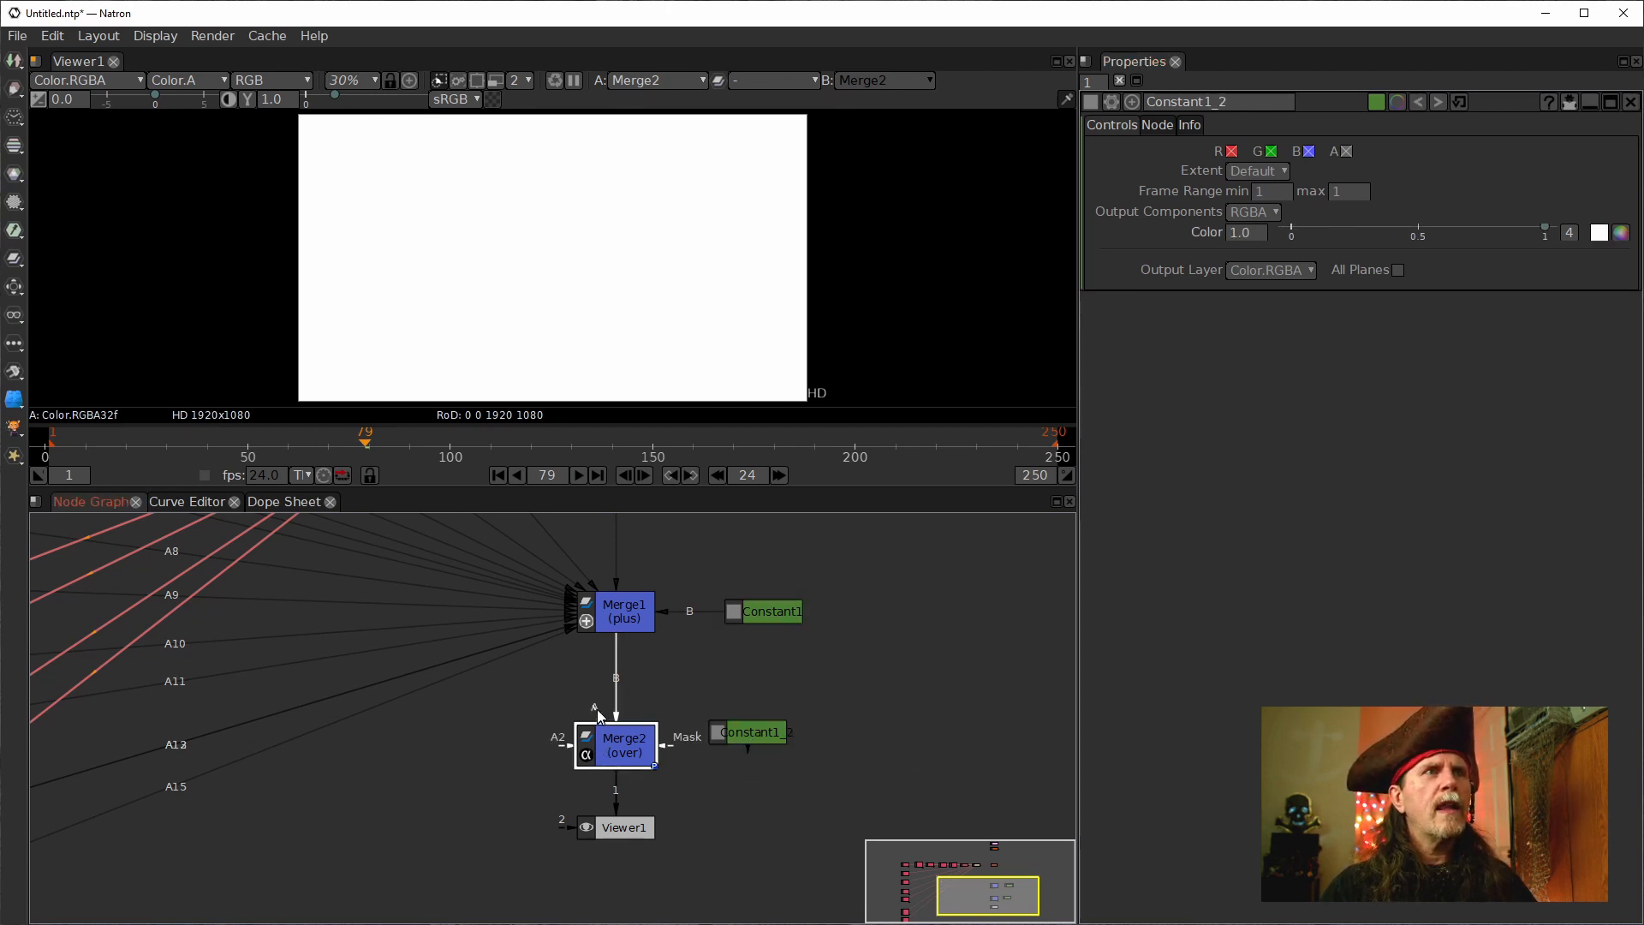
left_click_drag(727, 737, 804, 749)
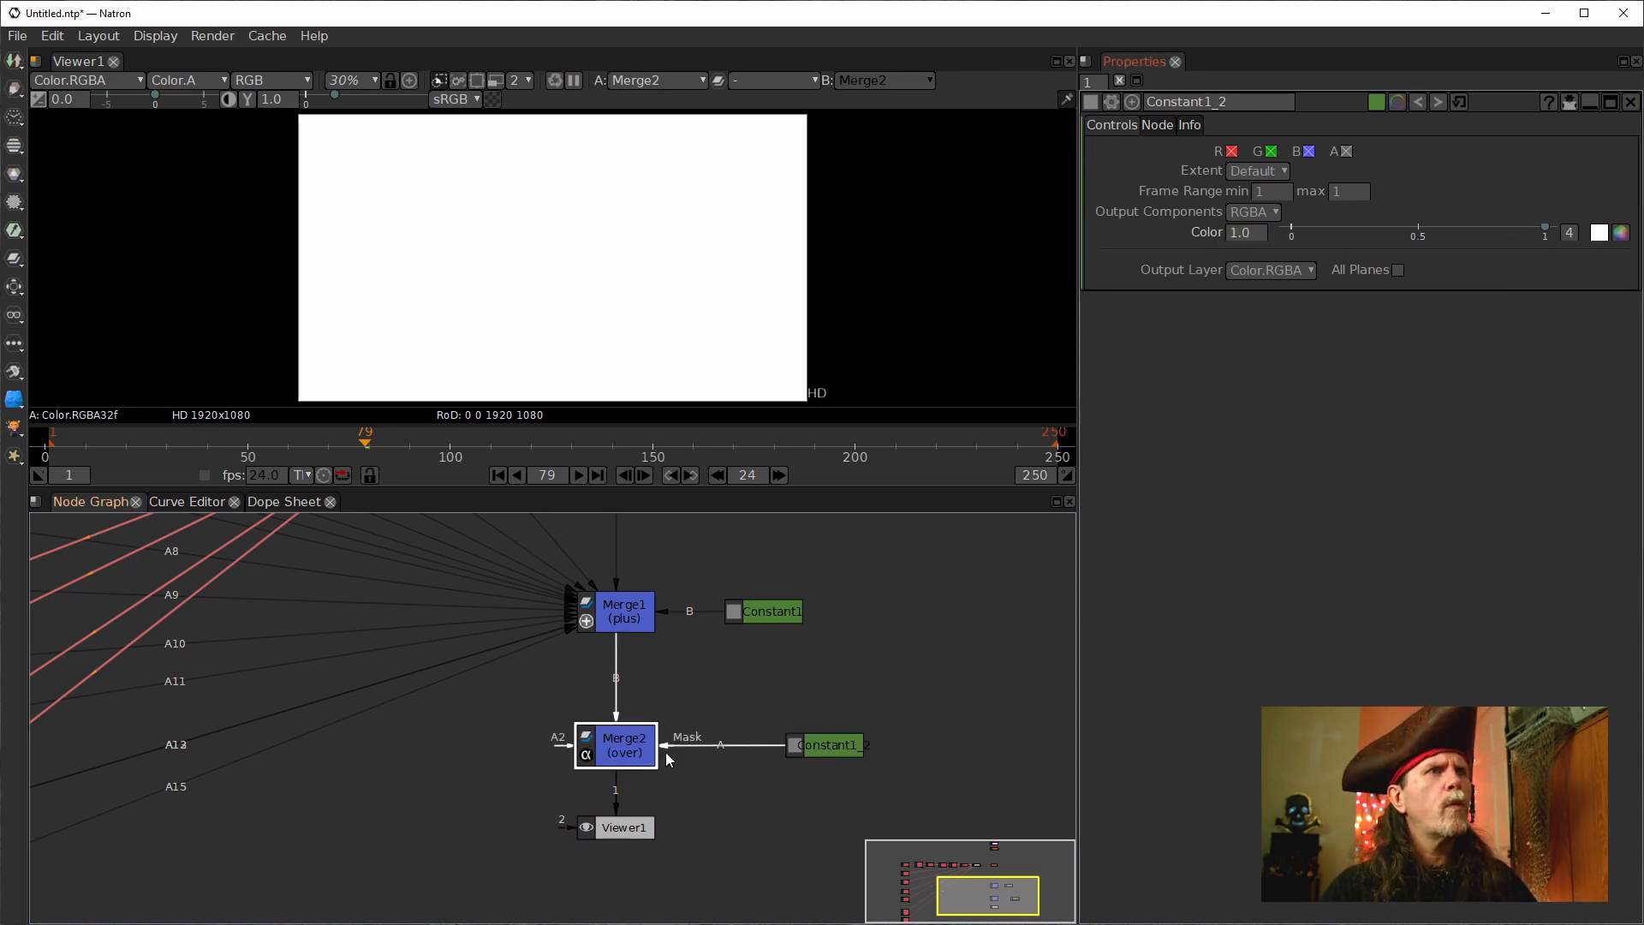
Set Merge2's operation to divide and return the playhead to frame 1.
double_click(624, 745)
left_click(1217, 151)
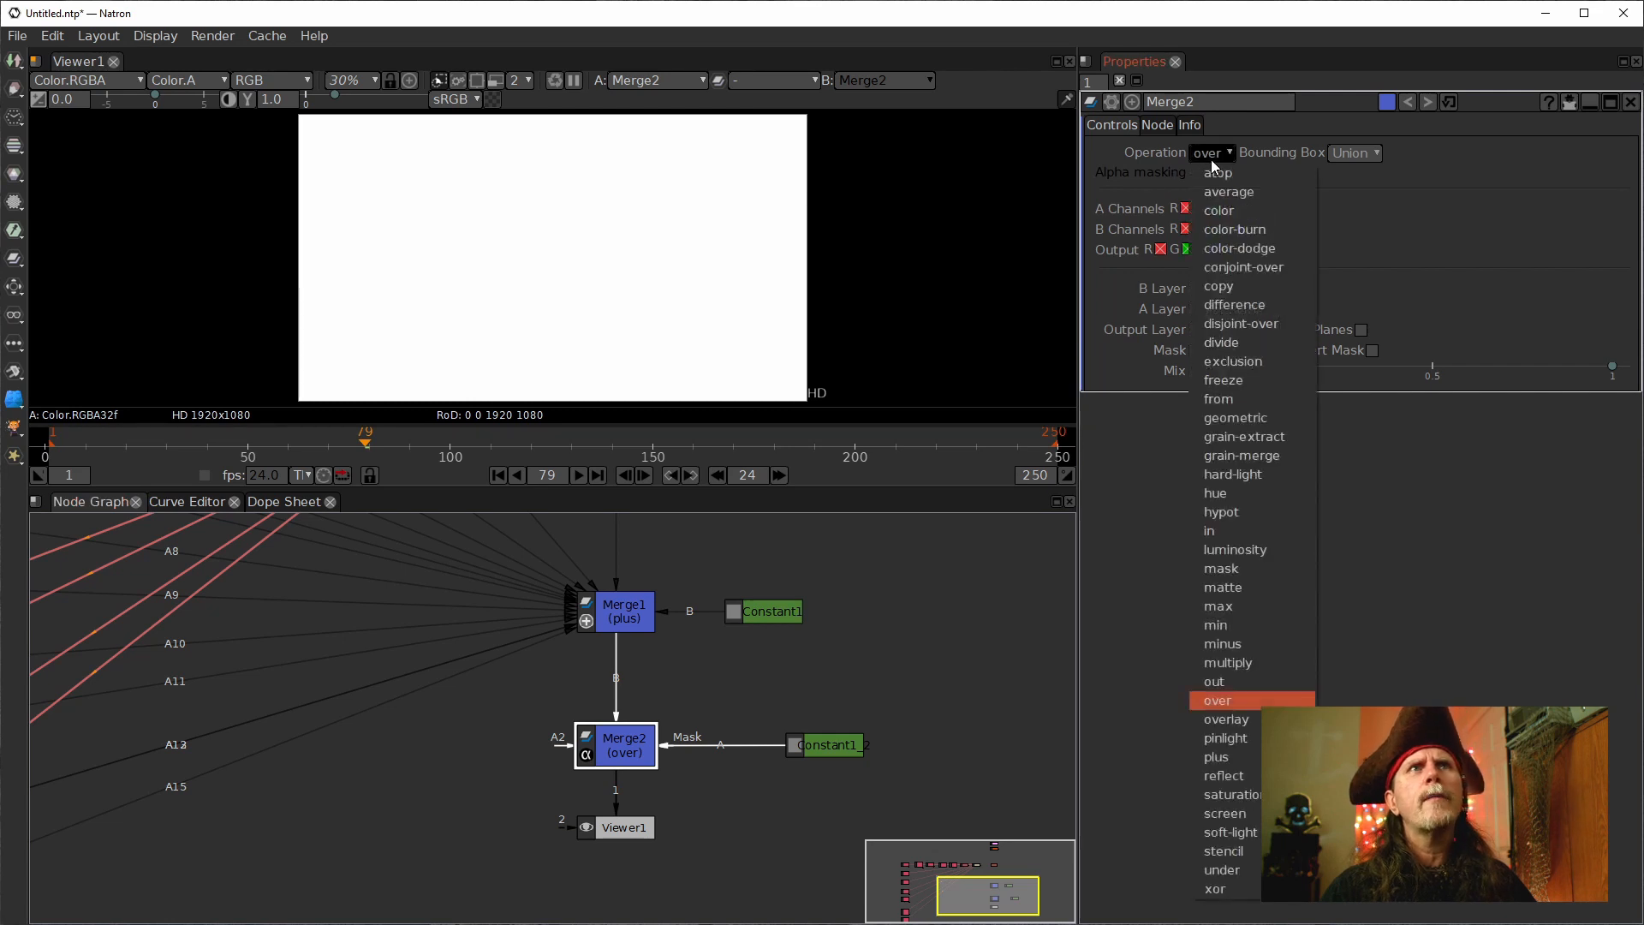
left_click(1220, 342)
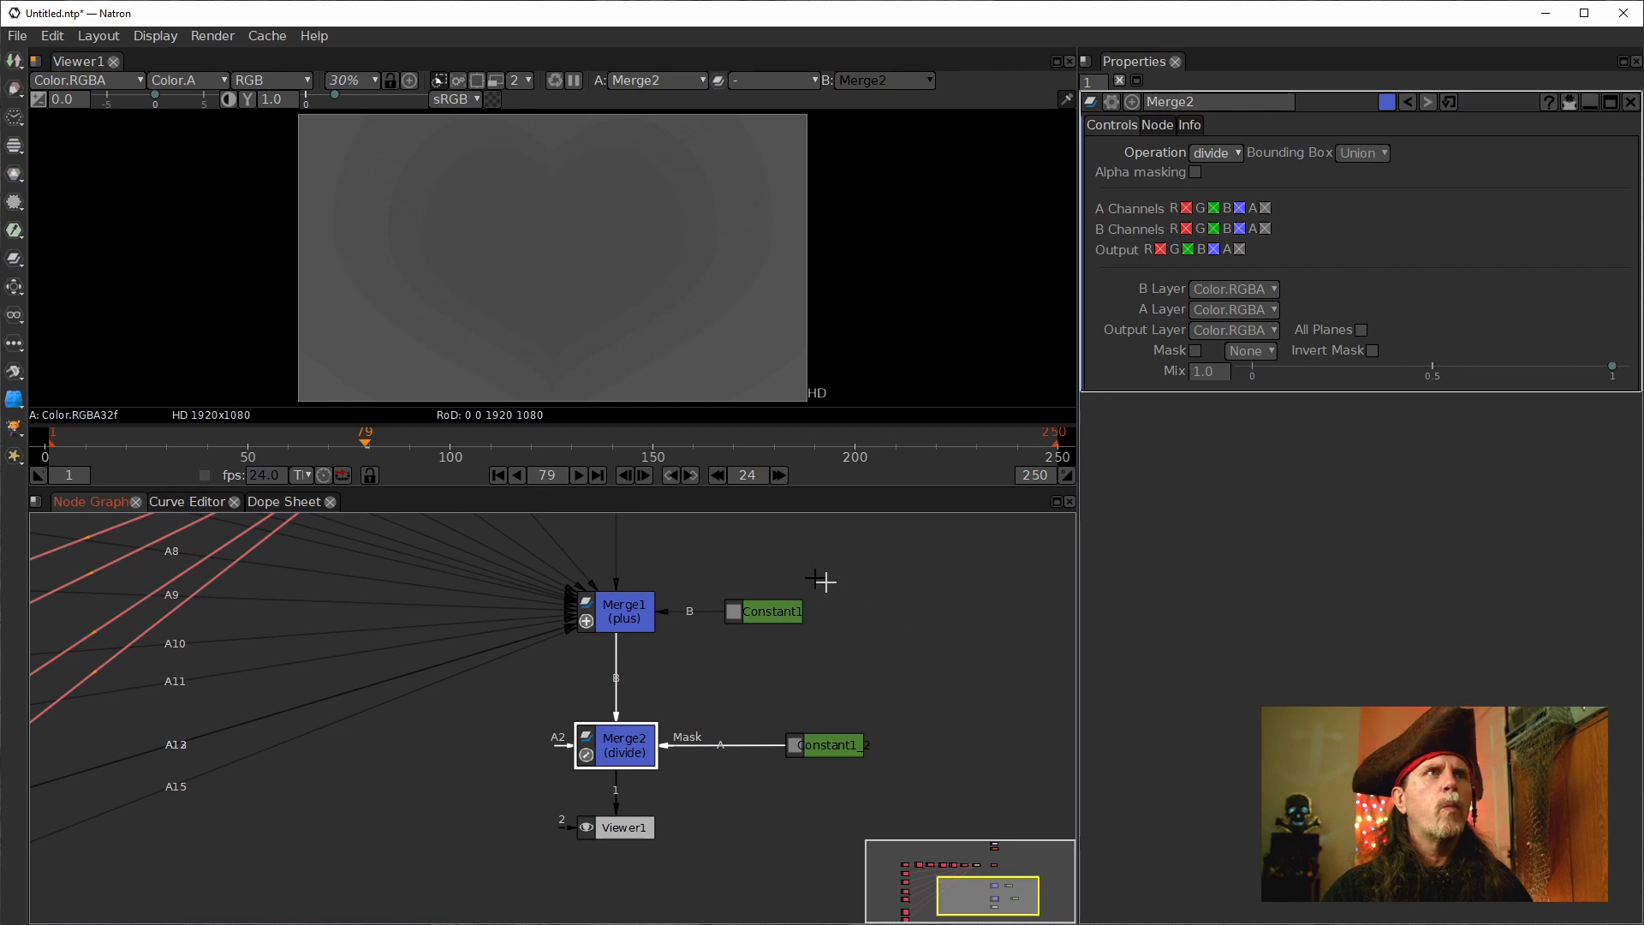
left_click(499, 475)
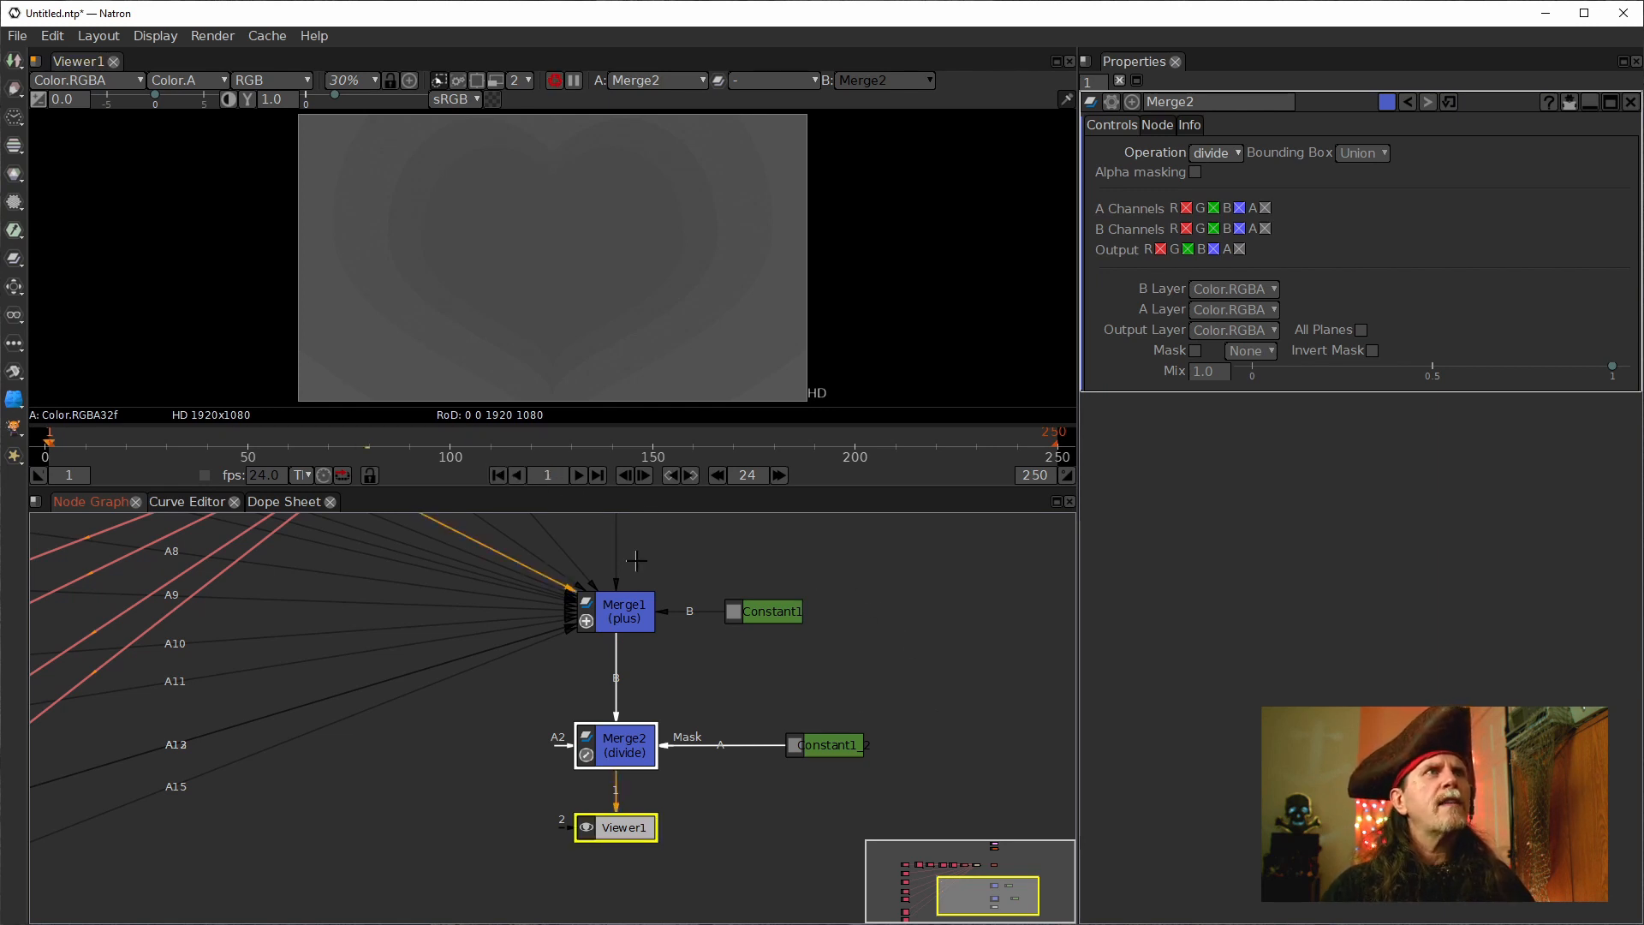
Set TimeOffset1's time offset to -8 frames.
scroll(666, 570, "up", 1)
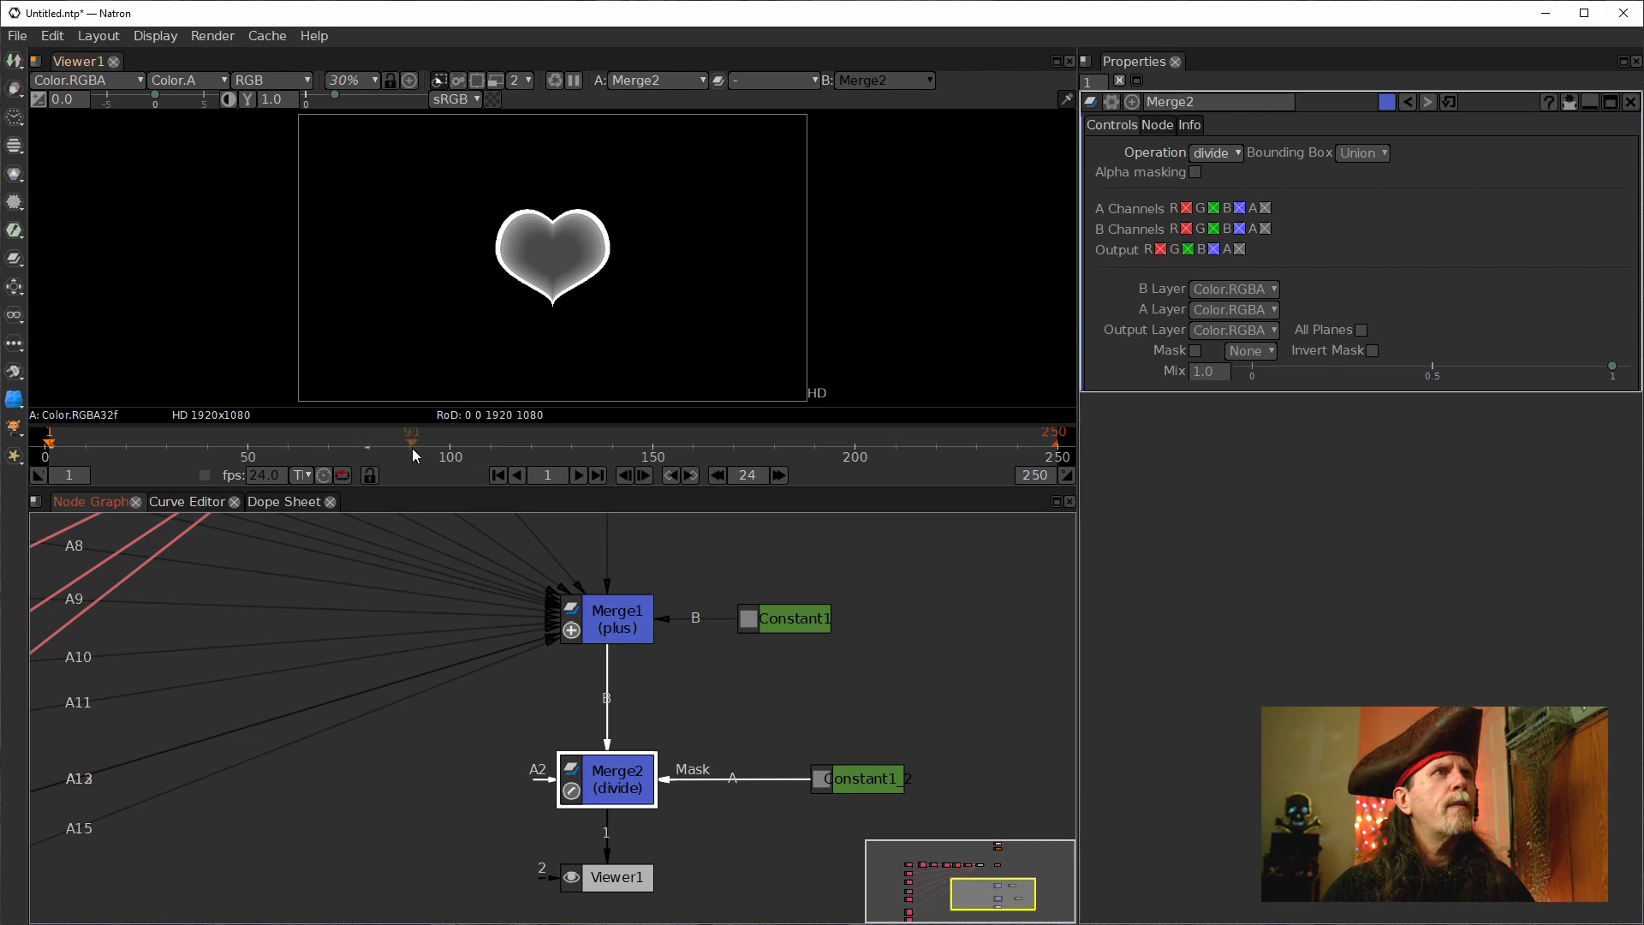
scroll(615, 681, "up", 1)
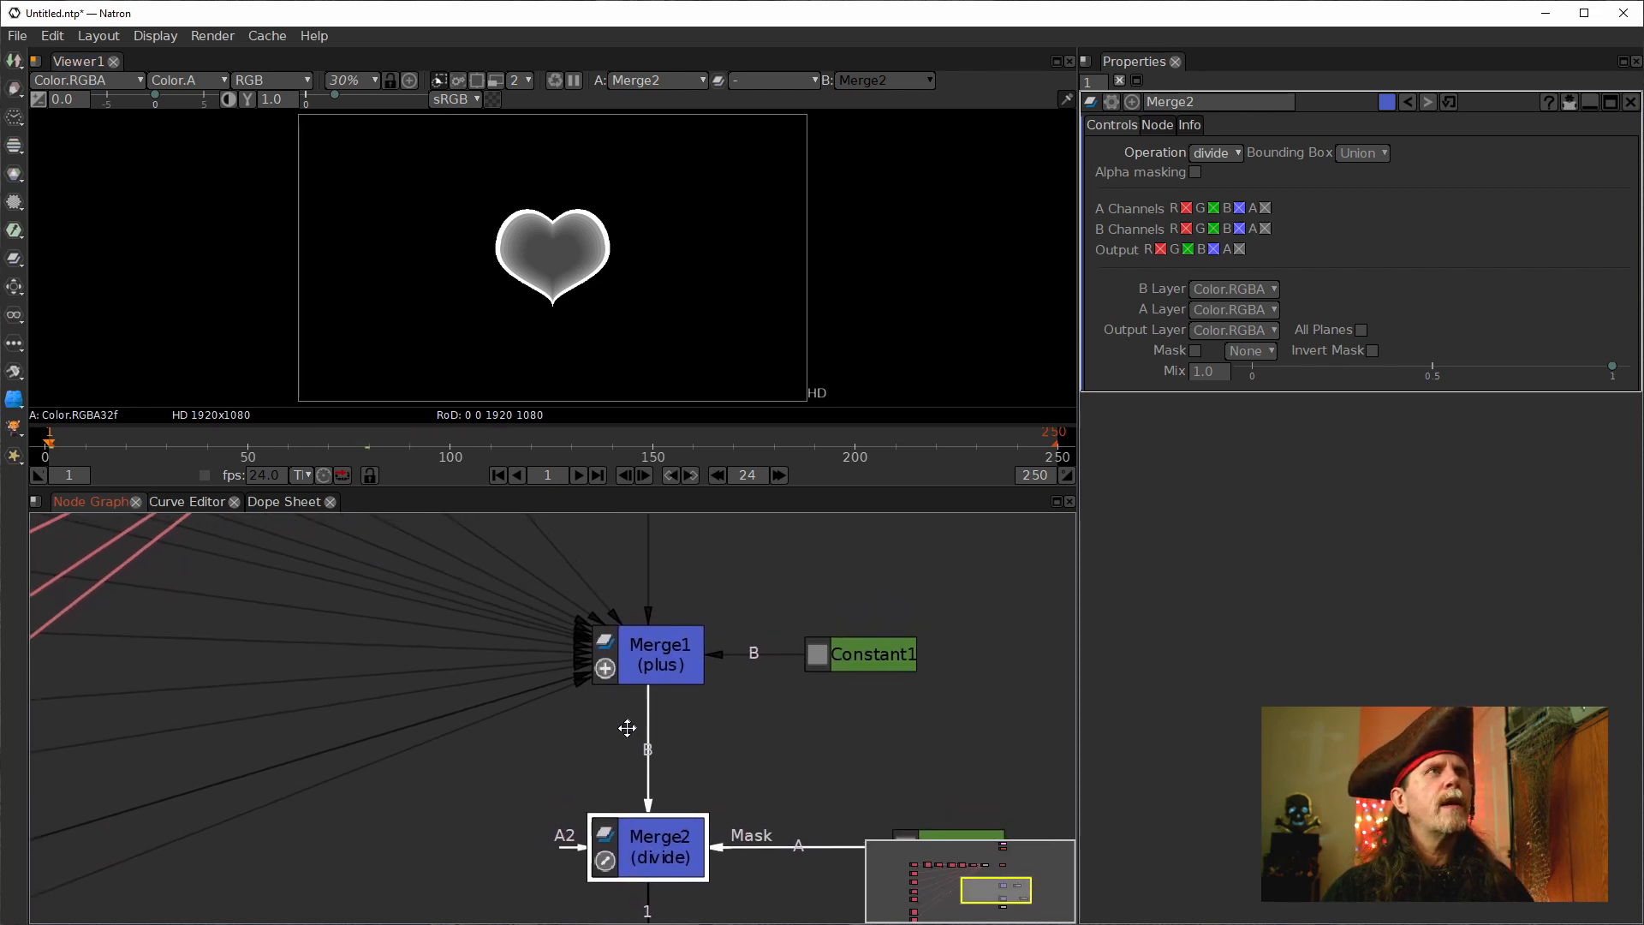
left_click(637, 668)
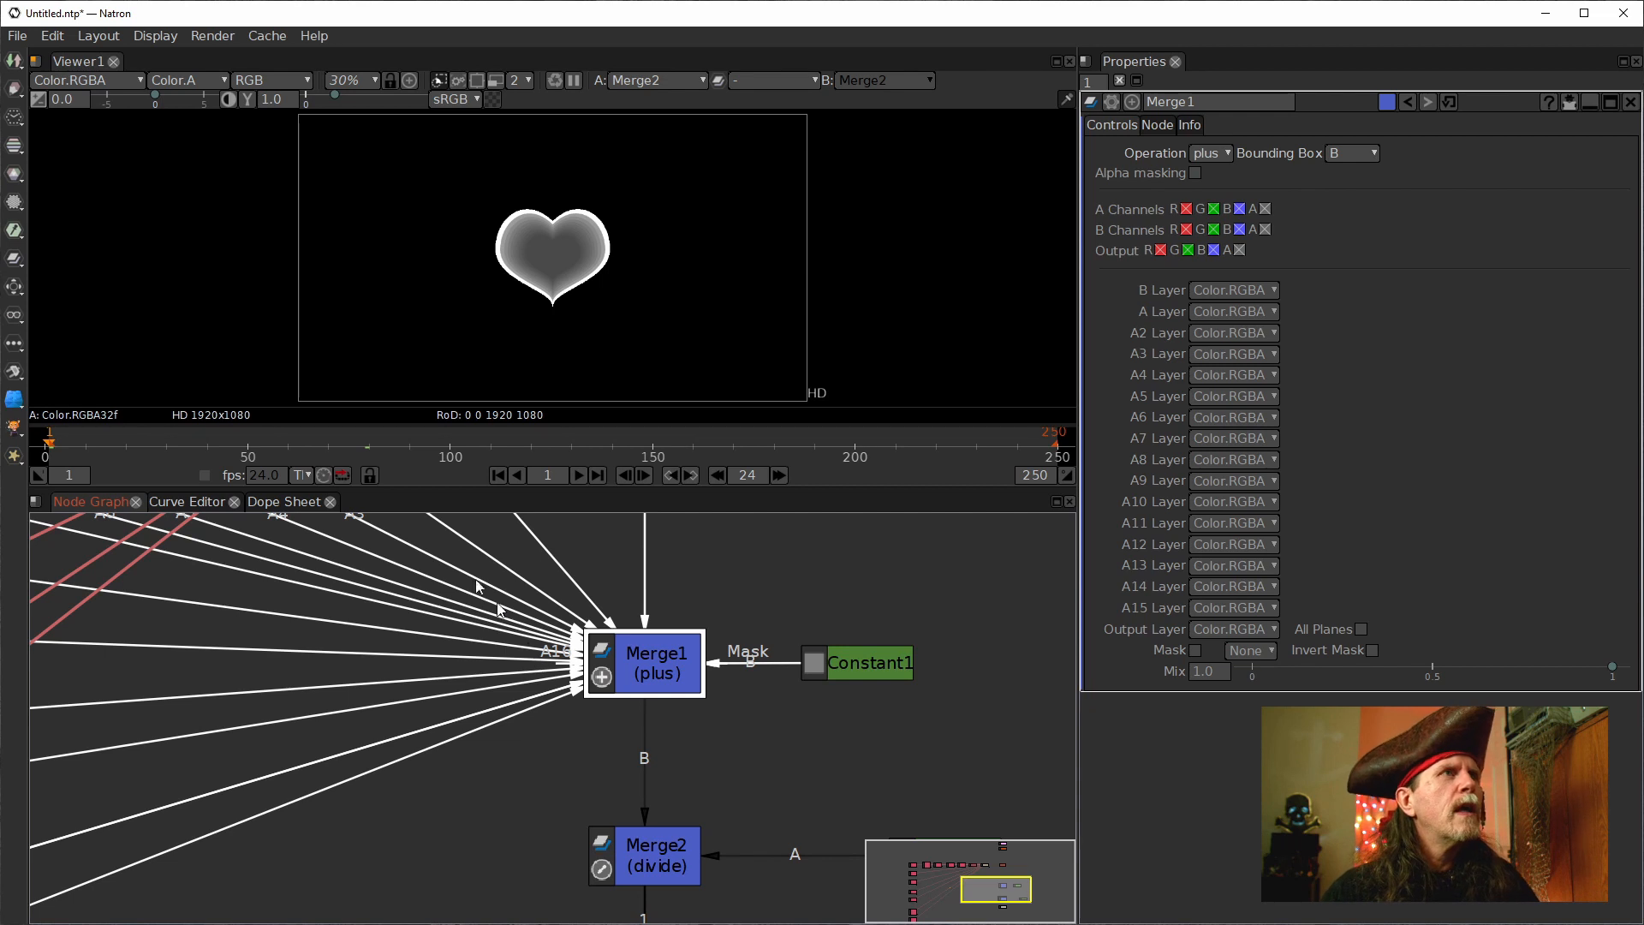
left_click_drag(546, 519, 511, 749)
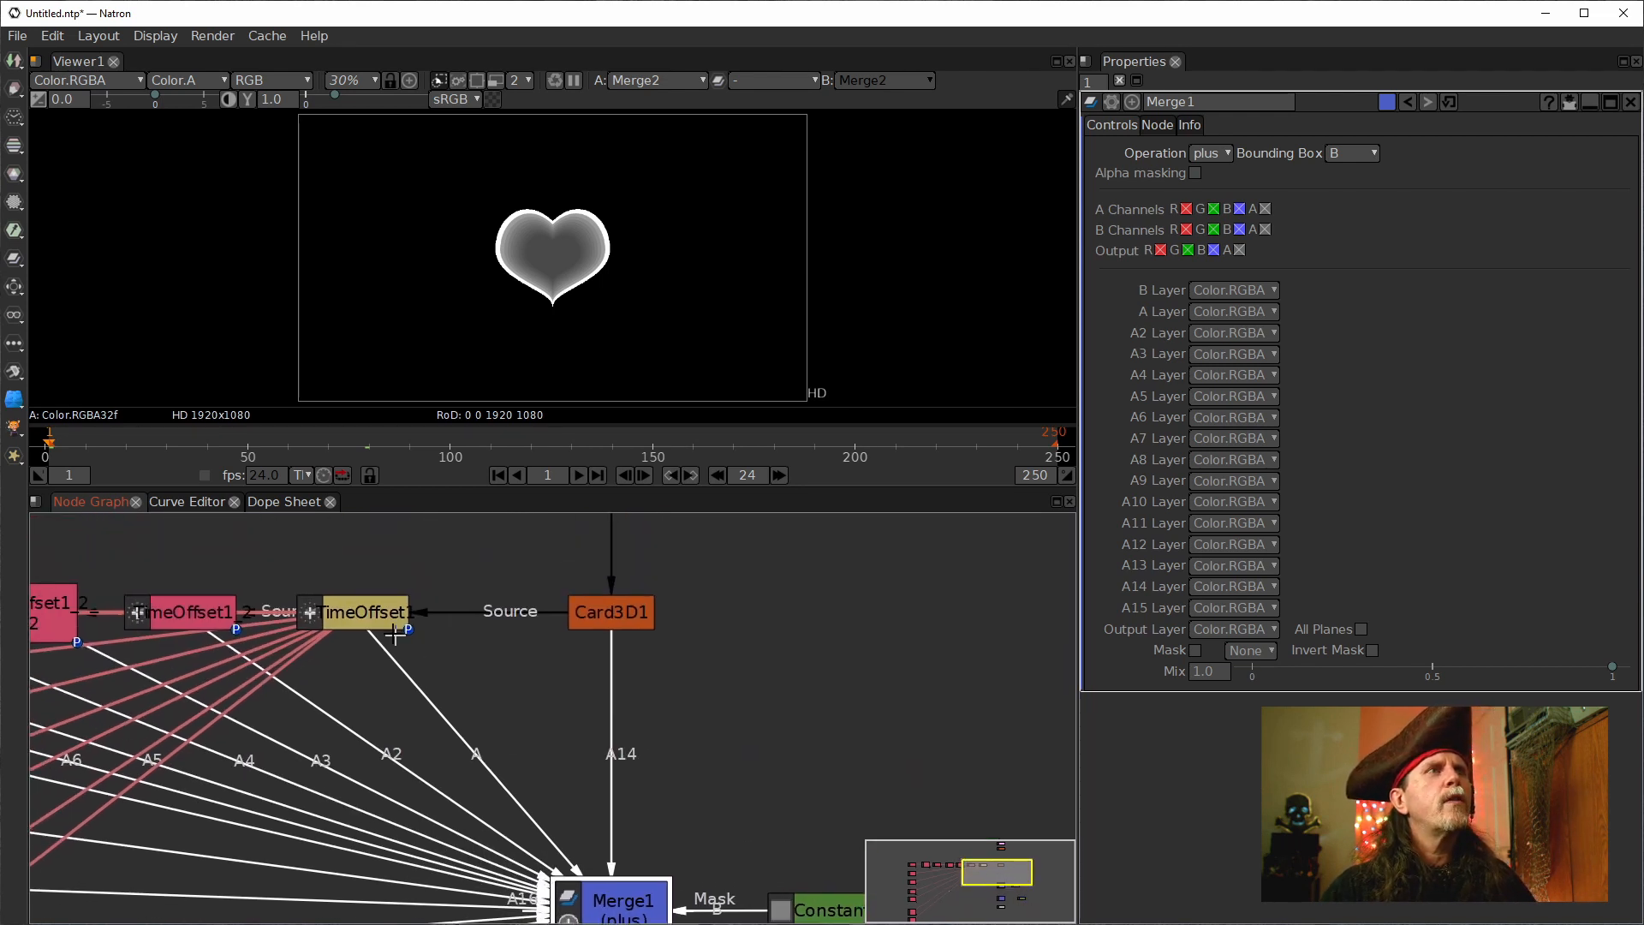
left_click(373, 611)
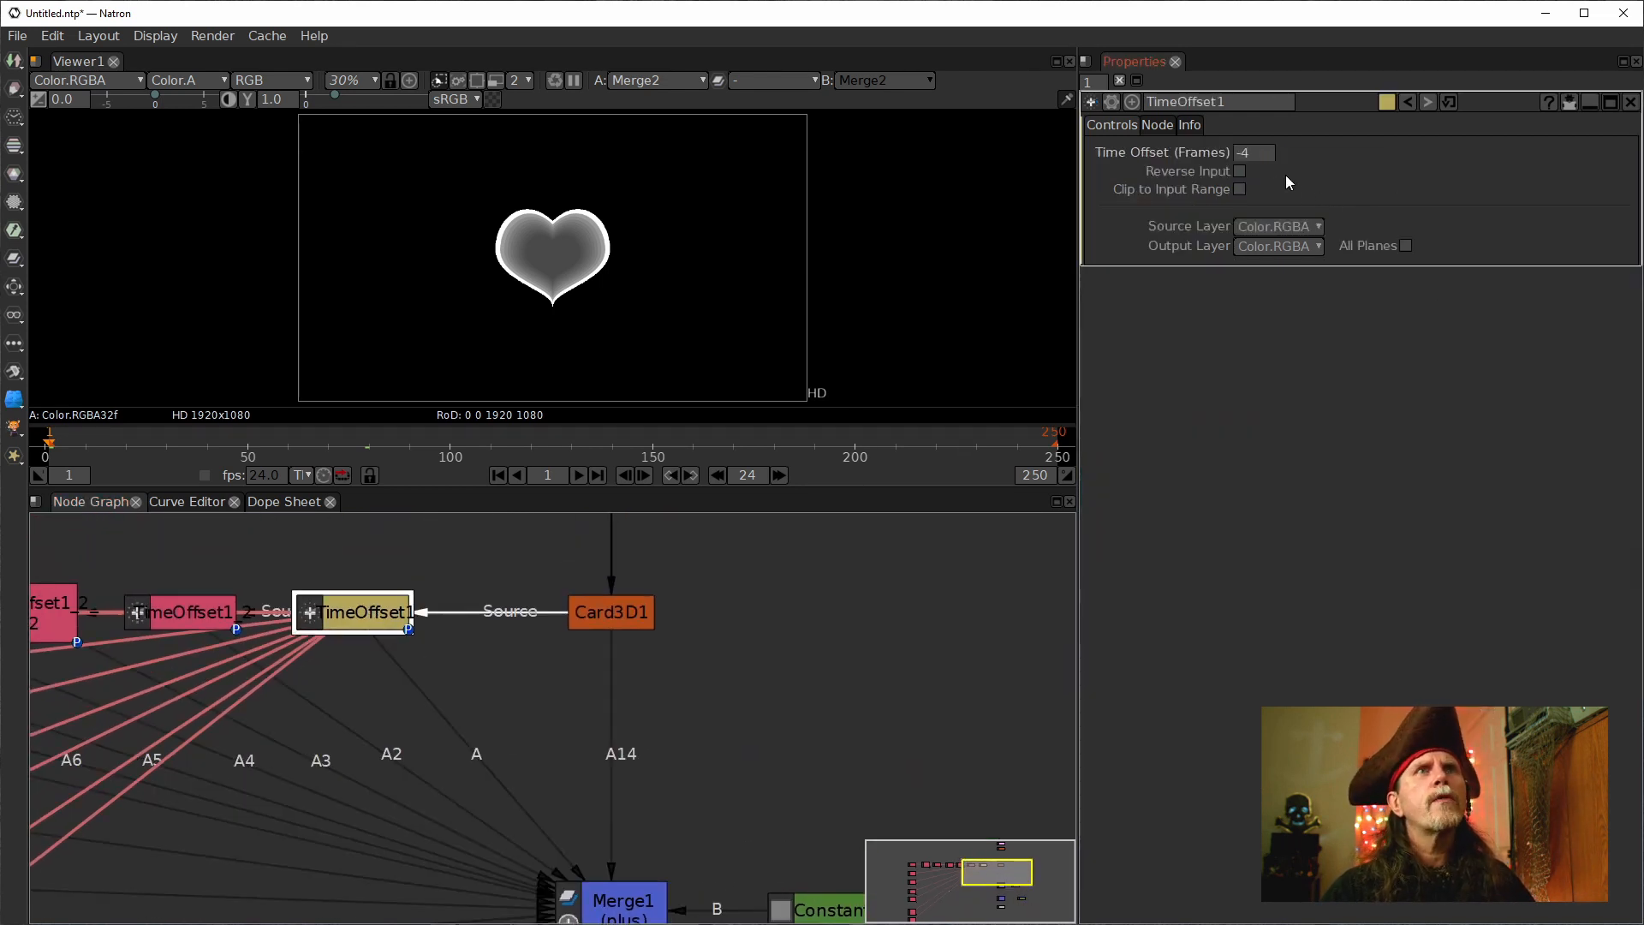
type("-4")
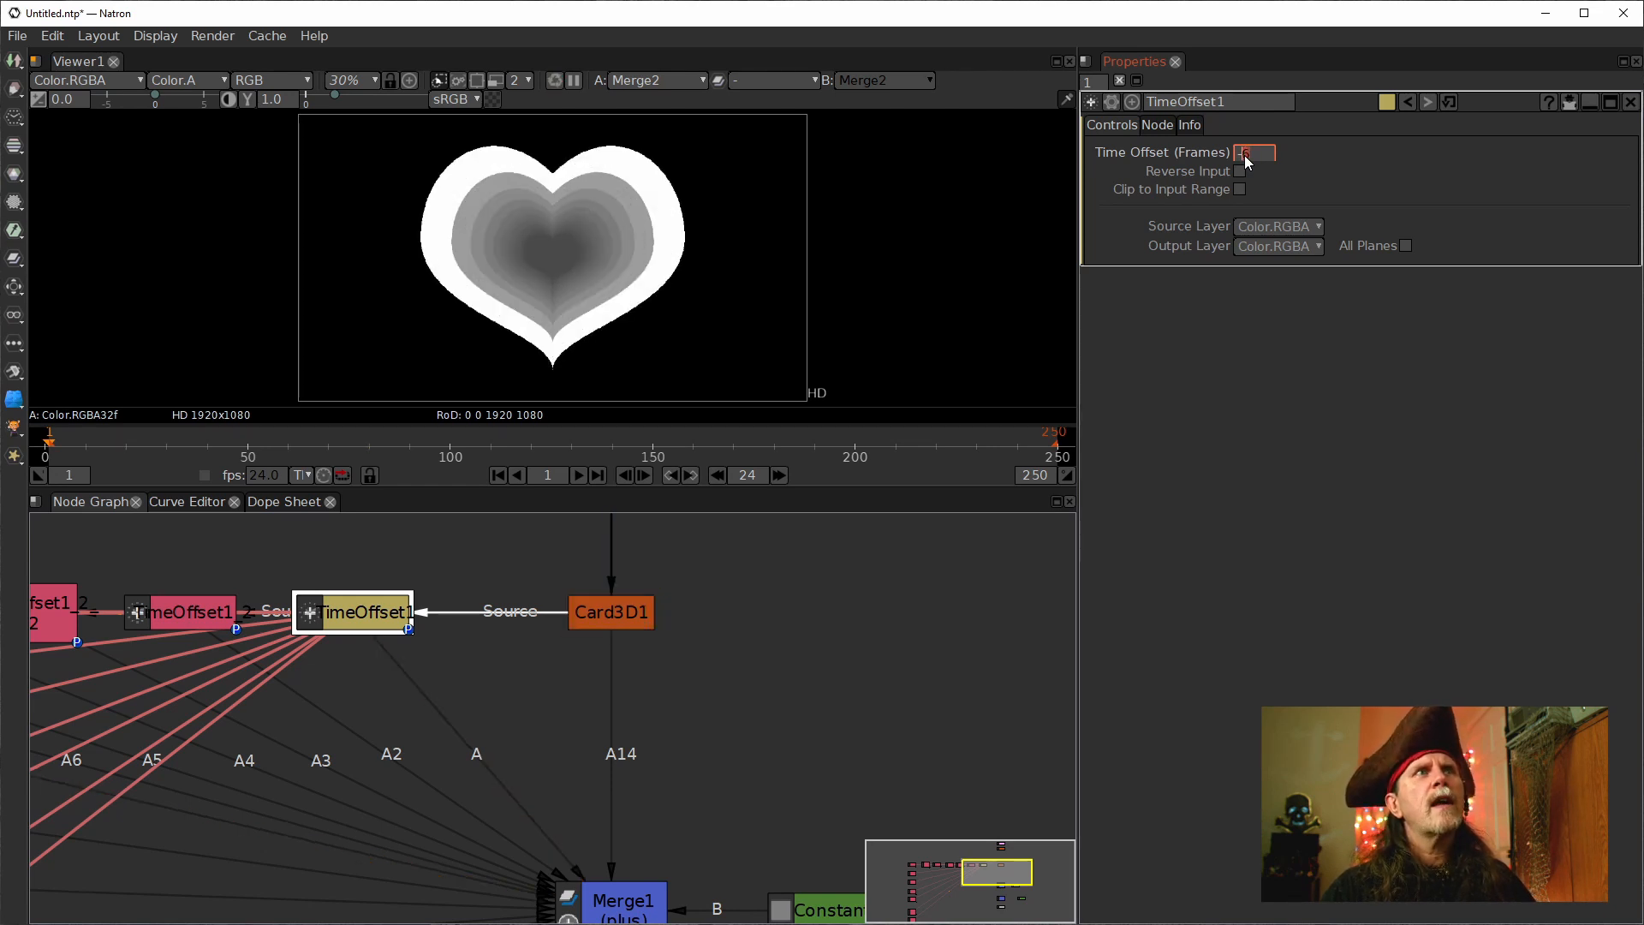
scroll(1245, 156, "down", 1)
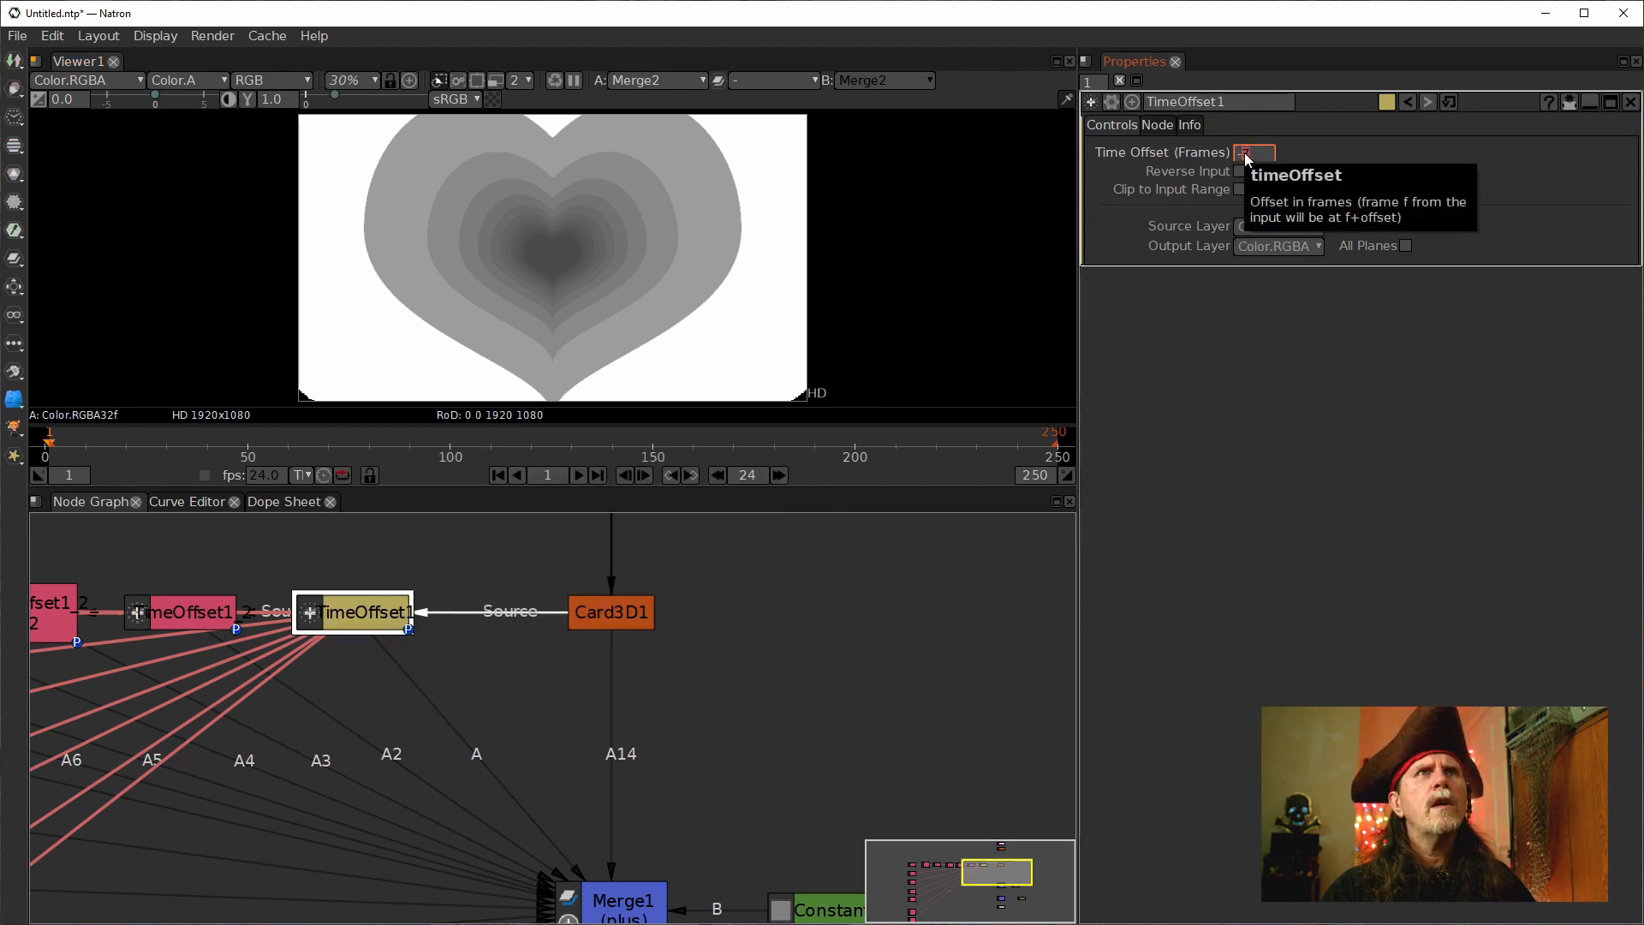
scroll(1245, 153, "down", 1)
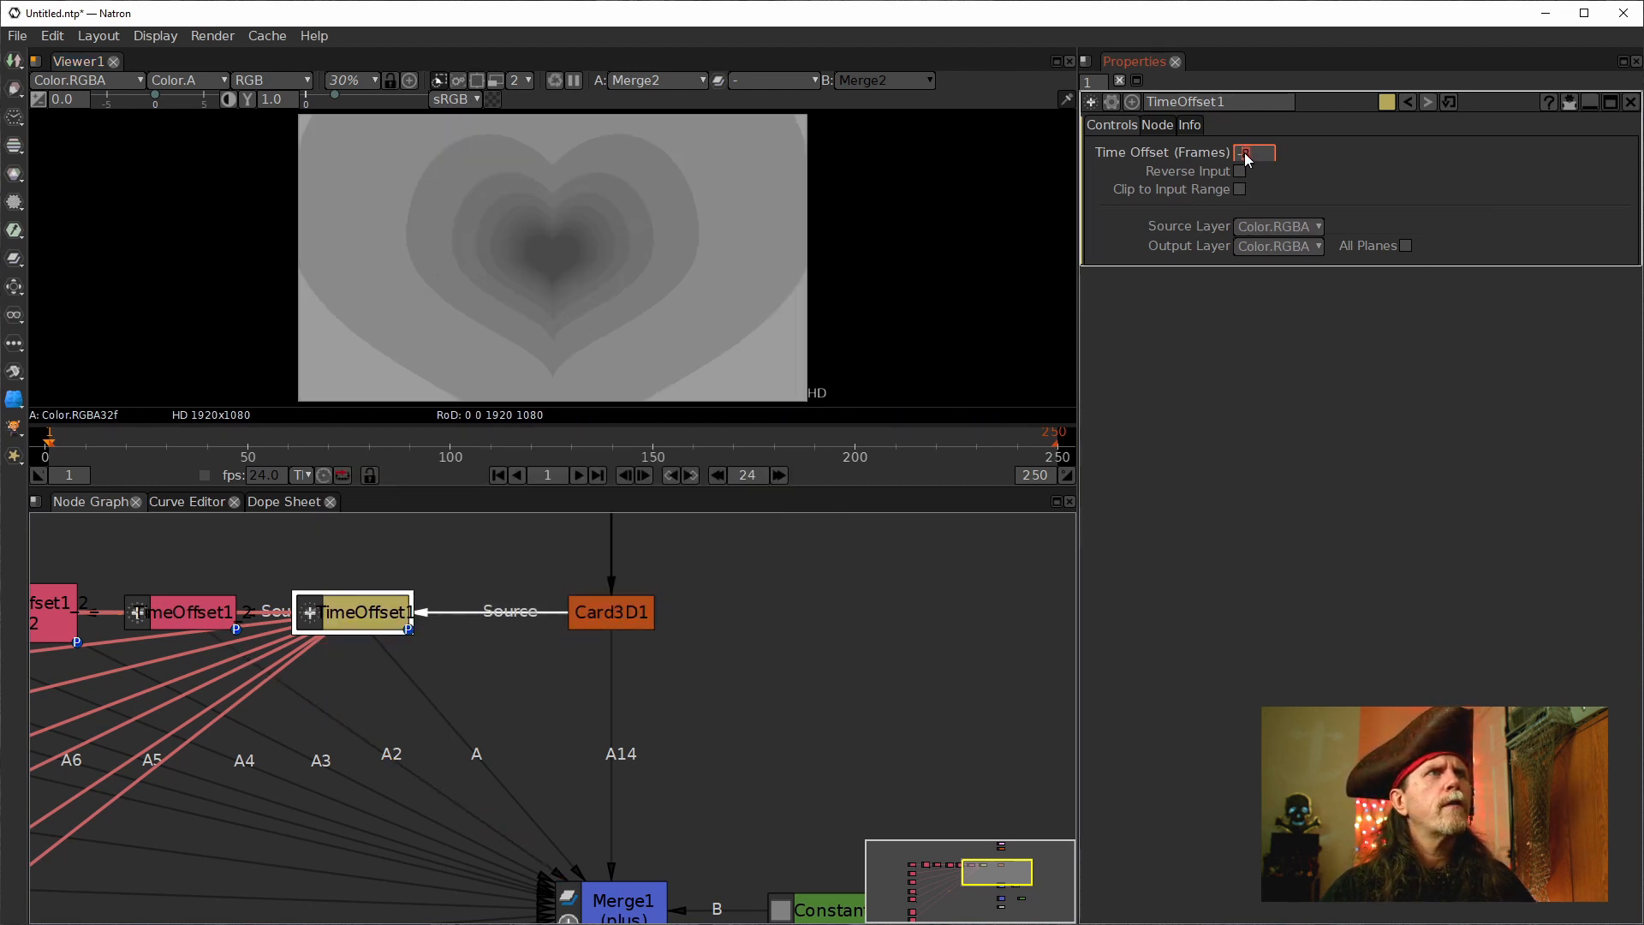
scroll(1245, 153, "down", 1)
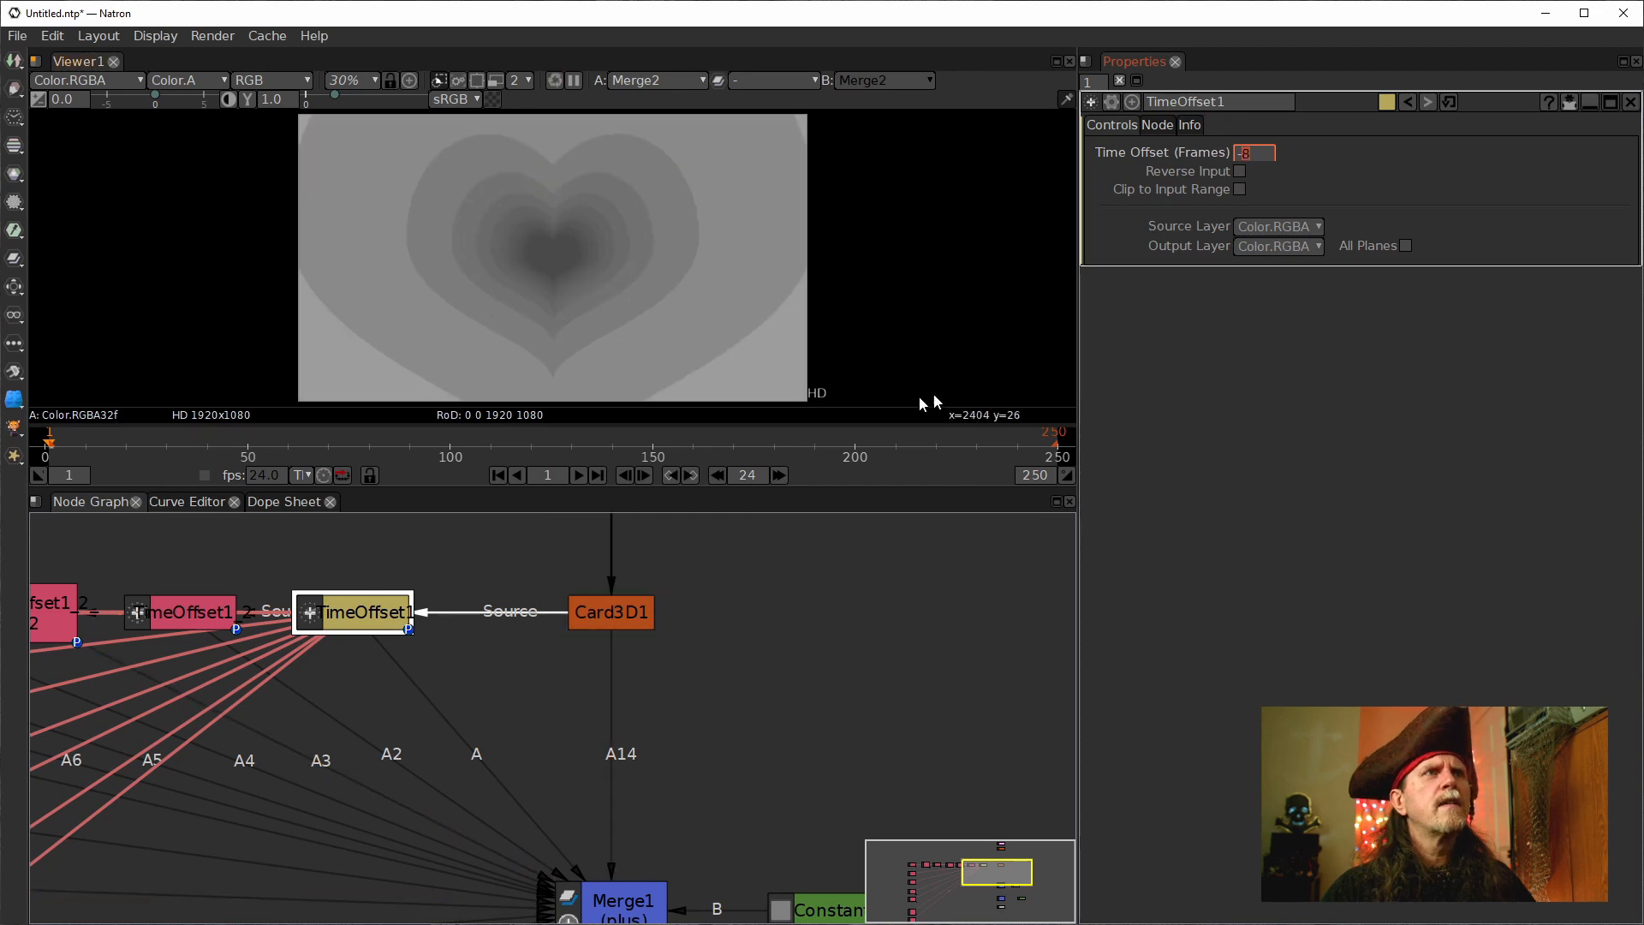
Delete the last cloned TimeOffset node at the lower end of the chain.
scroll(898, 548, "down", 4)
left_click_drag(363, 756, 481, 557)
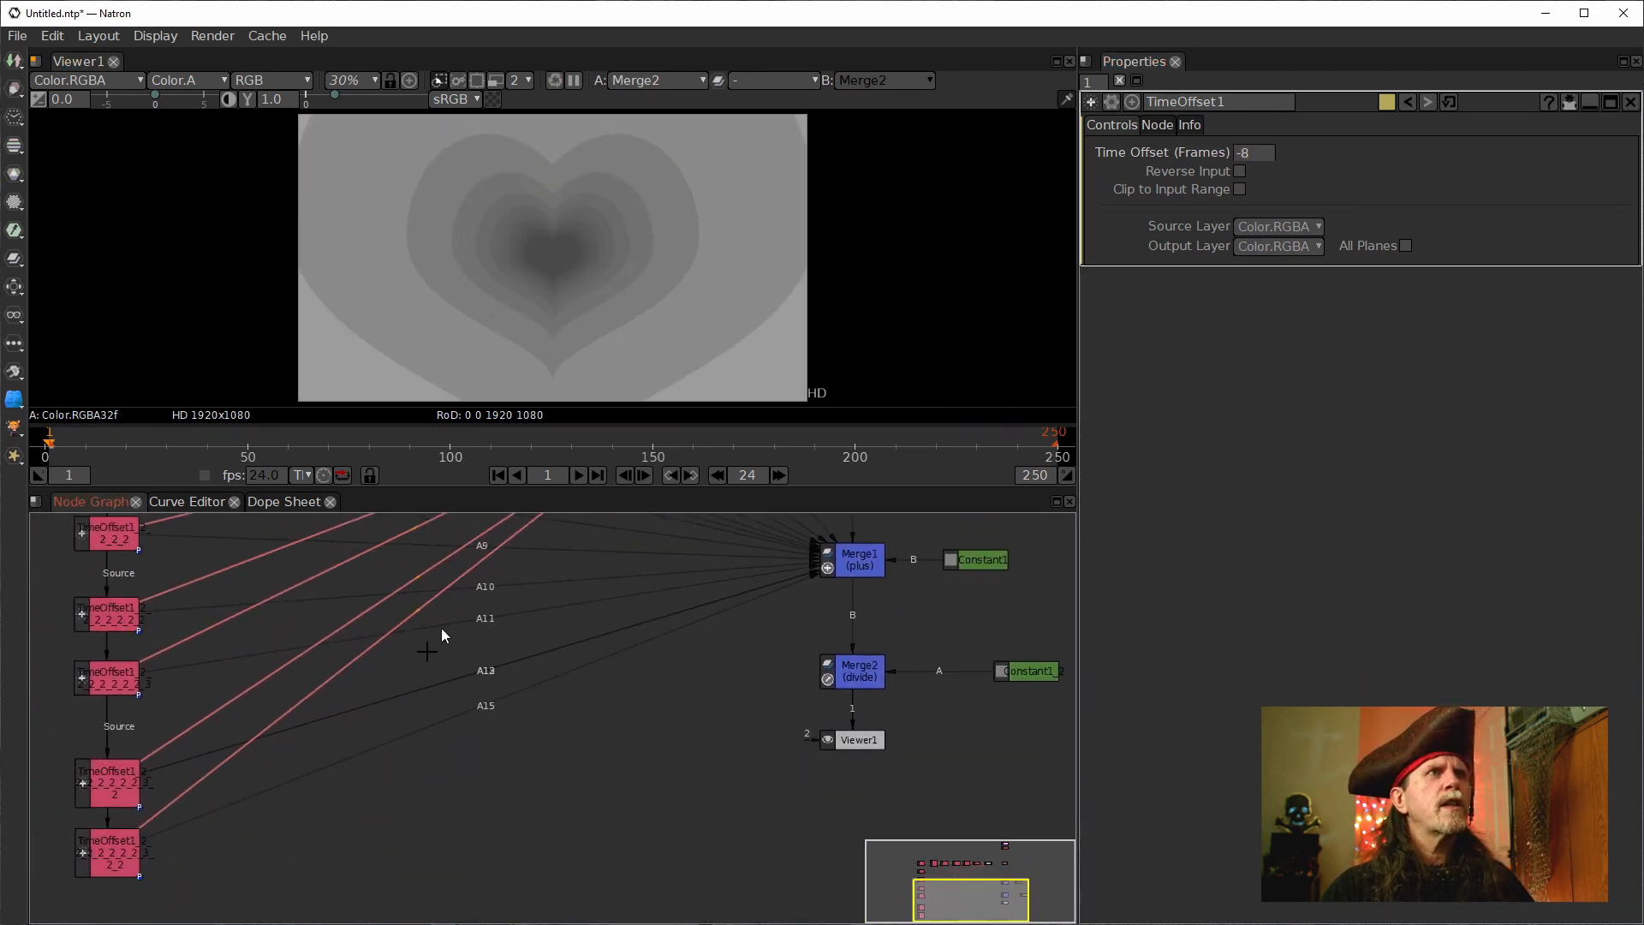
left_click_drag(300, 783, 371, 688)
left_click(191, 764)
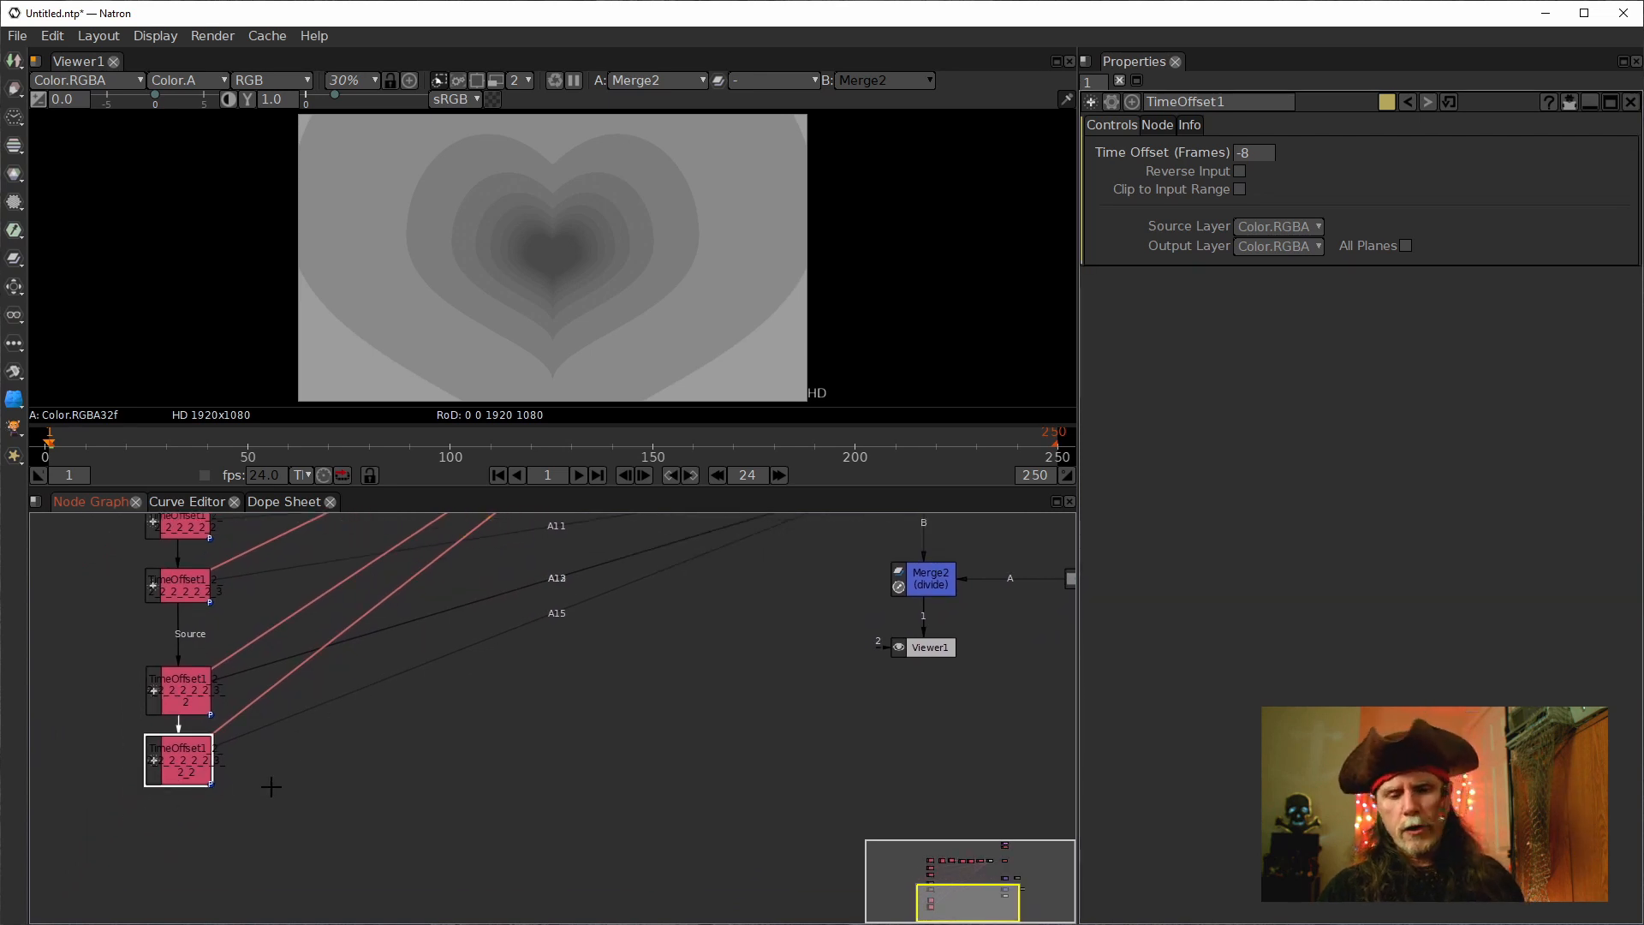
key("Delete")
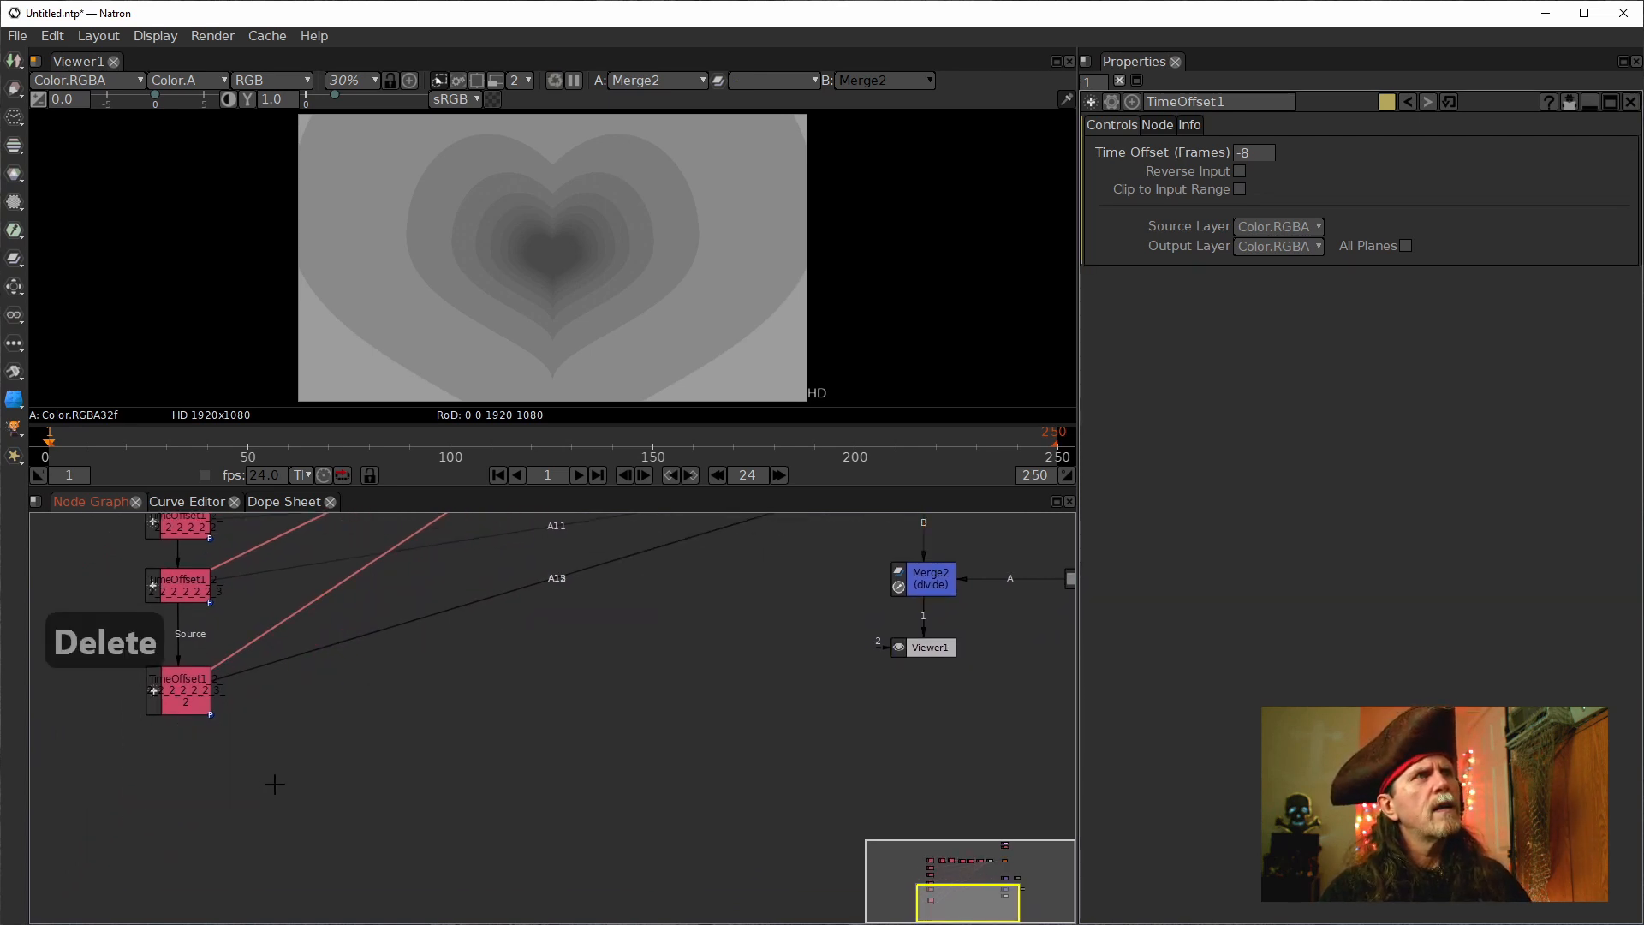
Set TimeOffset1's time offset to -7 frames.
left_click_drag(525, 719, 488, 737)
scroll(432, 738, "down", 2)
left_click(1244, 153)
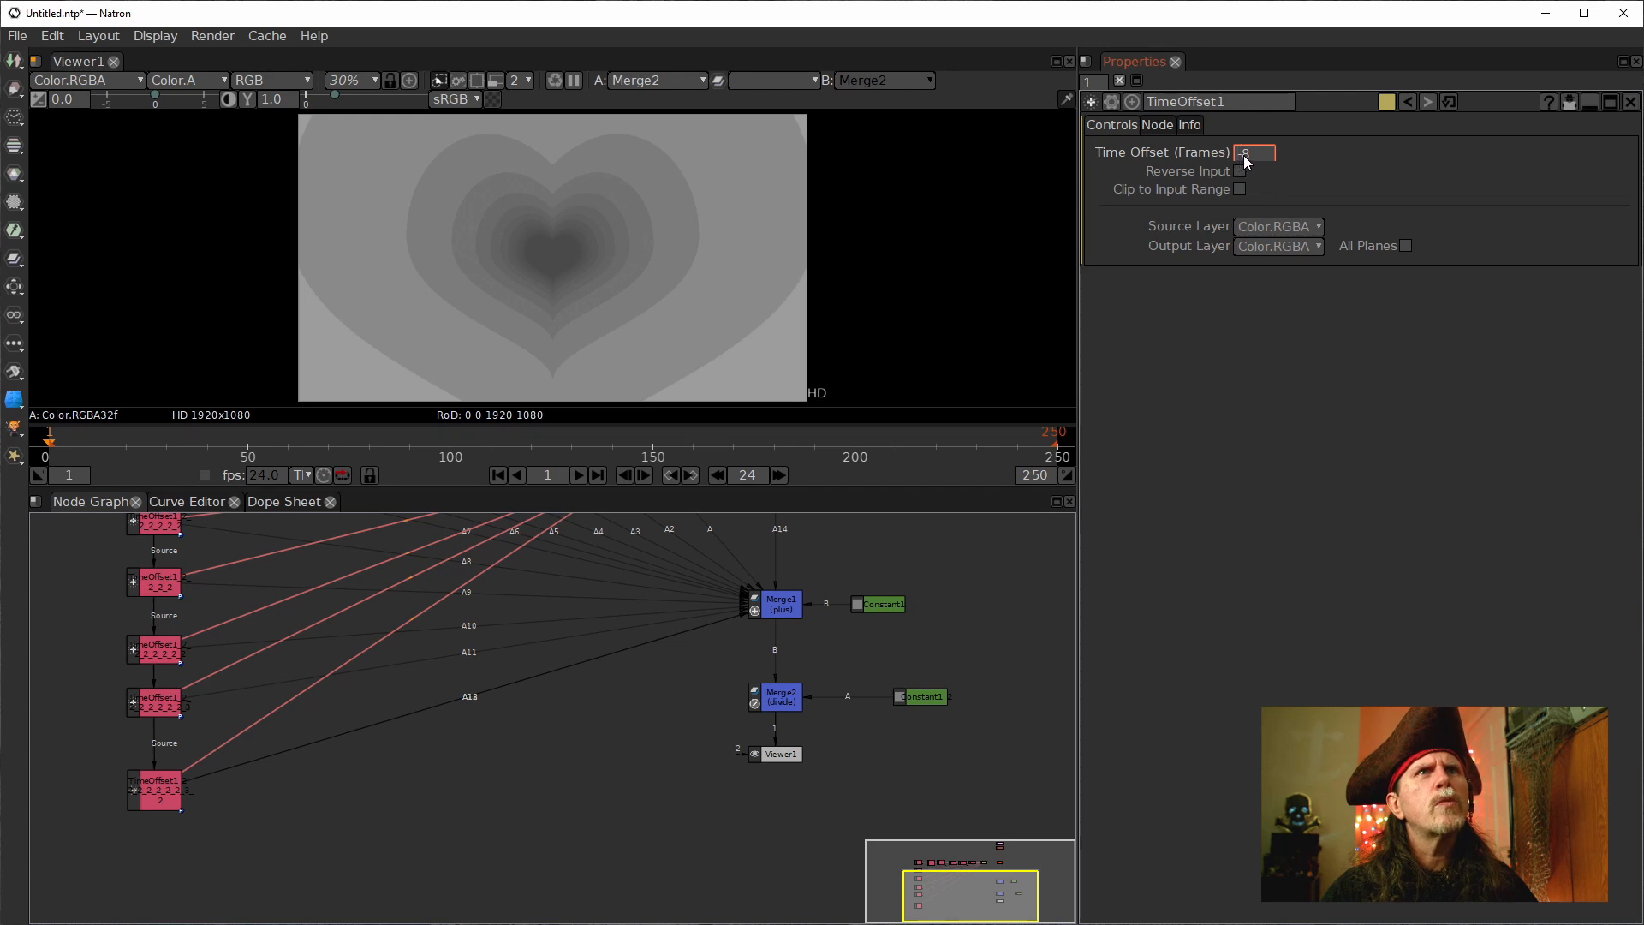
scroll(1243, 156, "up", 1)
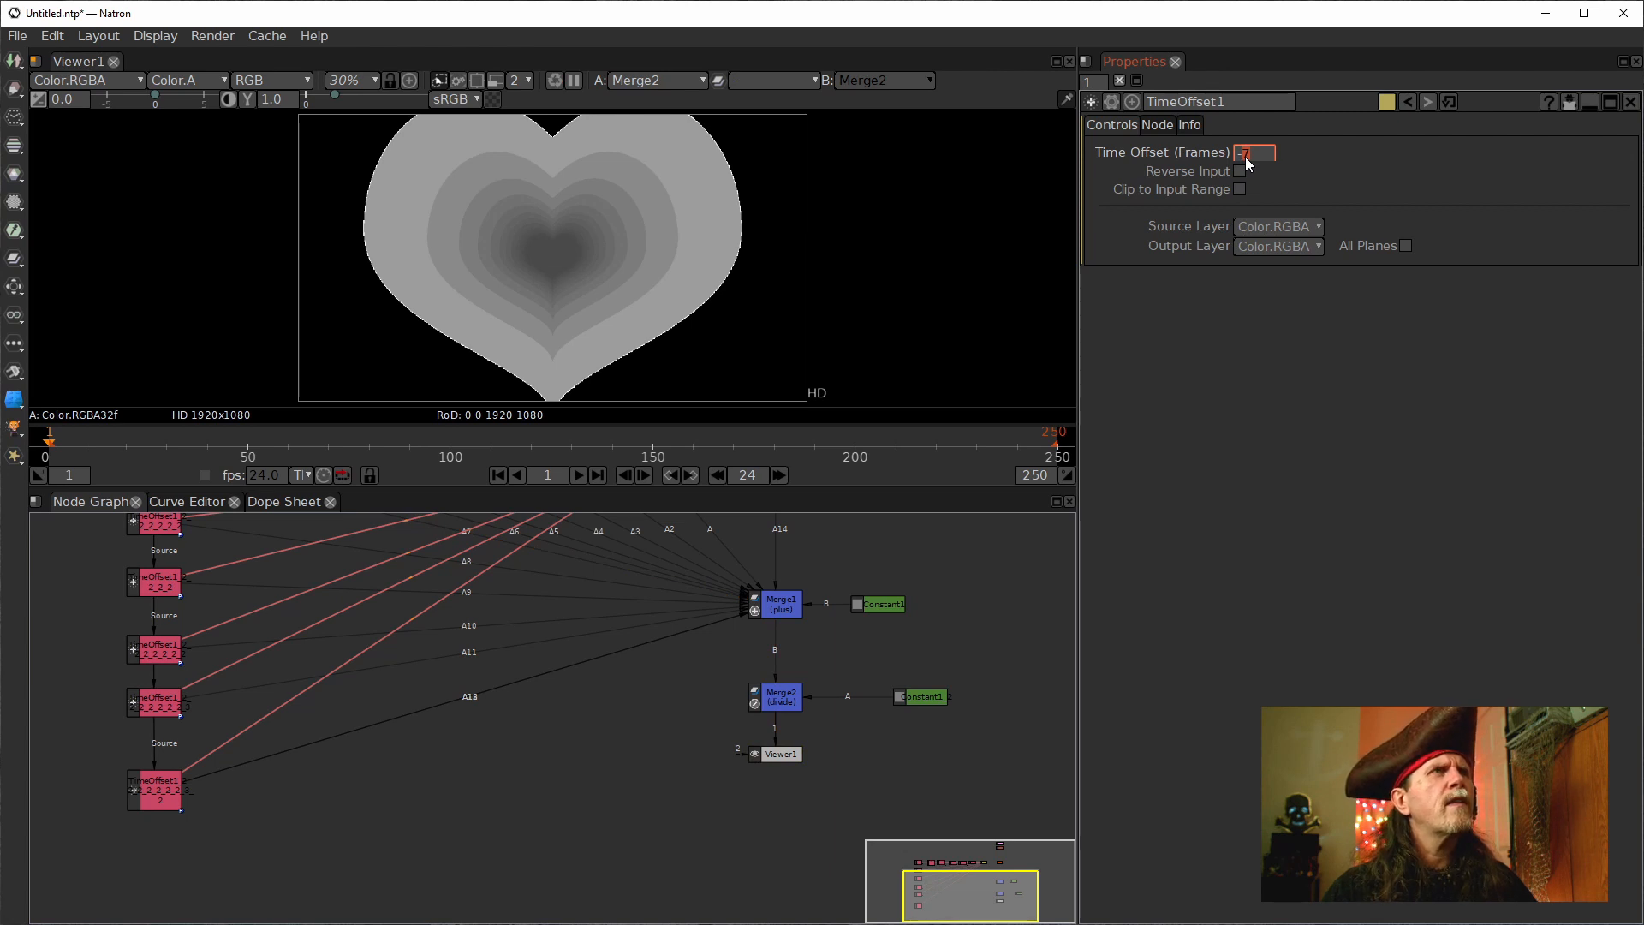
Try disconnecting Merge2's B input from Merge1, and reconnect it.
left_click_drag(771, 647, 875, 675)
left_click(780, 696)
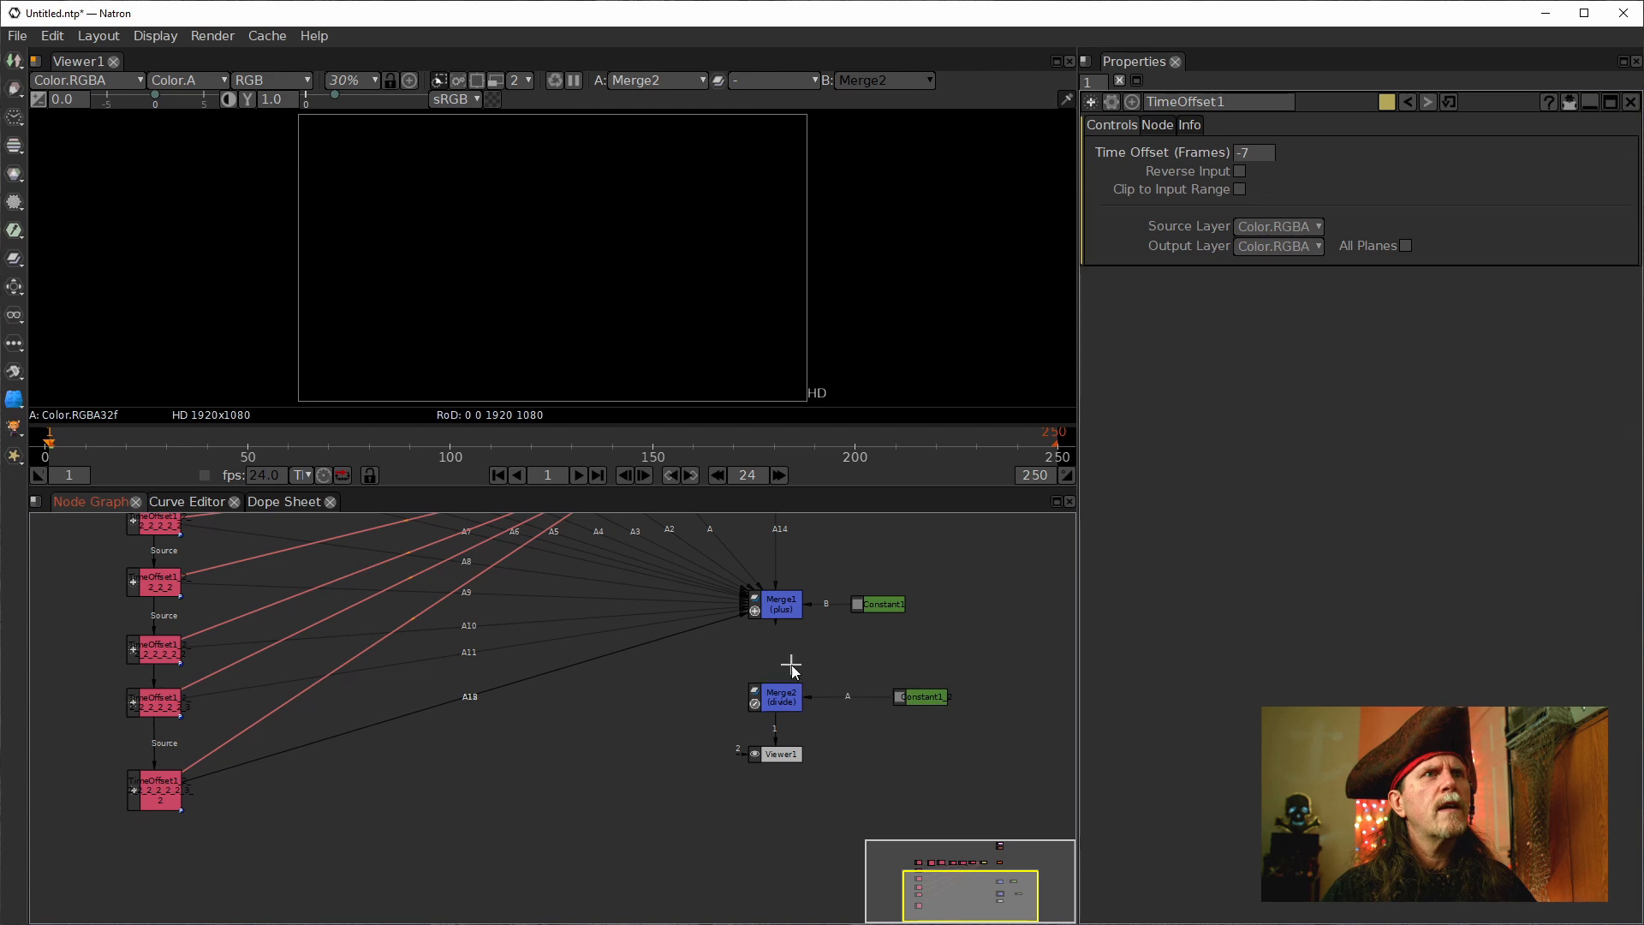
left_click_drag(777, 695, 753, 594)
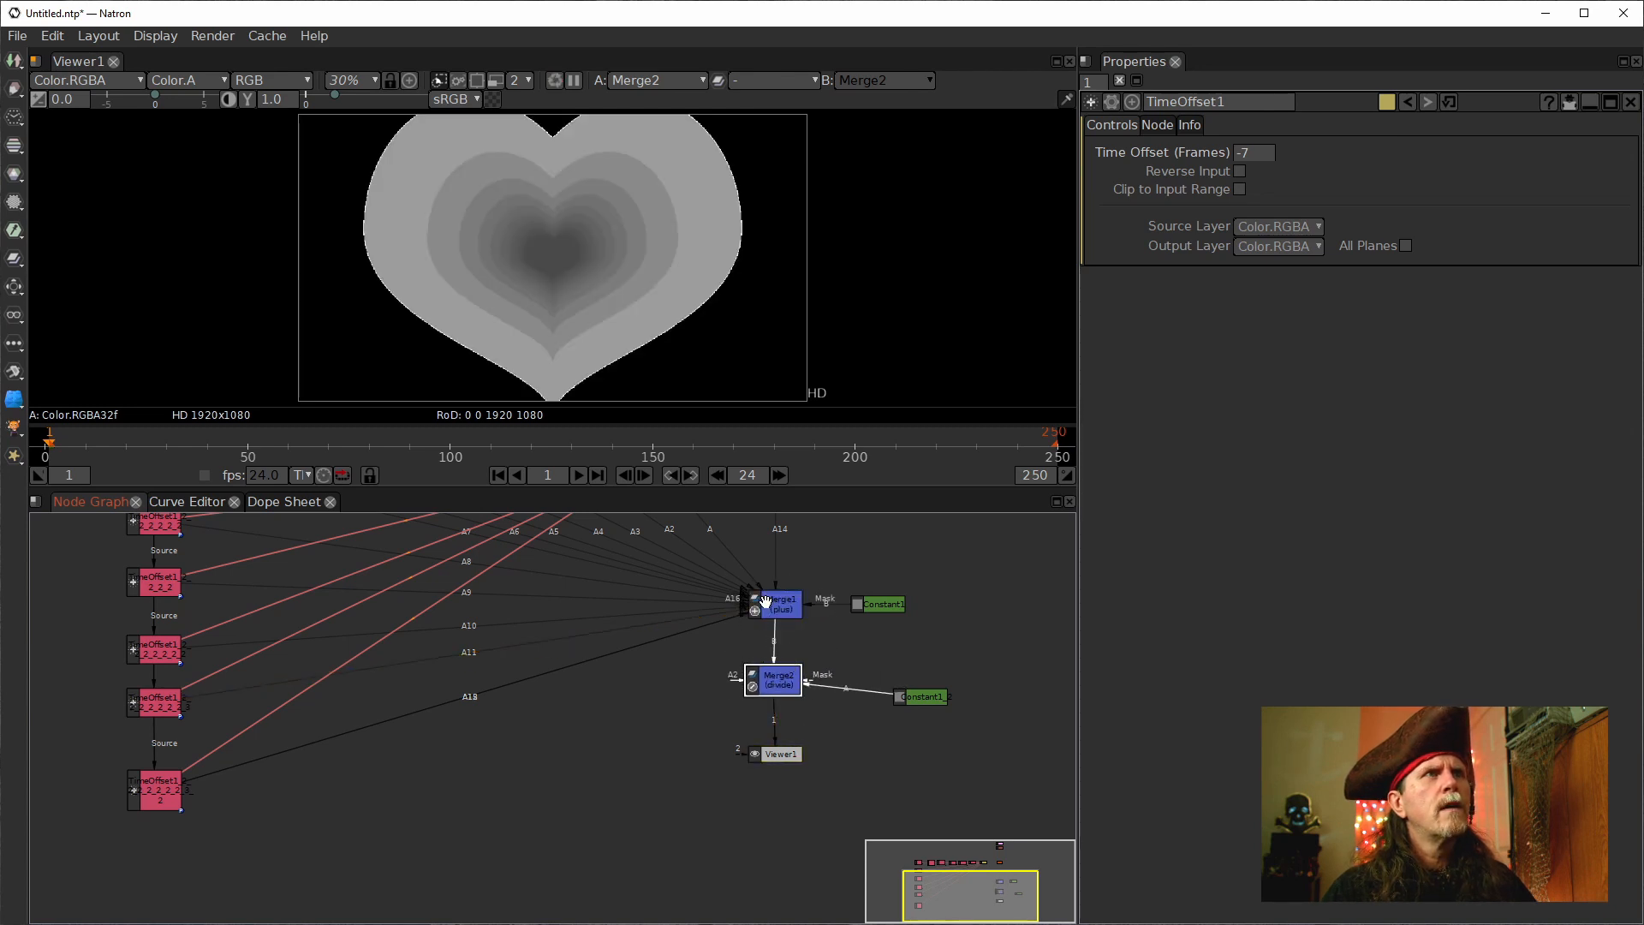
Inspect the outer heart's edge up close, connect Viewer1 to Merge1, and move Viewer1 aside.
scroll(505, 290, "up", 10)
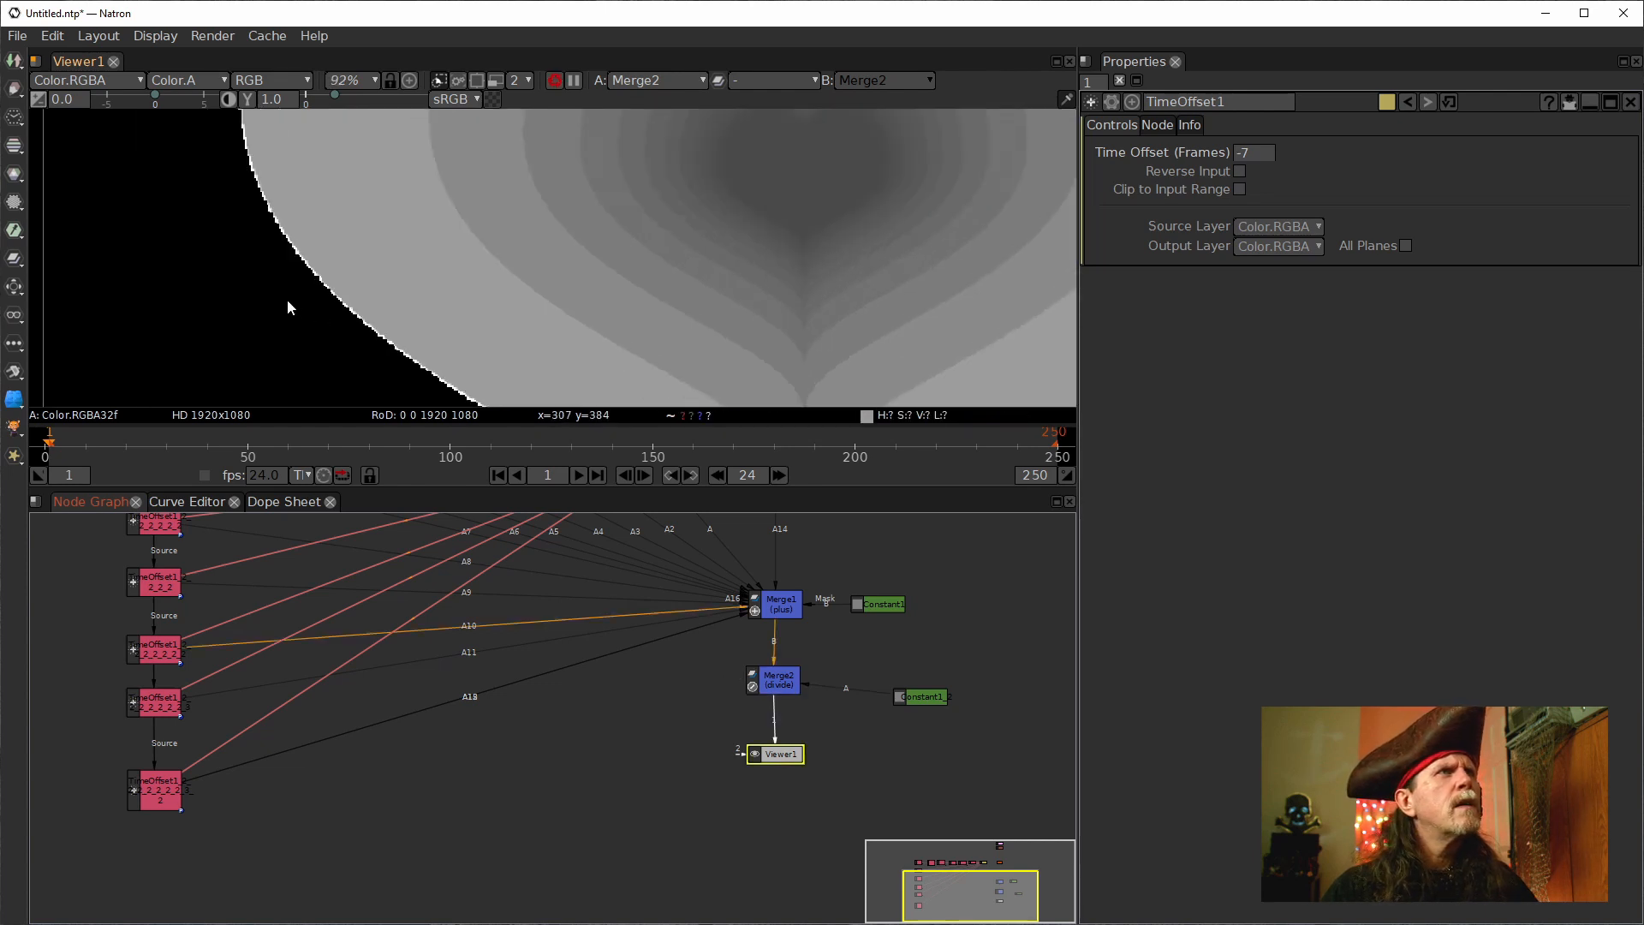
mouse_move(614, 676)
left_mouse_down()
mouse_move(598, 711)
mouse_move(682, 680)
mouse_move(629, 695)
left_mouse_up()
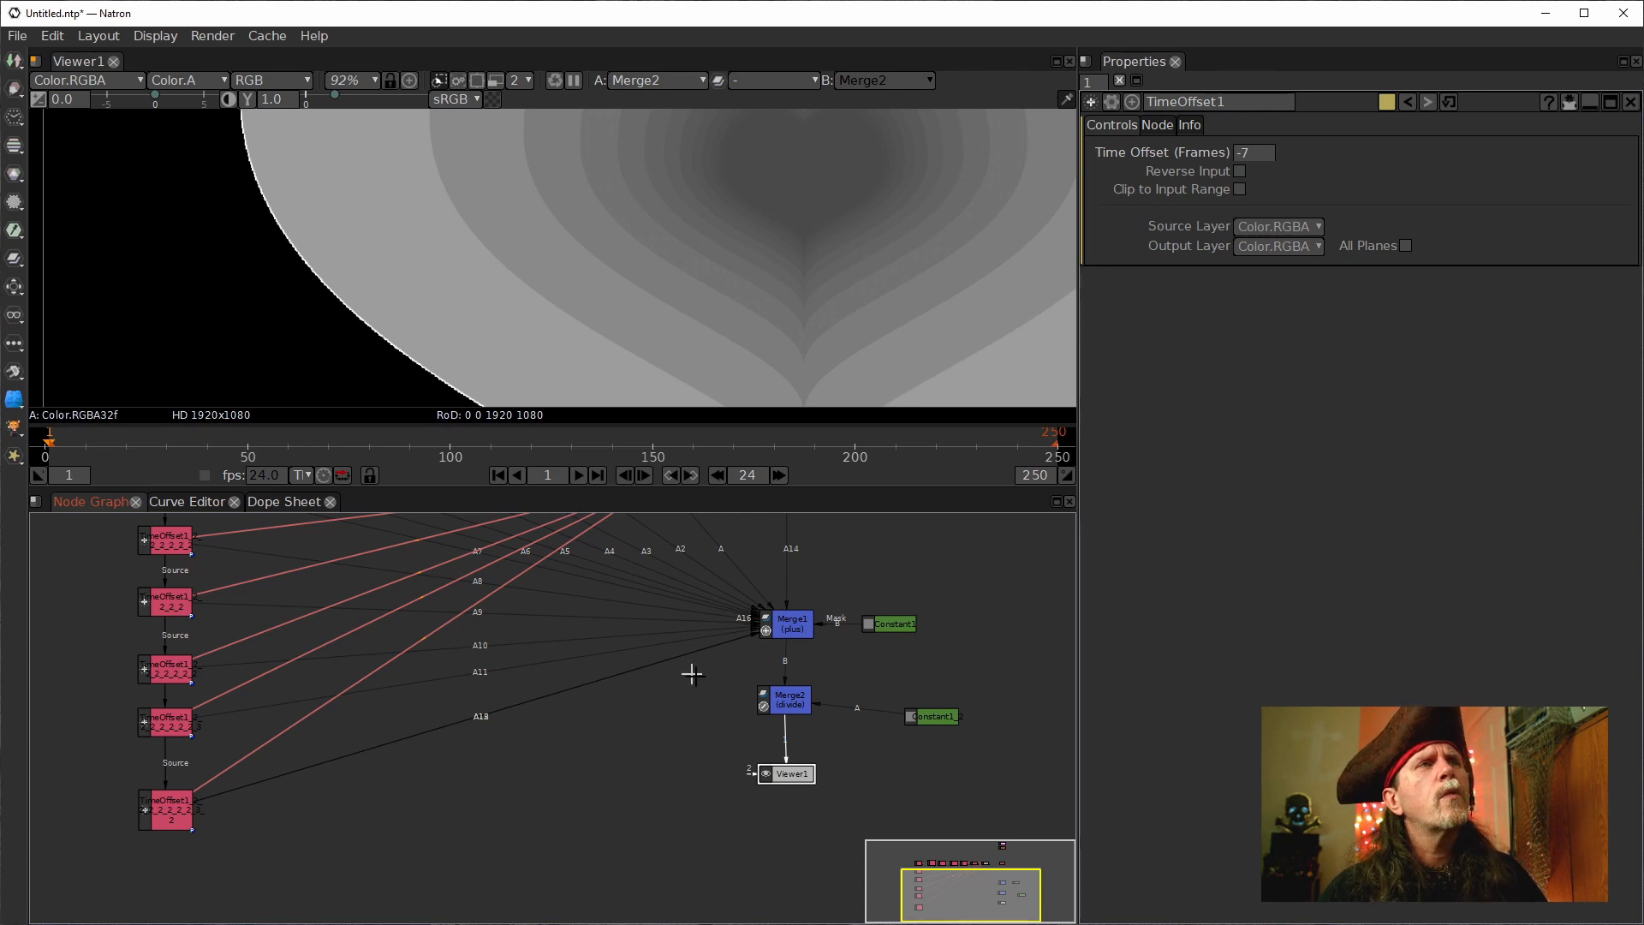
left_click(791, 634)
key("1")
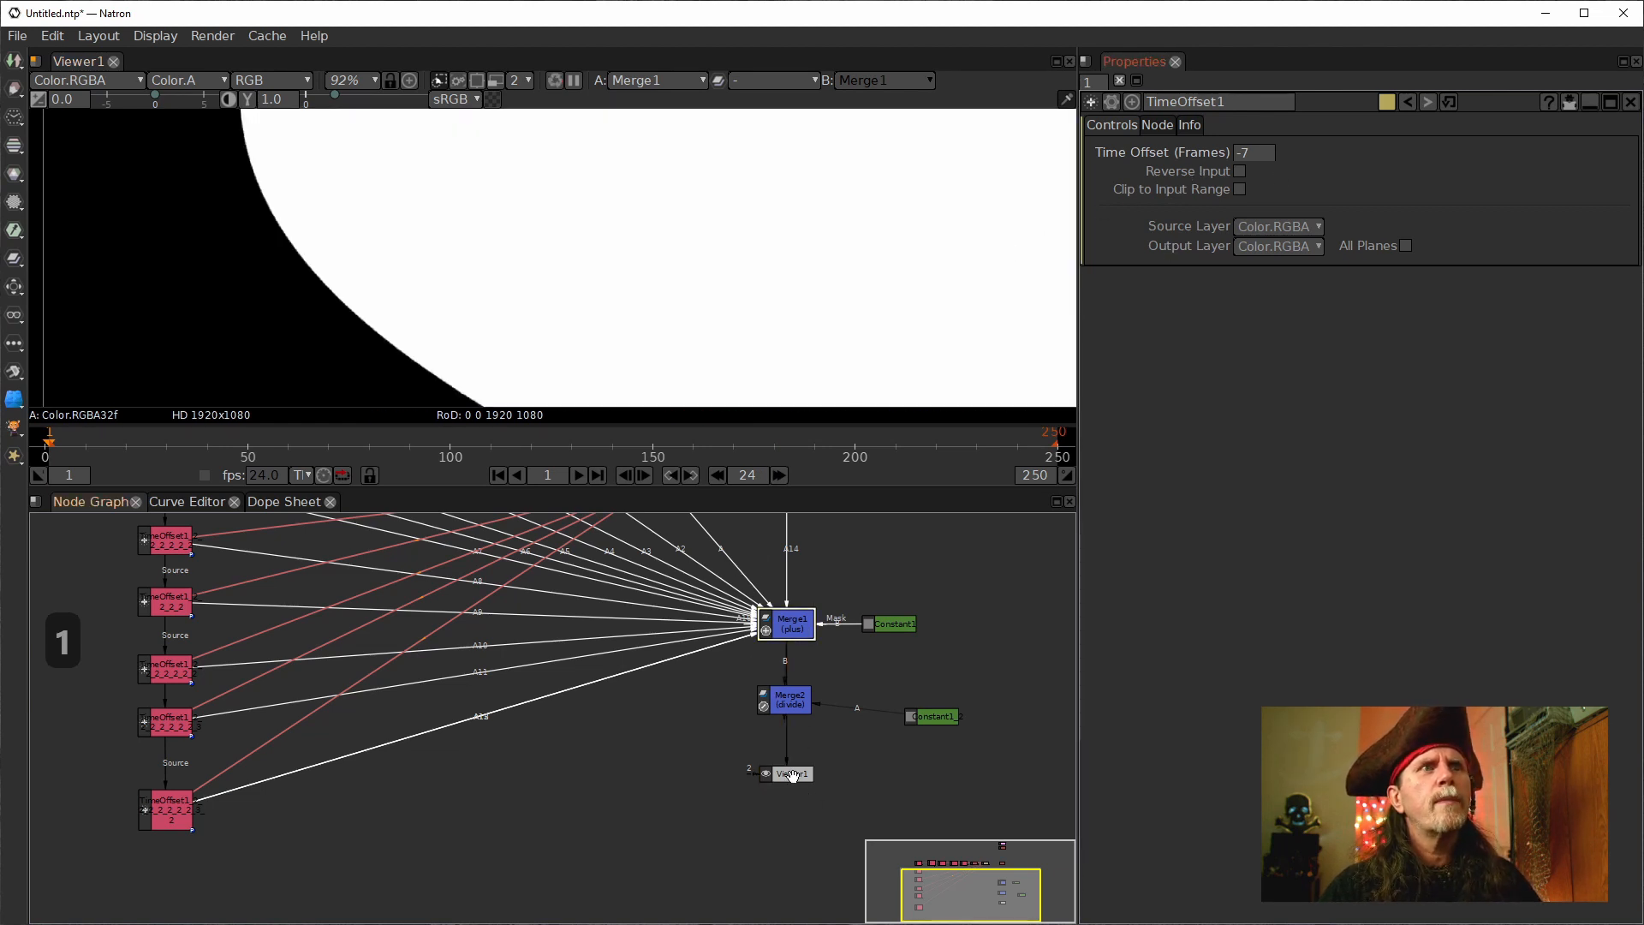
left_click_drag(793, 775, 668, 816)
Move the playhead to frame 40 and clear the cache.
left_click_drag(894, 606, 588, 709)
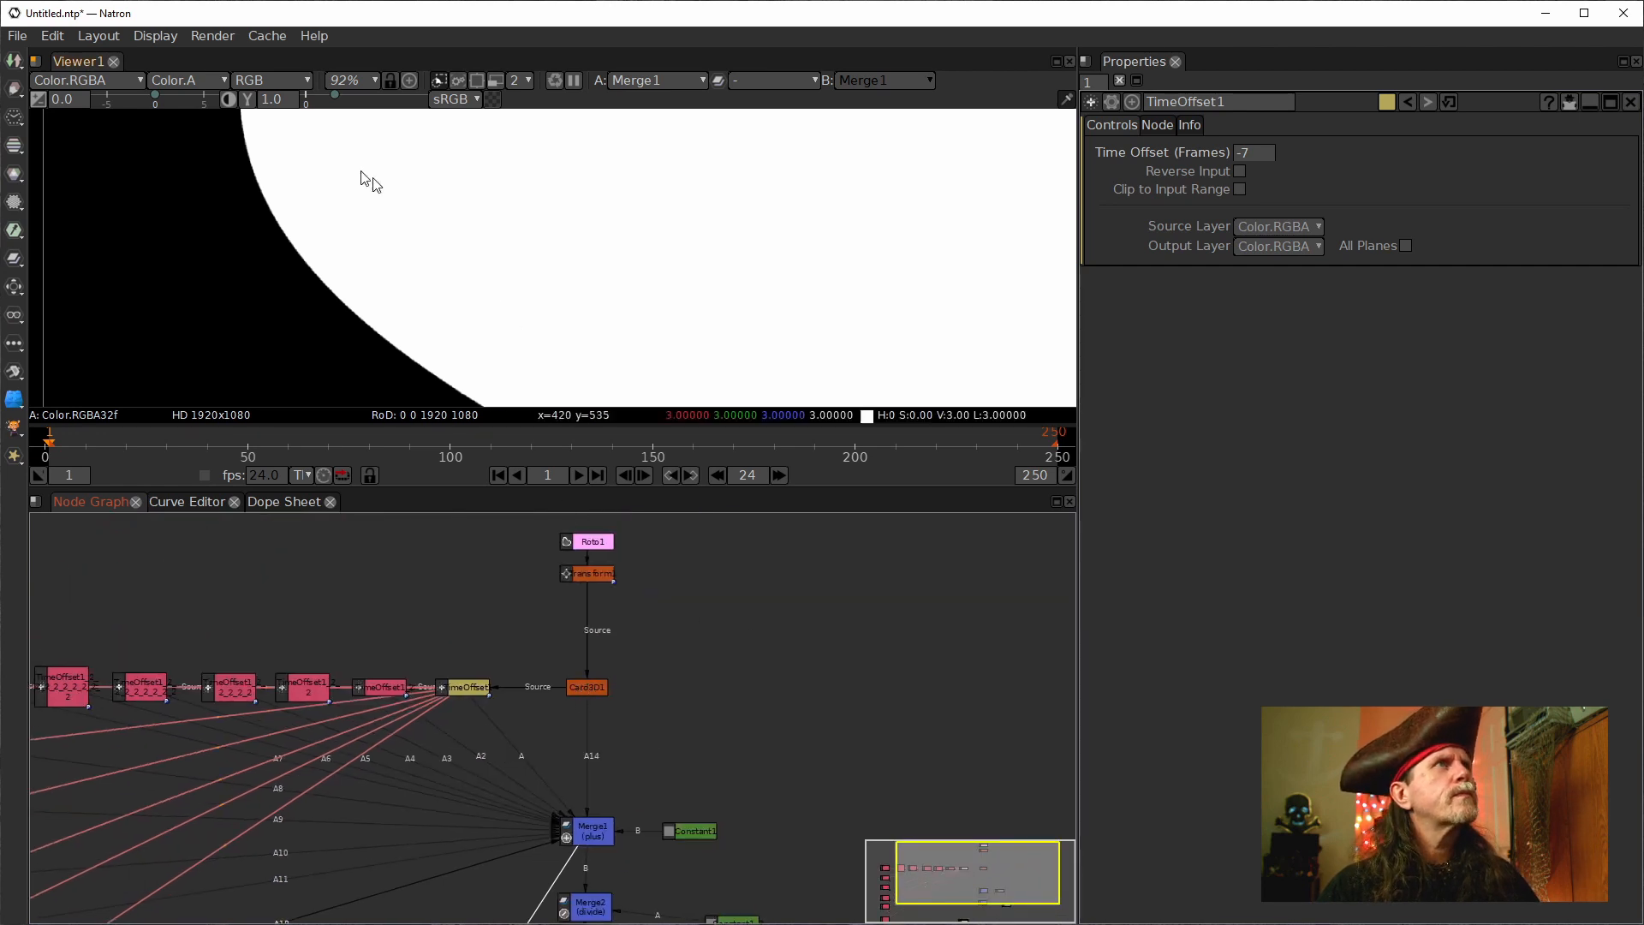
left_click(210, 435)
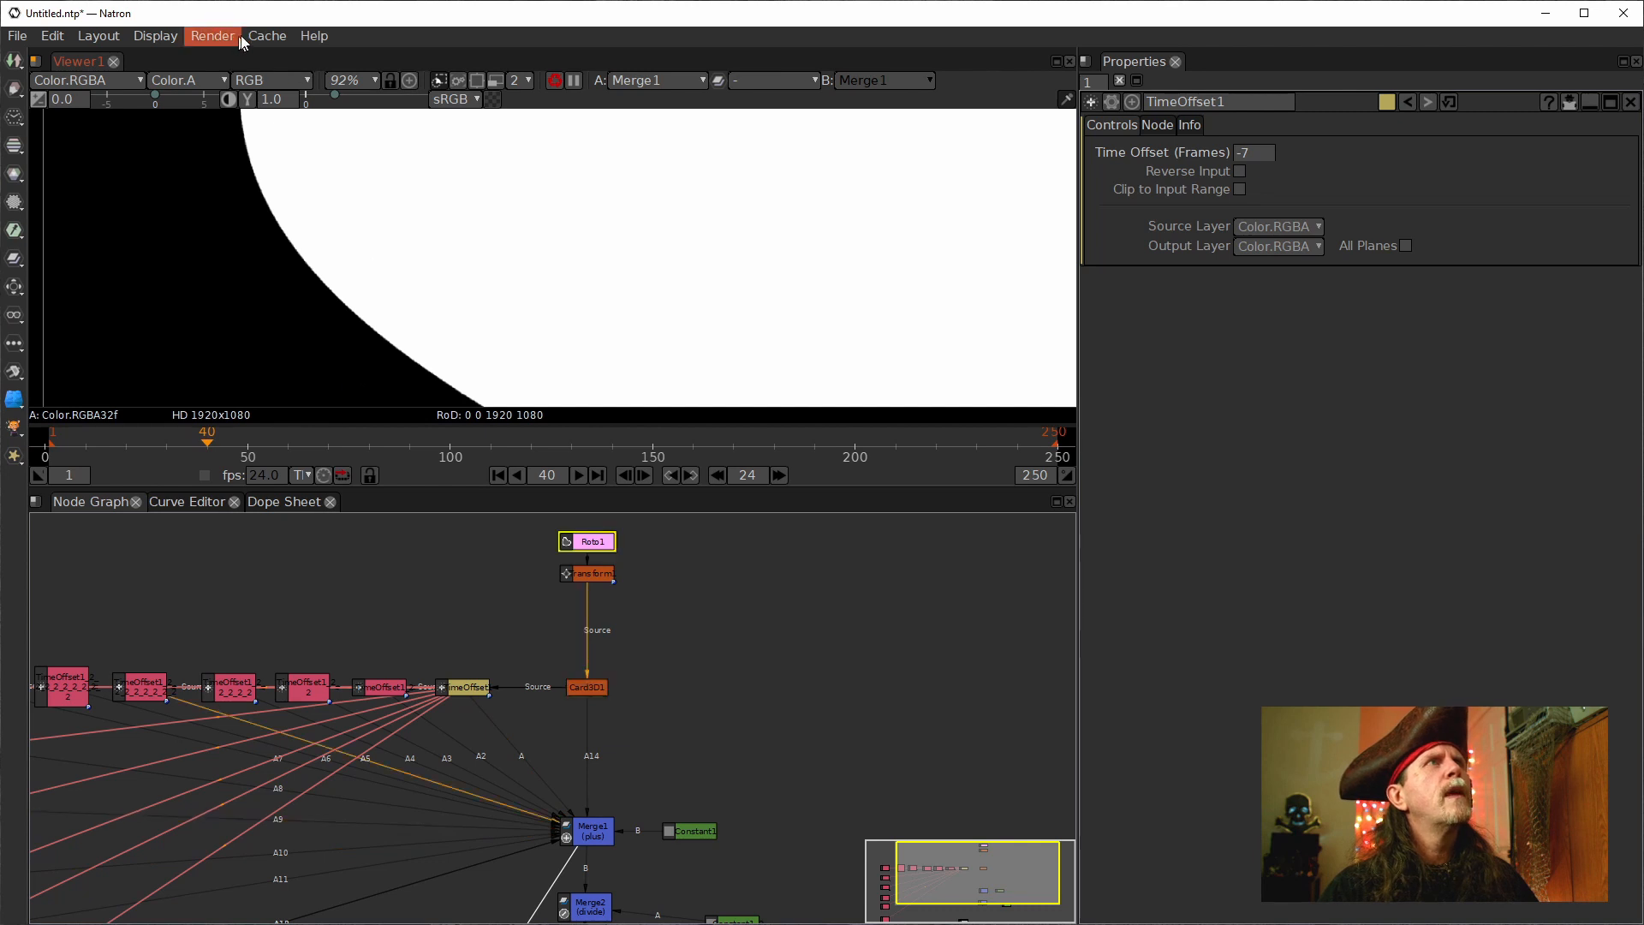
left_click(267, 35)
left_click(287, 110)
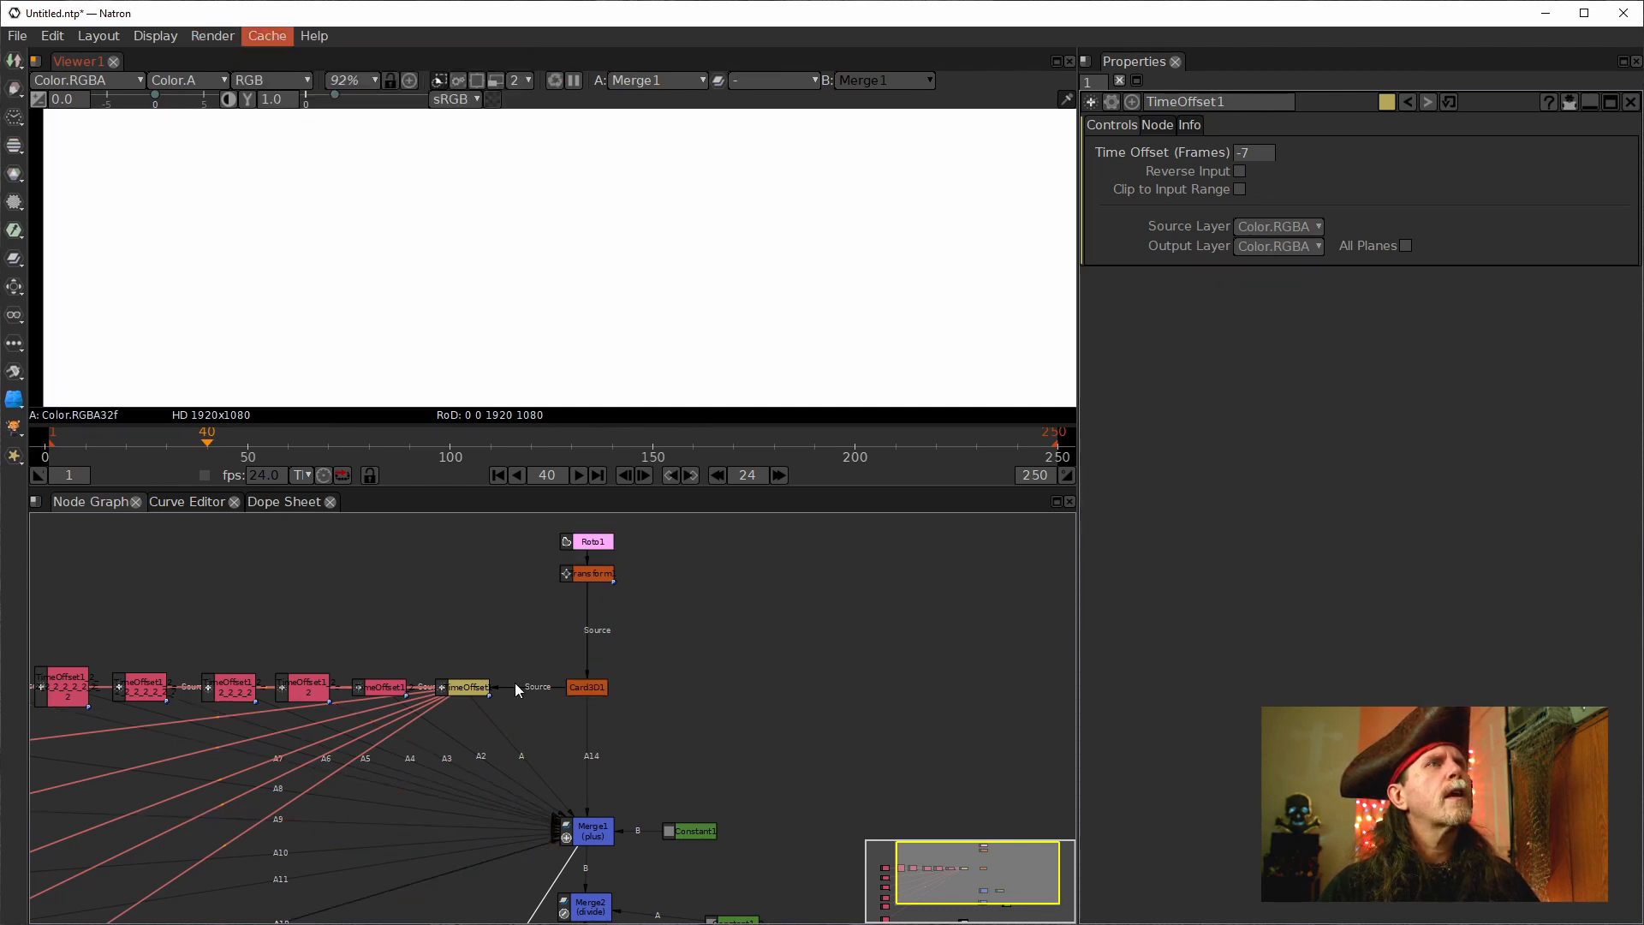
Connect Viewer1 to Merge2 and return the playhead to frame 1.
left_click_drag(533, 780, 579, 585)
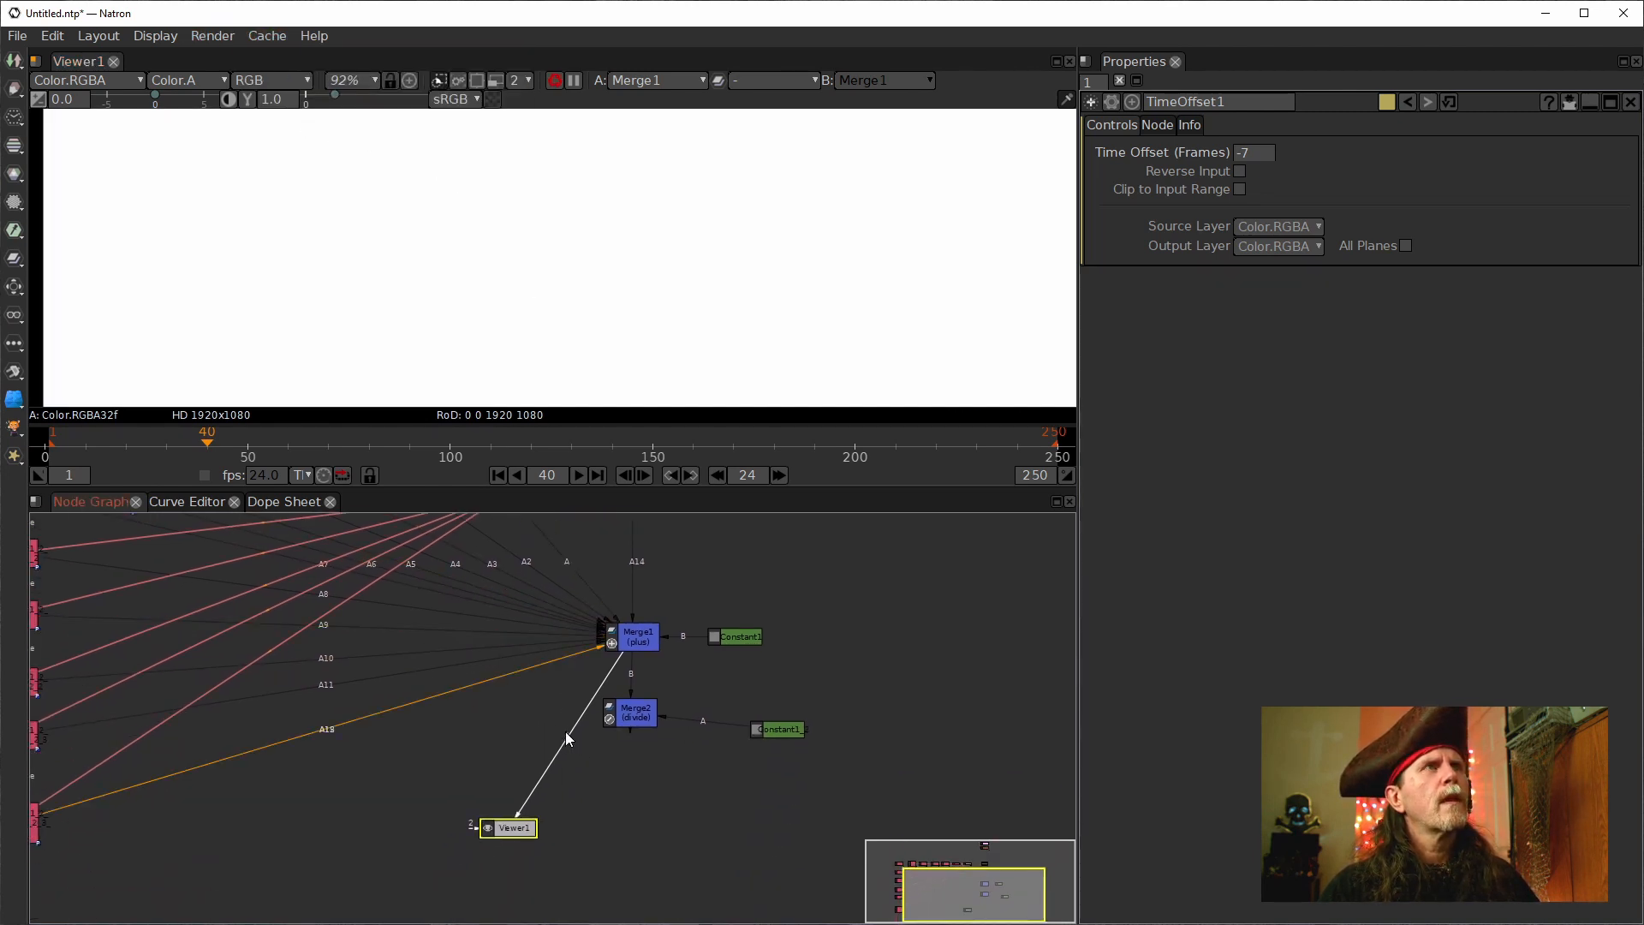
scroll(467, 360, "down", 6)
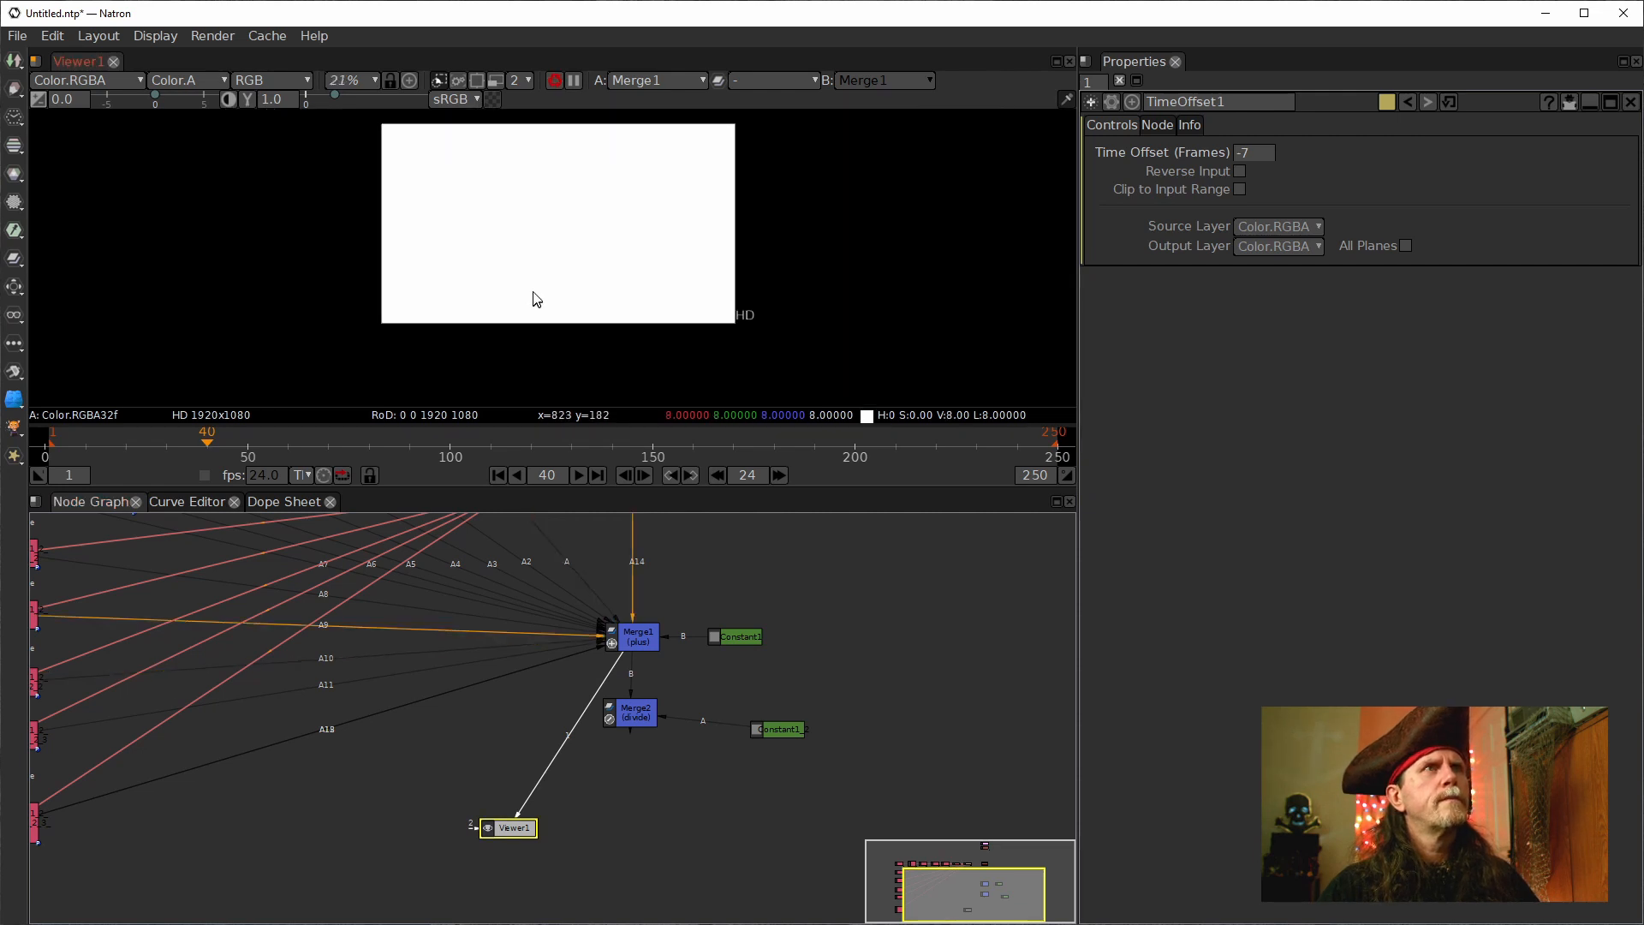
left_click(622, 715)
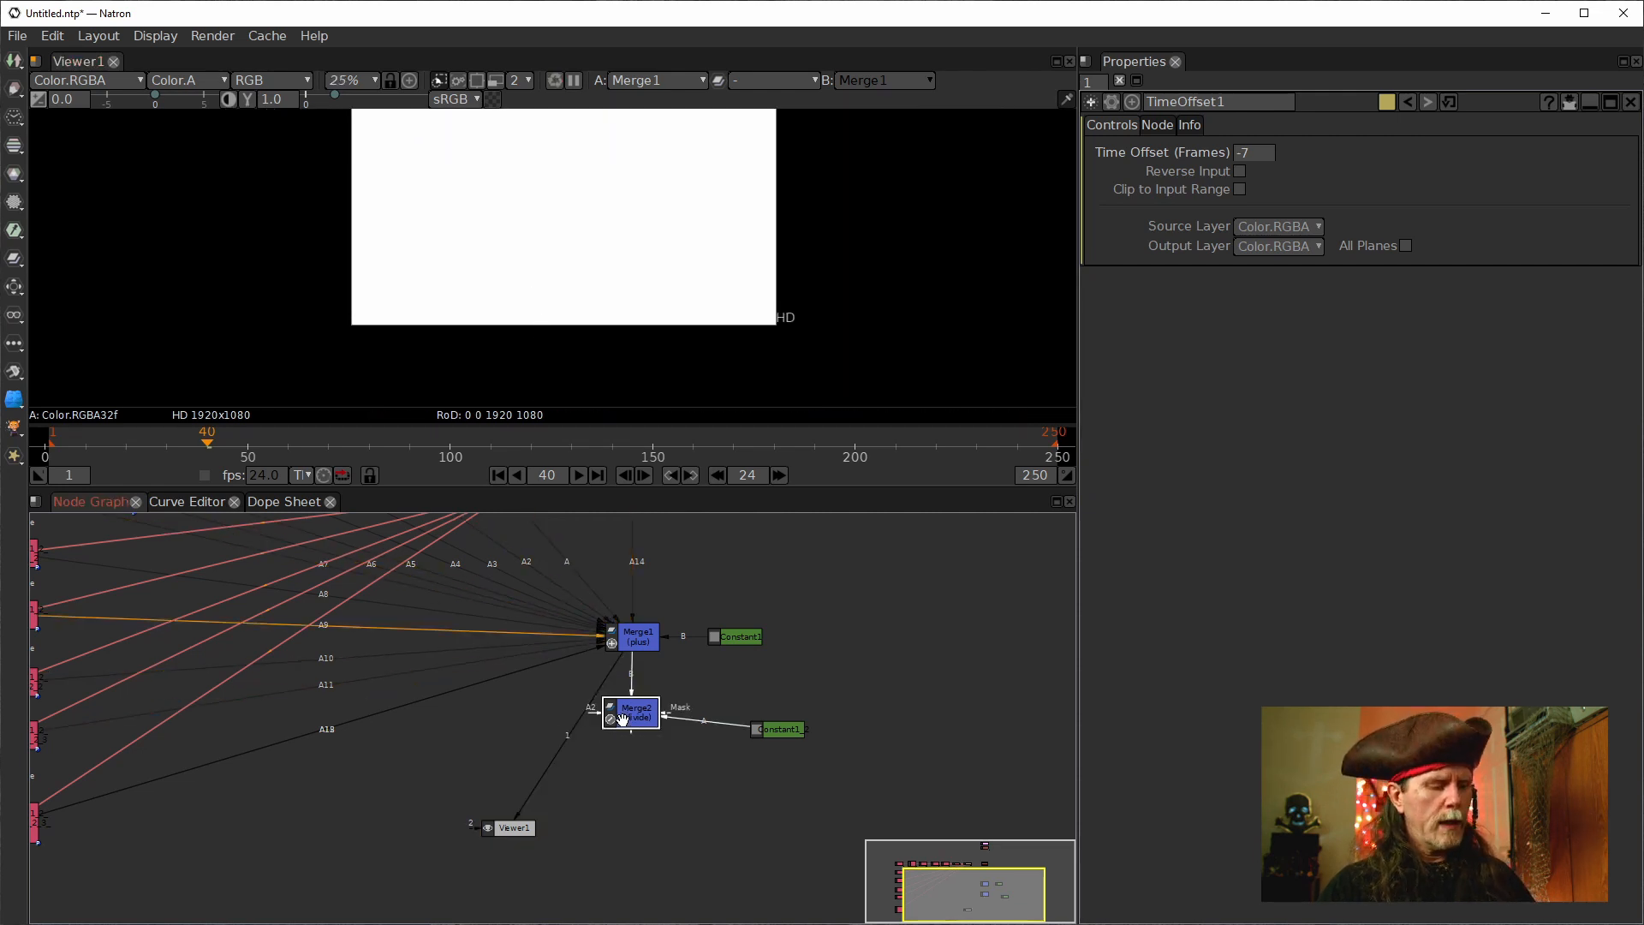
key("1")
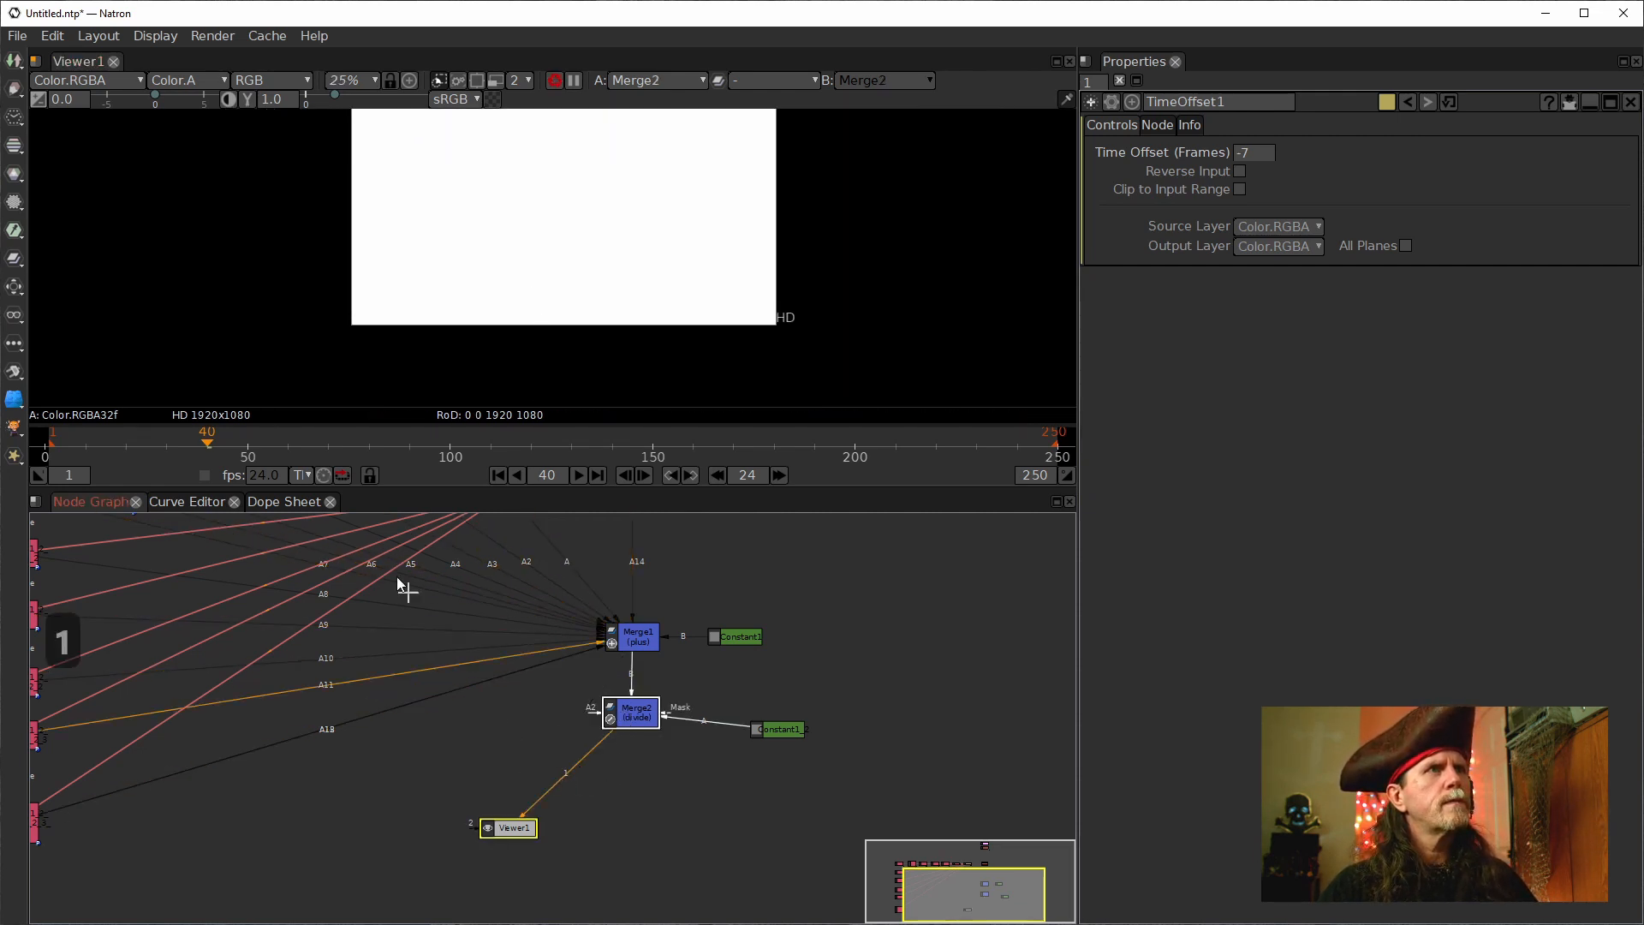
left_click(498, 475)
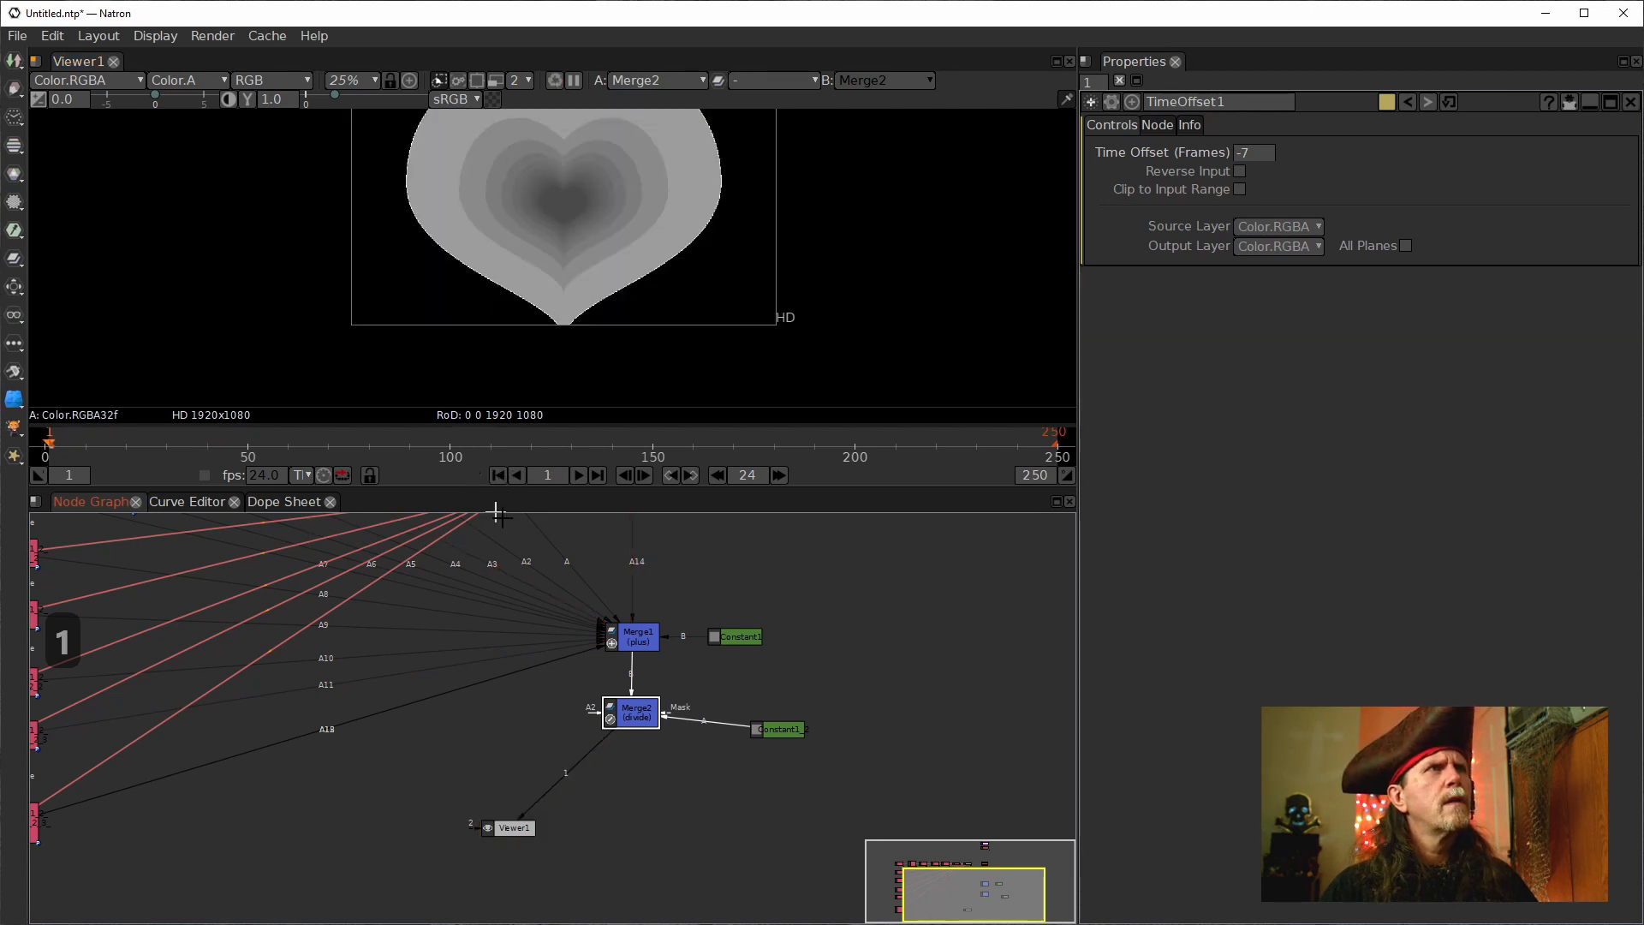
Set TimeOffset1's time offset to -8 frames and recentre the heart image in the viewer.
left_click_drag(608, 623, 627, 746)
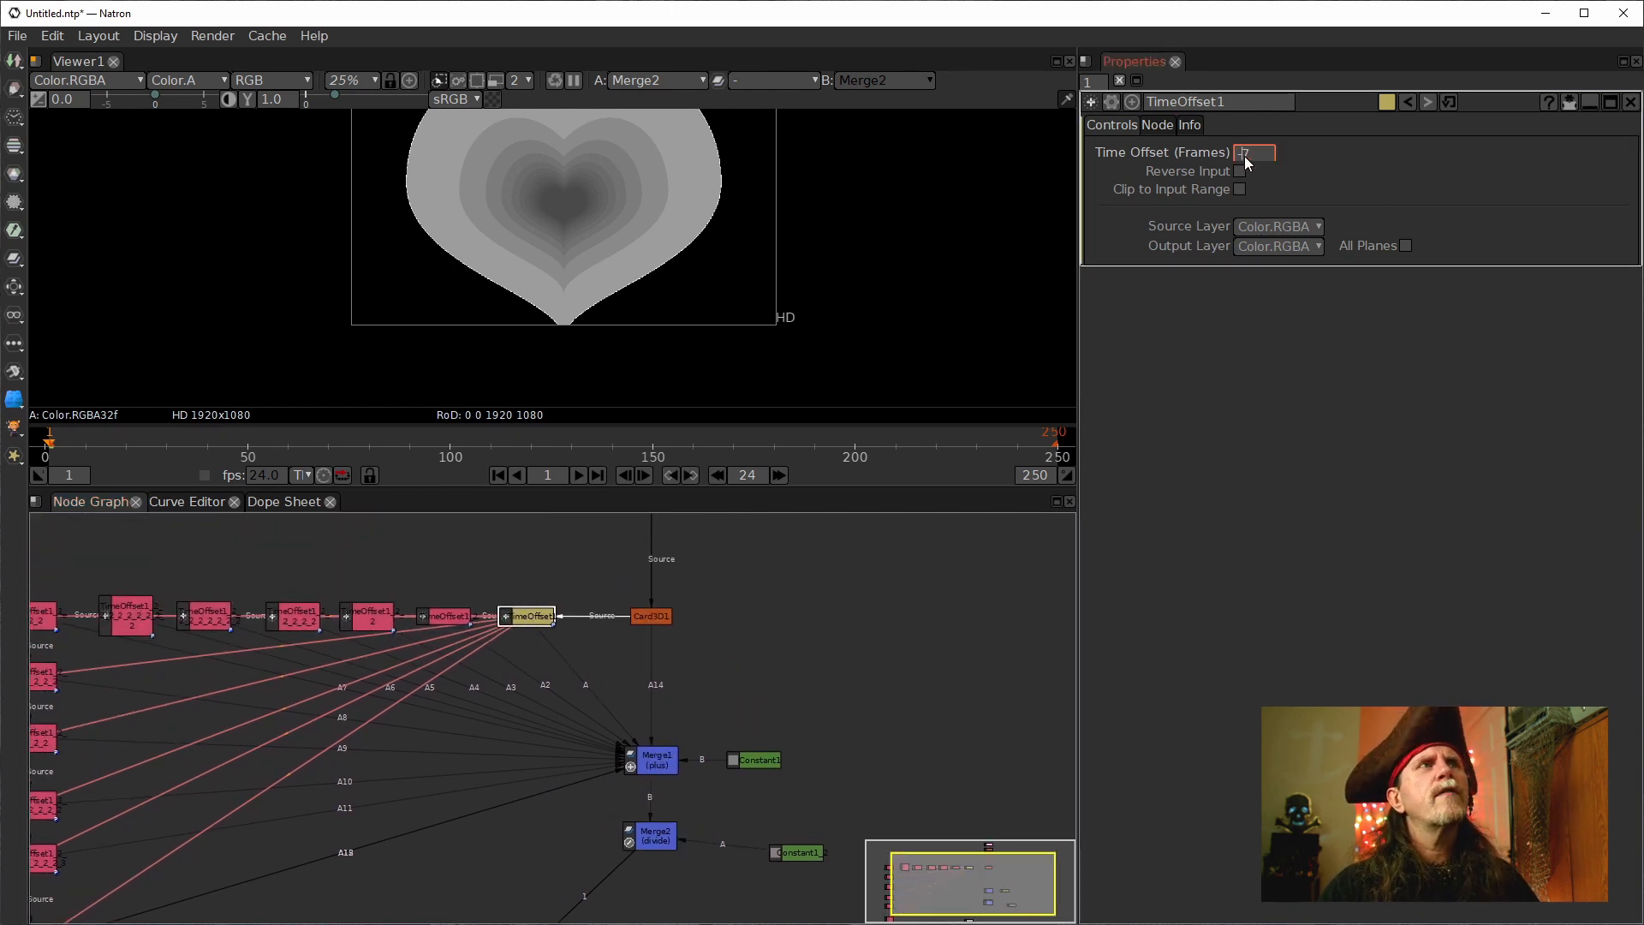
scroll(1245, 156, "down", 1)
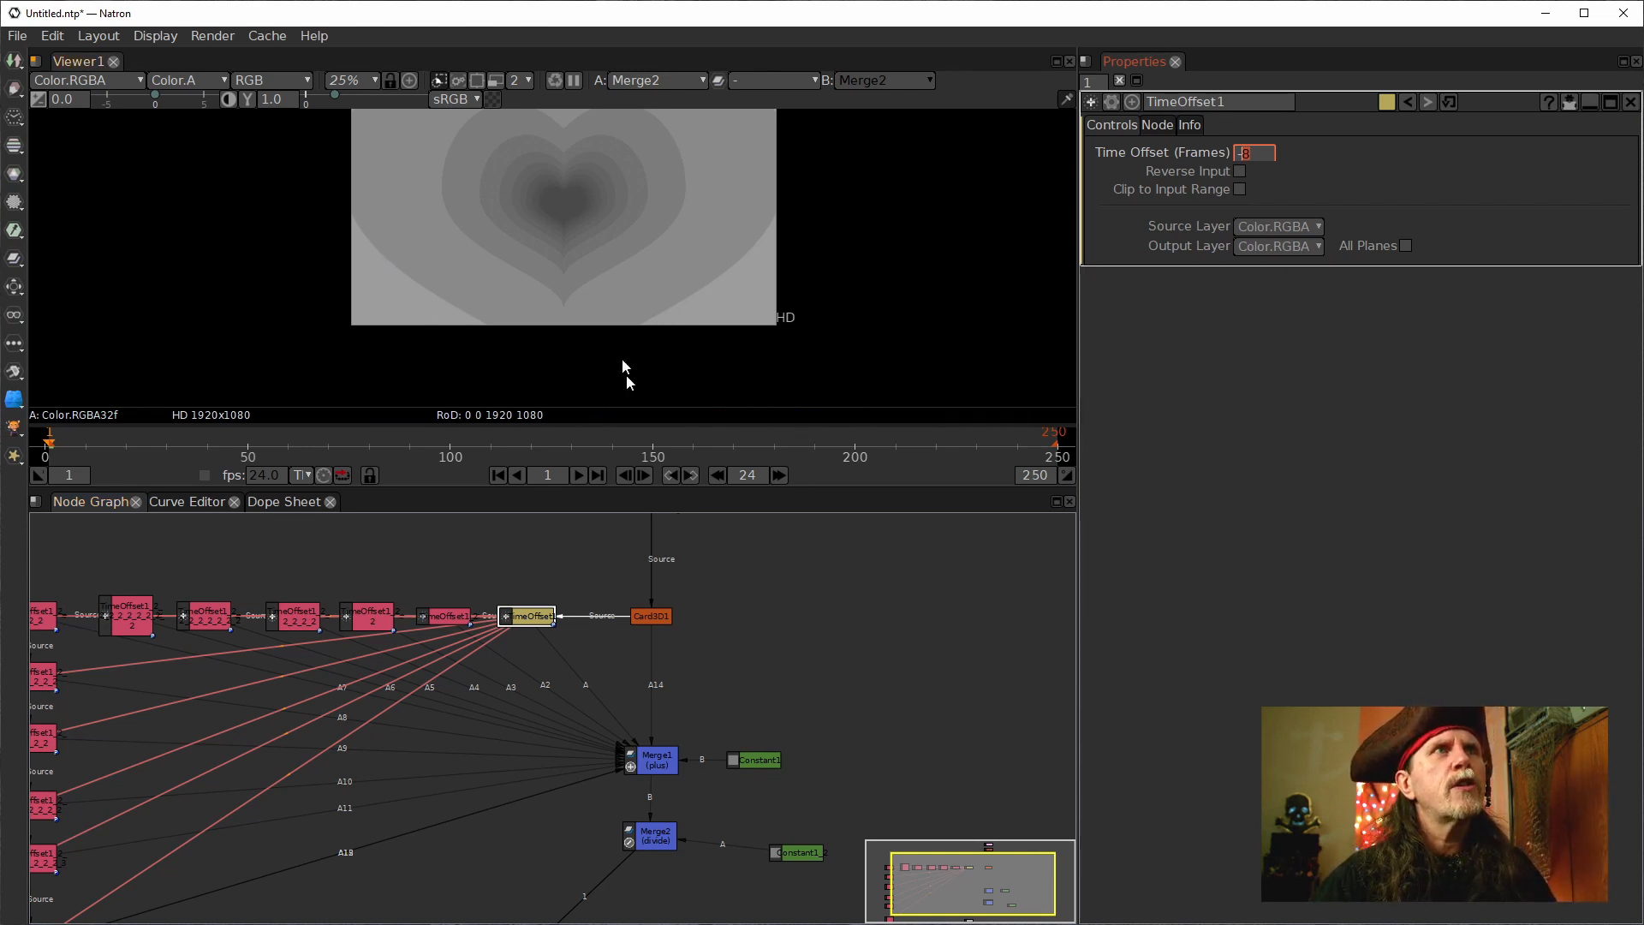
middle_click(570, 253)
left_click_drag(570, 254, 630, 291)
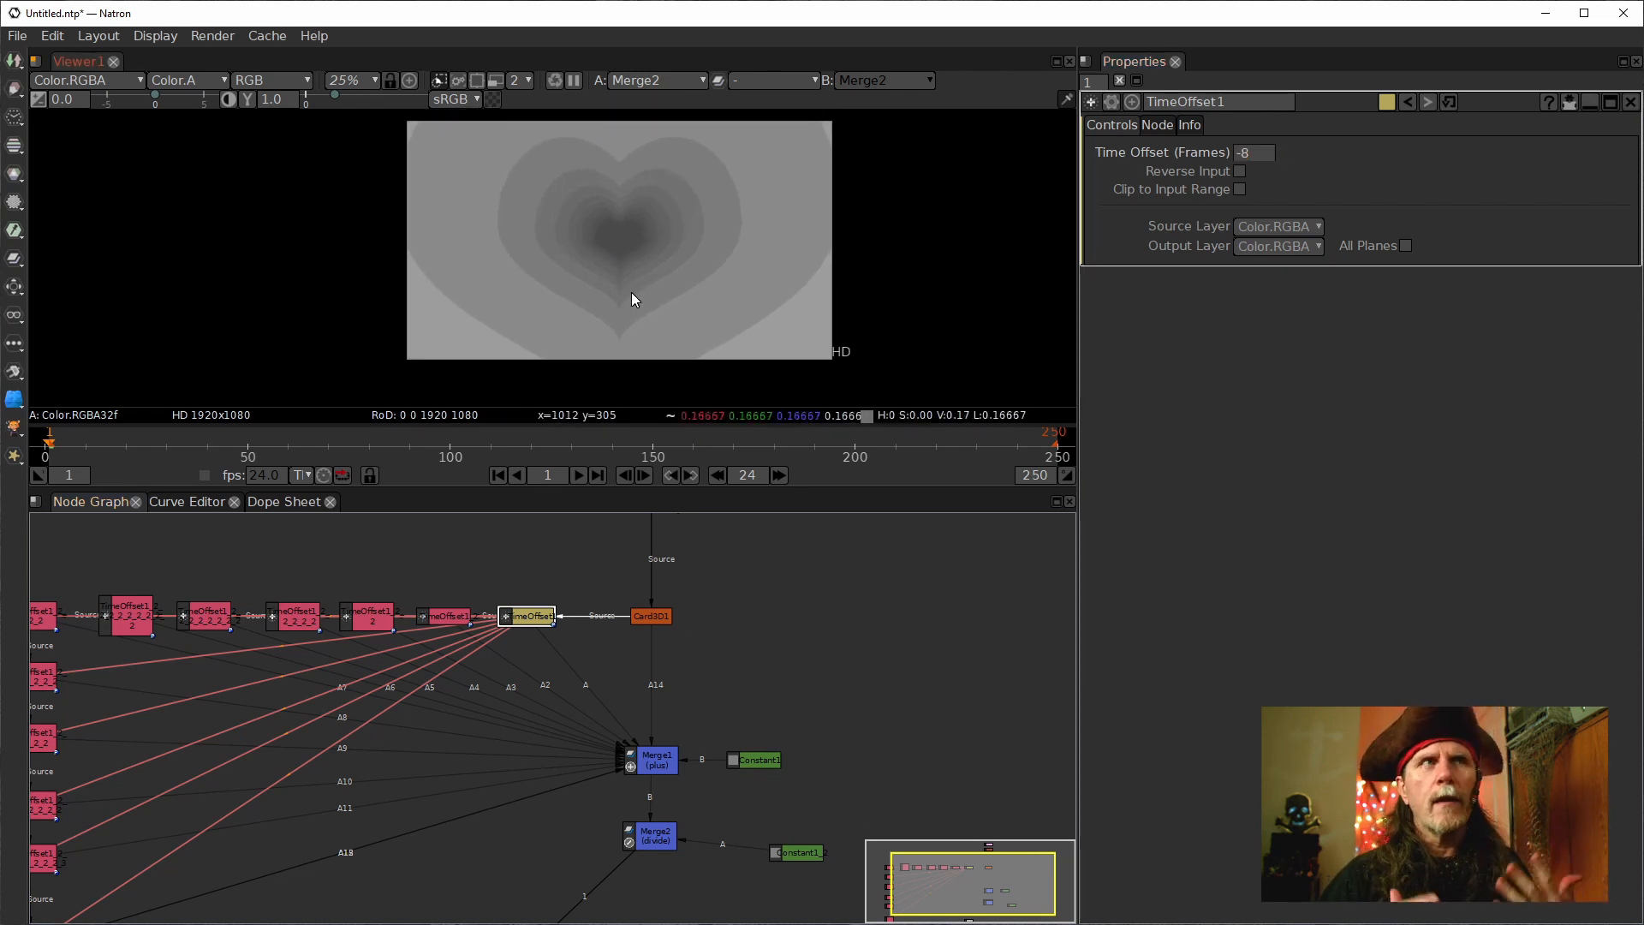
Line up the Constant feeding Merge2's A input beside that node, and move Viewer1 farther below the merges.
left_click_drag(471, 820, 632, 695)
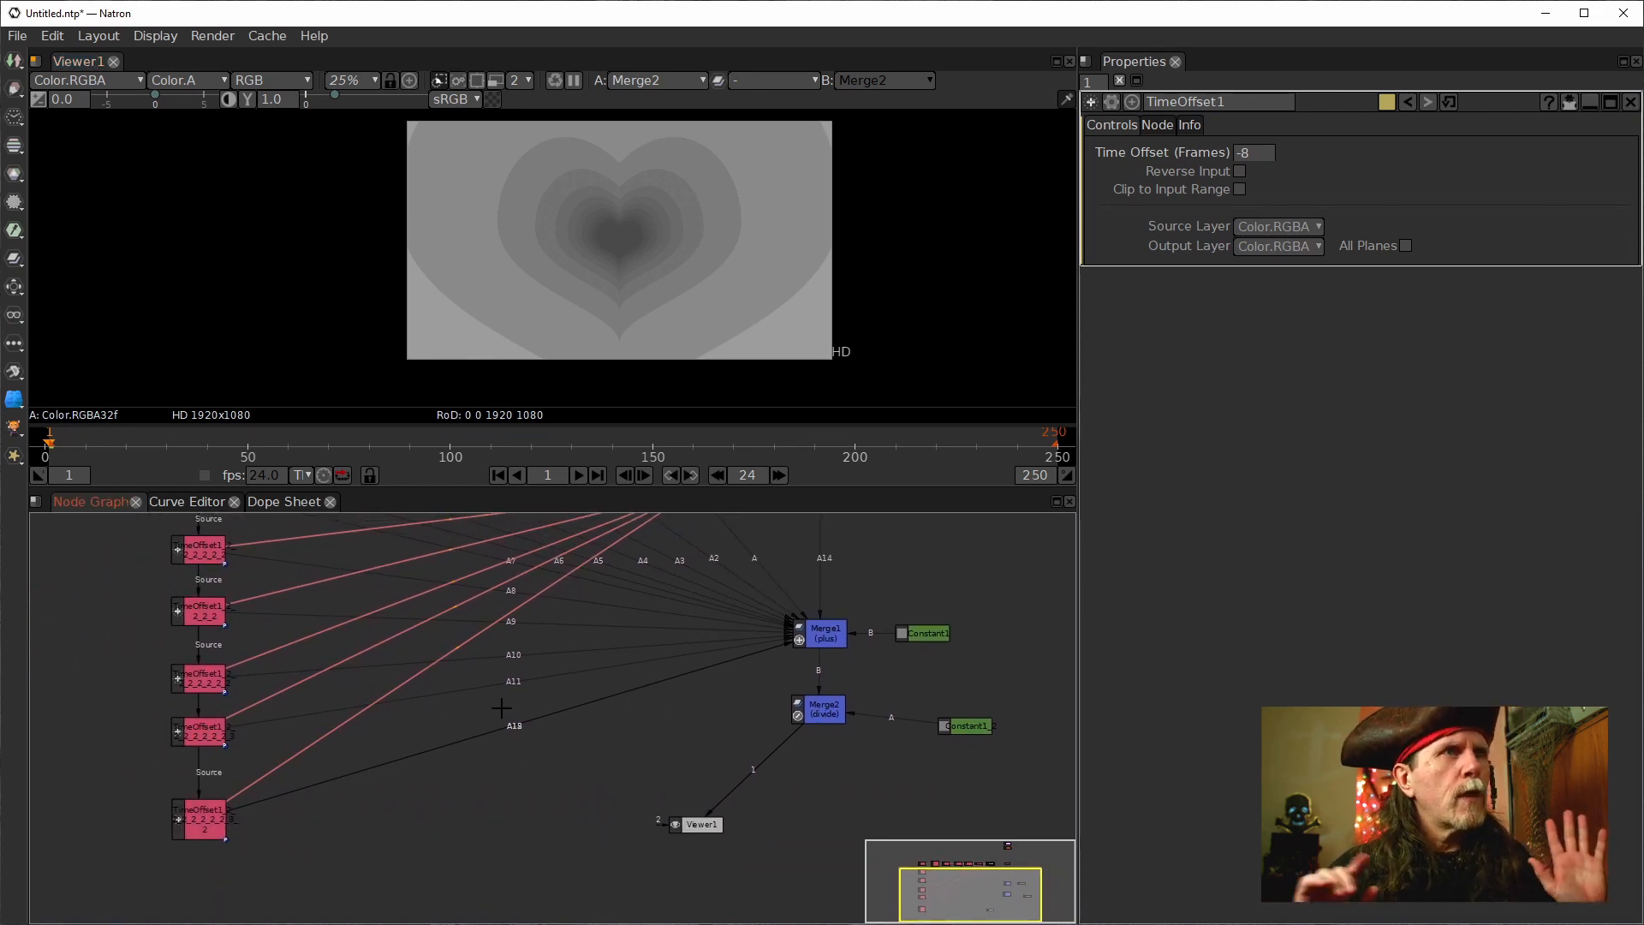
left_click_drag(956, 583, 763, 737)
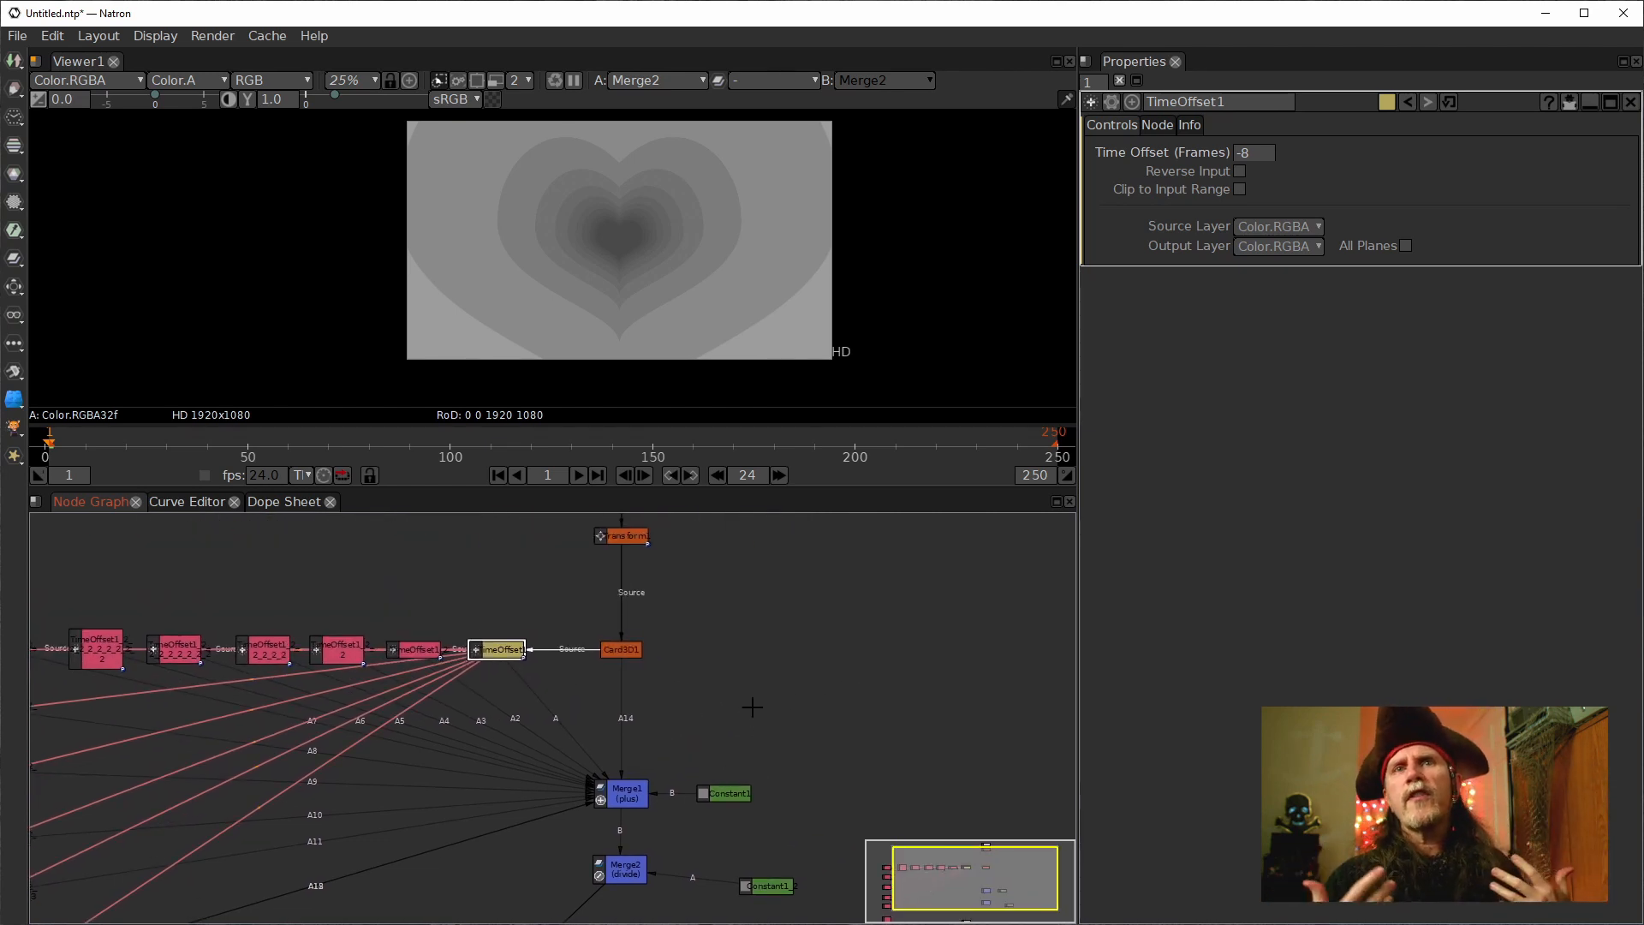
left_click_drag(764, 887, 728, 870)
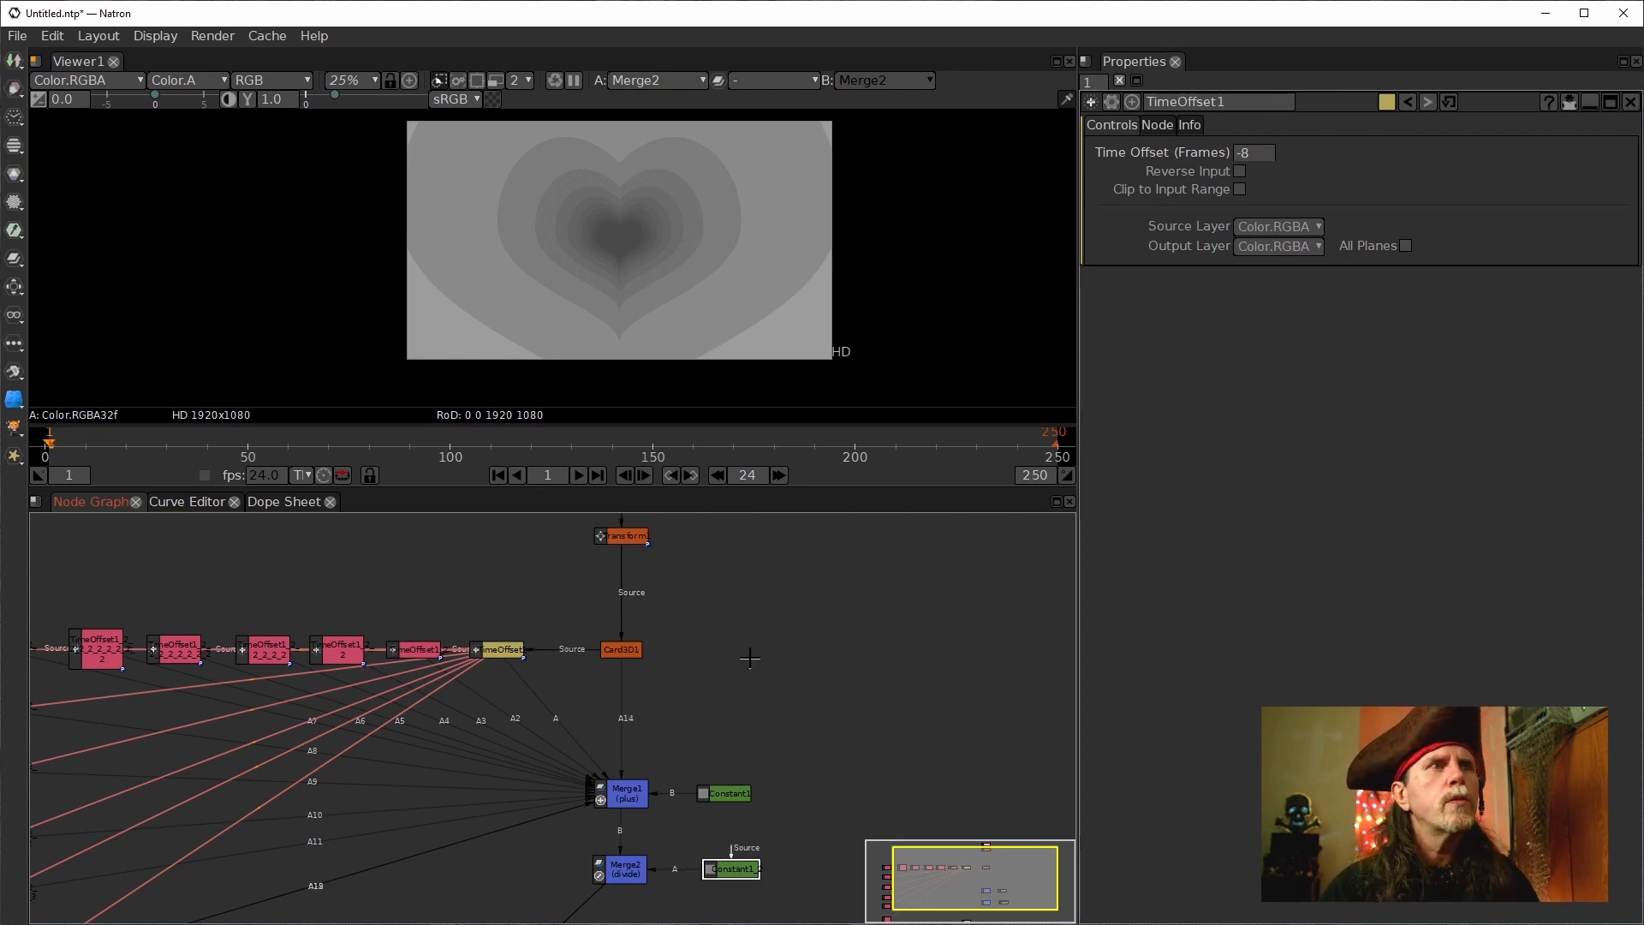
scroll(745, 659, "down", 3)
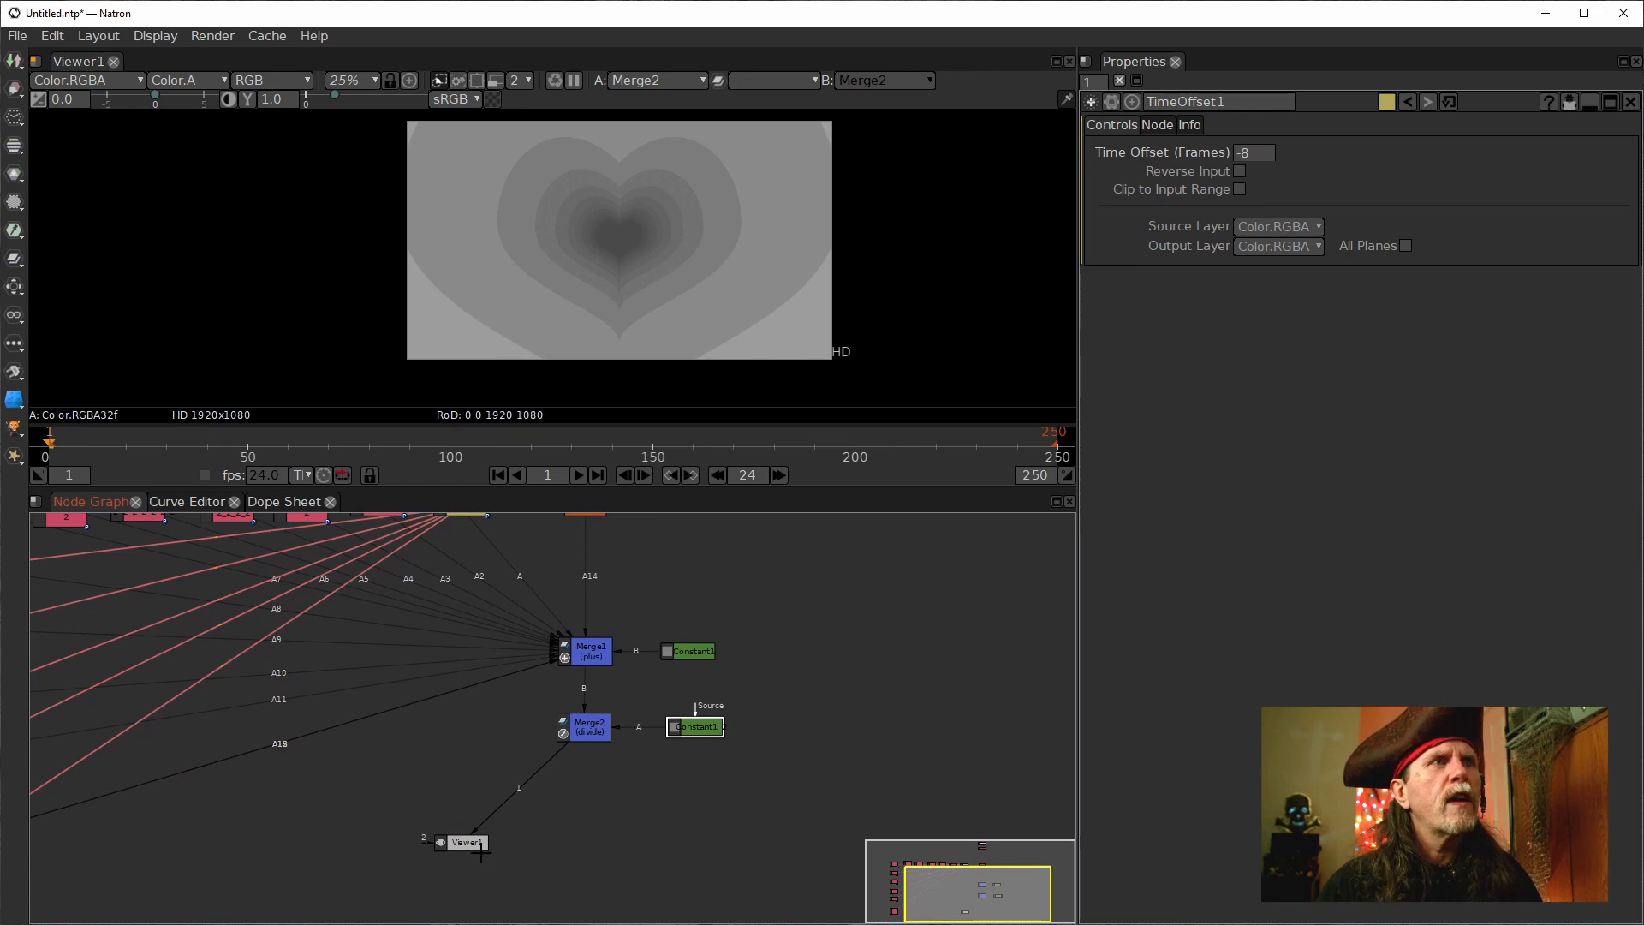
left_click_drag(481, 851, 452, 860)
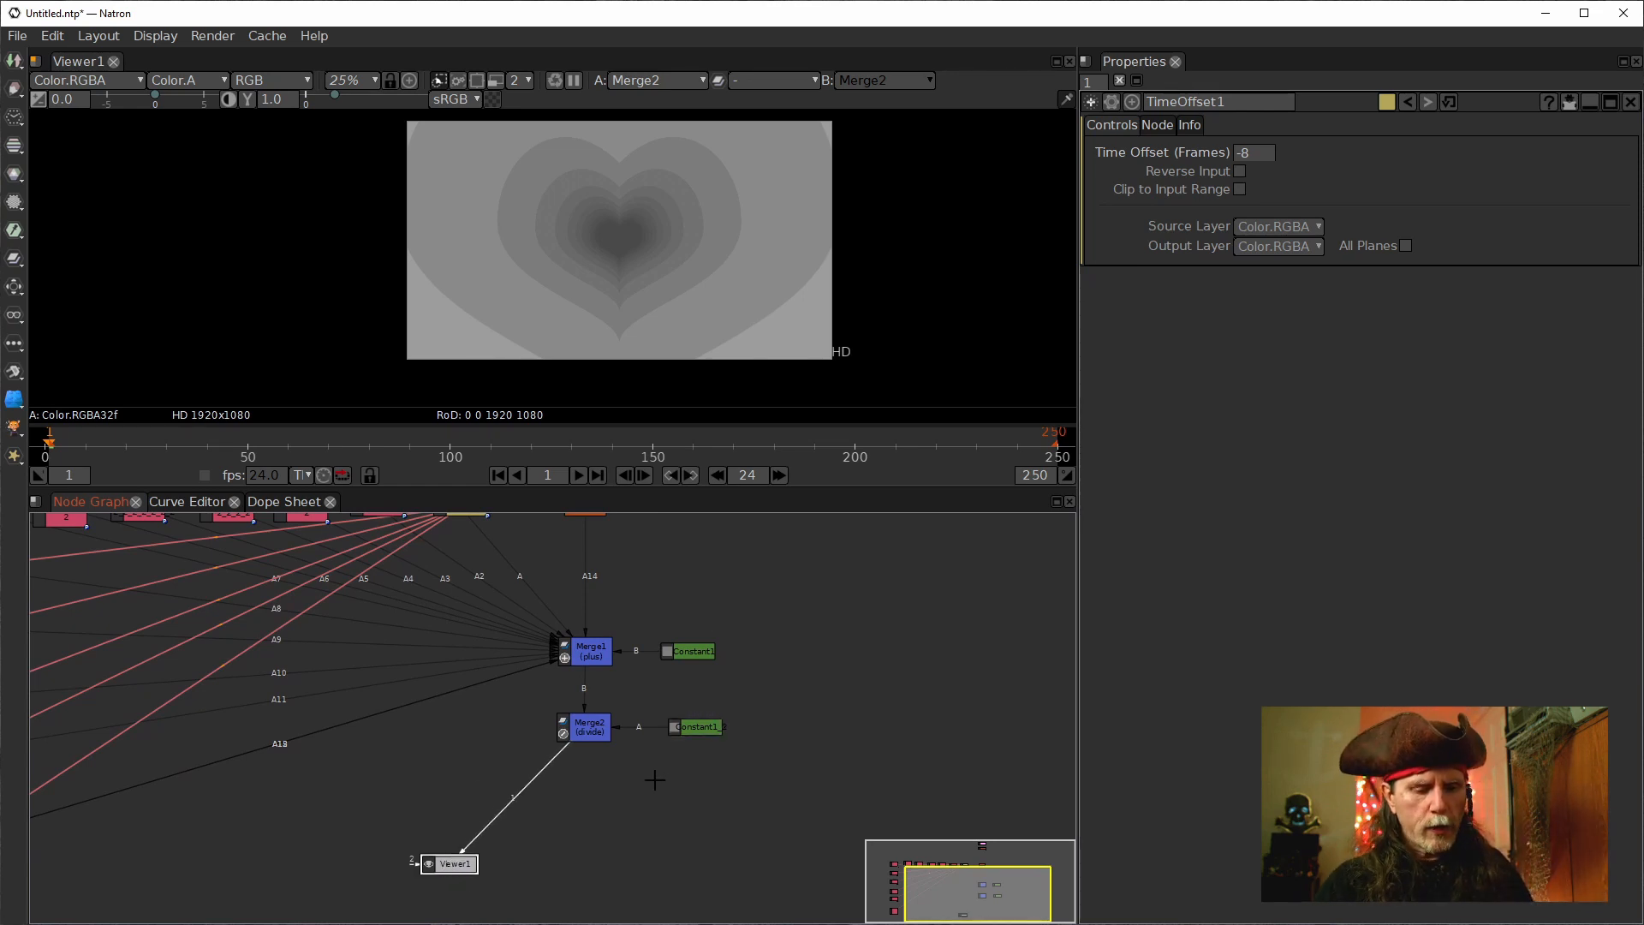
Add a new Merge node directly below Merge2, connect its B input to Merge2, and view its output in Viewer1.
key("m")
left_click_drag(504, 830, 589, 730)
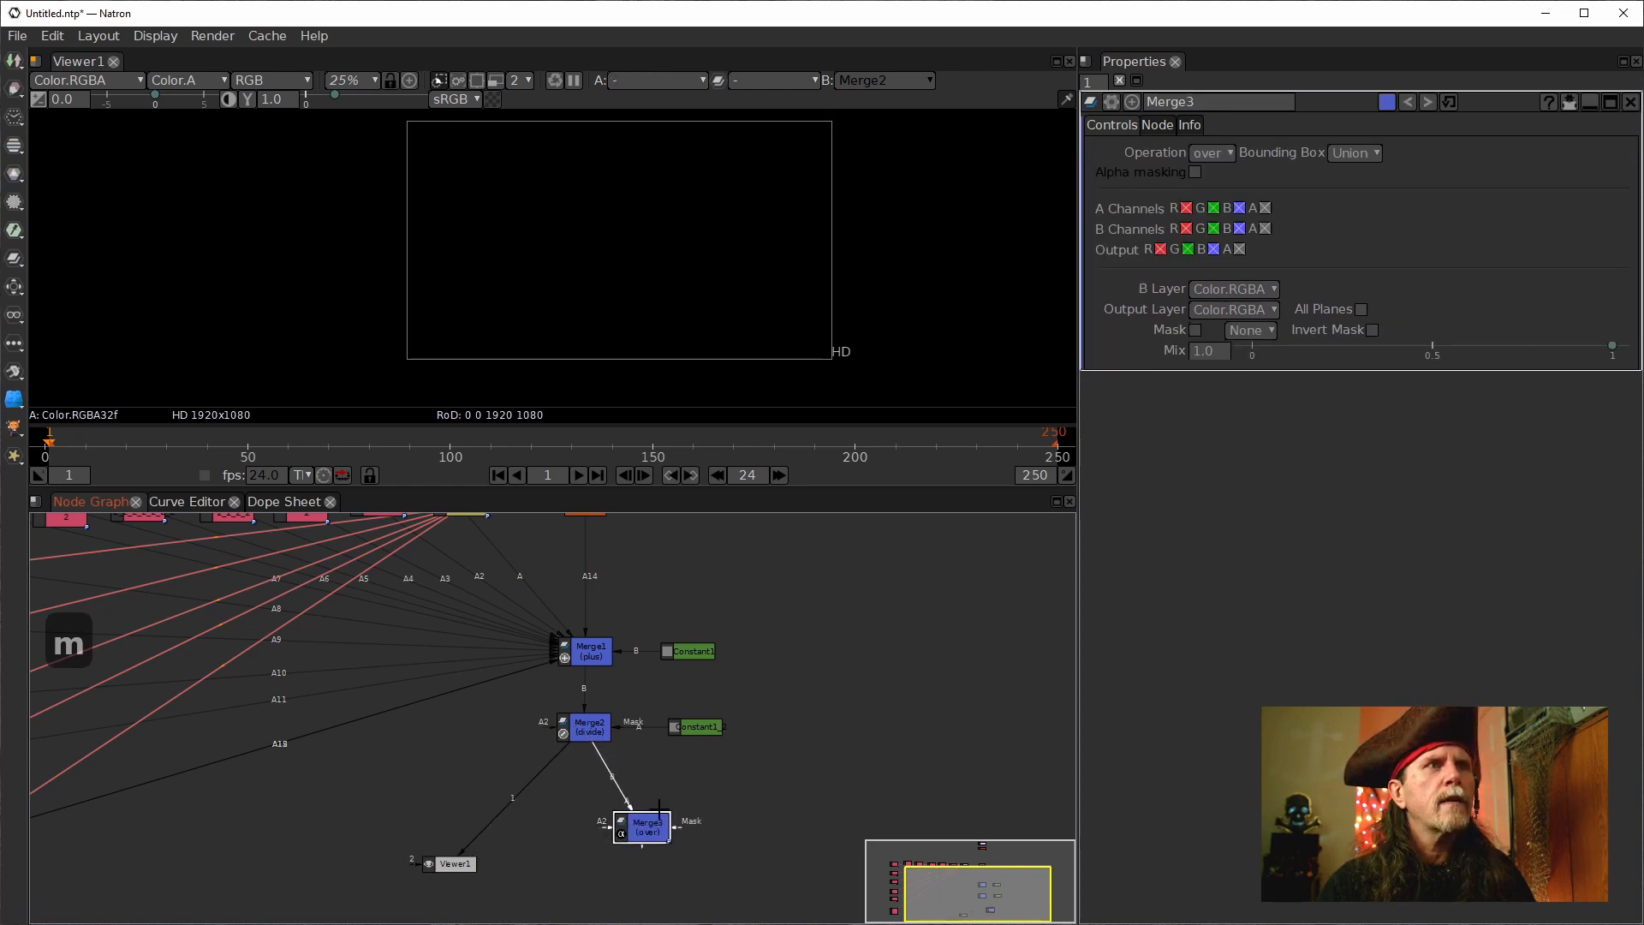
left_click_drag(649, 825, 589, 801)
key("1")
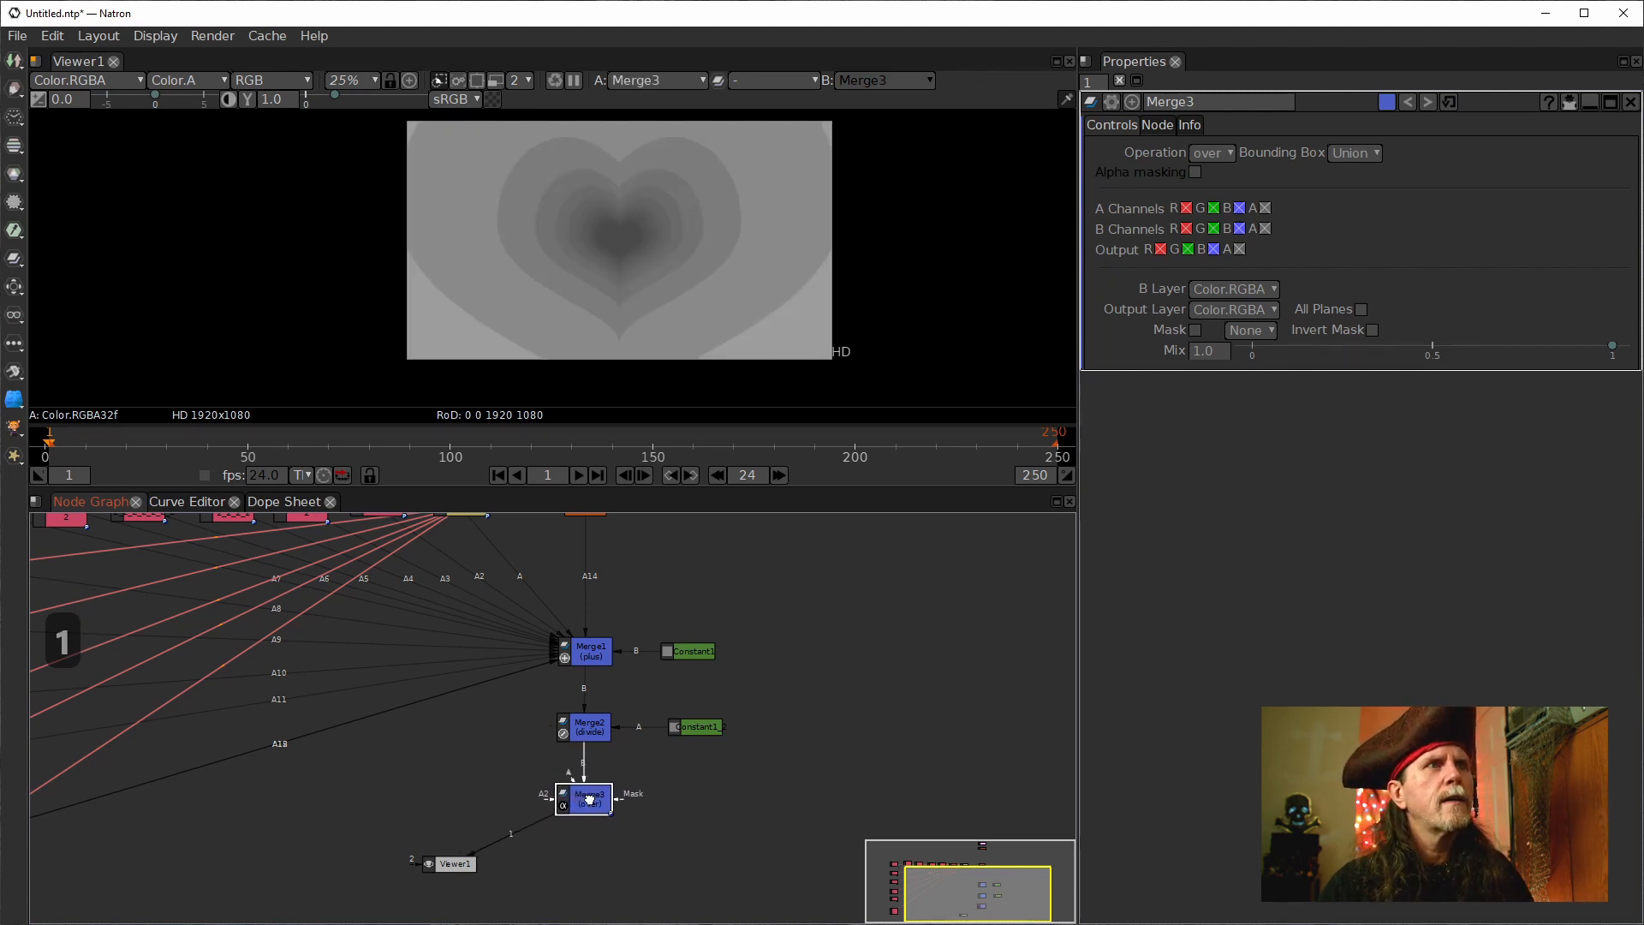
Duplicate the Constant that feeds Merge2 and place the copy beside Merge3.
left_click(713, 778)
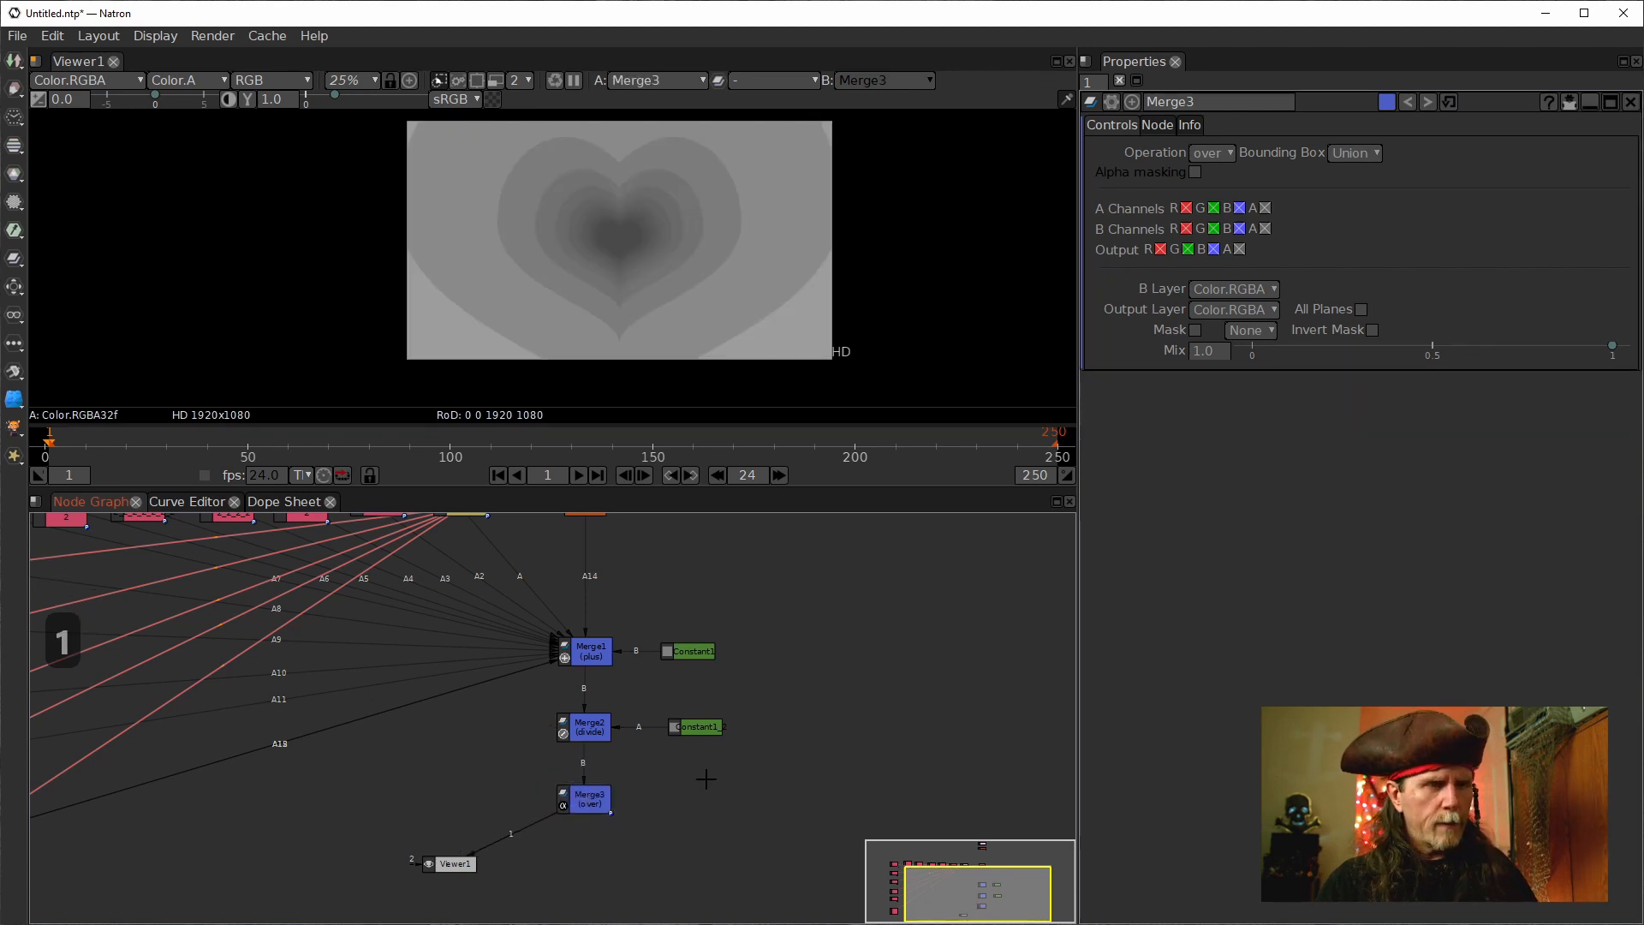
left_click(698, 729)
key("alt+c")
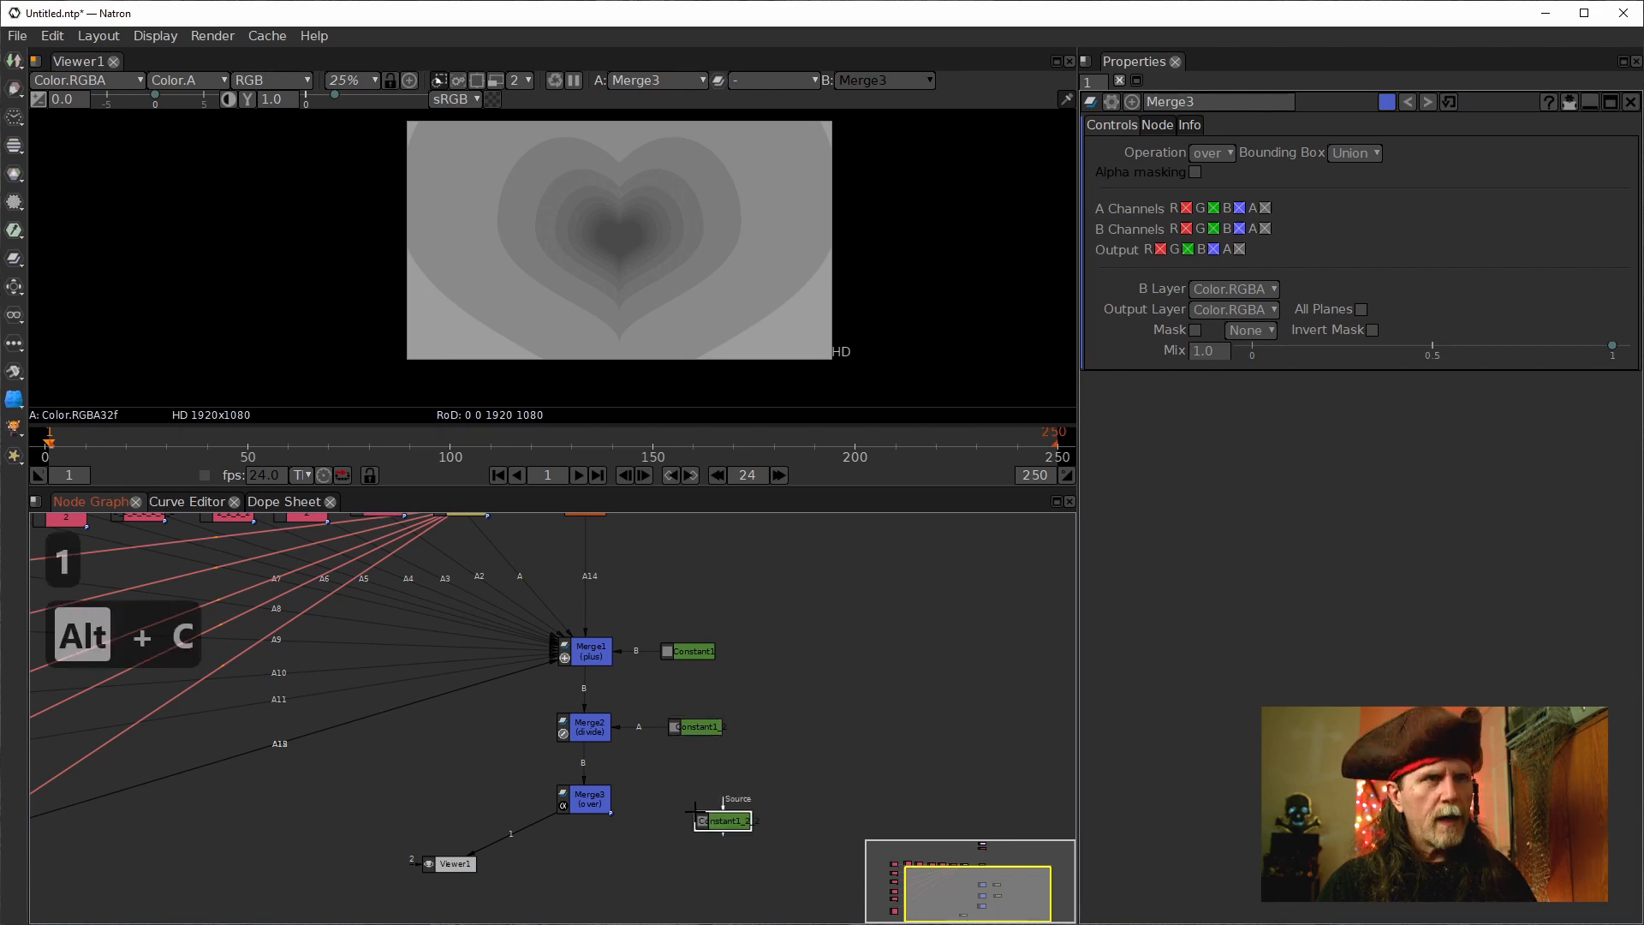
left_click_drag(717, 820, 677, 812)
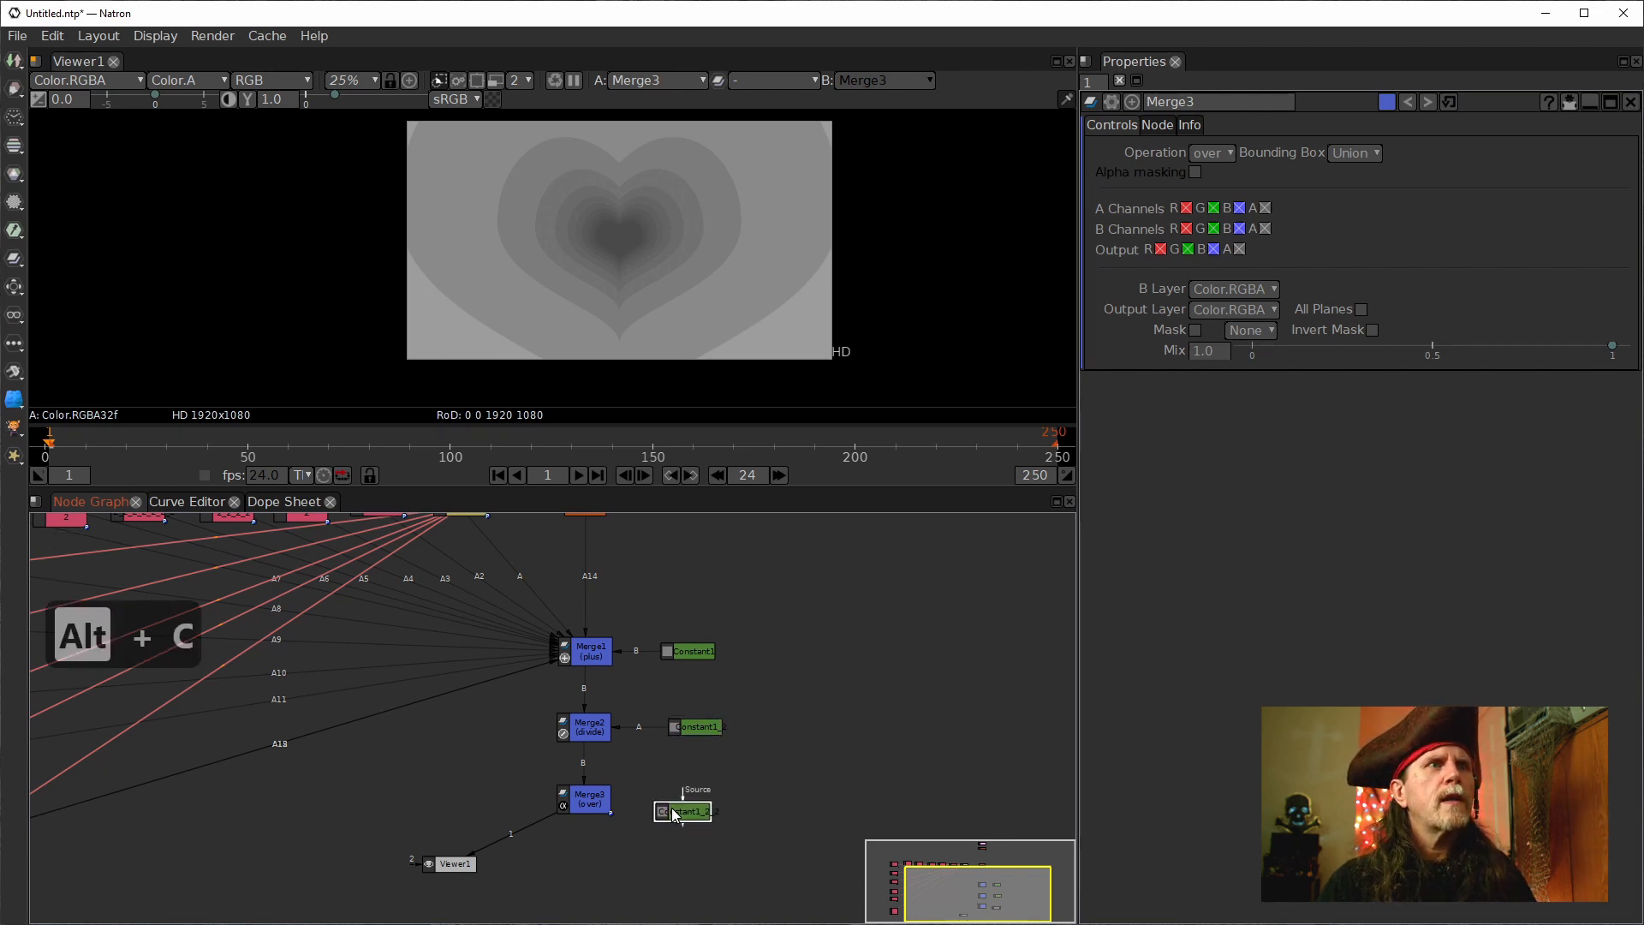
key("Delete")
left_click(574, 795)
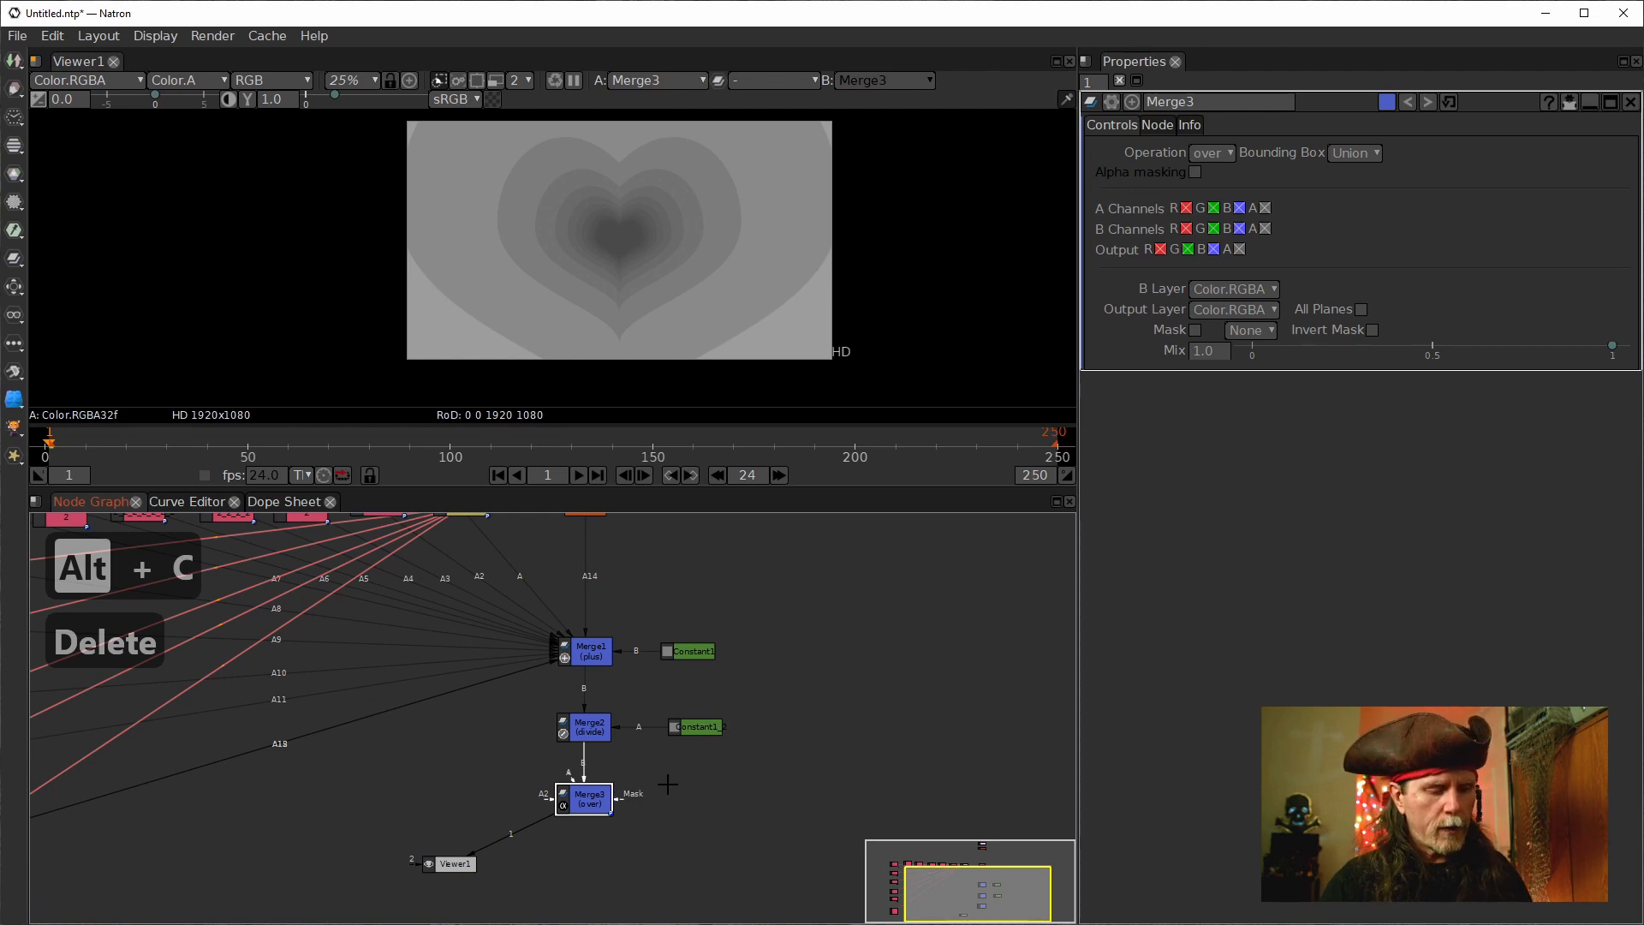
key("Tab")
type("soli")
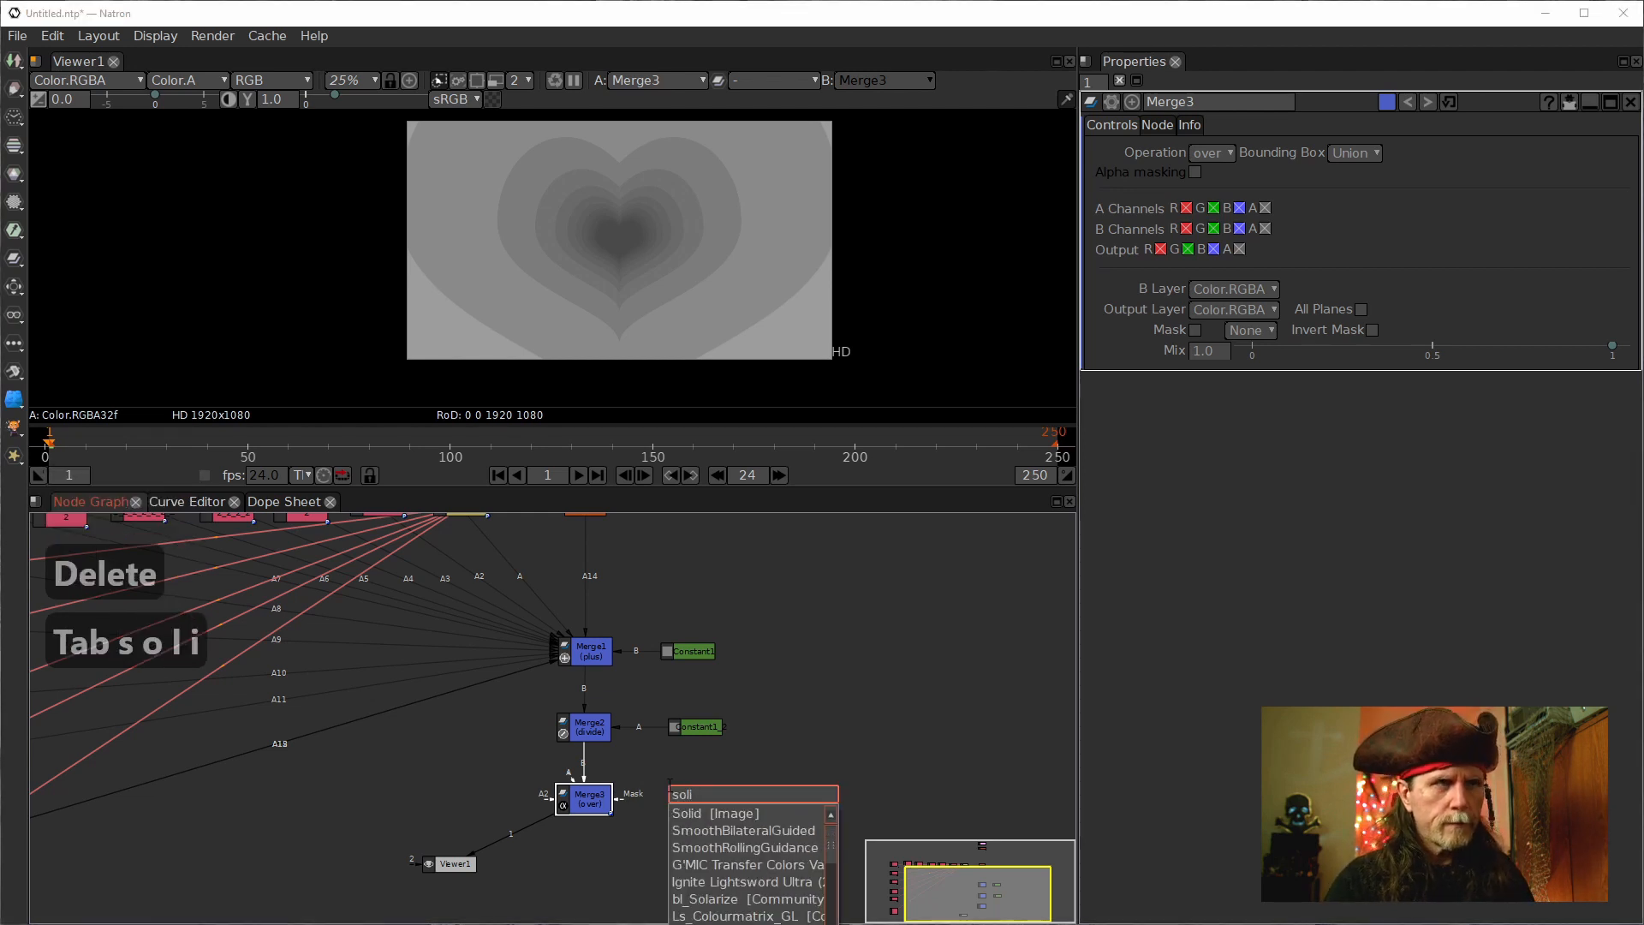
key("Escape")
key("ctrl+z")
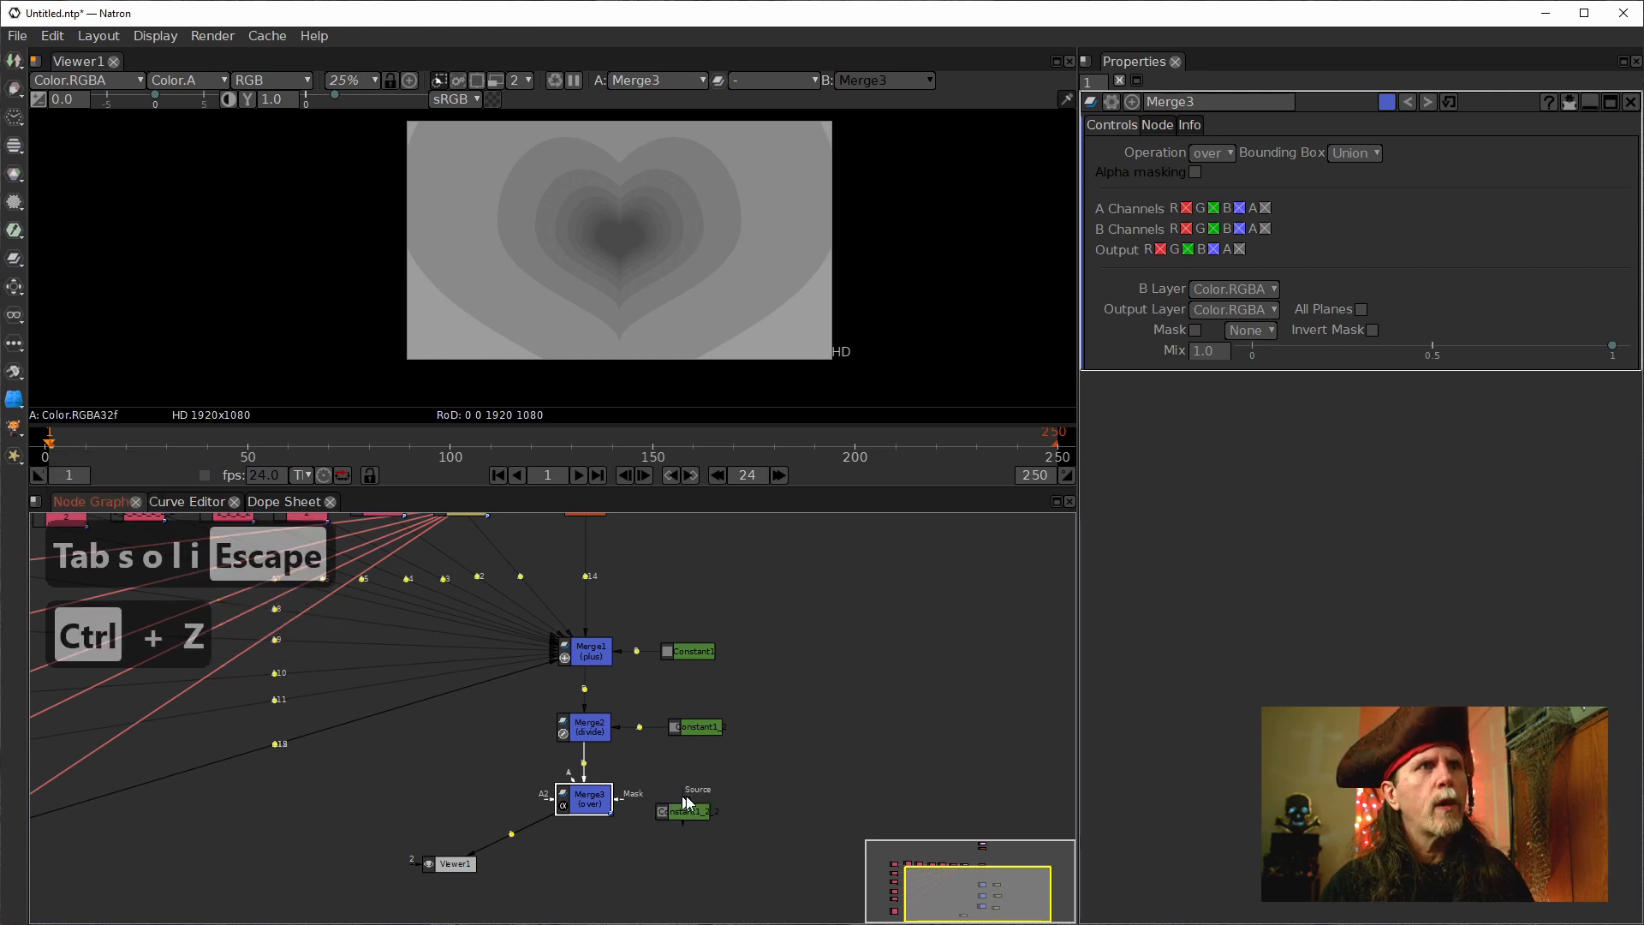
Connect the duplicated Constant to Merge3's A input and set its color to red 255, green 64, blue 64.
left_click_drag(690, 805, 719, 779)
left_click(591, 801)
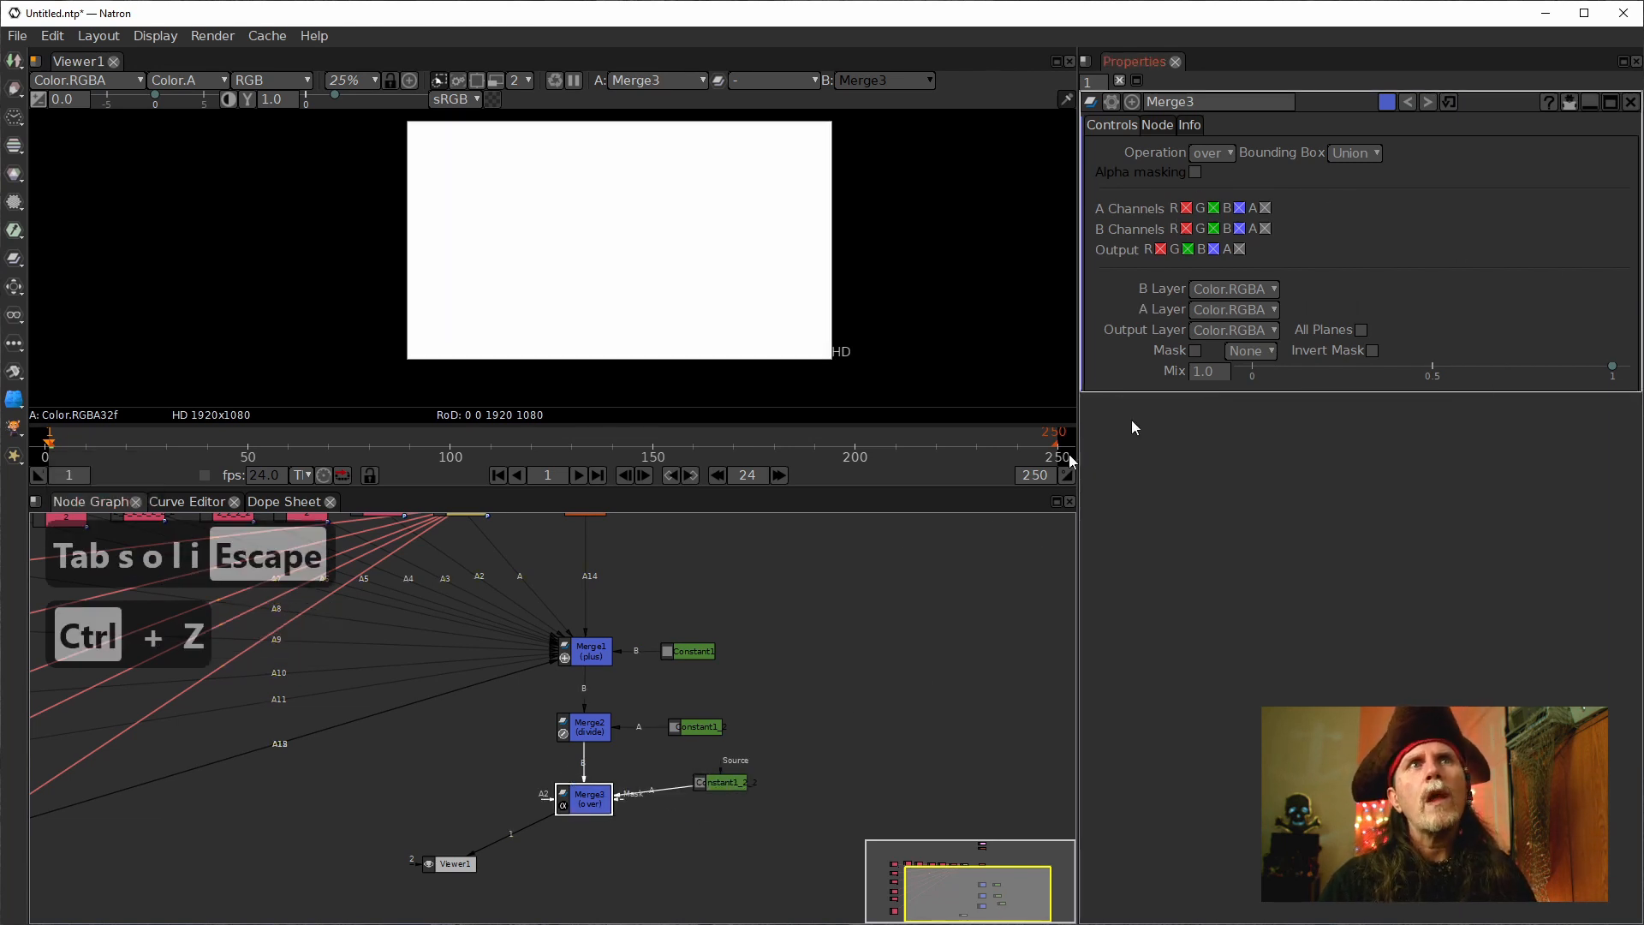
left_click(723, 782)
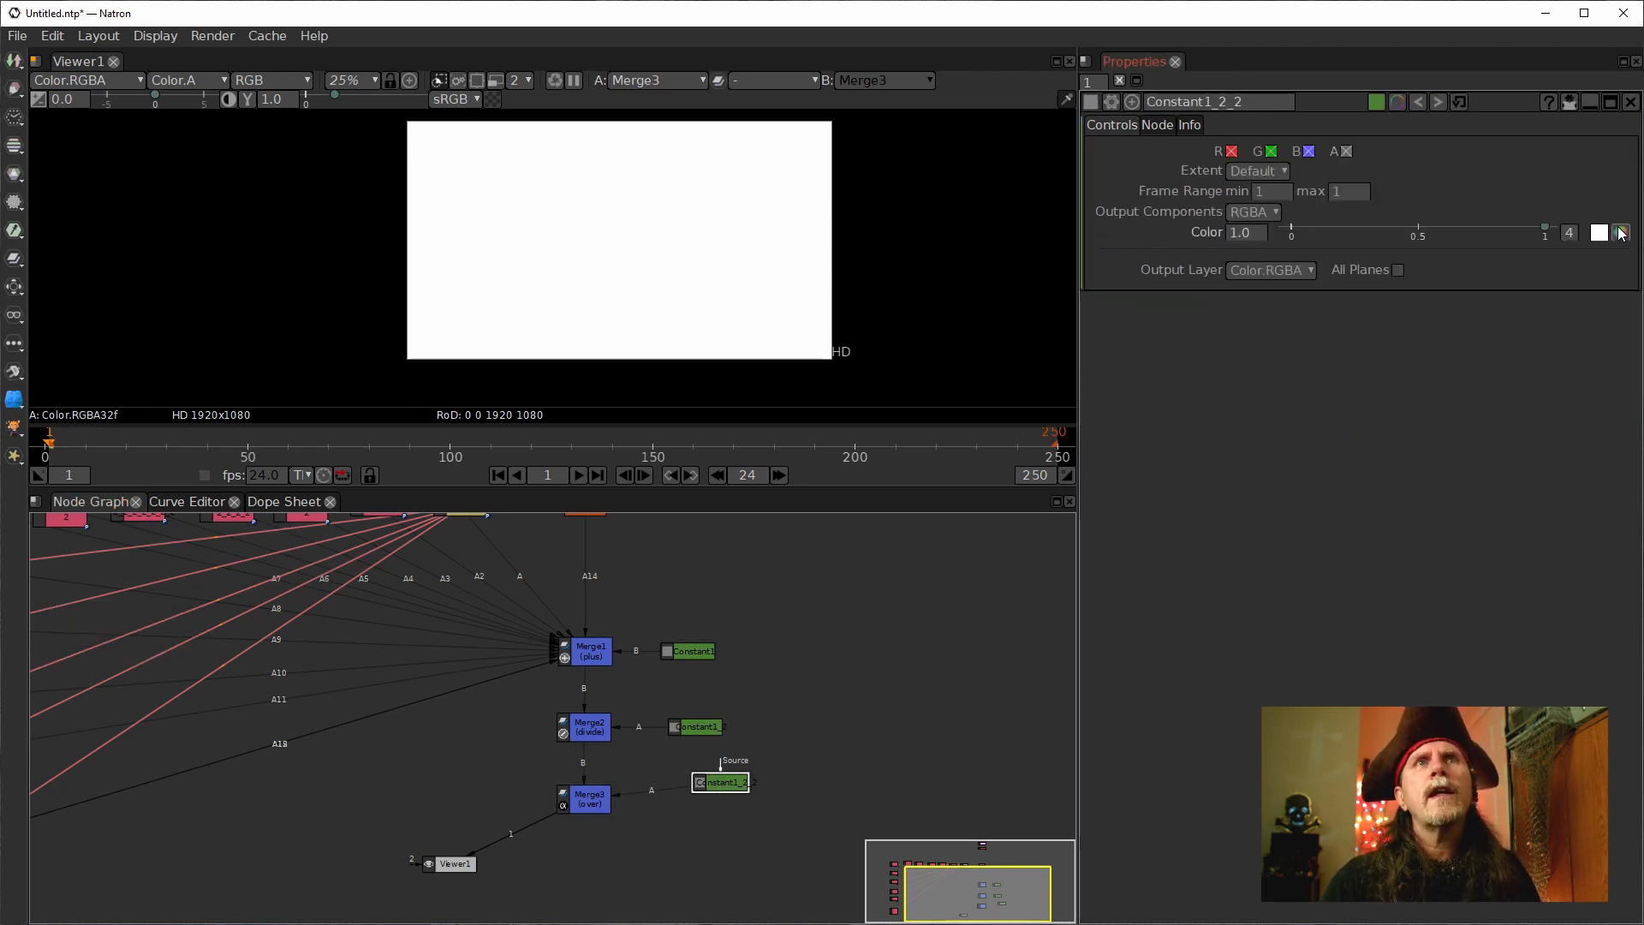
left_click(1621, 232)
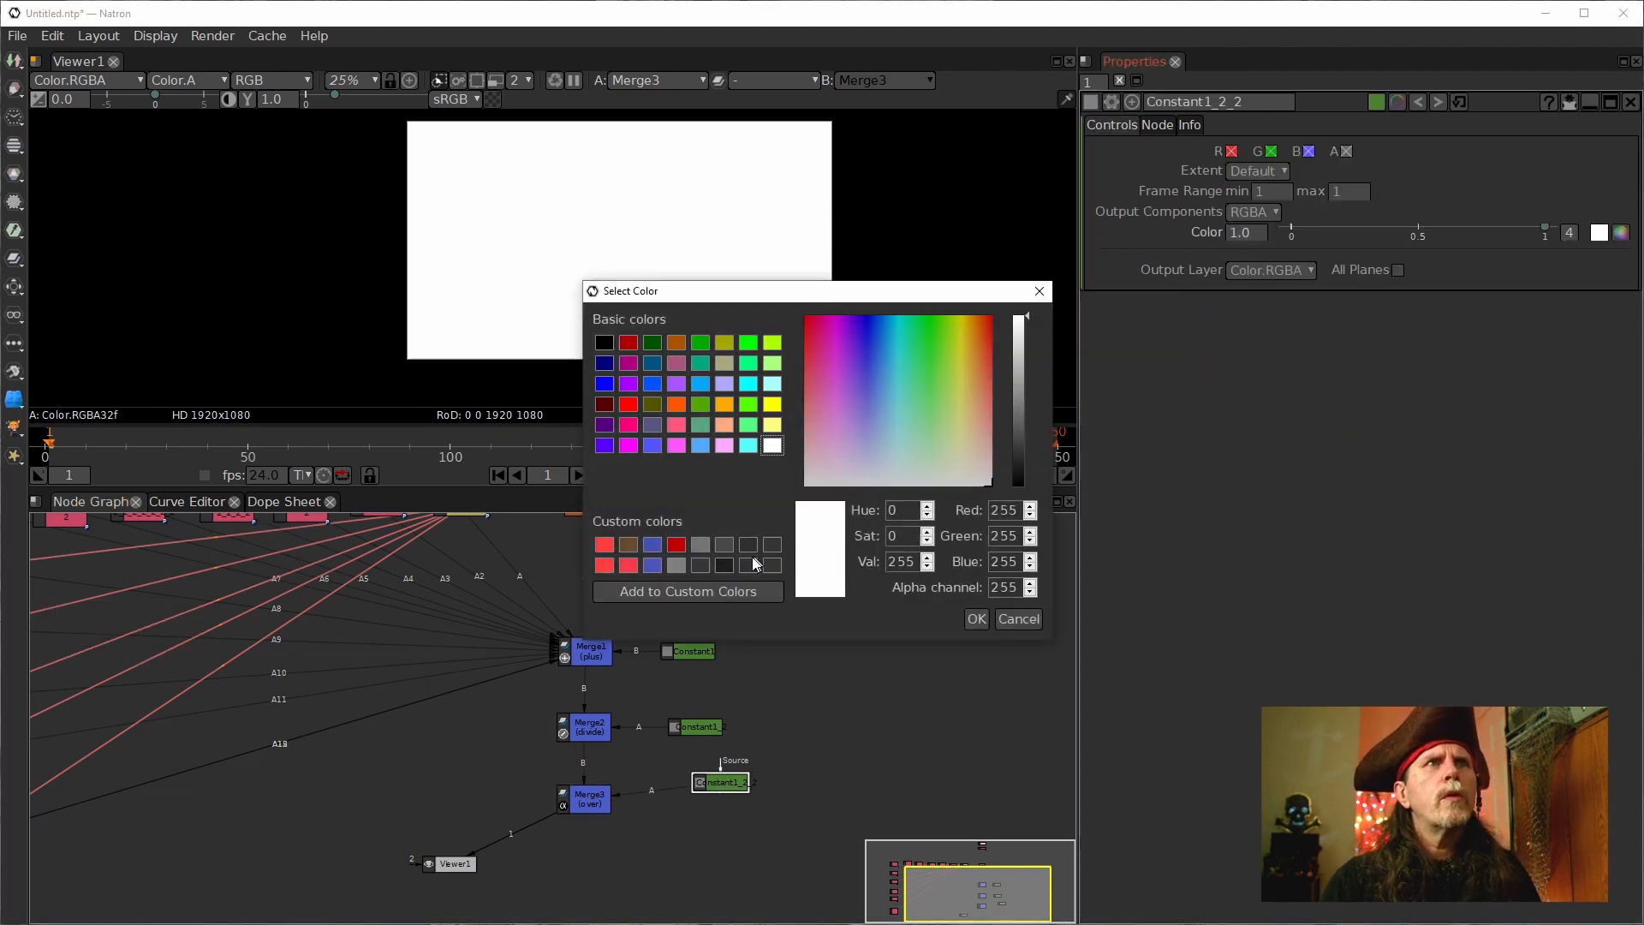
left_click(628, 404)
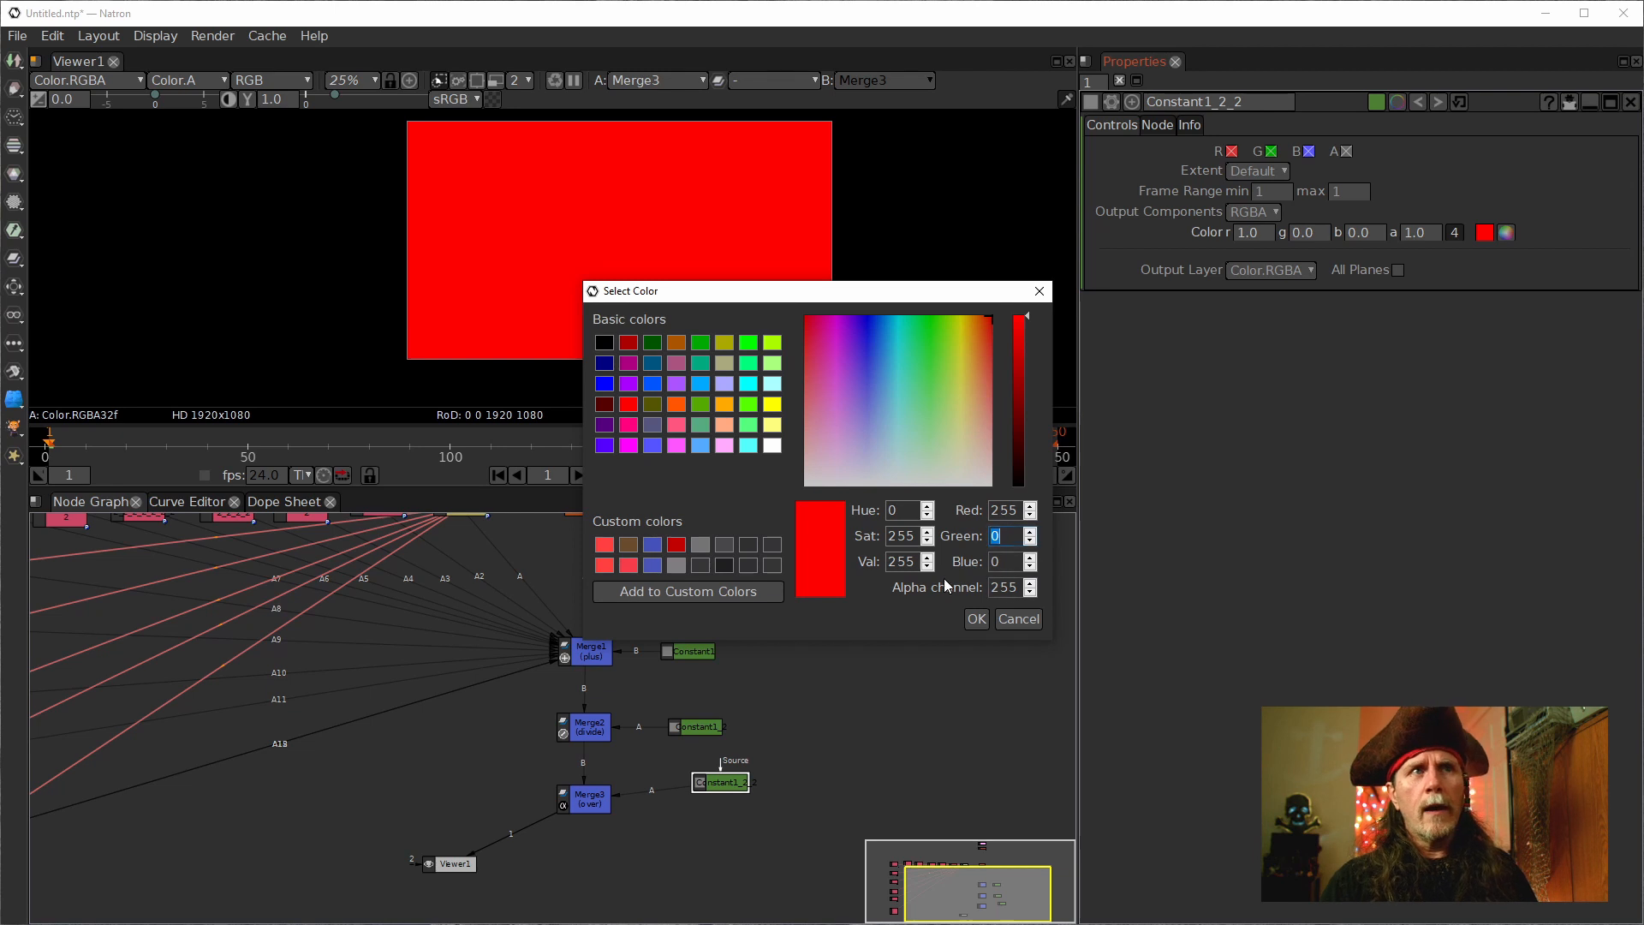
type("64")
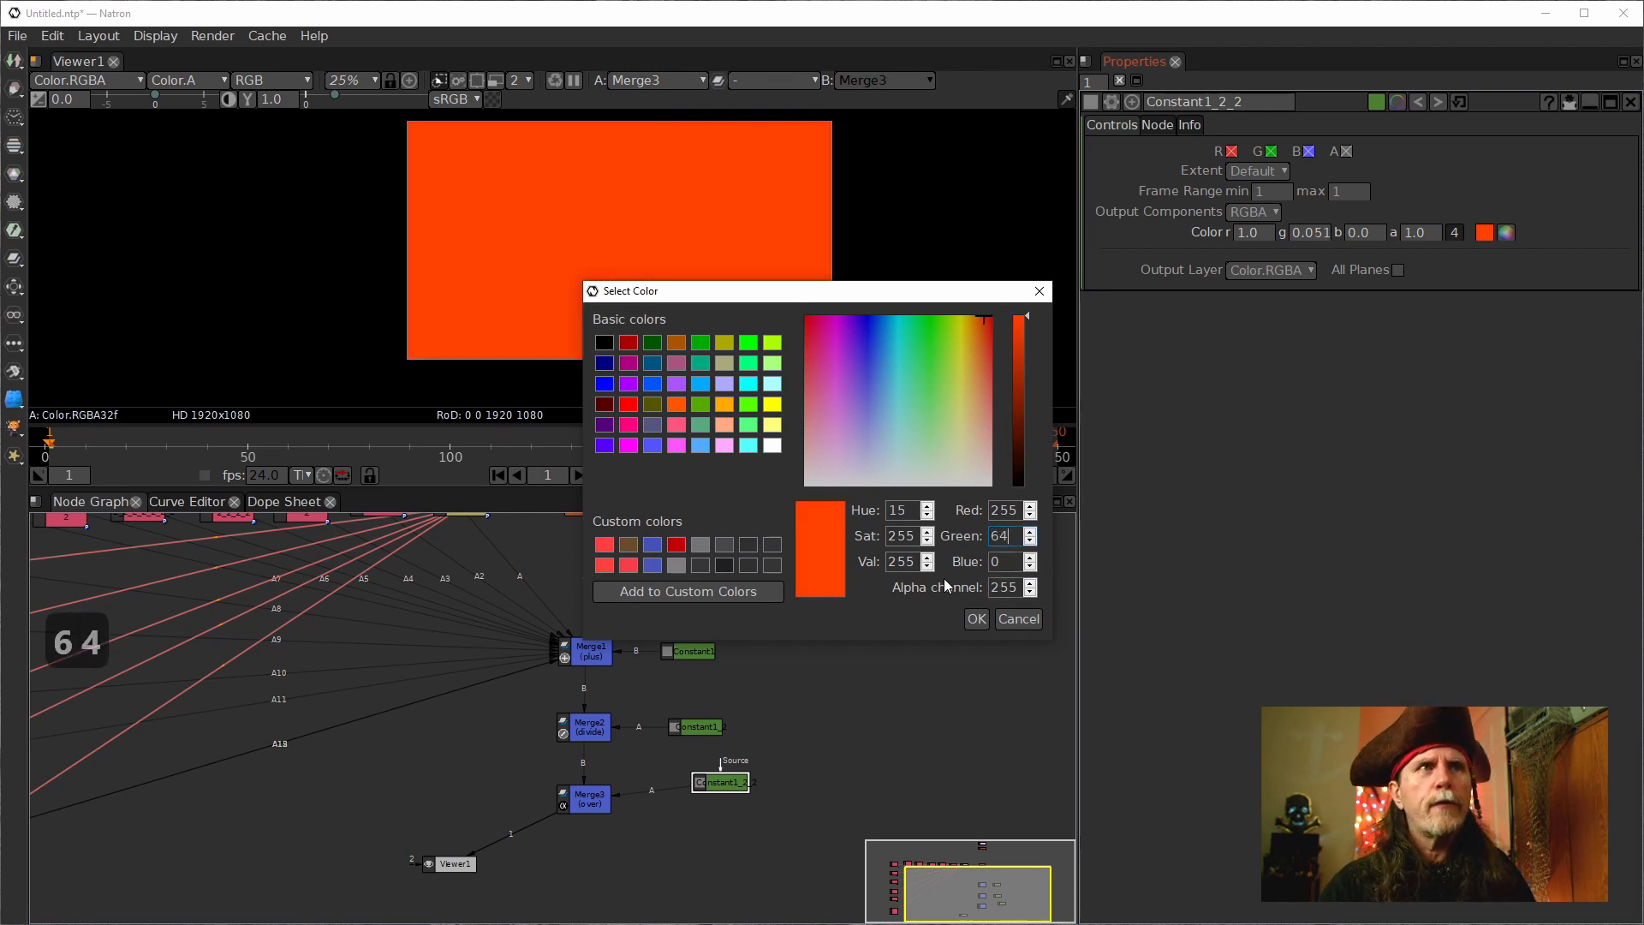
key("Tab")
type("64")
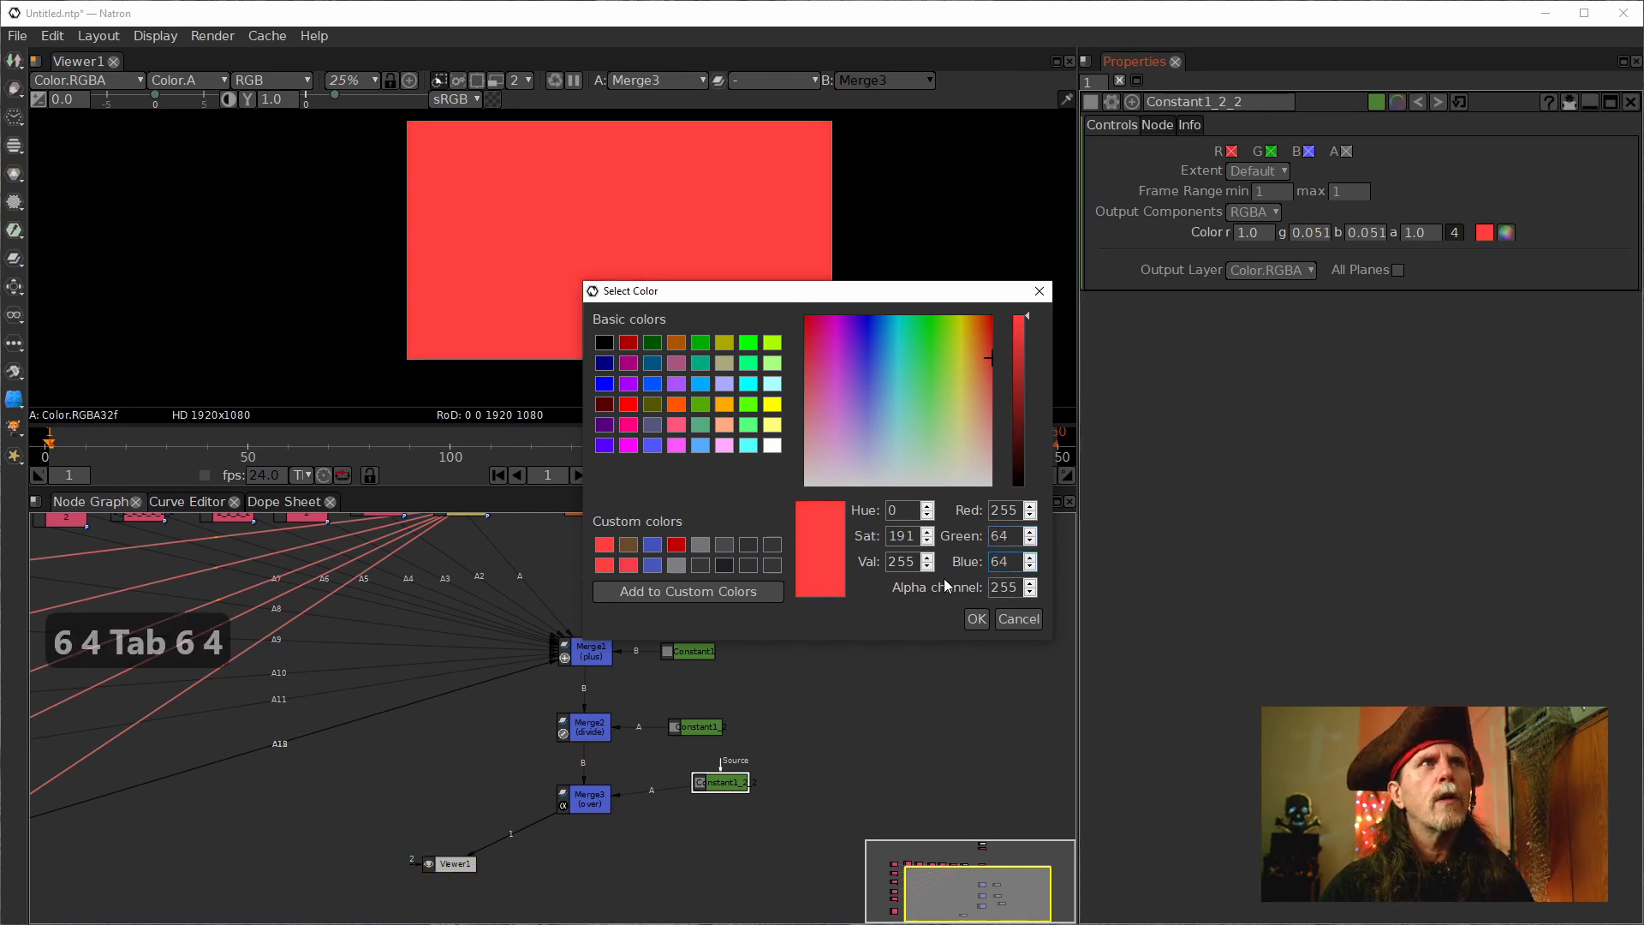
left_click(977, 619)
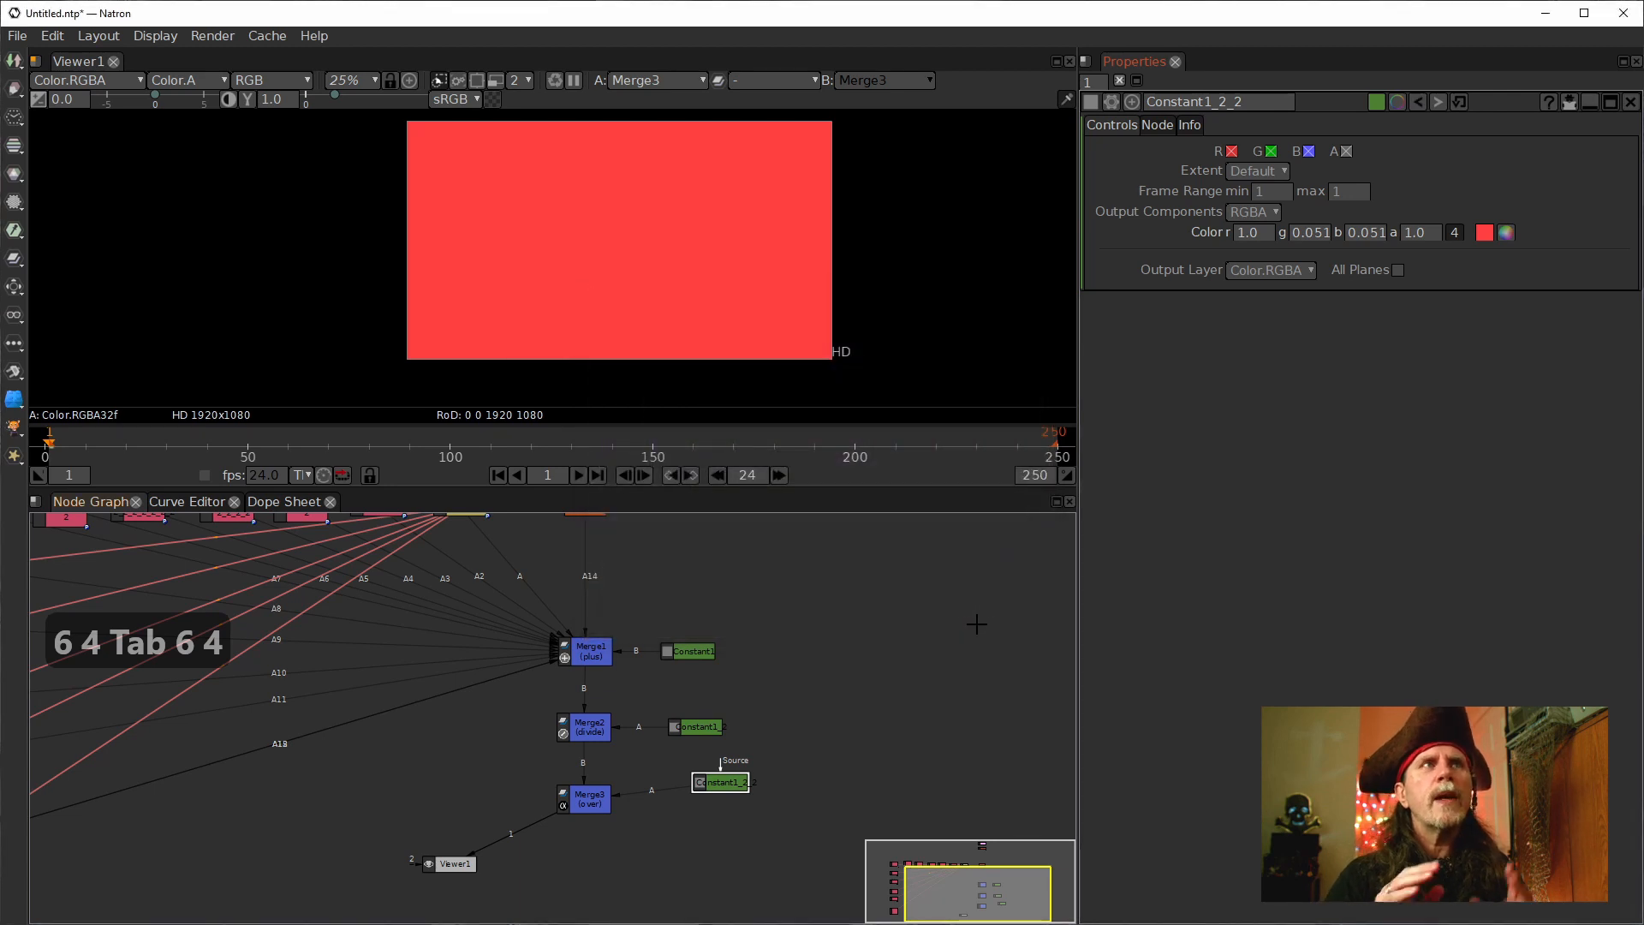
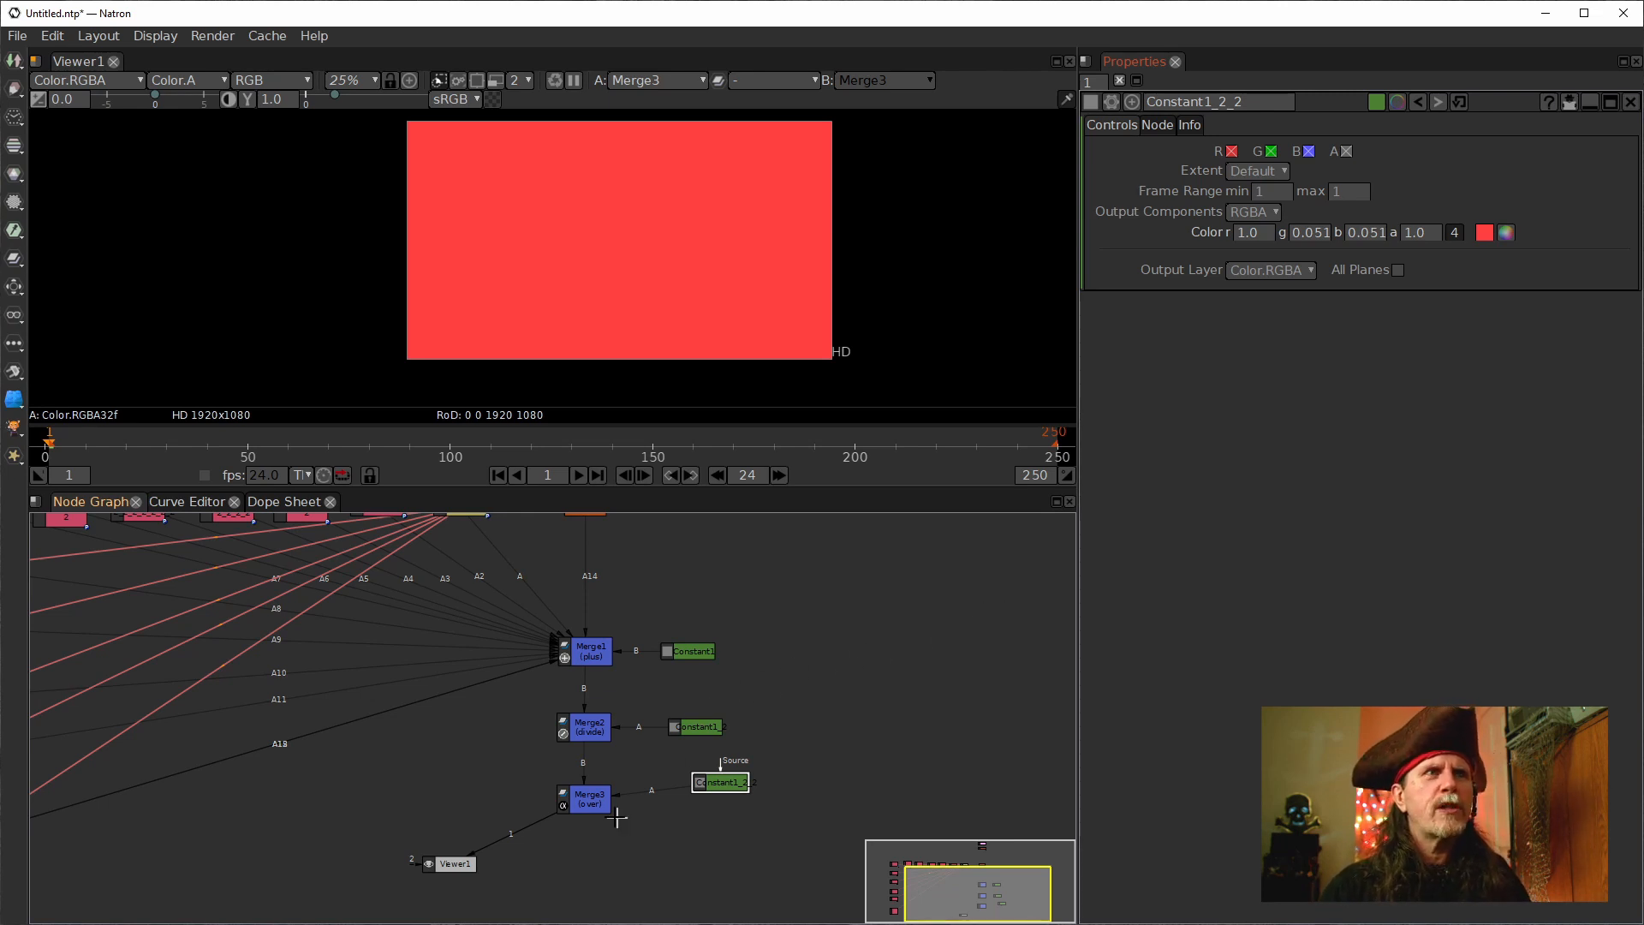
Set Merge3's operation to multiply and line it up horizontally with its Constant, lower beneath Merge2.
left_click(590, 802)
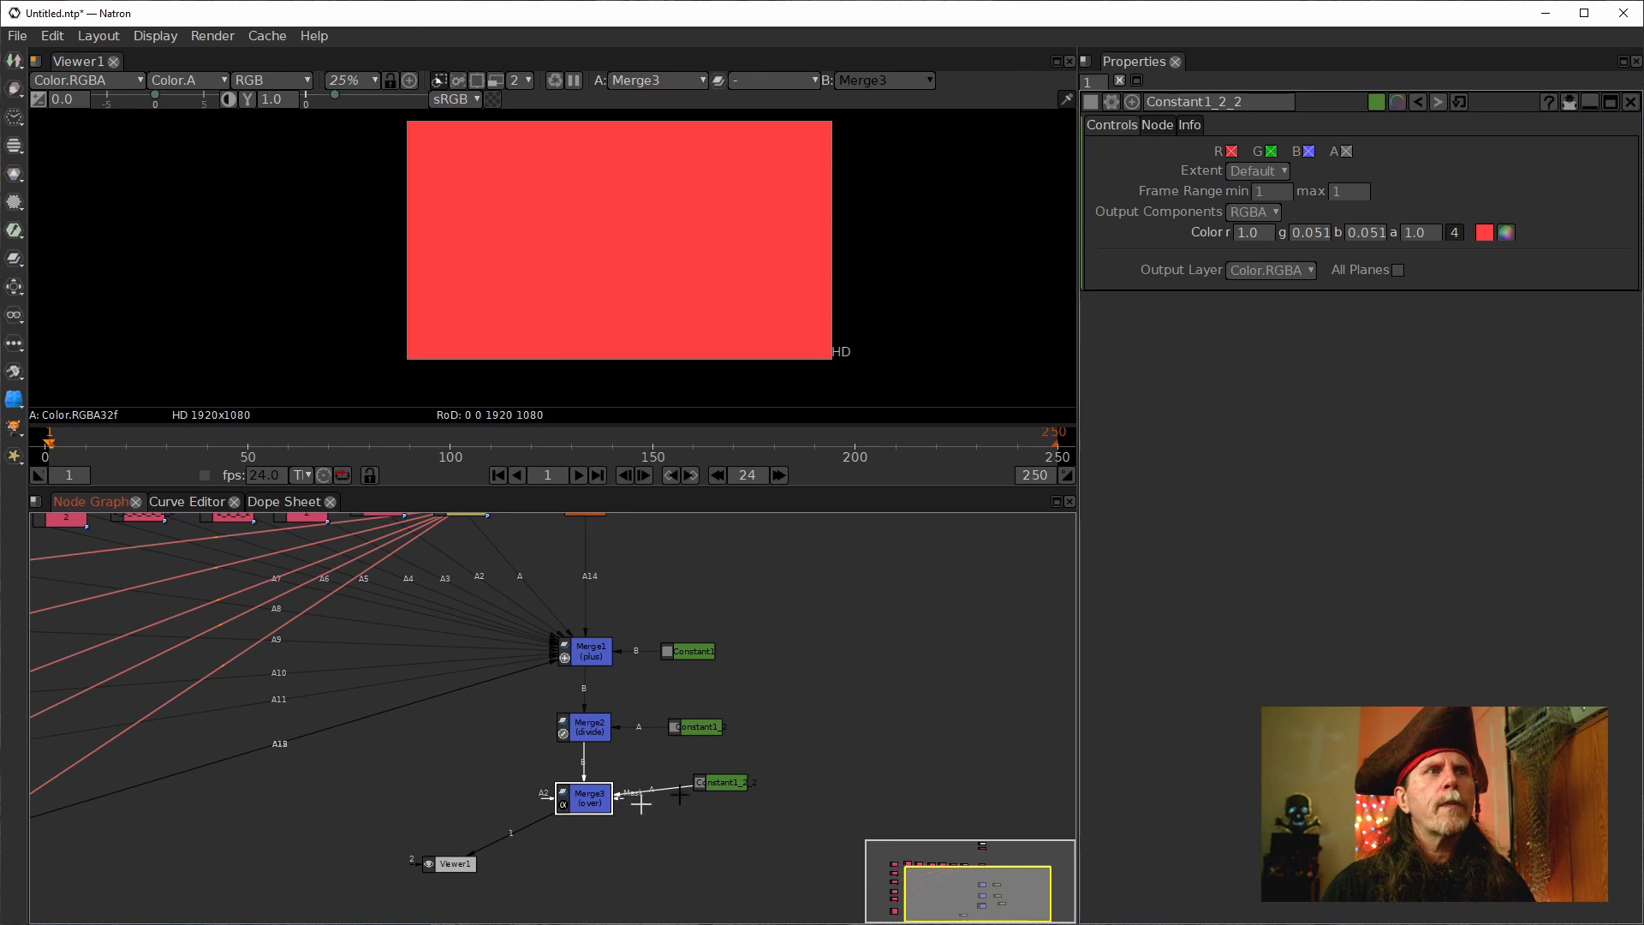
left_click(1256, 171)
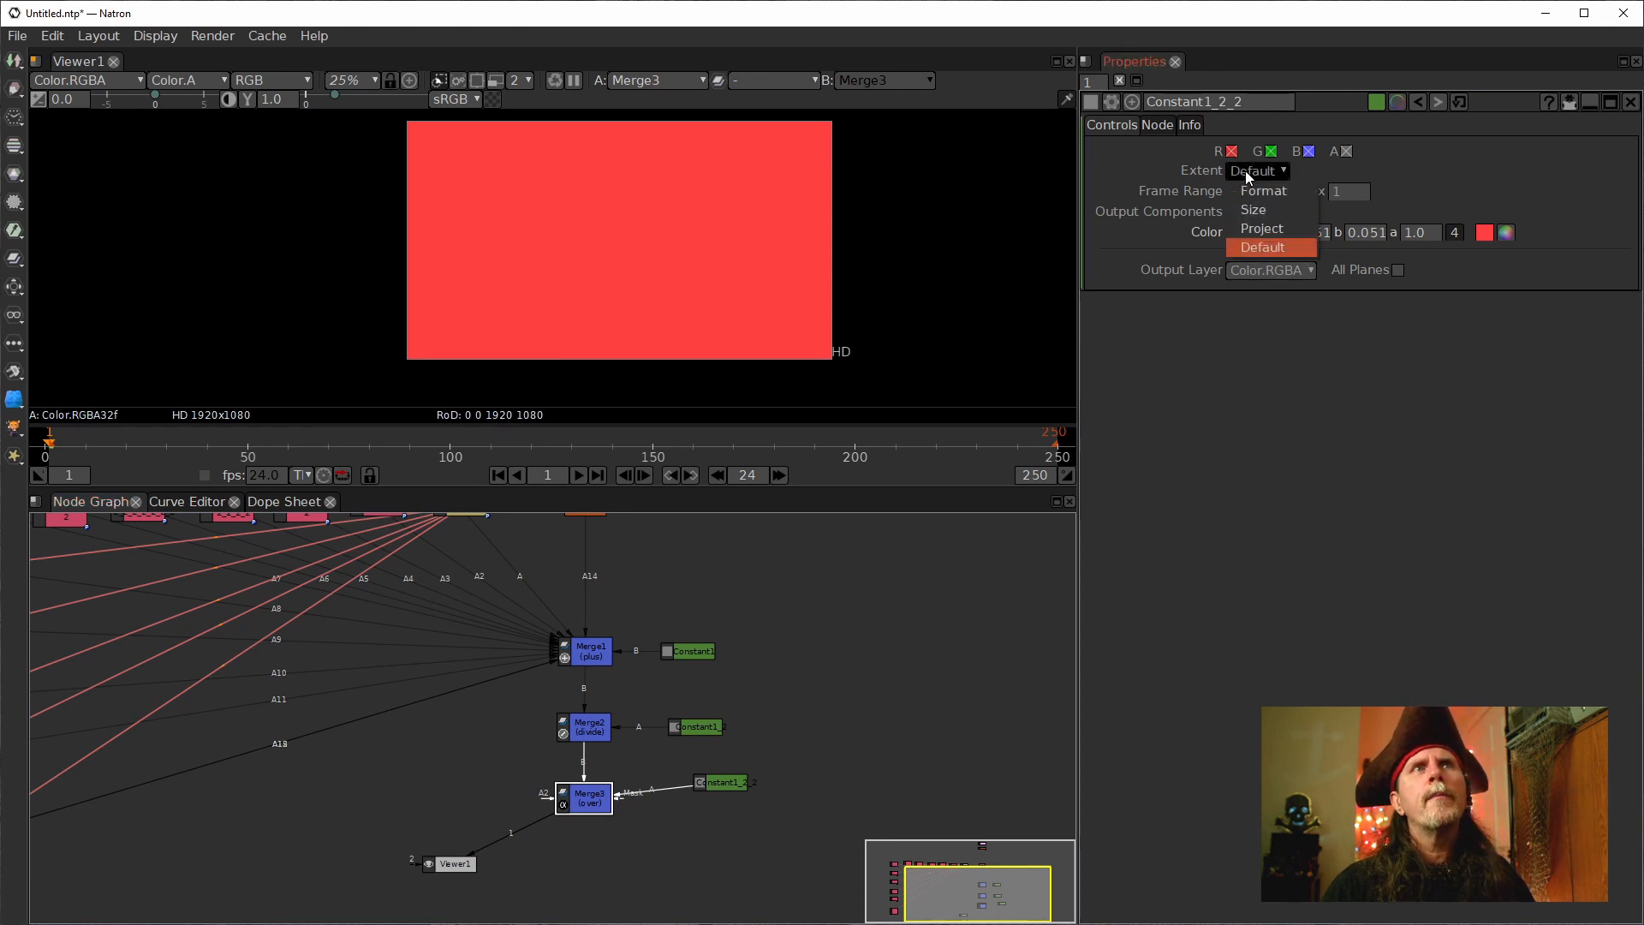
left_click(1257, 250)
double_click(589, 798)
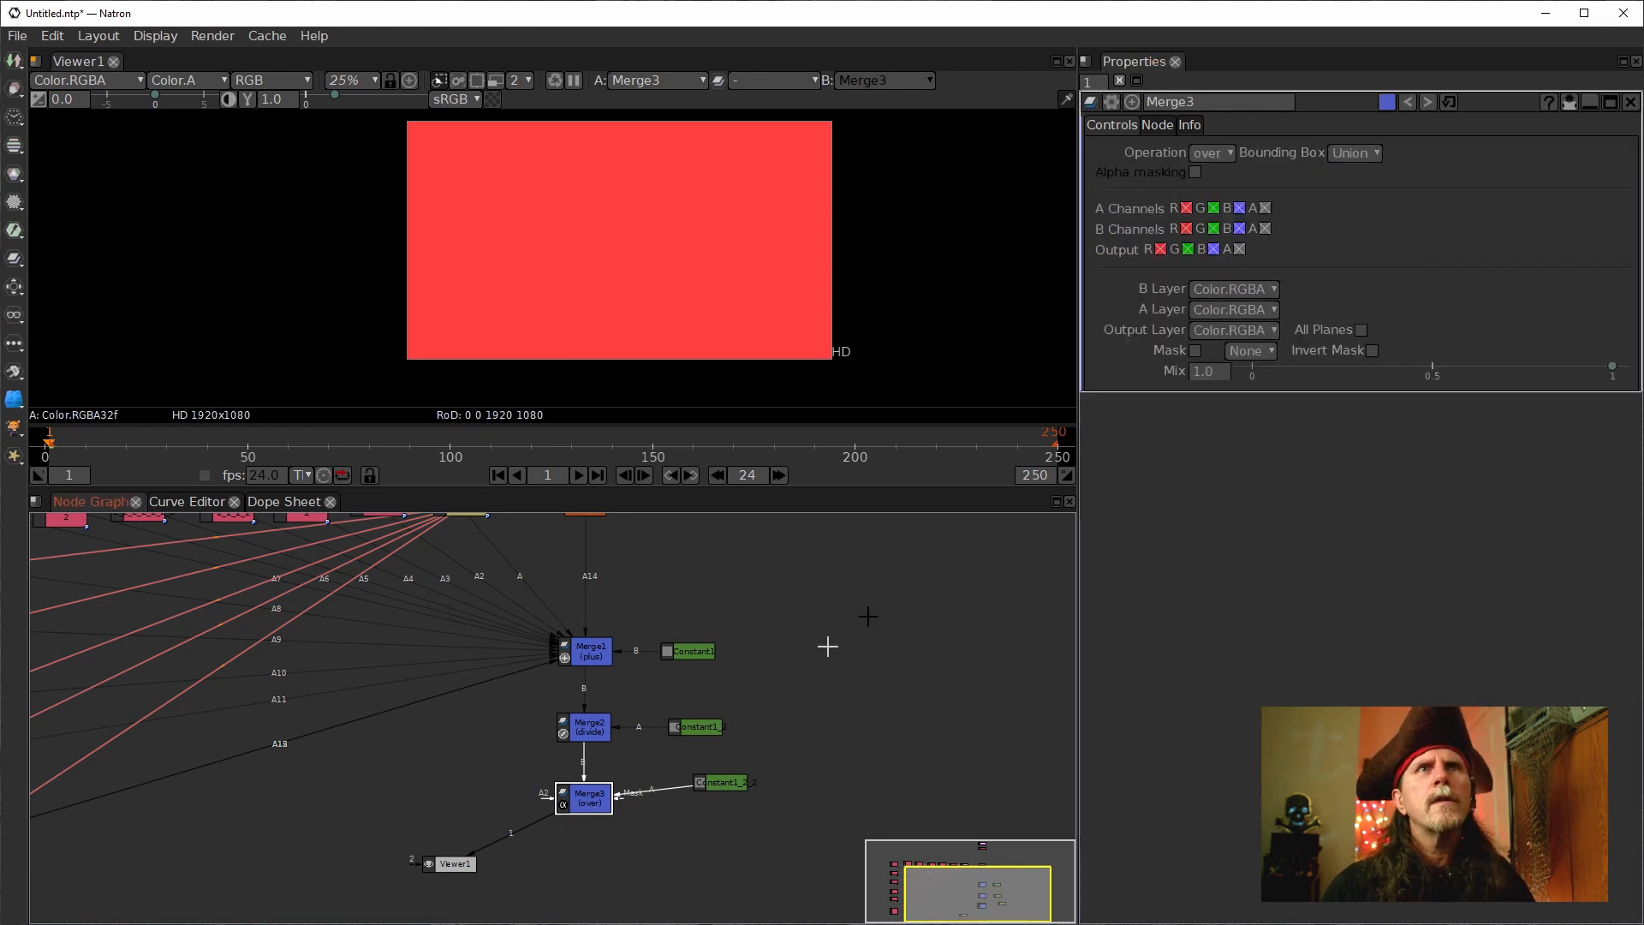
left_click(1228, 153)
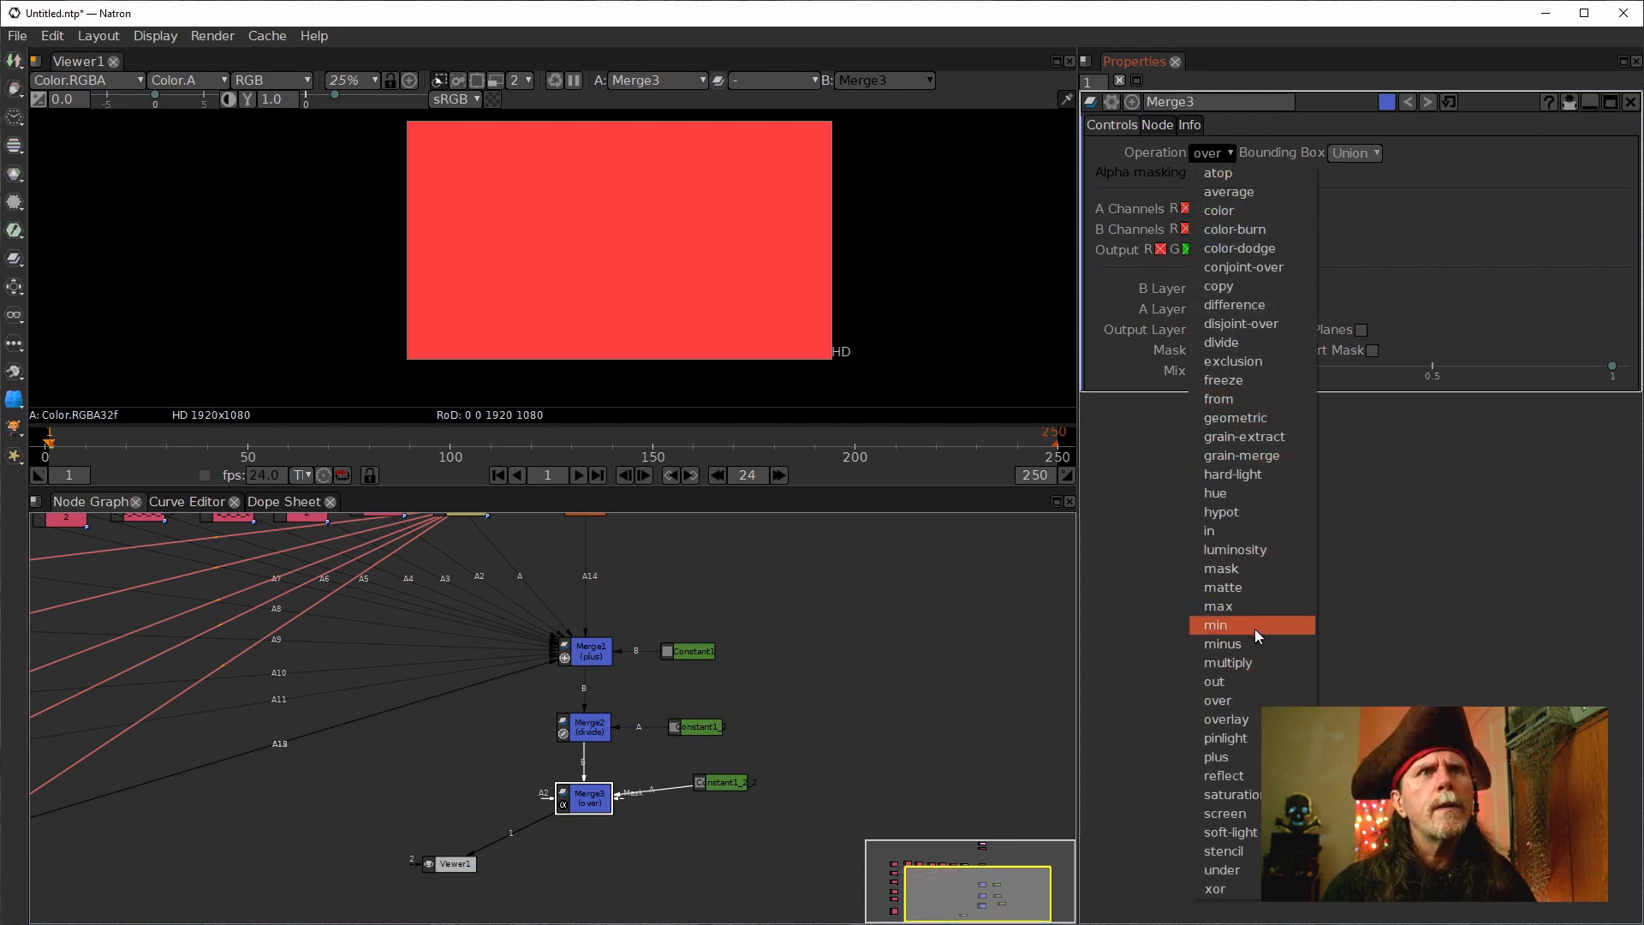
left_click(1250, 663)
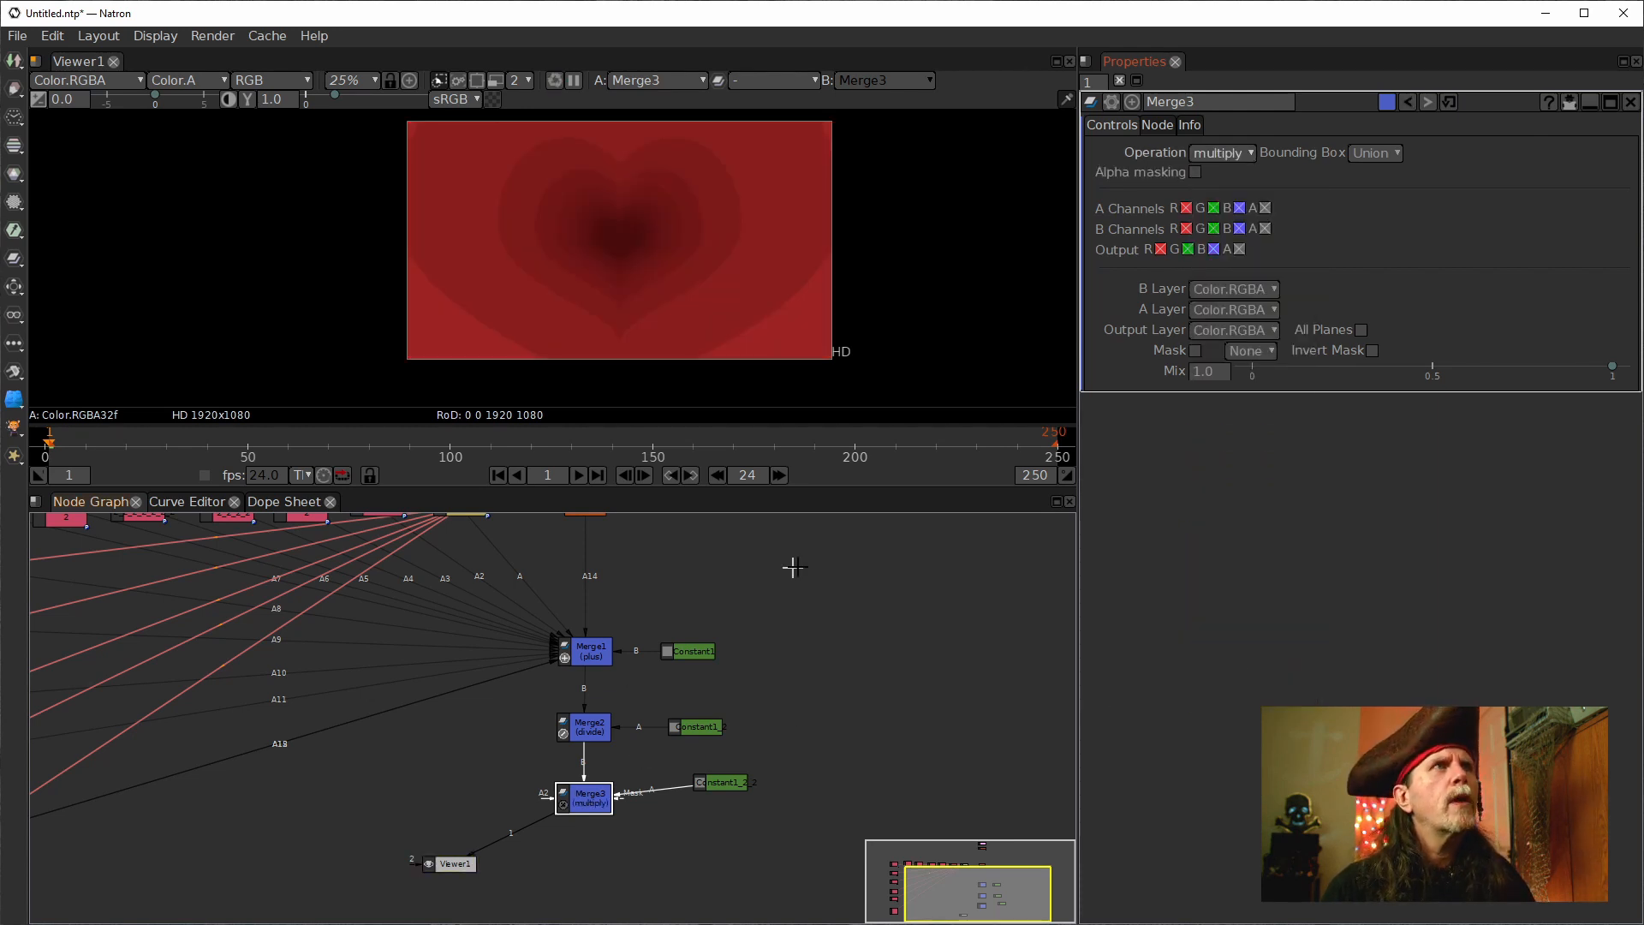
left_click_drag(714, 778, 711, 815)
left_click_drag(589, 798, 591, 822)
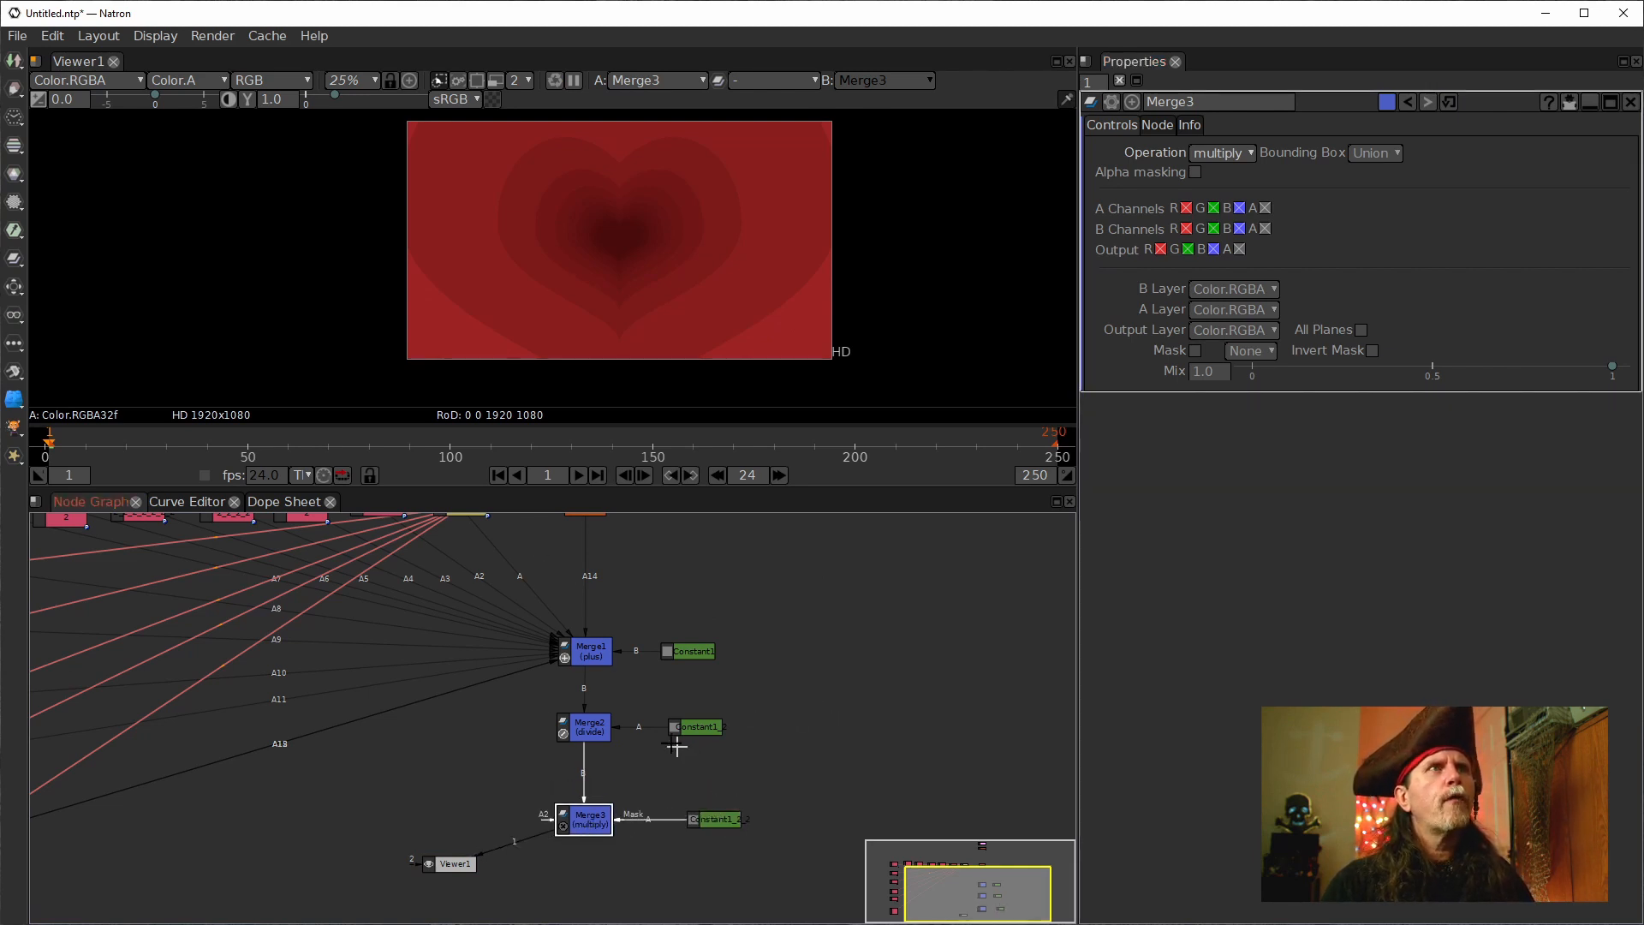
Insert a Grade node between Merge2 and Merge3, with its Black Point at 0.4 and the alpha channel included.
scroll(610, 229, "up", 4)
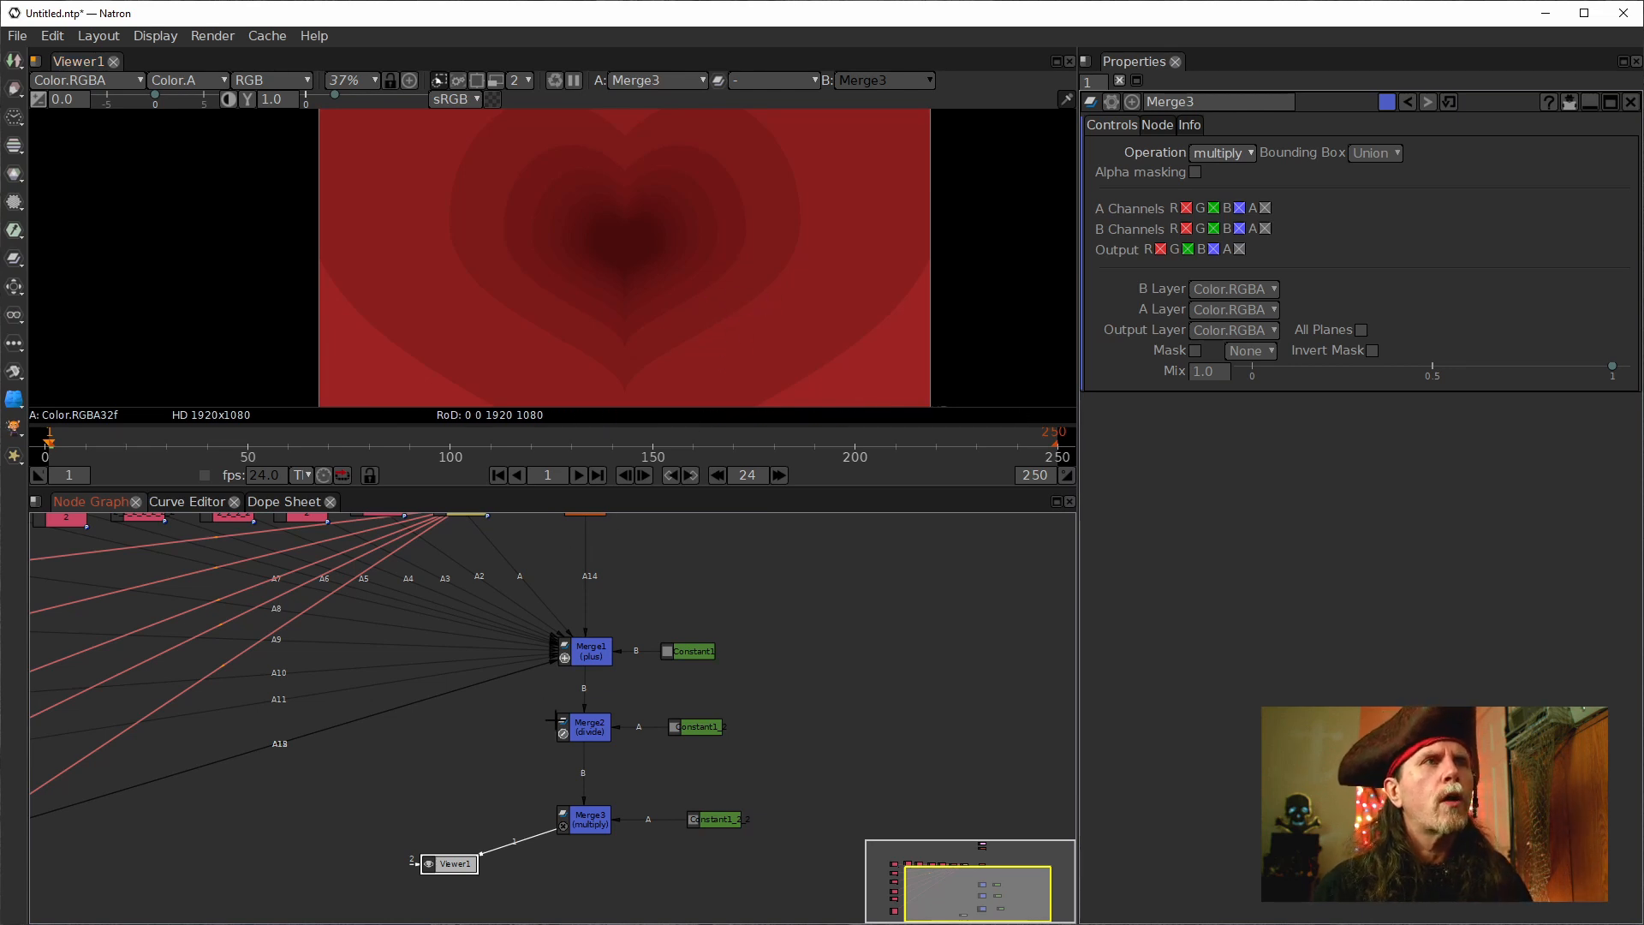
left_click(597, 735)
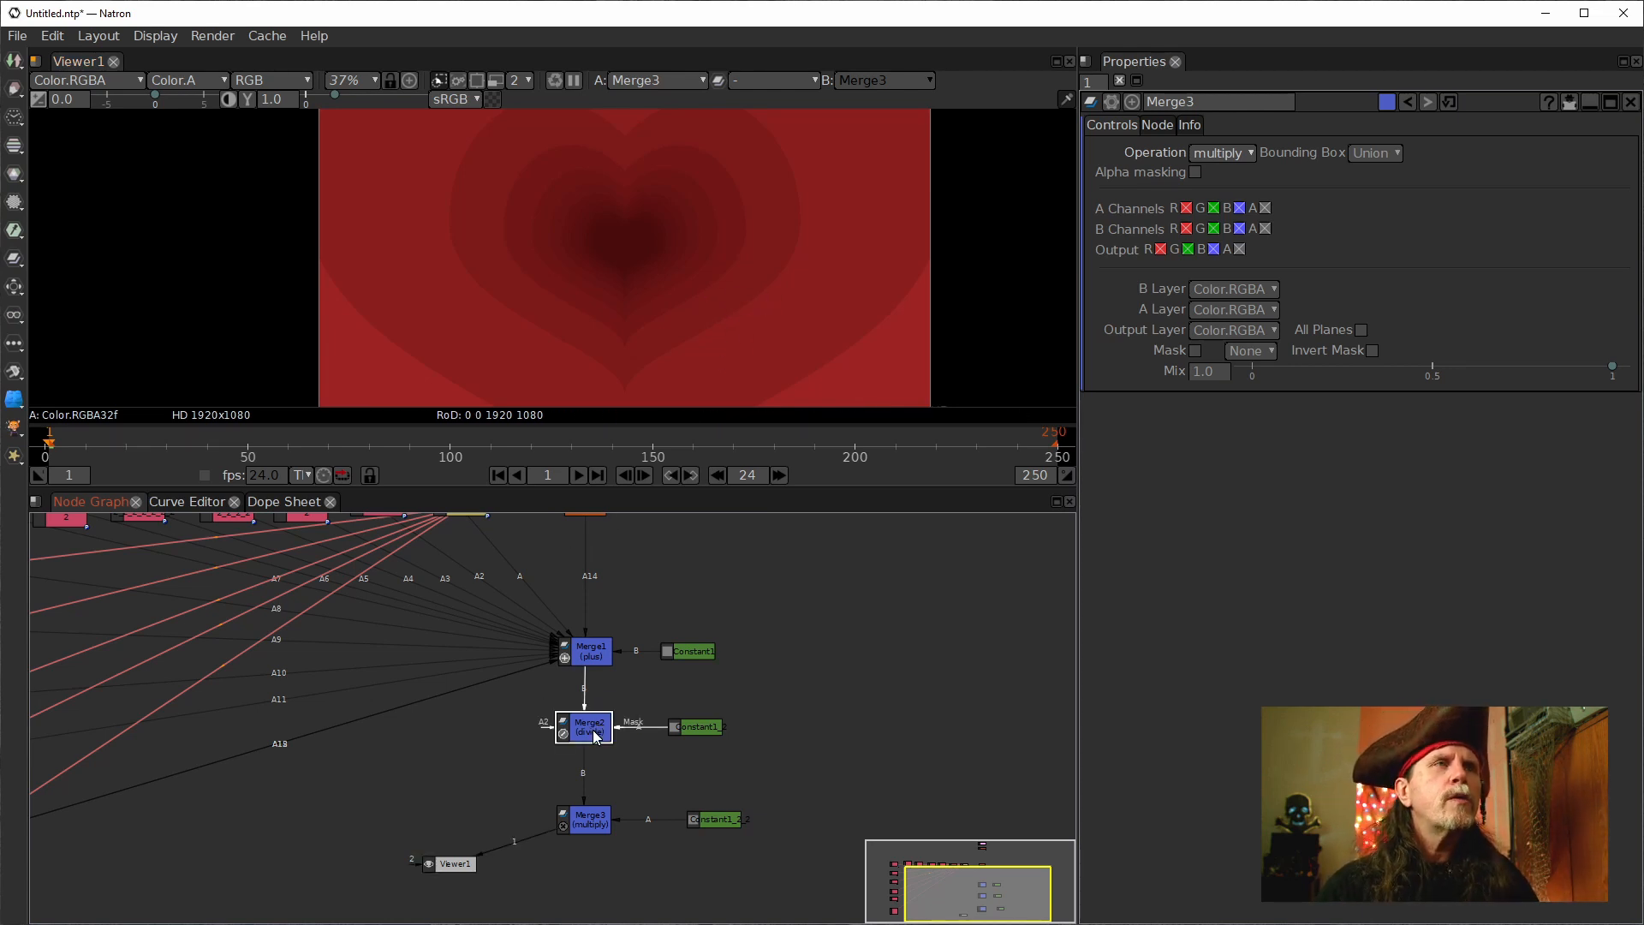
key("g")
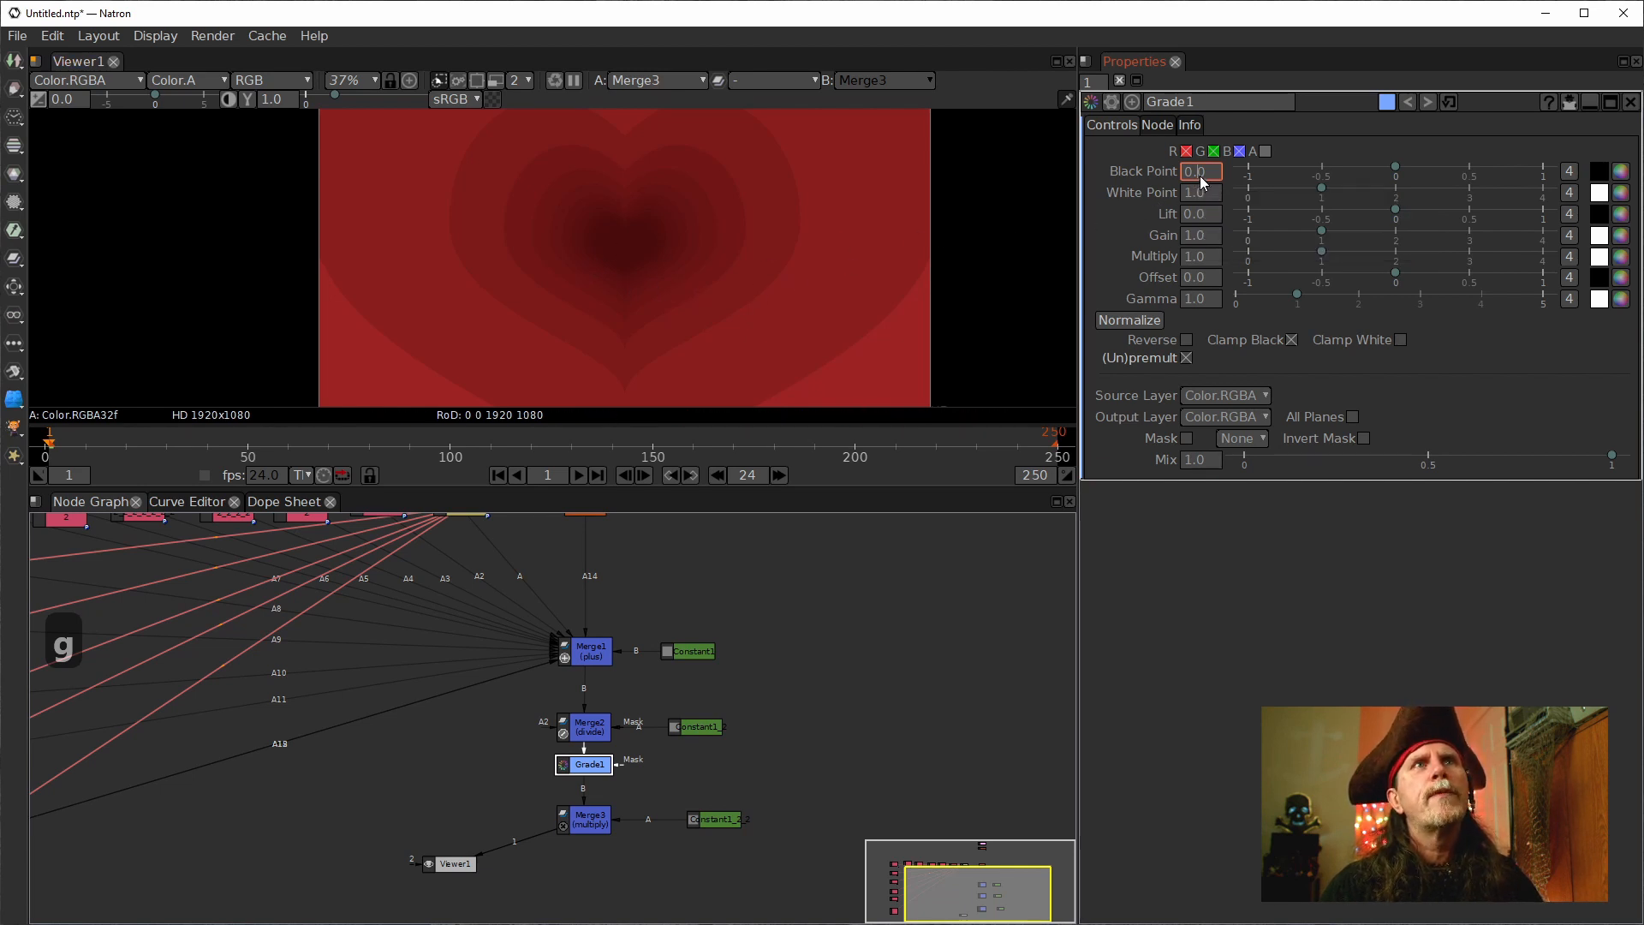
scroll(1199, 172, "up", 1)
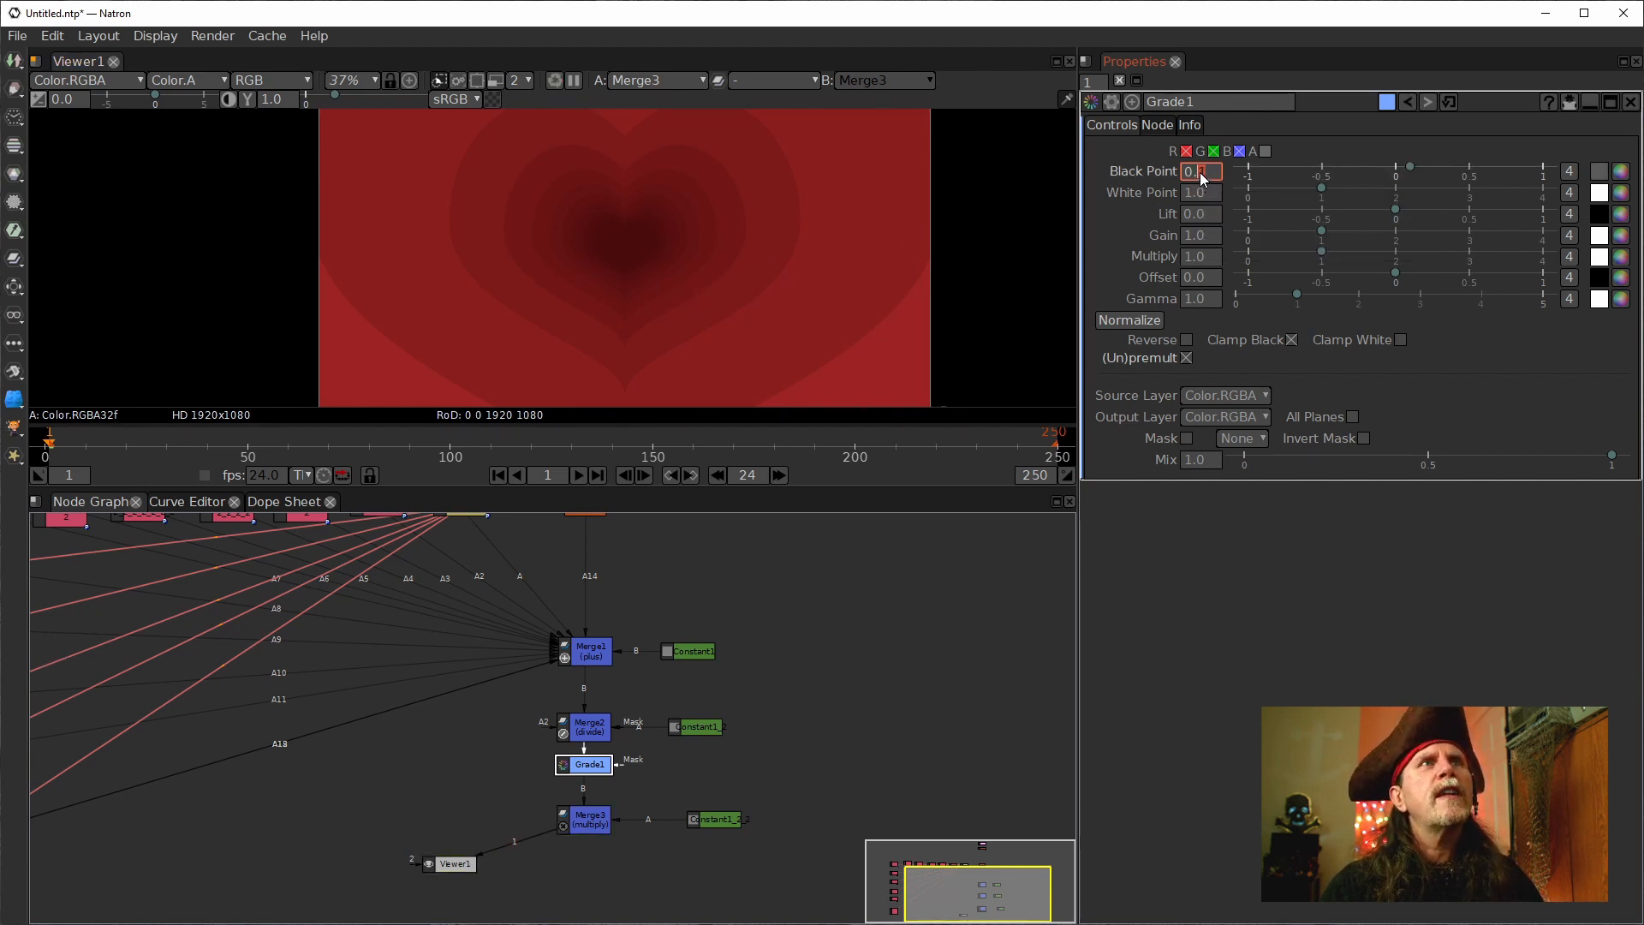
scroll(1200, 172, "up", 1)
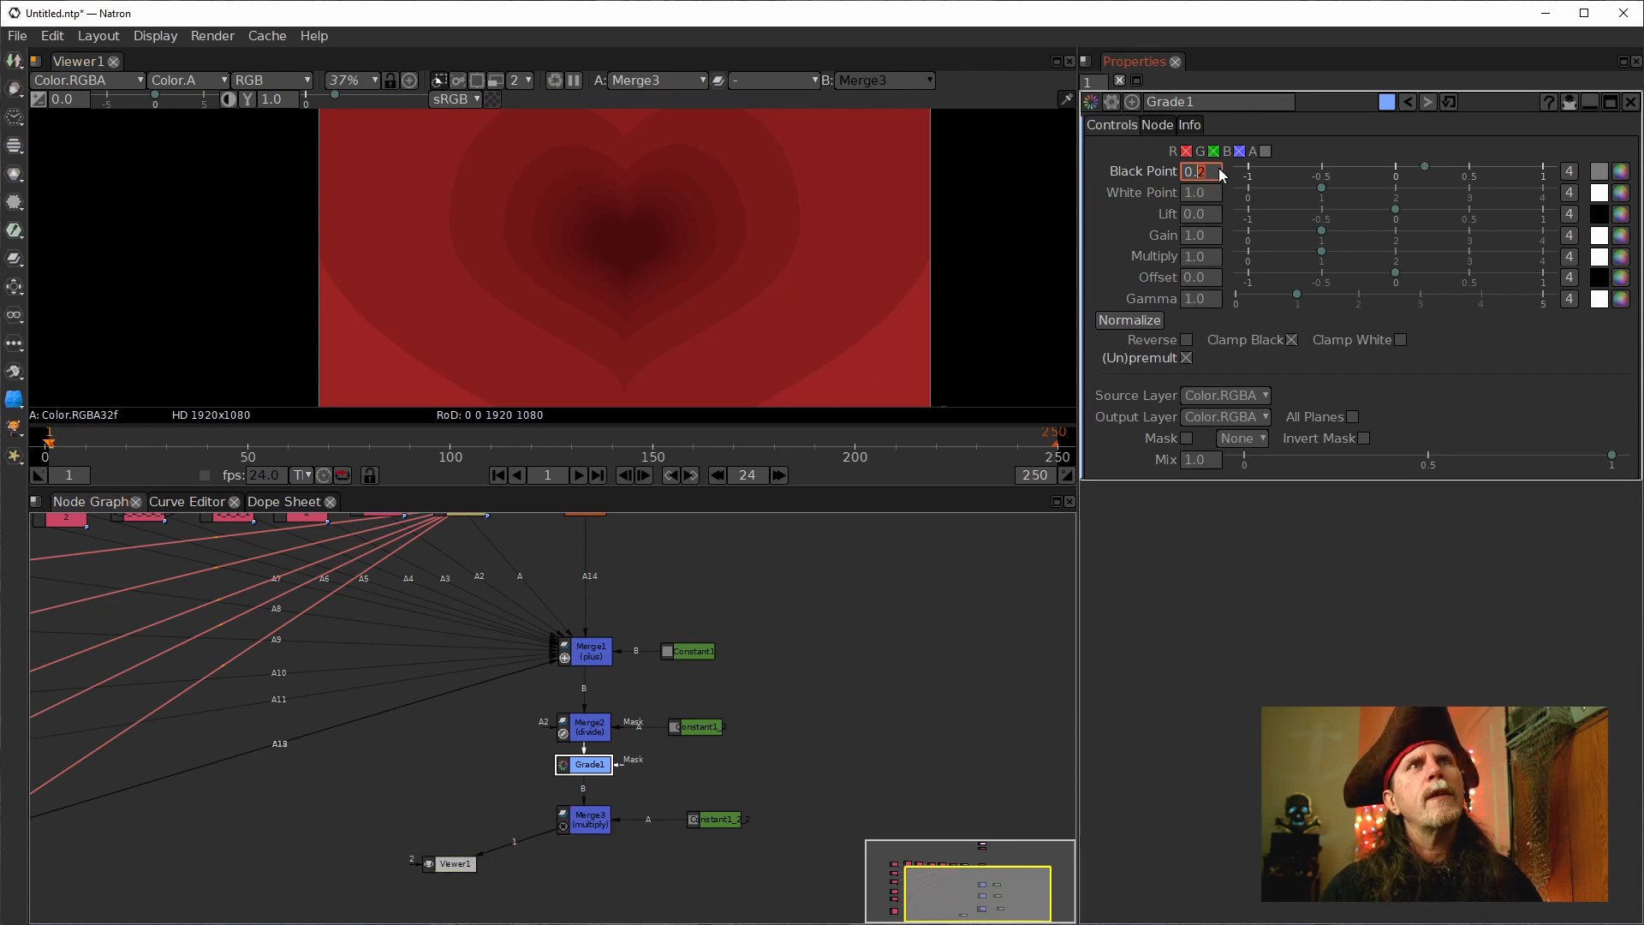
scroll(1201, 171, "up", 2)
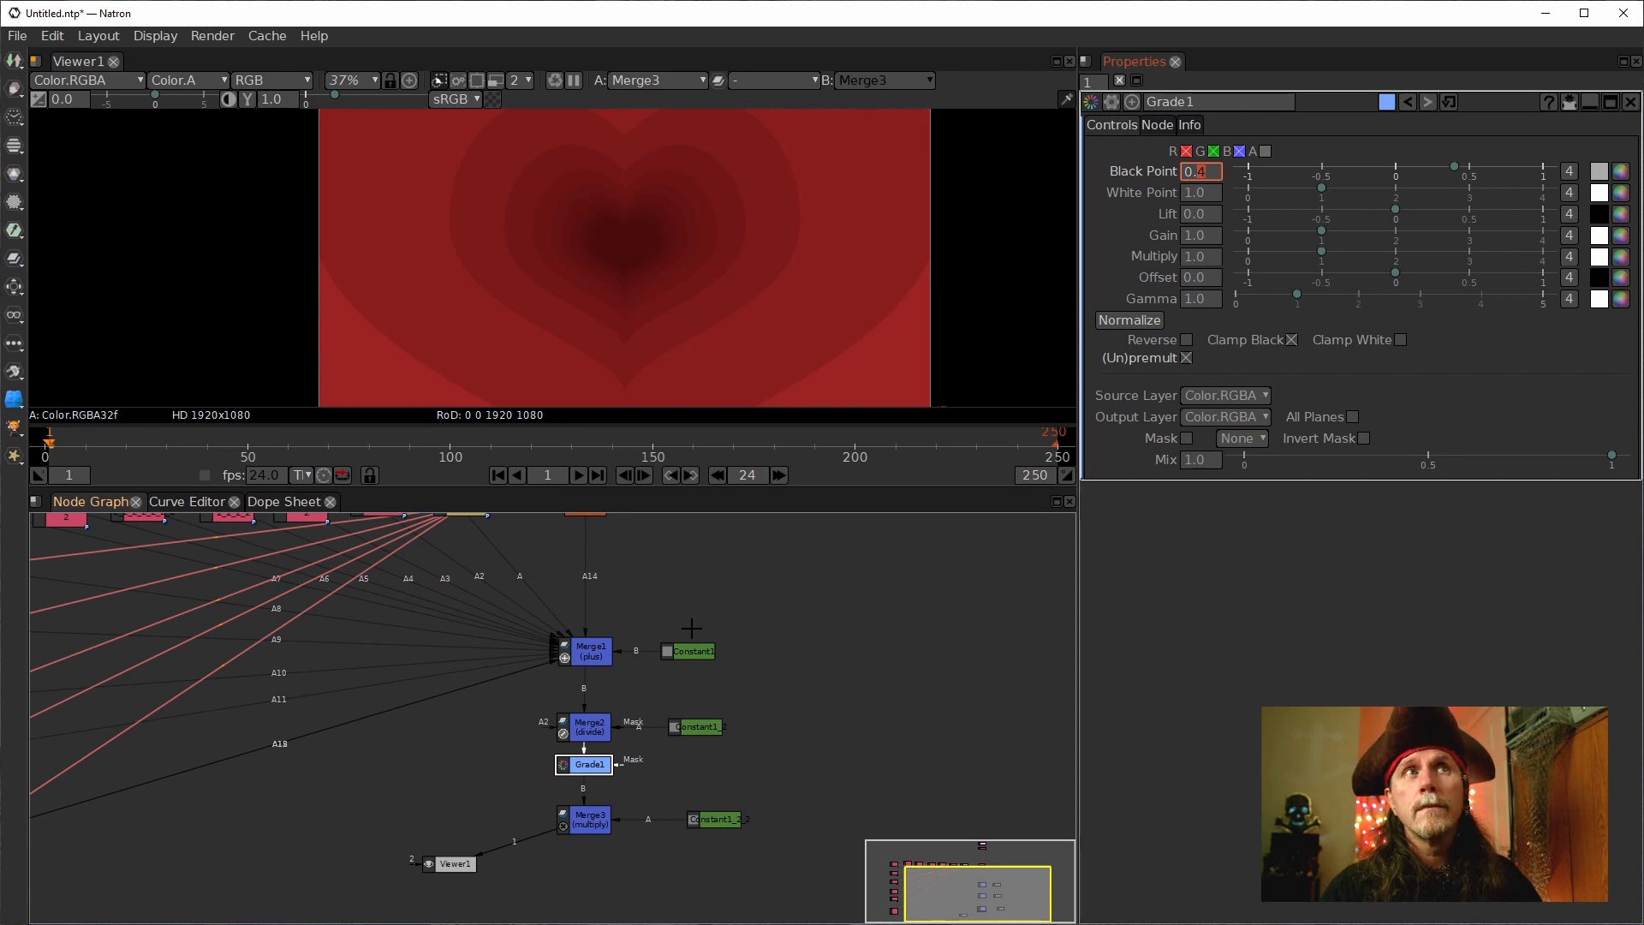
left_click(1266, 152)
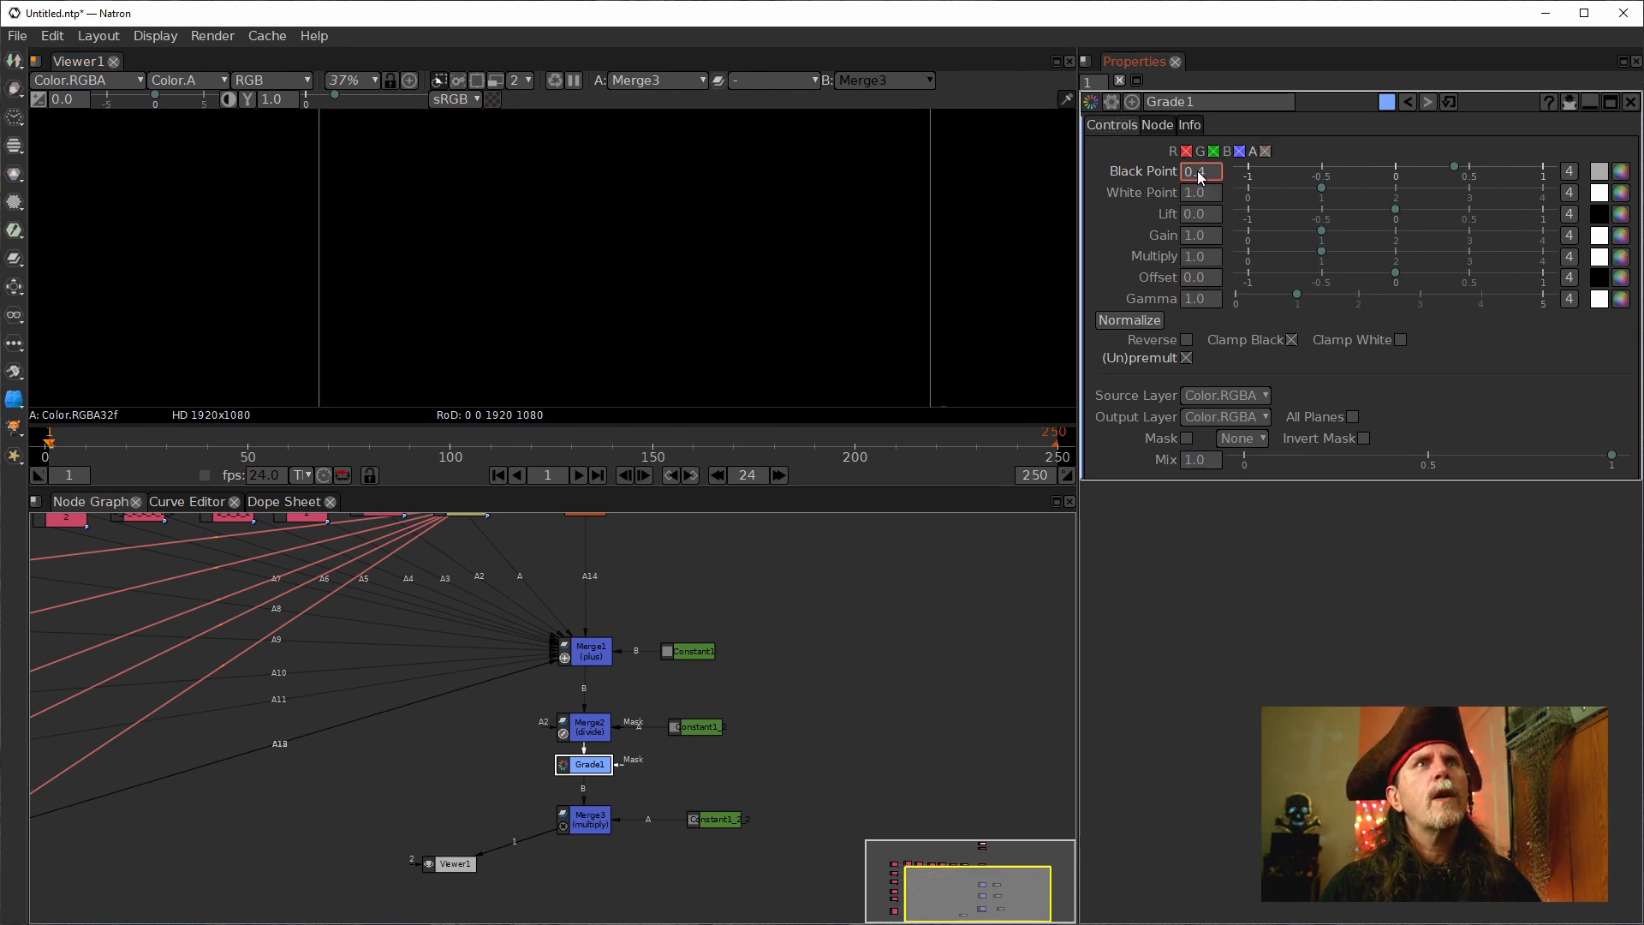
Lower Grade1's Black Point, trying several small values in fine increments, and bring it back to 0.00.
scroll(1197, 172, "down", 3)
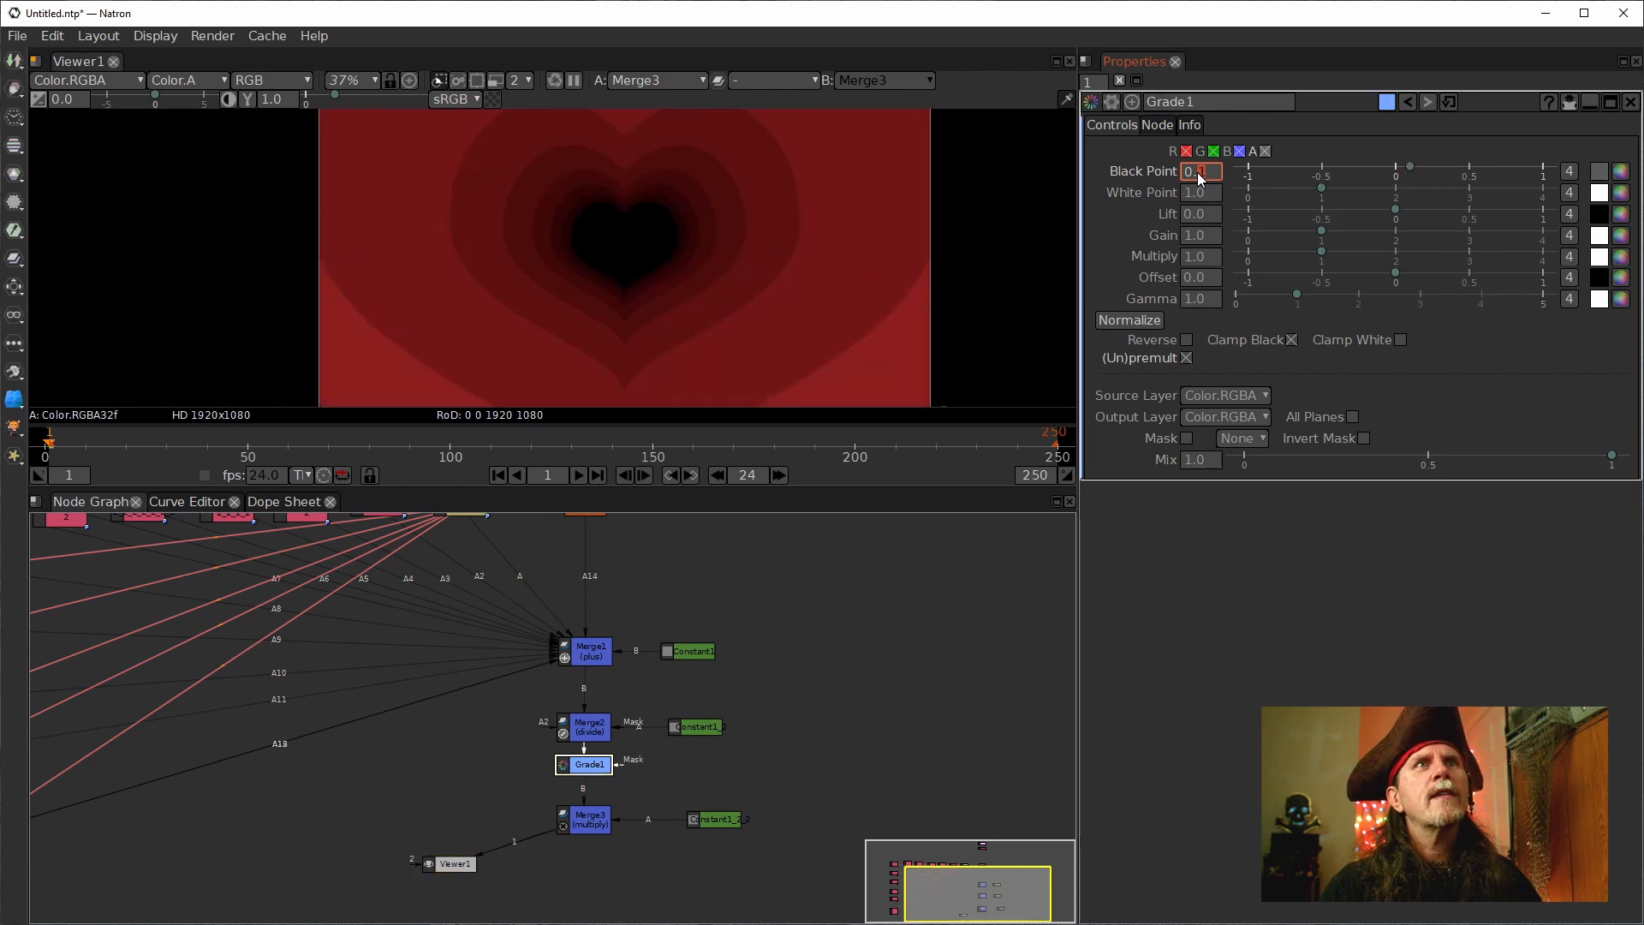
scroll(1197, 172, "down", 1)
left_click(1213, 171)
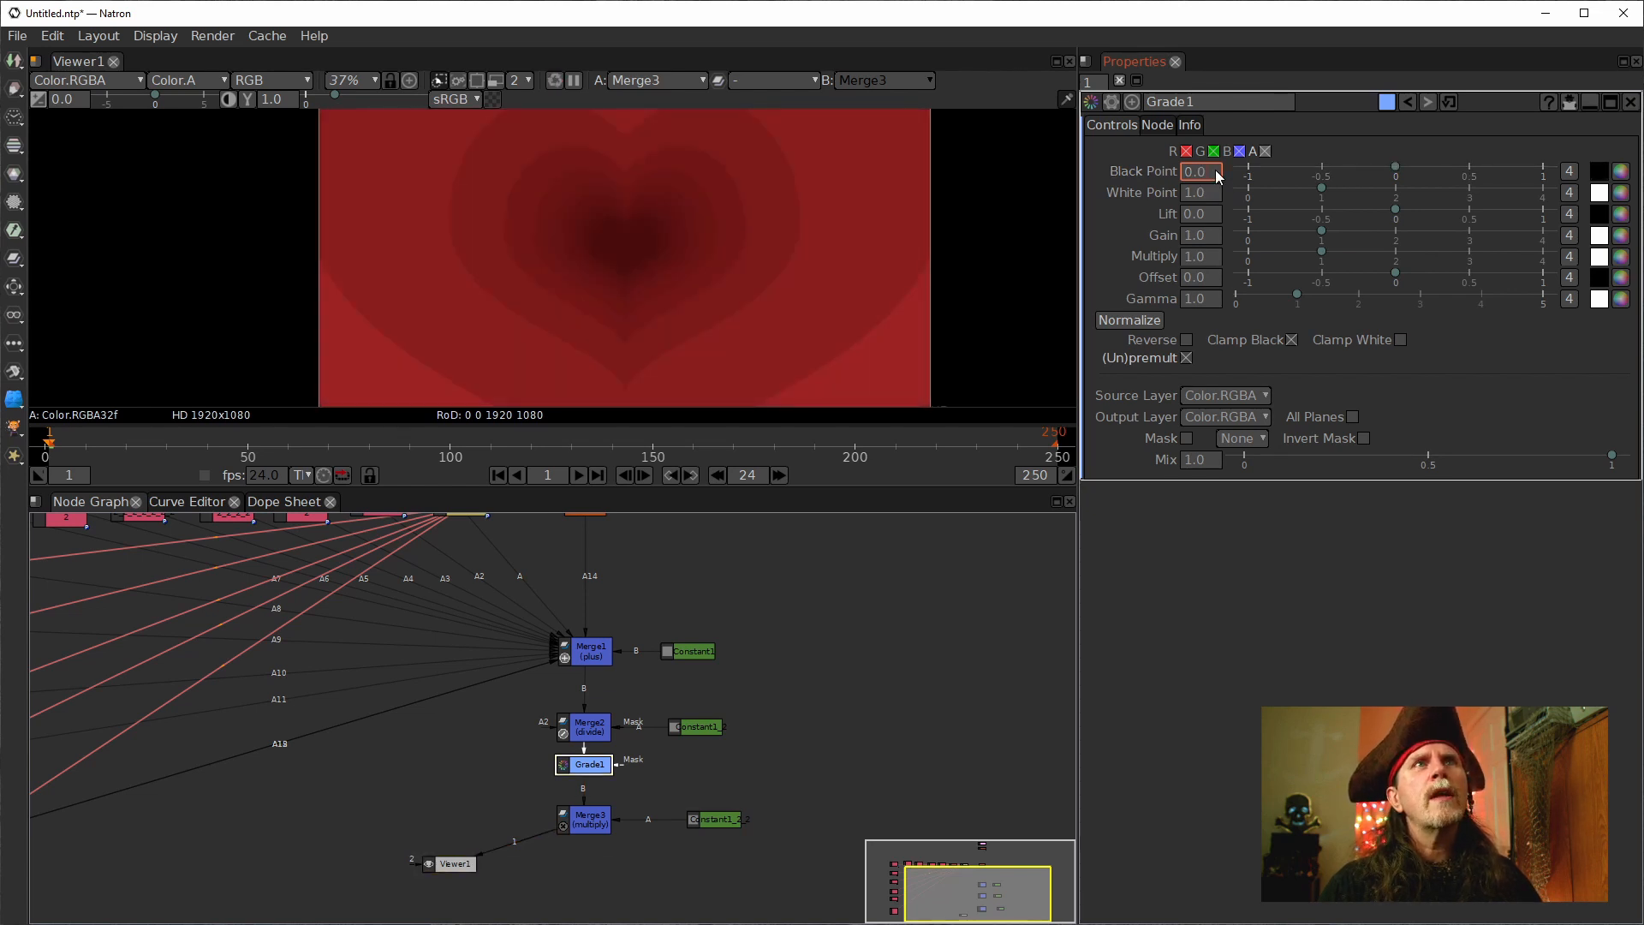
scroll(1212, 171, "up", 2)
scroll(1213, 172, "up", 2)
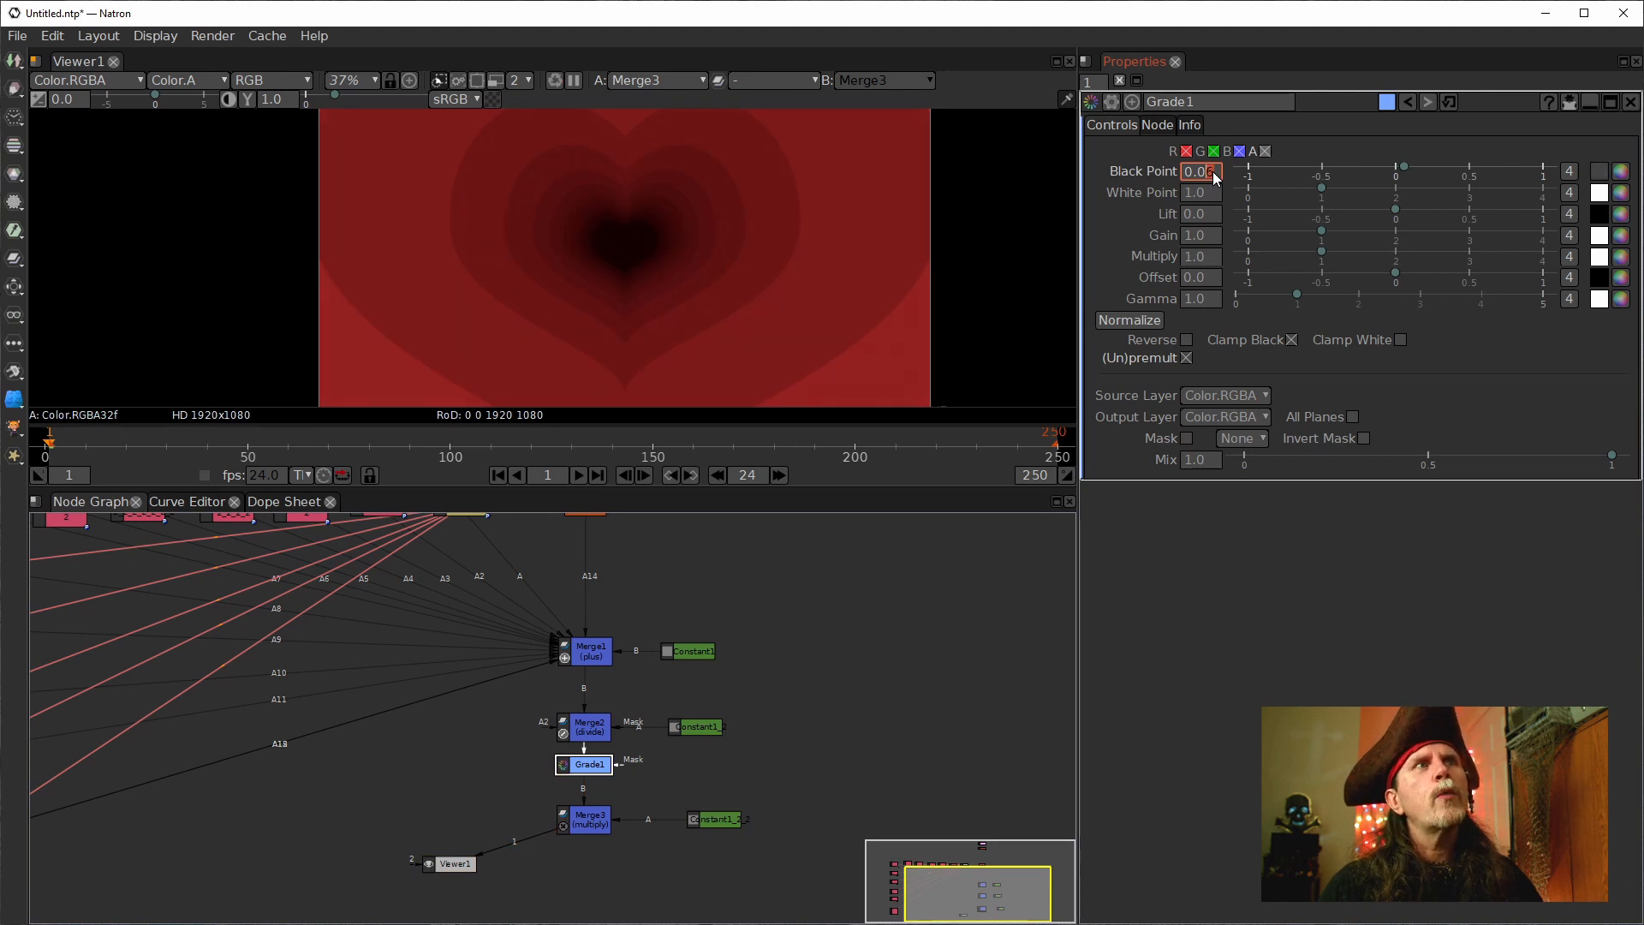
scroll(1212, 171, "up", 1)
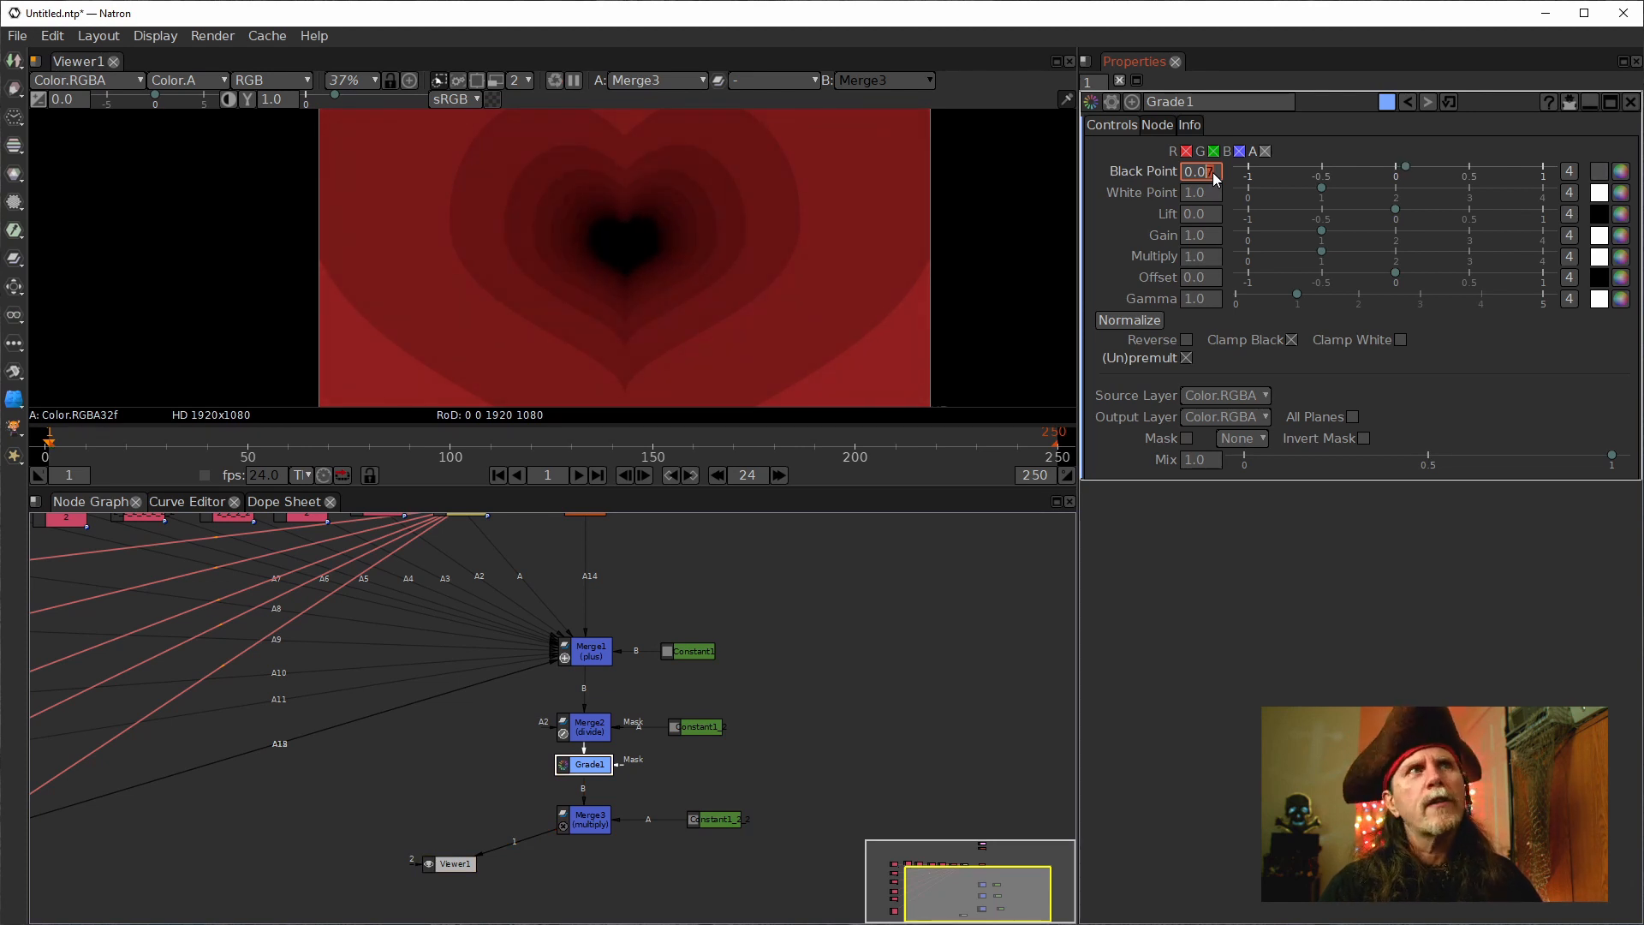
scroll(1213, 172, "up", 3)
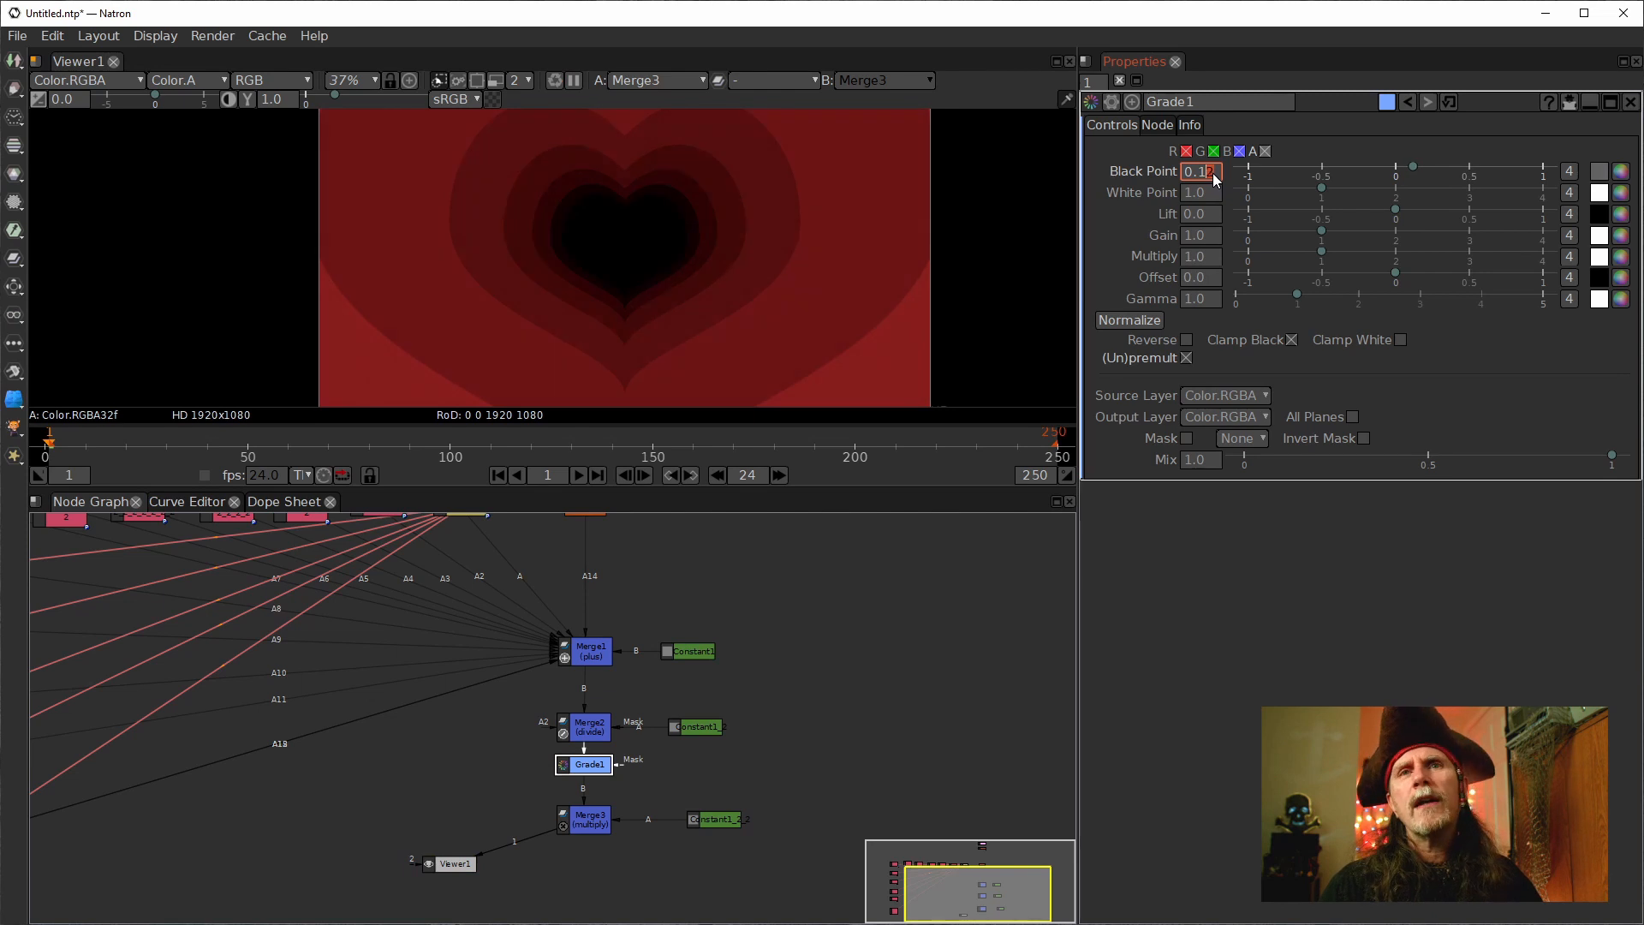
scroll(1212, 173, "down", 6)
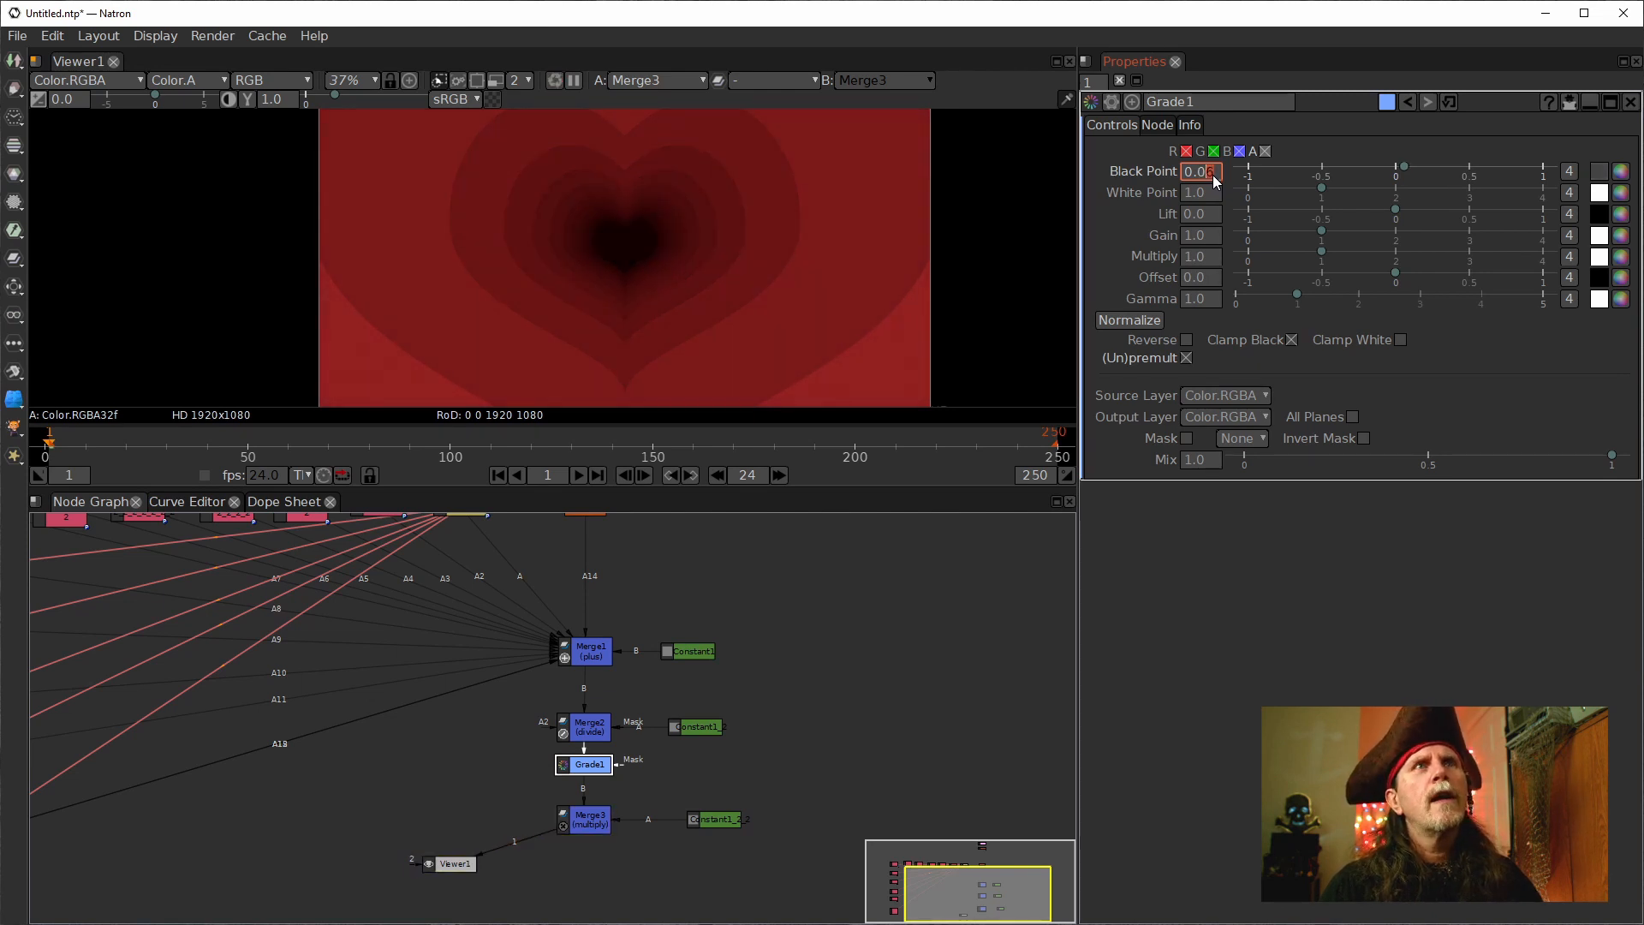
scroll(1212, 175, "down", 5)
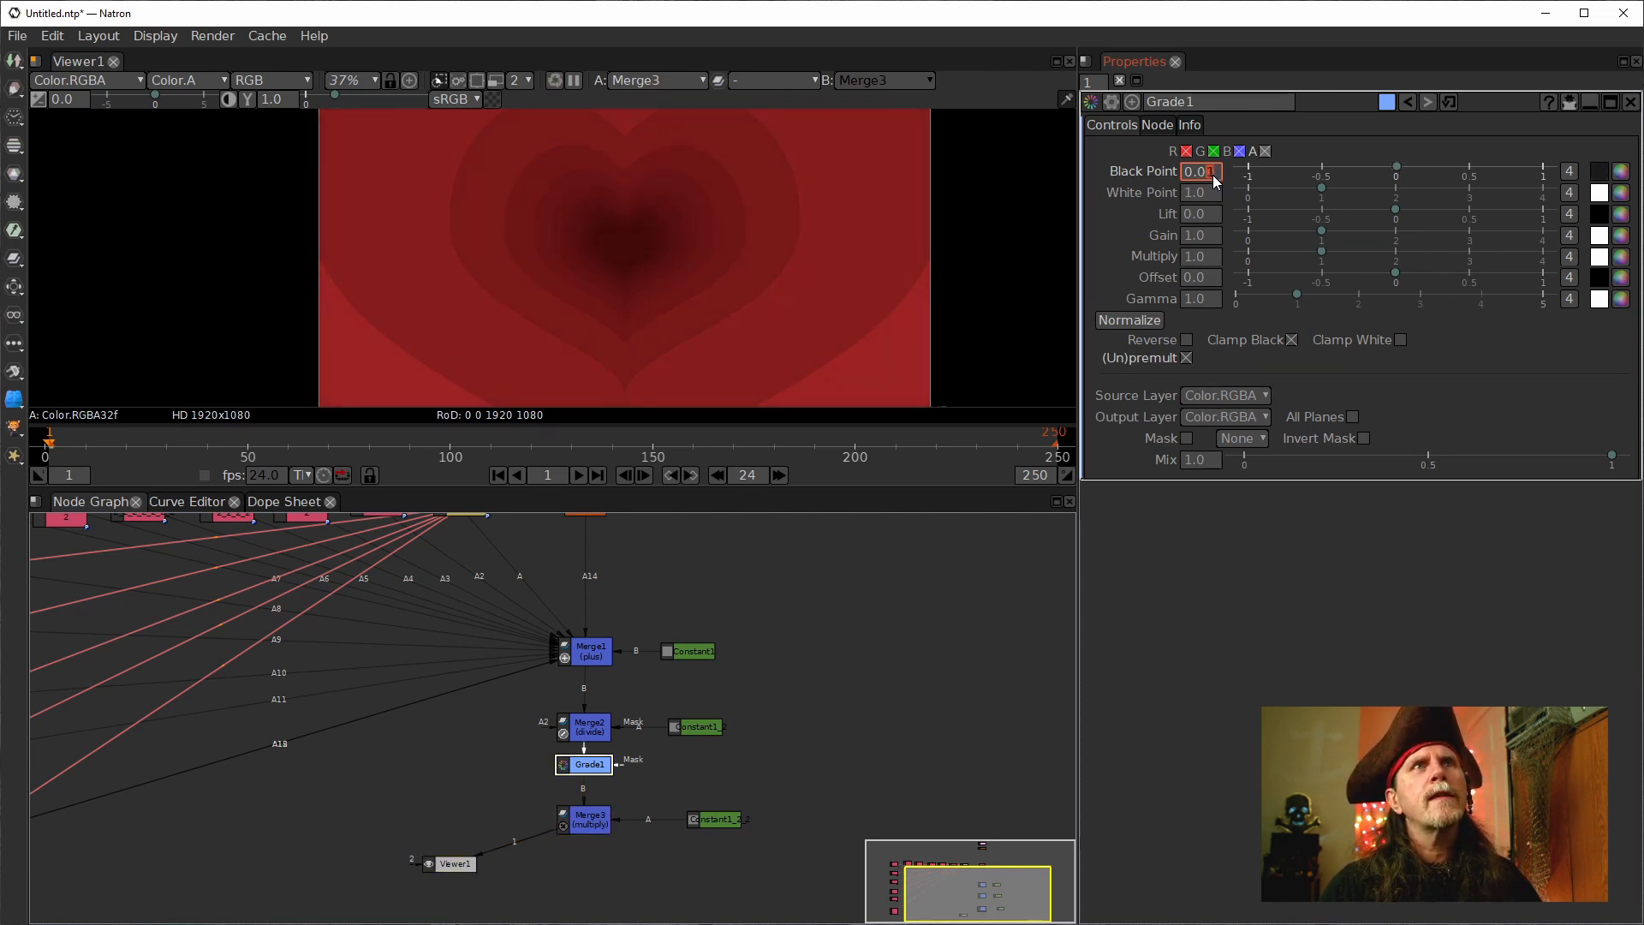
scroll(1212, 175, "down", 1)
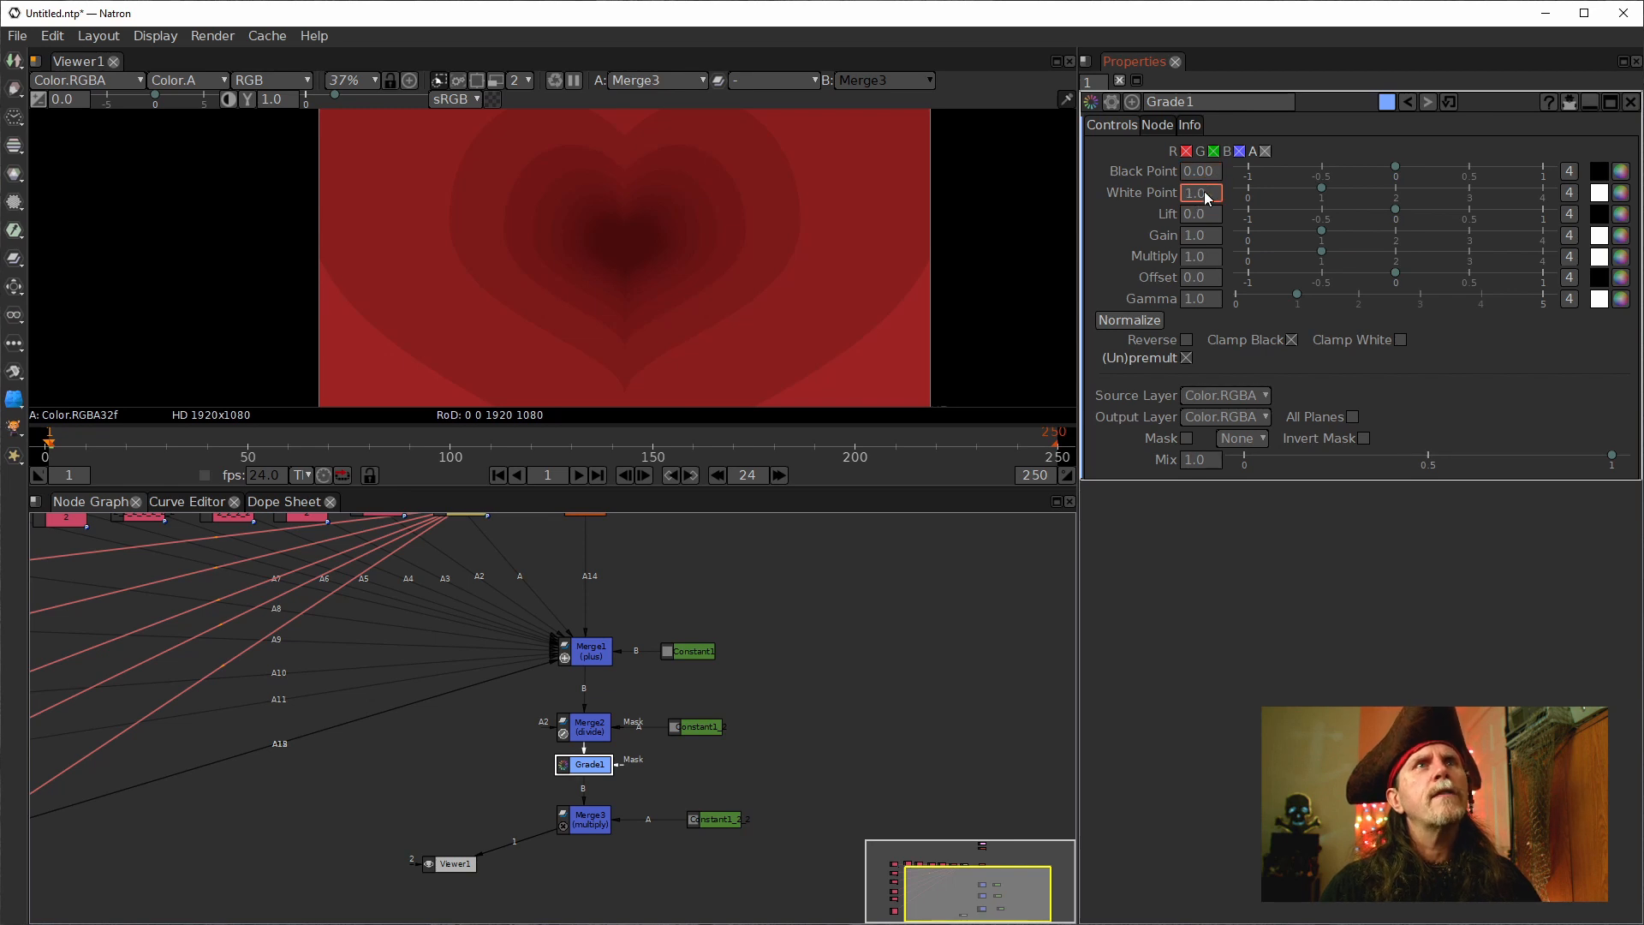
Try Grade1's White Point at values from above 1.1 down to about 0.5 and at 0, and restore it to 1.
scroll(1205, 192, "up", 1)
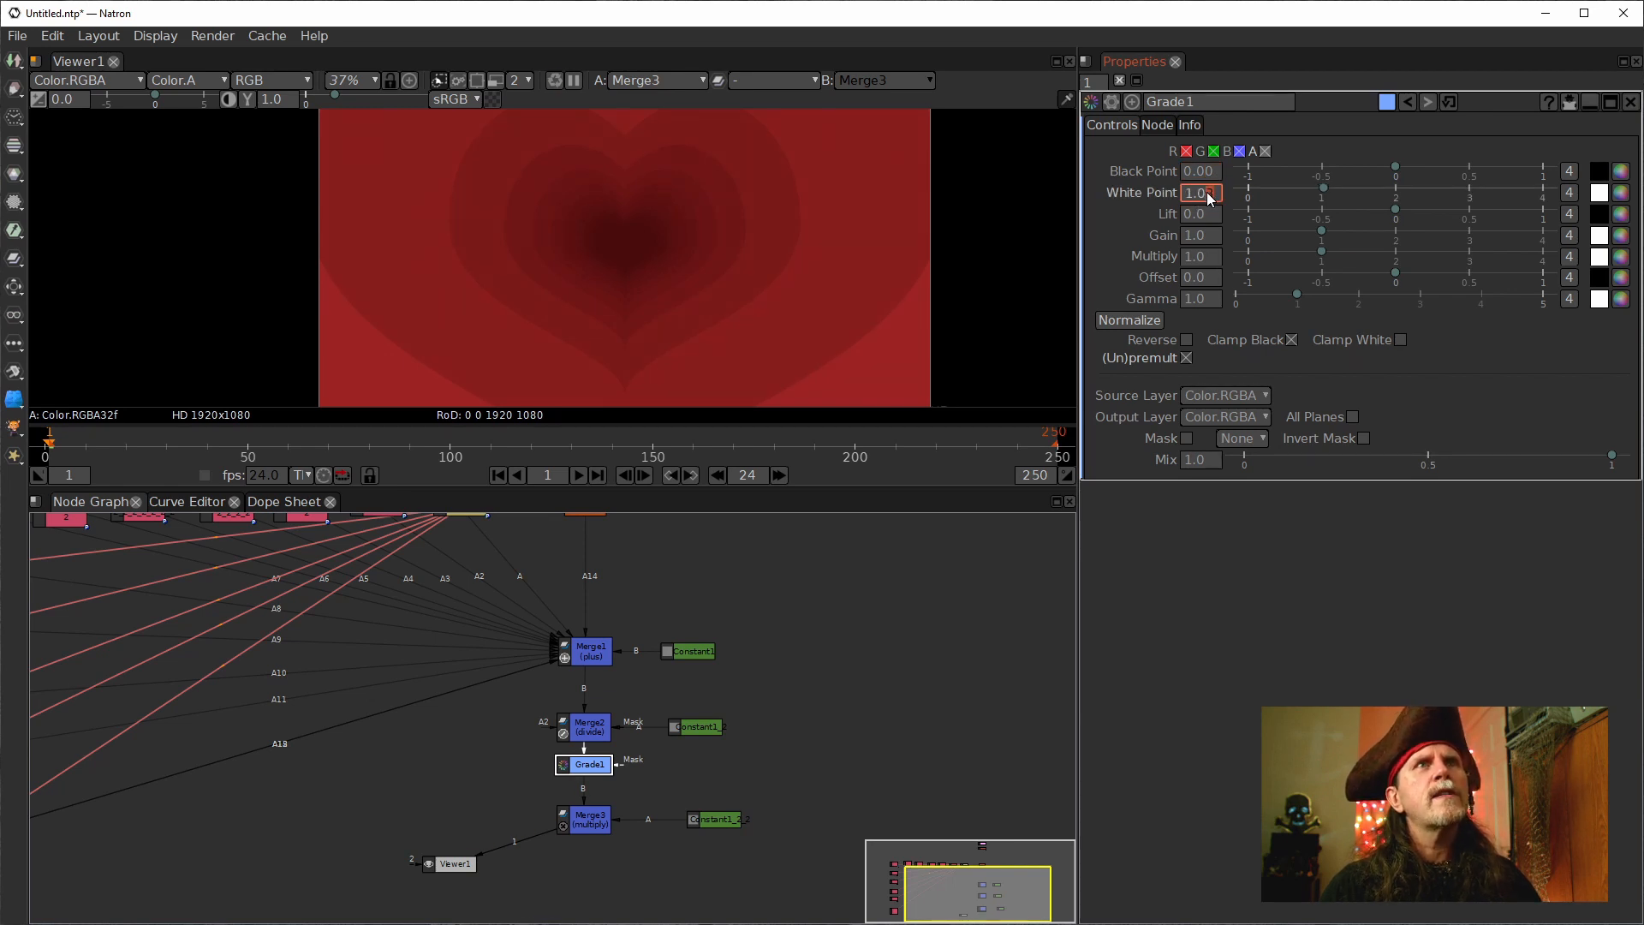
scroll(1205, 192, "up", 9)
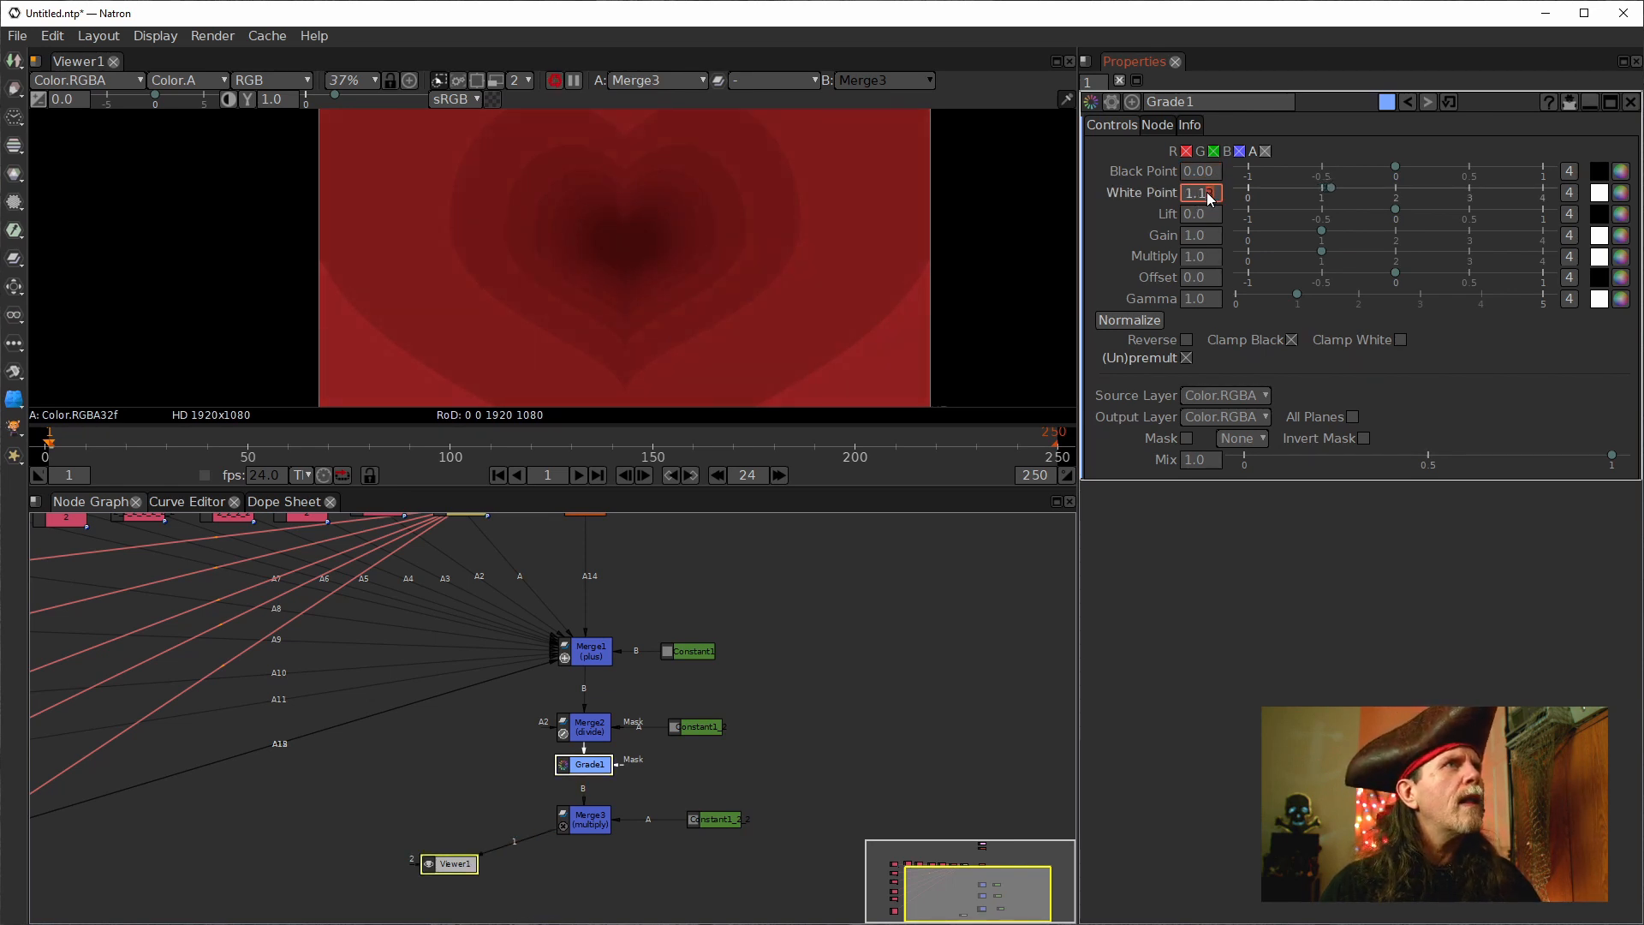
scroll(1206, 192, "up", 6)
scroll(1205, 197, "down", 13)
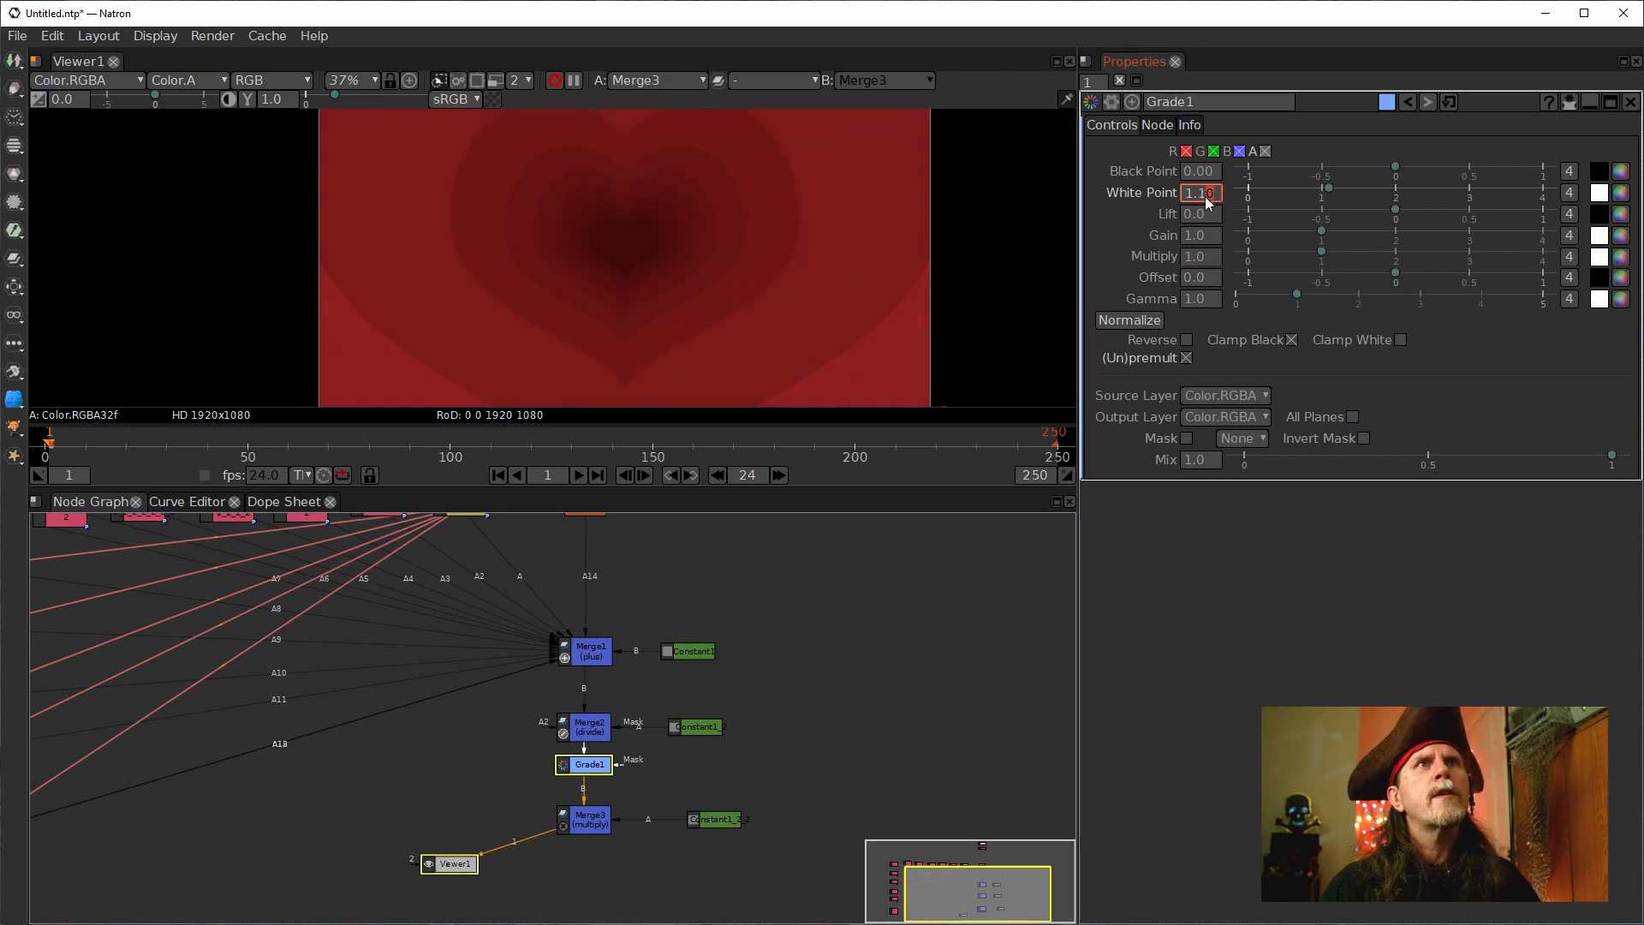
scroll(1204, 197, "down", 8)
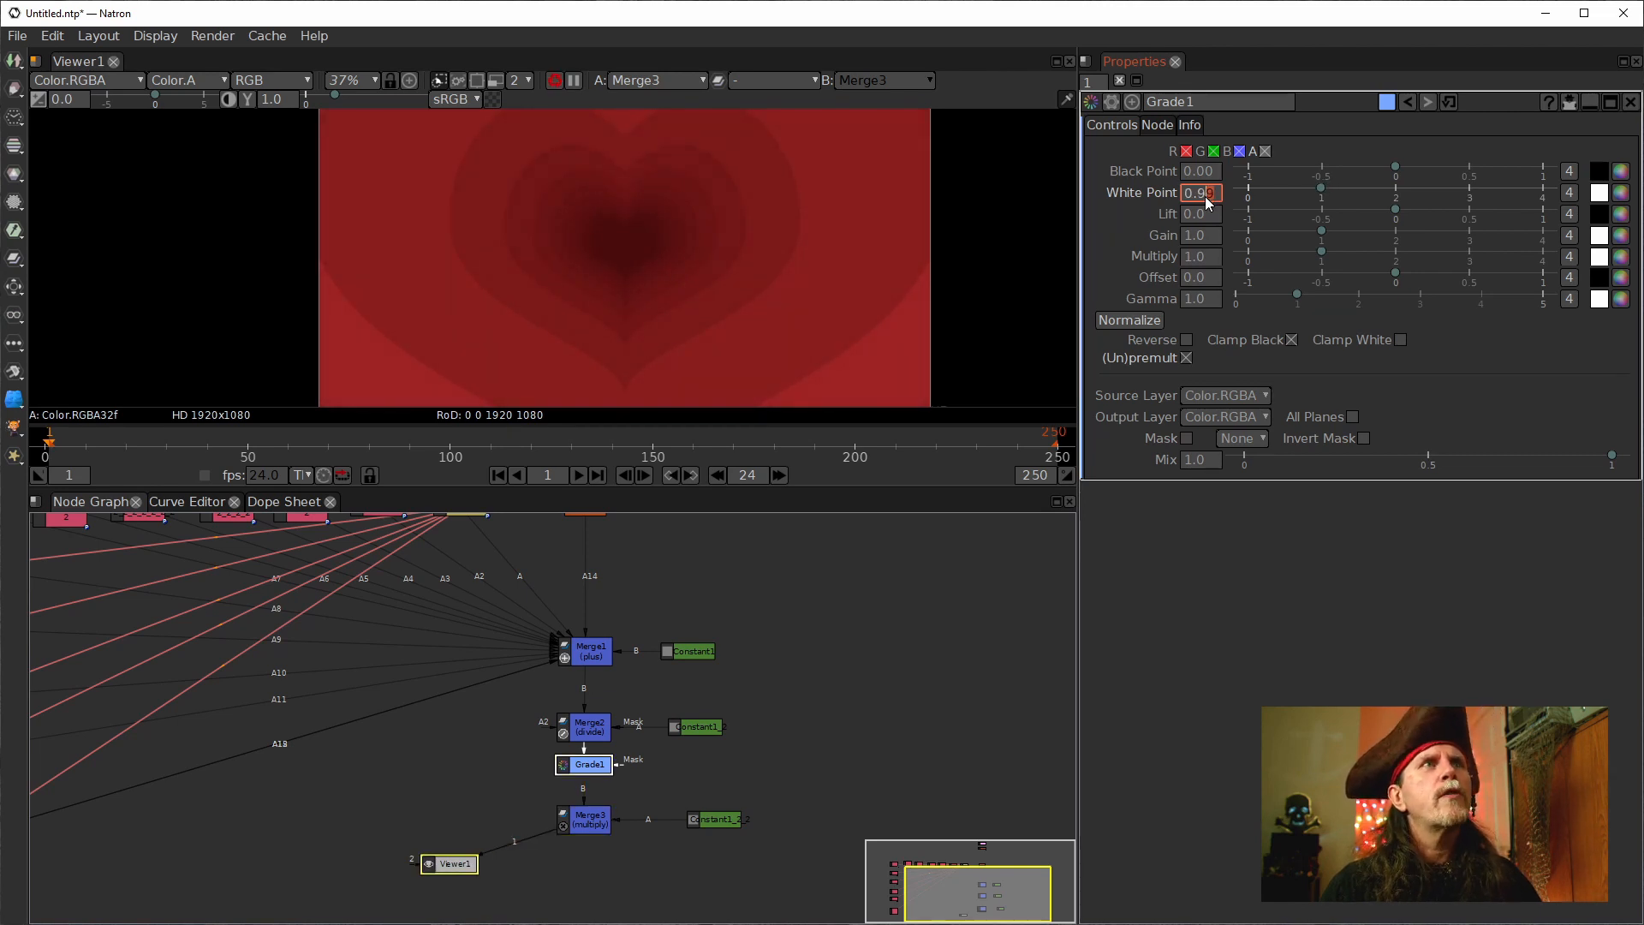
scroll(1204, 197, "down", 11)
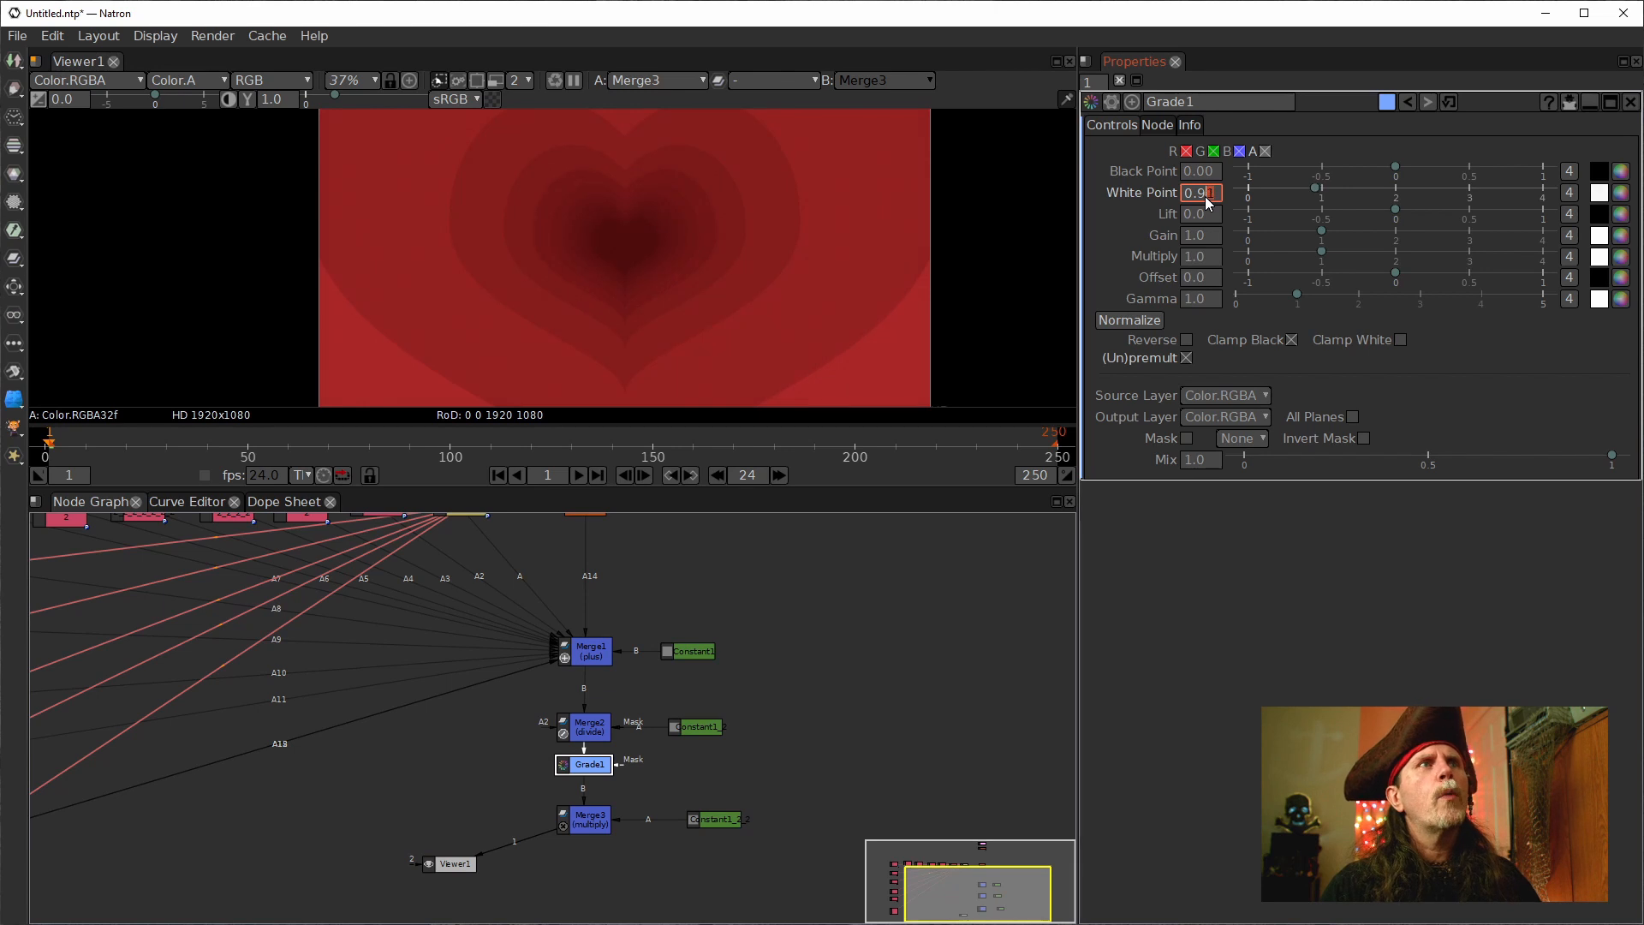
scroll(1205, 197, "down", 20)
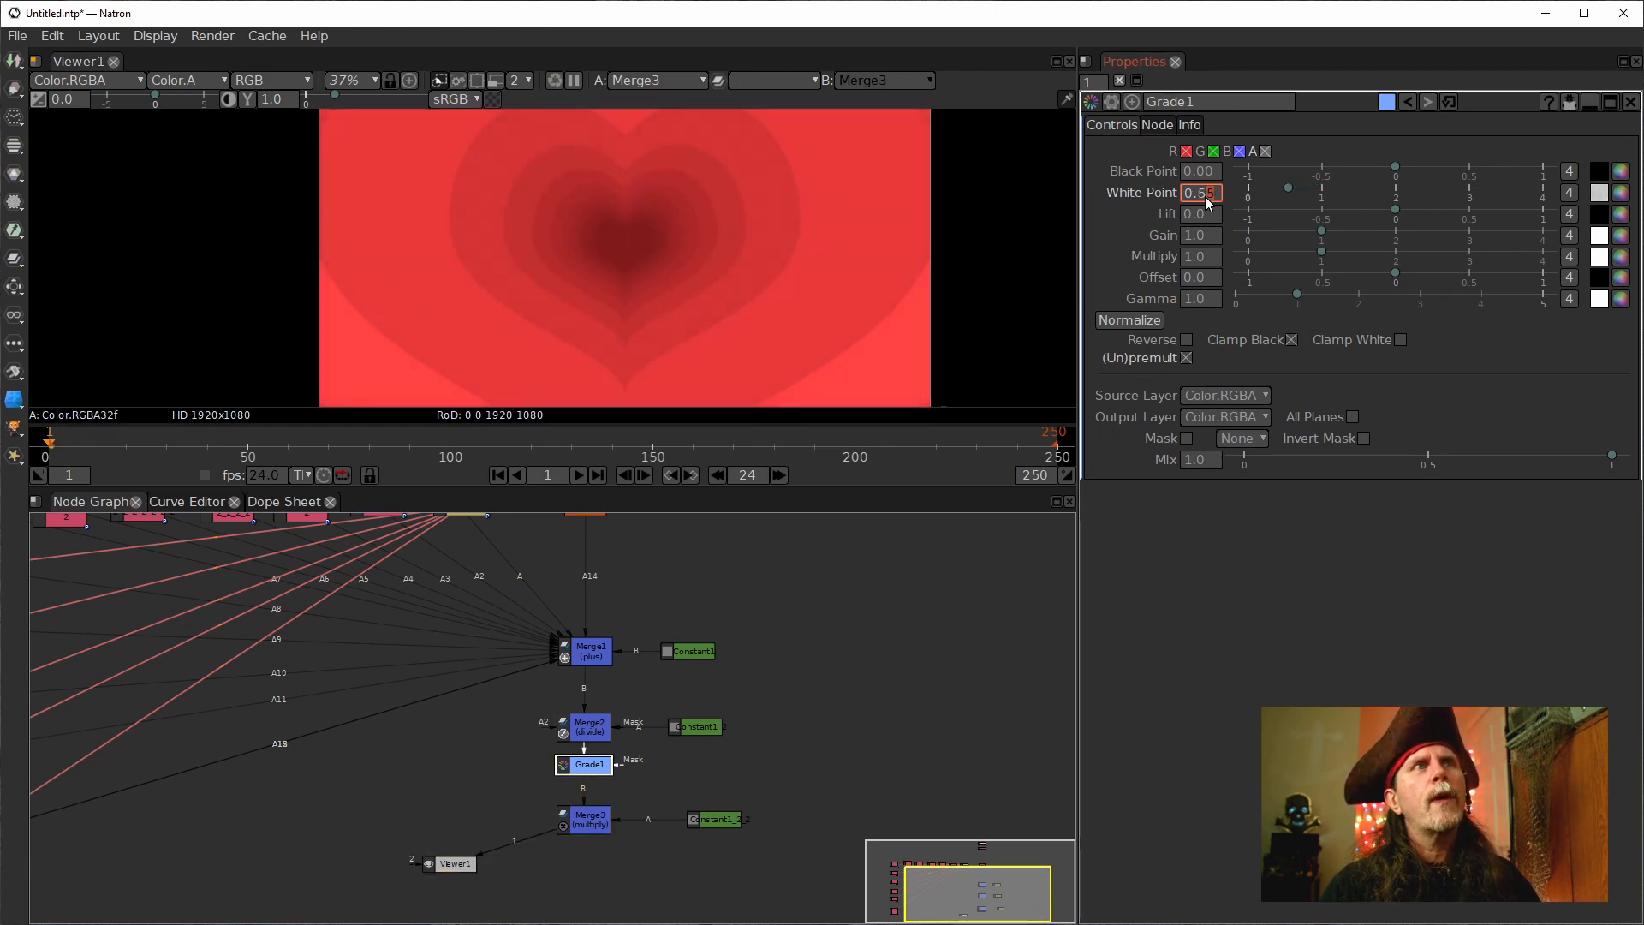
scroll(1204, 197, "down", 6)
scroll(1194, 194, "up", 1)
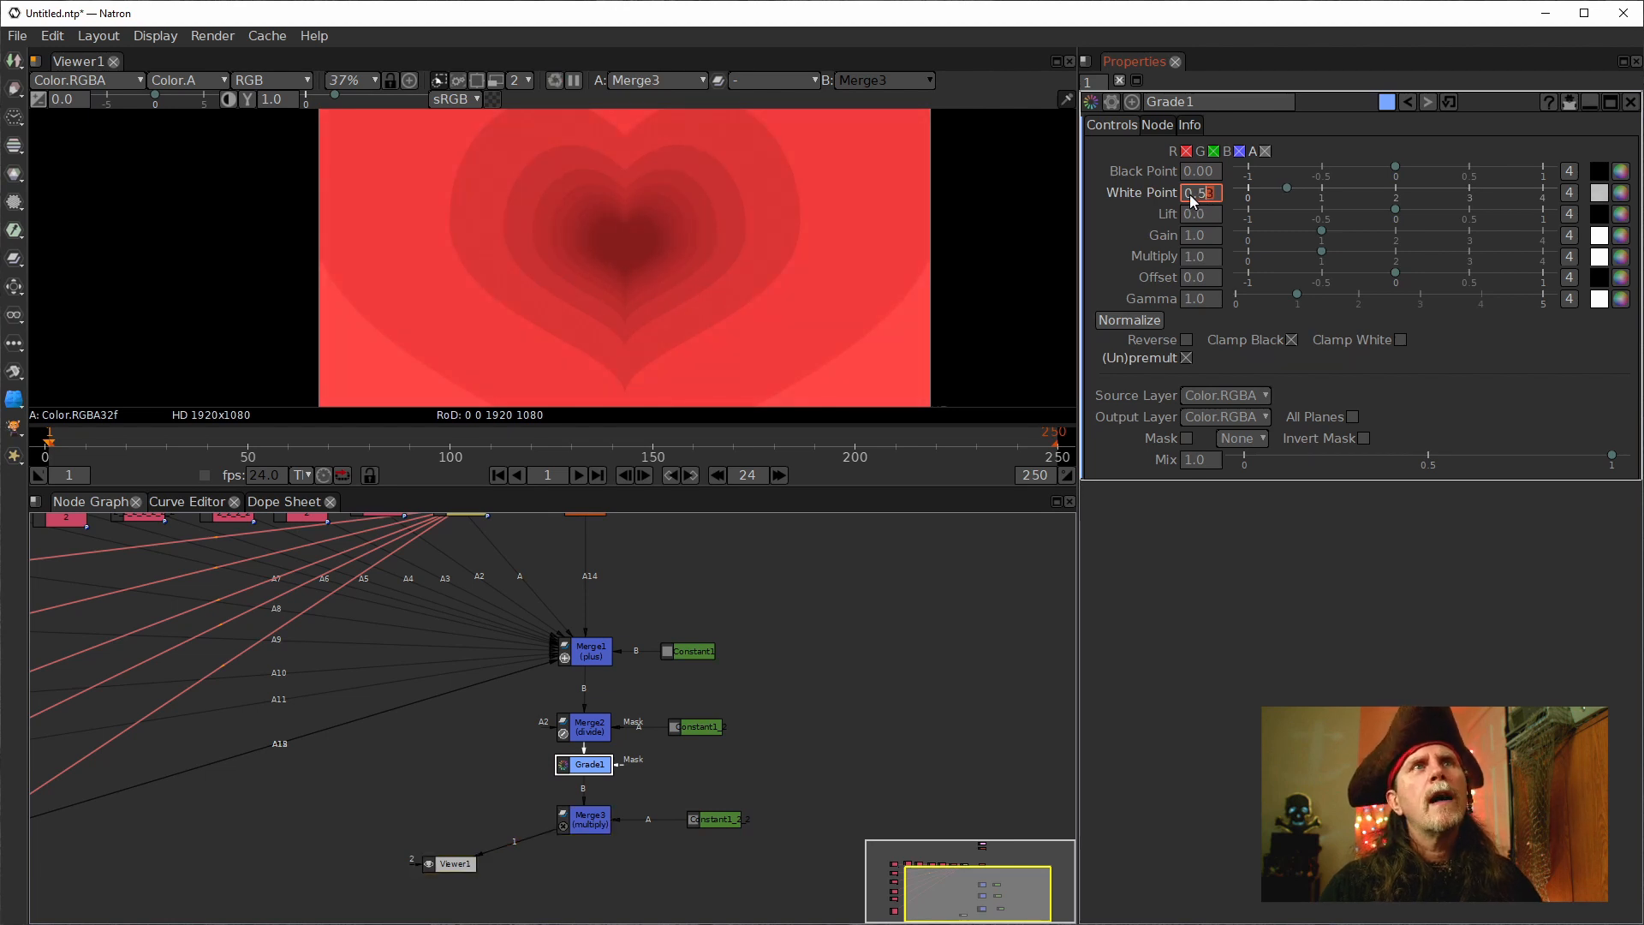
type("0")
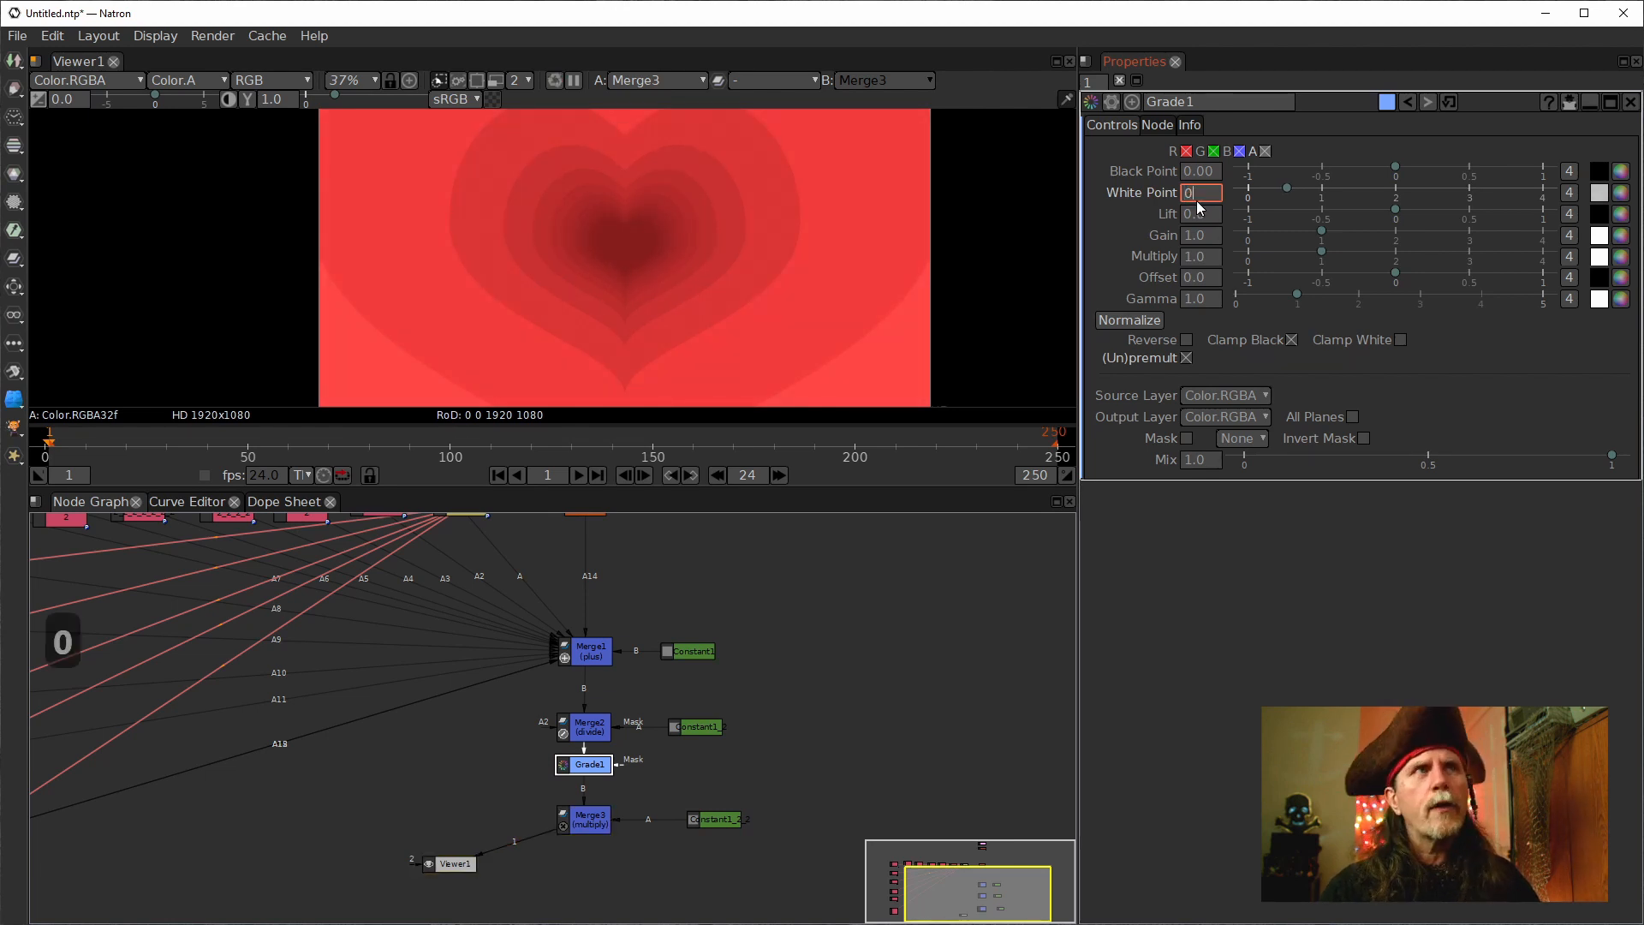
key("Return")
type("1")
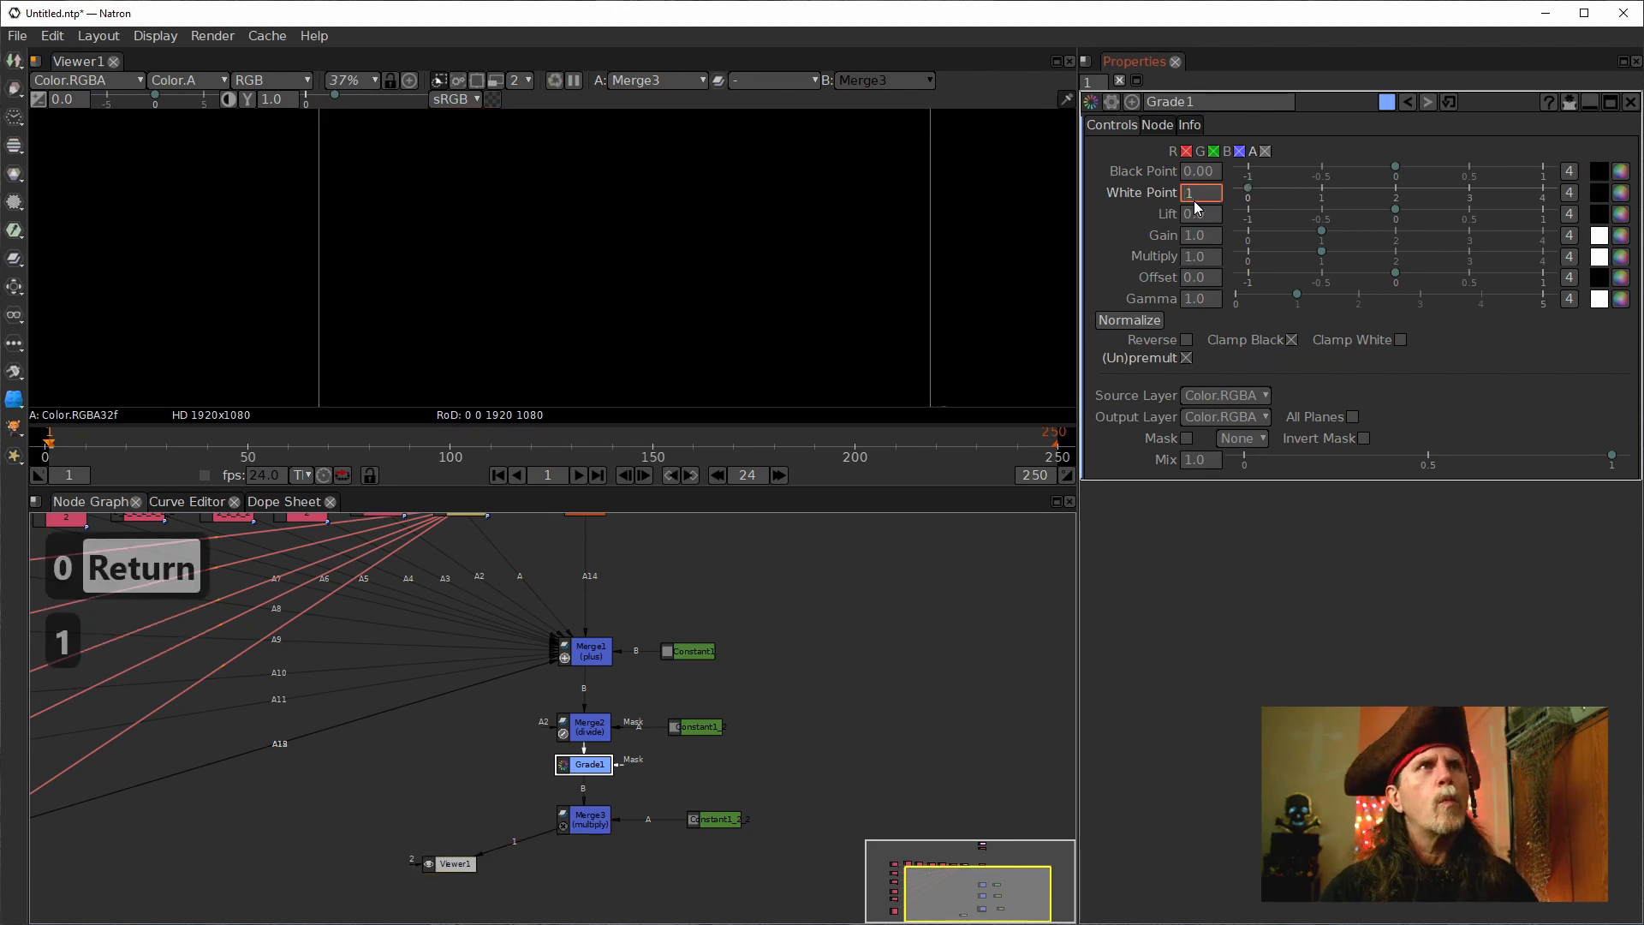
key("Return")
Line up the Viewer1 node horizontally with Merge3 and select Merge3.
left_click(728, 741)
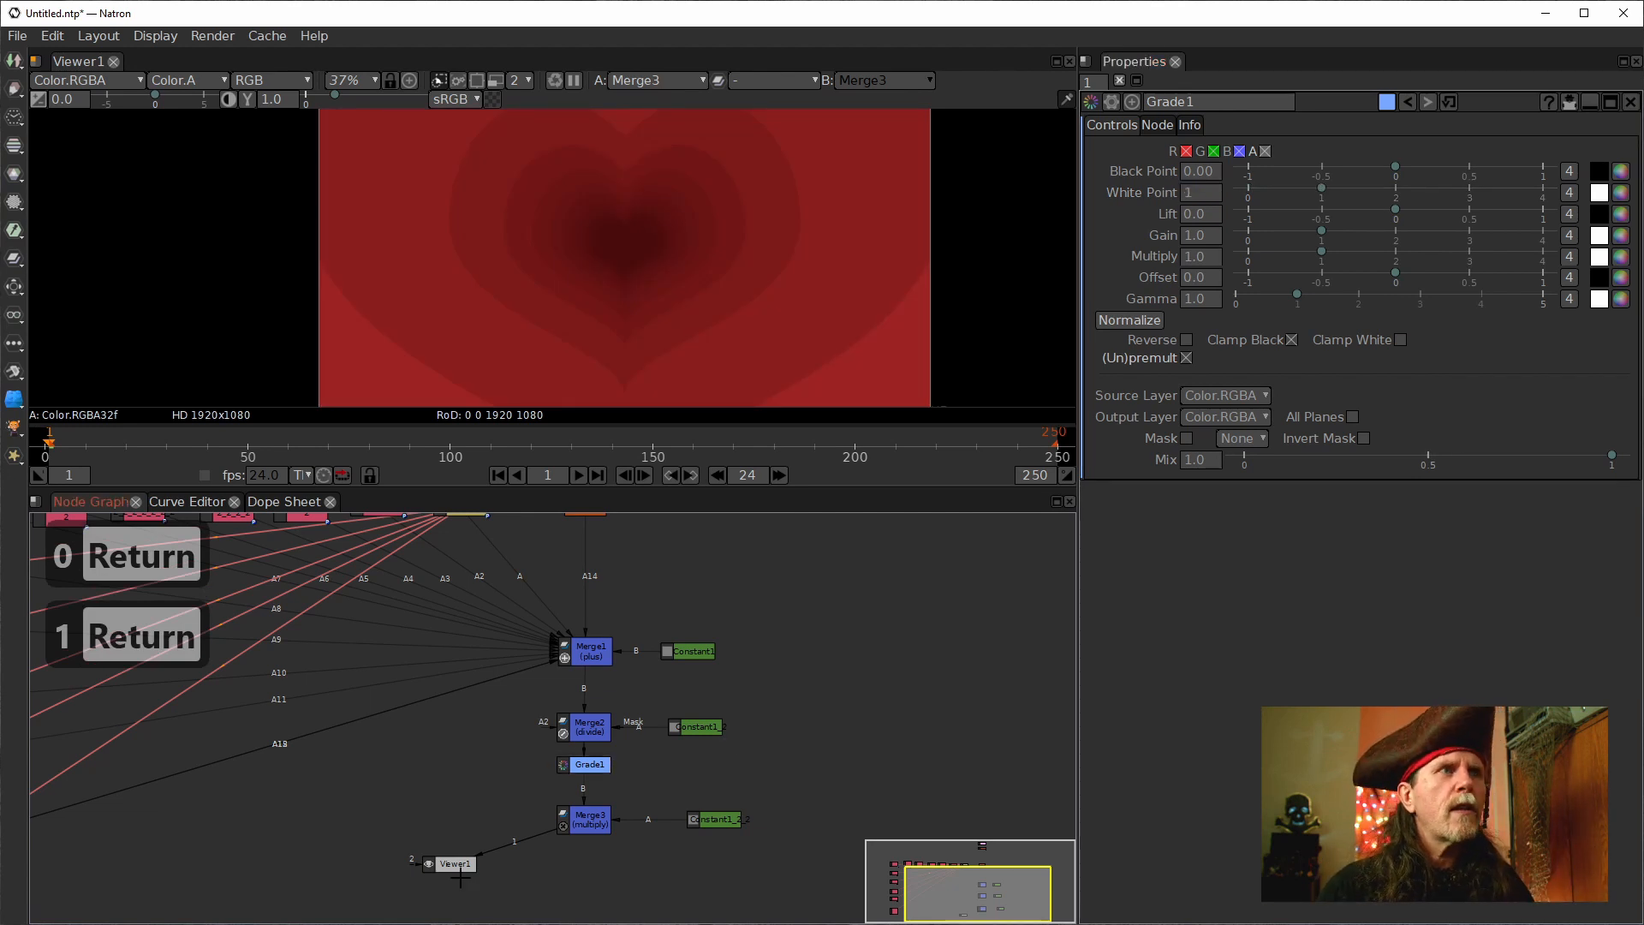
left_click_drag(459, 867, 455, 824)
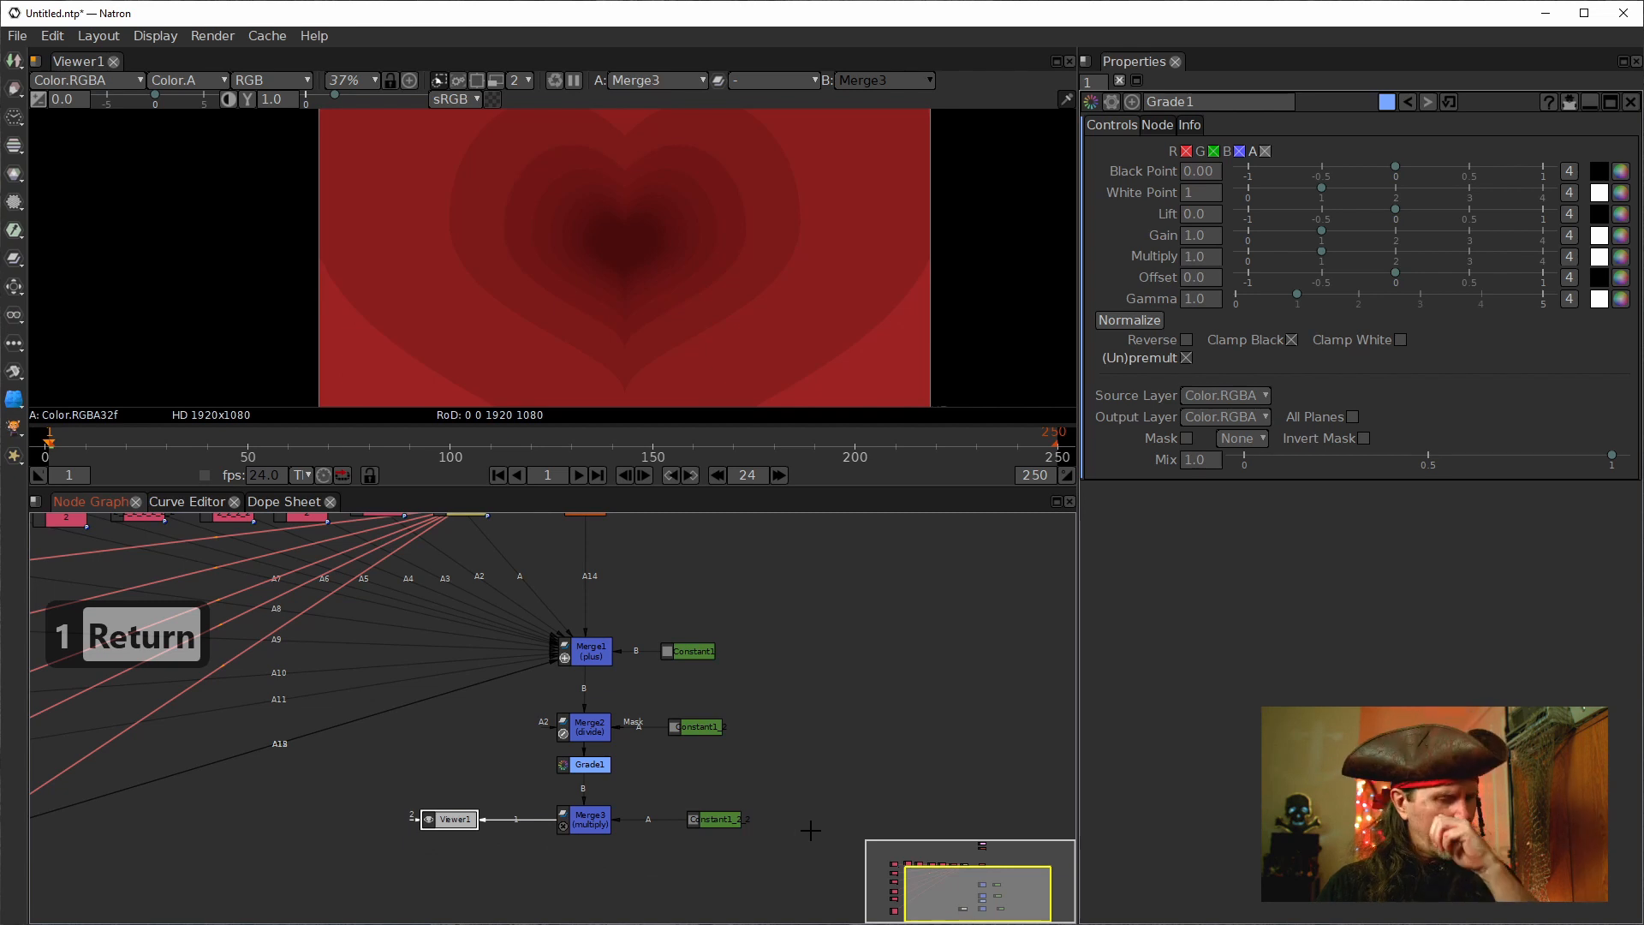
left_click(578, 820)
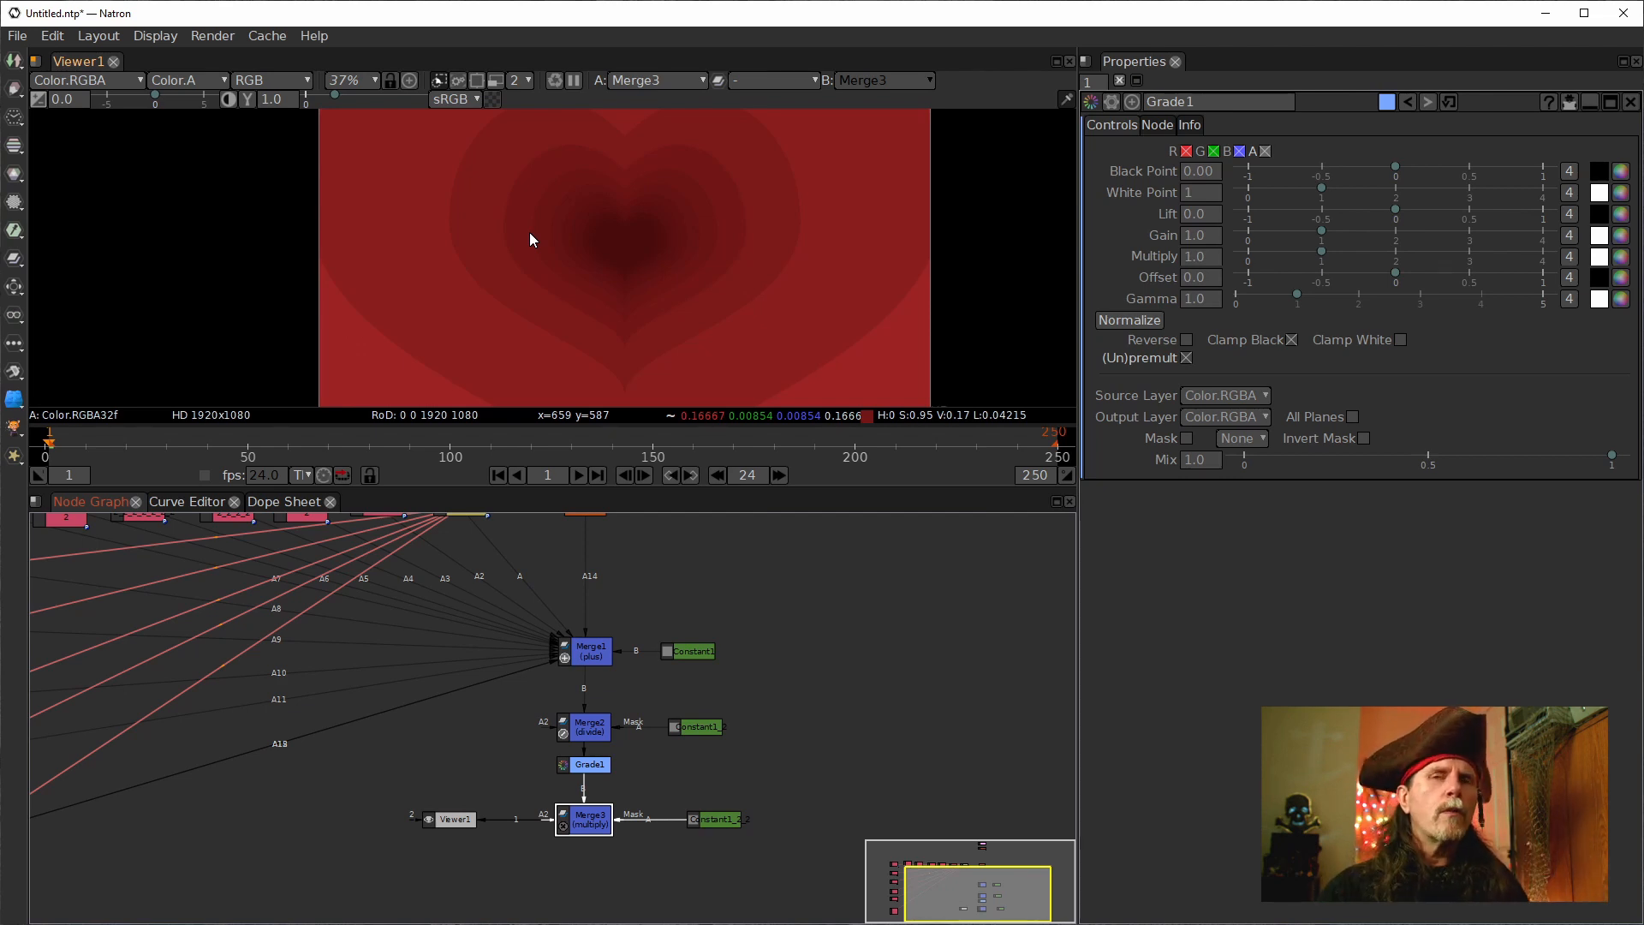
Move the Roto1 and Transform1 nodes further up above Card3D1, keeping them aligned vertically.
left_click_drag(614, 554, 595, 796)
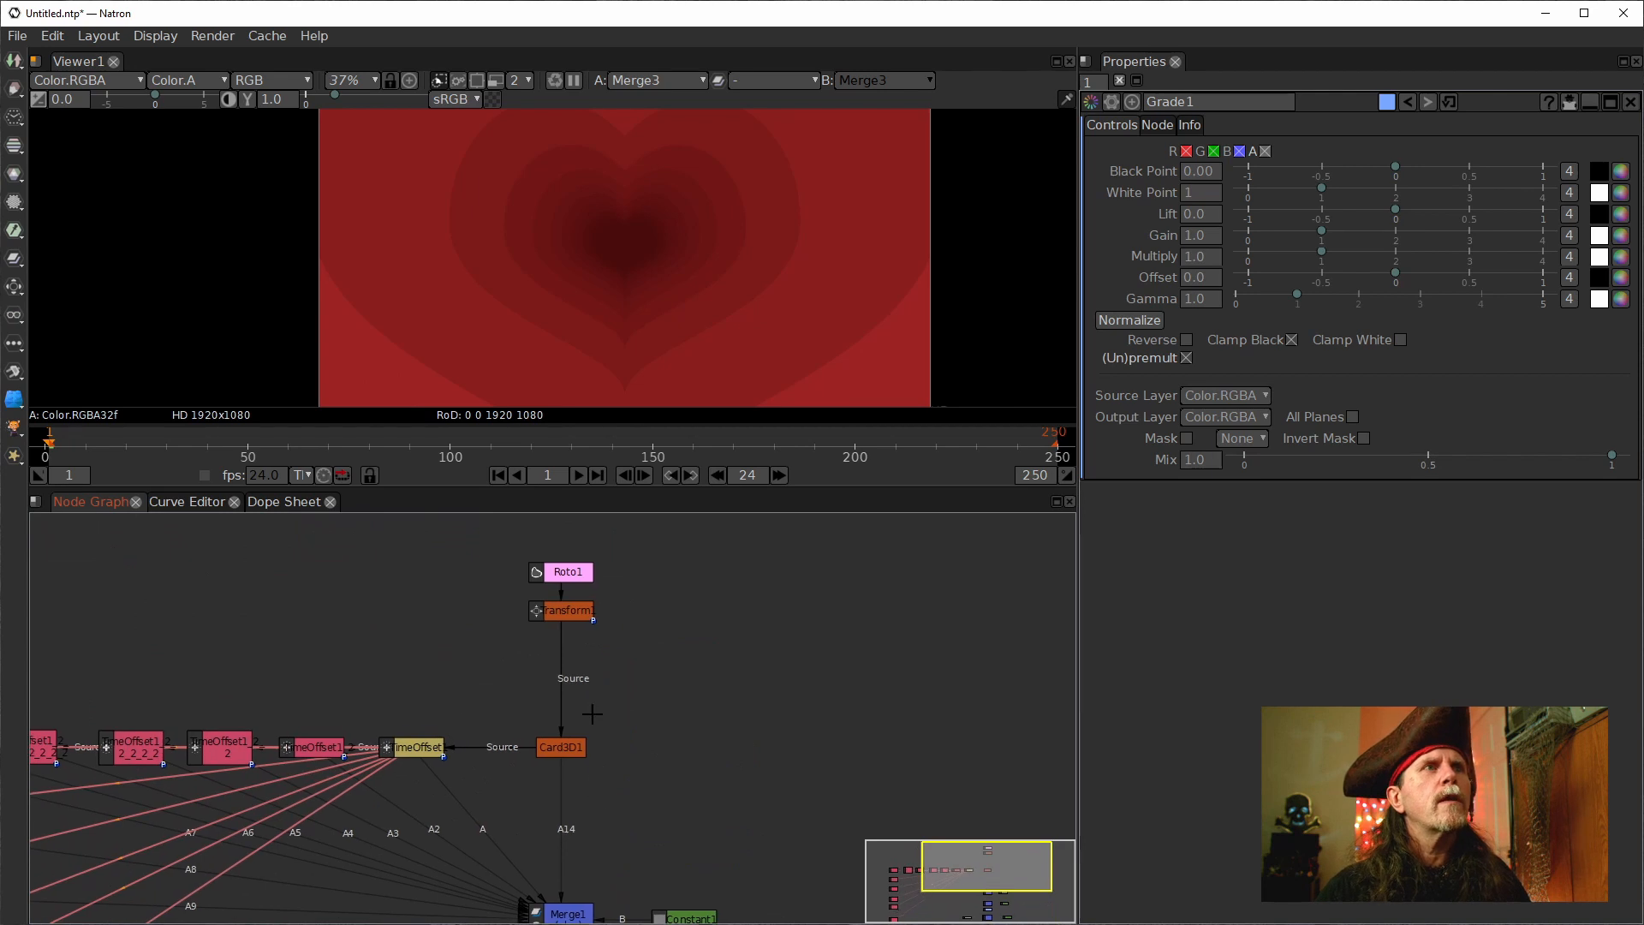
left_click_drag(612, 601, 592, 732)
left_click_drag(549, 681, 548, 576)
left_click_drag(555, 717, 551, 624)
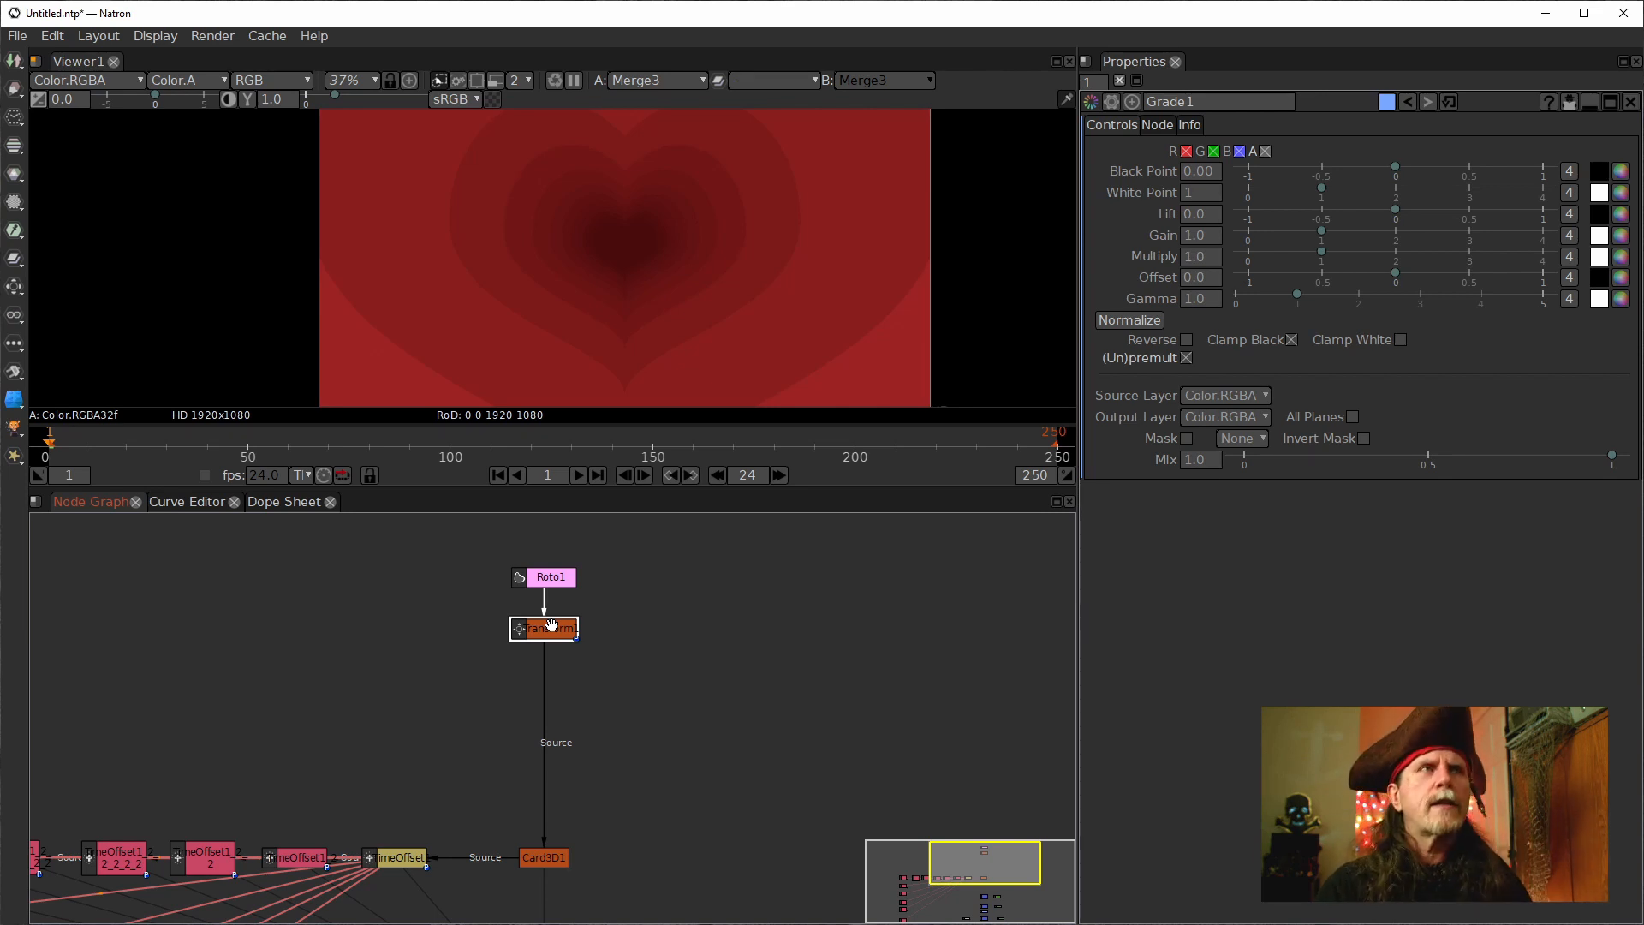
left_click_drag(545, 578, 544, 530)
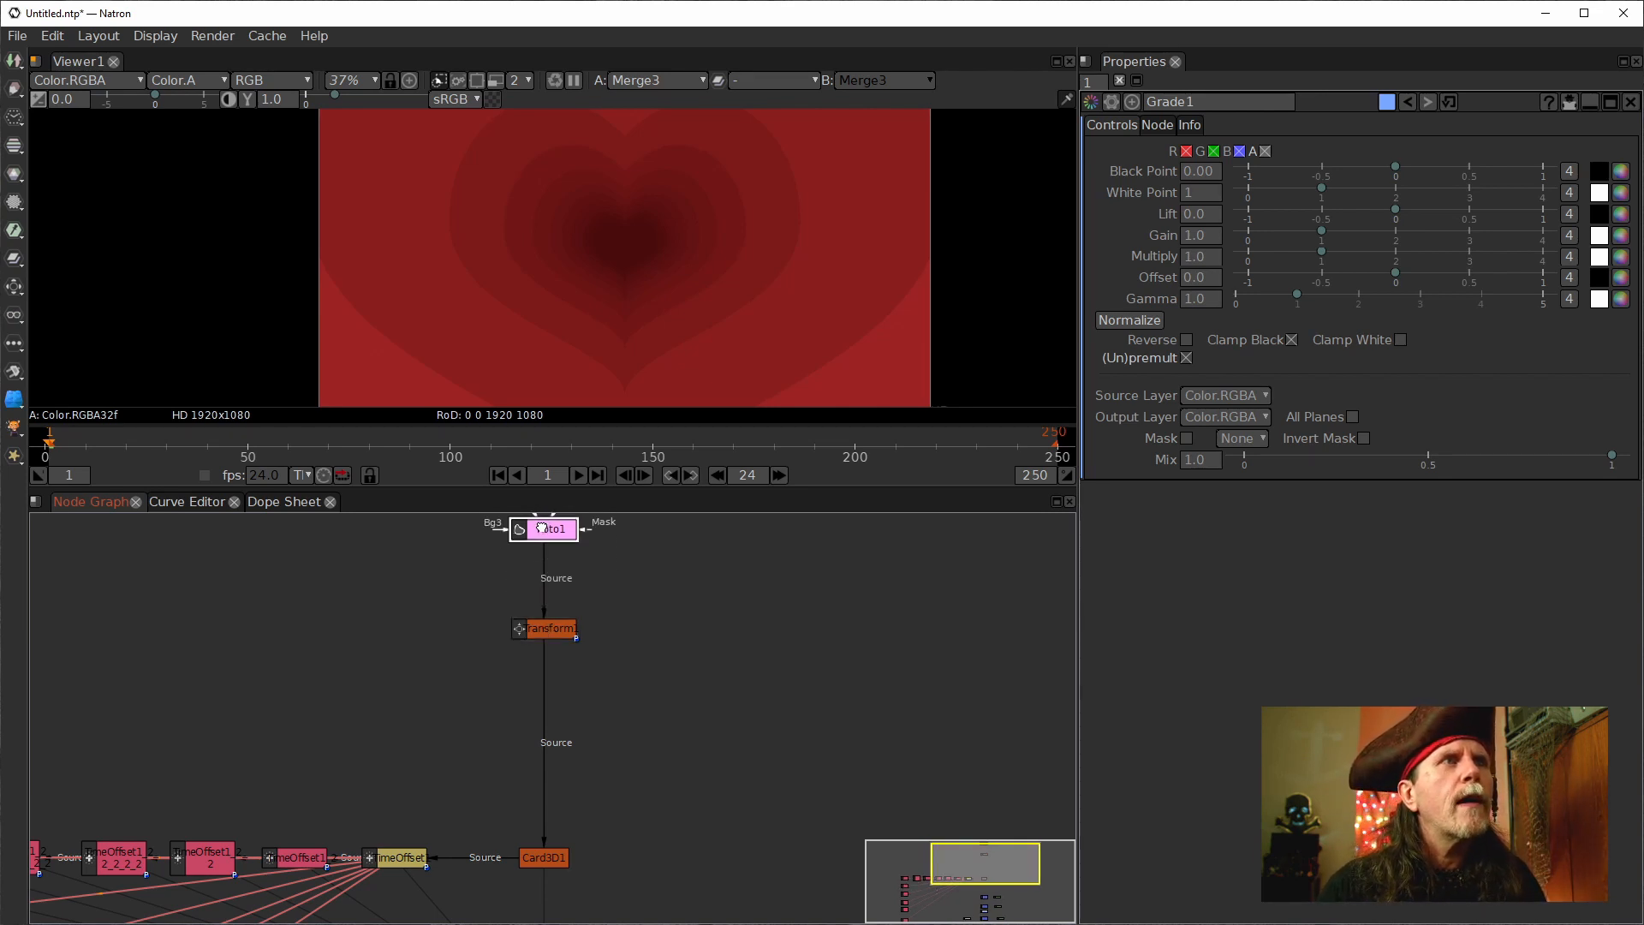
left_click_drag(524, 625, 524, 574)
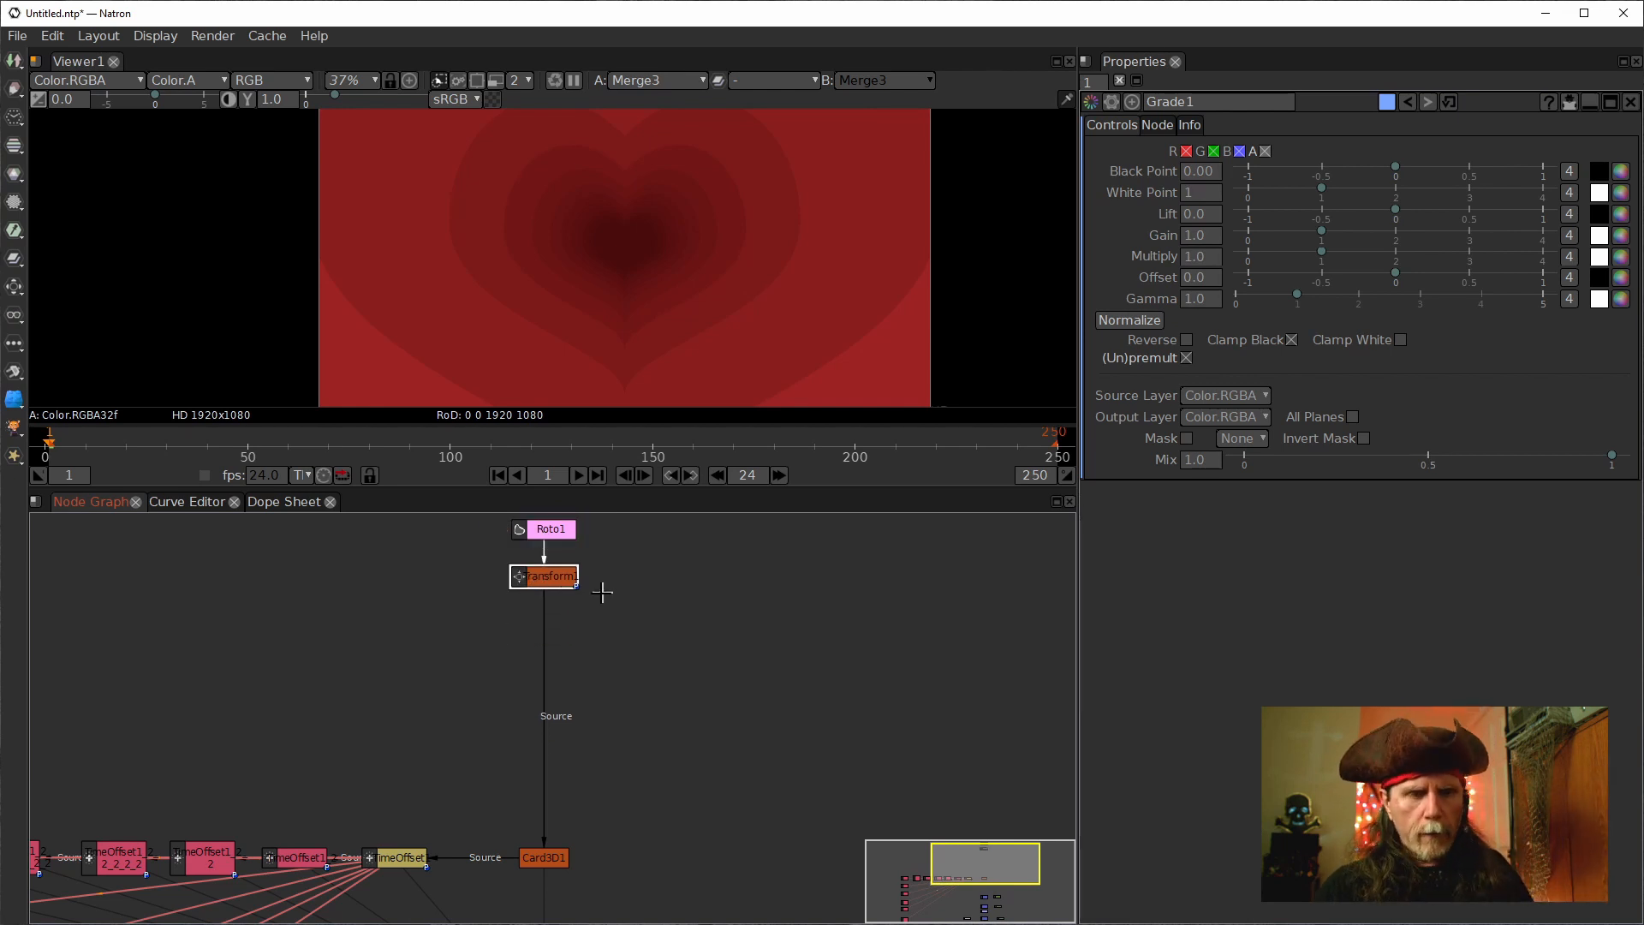
Insert a dot on the link below Transform1 and move Roto1, Transform1 and the dot further up in a spaced vertical column.
left_click(542, 610)
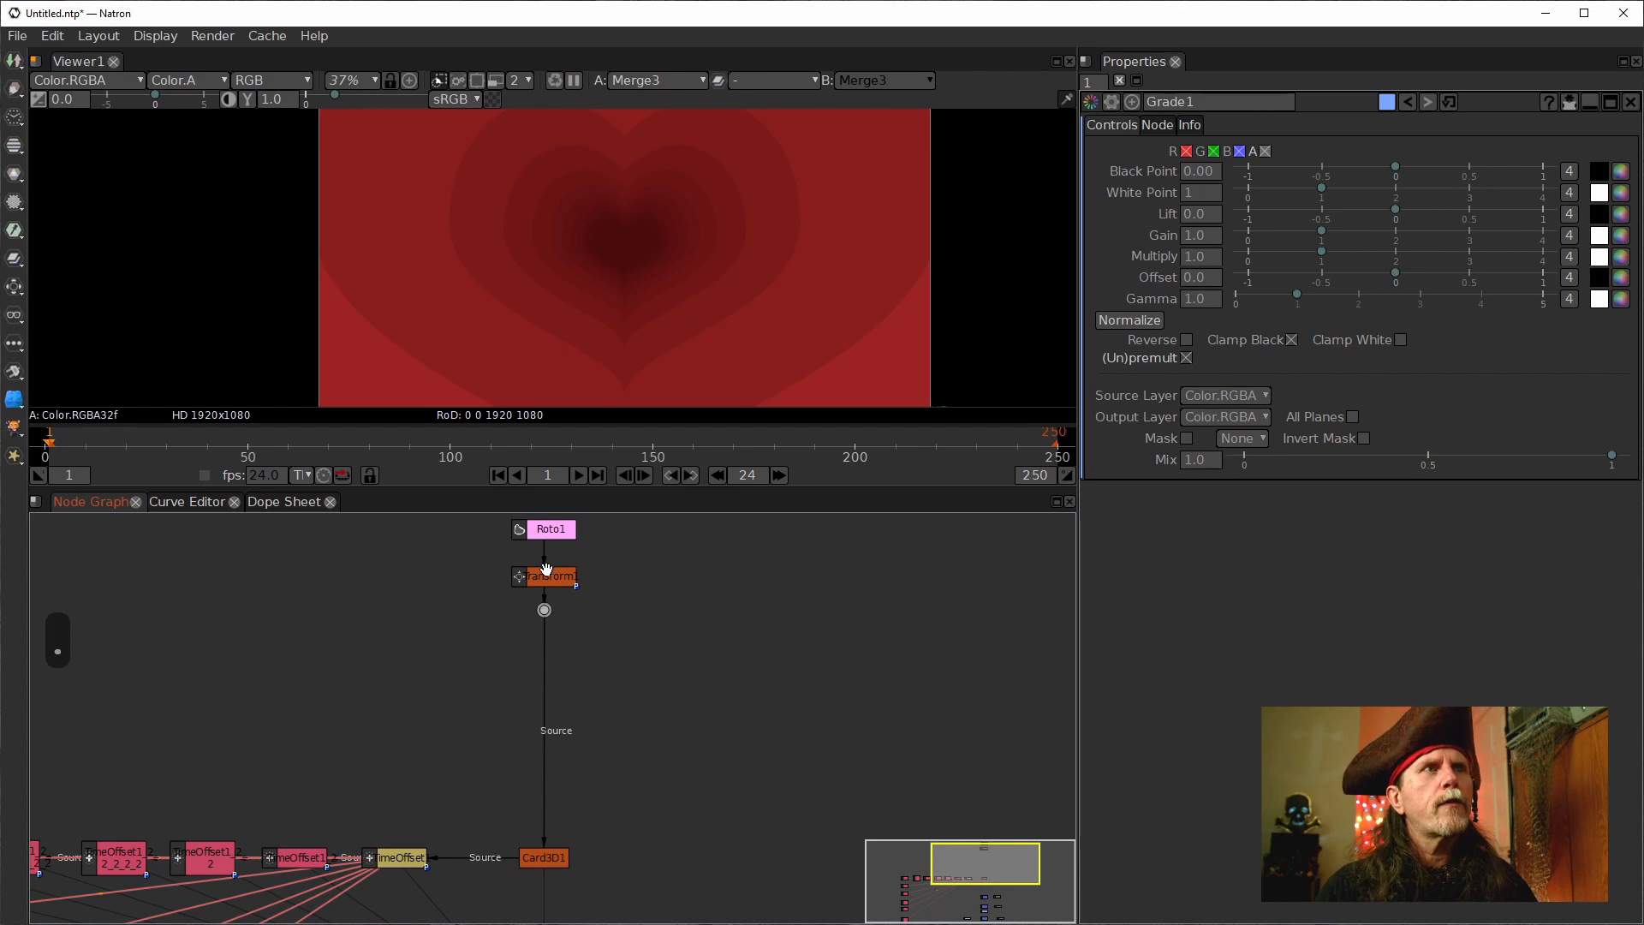
left_click_drag(547, 573, 552, 513)
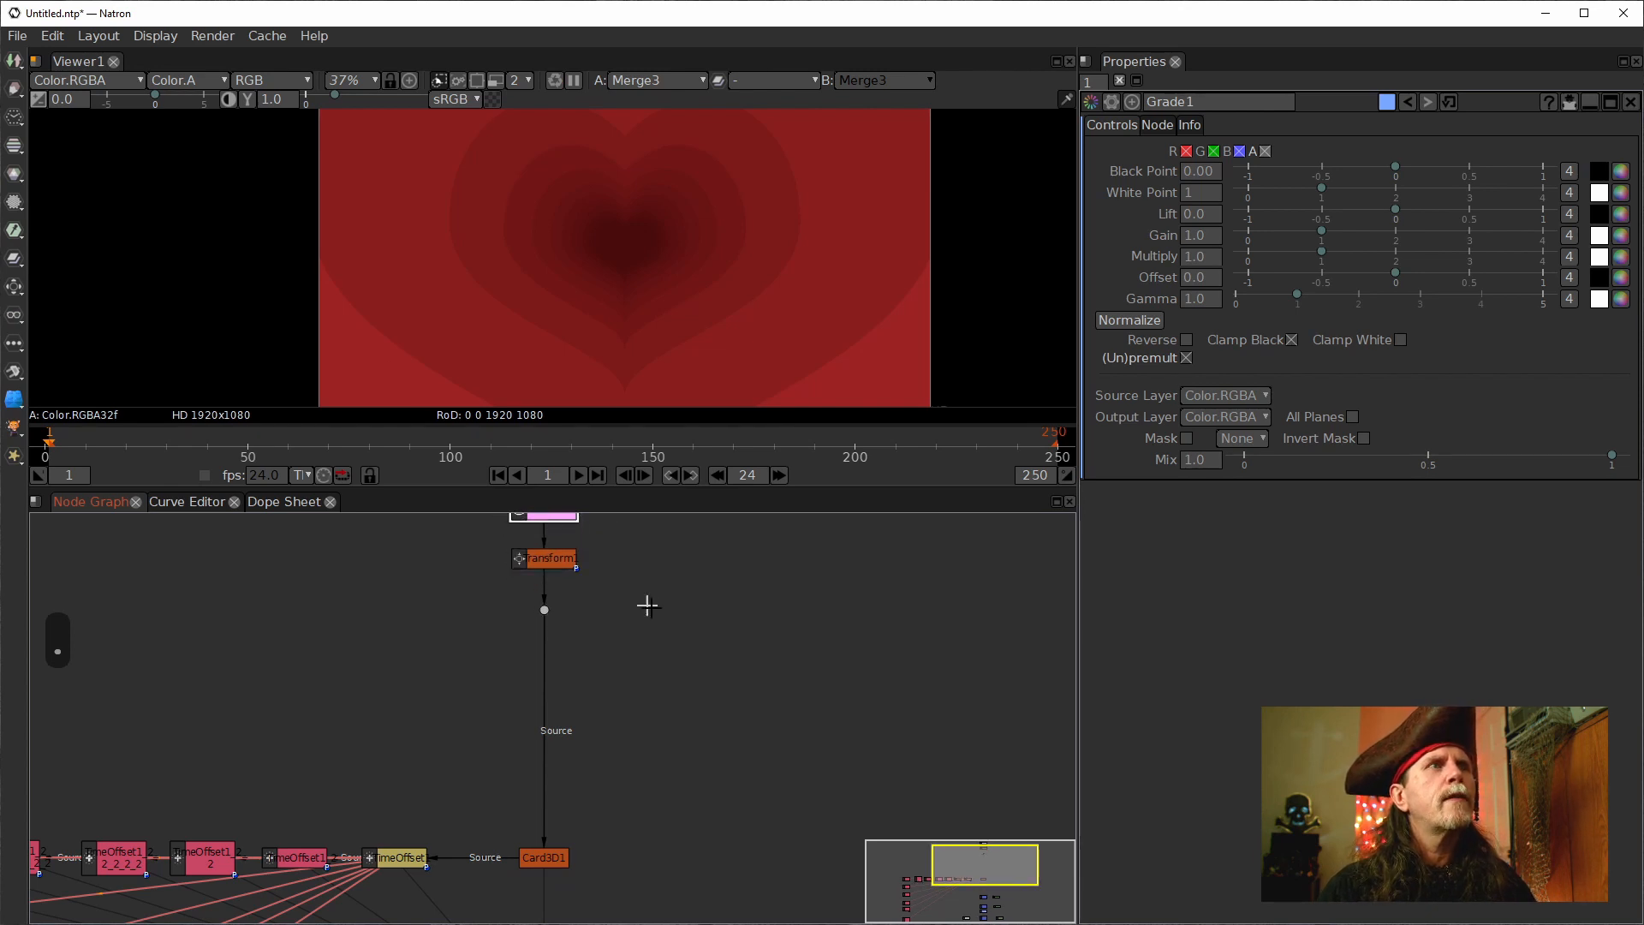
left_click_drag(655, 613, 665, 727)
left_click(553, 606)
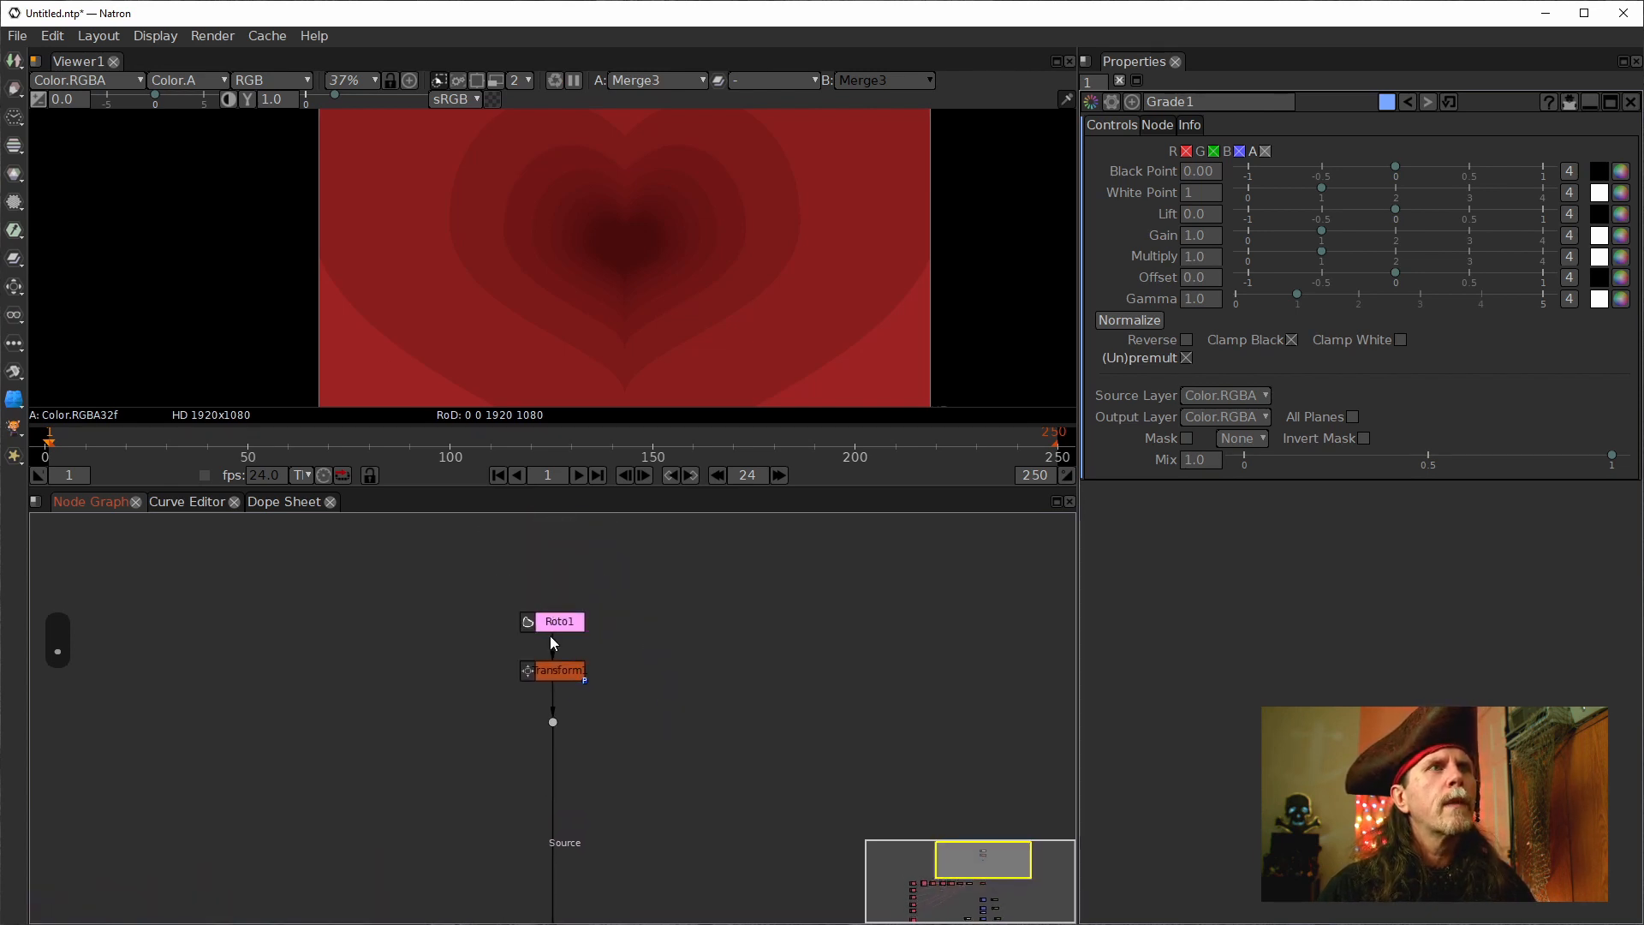
left_click(554, 622)
left_click_drag(555, 622, 555, 572)
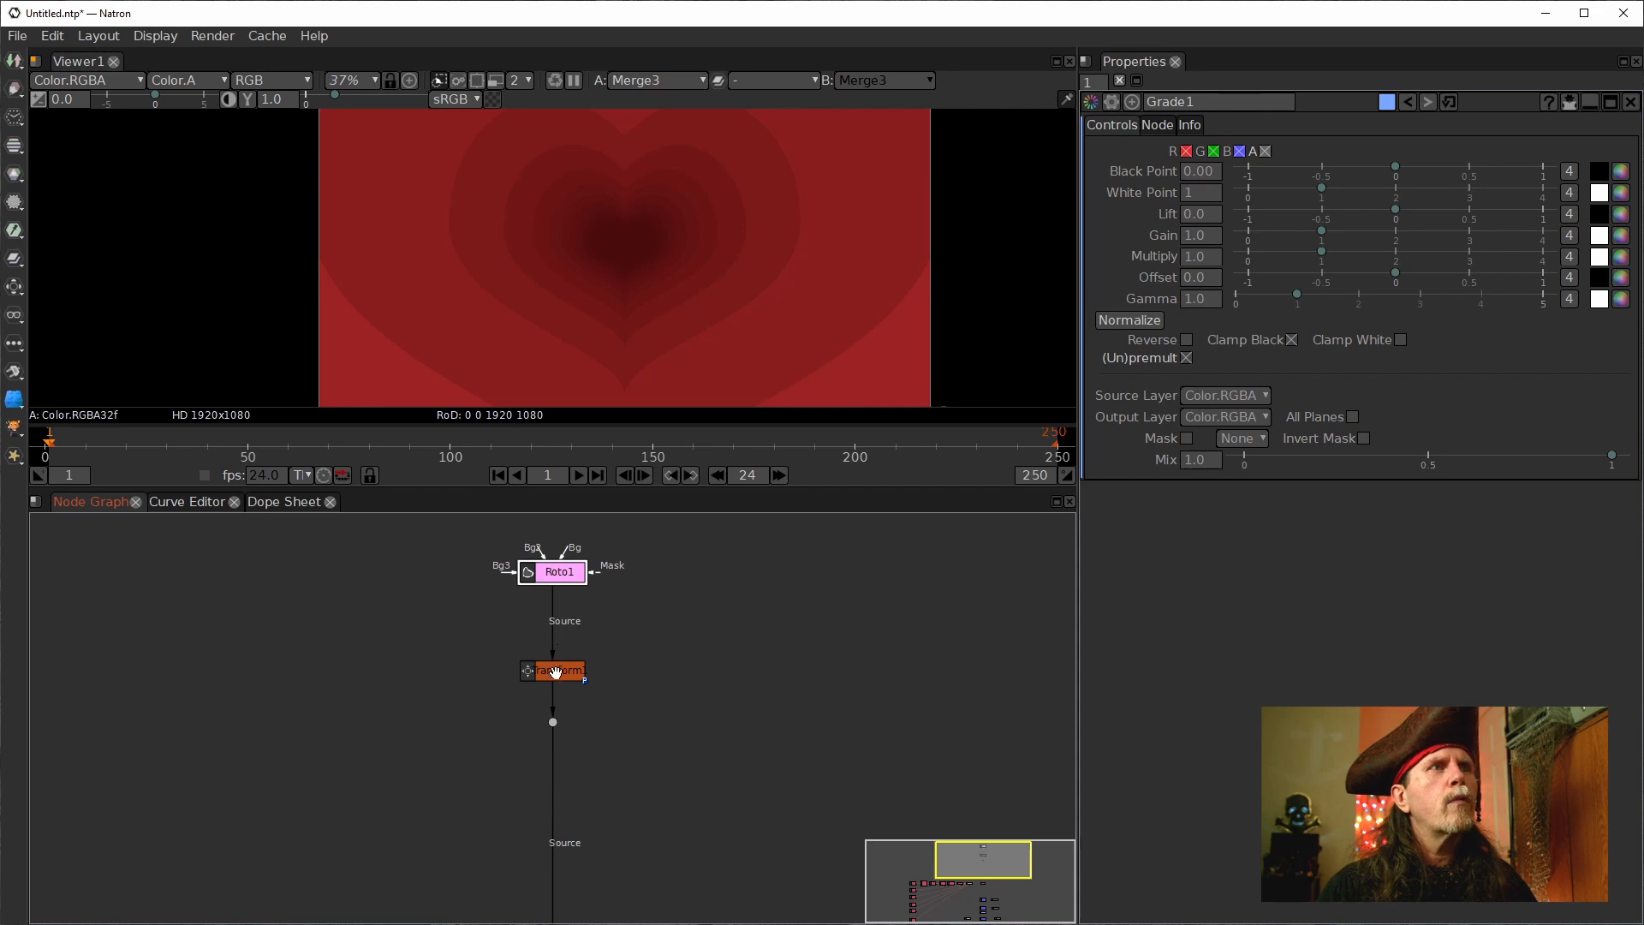
left_click_drag(554, 672, 555, 631)
left_click_drag(552, 722, 552, 670)
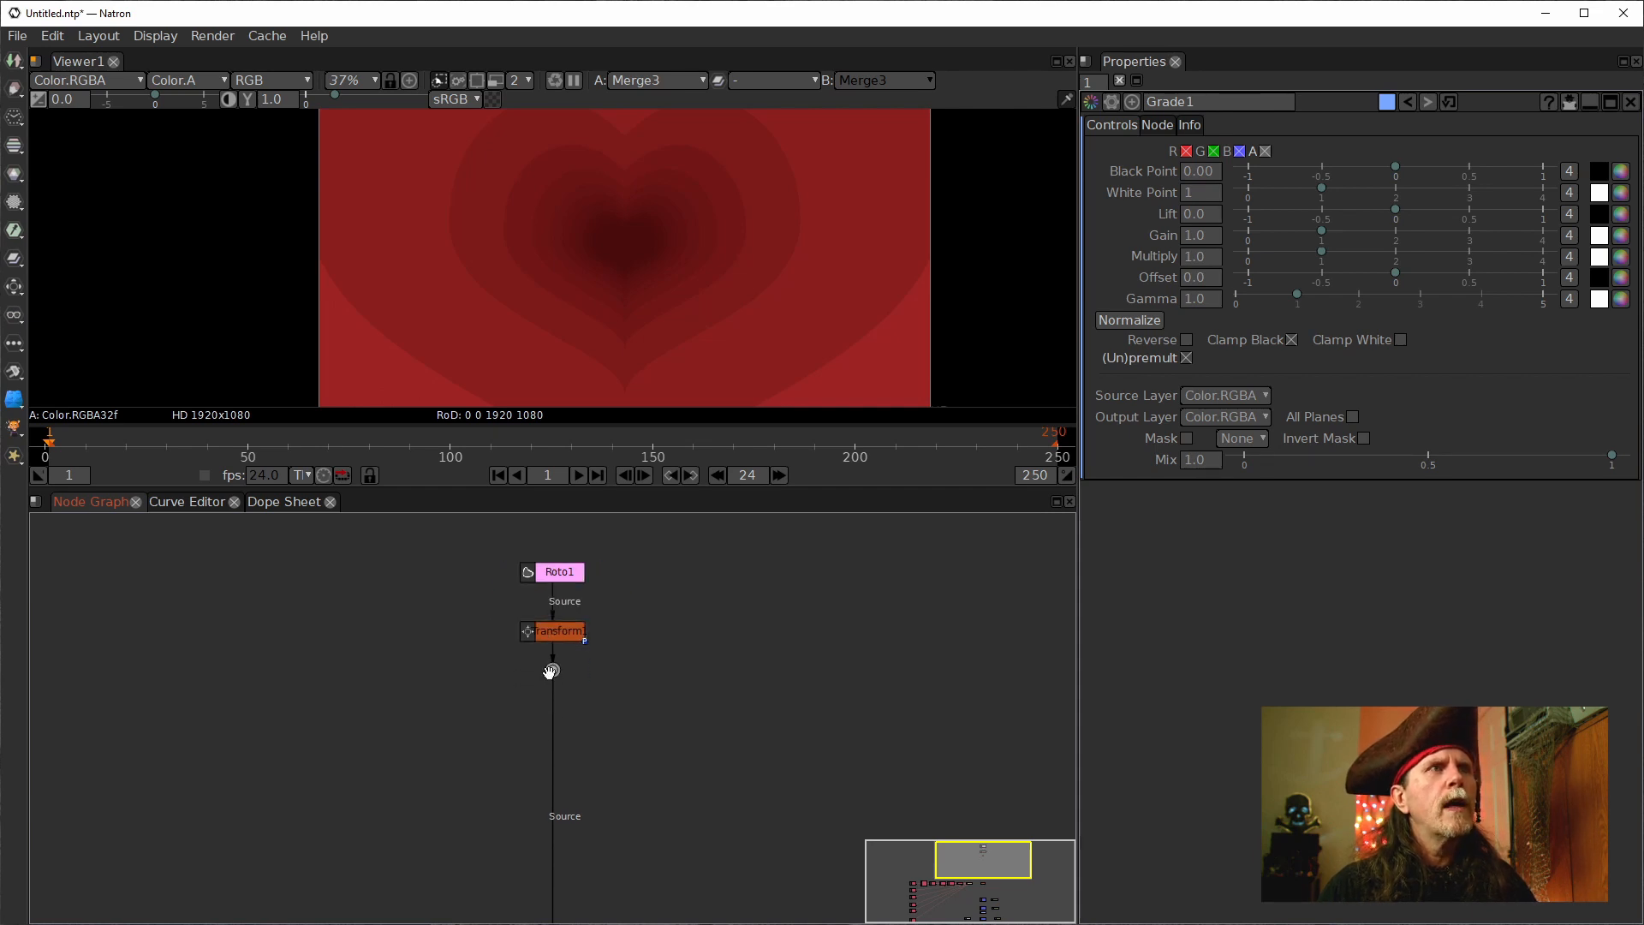
Move Card3D1 up and insert a dot on its output link, level with the TimeOffset row.
left_click_drag(745, 731, 808, 635)
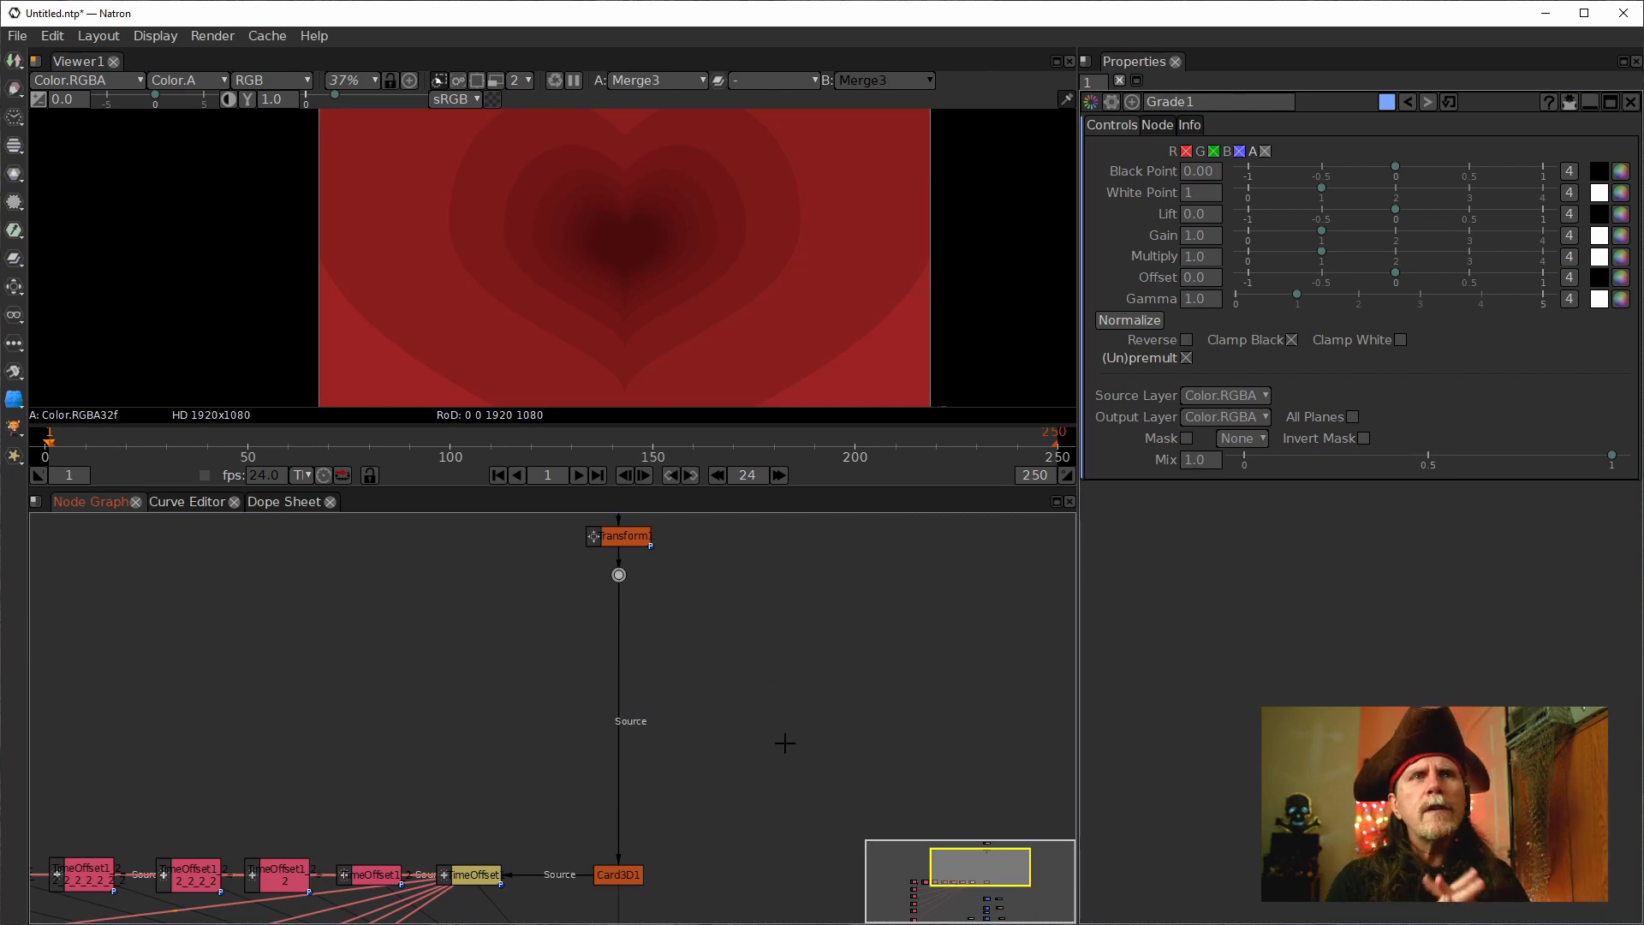
left_click_drag(689, 845, 672, 686)
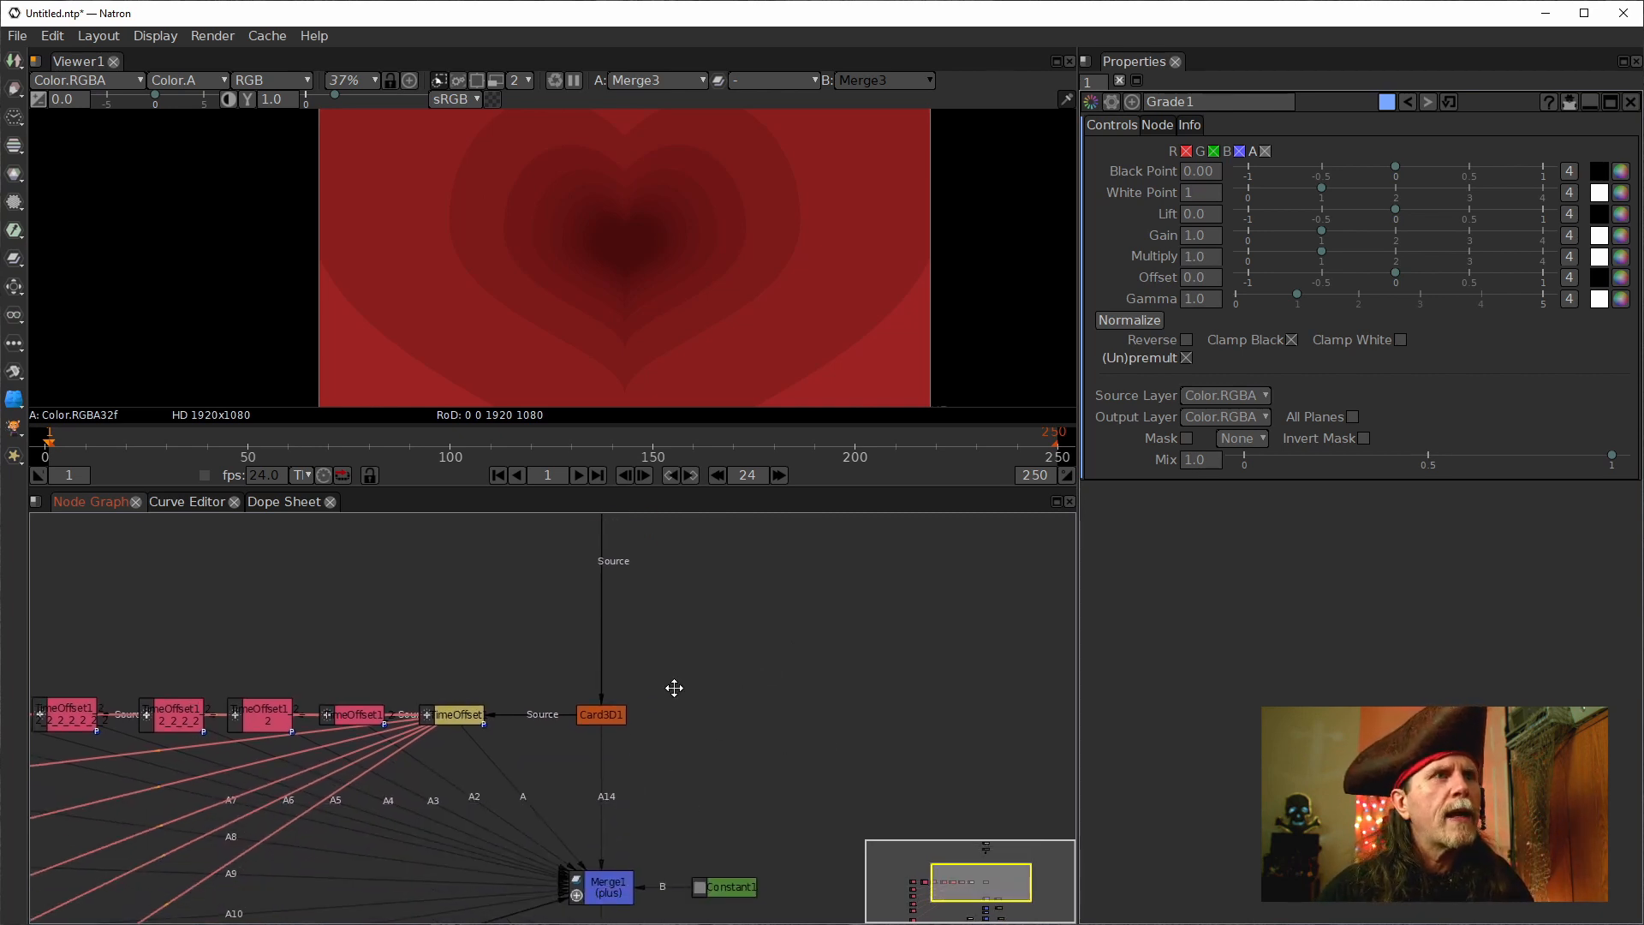
left_click(603, 721)
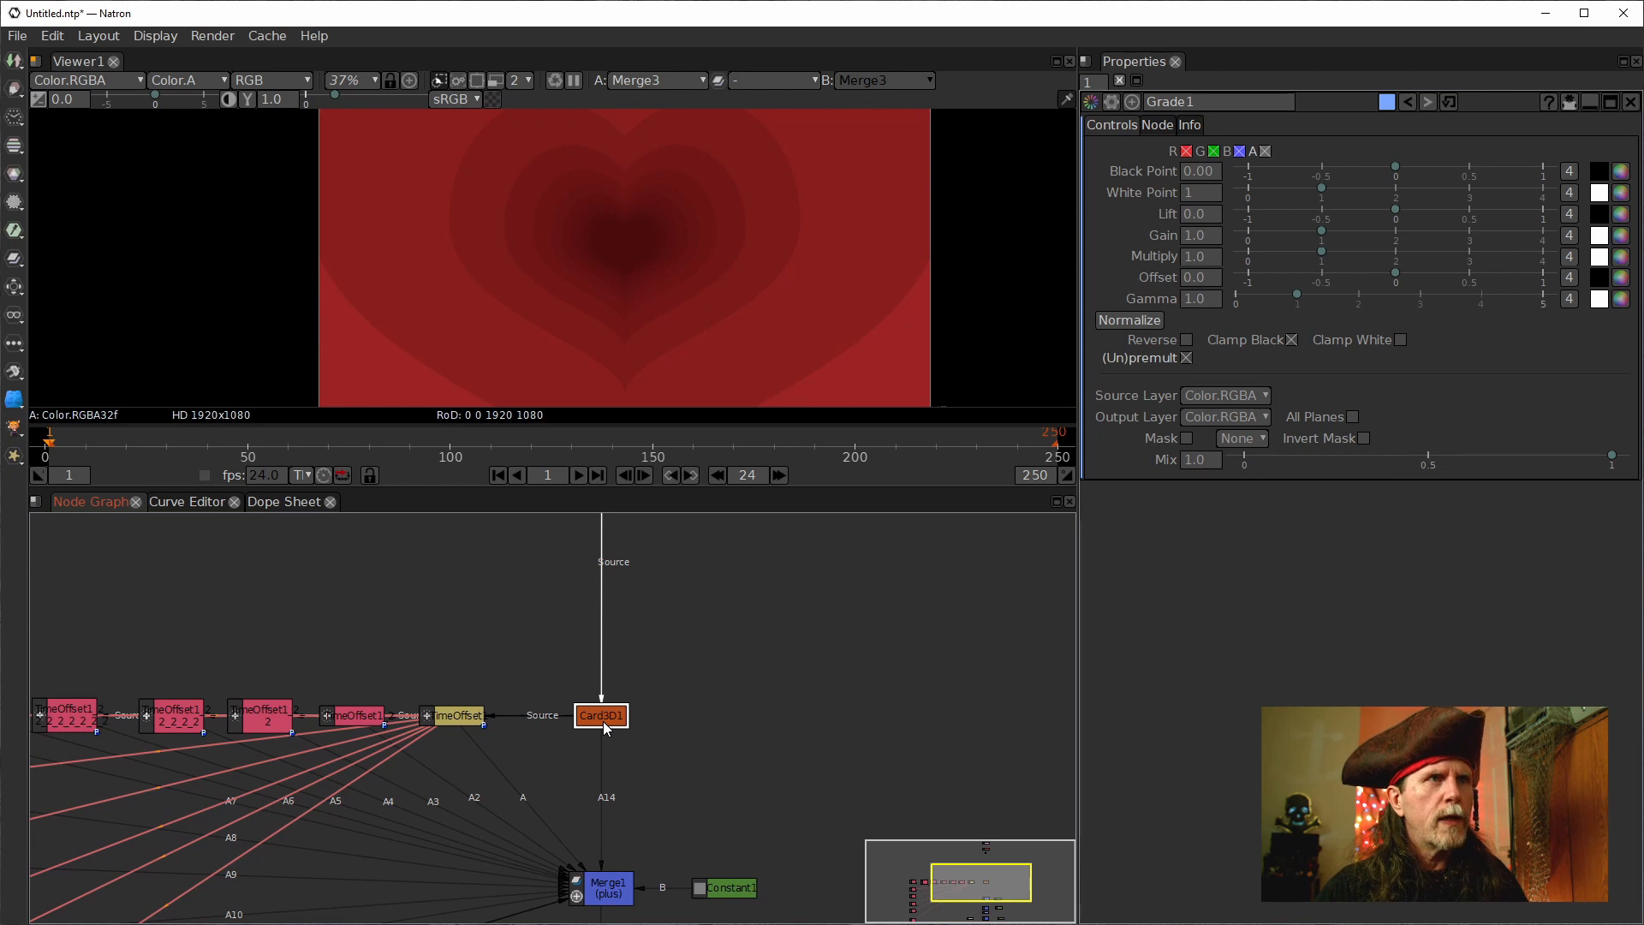
left_click_drag(603, 722, 603, 607)
left_click_drag(600, 749, 602, 714)
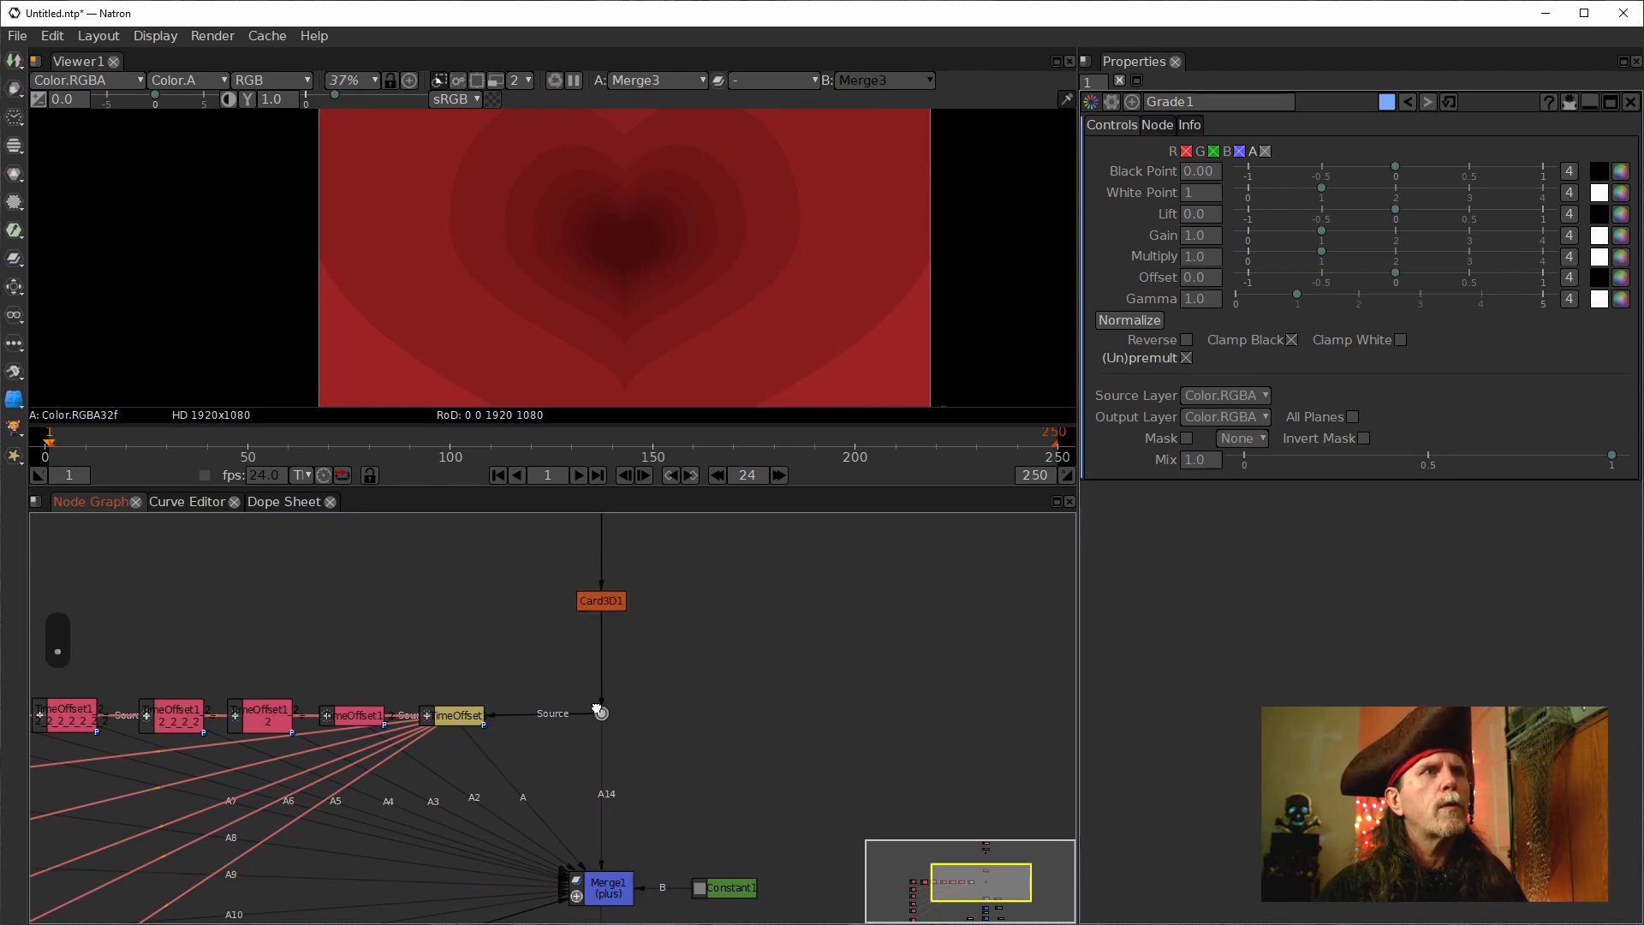
left_click_drag(601, 604, 602, 553)
Shift Transform1 and the dot beneath it slightly up to tighten the spacing under Roto1.
left_click_drag(720, 599, 748, 792)
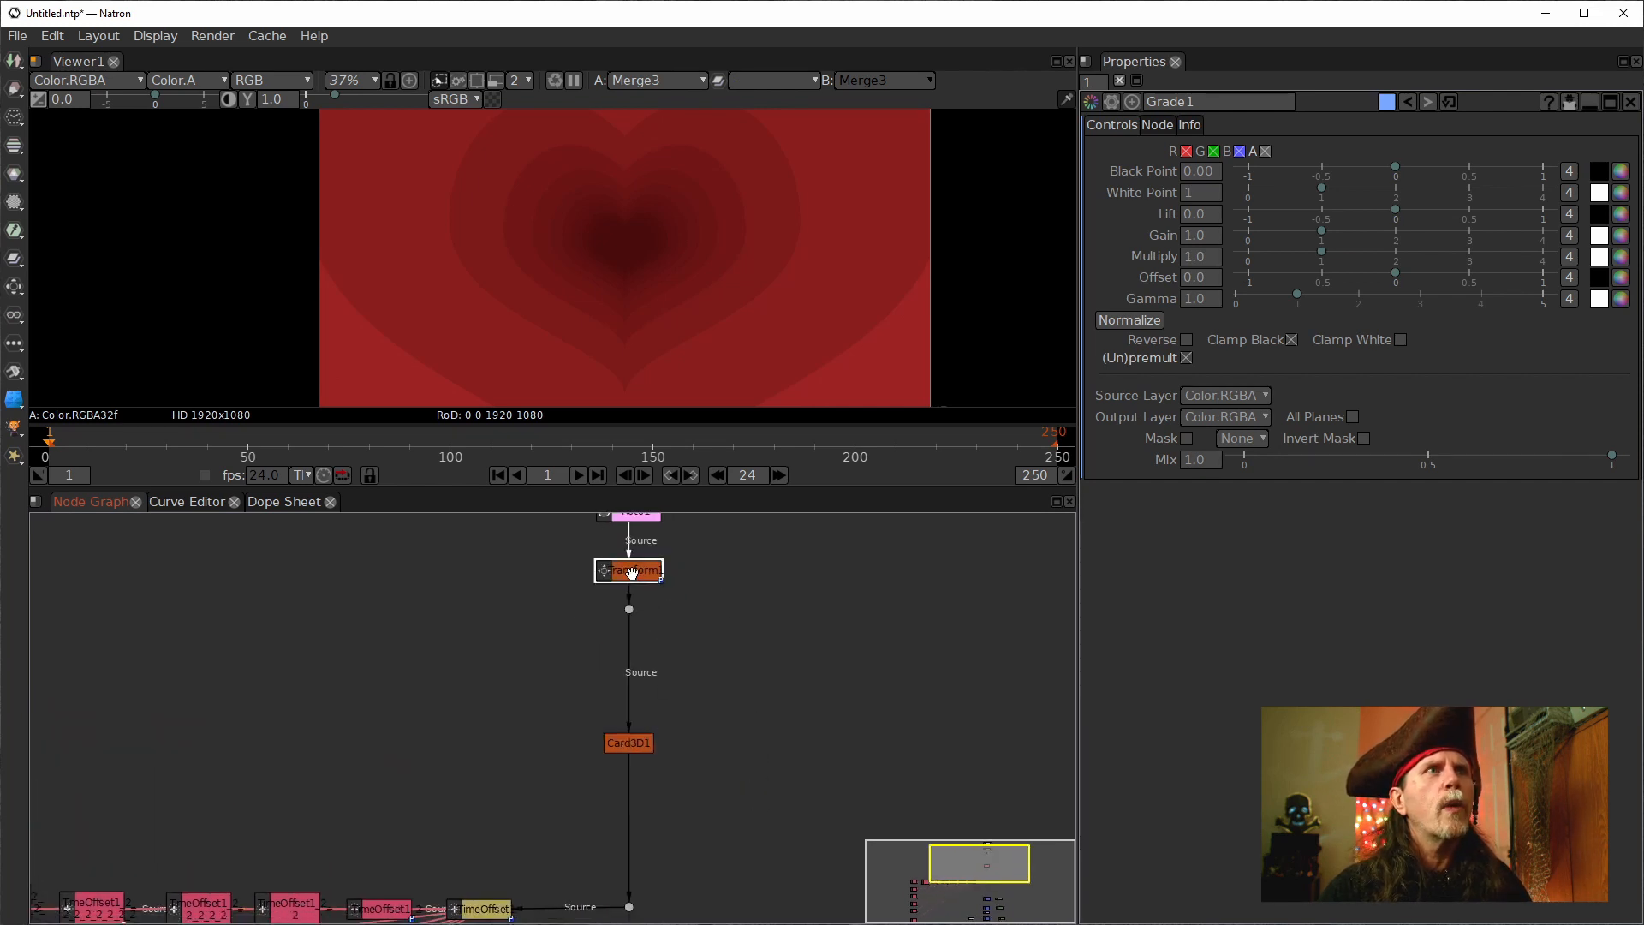
mouse_move(630, 579)
left_mouse_down()
mouse_move(629, 555)
mouse_move(627, 588)
left_mouse_up()
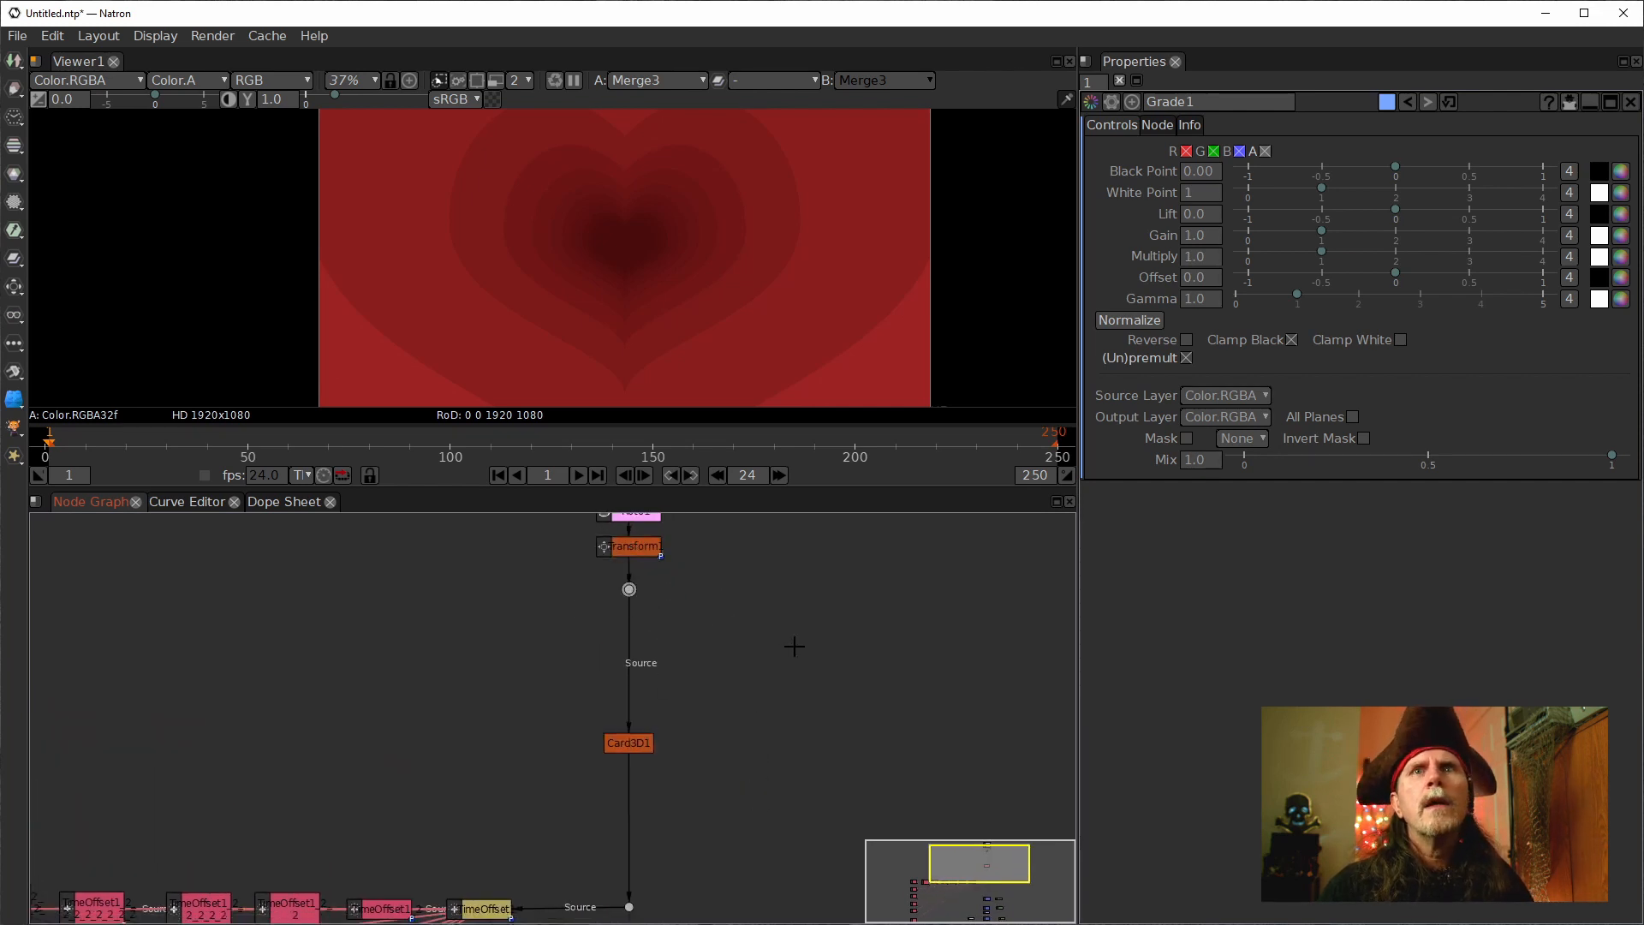
left_click_drag(753, 666, 877, 687)
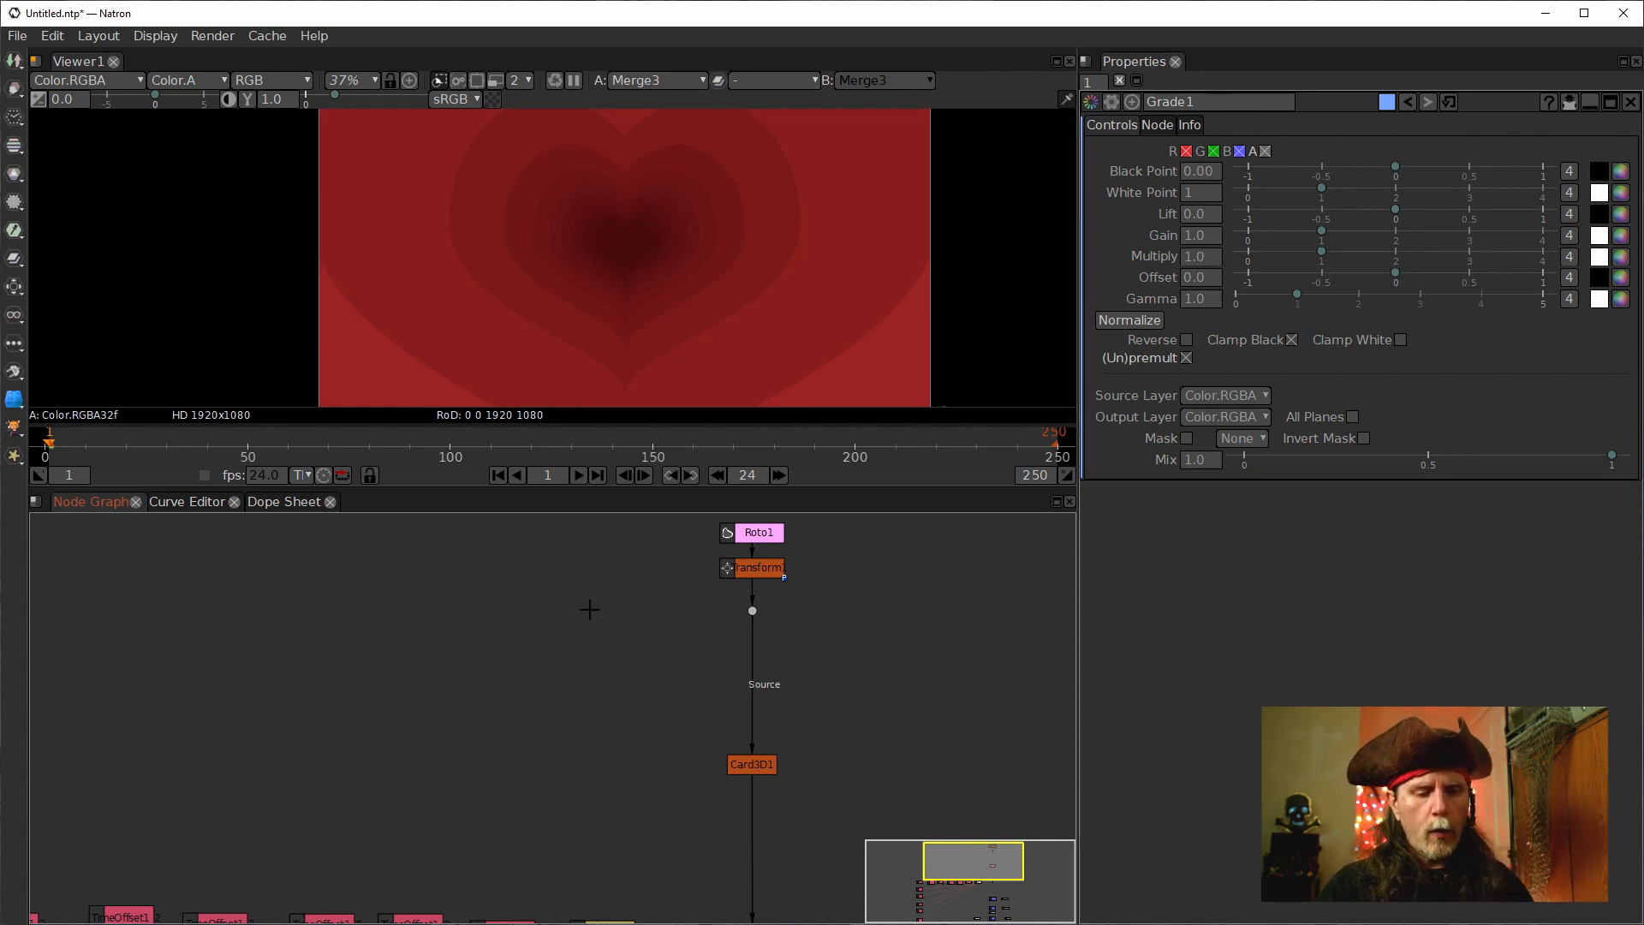
Add another dot, connect it to the dot below Transform1, and place it well to the left at the same height.
key("period")
left_click_drag(595, 611, 752, 611)
left_click_drag(593, 611, 439, 611)
left_click_drag(624, 782, 756, 759)
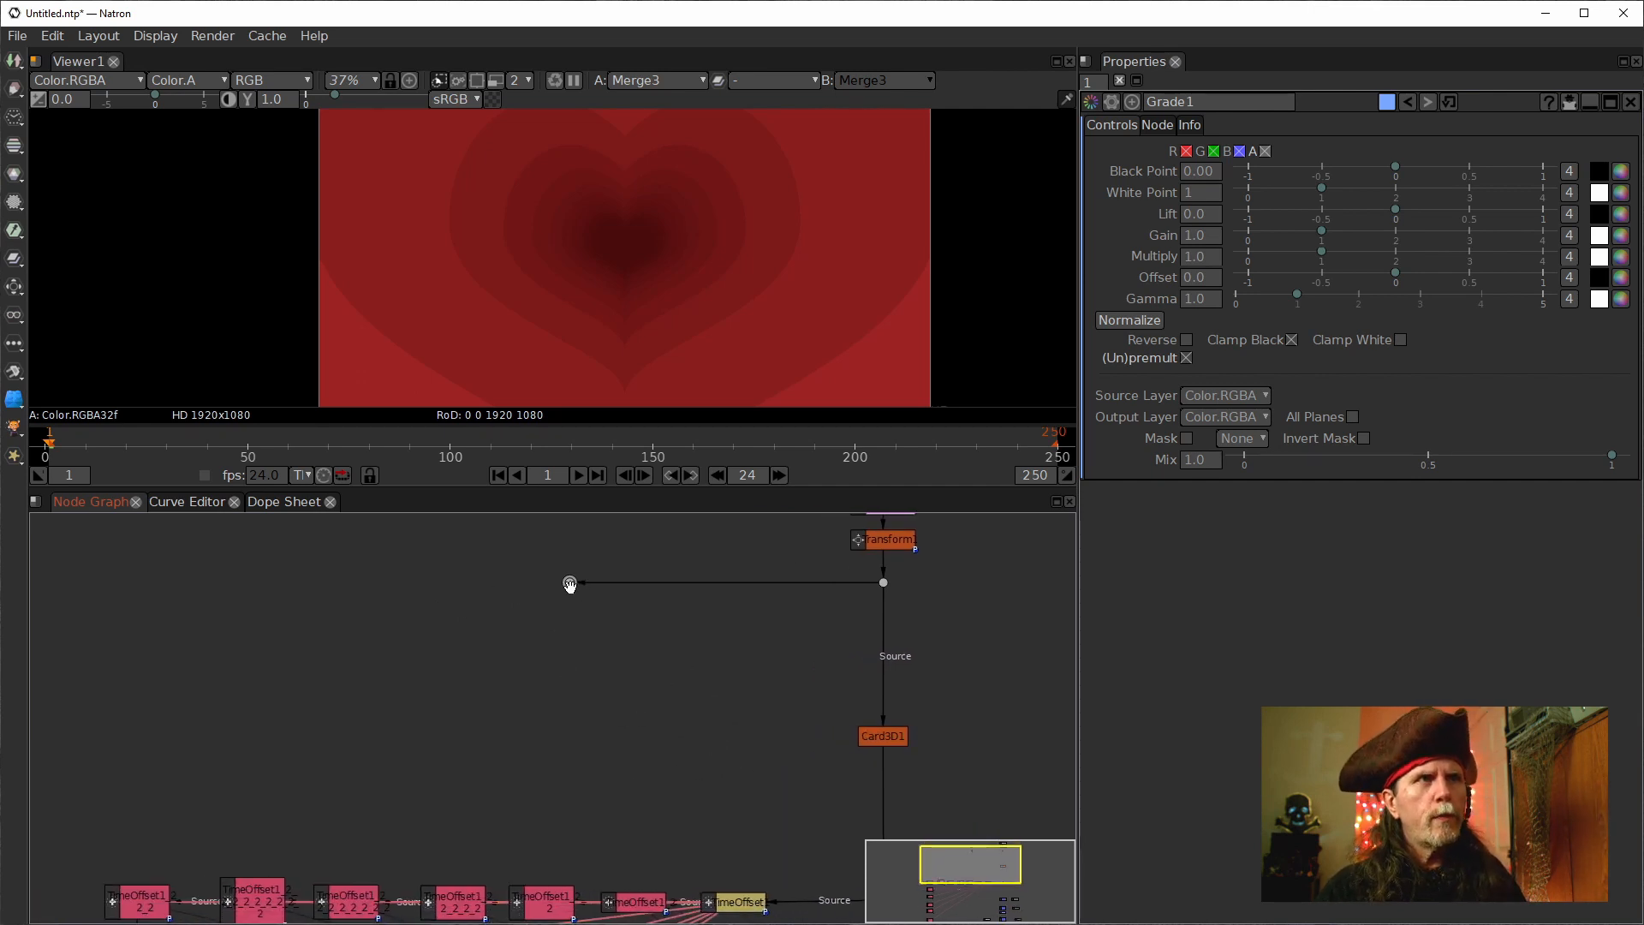
Add a Blur node below the left dot and set its size to 20.
key("Tab")
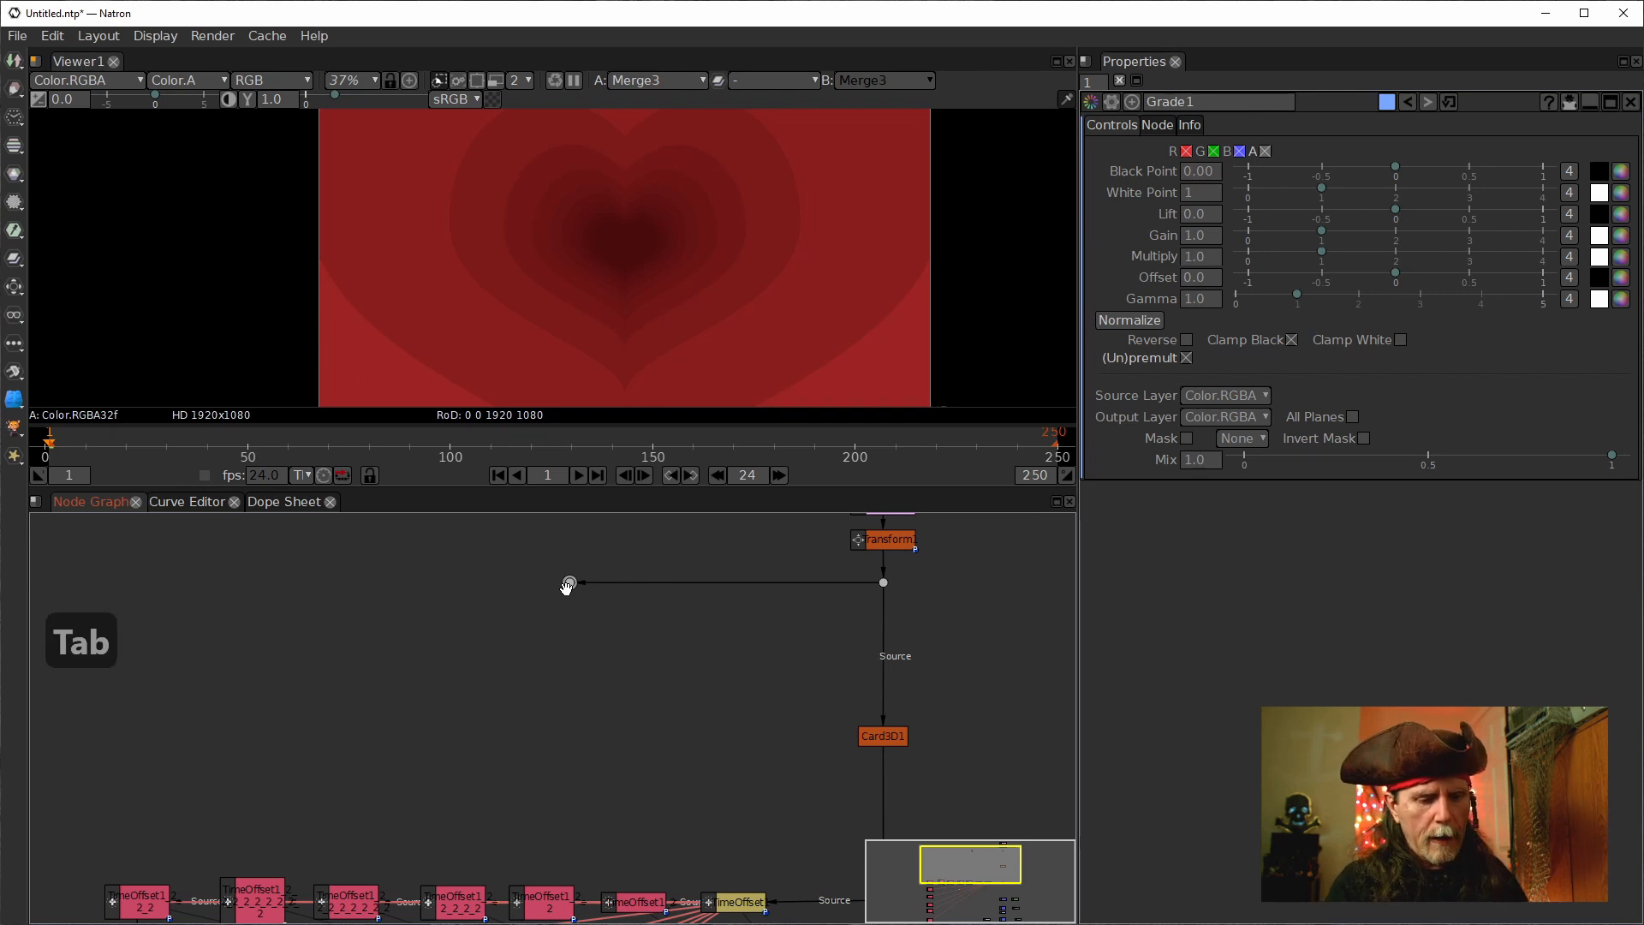
type("blur")
key("Down")
key("Return")
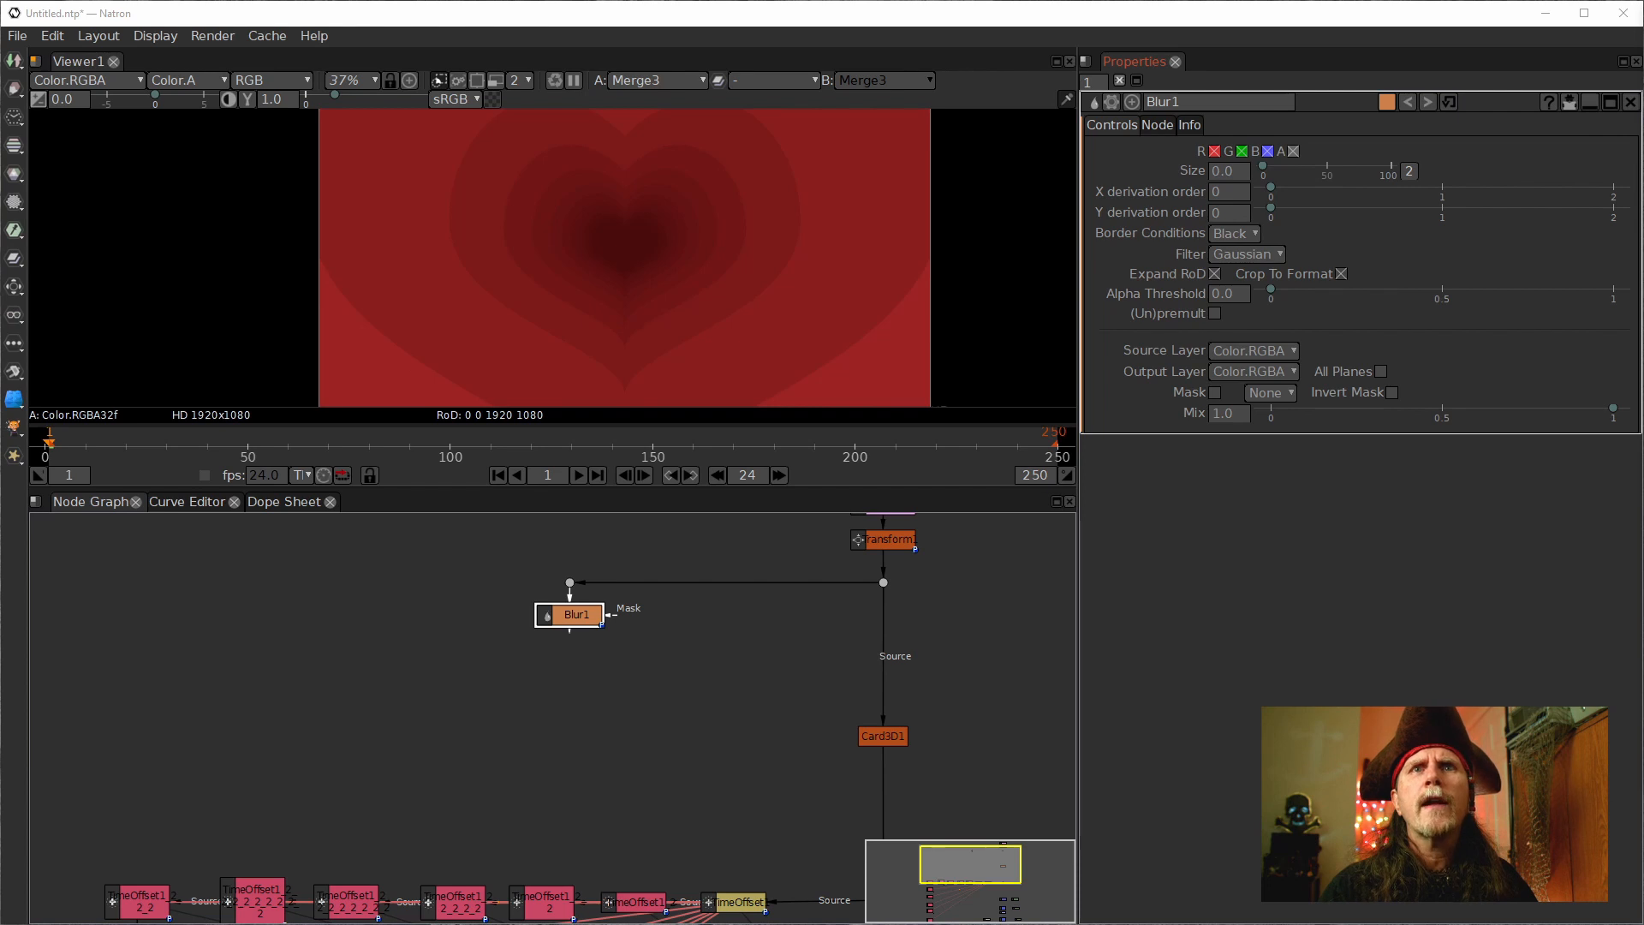
left_click(1211, 171)
type("2")
key("Return")
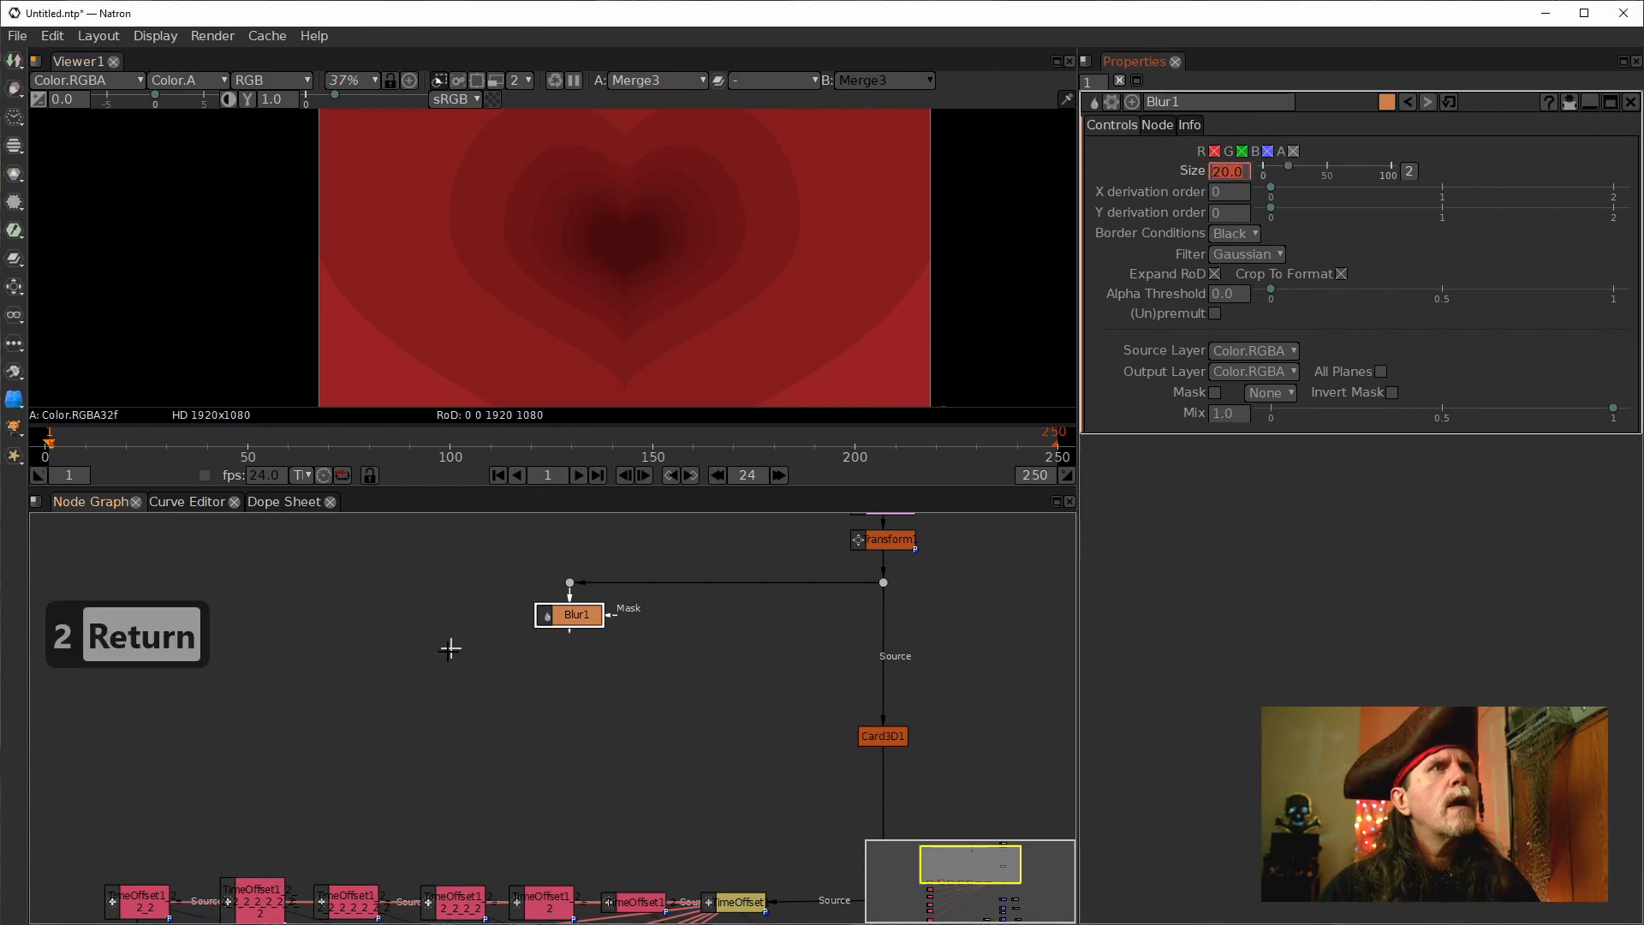
Show Blur1's output in the viewer and toggle the node off and on to compare the blurred heart.
left_click(562, 613)
key("1")
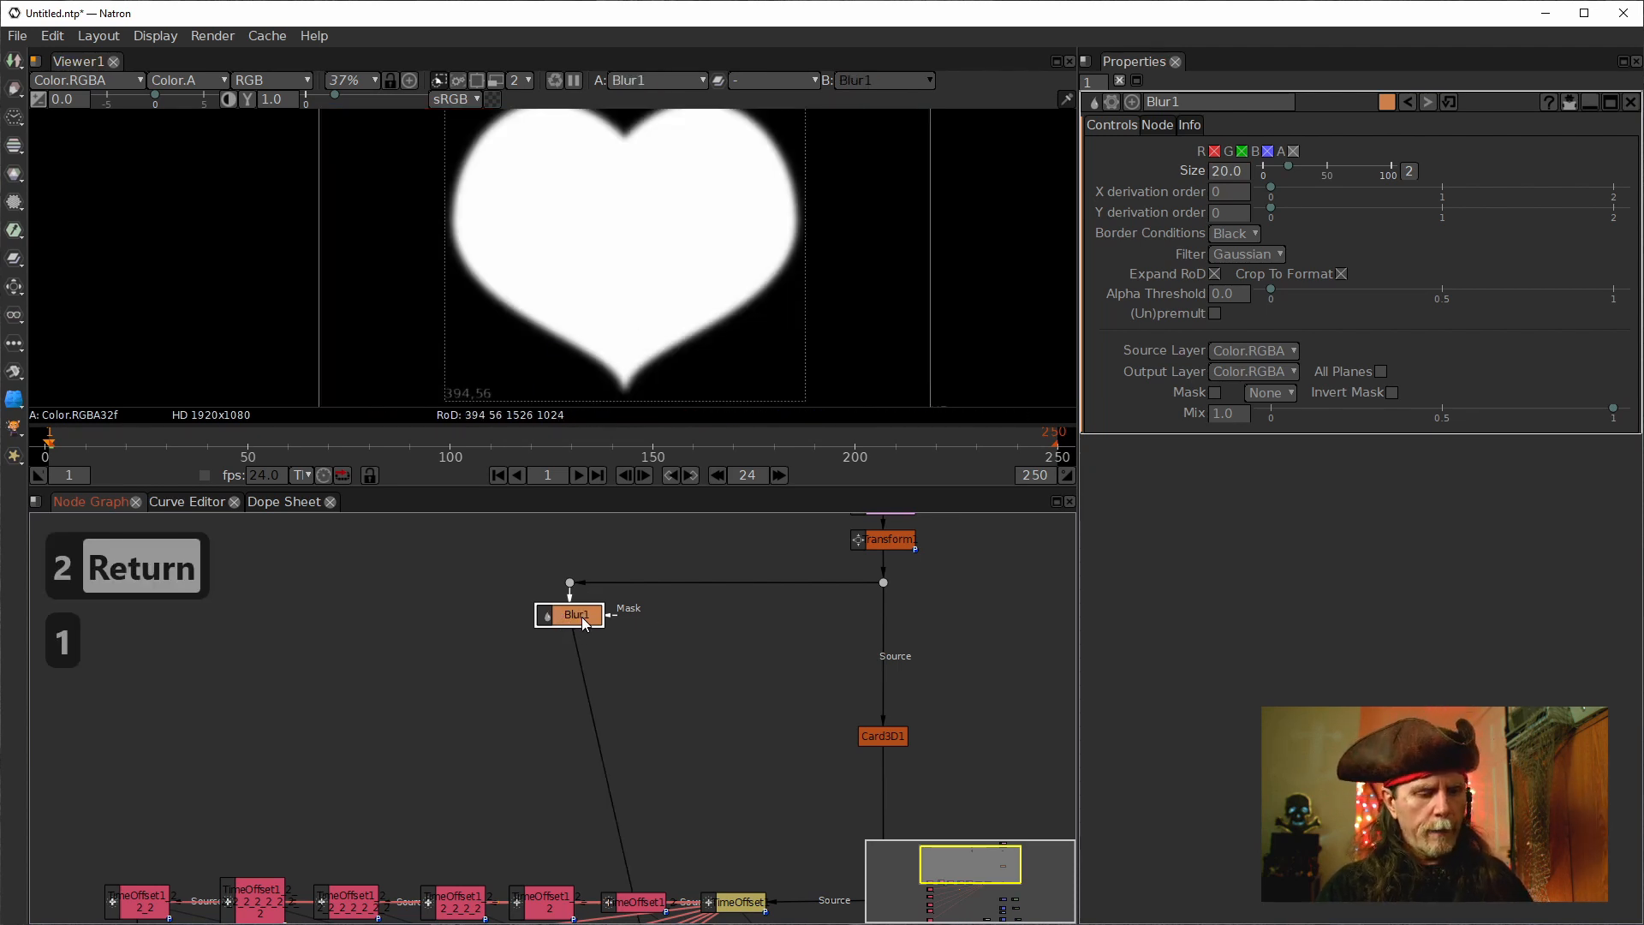
key("d")
key("d")
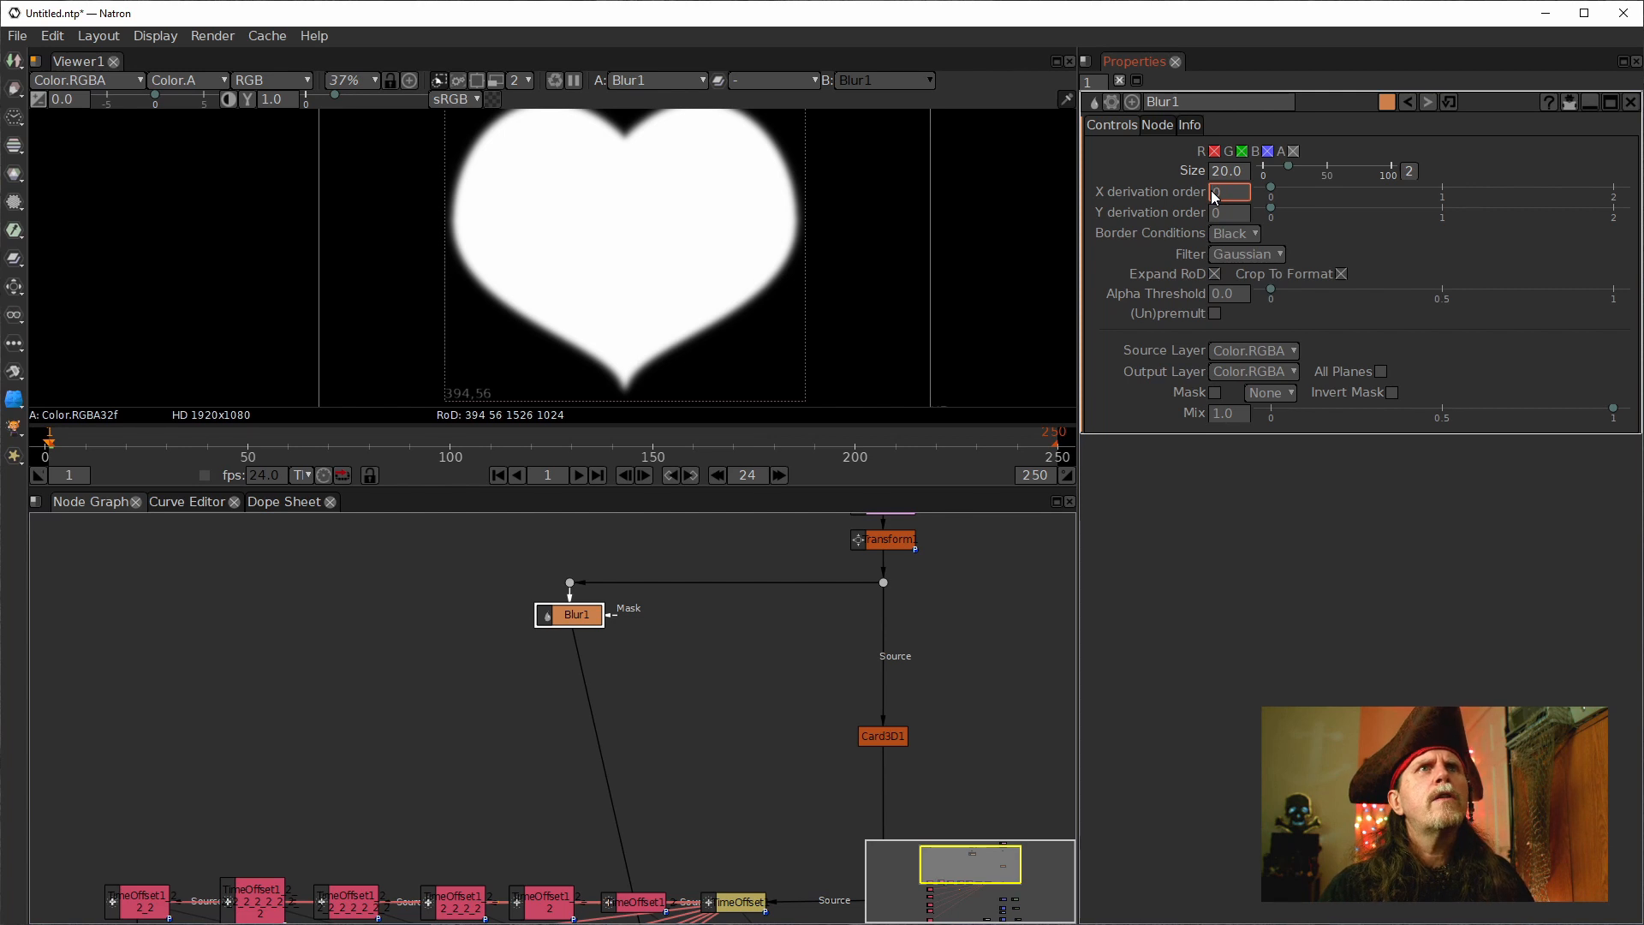
Set Blur1's X derivation order to 1 and fit the resulting image in the viewer.
scroll(1213, 197, "up", 1)
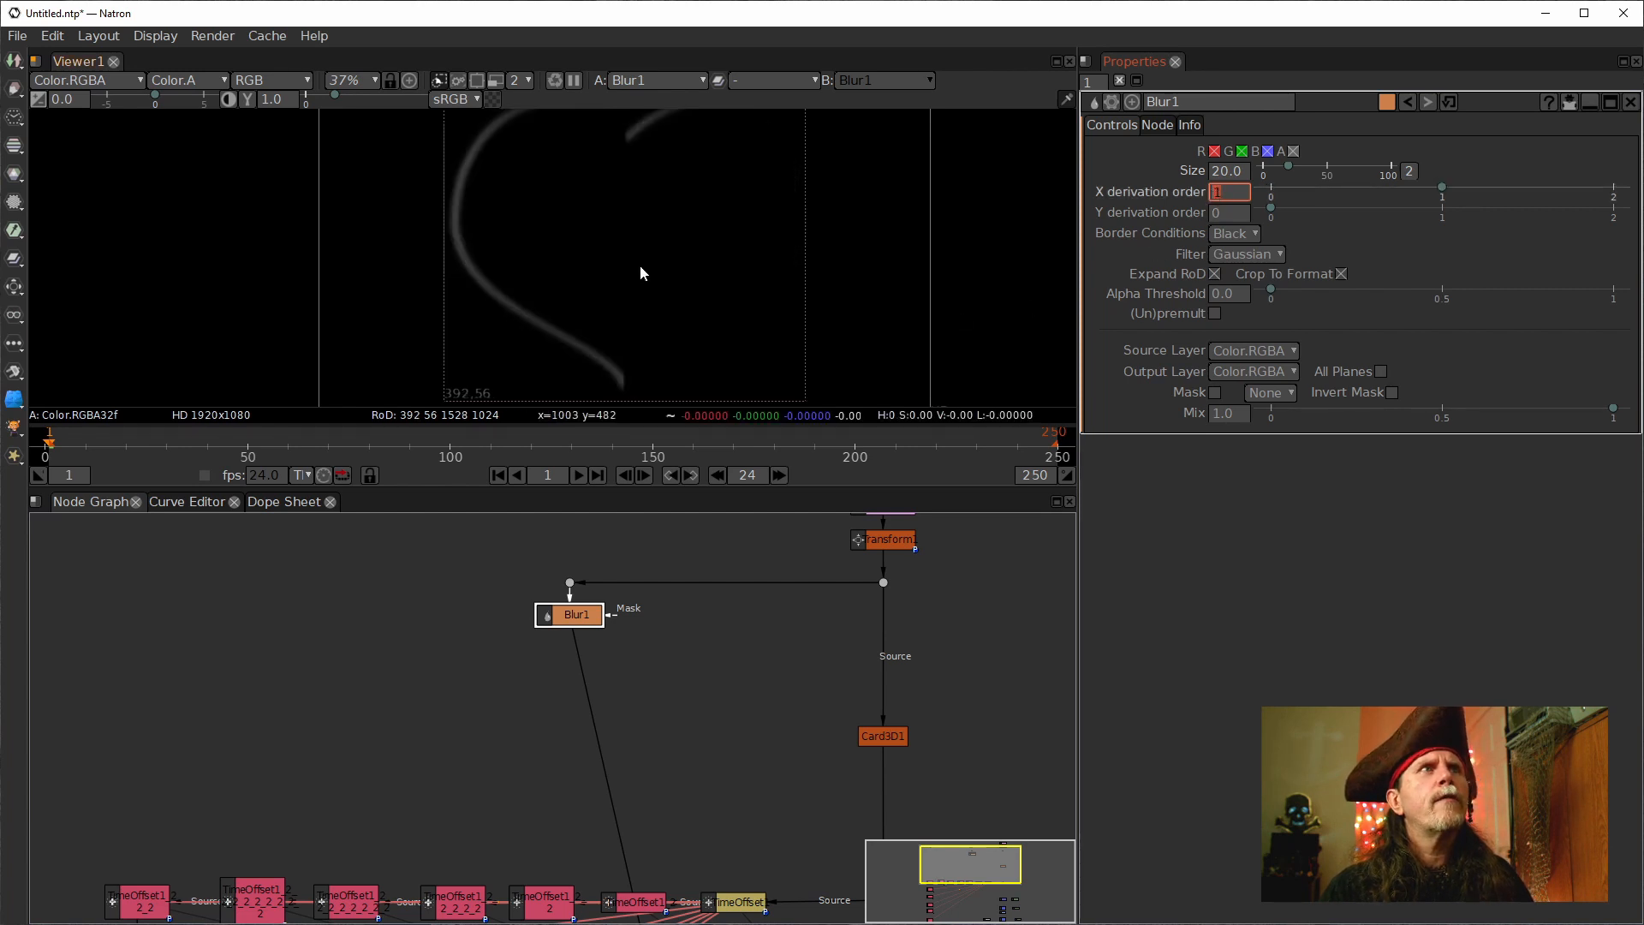
left_click_drag(640, 265, 576, 219)
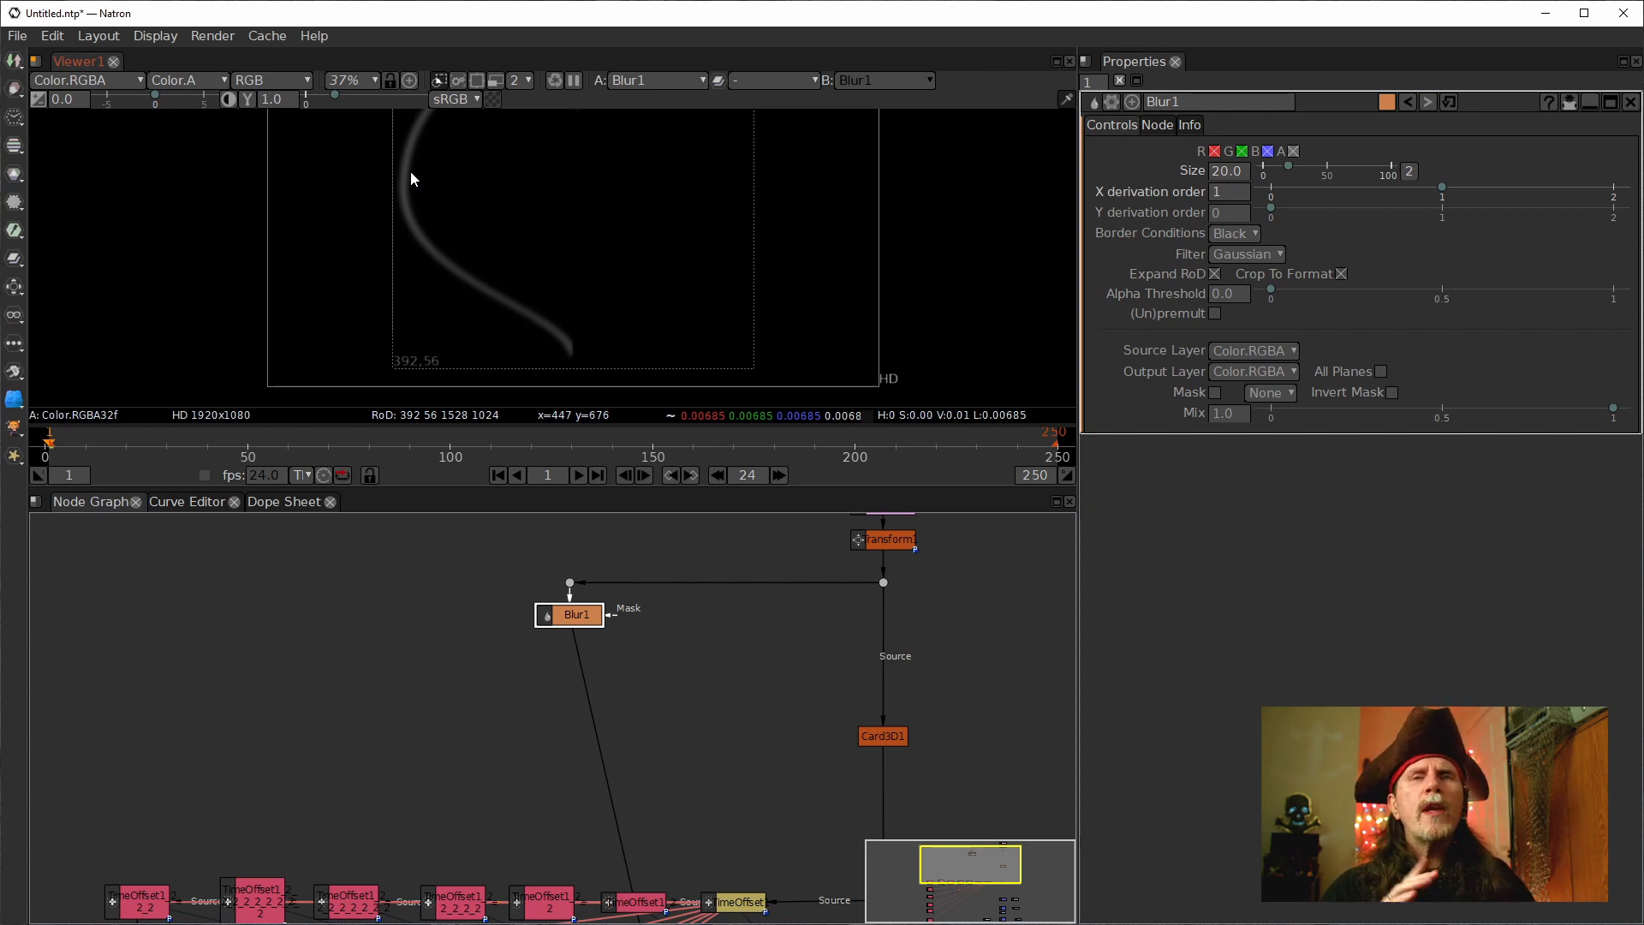
left_click(492, 238)
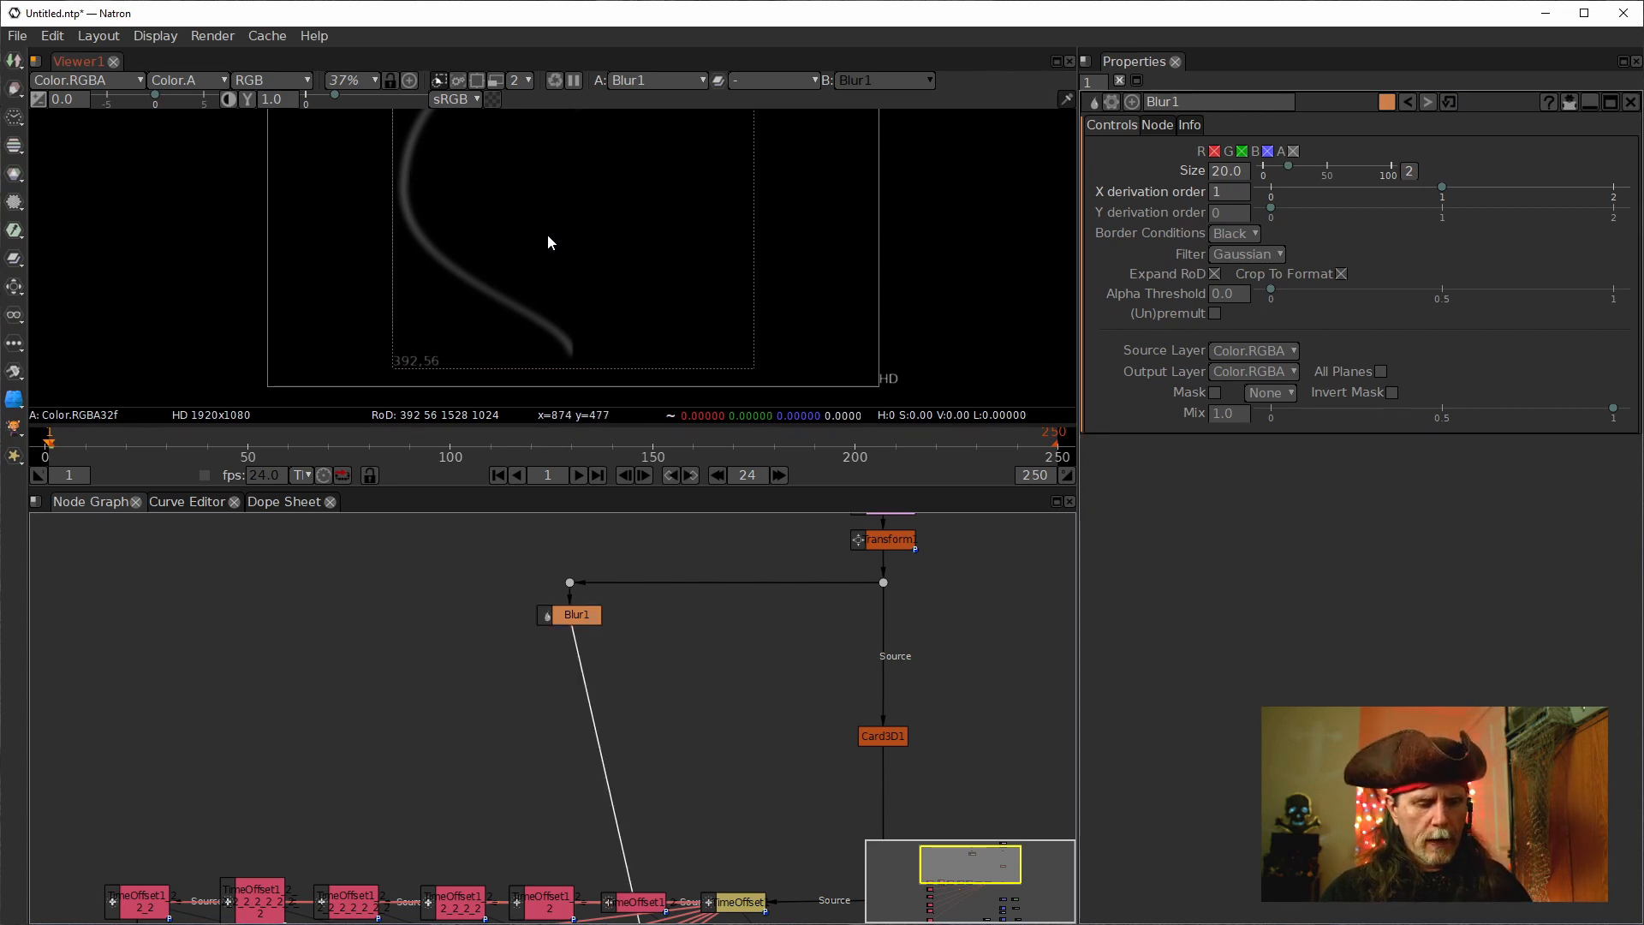
key("f")
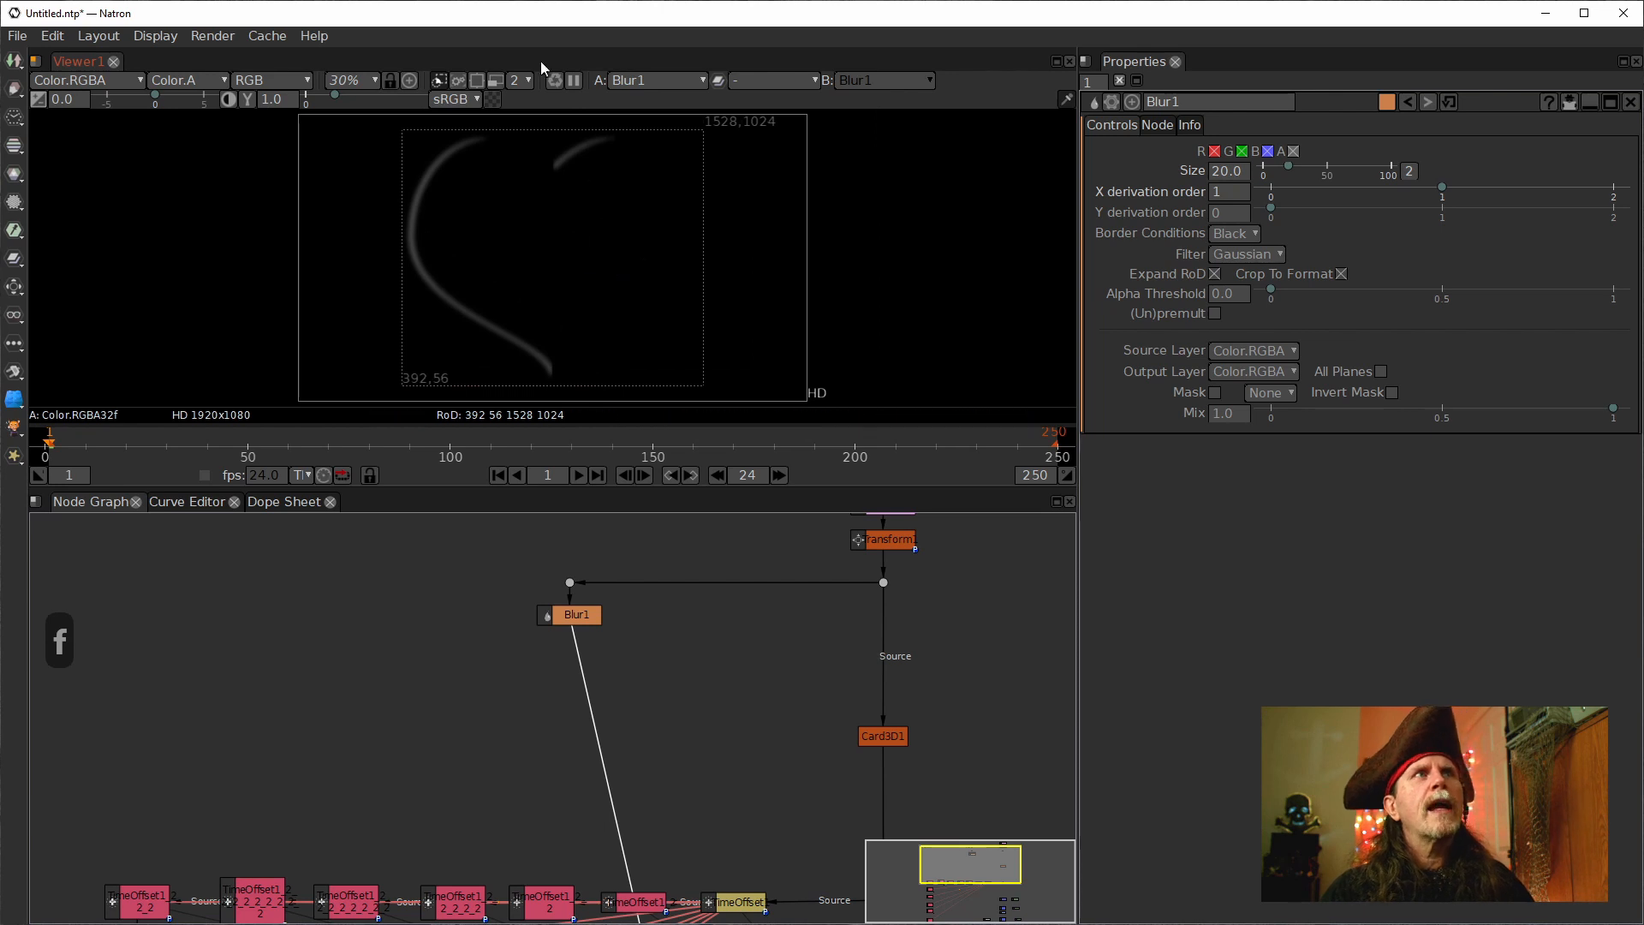
Switch the viewer's checkerboard background on and off to examine the transparency of Blur1's output.
left_click(491, 100)
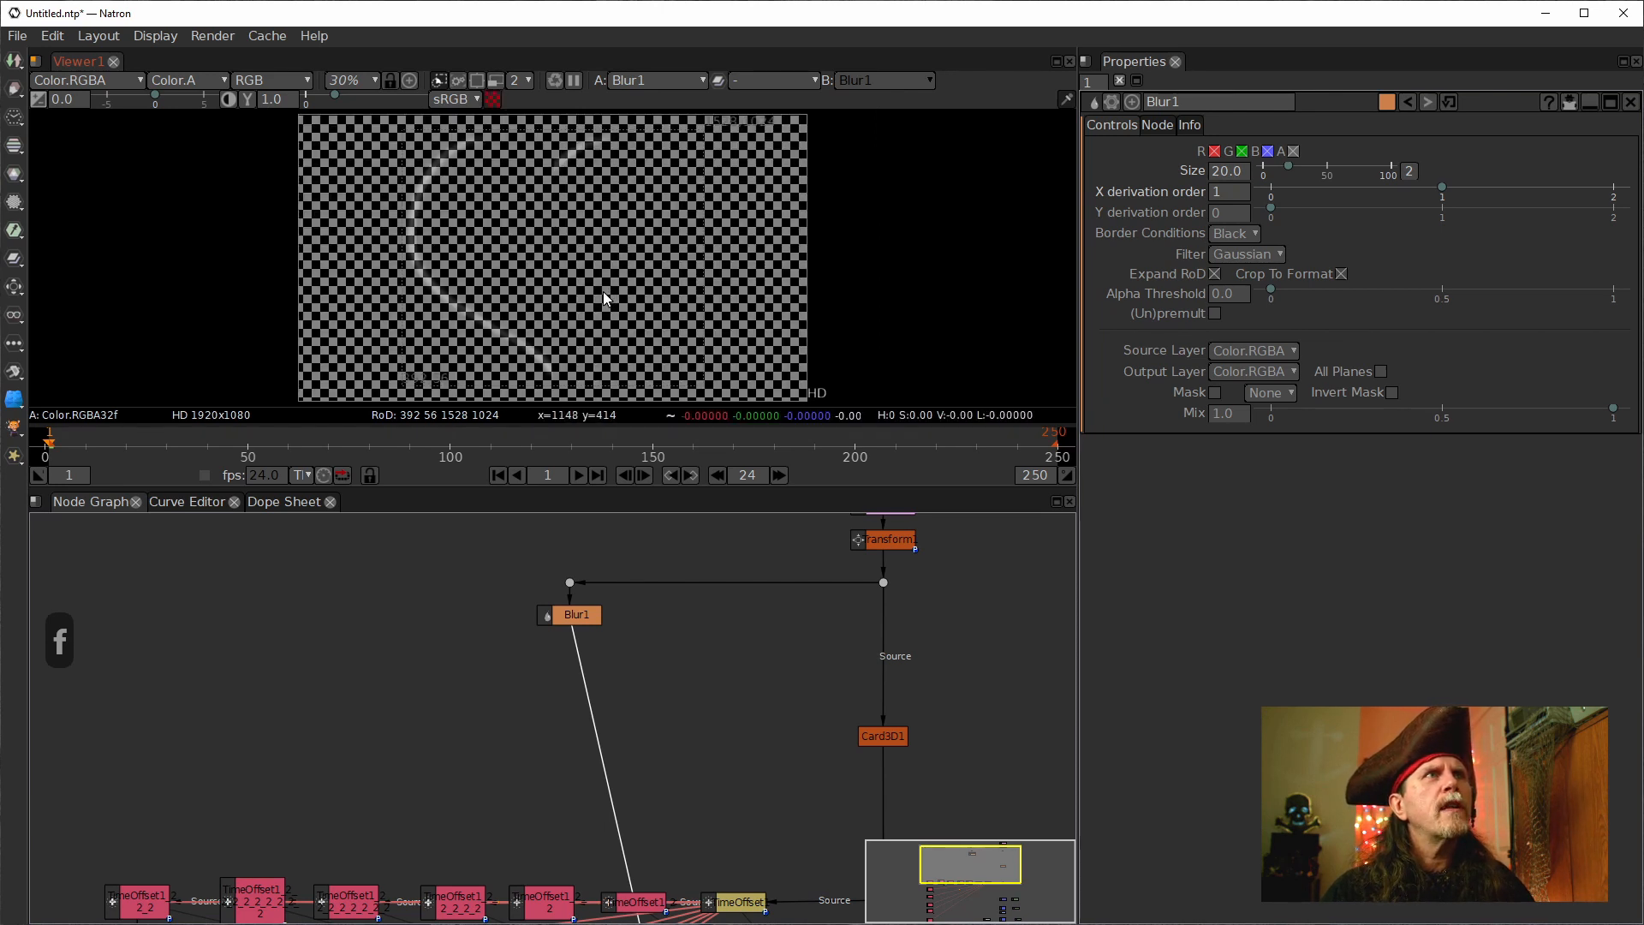
scroll(563, 224, "up", 6)
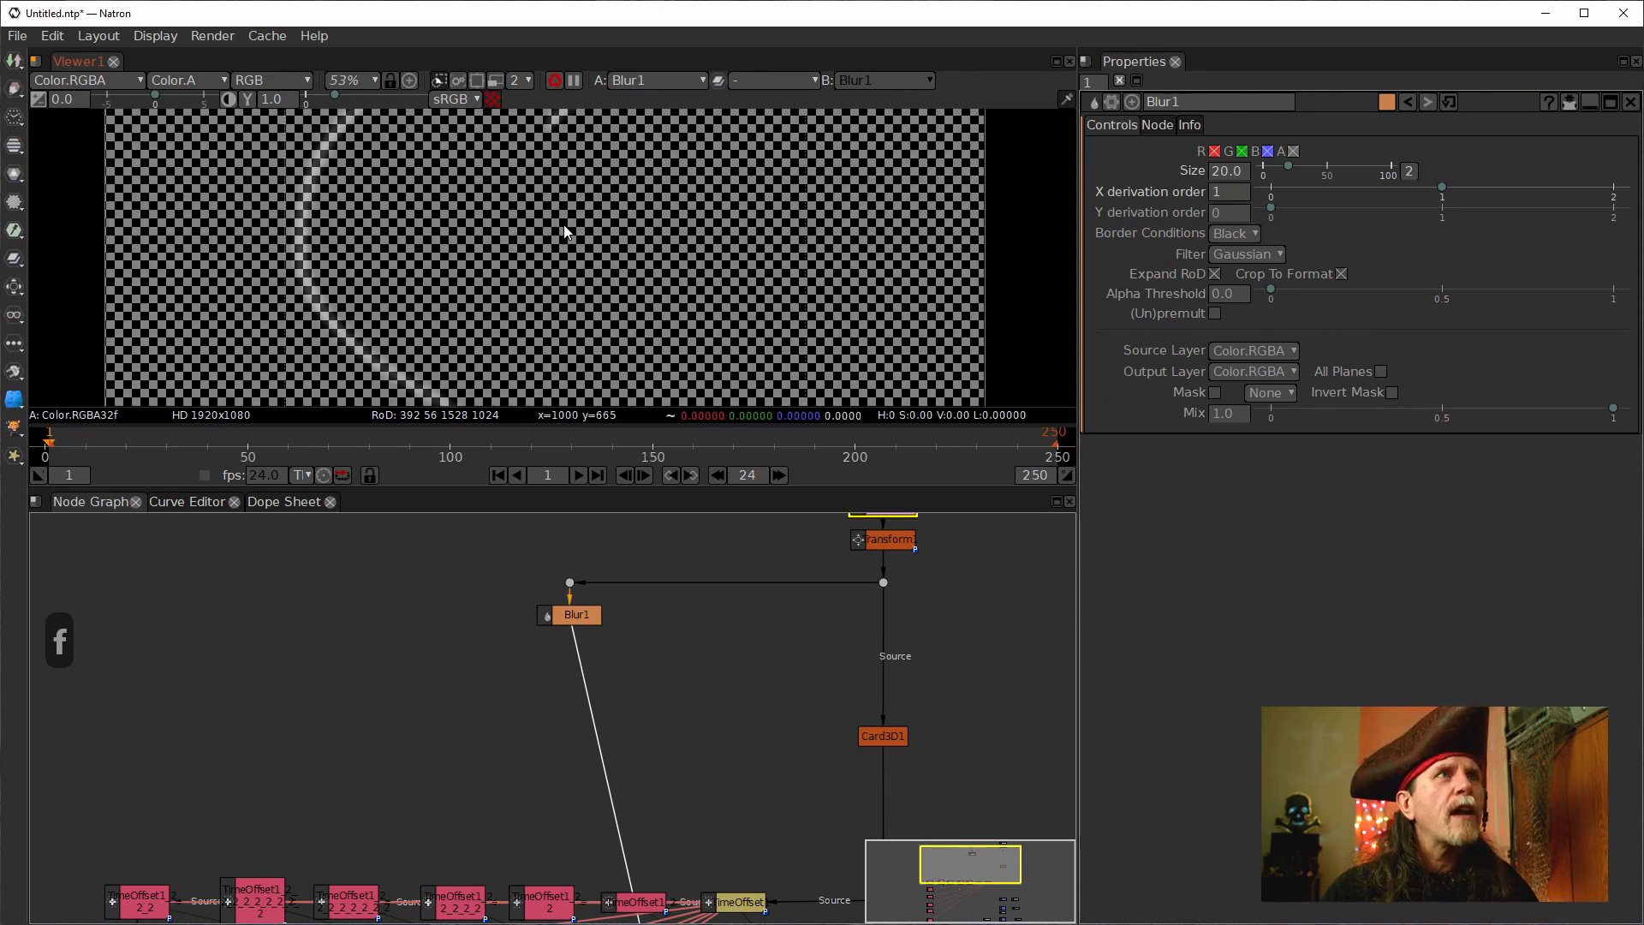
left_click(493, 100)
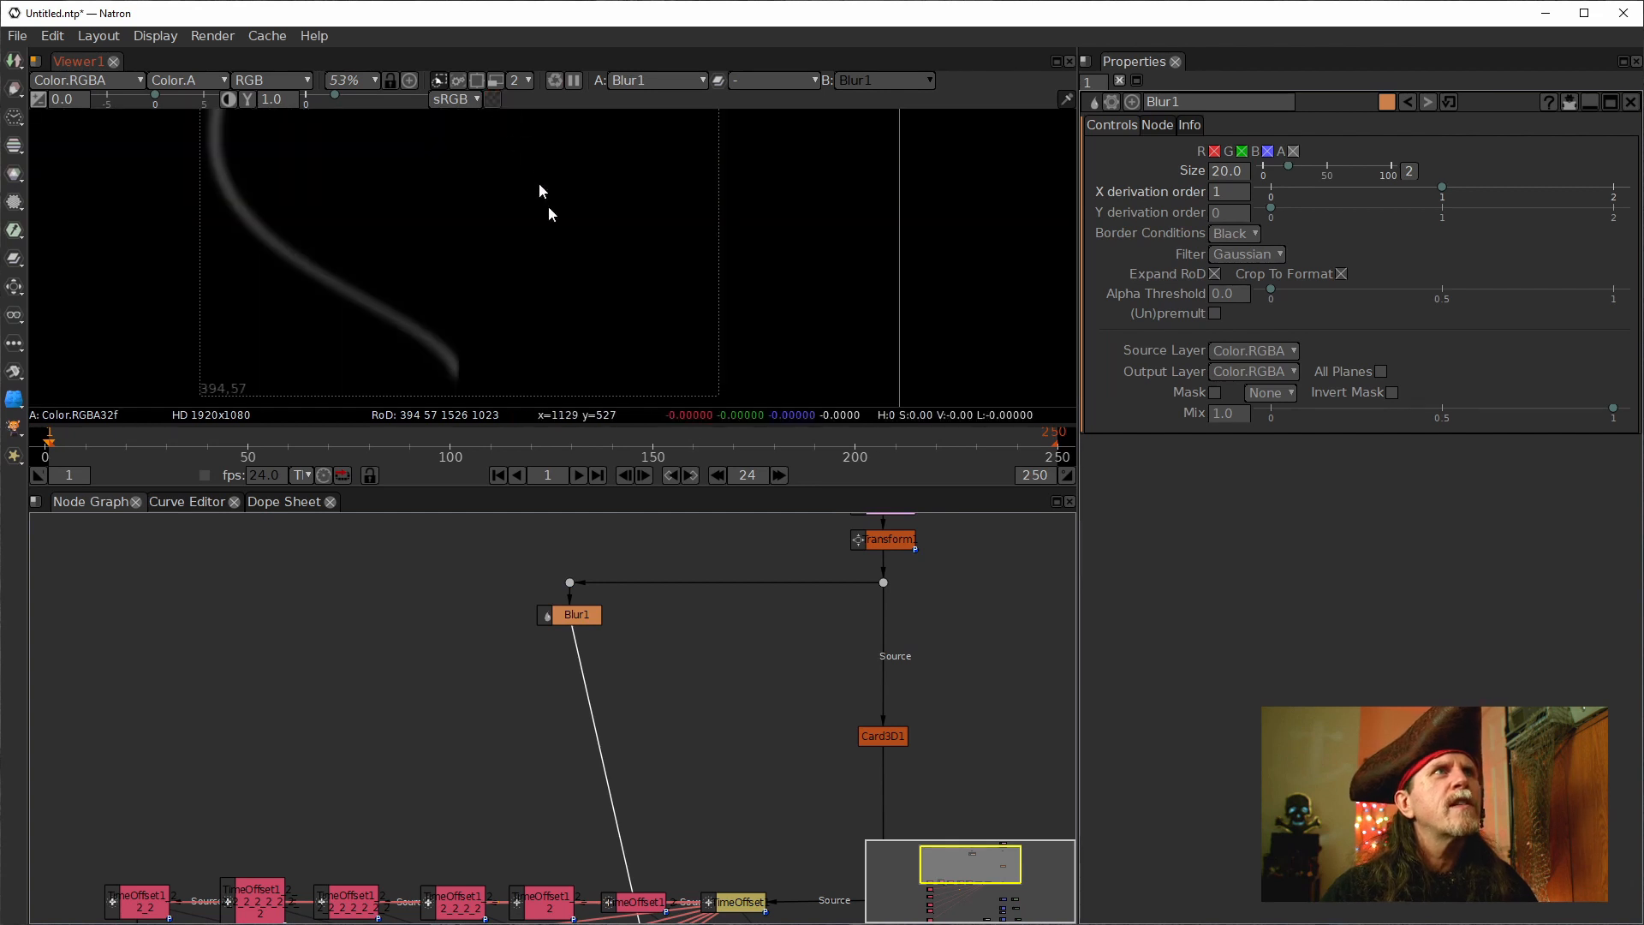
scroll(609, 262, "down", 3)
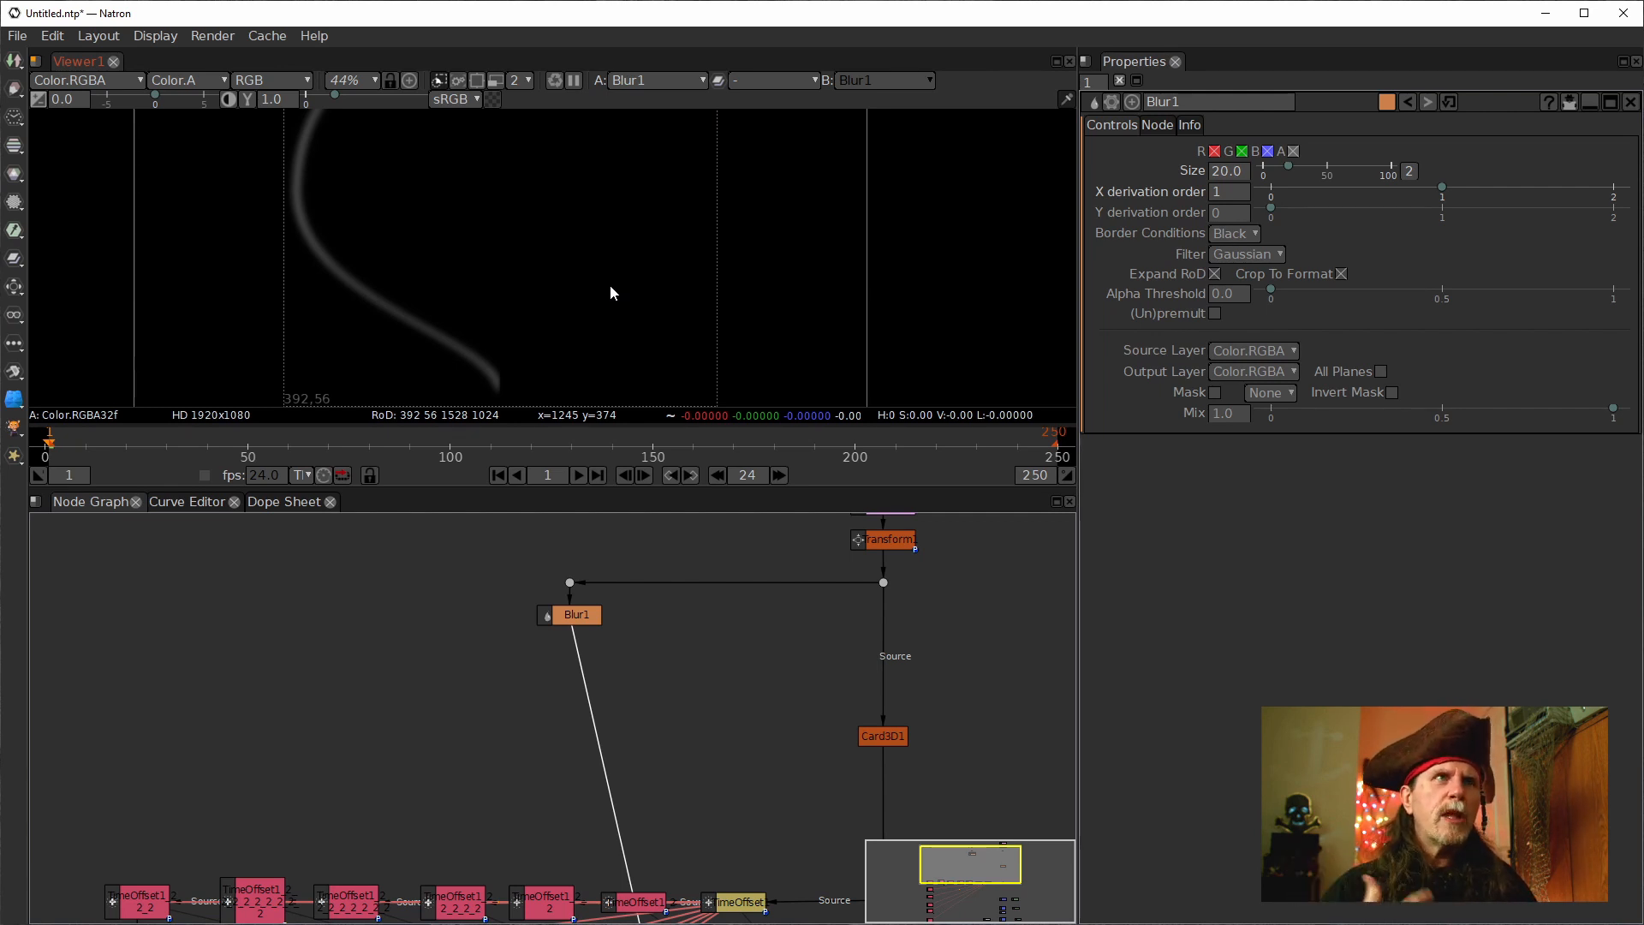
left_click(492, 99)
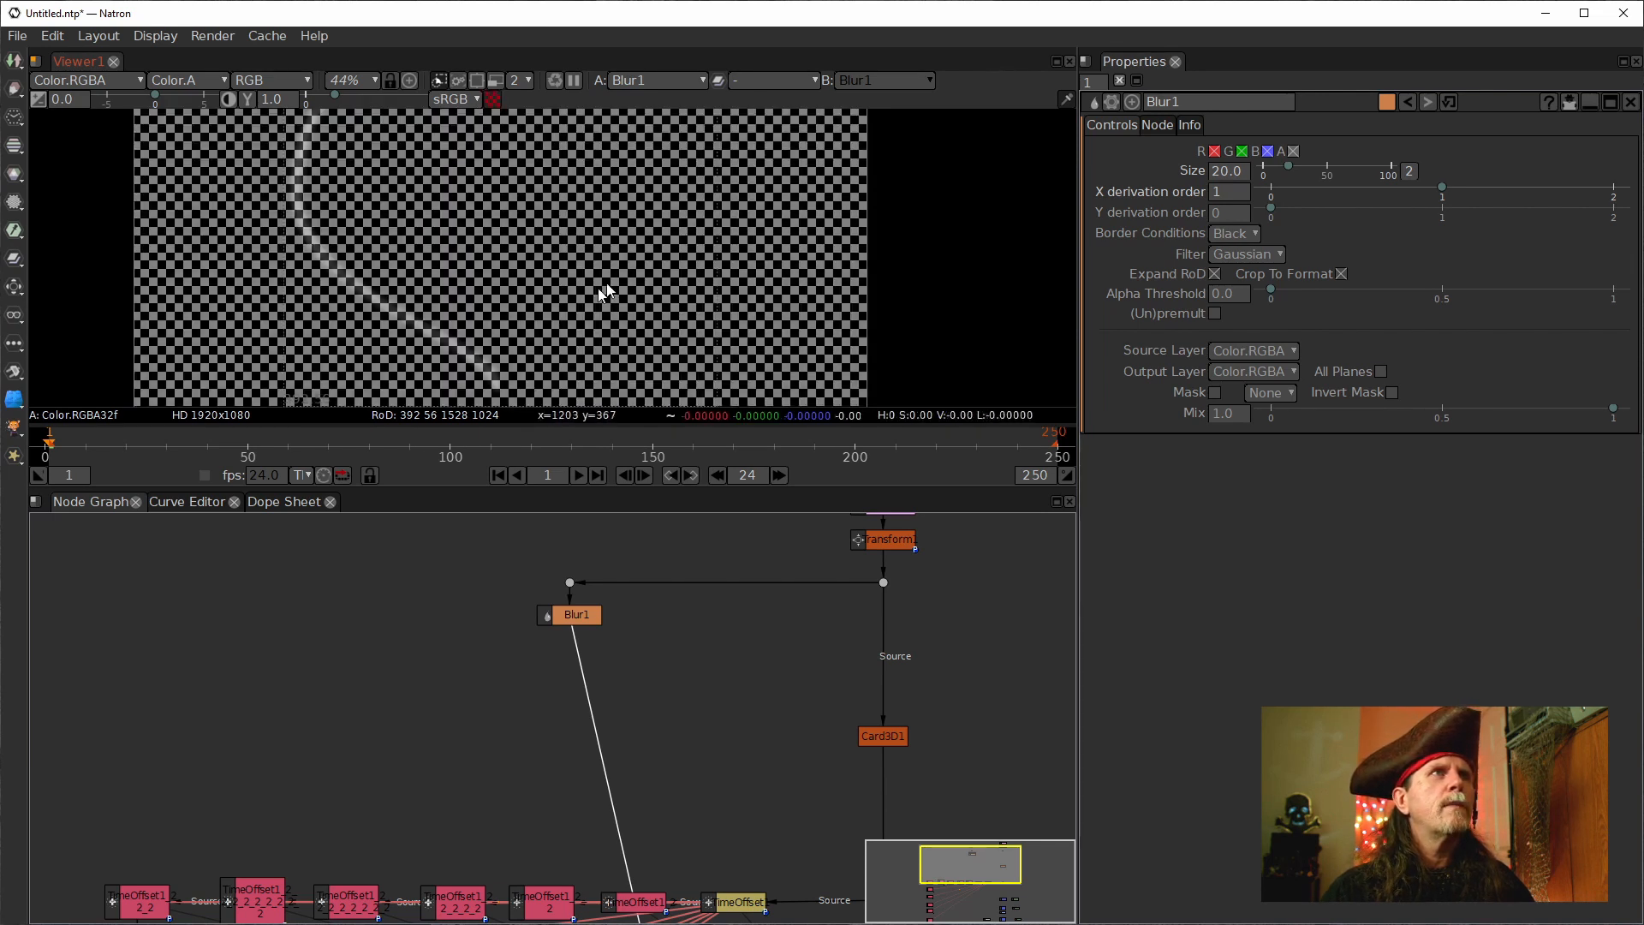
left_click(494, 100)
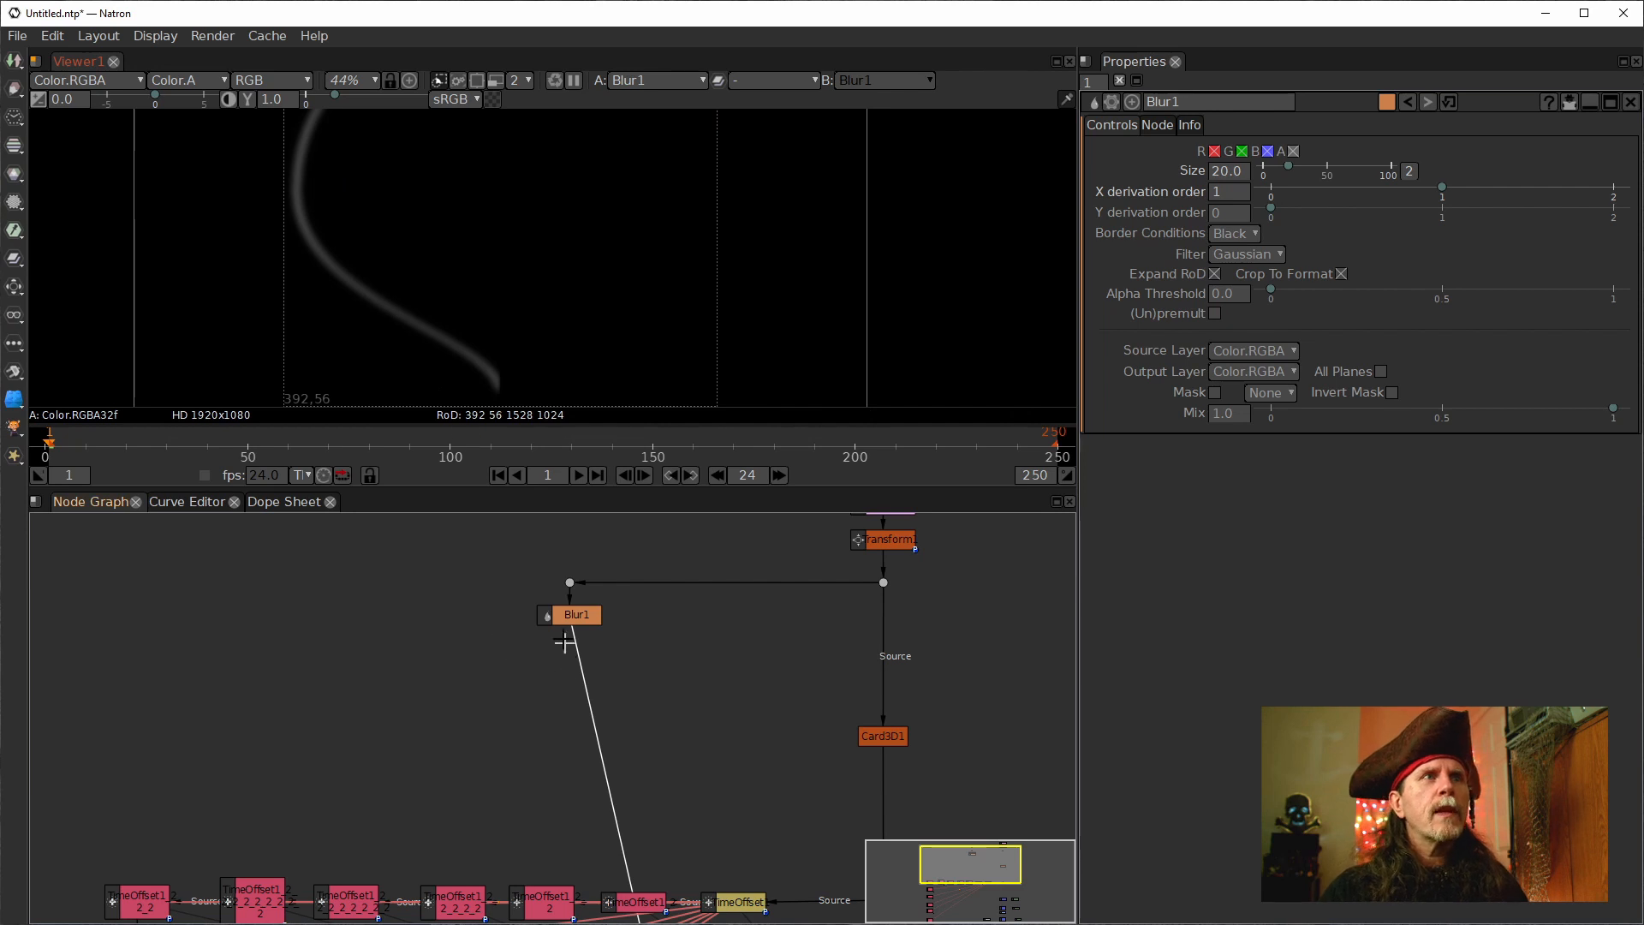
Move Blur1 right of its dot, duplicate it, and connect the copy to the same dot, placed on the left side.
left_click_drag(576, 616, 629, 635)
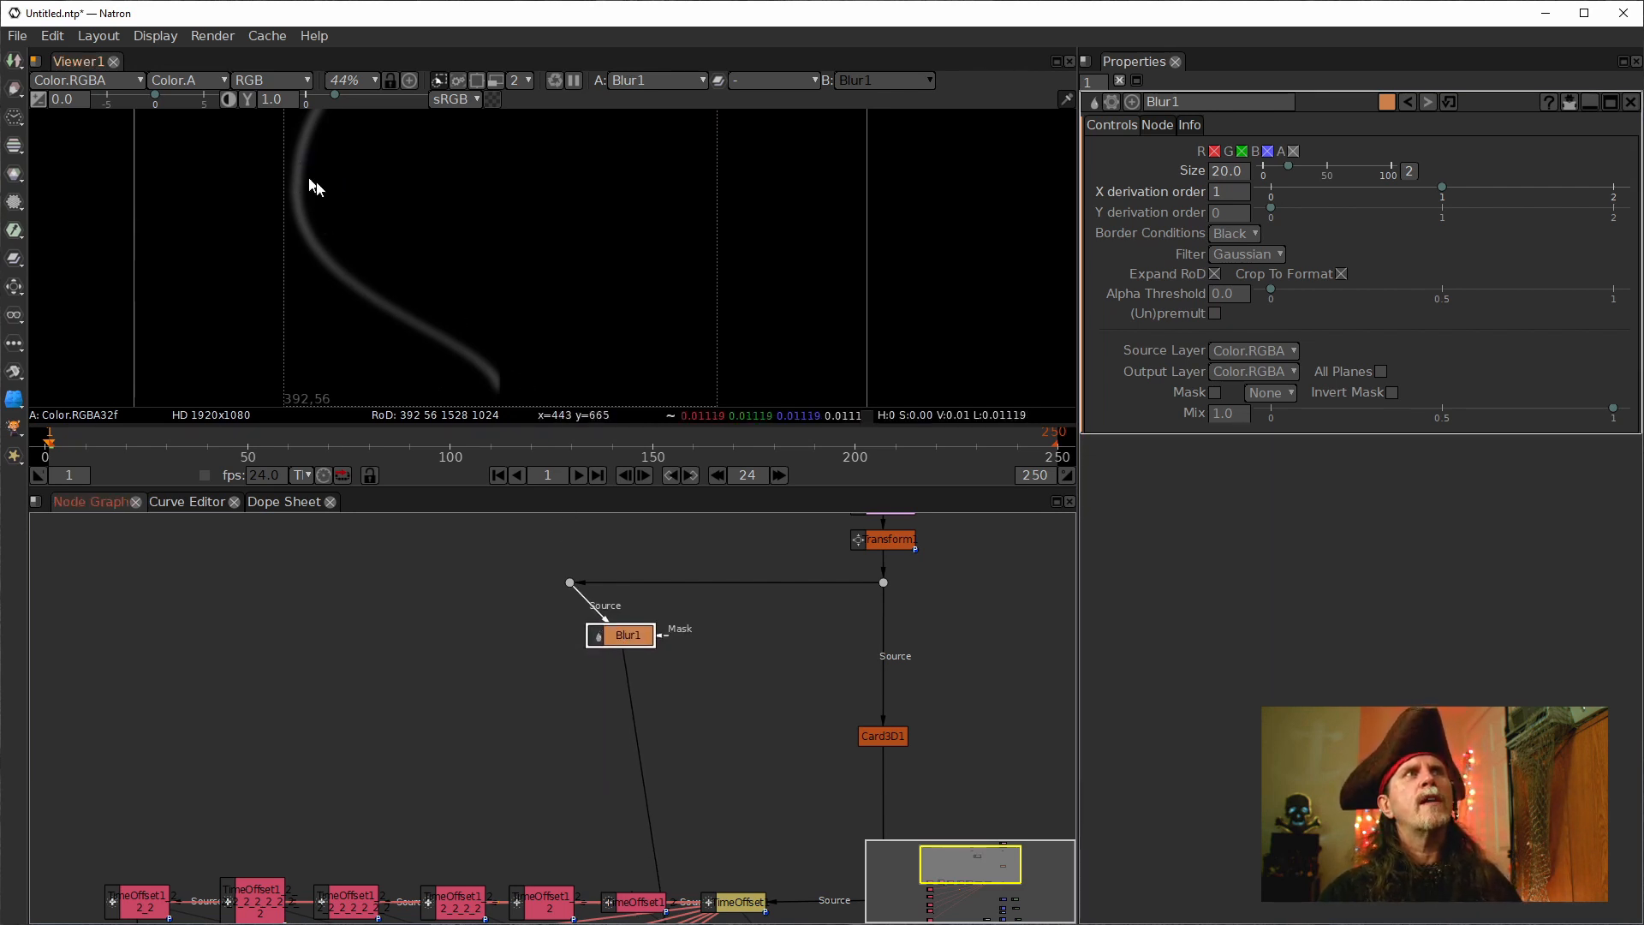
left_click_drag(480, 235, 476, 319)
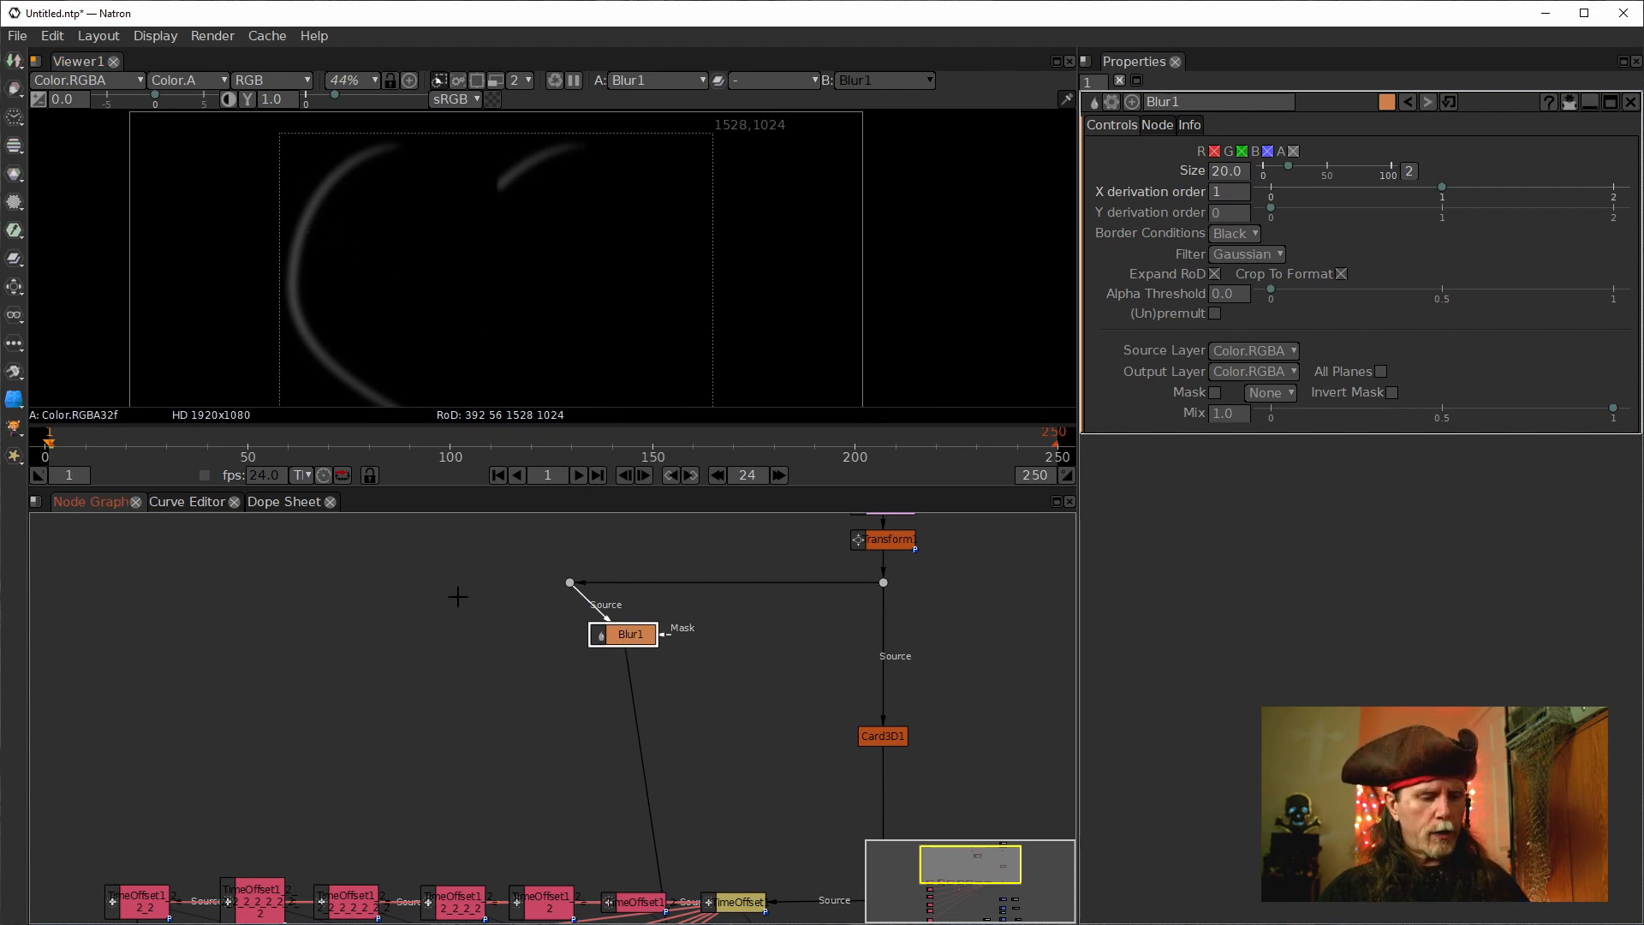
key("alt+c")
left_click_drag(462, 614, 568, 583)
left_click_drag(459, 649, 487, 651)
Set the duplicated Blur node's X derivation order to 0 and its Y derivation order to 1.
double_click(486, 649)
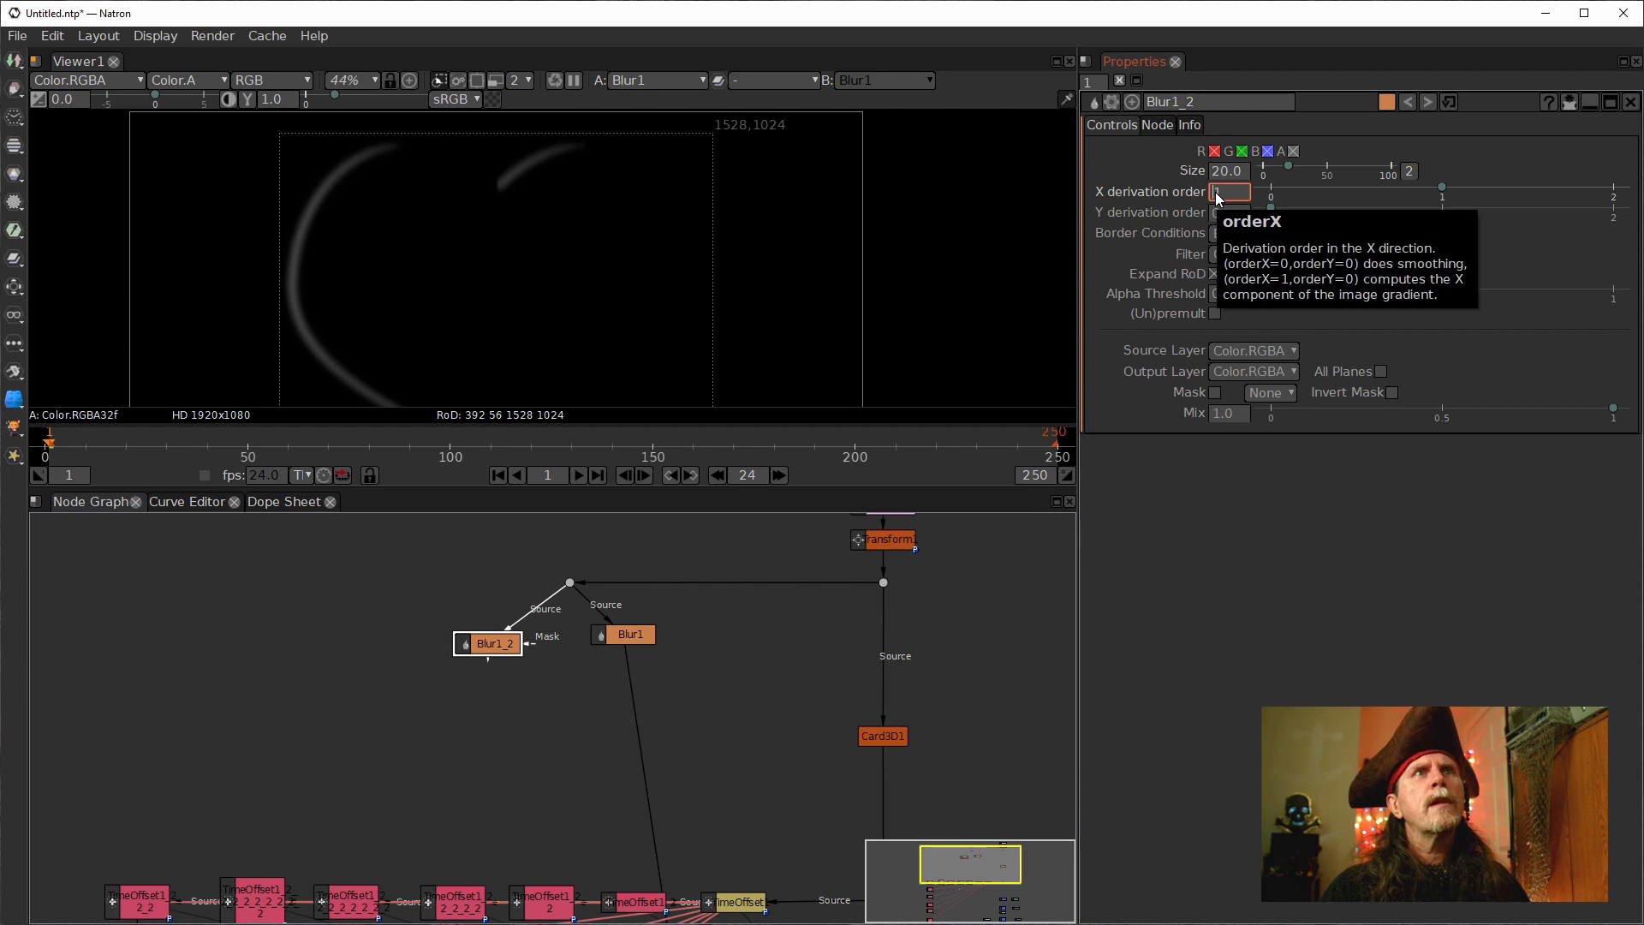
key("ctrl+z")
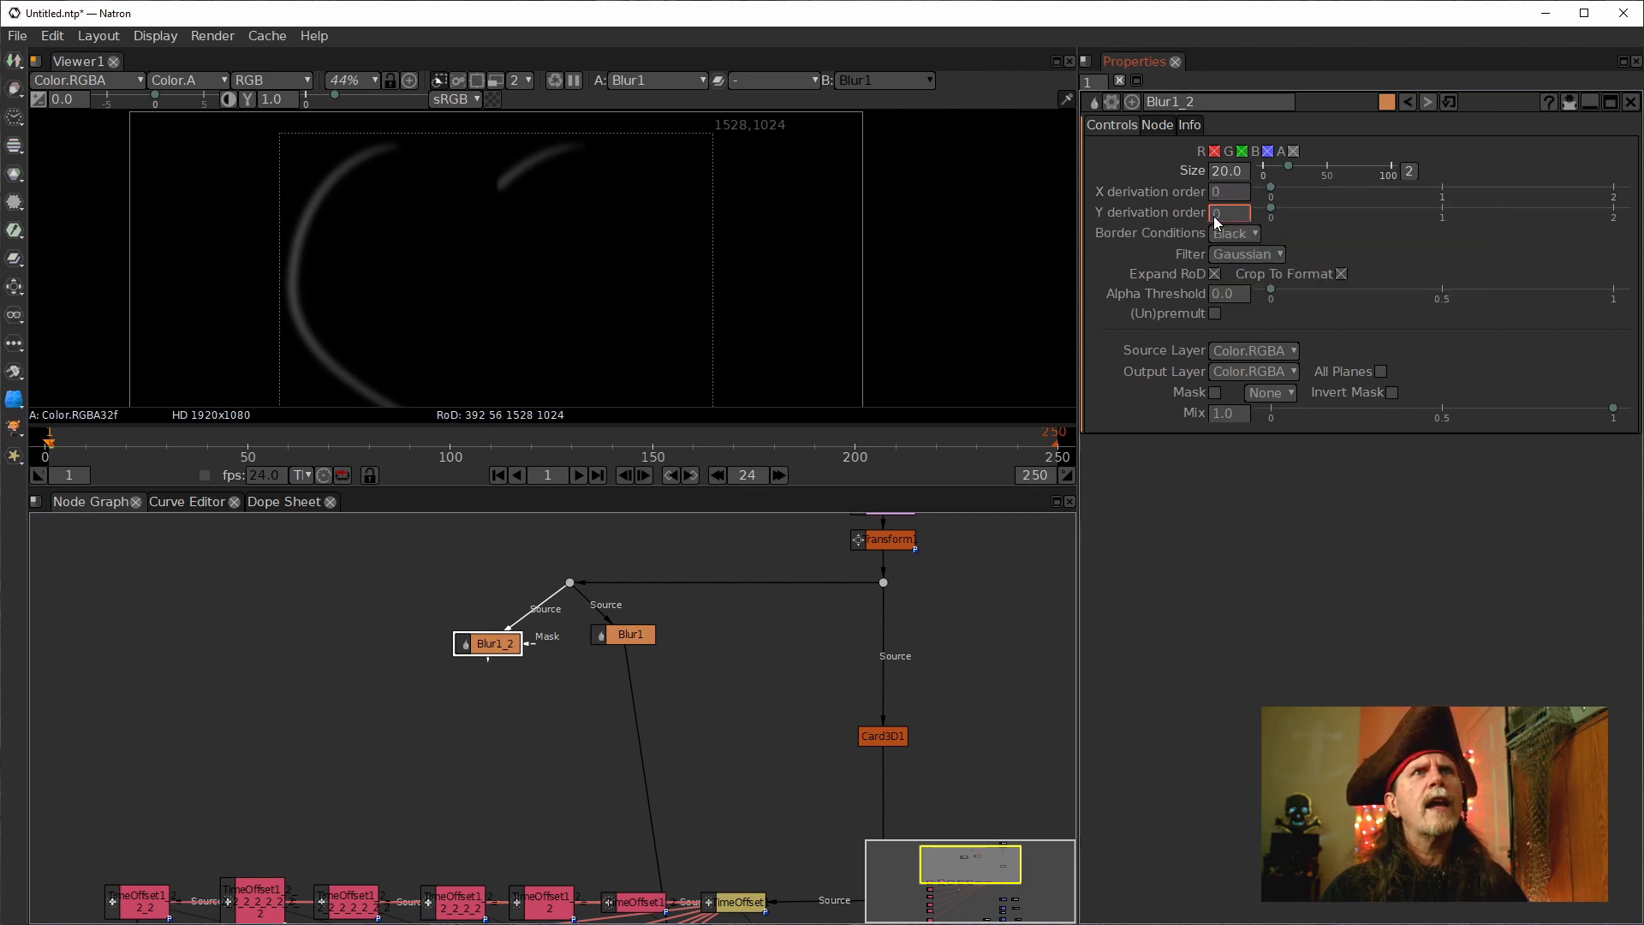
type("1")
Show the duplicated Blur node in the viewer and move it further left, away from Blur1.
left_click(478, 644)
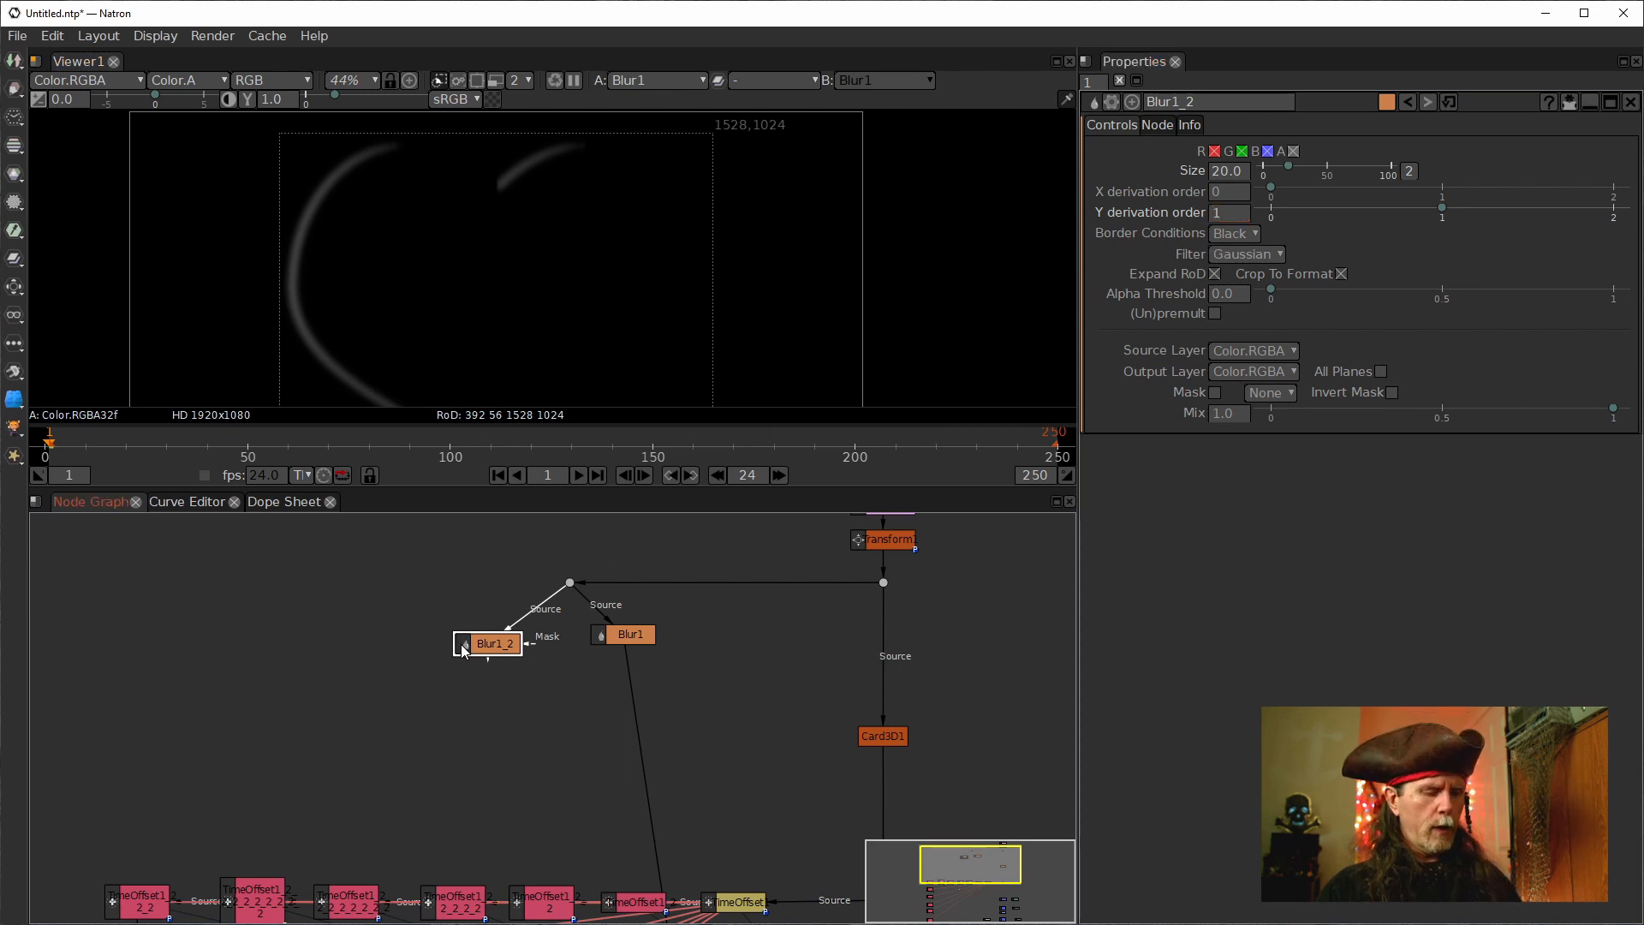
key("1")
scroll(546, 274, "down", 2)
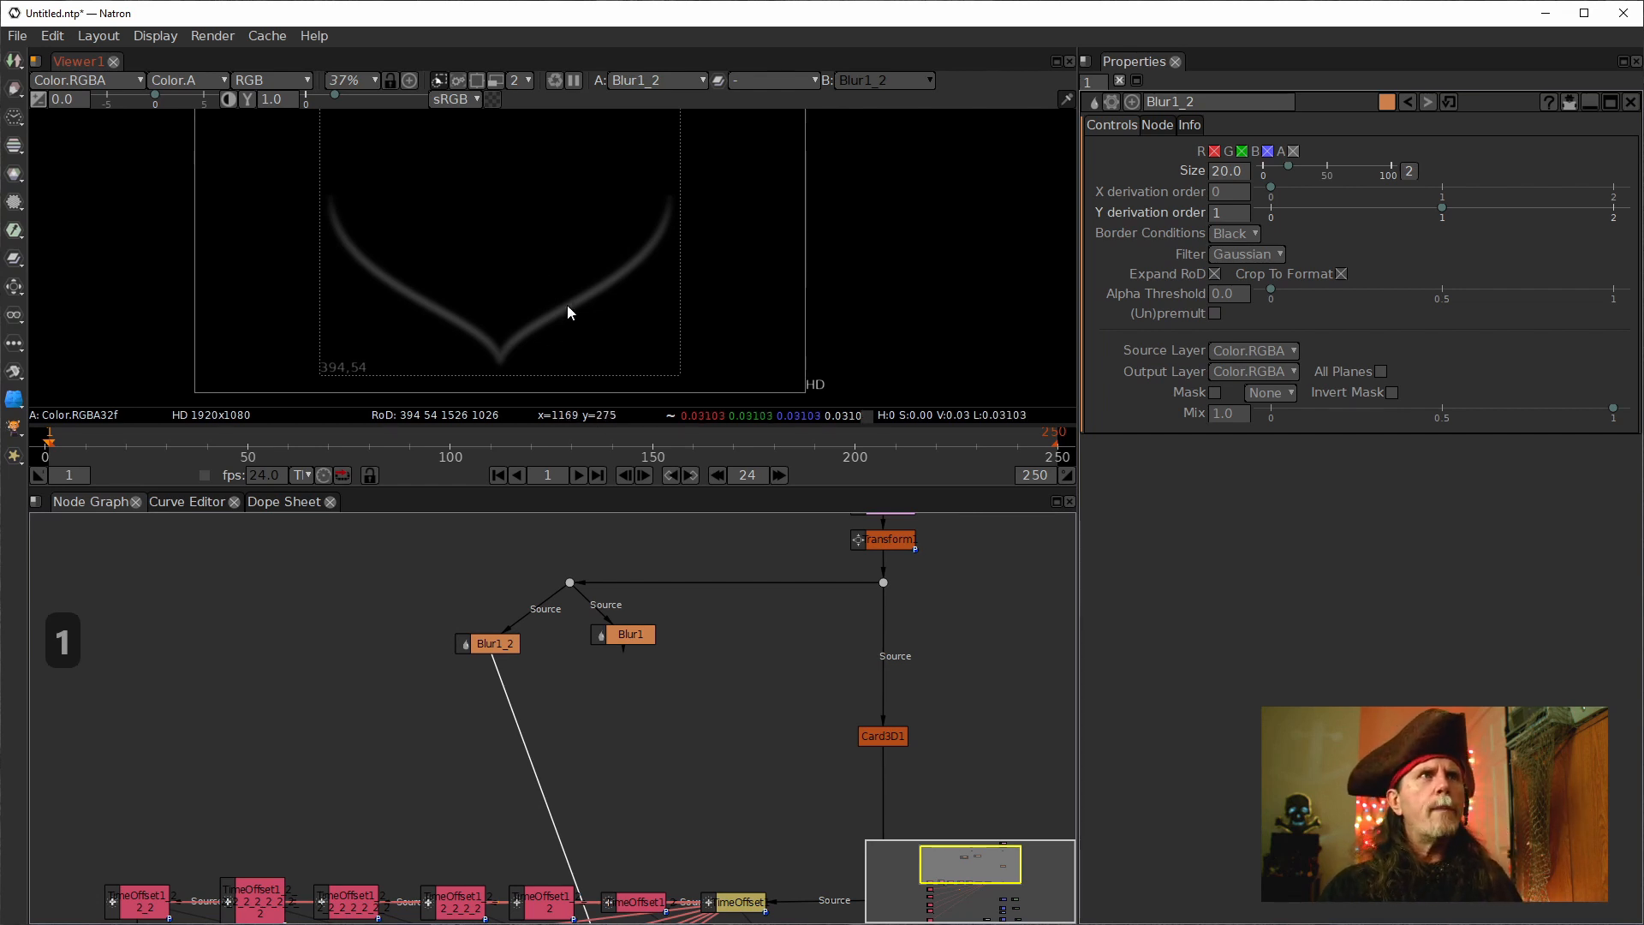
left_click_drag(484, 643, 418, 650)
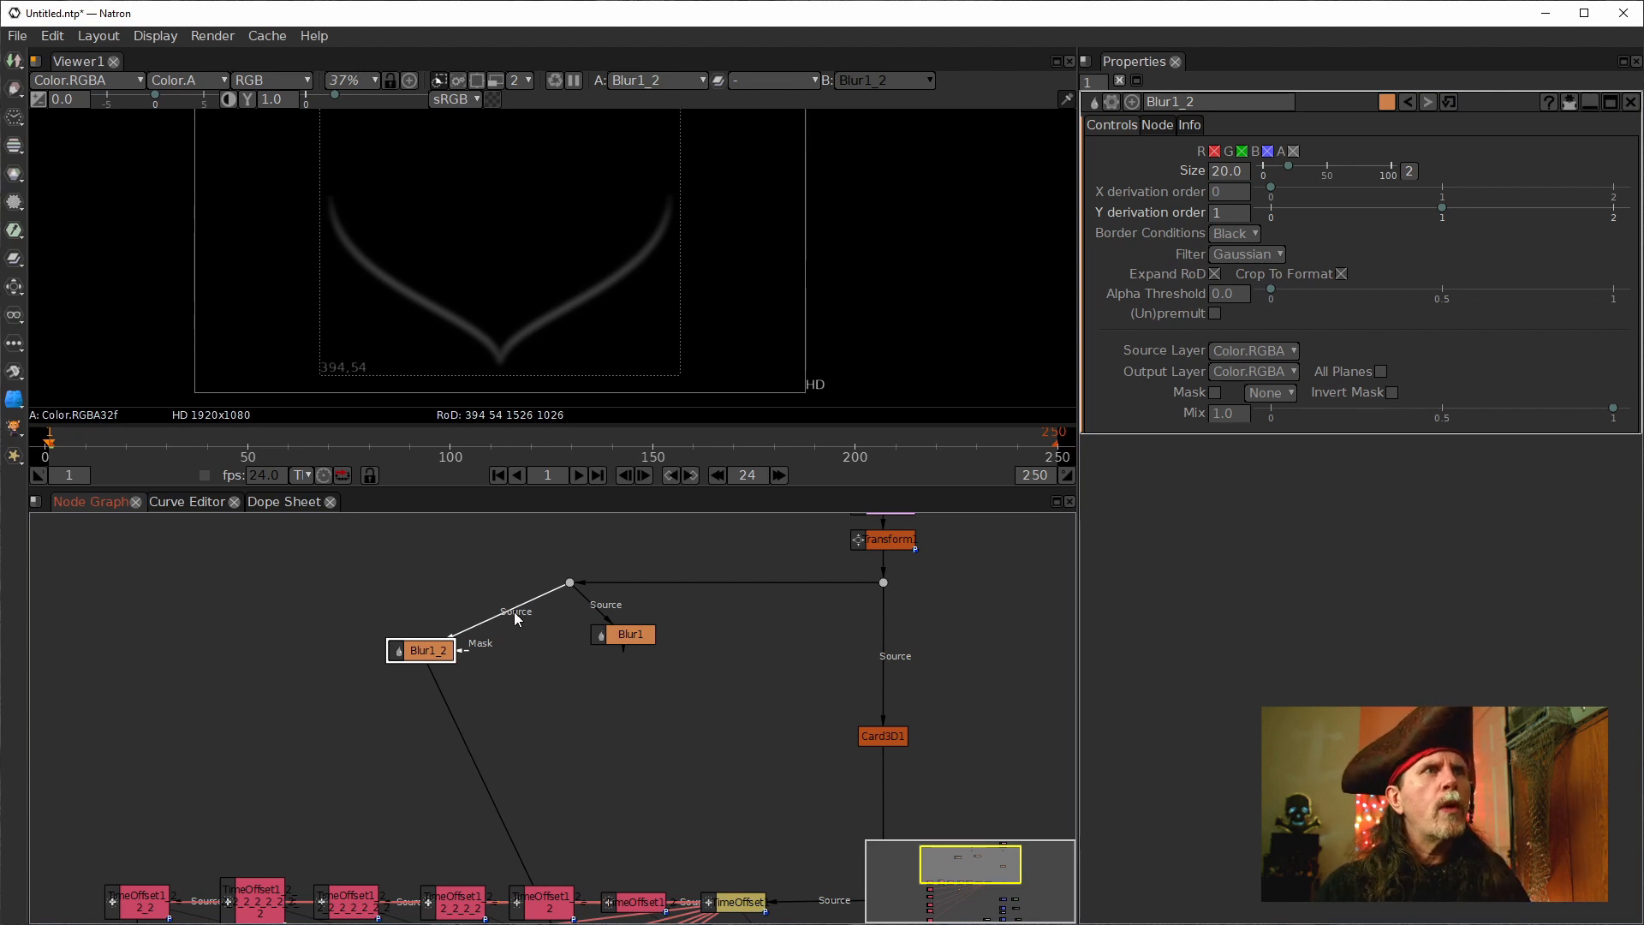
Add a dot on Blur1_2's source connection and insert an Invert node between that dot and Blur1_2.
left_click_drag(502, 610, 451, 576)
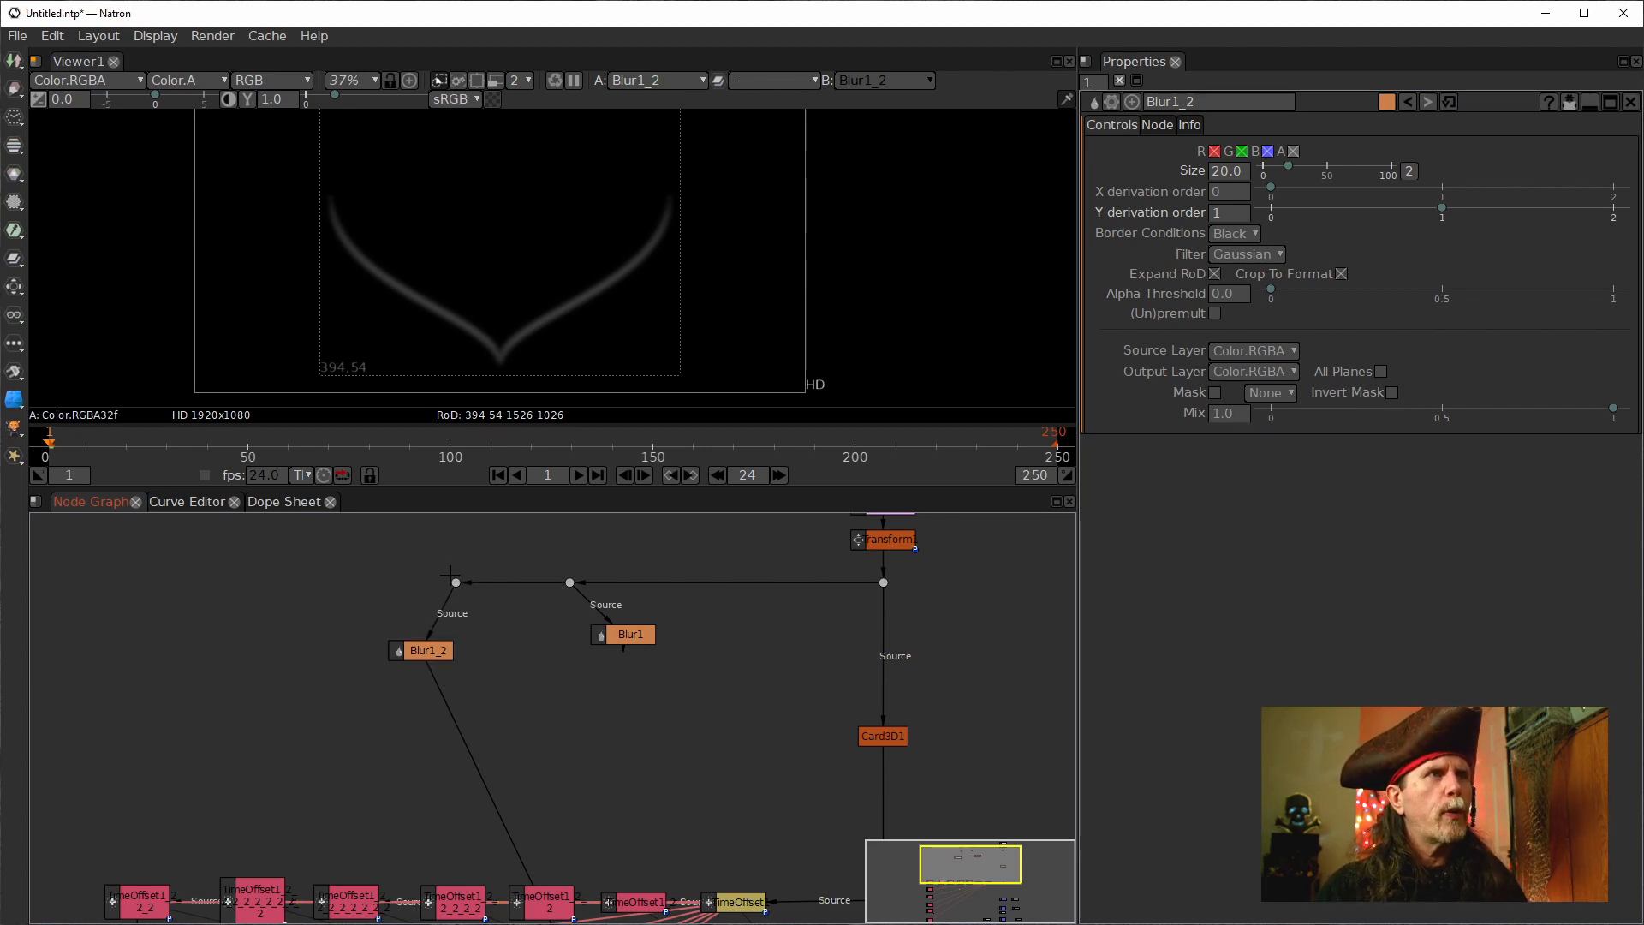
key("Tab")
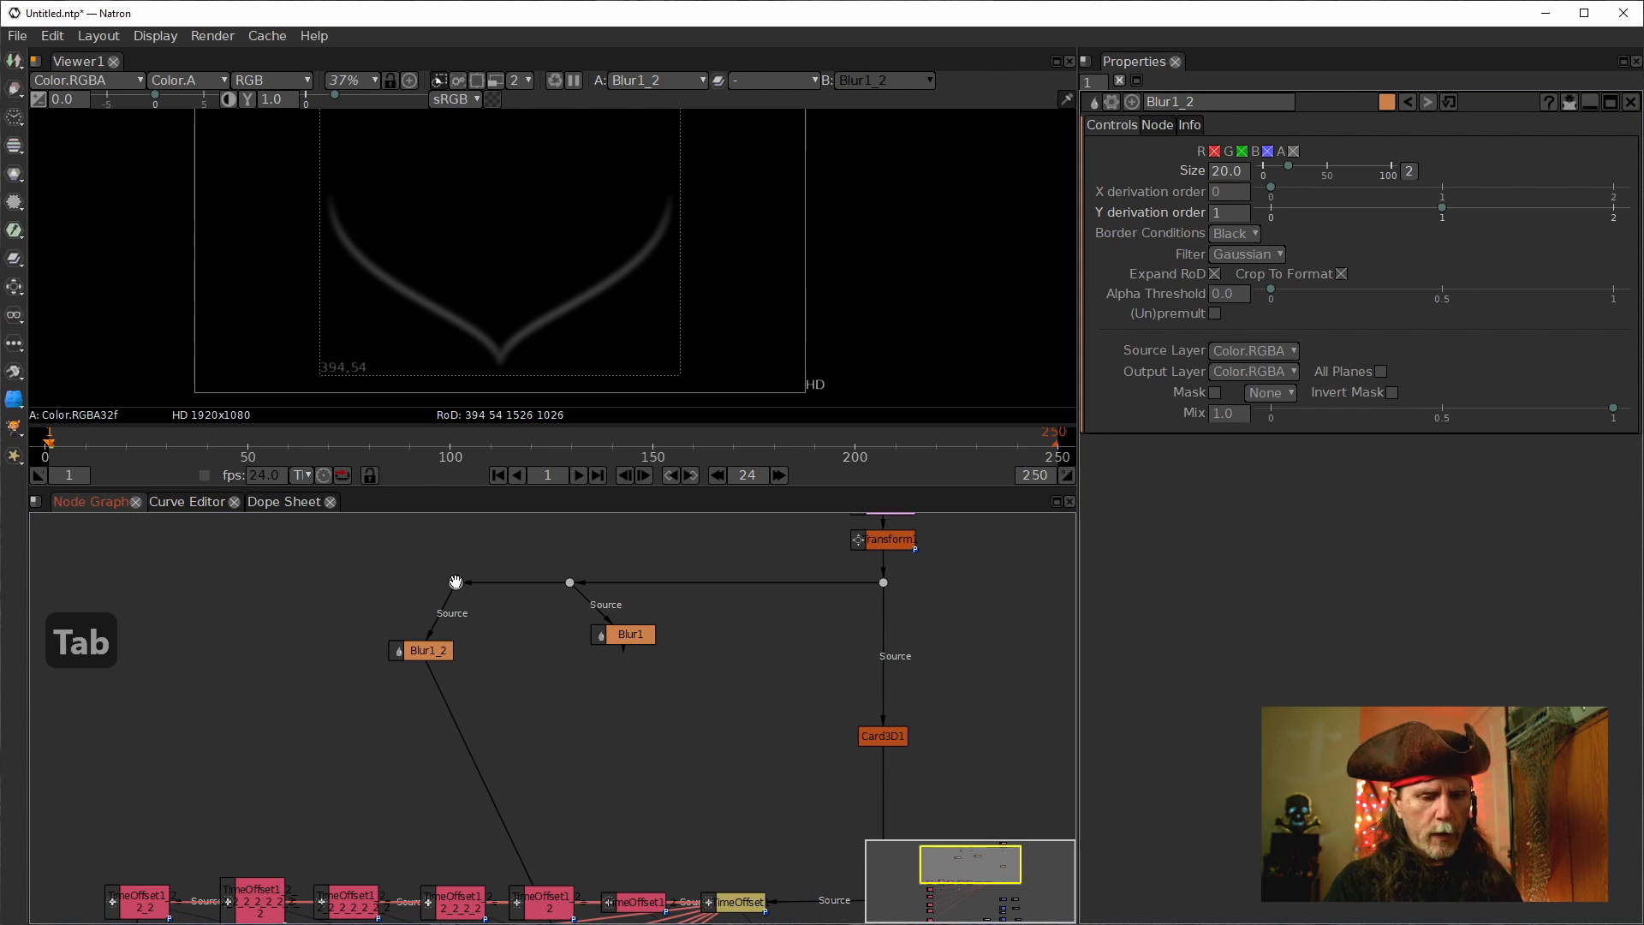
type("invert")
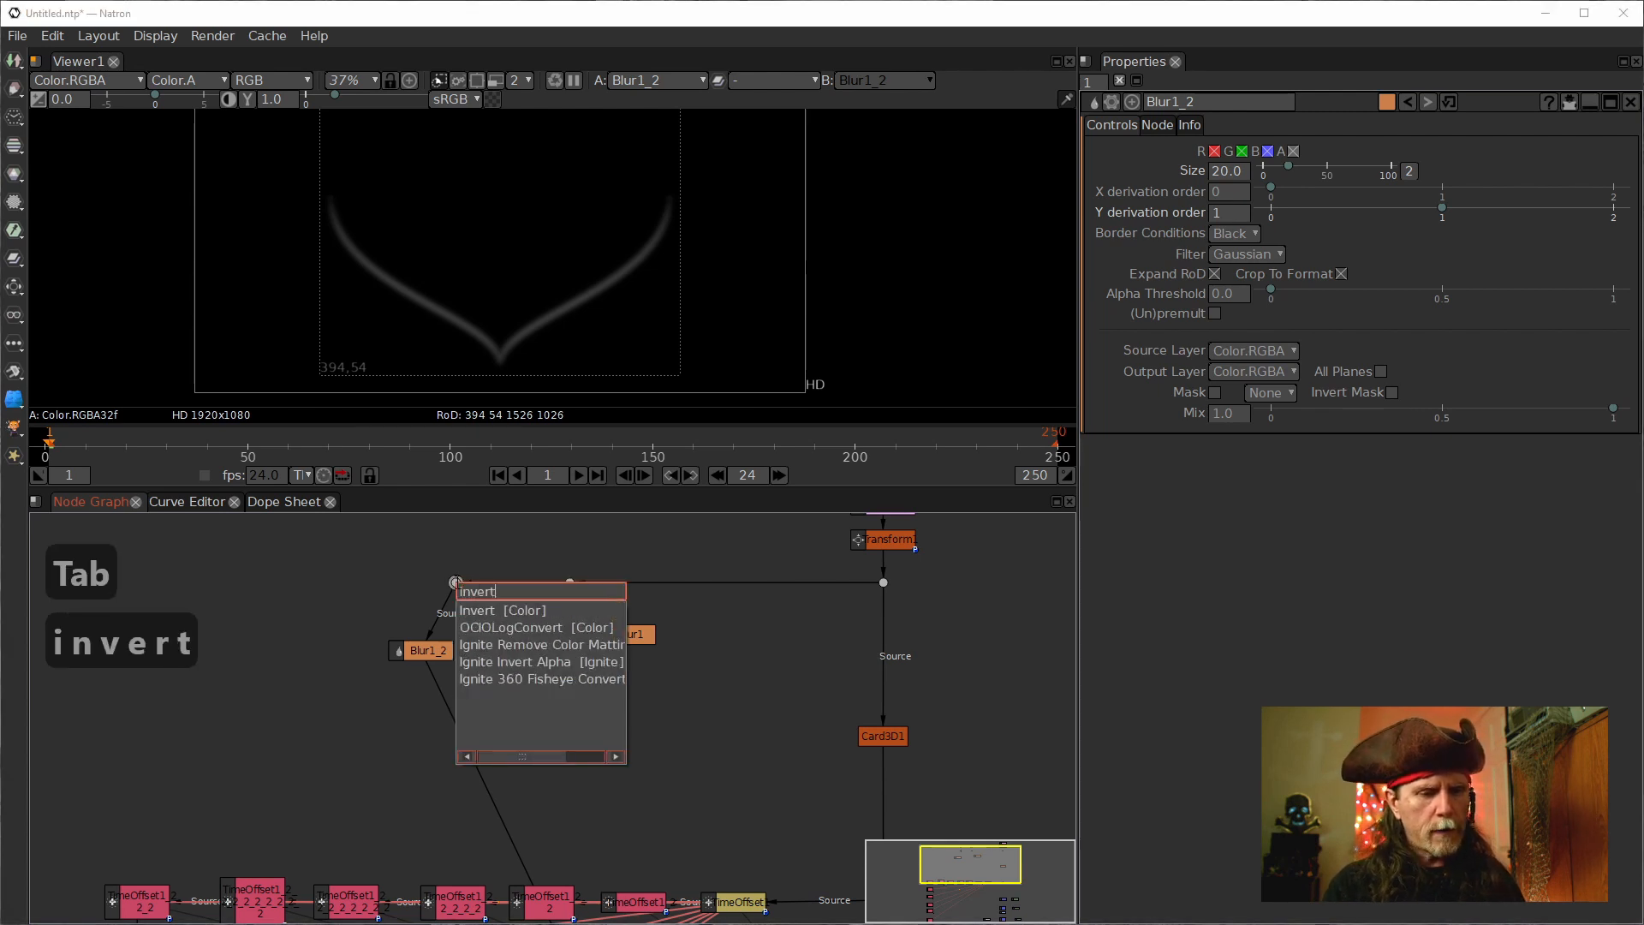
key("Down")
key("Return")
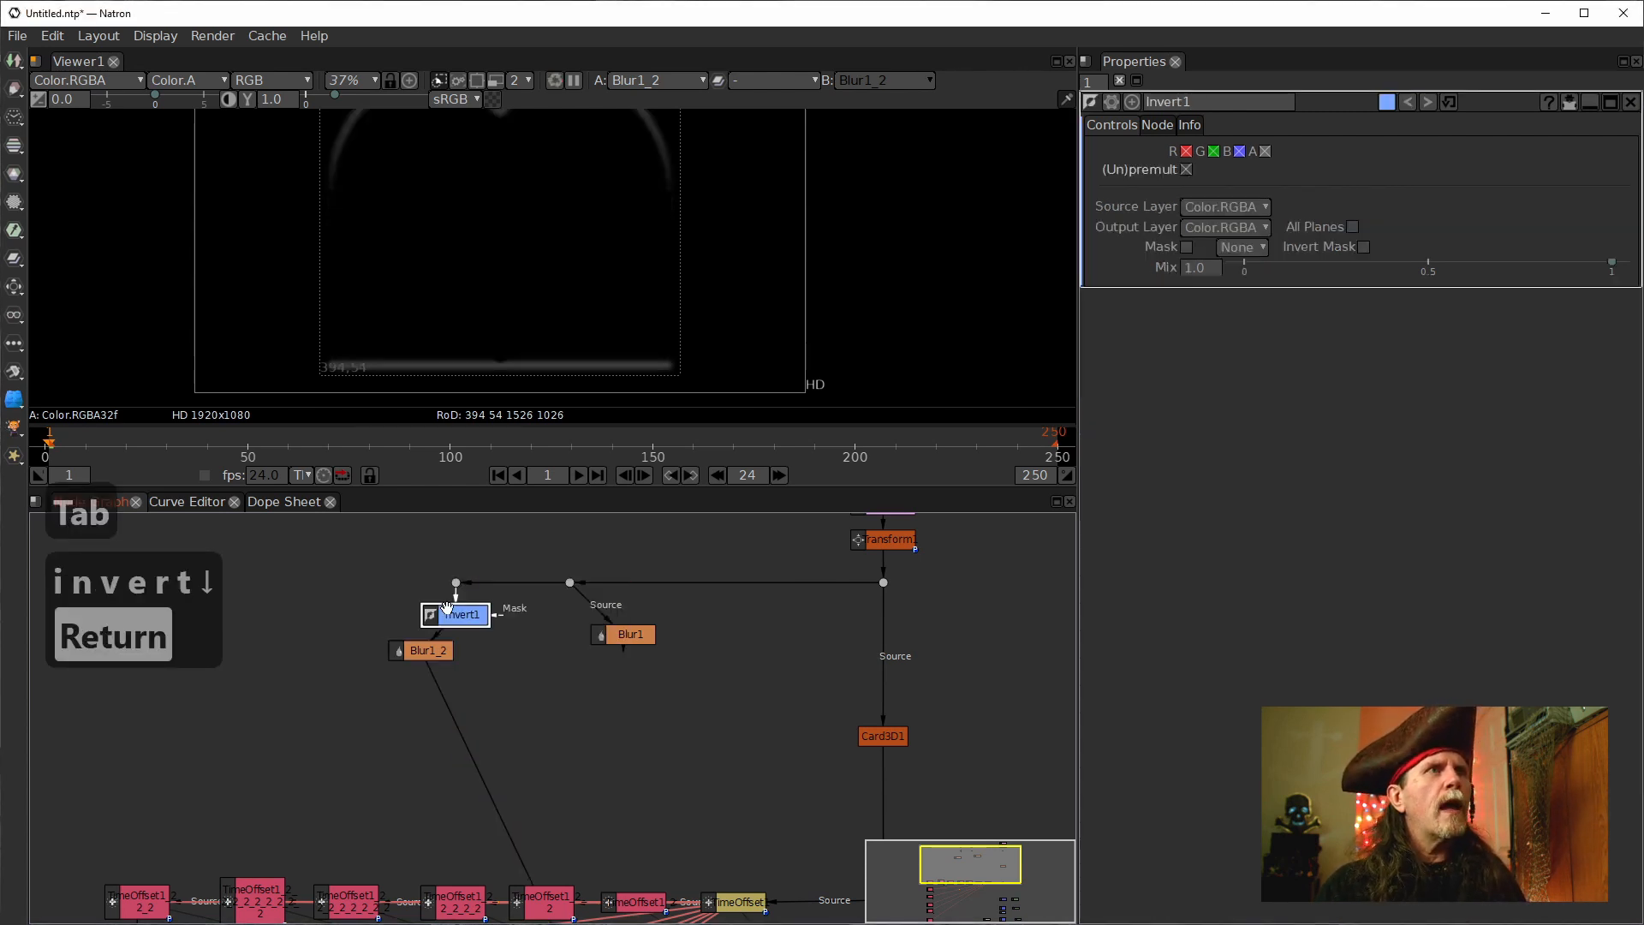
Delete the extra dot above the Invert node and move Invert1 level with the remaining dot.
left_click(454, 584)
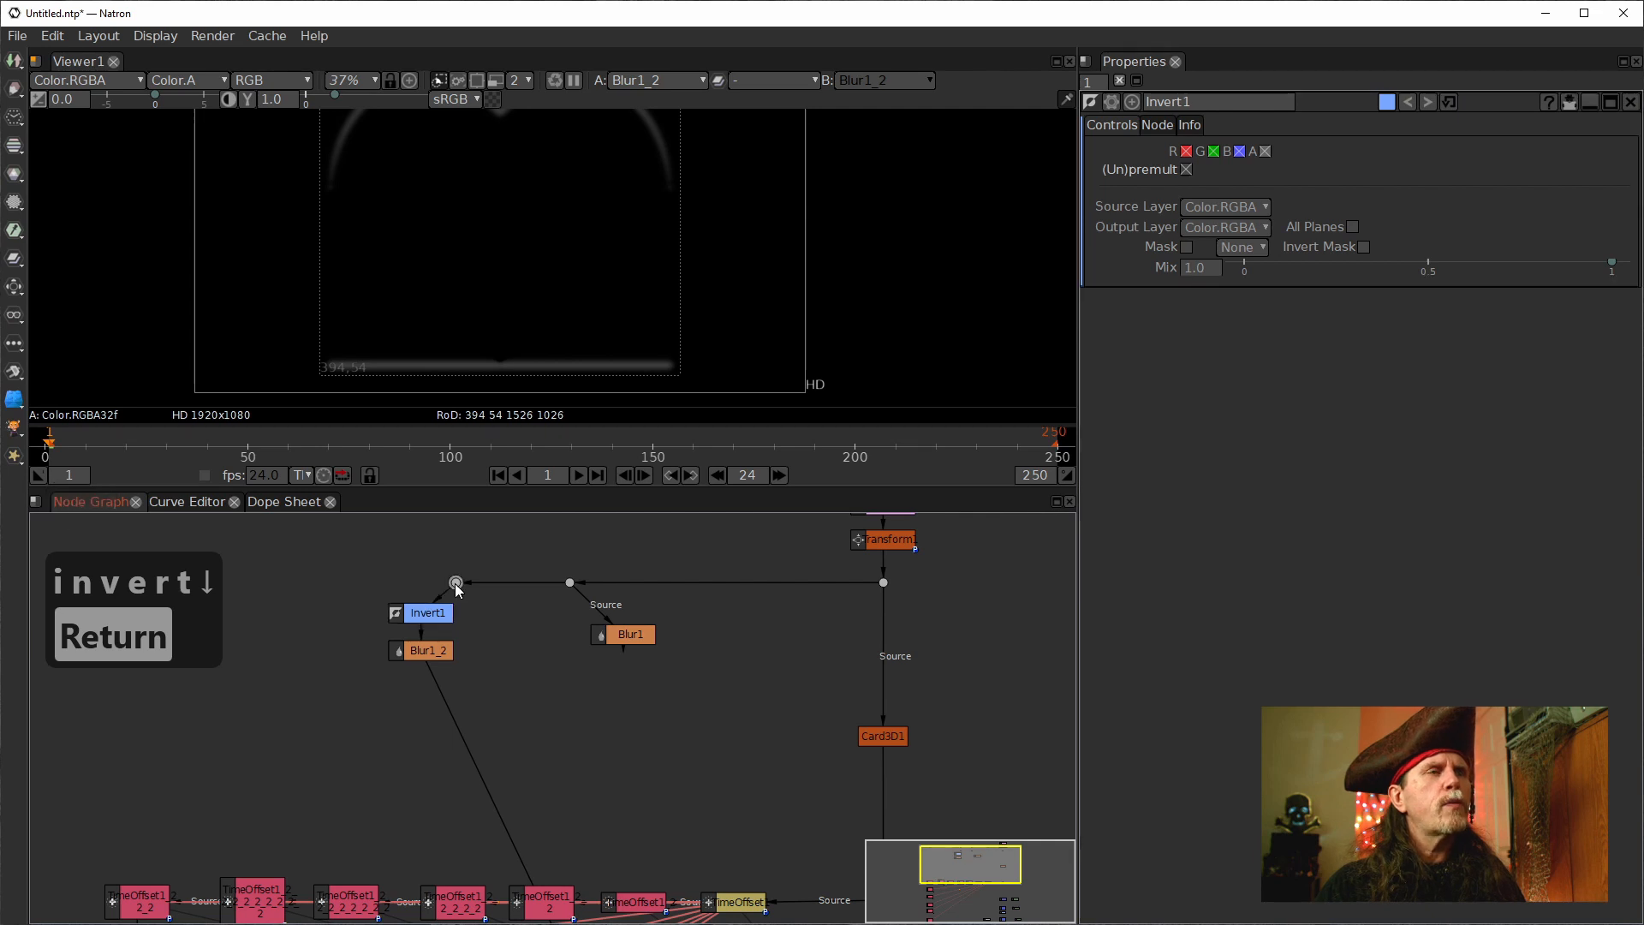
key("Delete")
left_click_drag(431, 612, 431, 582)
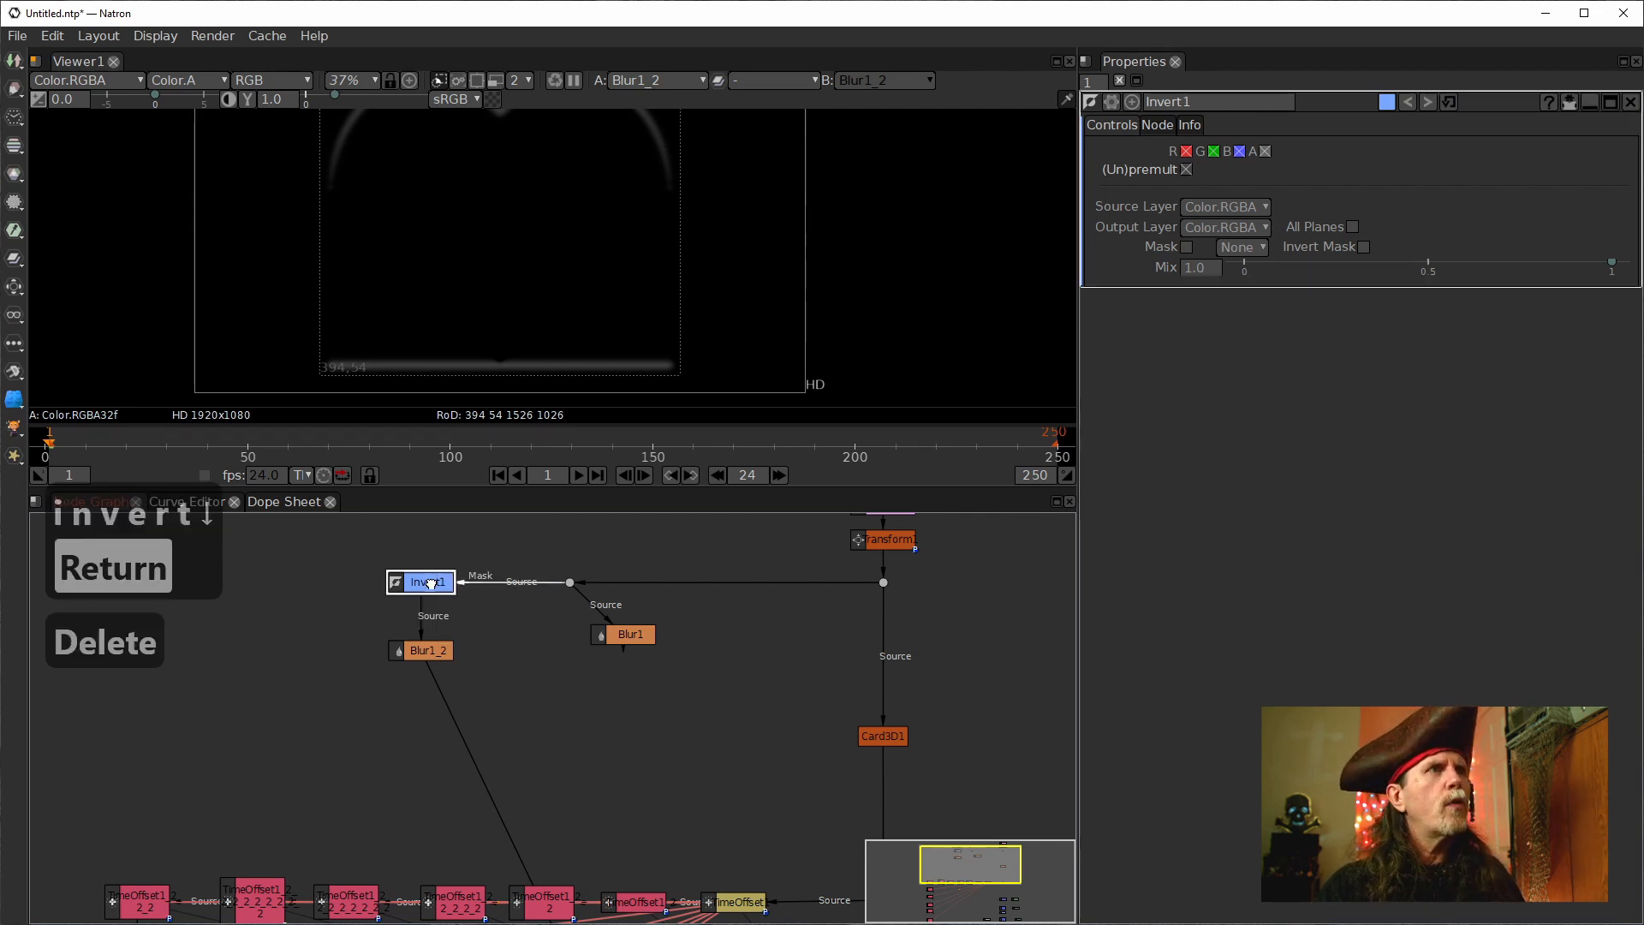
Move Blur1_2 further below Invert1 in the node graph, leaving a gap between the two nodes.
left_click_drag(641, 178, 618, 253)
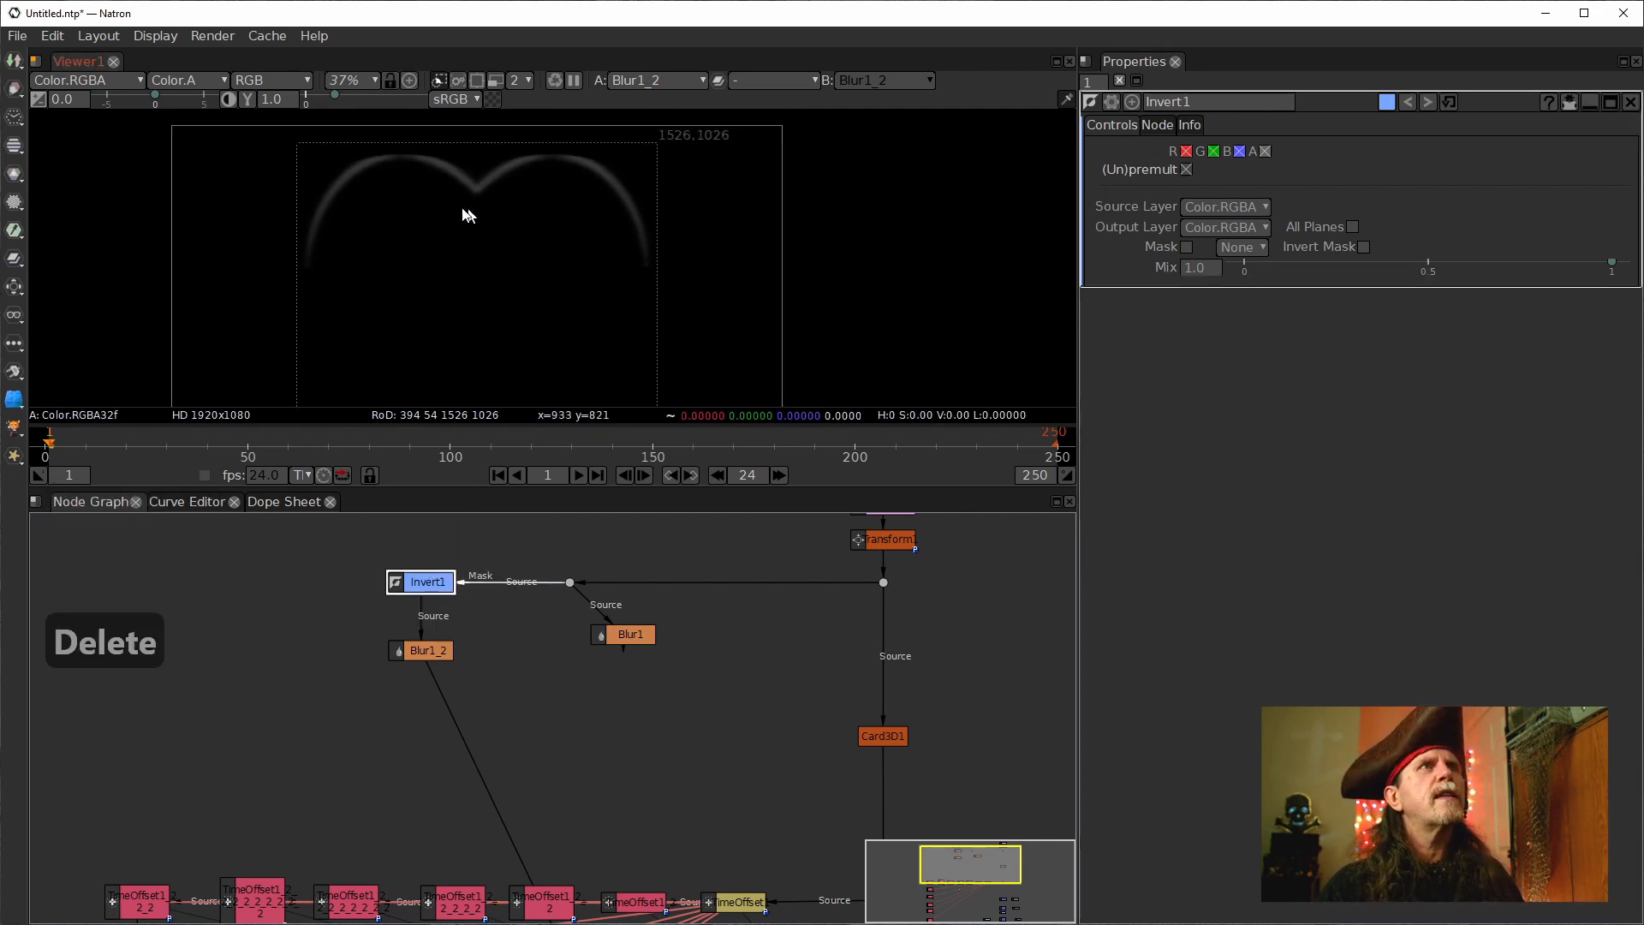
left_click_drag(455, 216, 549, 260)
scroll(548, 267, "up", 6)
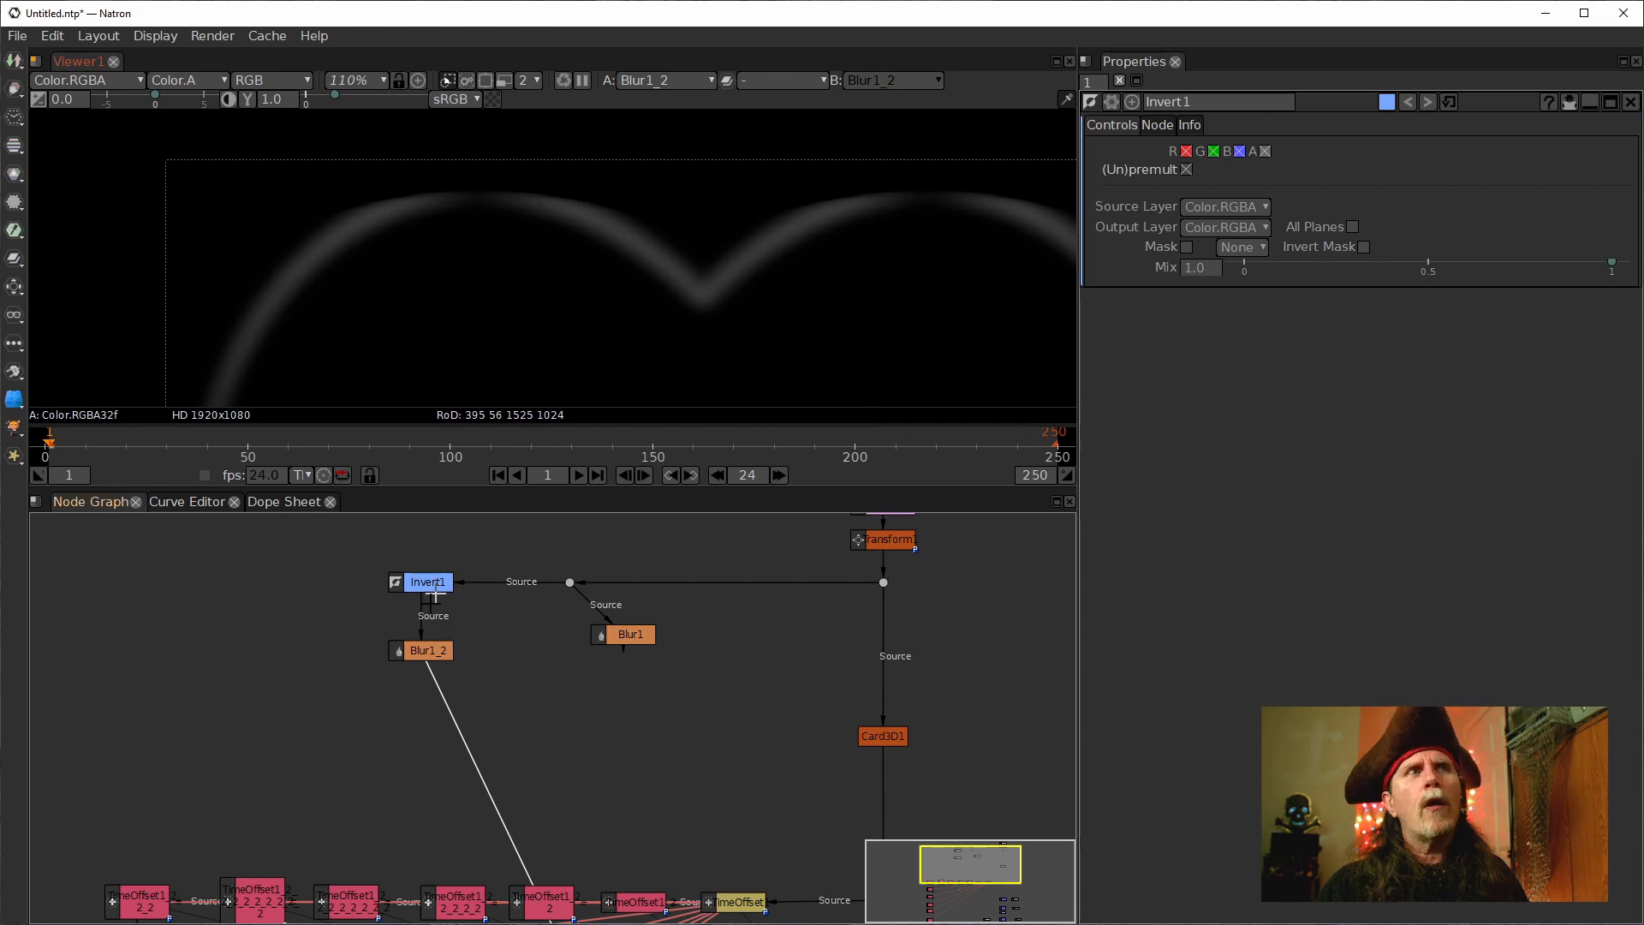
left_click_drag(417, 657, 405, 695)
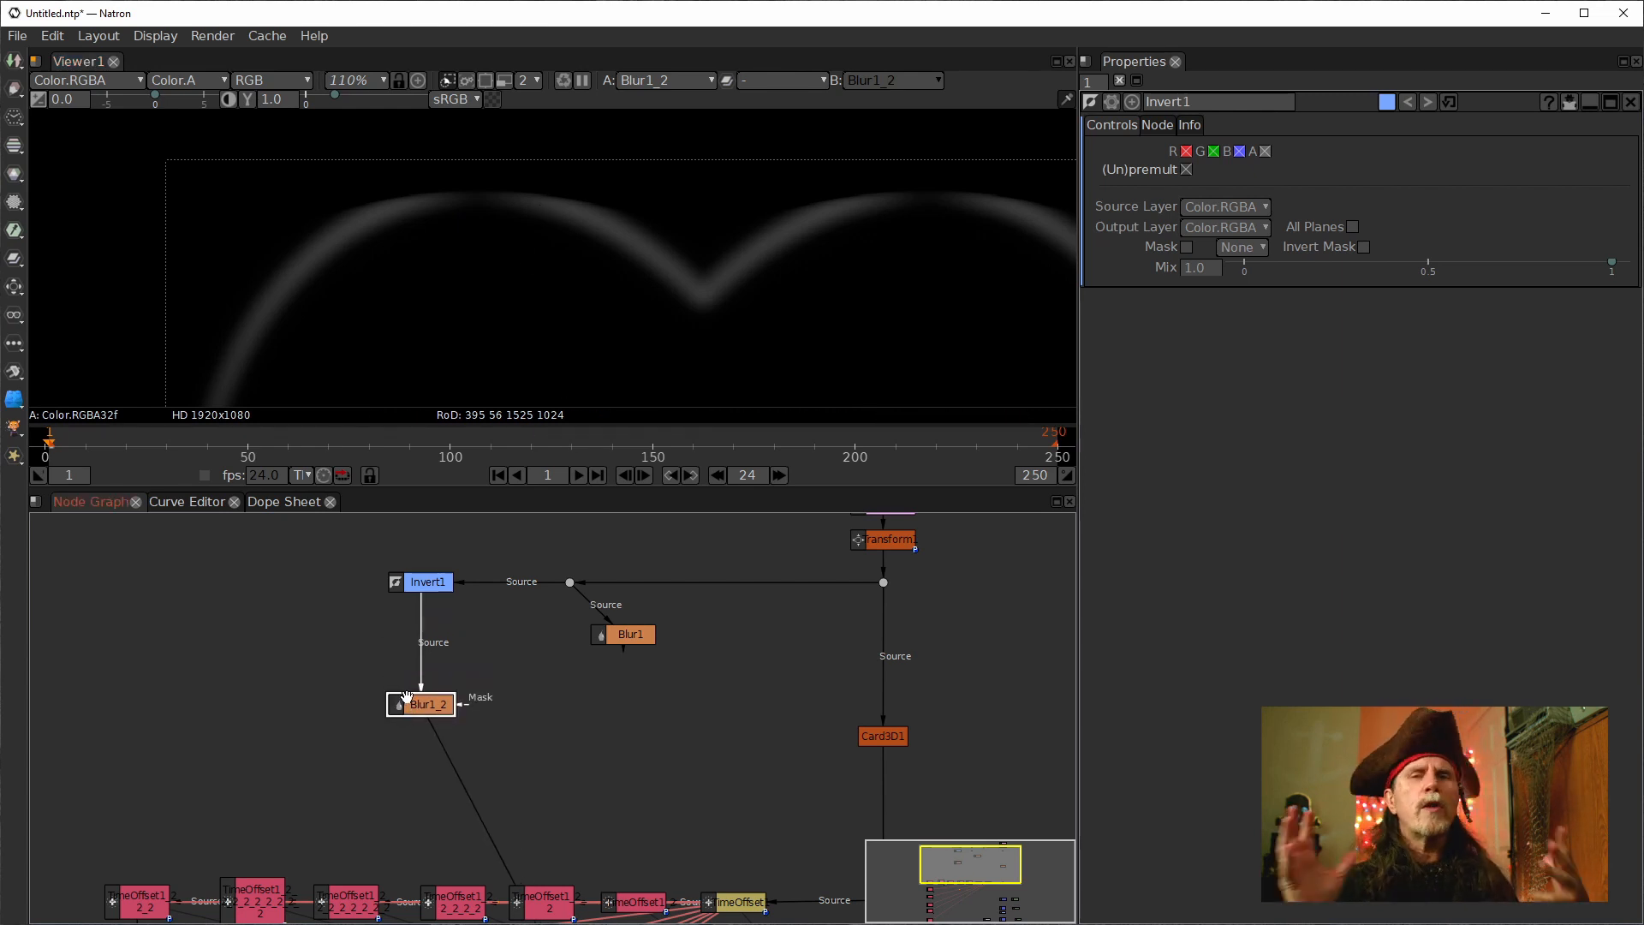
left_click_drag(425, 602, 424, 635)
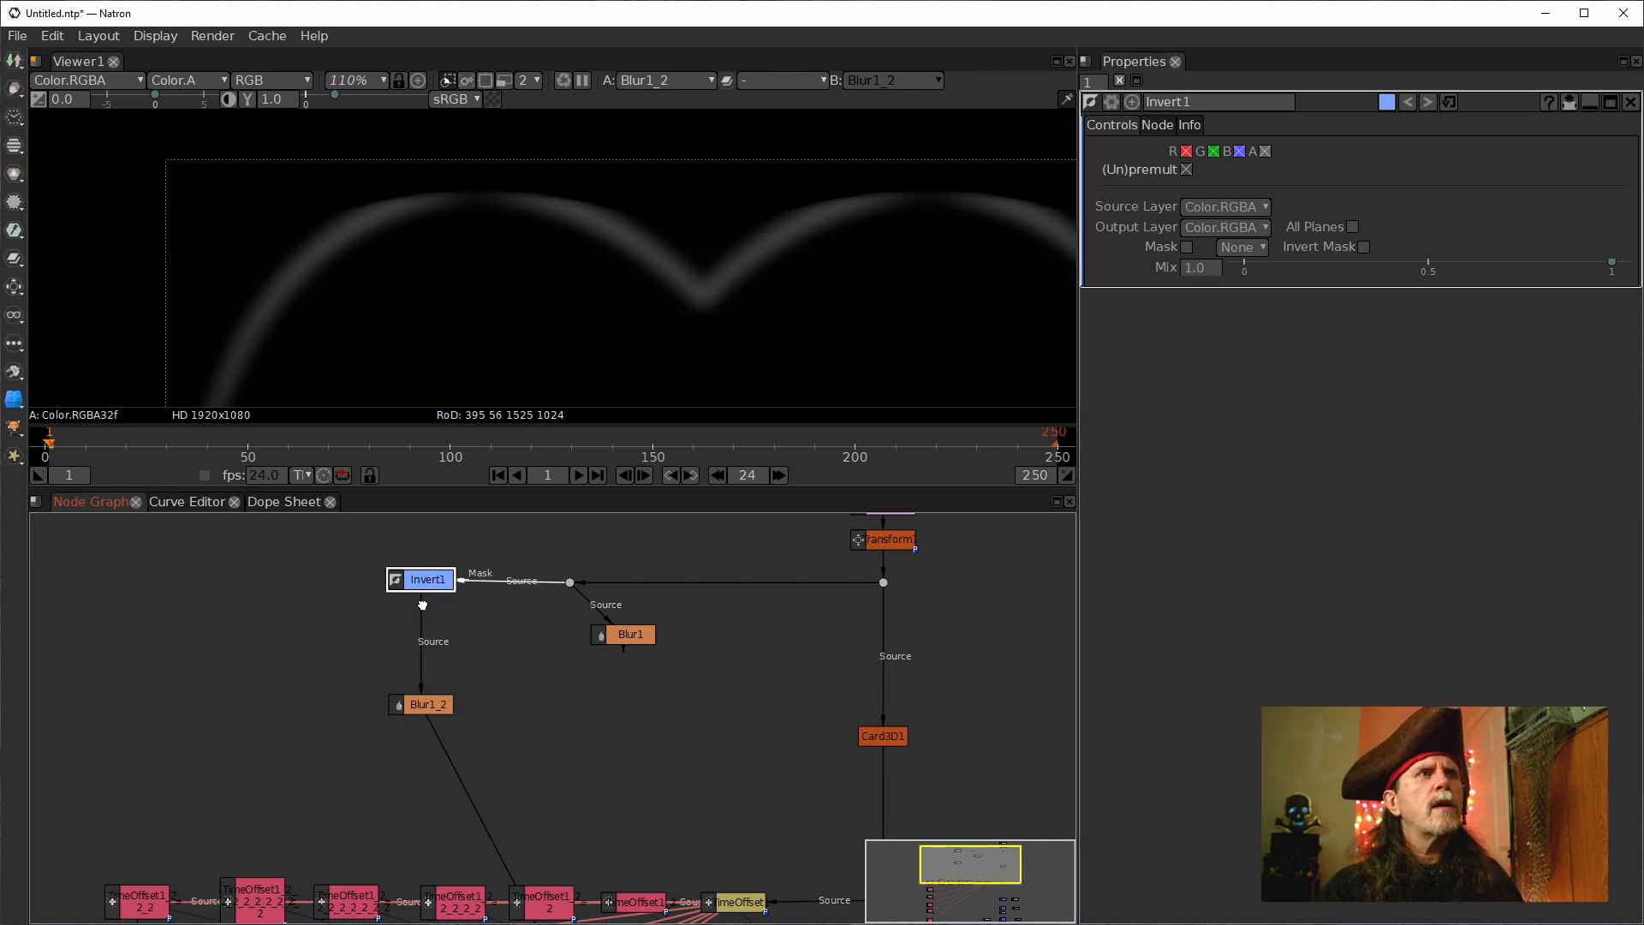
left_click_drag(420, 582, 419, 611)
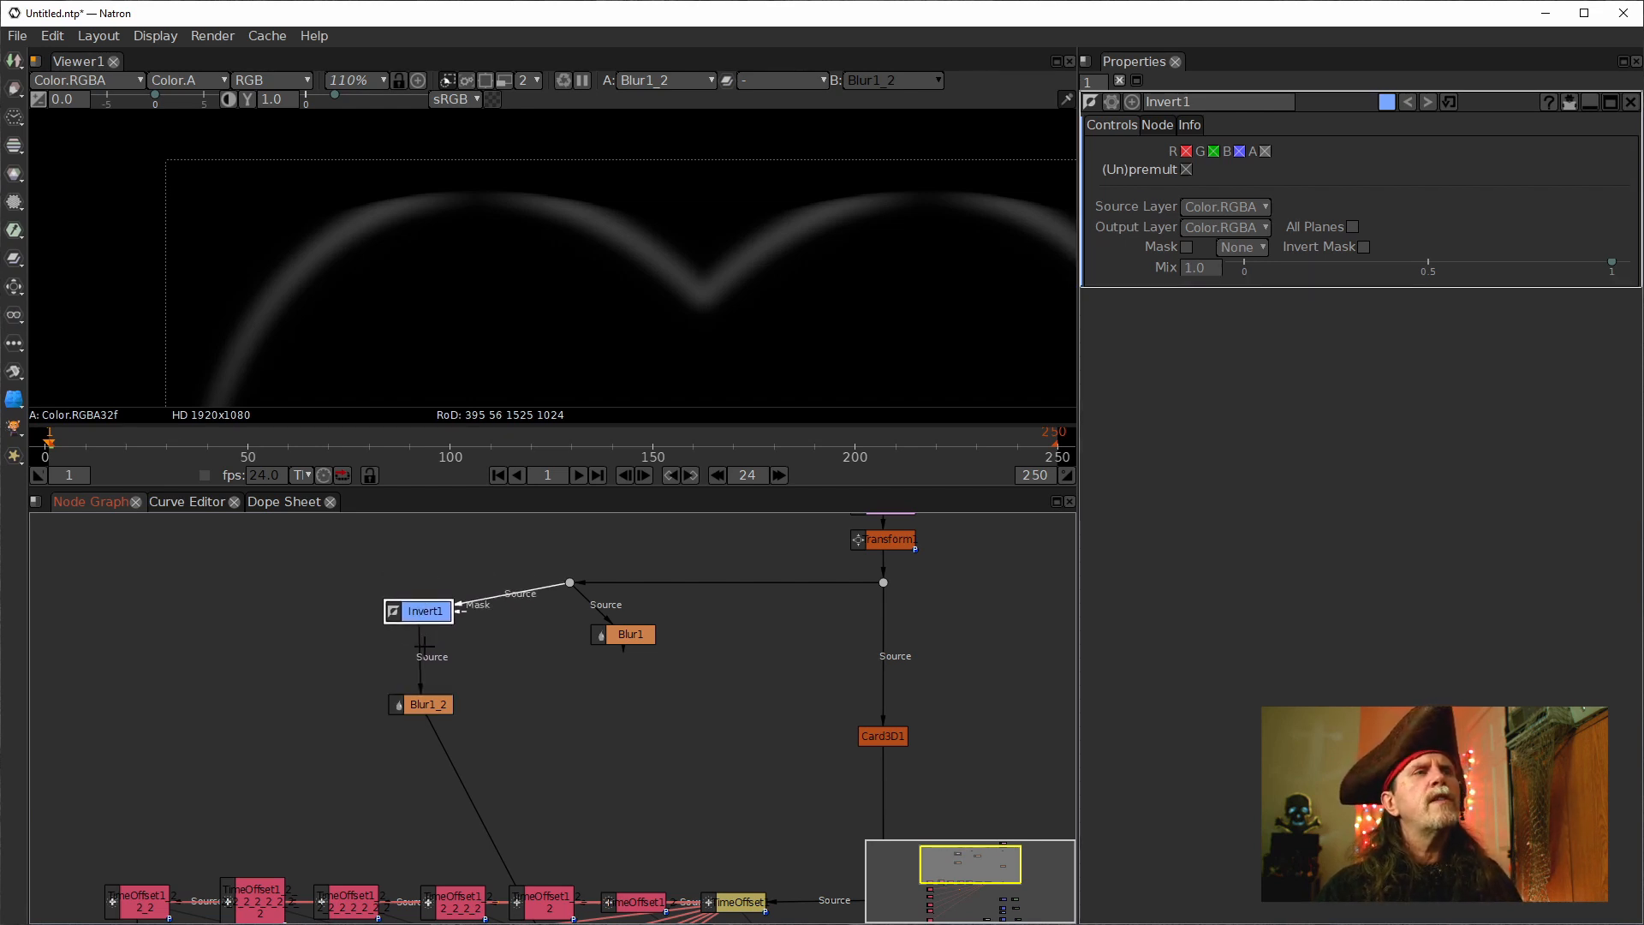
Examine the lower edge of Blur1_2's output and compare it with Invert1's output in the viewer.
scroll(616, 274, "down", 10)
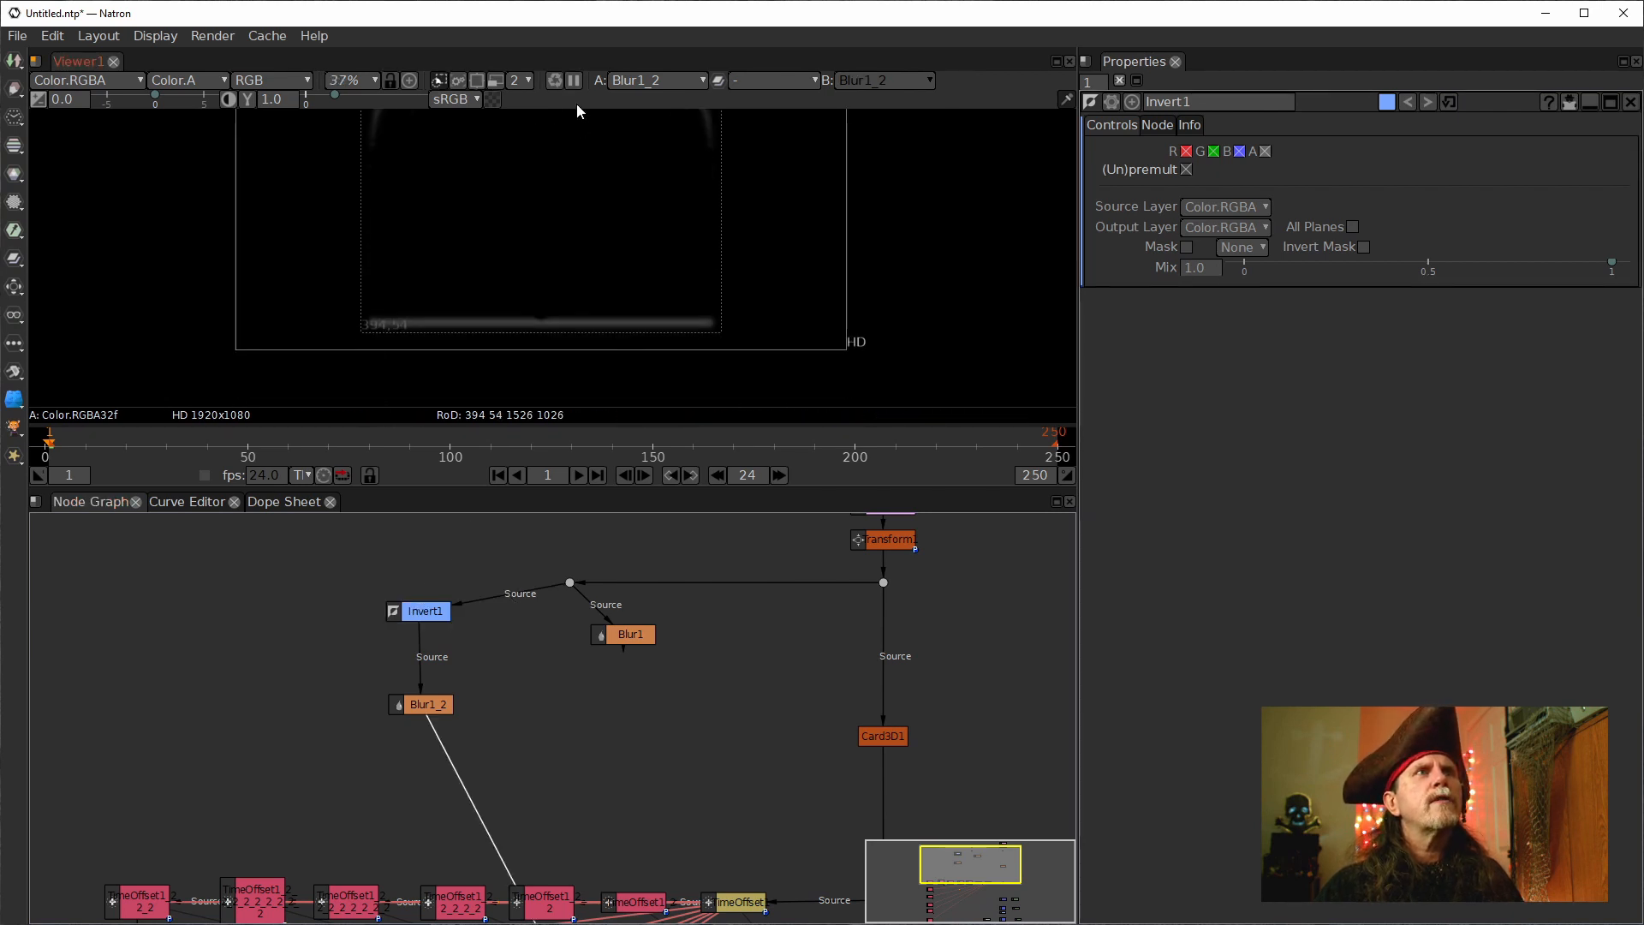
scroll(541, 286, "up", 12)
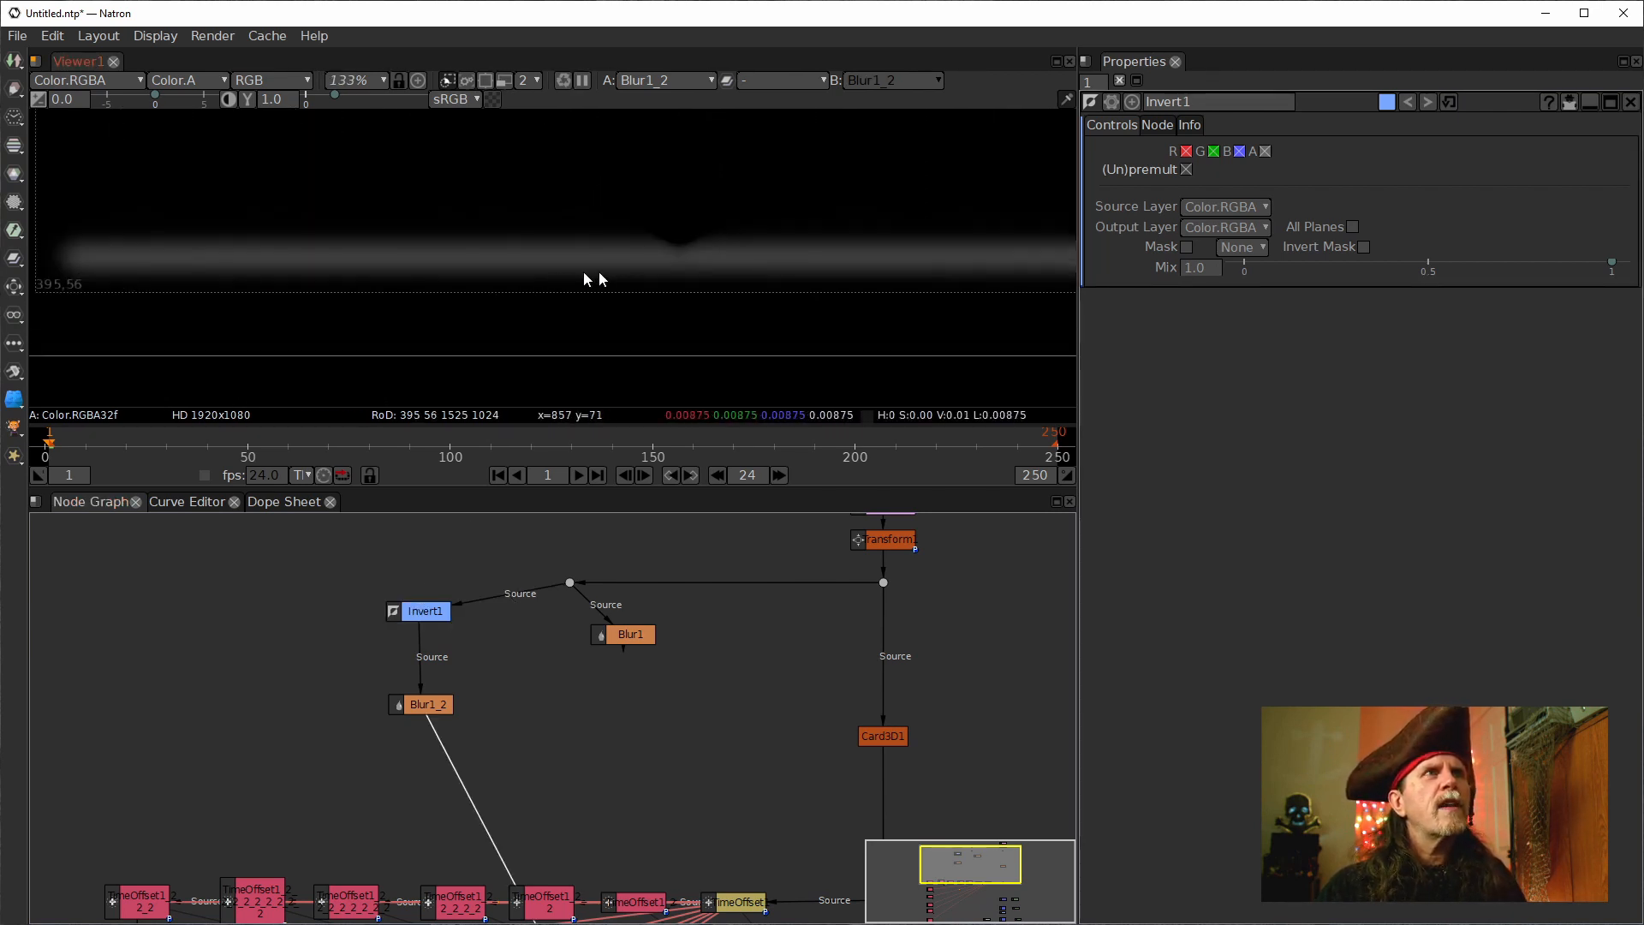
left_click_drag(599, 272, 444, 286)
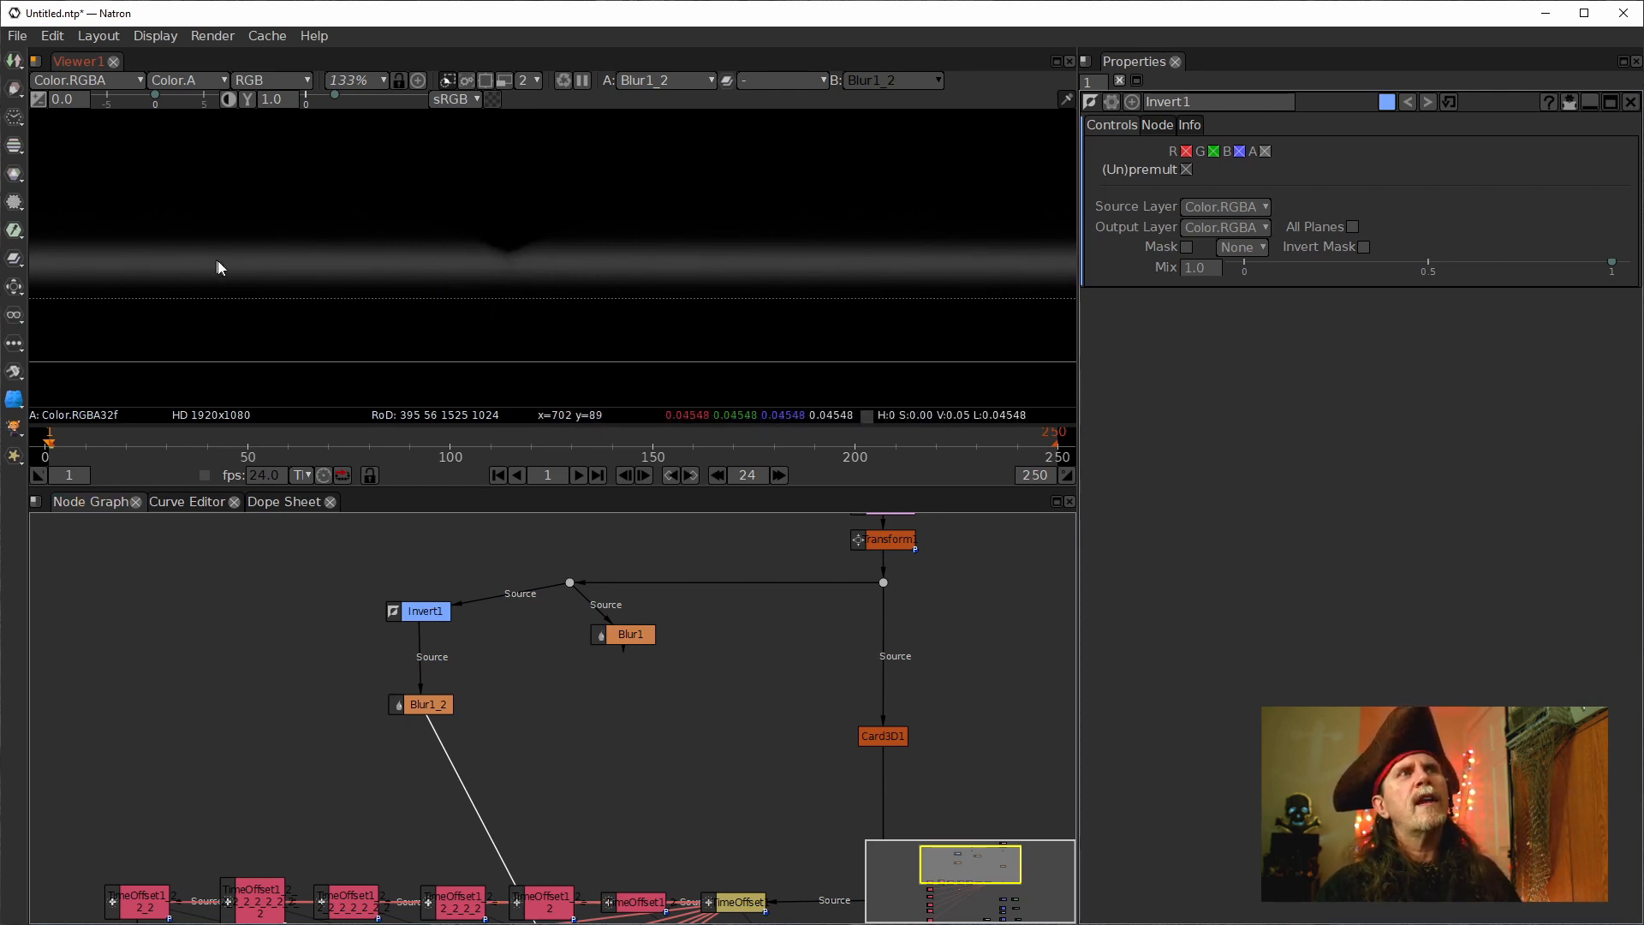
left_click(428, 613)
key("1")
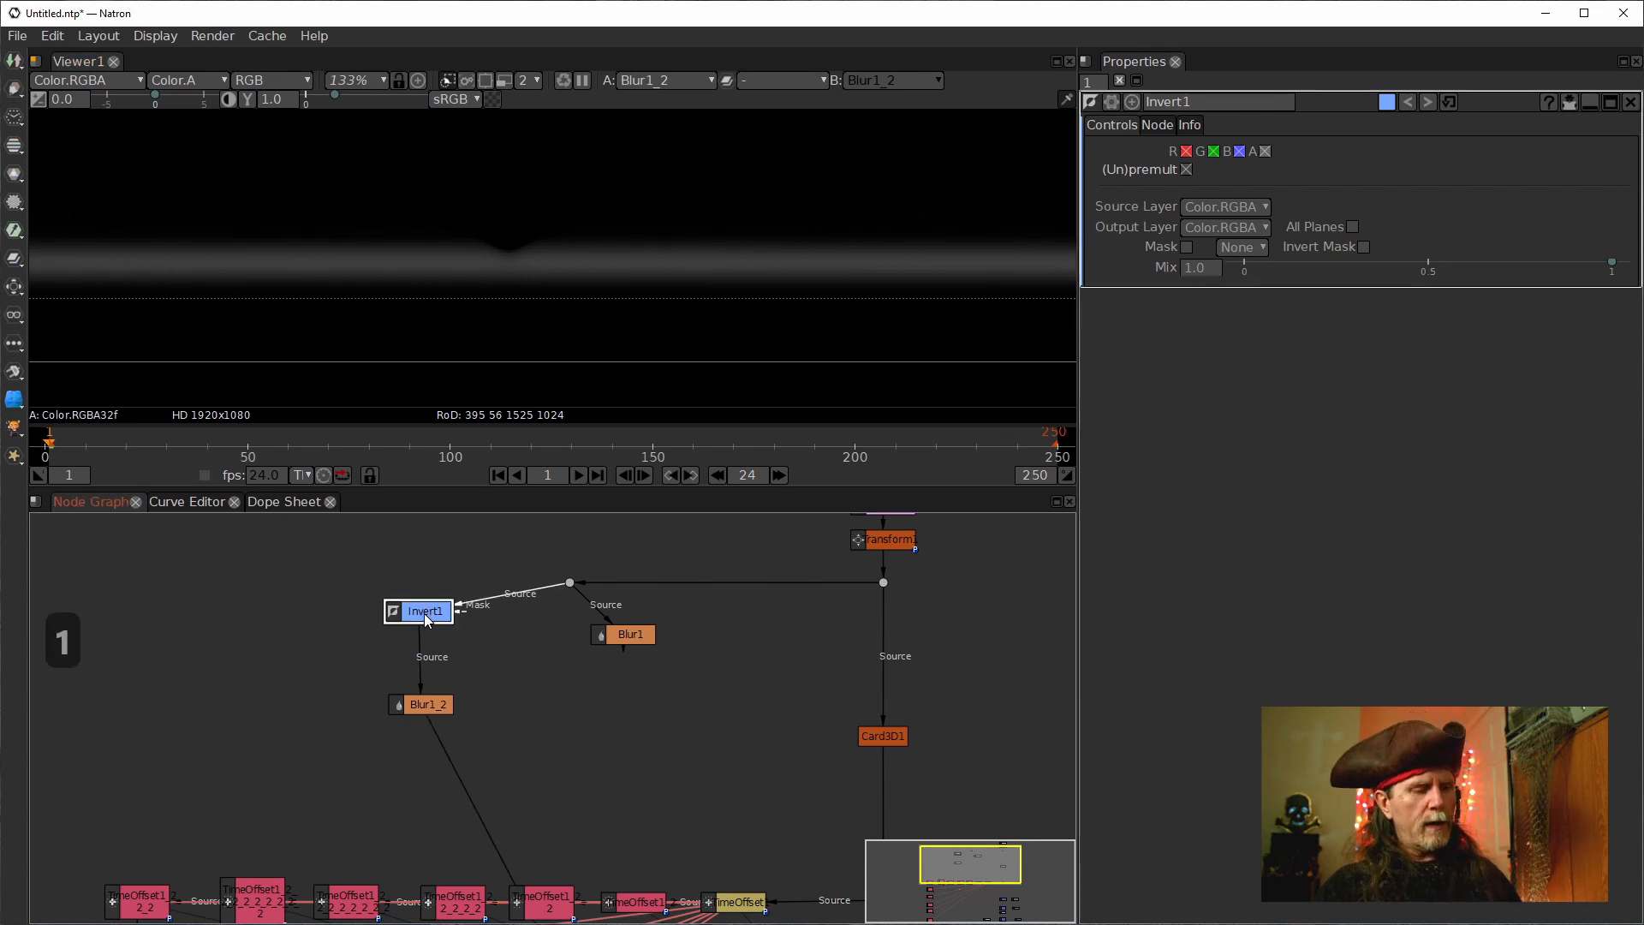
scroll(625, 218, "down", 6)
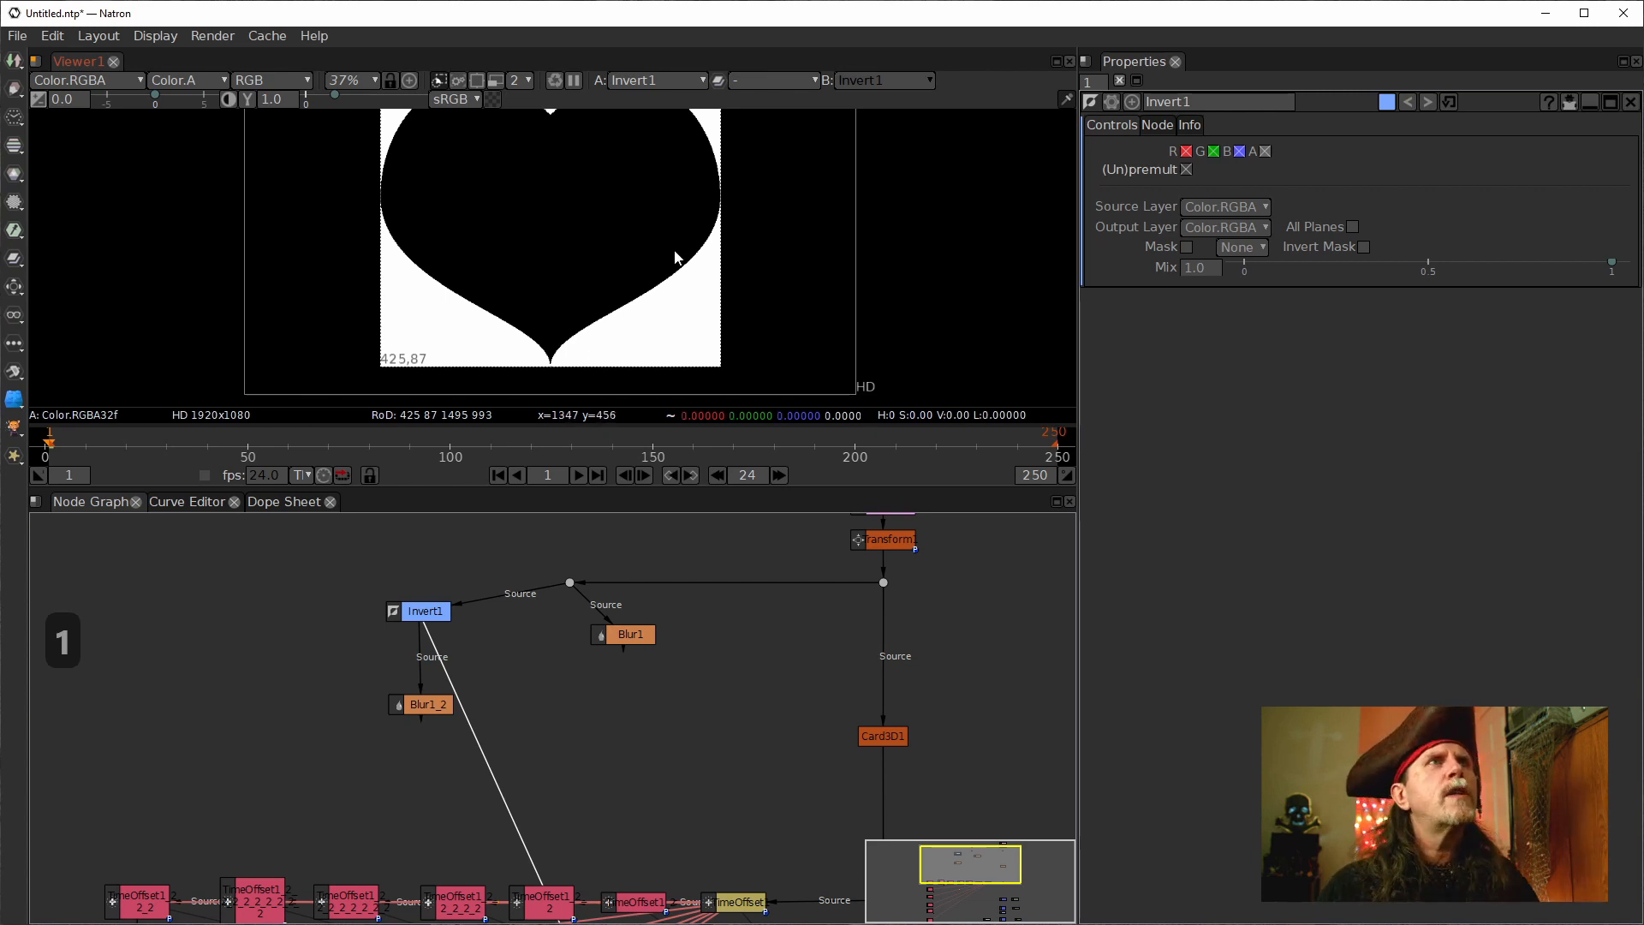
left_click_drag(679, 256, 679, 309)
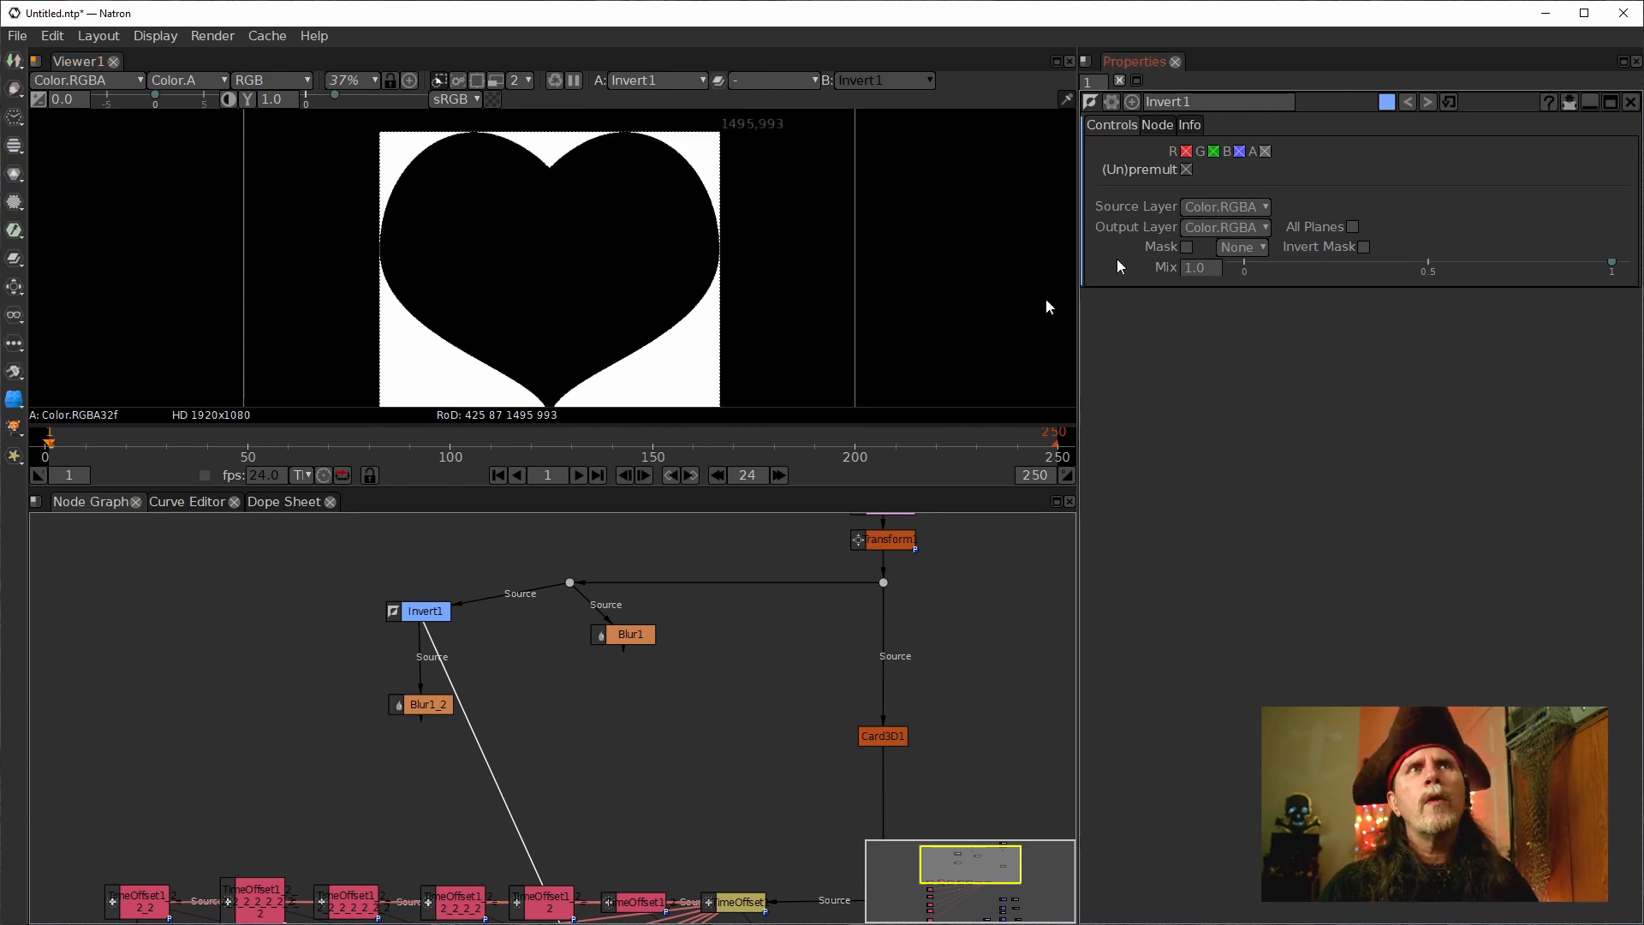
Insert an AdjustRoD node between Invert1 and Blur1_2, aligned in their column, and show it in the viewer.
mouse_move(415, 614)
left_mouse_down()
mouse_move(415, 577)
mouse_move(424, 619)
mouse_move(390, 595)
mouse_move(463, 593)
mouse_move(411, 589)
left_mouse_up()
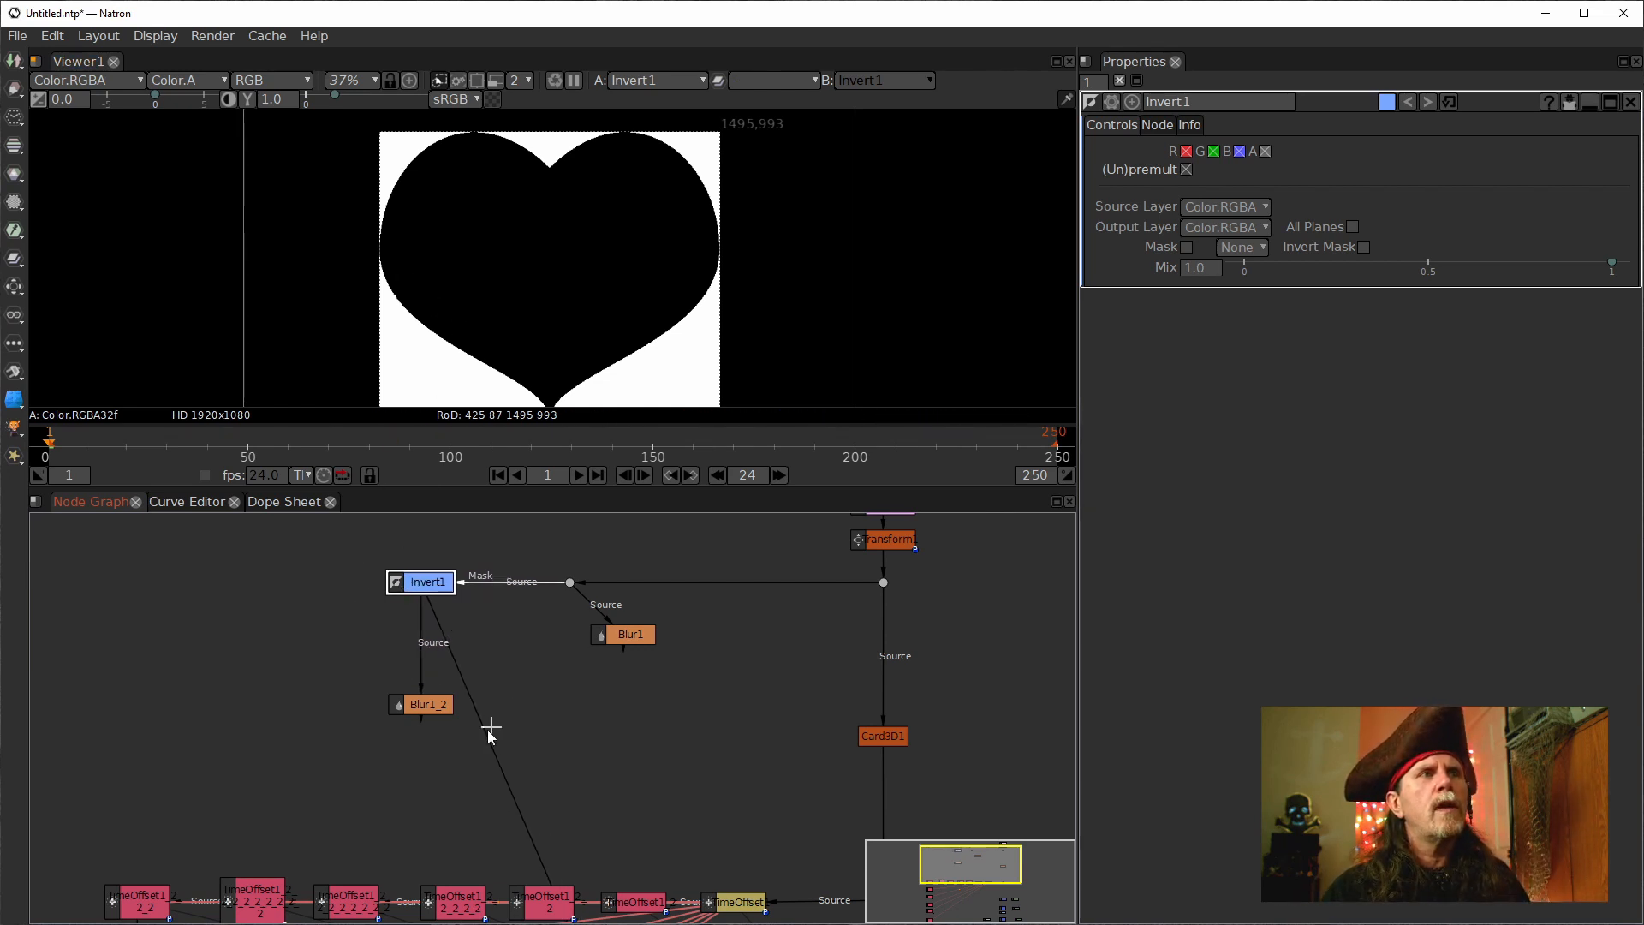
left_click(432, 704)
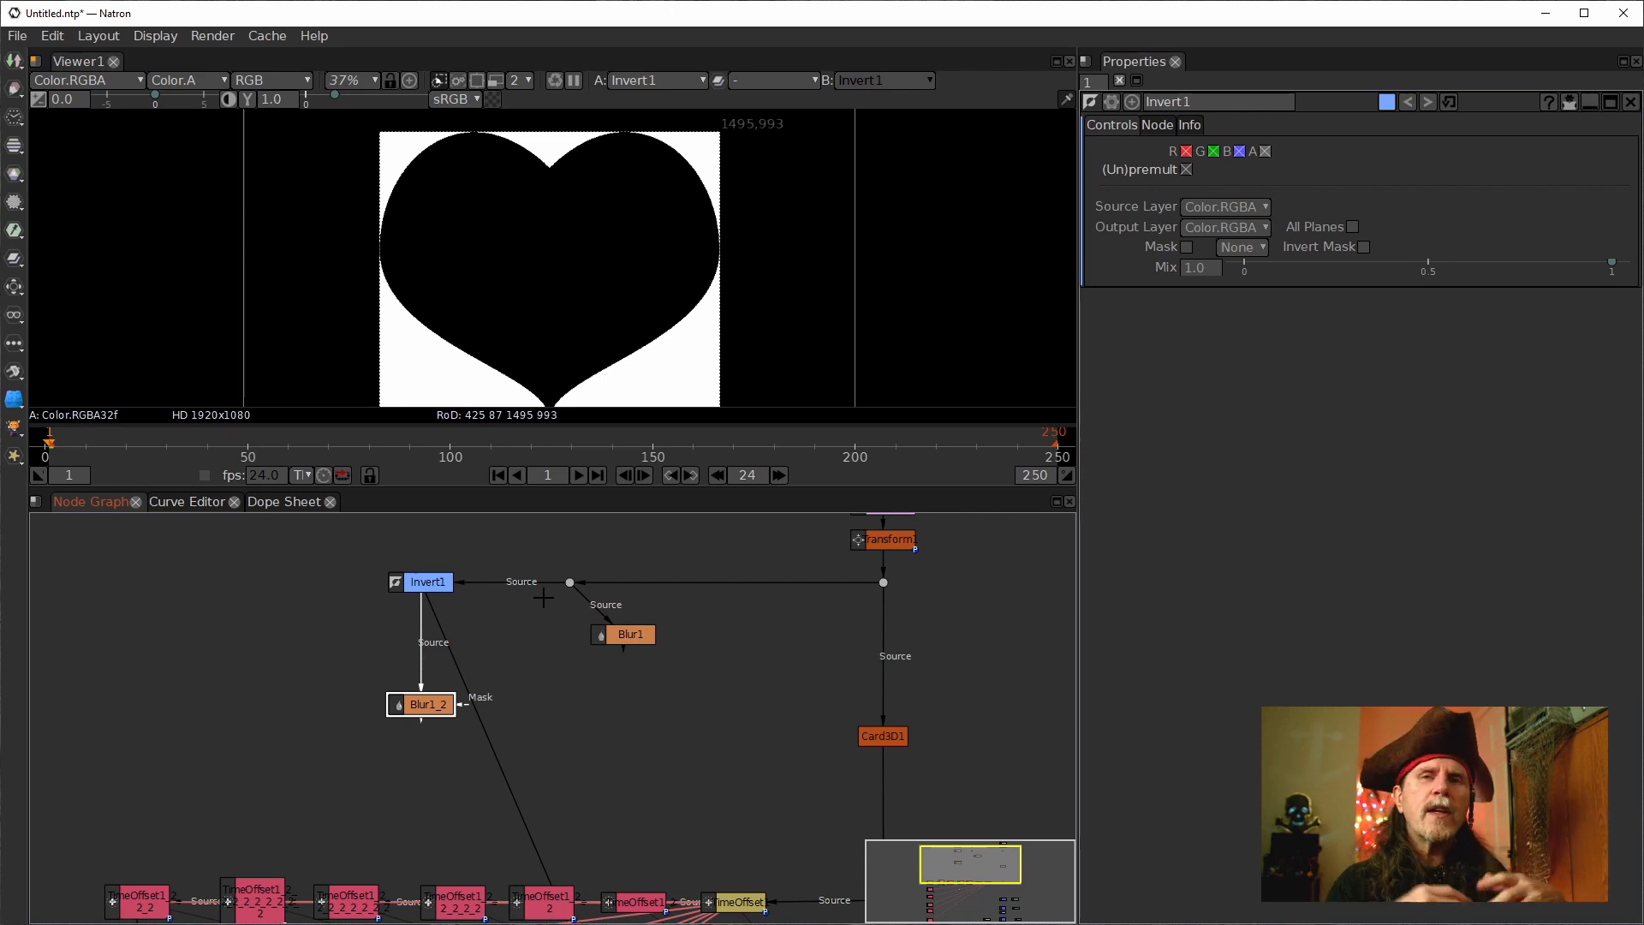
key("Tab")
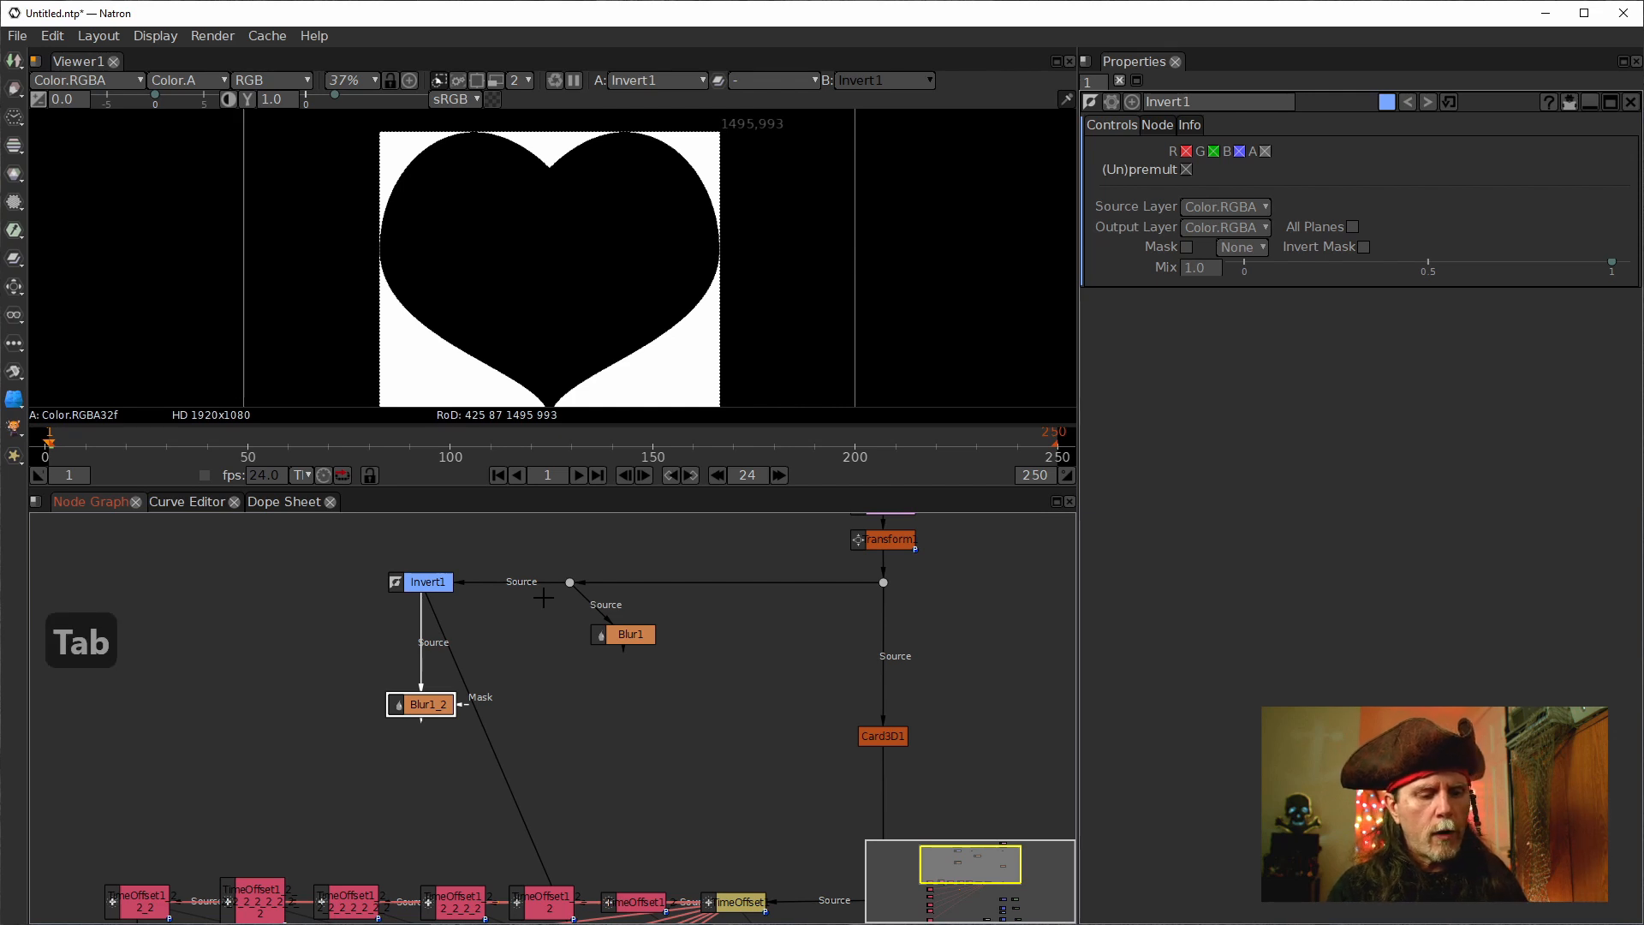
key("Tab")
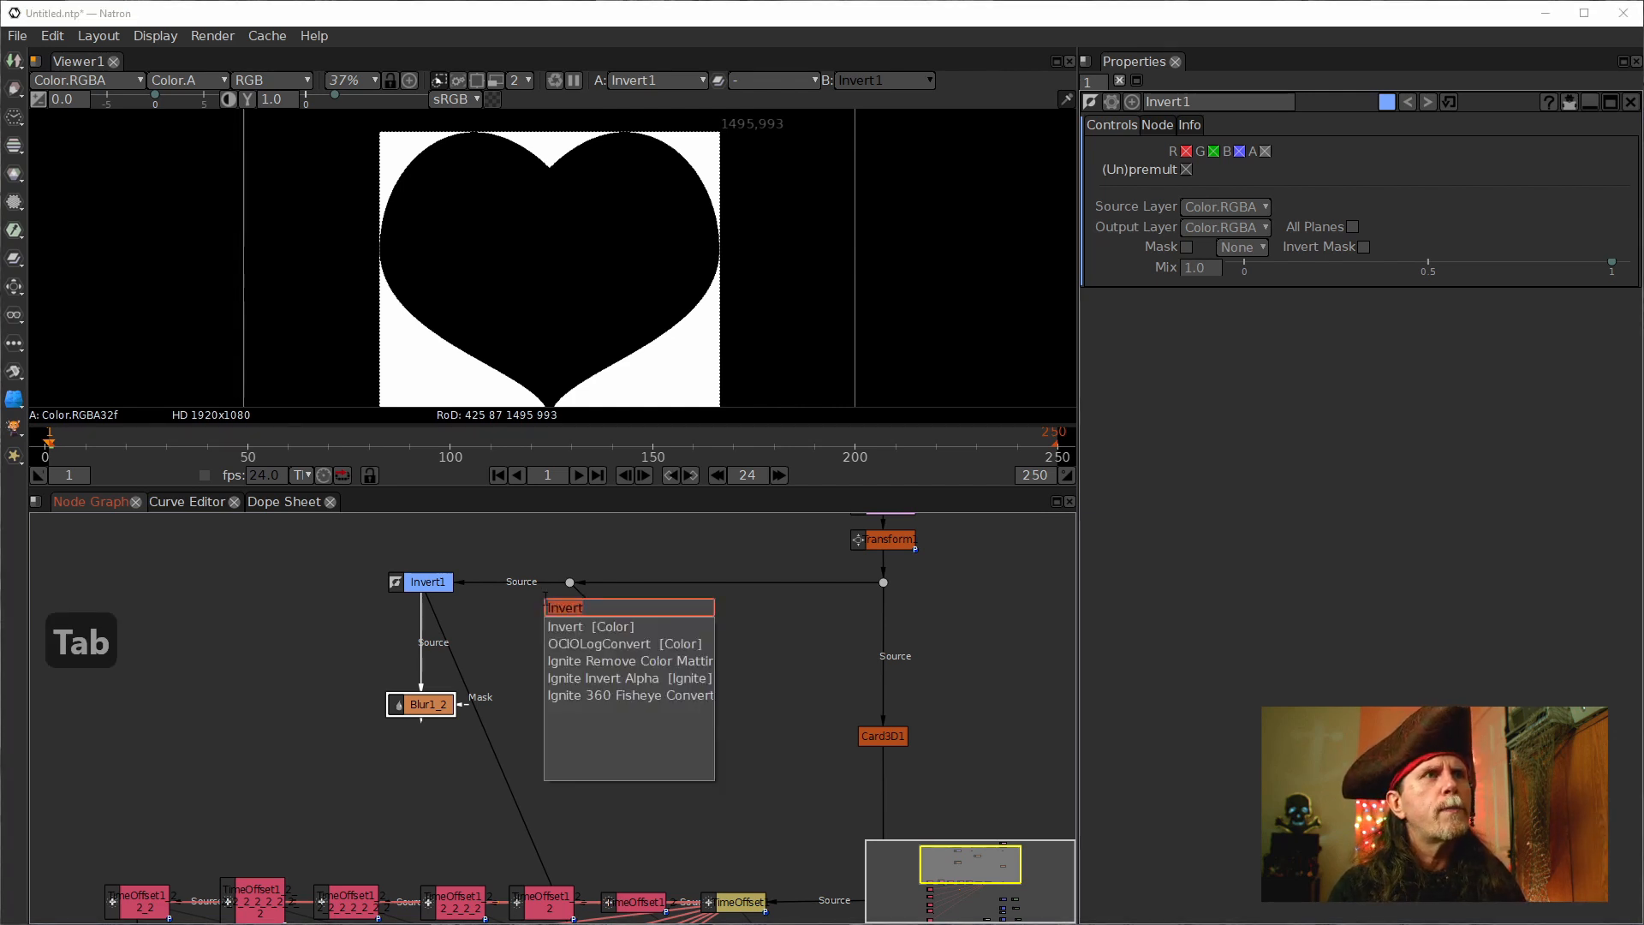
type("rod")
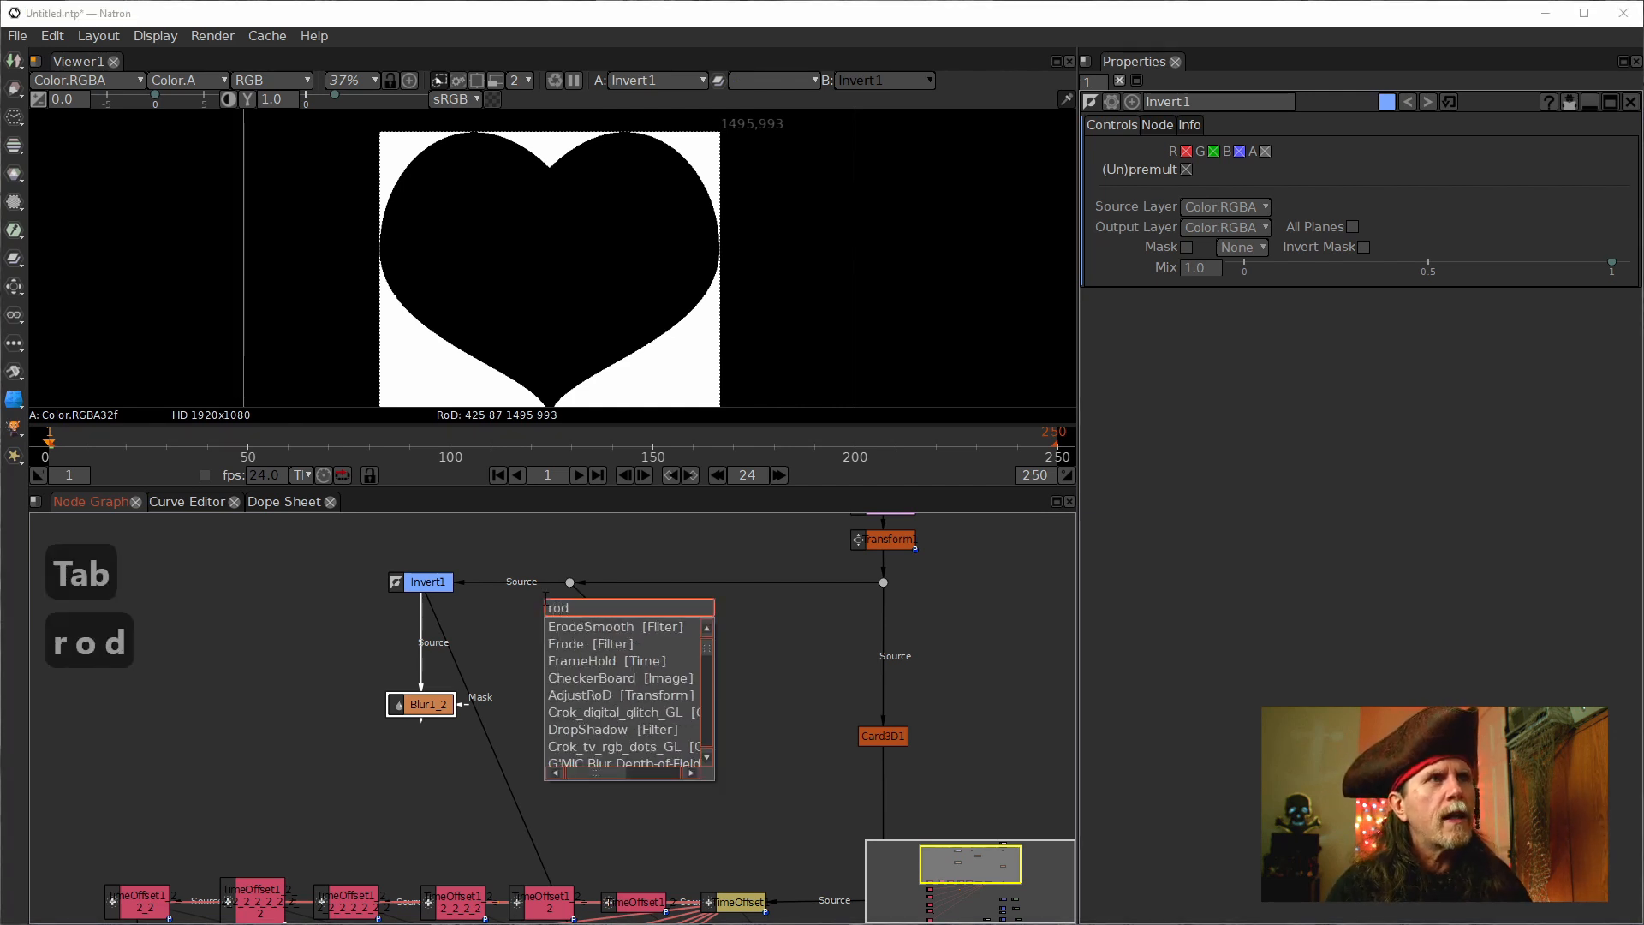
left_click(577, 695)
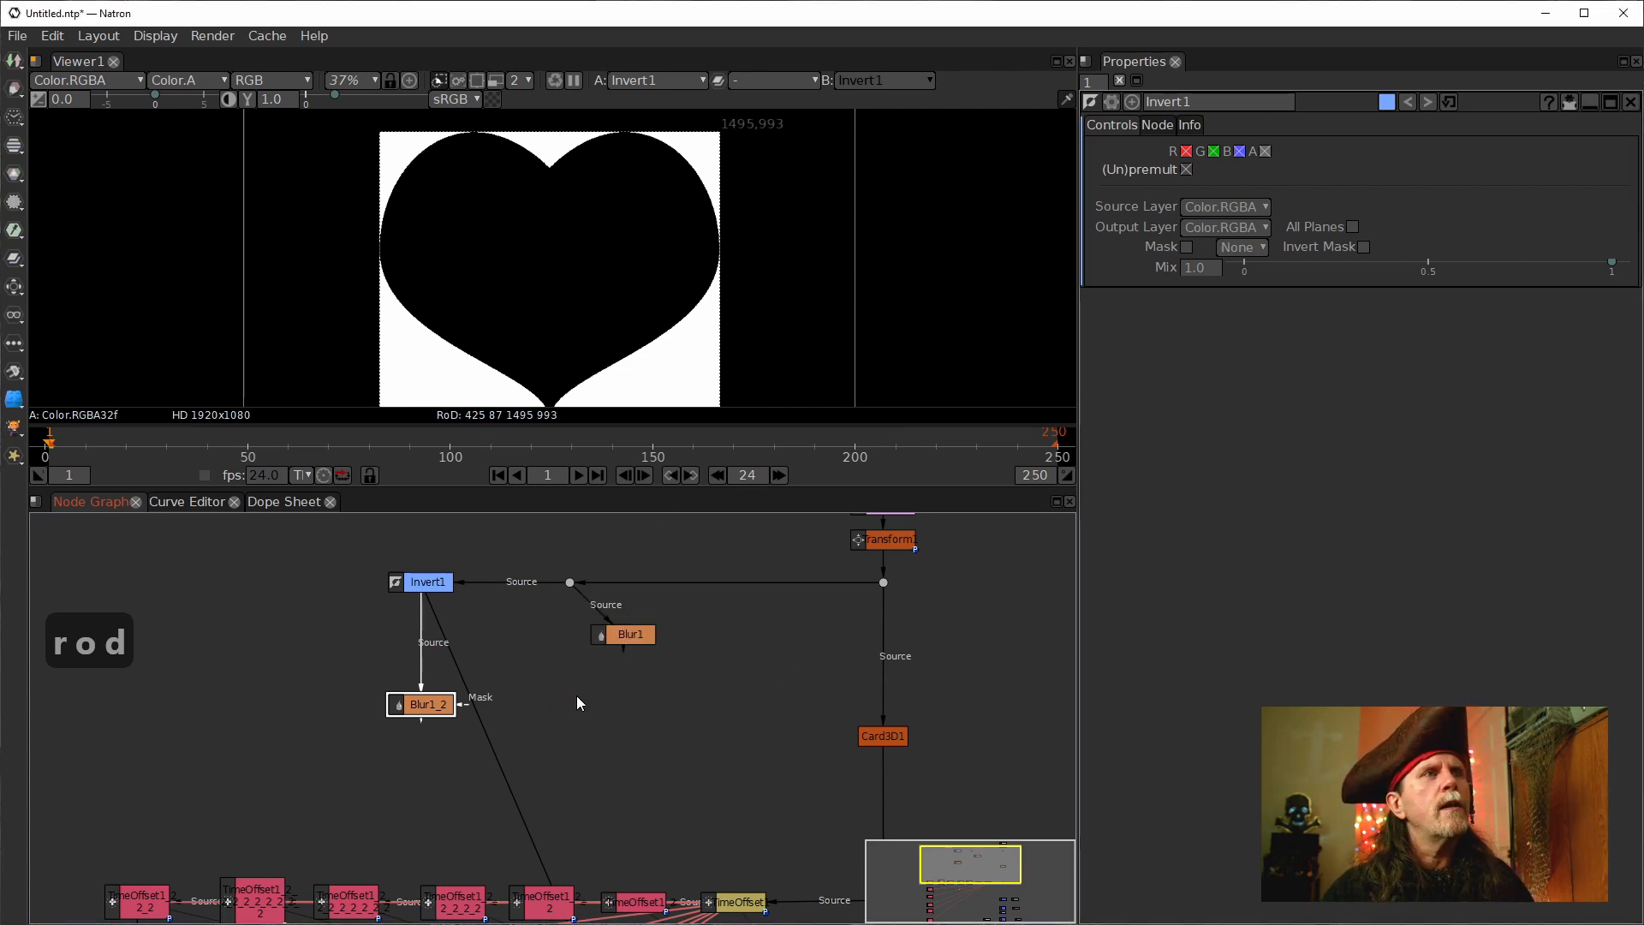
left_click_drag(390, 750, 429, 584)
left_click(415, 671)
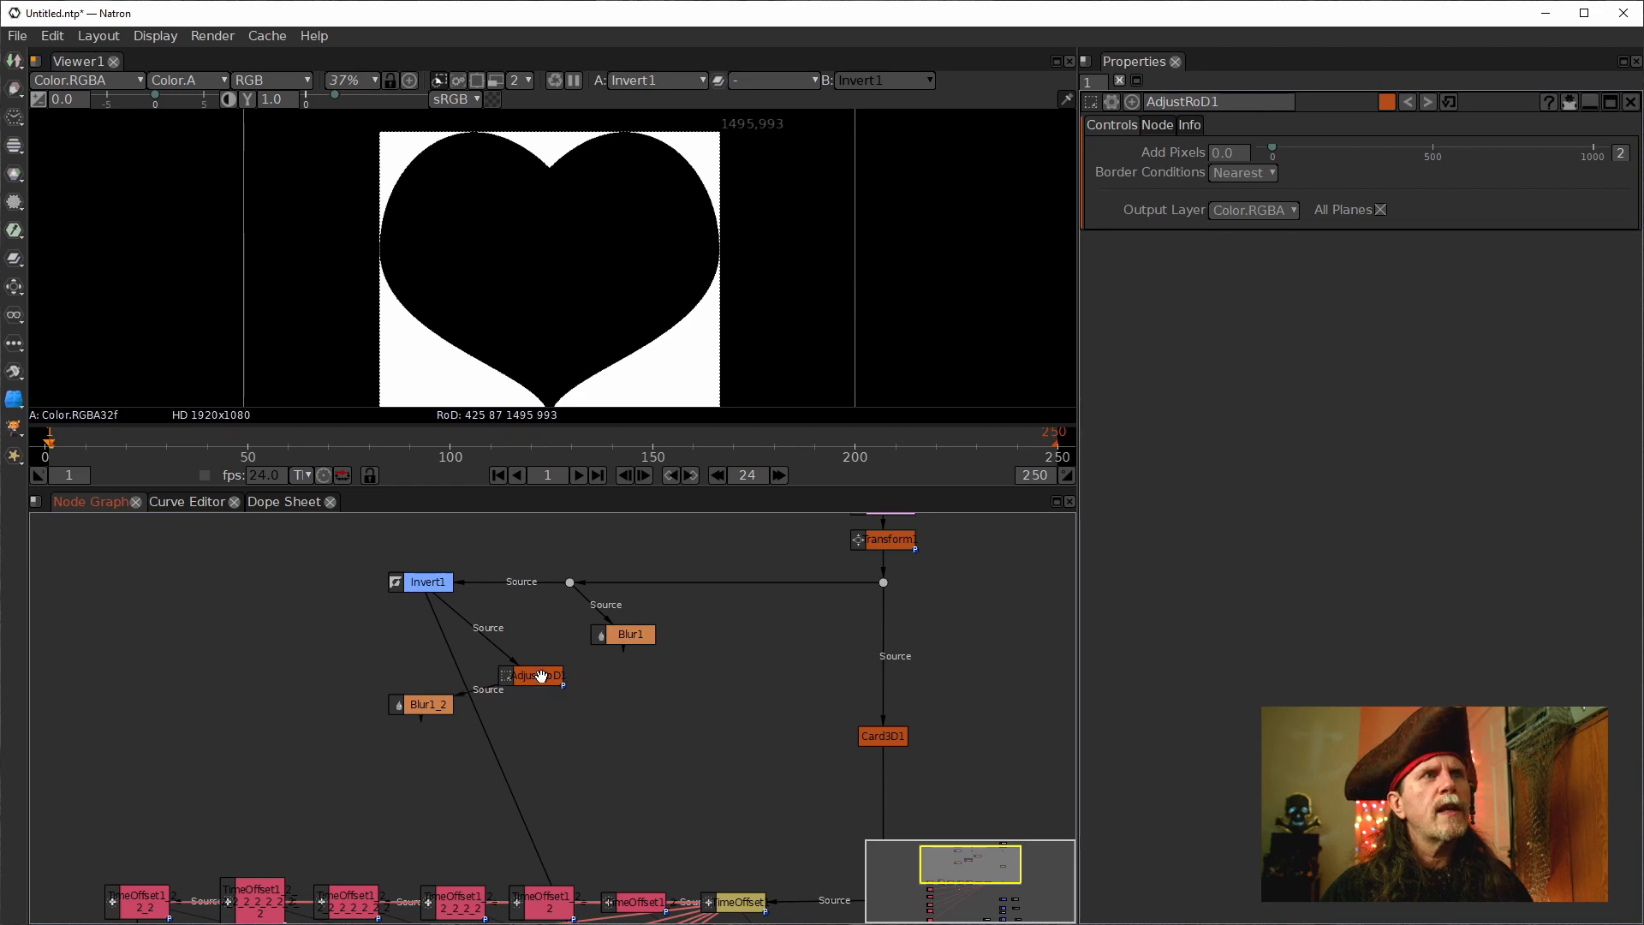
left_click_drag(536, 676, 416, 638)
key("1")
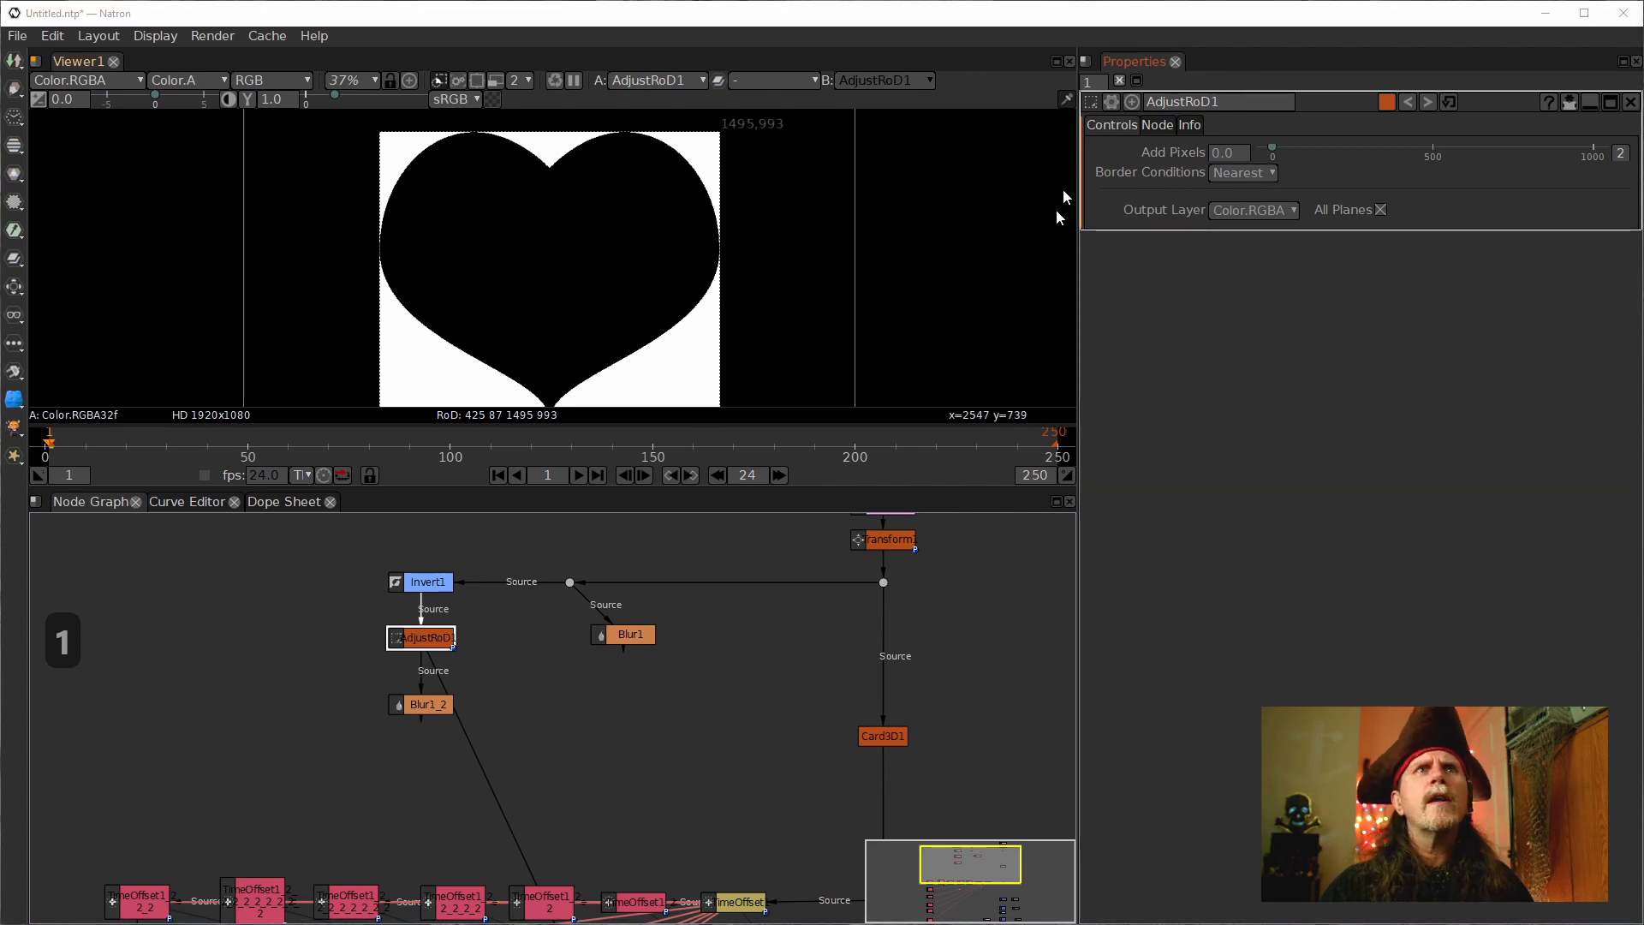
Show Blur1_2's lower edge in the viewer and set AdjustRoD1's Add Pixels to 60.
left_click(1216, 157)
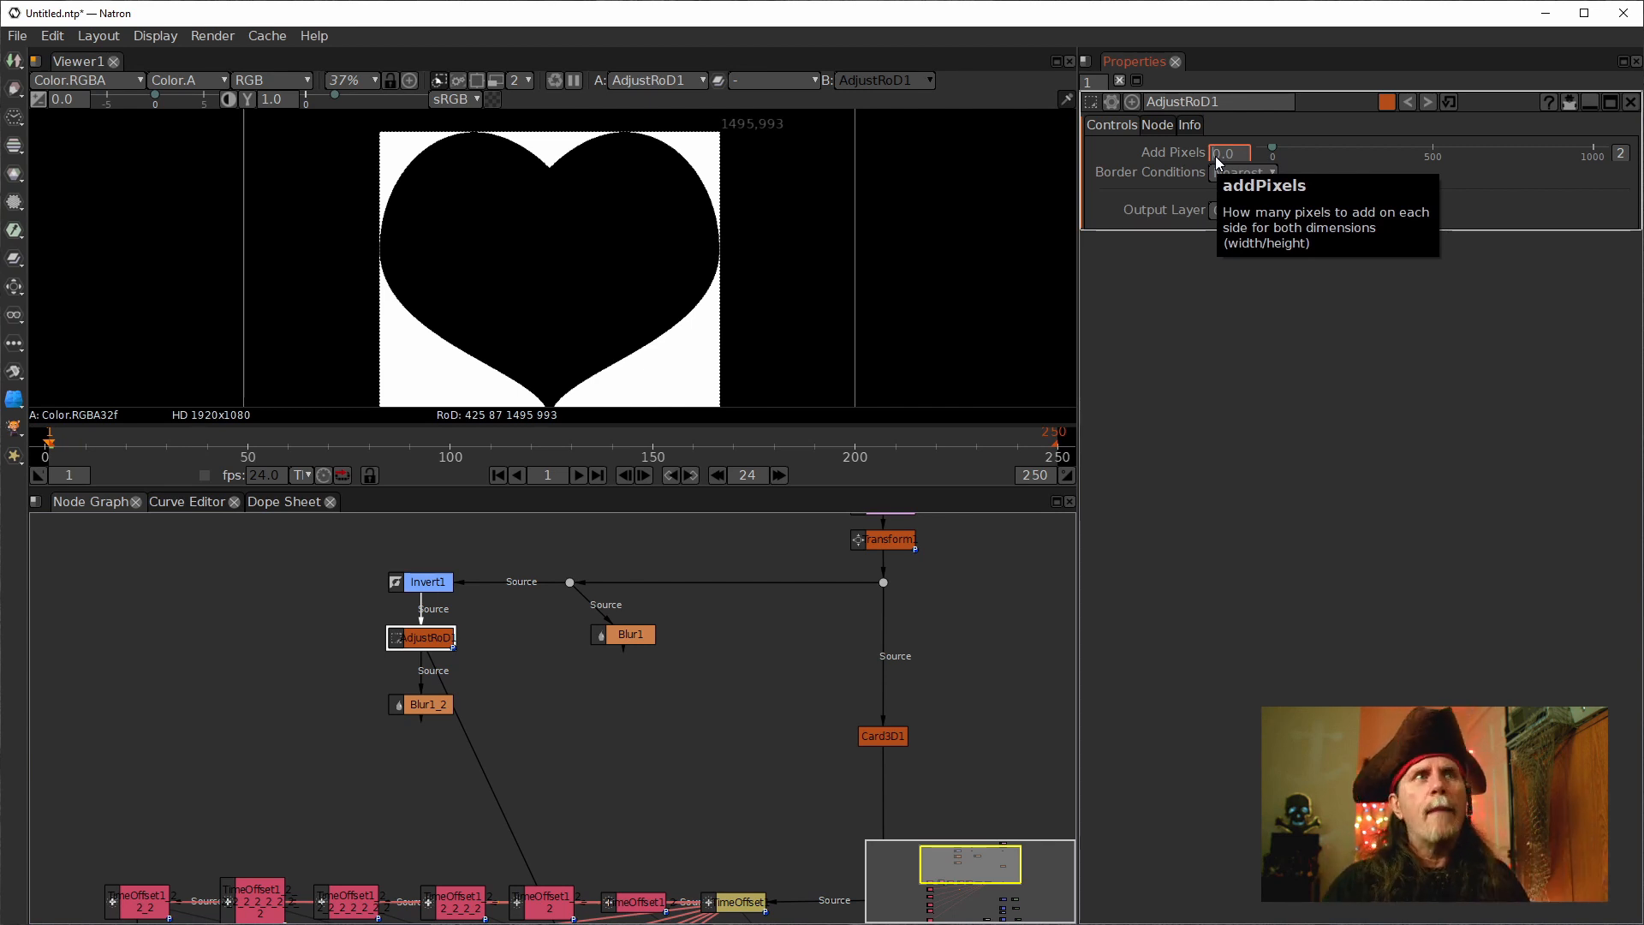
left_click(422, 706)
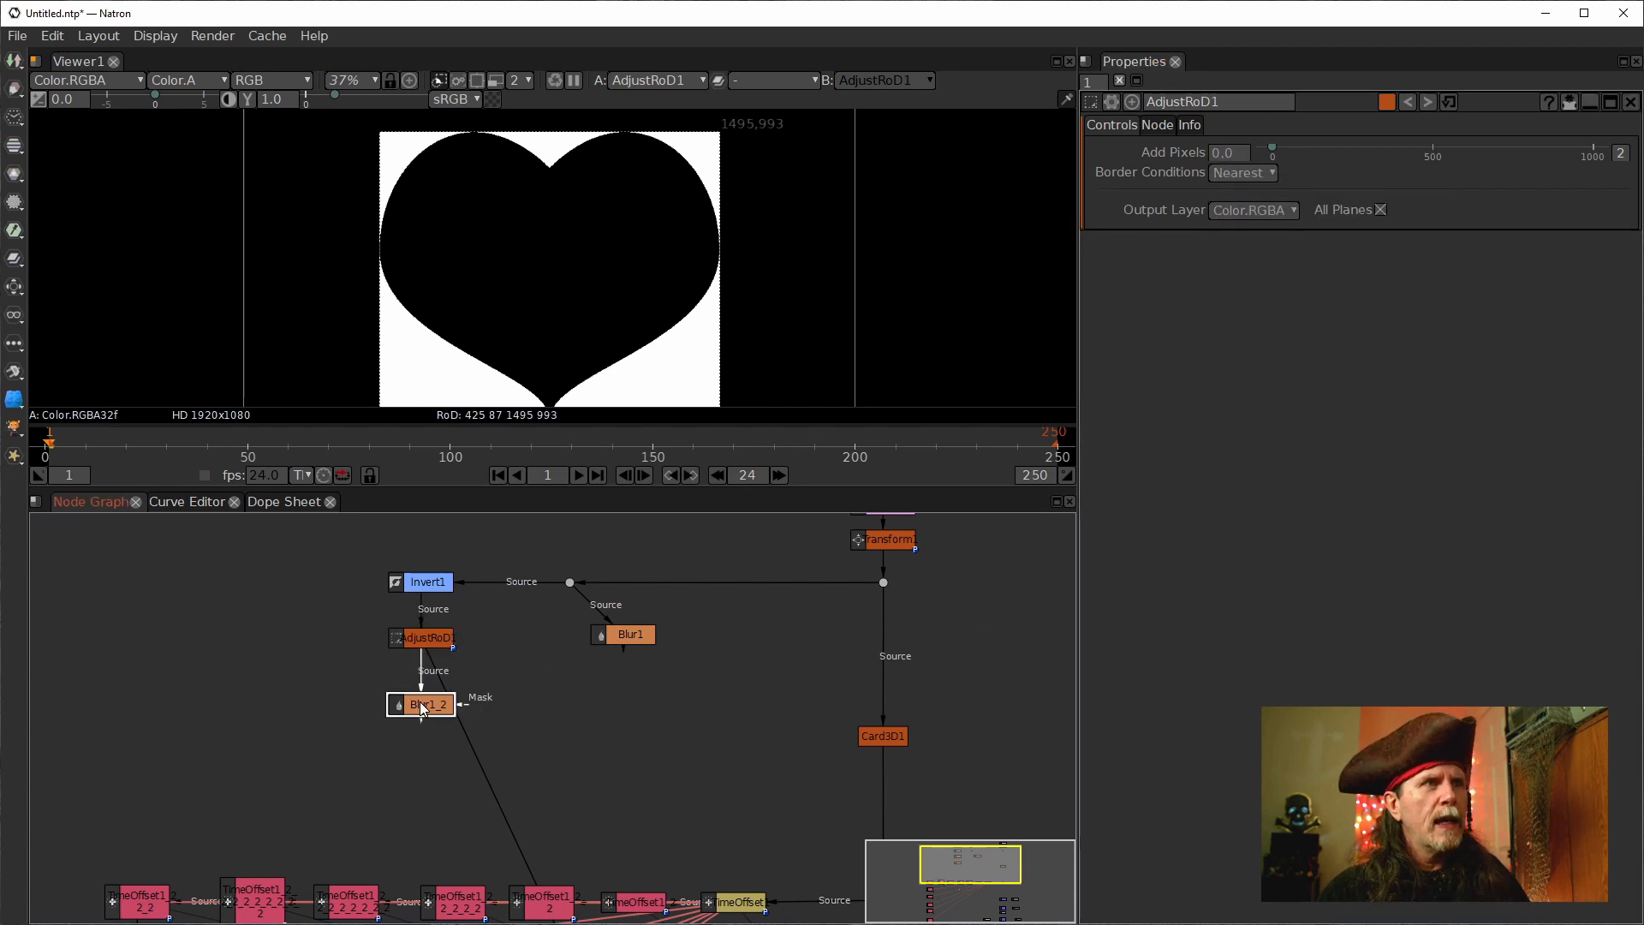
key("1")
left_click_drag(606, 337, 614, 223)
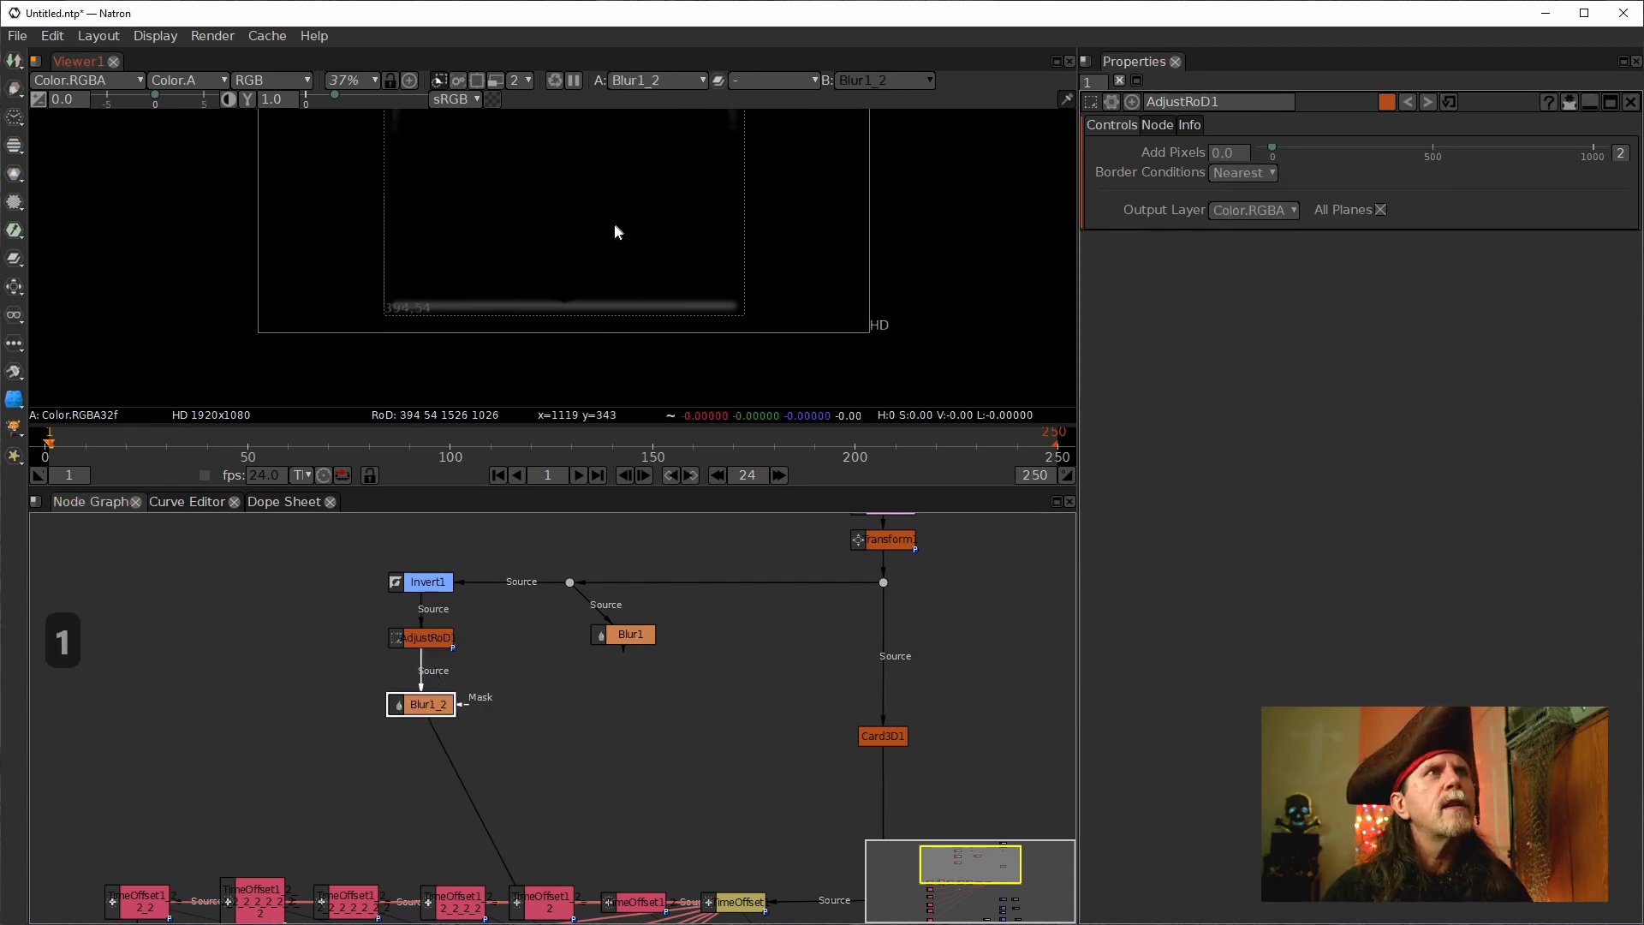
scroll(583, 321, "up", 4)
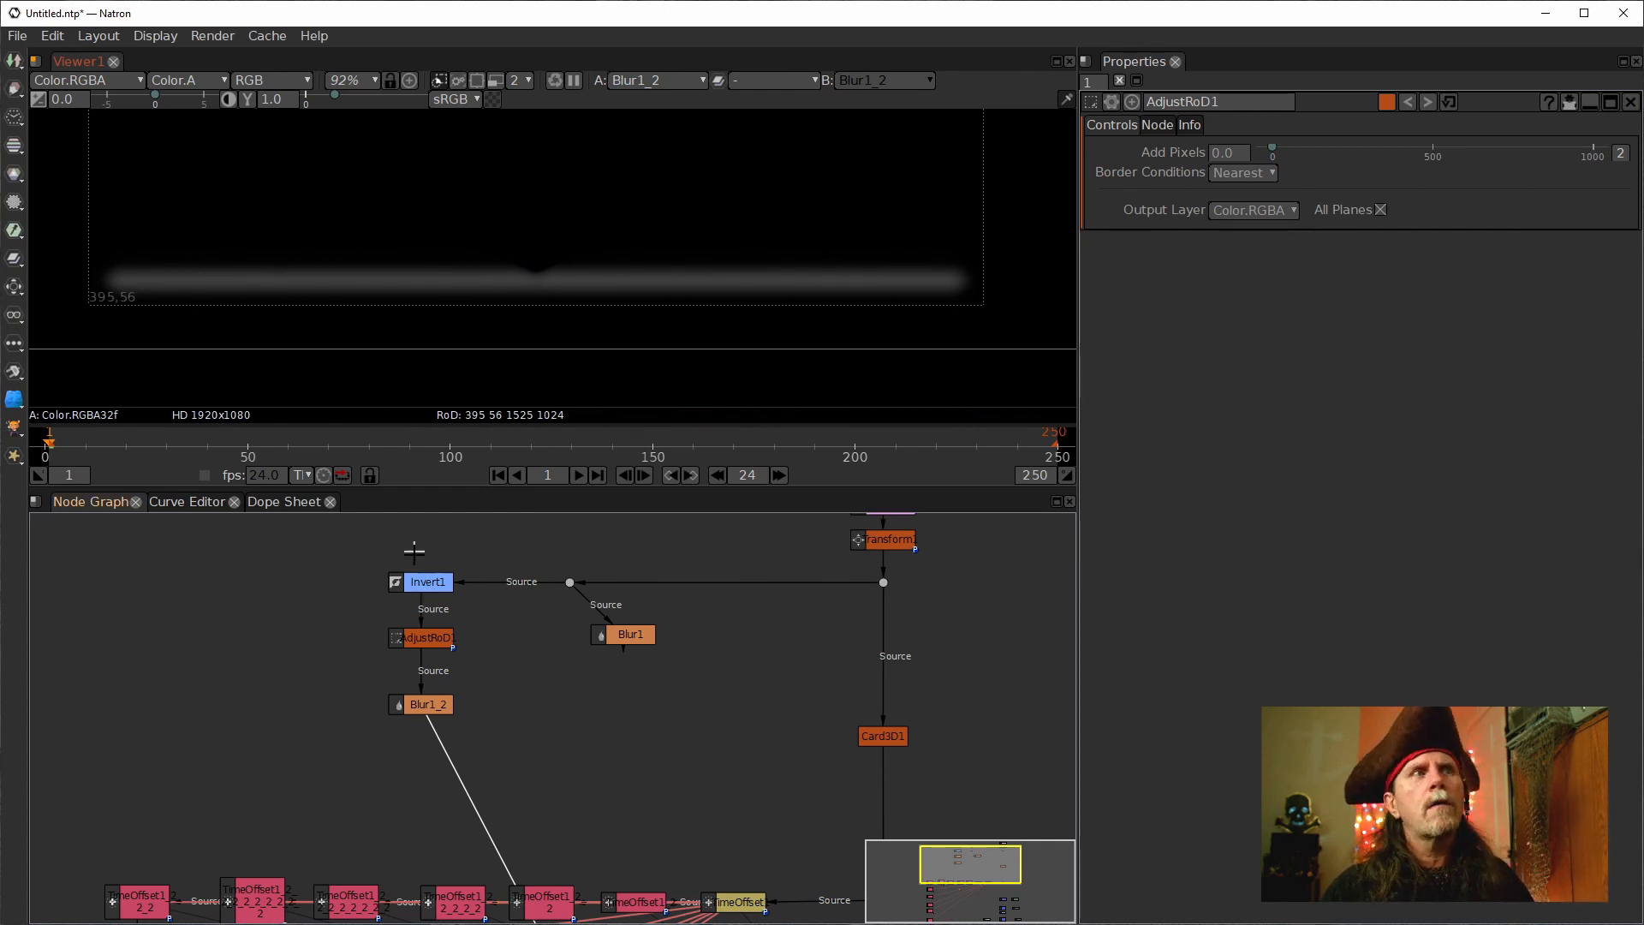
left_click(435, 641)
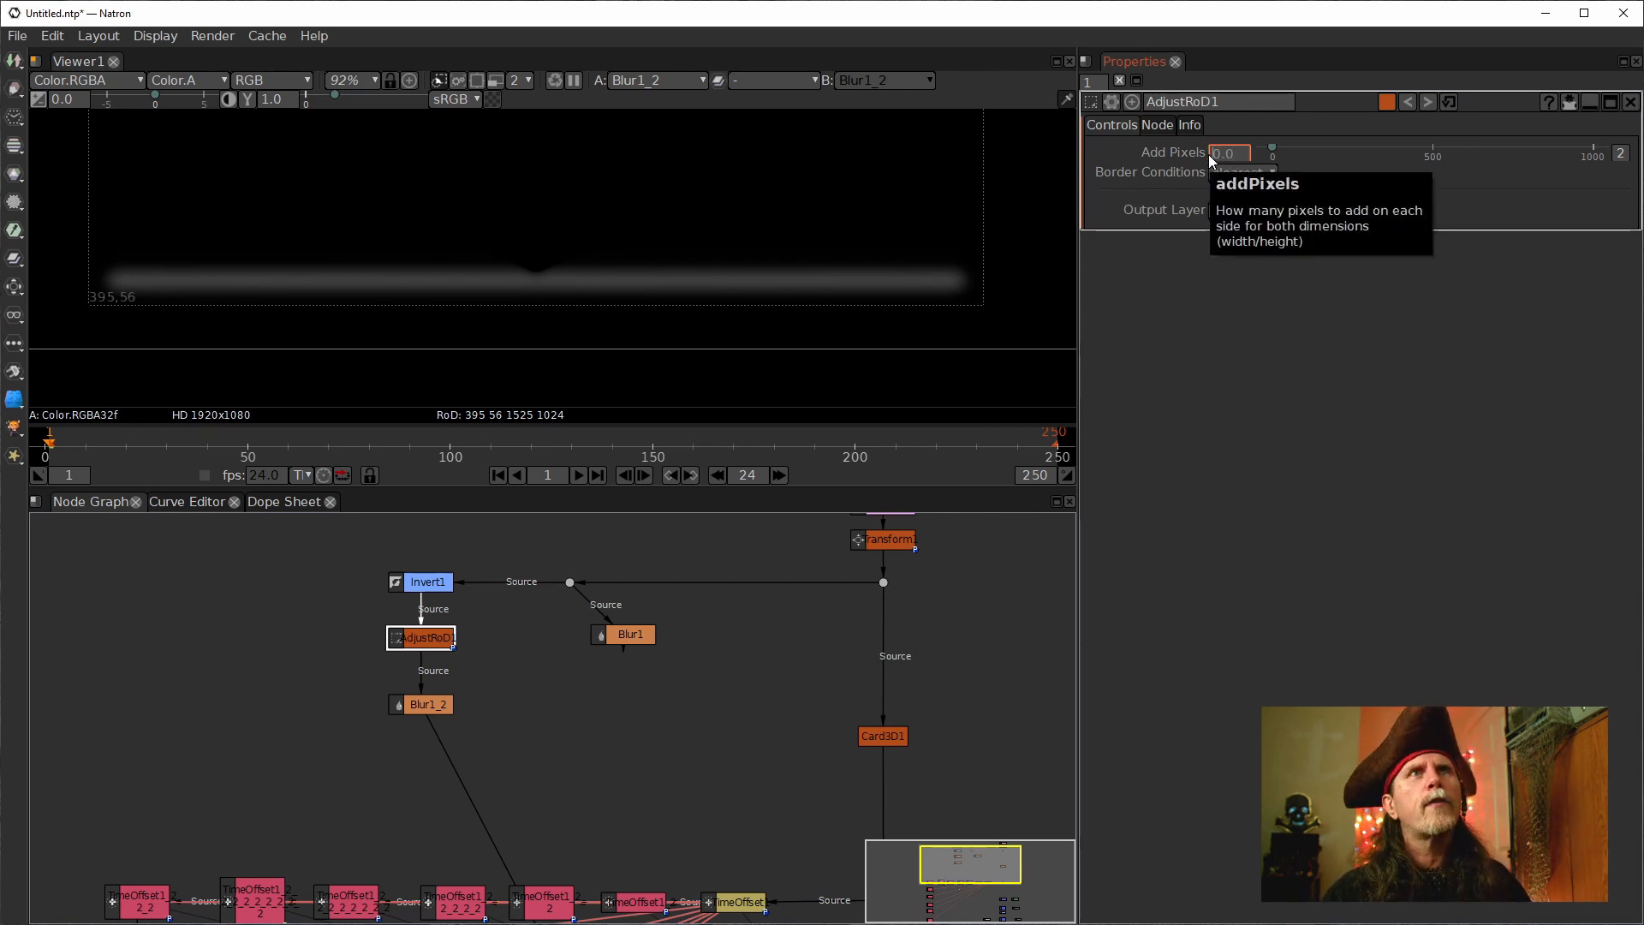
type("6")
key("Return")
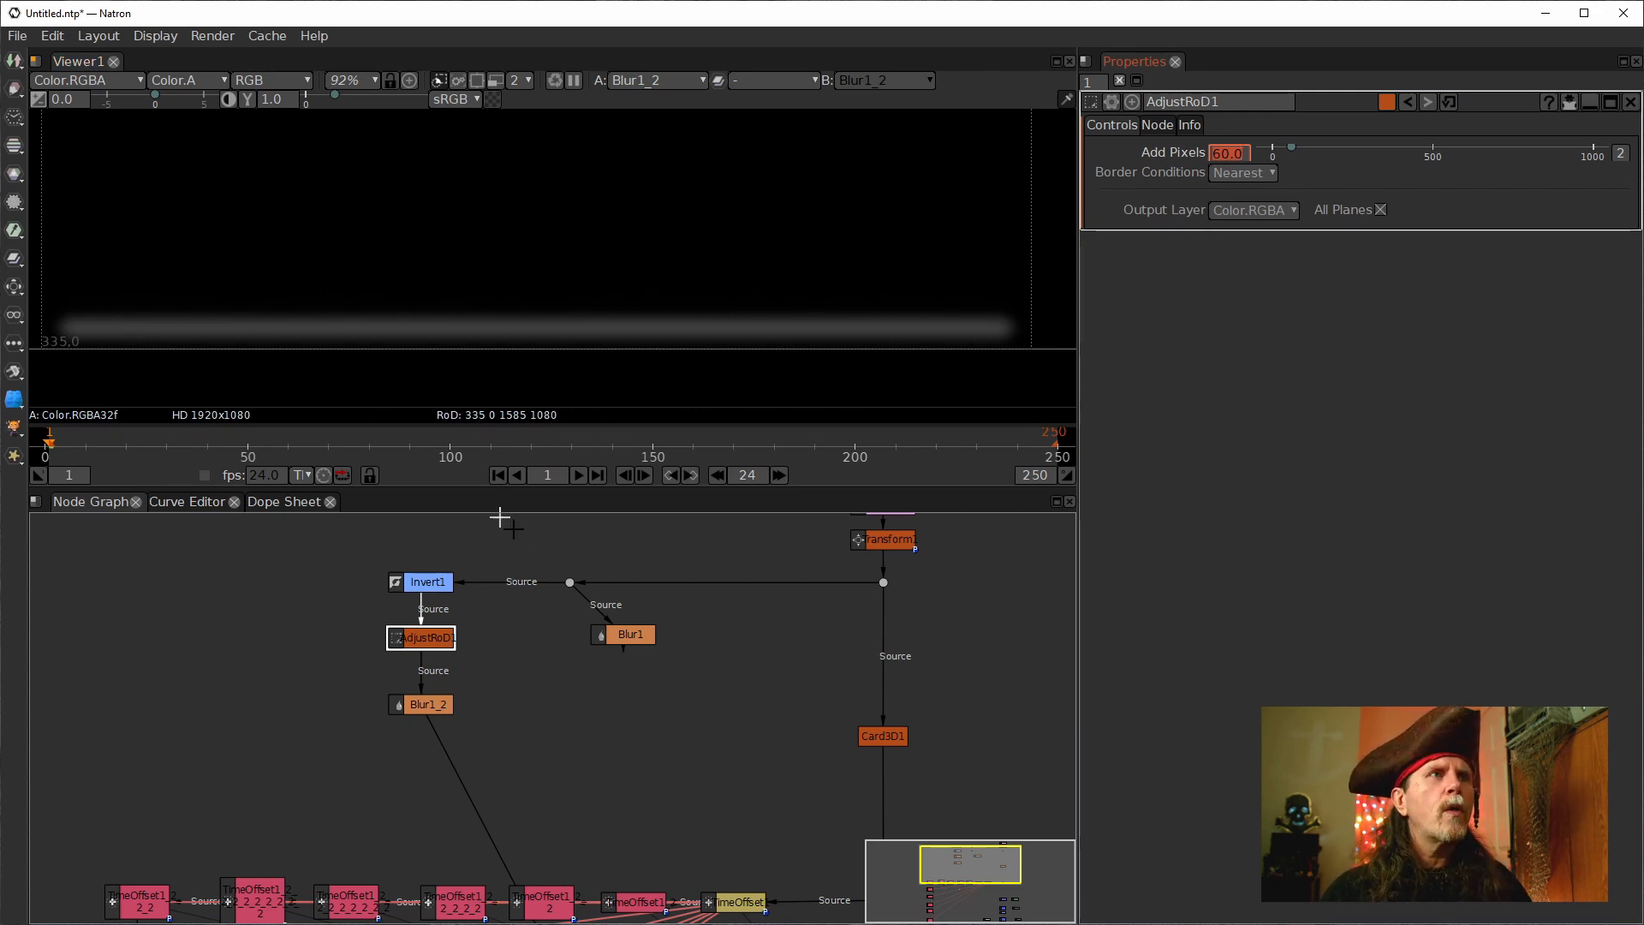
Move the dot feeding Blur1 to the right and add another dot on the connection between it and Invert1.
left_click_drag(577, 591, 644, 583)
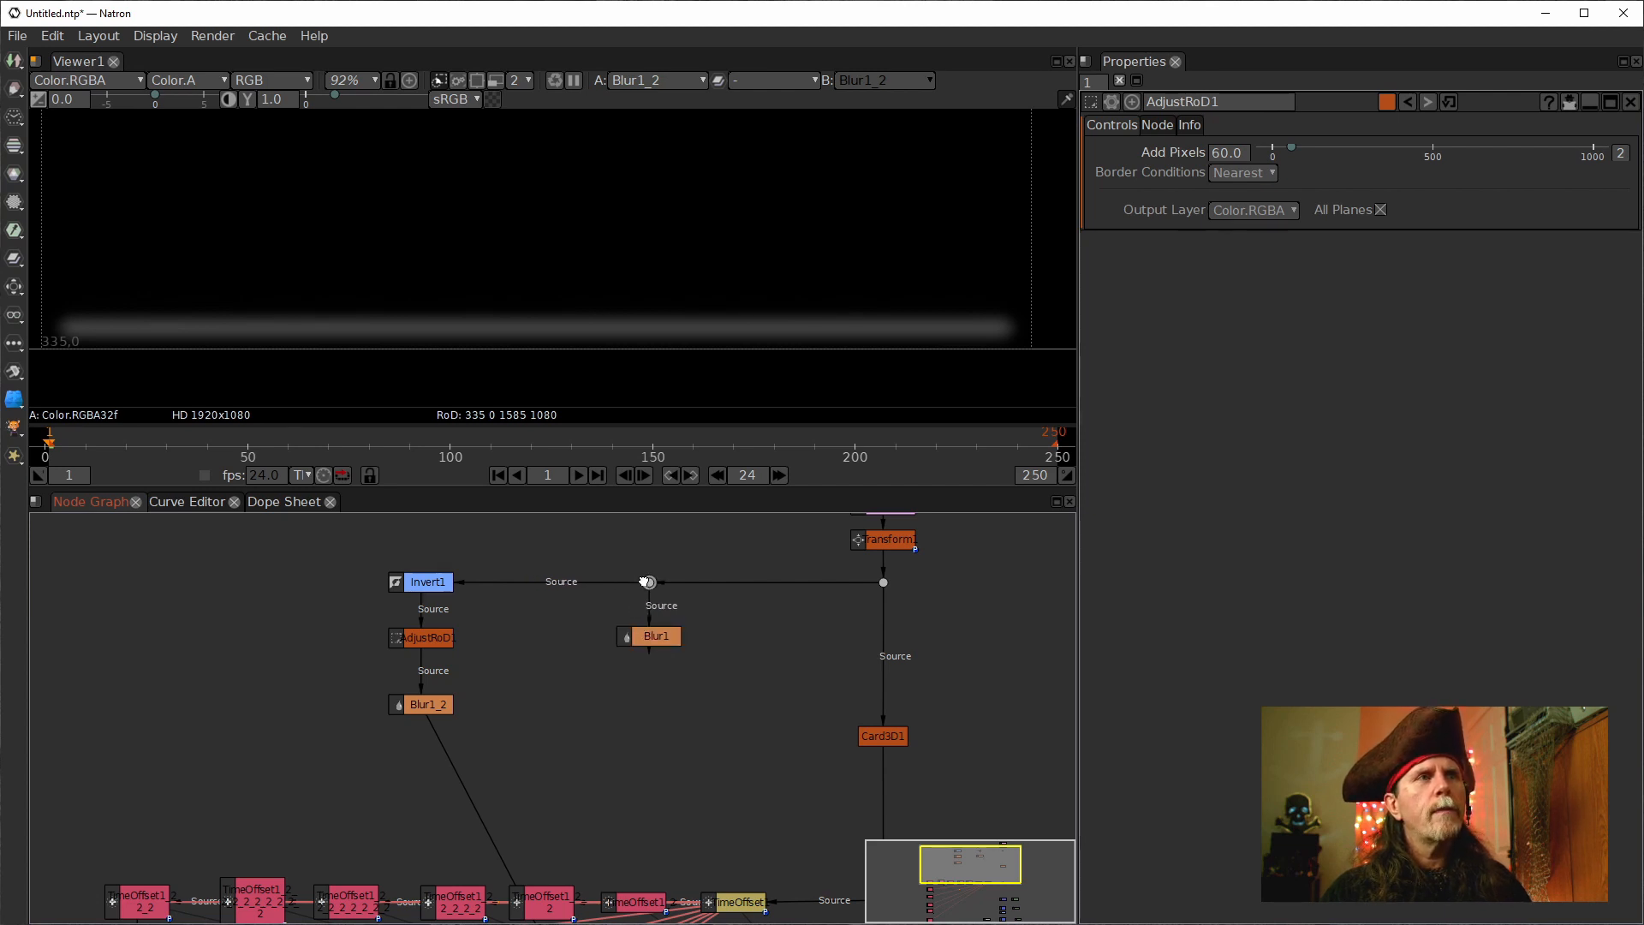
key("ctrl")
left_click(552, 583, "ctrl")
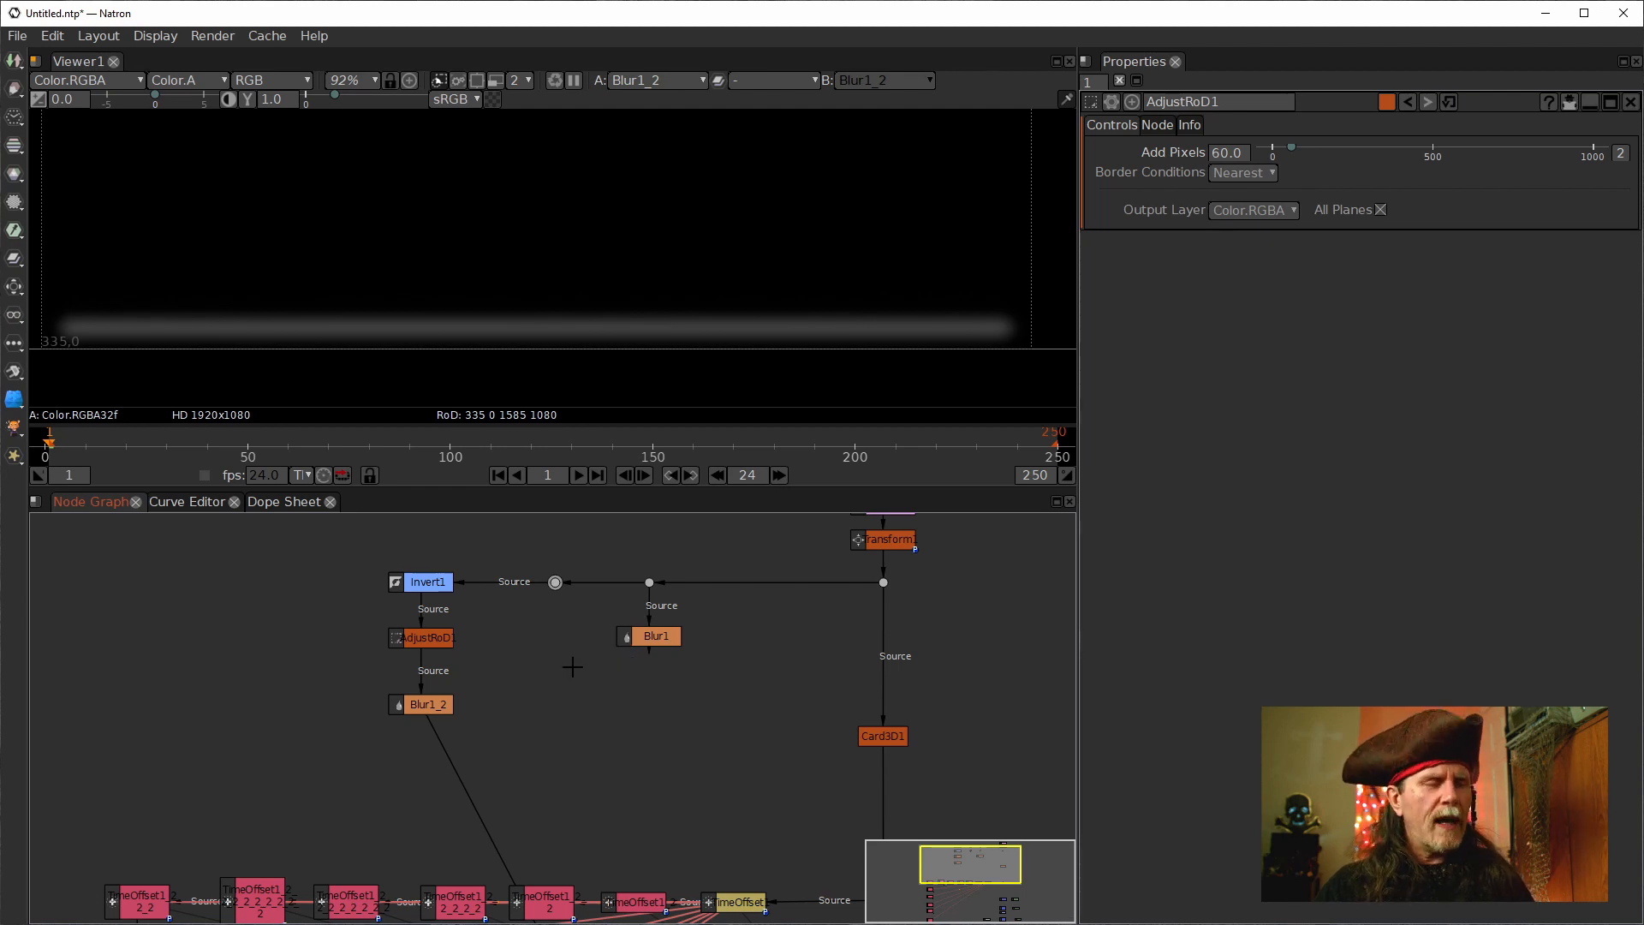
Show the new dot's output in the viewer with the whole heart fitted in view.
key("1")
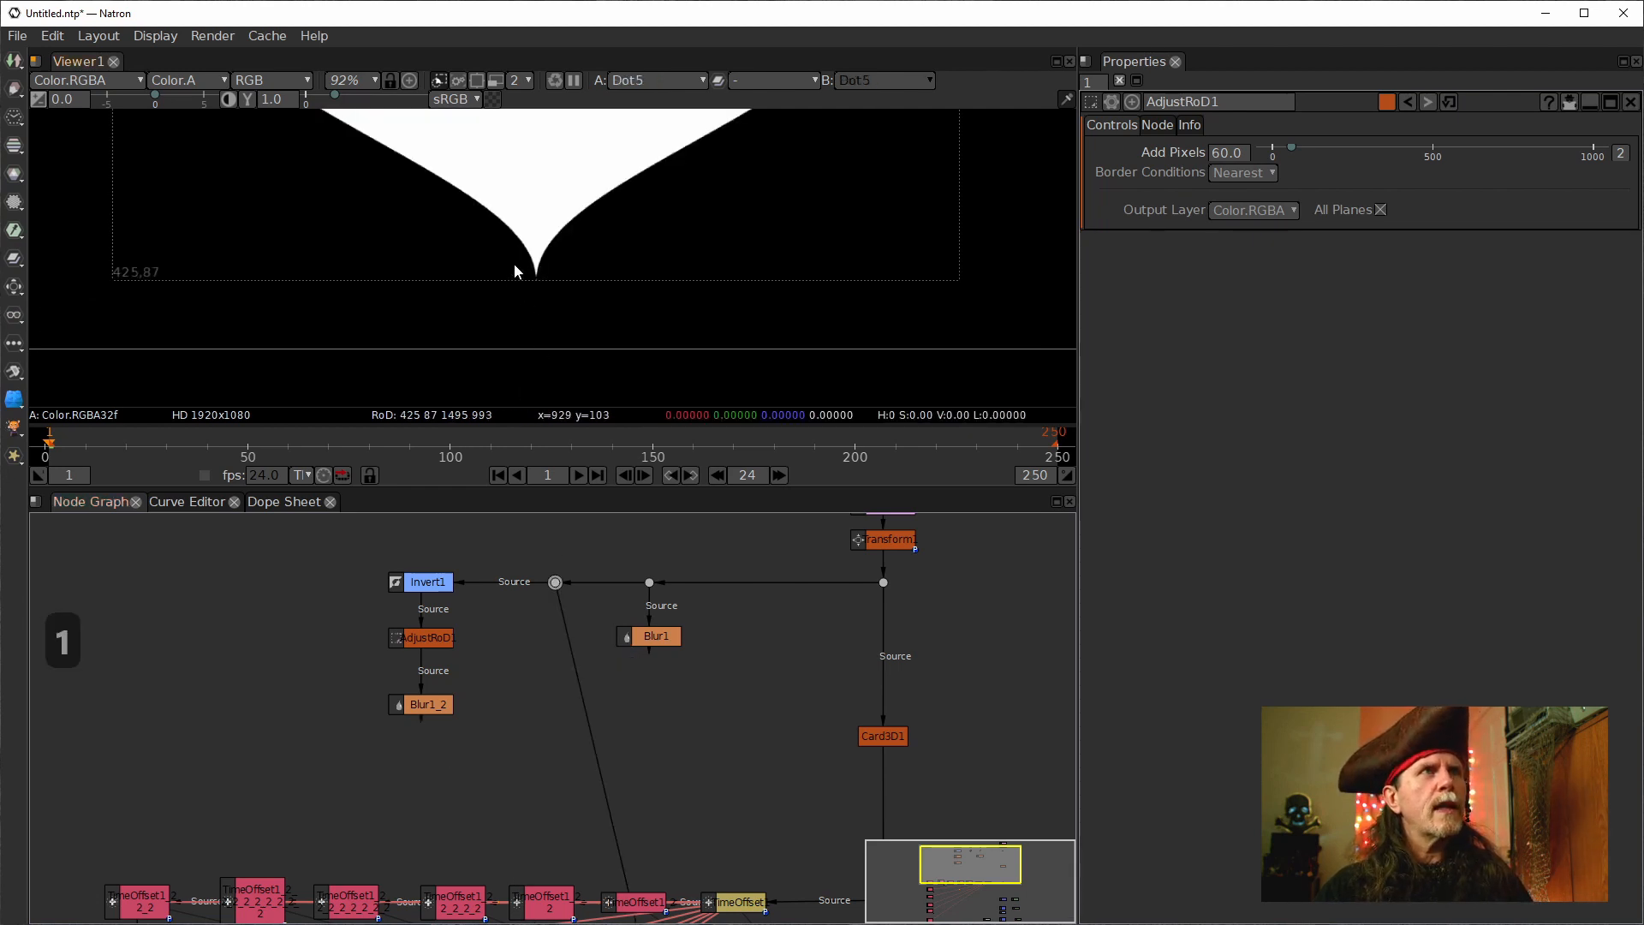
key("f")
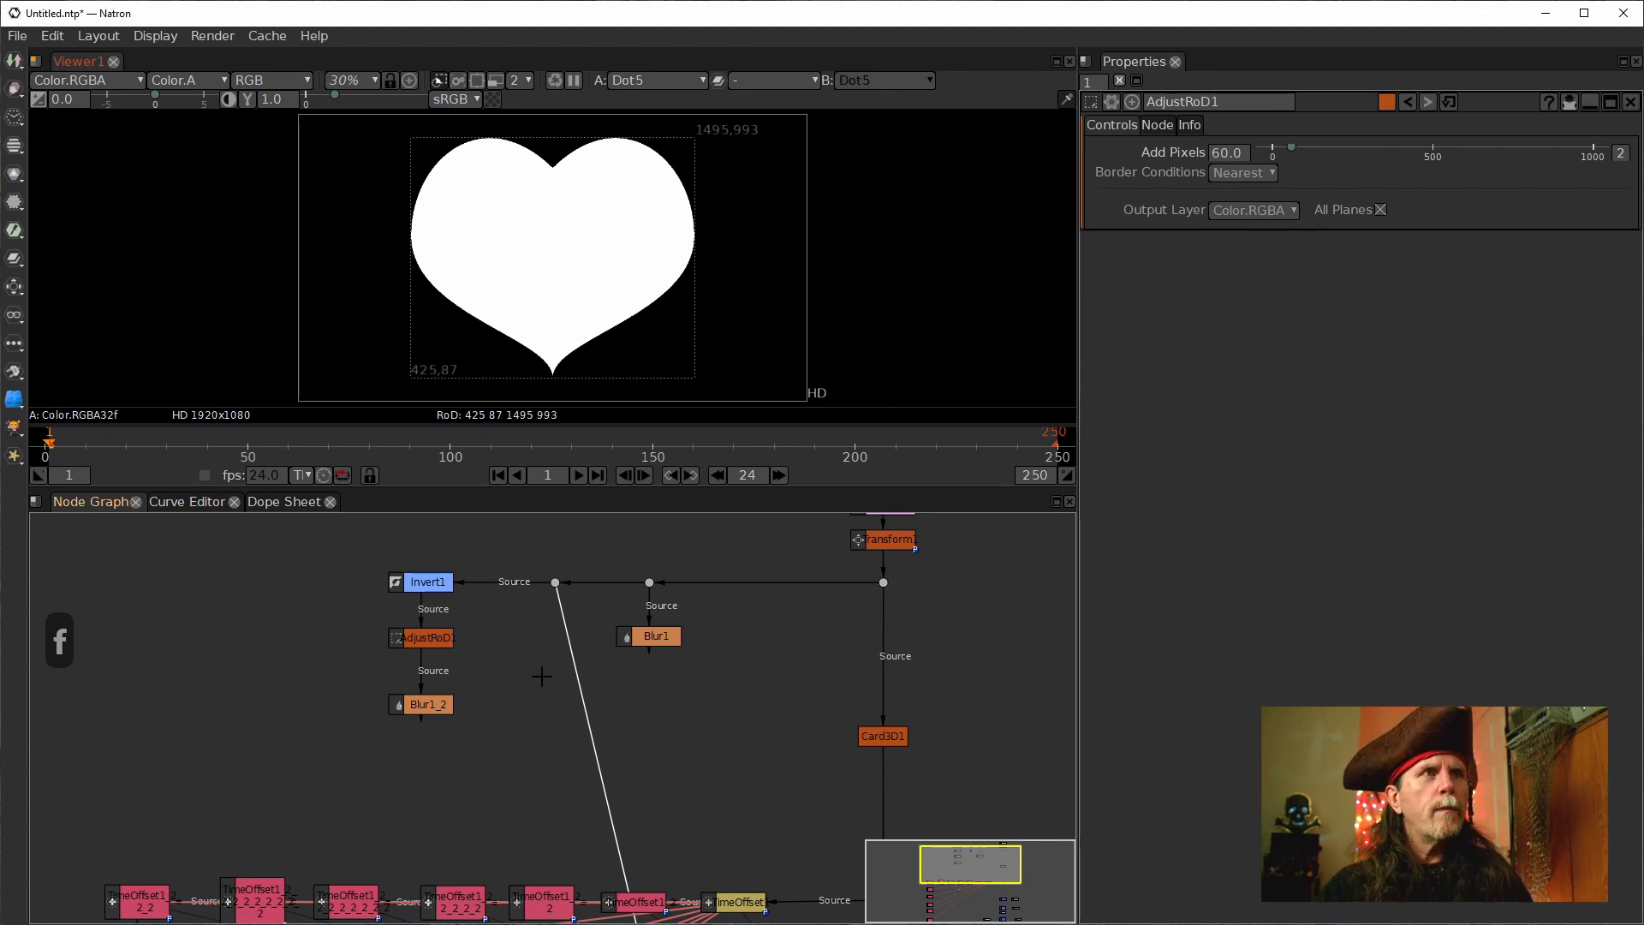
Add a Merge node after Blur1_2, using Blur1_2 as its B input and the dot beside Invert1 as its A input.
left_click(436, 705)
key("1")
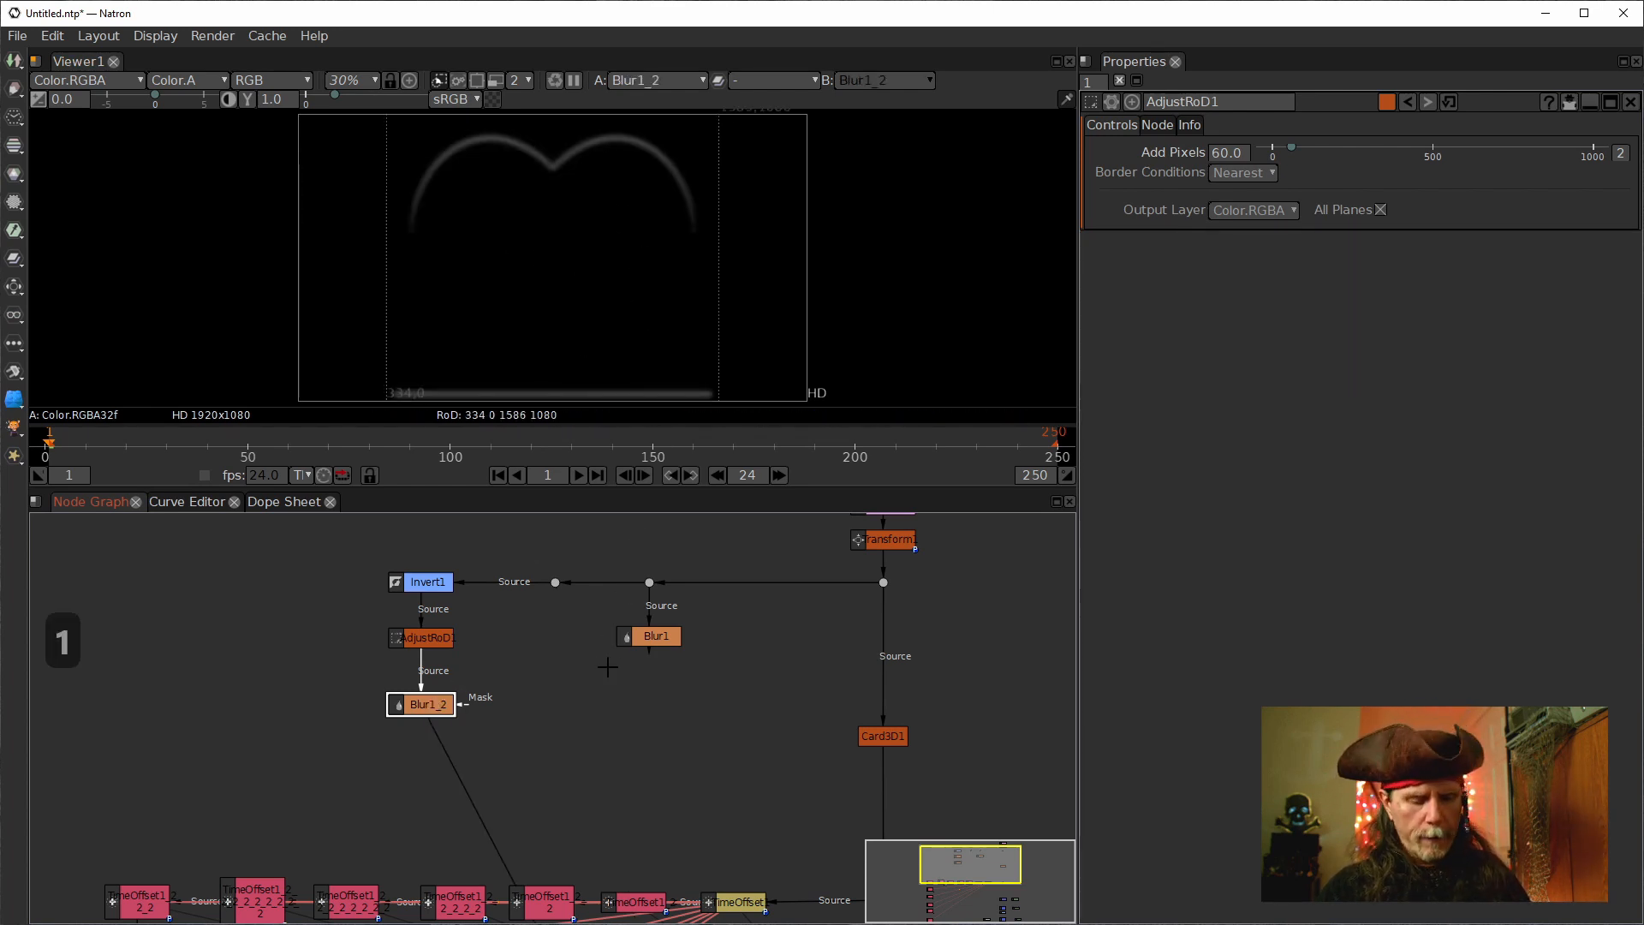
mouse_move(617, 316)
left_mouse_down()
mouse_move(609, 293)
mouse_move(602, 330)
left_mouse_up()
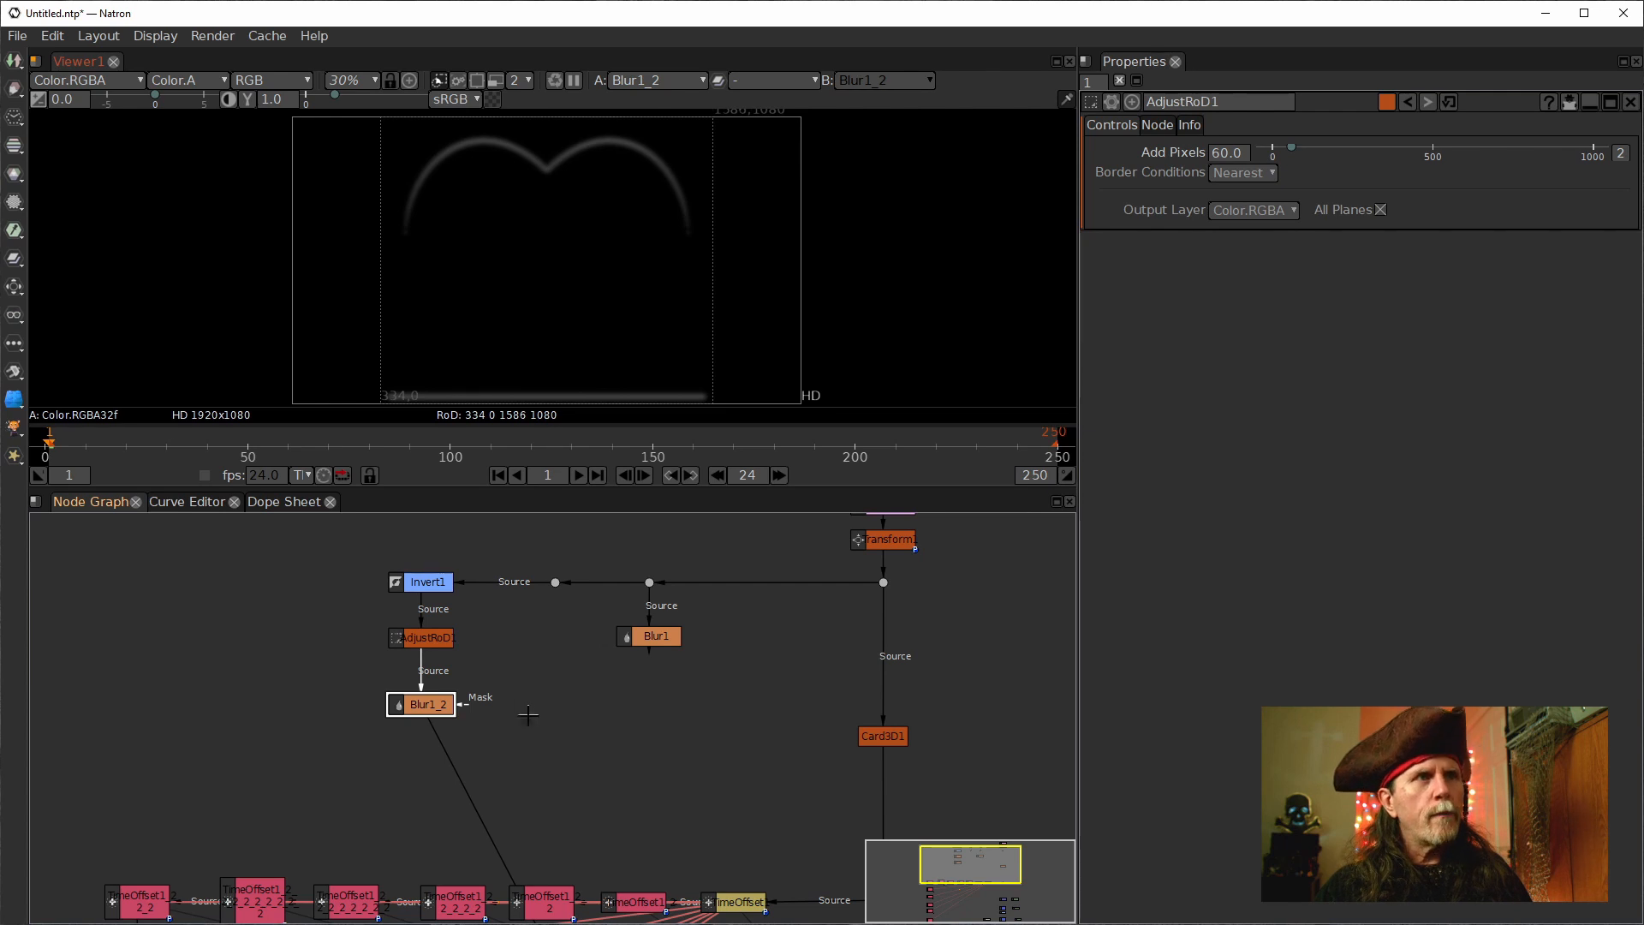
key("m")
left_click_drag(417, 755, 564, 700)
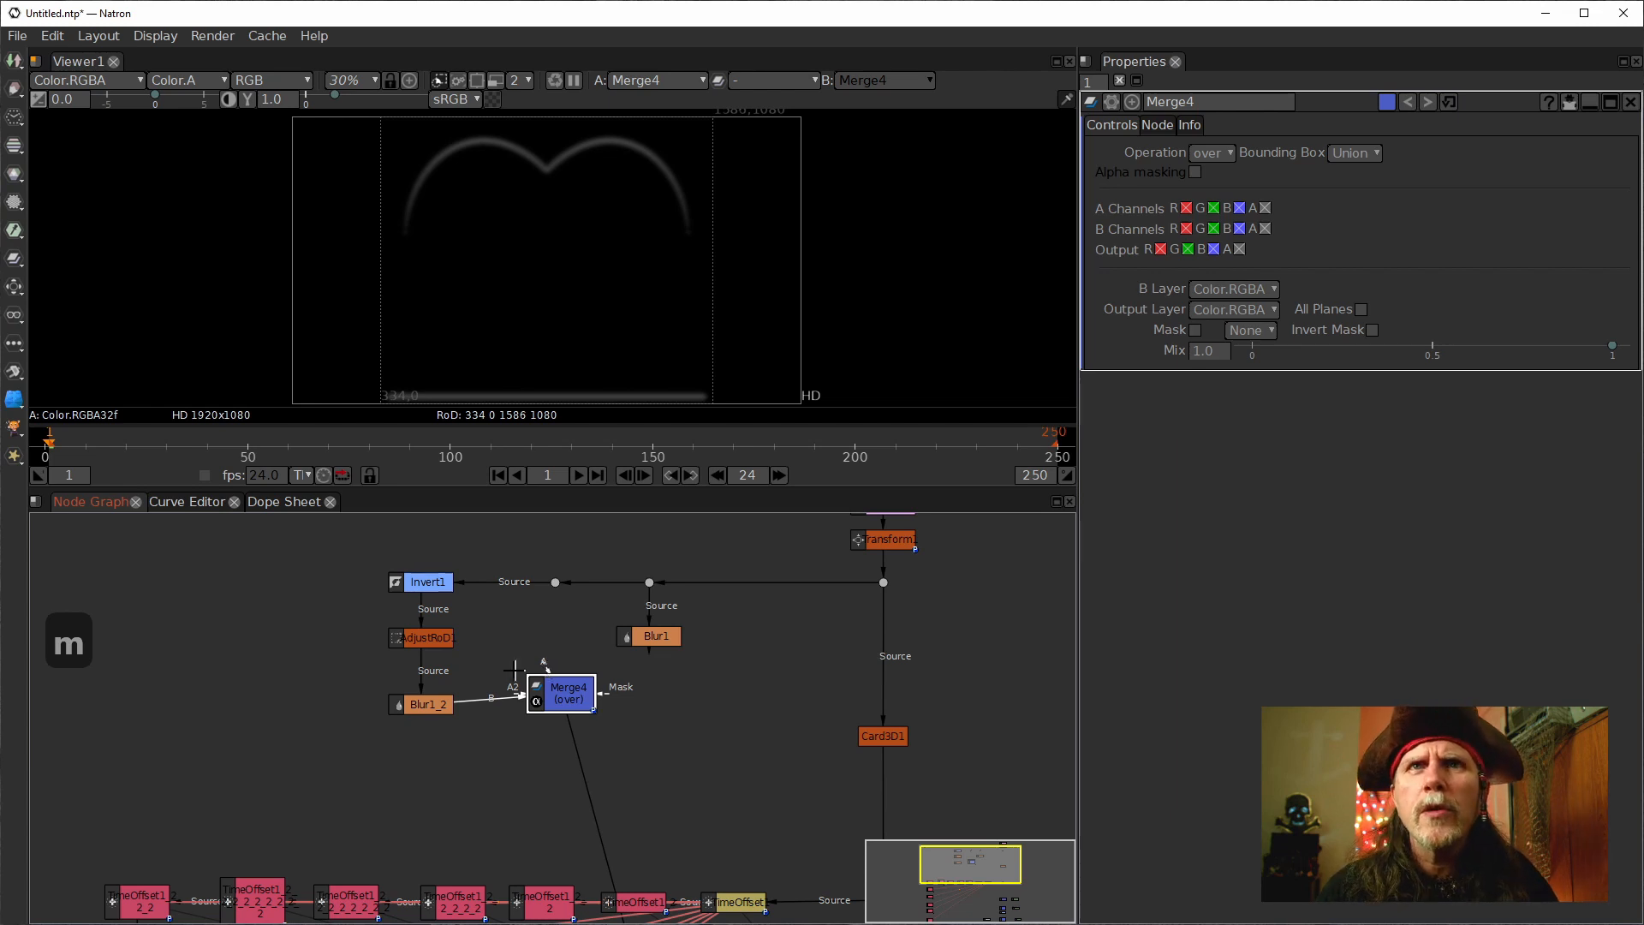
left_click_drag(548, 642, 555, 582)
left_click_drag(571, 702, 593, 733)
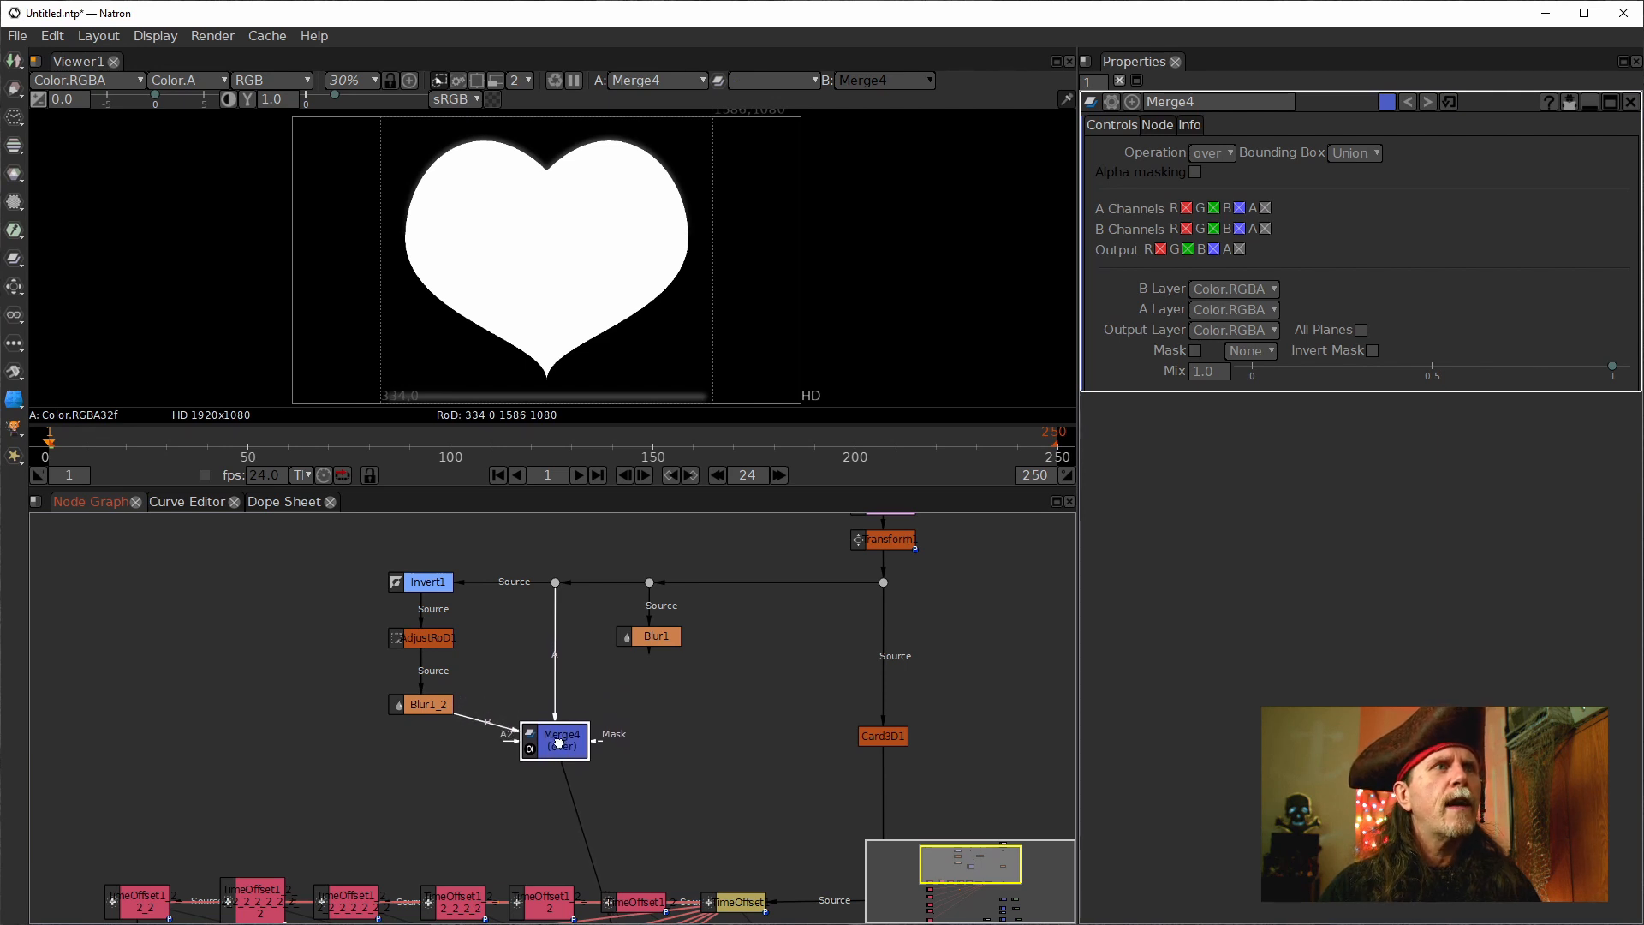
left_click_drag(556, 714, 551, 753)
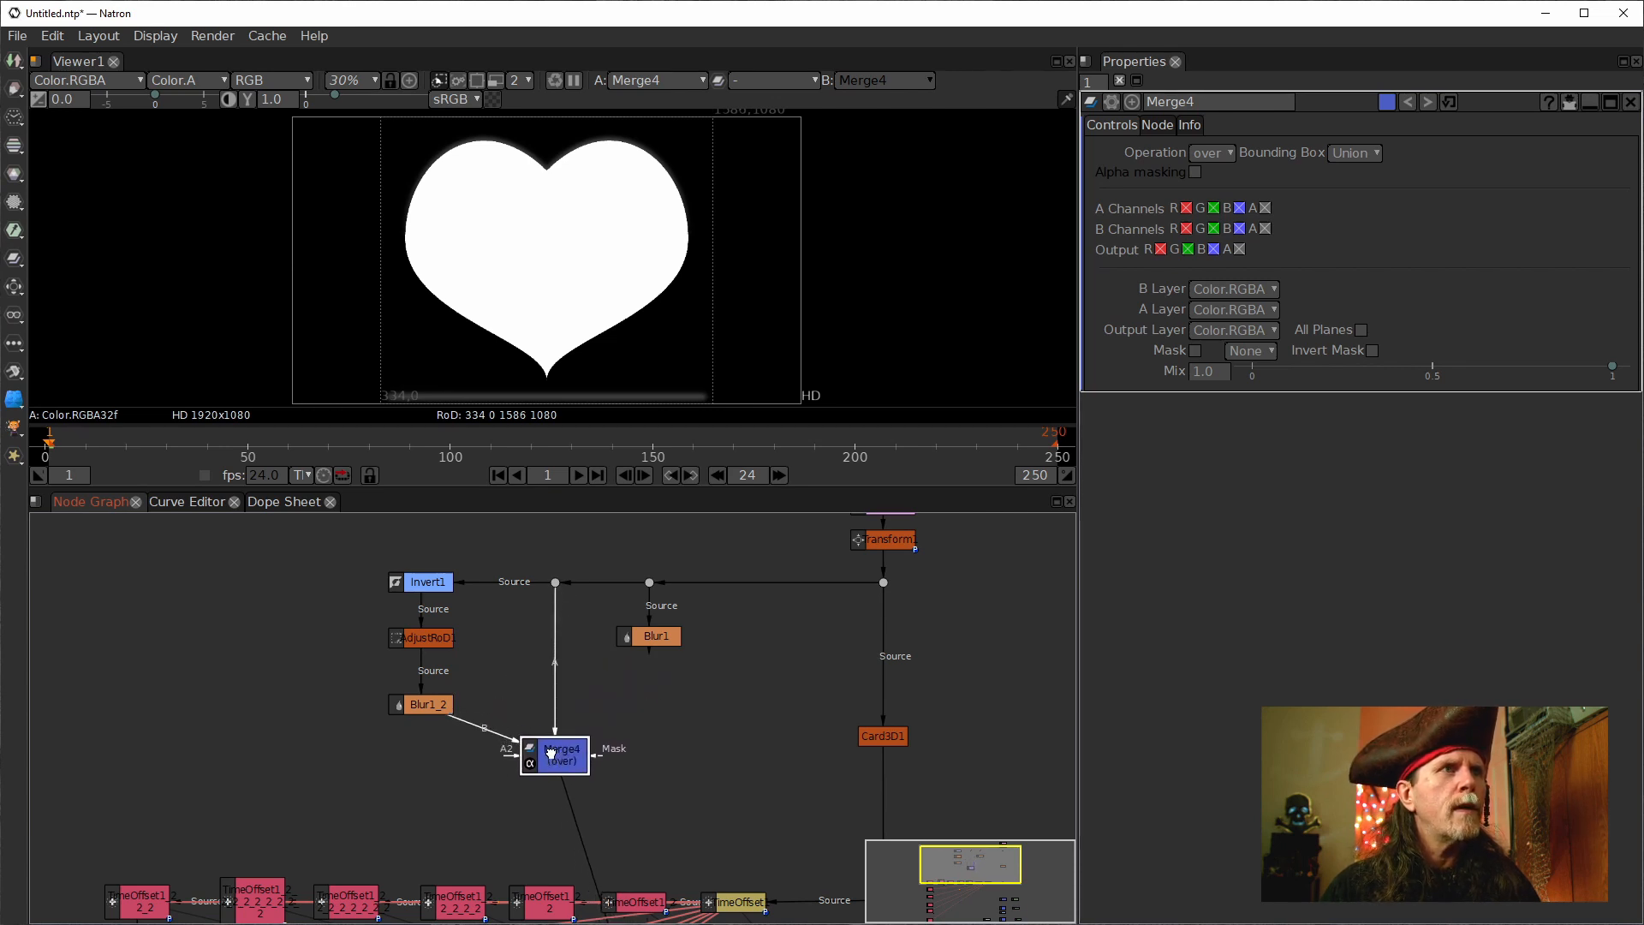
Place Merge4 beneath its dot, level with Blur1_2, and set its operation to in.
scroll(550, 754, "up", 8)
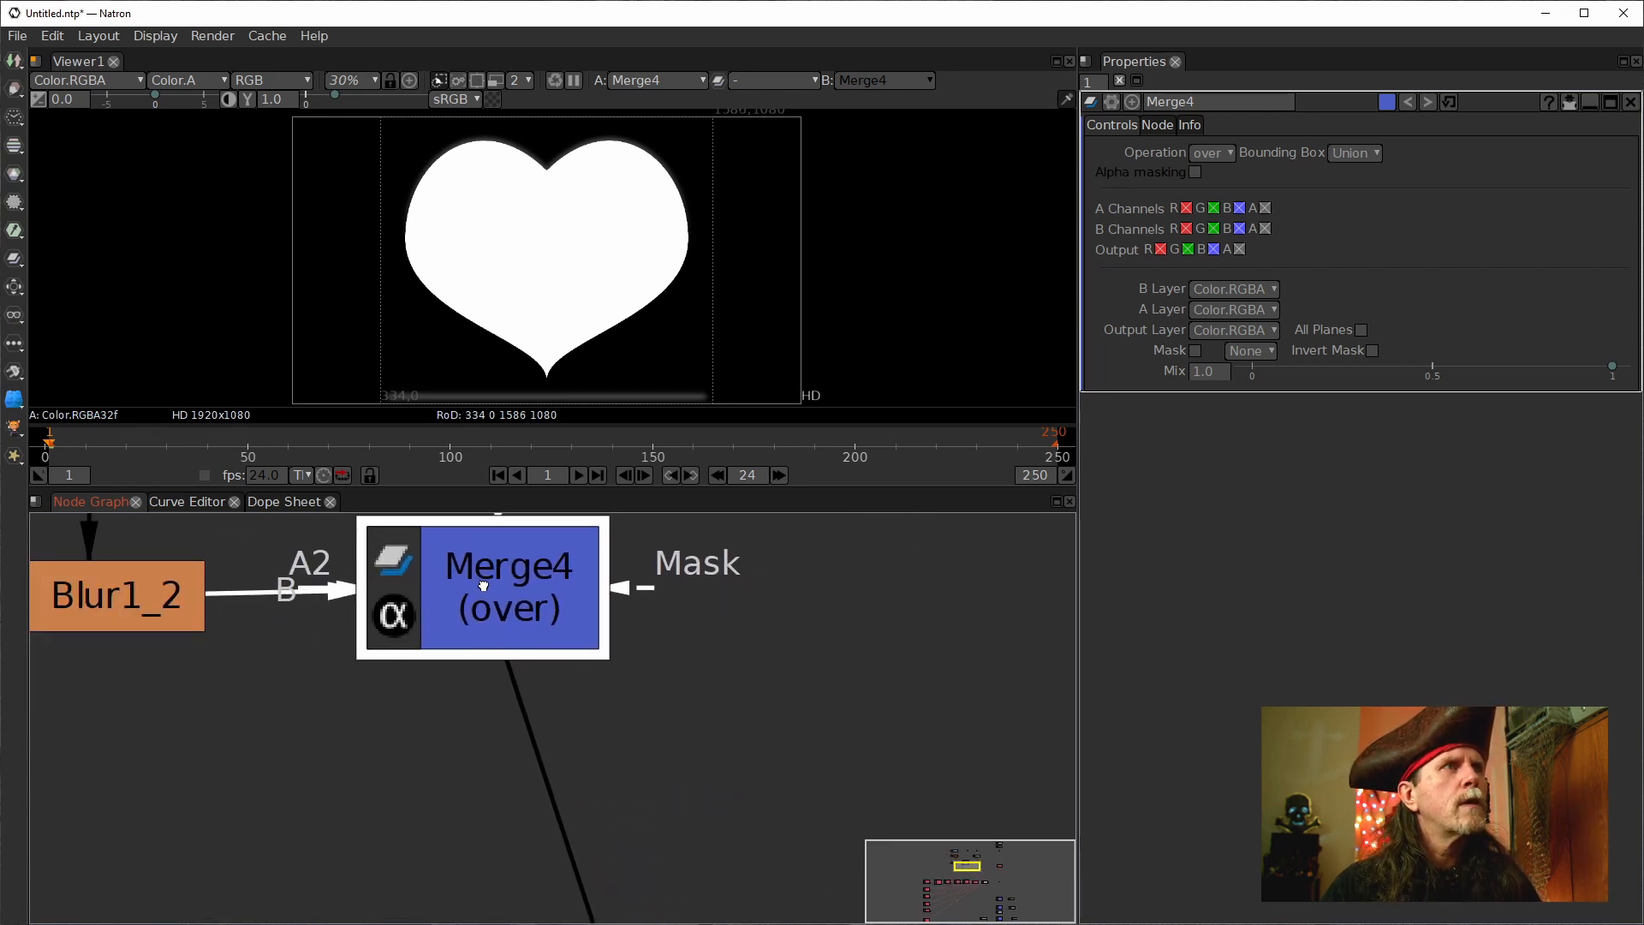
scroll(483, 586, "down", 6)
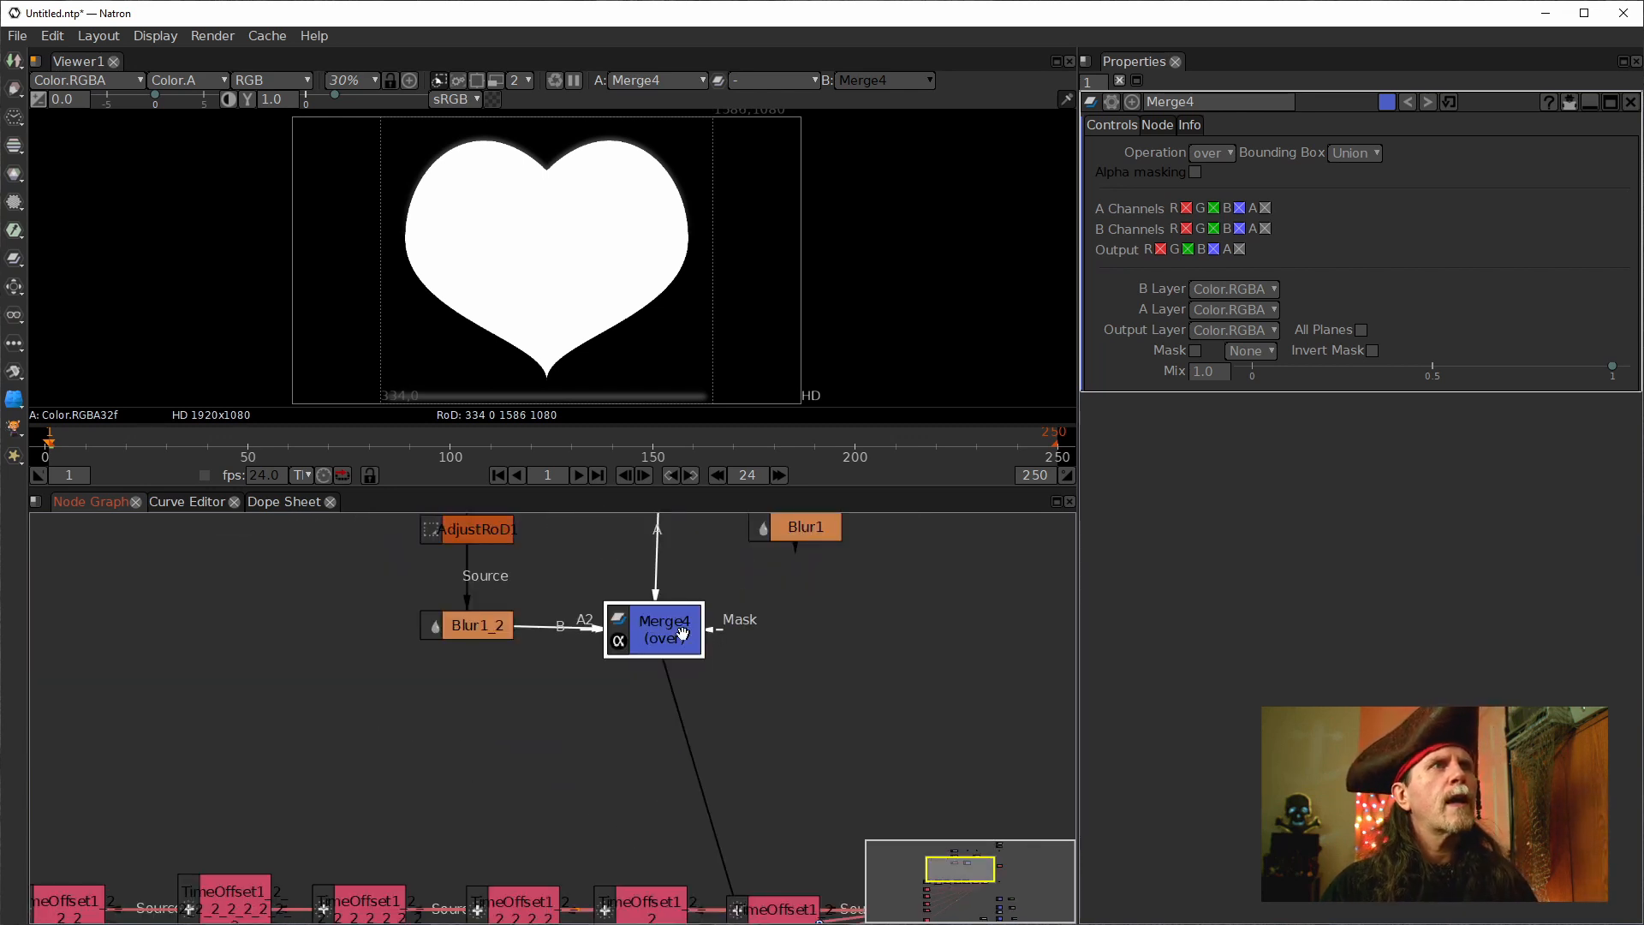
scroll(714, 613, "down", 1)
left_click_drag(714, 613, 633, 731)
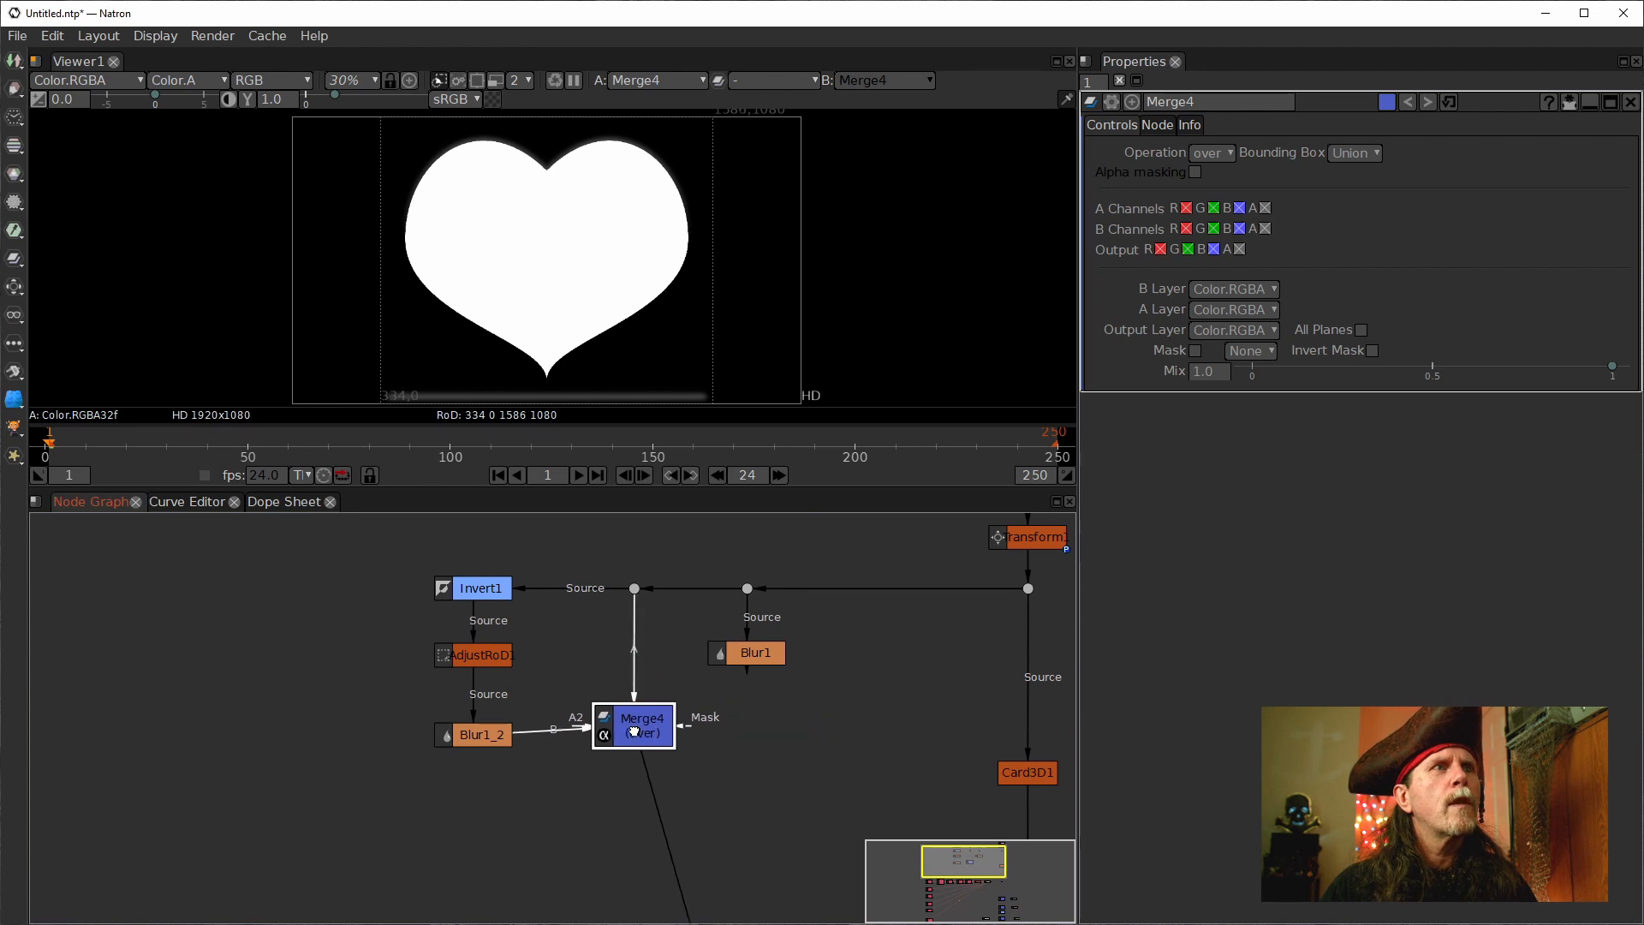
scroll(610, 614, "up", 3)
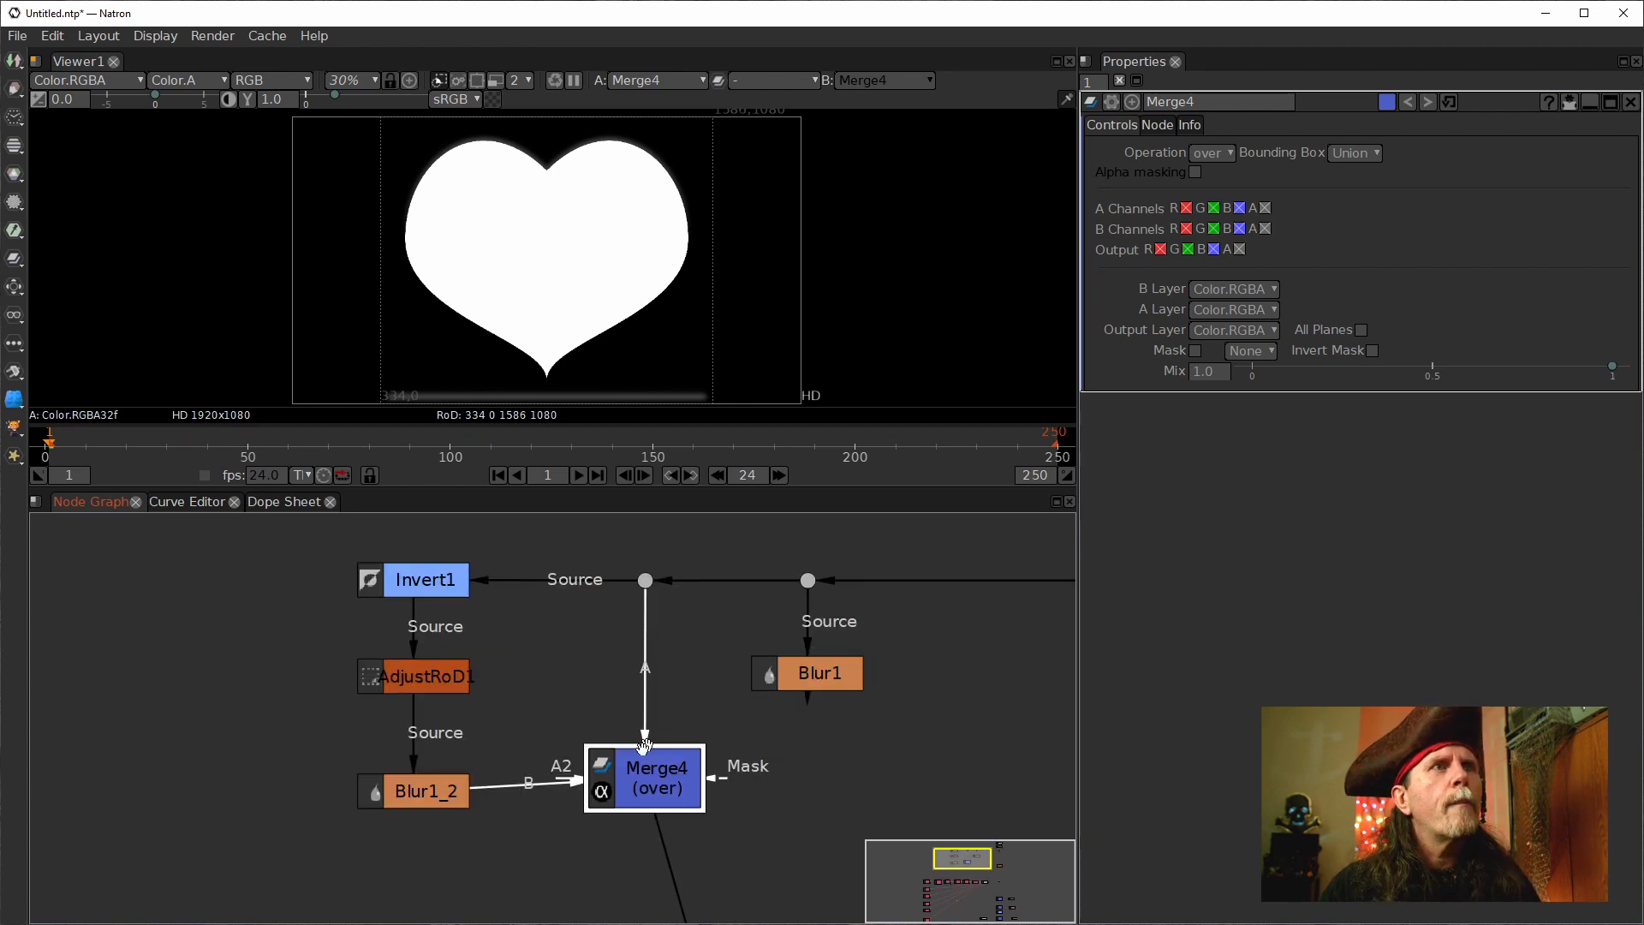
left_click(1211, 152)
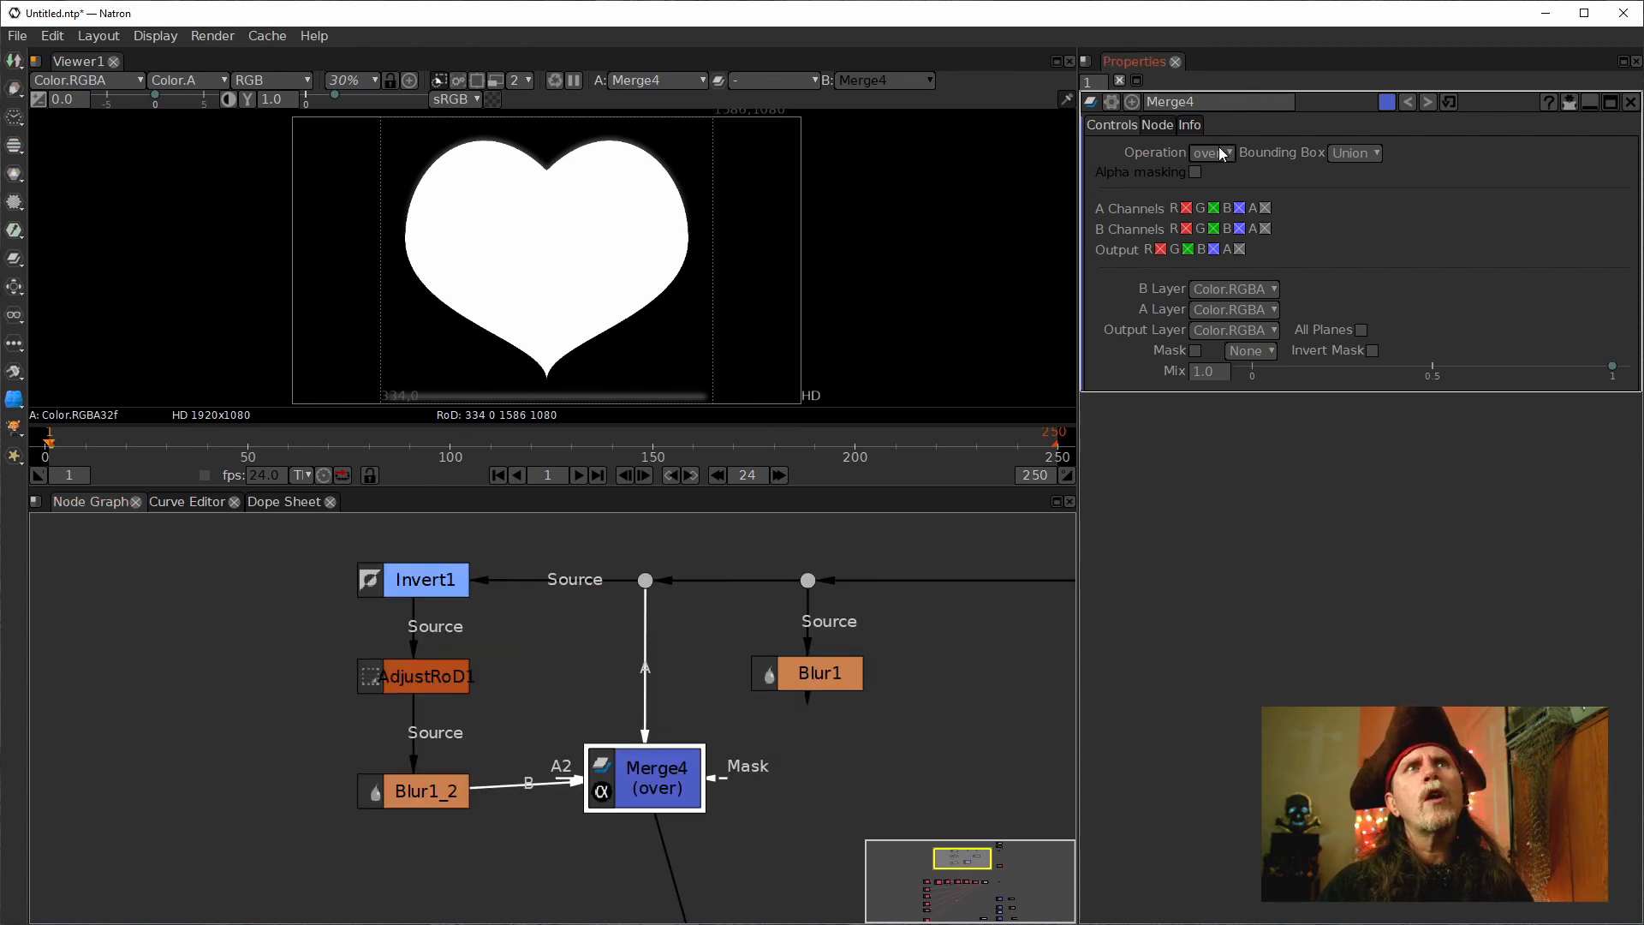
left_click(1215, 531)
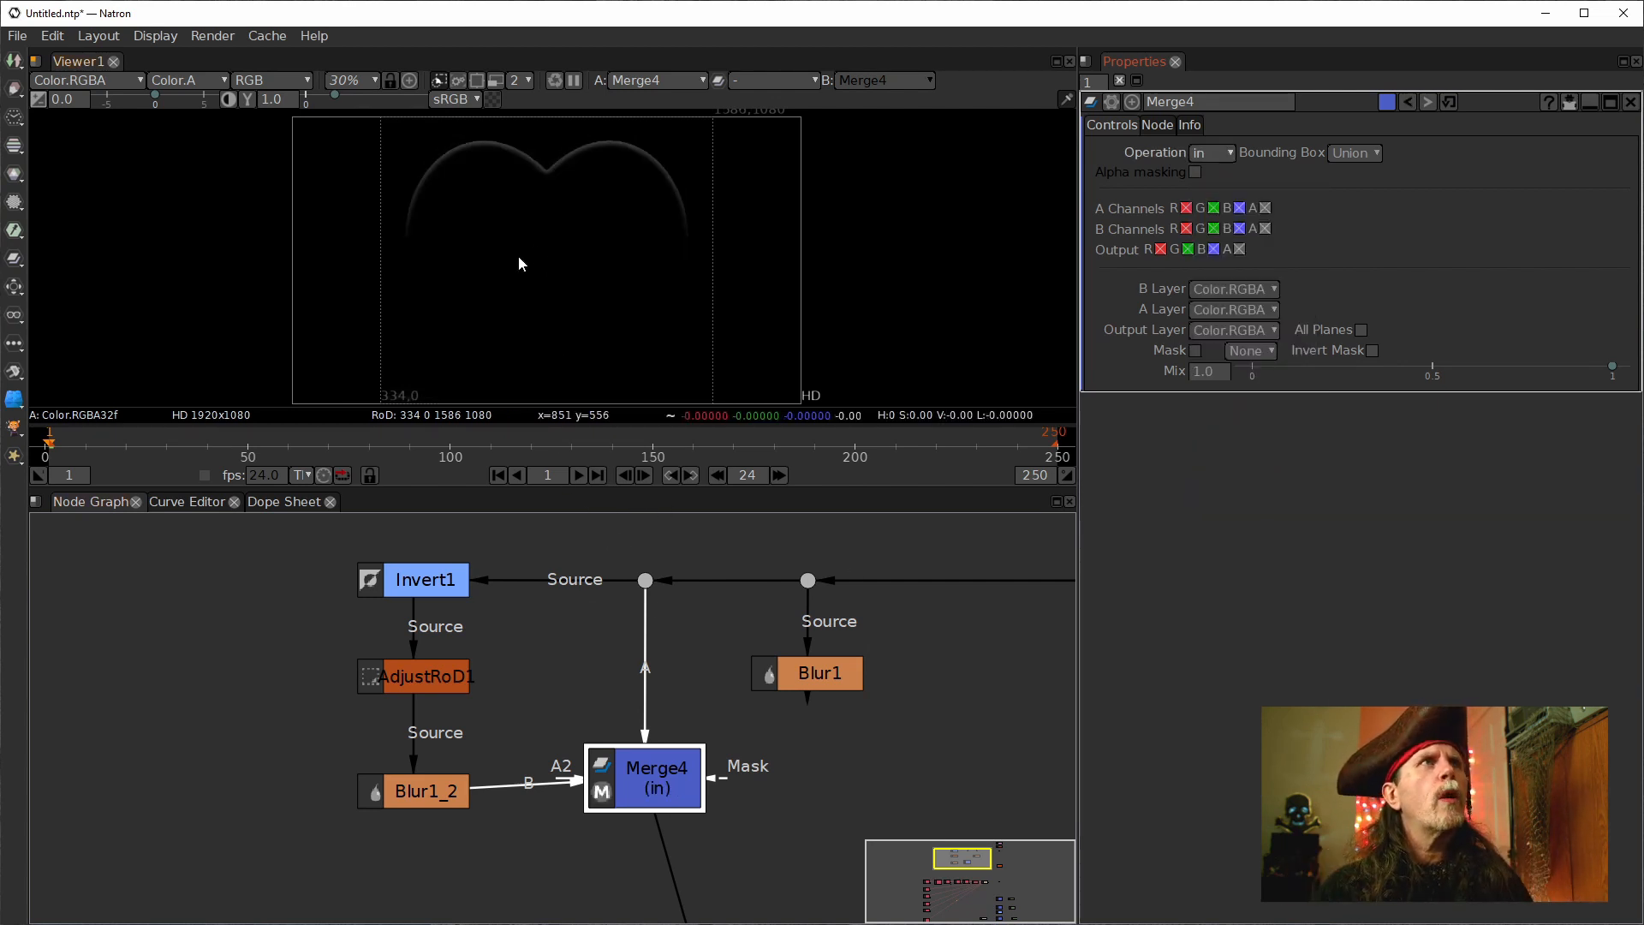
Nudge Blur1_2 and Merge4 into line and compare both outputs in the viewer around the heart's upper edge.
left_click(437, 685)
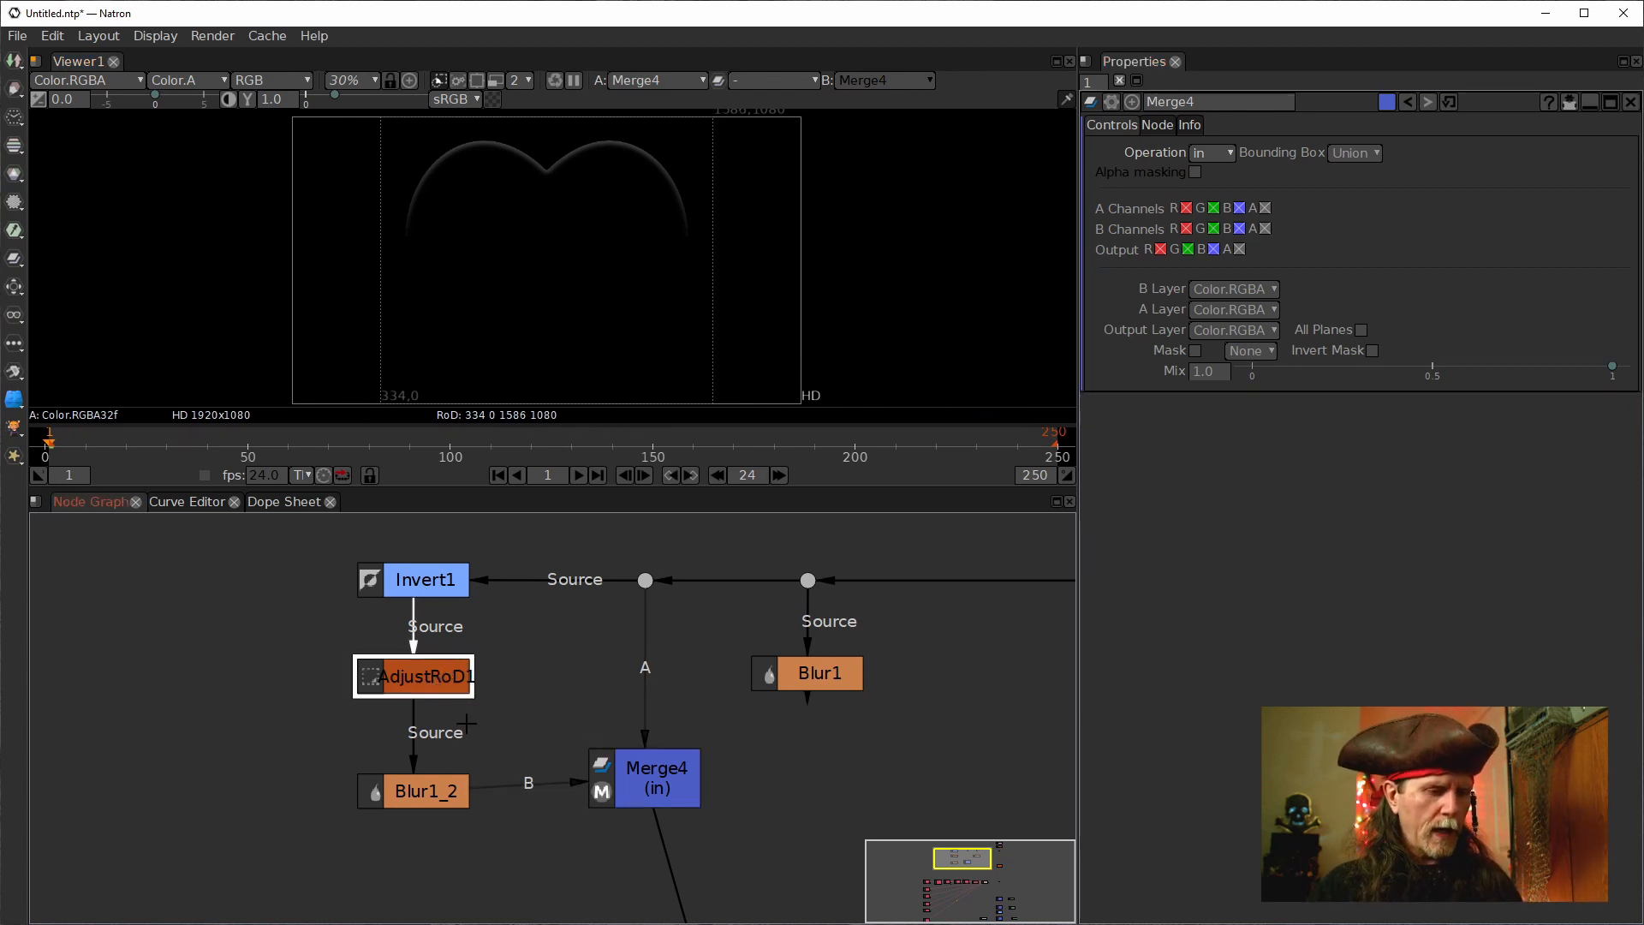
left_click_drag(439, 807, 437, 794)
key("1")
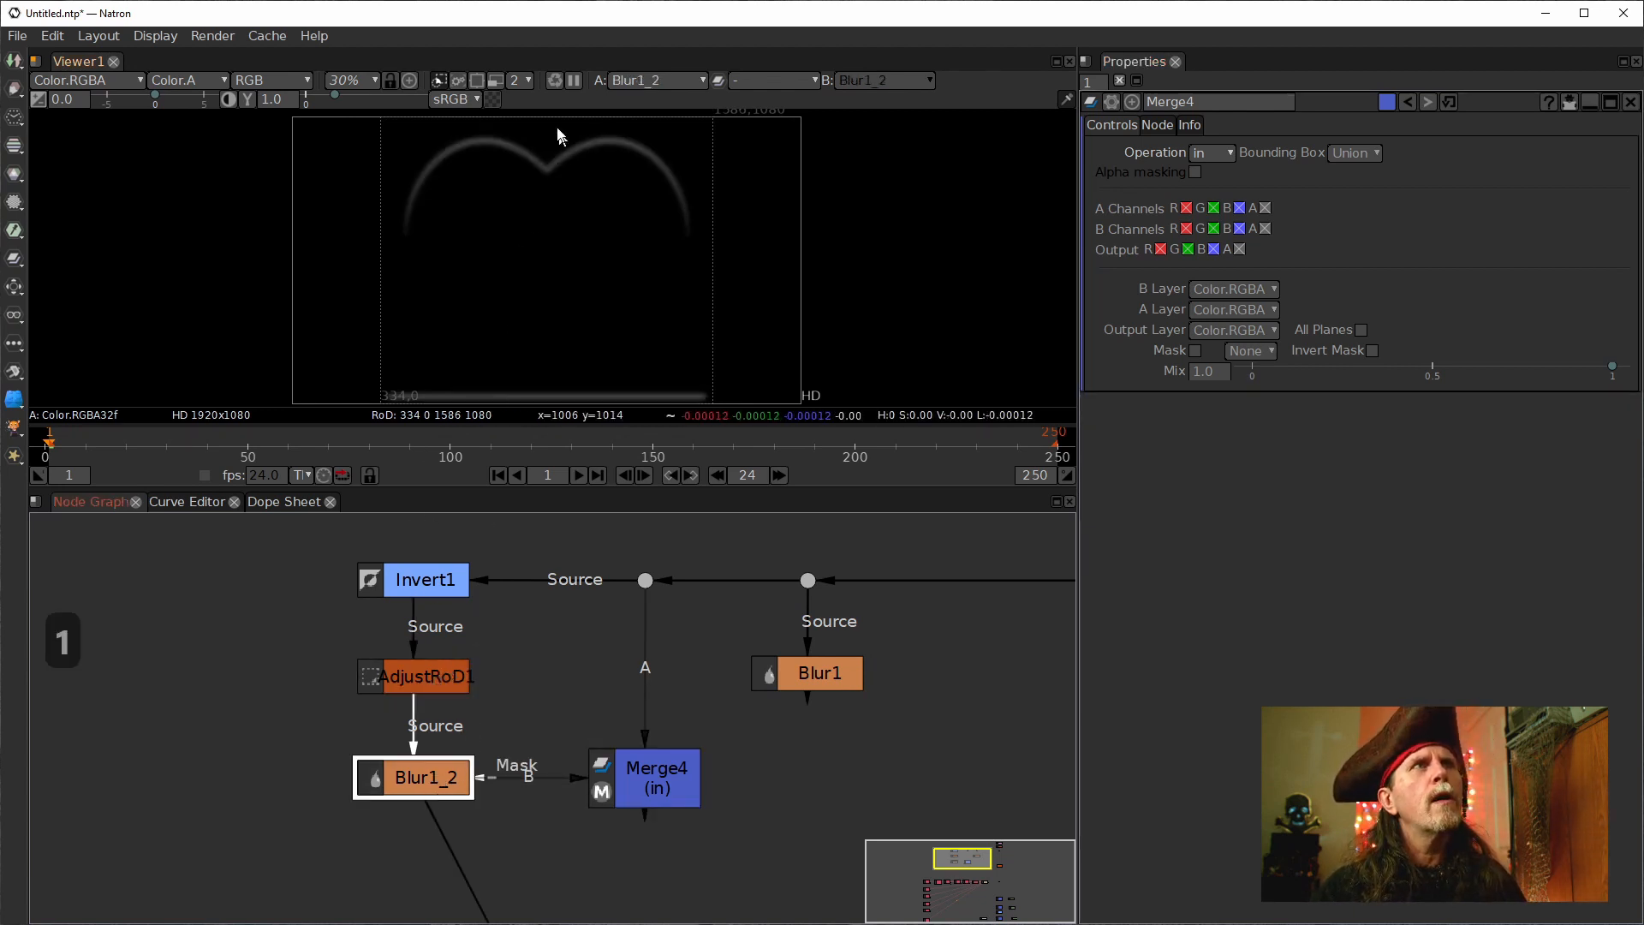
scroll(551, 227, "up", 4)
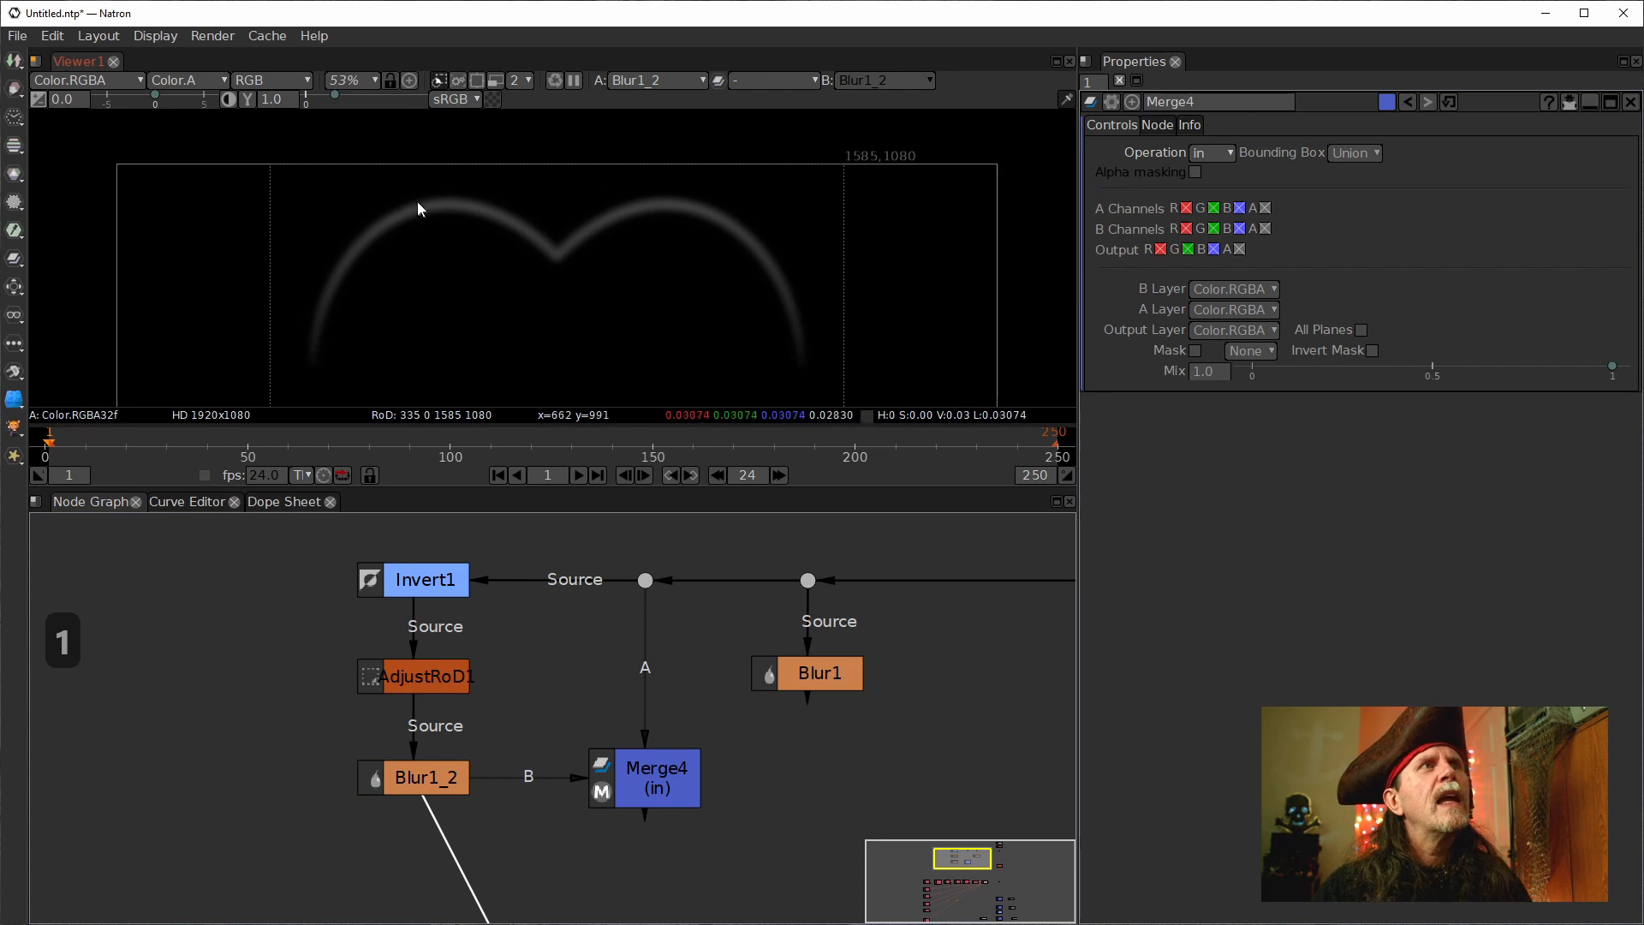
left_click(664, 792)
key("1")
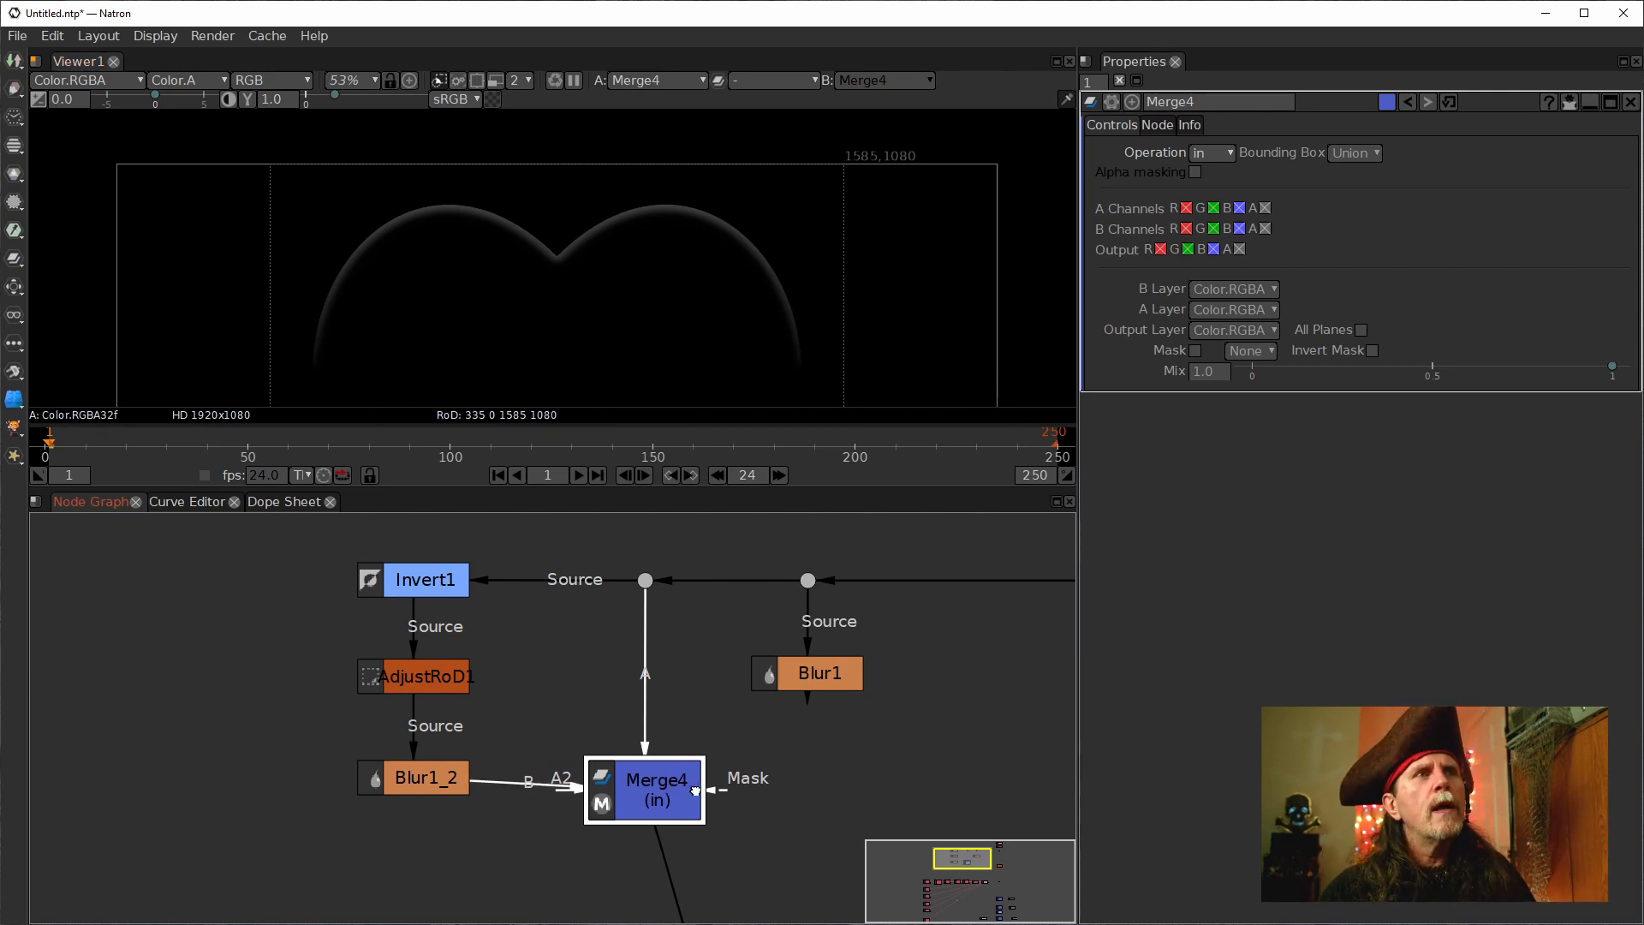
left_click_drag(684, 777, 684, 791)
Insert a Dilate node between the dot and Merge4's A input, and delete the extra dot on that connection.
left_click_drag(645, 677, 644, 617)
key("Tab")
type("di")
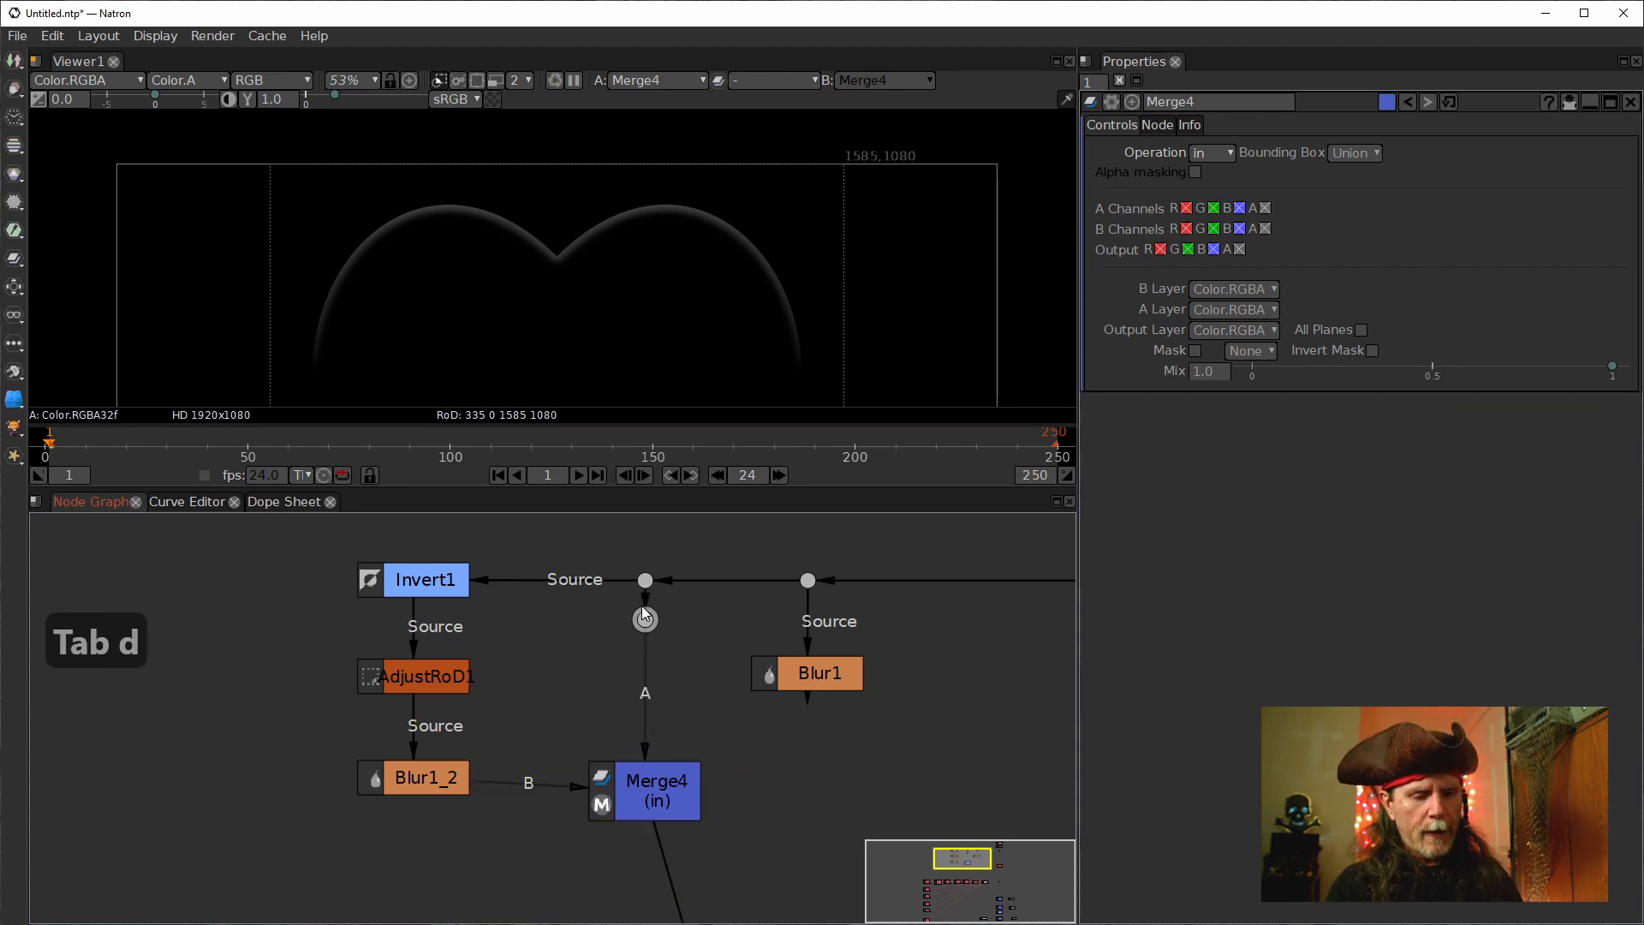
type("l")
key("Down")
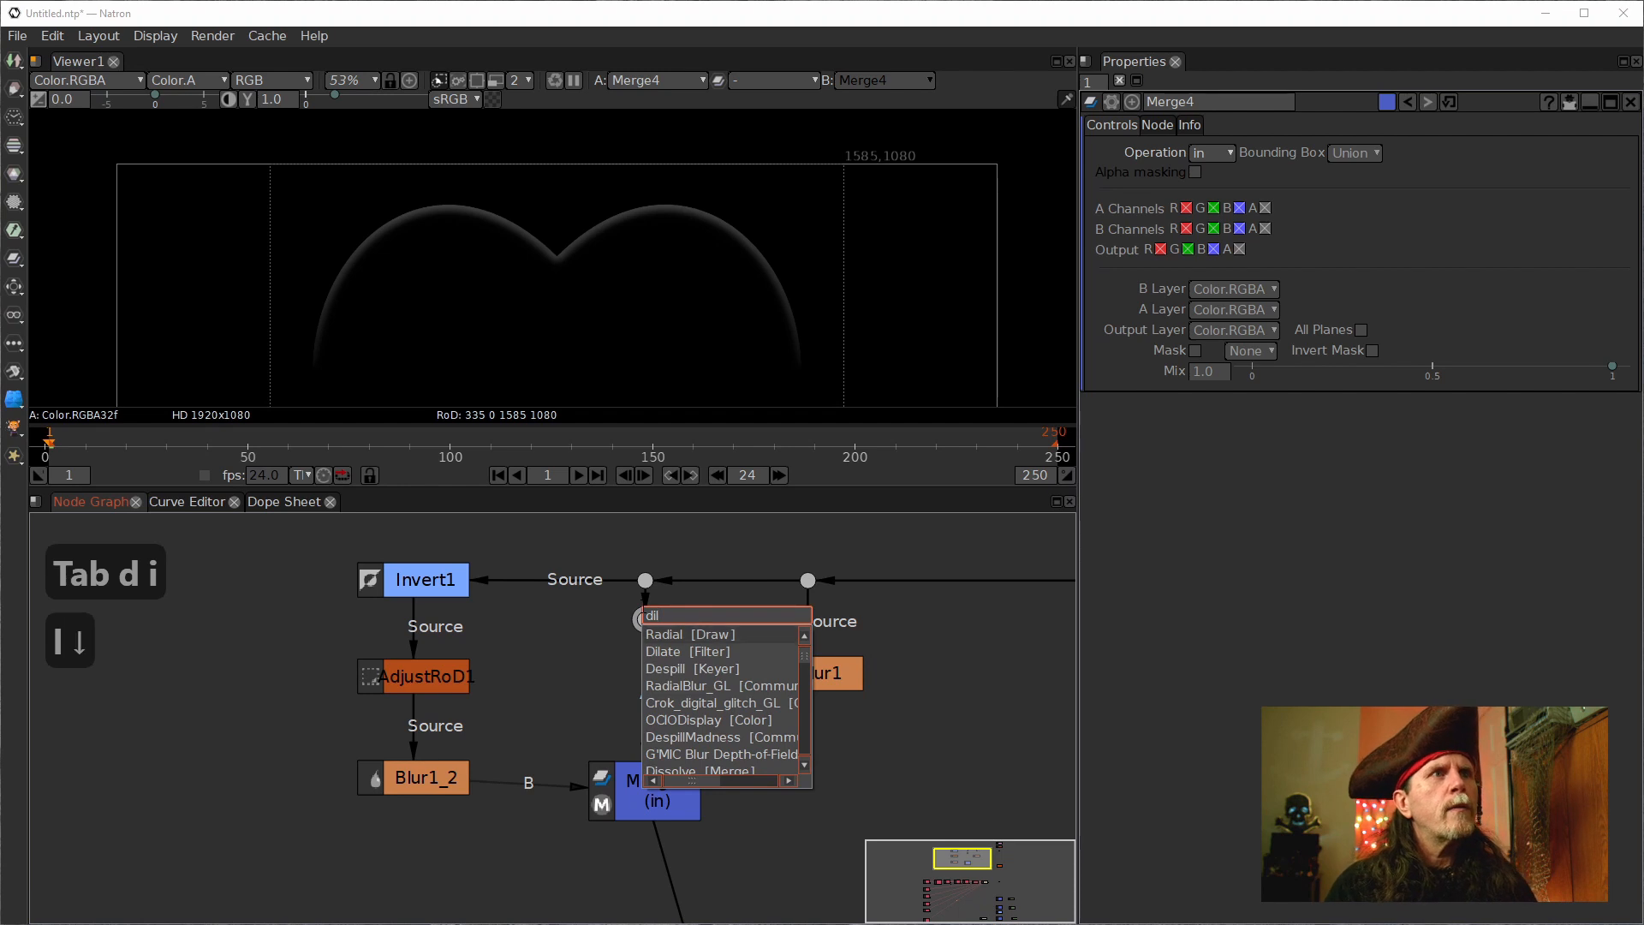
key("Down")
key("Return")
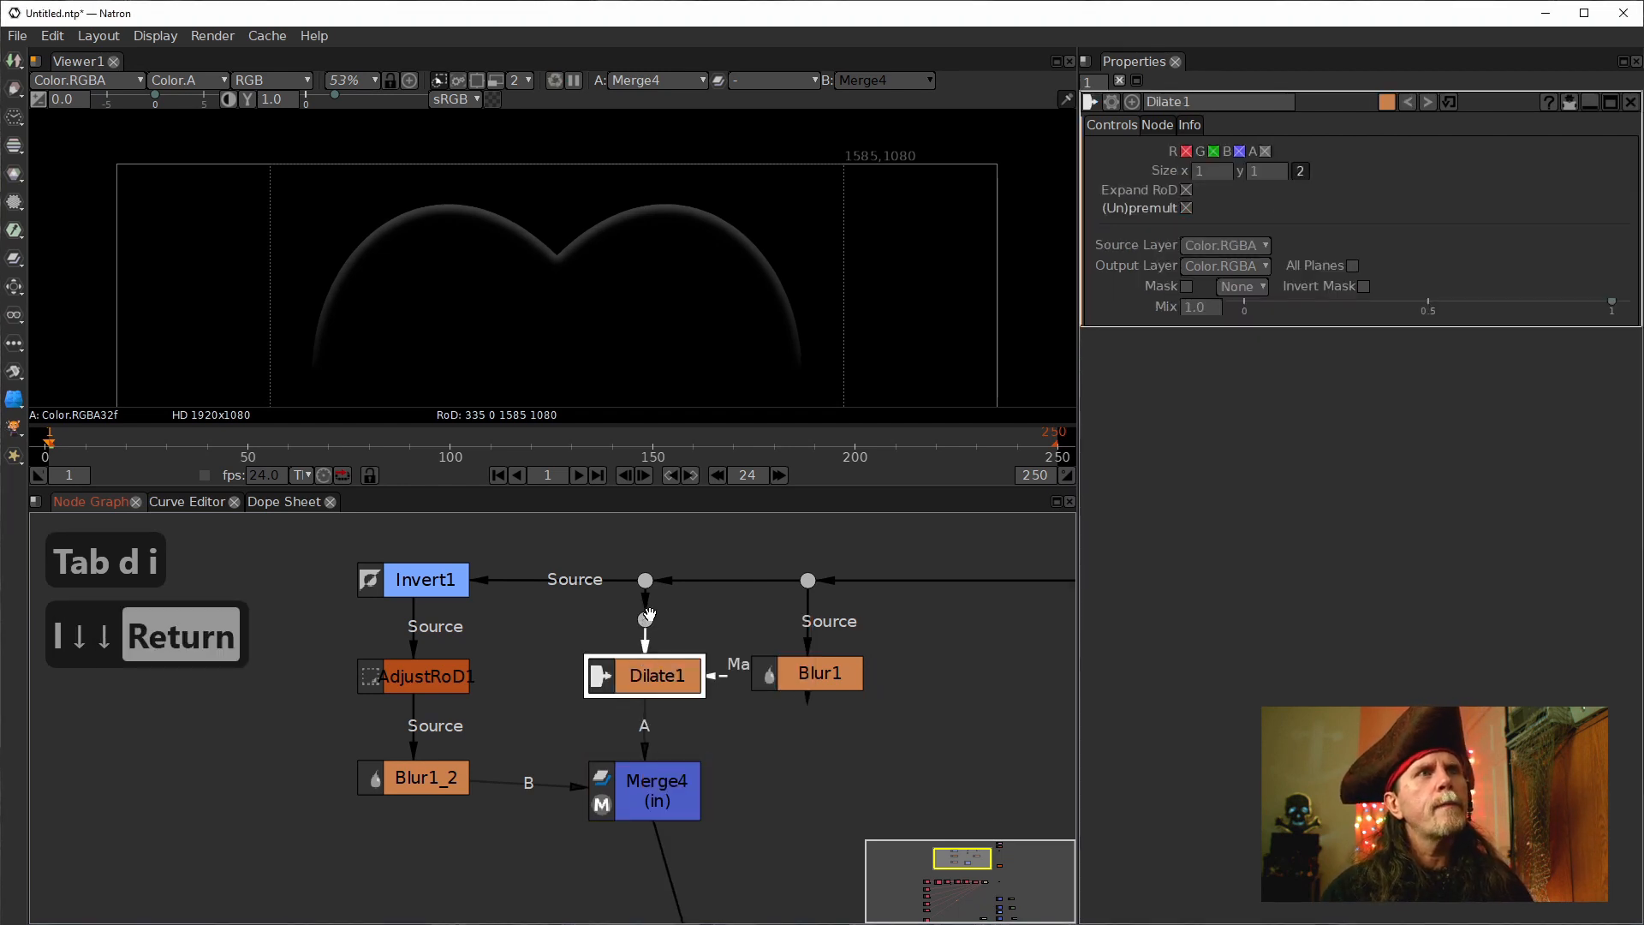
left_click(646, 617)
key("Delete")
Combine Dilate1's x and y sizes into one value, set it to 20 and raise it to 30.
left_click(651, 676)
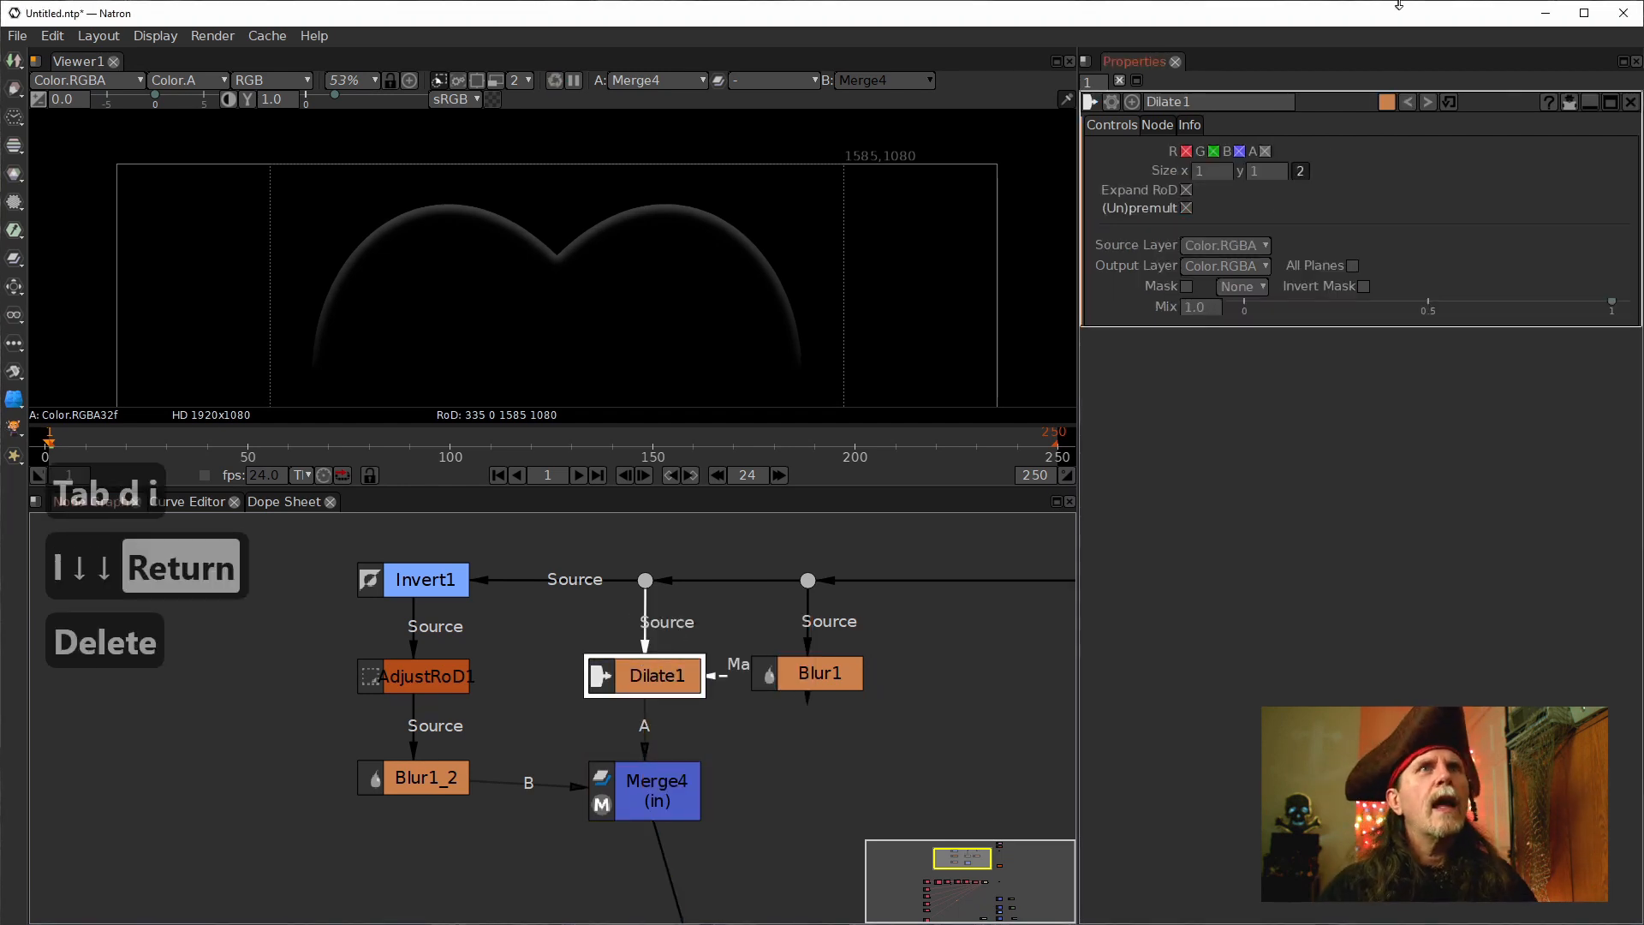
left_click(1302, 172)
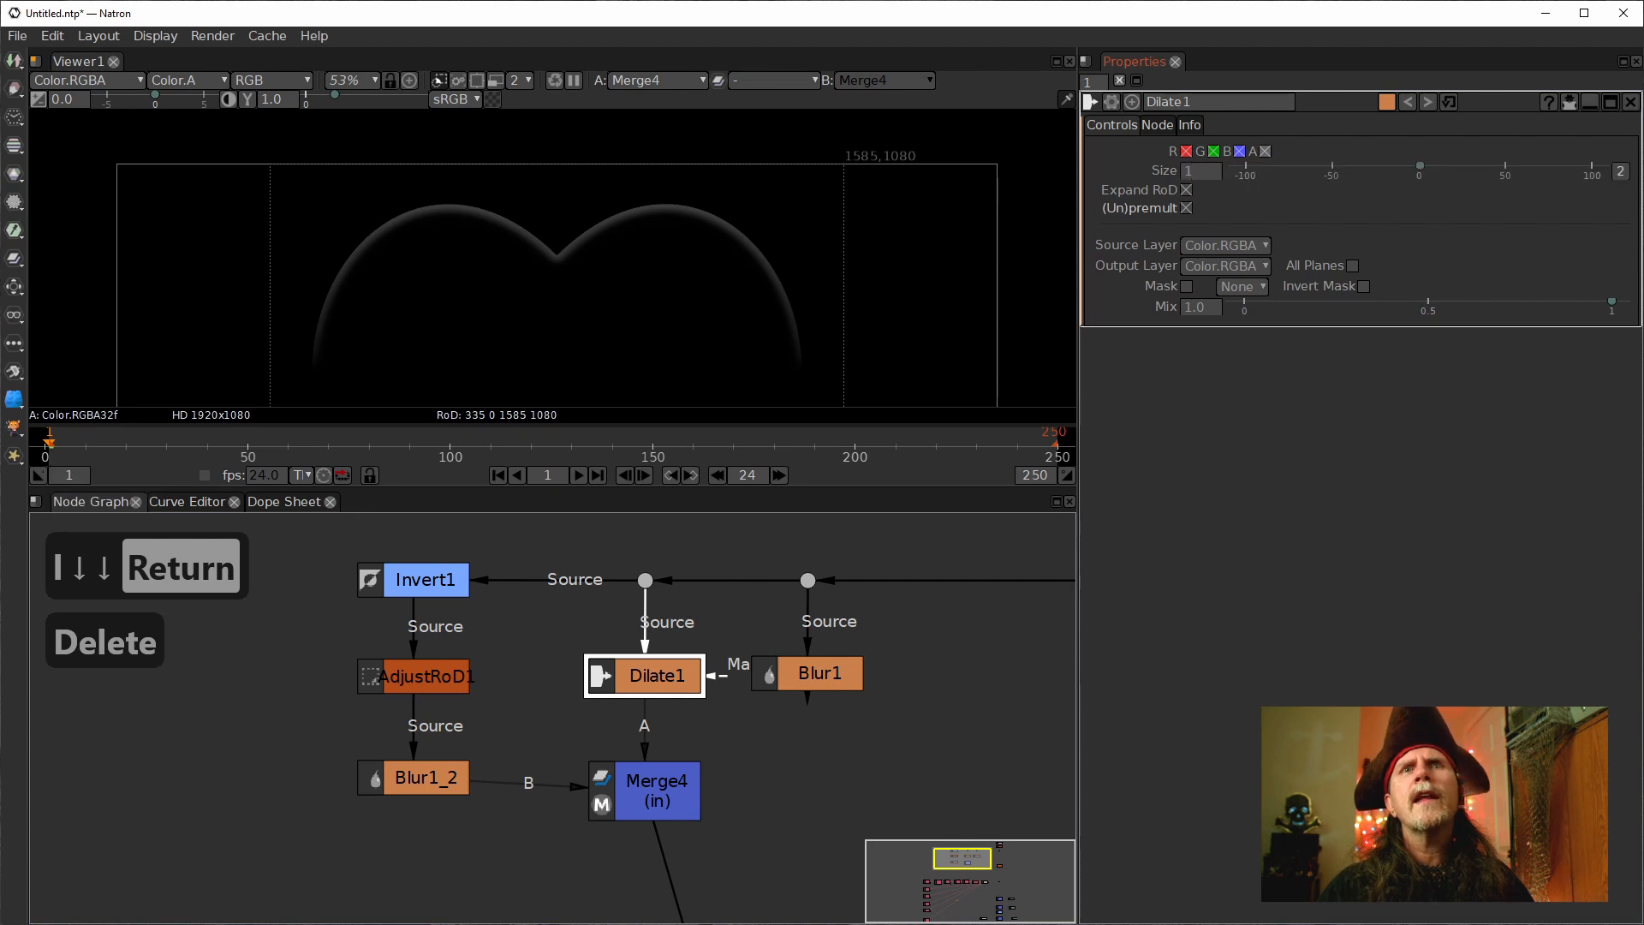
left_click(1201, 175)
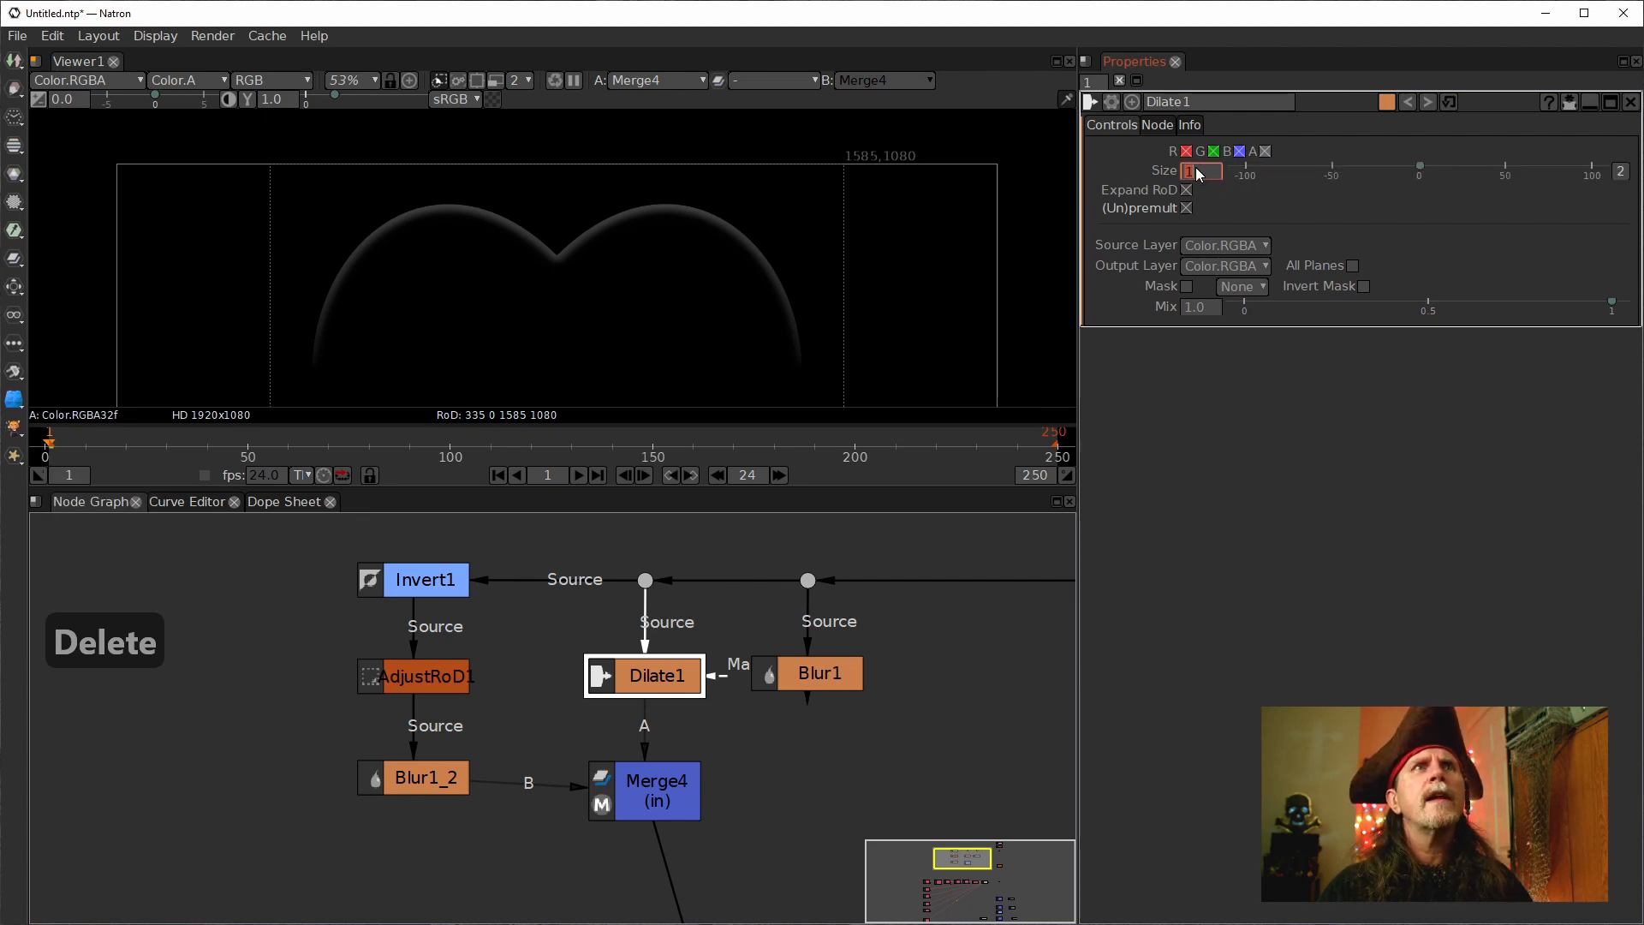
type("20")
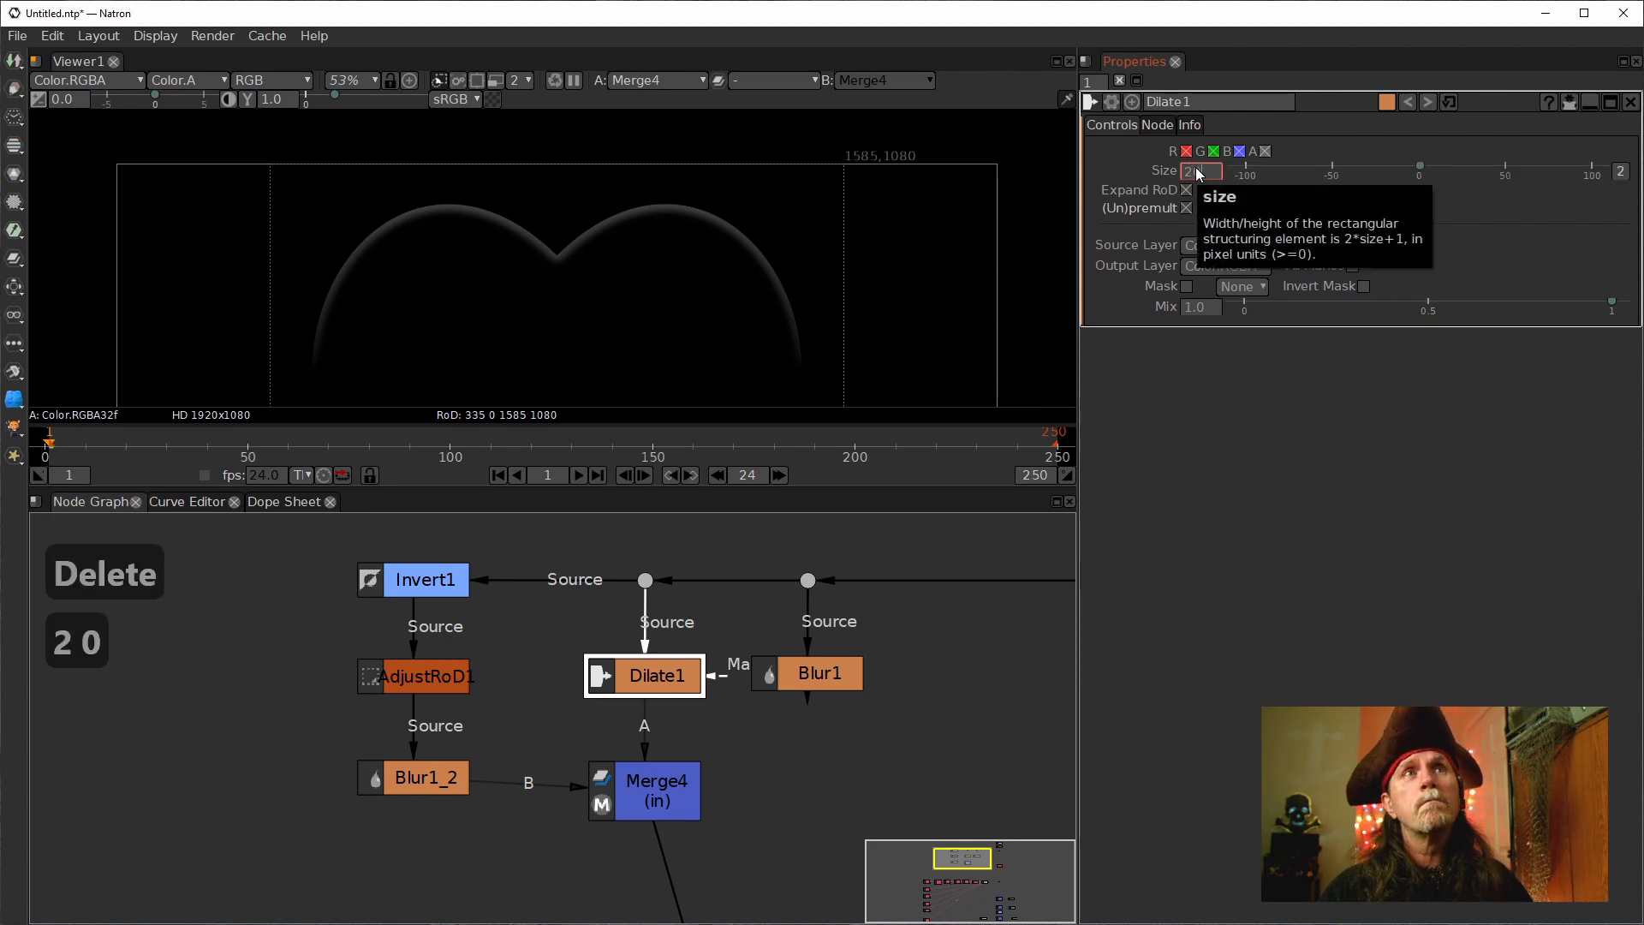
key("Return")
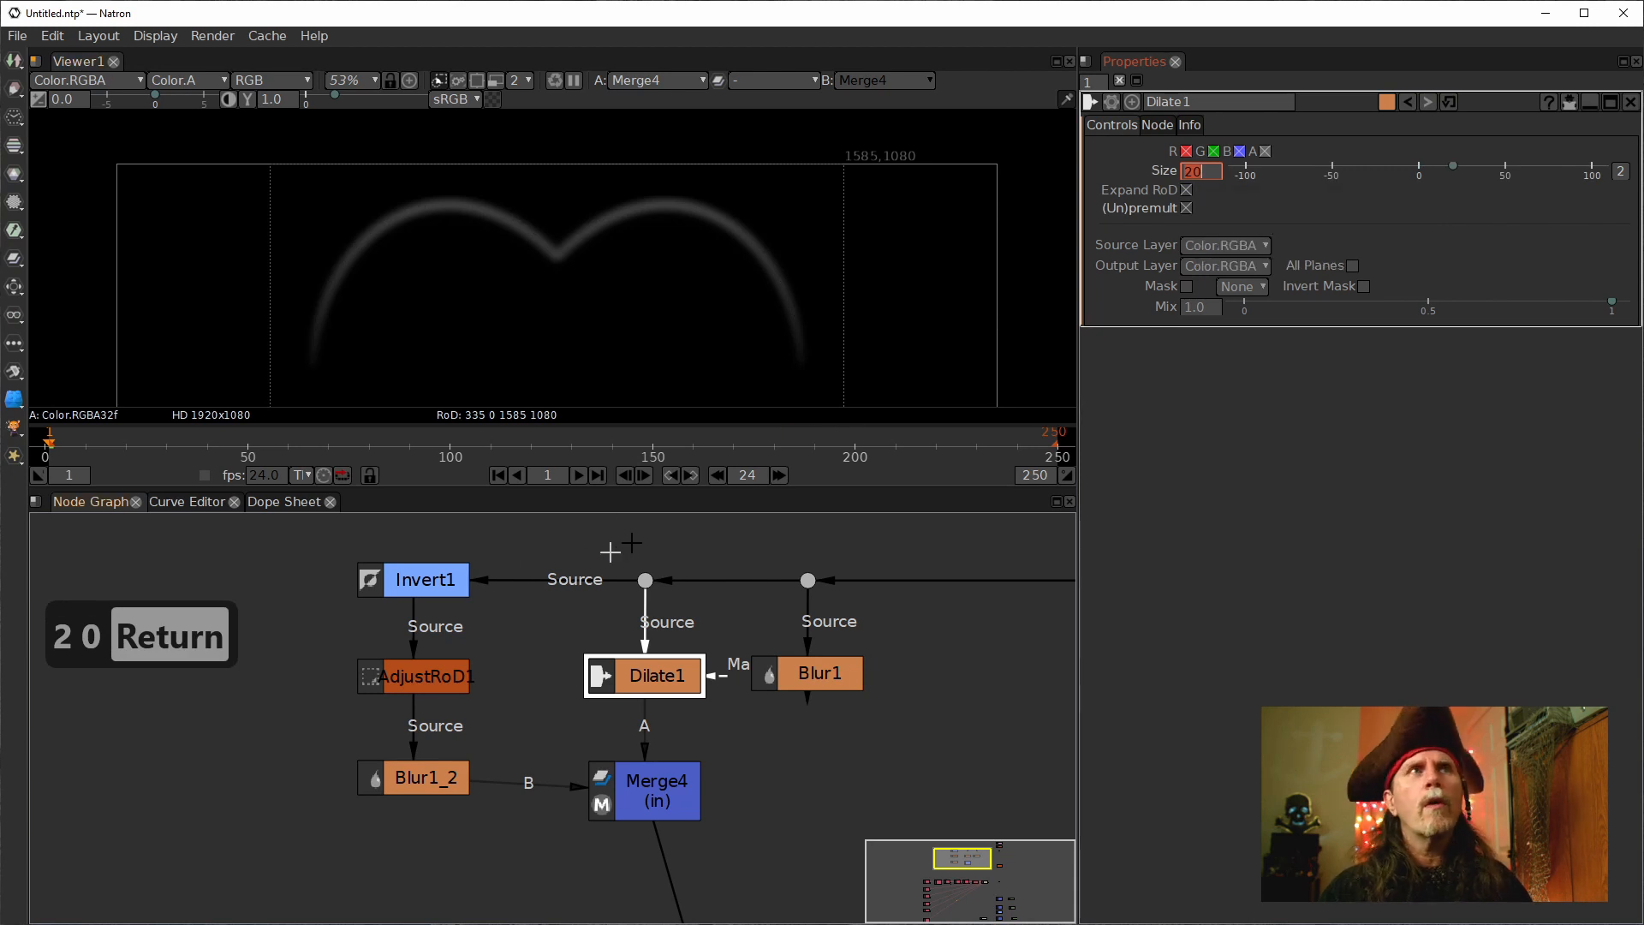
scroll(1189, 178, "up", 1)
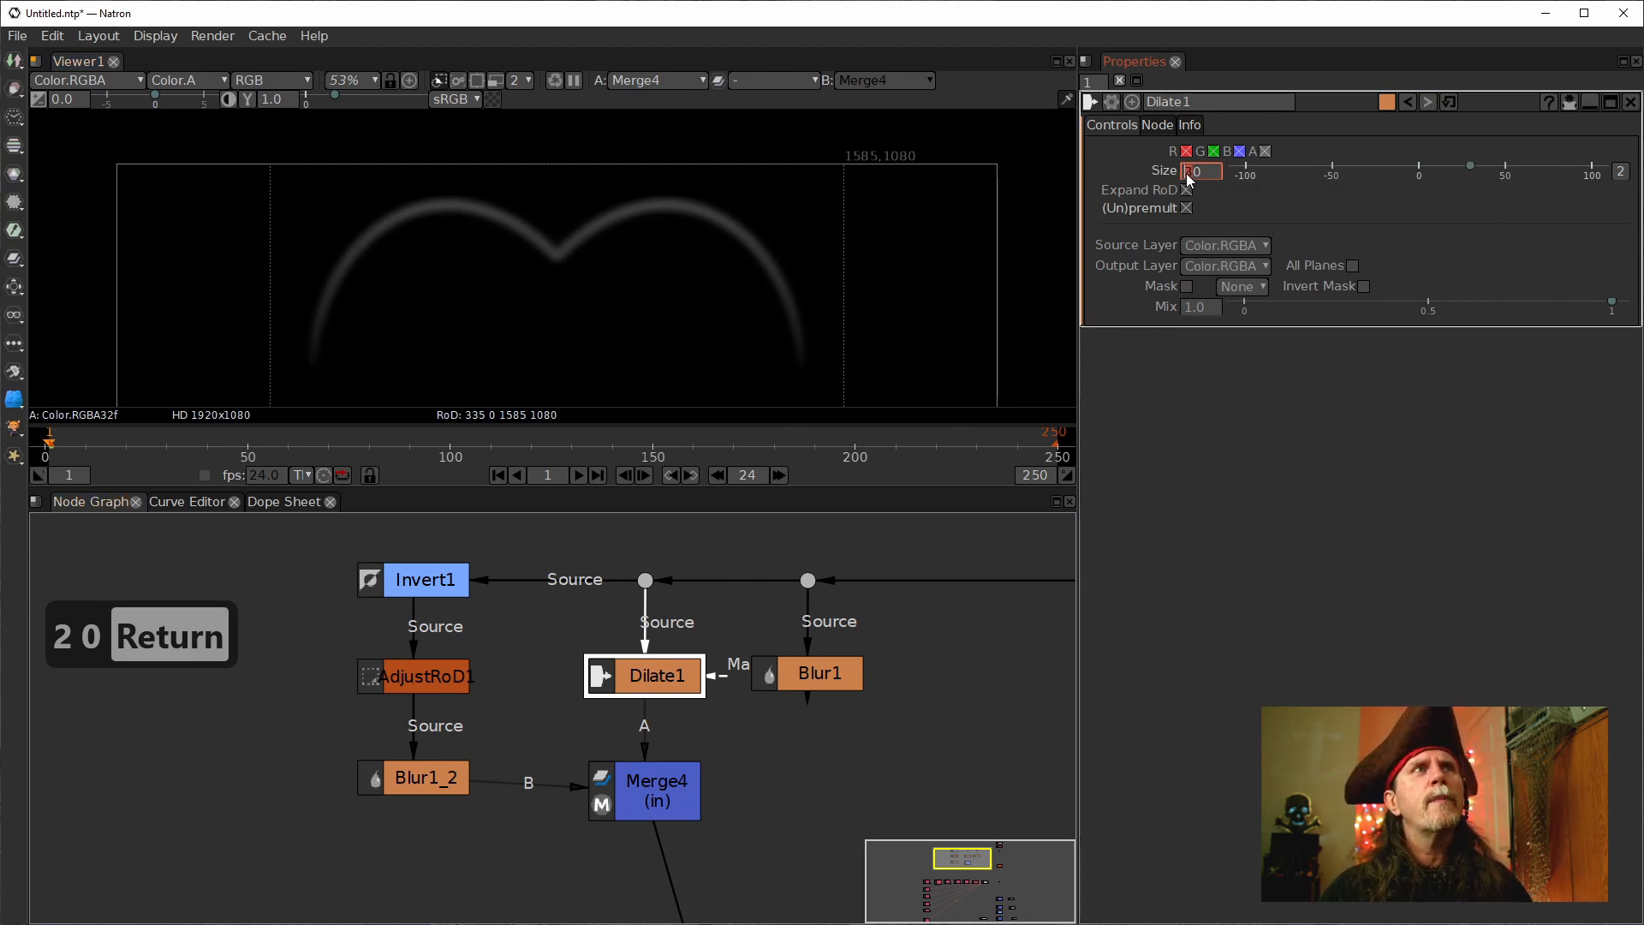
scroll(1189, 179, "down", 2)
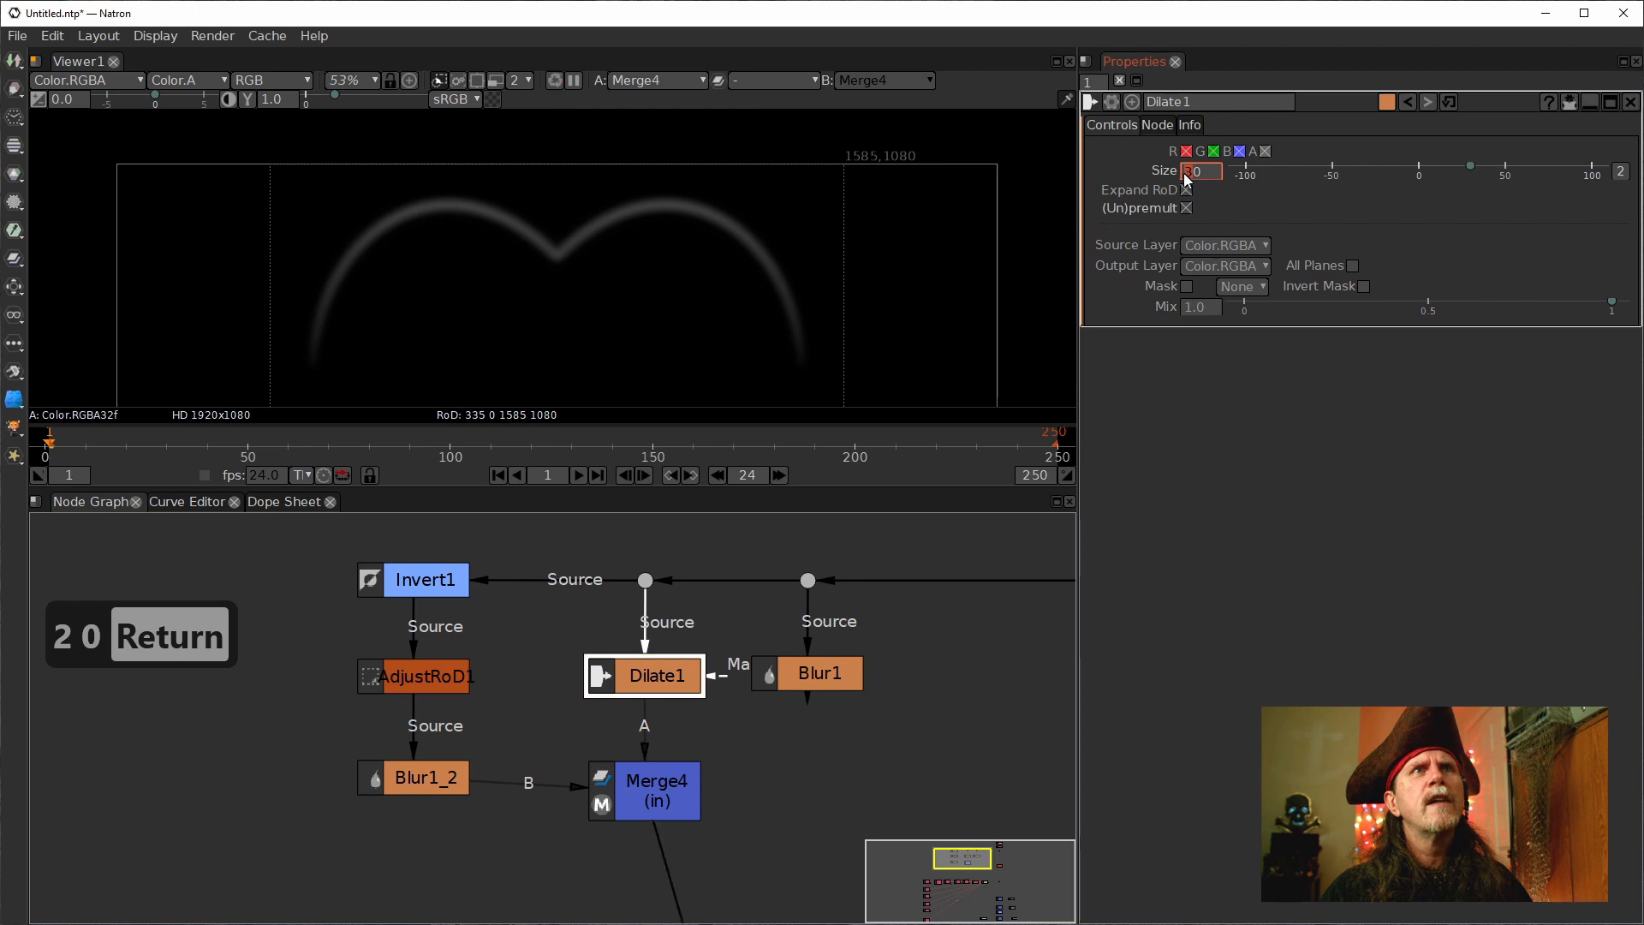
Check the lower edge of Merge4's output in the viewer.
scroll(516, 202, "down", 1)
left_click_drag(581, 361, 477, 165)
scroll(476, 244, "down", 2)
left_click_drag(476, 287, 490, 250)
scroll(520, 276, "up", 1)
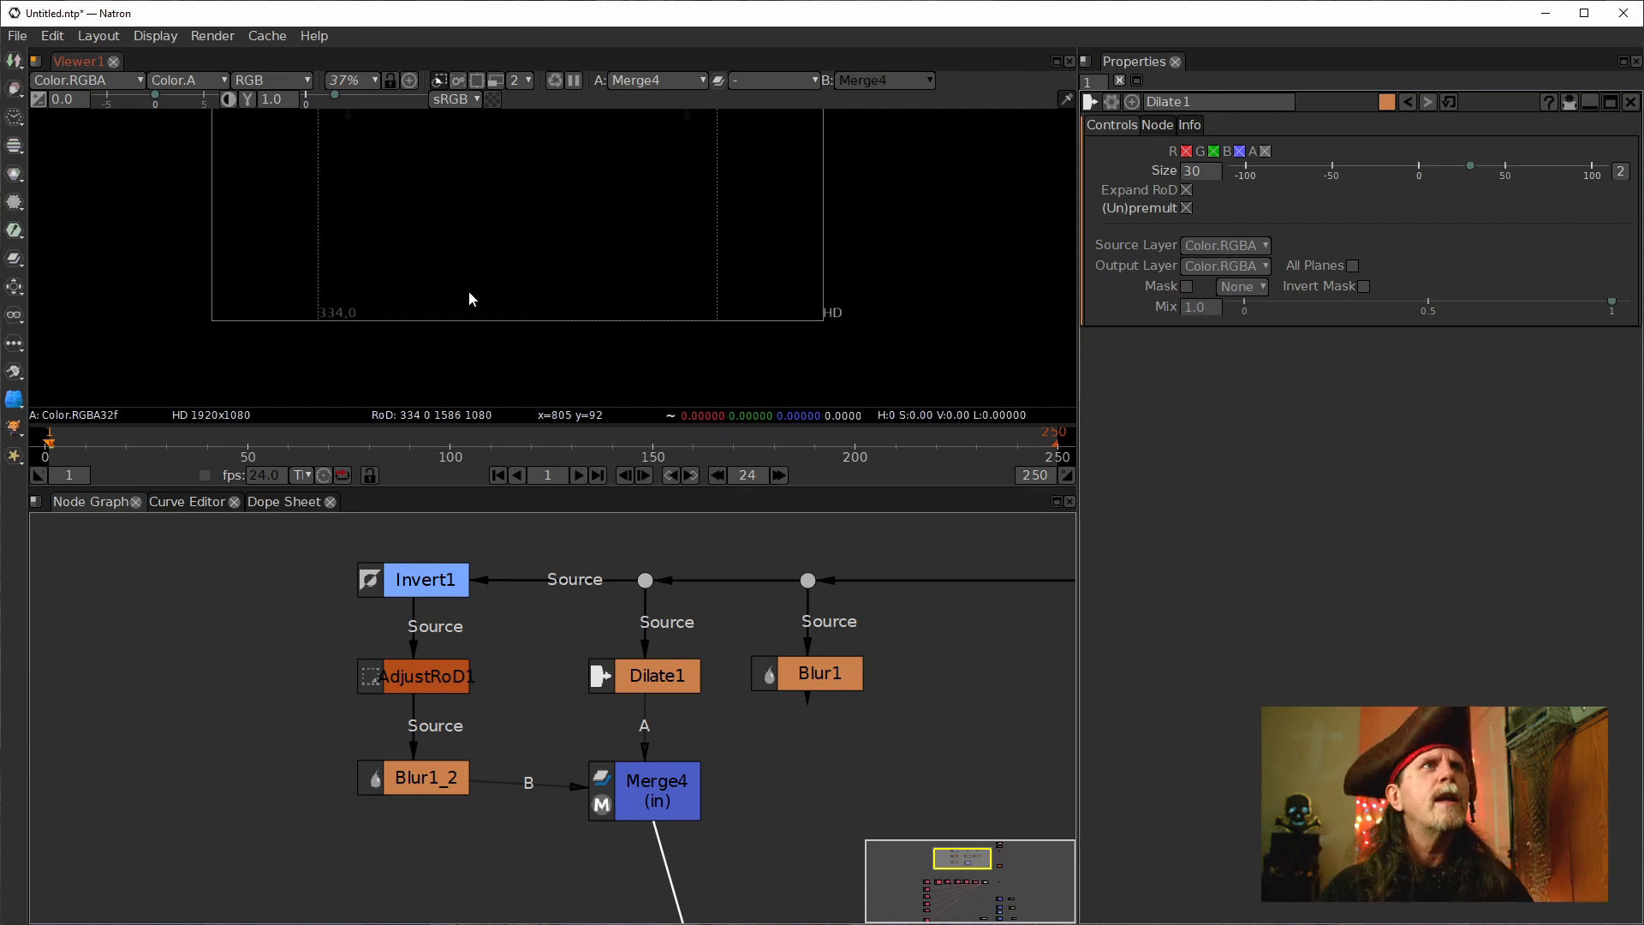
left_click_drag(533, 259, 539, 356)
Show Dilate1's output in the viewer and inspect the heart's lower tip closely.
left_click(658, 675)
key("1")
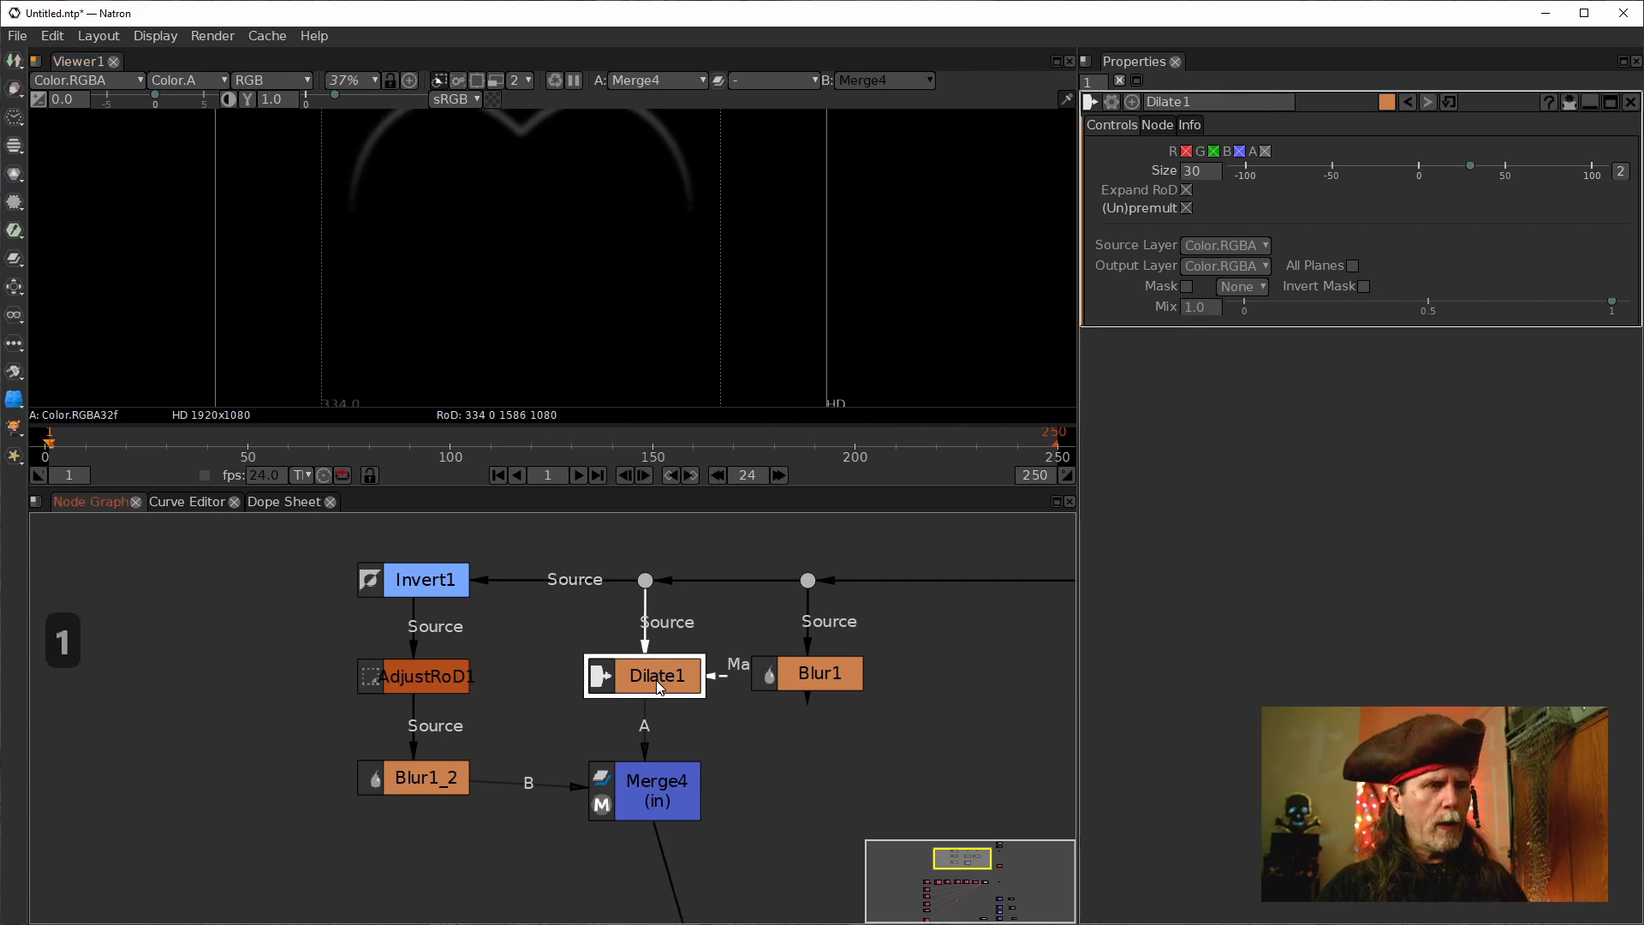
scroll(617, 319, "down", 2)
scroll(579, 326, "up", 5)
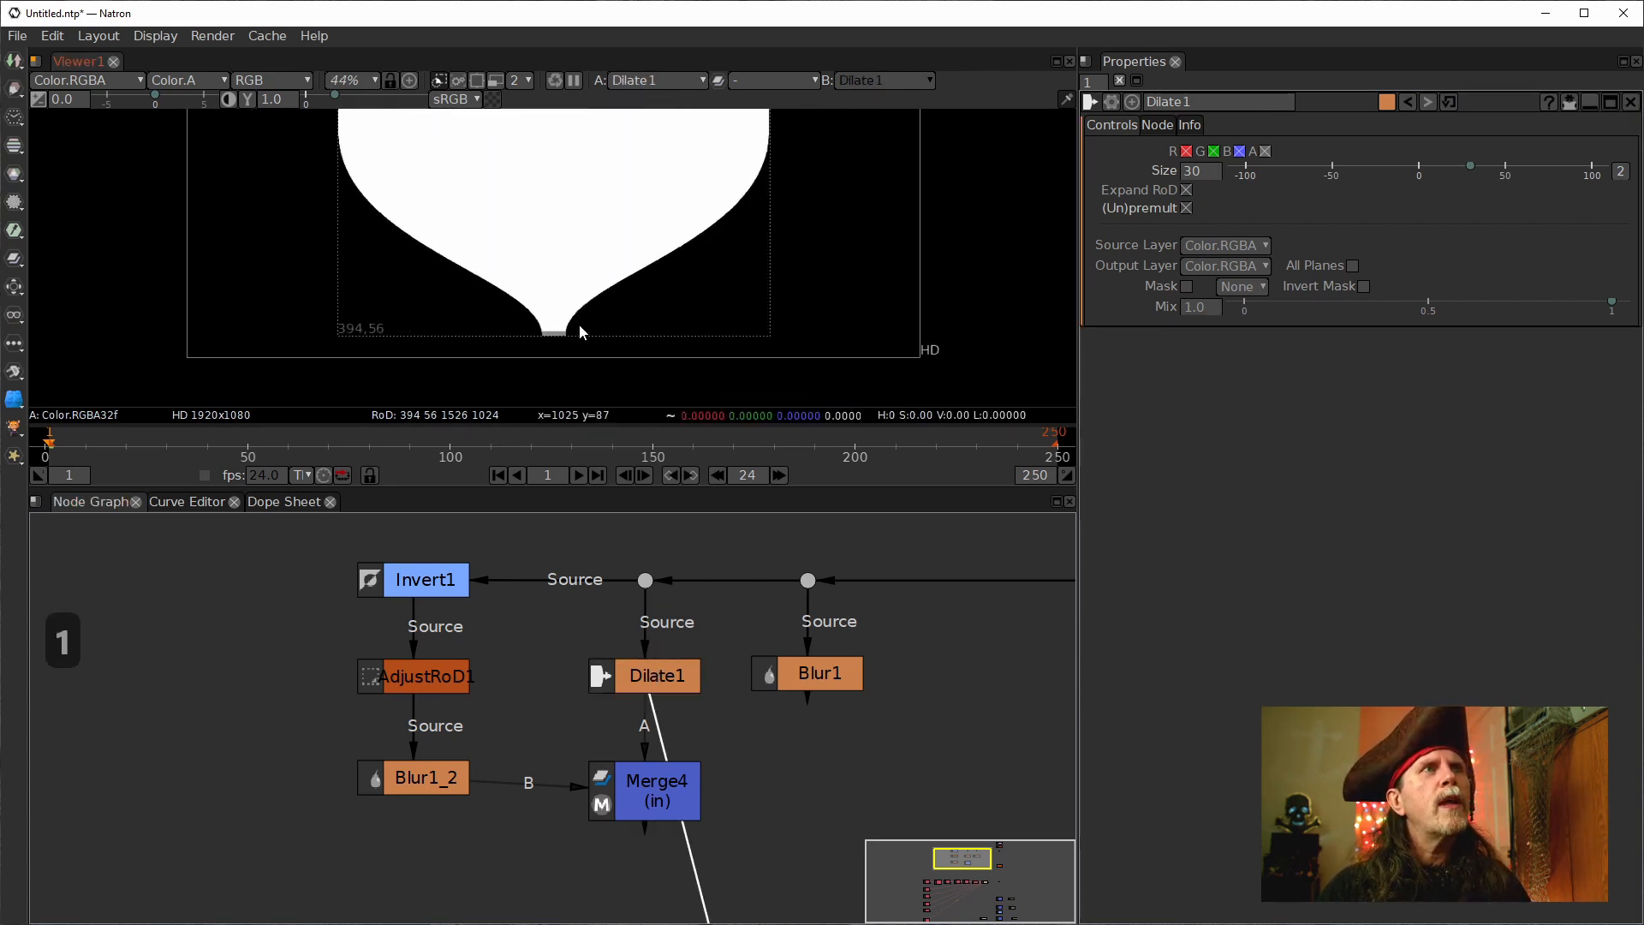
scroll(543, 341, "up", 7)
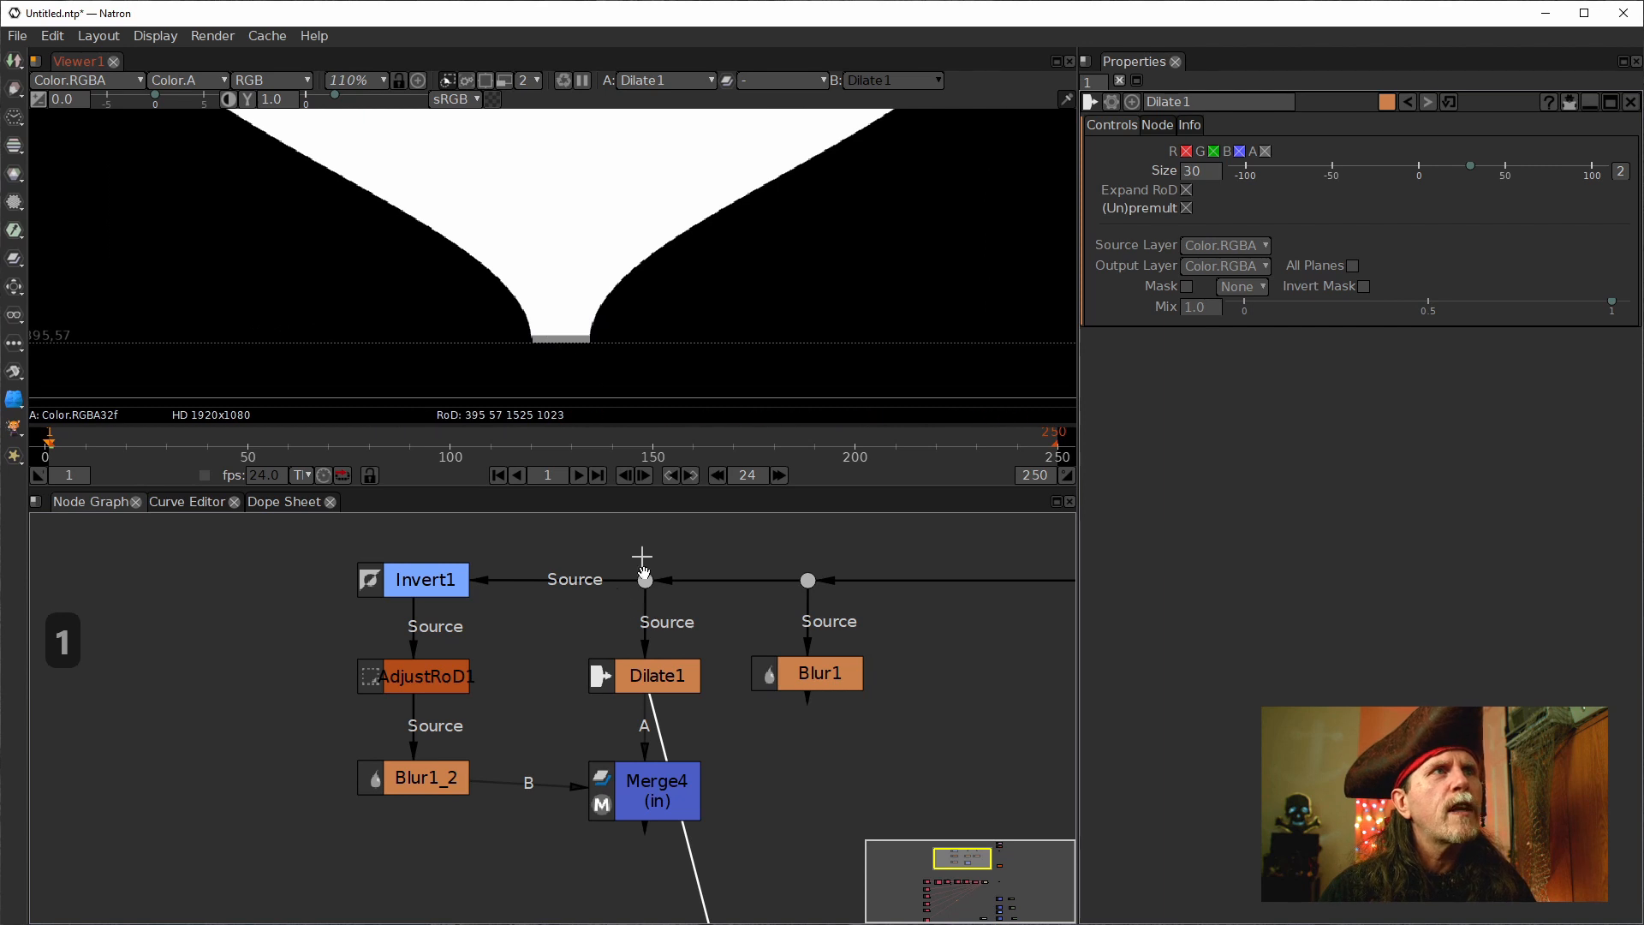
scroll(565, 334, "up", 8)
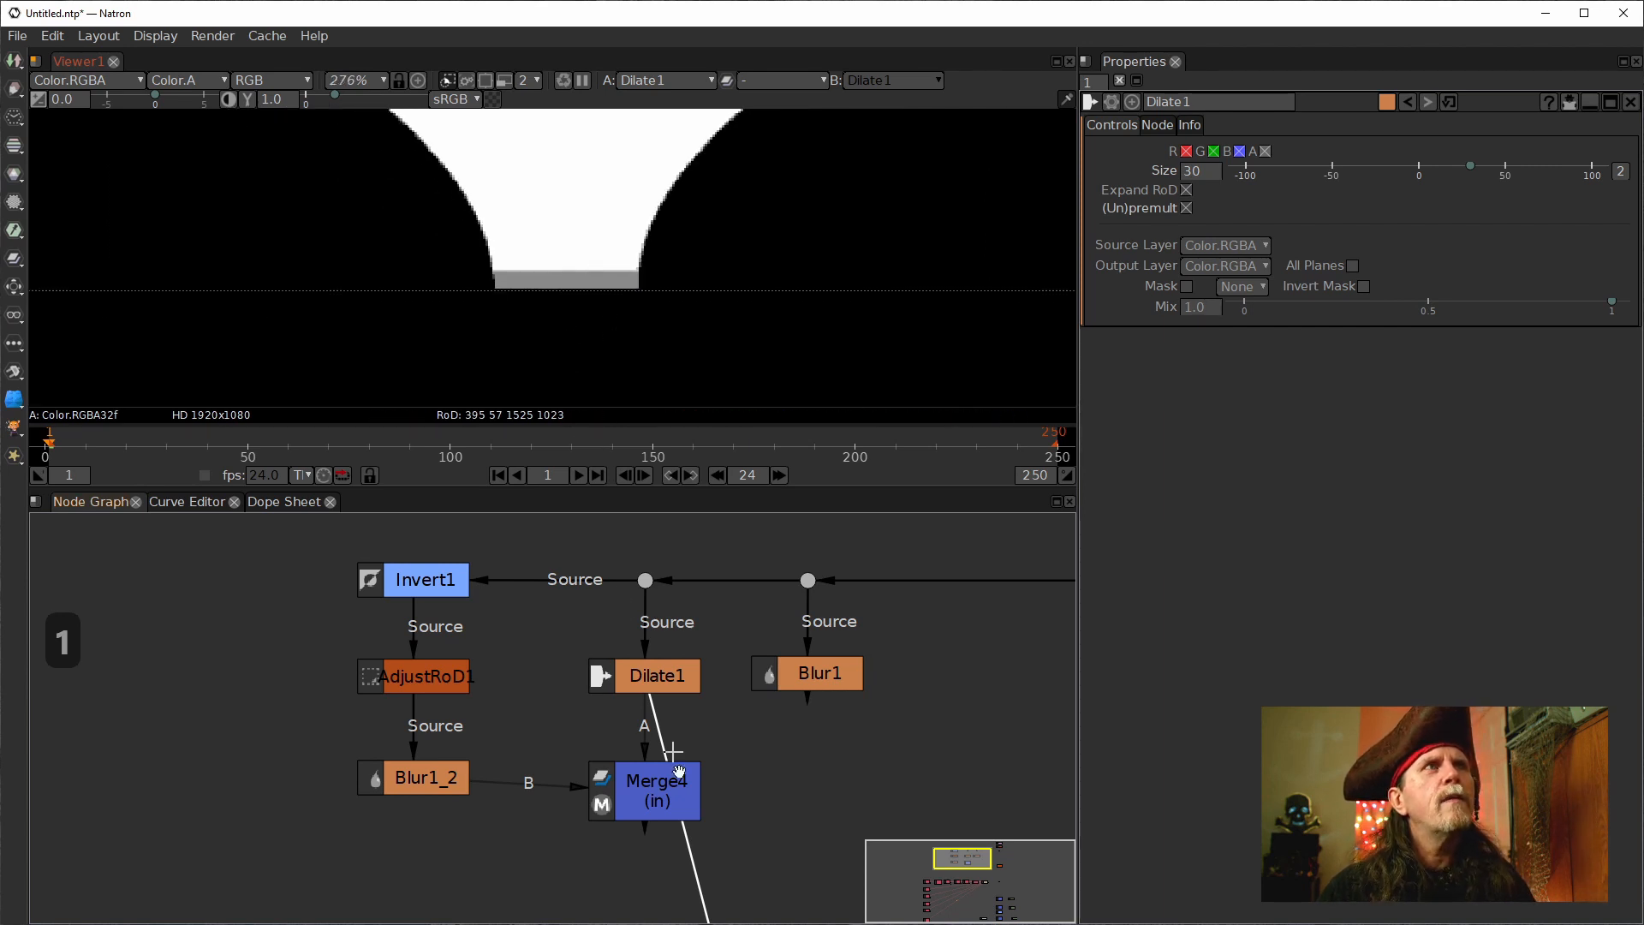
Compare the outputs of Merge4, Dilate1 and Blur1_2 in the viewer around the heart's lower tip and the frame's lower edge.
left_click(665, 807)
key("1")
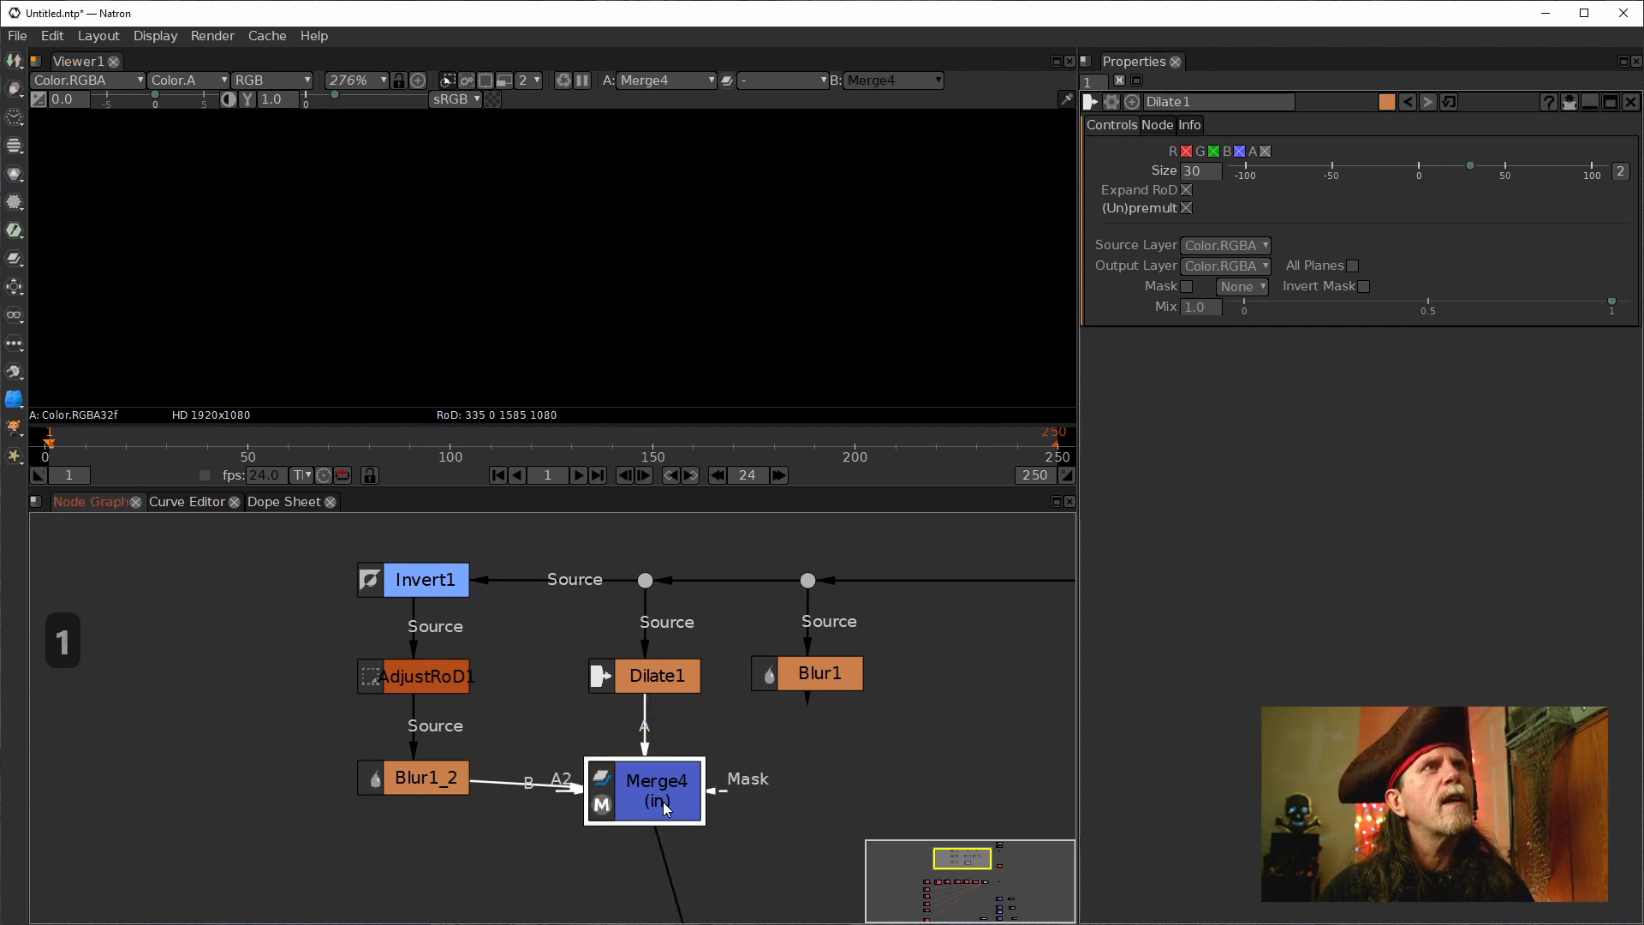
left_click(631, 684)
key("1")
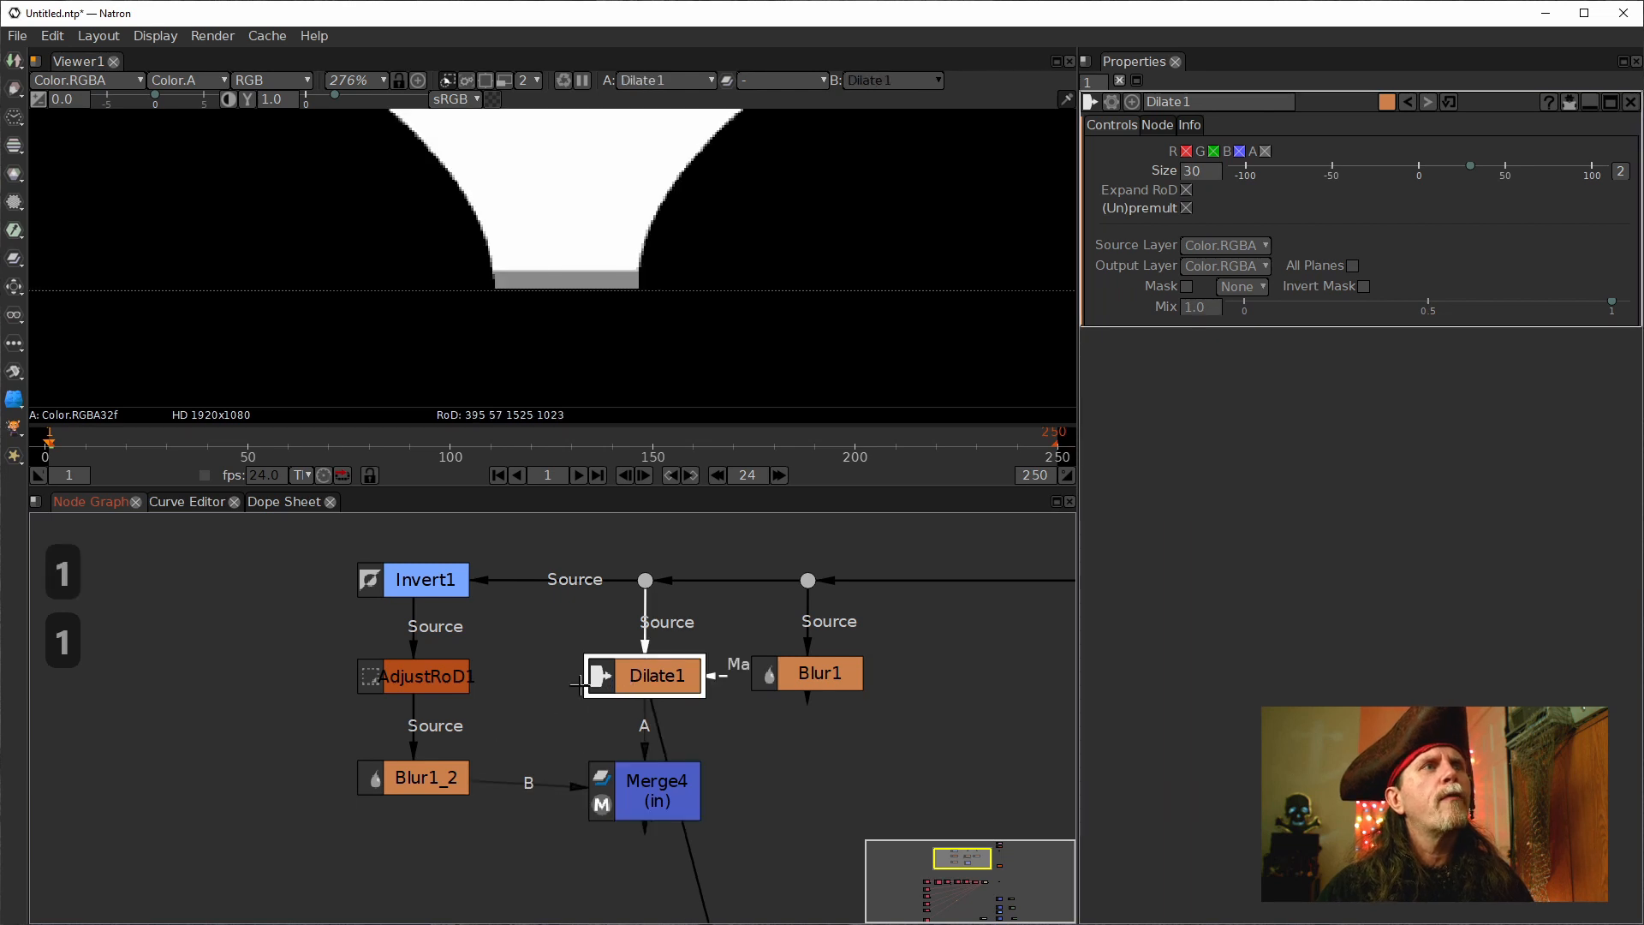
left_click(414, 780)
key("1")
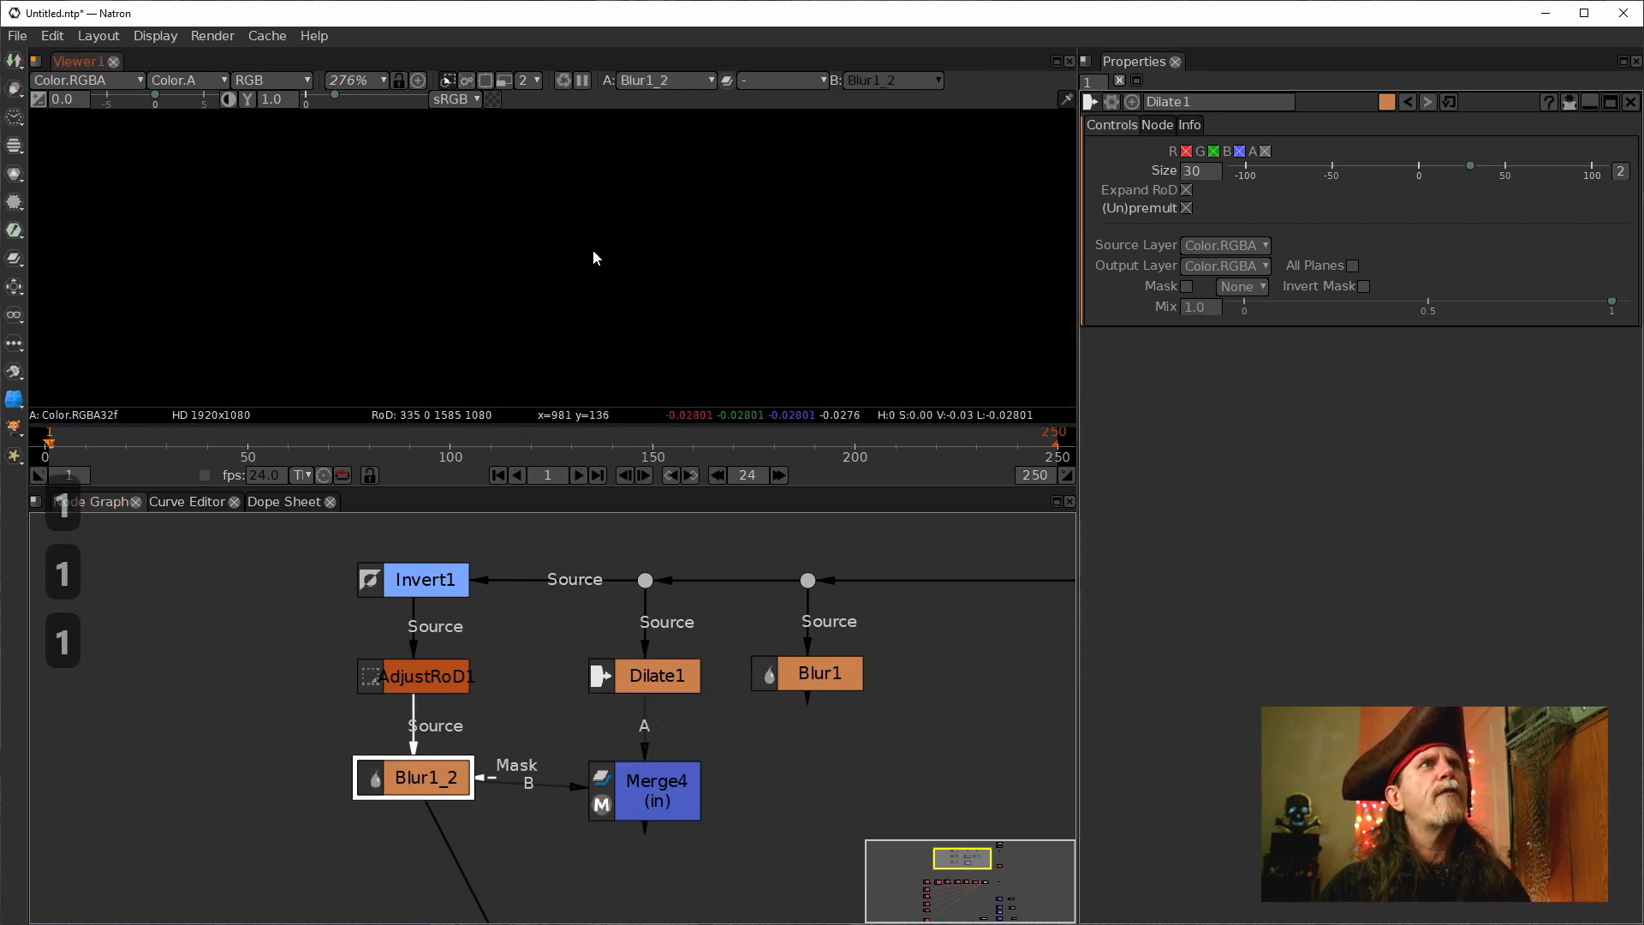
left_click_drag(592, 249, 589, 429)
scroll(541, 231, "down", 7)
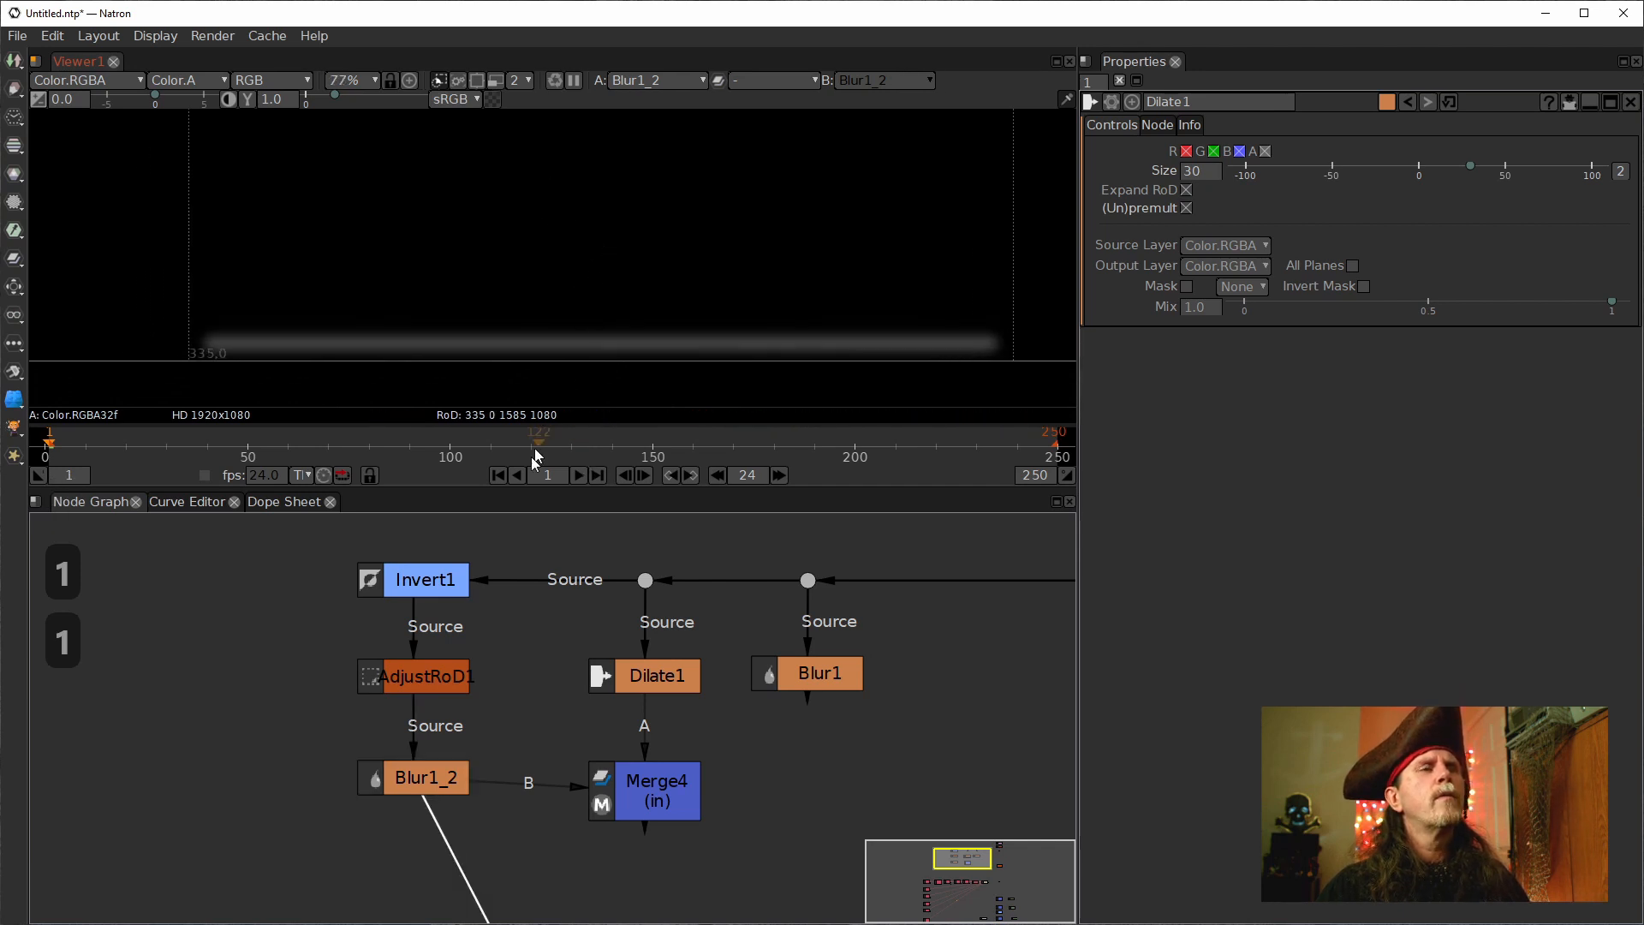
left_click(599, 690)
key("1")
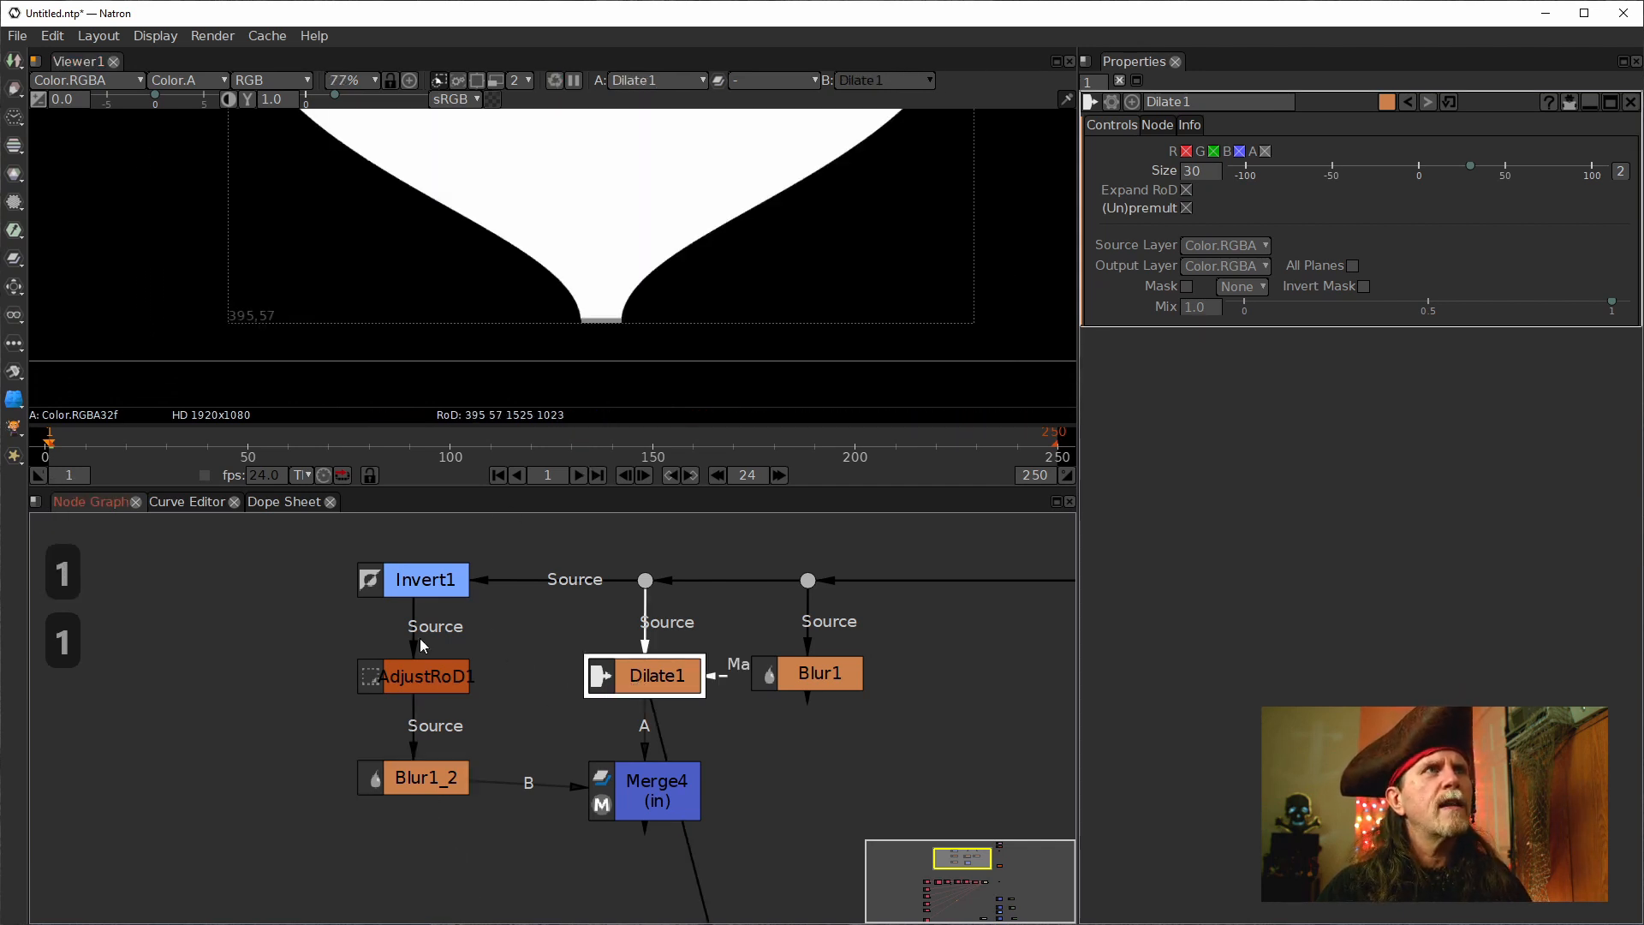
Compare the outputs of AdjustRoD1 and Dilate1 in the viewer around the heart's lower tip.
left_click(424, 676)
key("1")
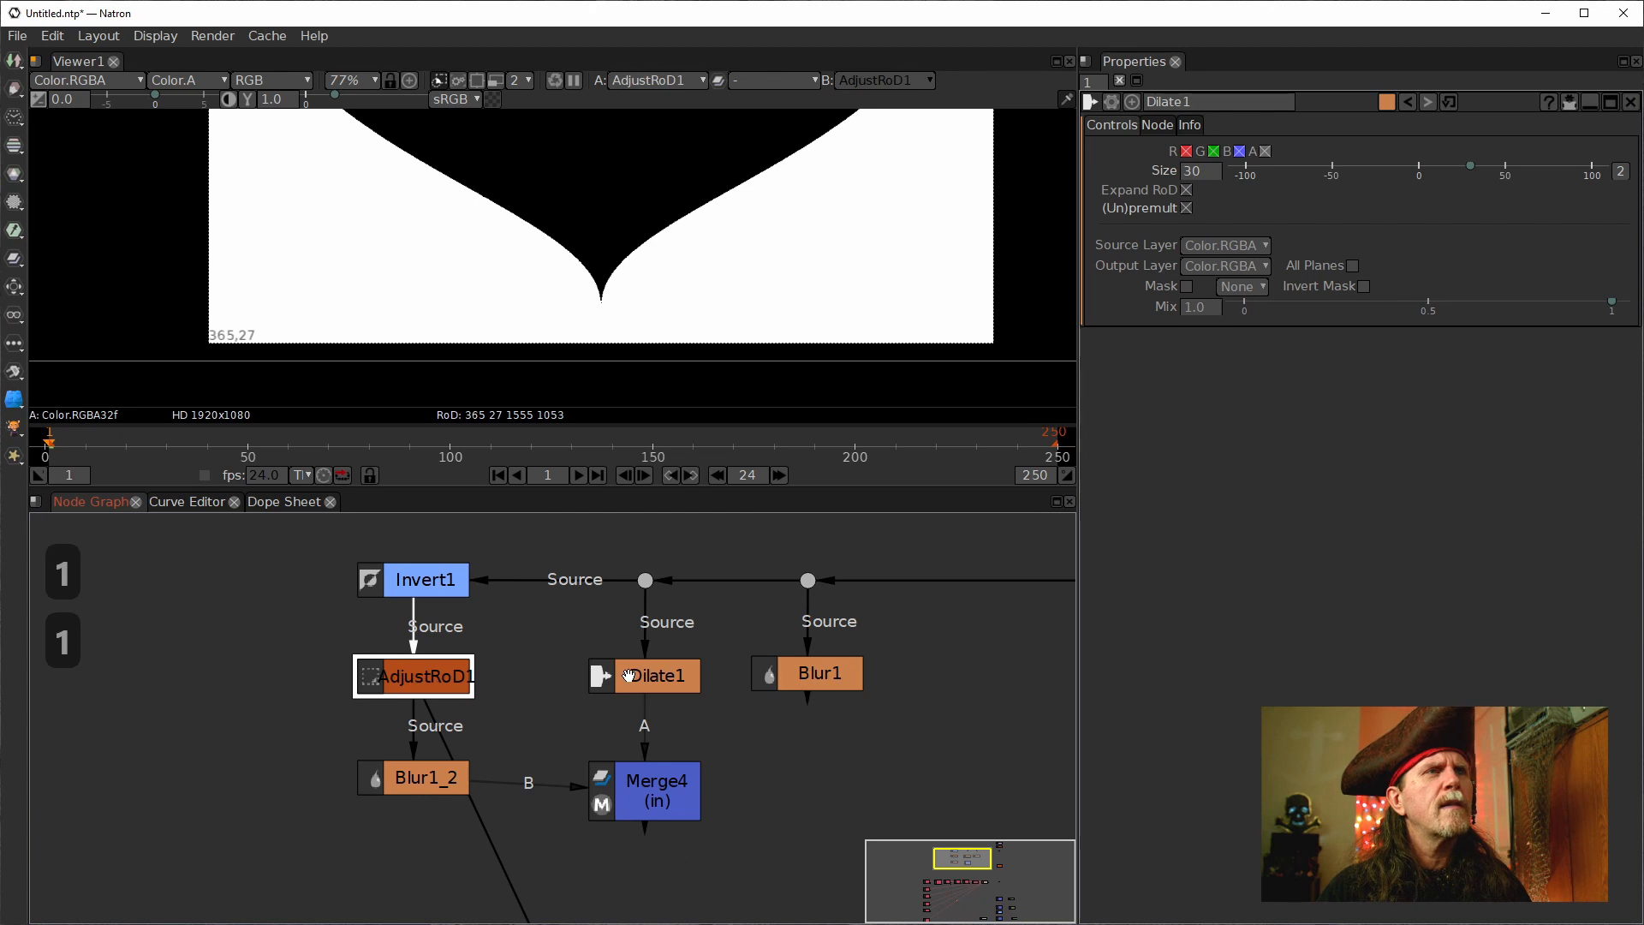
left_click(629, 676)
key("1")
left_click(439, 675)
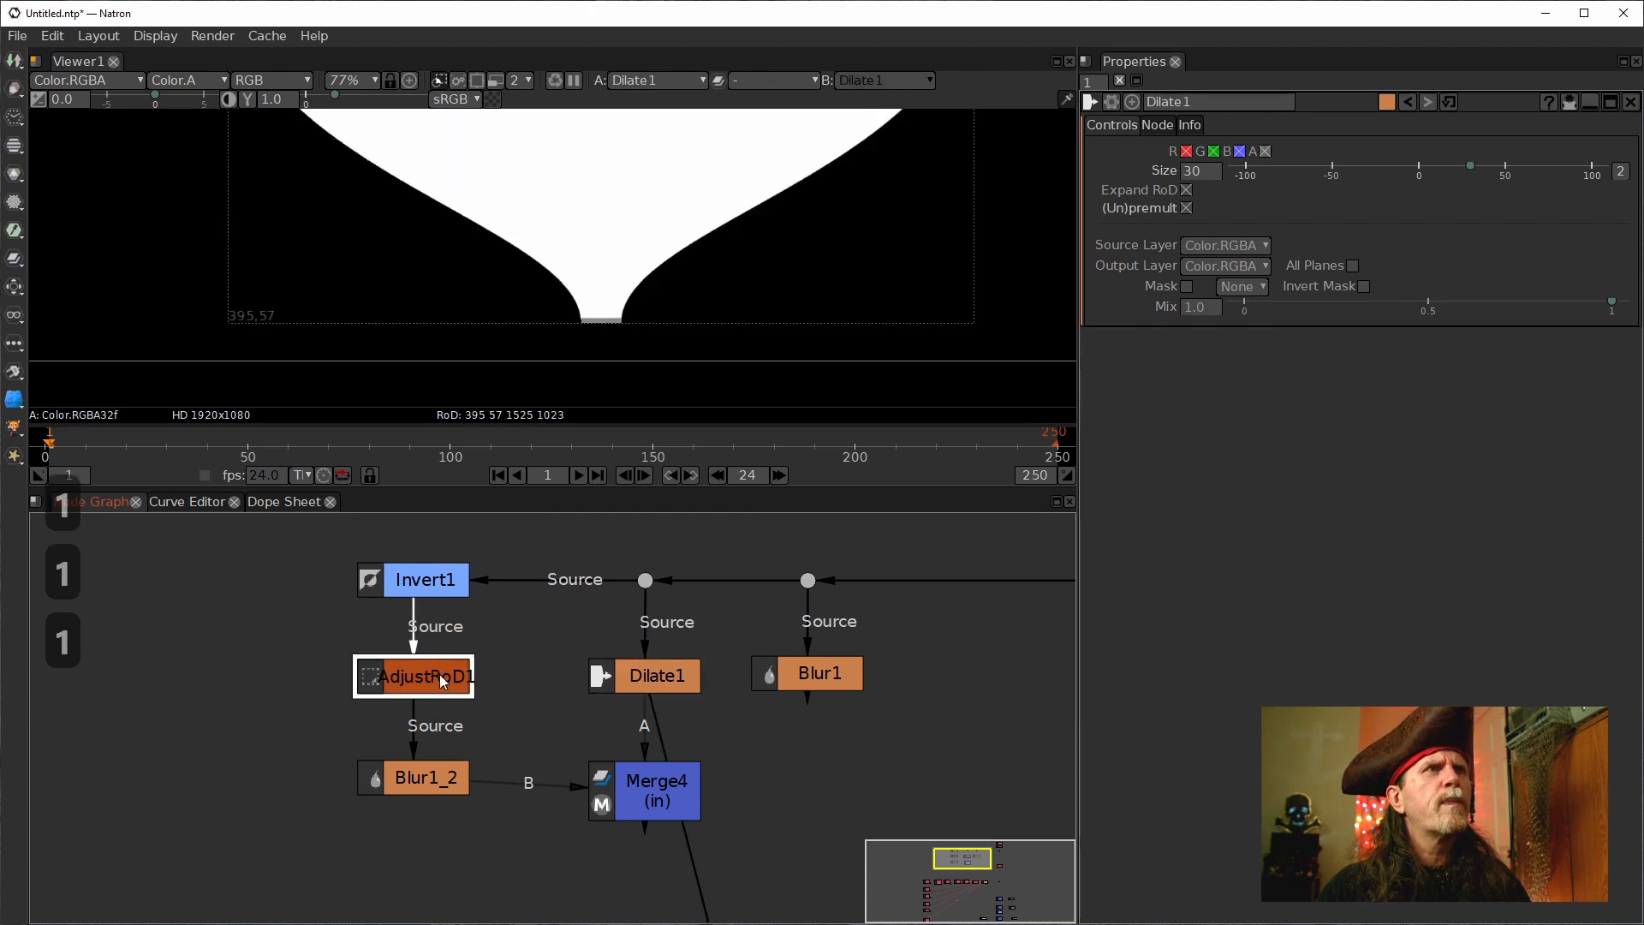
key("1")
left_click(672, 679)
key("1")
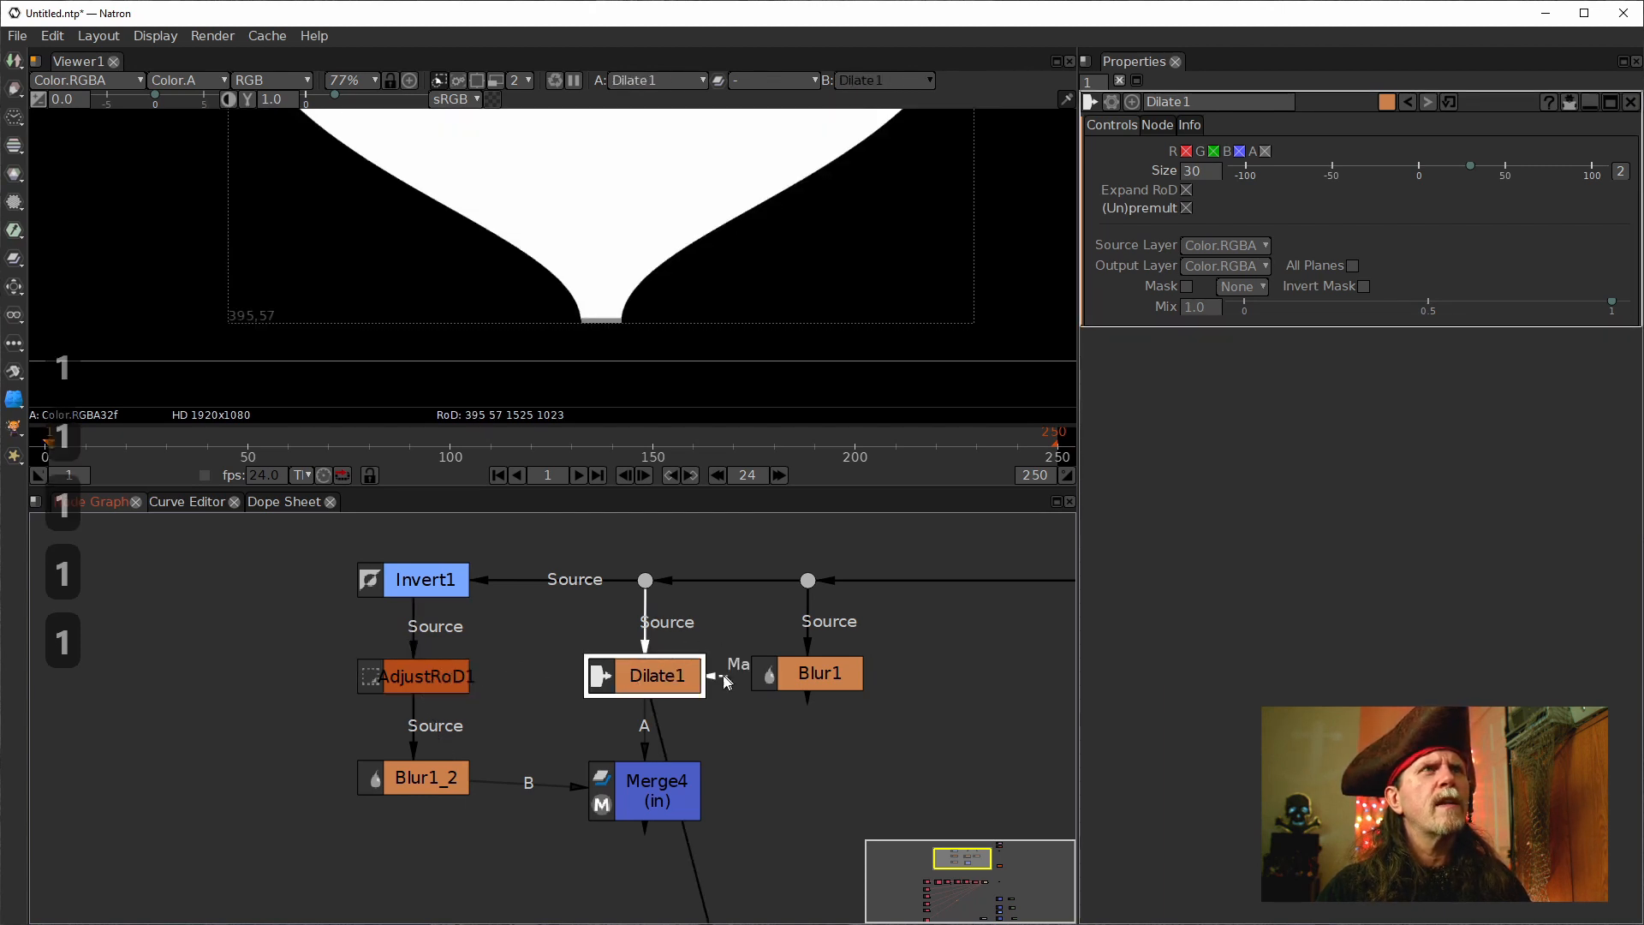
Fit the whole frame in the viewer and show Merge4's output.
left_click_drag(638, 792, 343, 697)
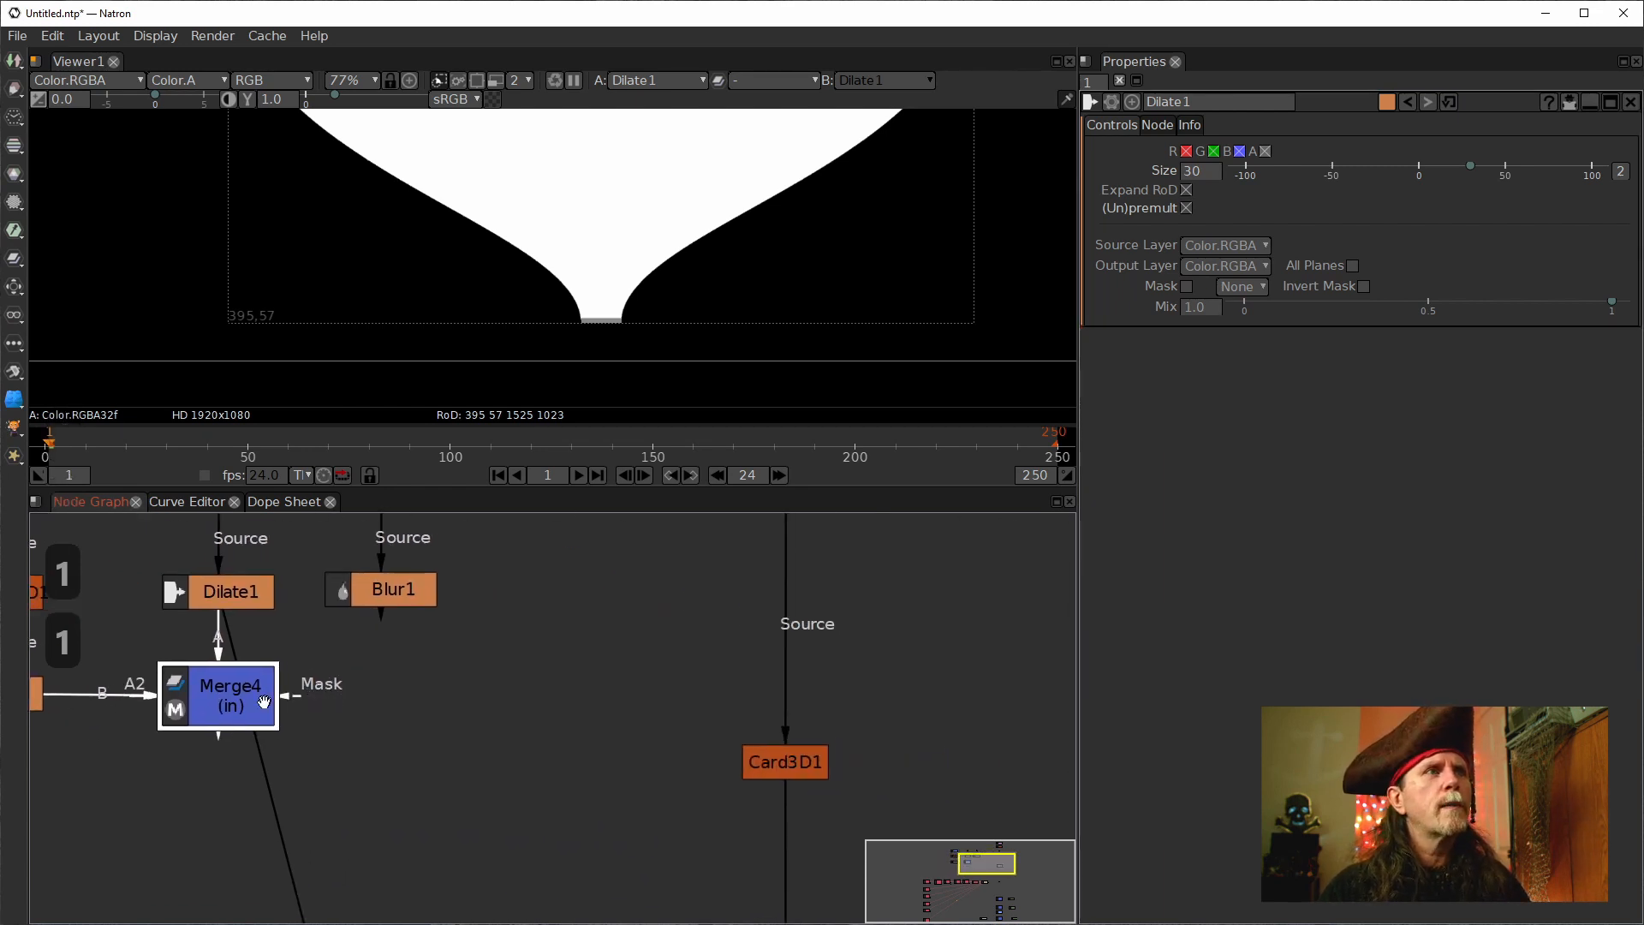
mouse_move(217, 695)
left_mouse_down()
mouse_move(265, 706)
mouse_move(209, 712)
mouse_move(342, 698)
mouse_move(217, 693)
left_mouse_up()
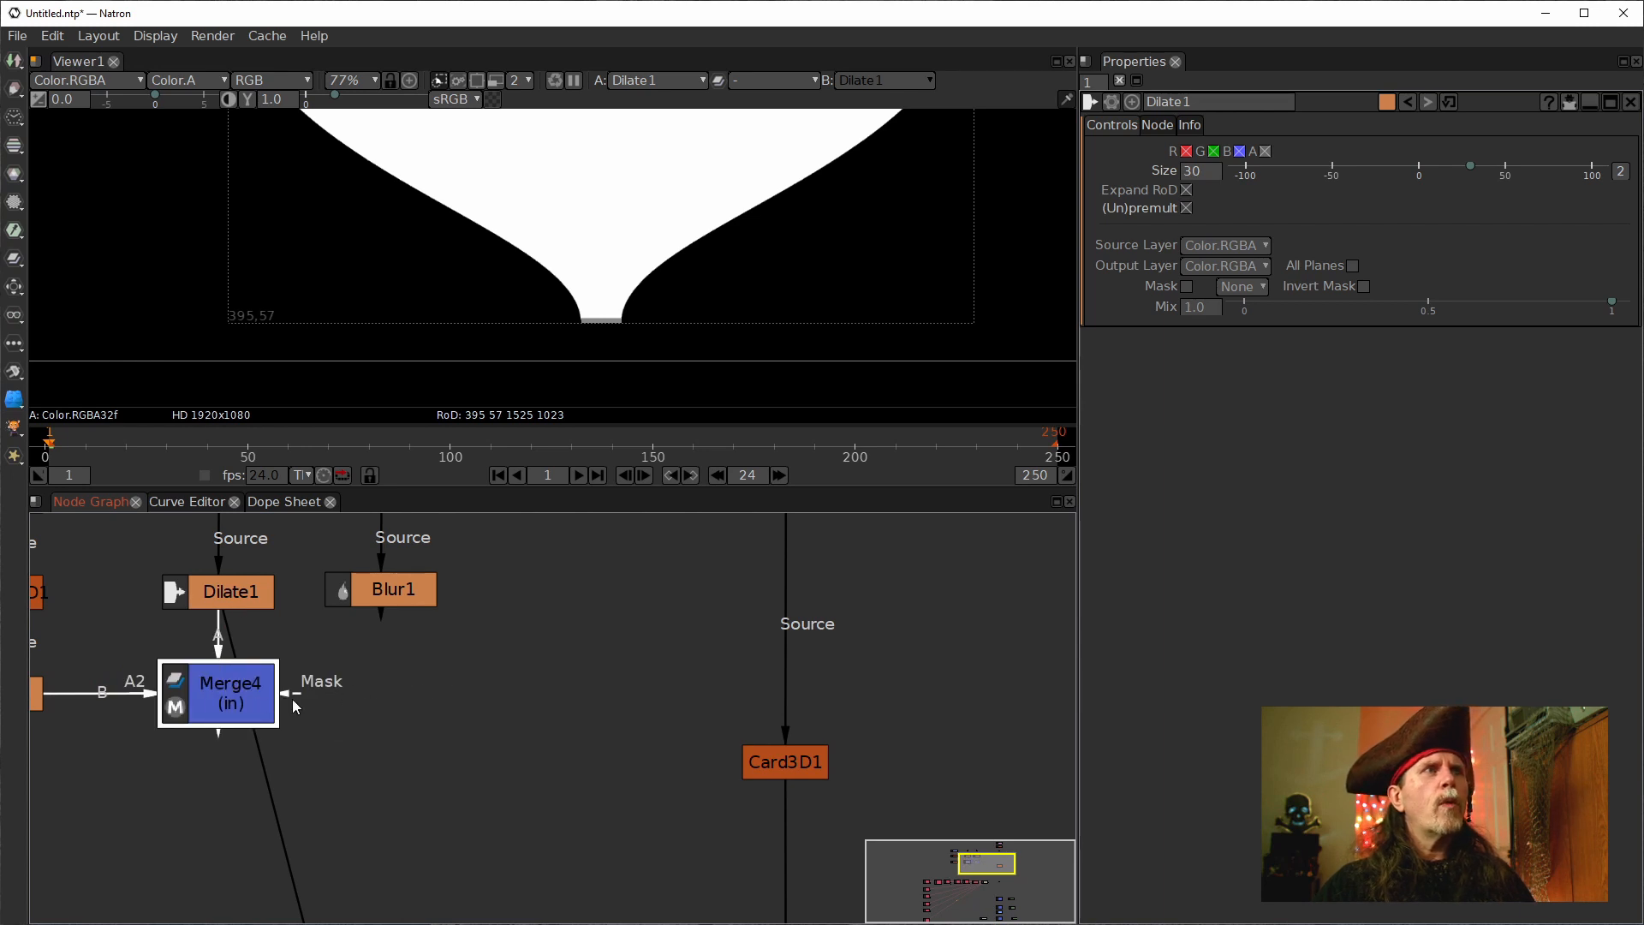
scroll(313, 712, "down", 6)
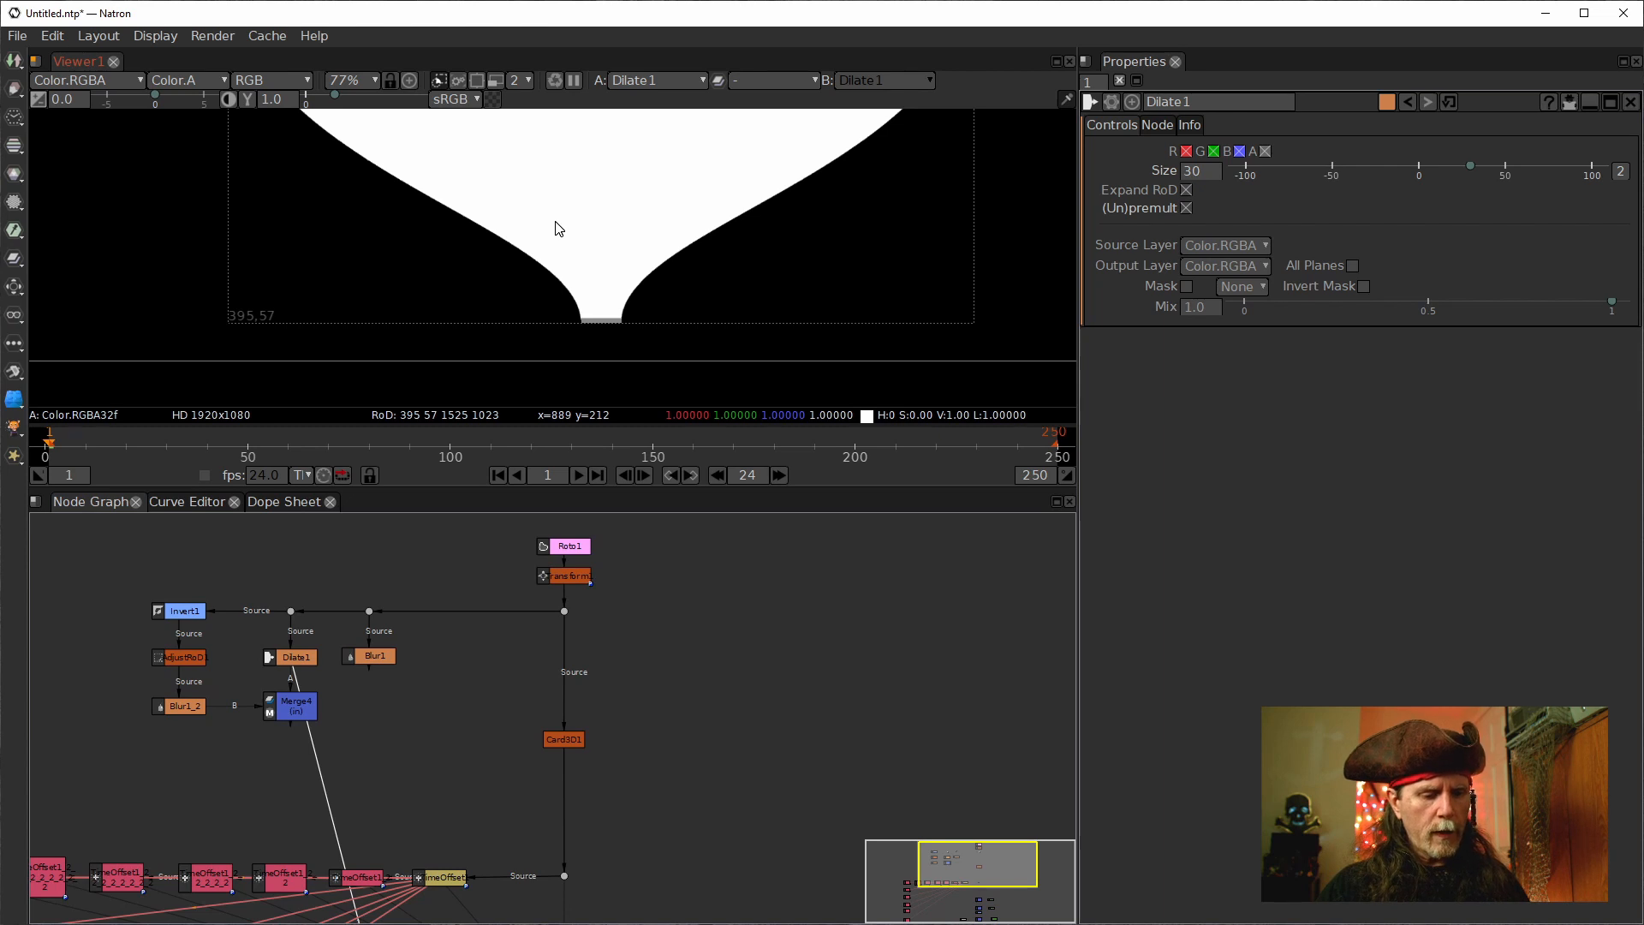
key("f")
scroll(389, 723, "up", 5)
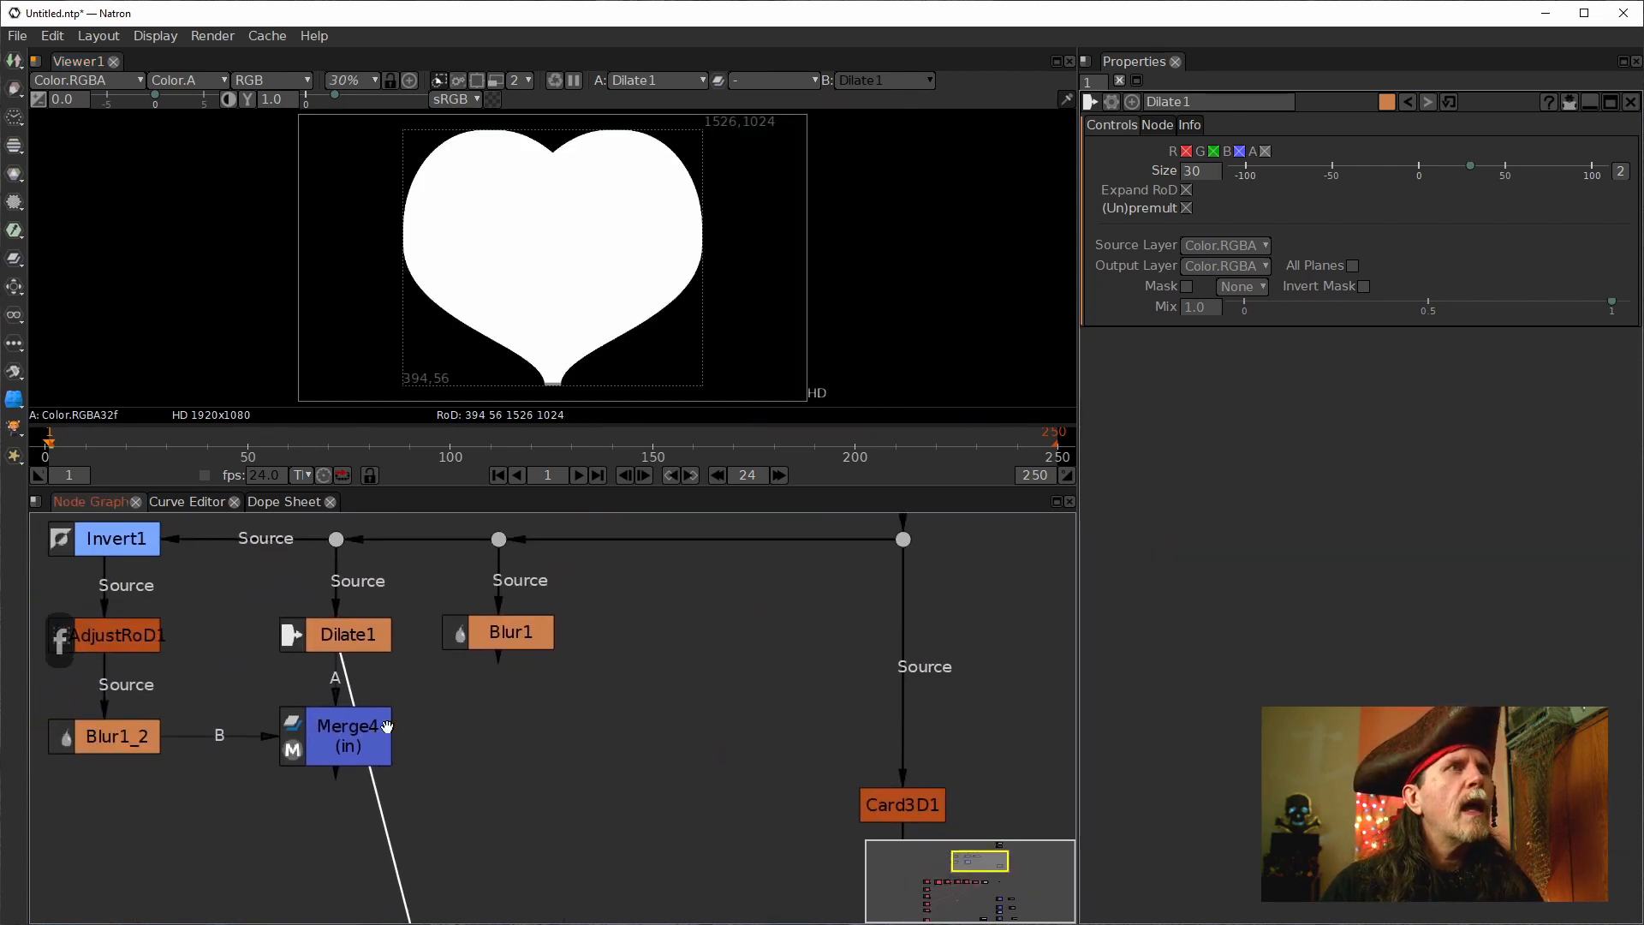
left_click(381, 729)
key("1")
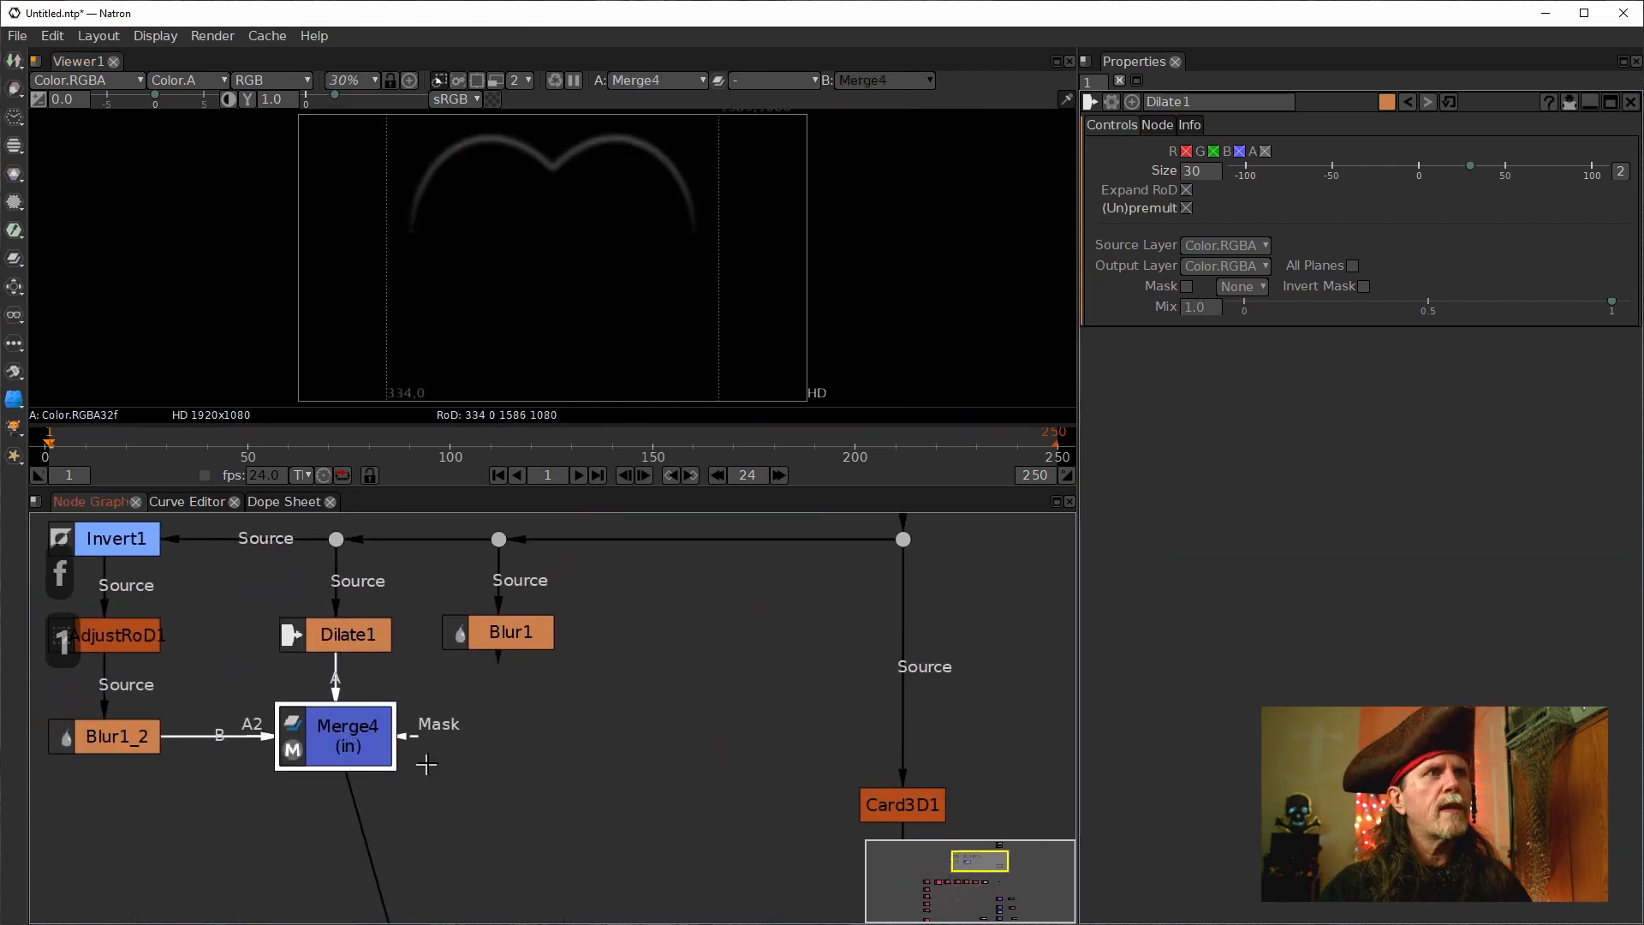
Add a Merge node after Merge4, connect its A input to Blur1, and place it beneath Blur1.
key("m")
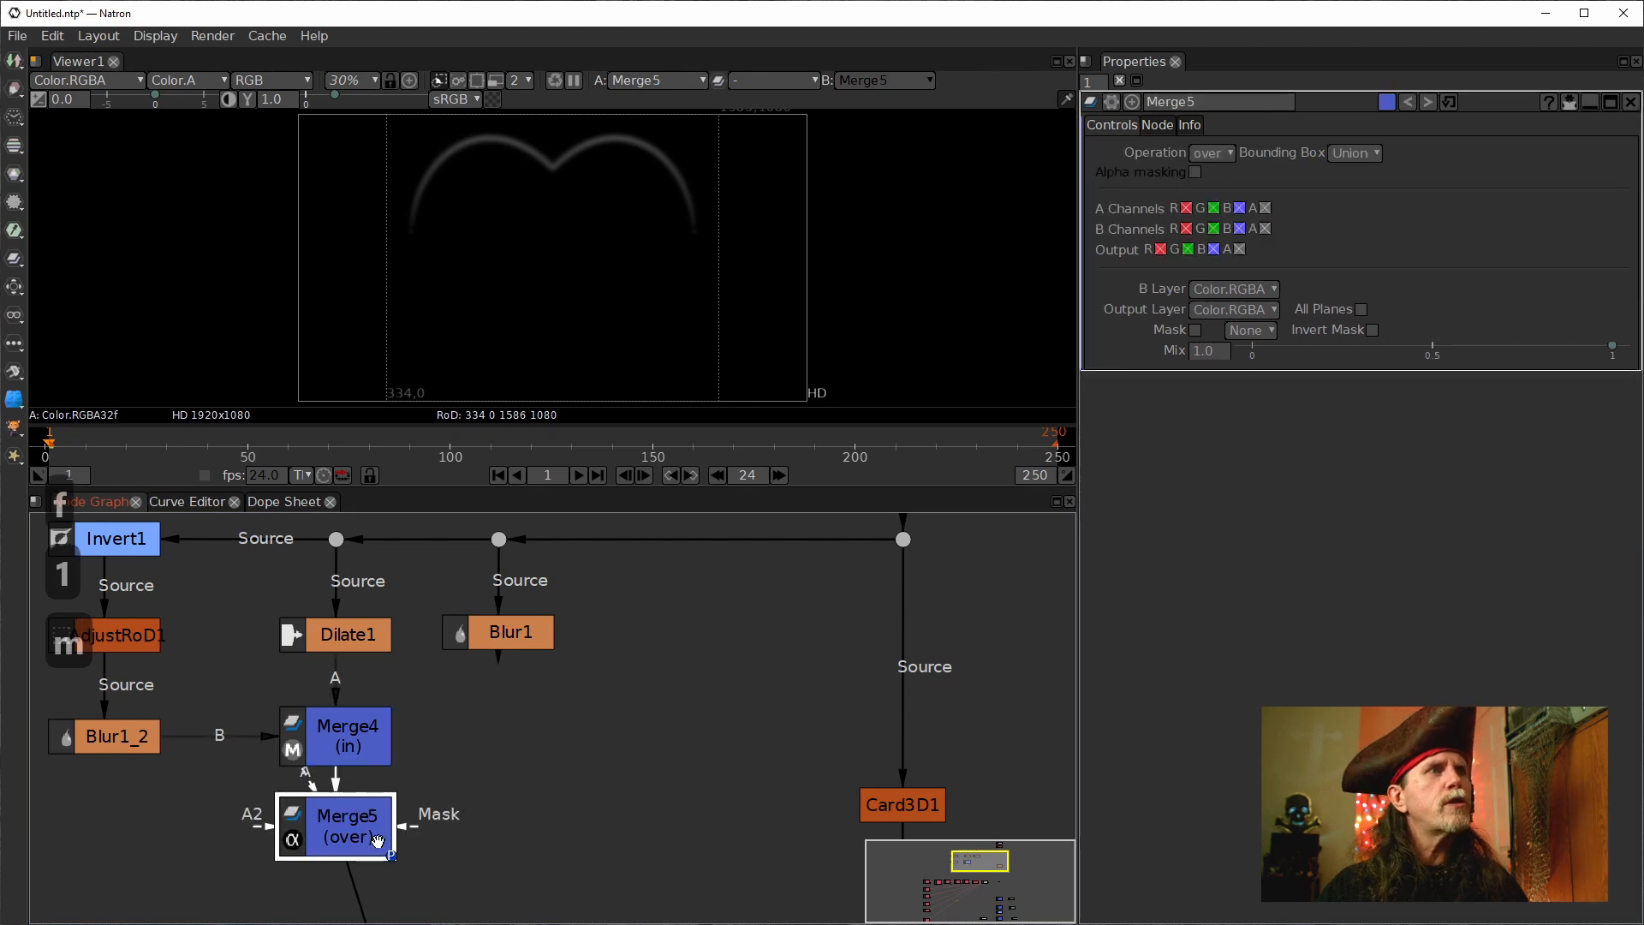
left_click_drag(328, 821, 502, 635)
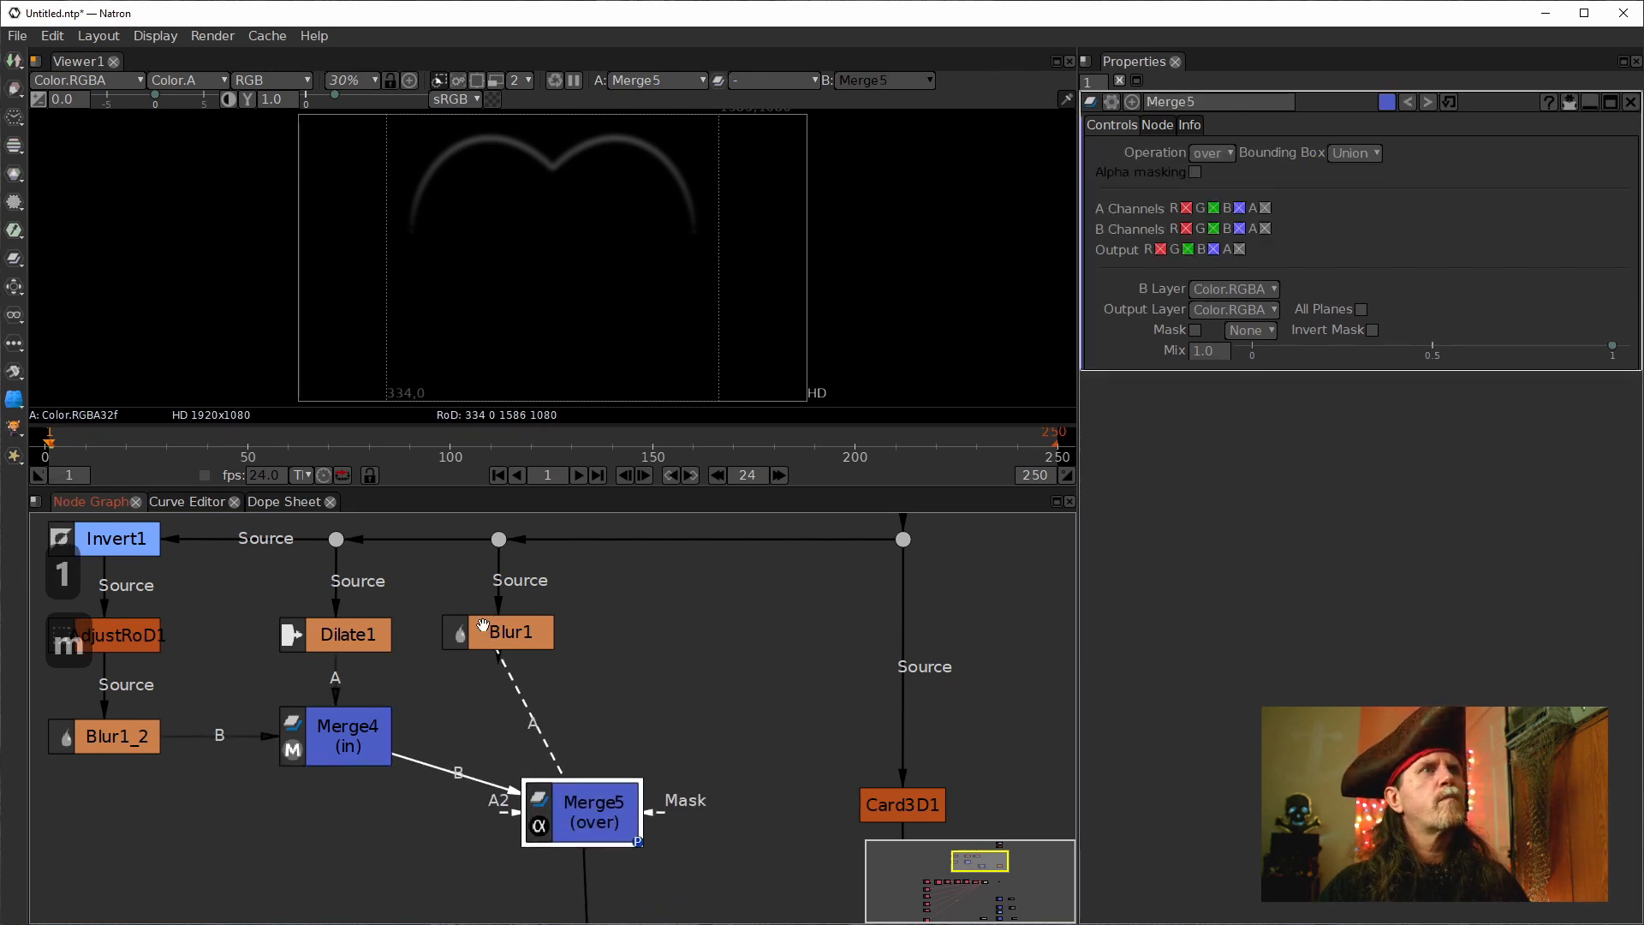
left_click_drag(616, 805, 548, 761)
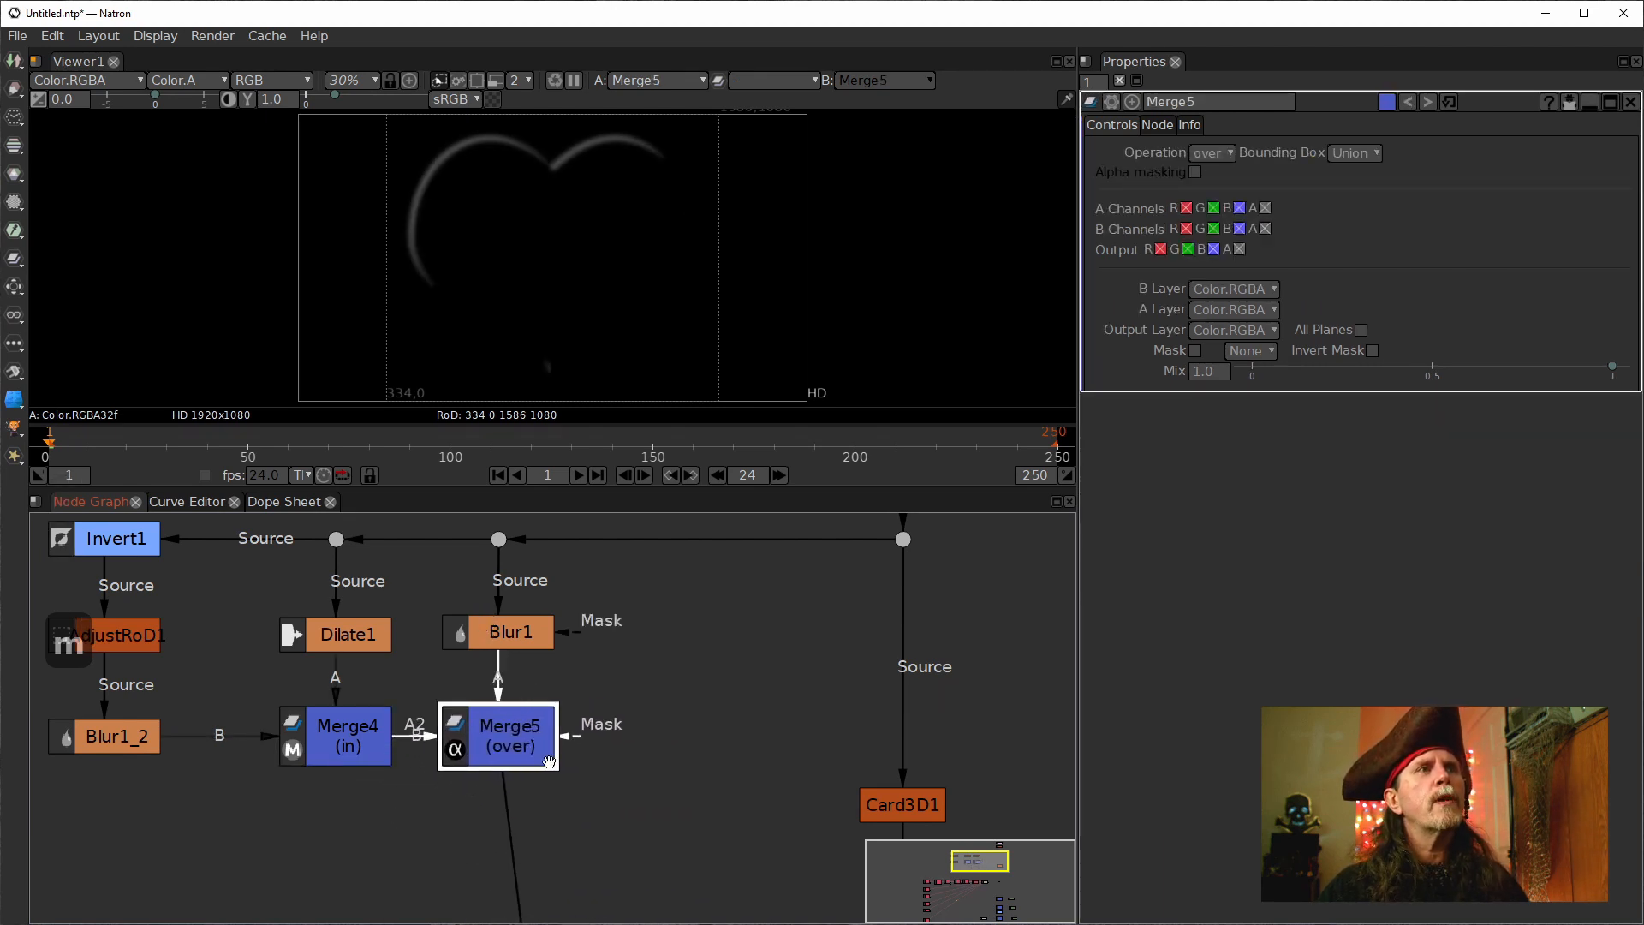
Compare the outputs of Blur1, Merge4 and Merge5 in the viewer.
left_click(502, 632)
key("1")
left_click(363, 742)
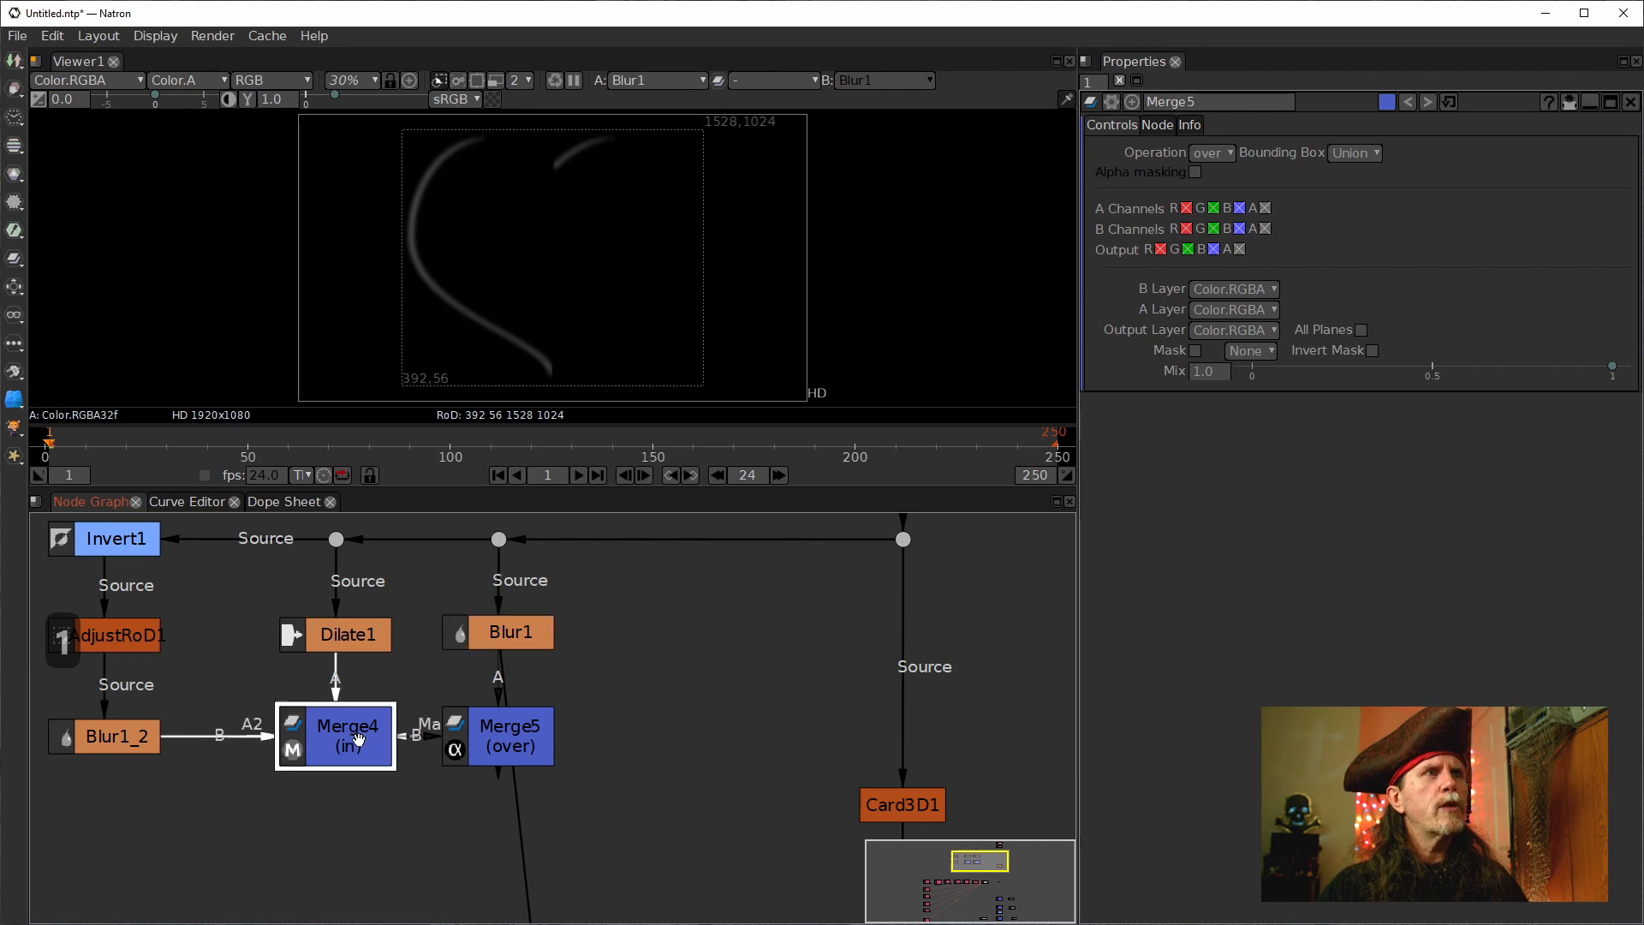
key("1")
left_click(523, 725)
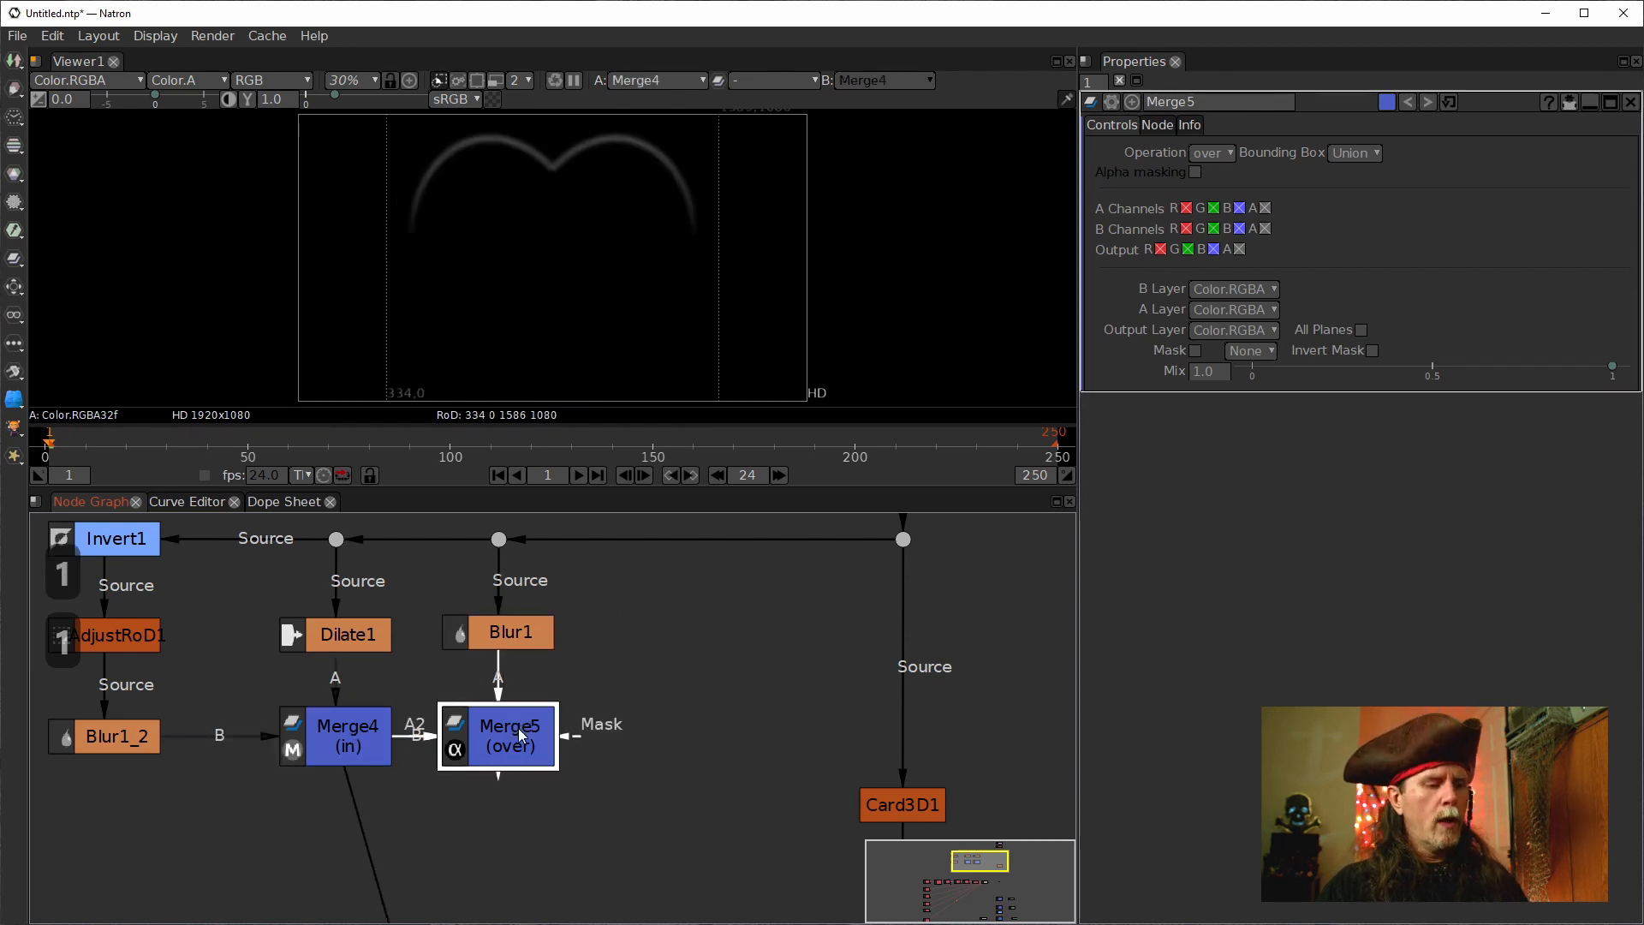
key("1")
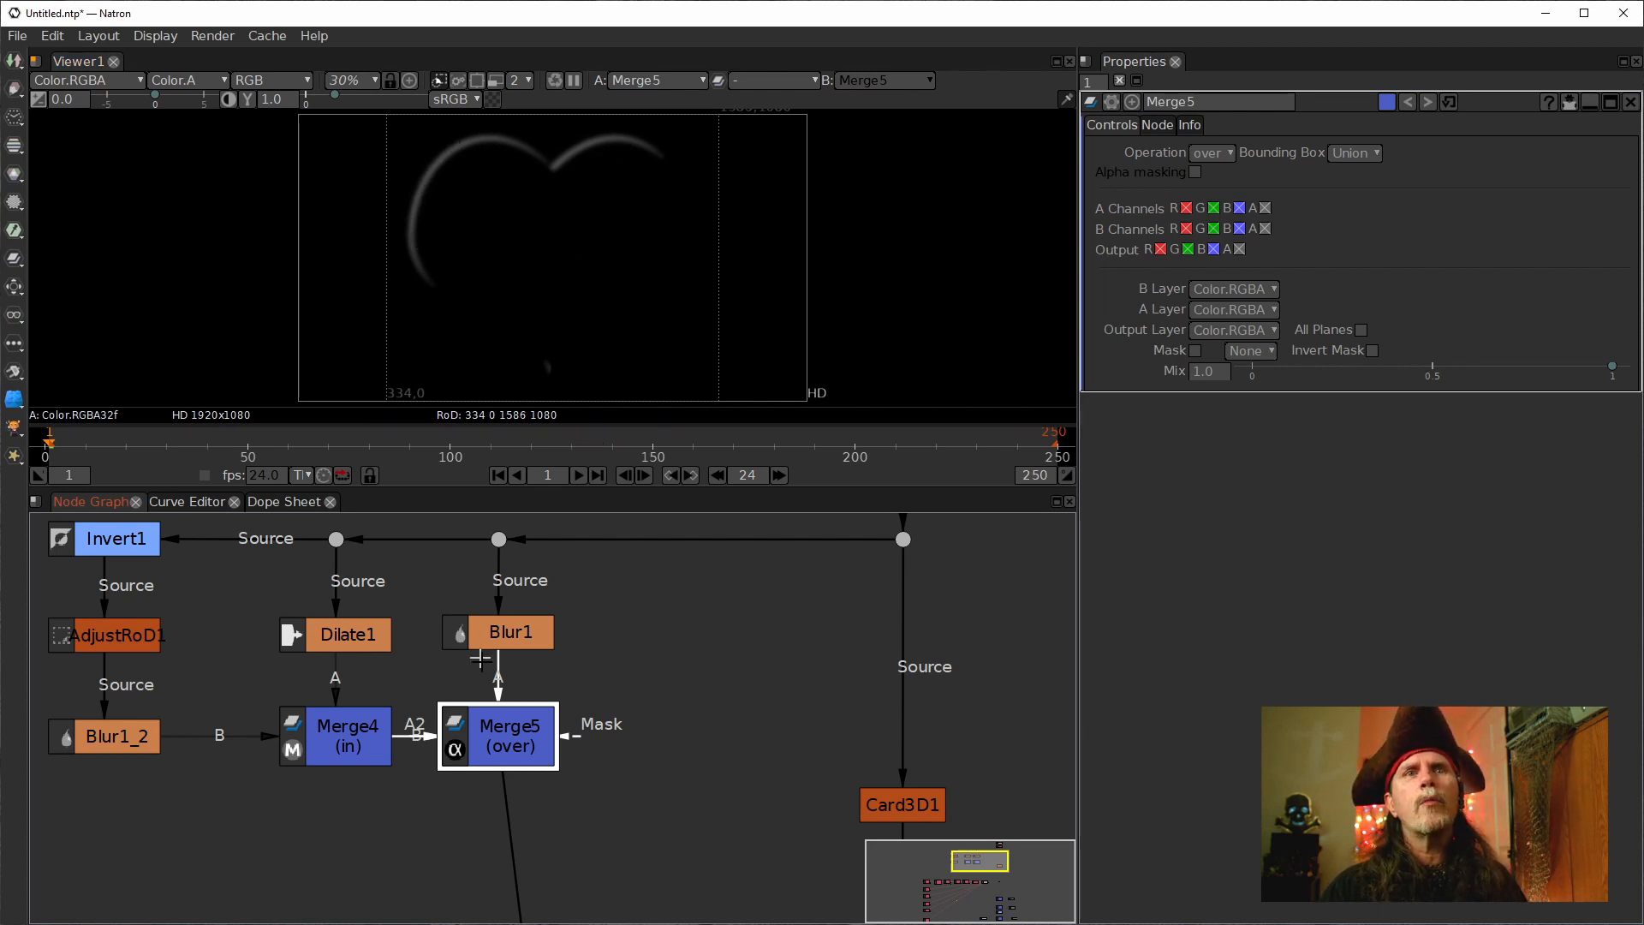
Move Card3D1 further down its branch to make room above it in the node graph.
left_click_drag(607, 758, 294, 619)
left_click_drag(668, 688, 605, 913)
left_click(603, 801)
left_click_drag(698, 756, 643, 435)
left_click_drag(640, 597, 667, 908)
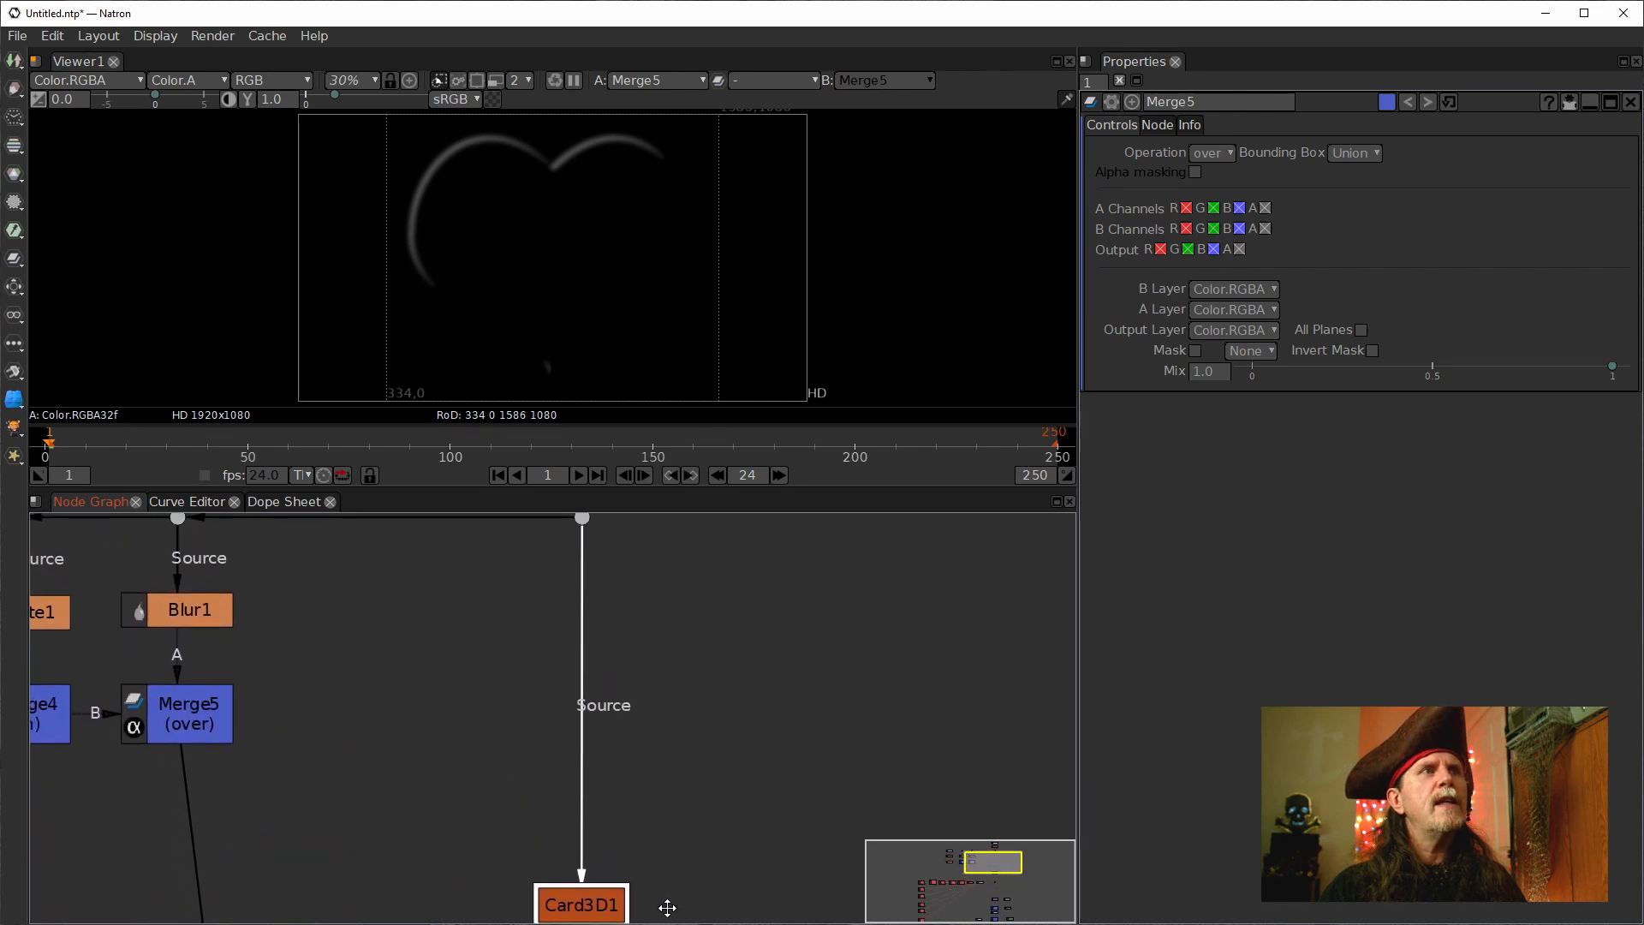
mouse_move(604, 635)
left_mouse_down()
mouse_move(654, 653)
mouse_move(660, 639)
mouse_move(654, 613)
mouse_move(614, 628)
left_mouse_up()
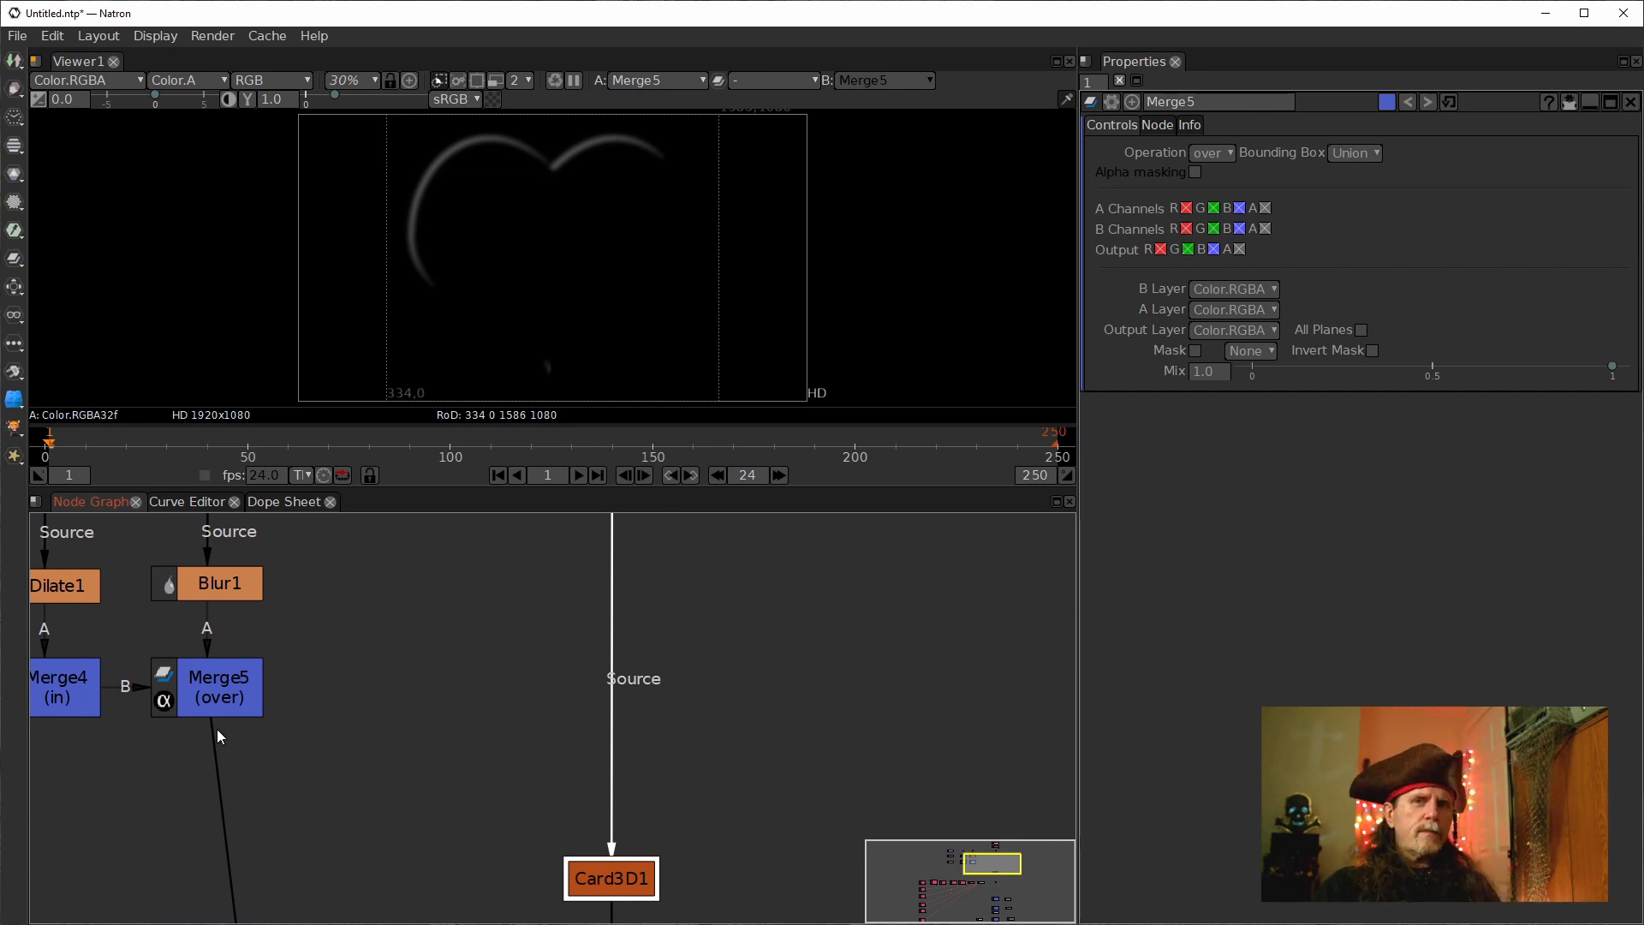
Open Blur1's settings, then duplicate the node and place the copy near the main branch above Card3D1.
scroll(642, 719, "up", 2)
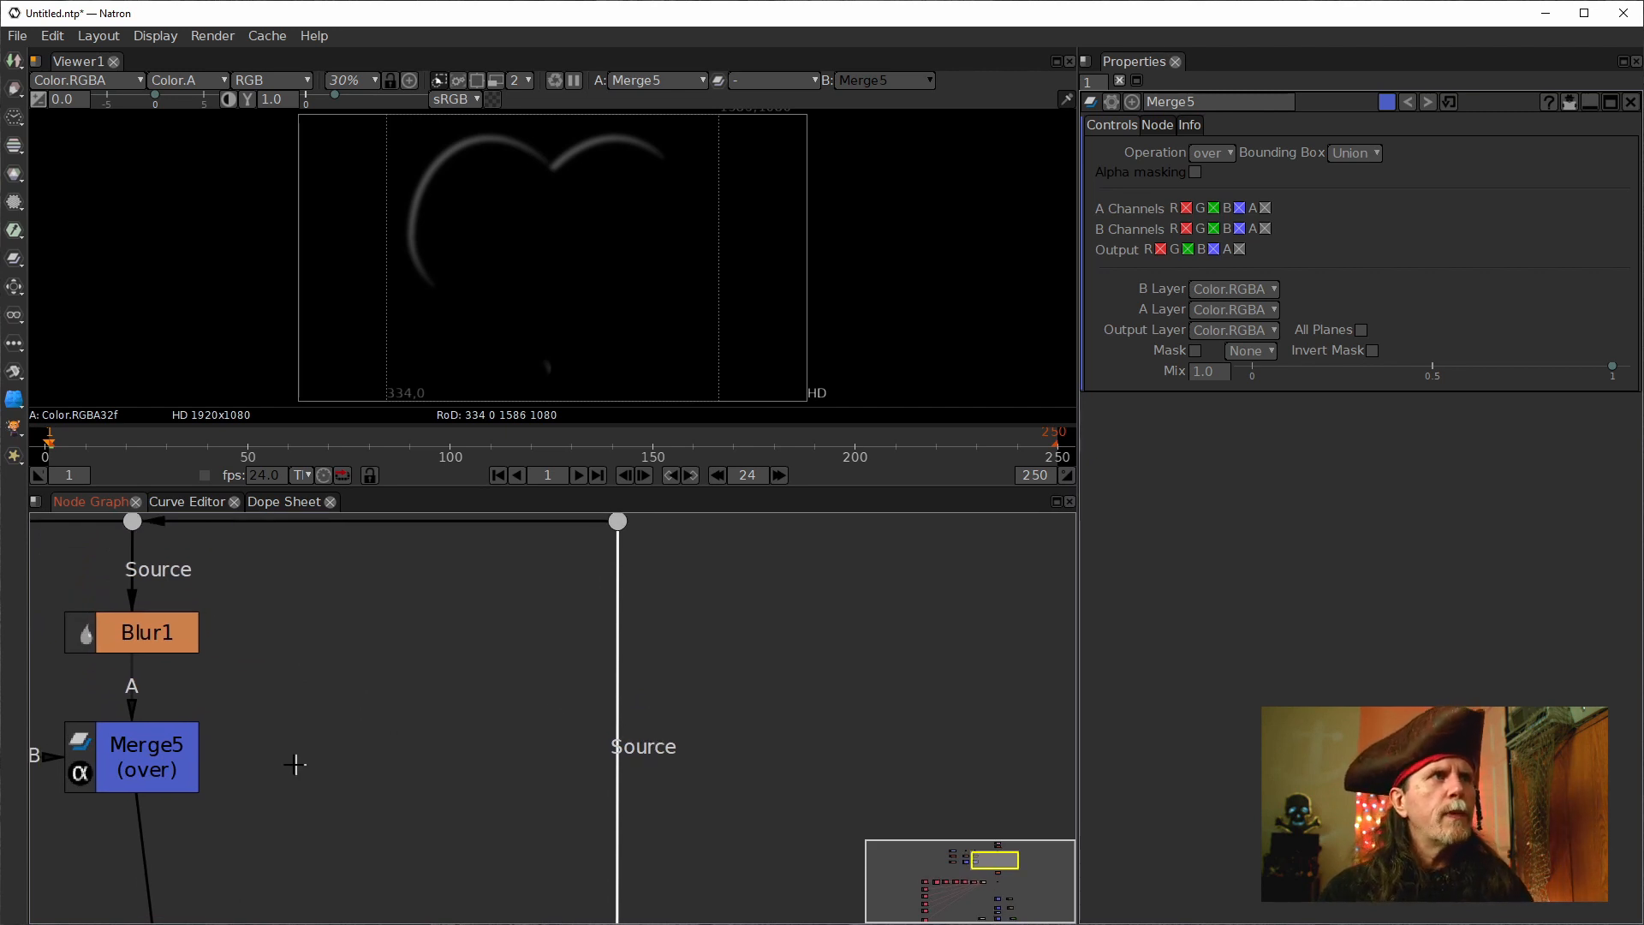
left_click_drag(240, 691, 449, 699)
left_click(321, 636)
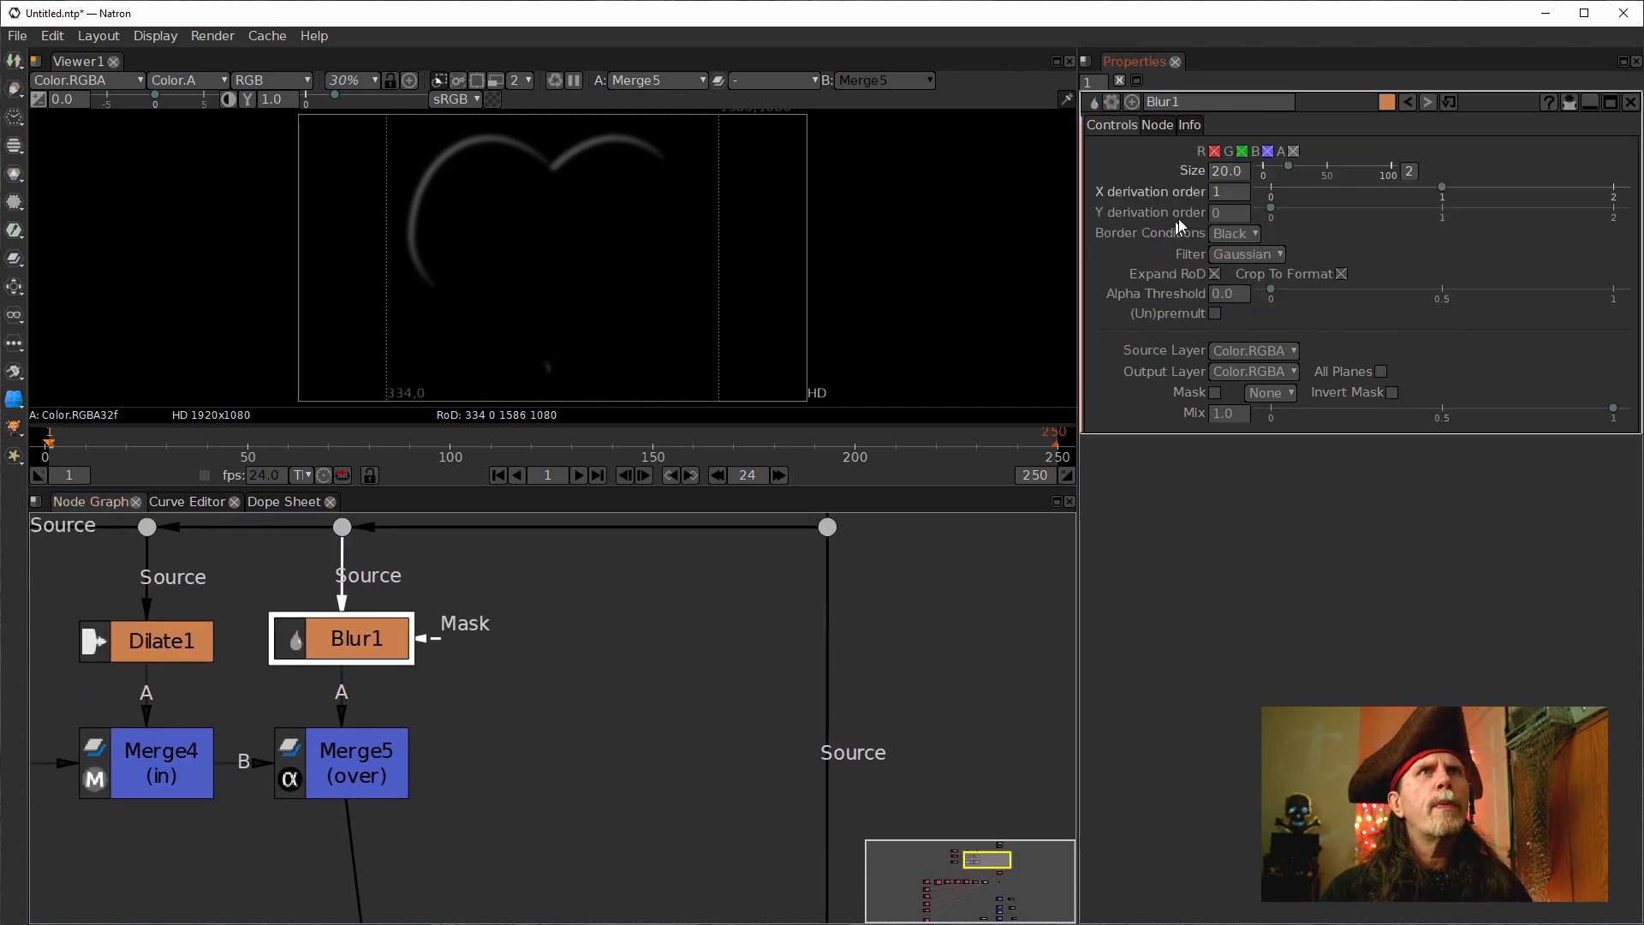
left_click_drag(764, 740, 686, 697)
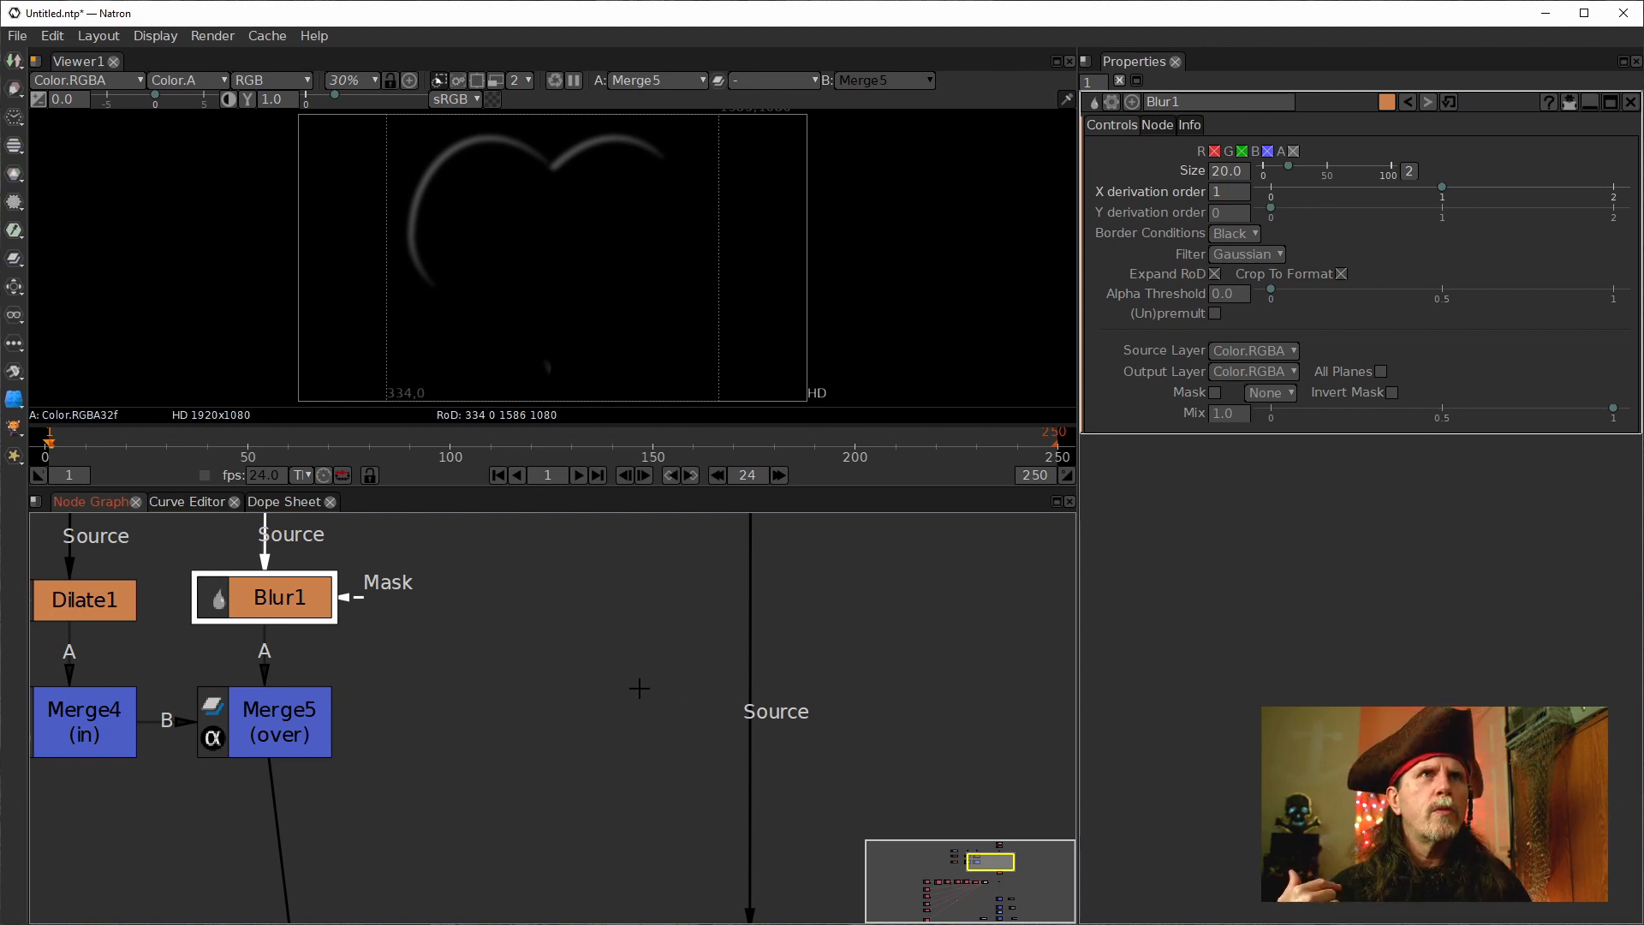
scroll(548, 800, "down", 5)
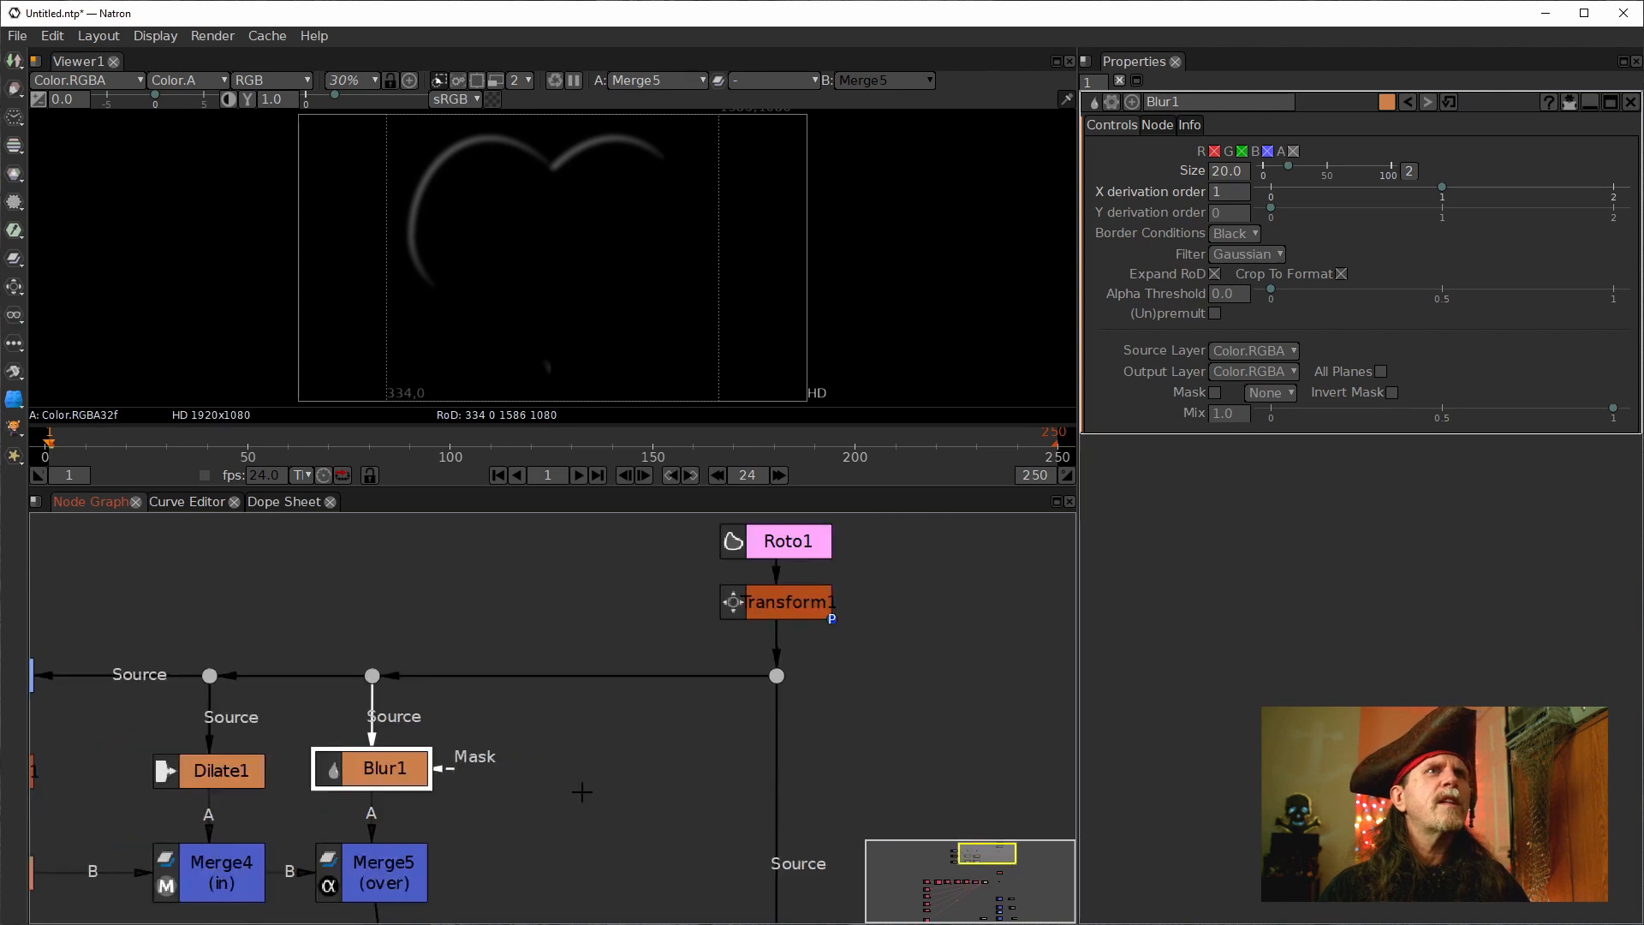
left_click_drag(543, 810, 649, 765)
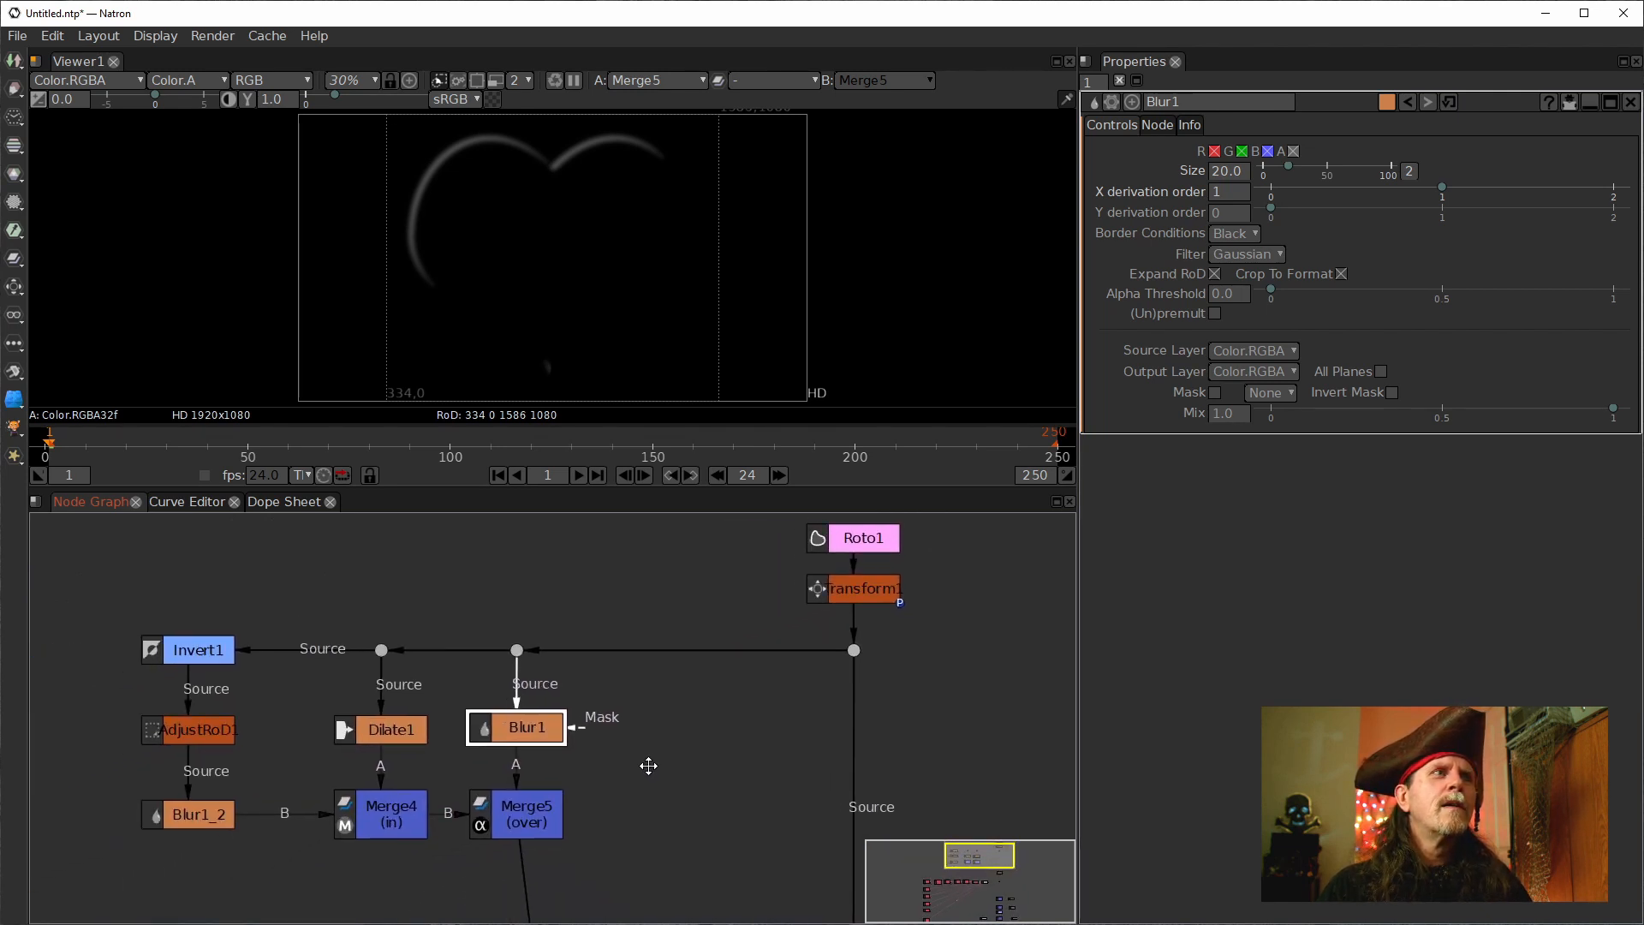
left_click_drag(714, 812, 416, 741)
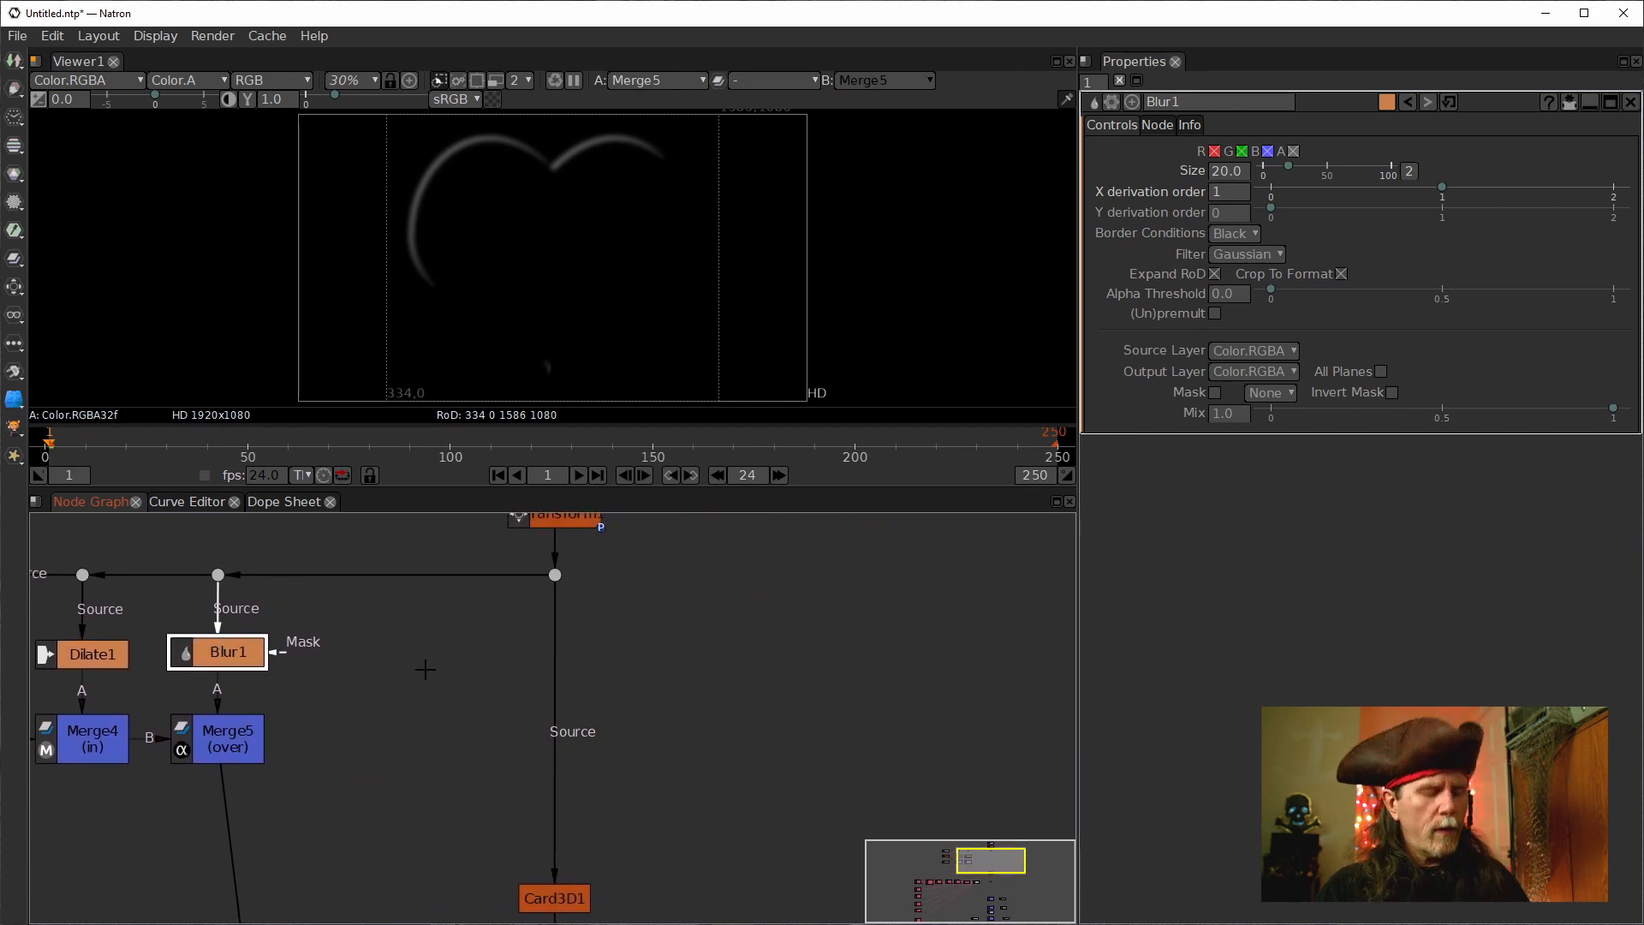
key("alt+c")
mouse_move(492, 685)
left_mouse_down()
mouse_move(505, 668)
mouse_move(542, 689)
mouse_move(465, 682)
left_mouse_up()
left_click(1219, 194)
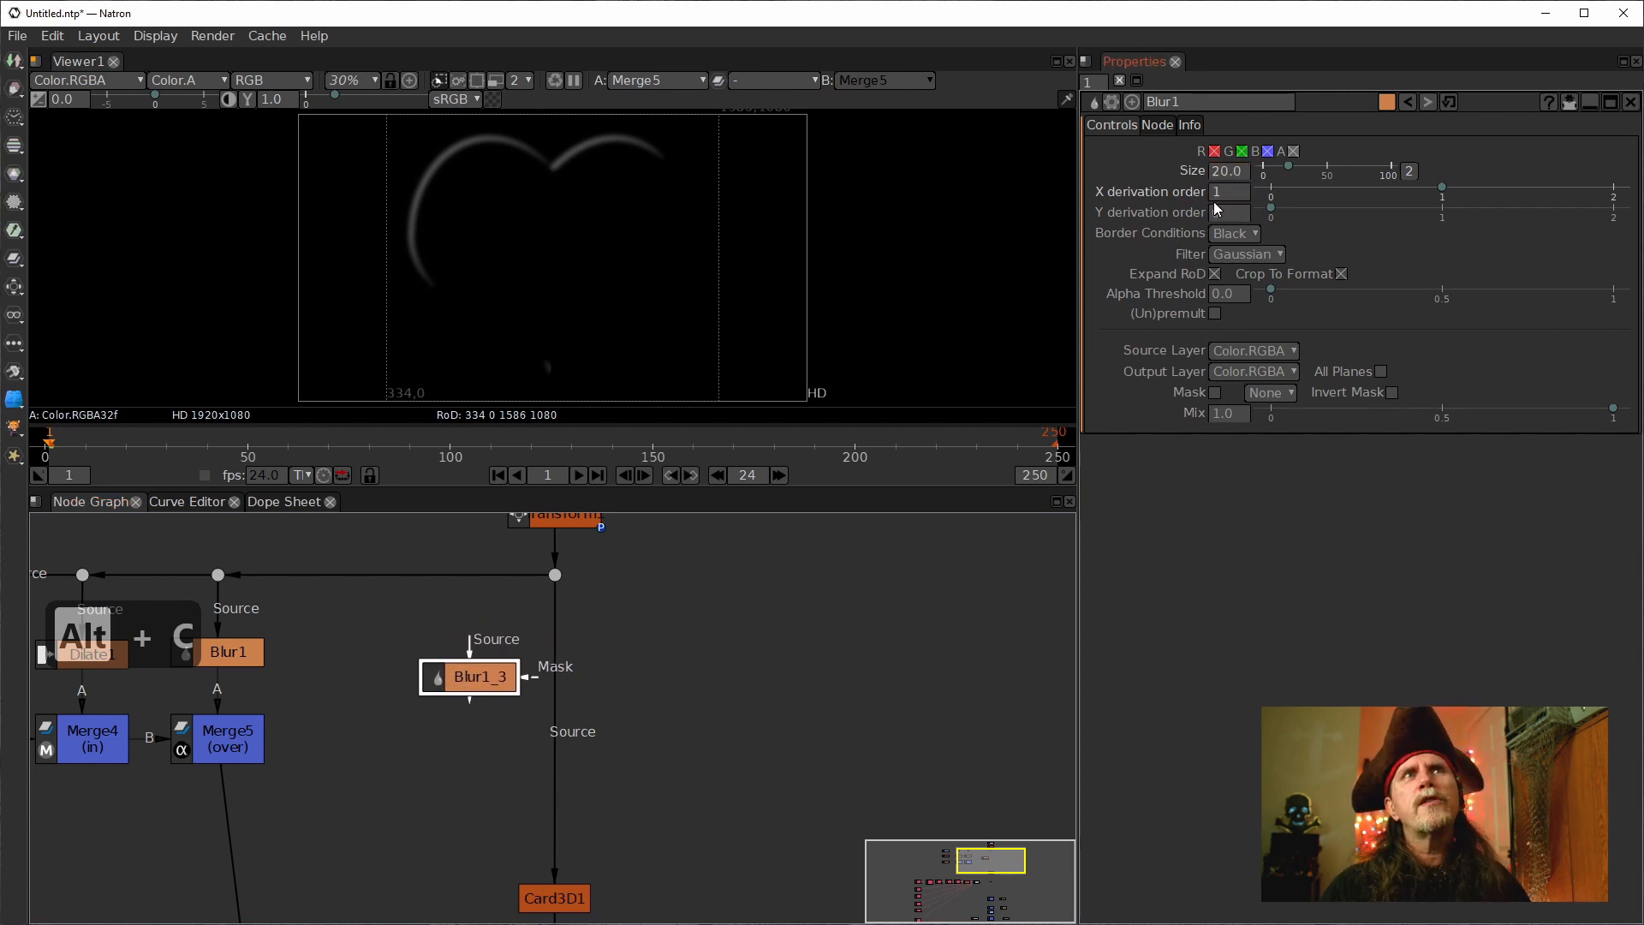
type("0")
key("Return")
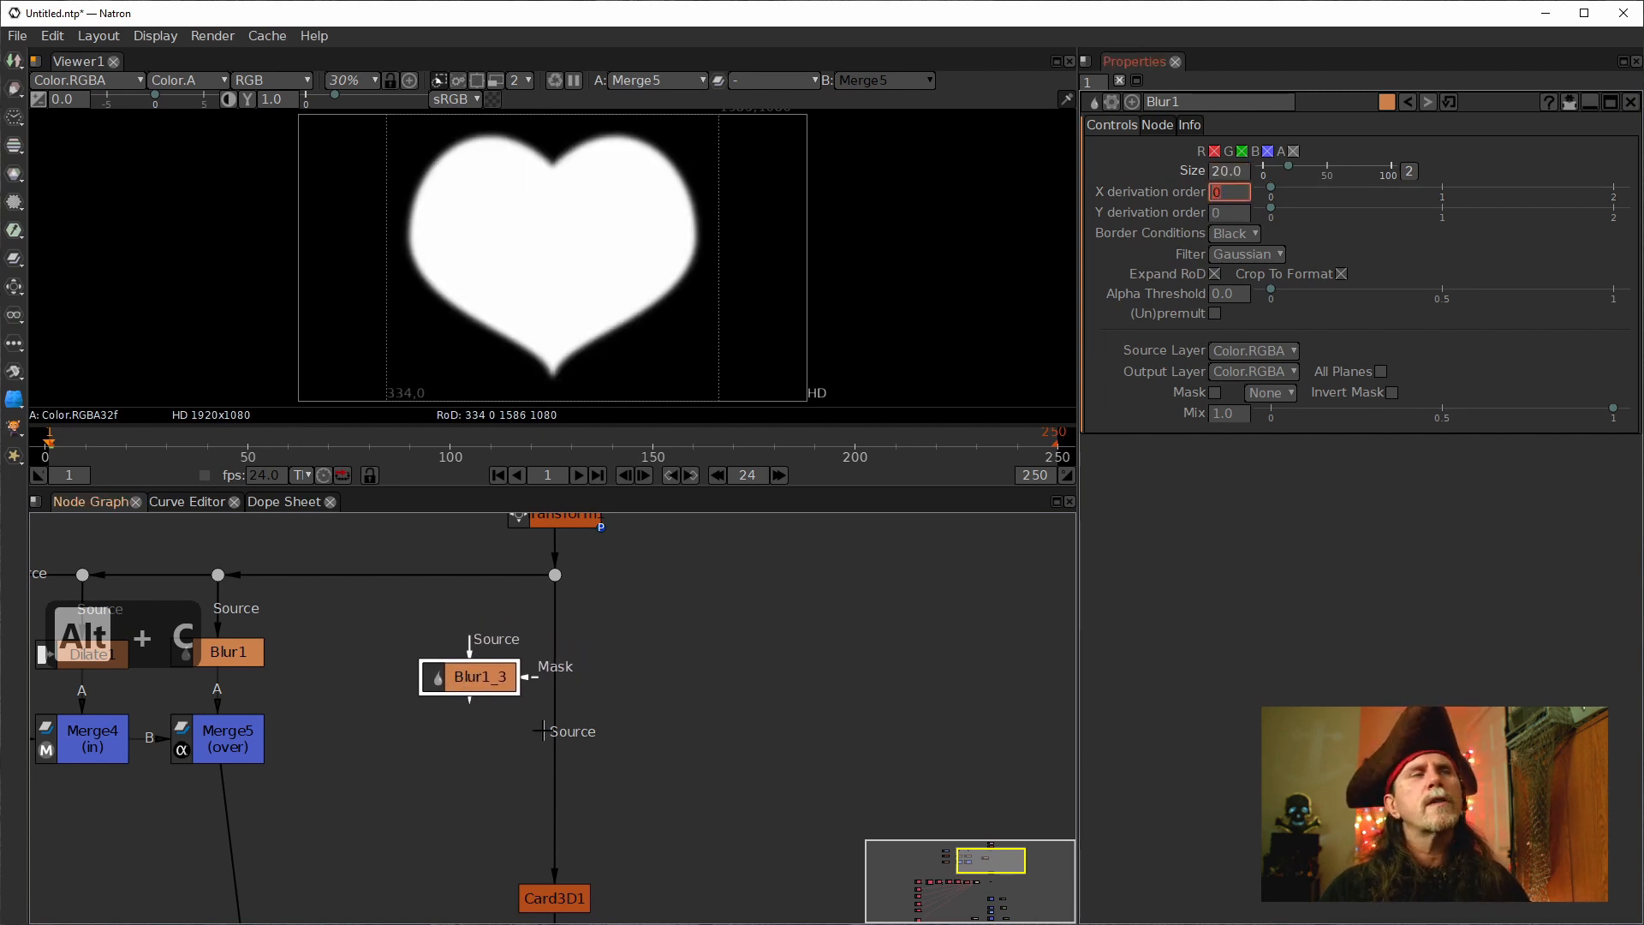
left_click_drag(459, 677, 468, 673)
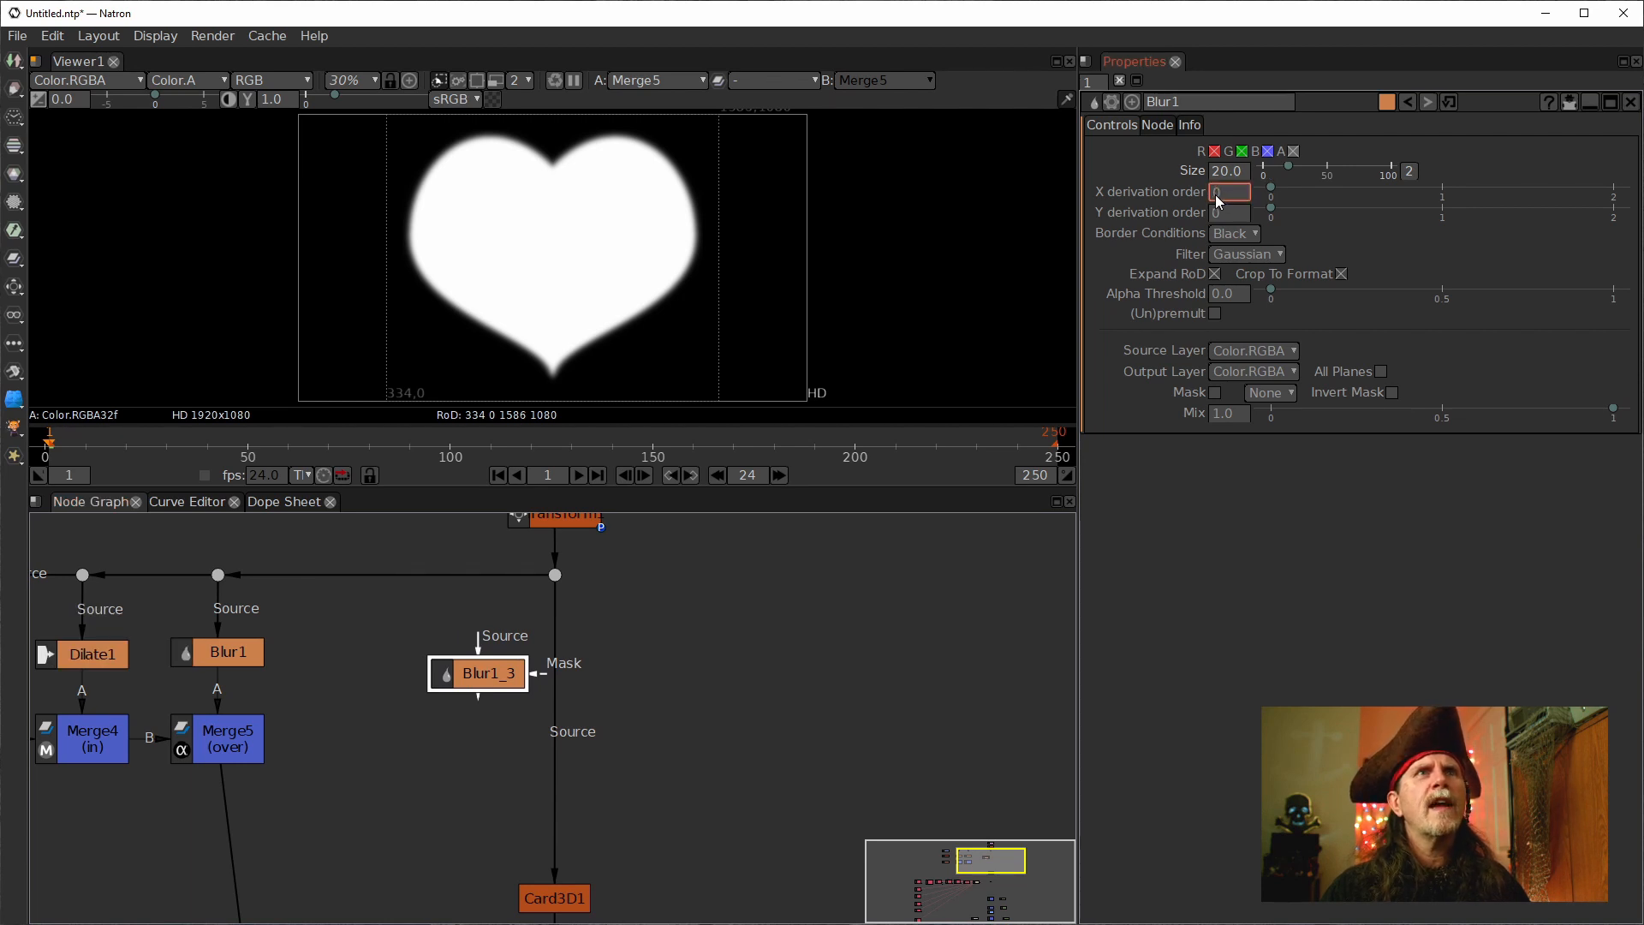
scroll(1219, 199, "up", 1)
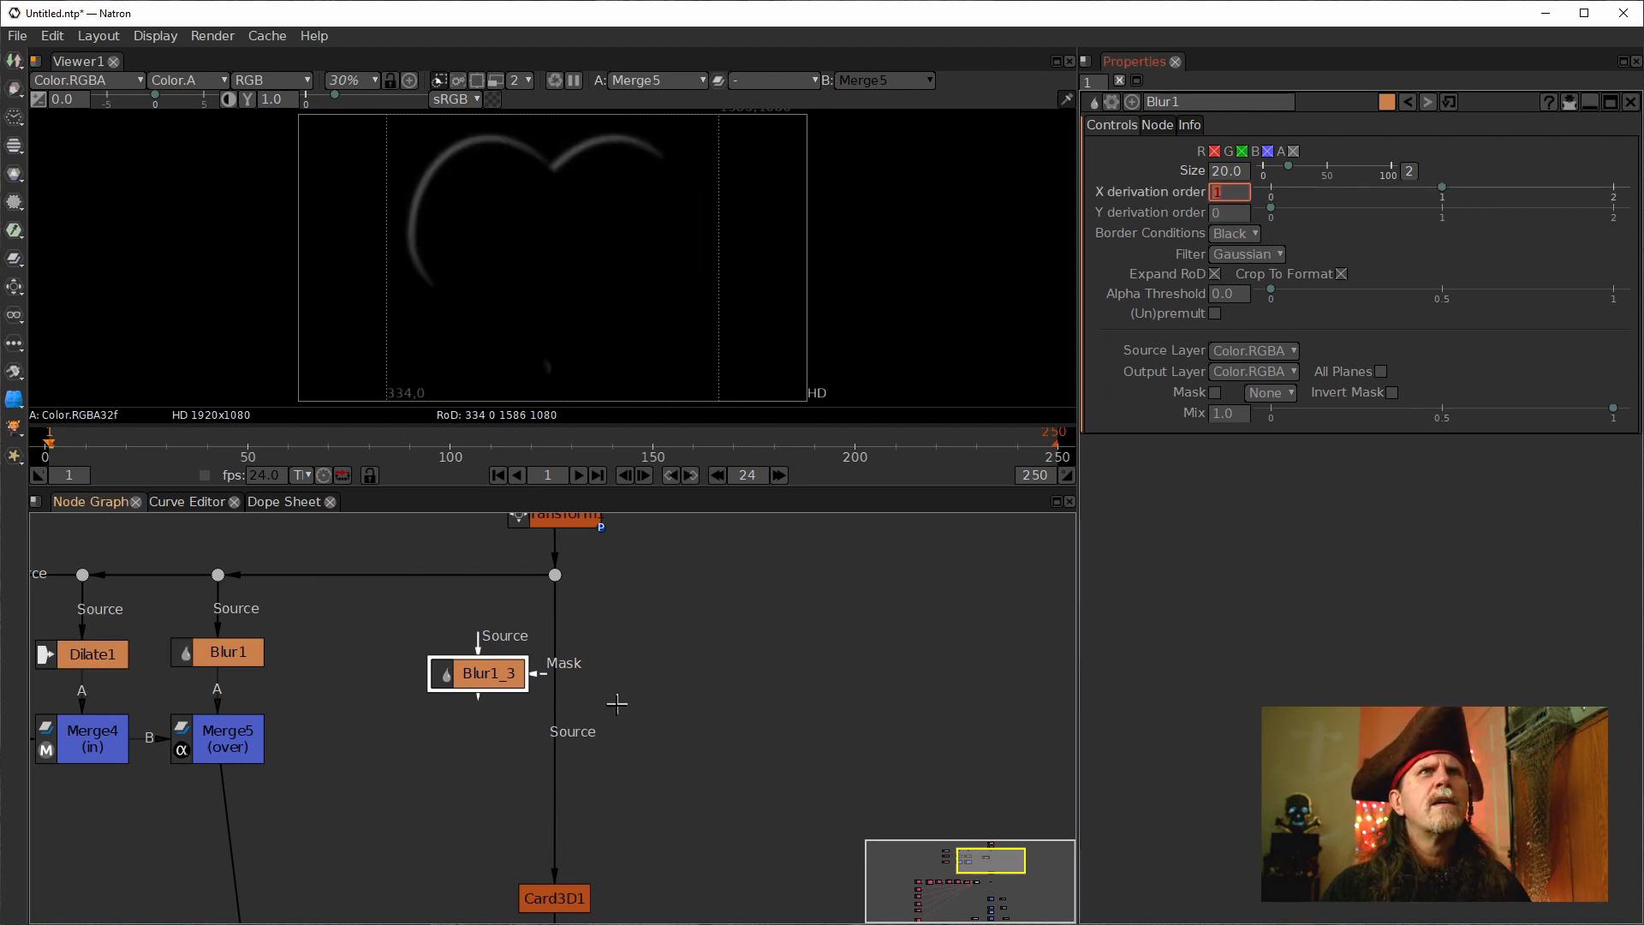
mouse_move(292, 695)
left_mouse_down()
mouse_move(548, 650)
mouse_move(293, 664)
left_mouse_up()
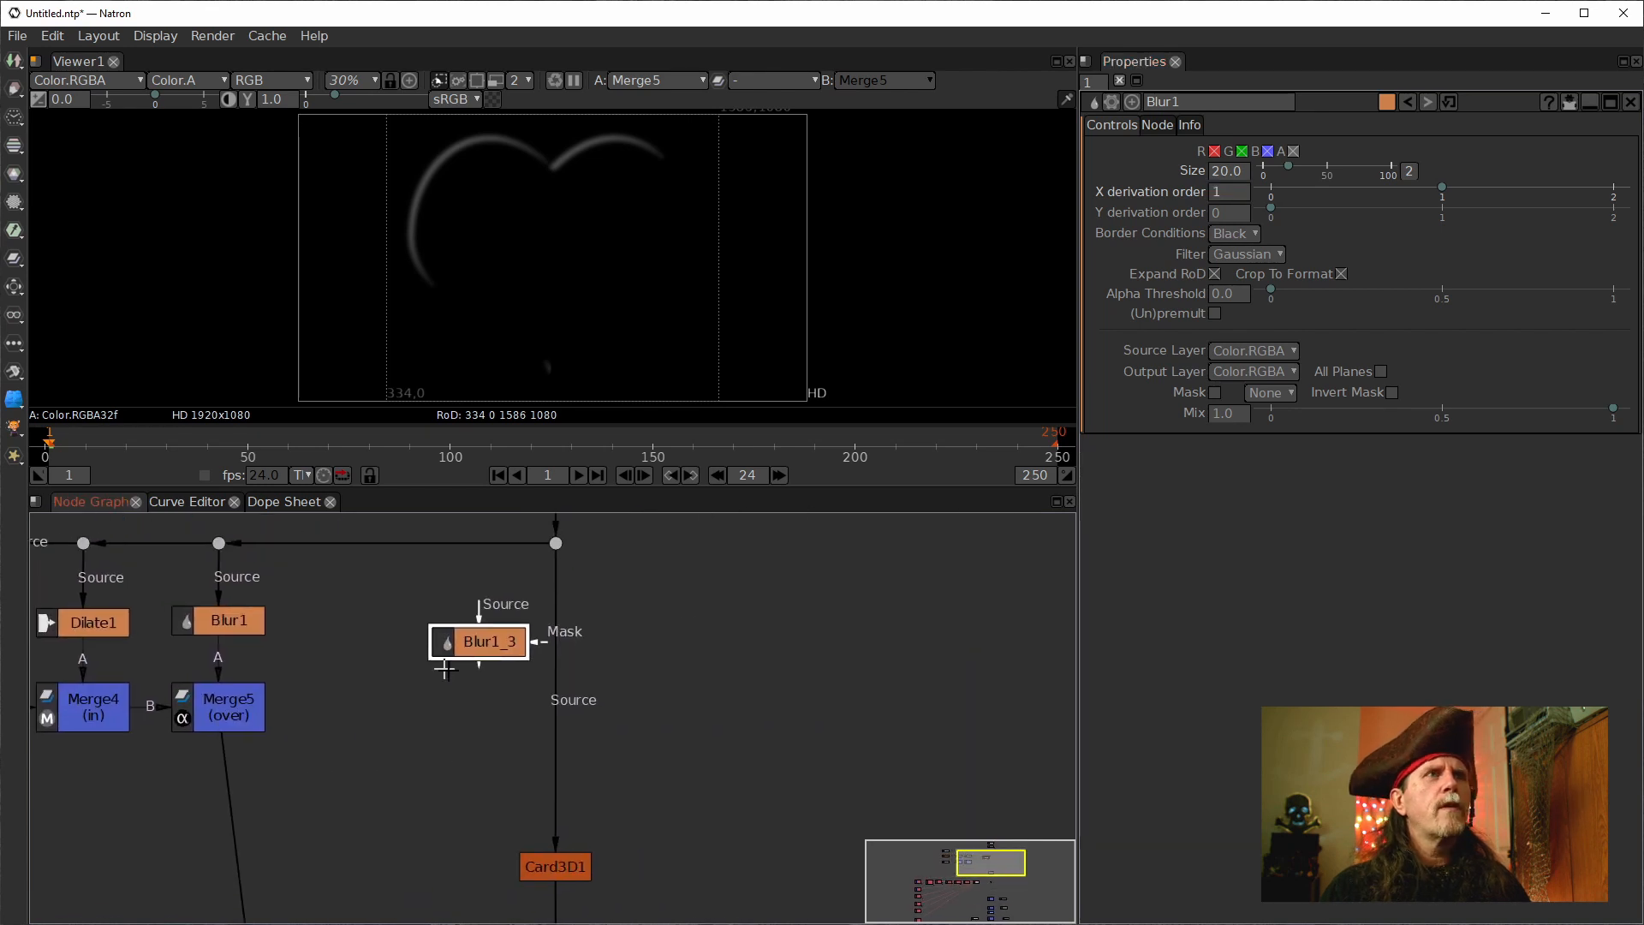
Open Blur1_3's settings, insert it between the main branch's dot and Card3D1, and show its output in the viewer.
double_click(479, 649)
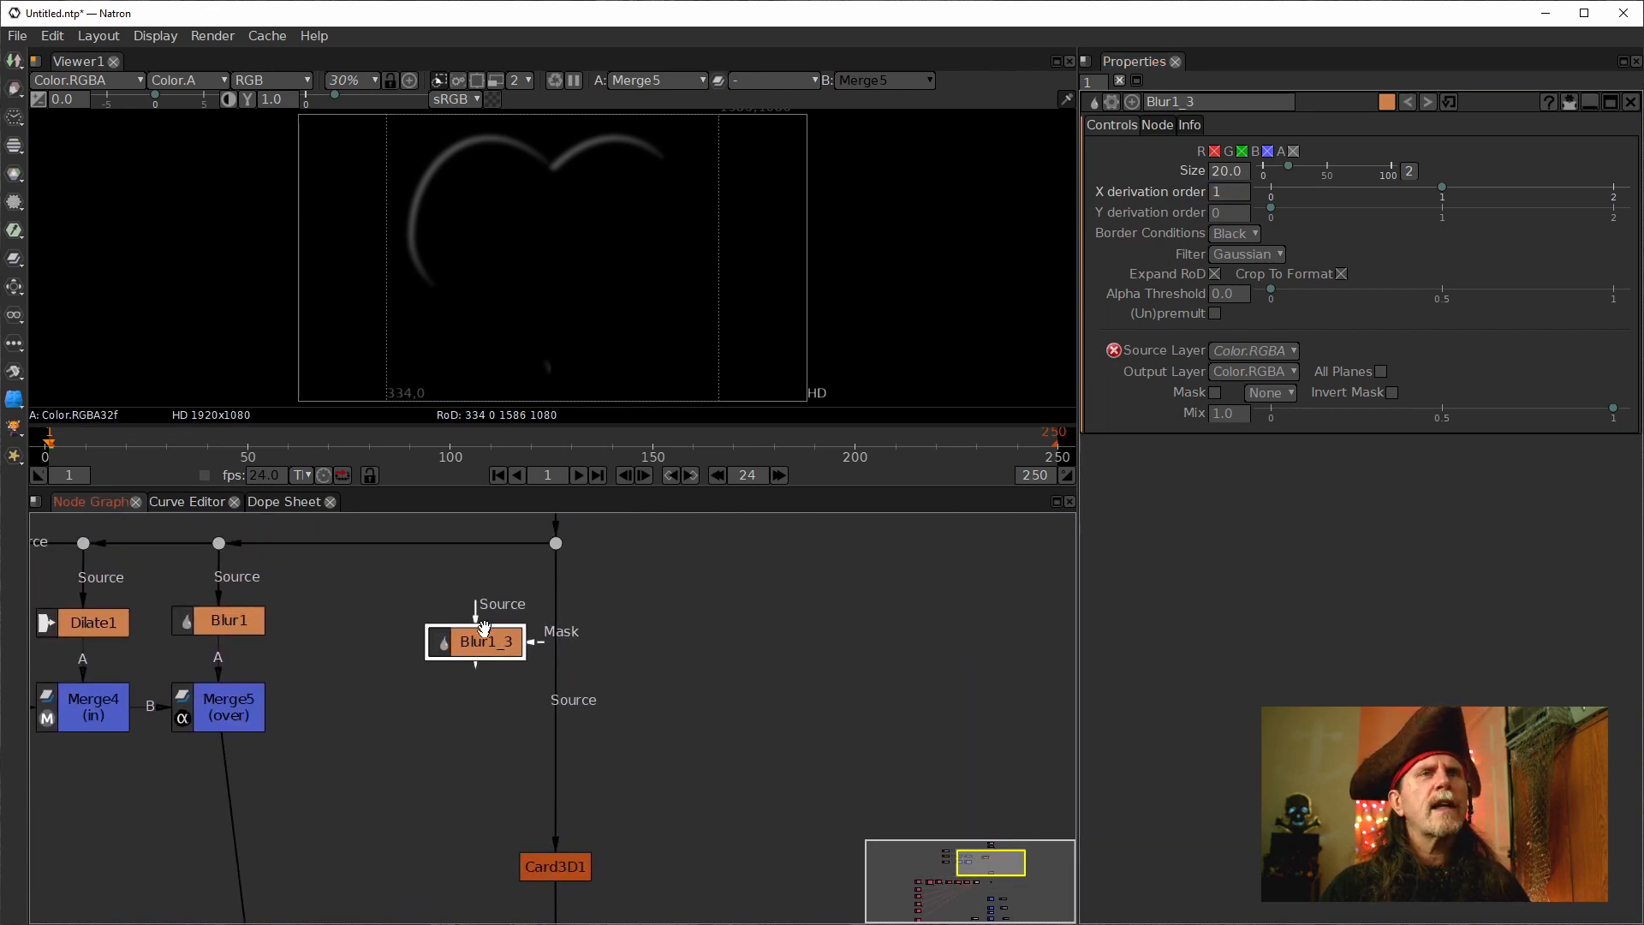
left_click_drag(467, 599, 556, 542)
left_click_drag(475, 648, 530, 639)
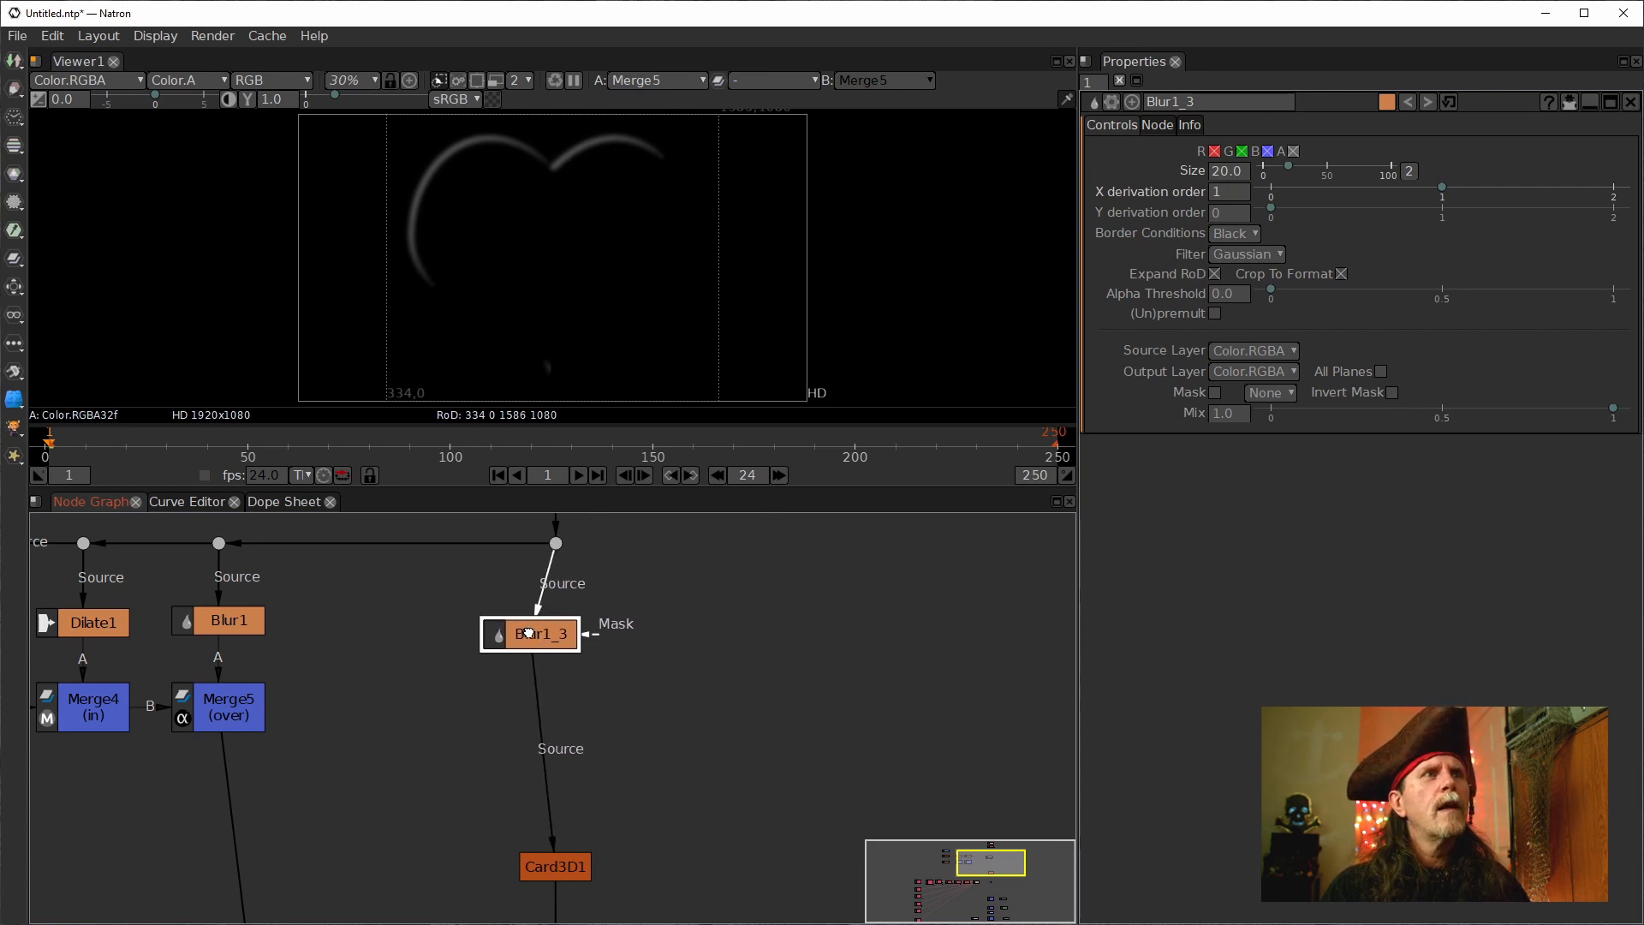
key("1")
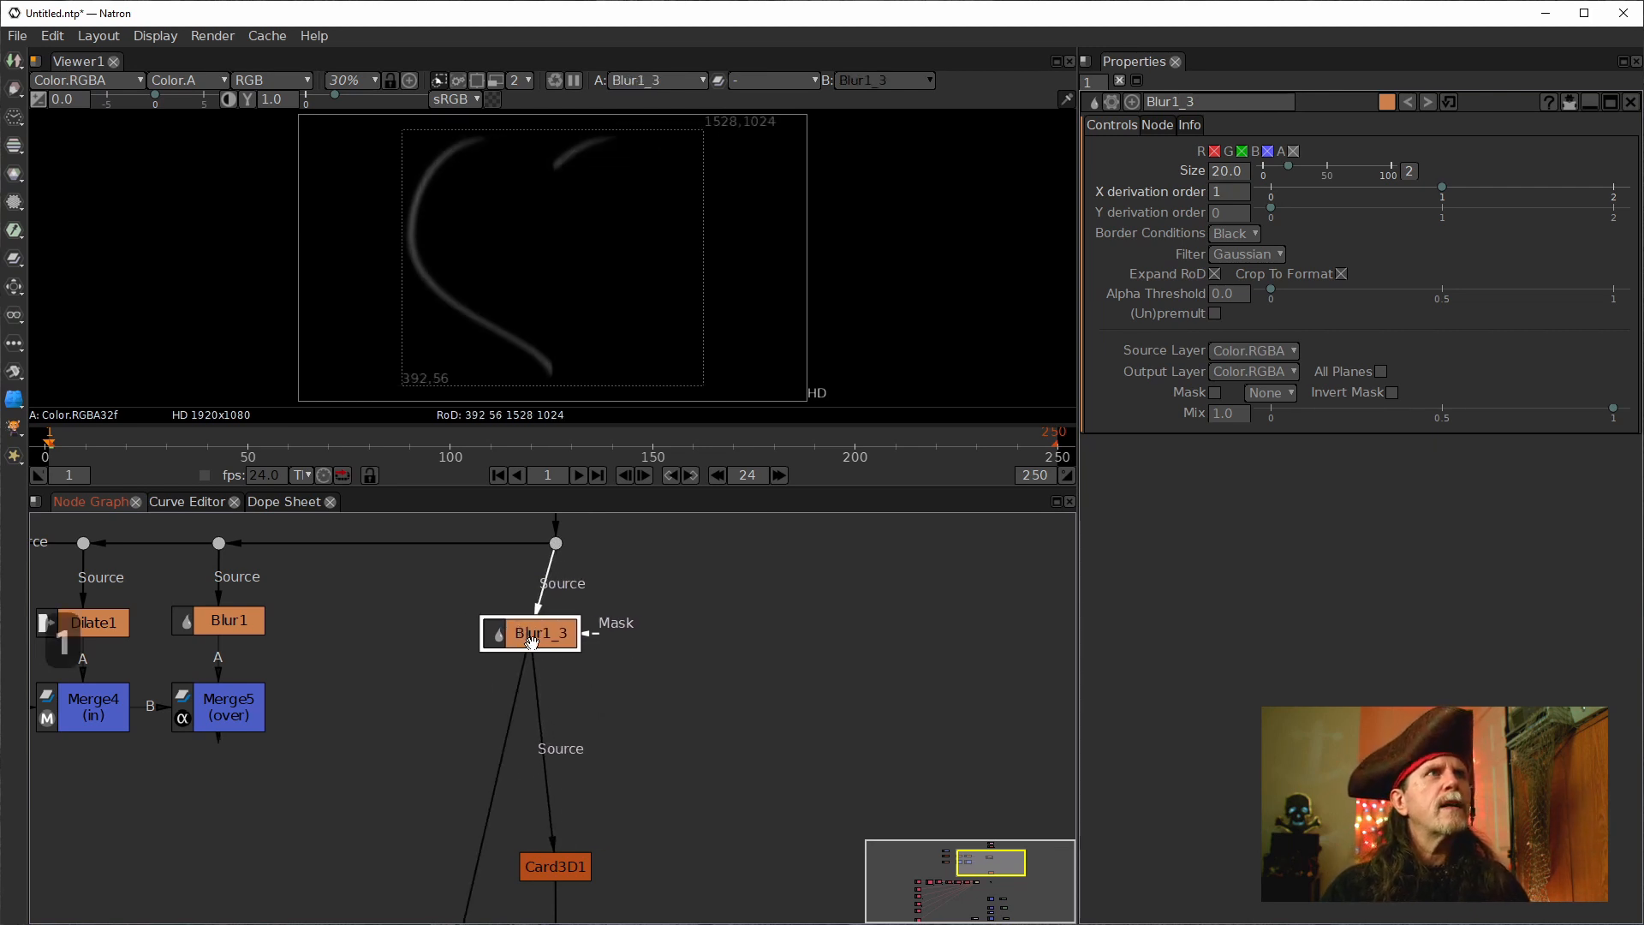
mouse_move(529, 638)
left_mouse_down()
mouse_move(595, 639)
mouse_move(555, 622)
left_mouse_up()
Set Blur1_3's X derivation order to 0.
left_click(1219, 192)
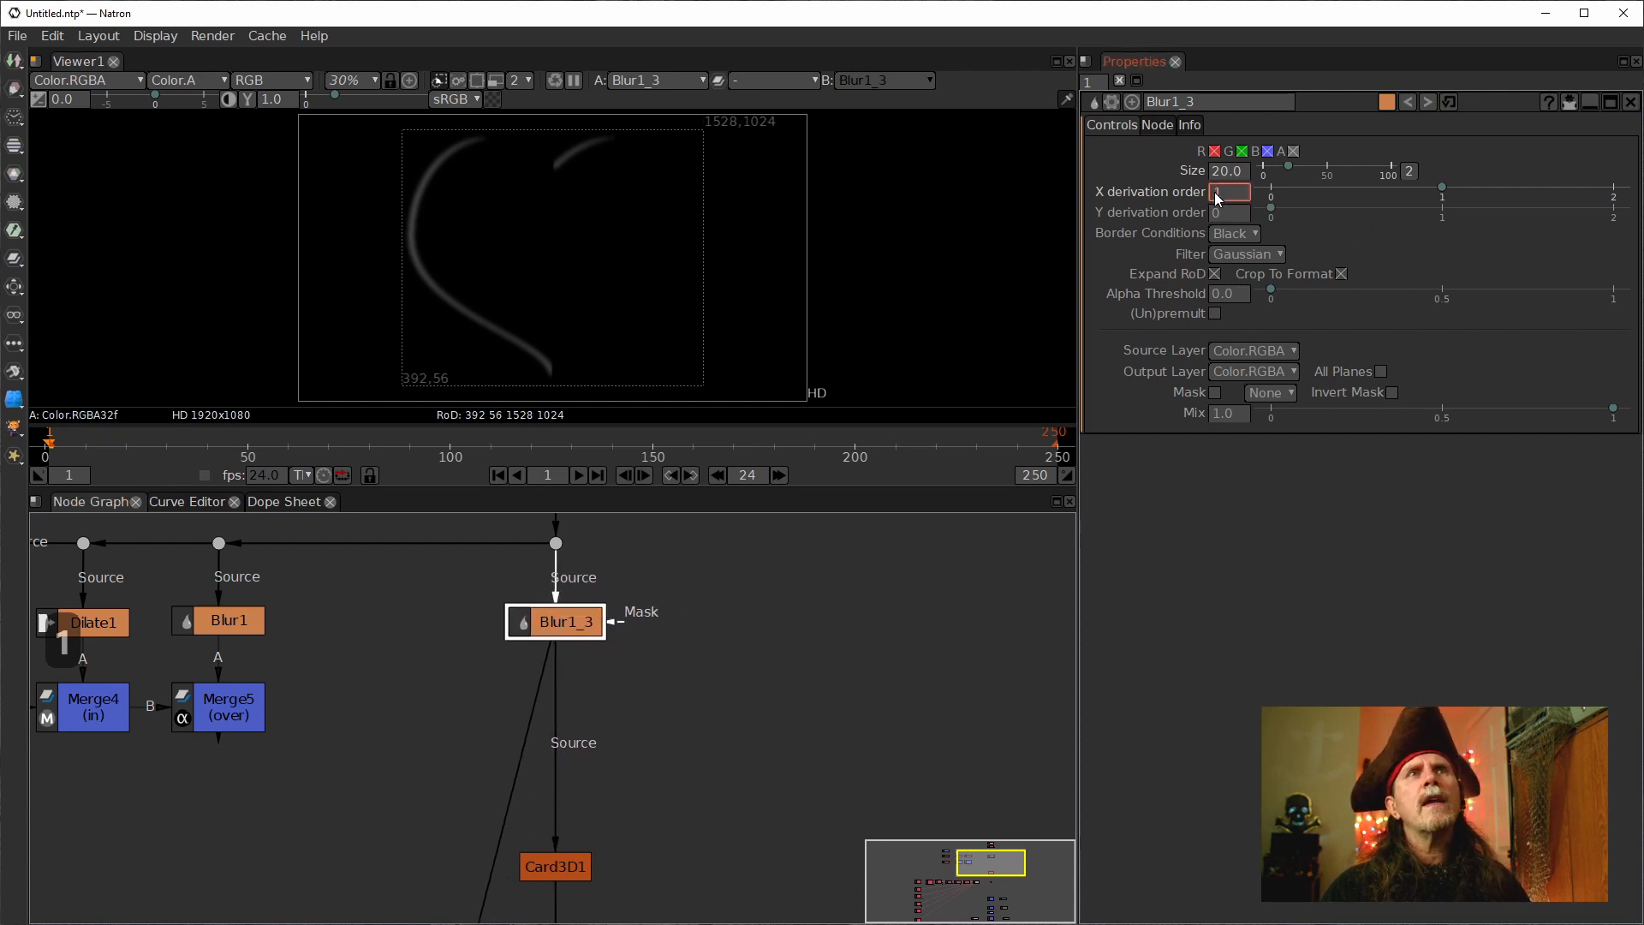
type("0")
key("Return")
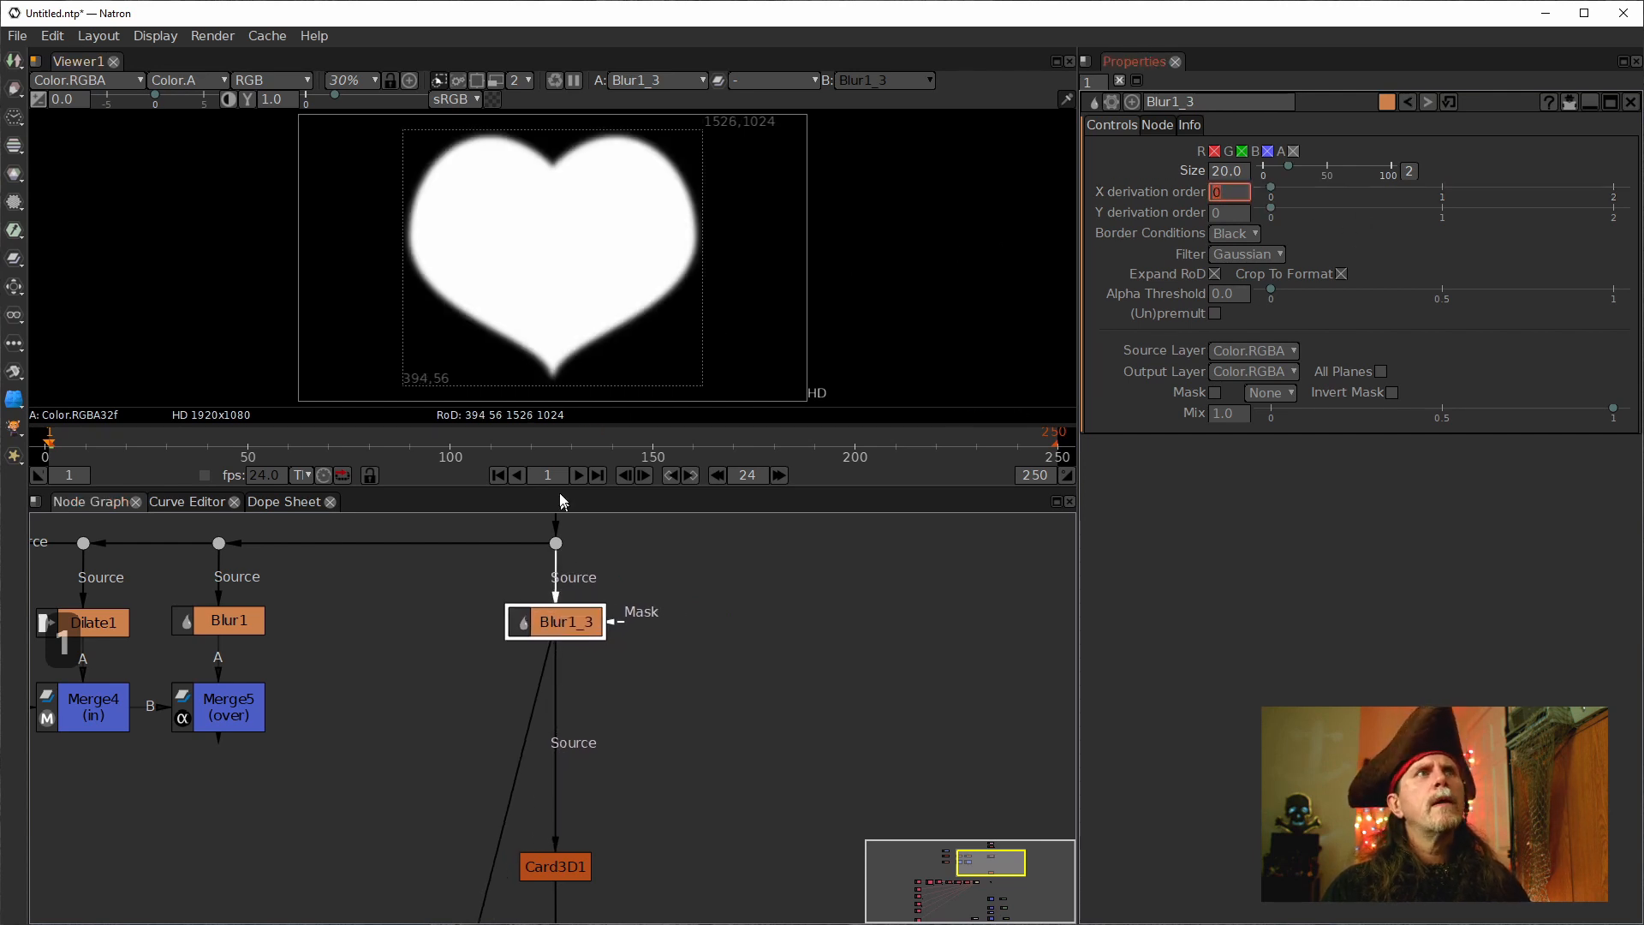
Toggle Blur1_3 off and on to compare, leave it disabled, and select Merge5.
left_click(574, 630)
key("d")
key("d")
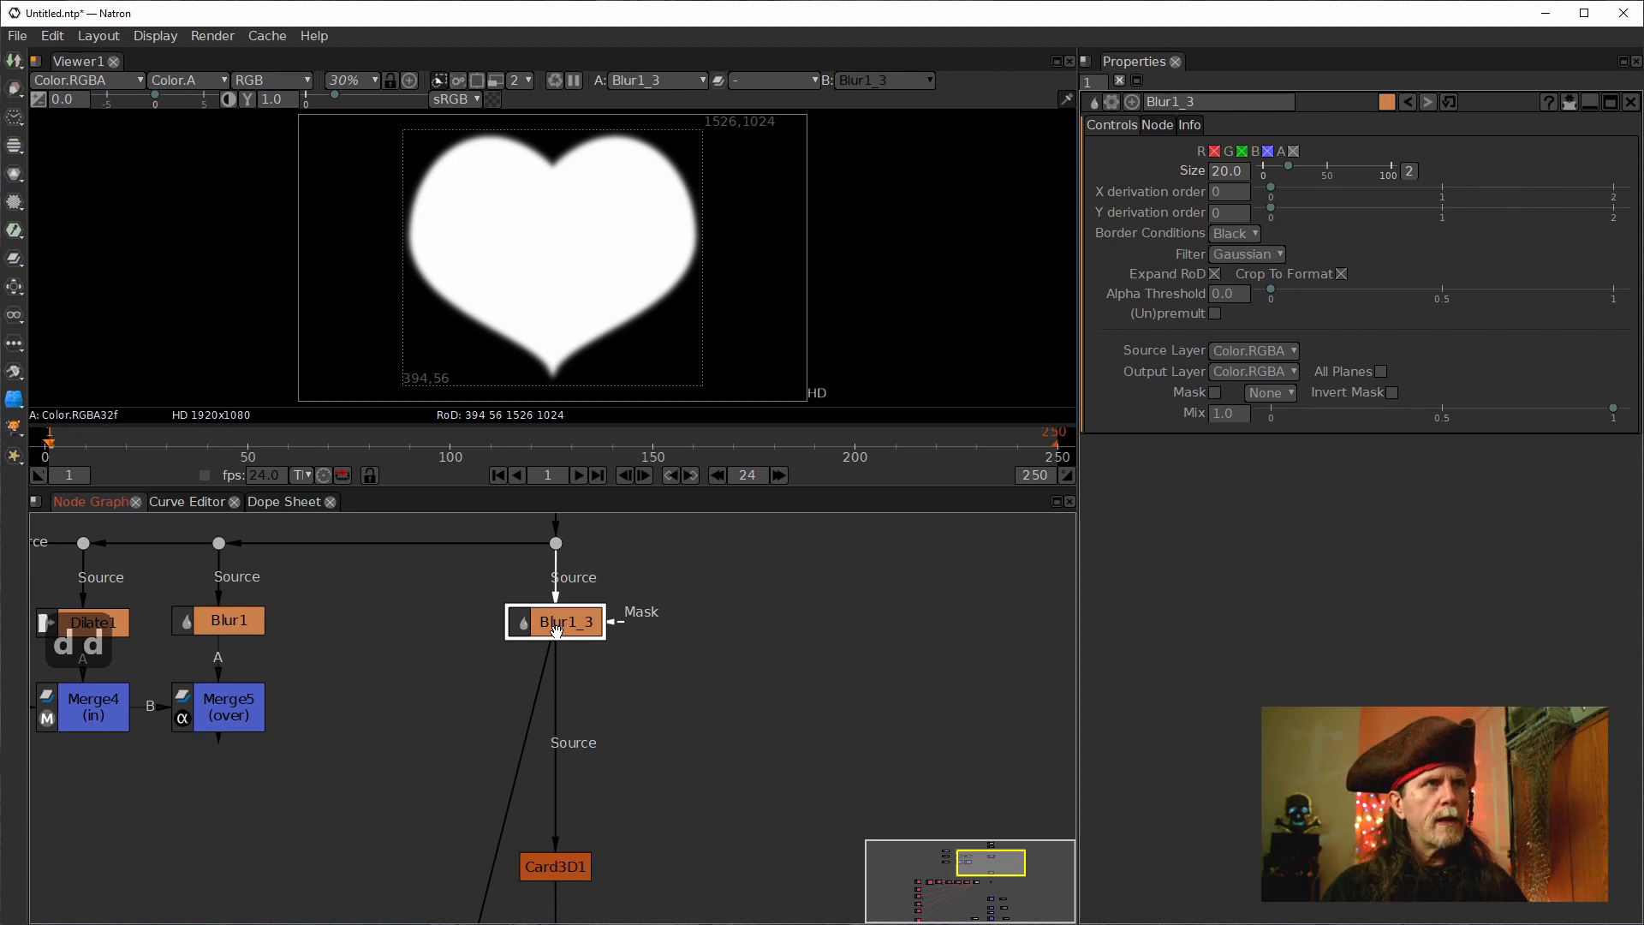
key("d")
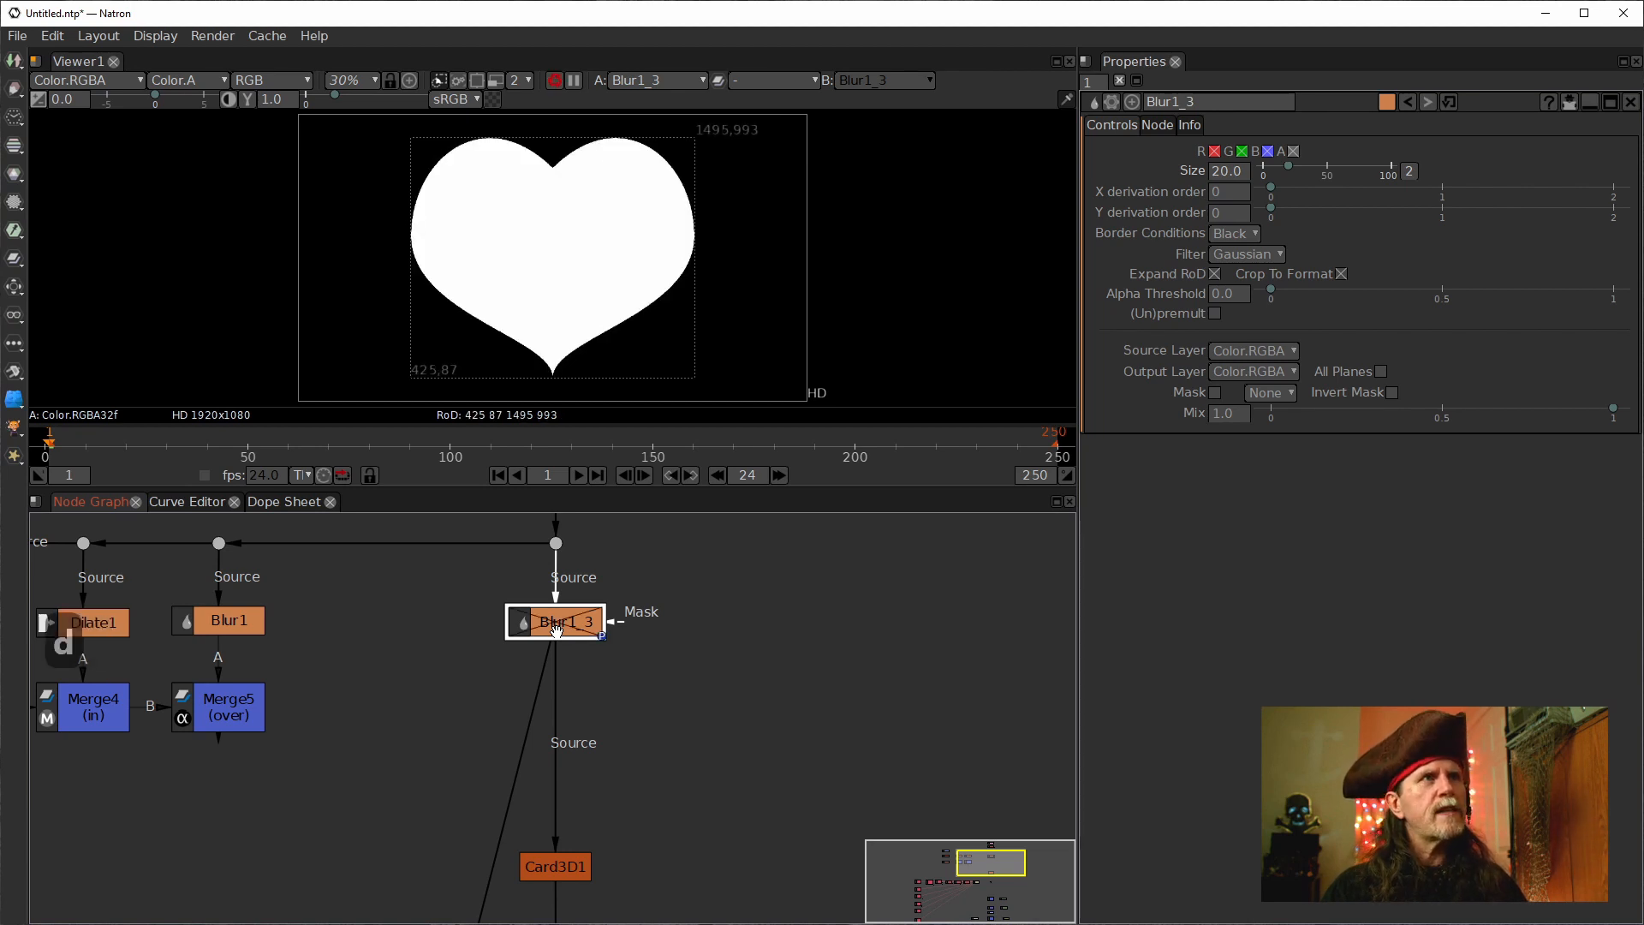
left_click(227, 698)
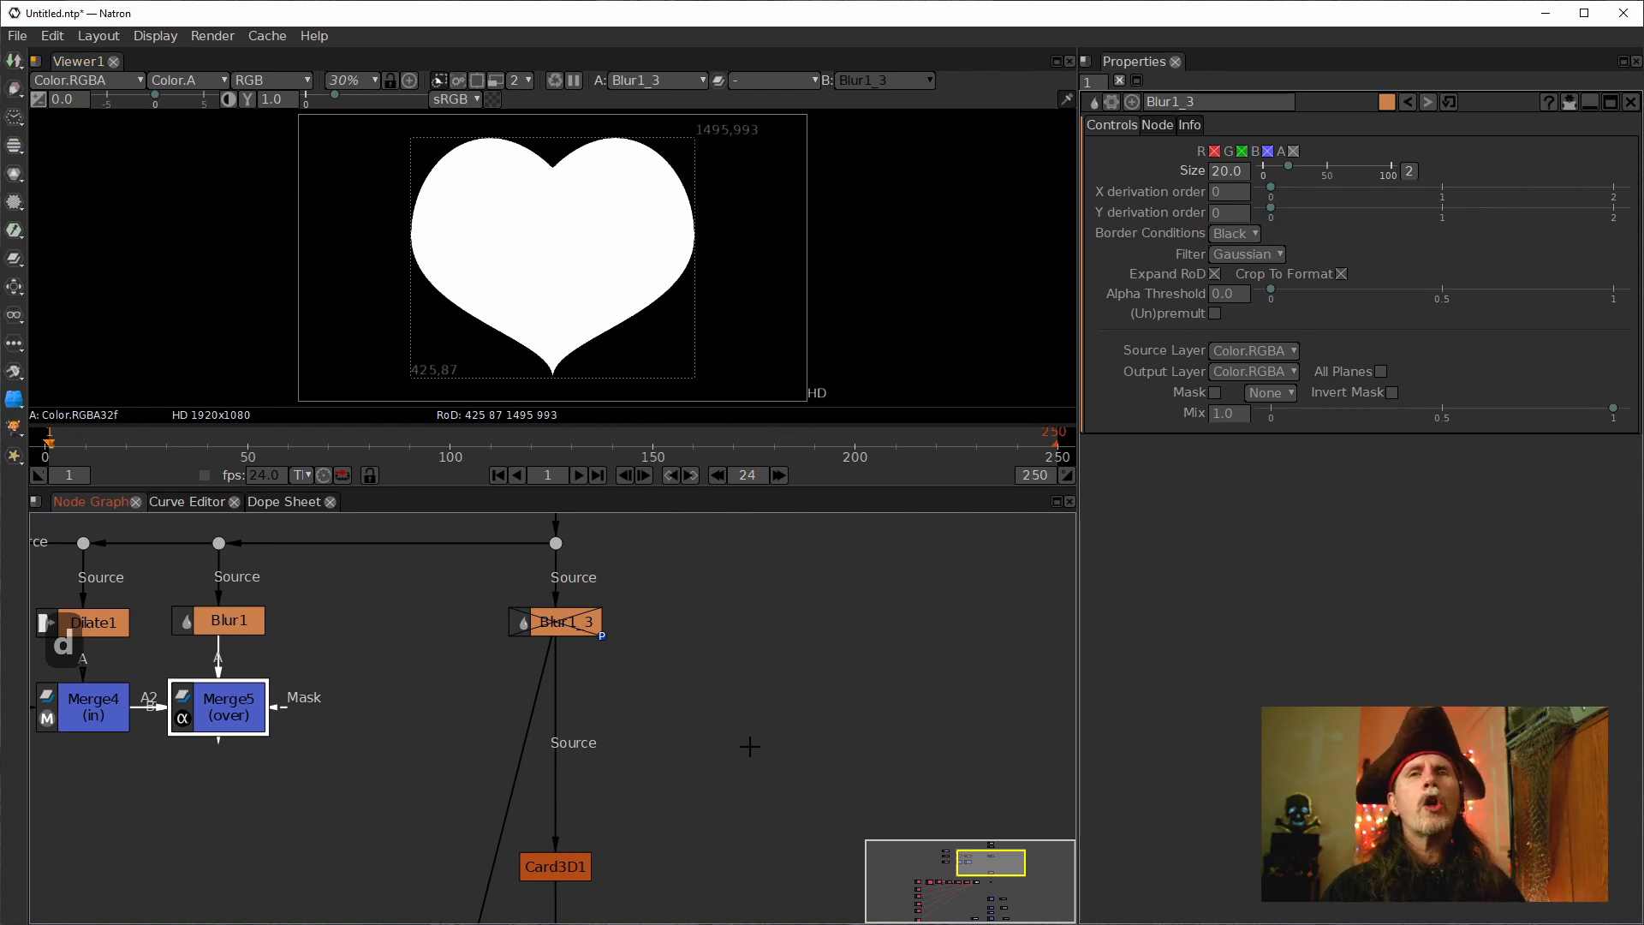
View Merge5's output, then add a Merge node with Merge5 as B and Blur1_3 as A, placed in line above Card3D1.
key("1")
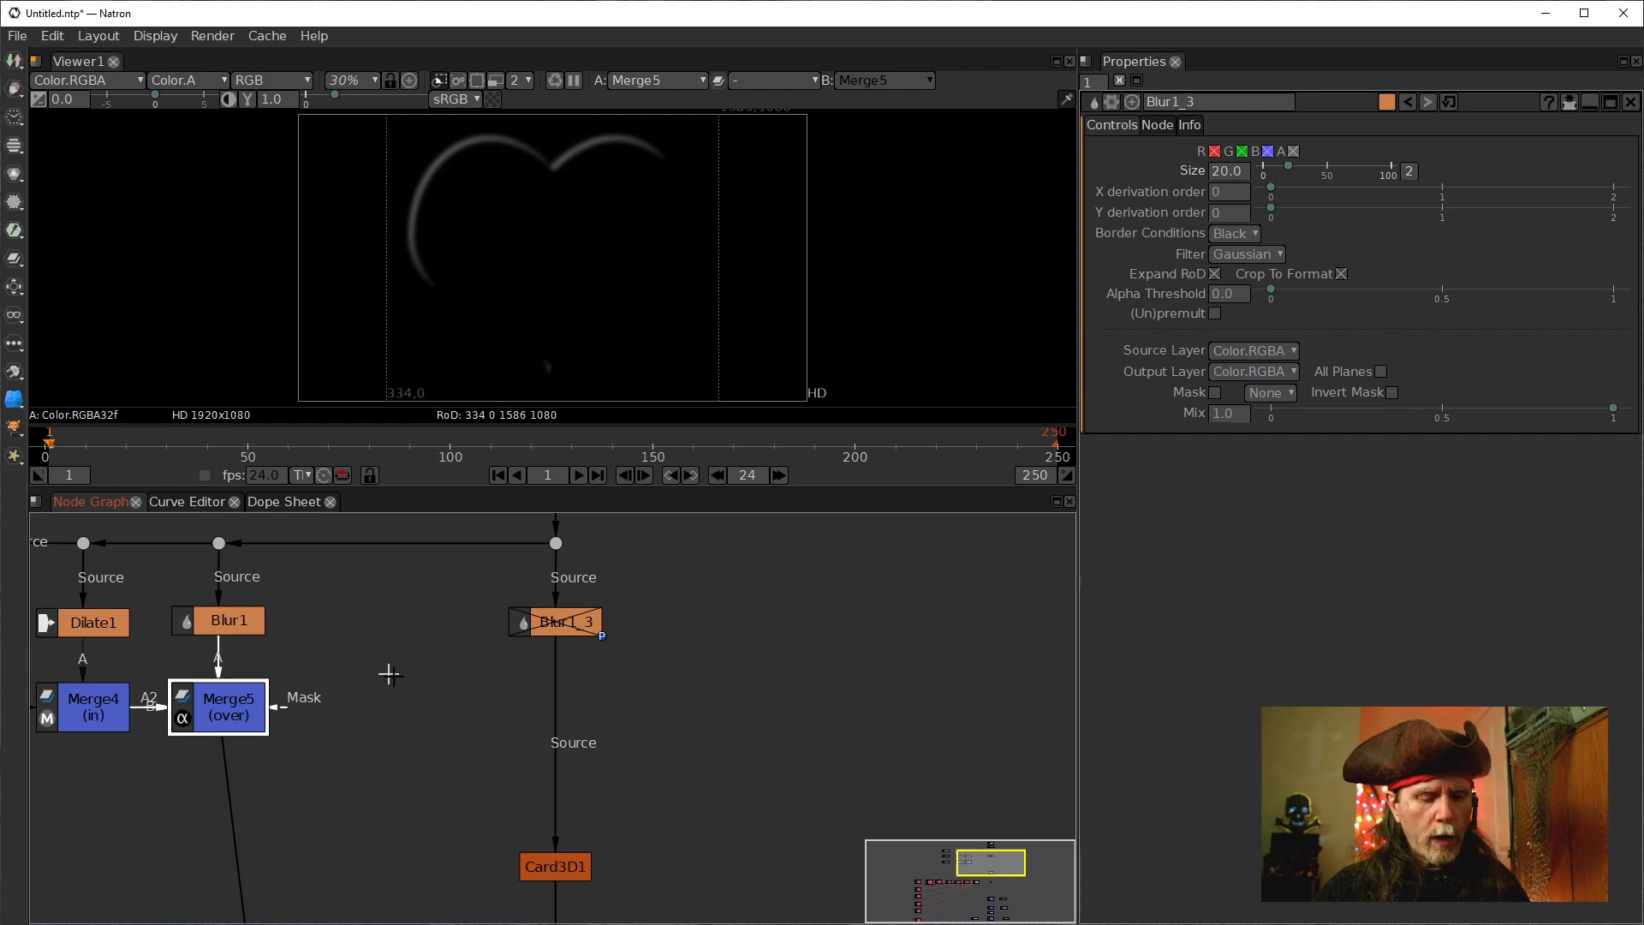
left_click_drag(363, 736, 477, 678)
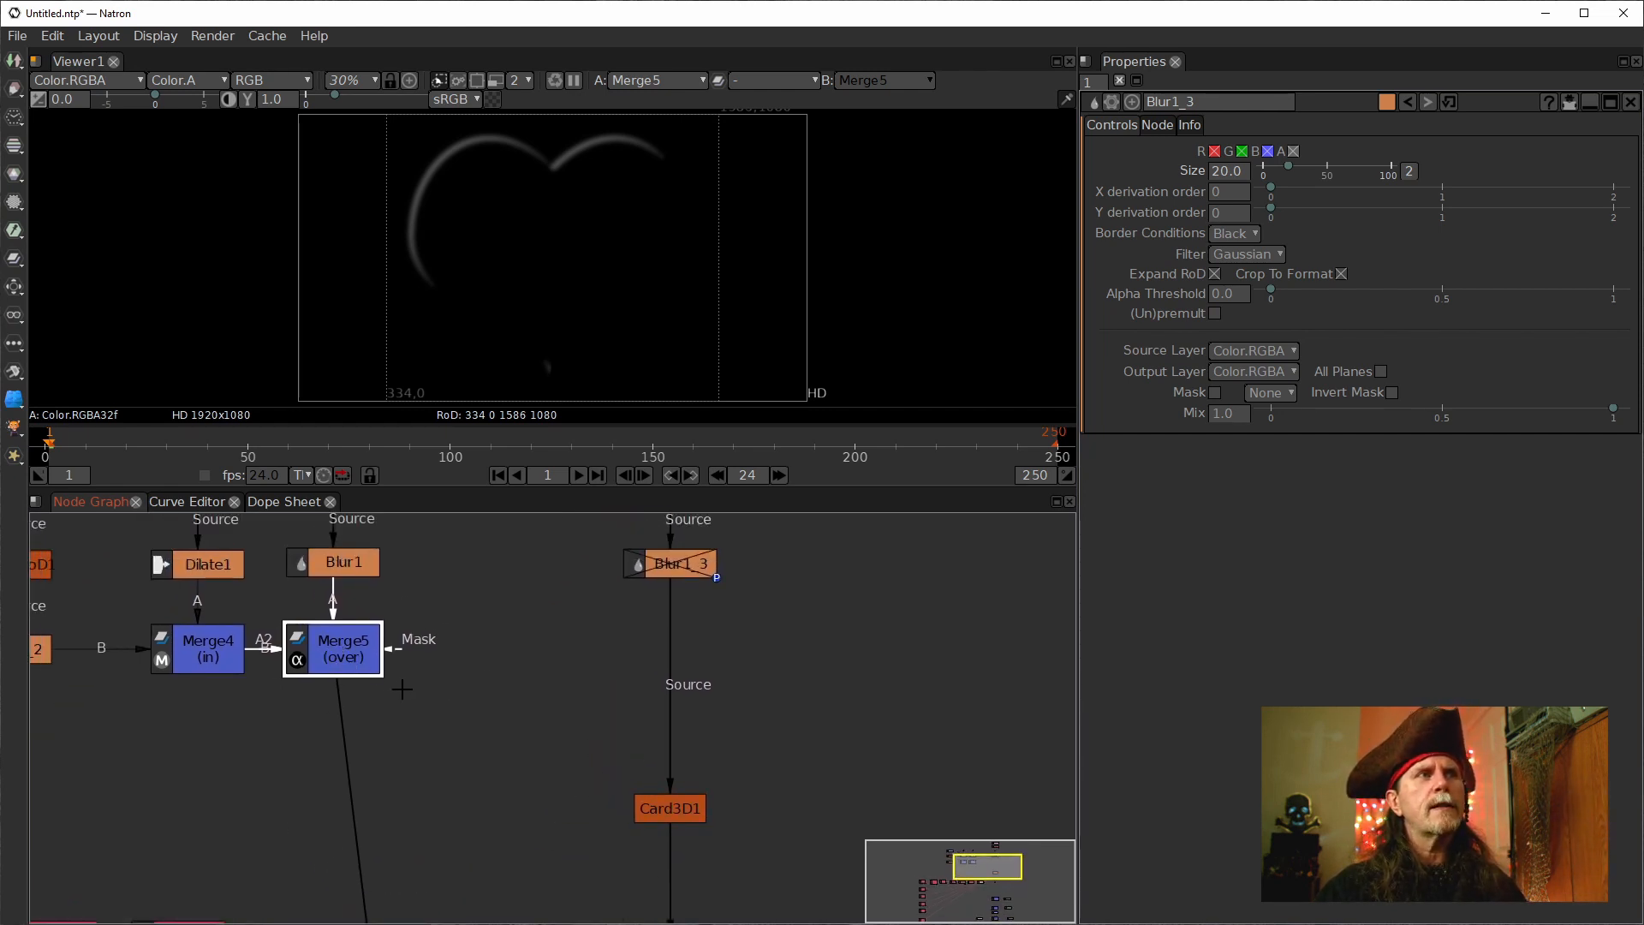
key("m")
left_click_drag(345, 723, 660, 572)
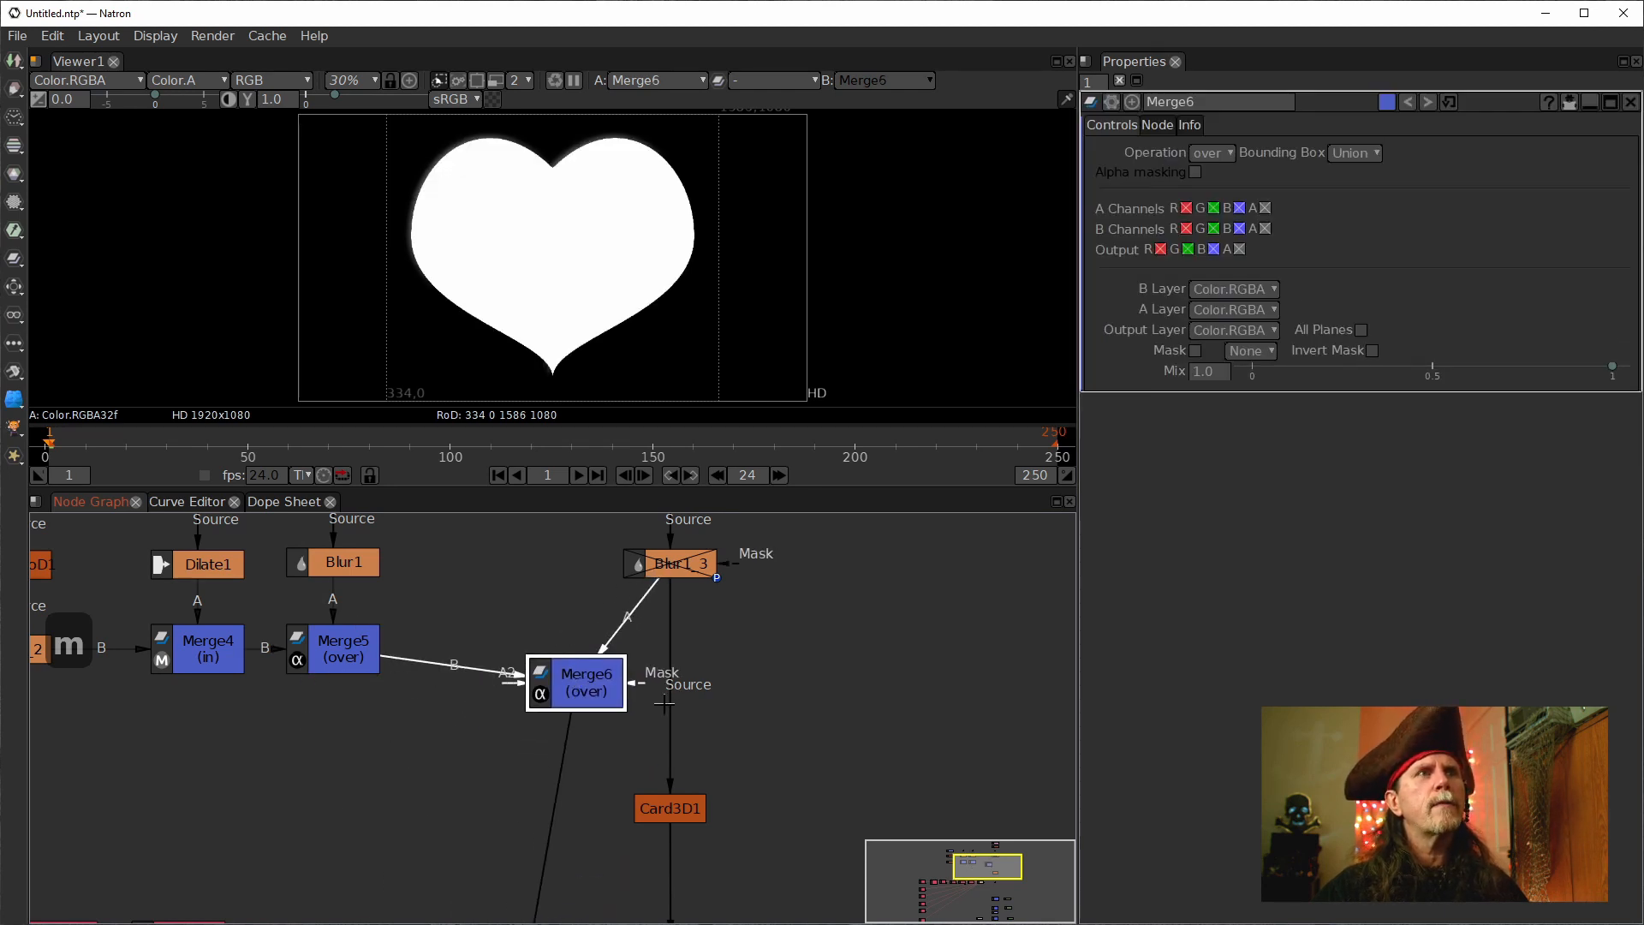
left_click_drag(669, 698, 674, 649)
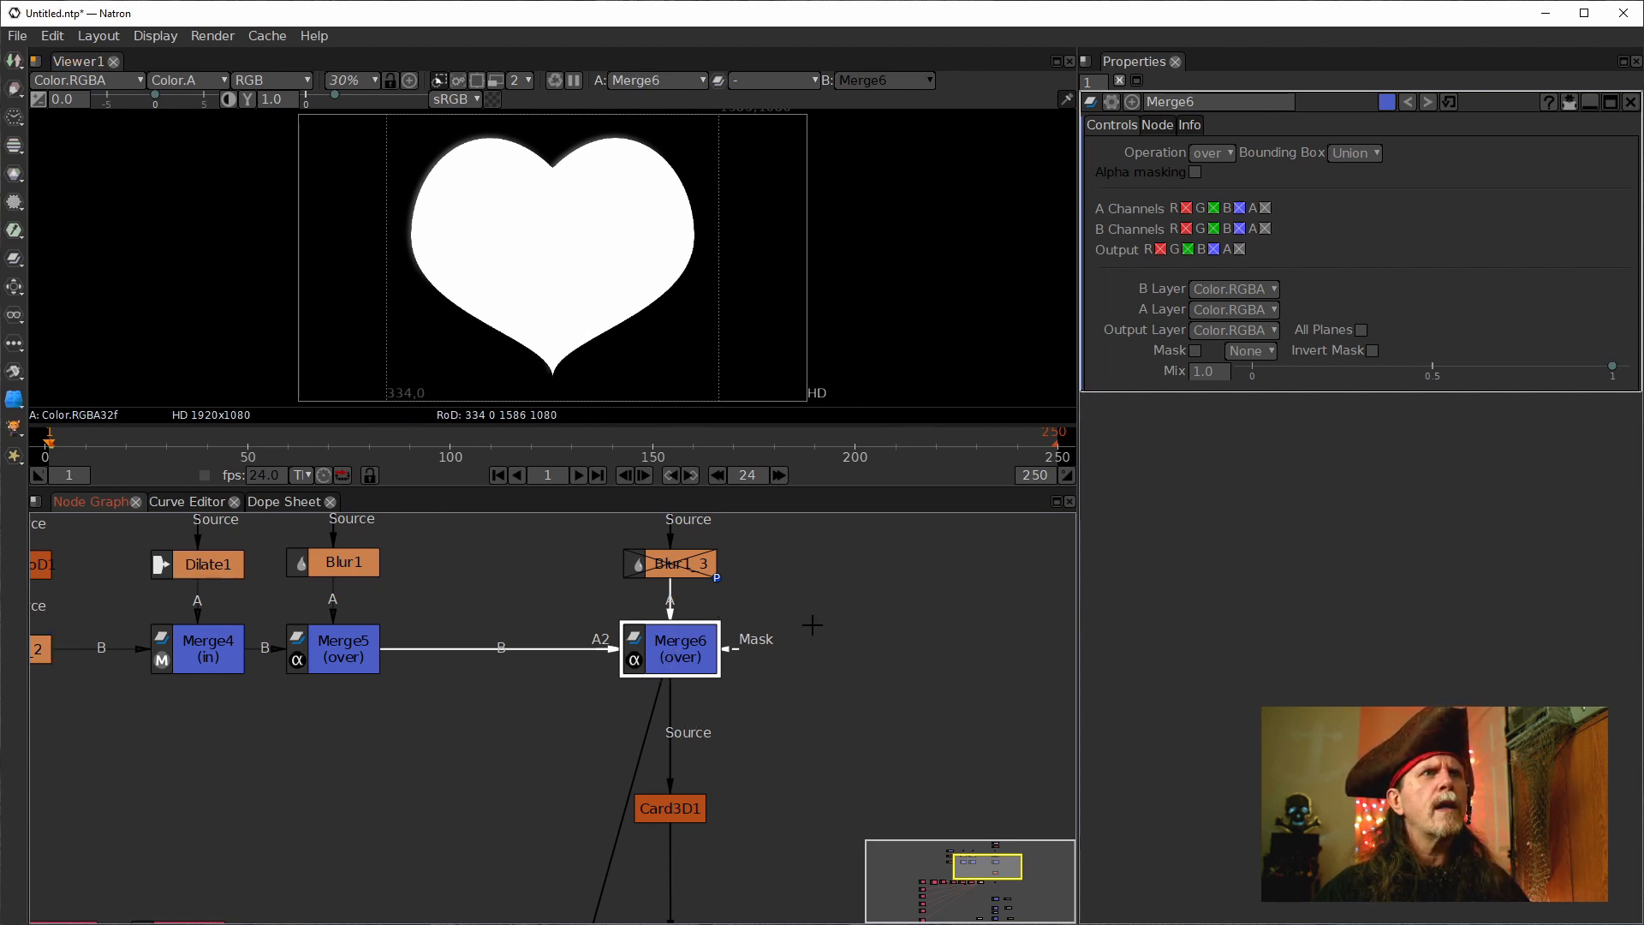
left_click_drag(812, 625, 807, 660)
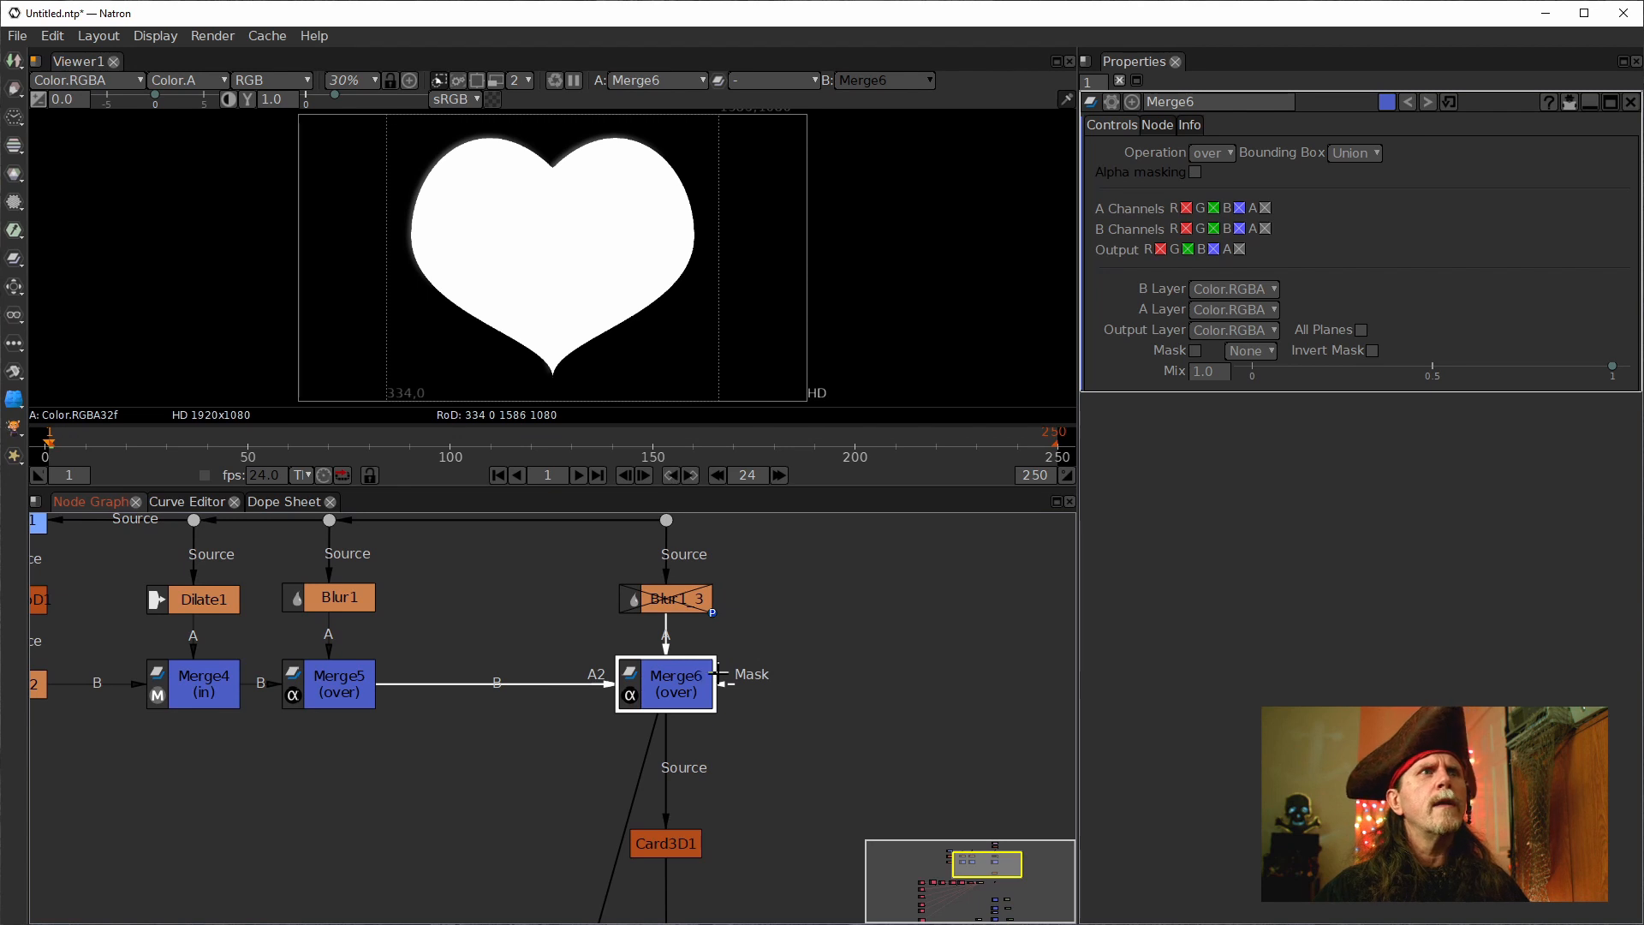
Open the settings of Merge5 and Merge6 and compare their outputs in the viewer, ending on Merge6.
left_click(342, 685)
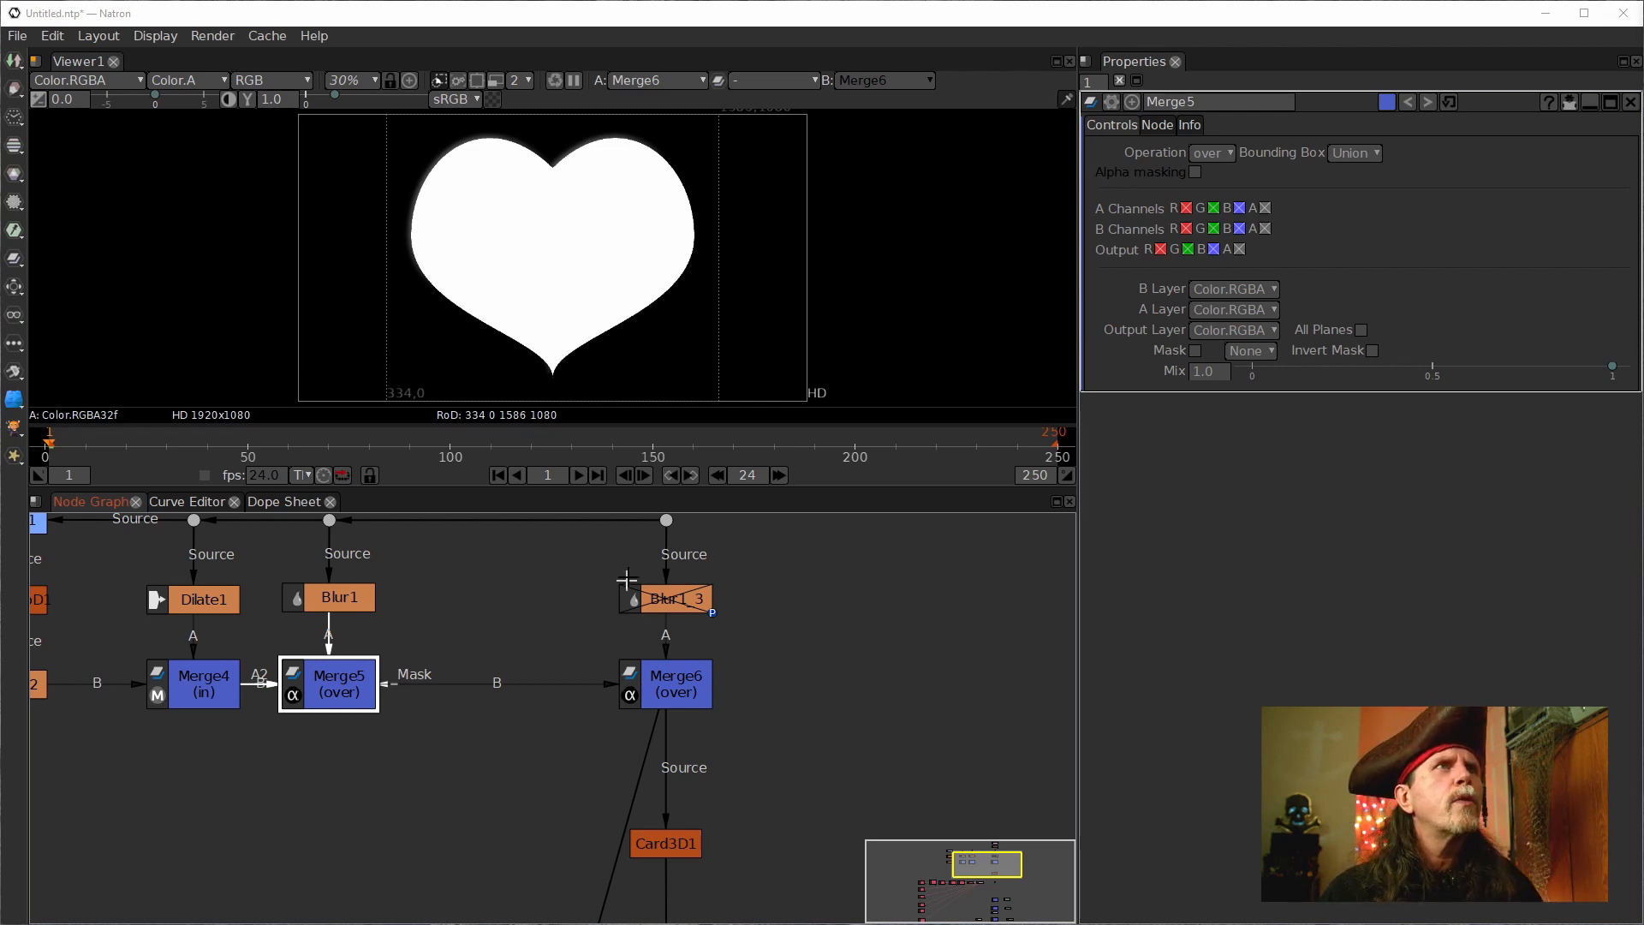
left_click(676, 690)
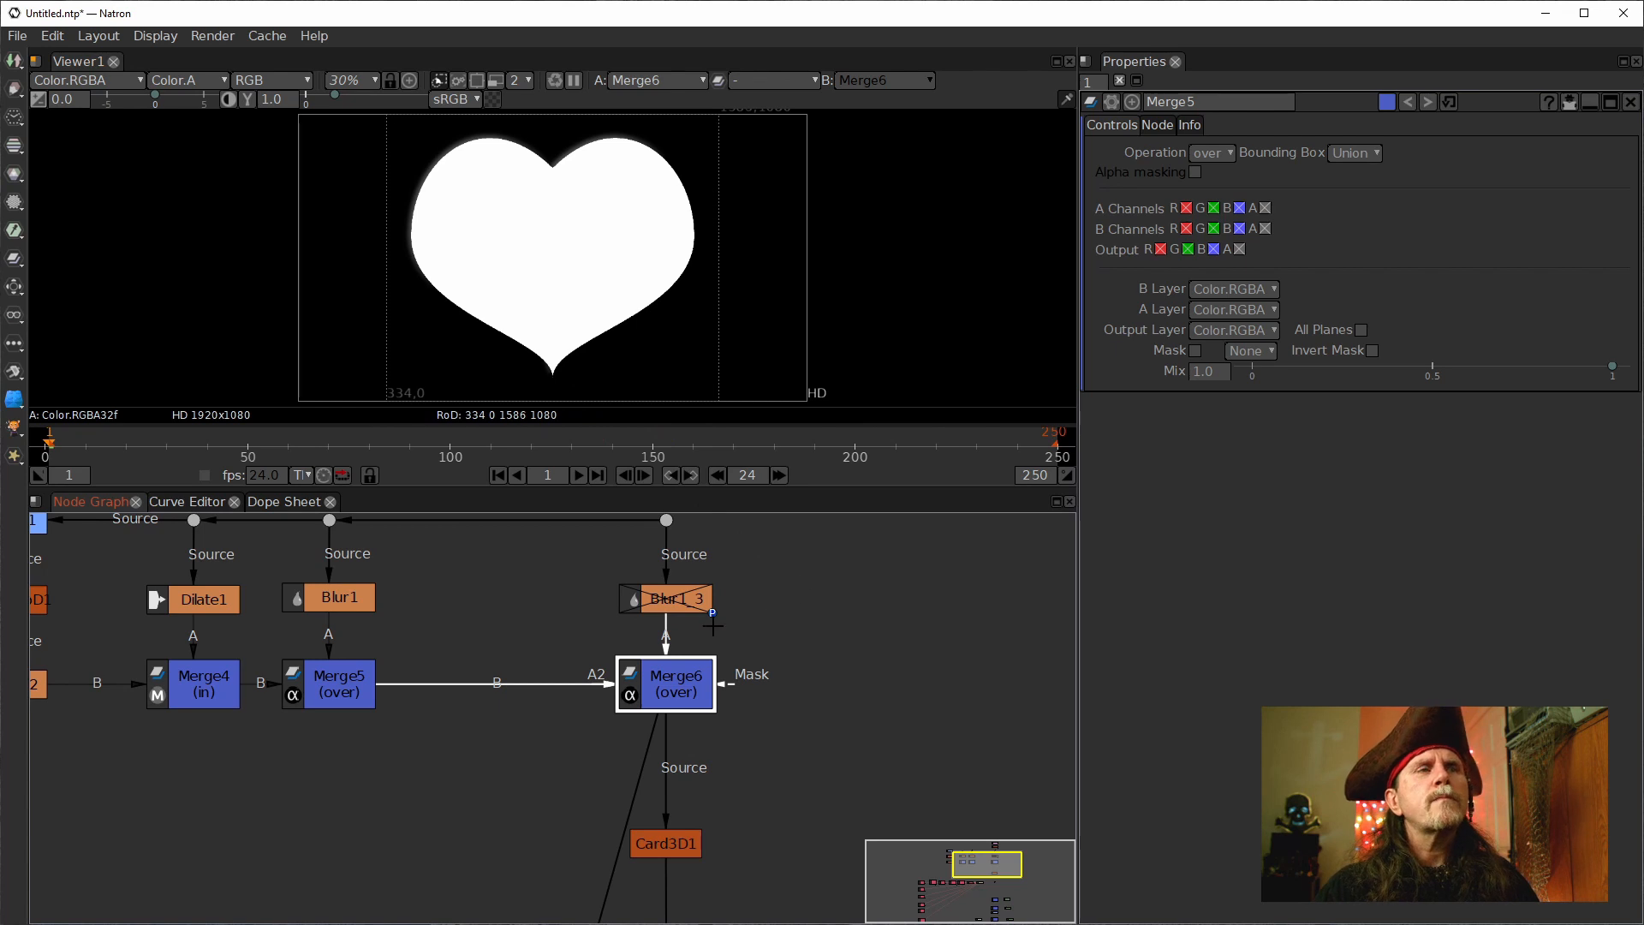
scroll(703, 643, "up", 1)
left_click_drag(548, 630, 583, 653)
left_click(667, 729)
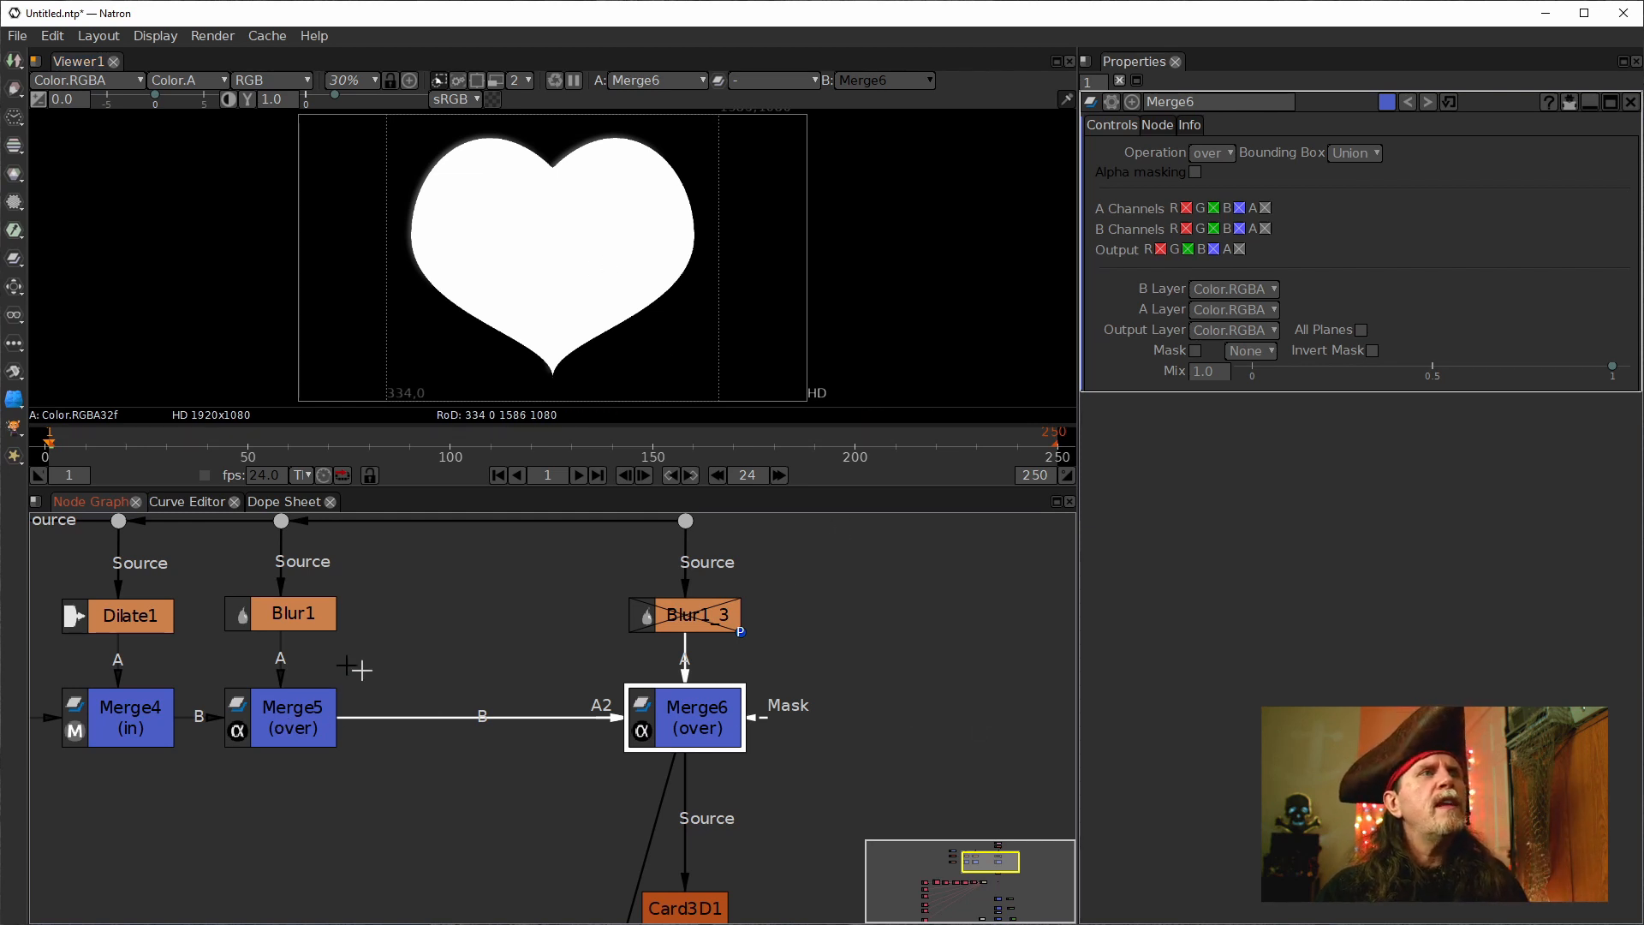
left_click(295, 718)
key("1")
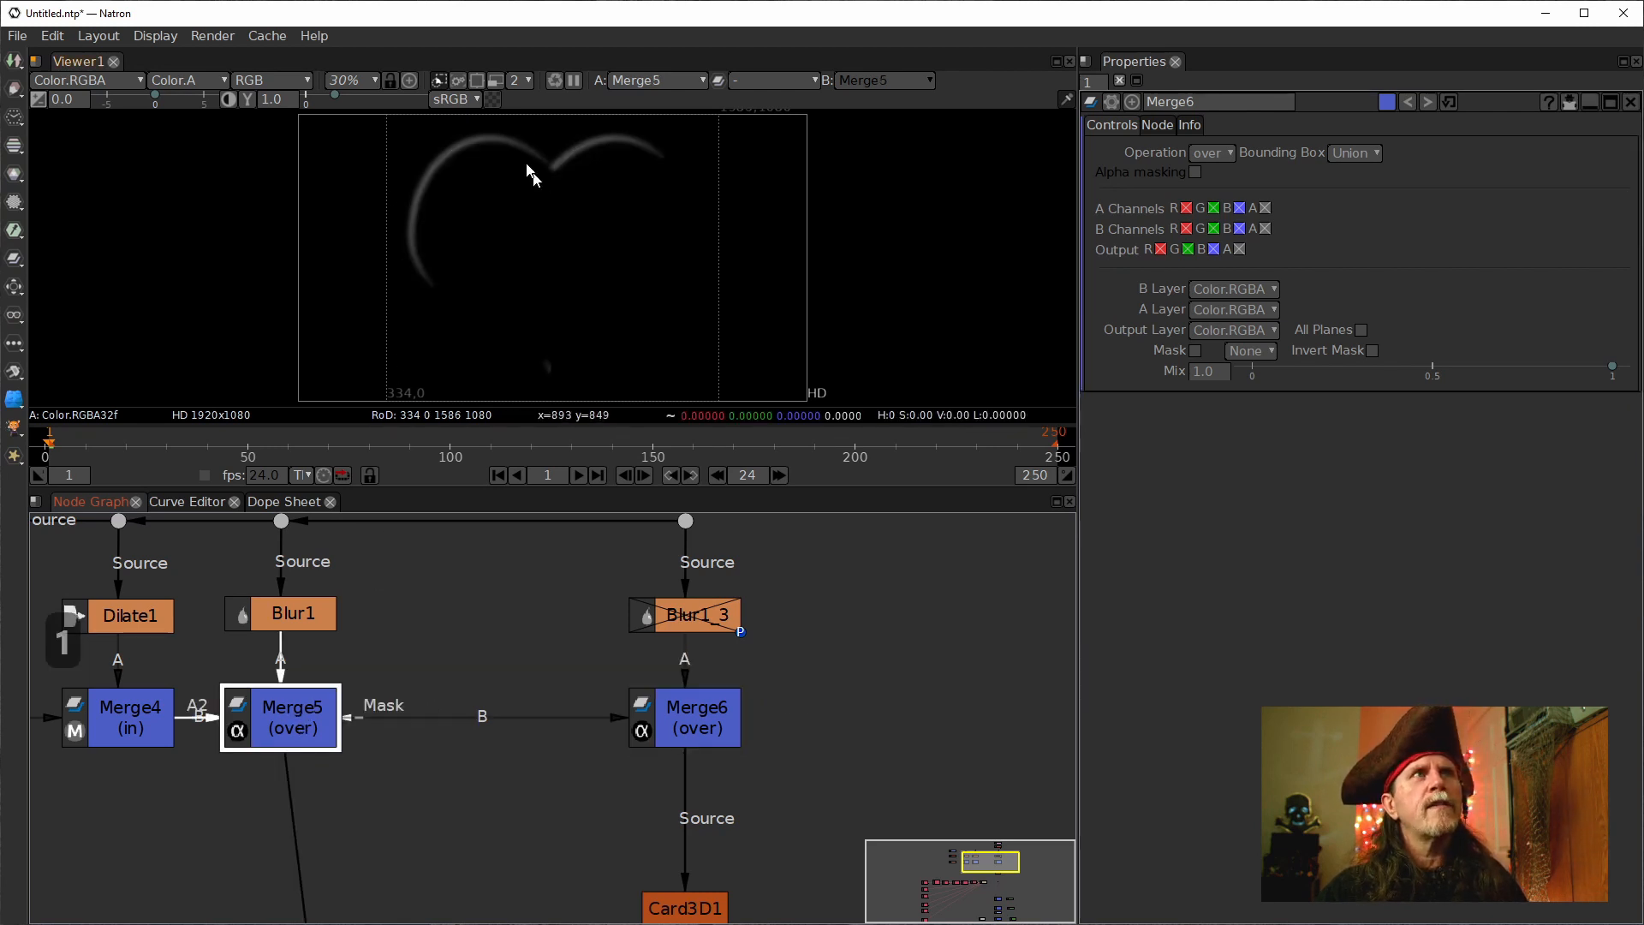
left_click(675, 729)
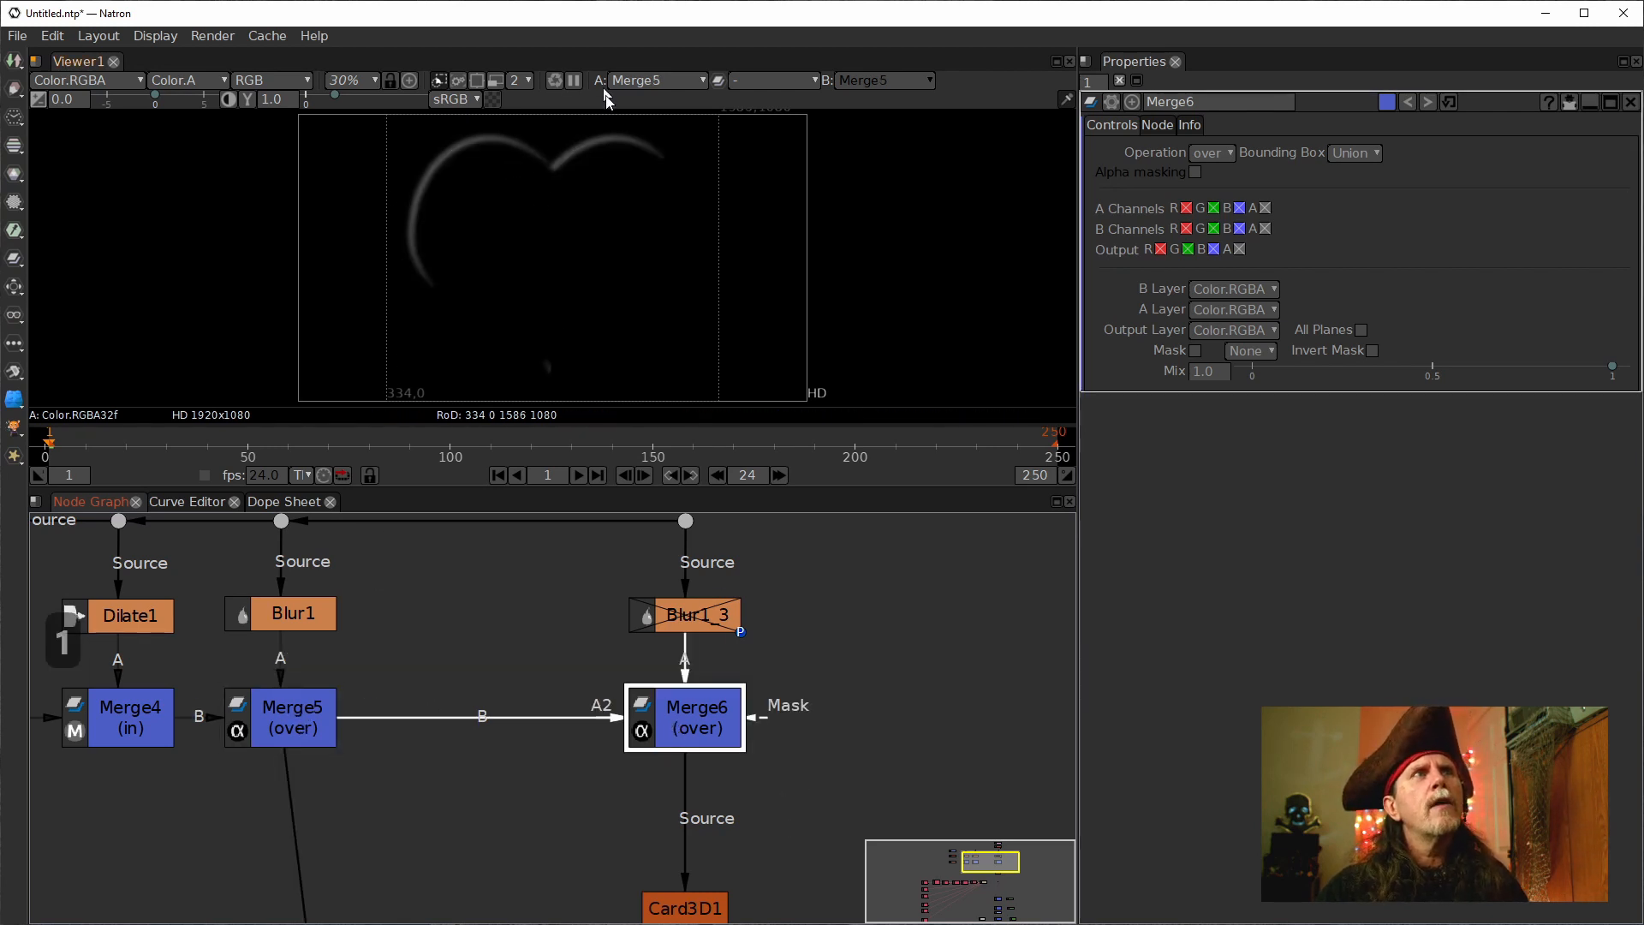
key("1")
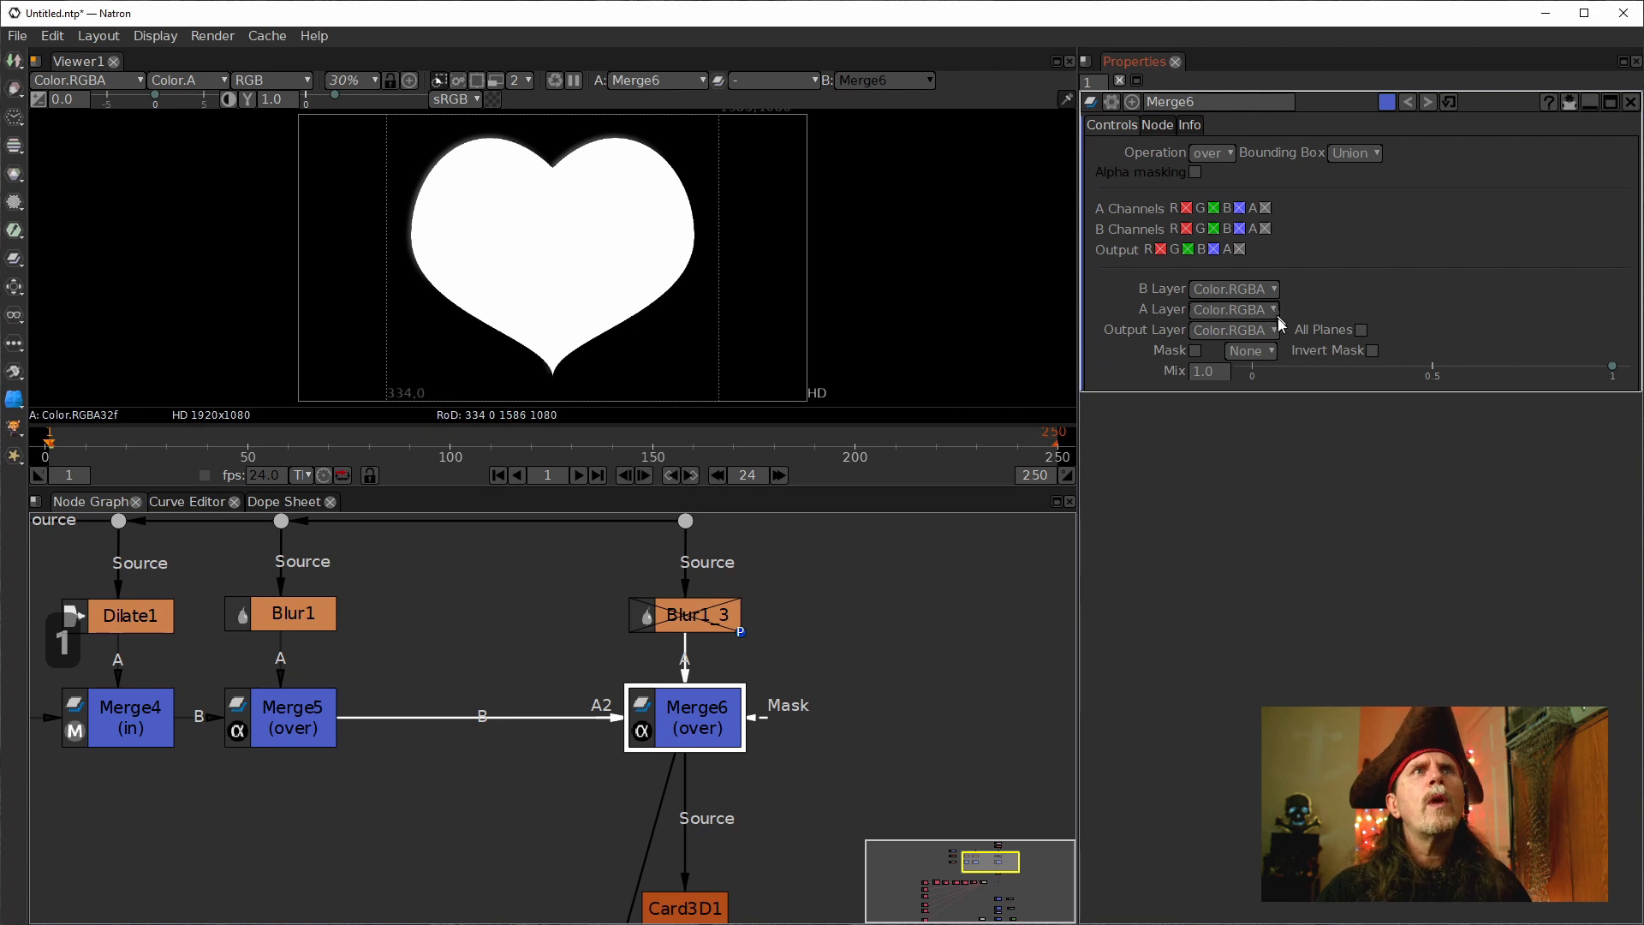
Set Merge6's Mix to 0.1.
double_click(1212, 376)
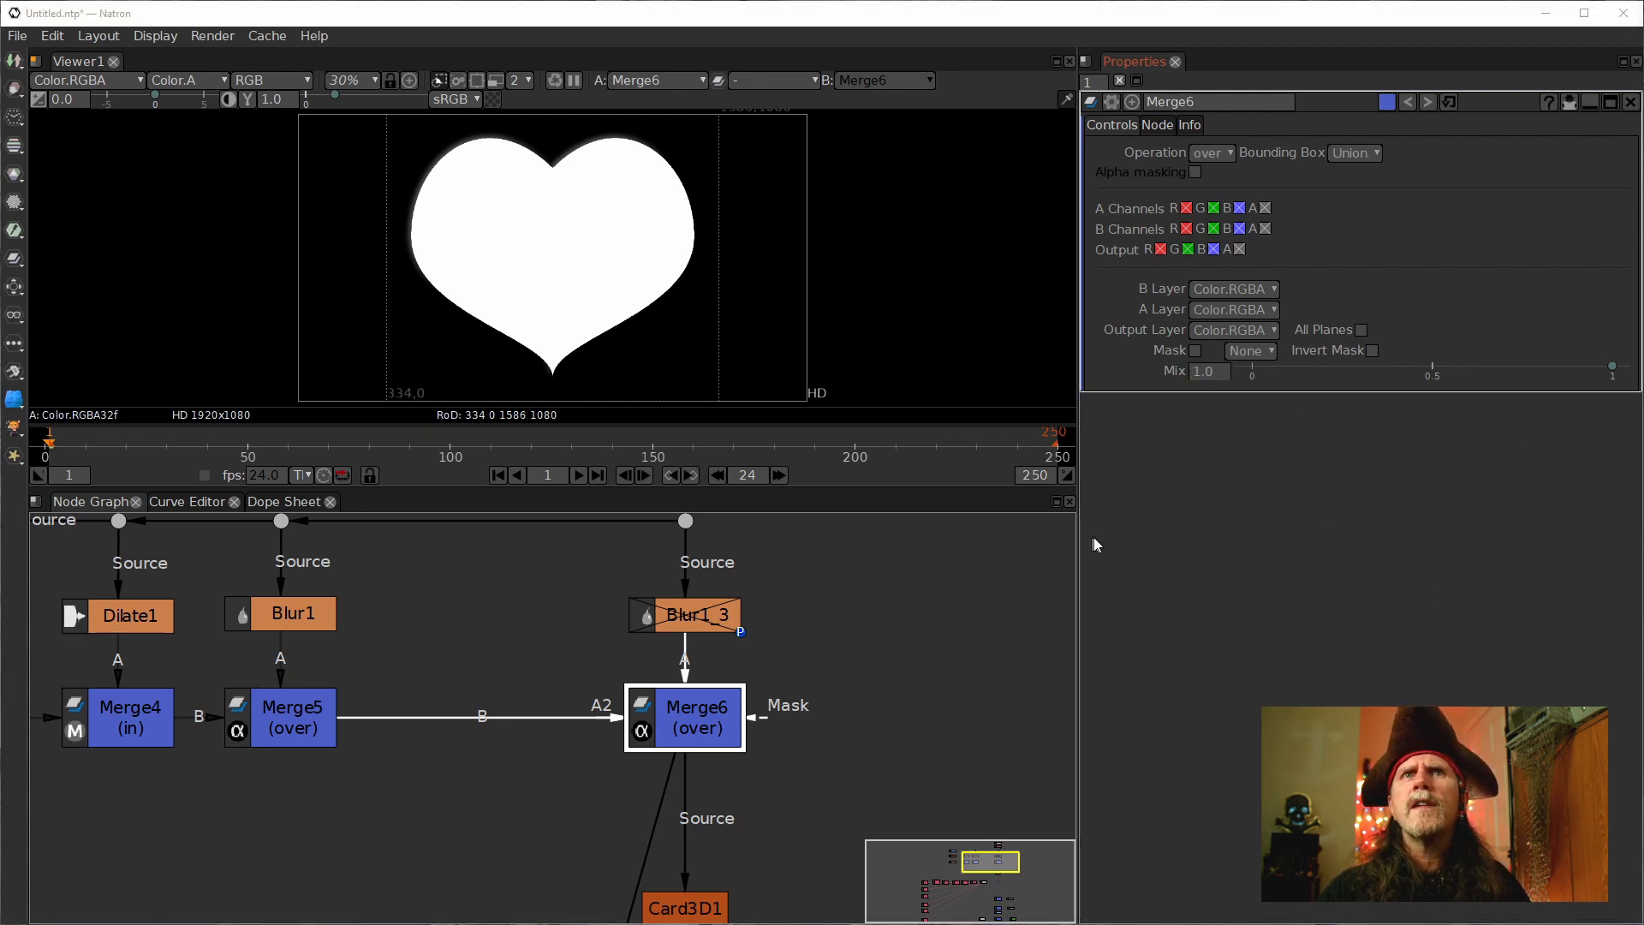
double_click(1205, 374)
type("0.5")
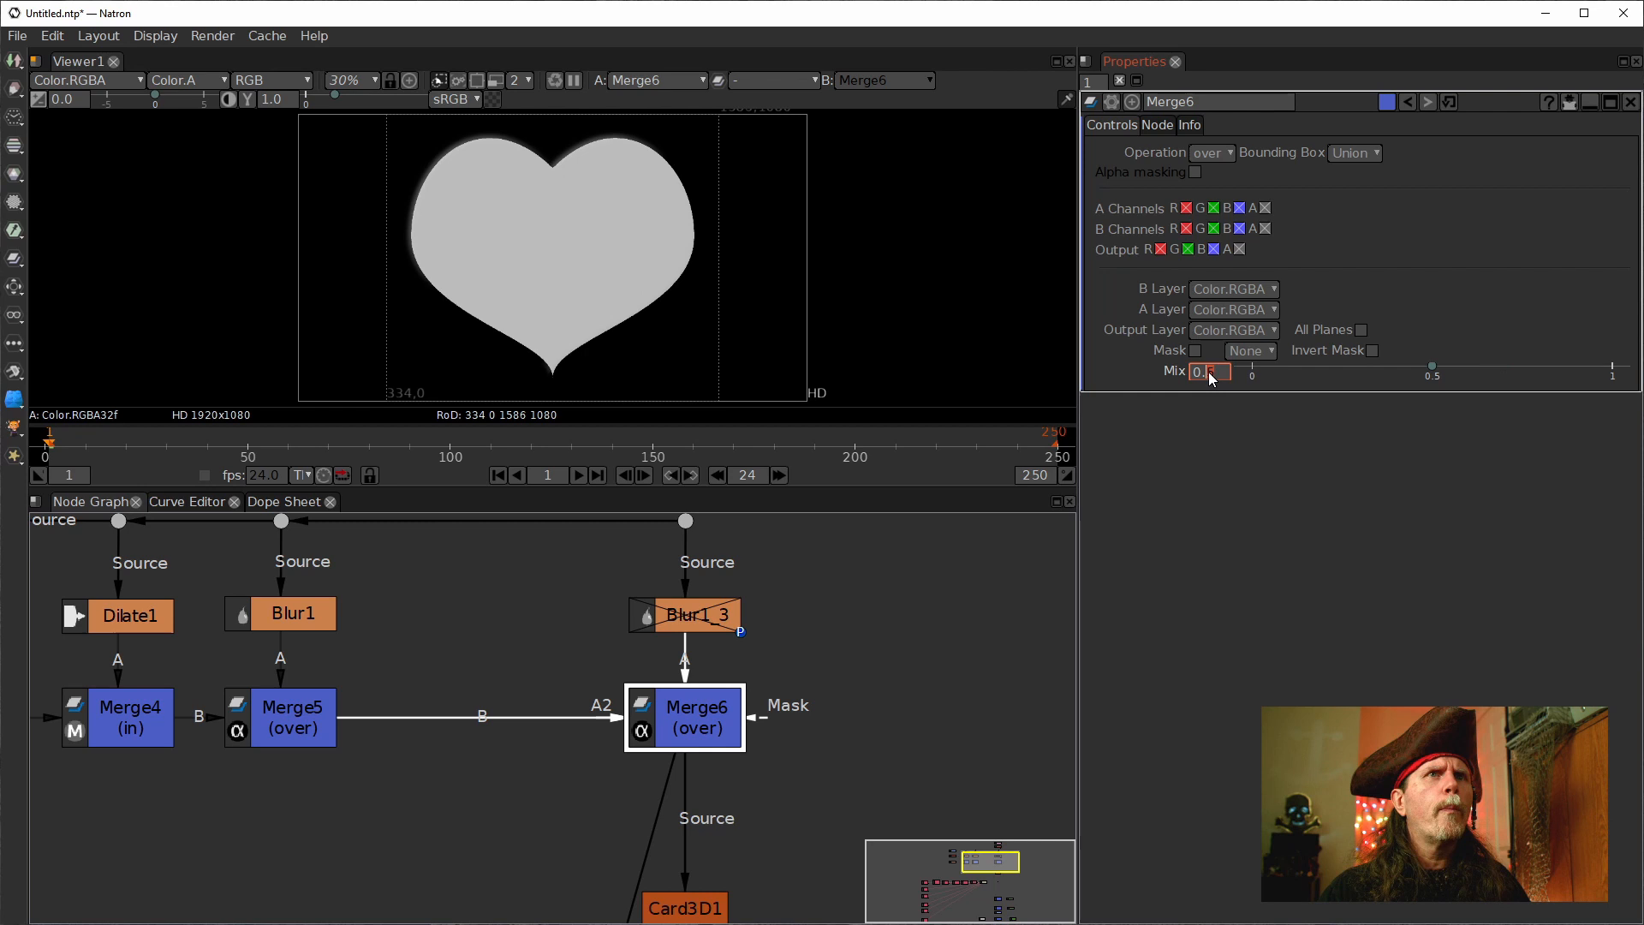
scroll(1209, 372, "down", 3)
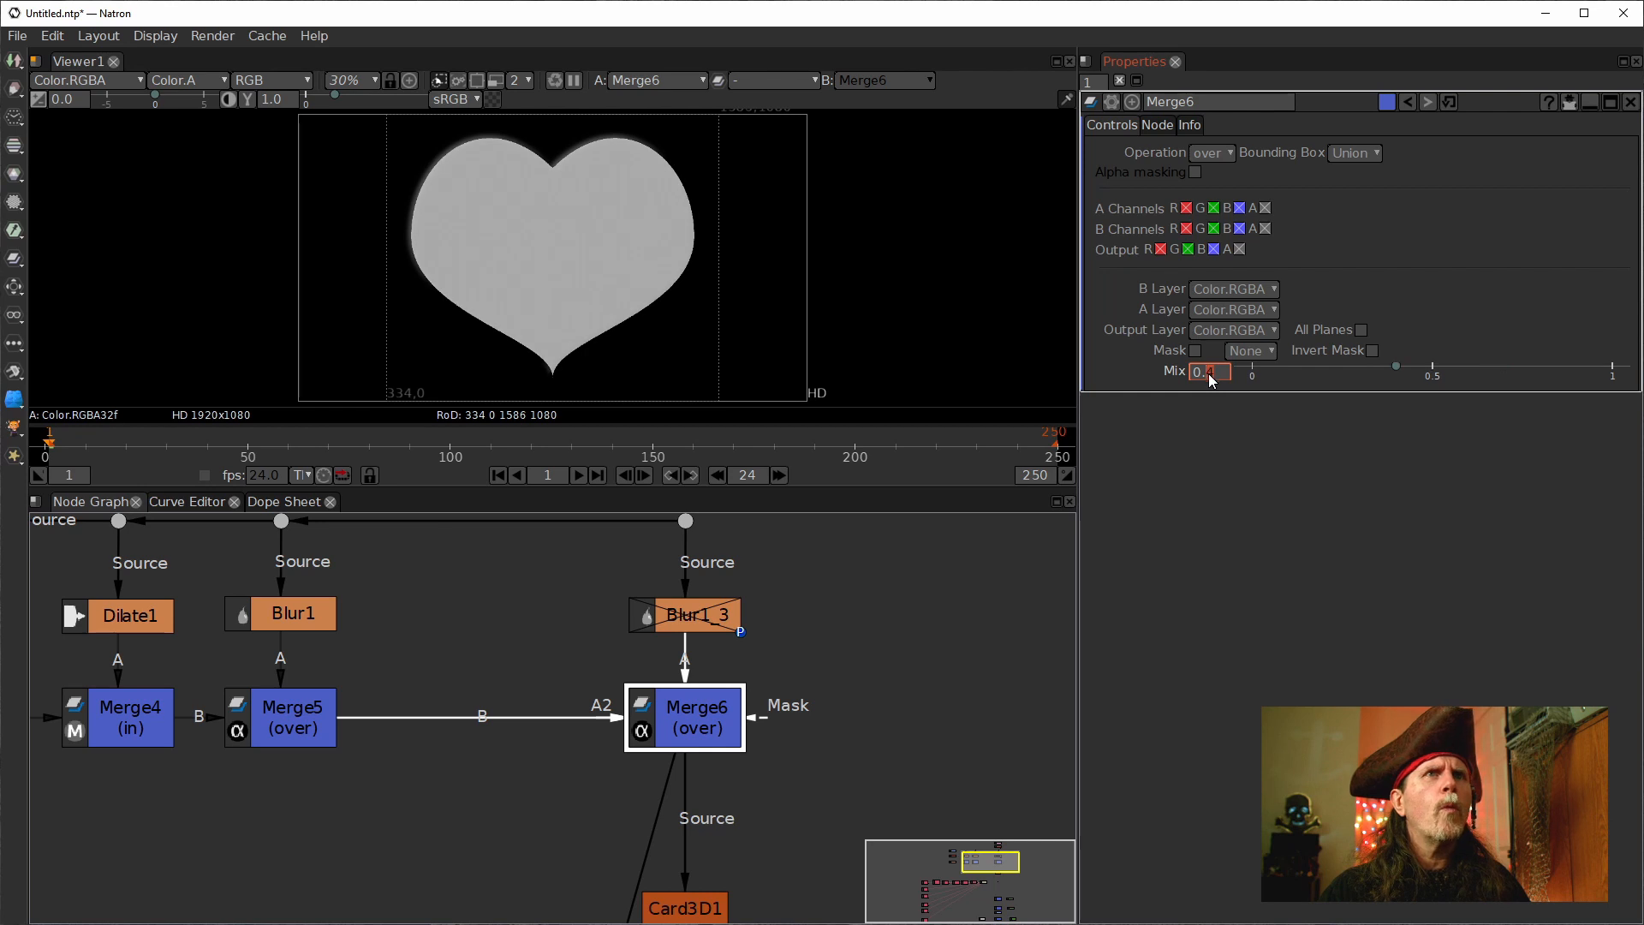
scroll(1211, 380, "down", 1)
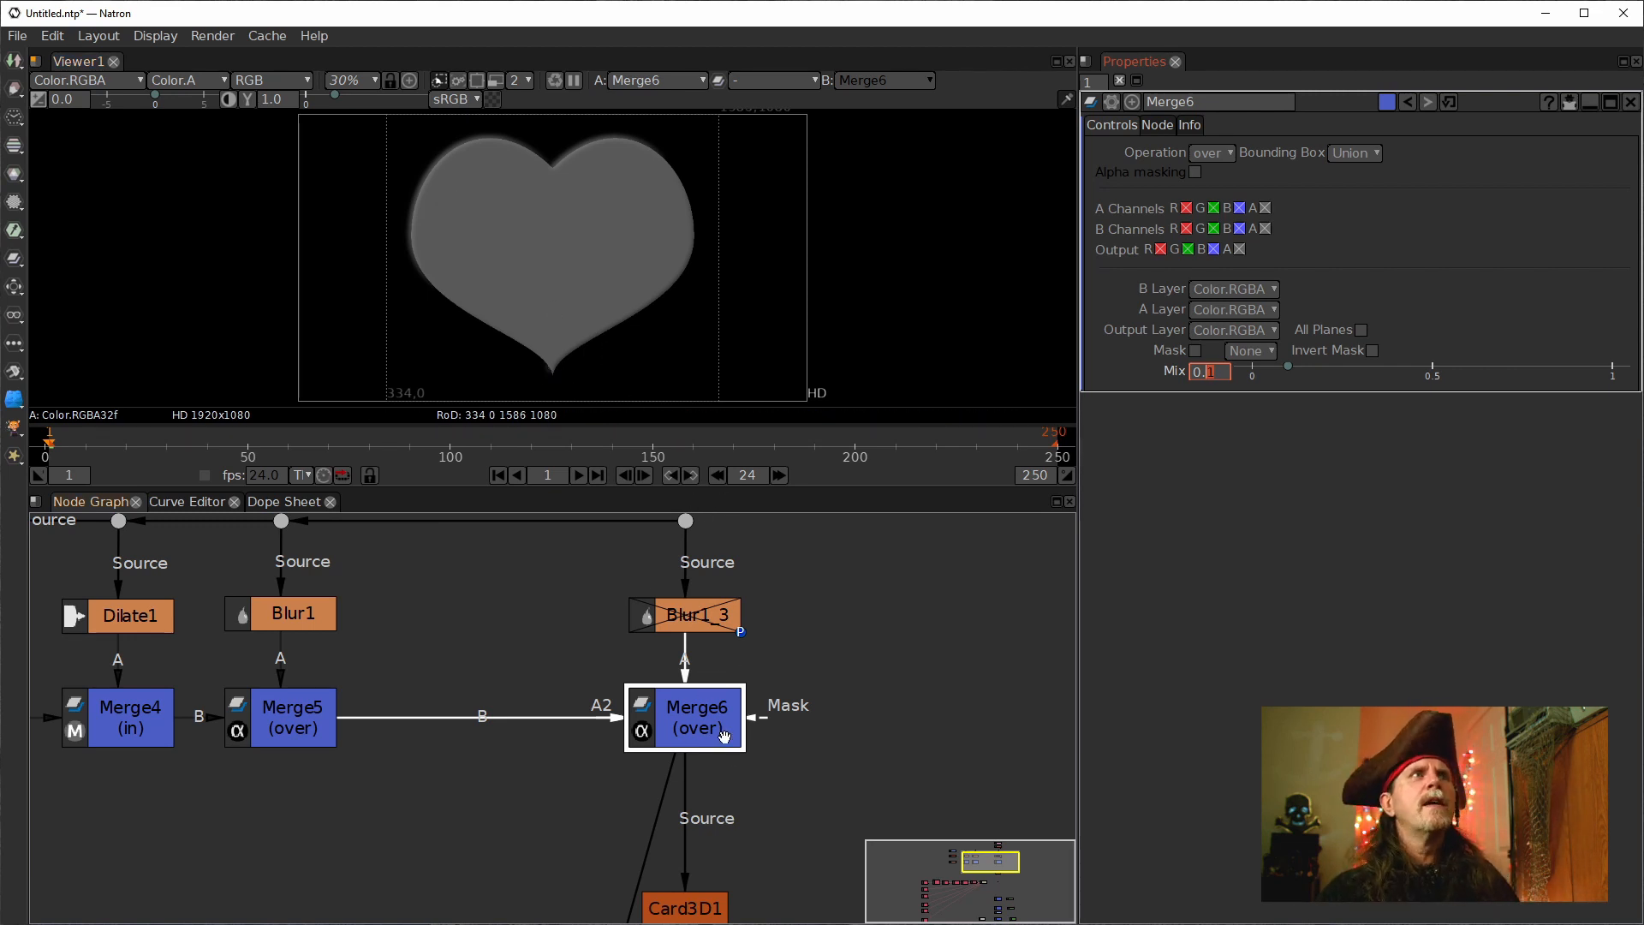
Inspect the heart's blurred edge up close, open Merge5's settings, and re-enable Blur1_3.
left_click_drag(534, 248, 590, 283)
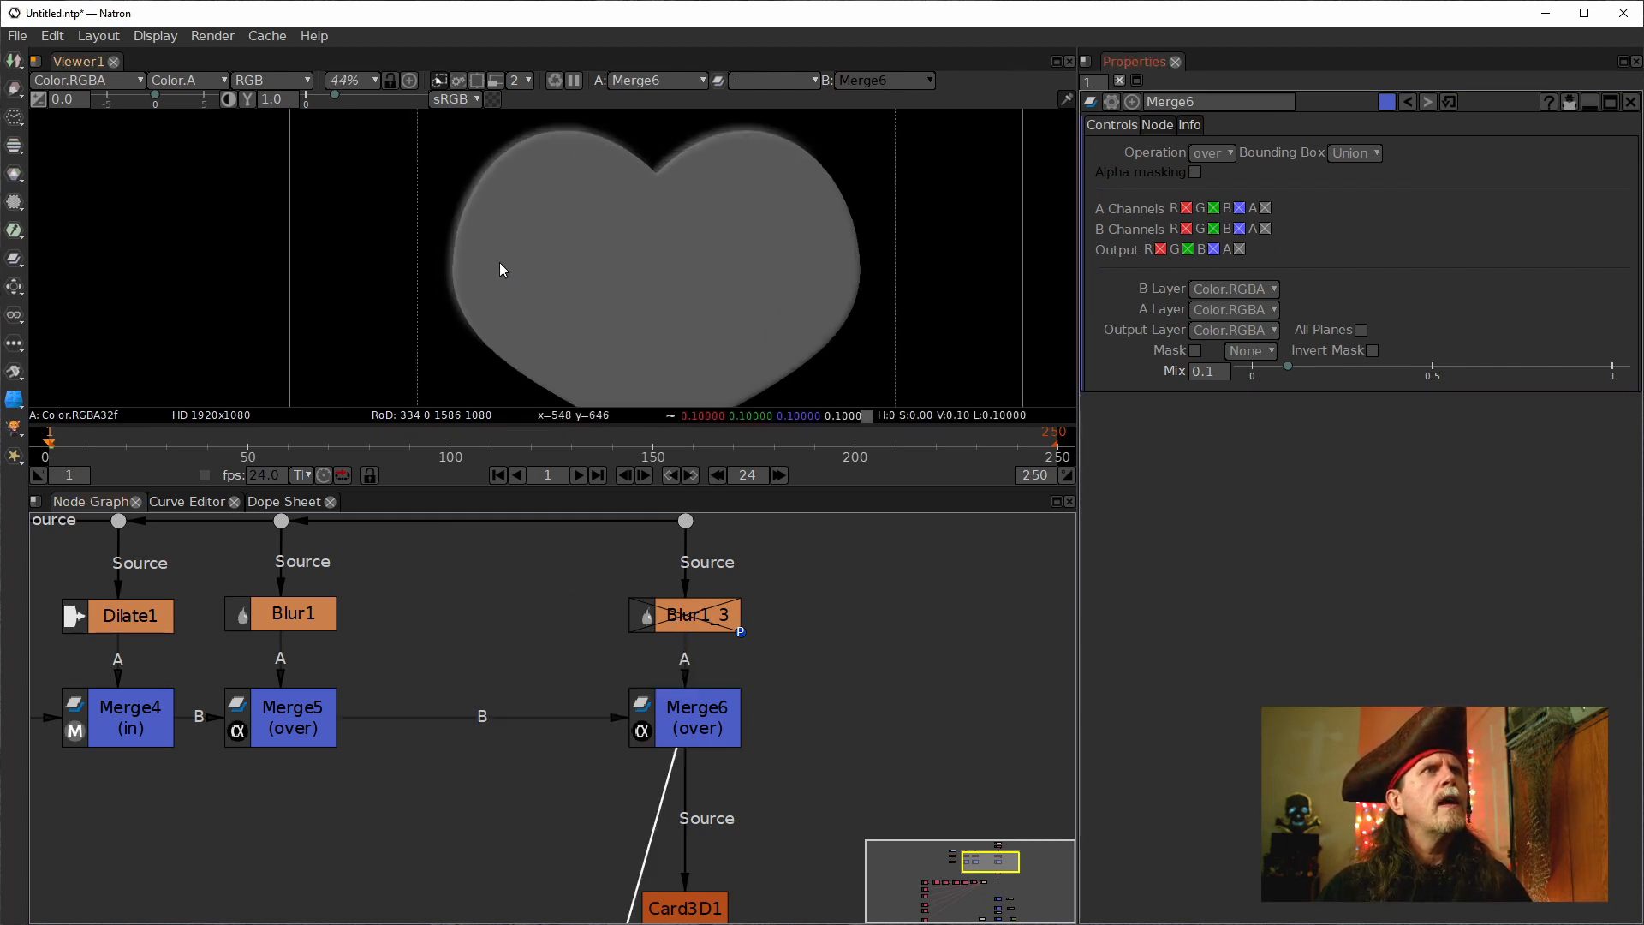
scroll(523, 317, "up", 6)
scroll(539, 283, "up", 7)
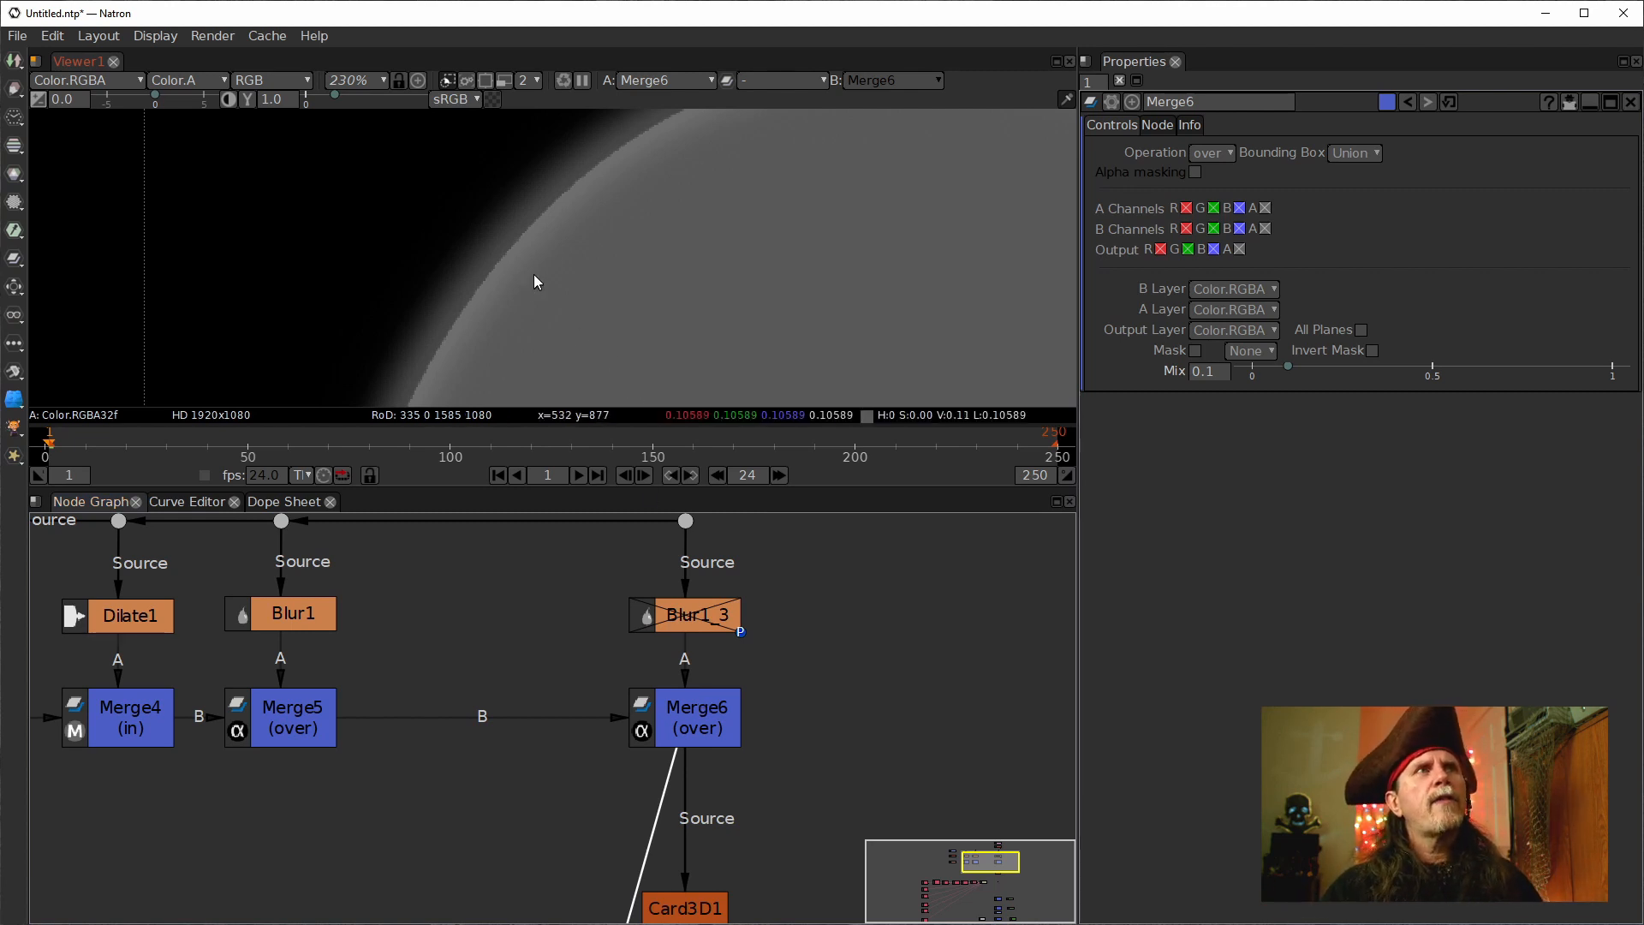
left_click(291, 721)
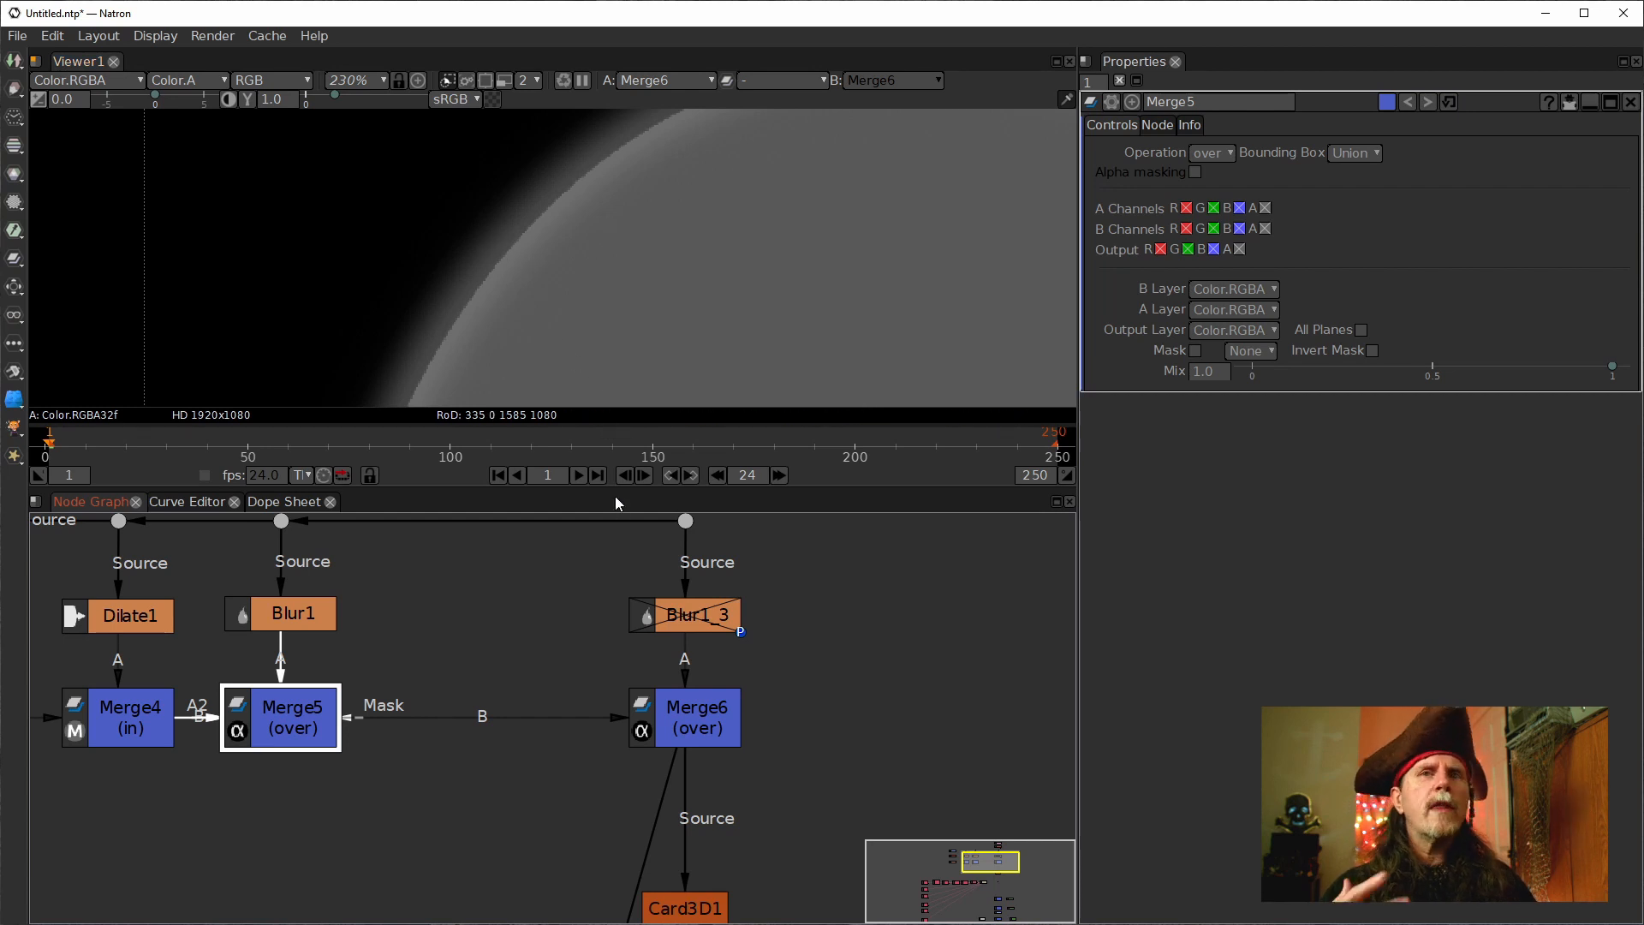
left_click(686, 619)
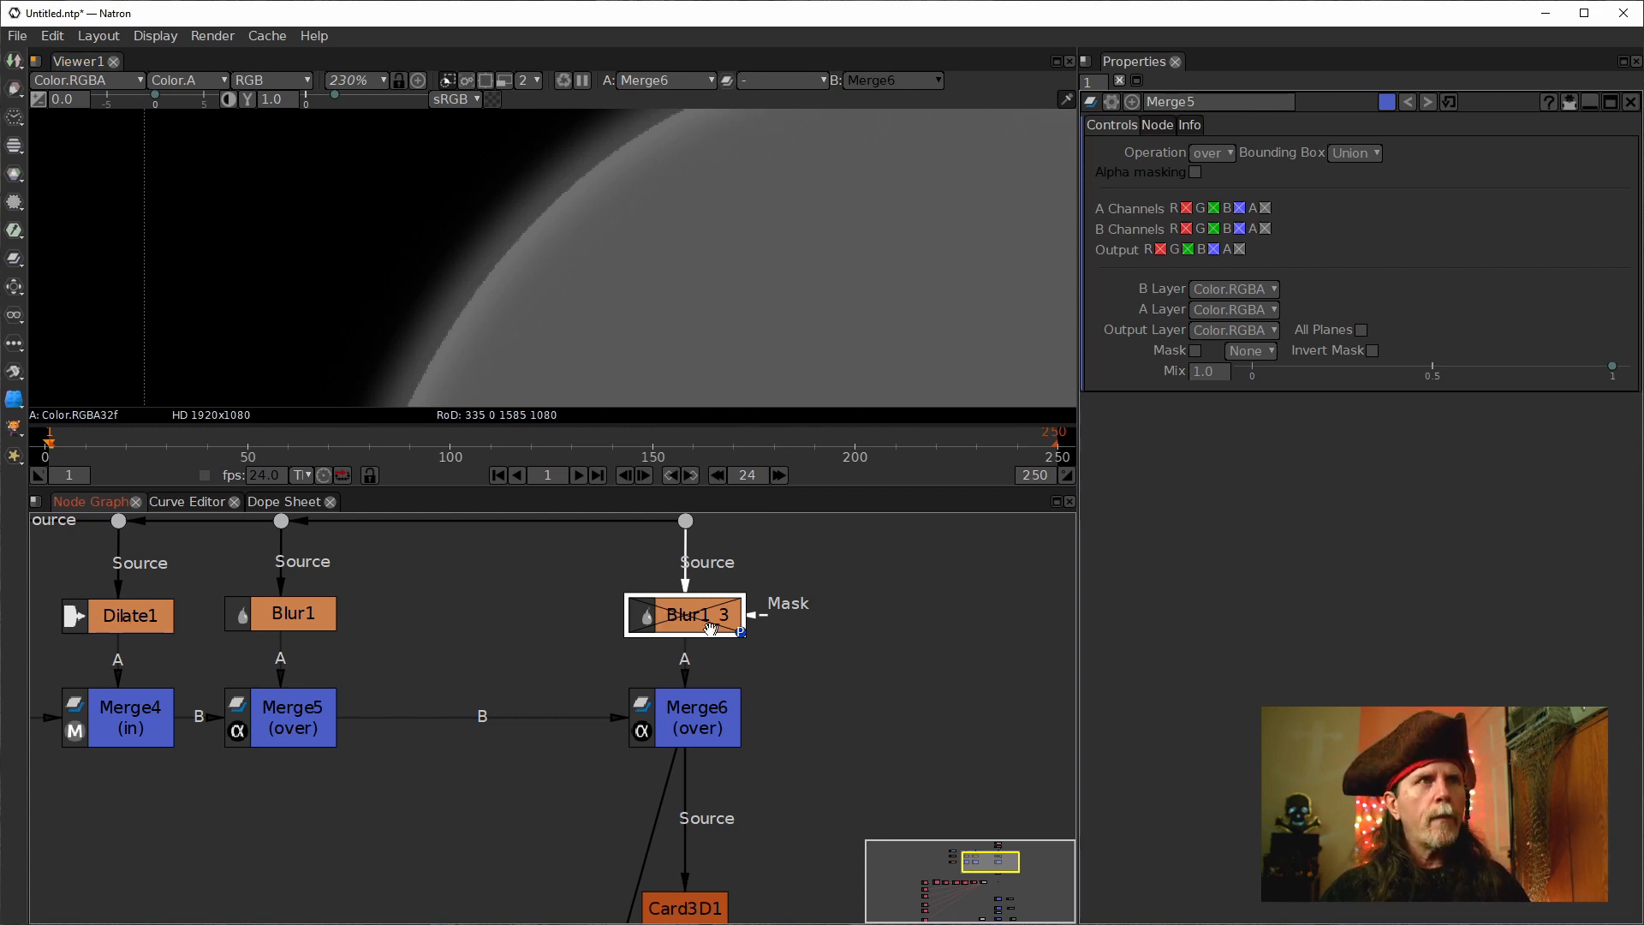
key("d")
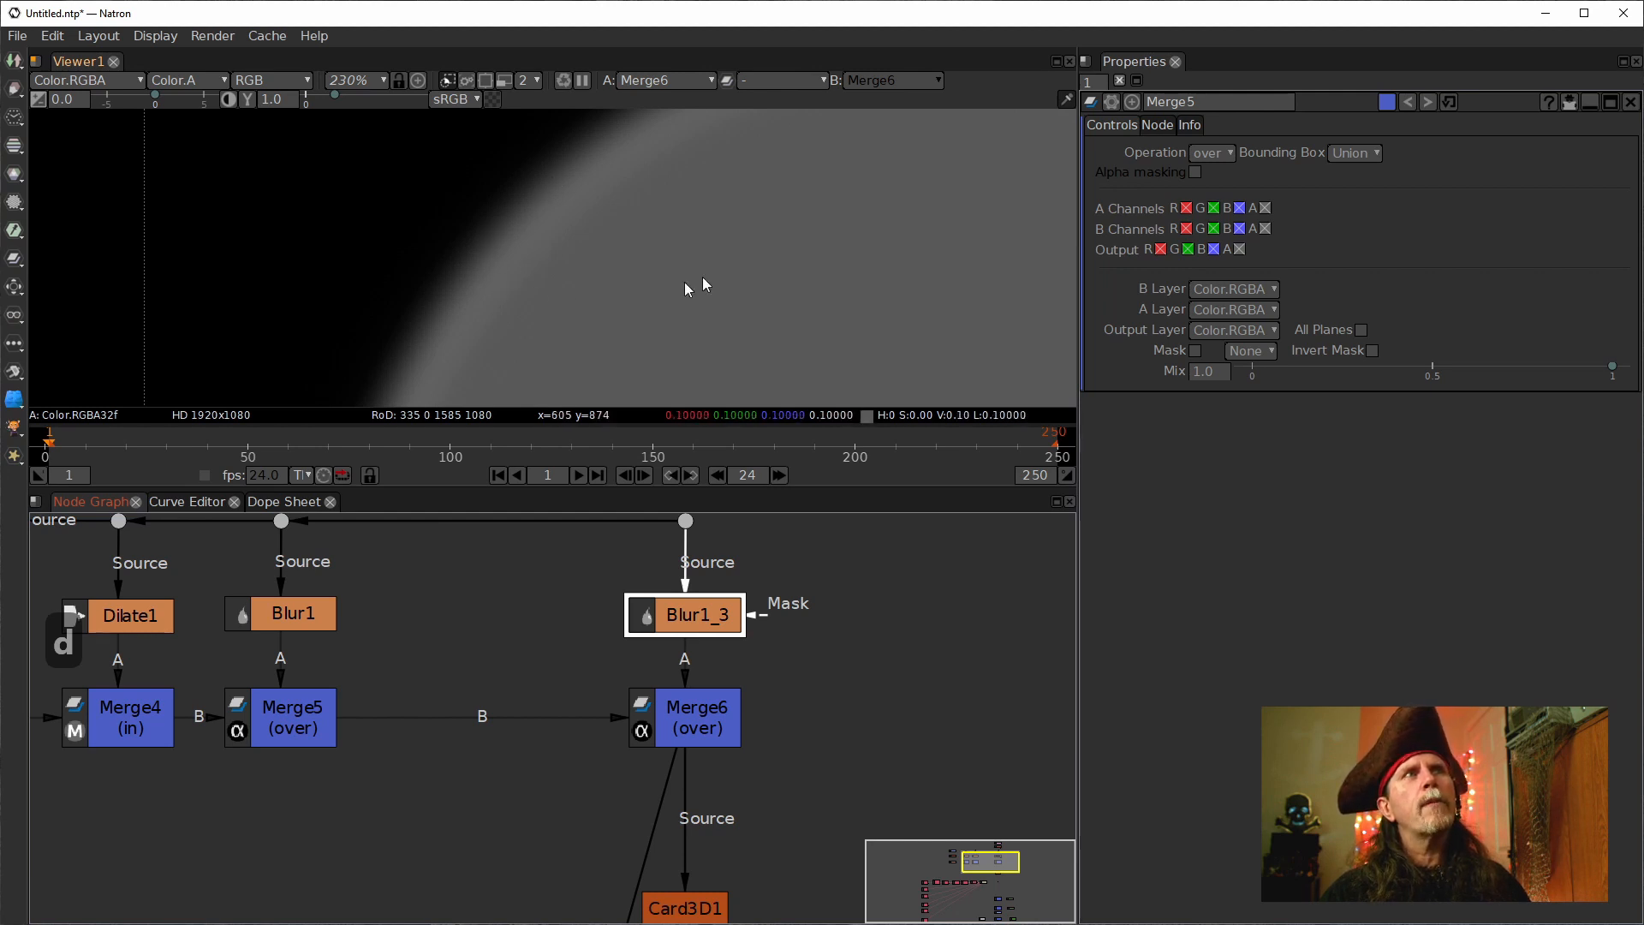
Examine the whole merged heart and review the node chain from Invert1 across to Merge6 and Card3D1.
scroll(697, 282, "down", 5)
scroll(603, 243, "down", 3)
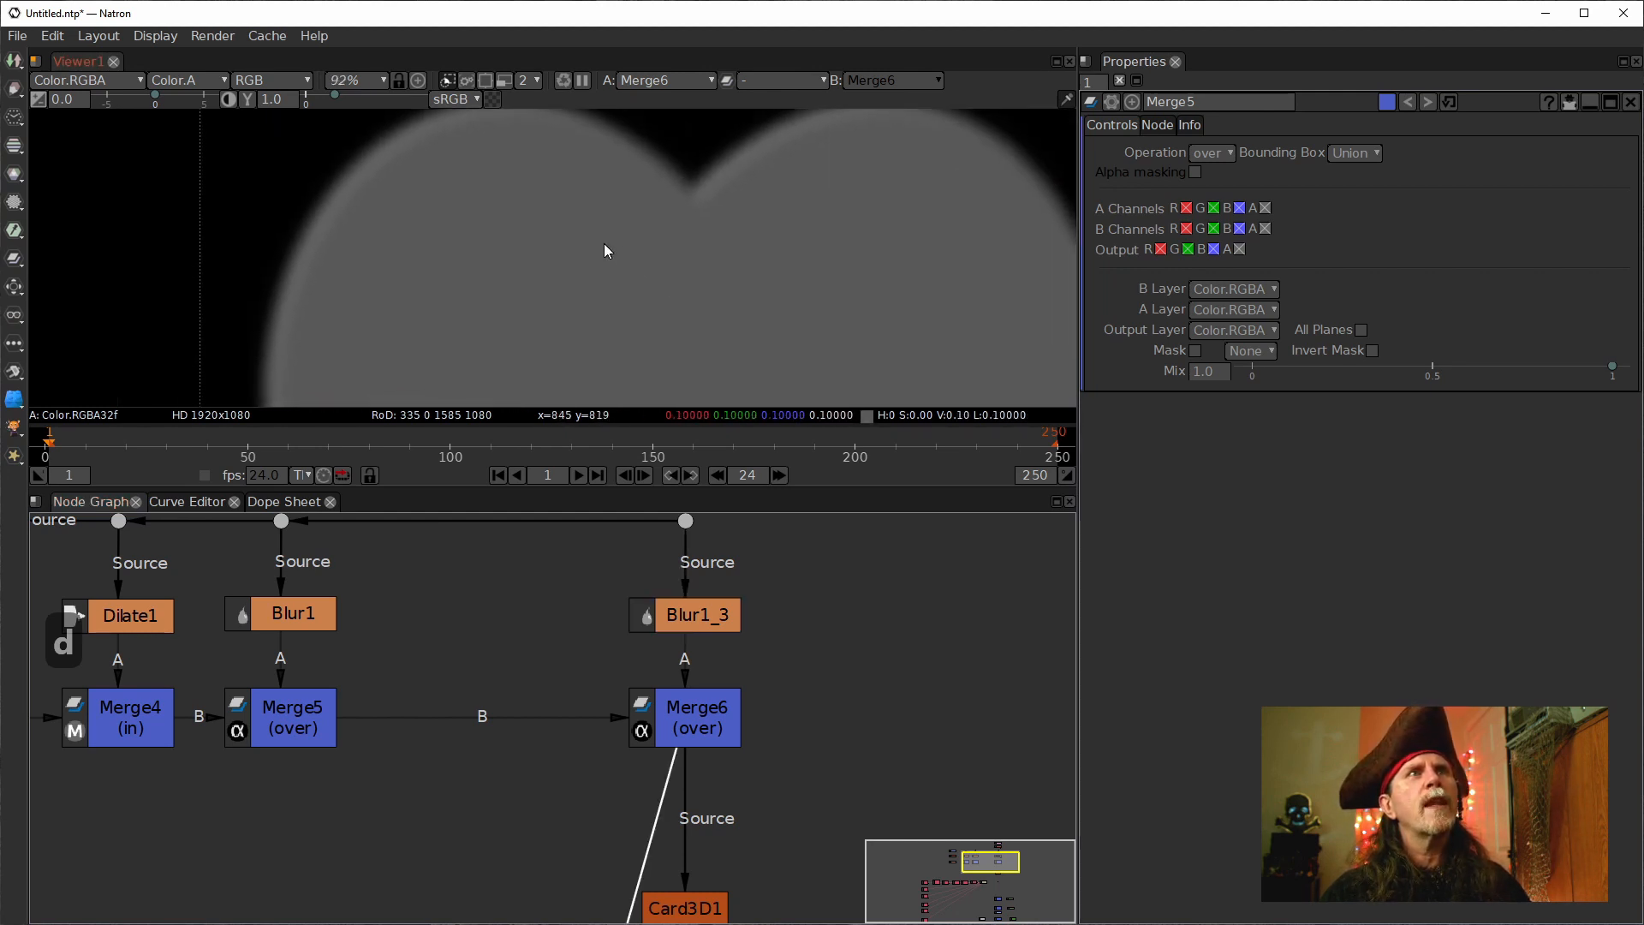
left_click_drag(630, 226, 627, 242)
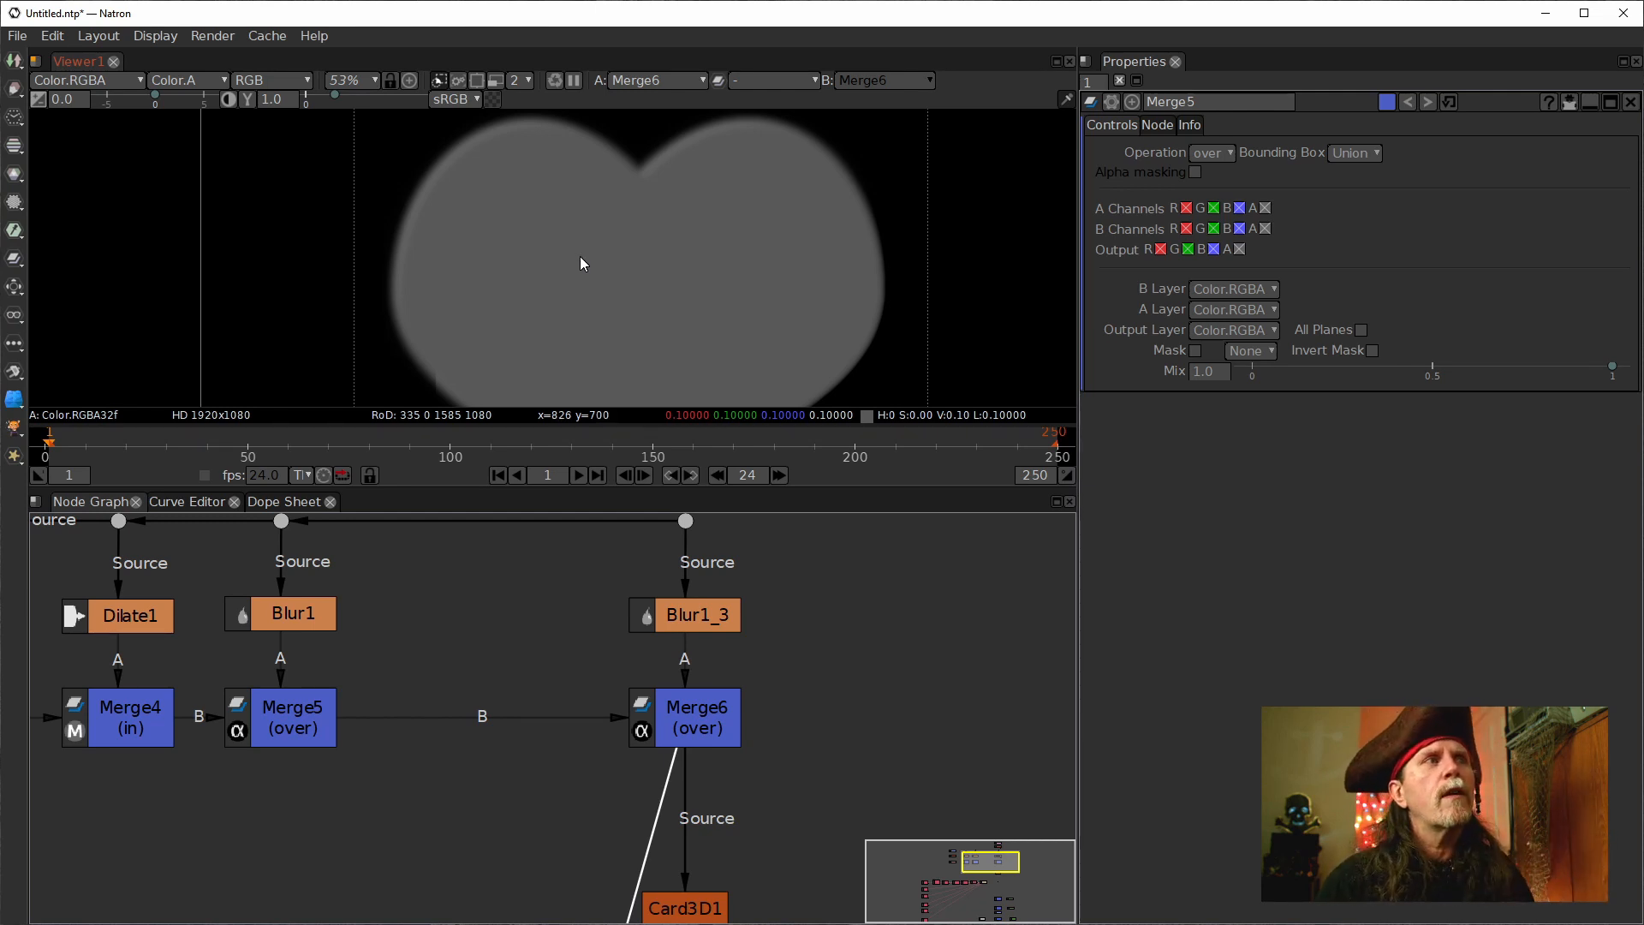
mouse_move(807, 756)
left_mouse_down()
mouse_move(848, 639)
mouse_move(814, 731)
left_mouse_up()
left_click_drag(428, 664, 608, 745)
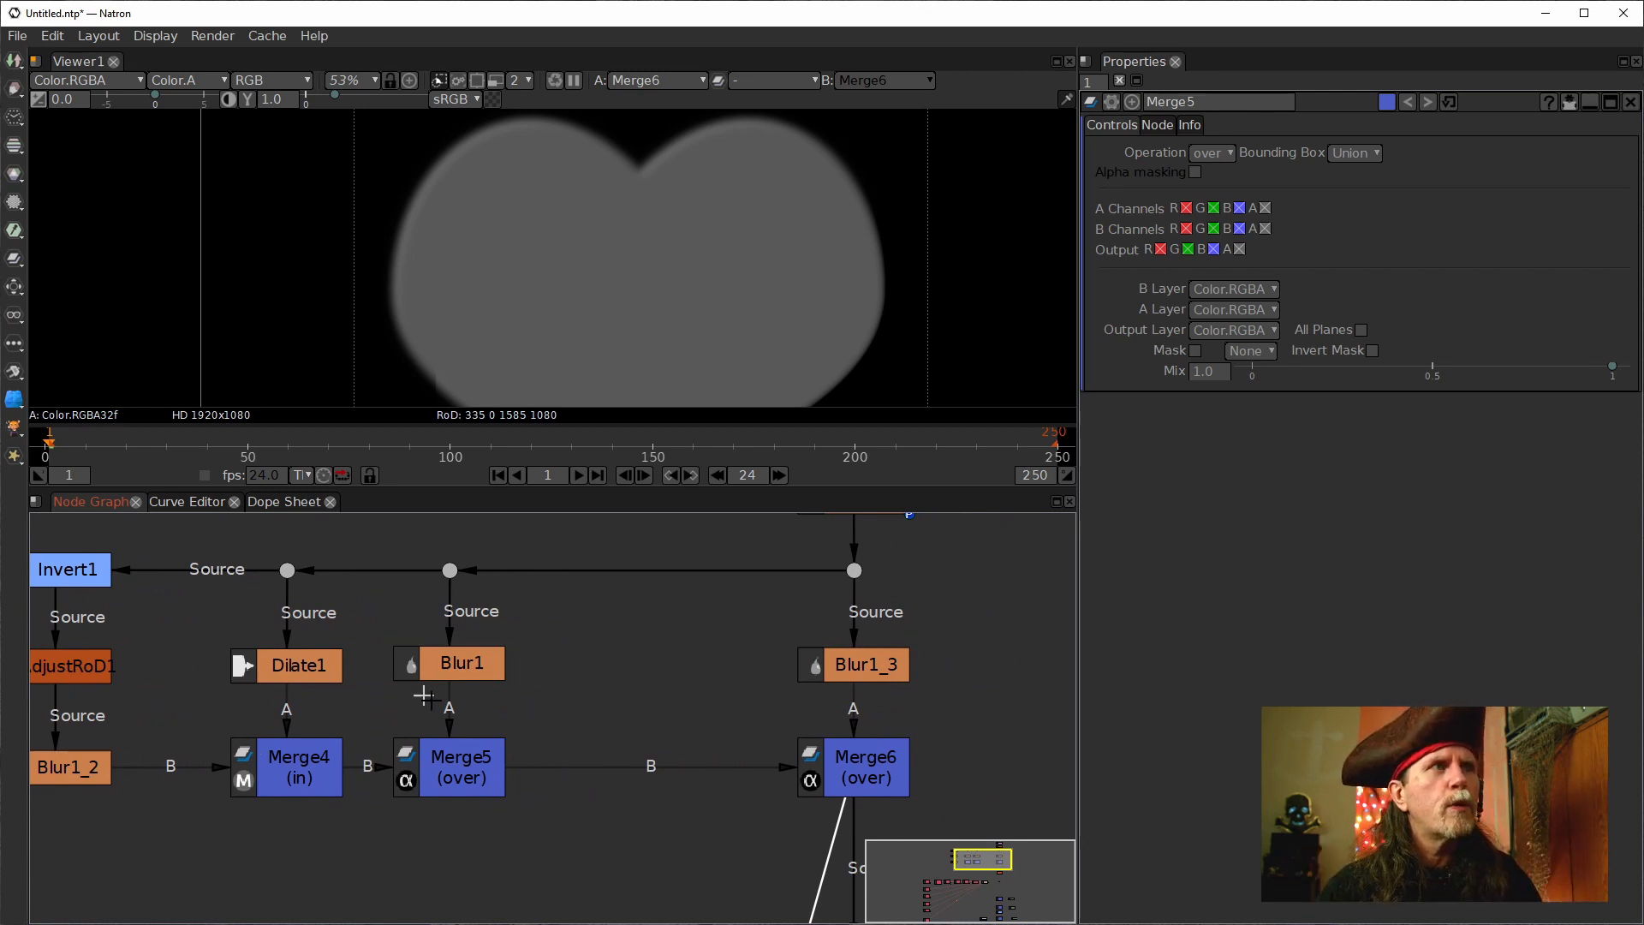
left_click_drag(686, 822, 549, 742)
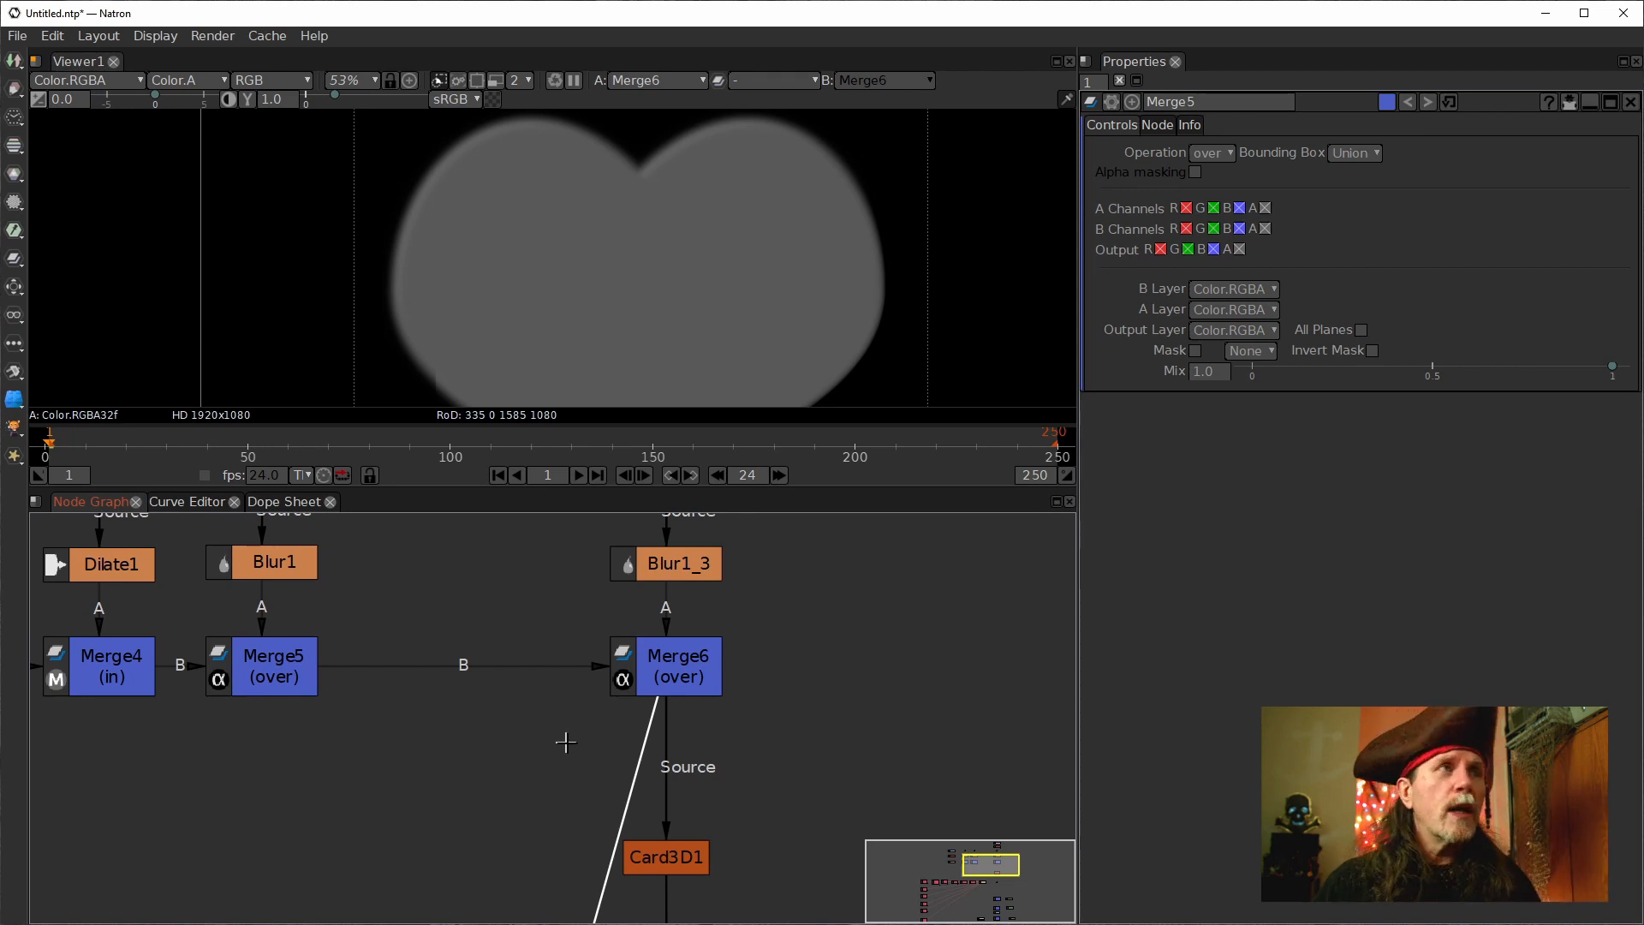
left_click_drag(729, 808, 565, 778)
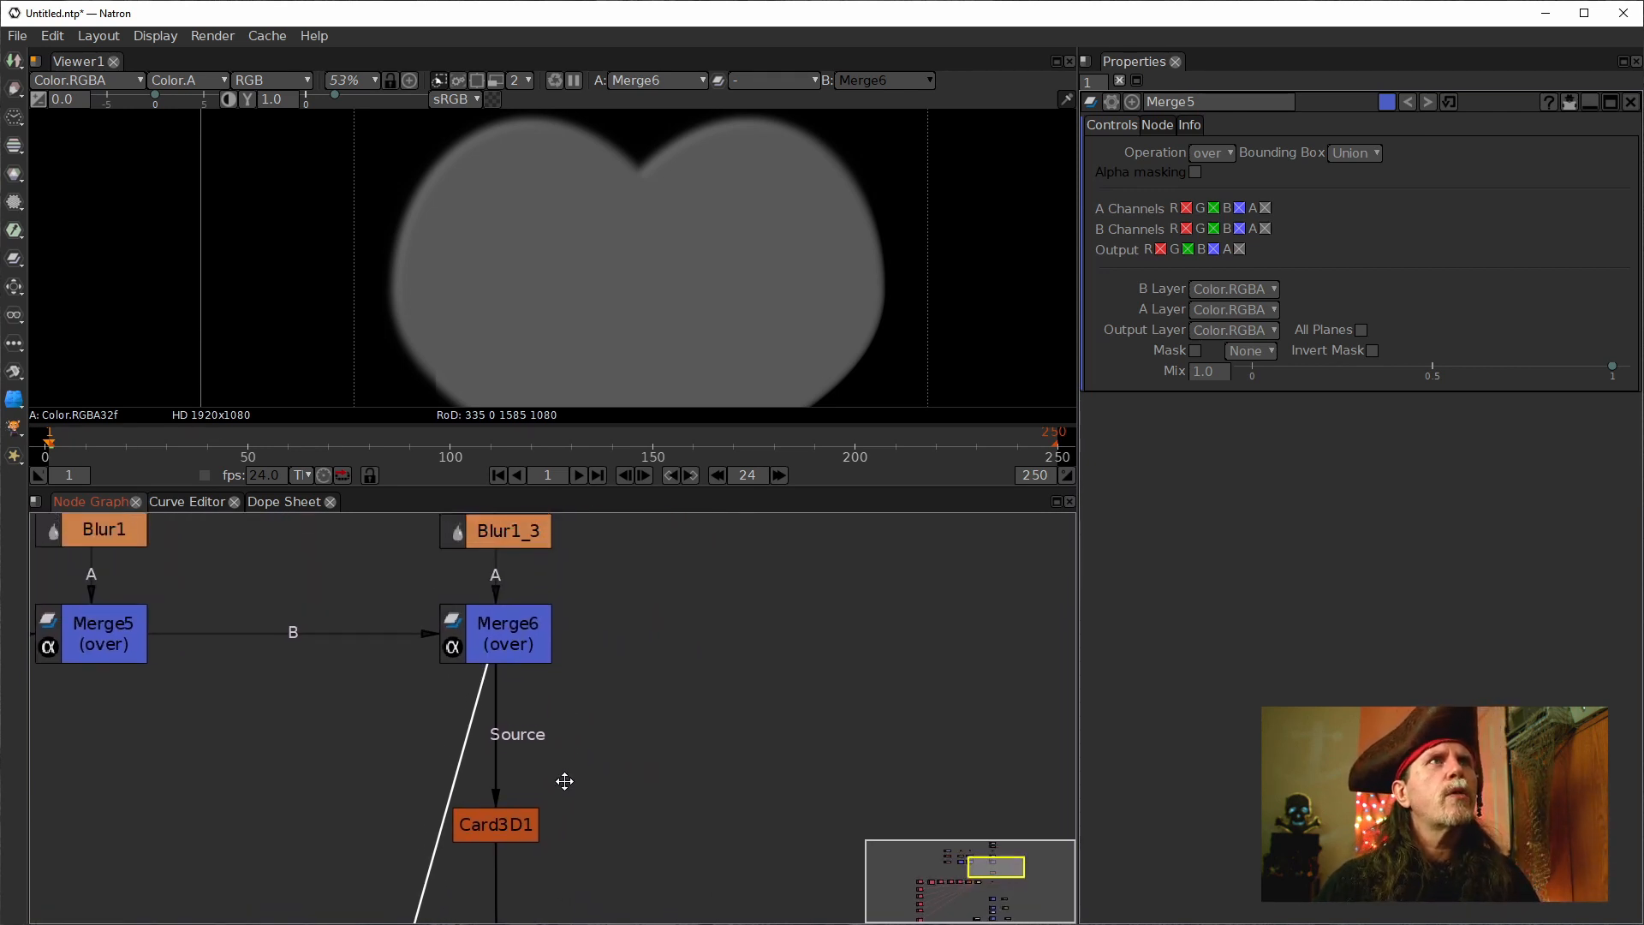
scroll(683, 341, "down", 2)
left_click_drag(680, 333, 691, 294)
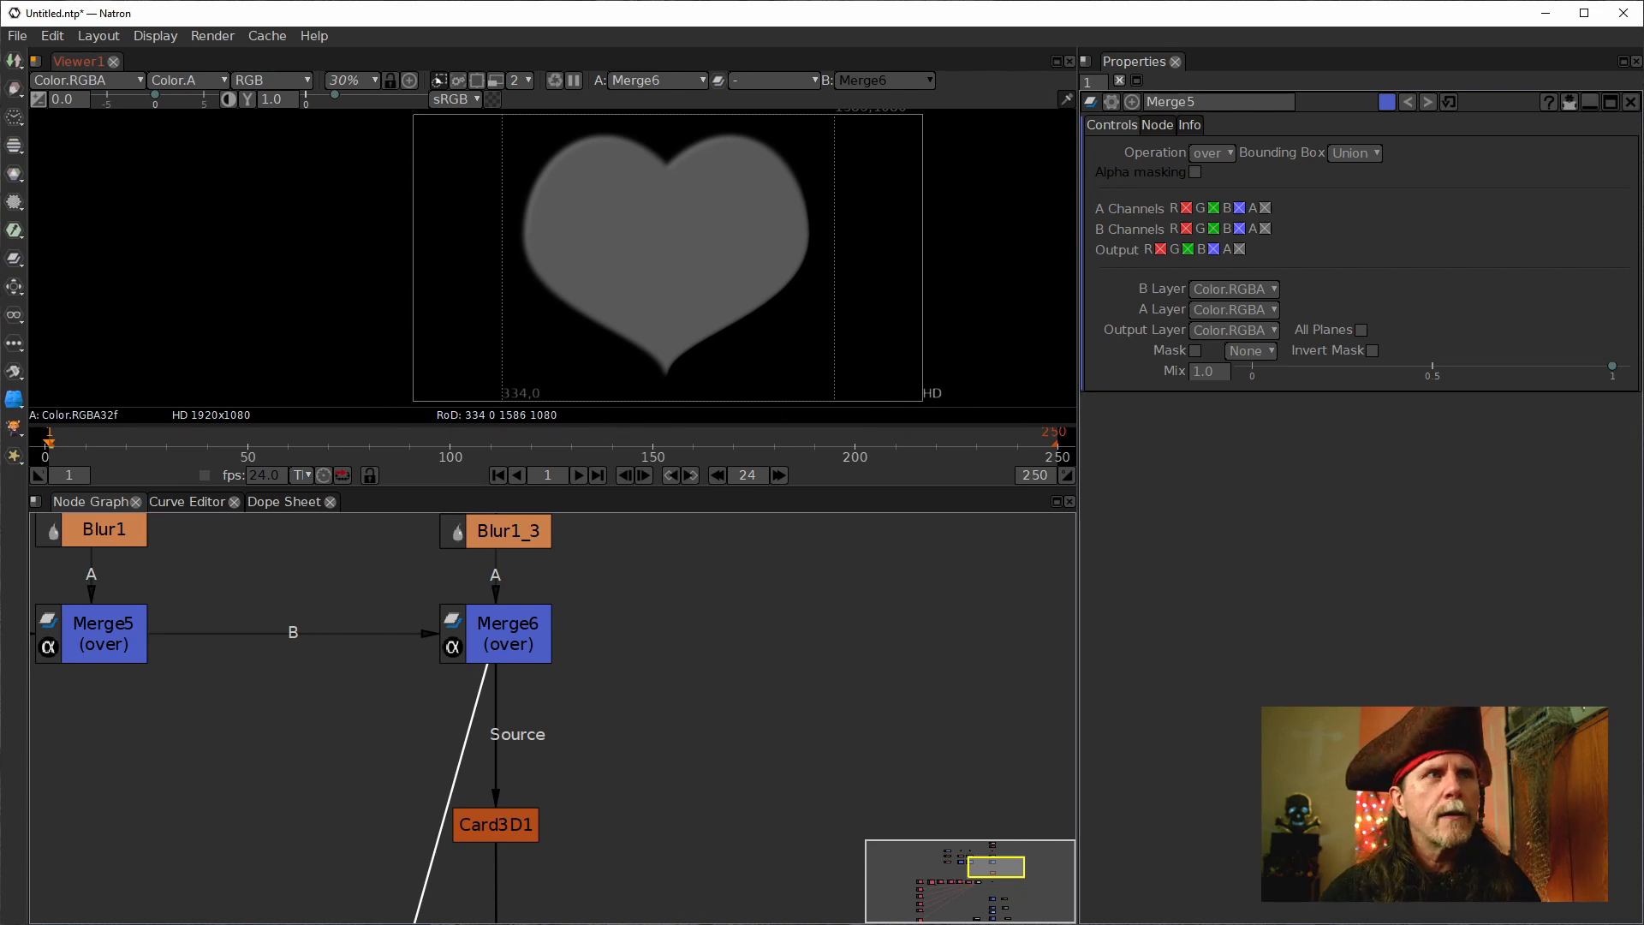
Move Card3D1 slightly lower beneath Merge6, then show Blur1_3's output in the viewer.
left_click_drag(507, 824, 507, 857)
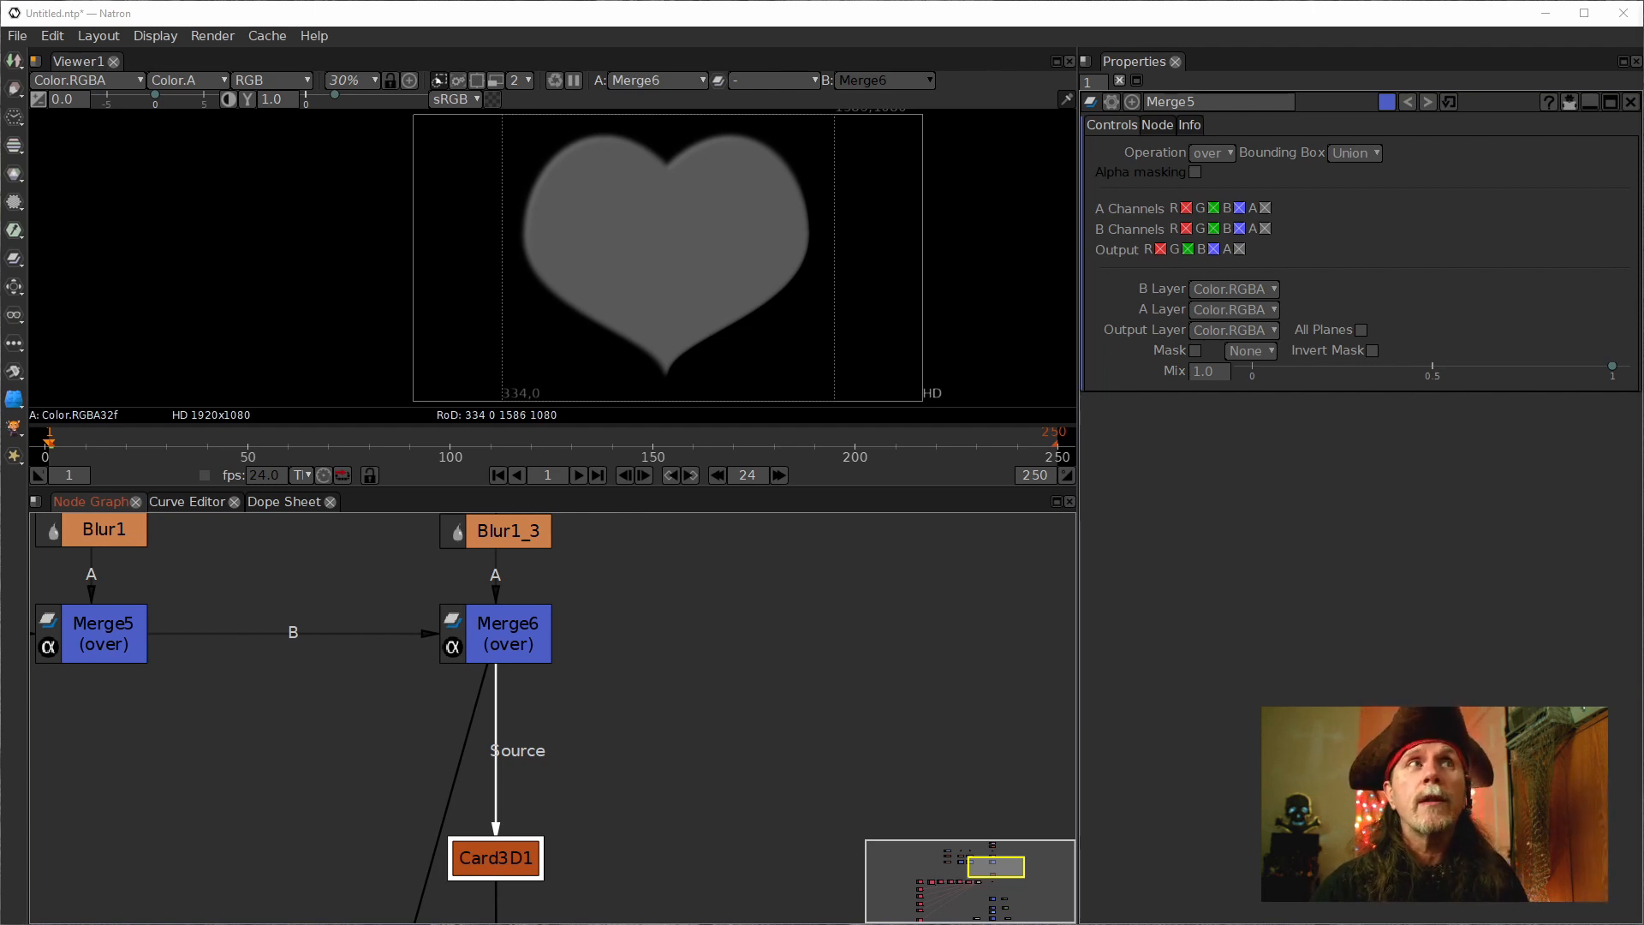
left_click_drag(861, 682, 621, 766)
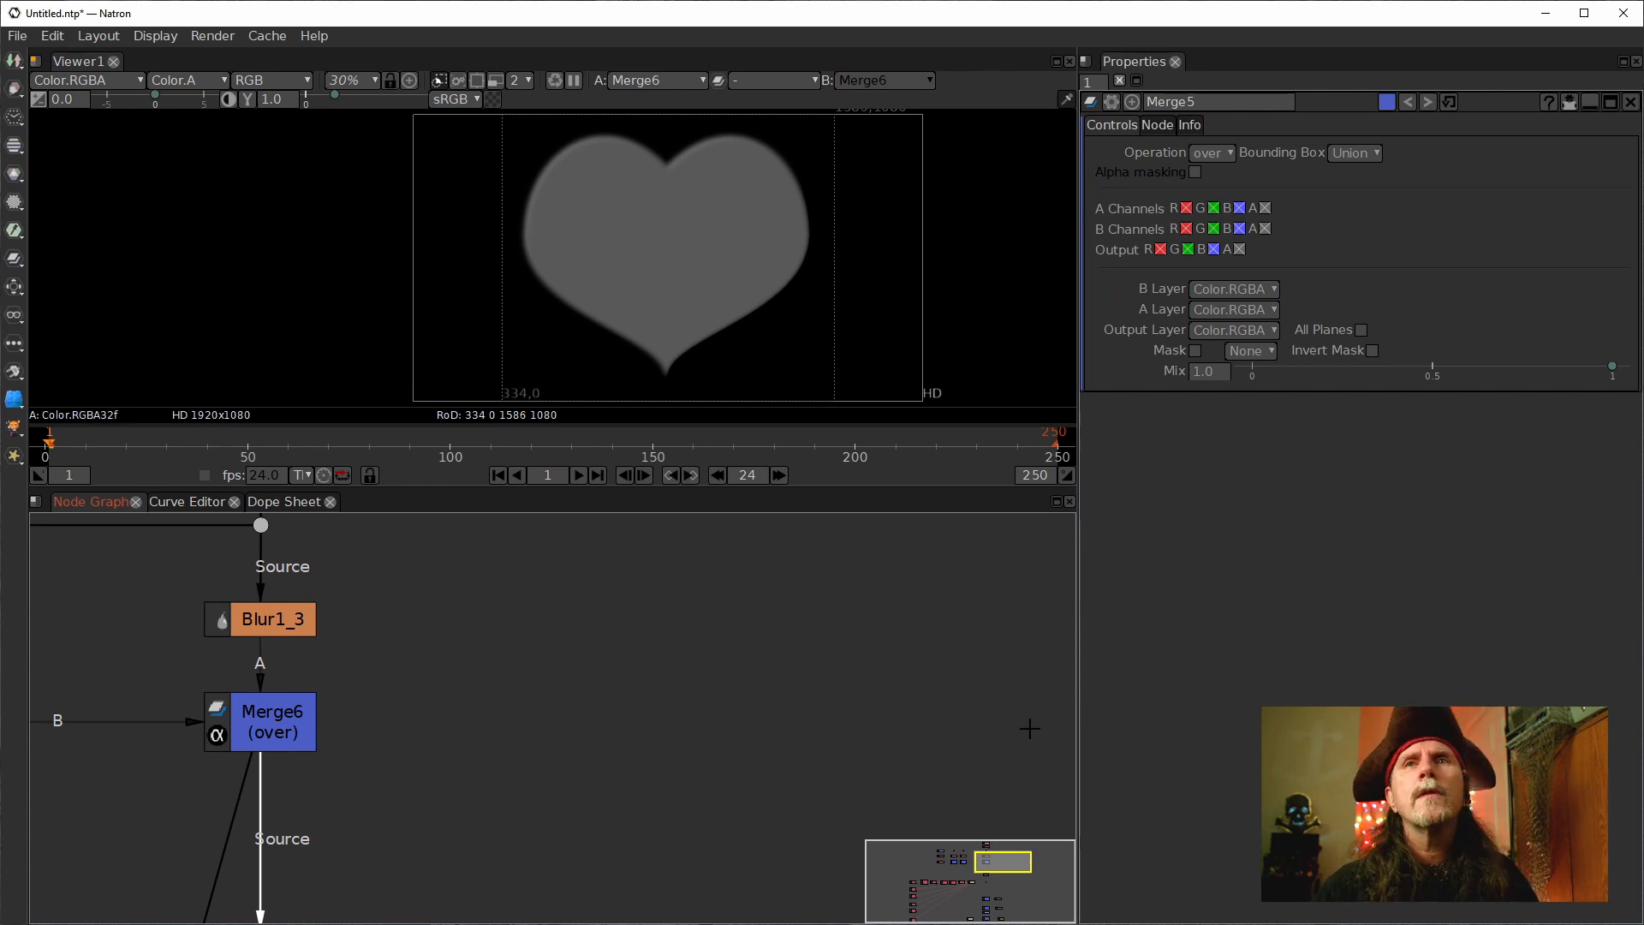
left_click_drag(668, 635, 651, 722)
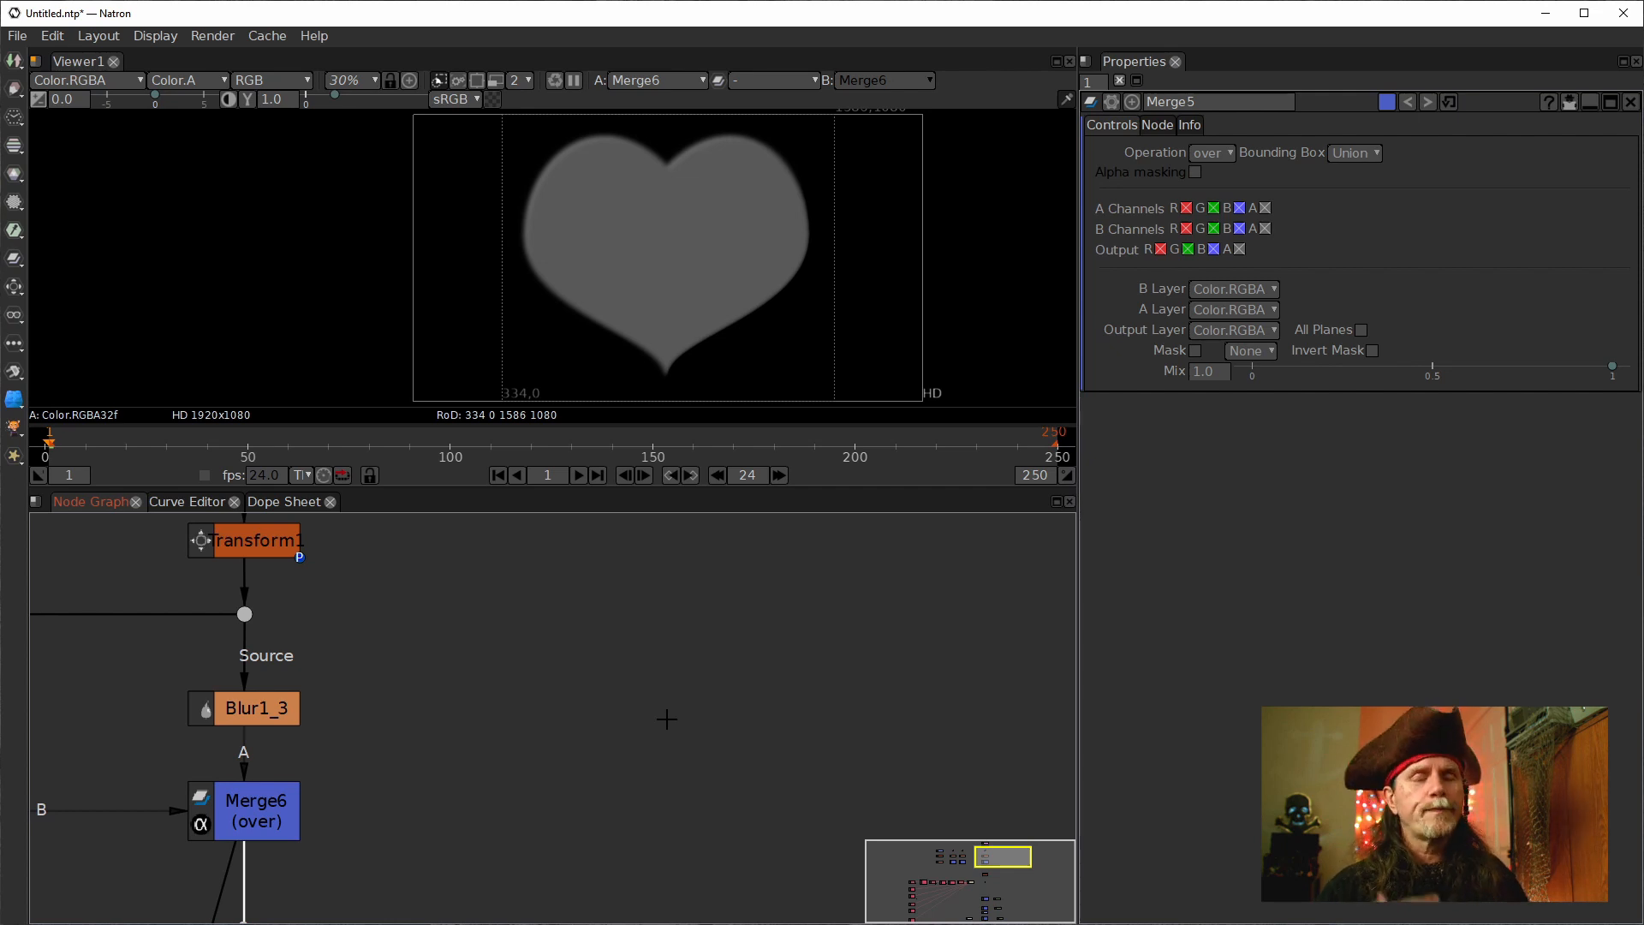
left_click_drag(518, 698, 476, 692)
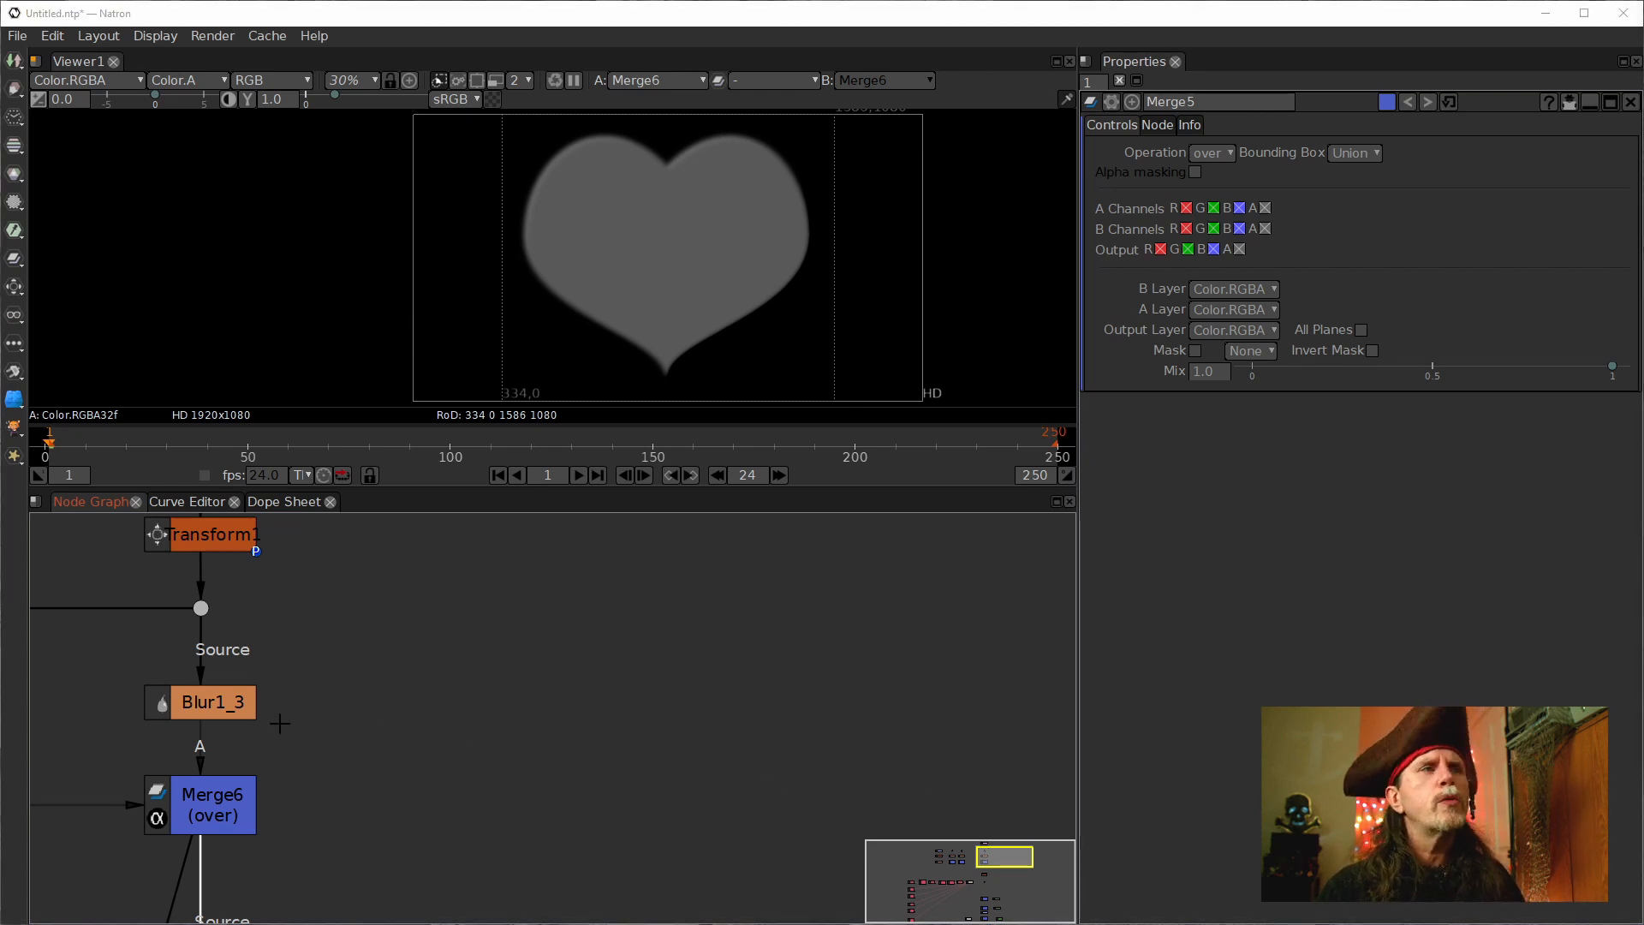
left_click(220, 700)
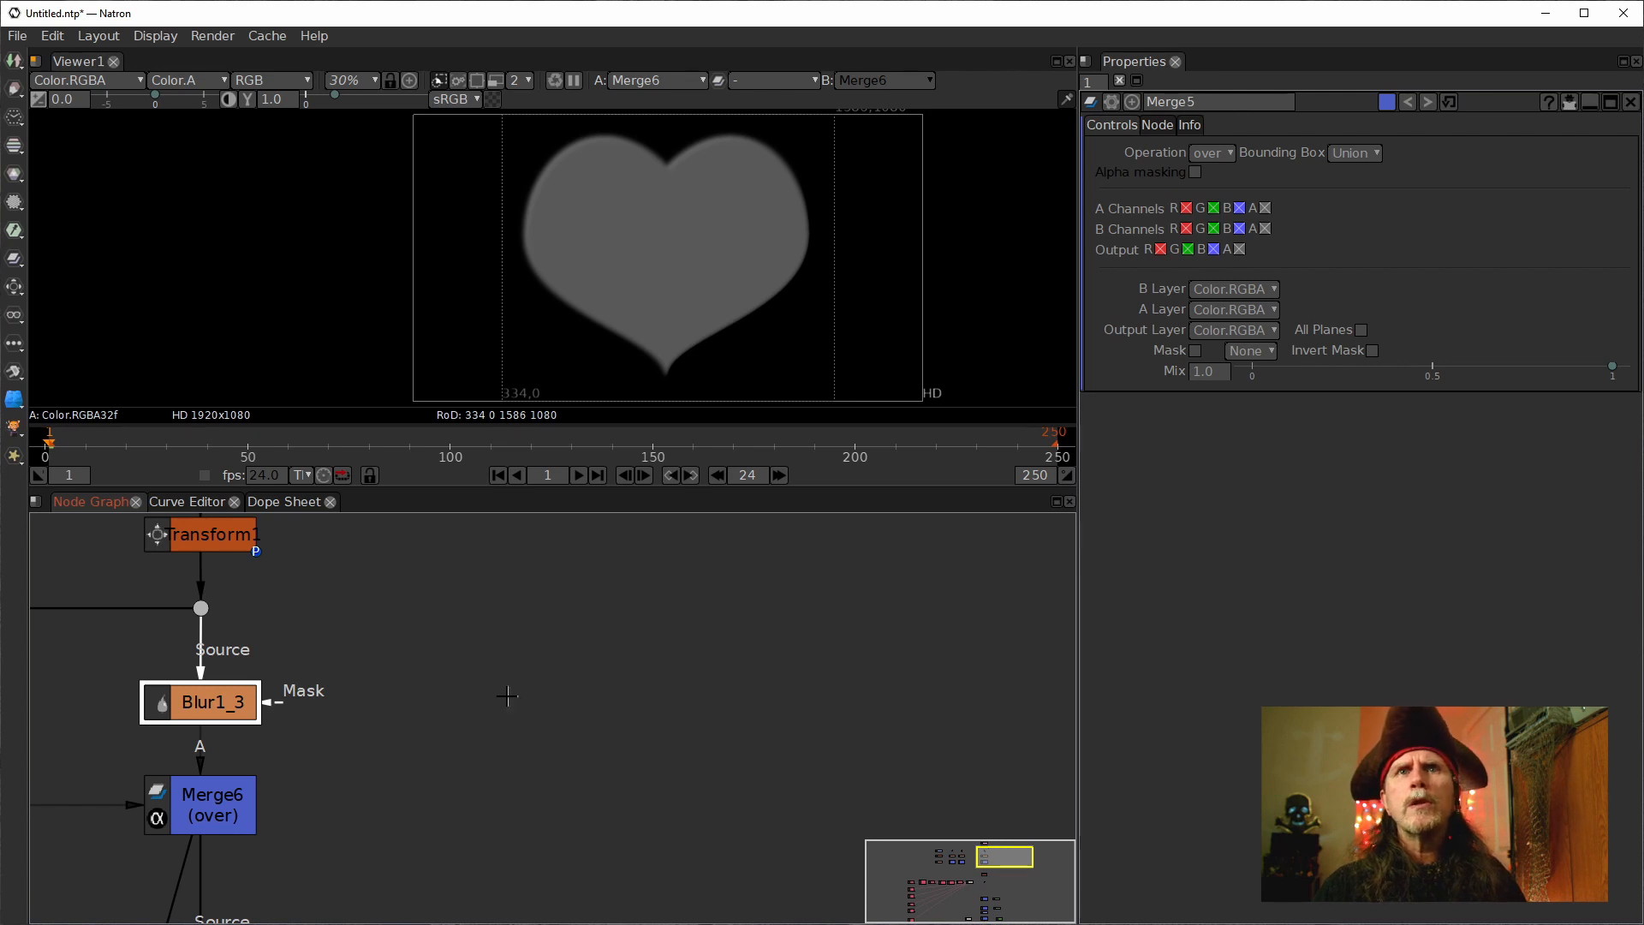
left_click_drag(493, 714, 707, 623)
key("1")
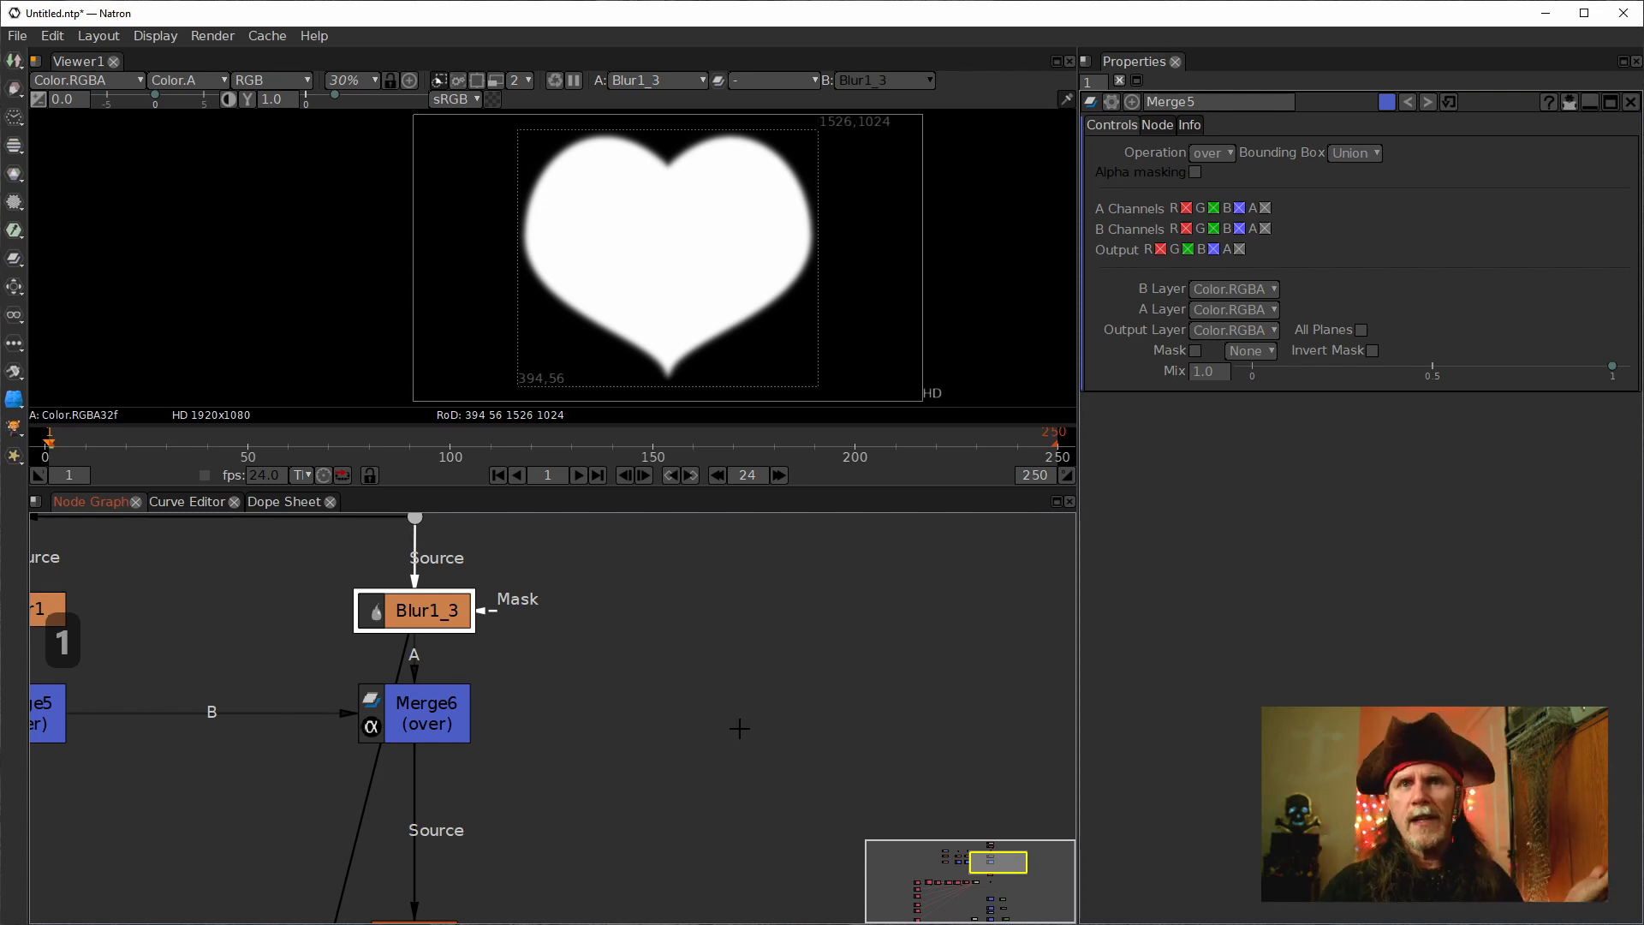
Add a Blur node in the empty space beside Blur1_3 in the node graph.
left_click_drag(723, 646, 549, 725)
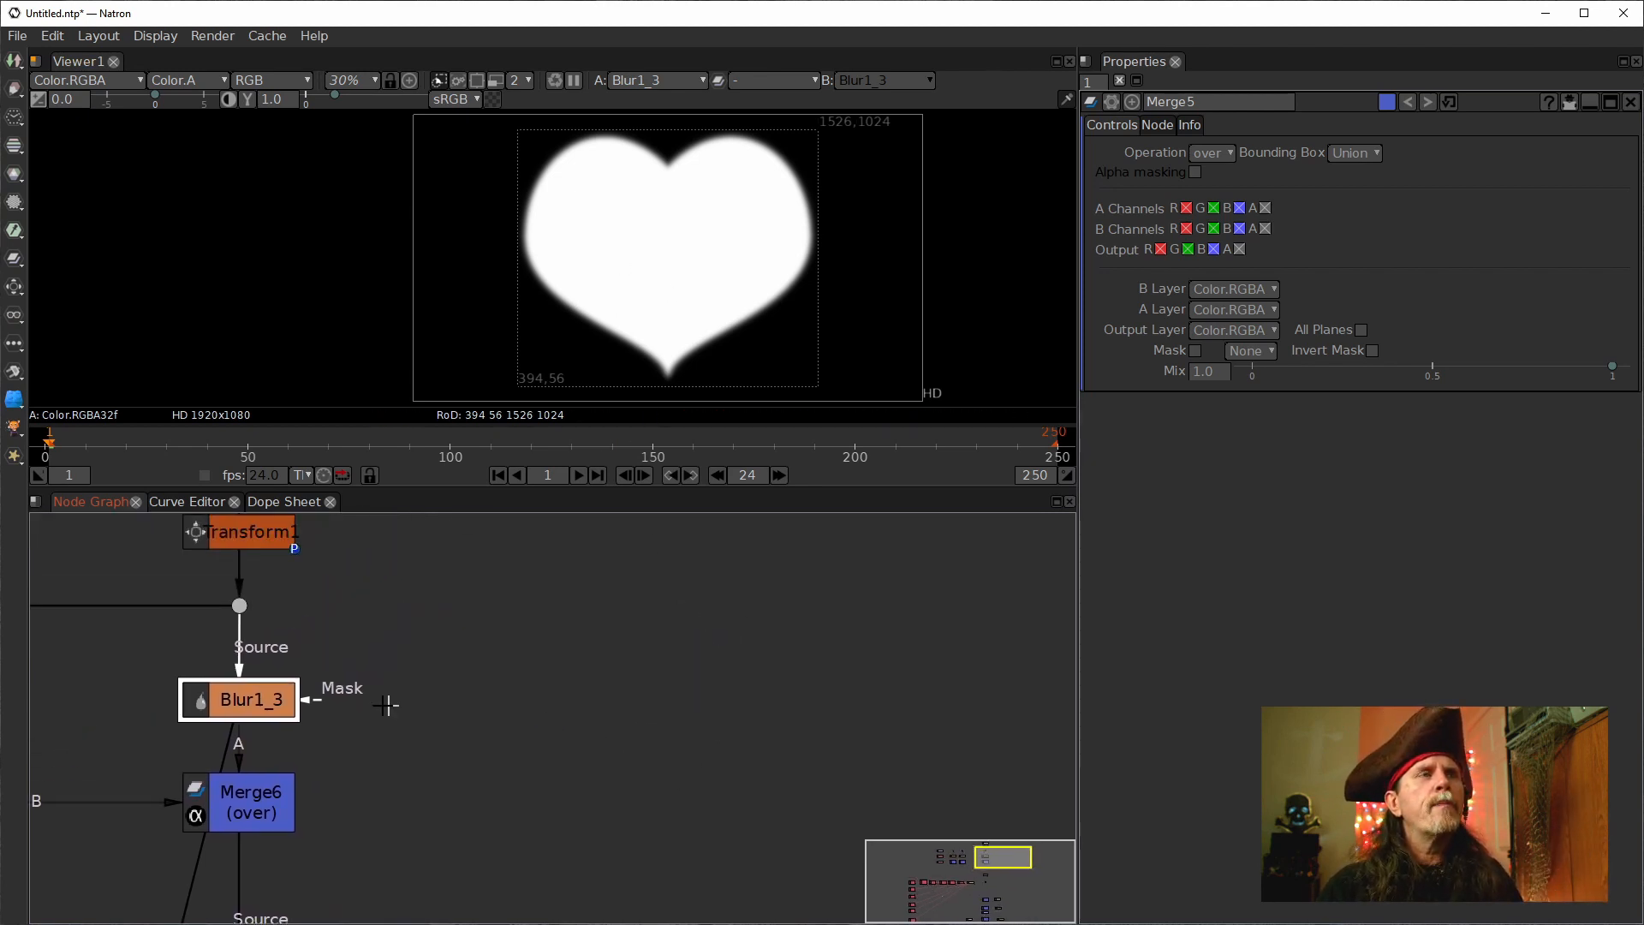
left_click(526, 701)
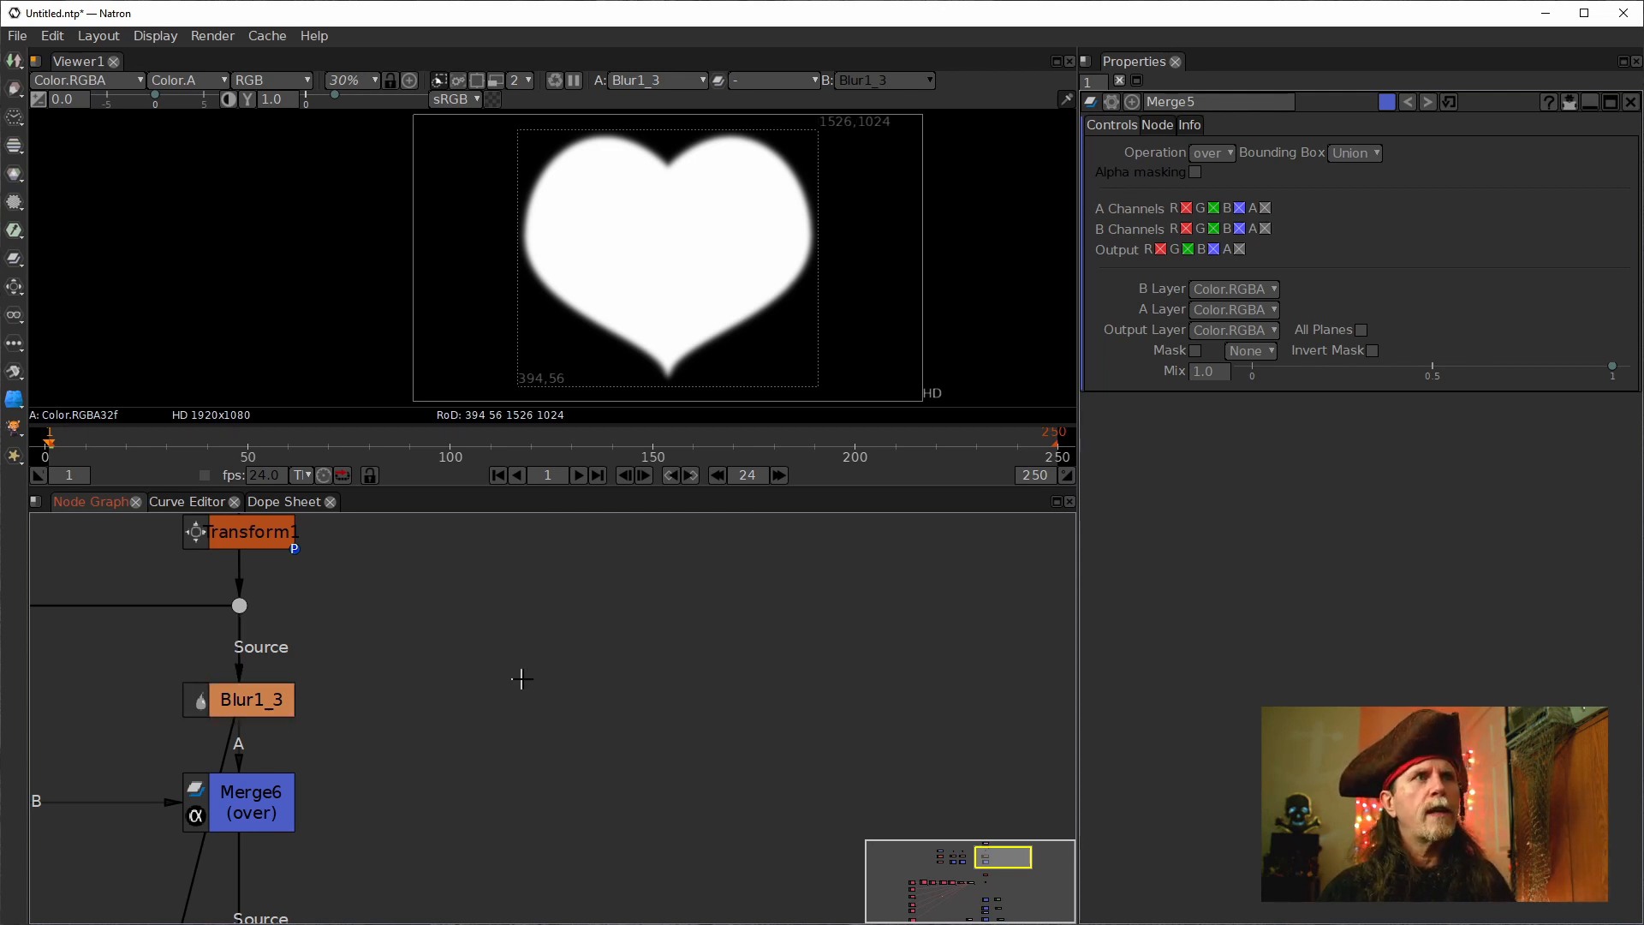
key("Tab")
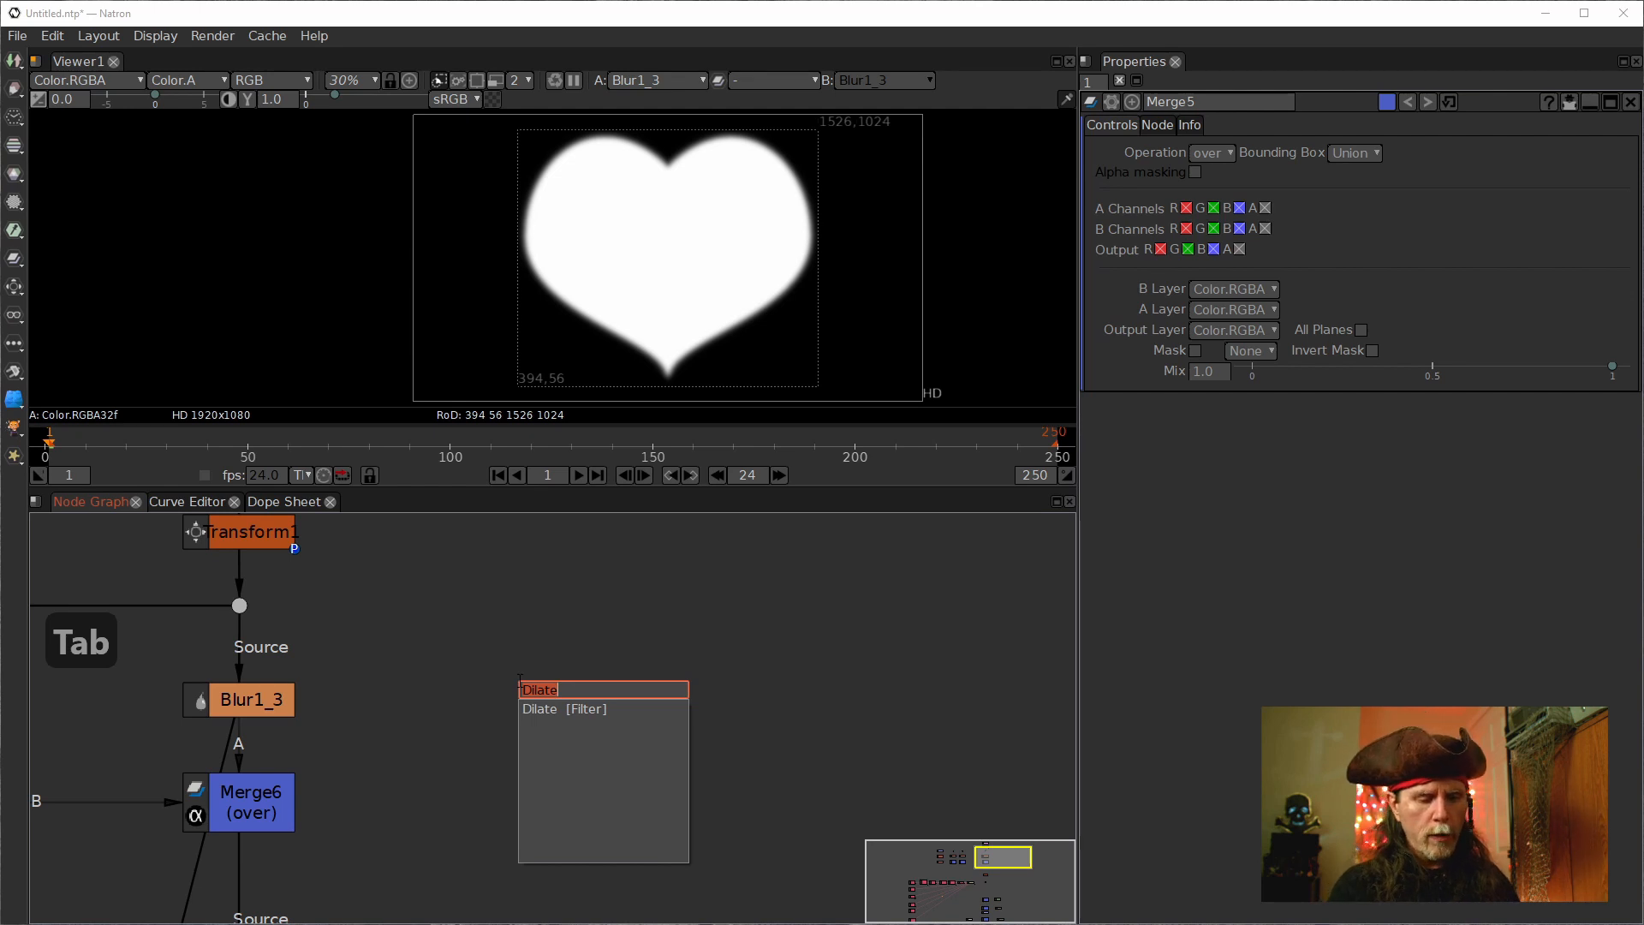
type("blyur")
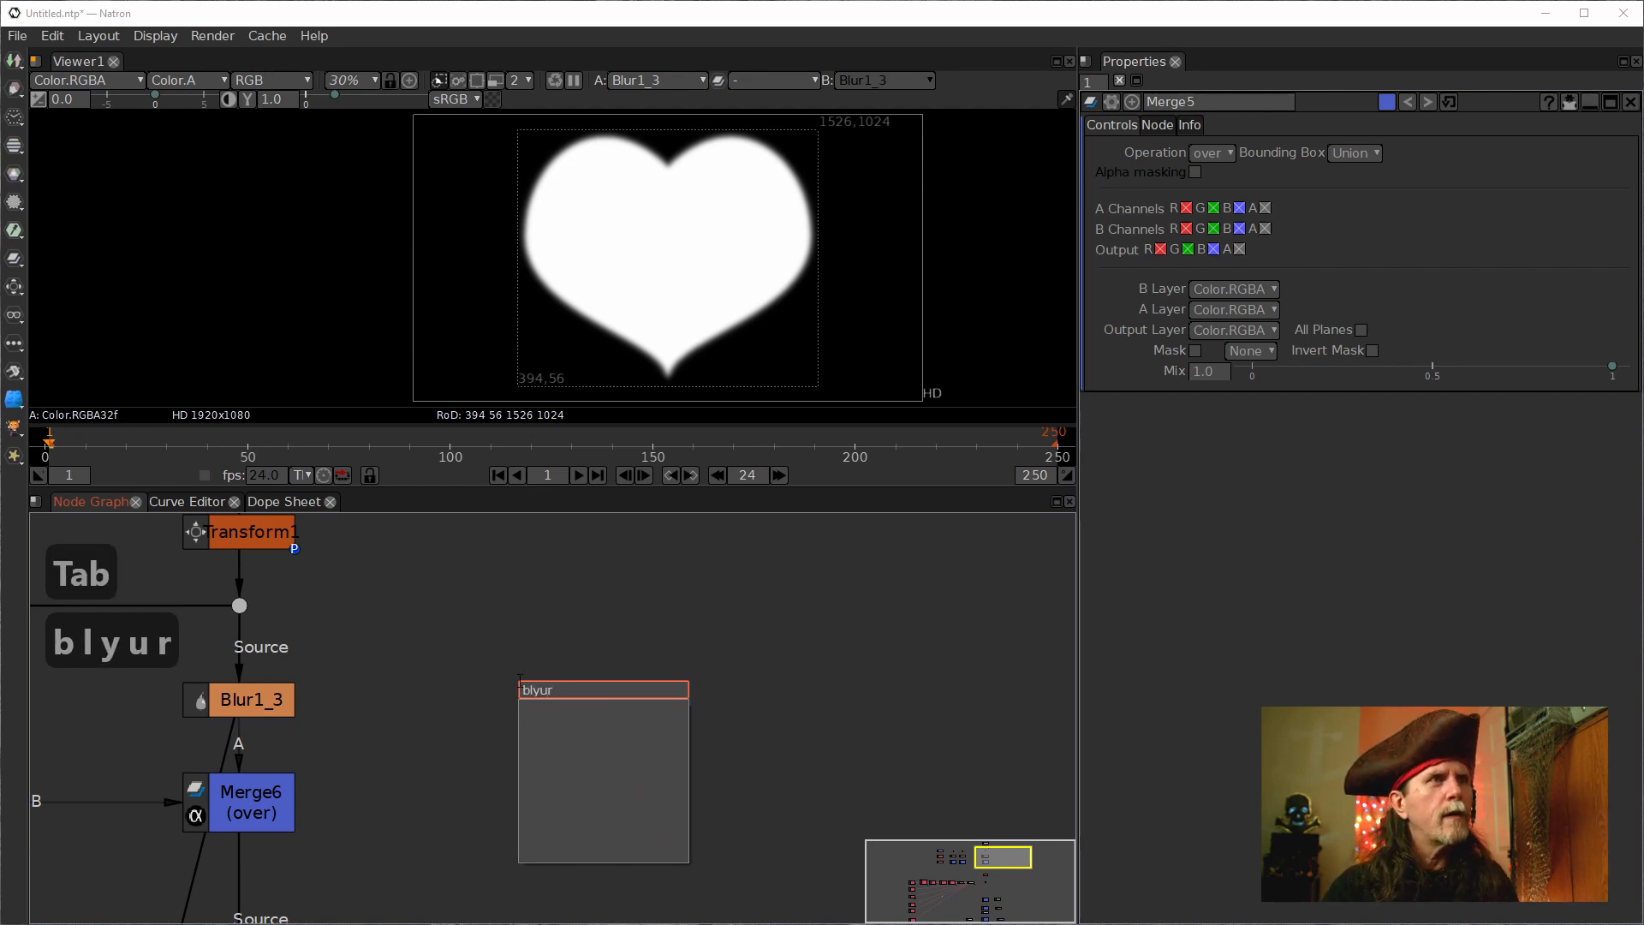
key("BackSpace")
key("BackSpace")
key("BackSpace")
key("BackSpace")
type("lur")
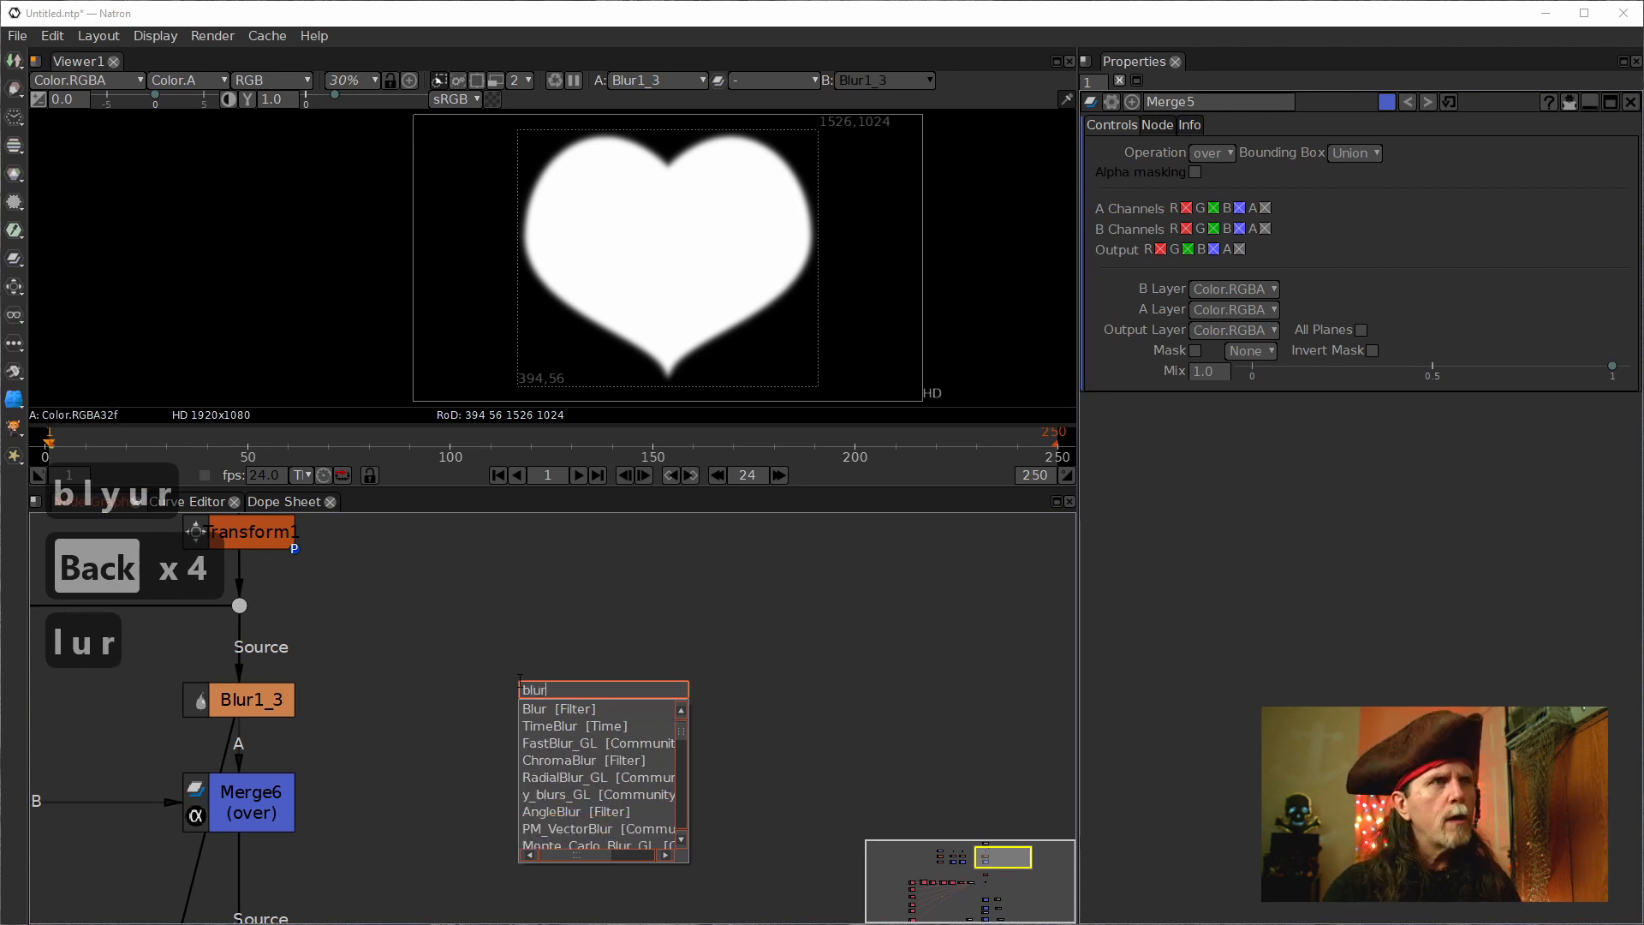
key("Down")
key("Return")
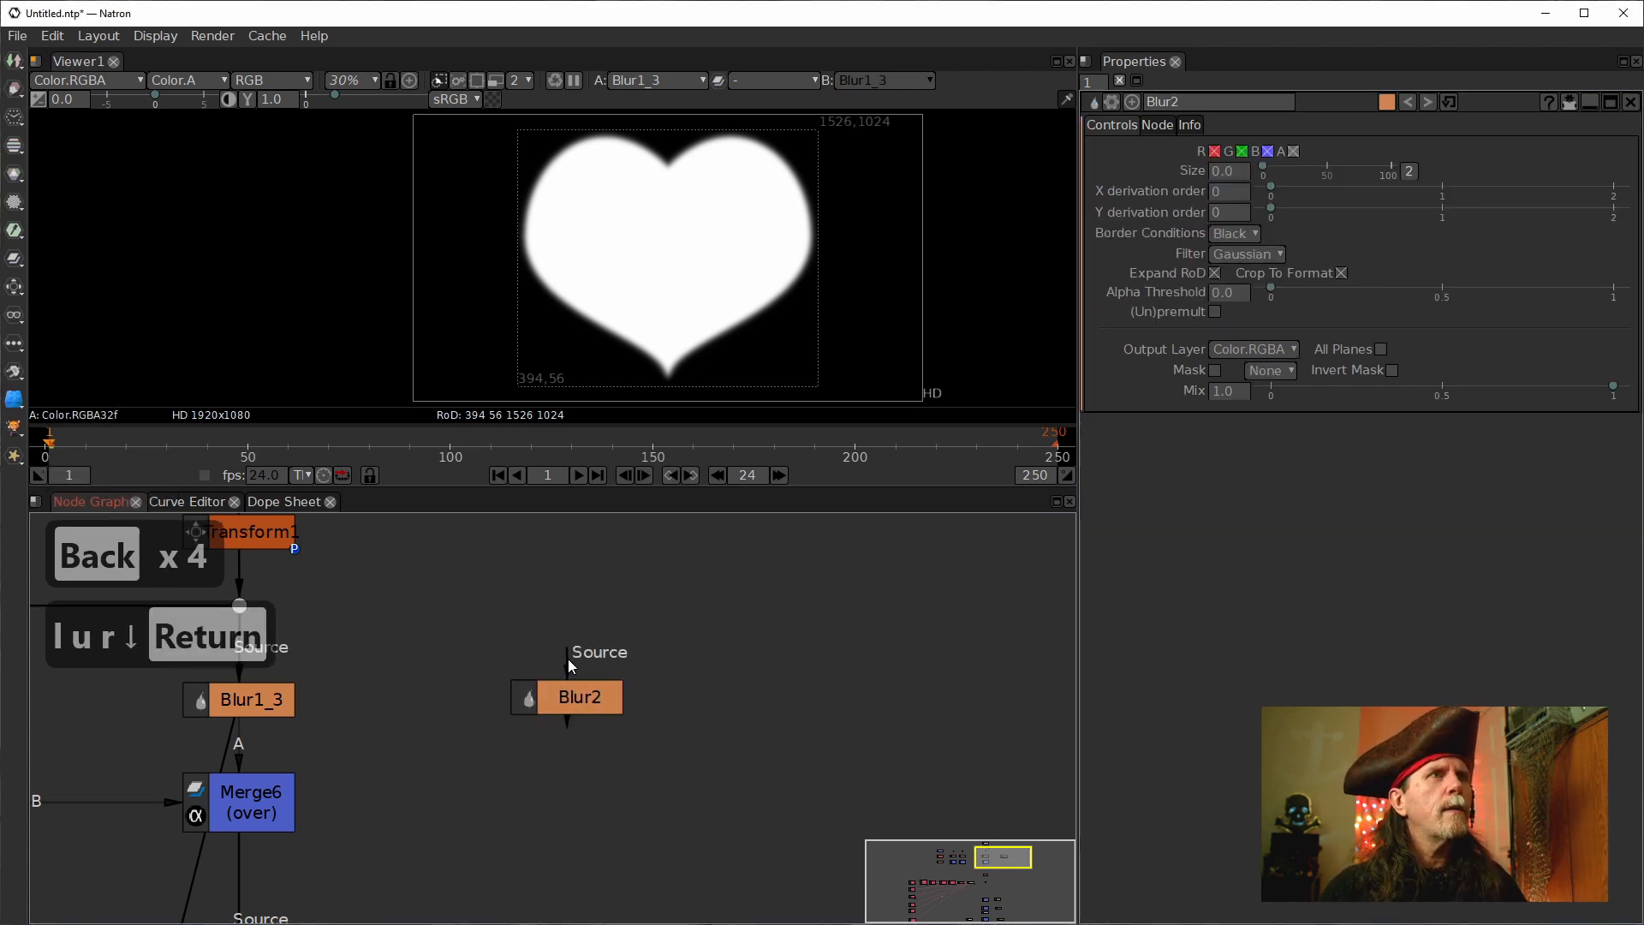
Connect Blur2's Source input to the output of Blur1_3.
left_click_drag(568, 659, 254, 694)
left_click_drag(430, 750, 613, 694)
scroll(458, 775, "down", 2)
scroll(419, 790, "down", 2)
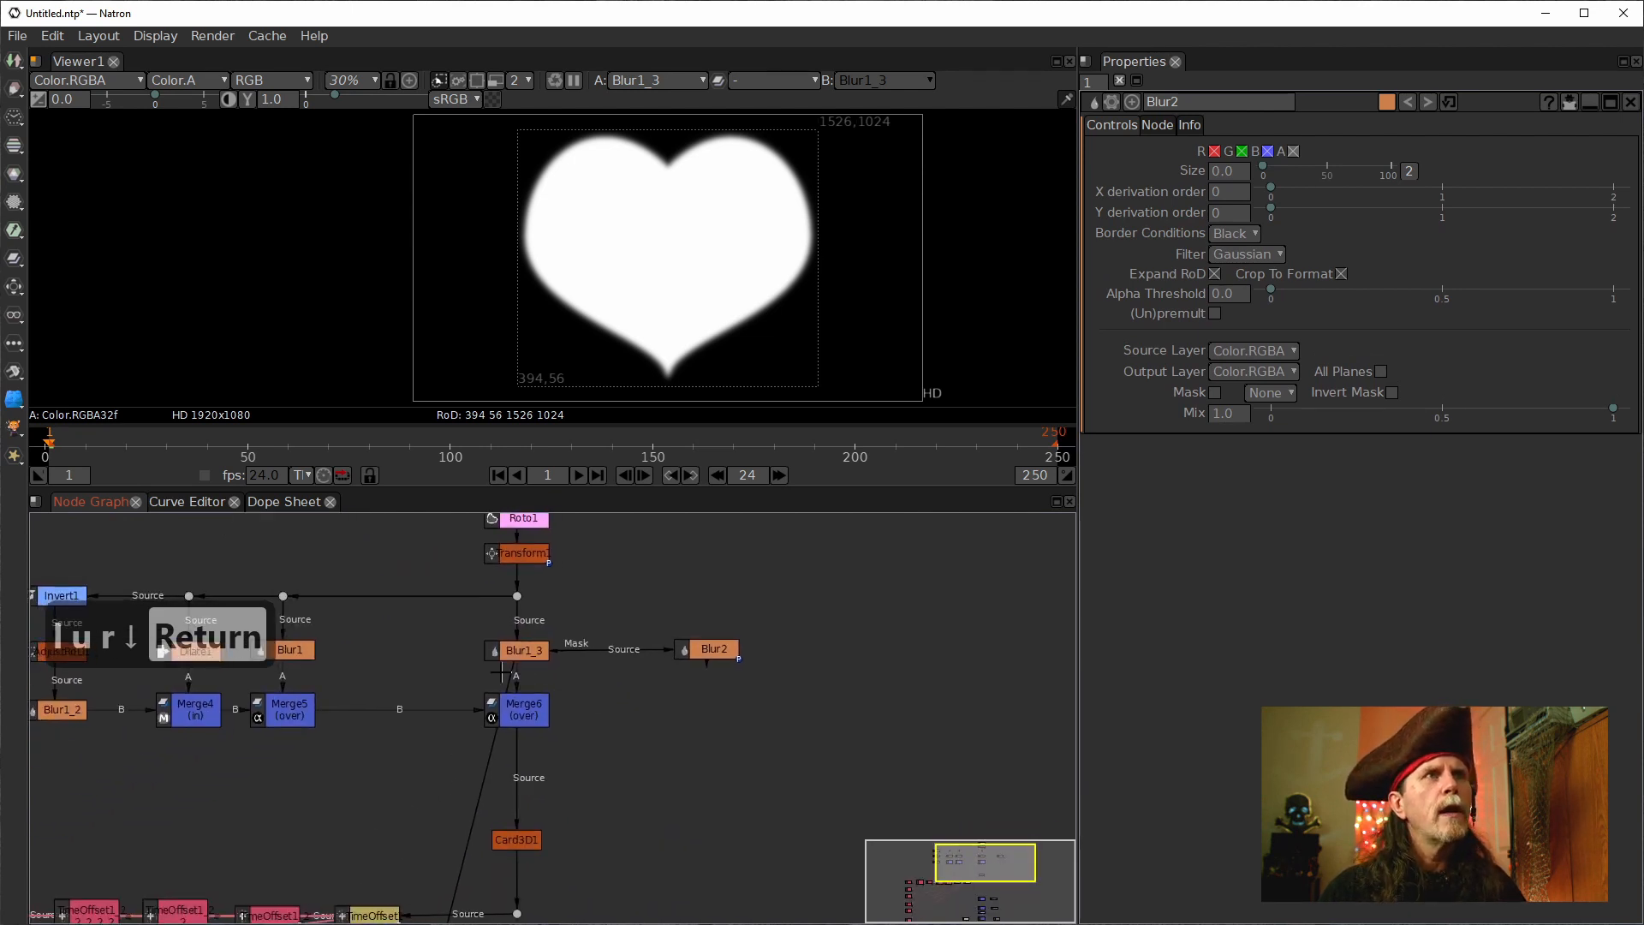
Show Blur2's output in the viewer and set its Size to 400.
left_click(710, 651)
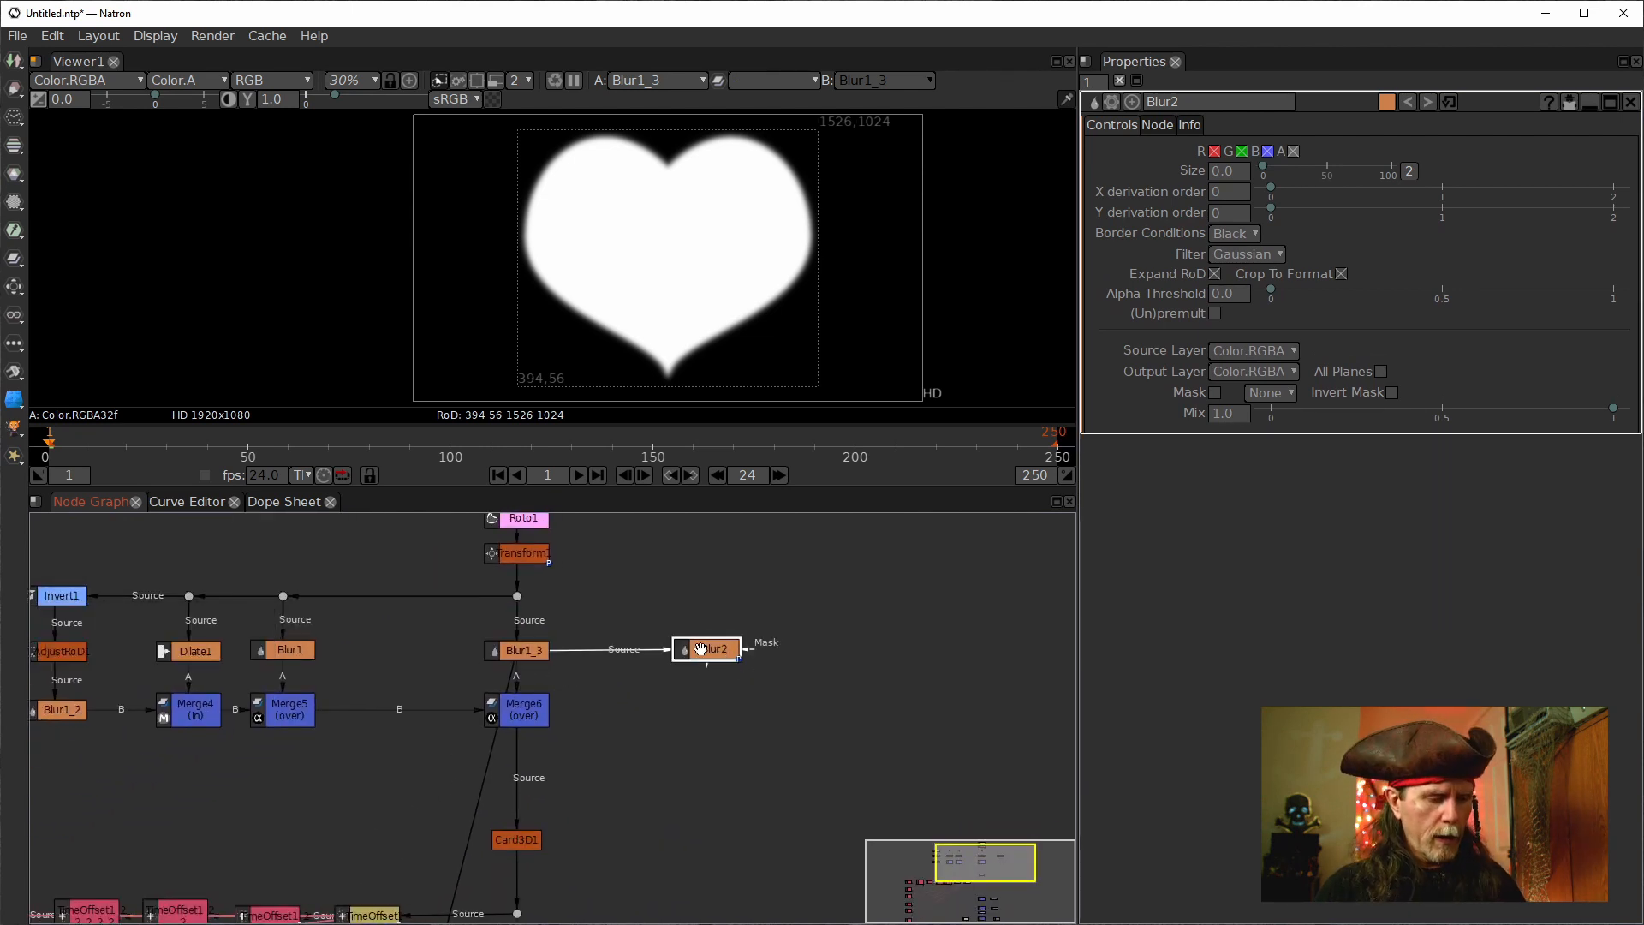
key("1")
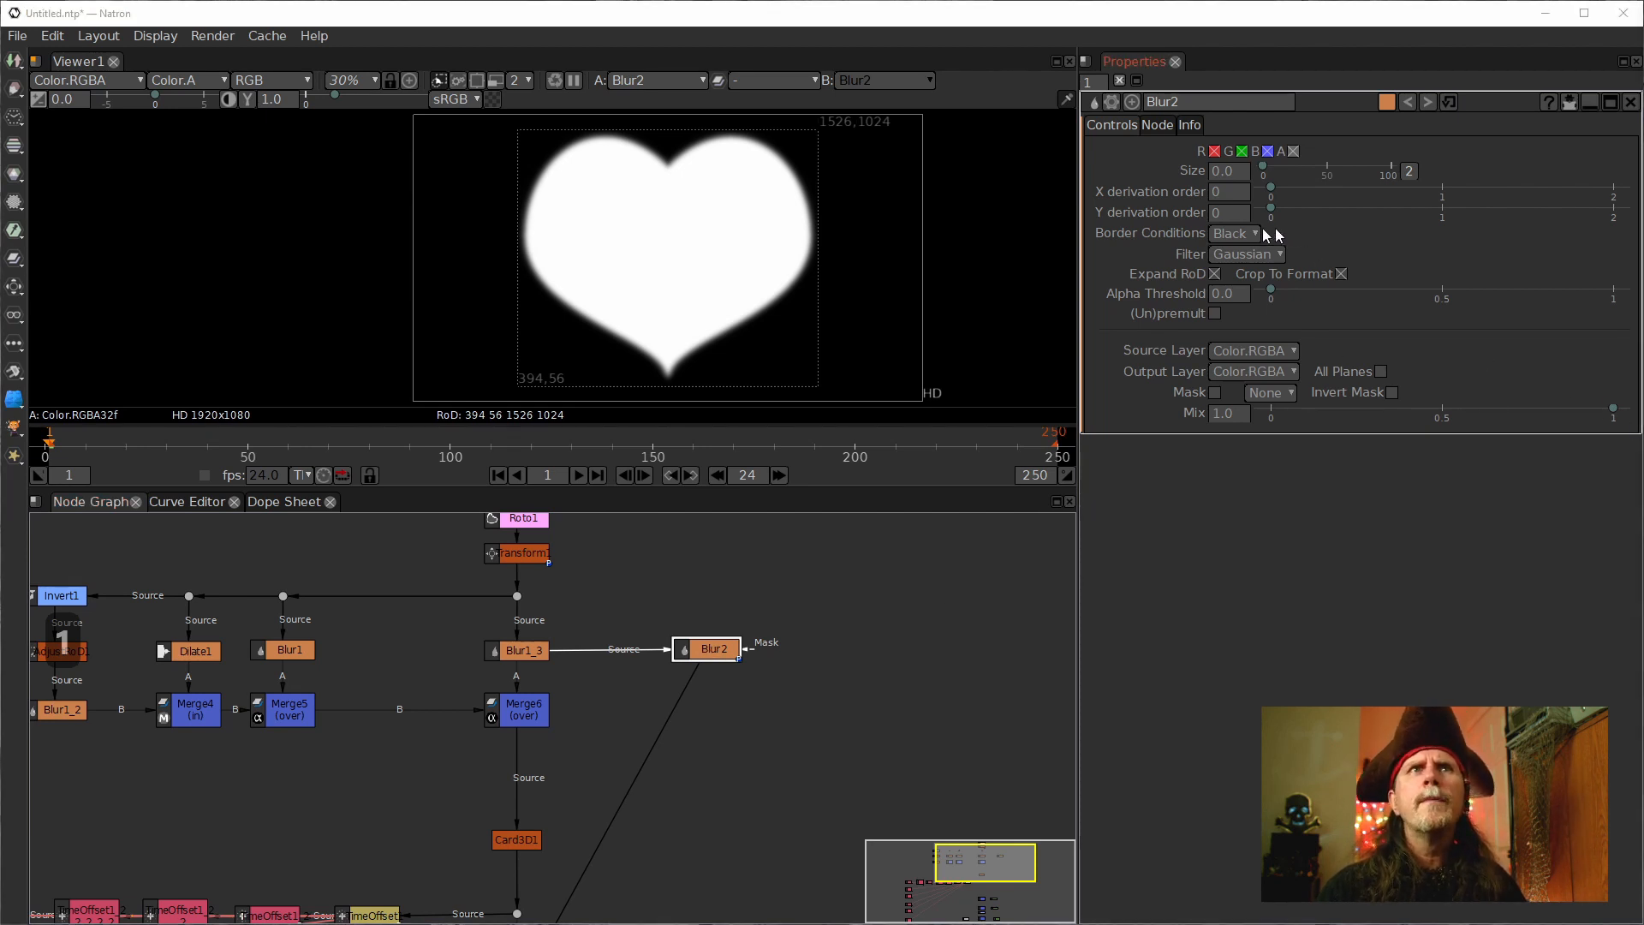
left_click(1215, 169)
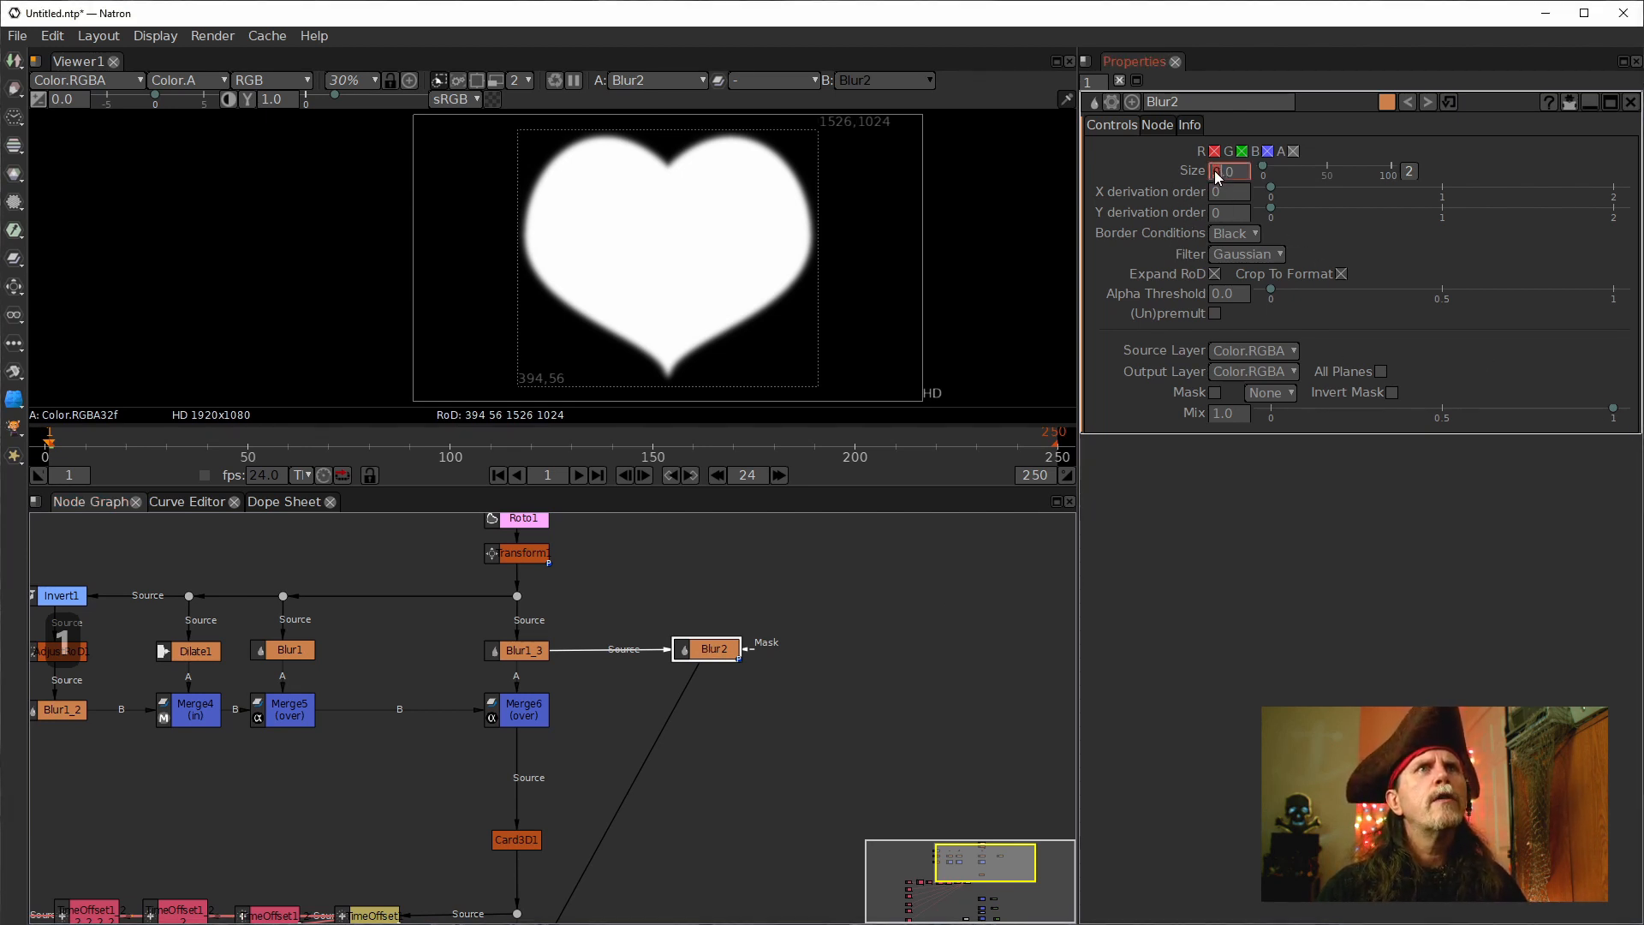
type("400")
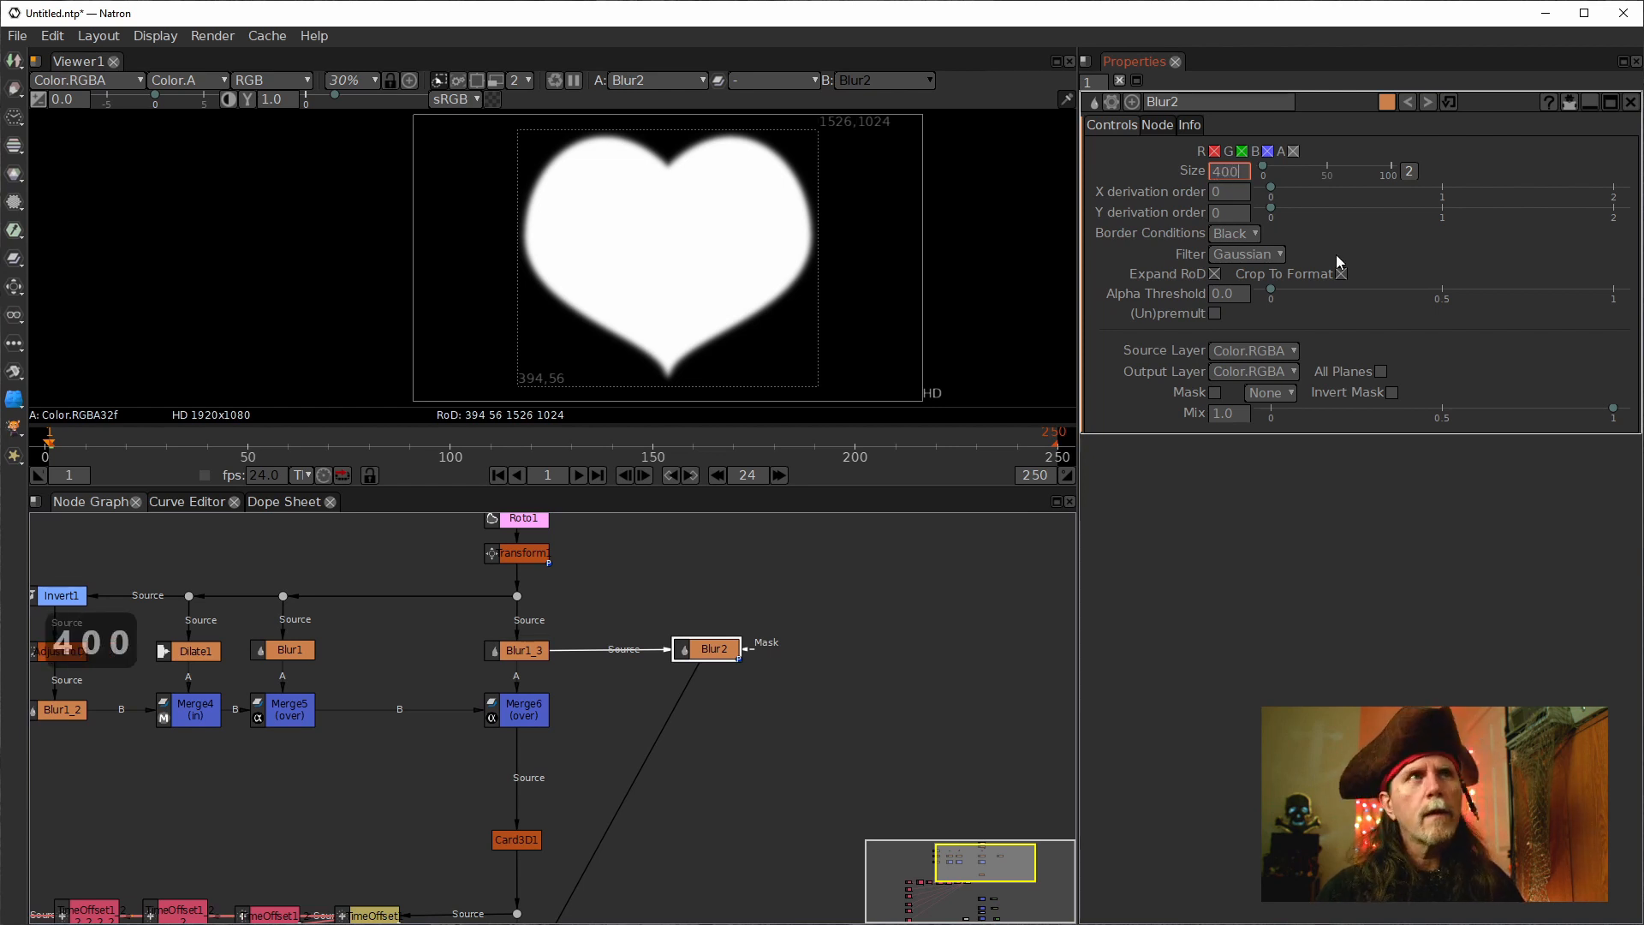
key("Return")
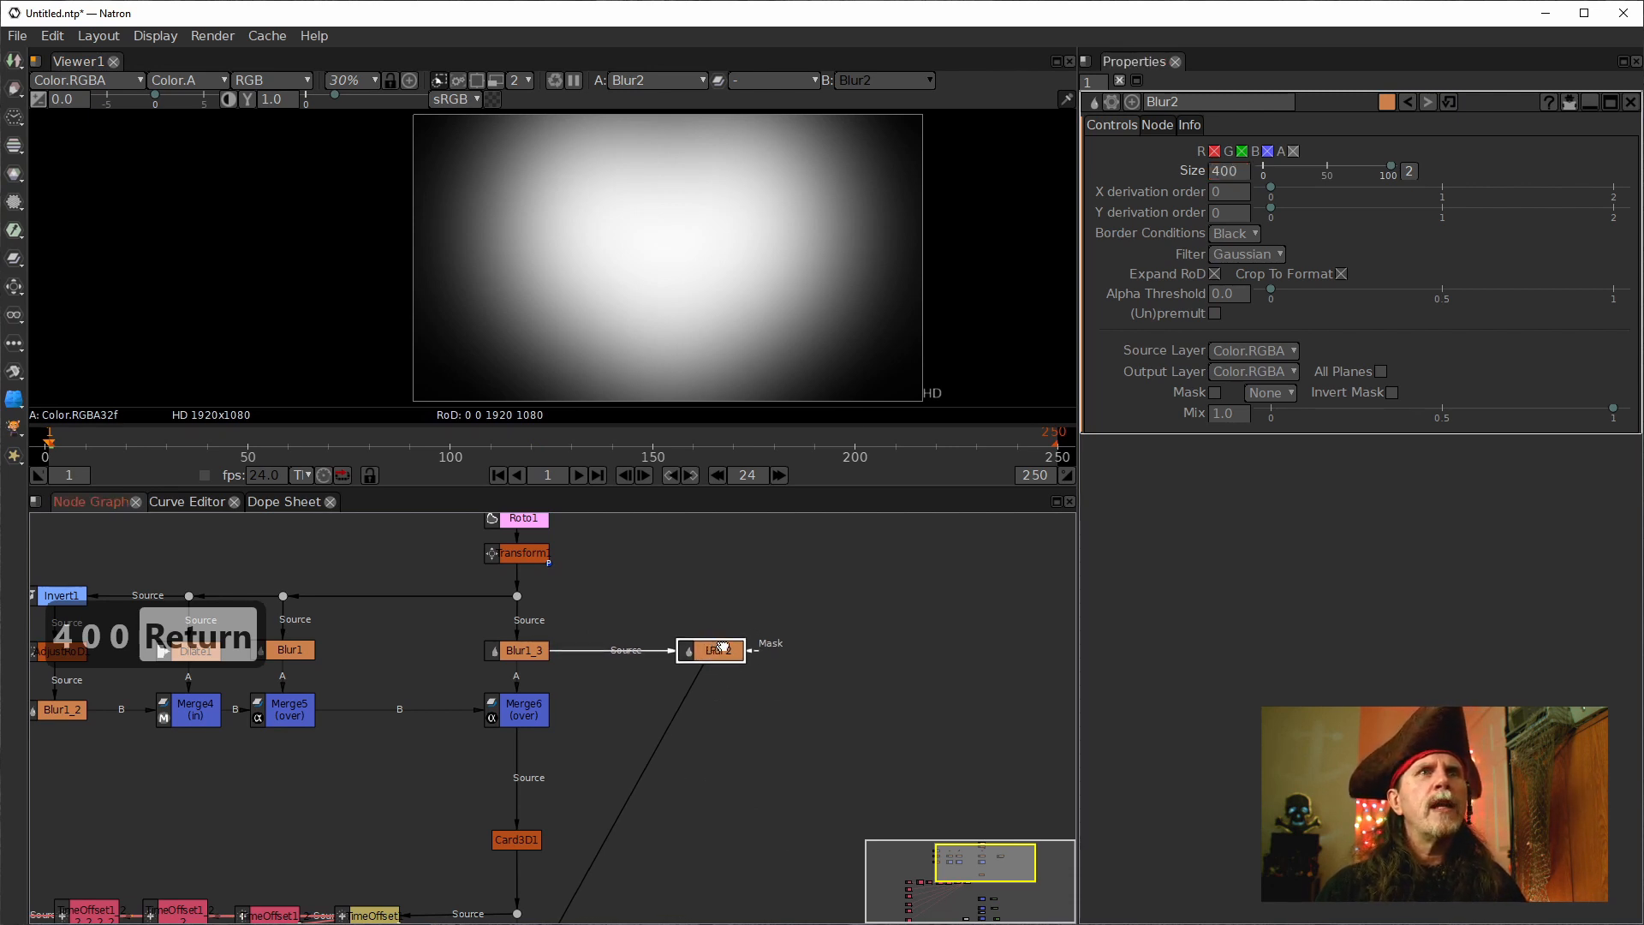
Move Blur2 farther away from Blur1_3 to leave room for another node on their connection.
left_click_drag(715, 650, 666, 662)
scroll(666, 662, "down", 3)
scroll(713, 692, "down", 1)
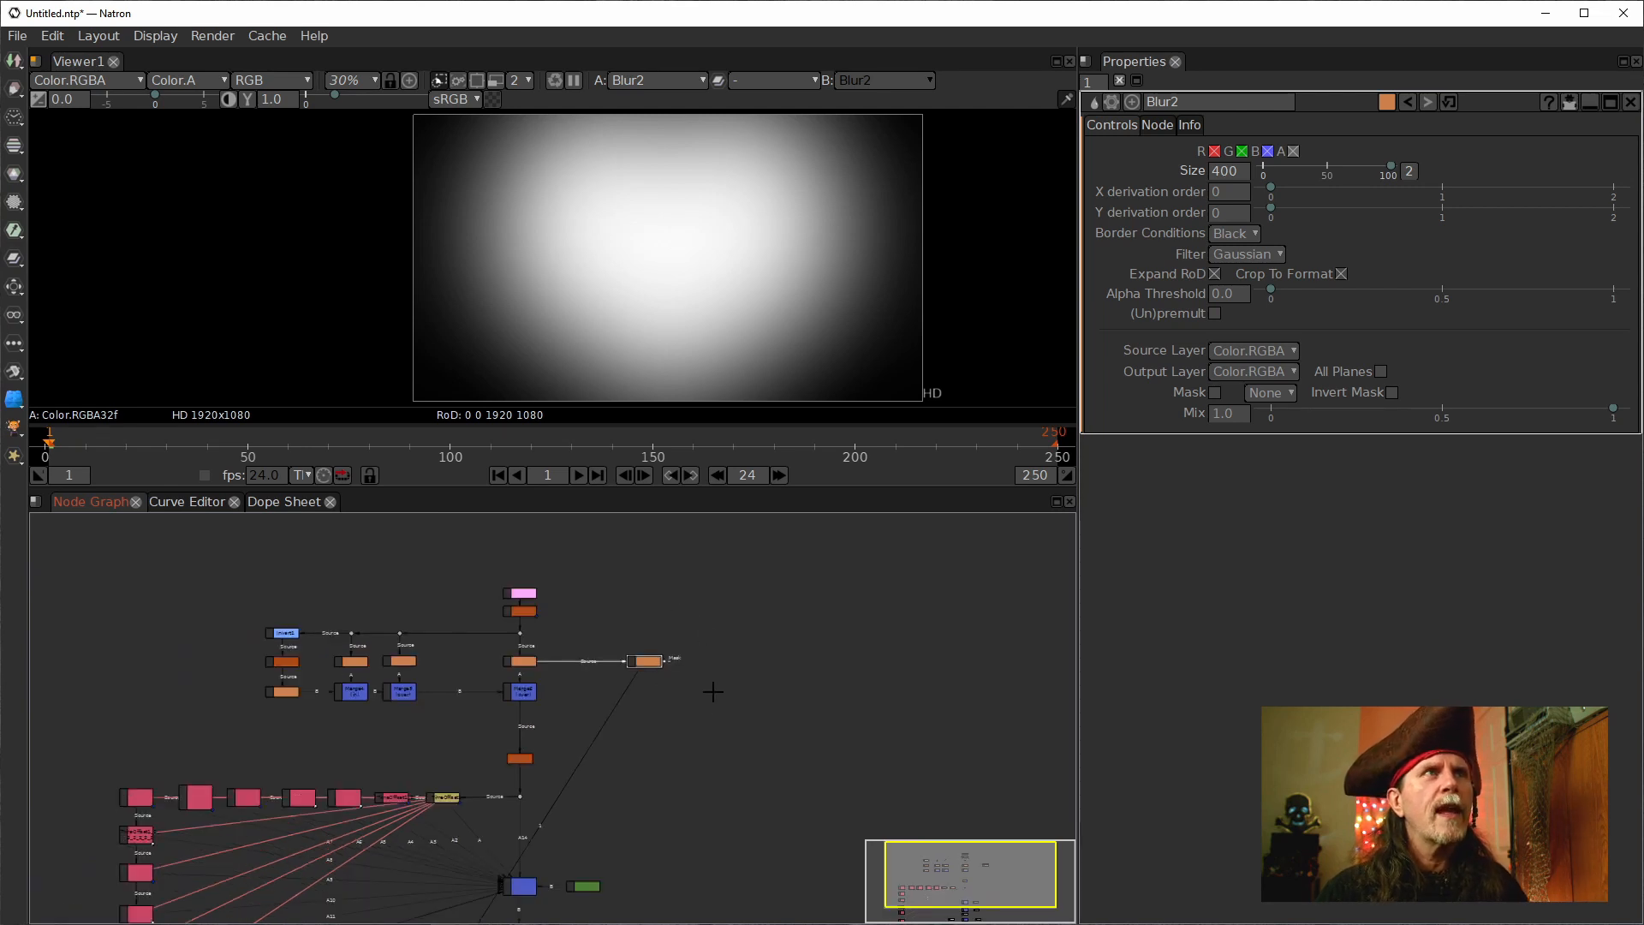
scroll(810, 681, "up", 1)
left_click_drag(810, 682, 707, 682)
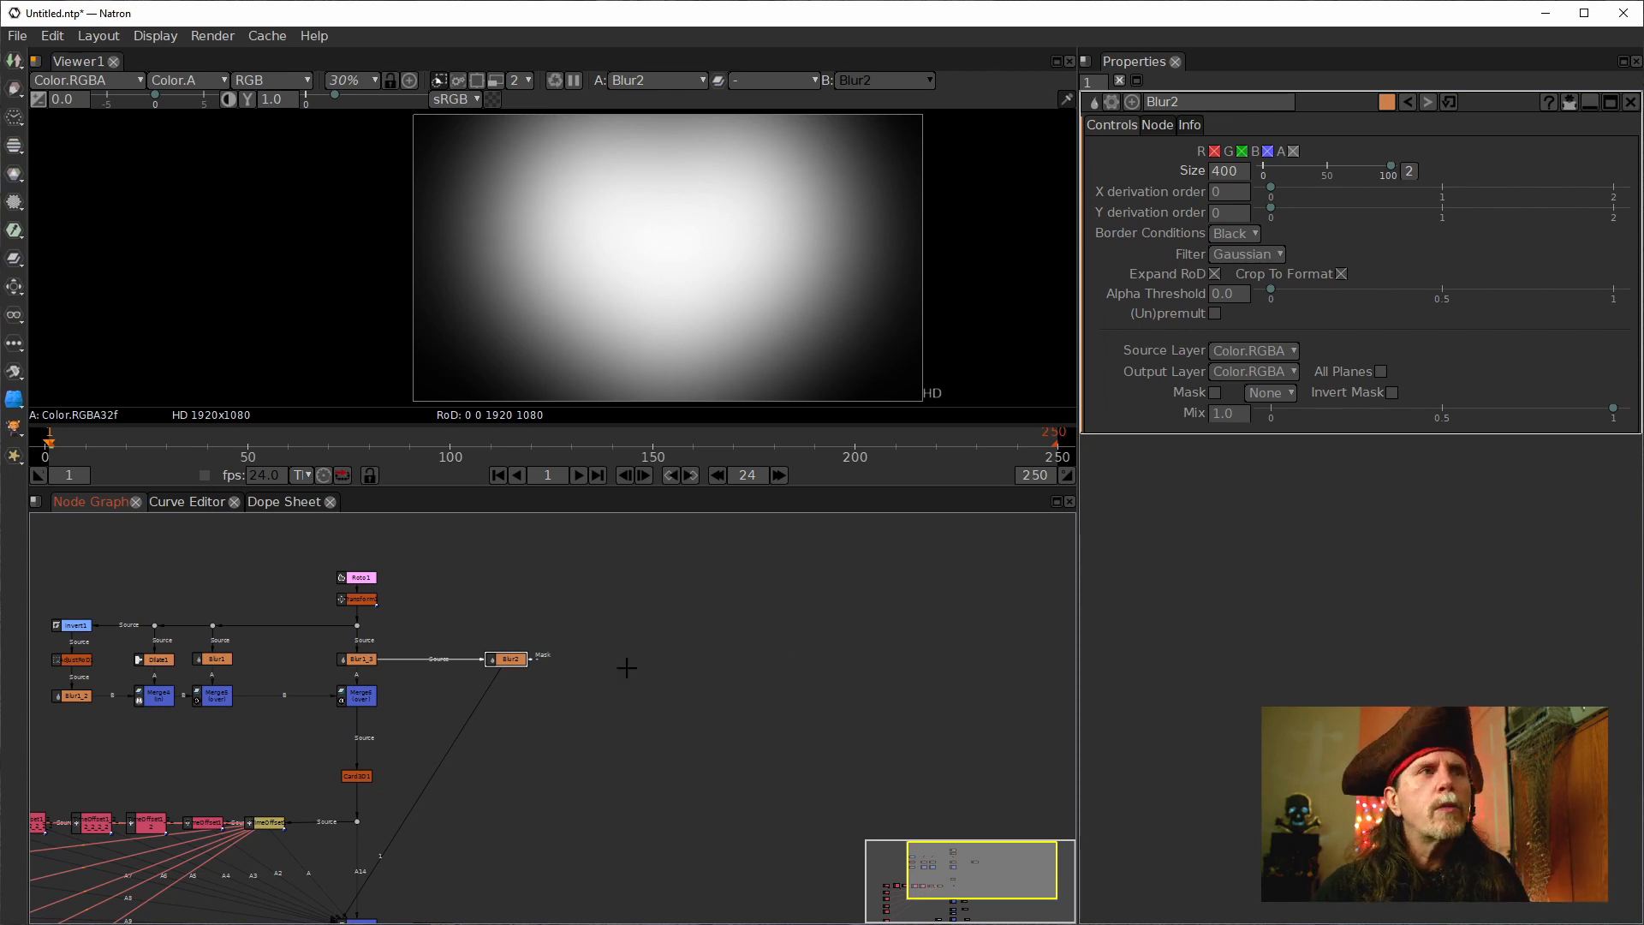
left_click_drag(517, 660, 586, 661)
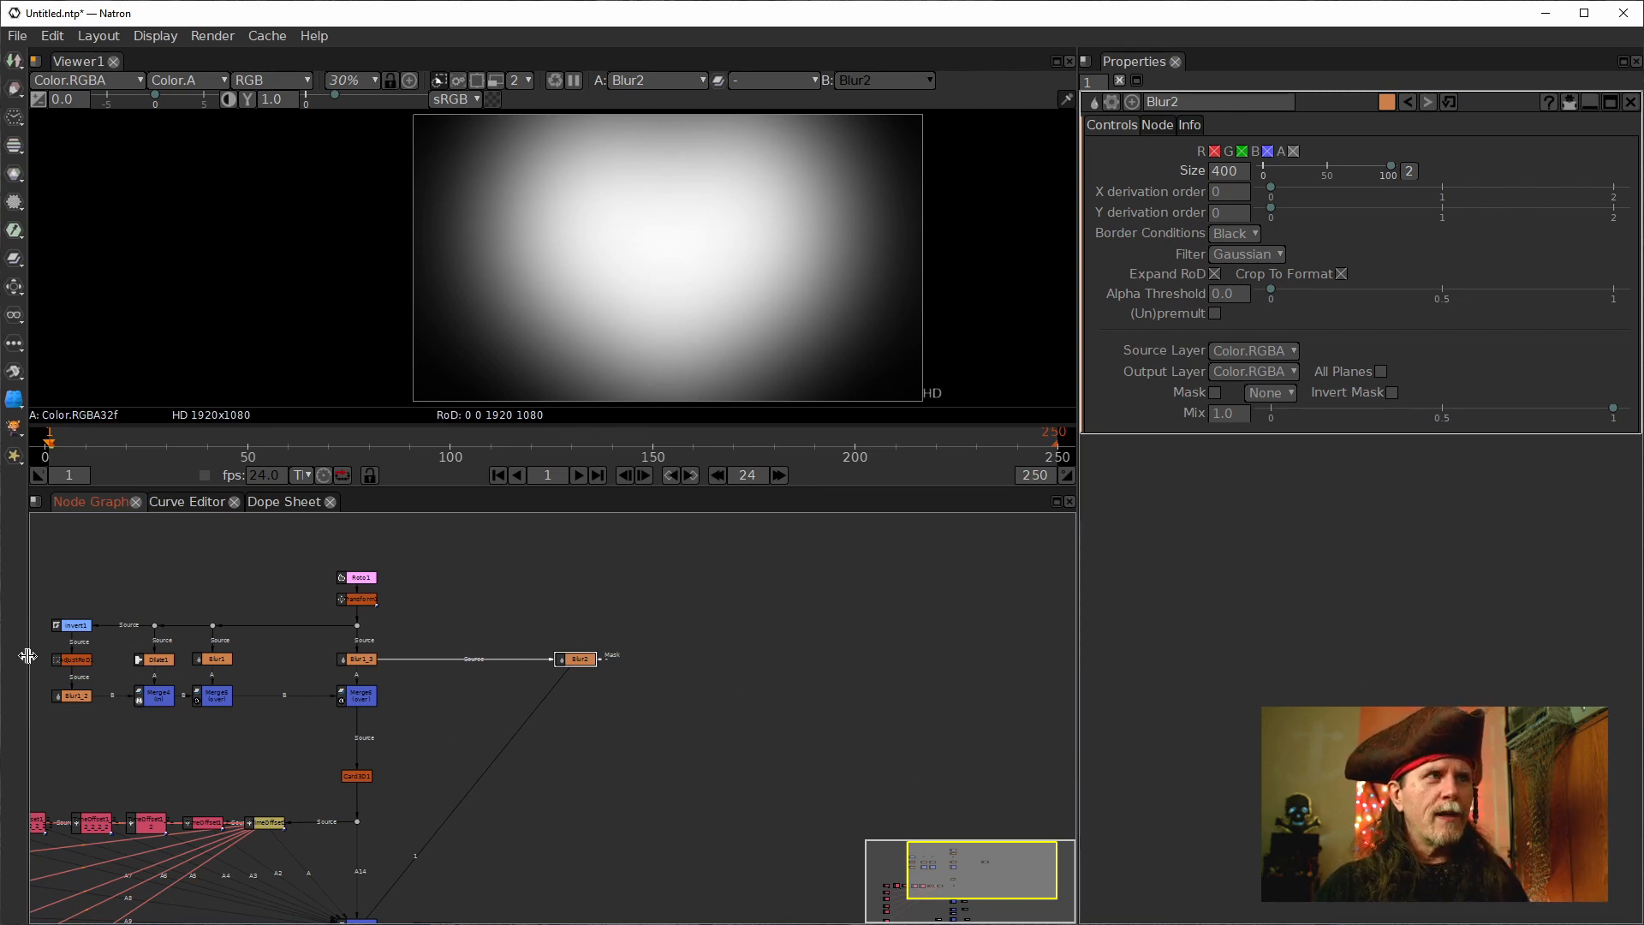
Duplicate the AdjustRoD1 node and insert the copy on the connection between Blur1_3 and Blur2, then select Blur2.
scroll(477, 673, "up", 3)
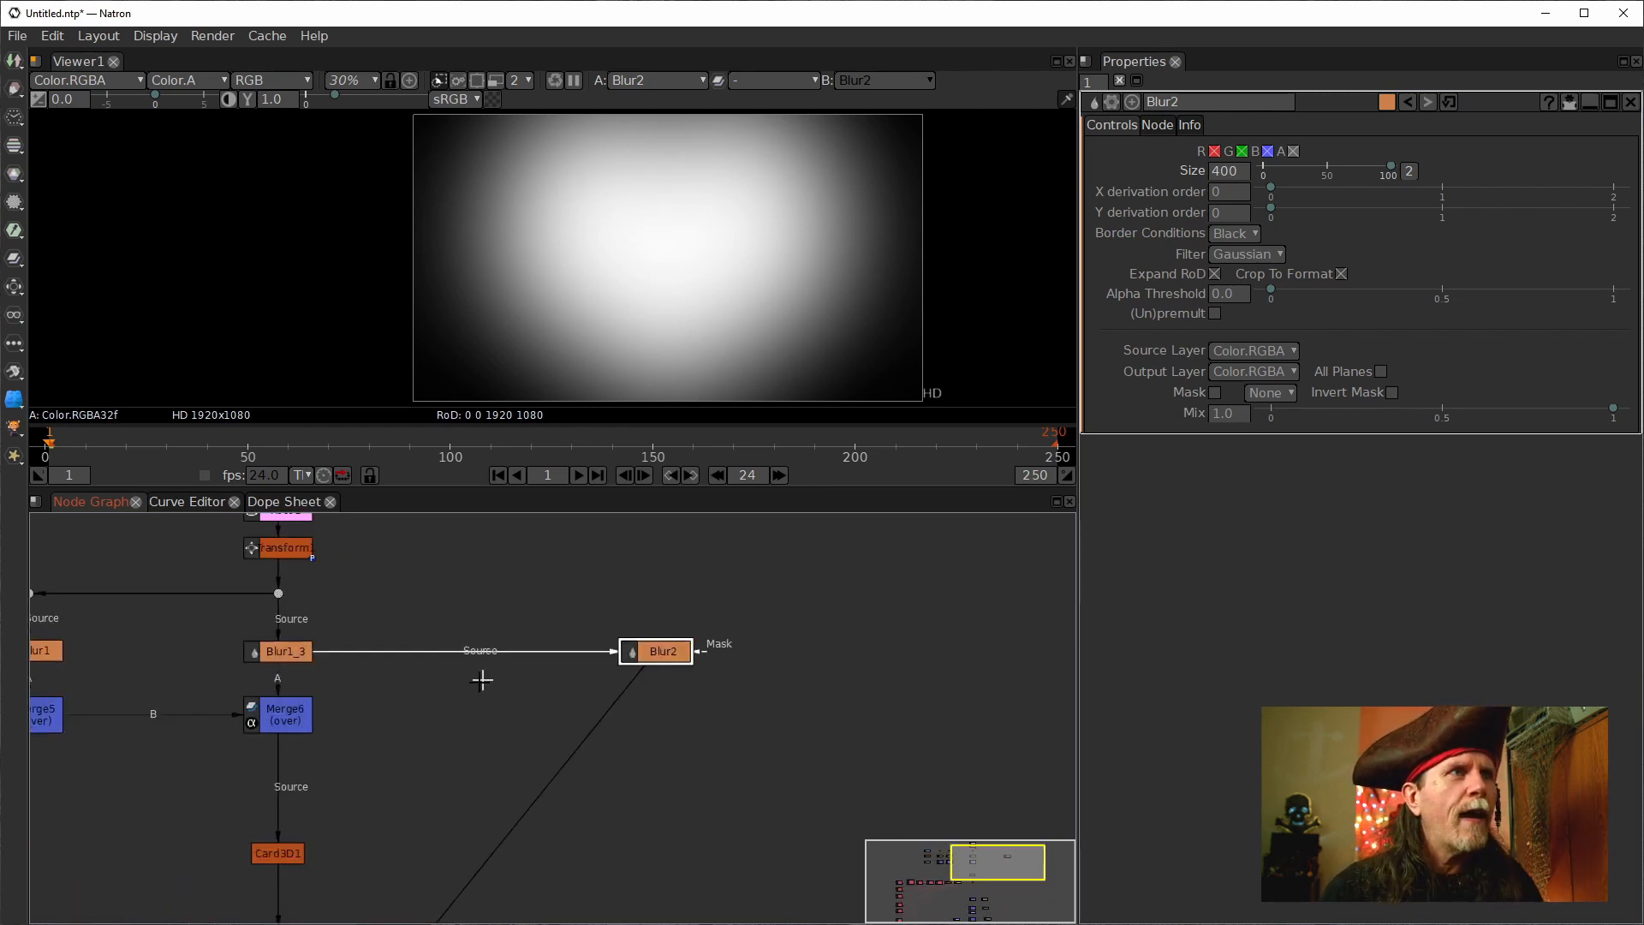
left_click_drag(411, 692, 605, 646)
left_click(218, 657)
key("alt+c")
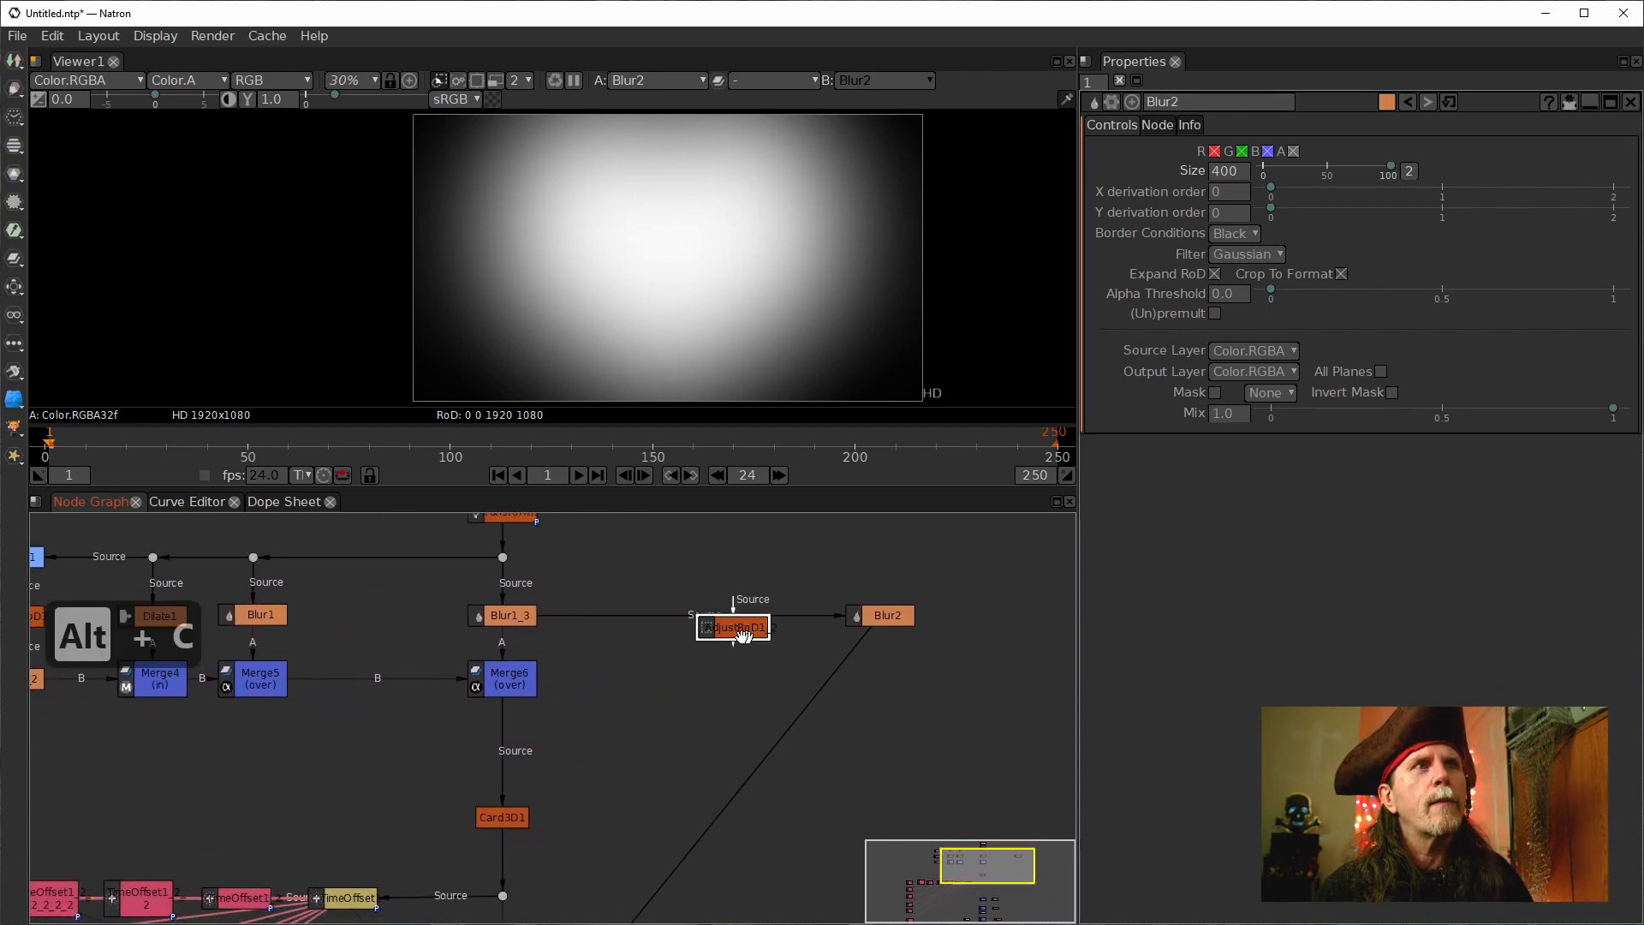
left_click_drag(732, 610, 732, 644)
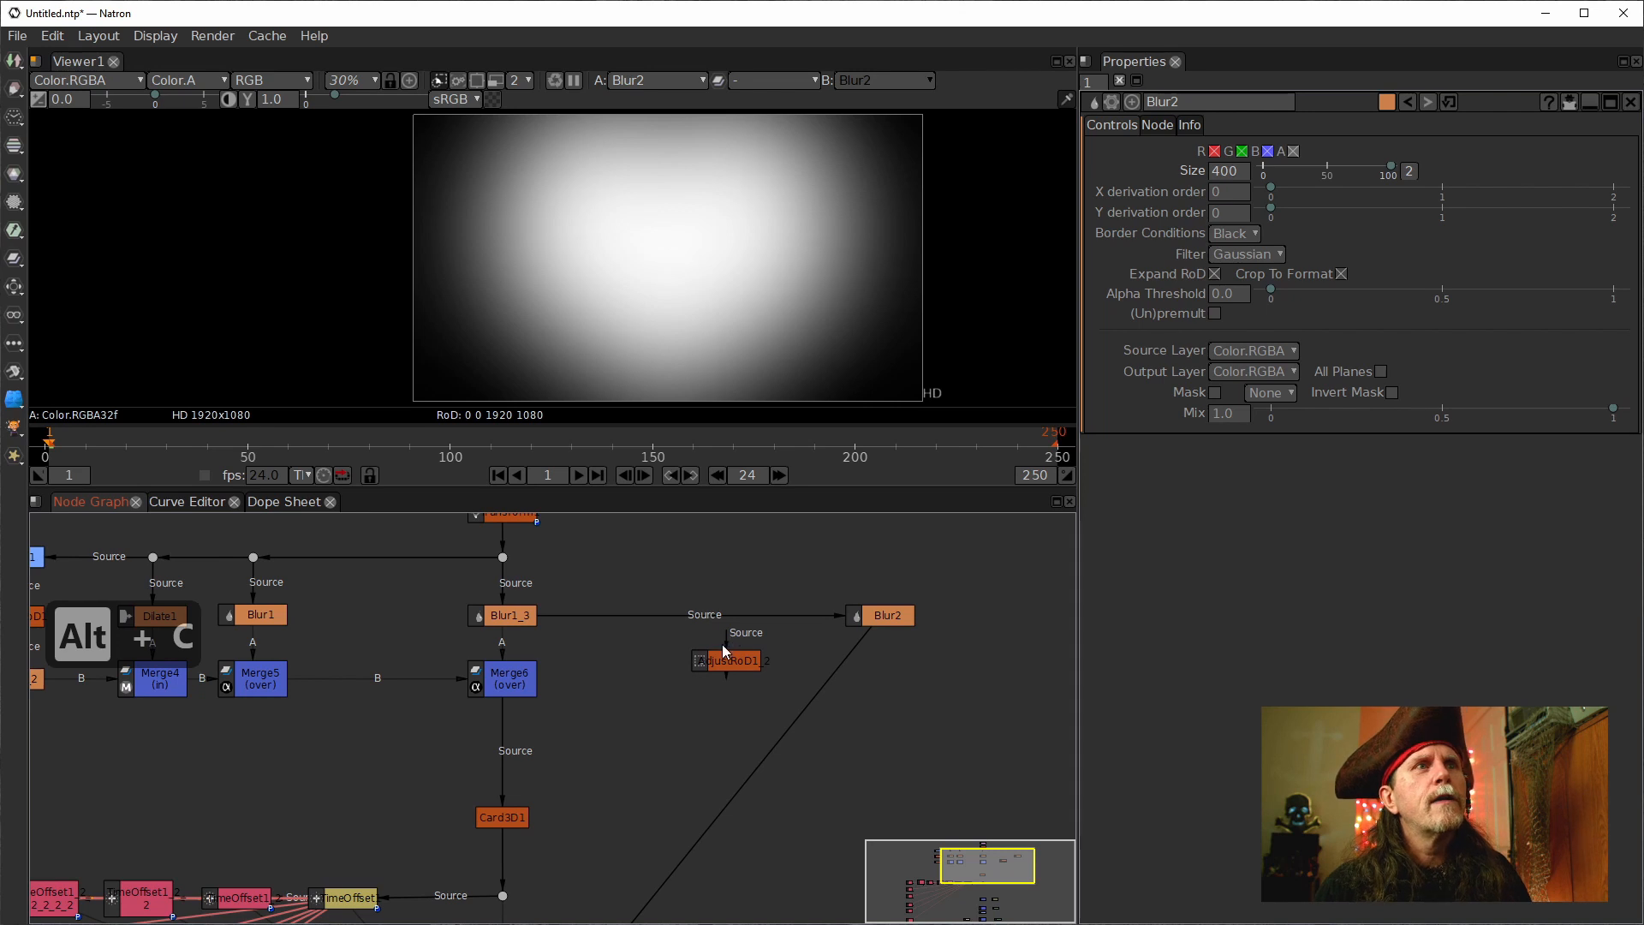
left_click(725, 651)
scroll(716, 655, "up", 3)
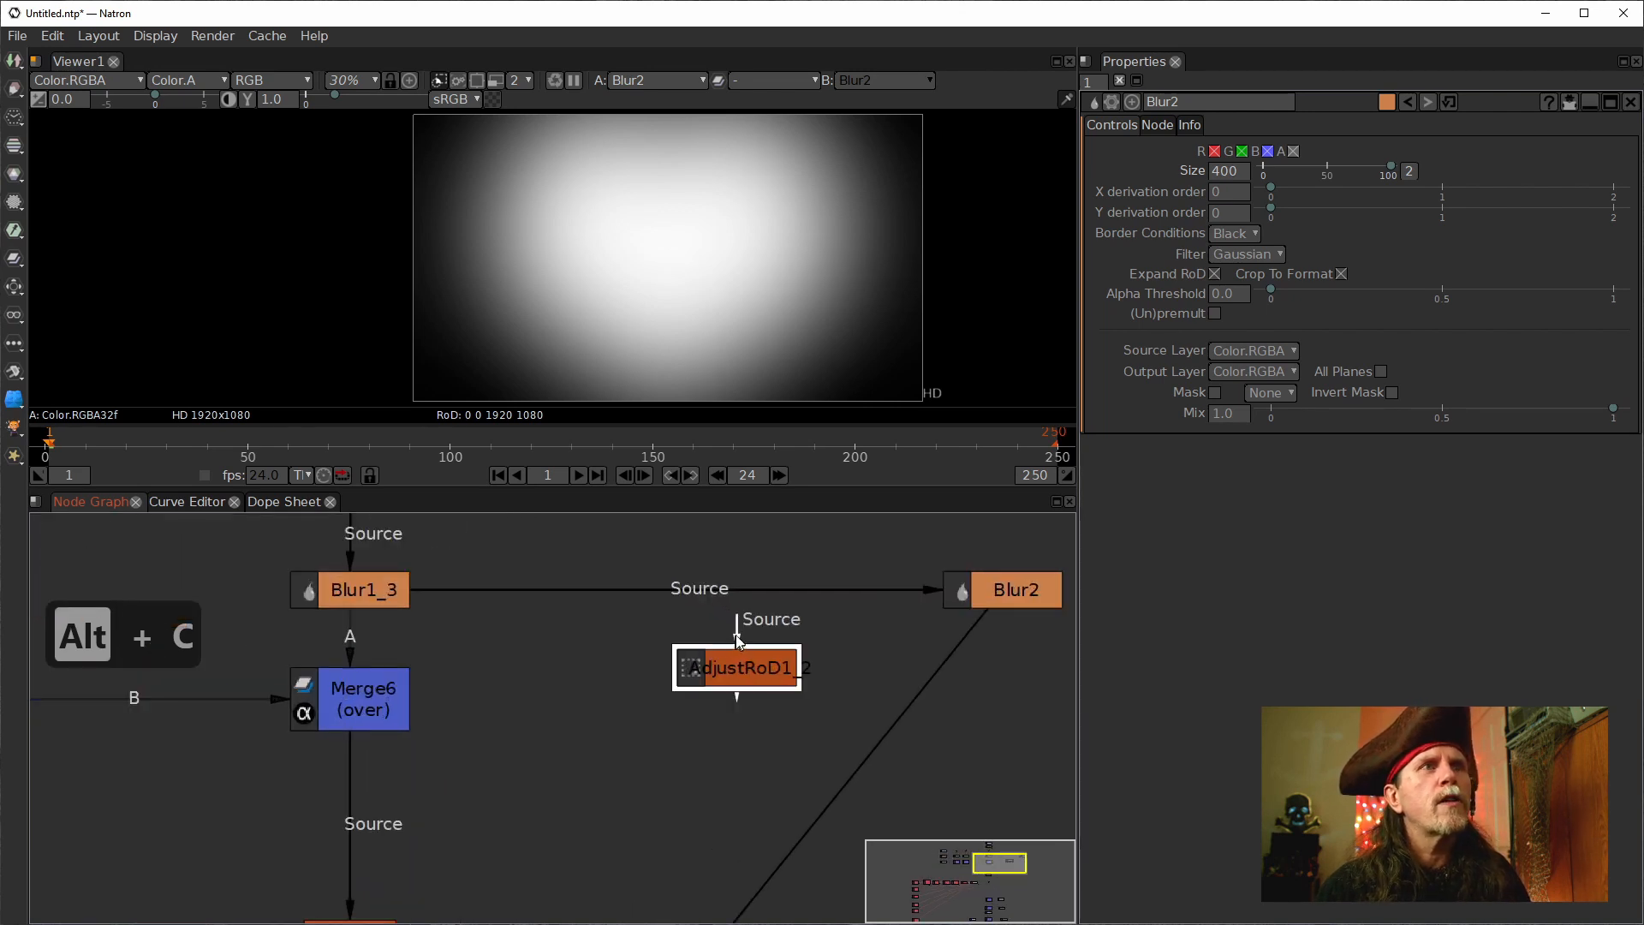
left_click_drag(737, 638, 529, 597)
left_click_drag(654, 599, 704, 627)
scroll(671, 679, "down", 4)
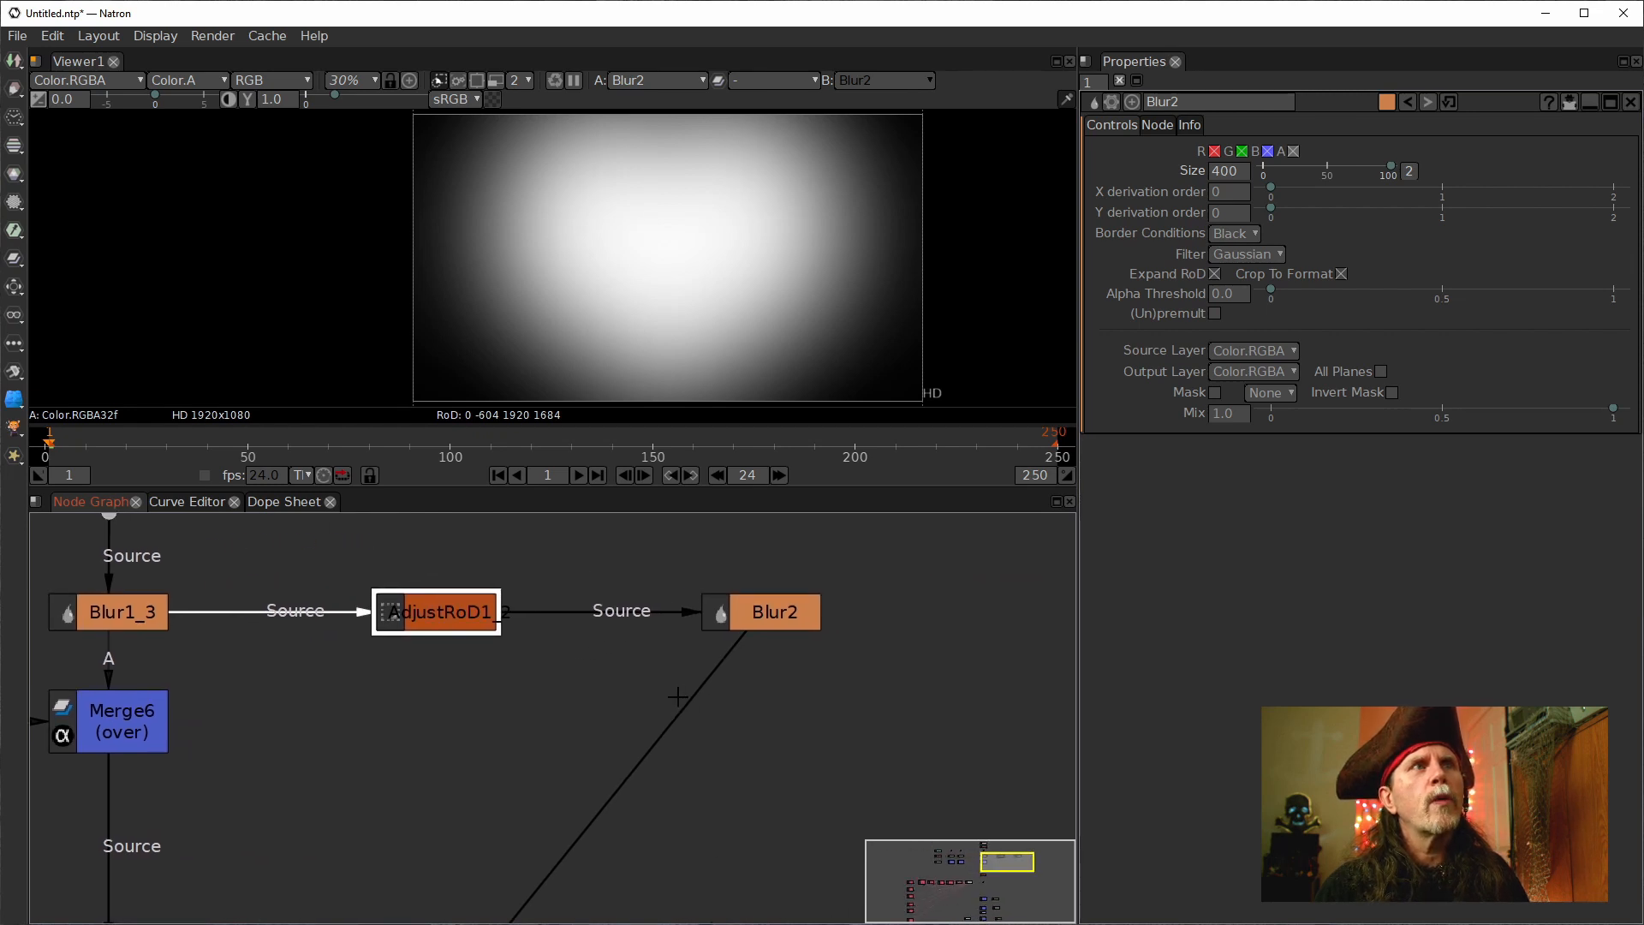
left_click(730, 650)
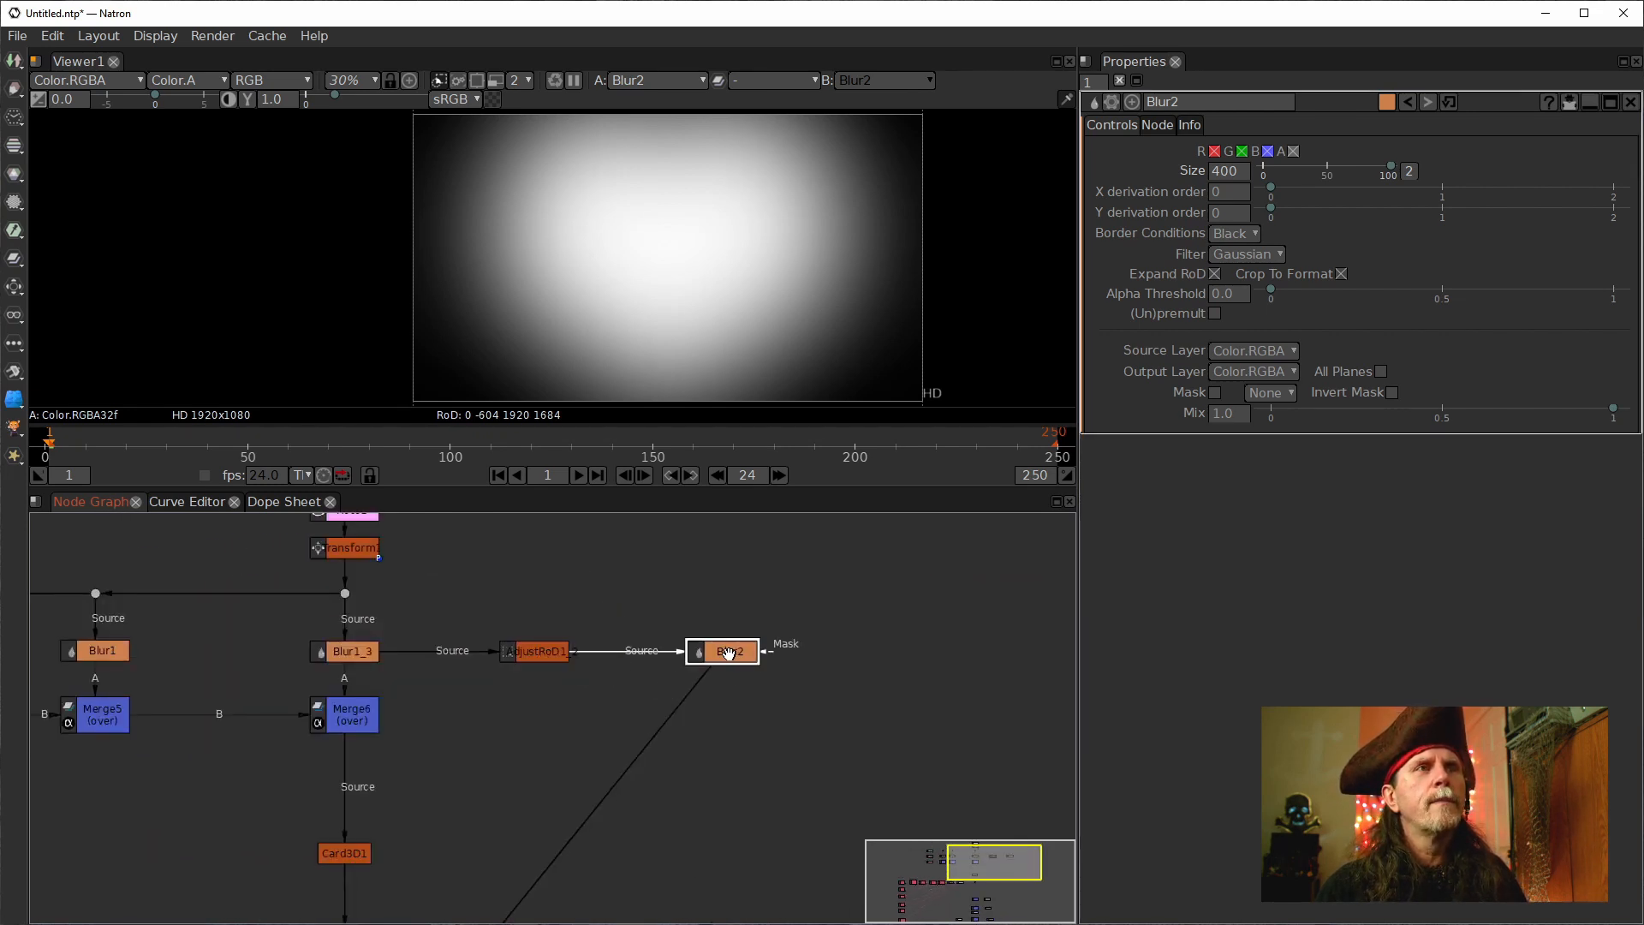
scroll(763, 202, "down", 5)
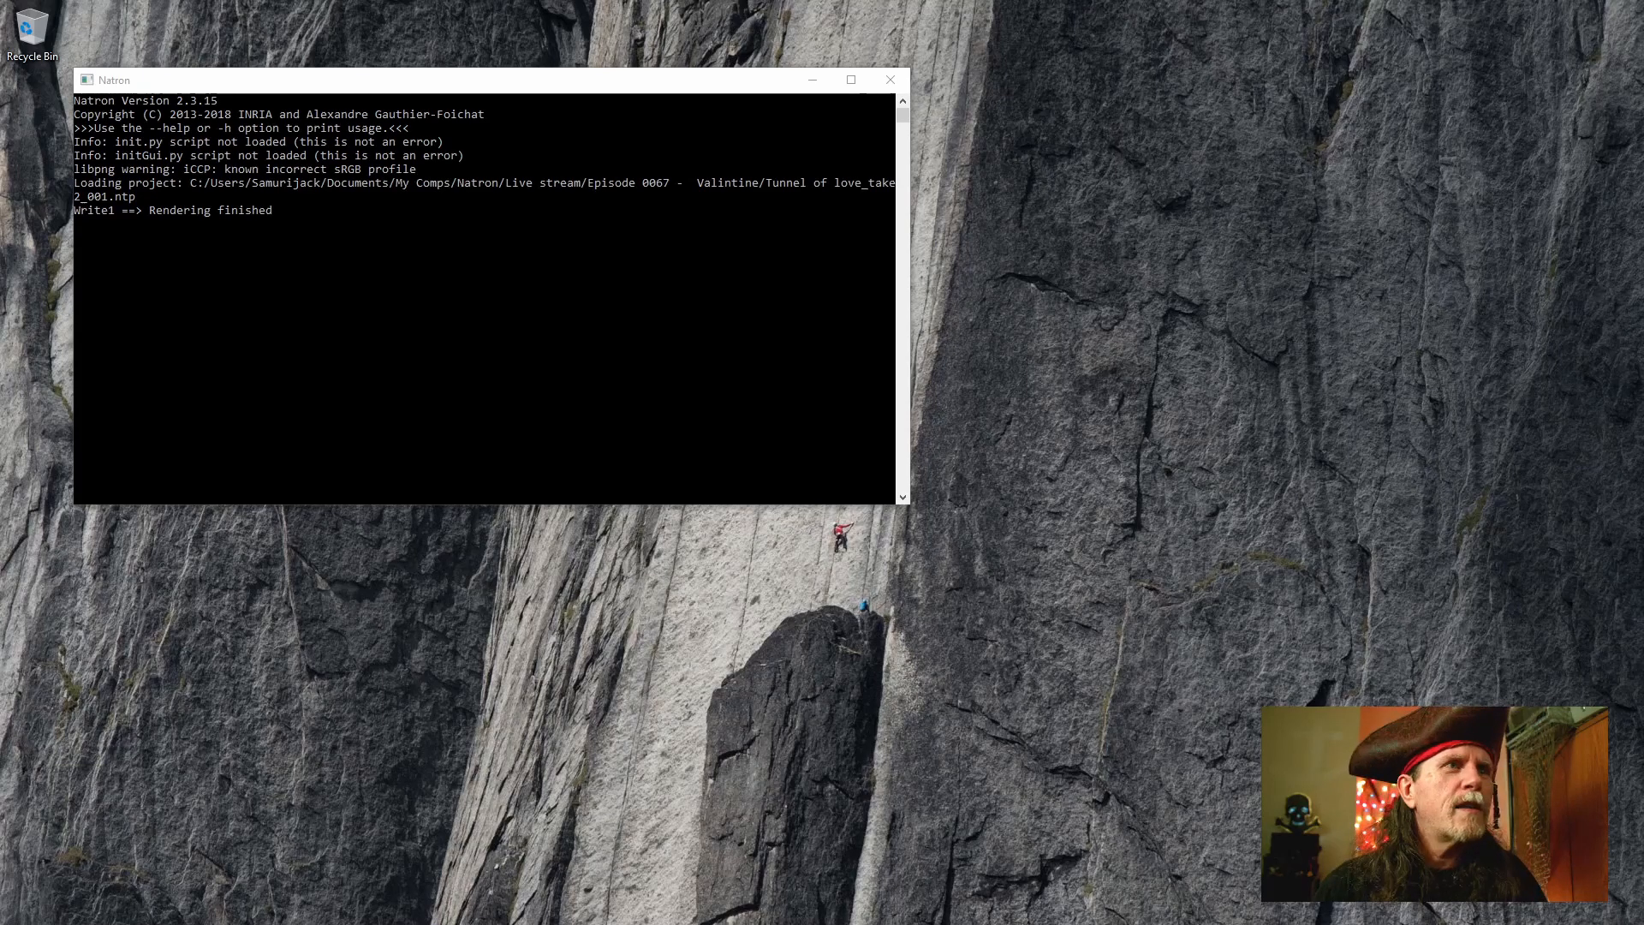
Relaunch Natron, restore the auto-saved project, and fit the program window to the screen.
mouse_move(586, 924)
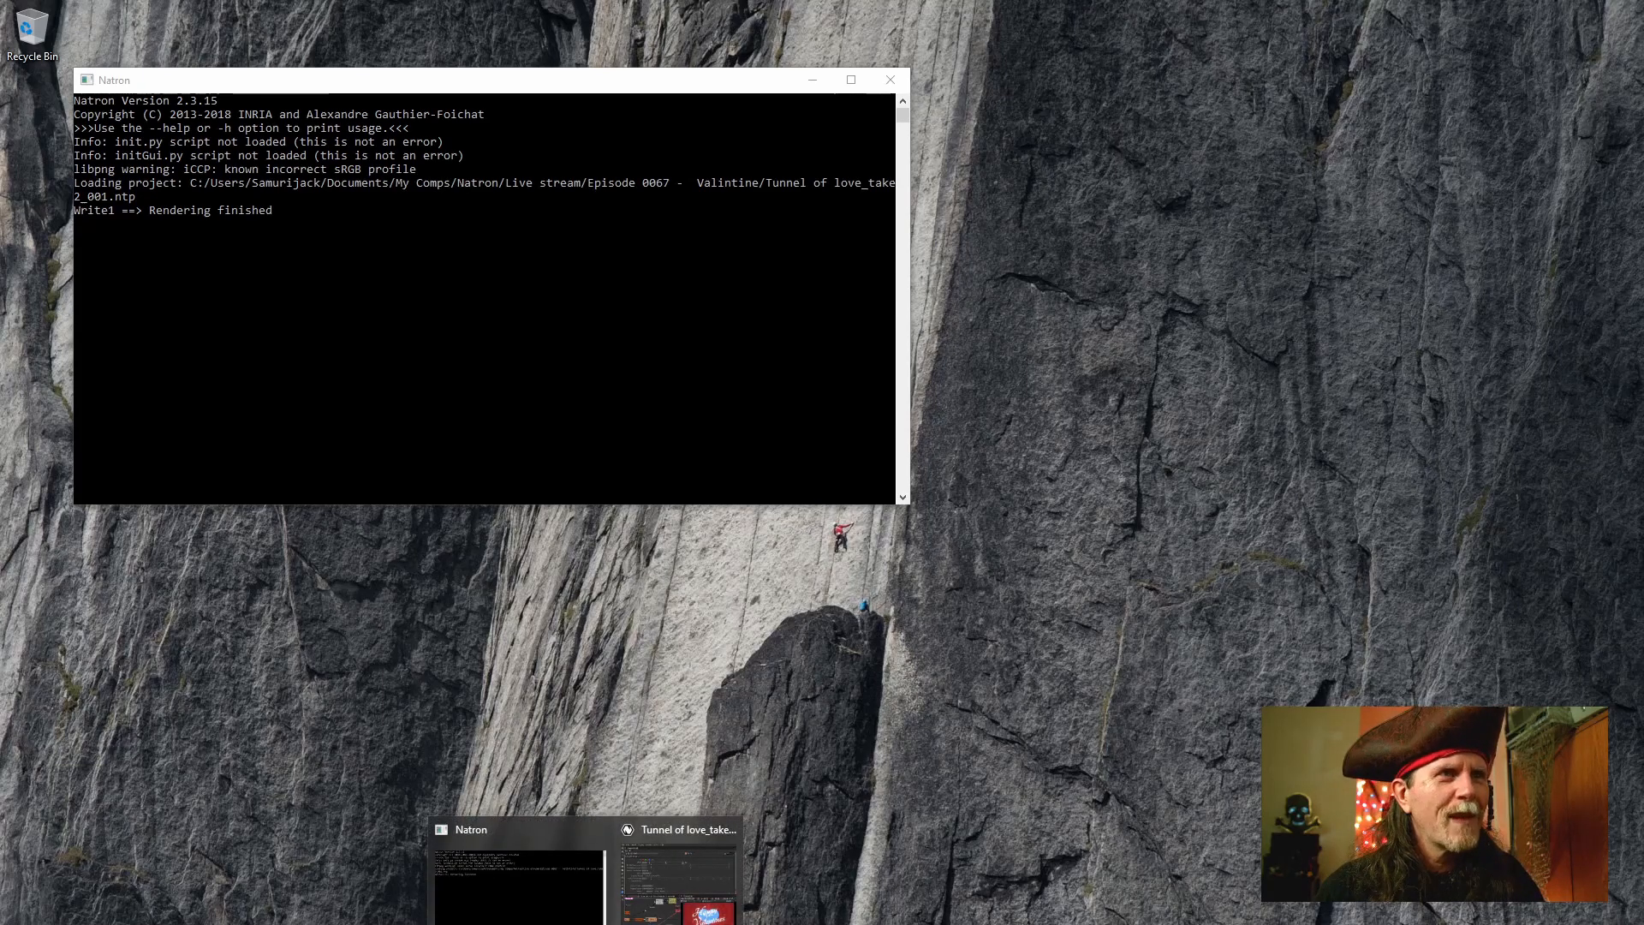
right_click(585, 924)
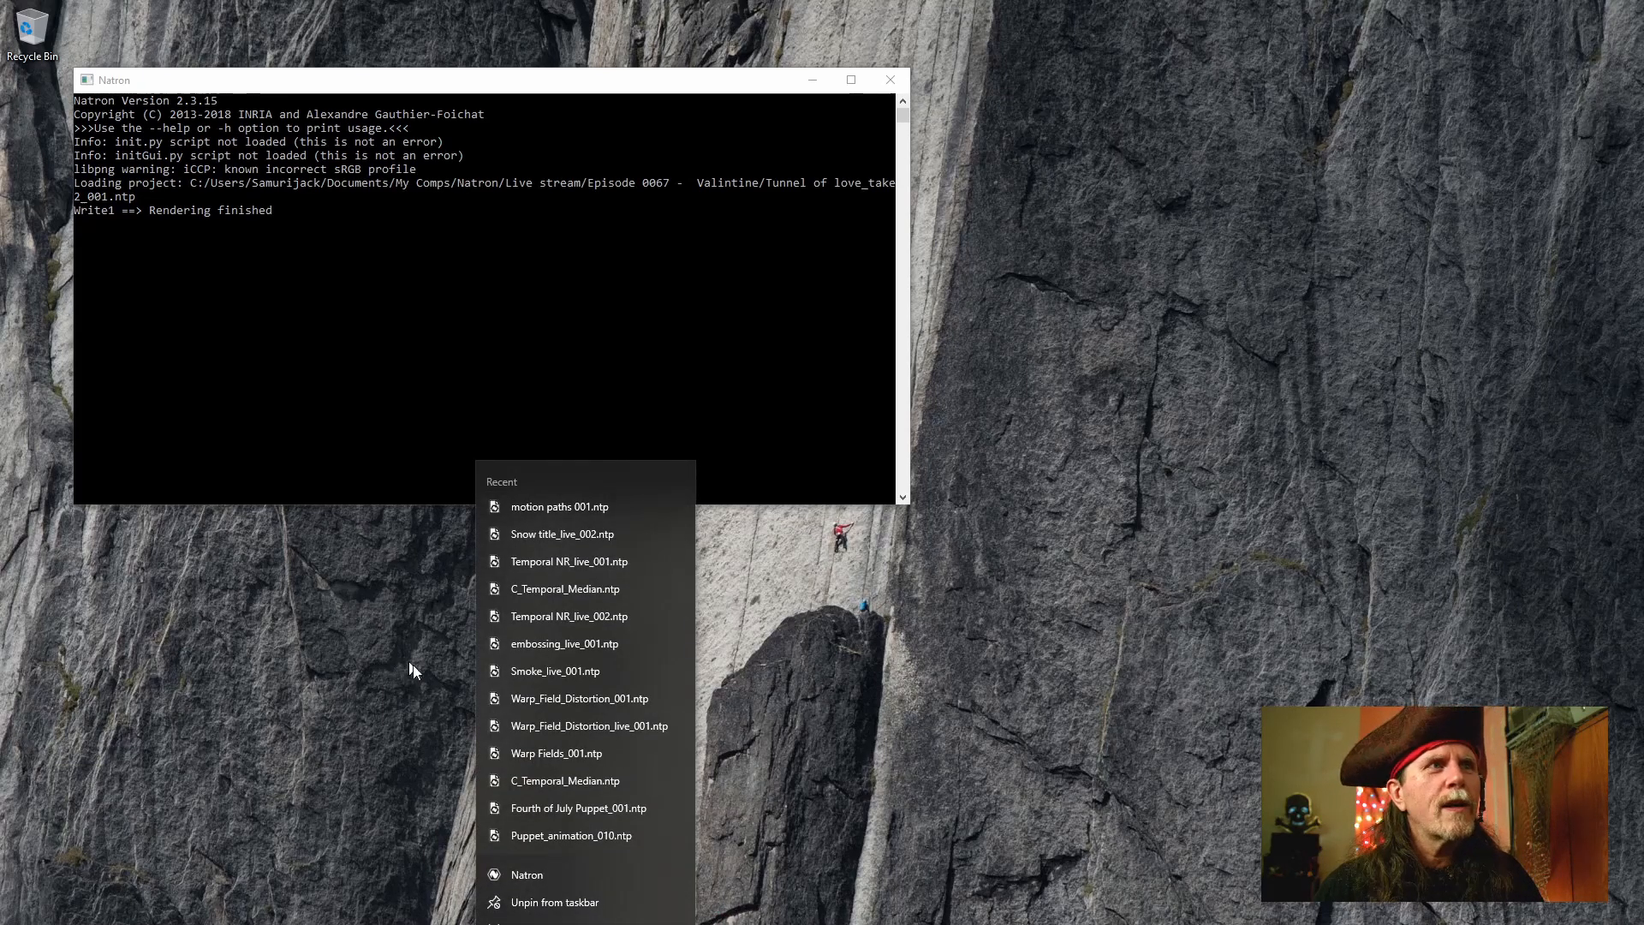
left_click(547, 874)
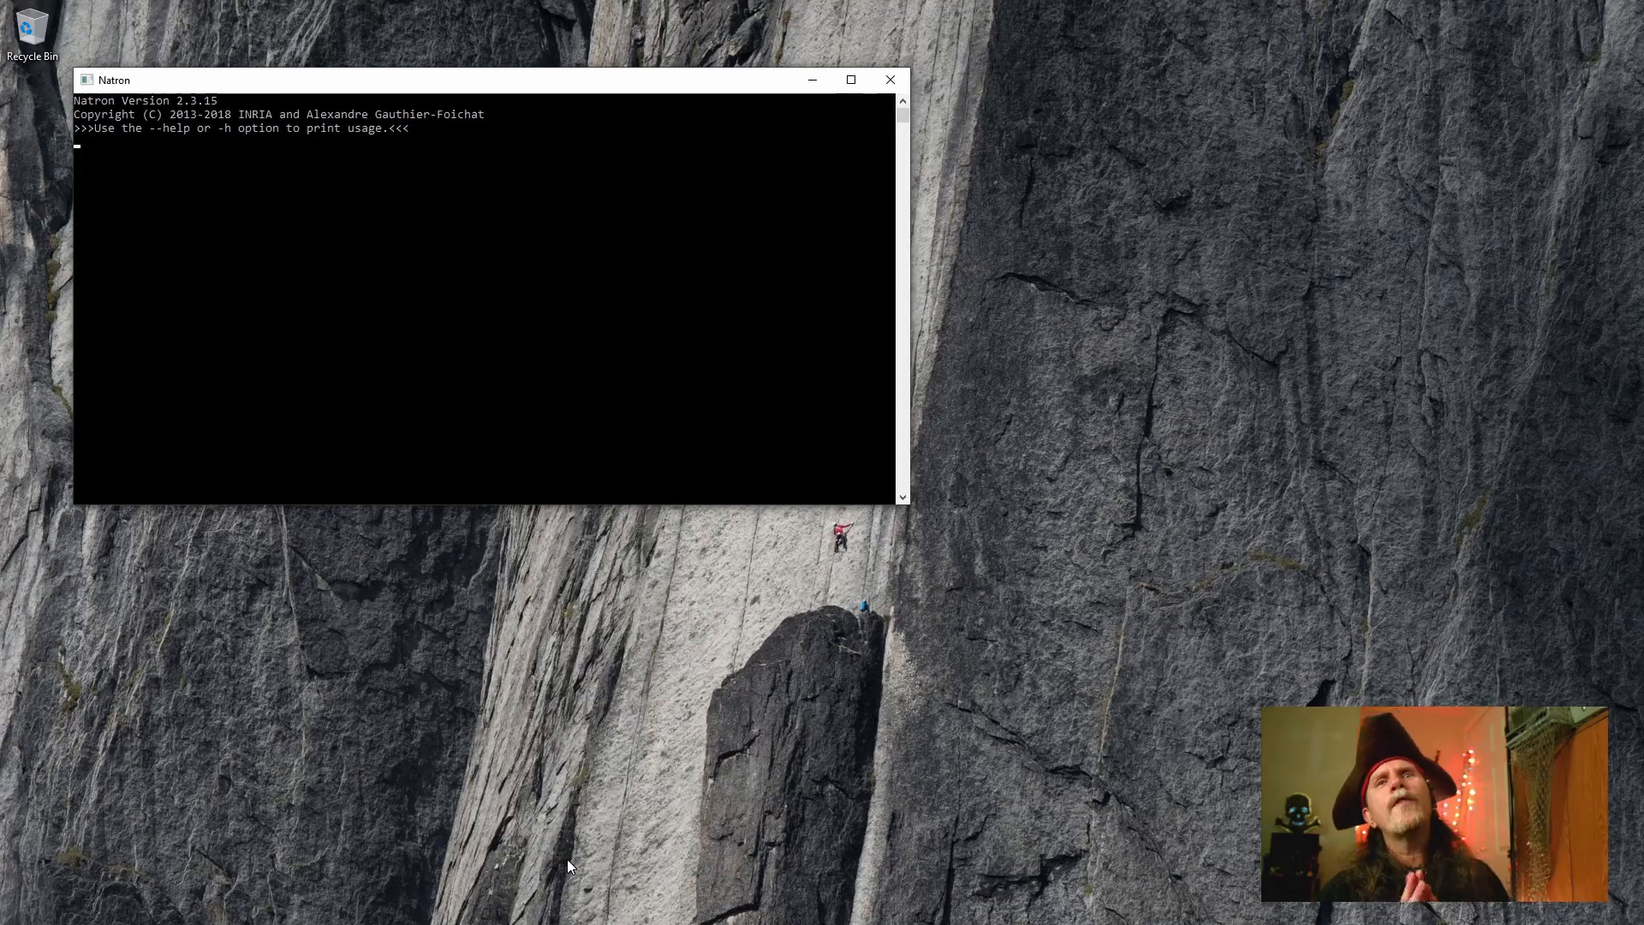
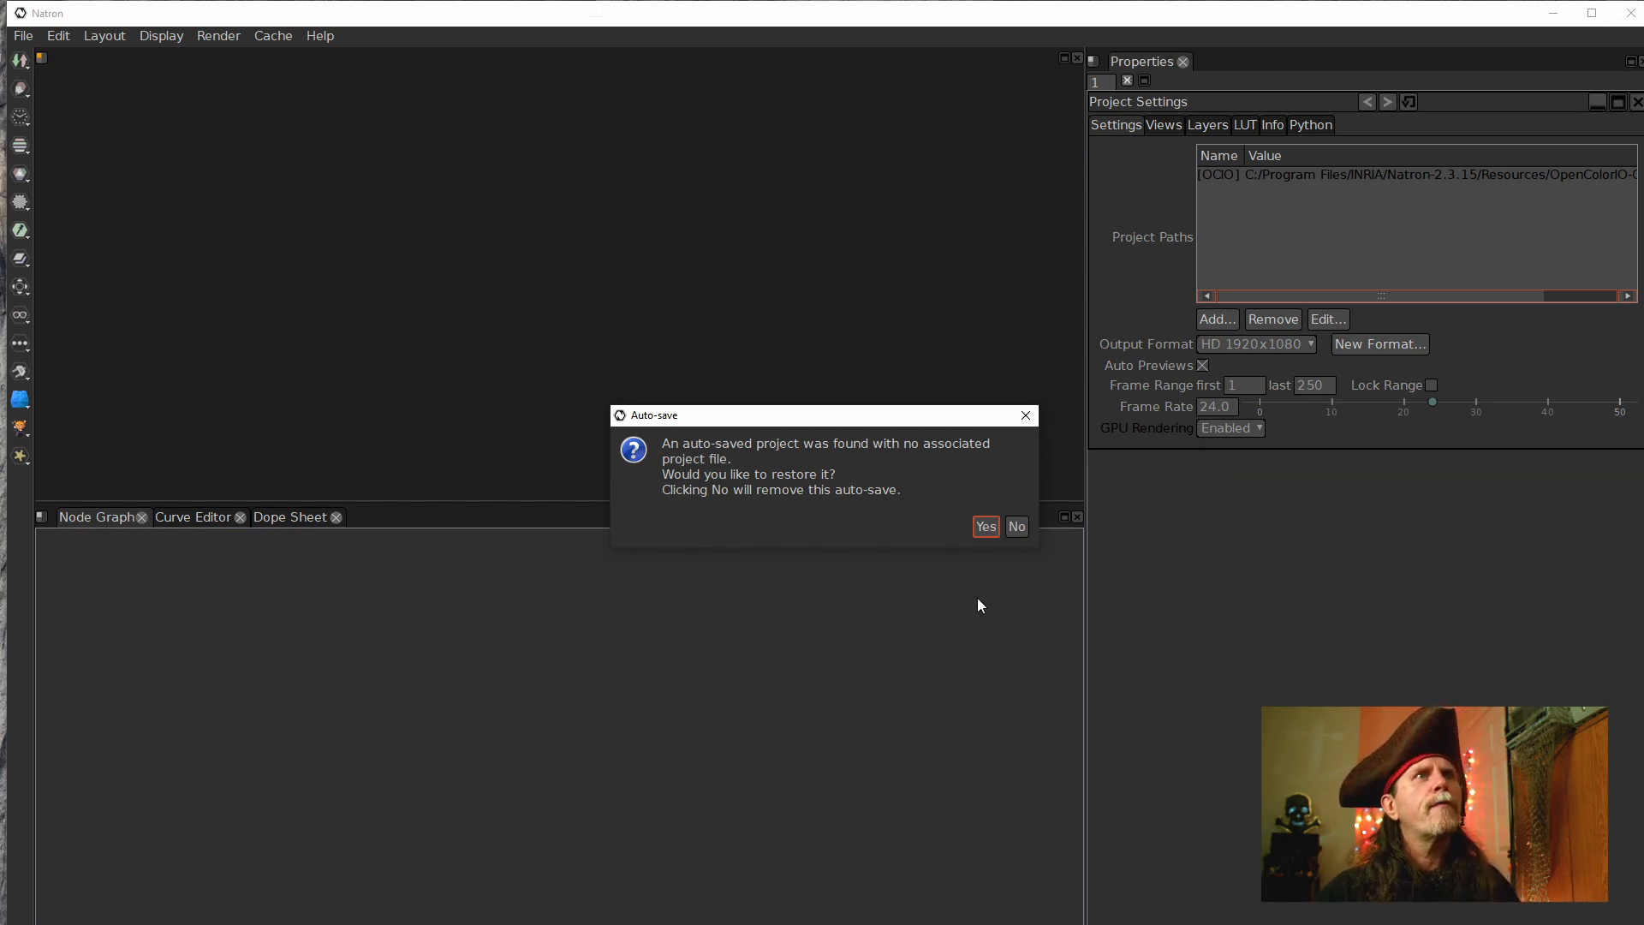
left_click(986, 526)
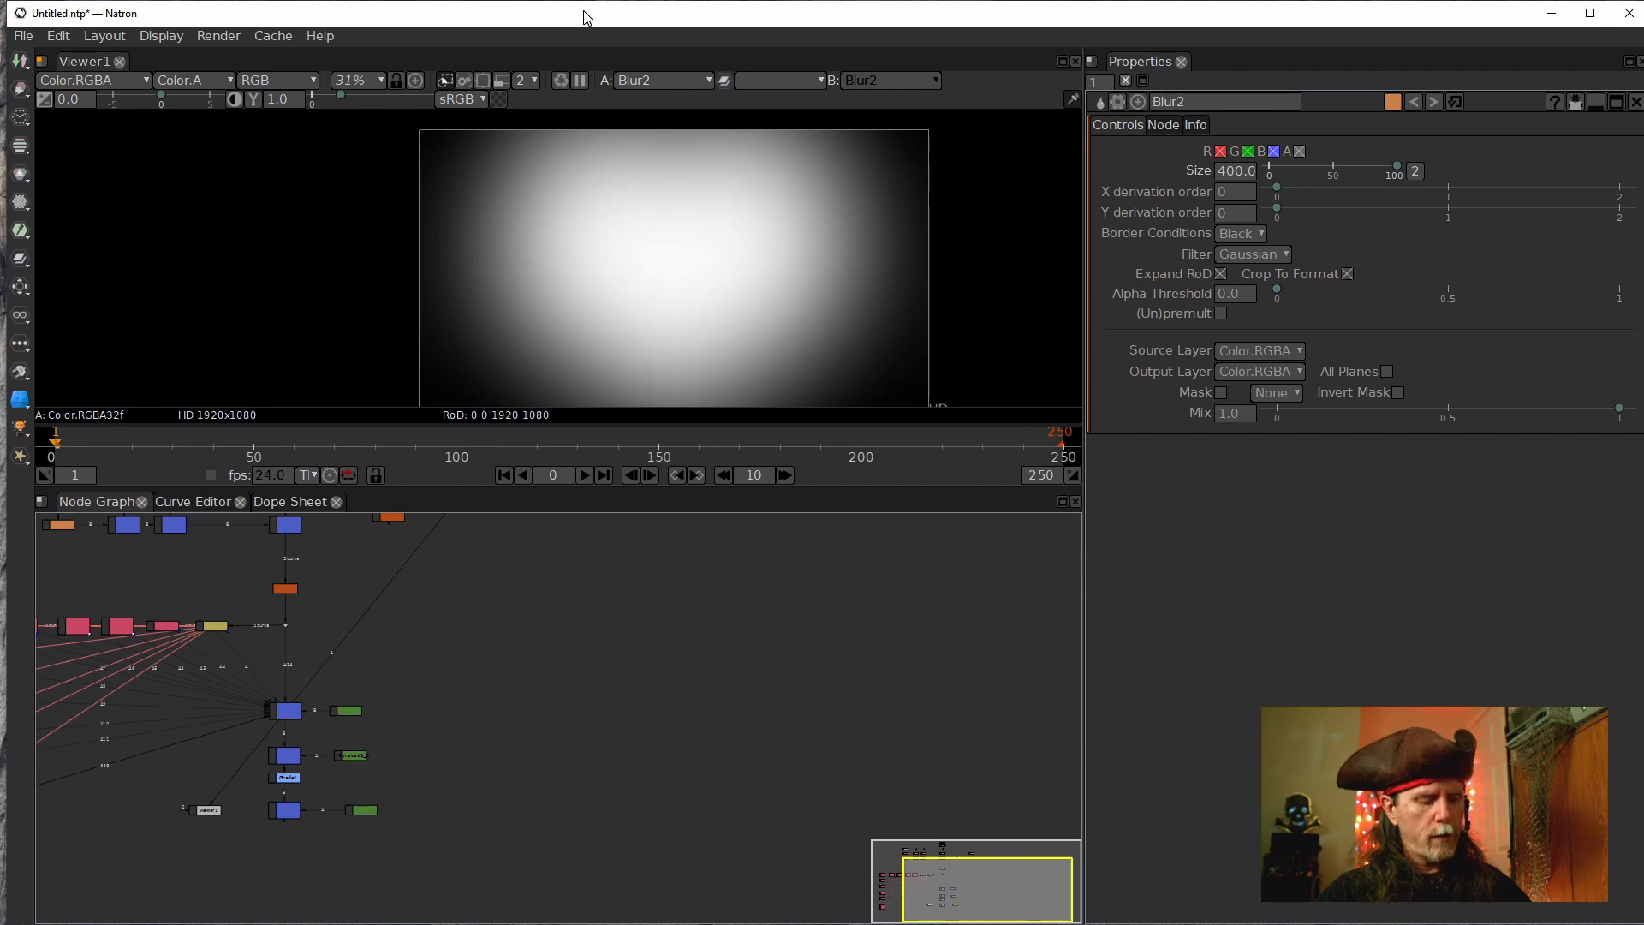
key("ctrl+super+z")
left_click(630, 24)
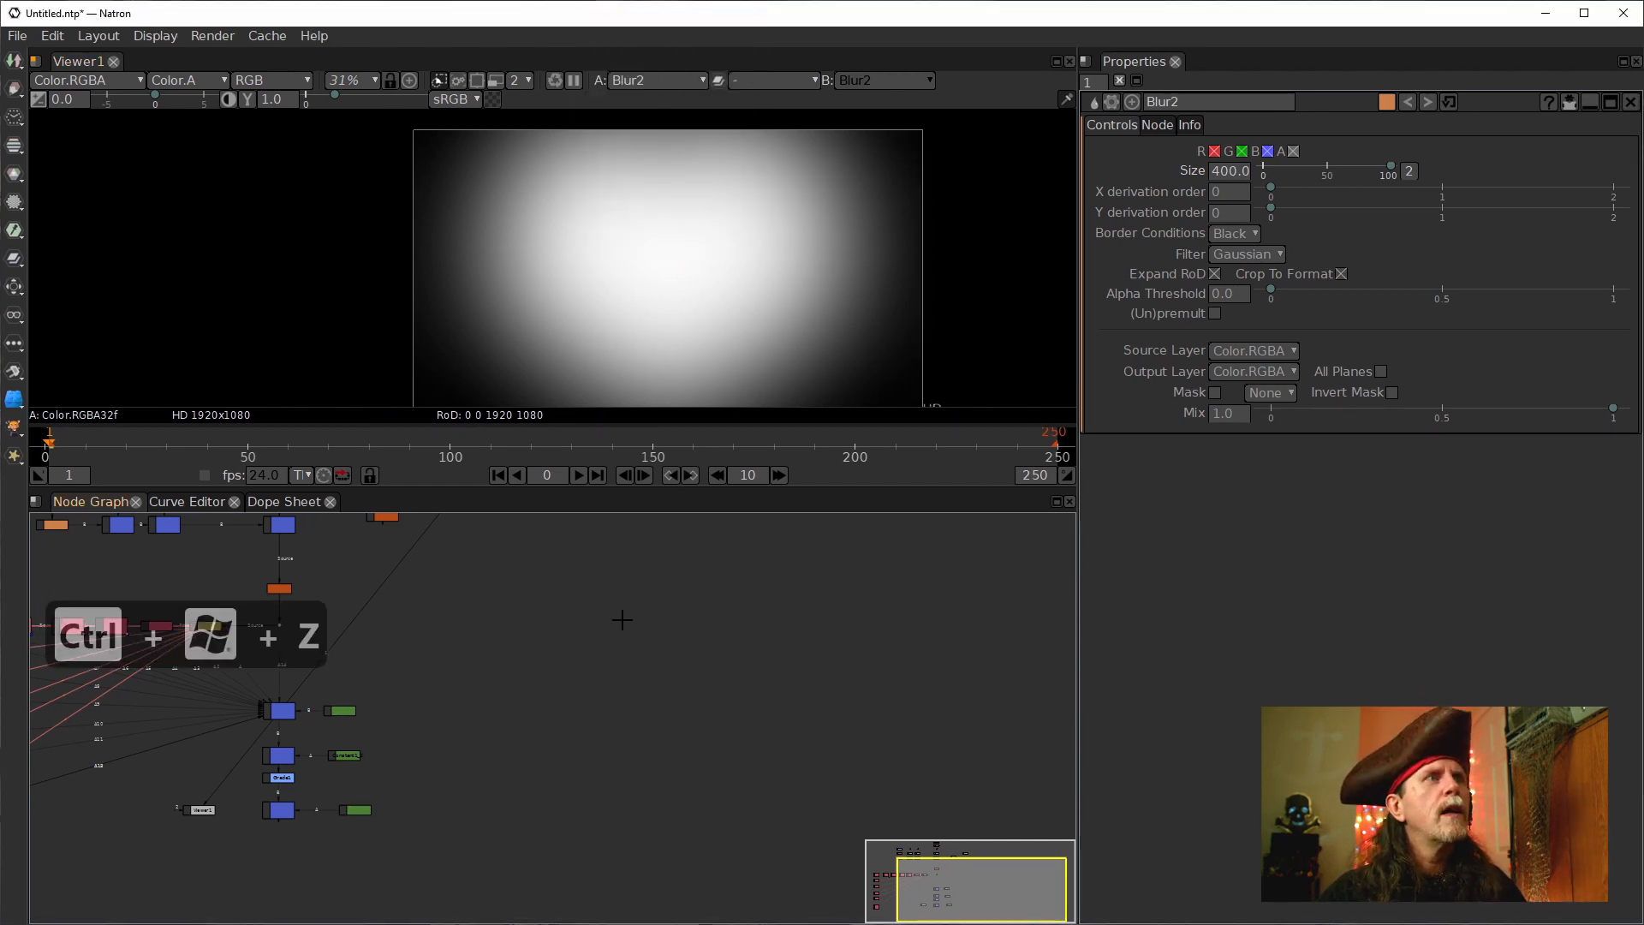
Delete the unconnected AdjustRoD1_2 node below the link between Blur1_3 and Blur2.
left_click_drag(351, 680, 527, 719)
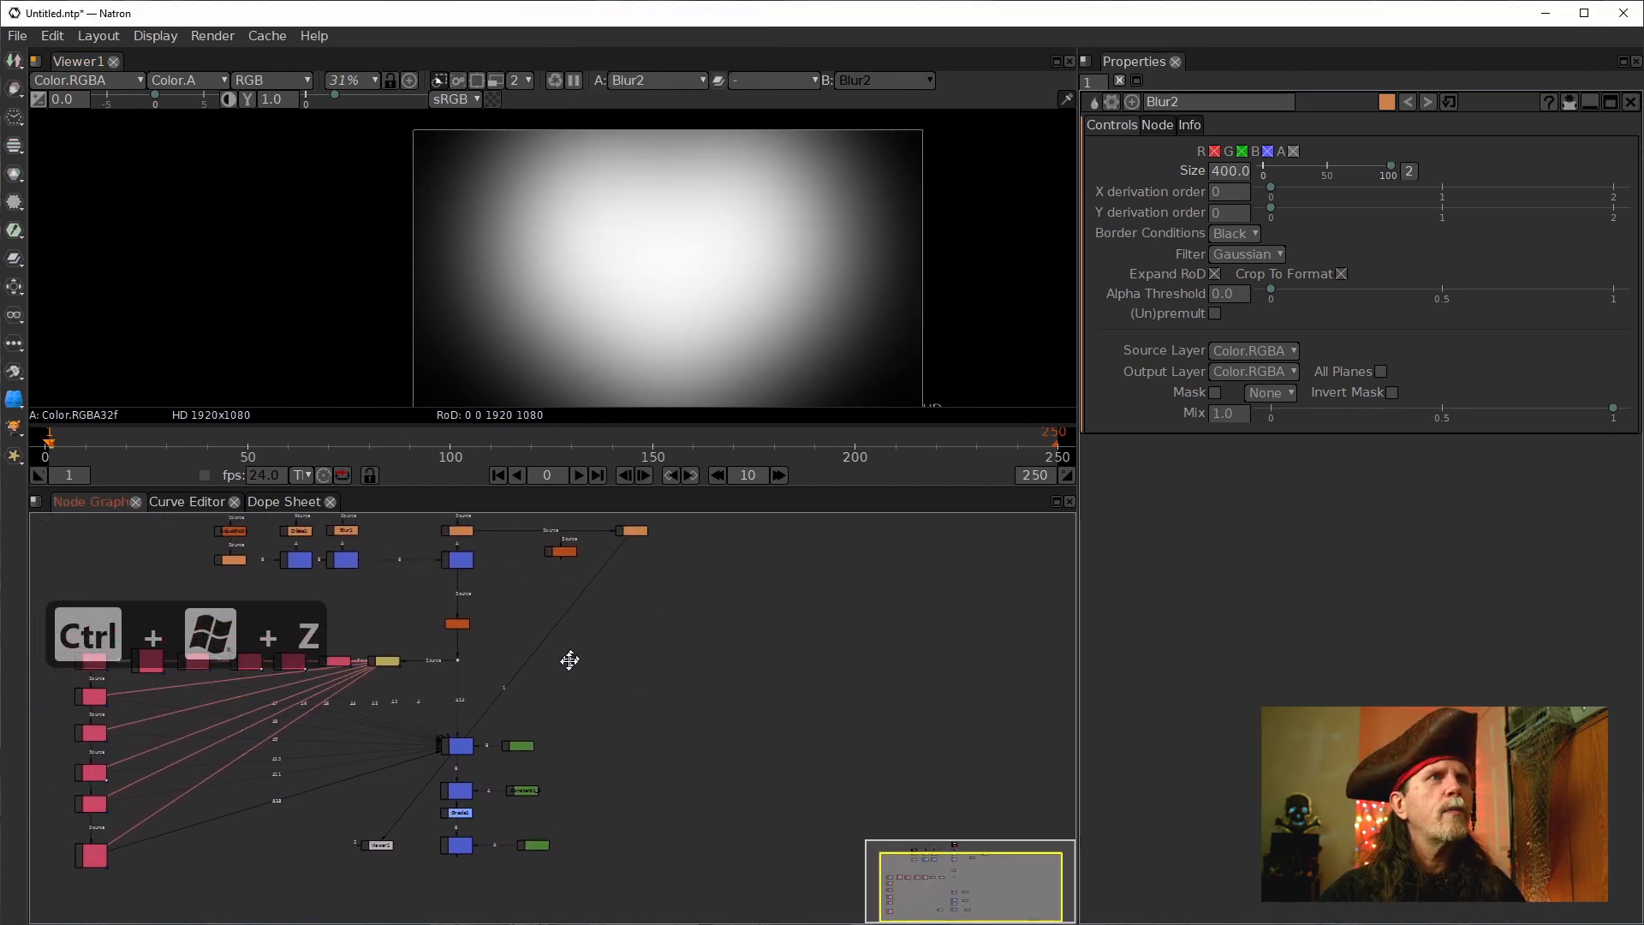
scroll(568, 660, "up", 5)
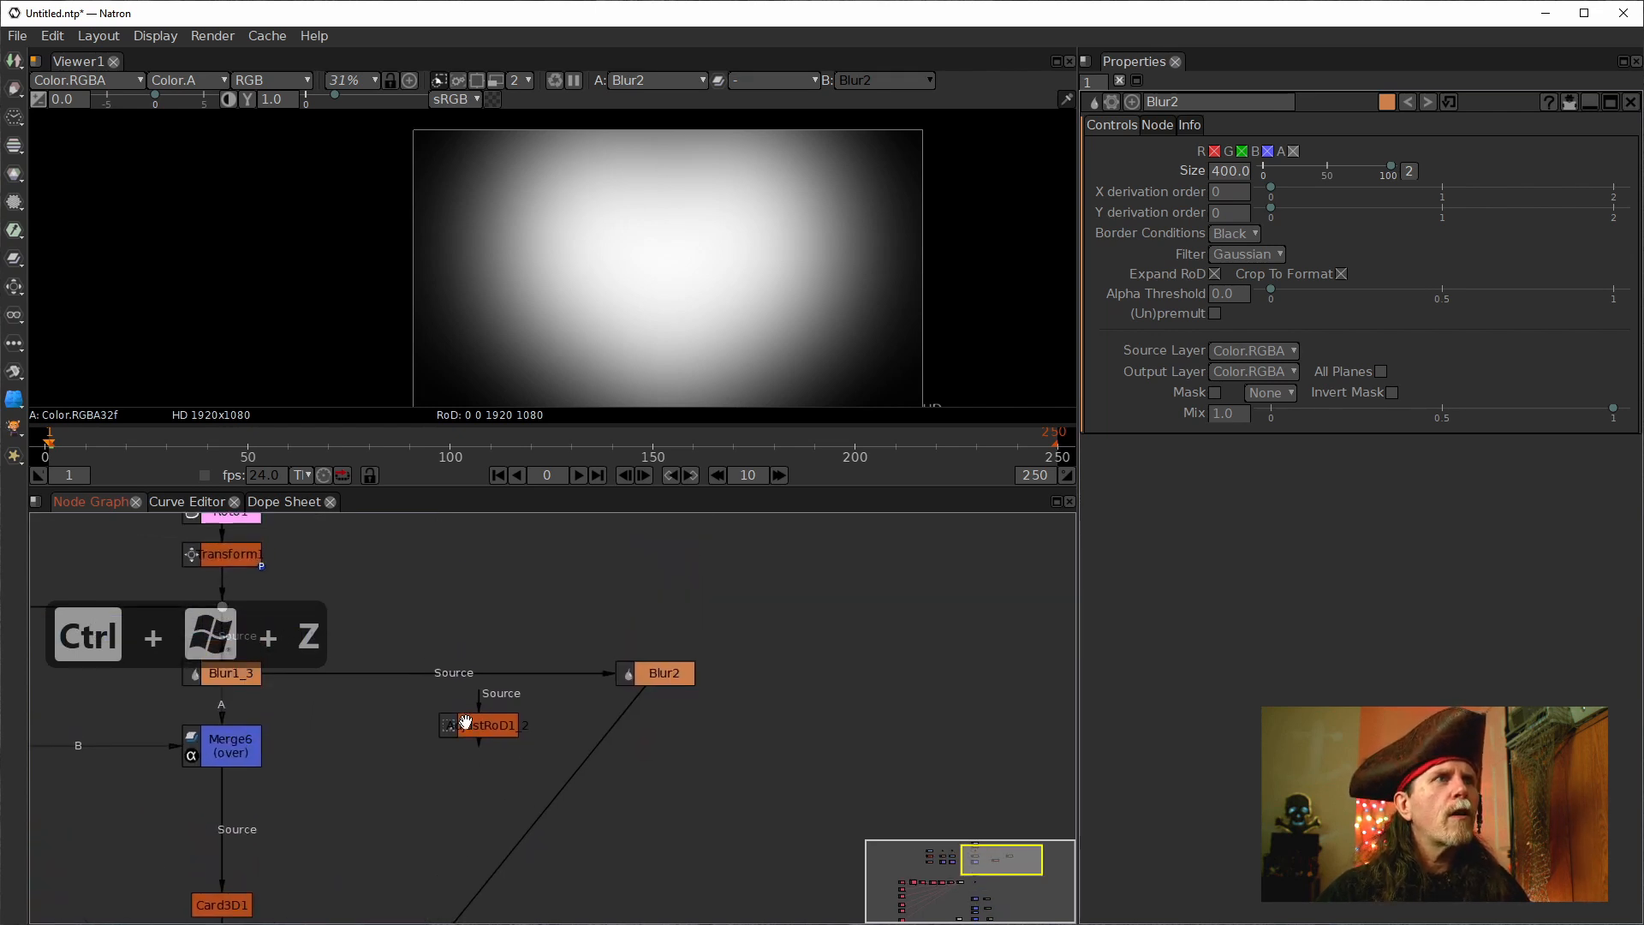
left_click(467, 722)
double_click(472, 721)
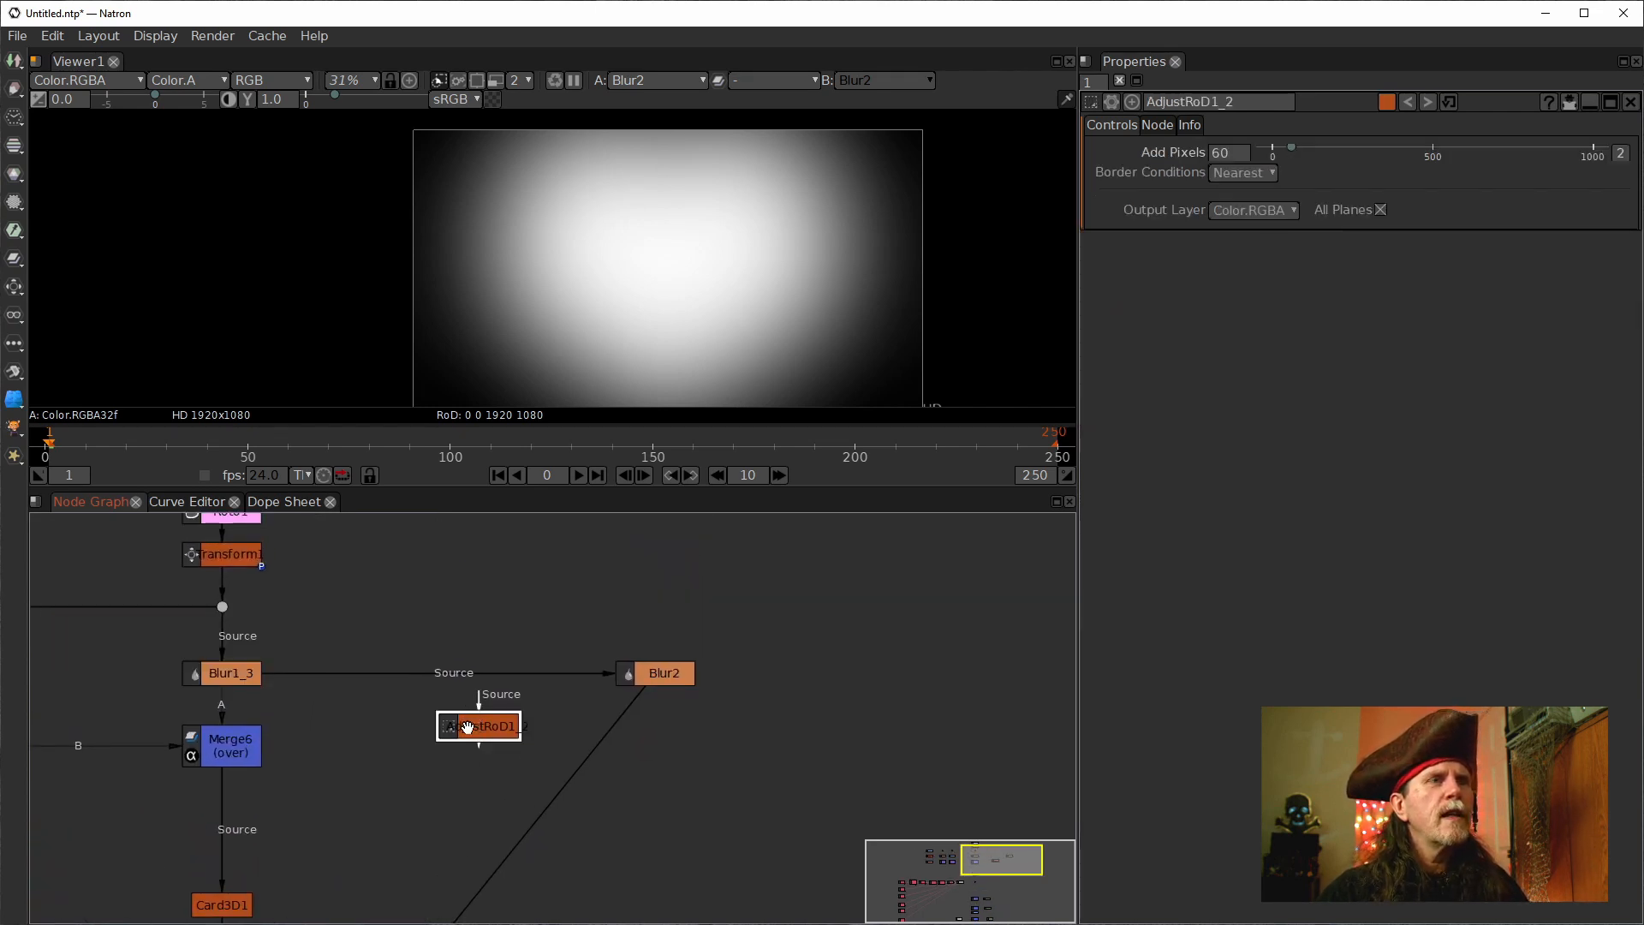
key("Delete")
Insert a dot on the link from Blur1_3 to Blur2 and add an AdjustRoD node after it.
left_click(237, 673)
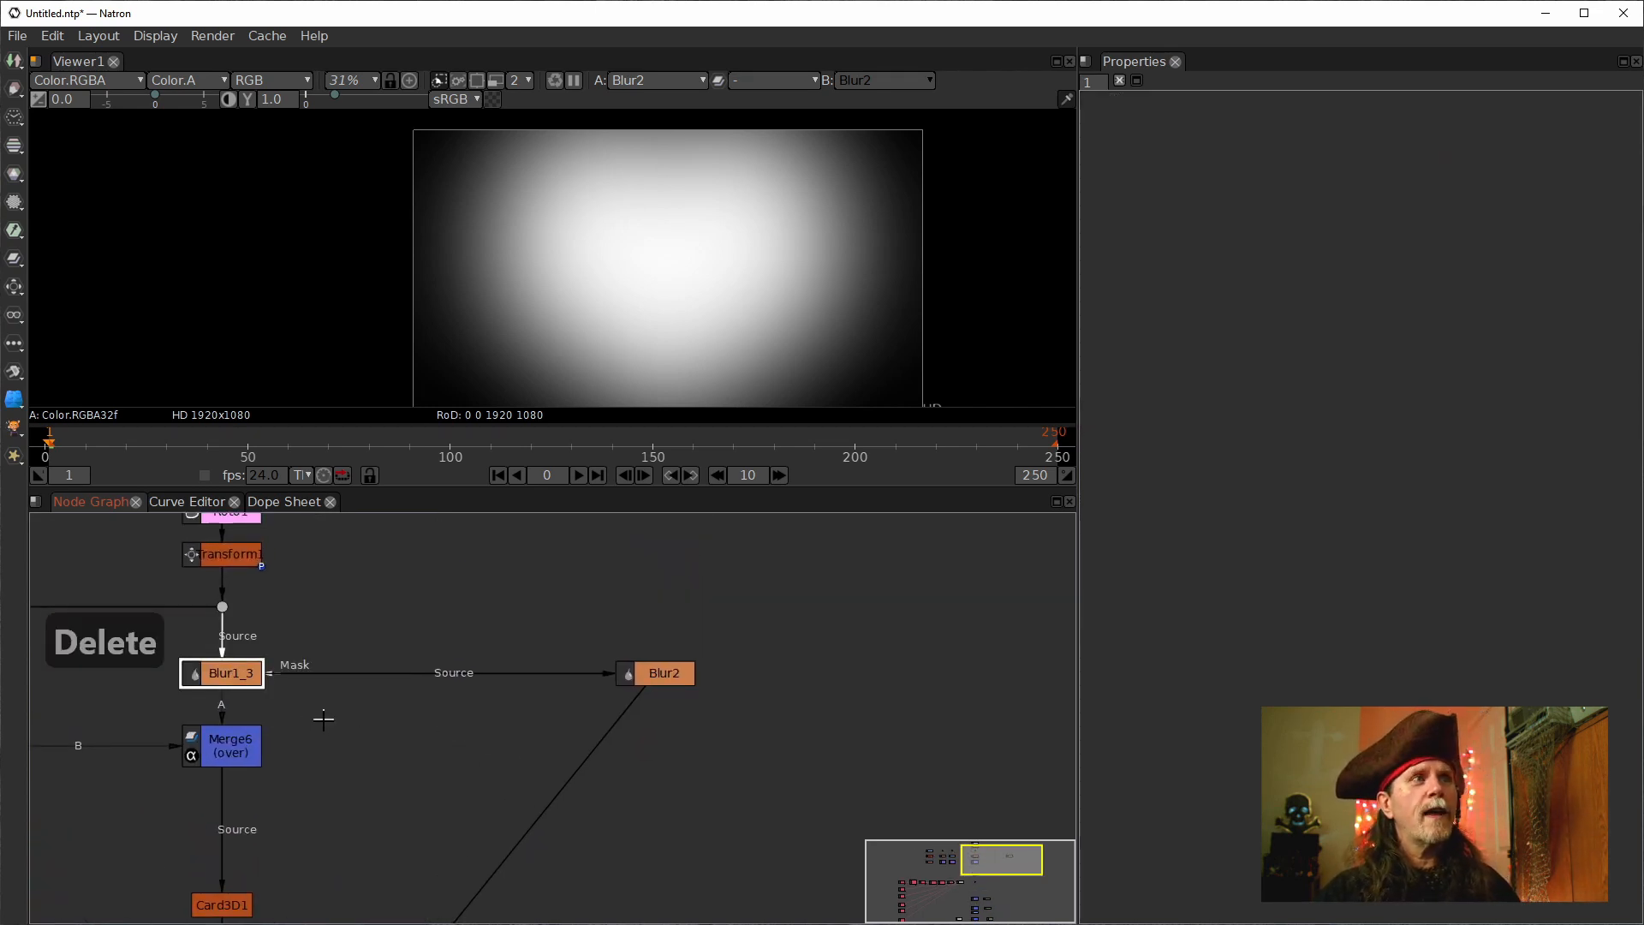
left_click(433, 673)
key("Tab")
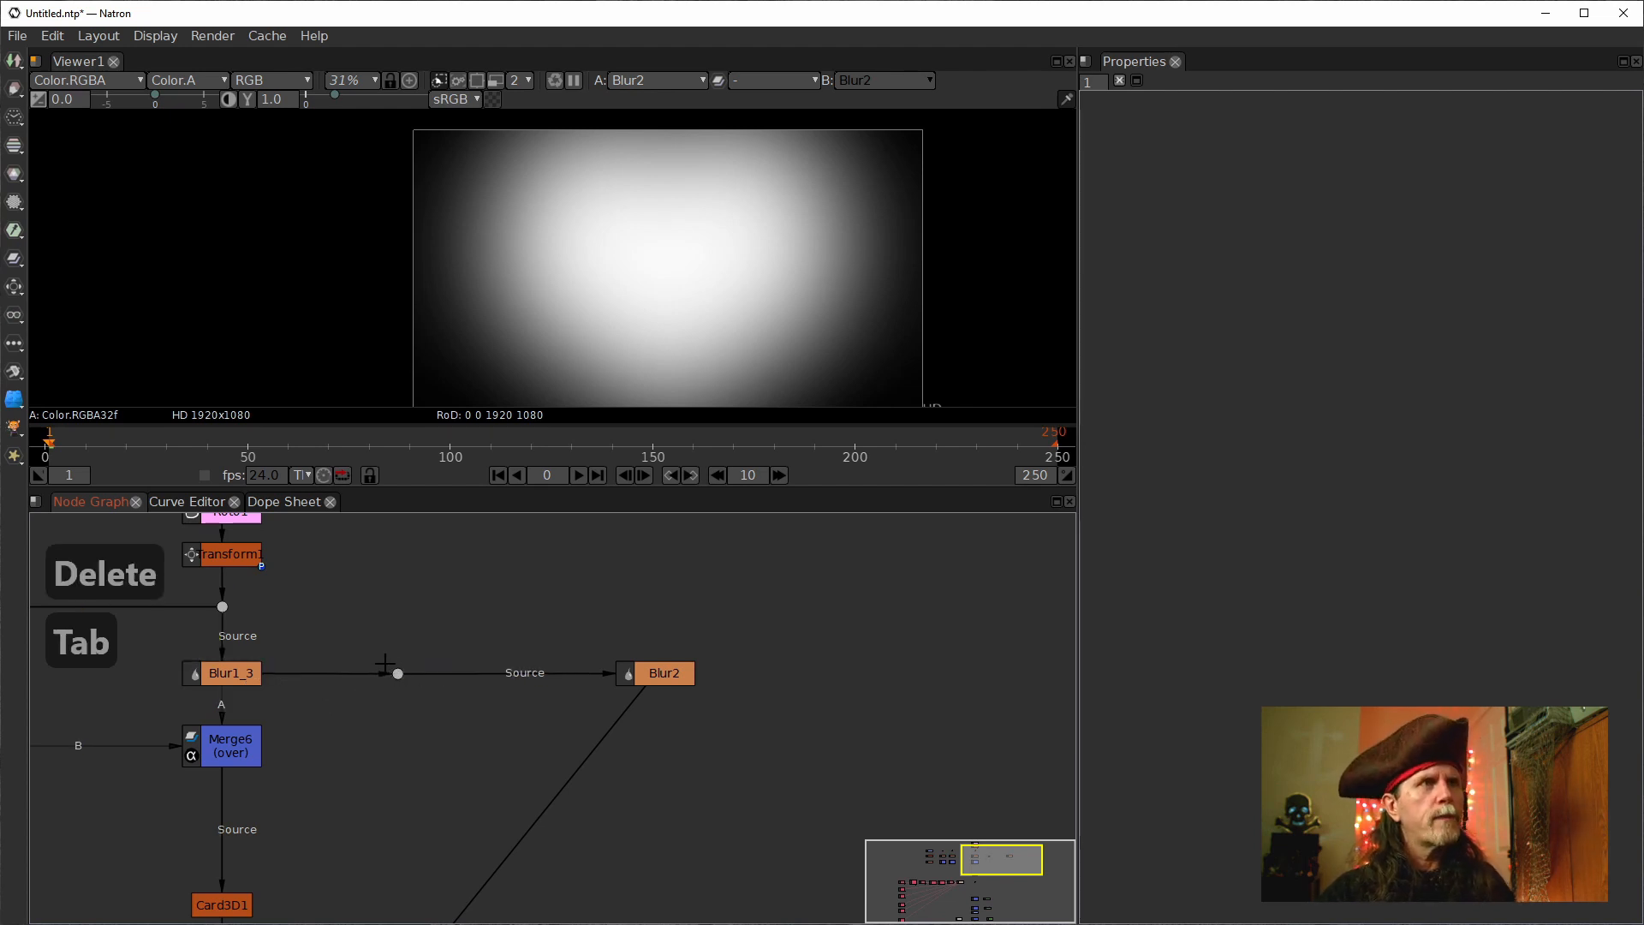
left_click(398, 674)
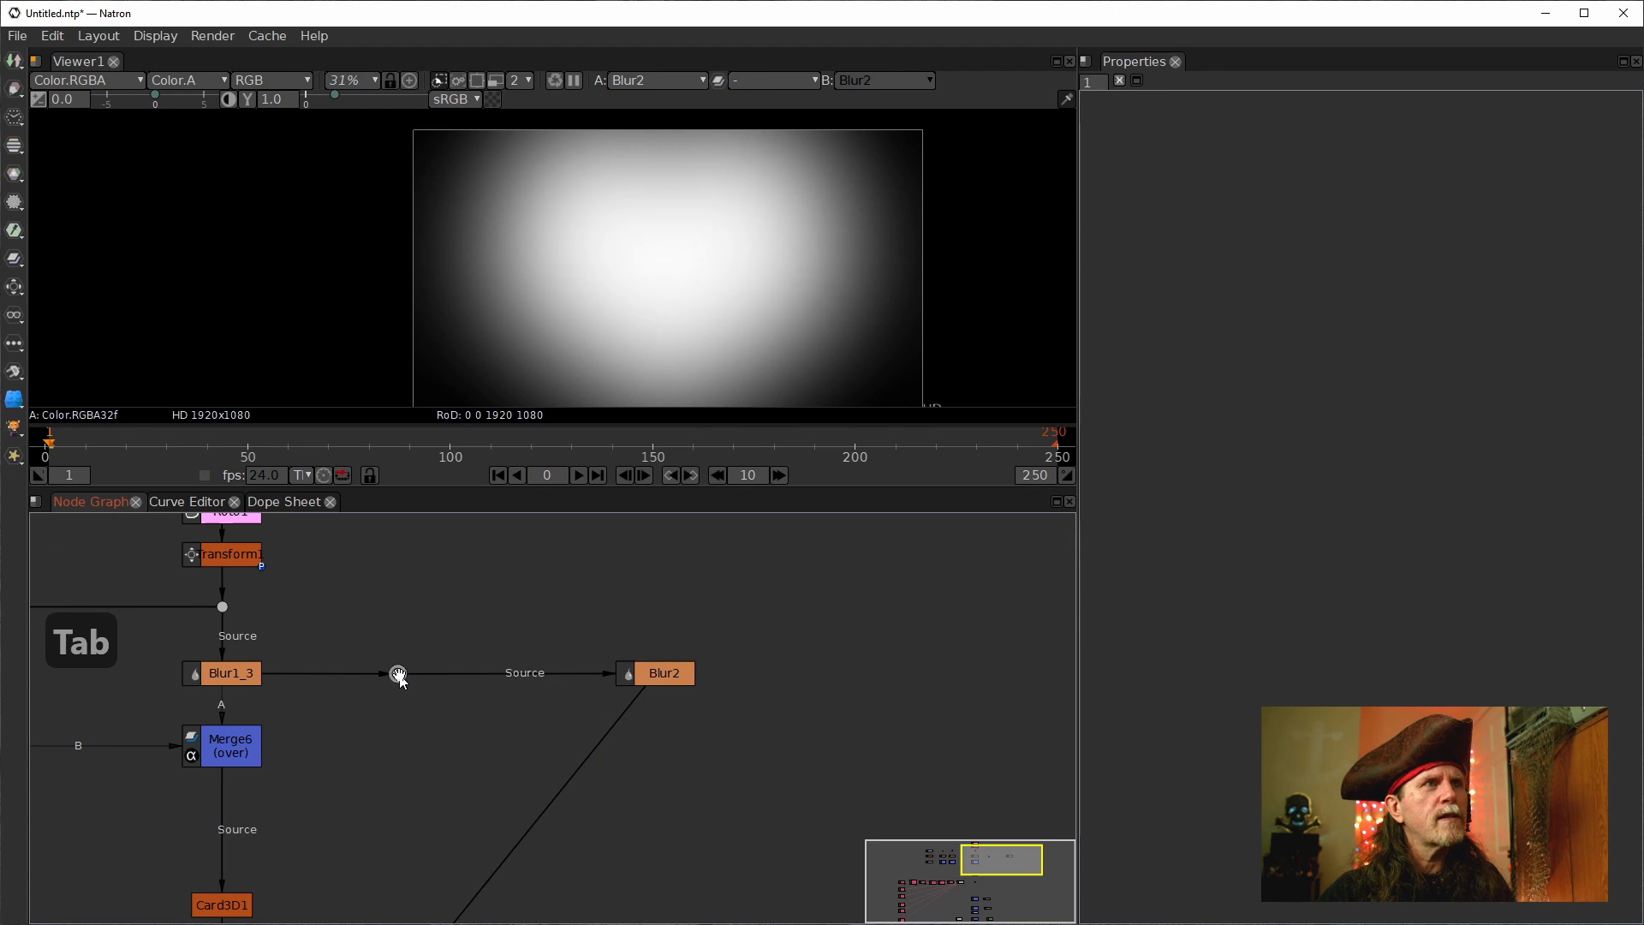
key("Tab")
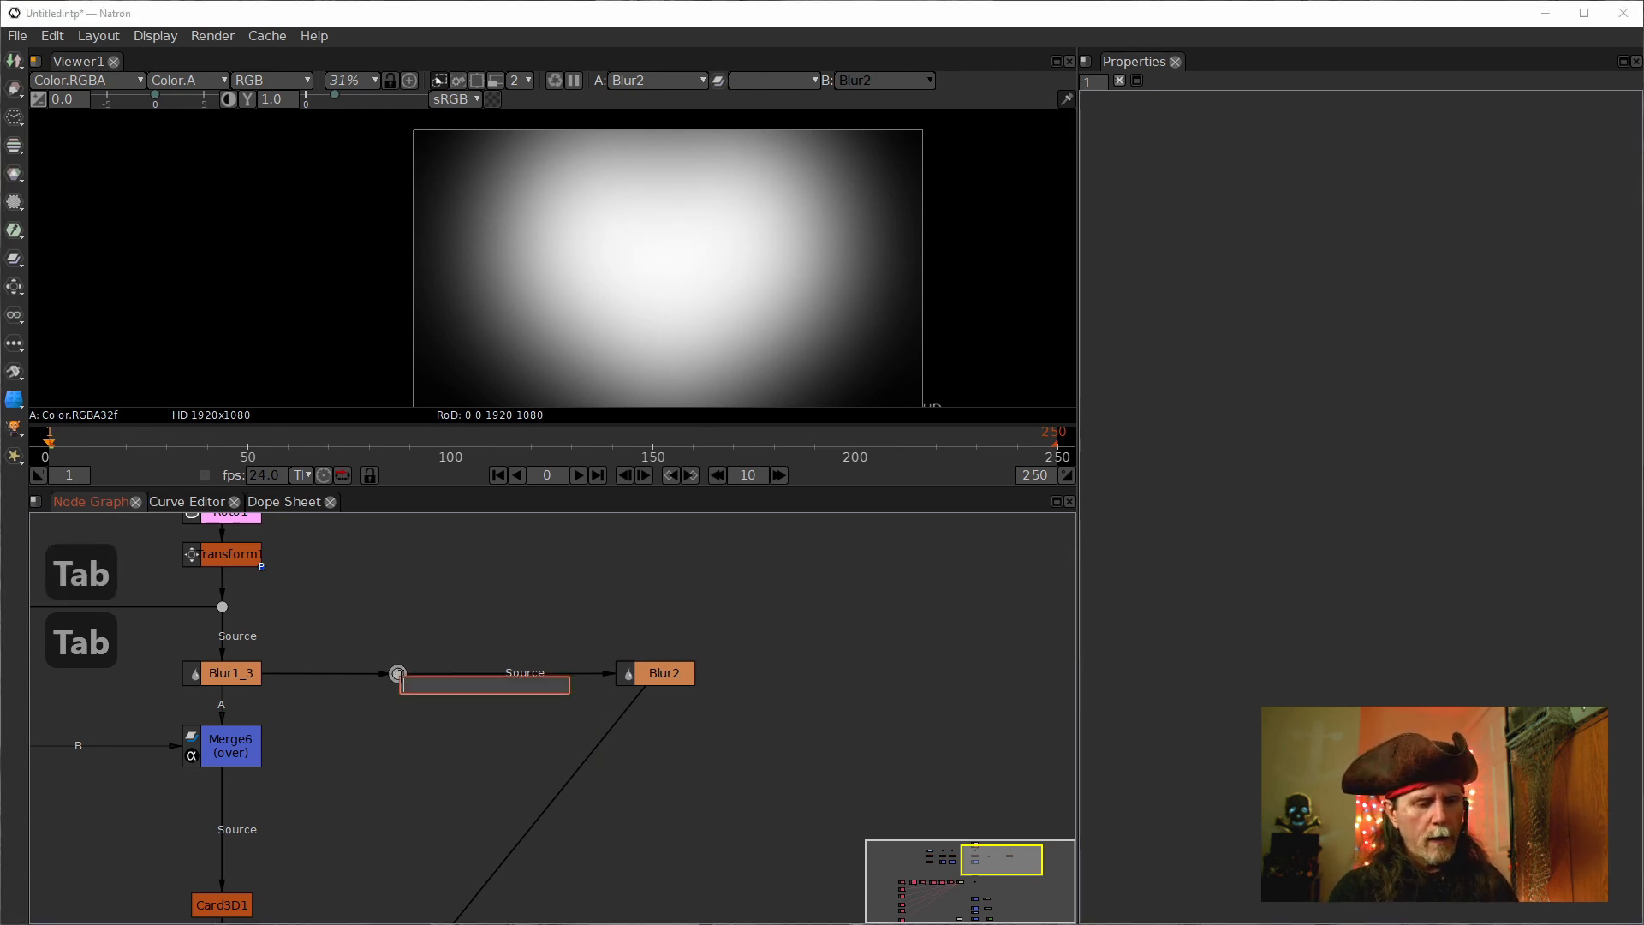
type("rod")
key("Down")
key("Down")
key("Down")
key("Down")
key("Down")
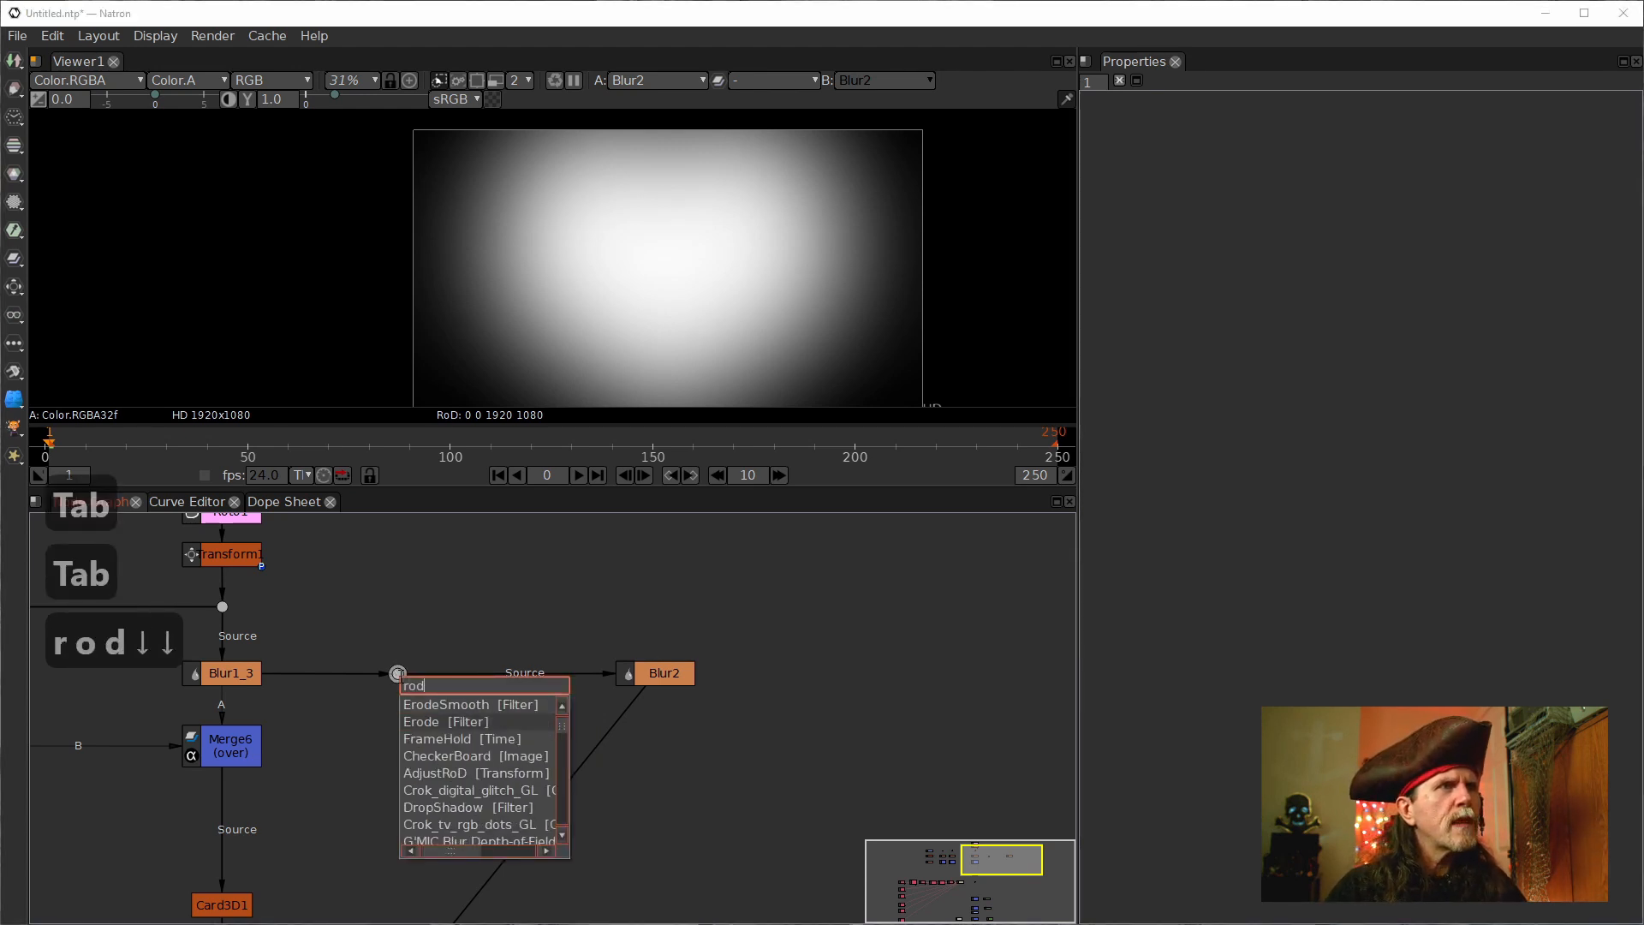
key("Return")
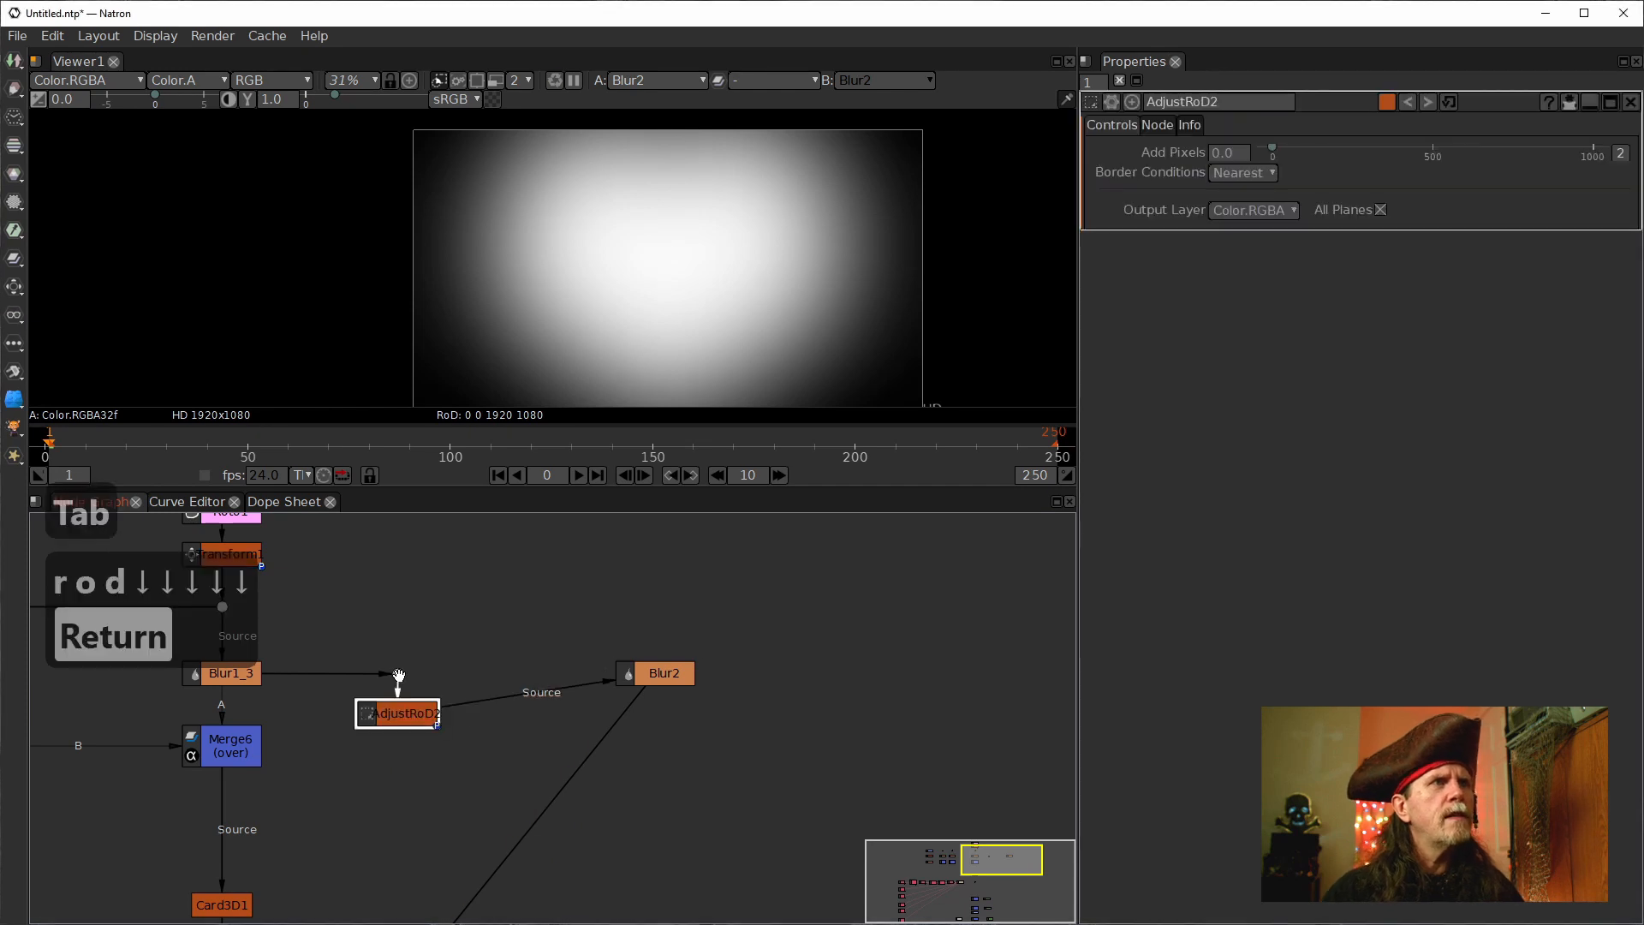
Place AdjustRoD2 in line between Blur1_3 and Blur2 and delete the dot in front of it.
left_click_drag(398, 680, 481, 685)
left_click(397, 673)
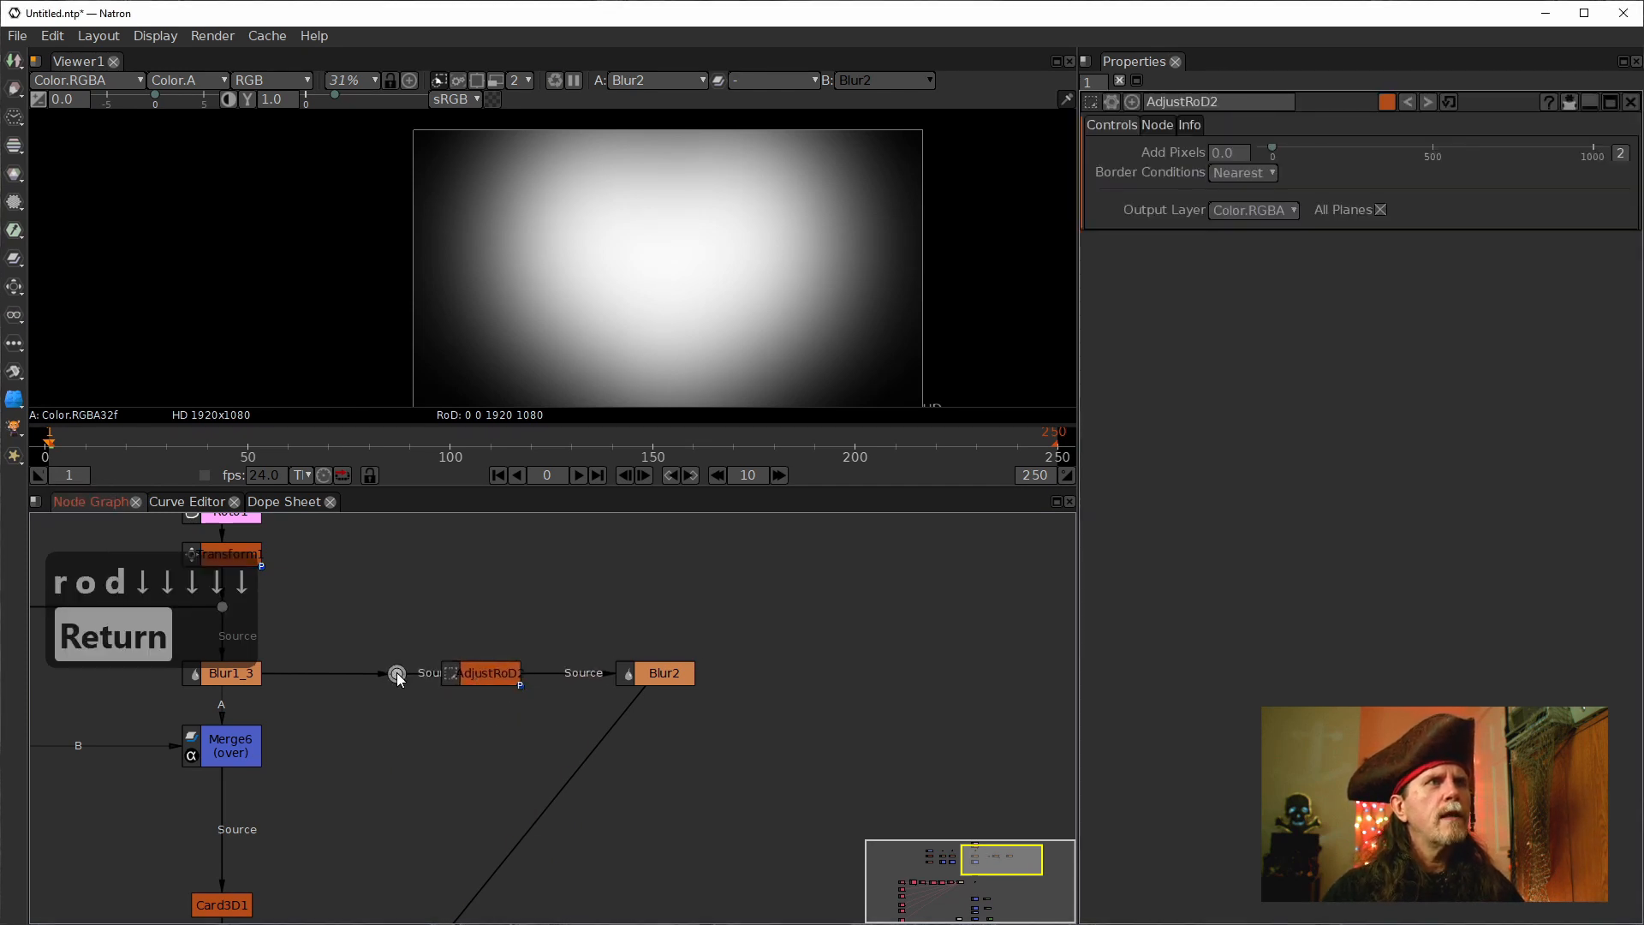
key("Delete")
left_click_drag(488, 673, 437, 673)
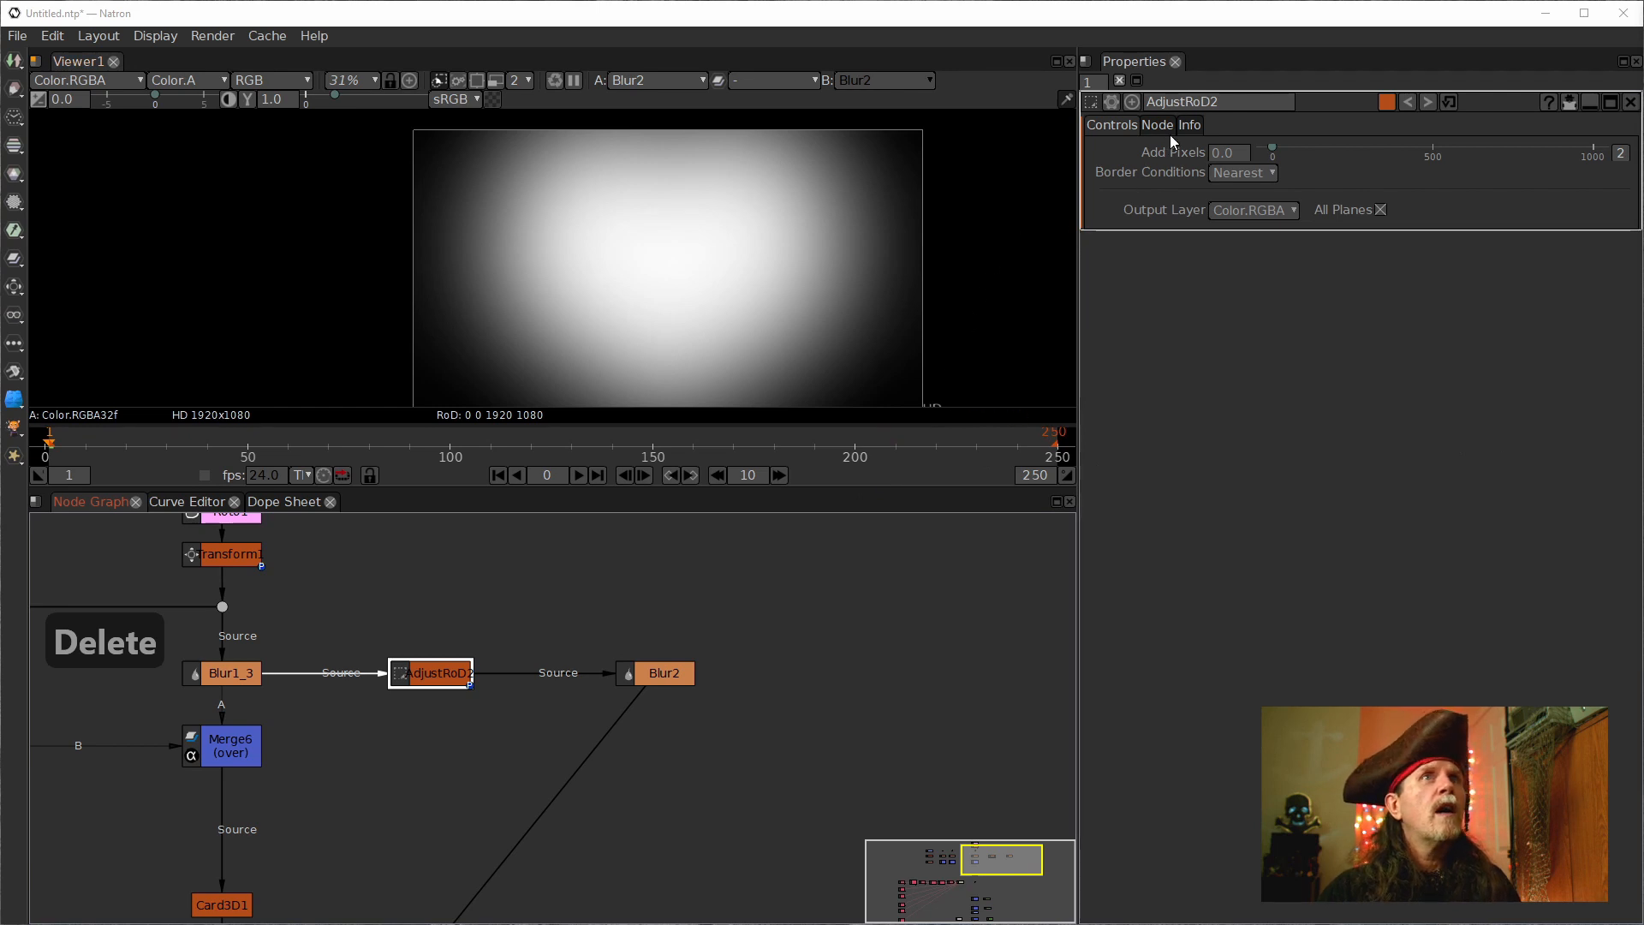
Set AdjustRoD2's Add Pixels to 400 and show the enlarged region around the frame.
left_click(1214, 156)
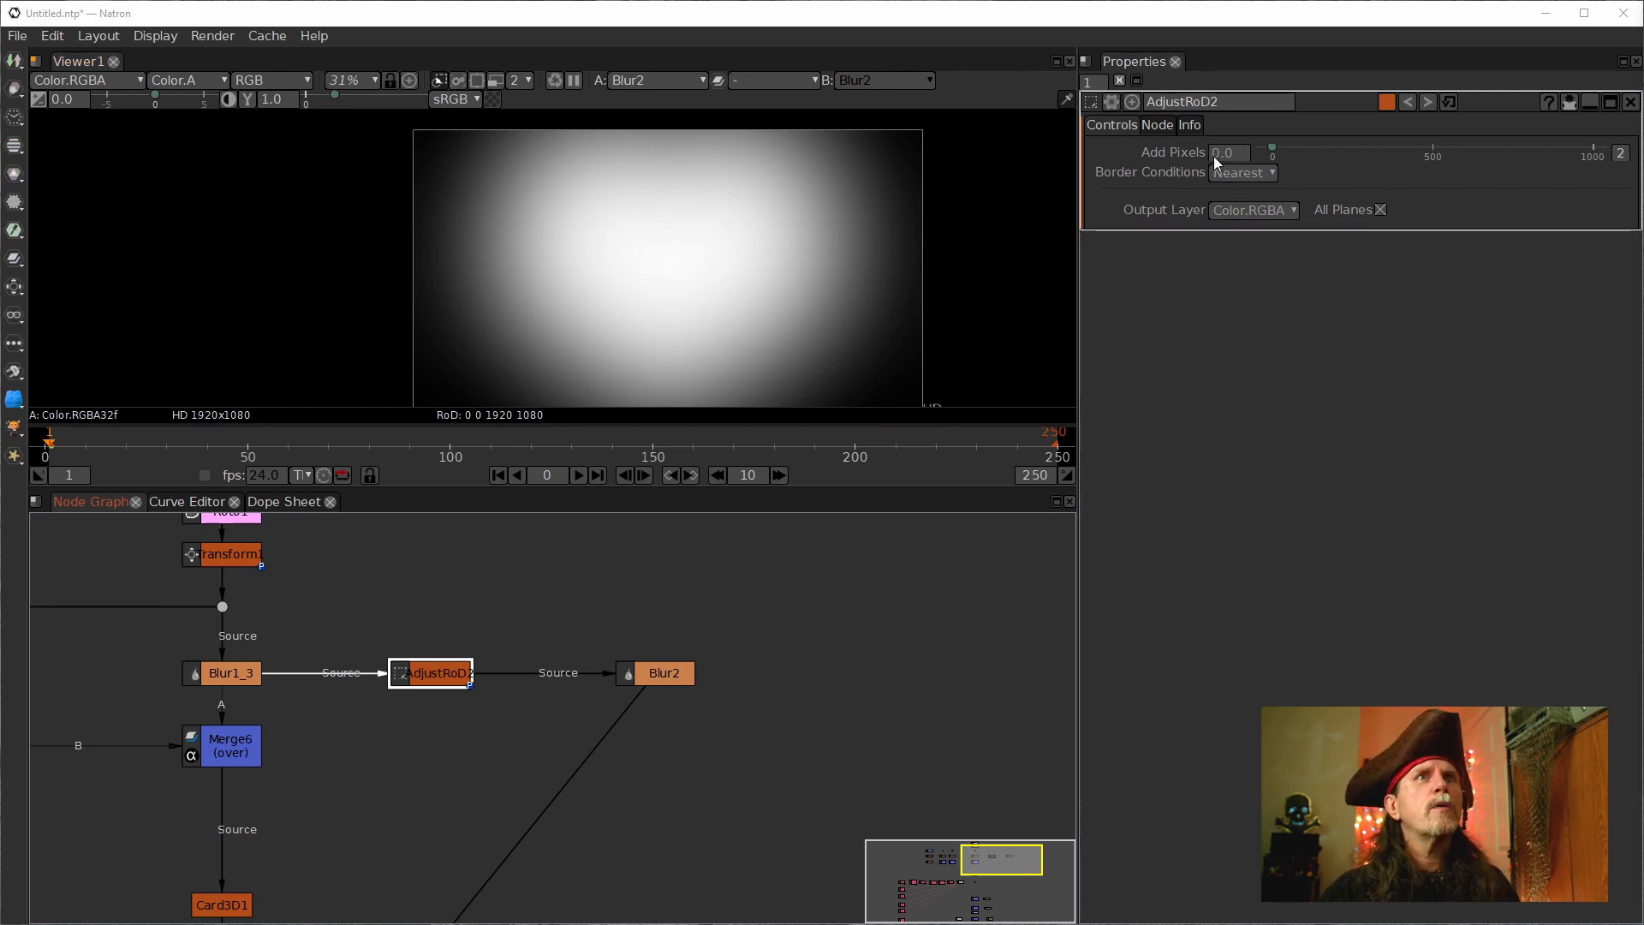
type("400")
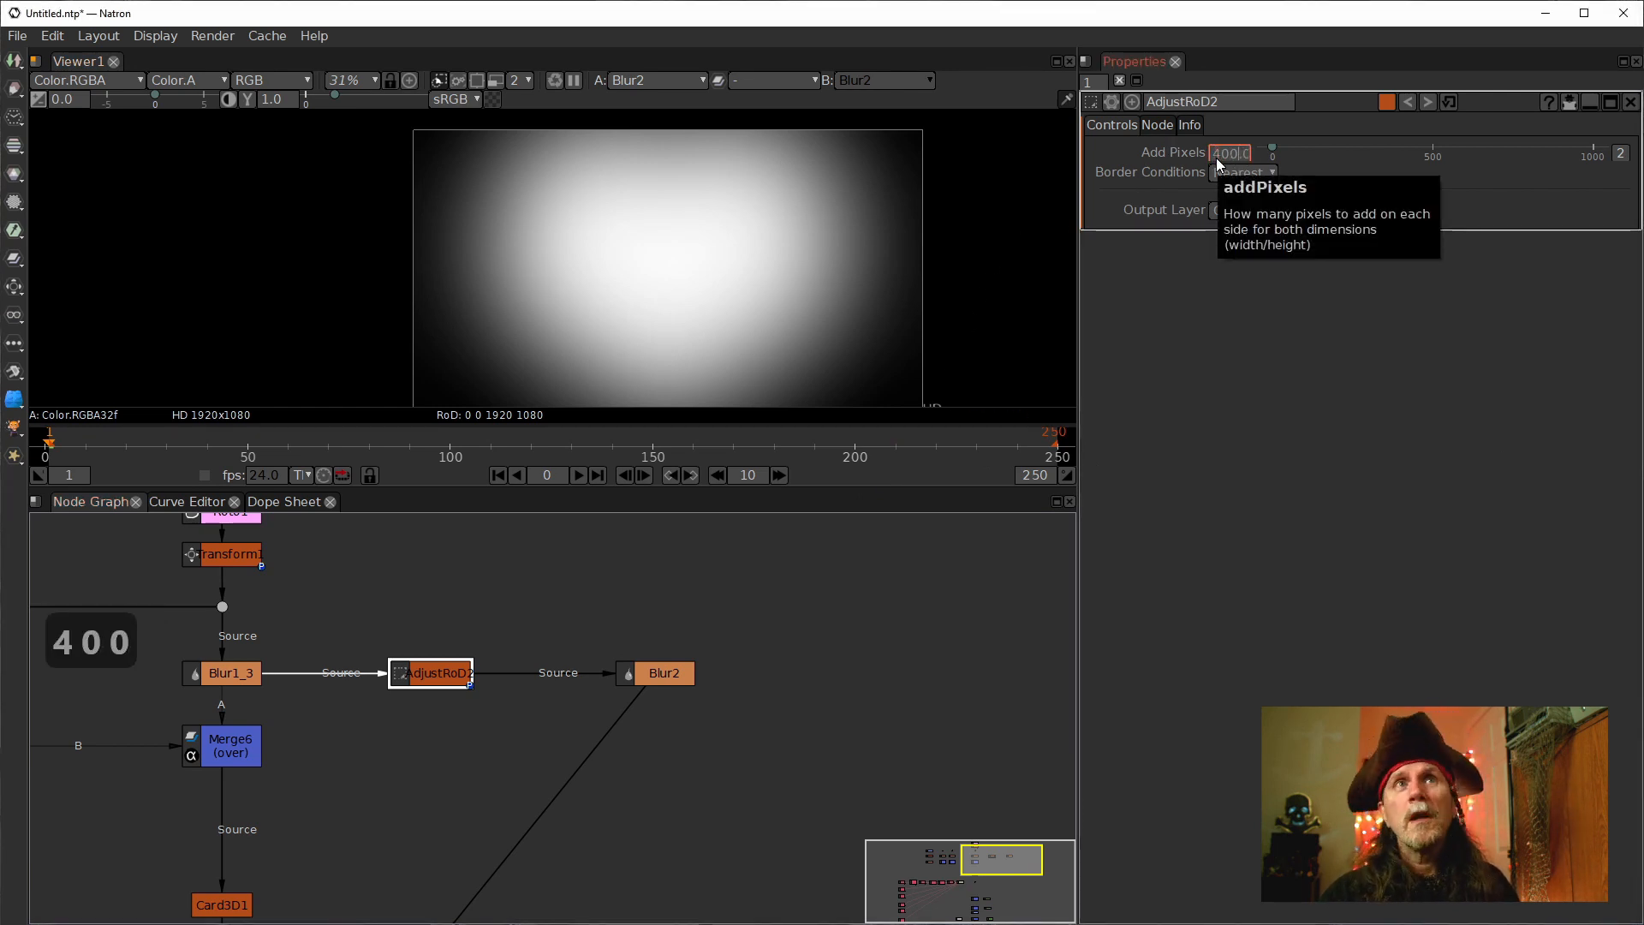
key("Return")
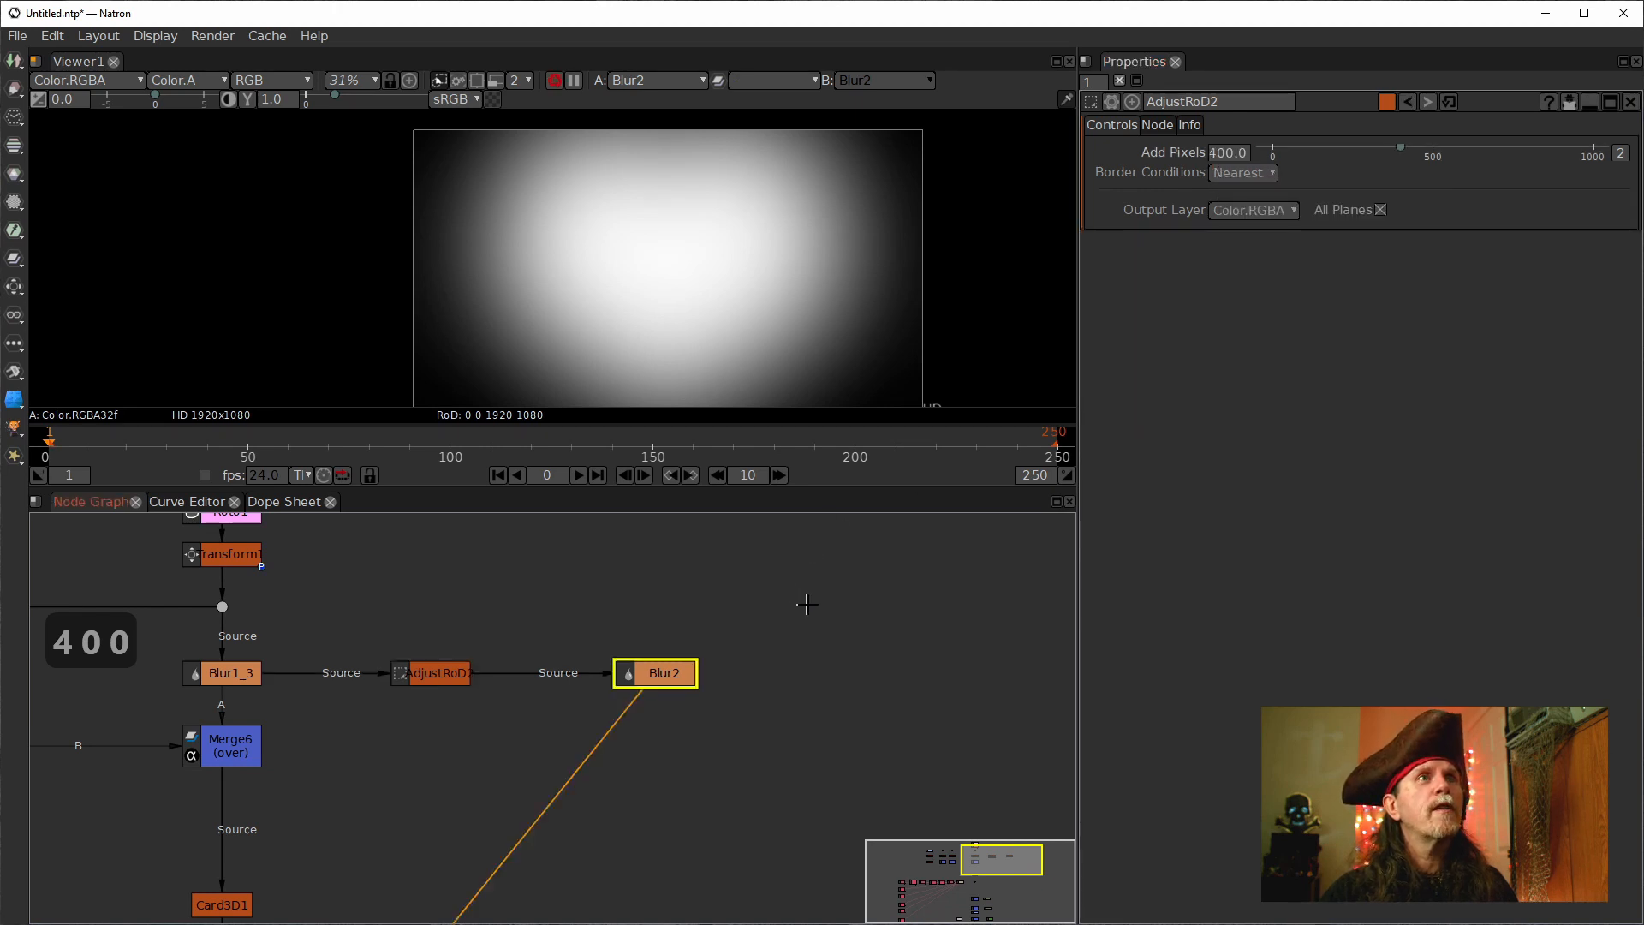
scroll(703, 290, "down", 5)
left_click_drag(763, 282, 540, 352)
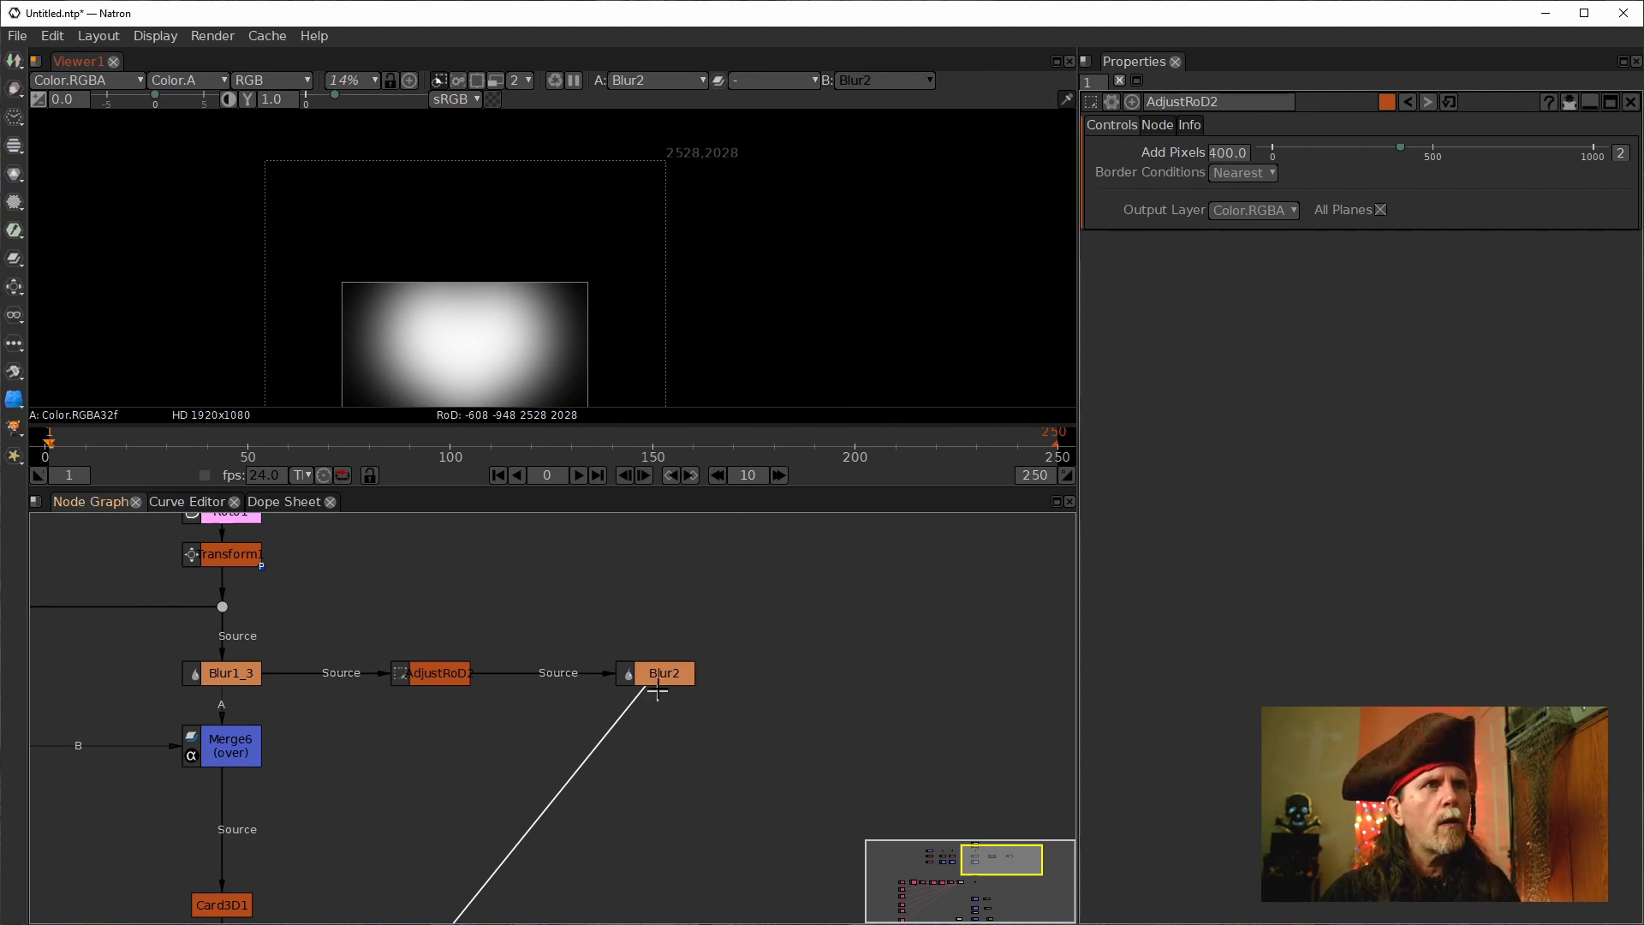
Move Blur2 closer to AdjustRoD2 and shift Merge6, Merge5, Merge4 and Blur1_2 down into one level row.
left_click_drag(663, 673, 611, 673)
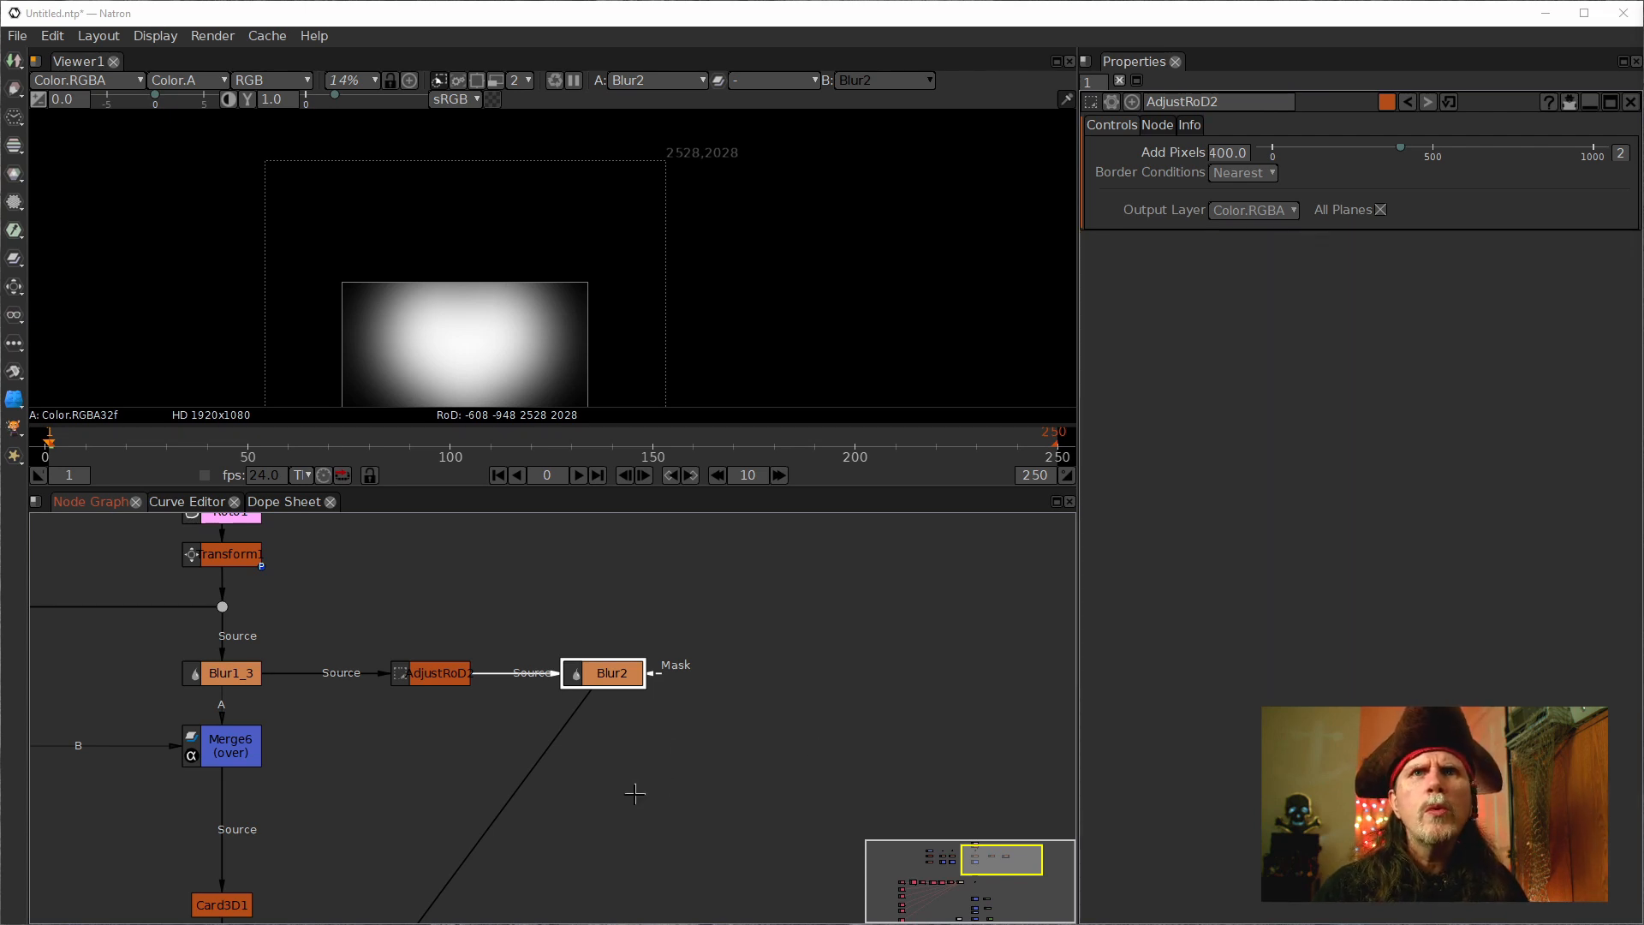
left_click_drag(307, 744, 528, 615)
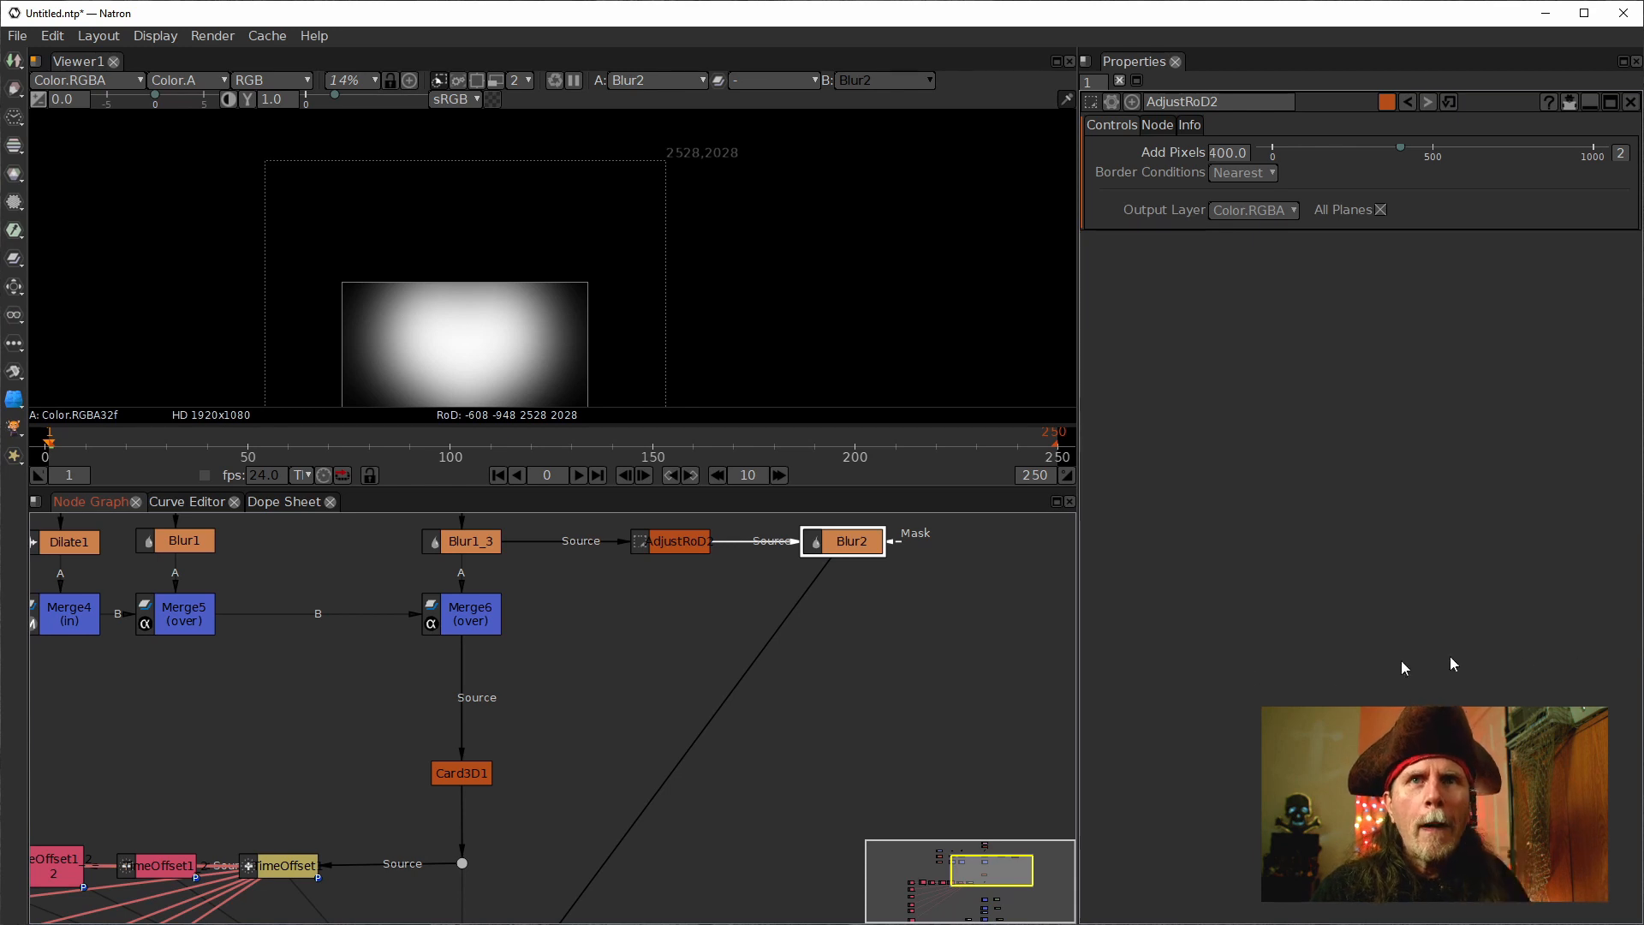
left_click_drag(455, 631, 454, 681)
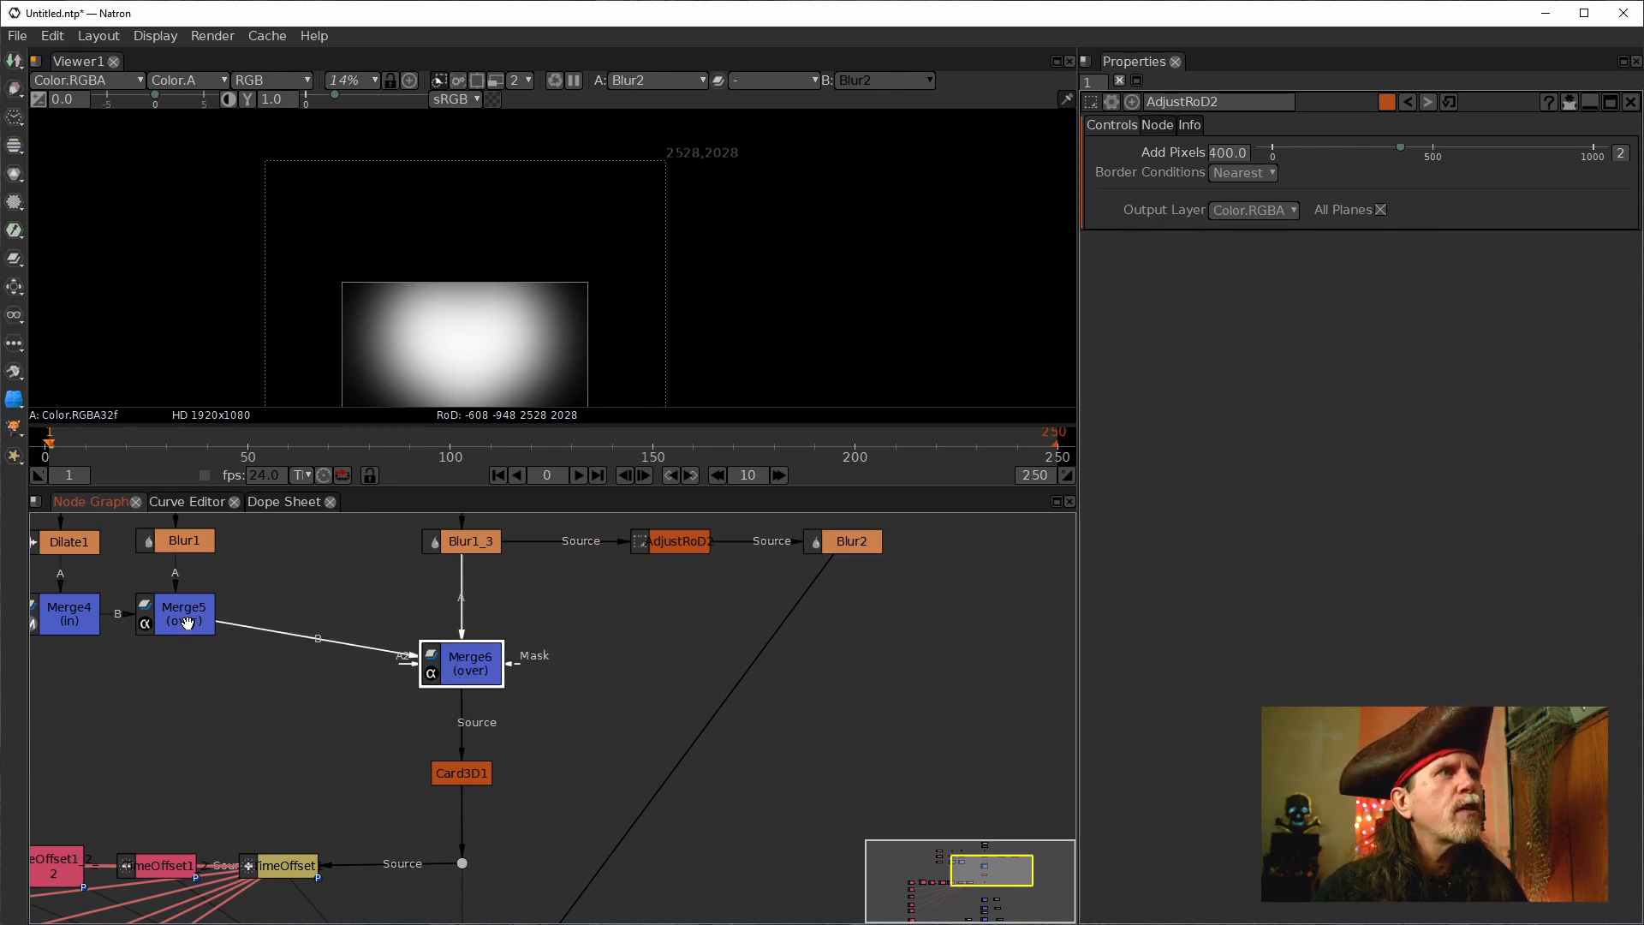
left_click_drag(187, 622, 481, 714)
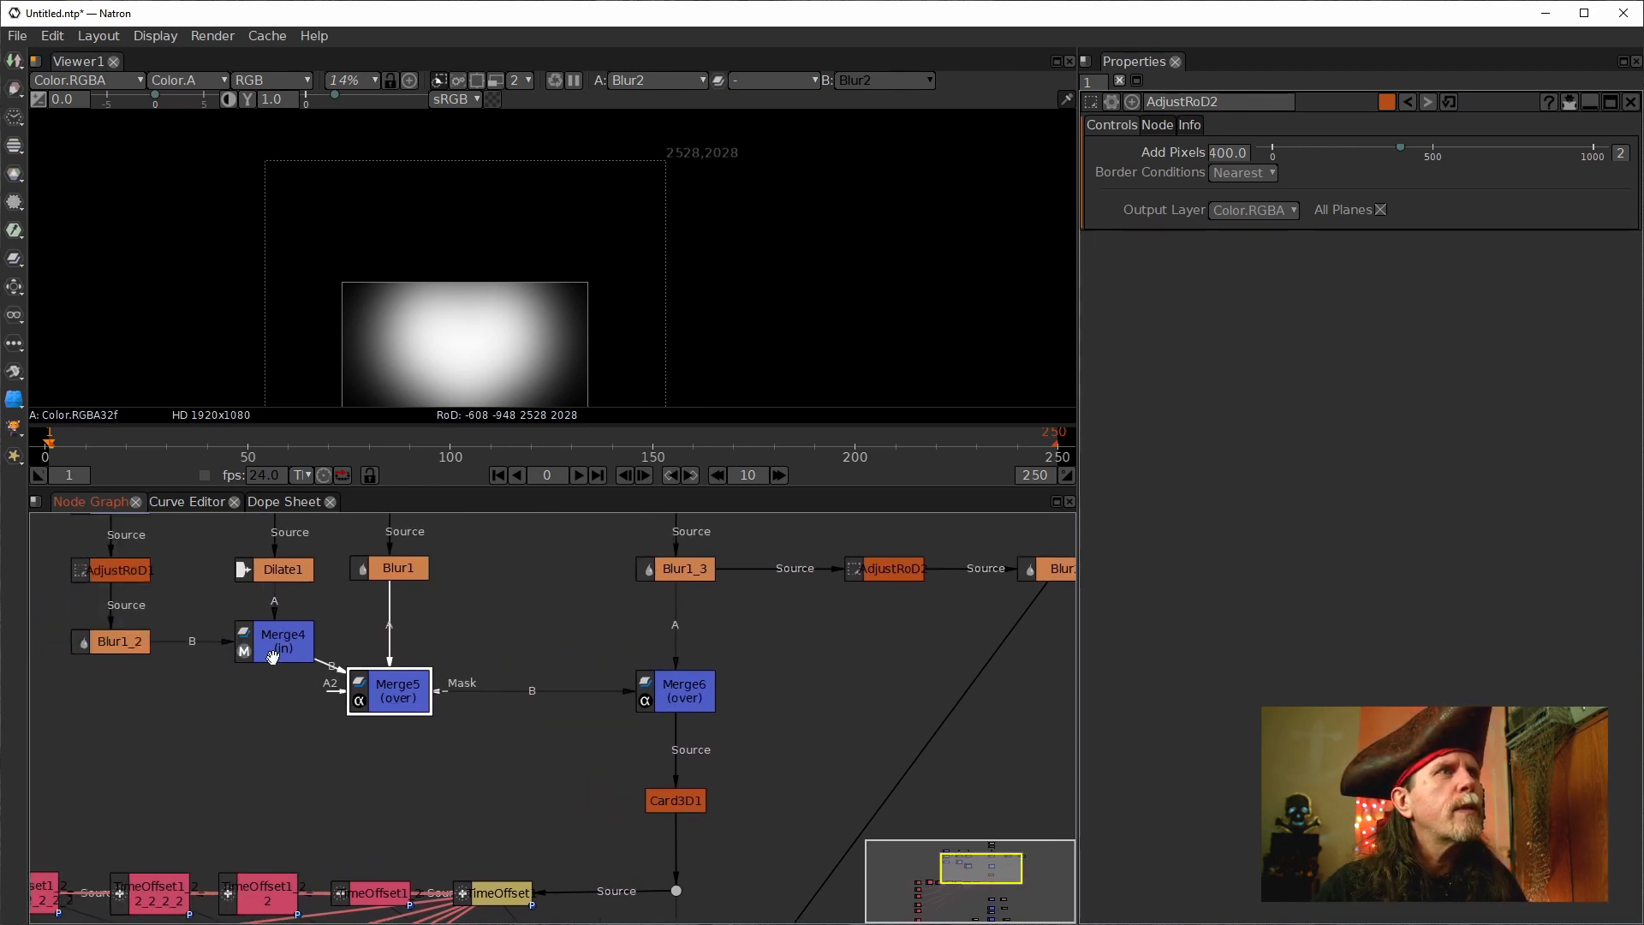
left_click_drag(272, 658, 270, 708)
left_click_drag(129, 643, 129, 692)
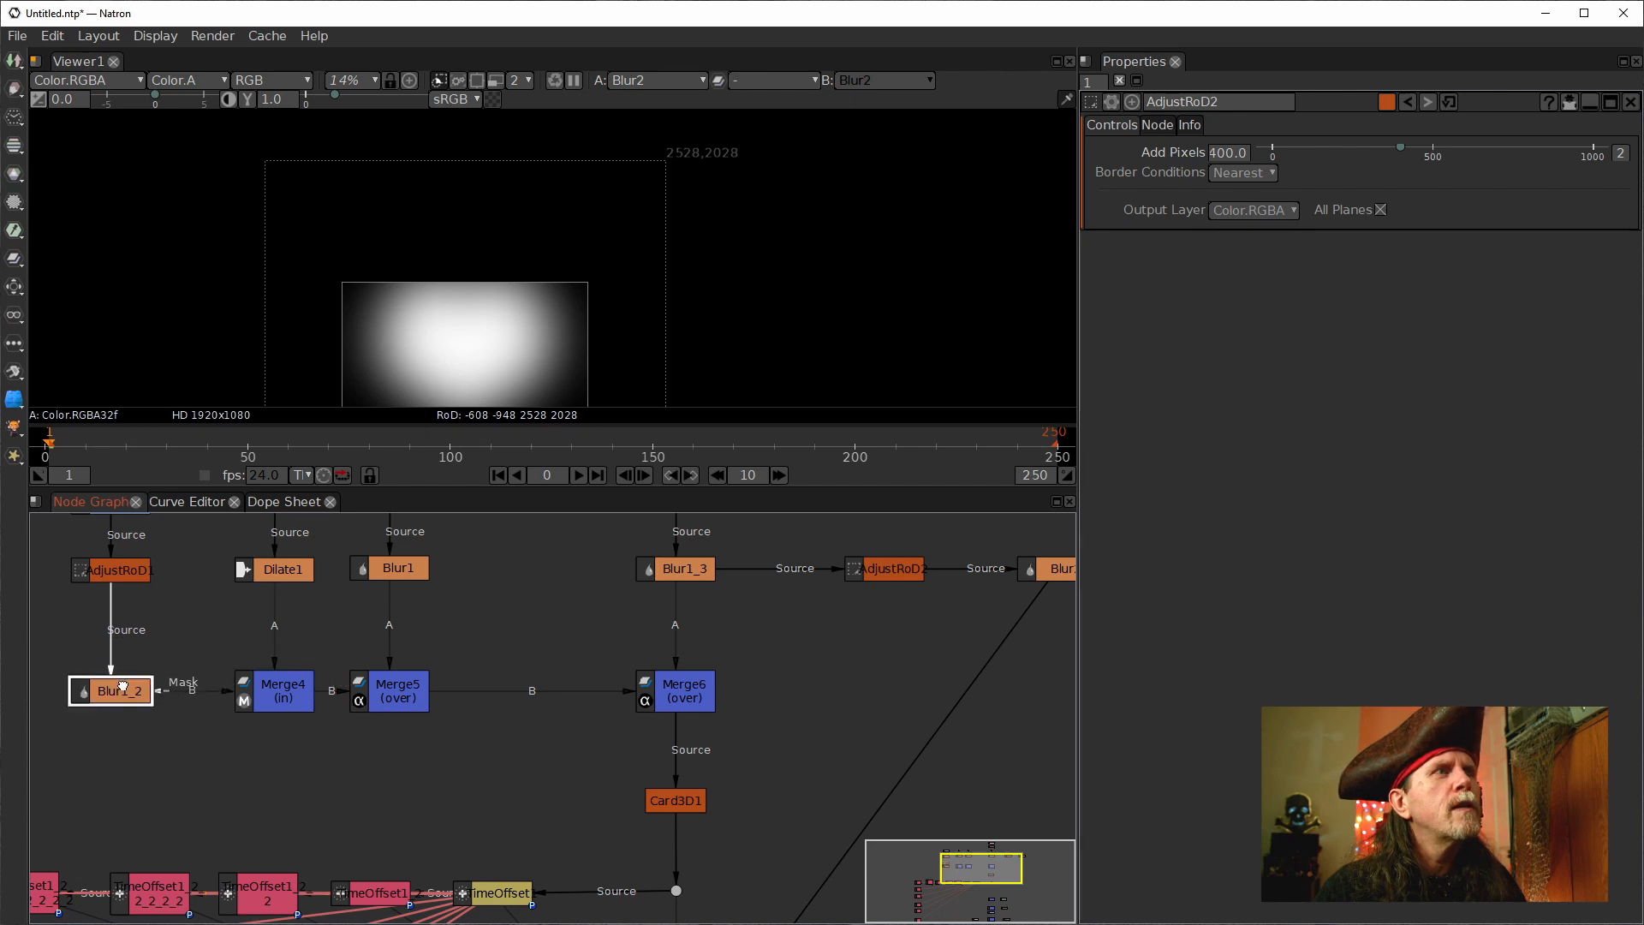
Add a Merge node after Blur2, with Blur2 feeding its B input.
left_click_drag(873, 682, 591, 736)
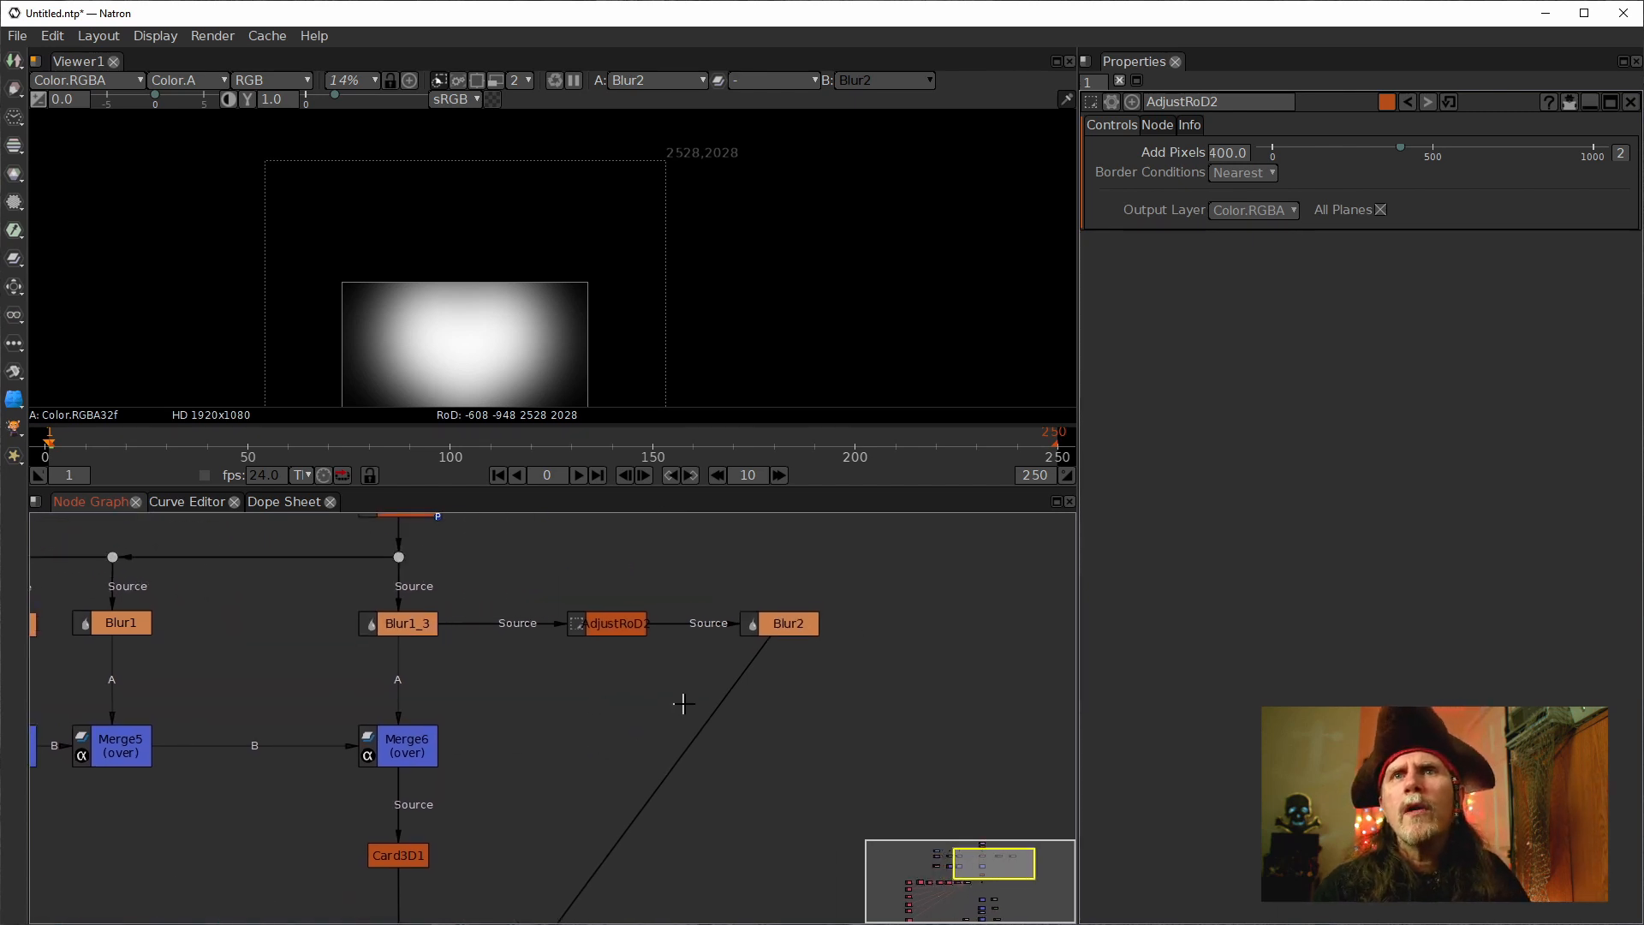
left_click_drag(770, 690, 767, 691)
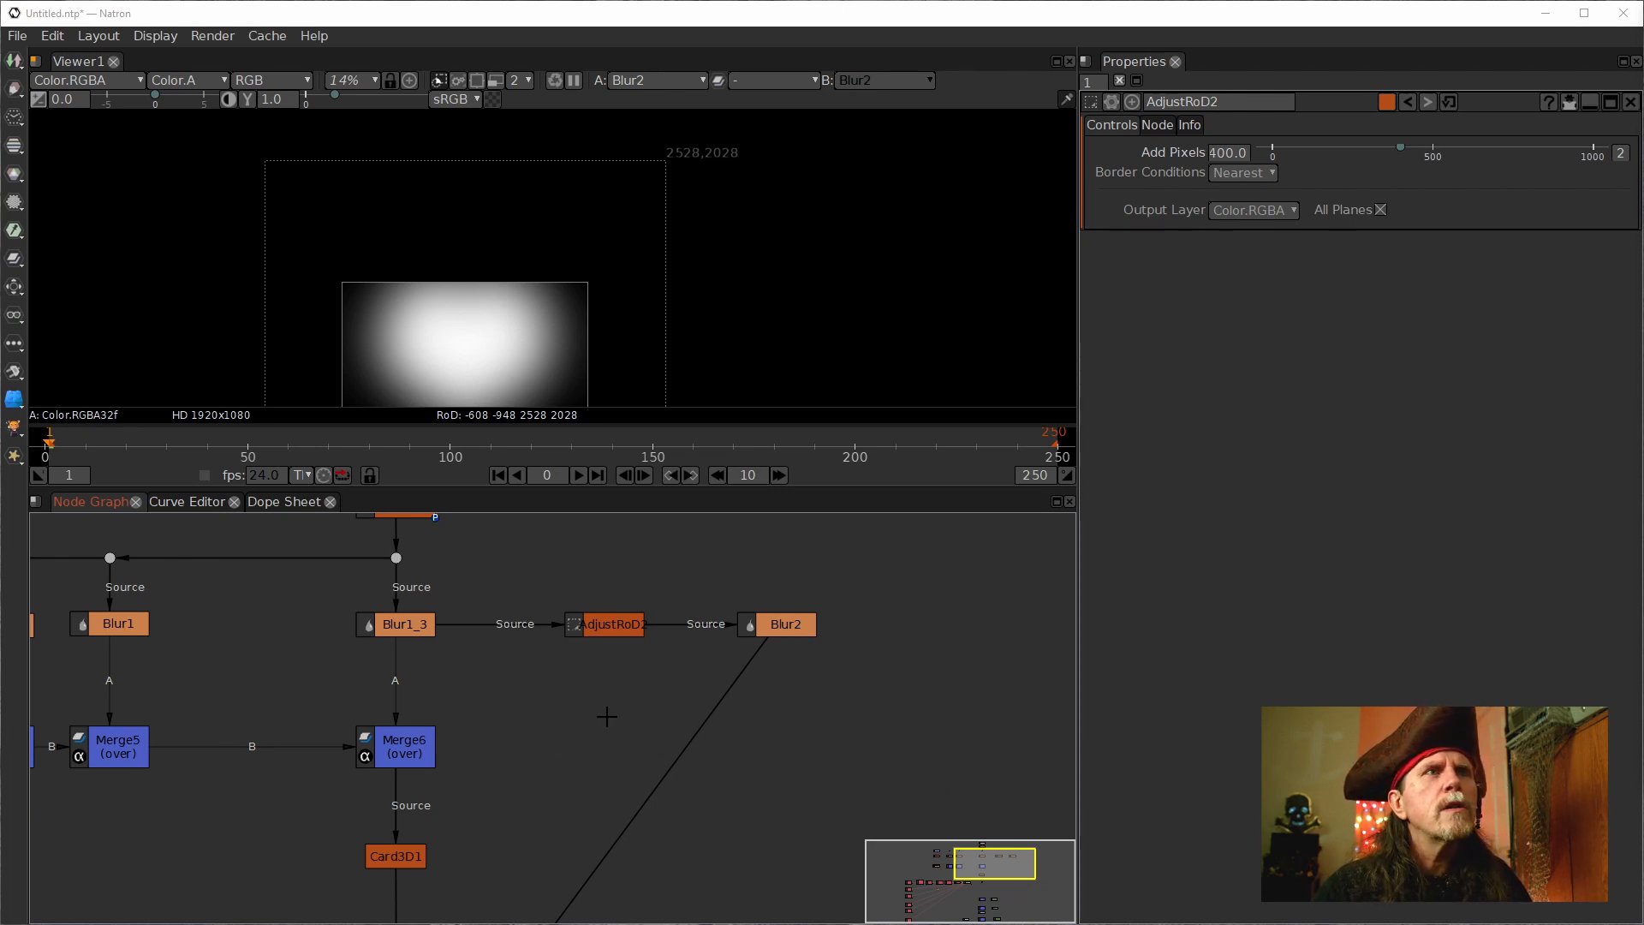
left_click(607, 633)
left_click(774, 626)
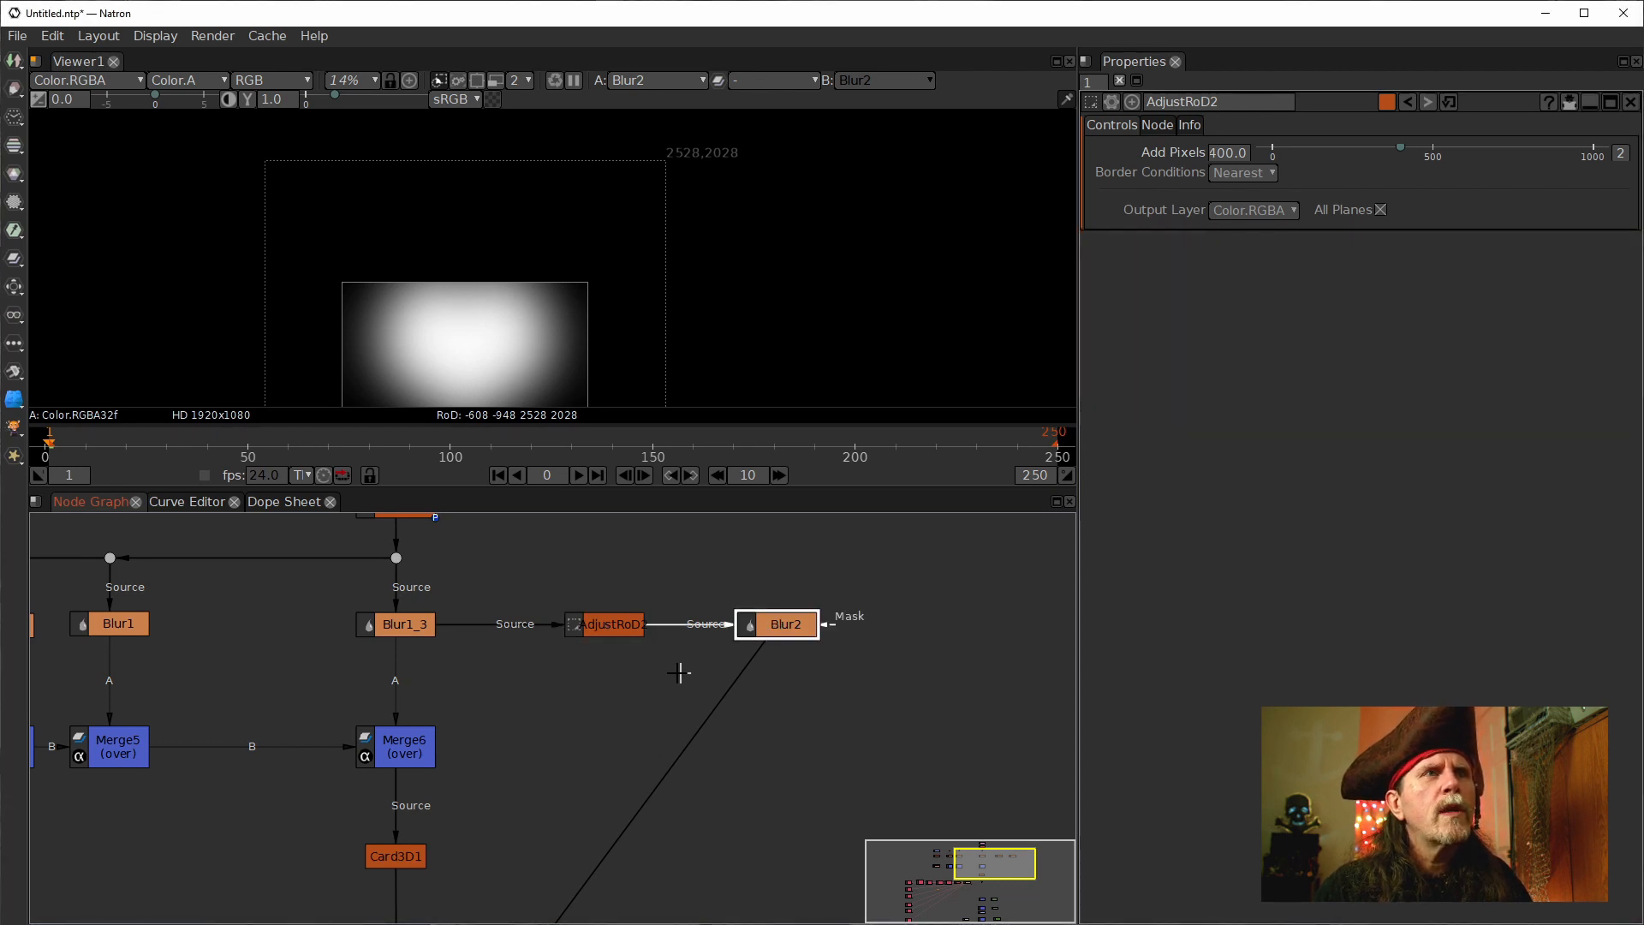
left_click_drag(786, 721, 719, 718)
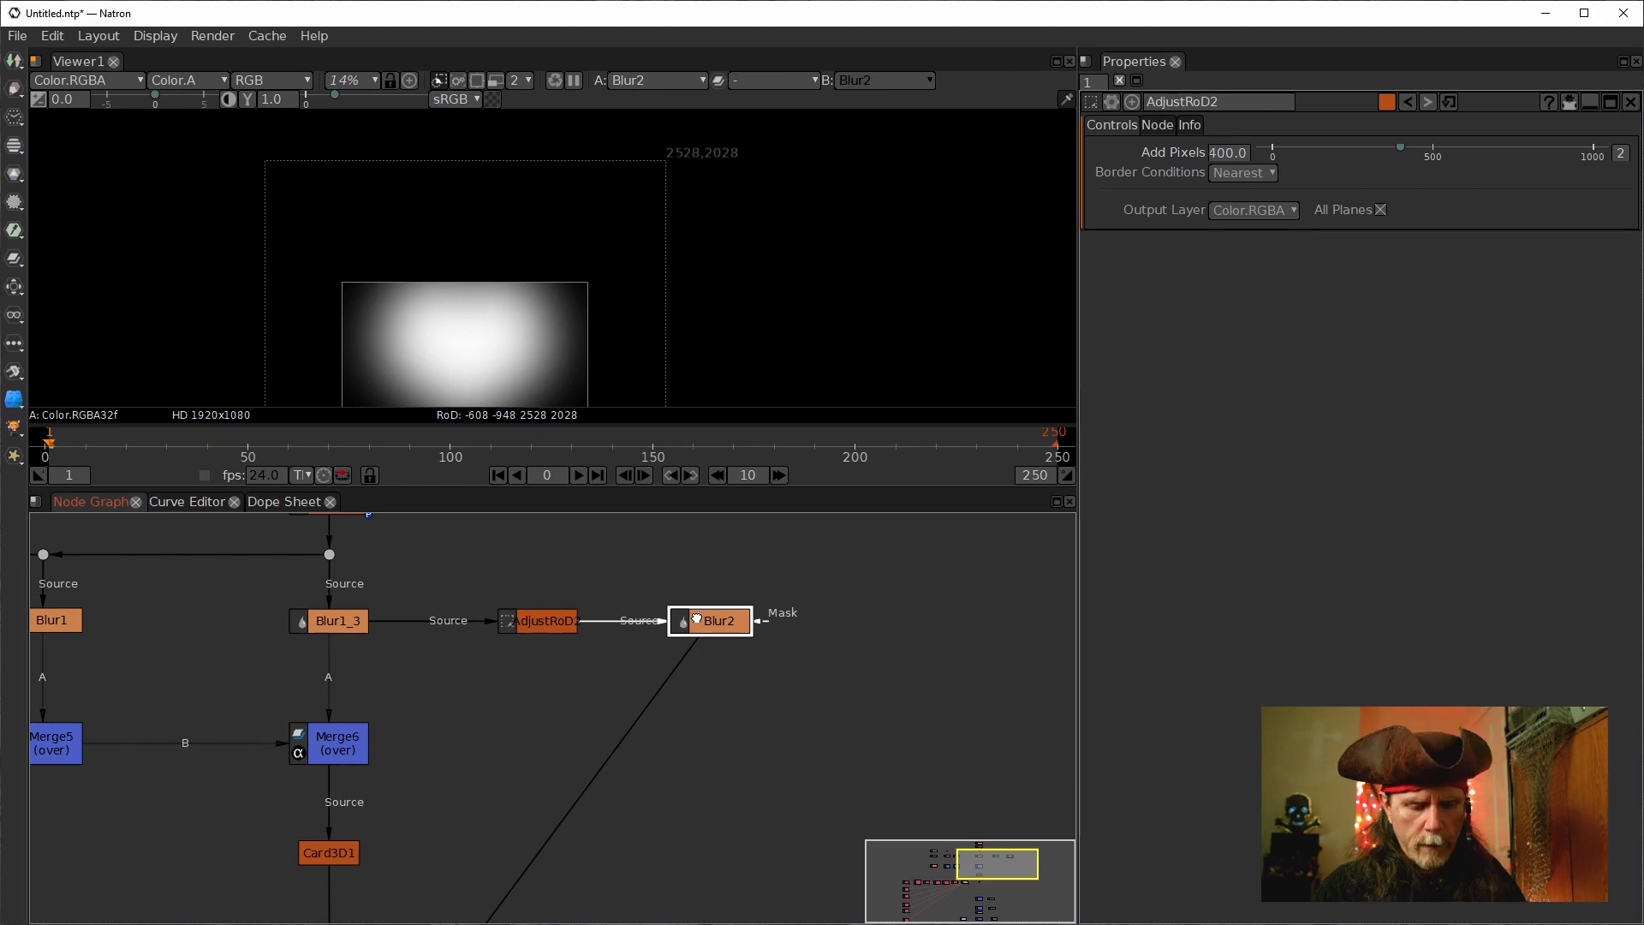
key("m")
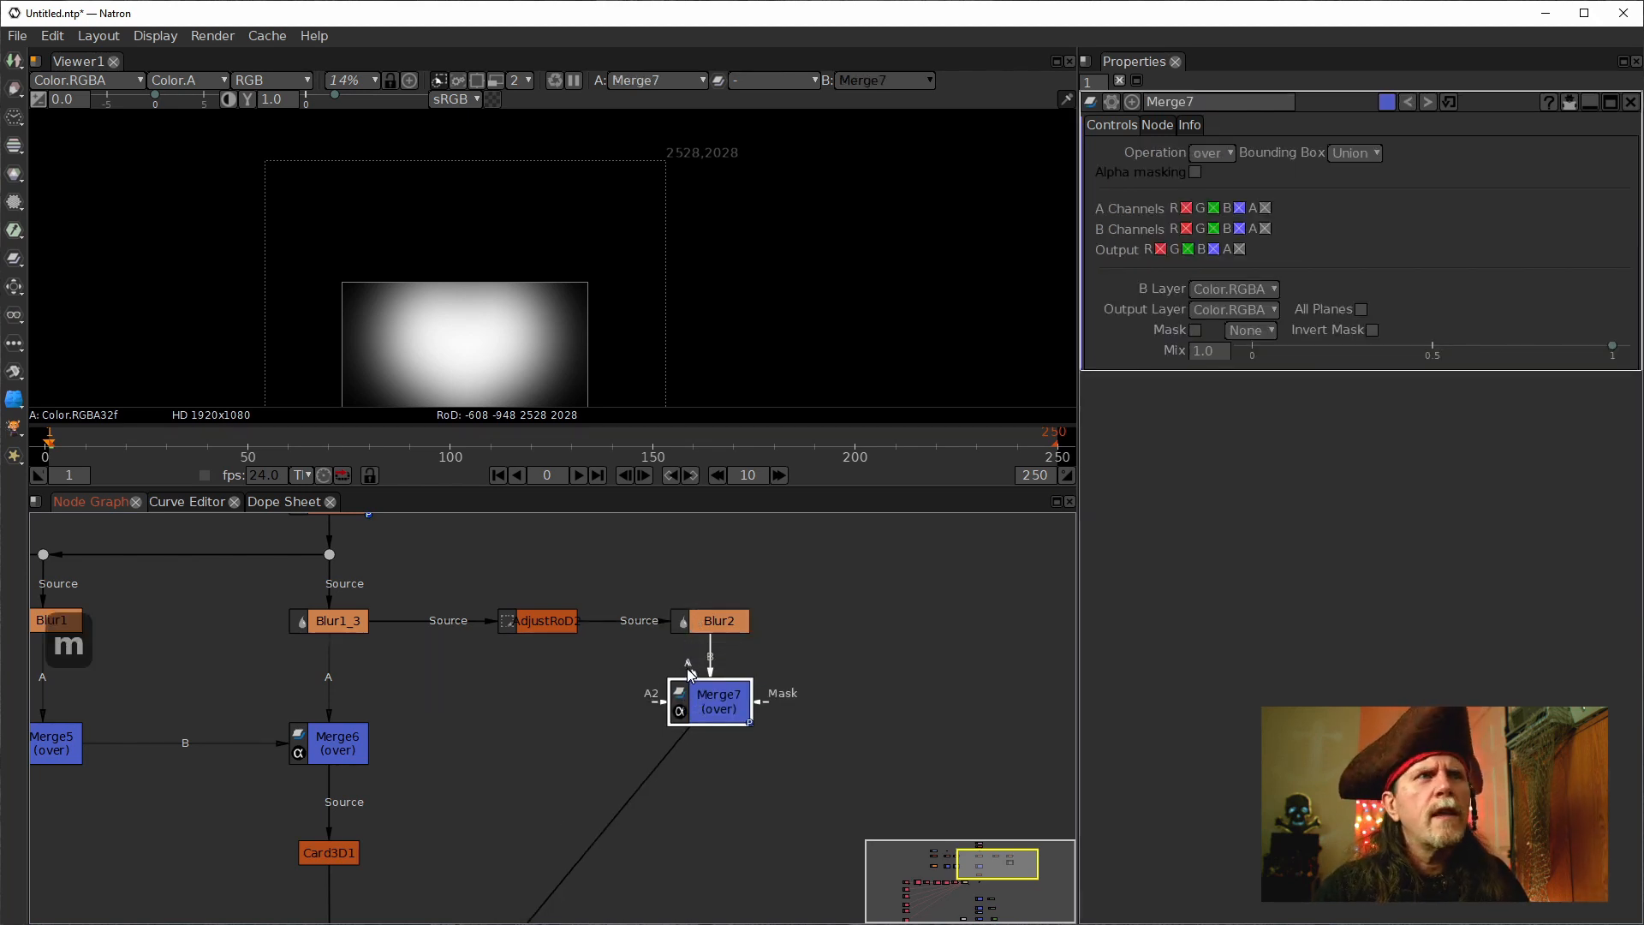
Add a dot between Blur1_3 and Merge6, connect Merge7's A input to it and level Merge7 with the dot.
left_click_drag(688, 673, 326, 685)
key("period")
left_click(726, 709)
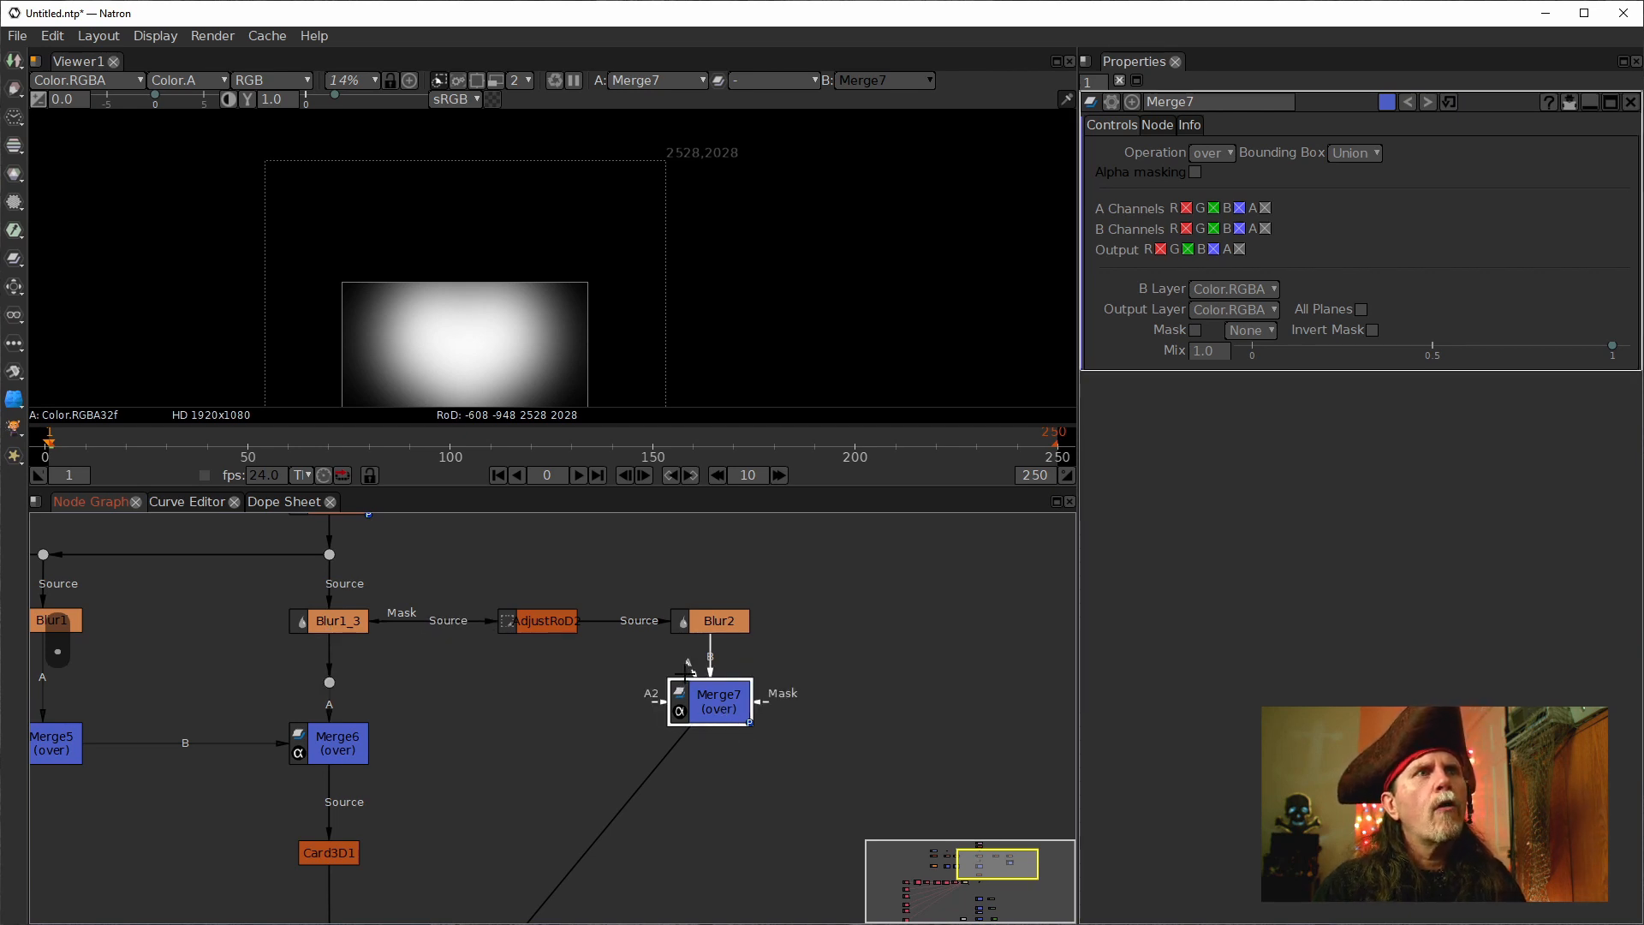
left_click_drag(691, 668, 330, 682)
left_click_drag(696, 717, 696, 698)
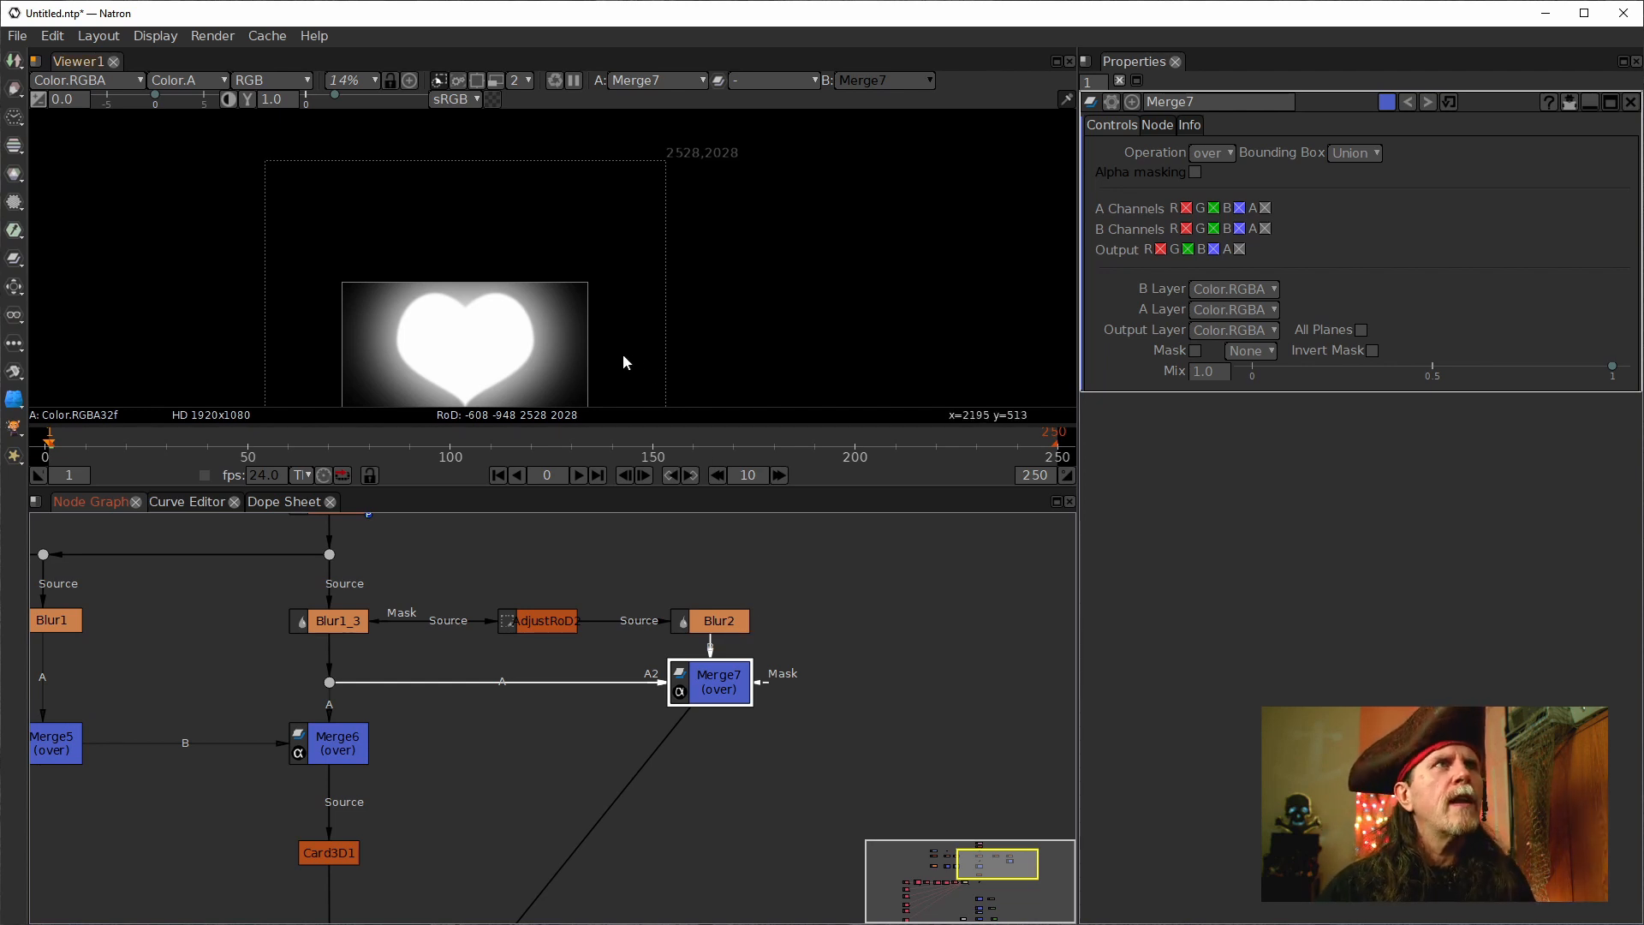
Compare the output of Blur2 with the output of Merge7 in the viewer.
left_click_drag(623, 353, 723, 301)
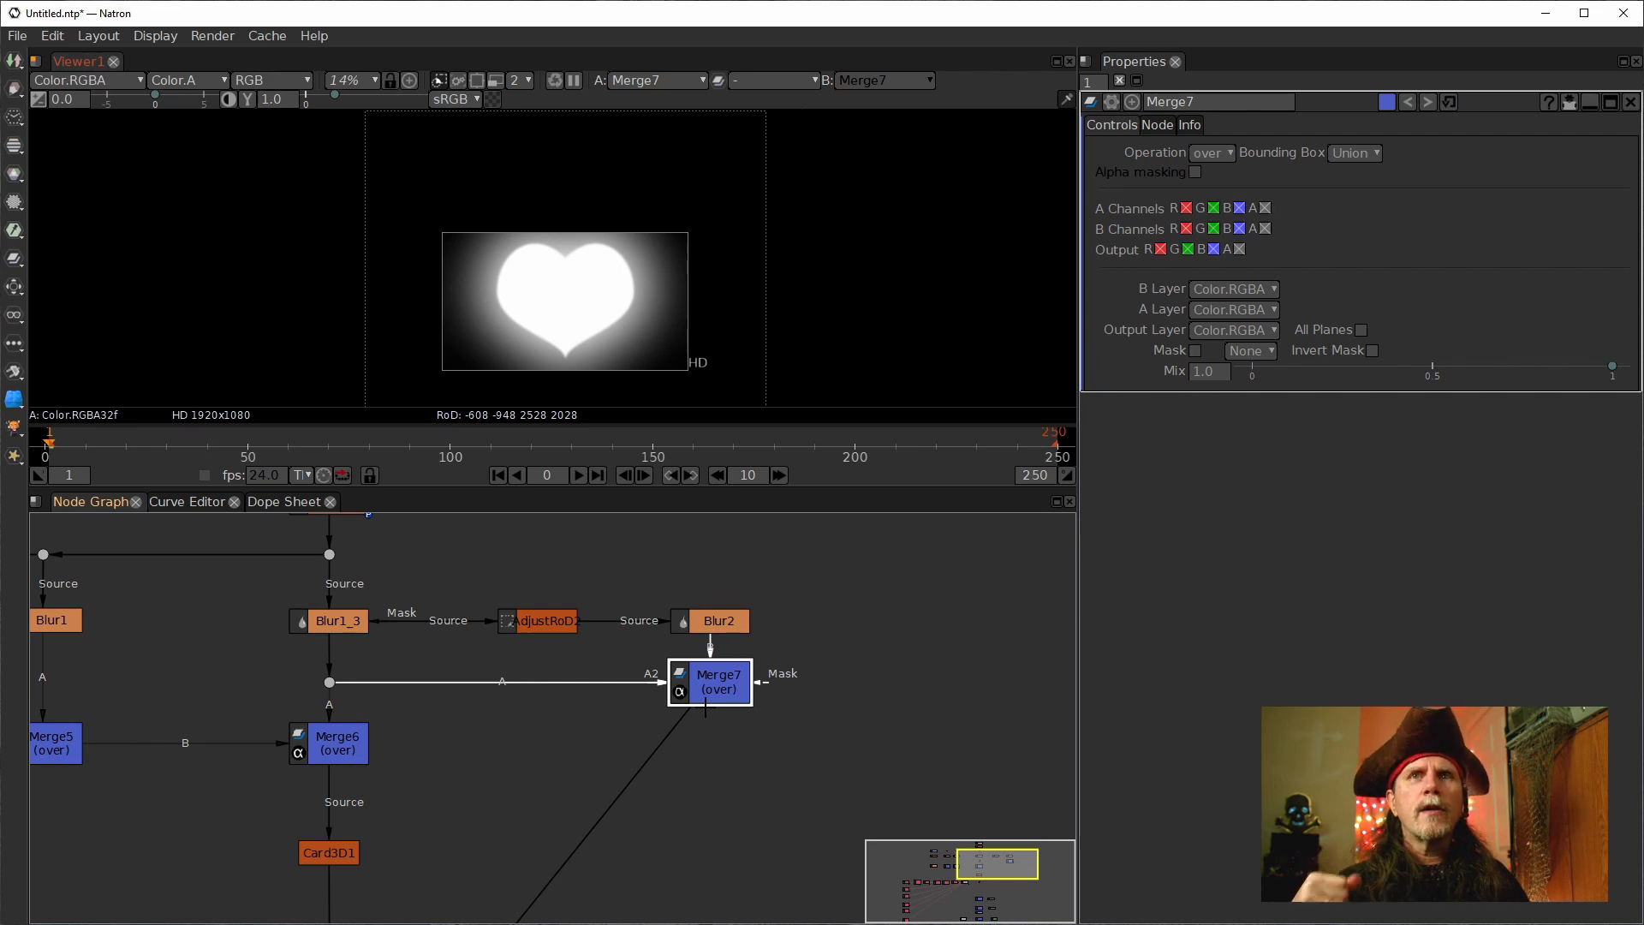
left_click(726, 625)
key("1")
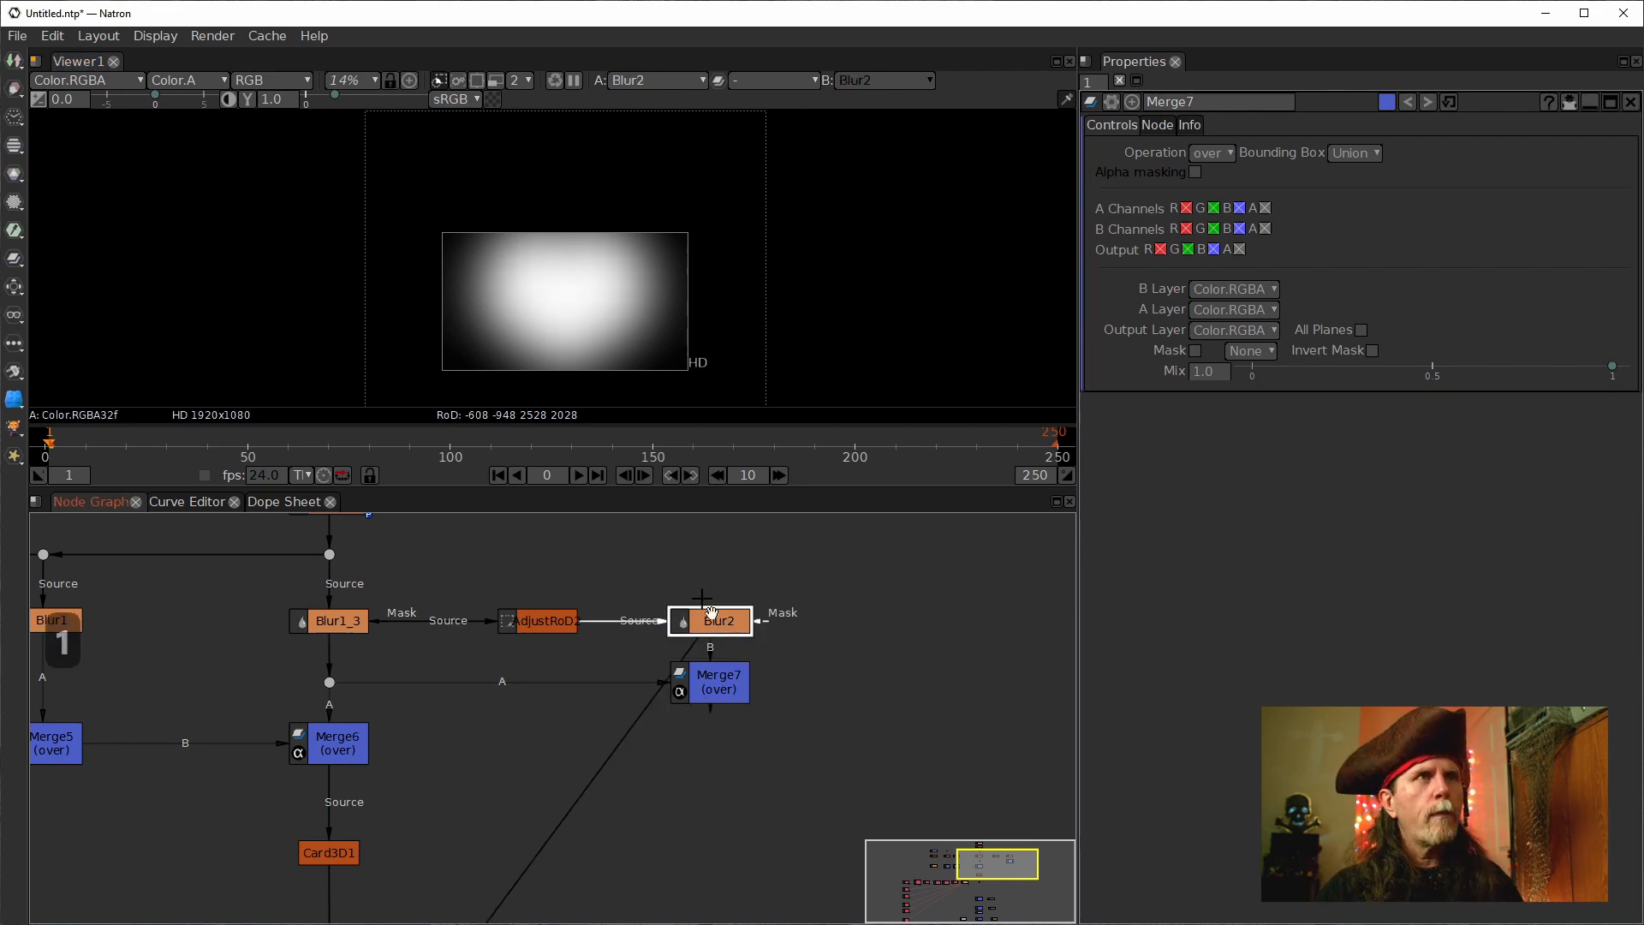
left_click(721, 695)
key("1")
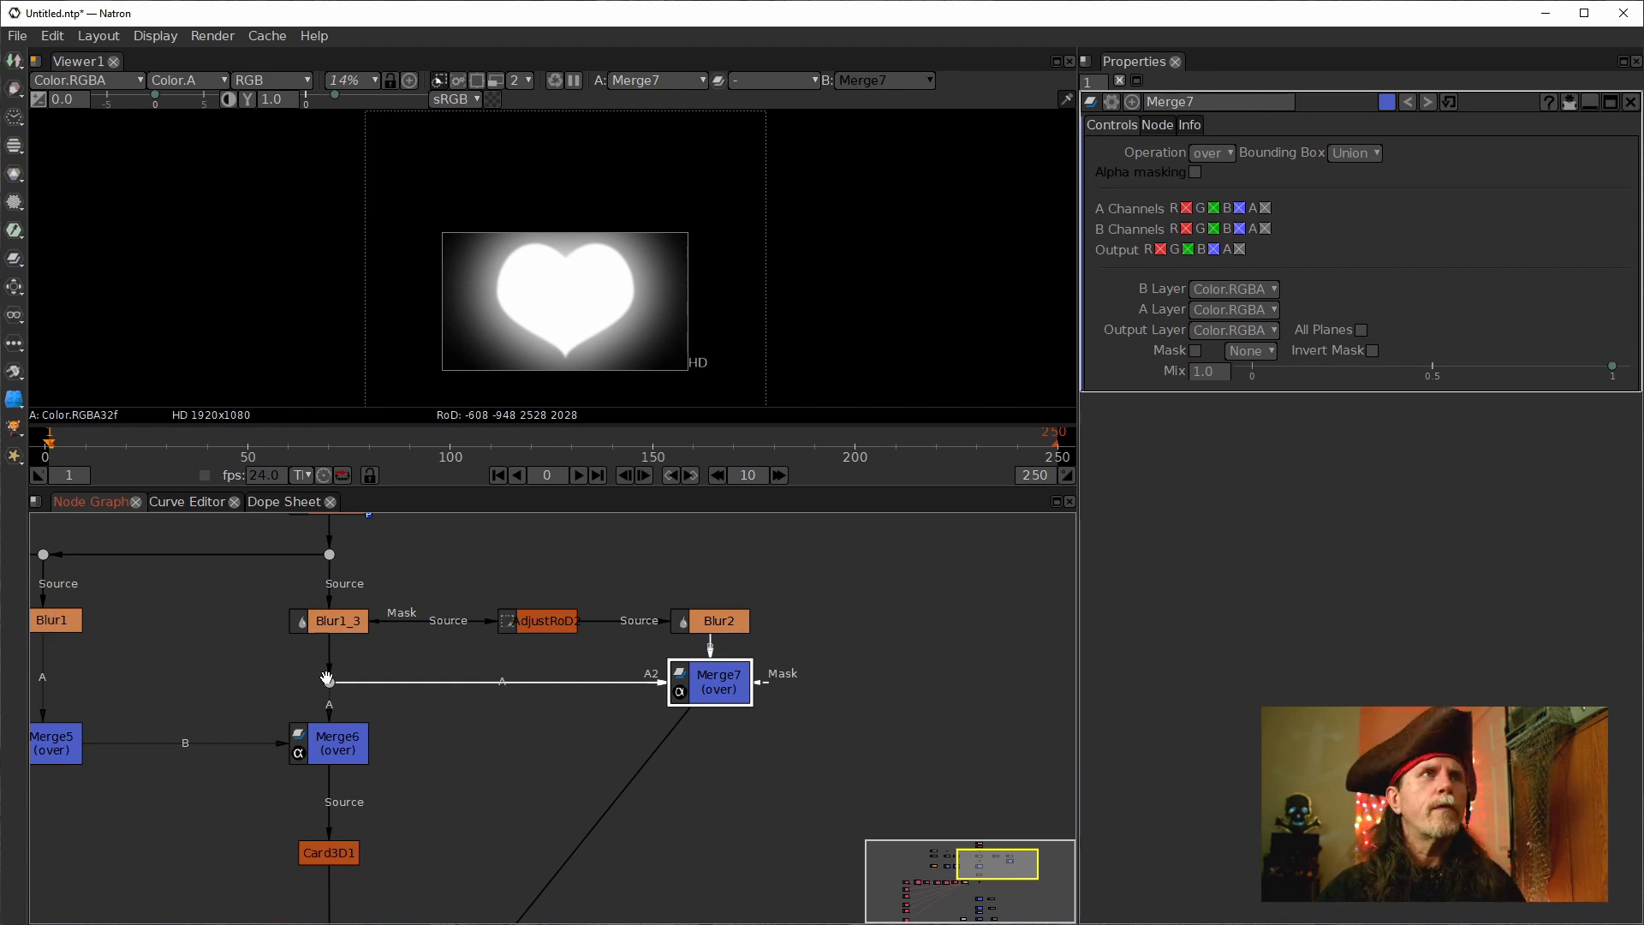
View the outputs of Blur1_3, Merge6, Merge7 and Blur2 in turn.
left_click_drag(529, 799, 543, 754)
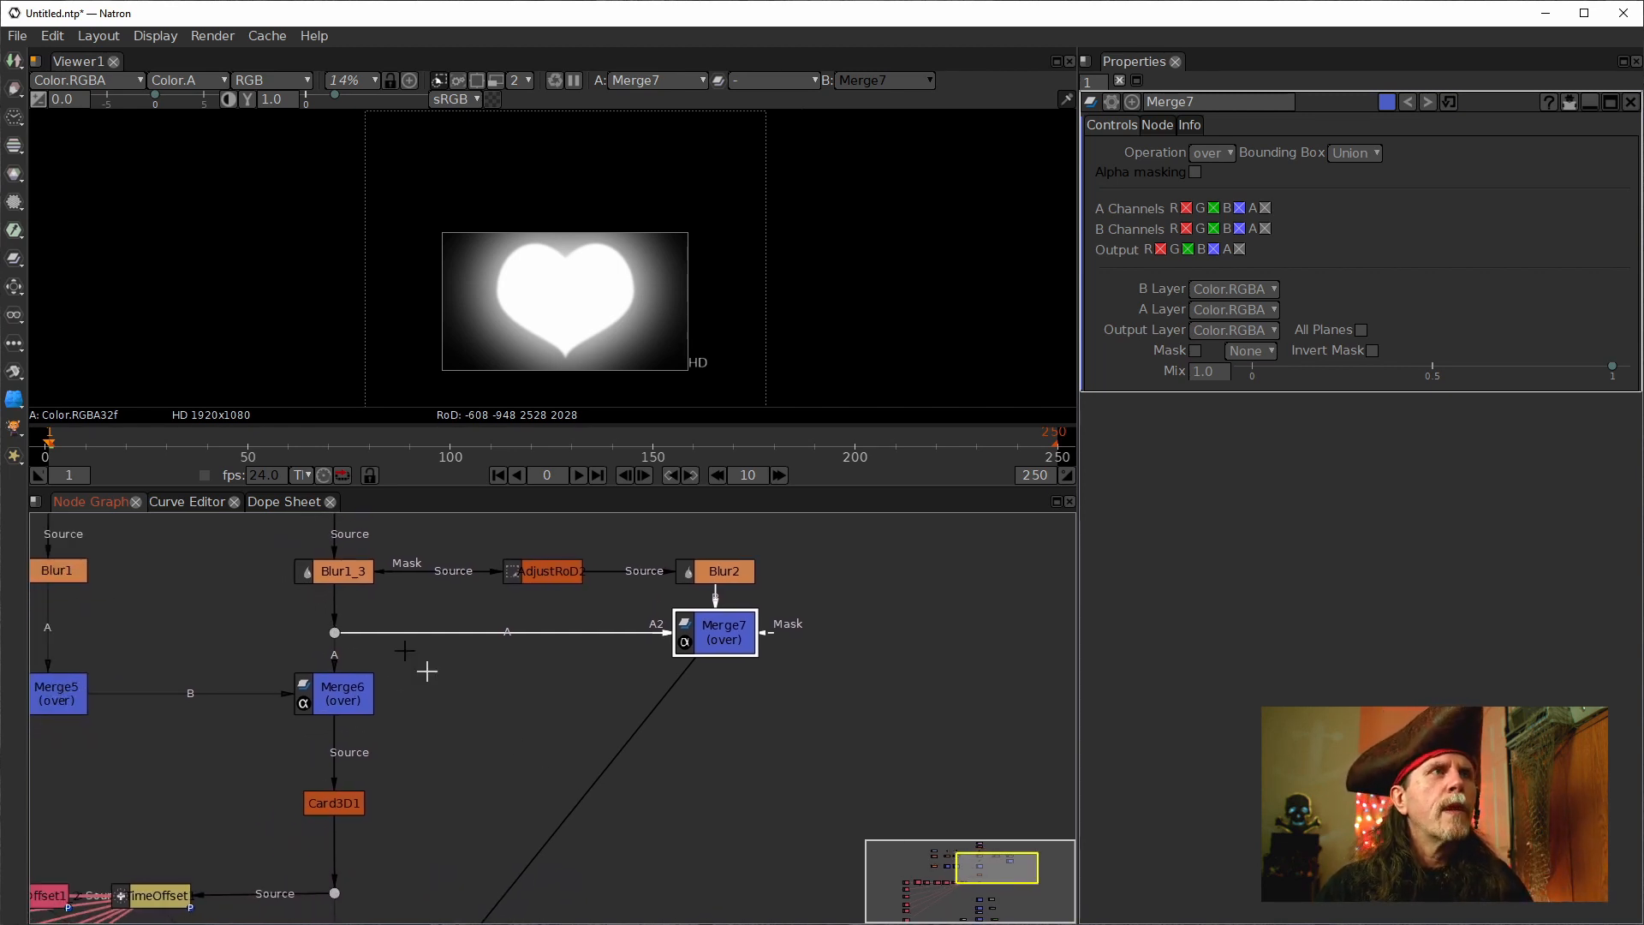
left_click(336, 577)
key("1")
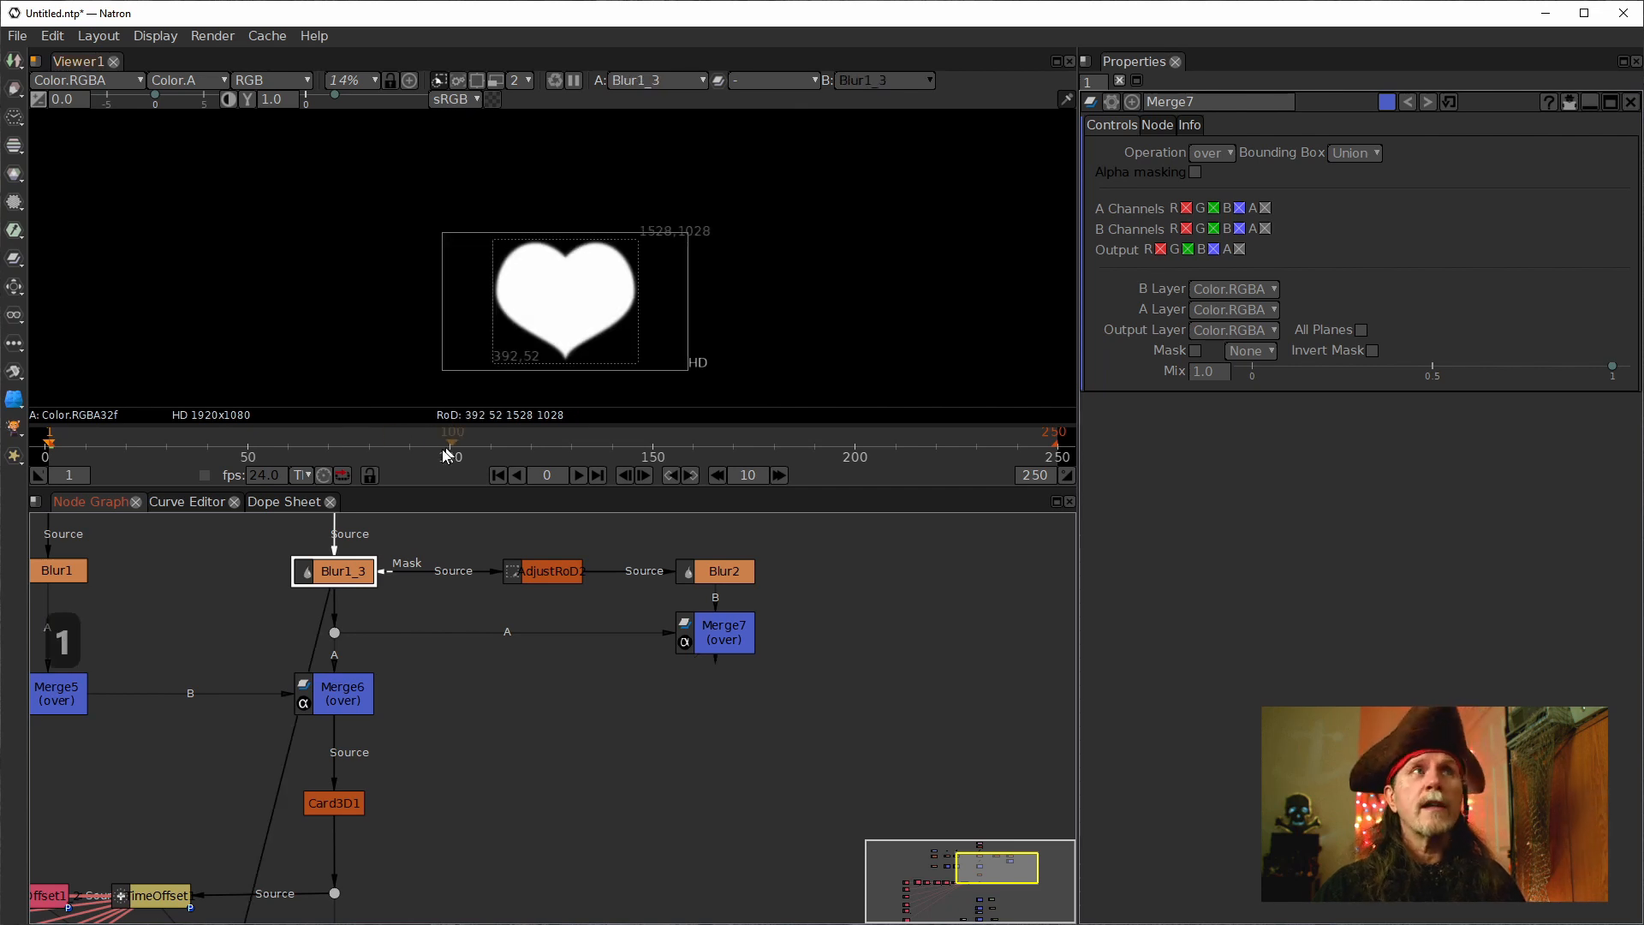
left_click(335, 683)
key("1")
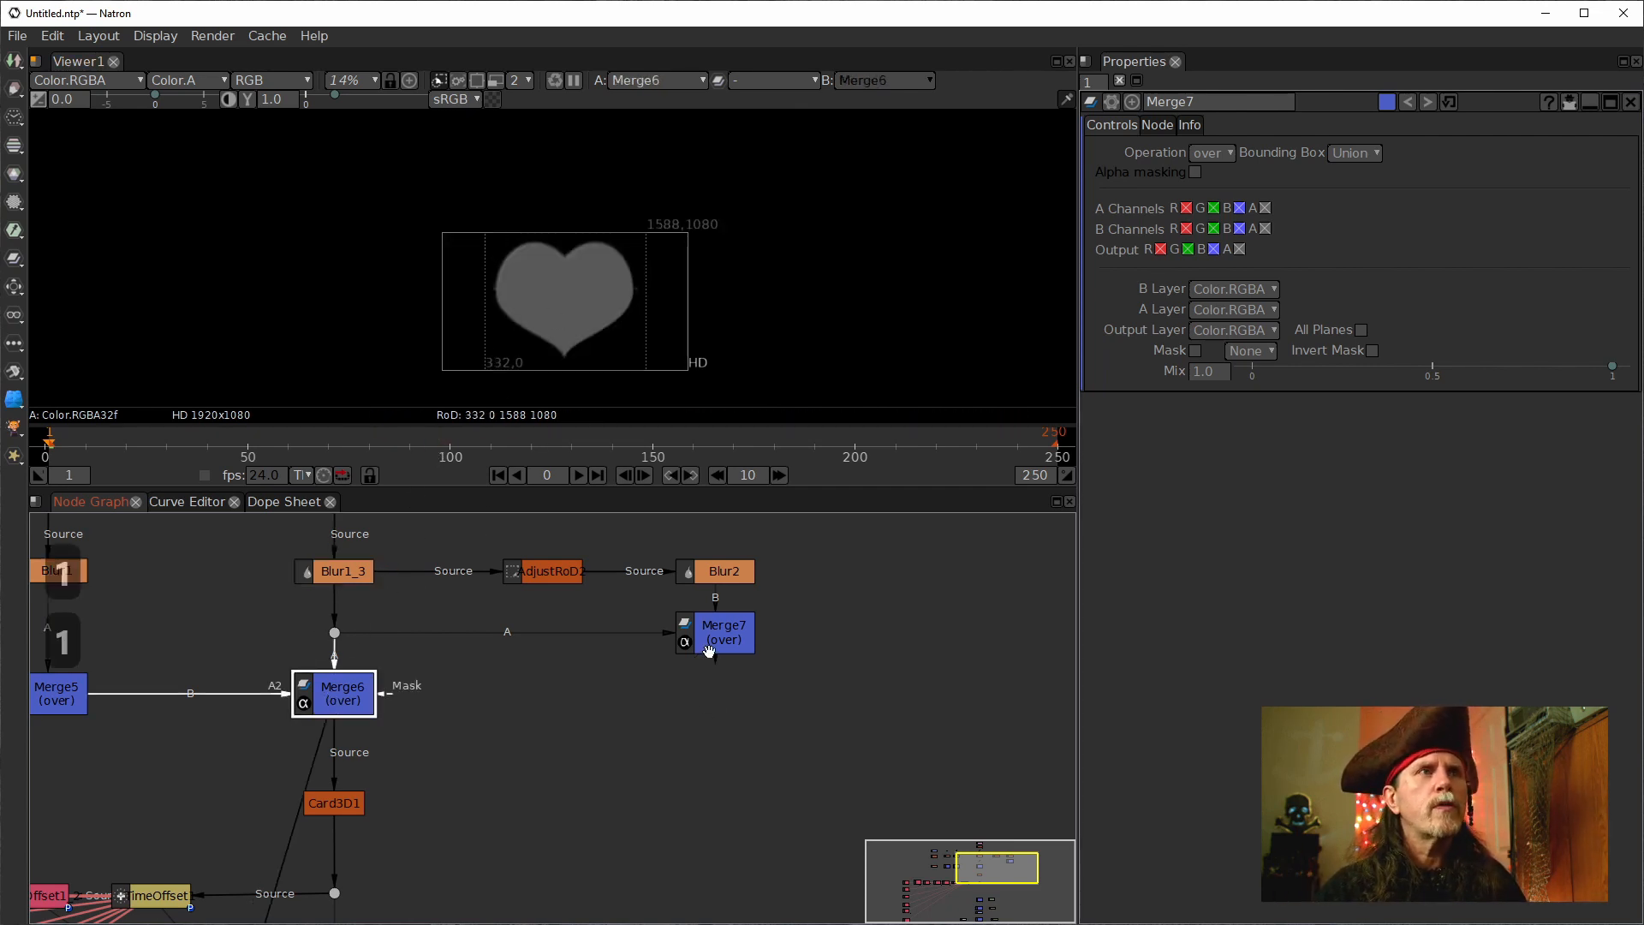
left_click(715, 634)
key("1")
left_click_drag(793, 694, 719, 675)
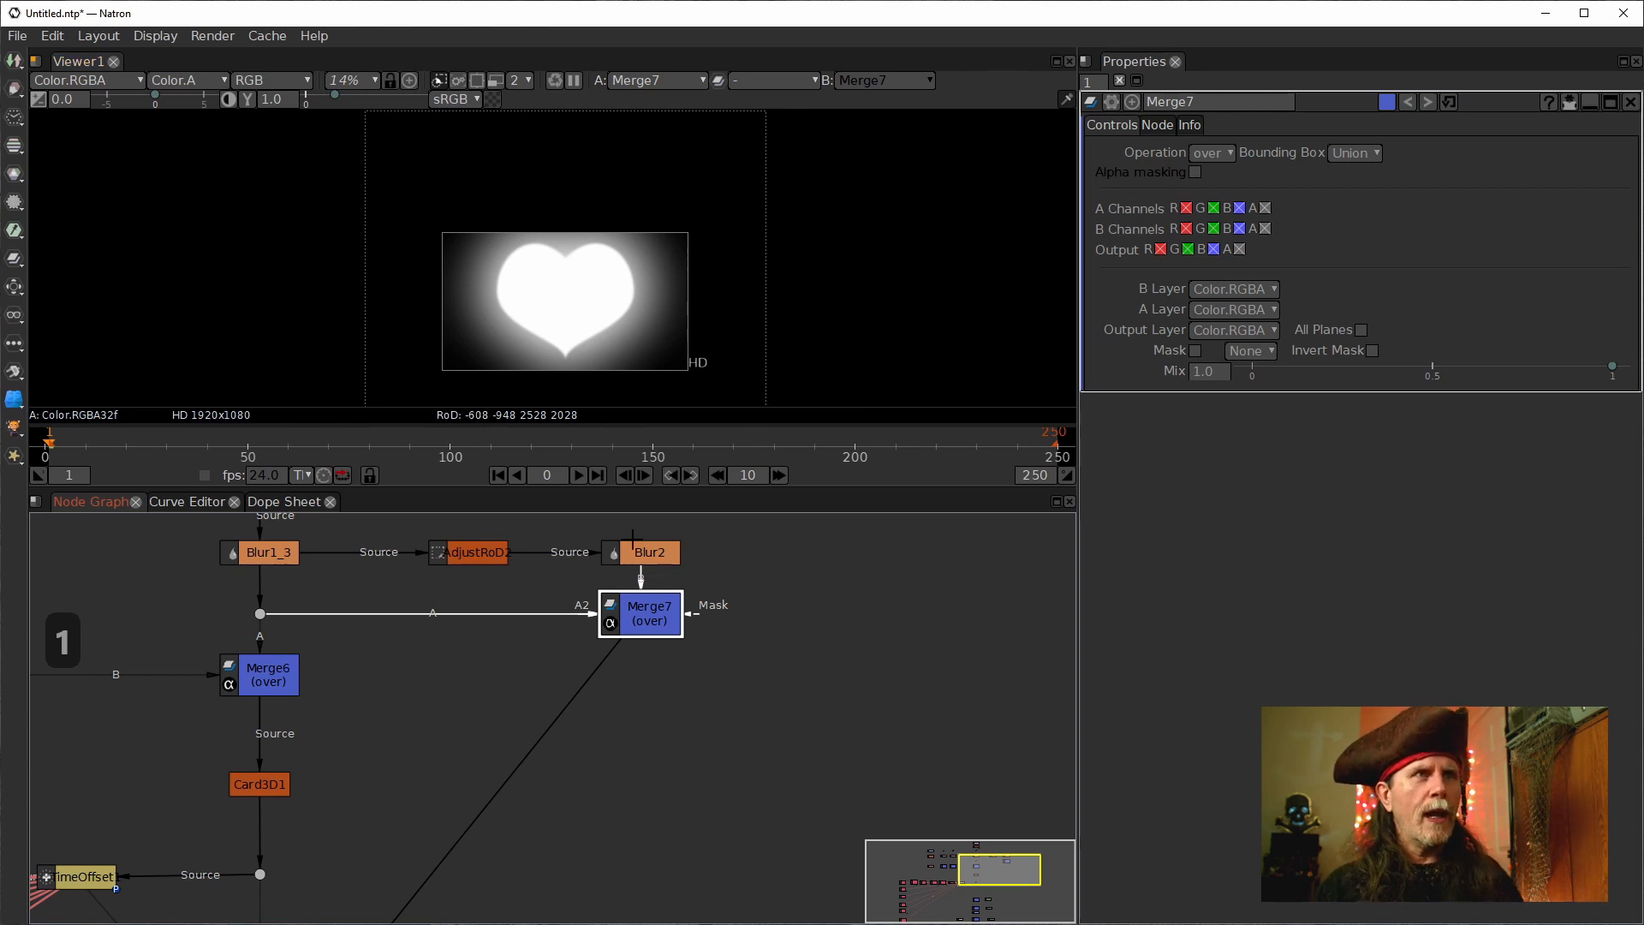
left_click(649, 552)
key("1")
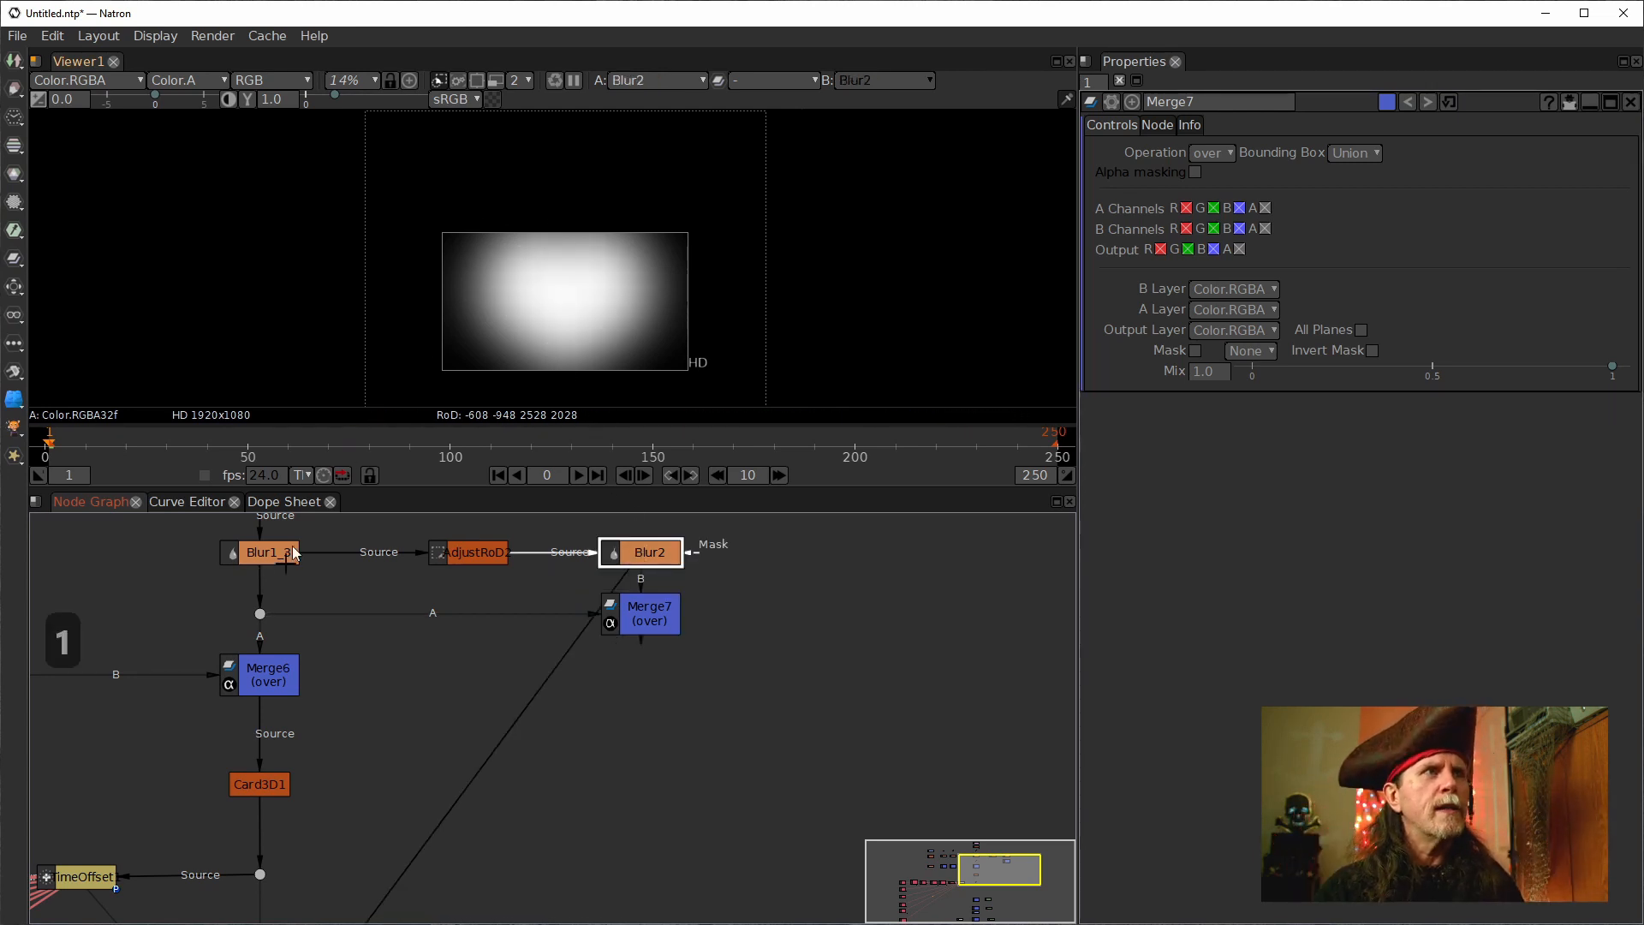
Compare the outputs of the dot below Blur1_3, Merge7 and Blur2 in the viewer, returning to Merge7.
left_click(260, 613)
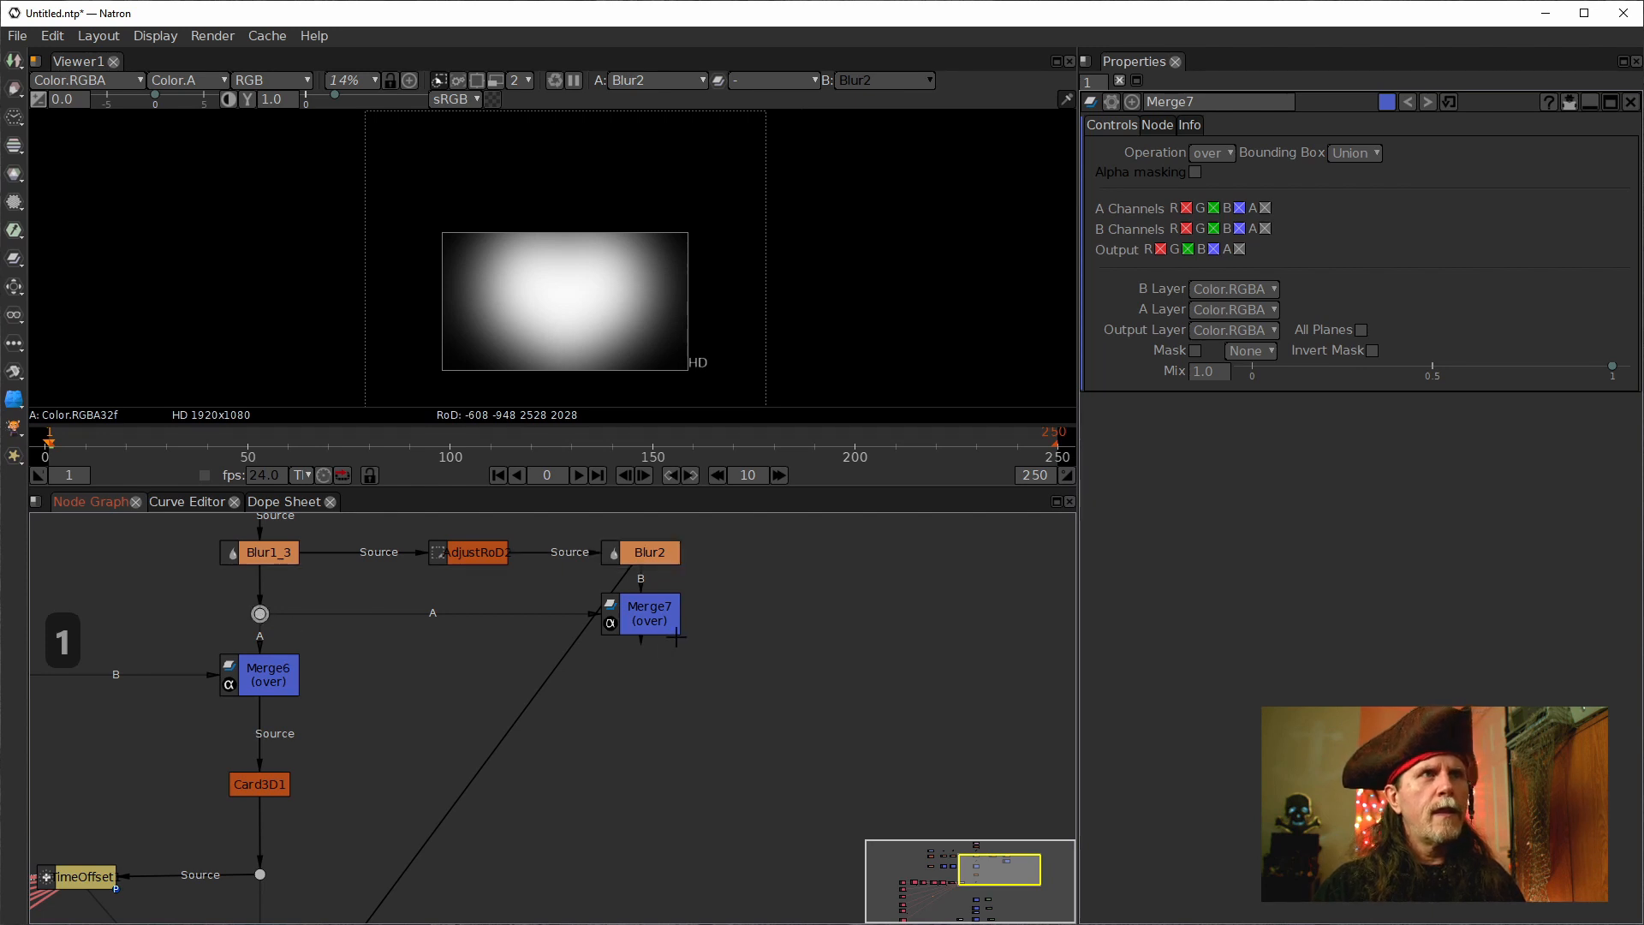
key("1")
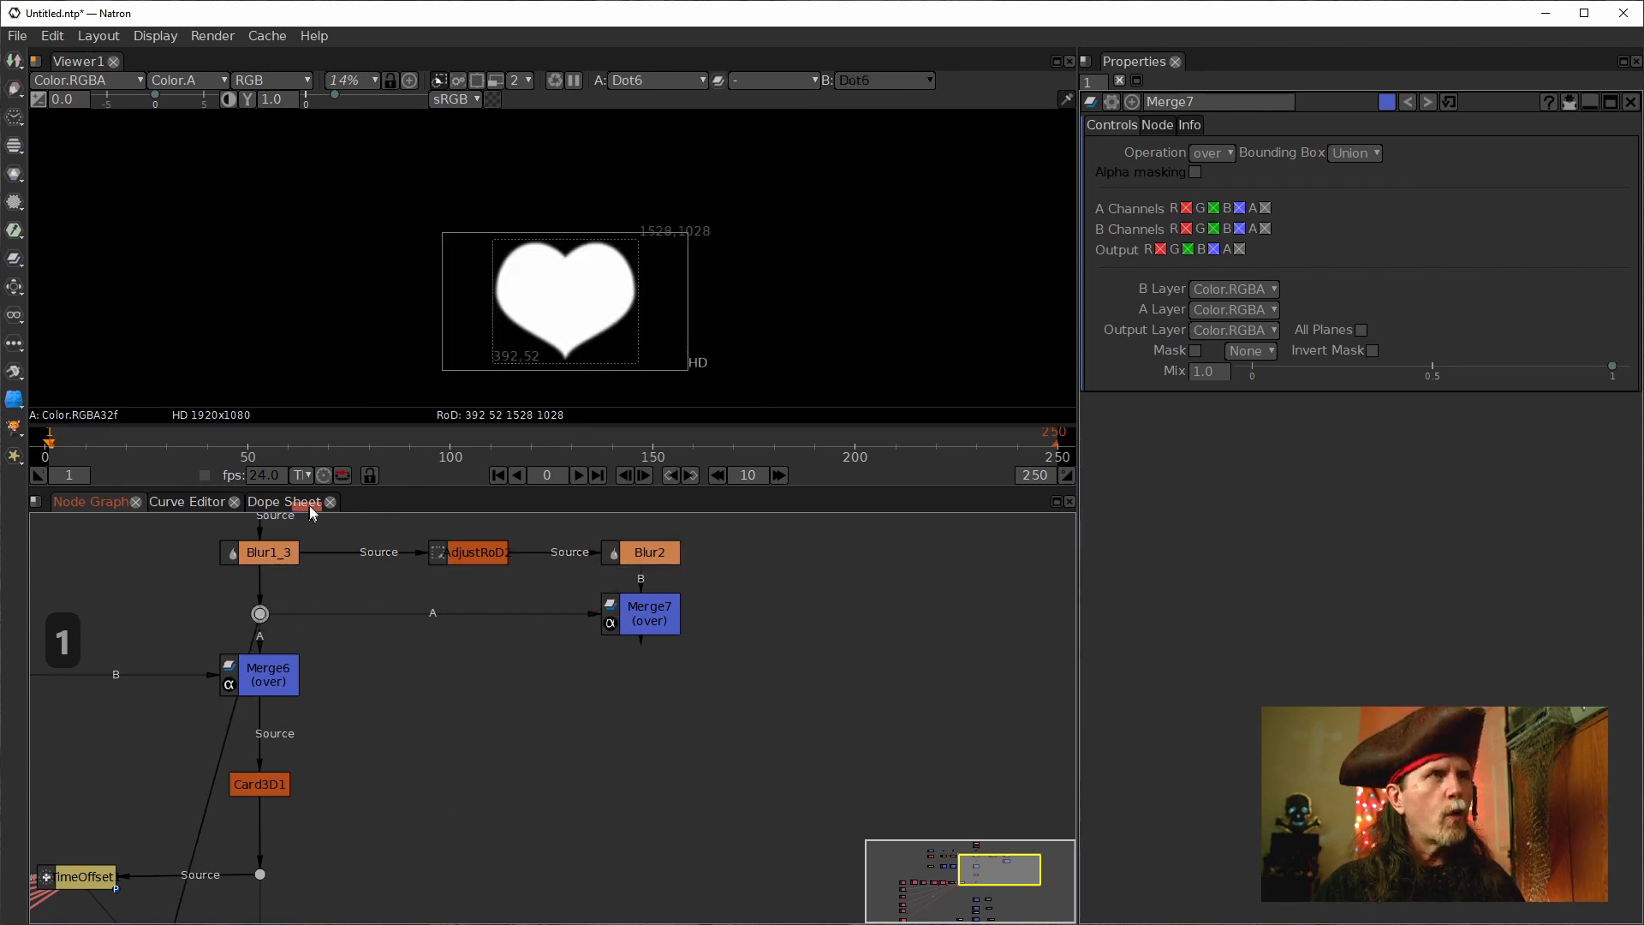
scroll(594, 331, "up", 10)
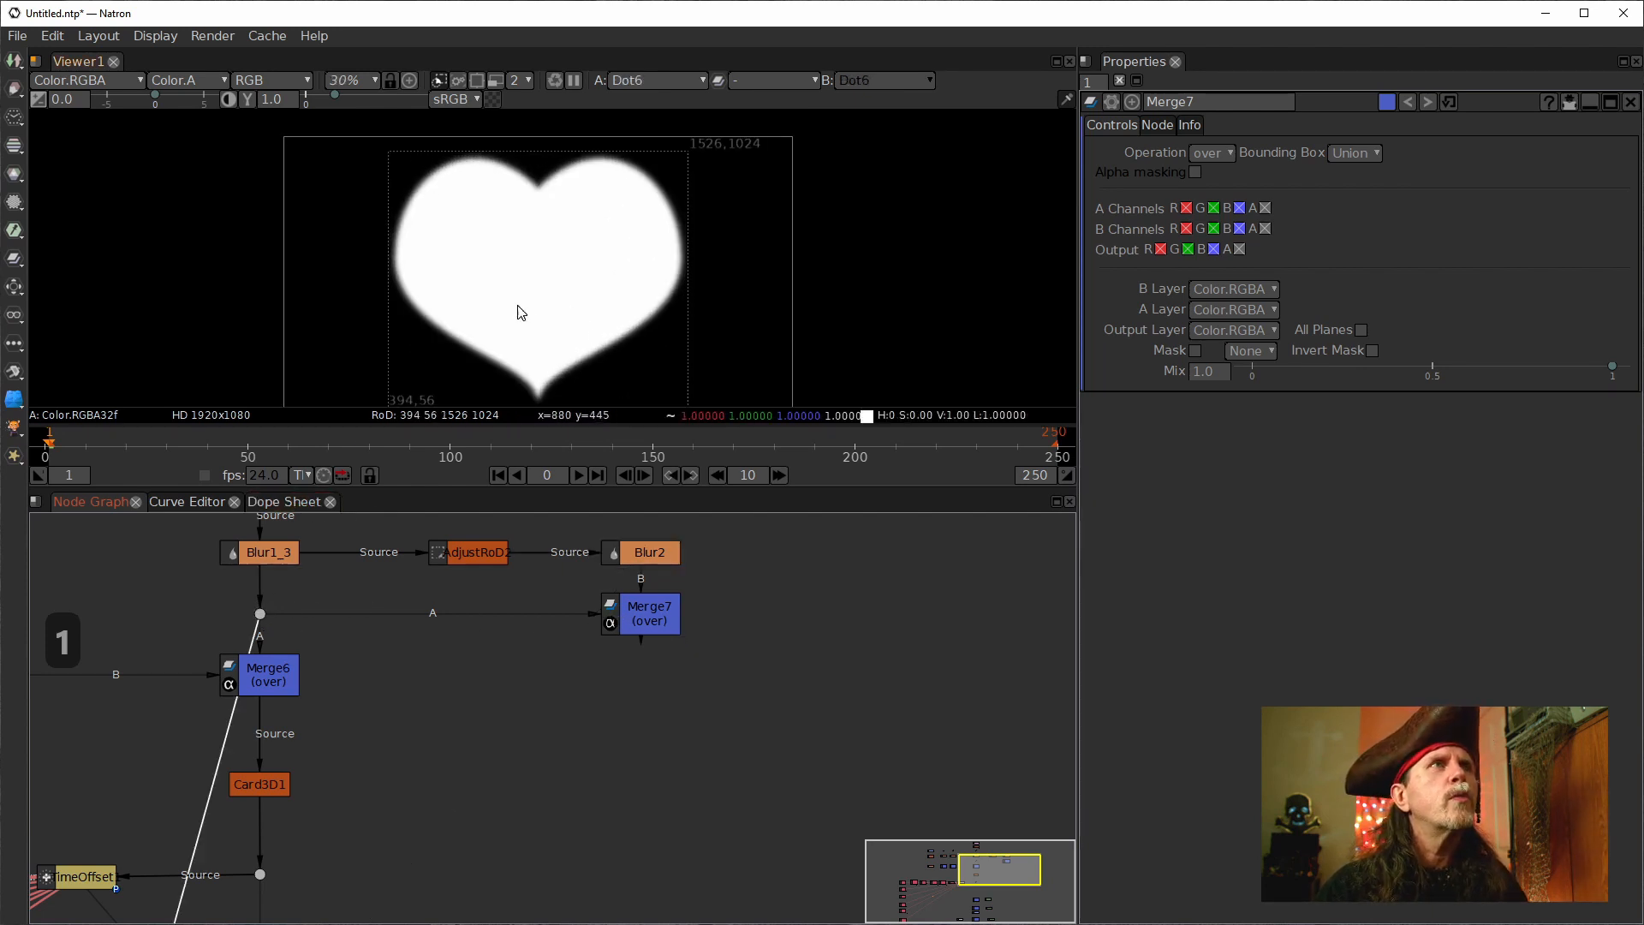
left_click(649, 601)
key("1")
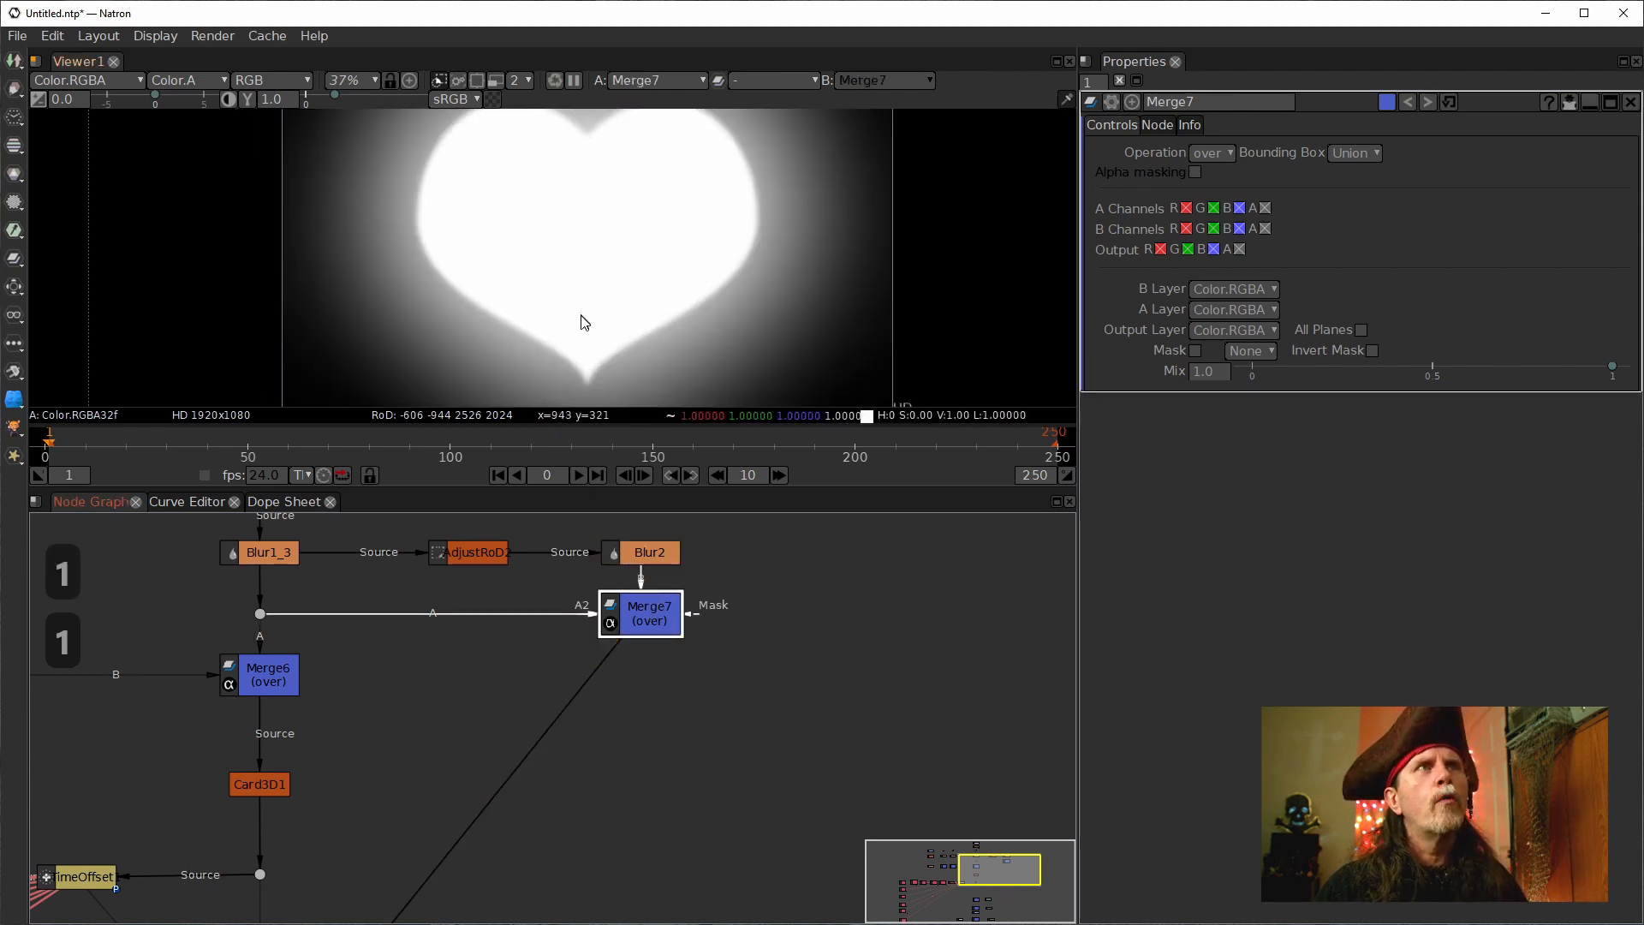
left_click(648, 552)
key("1")
left_click(649, 612)
key("1")
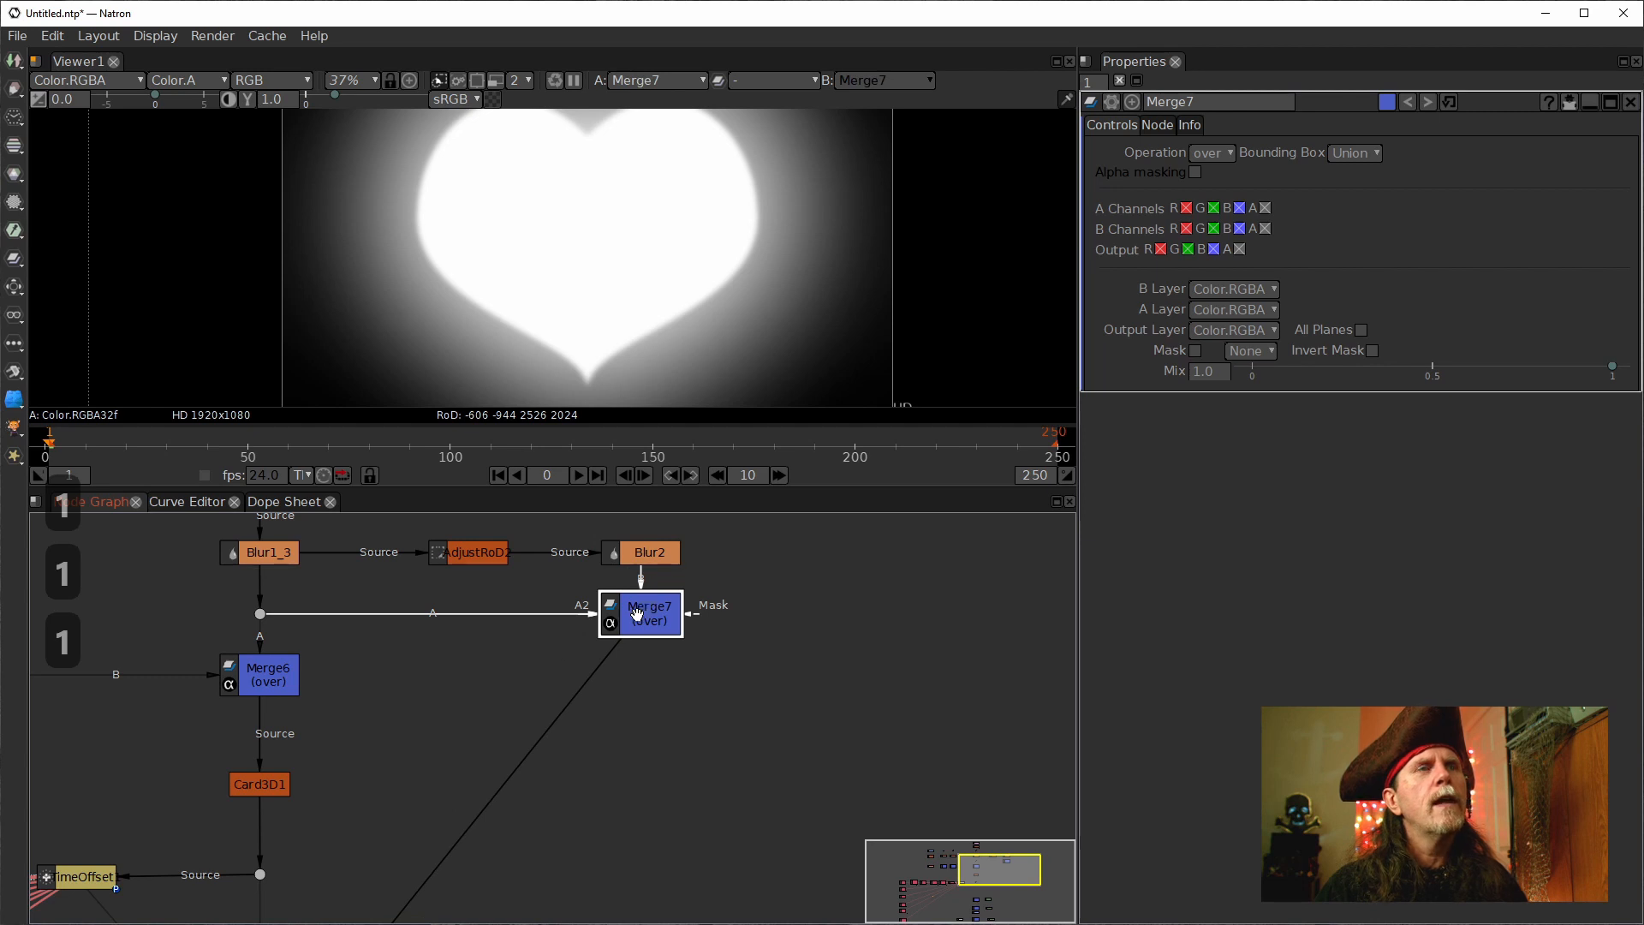
Examine how Card3D1 links Merge6 to the TimeOffset clones and Merge1 in the node graph.
left_click_drag(609, 770, 703, 678)
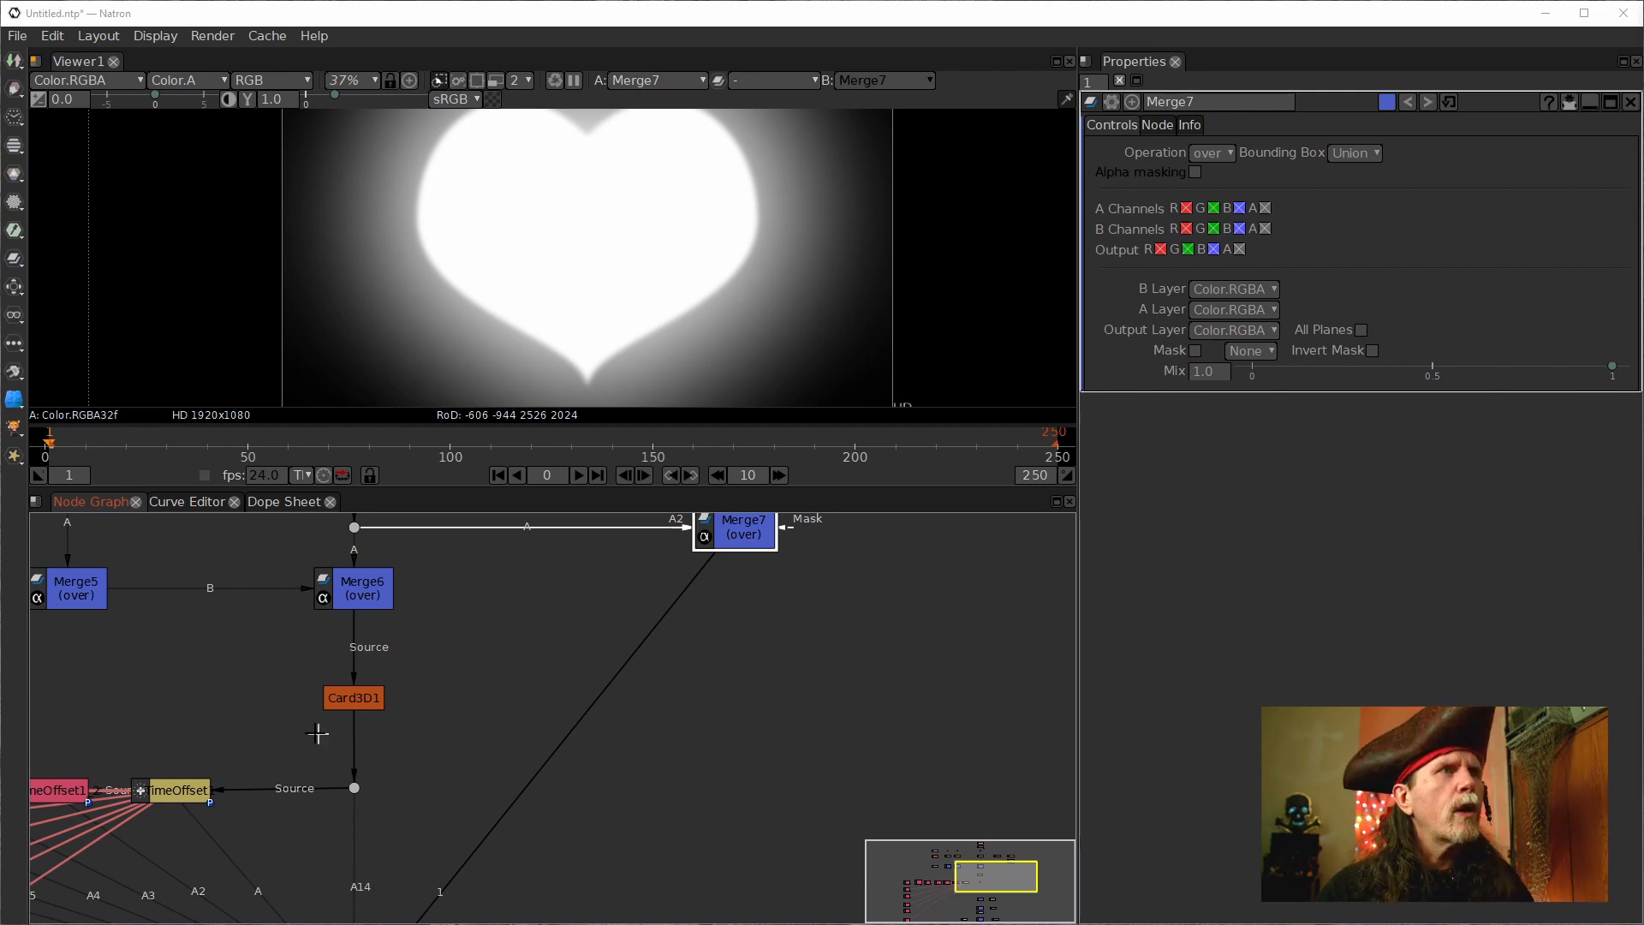
left_click(354, 698)
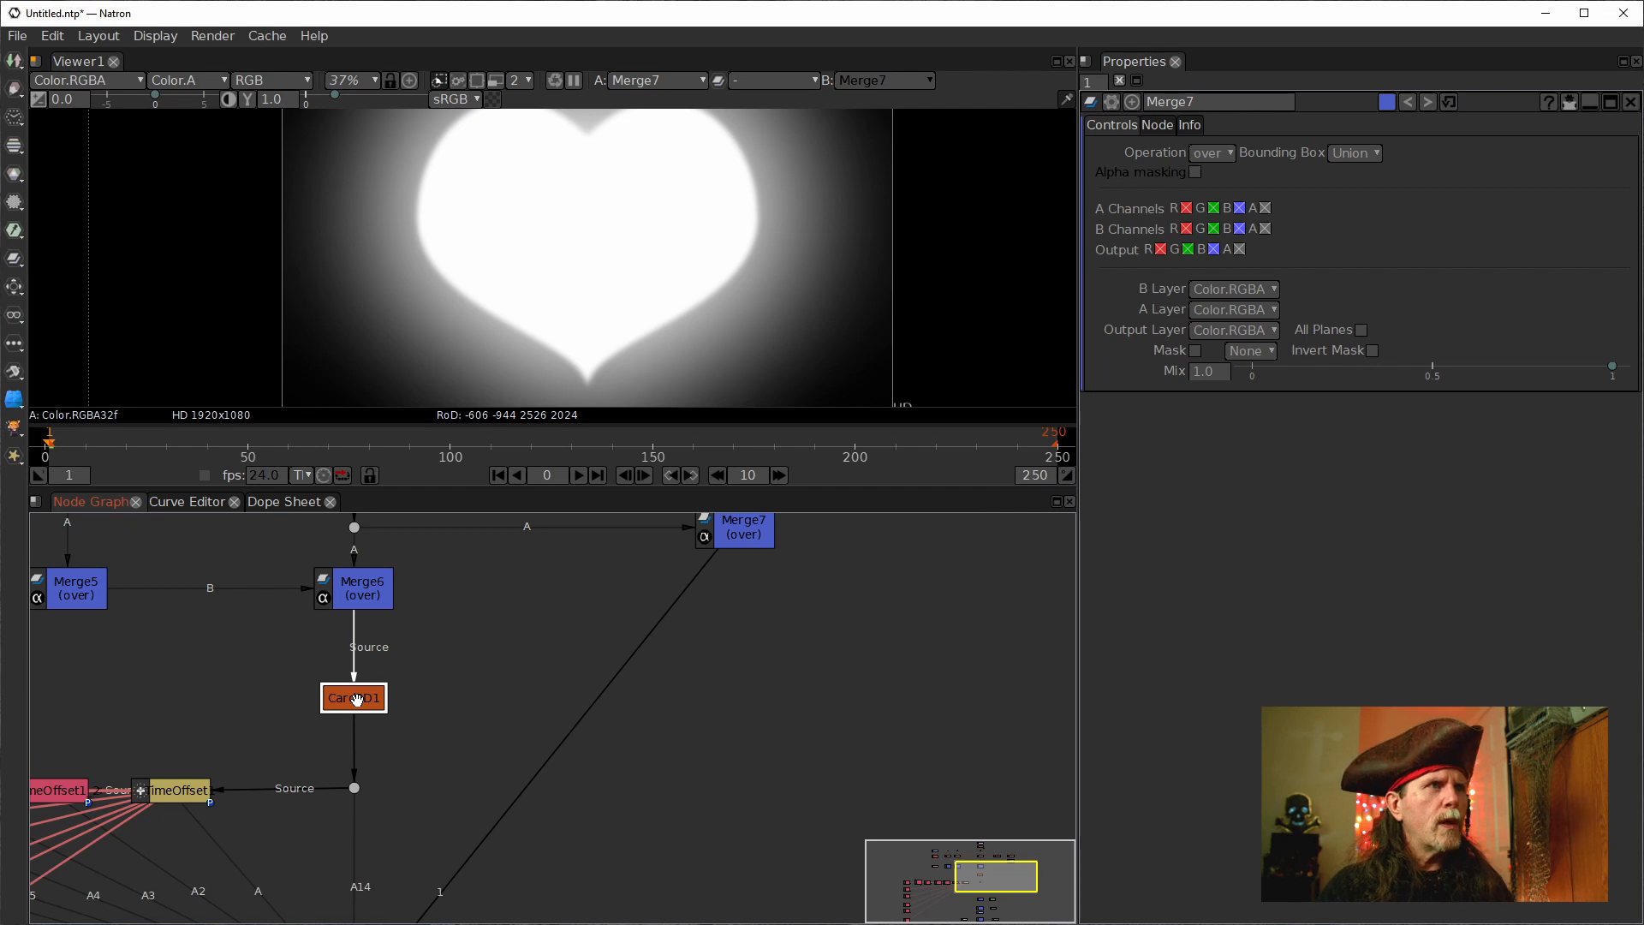
left_click_drag(394, 689, 379, 711)
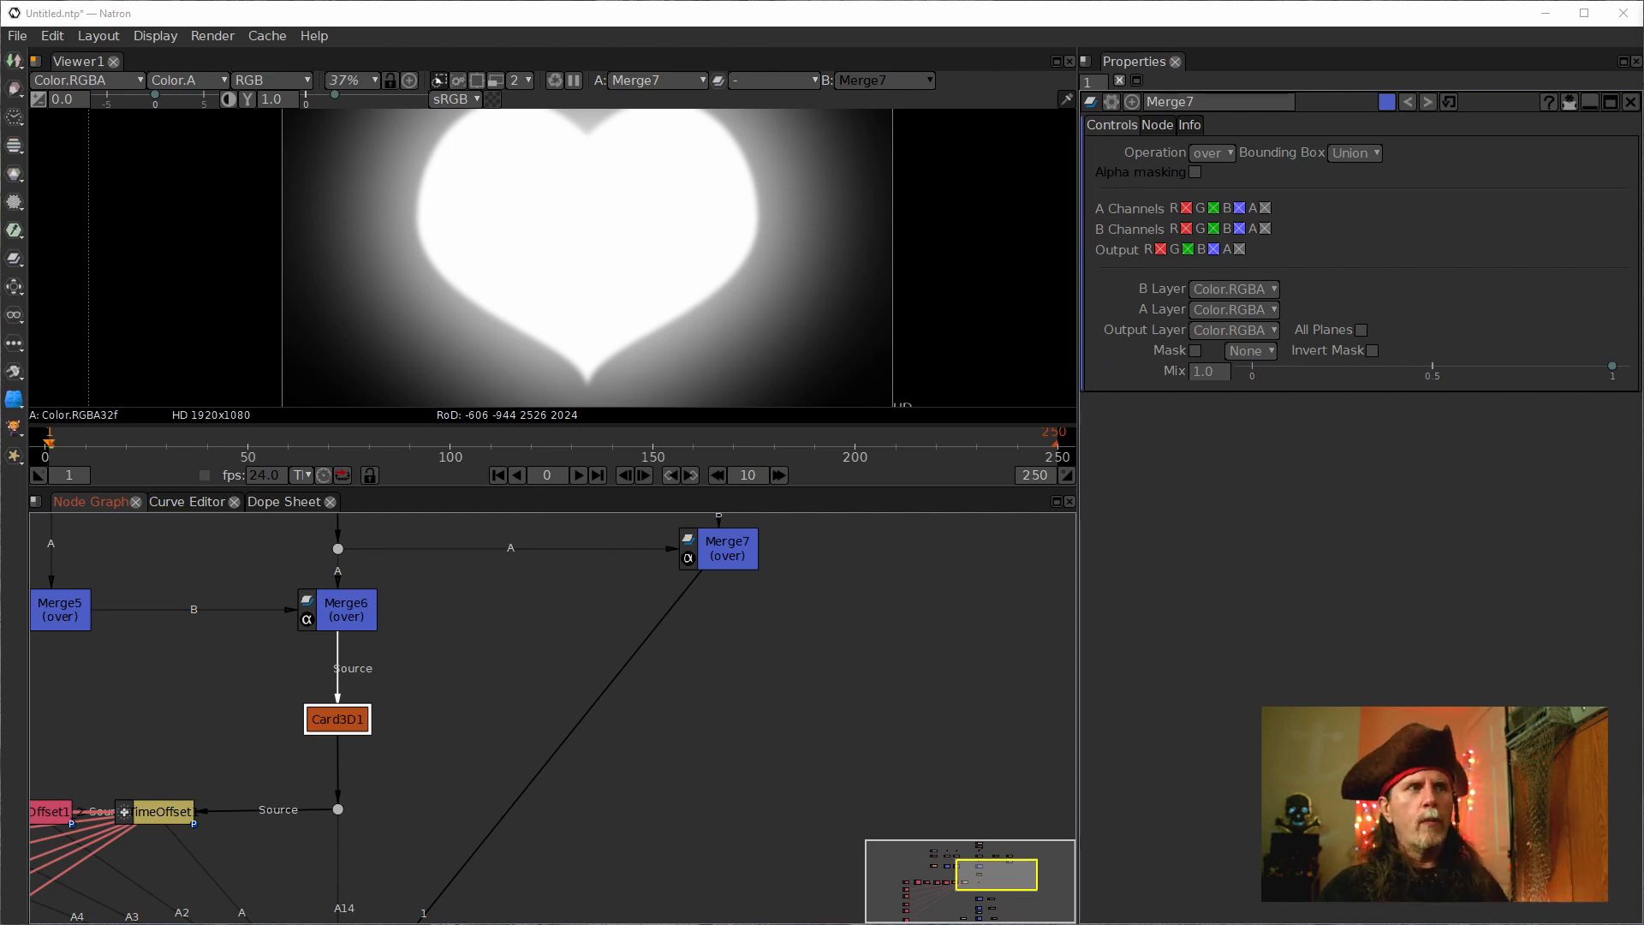
left_click_drag(249, 741, 767, 602)
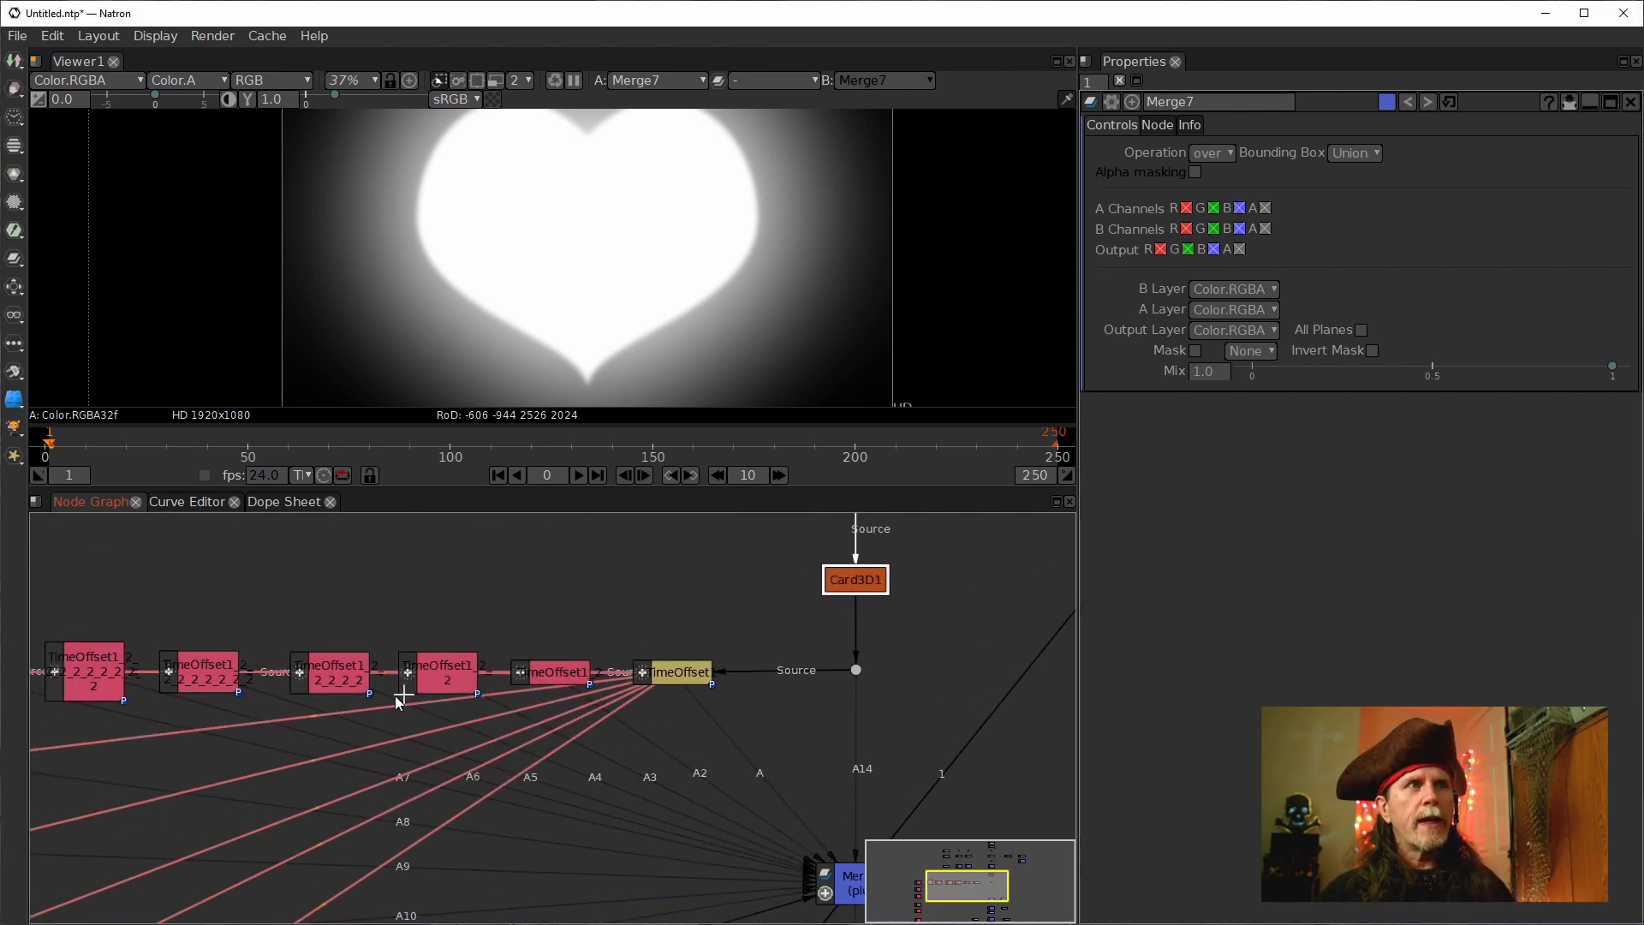
left_click_drag(817, 743, 601, 744)
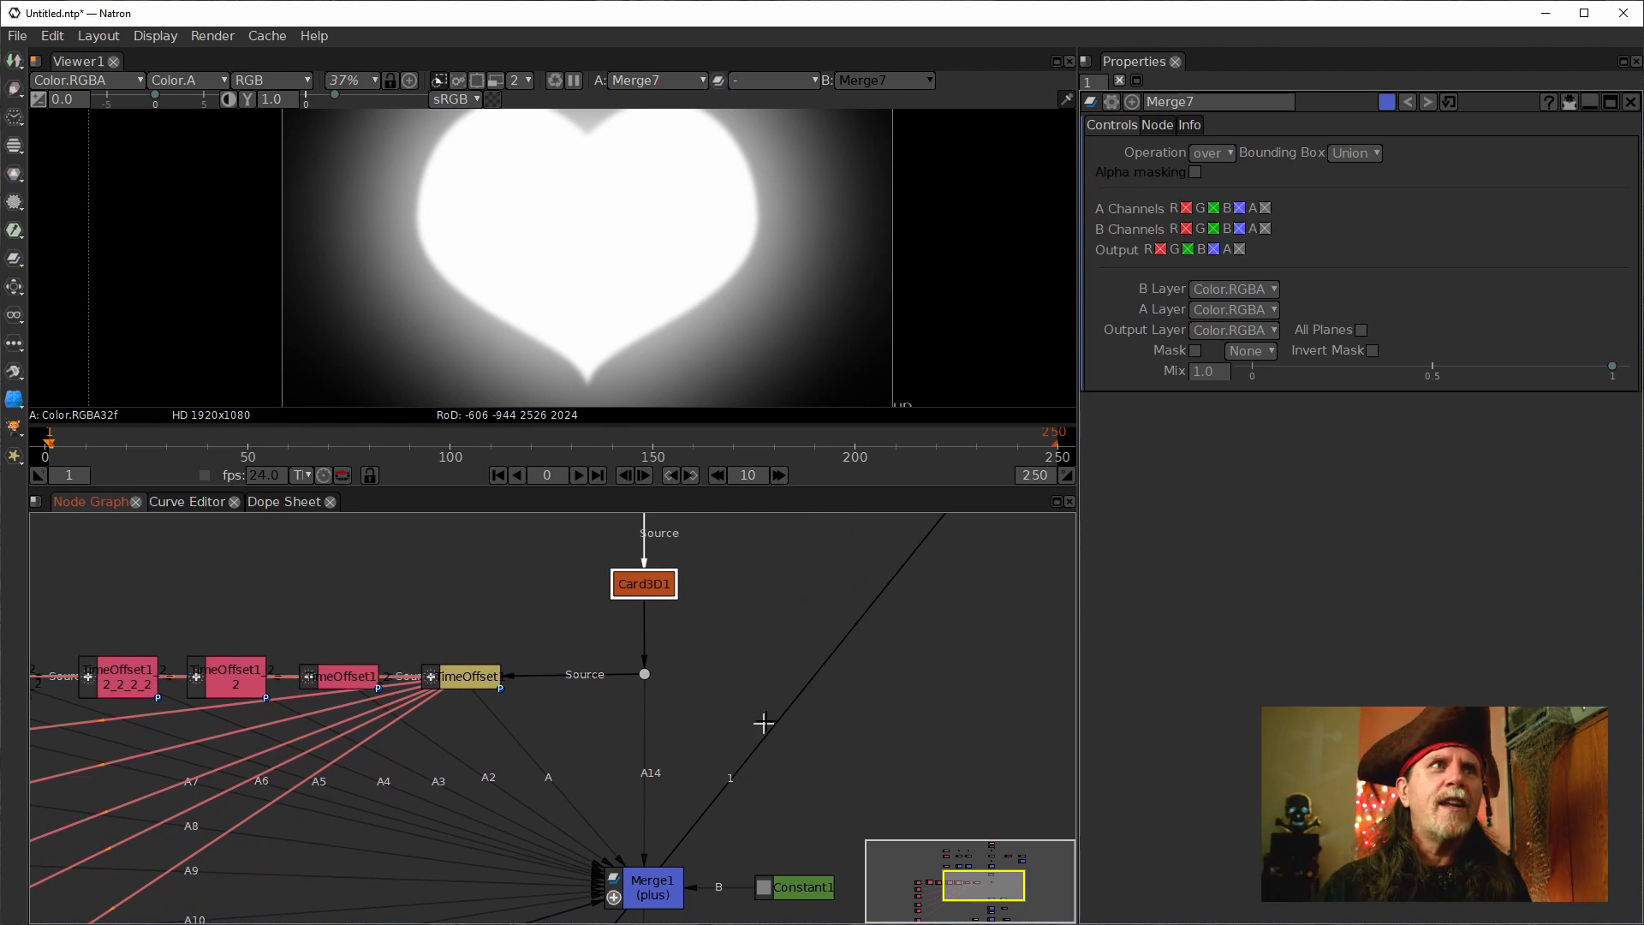
left_click_drag(771, 717, 620, 754)
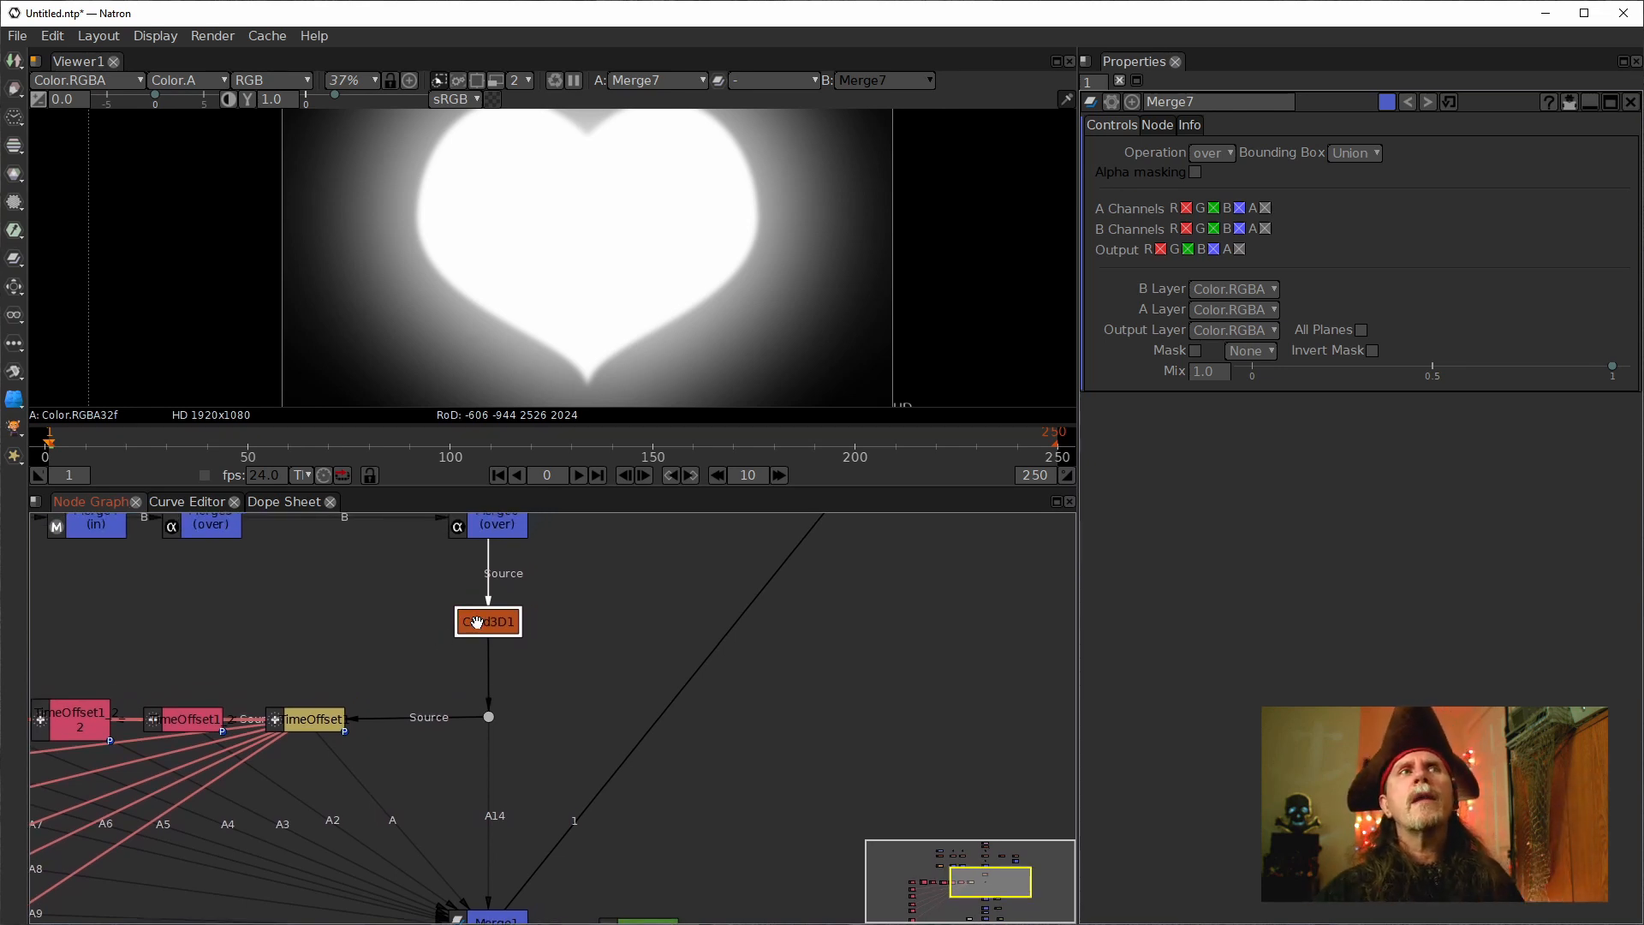
left_click_drag(741, 629, 602, 708)
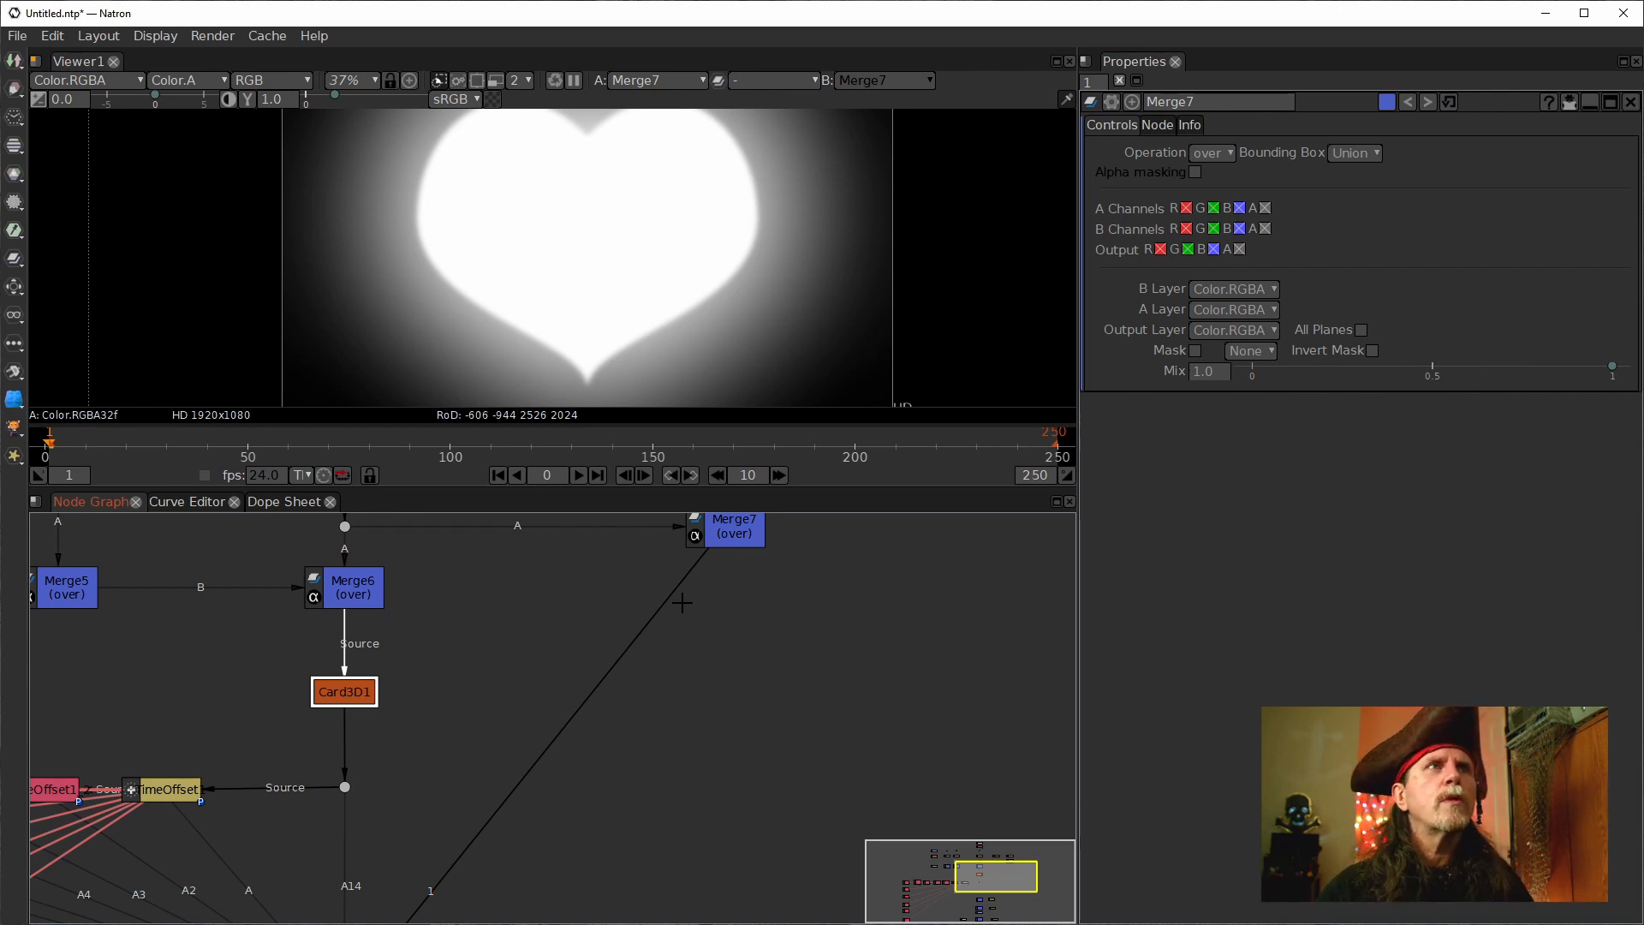
left_click_drag(747, 652, 737, 670)
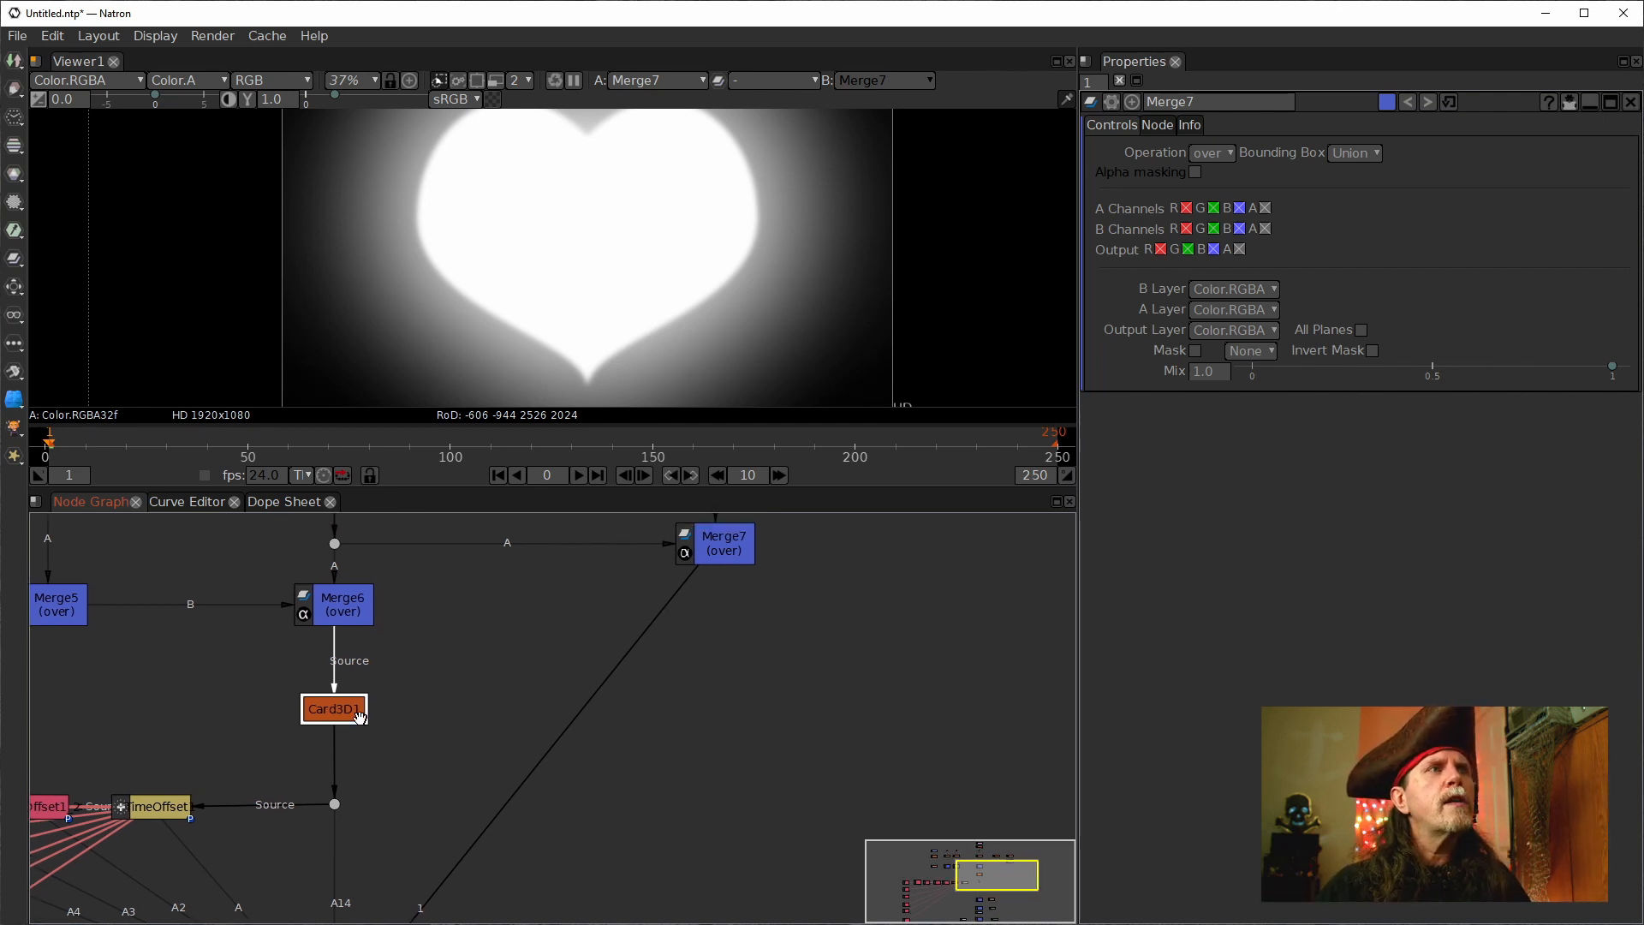
left_click_drag(339, 711, 338, 689)
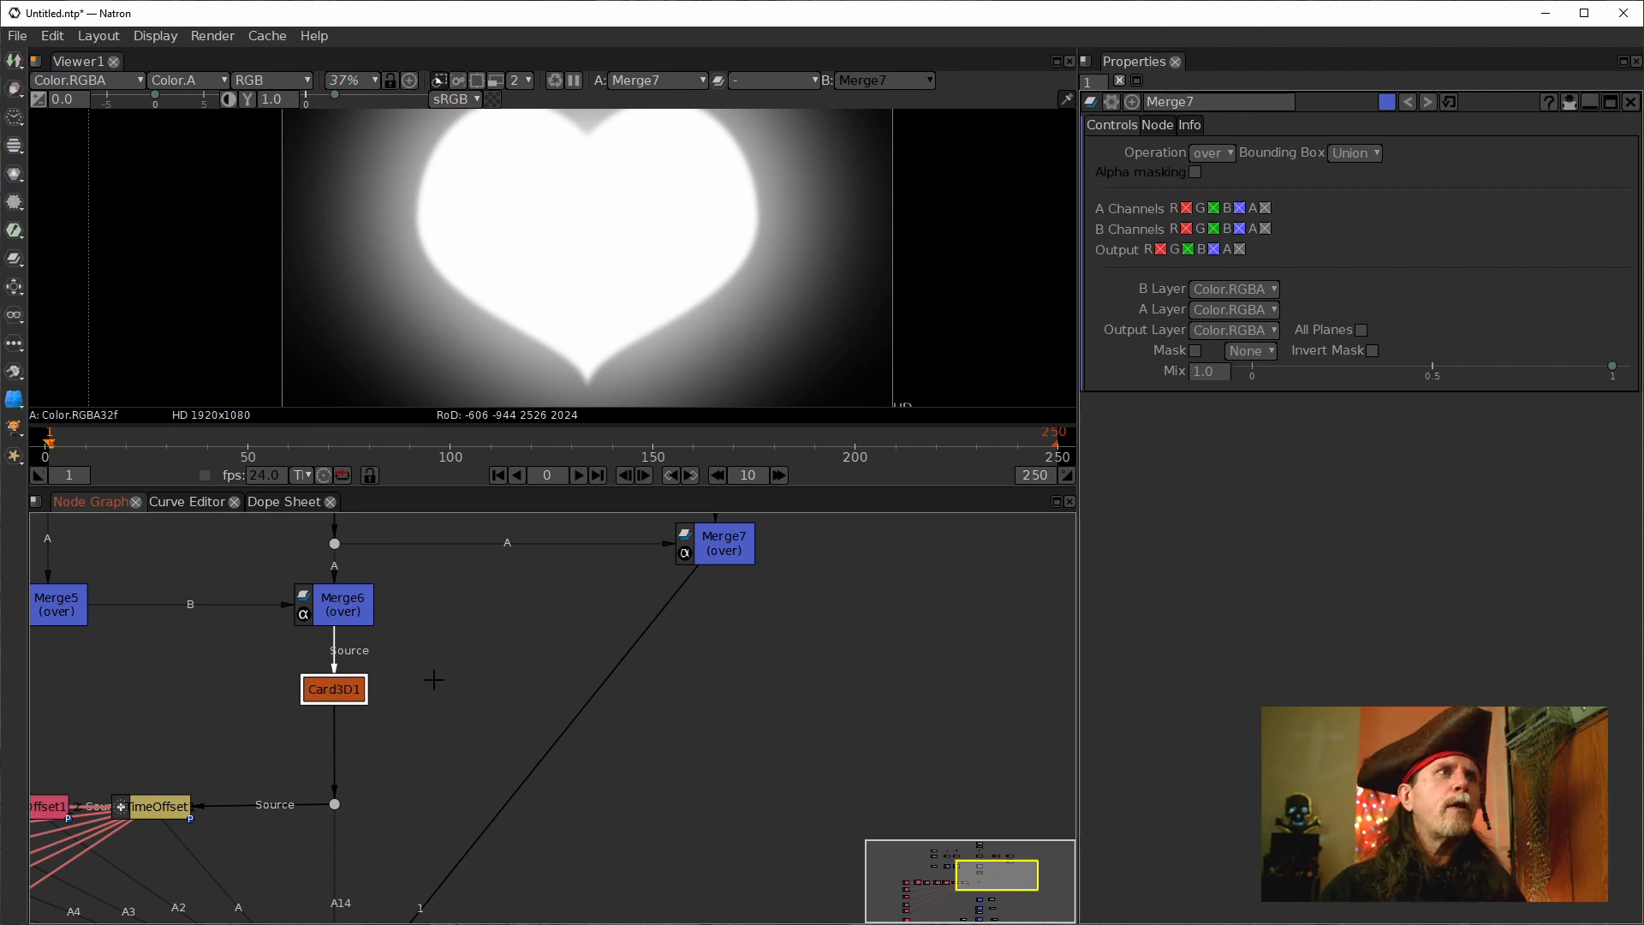
left_click_drag(349, 699, 344, 725)
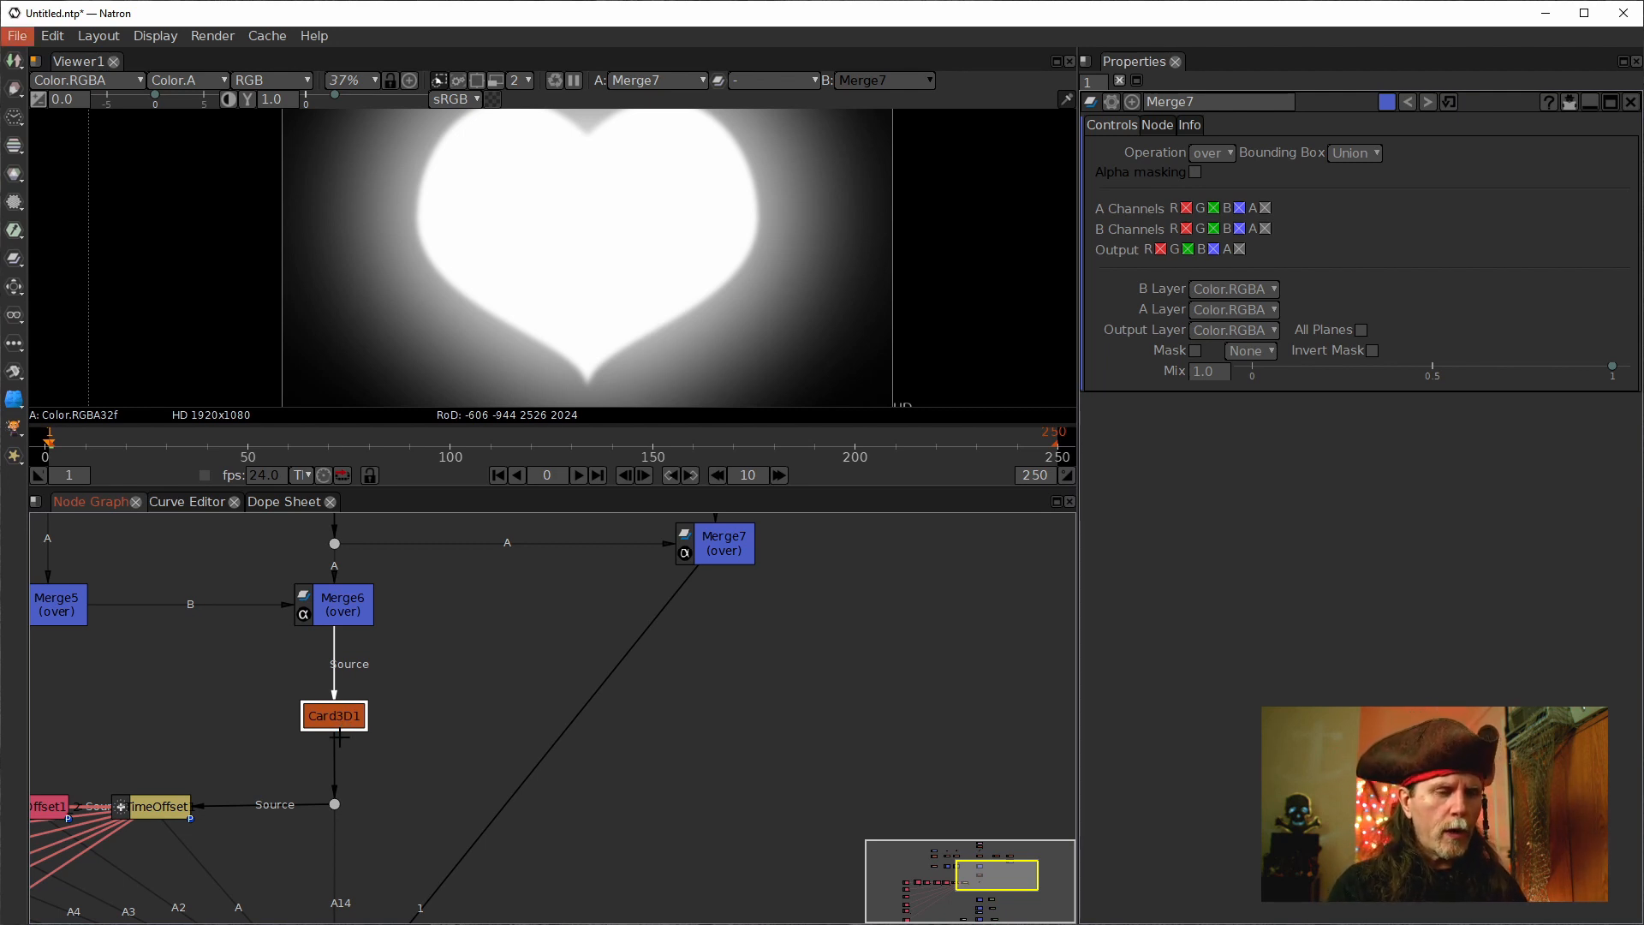
Clone Card3D1 and place the clone in the free space to the right of the original, below Merge7.
key("alt+k")
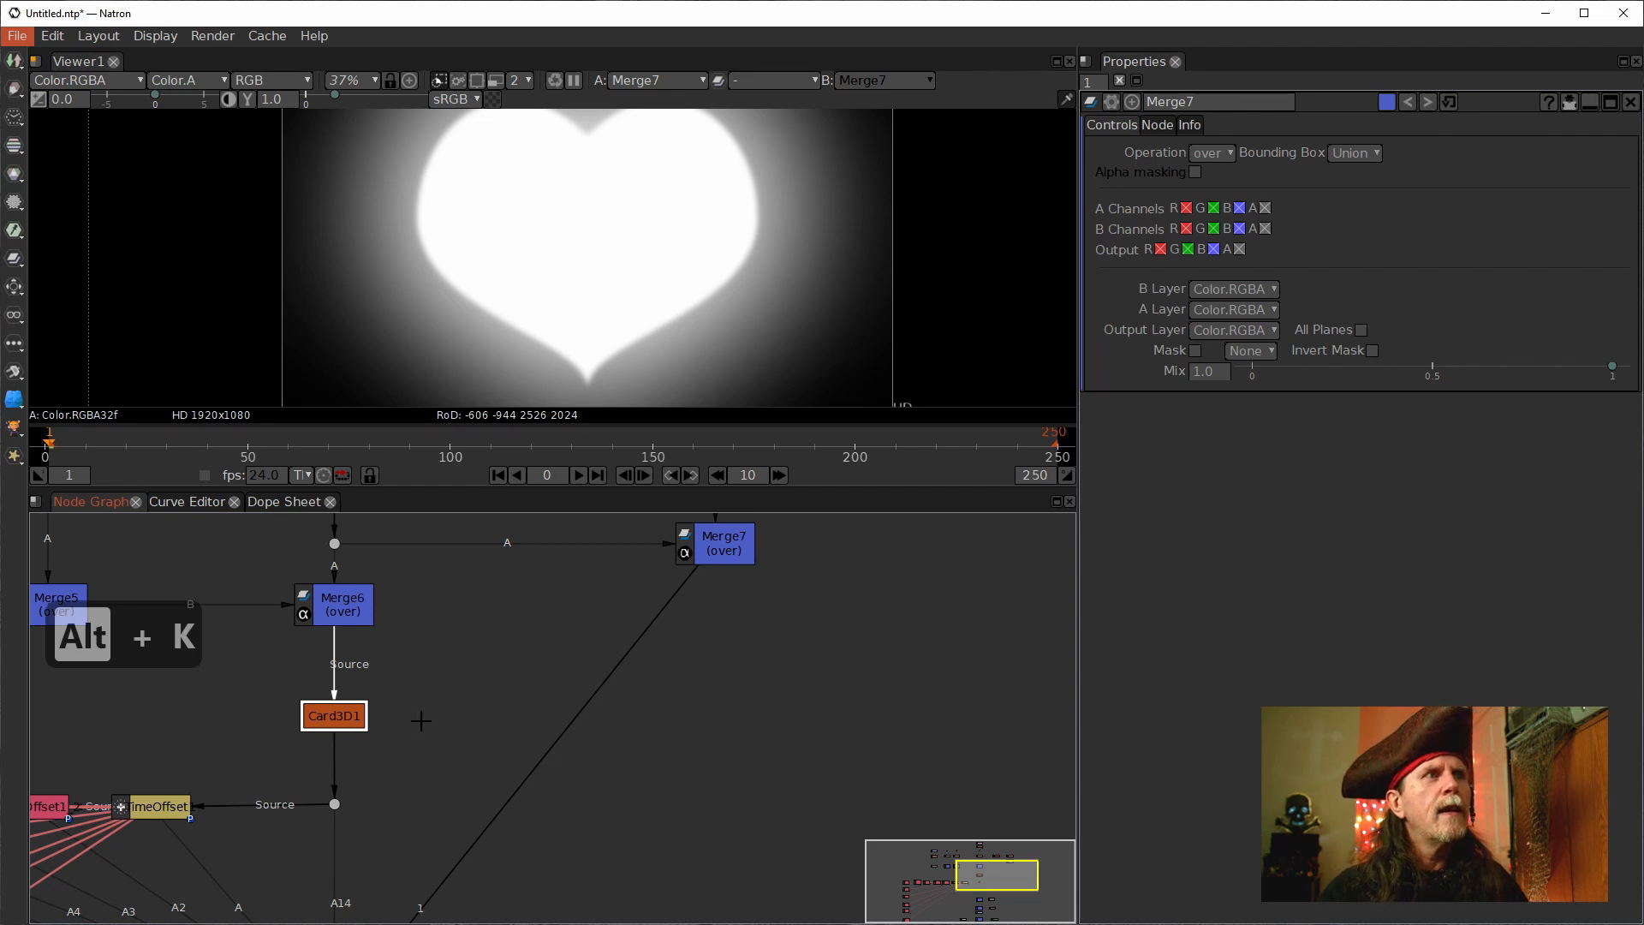
left_click_drag(423, 743, 510, 716)
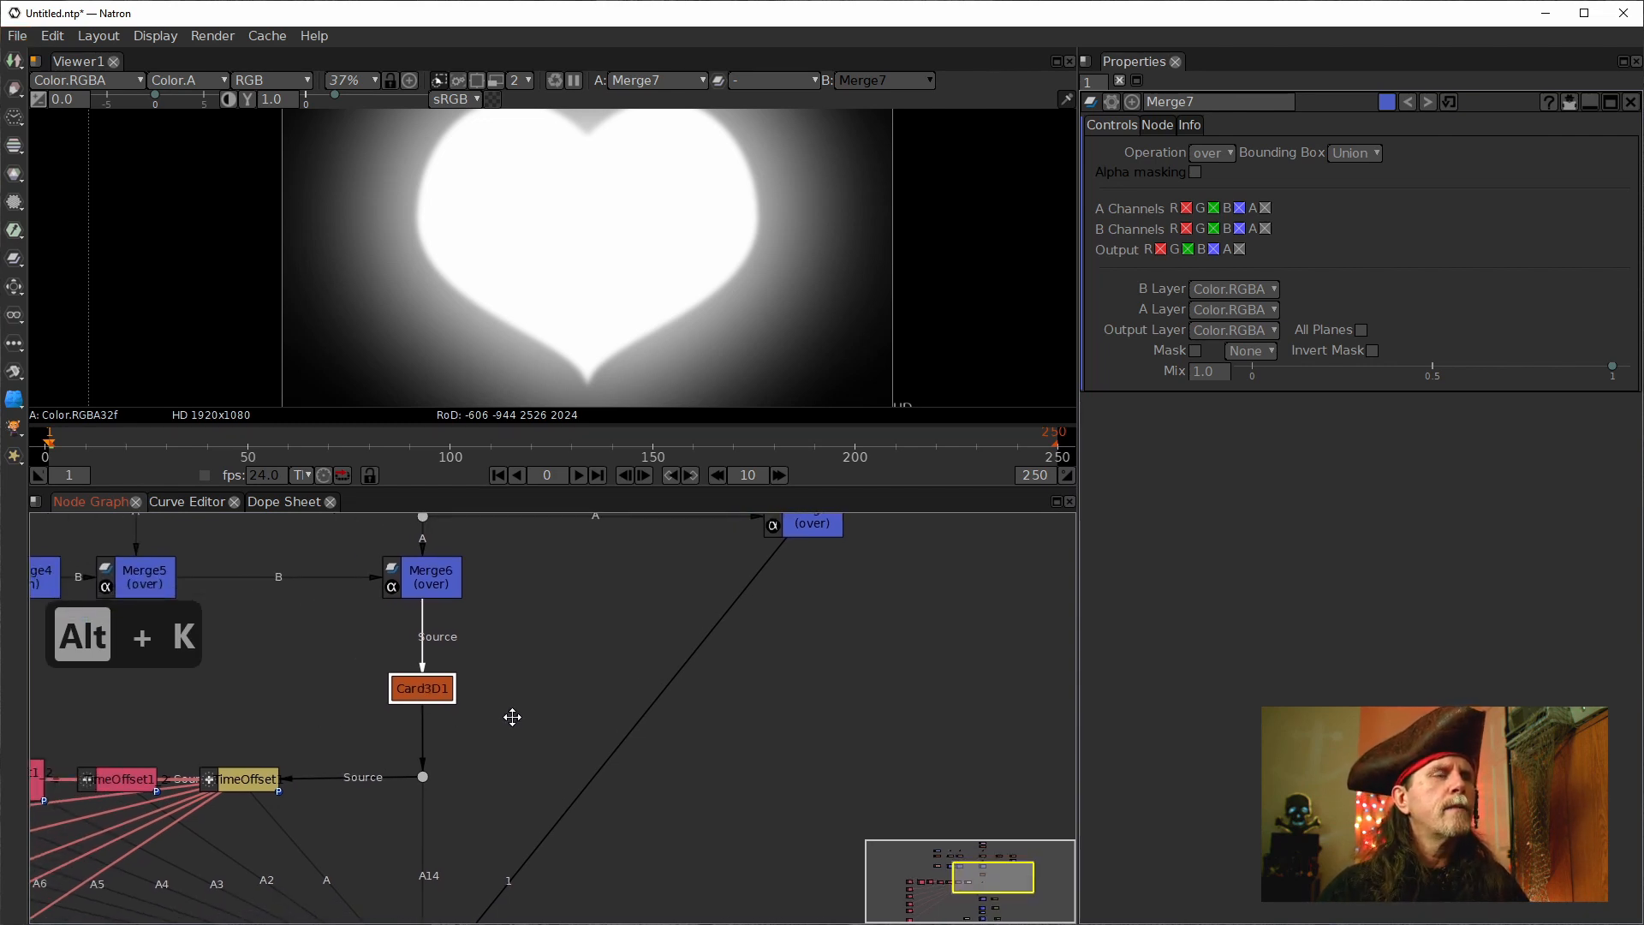
scroll(526, 737, "down", 2)
scroll(514, 732, "up", 2)
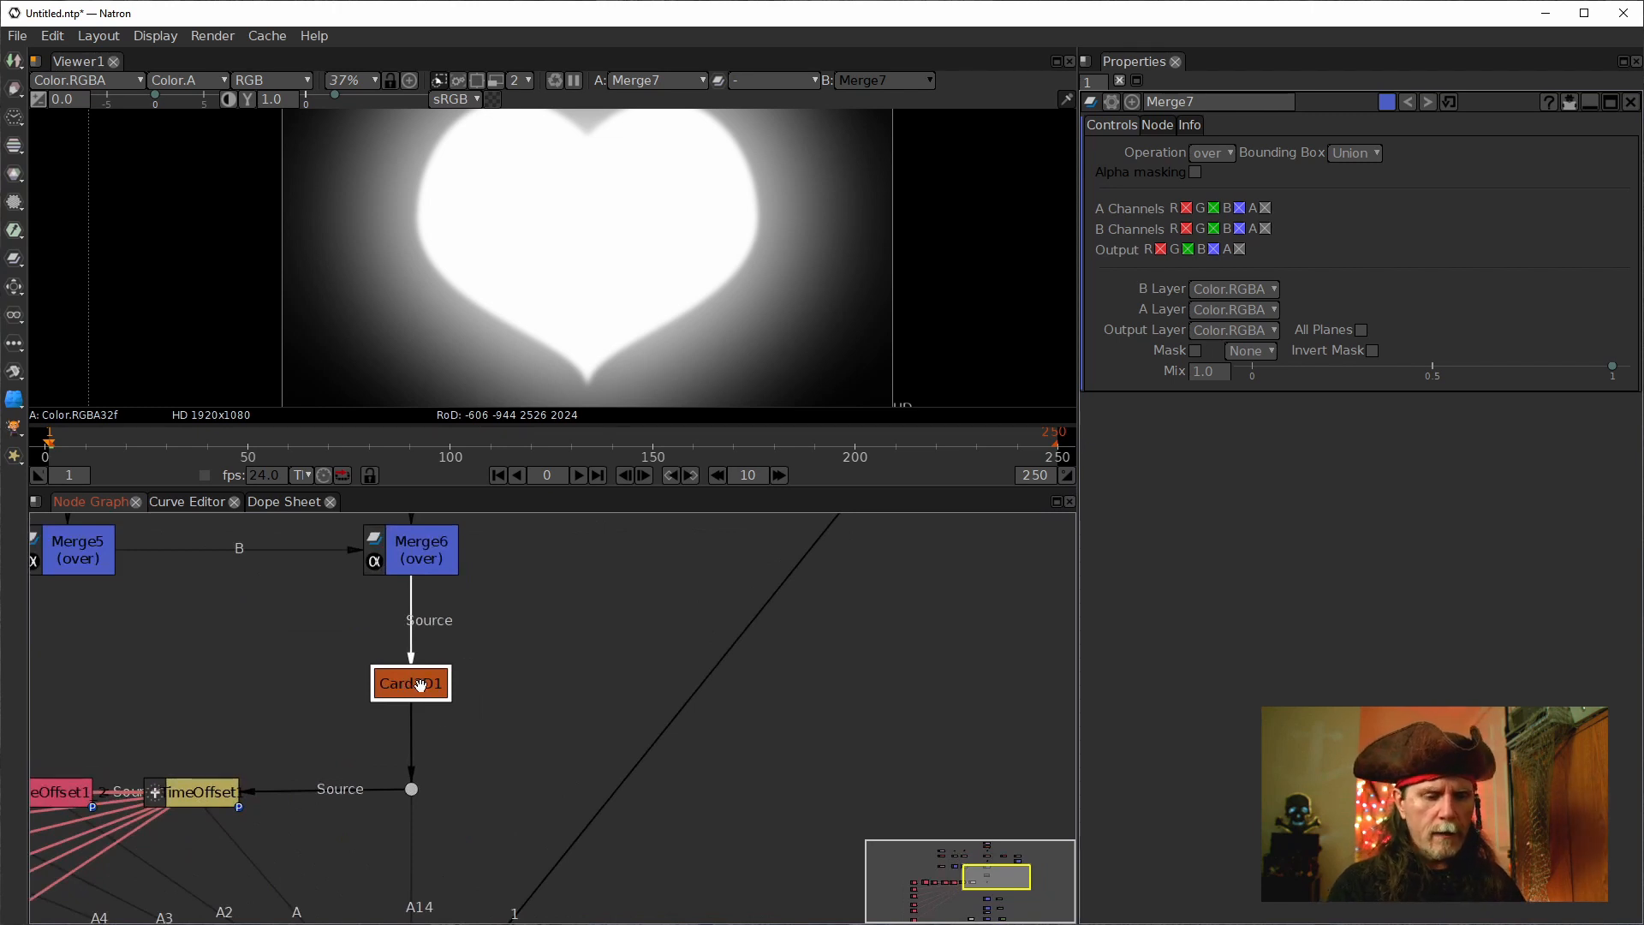
key("alt+k")
scroll(418, 684, "down", 3)
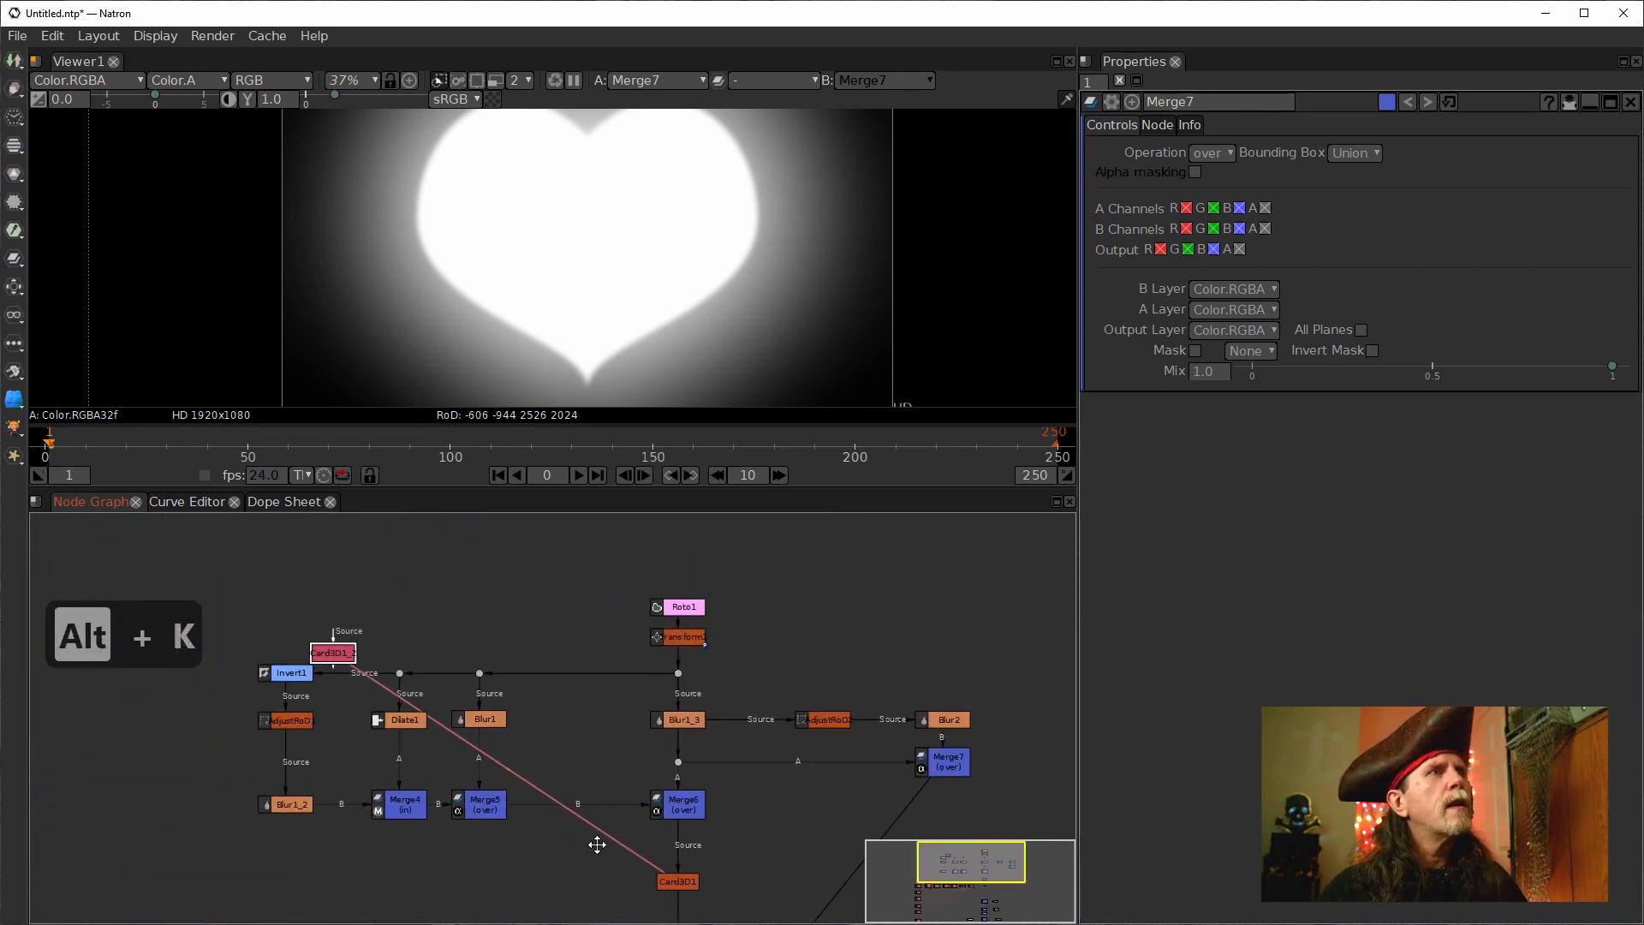
mouse_move(339, 657)
left_mouse_down()
mouse_move(839, 748)
mouse_move(812, 821)
left_mouse_up()
scroll(811, 820, "up", 4)
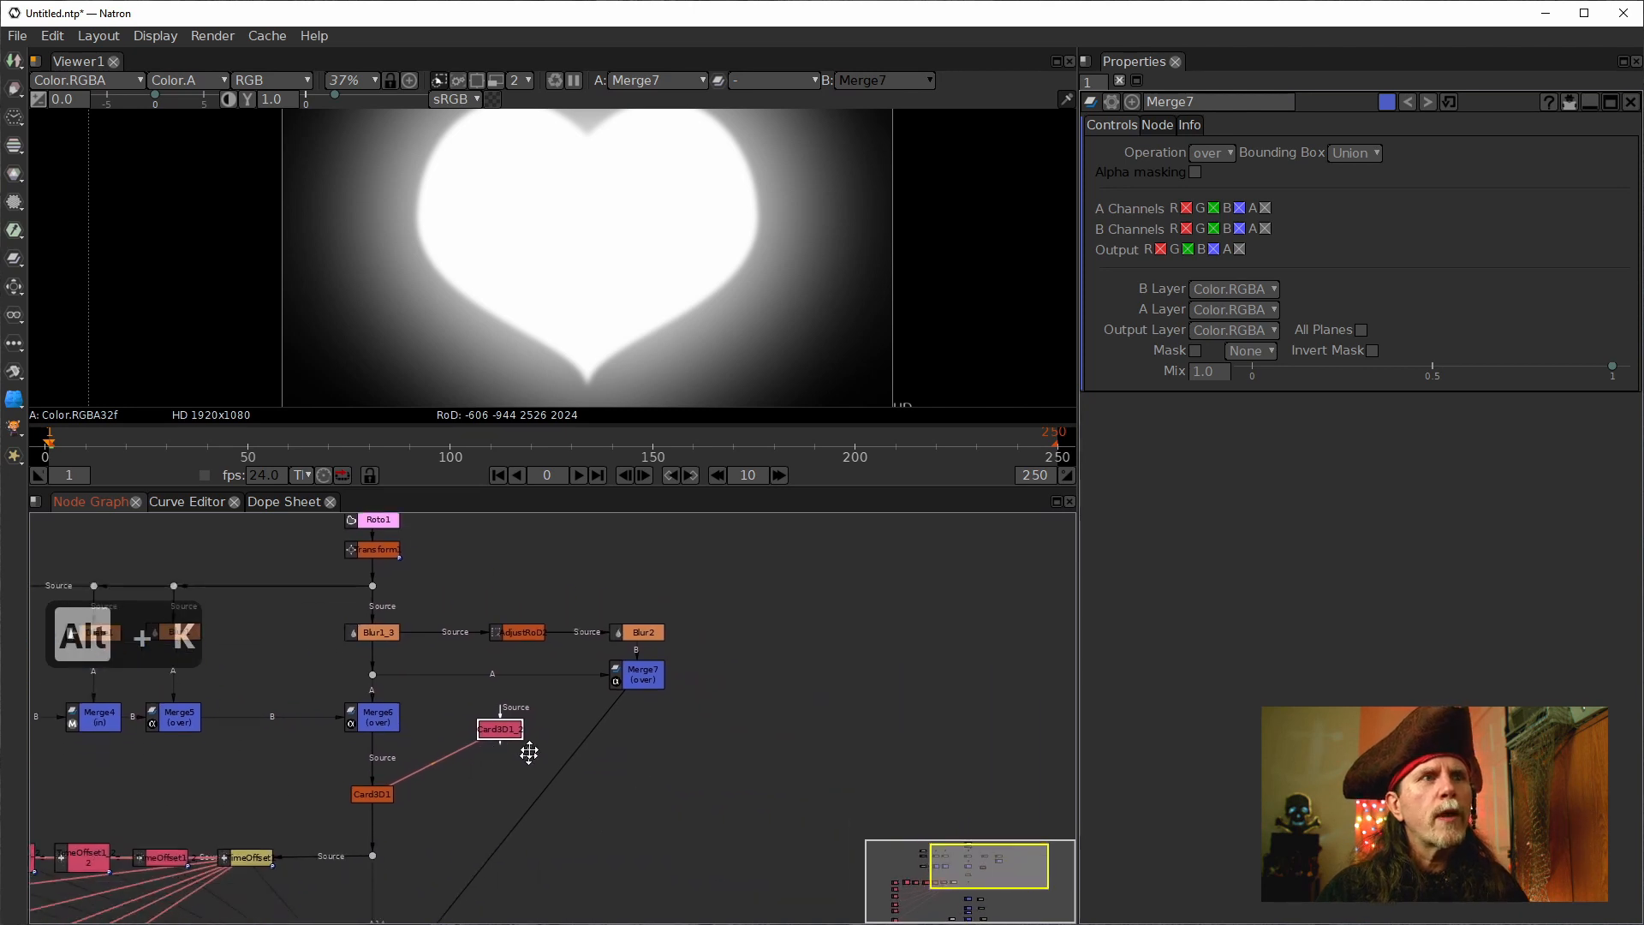
left_click_drag(497, 633, 491, 715)
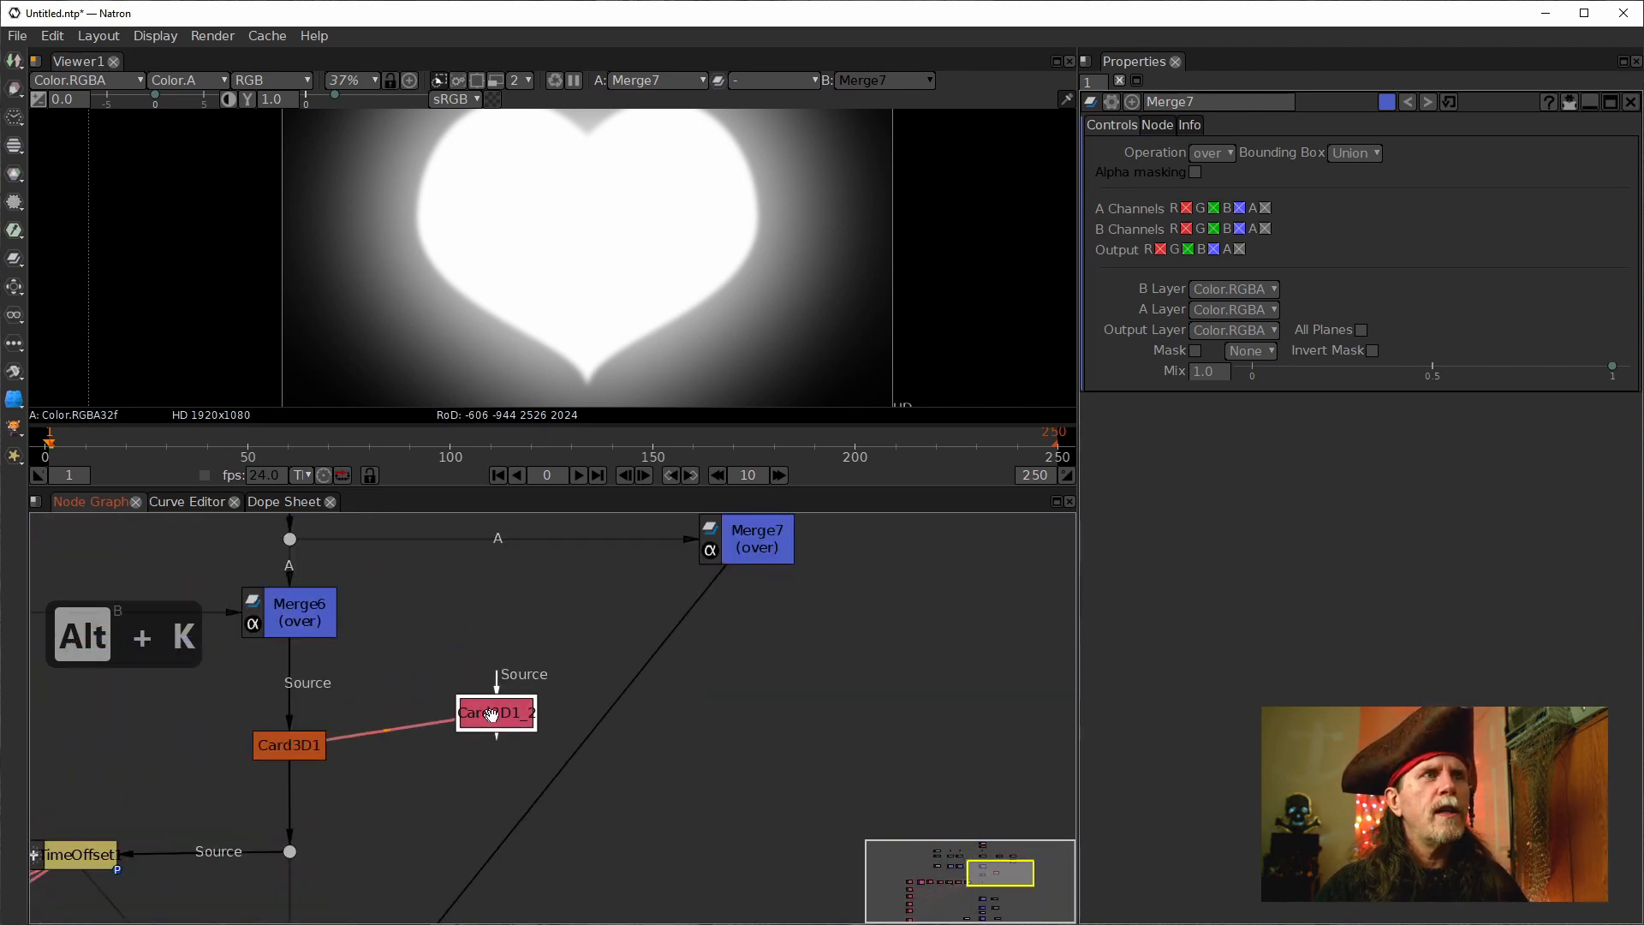
left_click_drag(693, 765, 482, 681)
left_click_drag(279, 620, 412, 673)
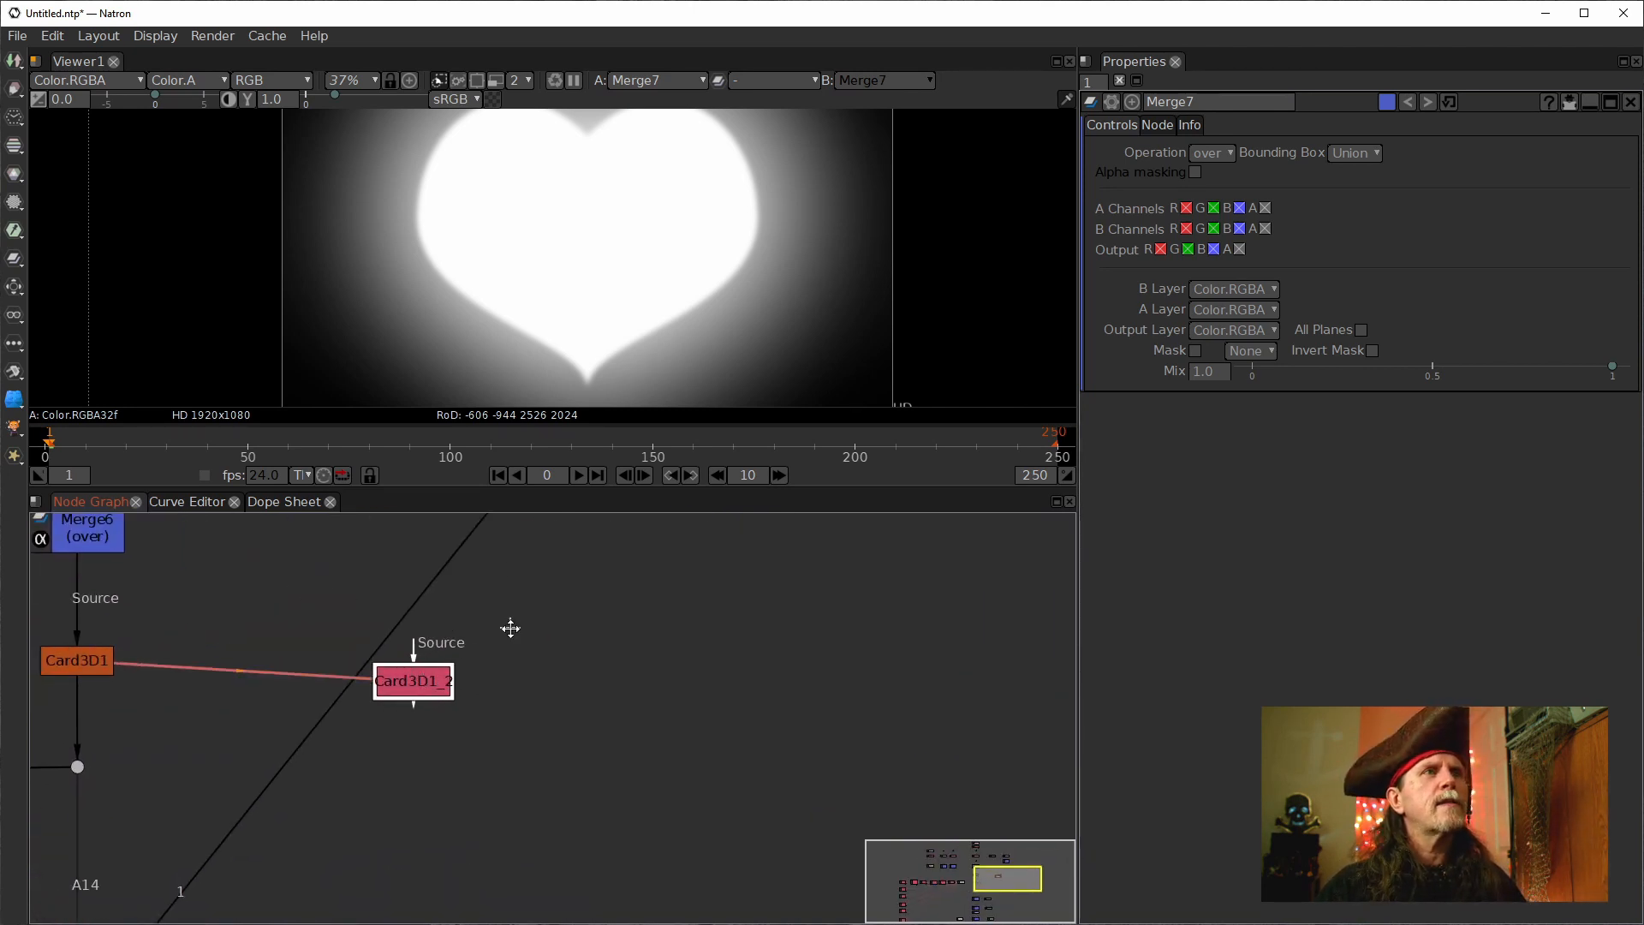
Connect the Card3D1 clone's Source input to Merge7, view its output and move the clone beneath Merge7.
left_click_drag(510, 627, 459, 791)
left_click_drag(363, 809, 479, 616)
left_click_drag(370, 846, 402, 807)
key("1")
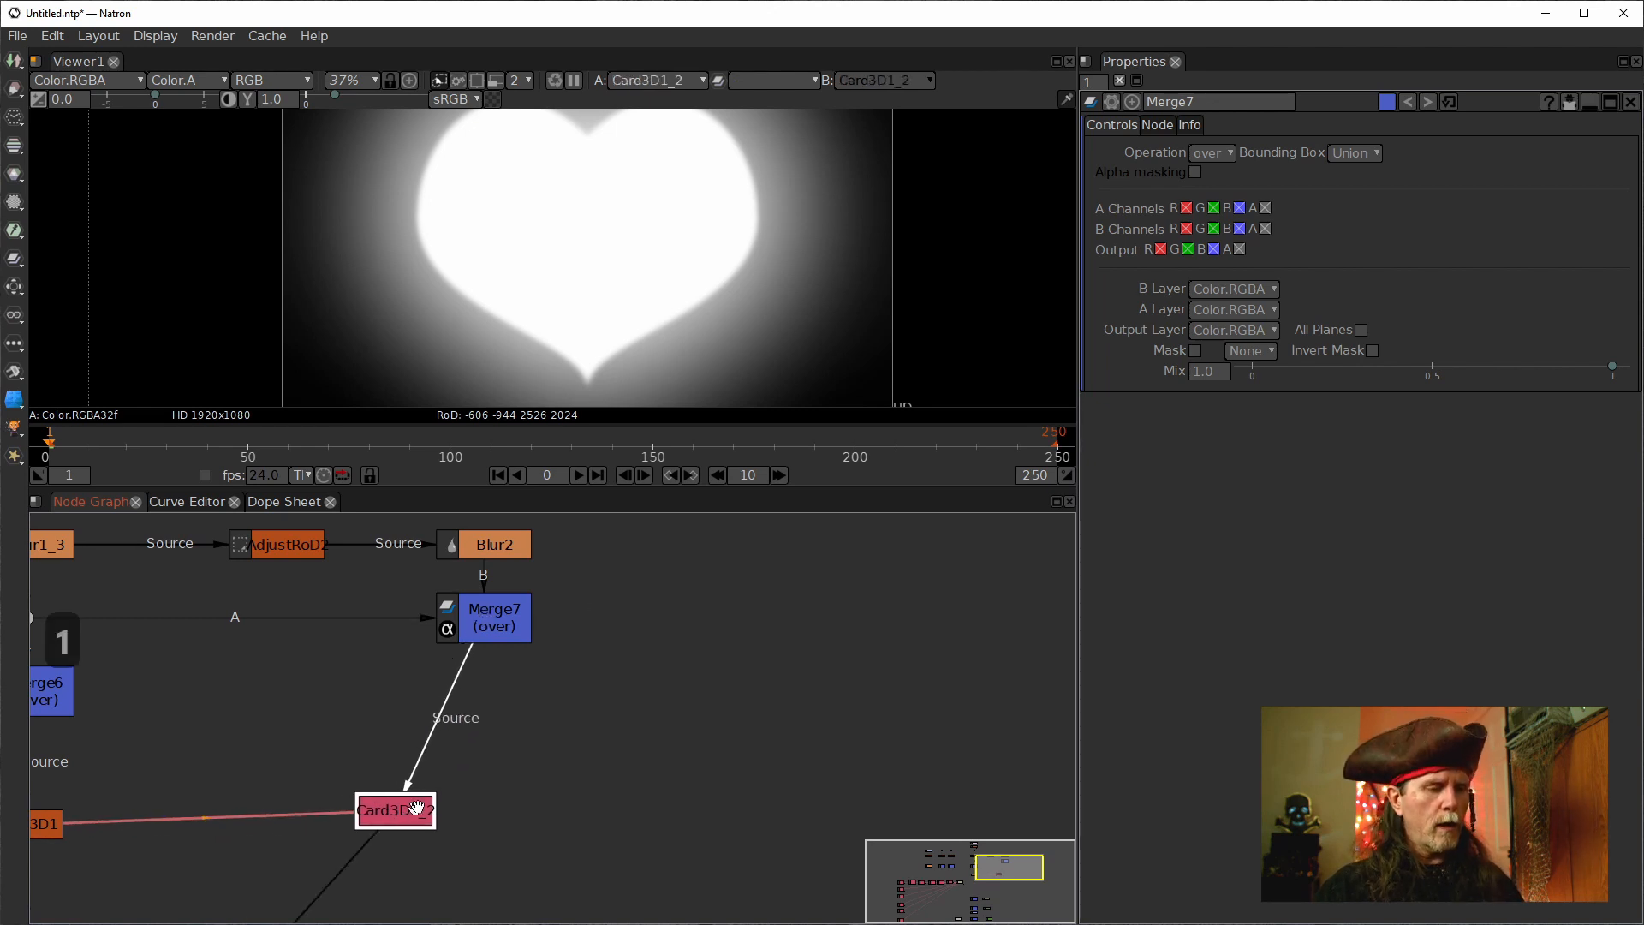
scroll(516, 818, "down", 4)
scroll(515, 817, "up", 4)
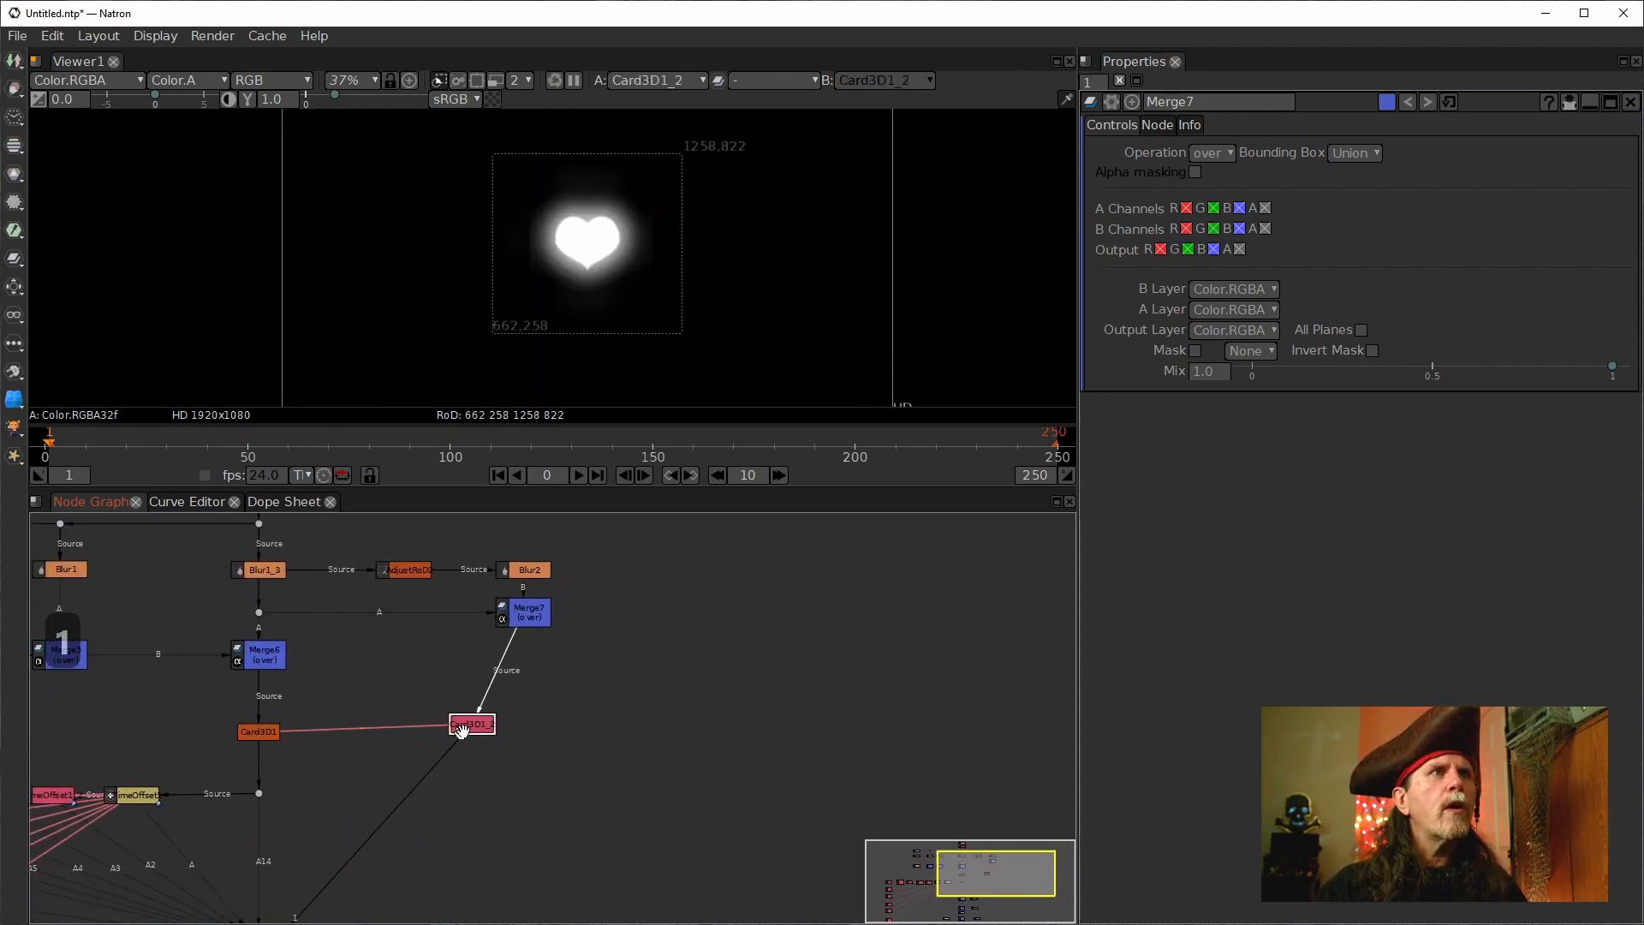
left_click_drag(466, 726, 538, 719)
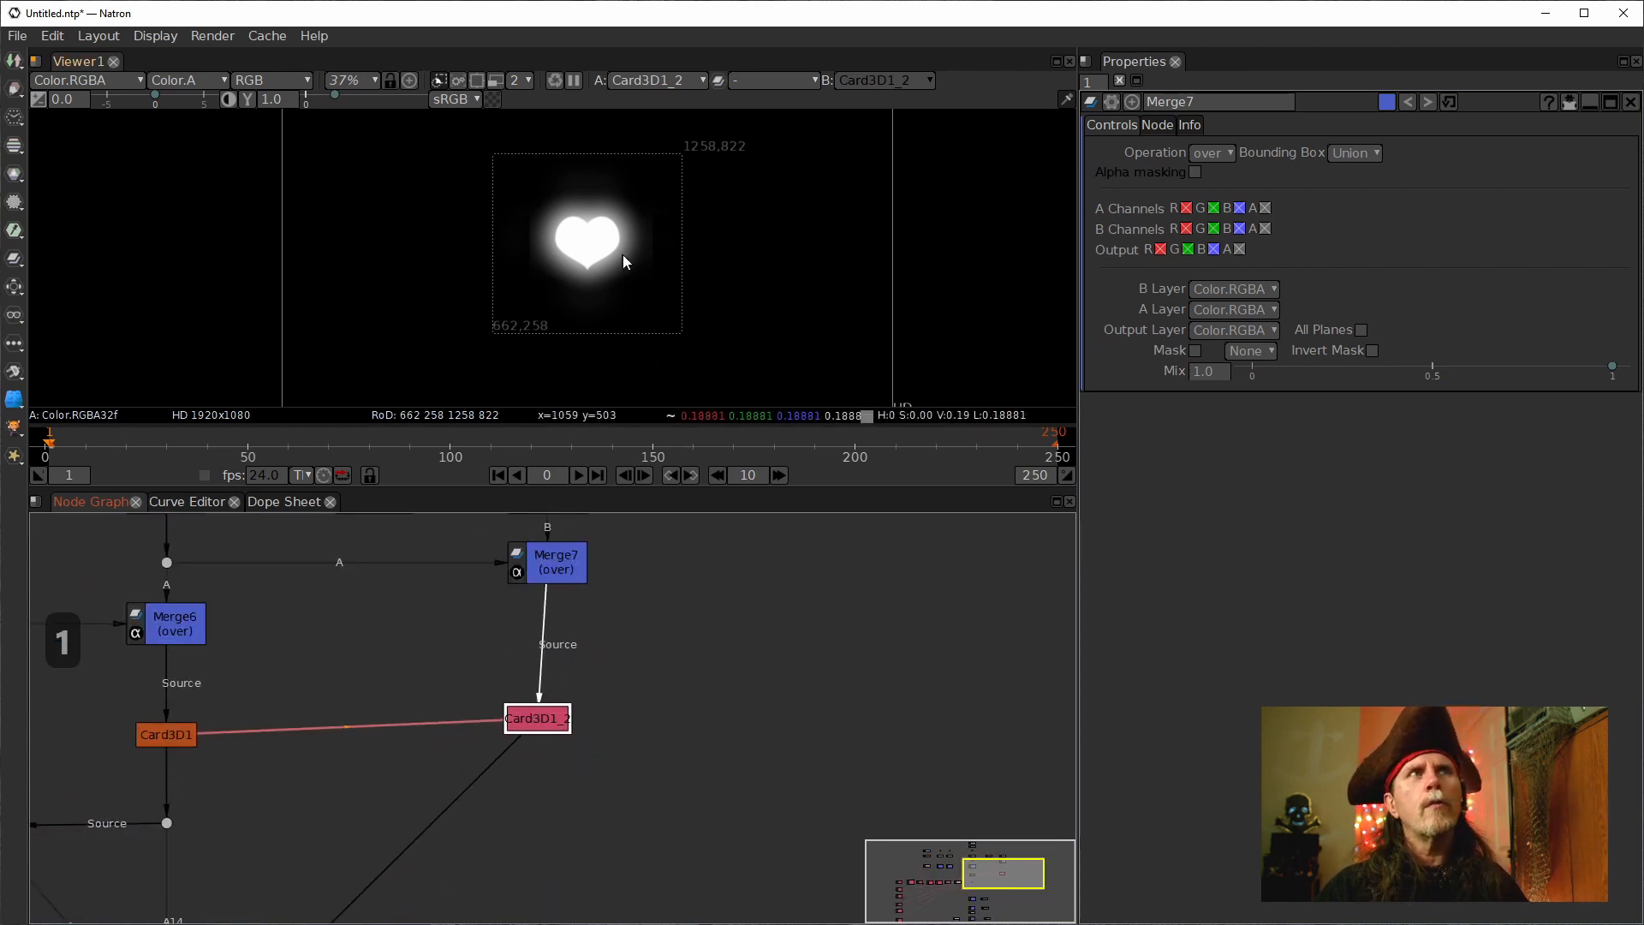
Inspect the small glowing heart output by the Card3D1 clone up close in the viewer.
scroll(701, 272, "down", 2)
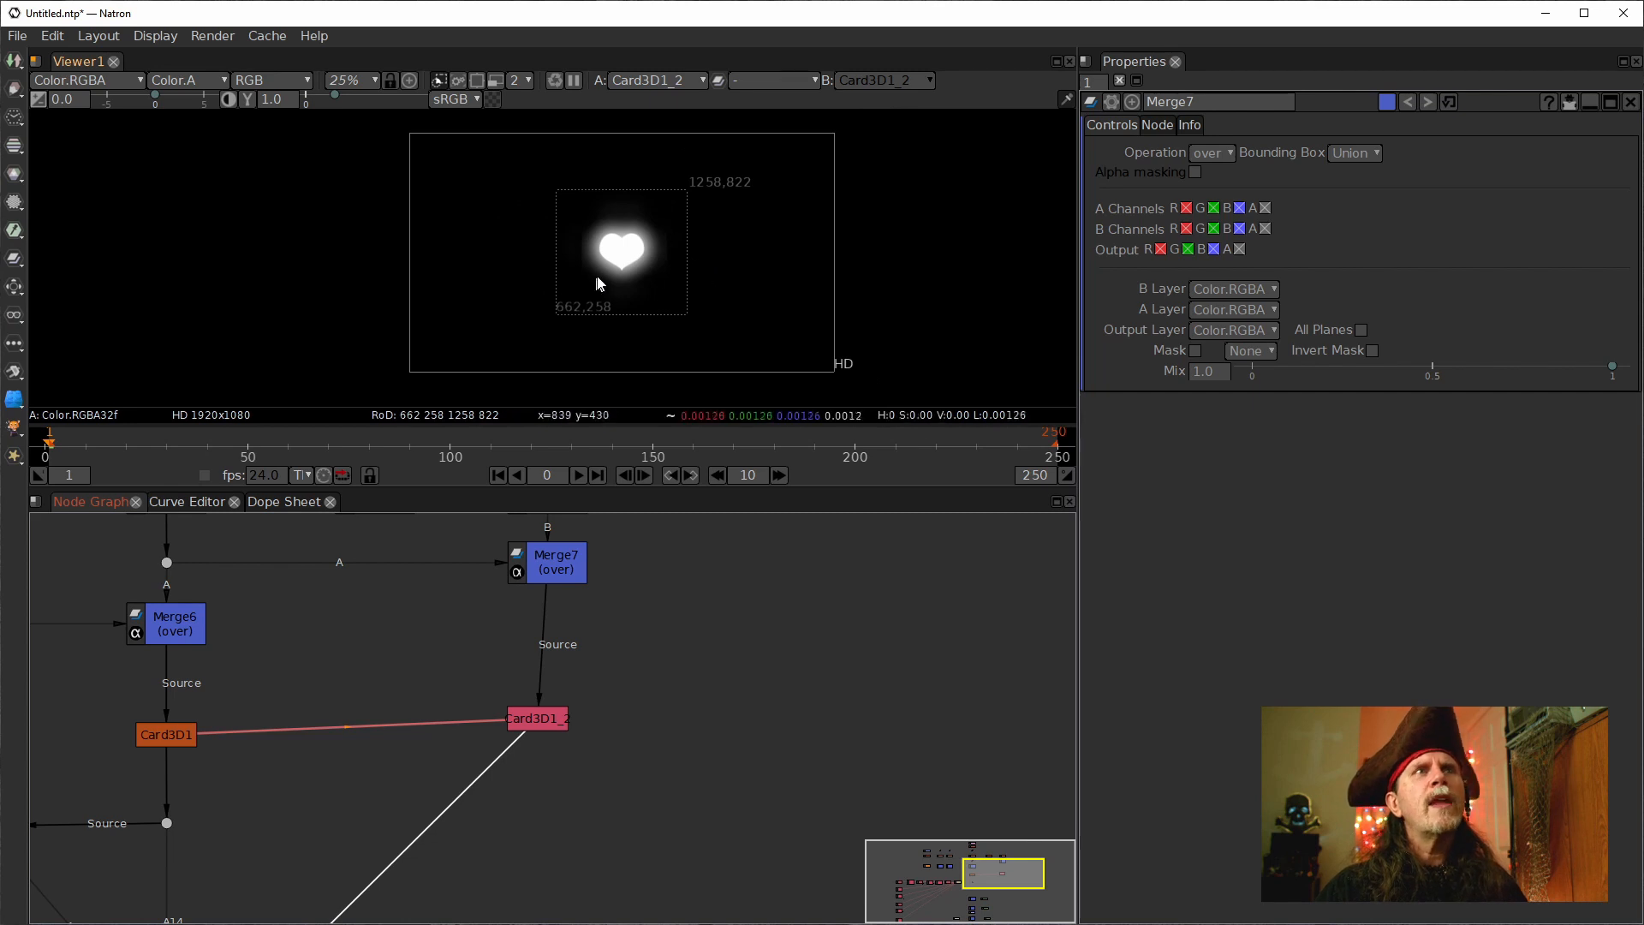
scroll(595, 250, "up", 2)
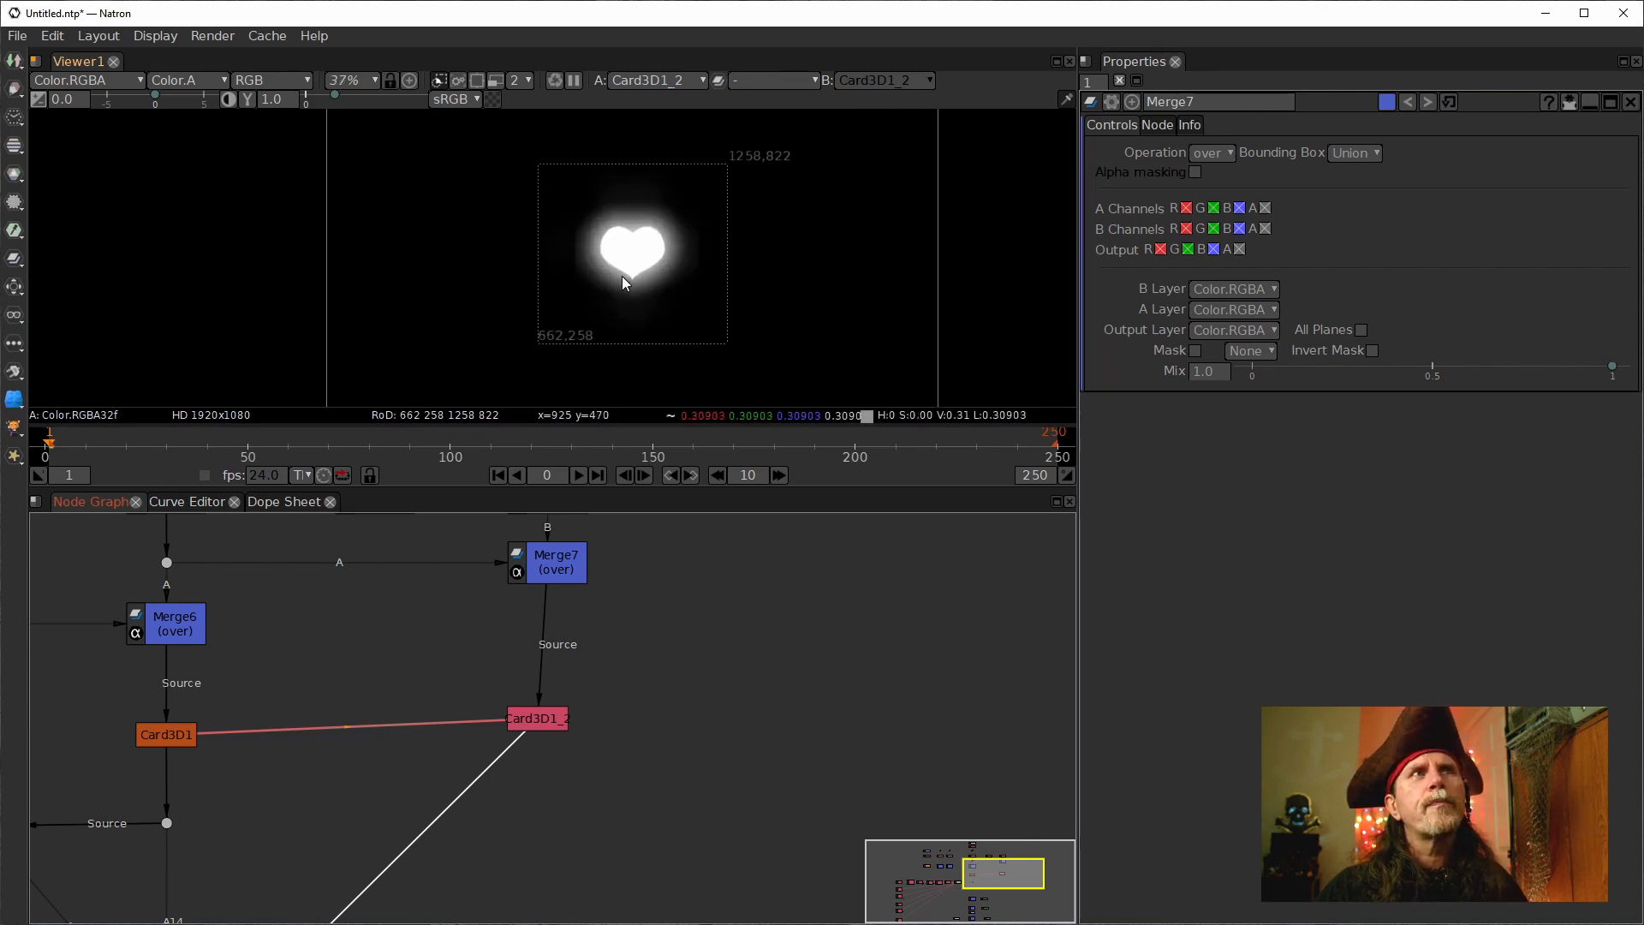
scroll(598, 262, "up", 3)
left_click_drag(580, 255, 548, 270)
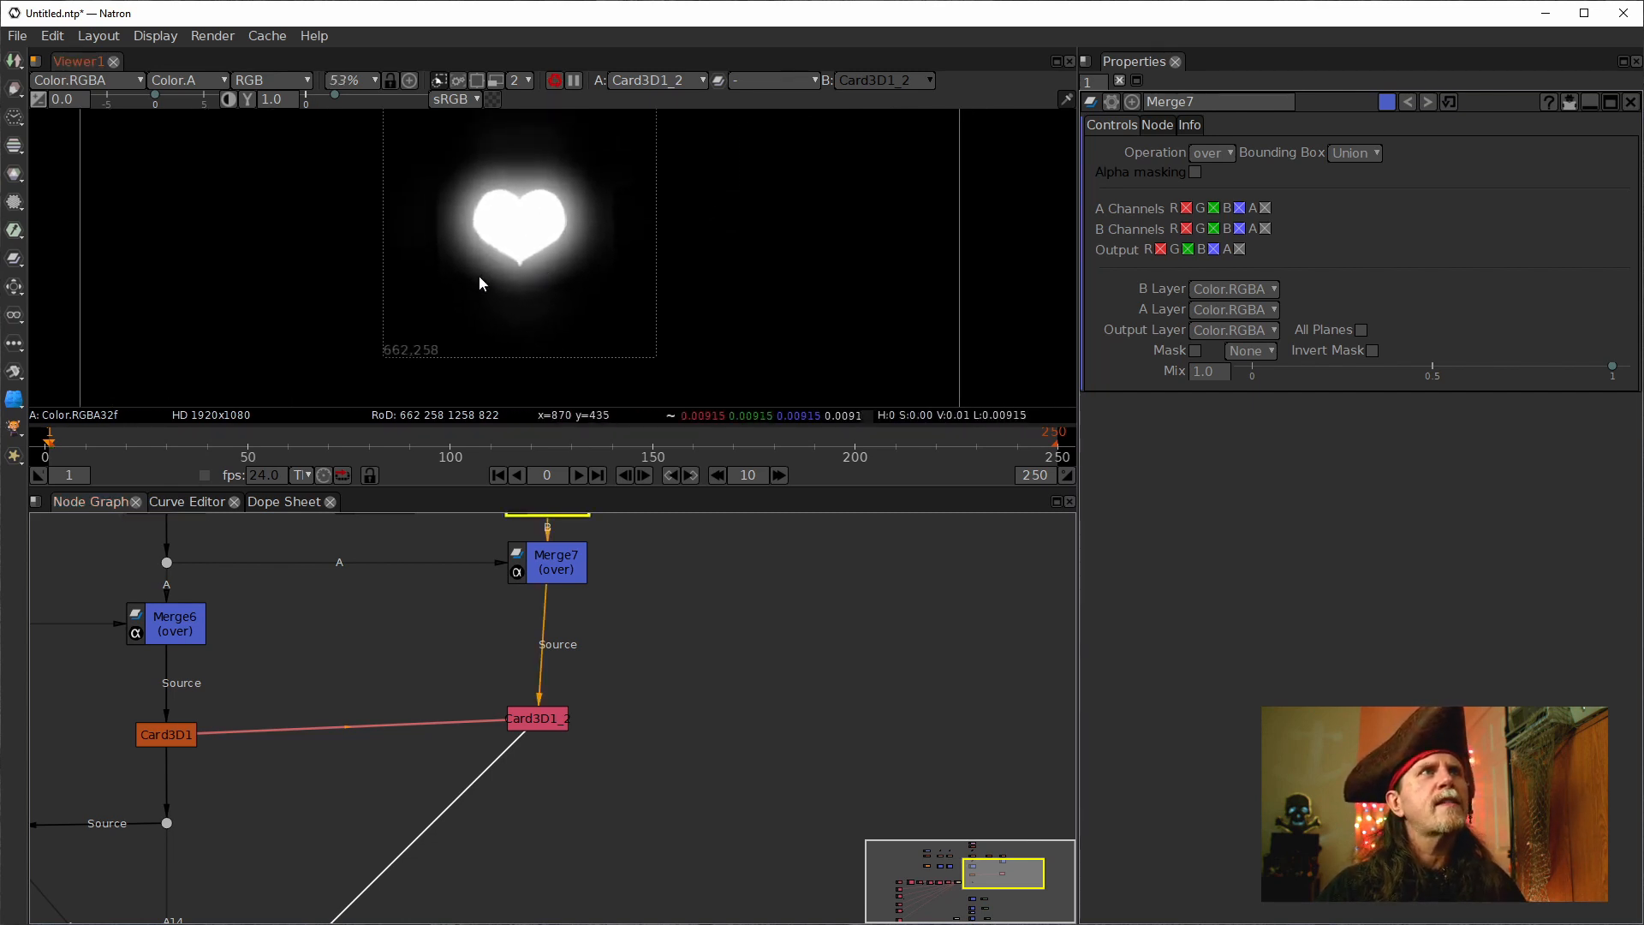
key("Down")
key("Down")
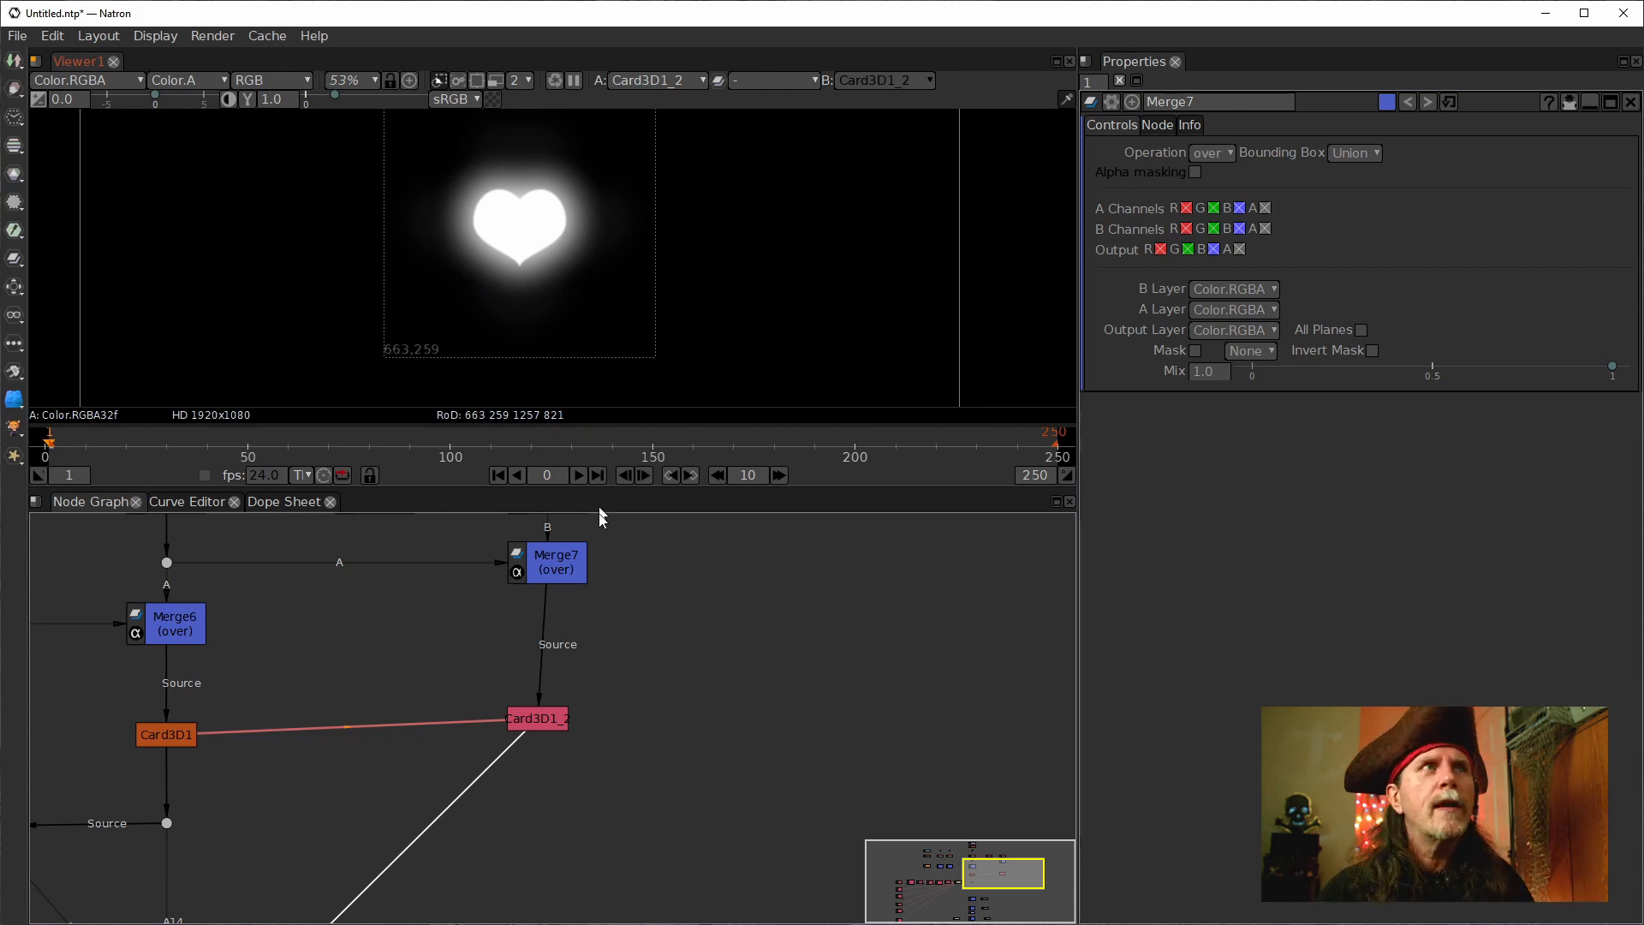
Line up the Card3D1 clone directly beneath Merge7 and level with the original Card3D1.
left_click_drag(524, 718, 524, 735)
left_click_drag(769, 764, 778, 689)
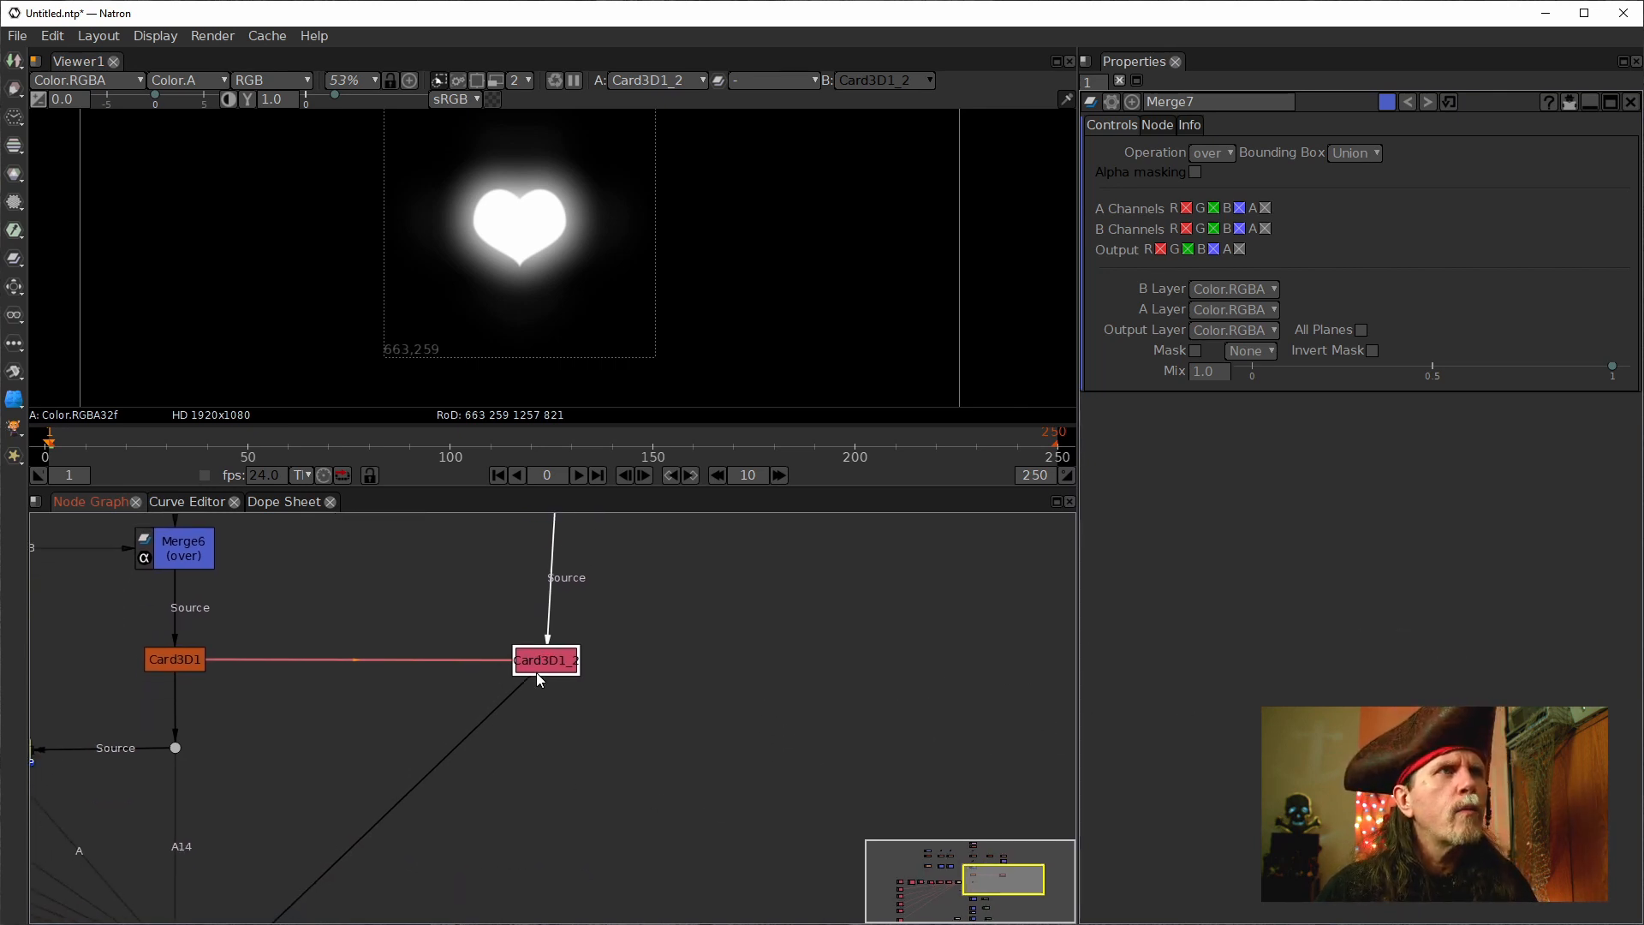
left_click_drag(522, 662, 572, 640)
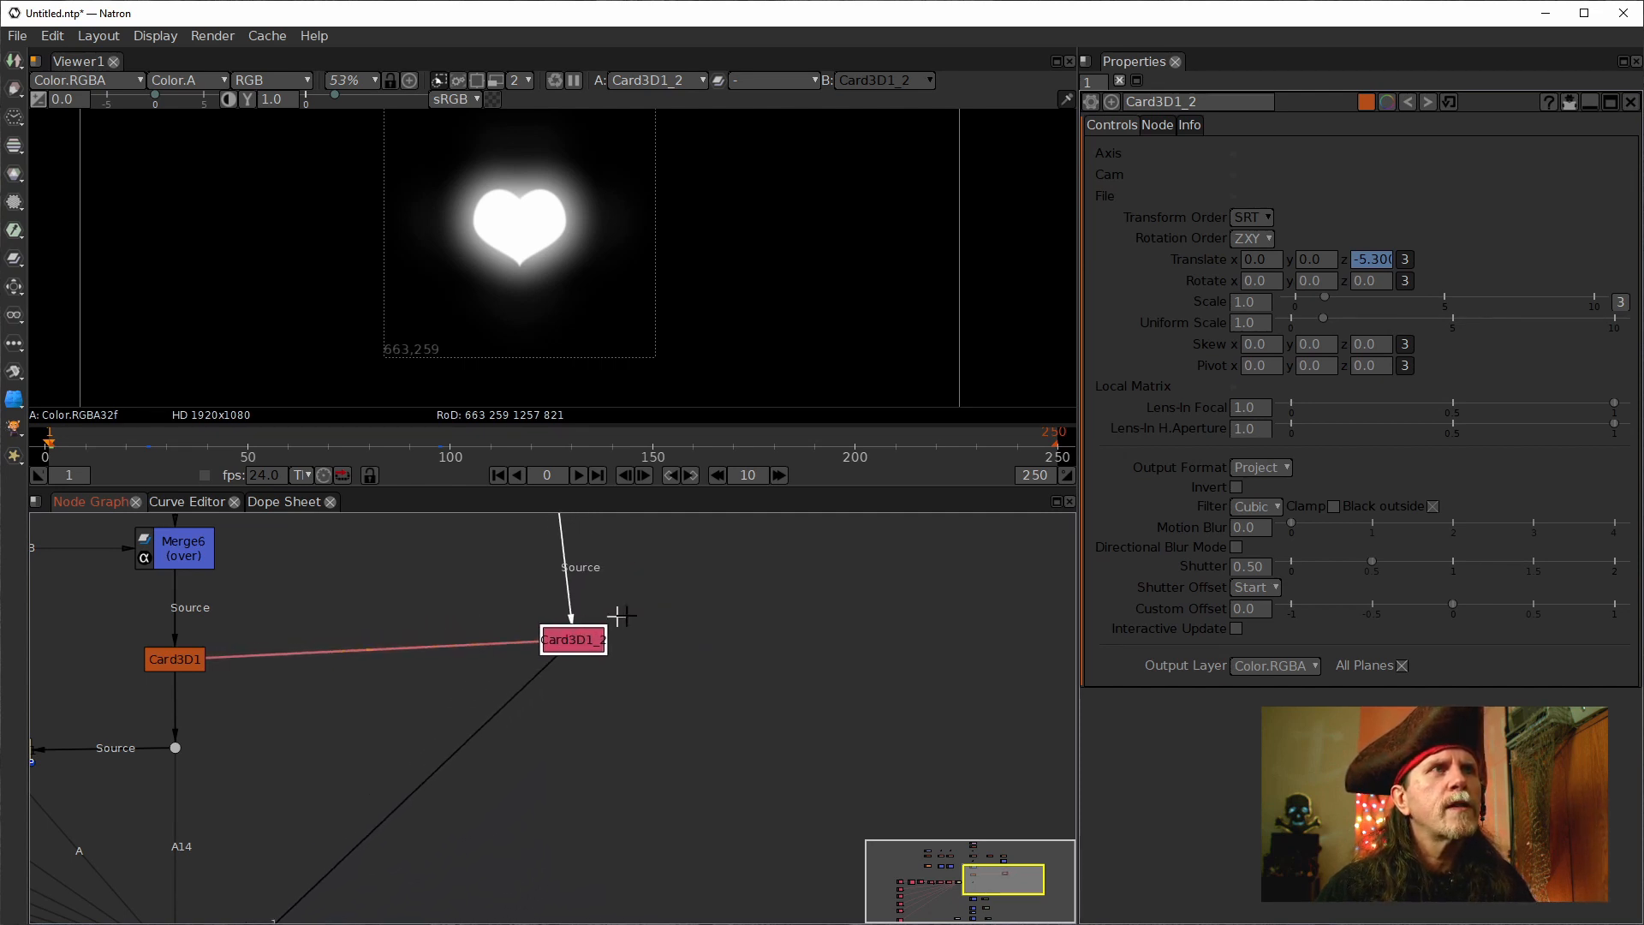
mouse_move(664, 608)
left_mouse_down()
mouse_move(638, 804)
mouse_move(660, 626)
left_mouse_up()
left_click_drag(558, 658, 630, 715)
left_click_drag(208, 745, 208, 705)
left_click_drag(613, 732, 601, 702)
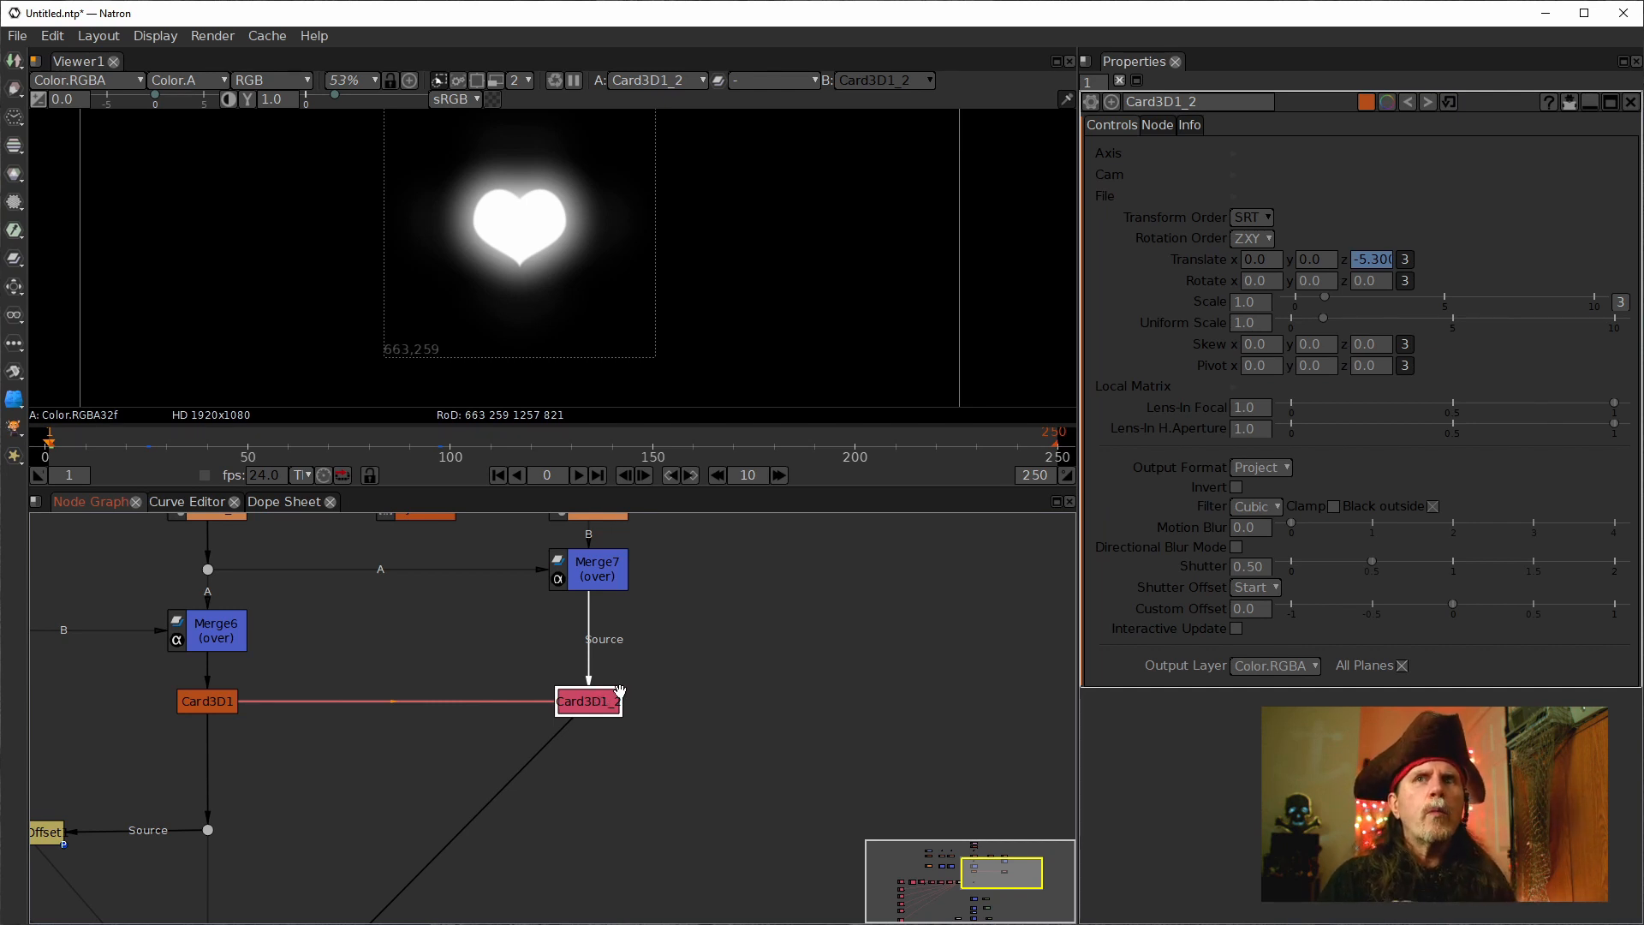
left_click(604, 578)
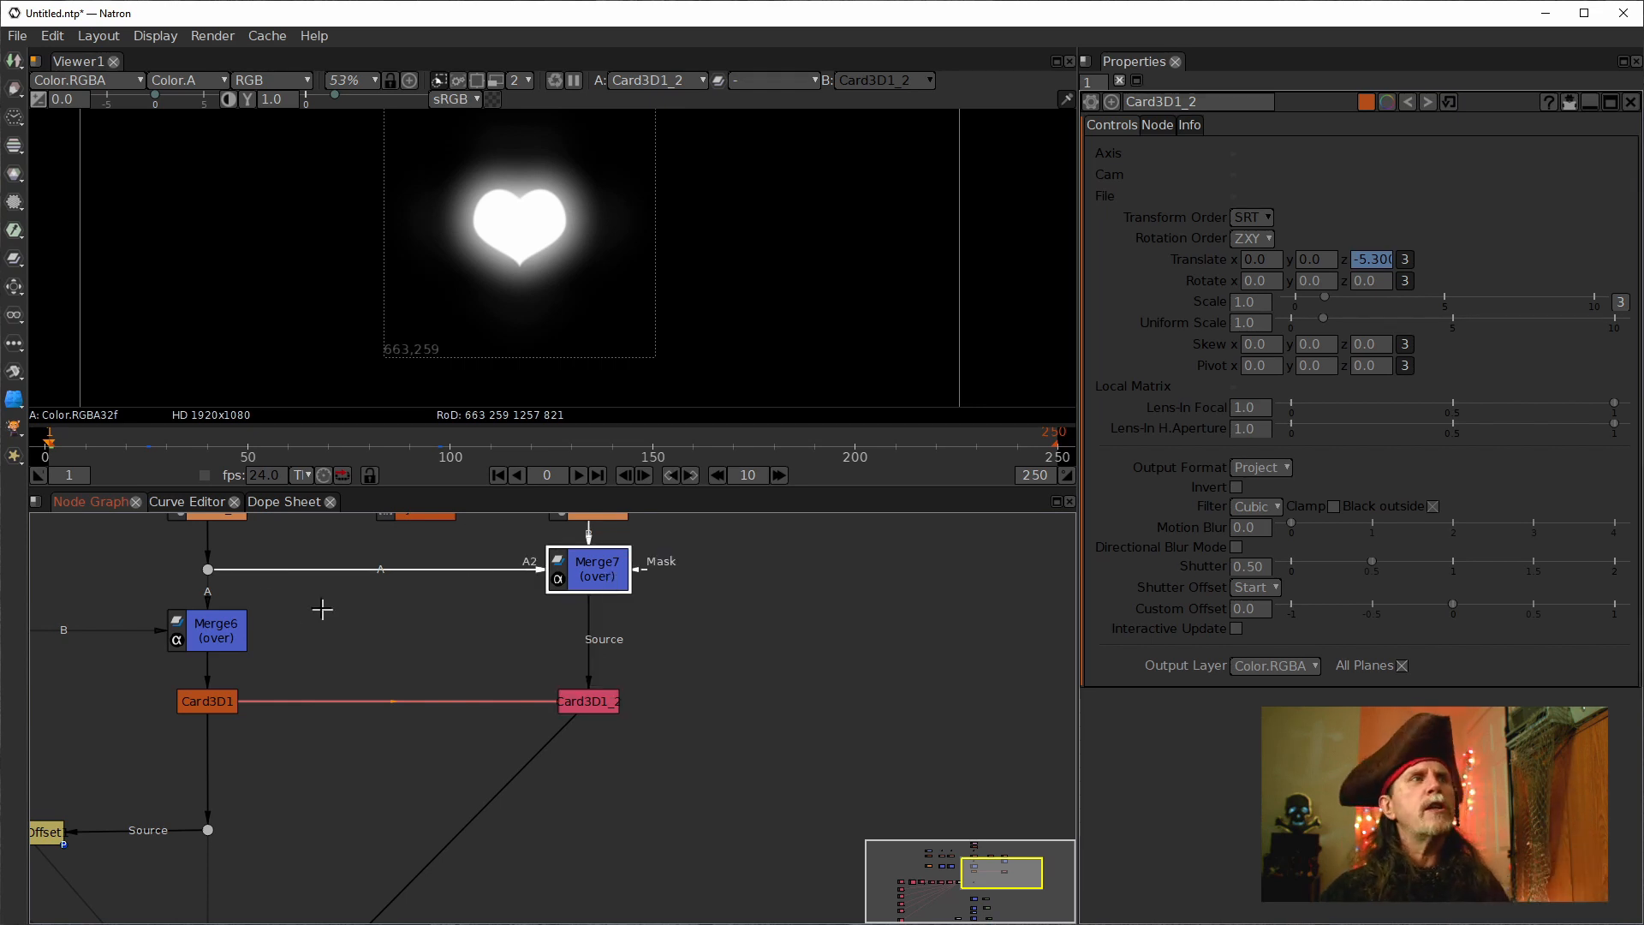
left_click(198, 644)
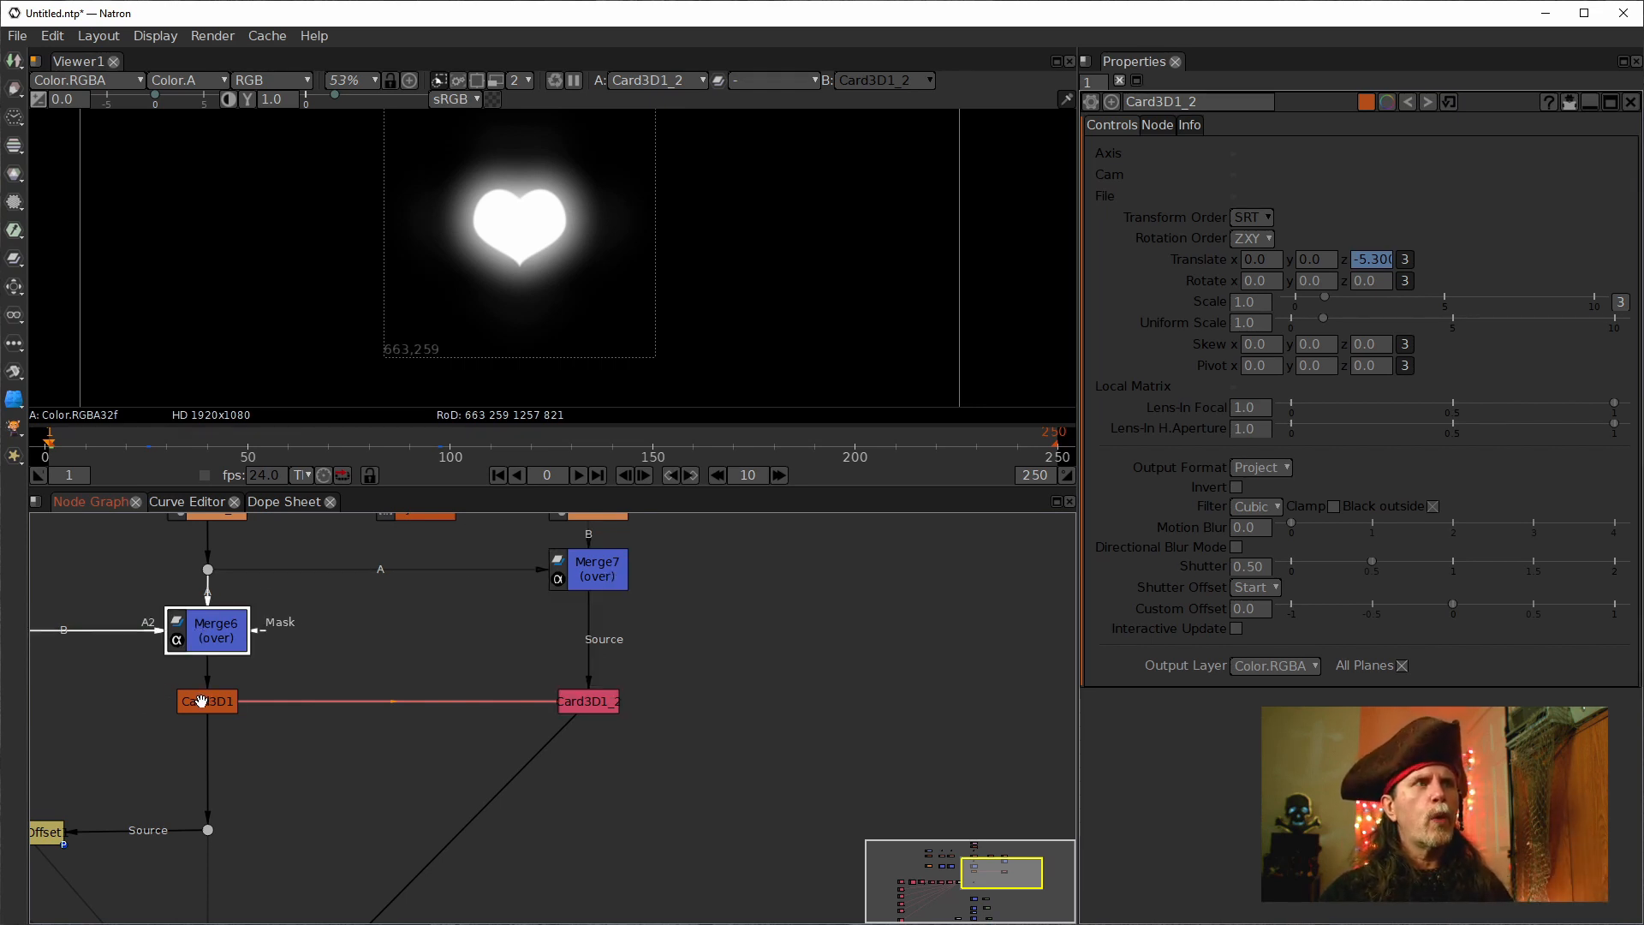
left_click(201, 701)
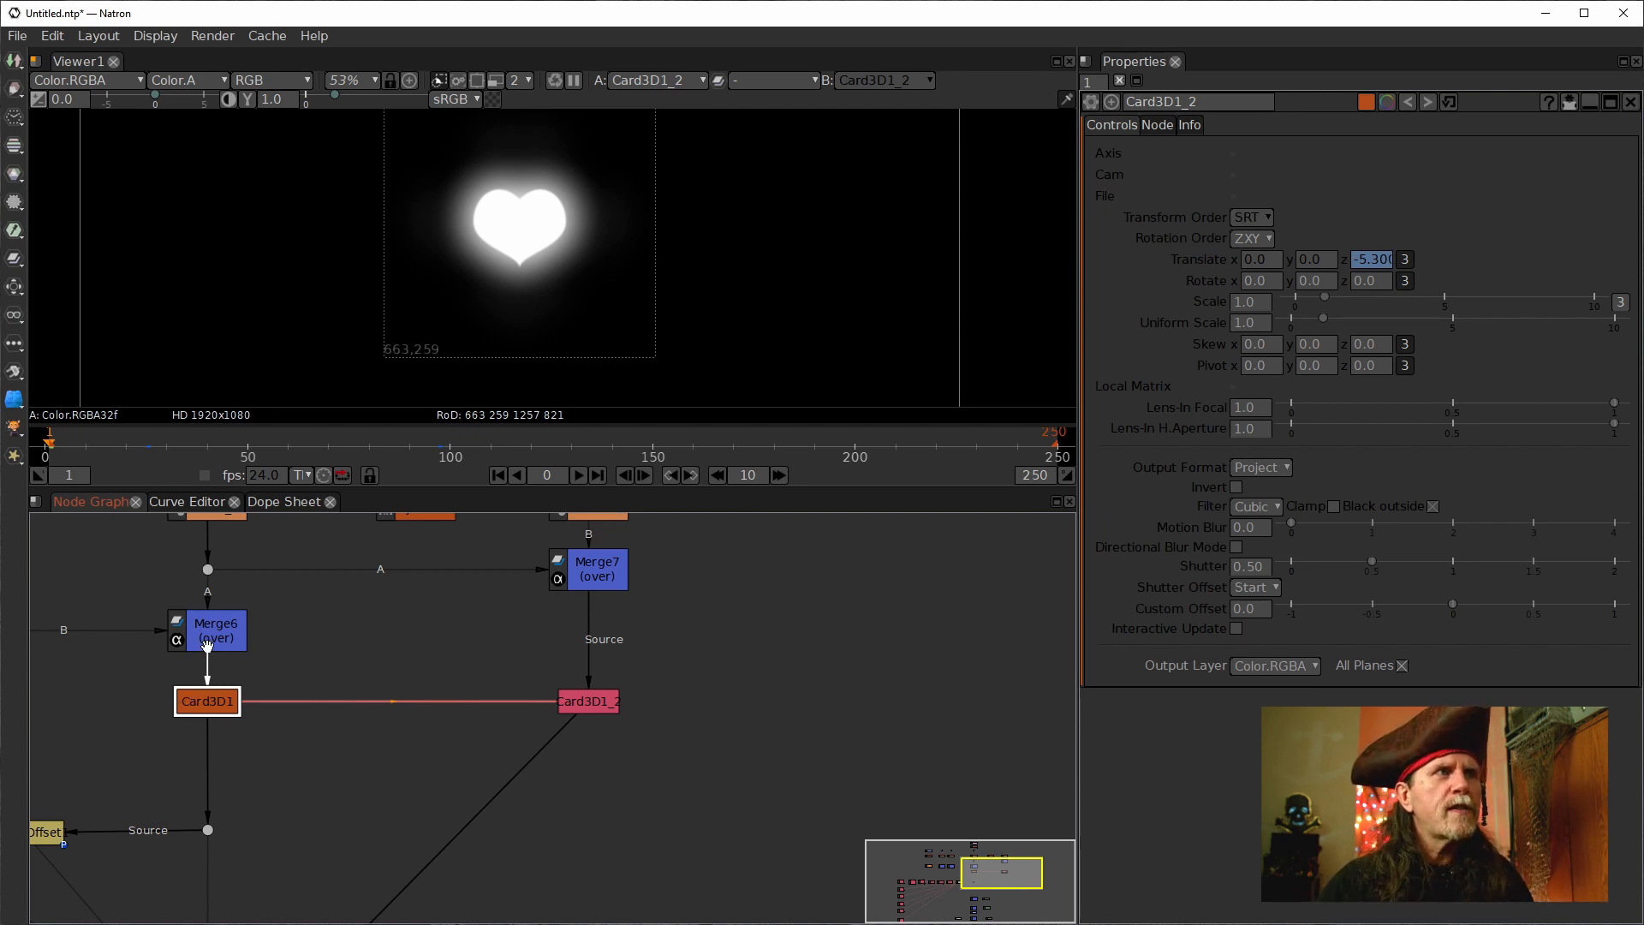
Set the viewer's proxy level to 8 and turn proxy rendering on.
left_click(593, 569)
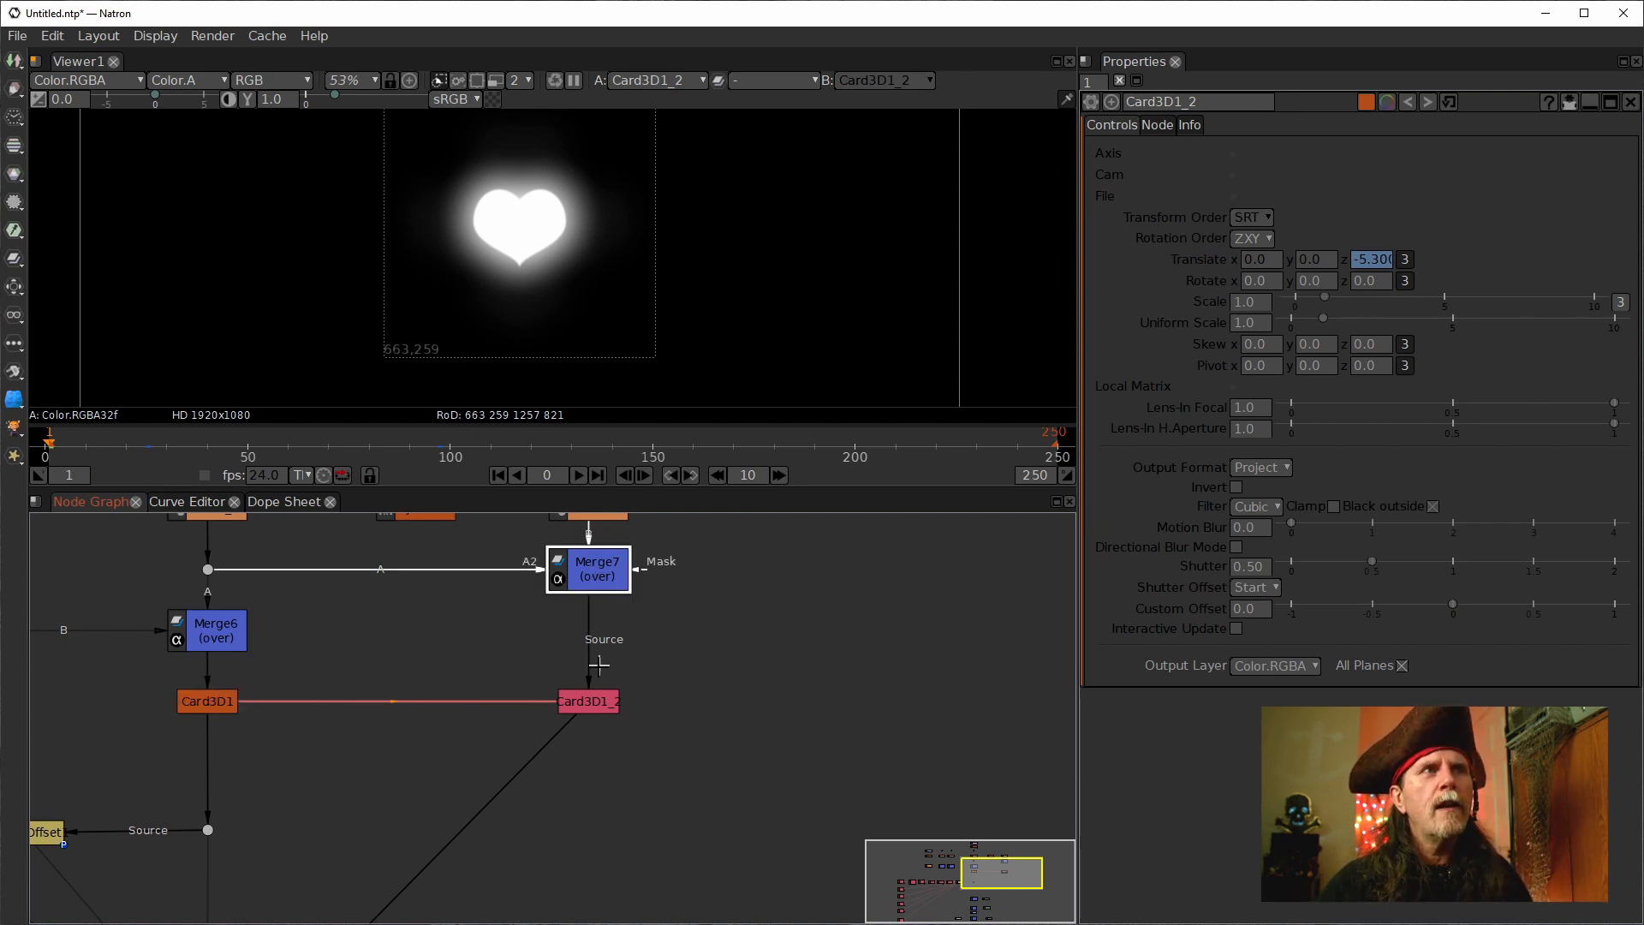
left_click(597, 702)
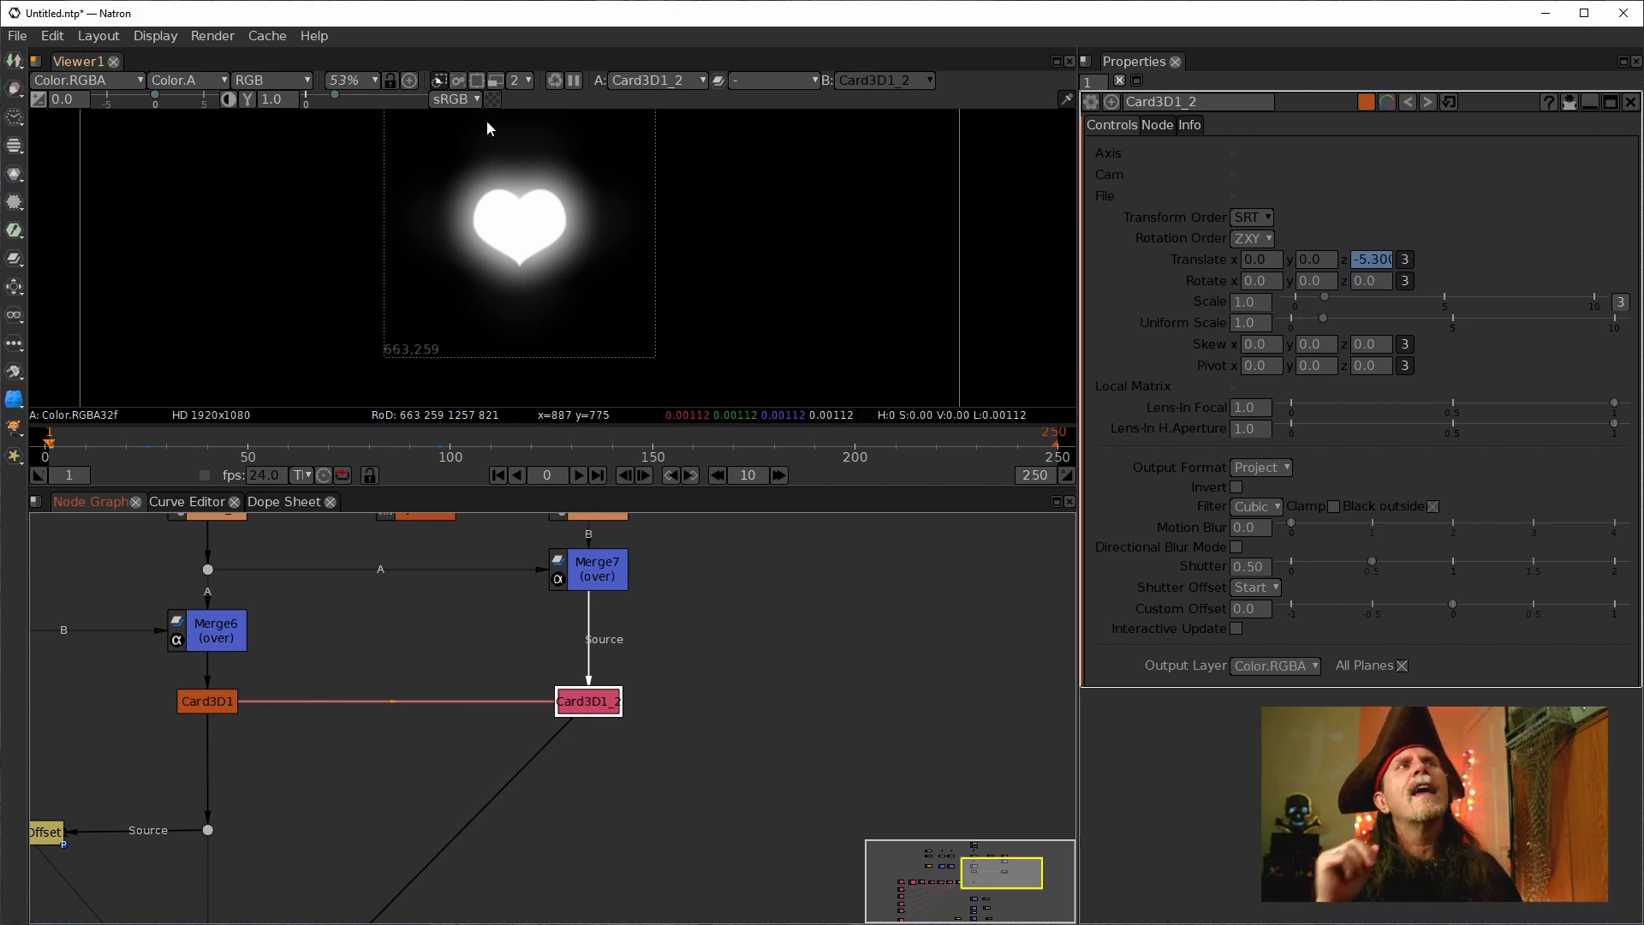
left_click(521, 80)
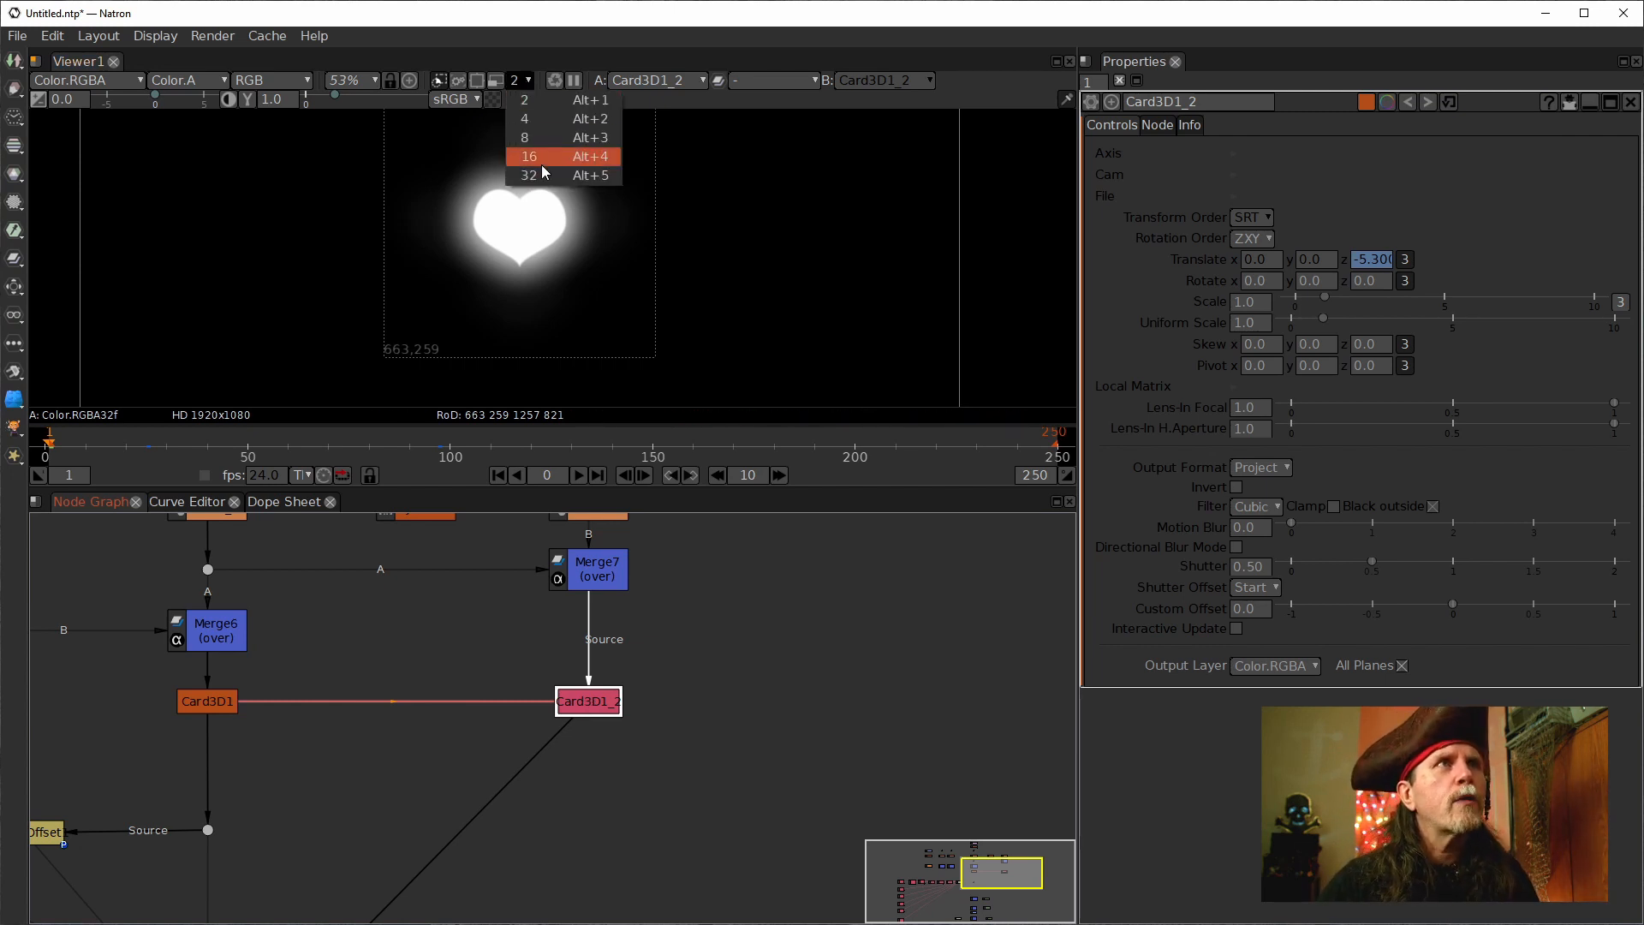
left_click(525, 137)
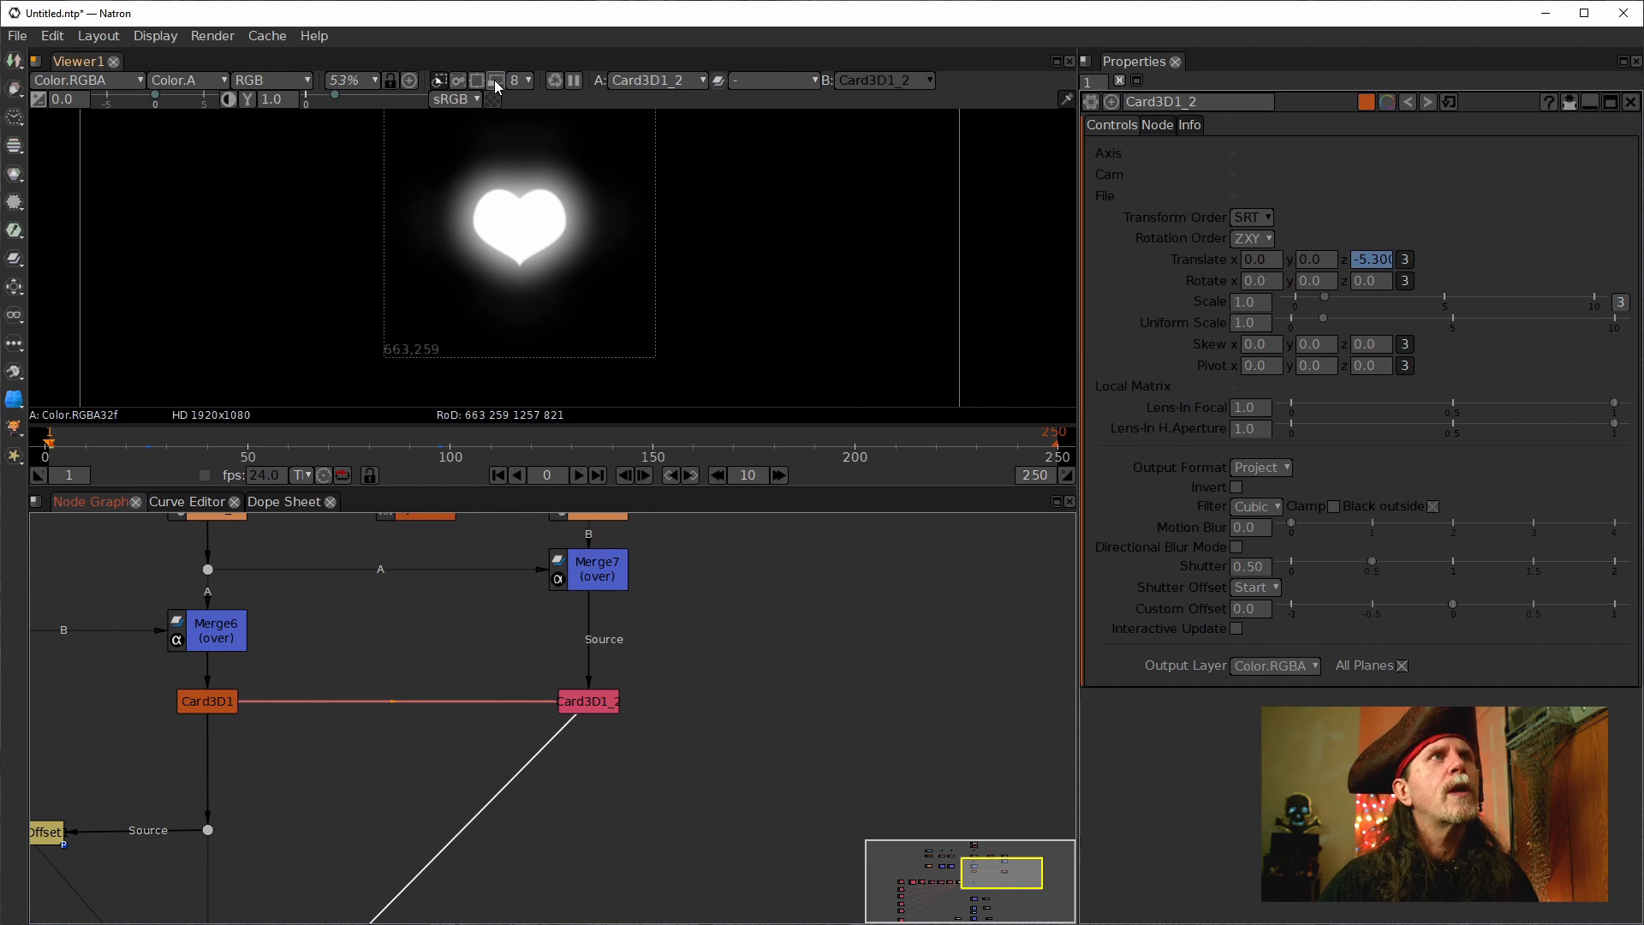
left_click(495, 80)
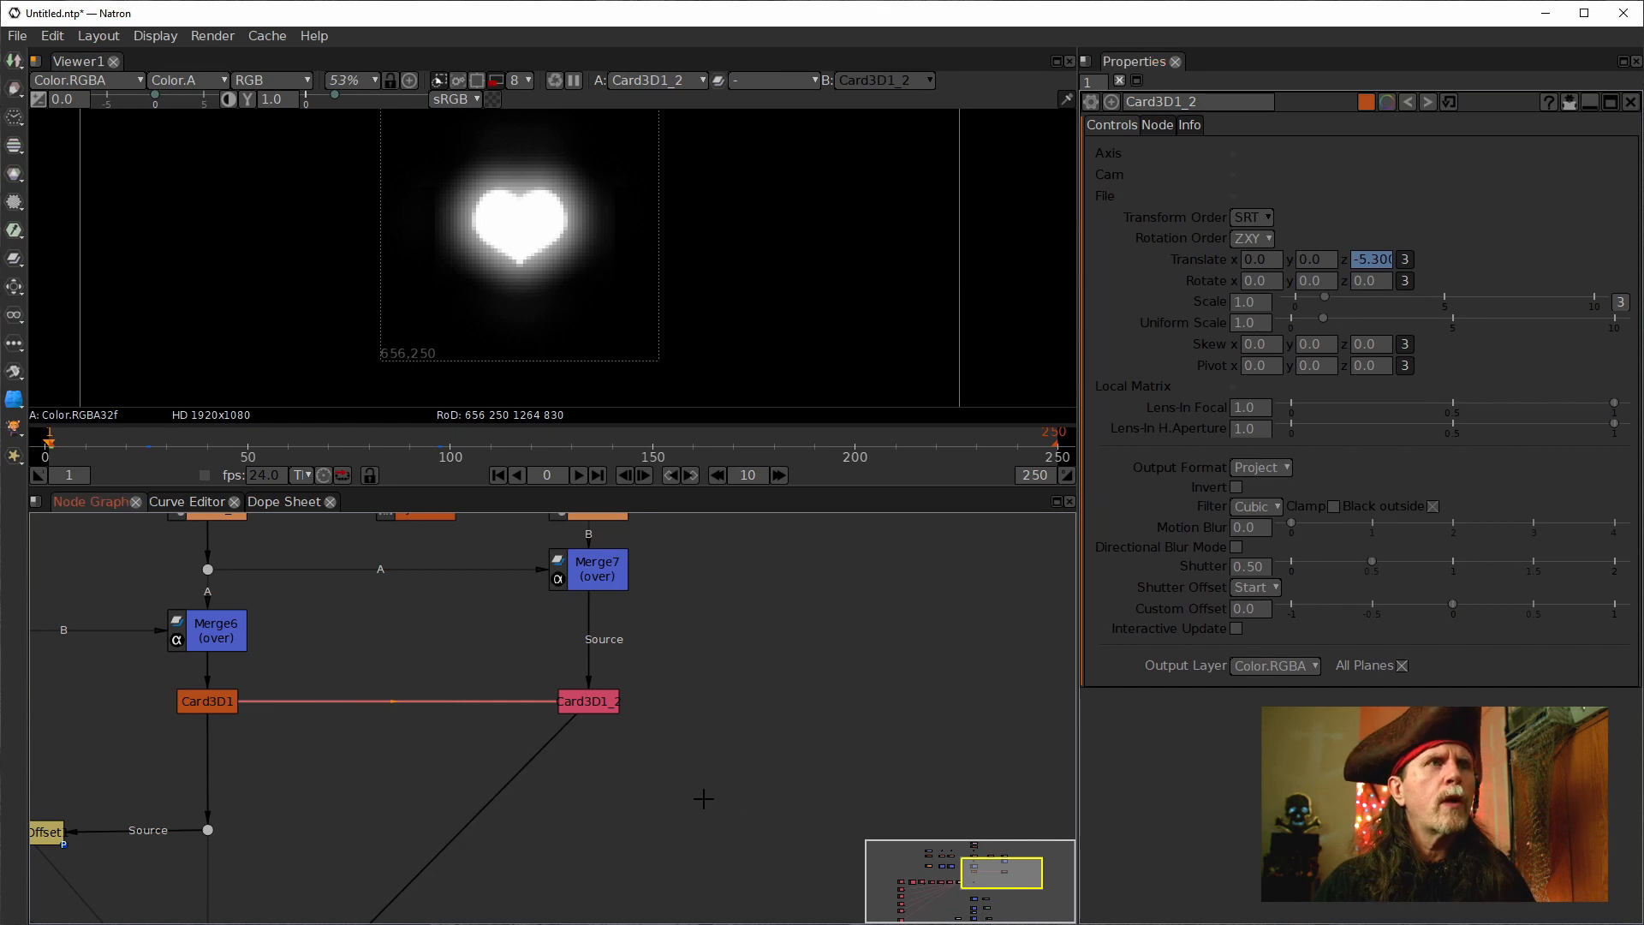
Add a Constant node in the free space below and to the right of the Card3D1 clone.
left_click_drag(700, 792, 631, 664)
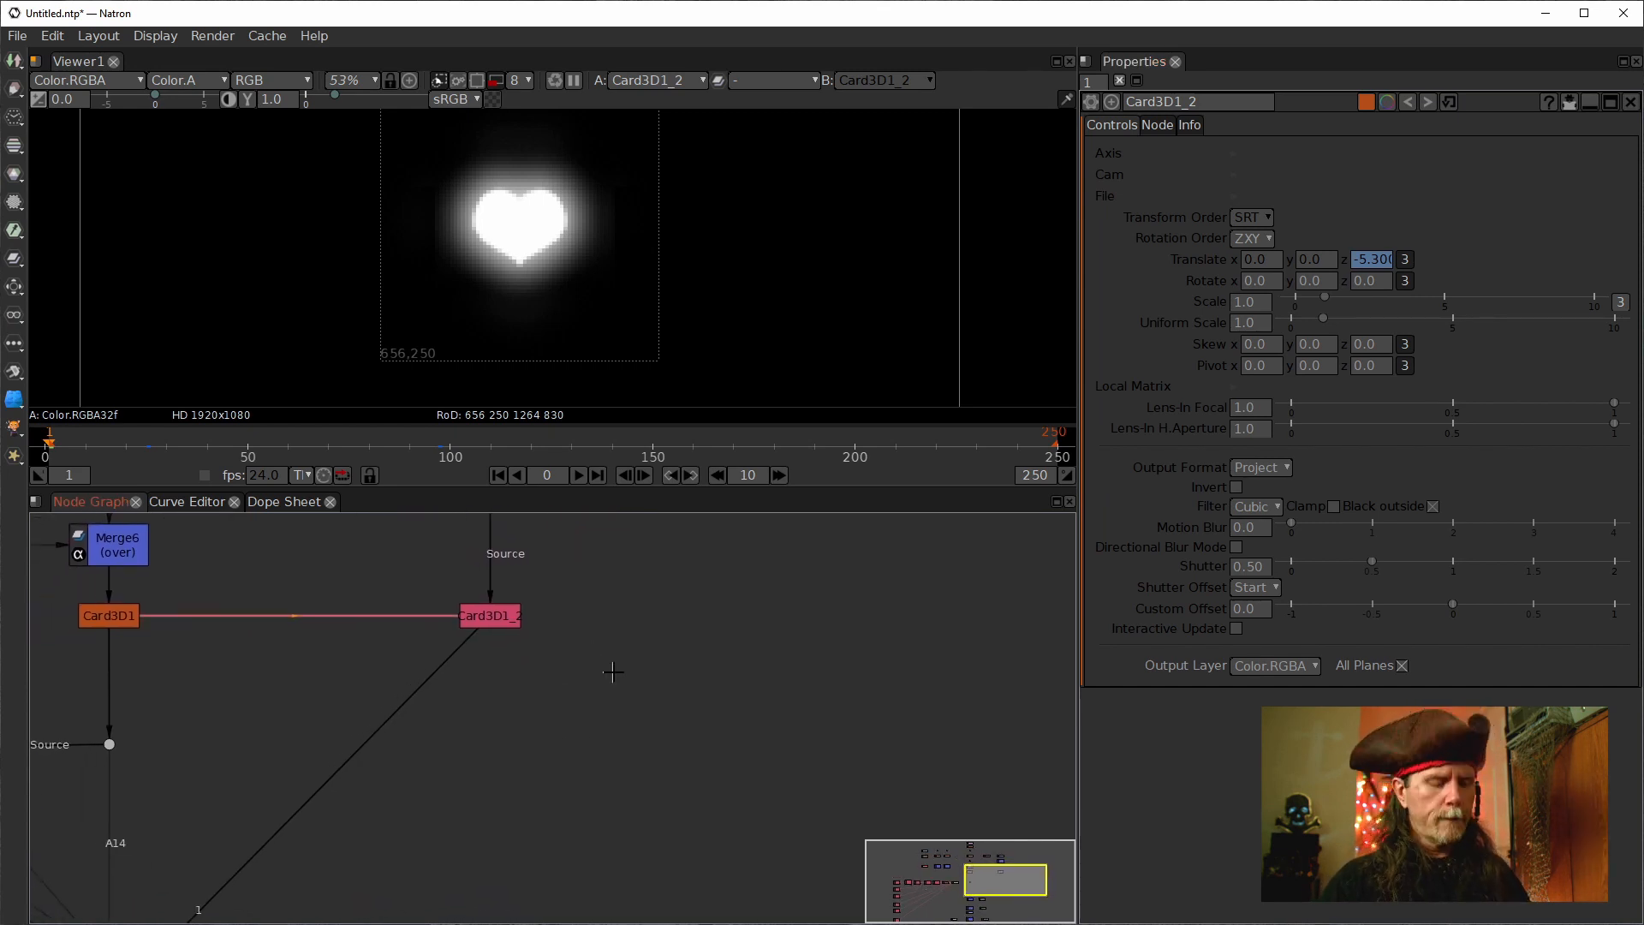
key("Tab")
type("co")
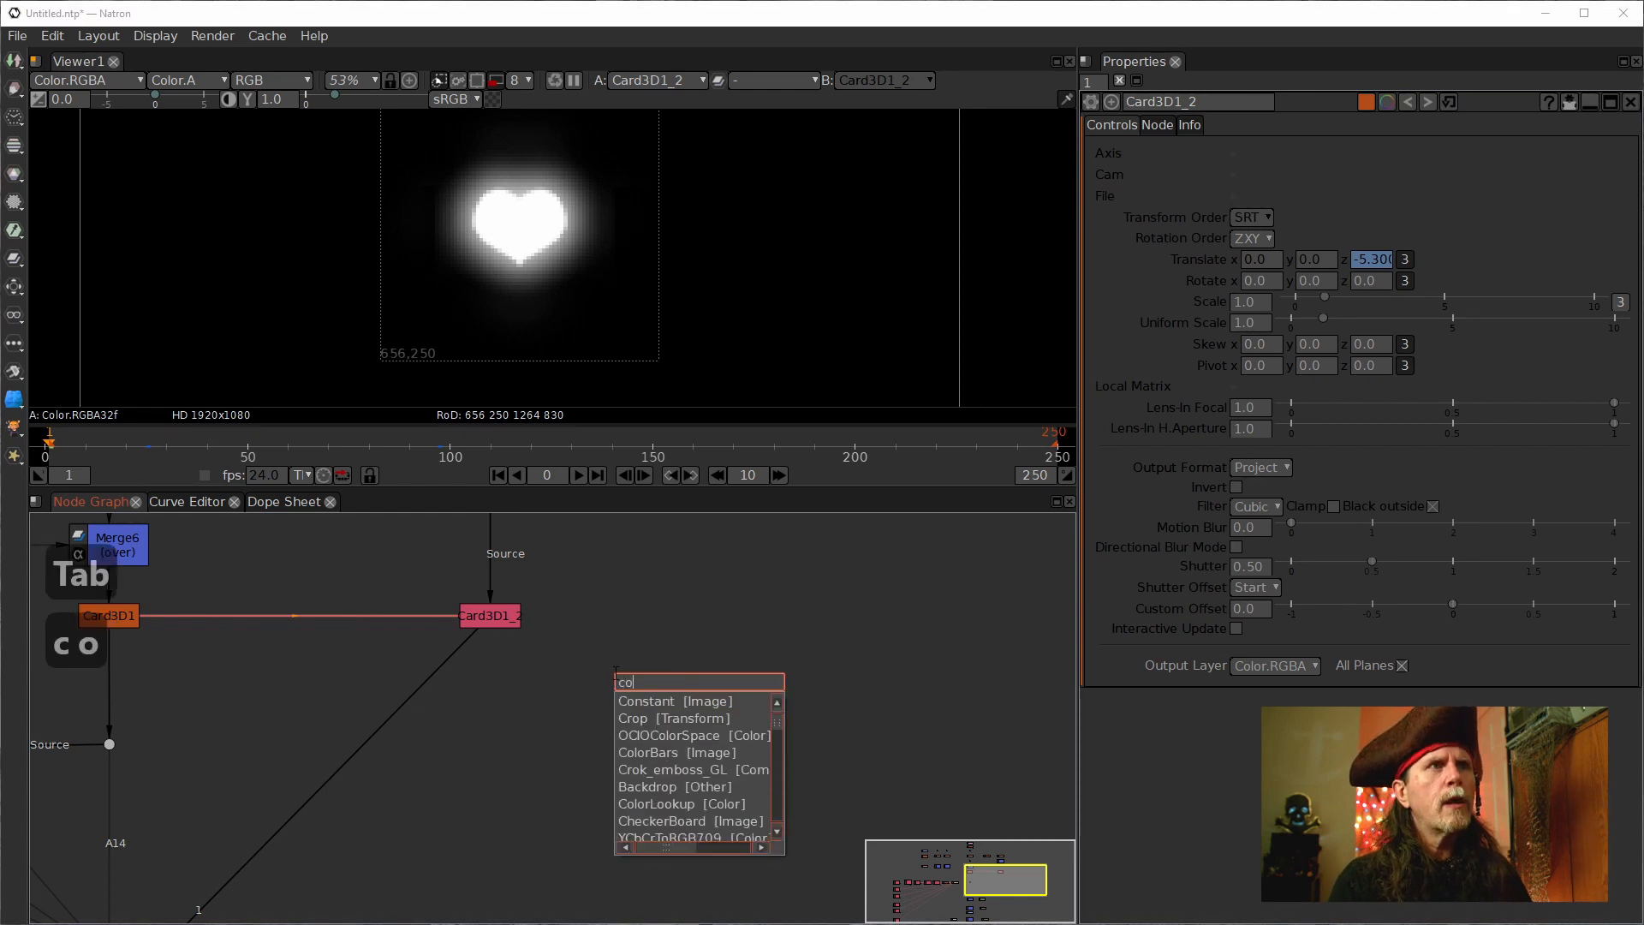
key("Left")
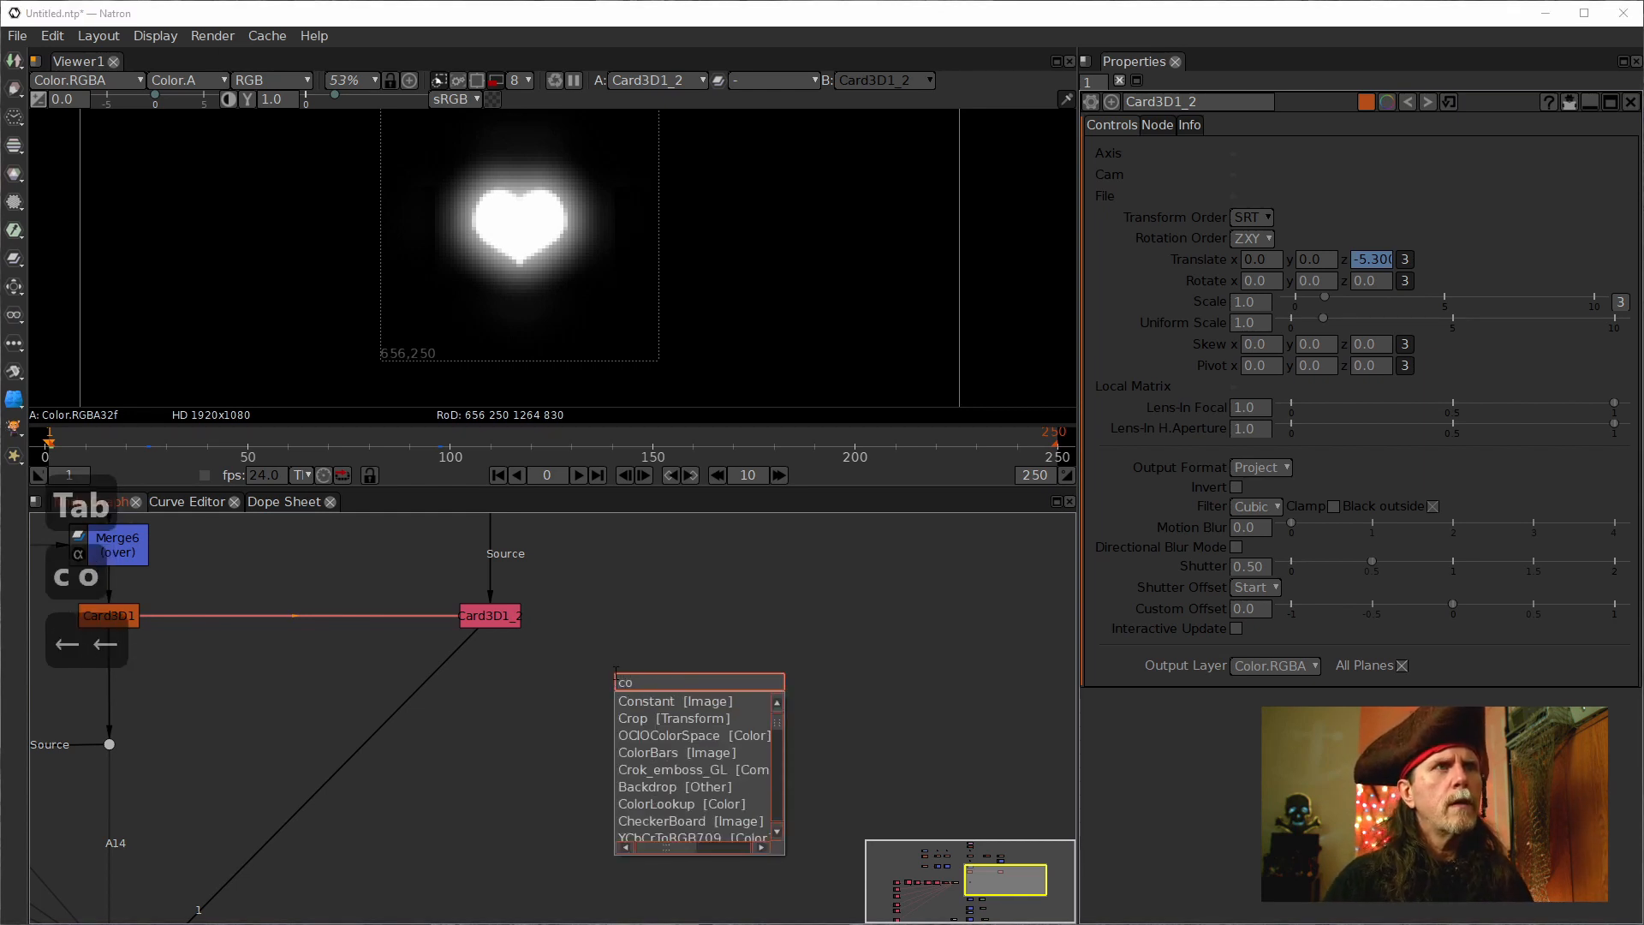
key("Return")
left_click_drag(721, 710, 637, 667)
Add a Merge node beneath the Card3D1 clone, with the clone as input A and the new Constant as input B, and view its output.
key("m")
left_click_drag(660, 738, 471, 625)
left_click_drag(554, 758, 496, 679)
key("1")
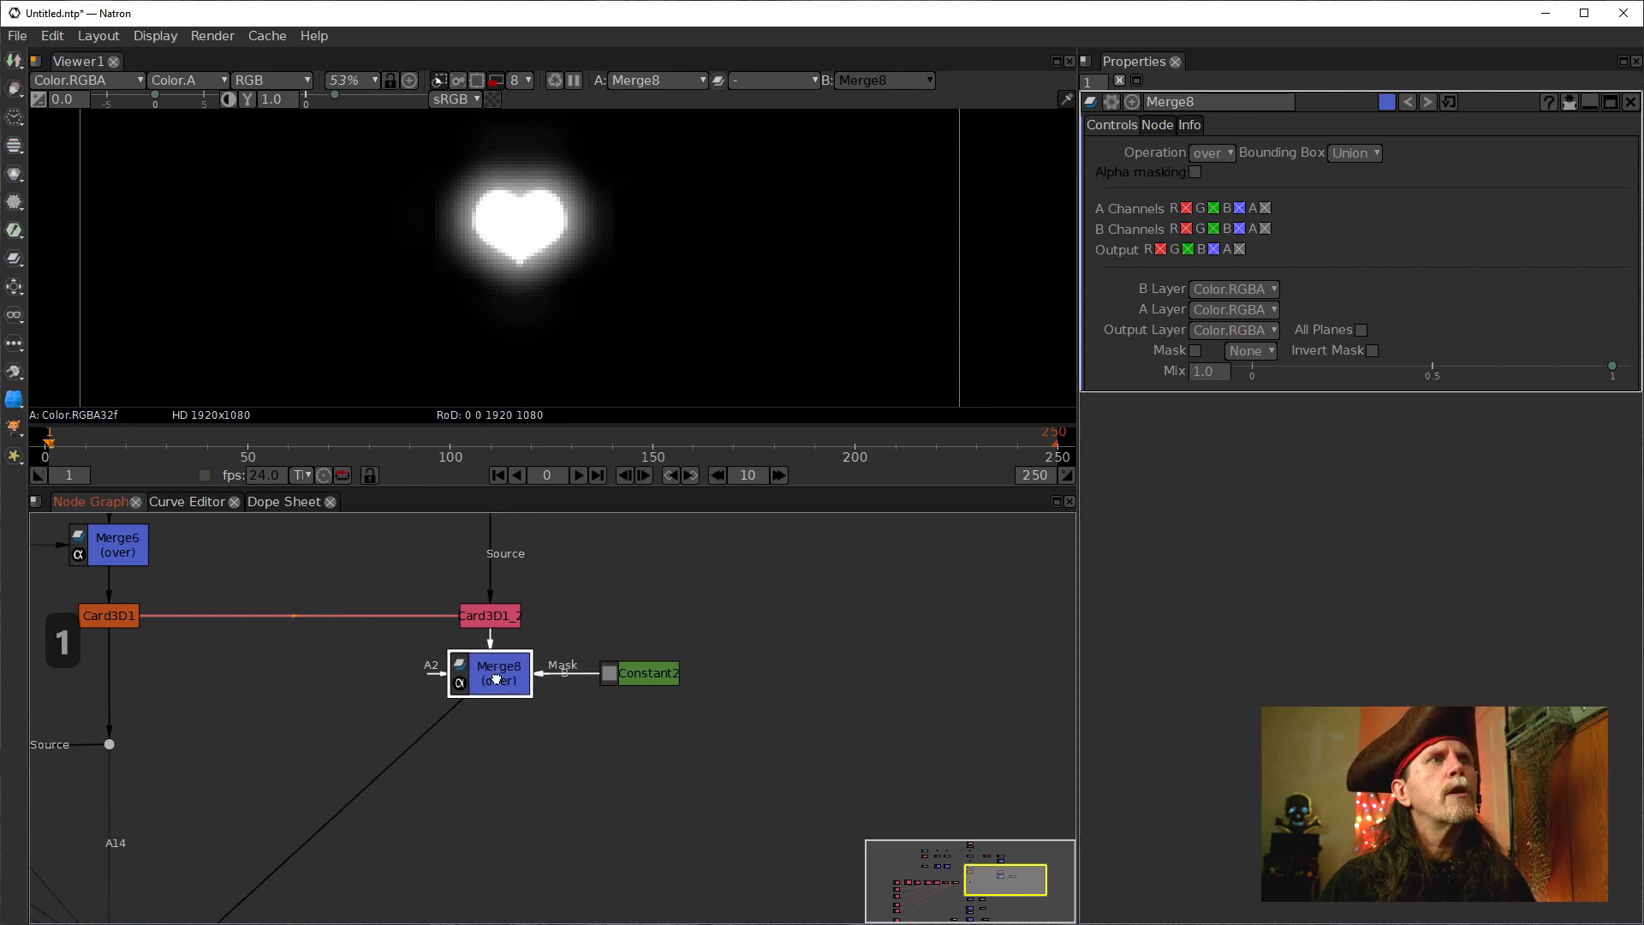
Set the operation of the new Merge8 node to from.
left_click(611, 681)
left_click(499, 685)
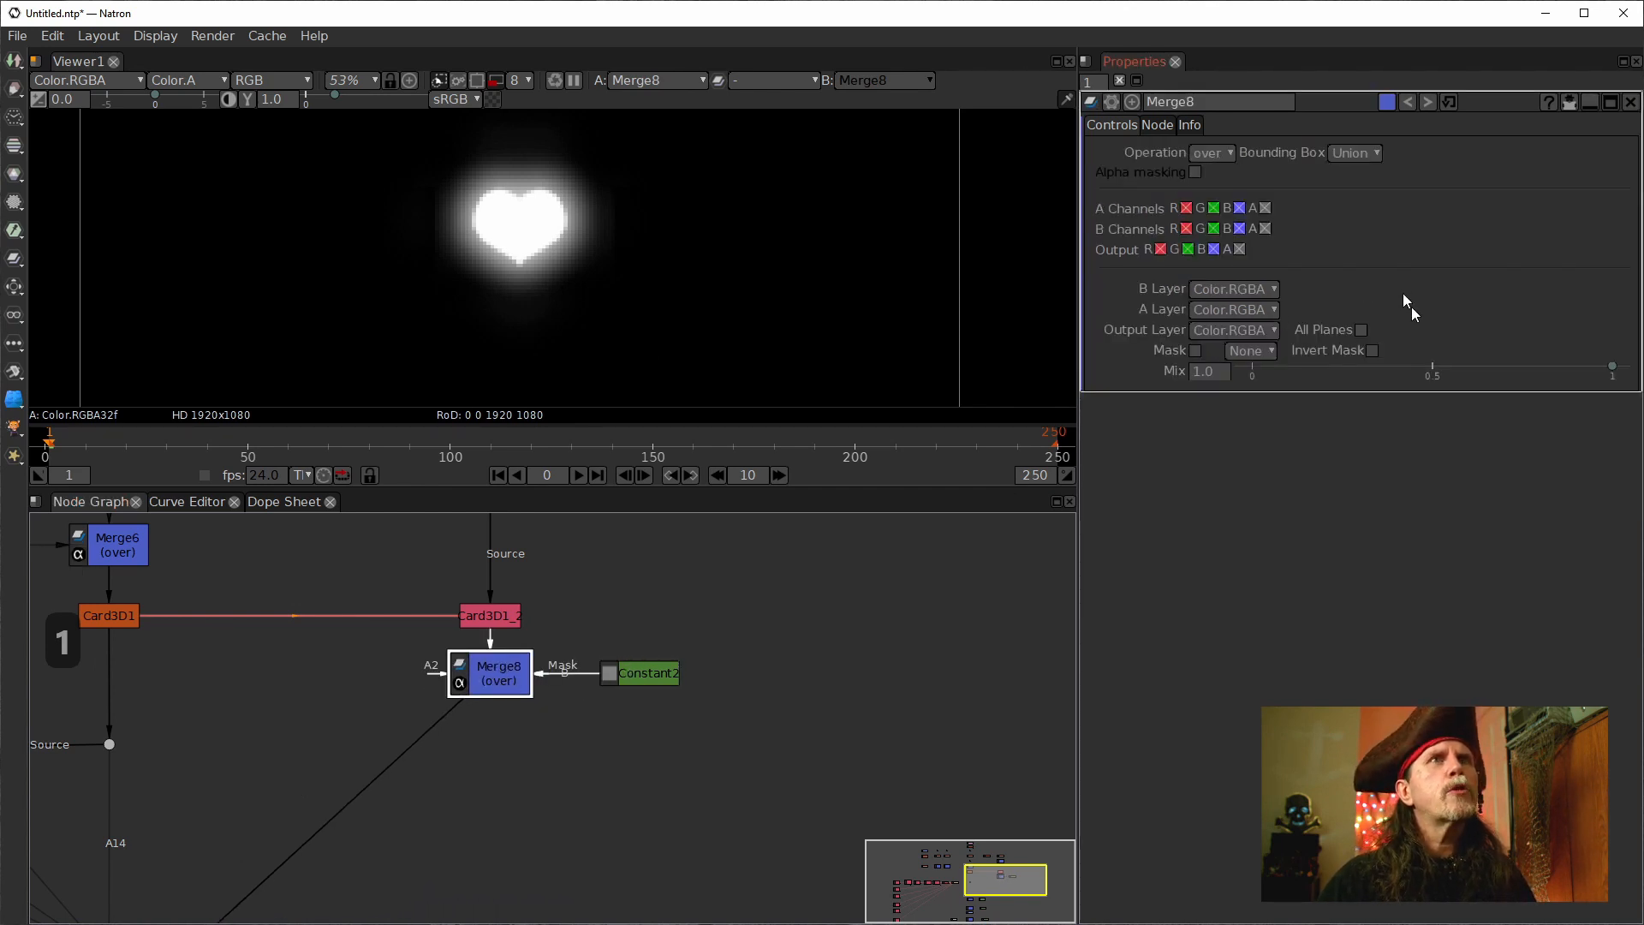
left_click(1219, 154)
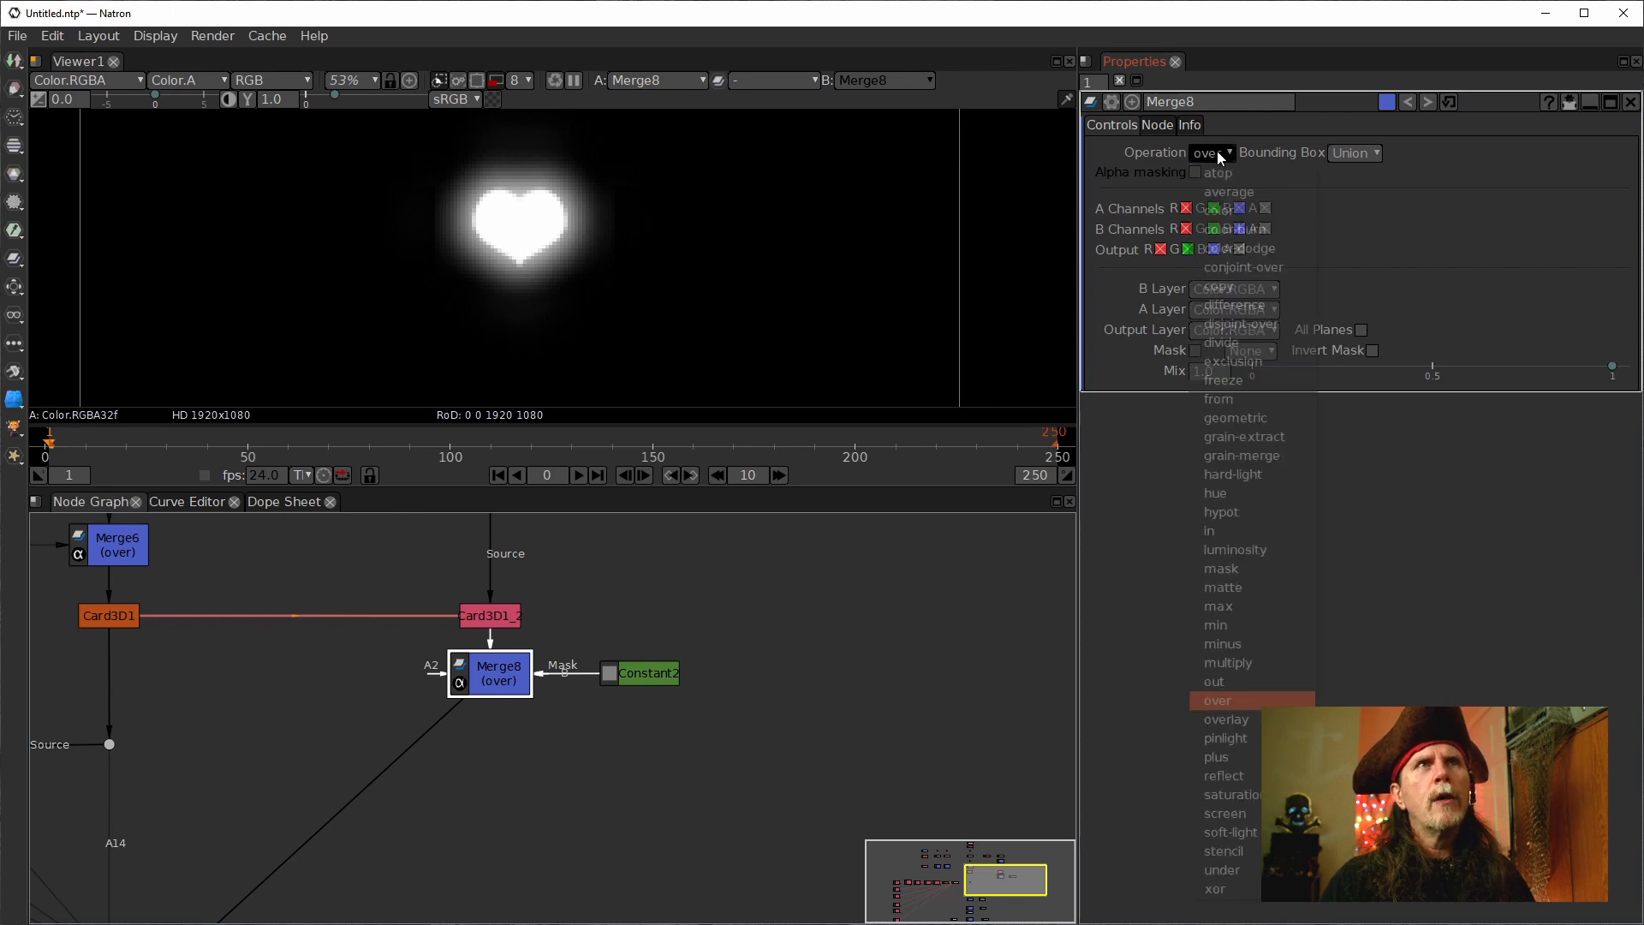
left_click(1218, 400)
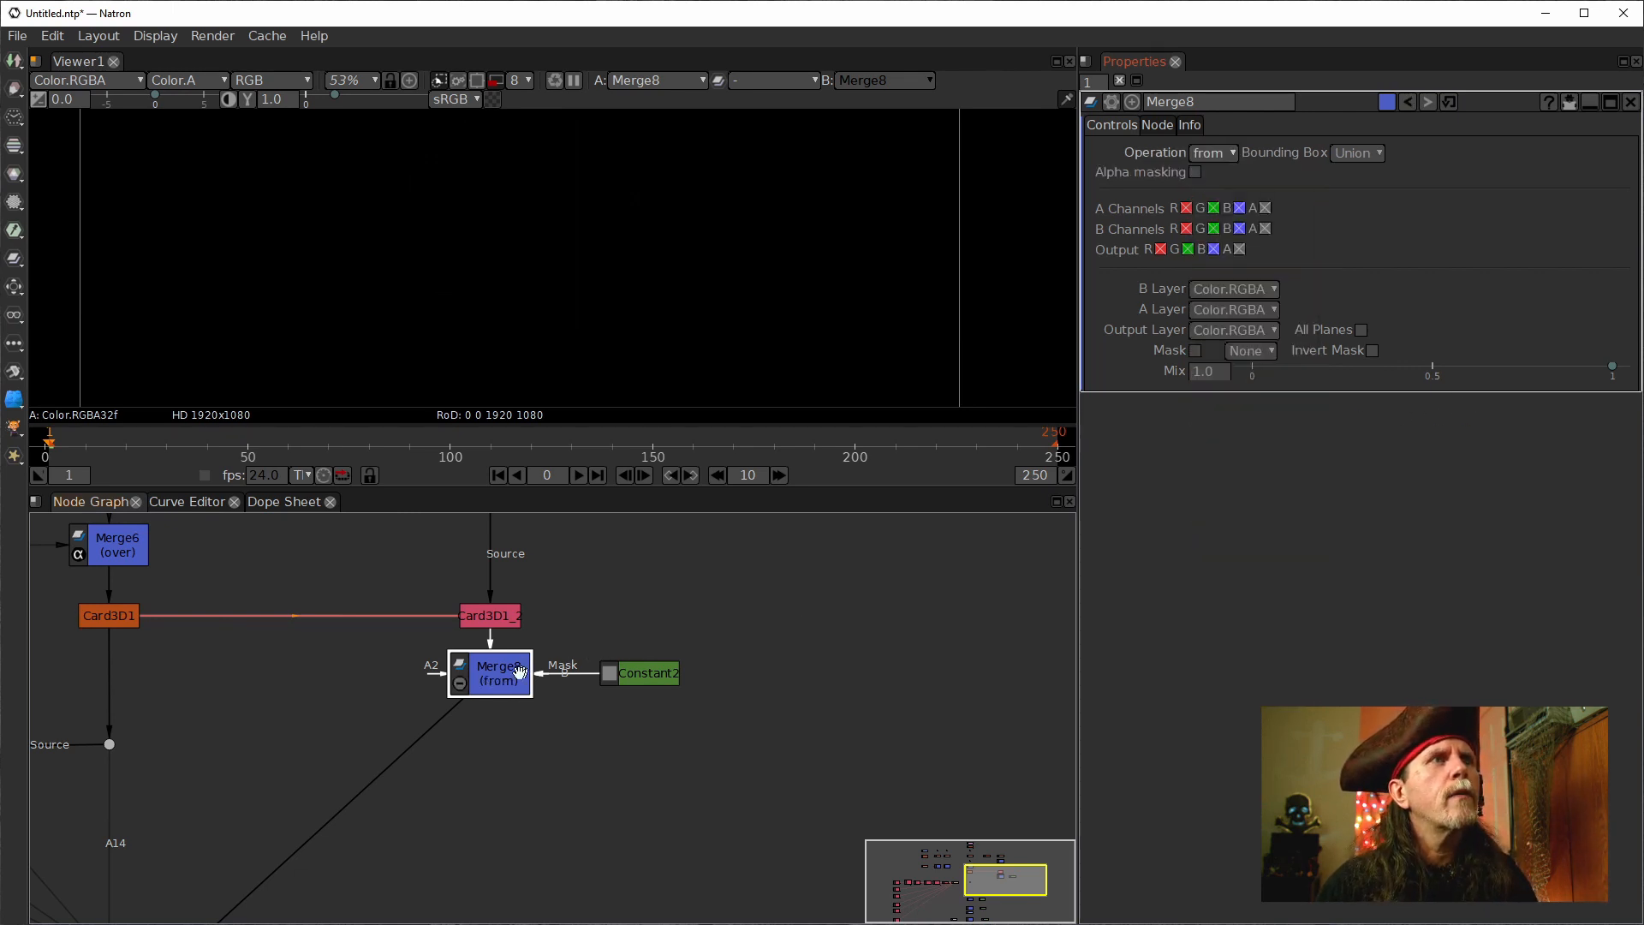
Set the color of the Constant2 node to 0.1.
left_click(647, 678)
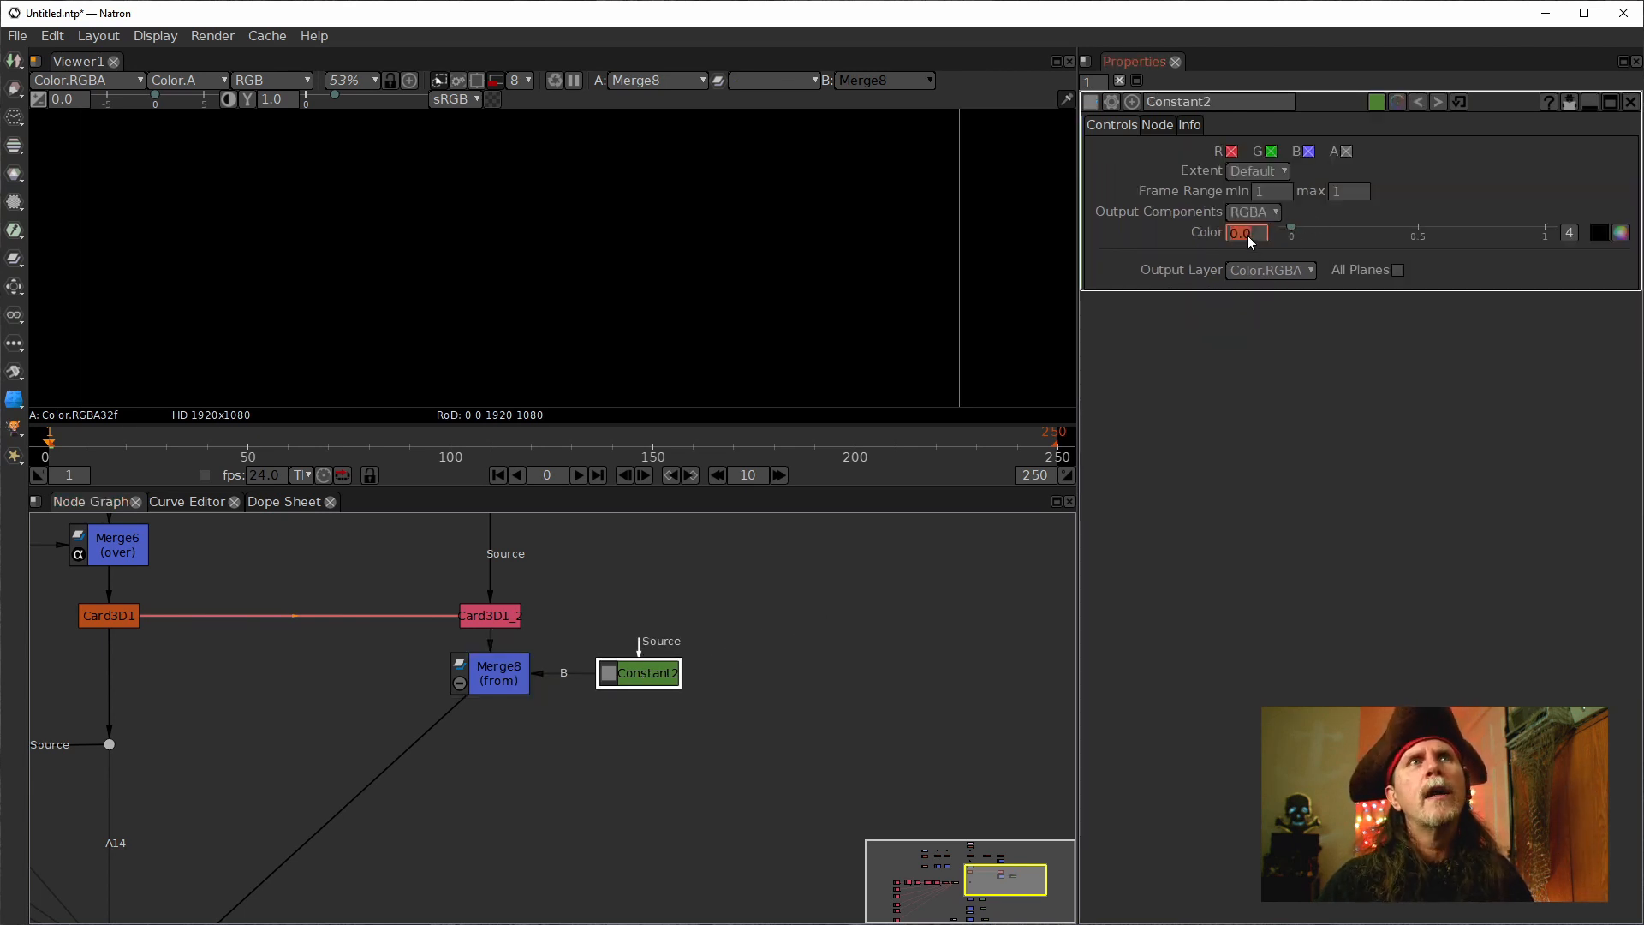
scroll(1246, 235, "up", 1)
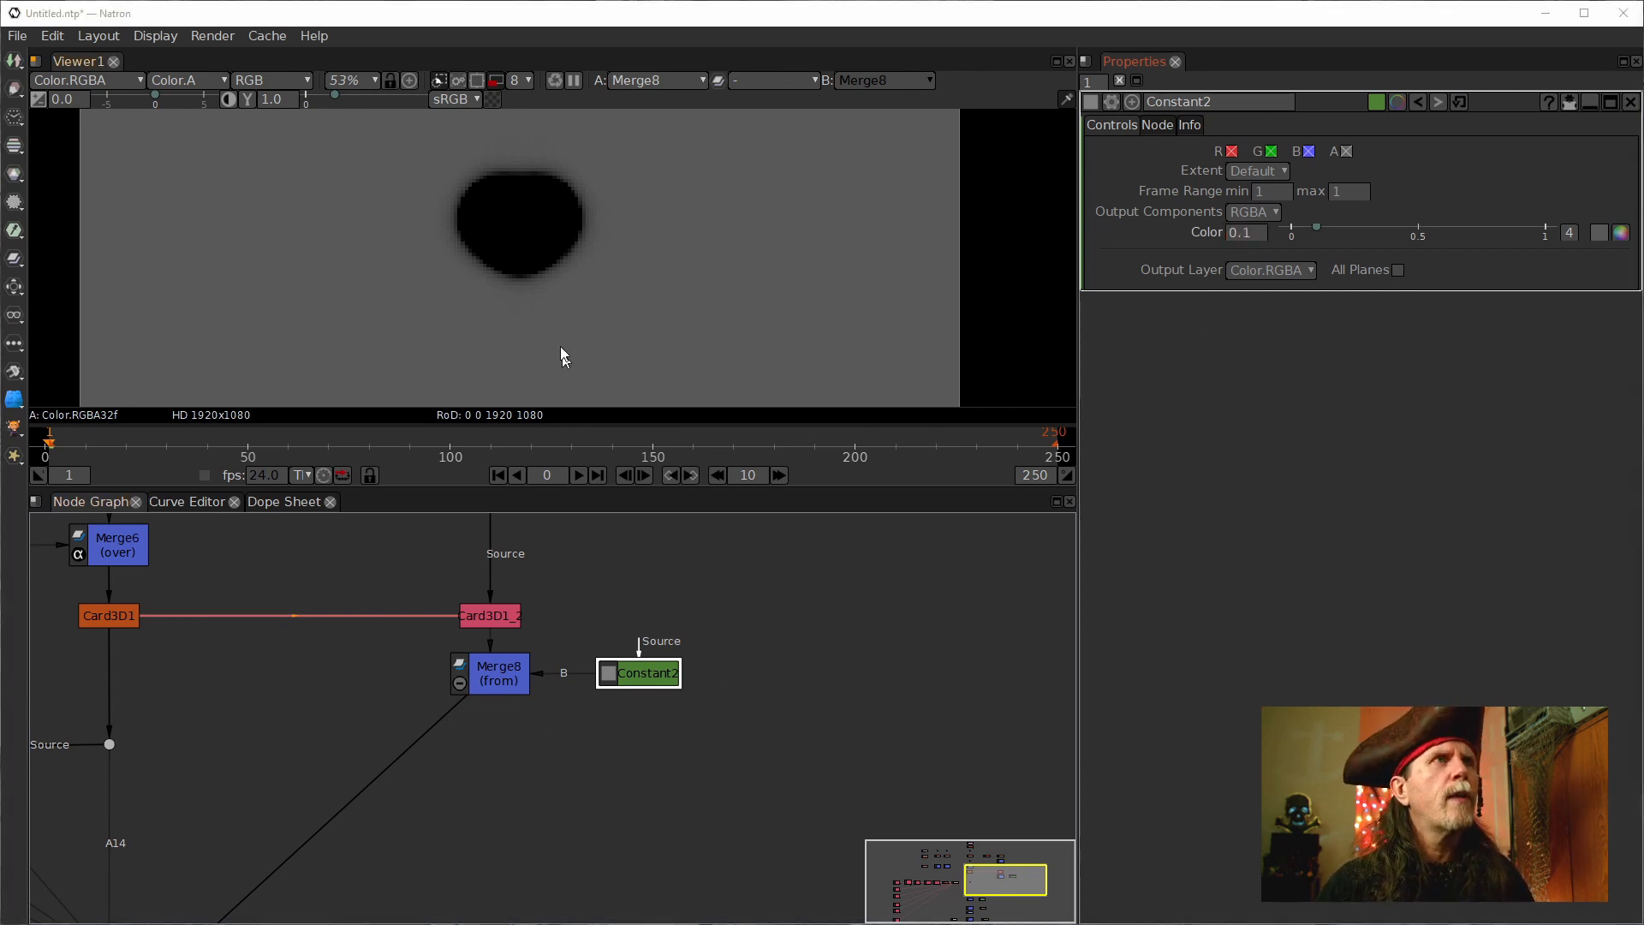
left_click(797, 653)
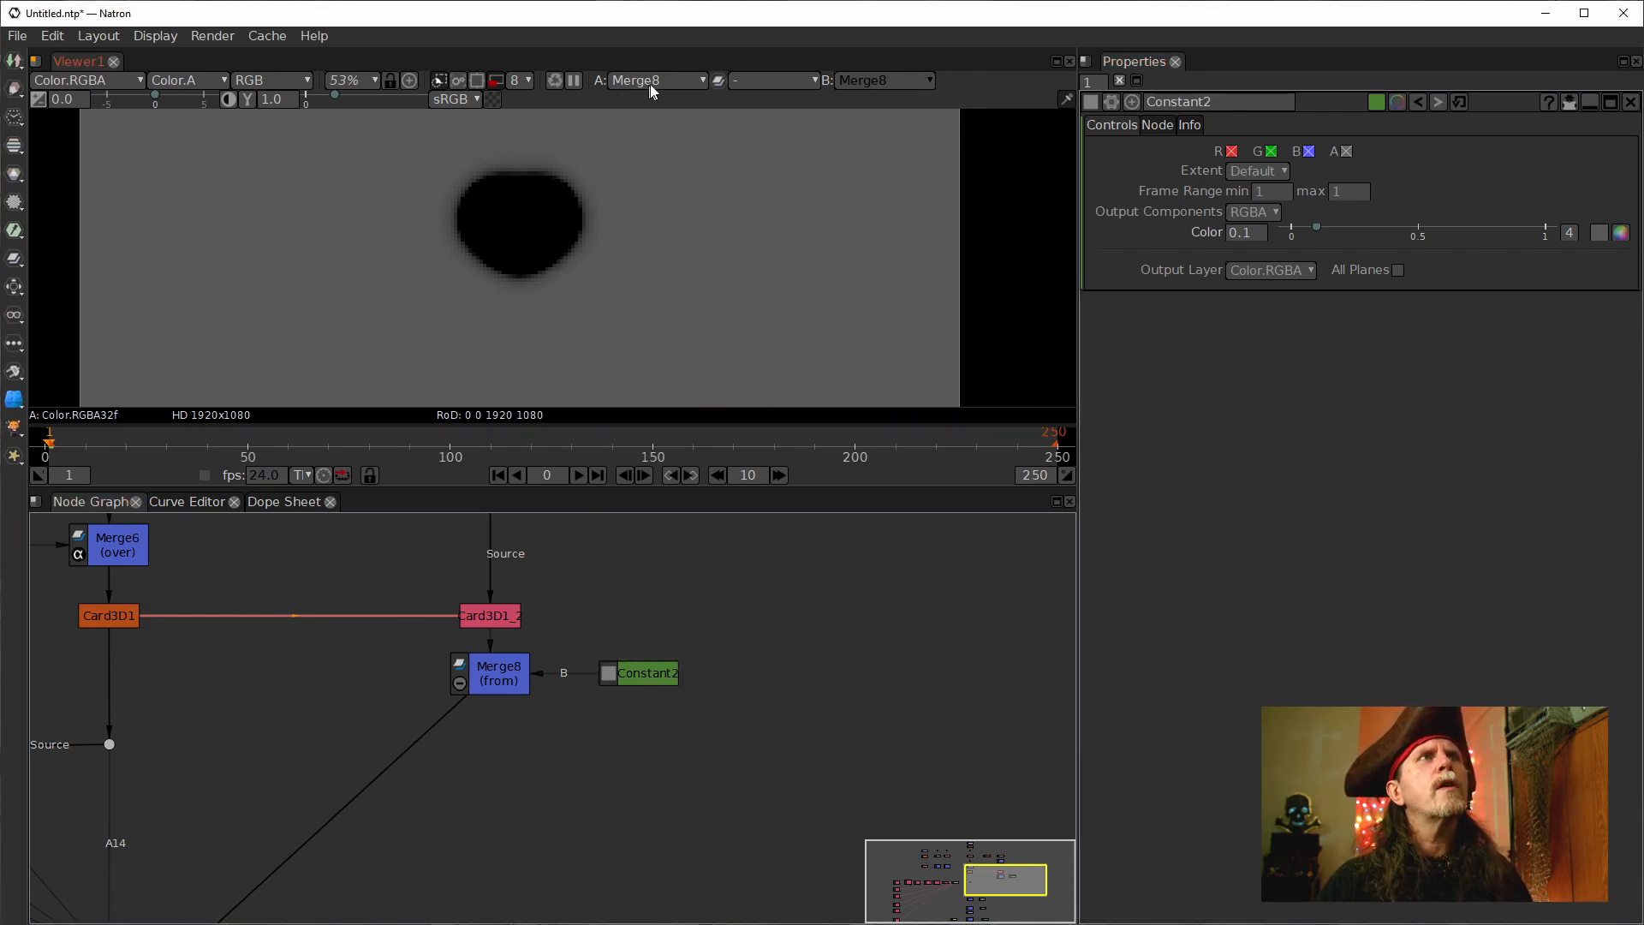
Turn proxy rendering off in the viewer and inspect the dark shape's soft edge up close.
left_click(499, 81)
scroll(548, 326, "up", 10)
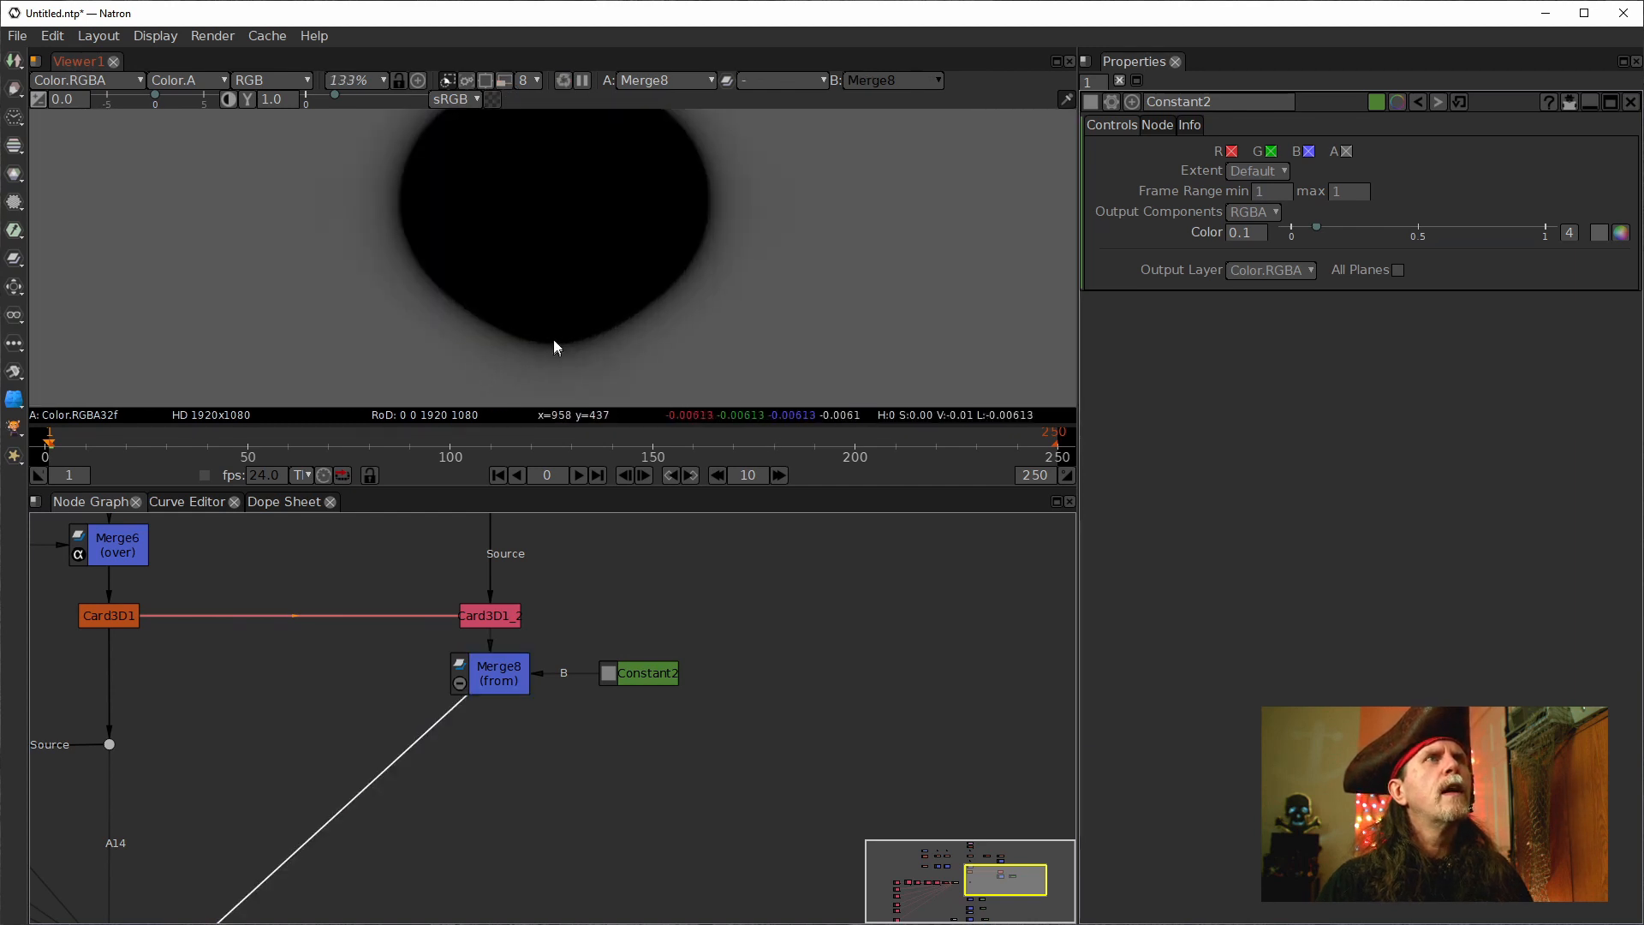
left_click_drag(550, 295, 519, 429)
scroll(505, 373, "up", 2)
Disable AdjustRoD2 and enable it again to compare its effect on the upper edge of the blurred shape.
left_click_drag(569, 653, 578, 772)
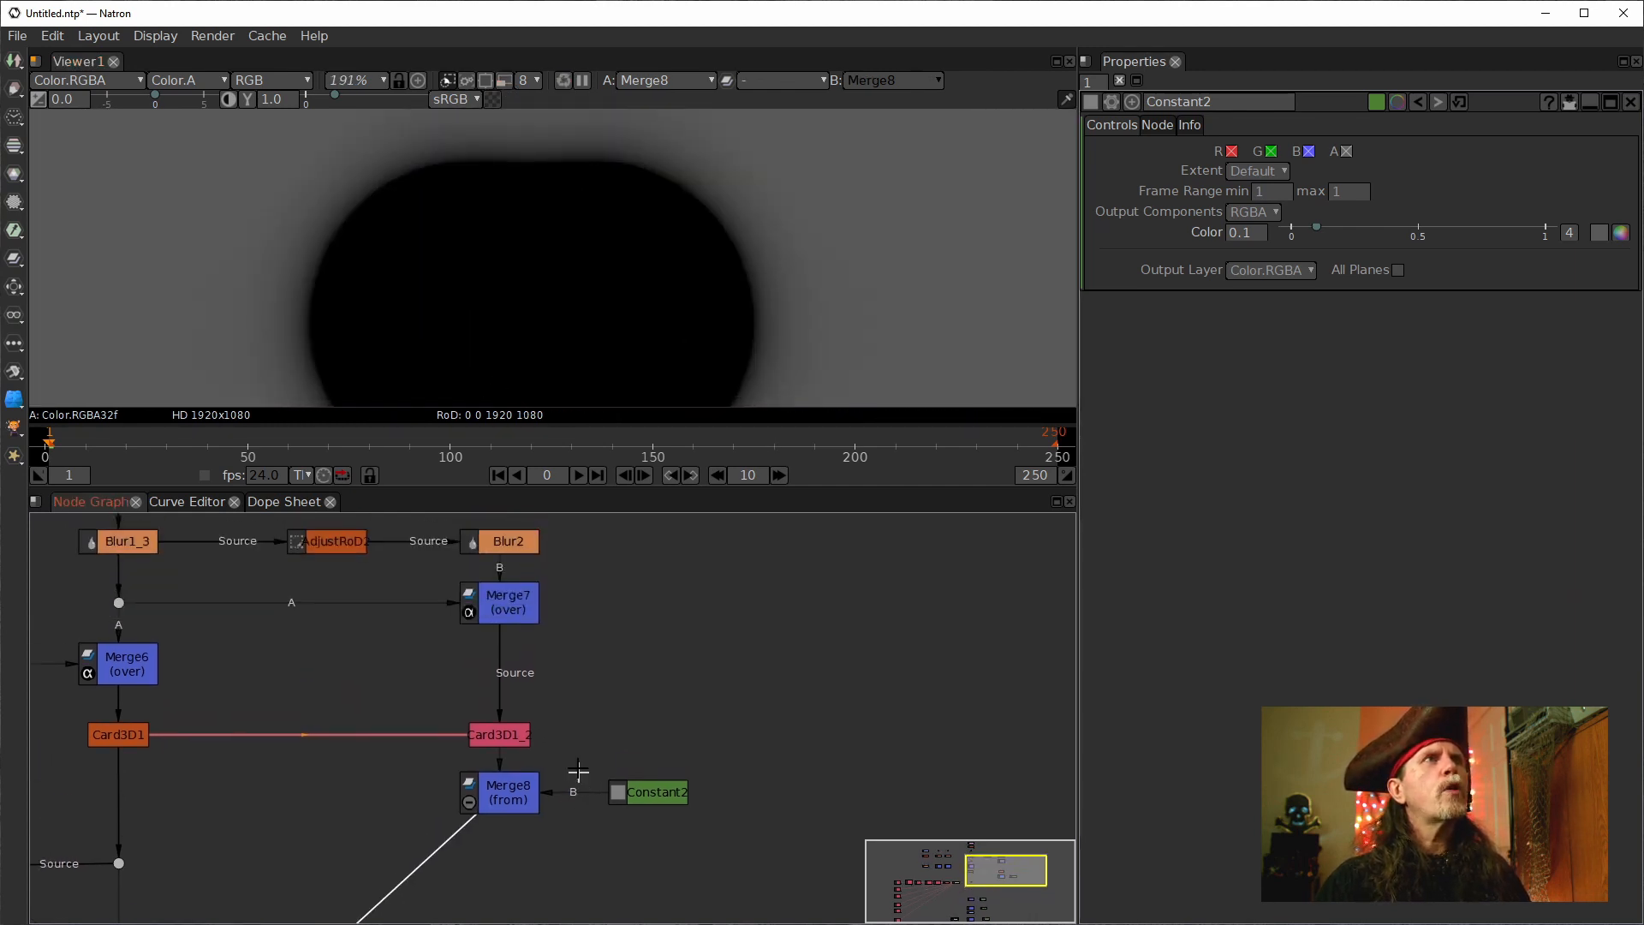
left_click_drag(360, 655, 329, 857)
left_click(308, 745)
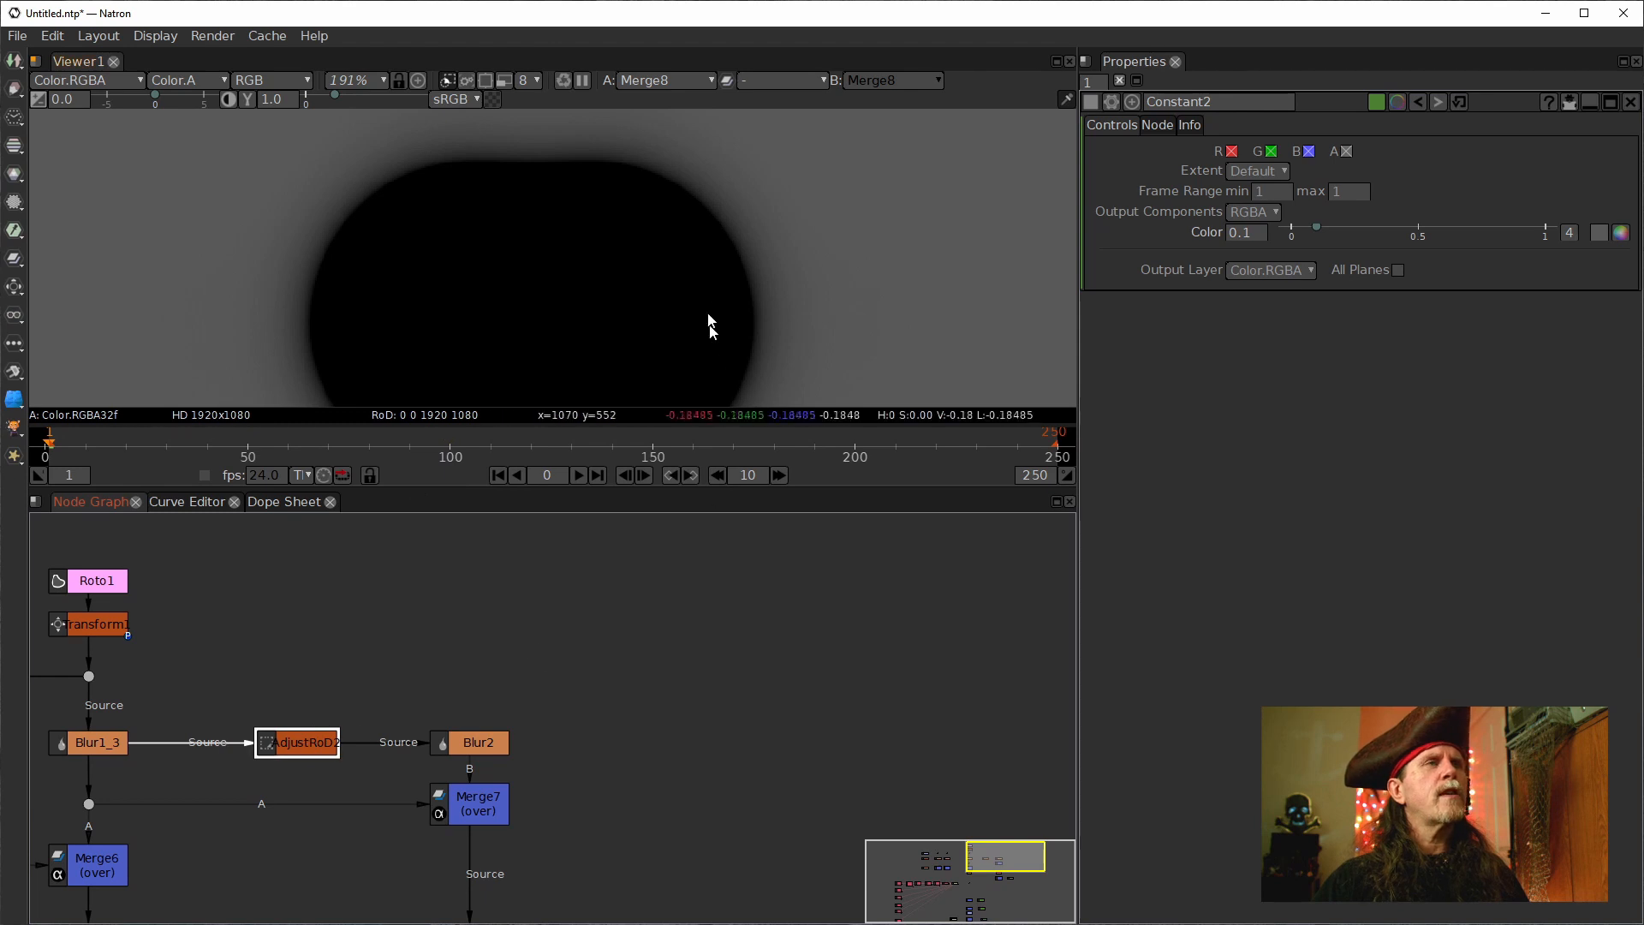
scroll(676, 274, "down", 2)
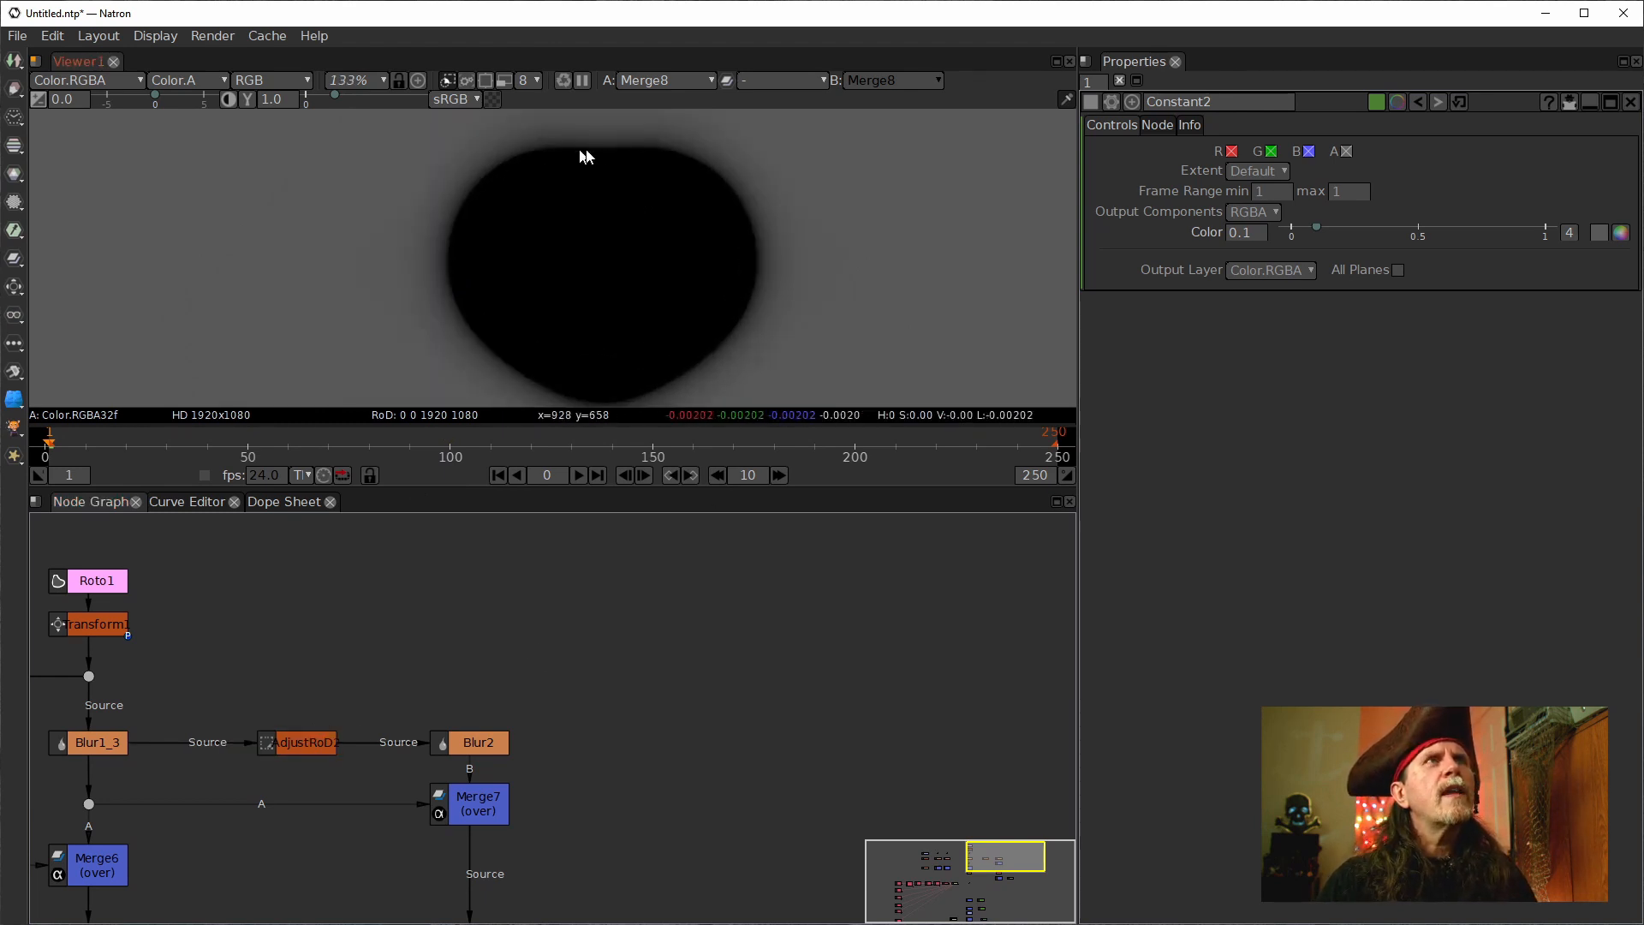
left_click_drag(562, 185, 555, 257)
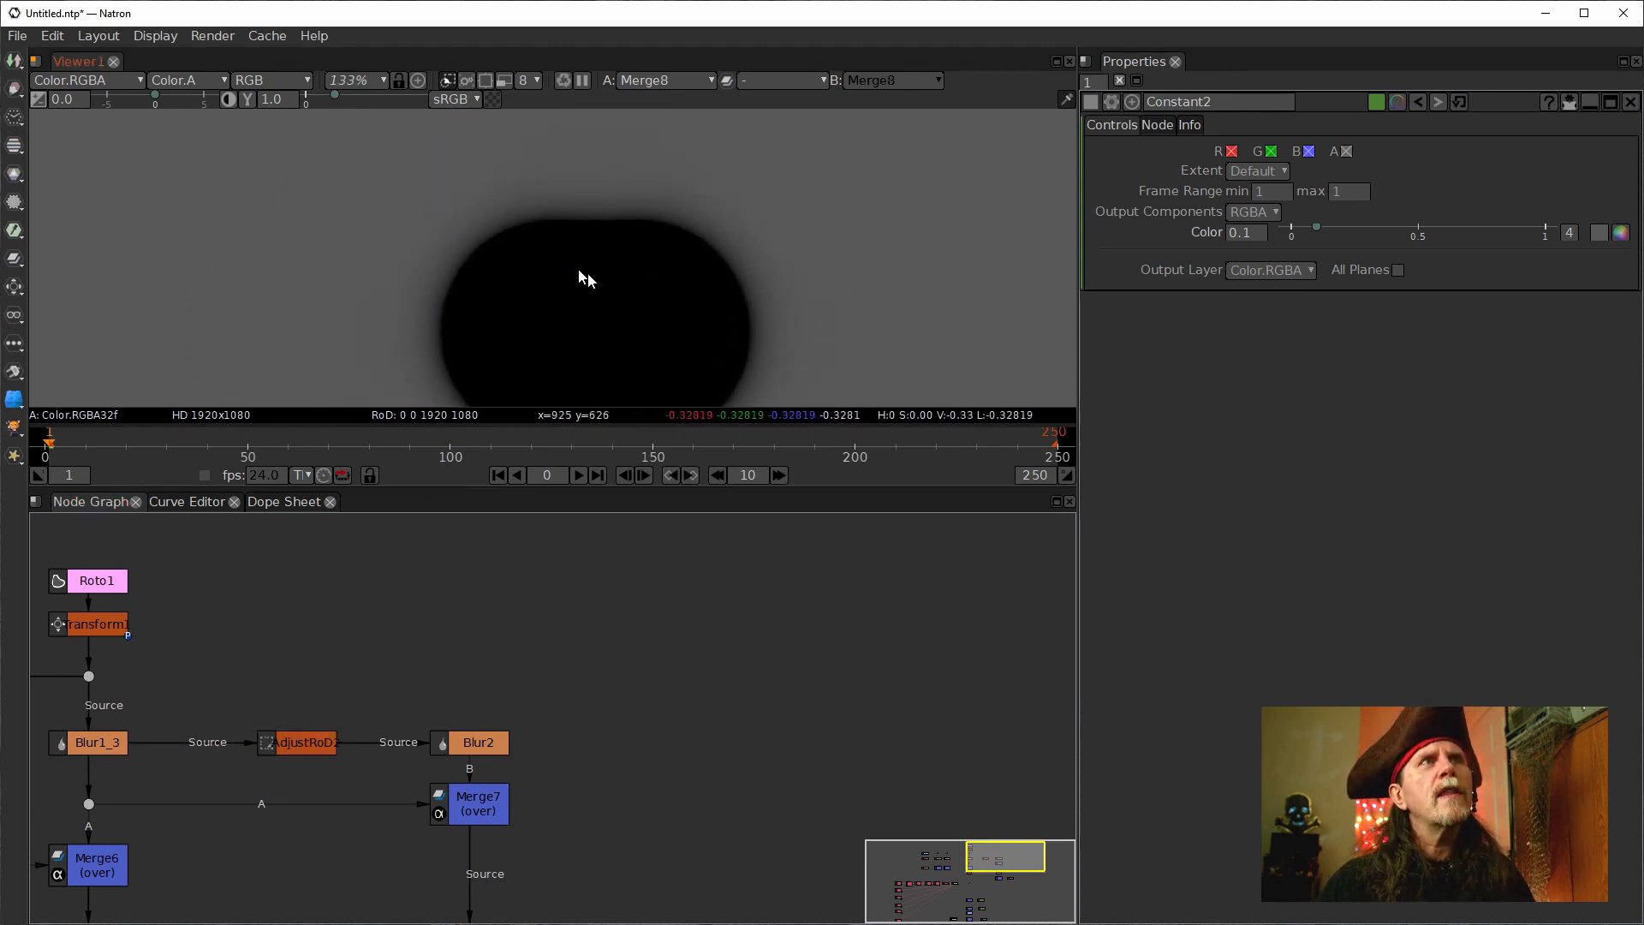
left_click(315, 751)
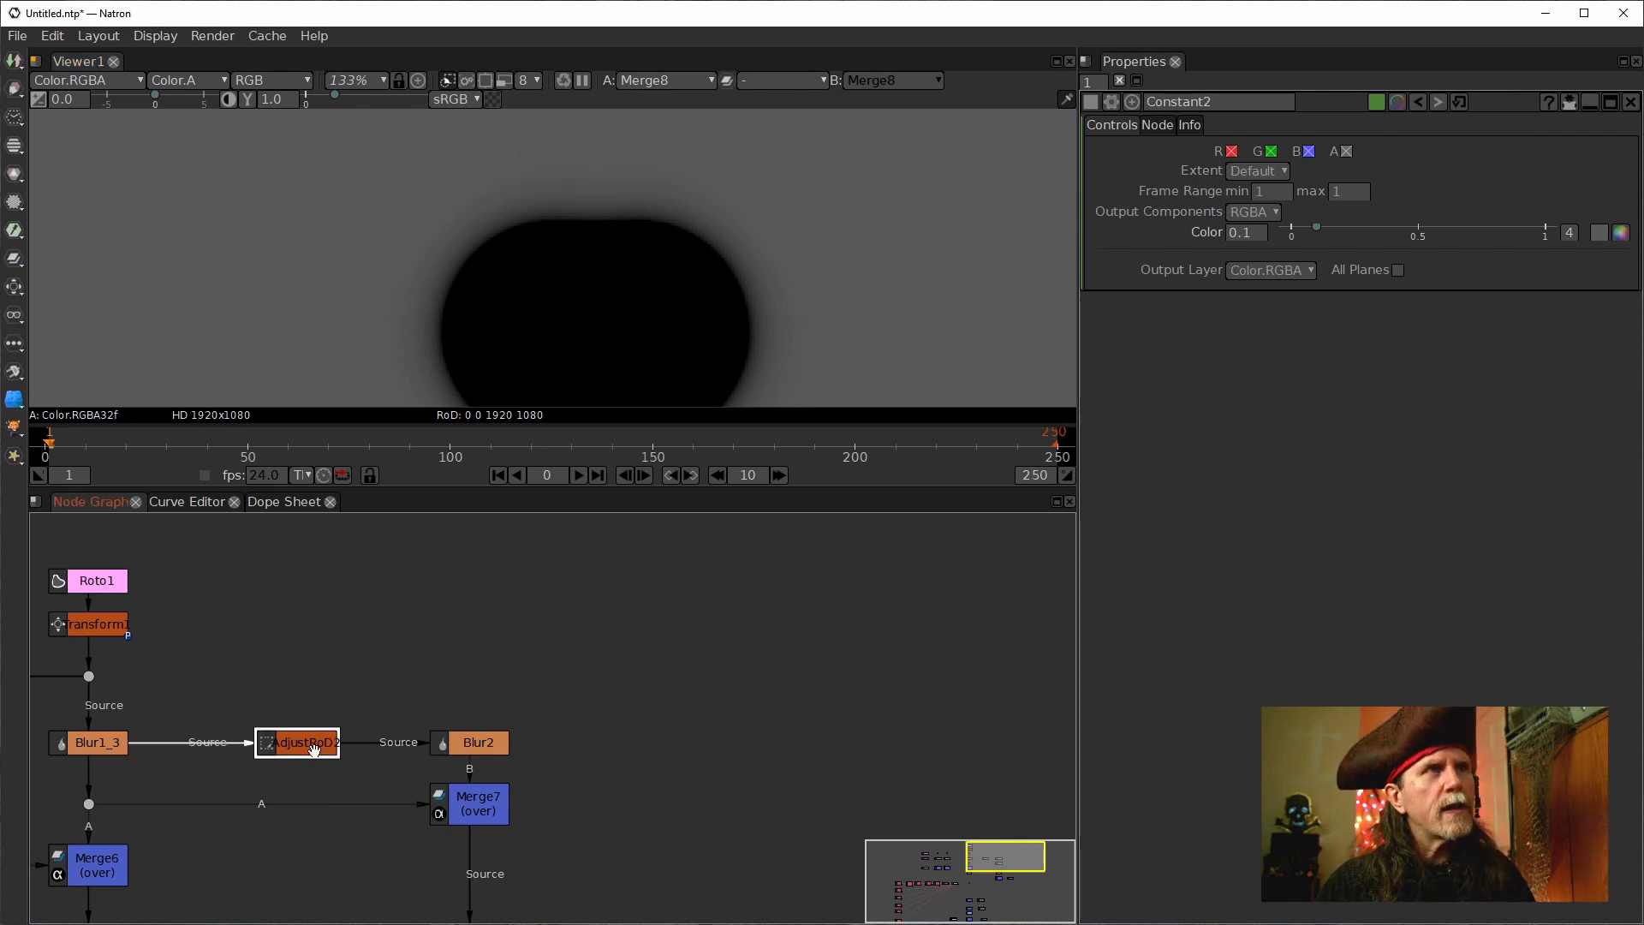
key("d")
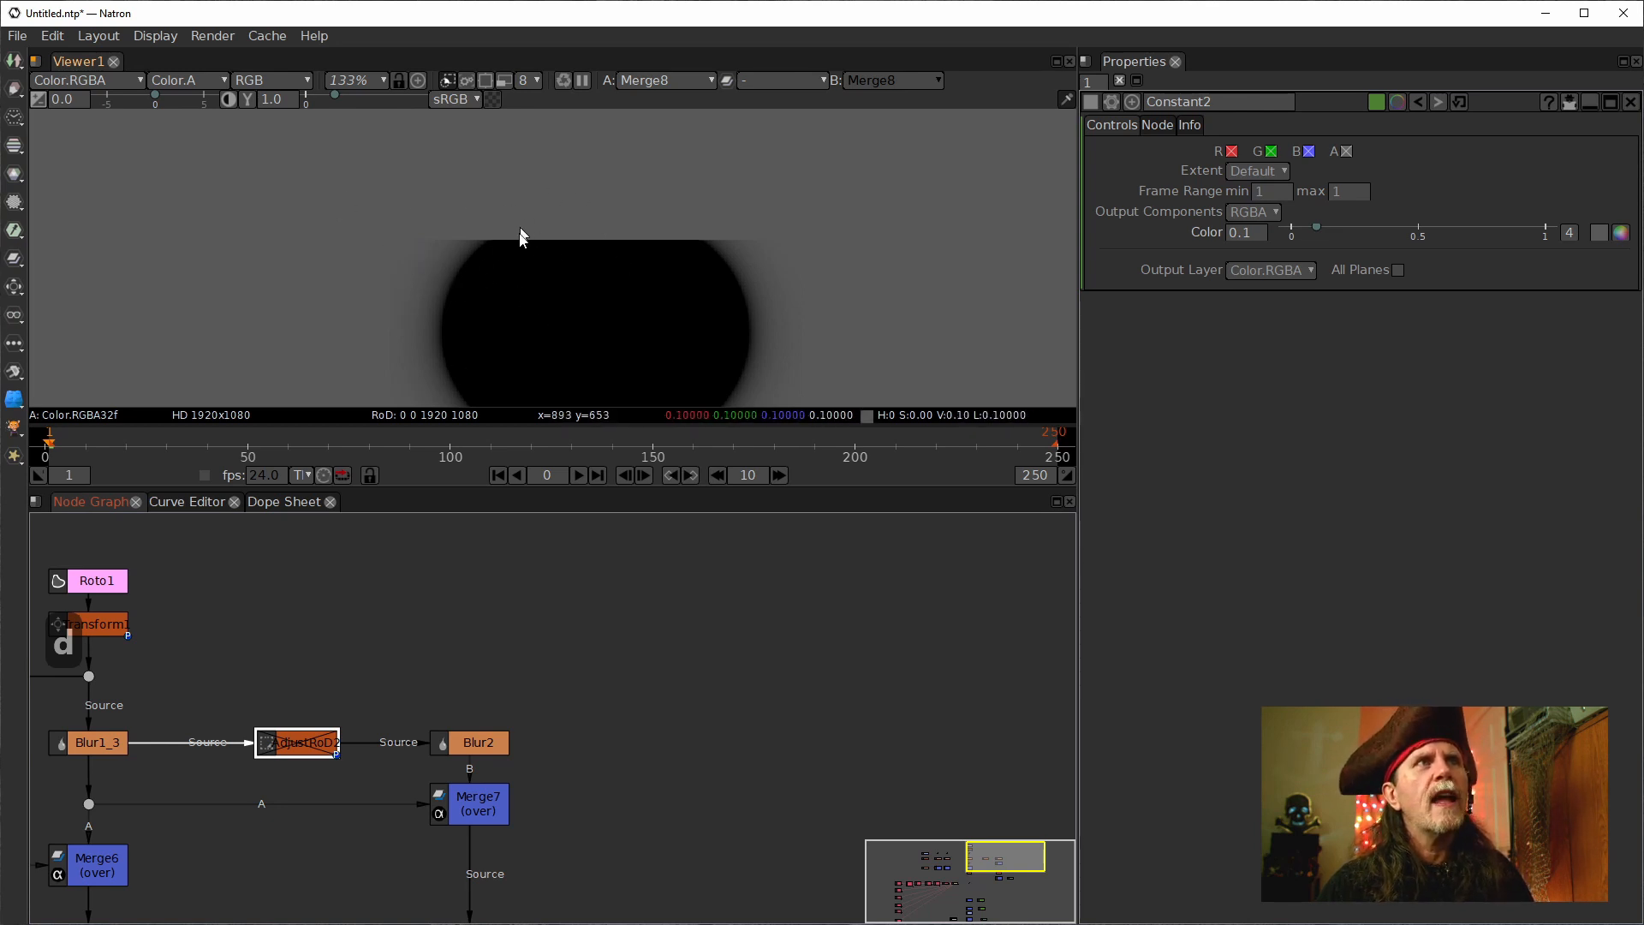
key("d")
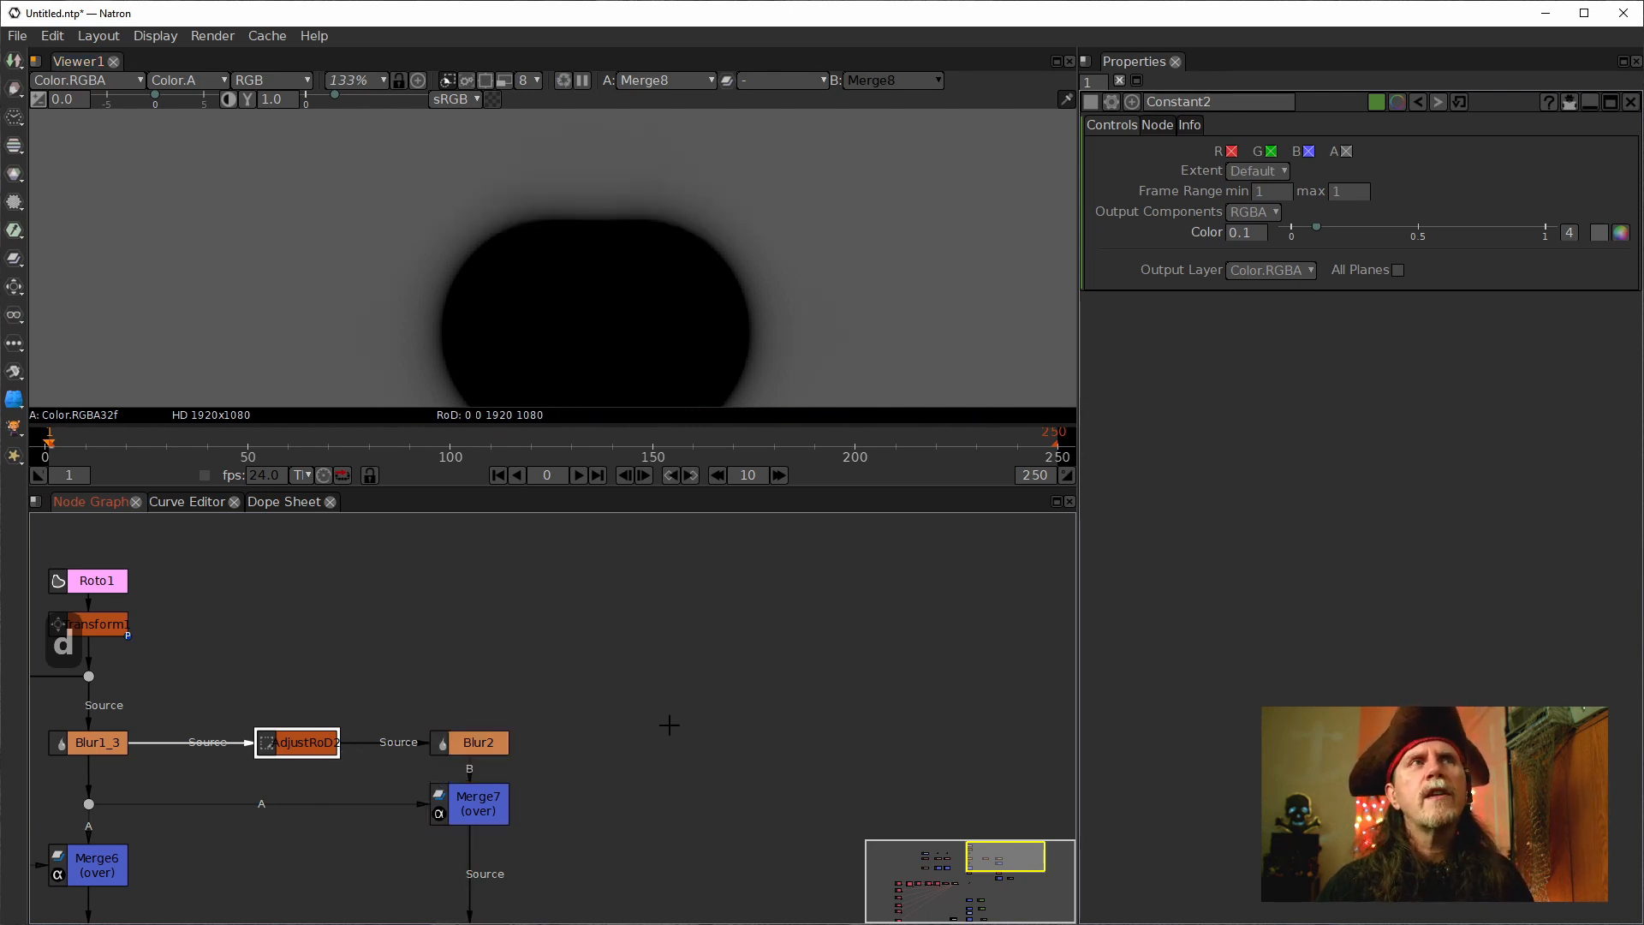
View the output of the original Card3D1, and then return to Merge8's output to compare the two heart shapes.
left_click_drag(617, 779, 749, 614)
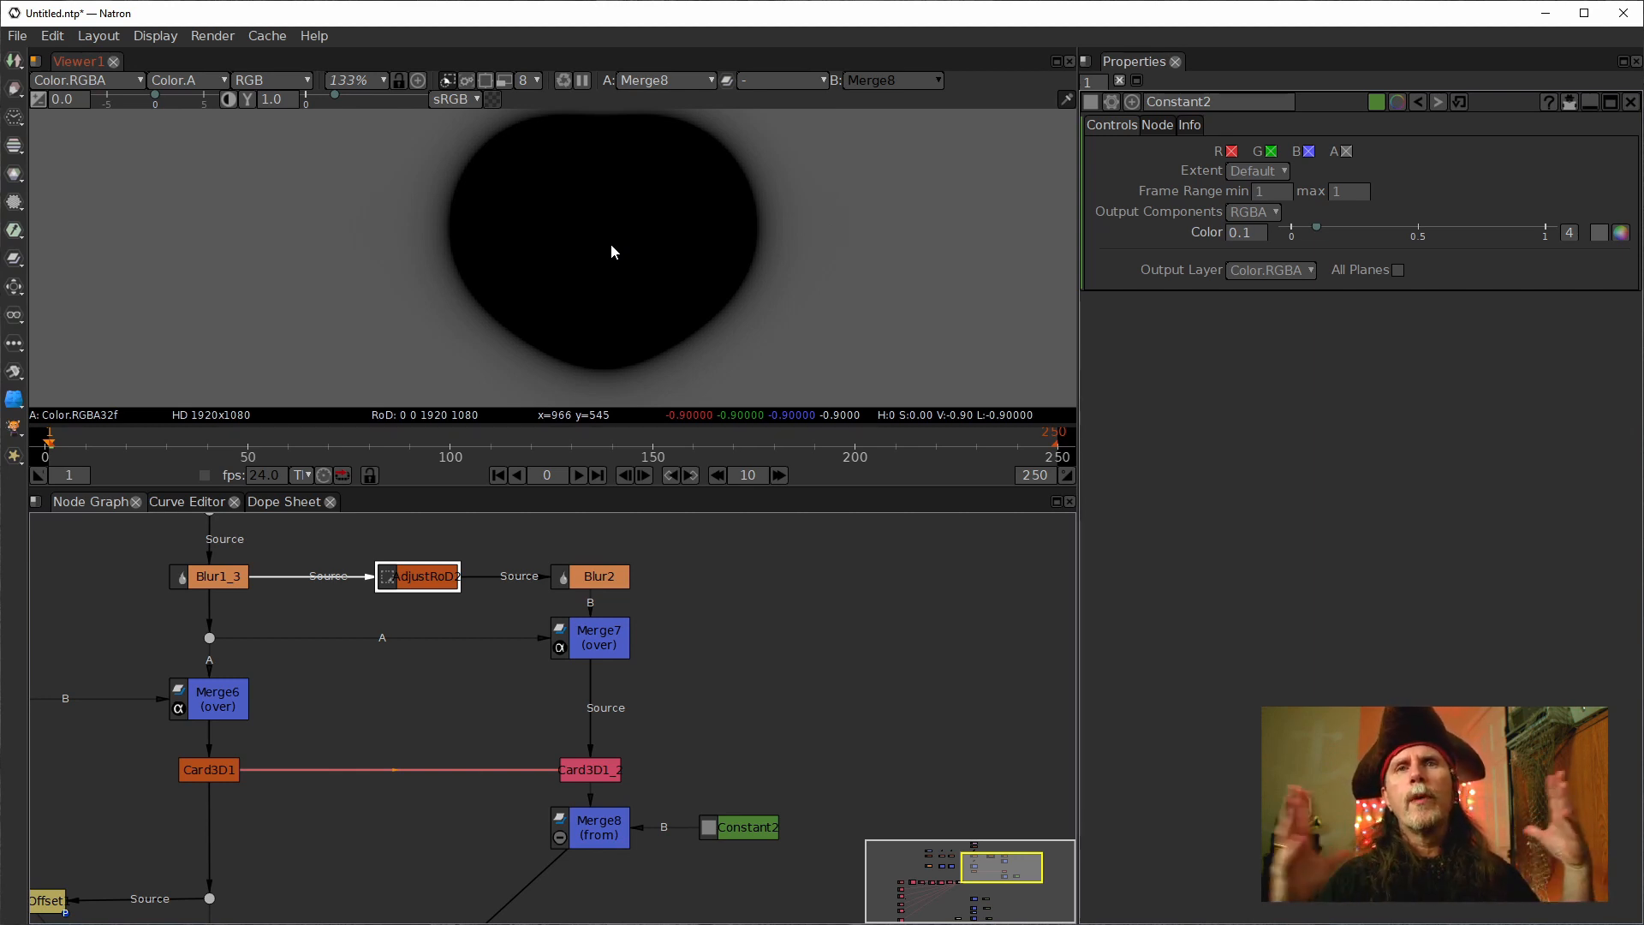
left_click_drag(651, 722, 777, 611)
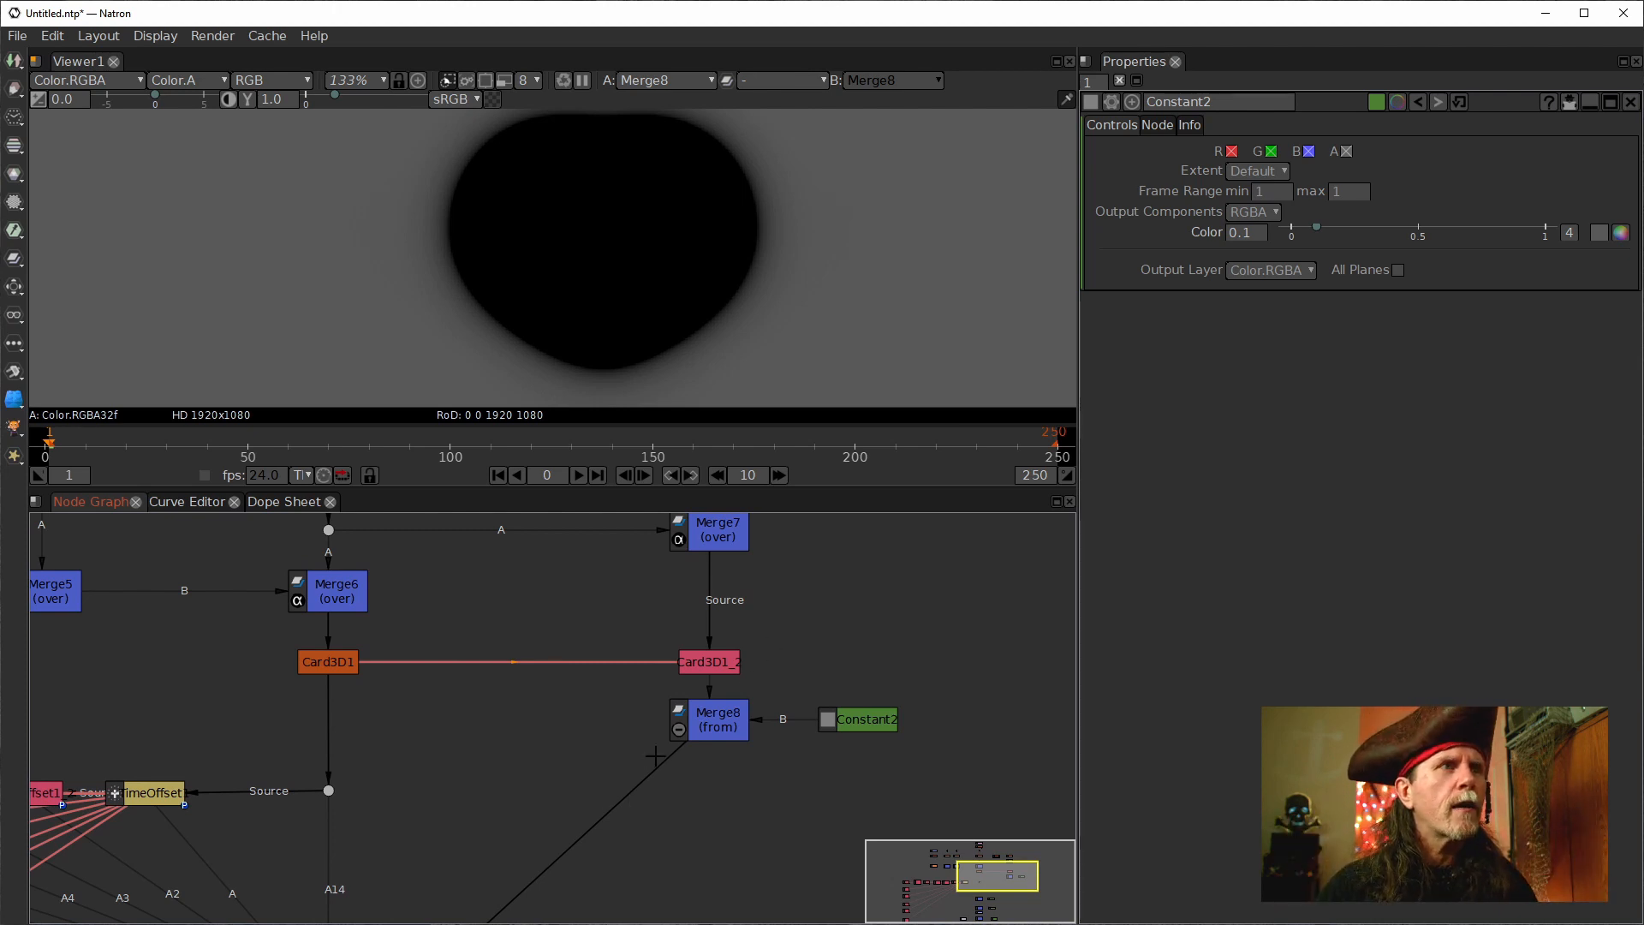
left_click_drag(655, 756, 700, 749)
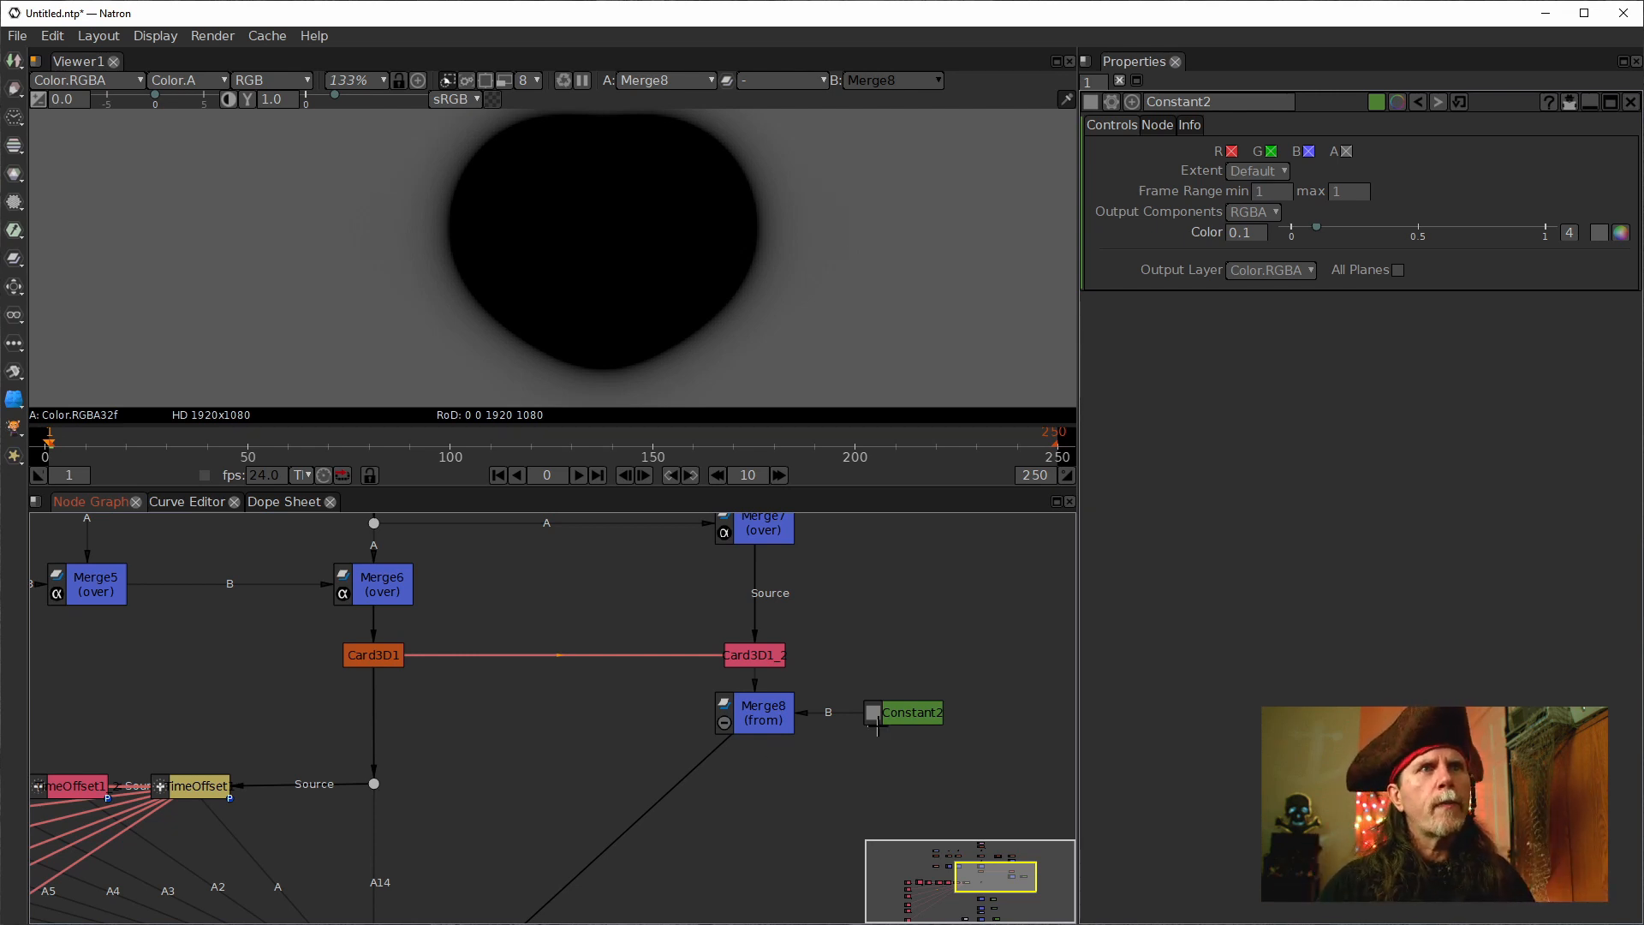
left_click(918, 718)
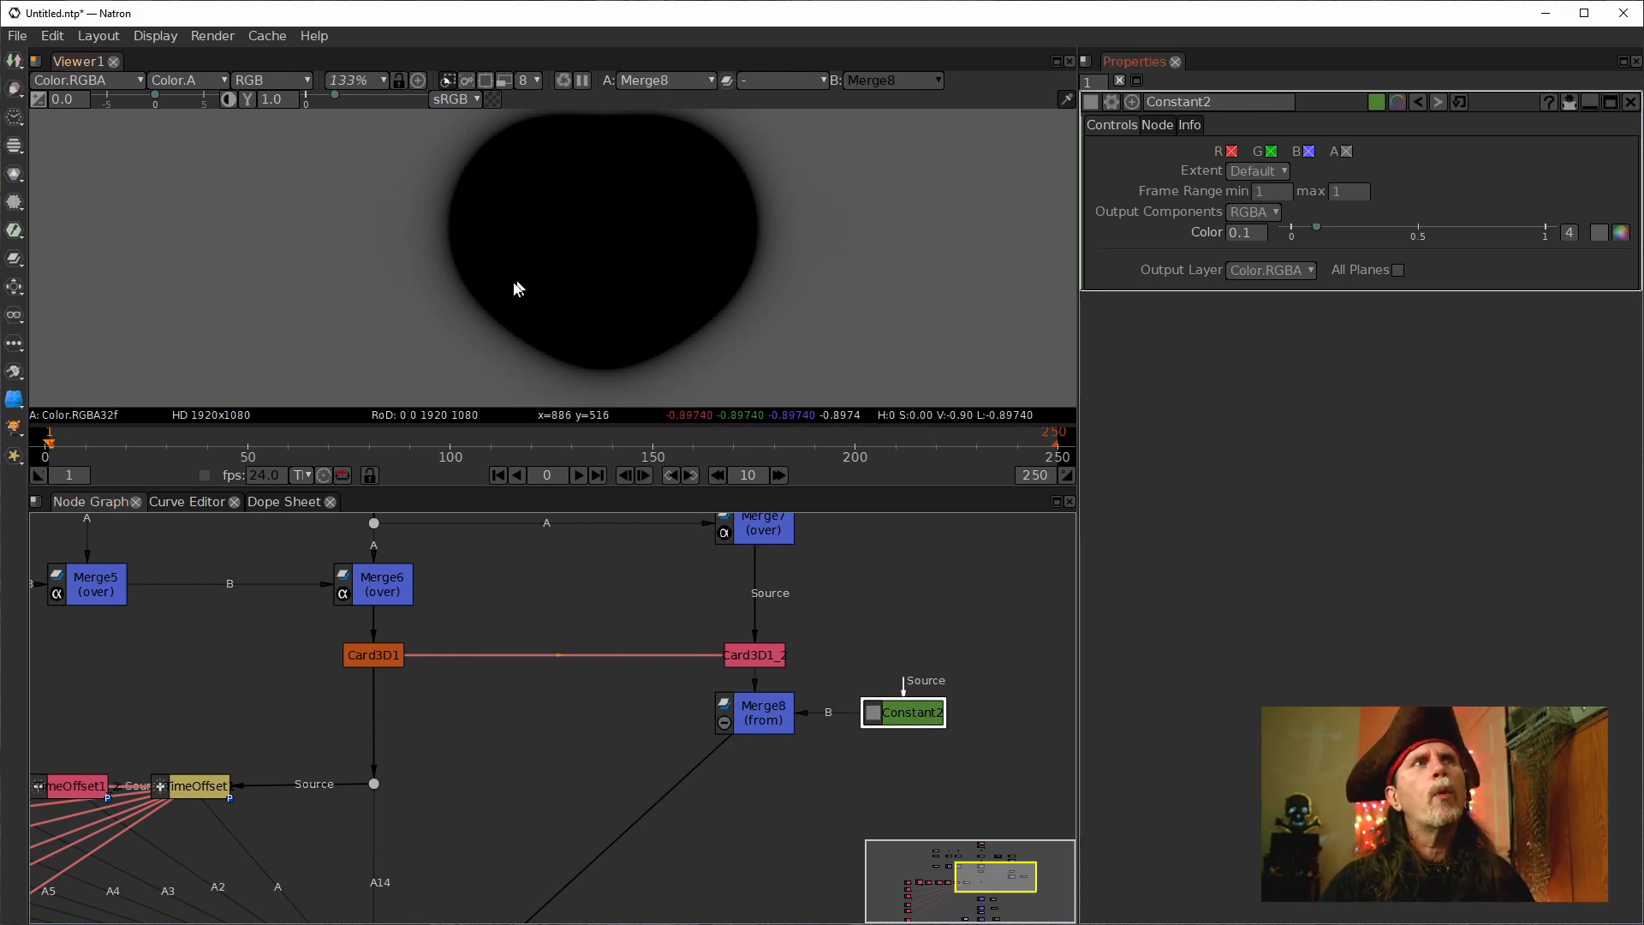
left_click(384, 658)
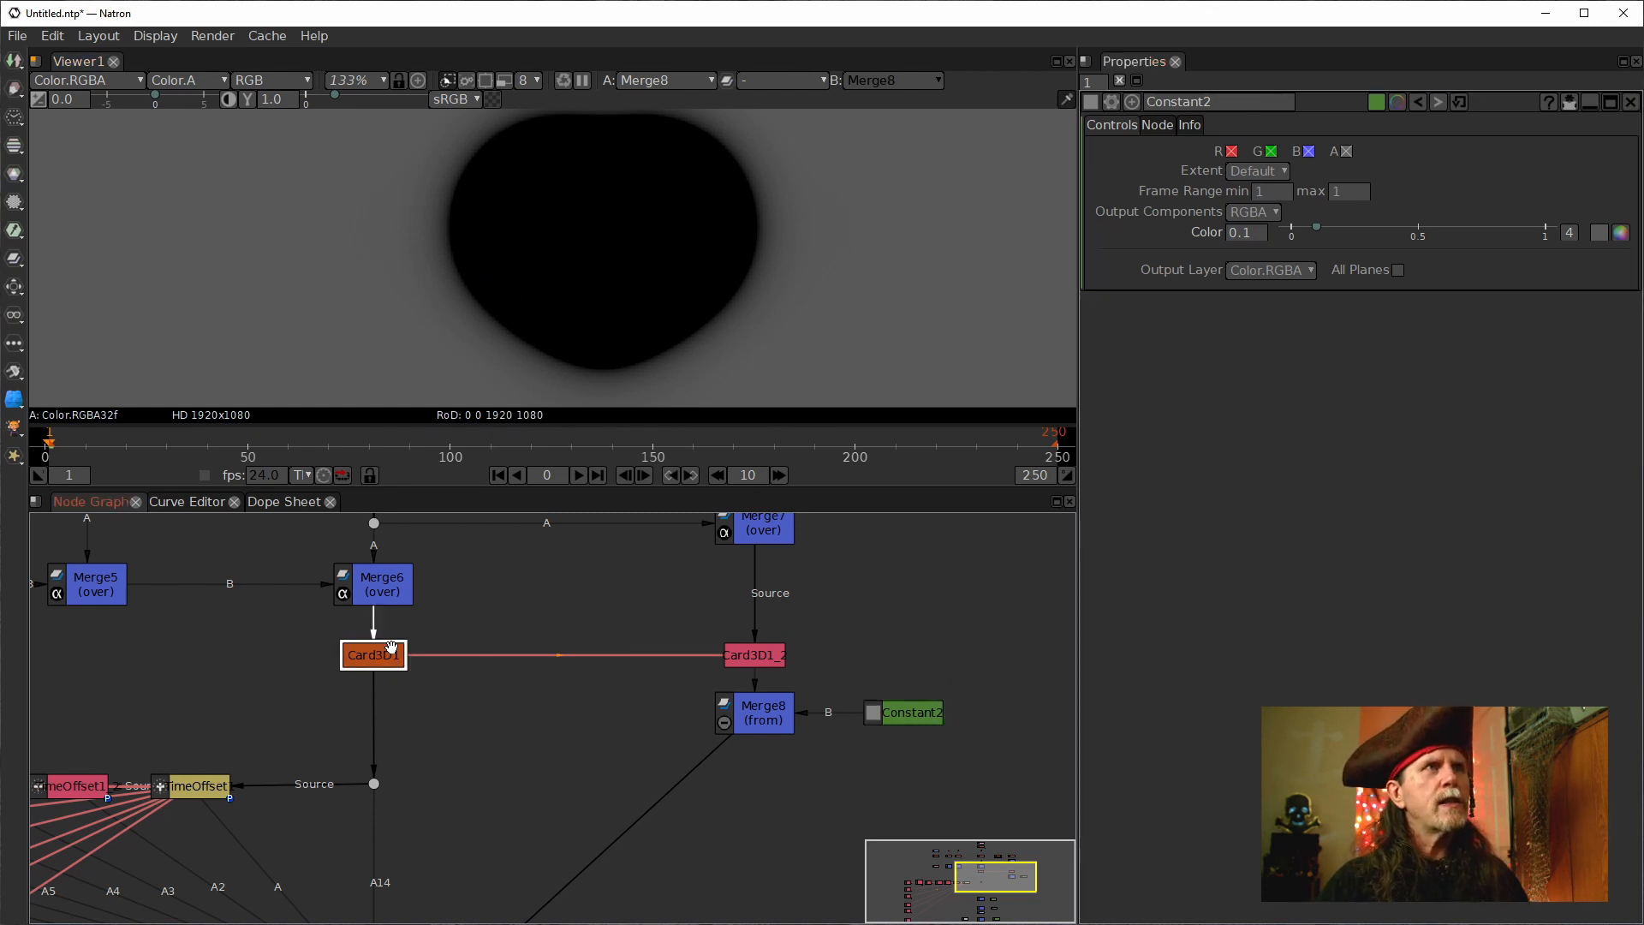
key("1")
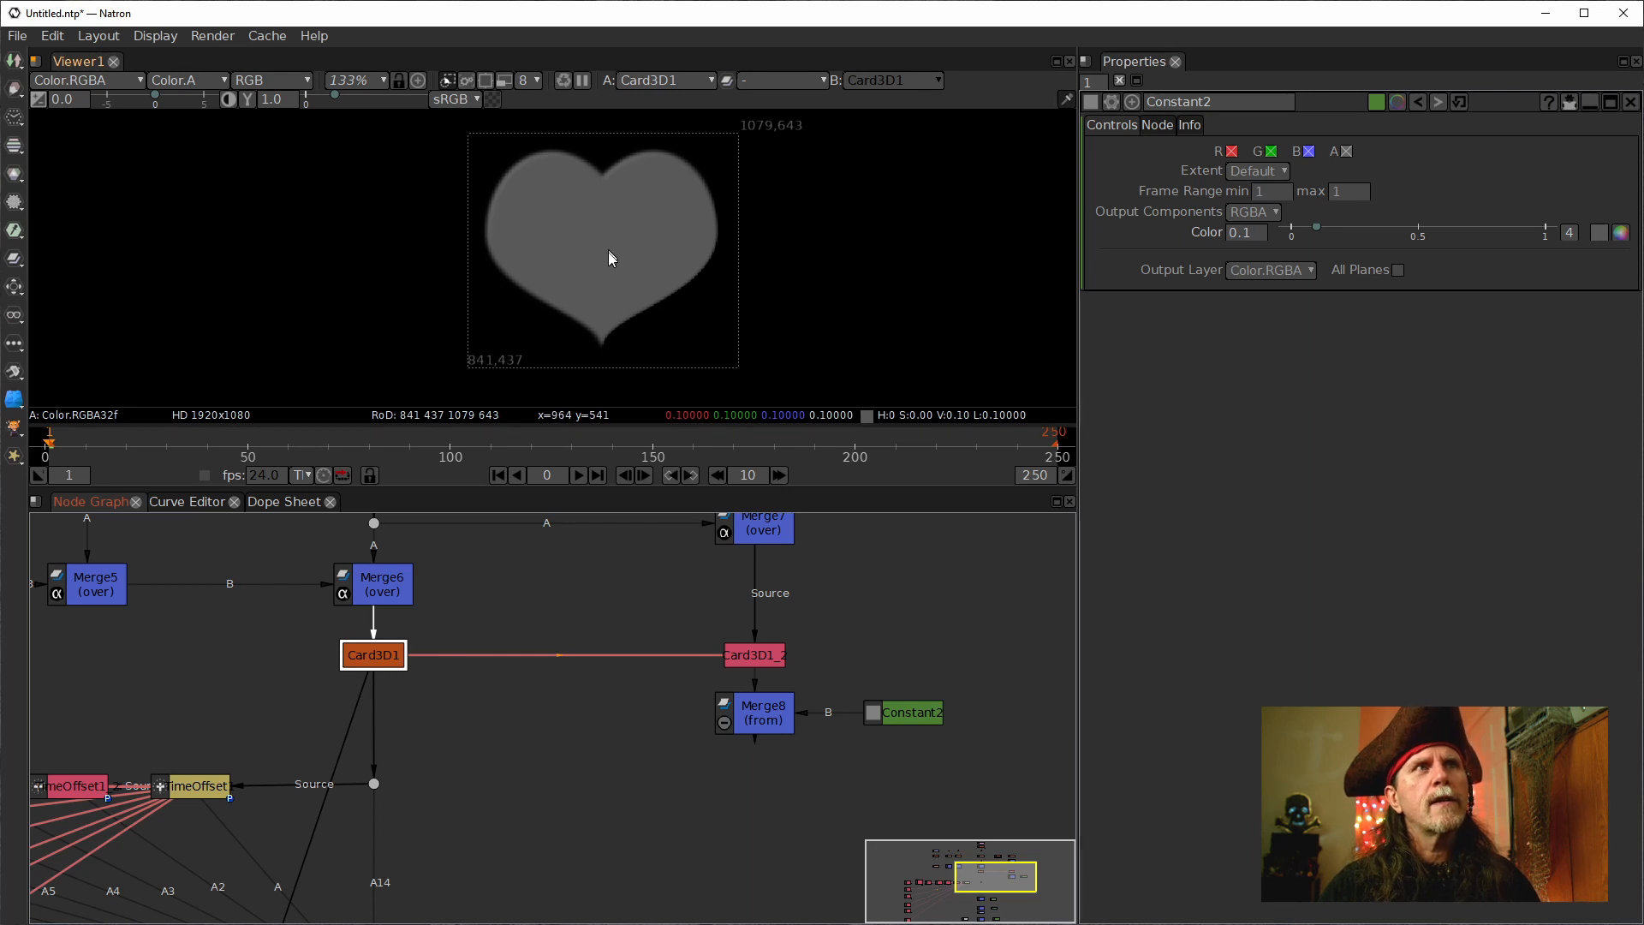
left_click(757, 713)
key("1")
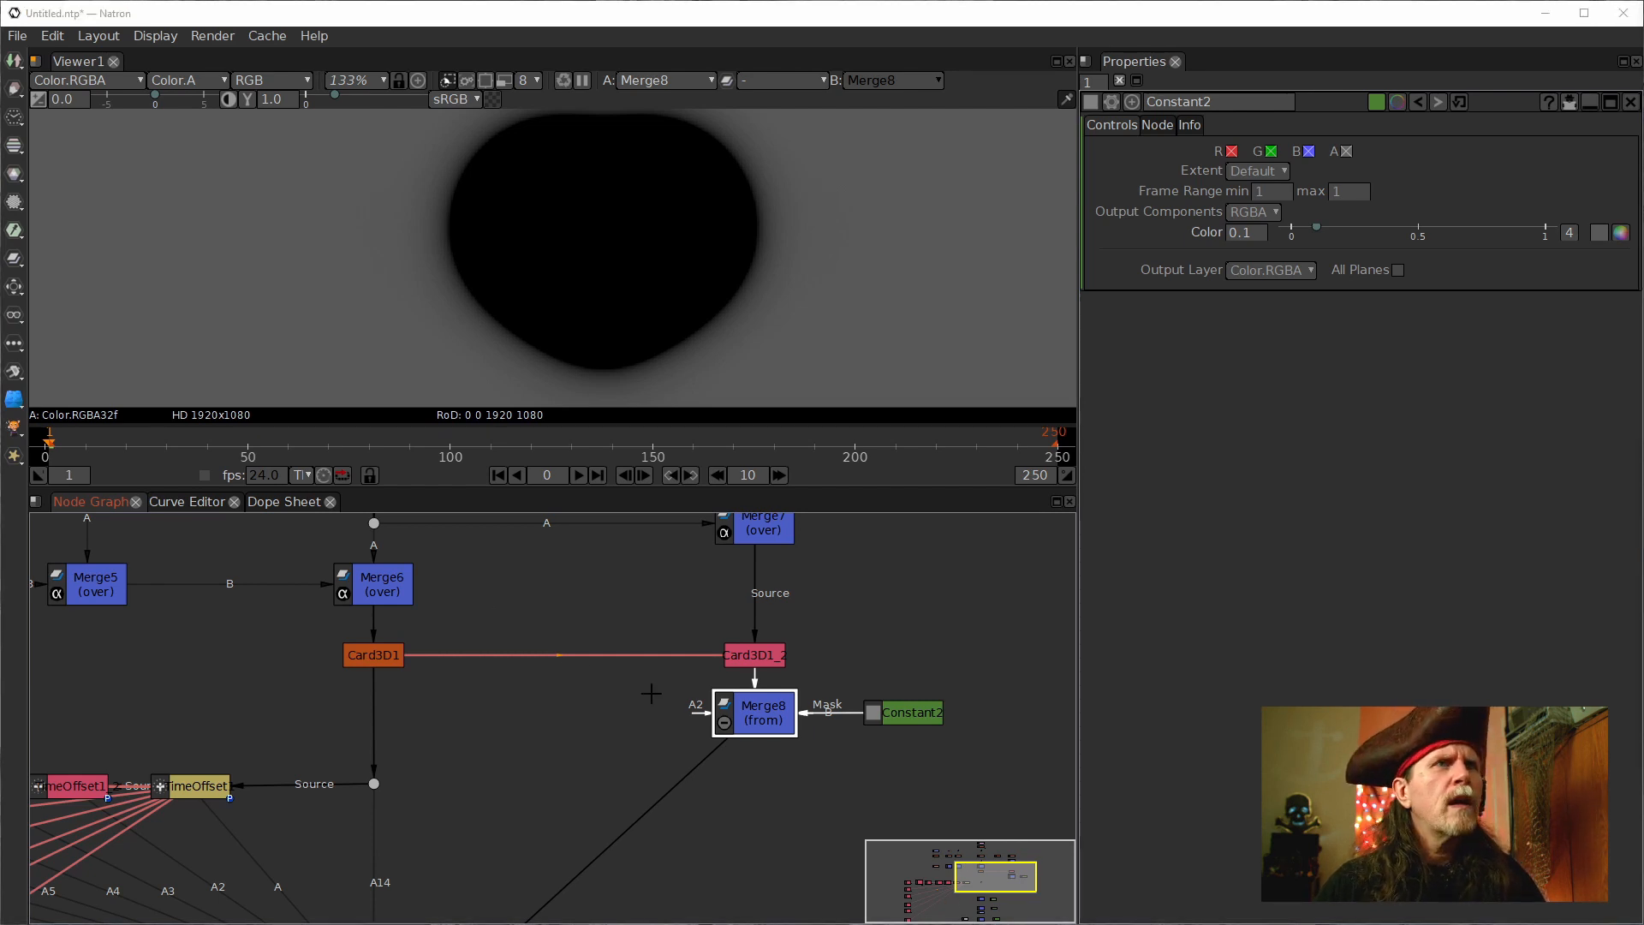
Examine Merge8's dark cutout within the whole frame and its place in the wider node graph.
left_click(884, 718)
left_click_drag(823, 758, 645, 760)
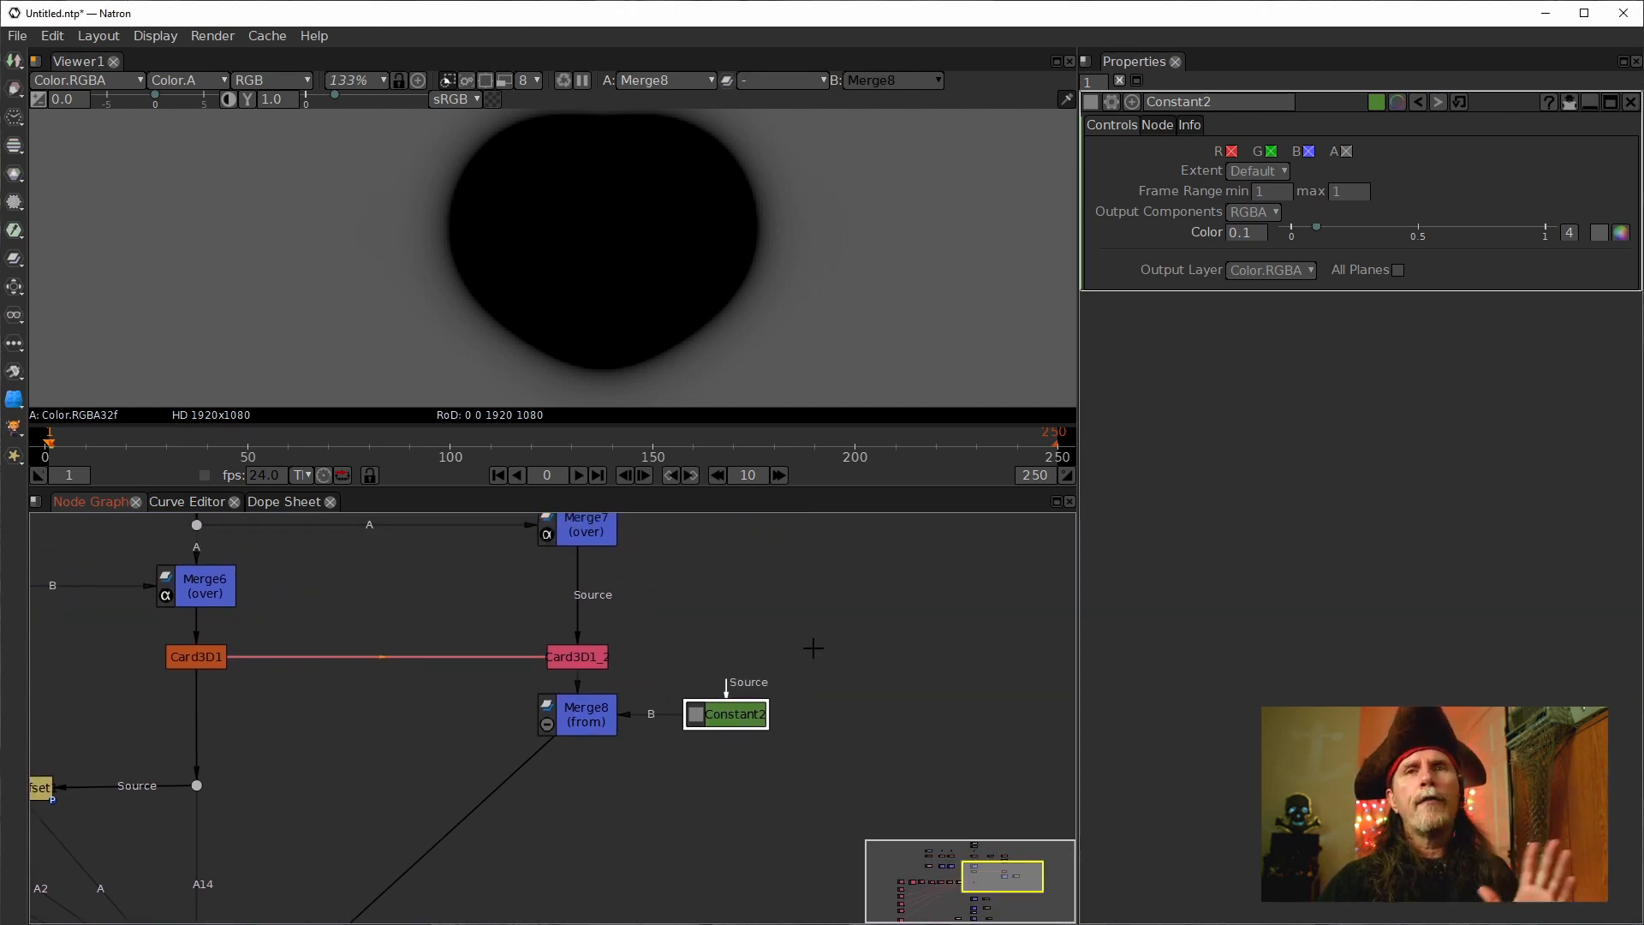
scroll(798, 676, "down", 5)
left_click_drag(743, 704, 672, 701)
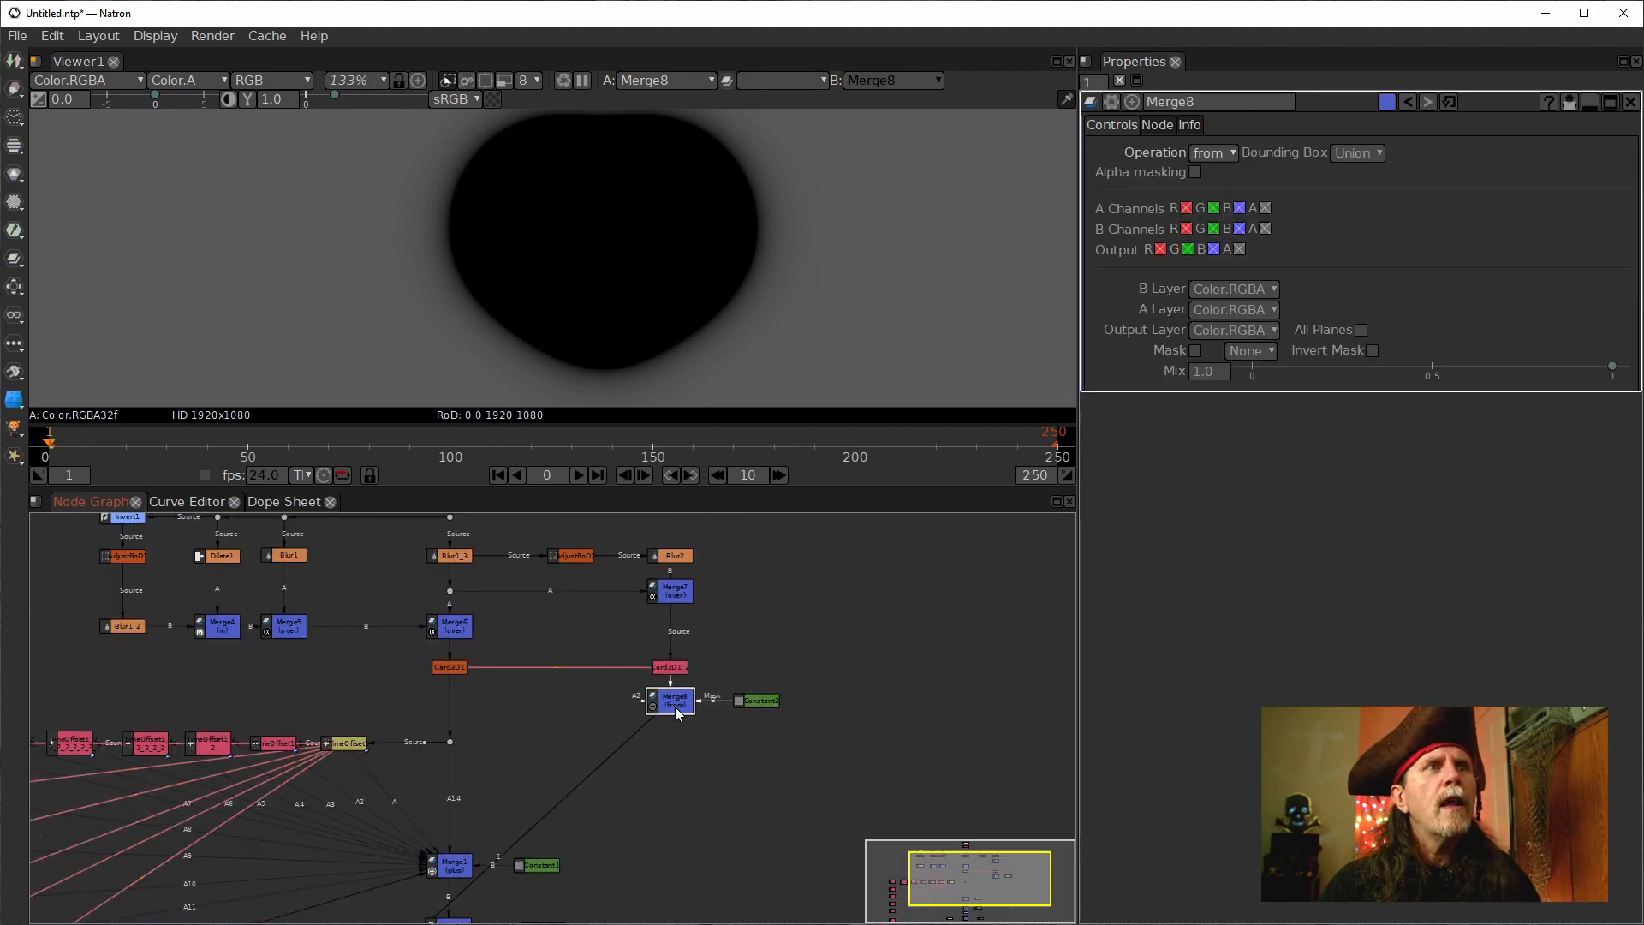
left_click_drag(606, 760, 642, 785)
left_click(644, 778)
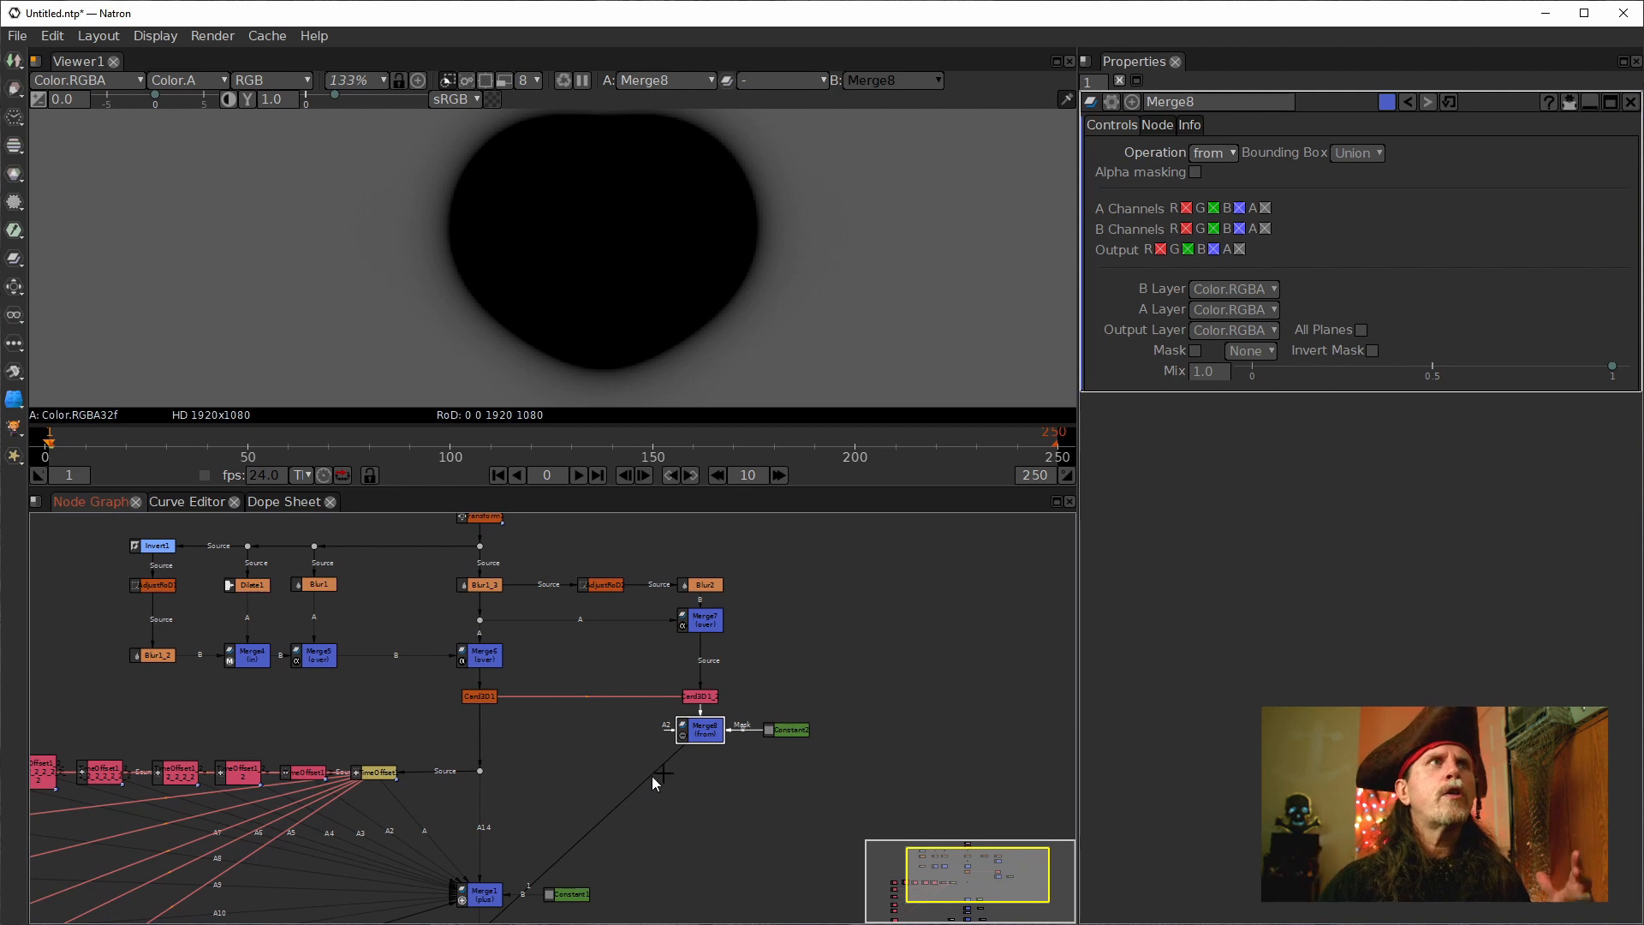
scroll(697, 325, "down", 14)
left_click_drag(713, 317, 653, 244)
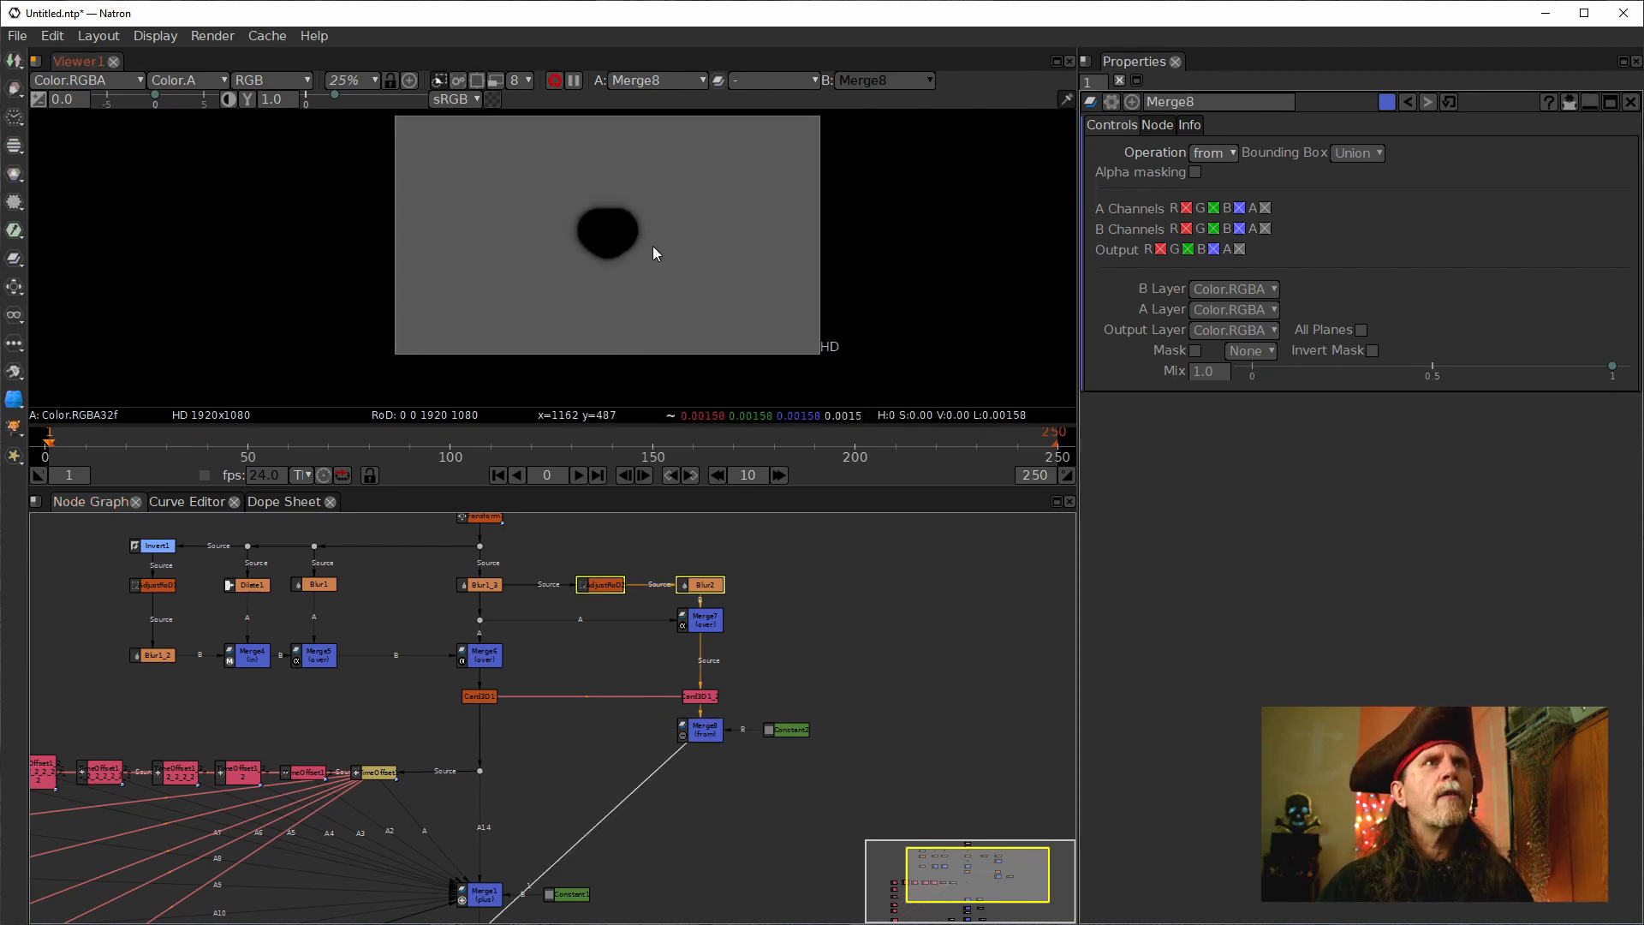
scroll(729, 756, "up", 5)
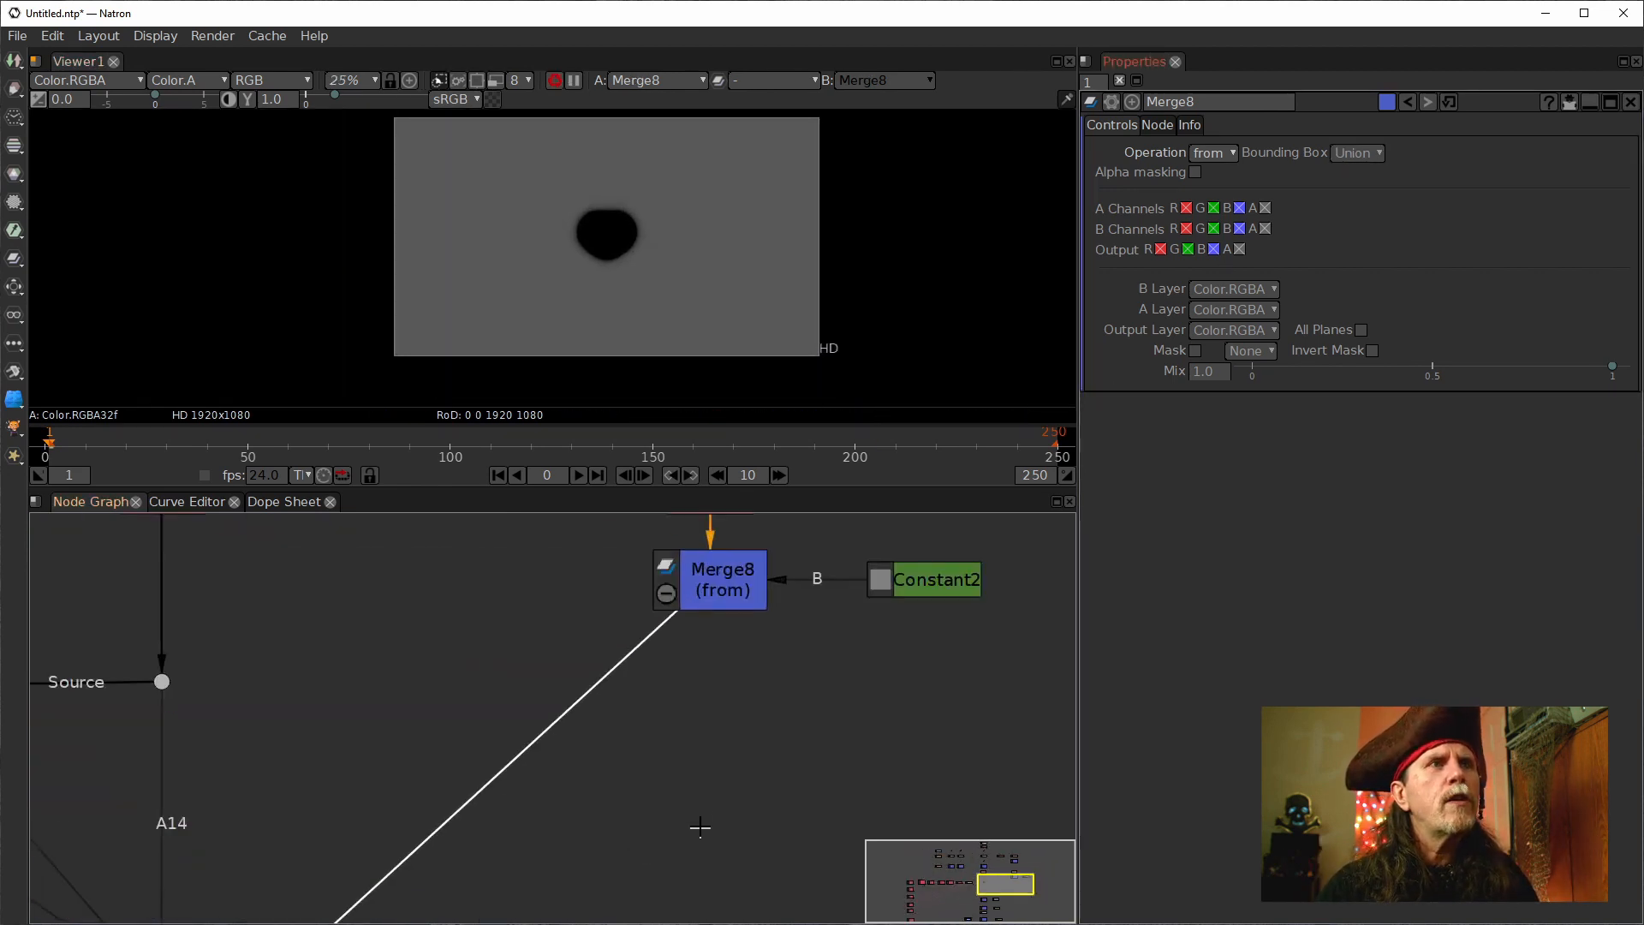
Set Merge8's bounding box to B.
left_click(715, 580)
left_click(1381, 148)
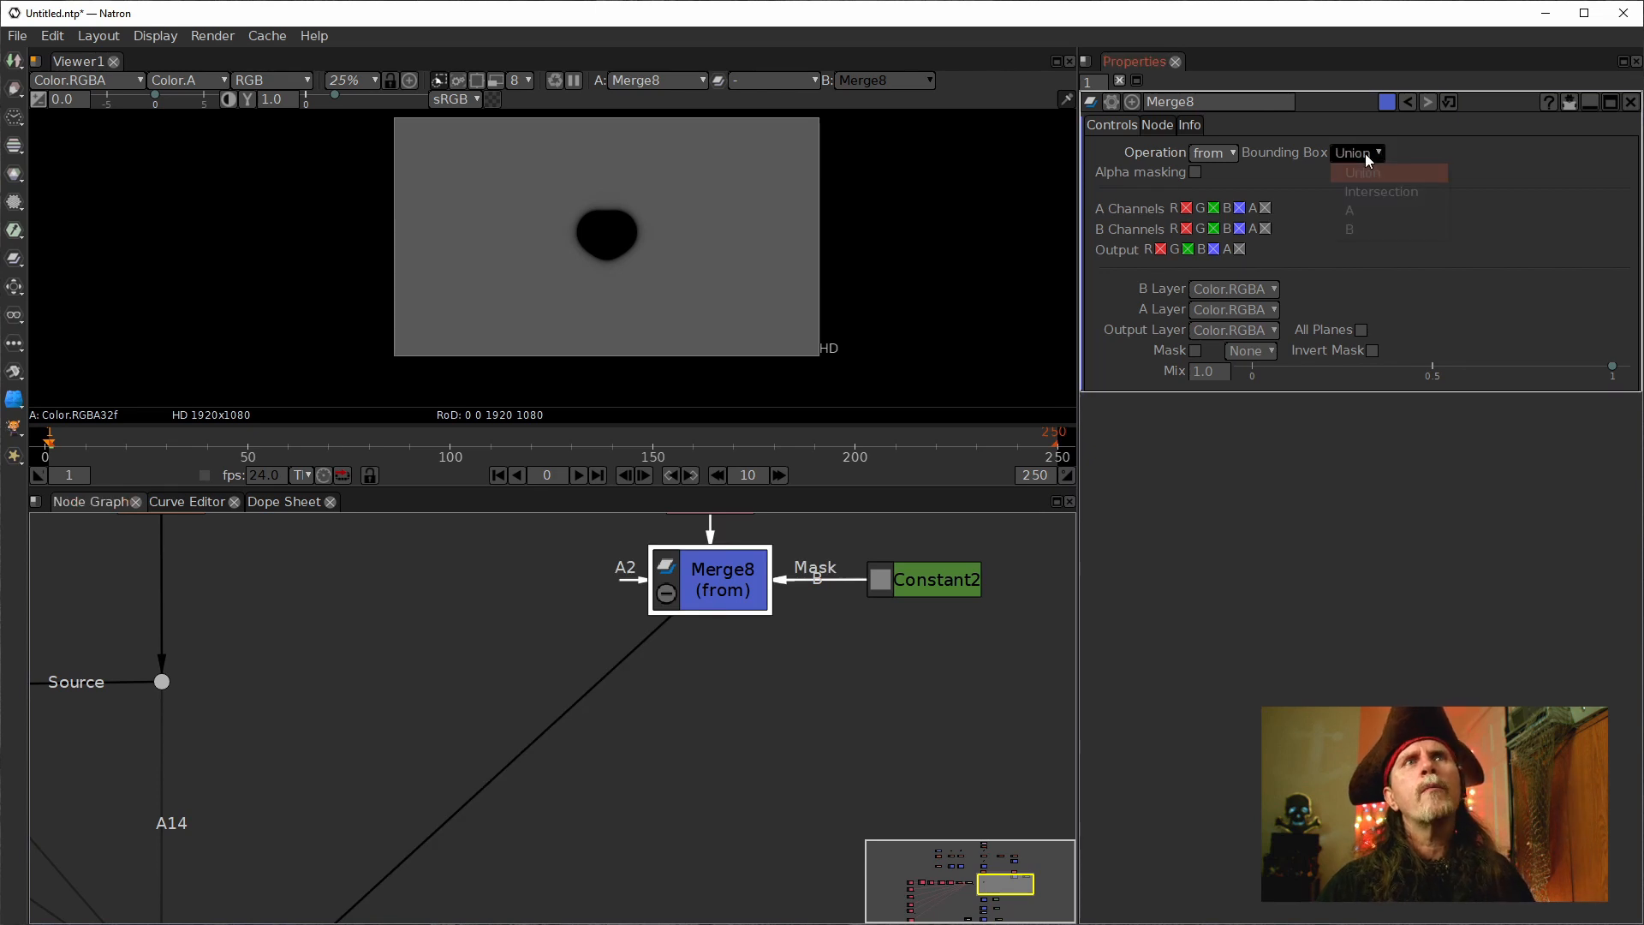
left_click(1370, 225)
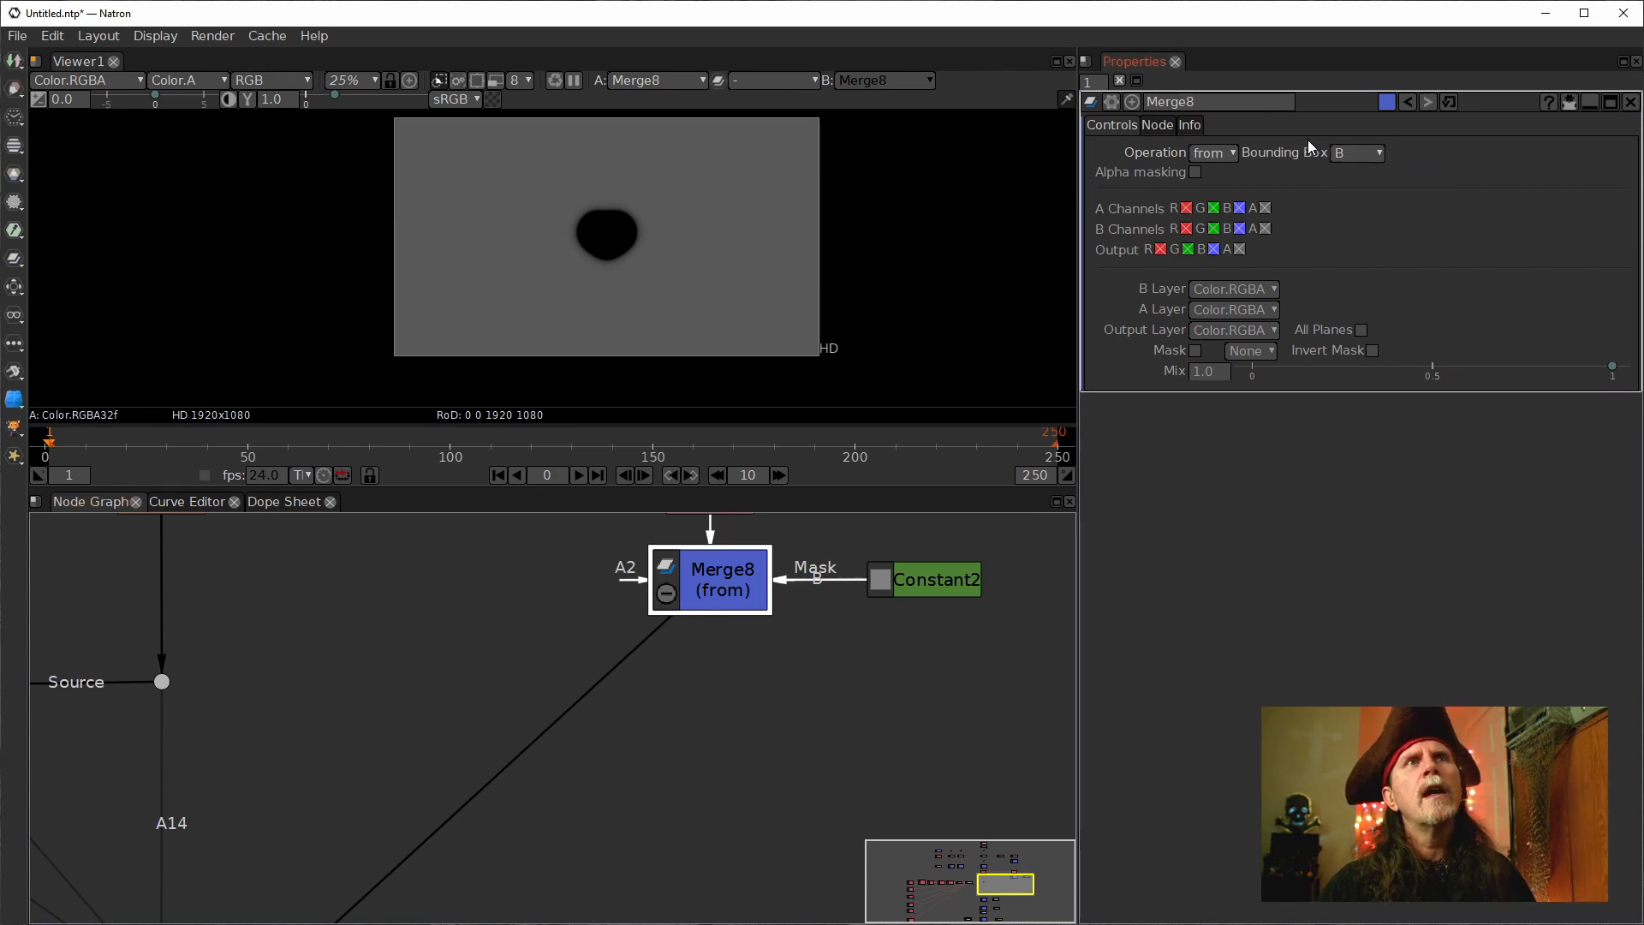
Go to frame 98 and examine Merge8's output in the viewer and the TimeOffset chain in the node graph.
scroll(651, 719, "down", 4)
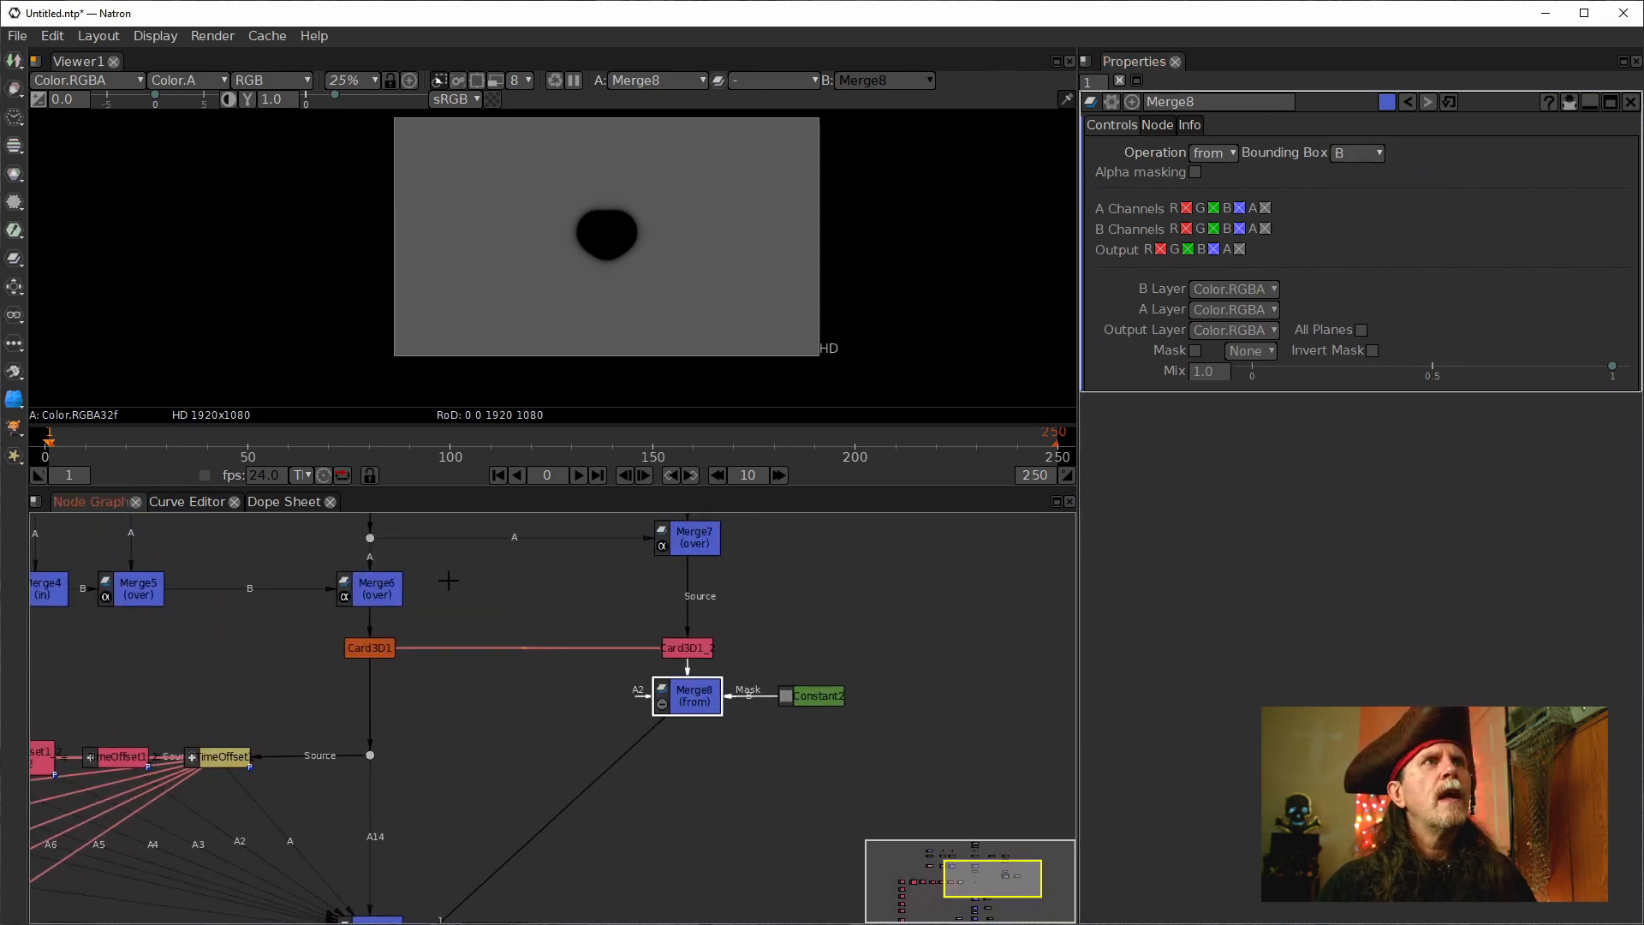
left_click(442, 444)
scroll(653, 377, "down", 2)
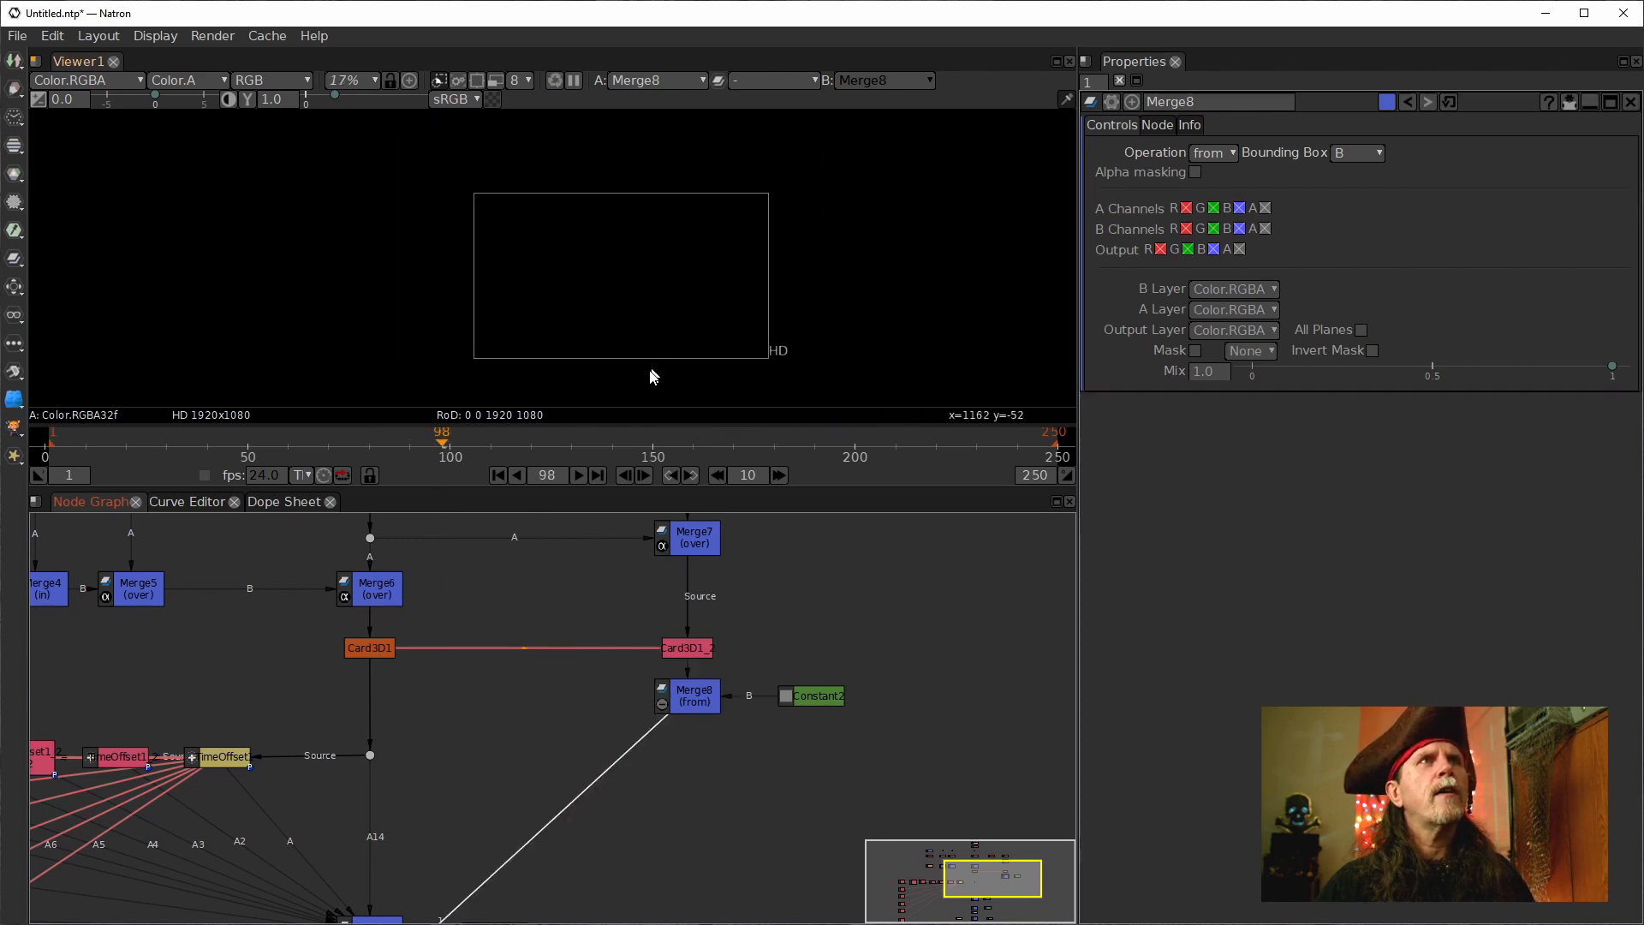
scroll(654, 377, "down", 1)
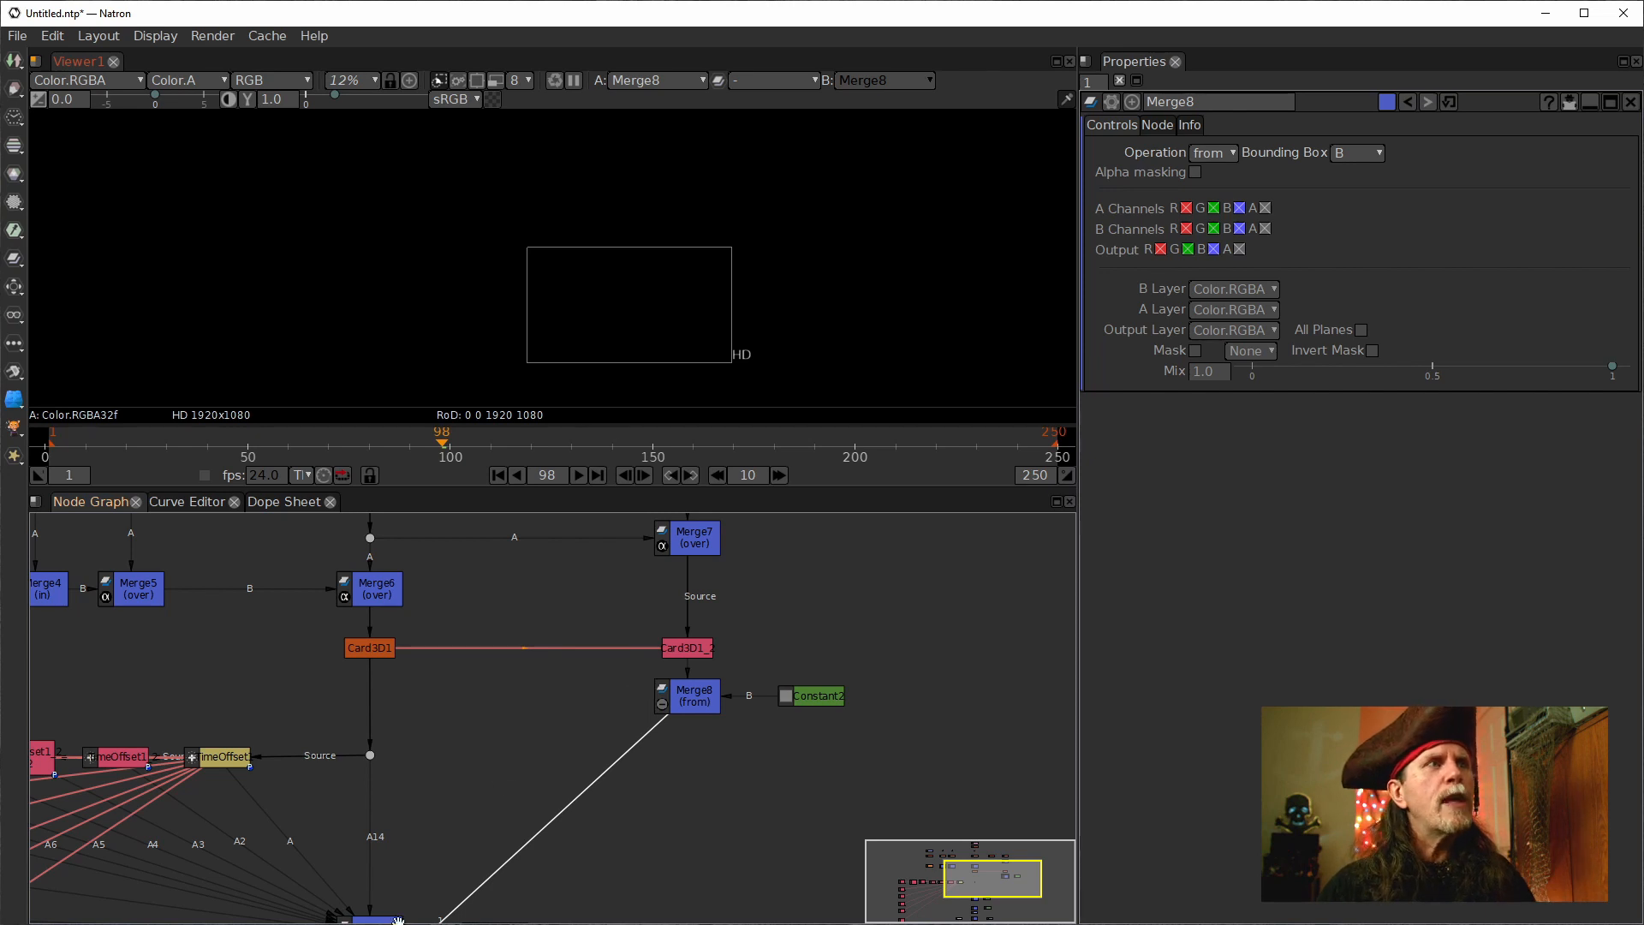
left_click_drag(396, 842, 887, 781)
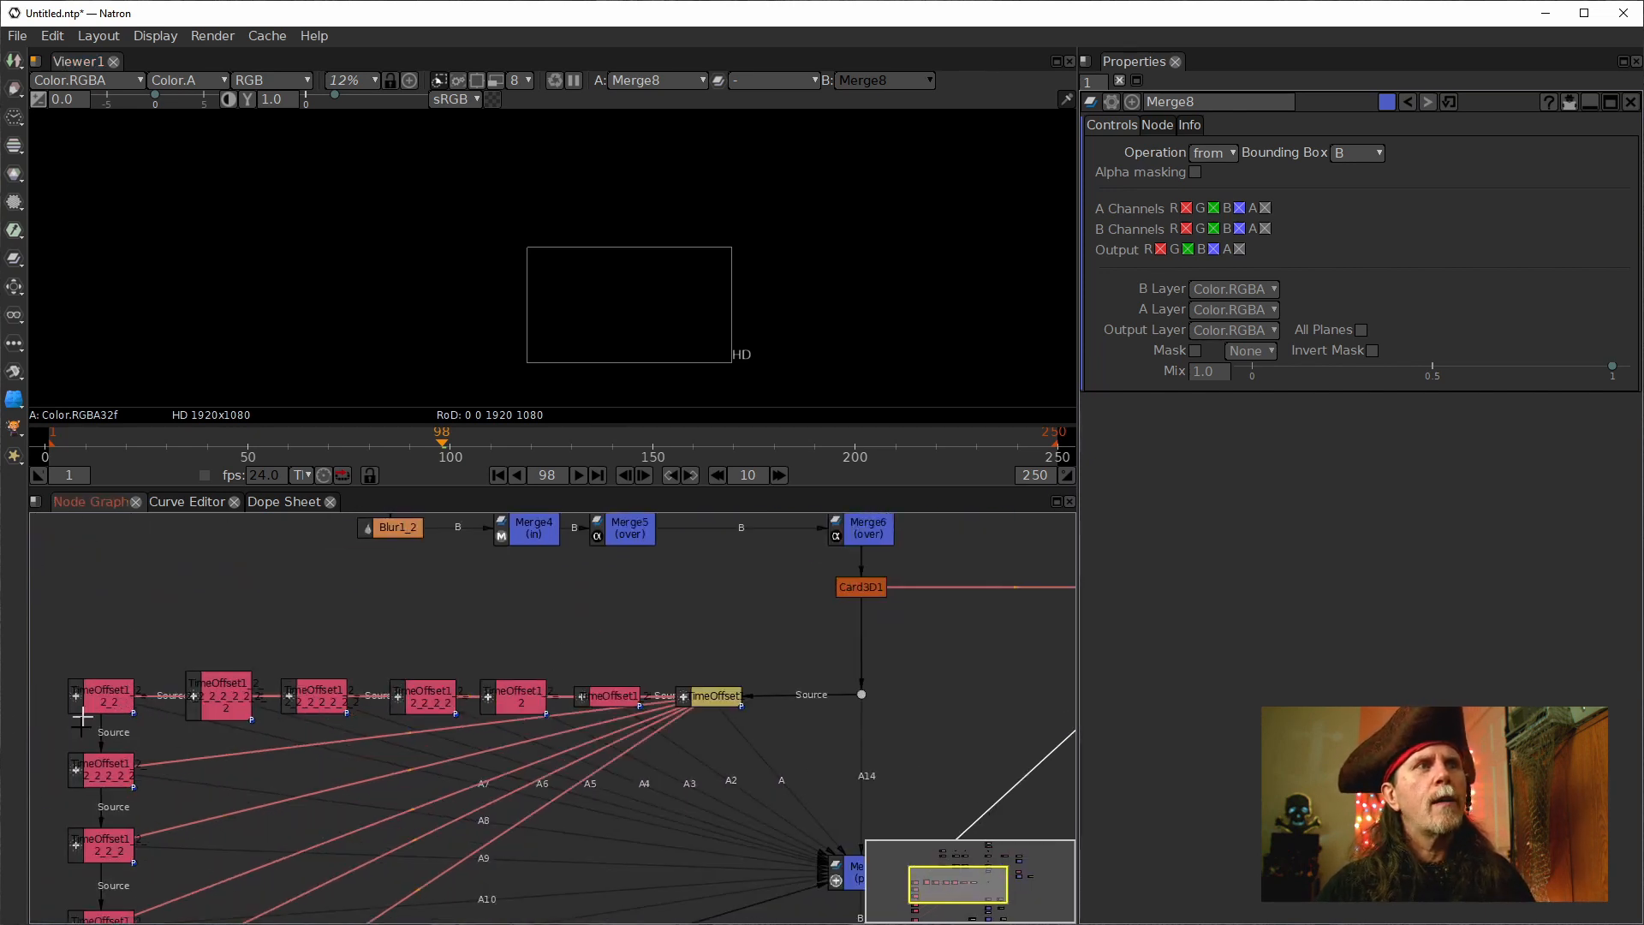
left_click_drag(905, 692, 600, 719)
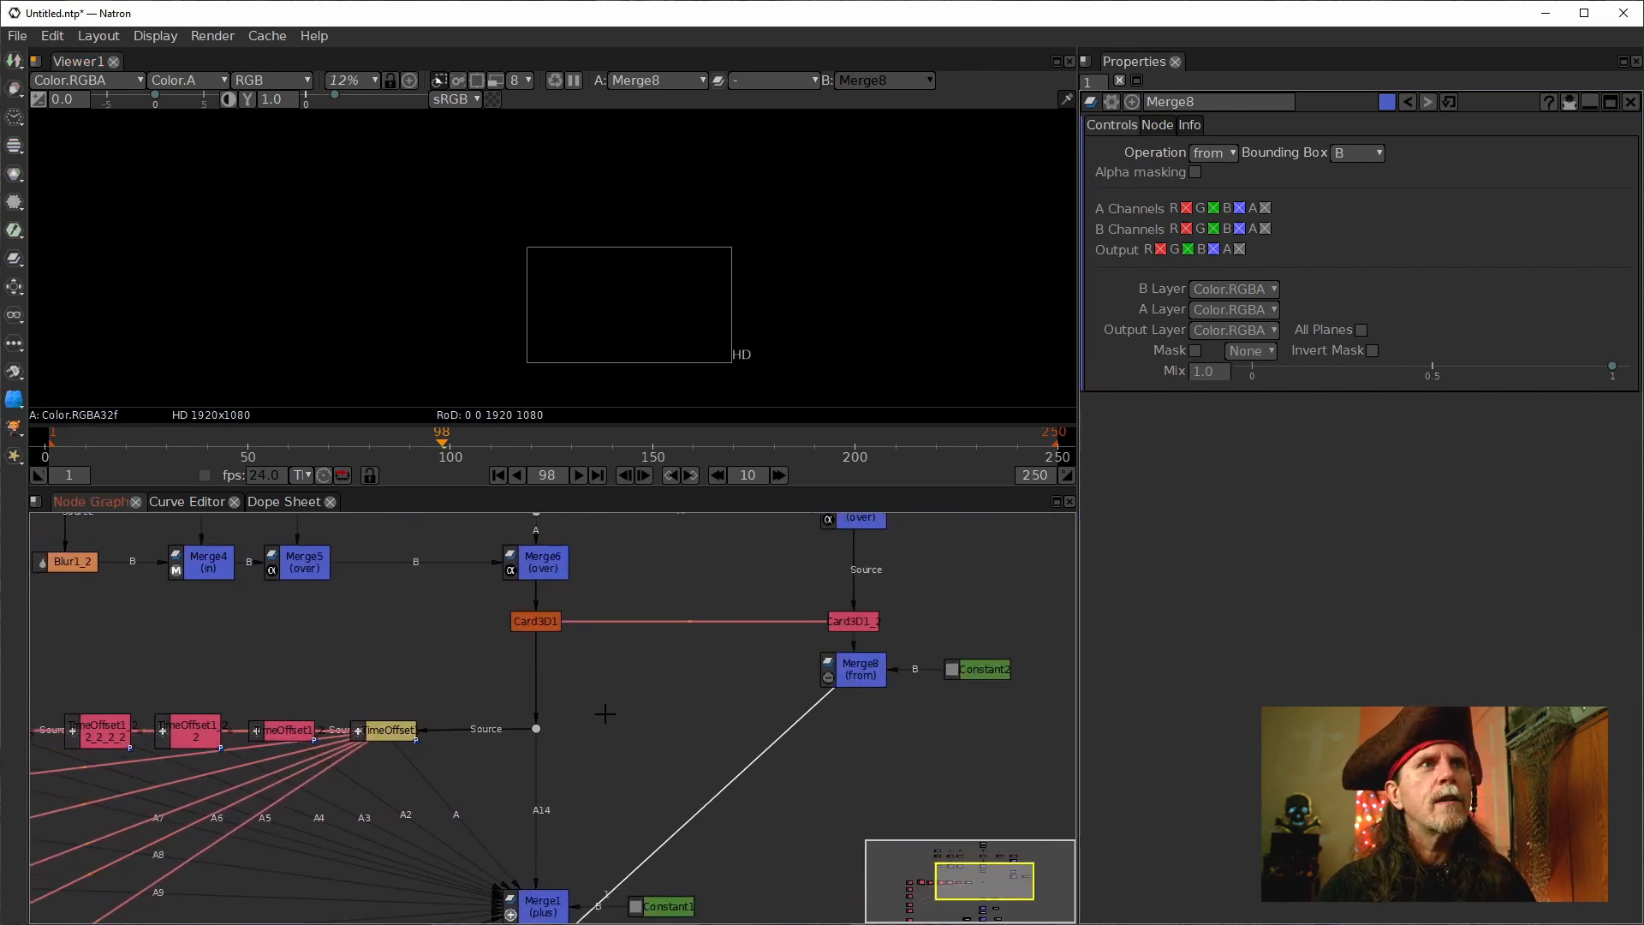
Add a Merge after Merge8 with Merge8 as input B, connect Card3D1 to input A, and align it under Card3D1.
left_click(838, 675)
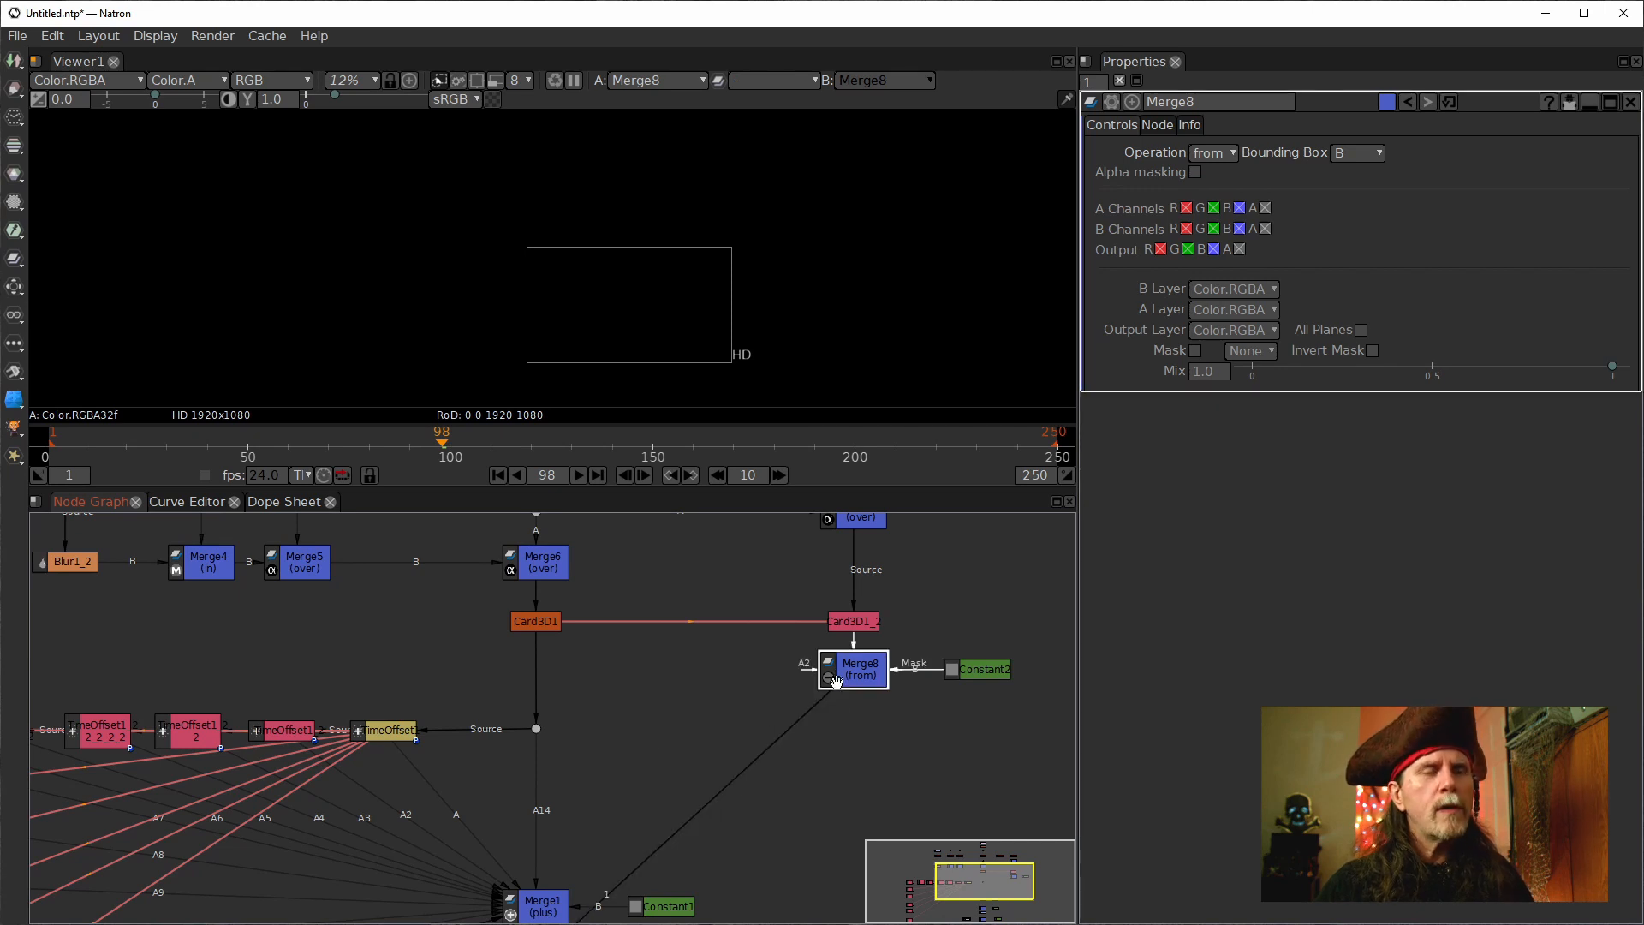
key("m")
left_click_drag(844, 715, 540, 625)
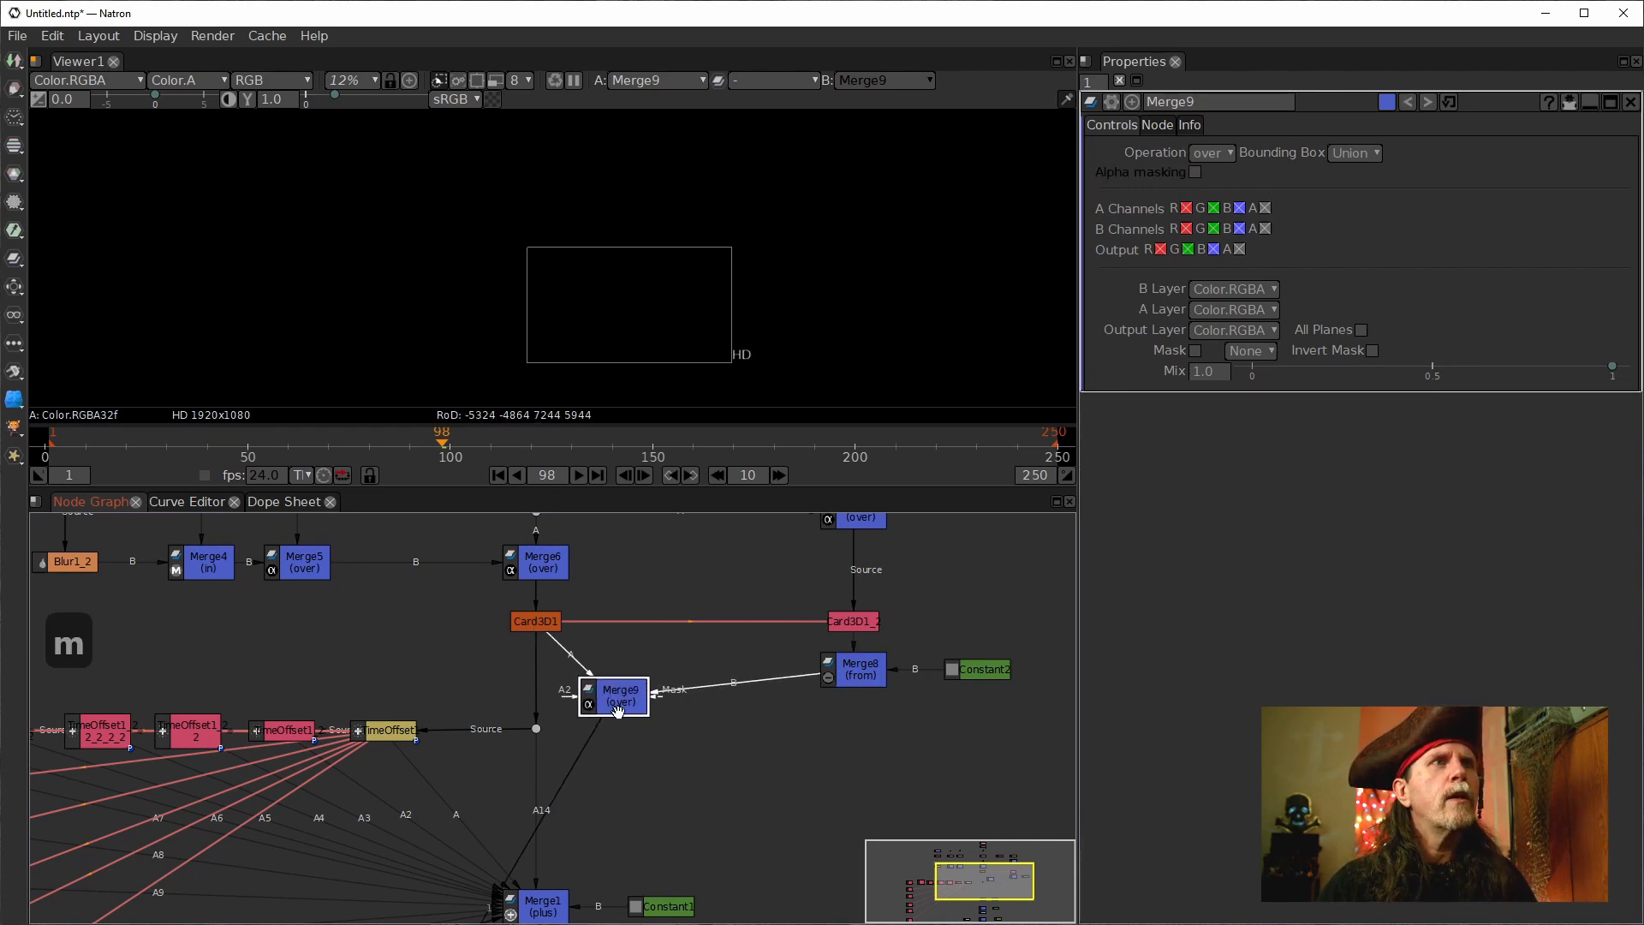
left_click_drag(615, 708, 544, 675)
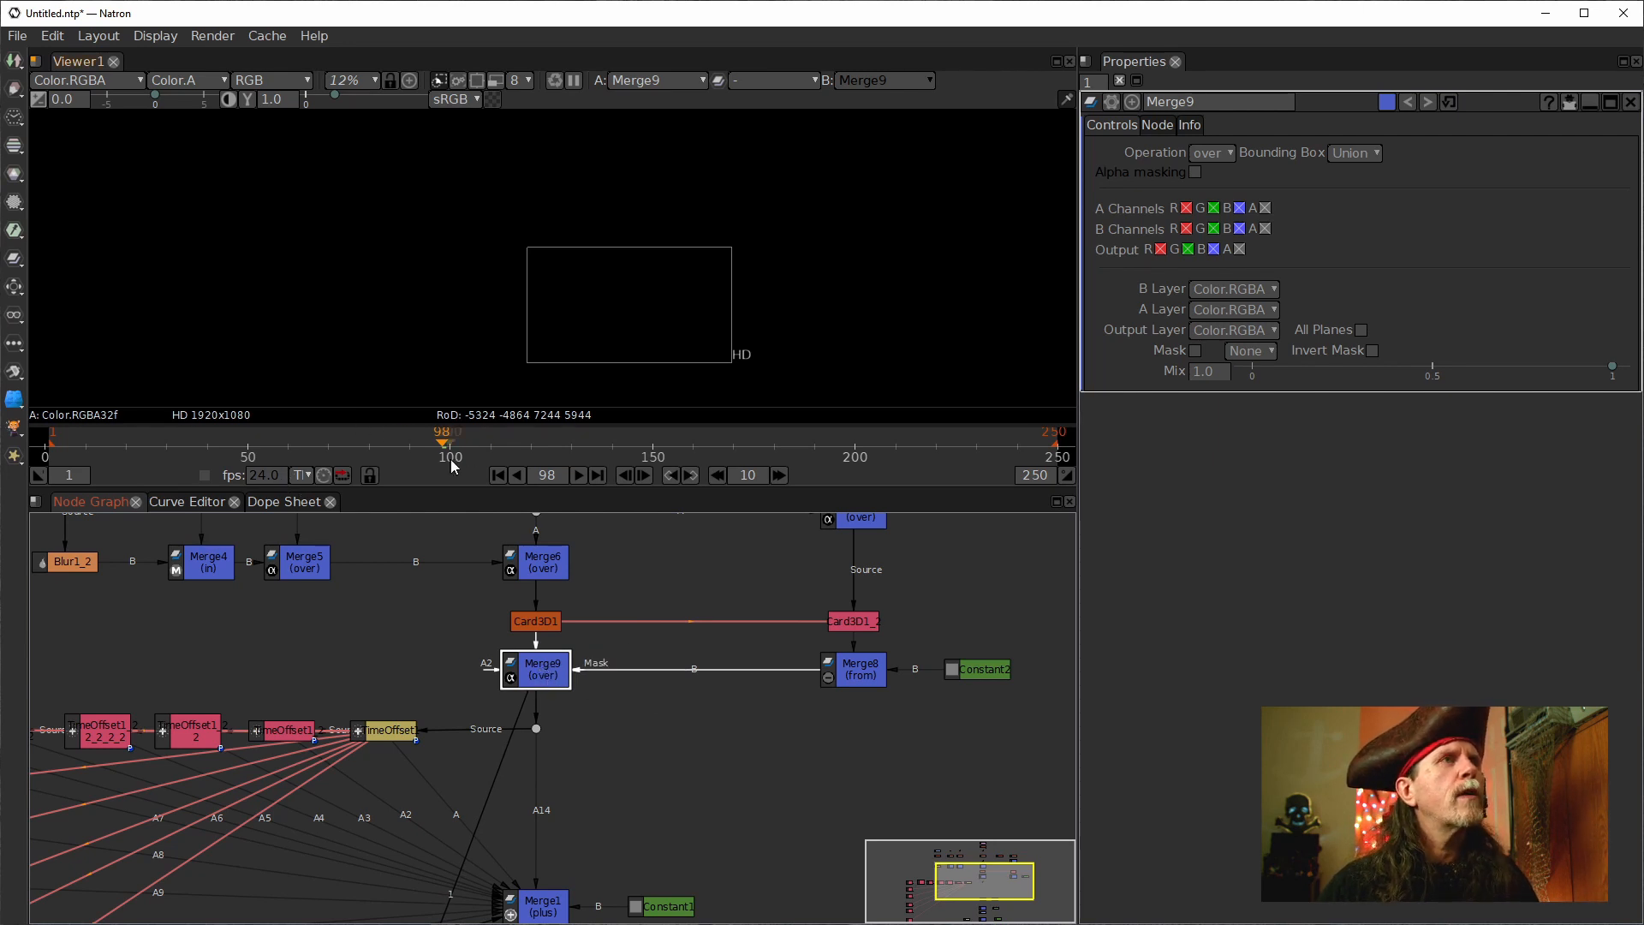
Return to the first frame and inspect Merge9's output.
left_click(497, 475)
scroll(676, 343, "up", 3)
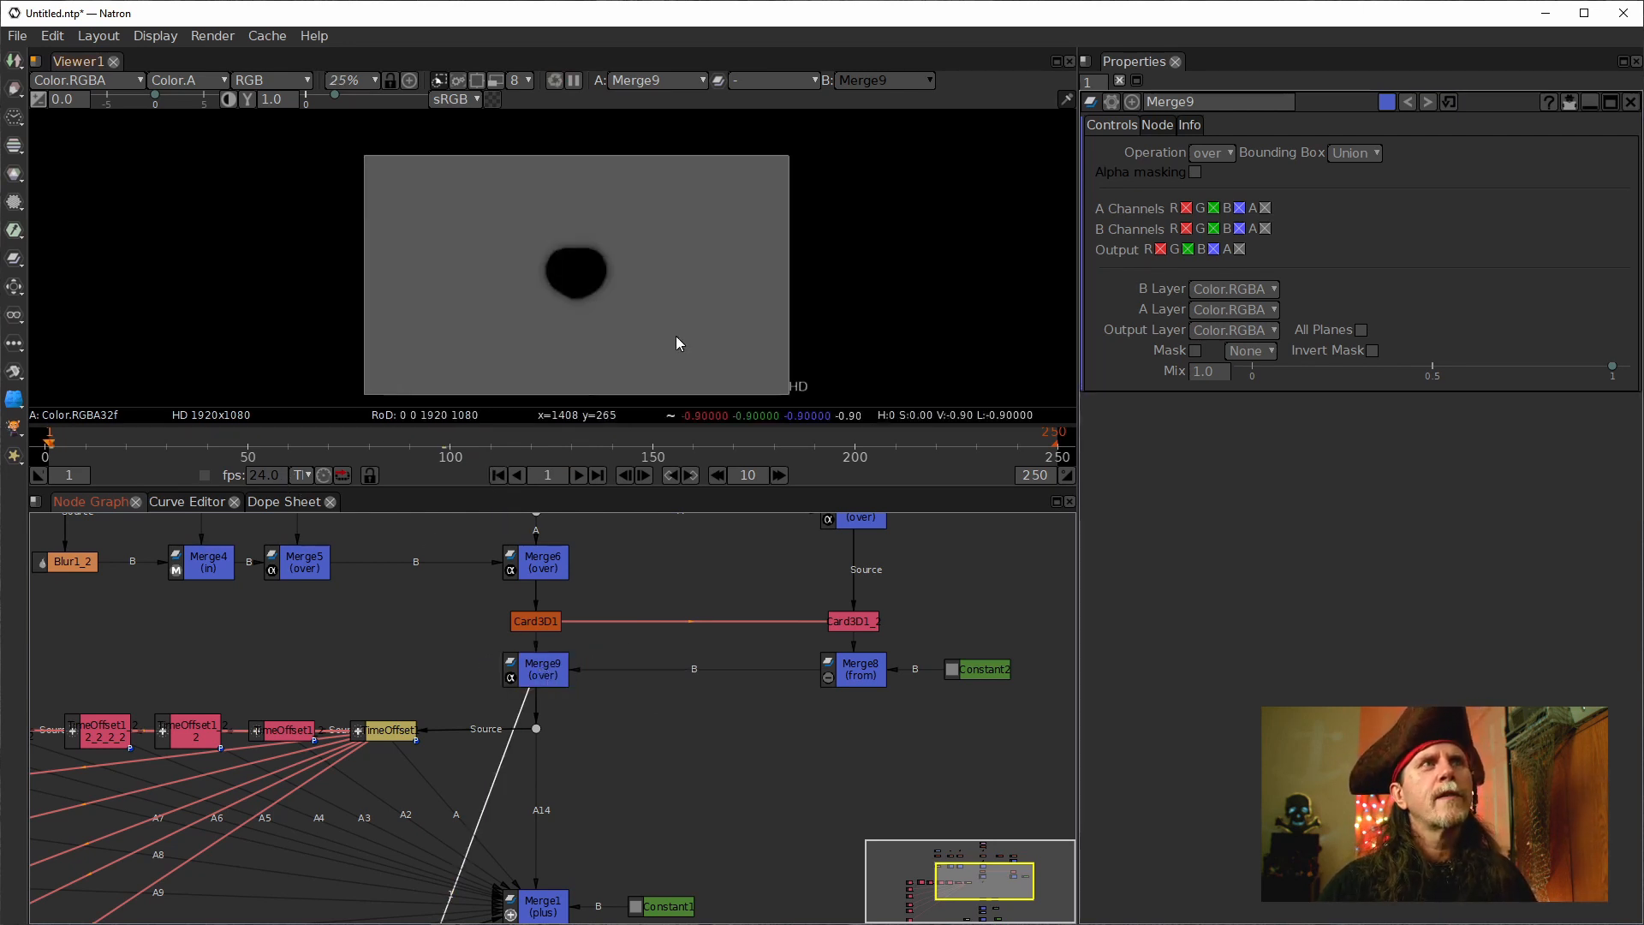
left_click(551, 682)
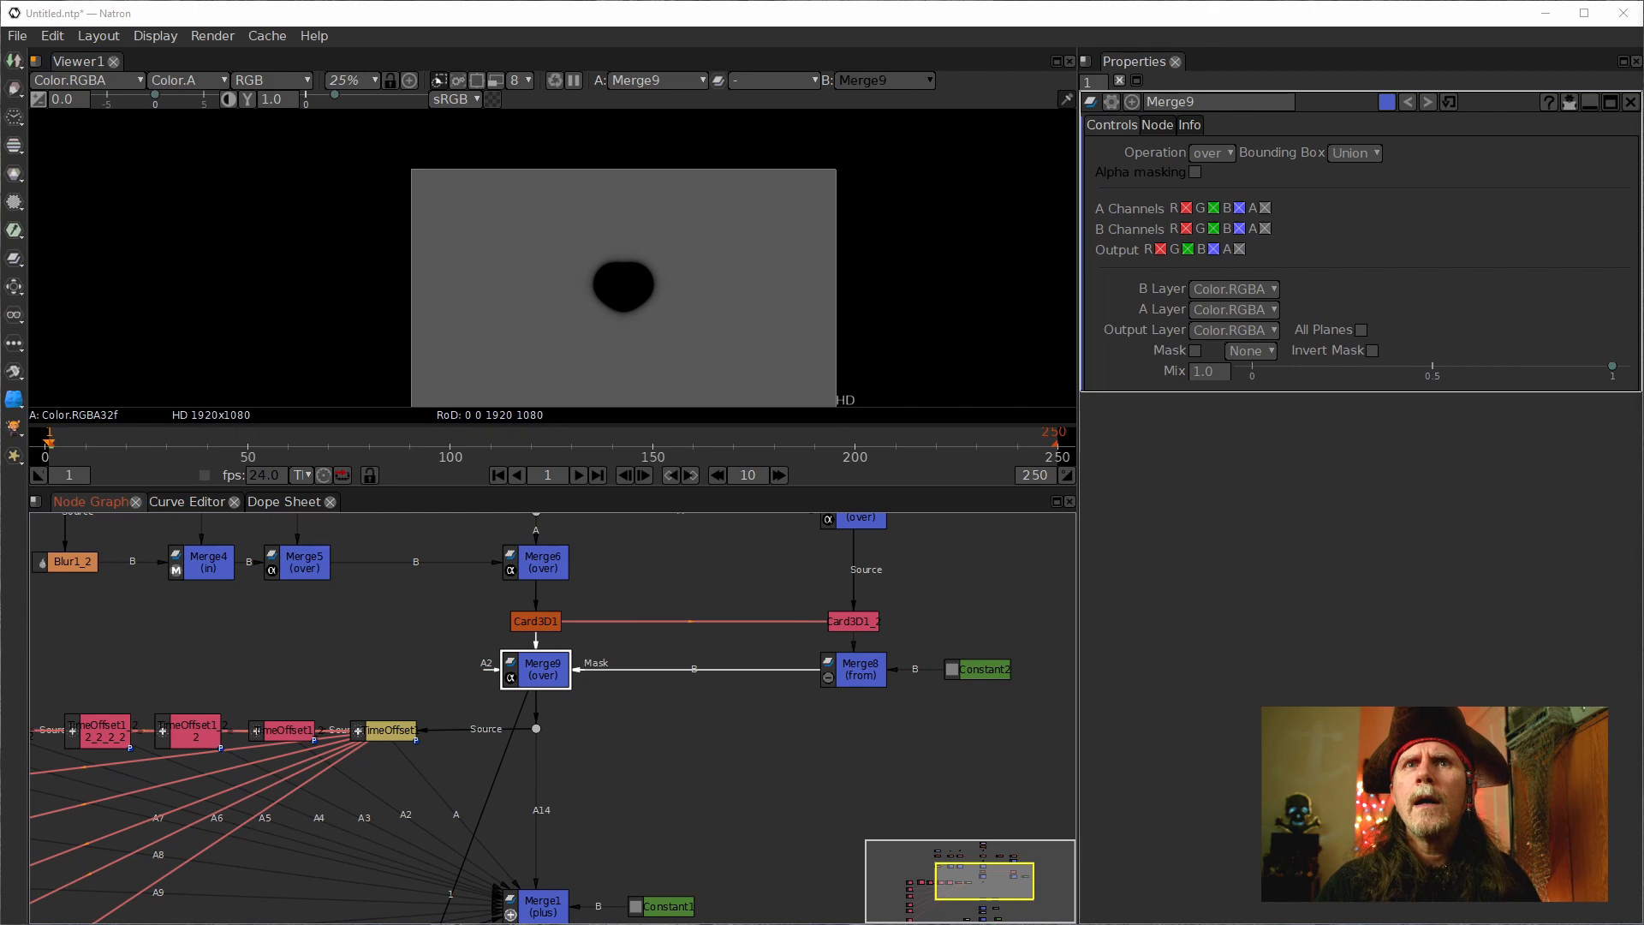
Insert a Clamp node after Merge8 and place it between Merge8 and Merge9.
left_click(851, 677)
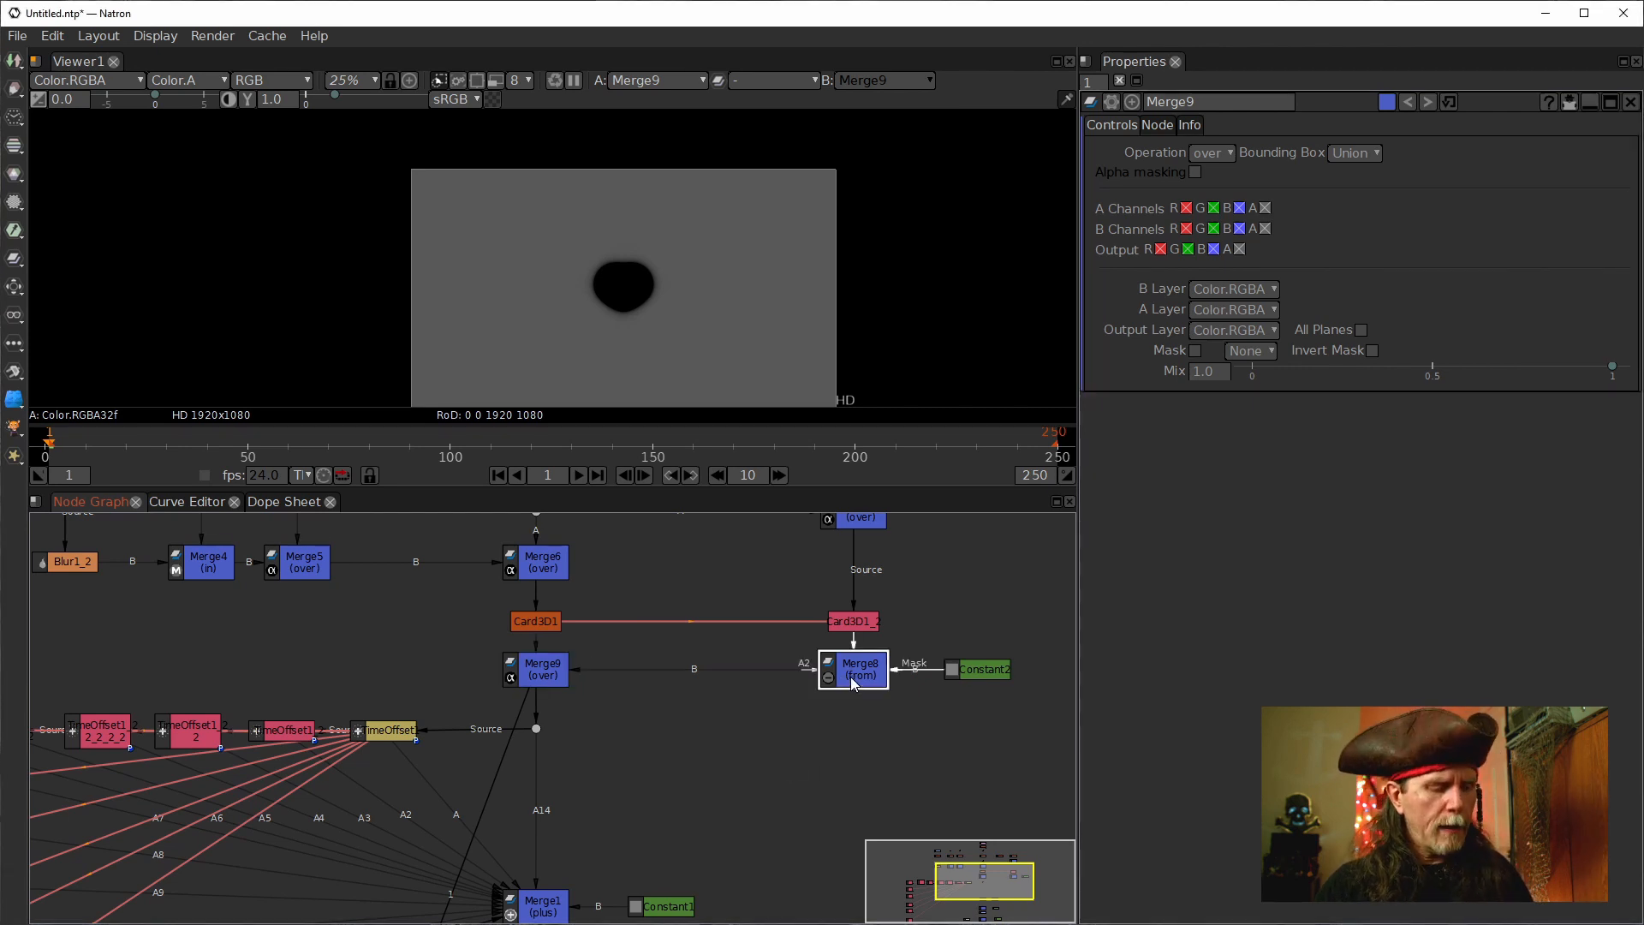
key("Tab")
type("clamp")
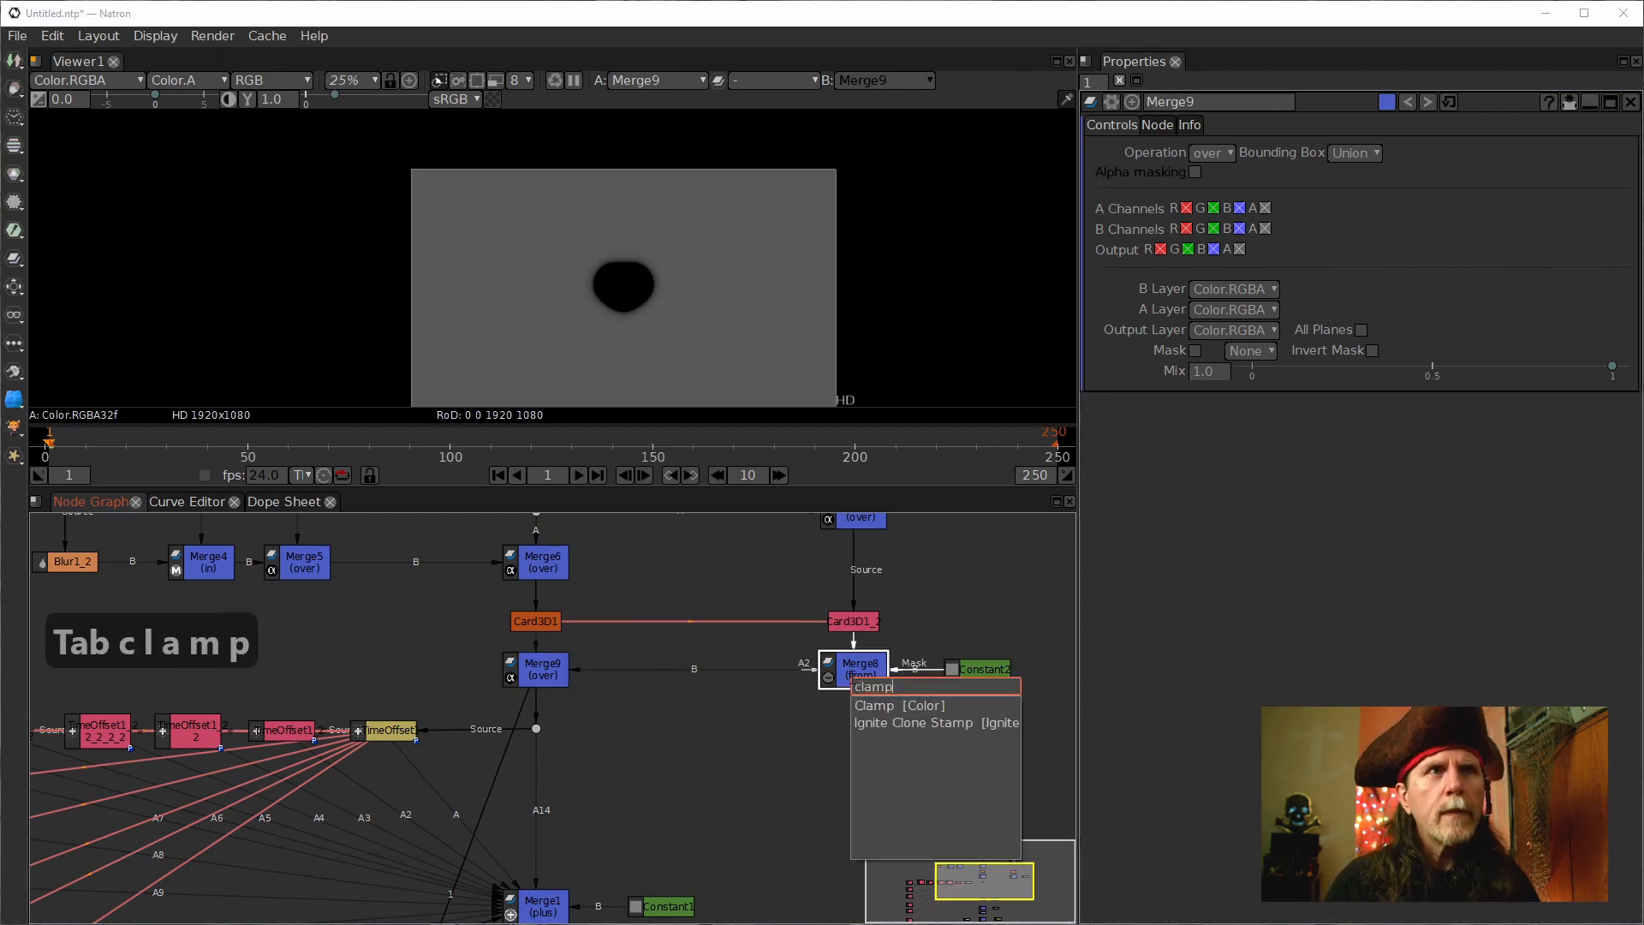
key("Down")
key("Return")
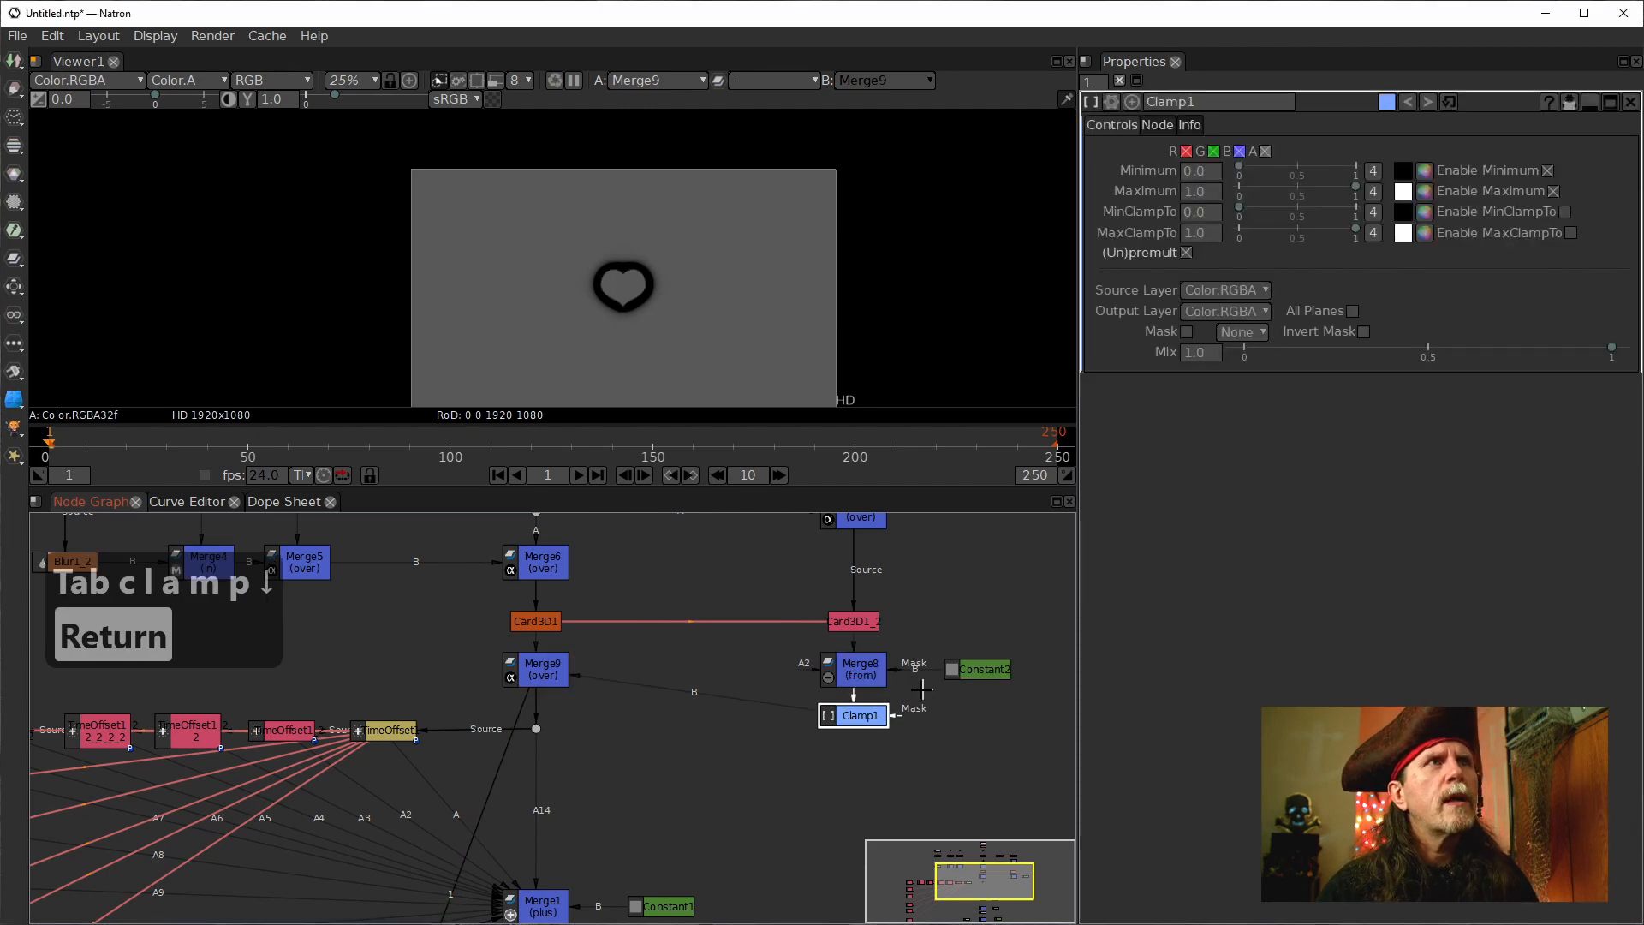
left_click_drag(856, 715, 741, 668)
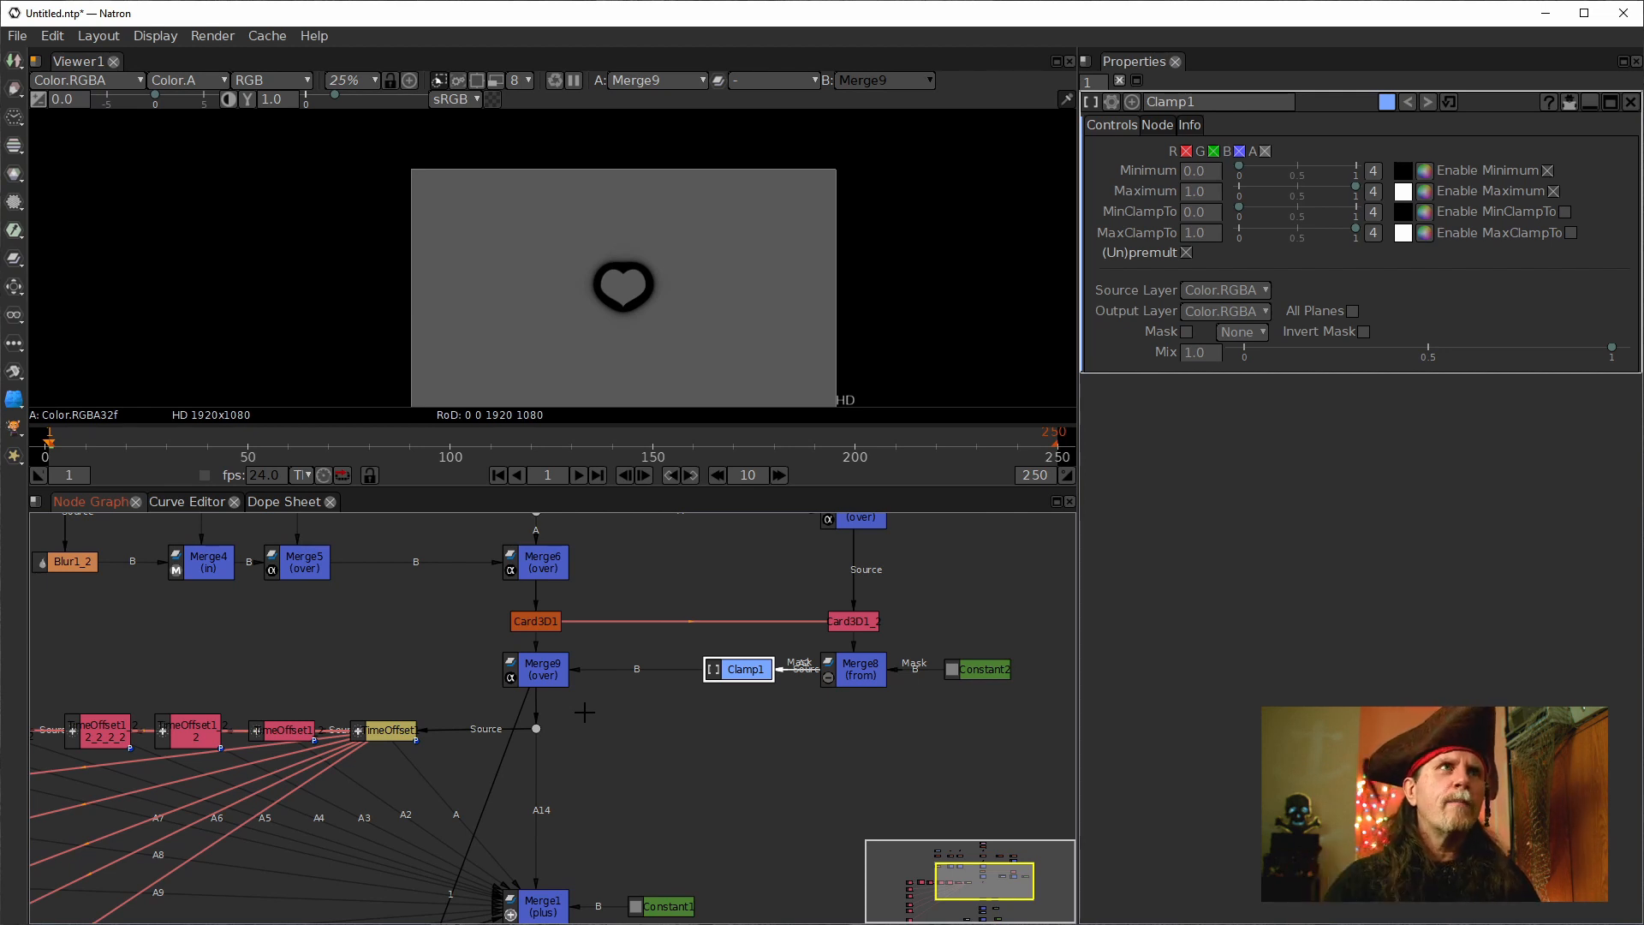
Disable Merge7 and enable it again to compare its effect on the dark outline around the heart up close.
left_click_drag(704, 666, 548, 669)
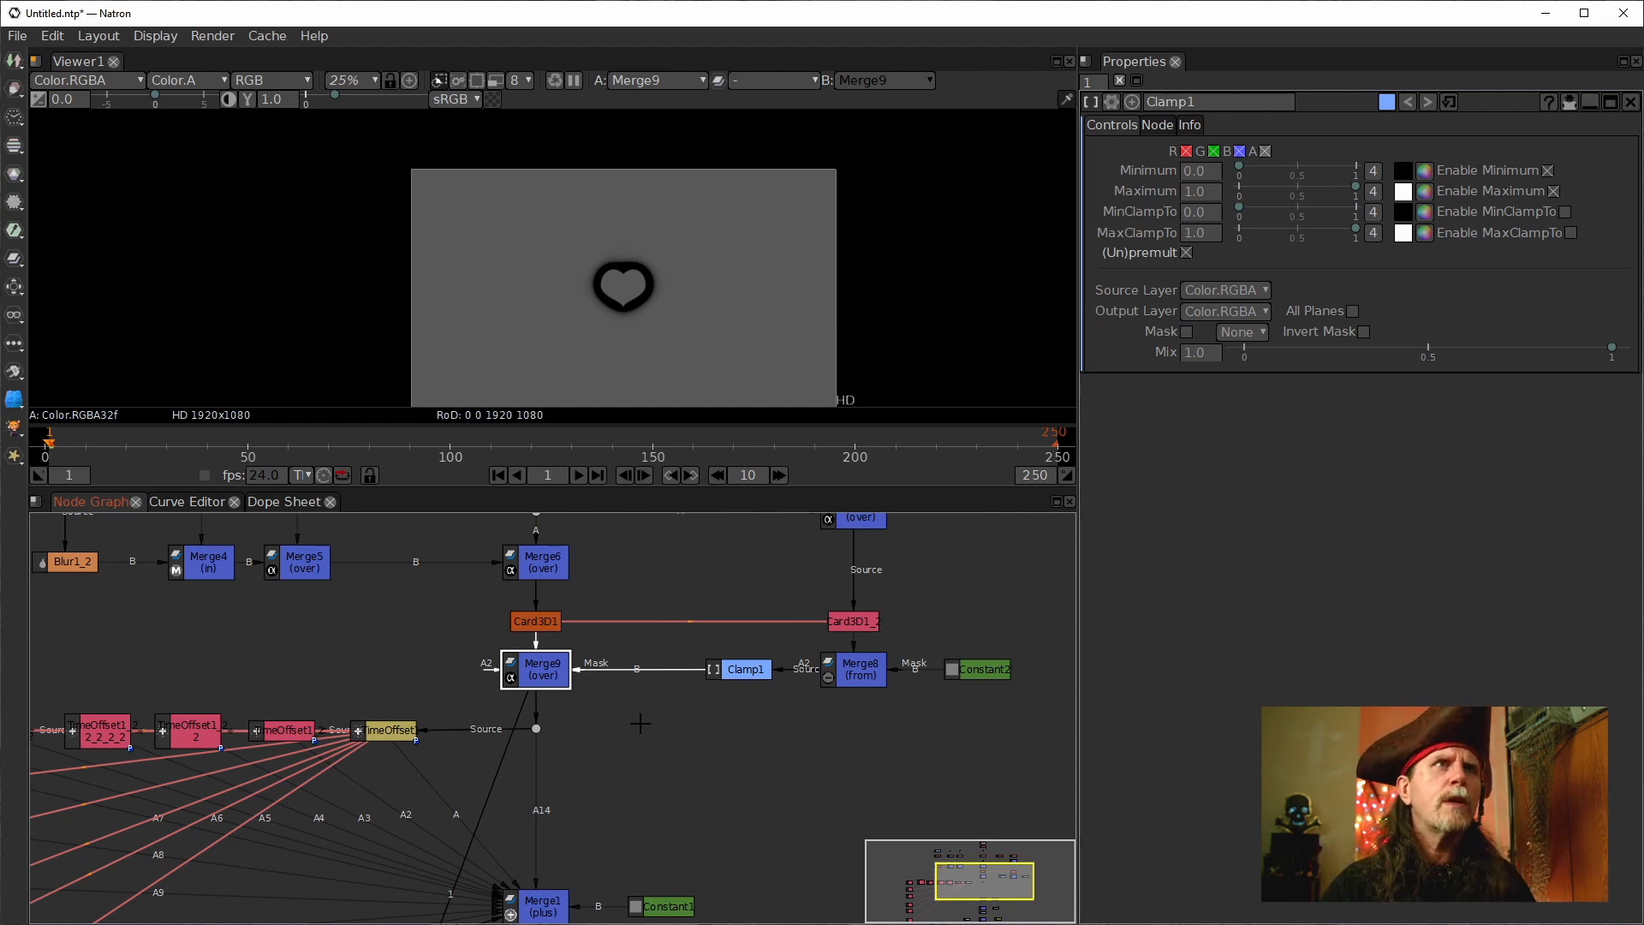
left_click_drag(599, 723, 492, 860)
left_click(765, 644)
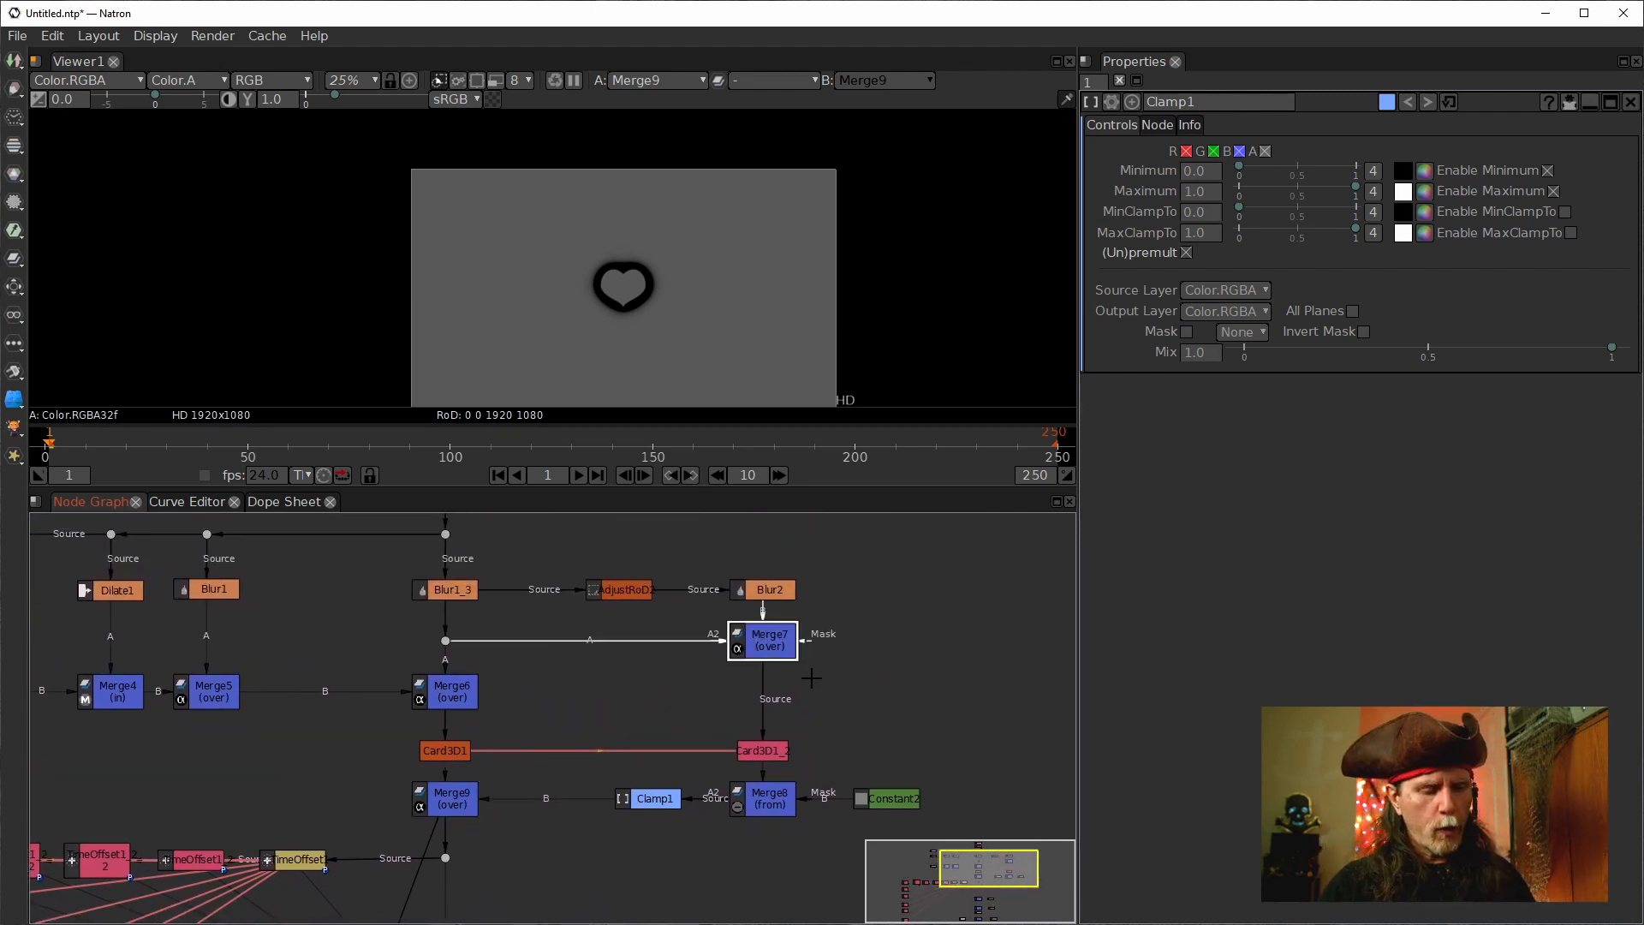
key("d")
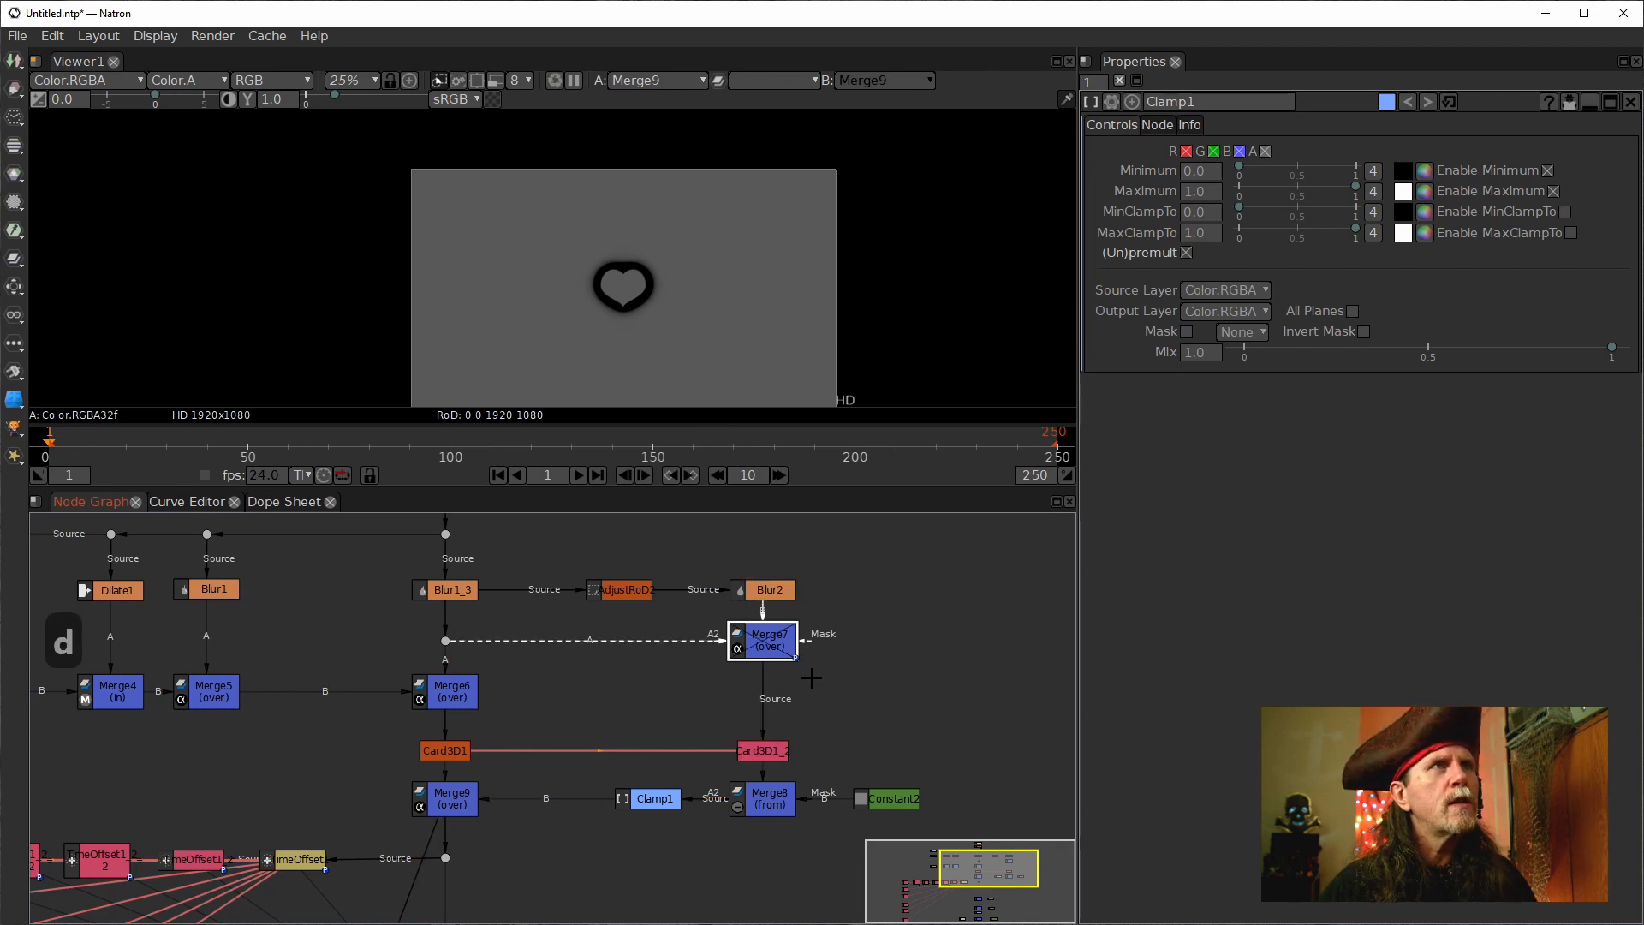
scroll(685, 383, "up", 4)
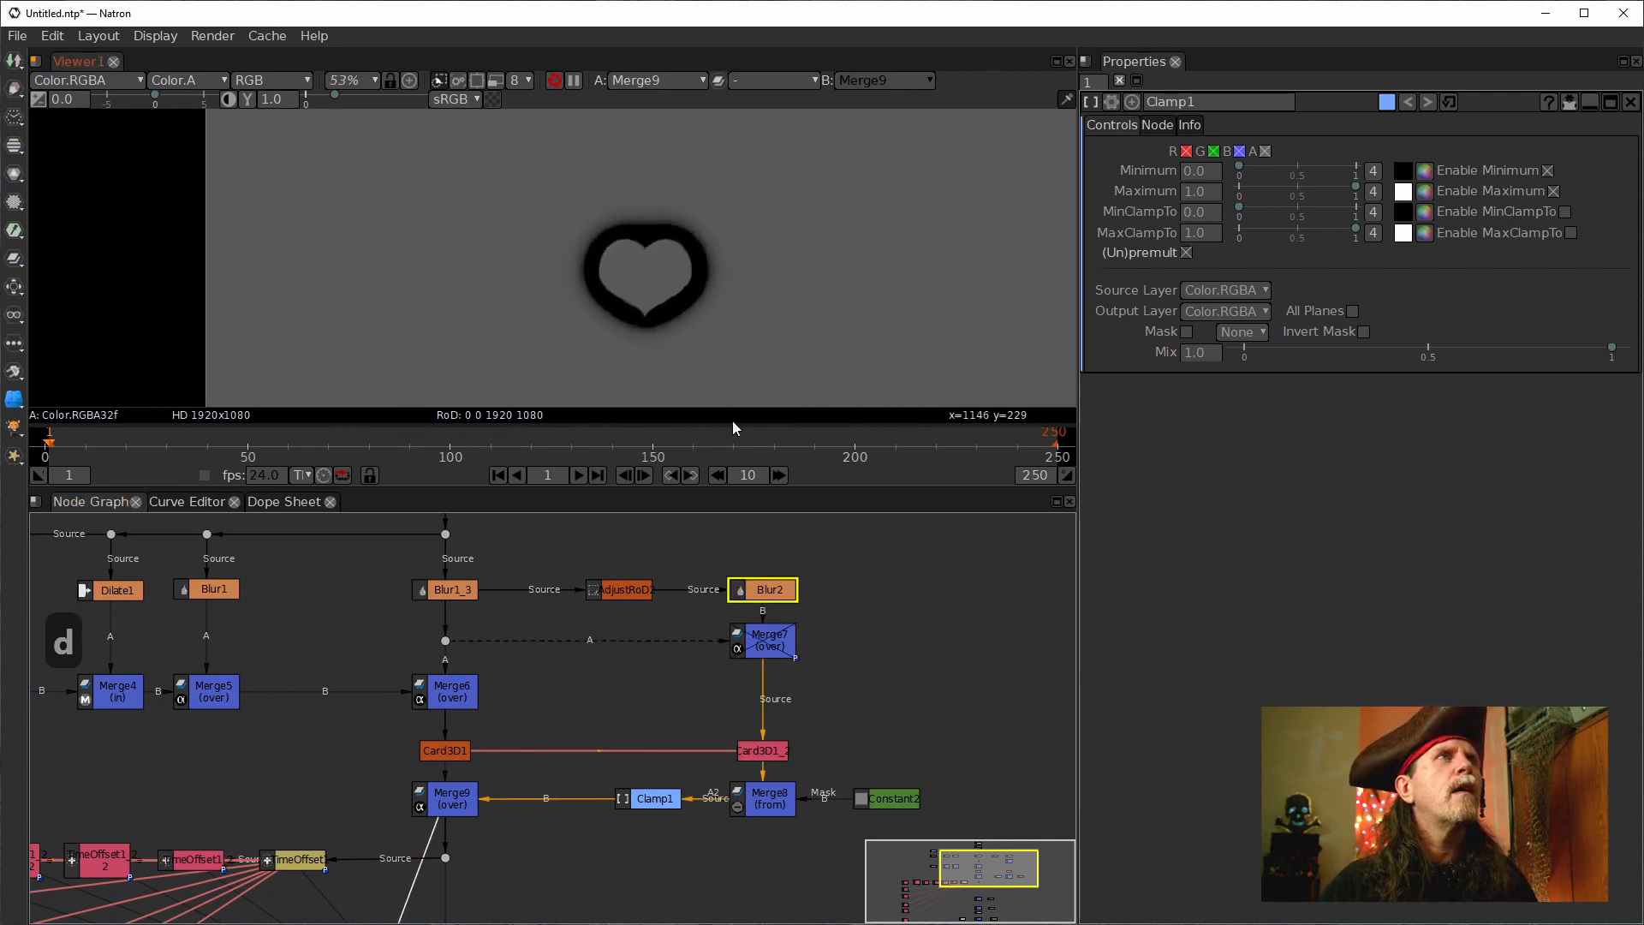
scroll(732, 419, "up", 4)
scroll(666, 363, "up", 4)
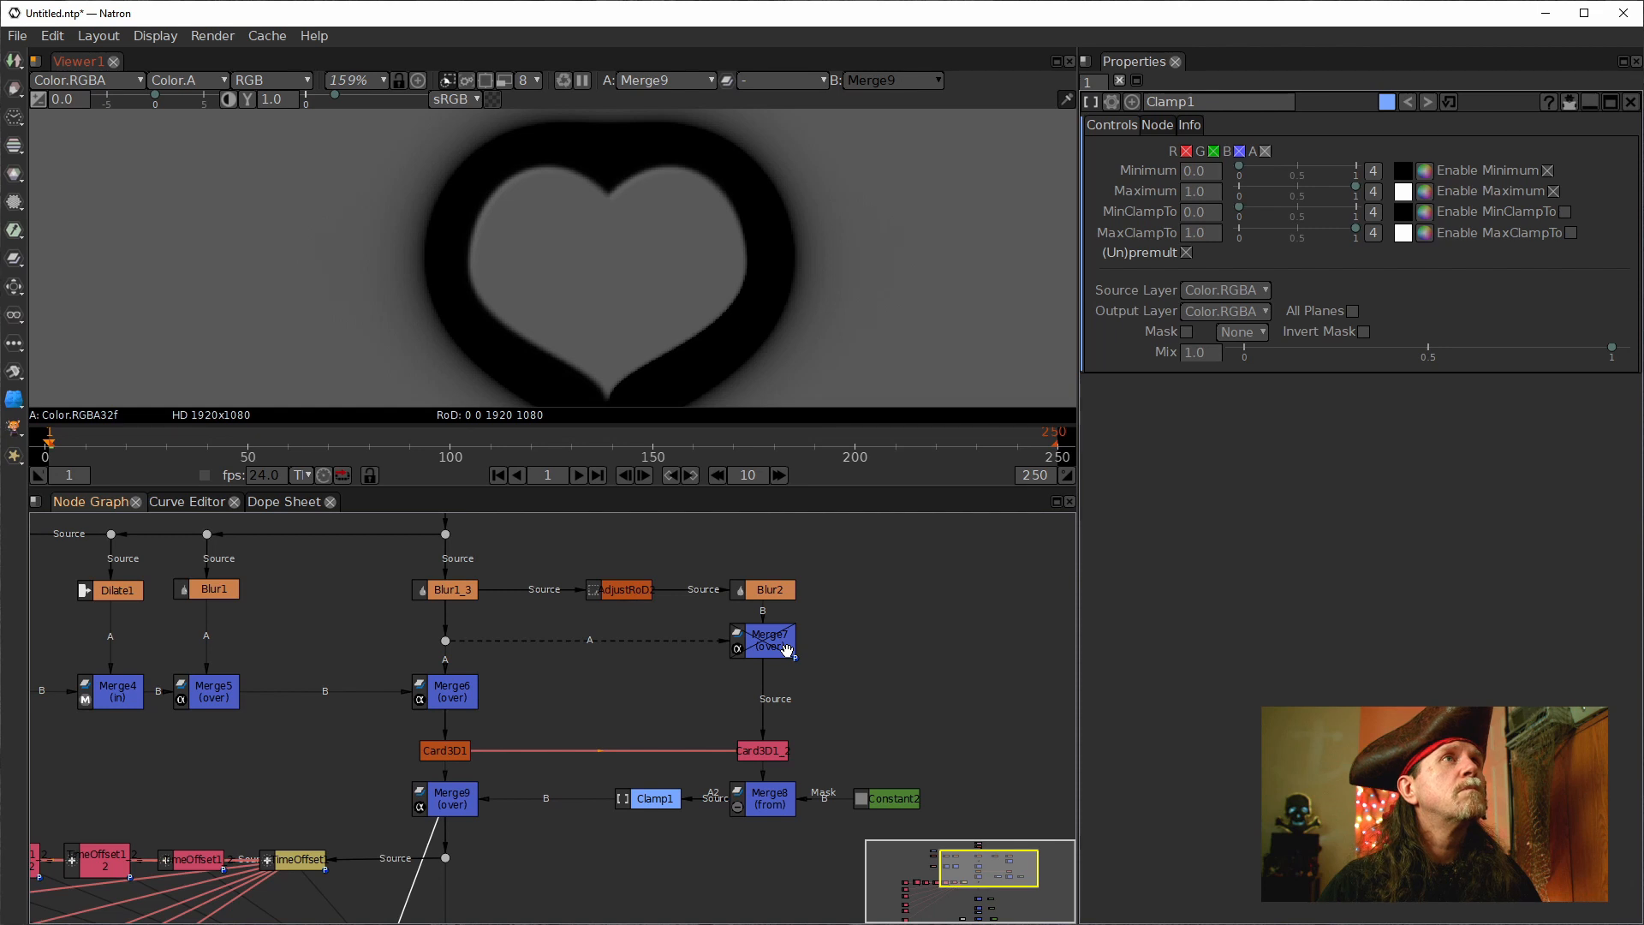
left_click(786, 647)
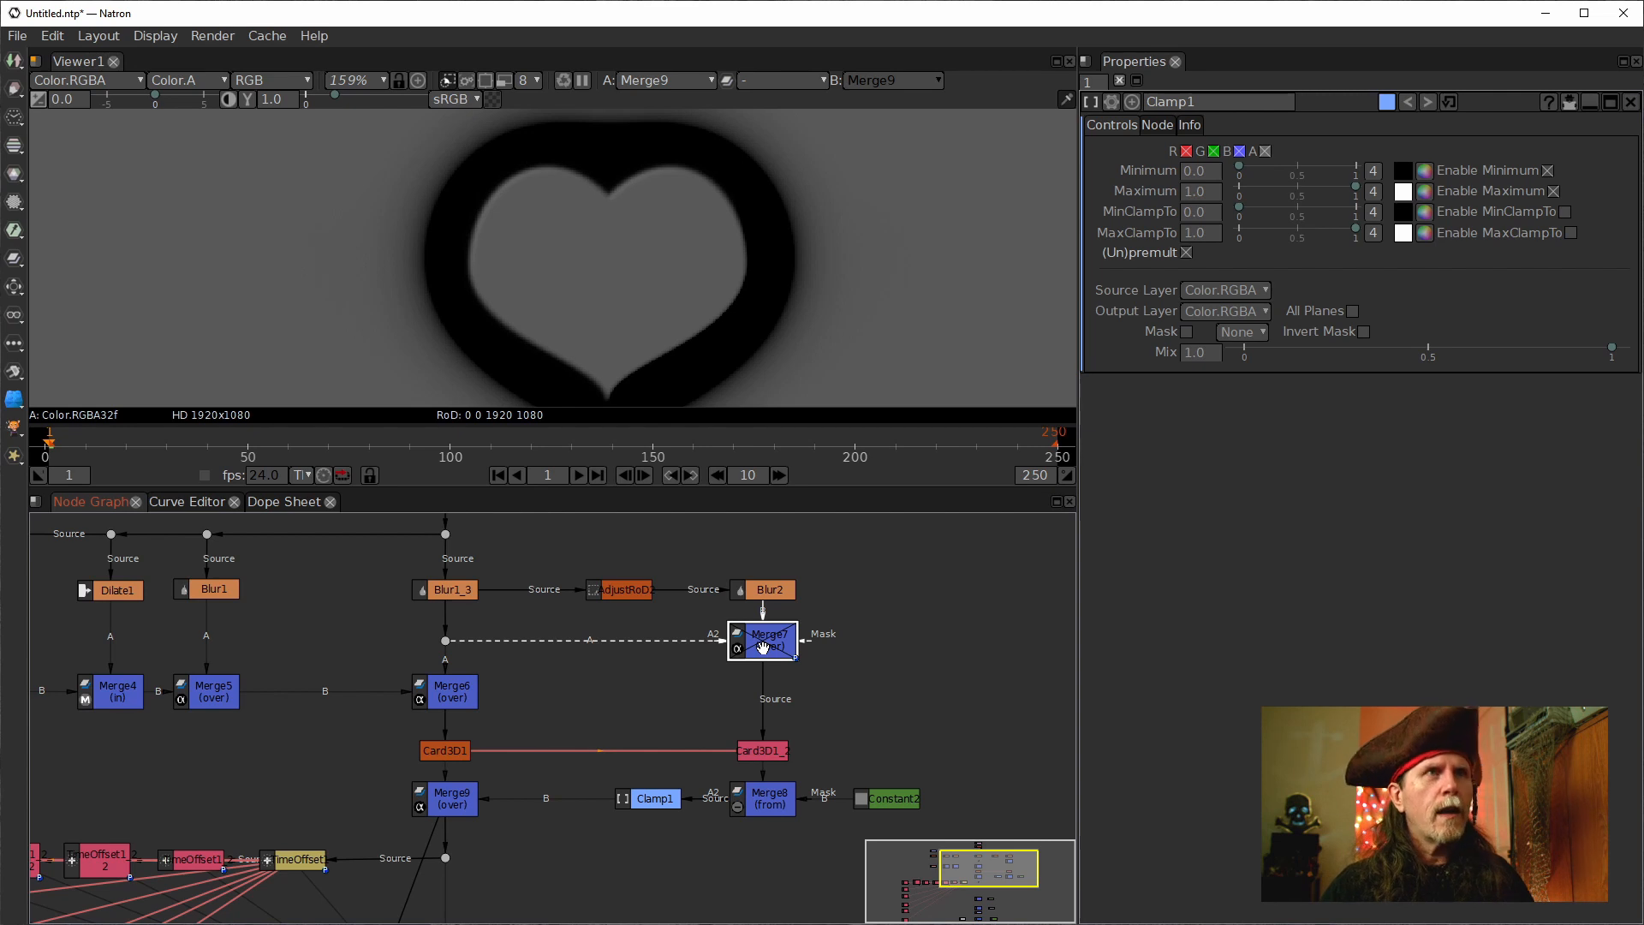
key("d")
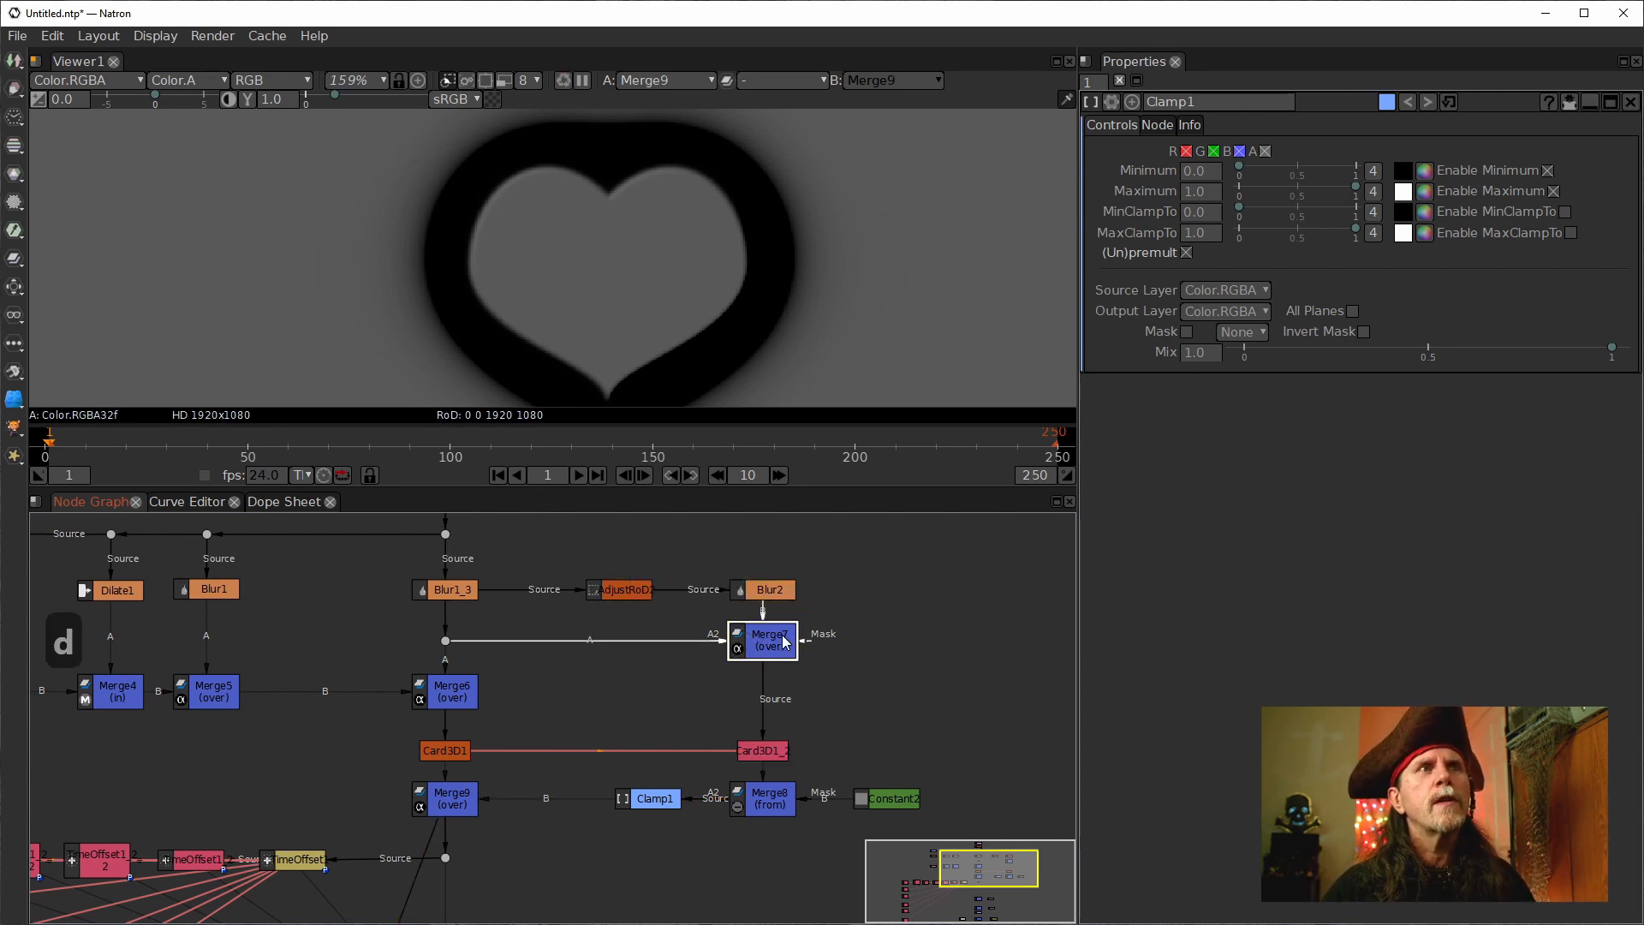
Inspect Merge9's heart with its dark outline, and then view the output of Merge1 (plus).
left_click_drag(553, 889, 643, 781)
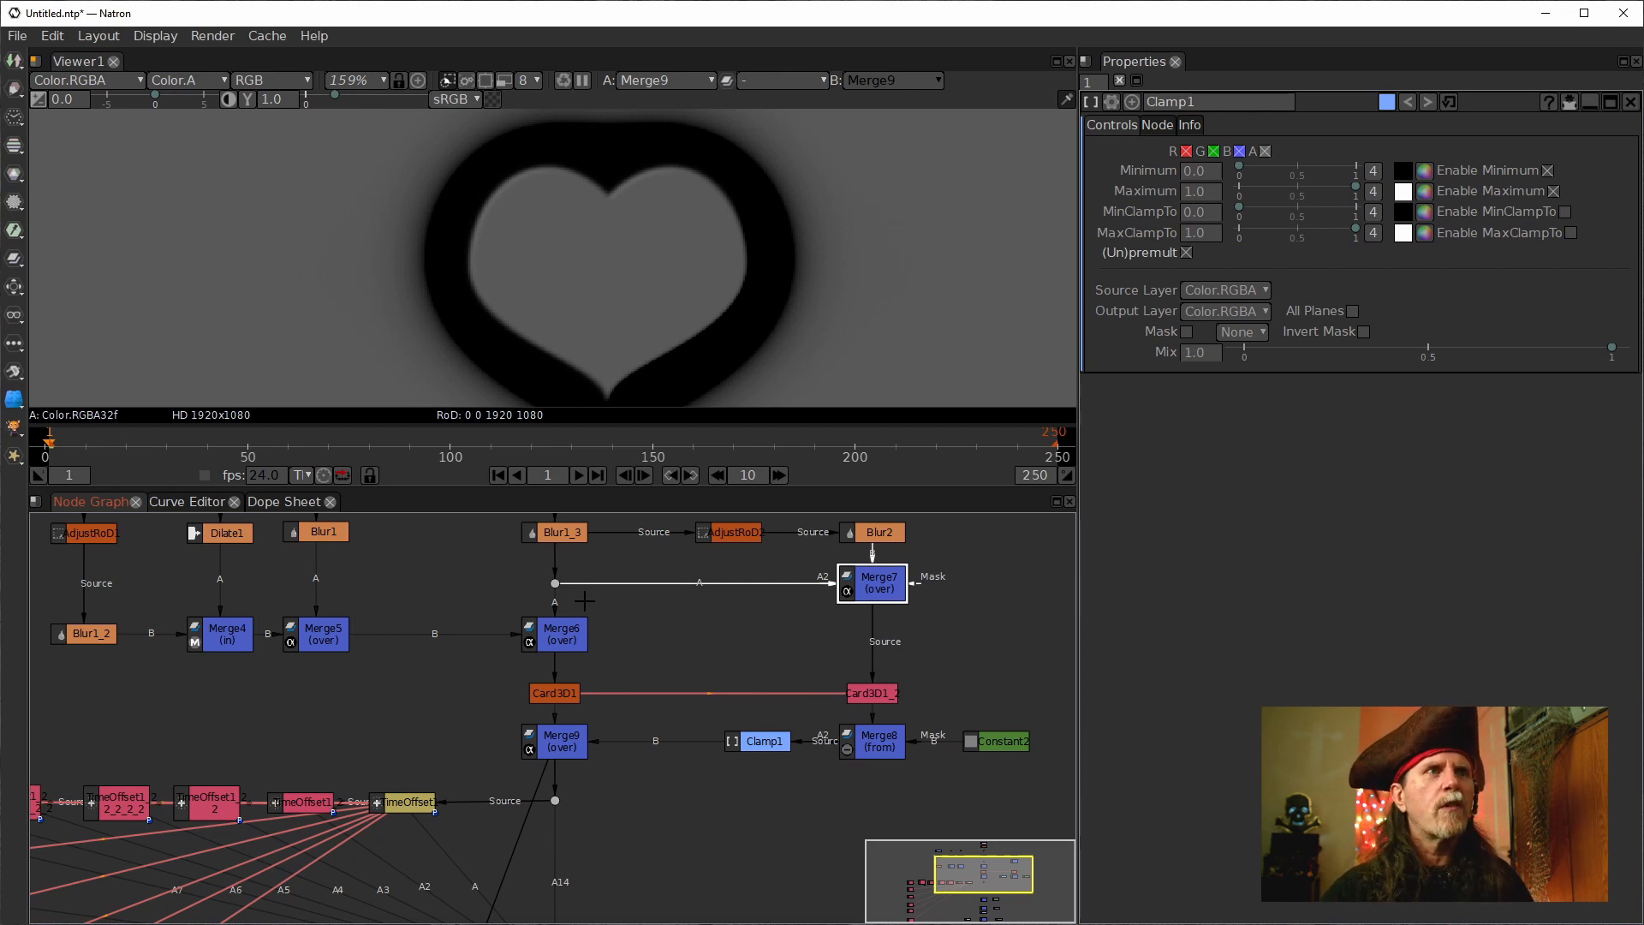
left_click(551, 740)
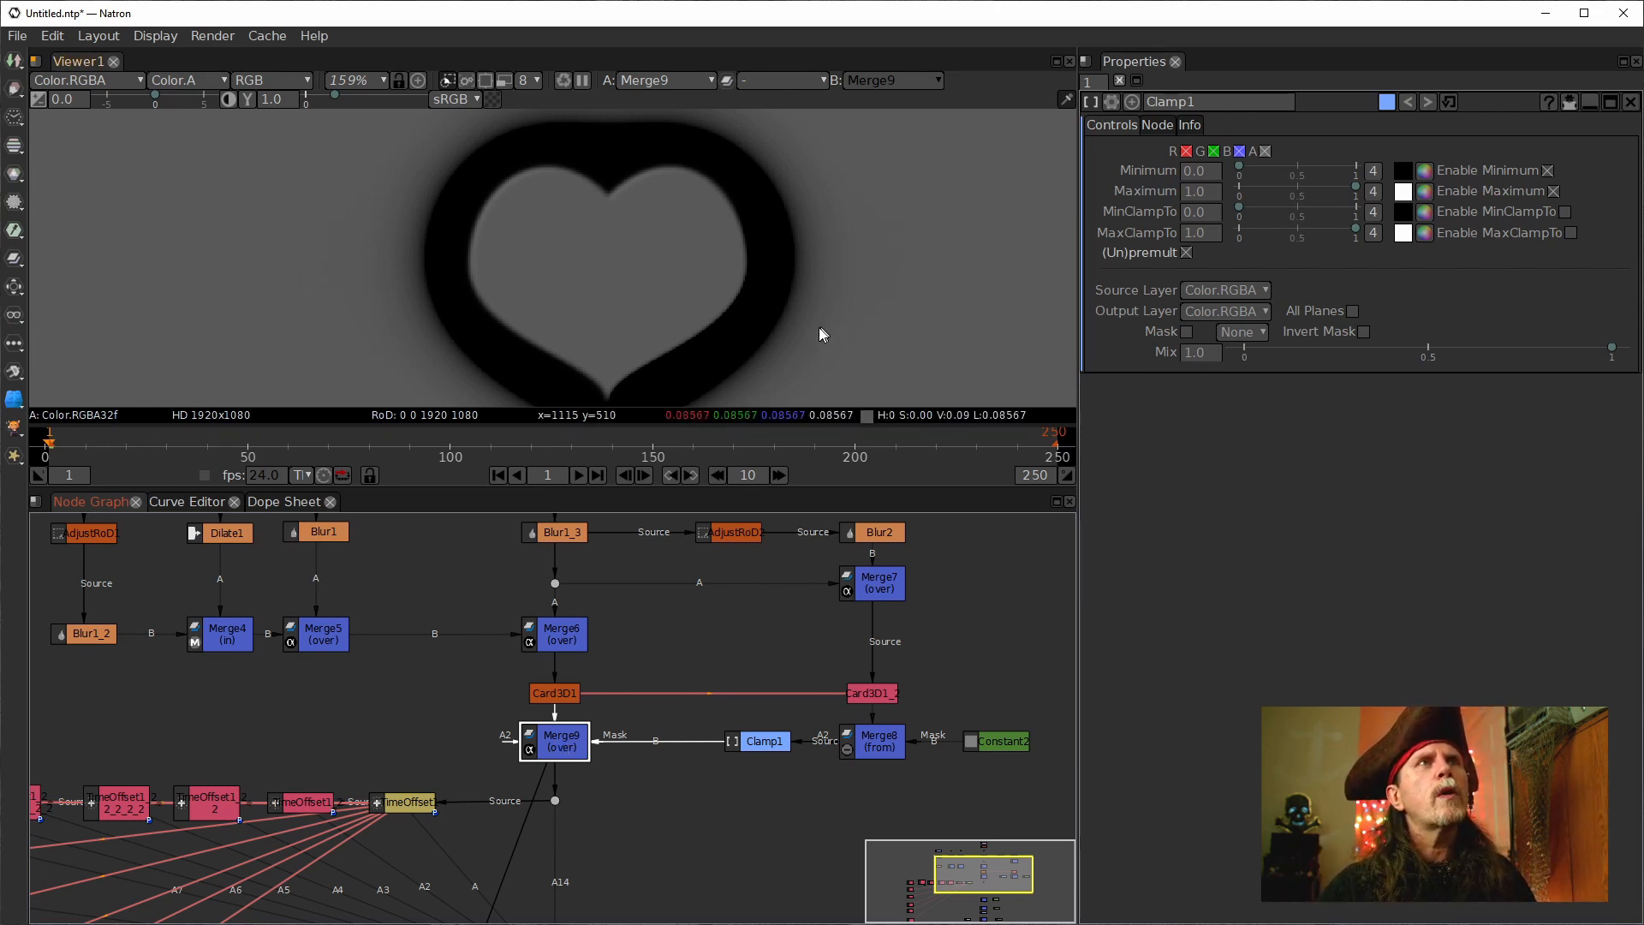
scroll(818, 327, "down", 4)
left_click_drag(627, 829, 624, 683)
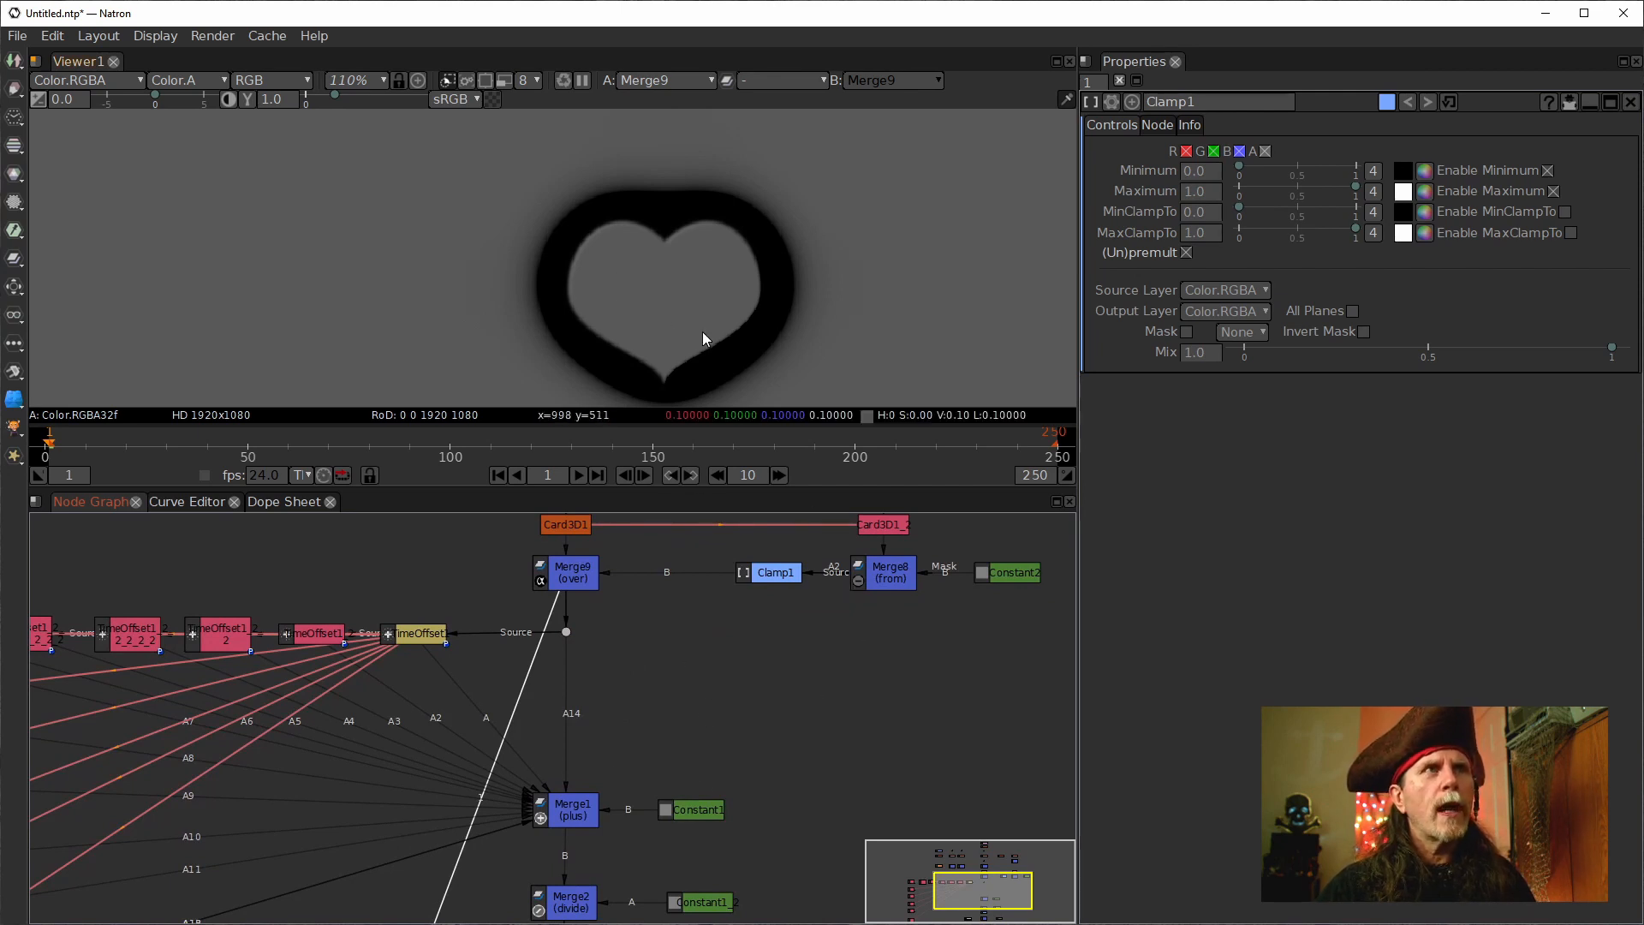
left_click_drag(703, 622, 718, 521)
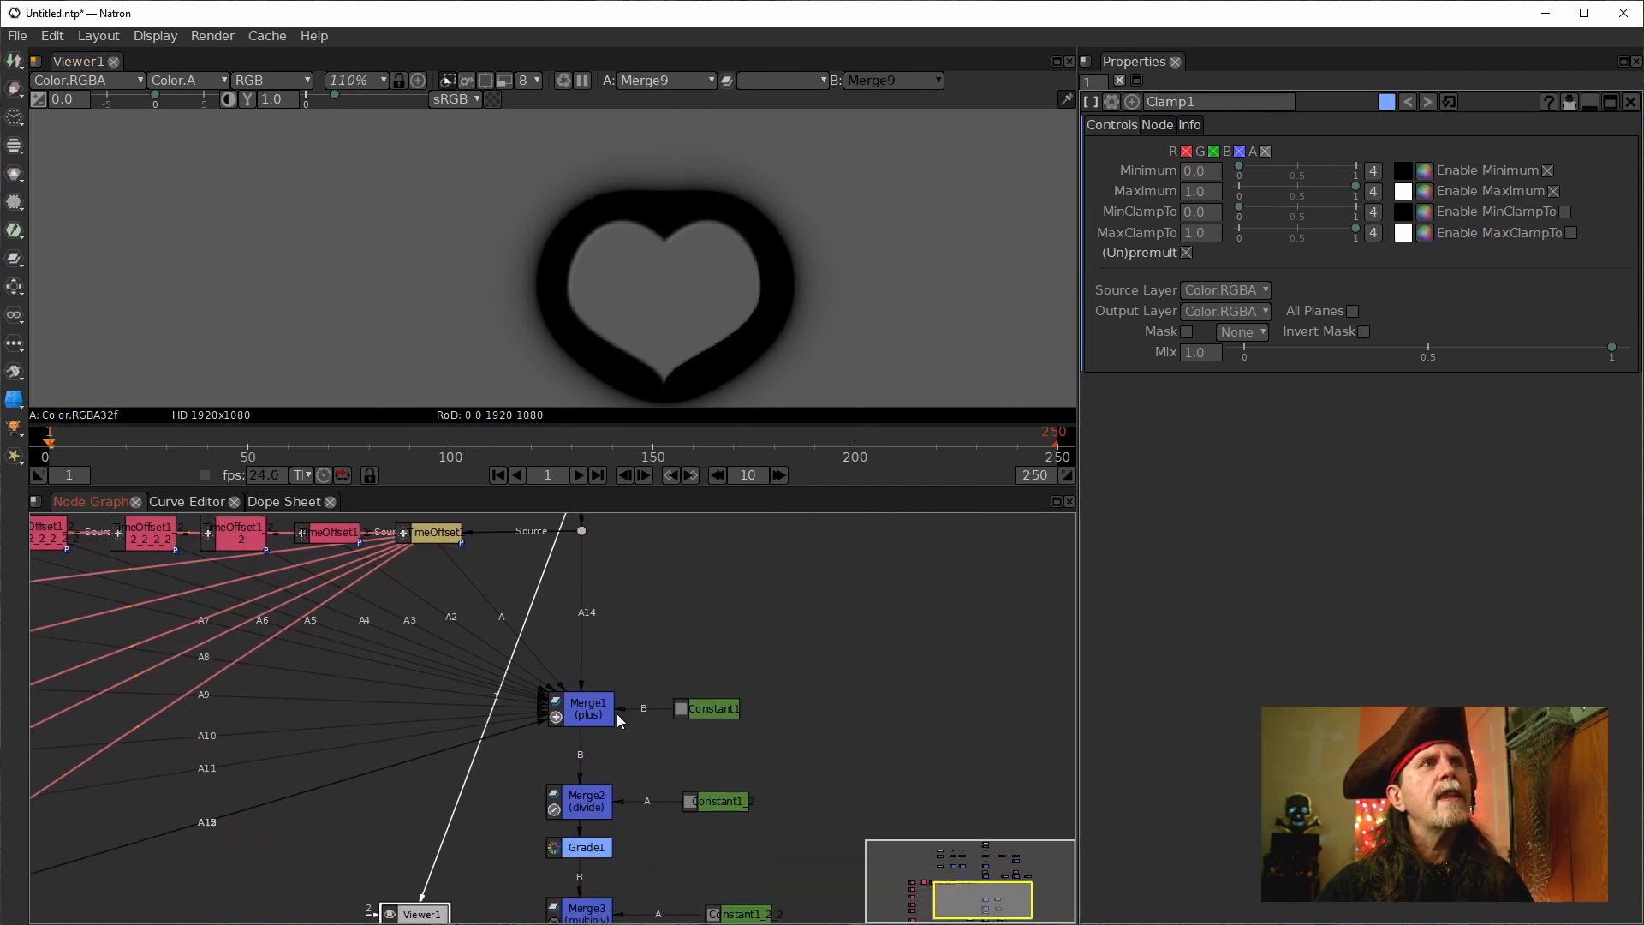
left_click(589, 710)
key("1")
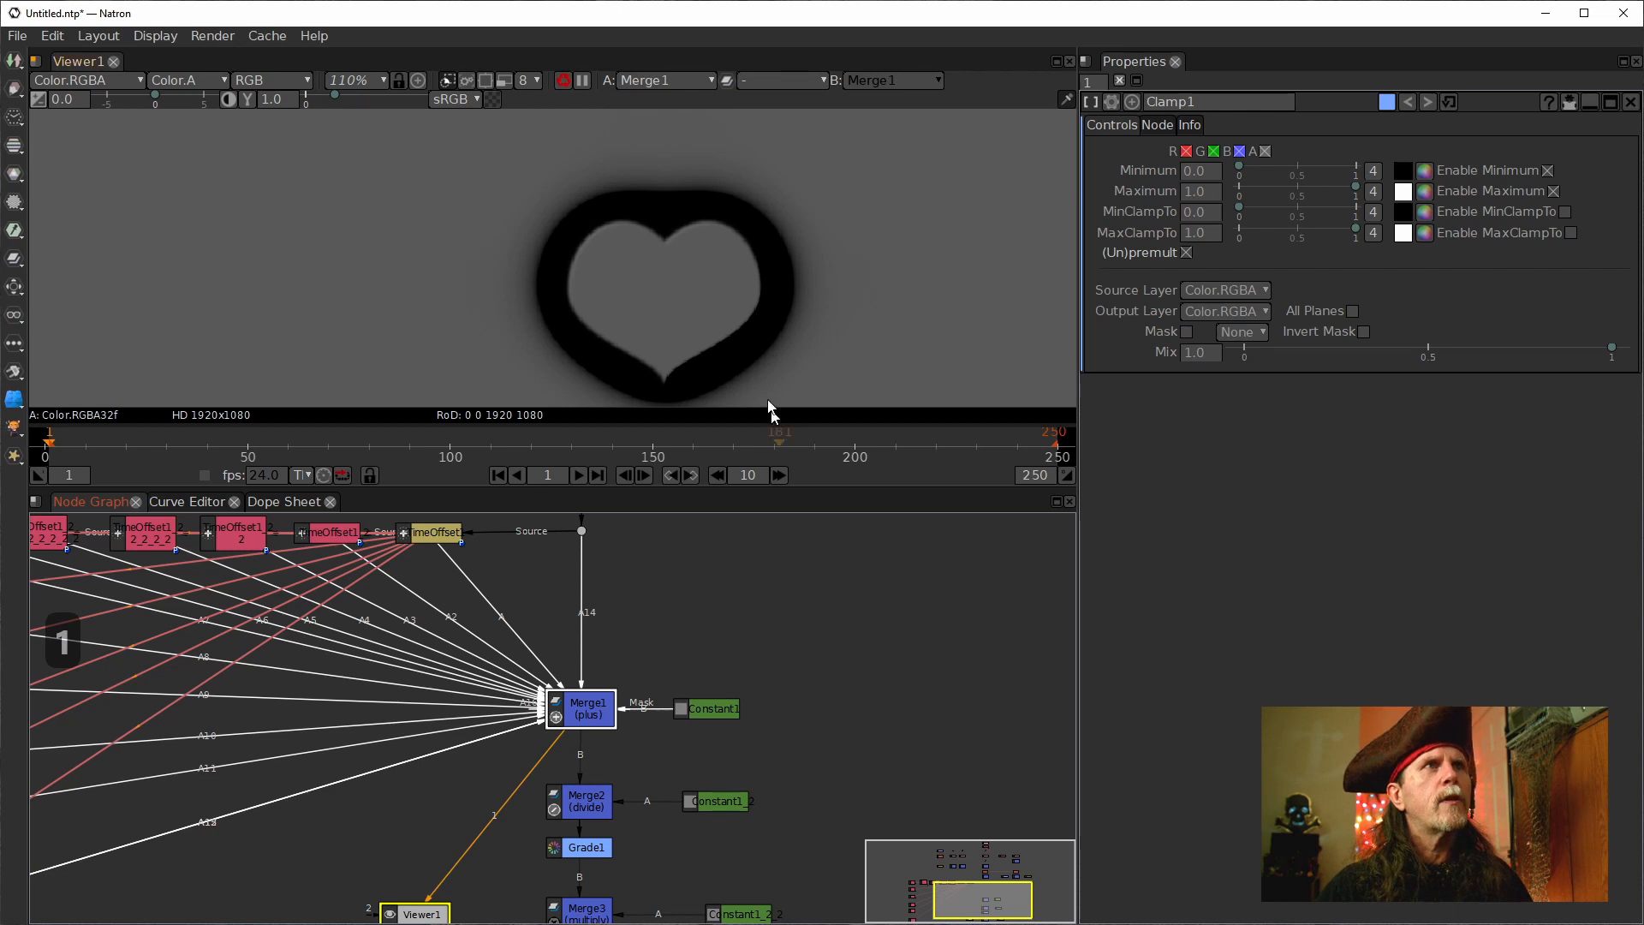
scroll(727, 330, "down", 4)
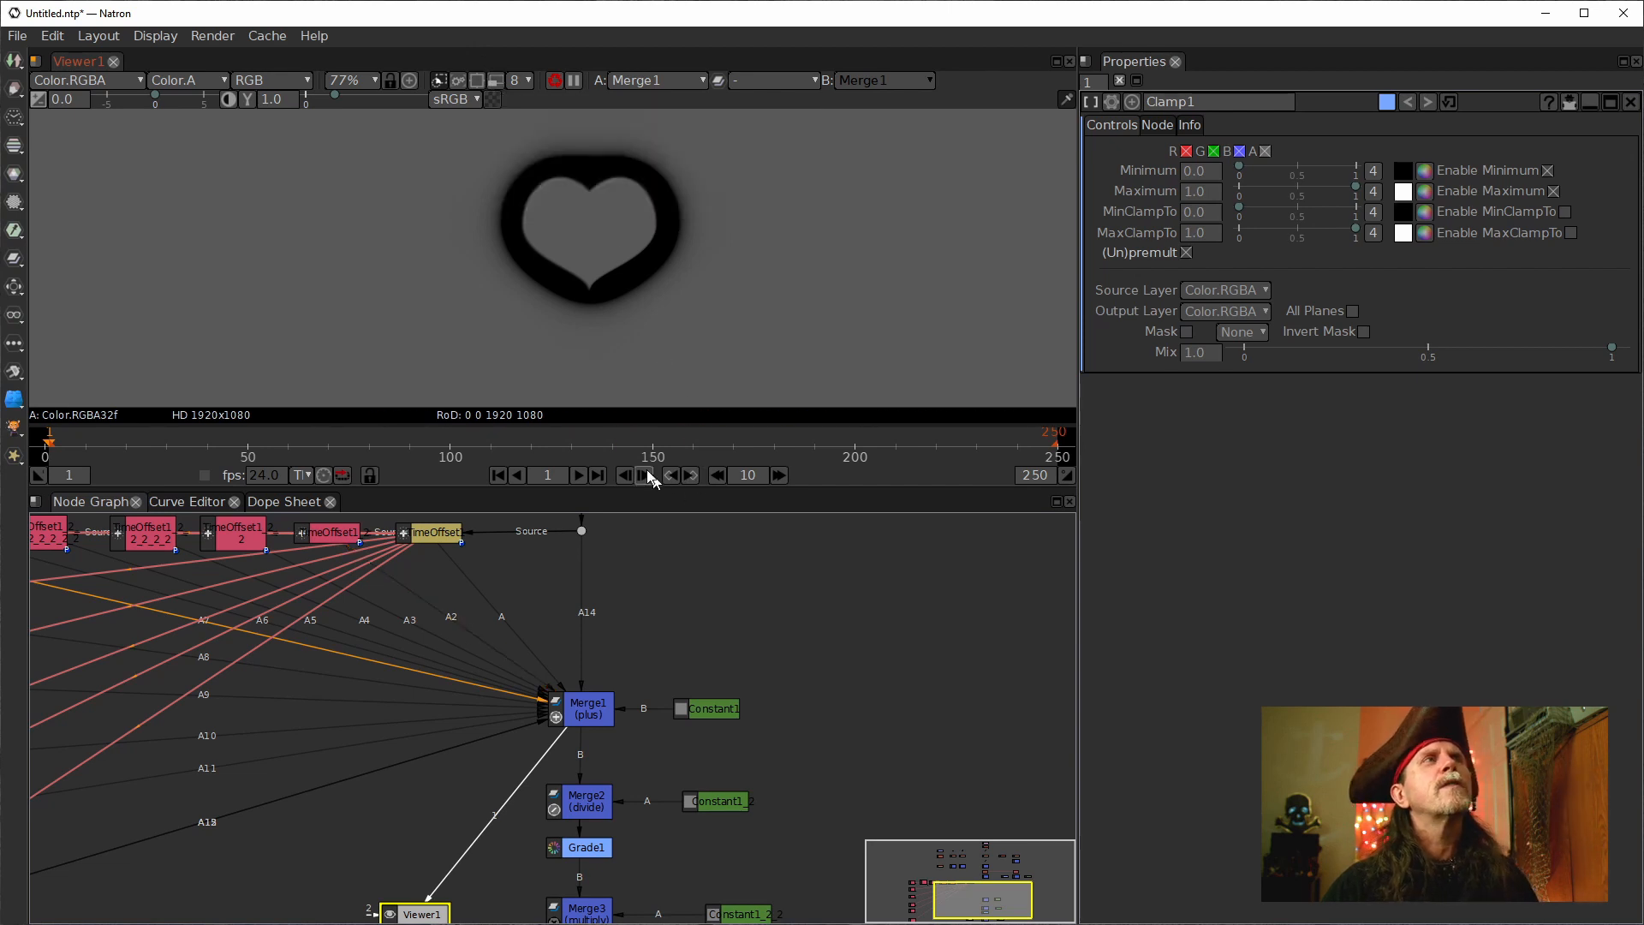
Turn proxy rendering on in the viewer and examine the whole frame of Merge1's output followed by Merge2's output.
left_click(496, 79)
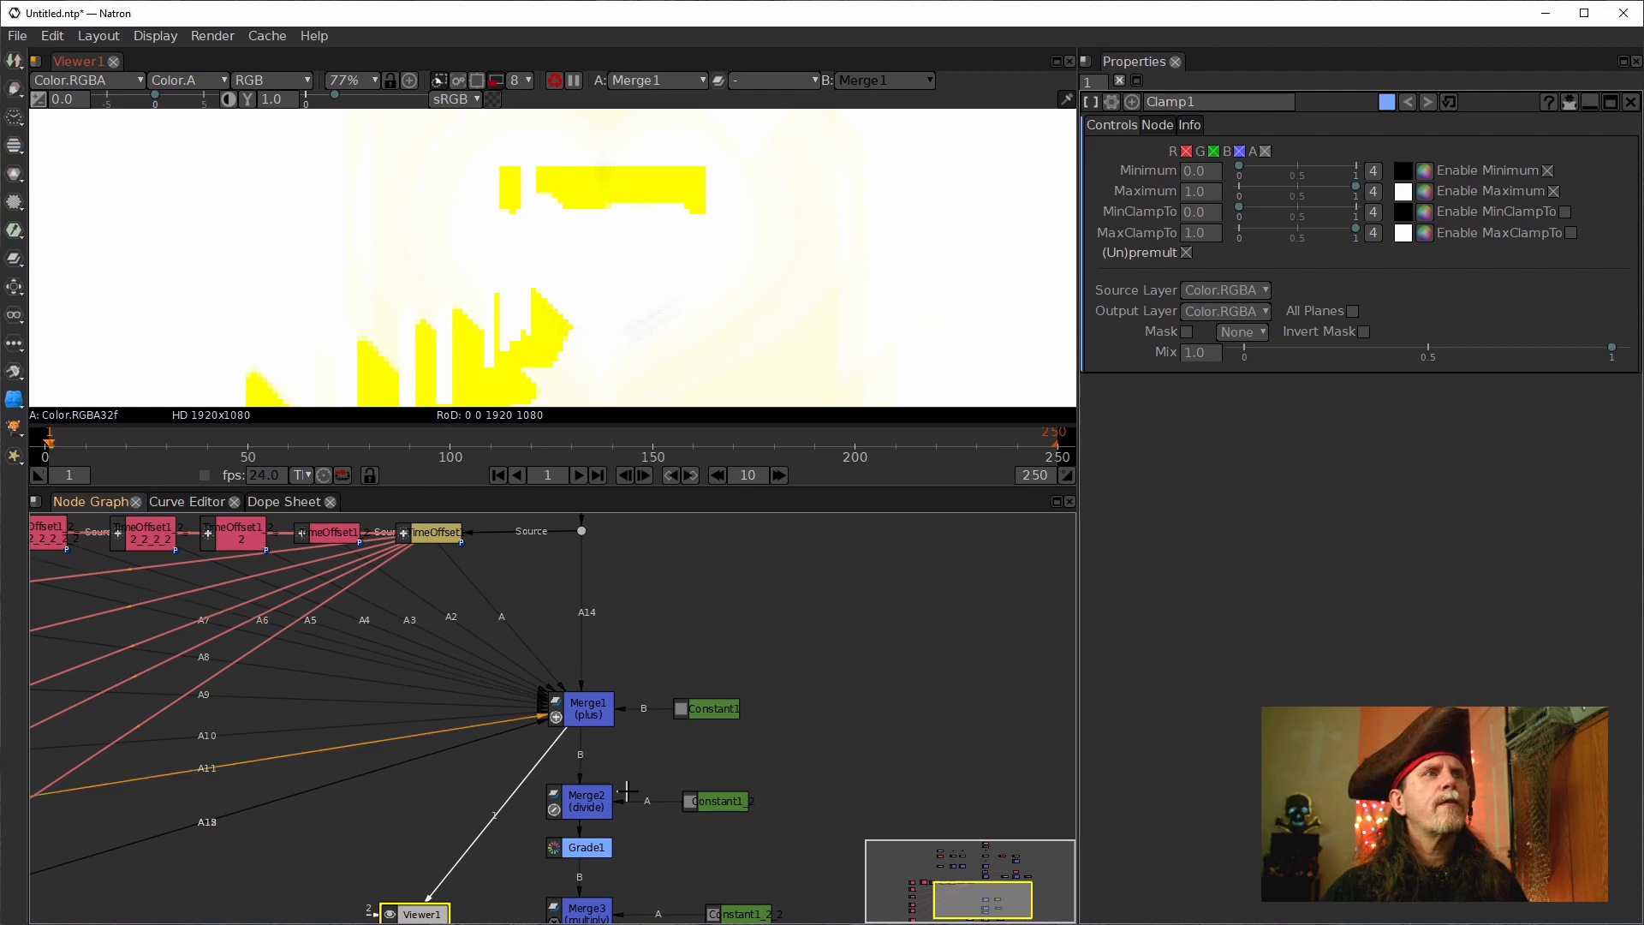
left_click_drag(670, 771, 676, 713)
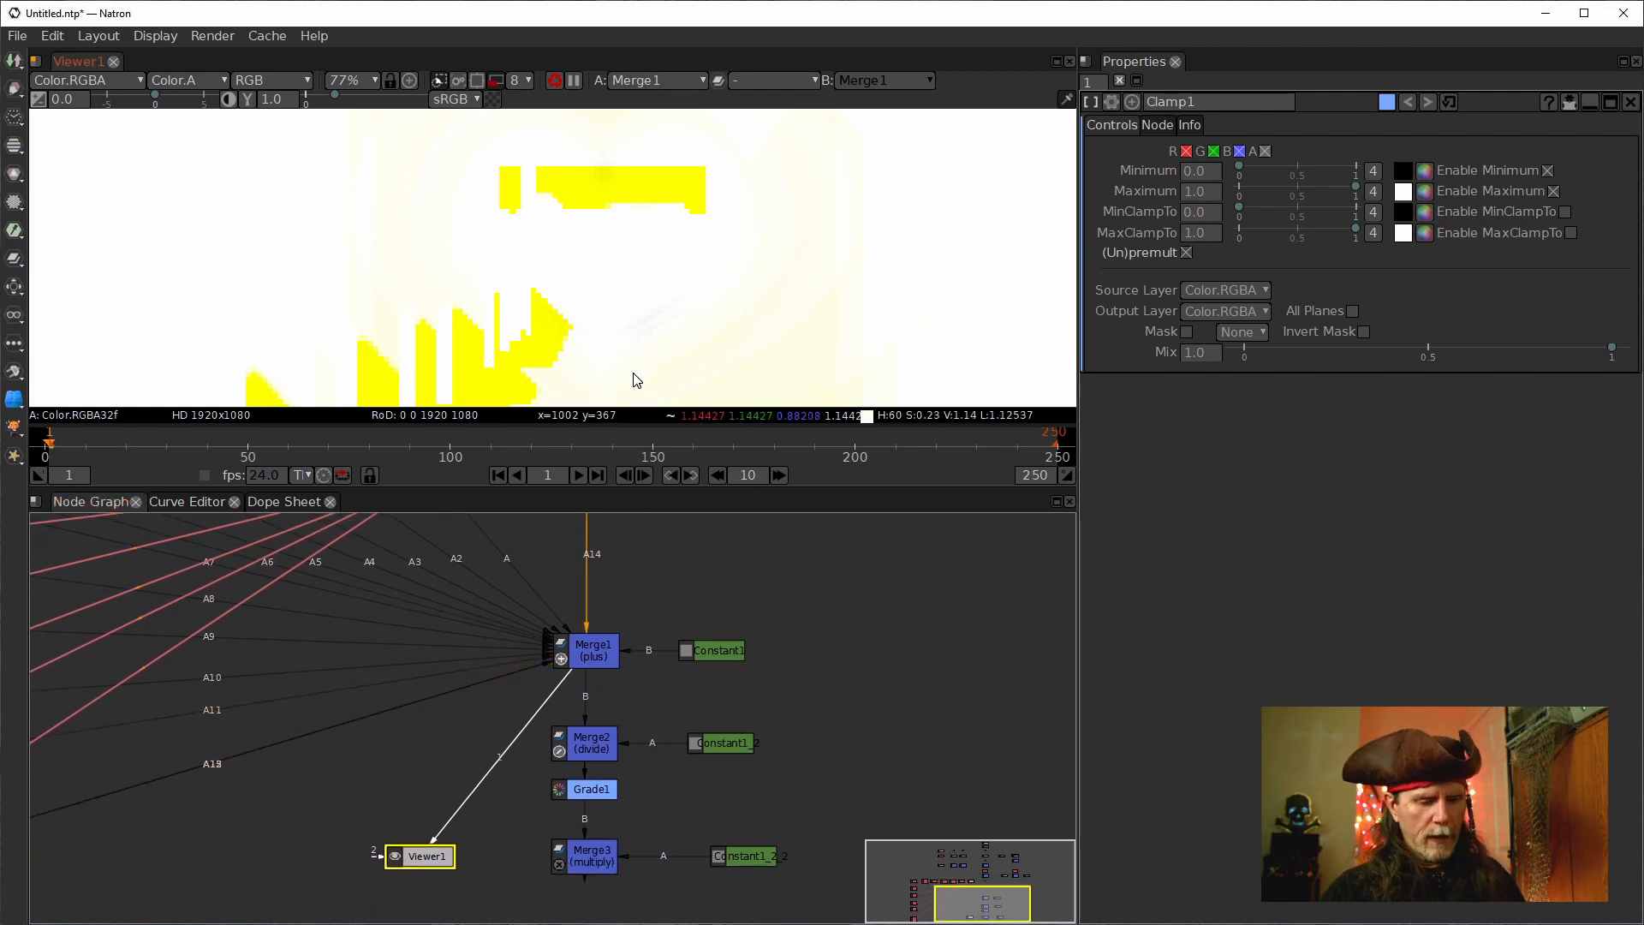
key("f")
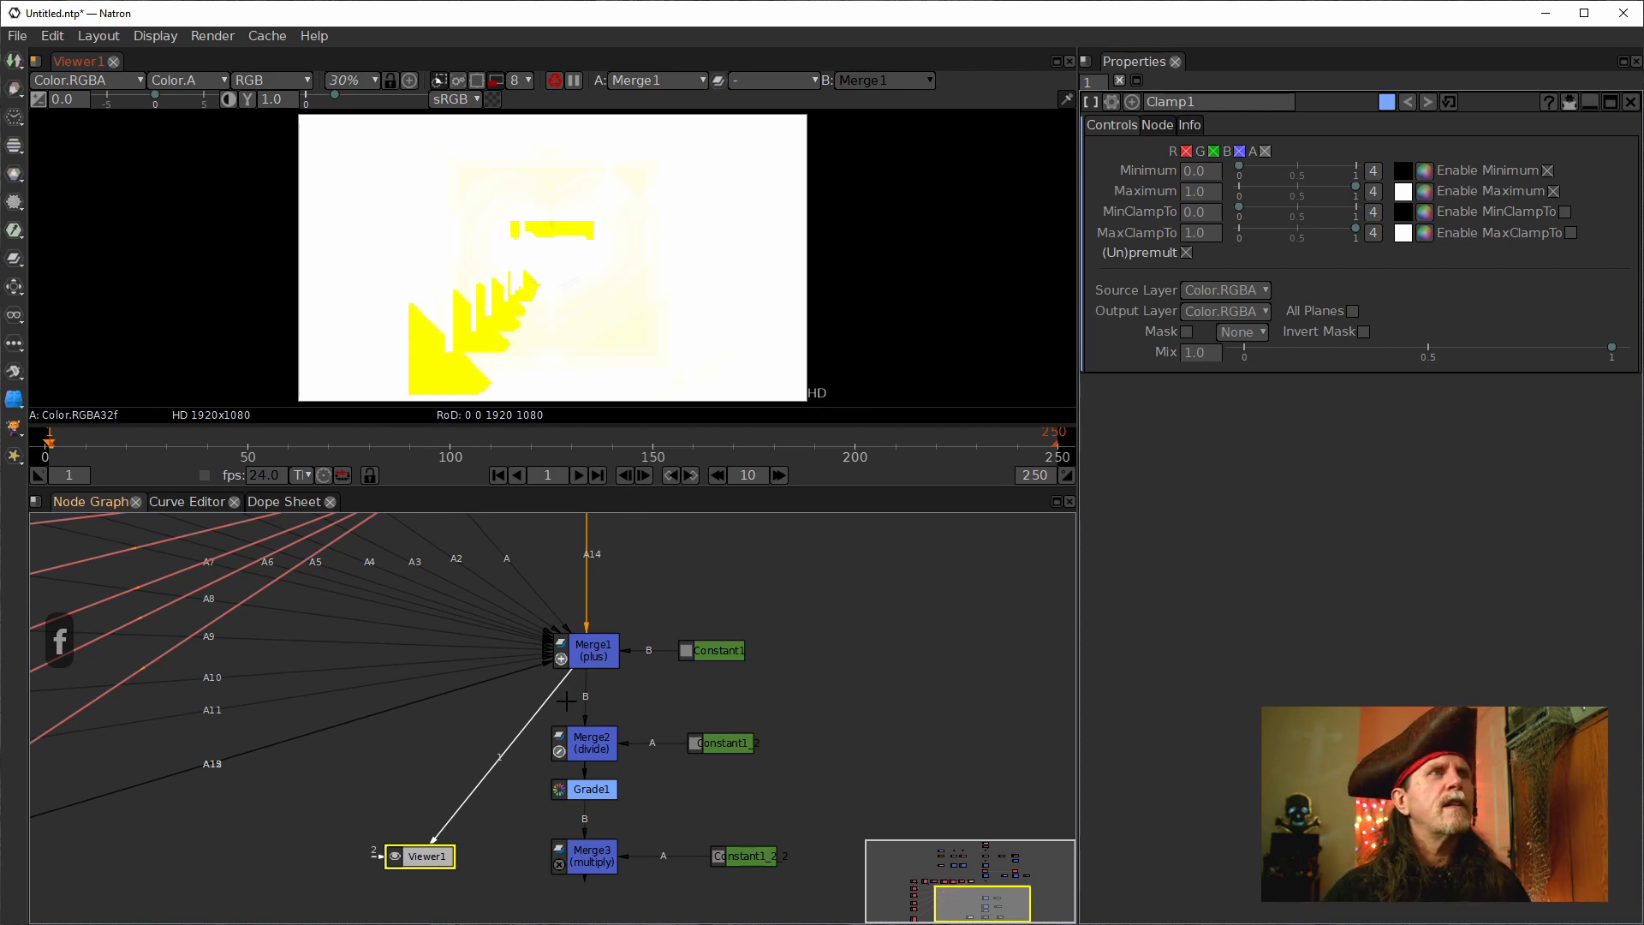
scroll(480, 717, "down", 6)
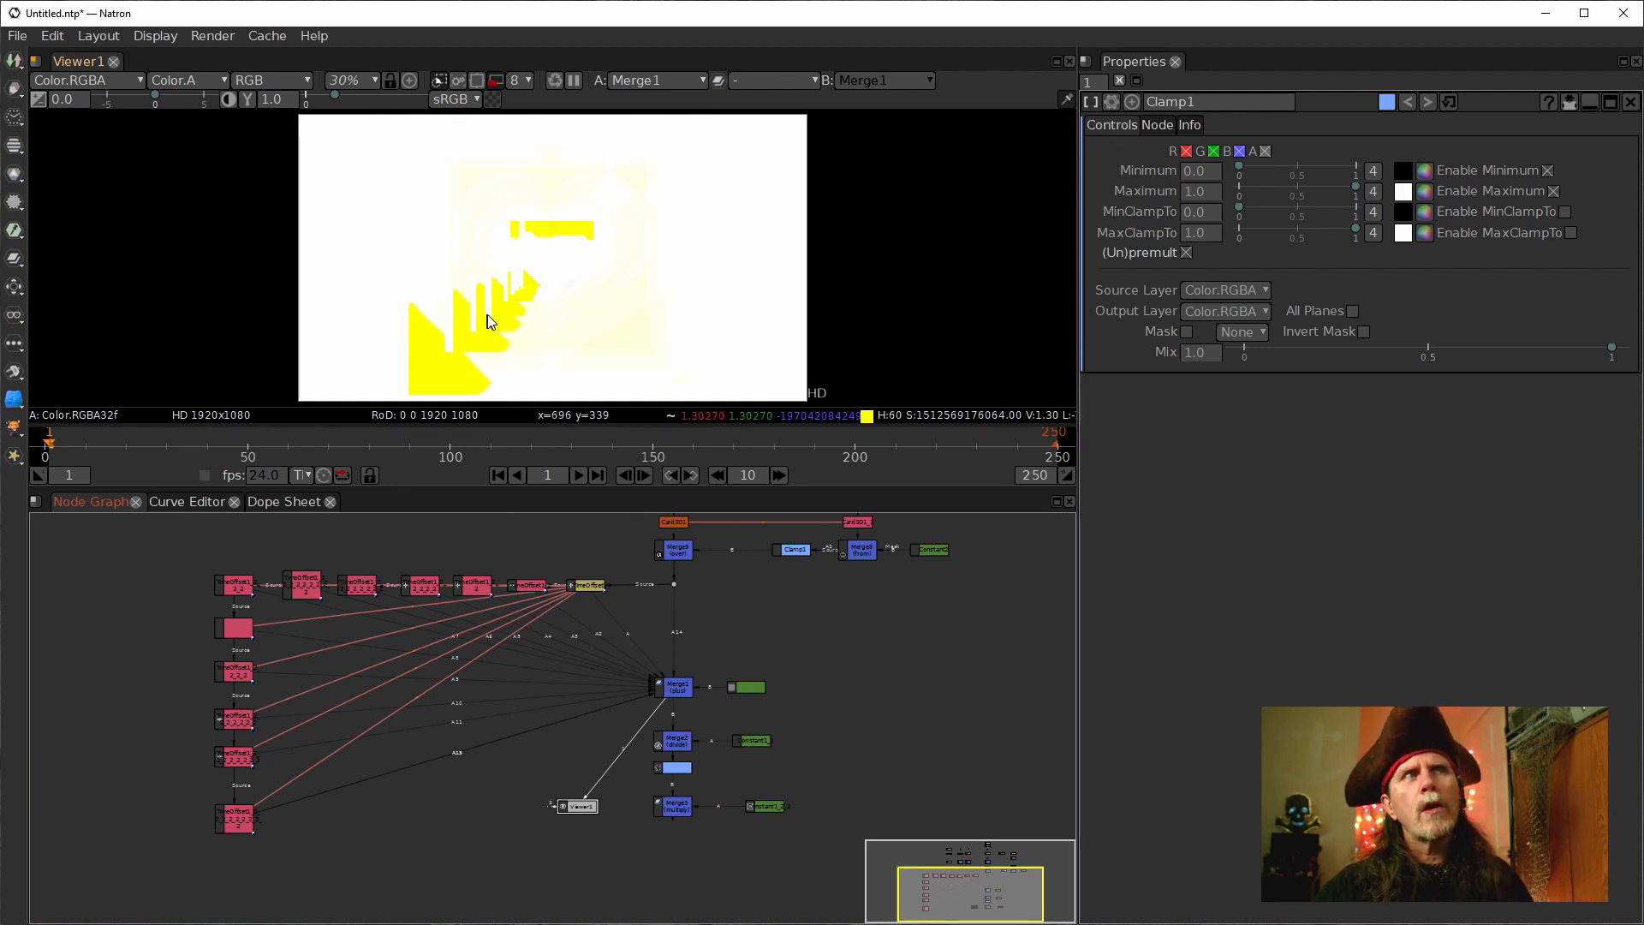
left_click(673, 742)
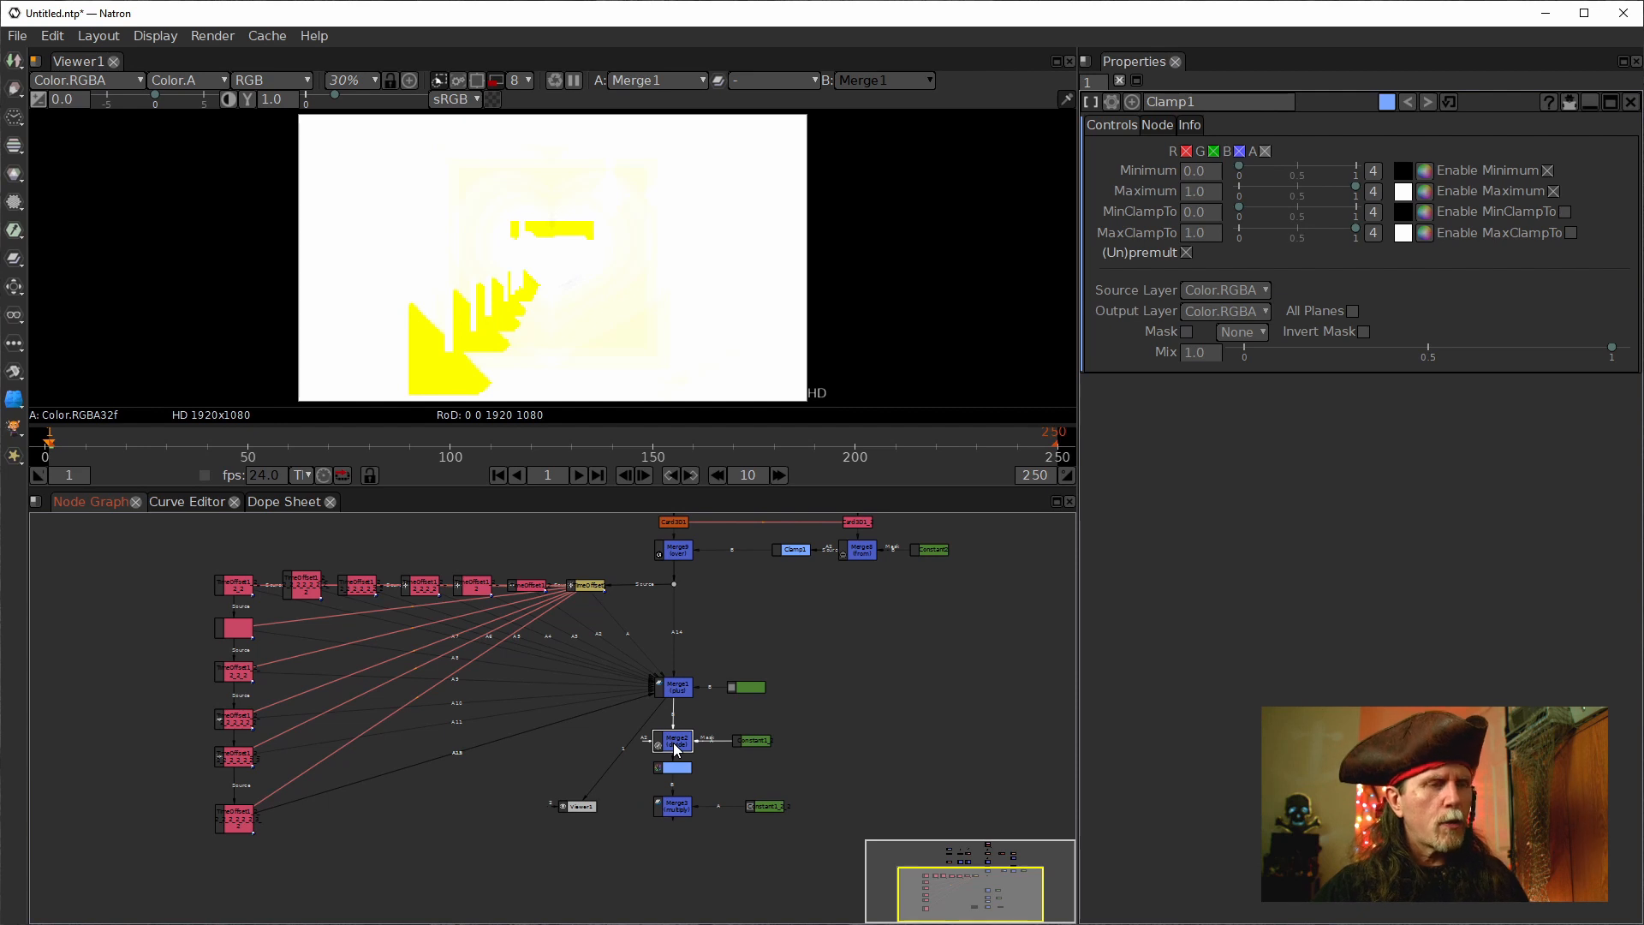
key("1")
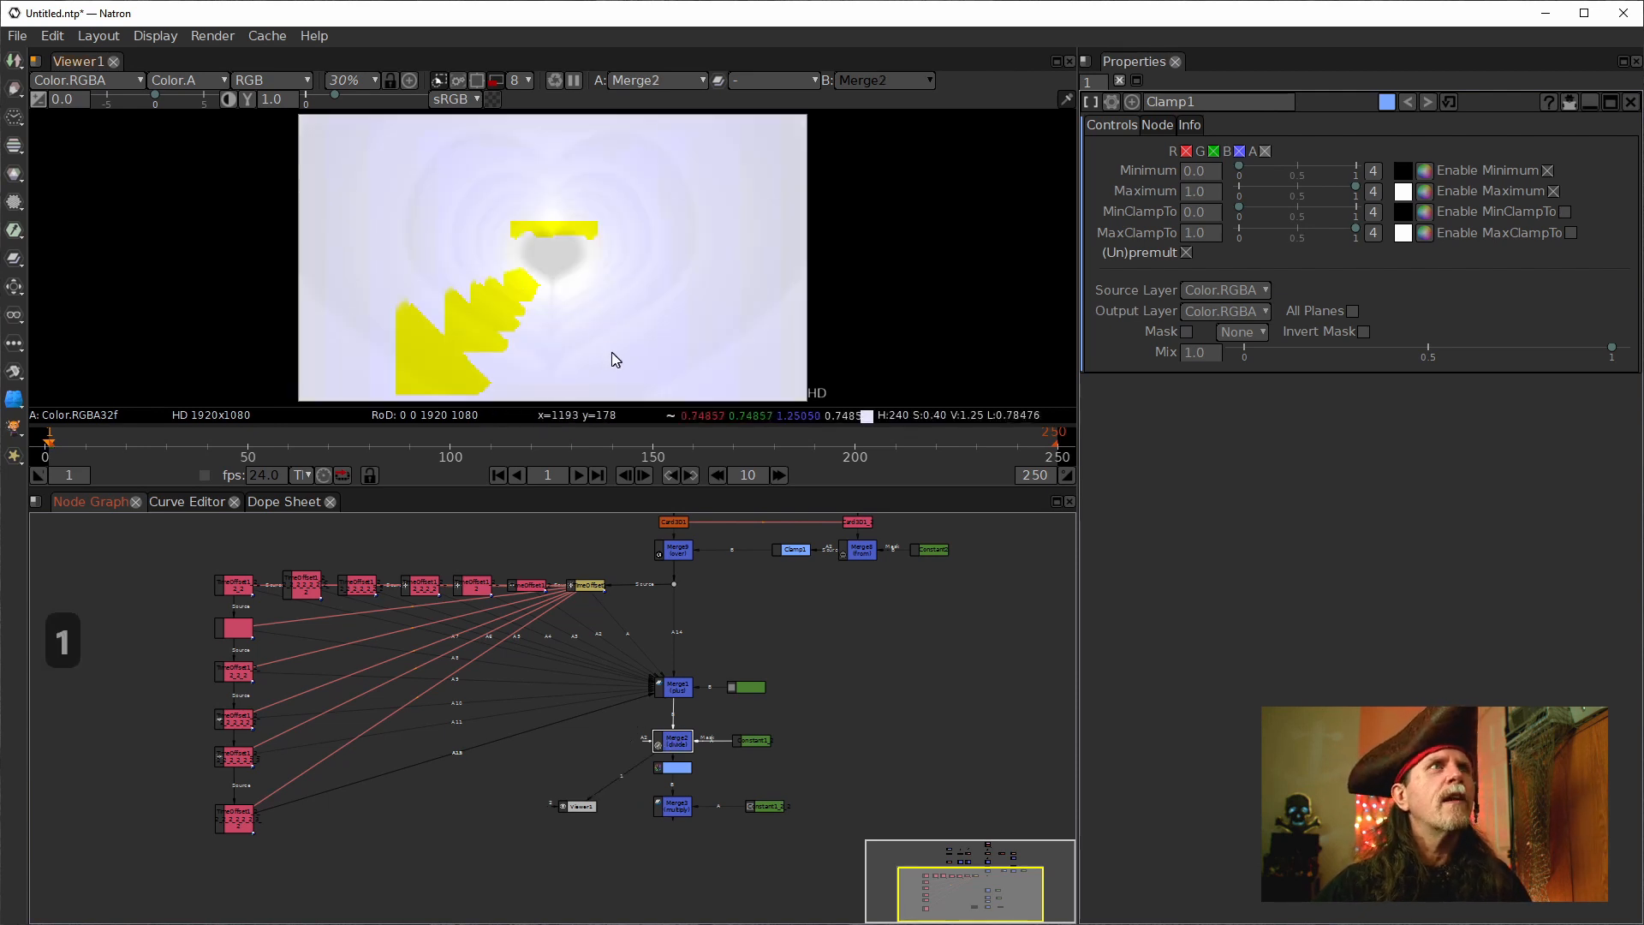
Open the settings of Grade1 and inspect its output, followed by the output of Merge3.
left_click_drag(787, 650, 785, 653)
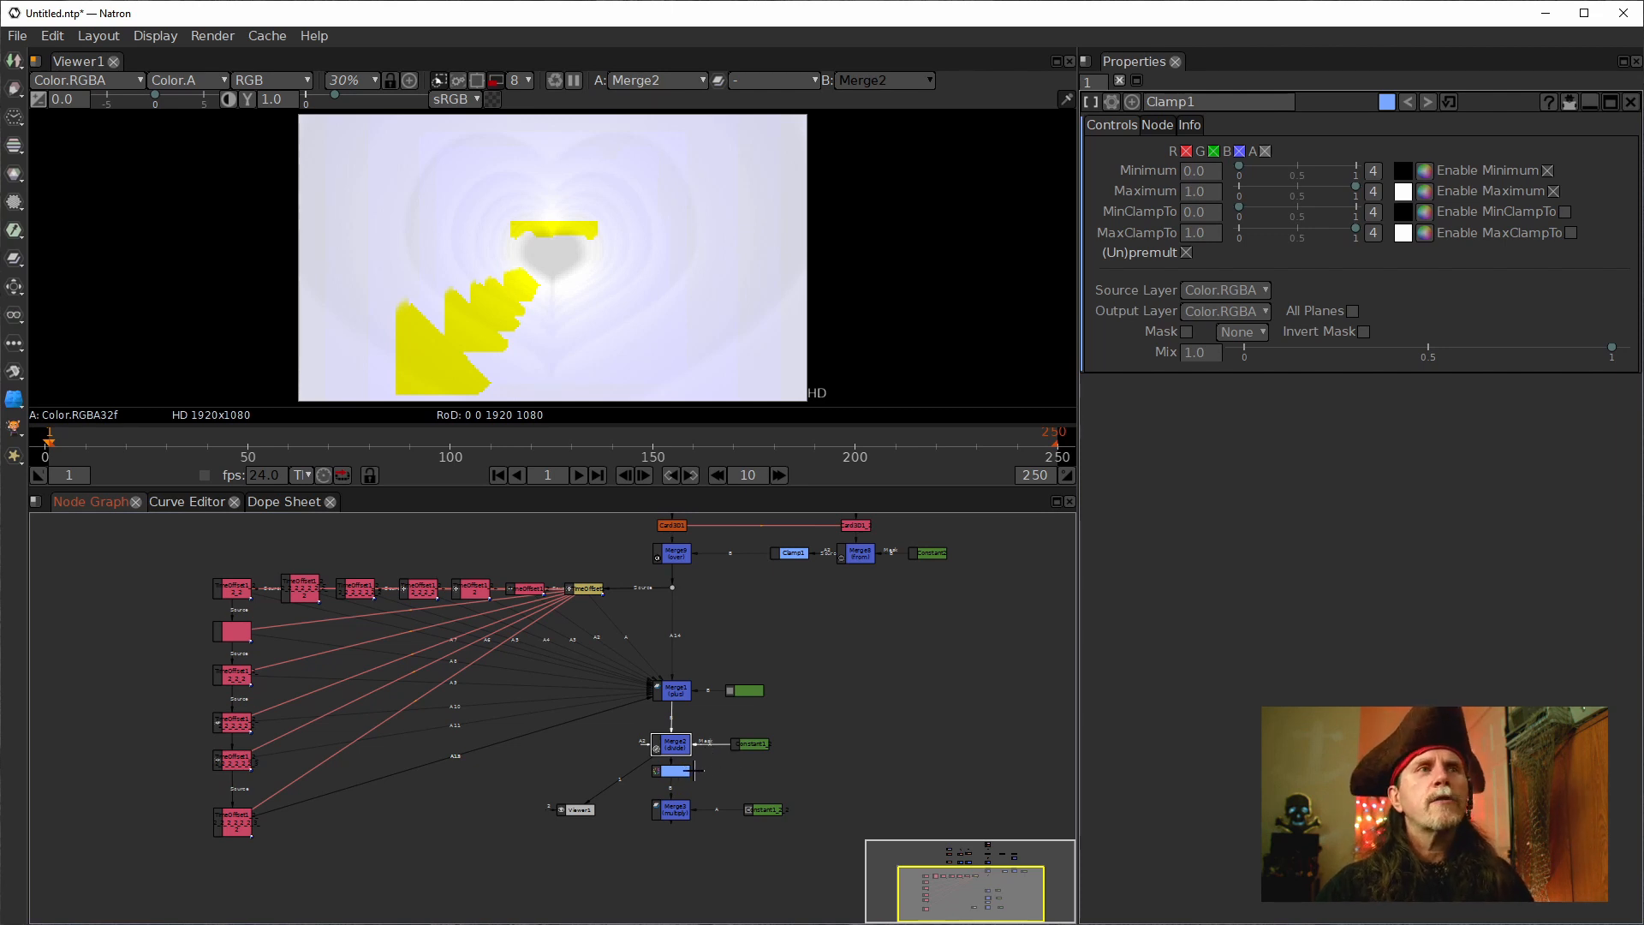
left_click(680, 771)
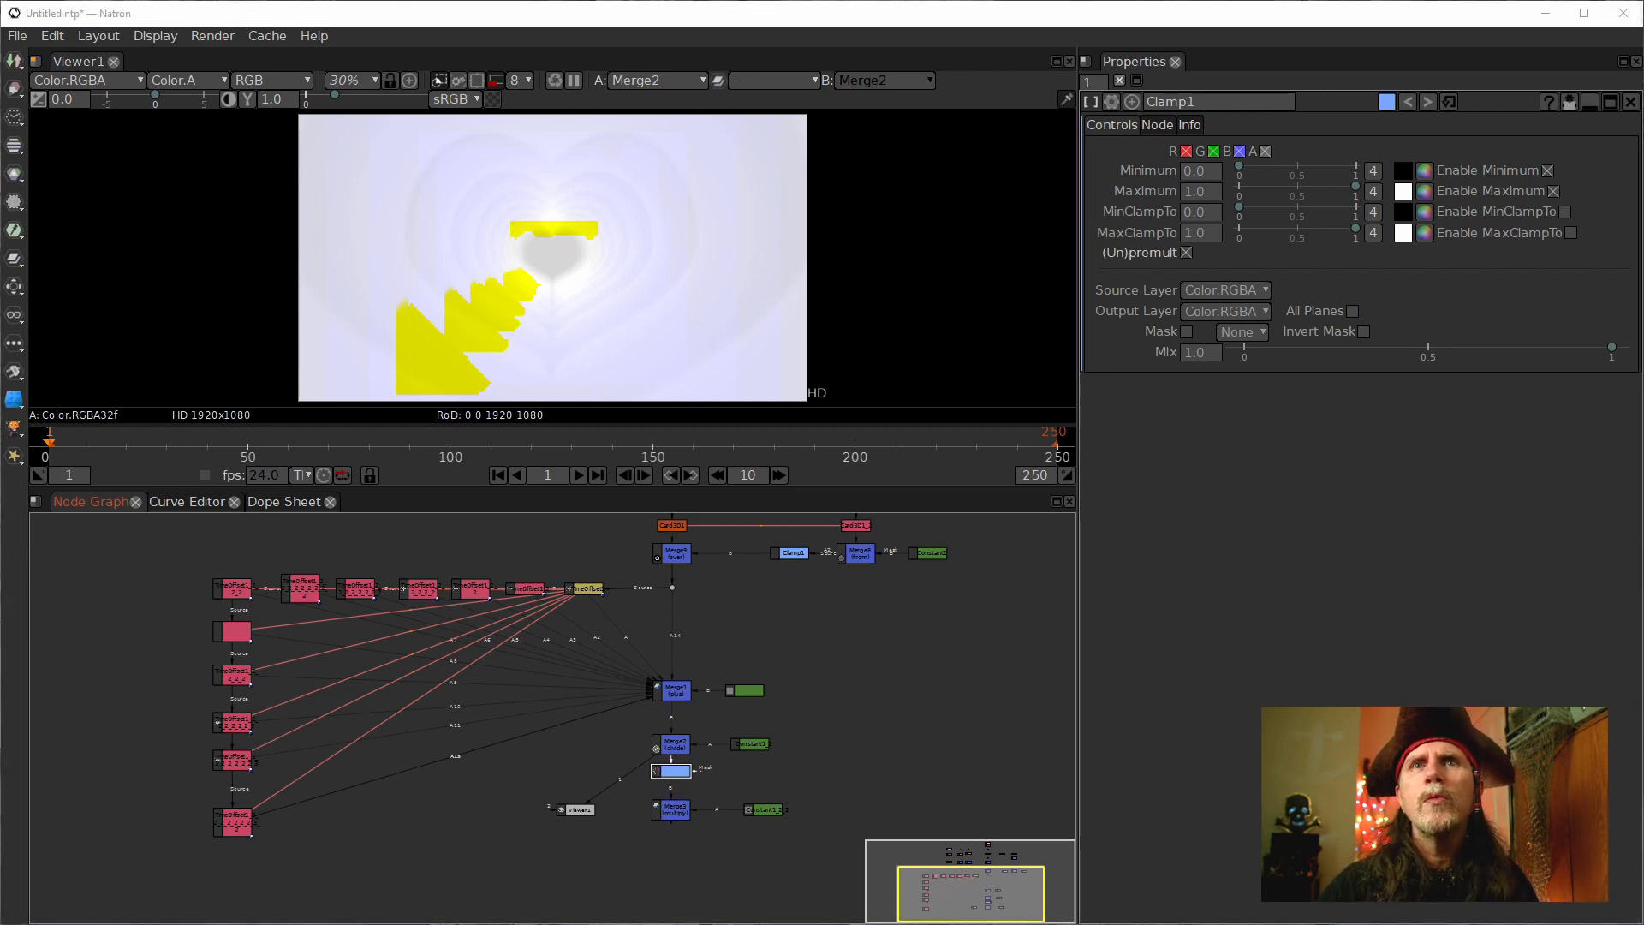
double_click(671, 769)
key("1")
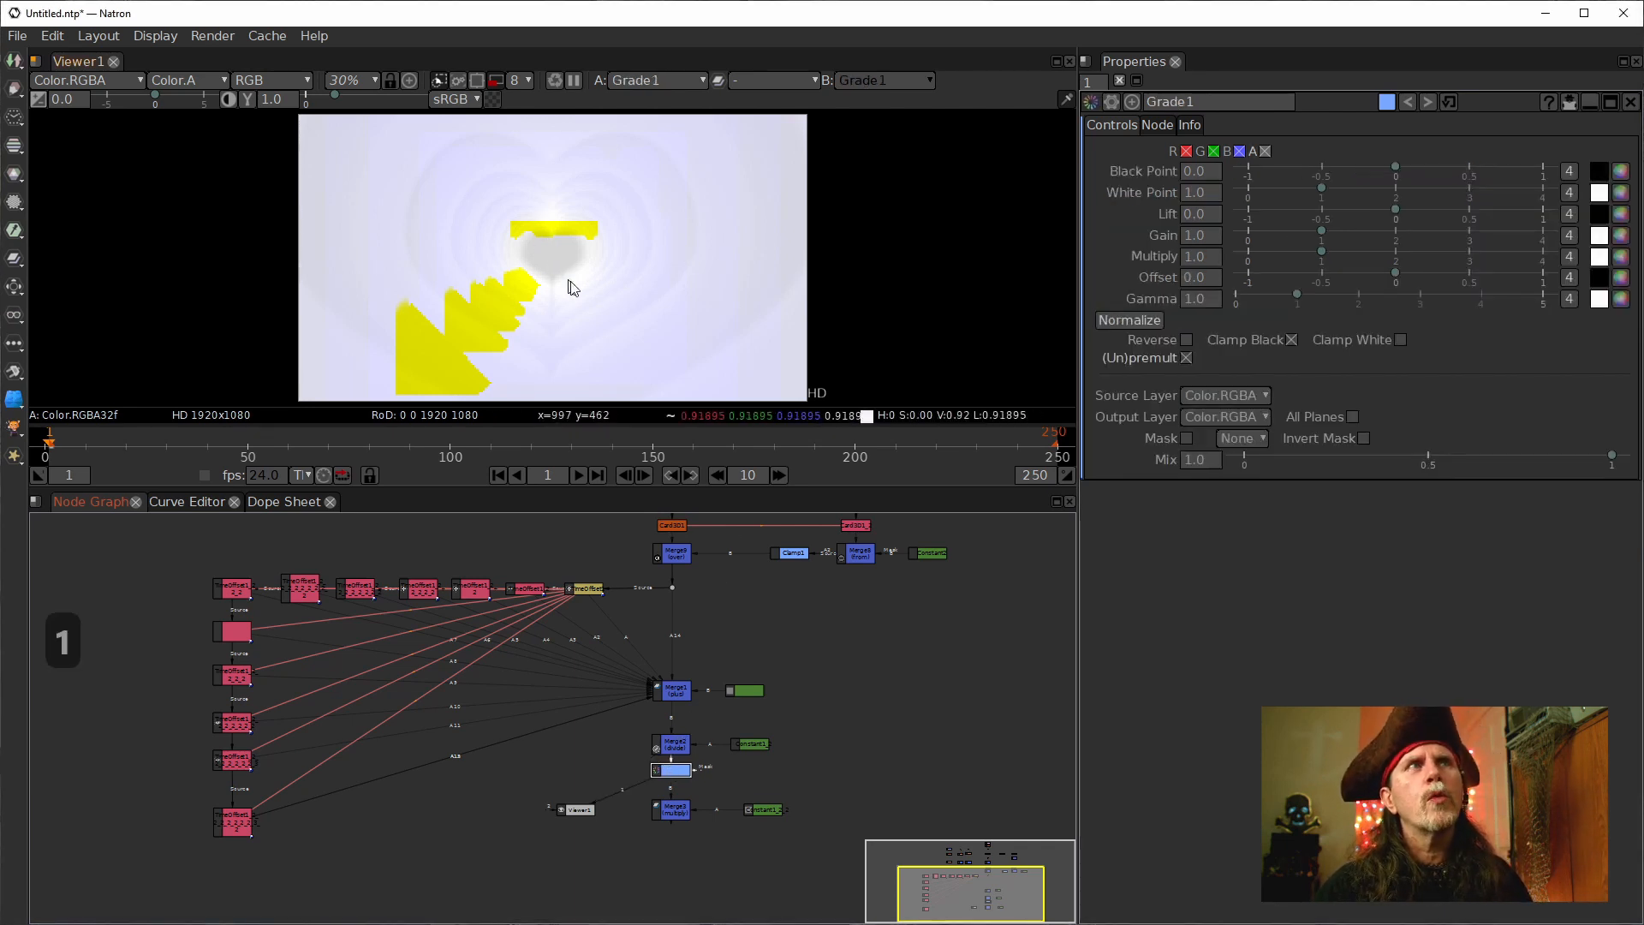
left_click(675, 809)
key("1")
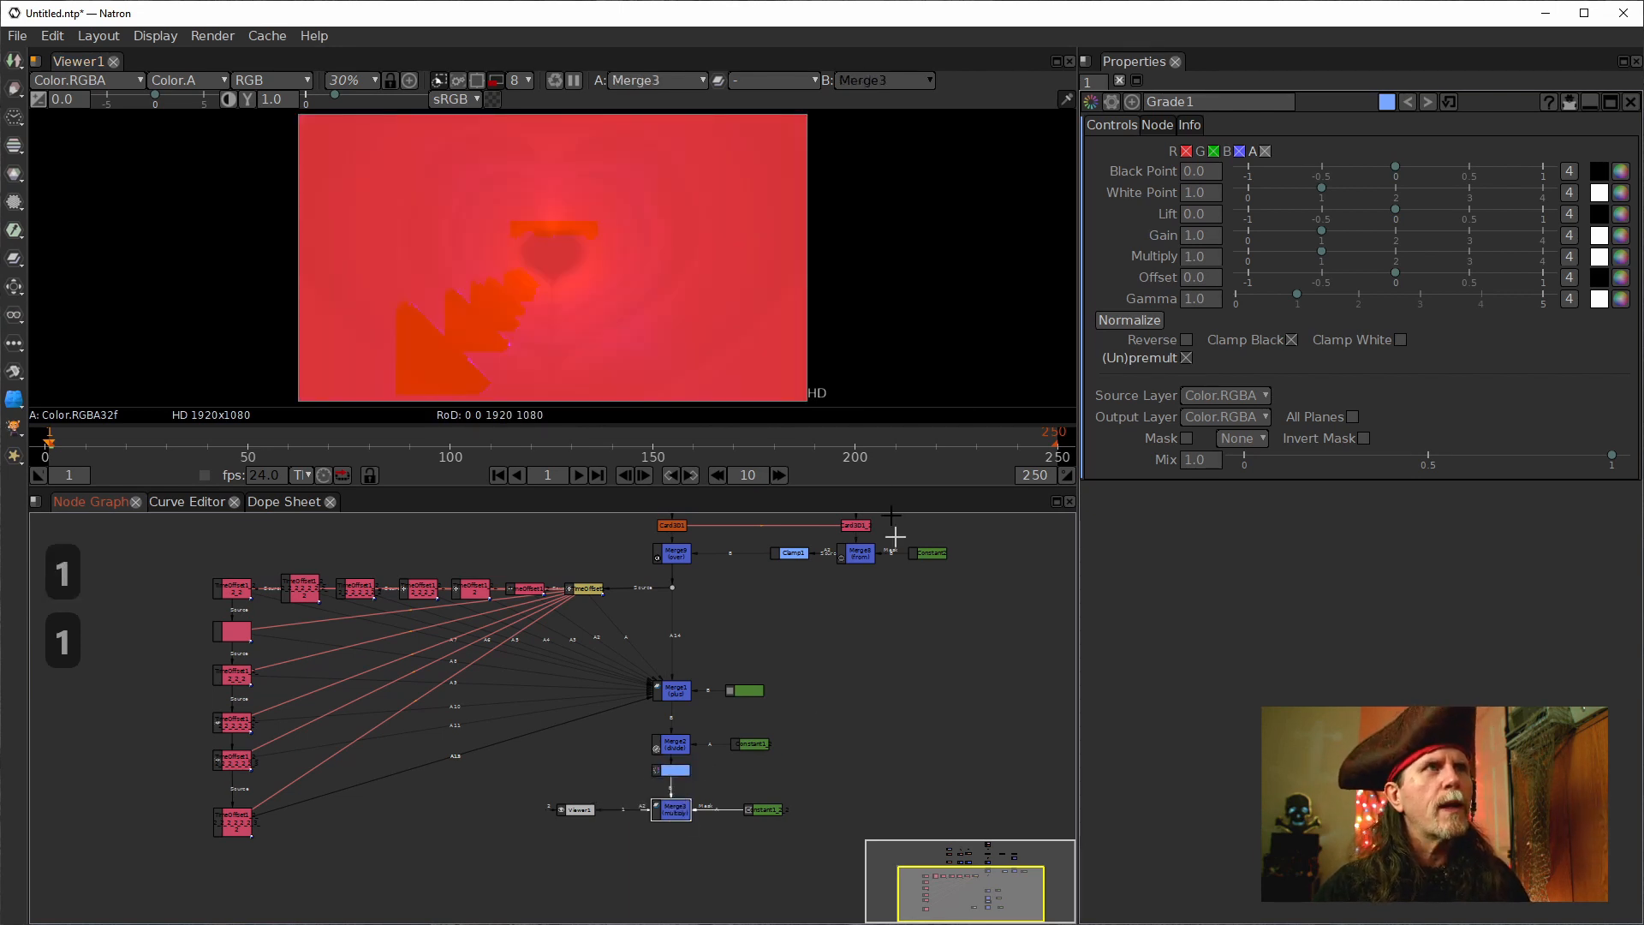
scroll(707, 369, "up", 4)
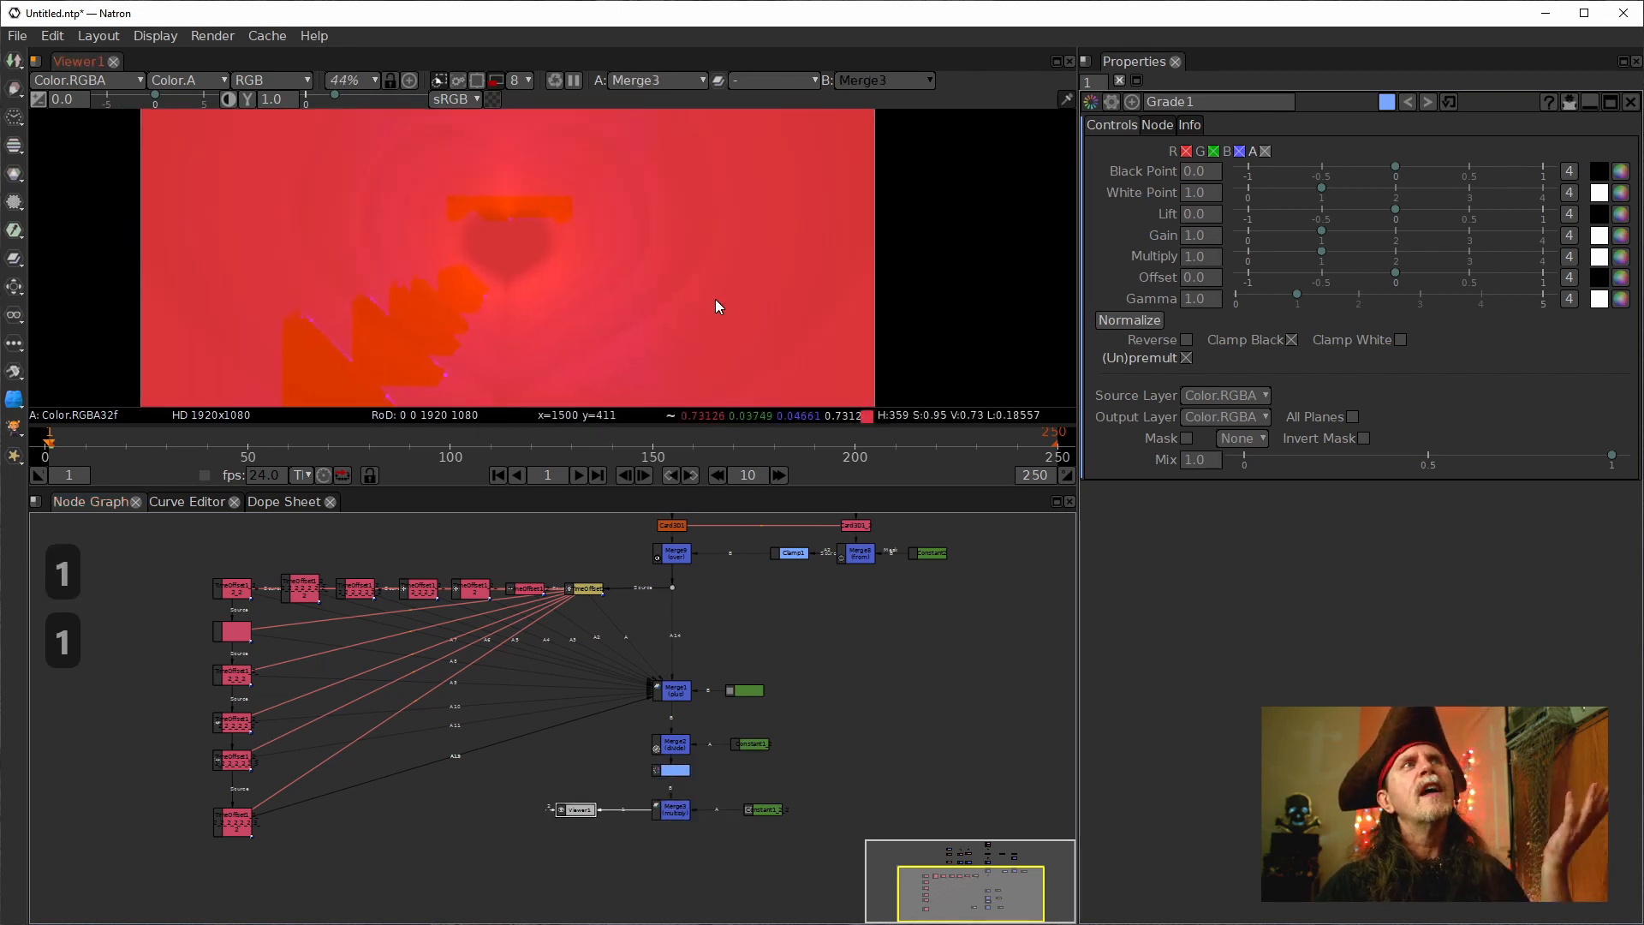
Set Grade1's black point to 0.666667 while viewing Grade1, and check the effect at Merge3.
left_click(676, 769)
left_click(1199, 235)
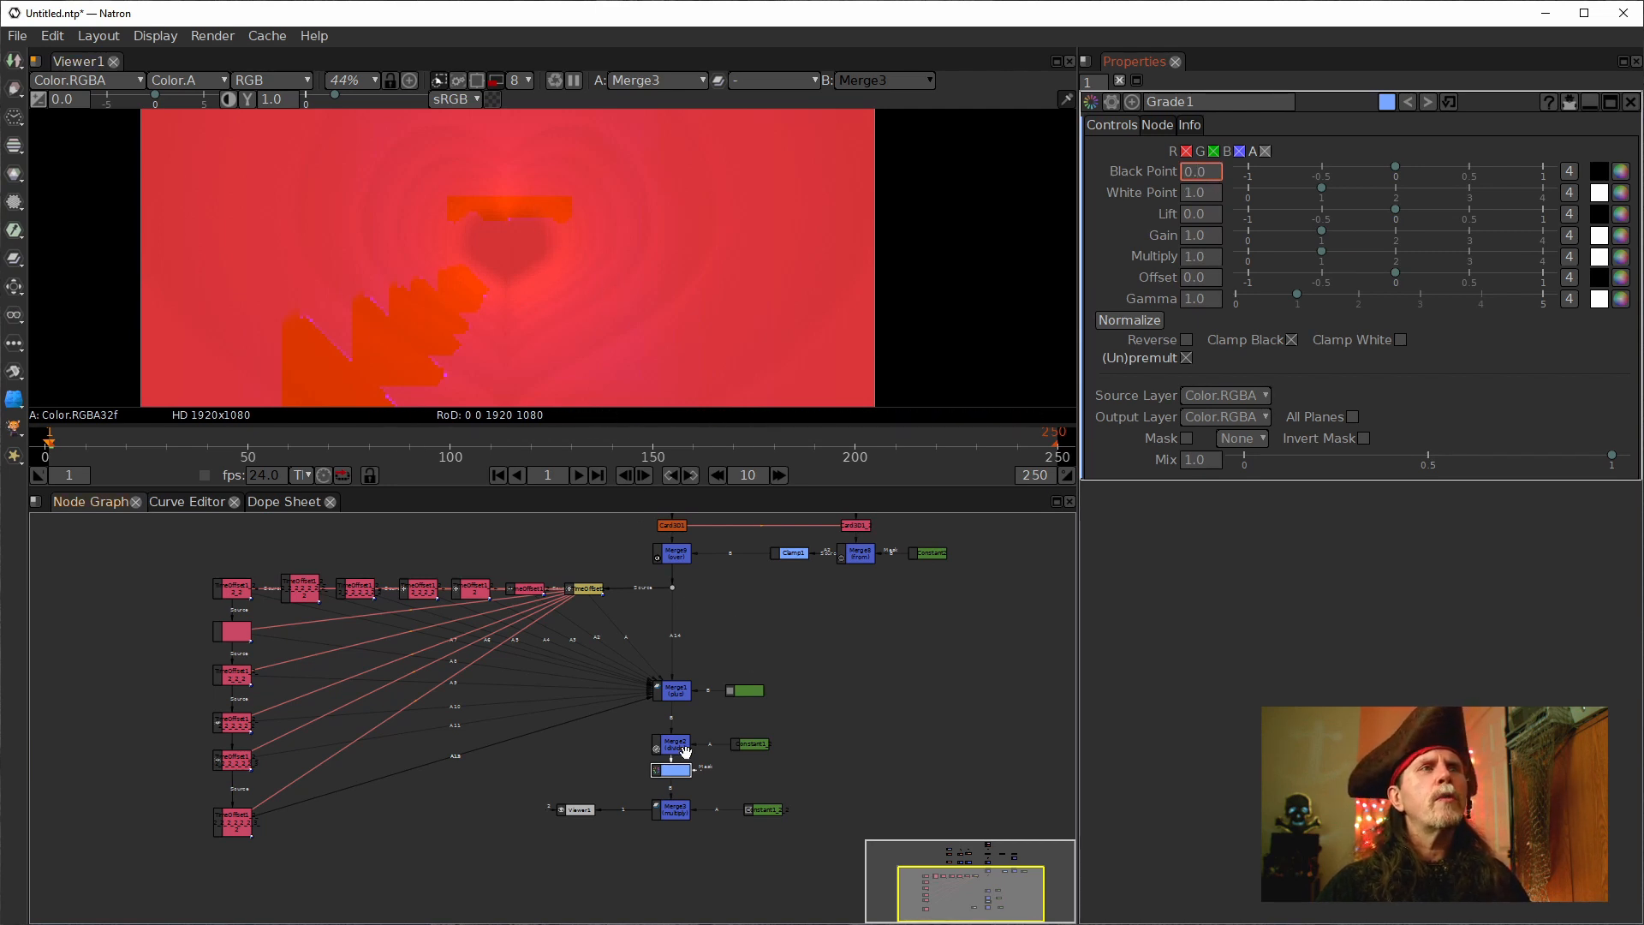
left_click(677, 771)
key("1")
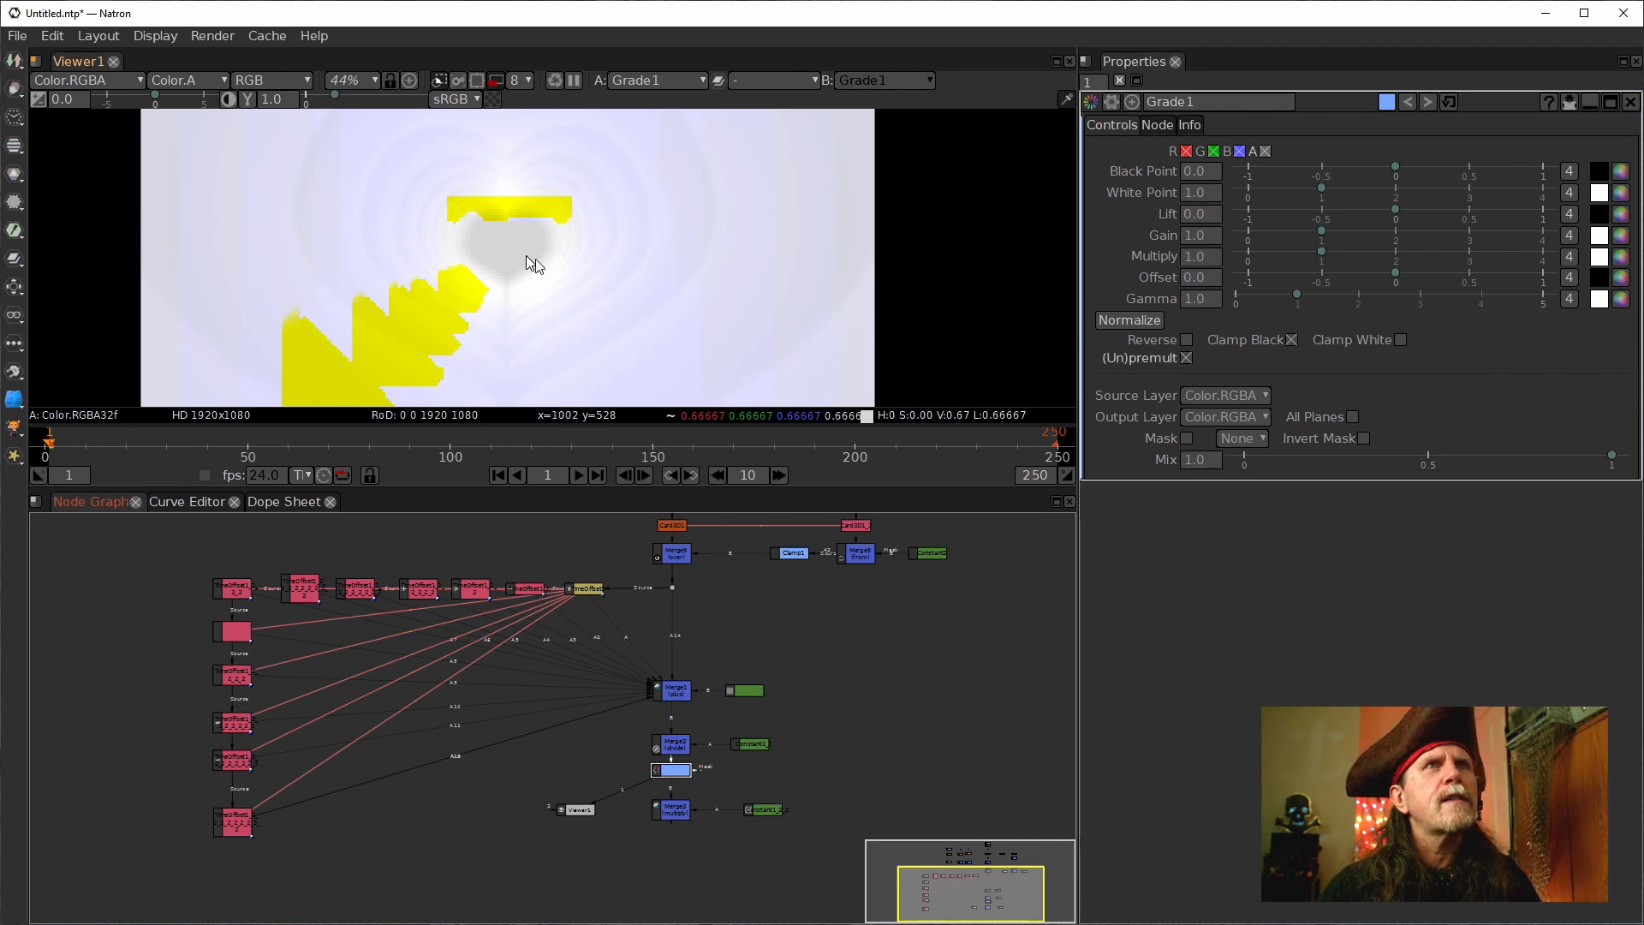
double_click(1197, 235)
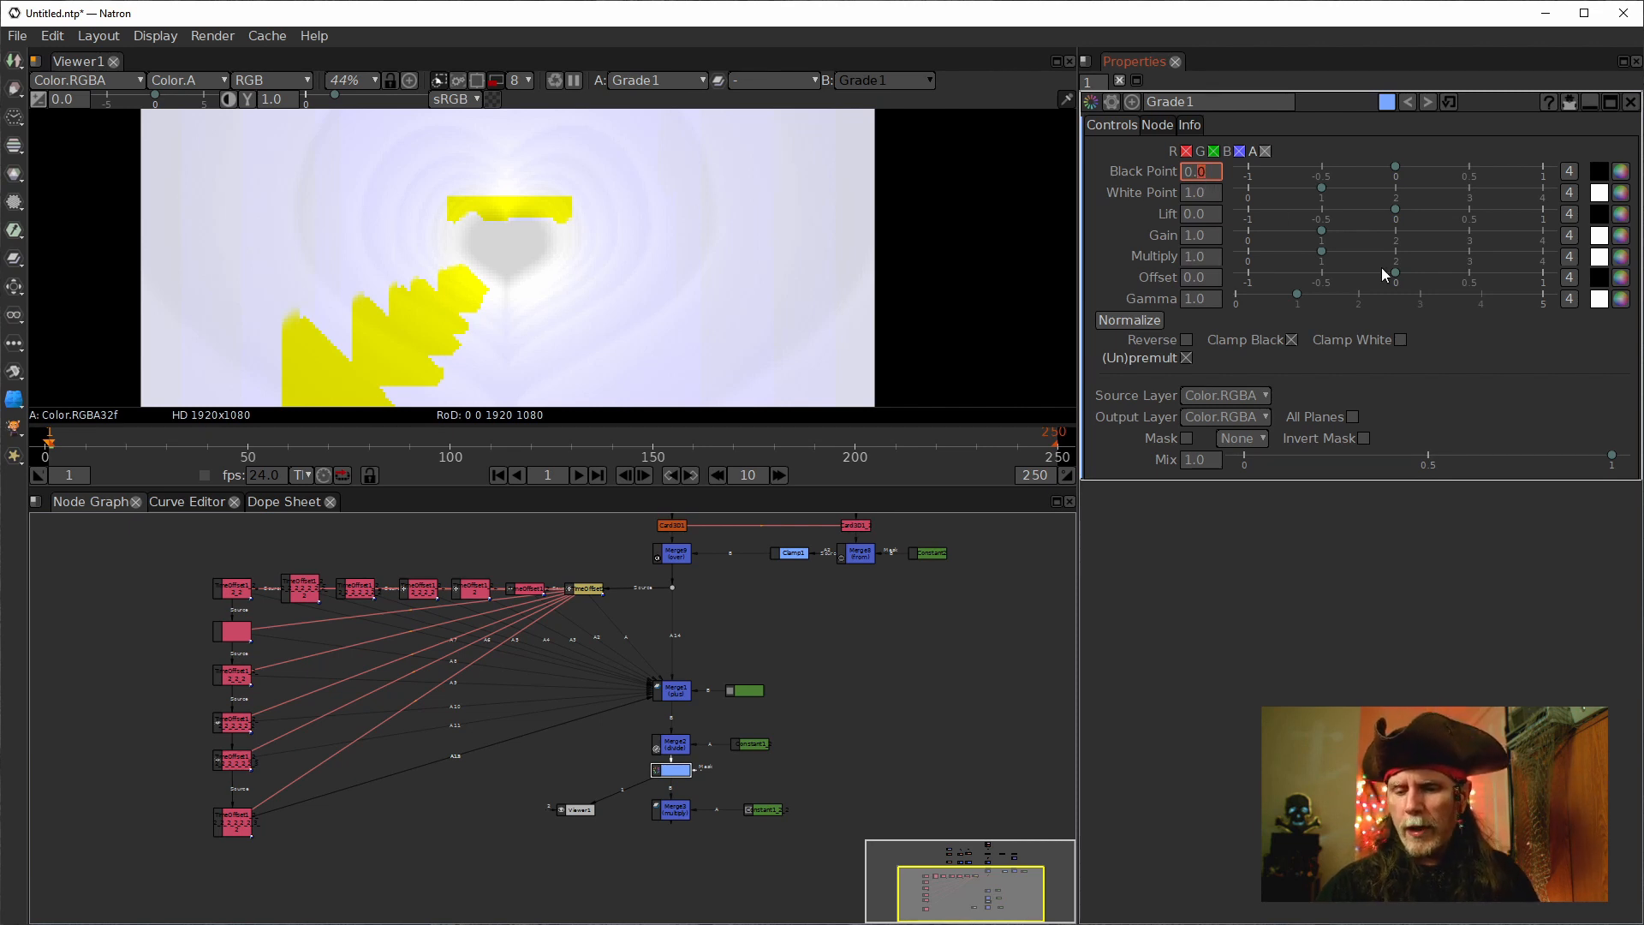
type("666")
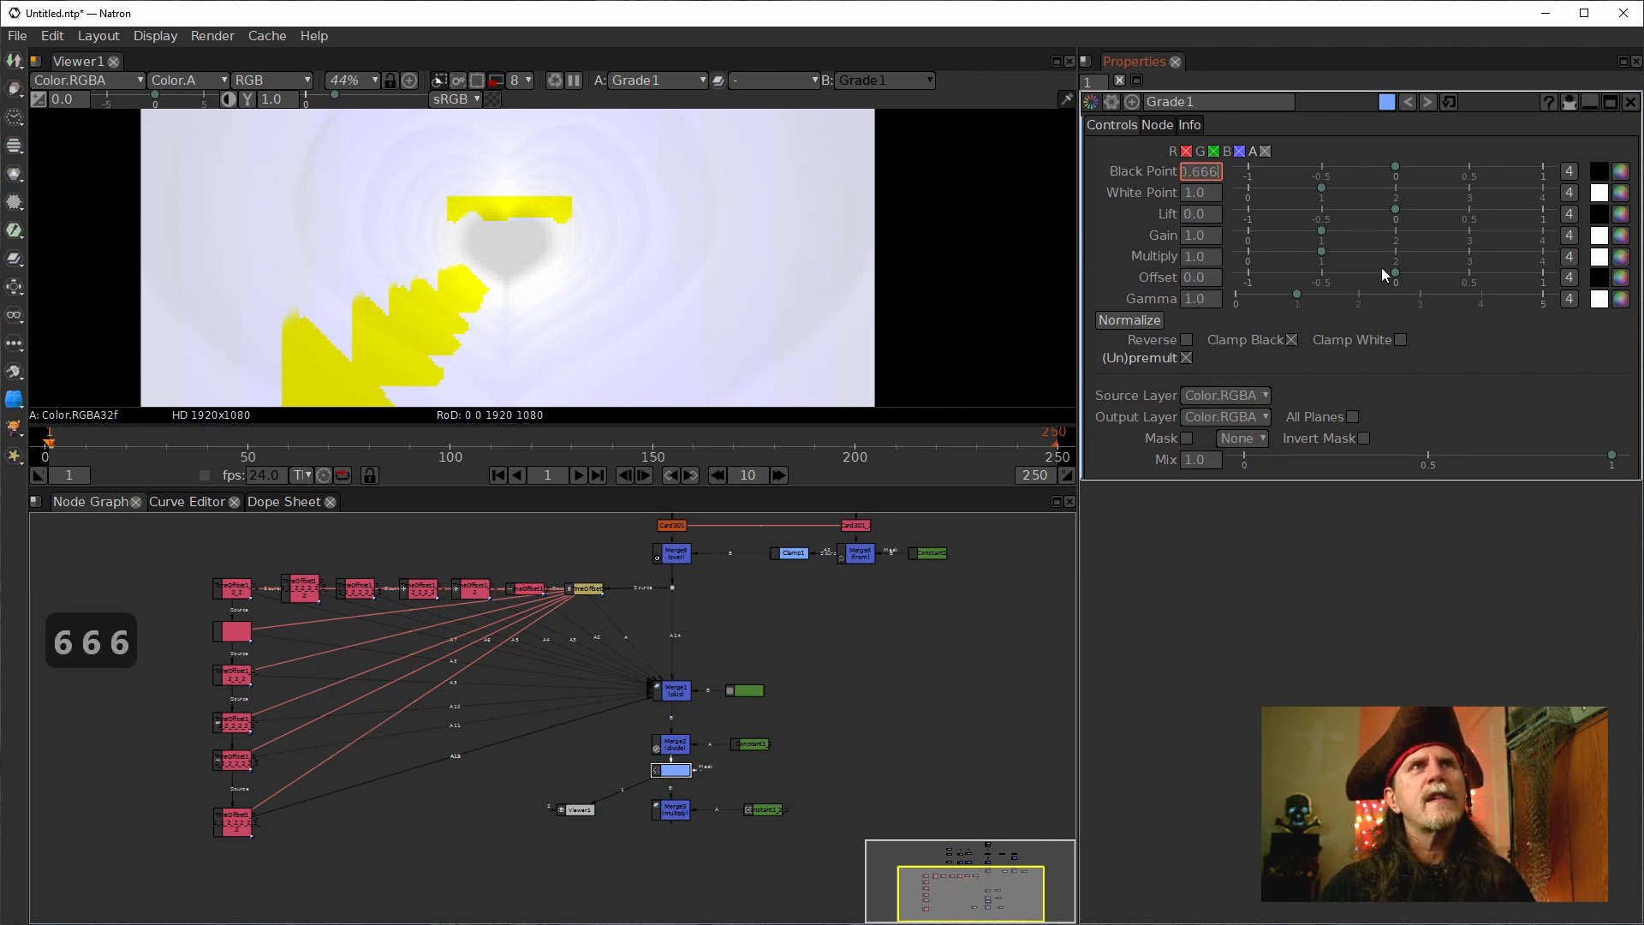
type("667")
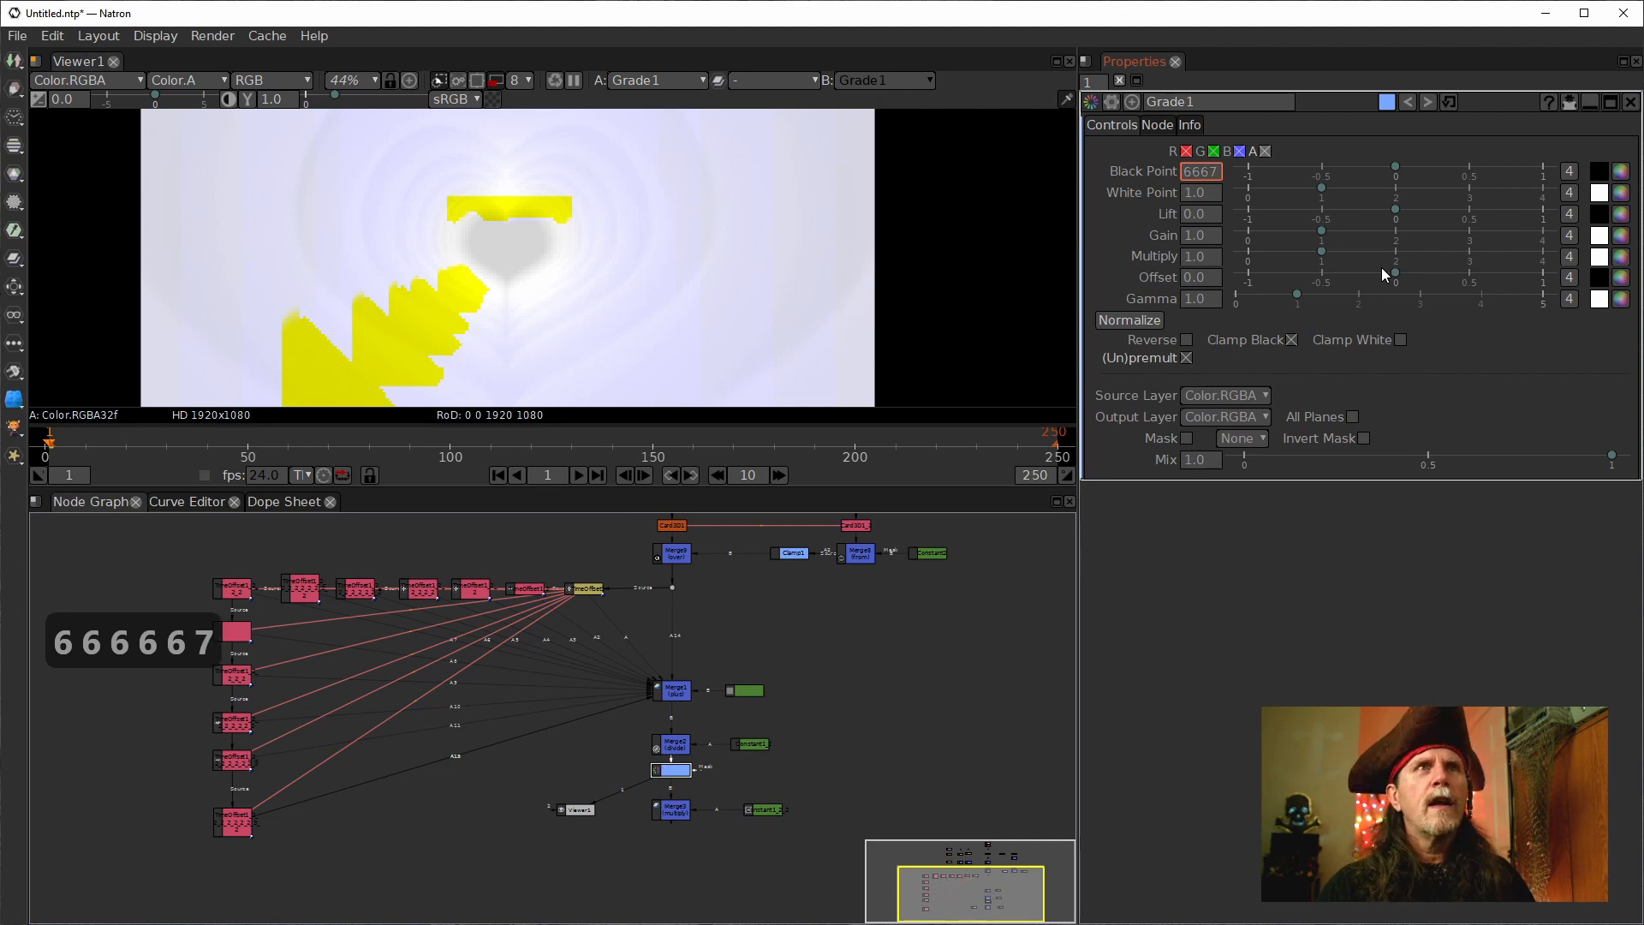
key("Return")
left_click(816, 746)
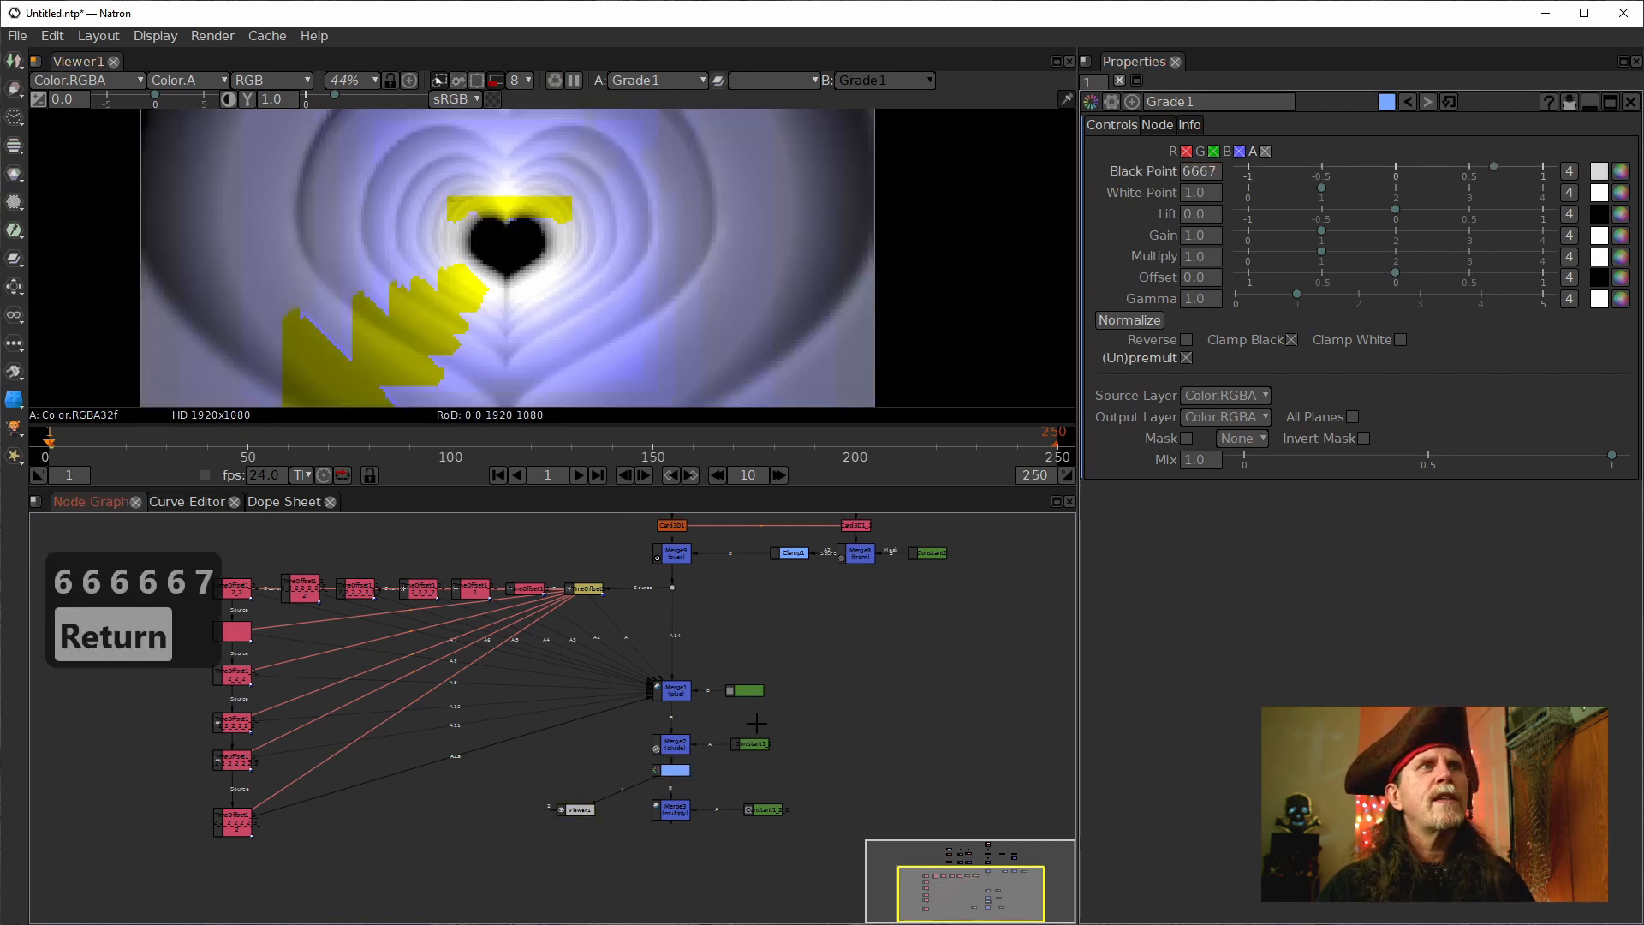
left_click_drag(627, 796, 673, 810)
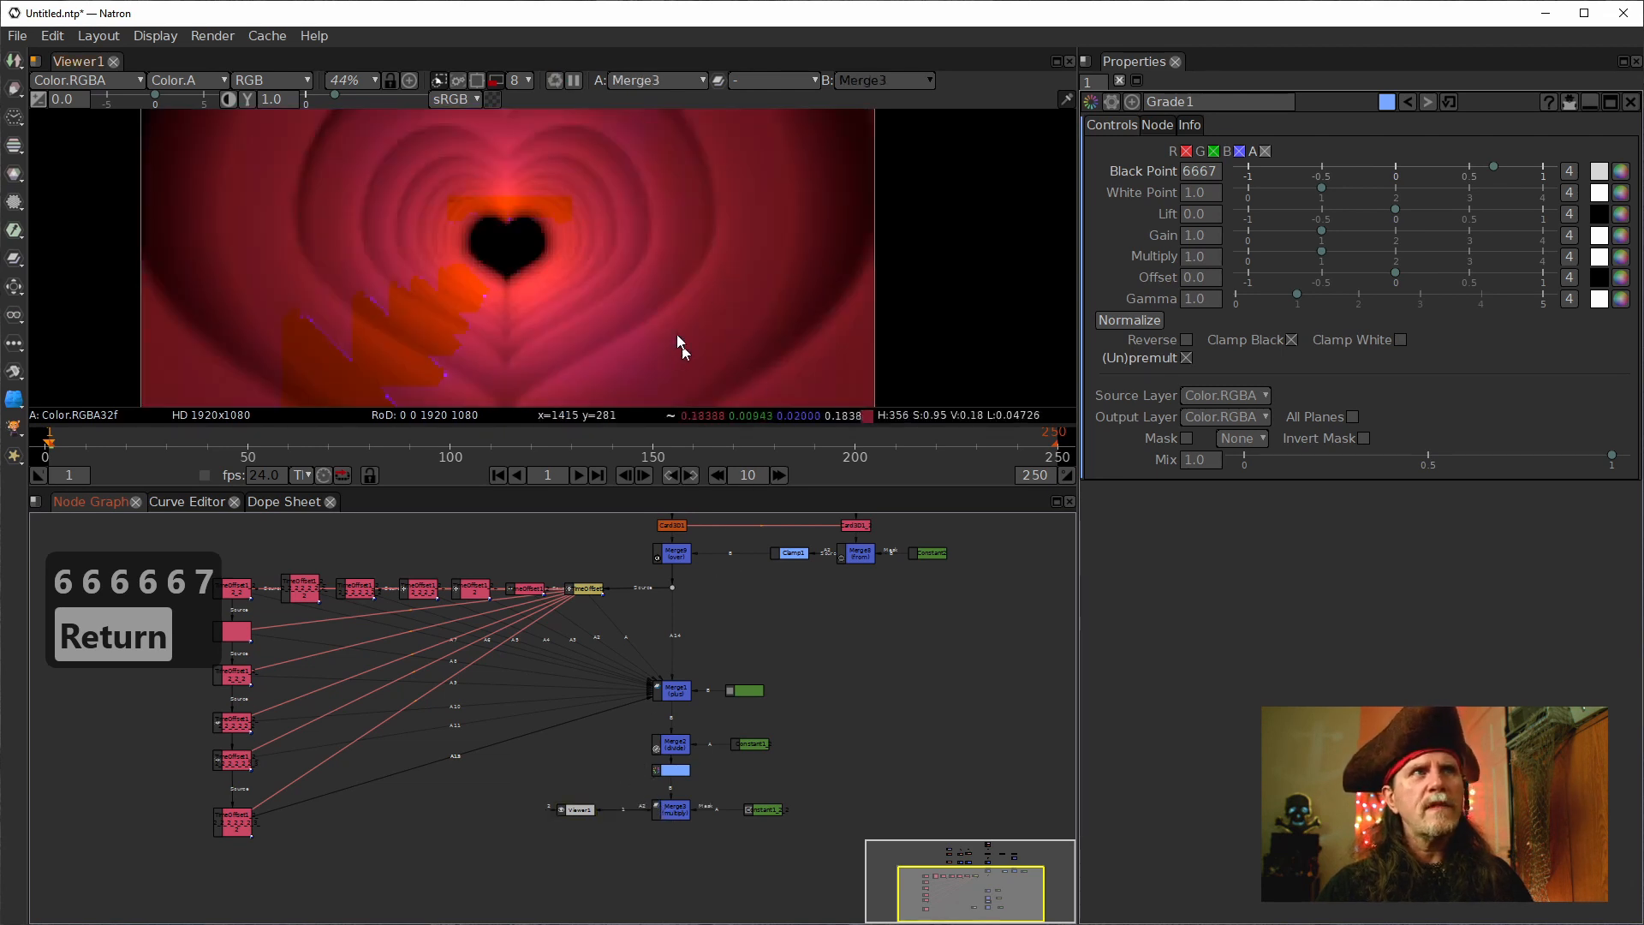
Set Grade1's black point to 0.6 and look at the whole frame of Merge3's output.
left_click(1198, 172)
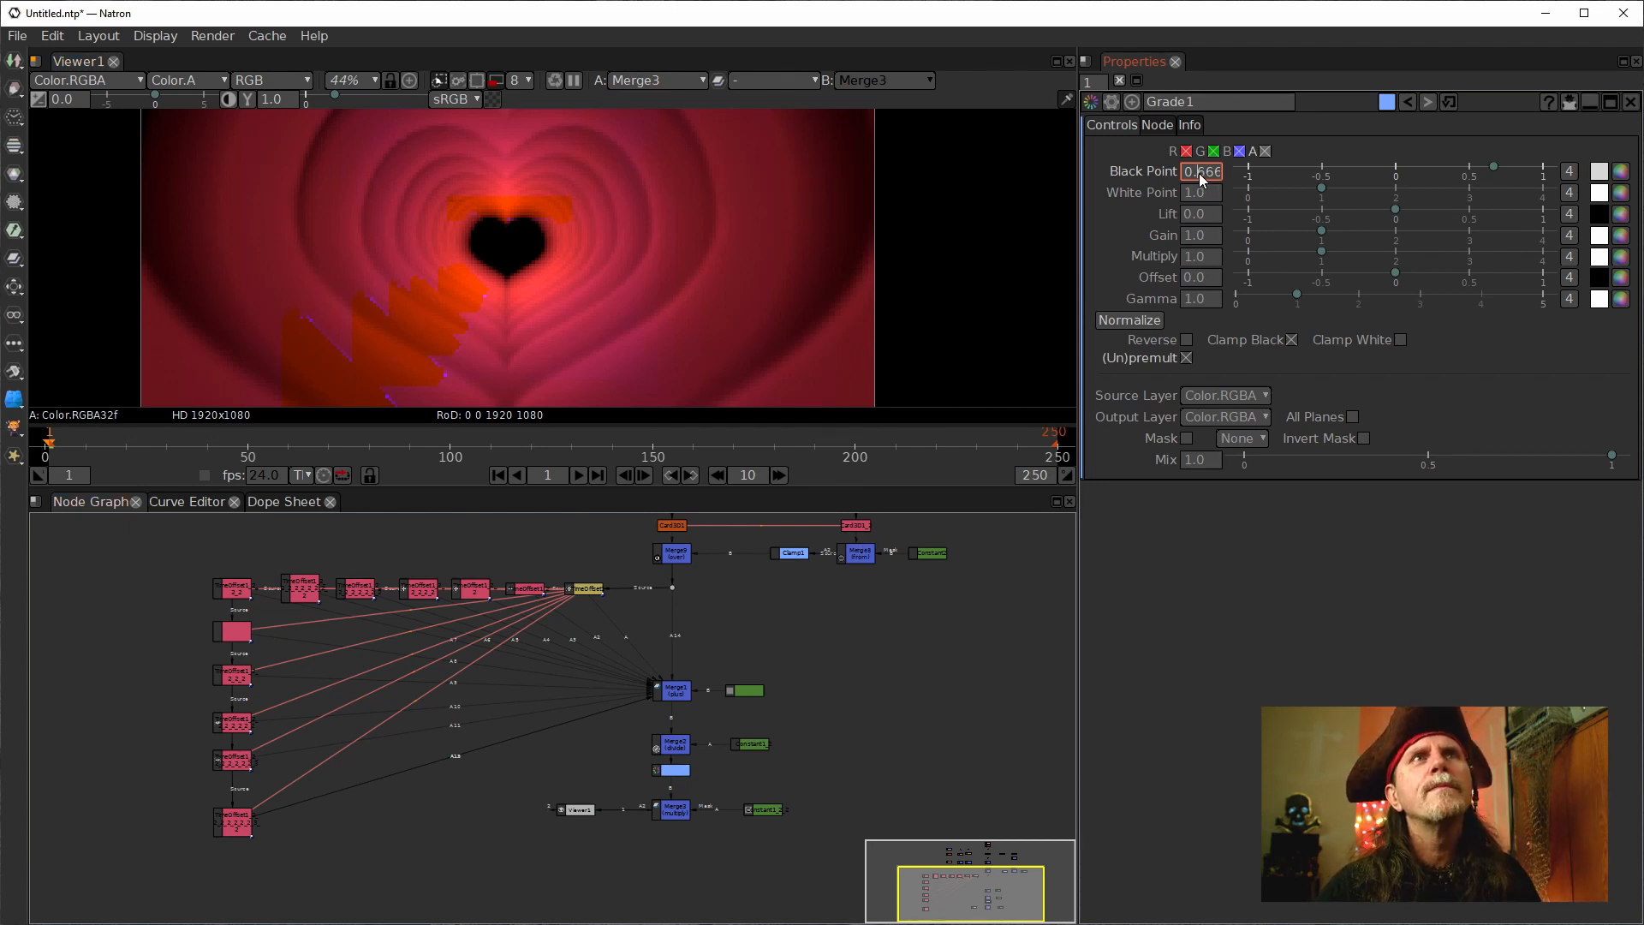
key("Delete")
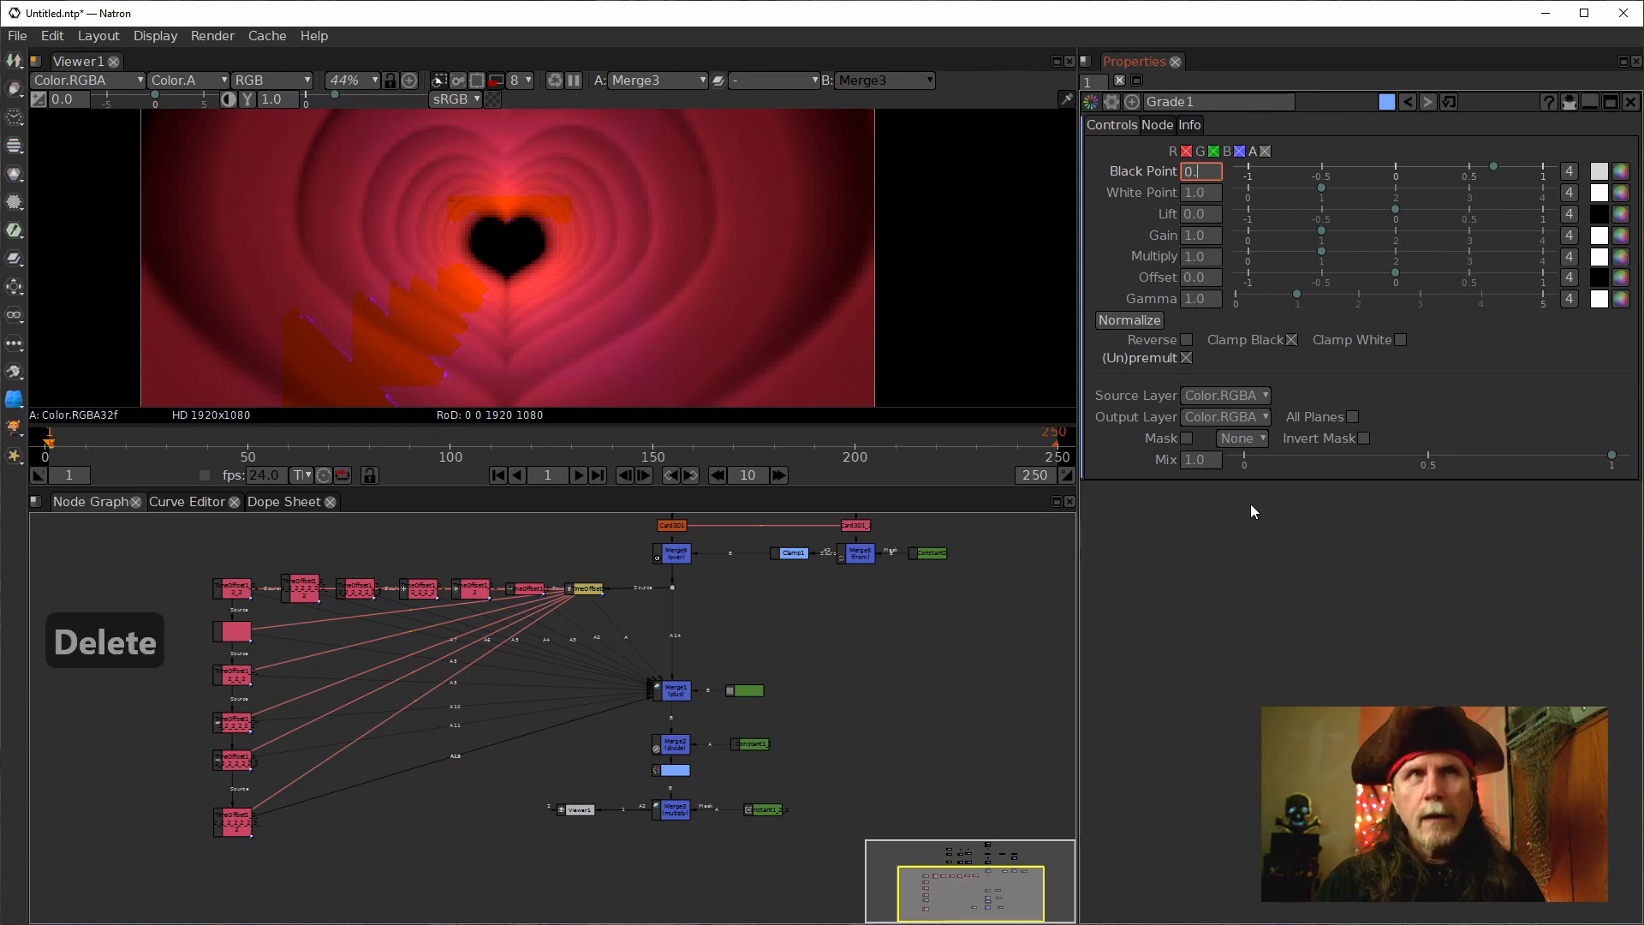
type("6")
key("Return")
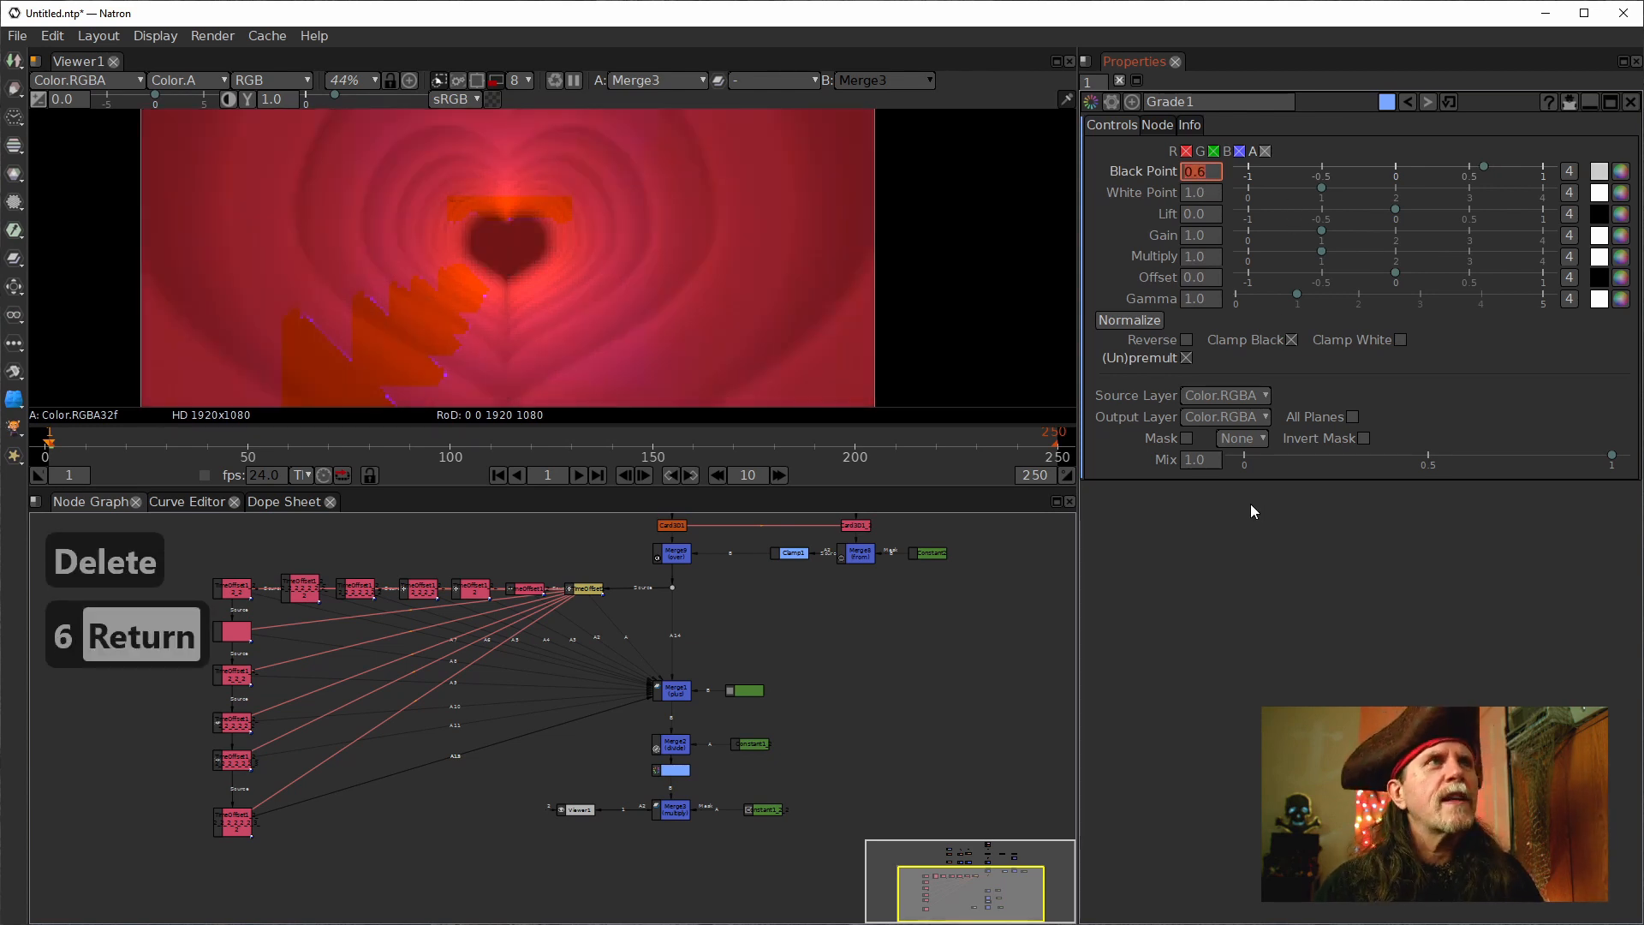
scroll(541, 257, "down", 4)
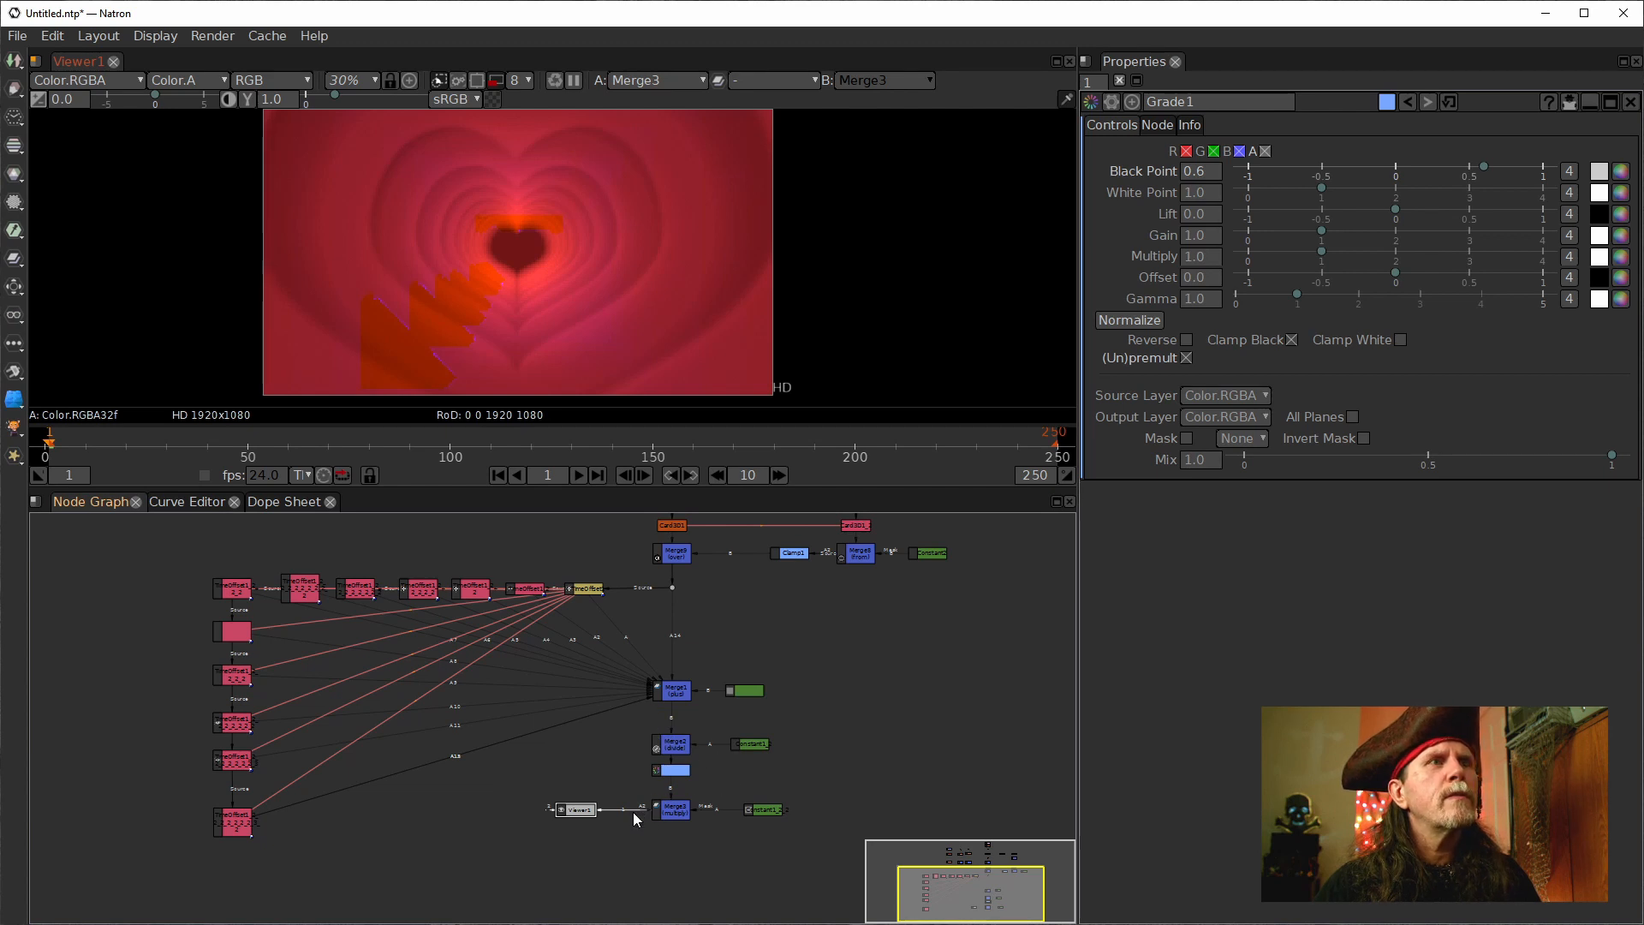
Clear all caches with the viewer disconnected from the node tree, and reconnect the viewer to Merge3.
left_click_drag(807, 668, 788, 741)
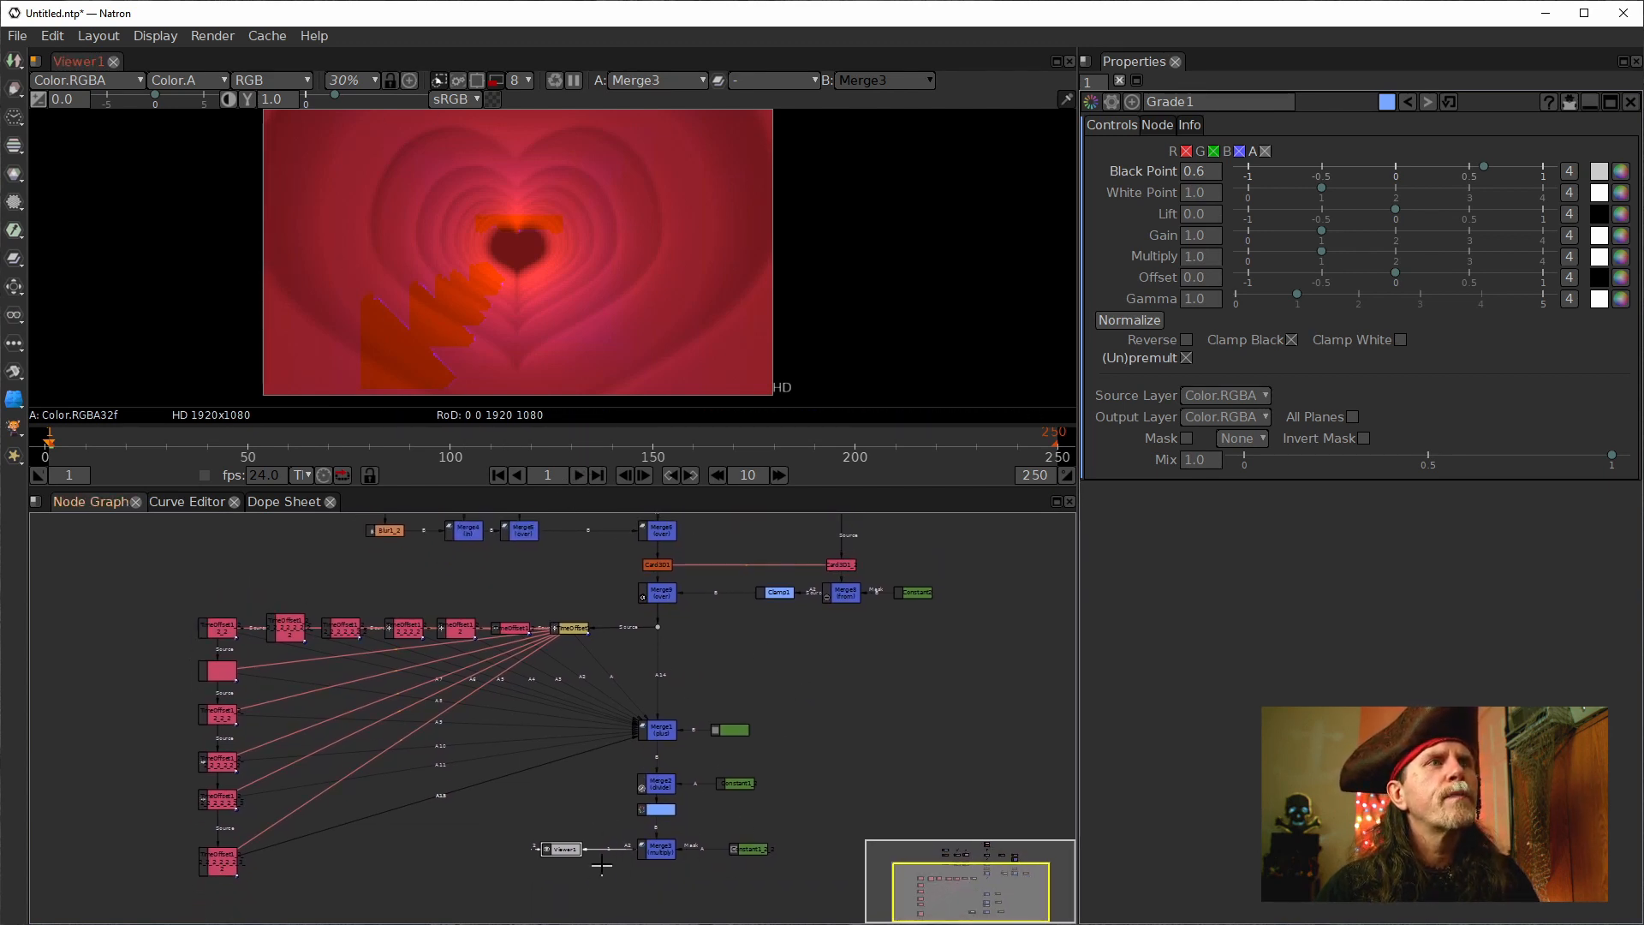
left_click_drag(602, 849, 577, 775)
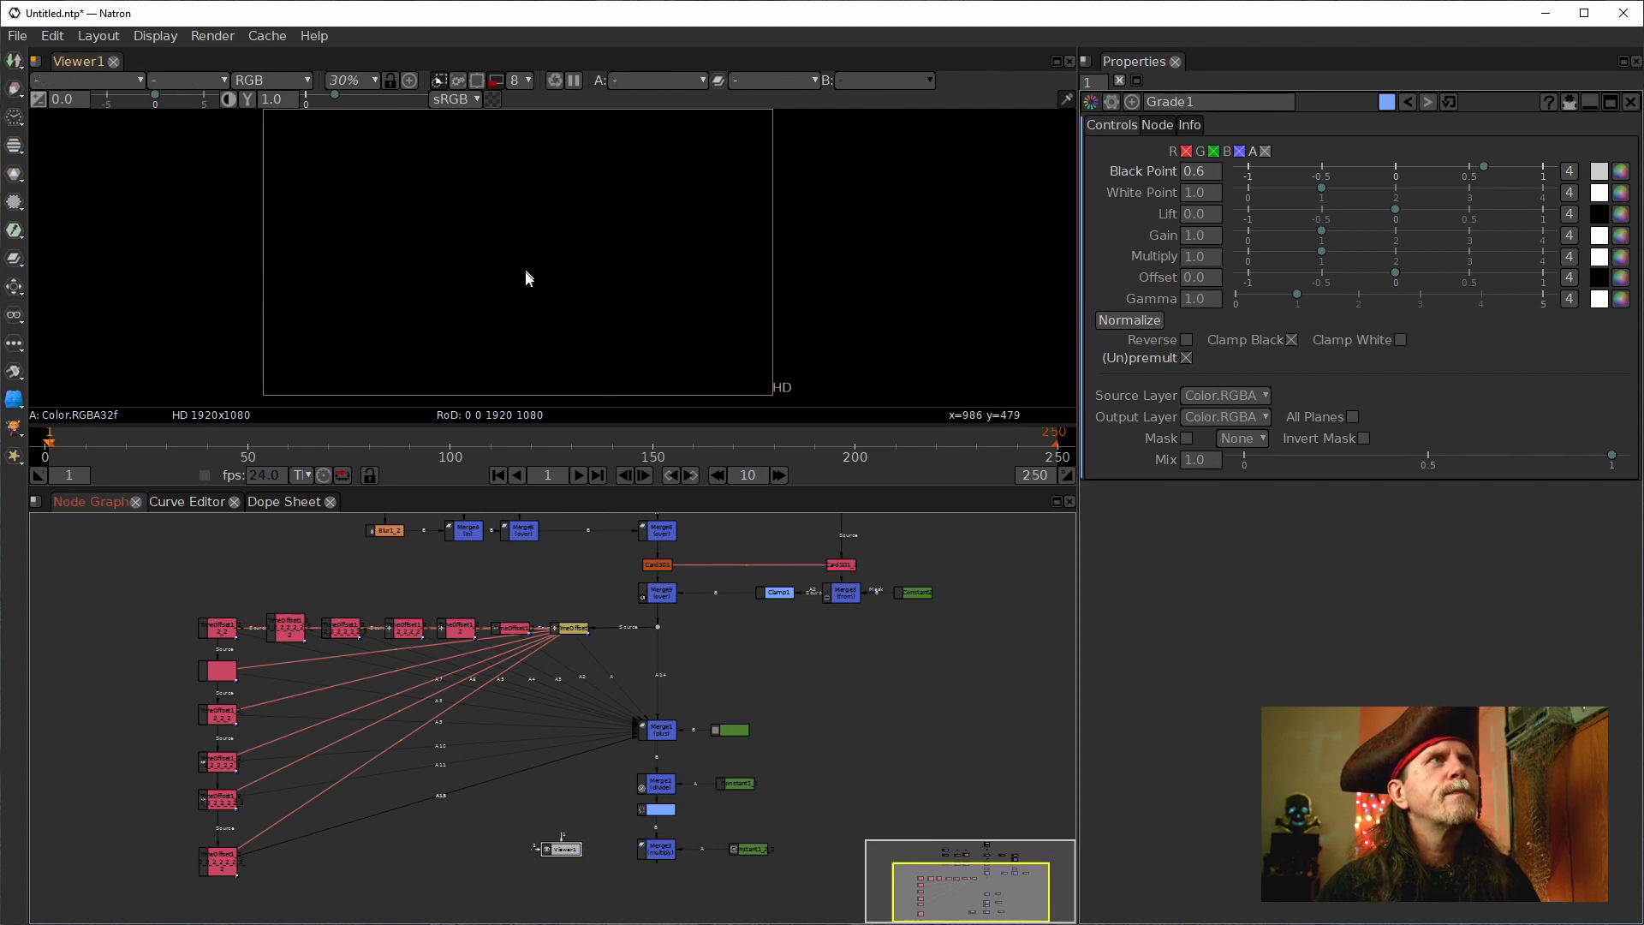
key("f")
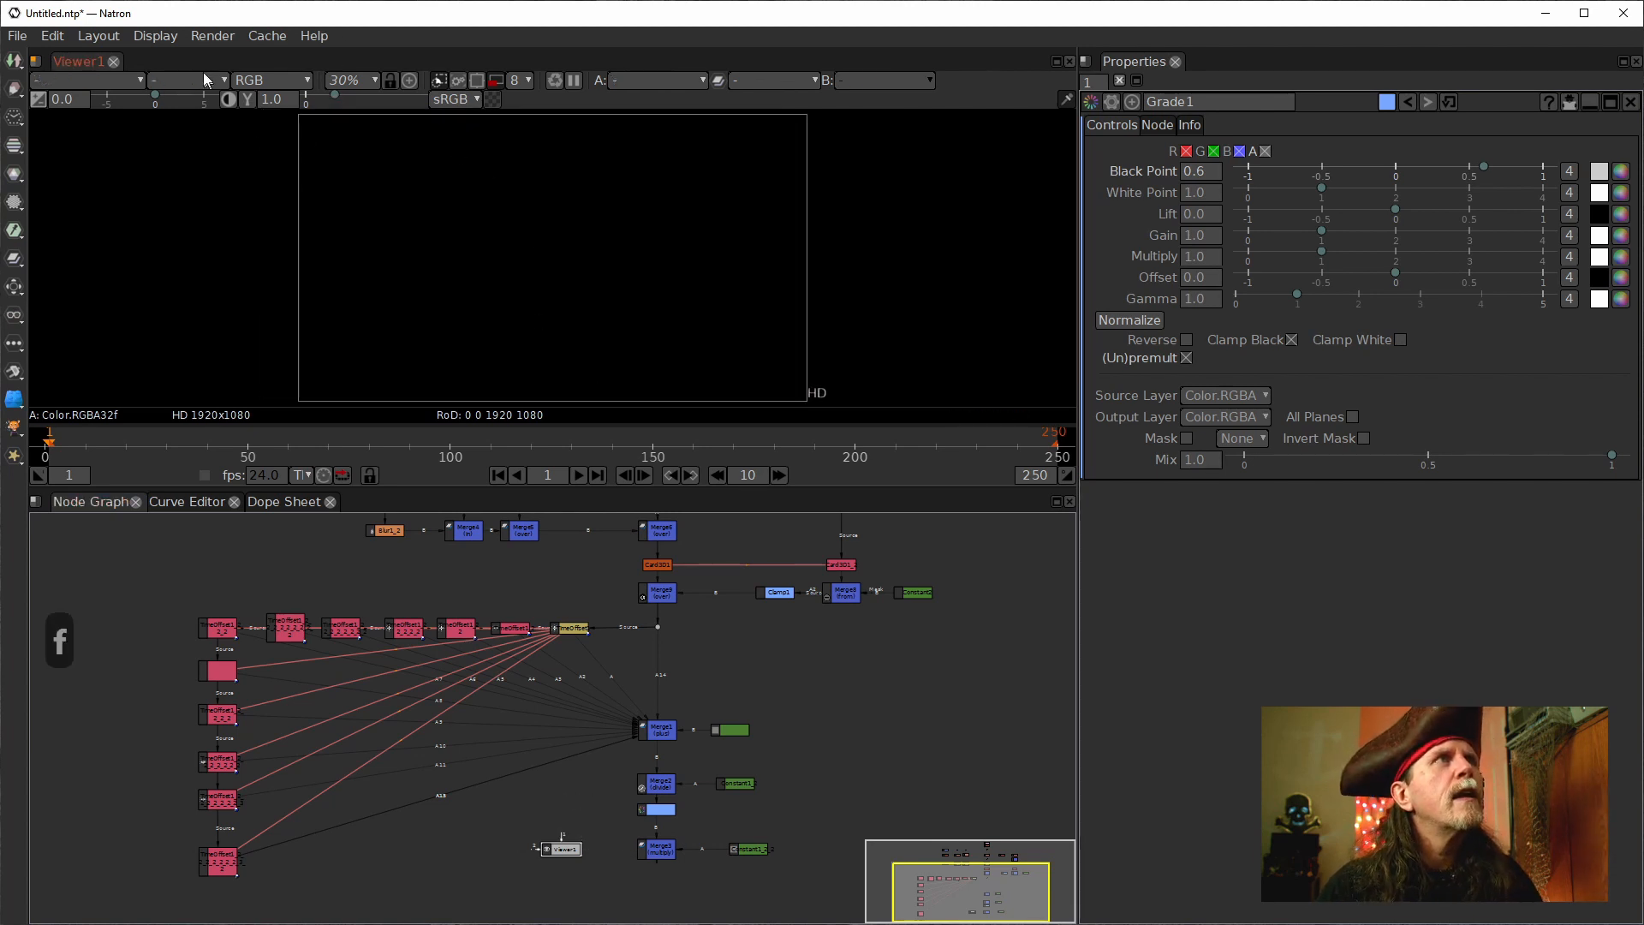
left_click(247, 38)
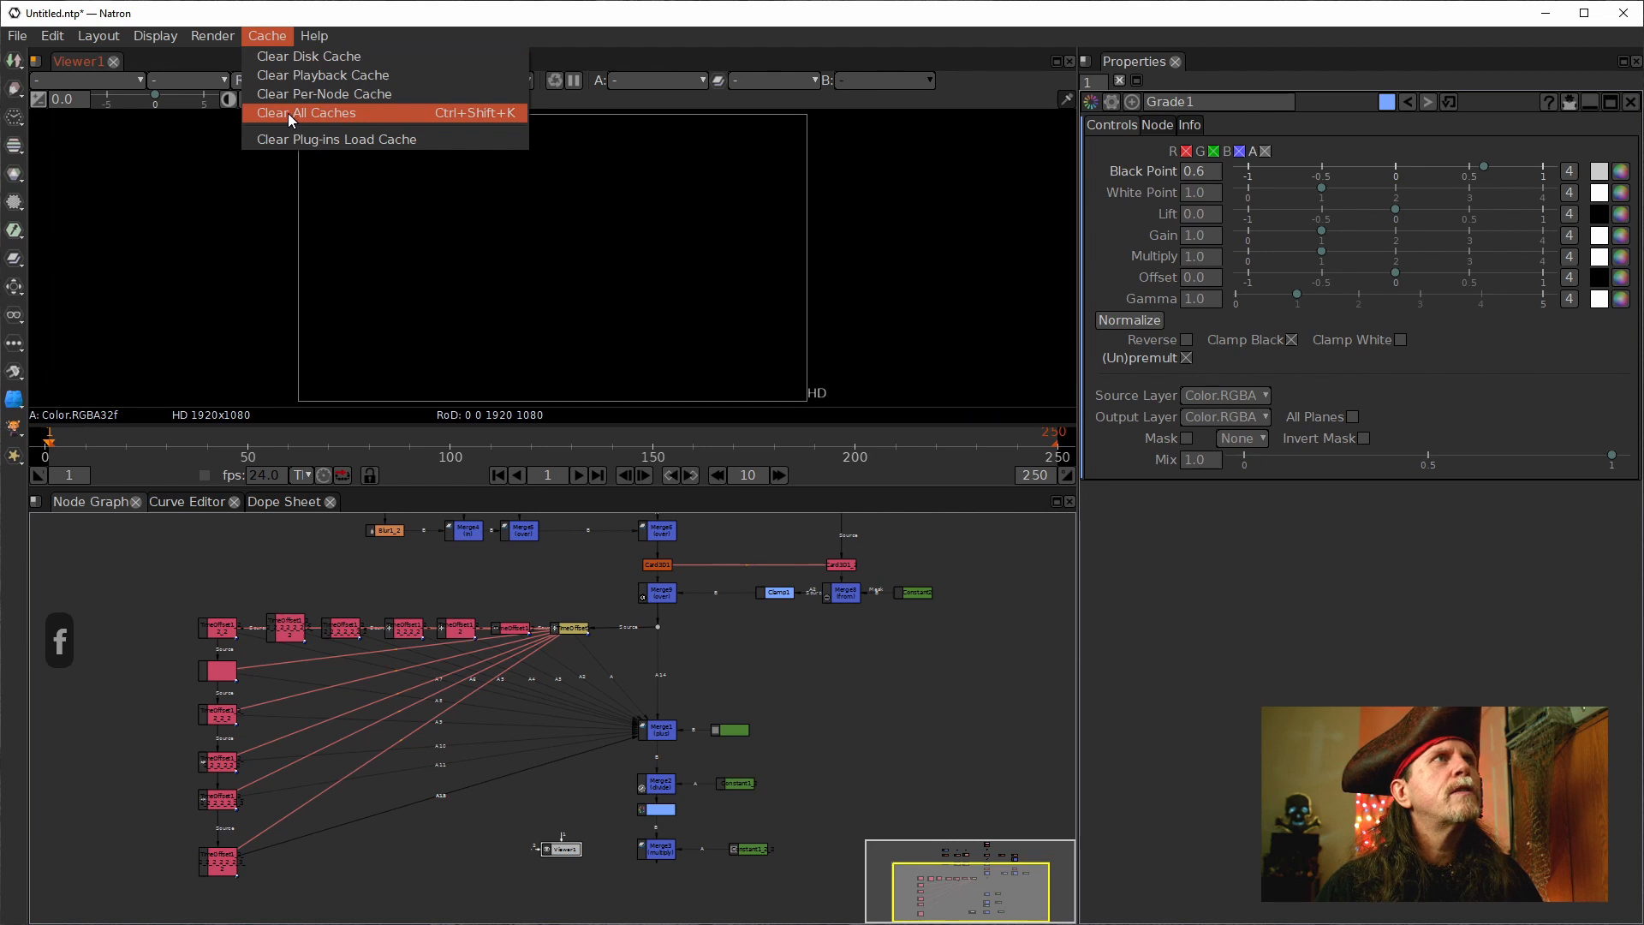
left_click(289, 114)
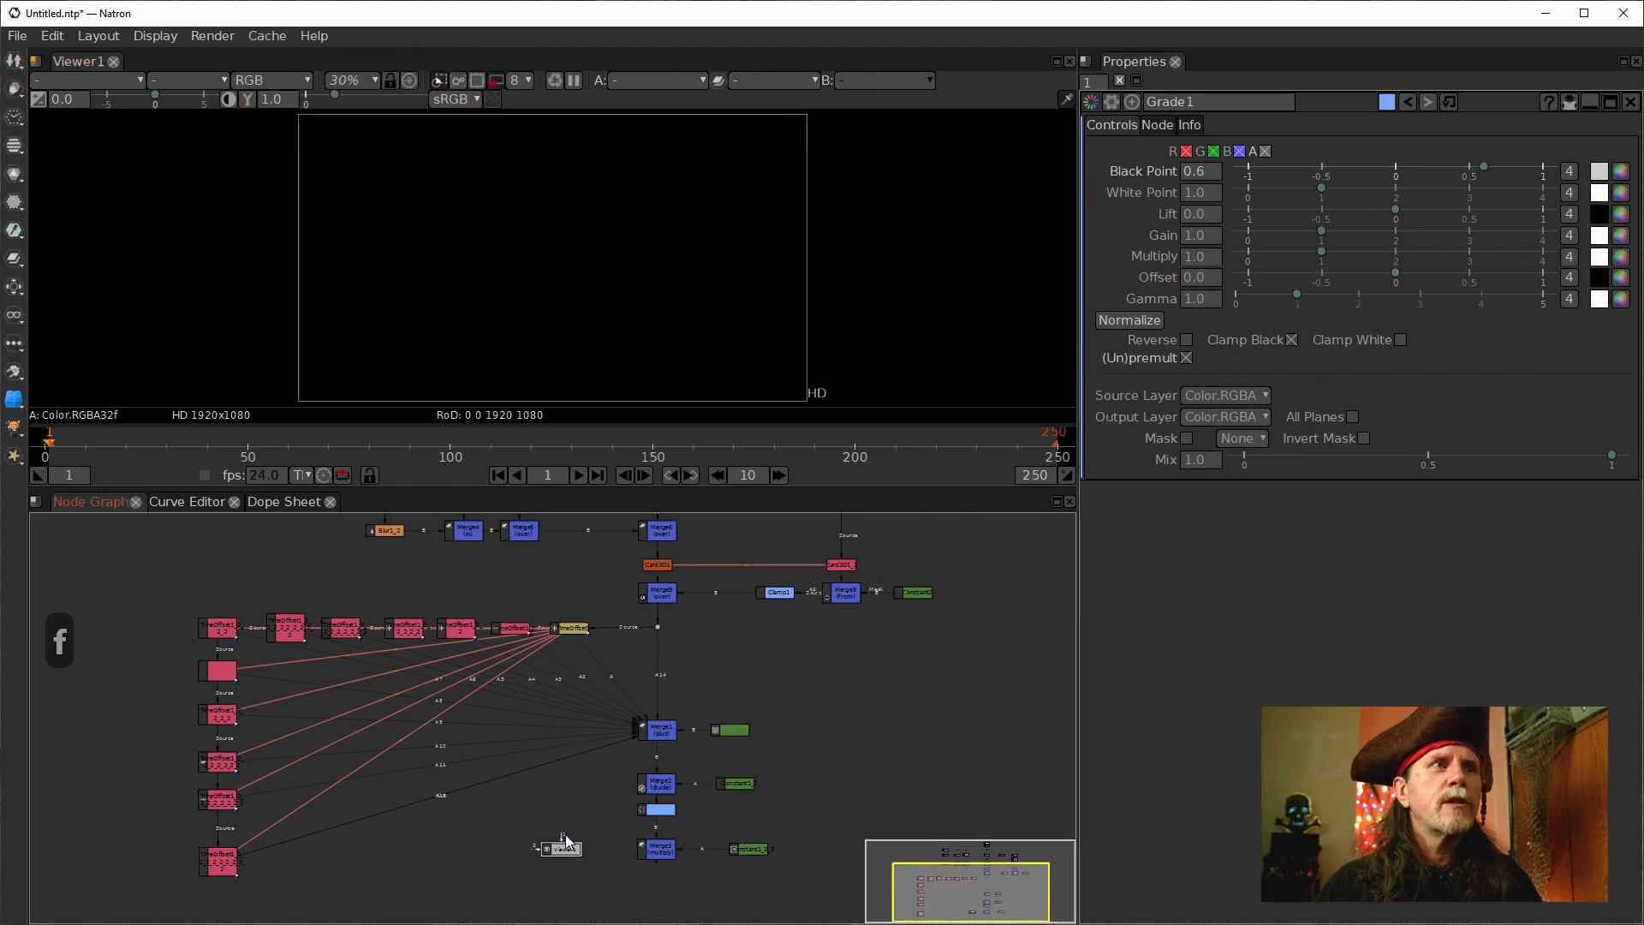
left_click_drag(610, 839, 659, 847)
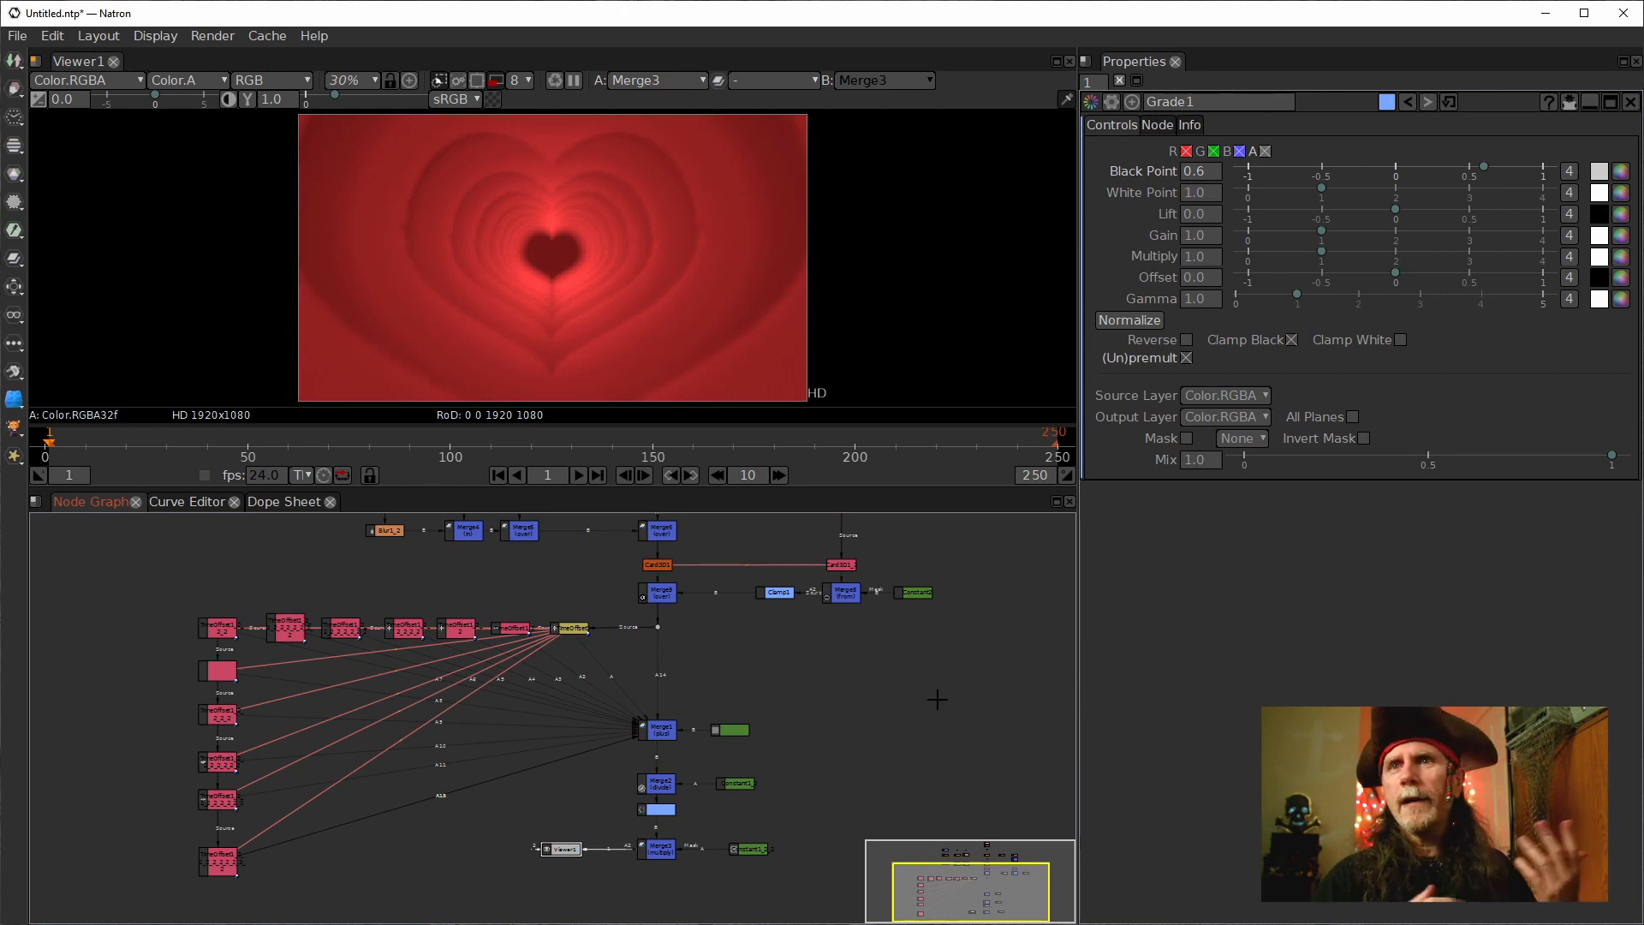
Move the Viewer1 node directly below Merge3 and keep it showing Merge3's output.
left_click_drag(846, 706, 840, 627)
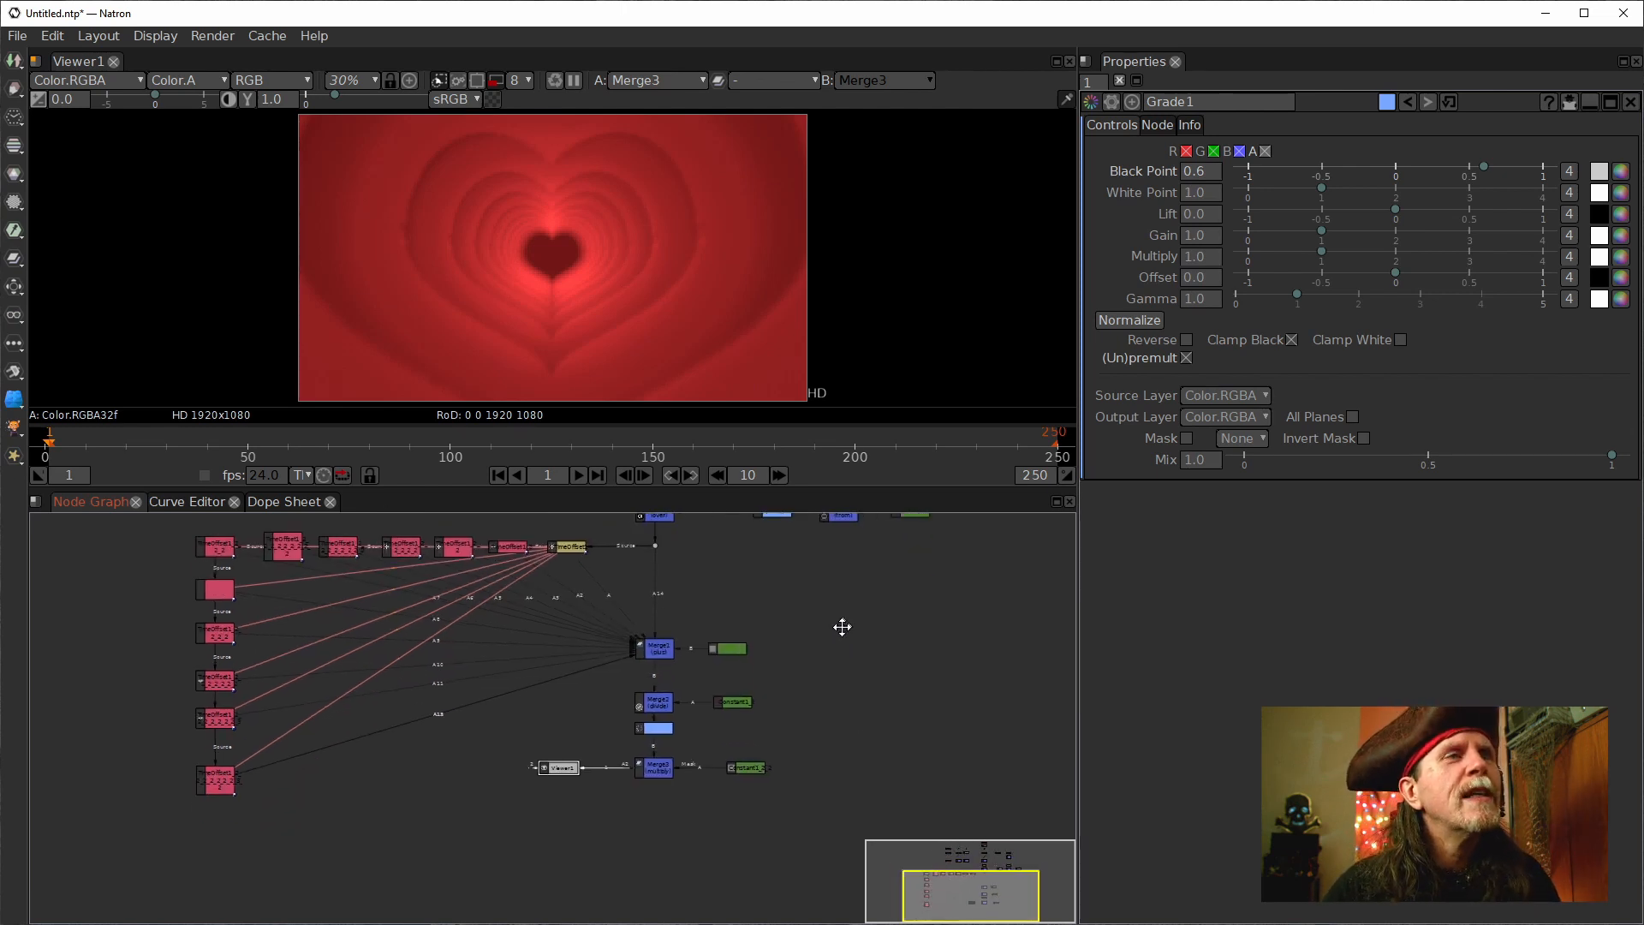
left_click_drag(550, 771, 649, 826)
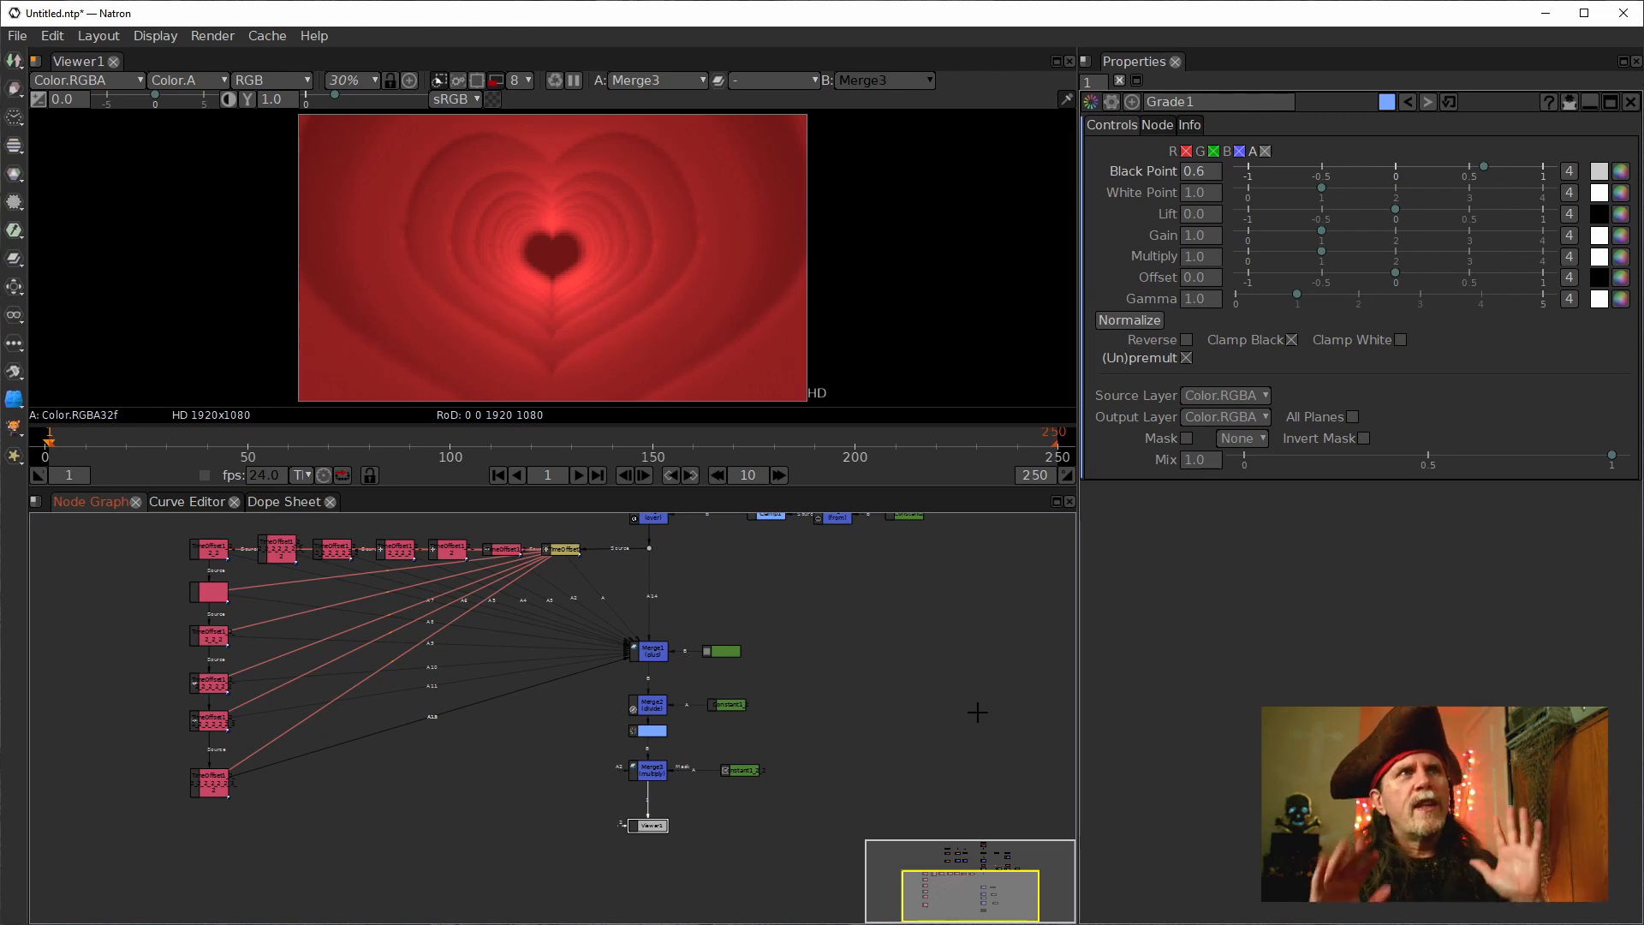
left_click(649, 770)
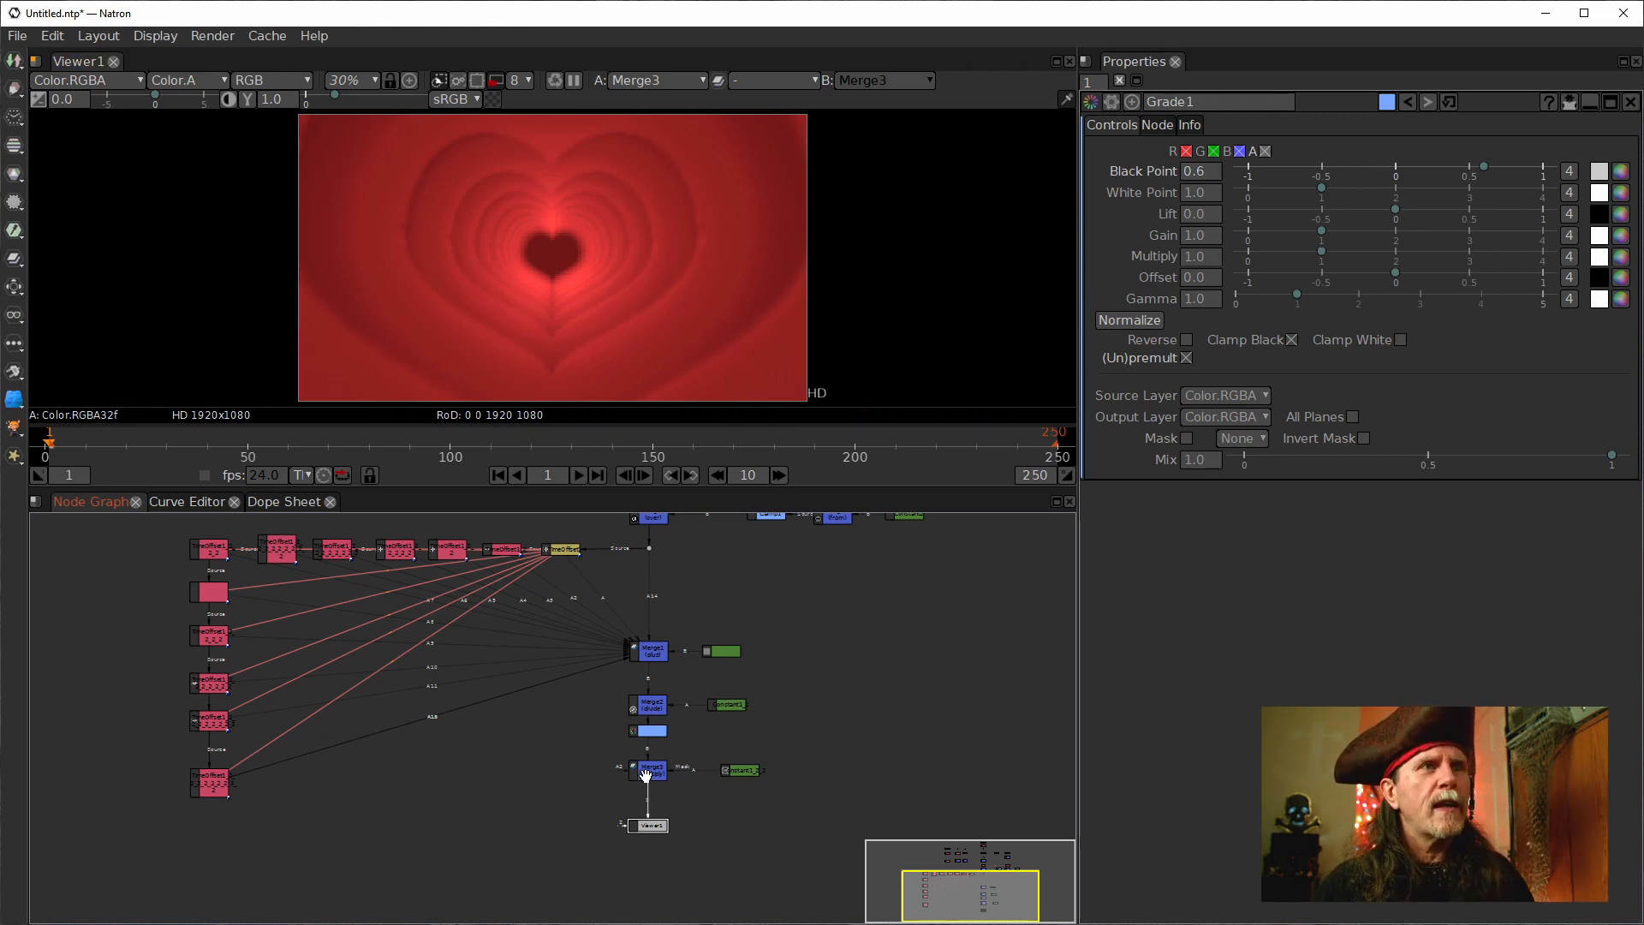
key("1")
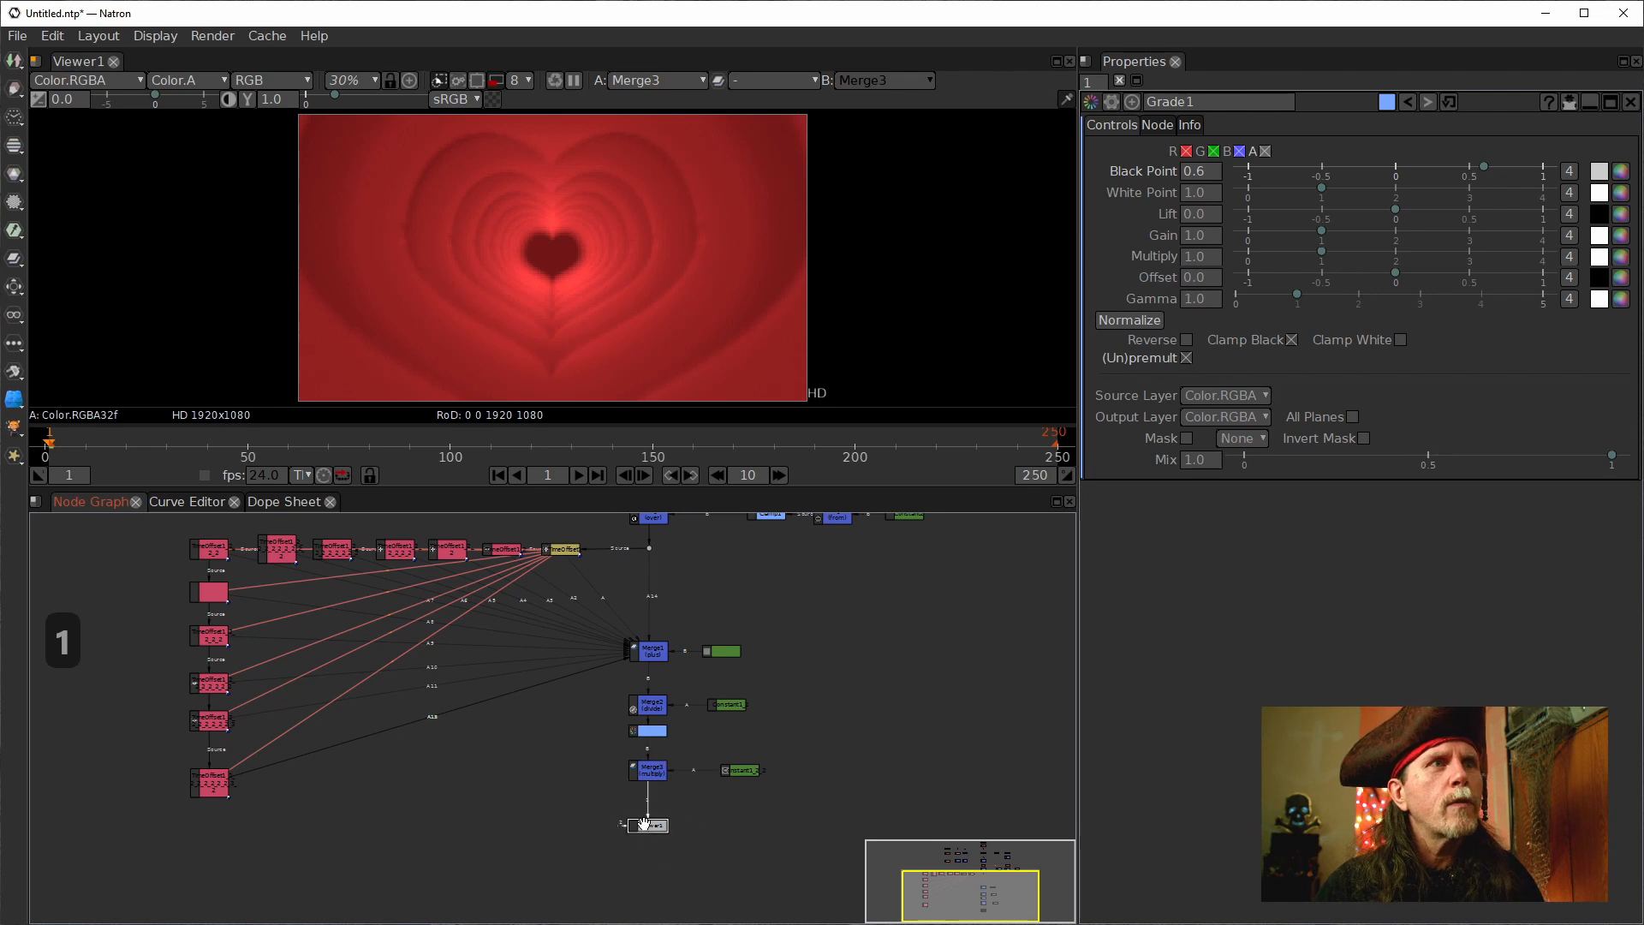
Compare the uncoloured hearts at Grade1's output with the coloured result at Merge3.
left_click(644, 729)
key("1")
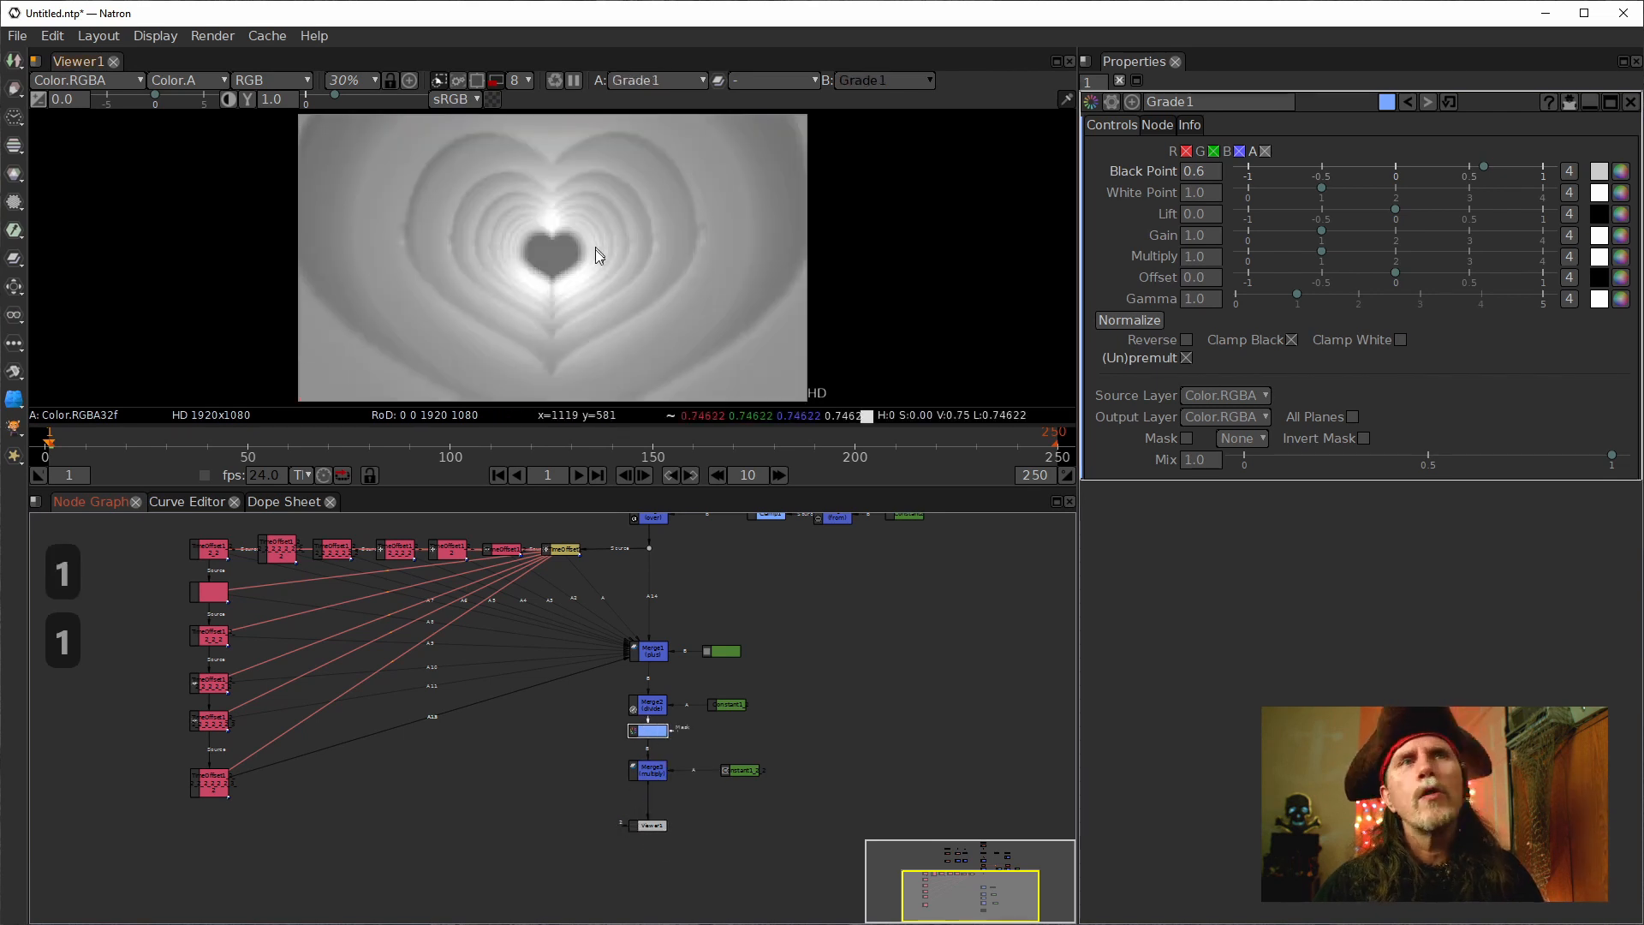
key("1")
left_click(649, 769)
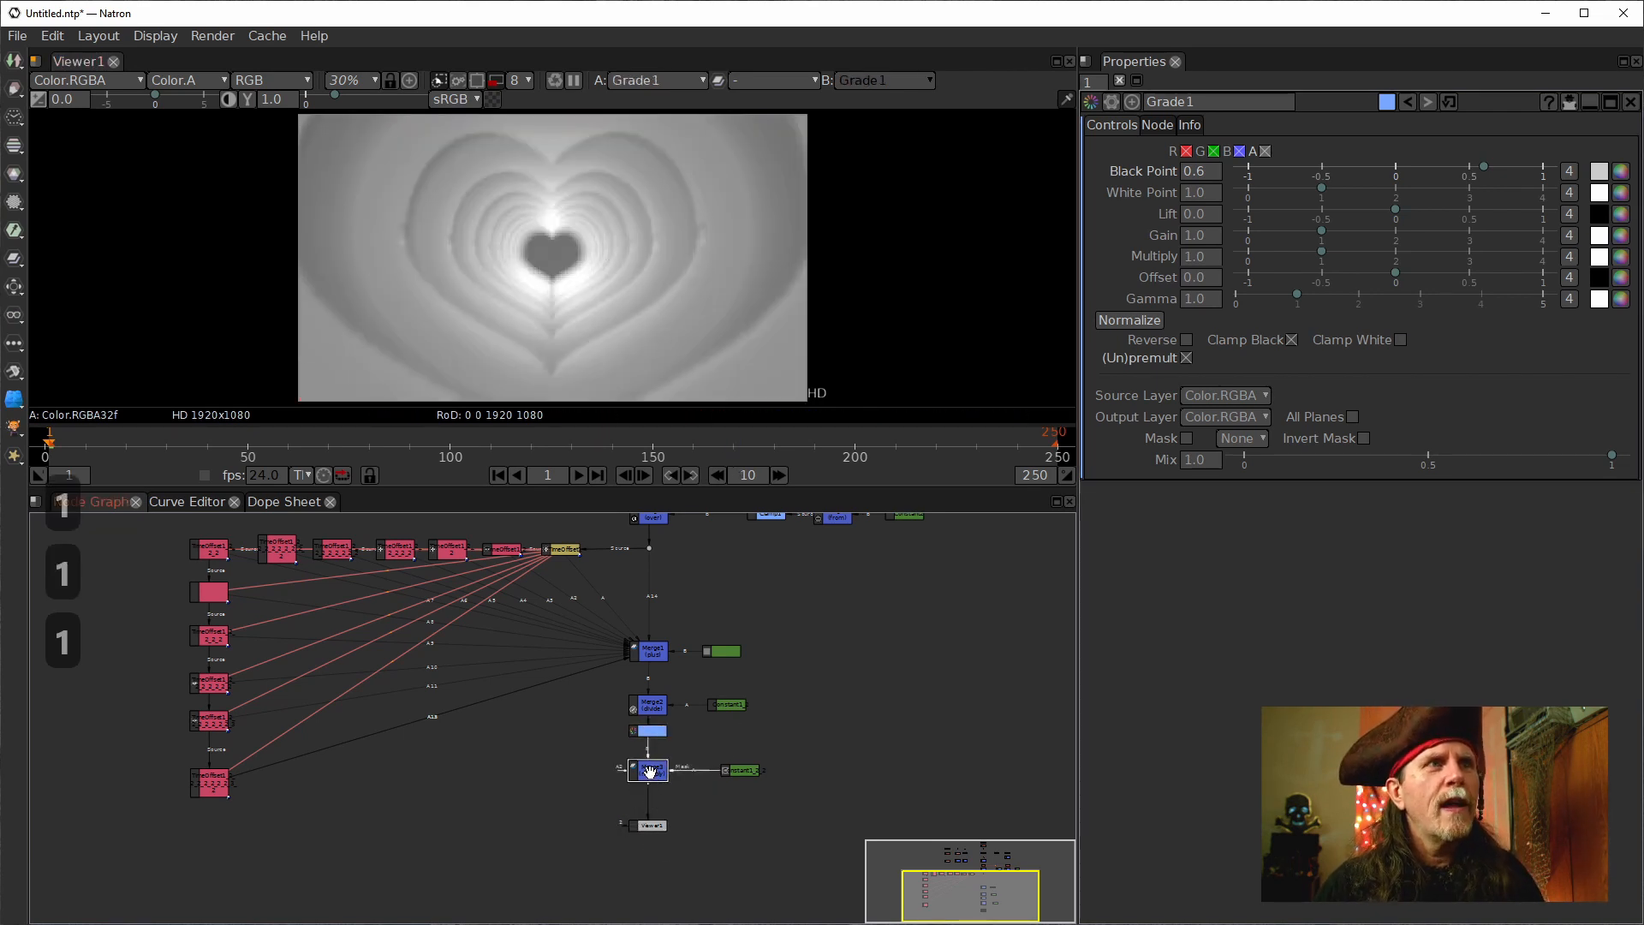
key("1")
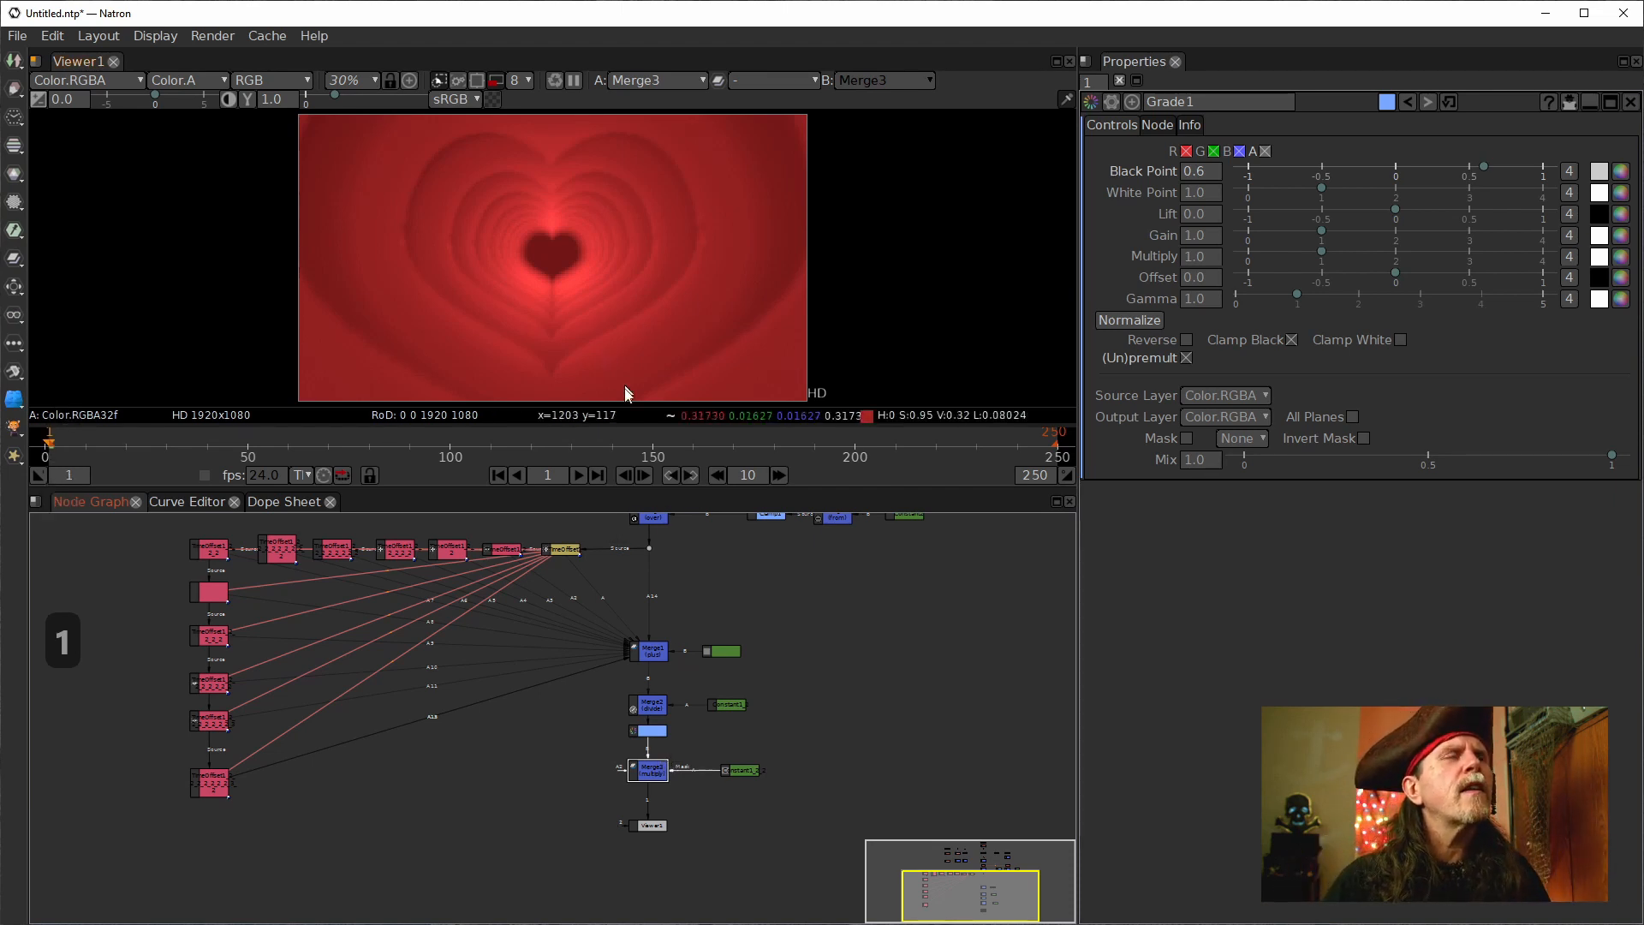
Open the settings of Merge8 and move the Merge7 node sideways out of the column between Blur2 and the second Card3D.
left_click_drag(812, 645, 768, 771)
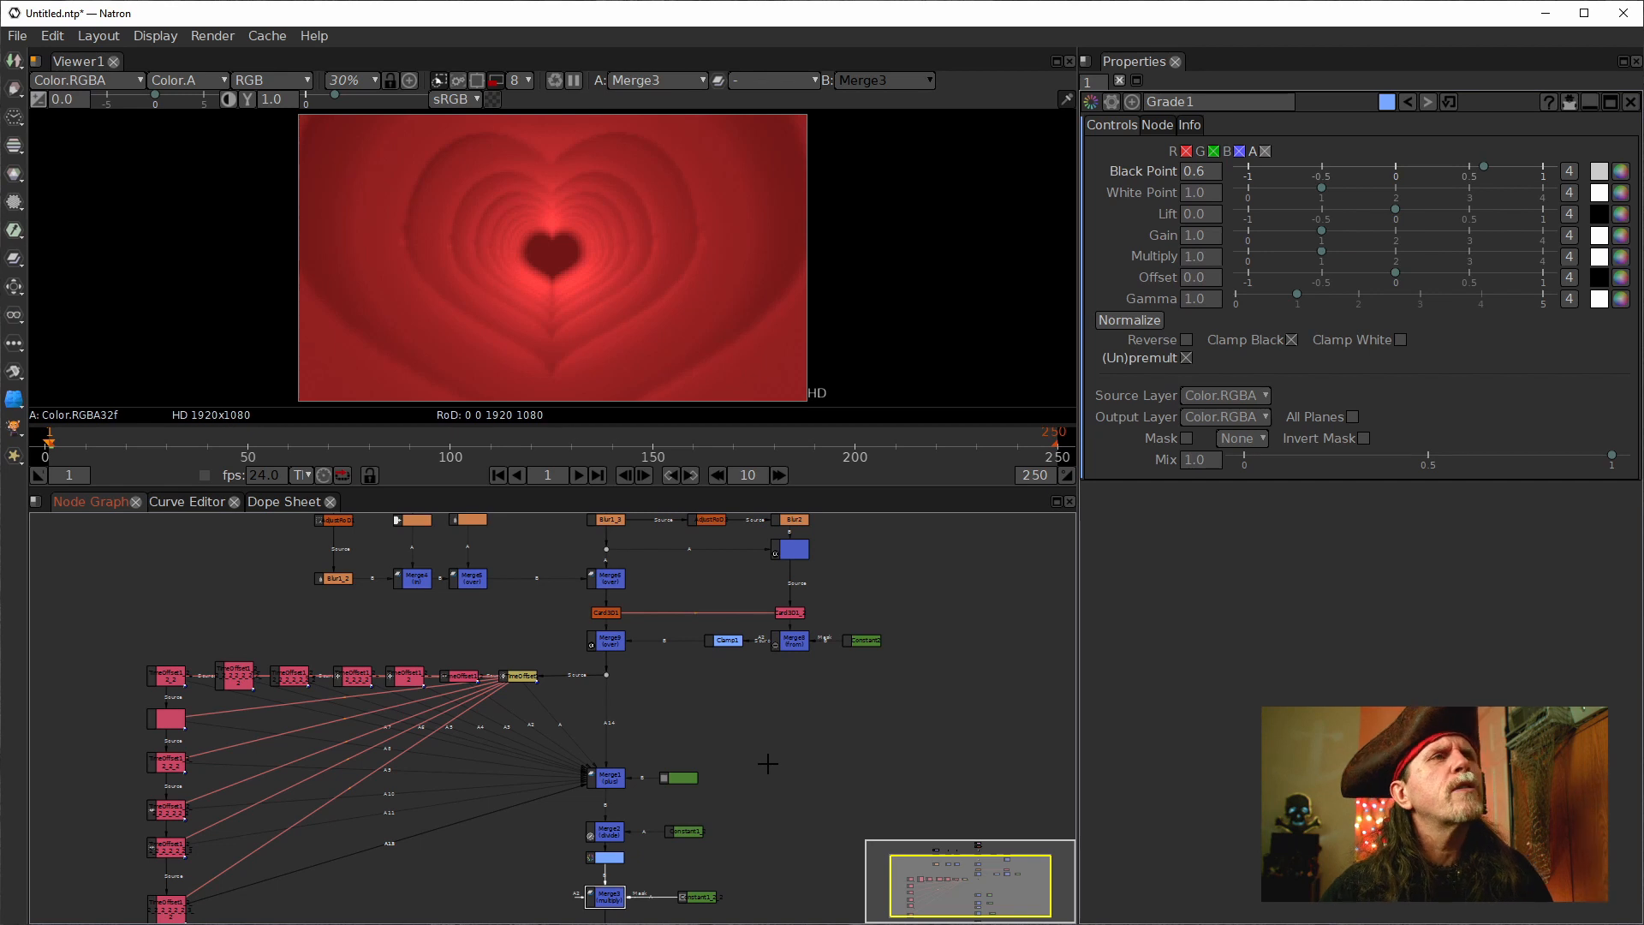
left_click_drag(790, 674, 680, 744)
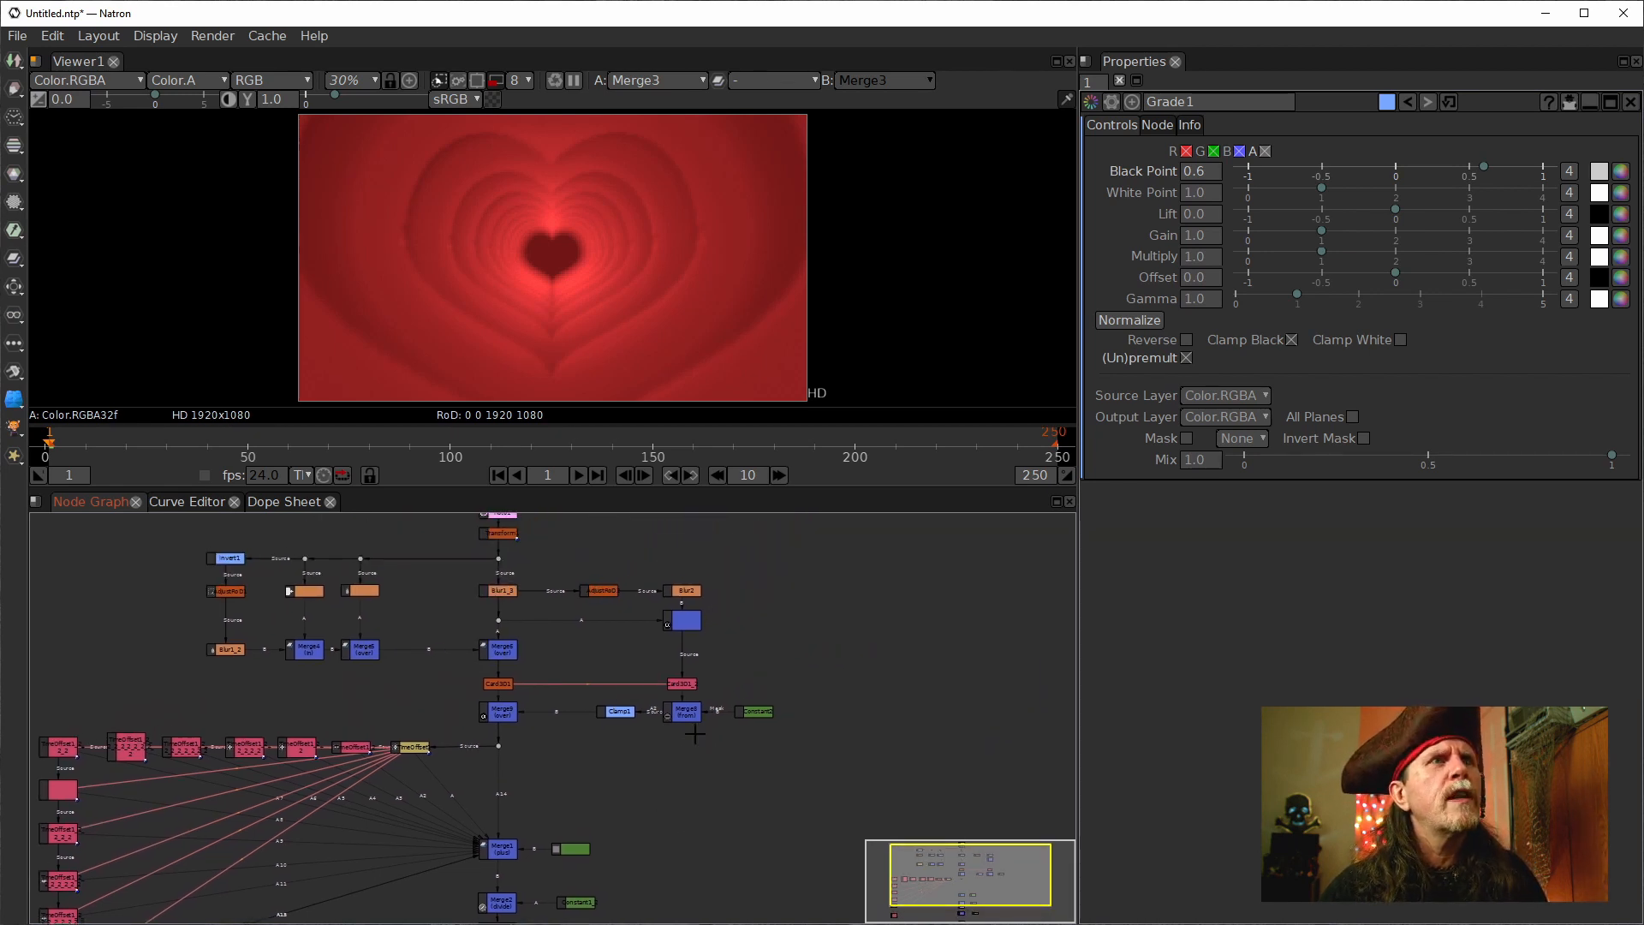
left_click(693, 720)
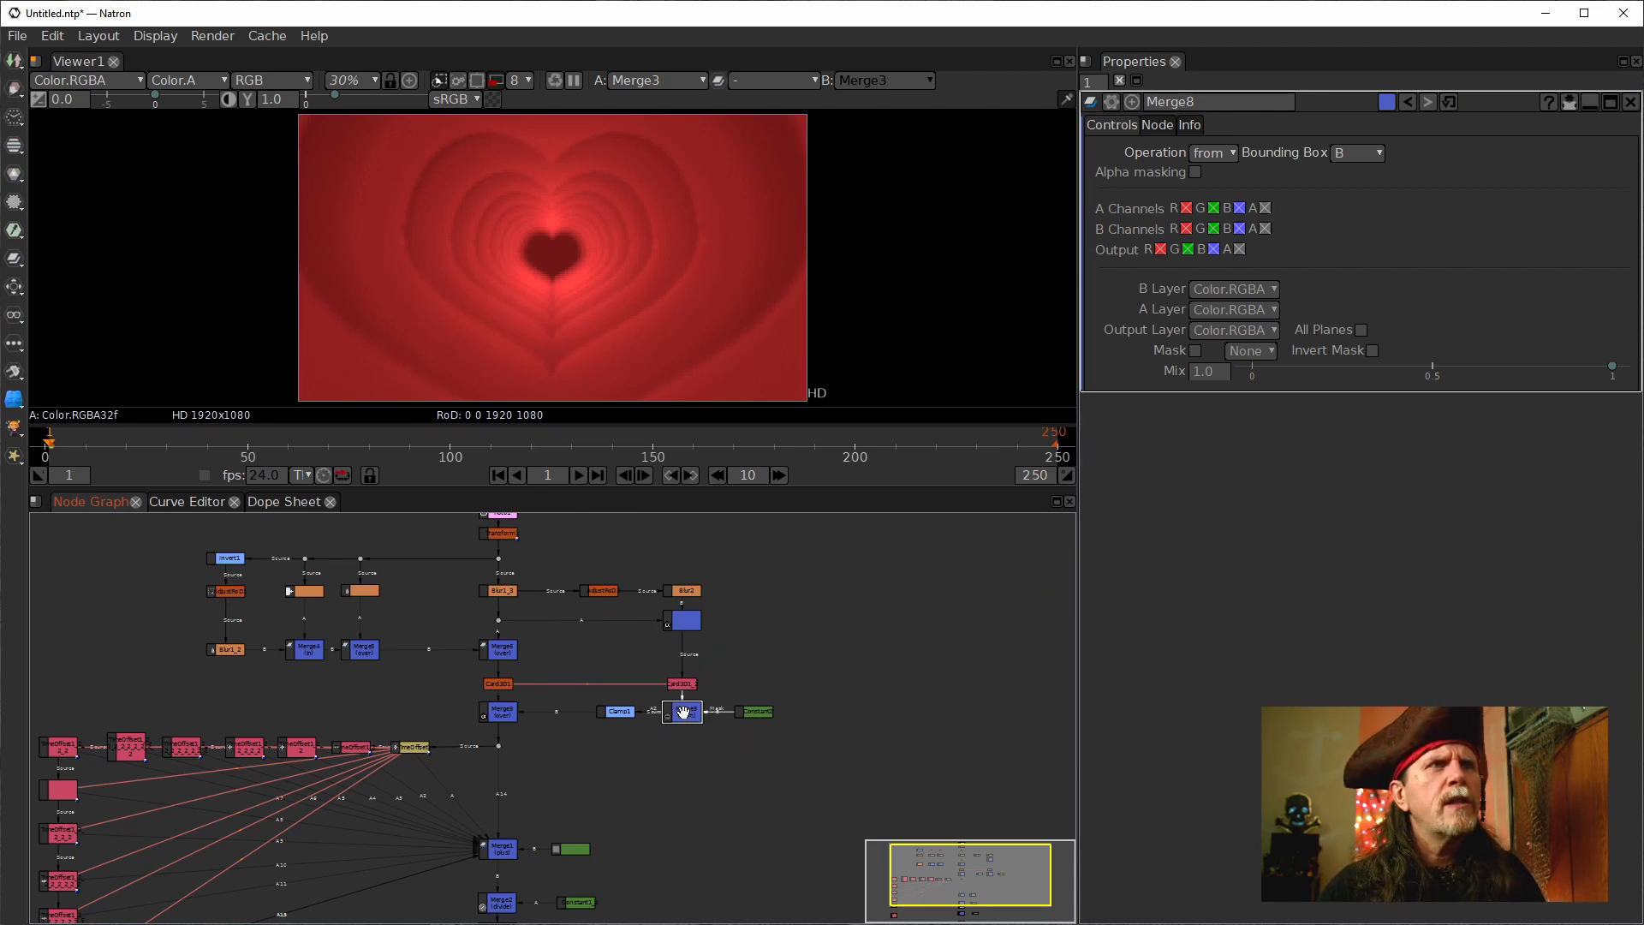
left_click(1515, 707)
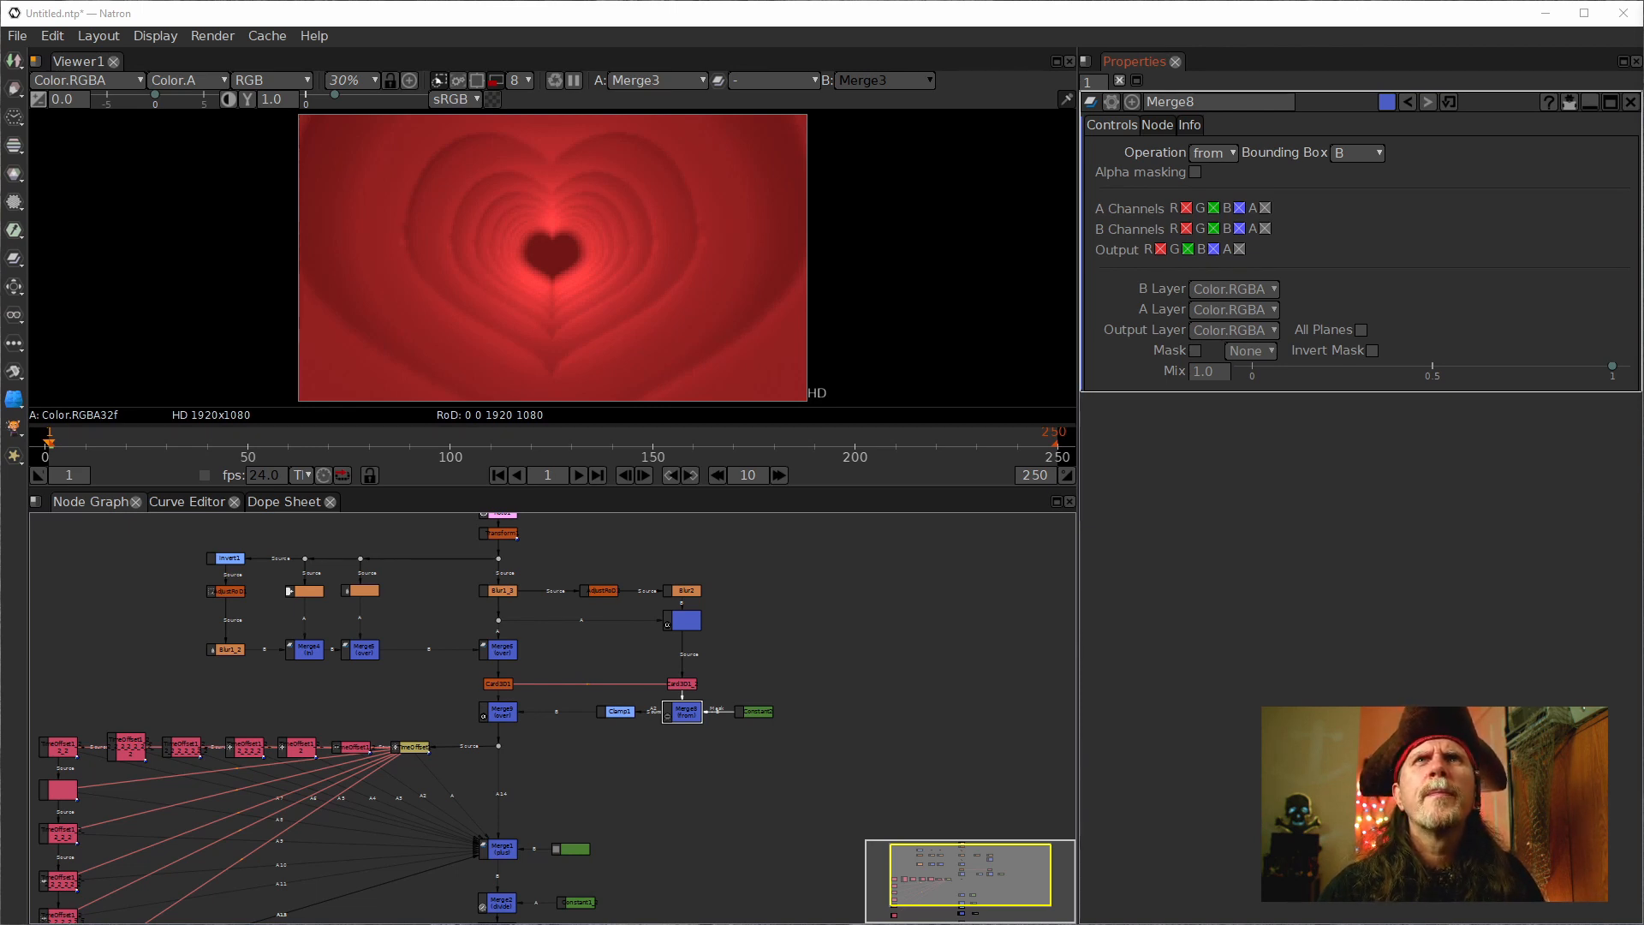
scroll(772, 630, "up", 3)
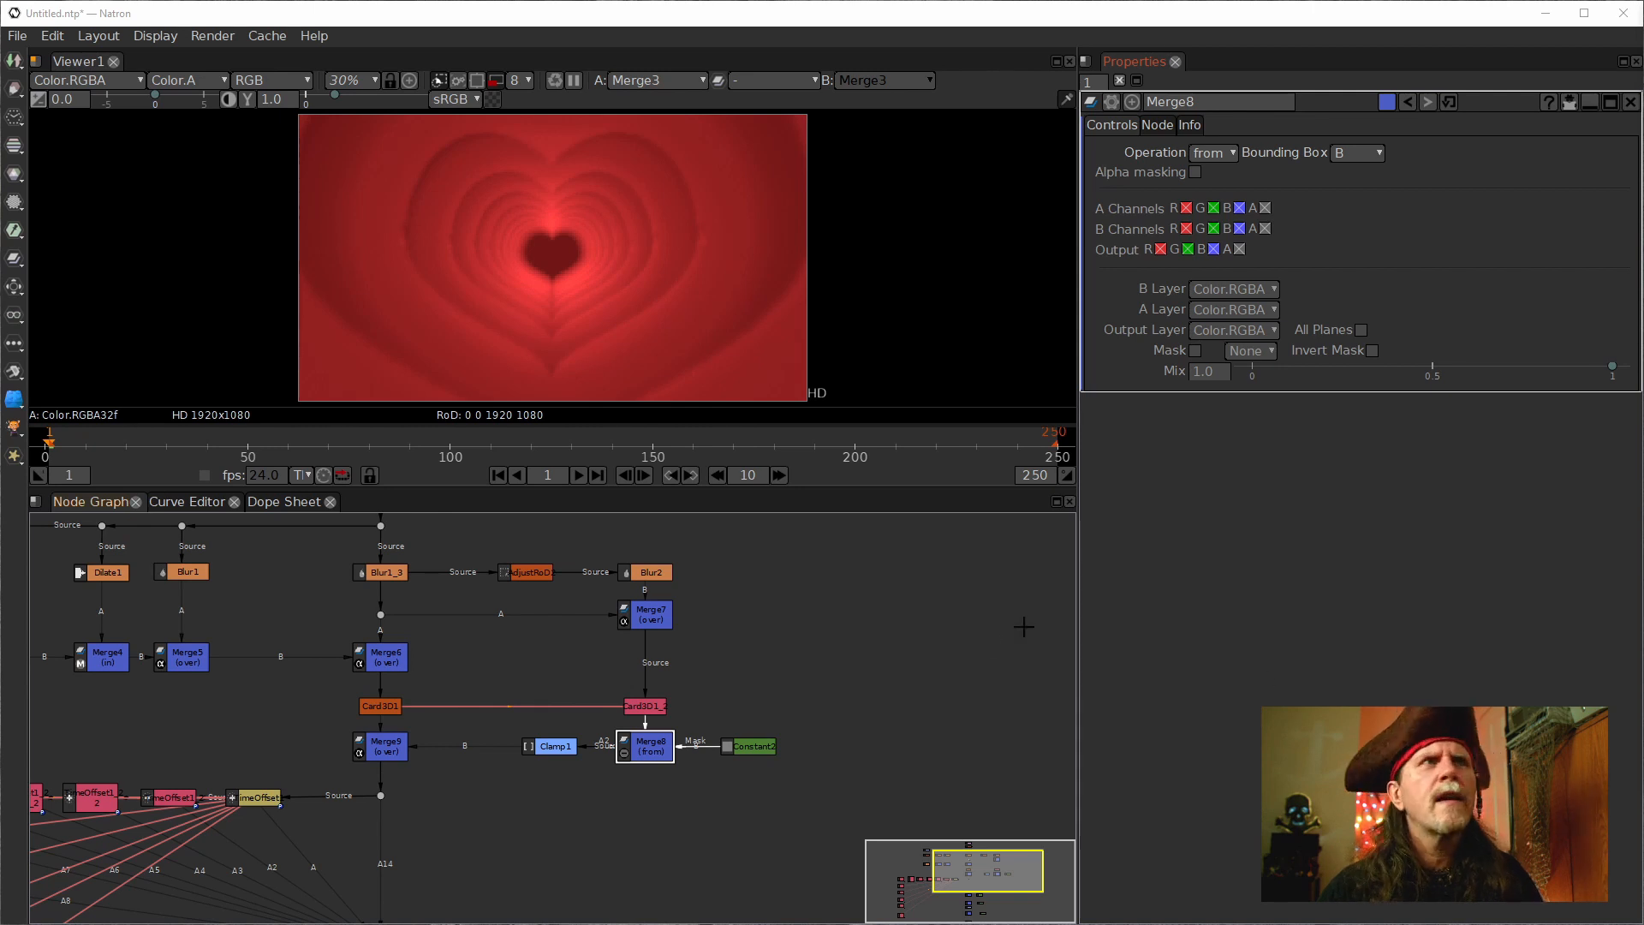
left_click_drag(646, 623, 576, 623)
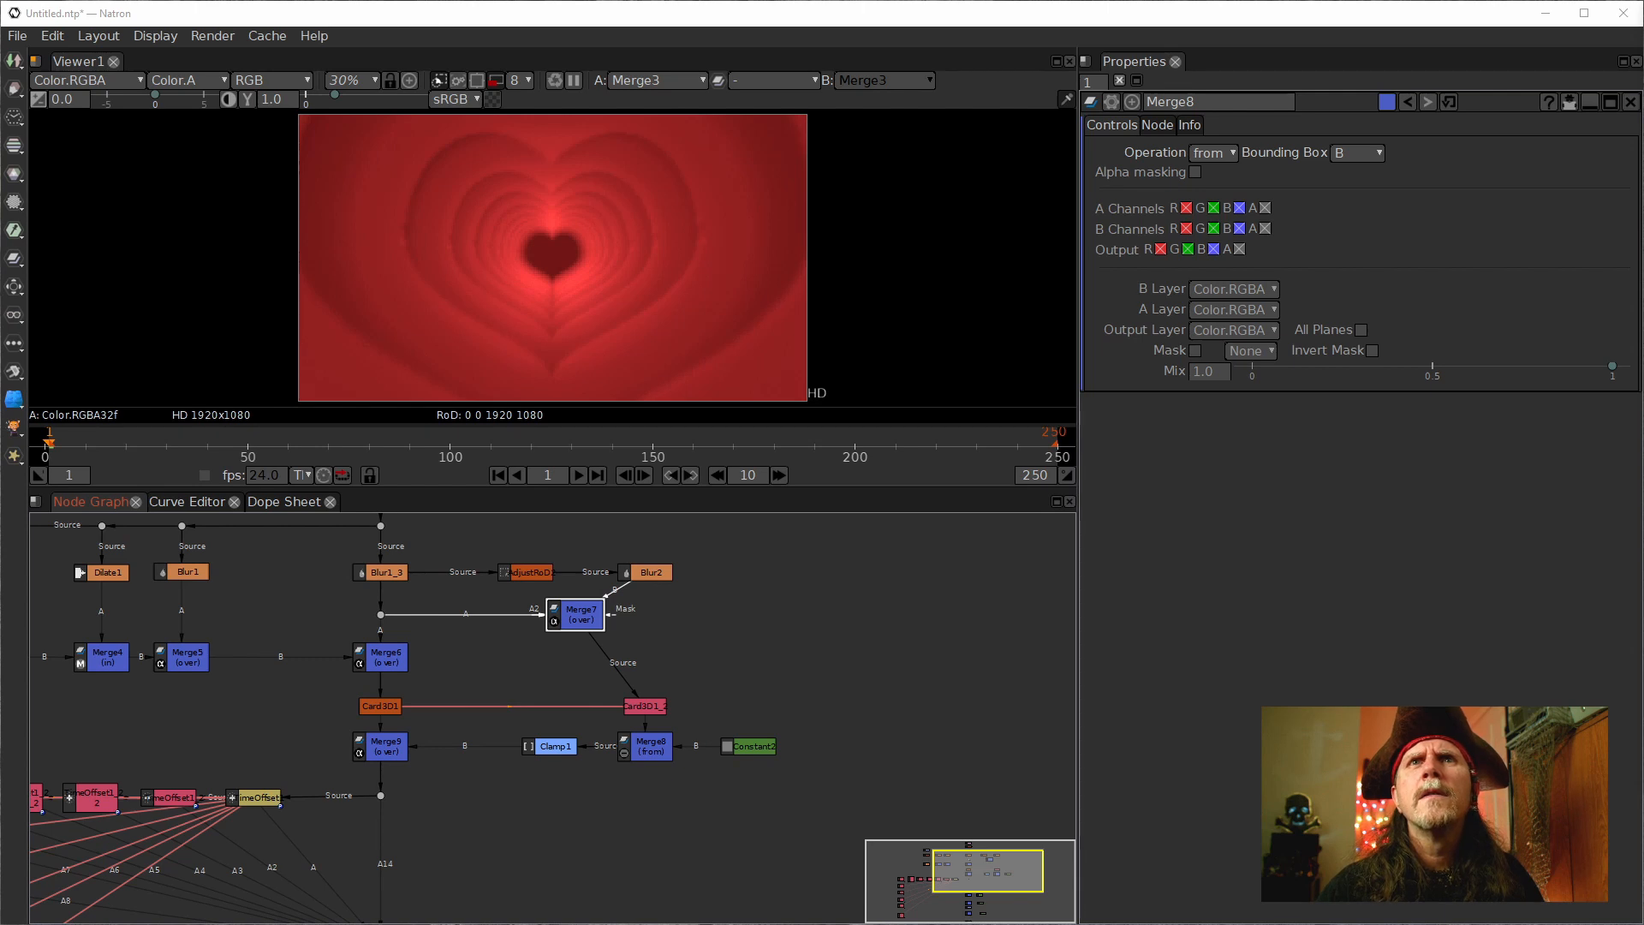
Move the Merge7 node back into the column between Blur2 and the second Card3D, and open its settings.
left_click(651, 757)
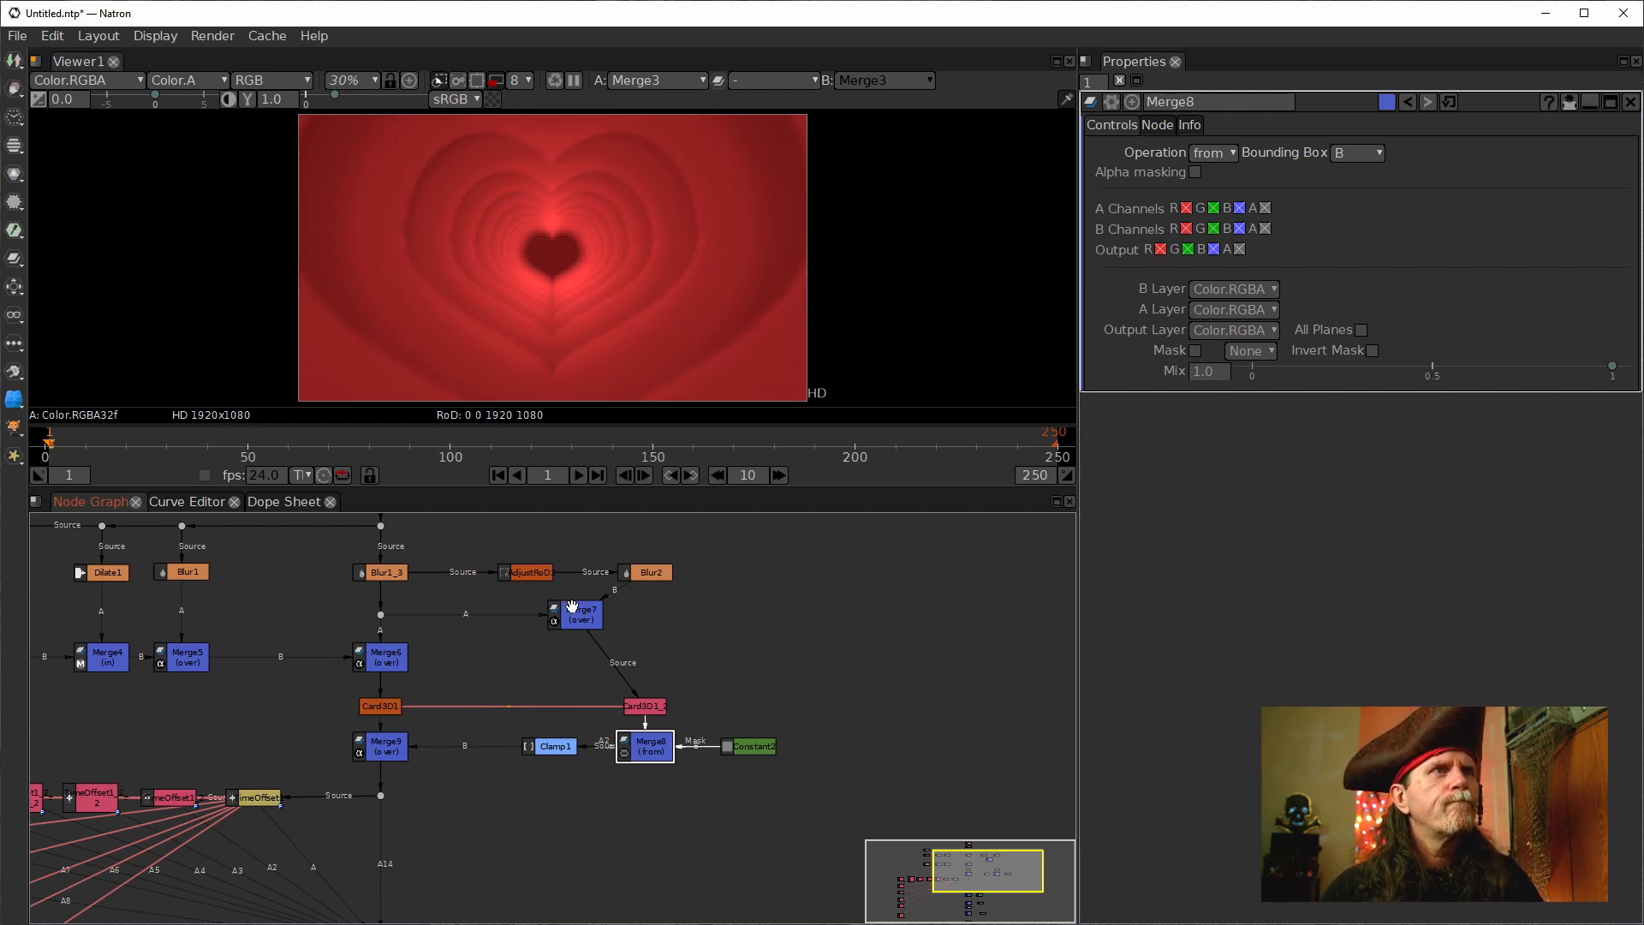
left_click_drag(572, 606, 643, 609)
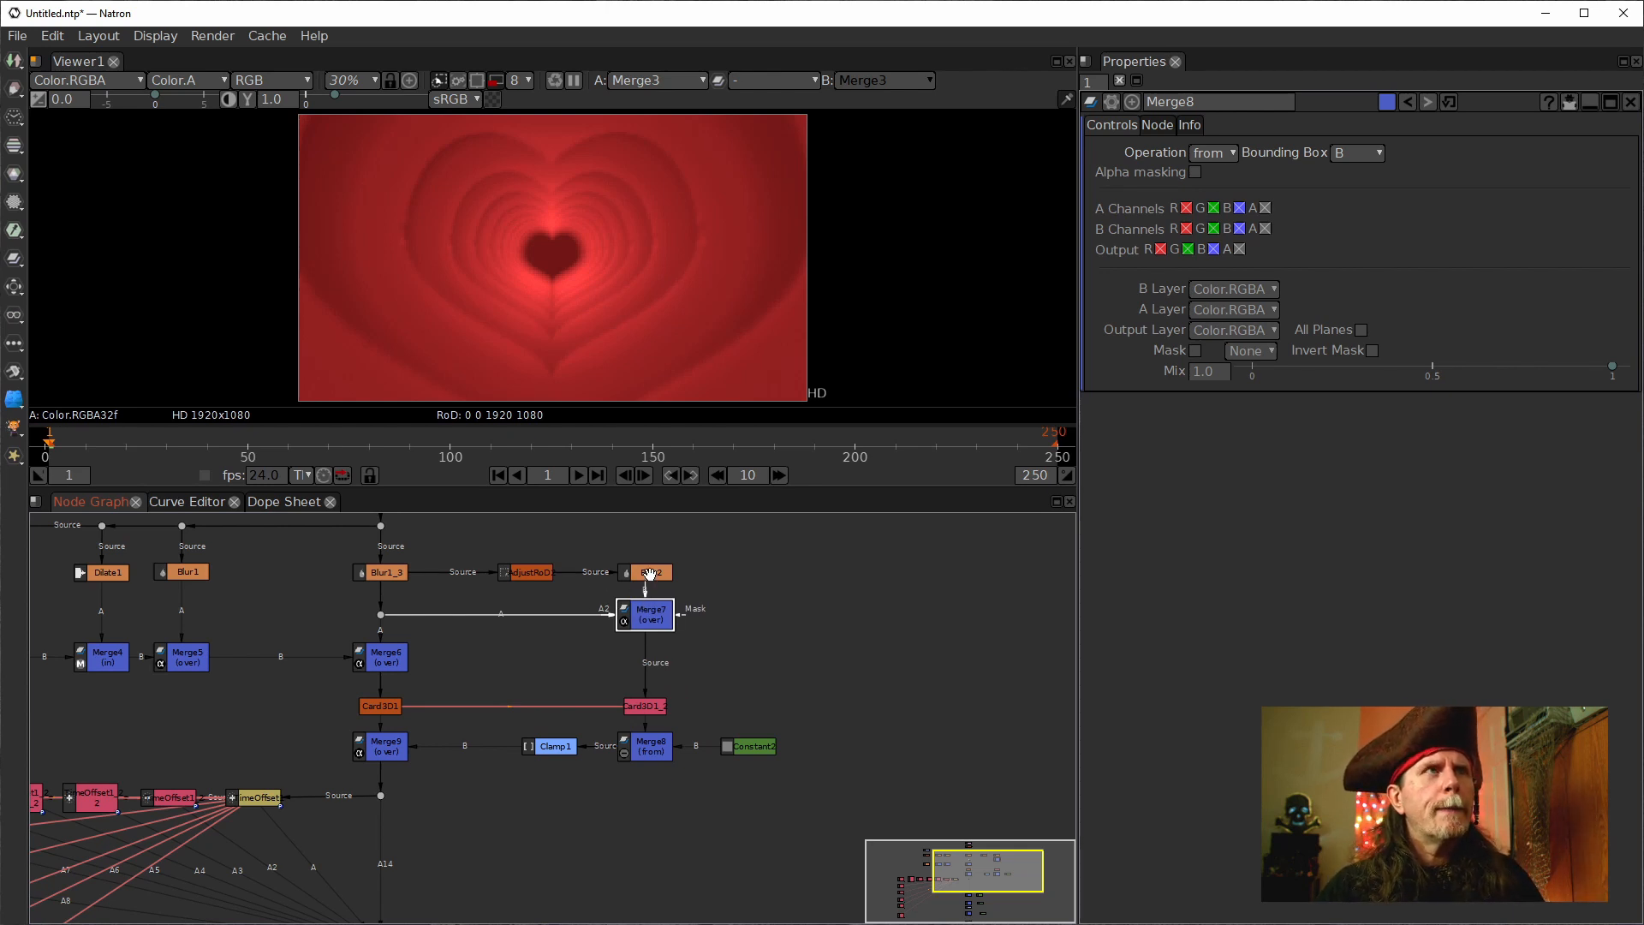
double_click(651, 625)
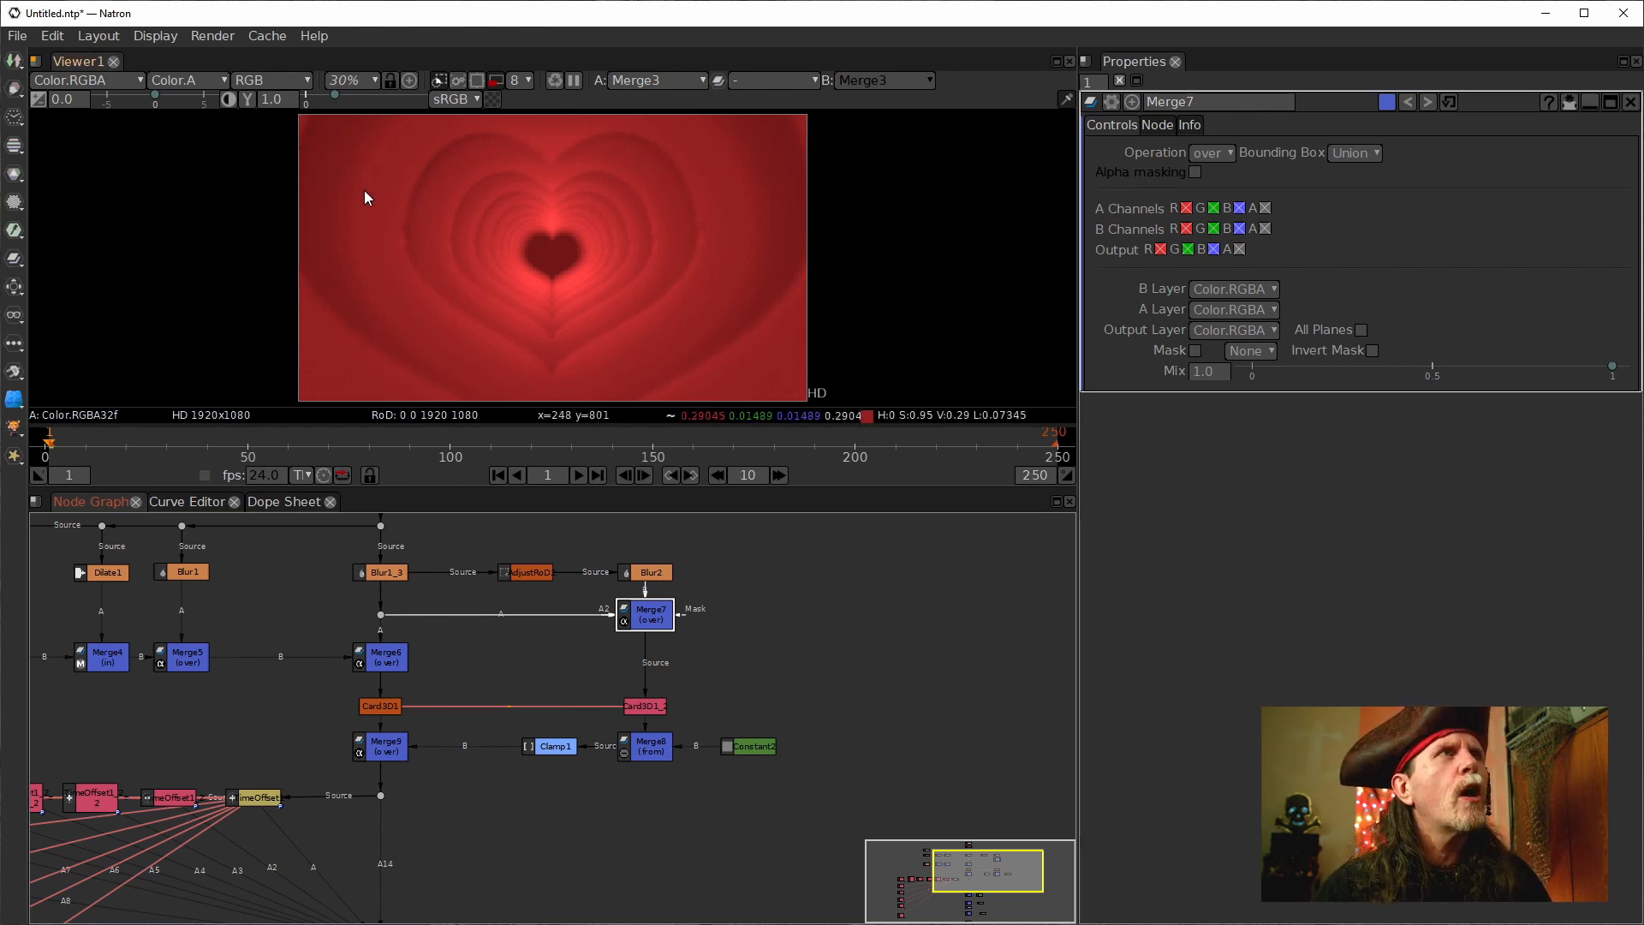
Show Merge8's output in the viewer and follow its connection down to Viewer1.
left_click(647, 748)
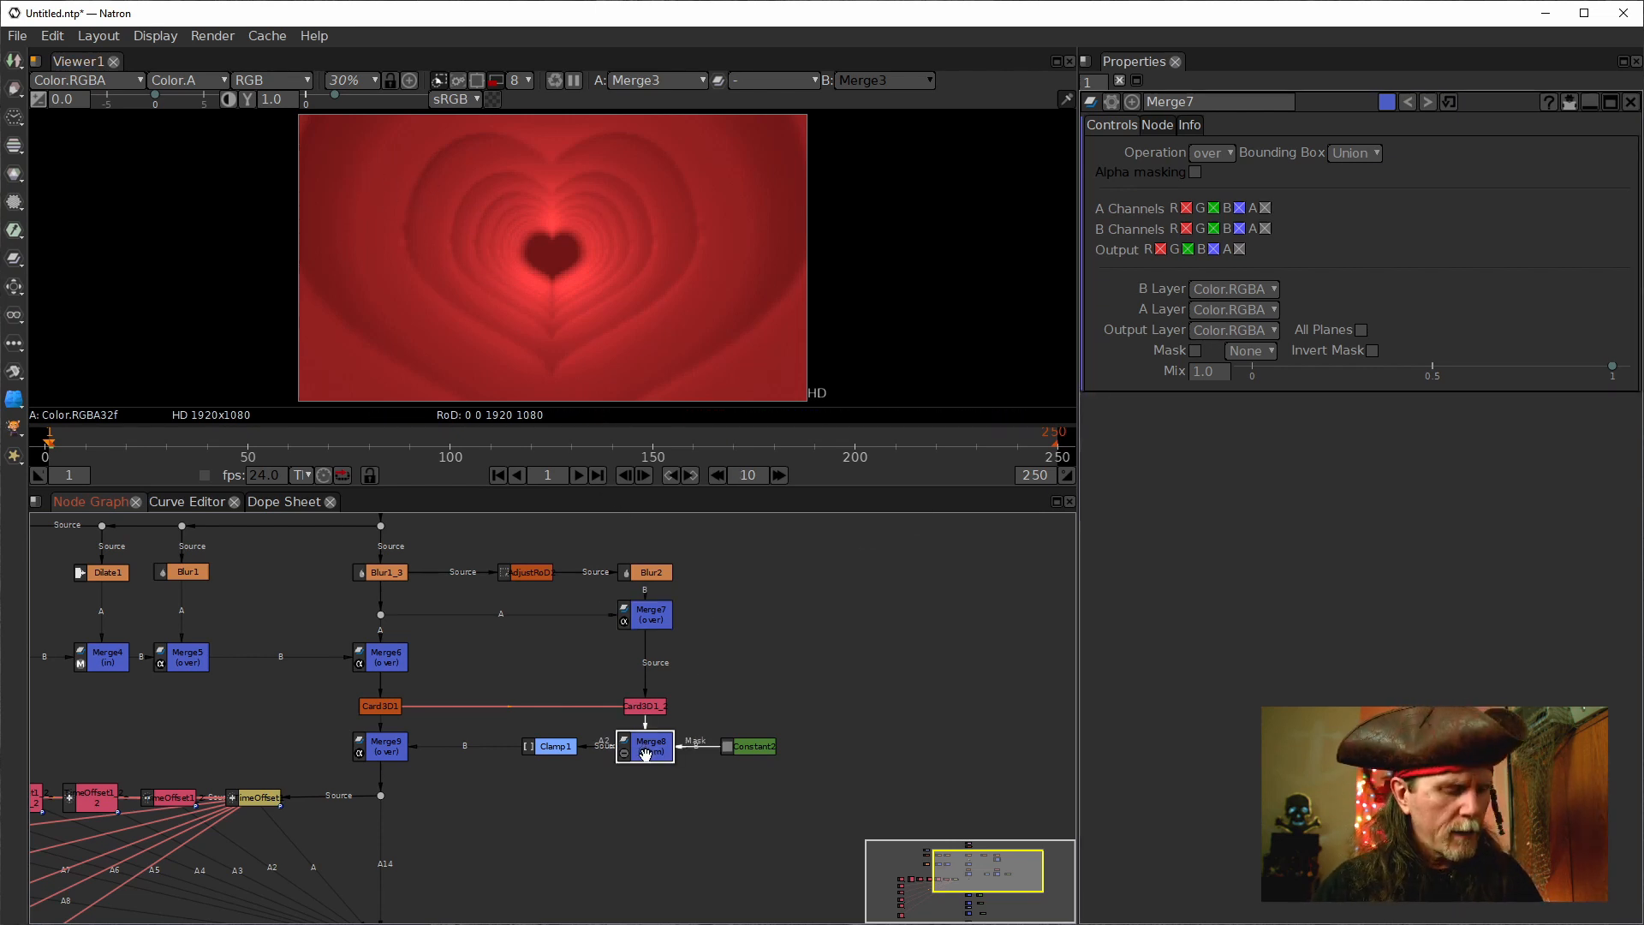
key("1")
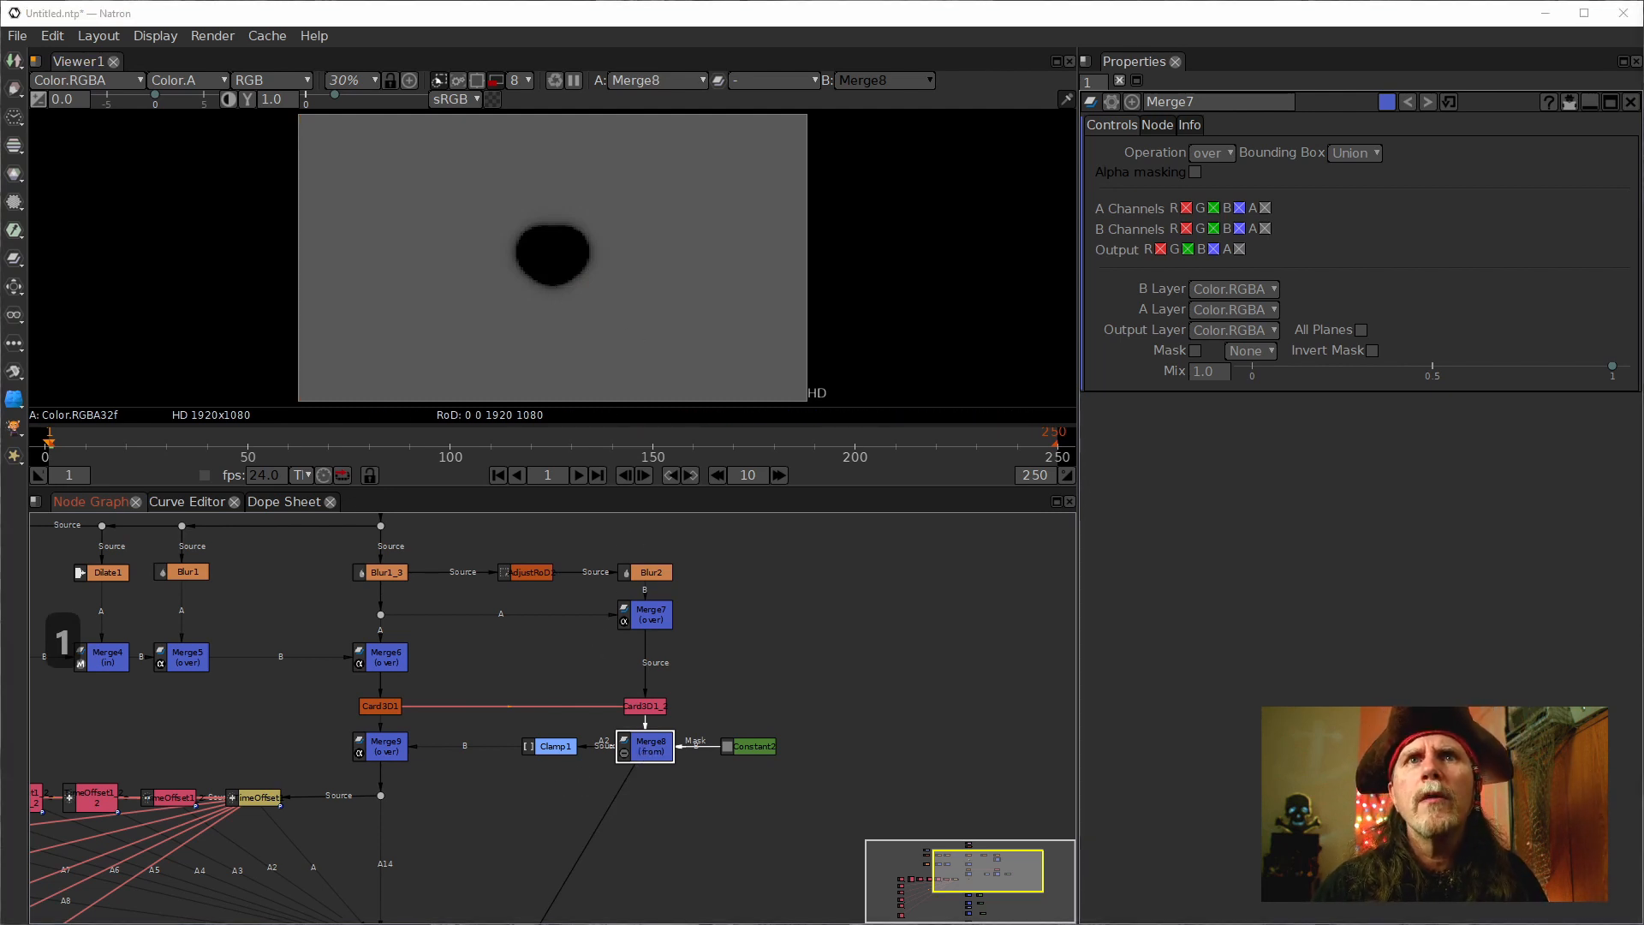
key("1")
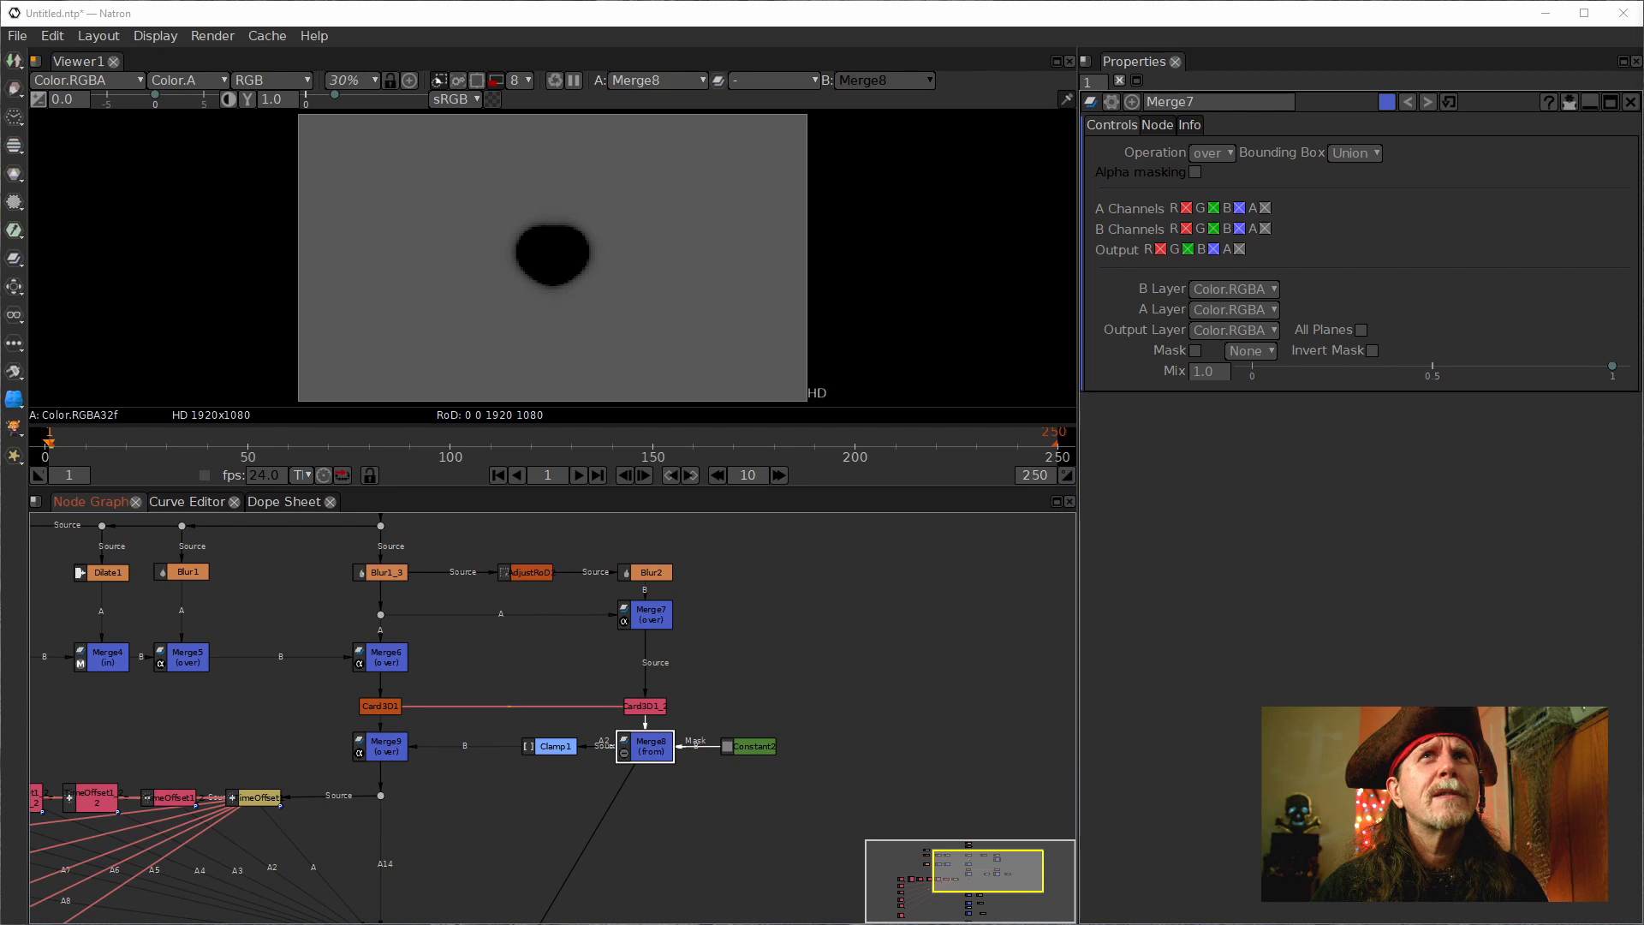
left_click_drag(700, 609, 866, 532)
left_click_drag(638, 771, 613, 565)
left_click_drag(727, 881, 860, 745)
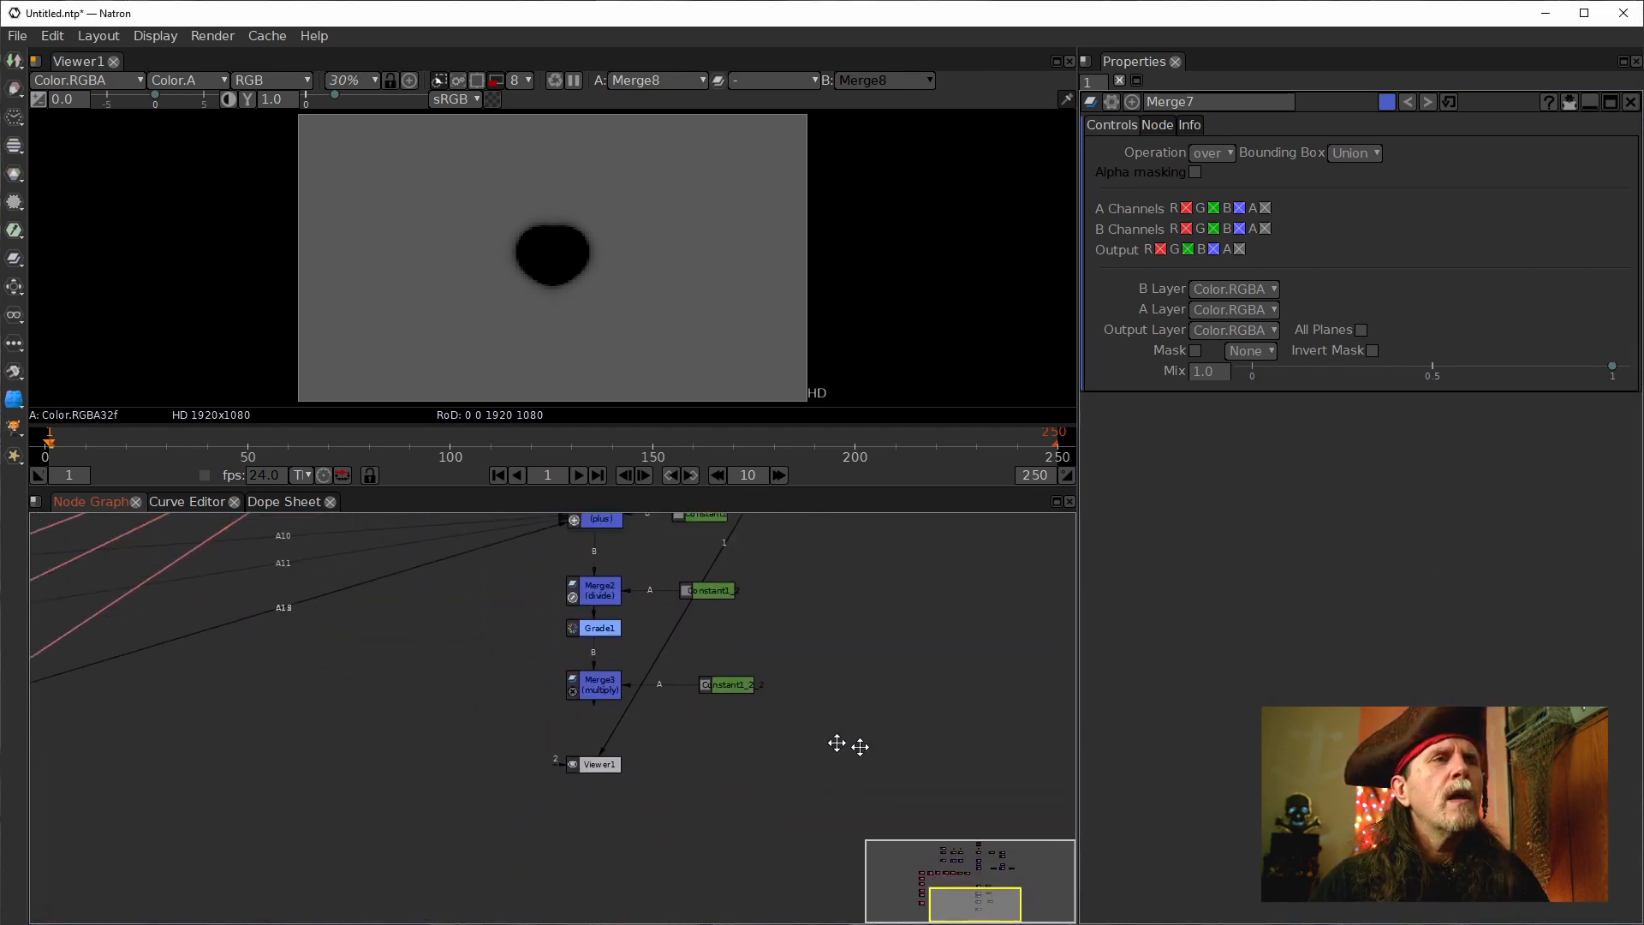
left_click_drag(683, 723, 708, 771)
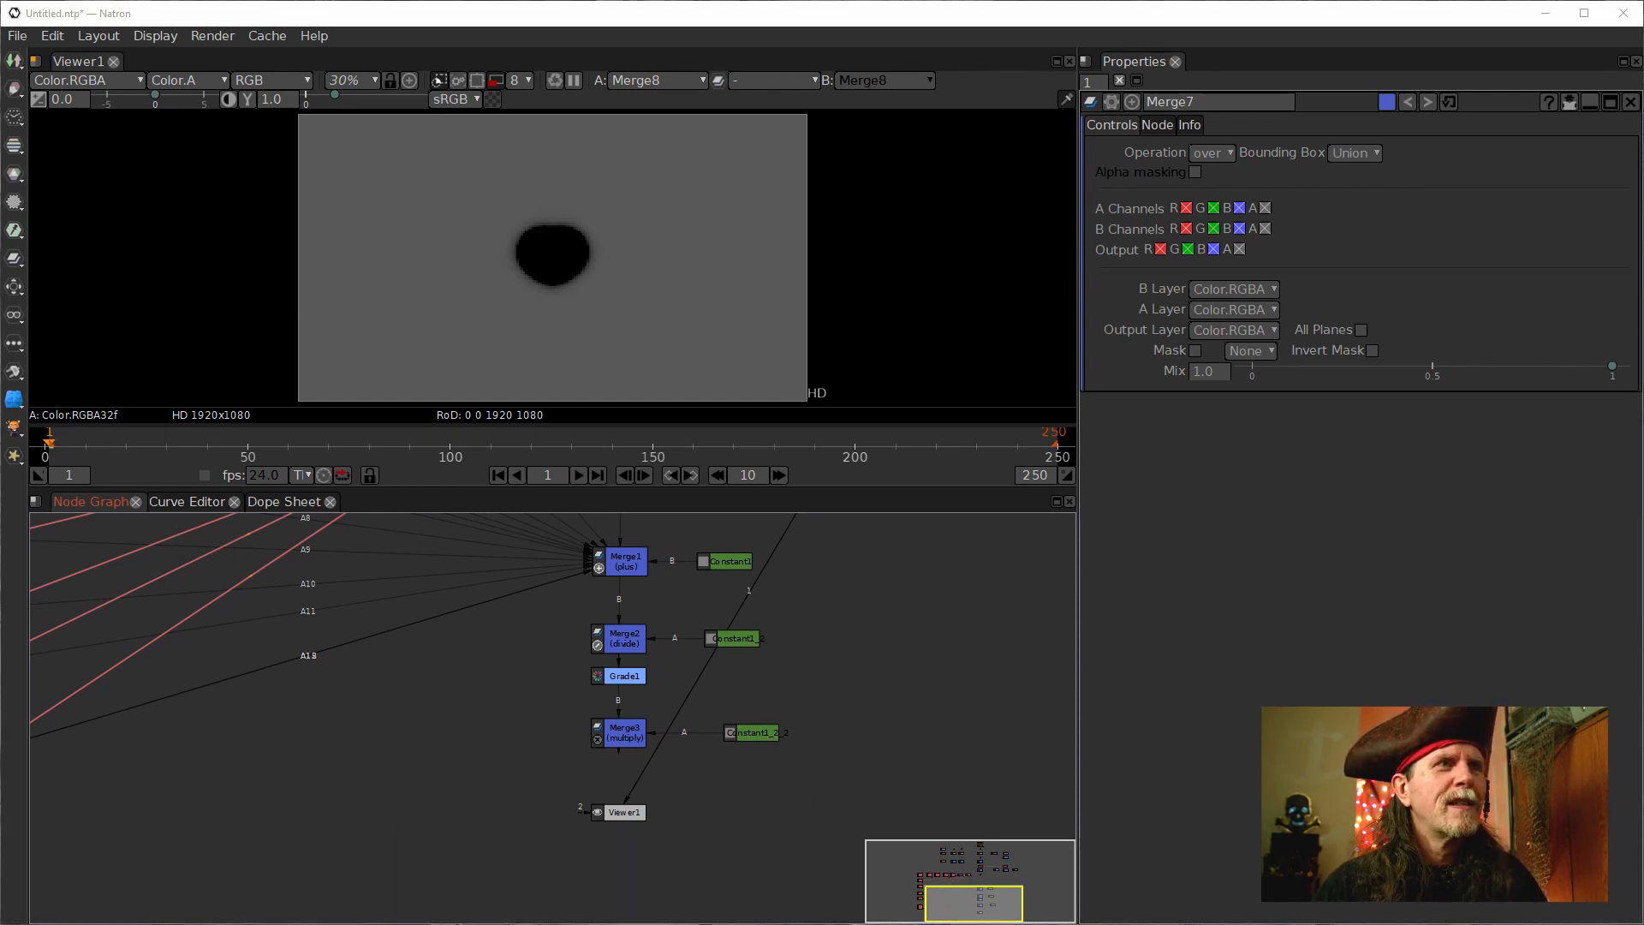
Launch another Natron window alongside the current project and return to the nodes around Merge8.
right_click(578, 923)
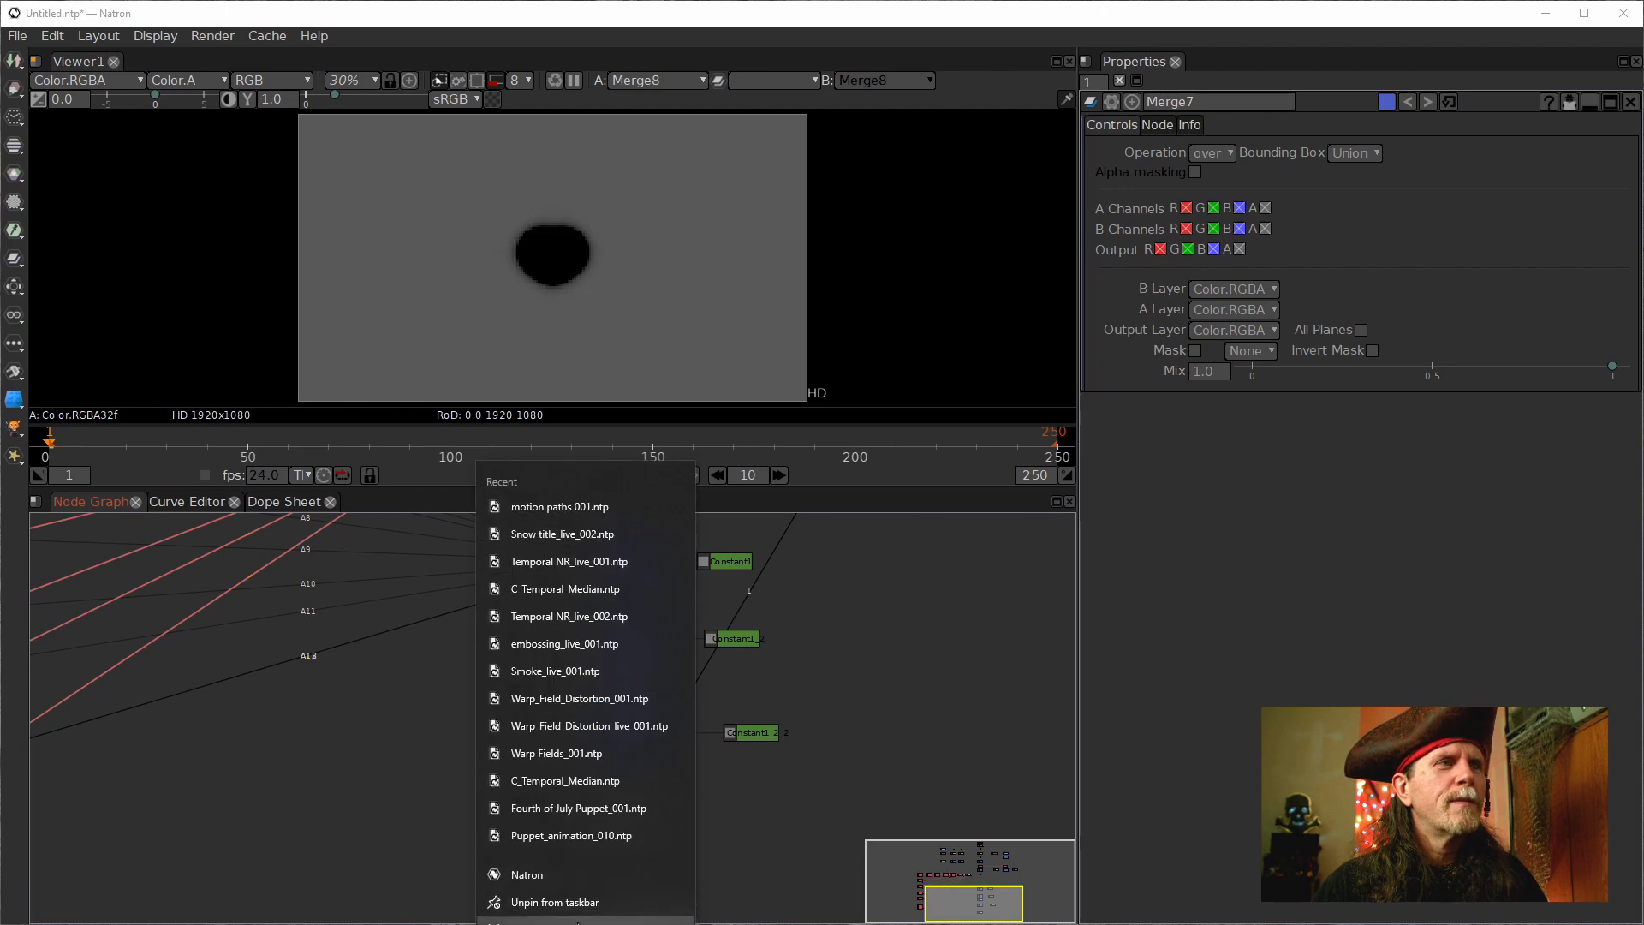
left_click(497, 874)
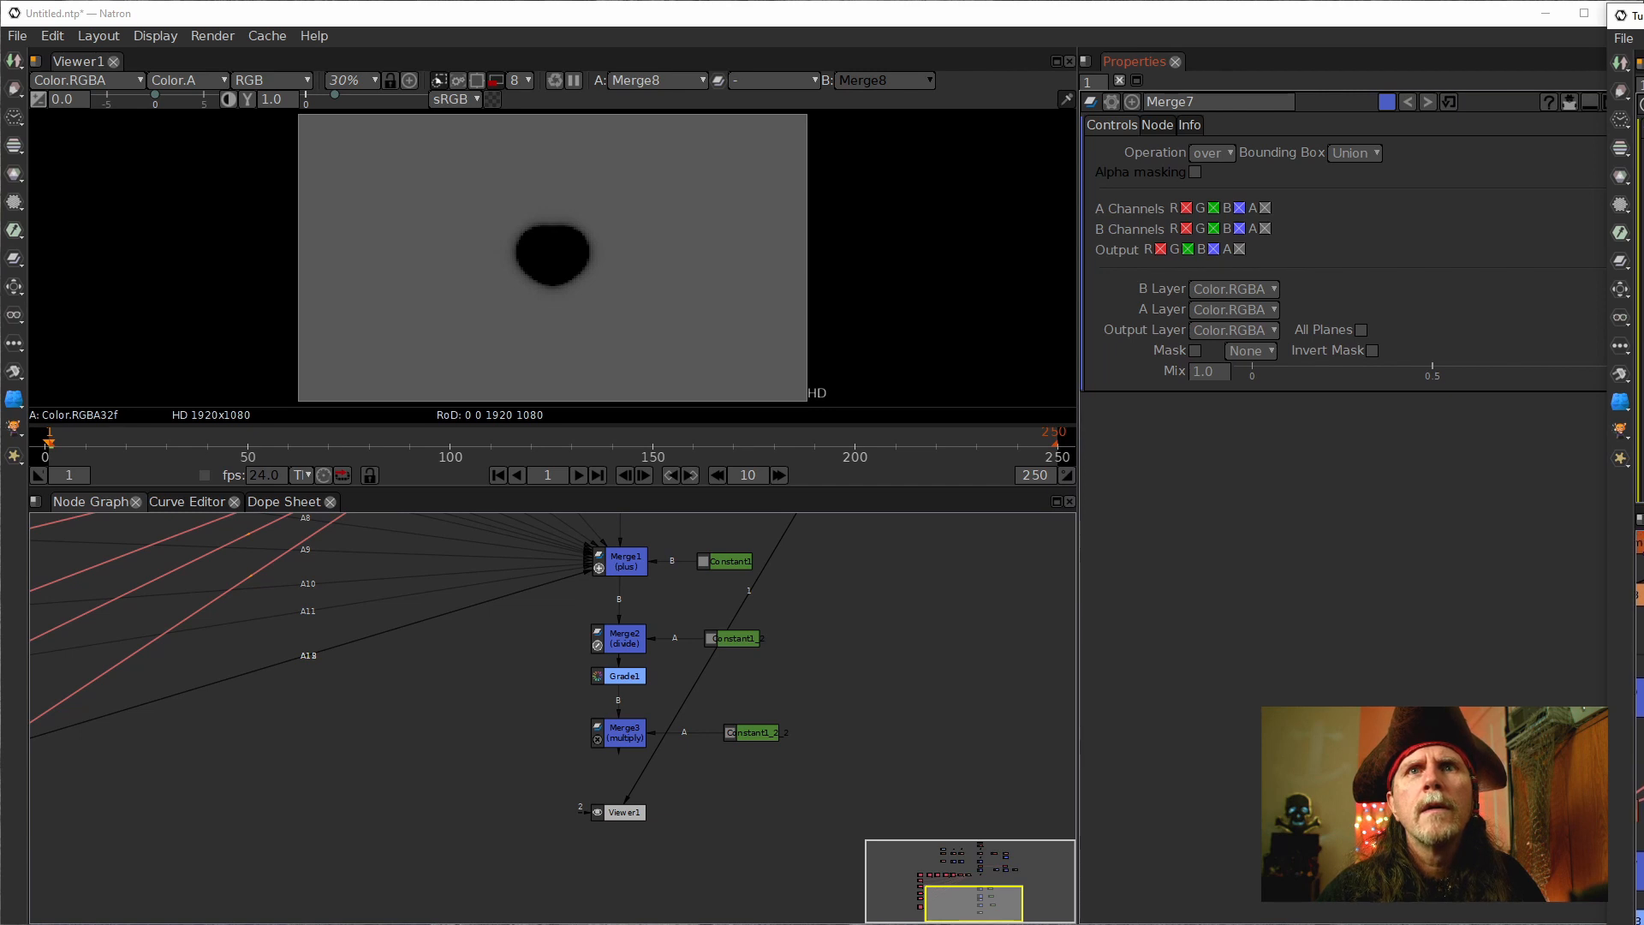
left_click_drag(807, 638, 846, 775)
left_click_drag(808, 722, 847, 826)
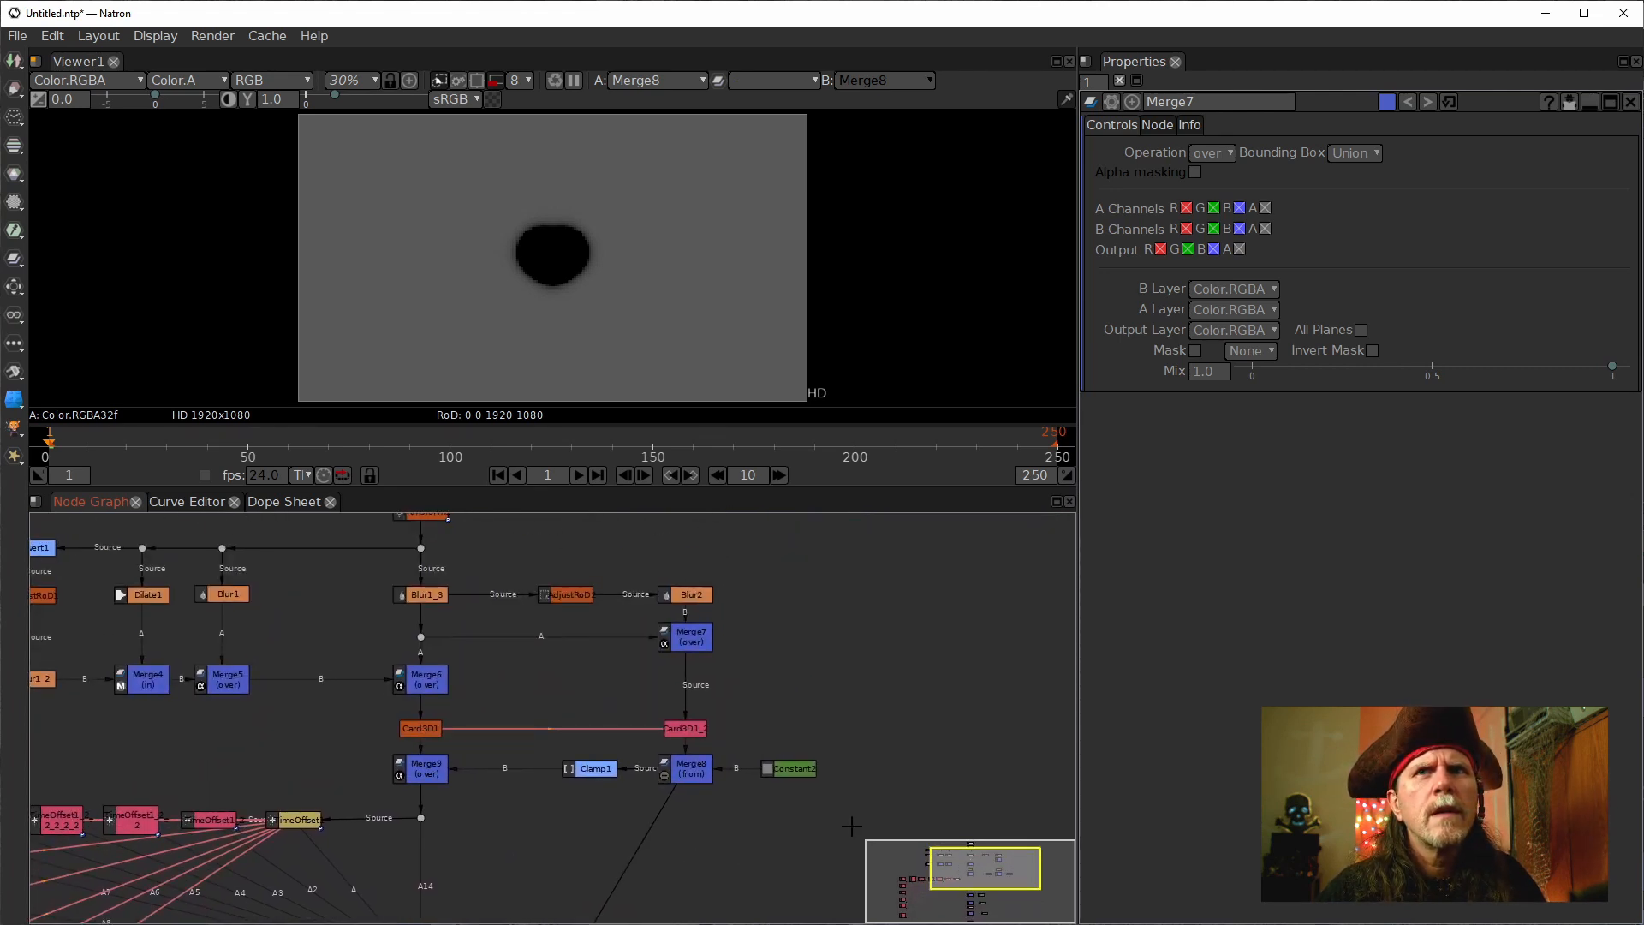
Review the settings of AdjustRoD2 and Blur2 alongside the other Natron window.
key("alt+Tab")
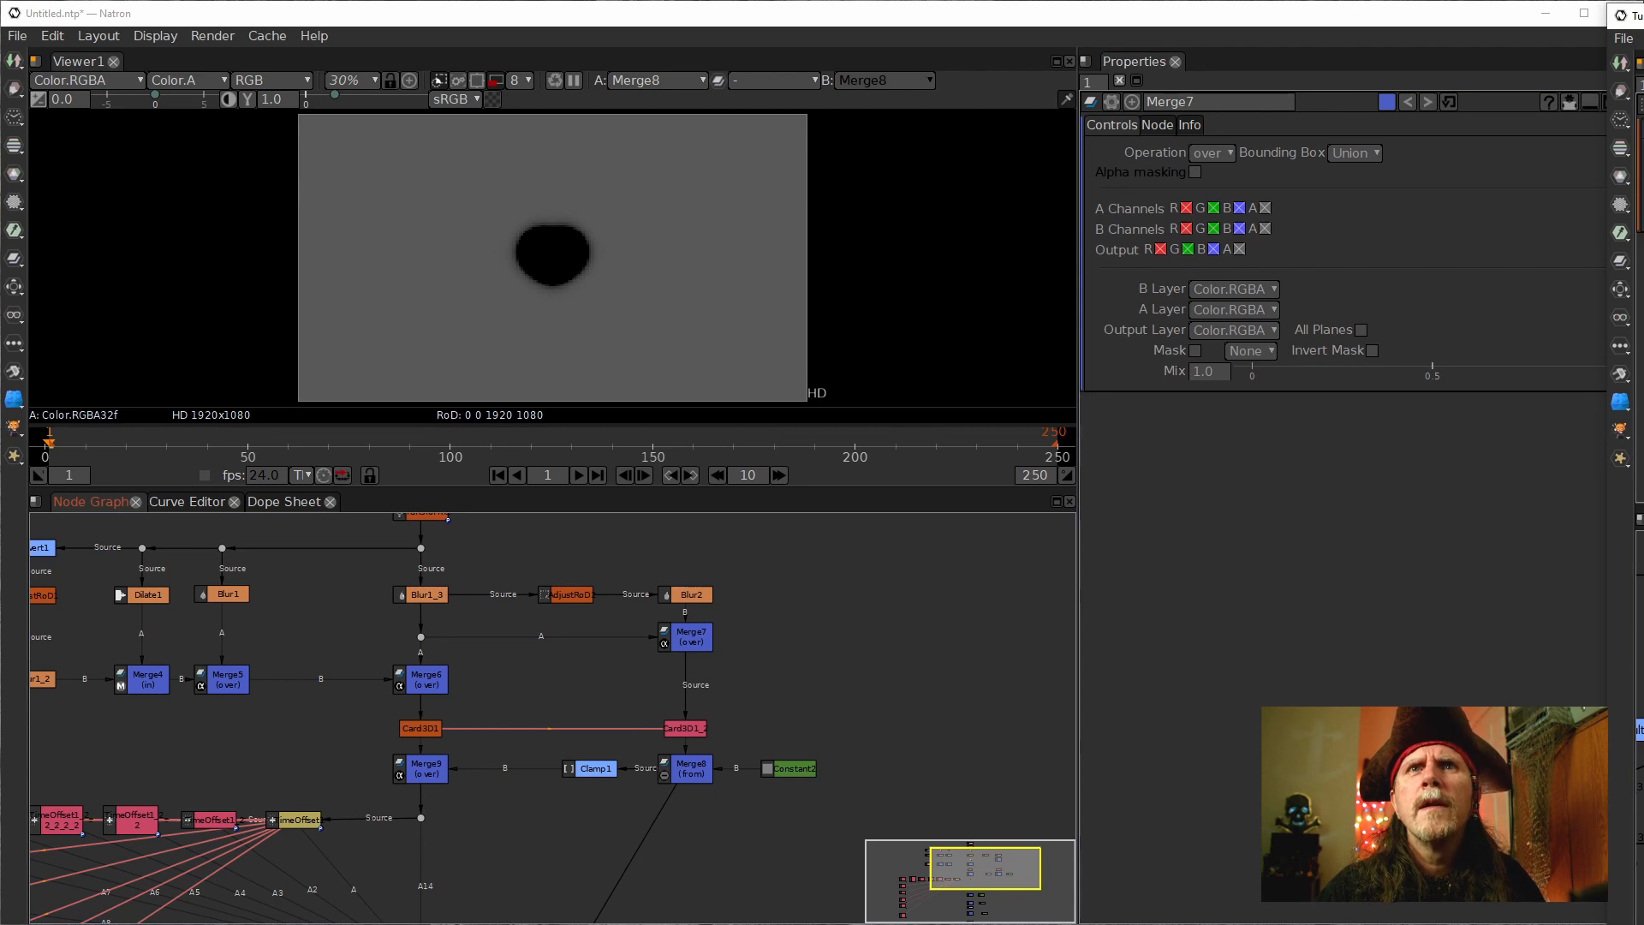
left_click(562, 592)
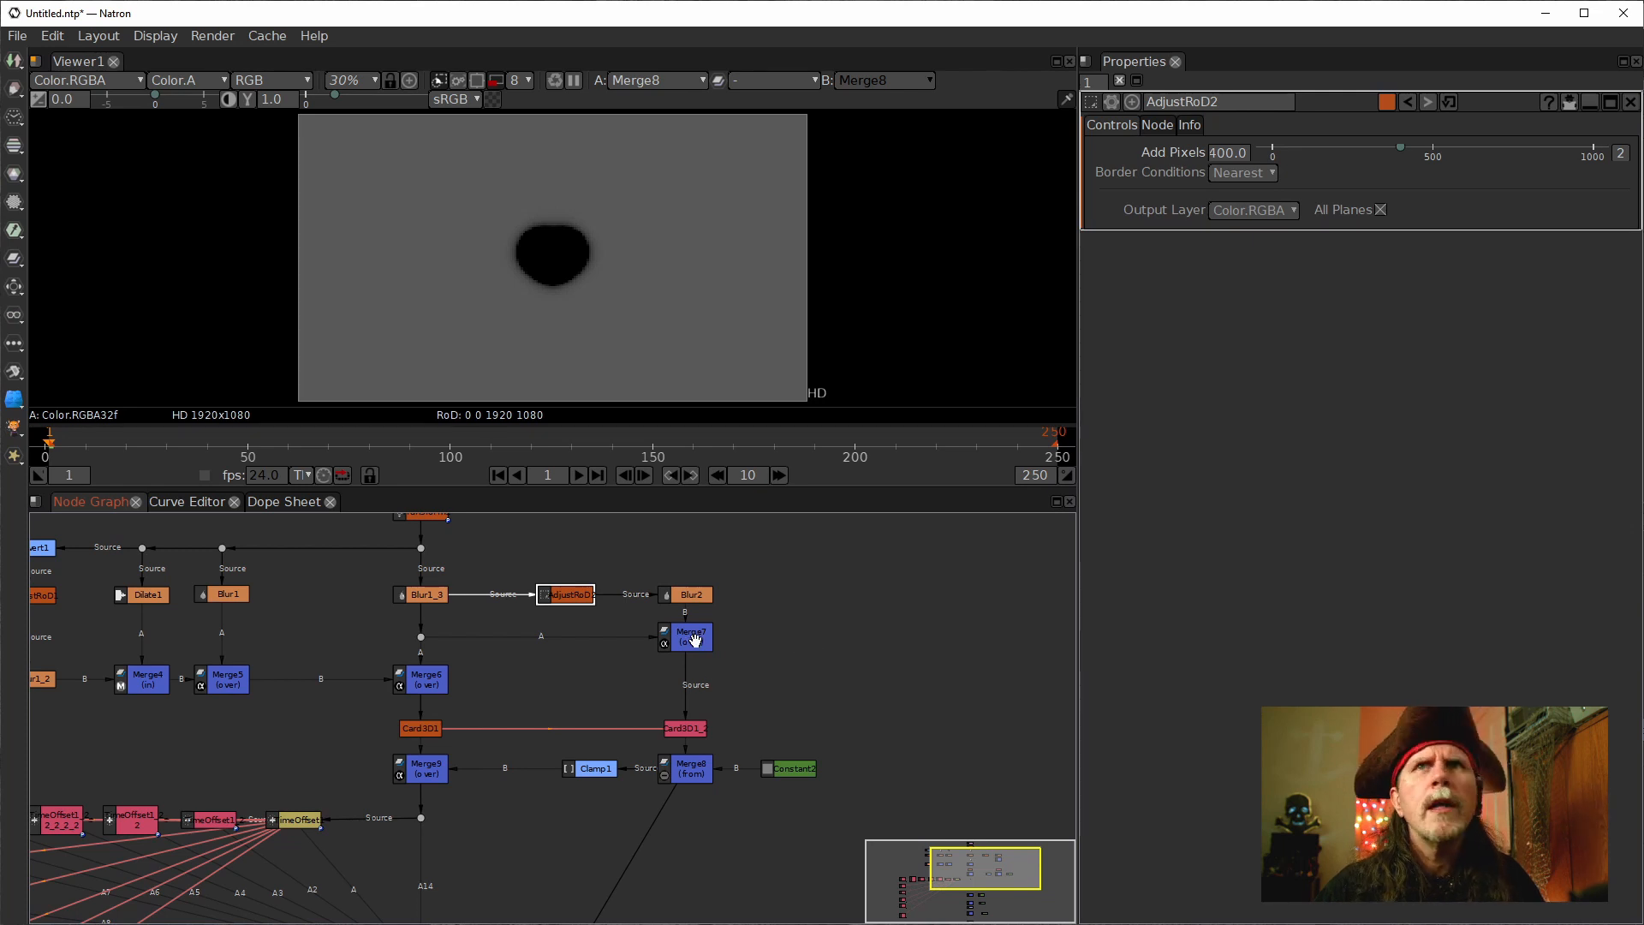
left_click(689, 595)
key("alt+Tab")
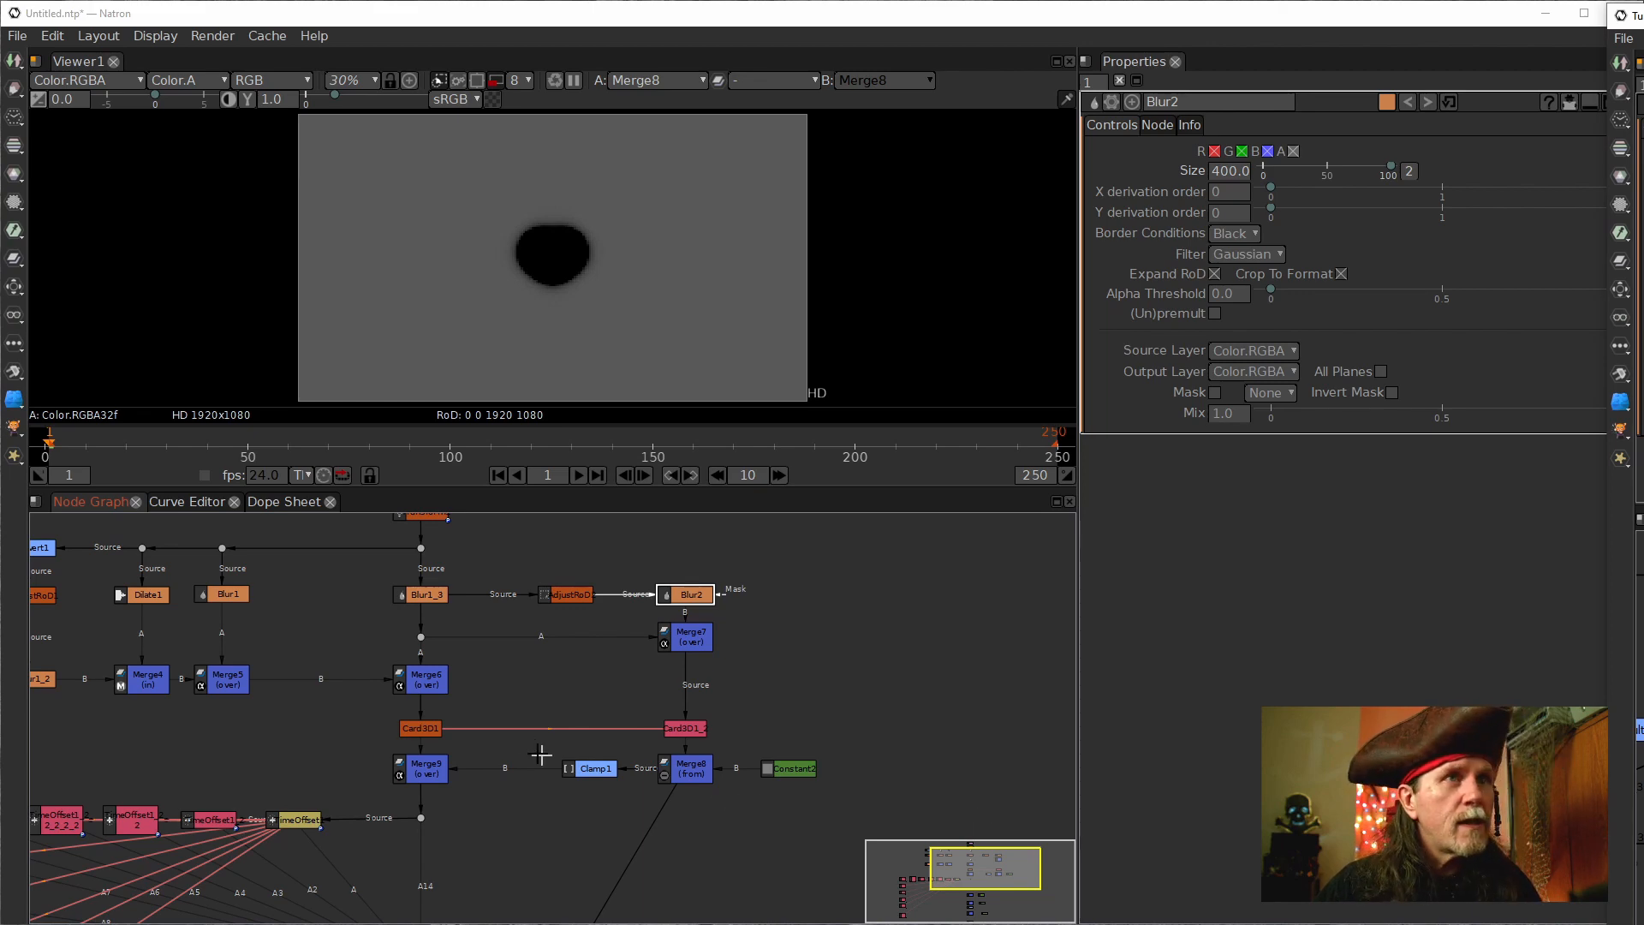
left_click(808, 700)
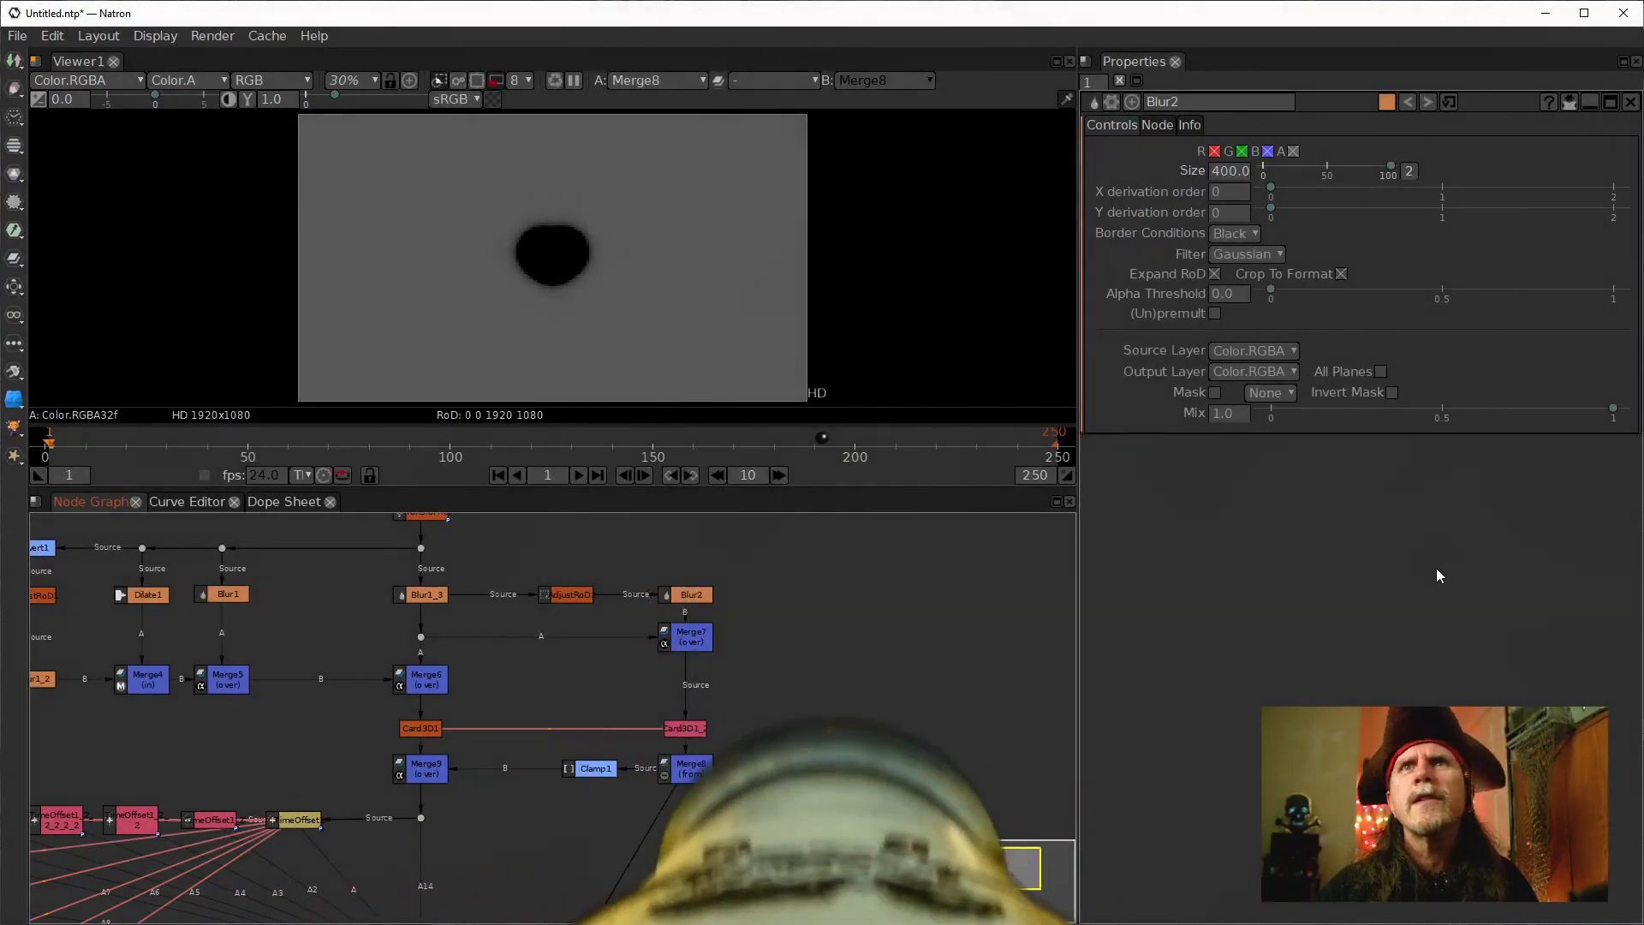
left_click(1518, 543)
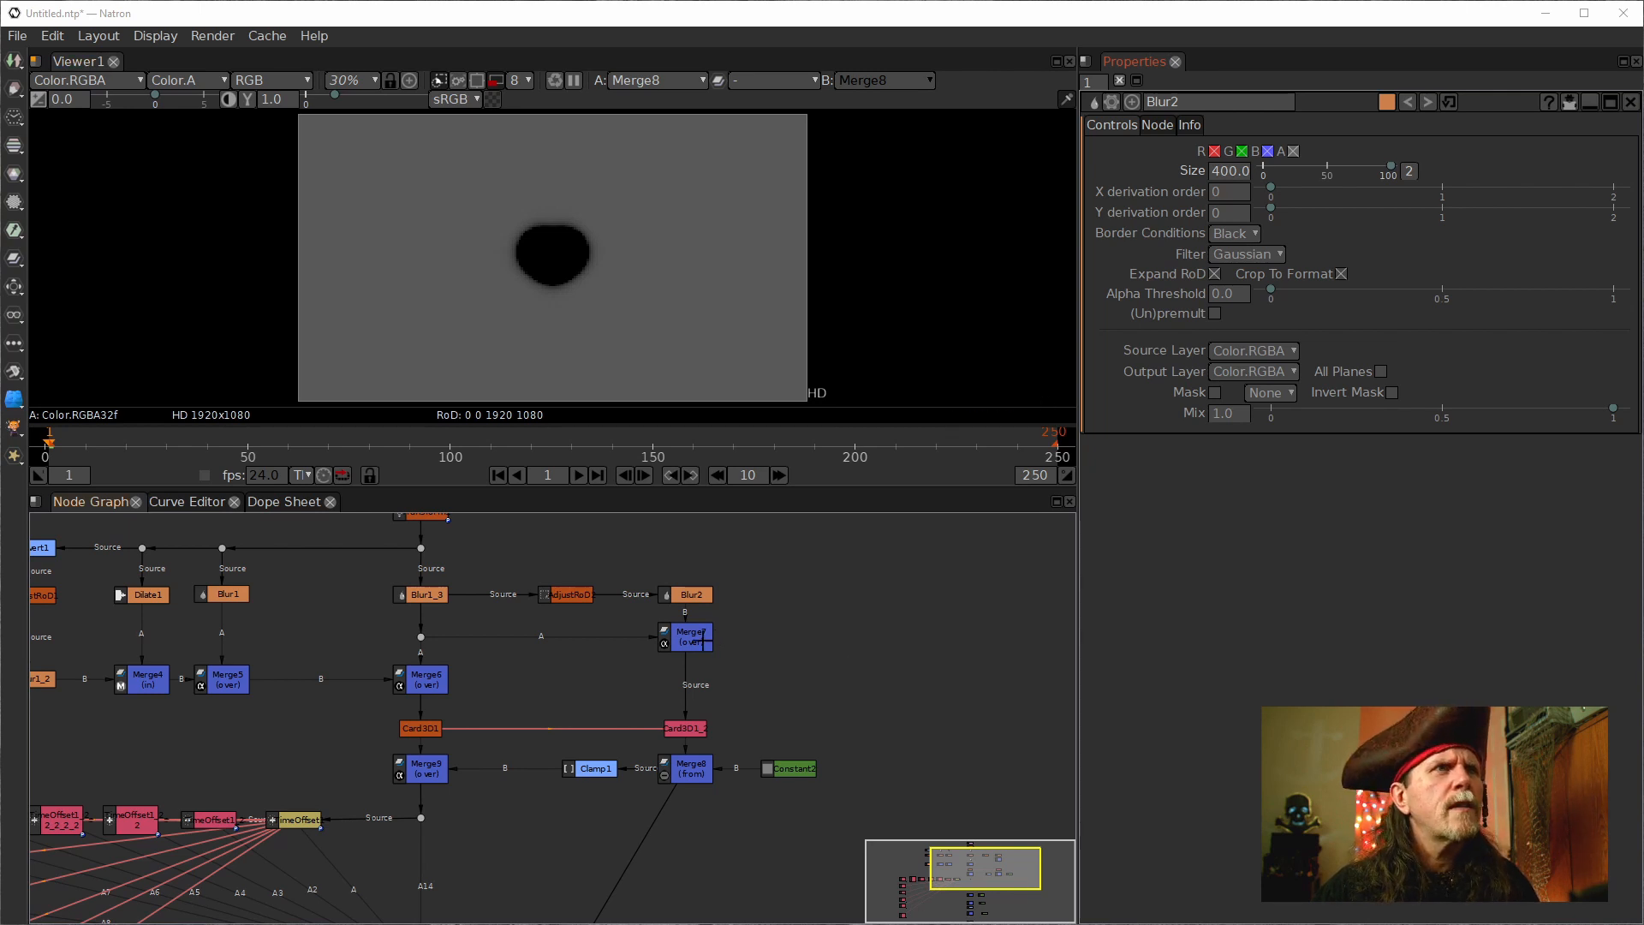
Check the settings of Merge7 and open those of Merge8.
left_click(692, 650)
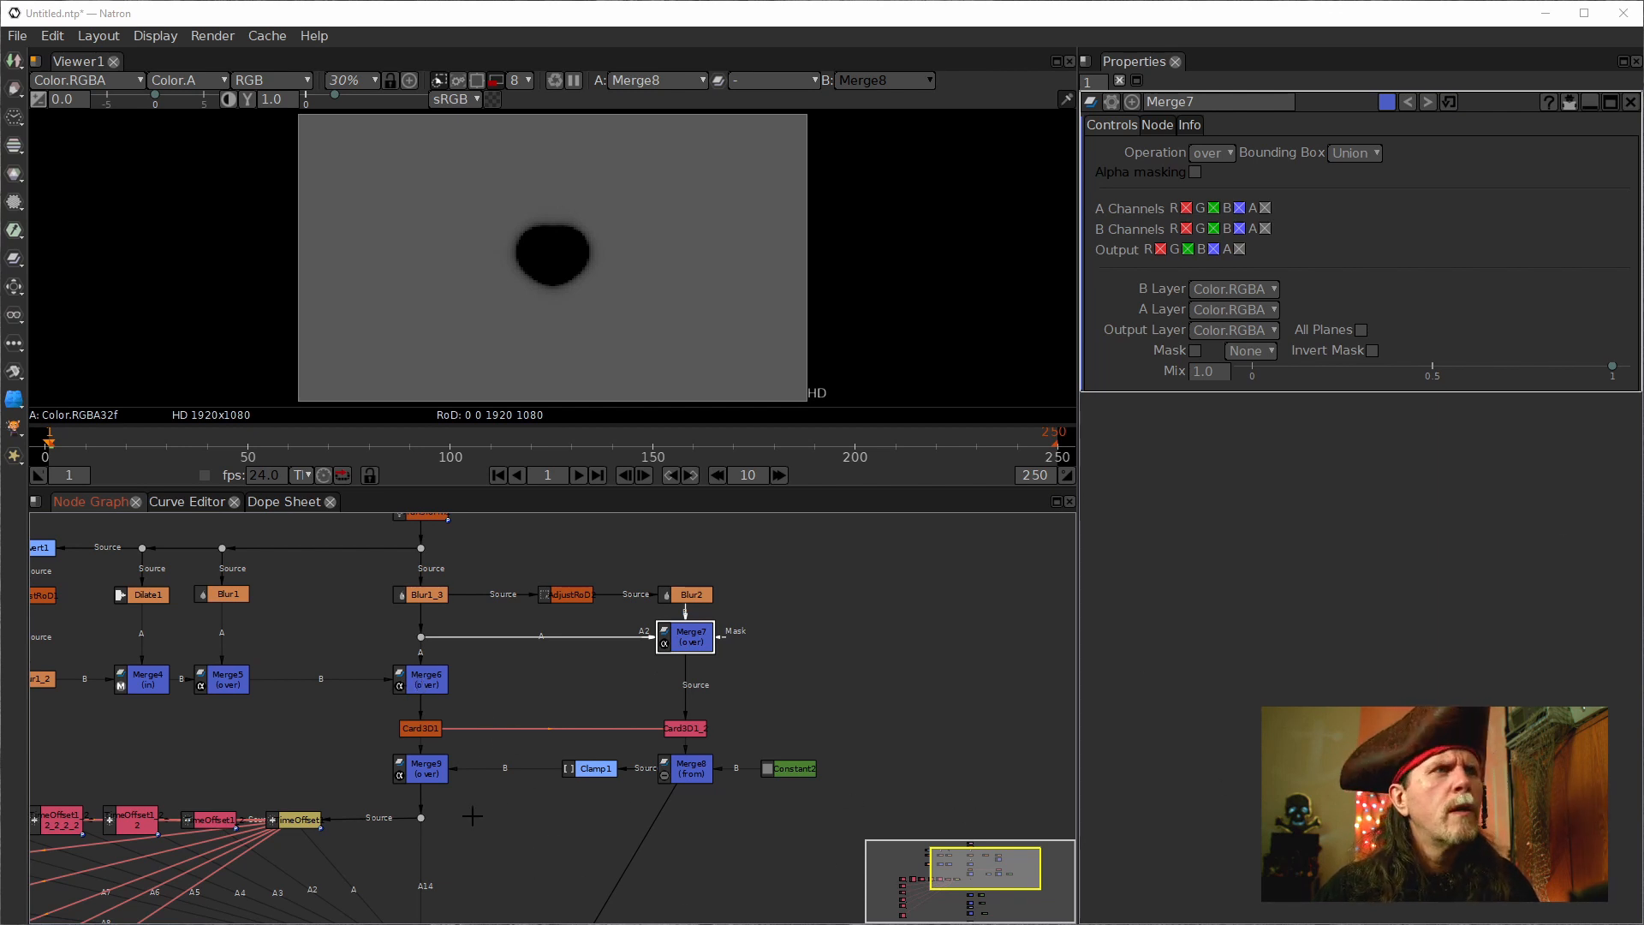
left_click(423, 775)
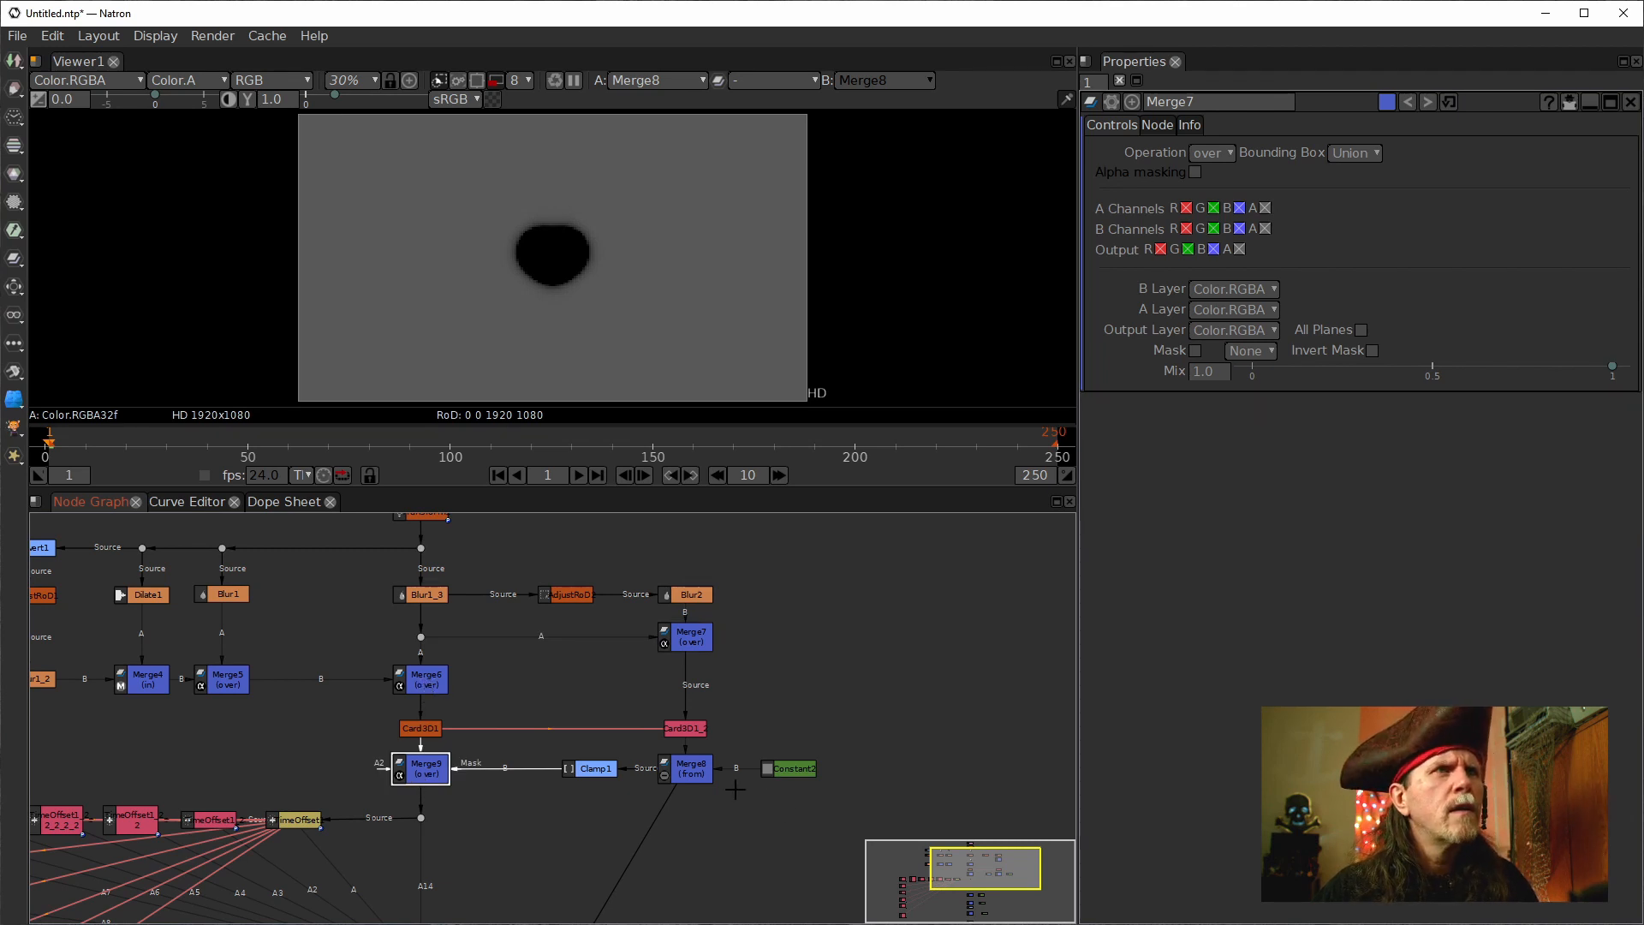
left_click(699, 776)
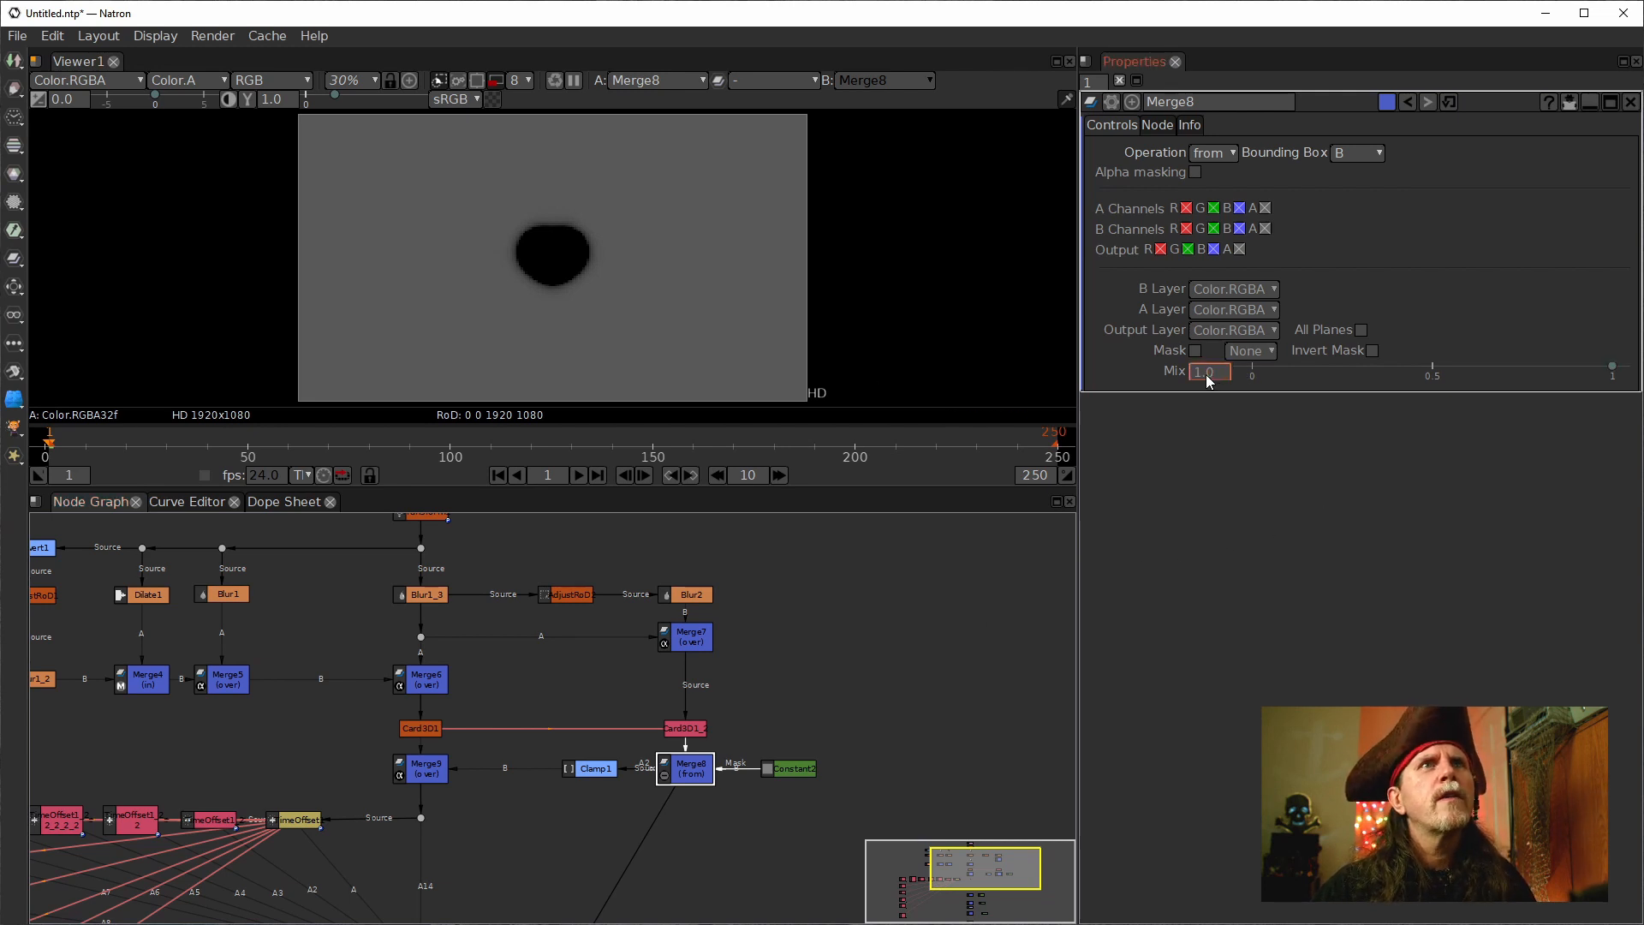
Lower the Mix of Merge8 to 0.1.
scroll(1206, 373, "down", 3)
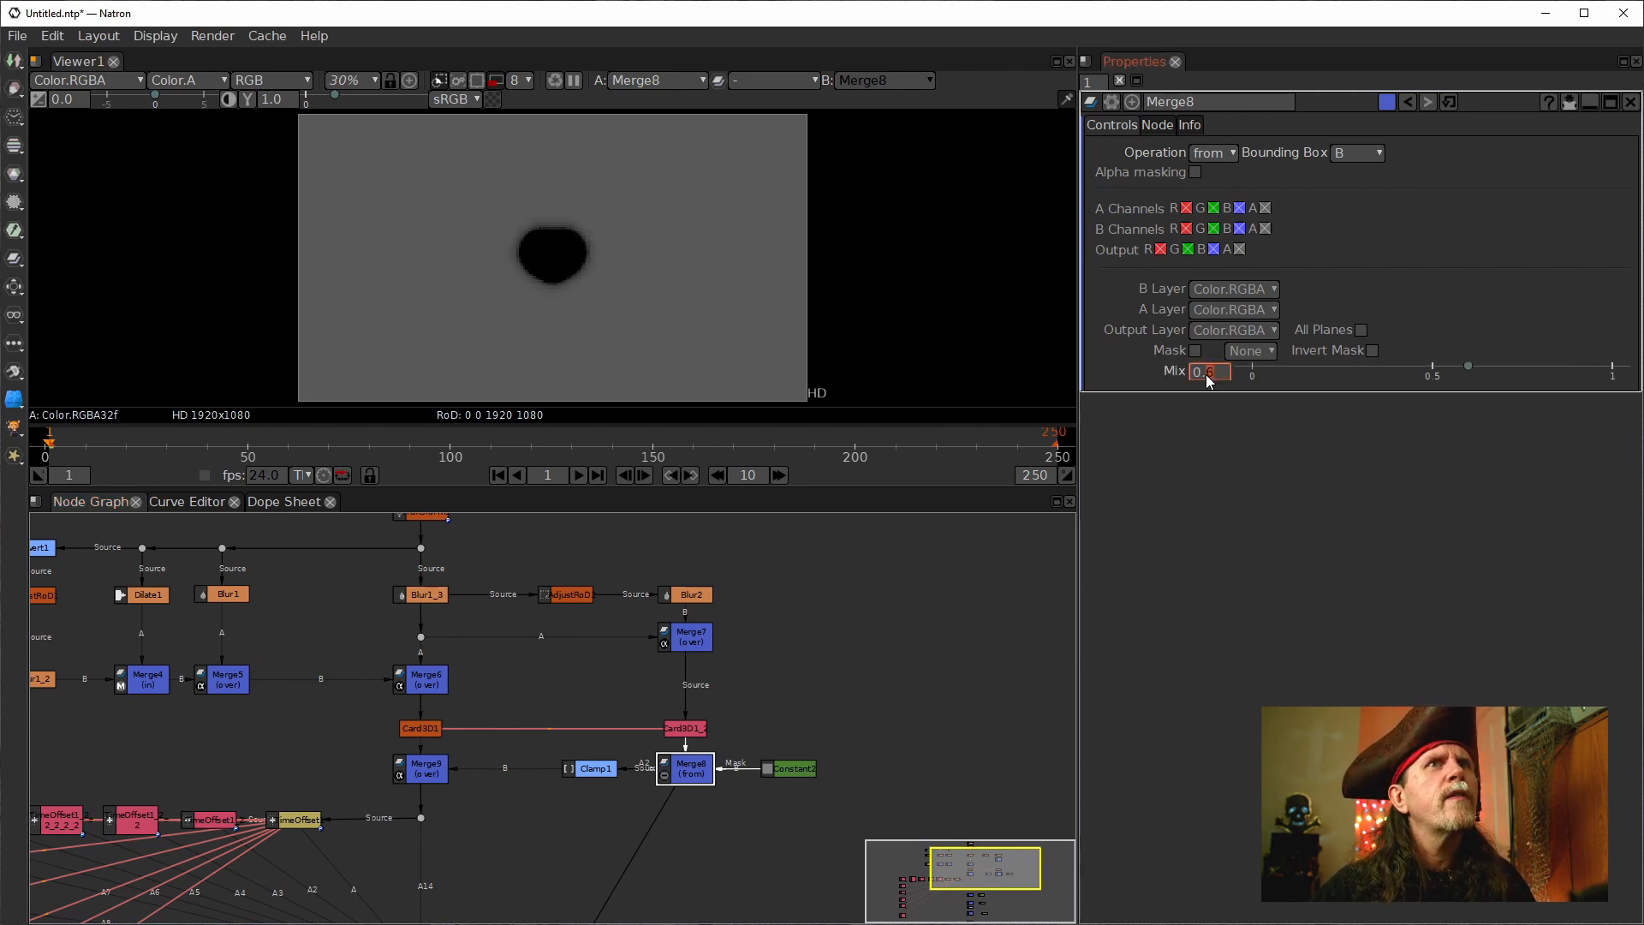
scroll(1205, 373, "down", 1)
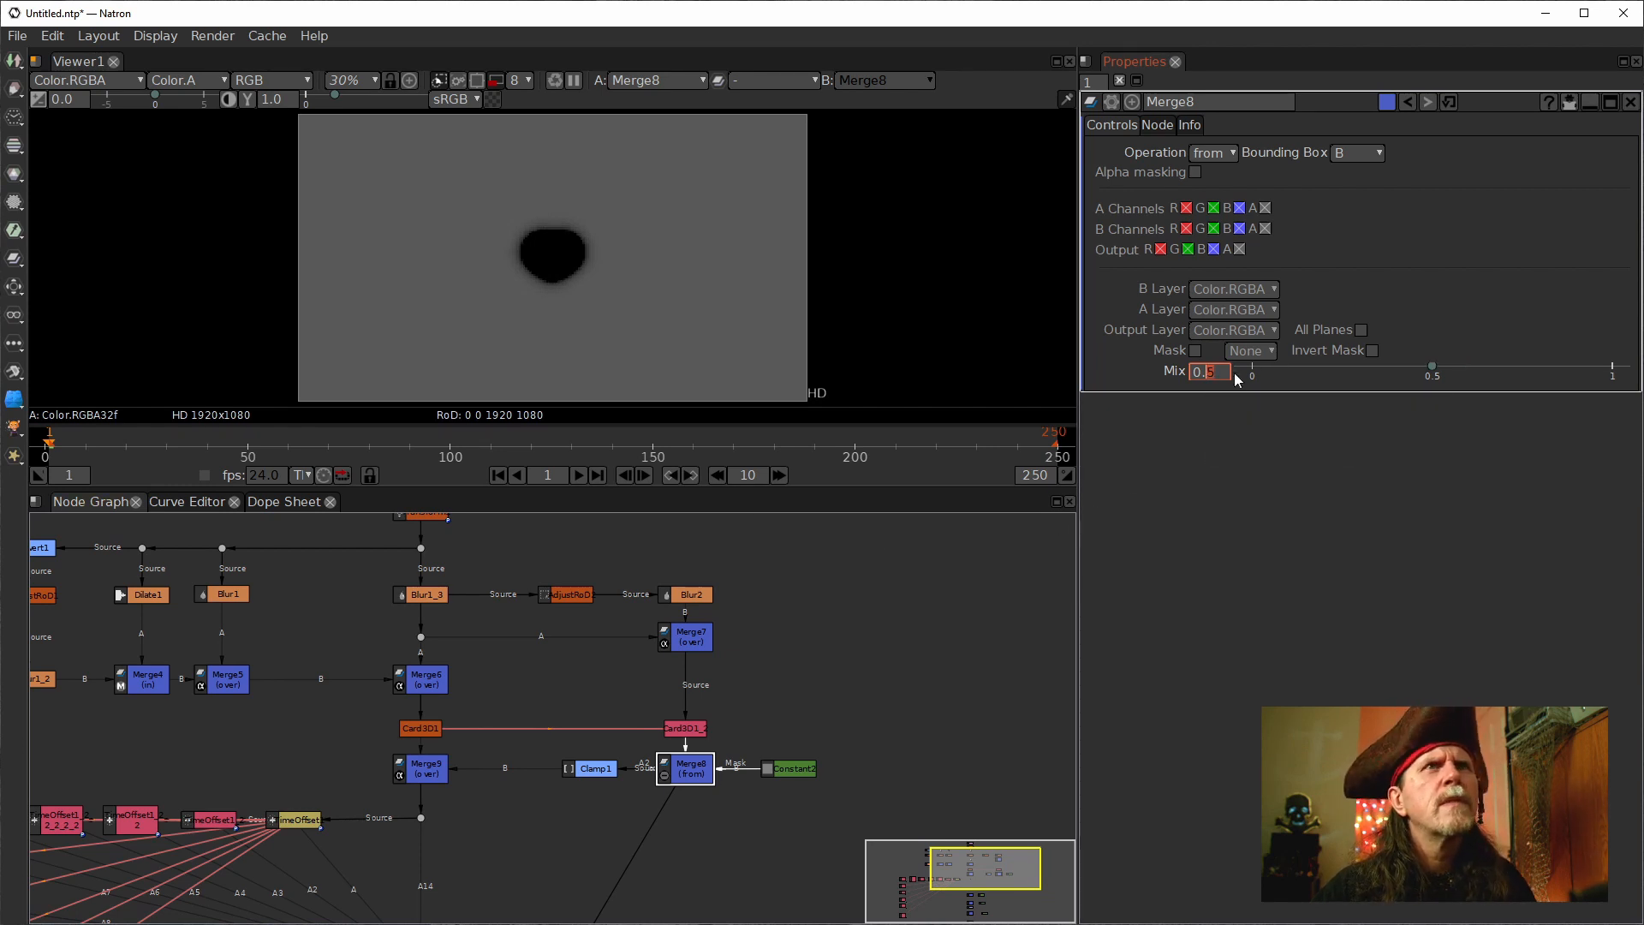
scroll(1214, 374, "down", 2)
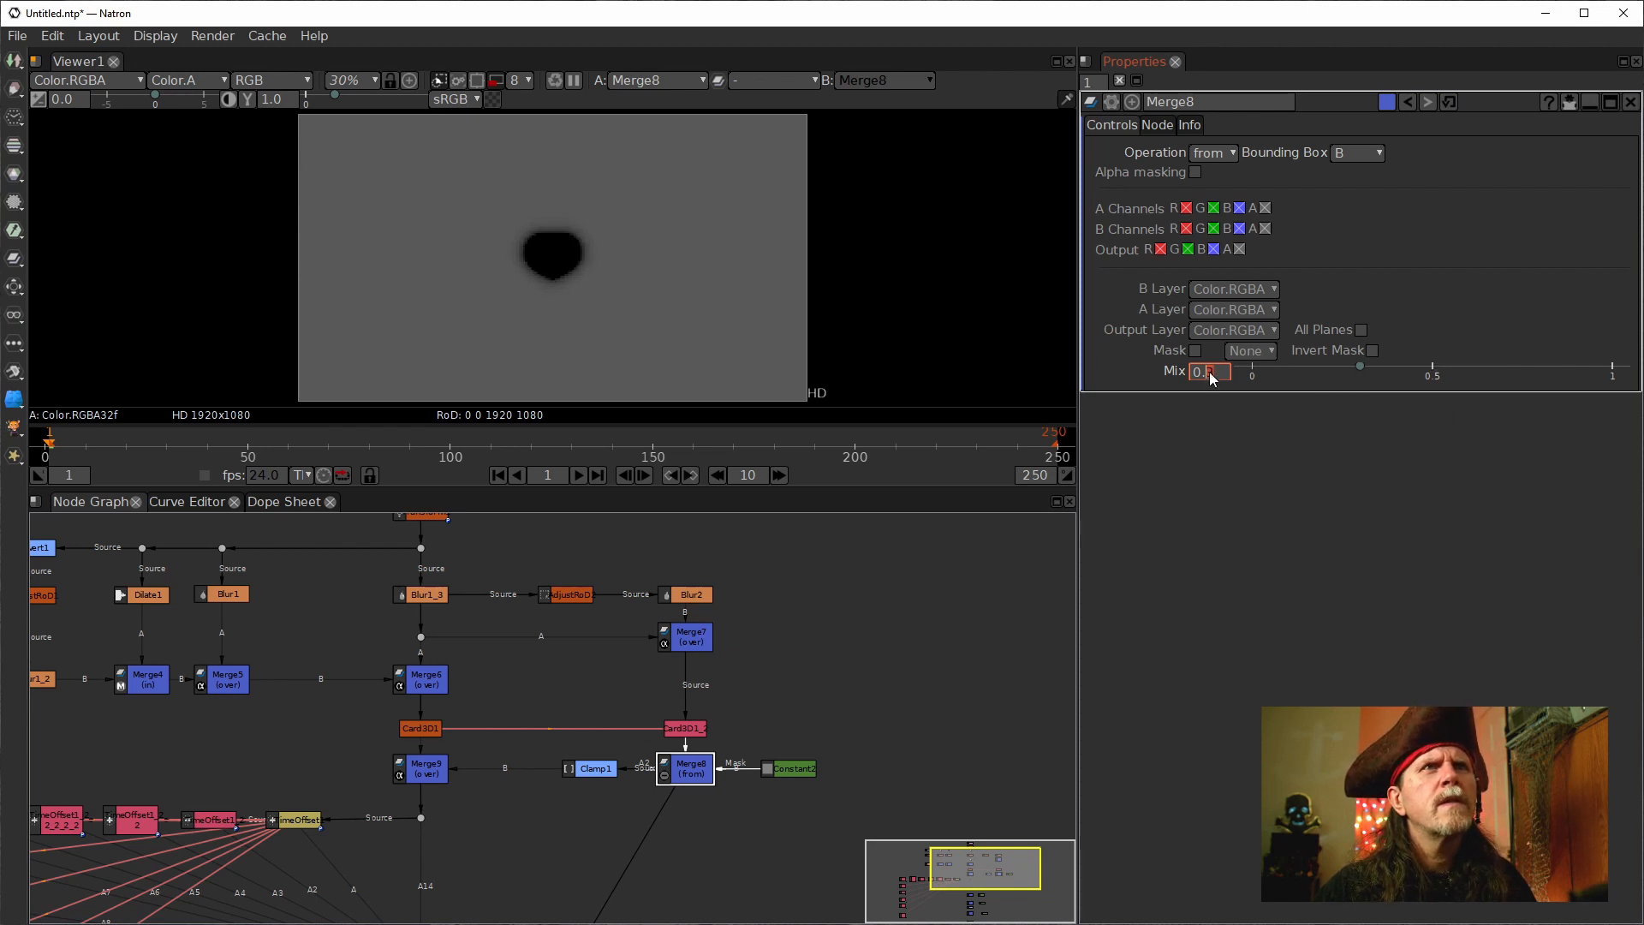
scroll(1212, 375, "down", 2)
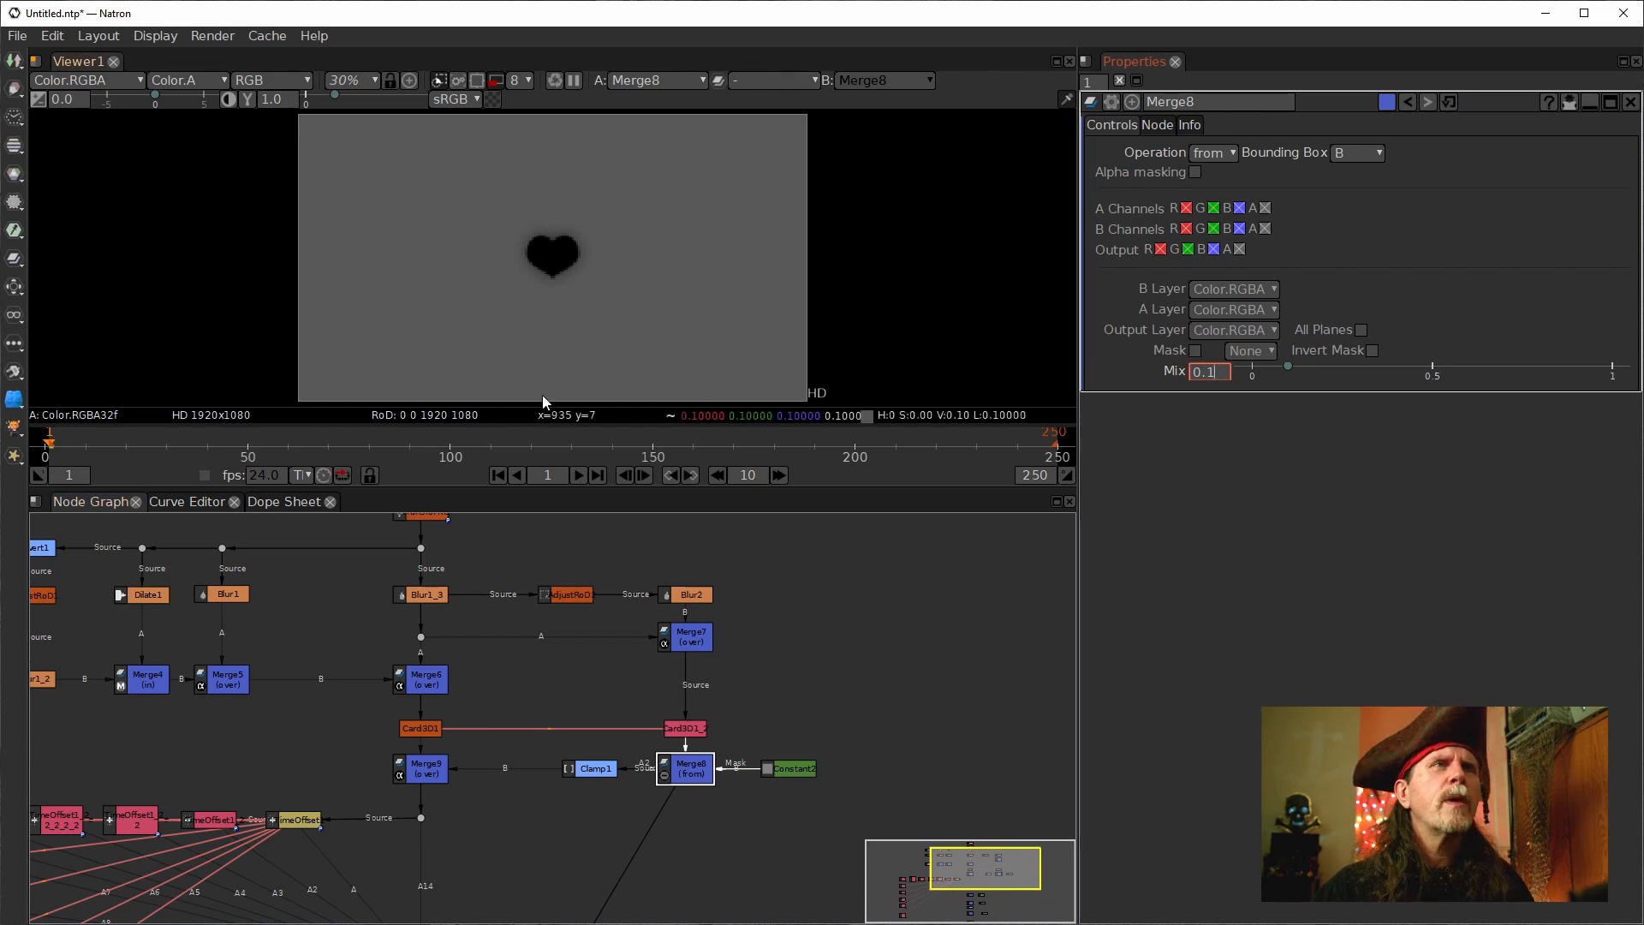
Examine the edge of the heart in Merge8's output up close, and view the whole frame at frame 84.
scroll(552, 283, "up", 5)
scroll(599, 290, "up", 4)
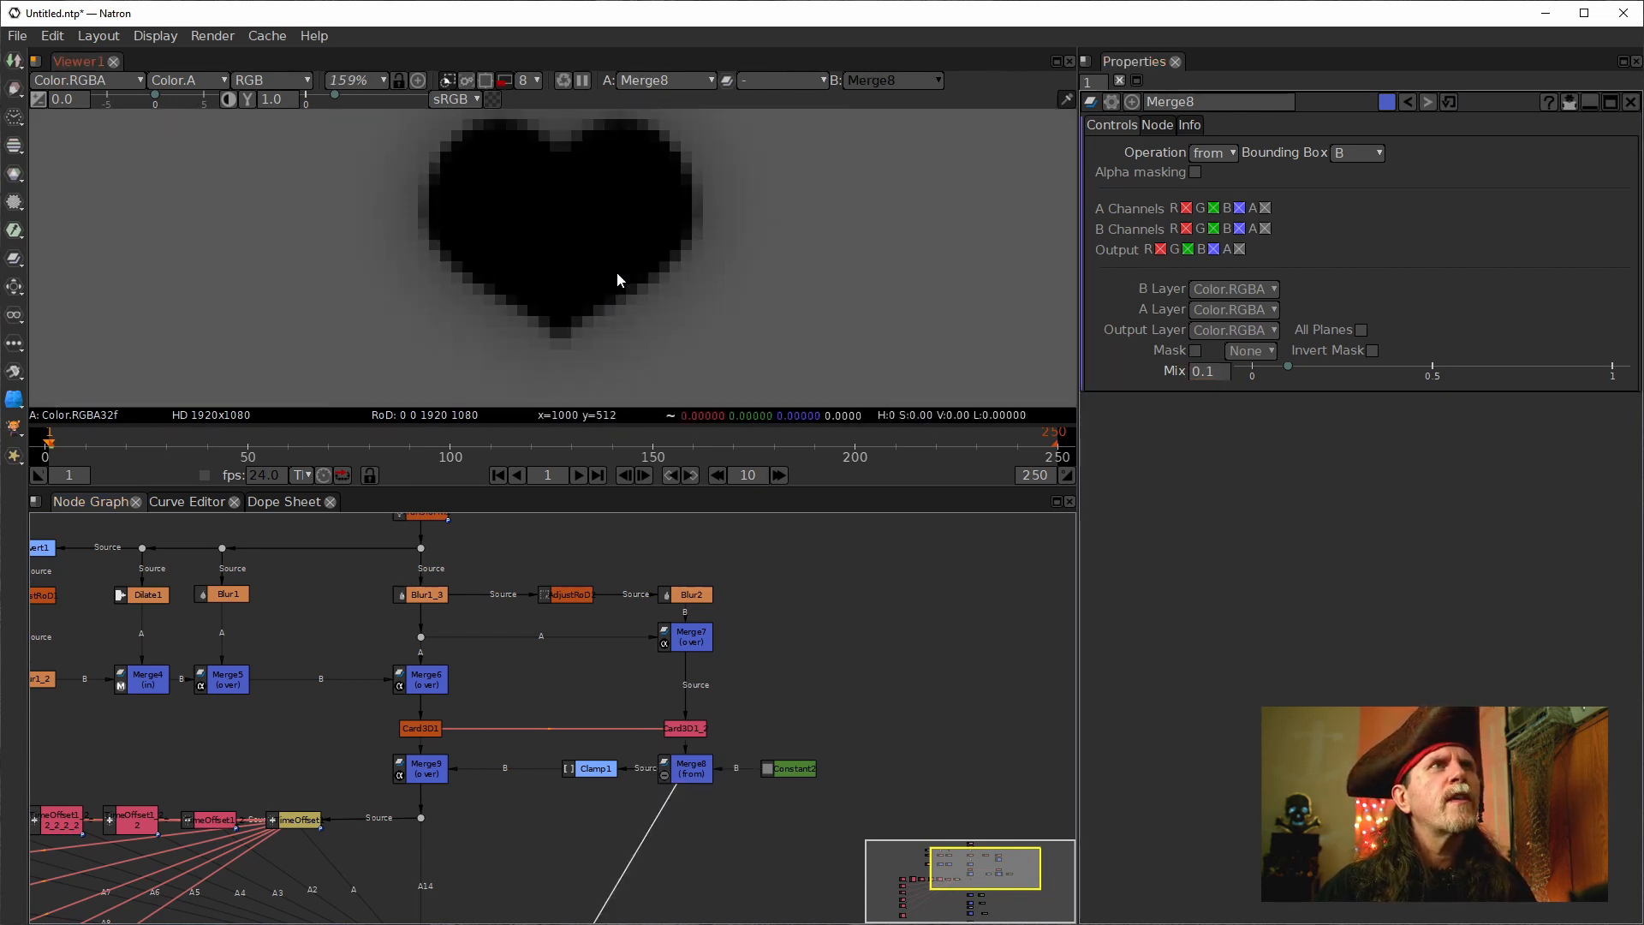
left_click(531, 82)
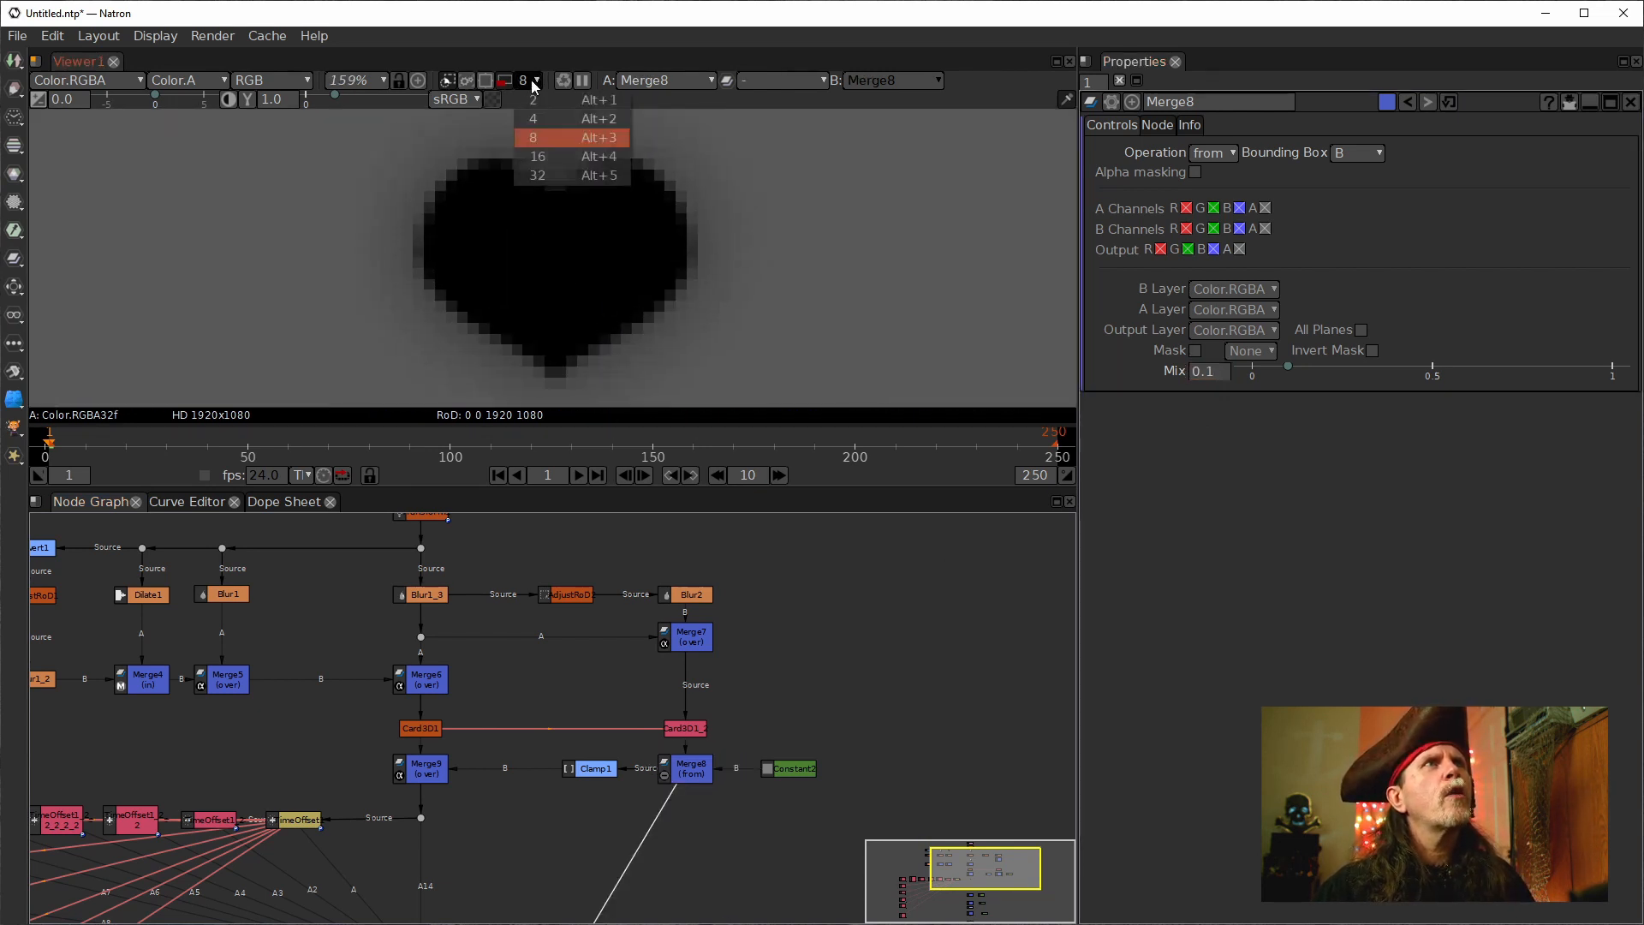
left_click(745, 206)
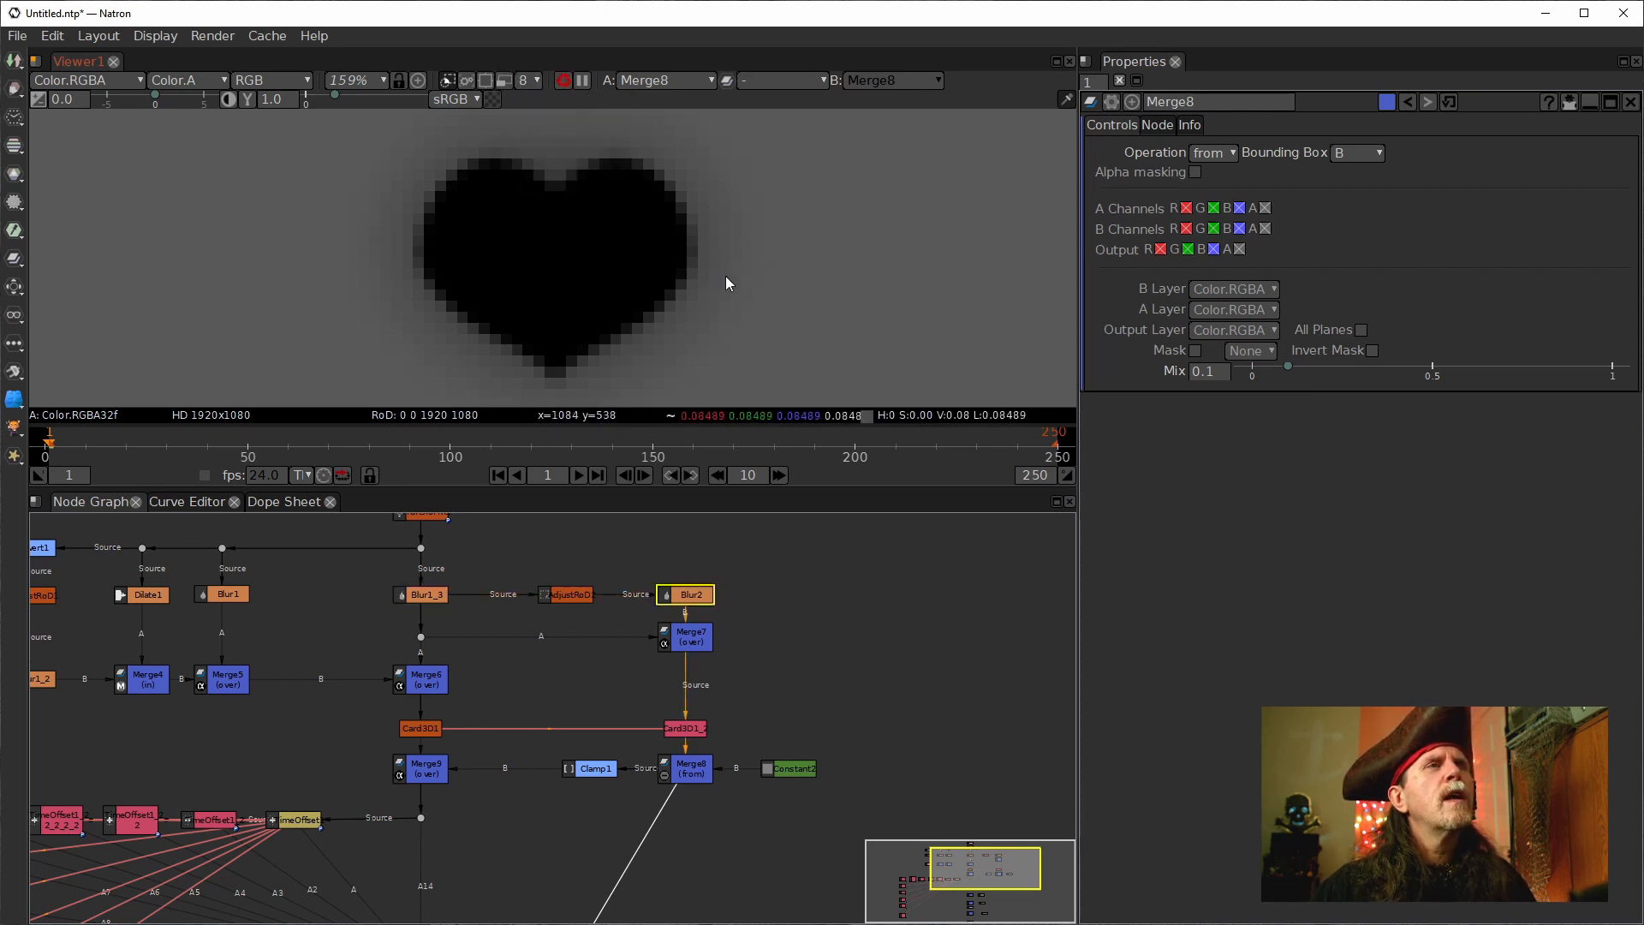
scroll(726, 276, "down", 2)
left_click_drag(702, 274, 610, 257)
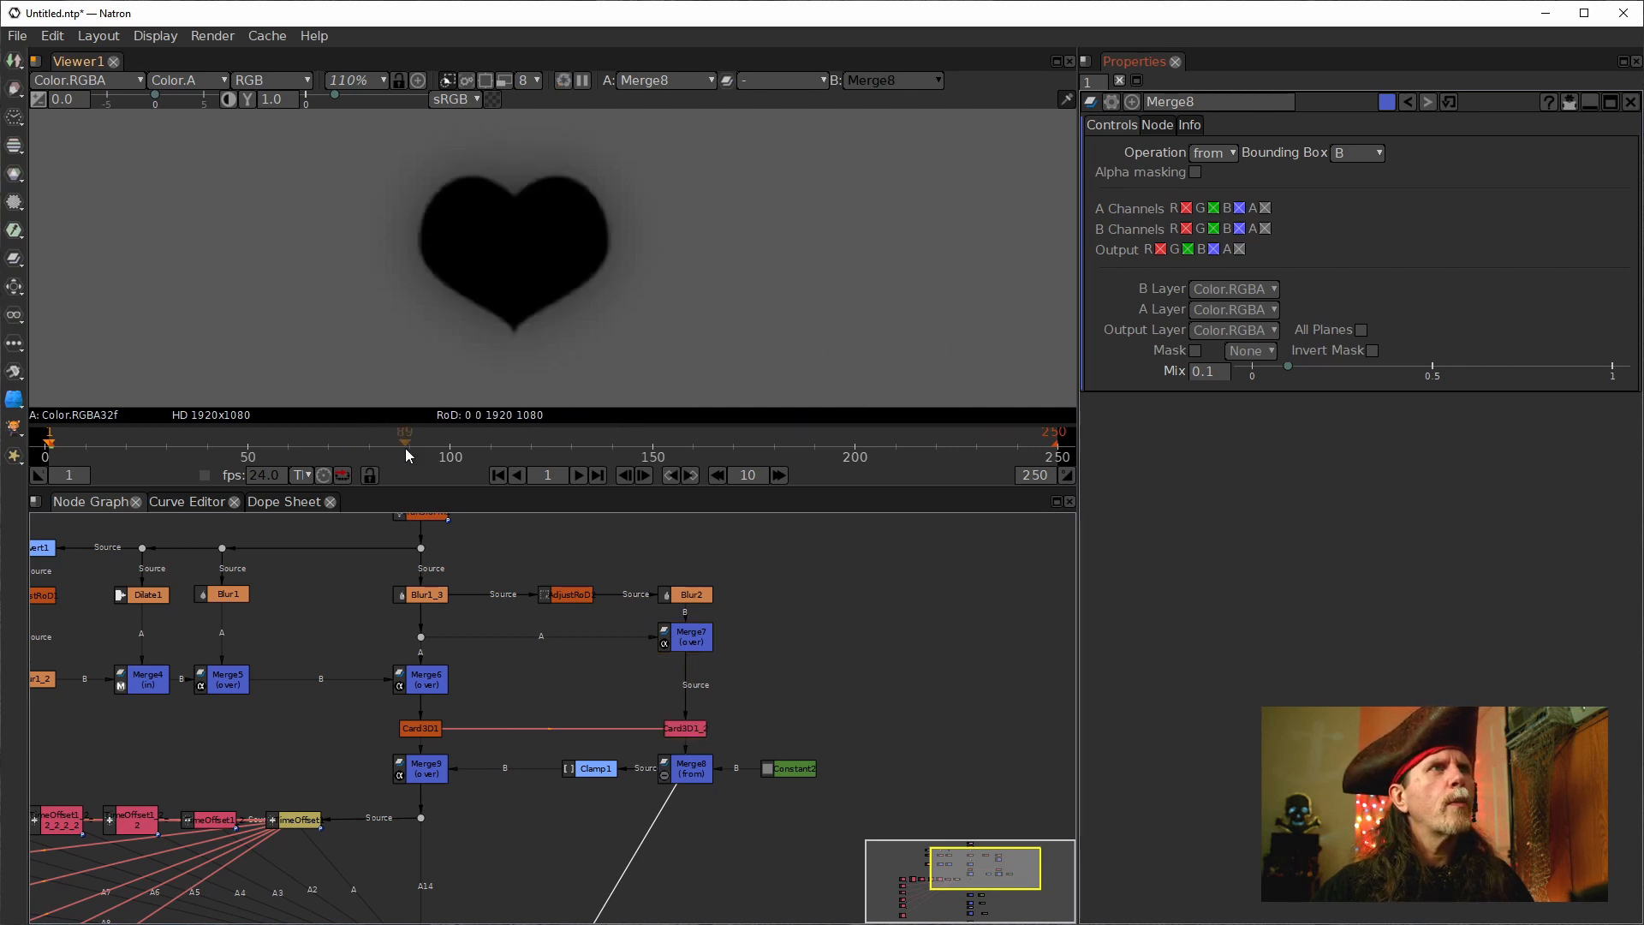
left_click(384, 449)
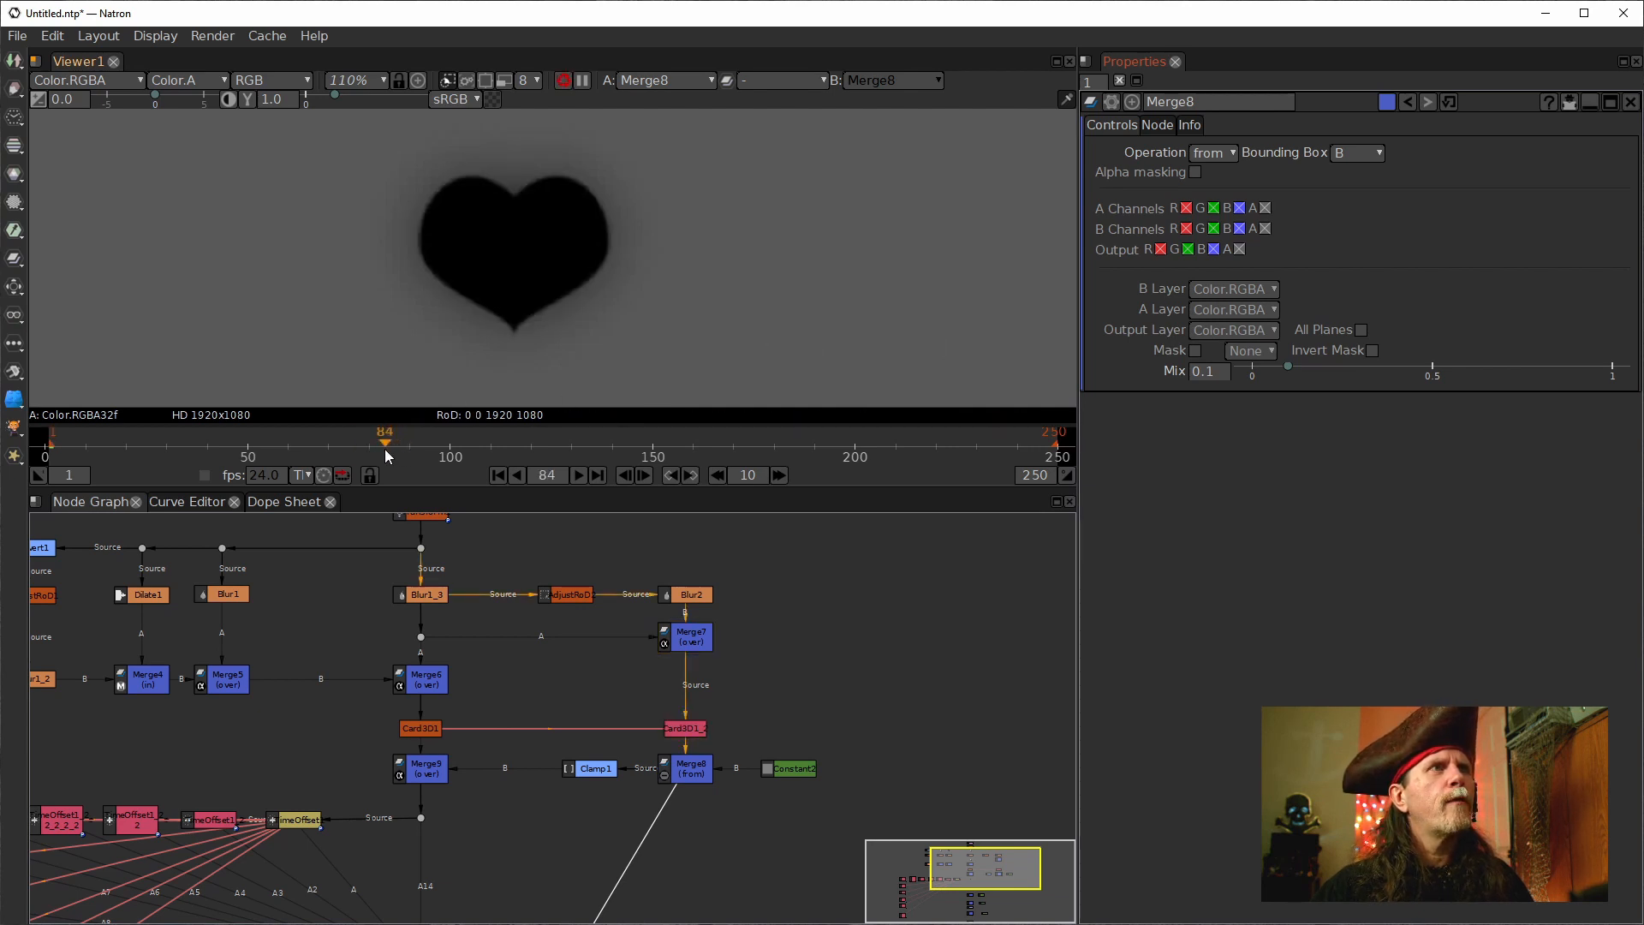
scroll(591, 301, "down", 6)
left_click_drag(648, 299, 618, 321)
scroll(657, 274, "up", 1)
scroll(618, 321, "down", 2)
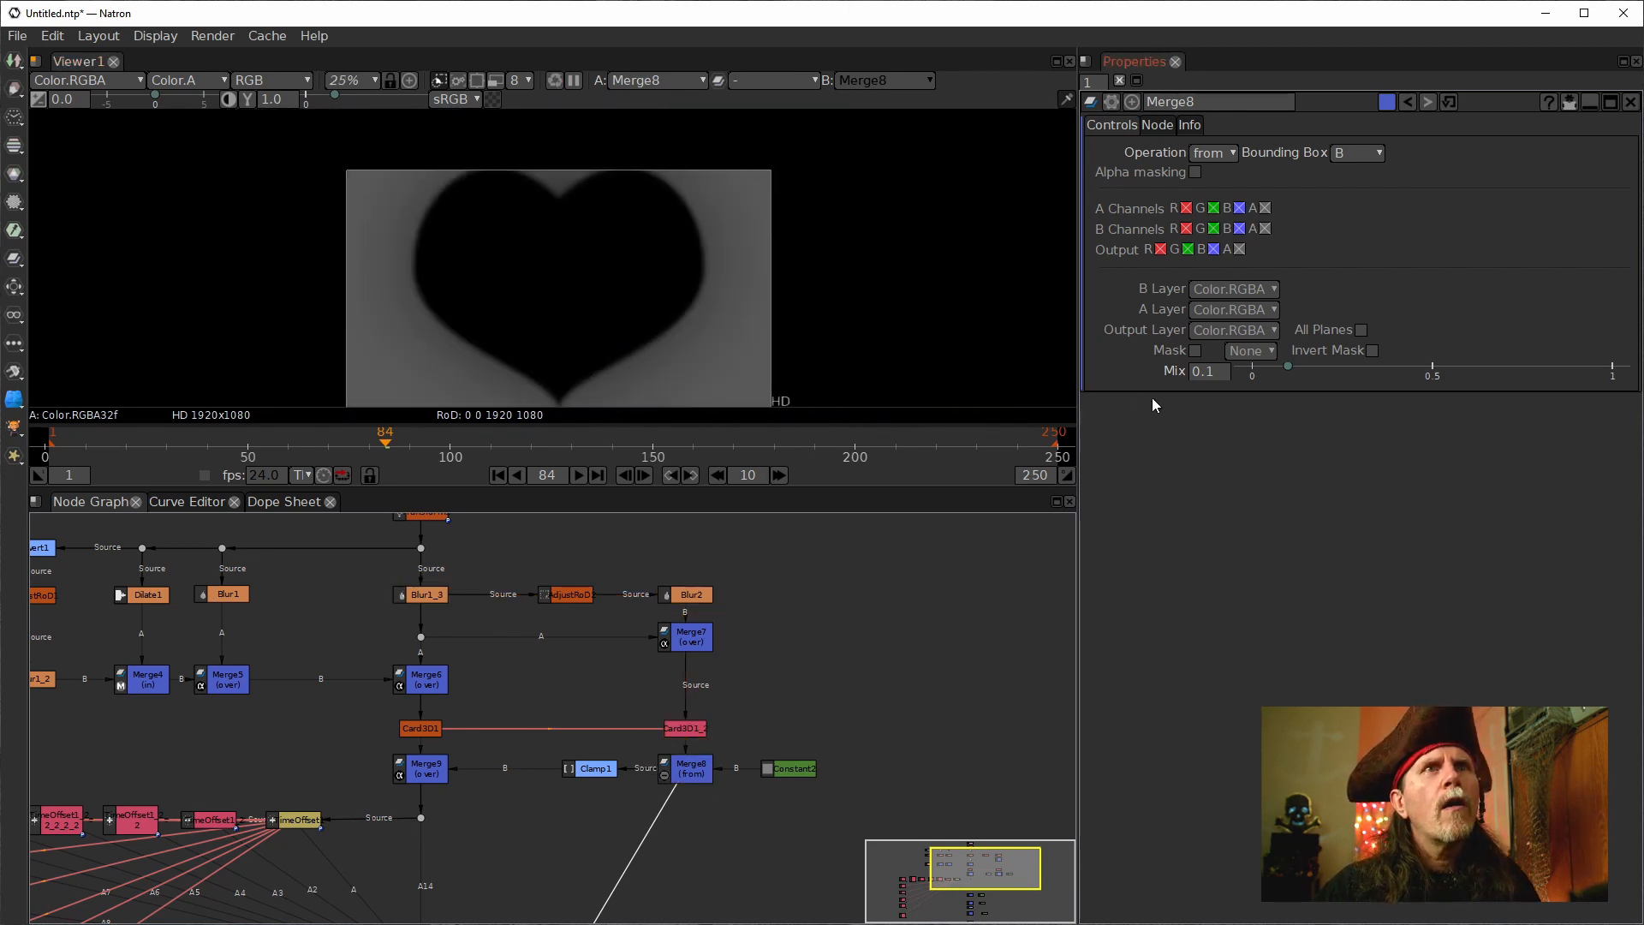
Set the Mix of Merge8 to 1.
double_click(1209, 373)
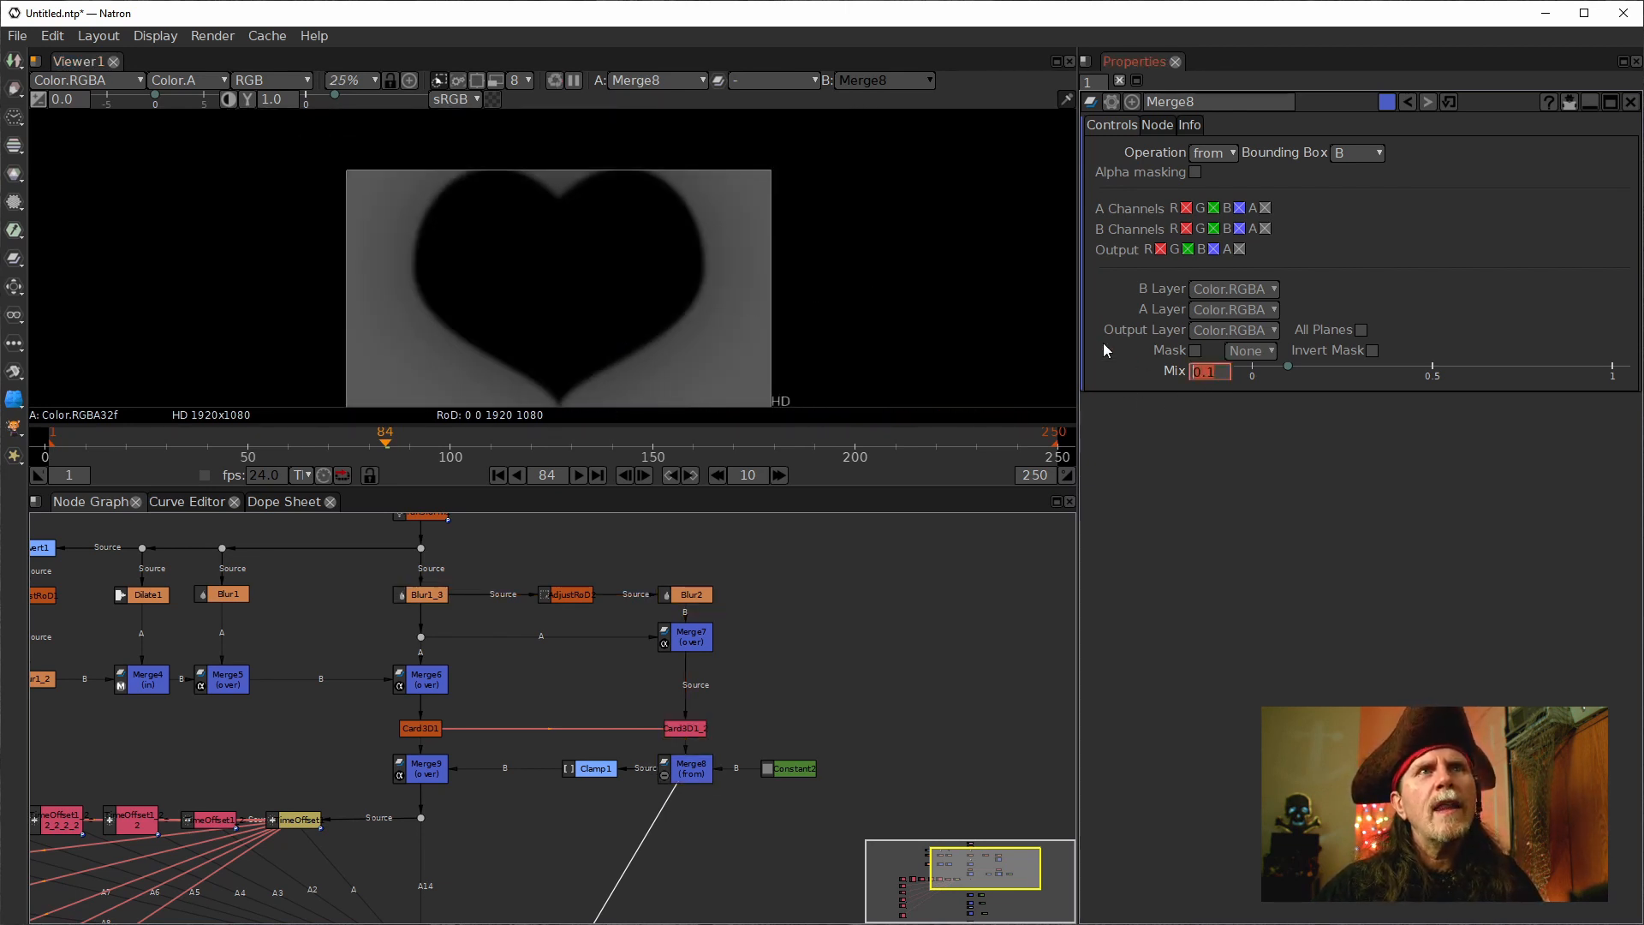
type("1")
key("Return")
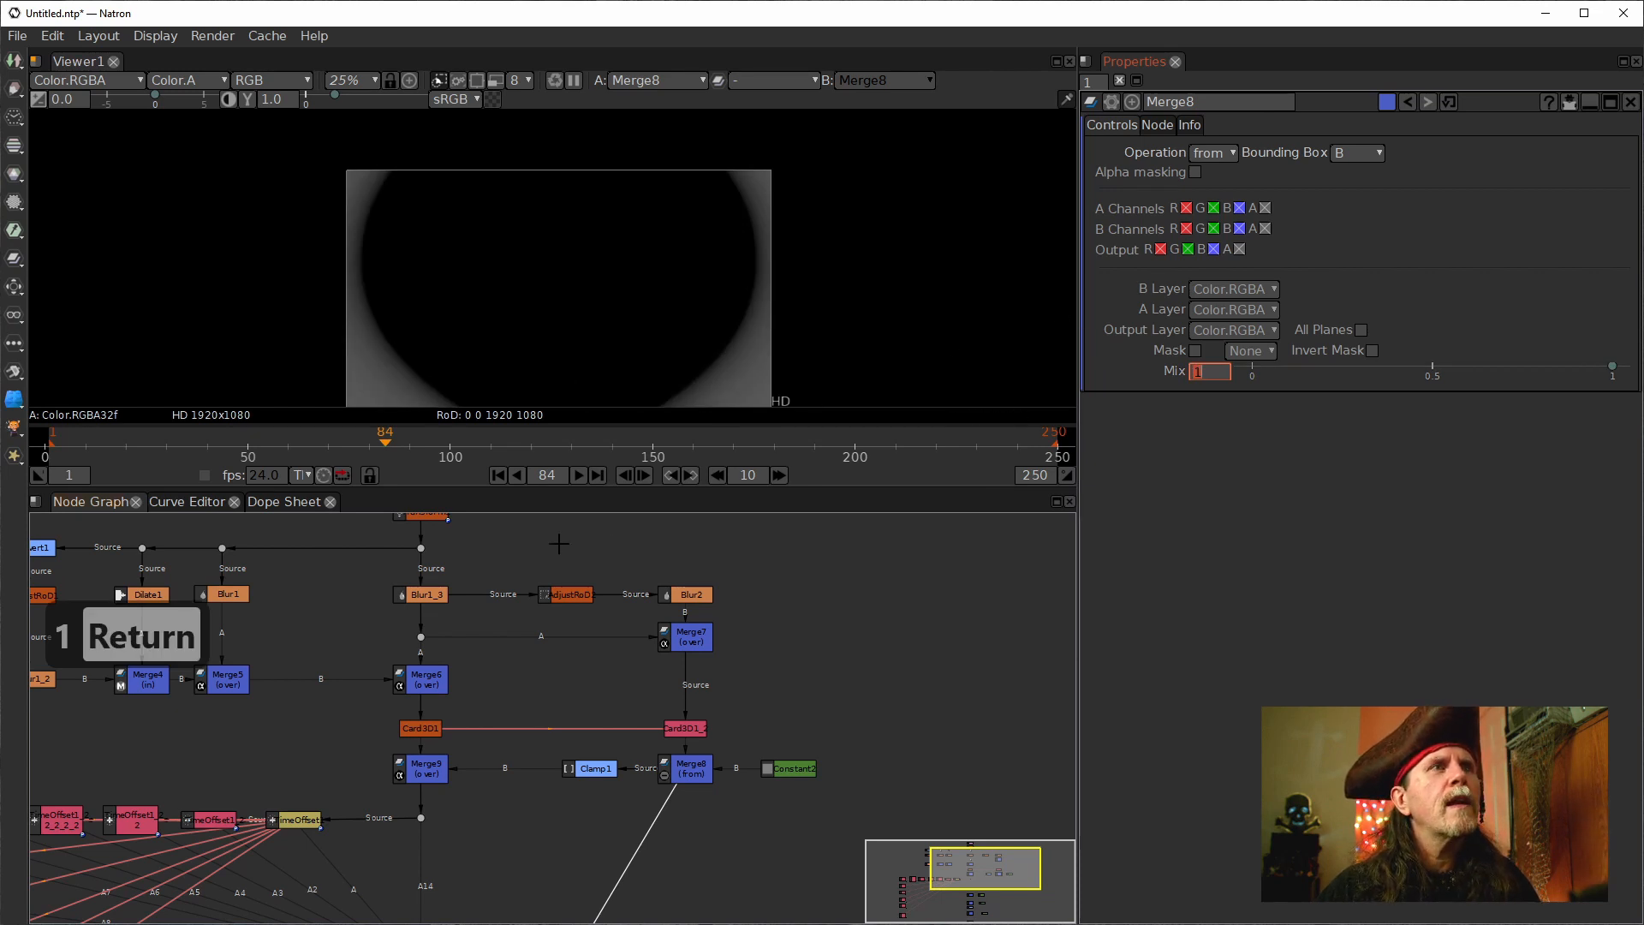
Go to frame 69 and set the Mix of Merge8 to 0.16.
left_click(332, 437)
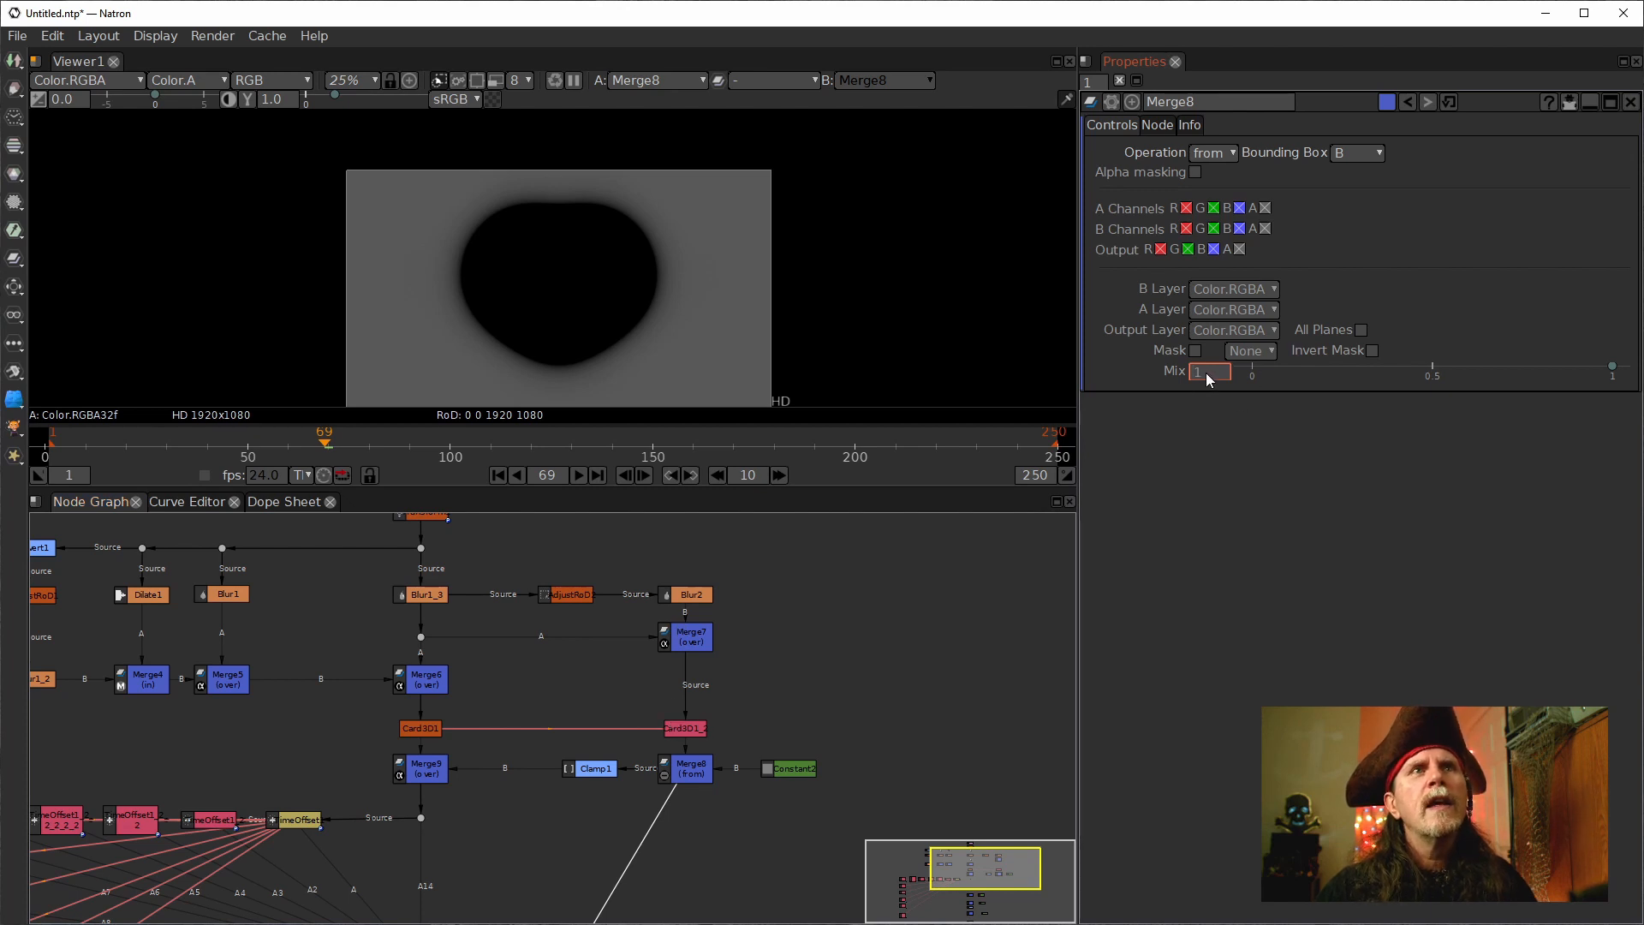
left_click_drag(1206, 375, 1197, 373)
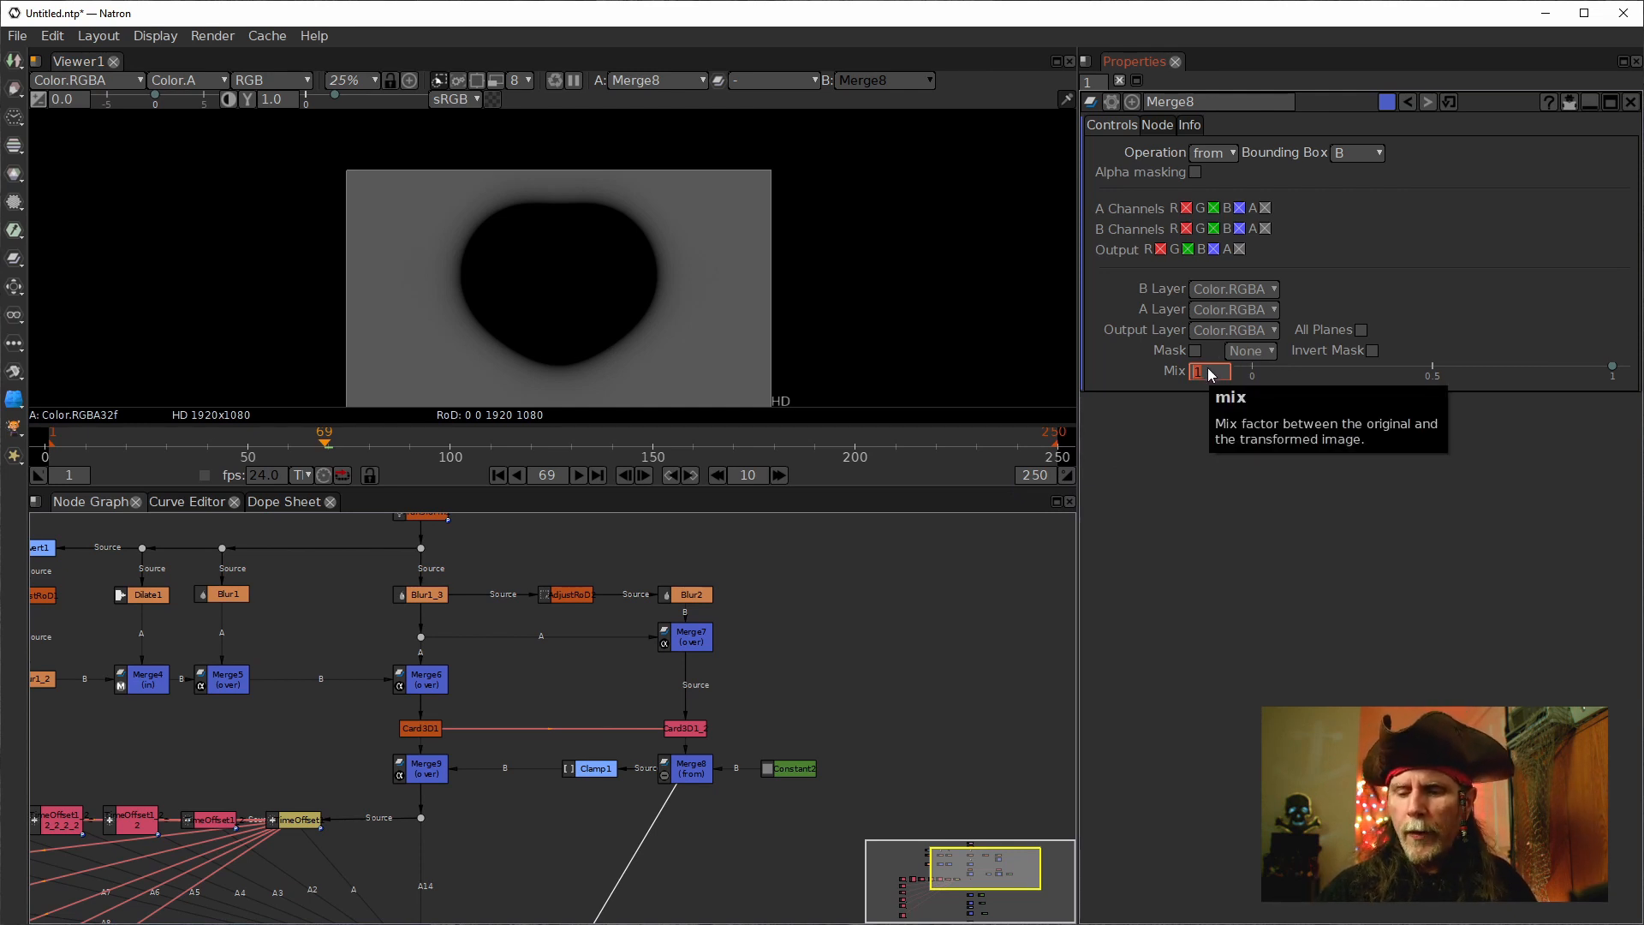
type(".16")
key("Return")
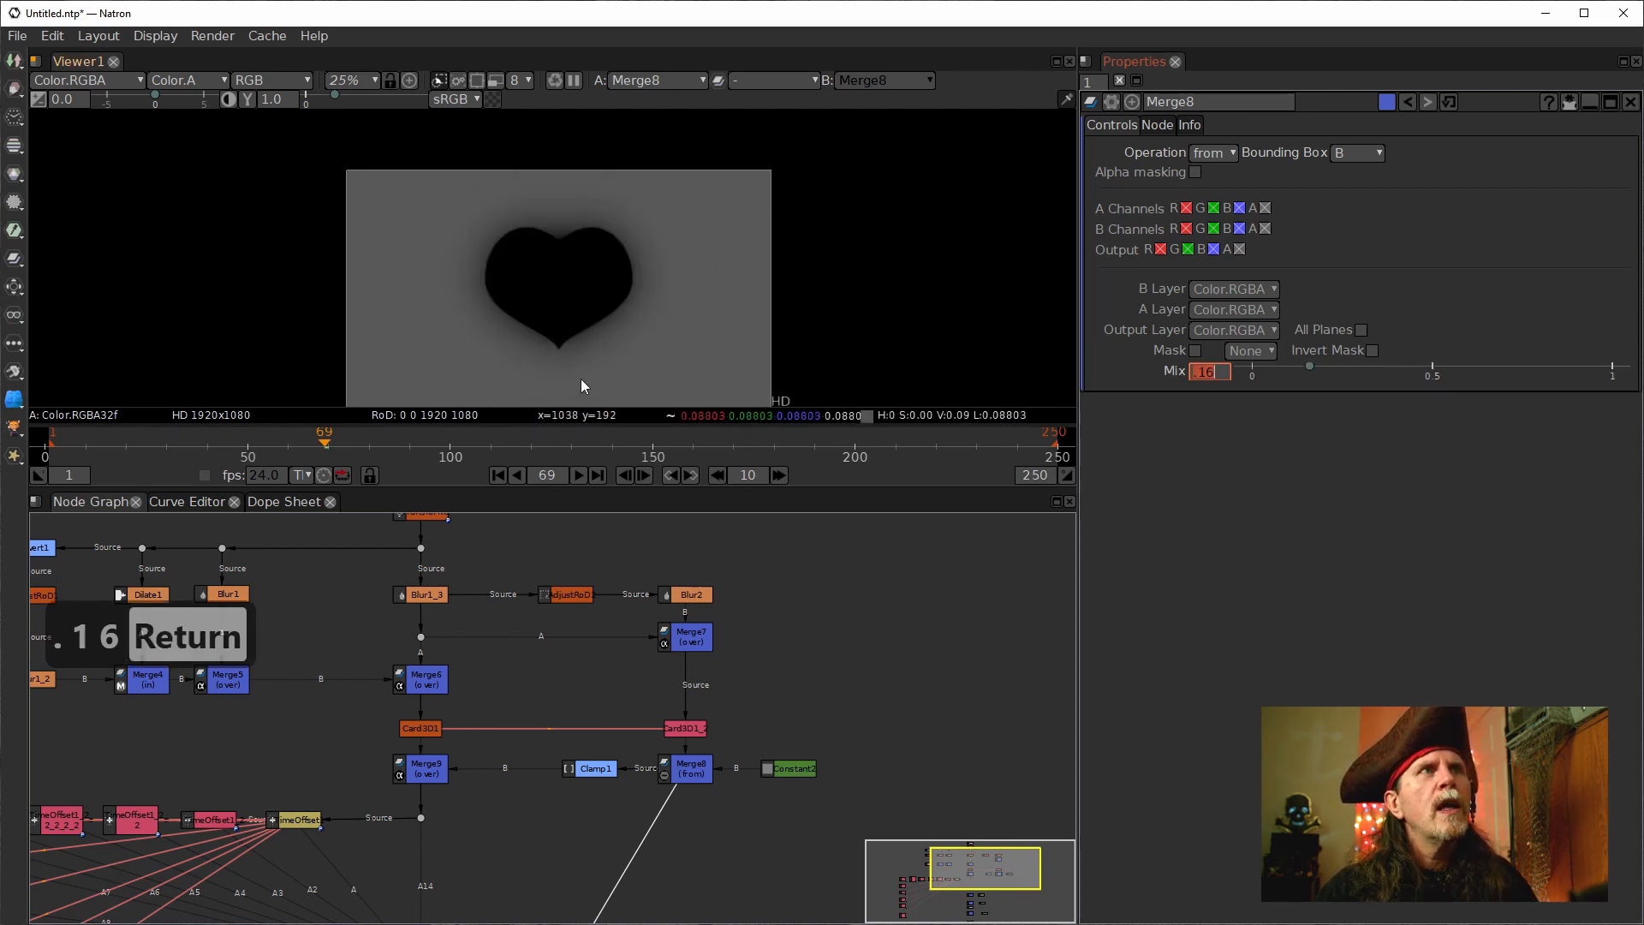
left_click(685, 638)
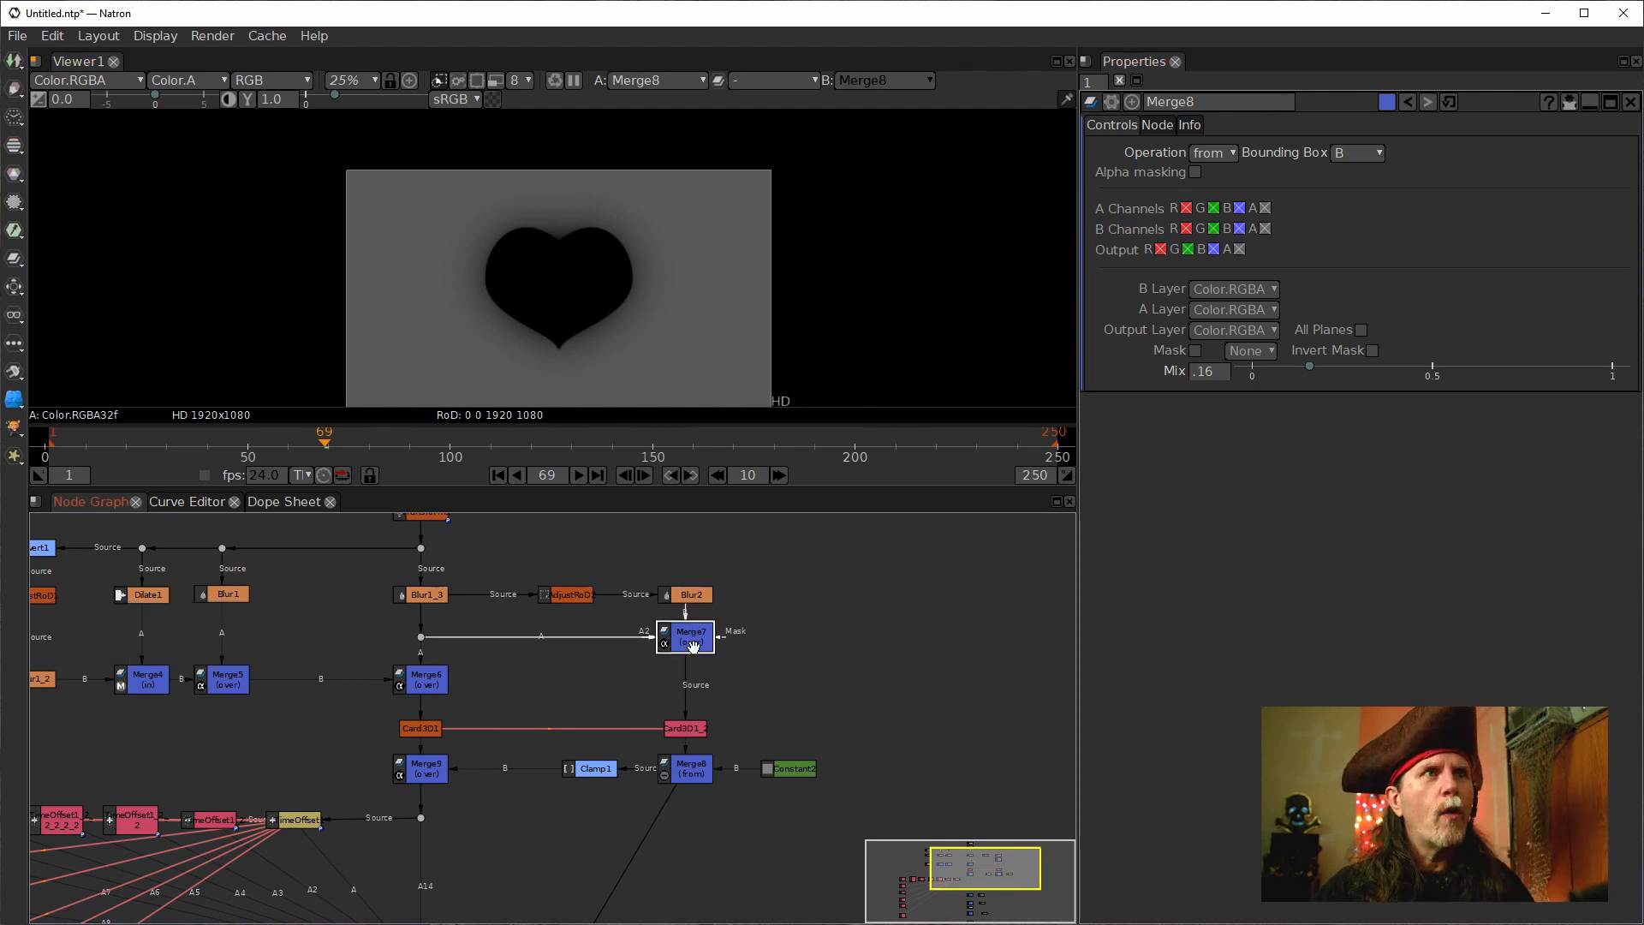
Compare Merge8's output with Merge7 disabled and re-enabled, and view the embossed heart in Merge9's output more closely.
key("d")
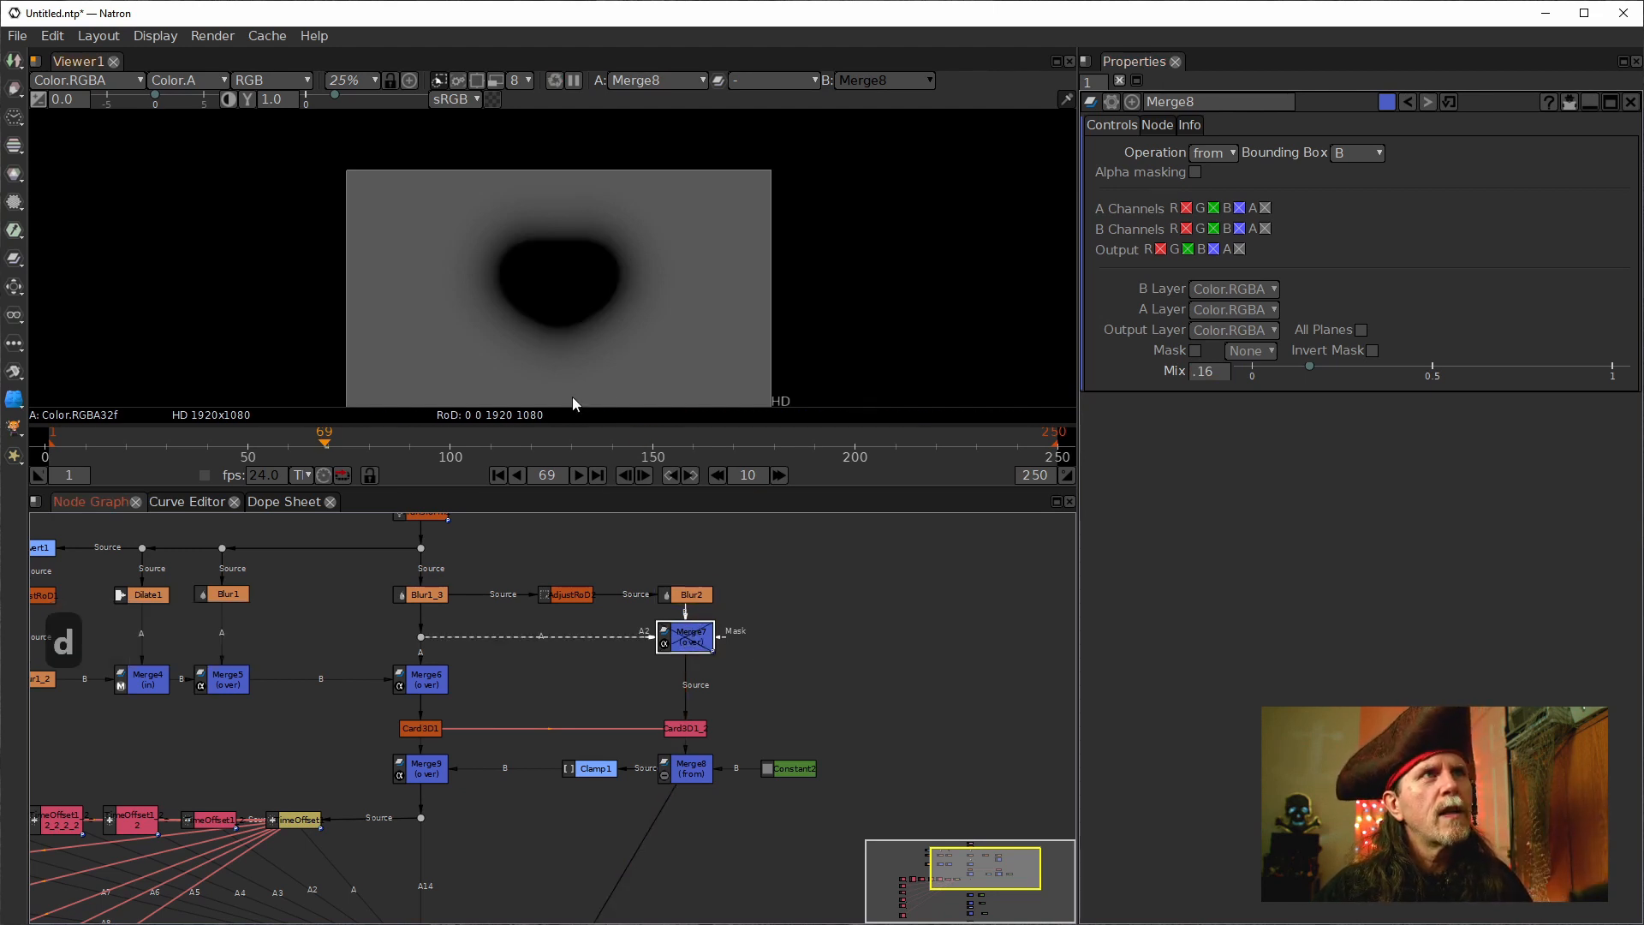
key("d")
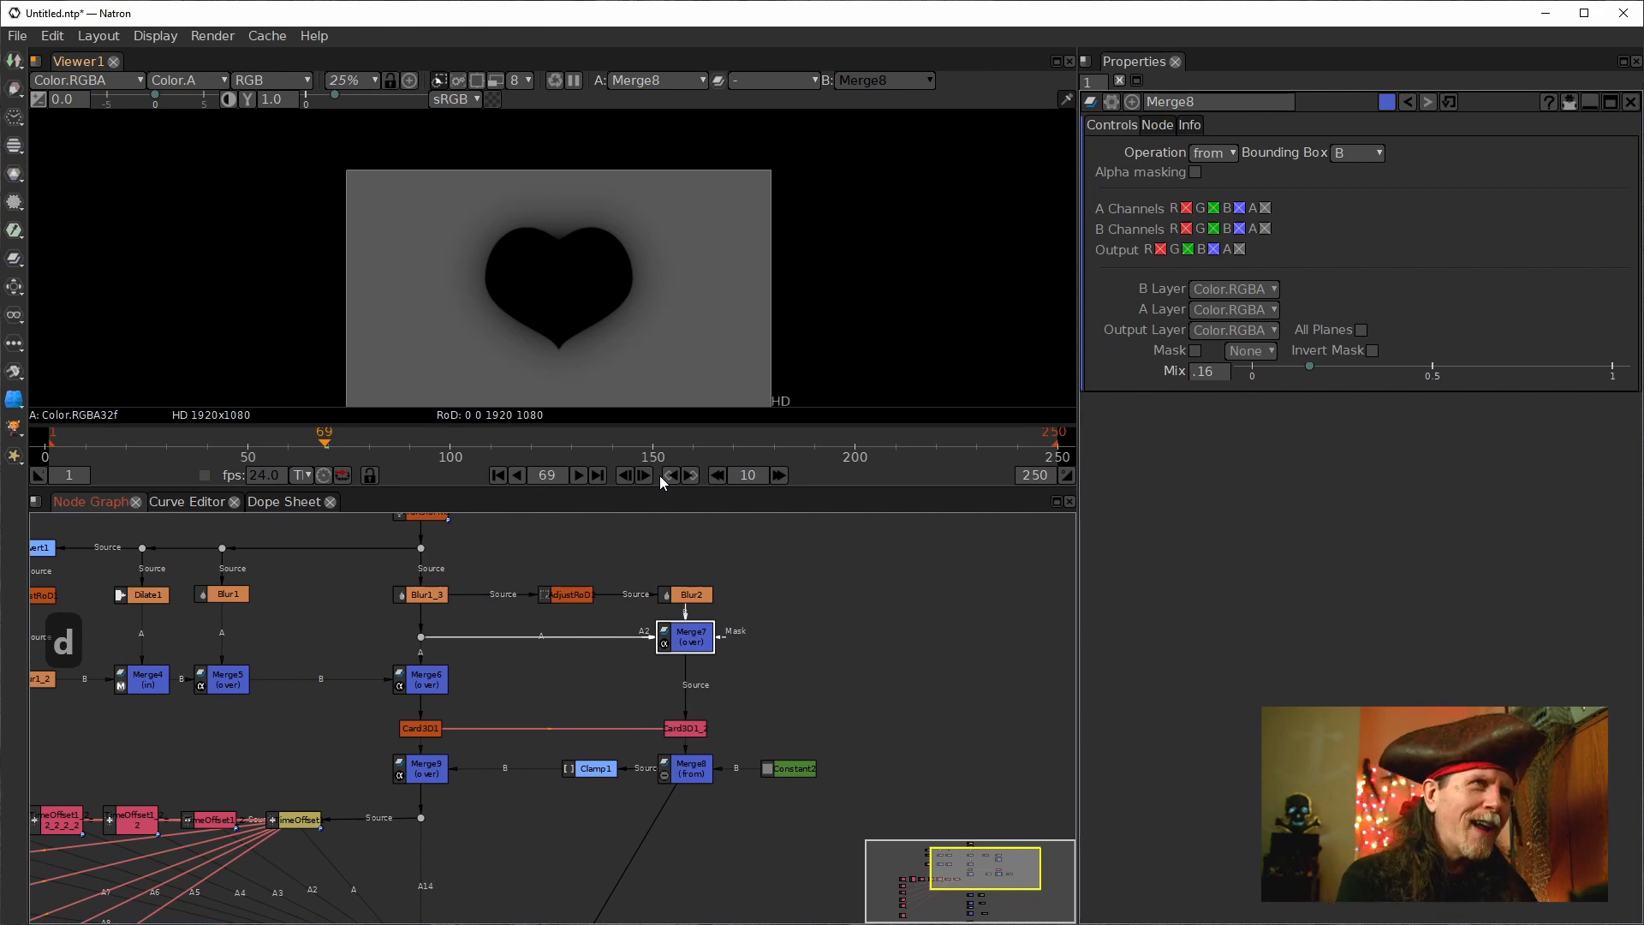
left_click(426, 771)
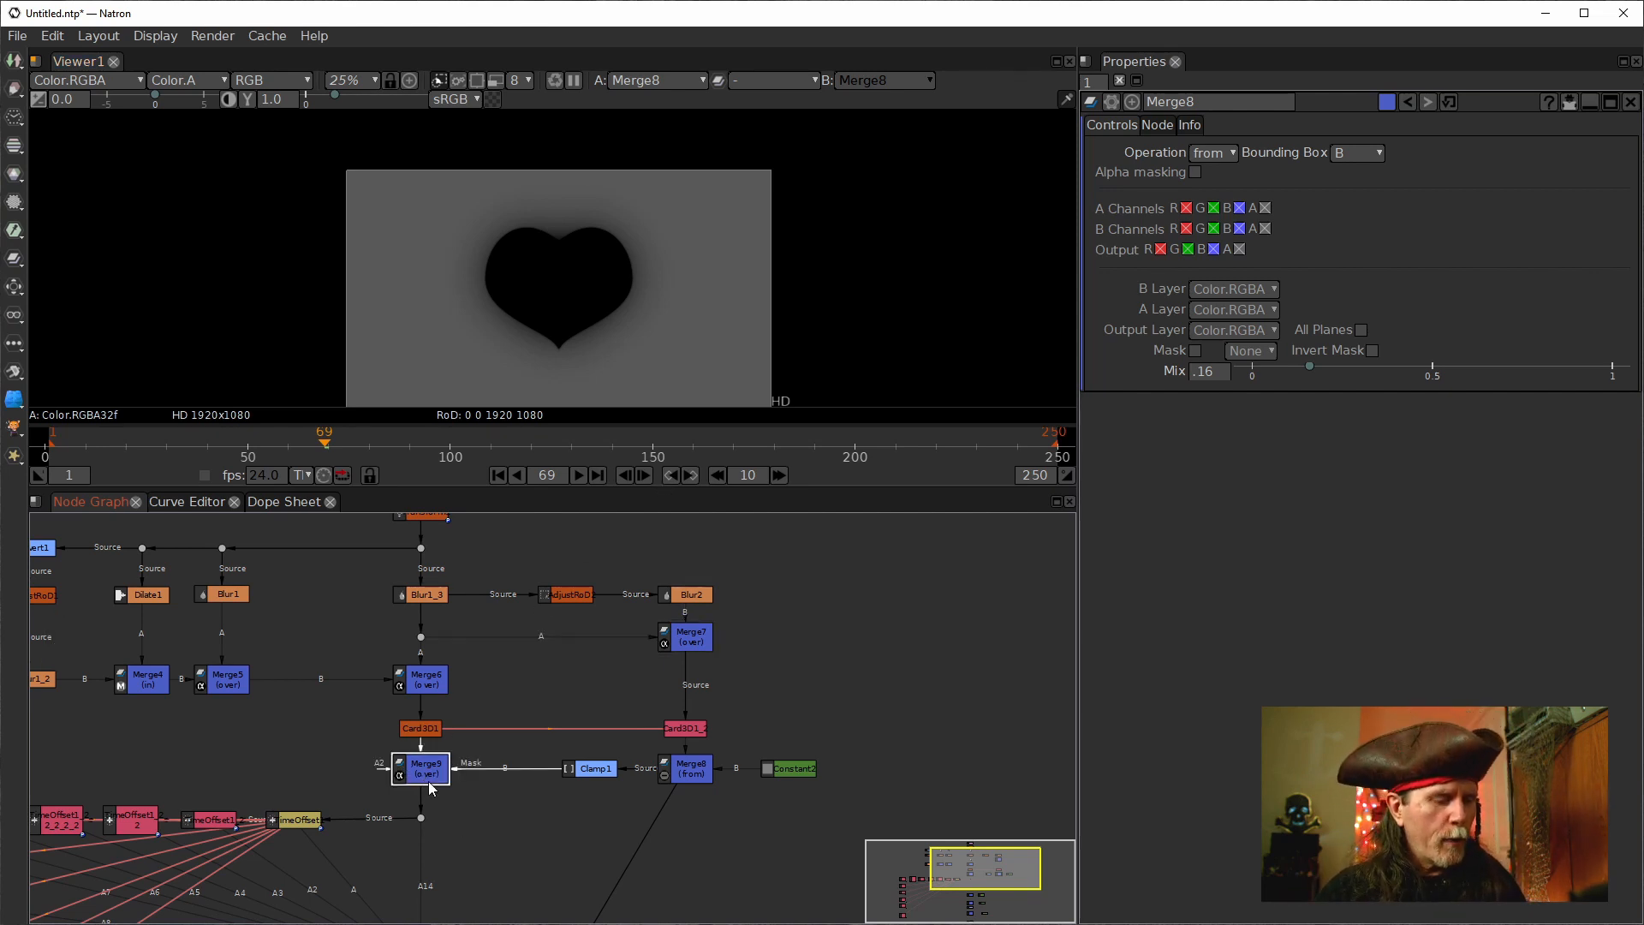
key("1")
scroll(629, 354, "up", 4)
left_click_drag(580, 356, 645, 330)
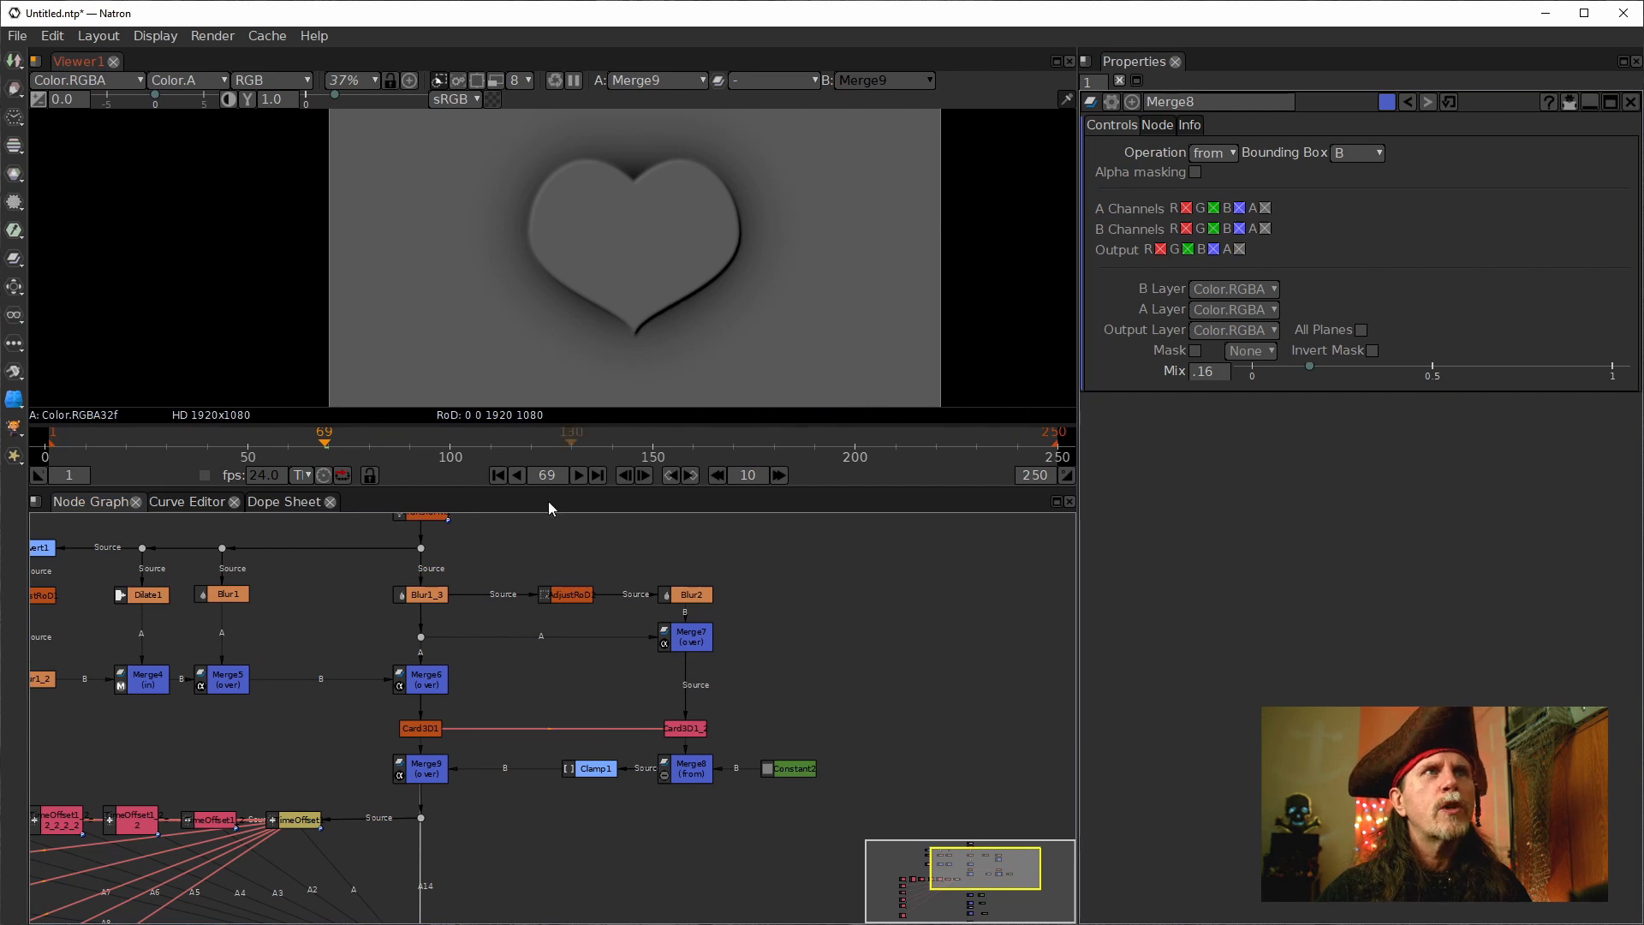
View Merge2's output fitted to the full frame and turn on proxy rendering at downscale level 8.
left_click_drag(539, 892, 593, 643)
mouse_move(555, 834)
left_mouse_down()
mouse_move(622, 685)
mouse_move(629, 727)
left_mouse_up()
left_click(555, 706)
key("1")
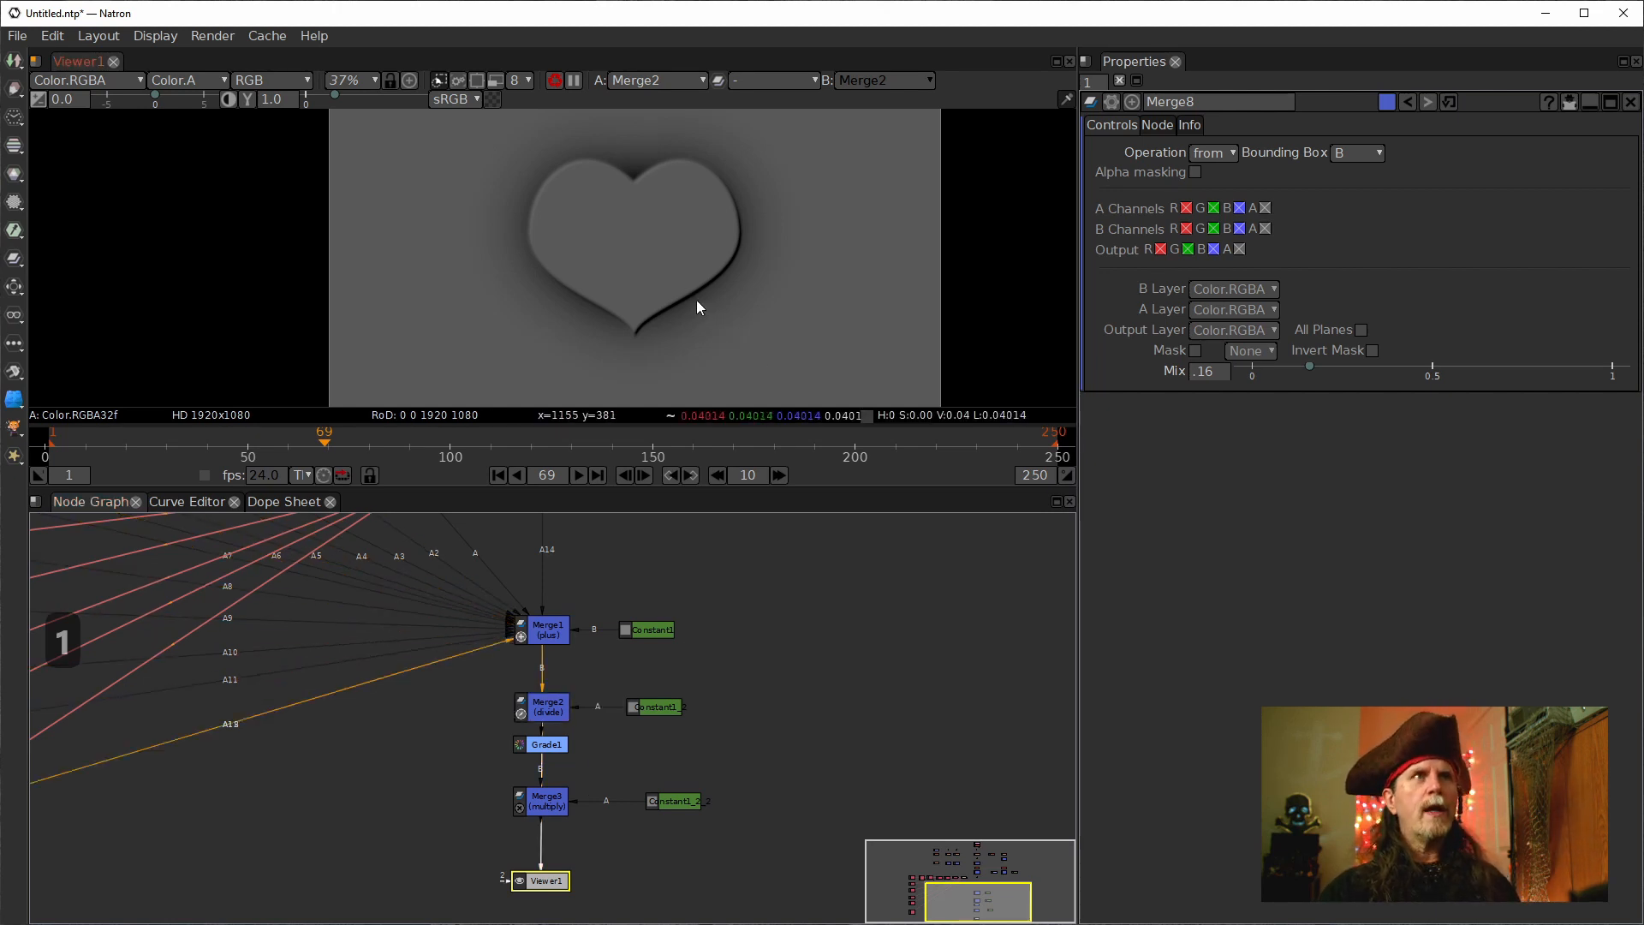
key("f")
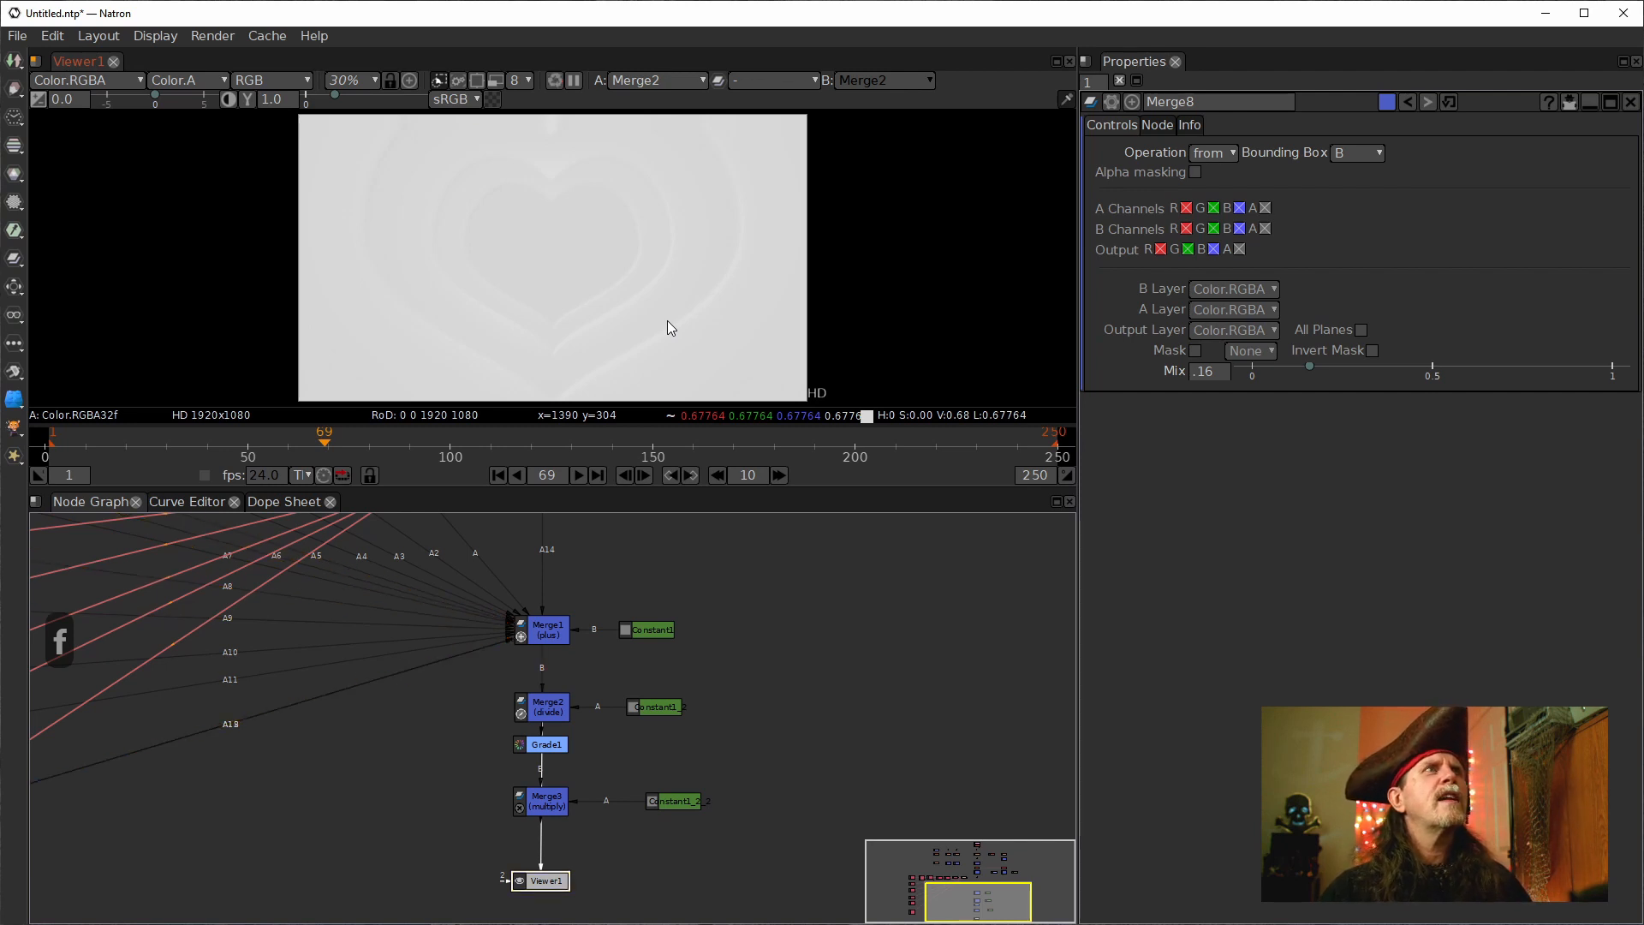
left_click(494, 79)
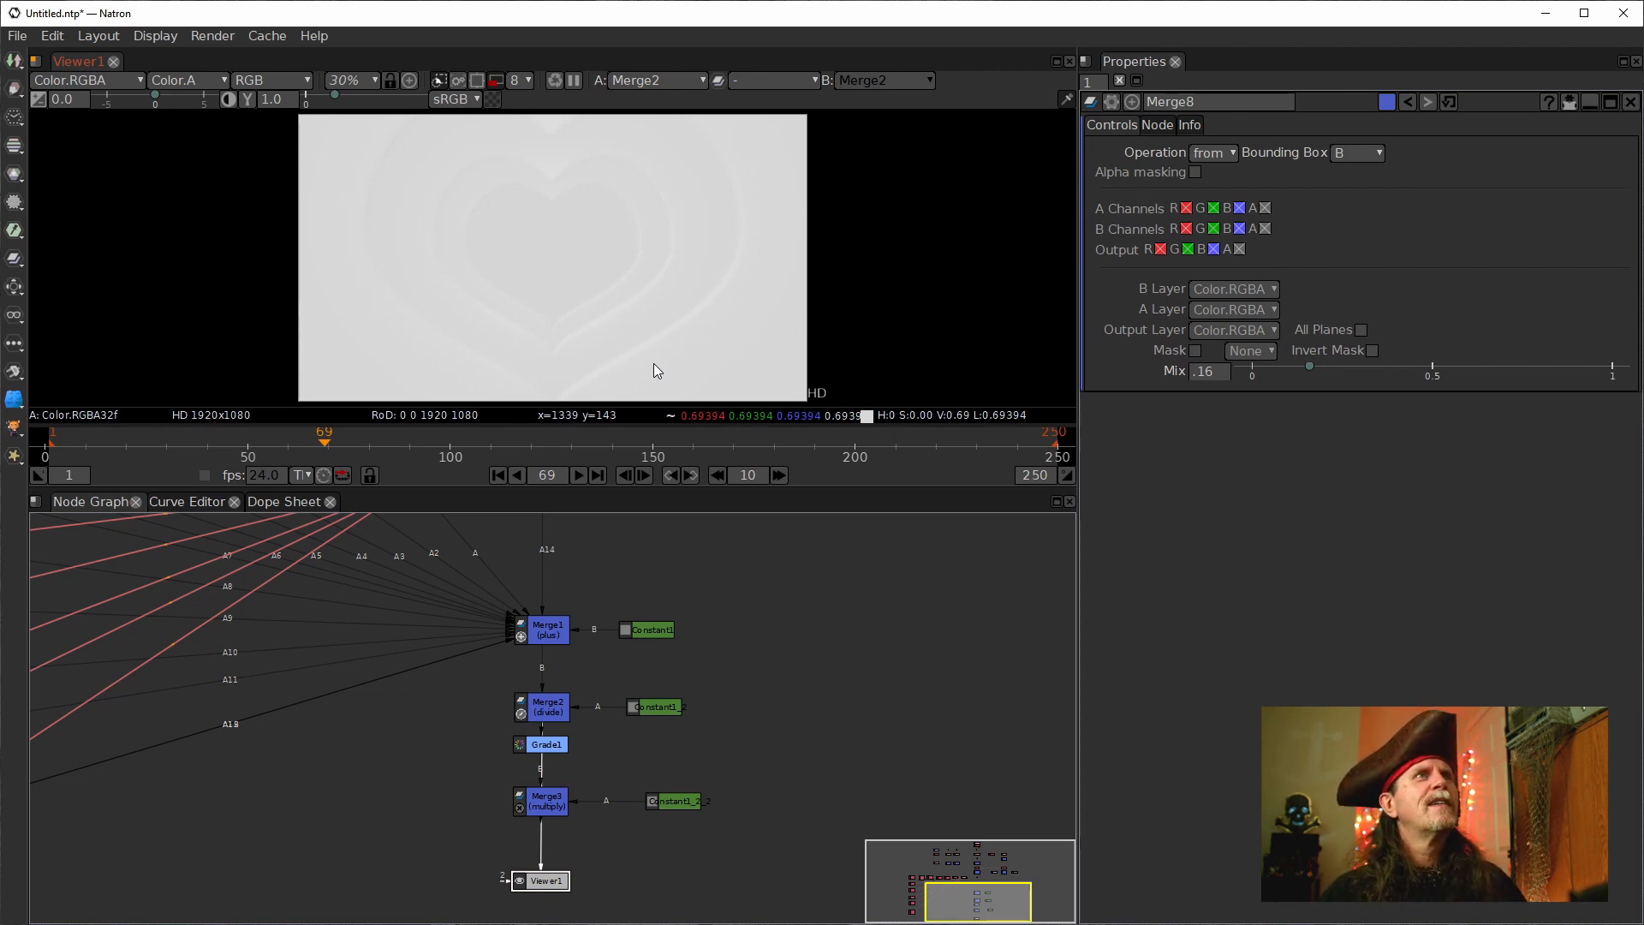
Compare the outputs of Merge2 and Grade1 to see the grade's effect on the heart contrast.
left_click(544, 788)
left_click(554, 750)
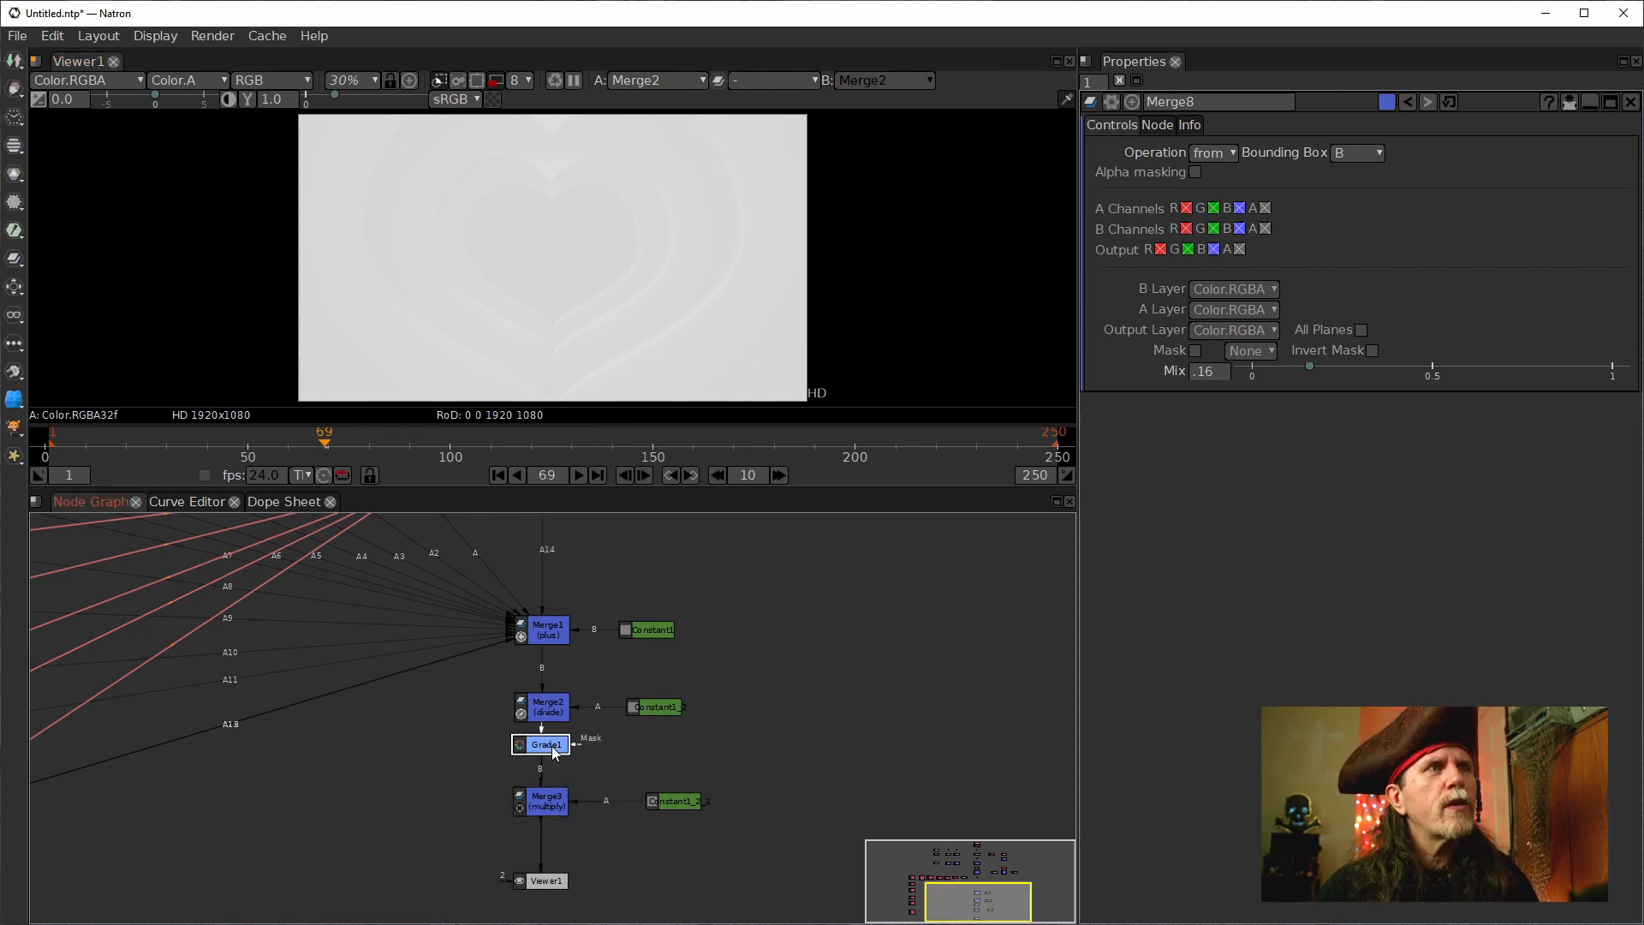
key("1")
left_click(550, 799)
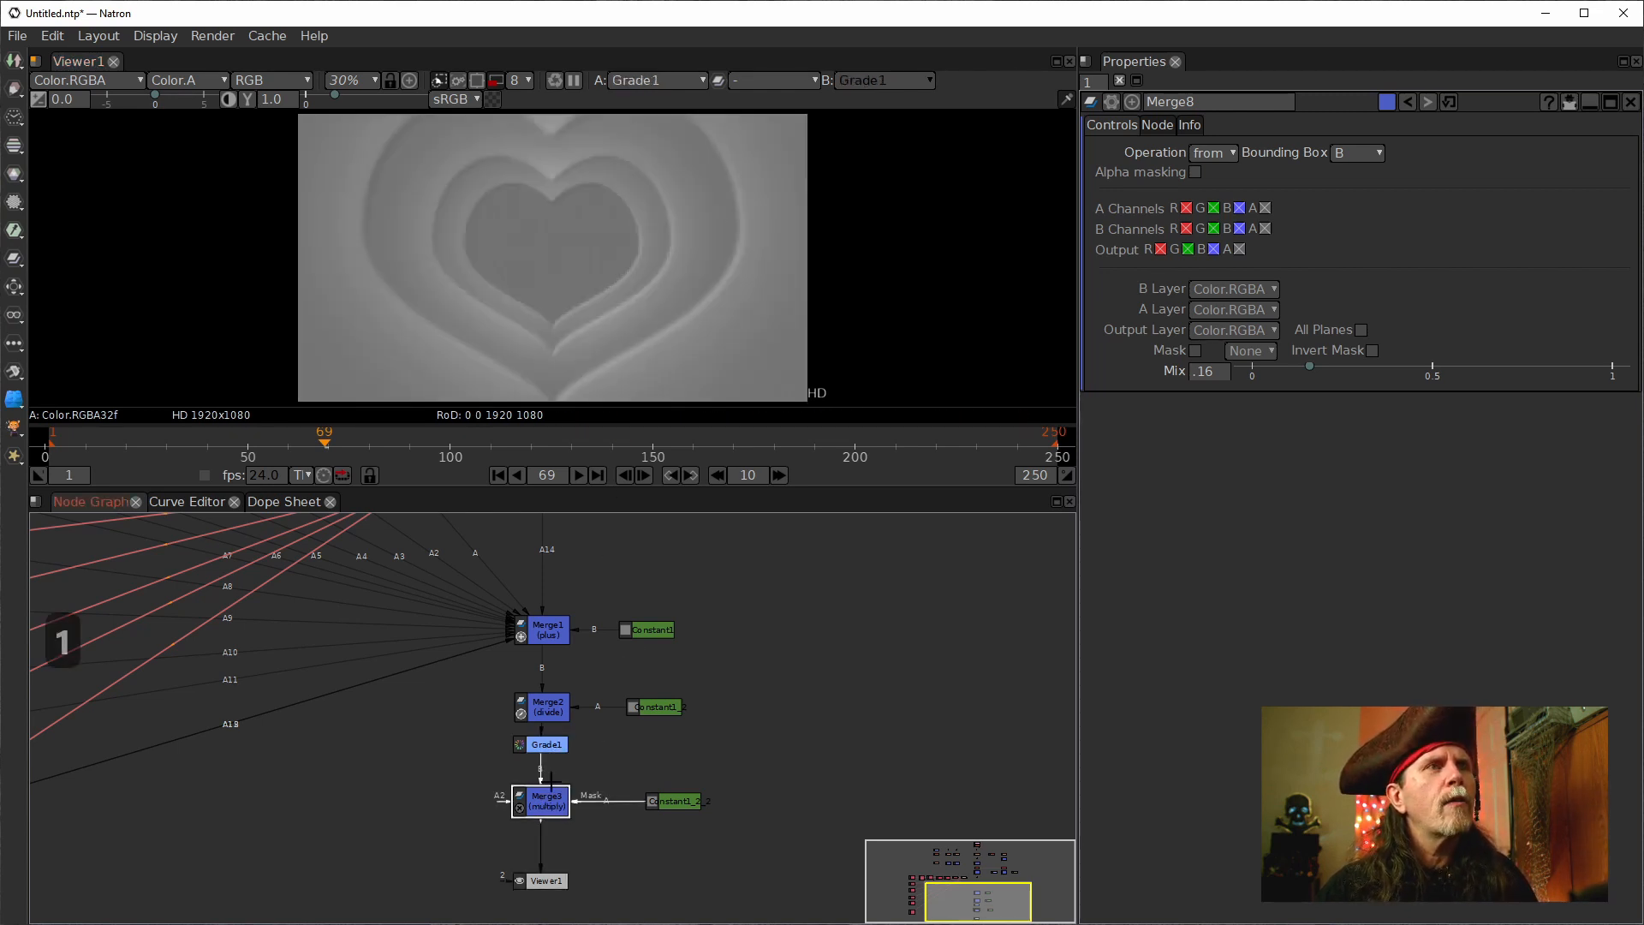
left_click(555, 710)
key("1")
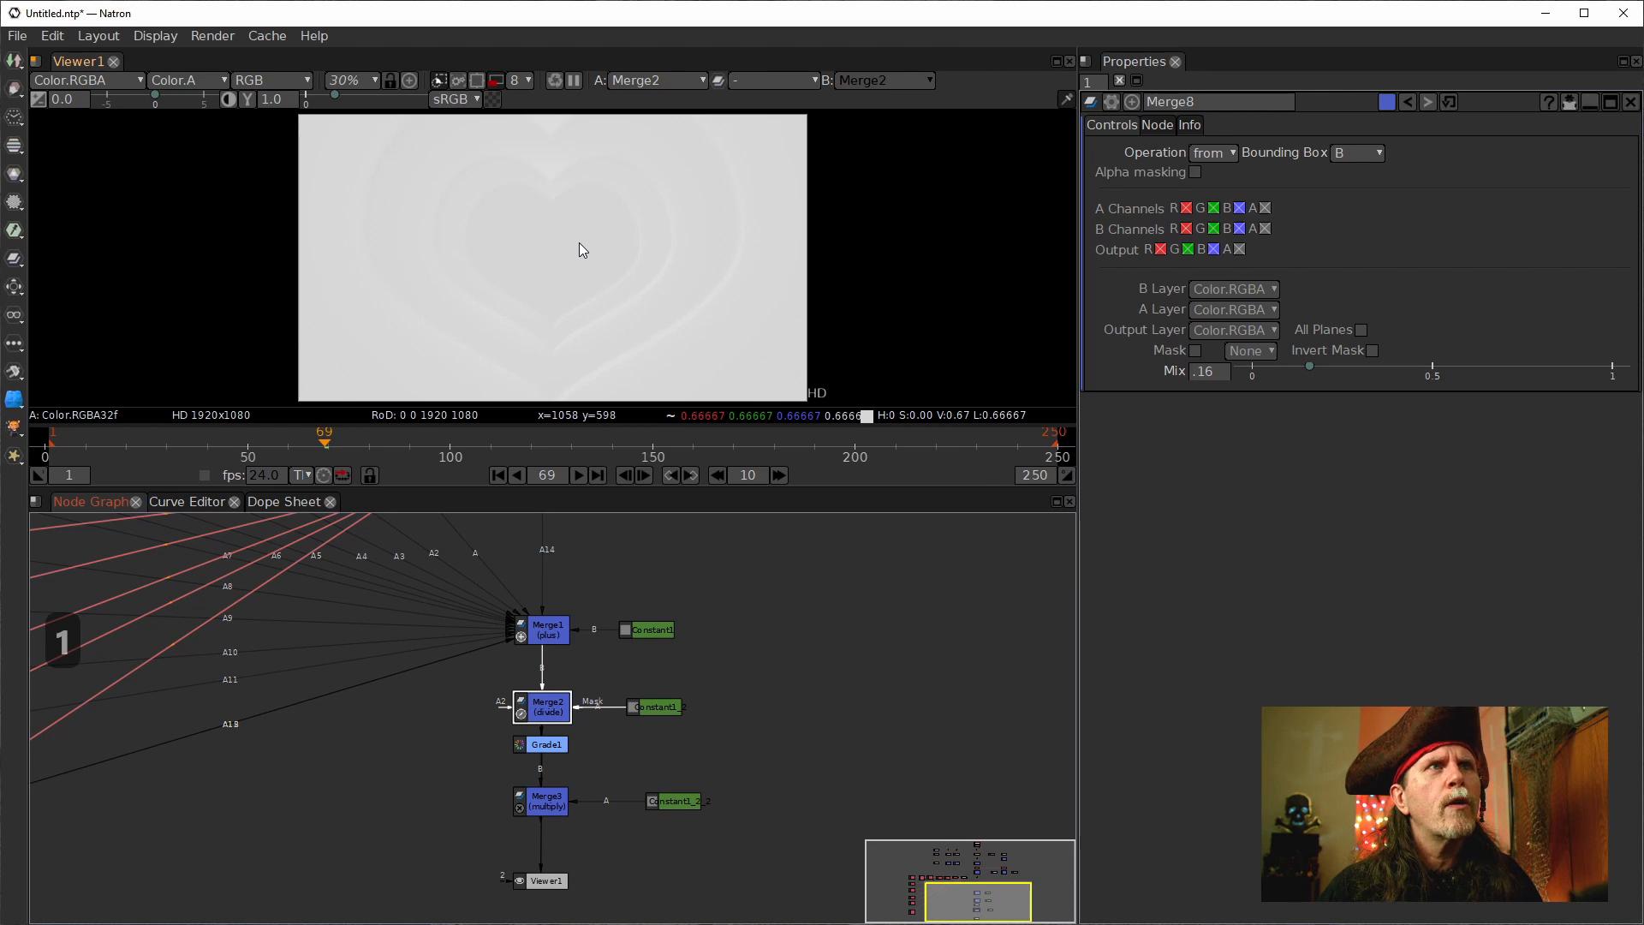
left_click(544, 743)
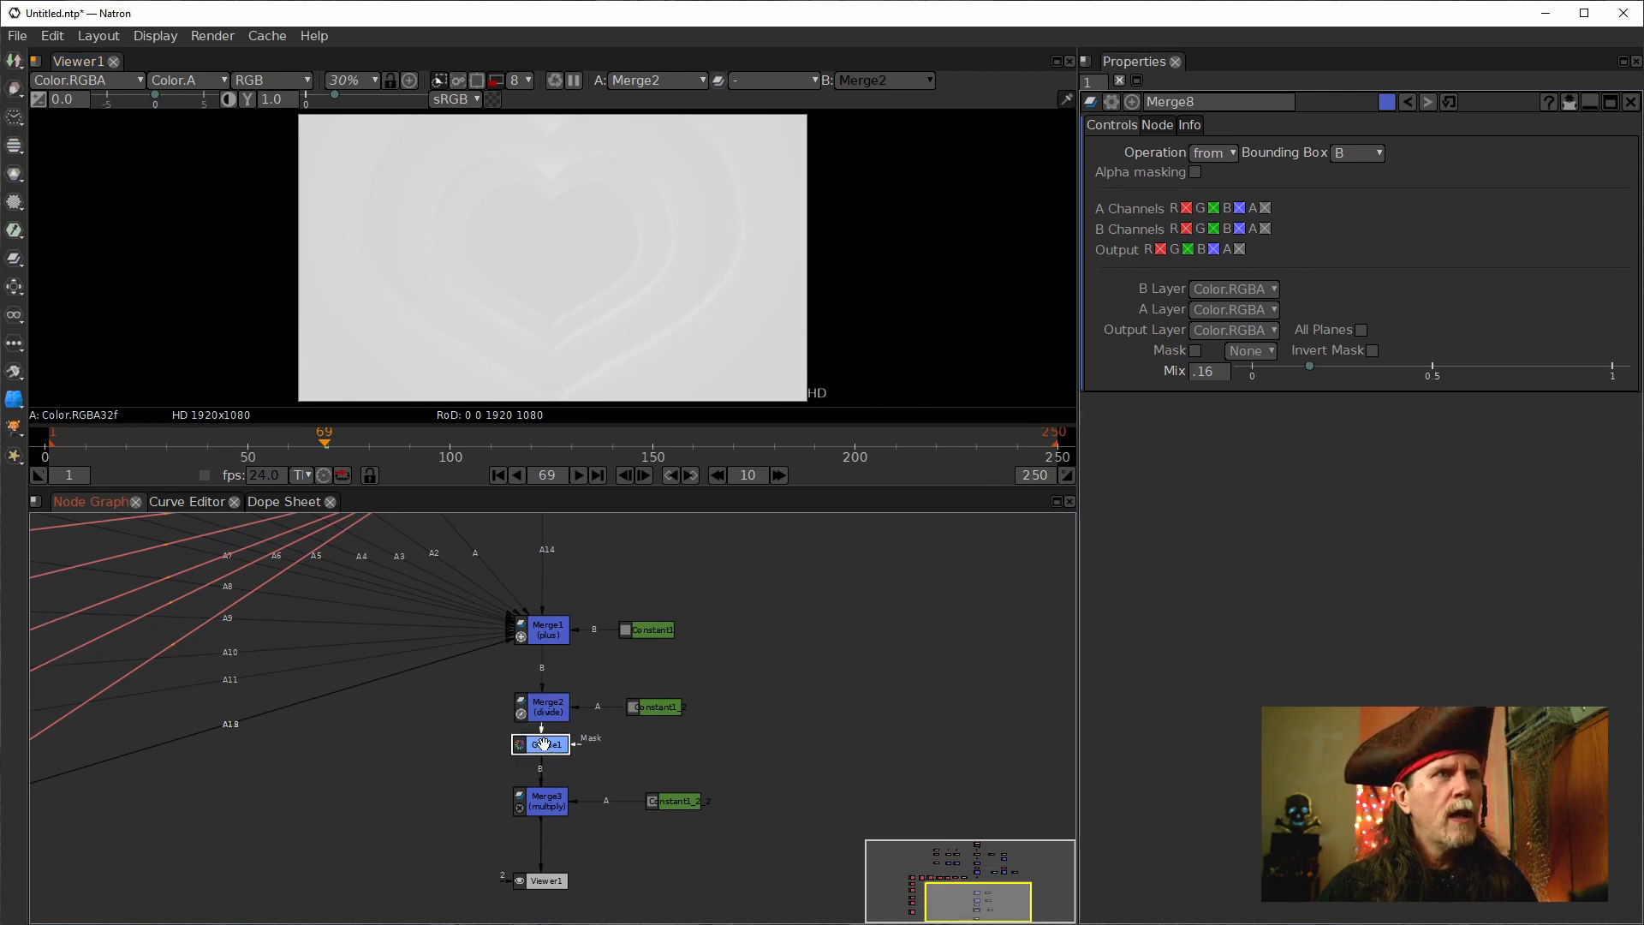
key("1")
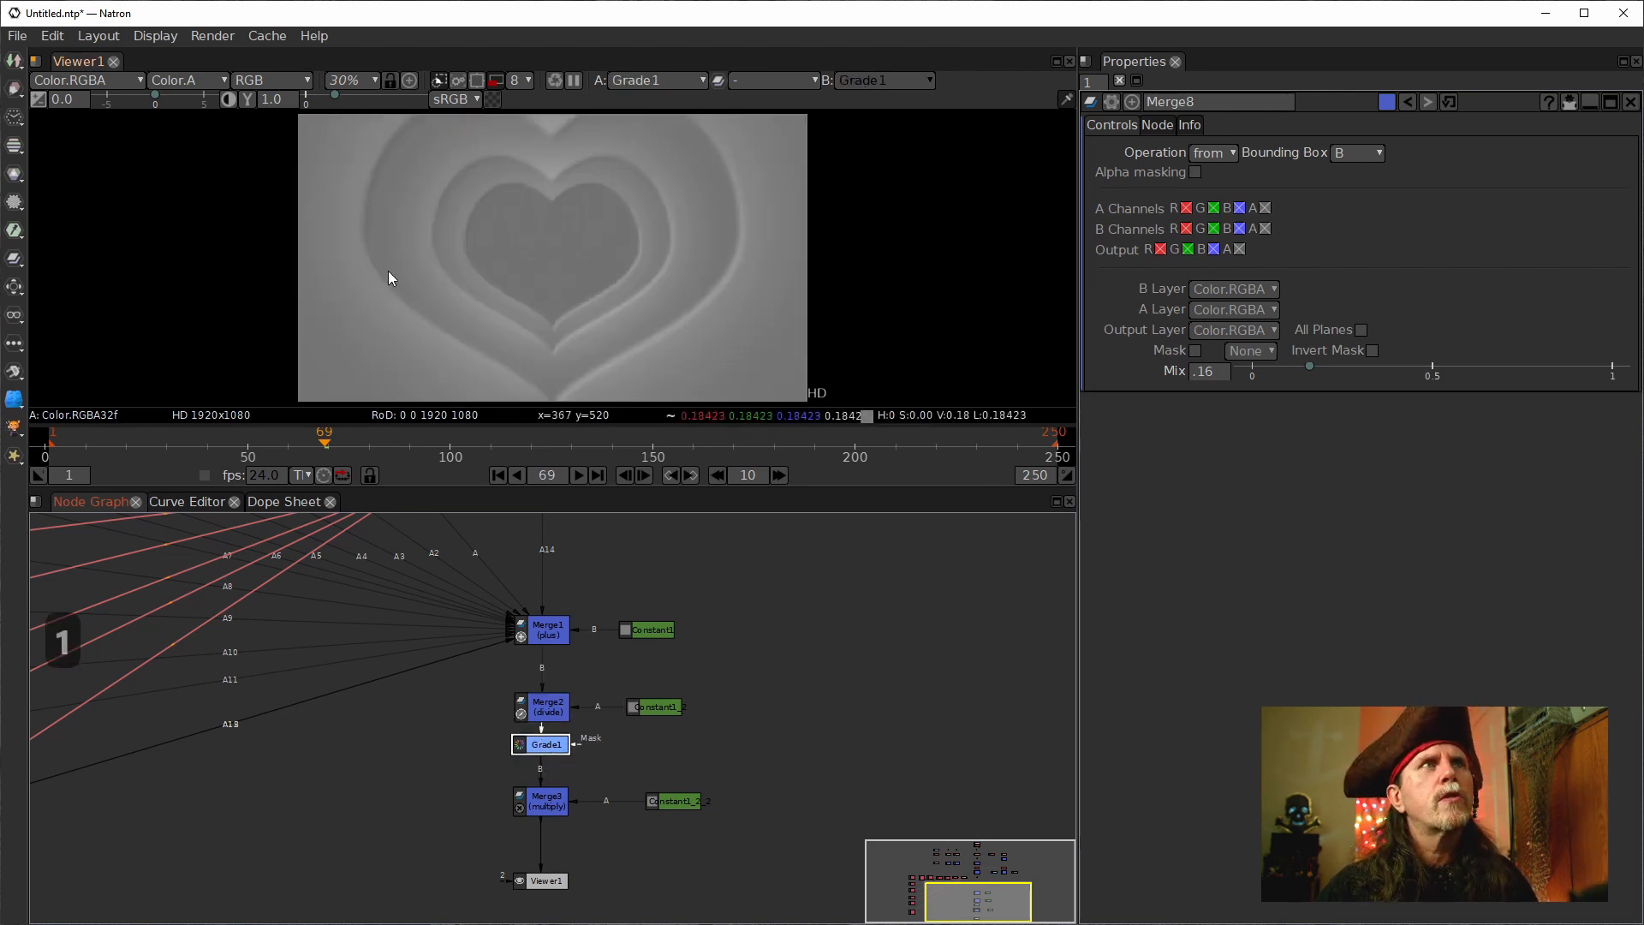
Go to frame 1, view Merge3's red heart tunnel, and look over the node tree from Roto1 to Merge1.
left_click(498, 475)
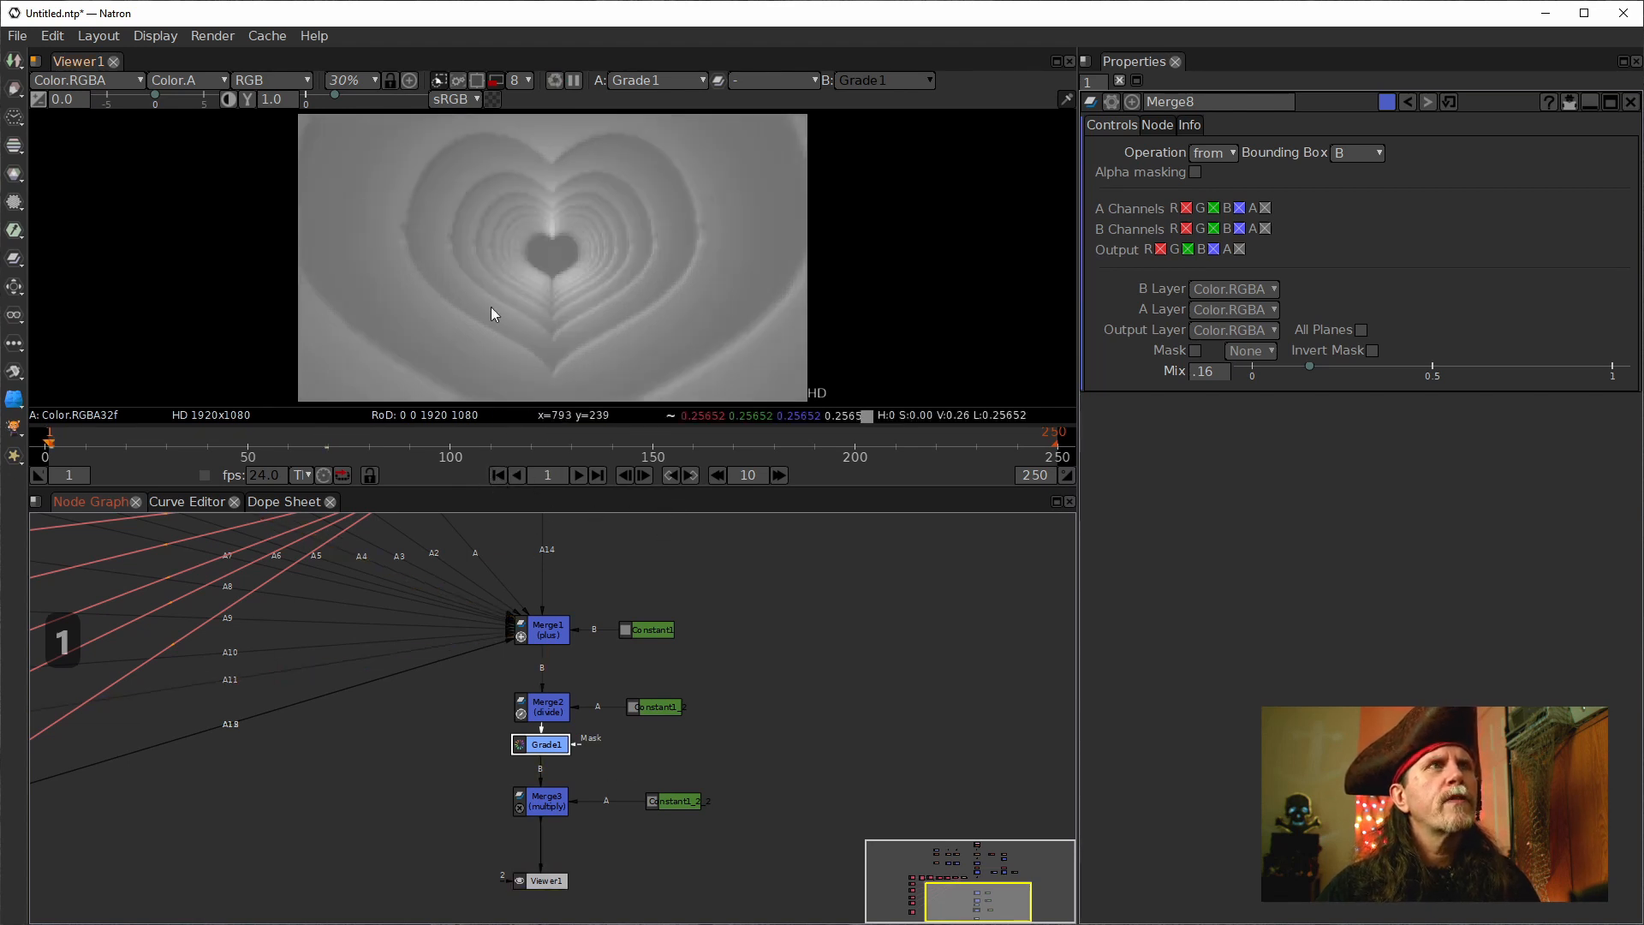
left_click(554, 803)
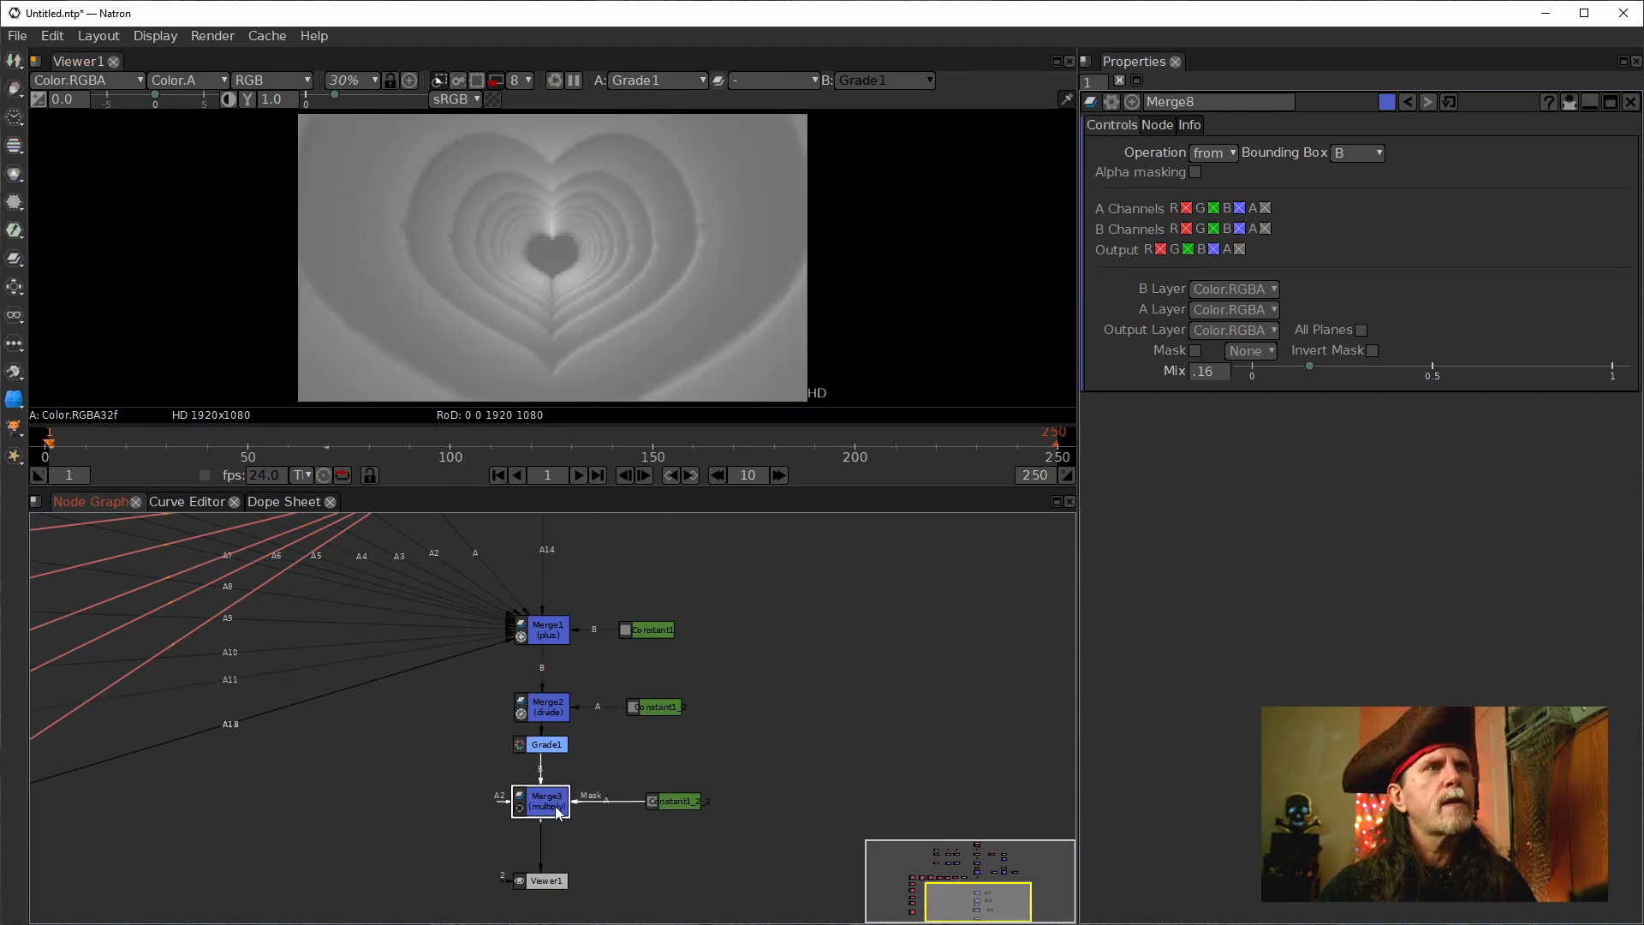
key("1")
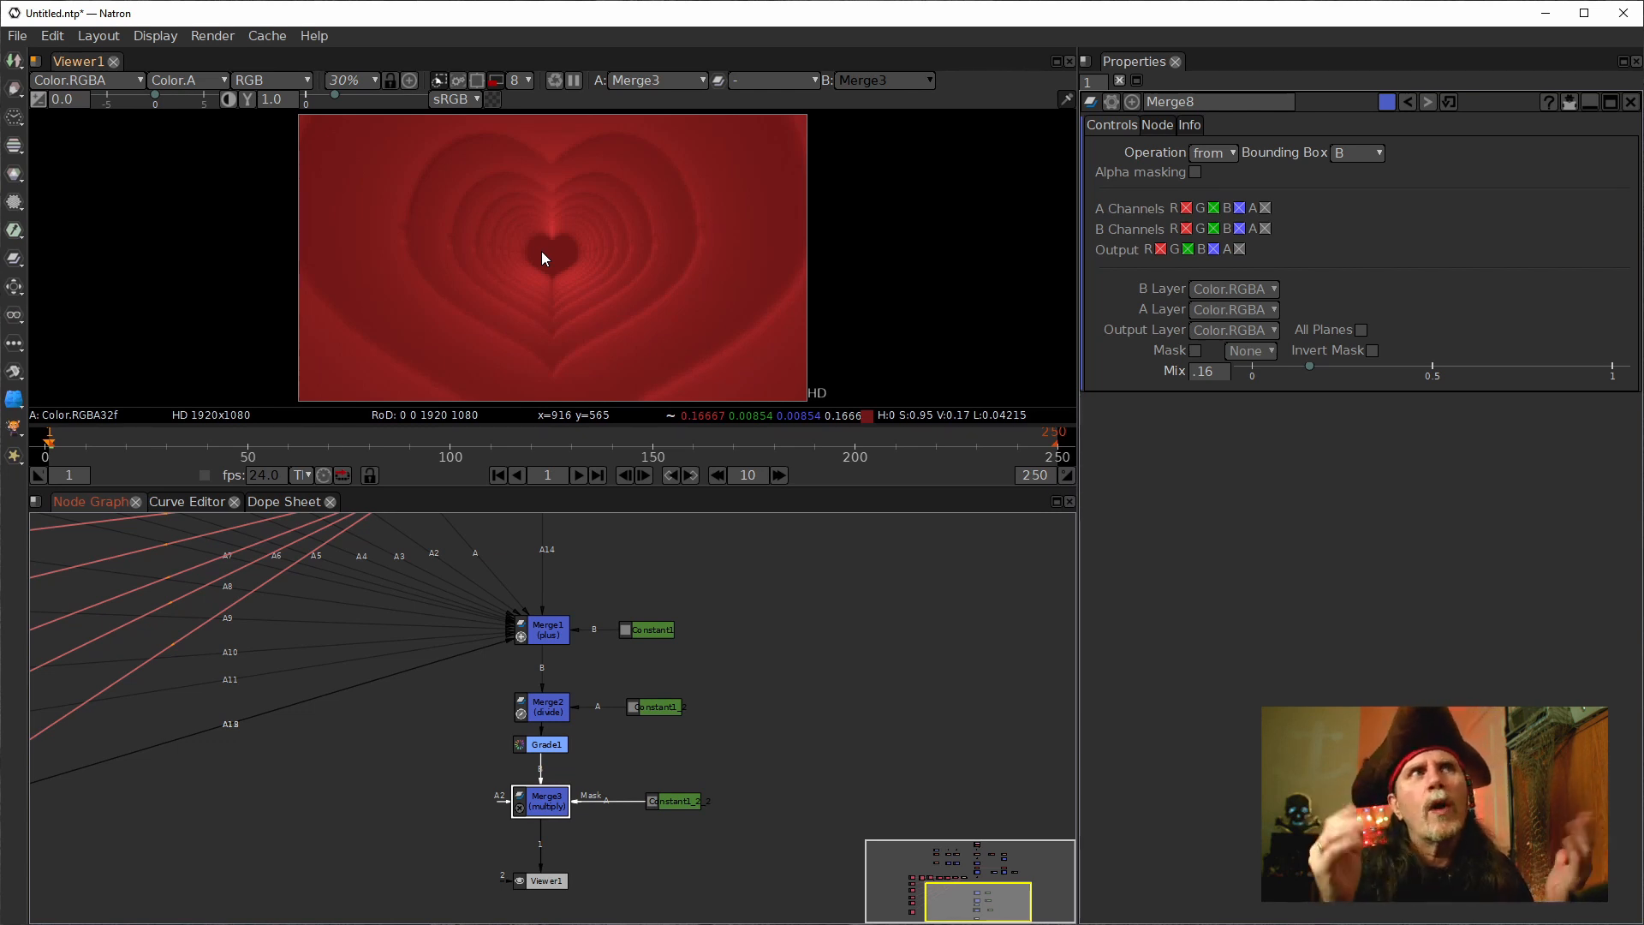
left_click_drag(760, 664, 683, 854)
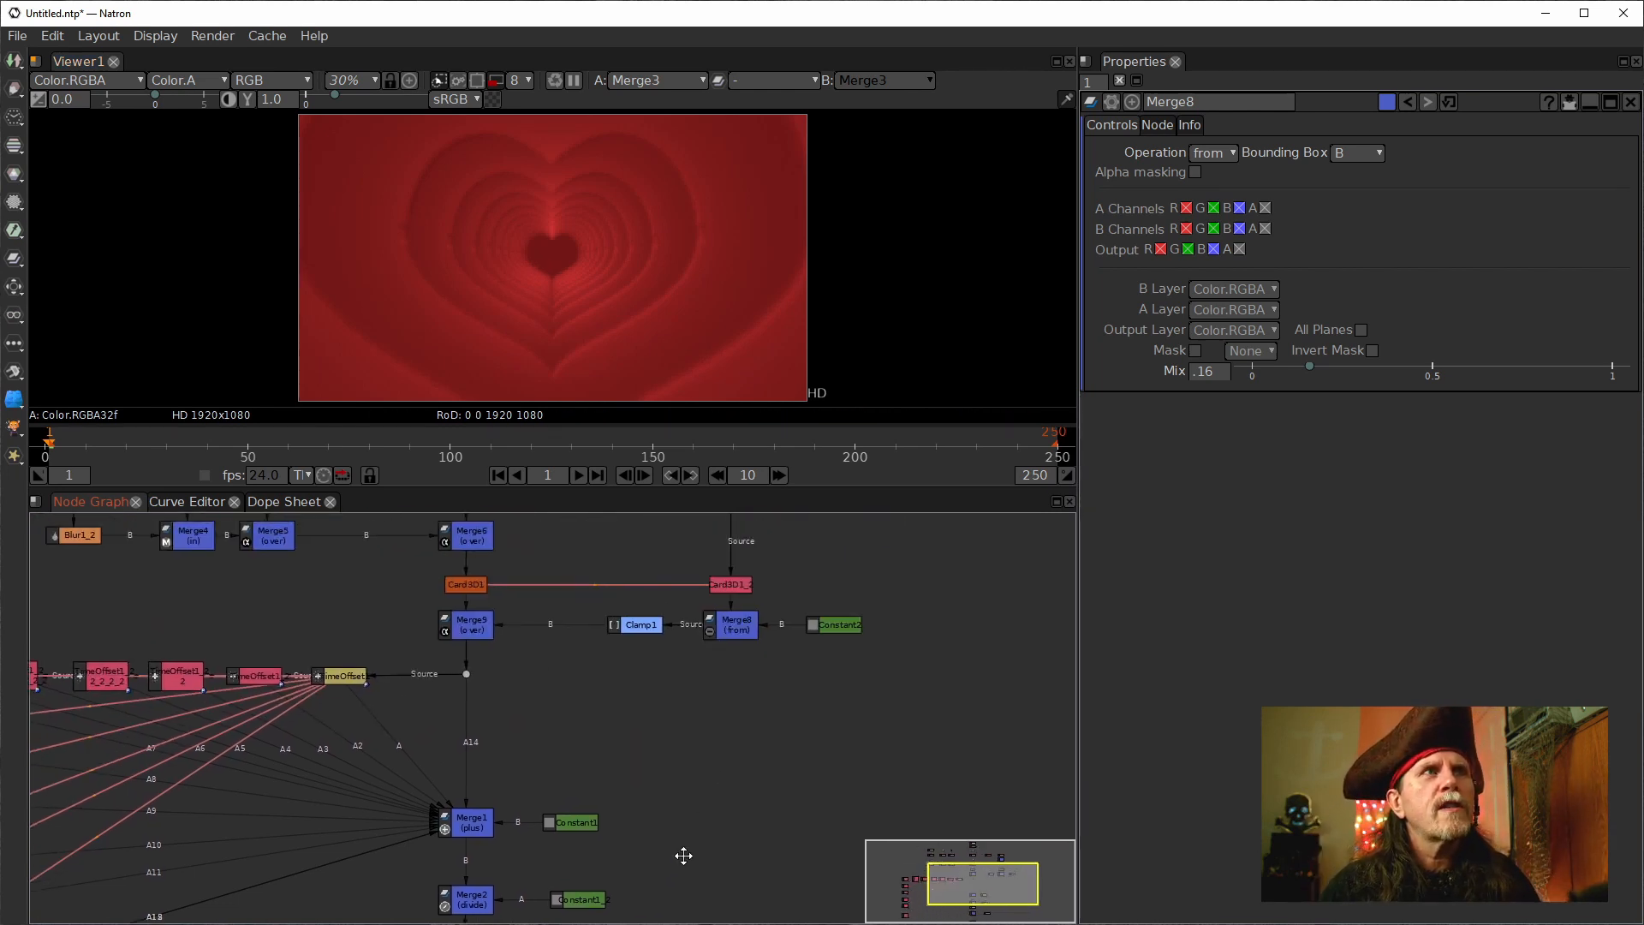
left_click_drag(624, 748, 613, 842)
left_click_drag(602, 715, 579, 784)
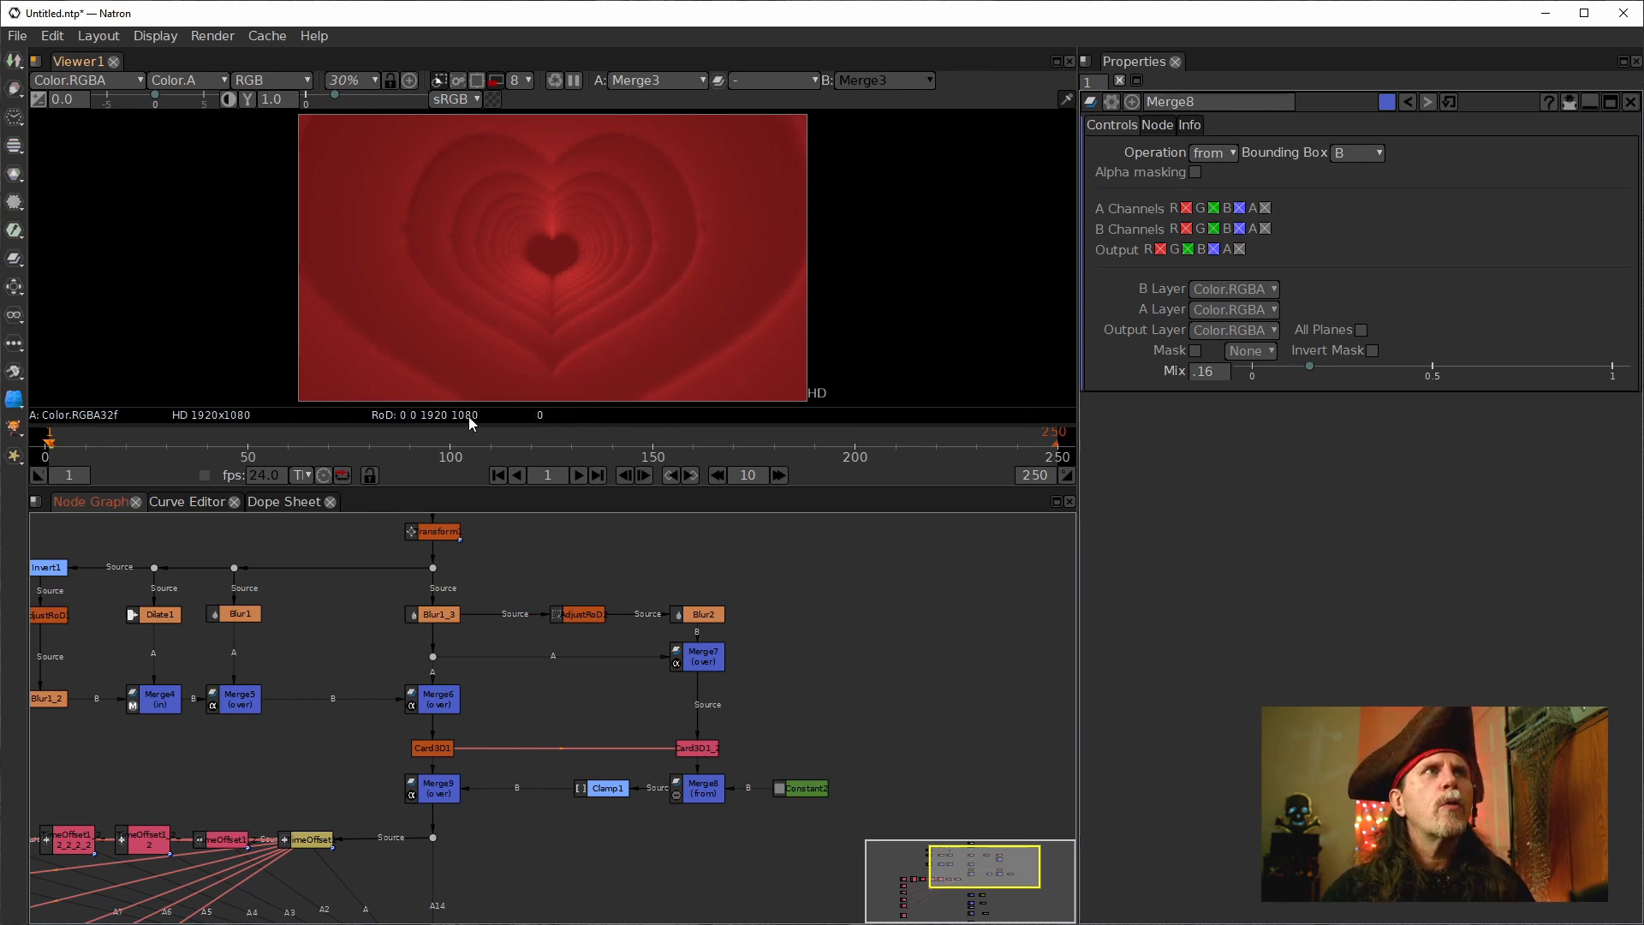
left_click_drag(540, 603, 526, 725)
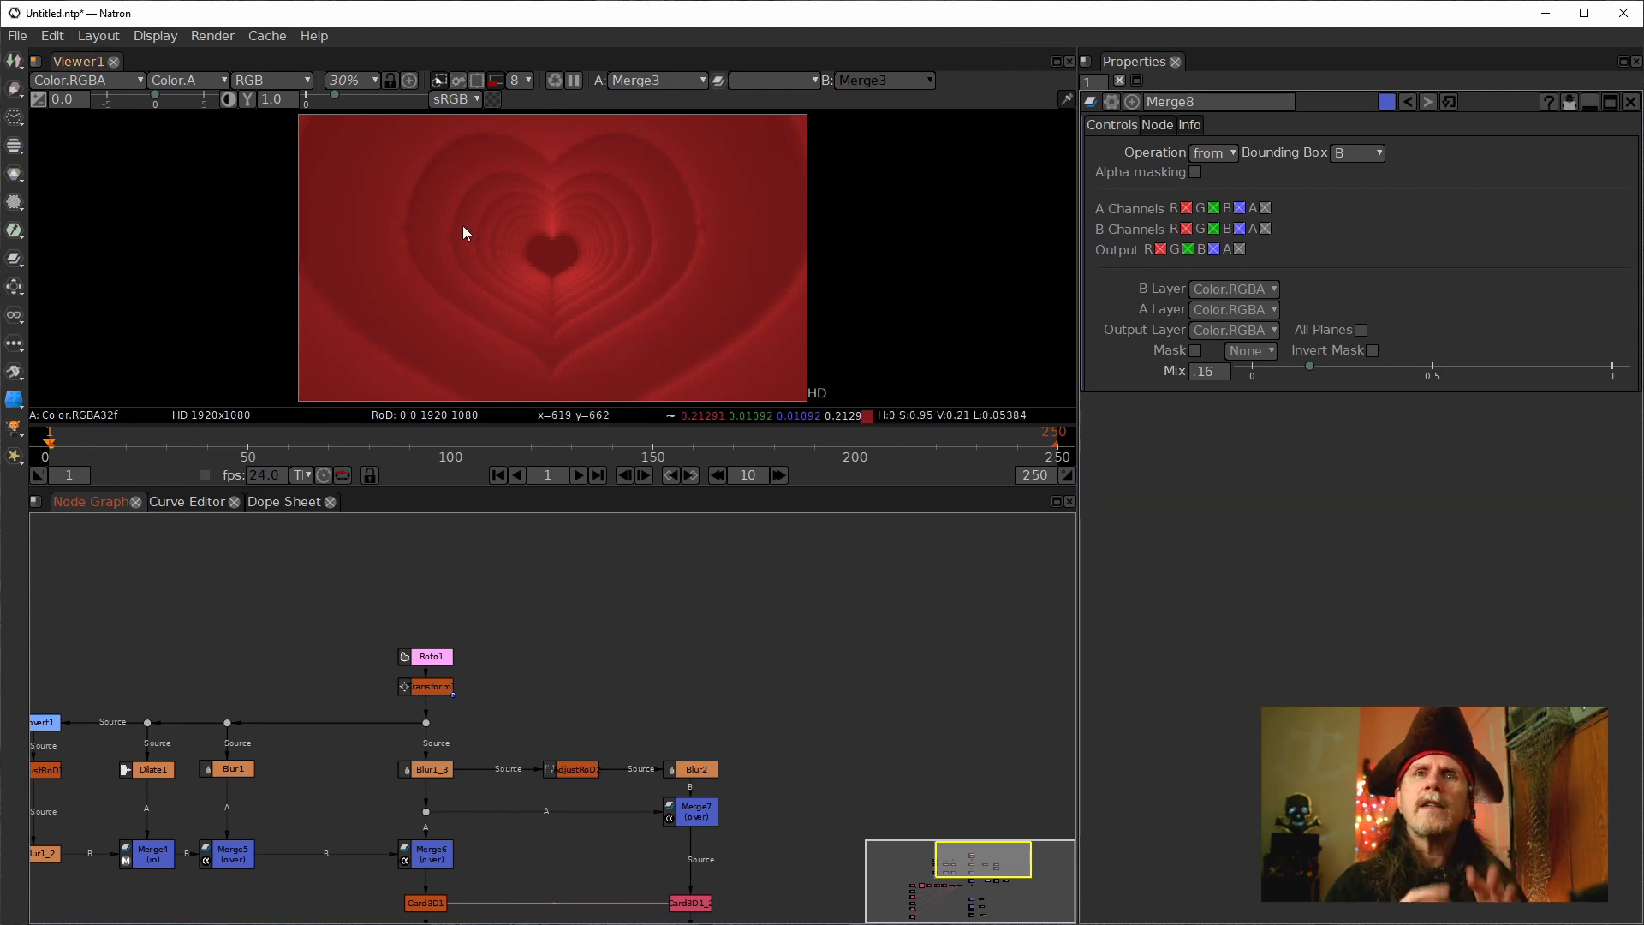
left_click_drag(499, 831, 542, 689)
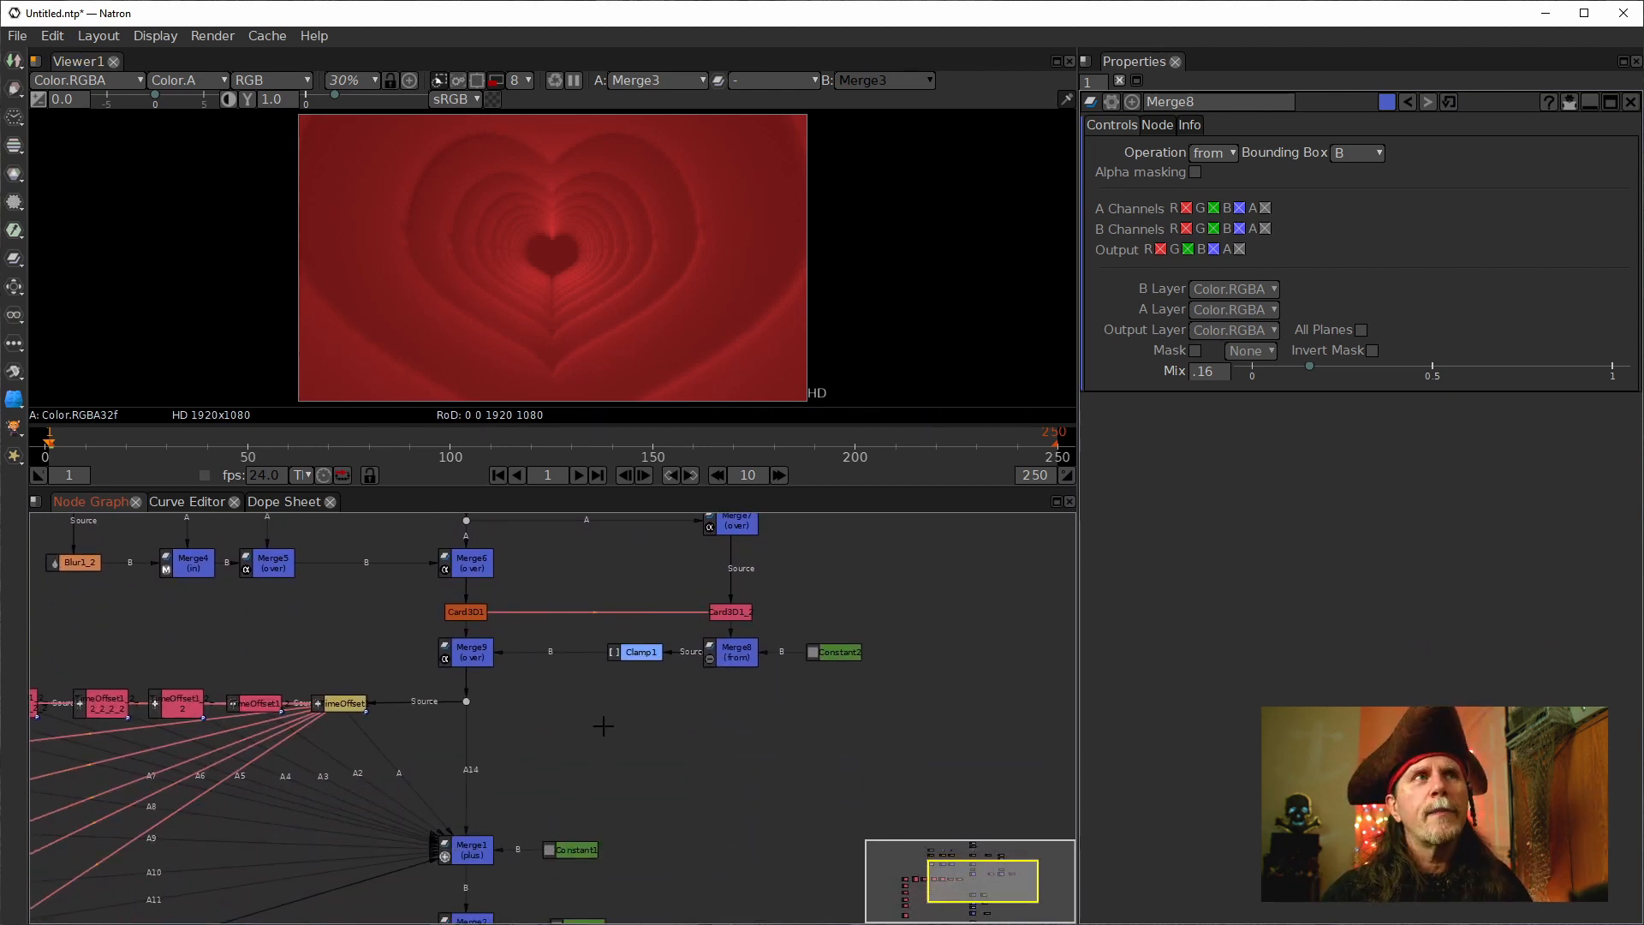
left_click_drag(560, 727, 520, 690)
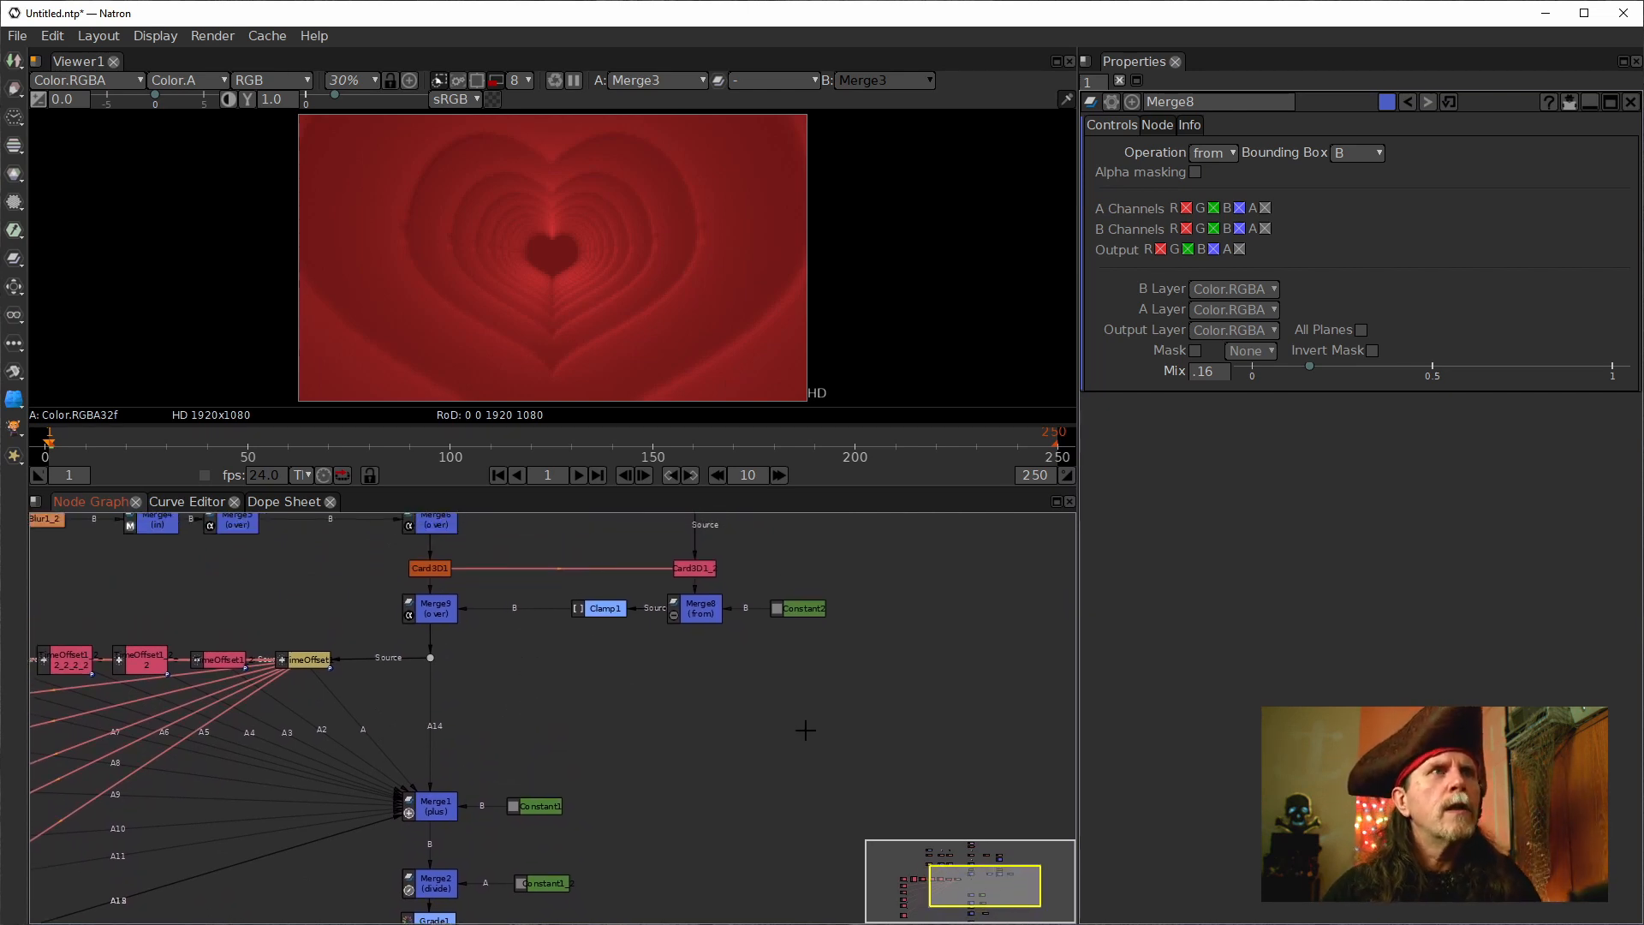
Add an unconnected Dot in the empty area beside Transform1 in the node tree.
left_click_drag(814, 723, 632, 893)
left_click_drag(703, 637, 722, 722)
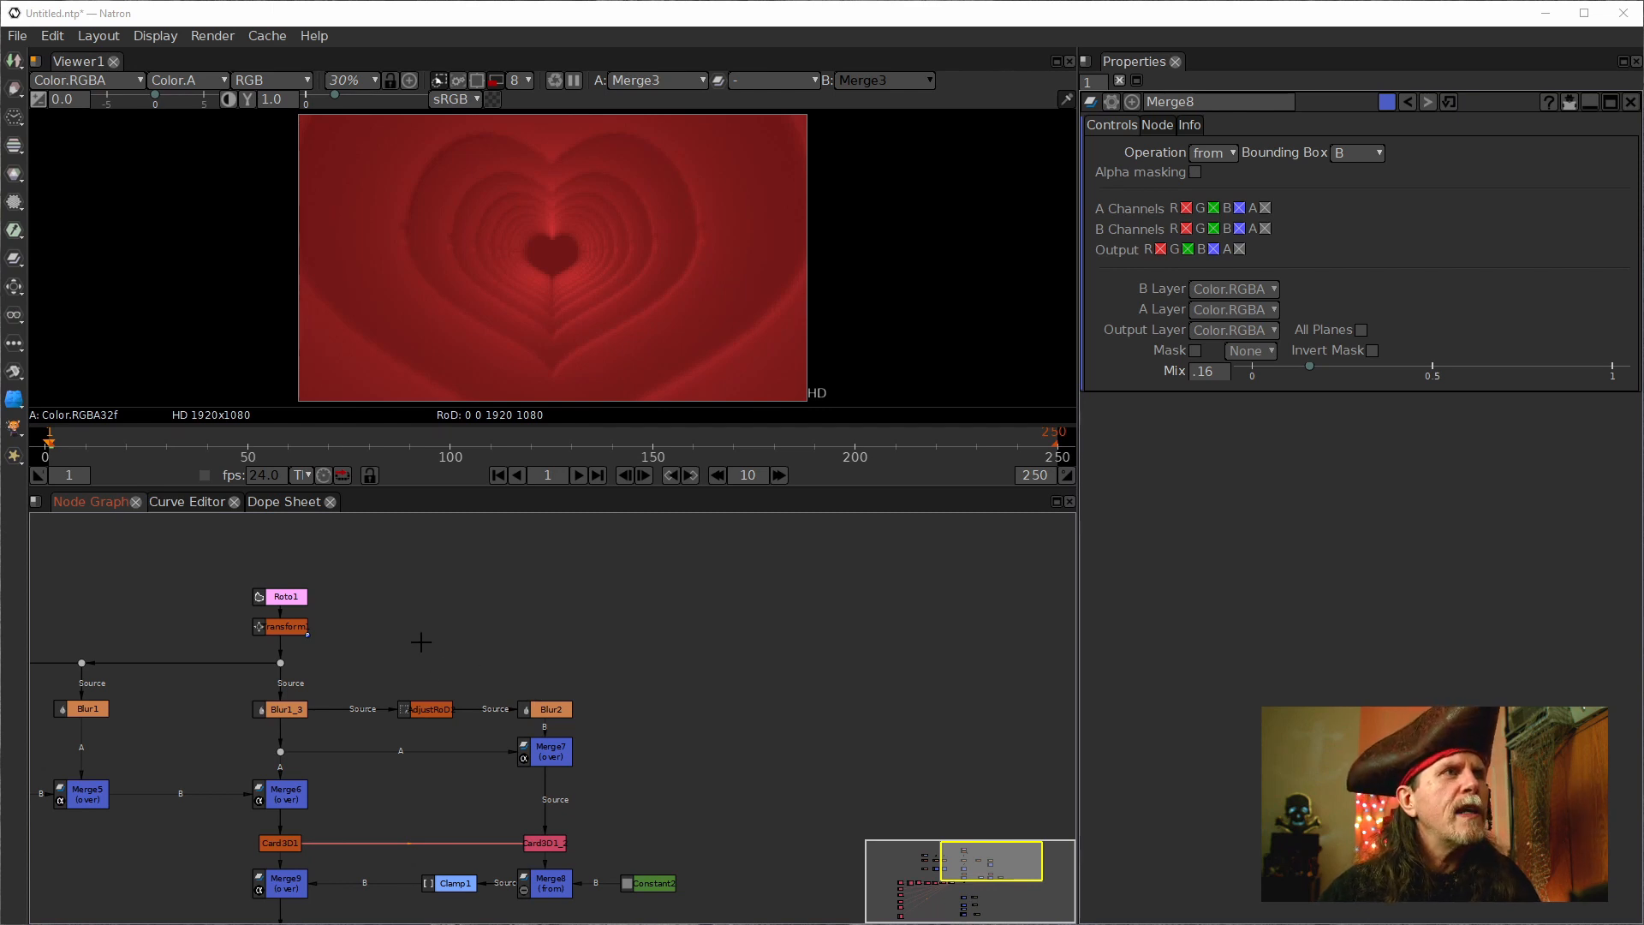
key("period")
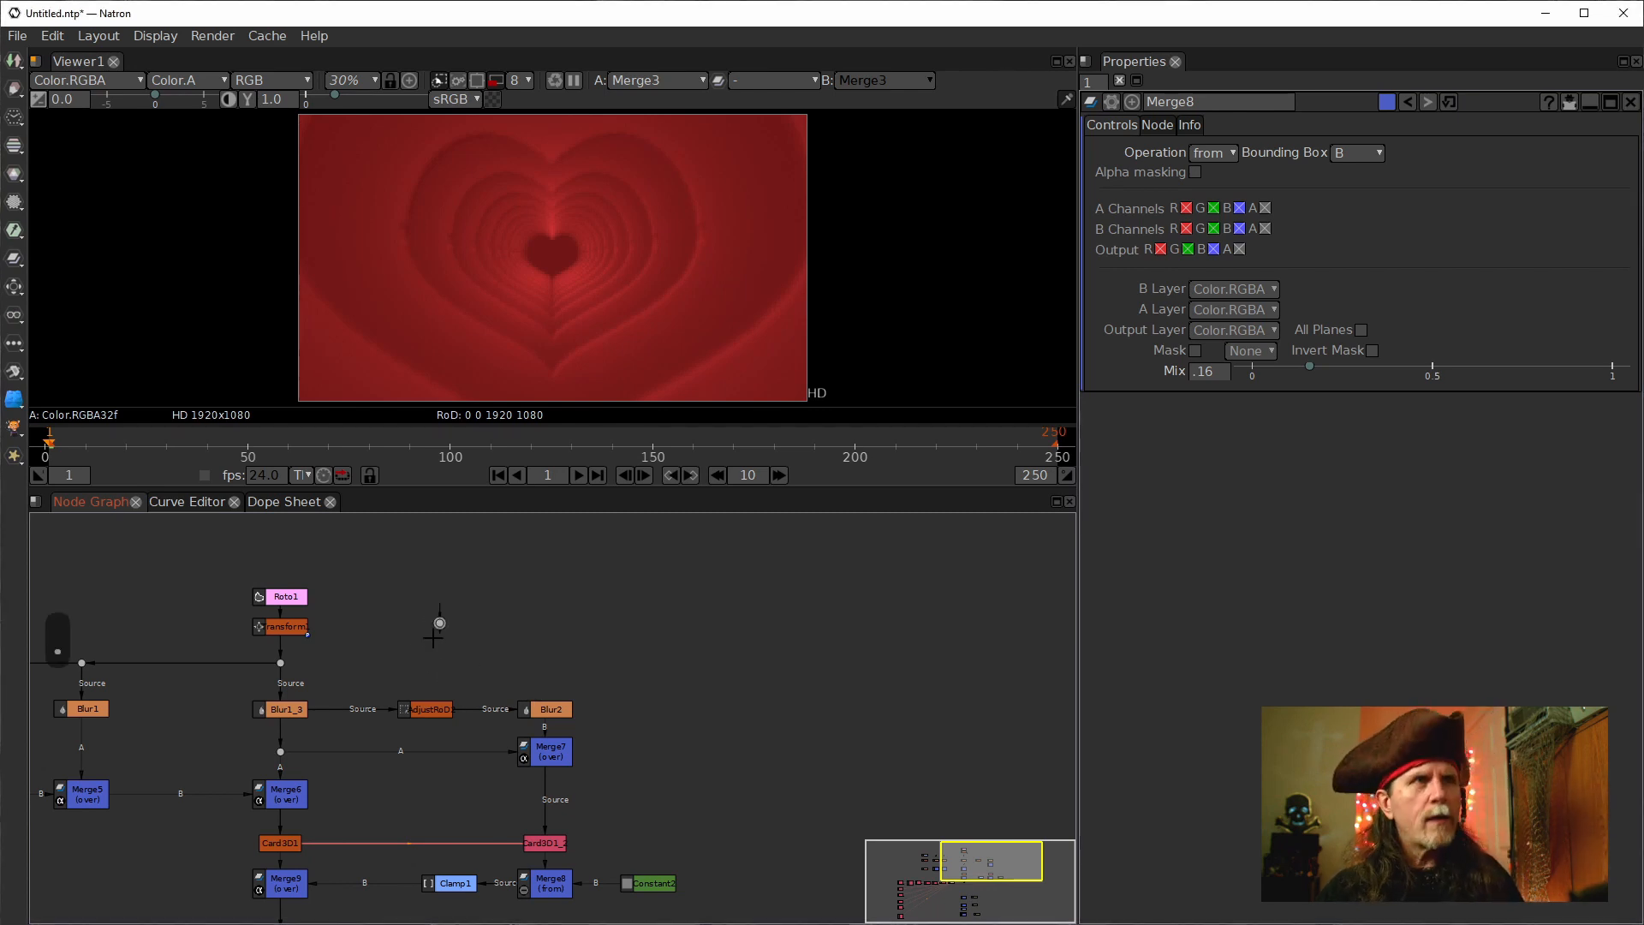
left_click_drag(482, 647, 696, 601)
scroll(571, 618, "up", 2)
scroll(571, 618, "up", 1)
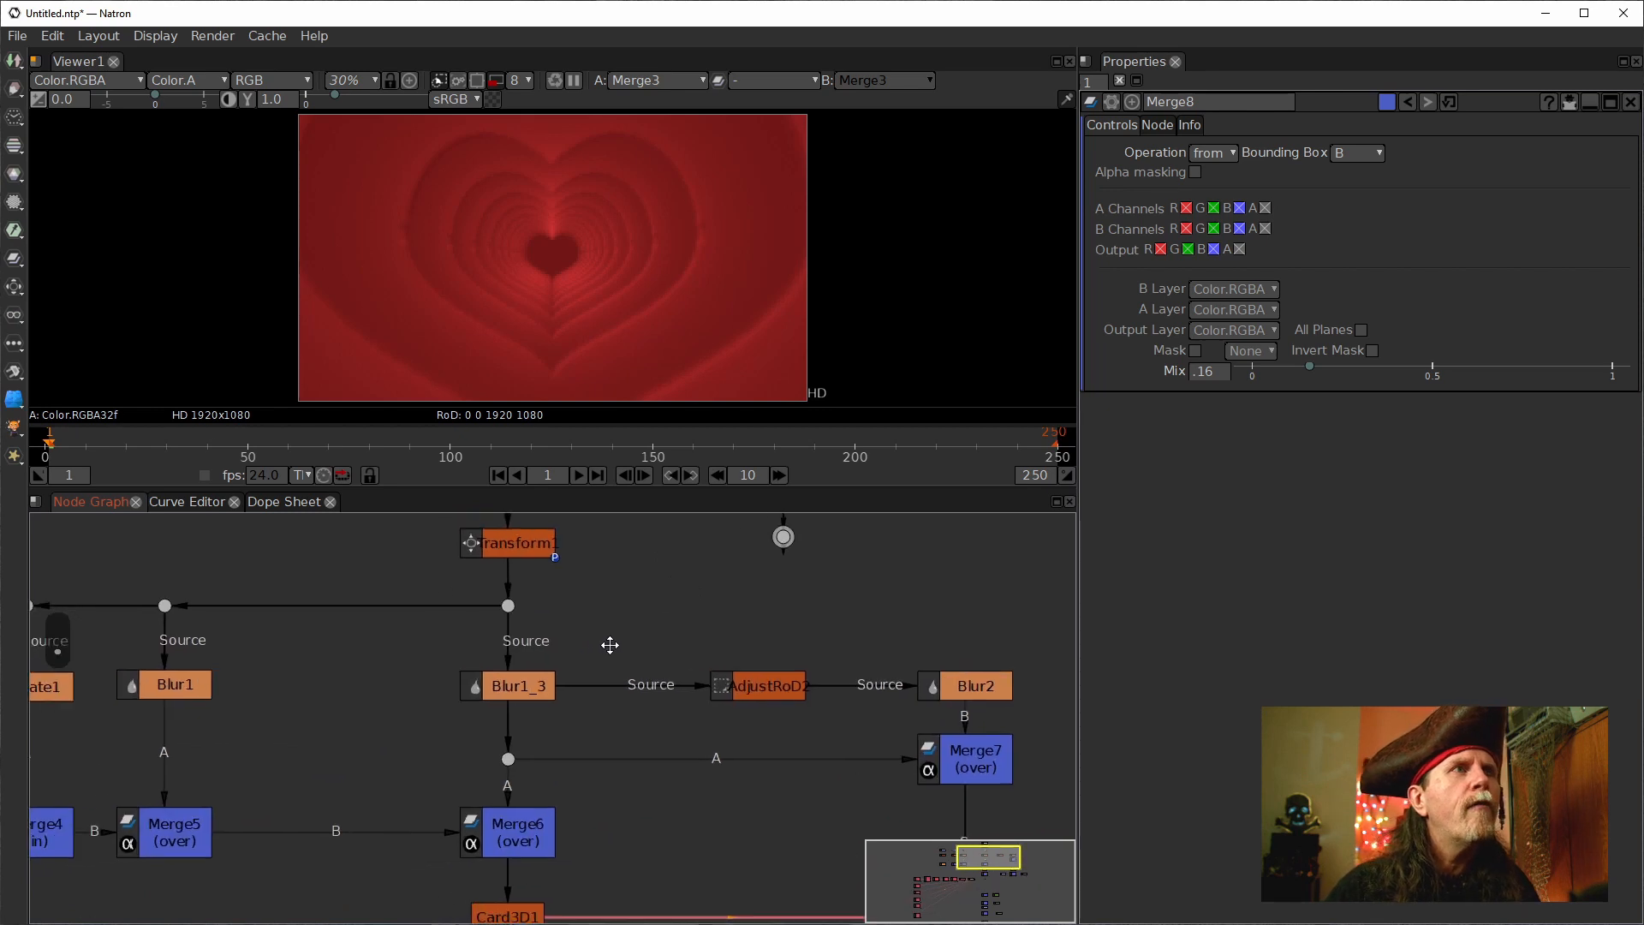
View the output of Blur1_3 and connect the new dot's input to it.
left_click(527, 698)
key("1")
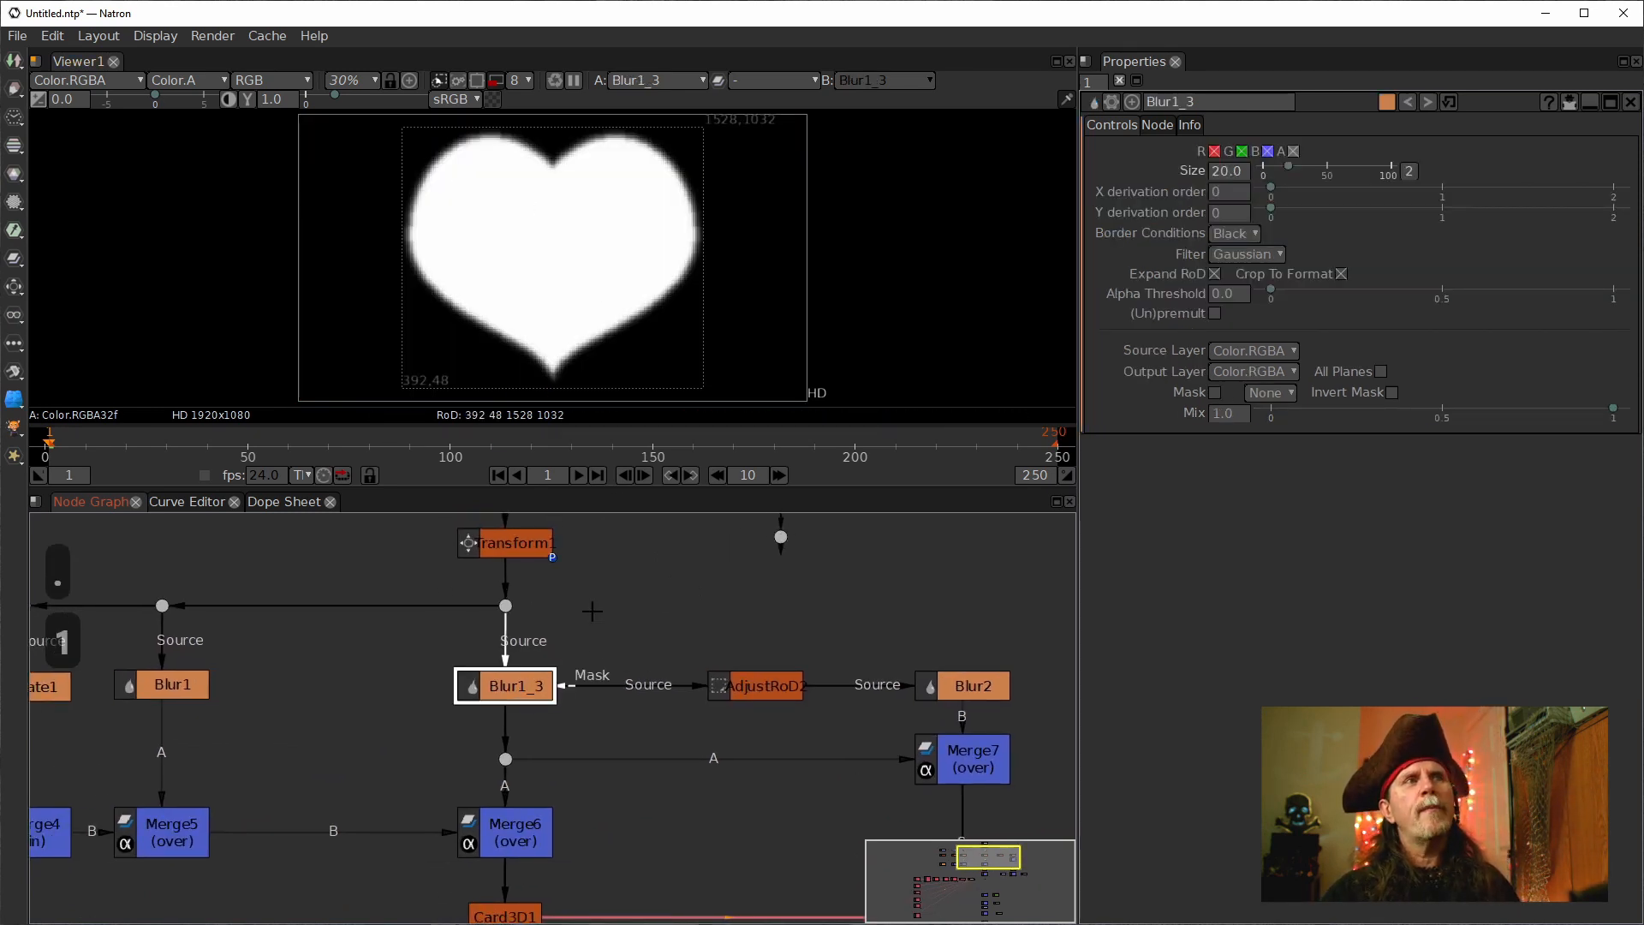
left_click_drag(712, 623, 601, 724)
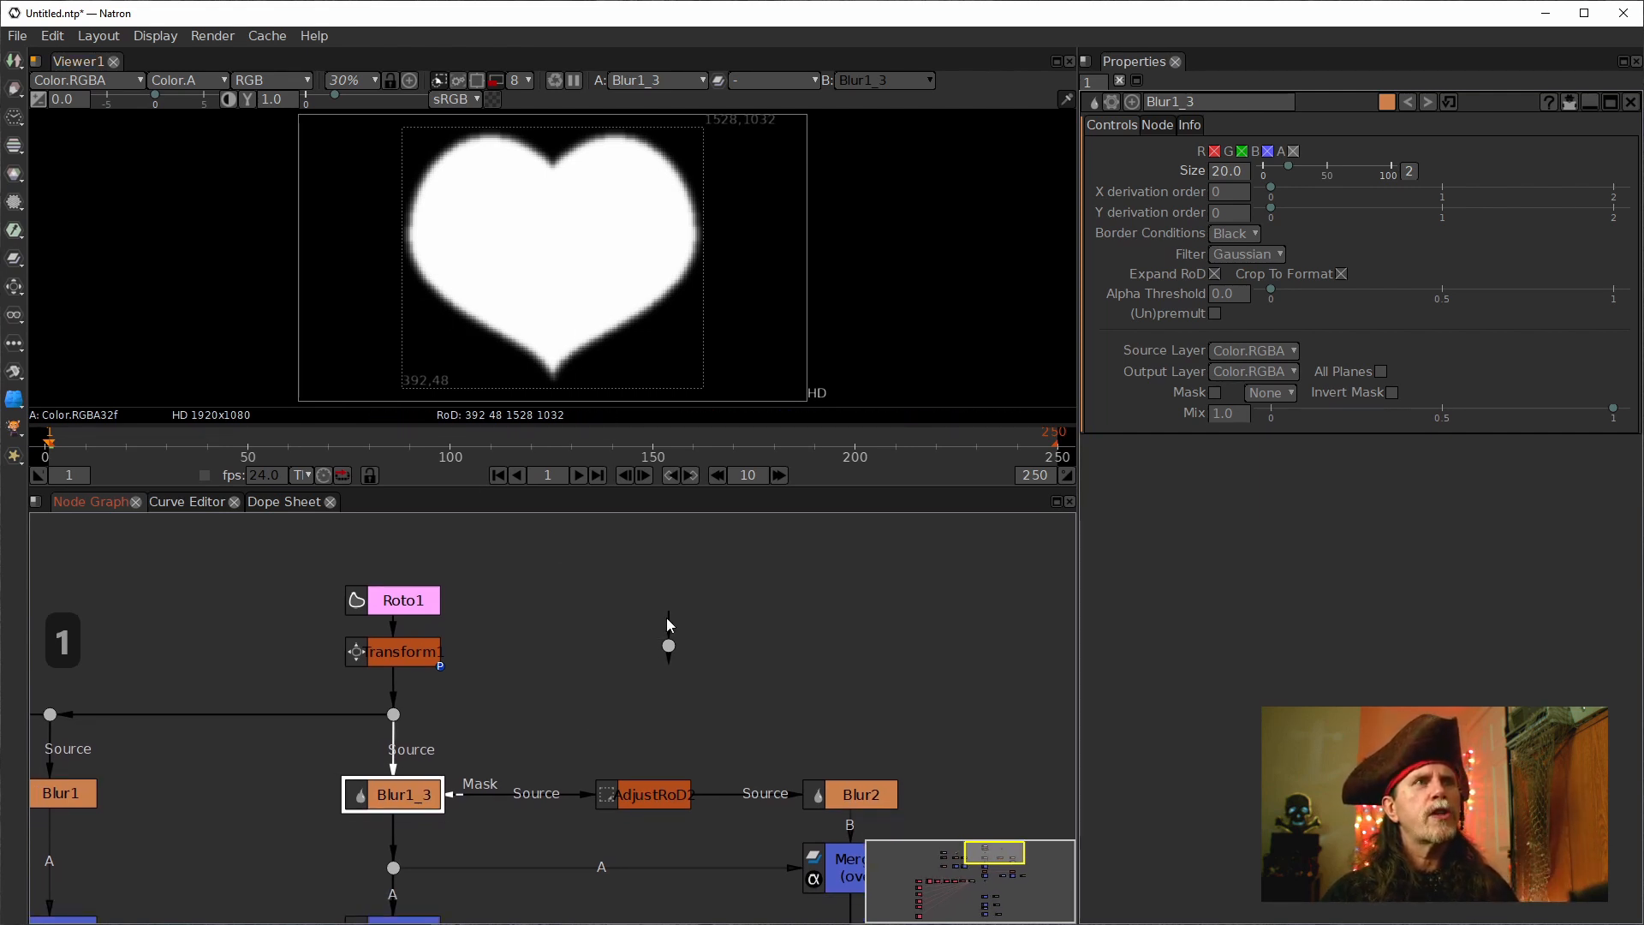
left_click_drag(667, 620, 420, 801)
Extend the dot's line with a second dot beyond the Blur2 column, and move Constant2 directly beneath Merge8.
left_click_drag(752, 723, 343, 716)
left_click(283, 639)
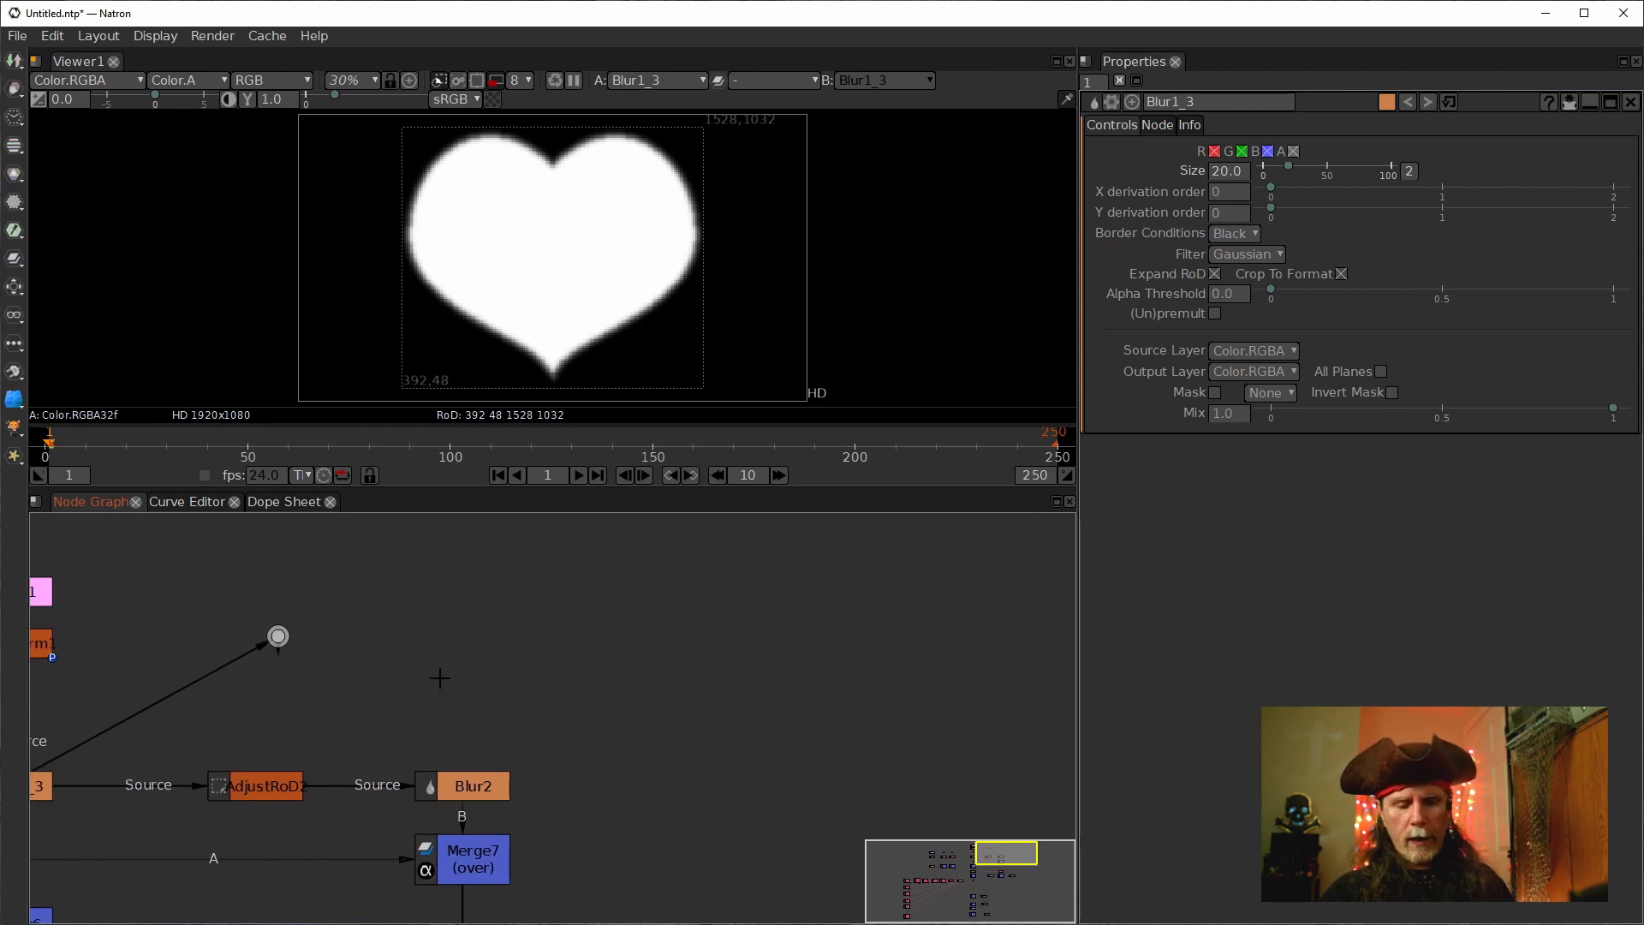
key("period")
left_click_drag(285, 677, 752, 636)
left_click_drag(740, 816, 490, 771)
left_click_drag(501, 889, 588, 760)
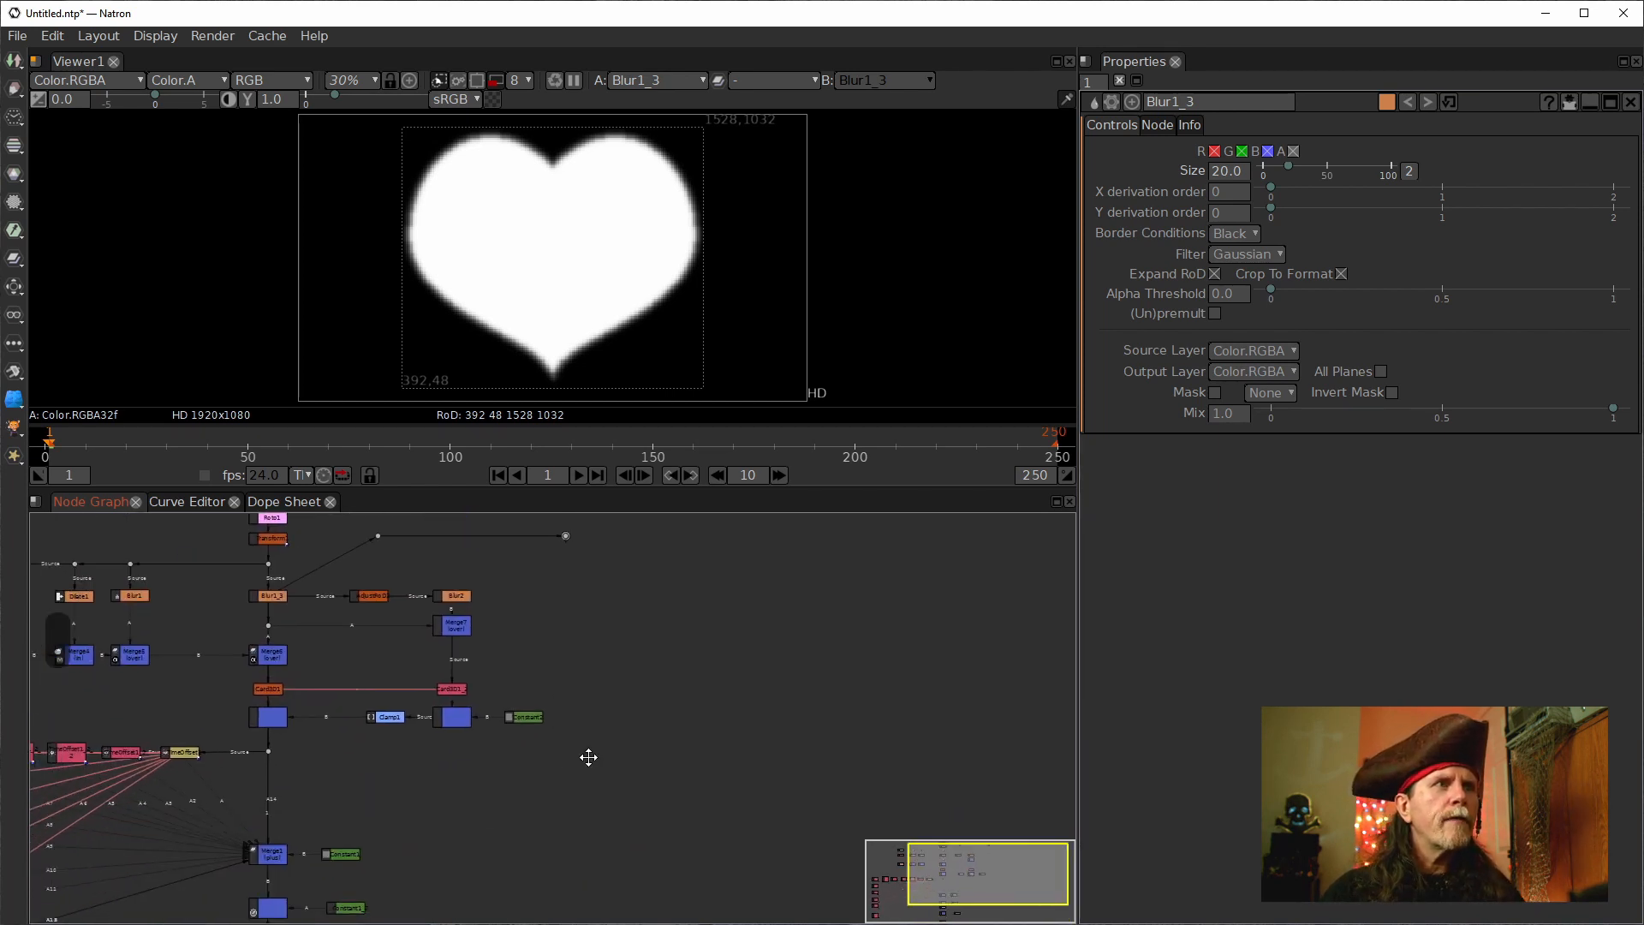
left_click_drag(506, 717, 452, 761)
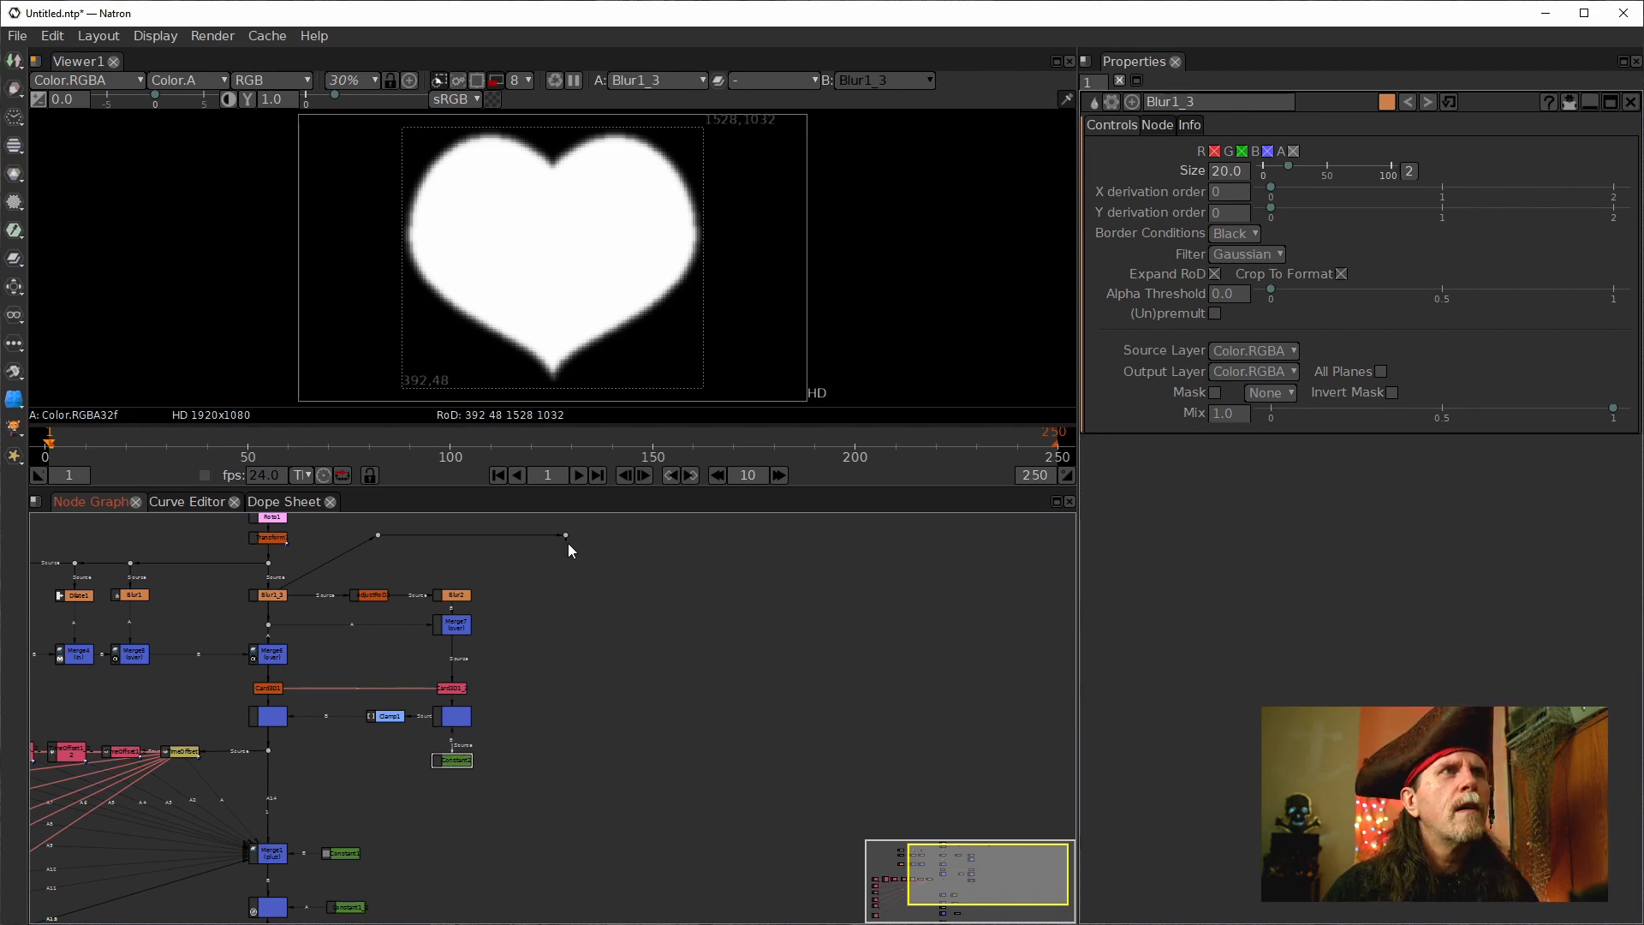
Bring the second dot closer to the Blur2 column and add a third dot far below it to run the line down.
left_click_drag(565, 536, 518, 535)
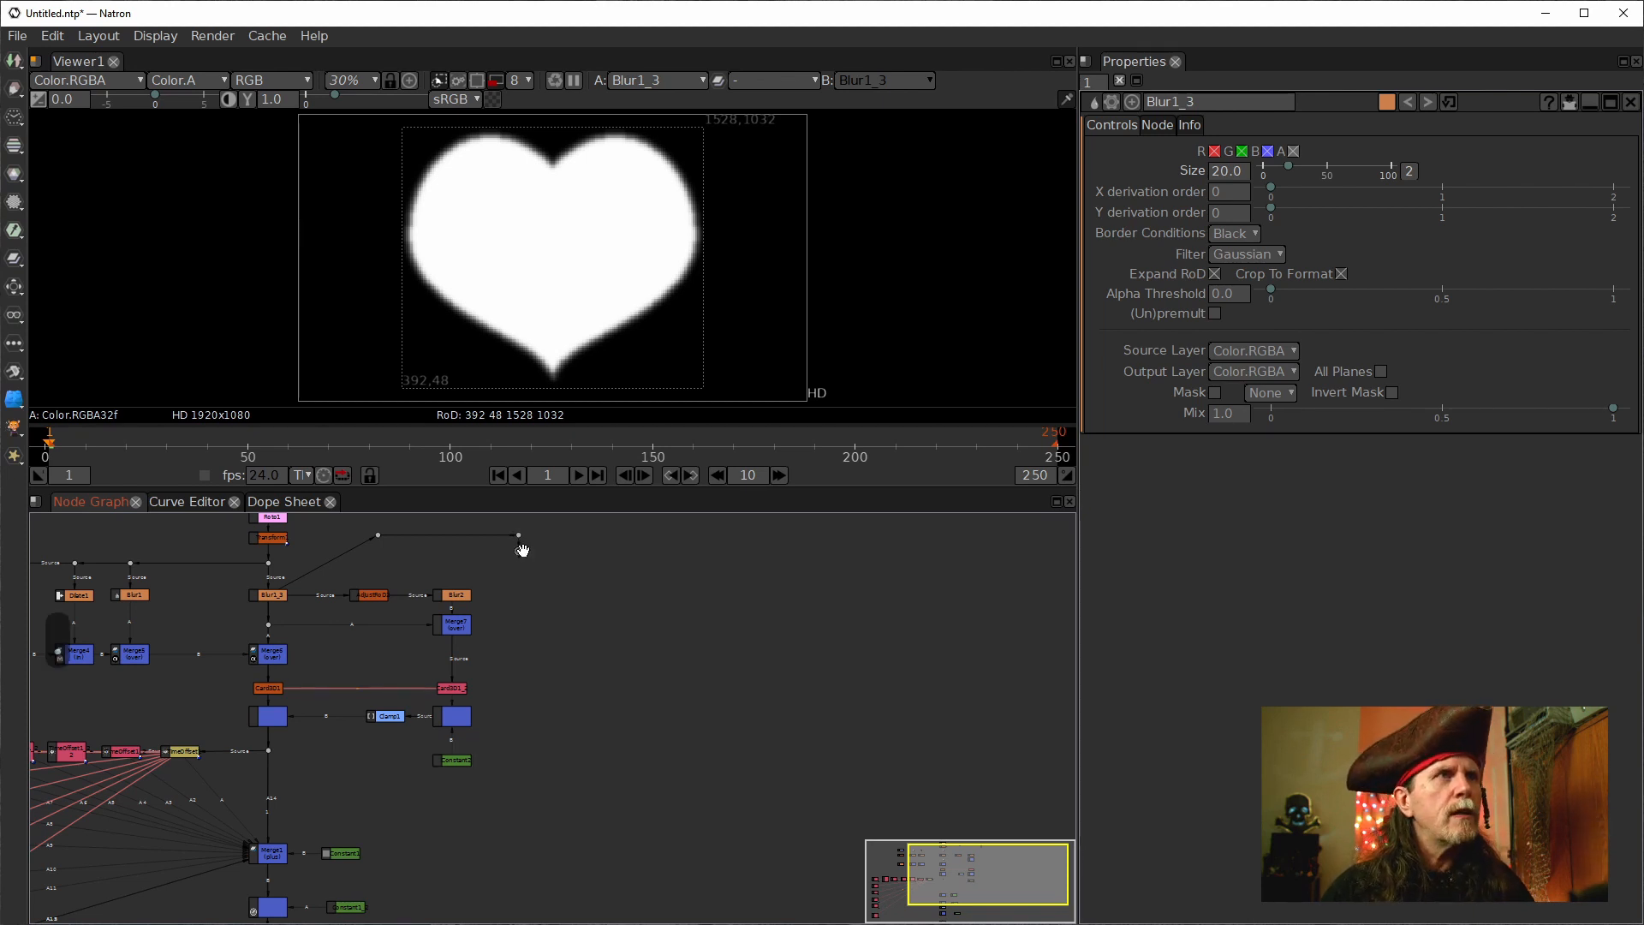
left_click_drag(521, 550, 640, 707)
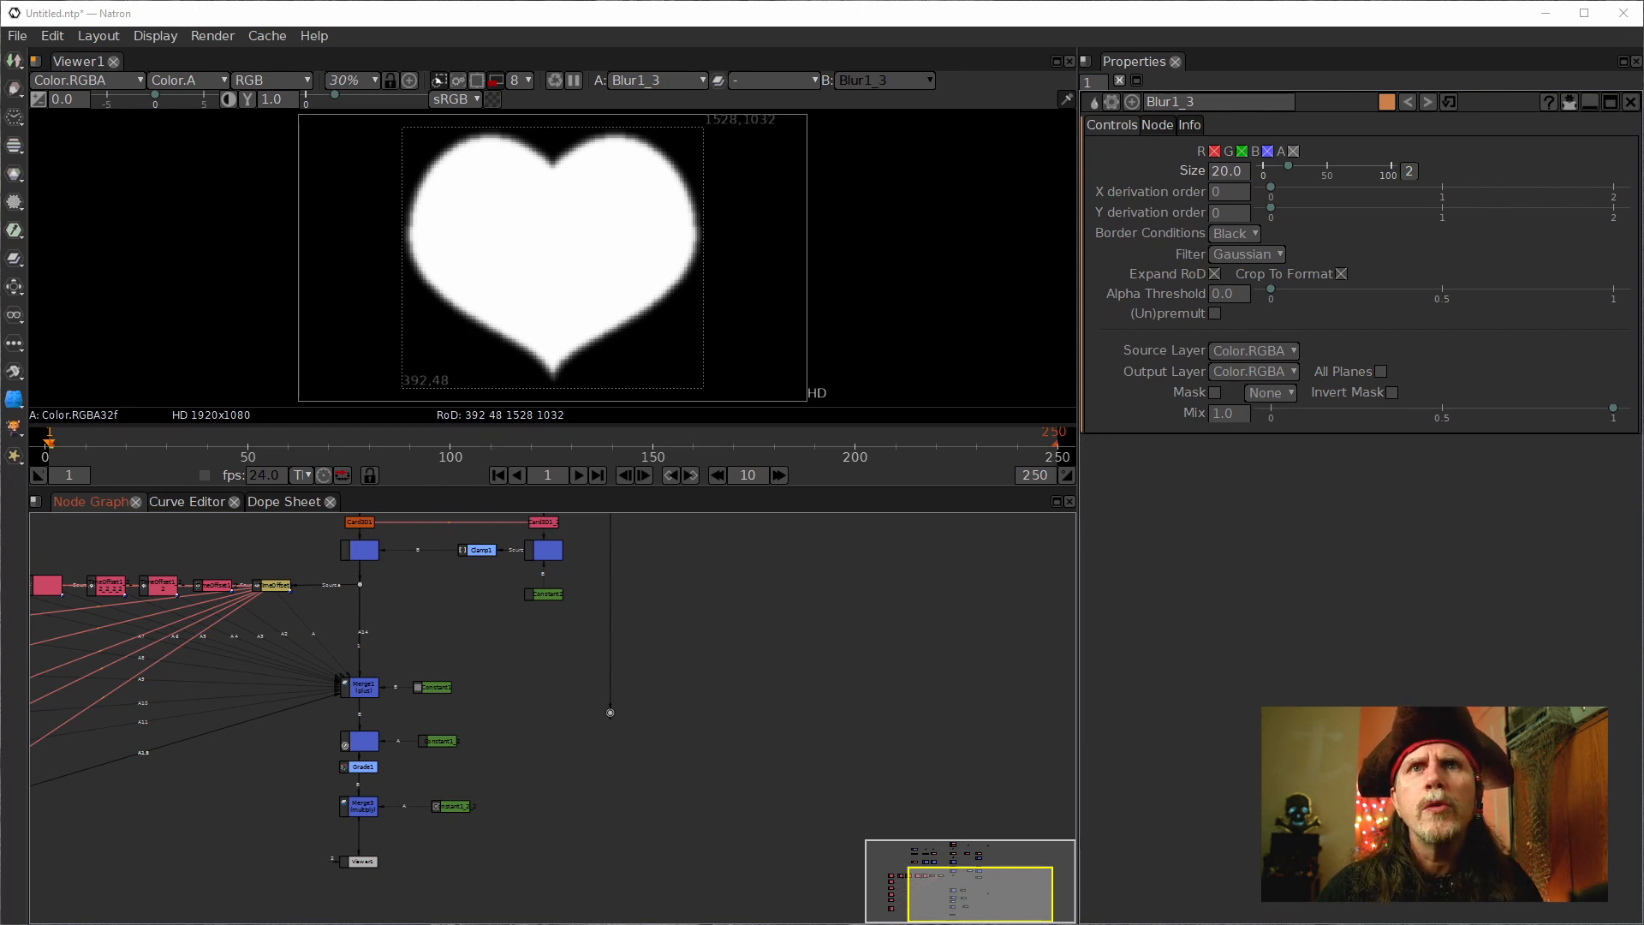
scroll(634, 771, "up", 3)
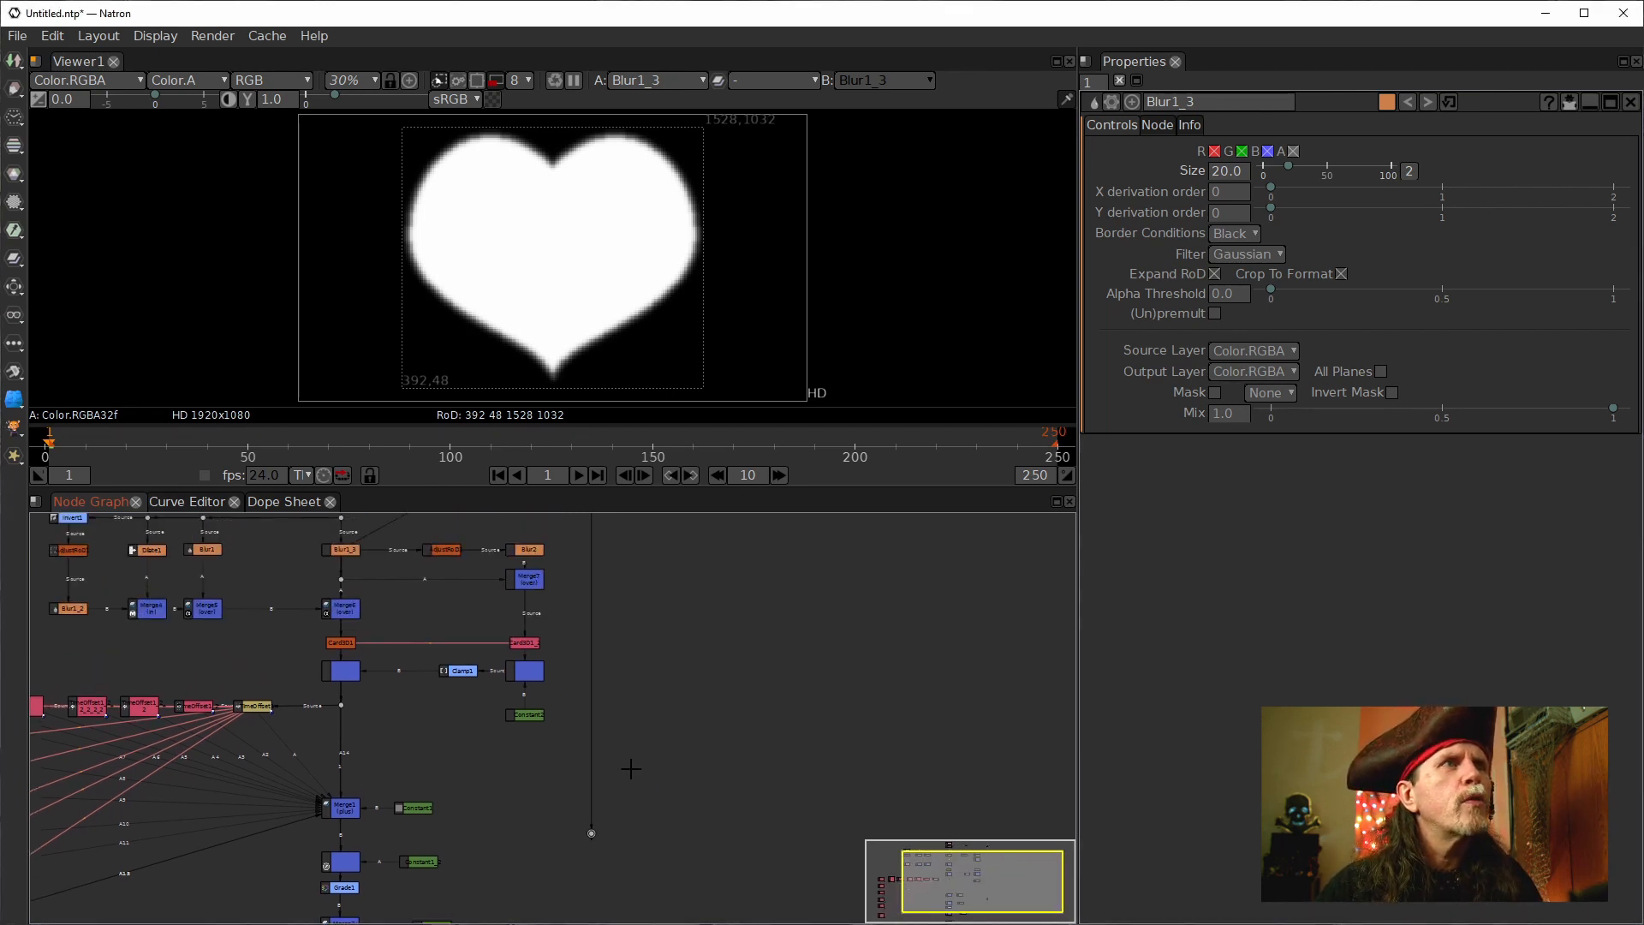
left_click_drag(580, 856, 588, 688)
Clone the Card3D node beneath Merge7 and place the clone directly under the third dot, using the dot as its source.
left_click(495, 583)
left_click(503, 716)
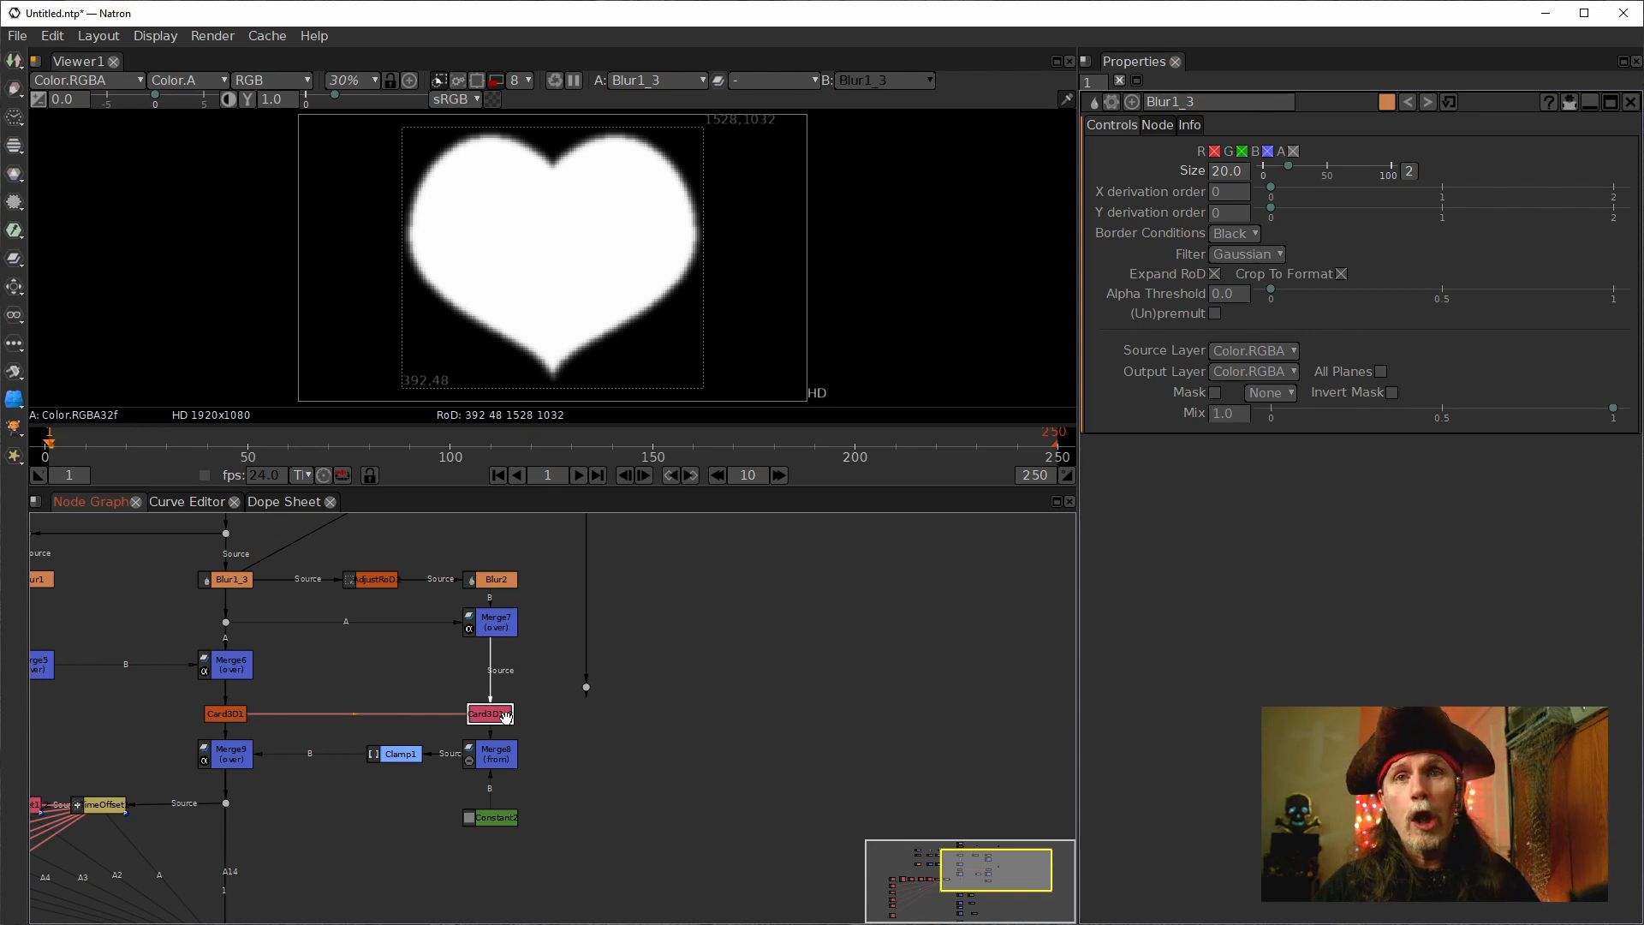
key("alt+c")
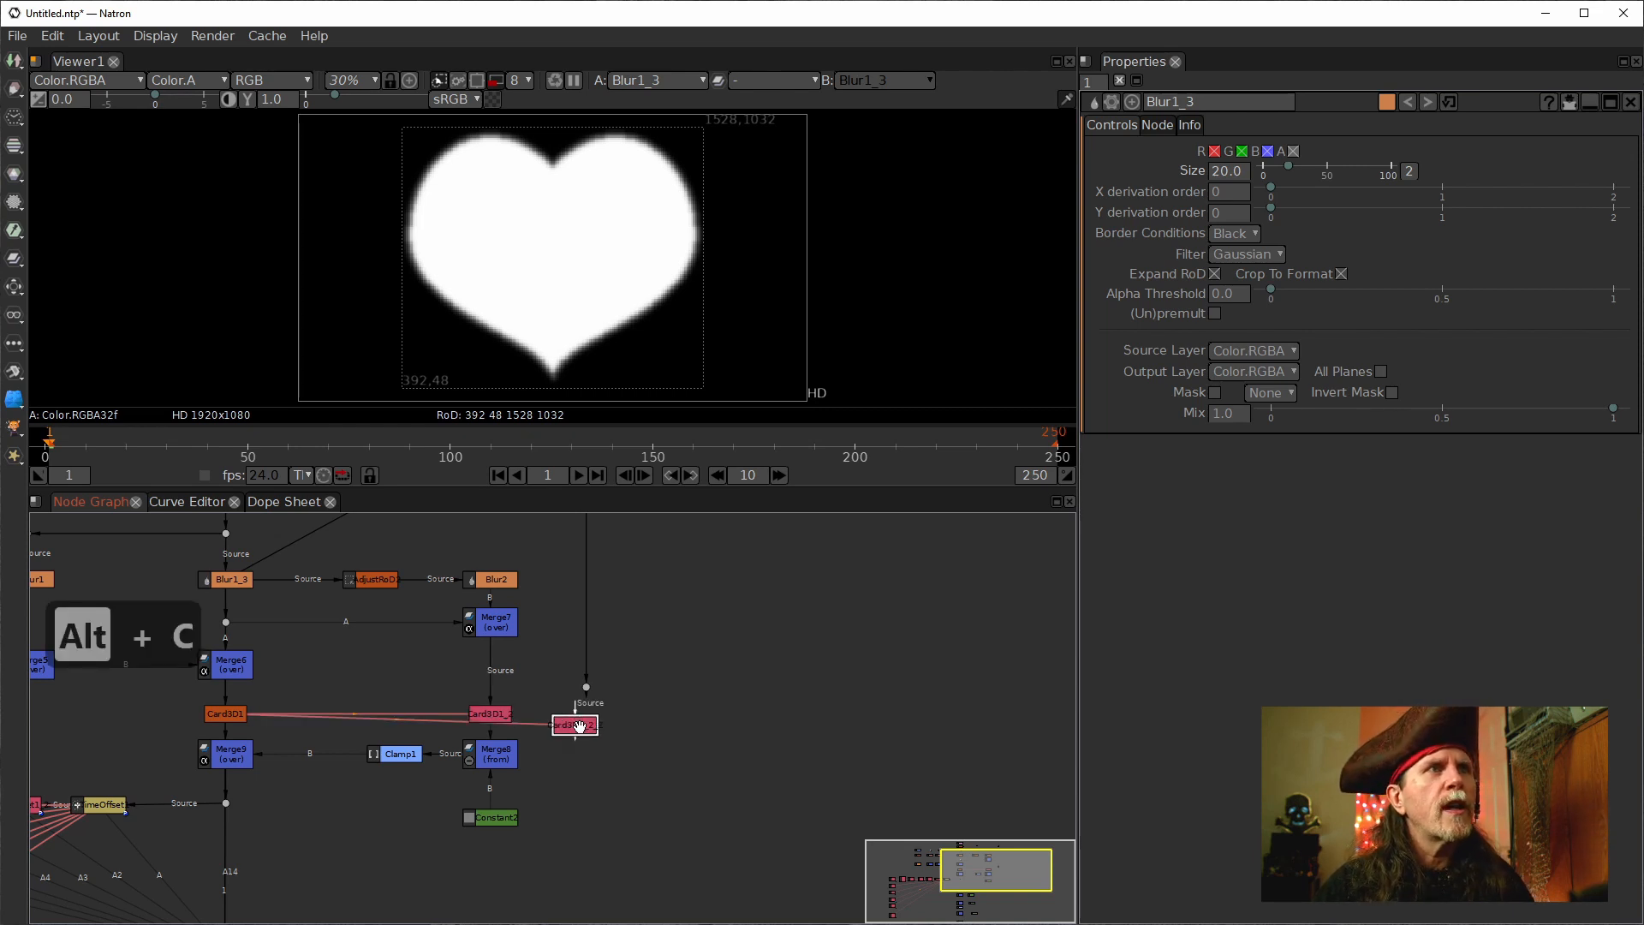
mouse_move(580, 727)
left_mouse_down()
mouse_move(594, 733)
mouse_move(587, 711)
mouse_move(589, 757)
mouse_move(588, 739)
left_mouse_up()
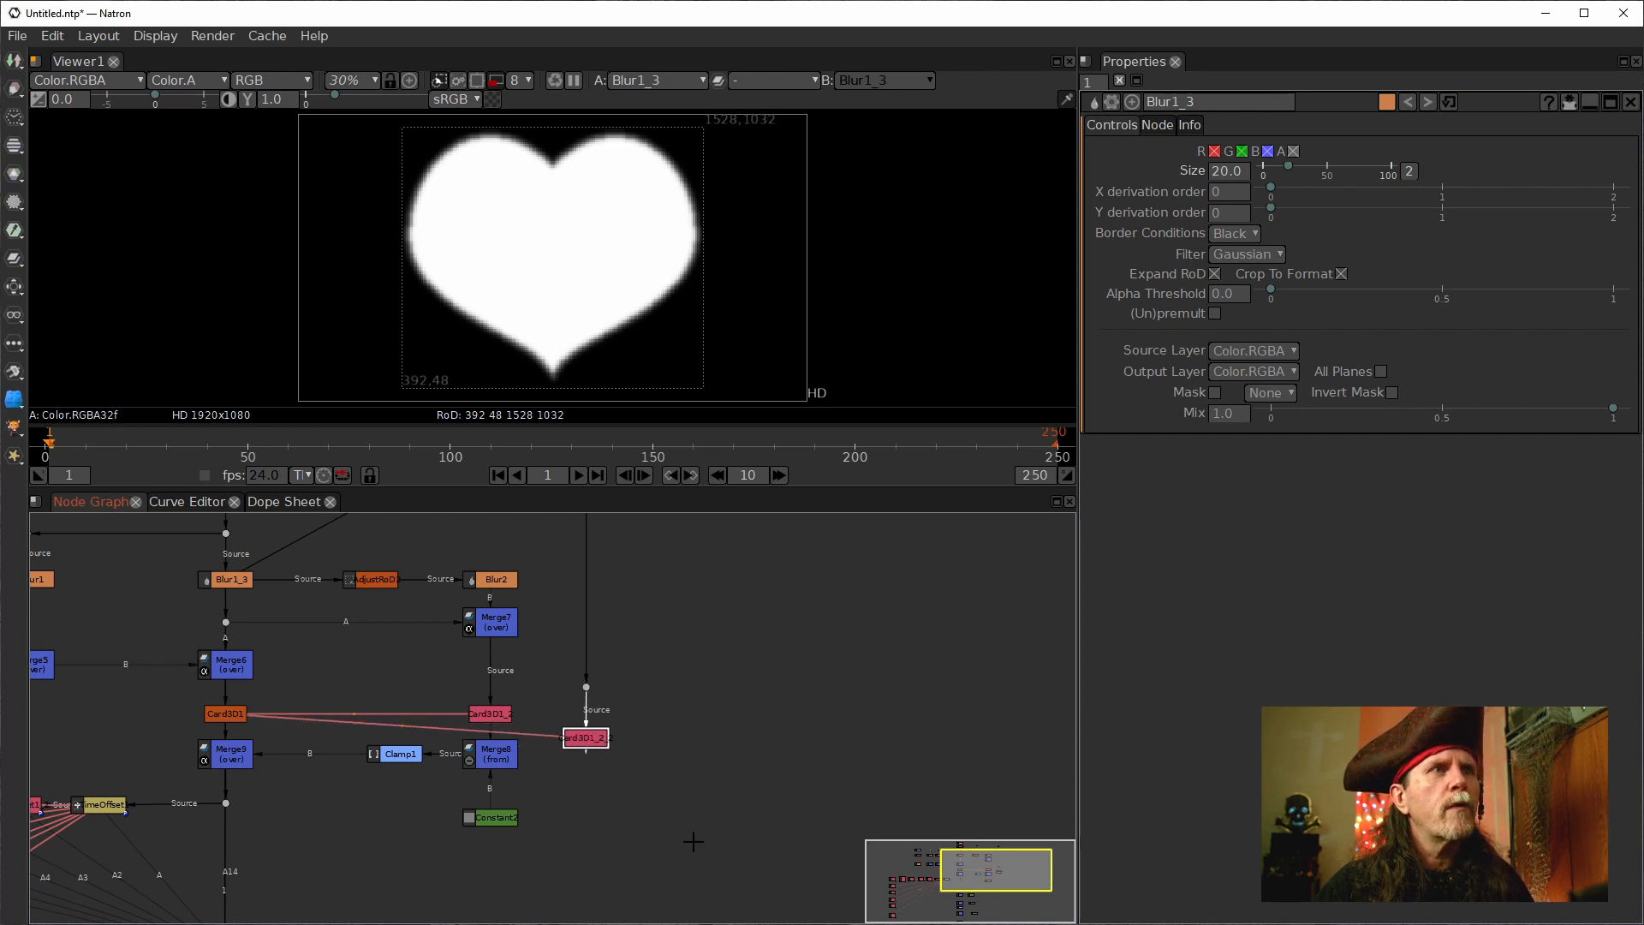
left_click_drag(691, 835, 701, 753)
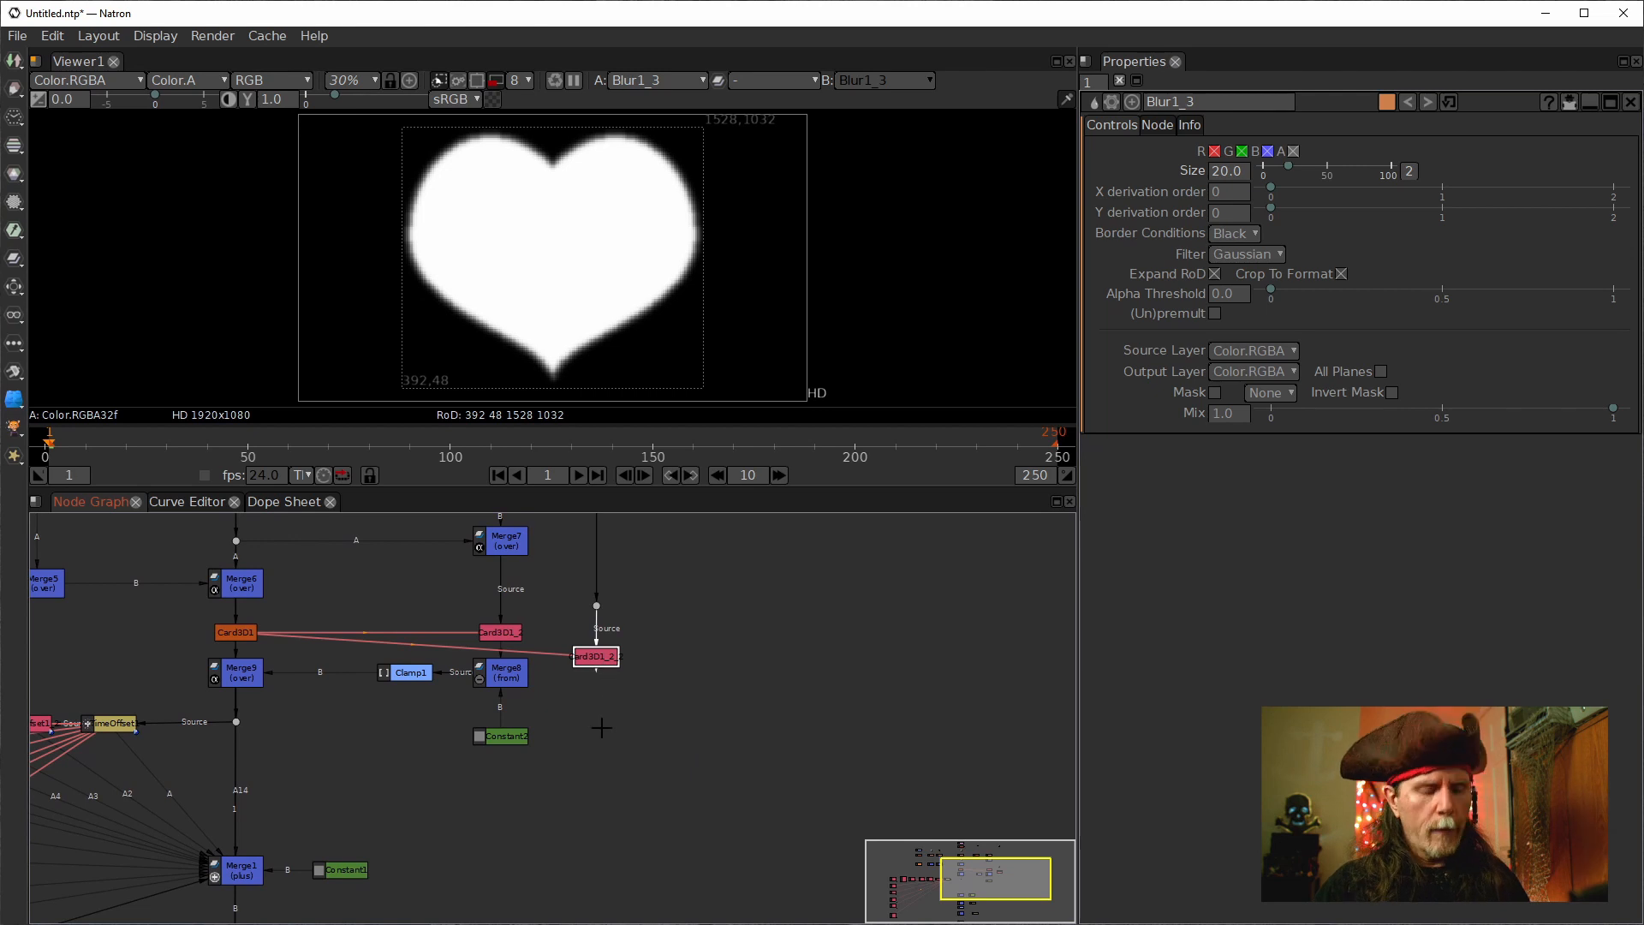
Add a dot after the cloned Card3D and run its line down beside the Merge1 column.
key("period")
left_click_drag(596, 684, 757, 621)
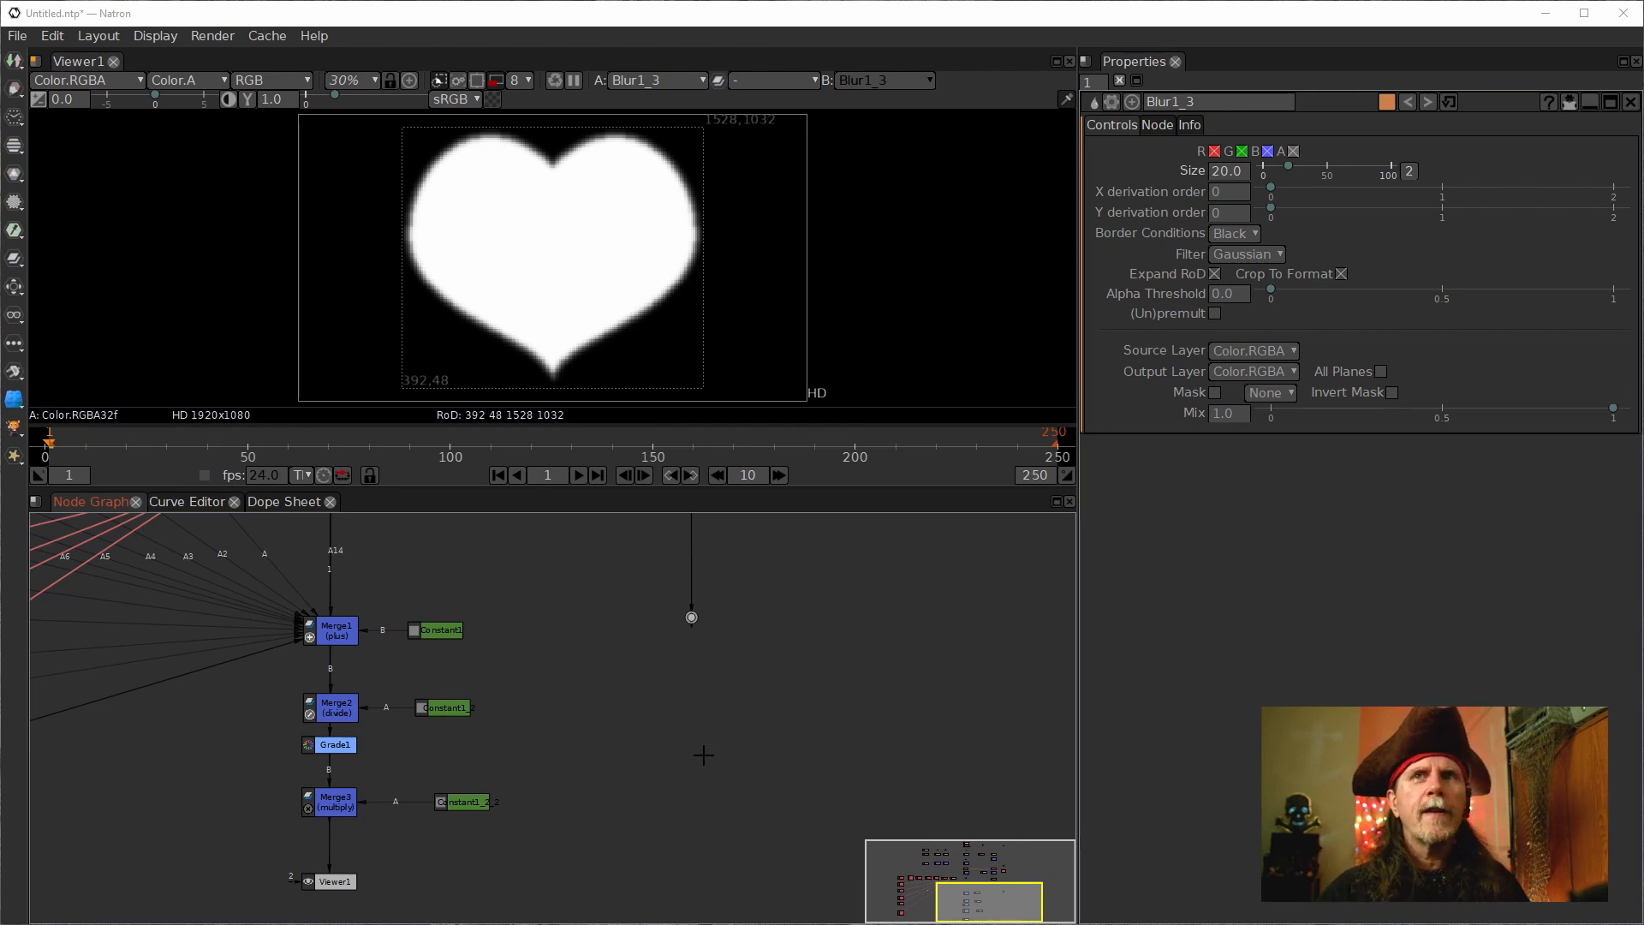
left_click_drag(618, 743, 691, 653)
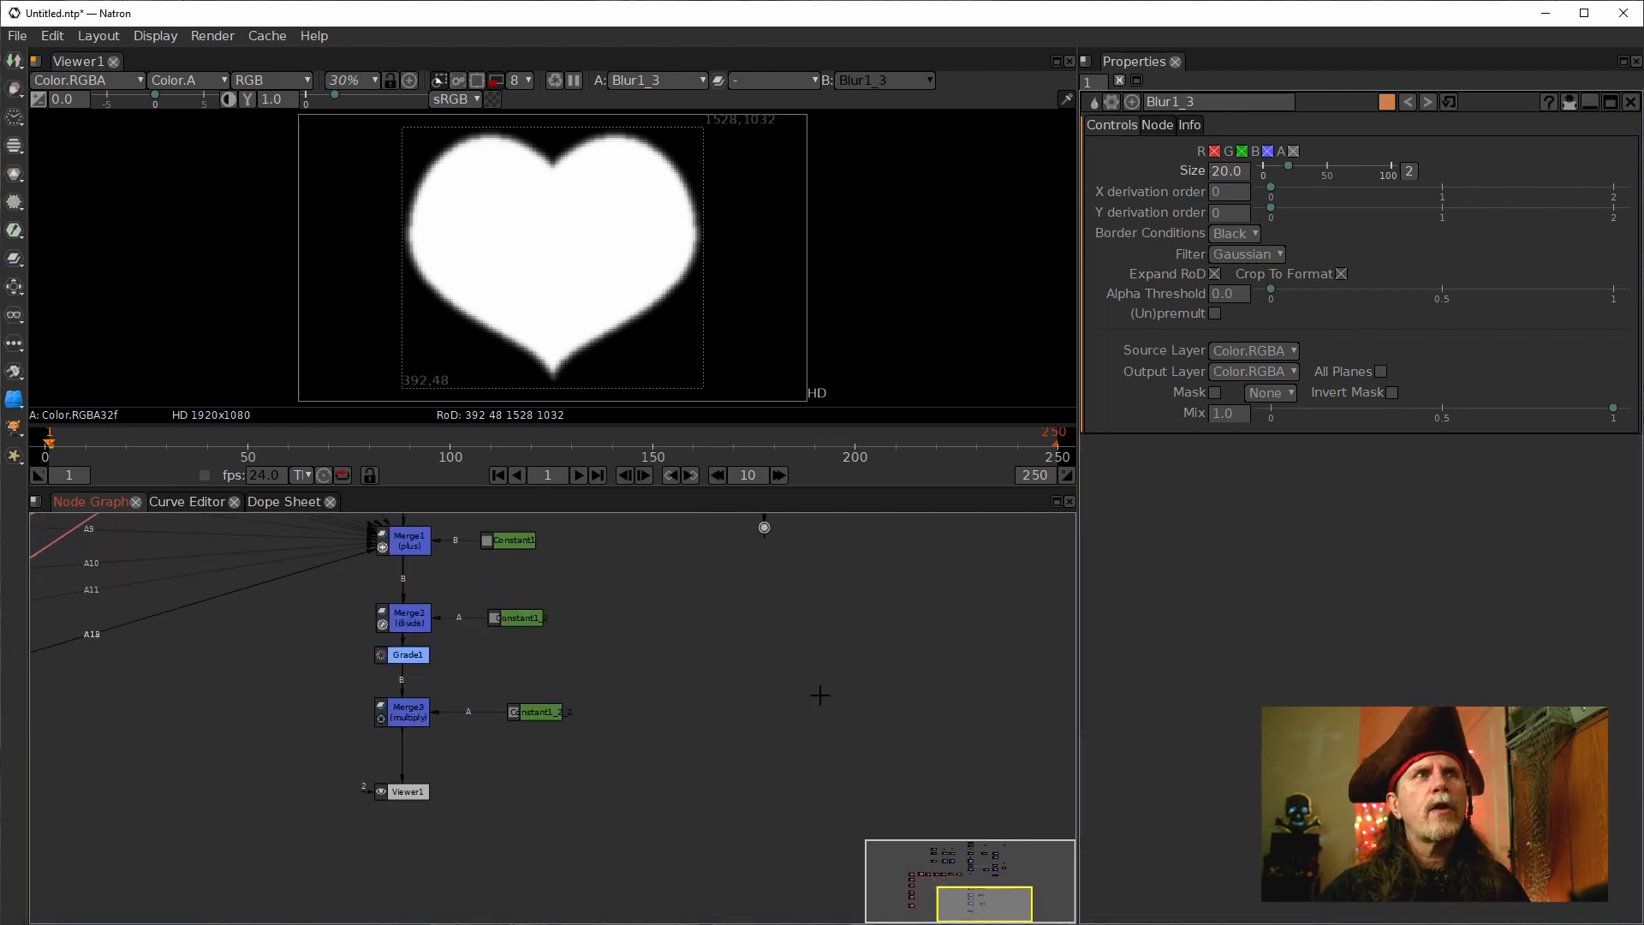
left_click_drag(757, 696, 830, 697)
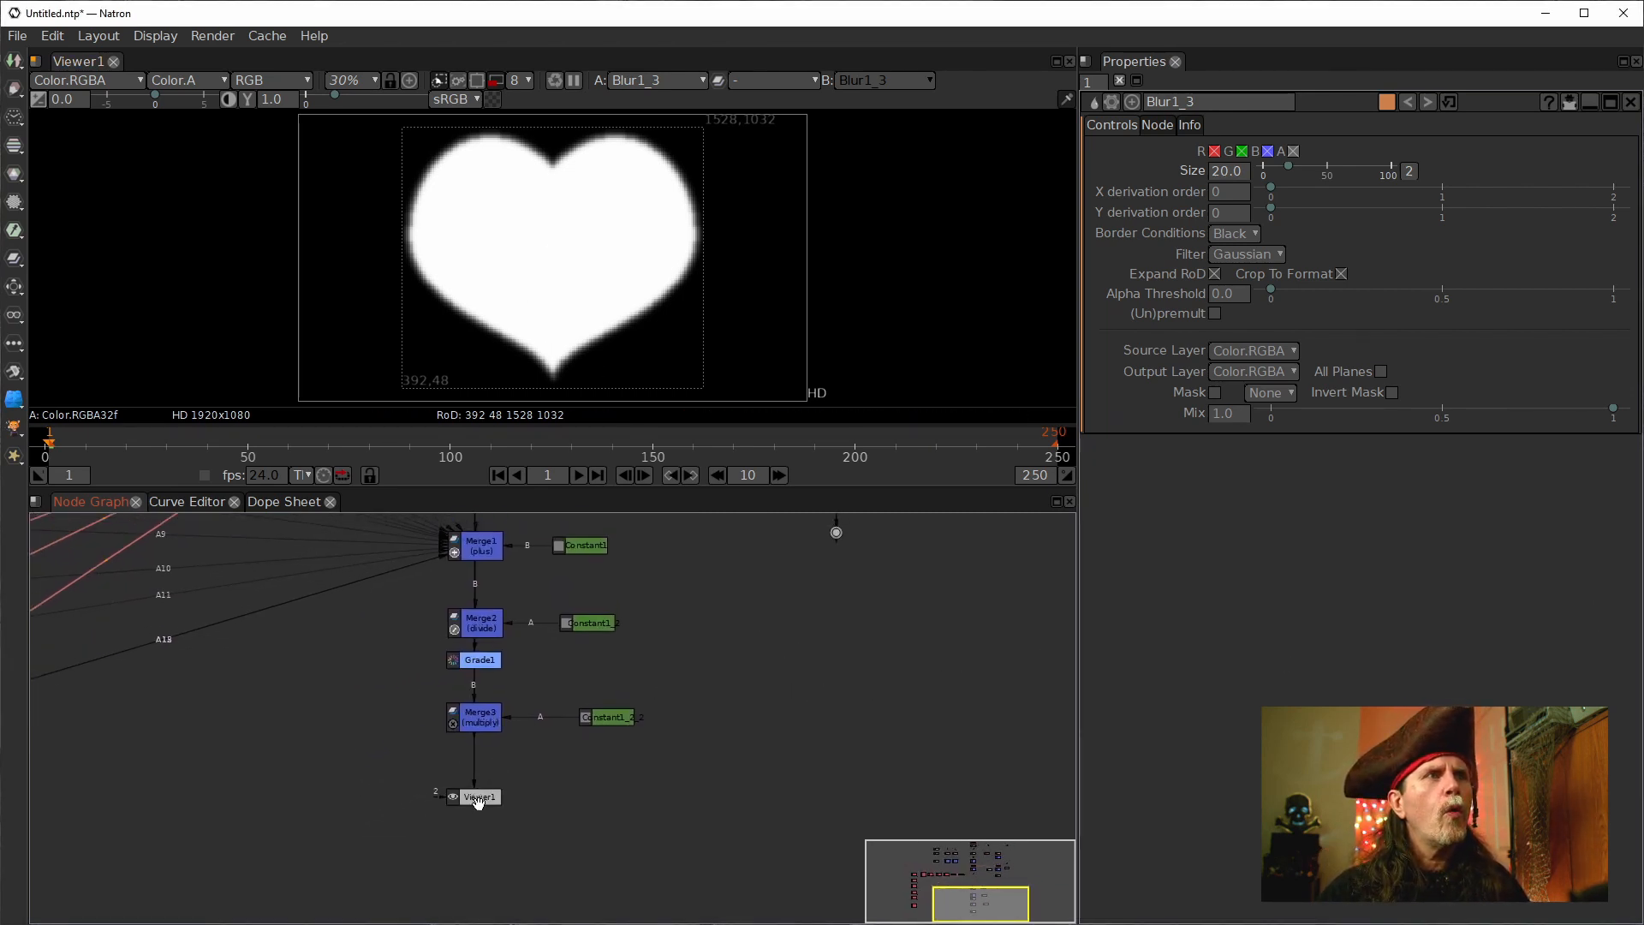
Move Viewer1 lower to make room beneath Merge3, and view Merge3's output.
left_click_drag(477, 805, 473, 847)
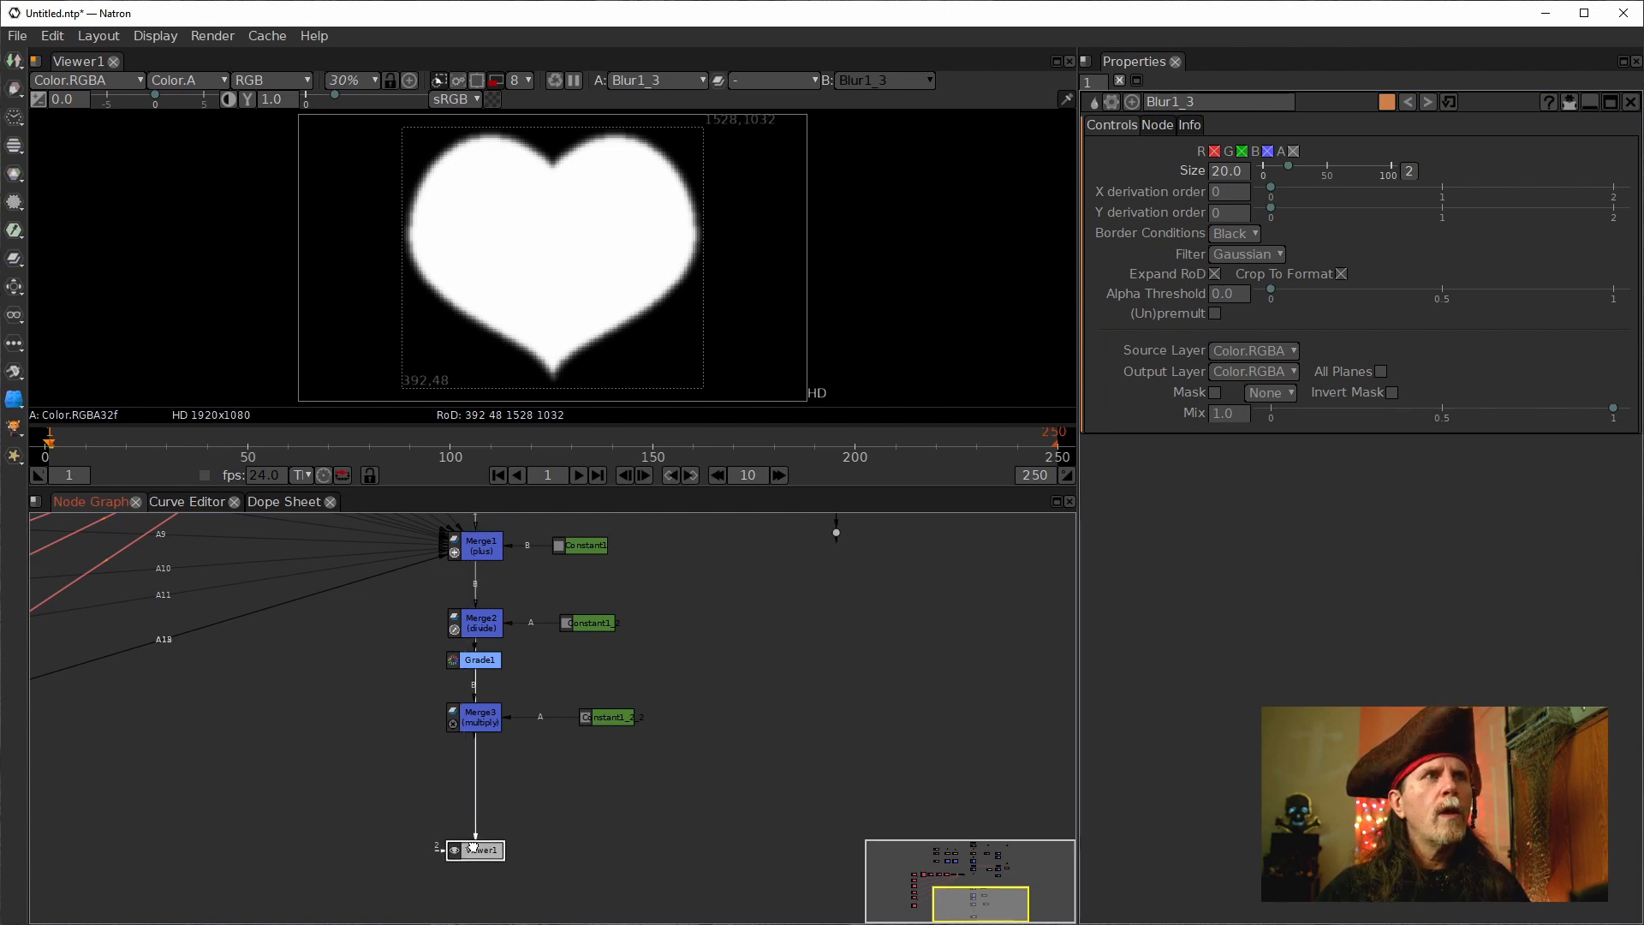
left_click(470, 725)
key("1")
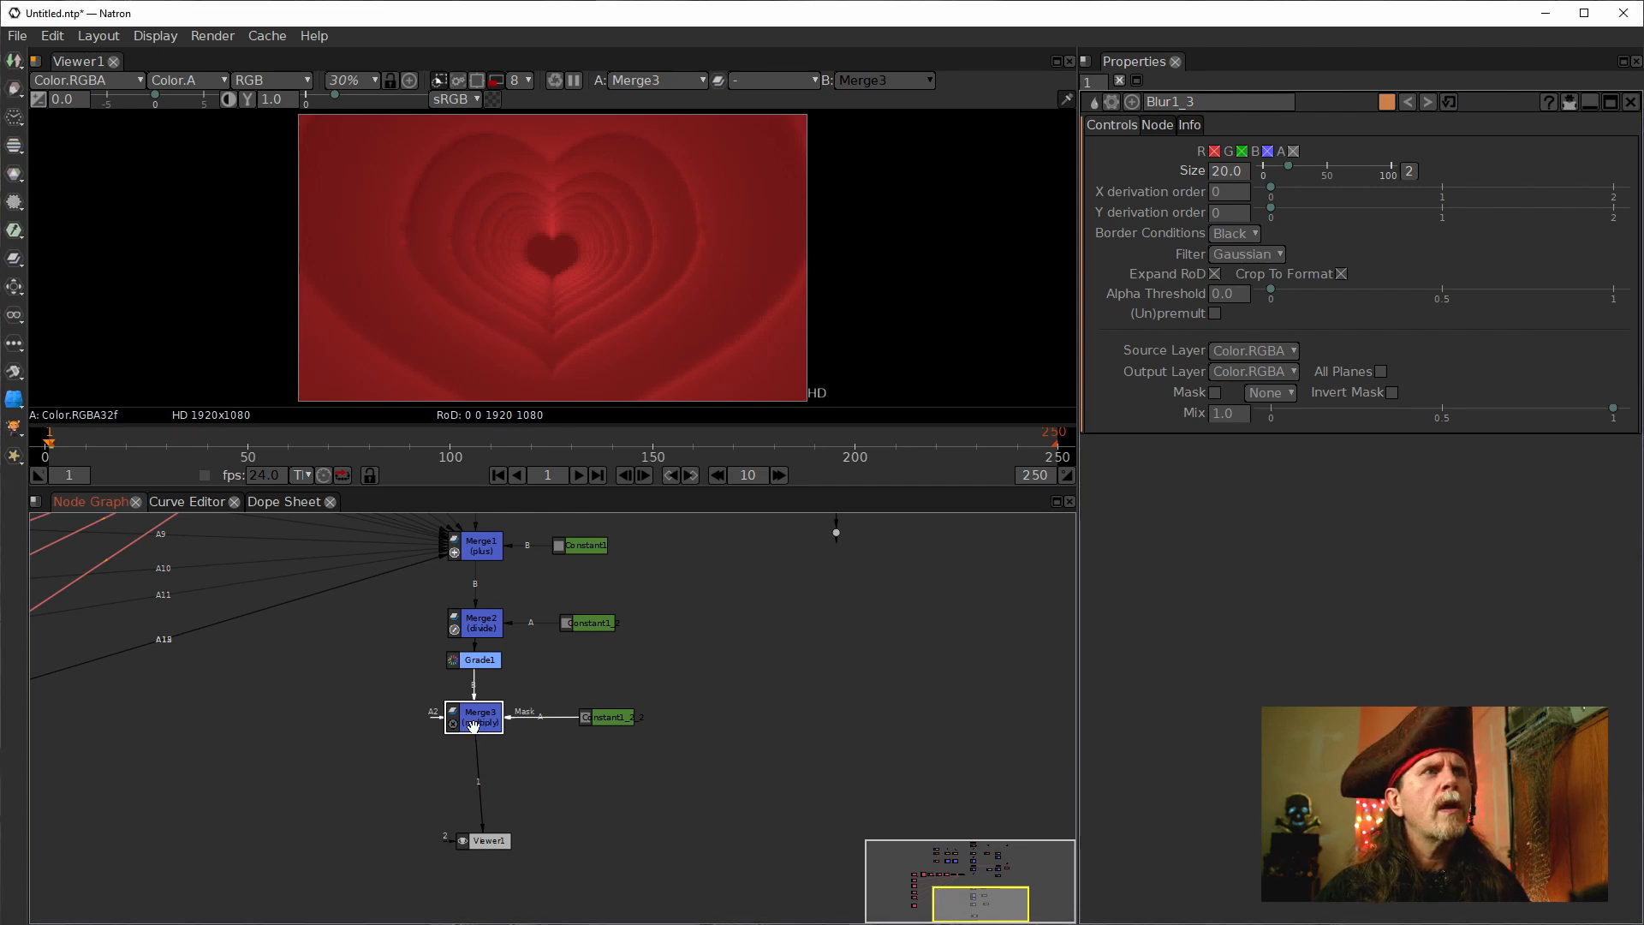
Insert a Shuffle node between Merge3 and Viewer1 and space it slightly below Merge3.
key("Tab")
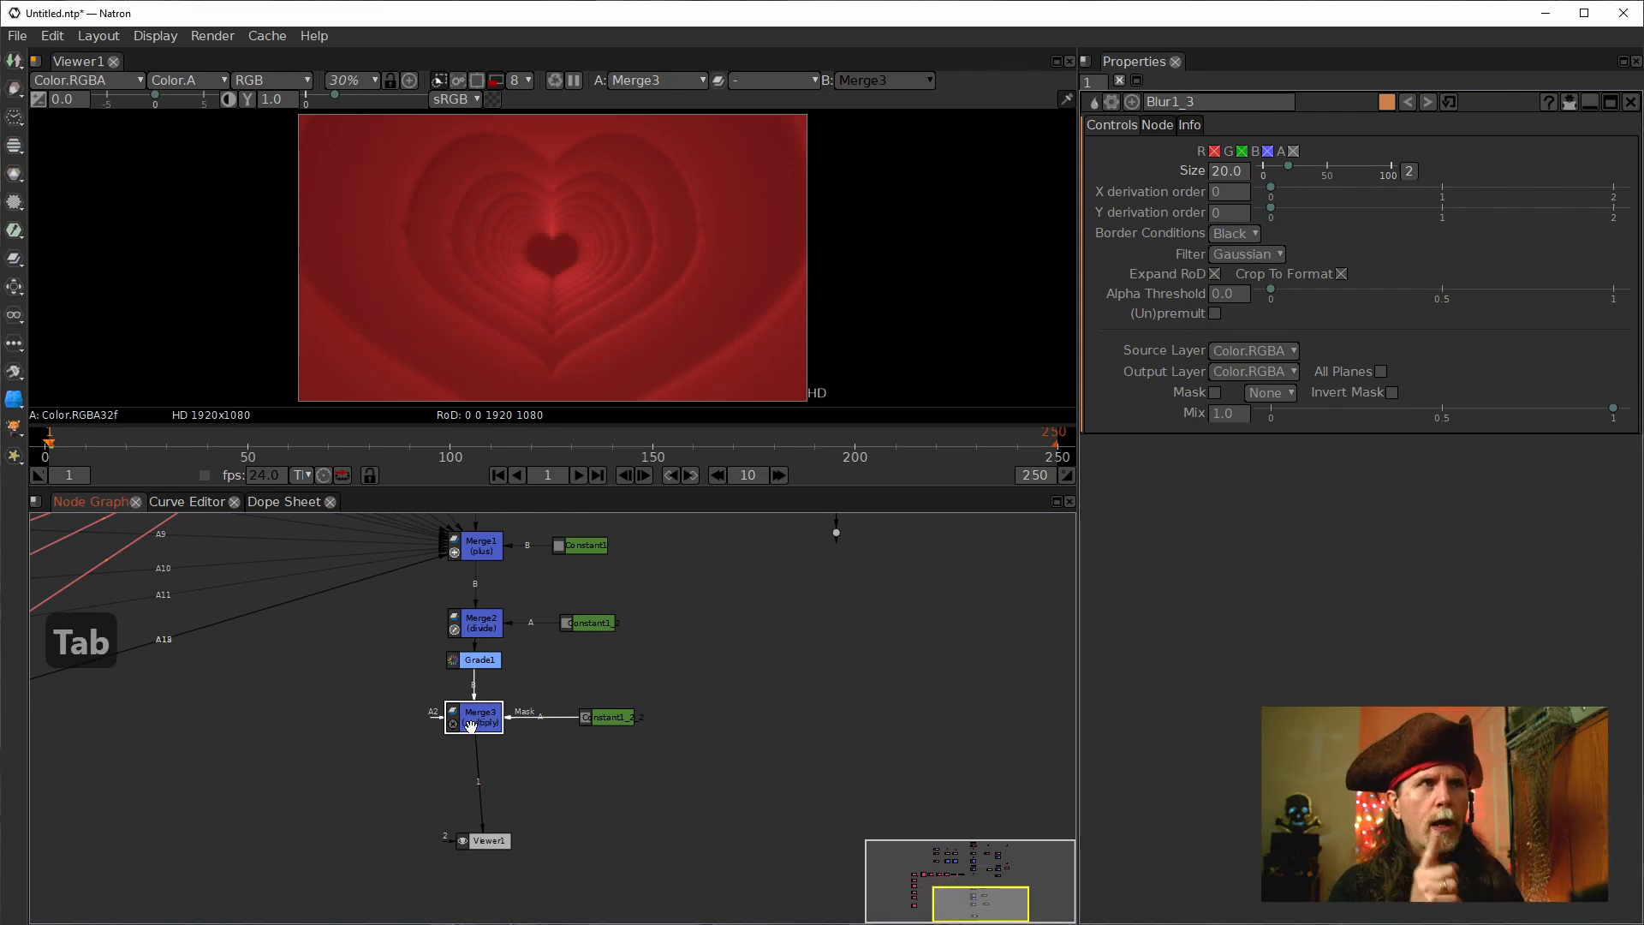
type("sh")
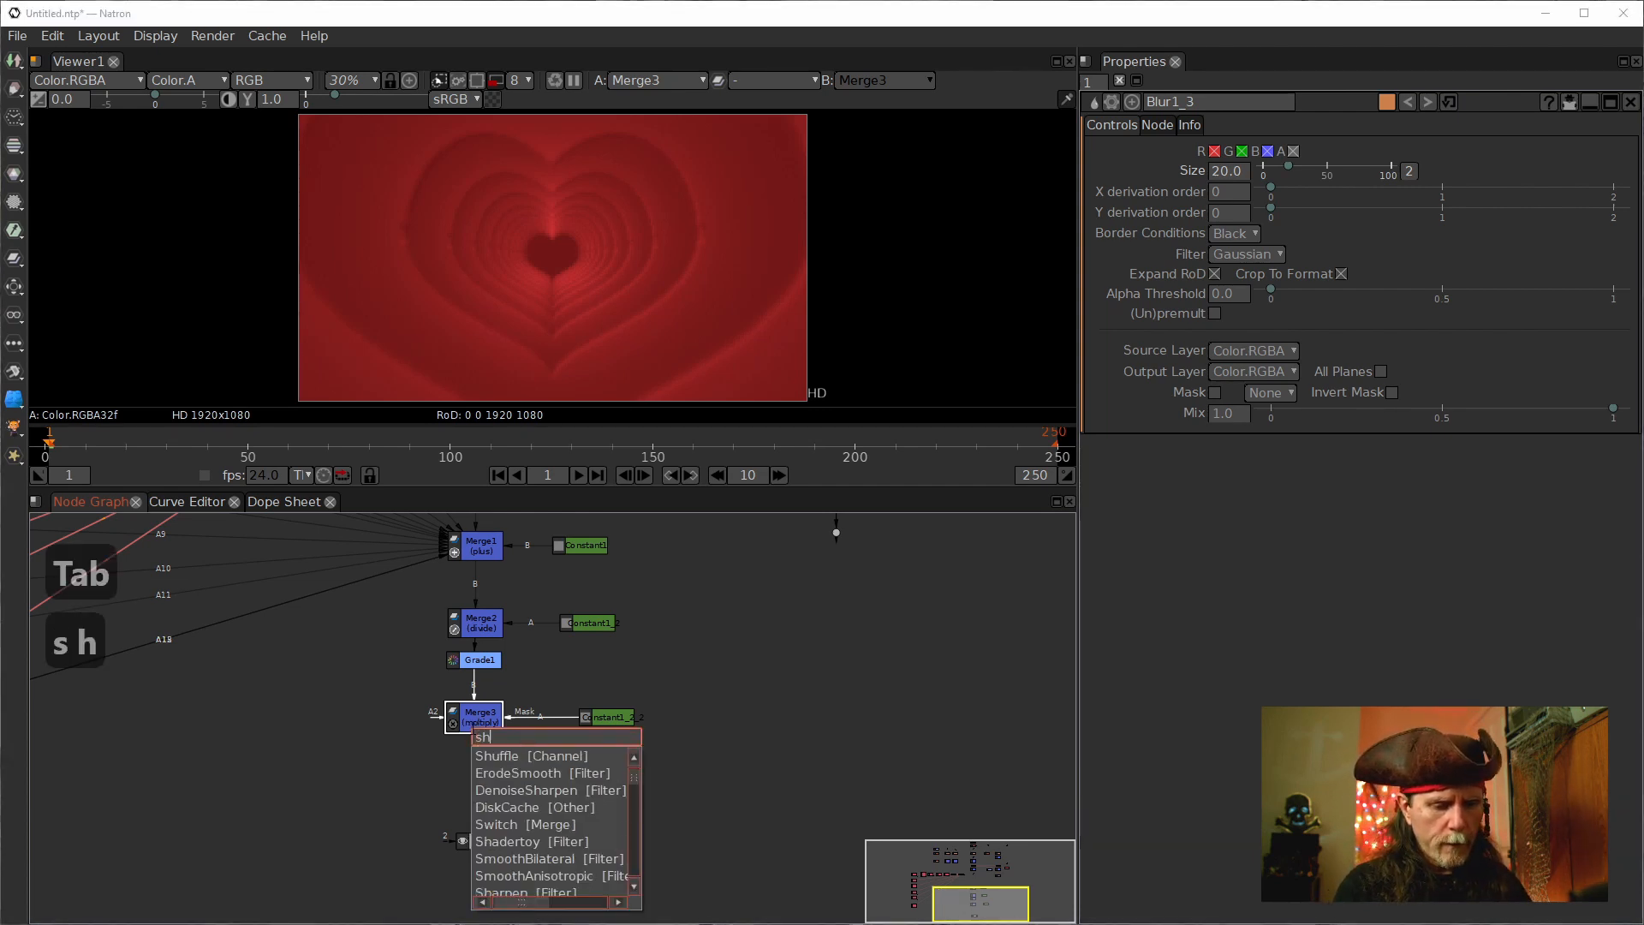
type("uff")
key("Down")
key("Return")
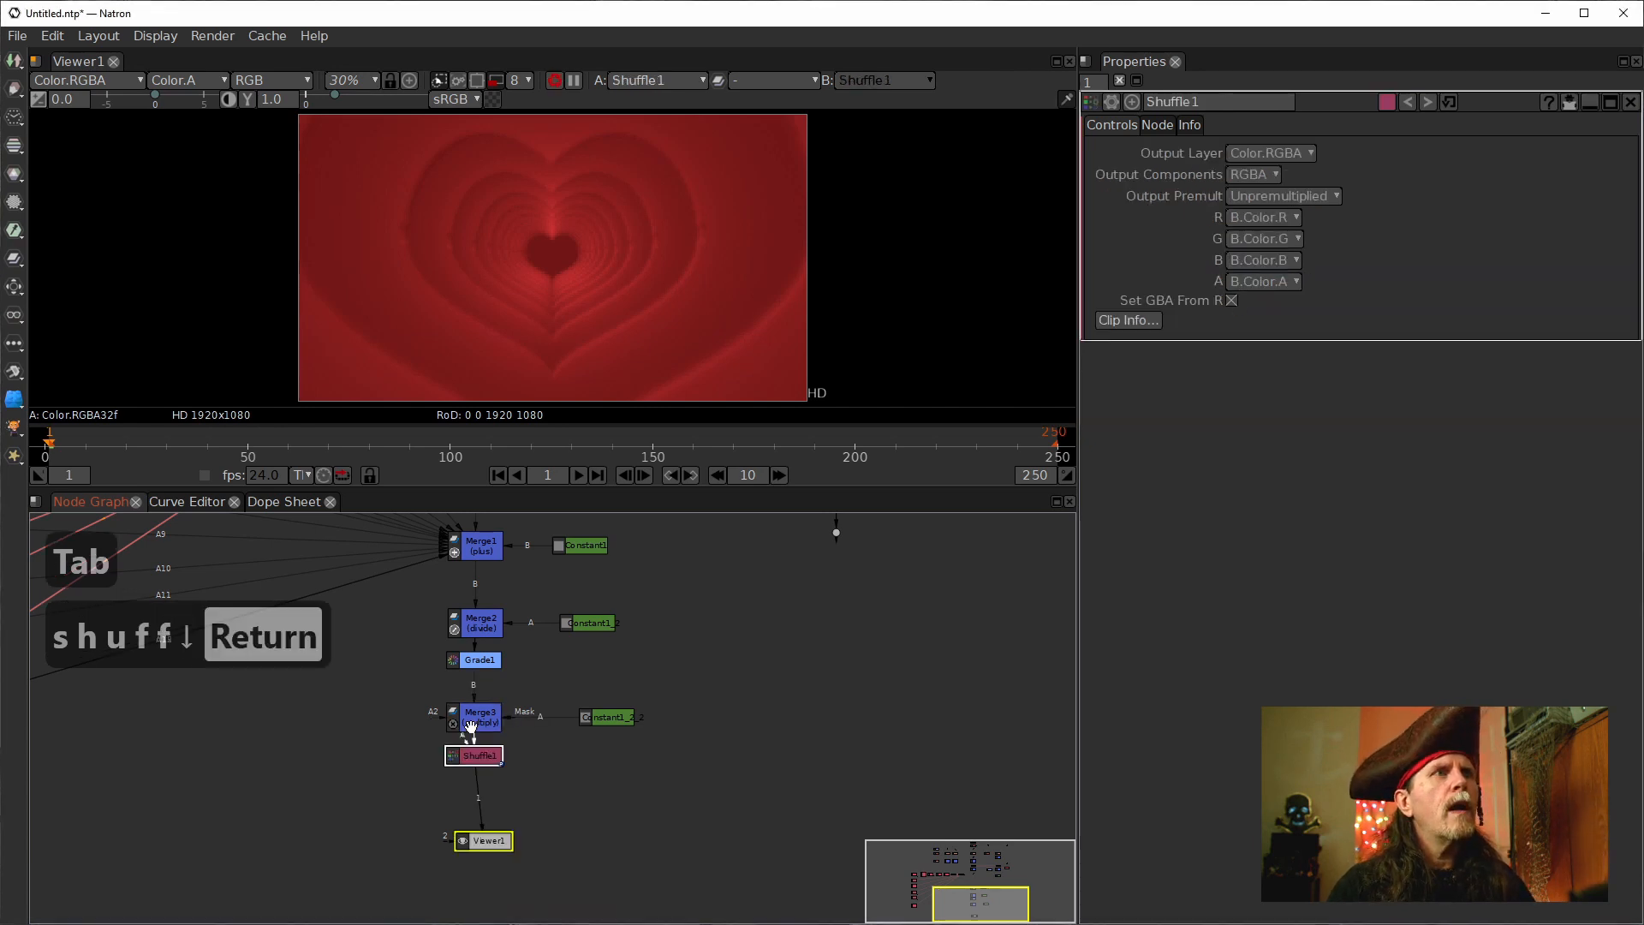
left_click_drag(468, 754, 467, 776)
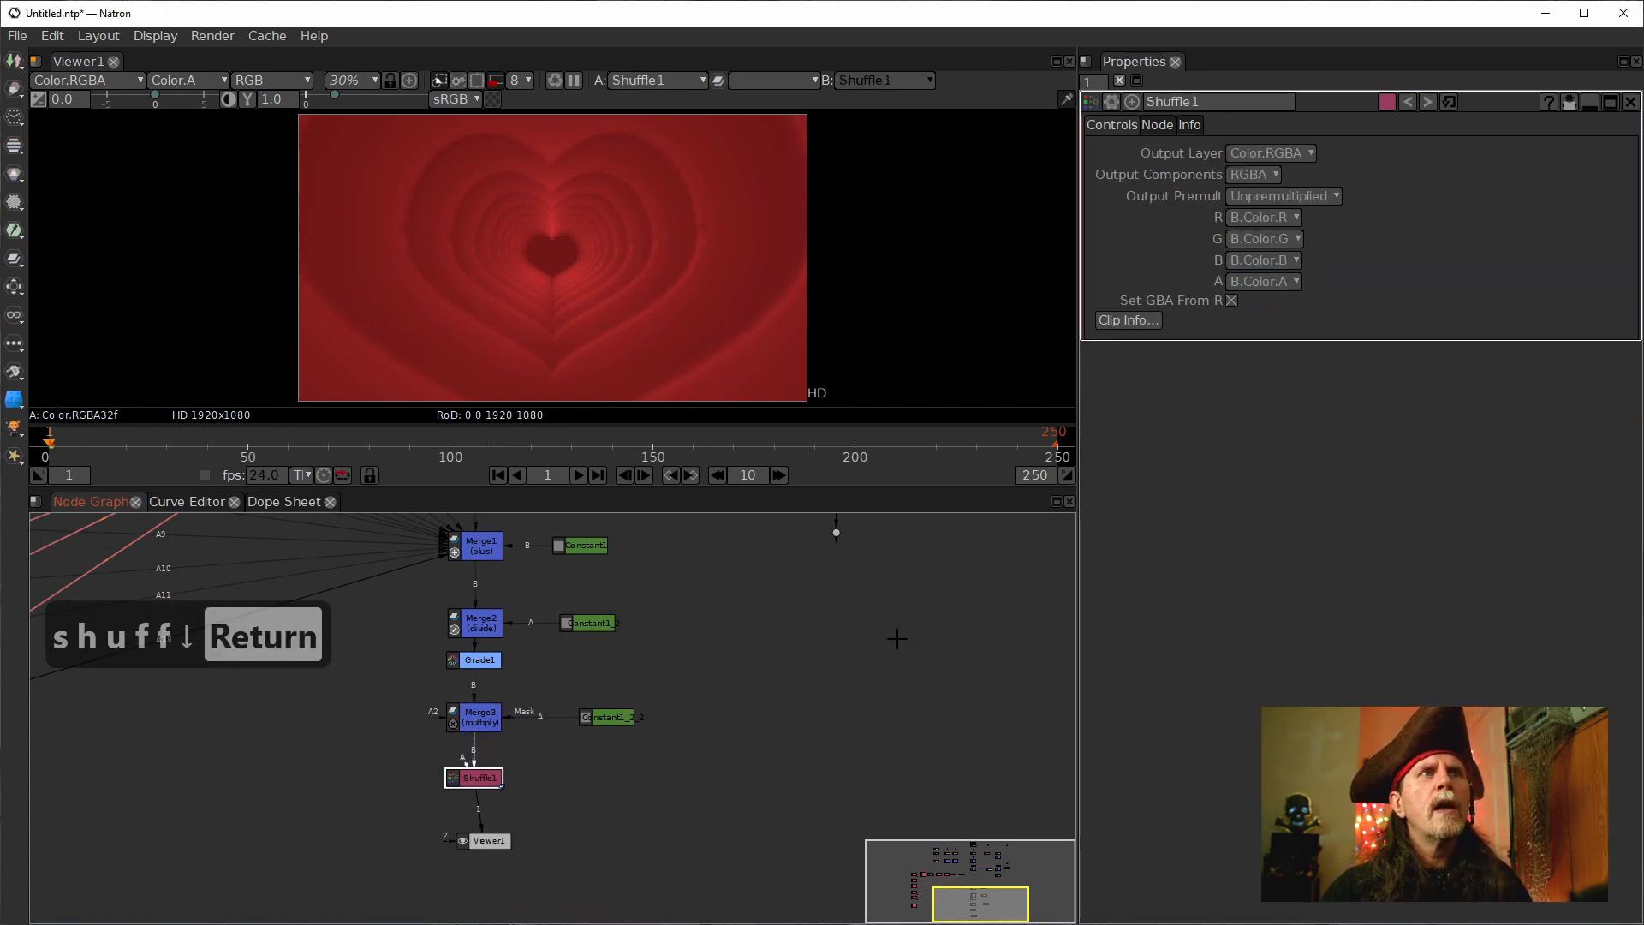
Connect Shuffle1's A input to the new dot and lower the dot to just above Merge3's level.
left_click_drag(848, 585, 775, 616)
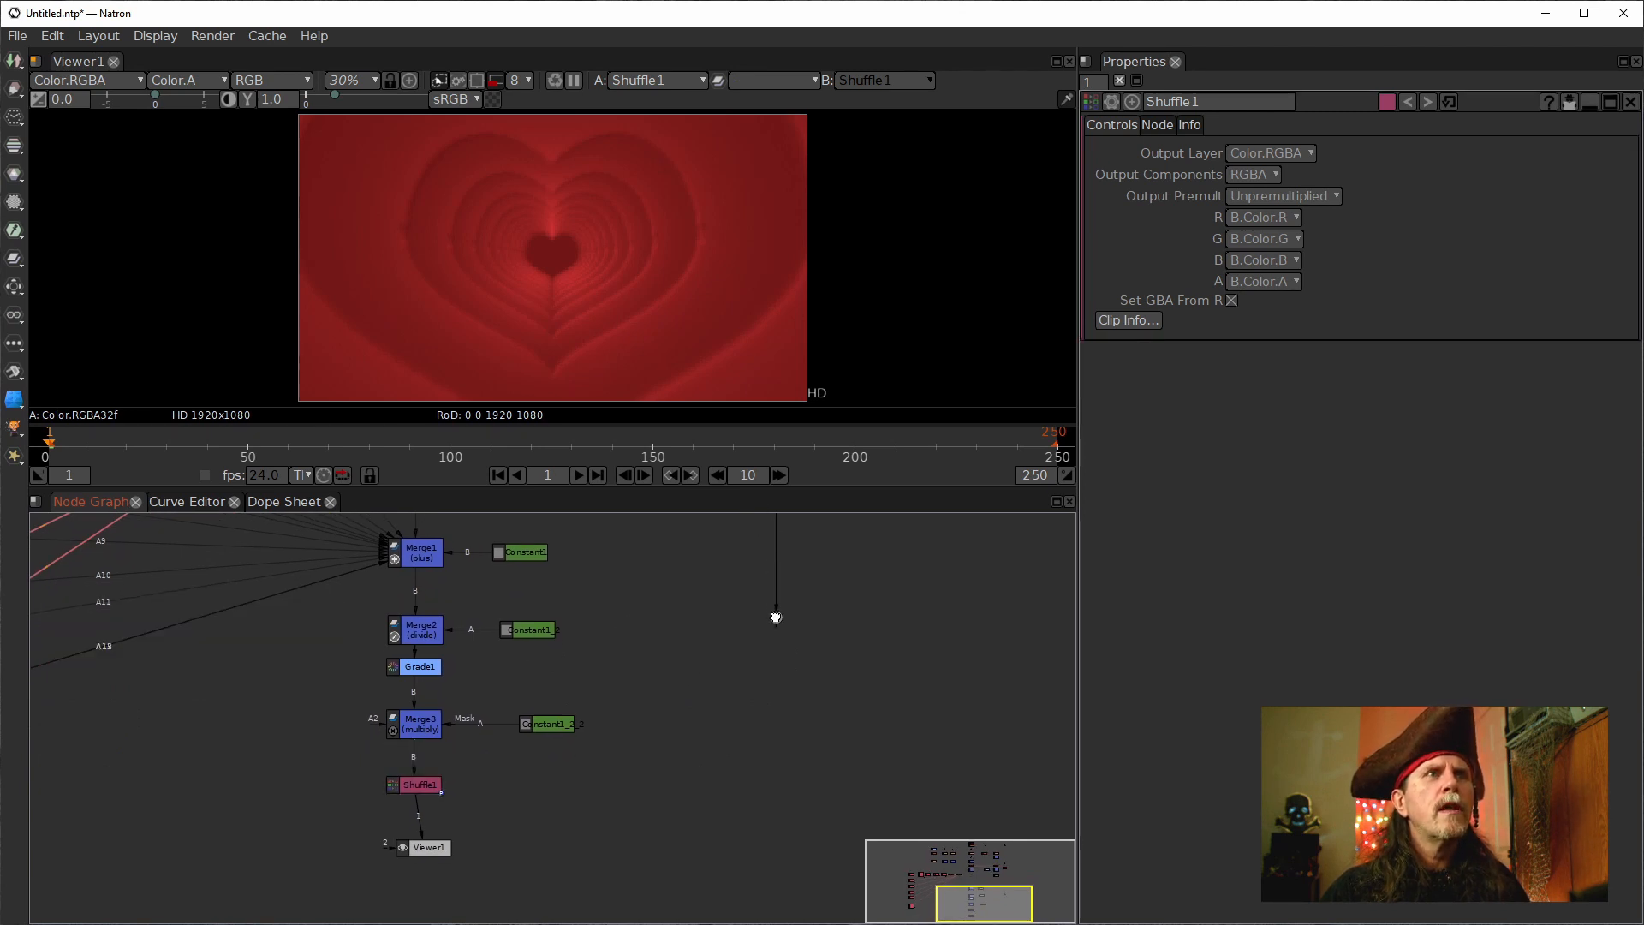
left_click(423, 783)
left_click_drag(408, 773, 776, 615)
left_click_drag(777, 615, 761, 712)
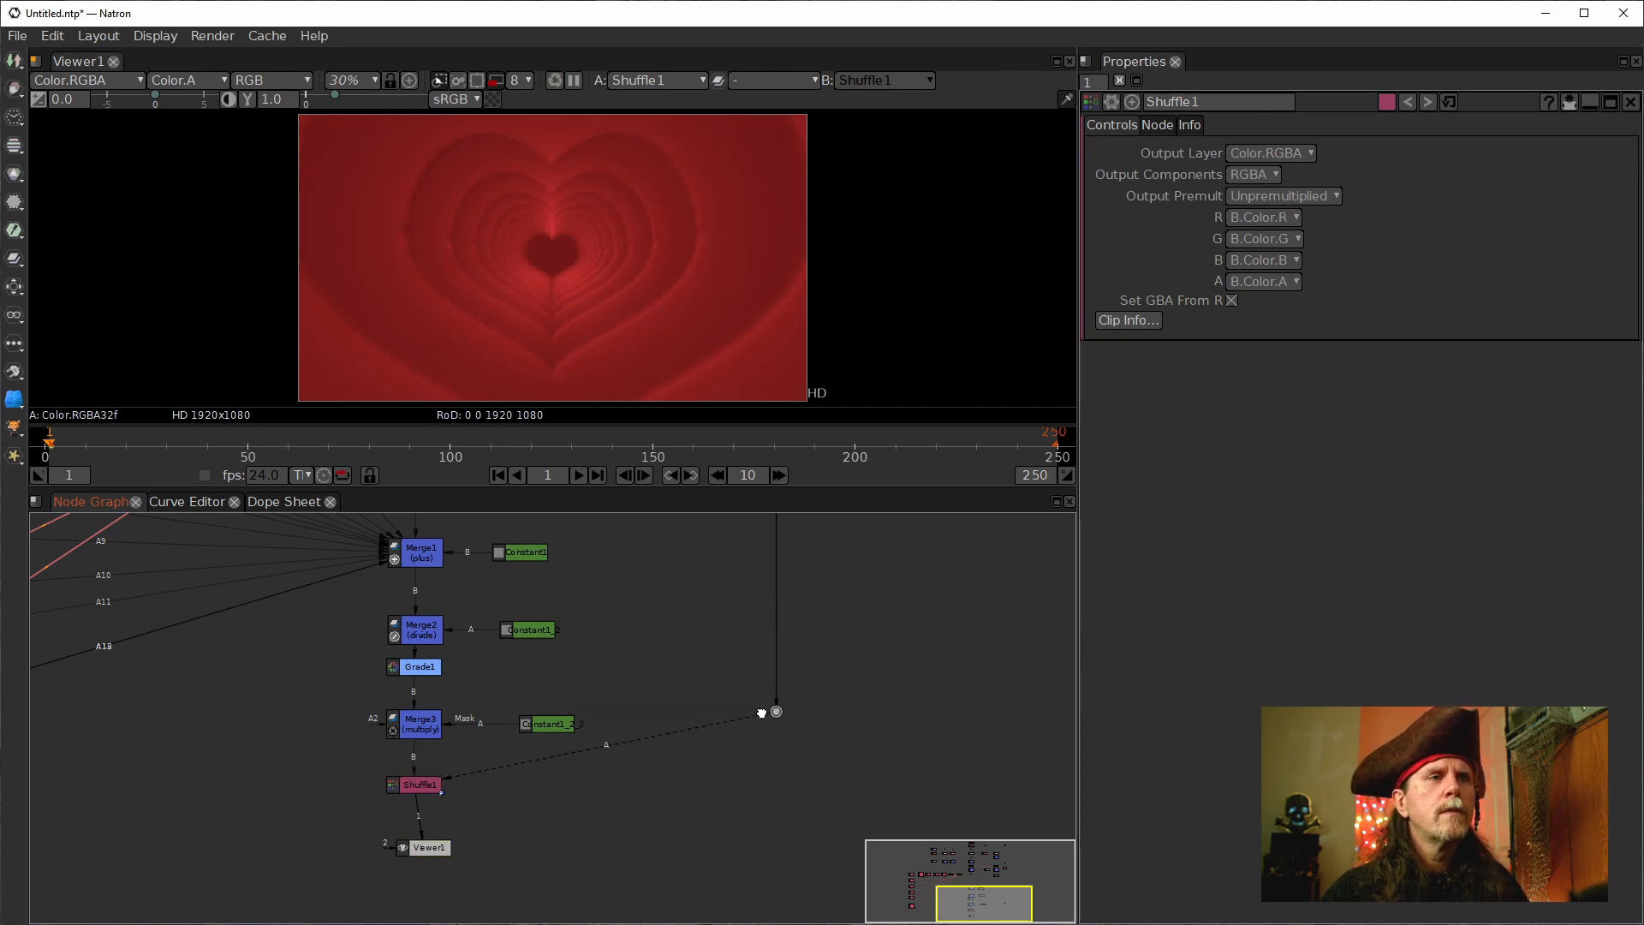
left_click(413, 785)
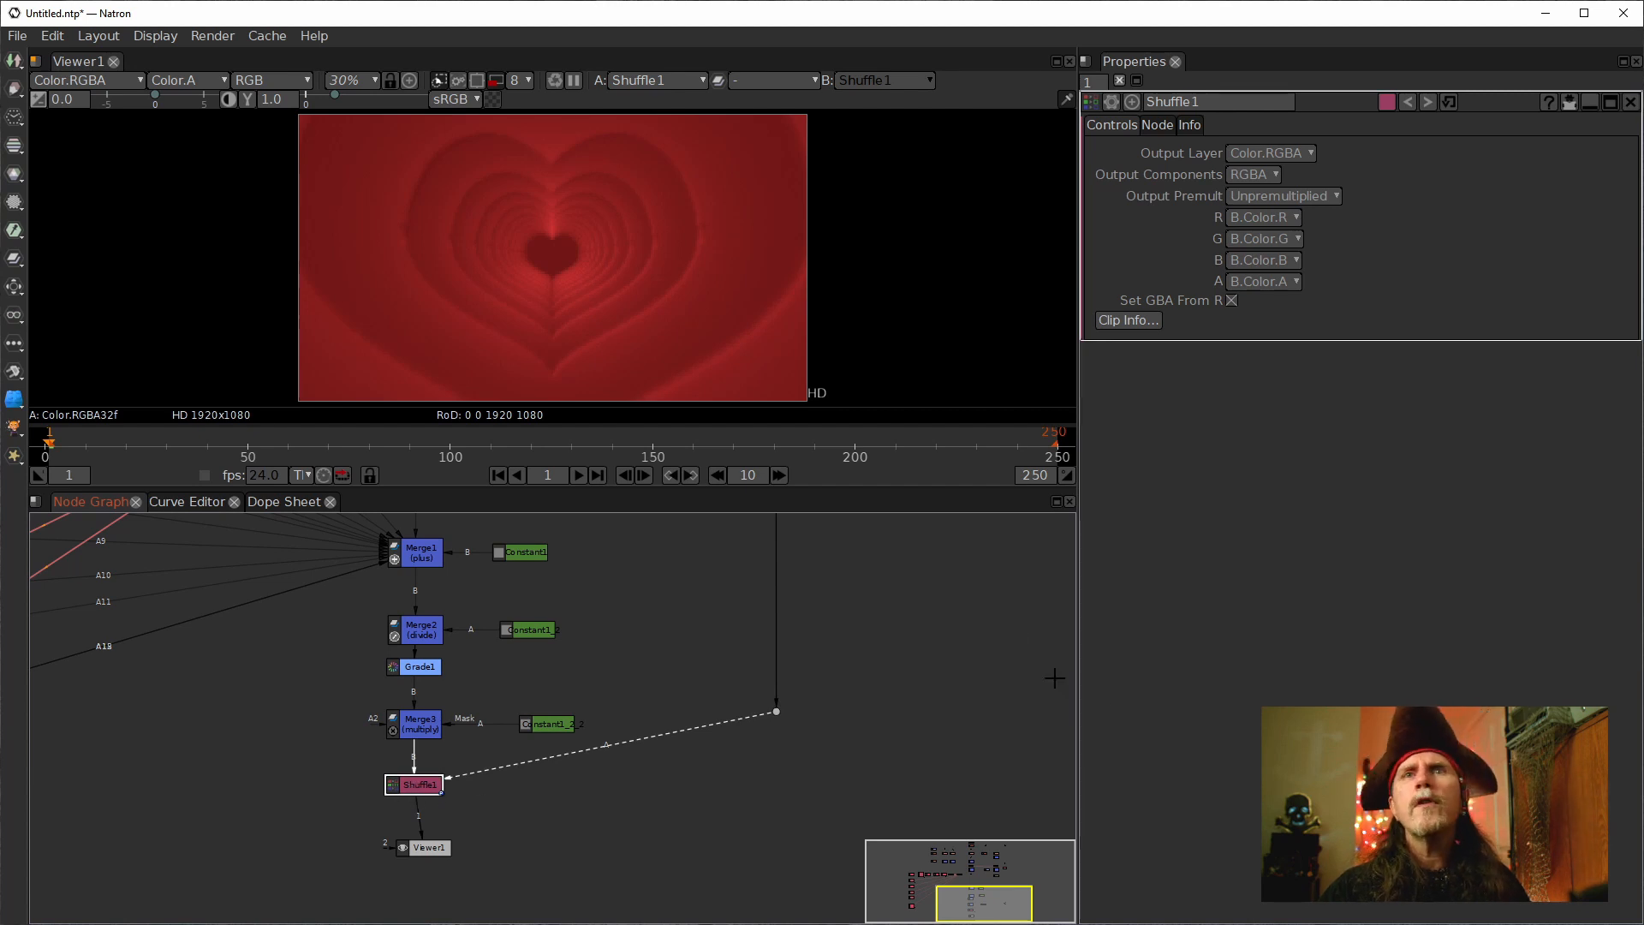
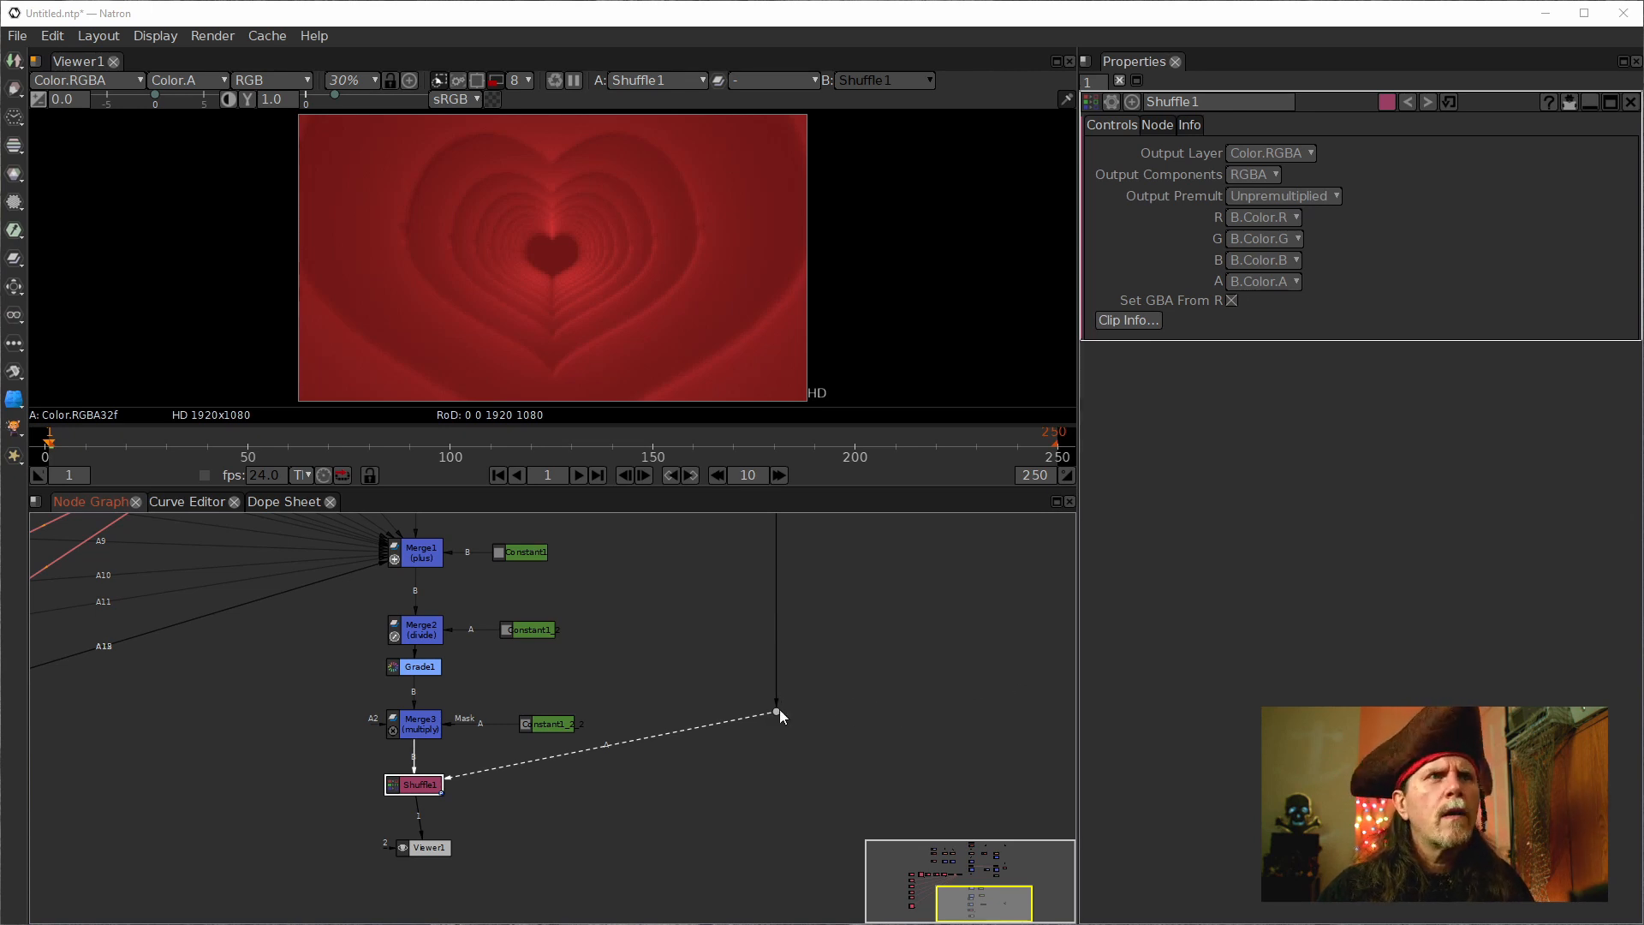
left_click_drag(776, 711, 774, 691)
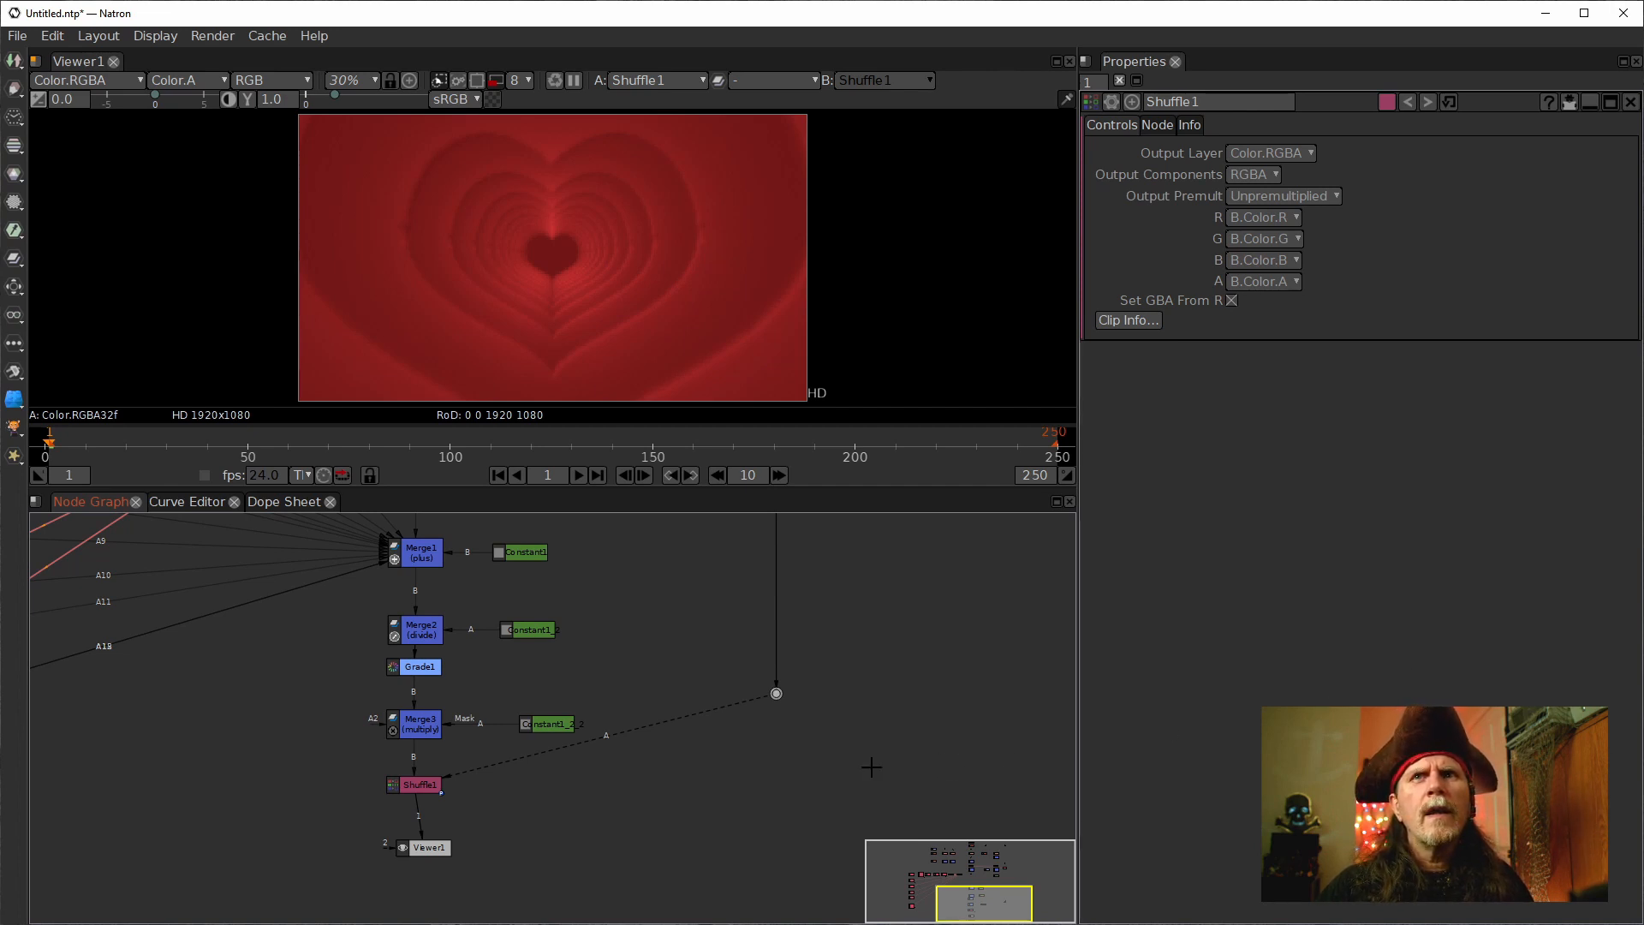
Duplicate the Constant1_2_2 node beside Merge3 and place the copy below and beyond the dot.
left_click_drag(826, 755, 702, 690)
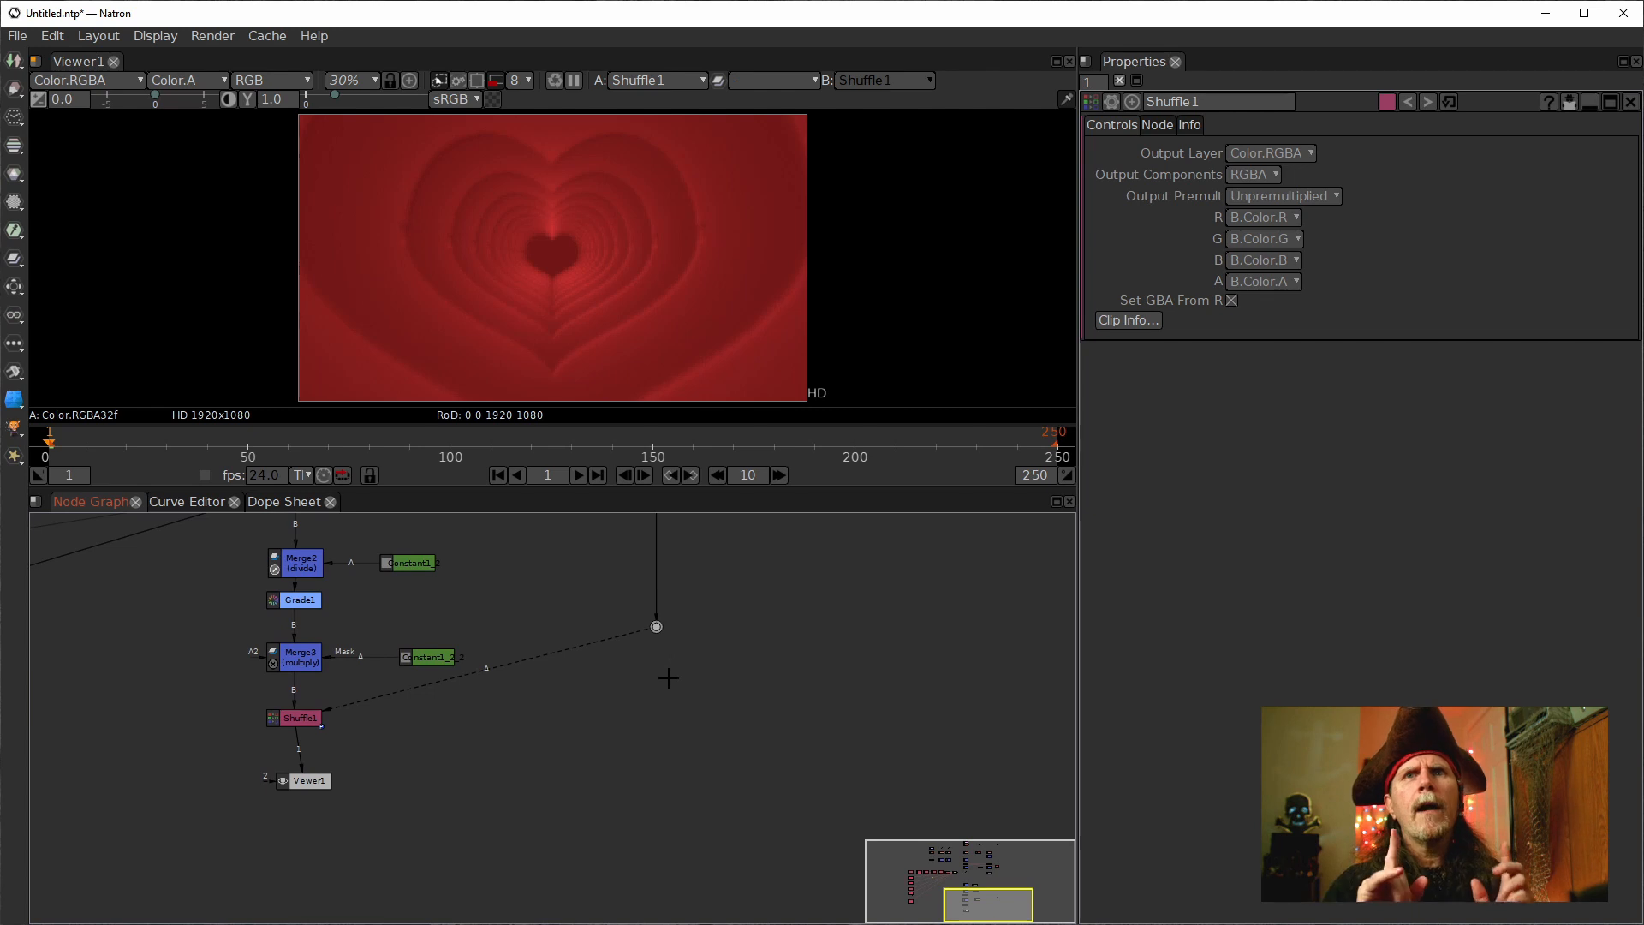
left_click_drag(682, 701, 562, 734)
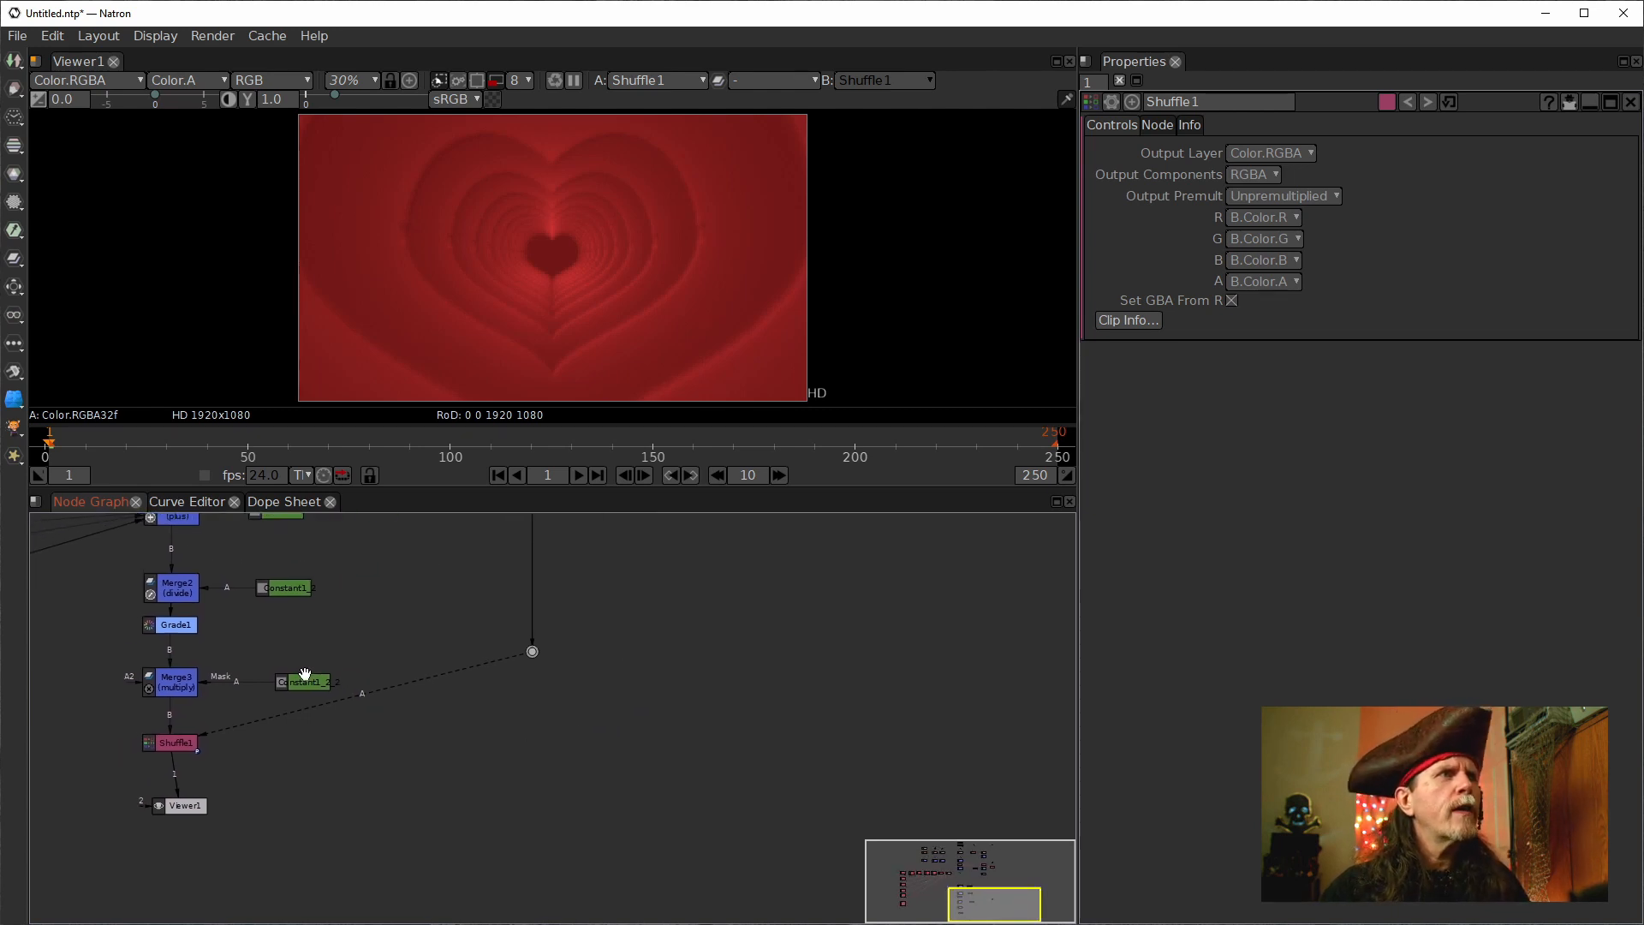
left_click(304, 679)
key("alt+c")
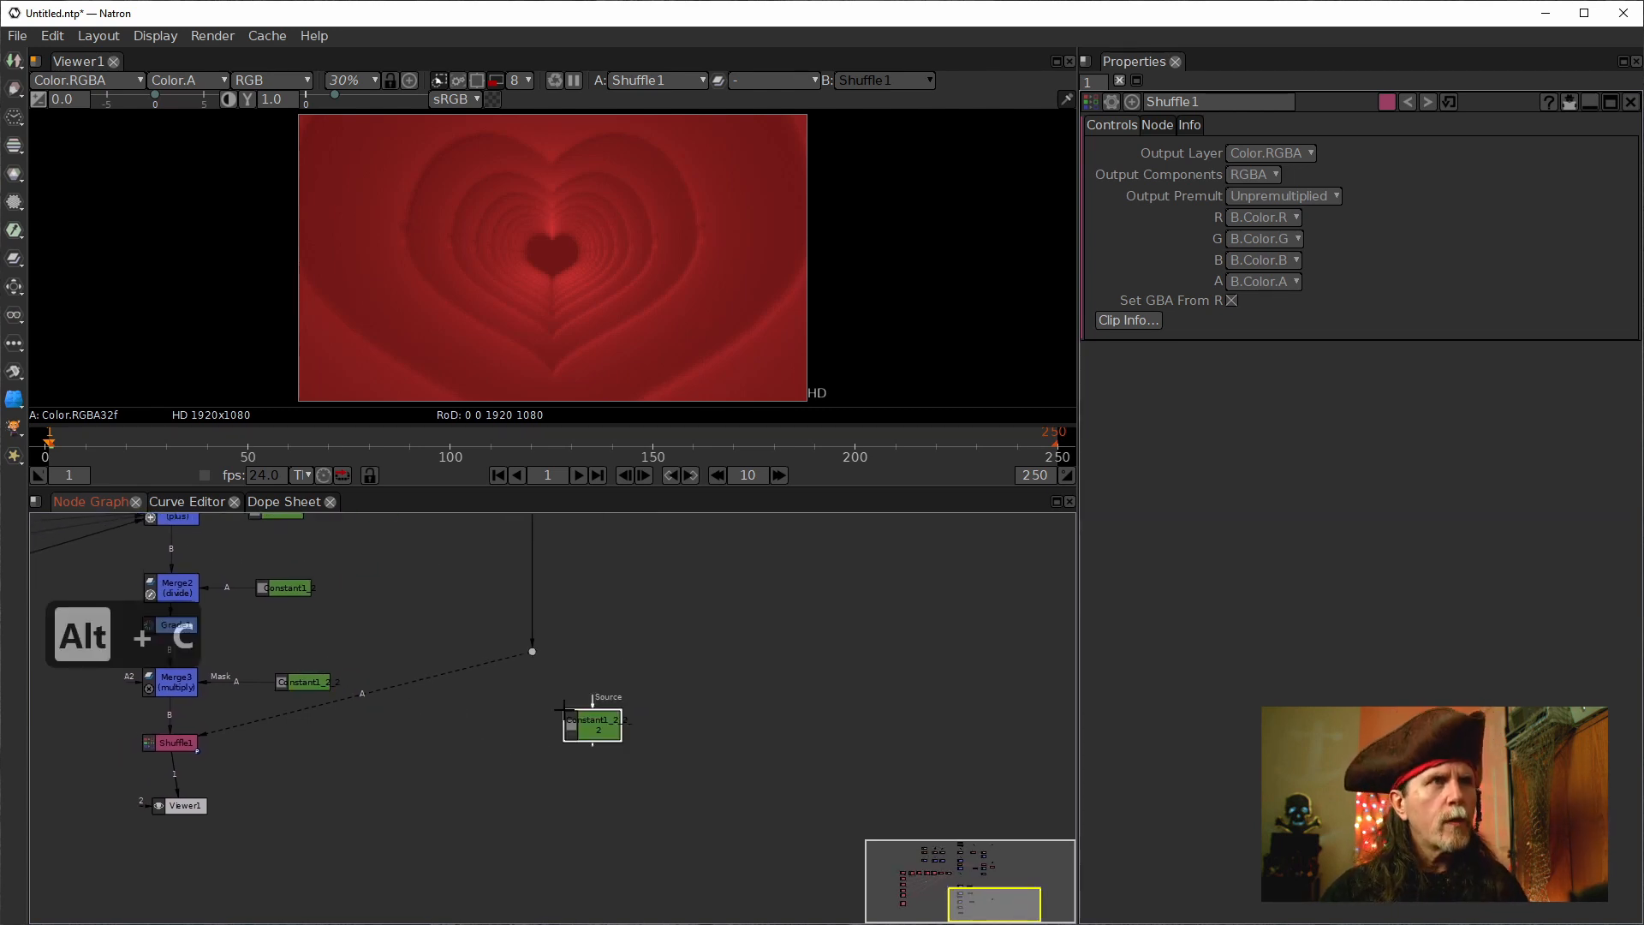
left_click_drag(578, 715, 627, 719)
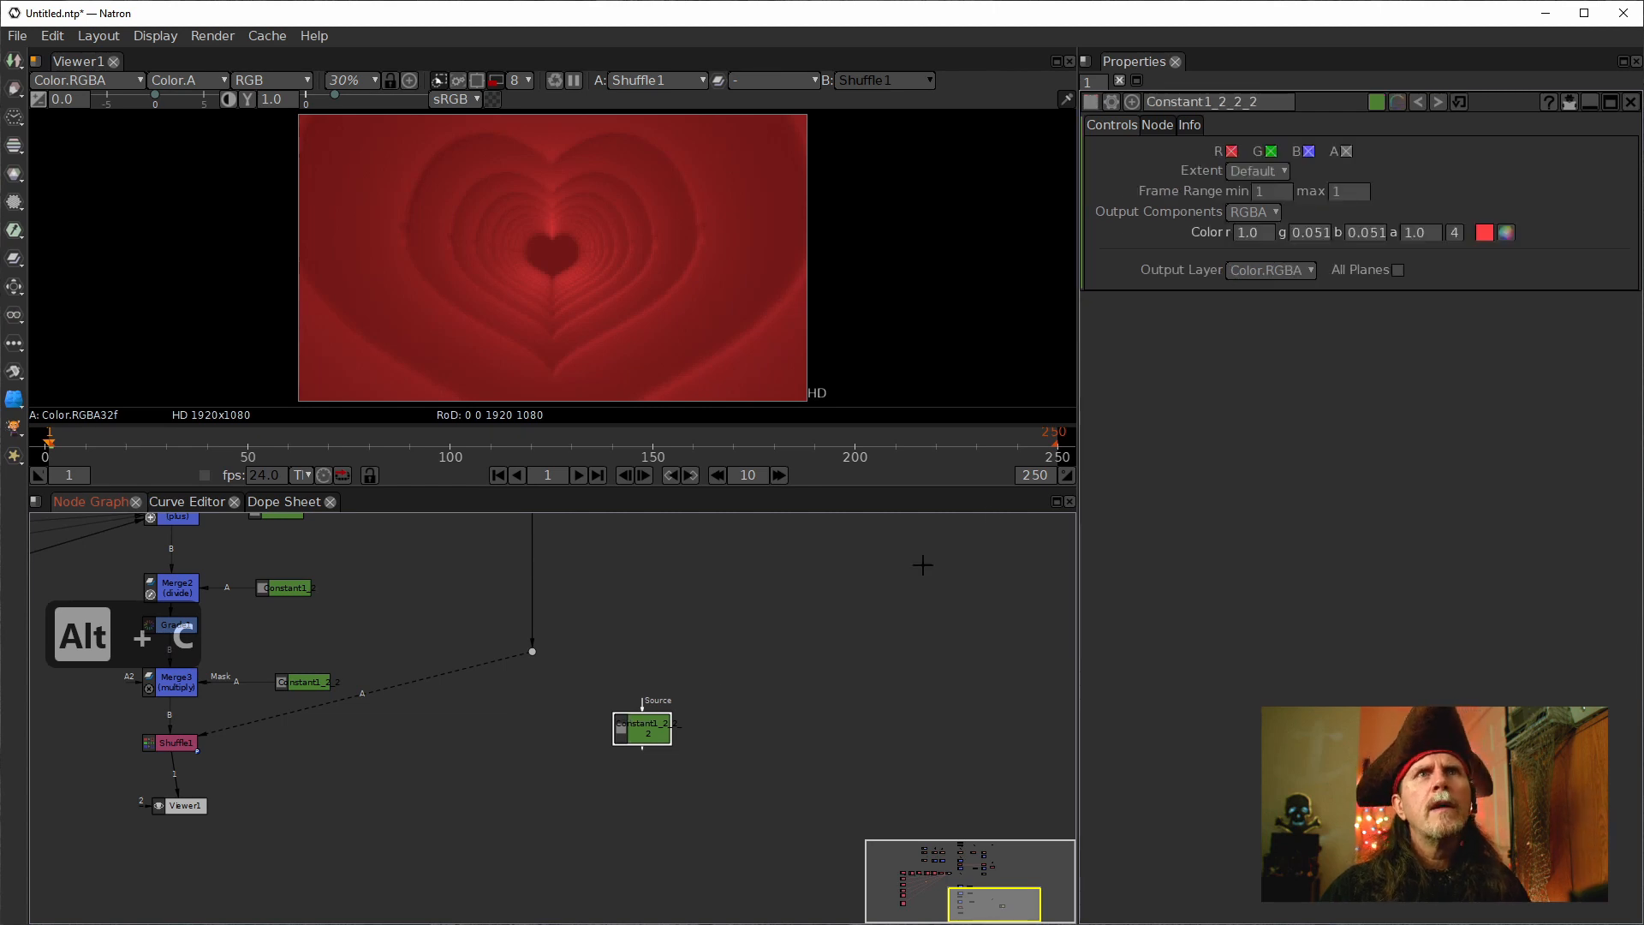
Reset the duplicated constant to its defaults, set its color to 1.0, and move it farther out from the dot.
left_click(1456, 102)
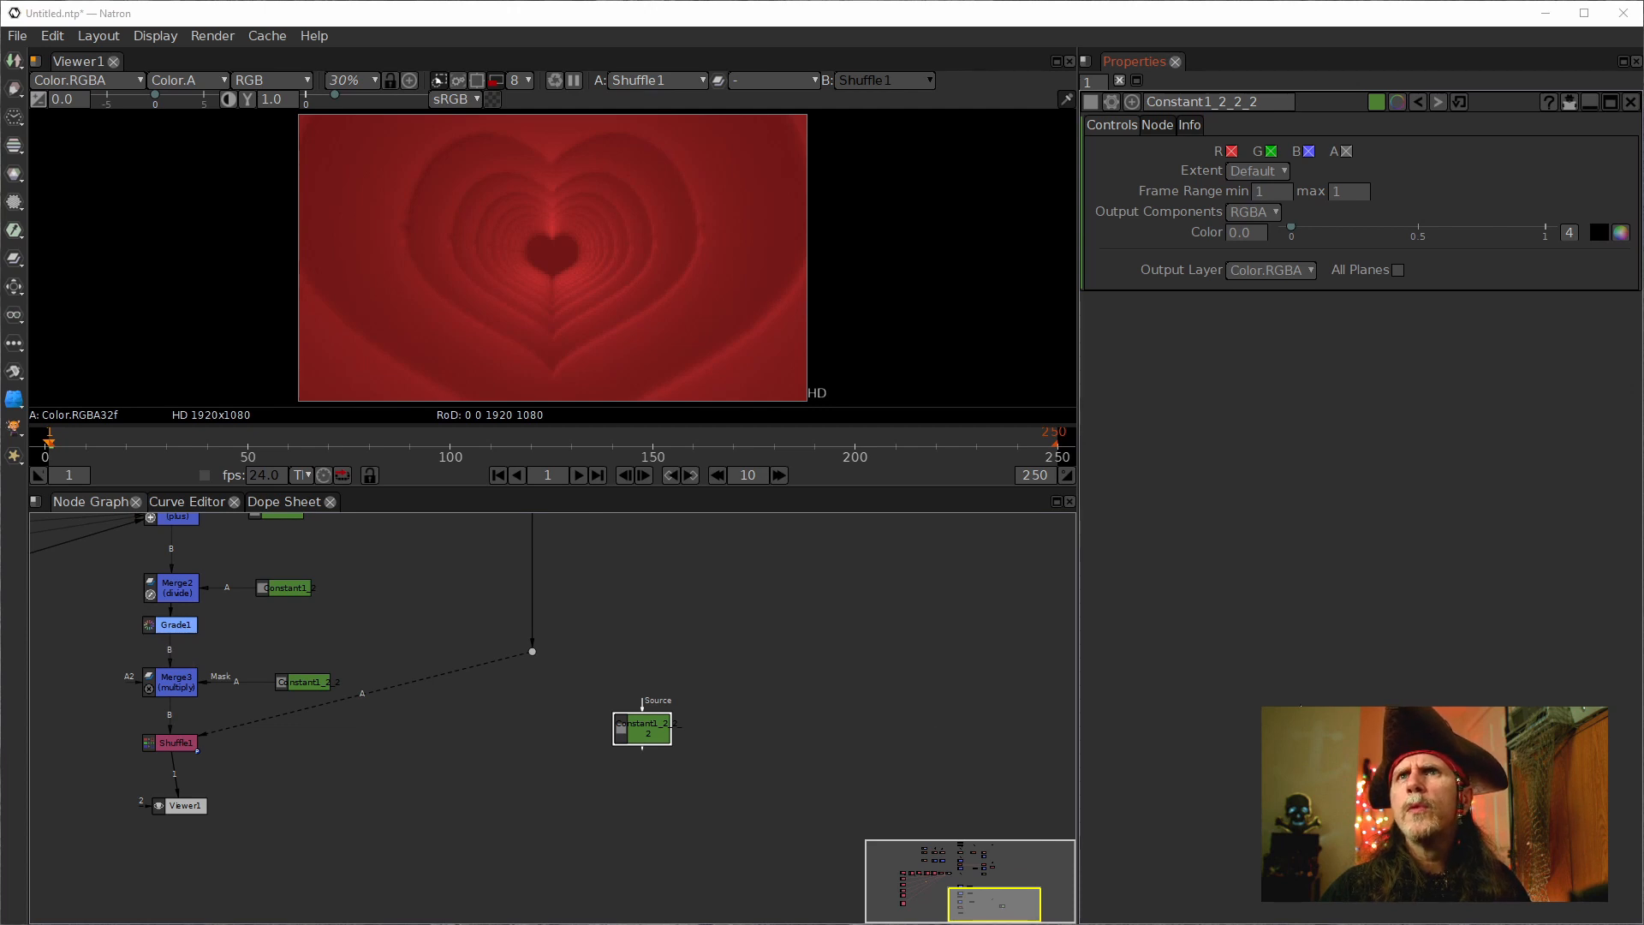
left_click_drag(1292, 233, 1610, 259)
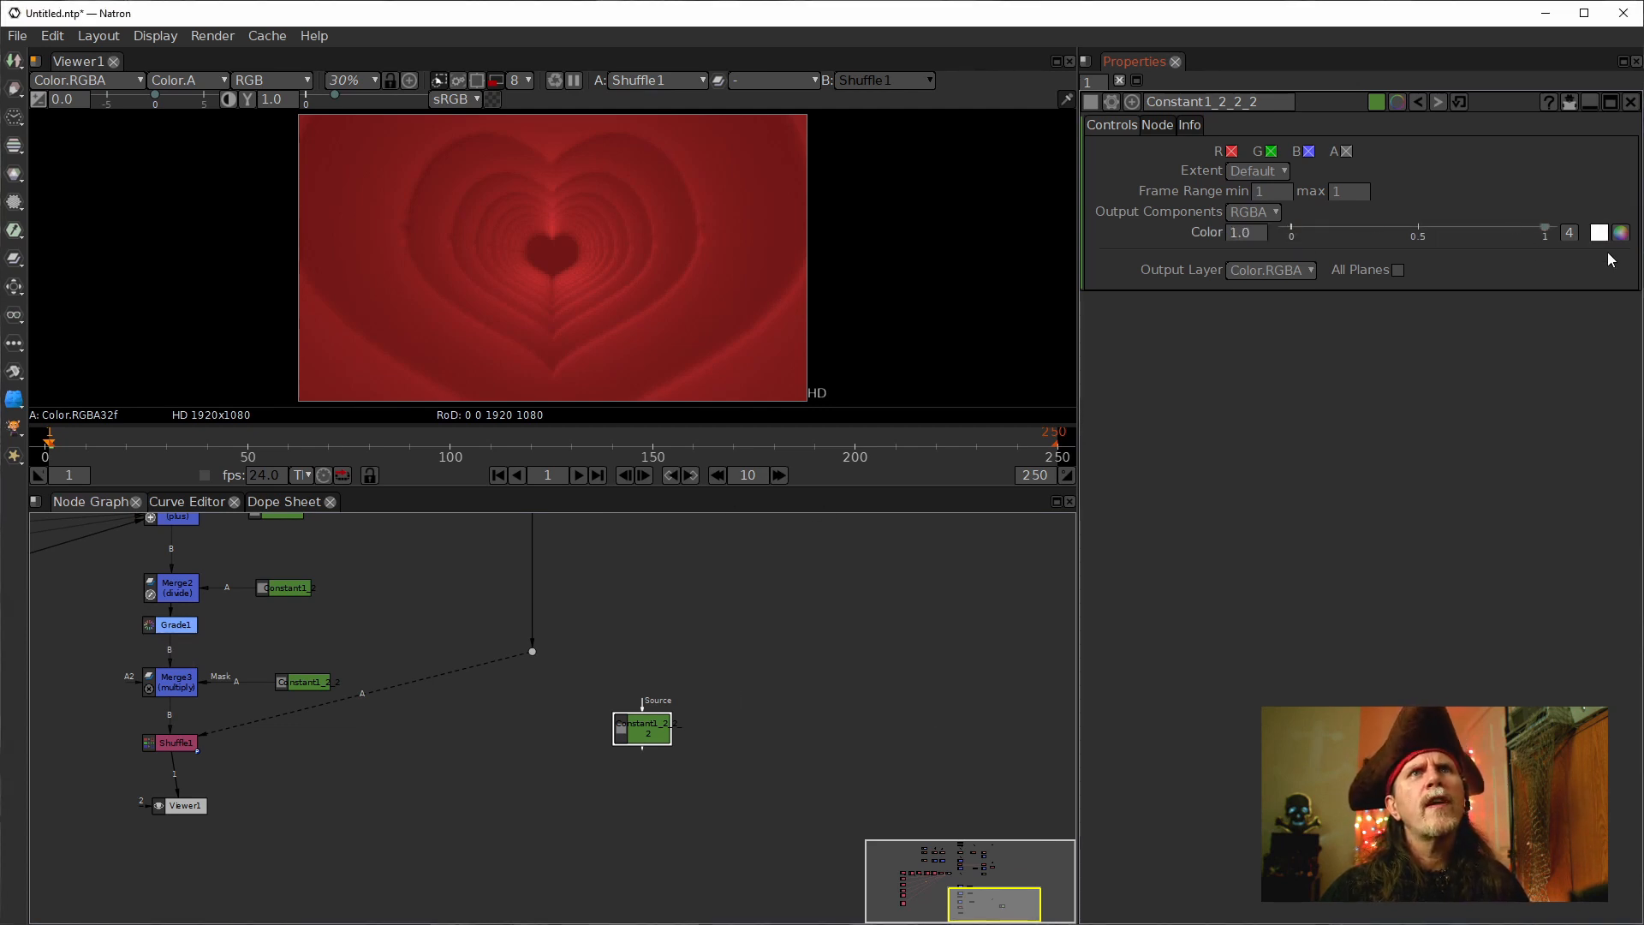
mouse_move(653, 731)
left_mouse_down()
mouse_move(554, 747)
mouse_move(660, 738)
left_mouse_up()
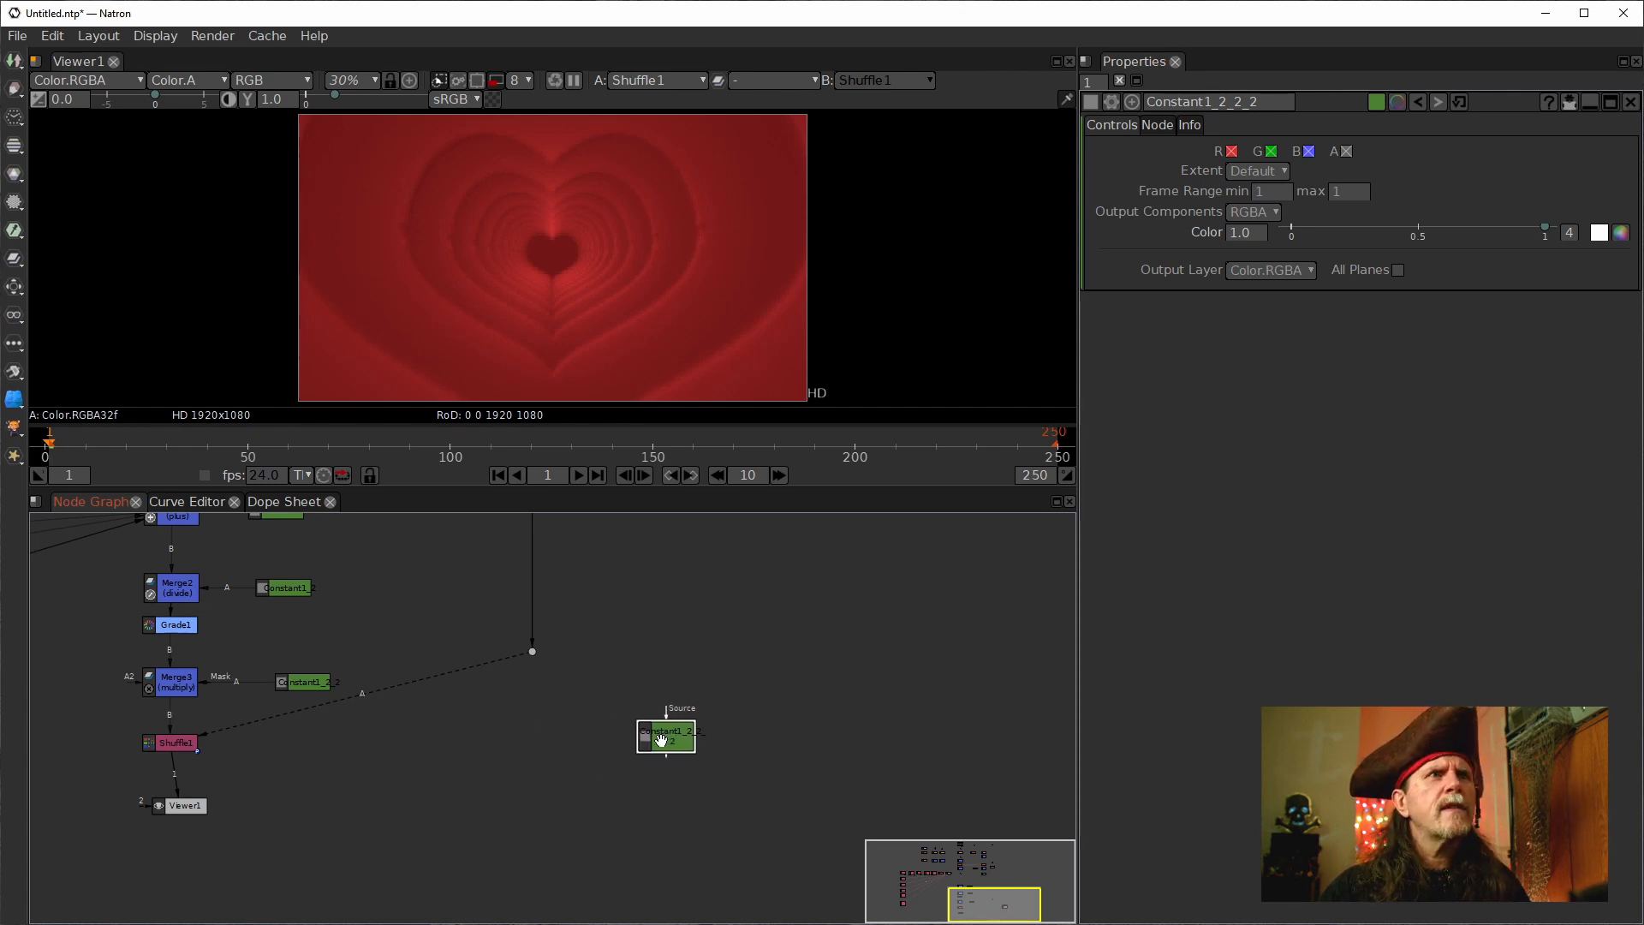
scroll(591, 730, "up", 2)
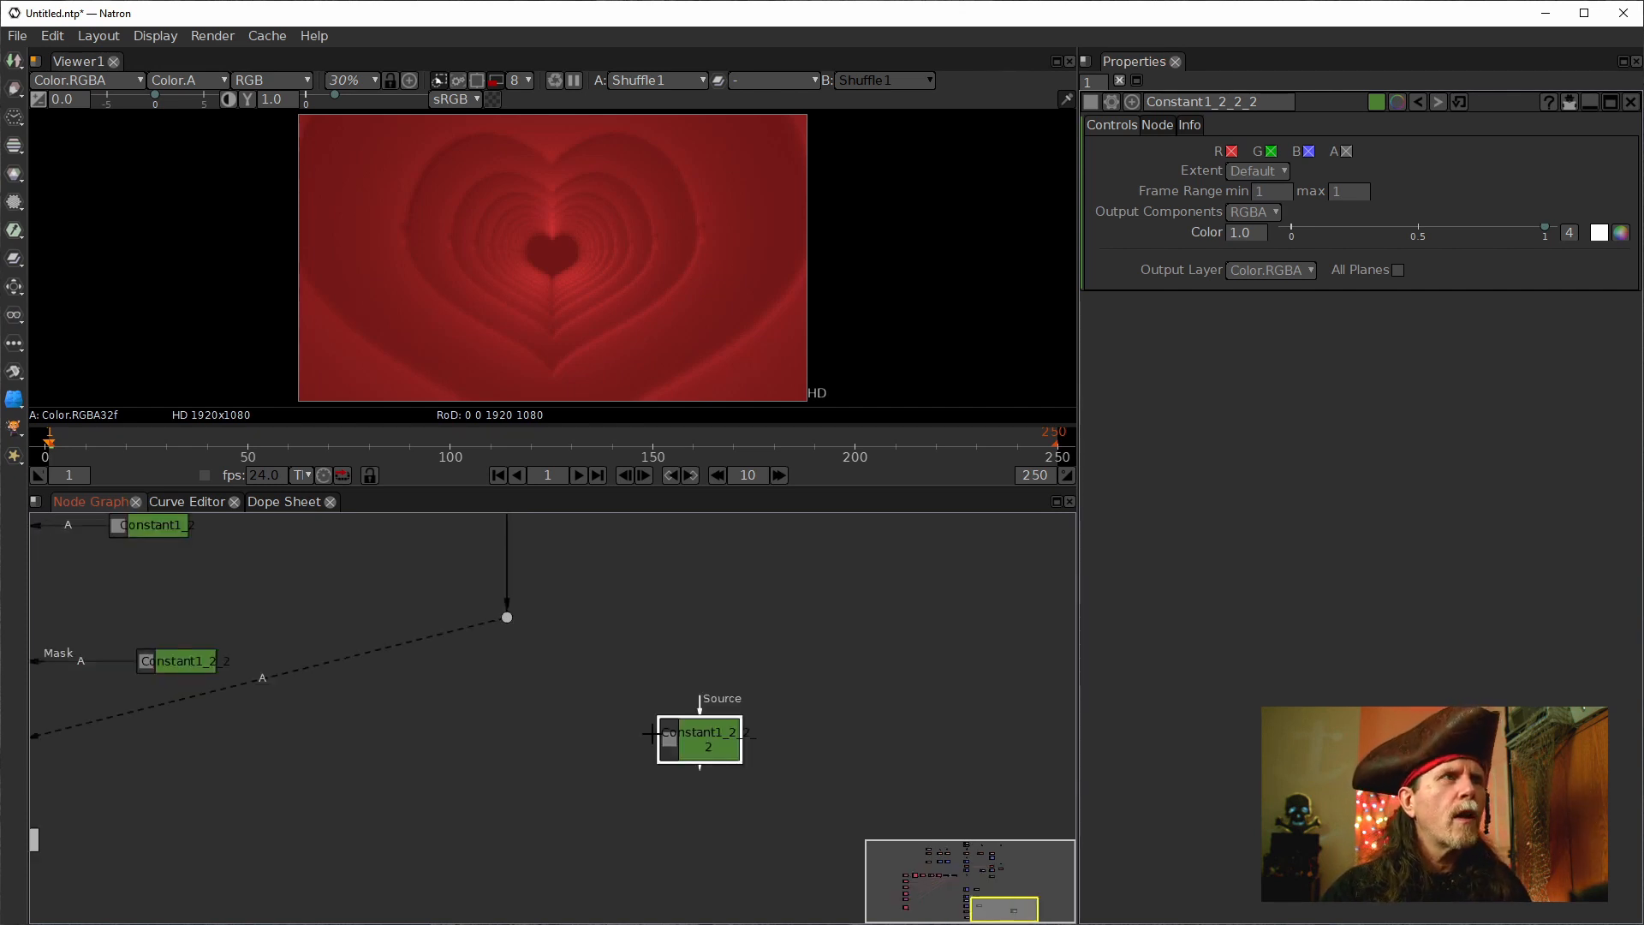
left_click_drag(690, 737, 591, 752)
left_click_drag(532, 831, 831, 757)
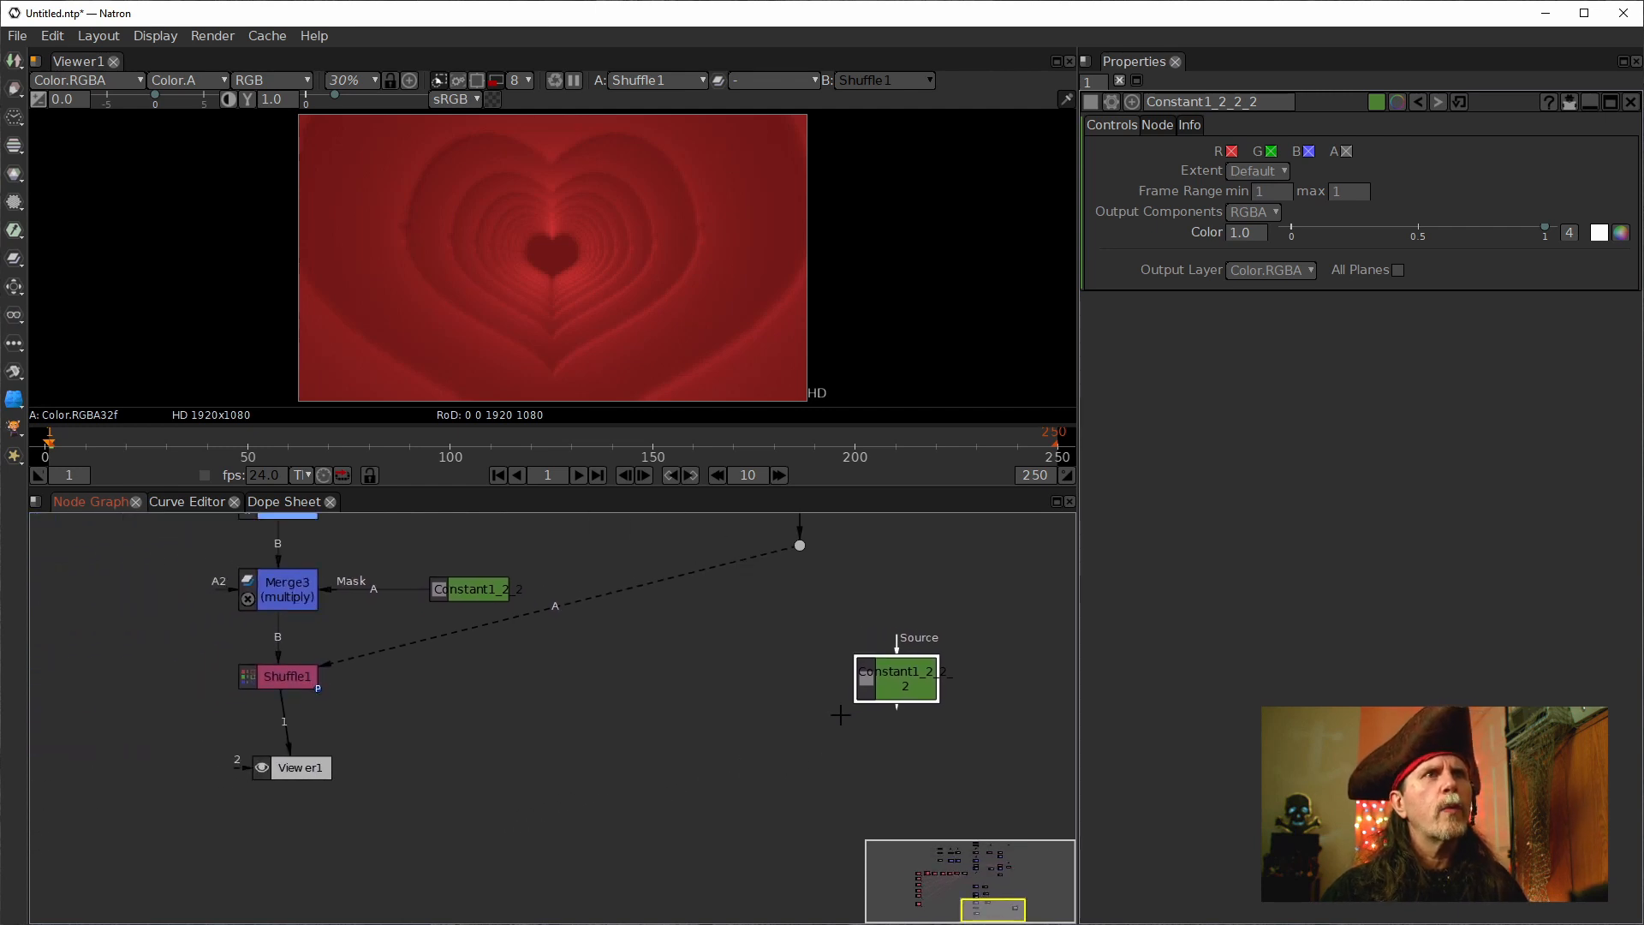
left_click_drag(894, 695, 916, 670)
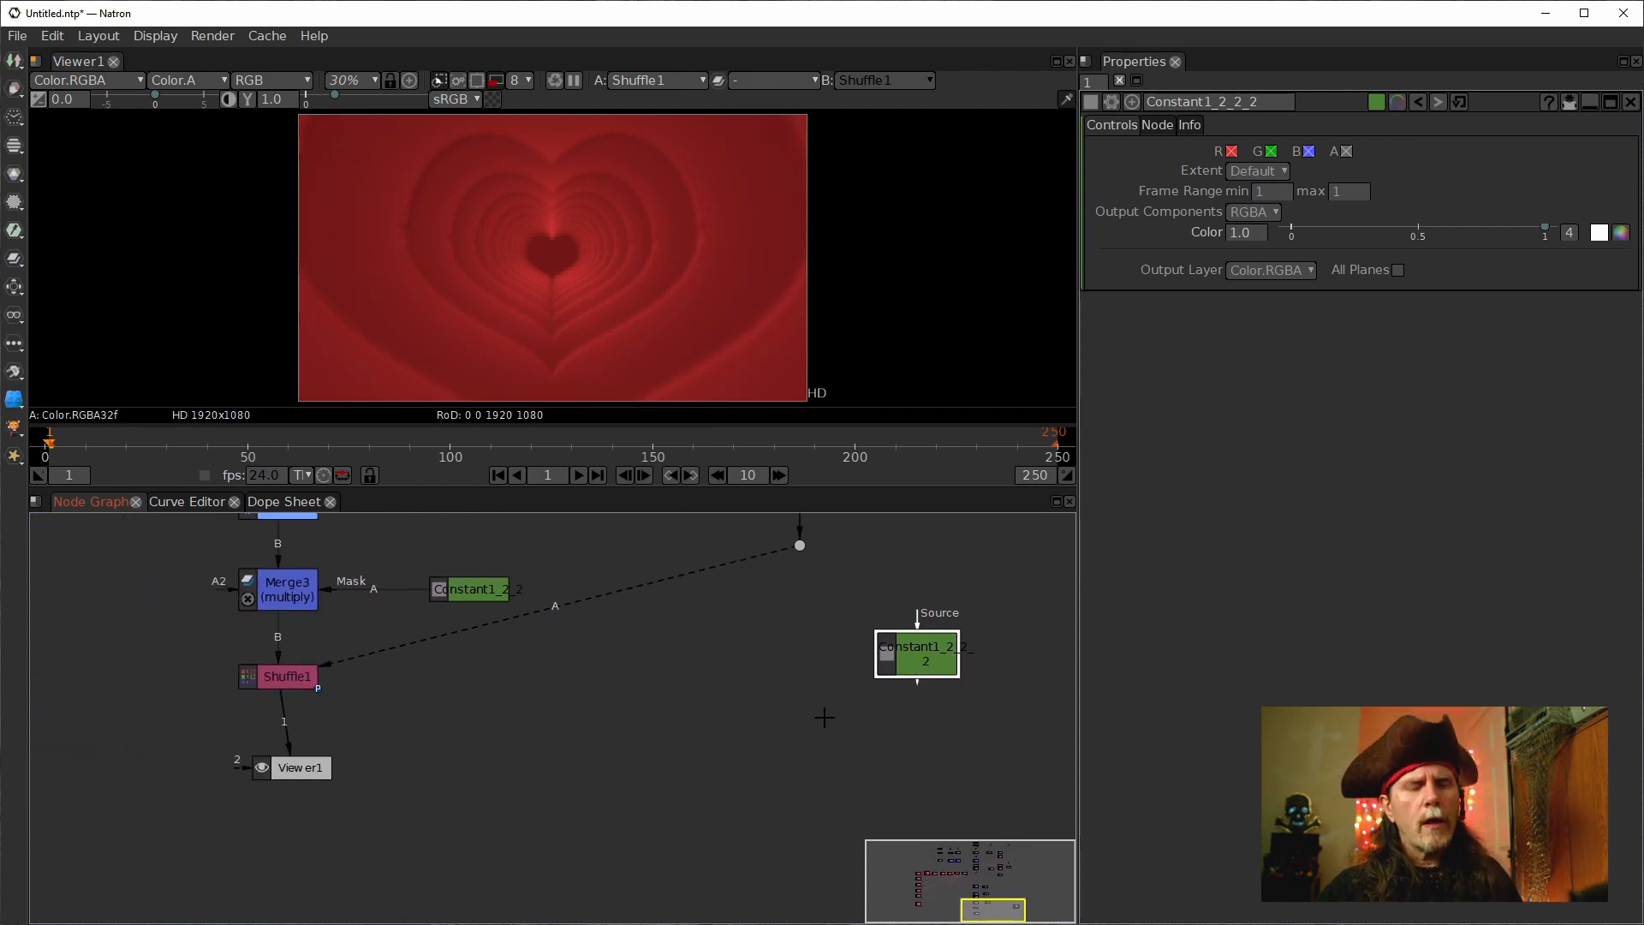
Add a Merge node beneath the dot with the white constant as B and the dot as A, and view its output.
key("m")
left_click_drag(917, 716, 752, 700)
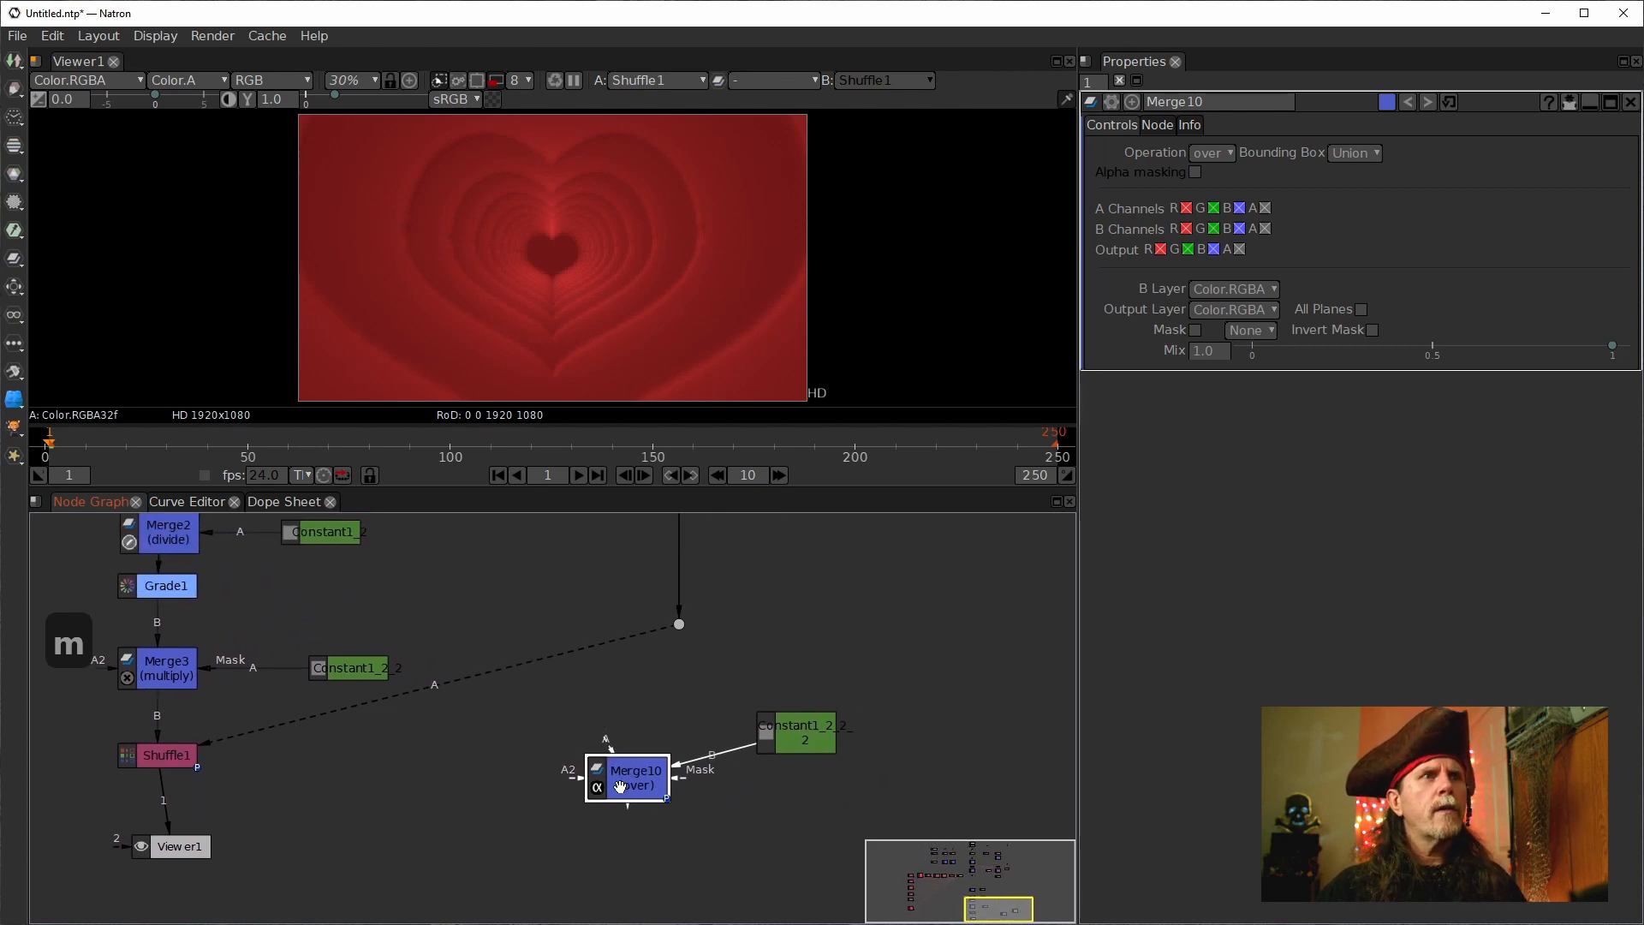
key("1")
left_click_drag(620, 786, 680, 620)
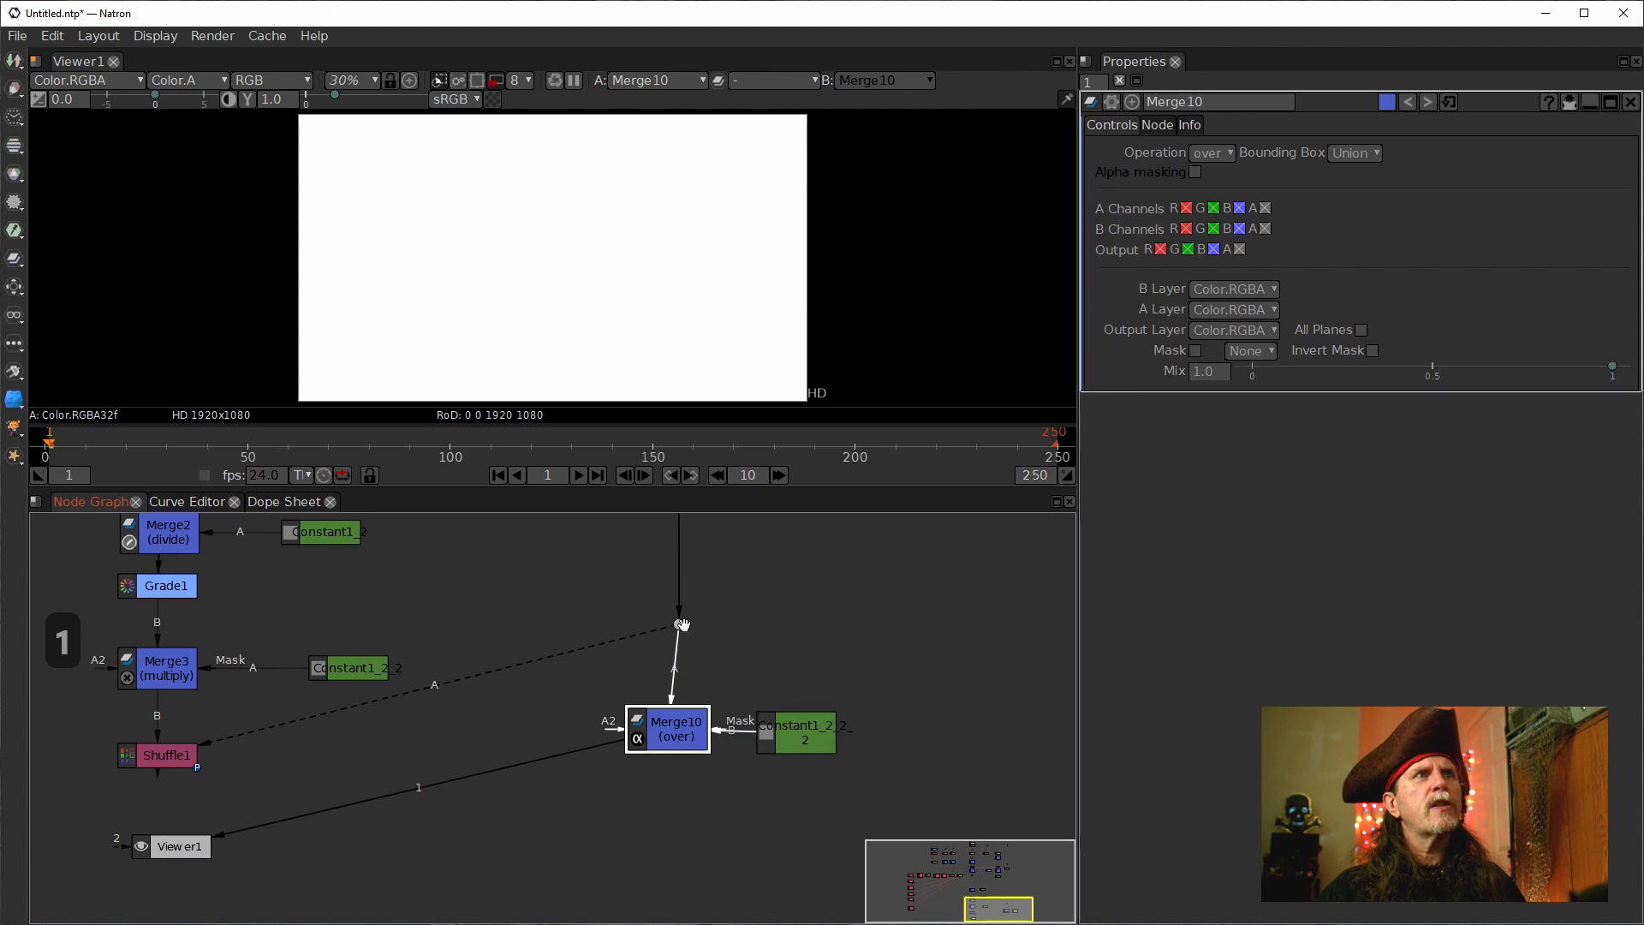
mouse_move(676, 713)
left_mouse_down()
mouse_move(711, 716)
mouse_move(687, 716)
left_mouse_up()
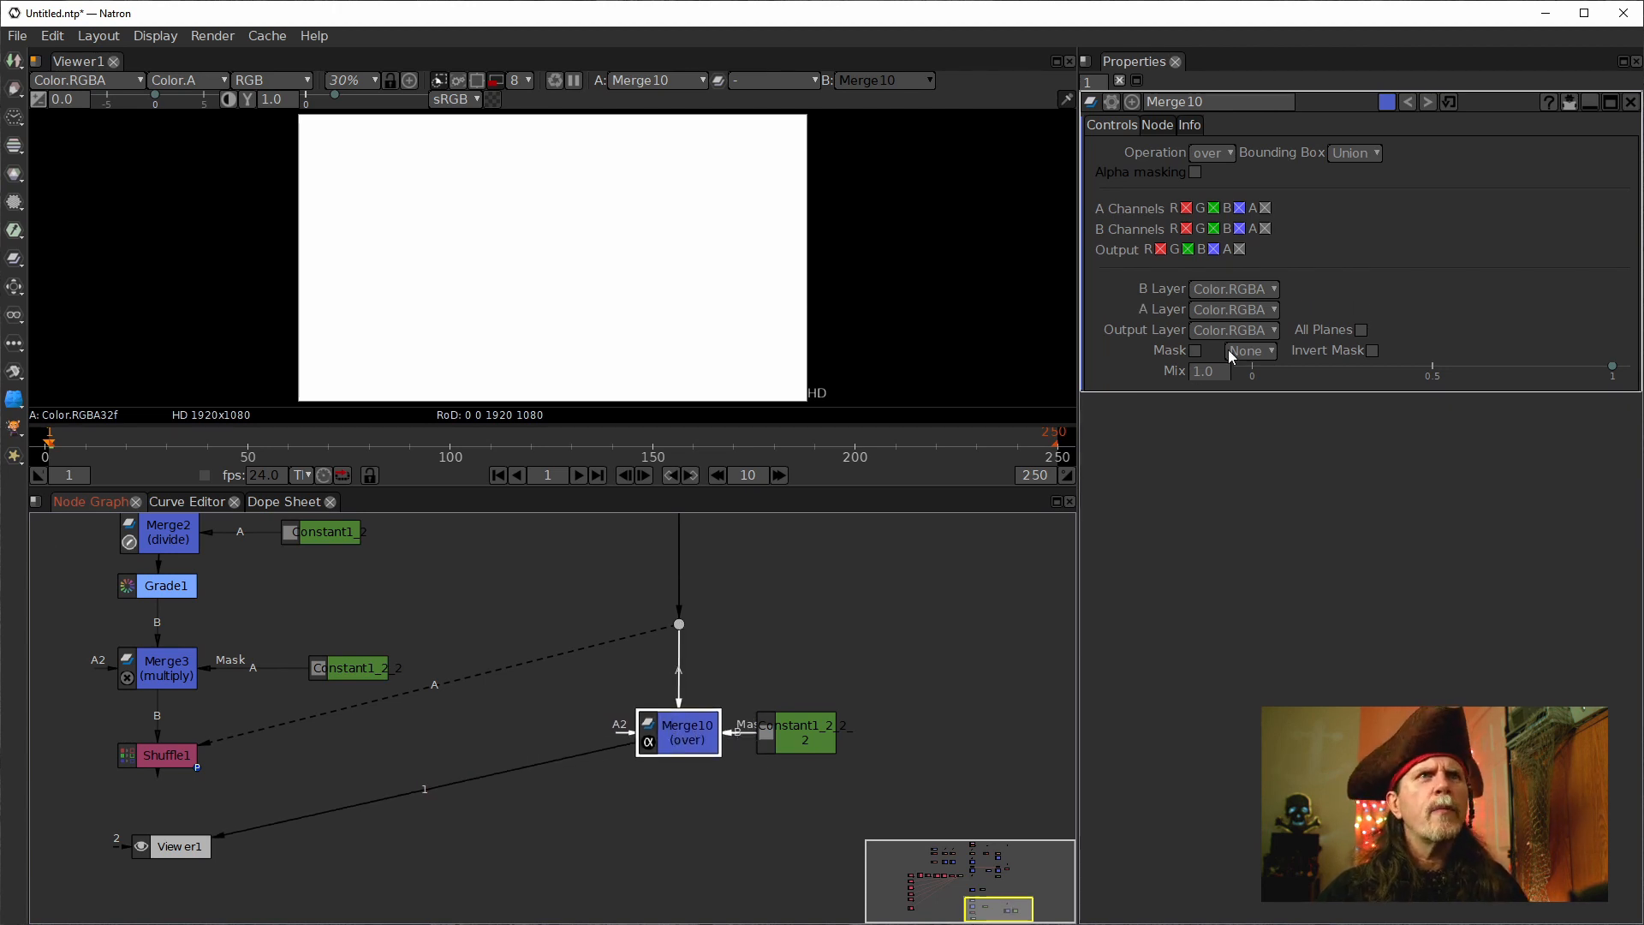
Set Merge10's operation to from and display the alpha channel in the viewer.
left_click(1224, 155)
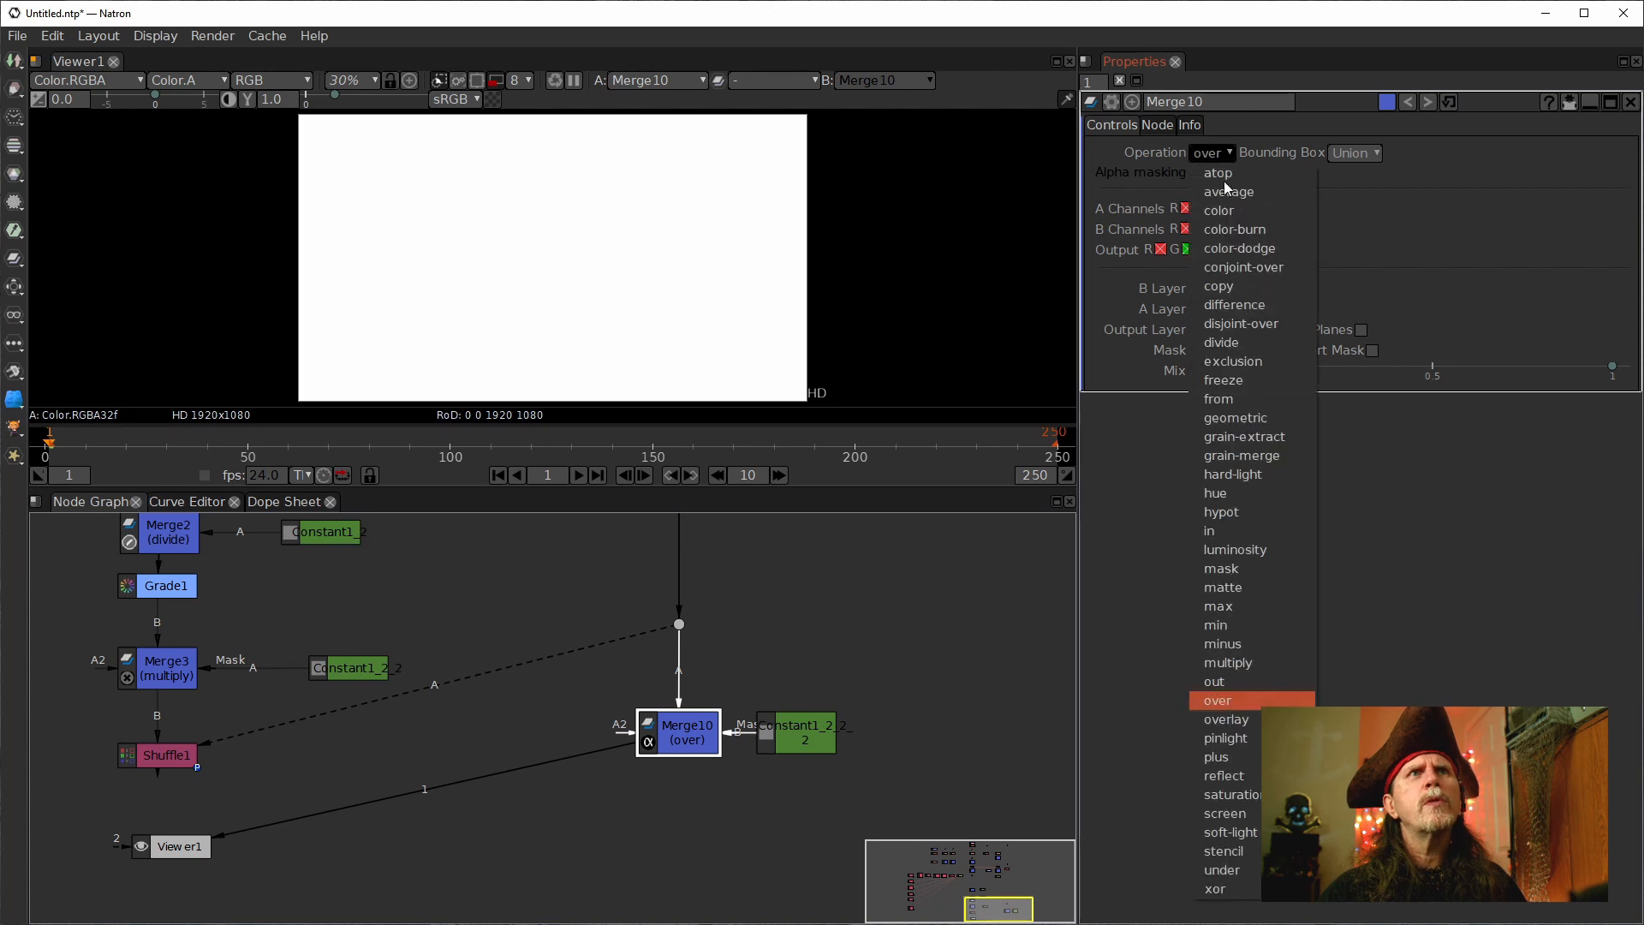
left_click(1236, 399)
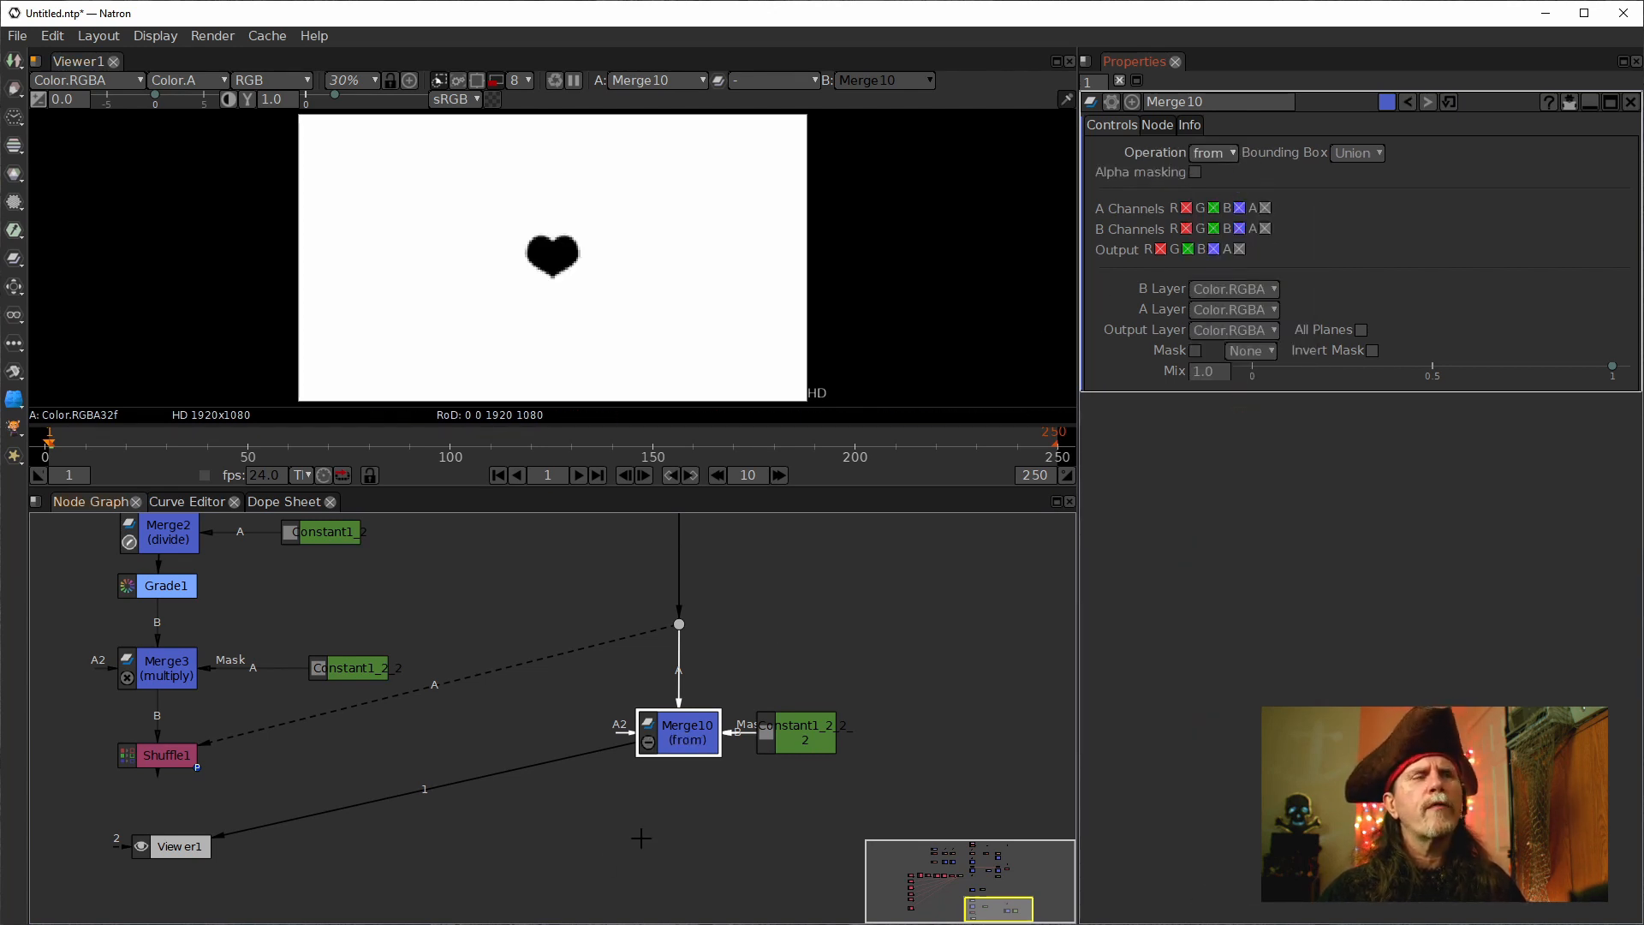
left_click(541, 328)
key("a")
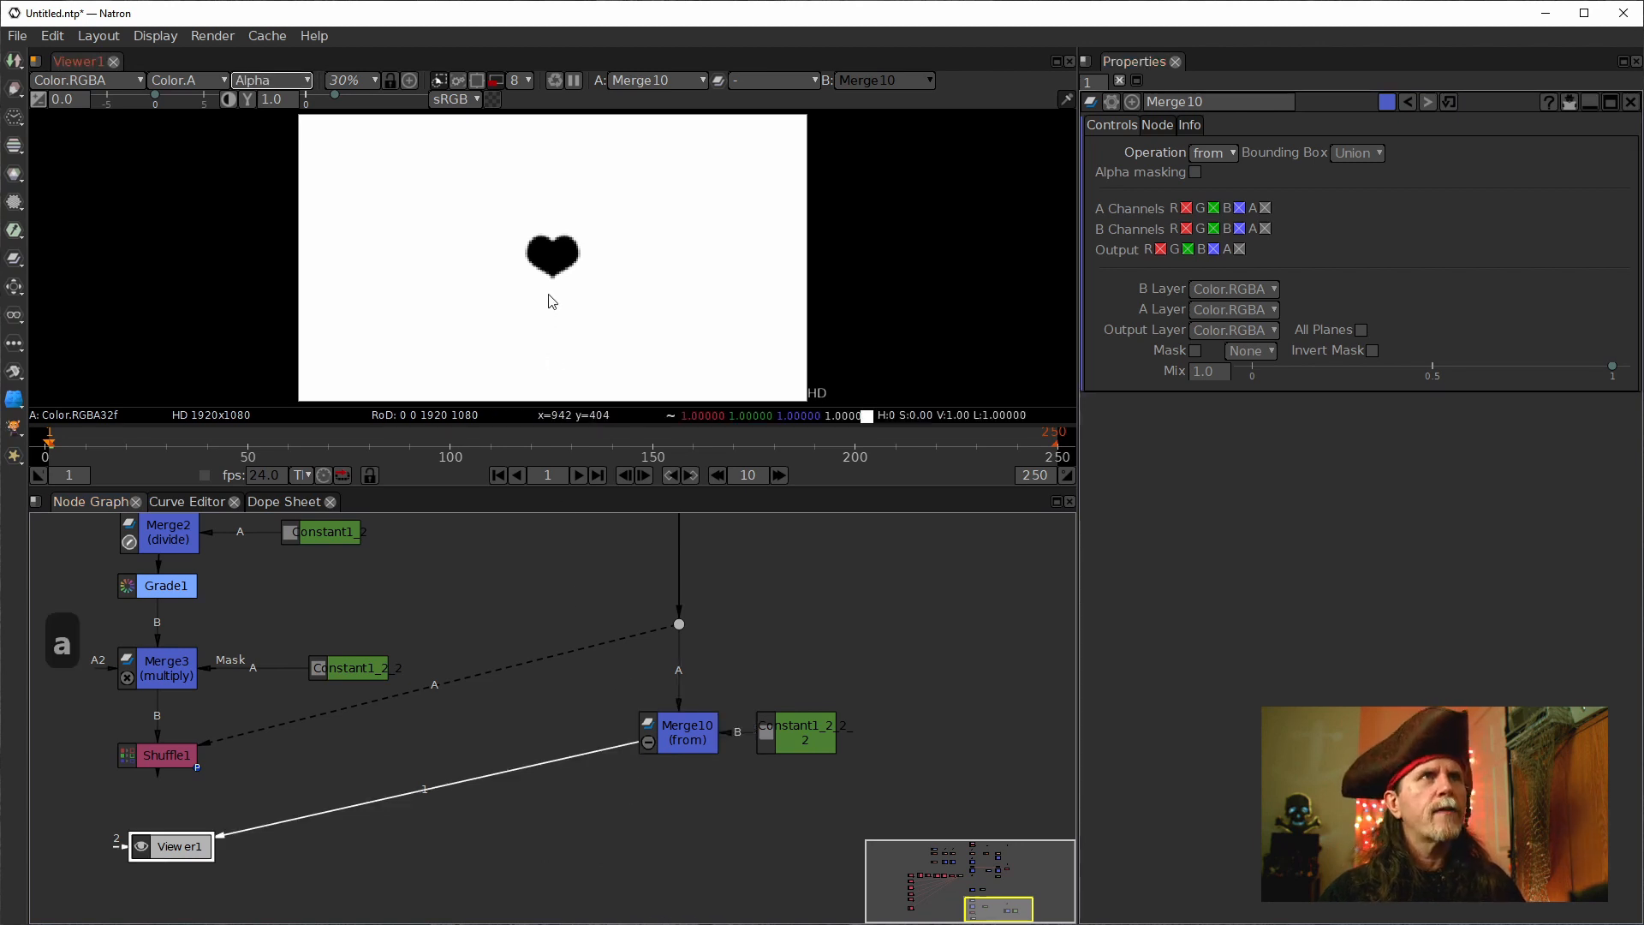
key("a")
key("a")
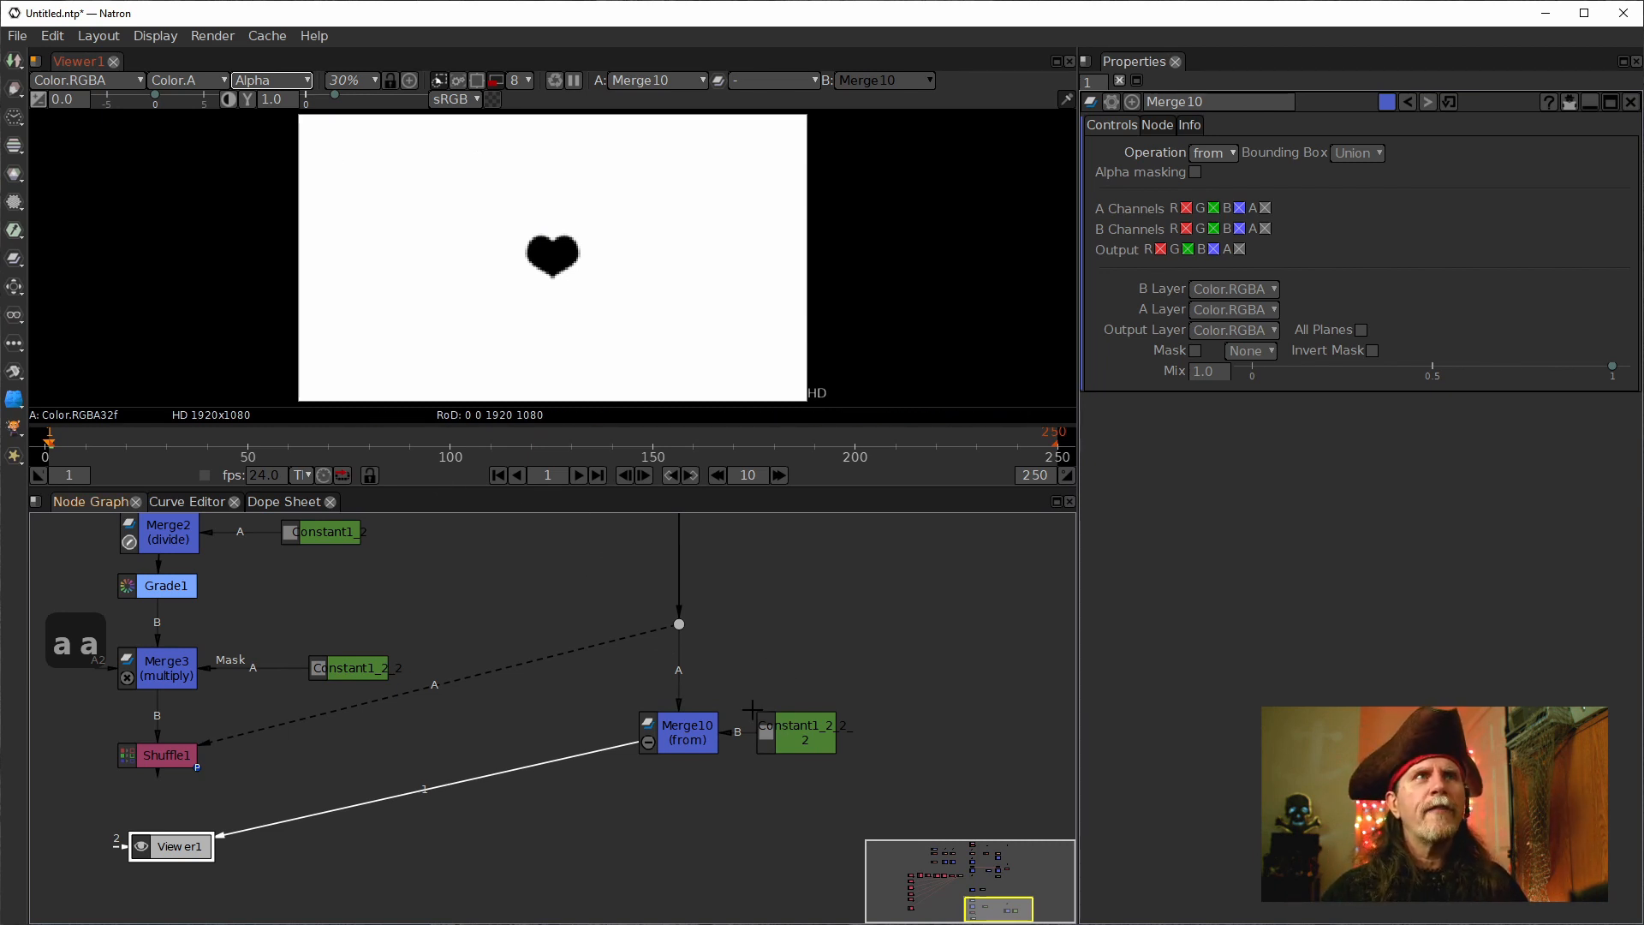
Compare the alpha of the dot above Merge10 with the alpha of Merge10's output.
left_click_drag(751, 710, 808, 631)
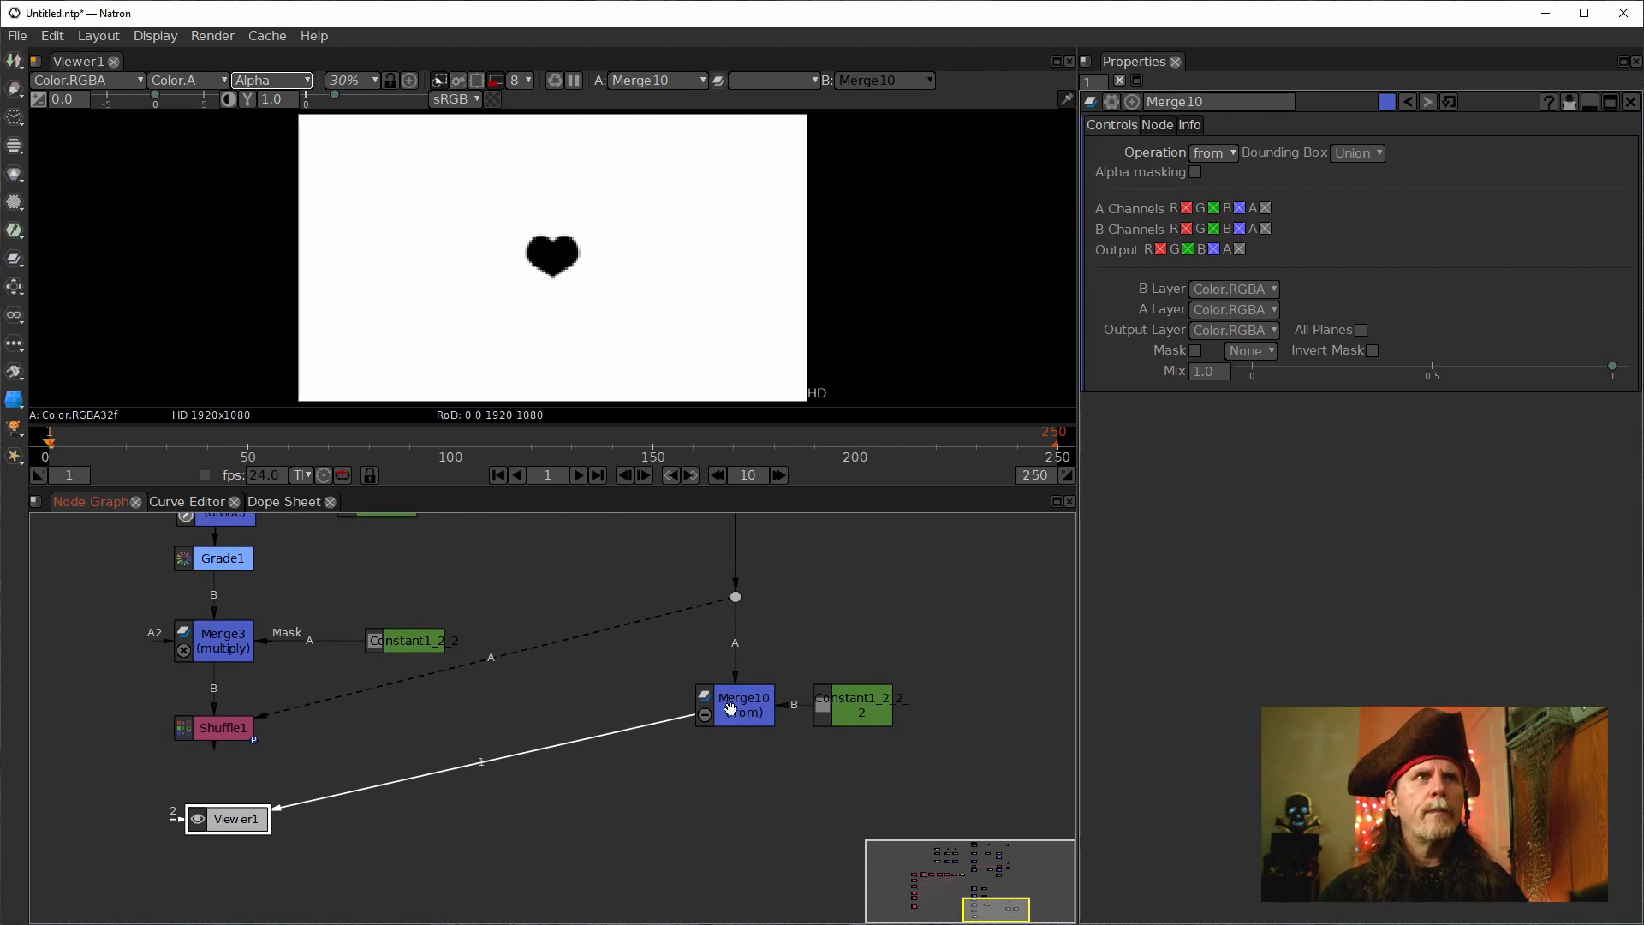
scroll(727, 707, "down", 4)
left_click(700, 685)
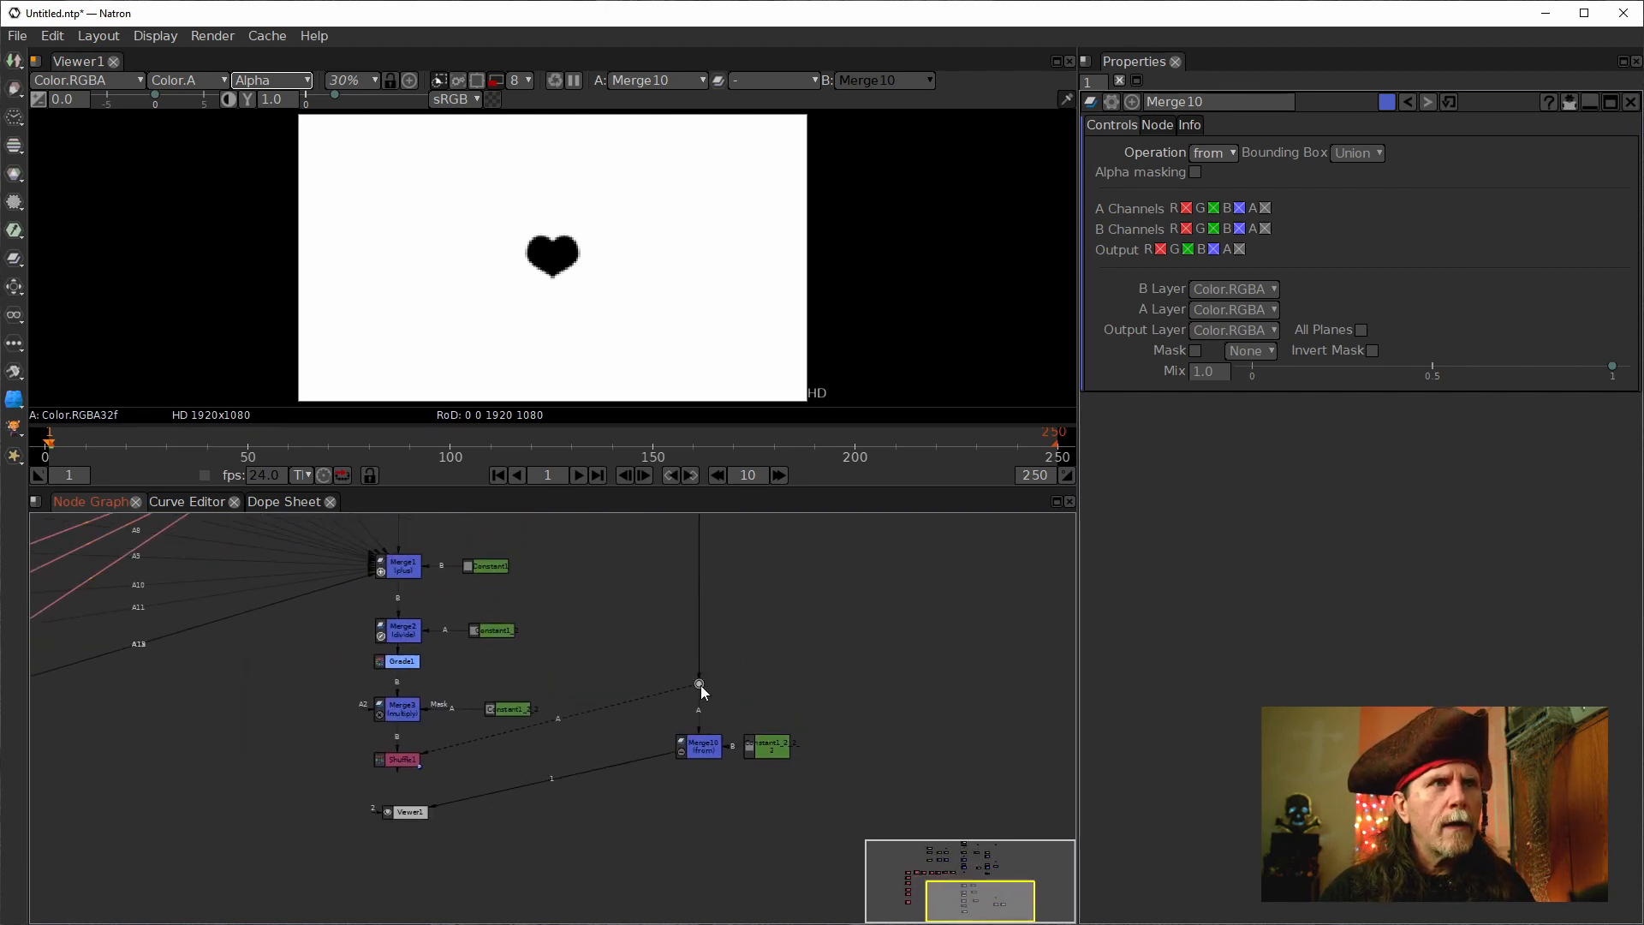
key("1")
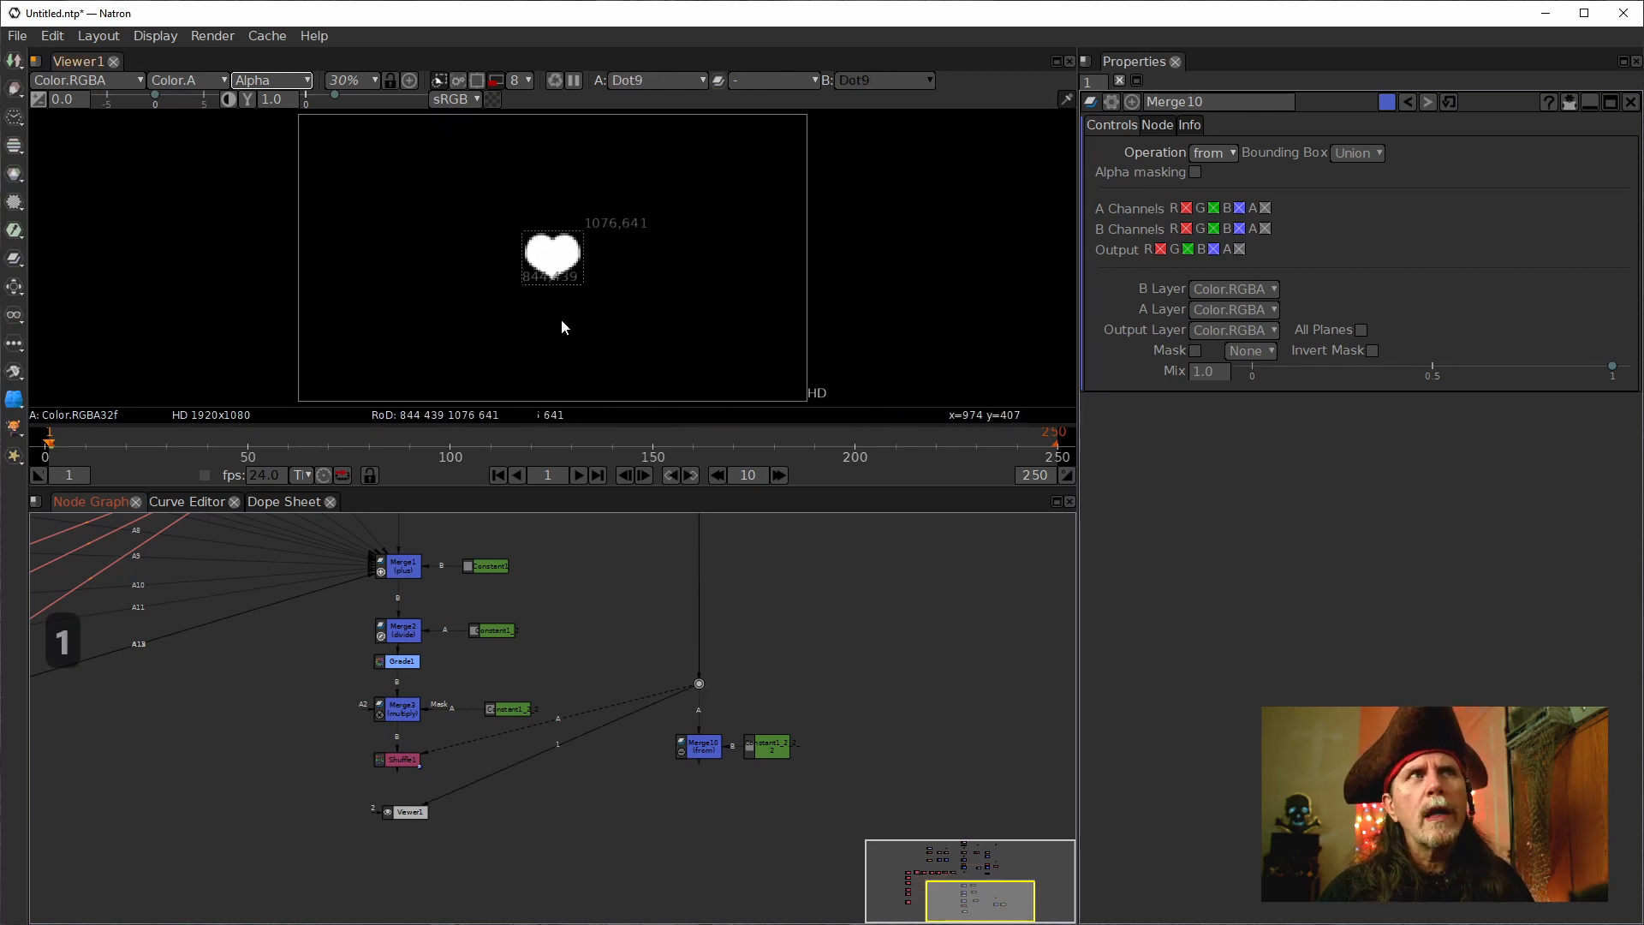
left_click(690, 739)
key("1")
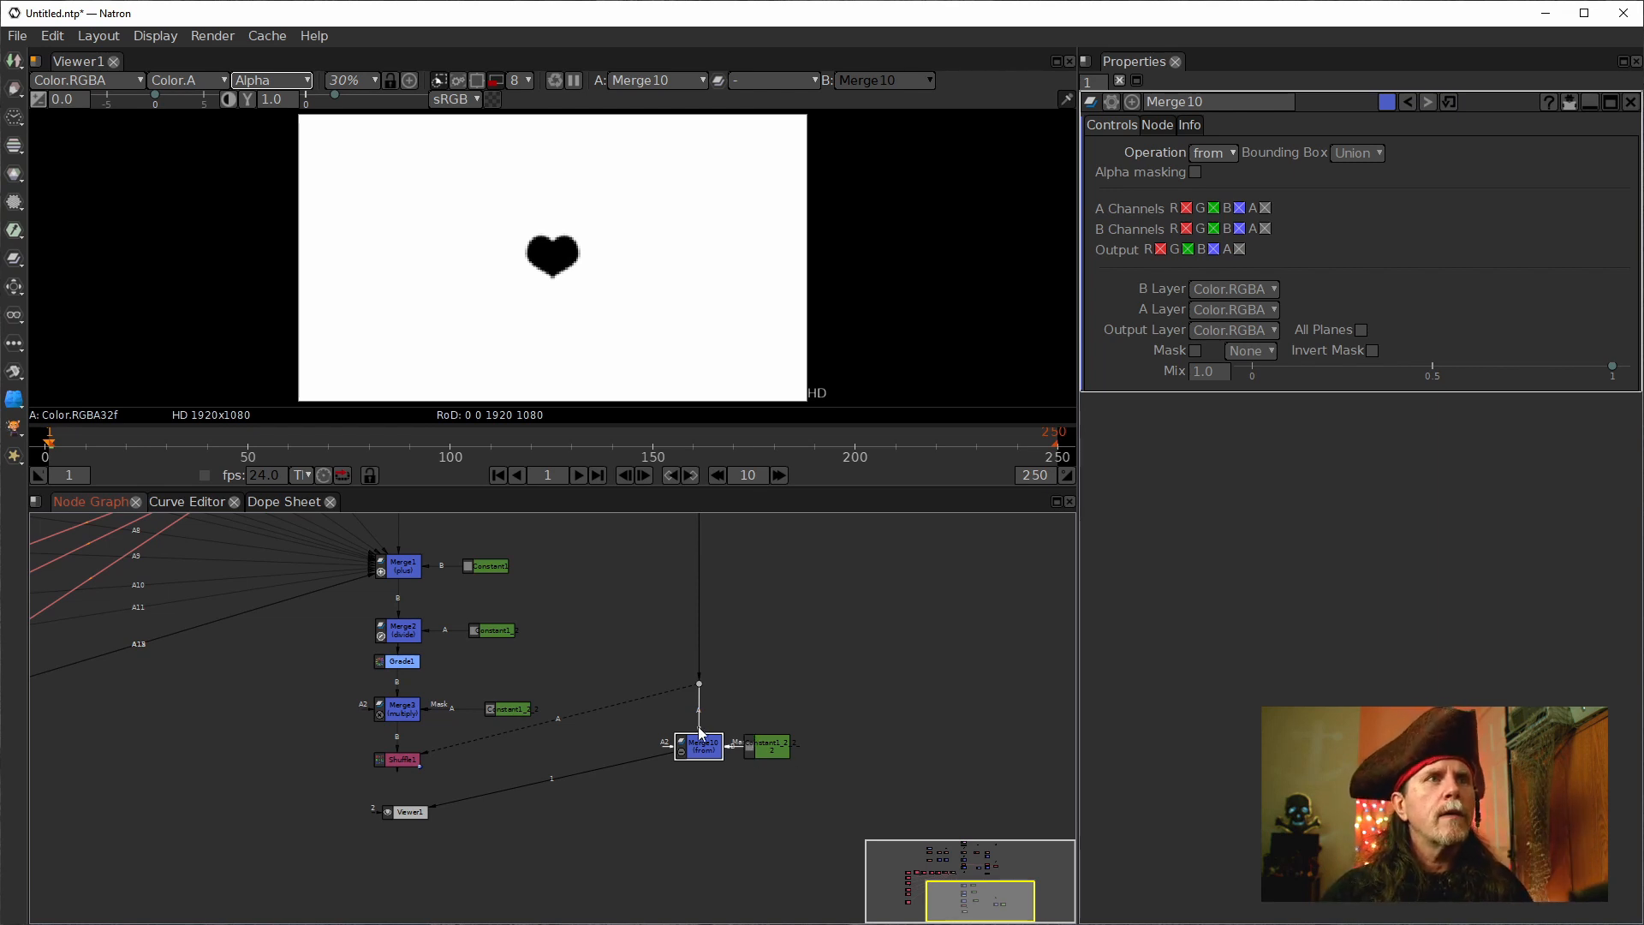
Try inverting the dot's output with an Invert node, view its alpha, and delete that node.
left_click(765, 682)
key("Tab")
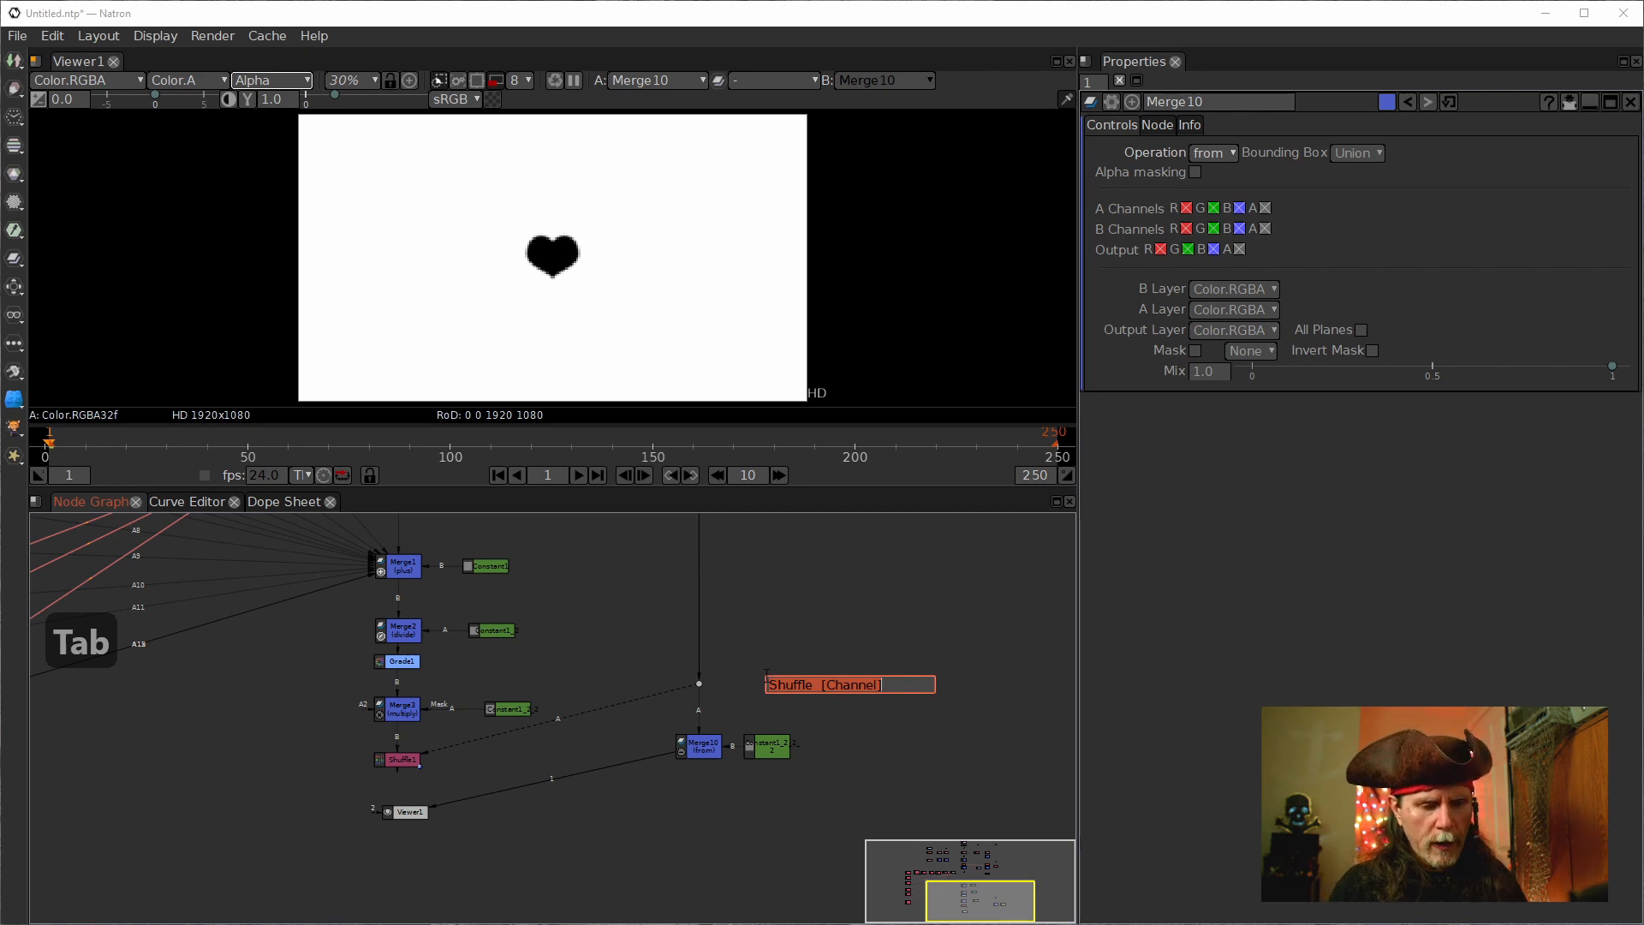
type("invi")
key("Down")
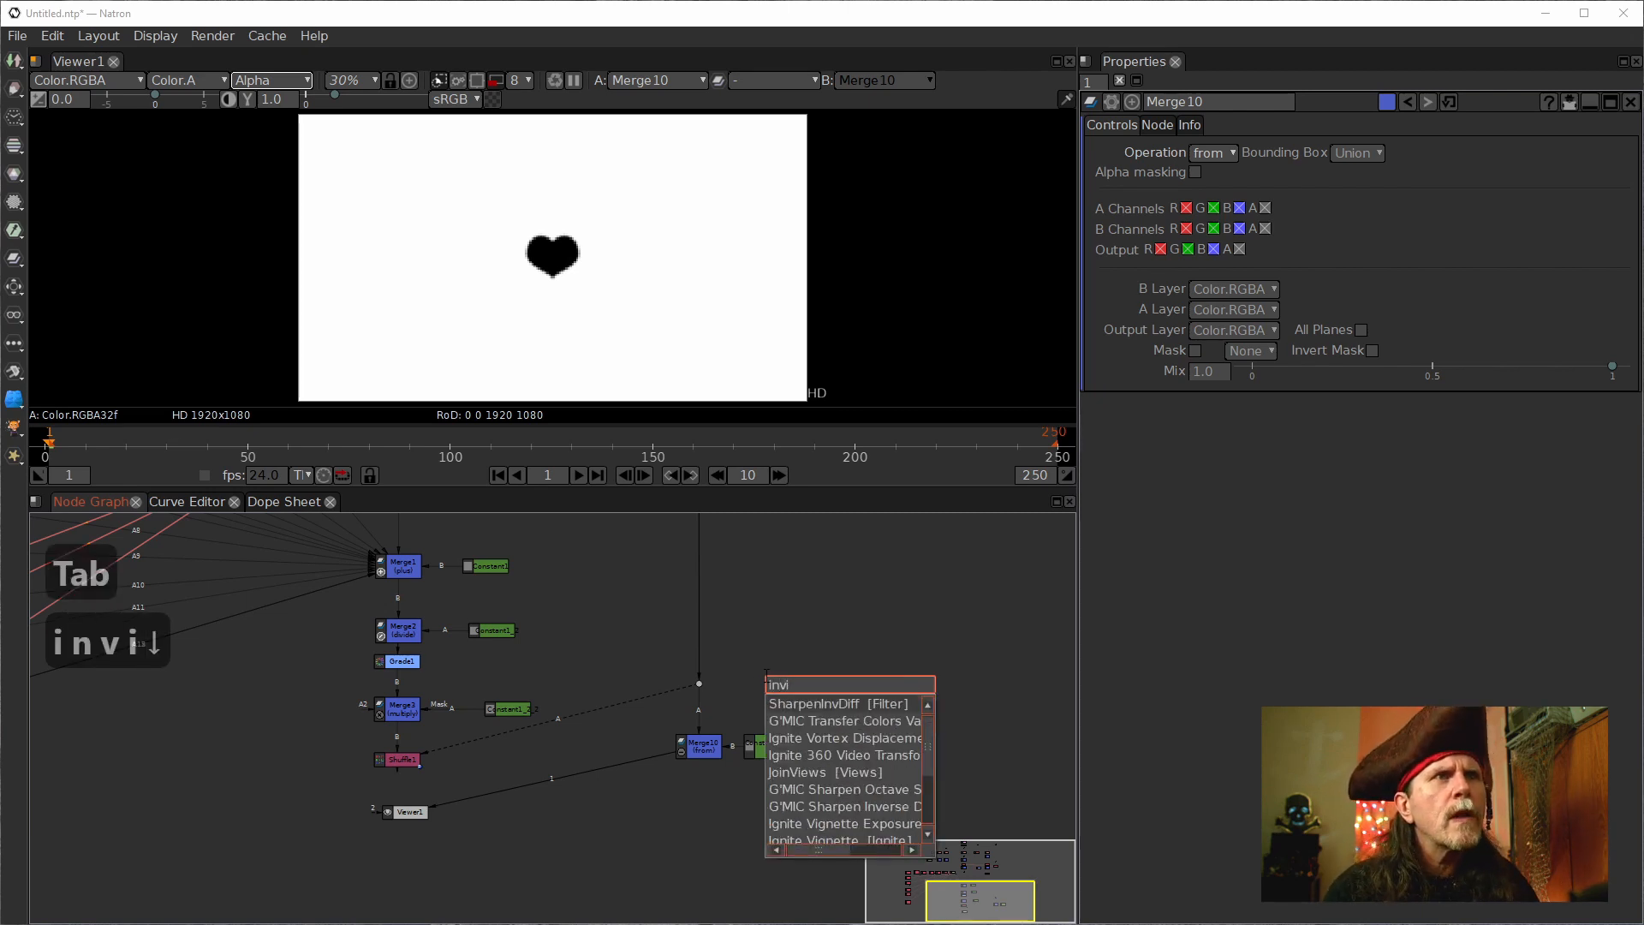
key("Down")
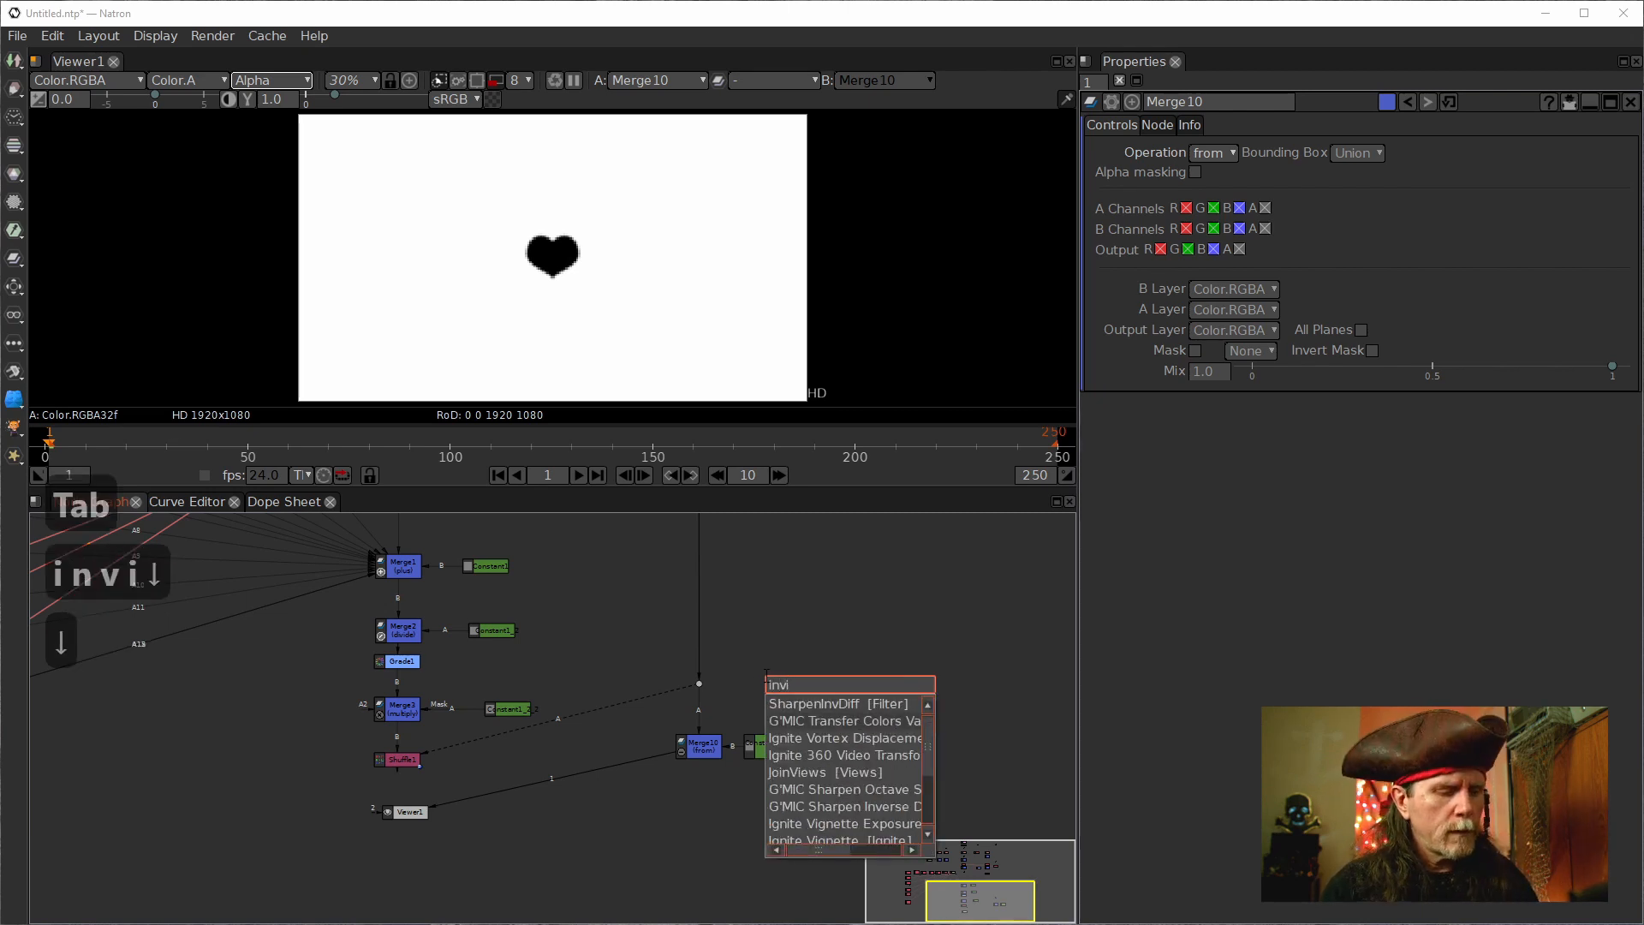
key("BackSpace")
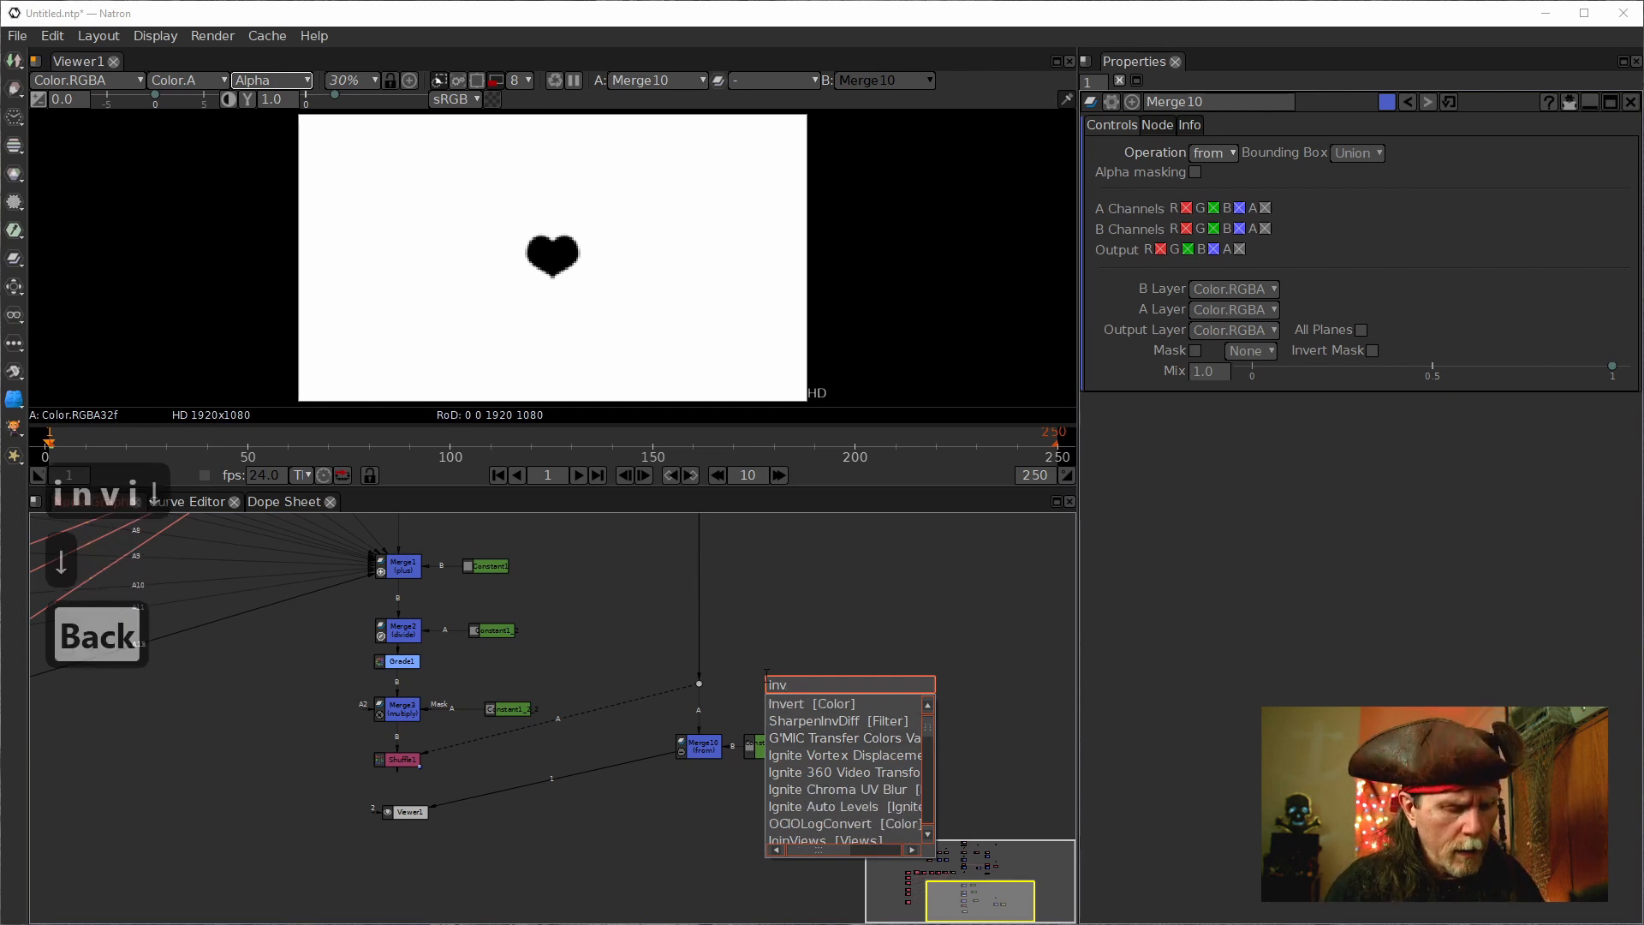
type("er")
key("Down")
key("Return")
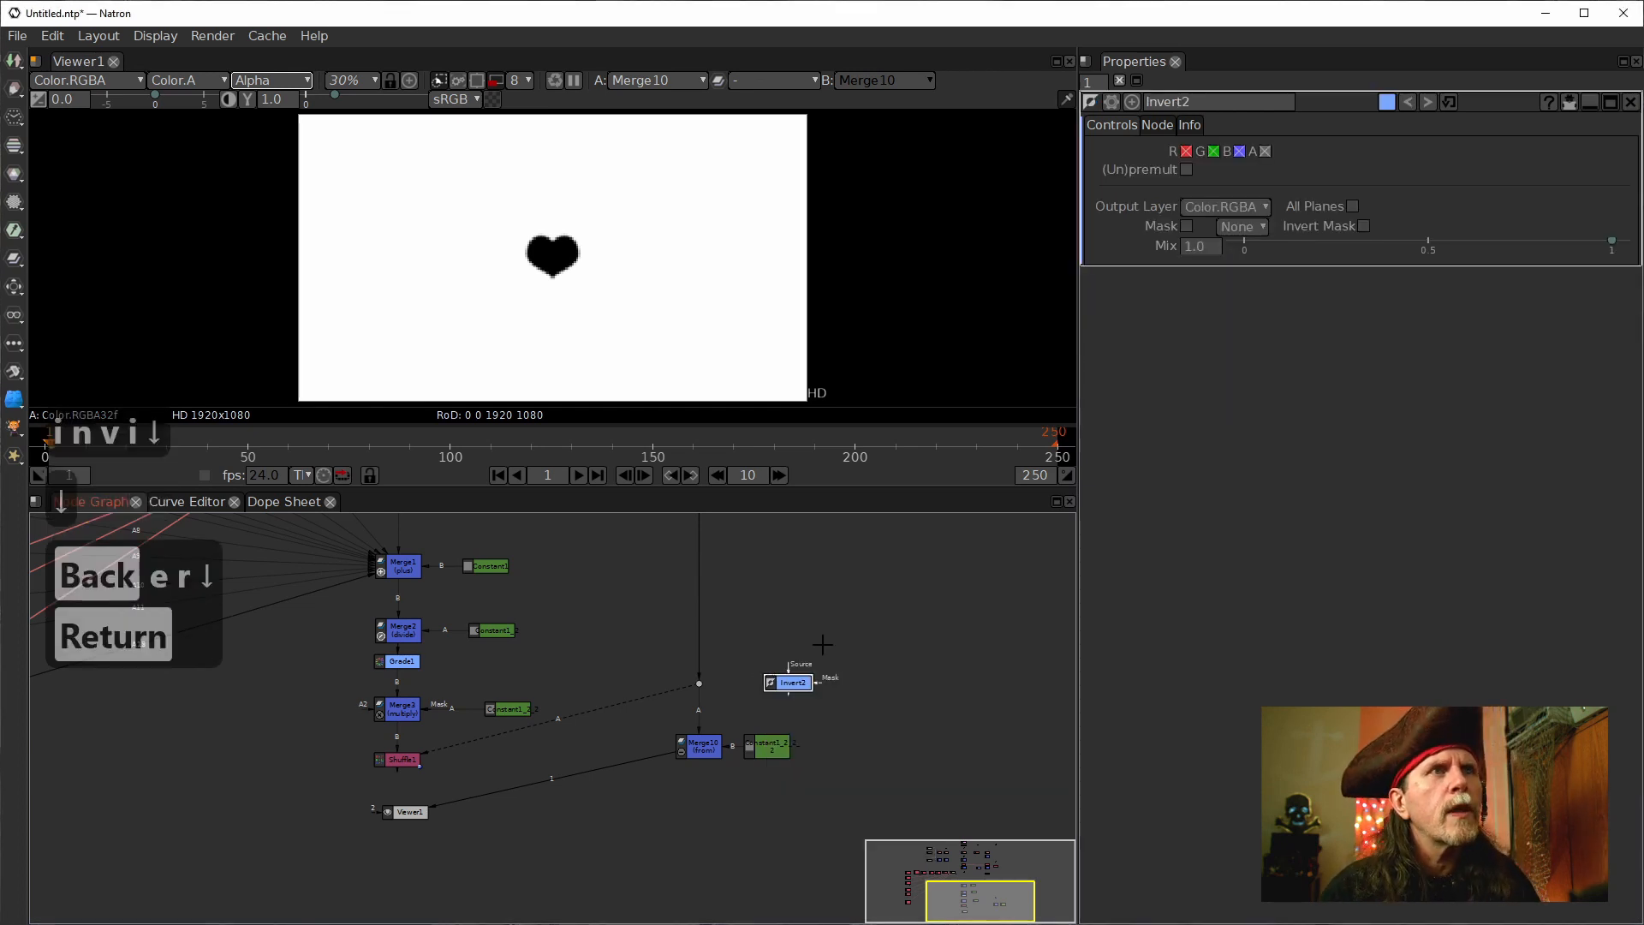
left_click_drag(788, 666, 699, 683)
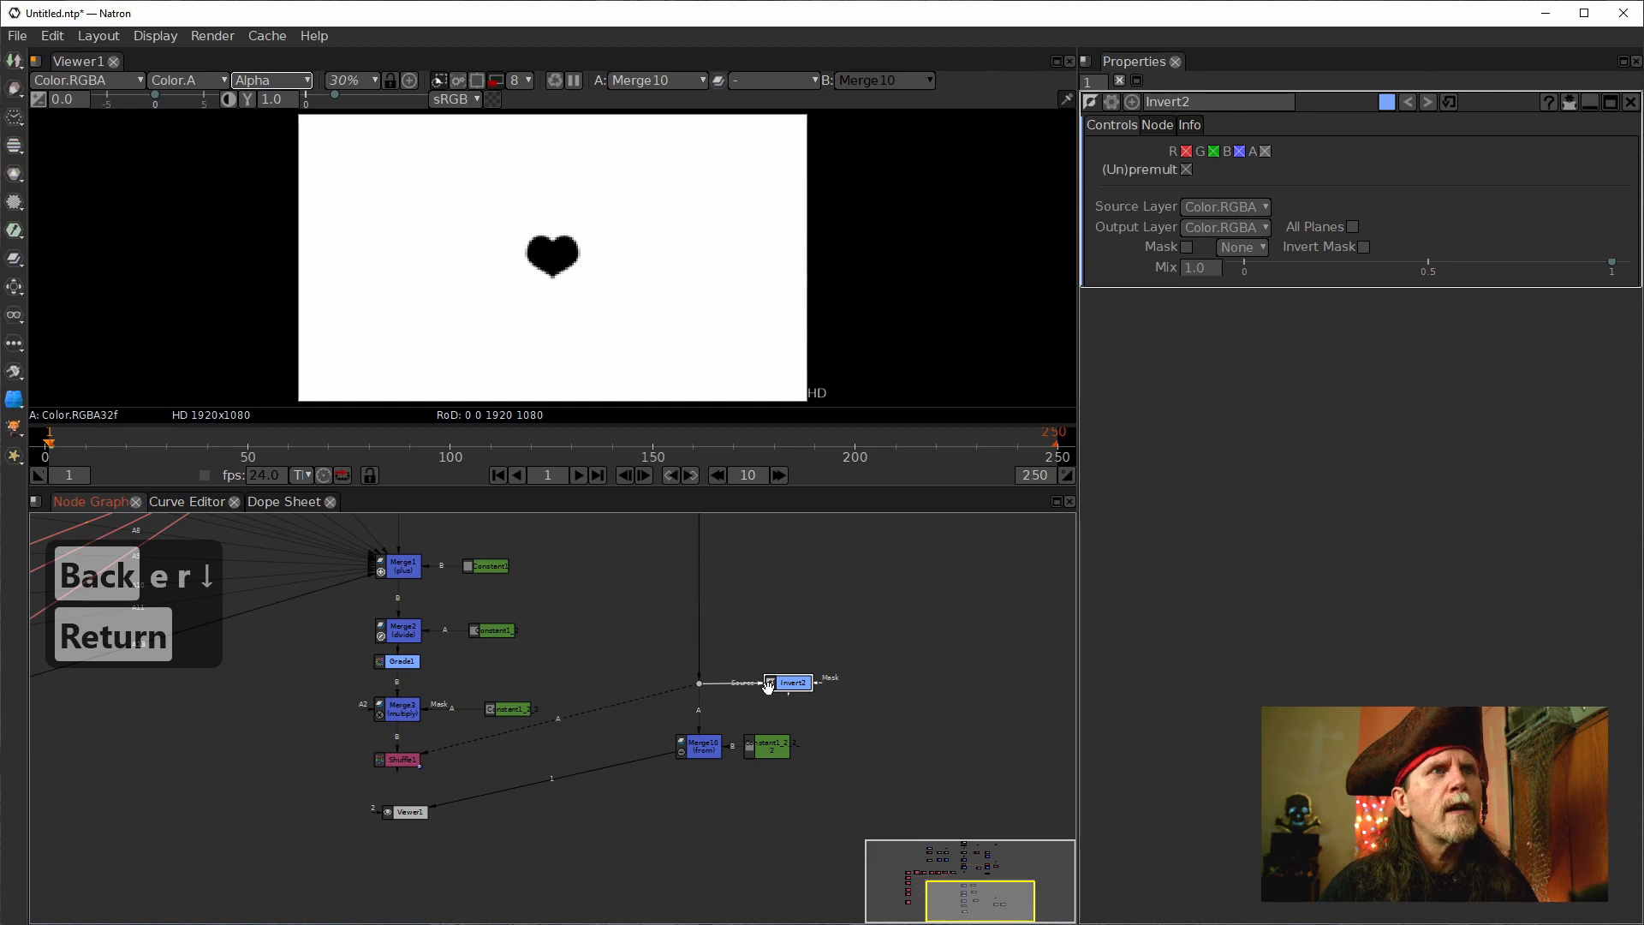
key("1")
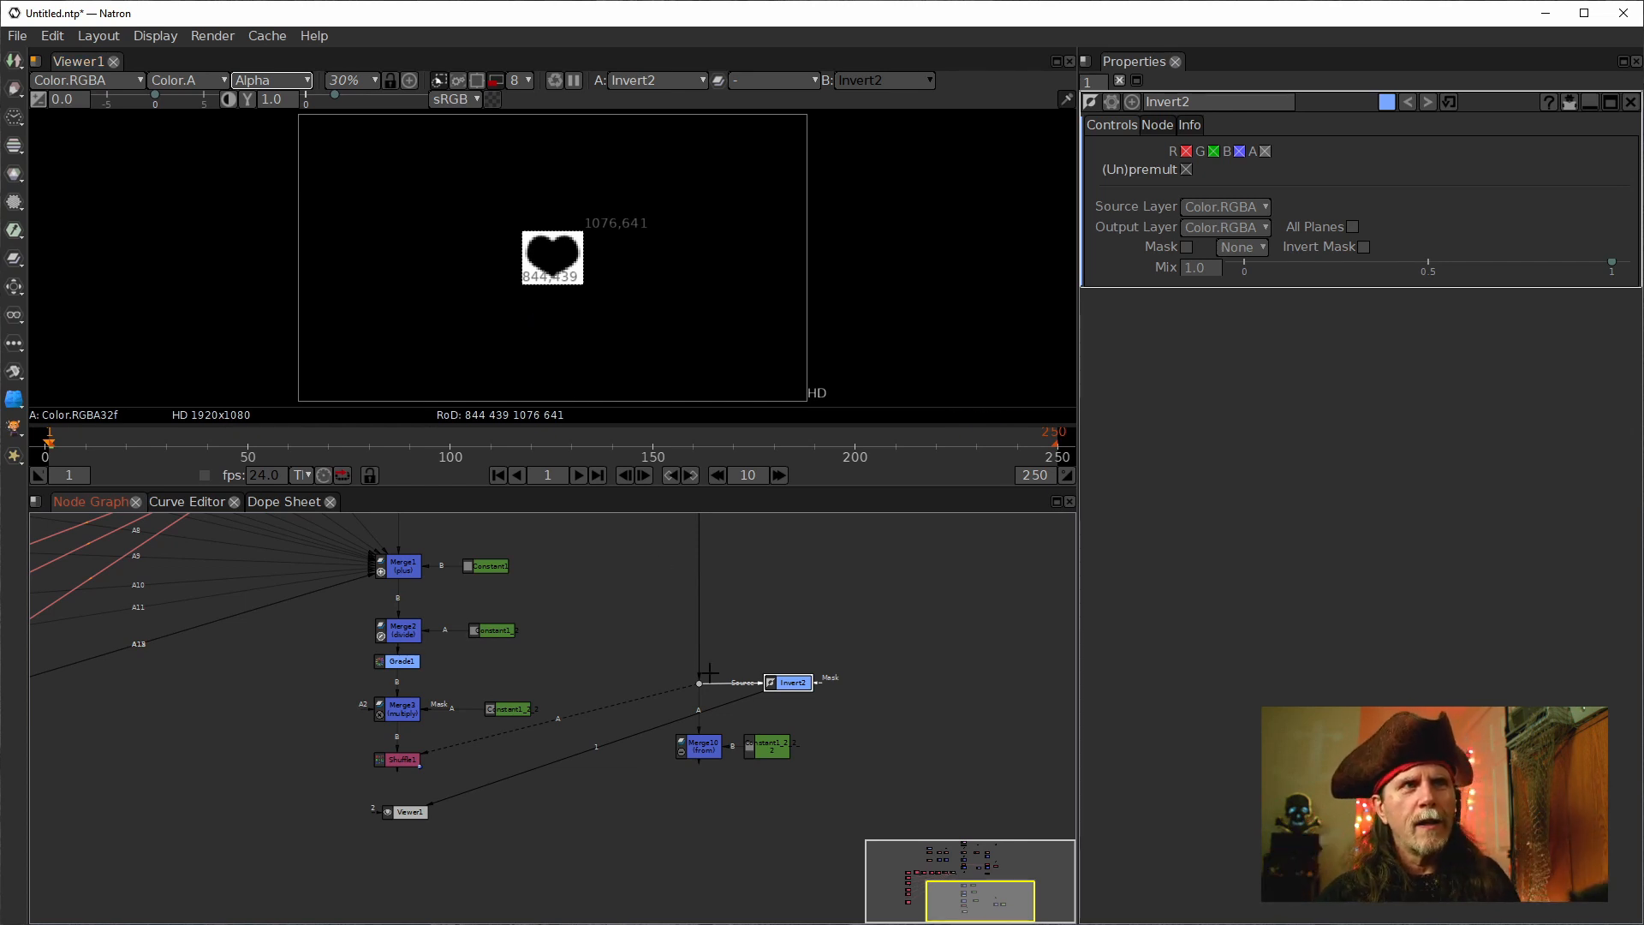
key("Delete")
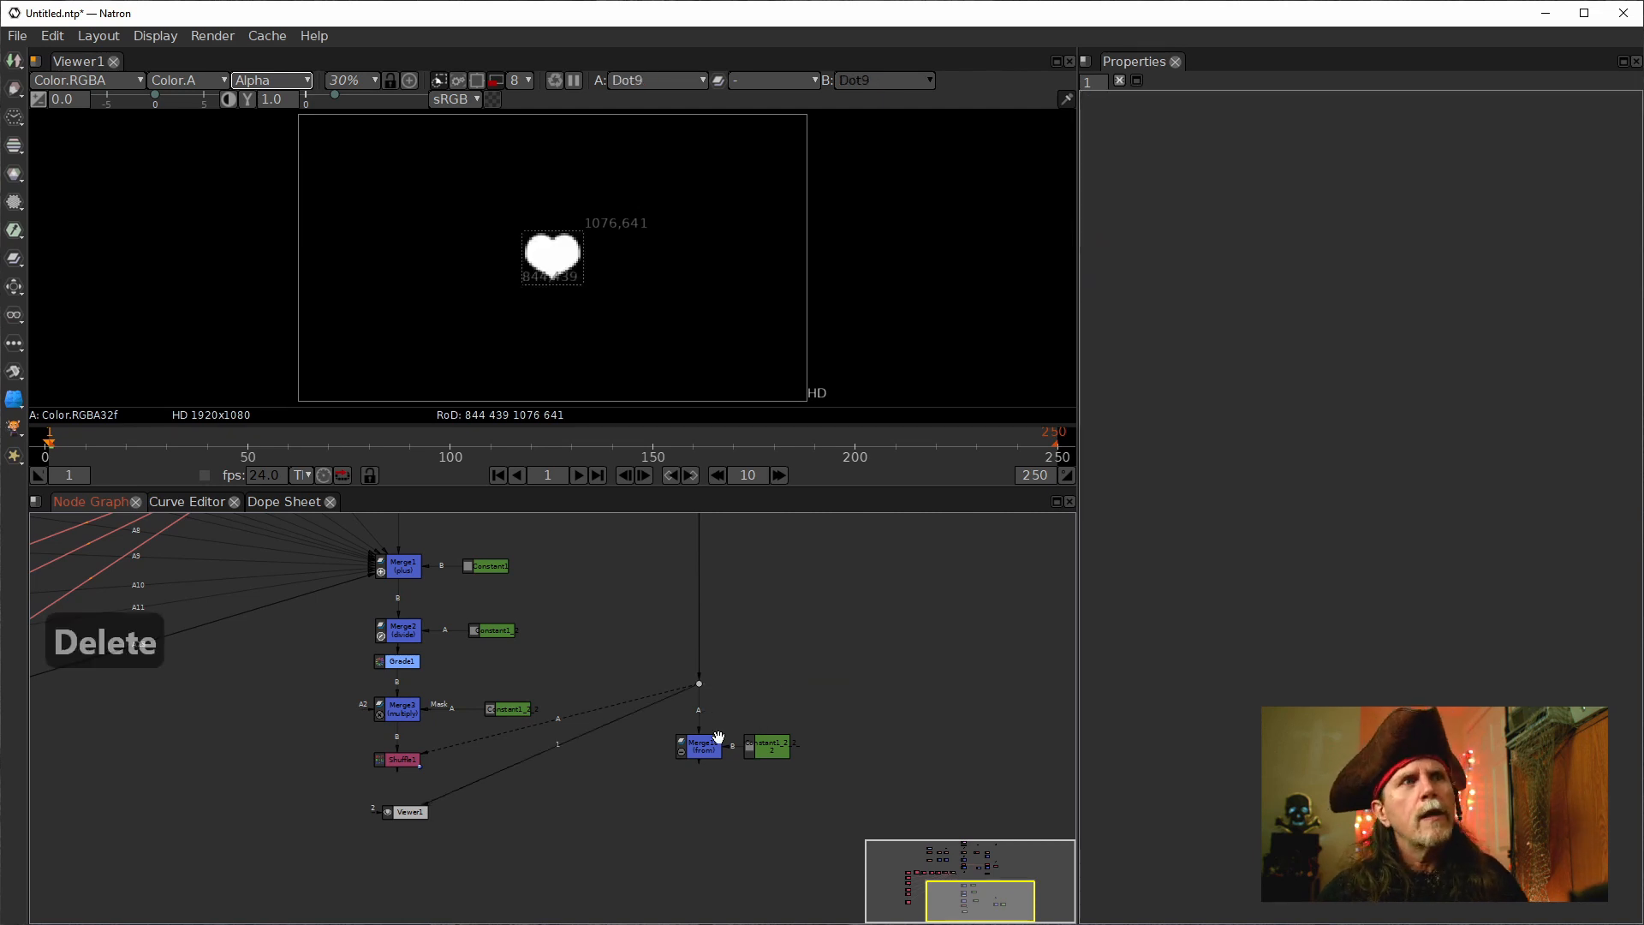
View the alpha of the white constant and of Merge10 in turn, and reconnect Shuffle1's A input to Merge10.
left_click(767, 745)
key("1")
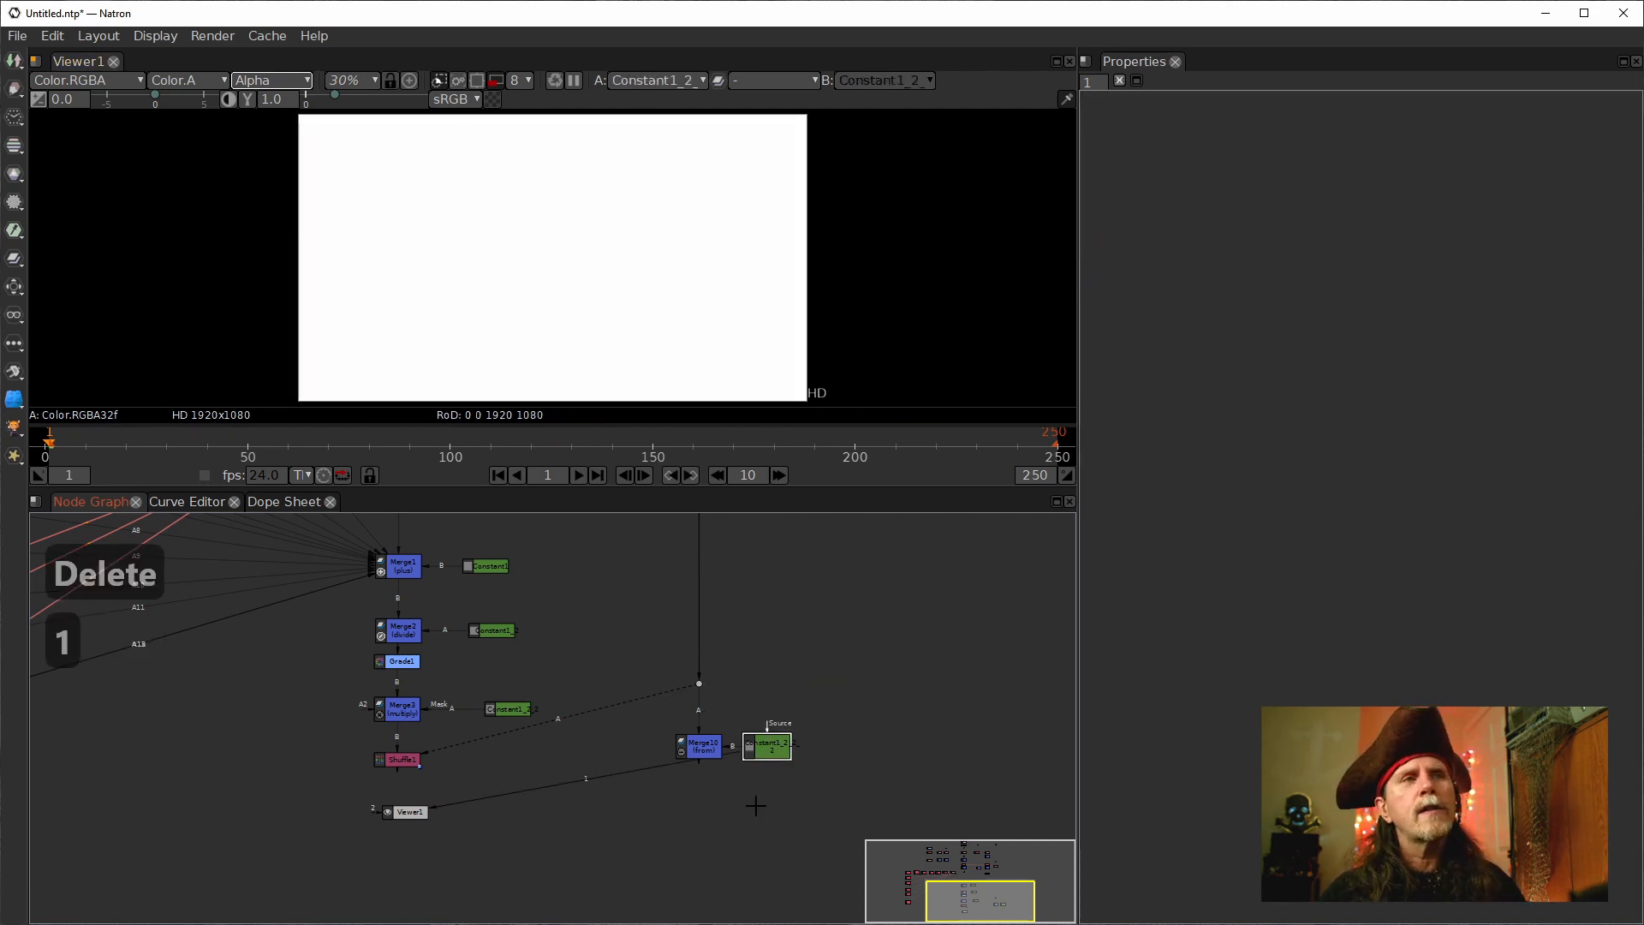
left_click(698, 745)
key("1")
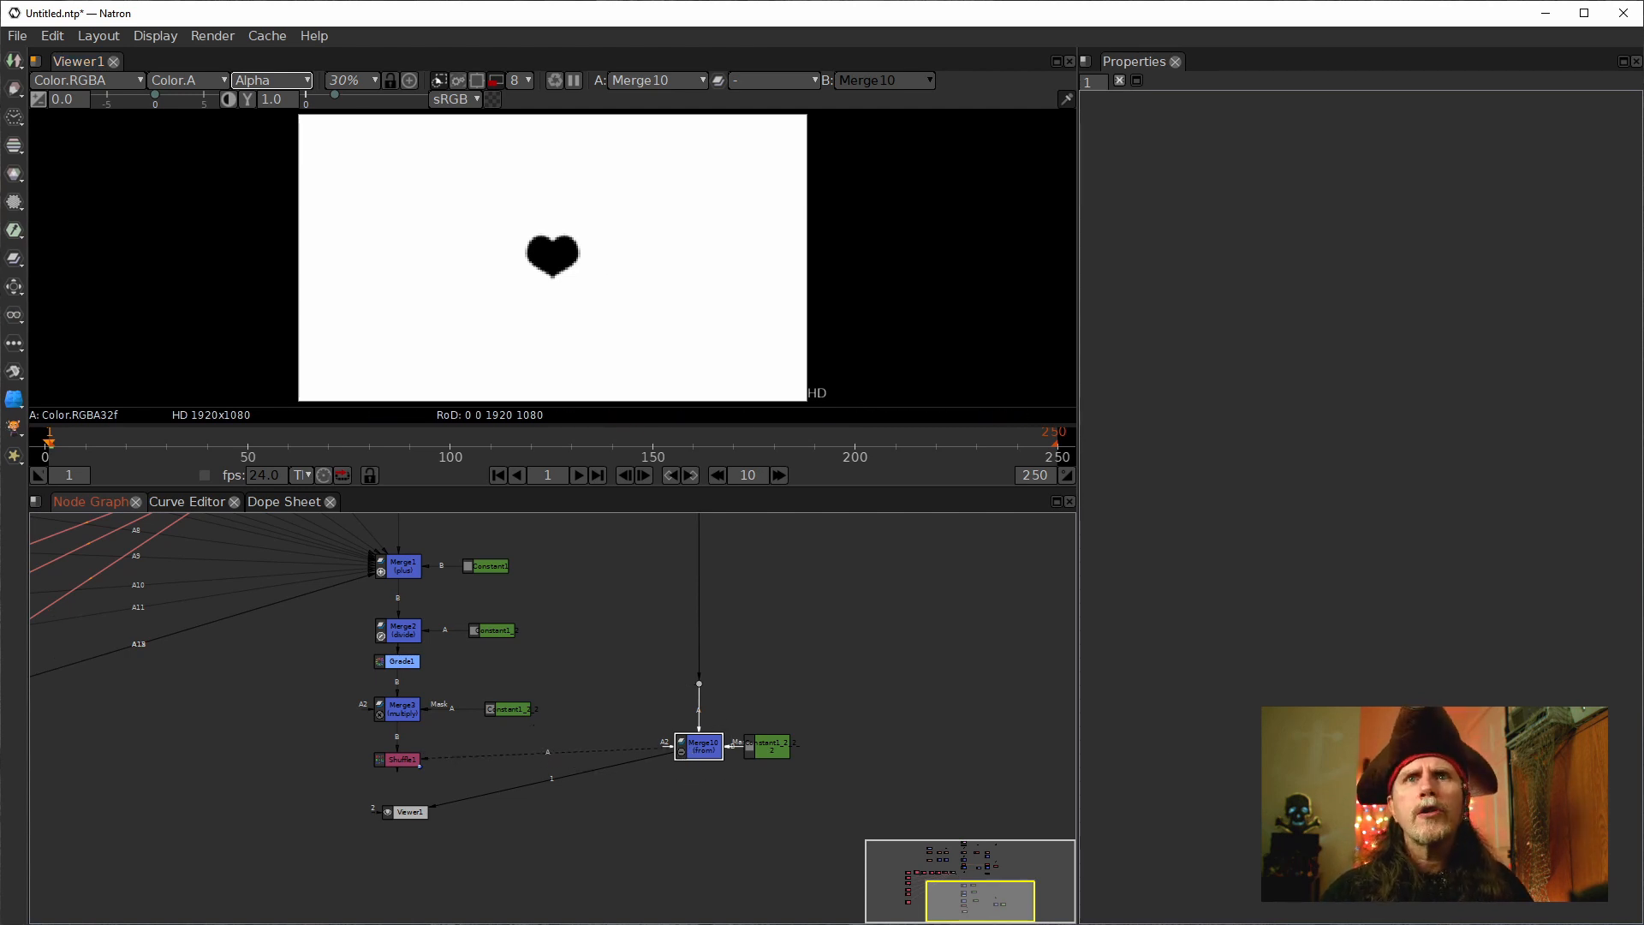
View Shuffle1's alpha and move the Viewer node farther down, aligned beneath Shuffle1.
left_click(402, 759)
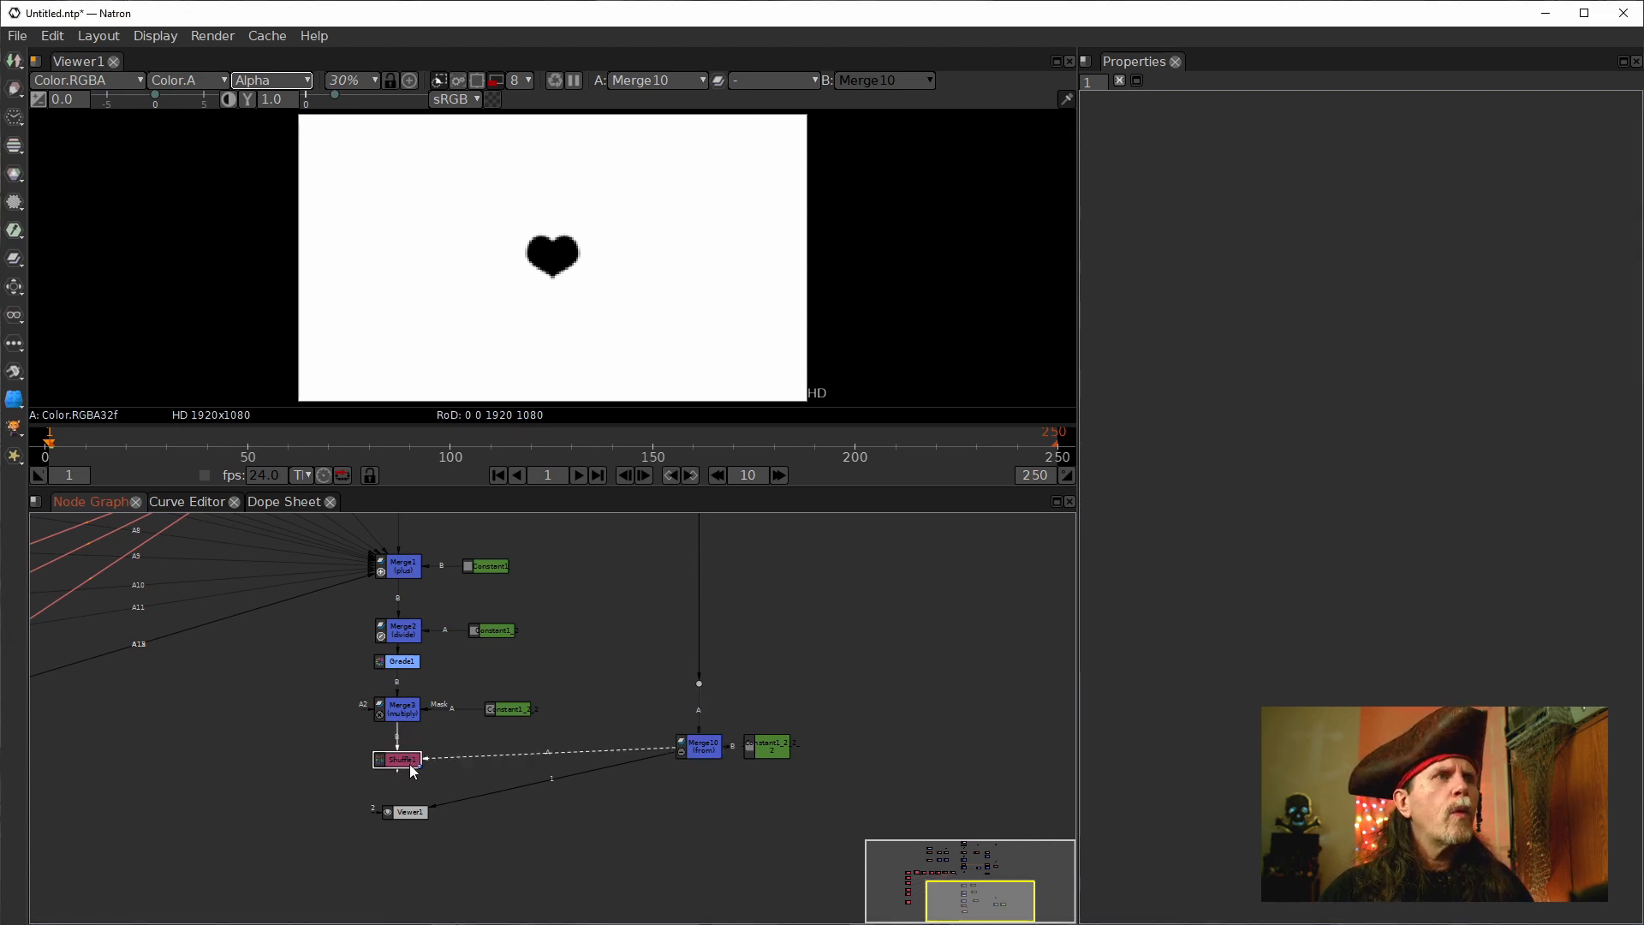
key("1")
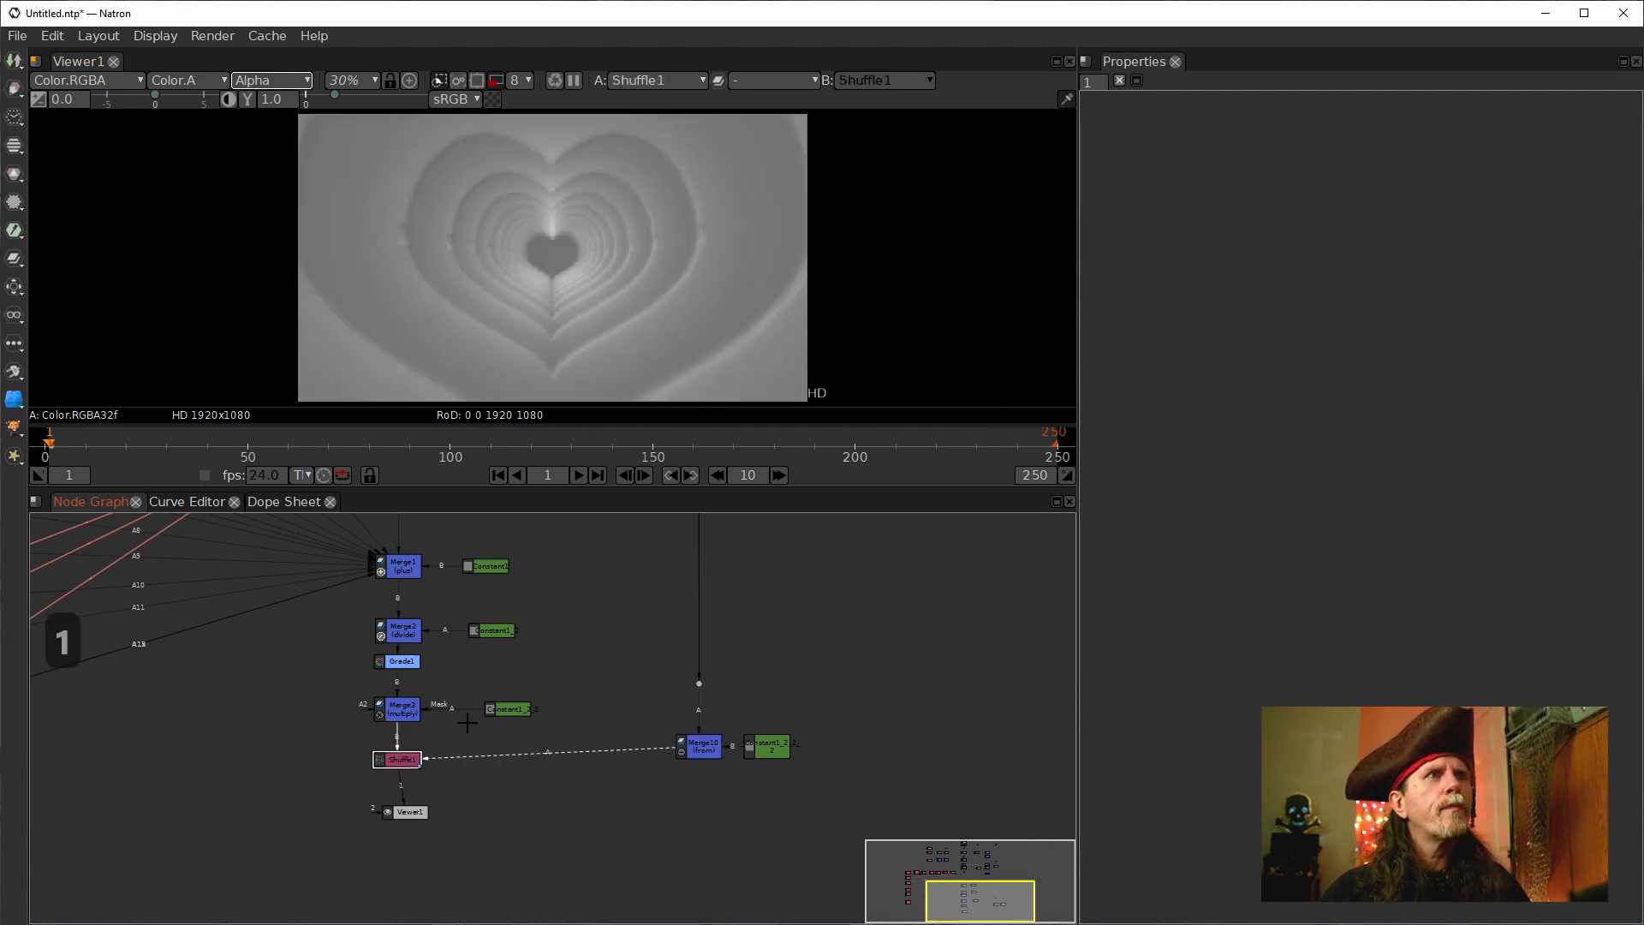
scroll(565, 257, "up", 6)
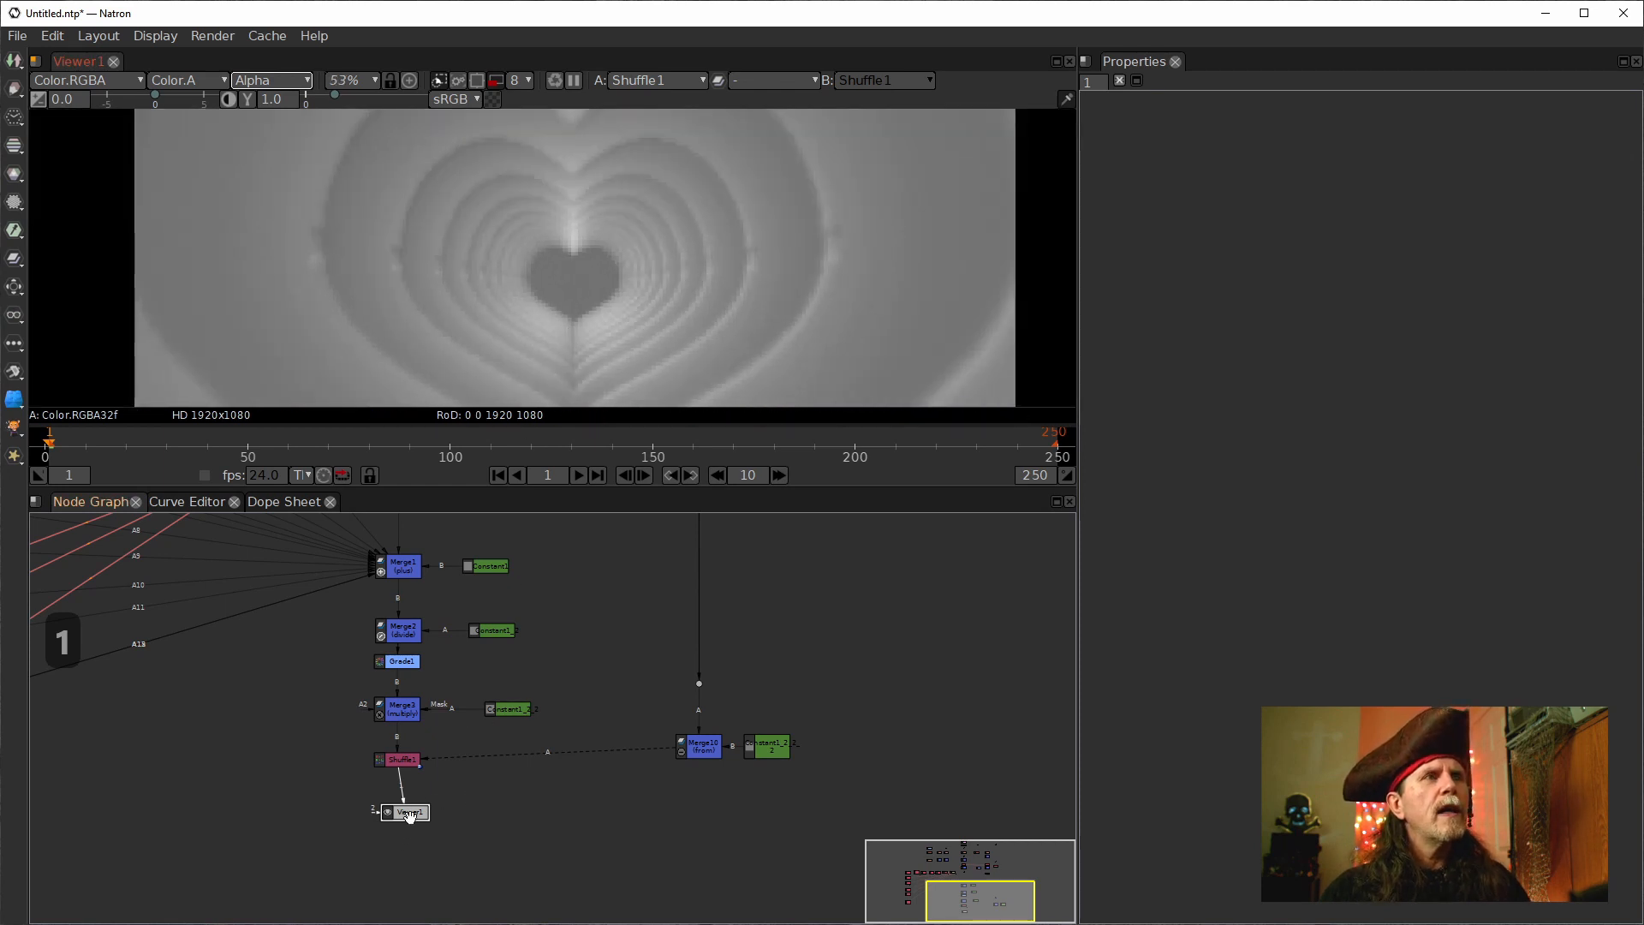
mouse_move(407, 812)
left_mouse_down()
mouse_move(367, 840)
mouse_move(399, 840)
left_mouse_up()
scroll(600, 291, "down", 6)
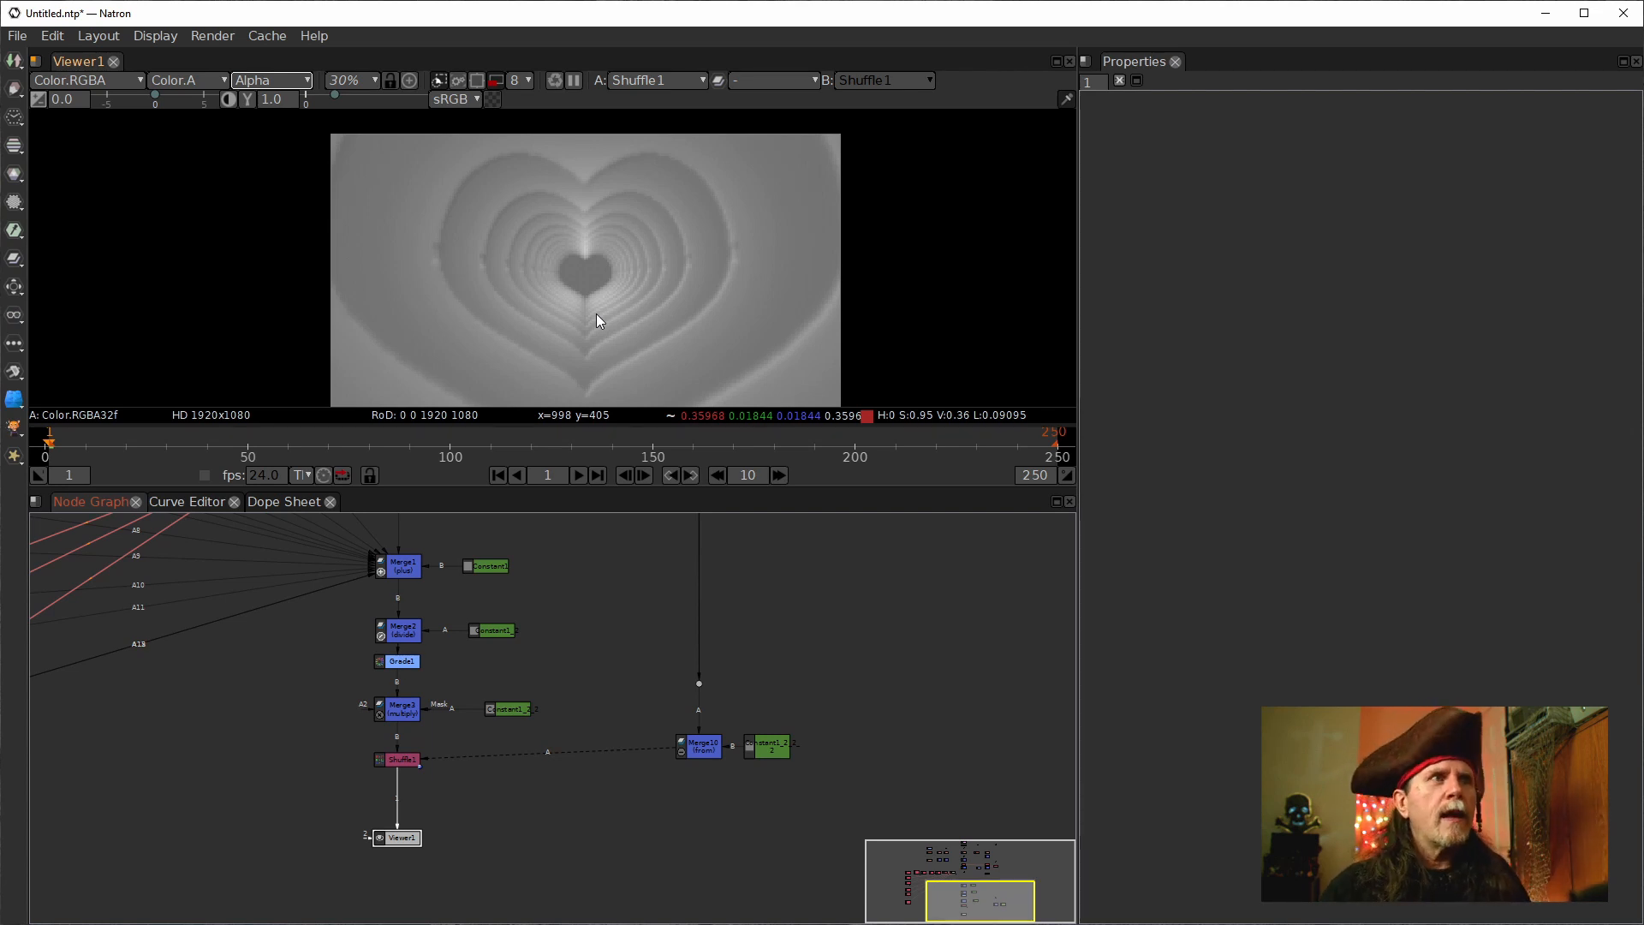
Open Shuffle1's settings, try Premultiplied as its output premult, and set it back to Unpremultiplied.
left_click(409, 759)
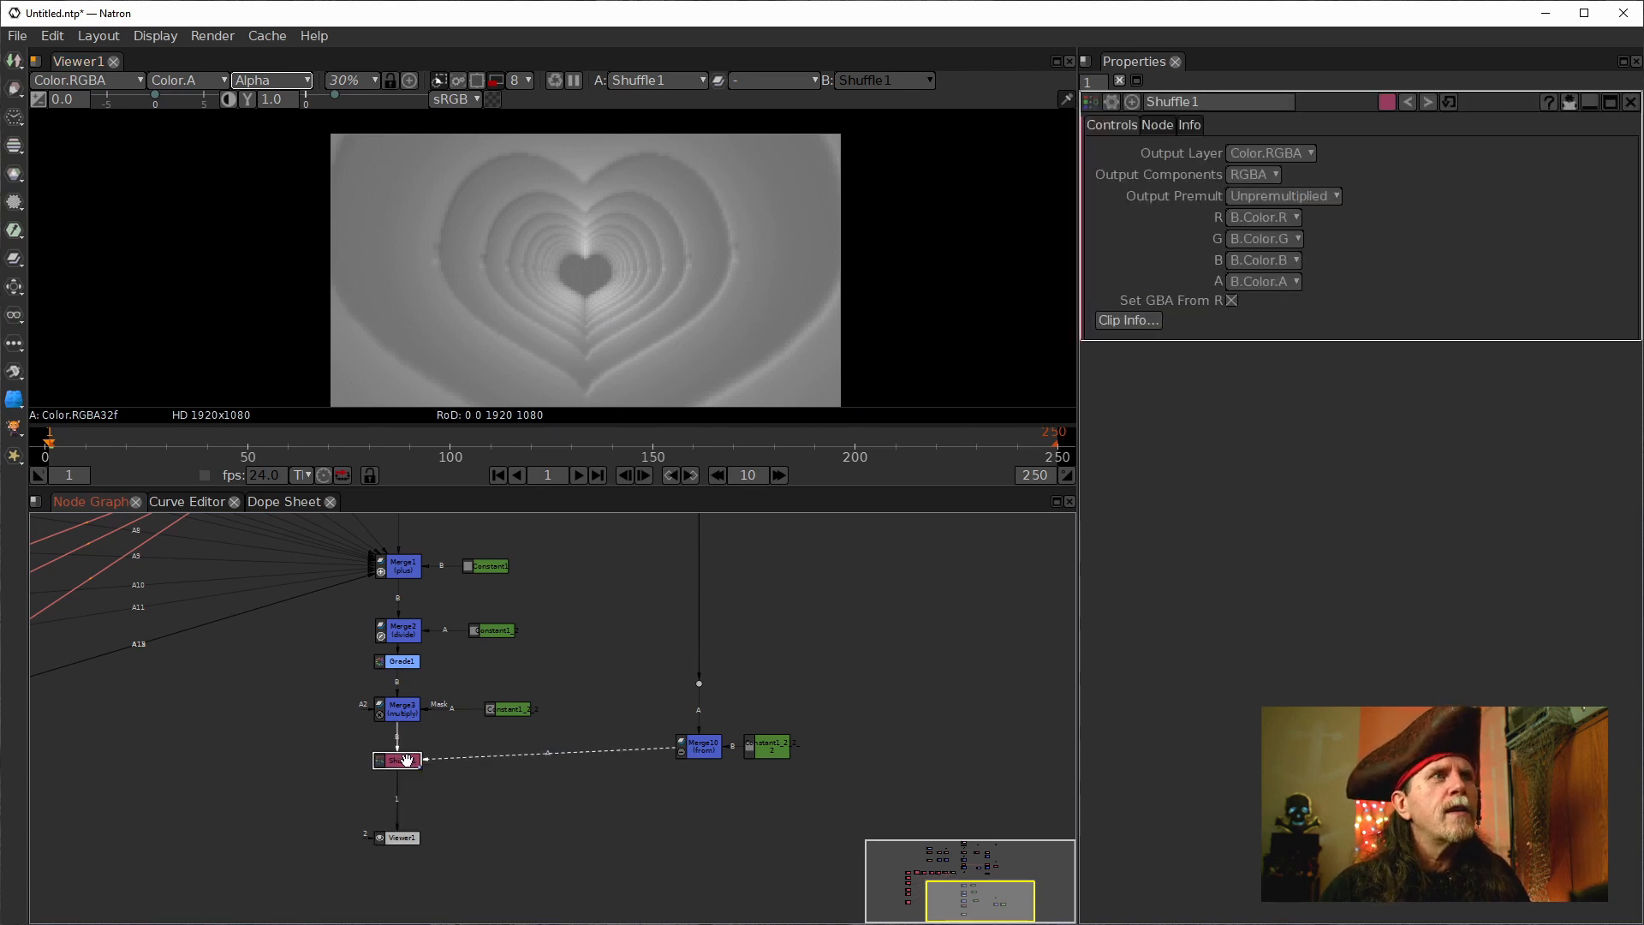
left_click(1307, 198)
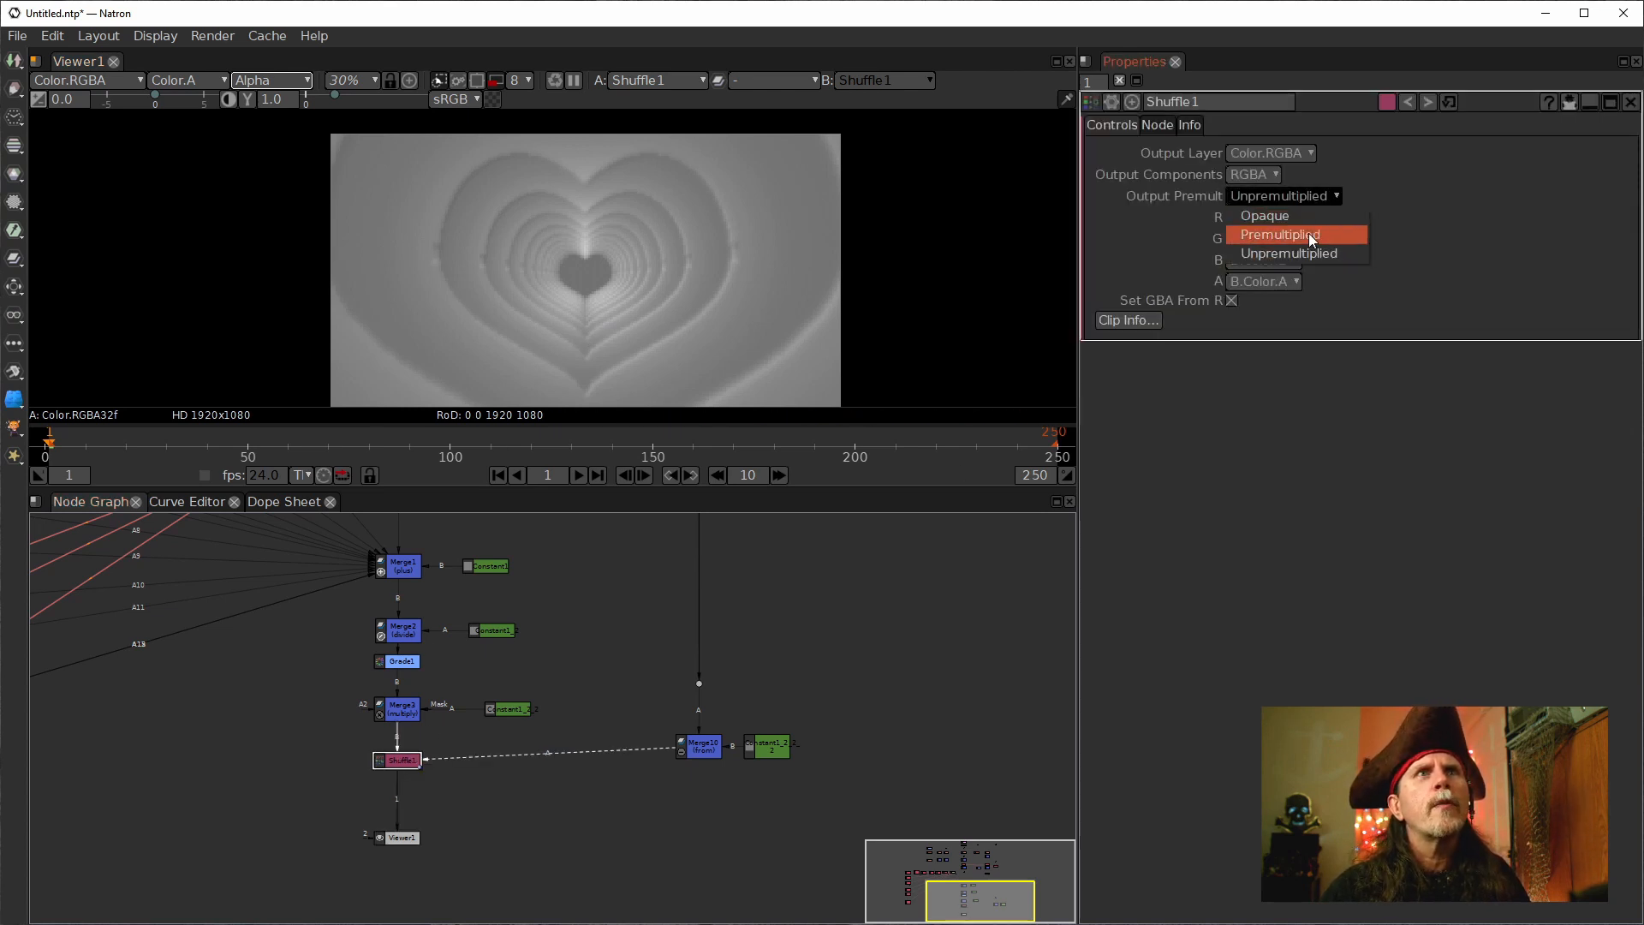
left_click(1308, 233)
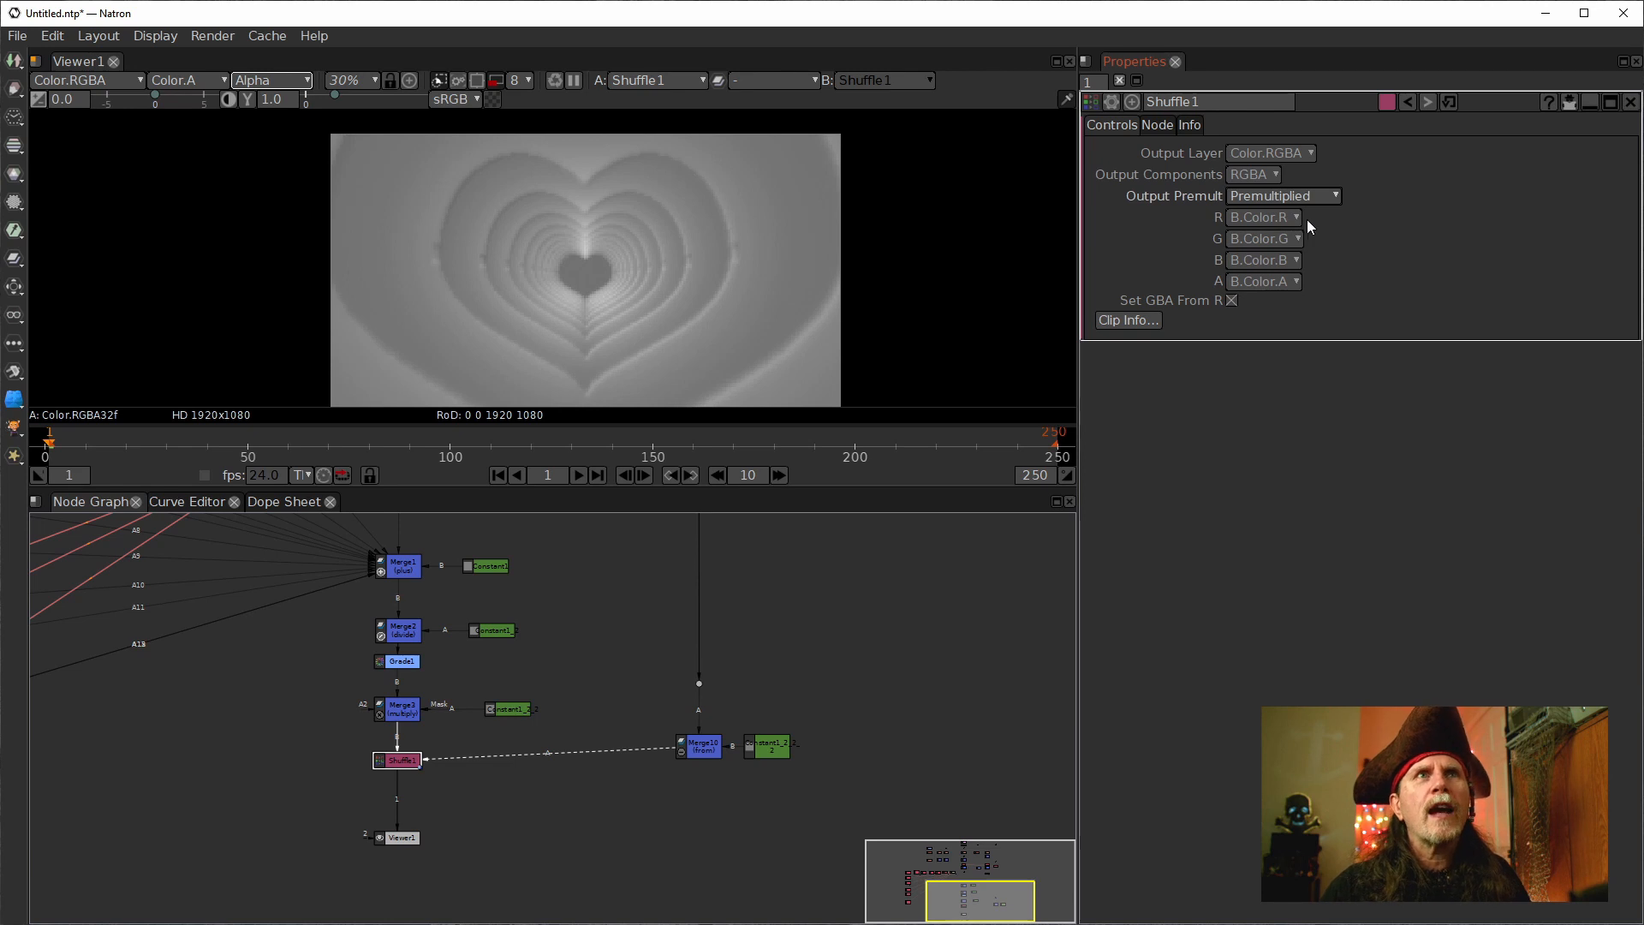
left_click(1308, 199)
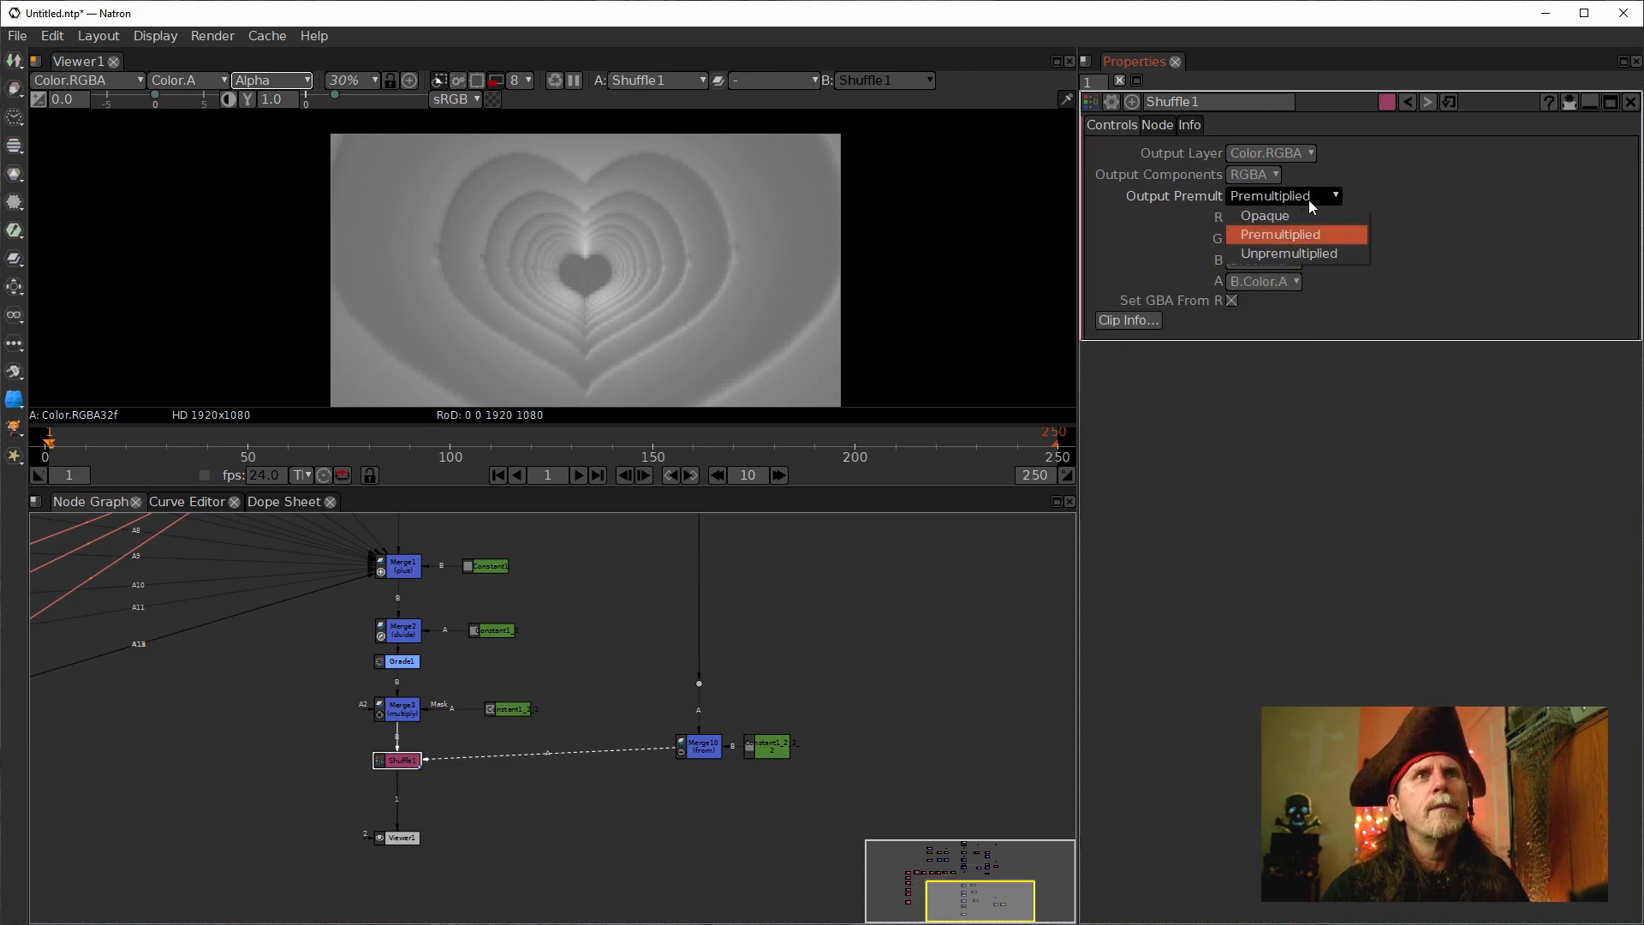
left_click(1305, 255)
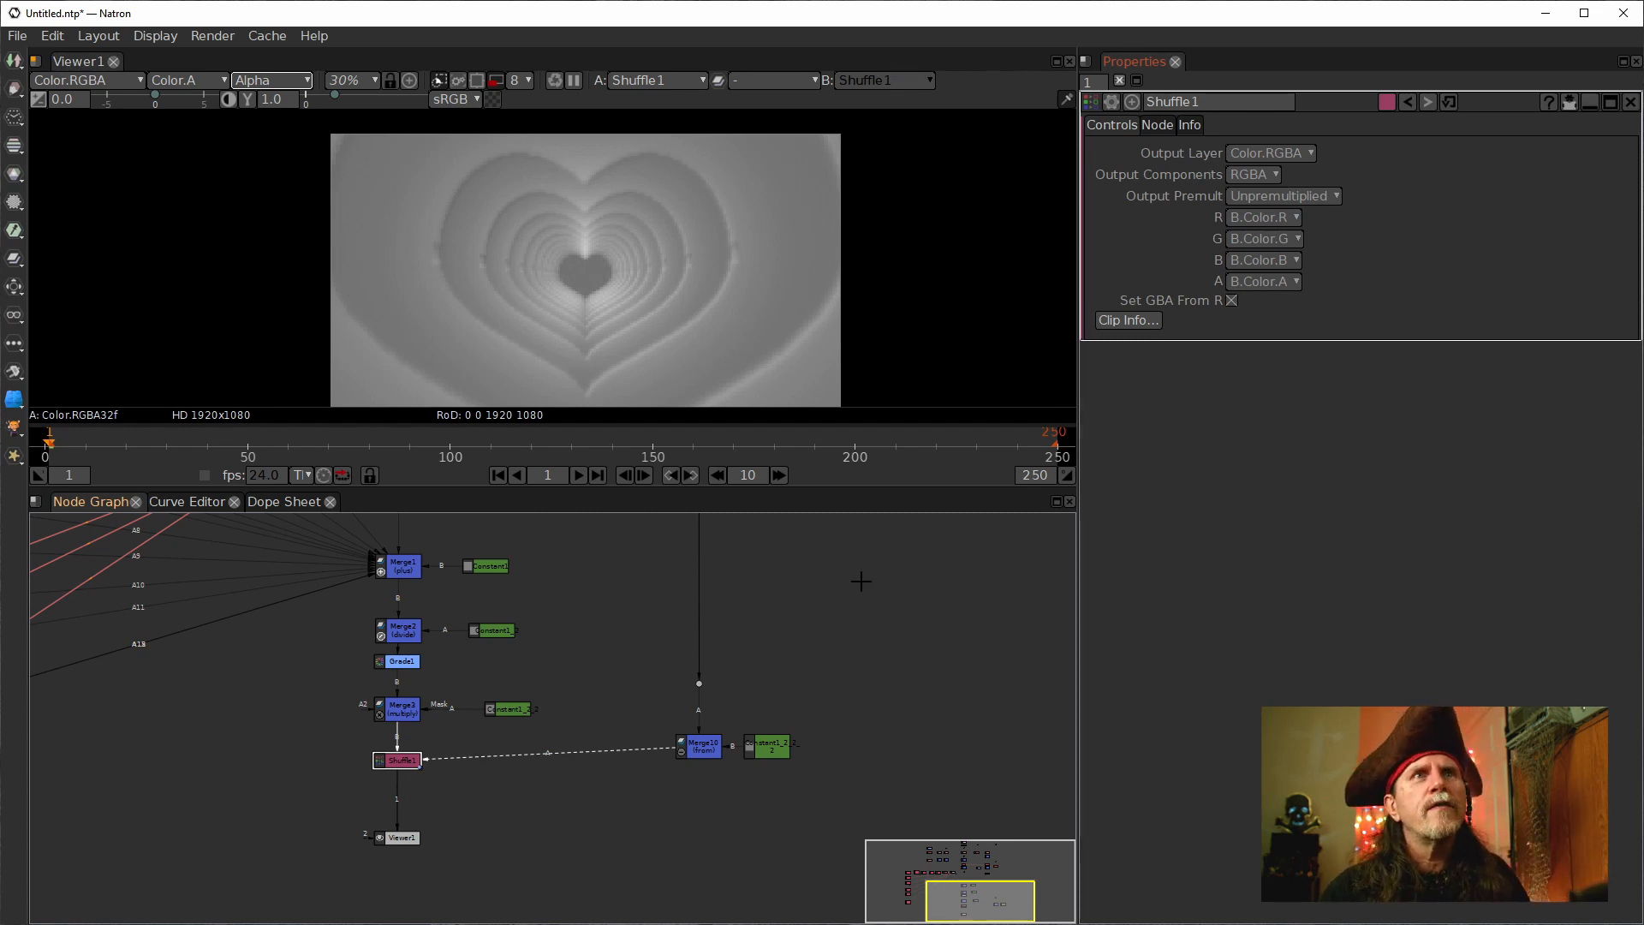
Set Shuffle1's alpha source to A.Color.A and switch the viewer back to RGB.
left_click(1262, 286)
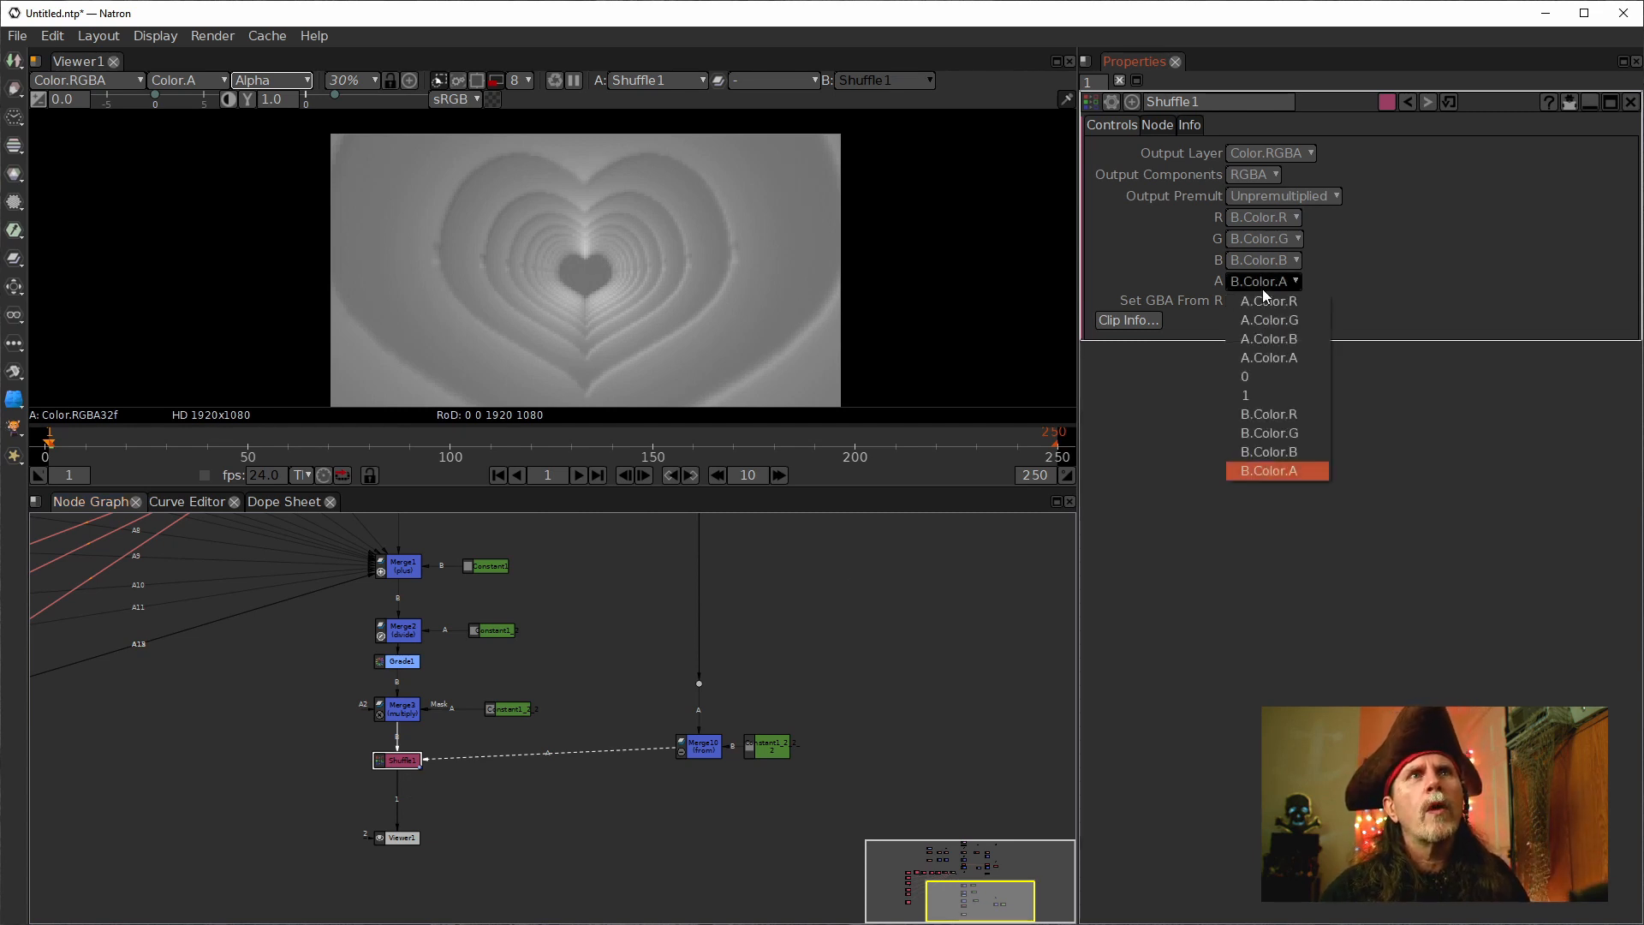
left_click(1267, 359)
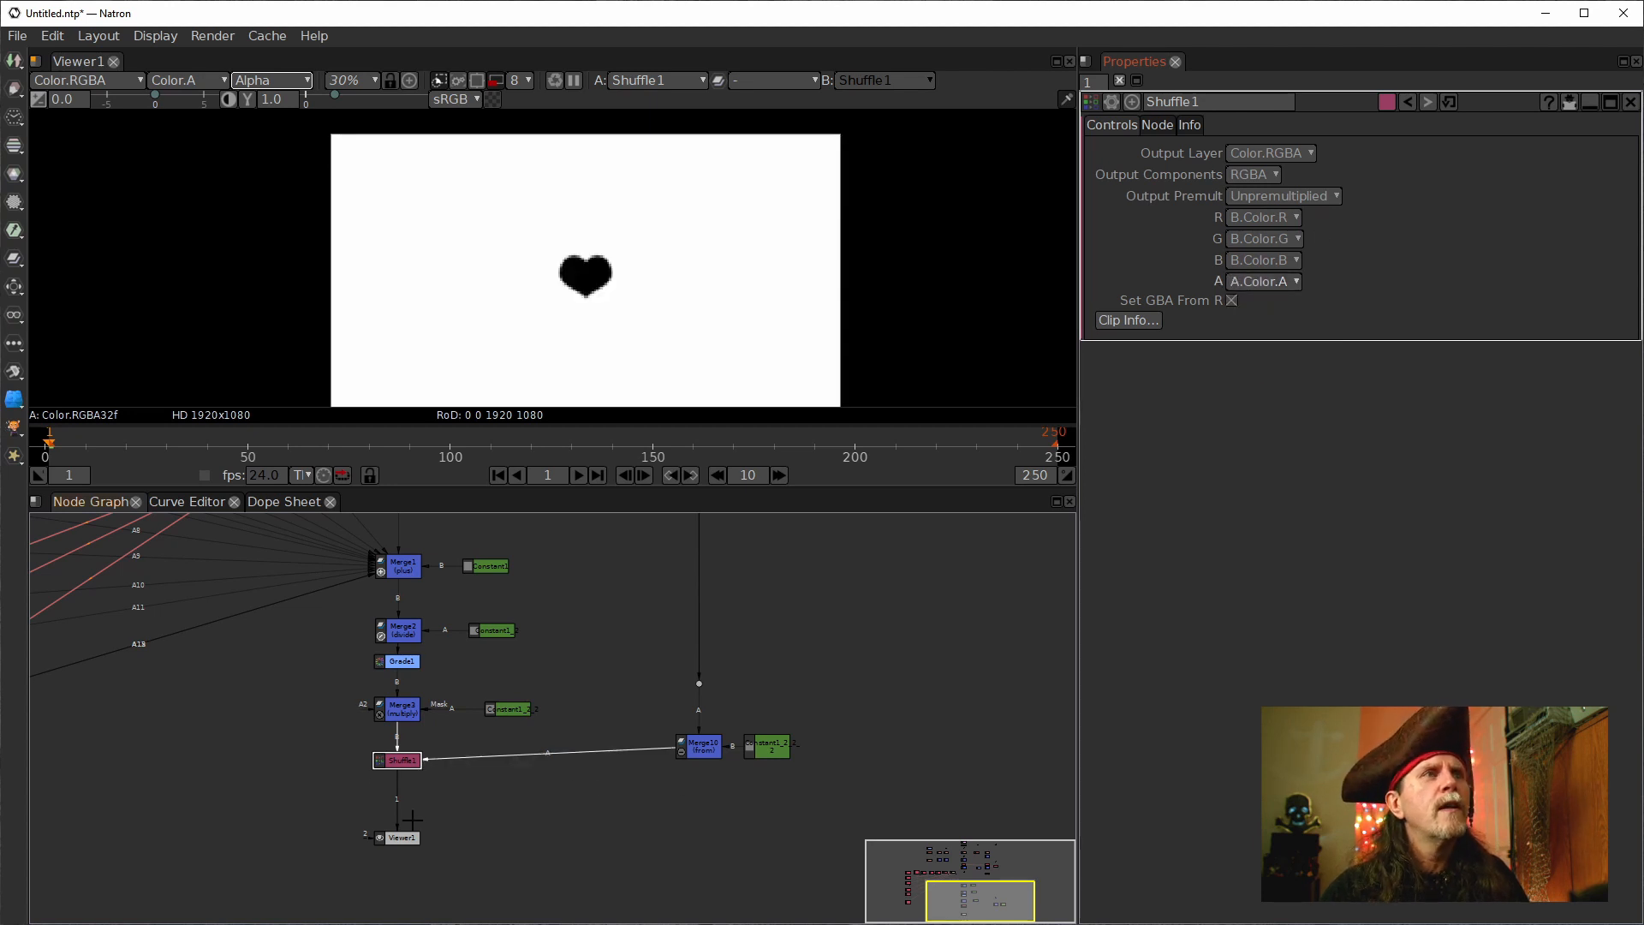
left_click(474, 330)
key("a")
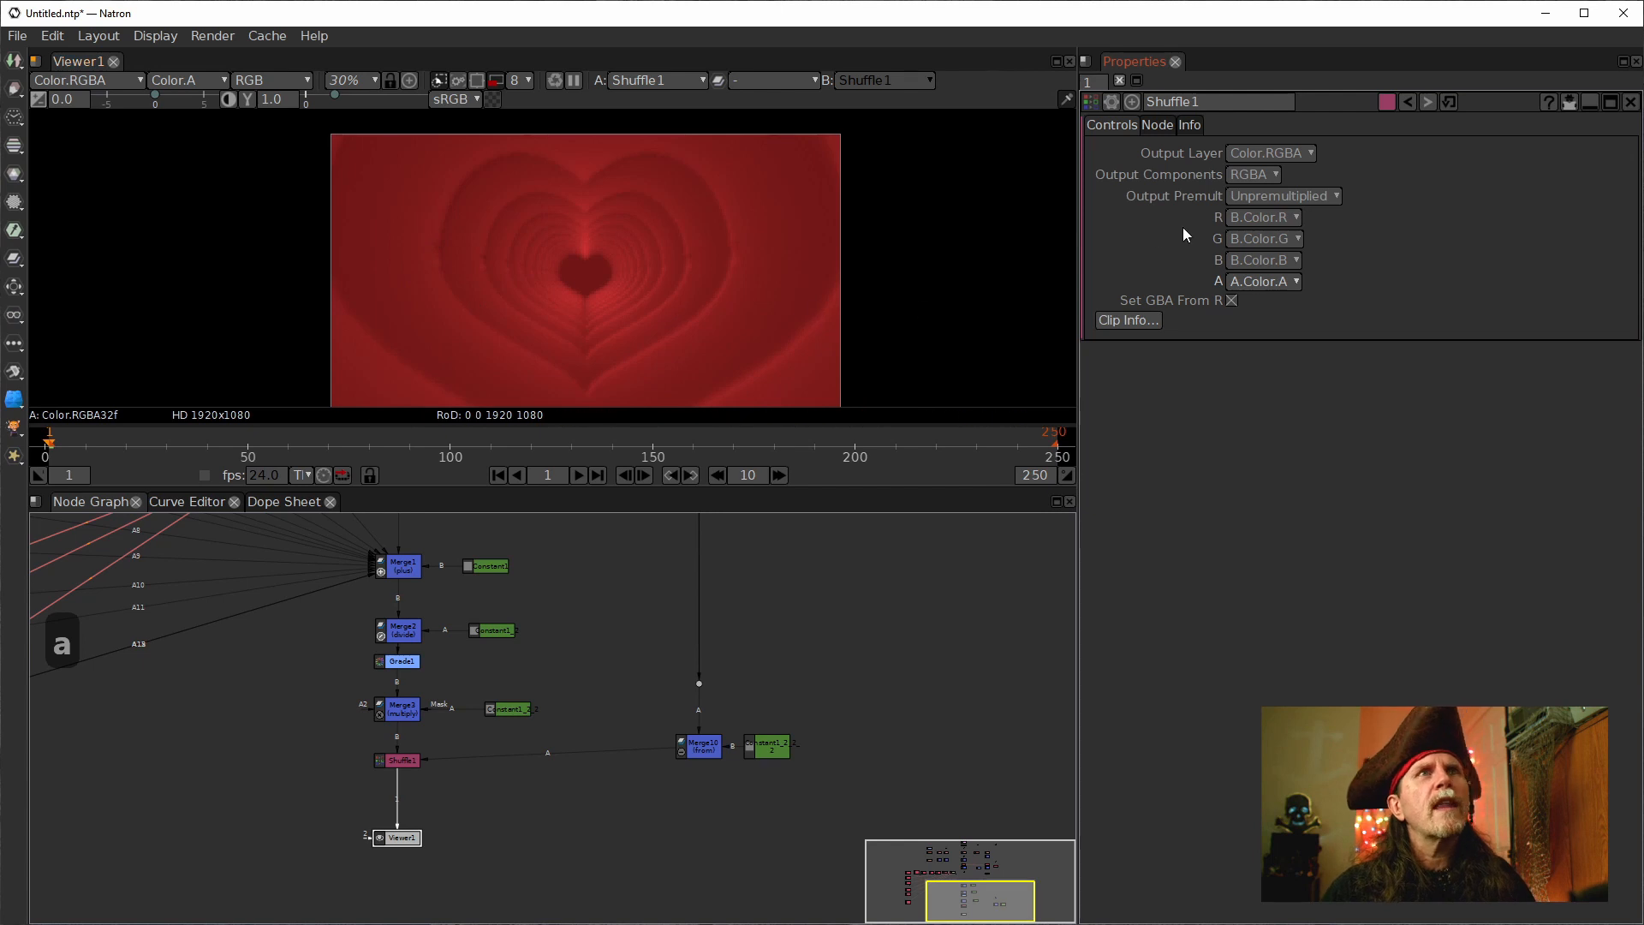
Try Premultiplied and Opaque as Shuffle1's output premult in the RGB view, and return it to Unpremultiplied.
left_click(1283, 194)
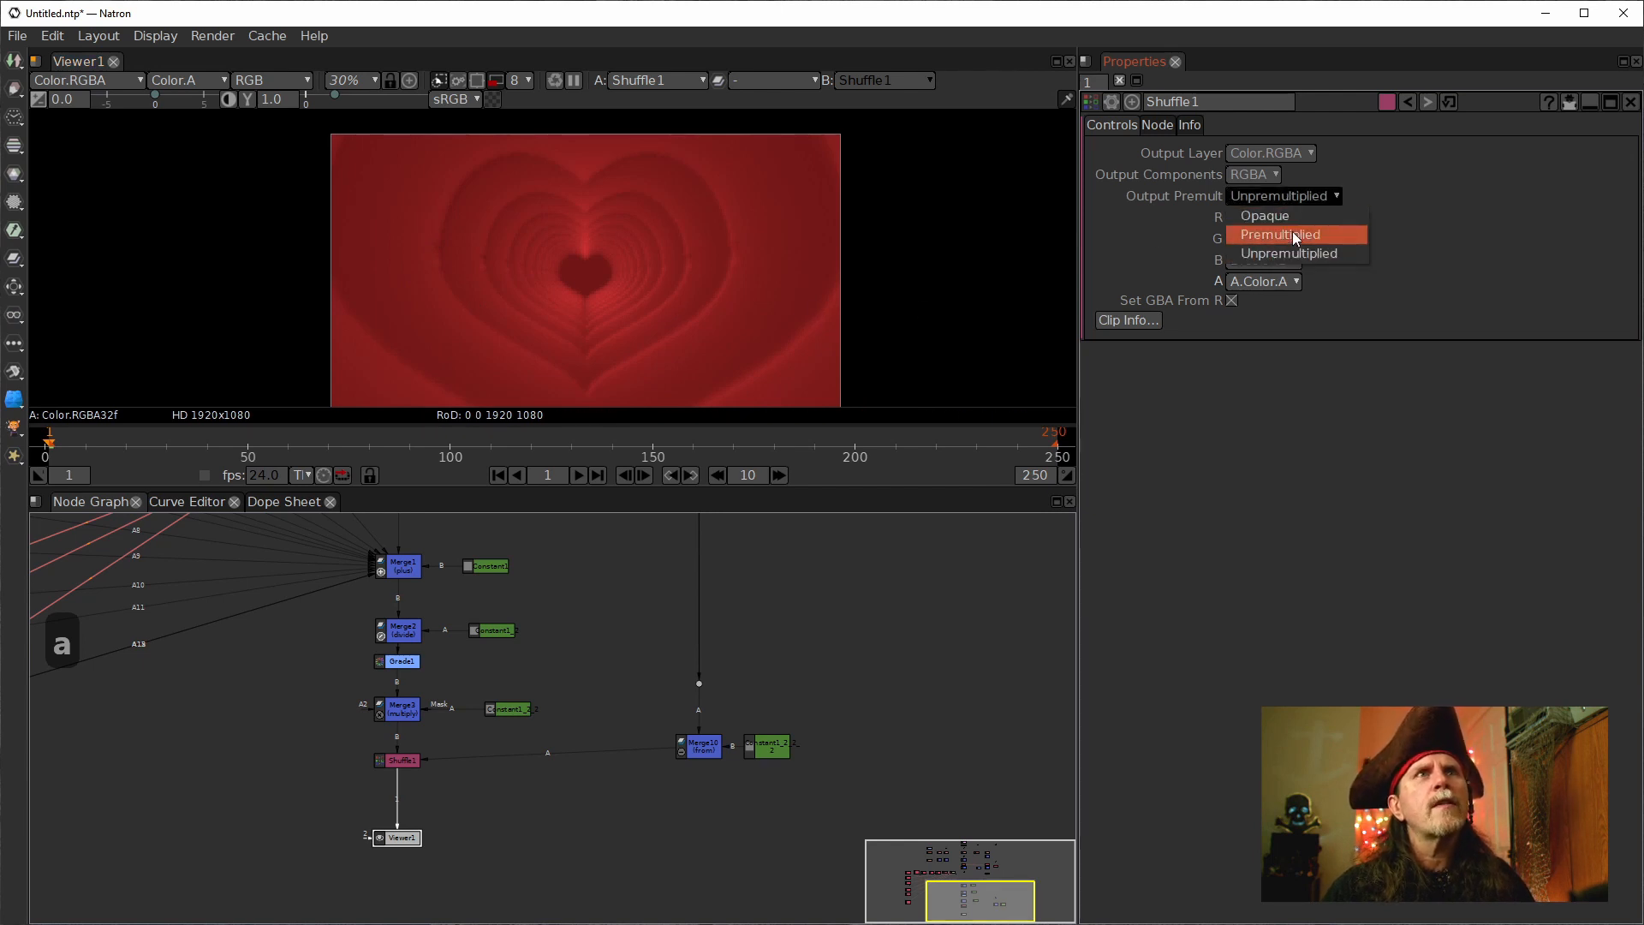
left_click(1294, 237)
left_click(1291, 197)
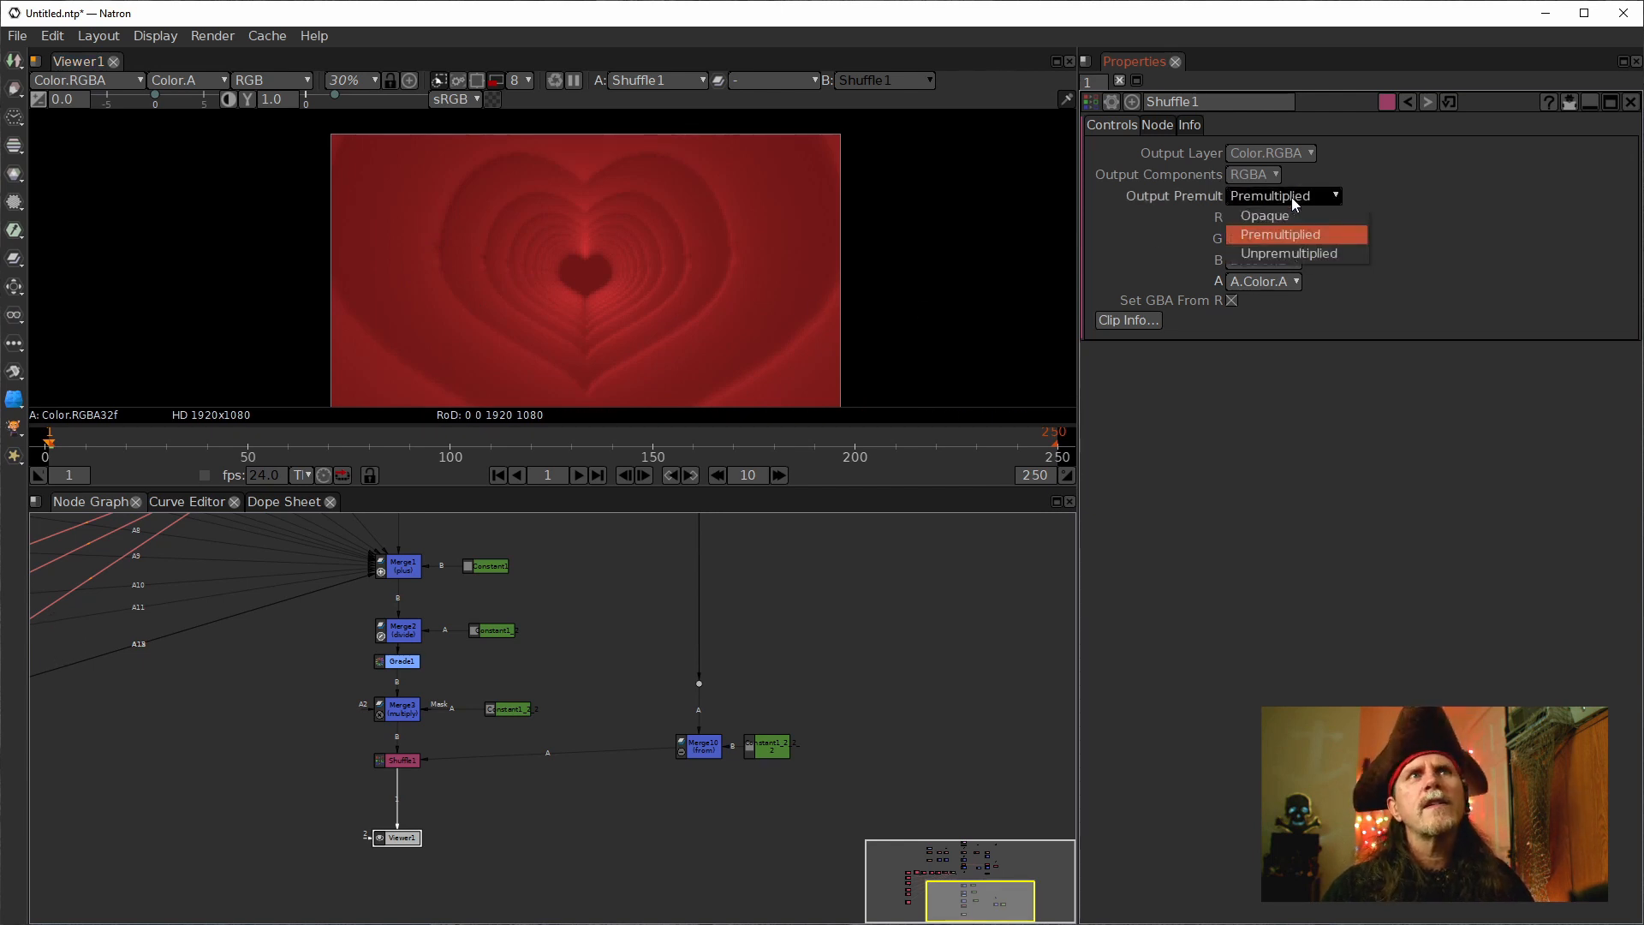
left_click(1287, 218)
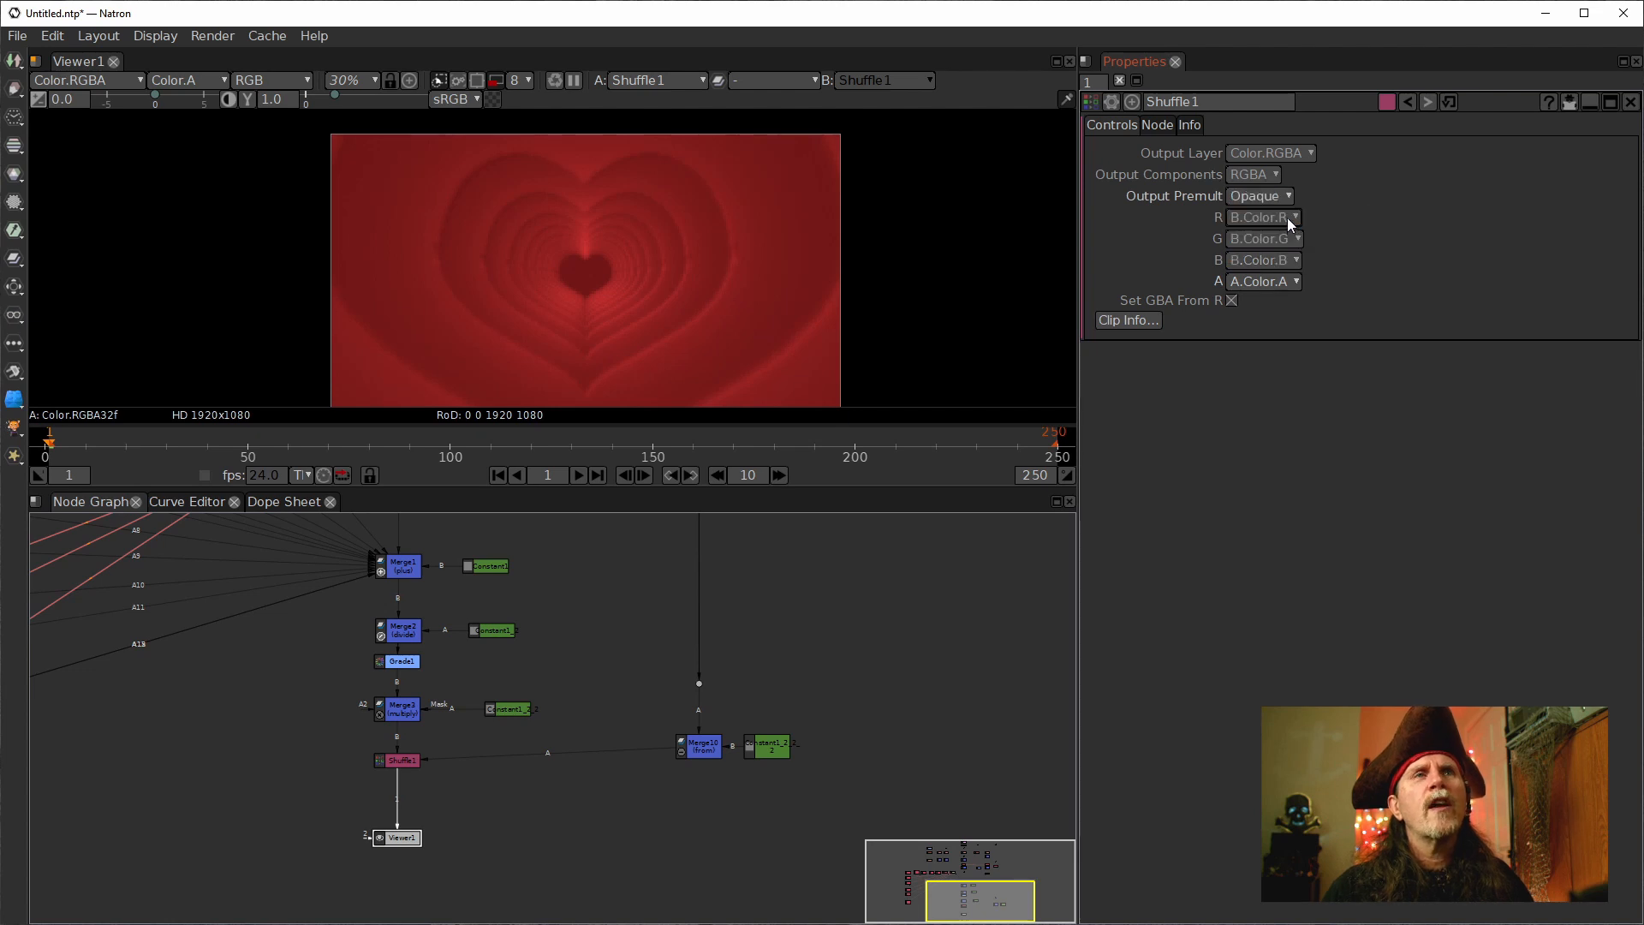
left_click(1288, 193)
left_click(1293, 254)
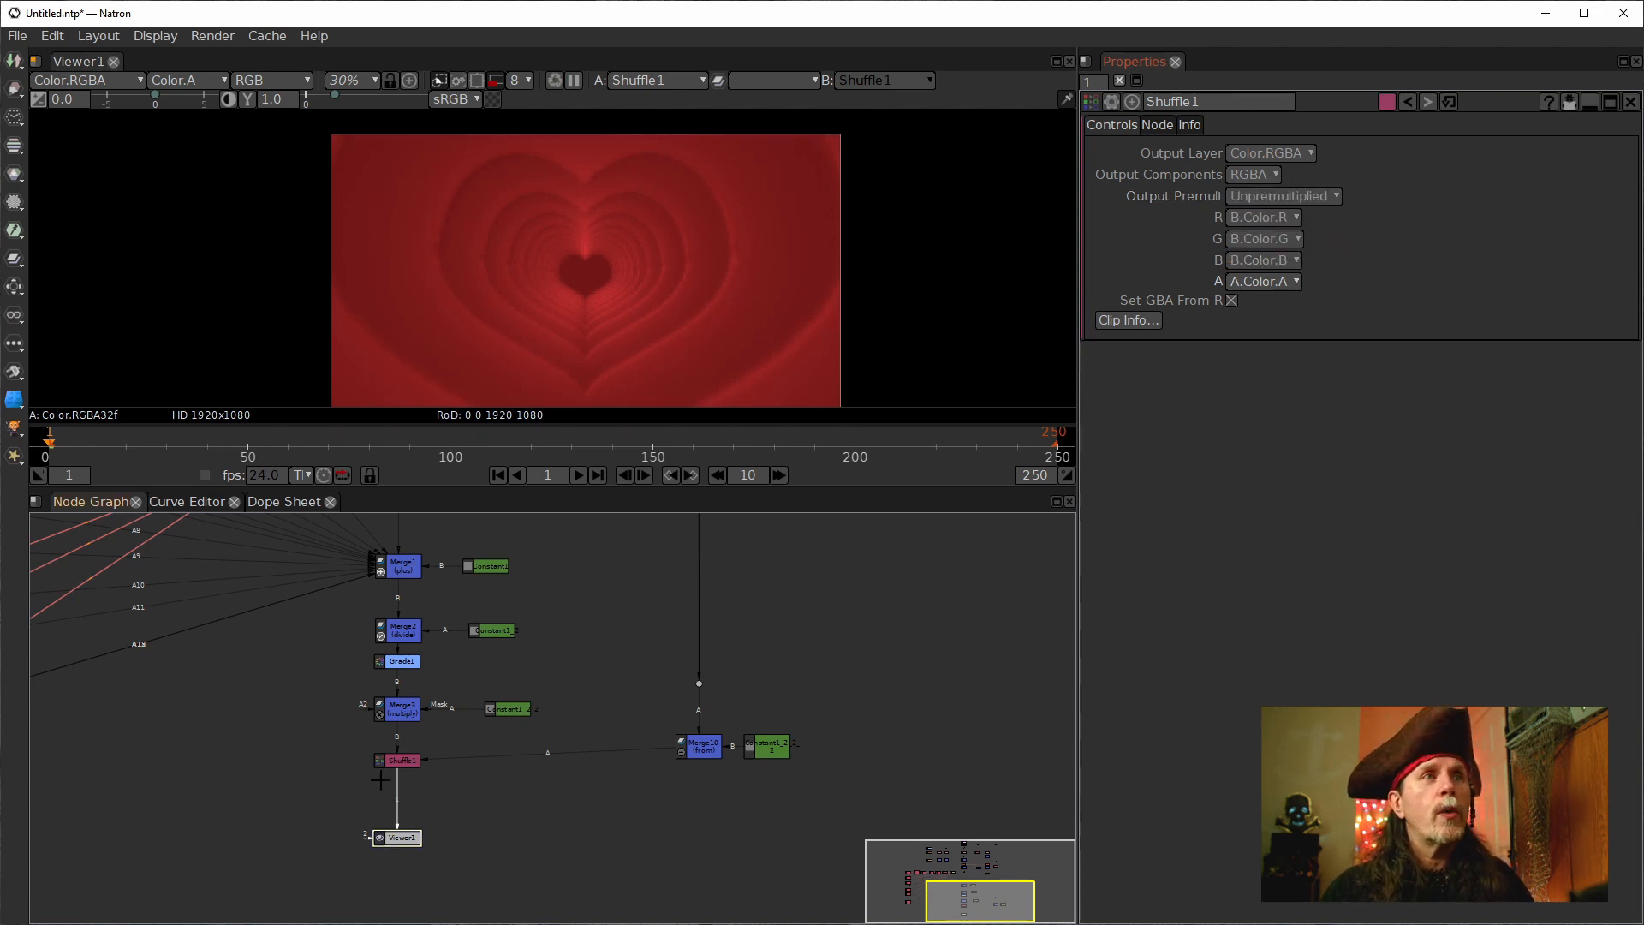
Add a Premult node between Shuffle1 and the viewer.
left_click(399, 760)
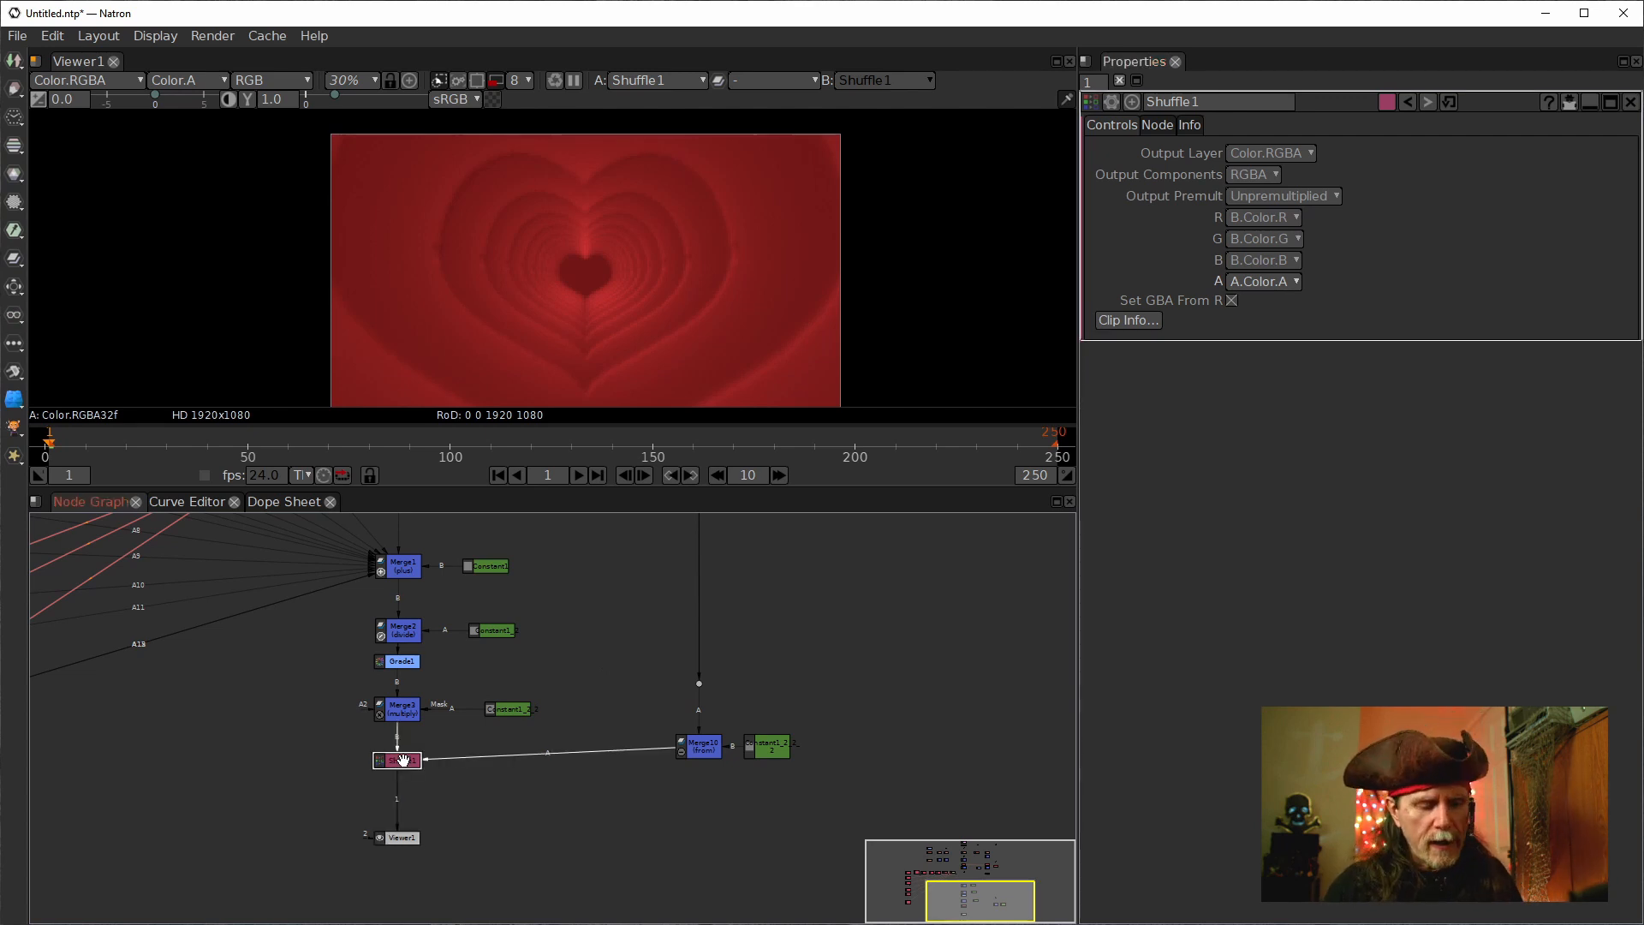
key("Tab")
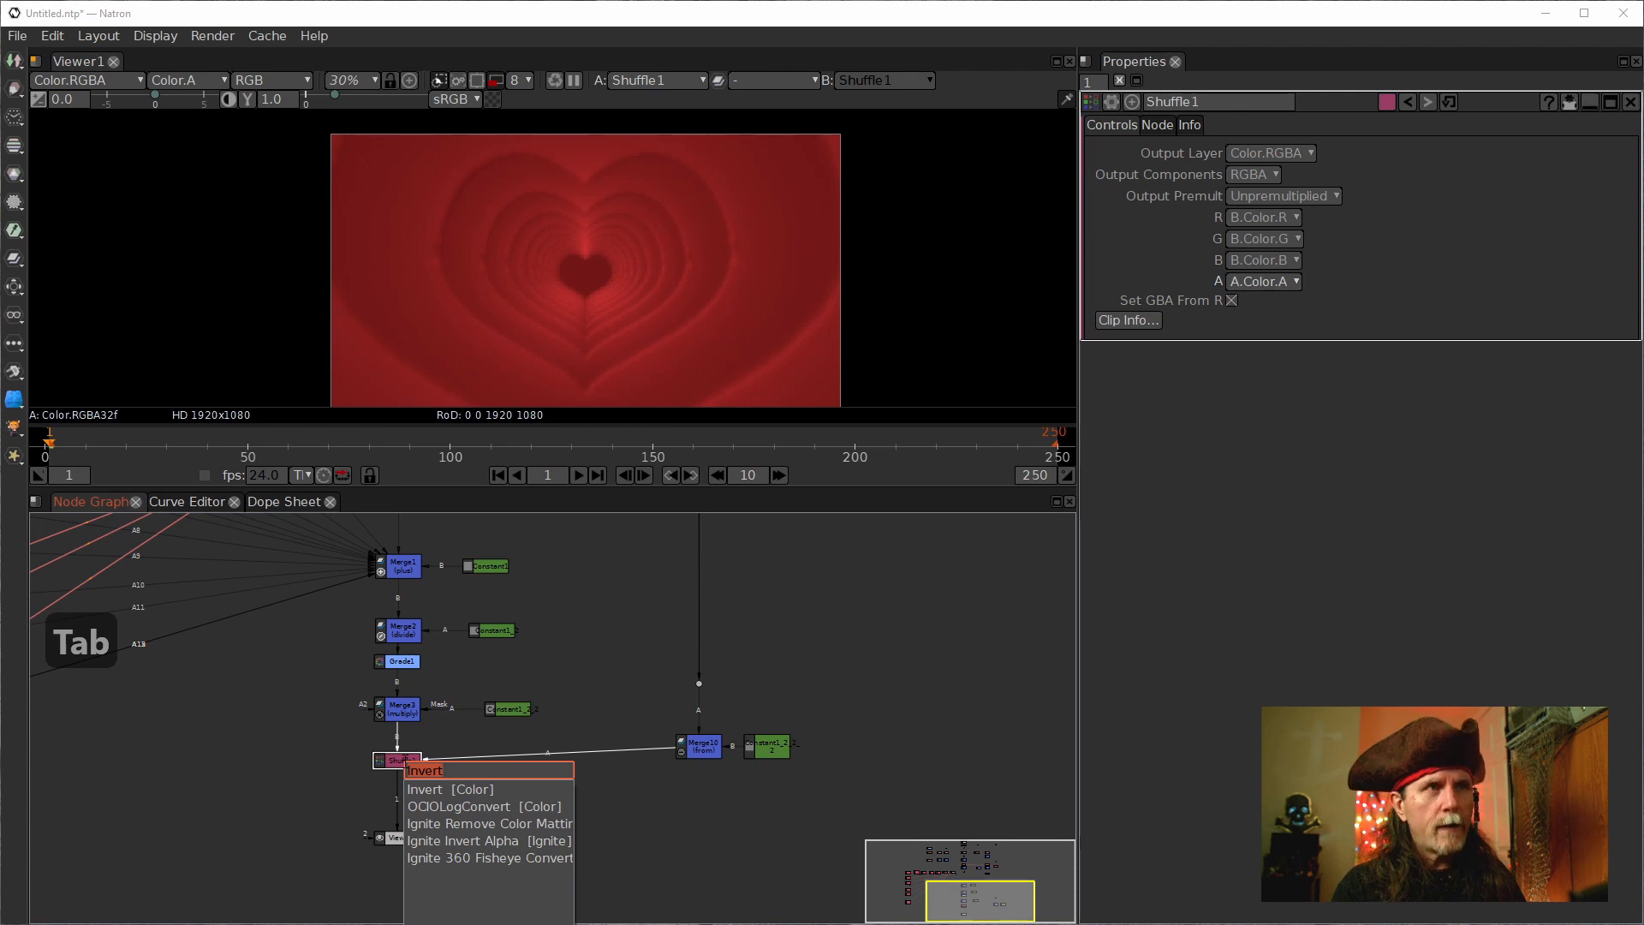
type("pre")
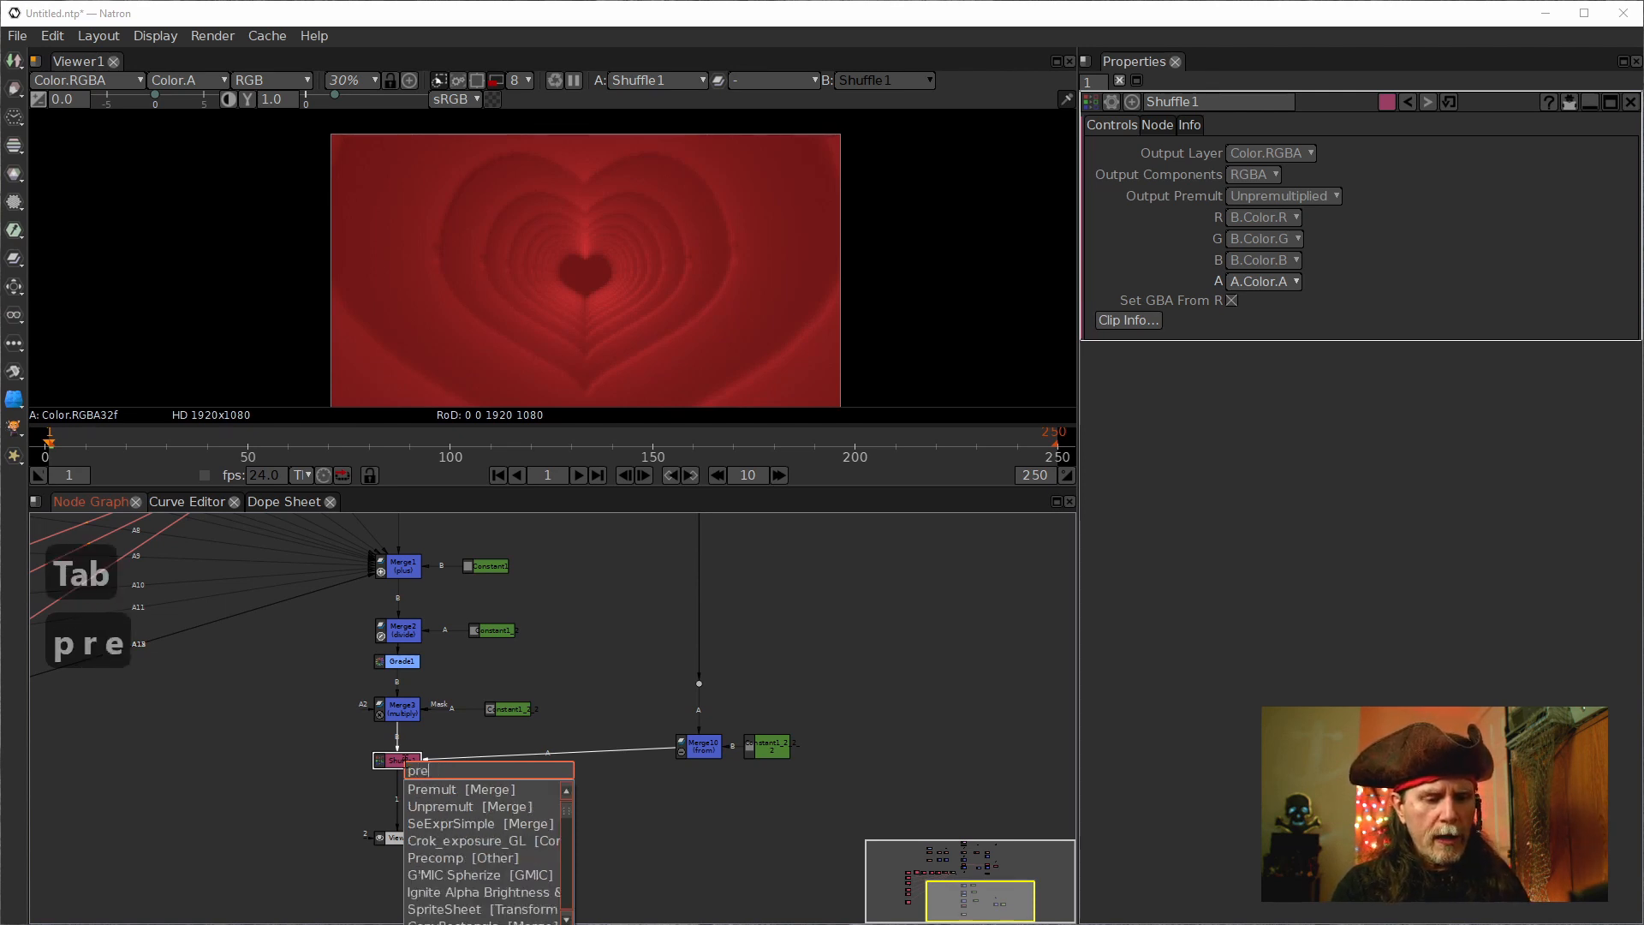
type("mul")
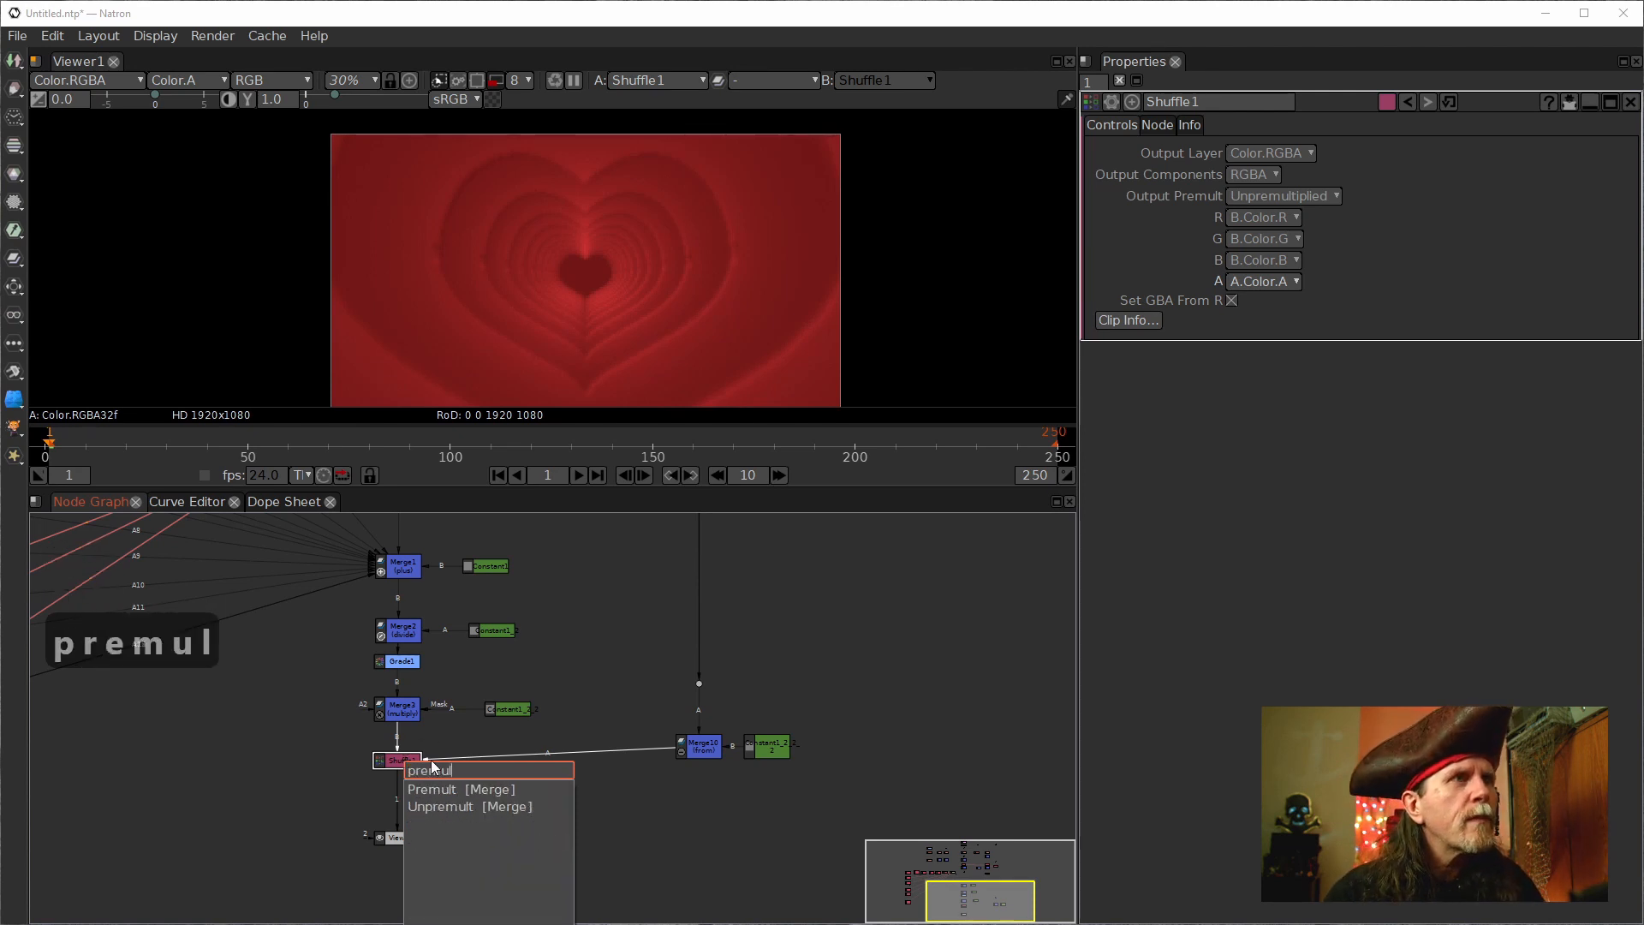
left_click(433, 788)
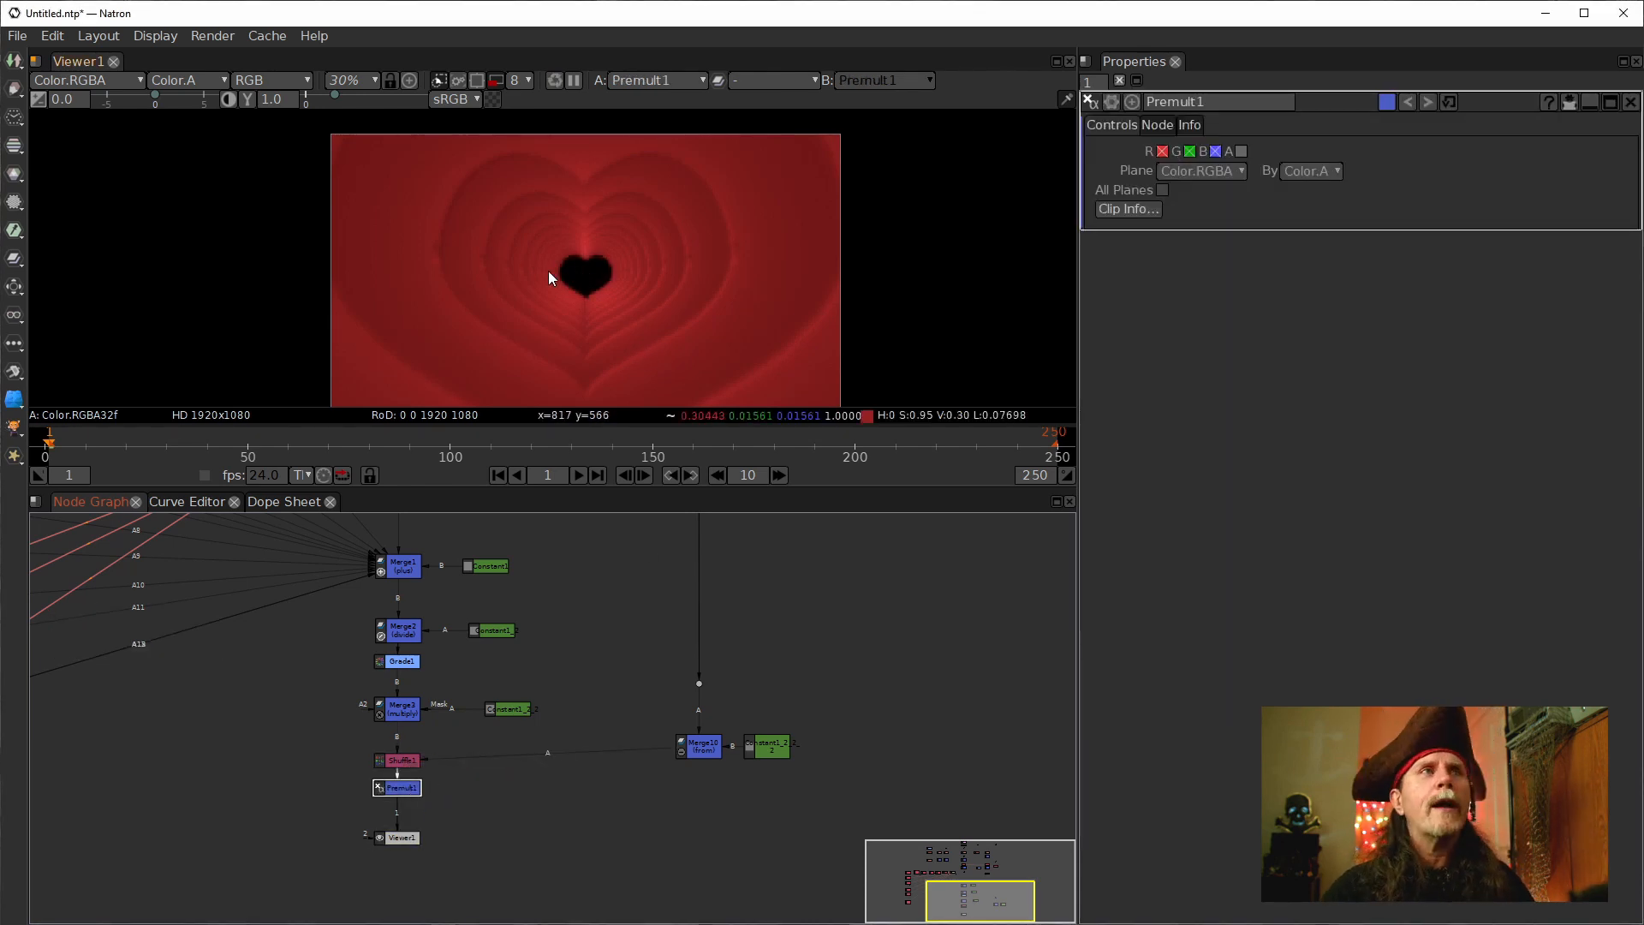
Inspect the edges of the heart cutout, go to frame 80, and turn off the viewer's proxy mode.
scroll(584, 271, "up", 6)
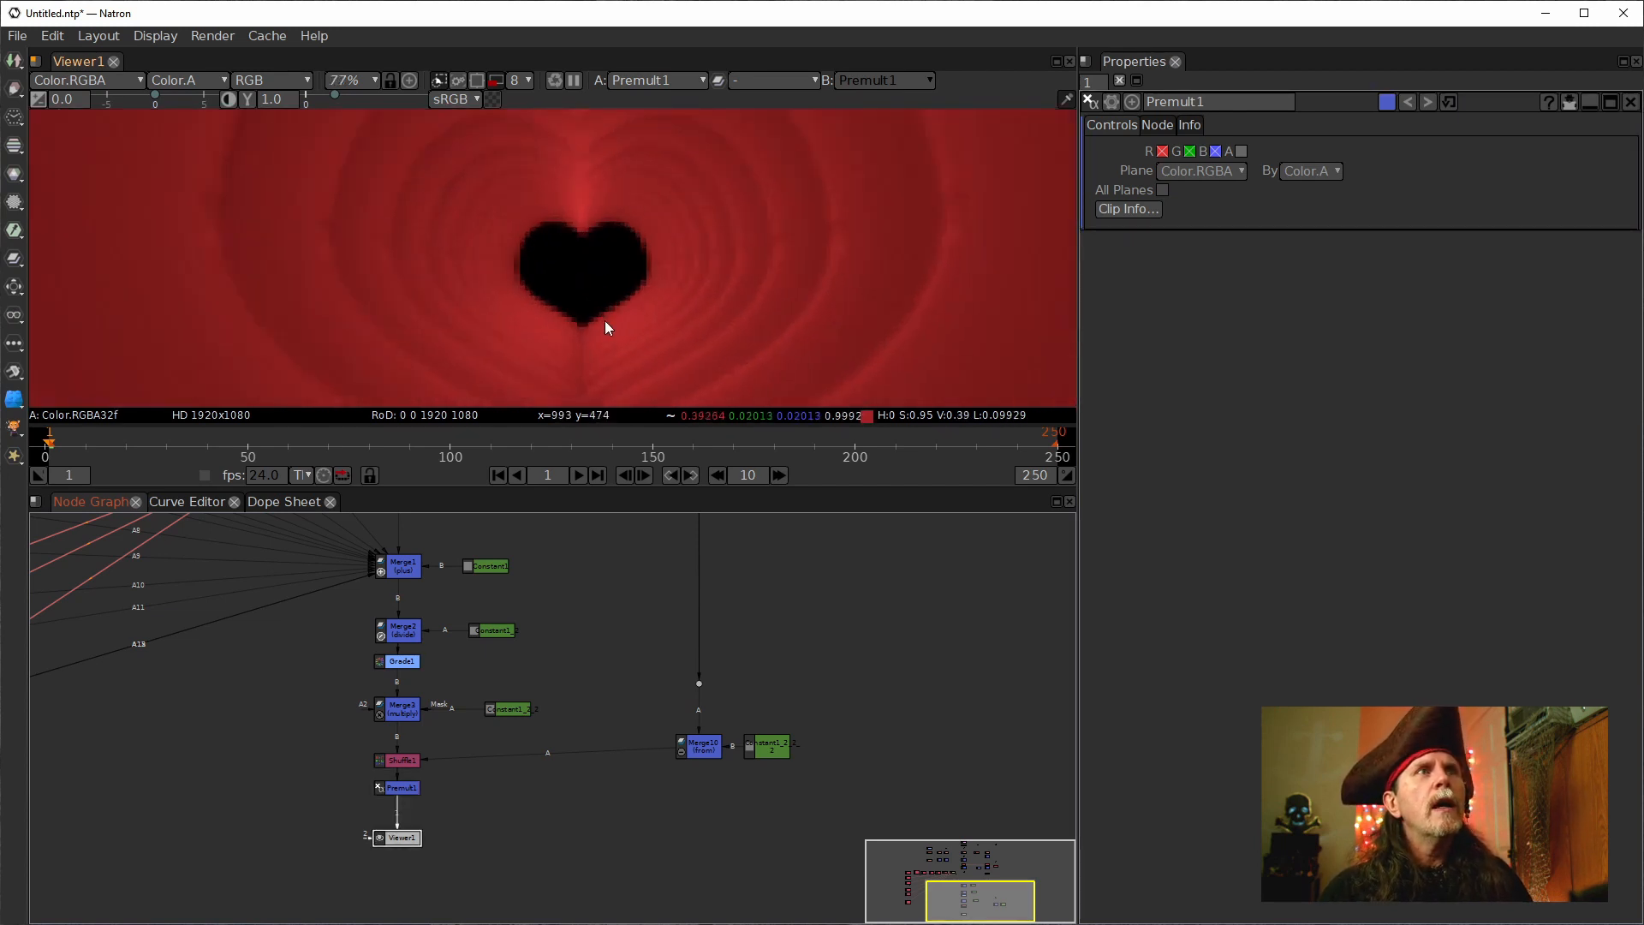
scroll(605, 320, "down", 2)
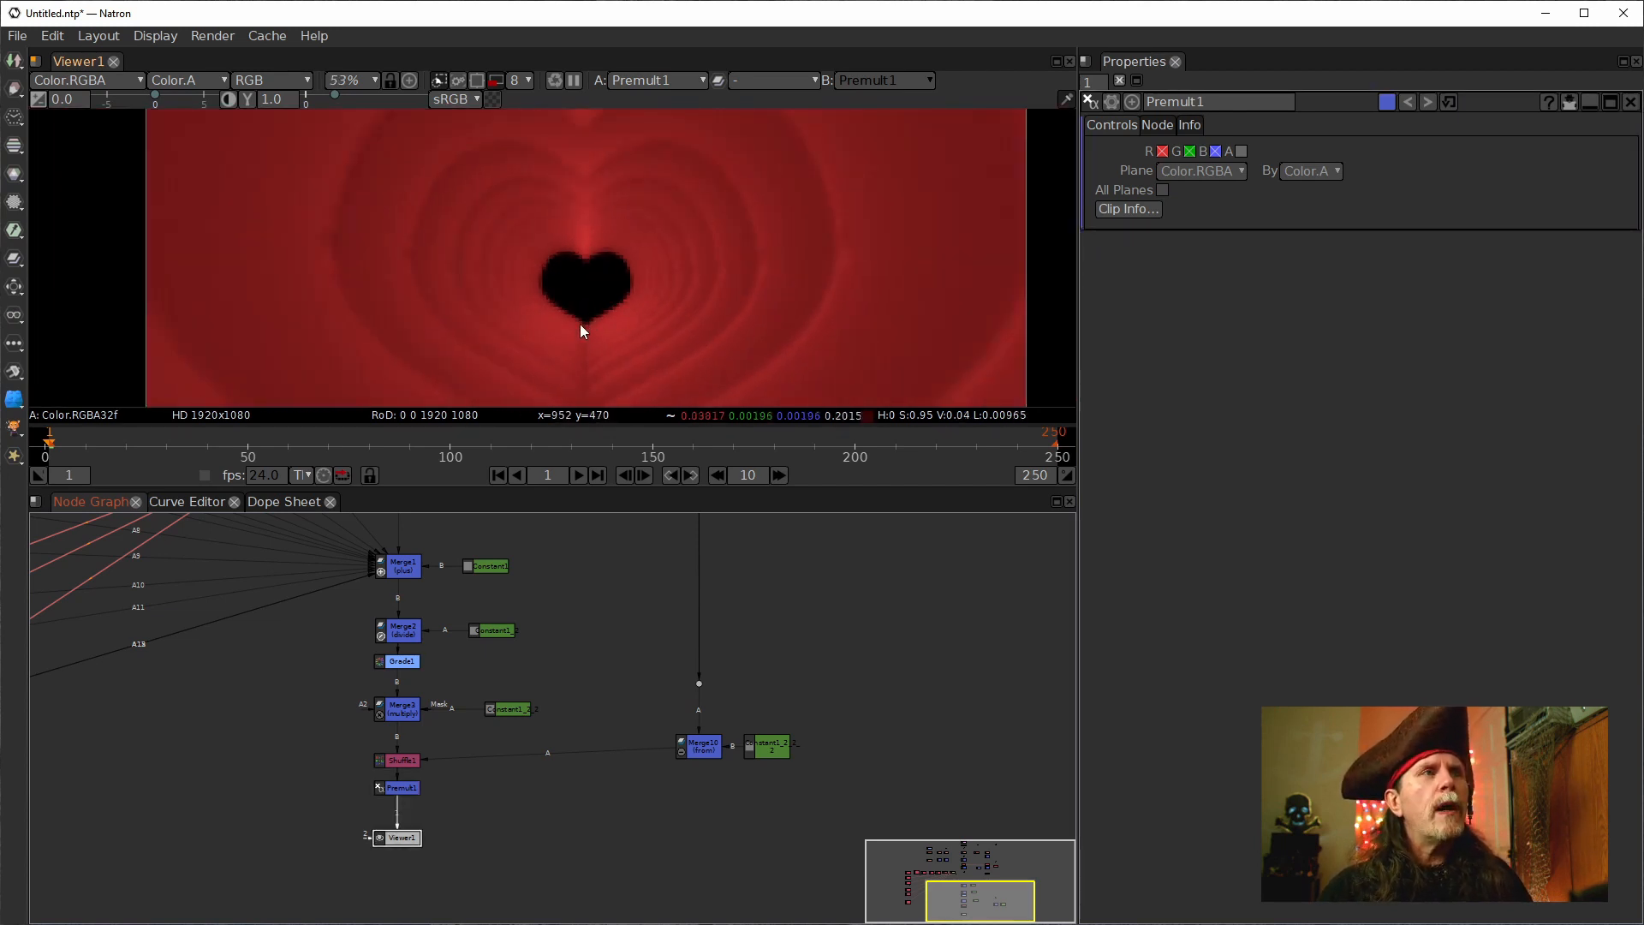
left_click(370, 456)
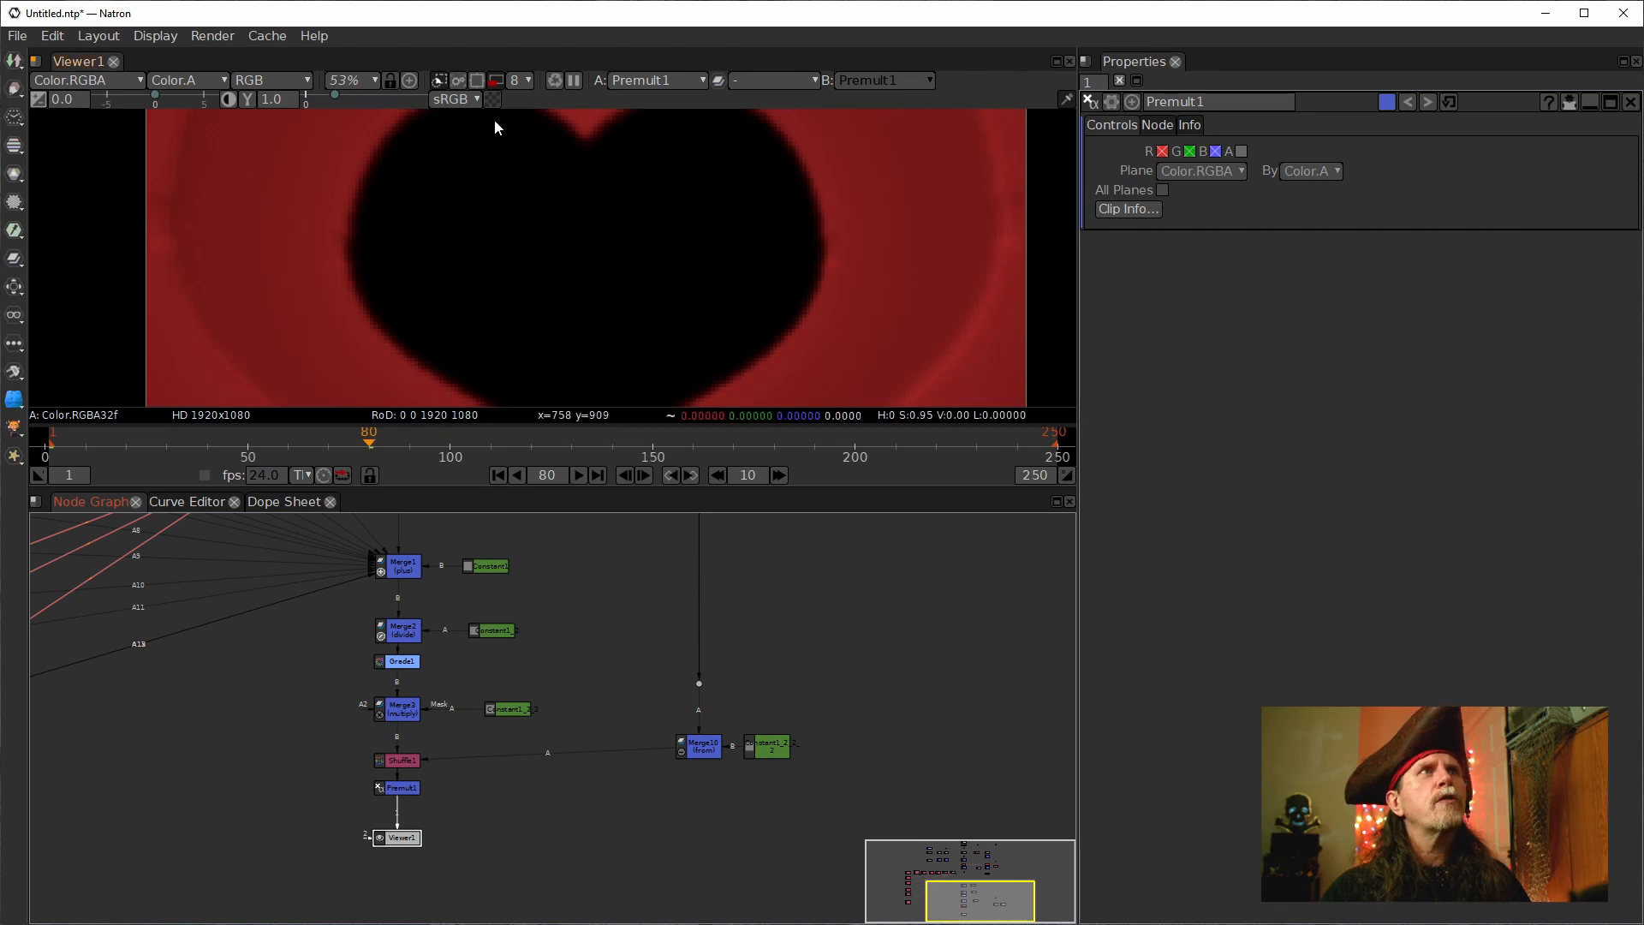
left_click(496, 82)
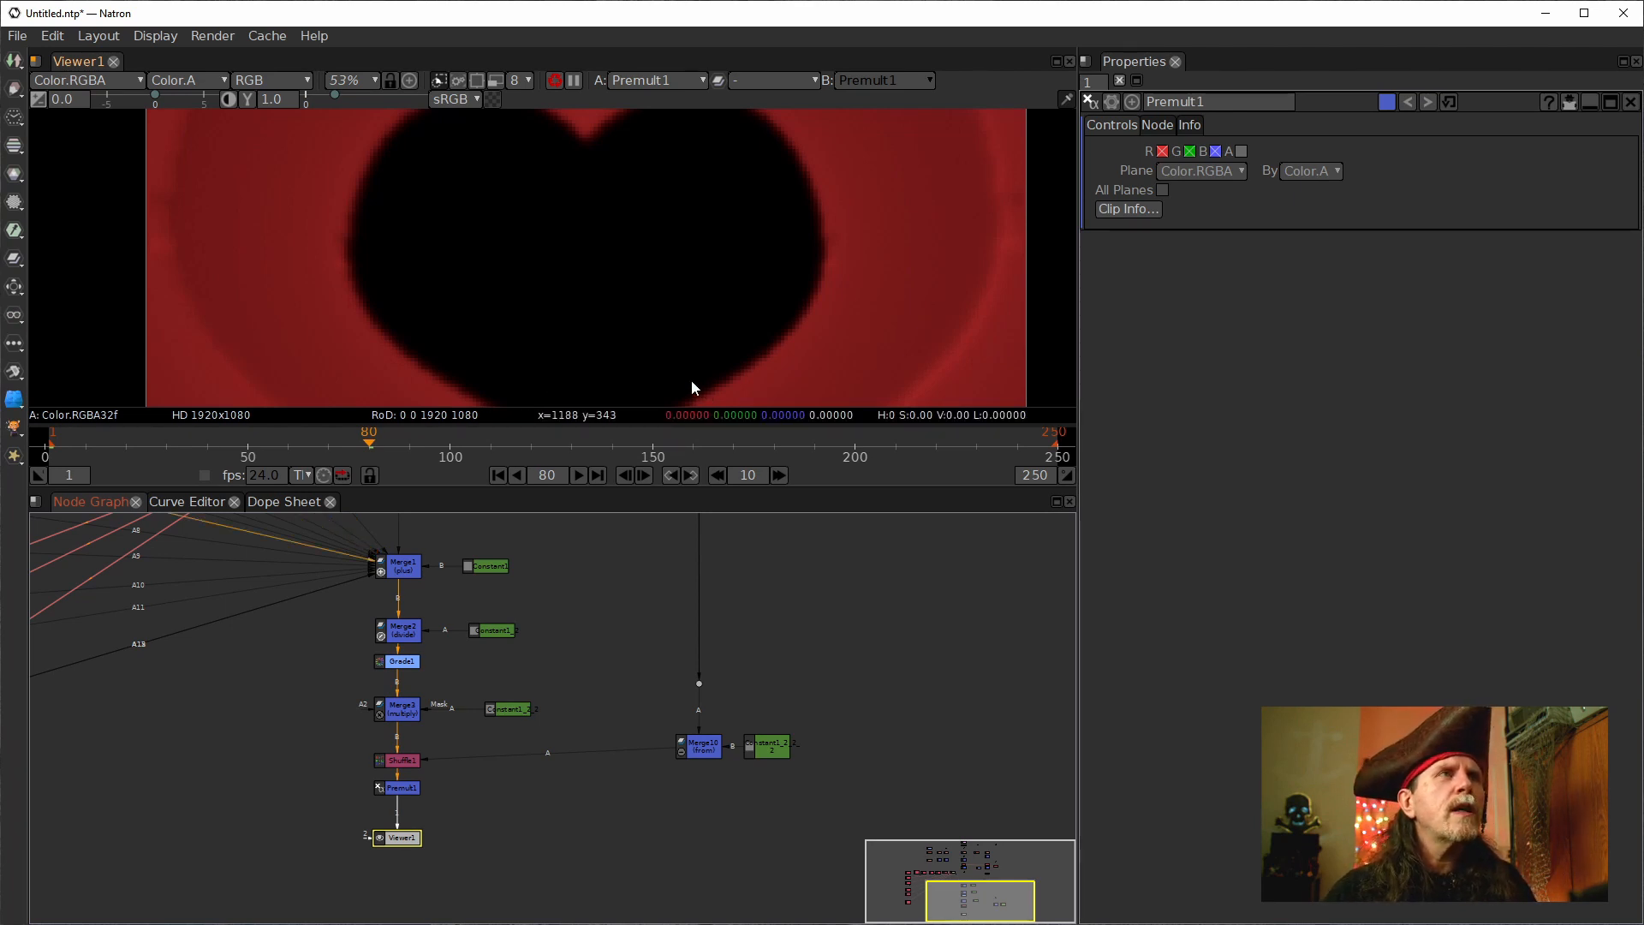
Inspect the lower edge and bottom tip of the heart cutout at frame 80.
left_click_drag(753, 366, 747, 228)
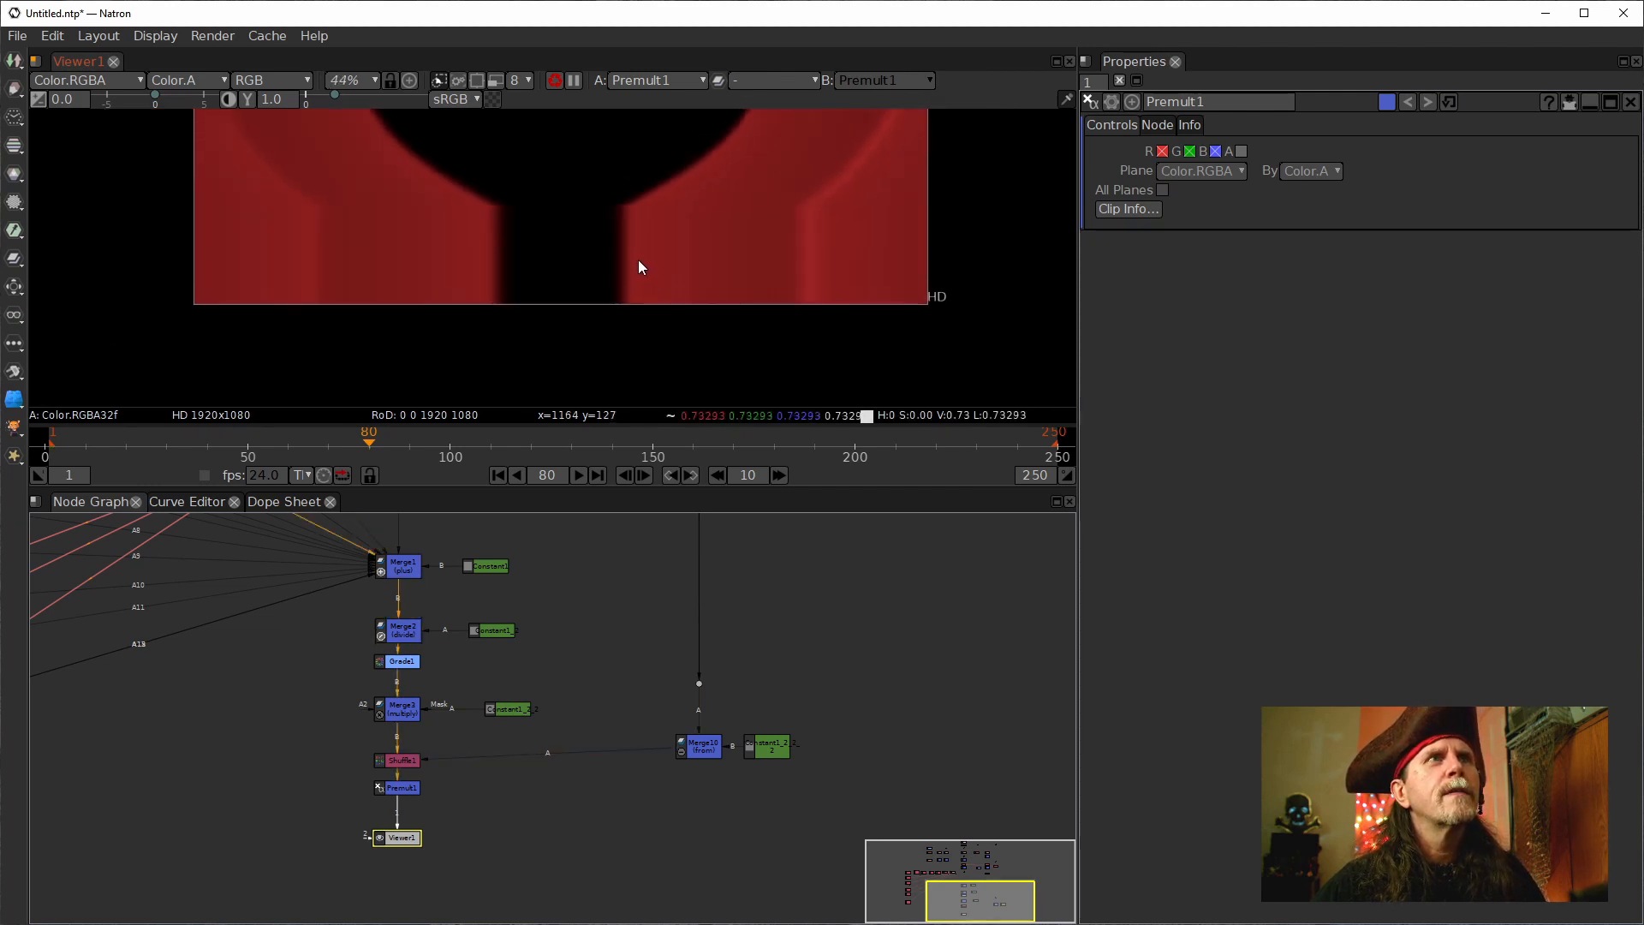
scroll(633, 291, "down", 2)
left_click_drag(630, 285, 630, 296)
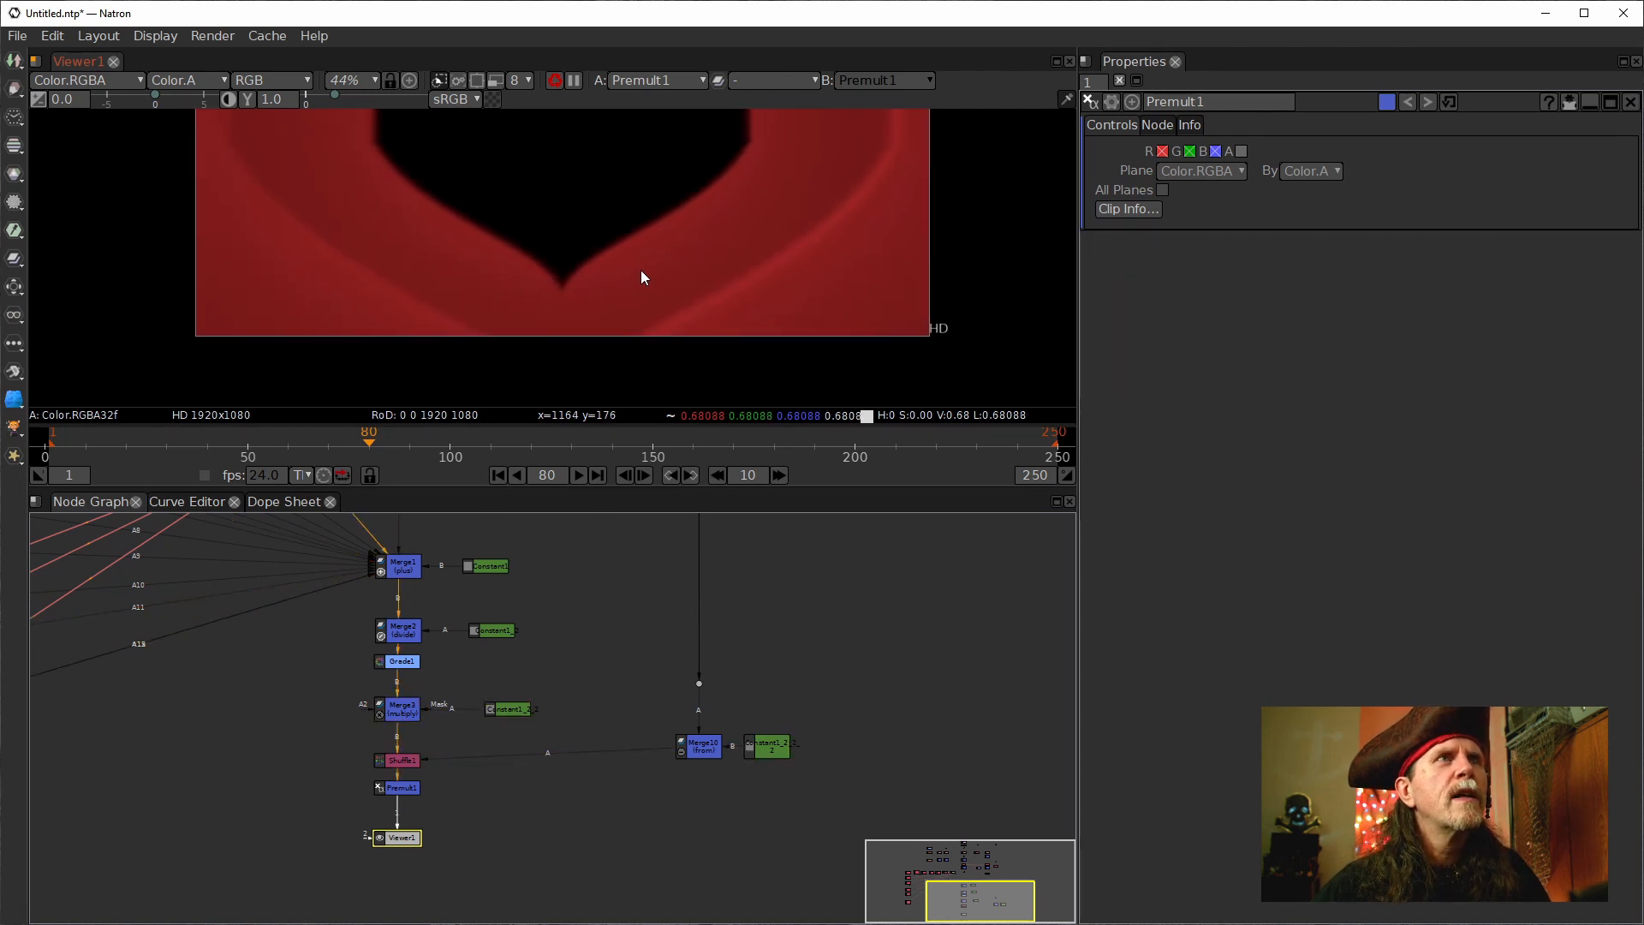
scroll(638, 308, "up", 4)
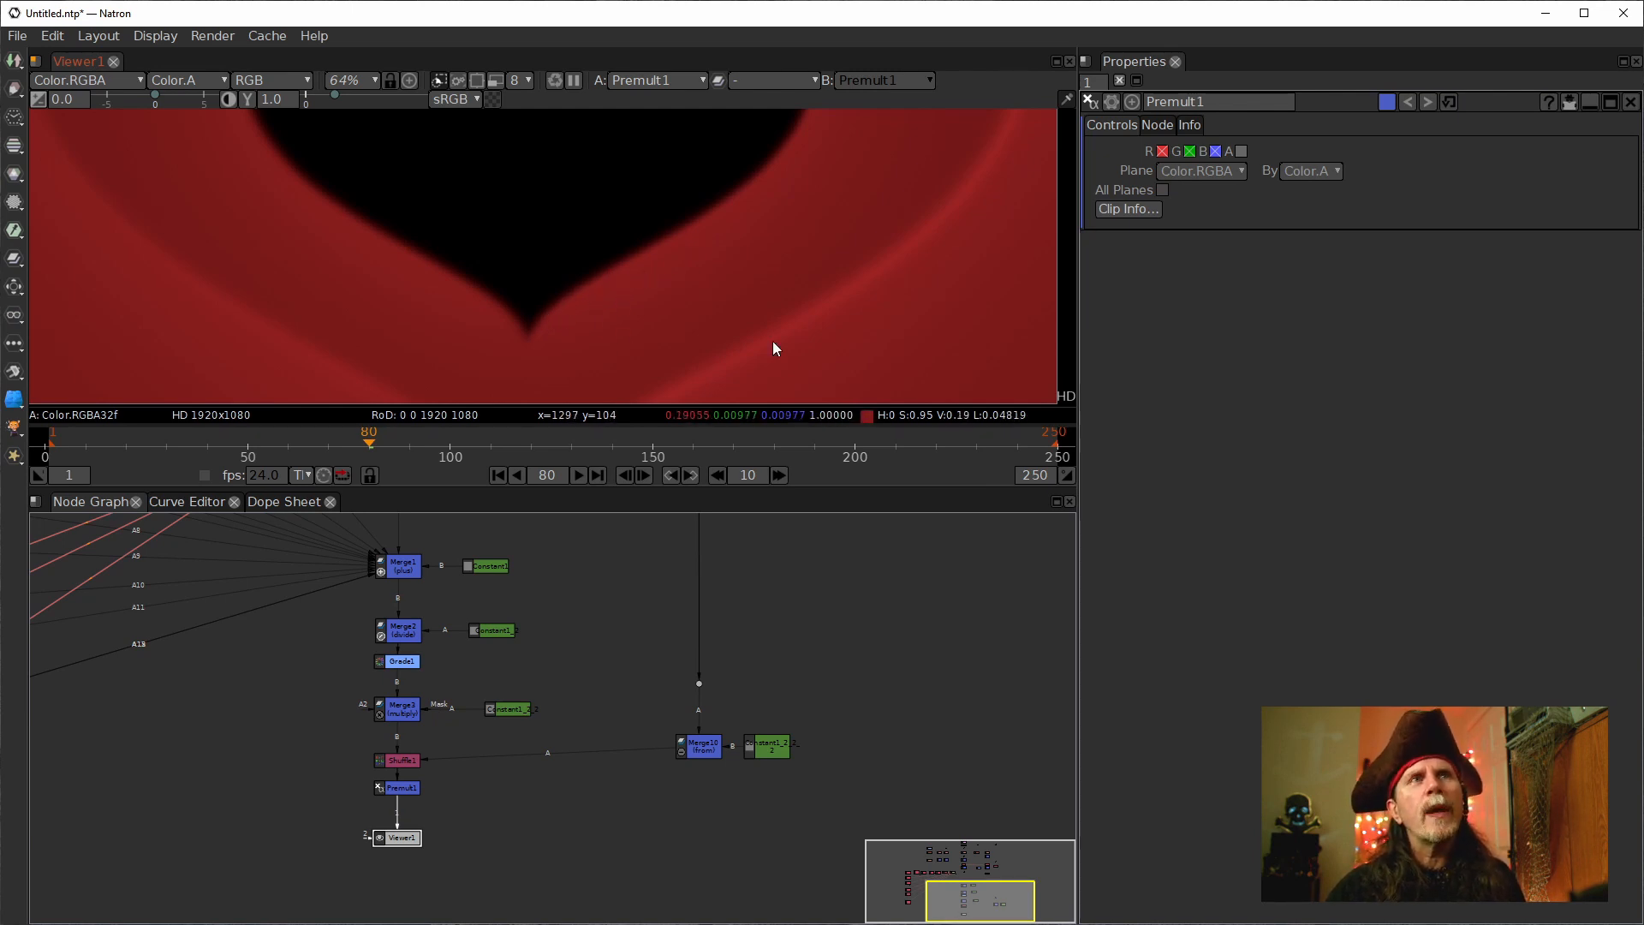
Move Merge10 and its Constant node lower to make room beneath the dot on its A input.
left_click_drag(699, 757, 750, 770)
left_click(699, 683)
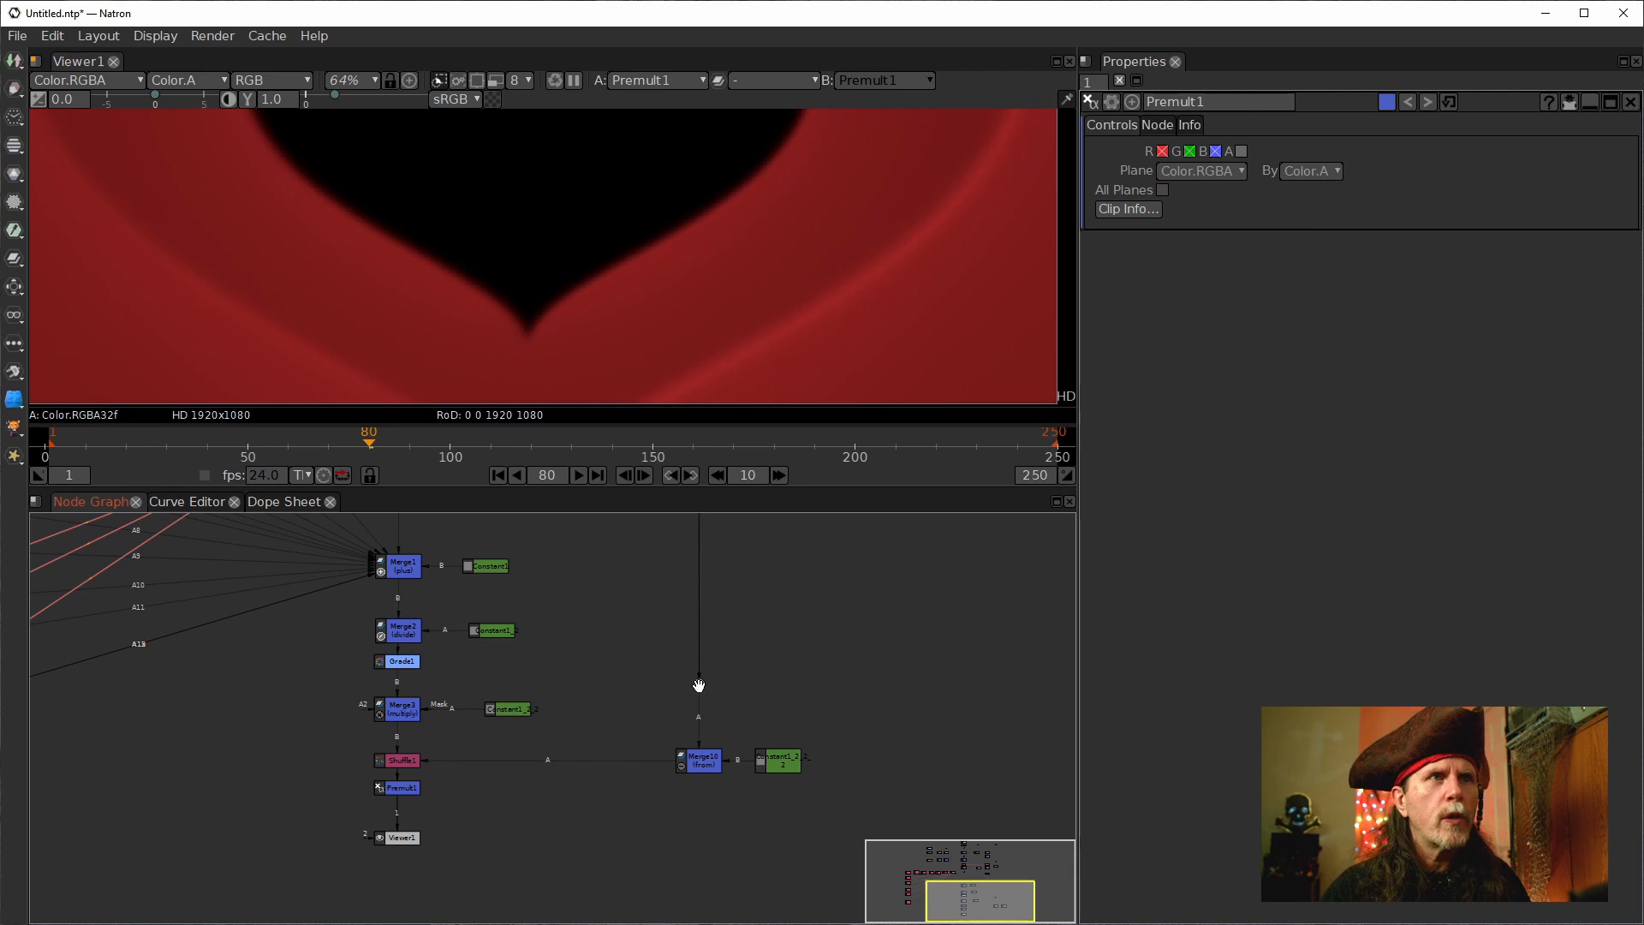
key("Tab")
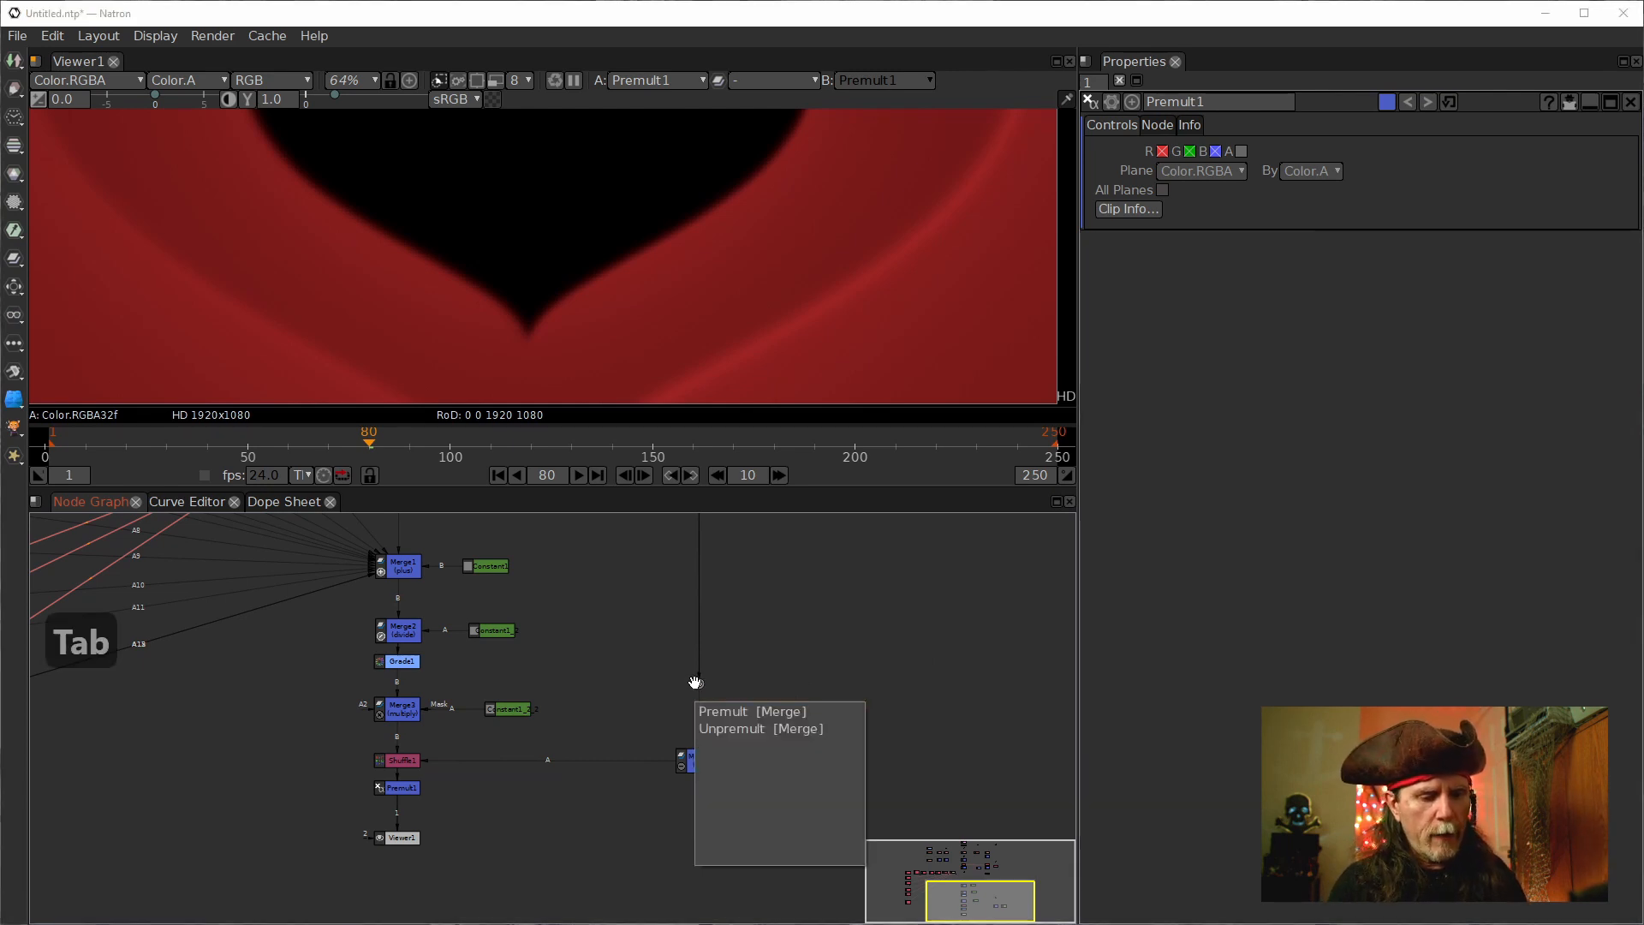
type("er")
key("Escape")
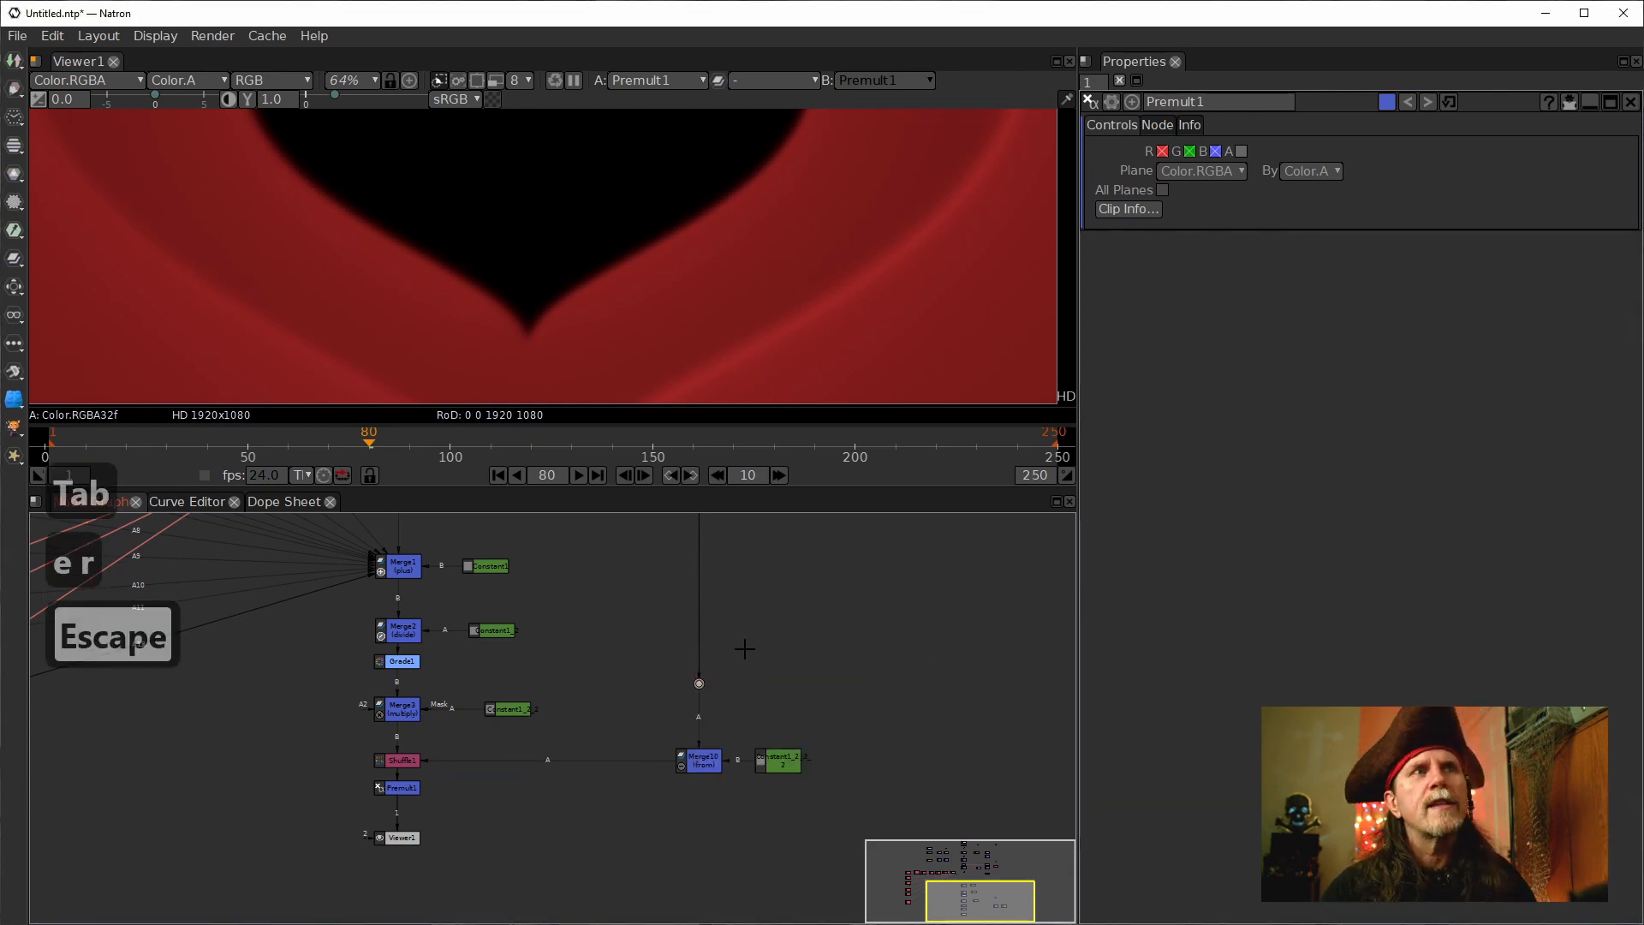
Insert an Erode node between the dot and Merge10's A input.
scroll(757, 753, "up", 4)
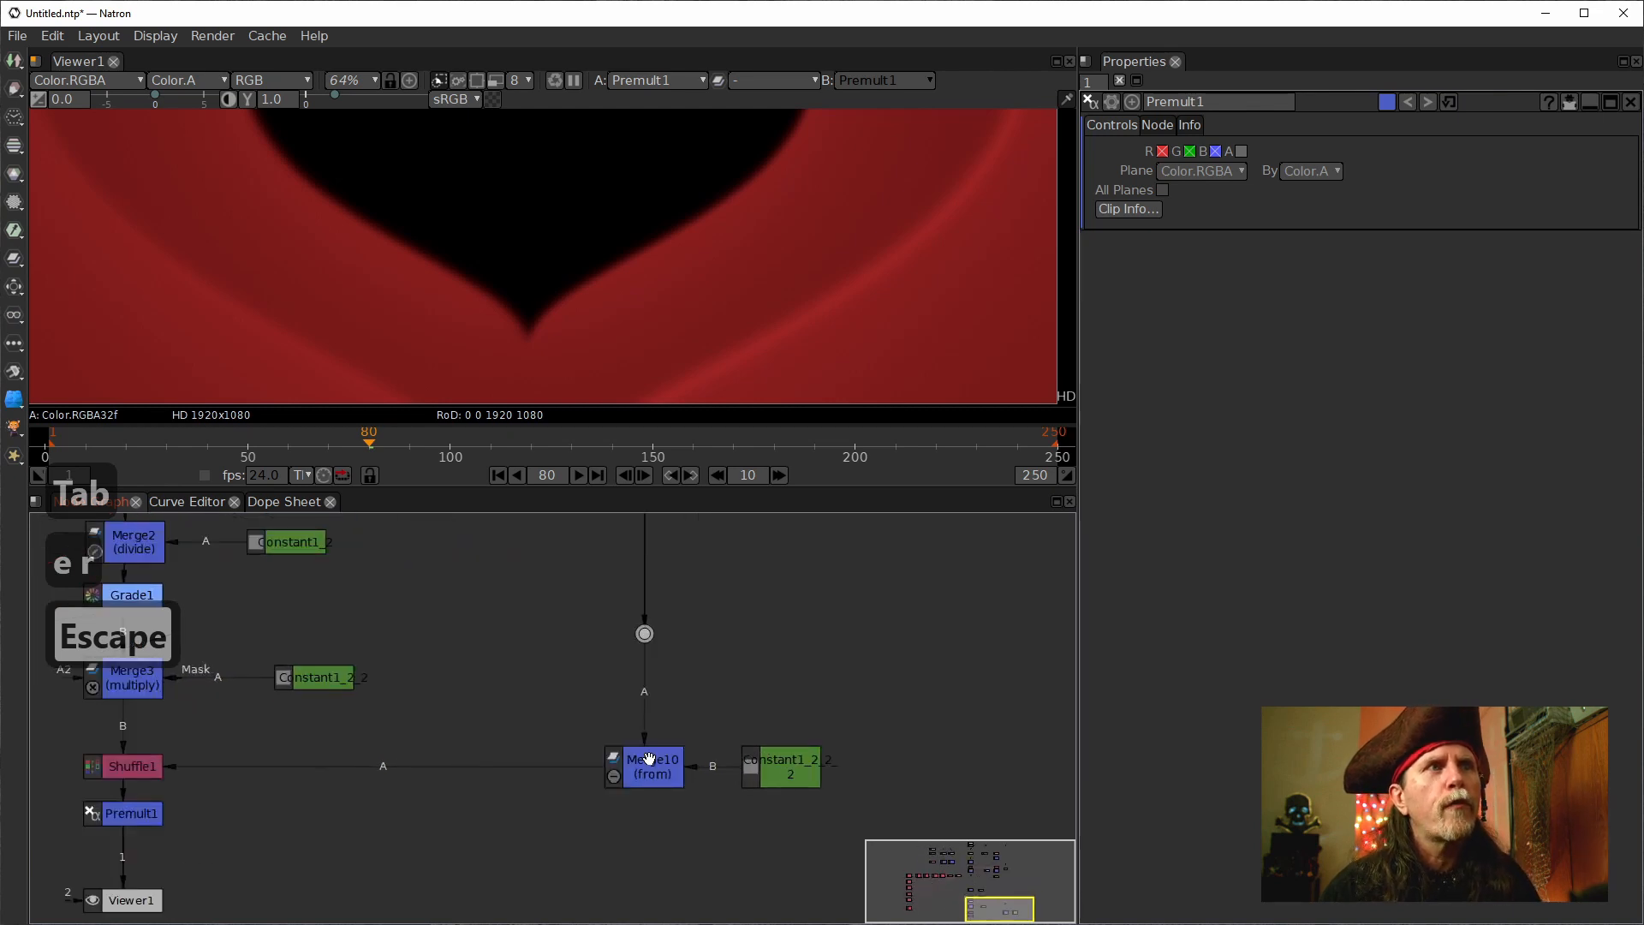
left_click(649, 761)
left_click(642, 634)
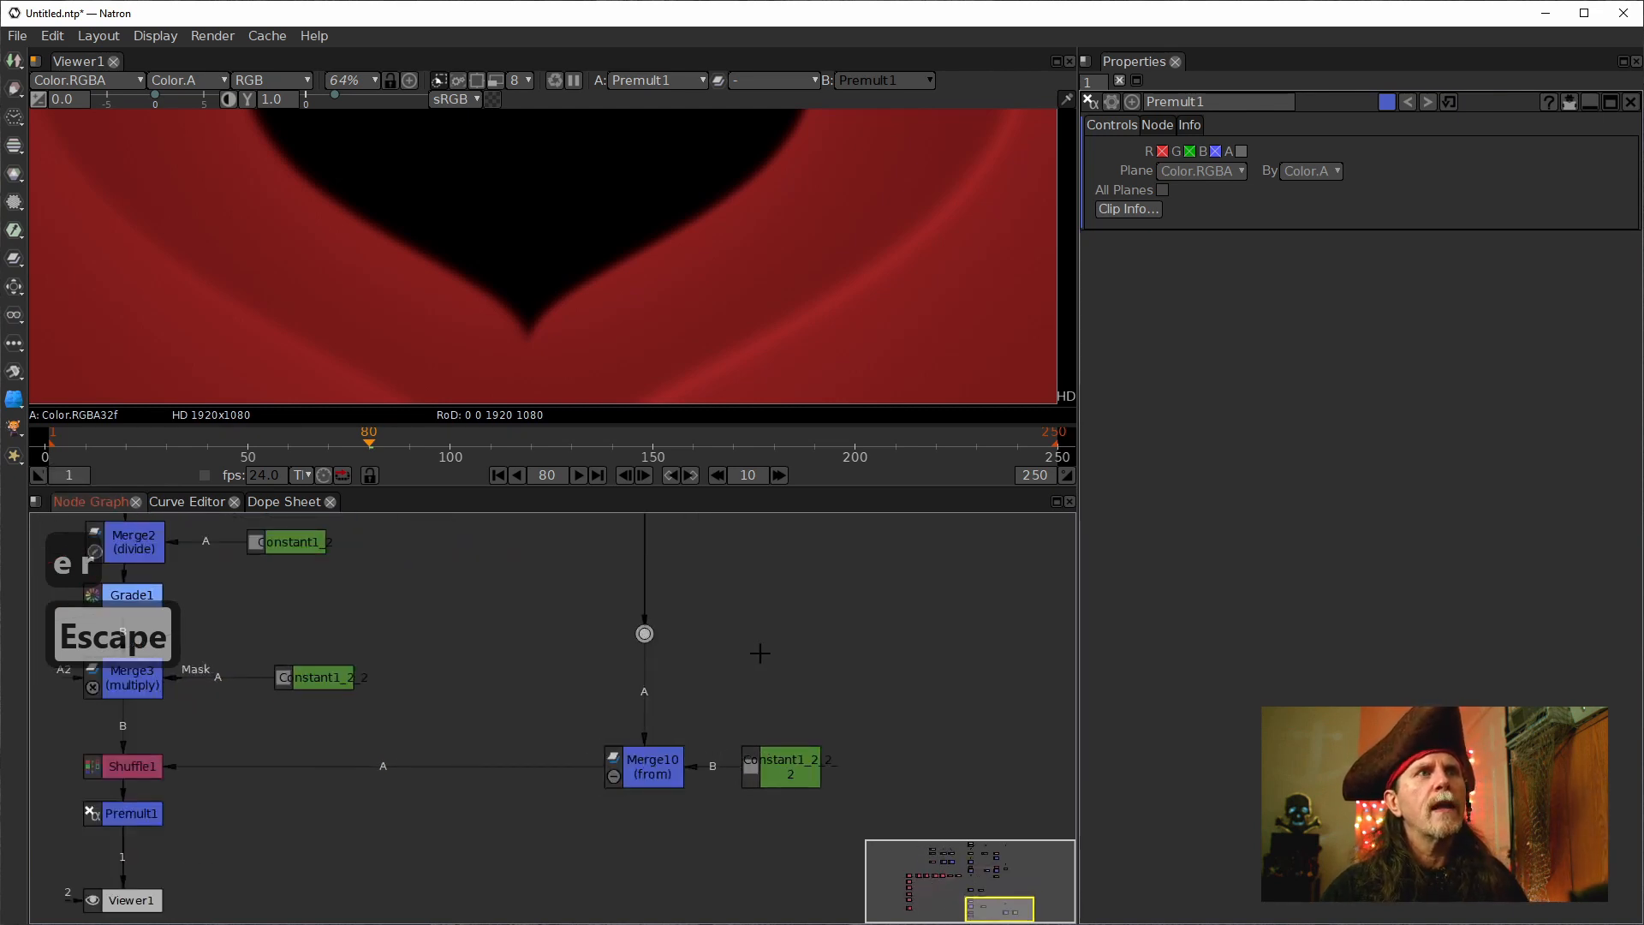
key("Tab")
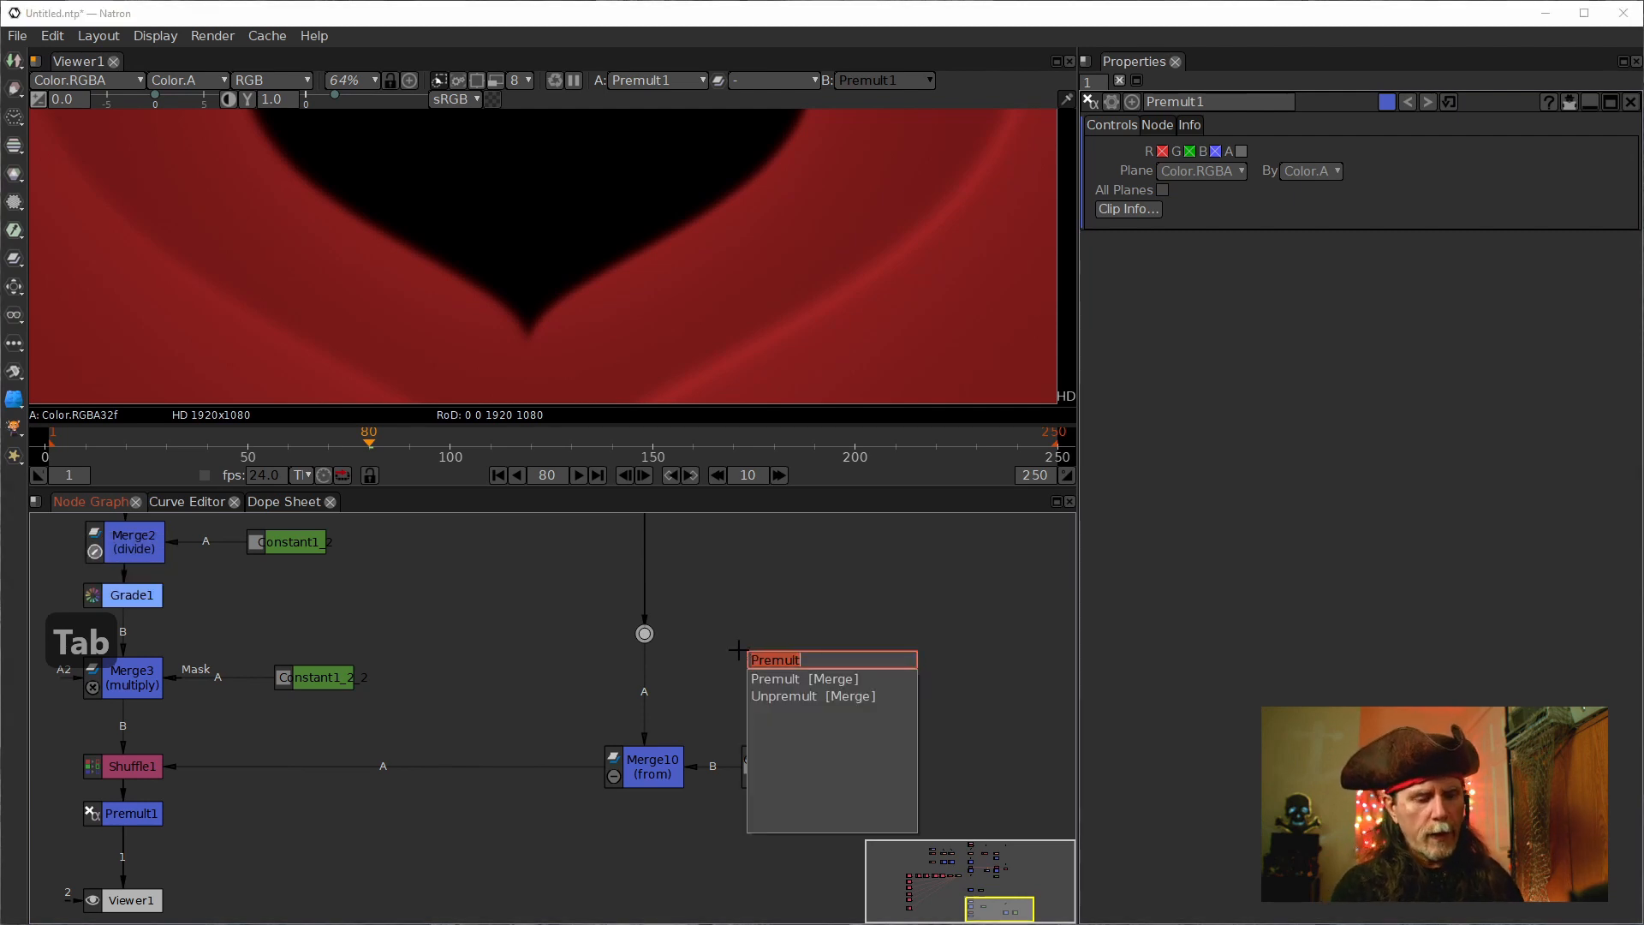
type("ero")
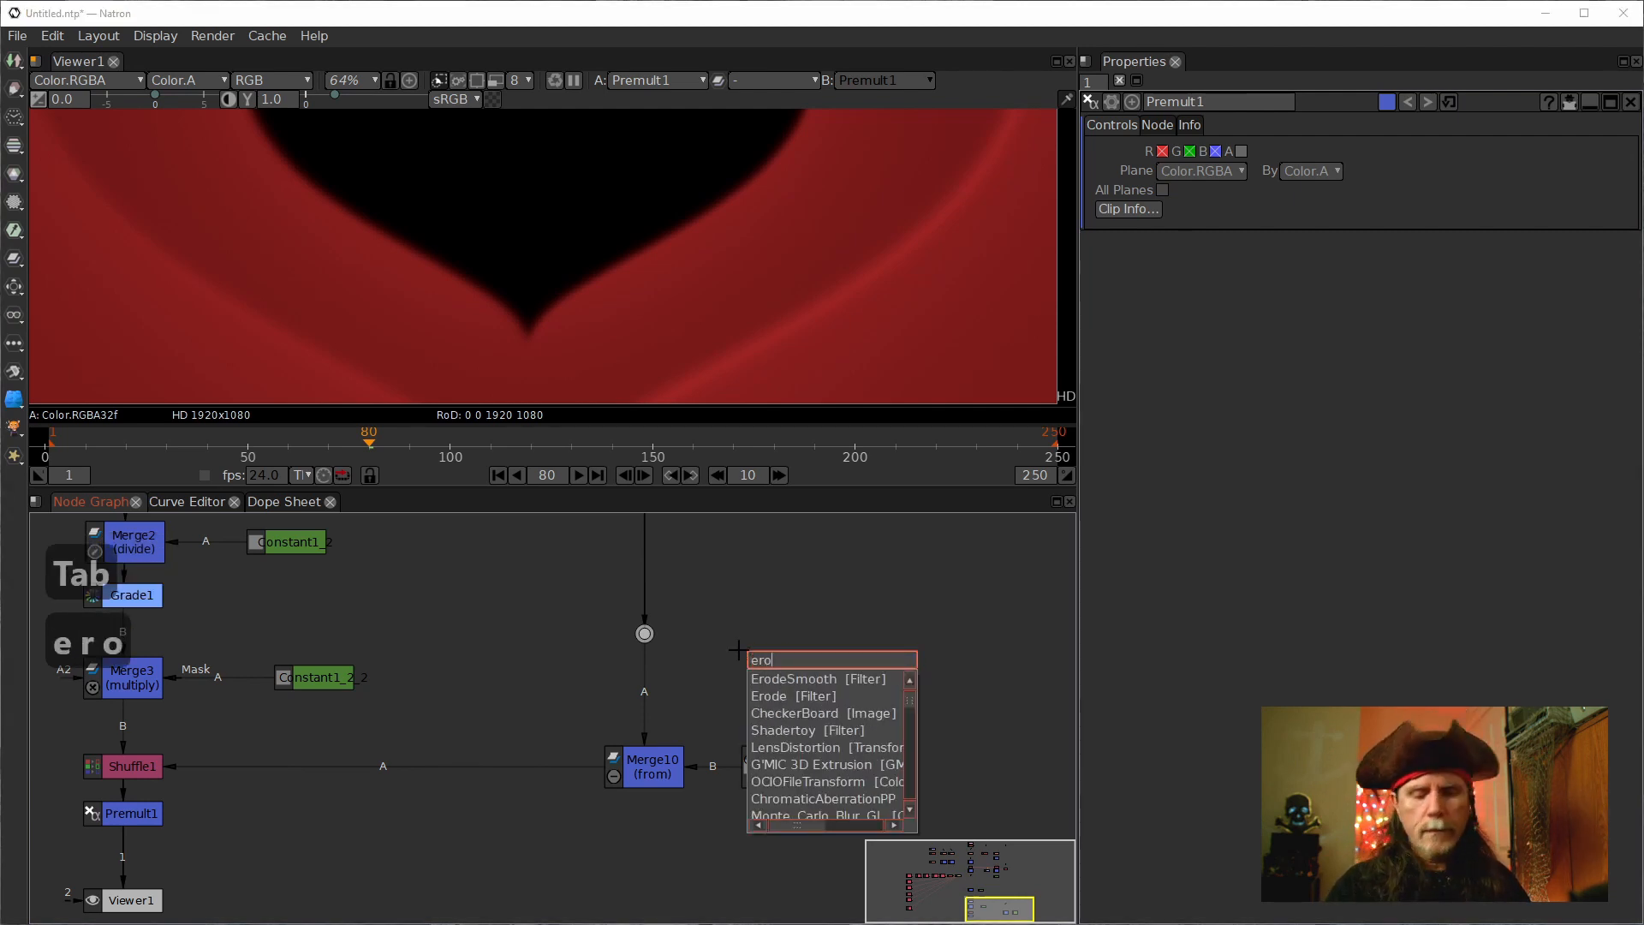
key("Down")
key("Down")
key("Return")
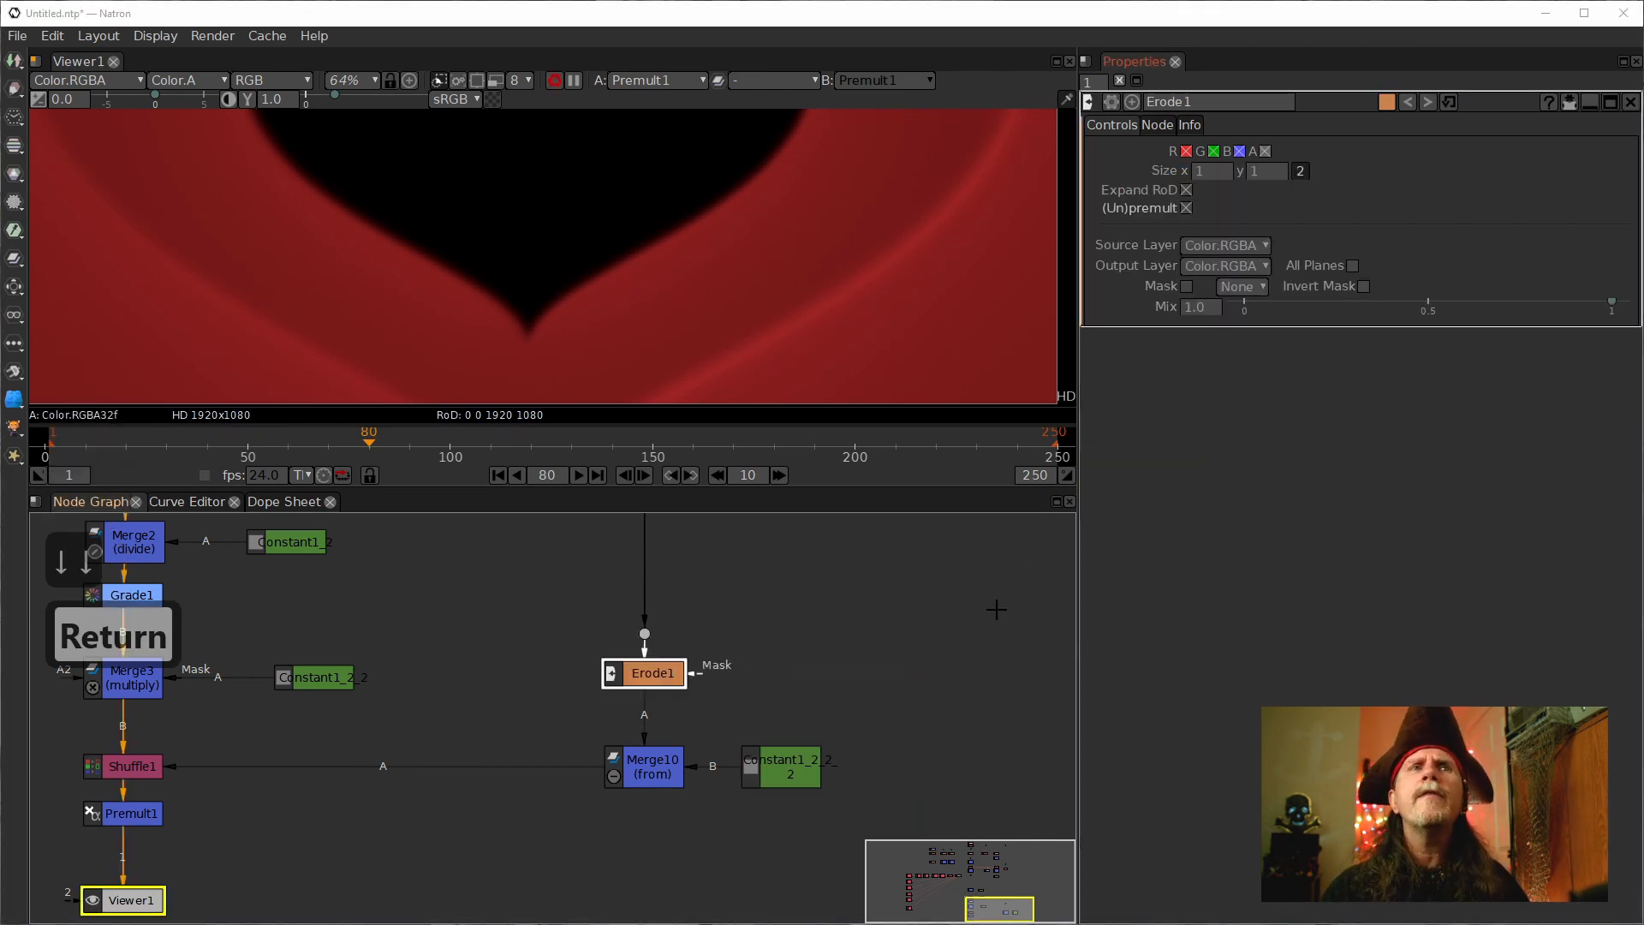
Set Erode1's size to 5 in both x and y.
left_click(1211, 174)
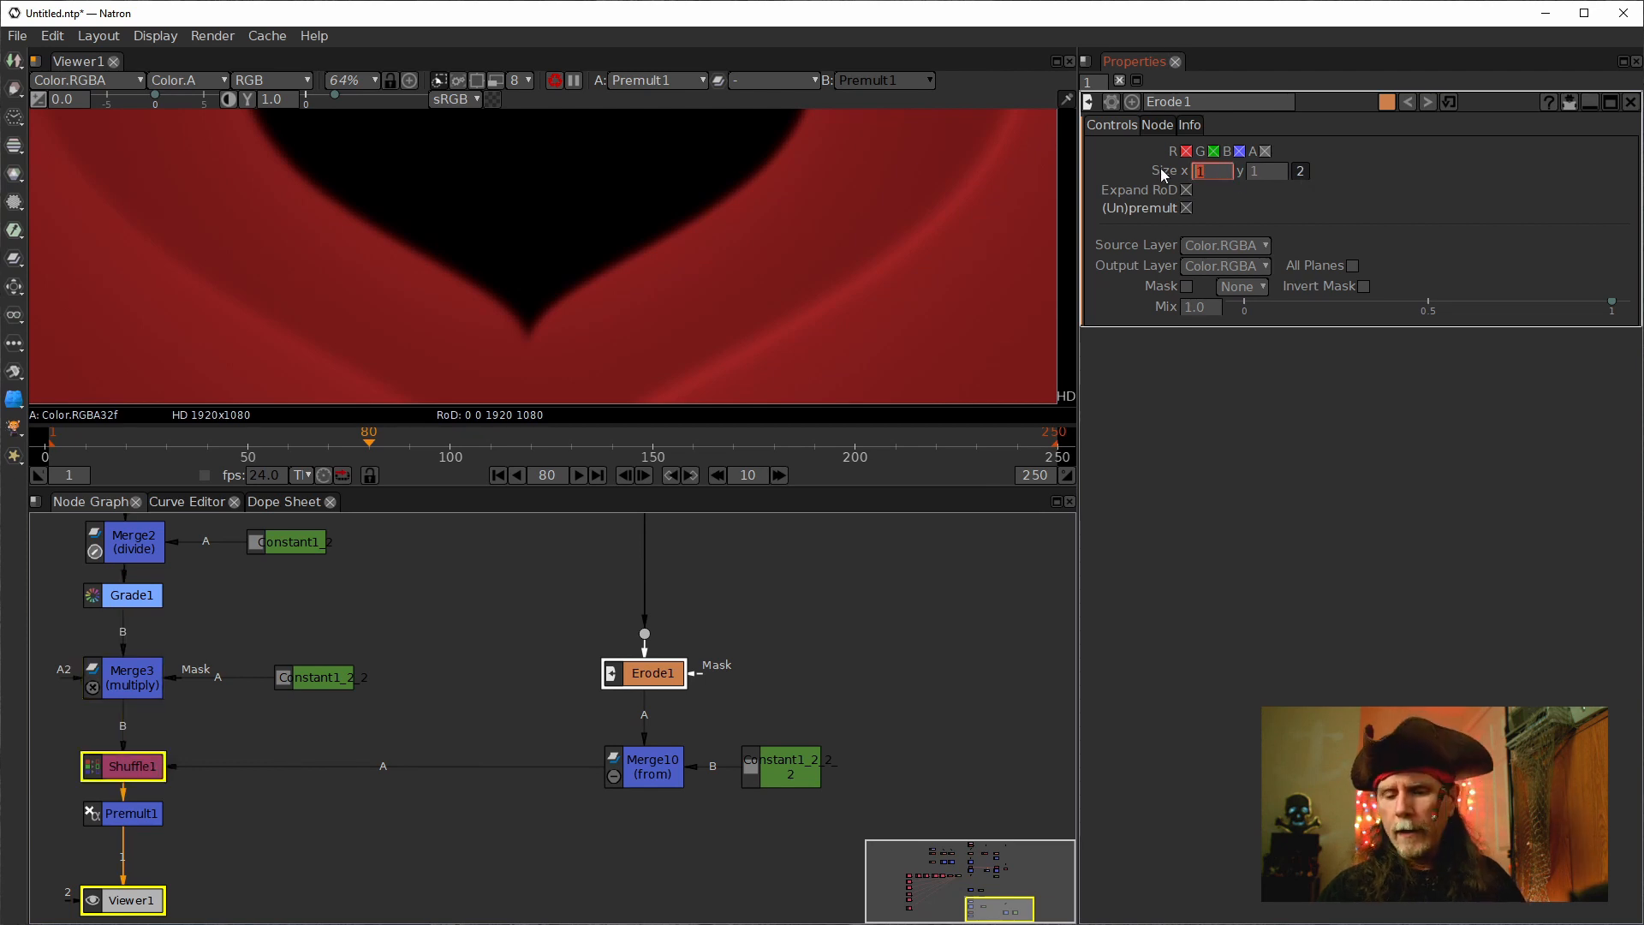
type("5")
key("Return")
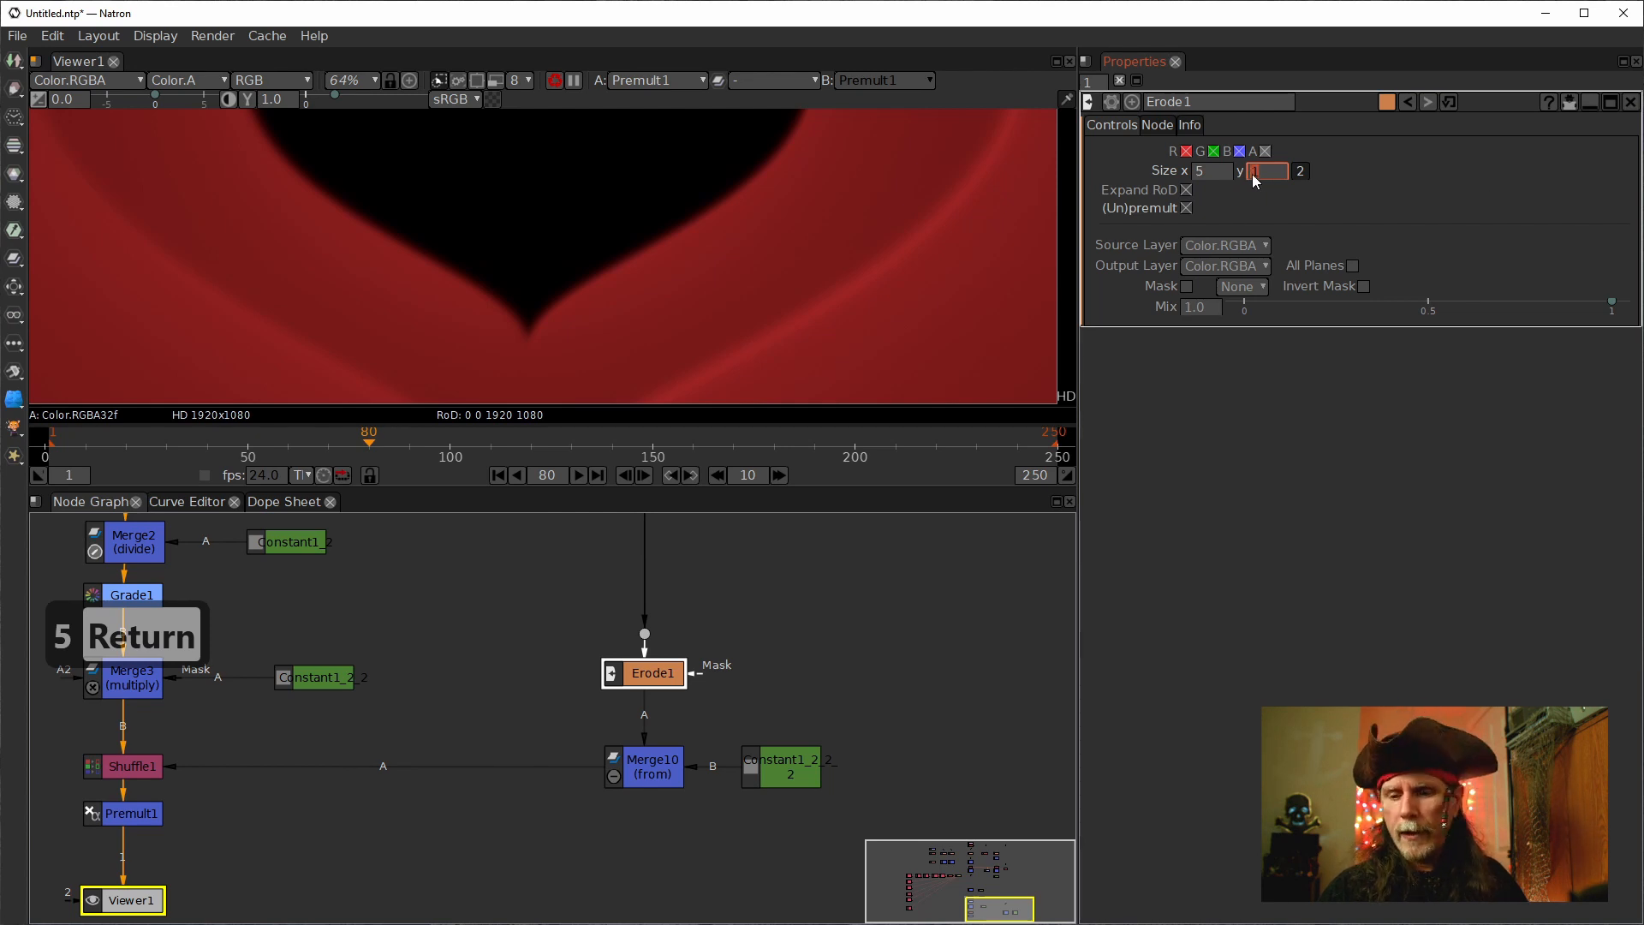
type("5")
key("Return")
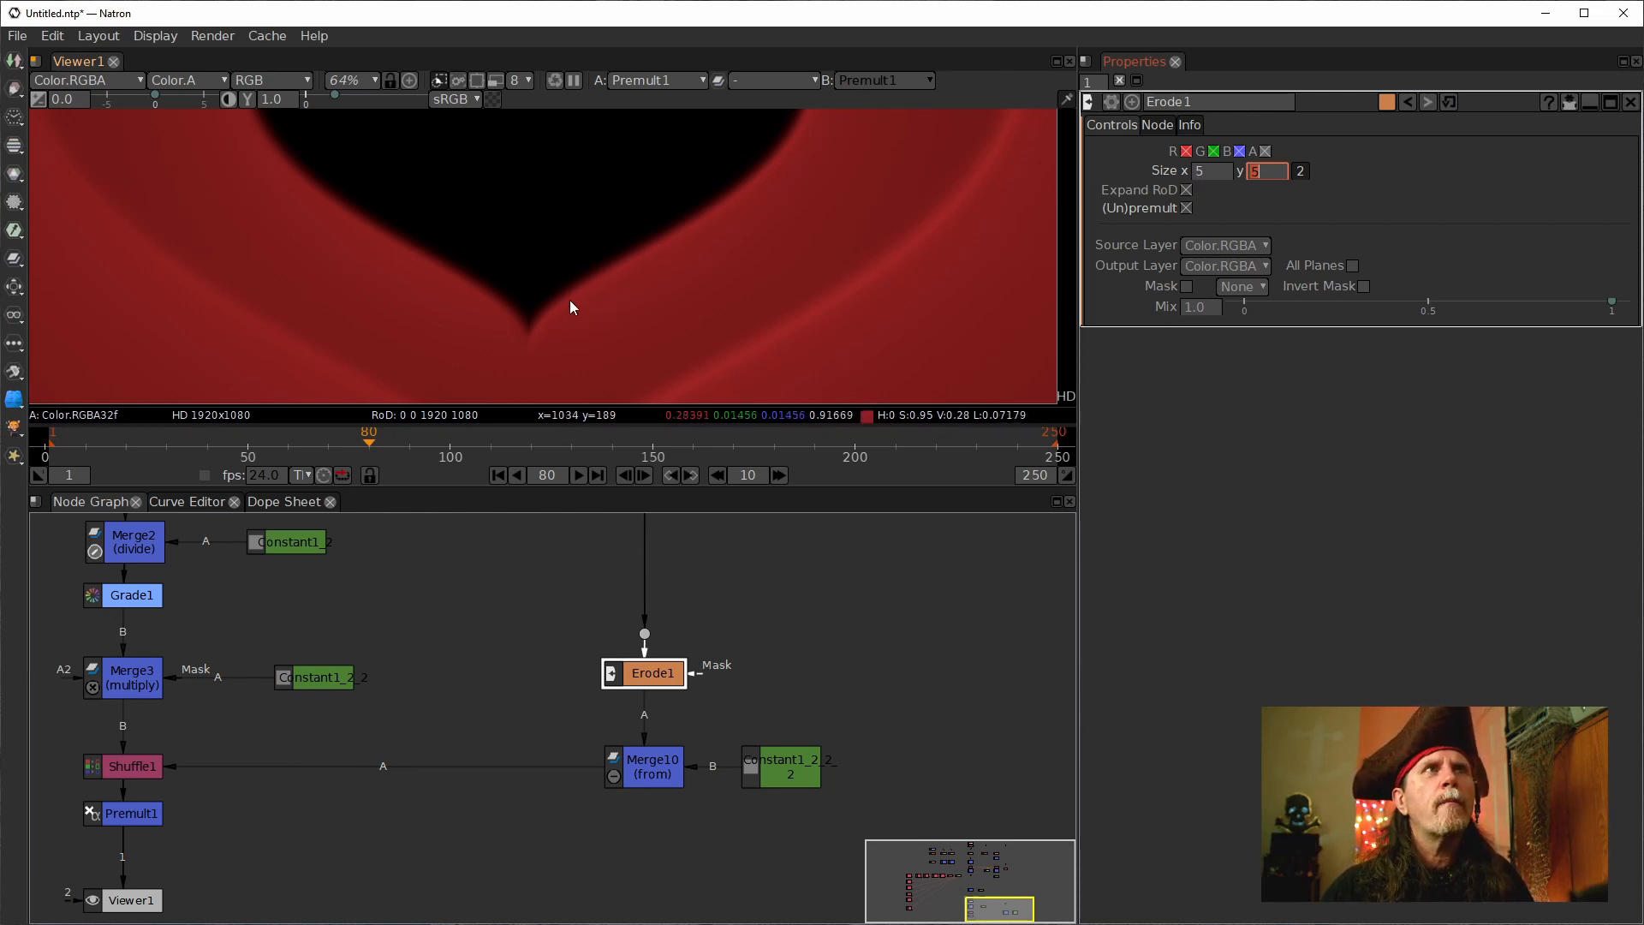
Fit the full frame in the viewer and examine the eroded heart cutout along with the node tree.
left_click_drag(331, 850, 642, 767)
scroll(616, 762, "up", 2)
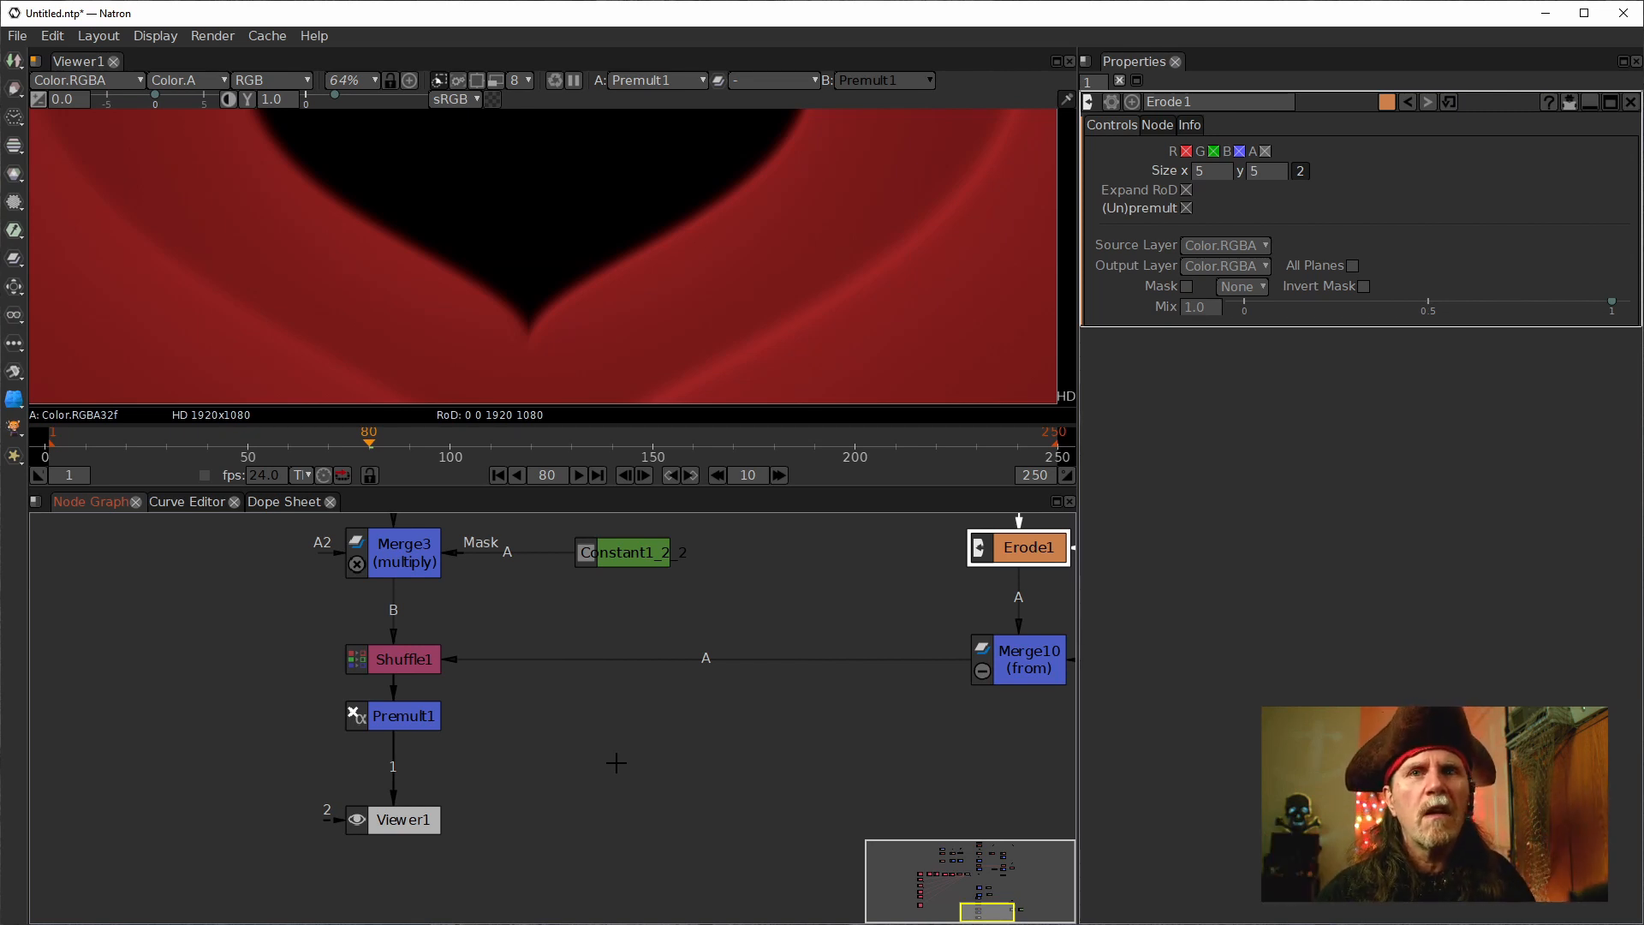
left_click_drag(628, 760, 510, 756)
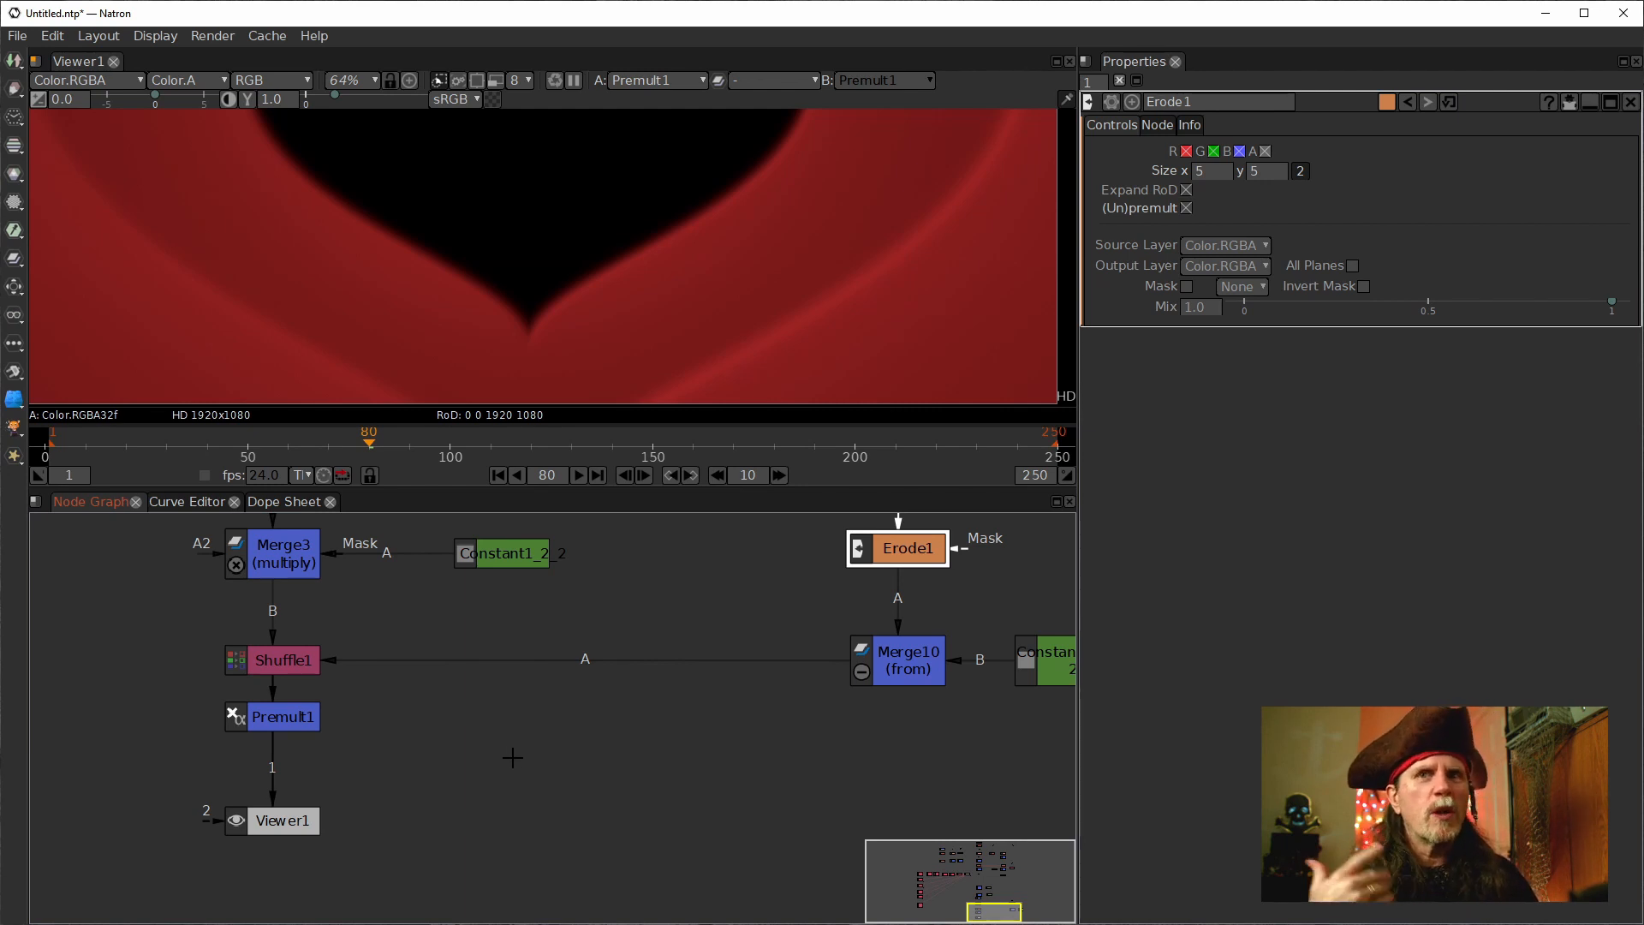
scroll(465, 777, "down", 3)
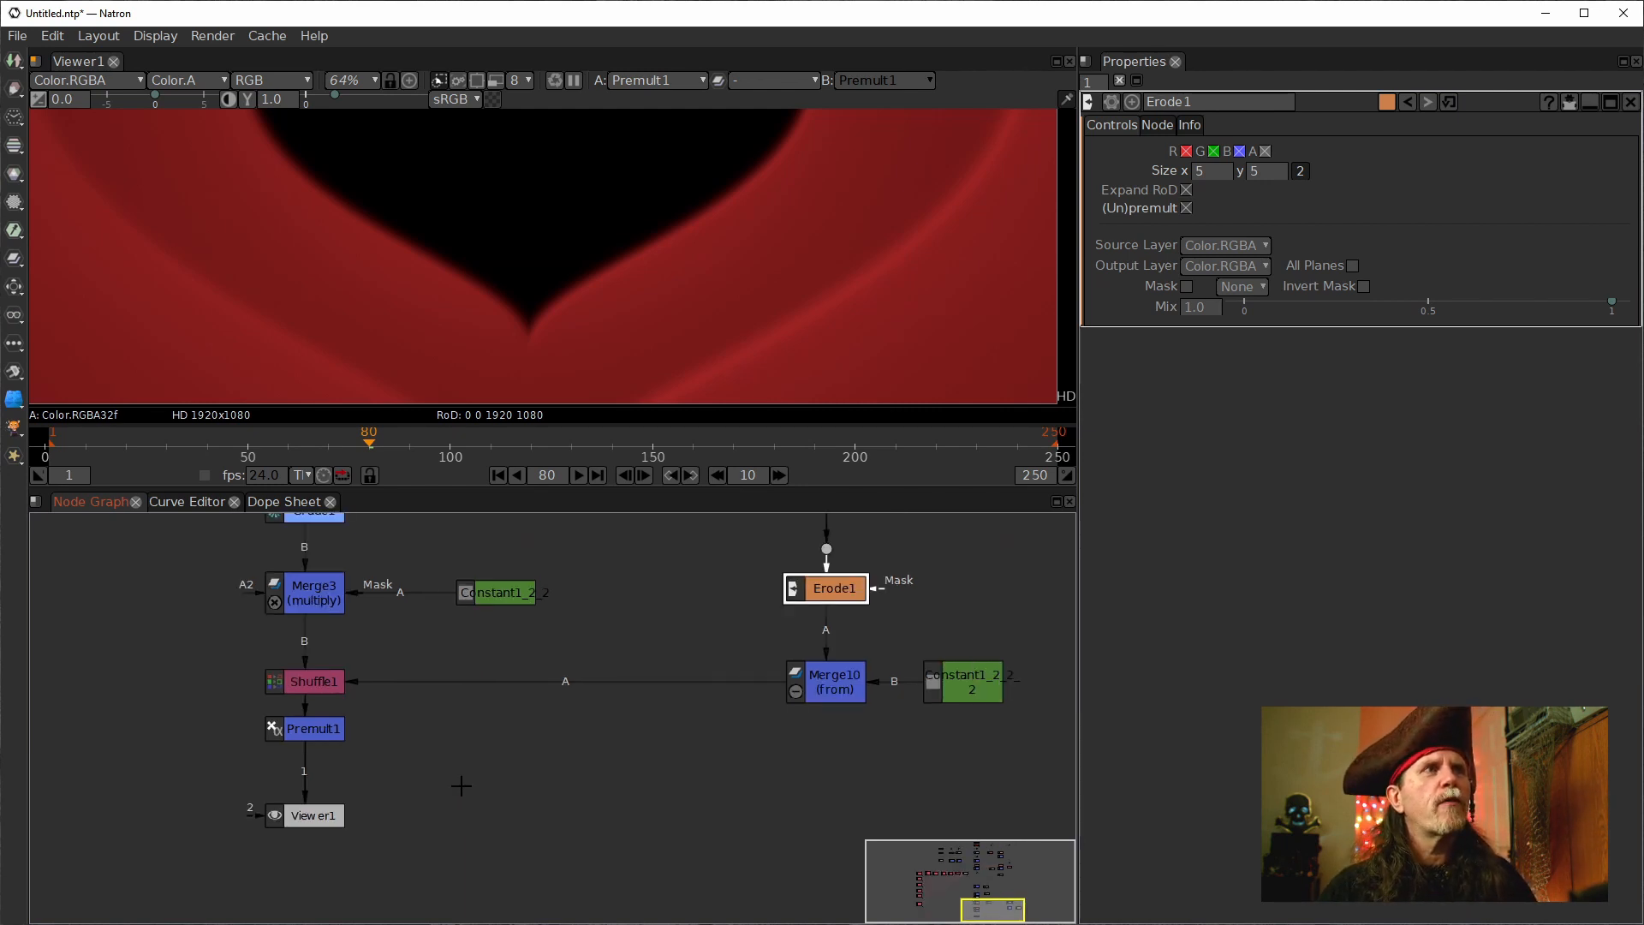
left_click(563, 269)
key("f")
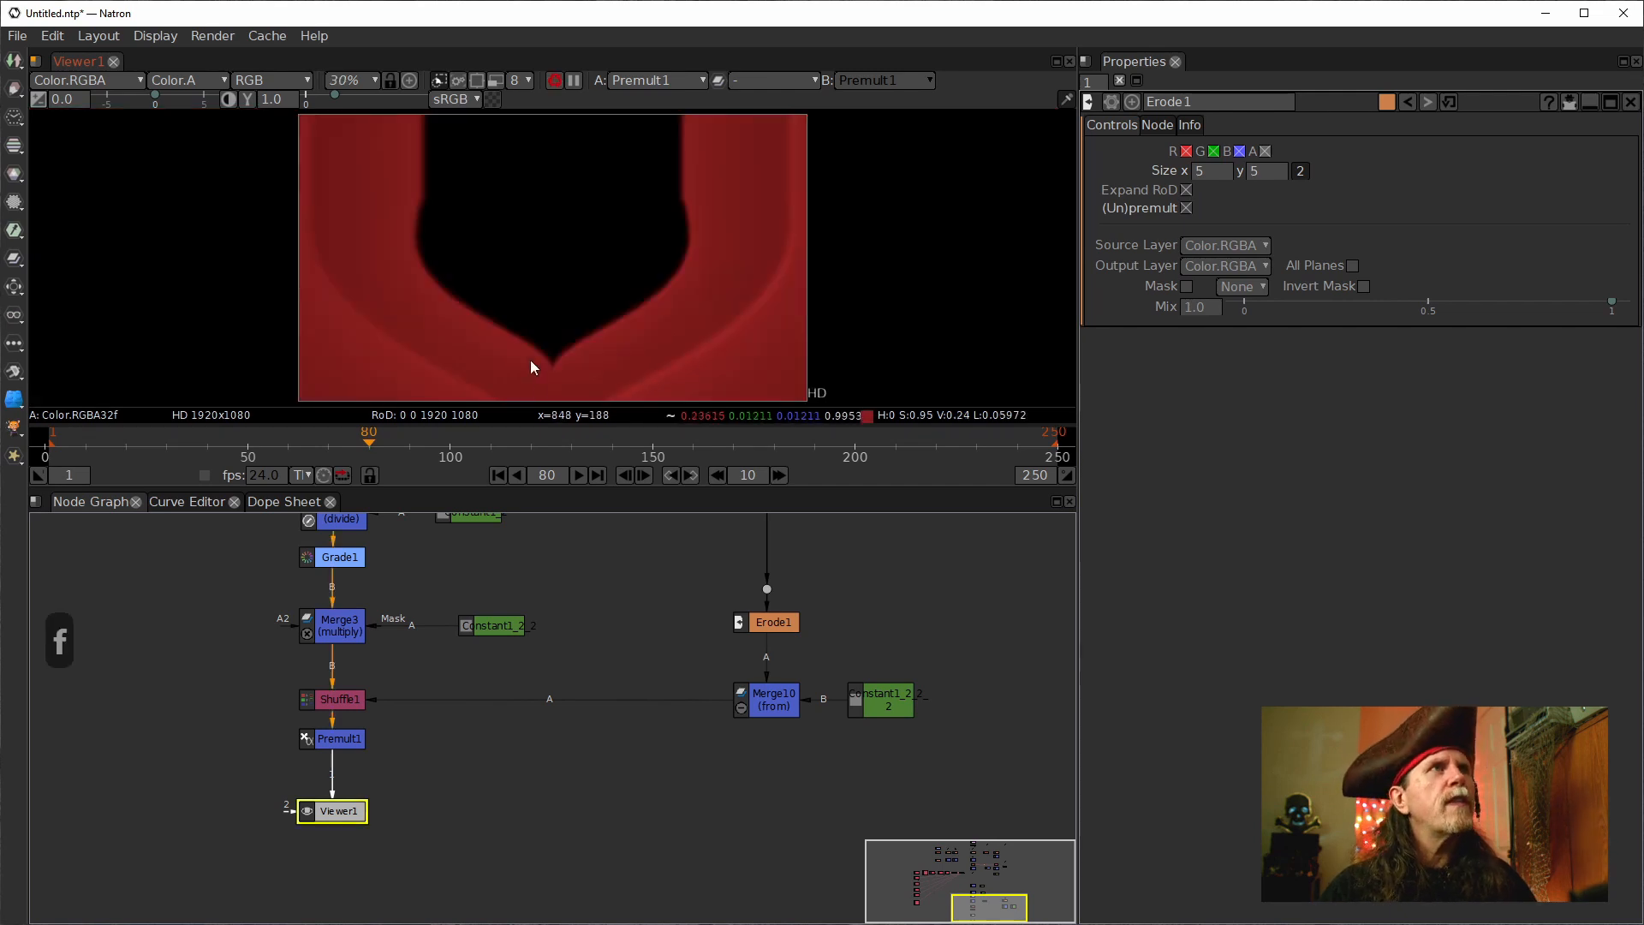
scroll(459, 668, "down", 8)
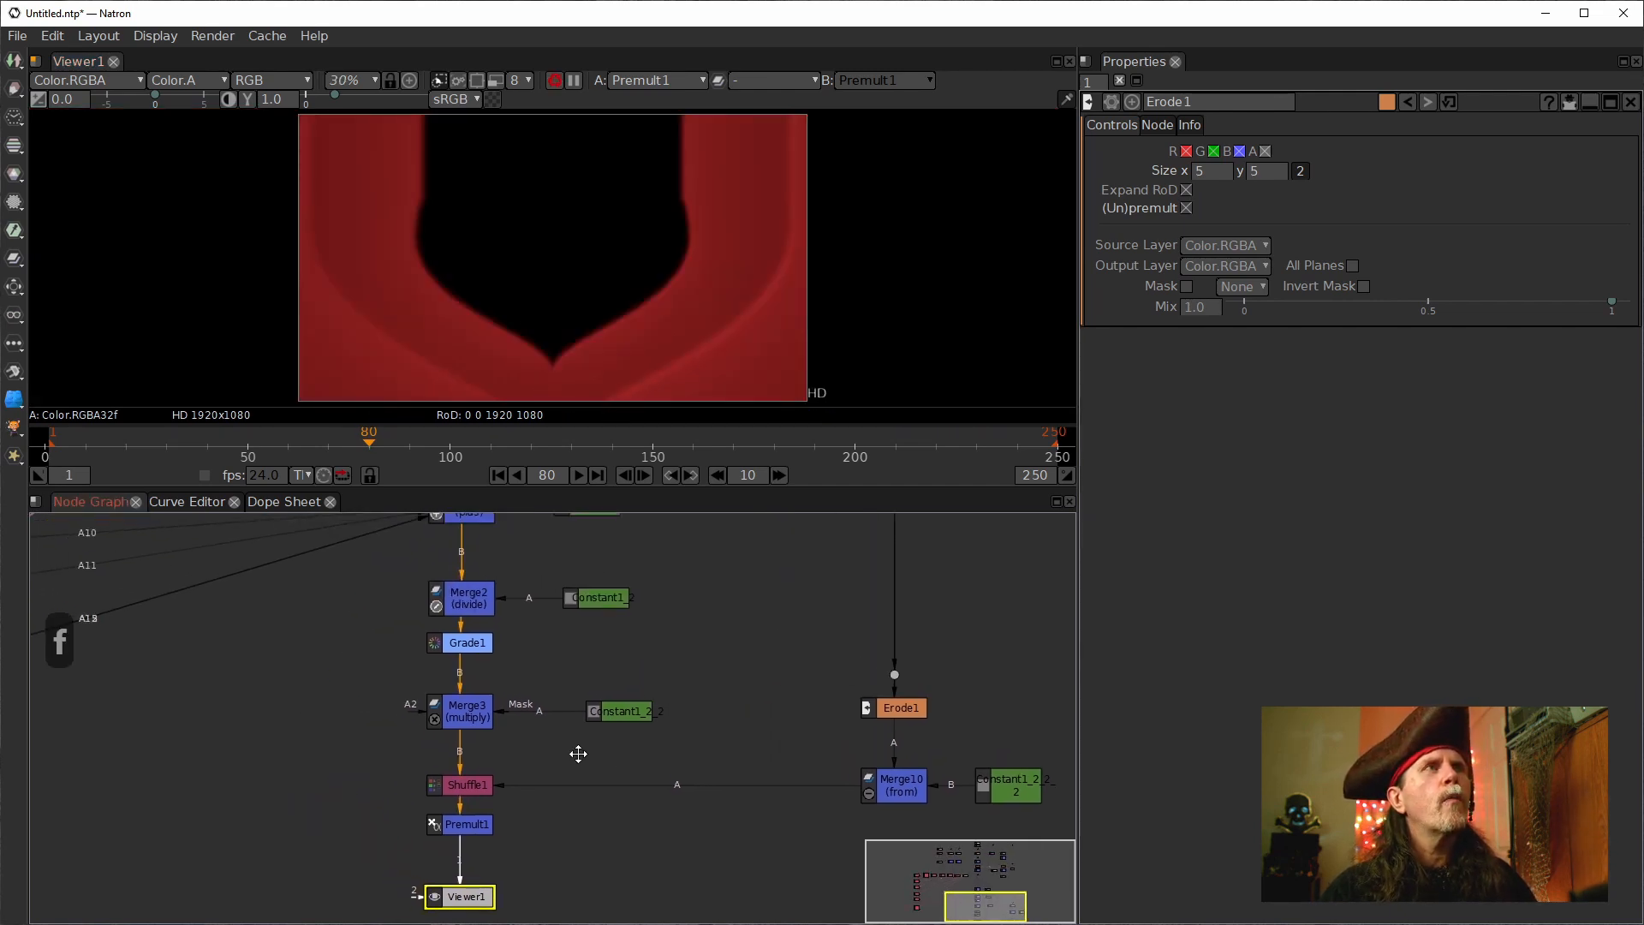
scroll(585, 727, "down", 1)
left_click_drag(616, 646, 611, 686)
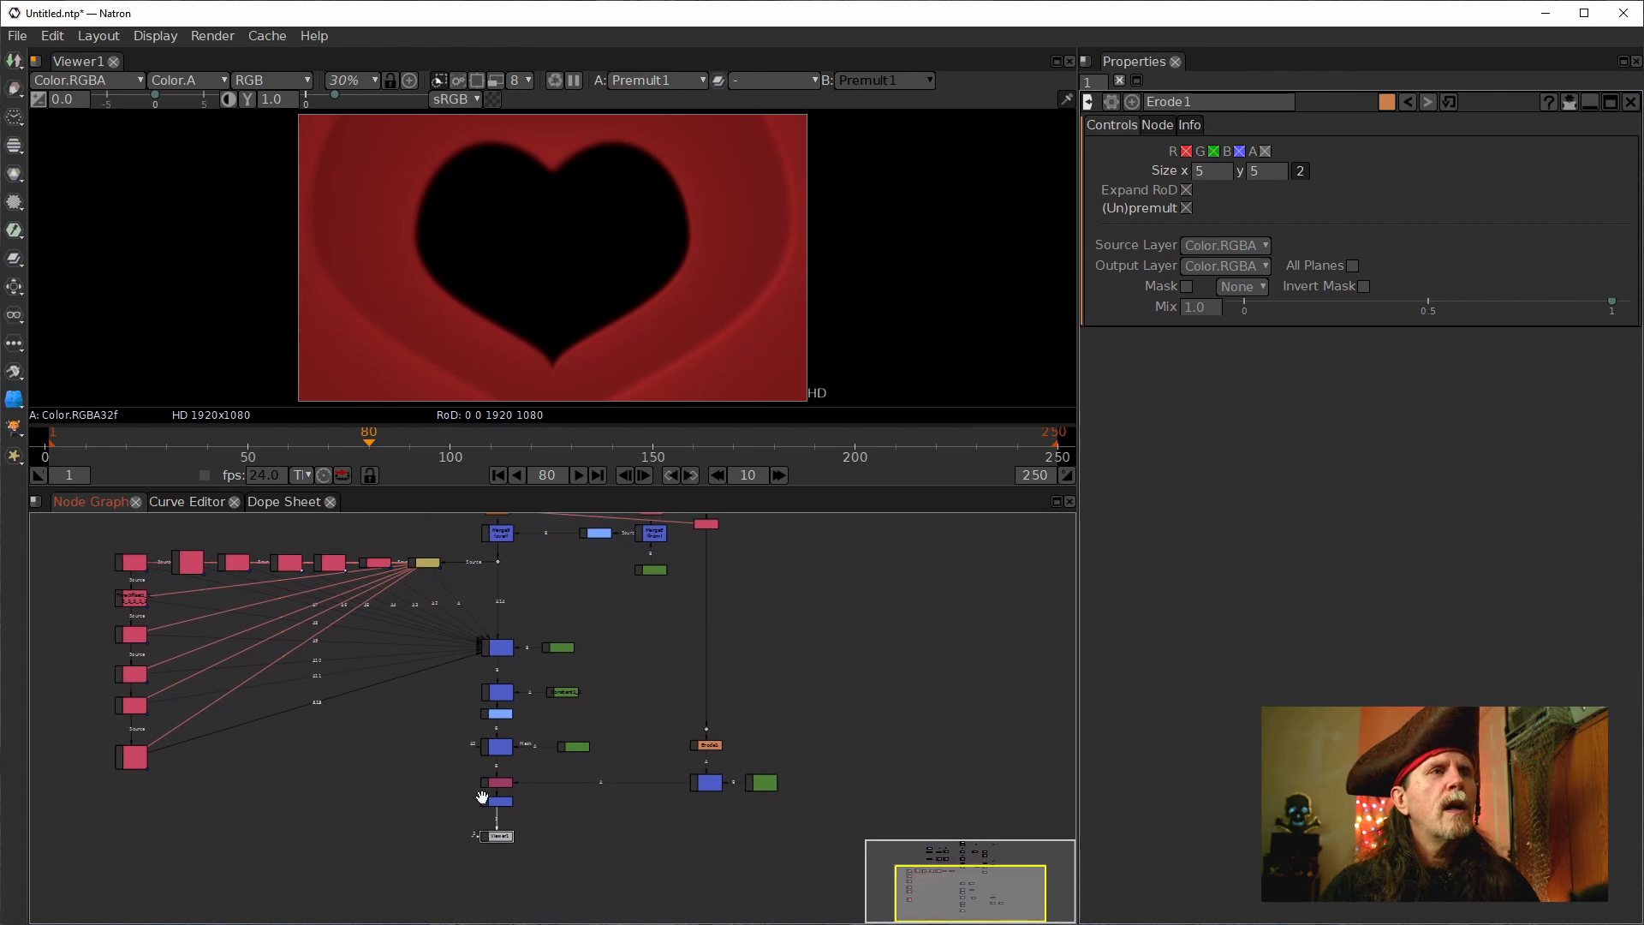
Turn on the viewer's proxy mode, play a short stretch of the animation from frame 1, and return to frame 1.
left_click(497, 81)
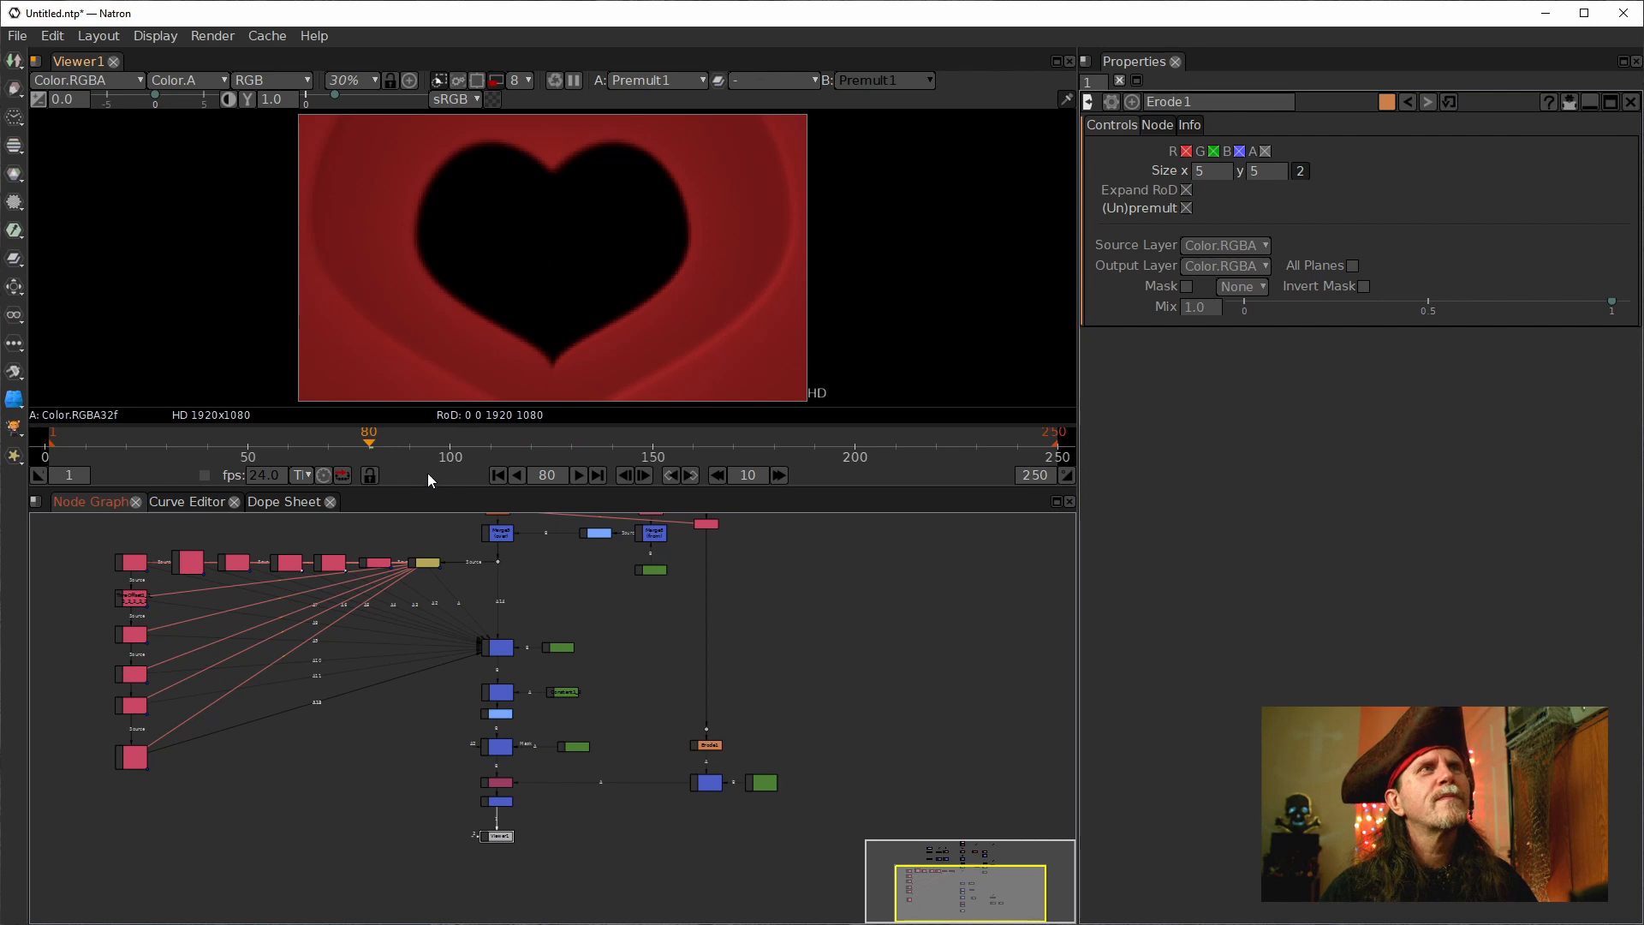
left_click(500, 478)
left_click_drag(668, 755, 626, 685)
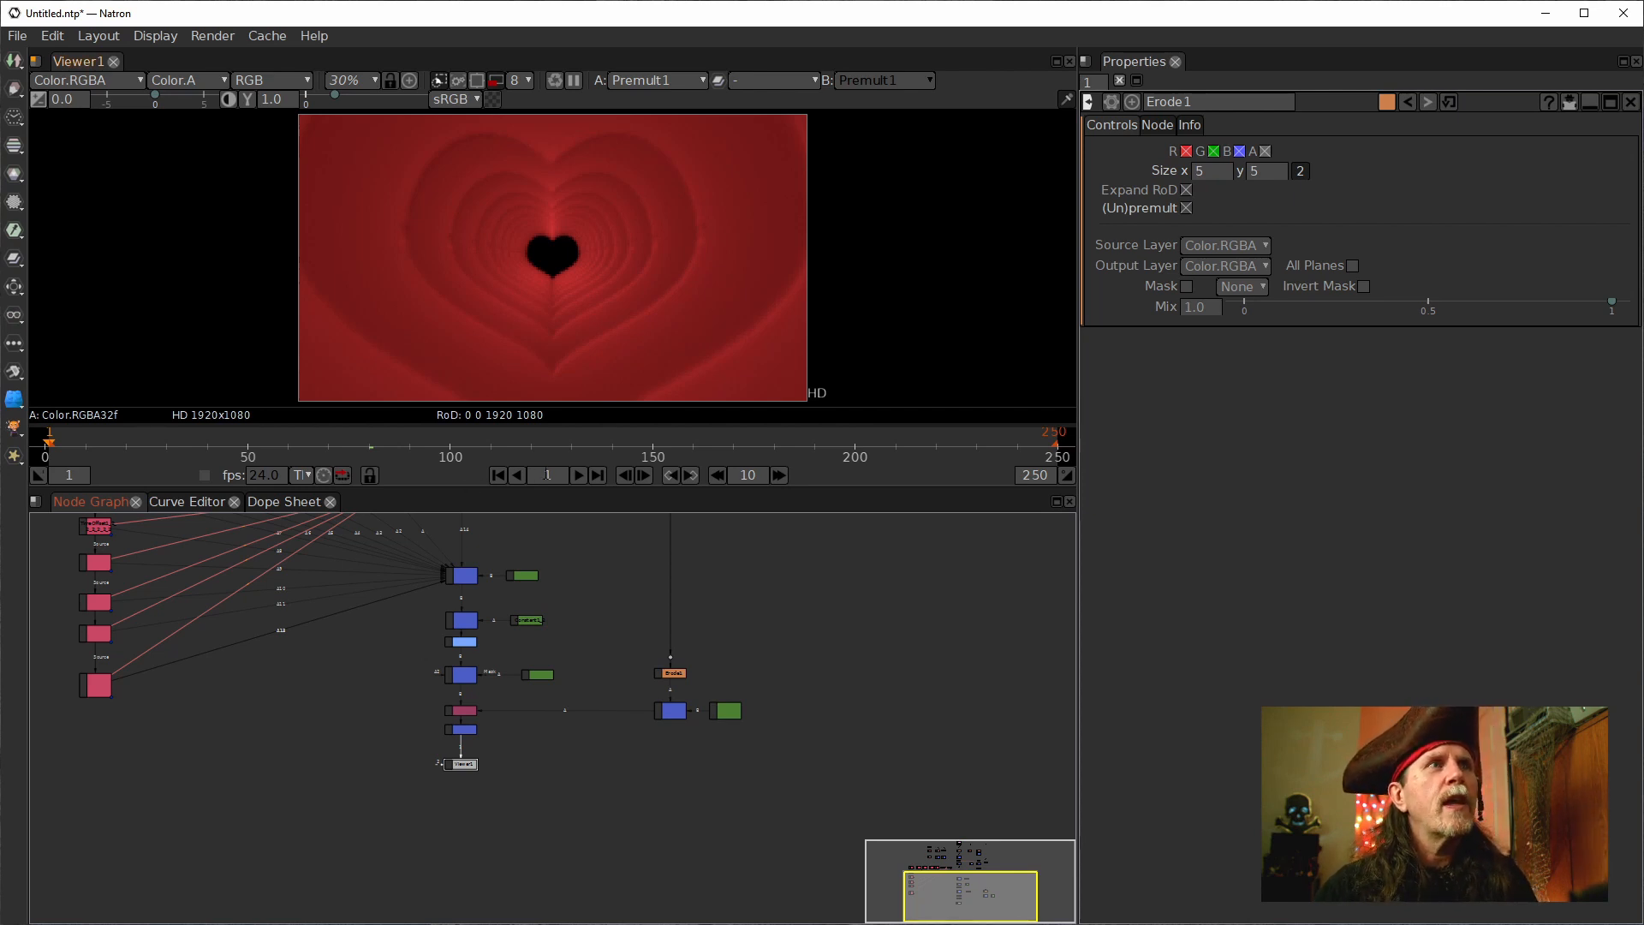
left_click(576, 476)
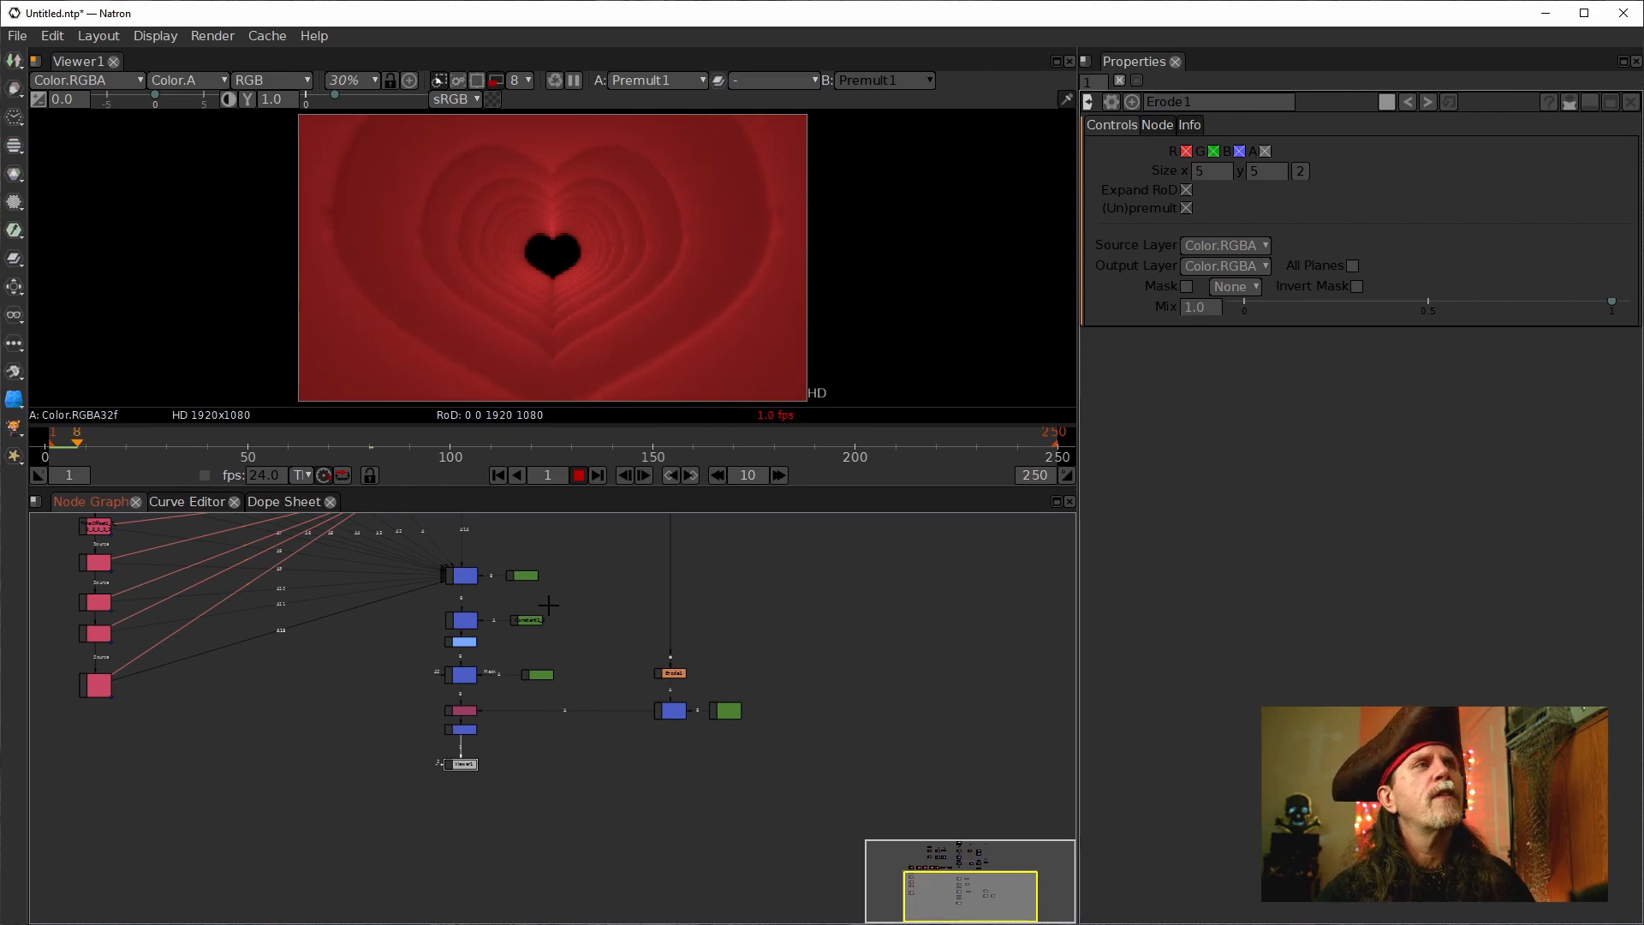
left_click(577, 475)
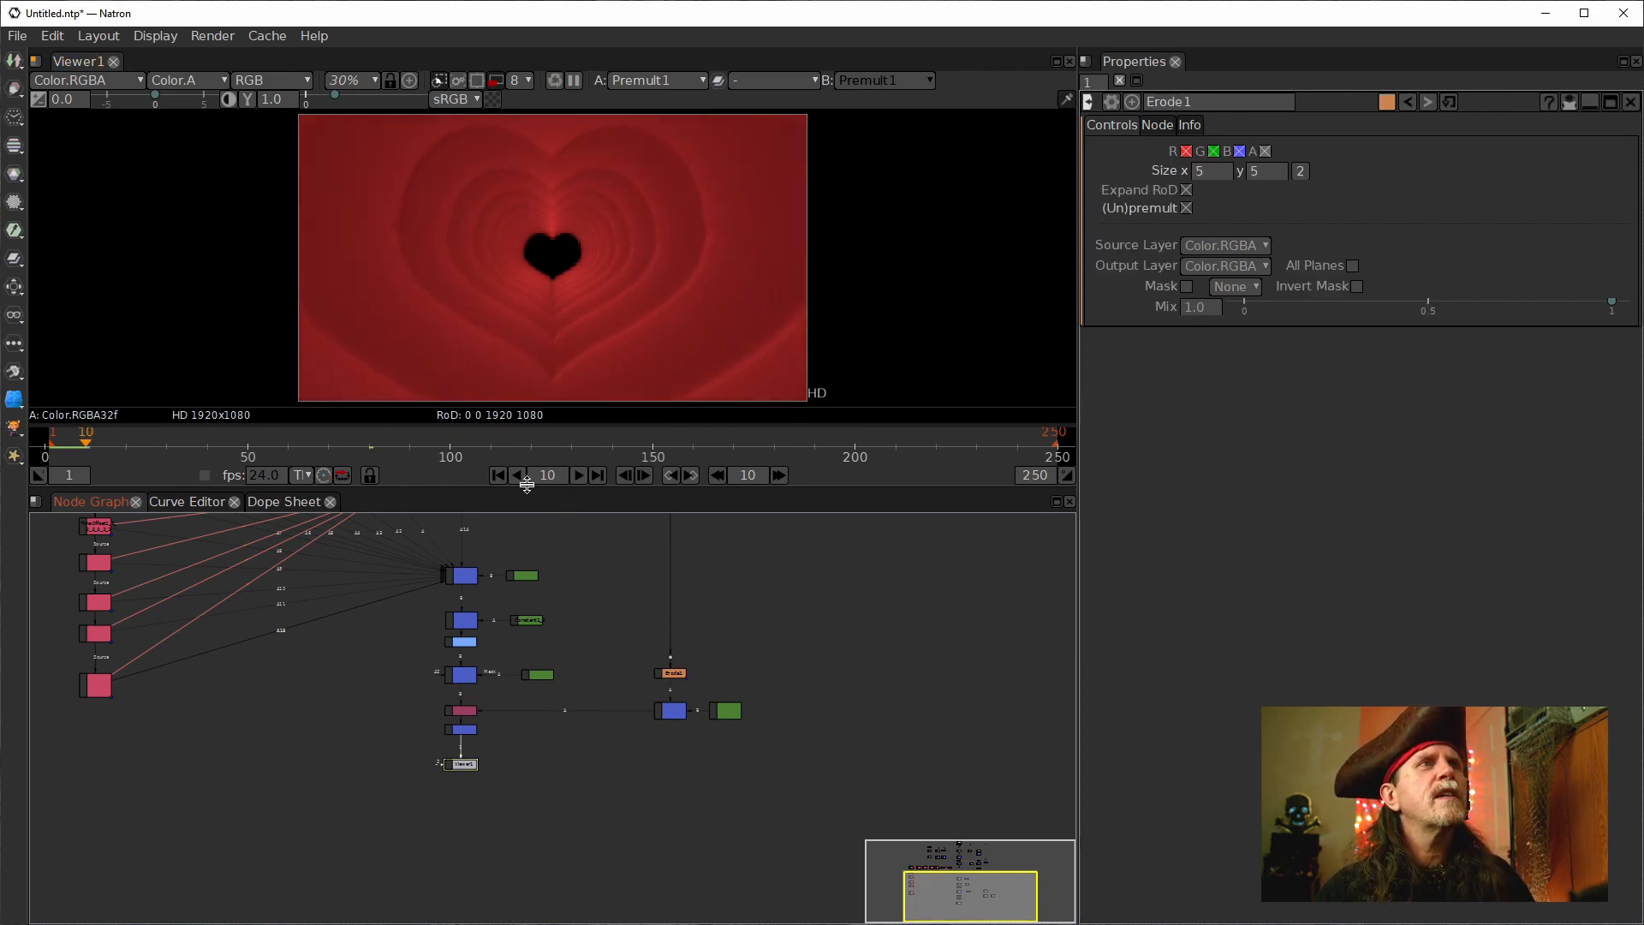
left_click(498, 475)
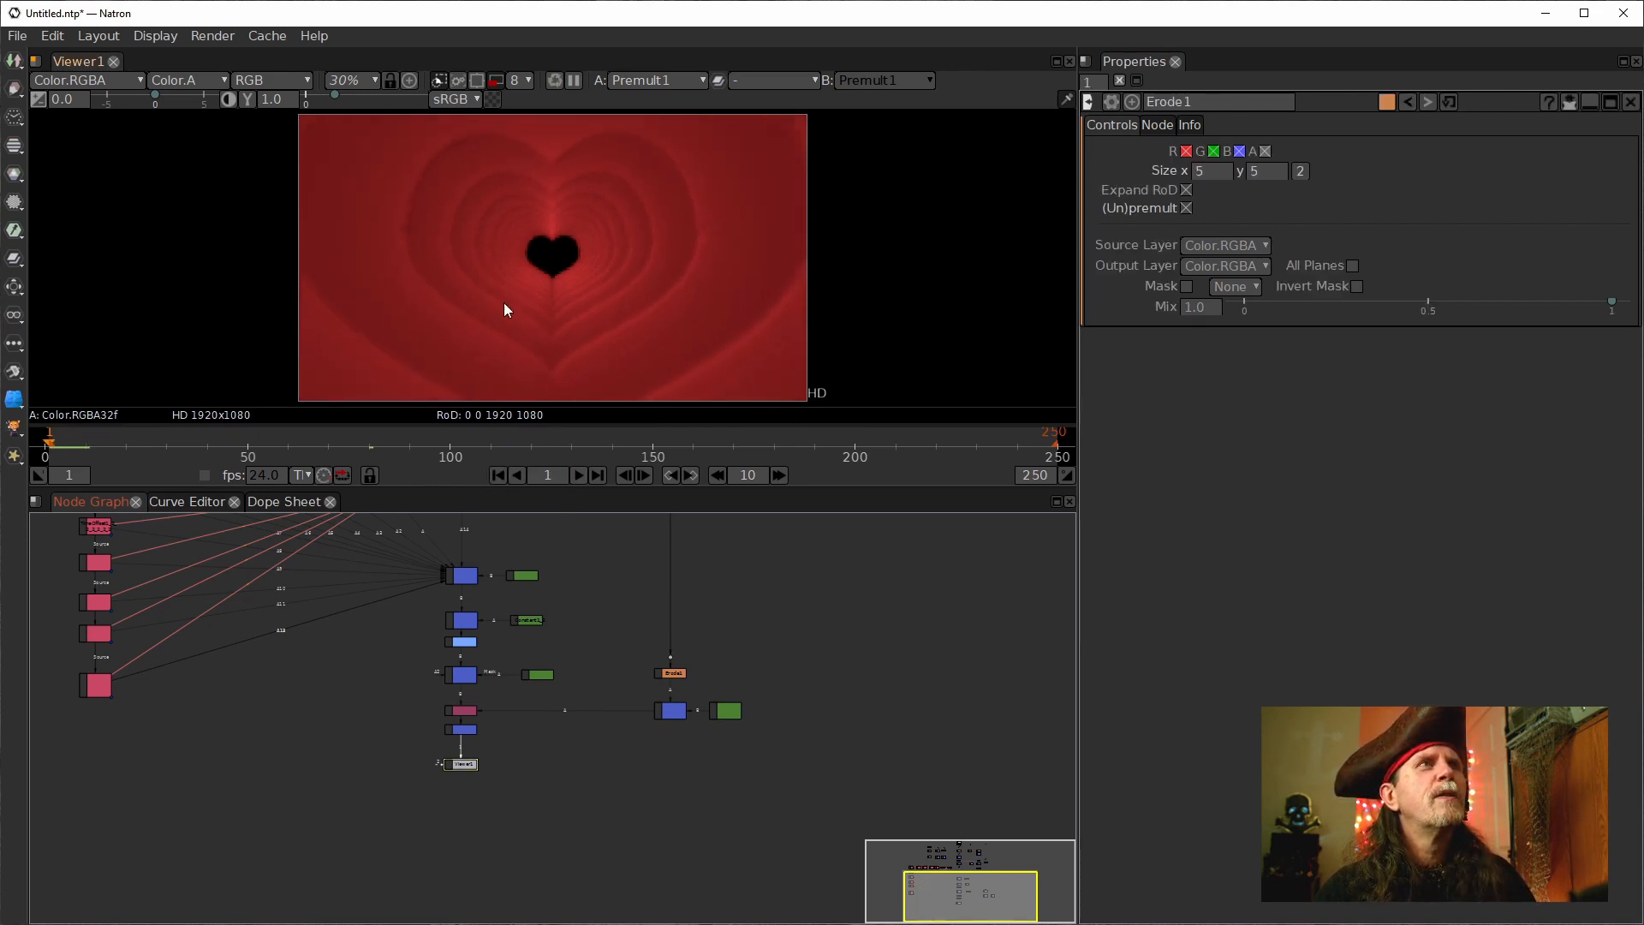
Set the viewer's proxy level to 16, preview the animation from frame 1, and go back to frame 1.
left_click(516, 80)
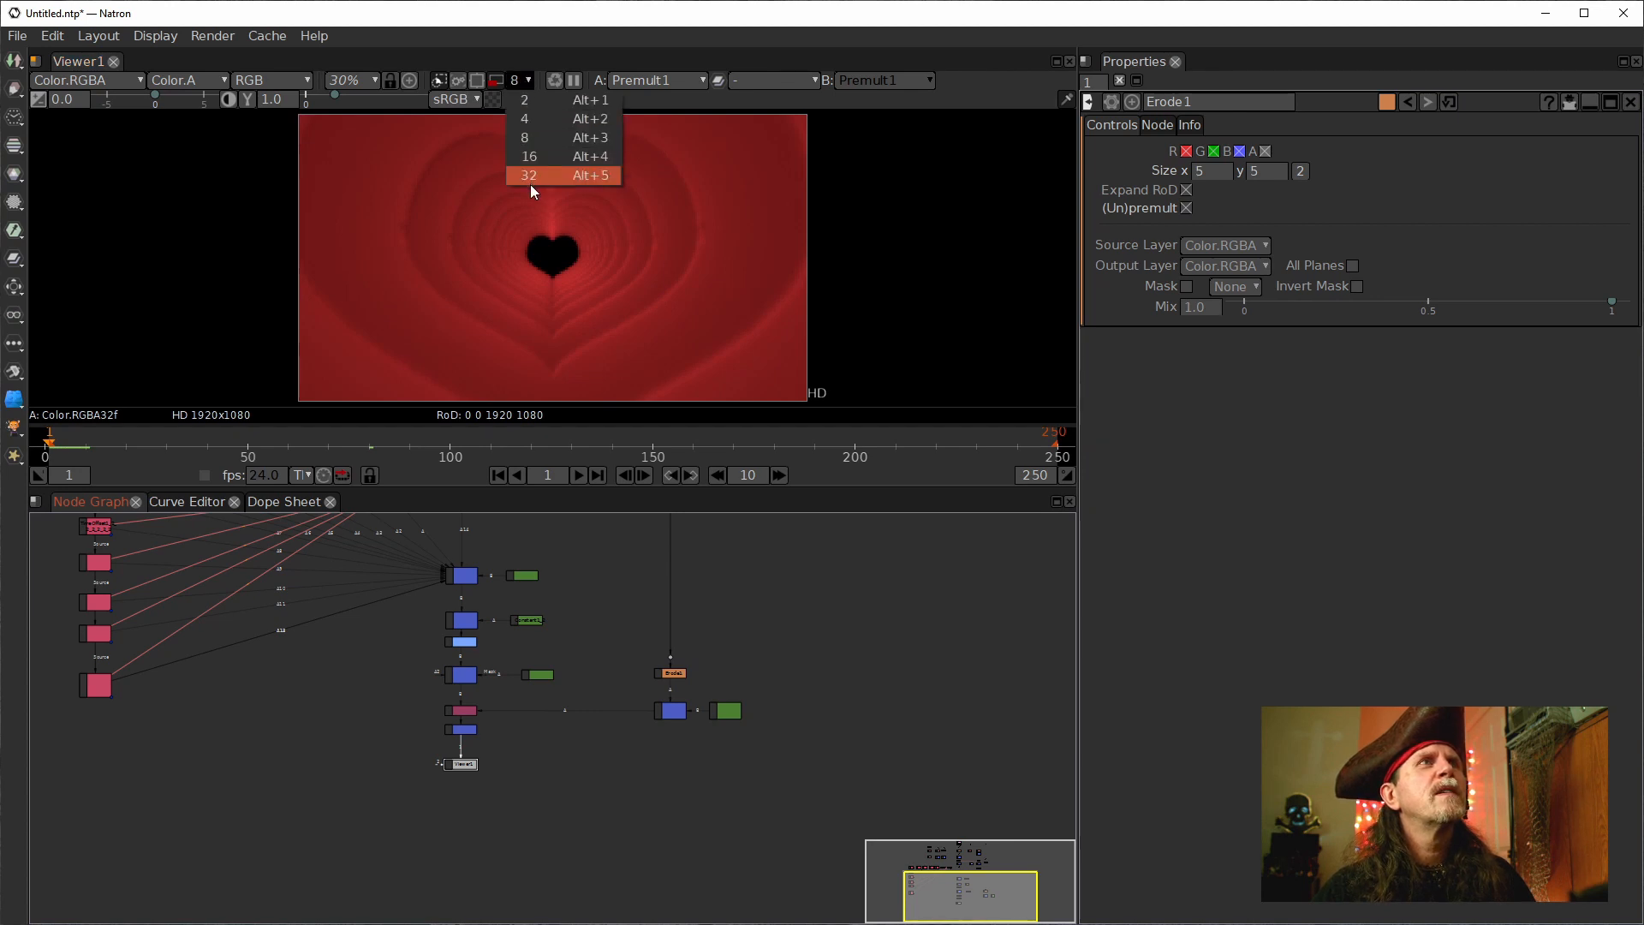
left_click(530, 156)
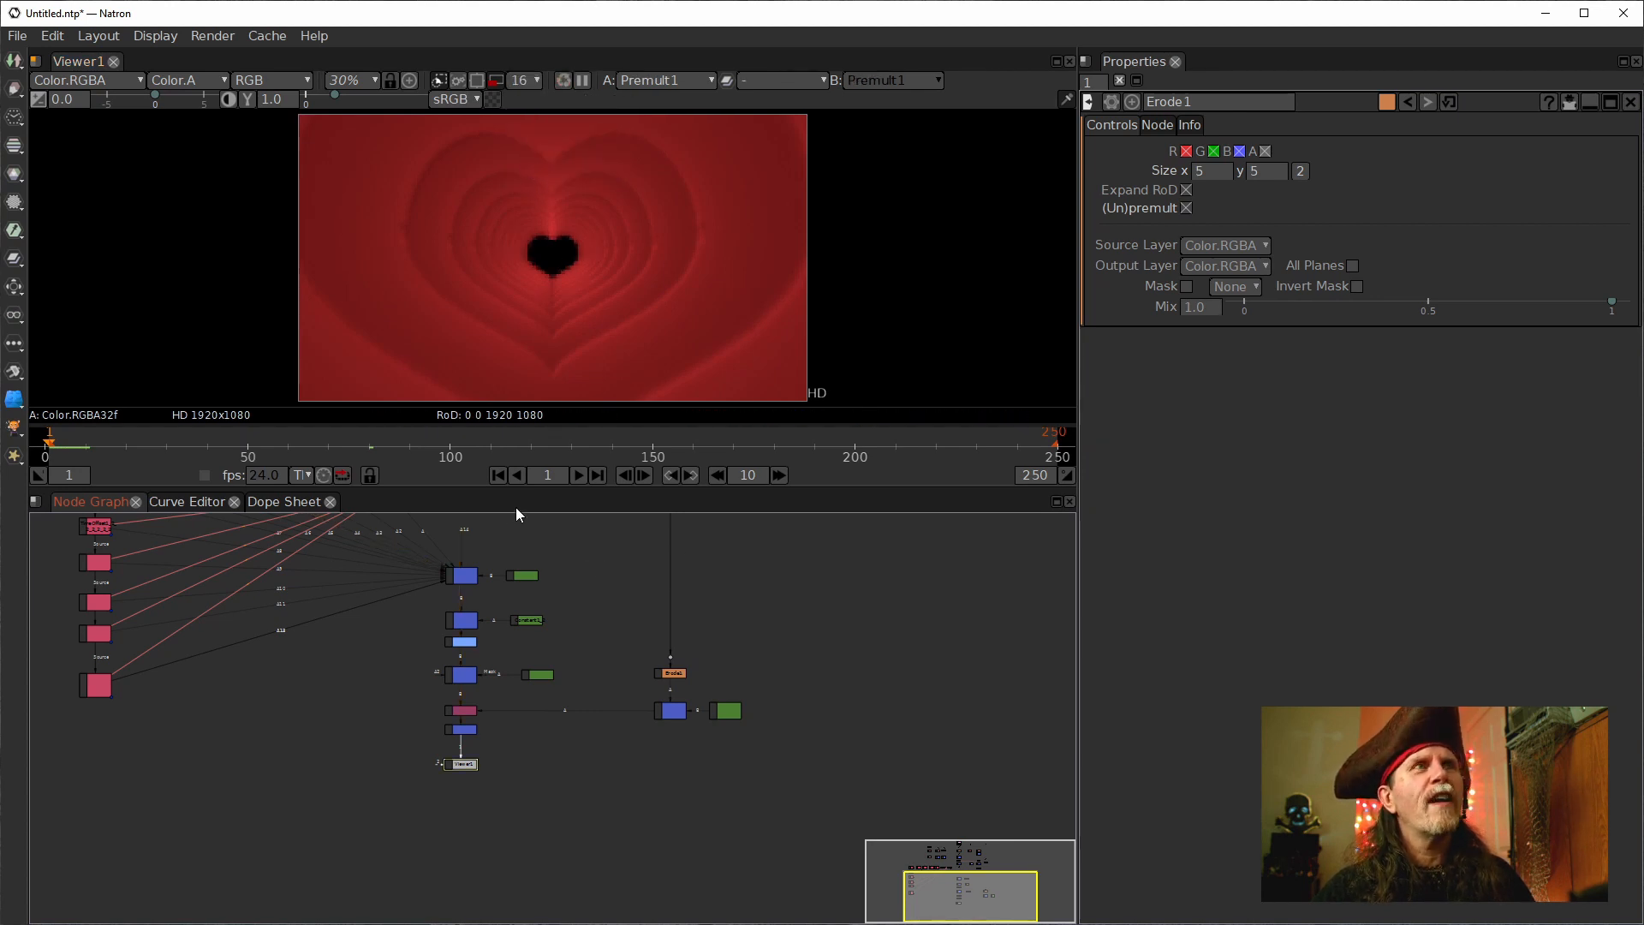
left_click(578, 475)
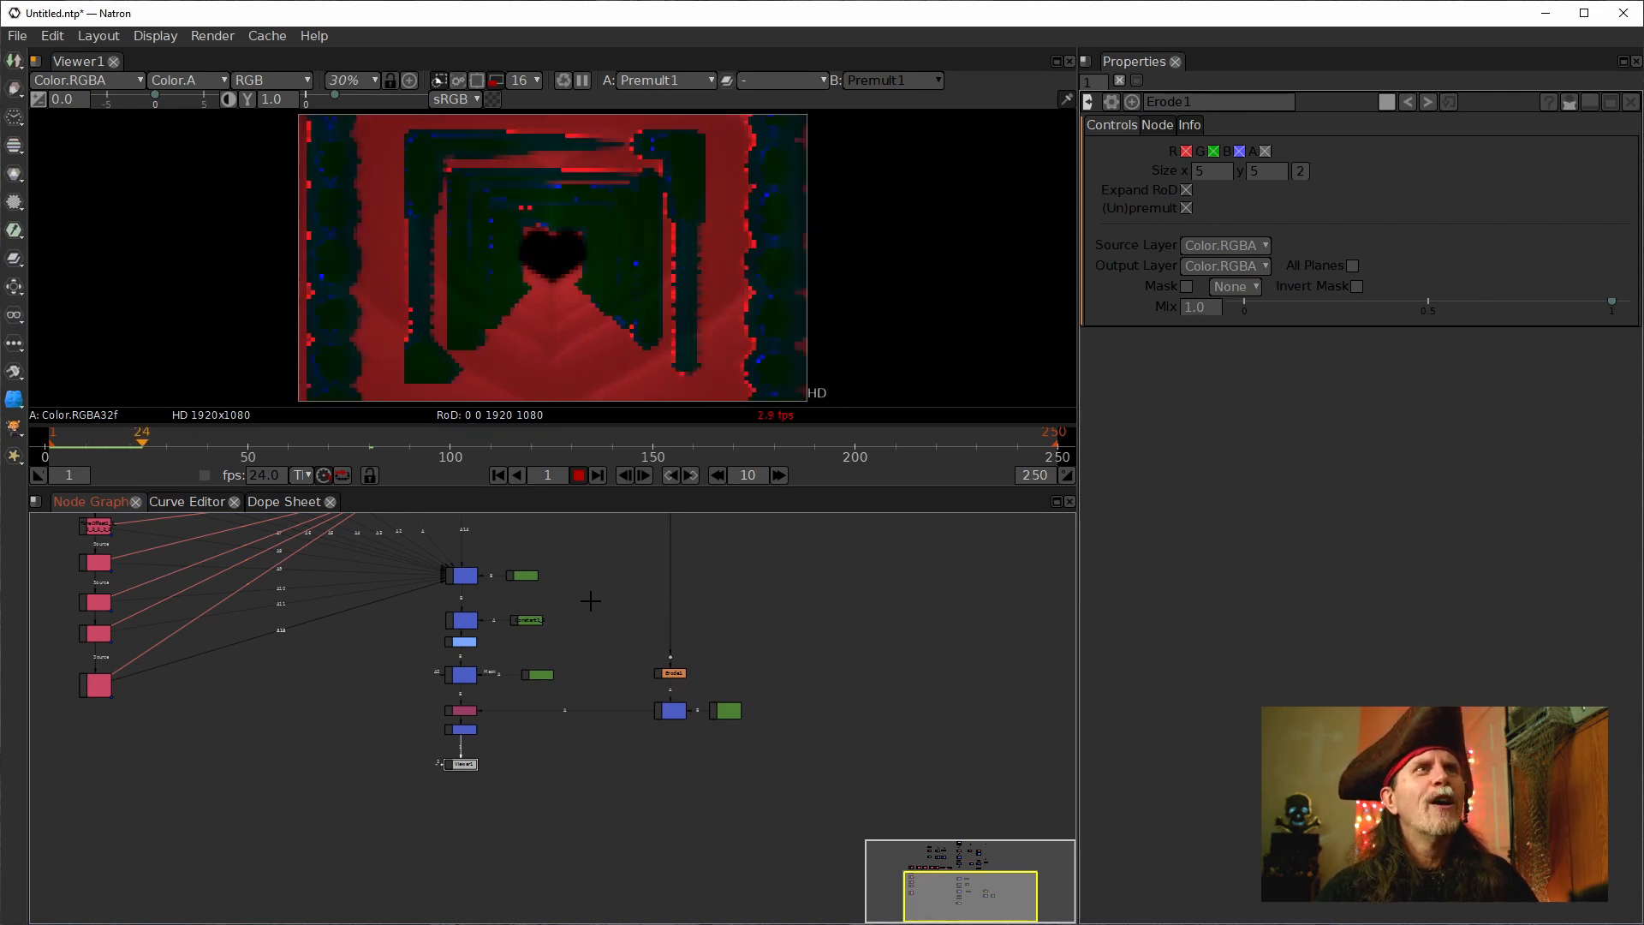
left_click(579, 476)
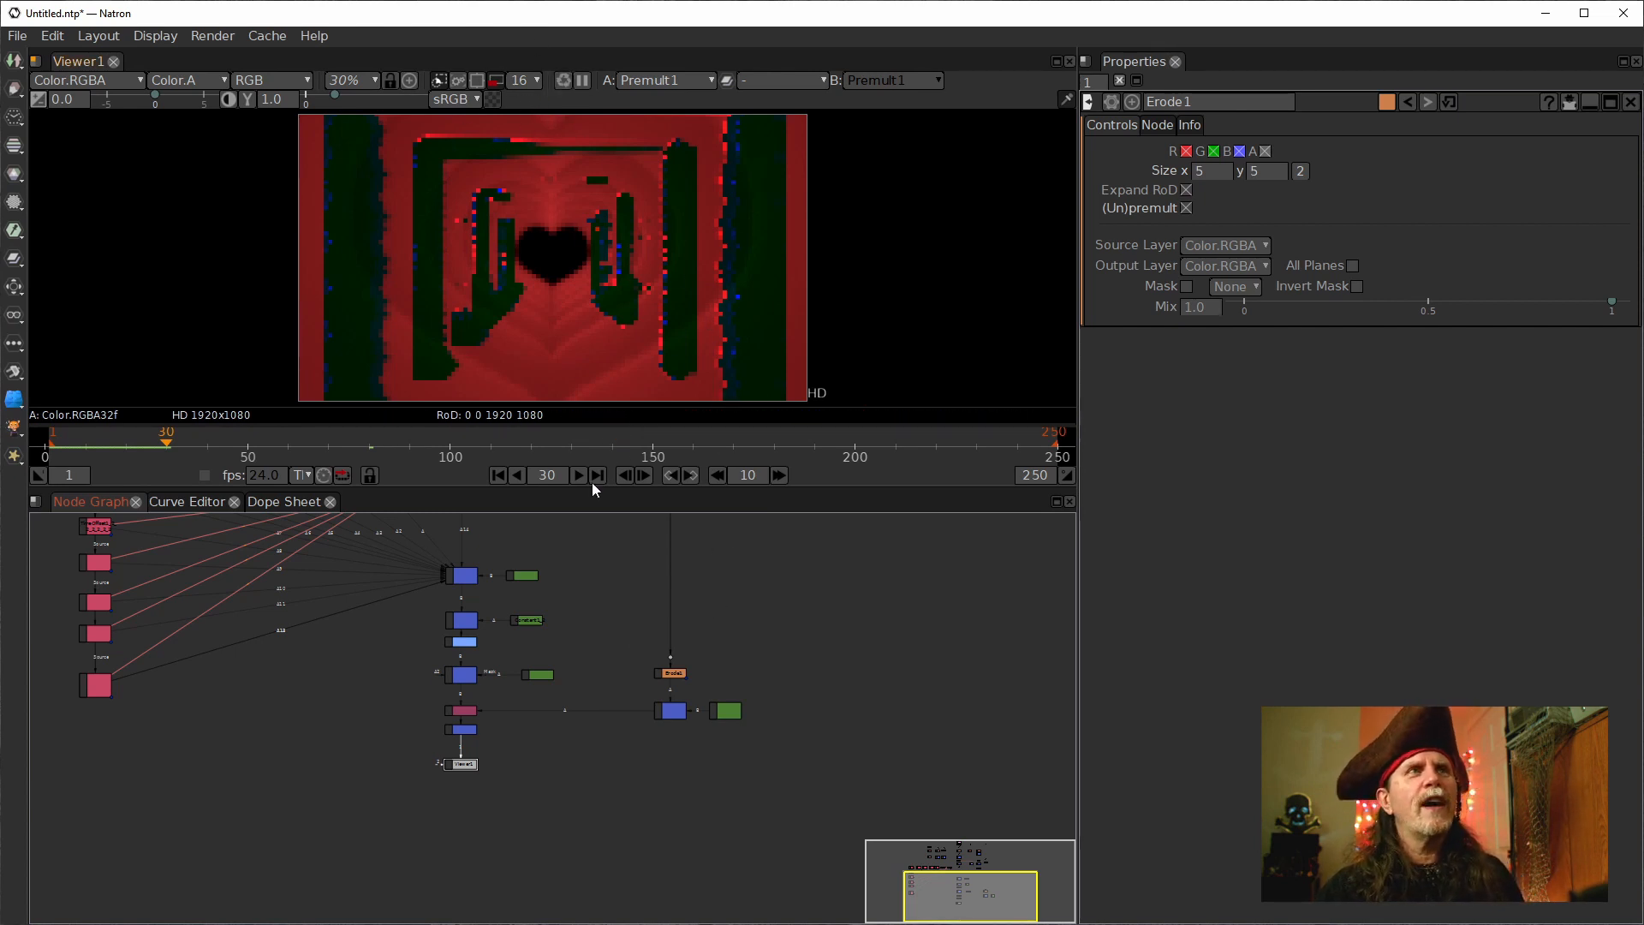
left_click(498, 475)
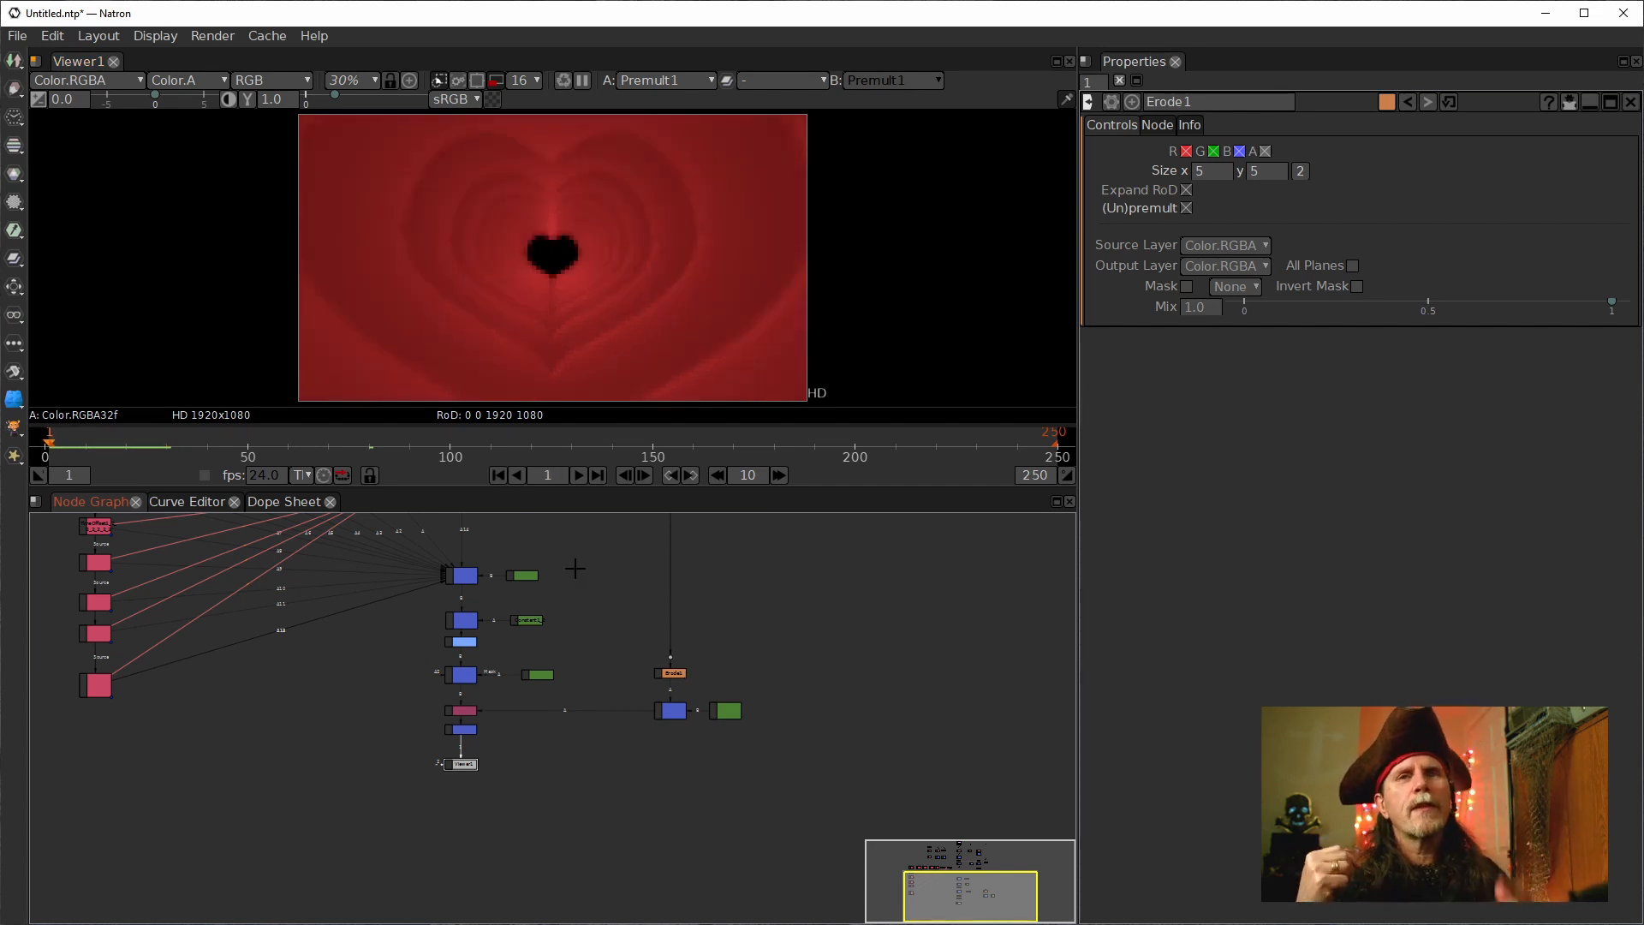
Move Viewer1 lower to open up space between it and Premult1.
scroll(494, 756, "up", 5)
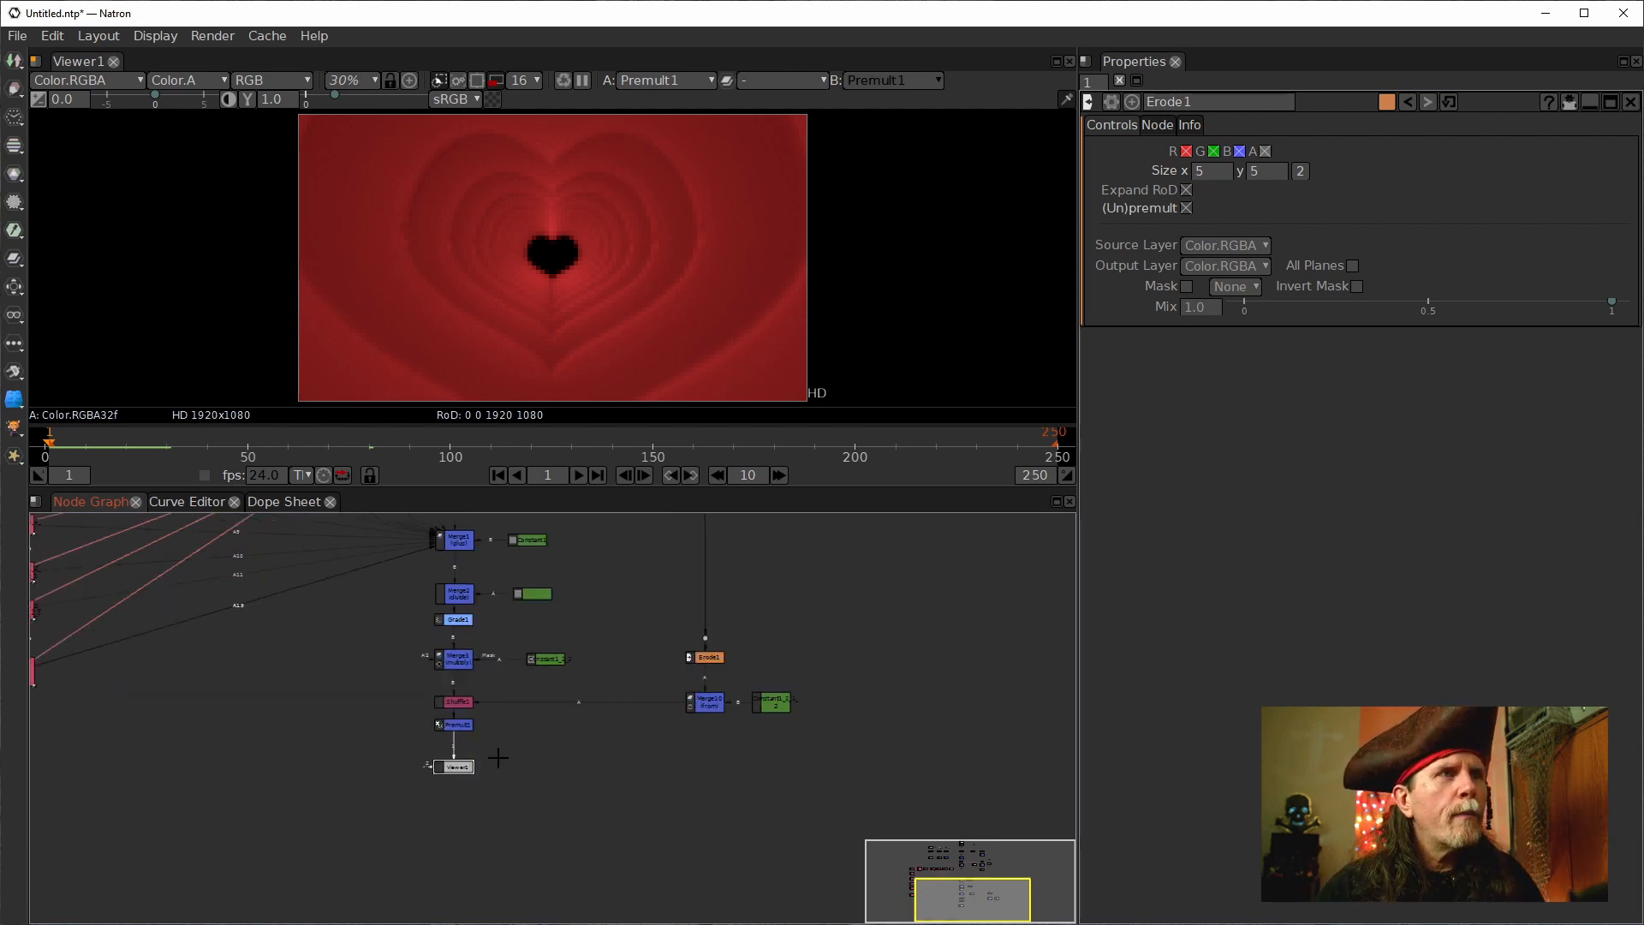
left_click_drag(419, 777, 419, 848)
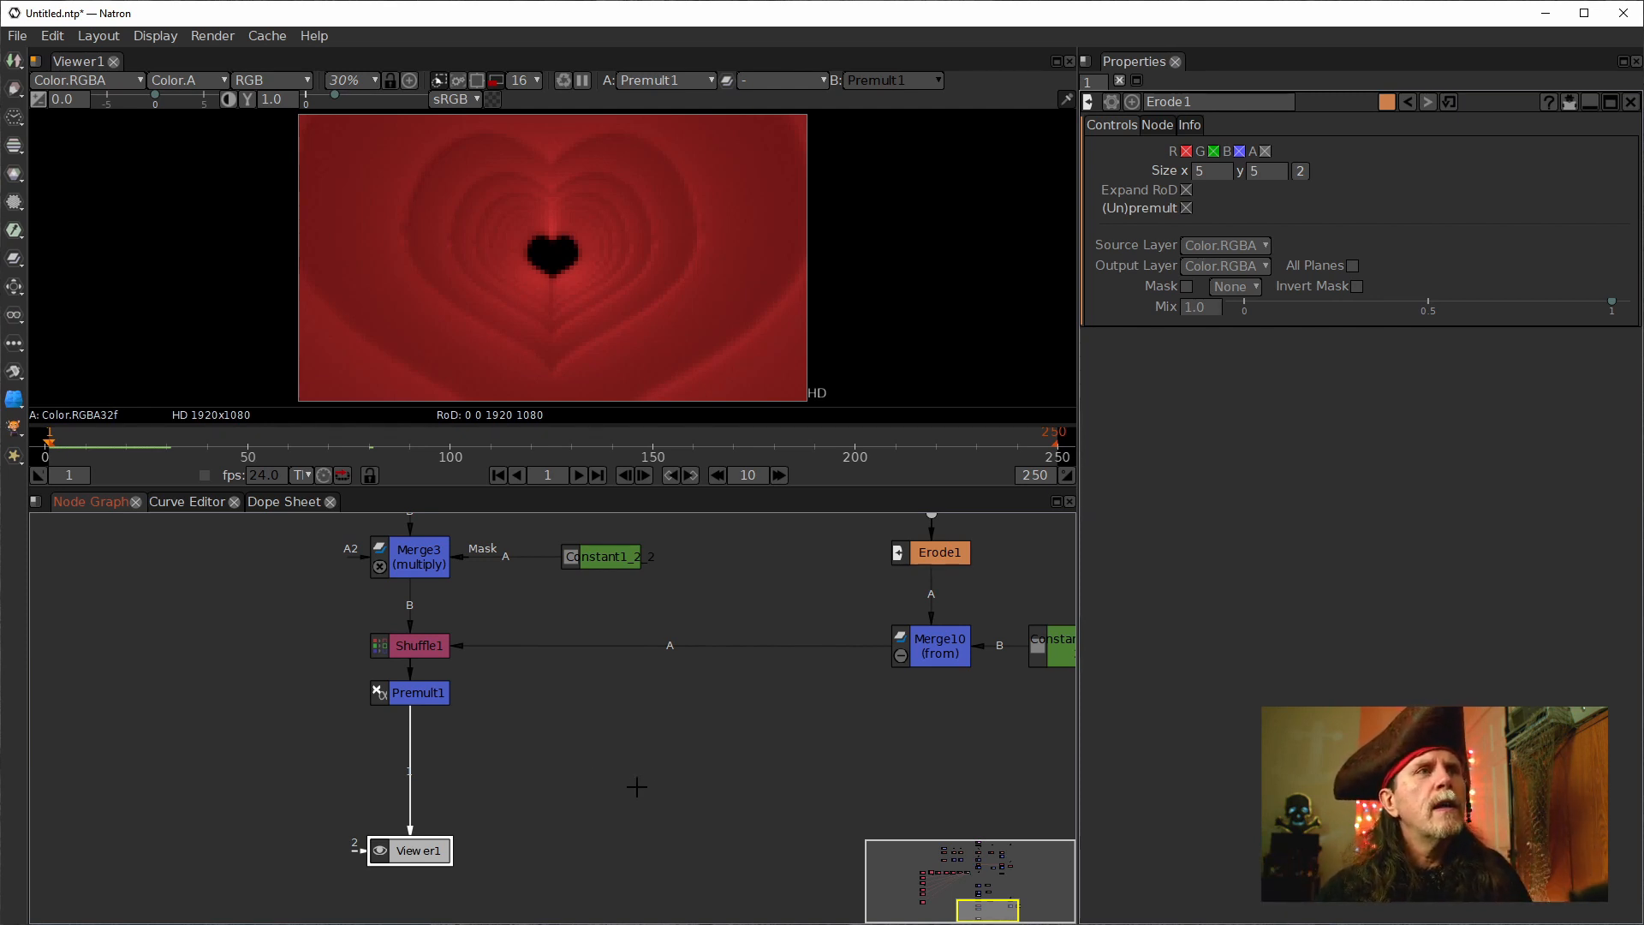
left_click(598, 774)
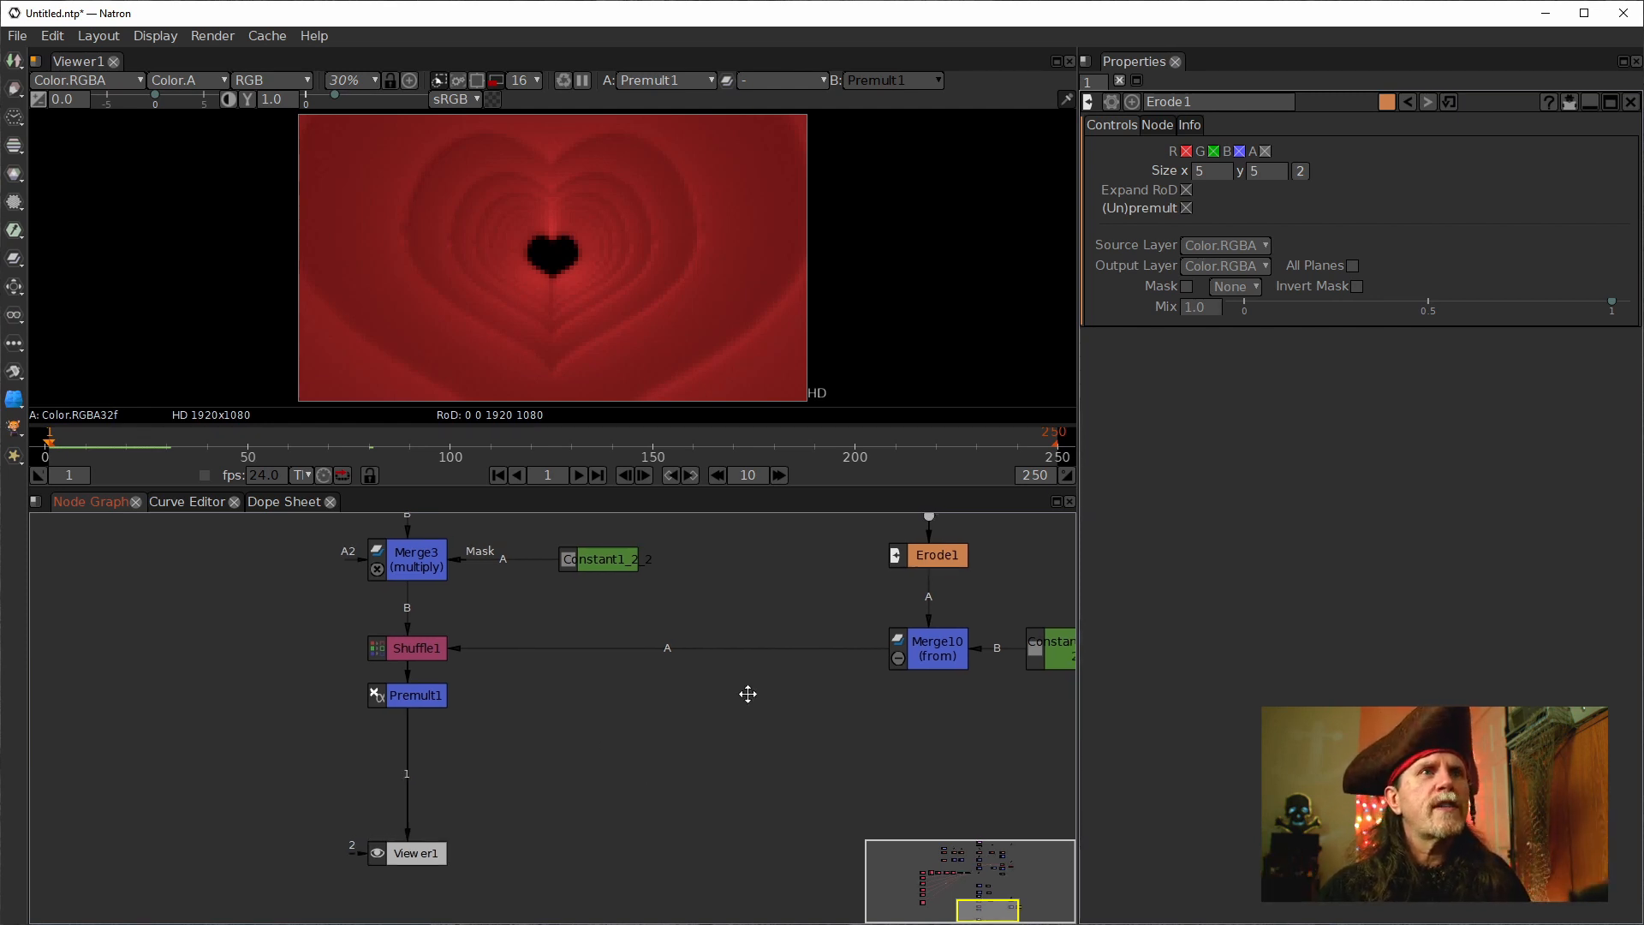
left_click_drag(745, 690, 719, 647)
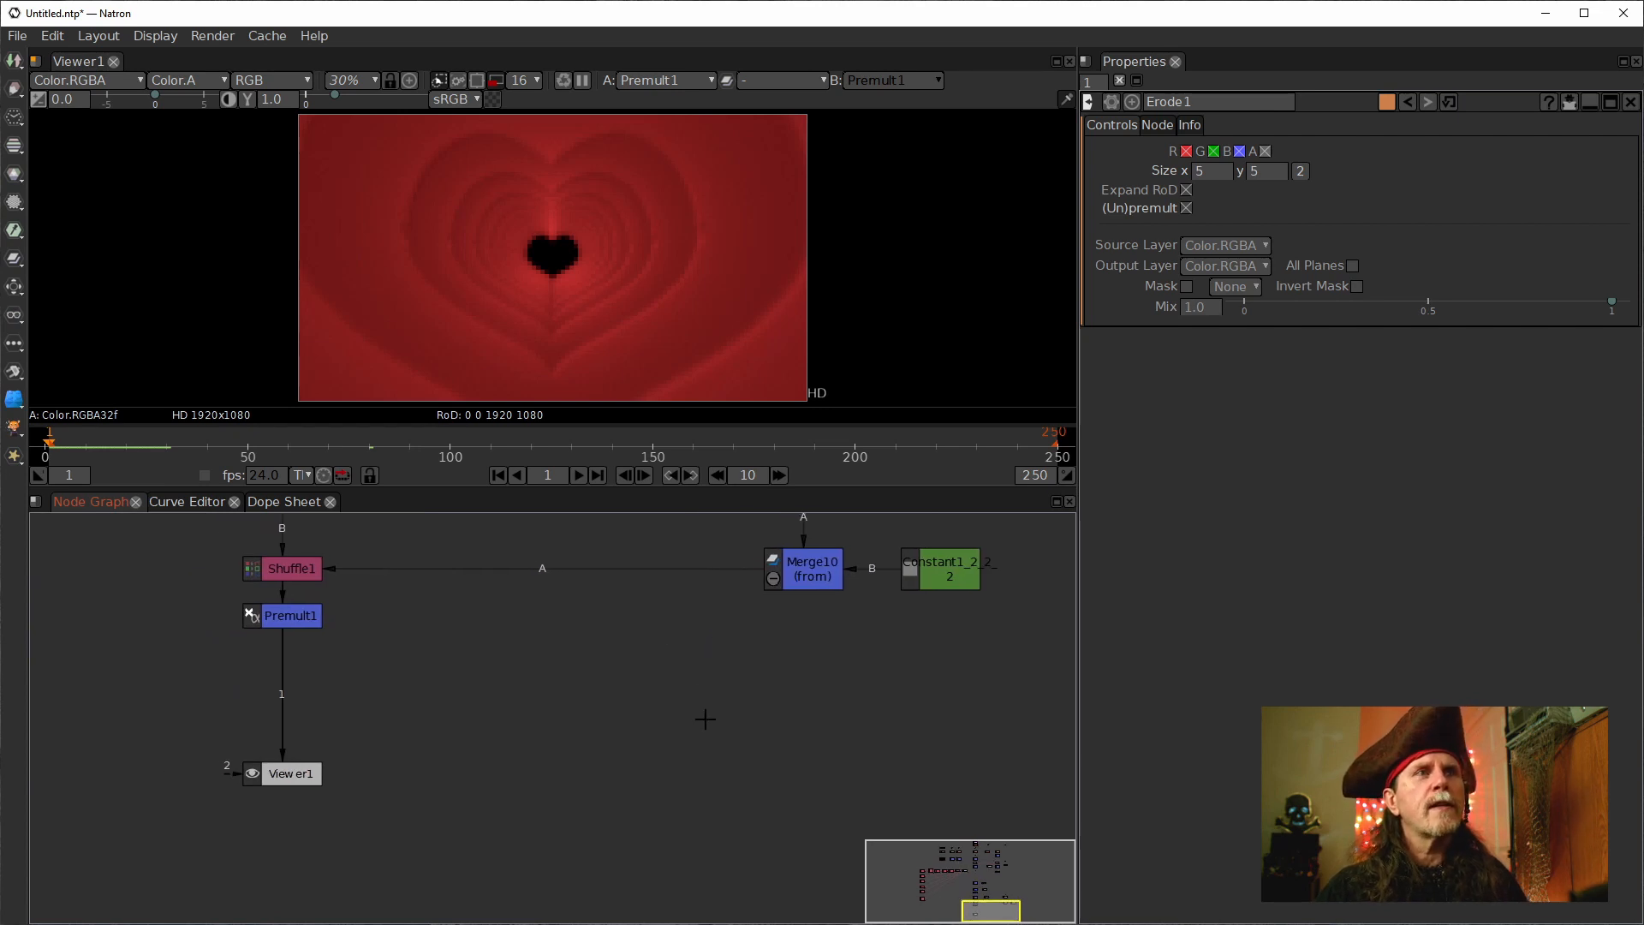
left_click_drag(705, 719, 694, 719)
left_click_drag(928, 723, 774, 705)
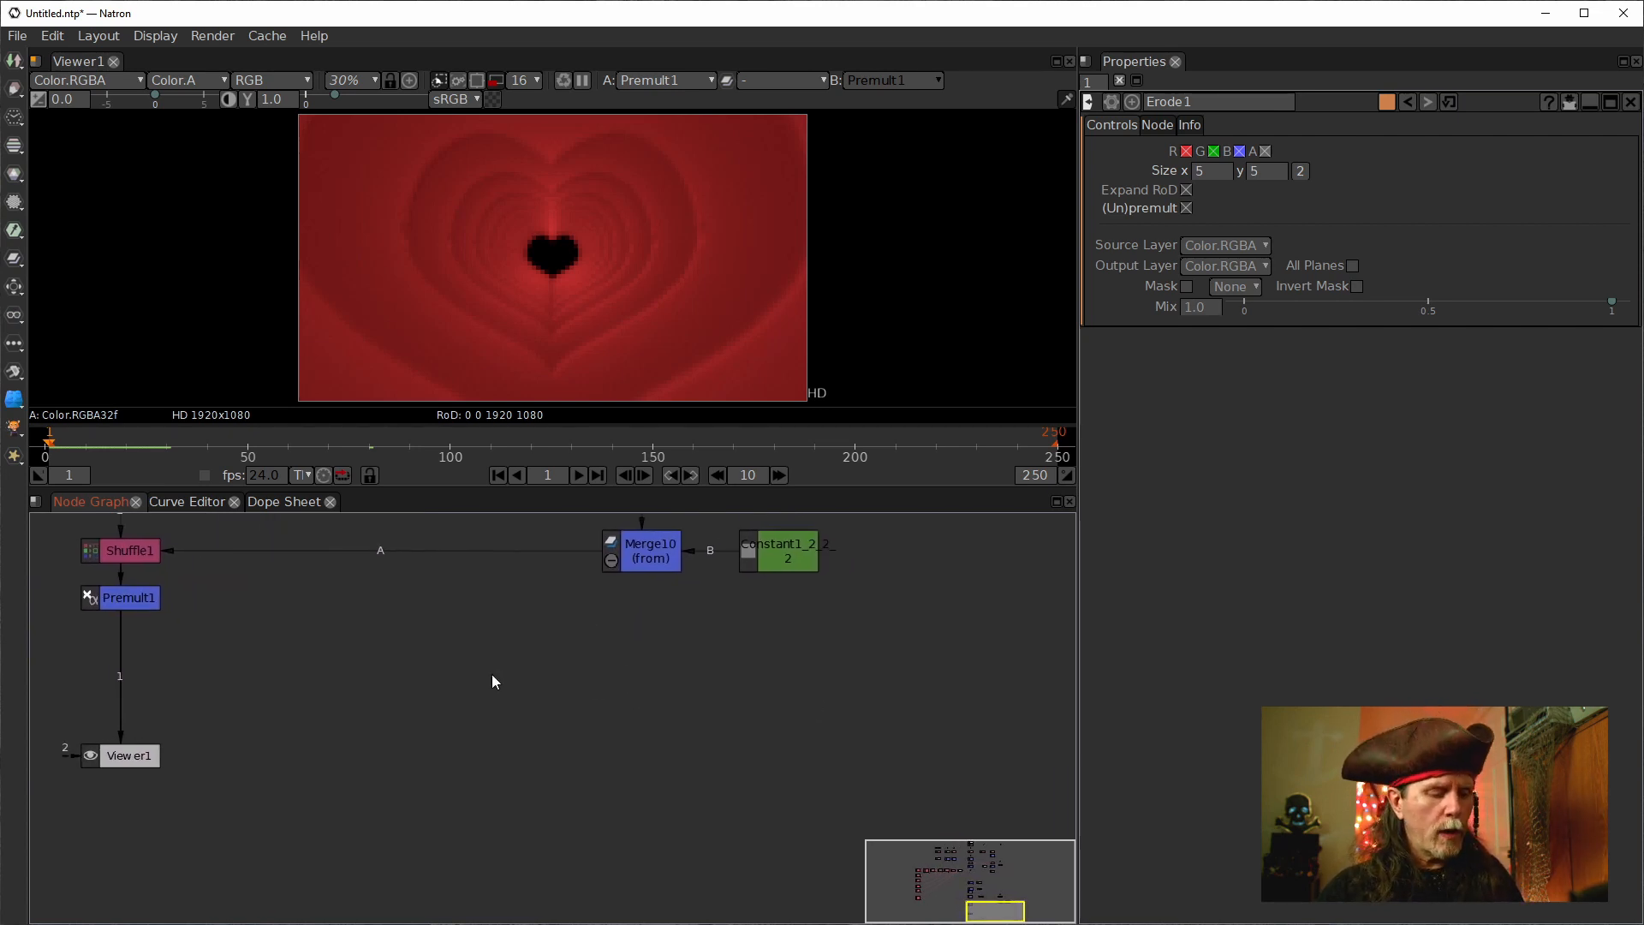
Add a Solid node and merge Premult1 over it with a new Merge node placed between Premult1 and Viewer1.
key("Tab")
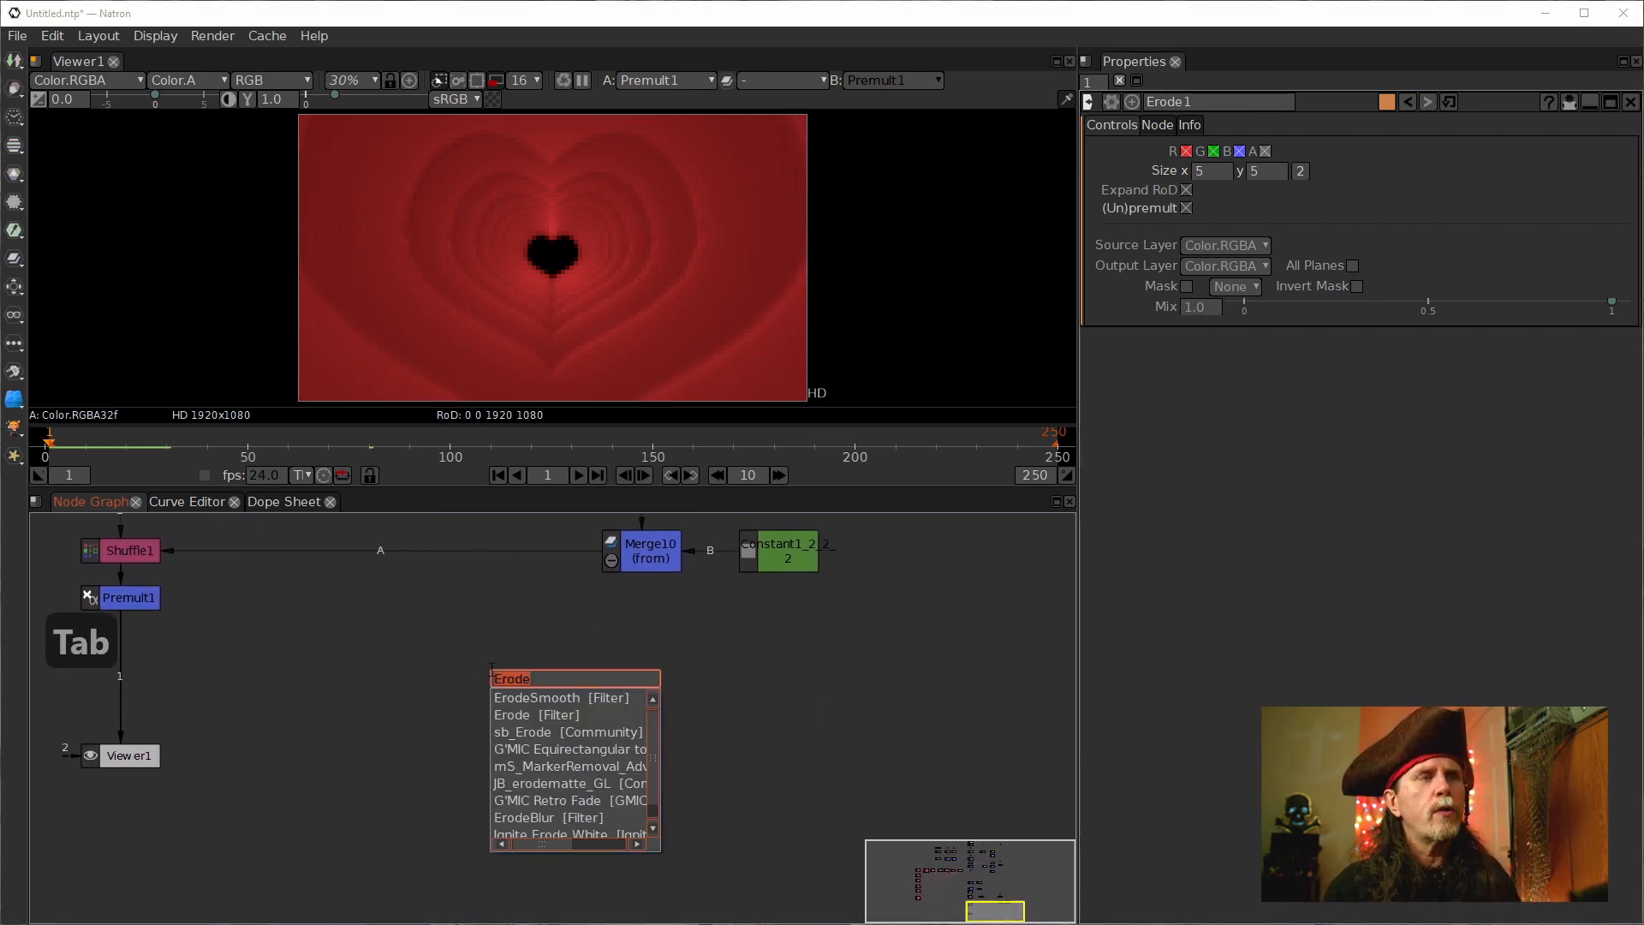
type("soli")
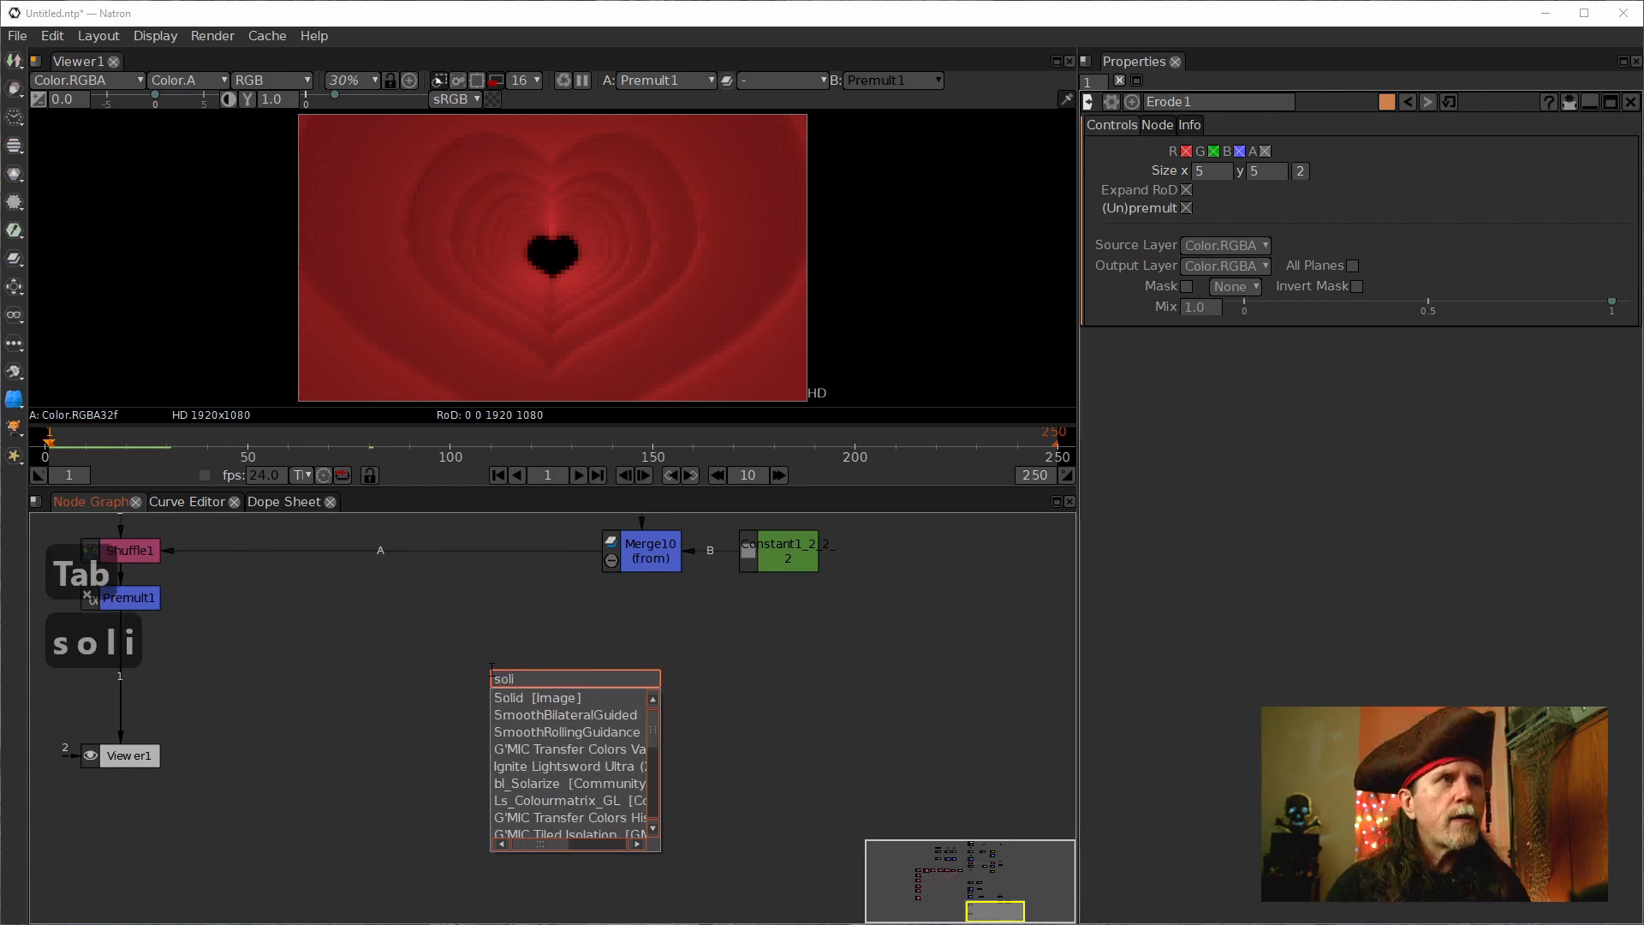
key("Return")
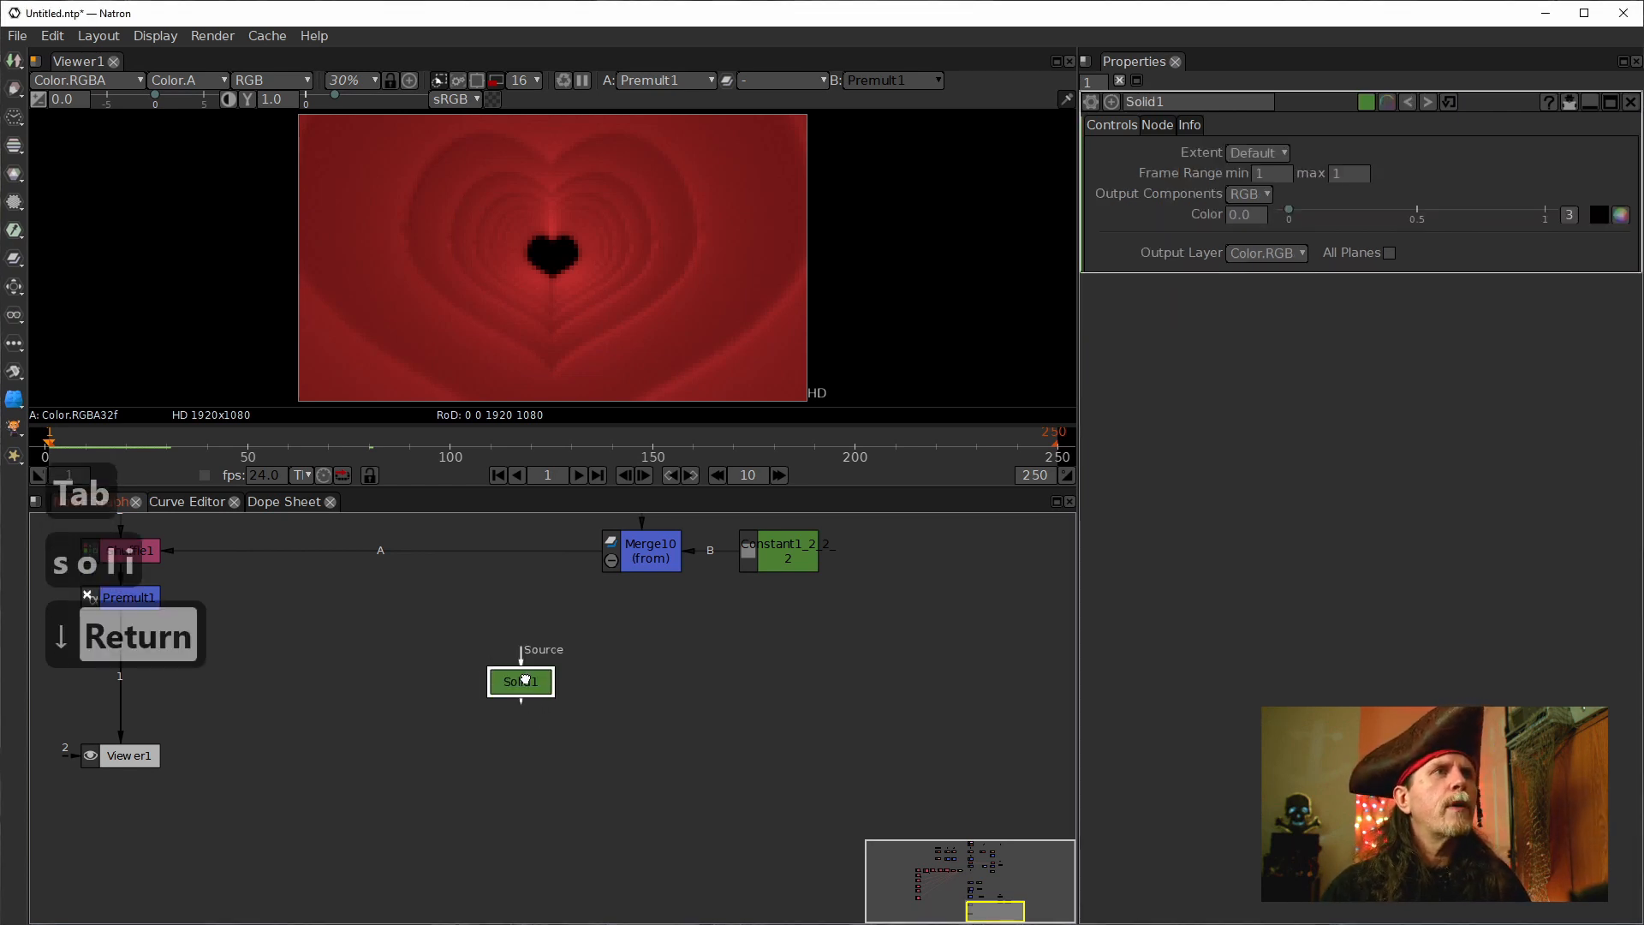
key("m")
left_click_drag(498, 738, 344, 690)
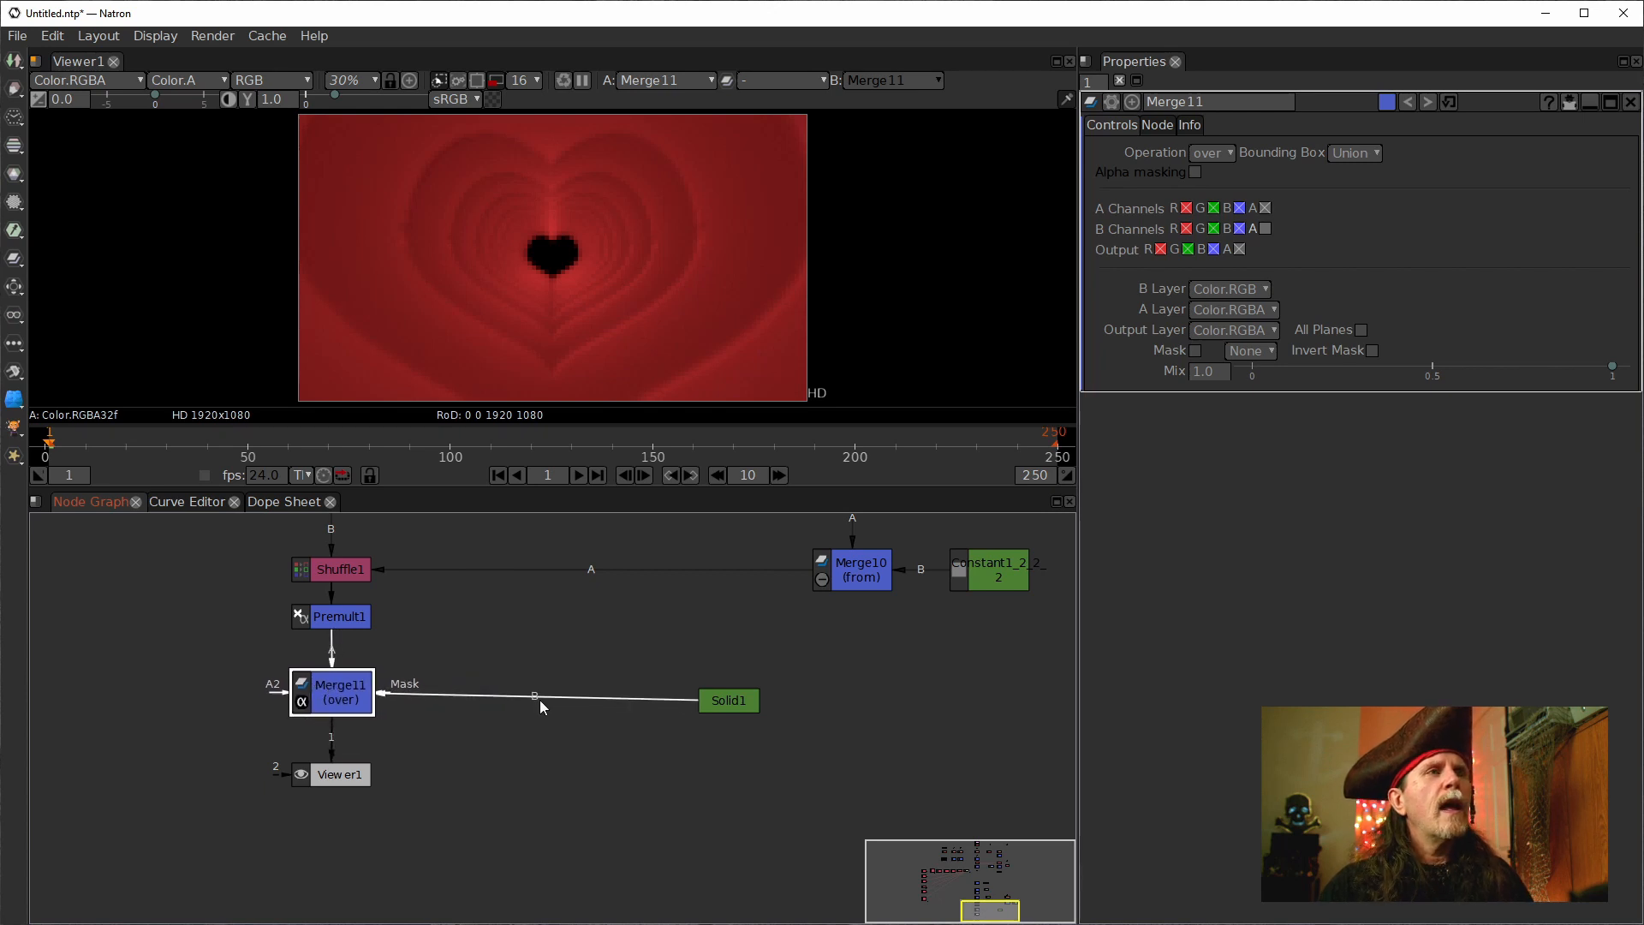
Set Solid1's colour to light blue with red 85, green 170 and blue 255.
left_click(728, 700)
double_click(729, 700)
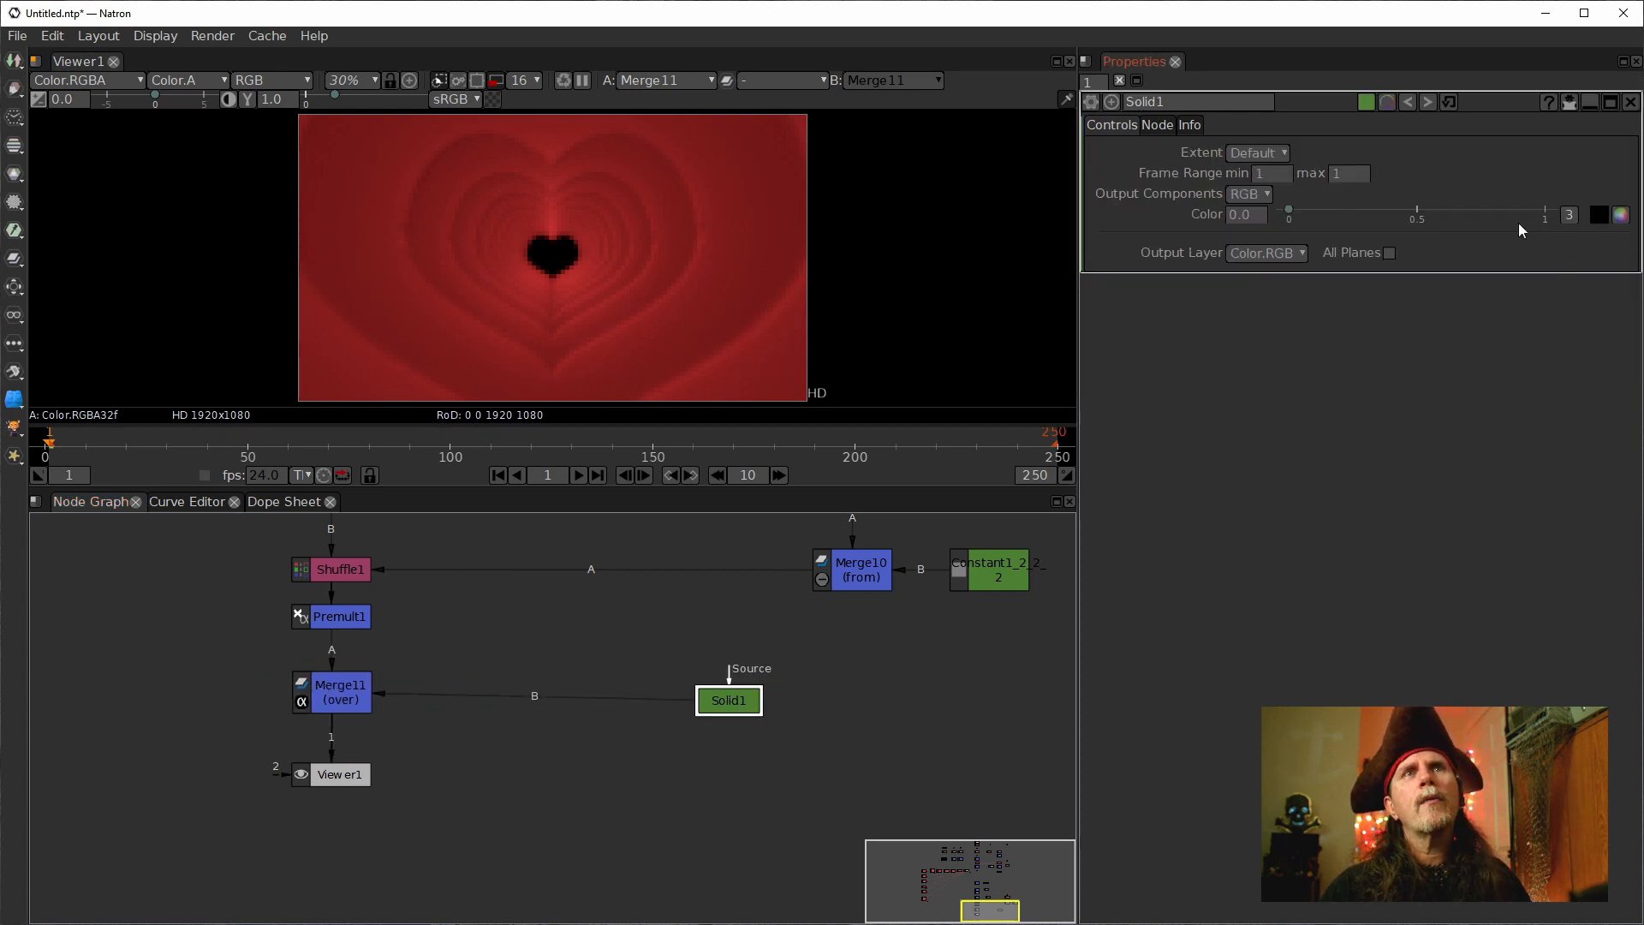
left_click(1620, 215)
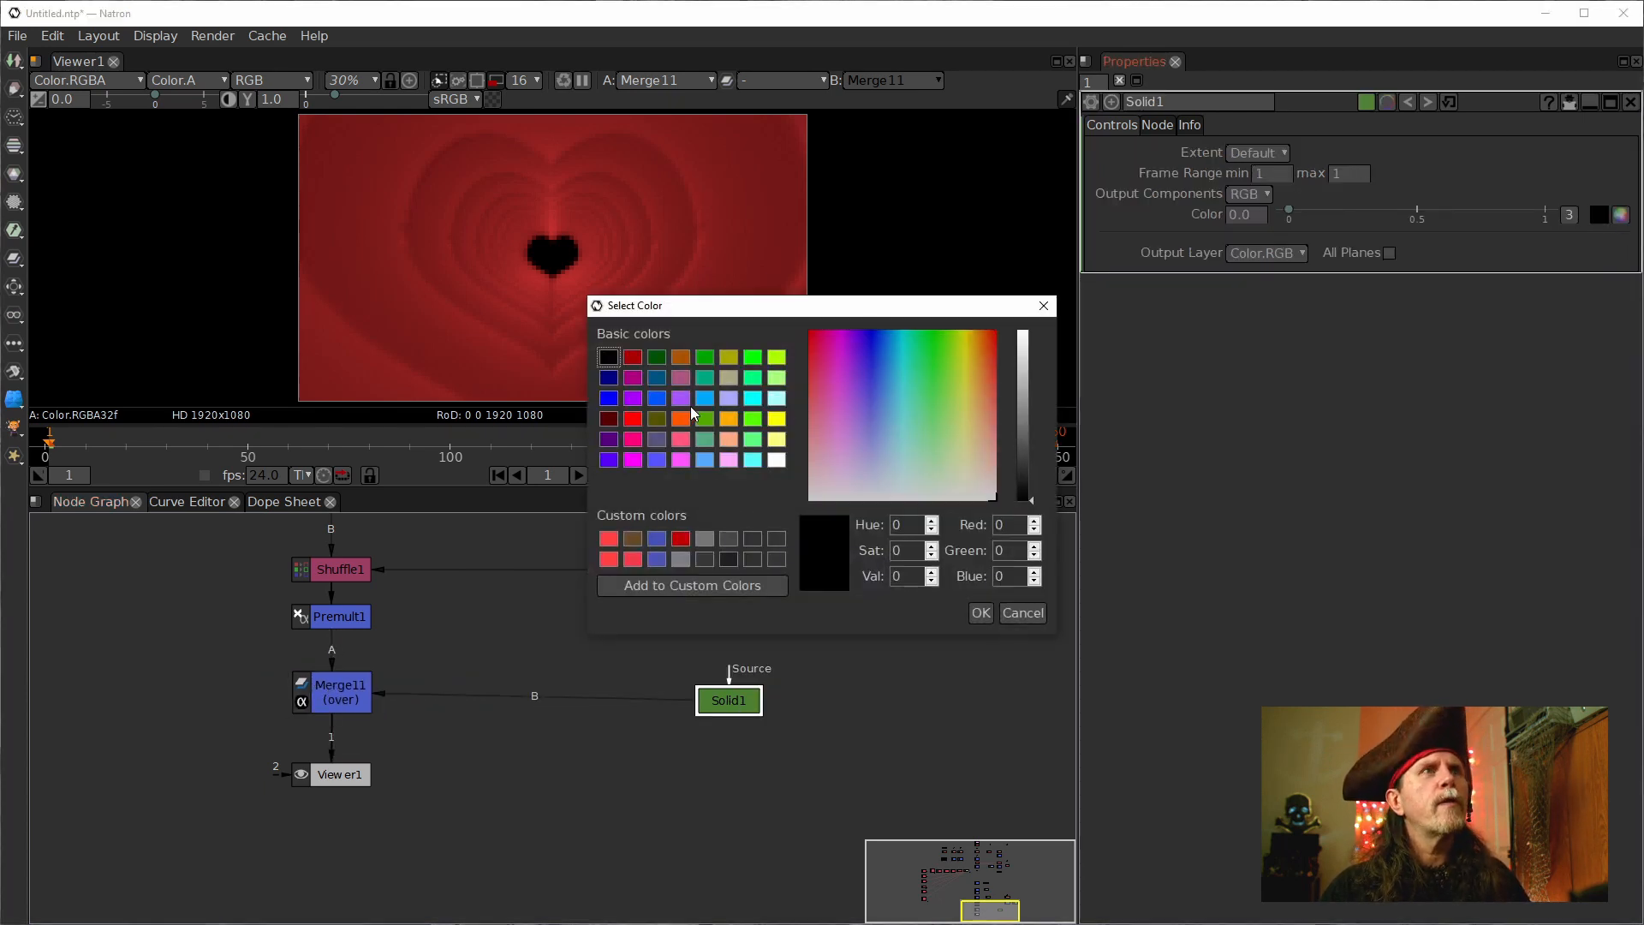
left_click(700, 457)
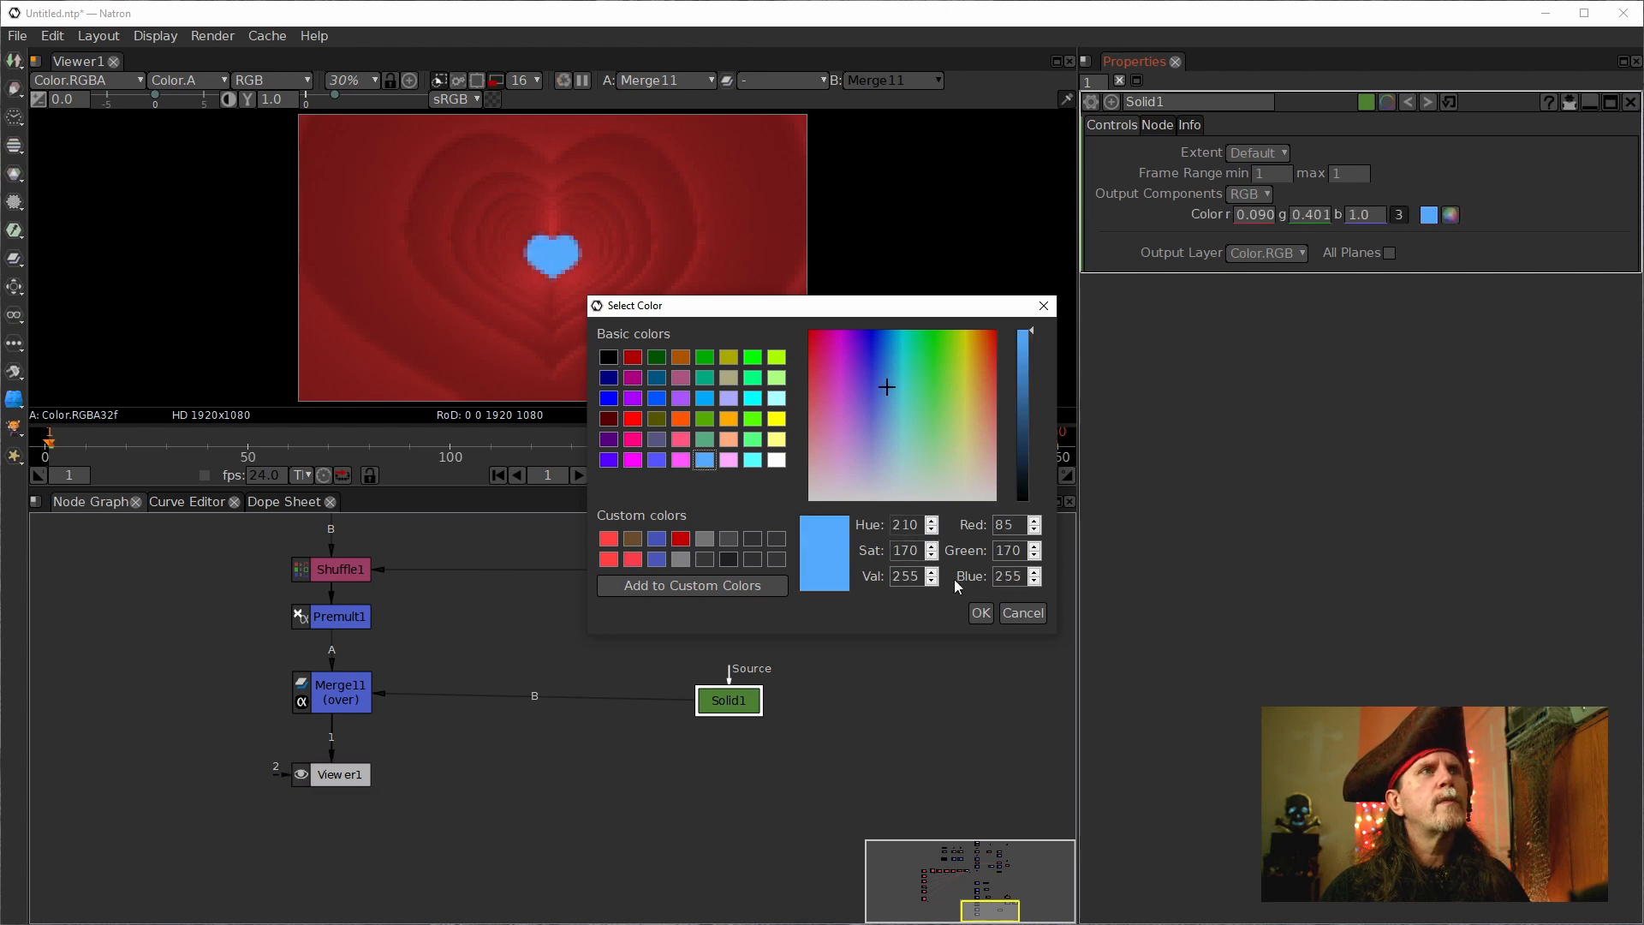
left_click(981, 613)
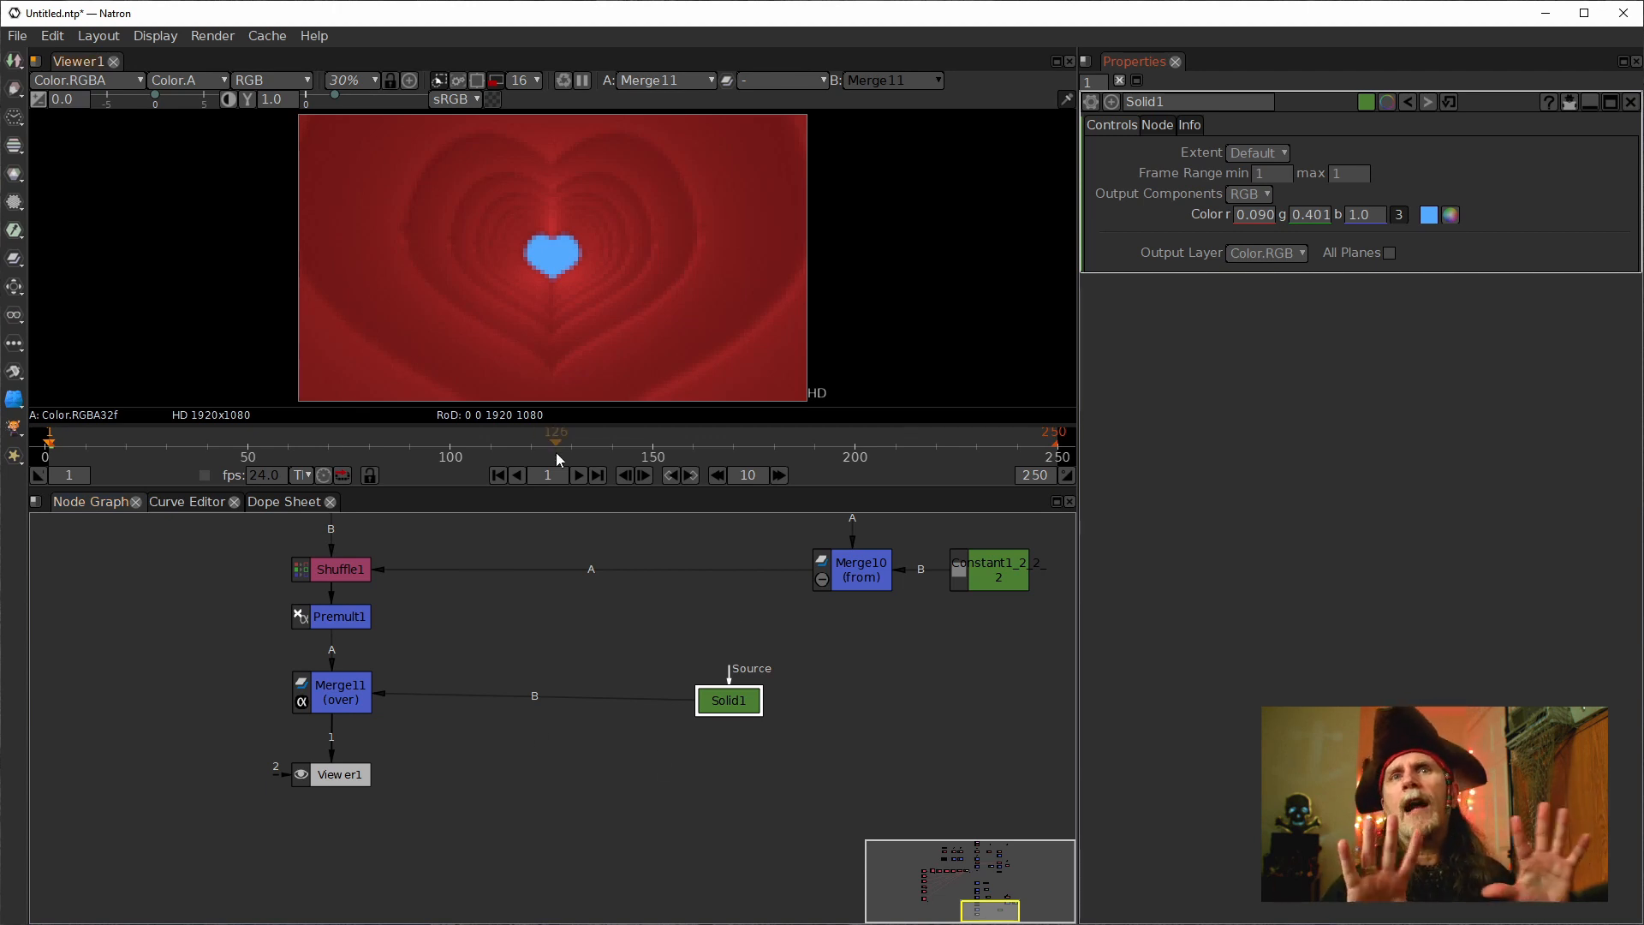
Move Solid1 farther to the right in the node tree, past Merge10 and its constant node.
scroll(626, 644, "down", 3)
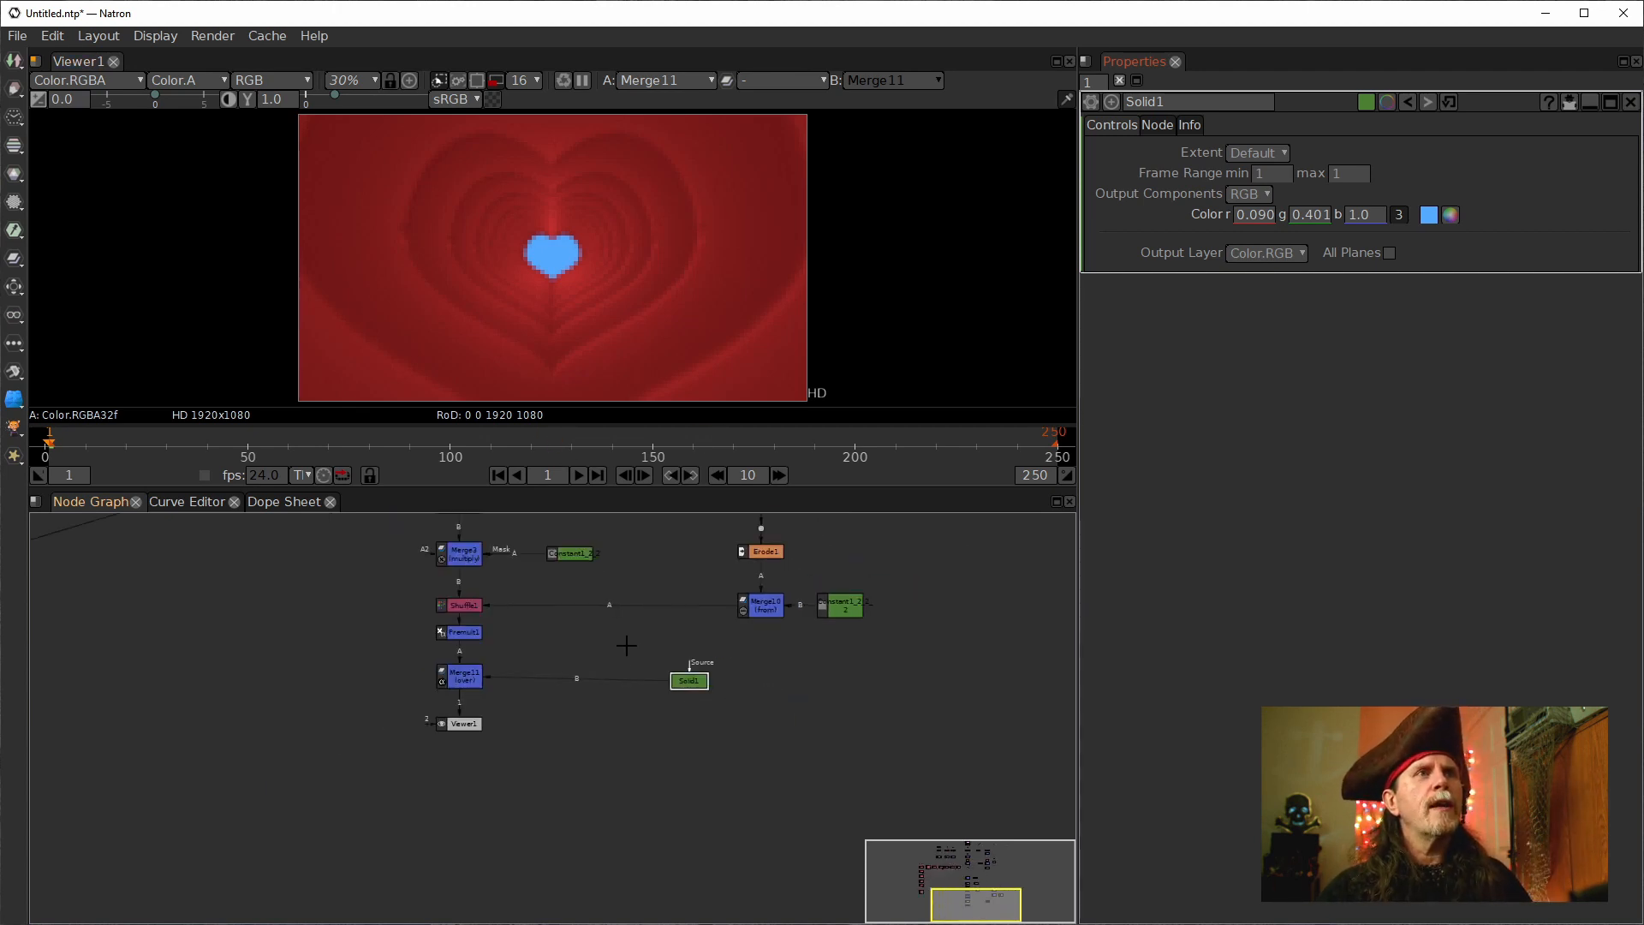
scroll(614, 661, "down", 5)
left_click_drag(584, 651, 739, 794)
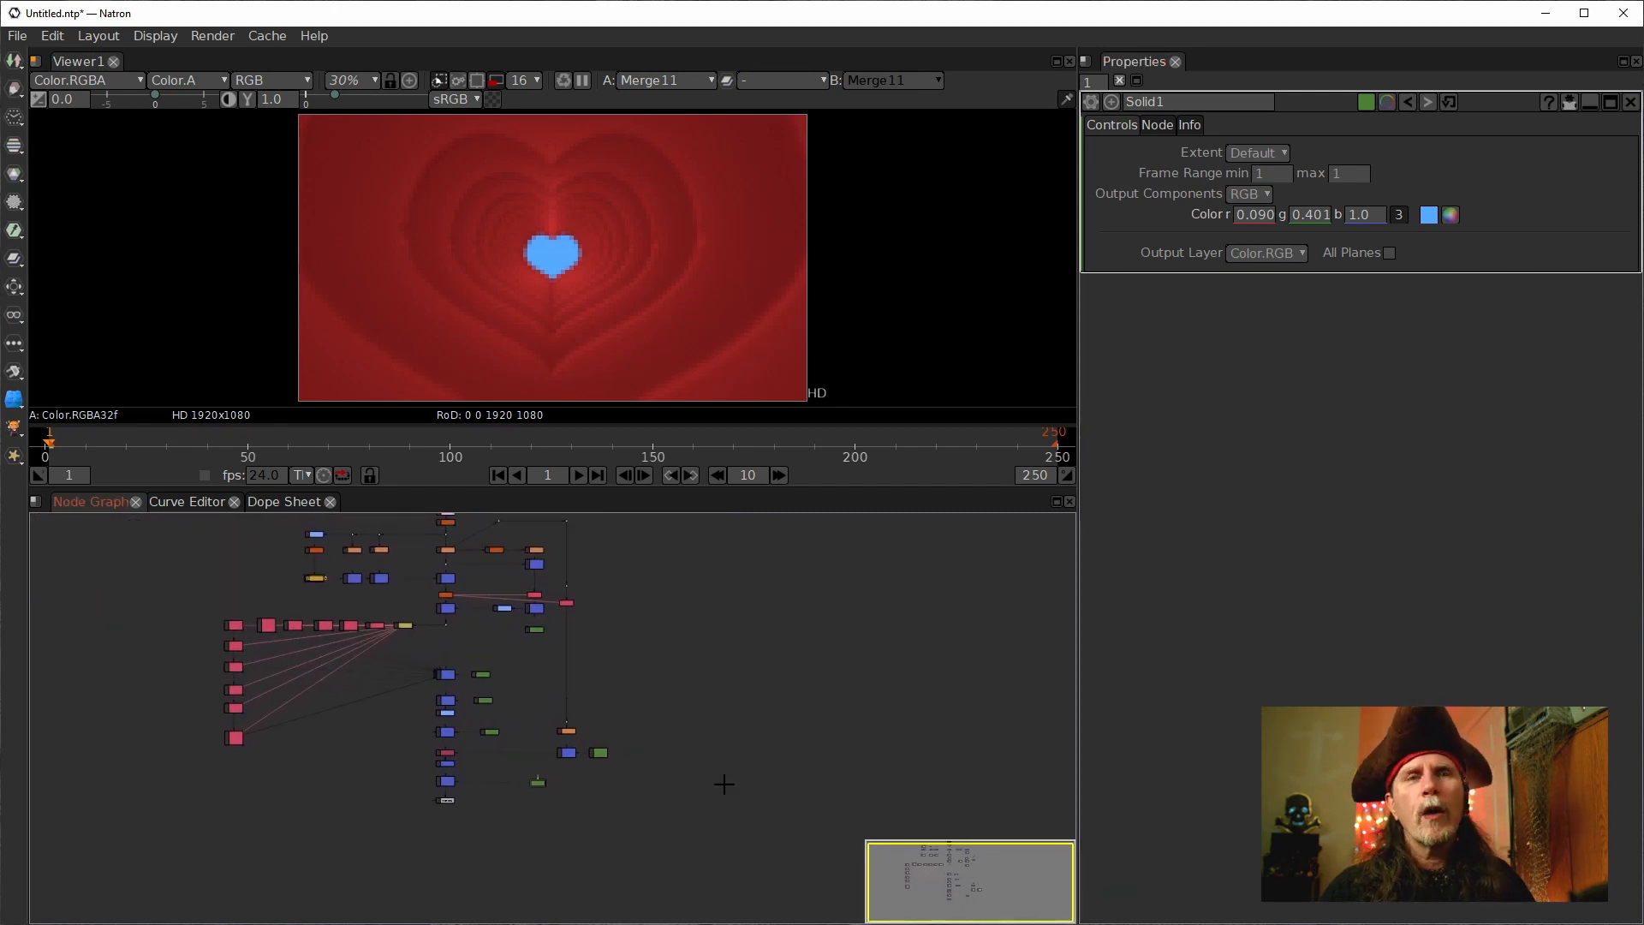
scroll(561, 775, "up", 5)
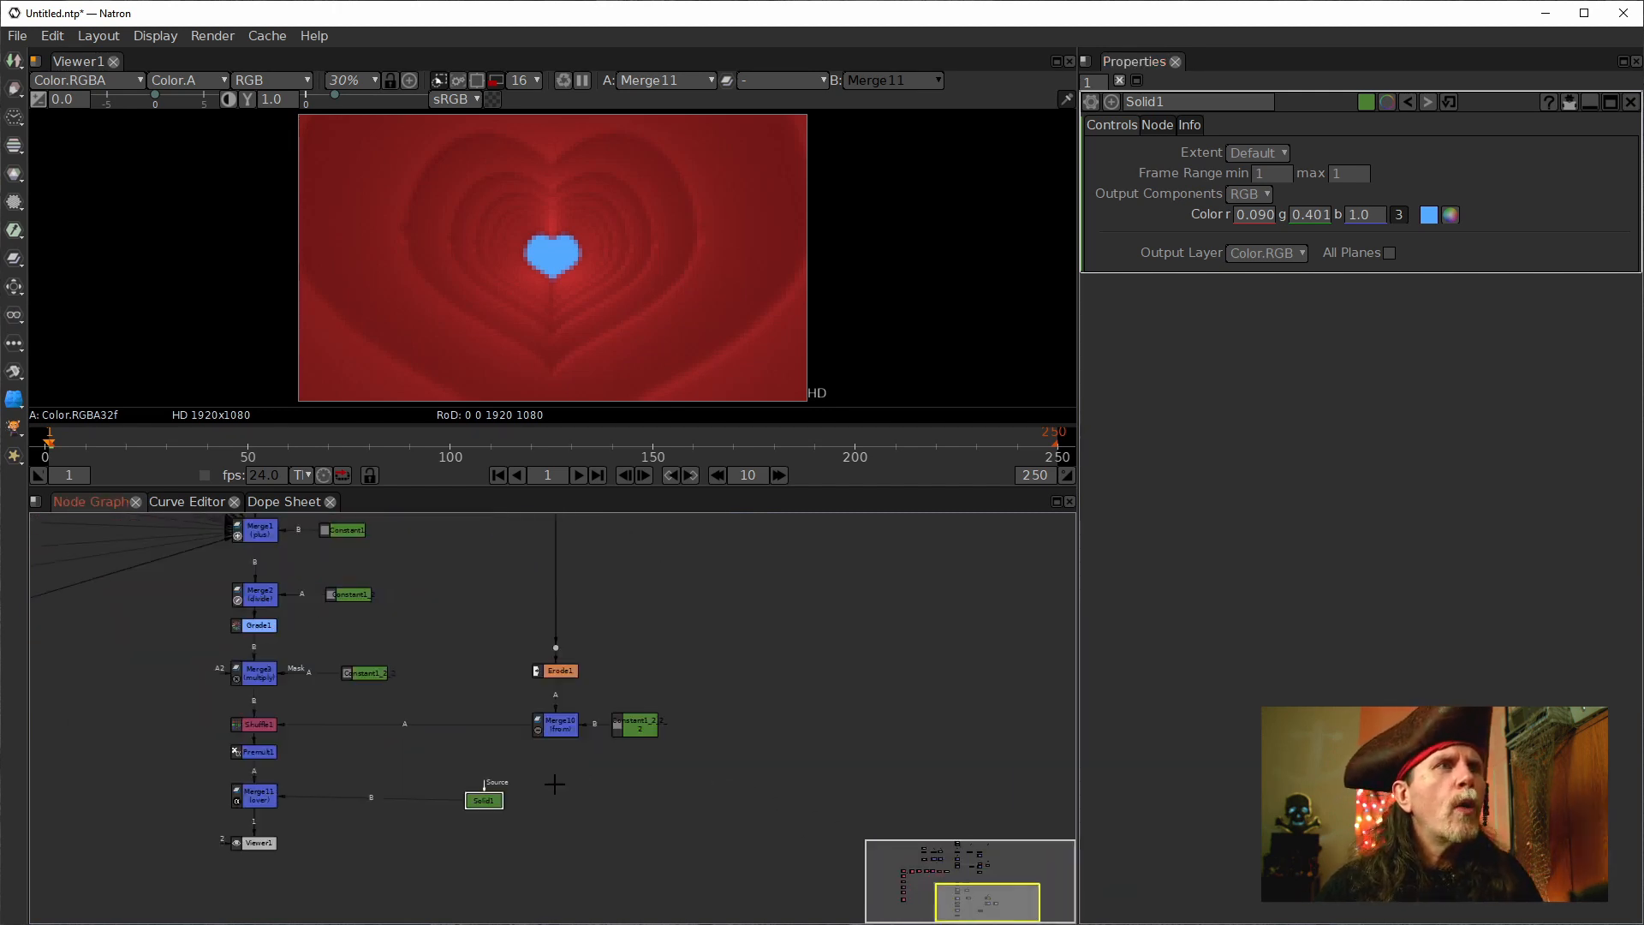
left_click_drag(479, 795, 654, 643)
Display Solid1's output alone in Viewer1 and set the viewer's proxy level to 8.
scroll(880, 785, "up", 1)
key("1")
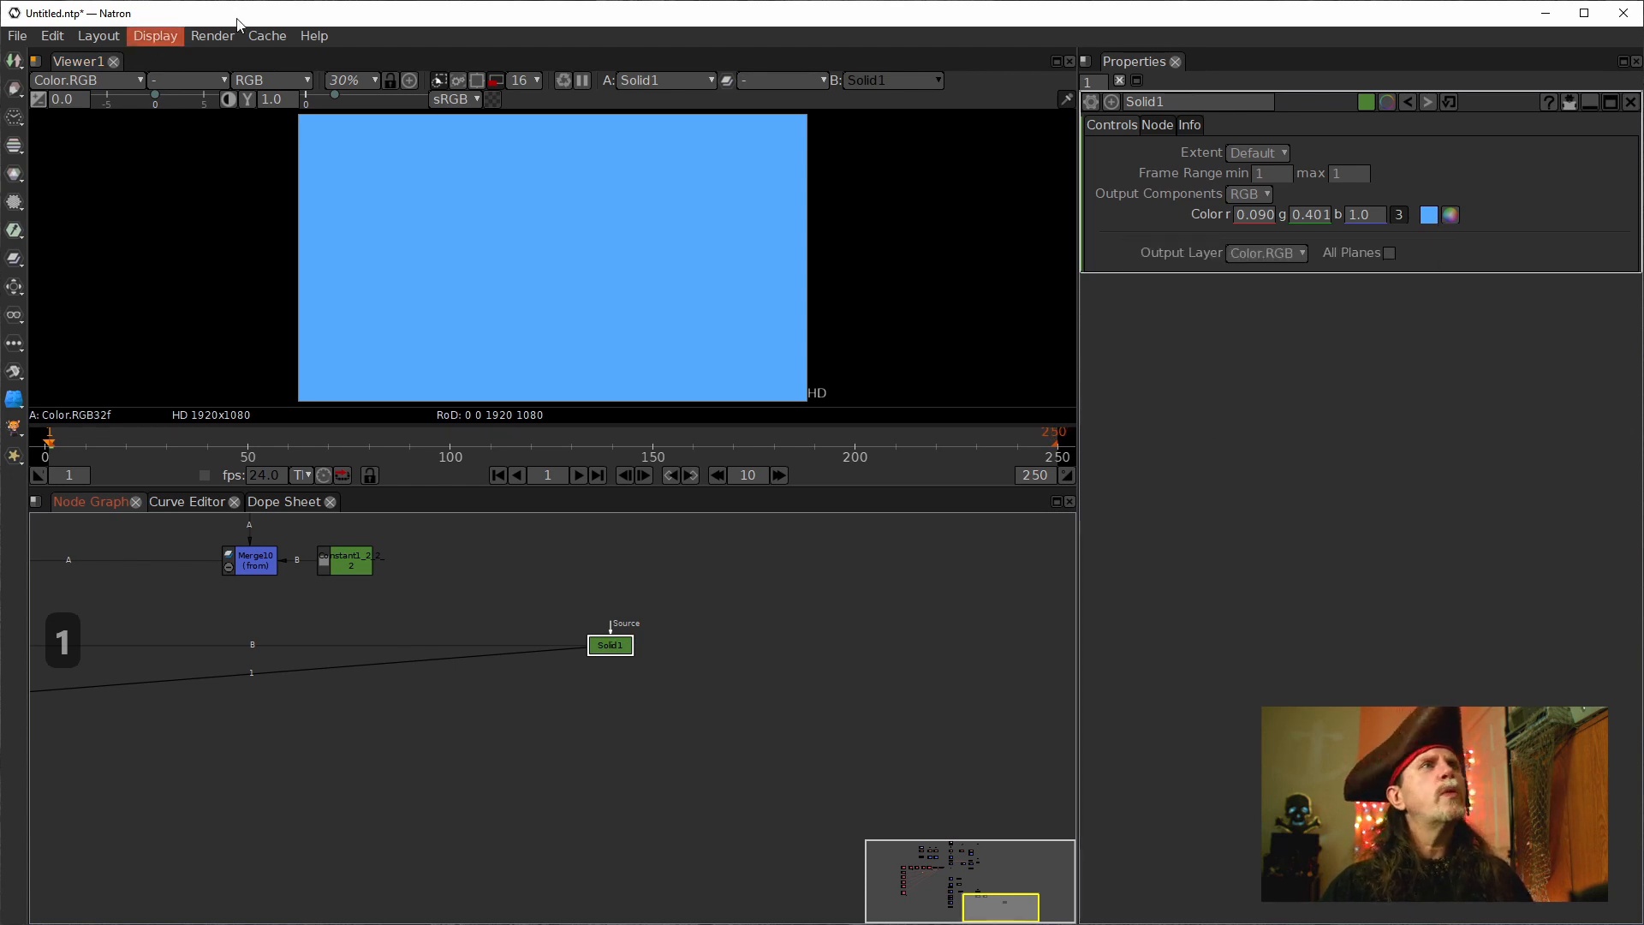
left_click(518, 80)
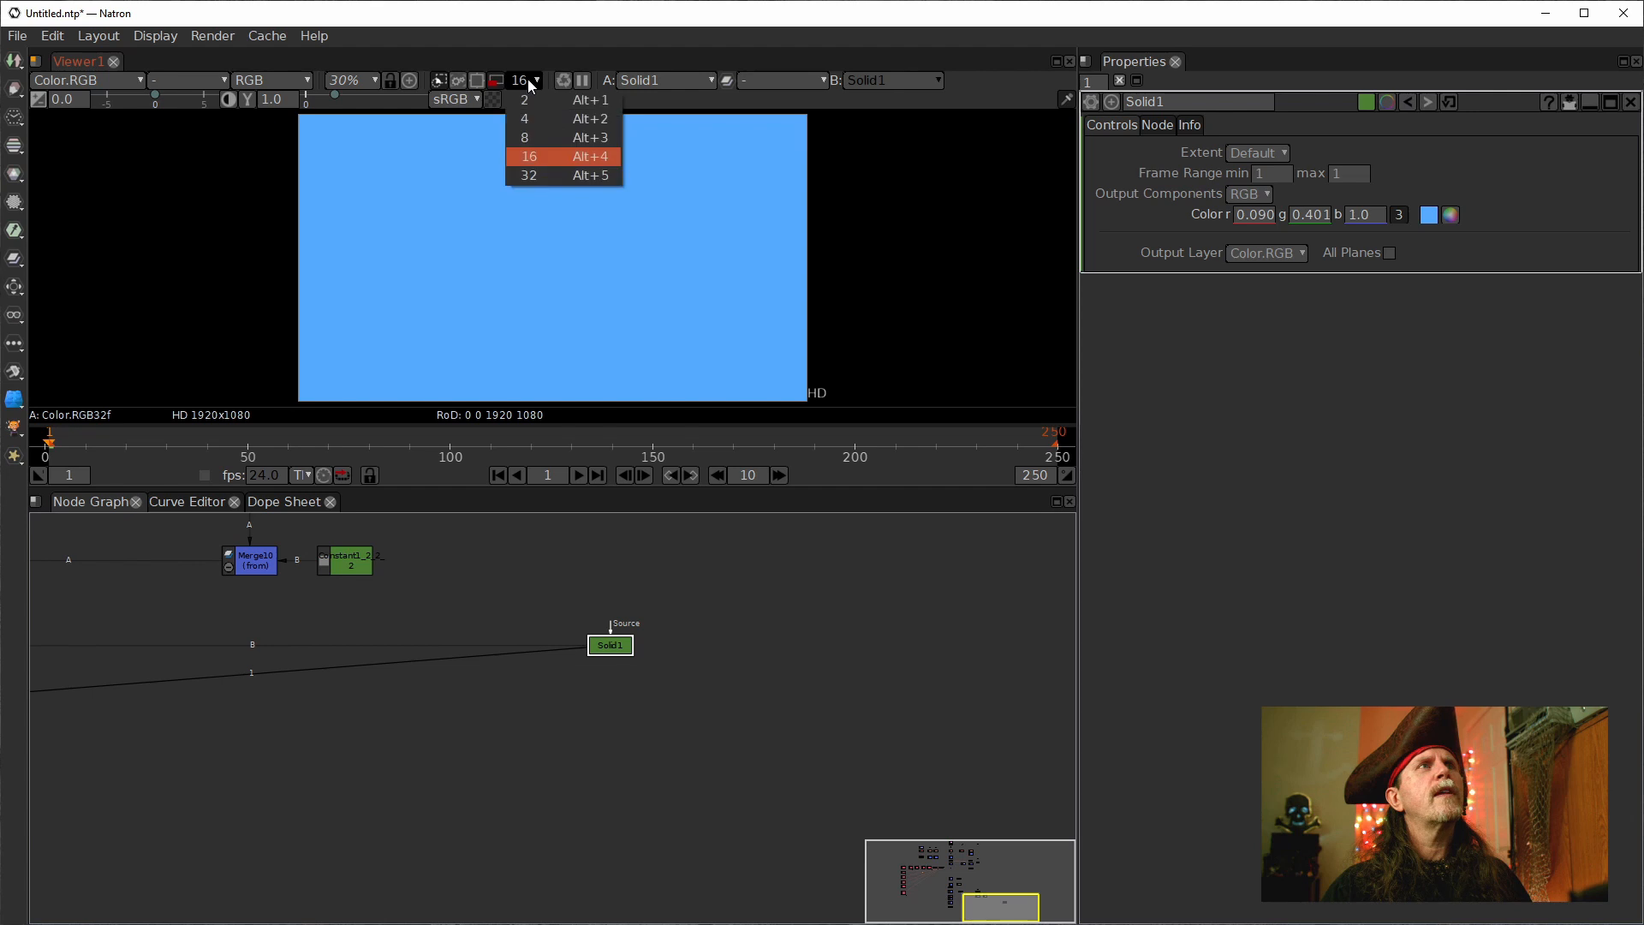
left_click(531, 135)
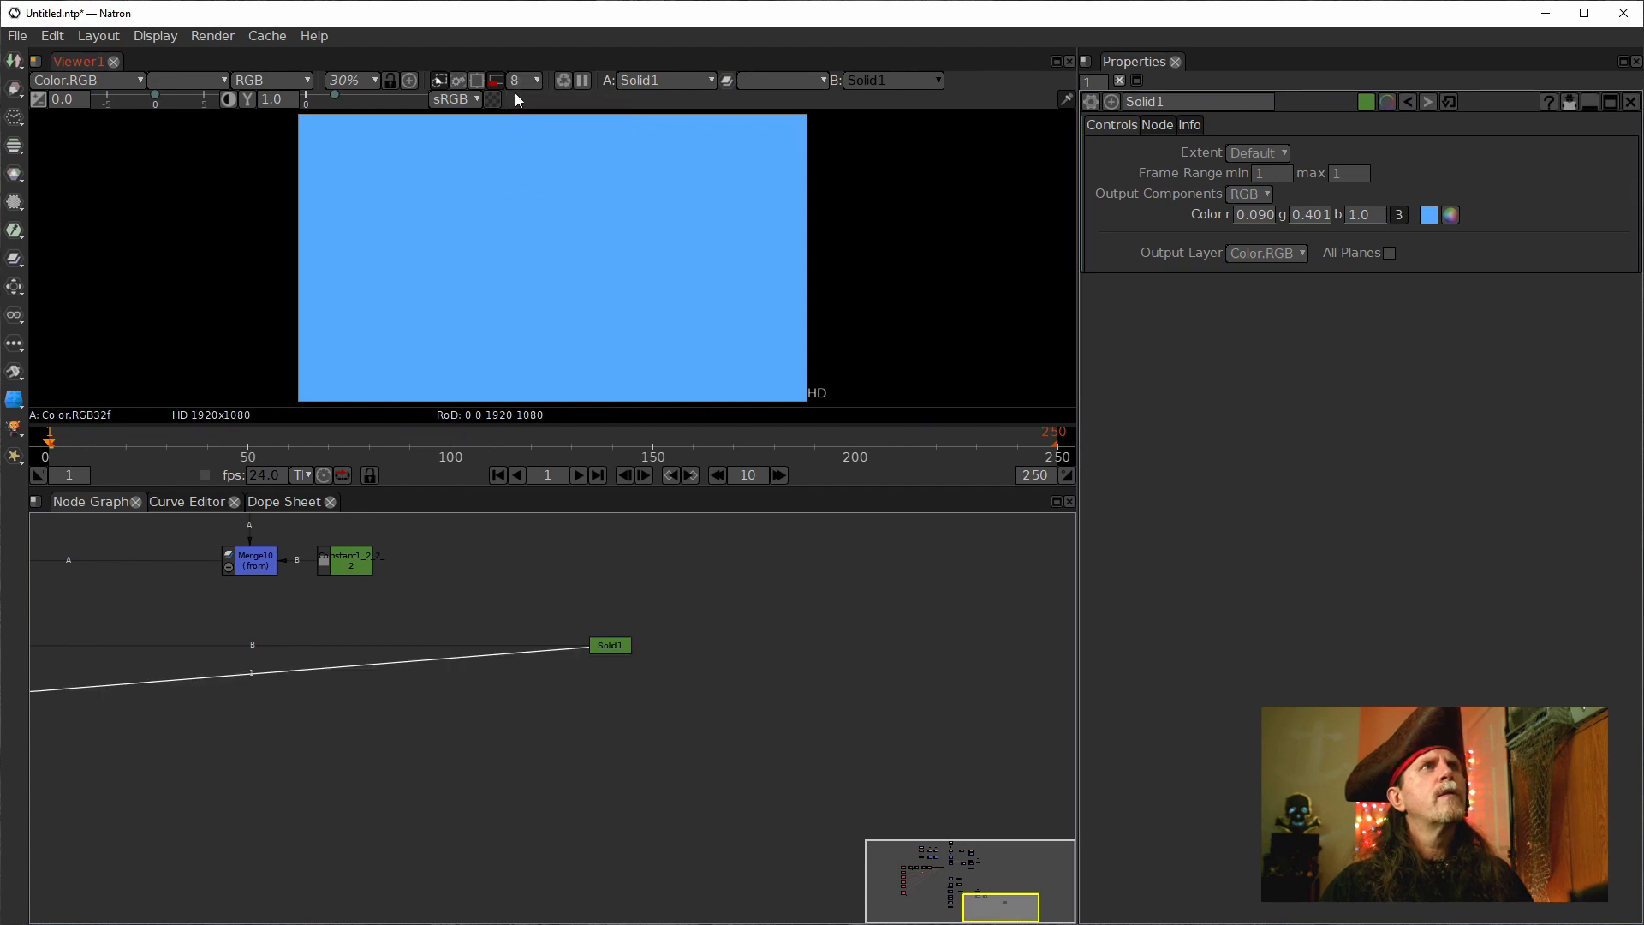
Reset all of Solid1's parameters to their default values.
scroll(586, 652, "down", 3)
left_click(585, 642)
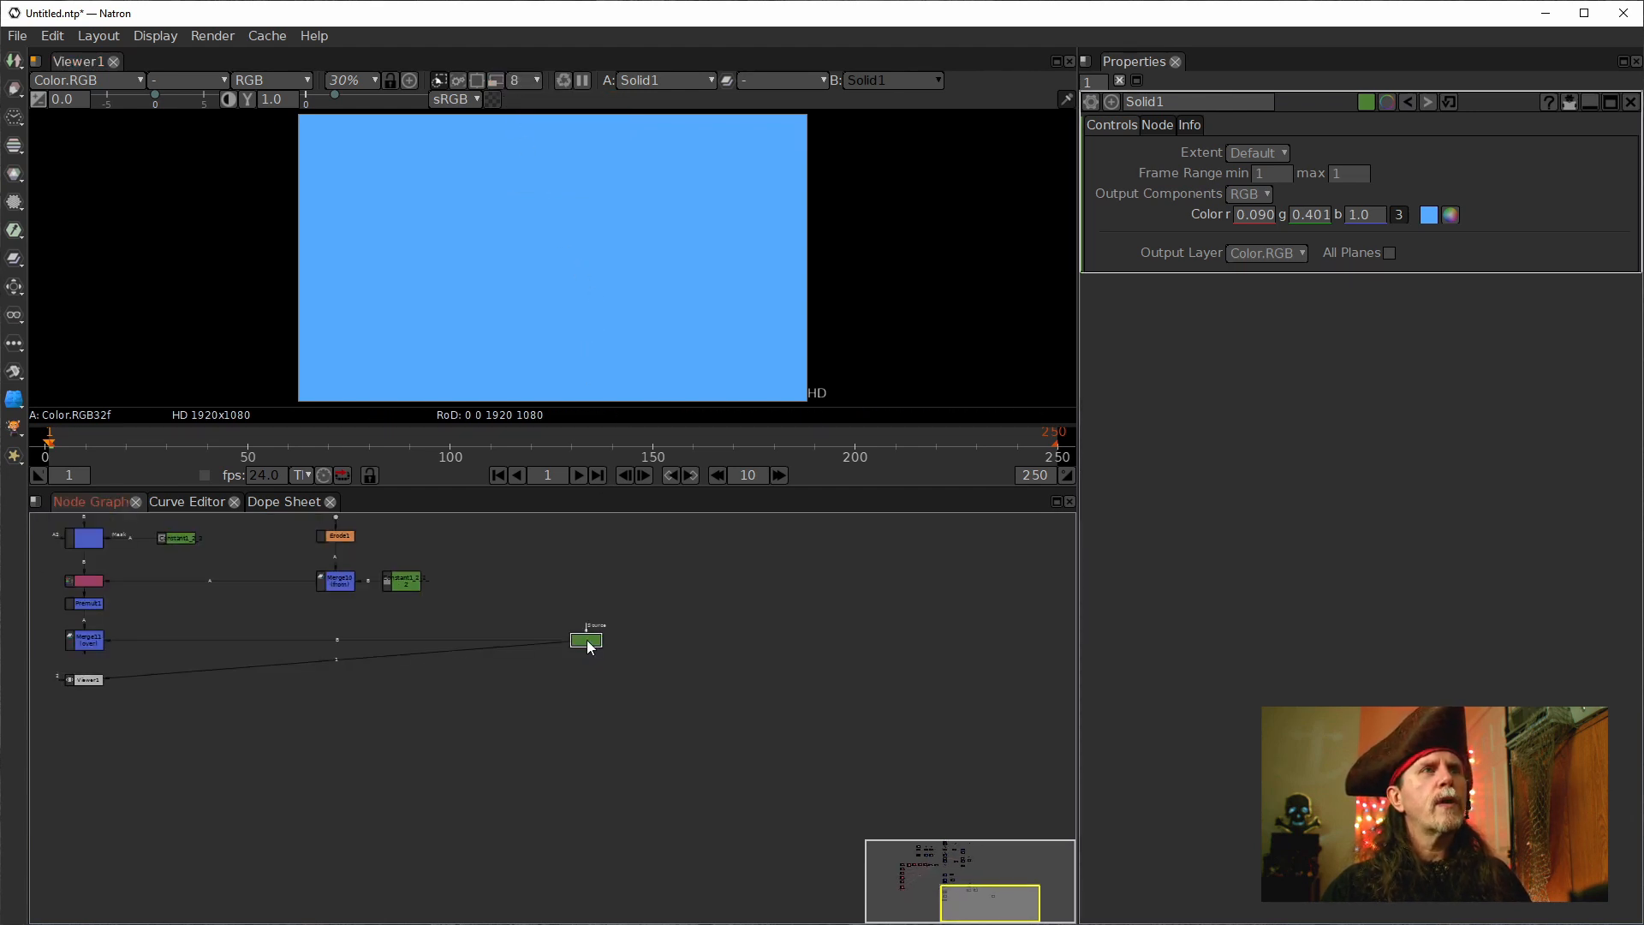
left_click(1303, 216)
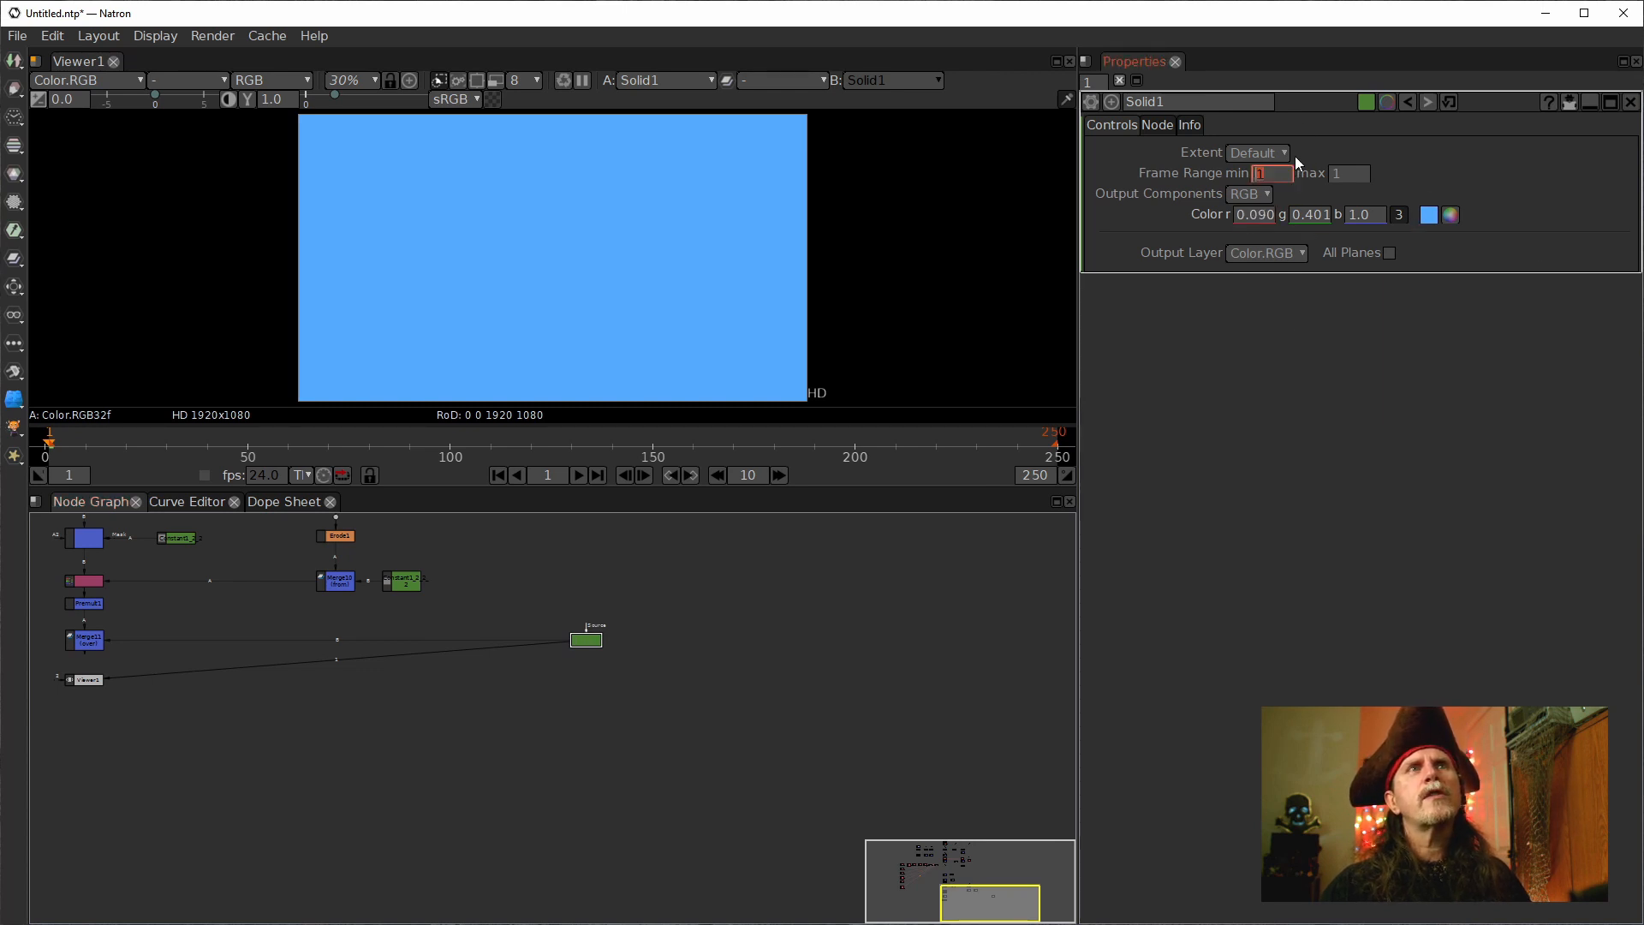
left_click(1449, 101)
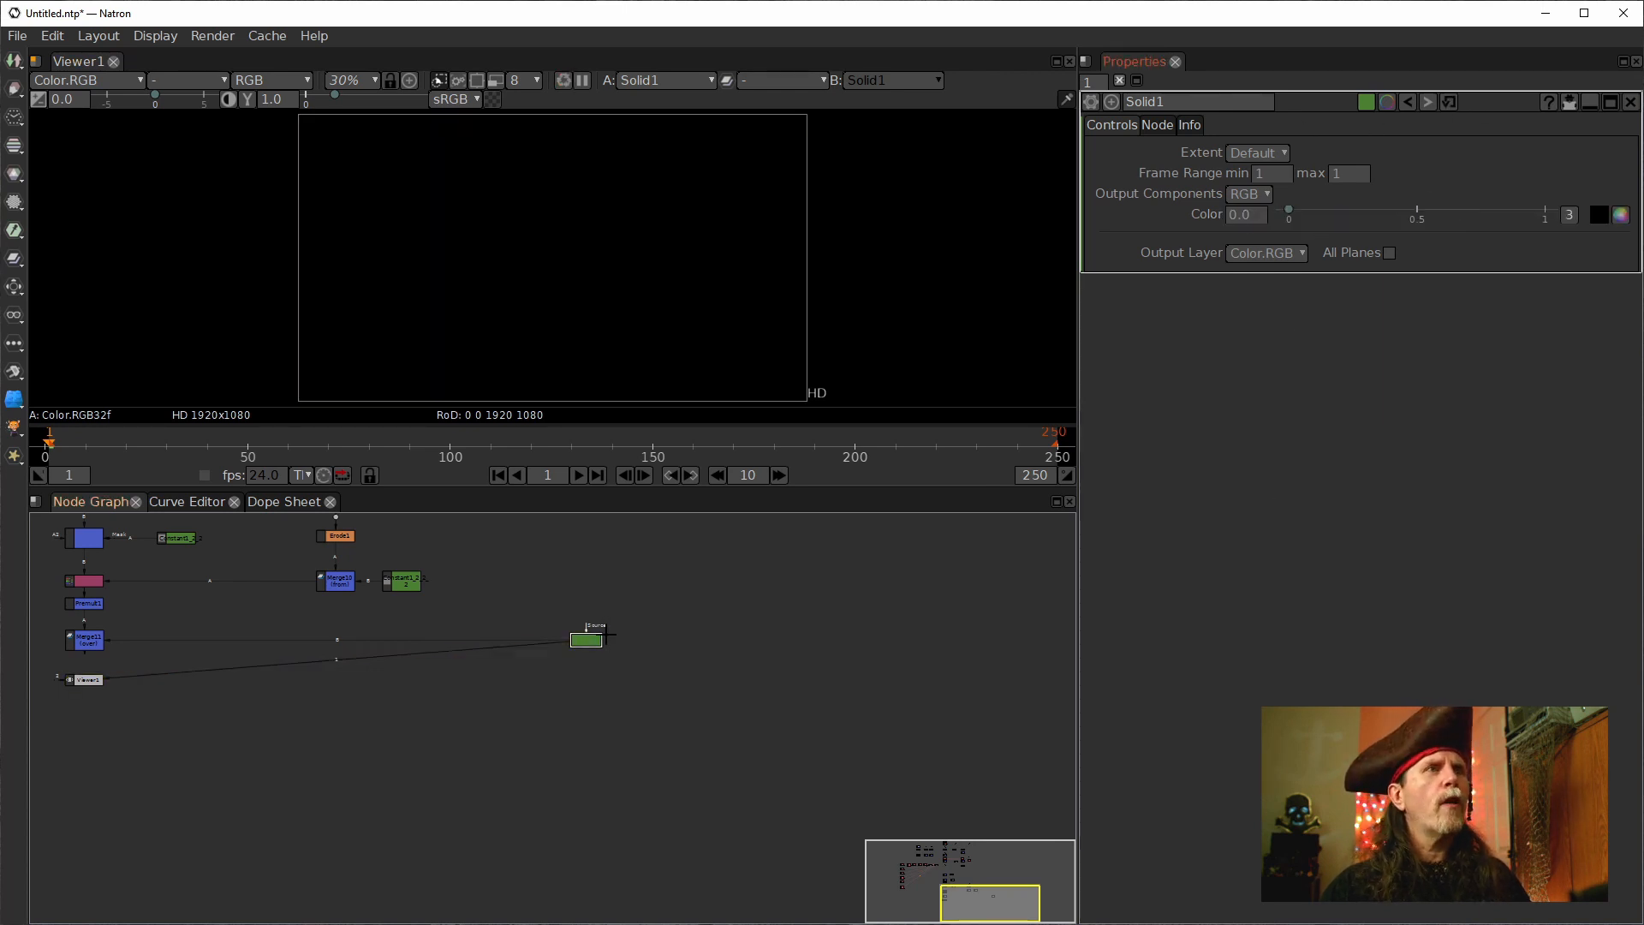
left_click_drag(403, 615, 657, 738)
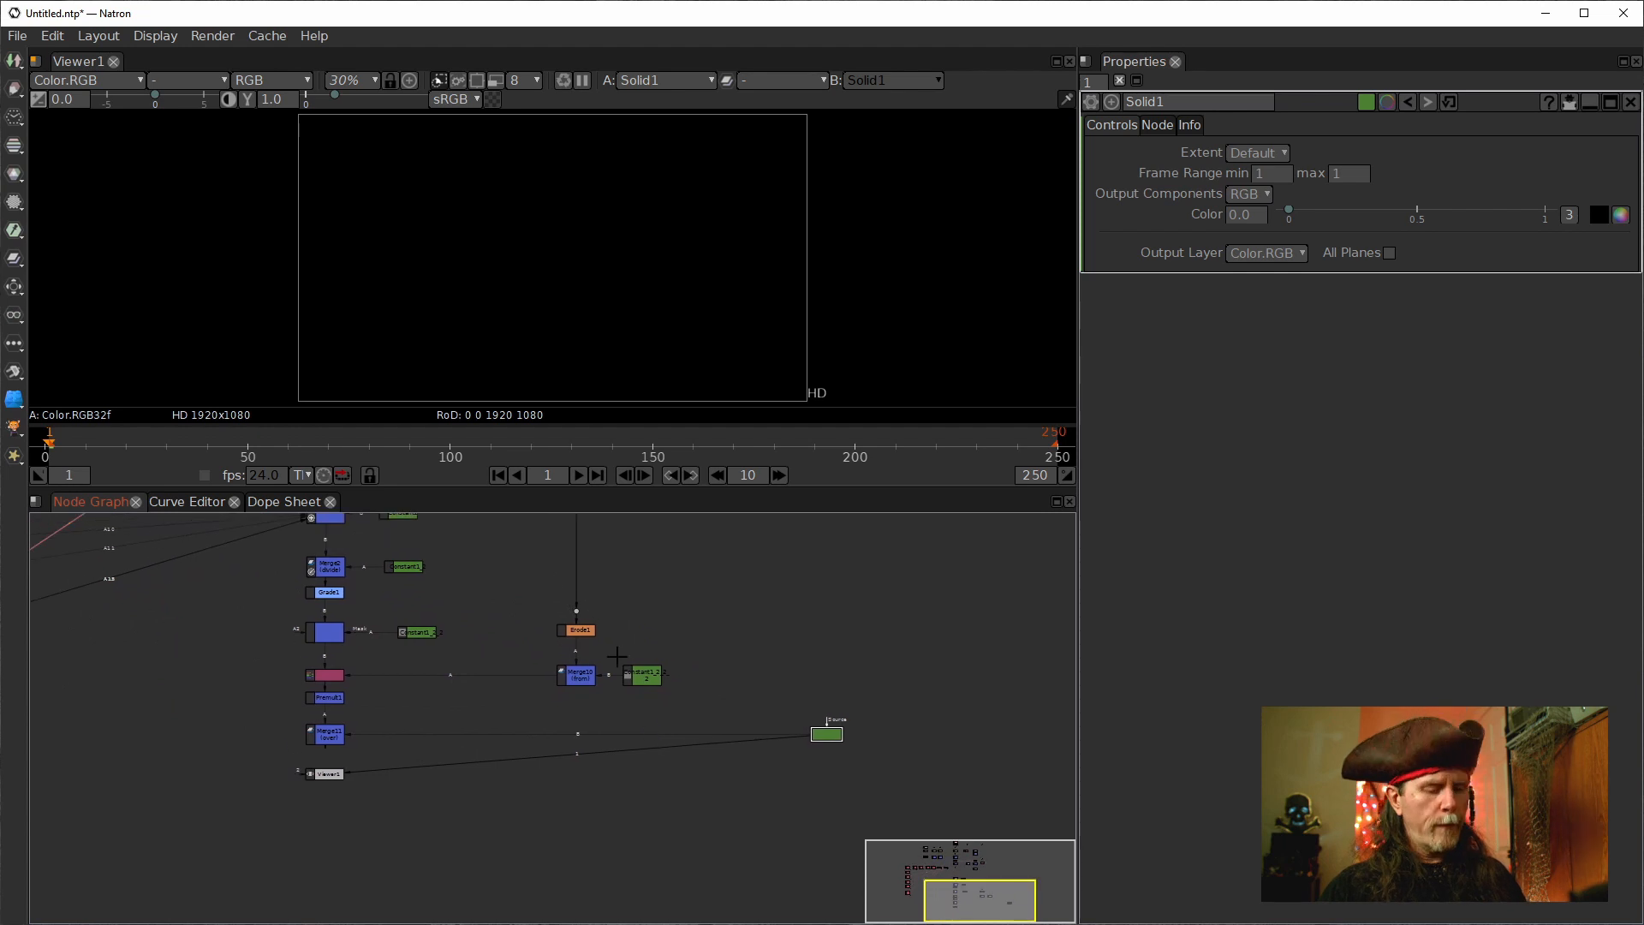
left_click(19, 36)
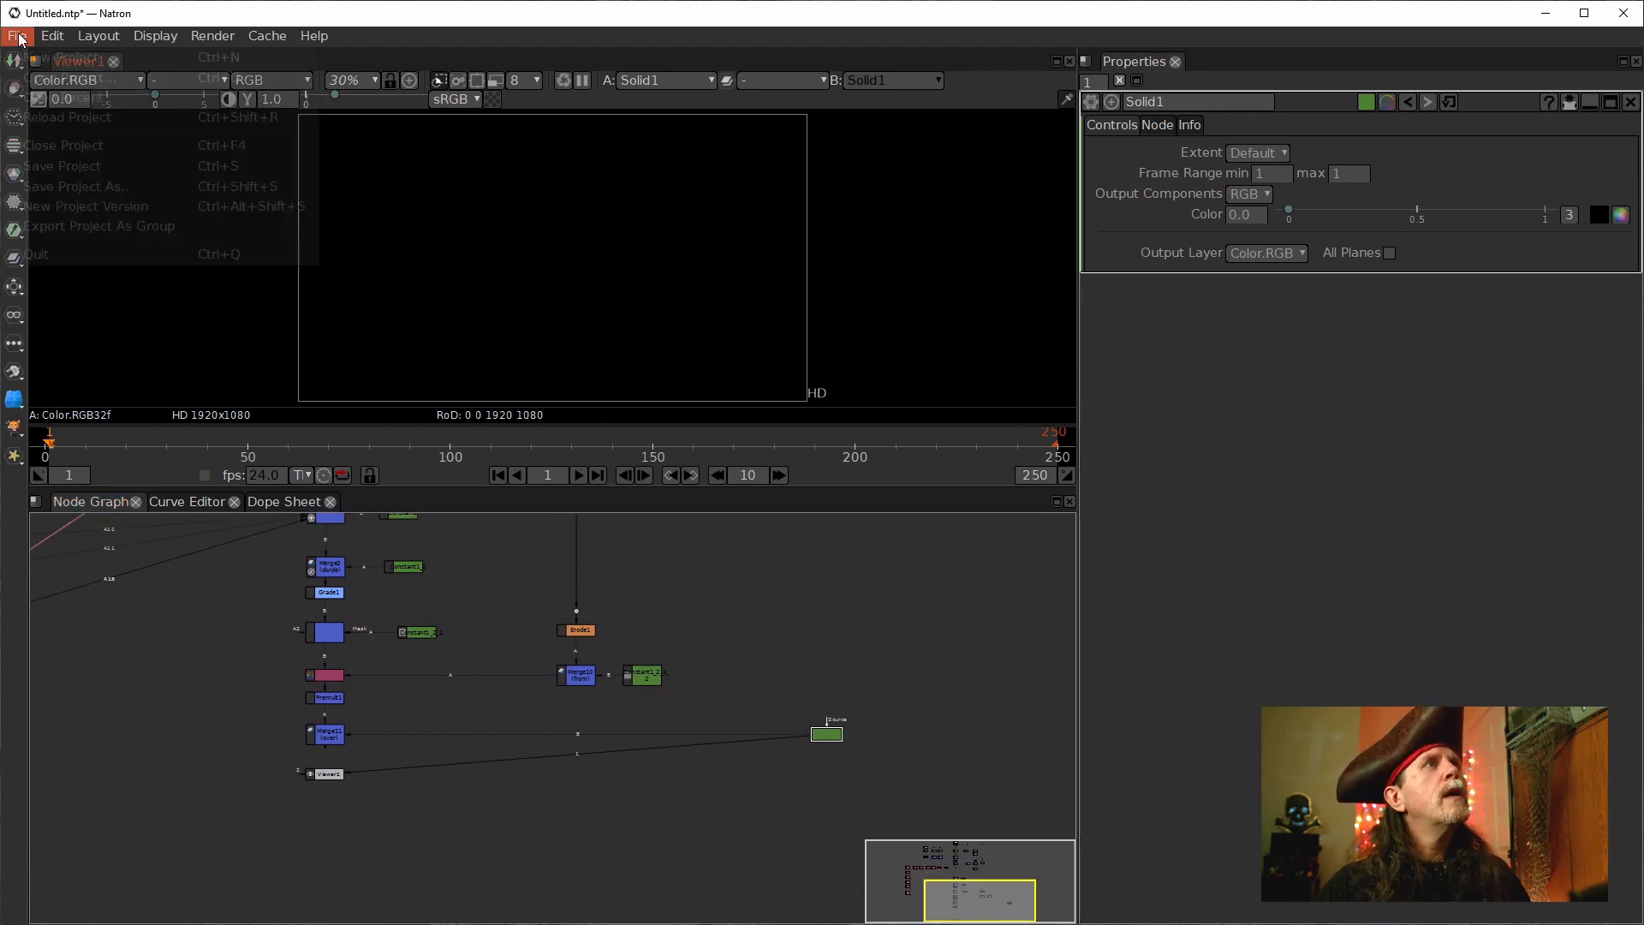
left_click(117, 8)
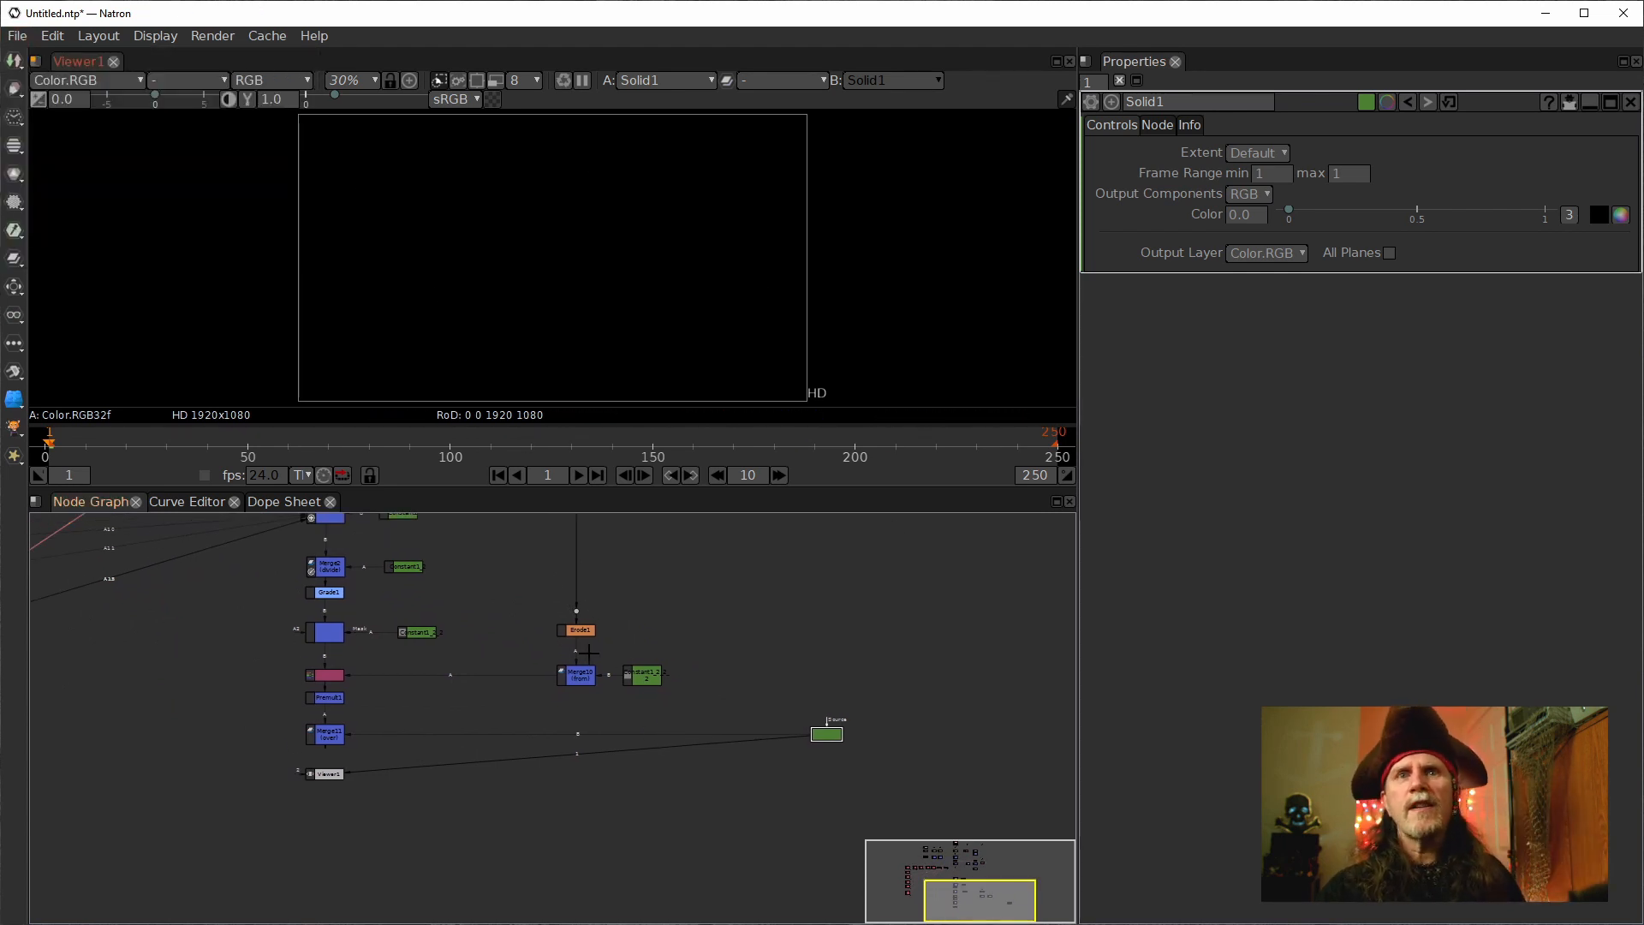